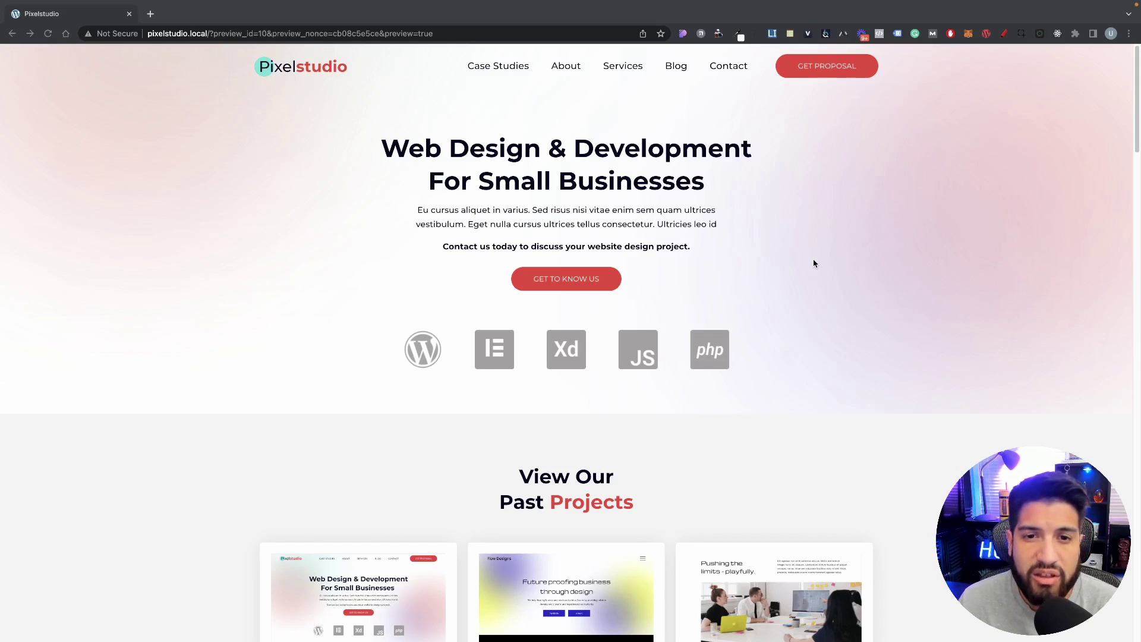
# Step: Scroll the Pixelstudio homepage preview up to the hero and back down to the testimonials
pyautogui.scroll(-3, 814, 263)
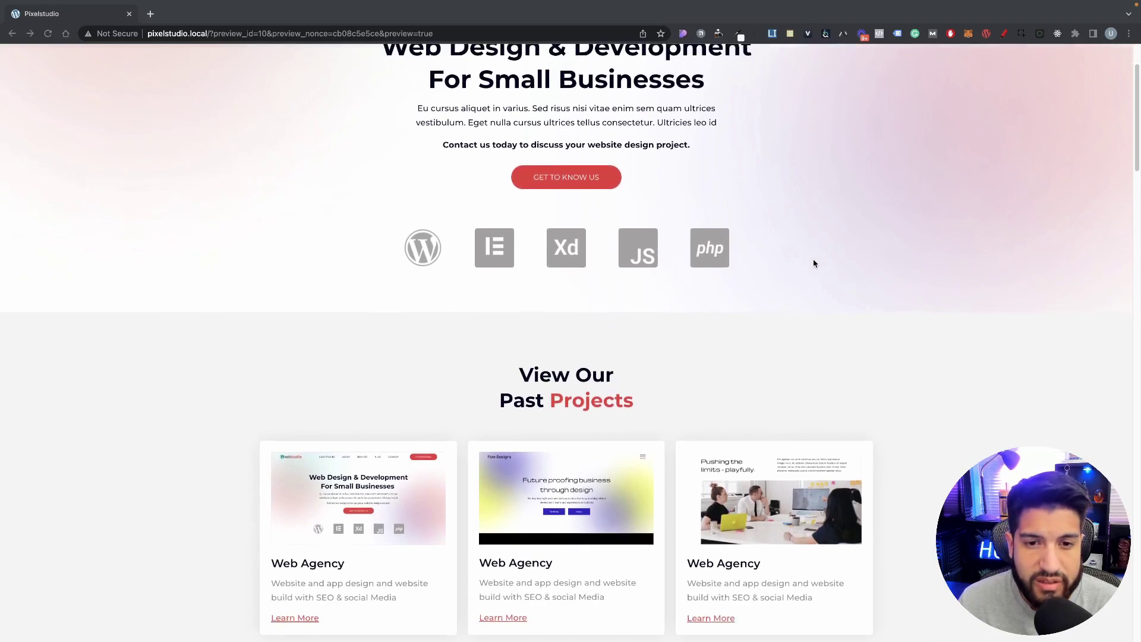
pyautogui.scroll(-10, 813, 264)
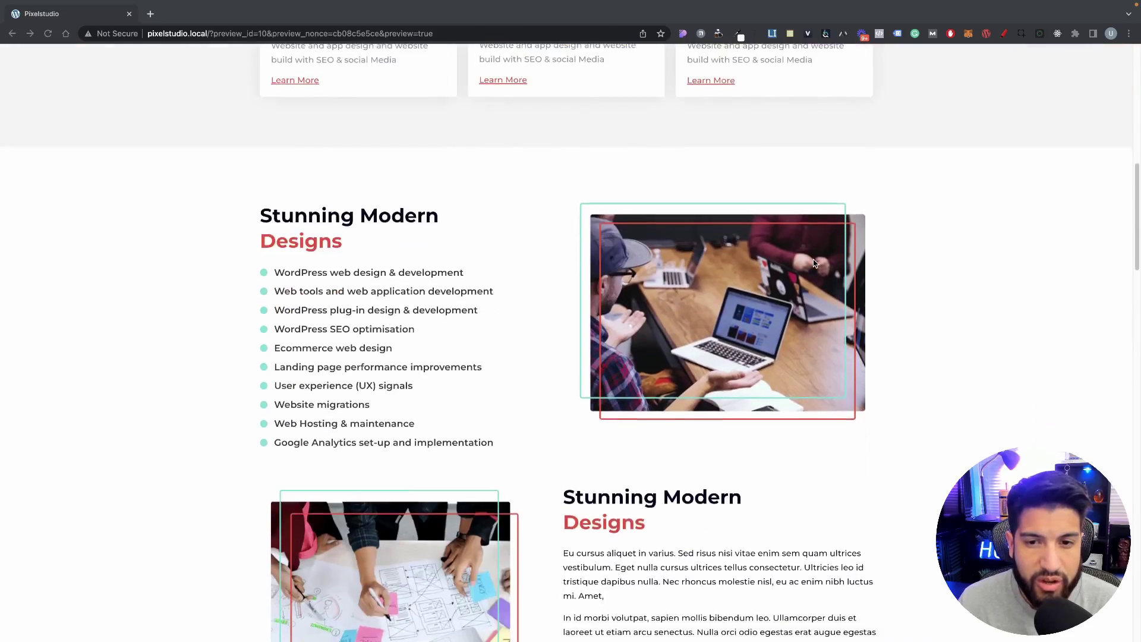
pyautogui.scroll(-14, 814, 263)
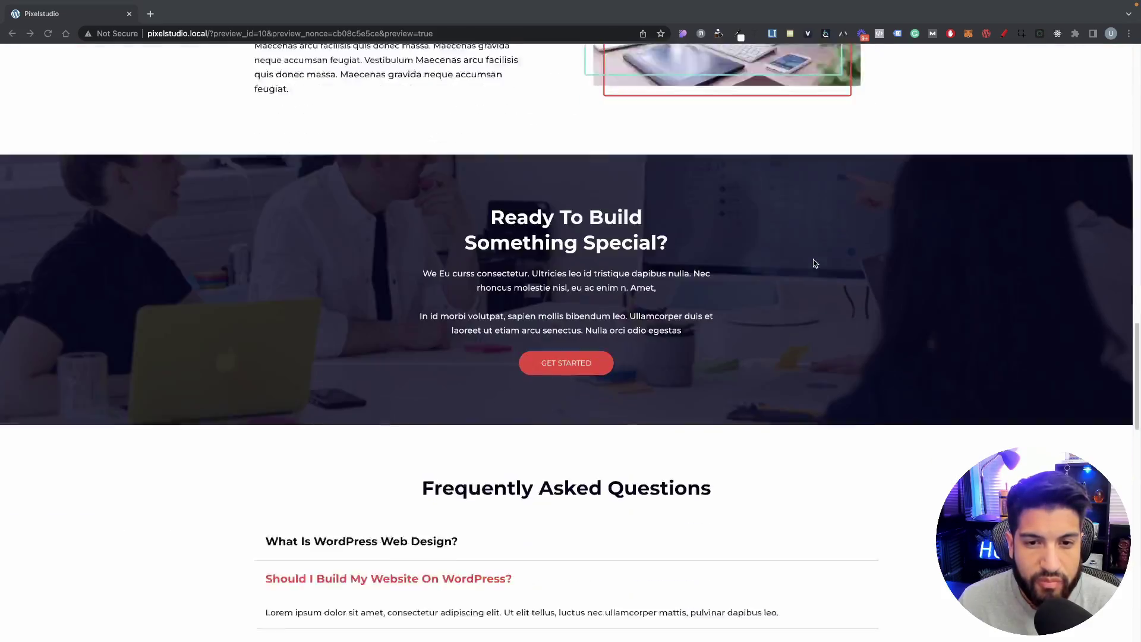
pyautogui.scroll(-13, 813, 263)
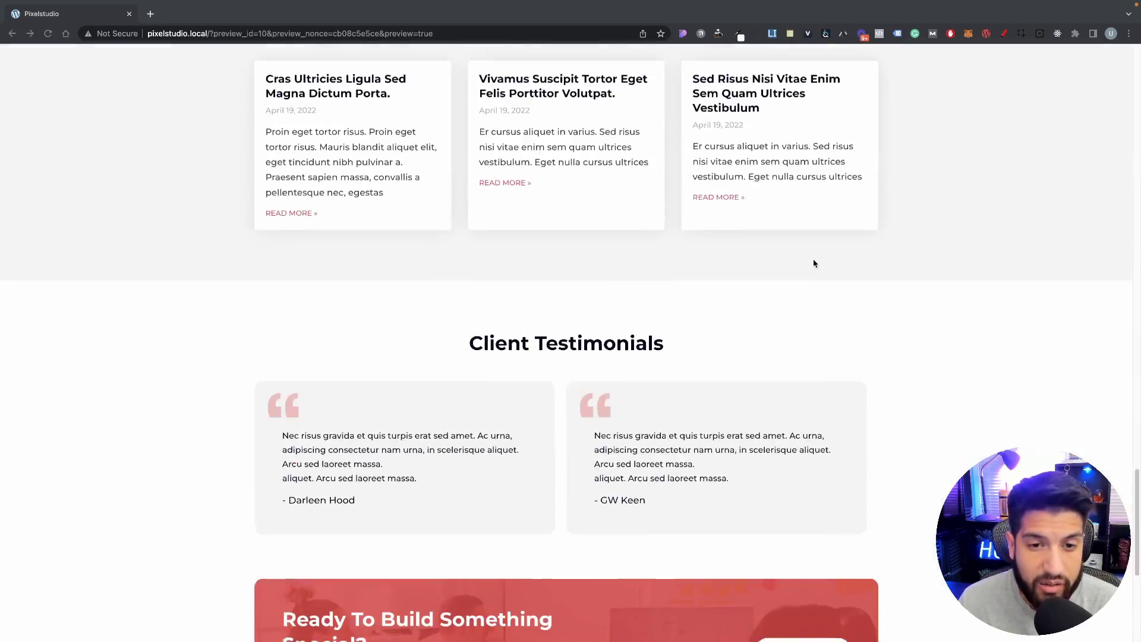
pyautogui.scroll(-3, 813, 264)
pyautogui.scroll(20, 813, 263)
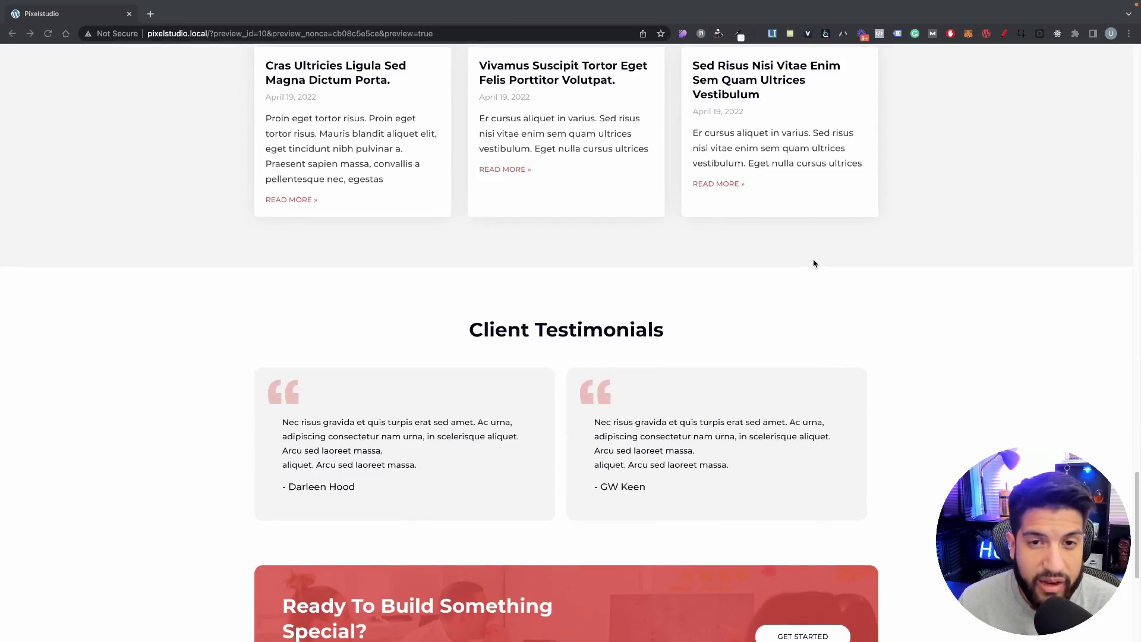
pyautogui.scroll(10, 813, 263)
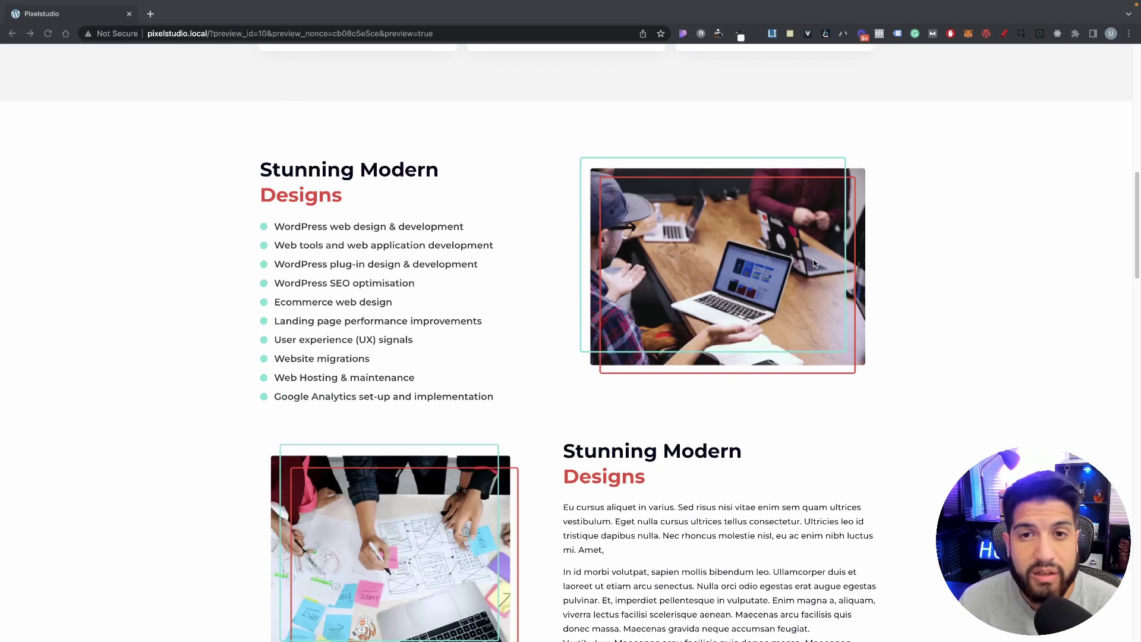
pyautogui.scroll(5, 814, 263)
pyautogui.scroll(1, 813, 263)
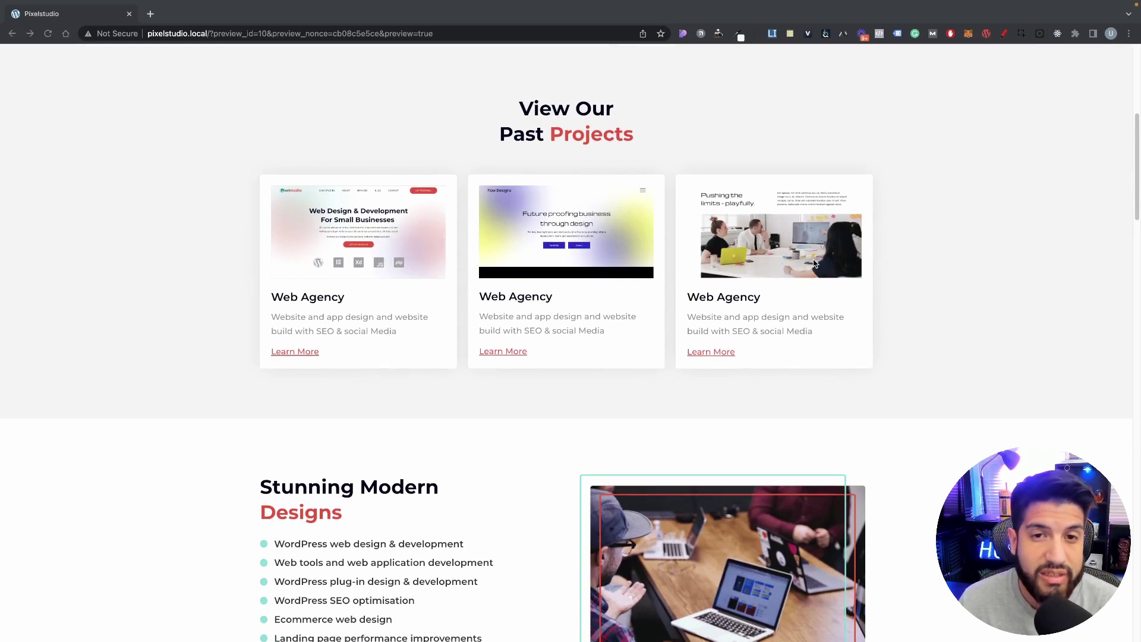
pyautogui.scroll(6, 813, 263)
pyautogui.scroll(-15, 813, 263)
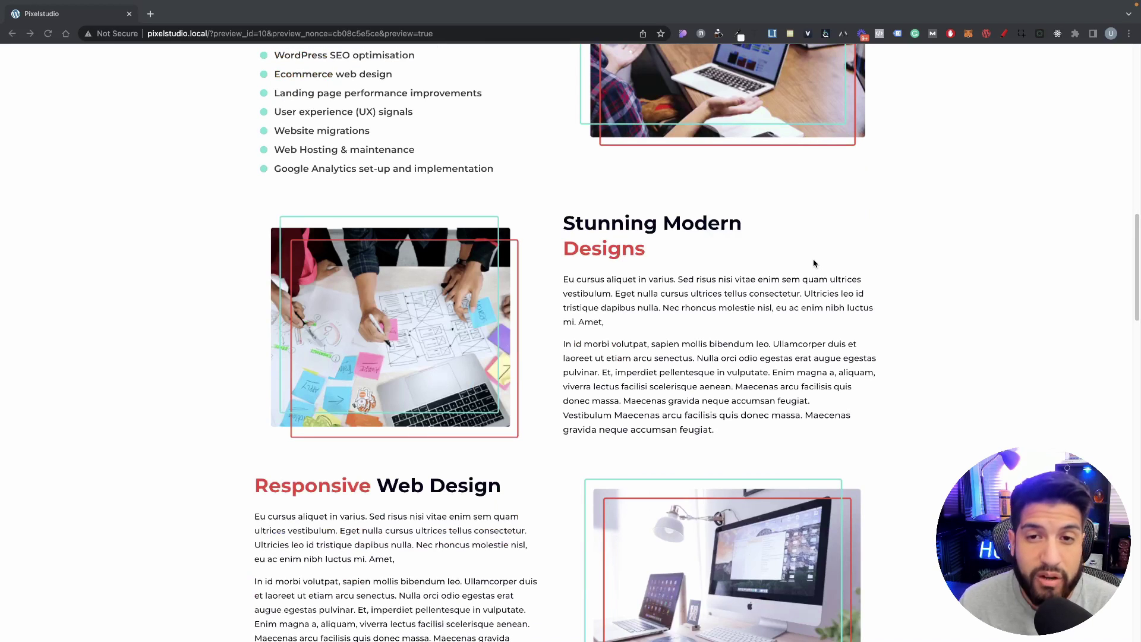
pyautogui.scroll(-9, 813, 263)
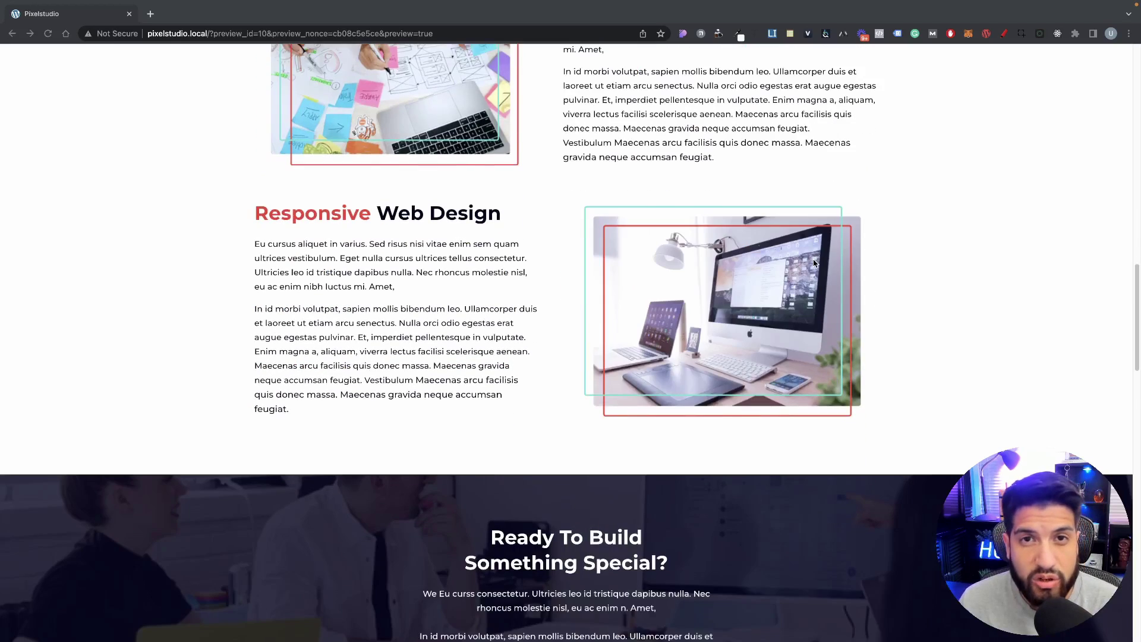
pyautogui.scroll(-1, 816, 264)
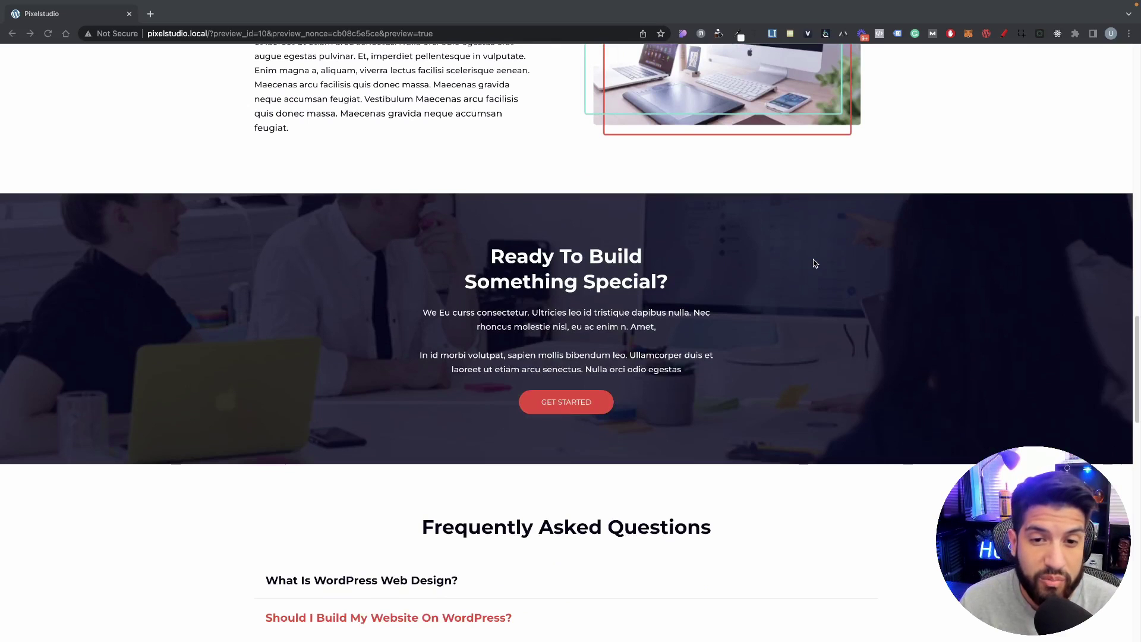
pyautogui.scroll(-10, 814, 263)
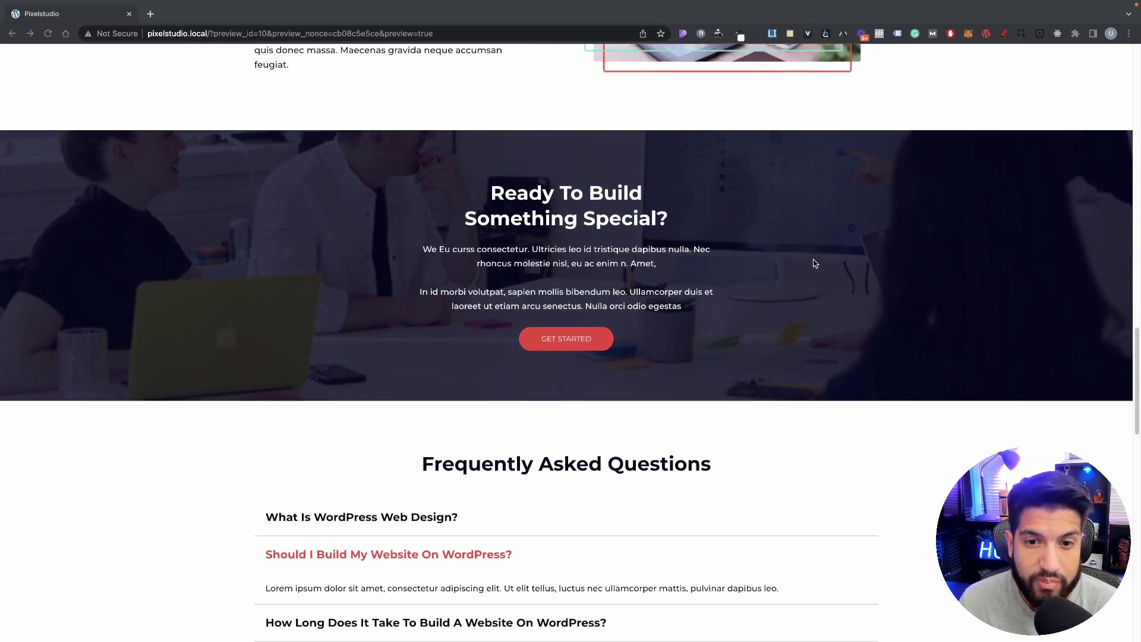
pyautogui.scroll(-4, 814, 263)
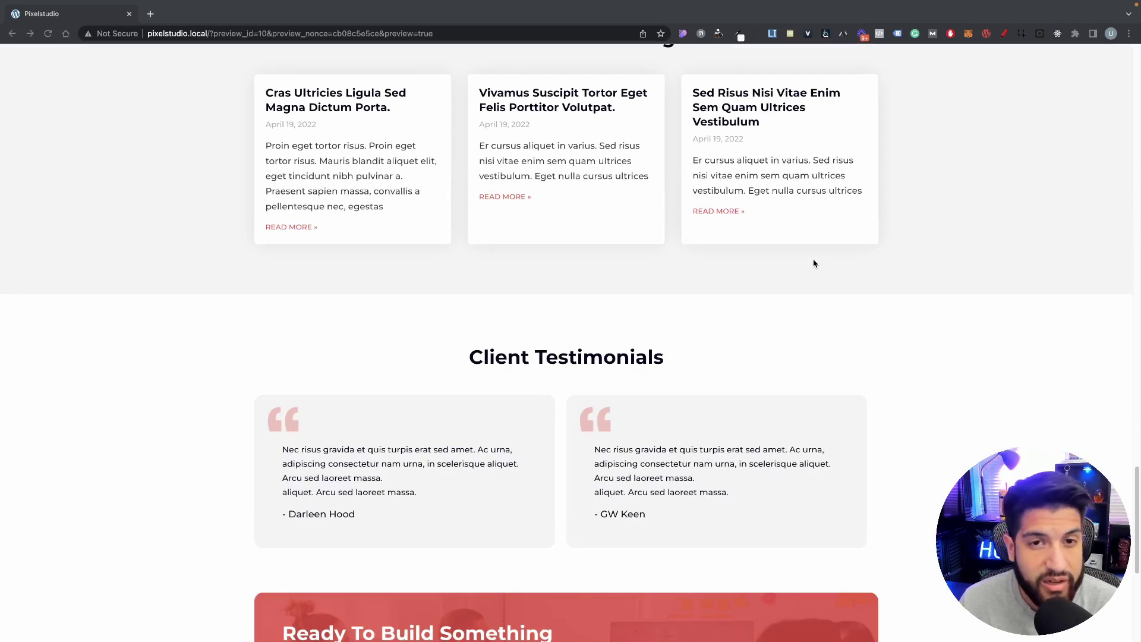
pyautogui.scroll(-6, 814, 263)
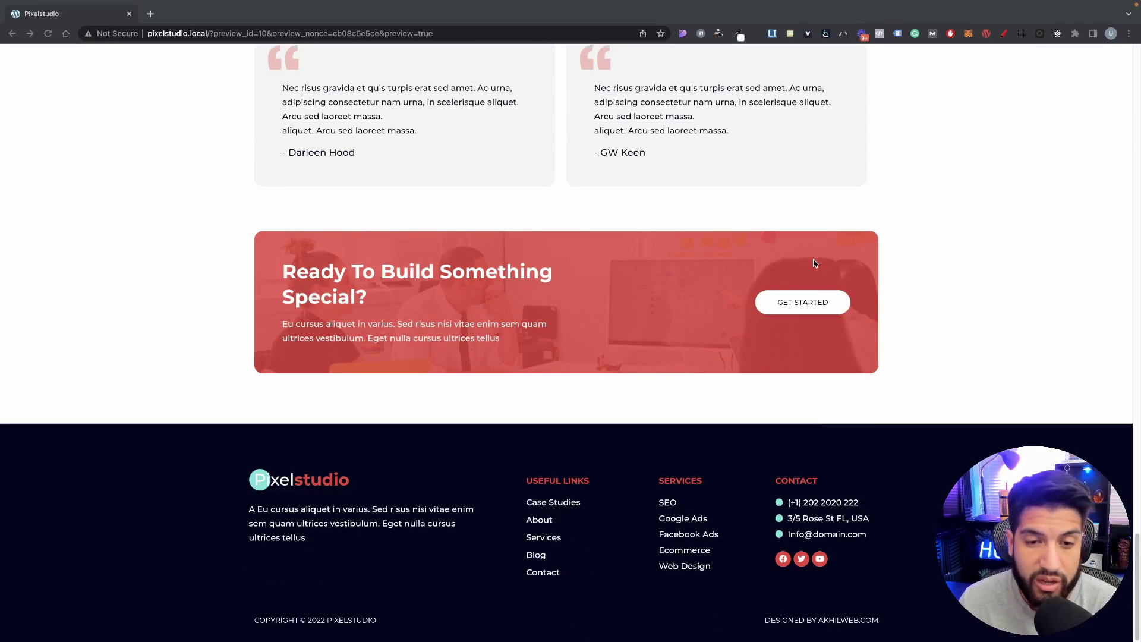
pyautogui.scroll(14, 814, 264)
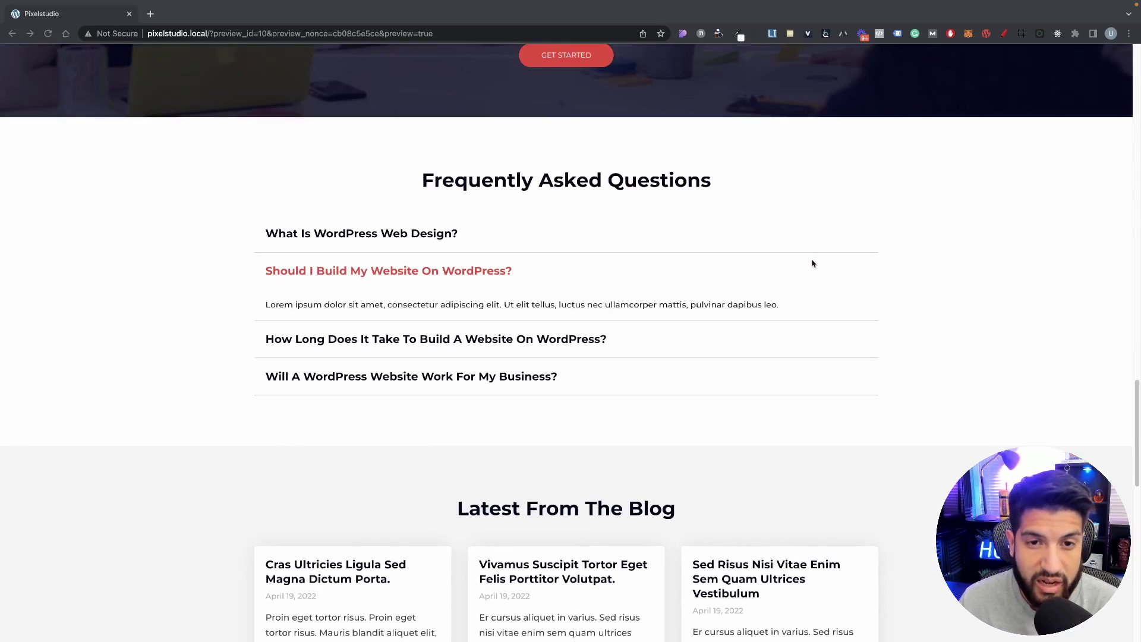
pyautogui.scroll(6, 813, 264)
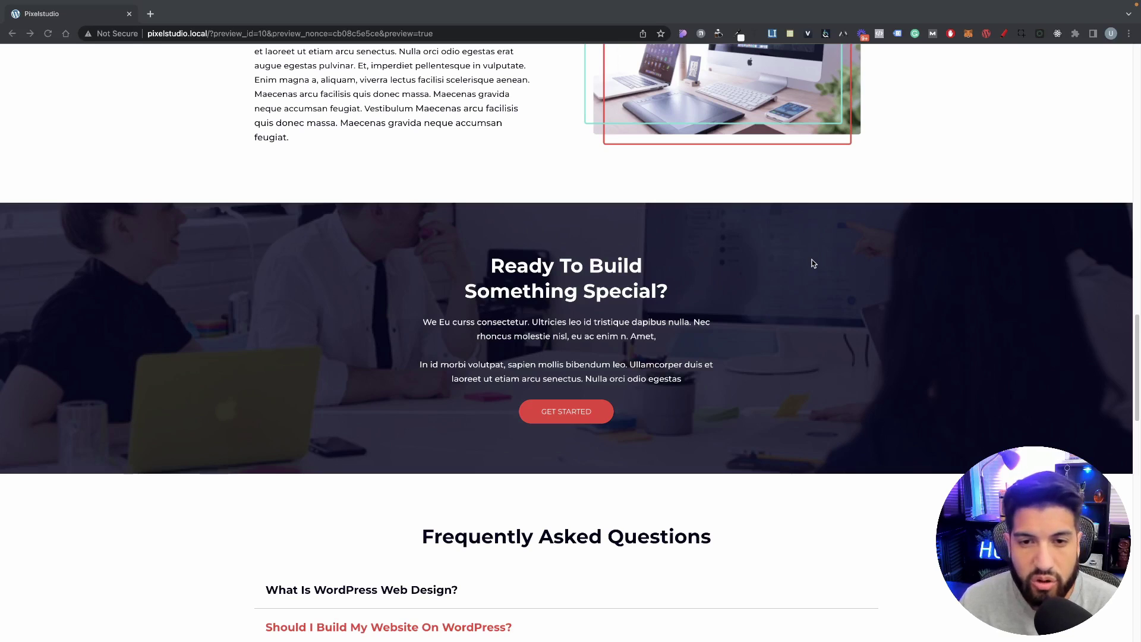
pyautogui.scroll(6, 814, 263)
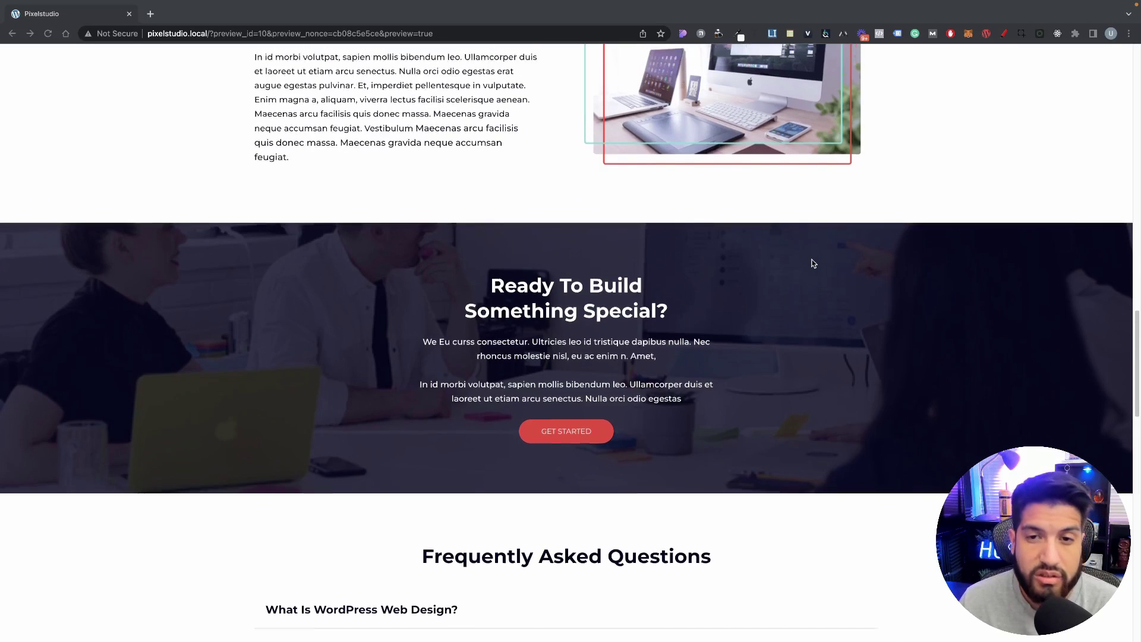
pyautogui.scroll(5, 813, 263)
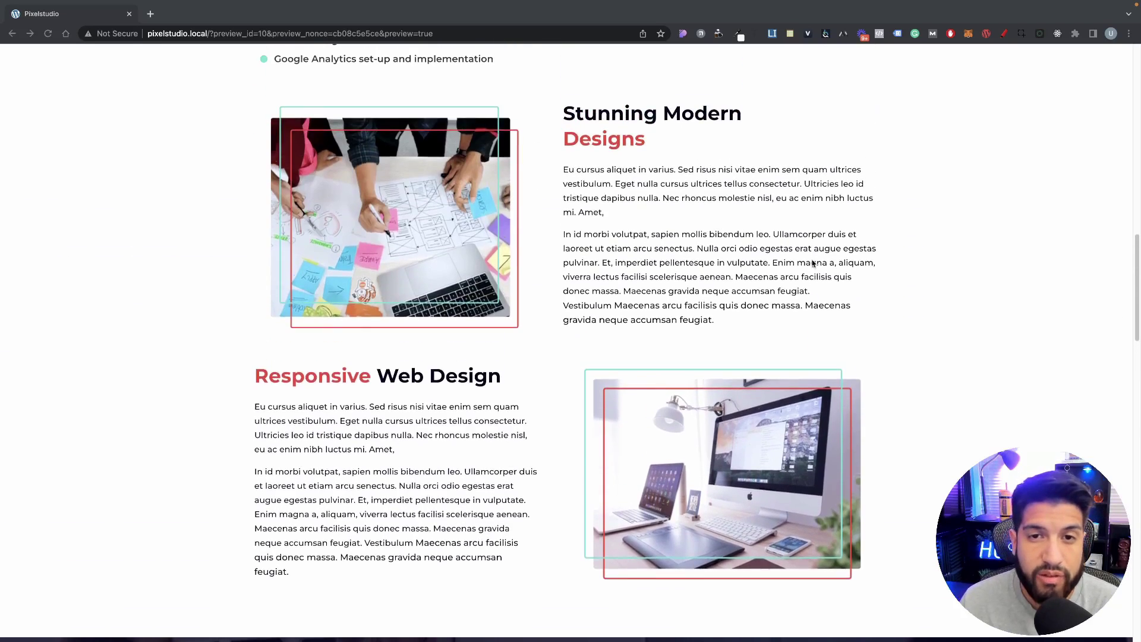
pyautogui.scroll(3, 814, 264)
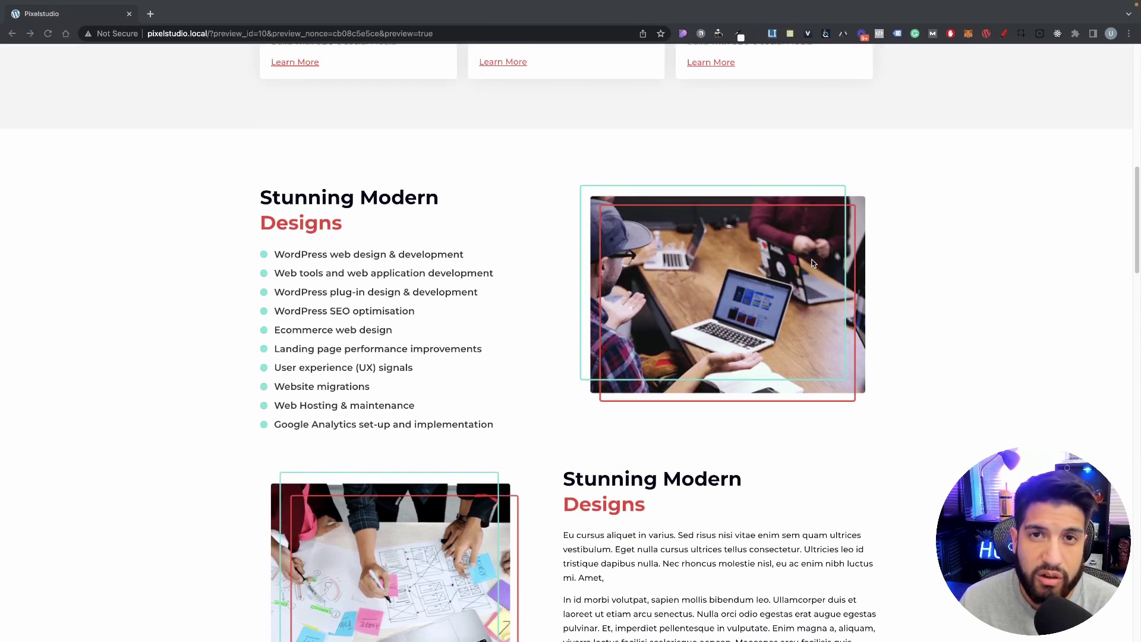
pyautogui.scroll(4, 814, 264)
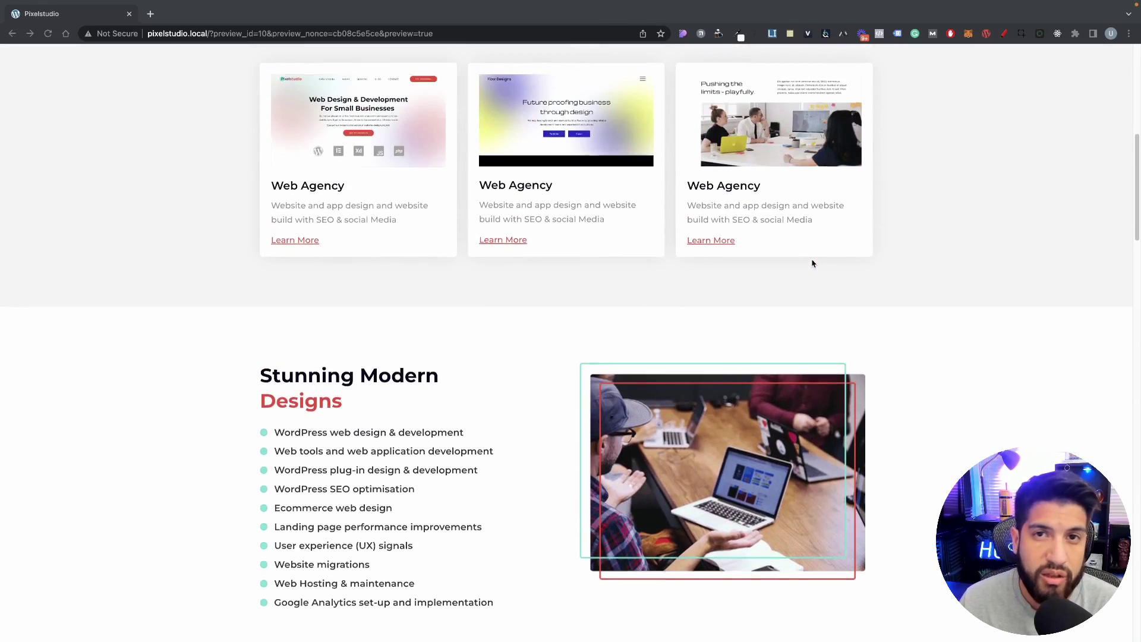
pyautogui.scroll(2, 812, 263)
pyautogui.scroll(7, 812, 263)
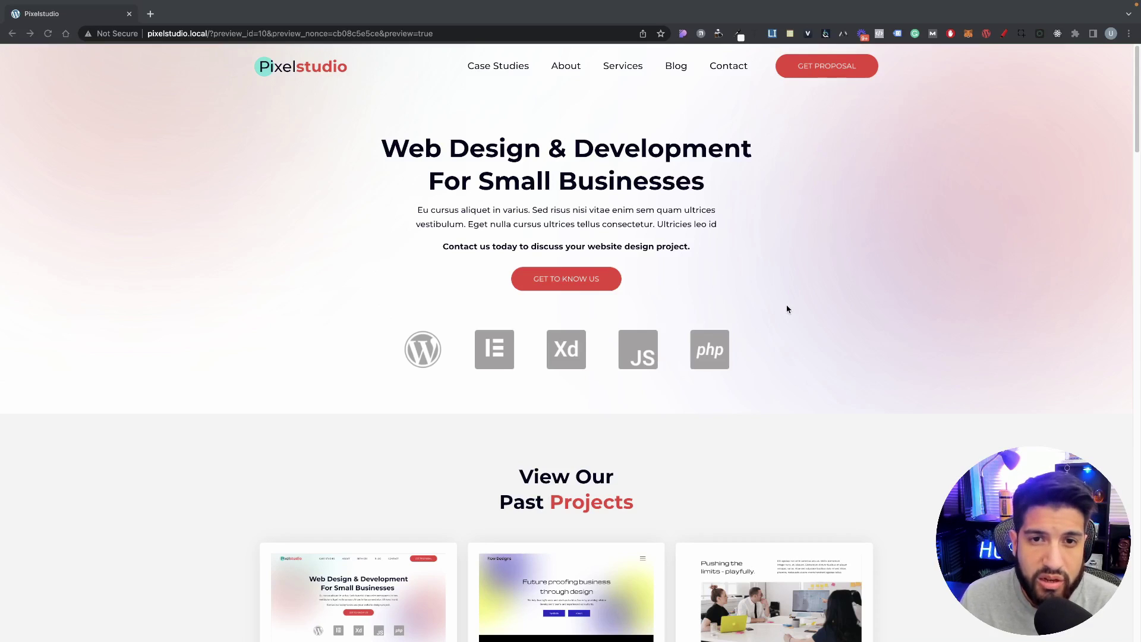
pyautogui.scroll(-13, 844, 340)
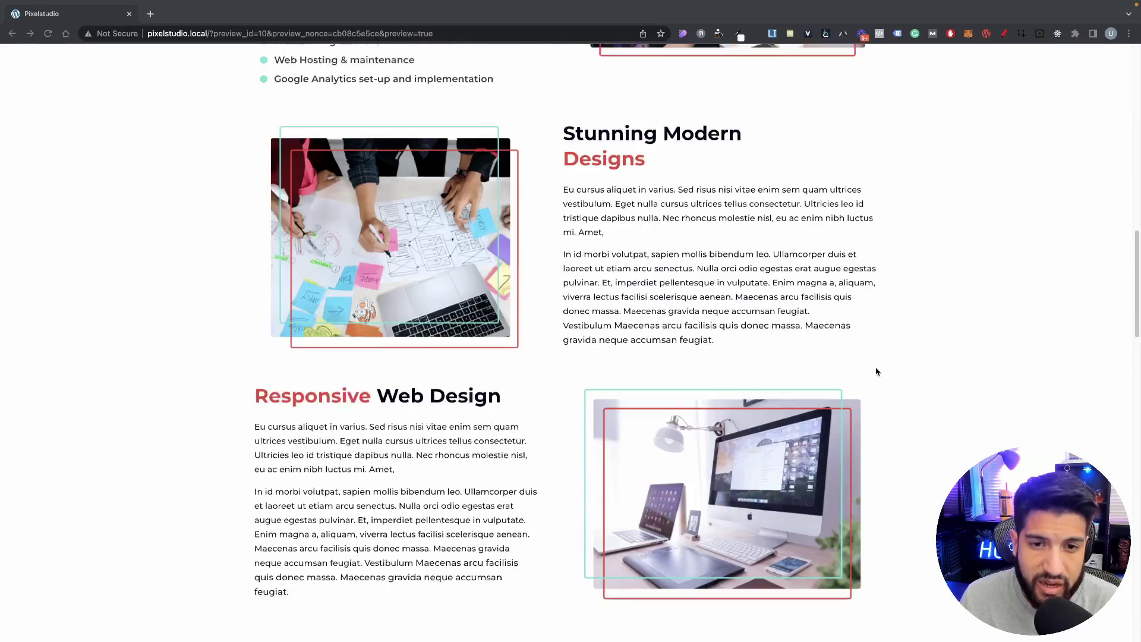
pyautogui.scroll(-10, 876, 372)
pyautogui.scroll(-6, 876, 373)
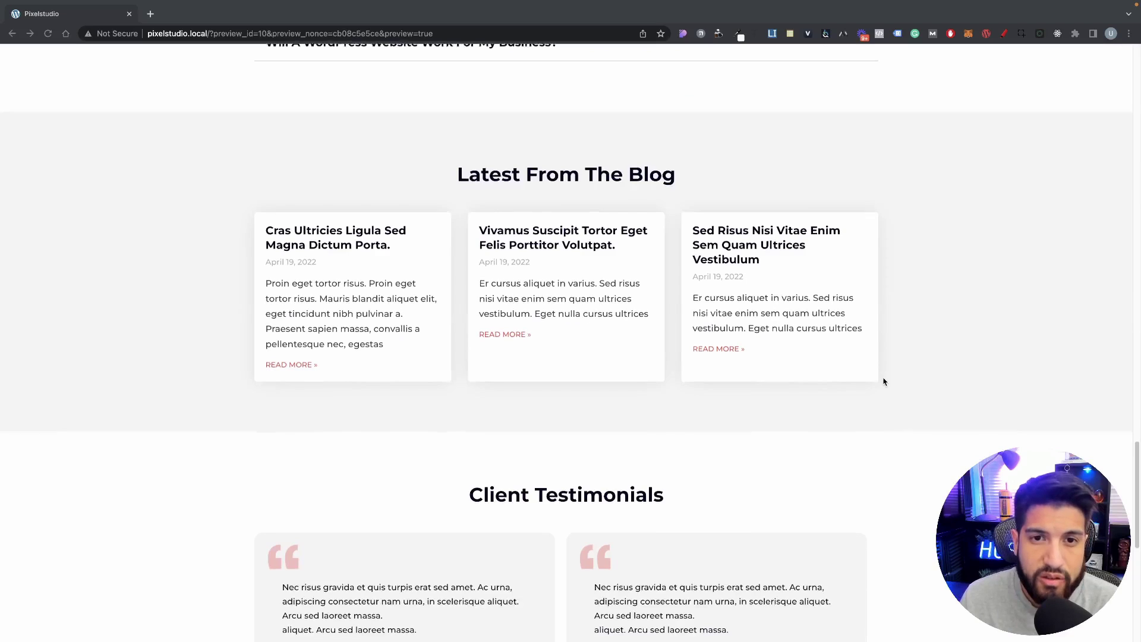
pyautogui.scroll(-2, 884, 382)
pyautogui.scroll(-1, 884, 381)
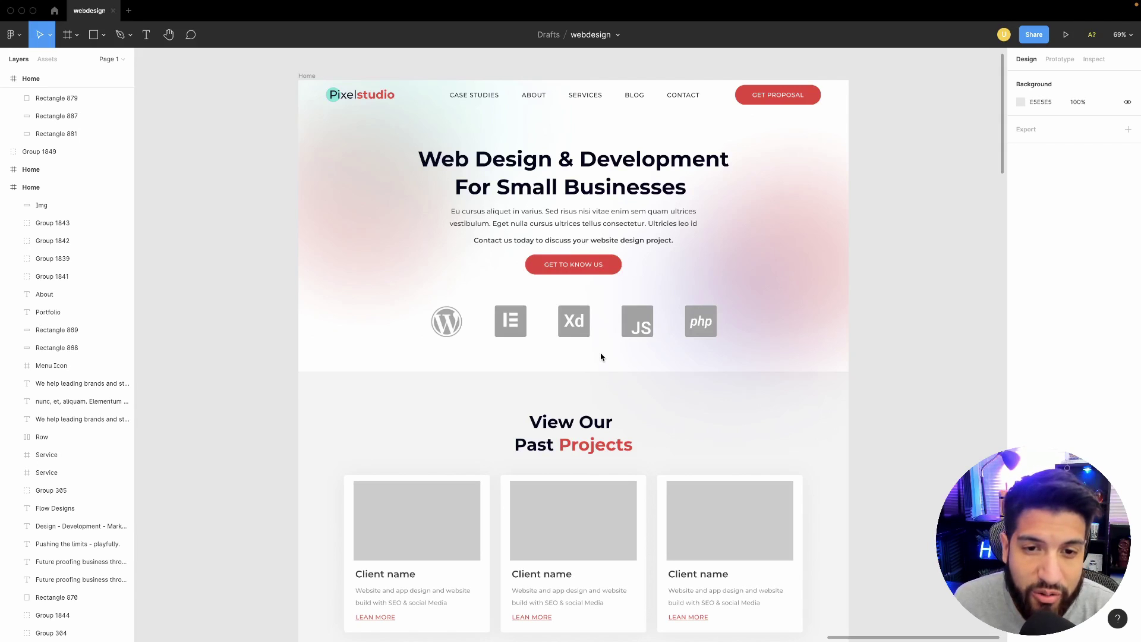
# Step: Scroll the Figma Home frame down to the footer and inspect the designer credit text
pyautogui.scroll(-15, 600, 357)
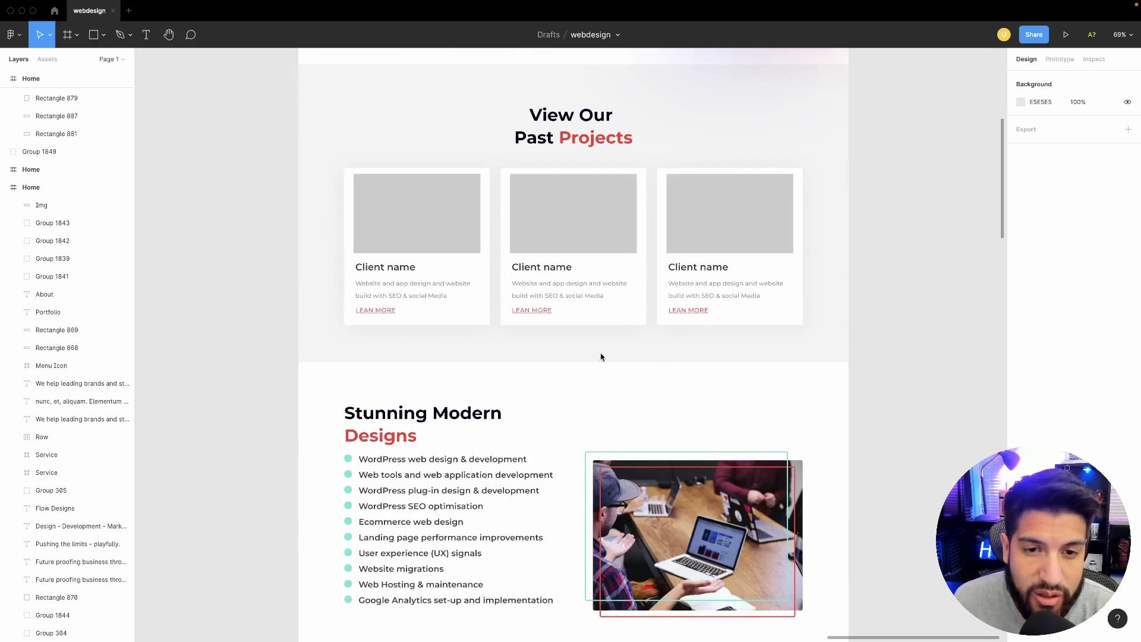
pyautogui.scroll(-15, 600, 357)
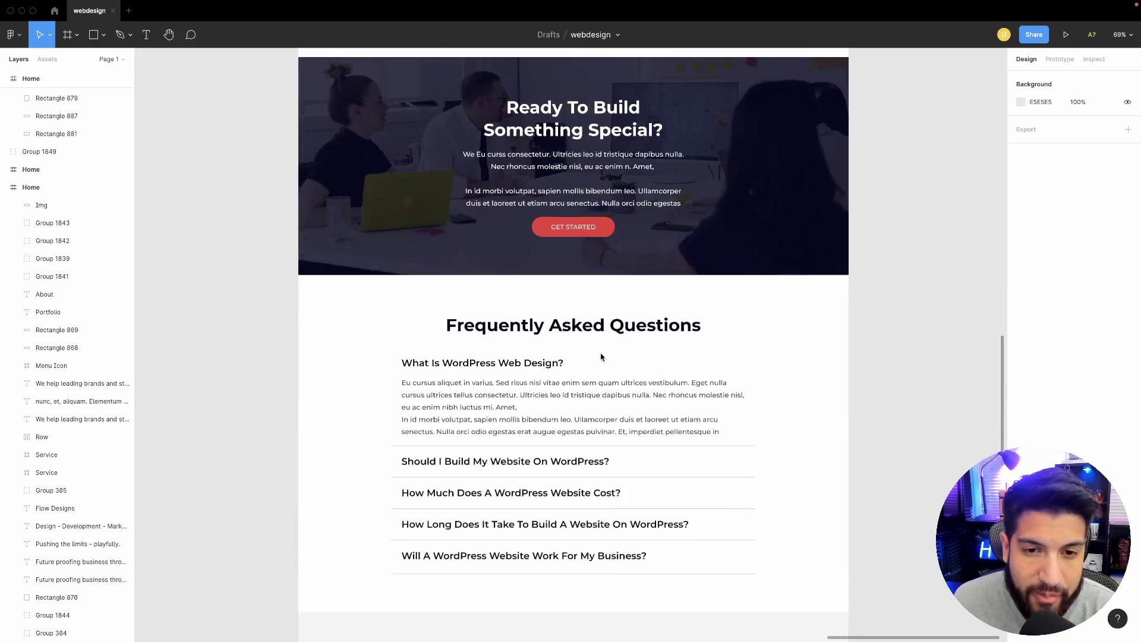
pyautogui.scroll(-5, 600, 356)
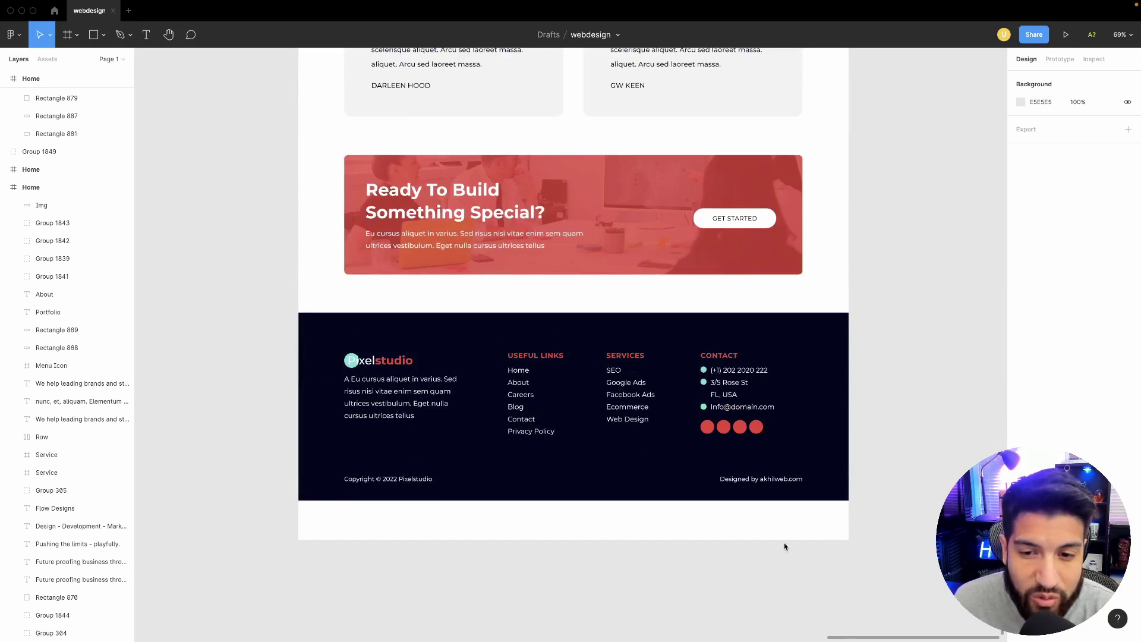
pyautogui.click(777, 486)
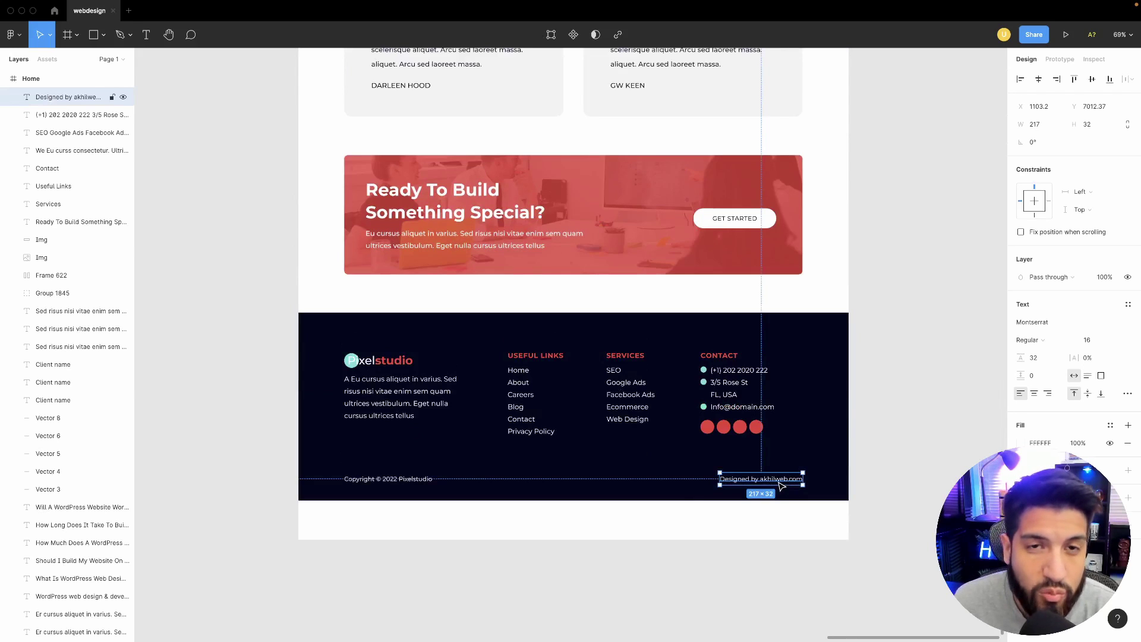
pyautogui.click(913, 482)
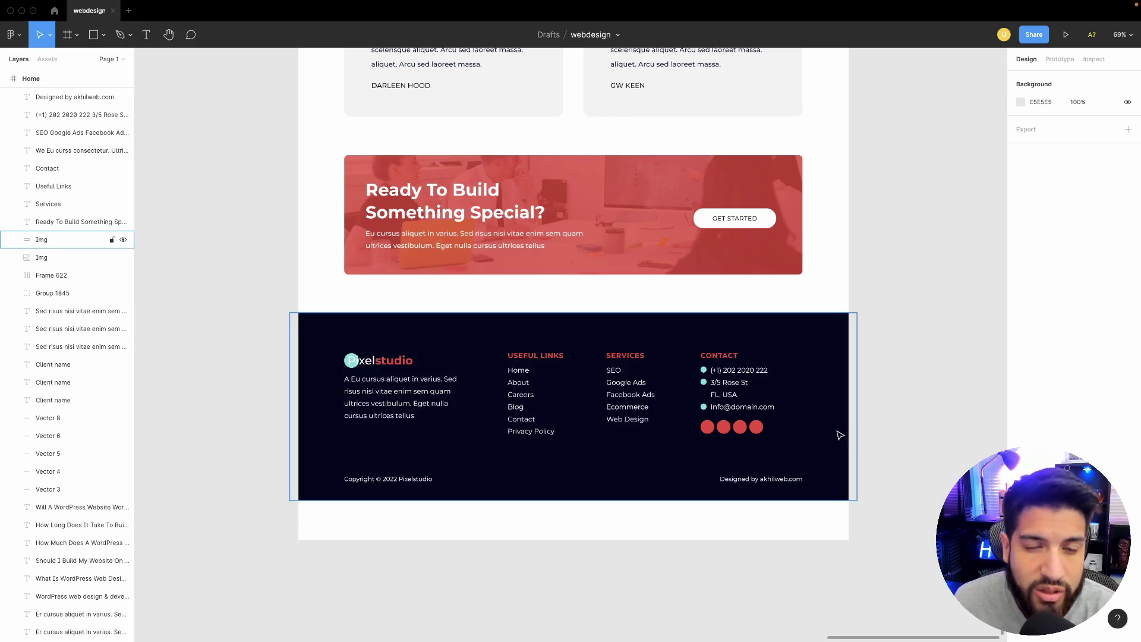
# Step: Scroll back up to the Pixelstudio hero with its Get to know us button
pyautogui.scroll(10, 839, 435)
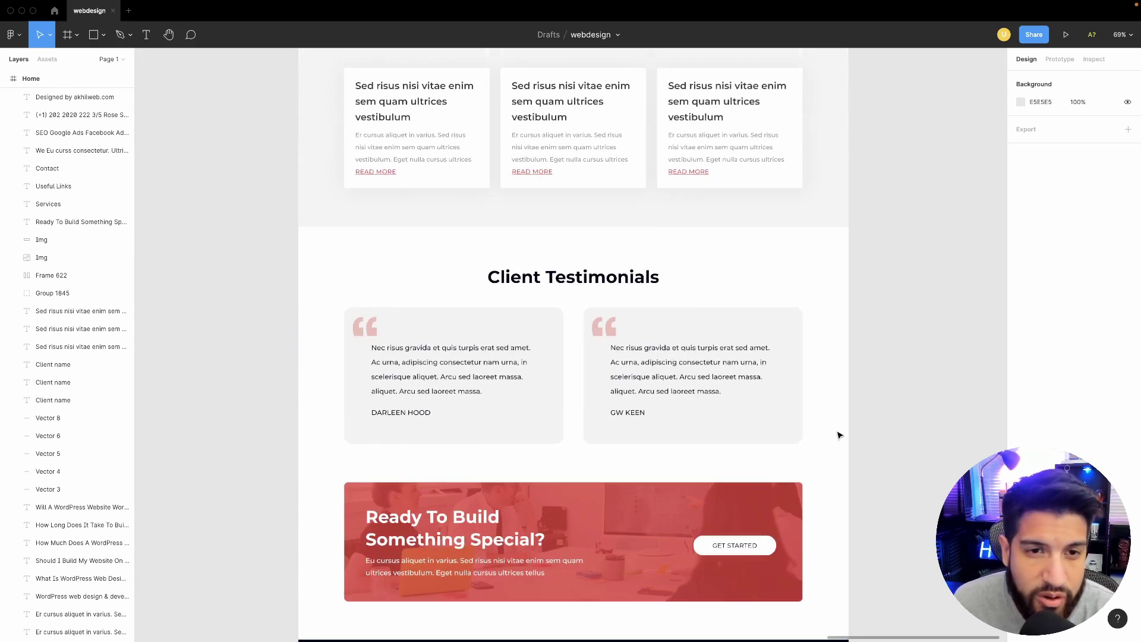
pyautogui.scroll(14, 839, 436)
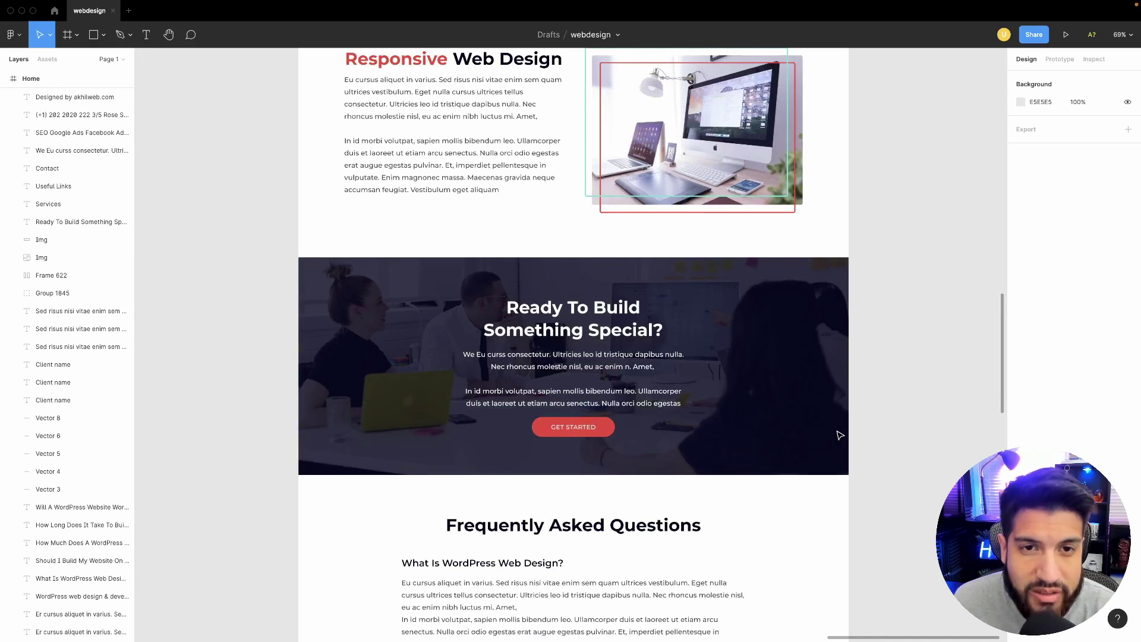
pyautogui.scroll(2, 839, 435)
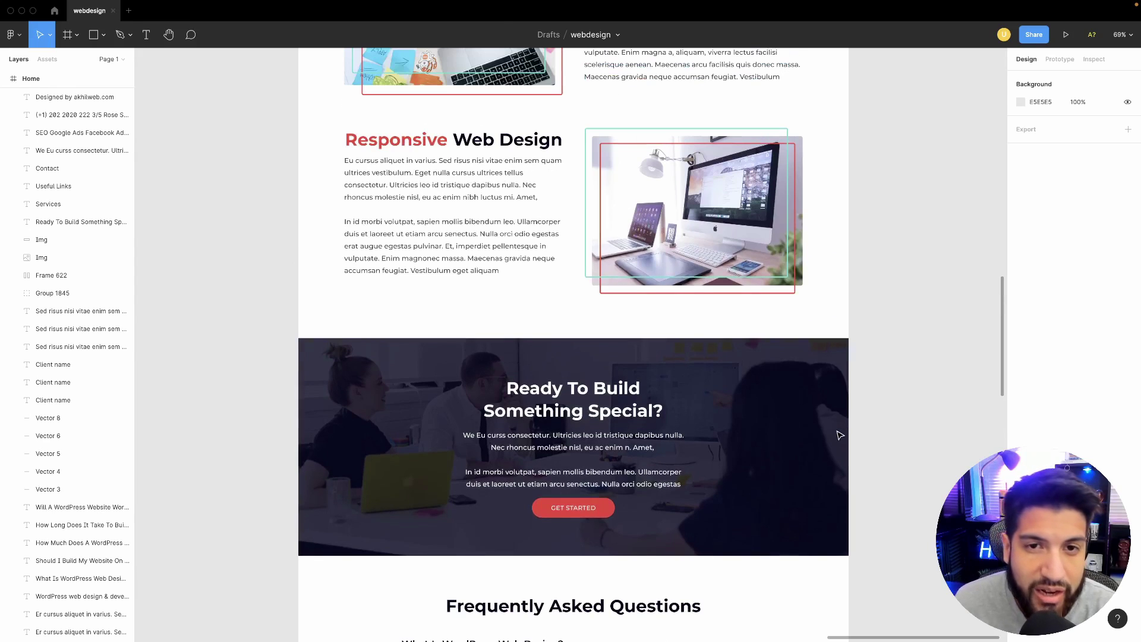
pyautogui.scroll(13, 840, 436)
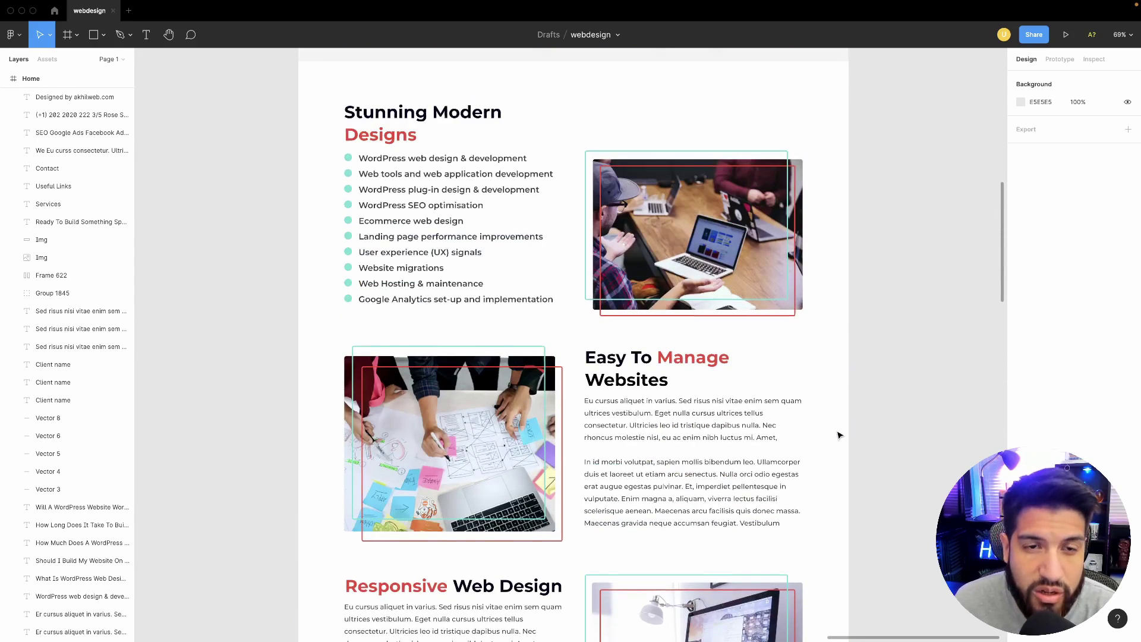
pyautogui.scroll(-11, 838, 437)
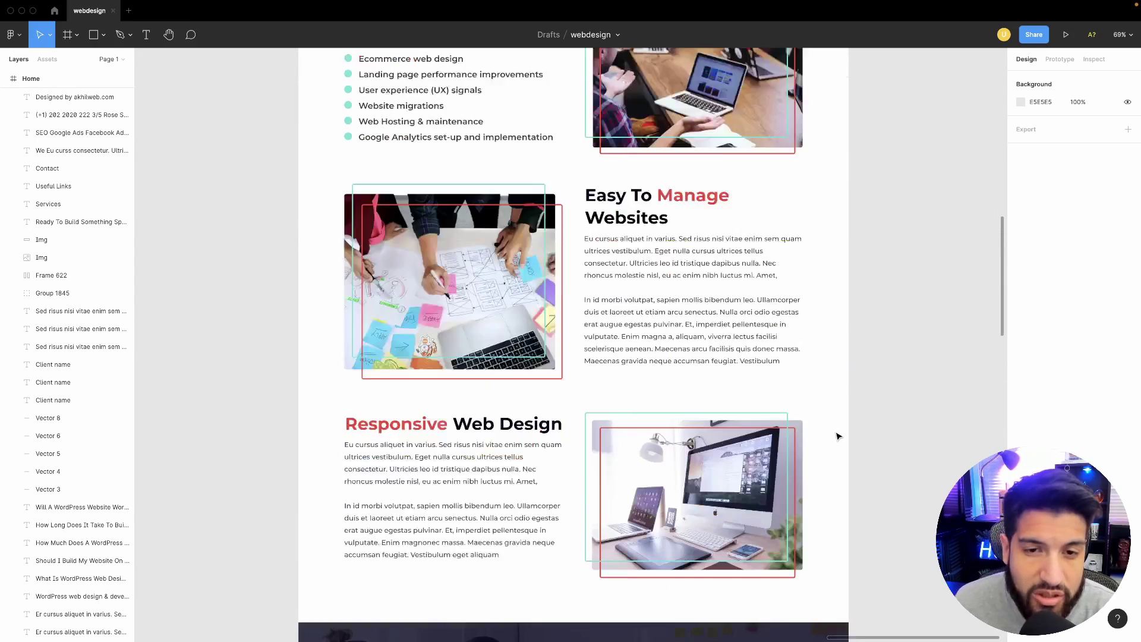
pyautogui.scroll(-20, 838, 437)
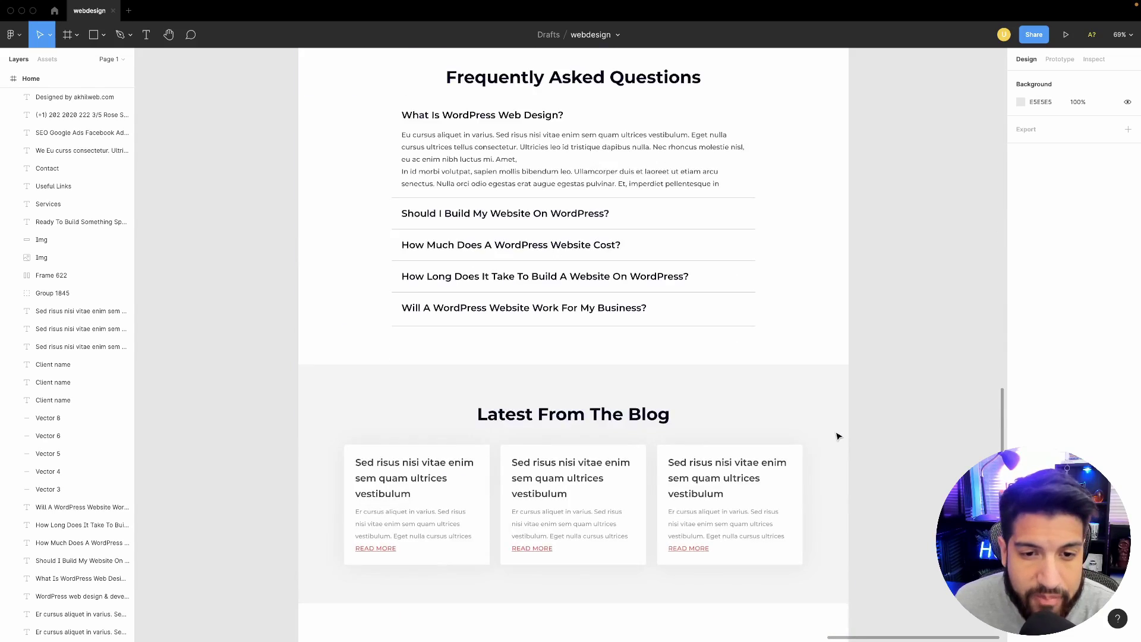
pyautogui.scroll(20, 837, 437)
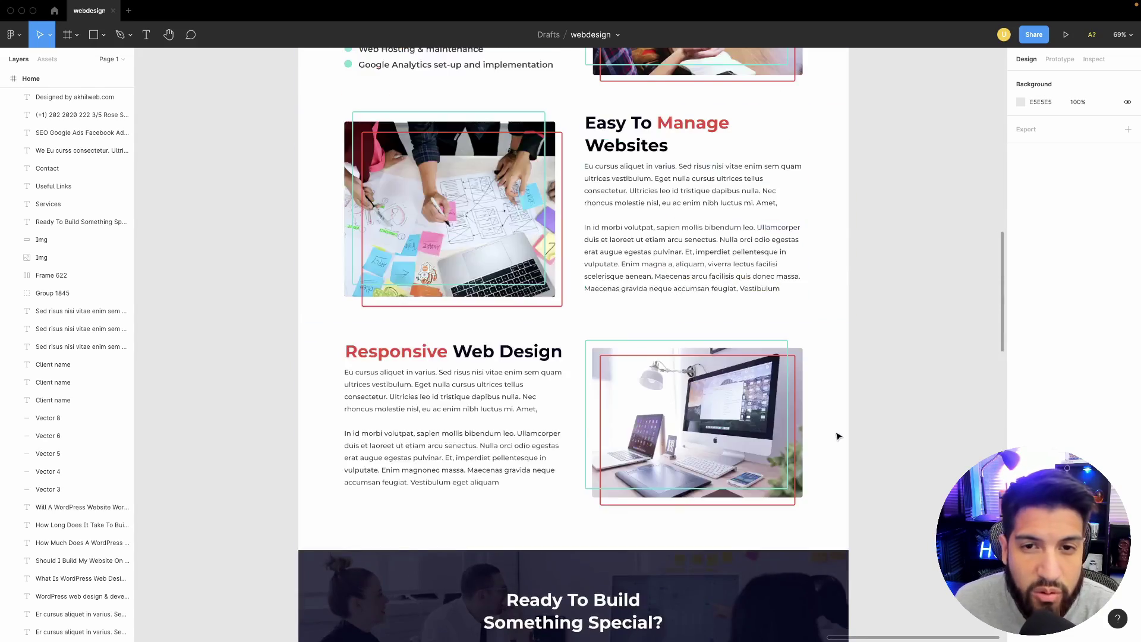
pyautogui.scroll(15, 838, 436)
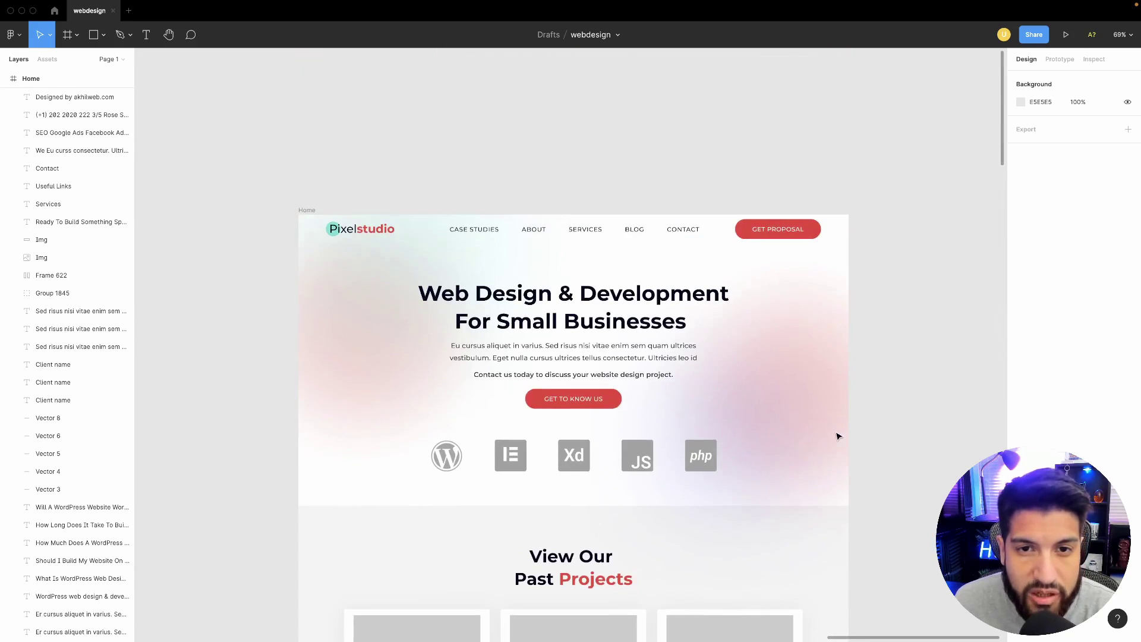
pyautogui.scroll(-3, 838, 437)
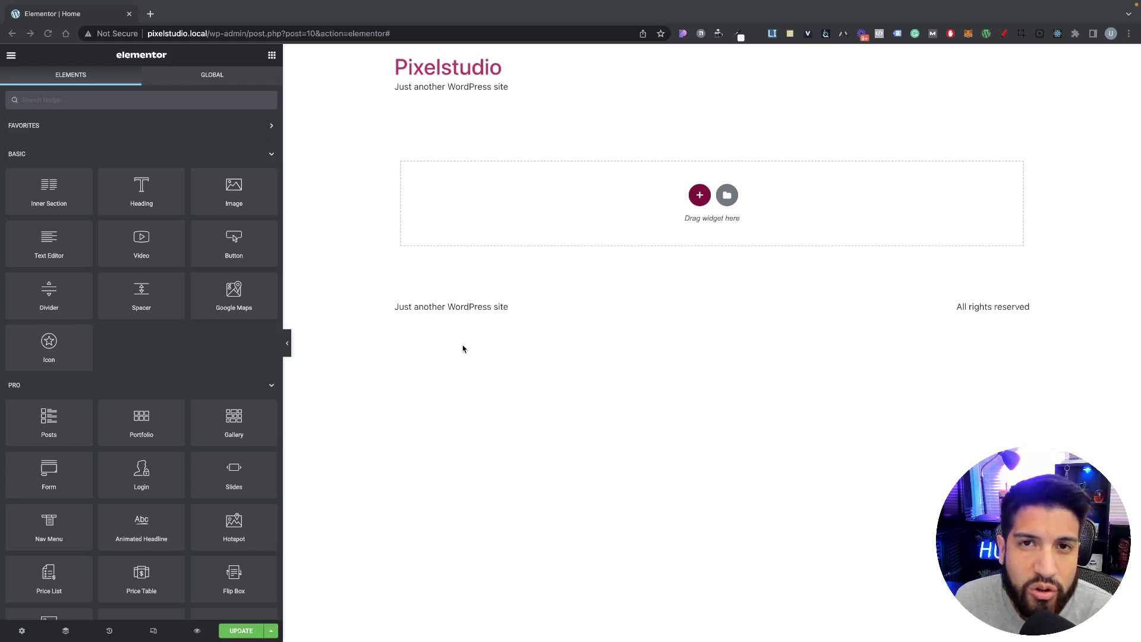
# Step: In the Home page settings, set Hide Title to No and Page Layout to Elementor Canvas
pyautogui.click(22, 631)
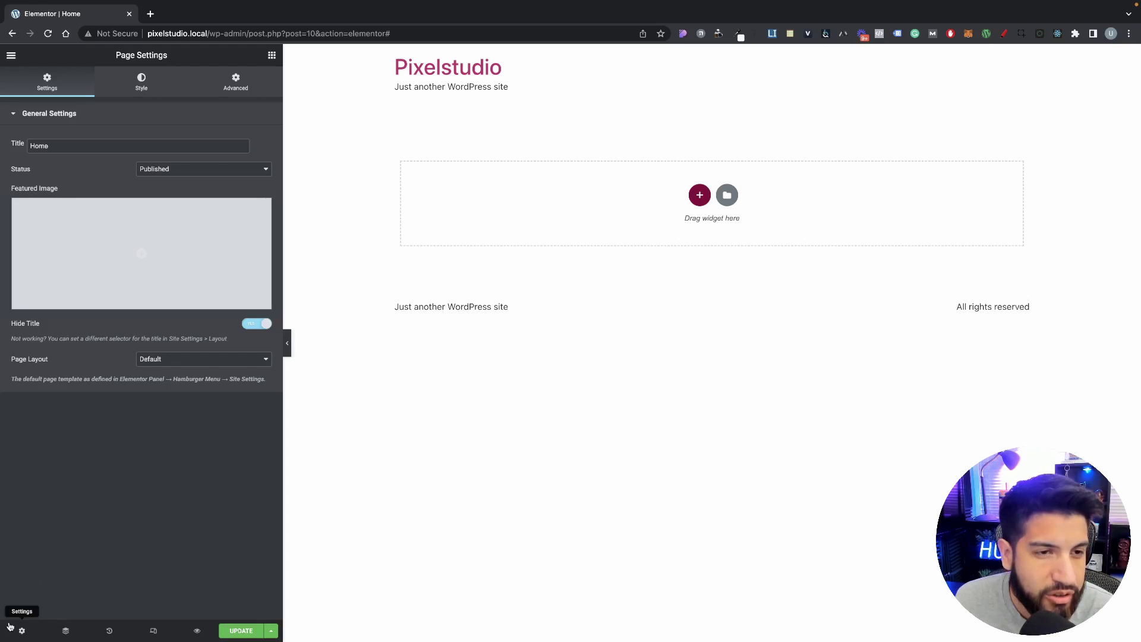
pyautogui.click(256, 323)
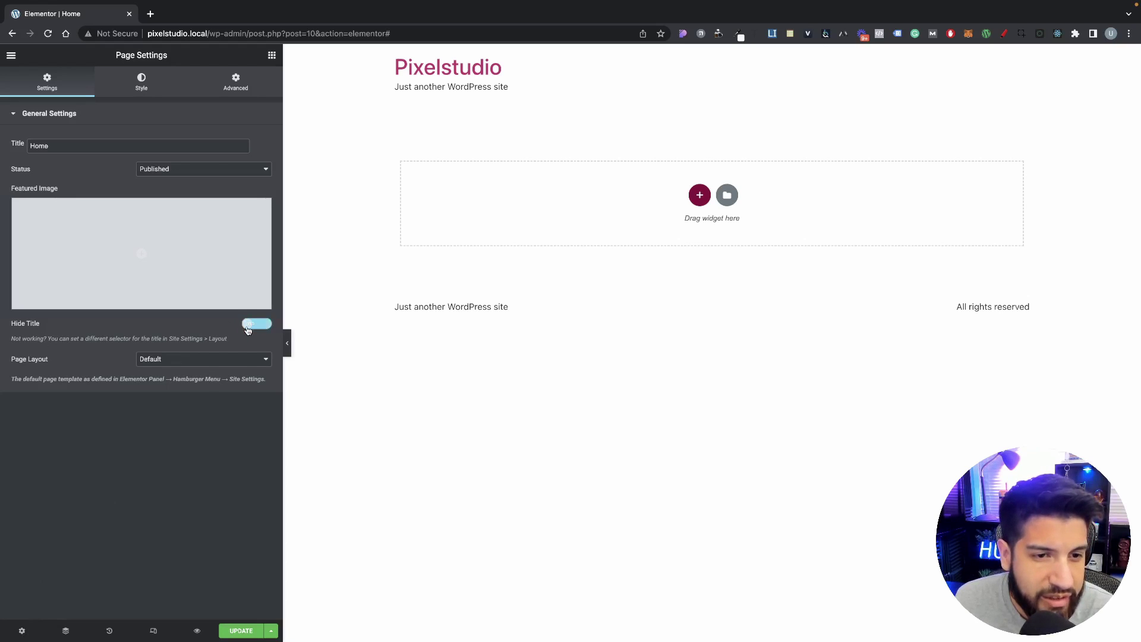
pyautogui.click(221, 362)
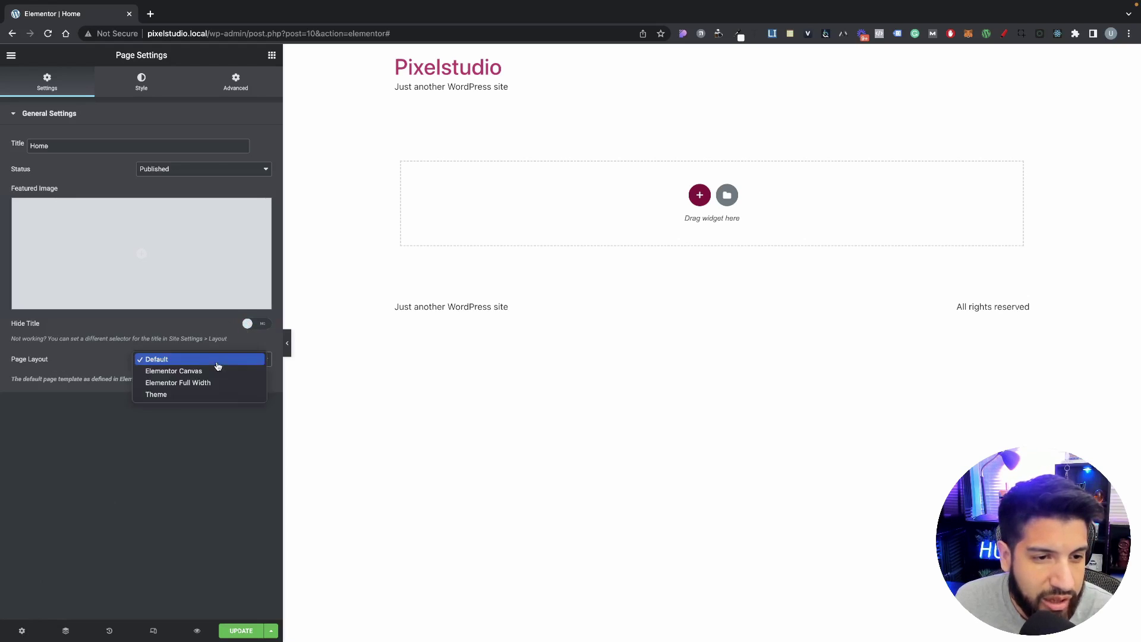
pyautogui.click(214, 374)
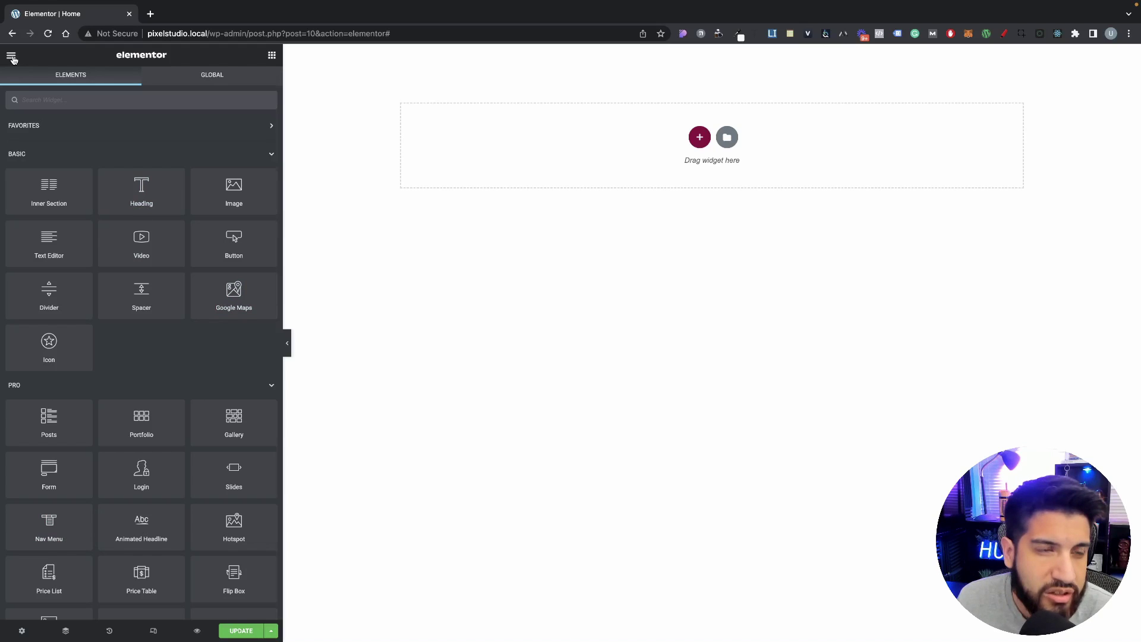
# Step: In Site Settings > Global Colors, set the Primary colour to dark navy #030720
pyautogui.click(11, 57)
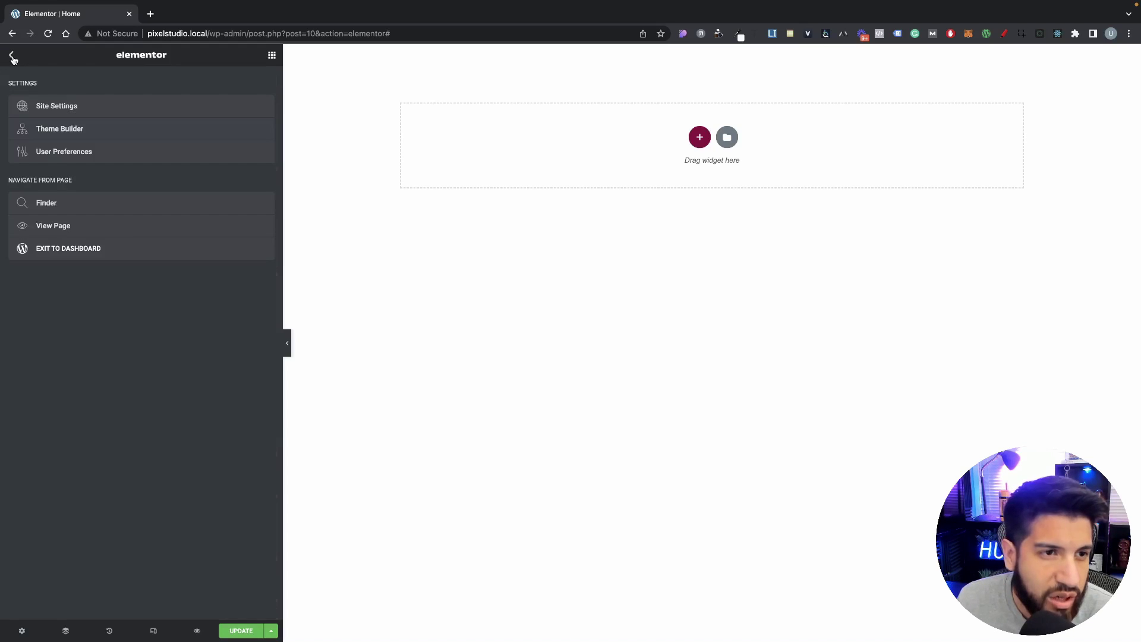
pyautogui.click(88, 107)
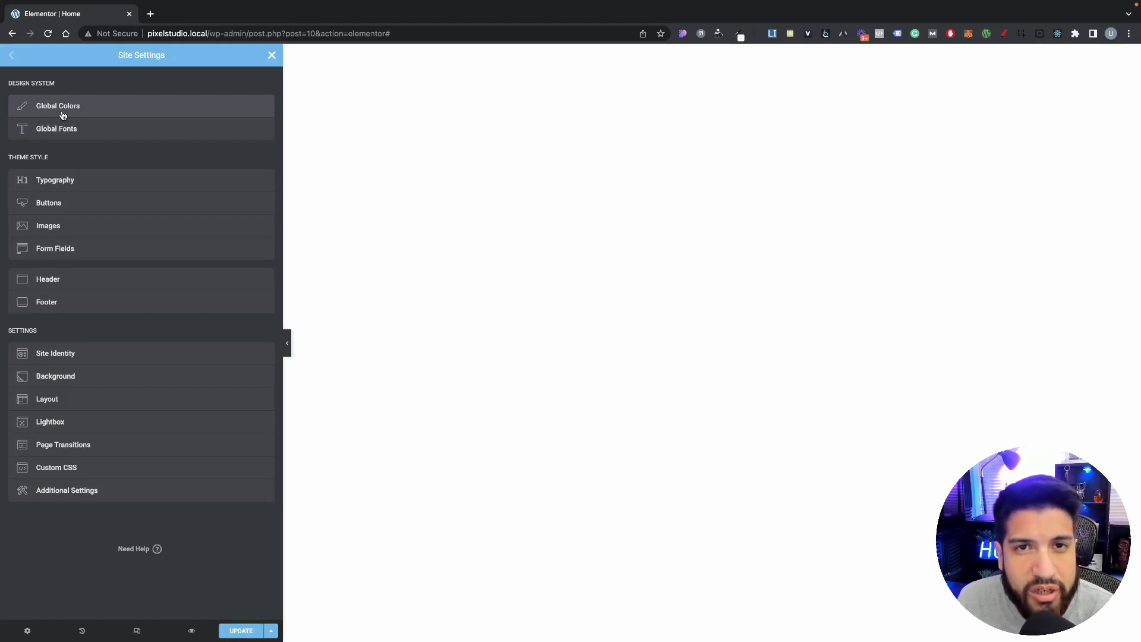
pyautogui.click(63, 114)
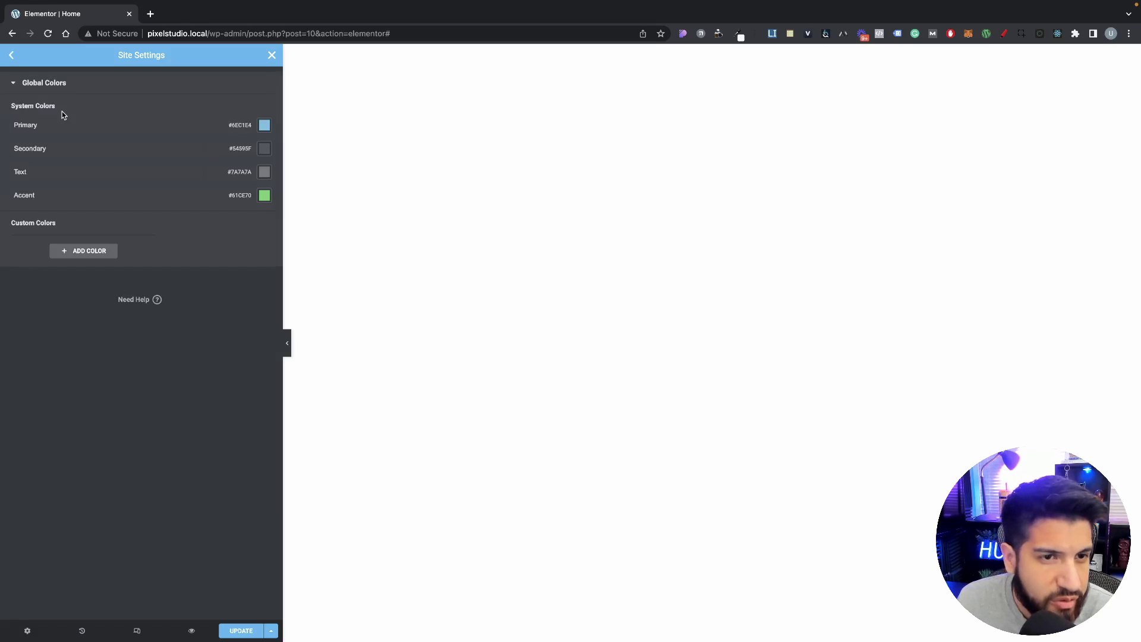
pyautogui.click(265, 126)
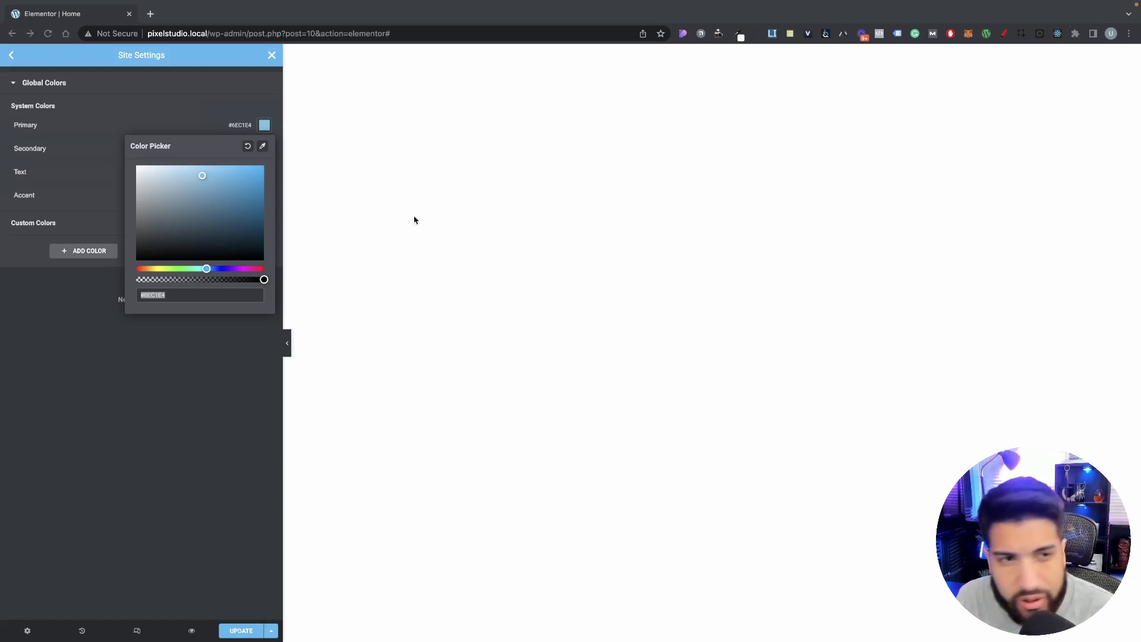
pyautogui.click(182, 294)
pyautogui.write('030720')
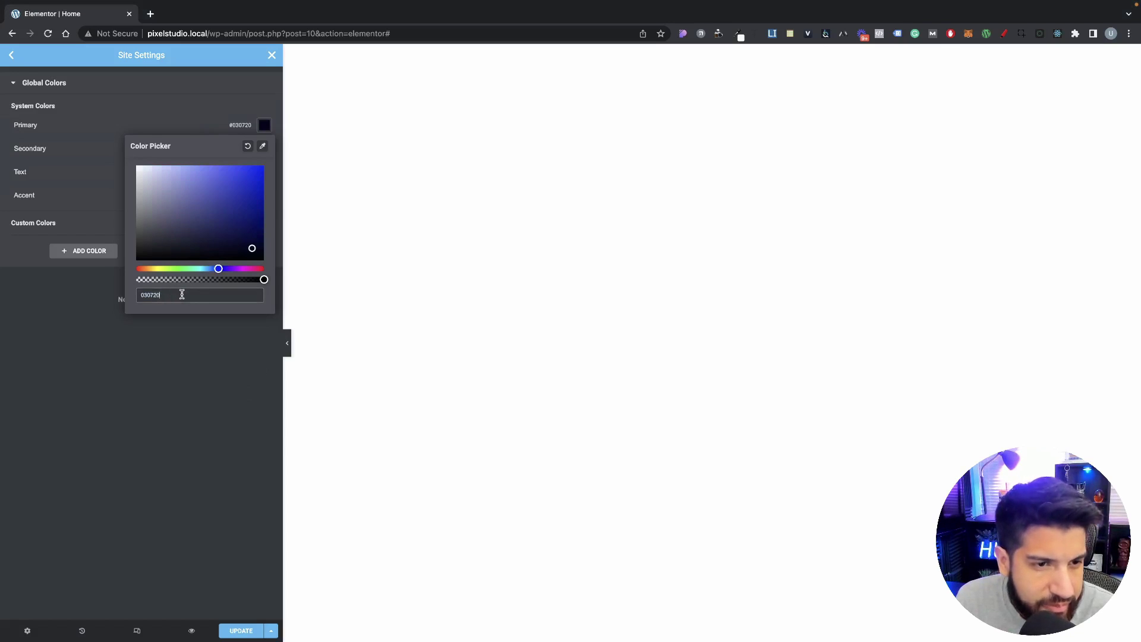
pyautogui.click(228, 356)
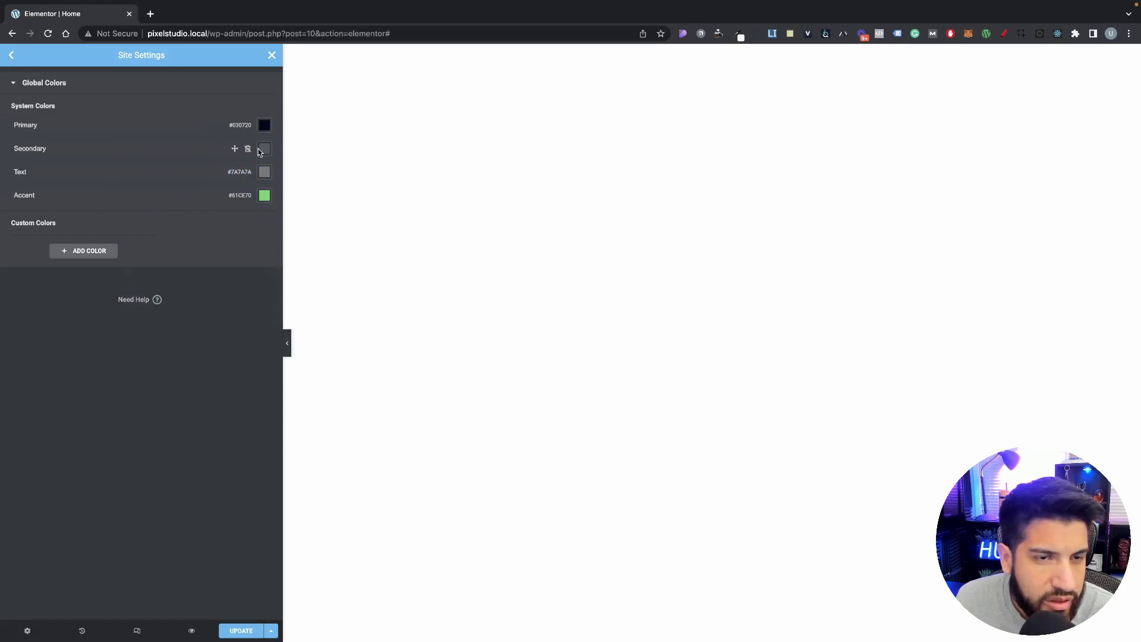
pyautogui.click(265, 126)
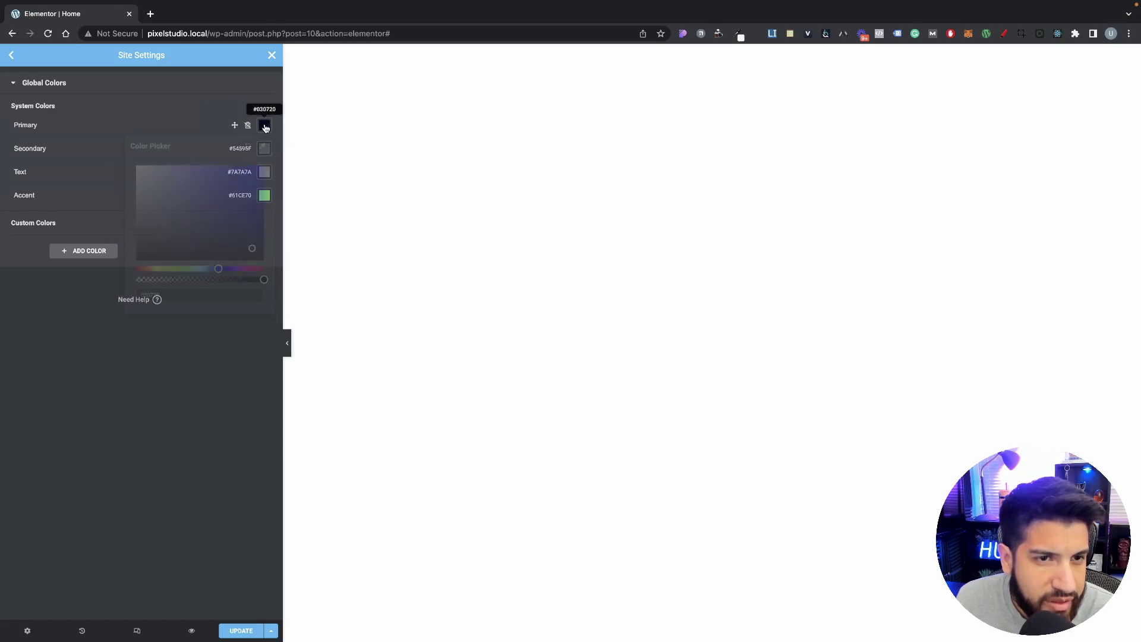
pyautogui.click(191, 357)
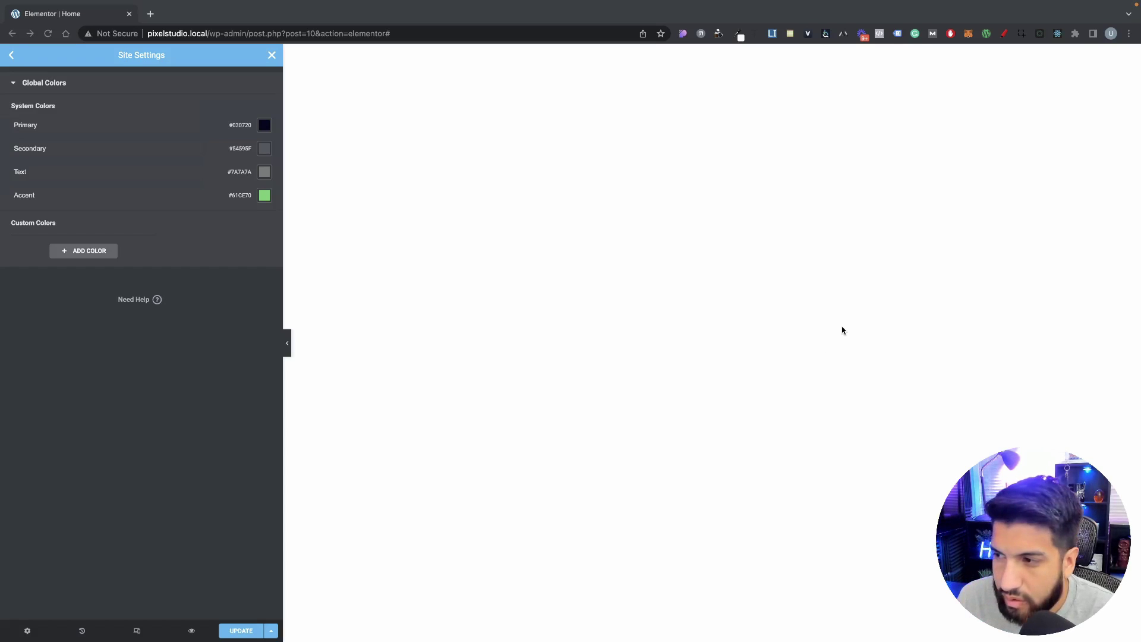
# Step: Change the Secondary global colour to #8C8C8F
pyautogui.click(261, 151)
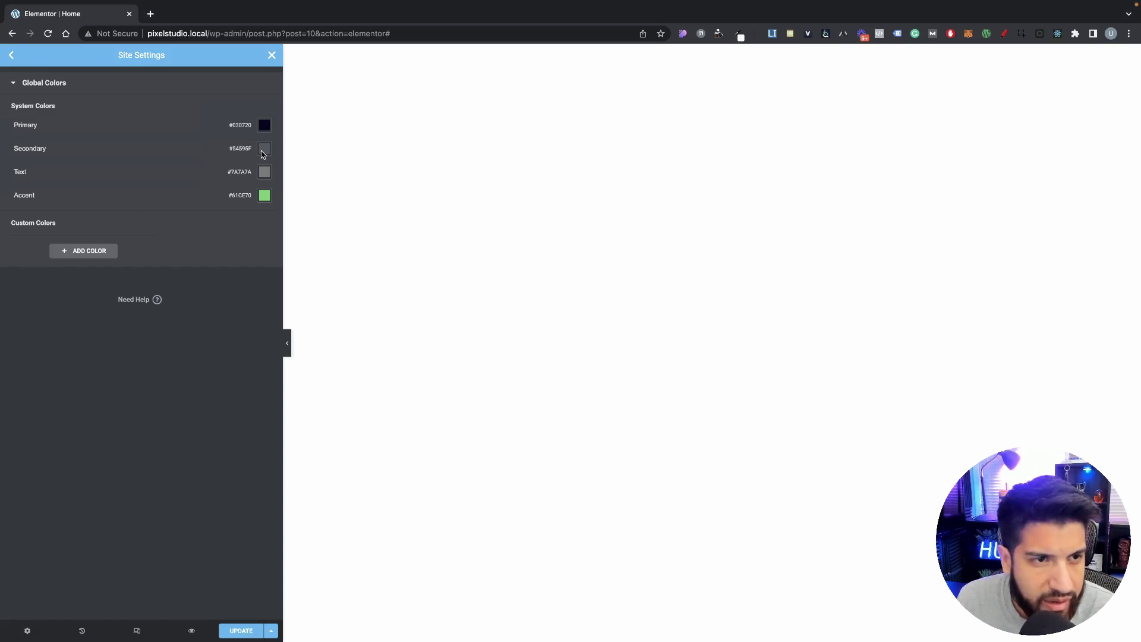
pyautogui.click(262, 151)
pyautogui.click(187, 316)
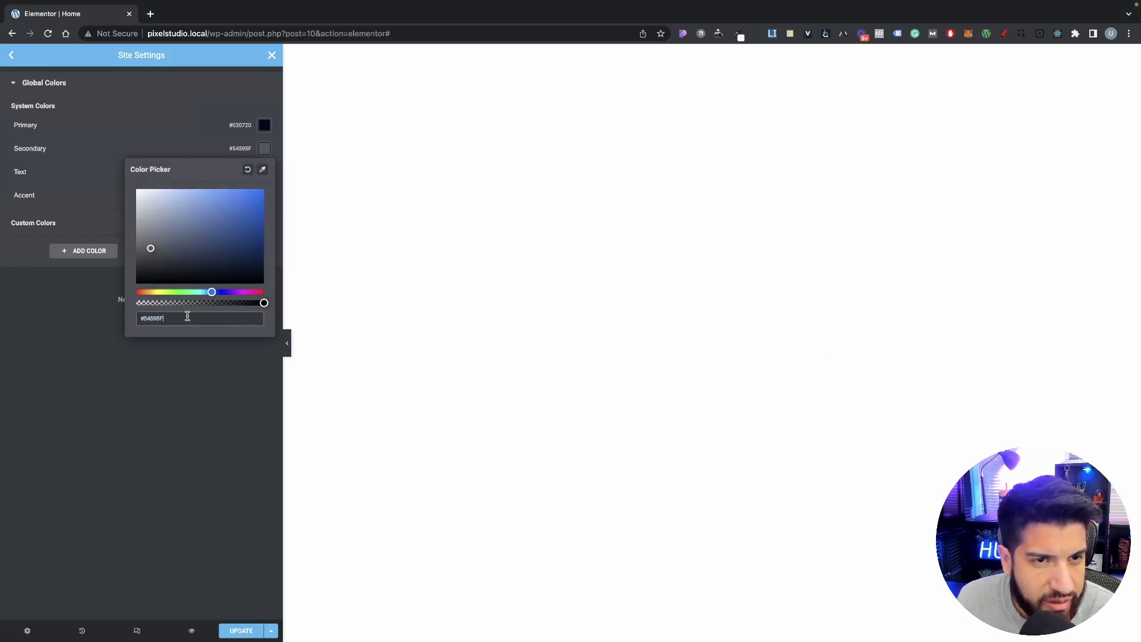
pyautogui.hotkey('ctrl', 'a')
pyautogui.write('#8C8C8F')
pyautogui.click(201, 375)
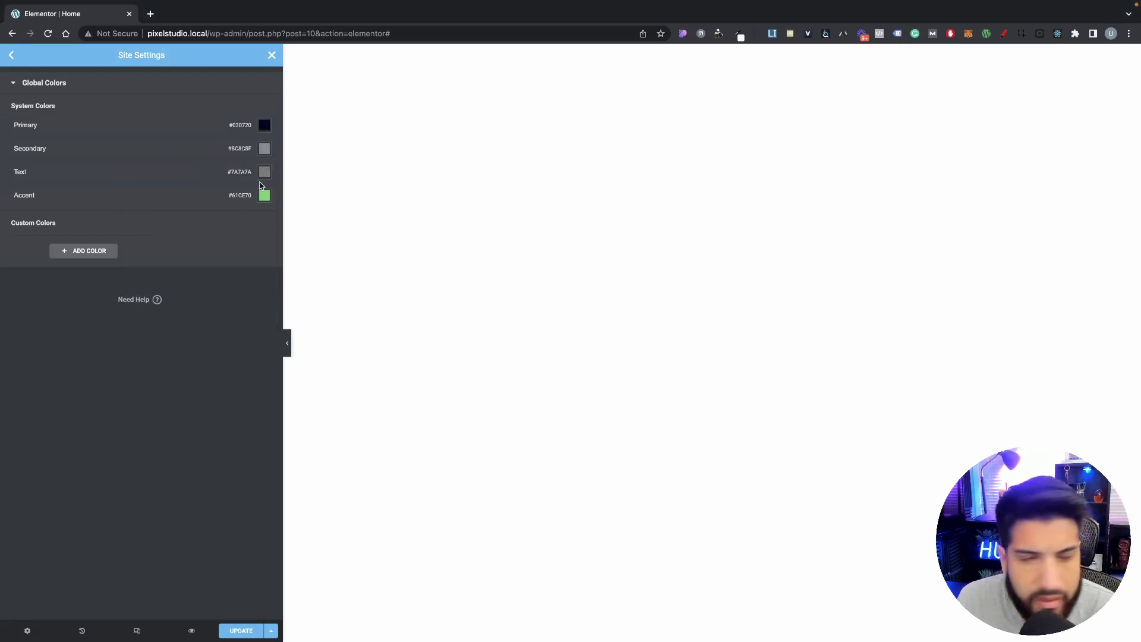
# Step: Set Text to #030720 and Accent to red #F54335, then save the global colours
pyautogui.click(265, 125)
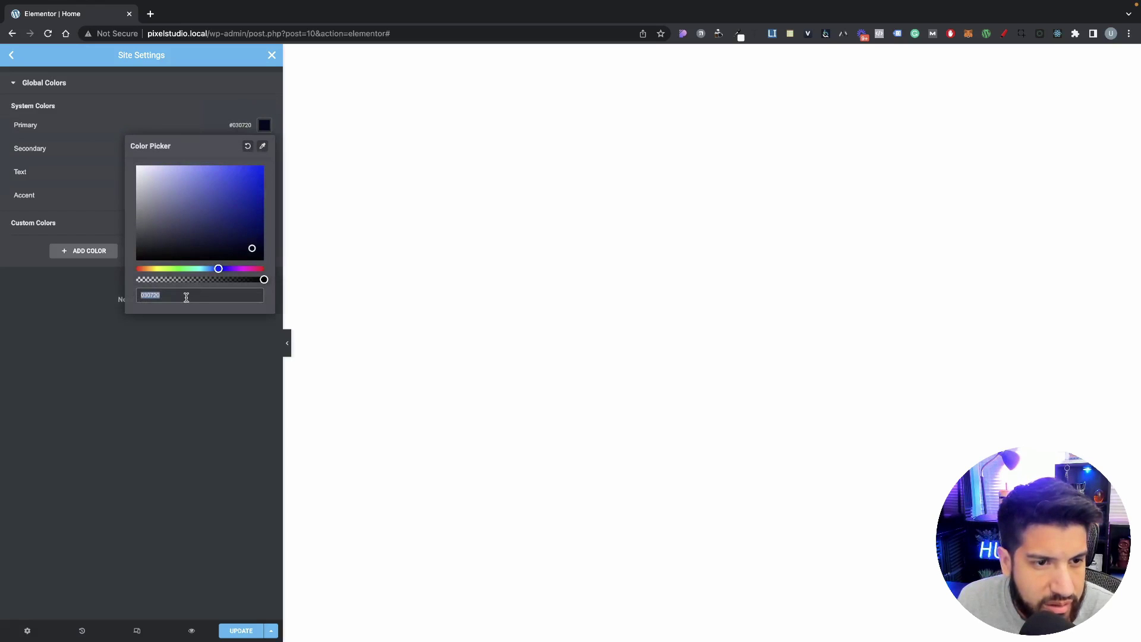
pyautogui.click(221, 364)
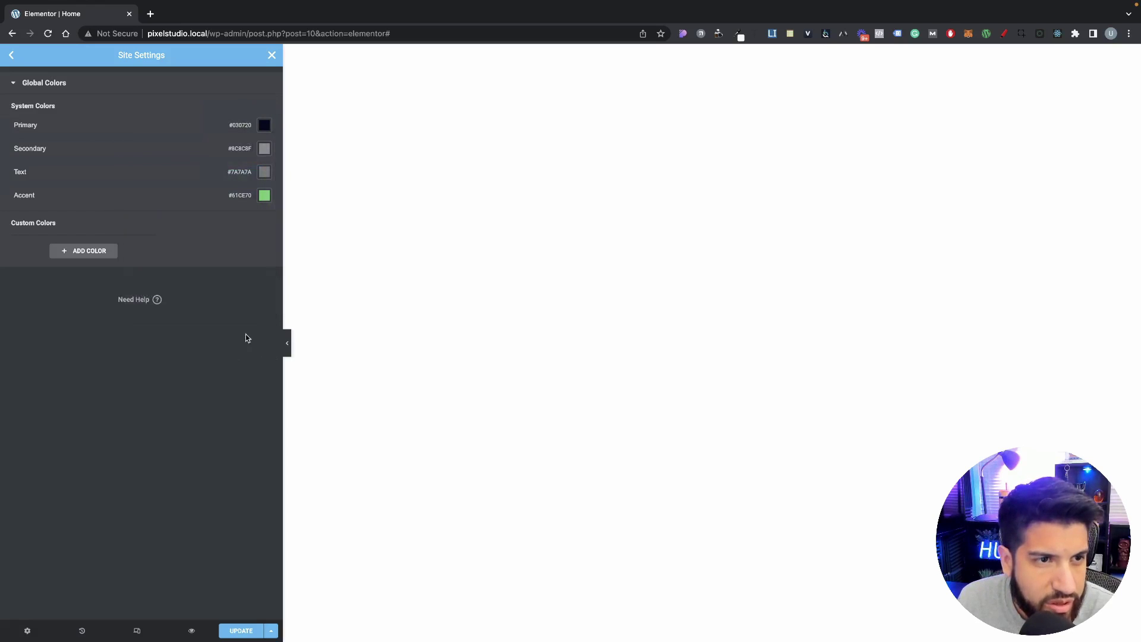
pyautogui.click(265, 173)
pyautogui.write('#030720')
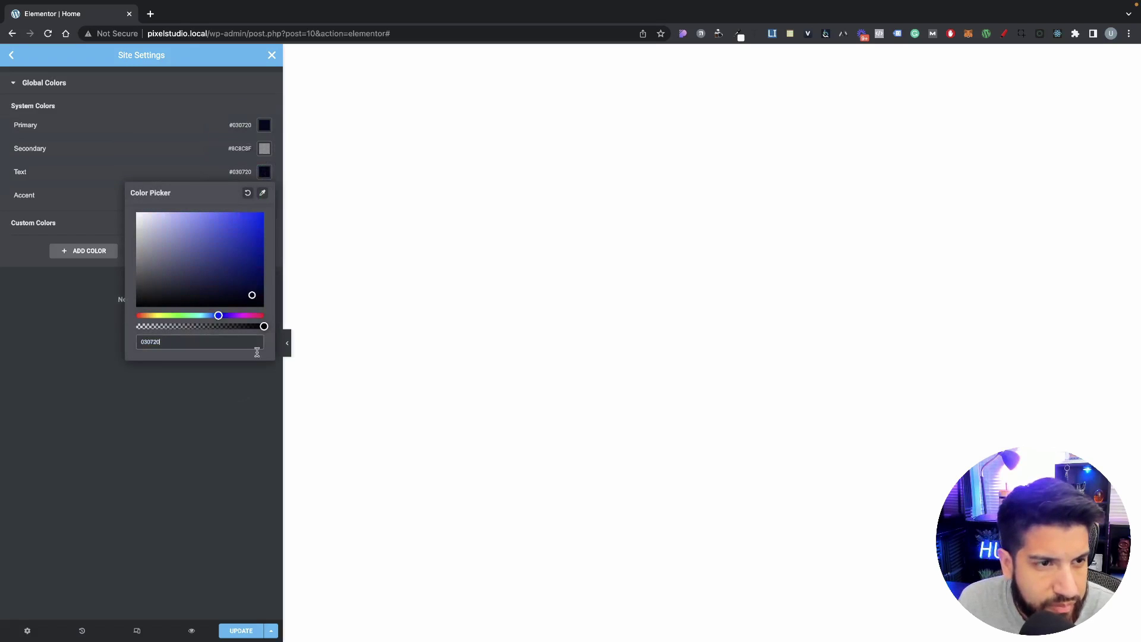
pyautogui.click(242, 326)
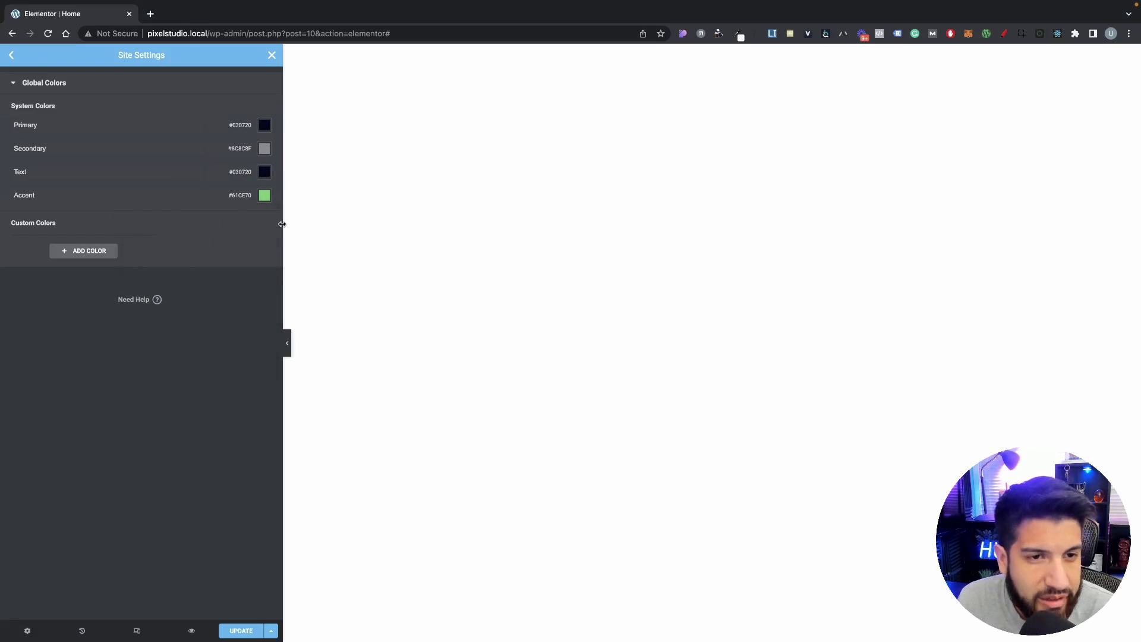
pyautogui.click(265, 197)
pyautogui.write('#F54335')
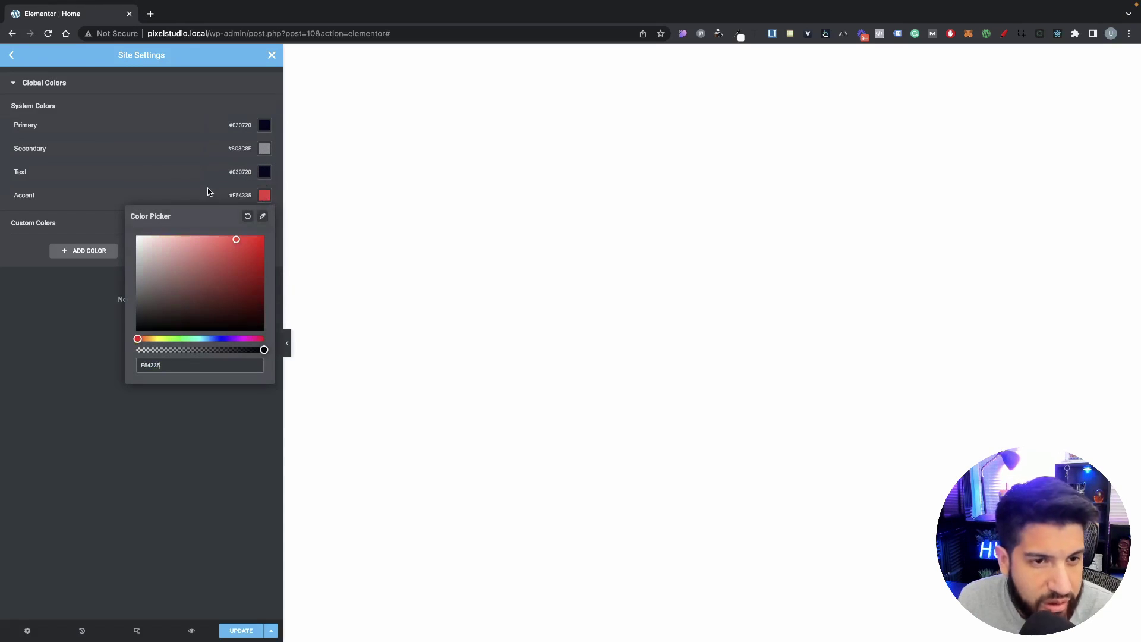
pyautogui.click(208, 188)
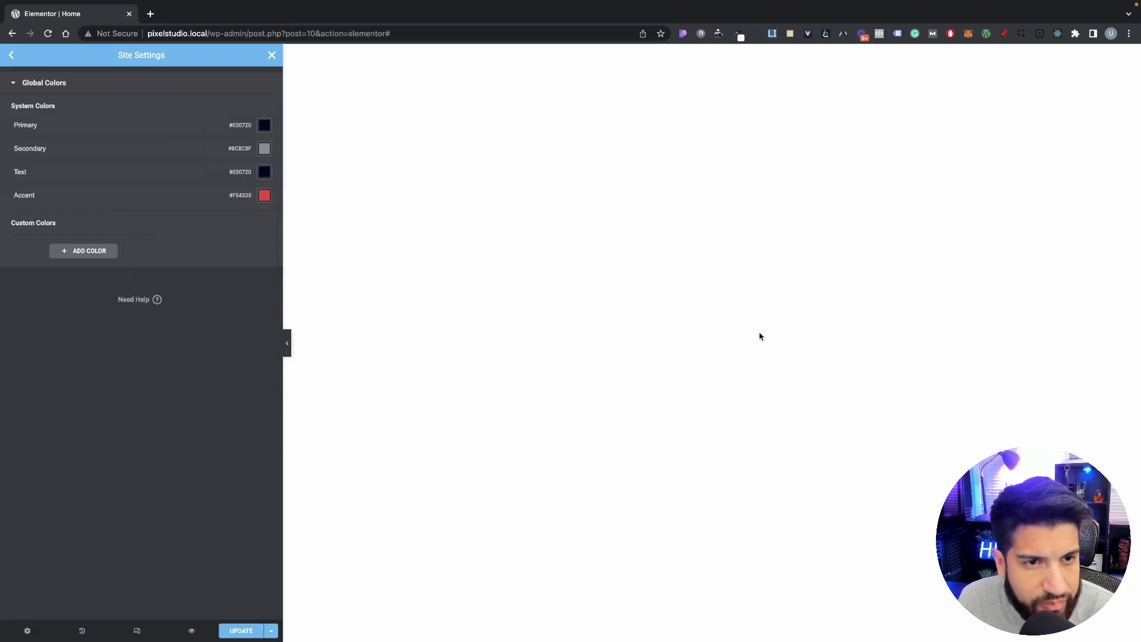
pyautogui.click(240, 631)
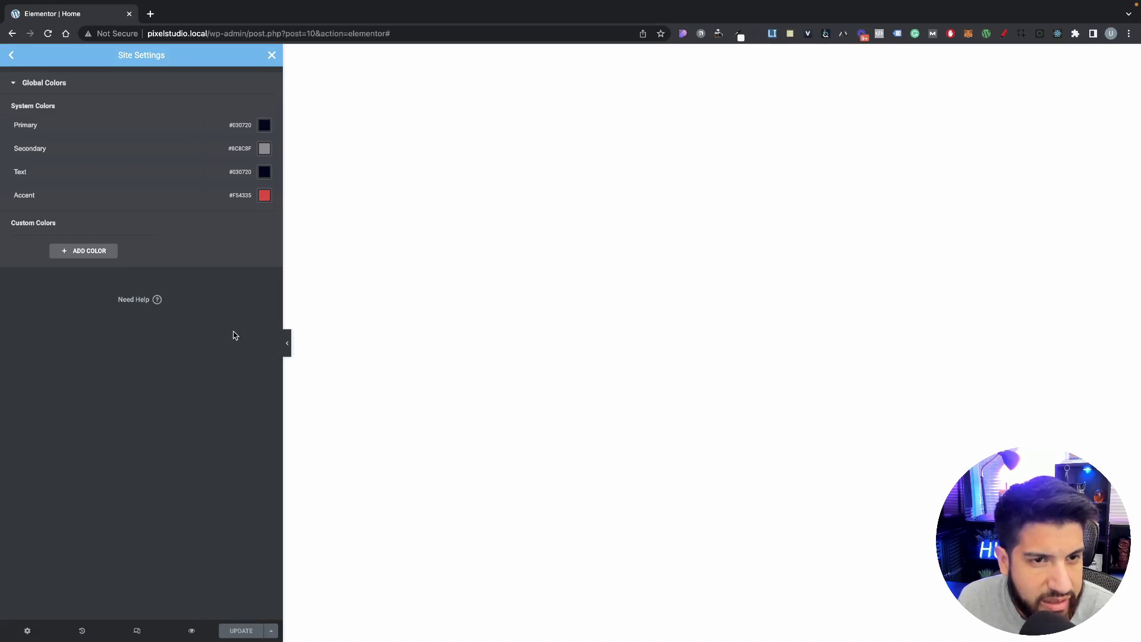
# Step: In Global Fonts, change the Primary font family from Roboto to Montserrat via a 'mont' search
pyautogui.click(12, 56)
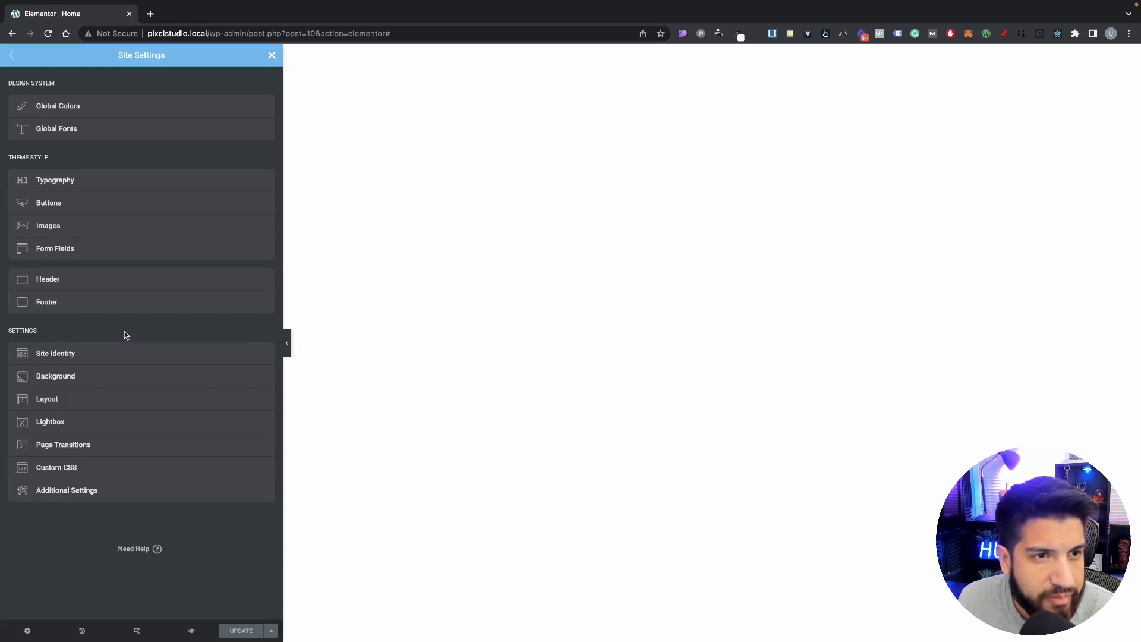
pyautogui.click(76, 131)
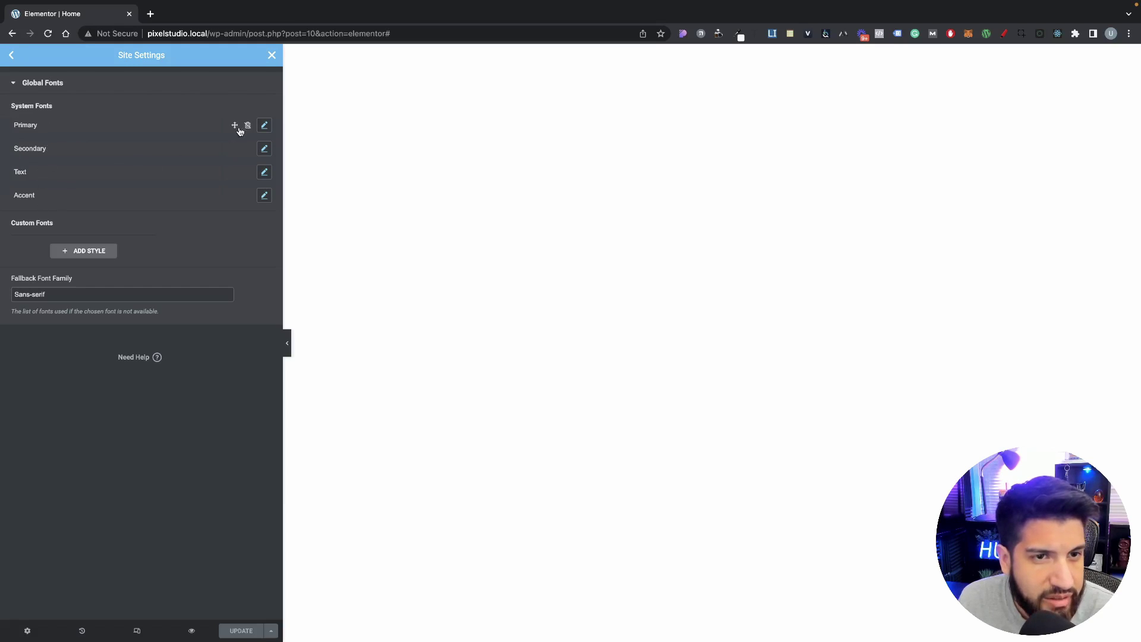
pyautogui.click(263, 127)
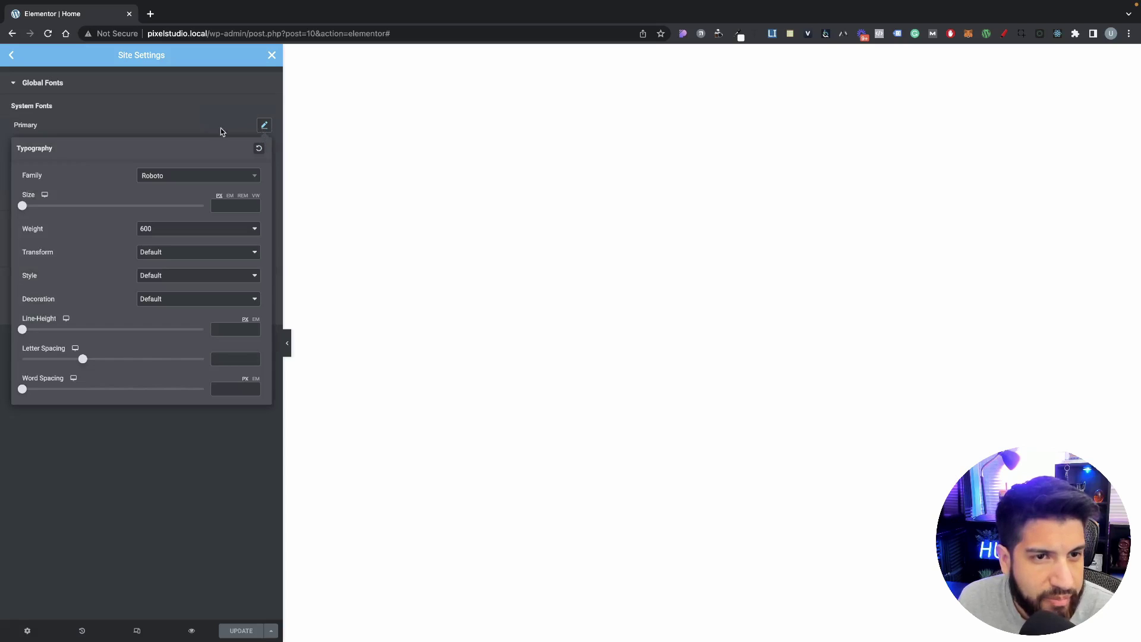
pyautogui.click(246, 130)
pyautogui.click(264, 125)
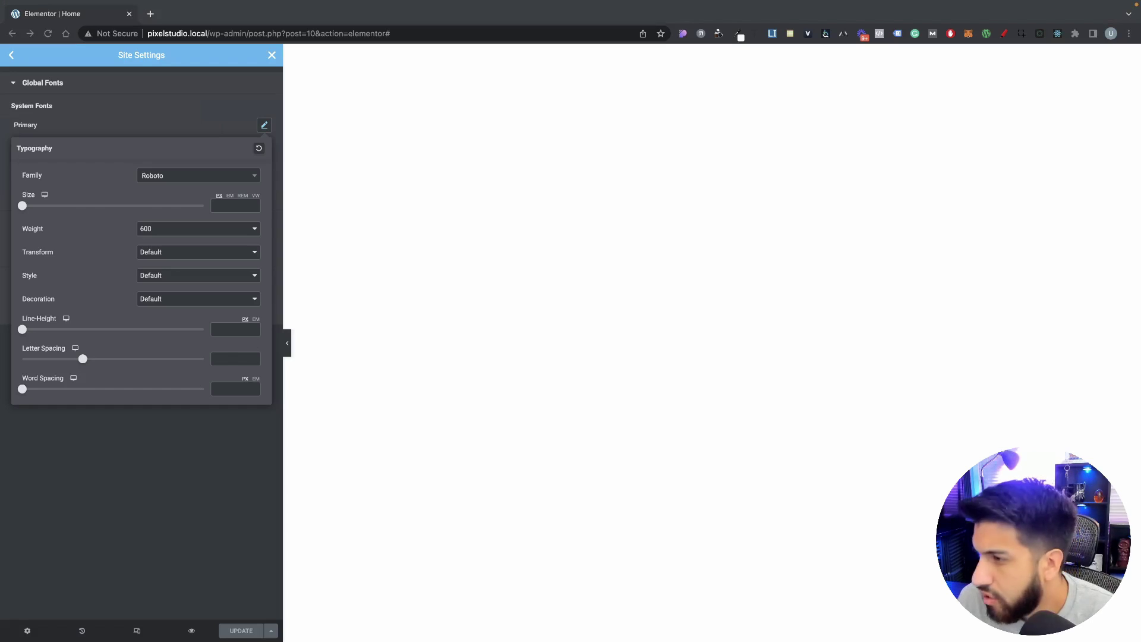
pyautogui.click(150, 178)
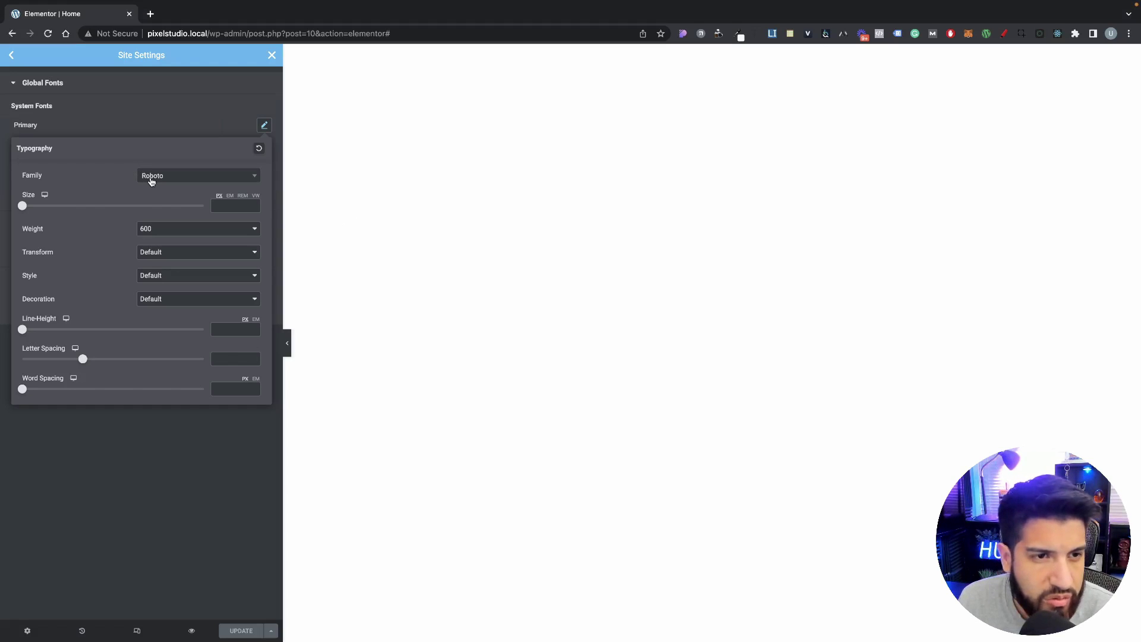
pyautogui.click(150, 180)
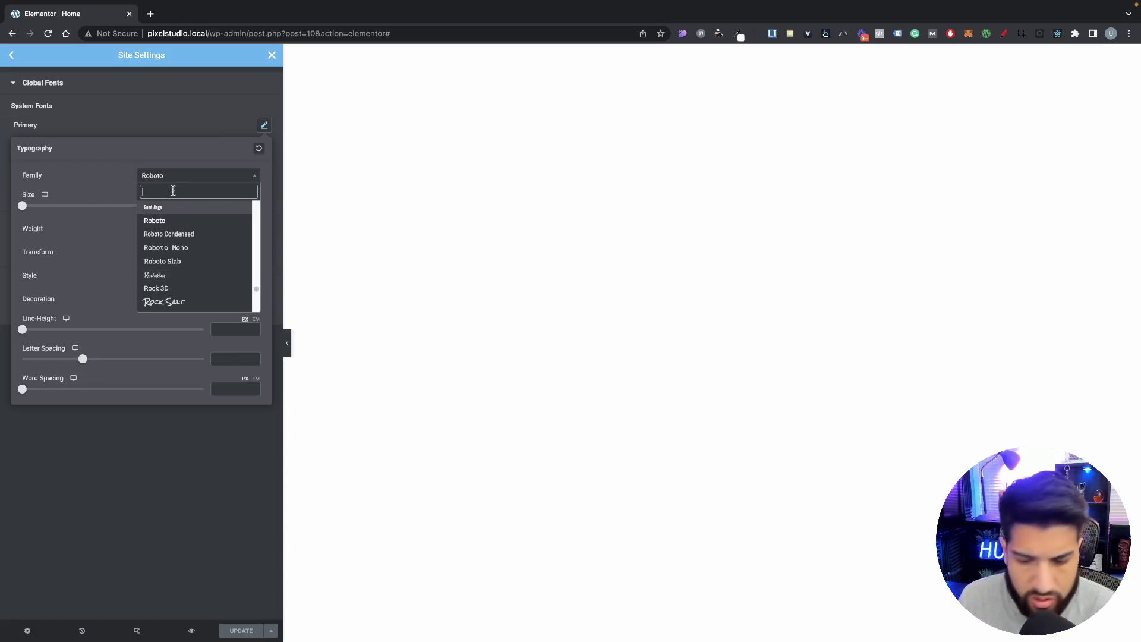
pyautogui.write('mont')
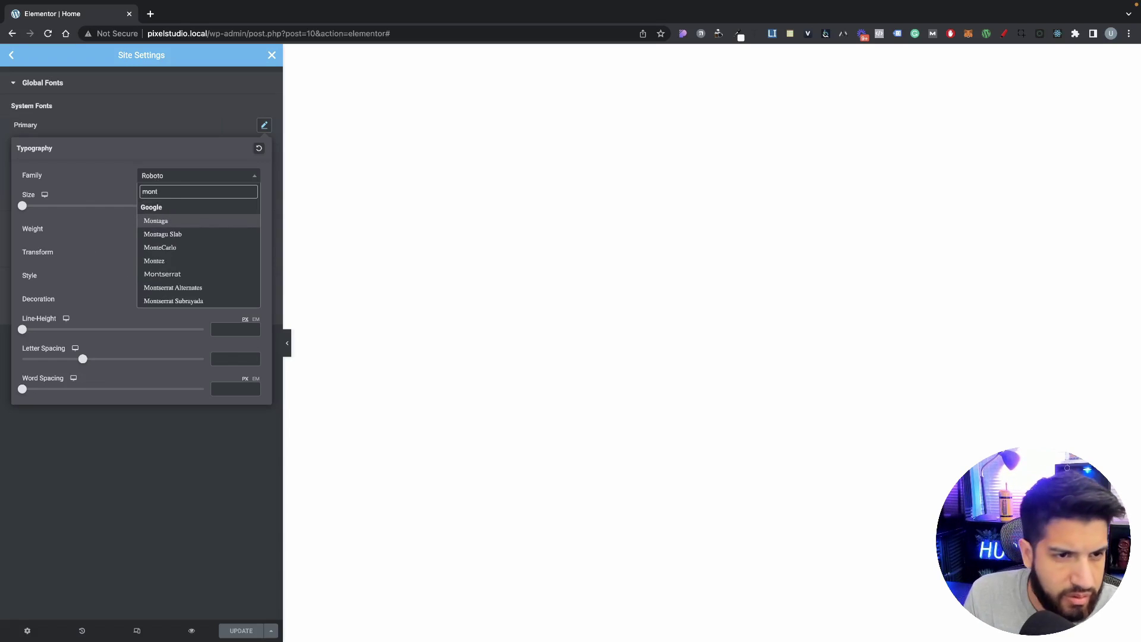
pyautogui.press('Down')
pyautogui.press('Down')
pyautogui.press('Down')
pyautogui.press('Down')
pyautogui.press('Down')
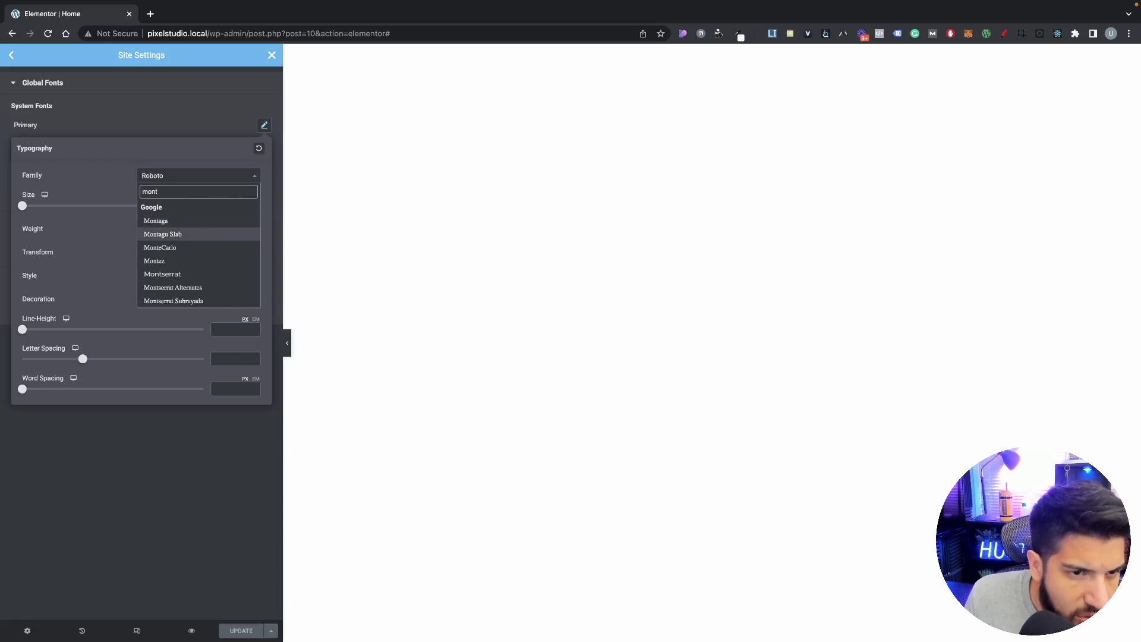
pyautogui.press('Up')
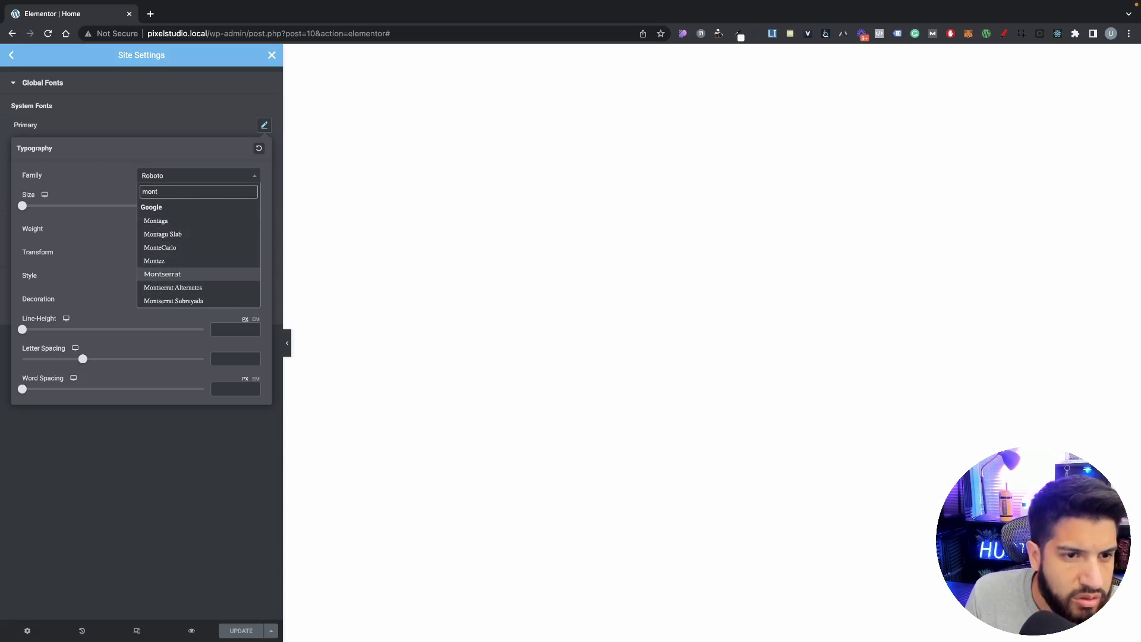
pyautogui.press('Return')
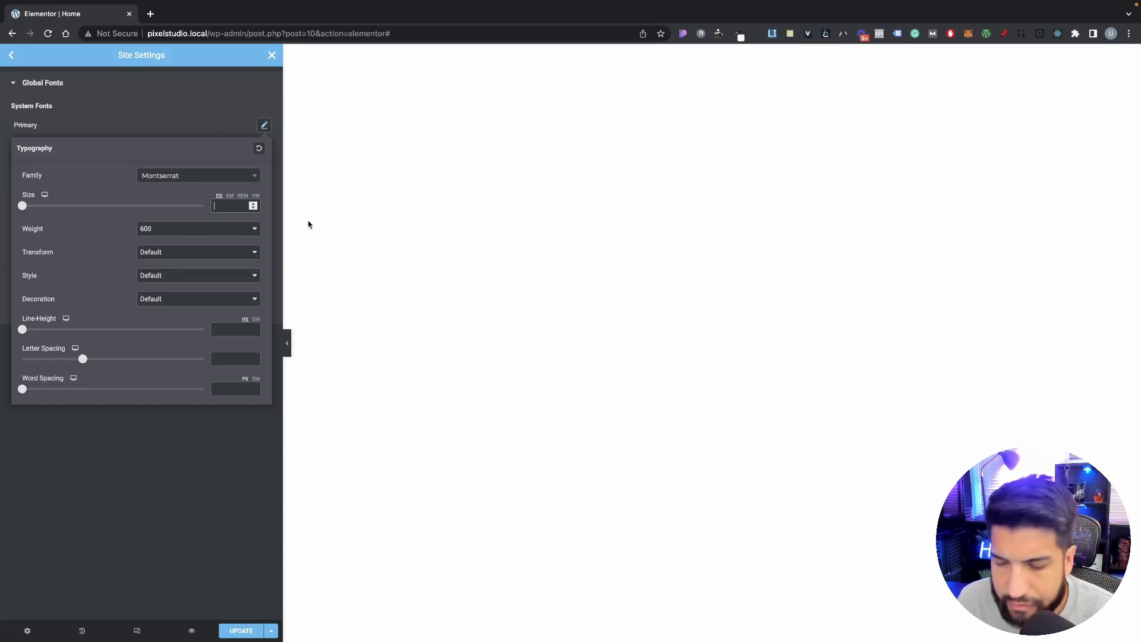
# Step: Set the Primary global font size to 30 px and its weight to Bold
pyautogui.write('40')
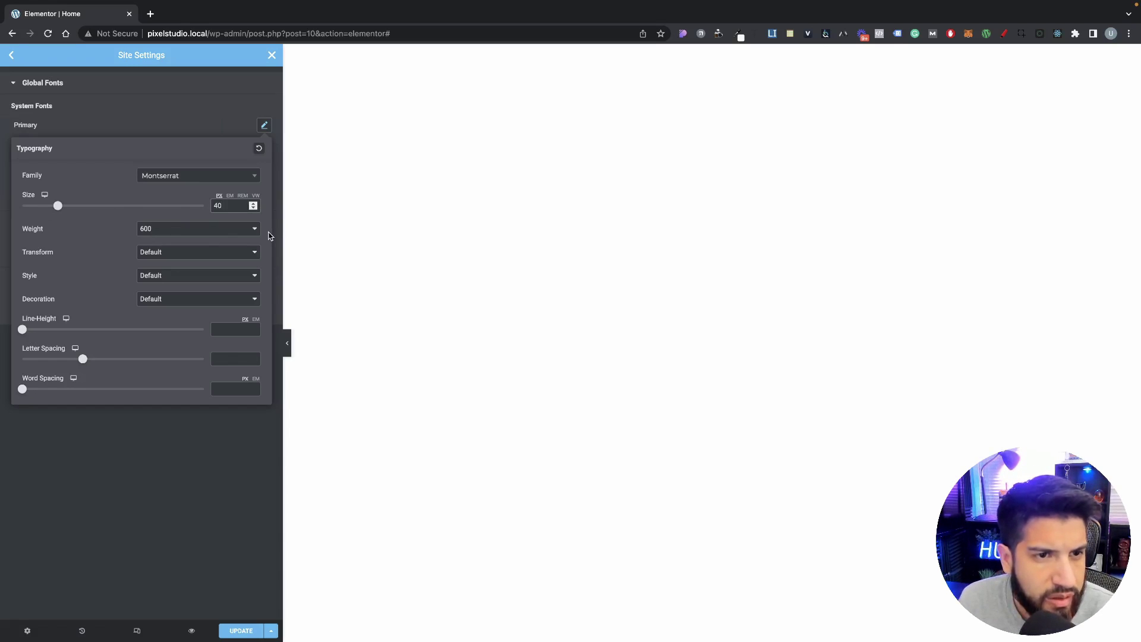
pyautogui.doubleClick(217, 205)
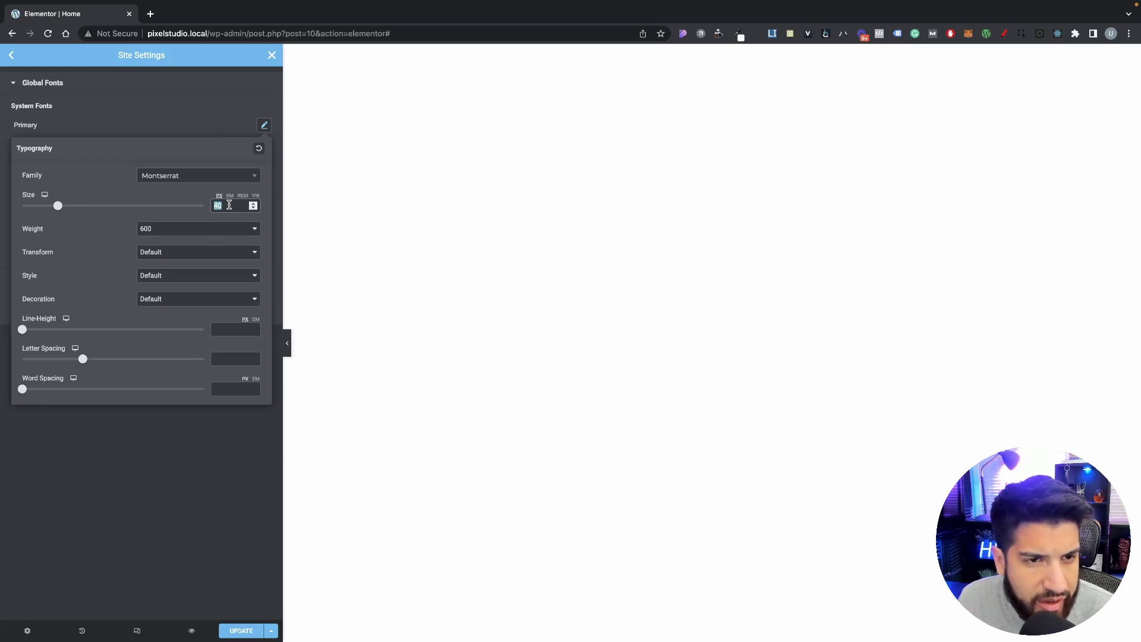
pyautogui.write('30')
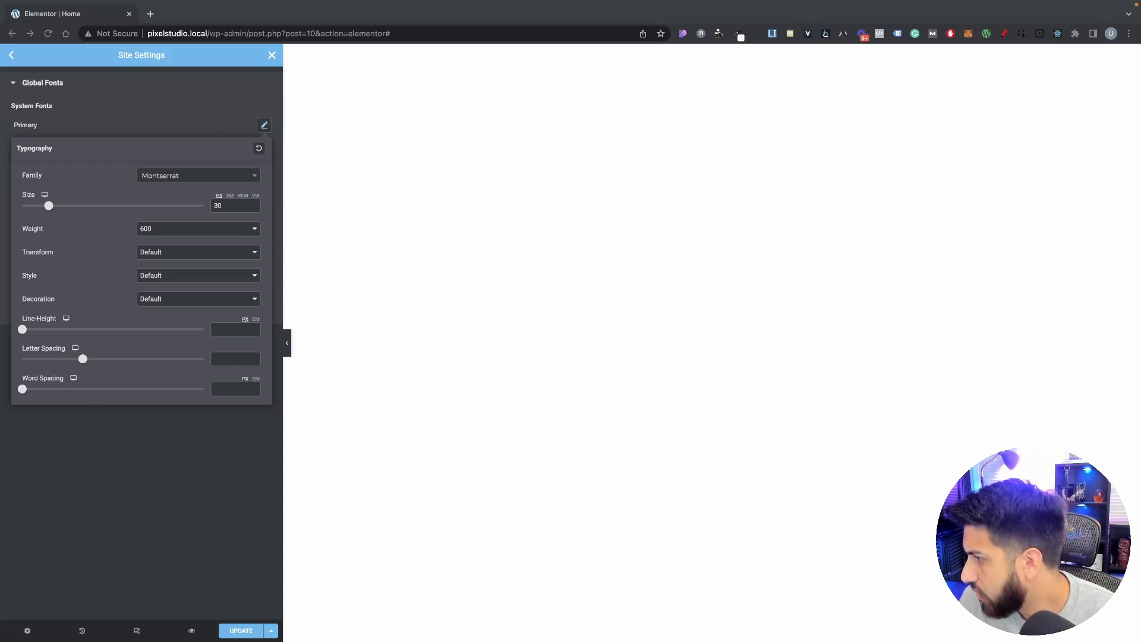
pyautogui.click(144, 233)
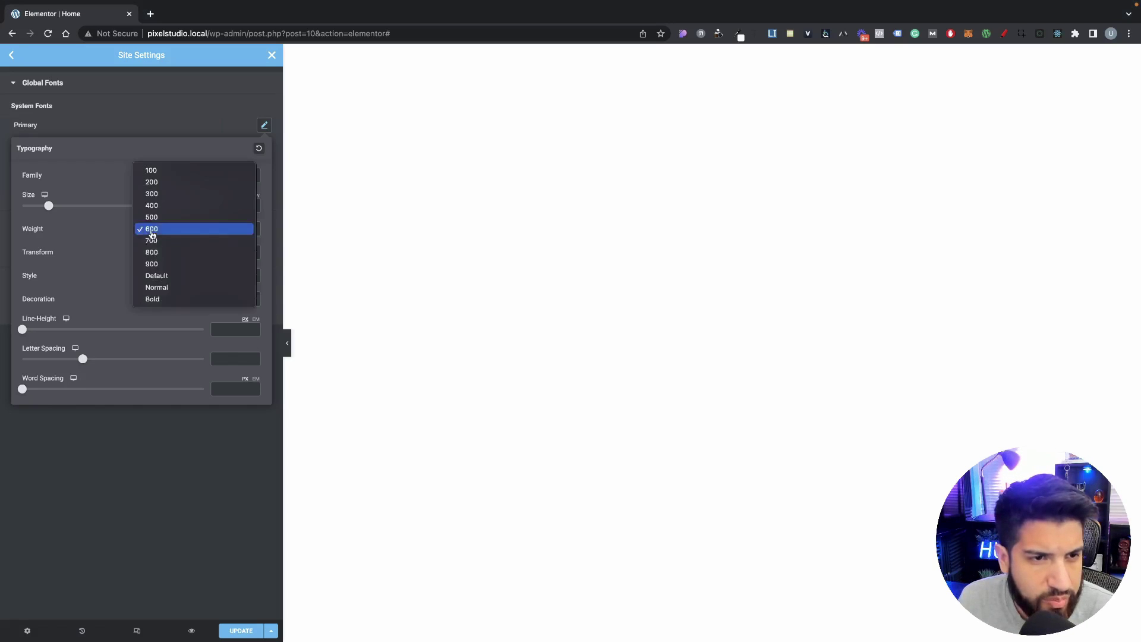
pyautogui.click(162, 300)
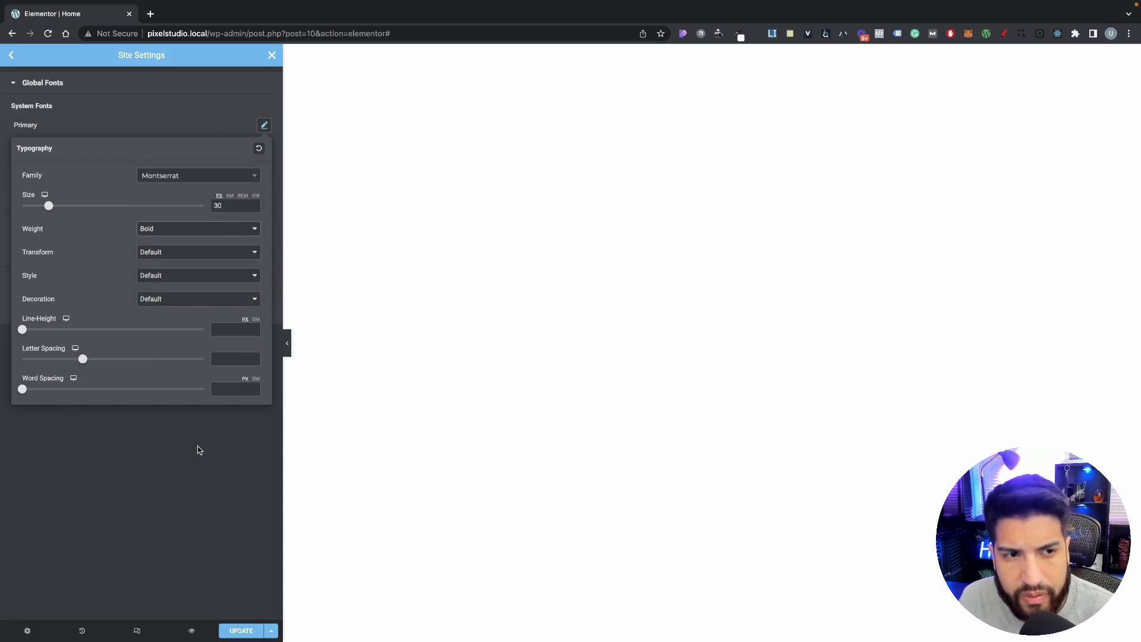
pyautogui.click(506, 445)
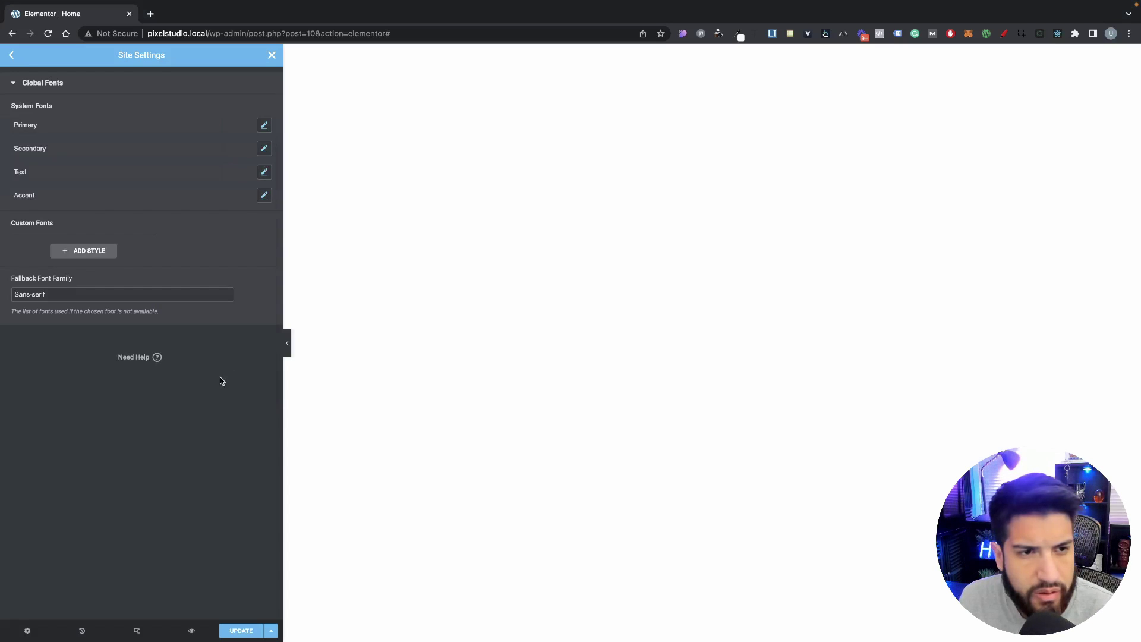
pyautogui.click(264, 125)
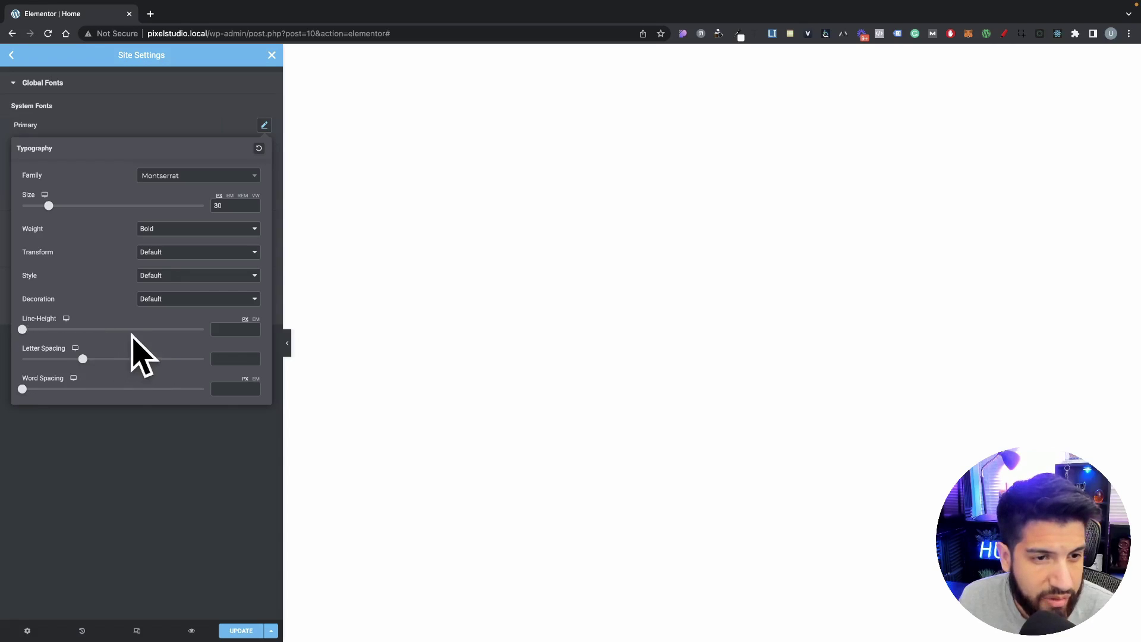
pyautogui.click(191, 464)
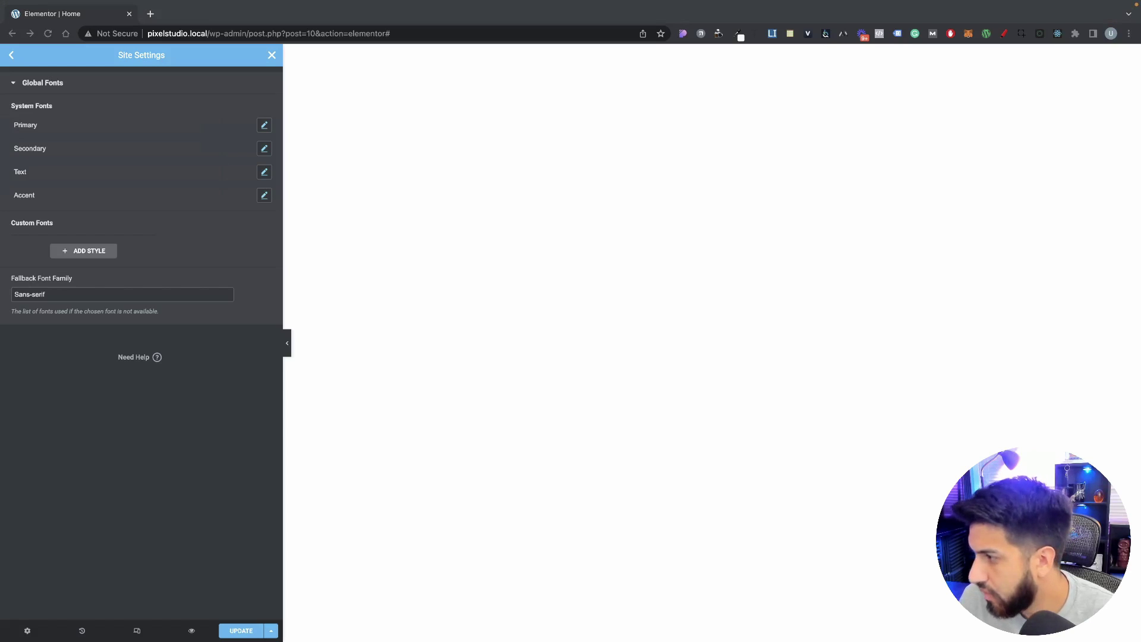
# Step: Set the Secondary global font to Montserrat, weight 700, size 20 px
pyautogui.click(265, 148)
pyautogui.click(173, 201)
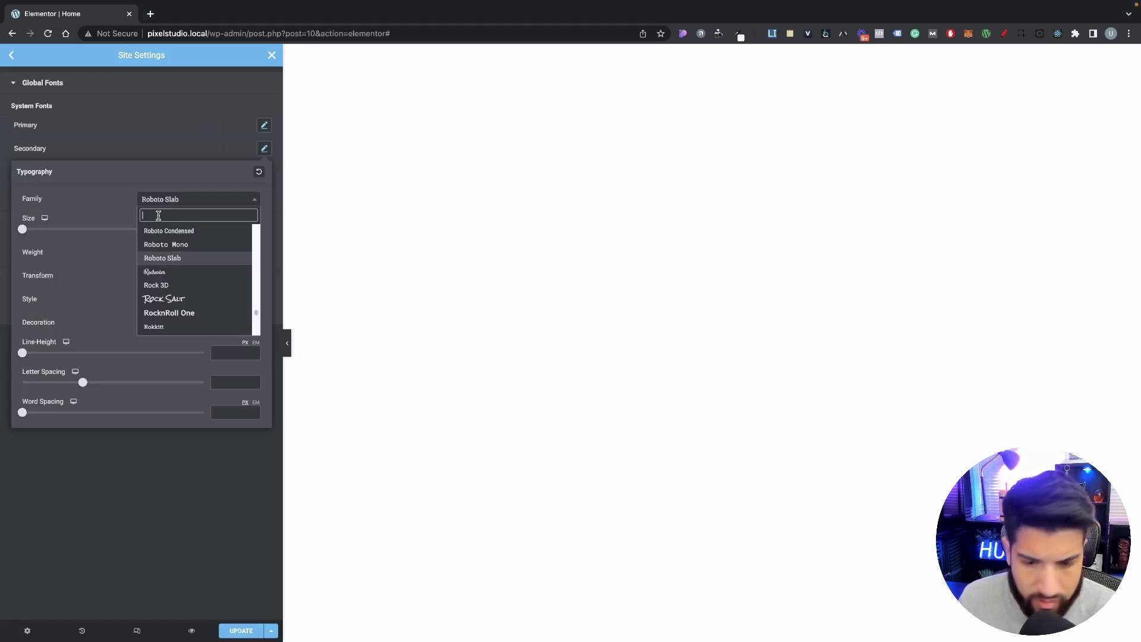
pyautogui.write('mon')
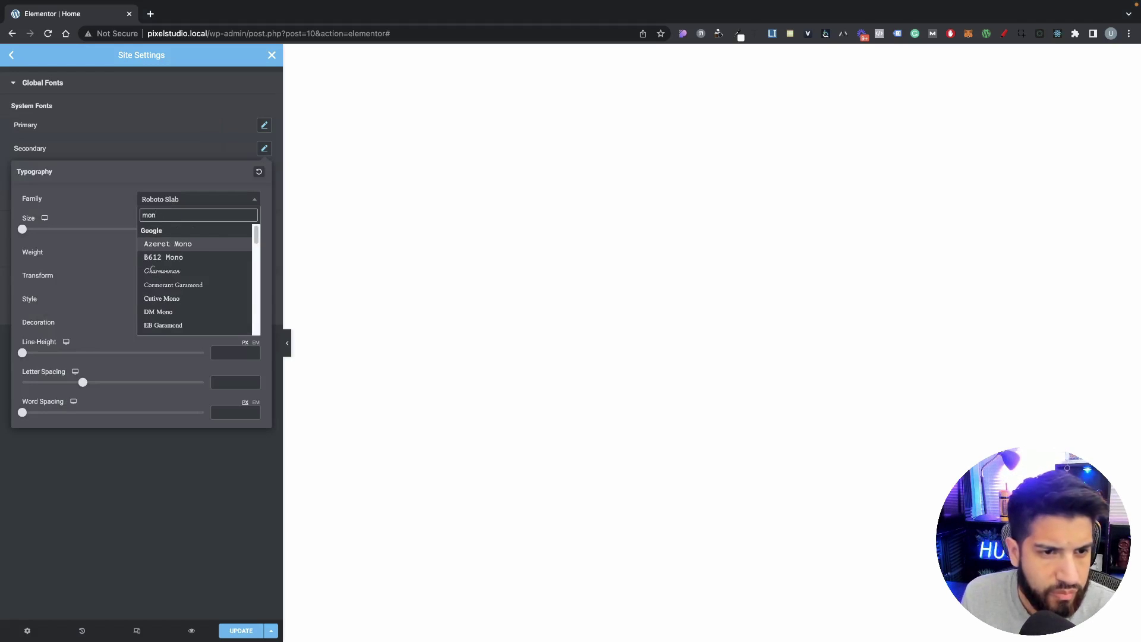
pyautogui.write('ts')
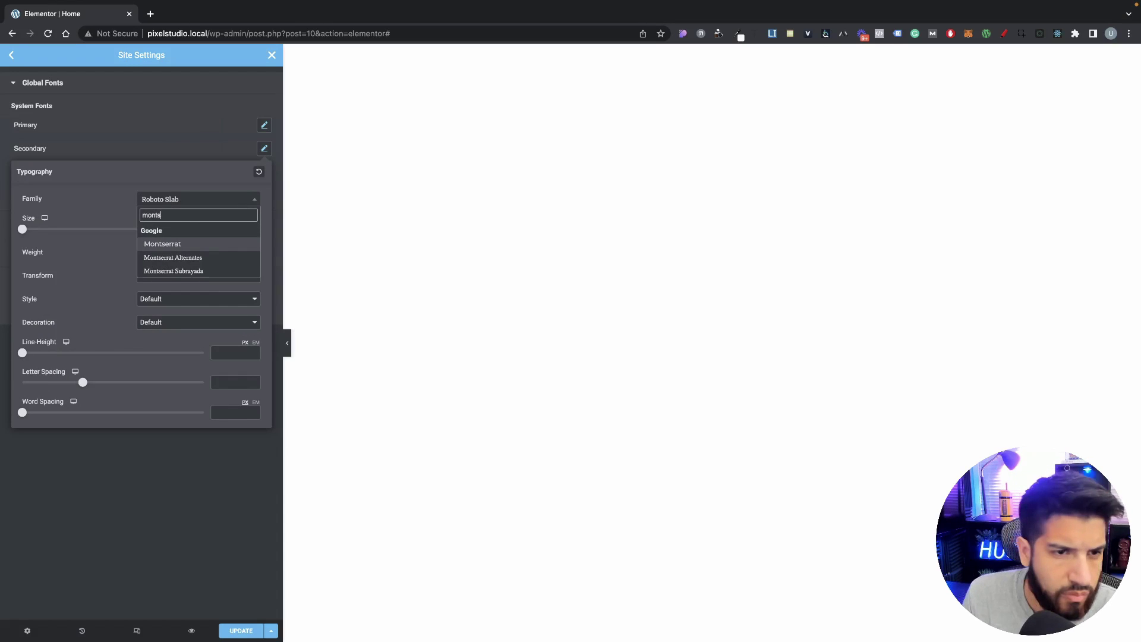
pyautogui.press('Return')
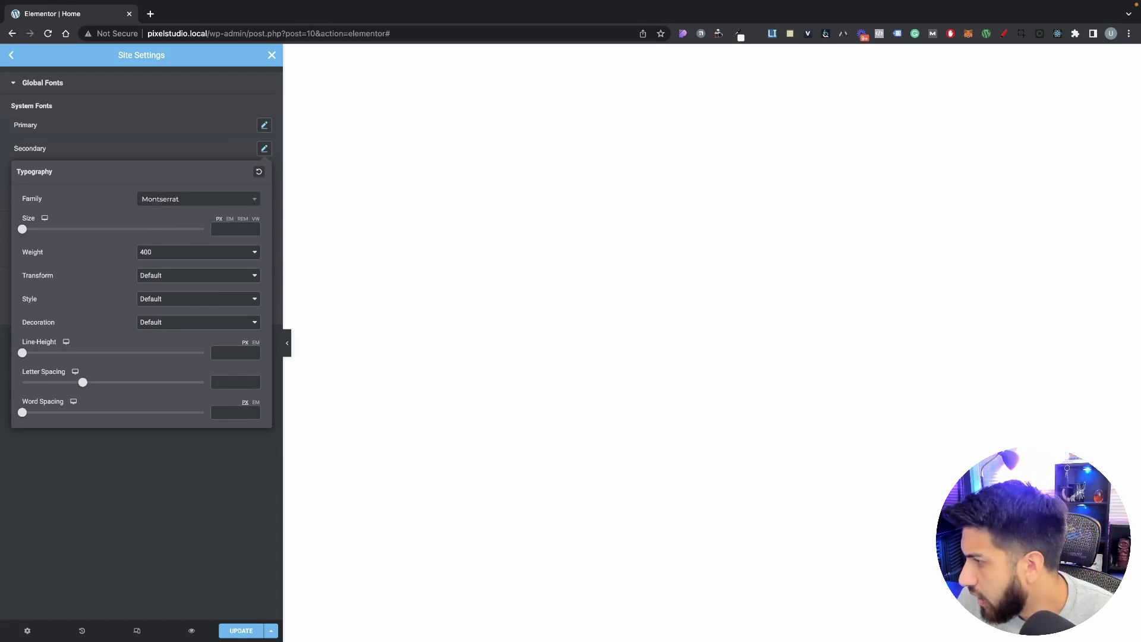
pyautogui.click(163, 254)
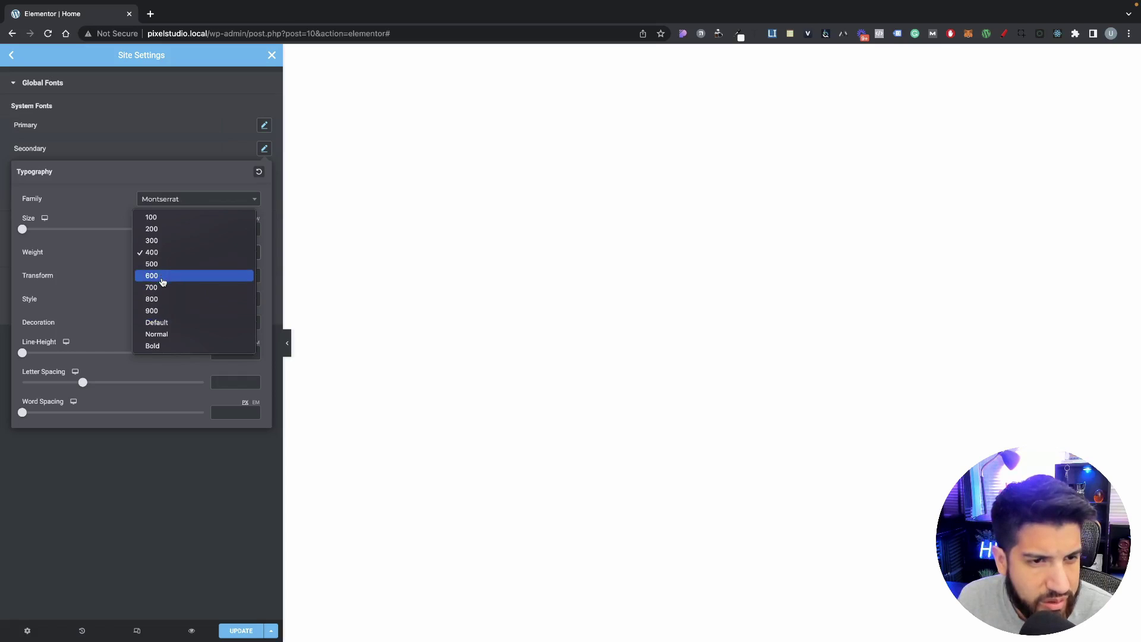
pyautogui.click(165, 288)
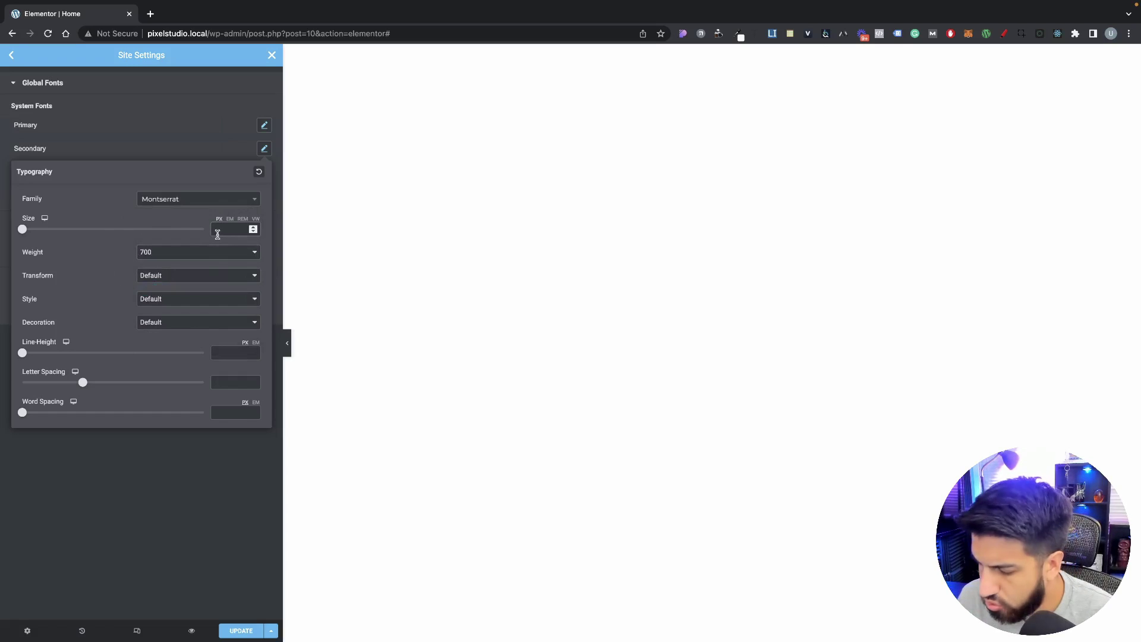
pyautogui.write('20')
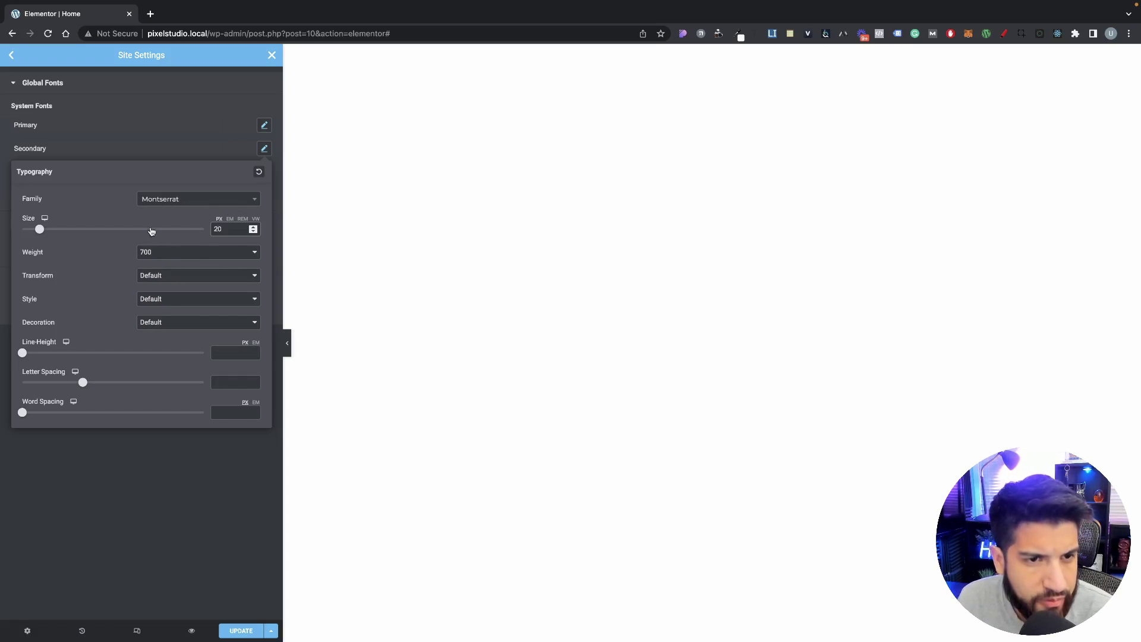
pyautogui.click(131, 147)
pyautogui.click(265, 150)
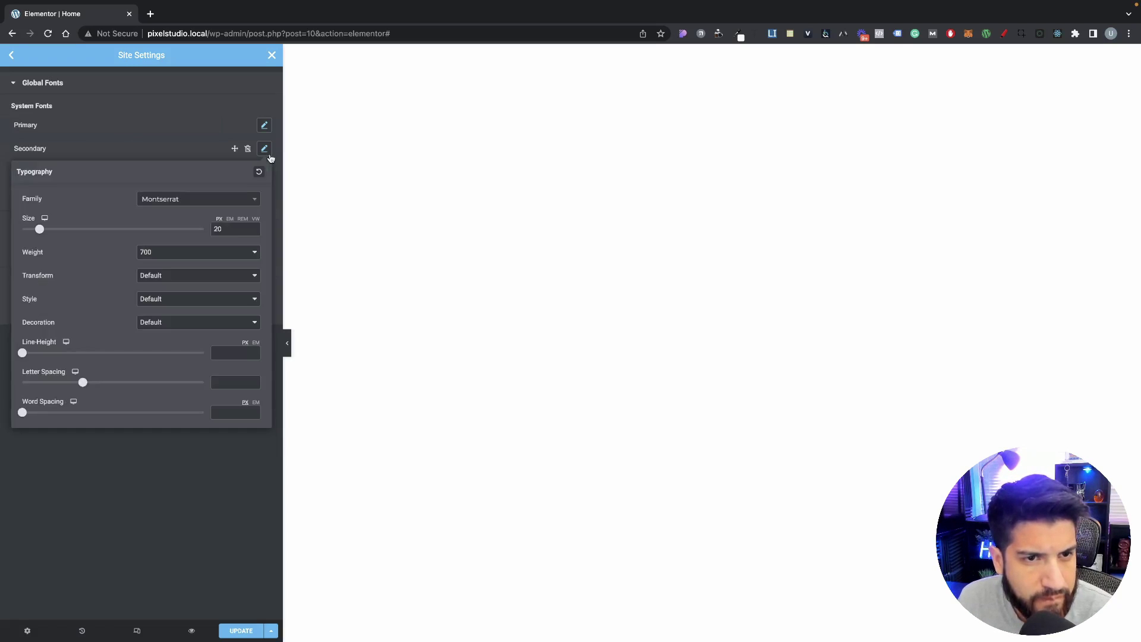
pyautogui.click(139, 145)
# Step: Set the Primary global font's text transform to Capitalize, leaving style at Default
pyautogui.click(262, 126)
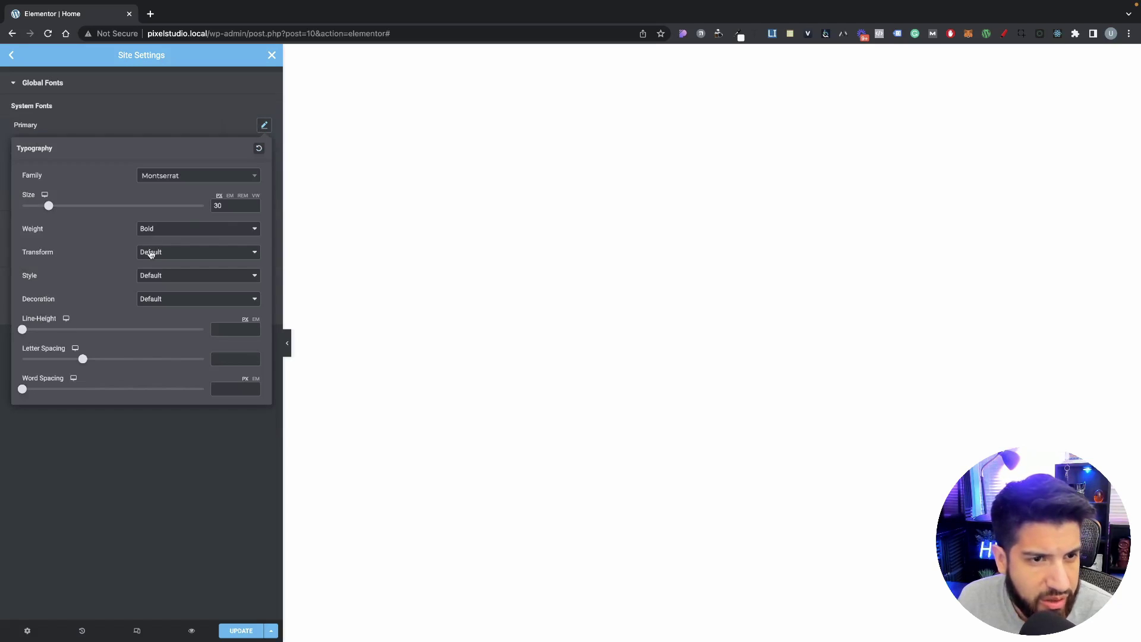
pyautogui.click(155, 255)
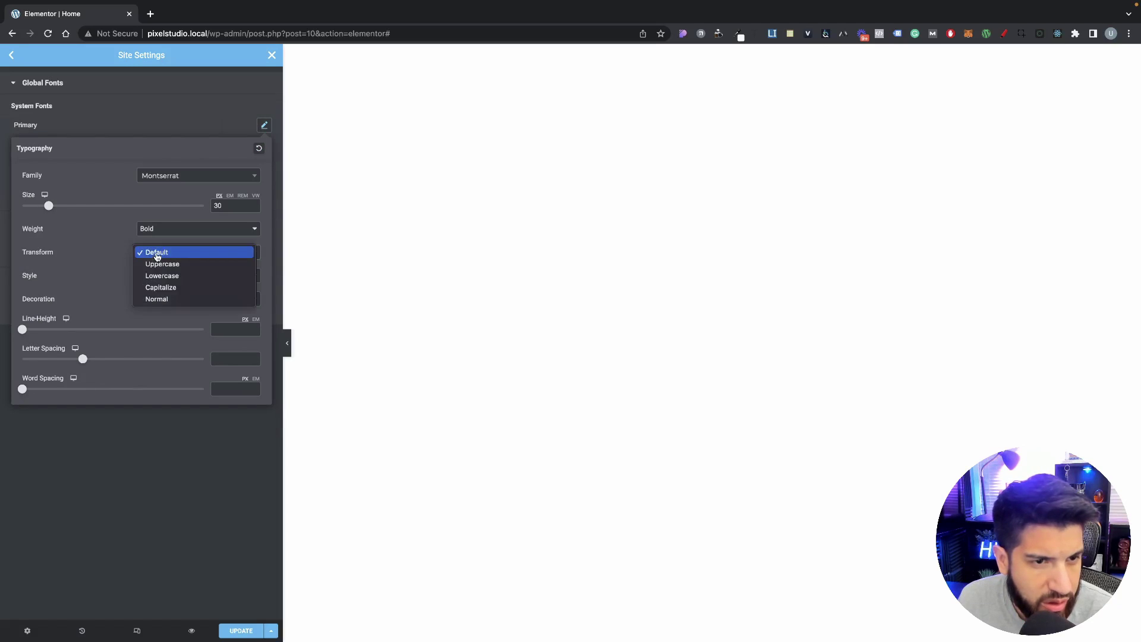
pyautogui.click(172, 287)
pyautogui.click(164, 275)
pyautogui.click(109, 263)
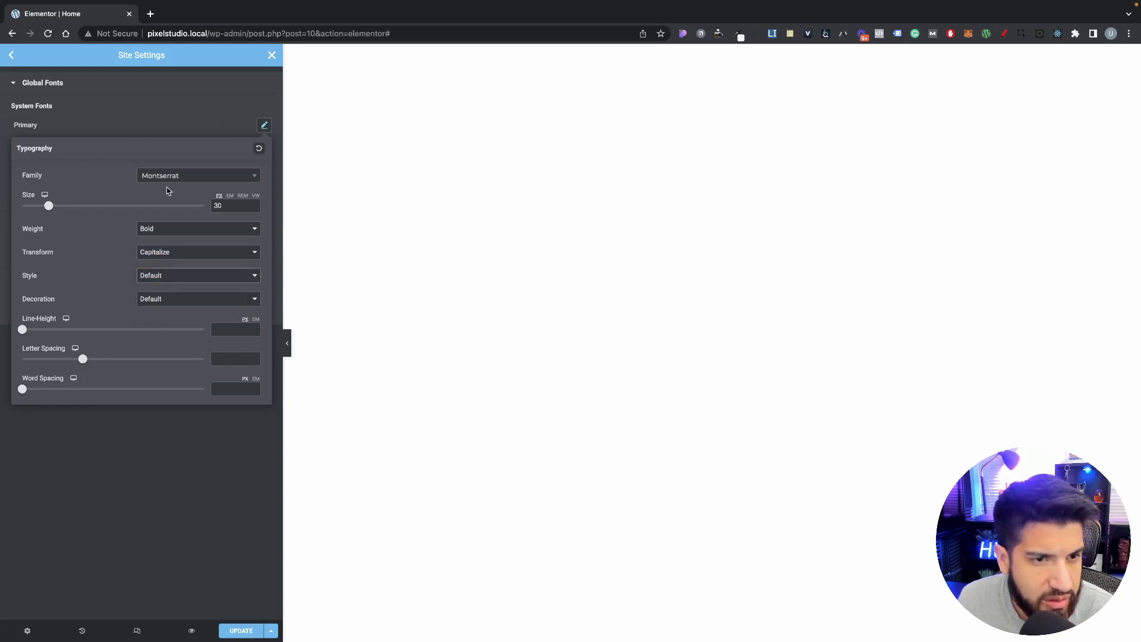
pyautogui.click(191, 124)
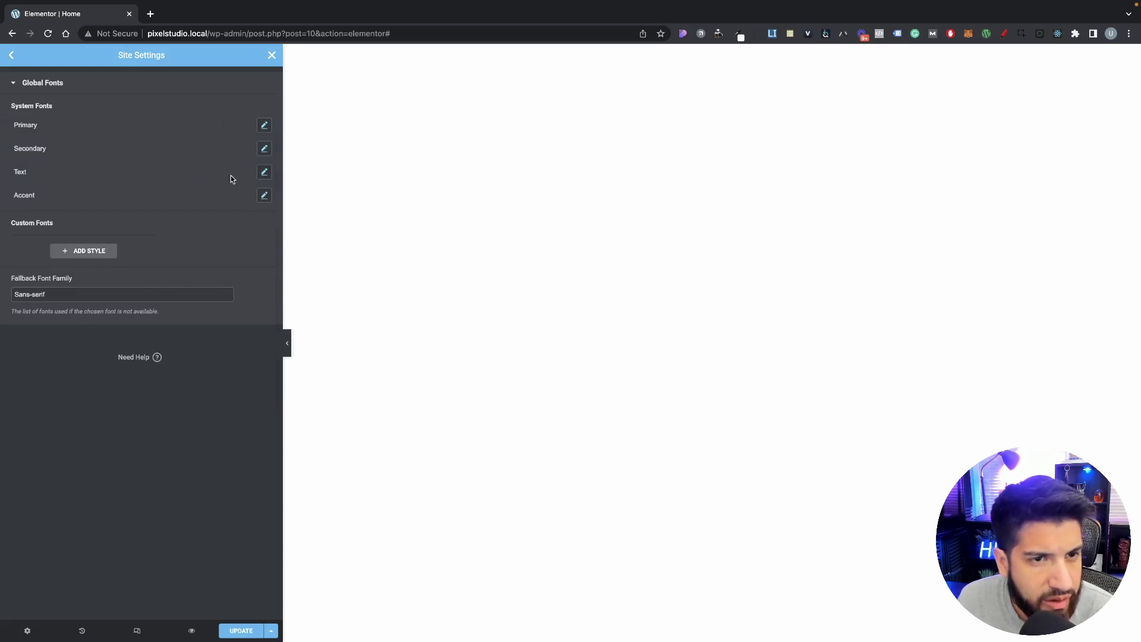
pyautogui.click(264, 172)
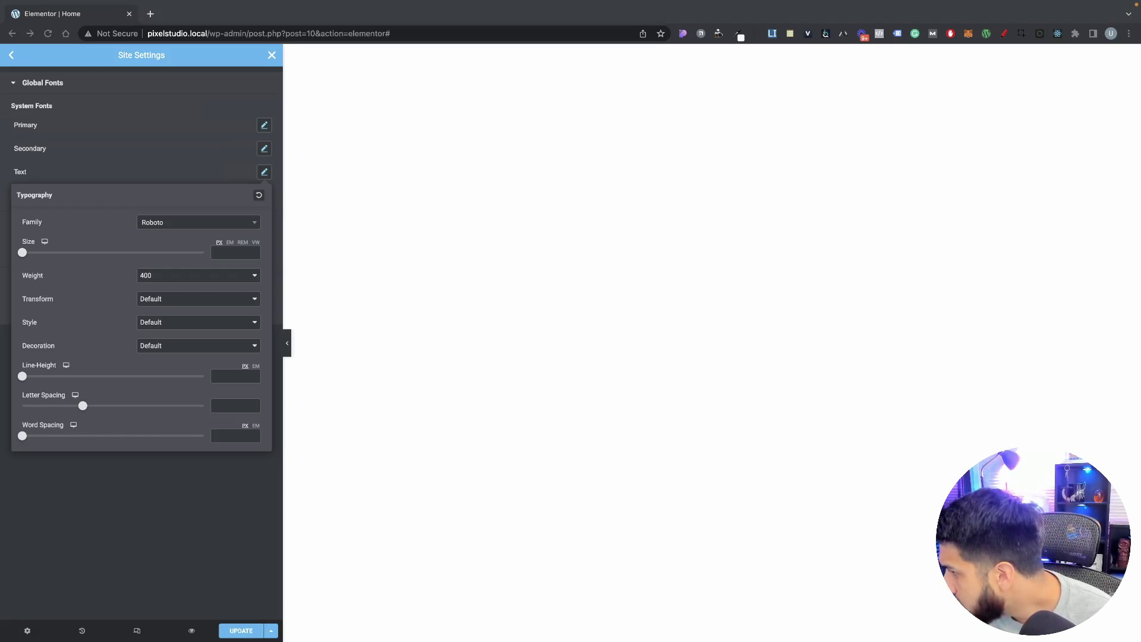
# Step: Make the Text global font Montserrat with weight 500 and size 15 px
pyautogui.click(164, 232)
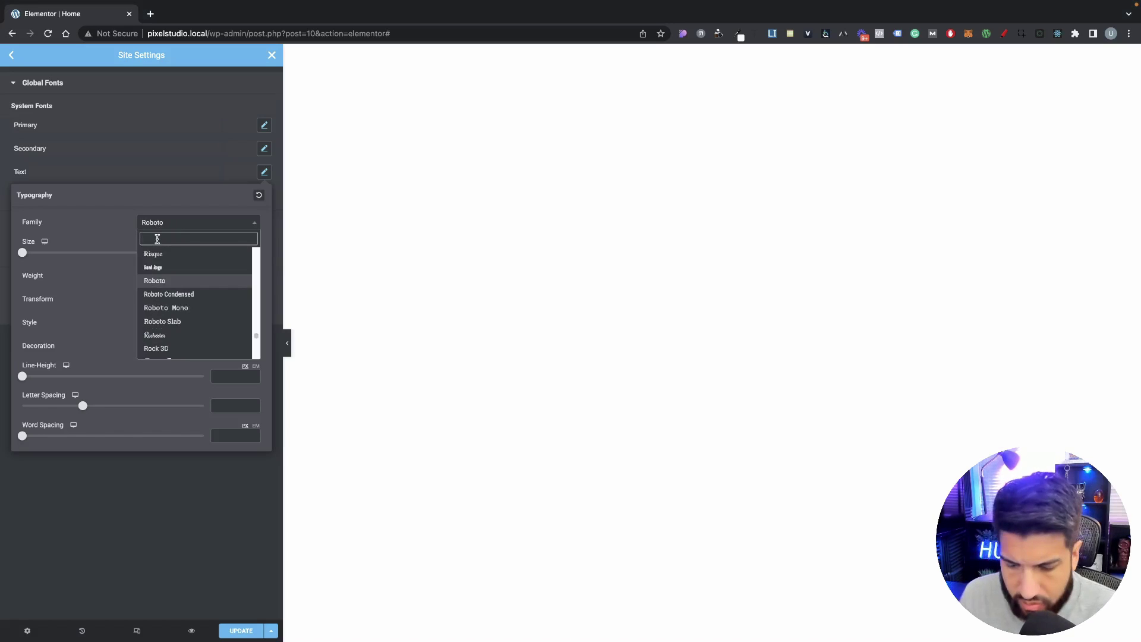
pyautogui.write('mont')
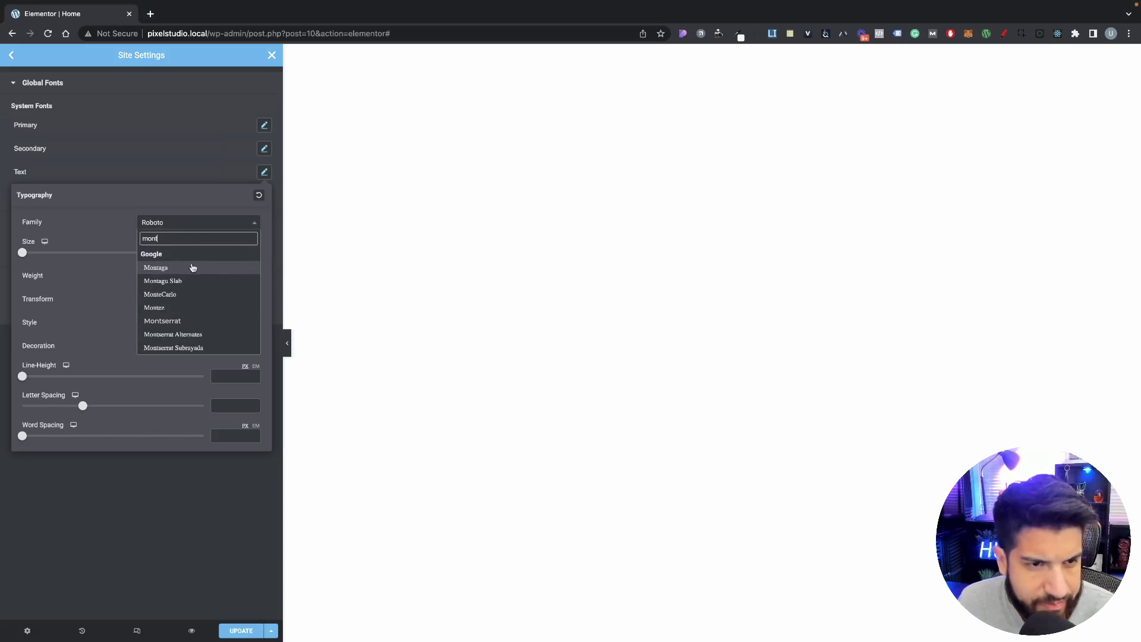
pyautogui.click(190, 323)
pyautogui.click(171, 277)
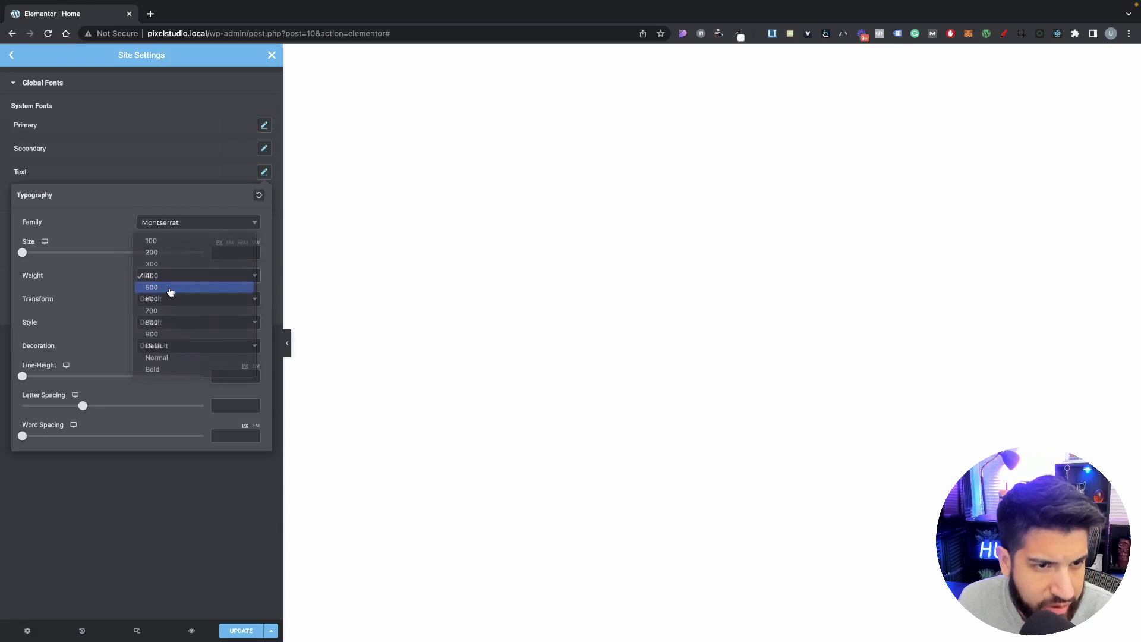
pyautogui.click(171, 289)
pyautogui.click(222, 253)
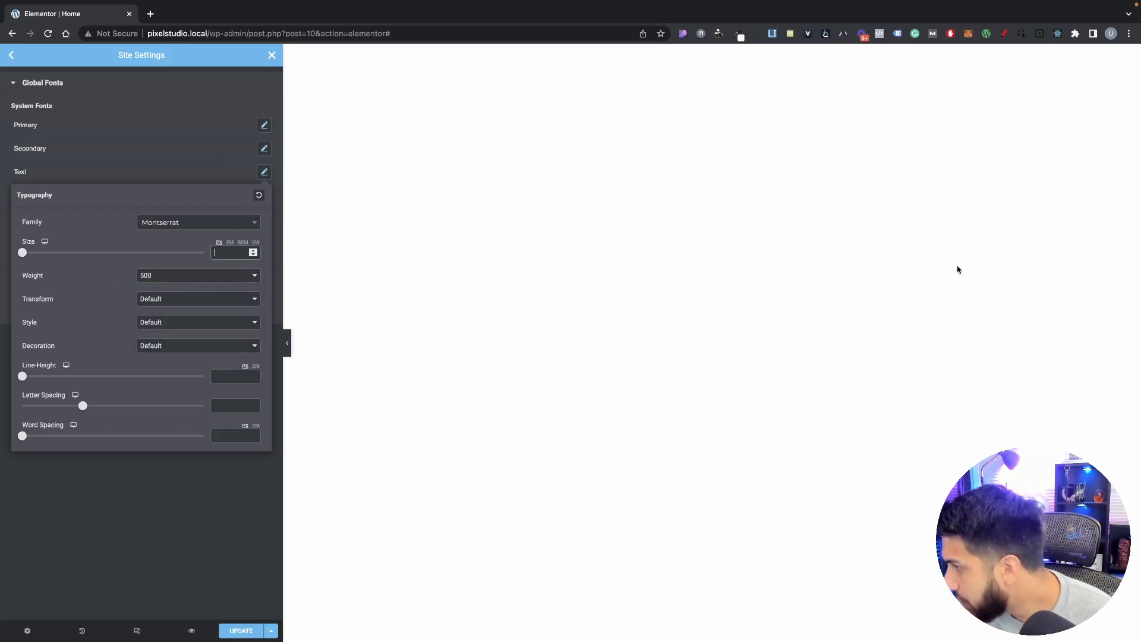
pyautogui.write('15')
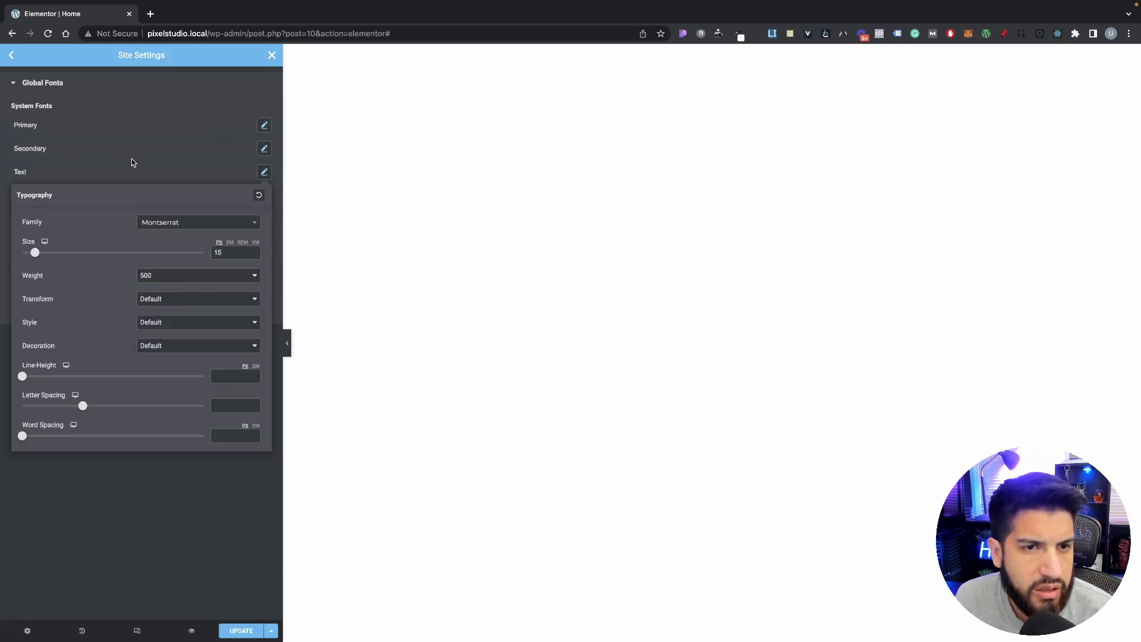
pyautogui.click(275, 201)
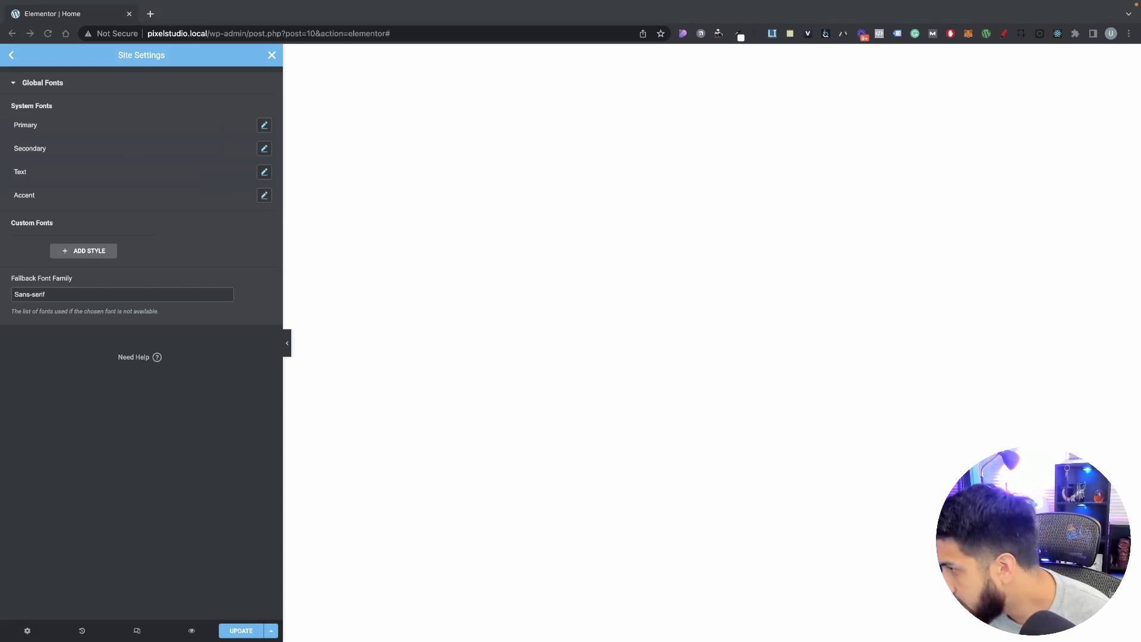
# Step: Set the Accent global font to Montserrat at 15 px
pyautogui.click(263, 196)
pyautogui.click(265, 196)
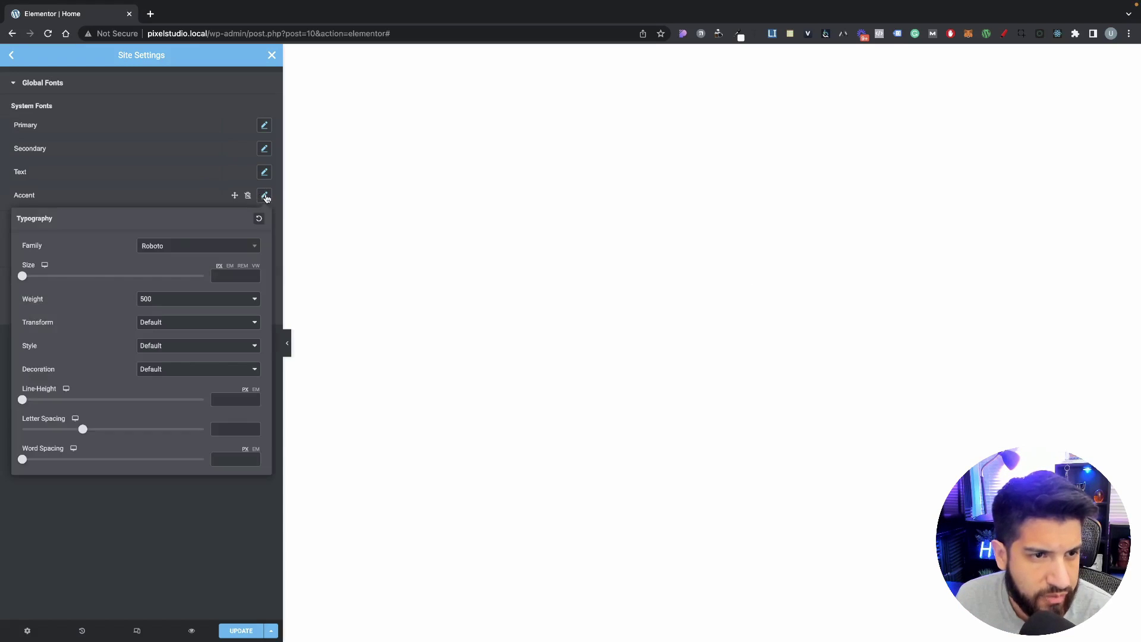
pyautogui.click(154, 246)
pyautogui.write('mont')
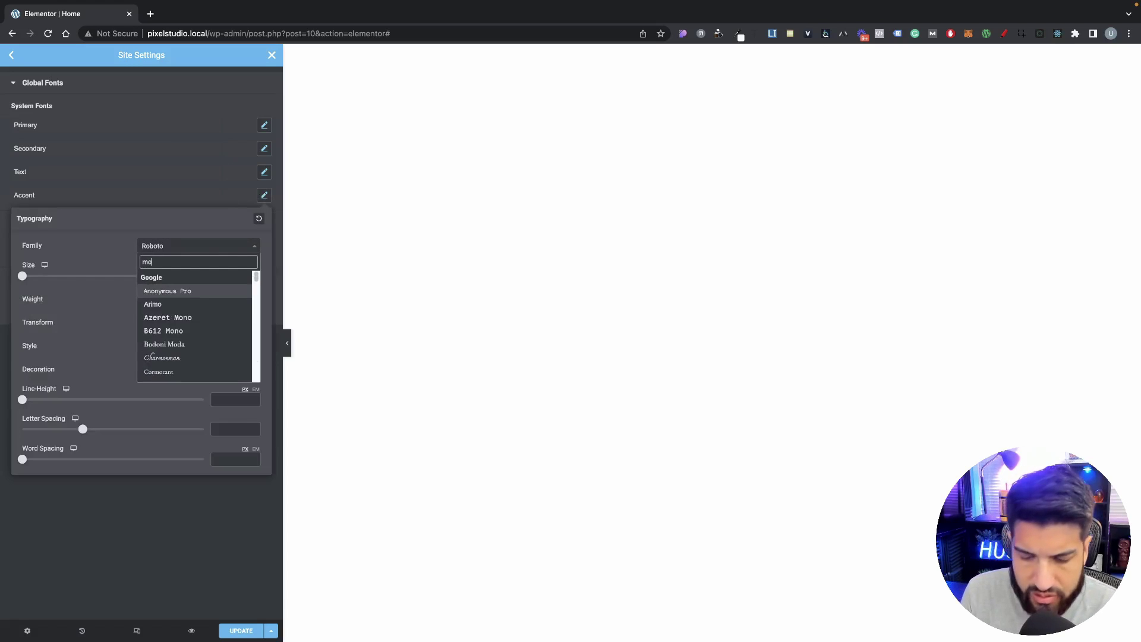
pyautogui.press('Down')
pyautogui.press('Down')
pyautogui.press('Down')
pyautogui.press('Down')
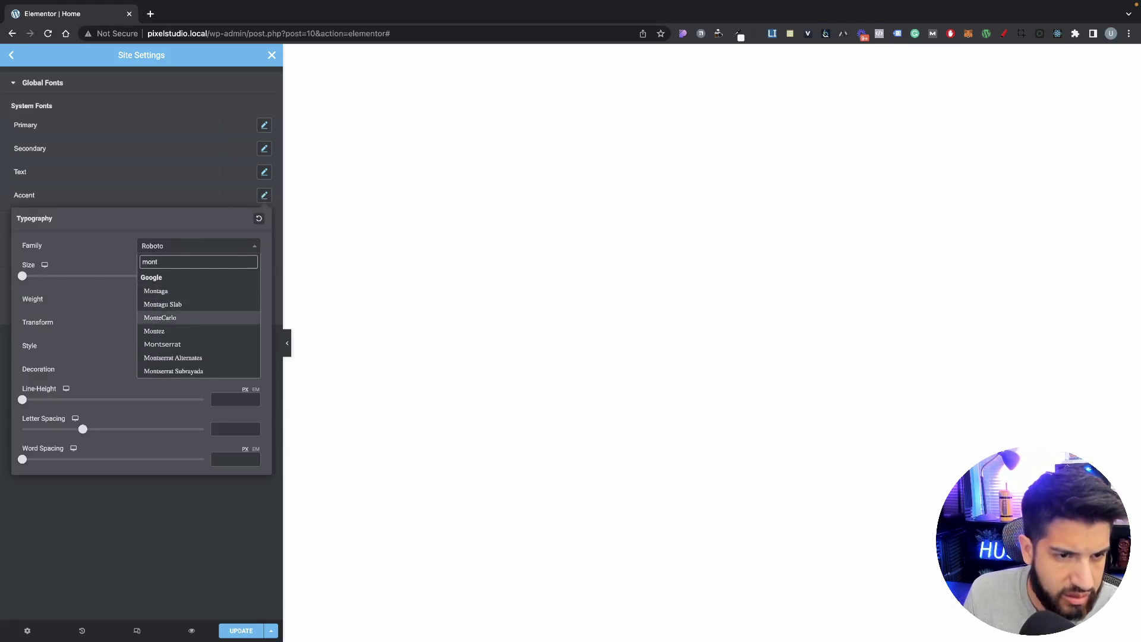
pyautogui.press('Return')
pyautogui.click(217, 275)
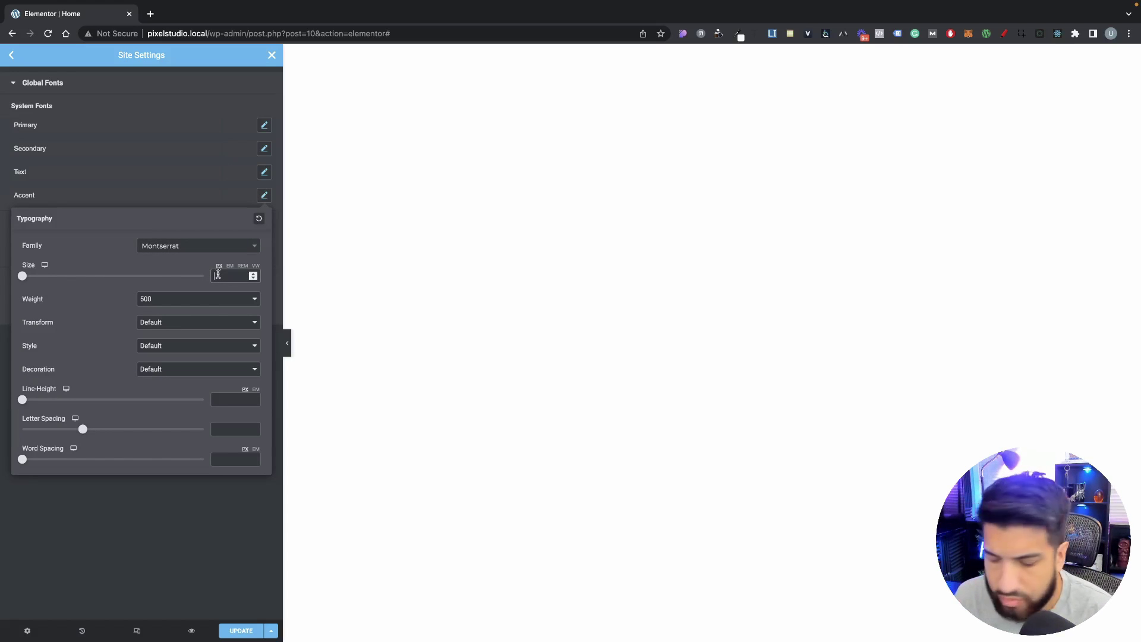
pyautogui.write('15')
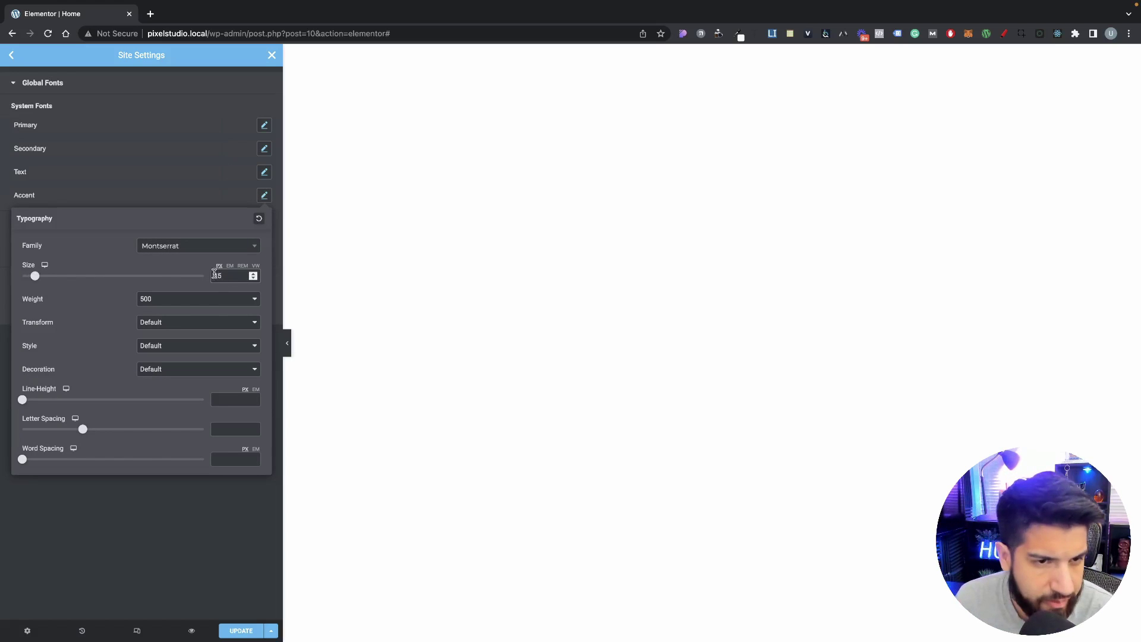
# Step: Give the Accent font weight 600 and Uppercase text transform
pyautogui.click(182, 300)
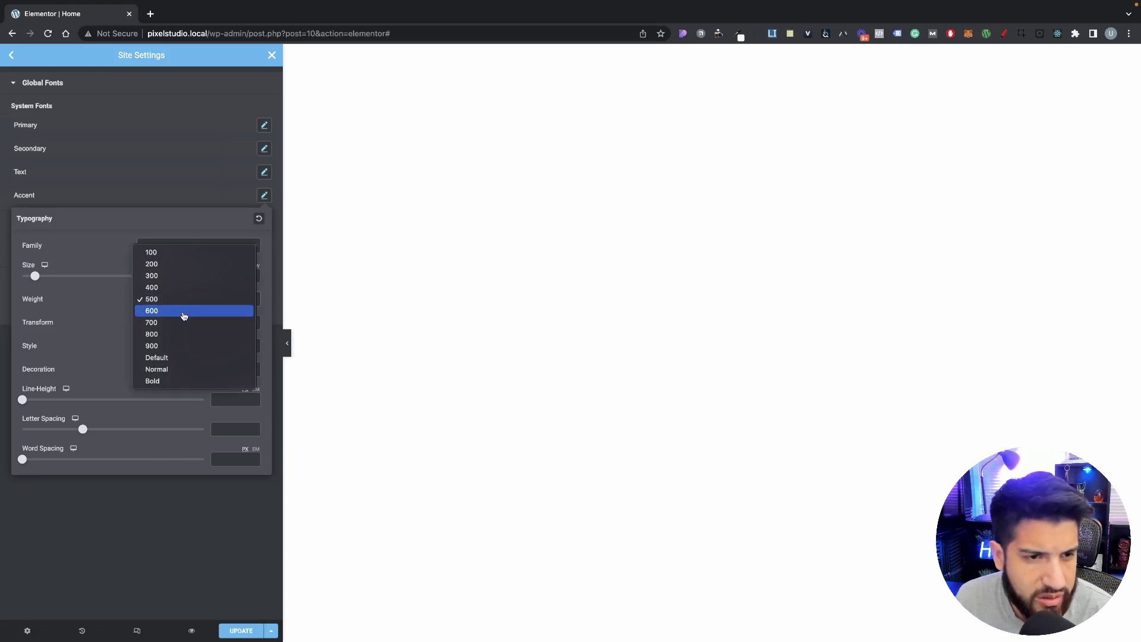
pyautogui.click(182, 311)
pyautogui.click(160, 323)
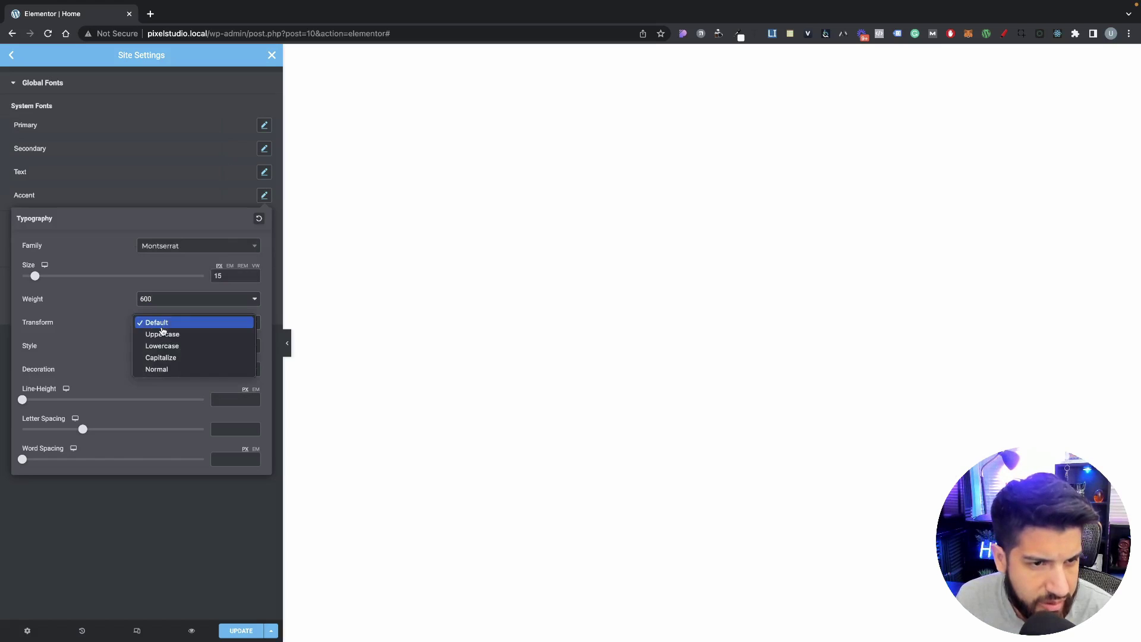
pyautogui.click(184, 357)
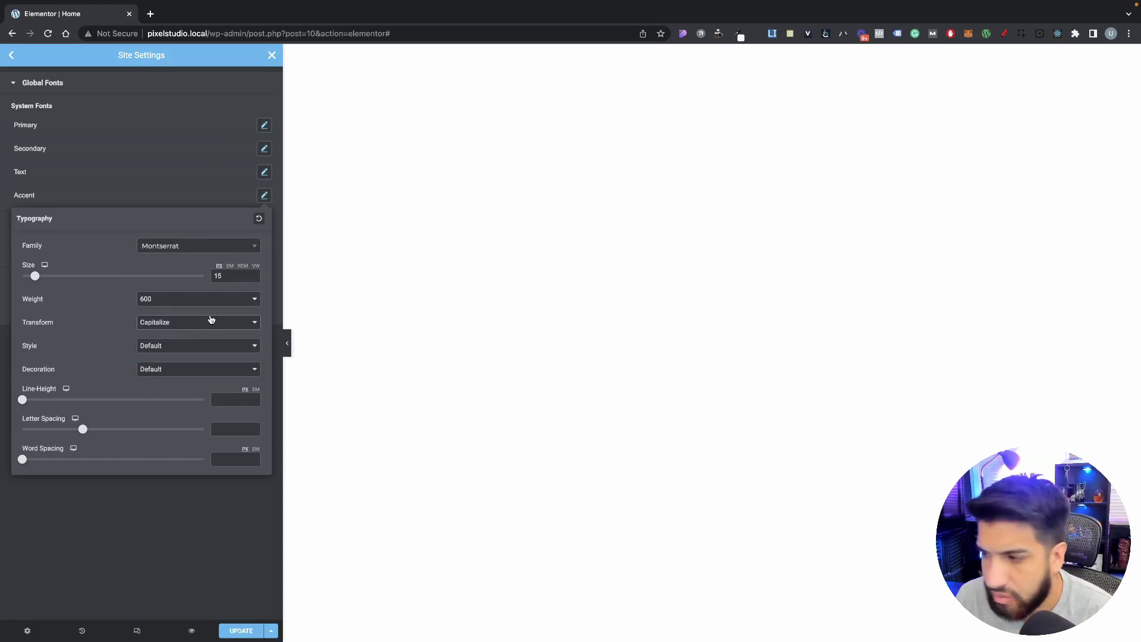
pyautogui.click(191, 322)
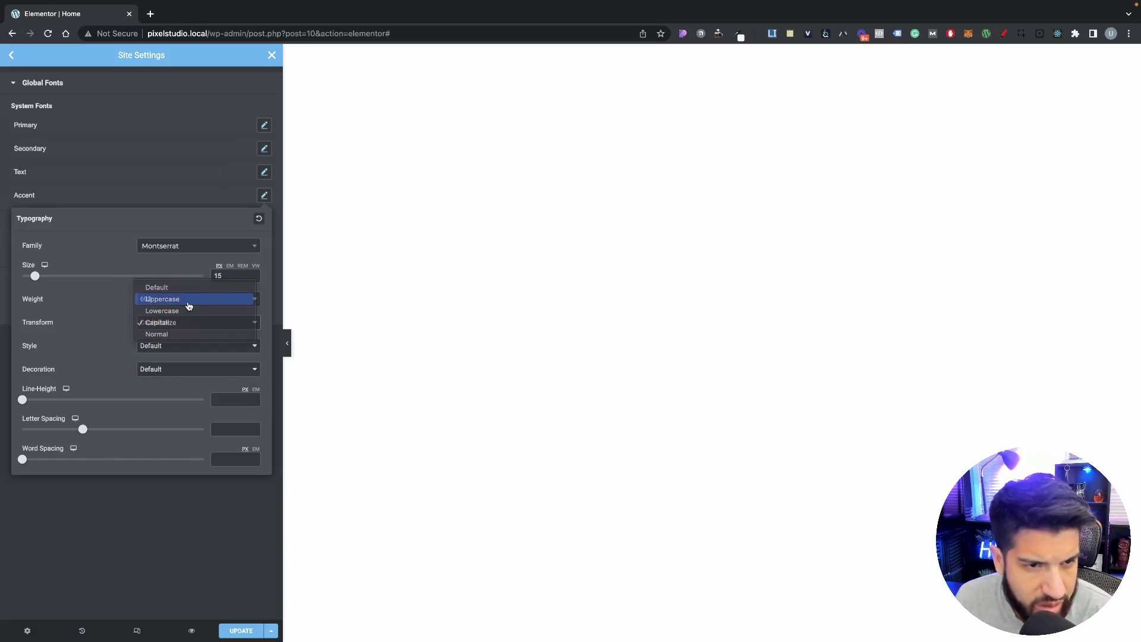
pyautogui.click(189, 299)
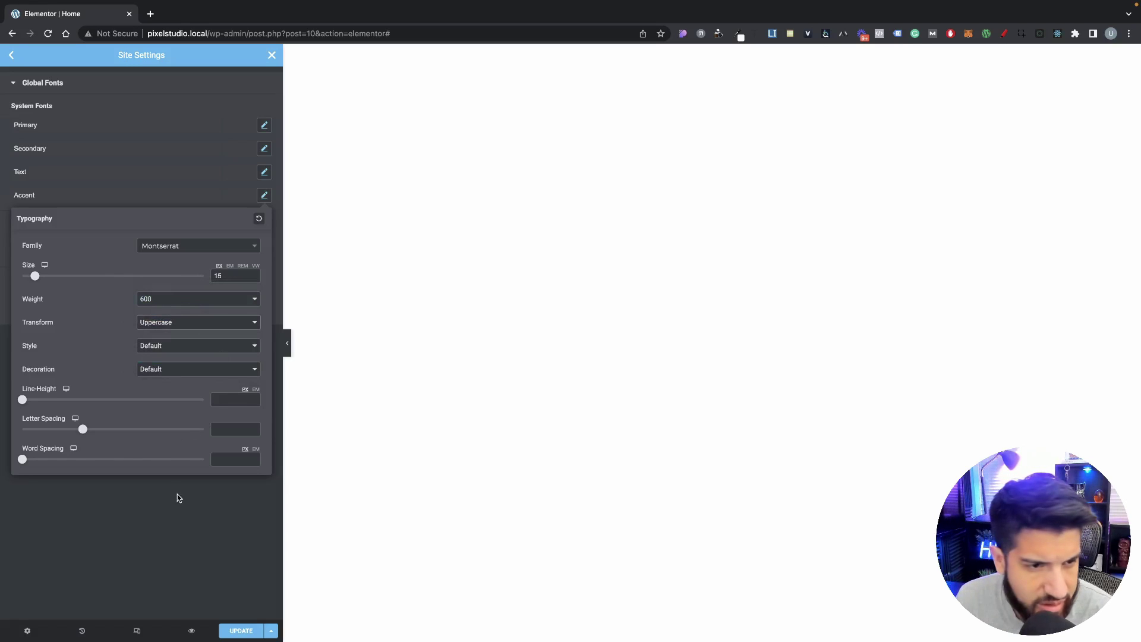
pyautogui.click(179, 475)
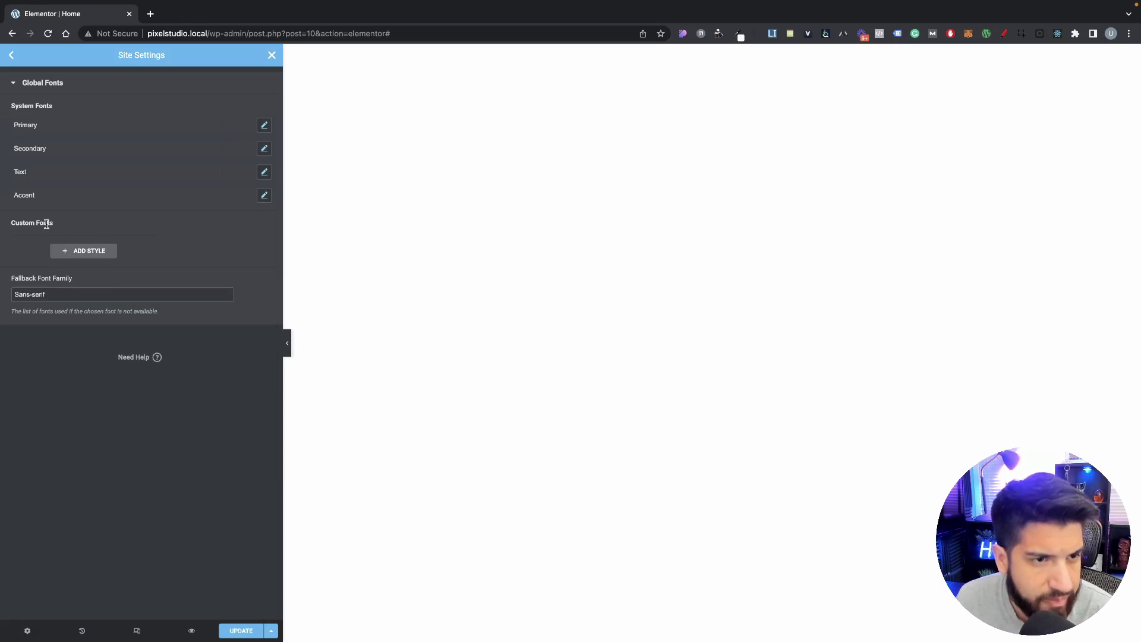
pyautogui.click(258, 196)
pyautogui.click(119, 185)
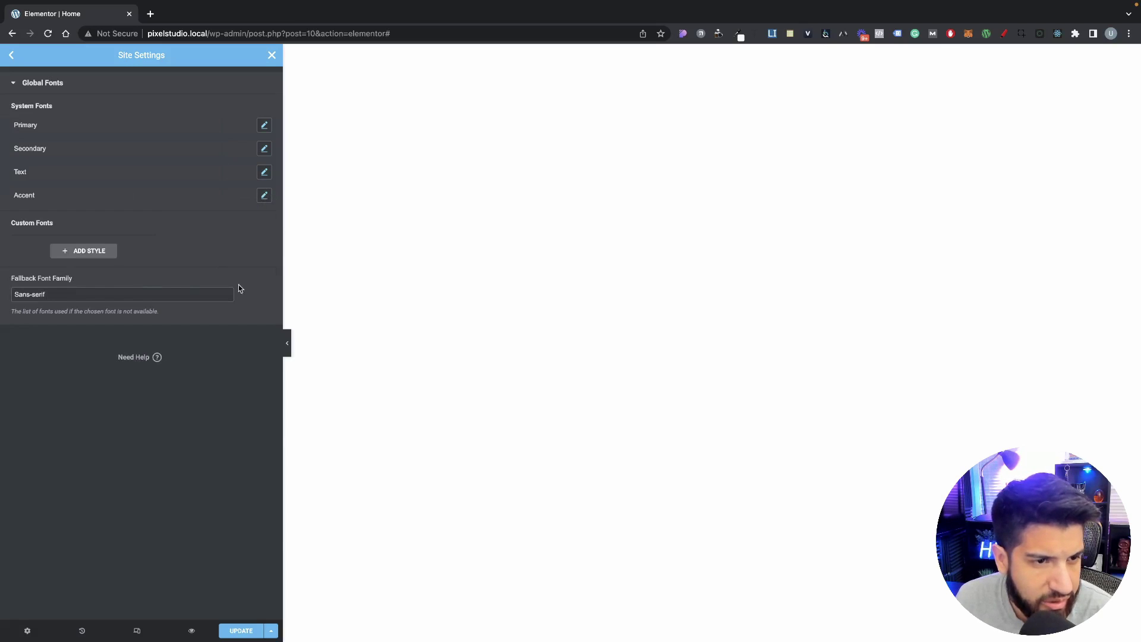
pyautogui.click(111, 292)
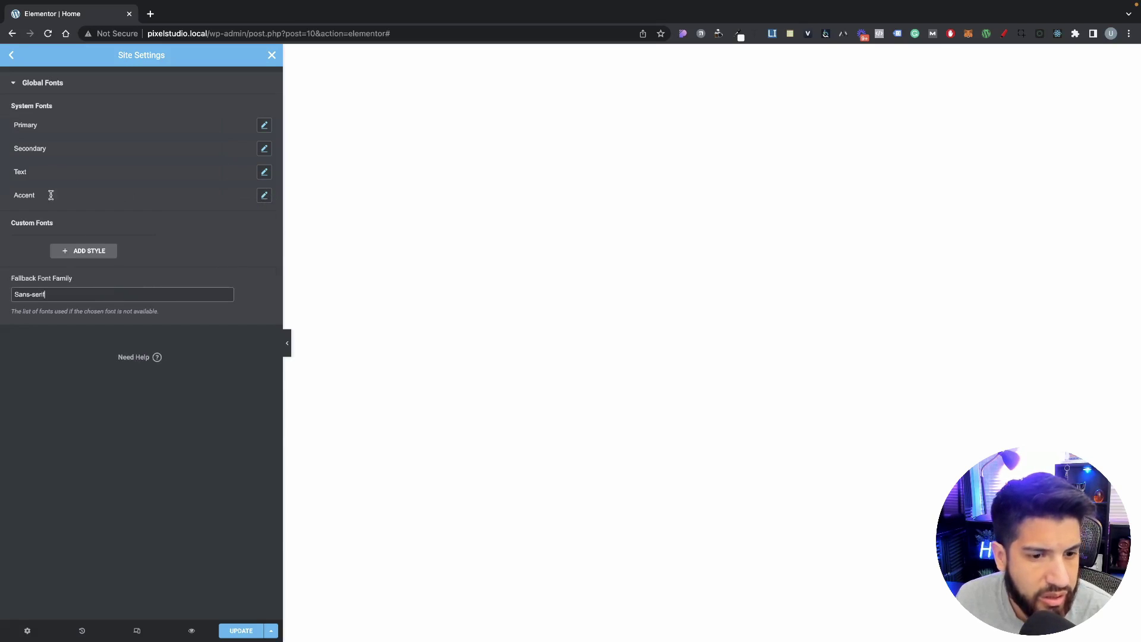
# Step: Clear the site description in the Site Identity settings
pyautogui.click(13, 57)
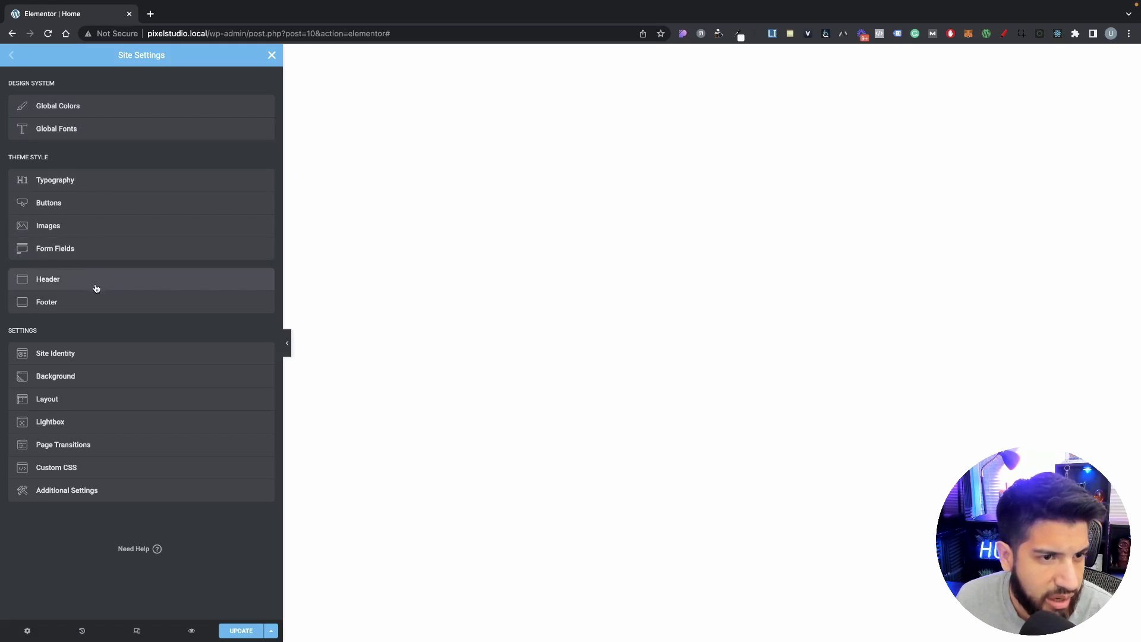
pyautogui.click(84, 359)
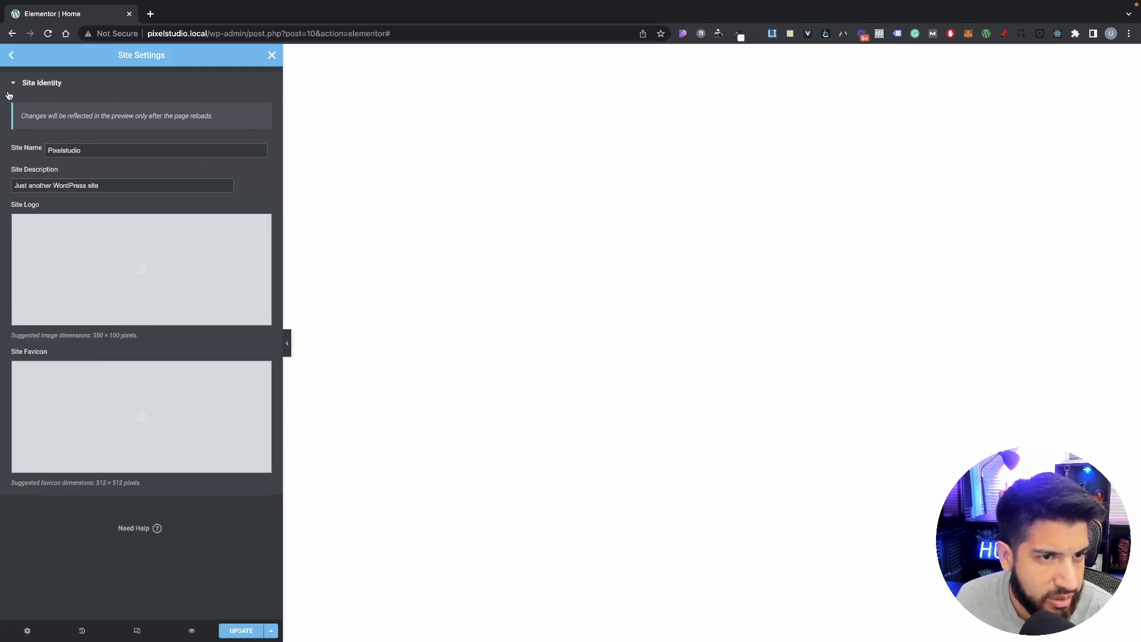
pyautogui.moveTo(127, 186); pyautogui.dragTo(5, 167)
pyautogui.press('BackSpace')
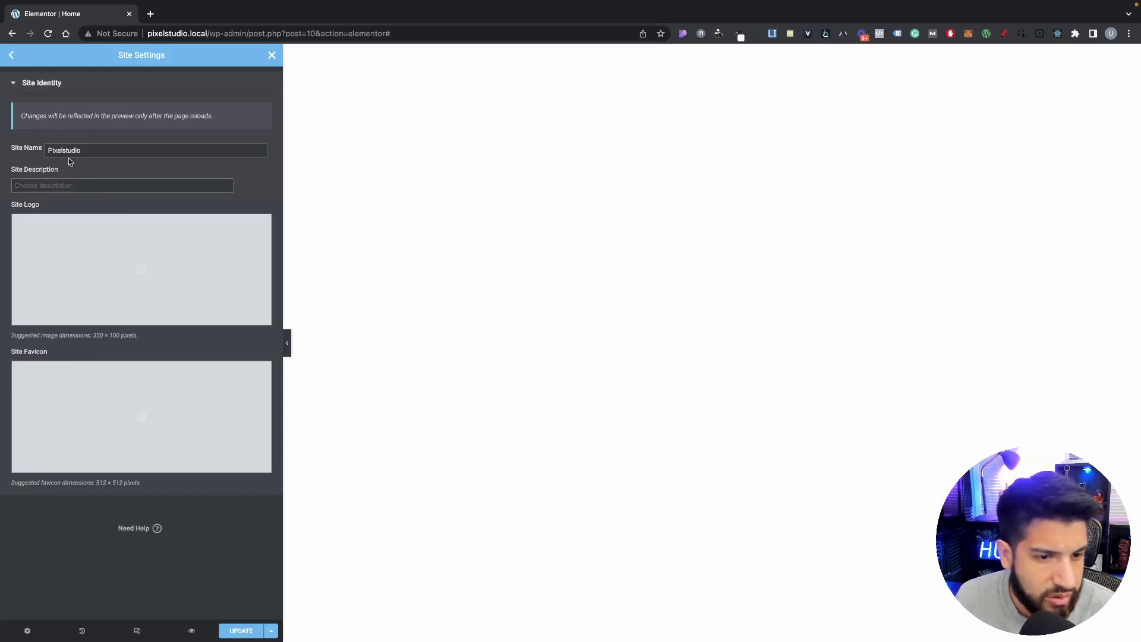
pyautogui.click(12, 59)
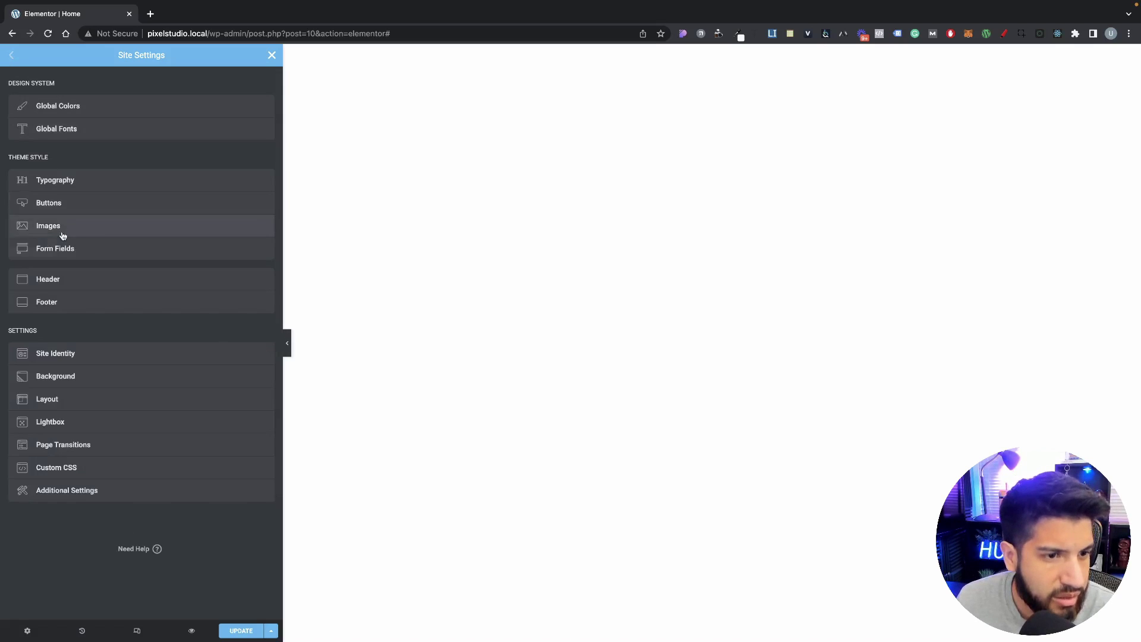
# Step: Review the Layout settings, keeping content width 1140 and widgets space 20, then return to Site Settings
pyautogui.click(75, 397)
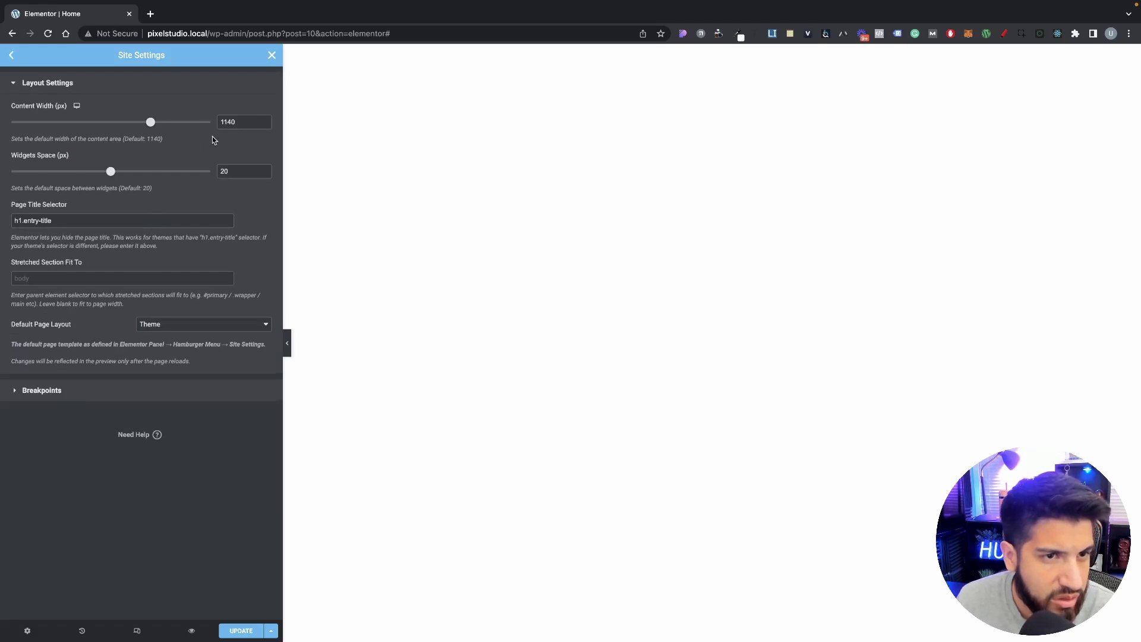
pyautogui.doubleClick(238, 122)
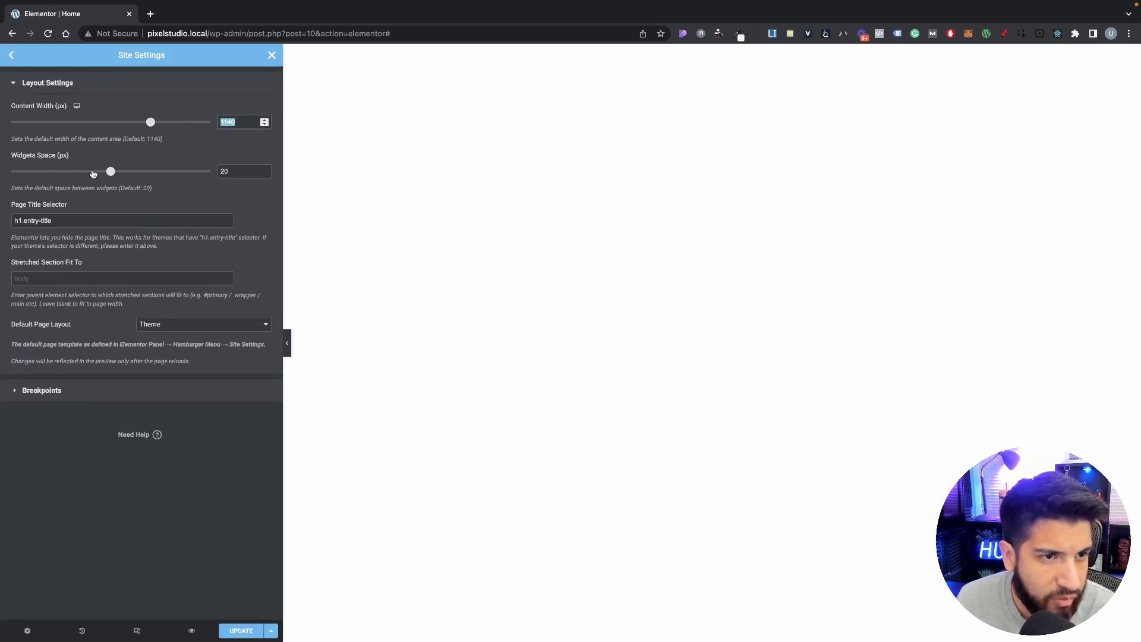
pyautogui.click(235, 171)
pyautogui.doubleClick(235, 171)
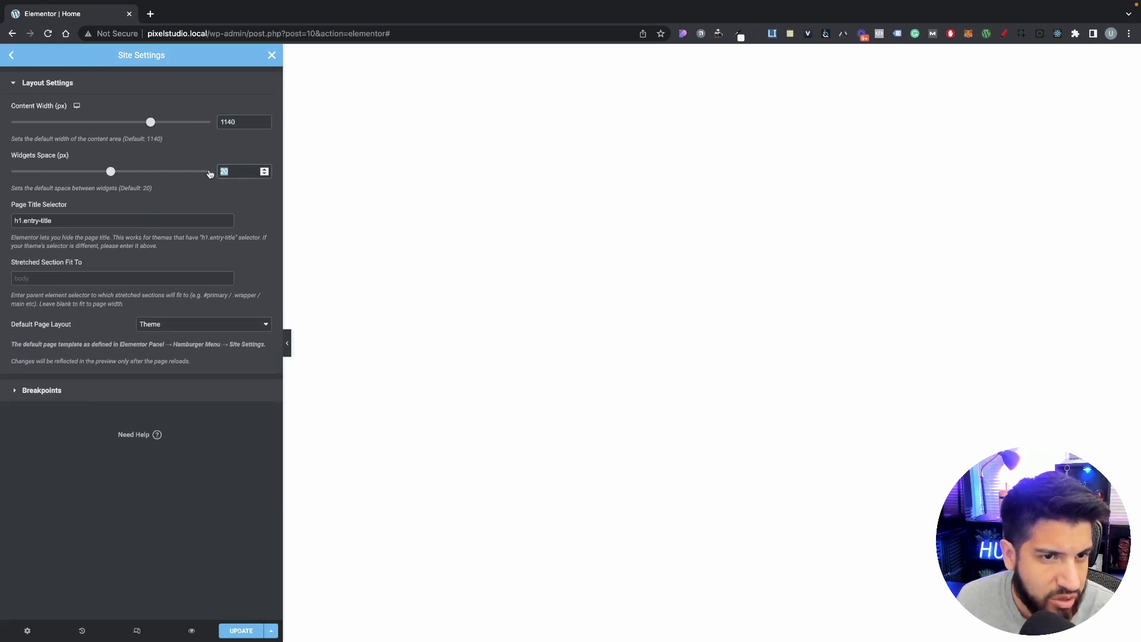
pyautogui.click(180, 209)
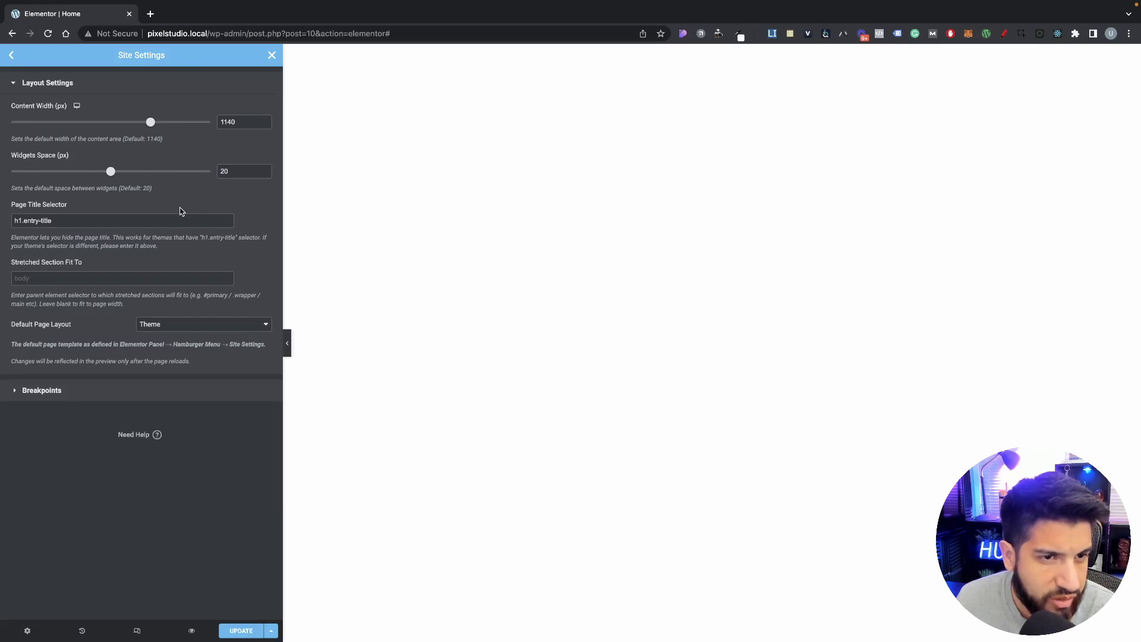
pyautogui.click(122, 390)
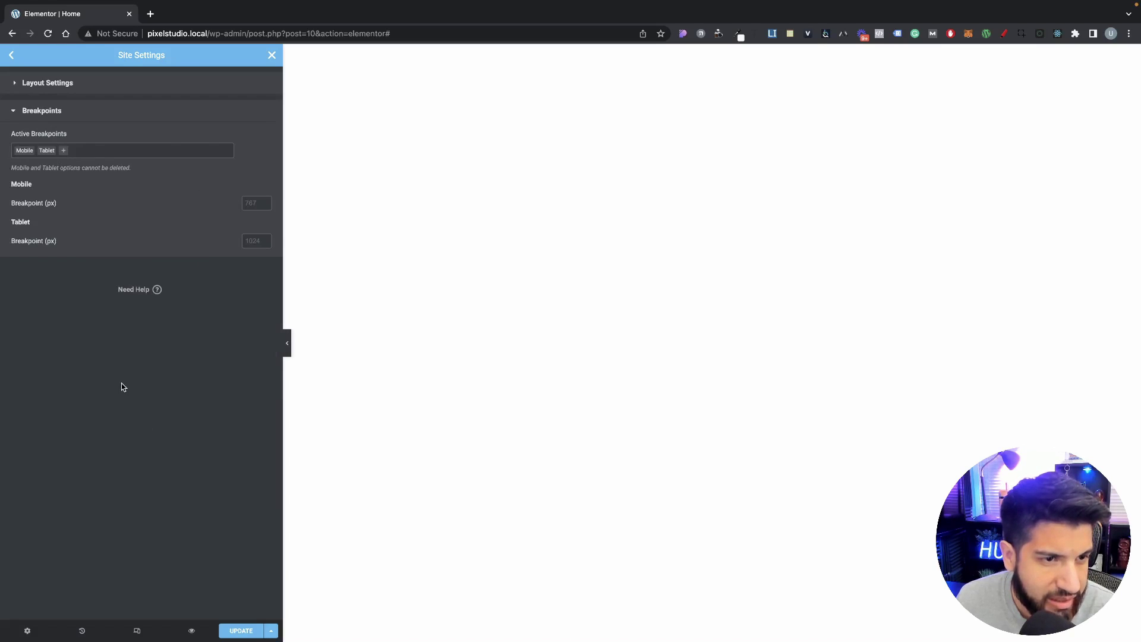
pyautogui.click(11, 55)
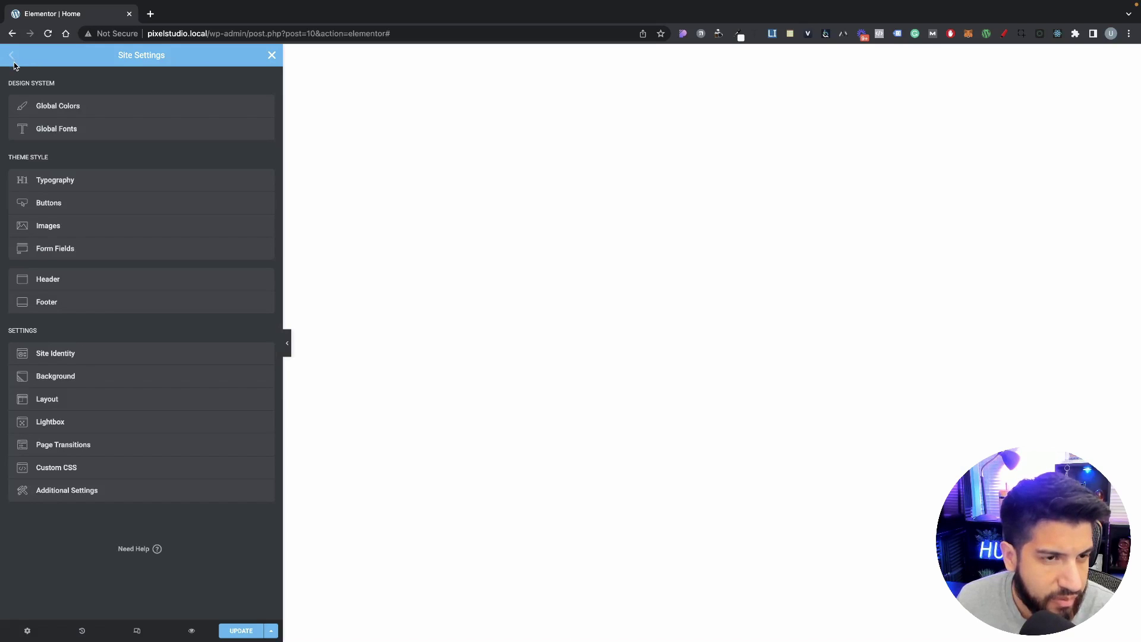
pyautogui.click(87, 400)
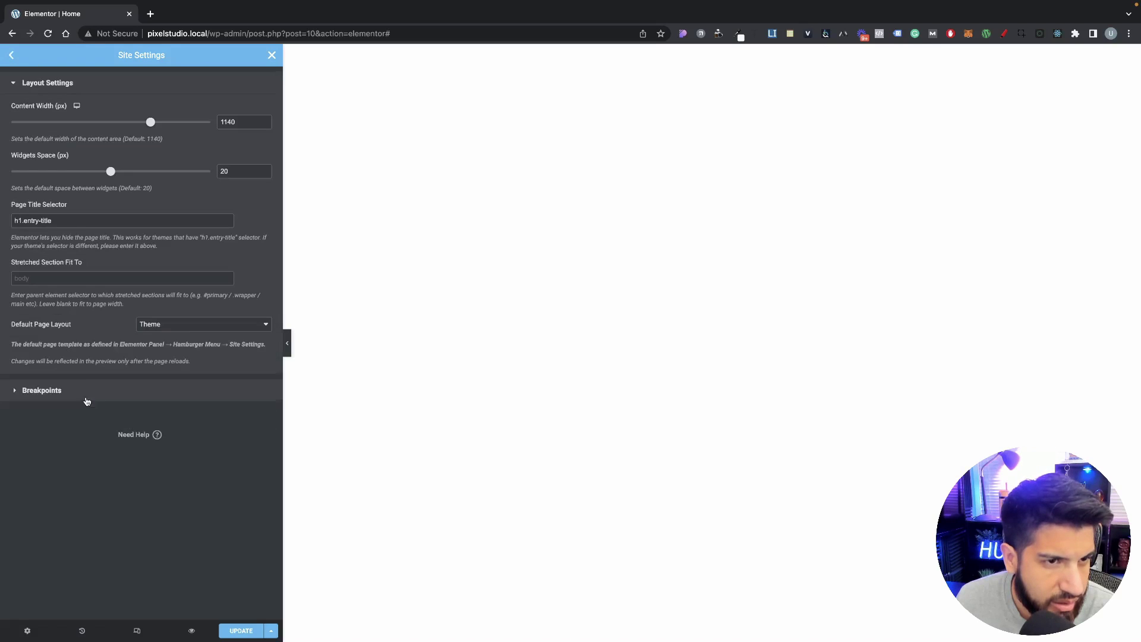
pyautogui.click(8, 59)
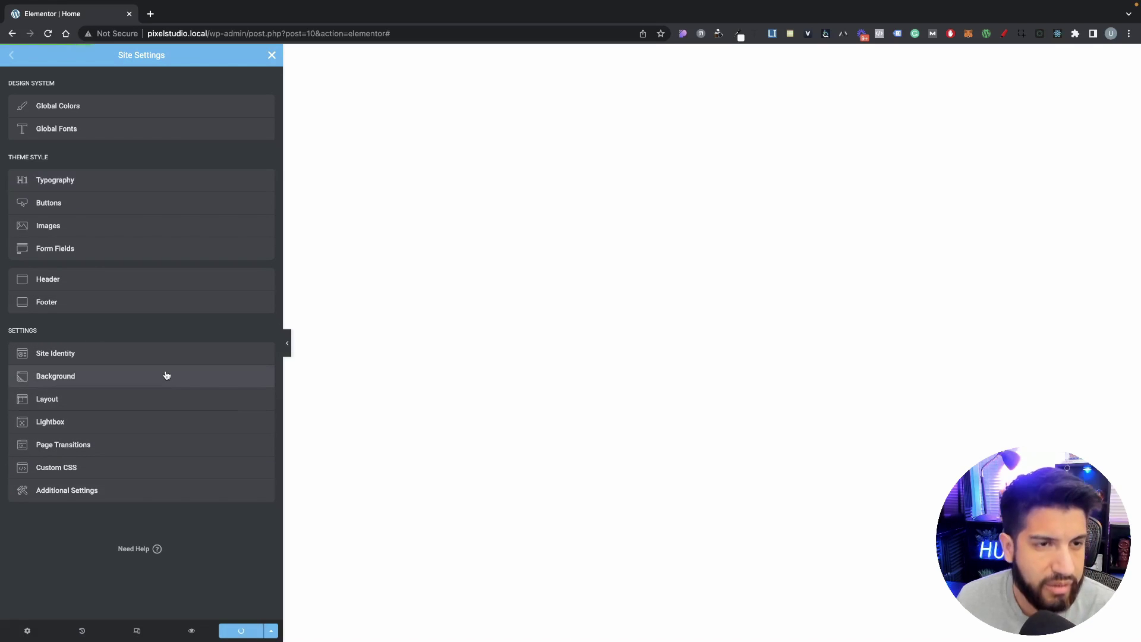
# Step: Add a single-column section containing a Heading widget aligned to center
pyautogui.click(272, 54)
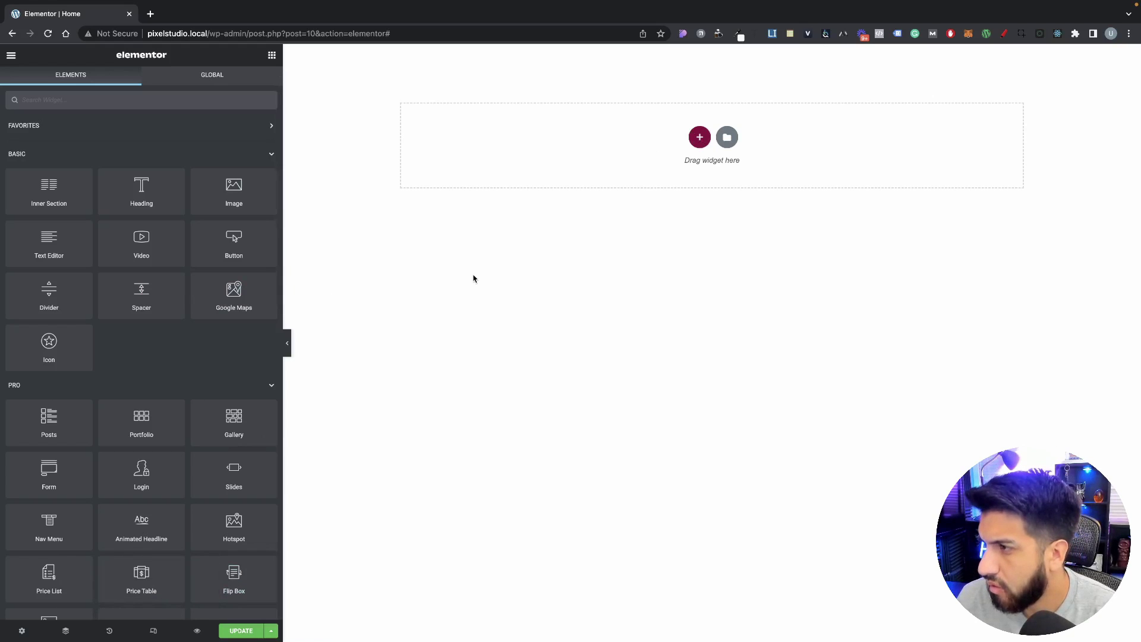
pyautogui.click(697, 146)
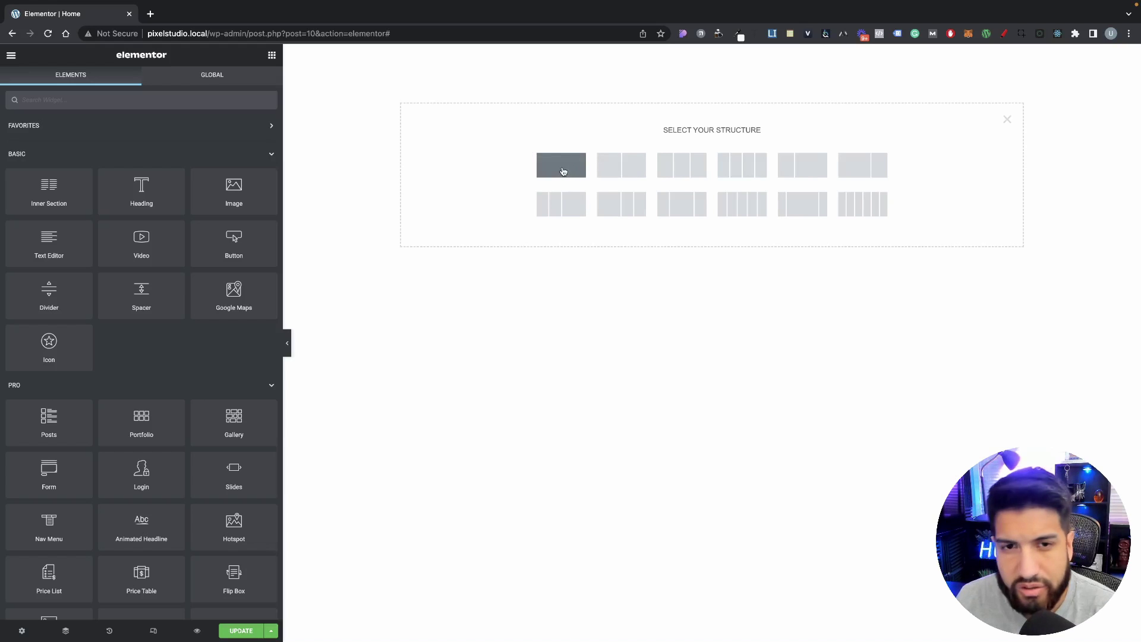
pyautogui.click(561, 171)
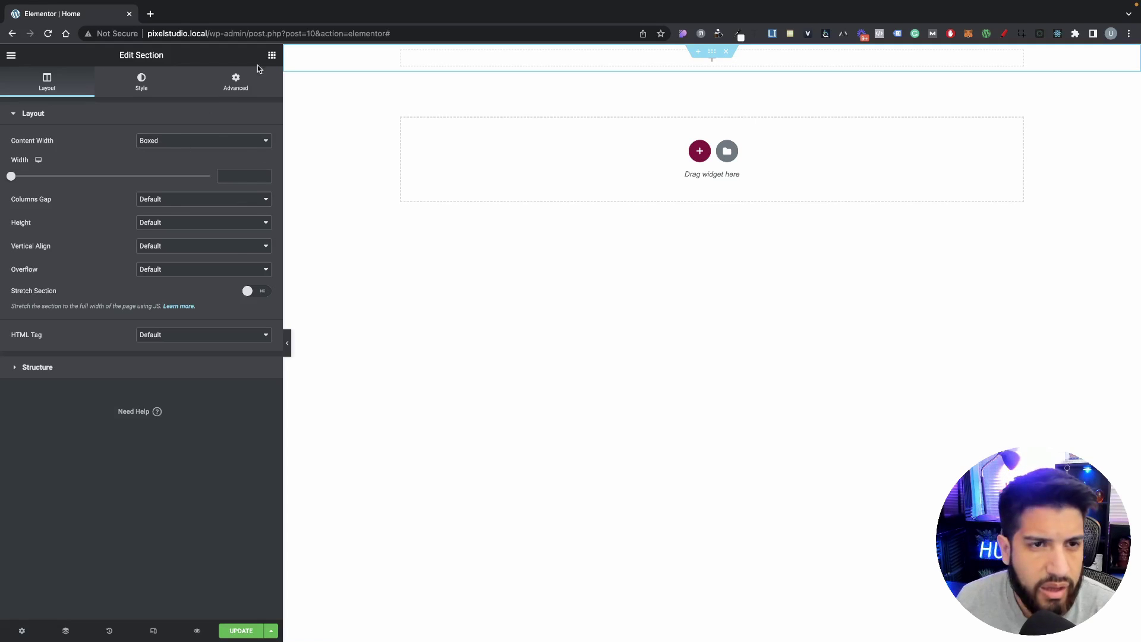
pyautogui.click(272, 55)
pyautogui.moveTo(141, 189); pyautogui.dragTo(542, 59)
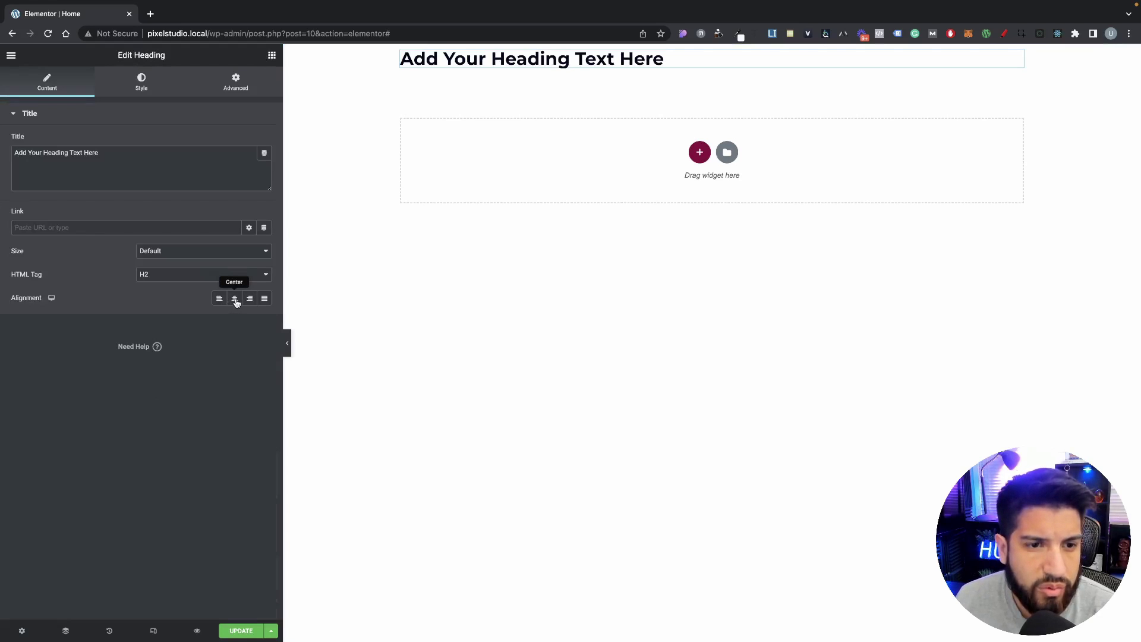
pyautogui.click(236, 303)
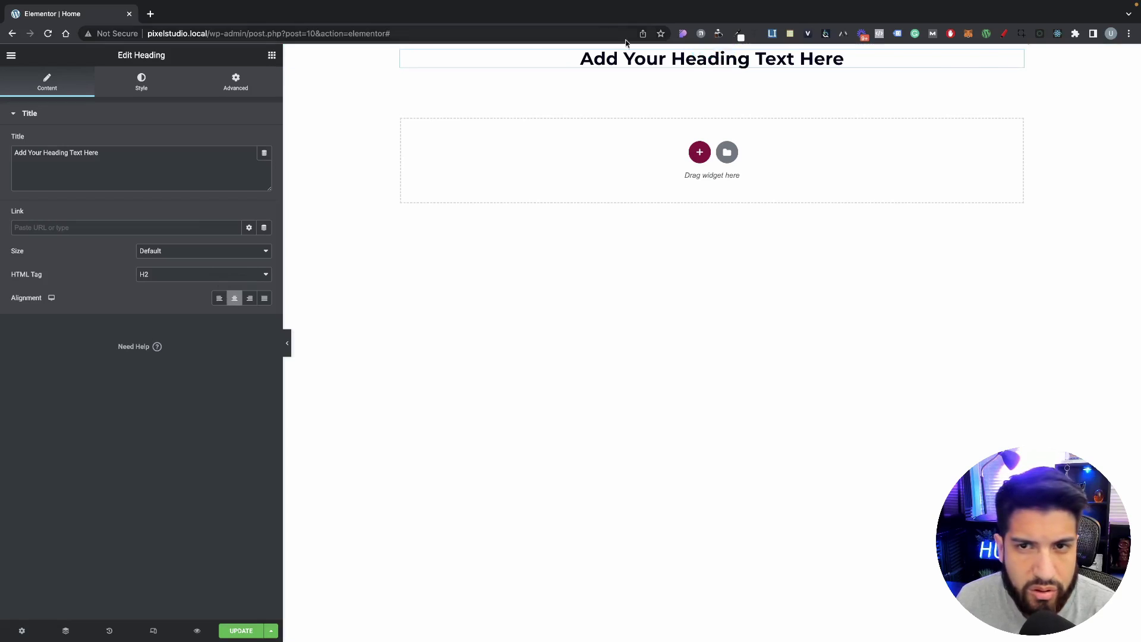
pyautogui.click(715, 51)
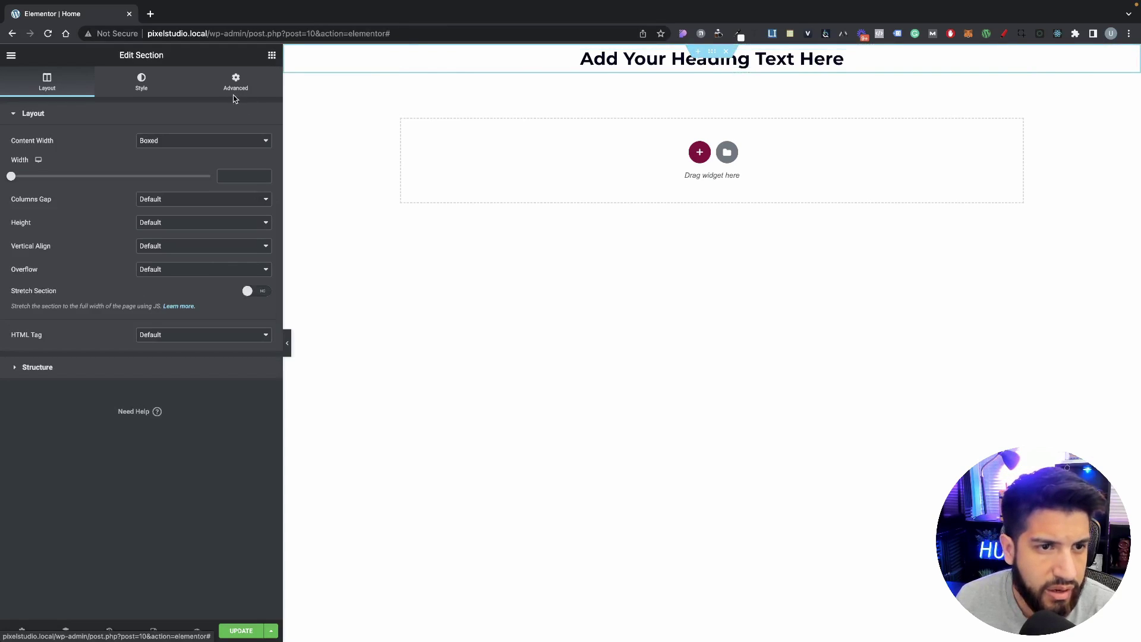
# Step: Set the section's padding to 150 px top and 80 px bottom
pyautogui.click(143, 229)
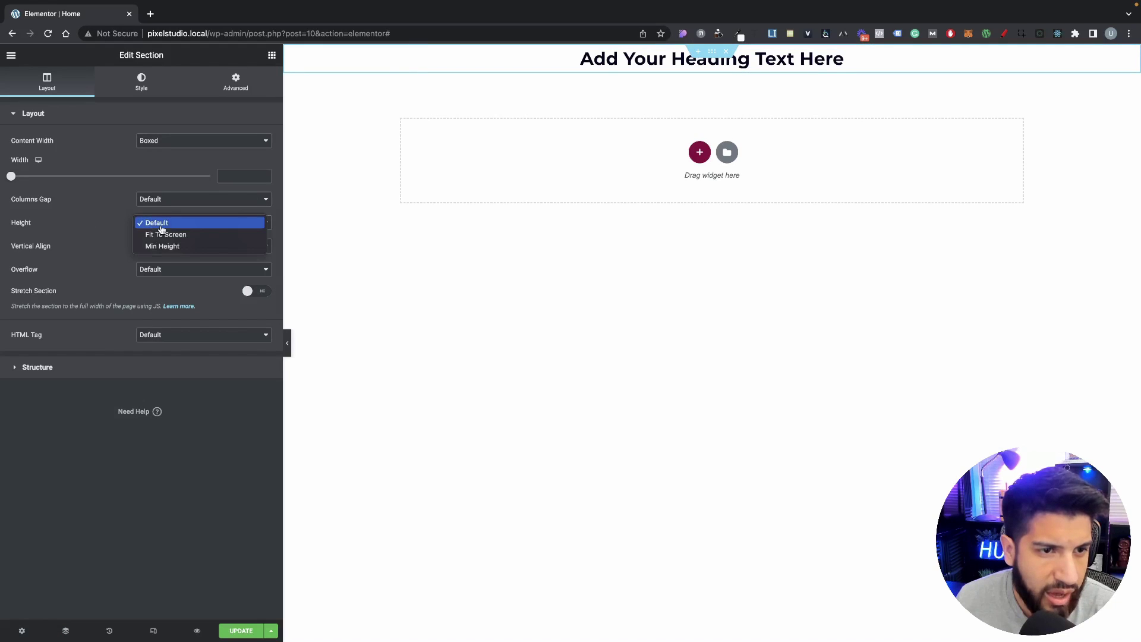
pyautogui.click(119, 232)
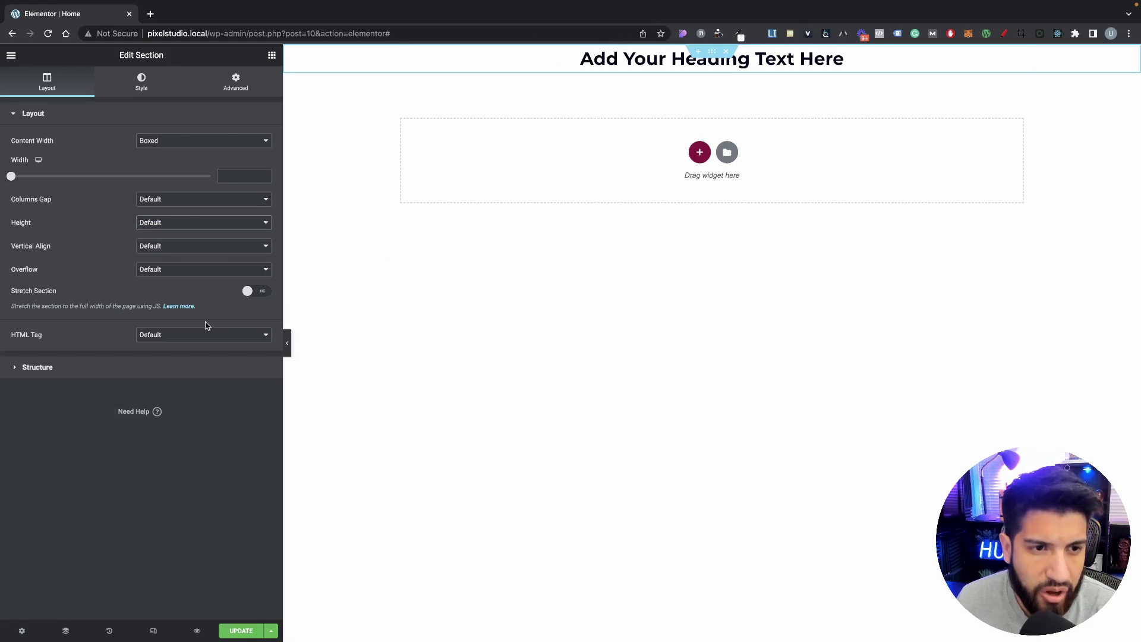
pyautogui.click(236, 84)
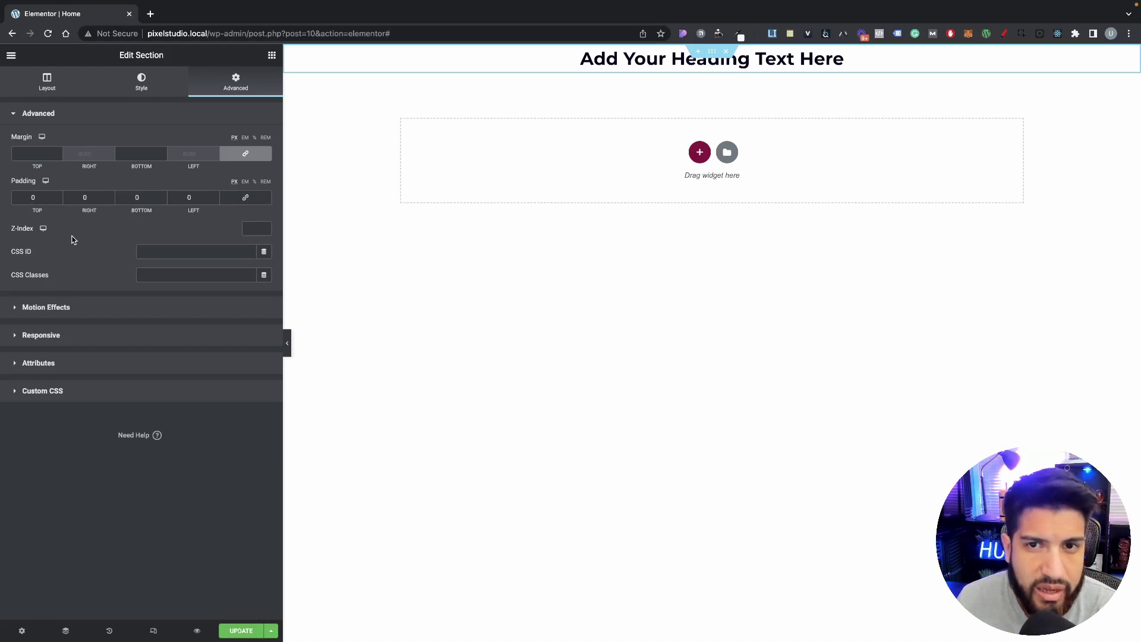
pyautogui.moveTo(47, 198); pyautogui.dragTo(1, 201)
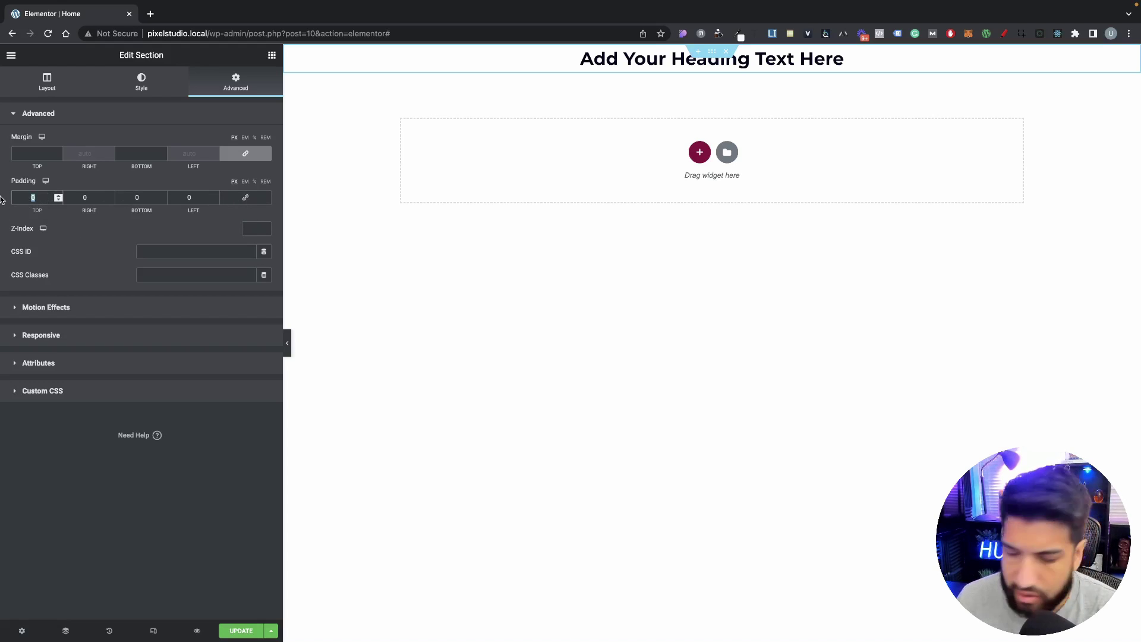
pyautogui.write('150')
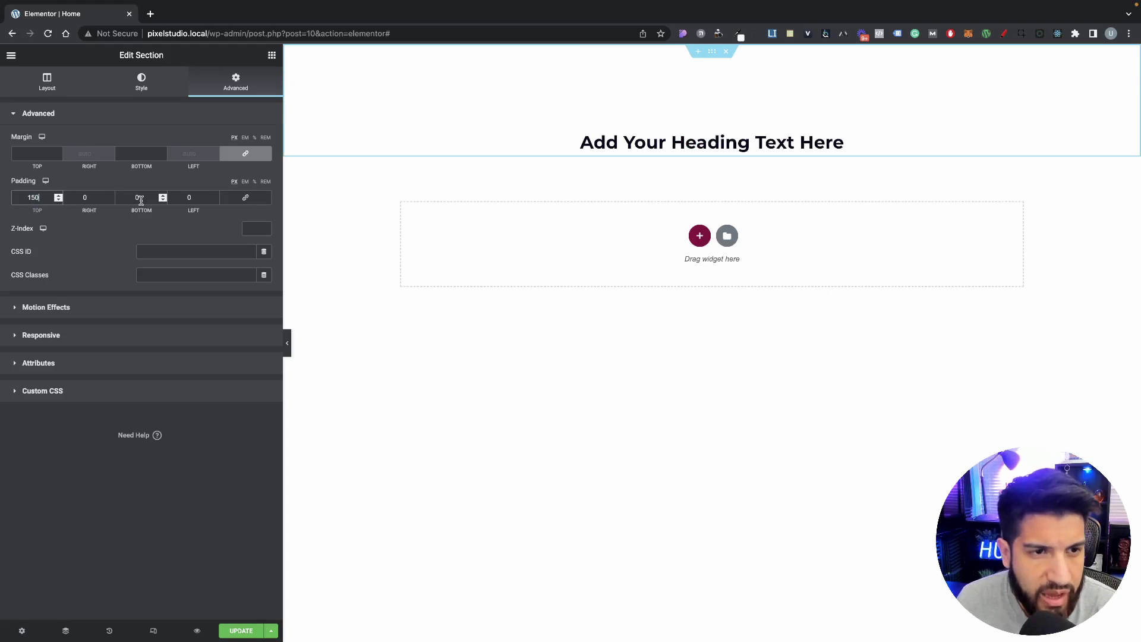
pyautogui.moveTo(141, 200); pyautogui.dragTo(110, 199)
pyautogui.write('100')
pyautogui.write('5')
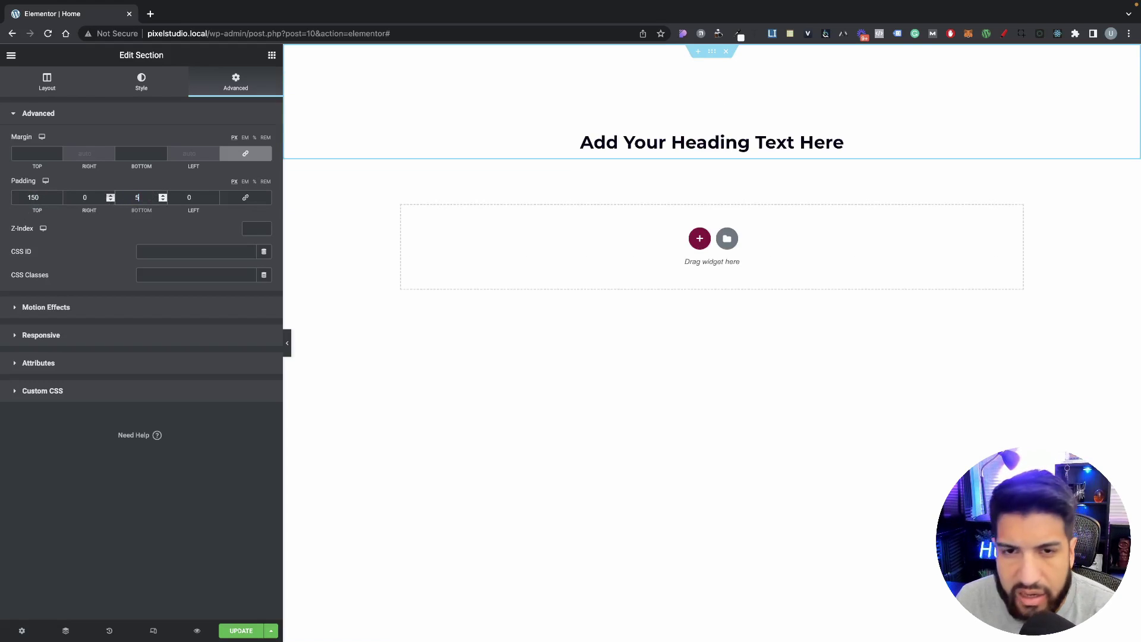
pyautogui.press('BackSpace')
pyautogui.write('080')
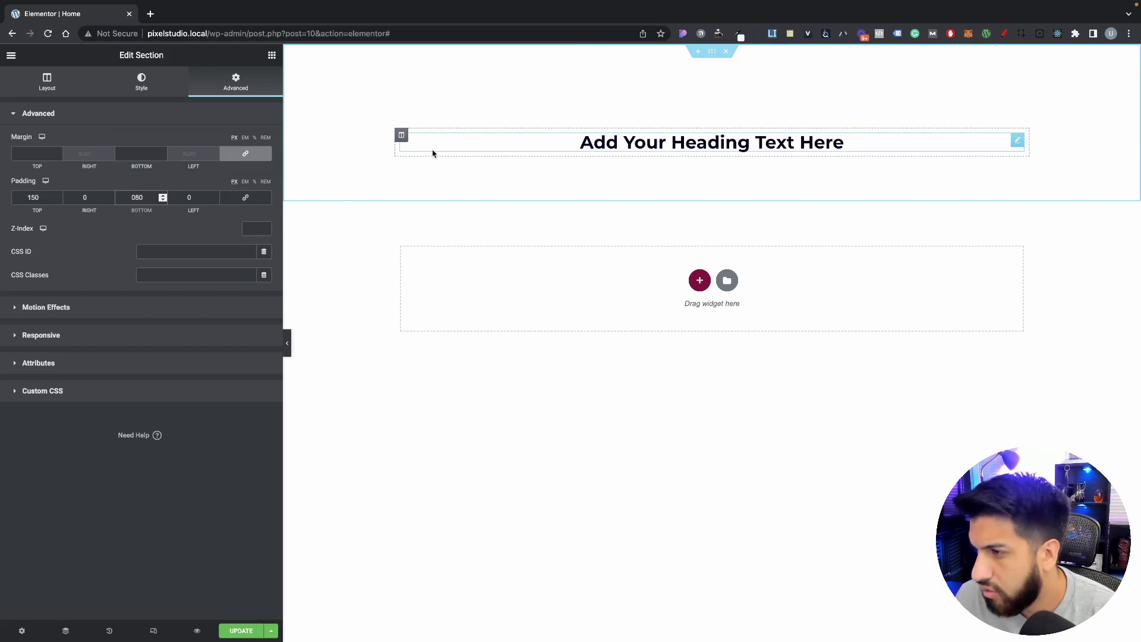
# Step: Change the heading's typography size from 30 to 45 px
pyautogui.click(514, 152)
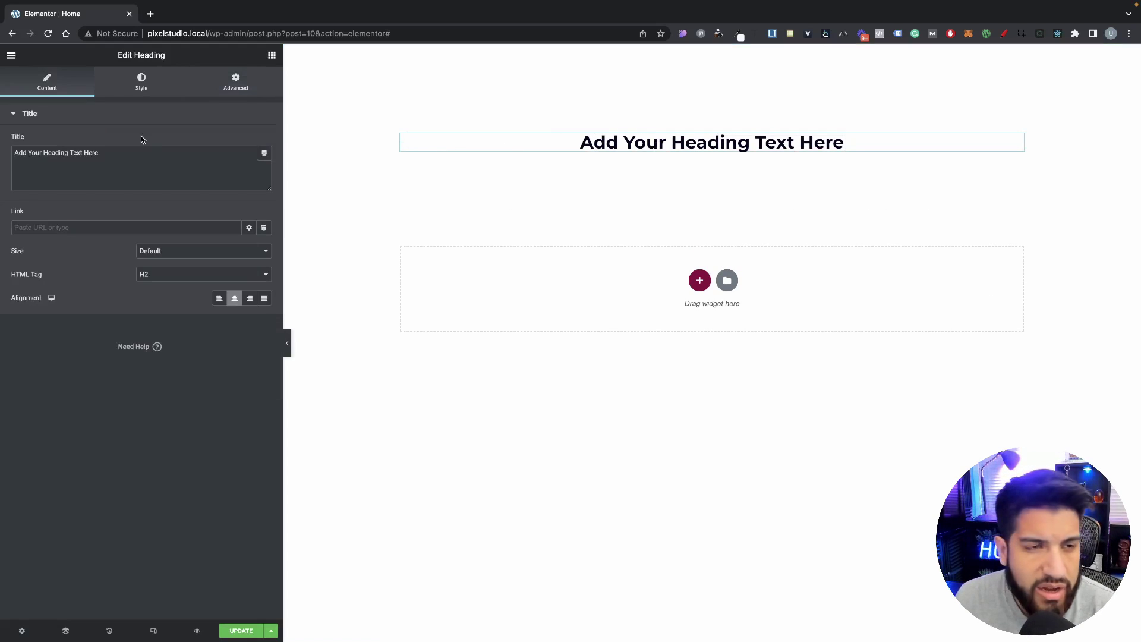
pyautogui.click(141, 82)
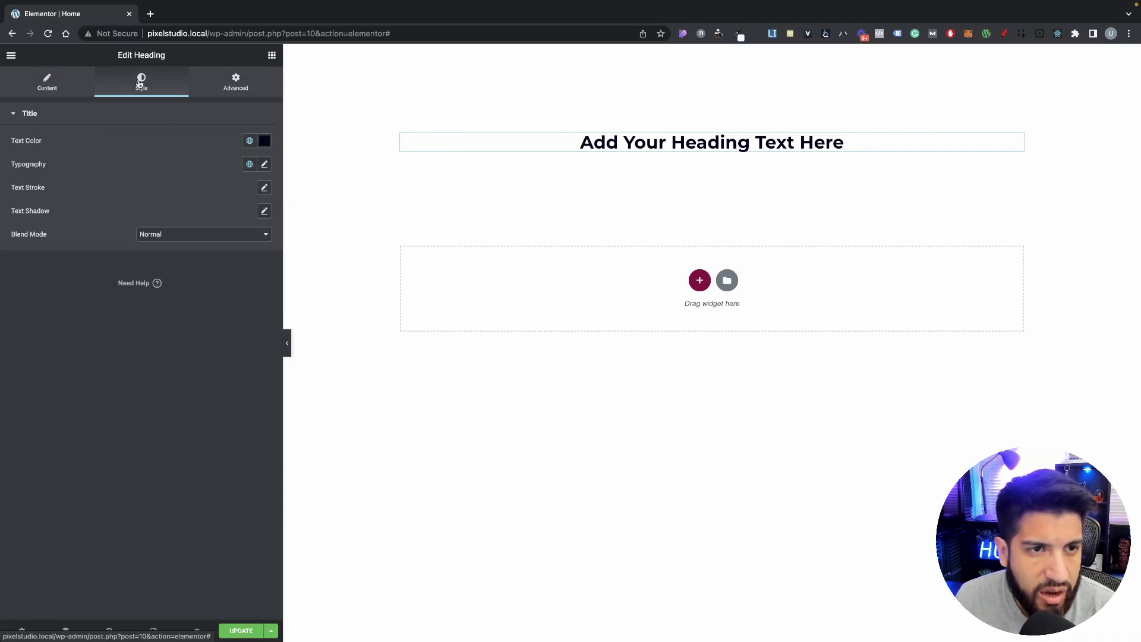
pyautogui.click(264, 165)
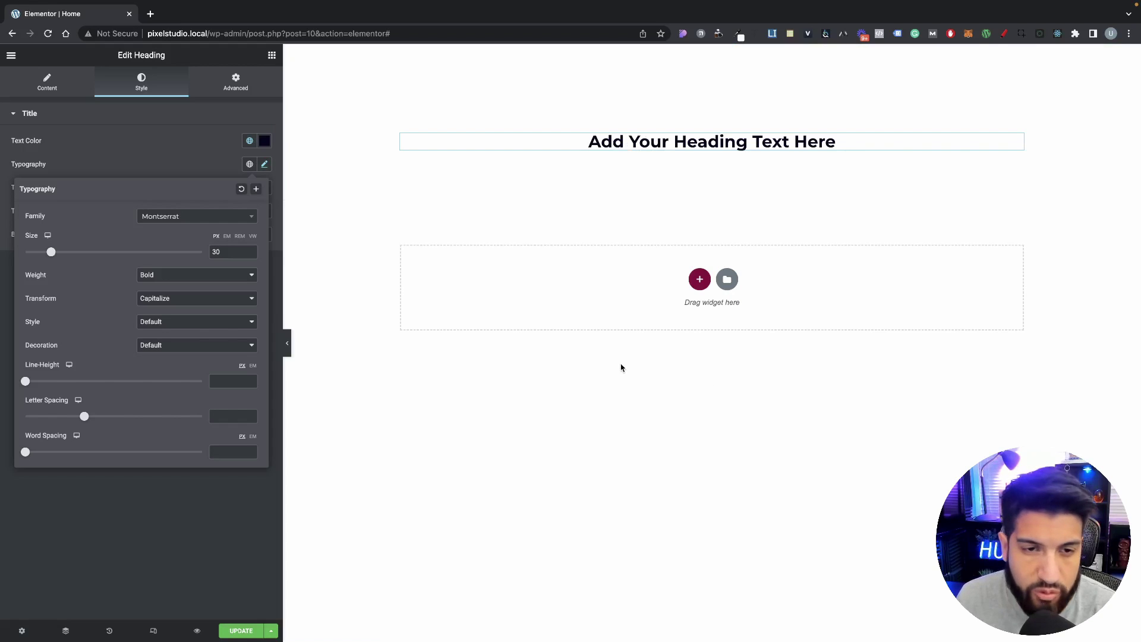
pyautogui.moveTo(218, 251); pyautogui.dragTo(193, 246)
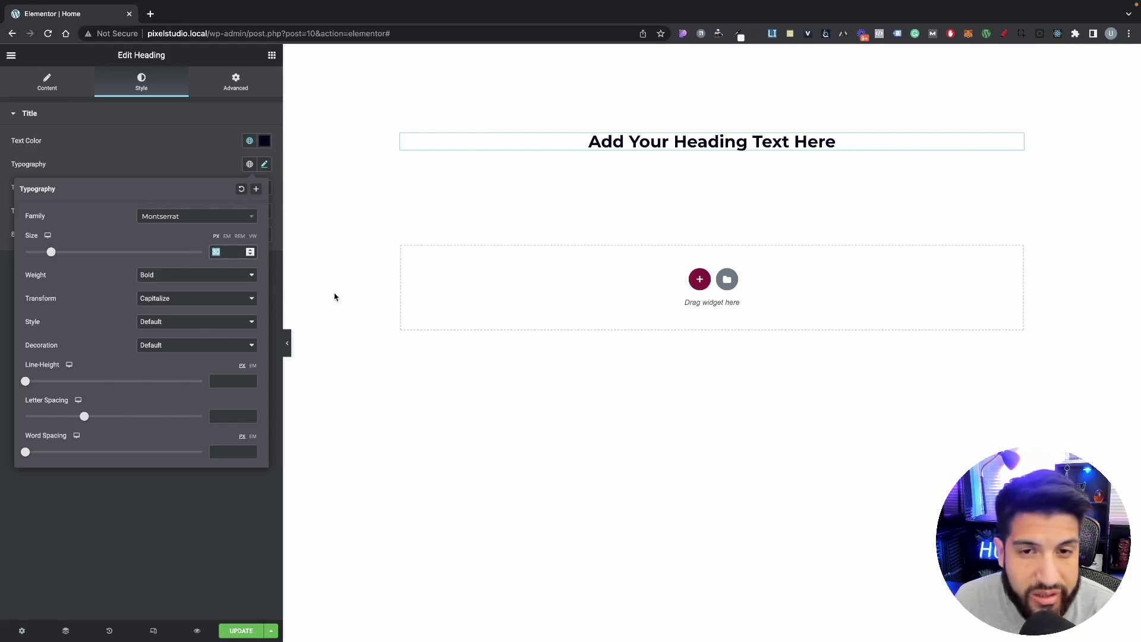
pyautogui.write('45')
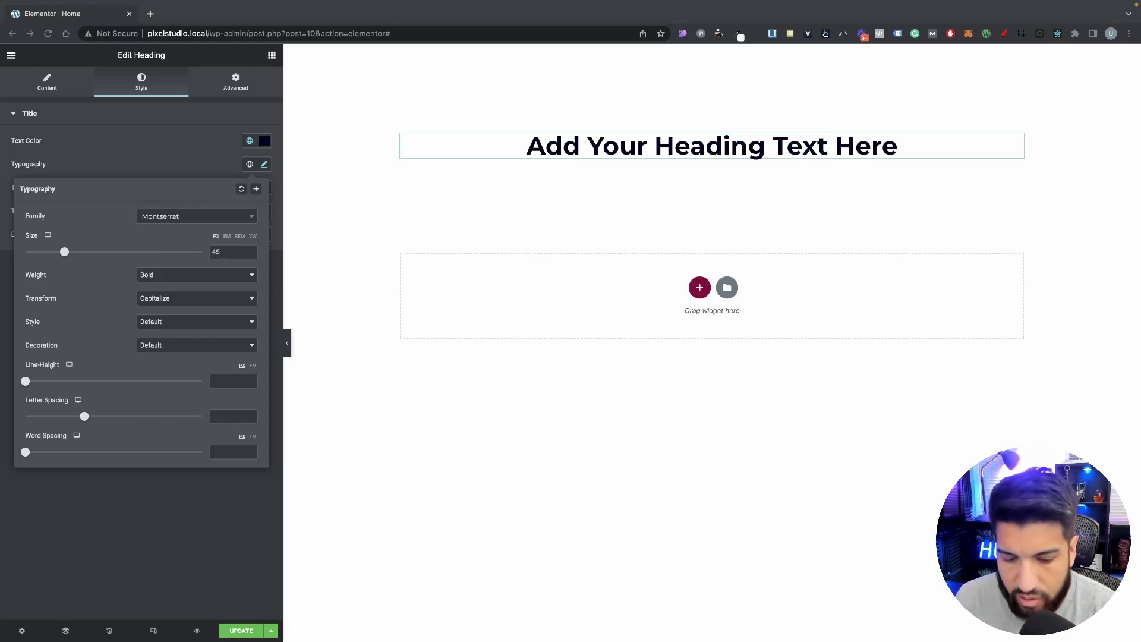
# Step: Replace the heading title with the pasted 'Web Design & Development For Small Businesses' wording
pyautogui.tripleClick(693, 148)
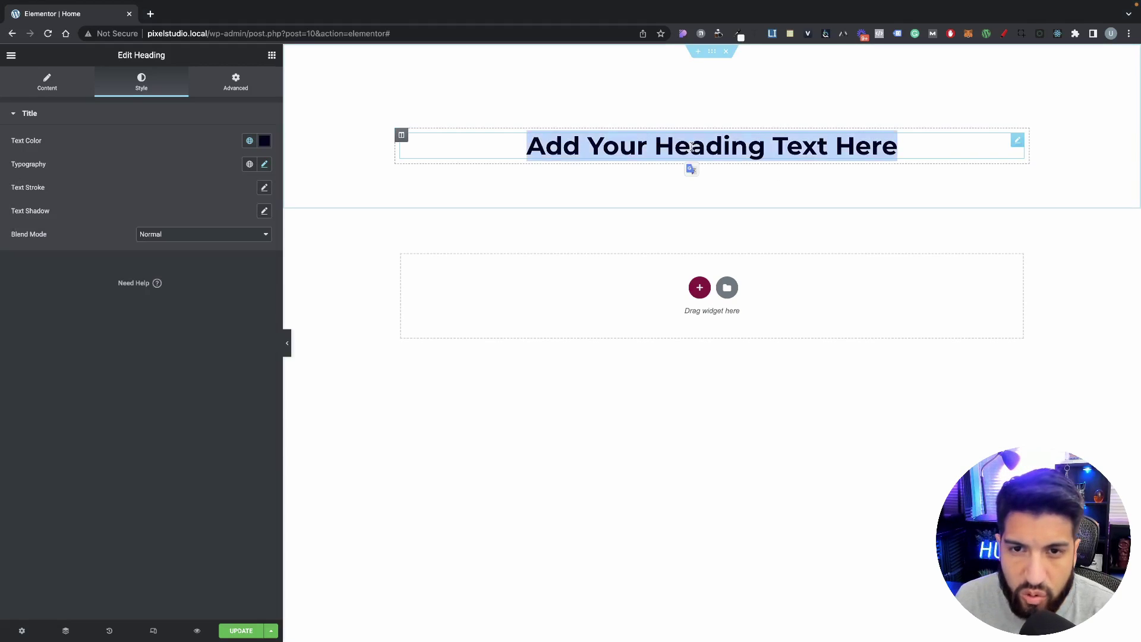
pyautogui.click(49, 90)
pyautogui.tripleClick(115, 166)
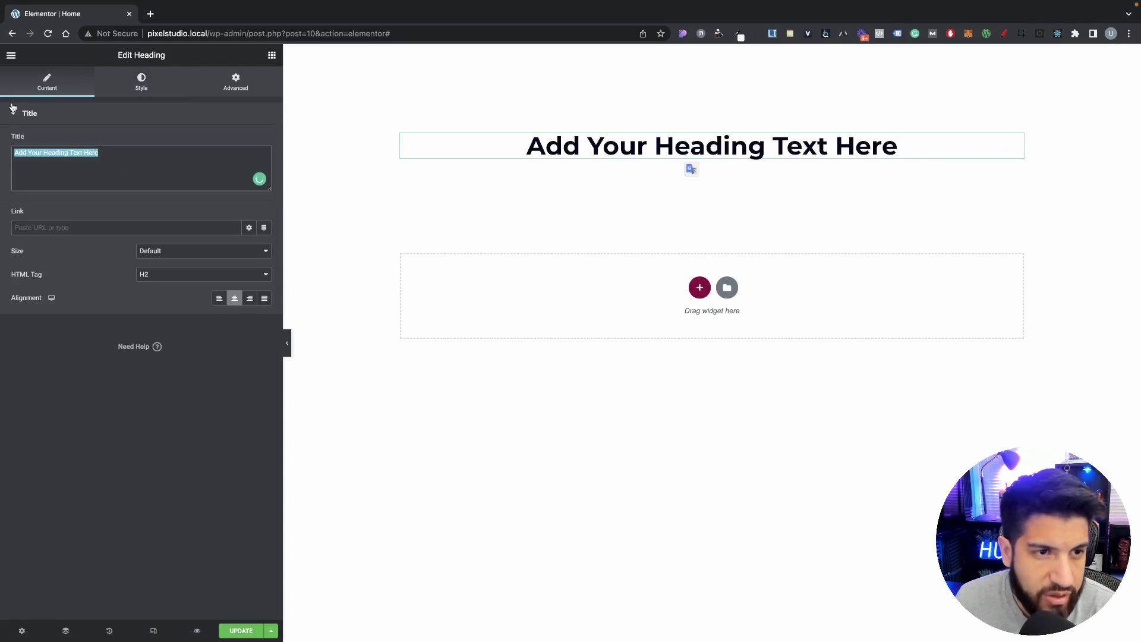
pyautogui.write('Web Design & Development for small businesses')
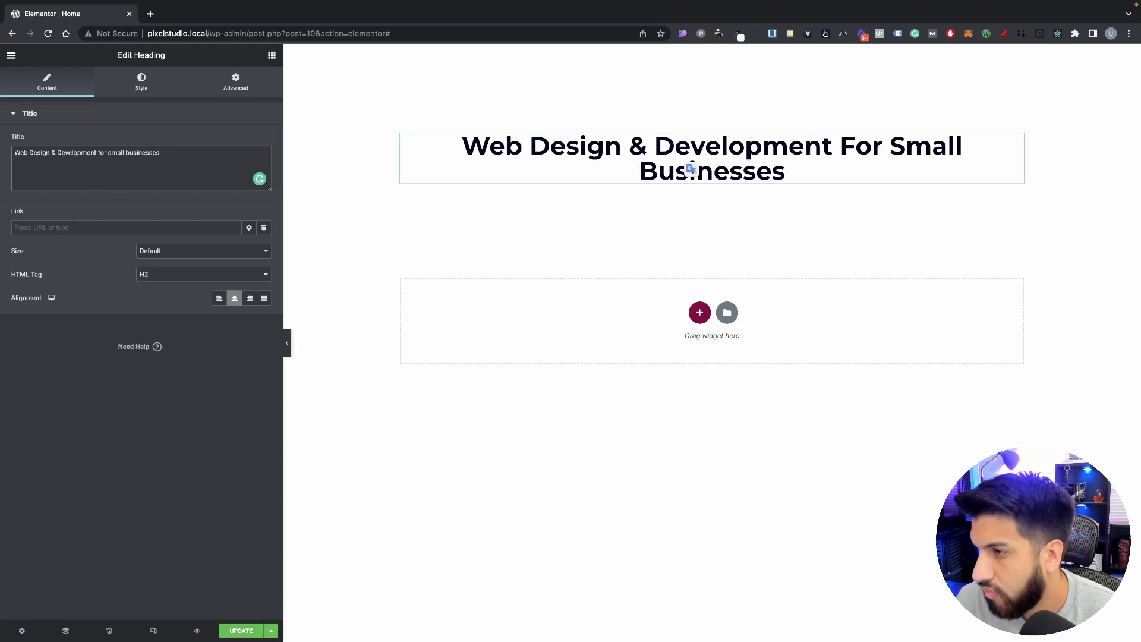
pyautogui.click(116, 160)
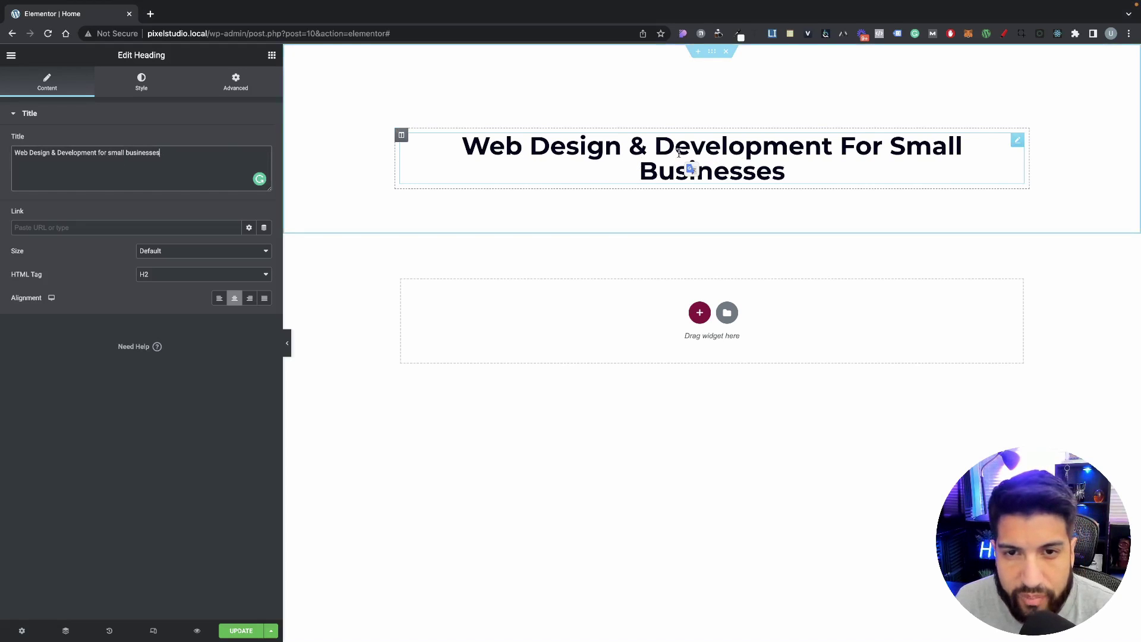
# Step: Break the heading onto two lines after 'Development' using a <br> tag
pyautogui.click(855, 148)
pyautogui.click(834, 147)
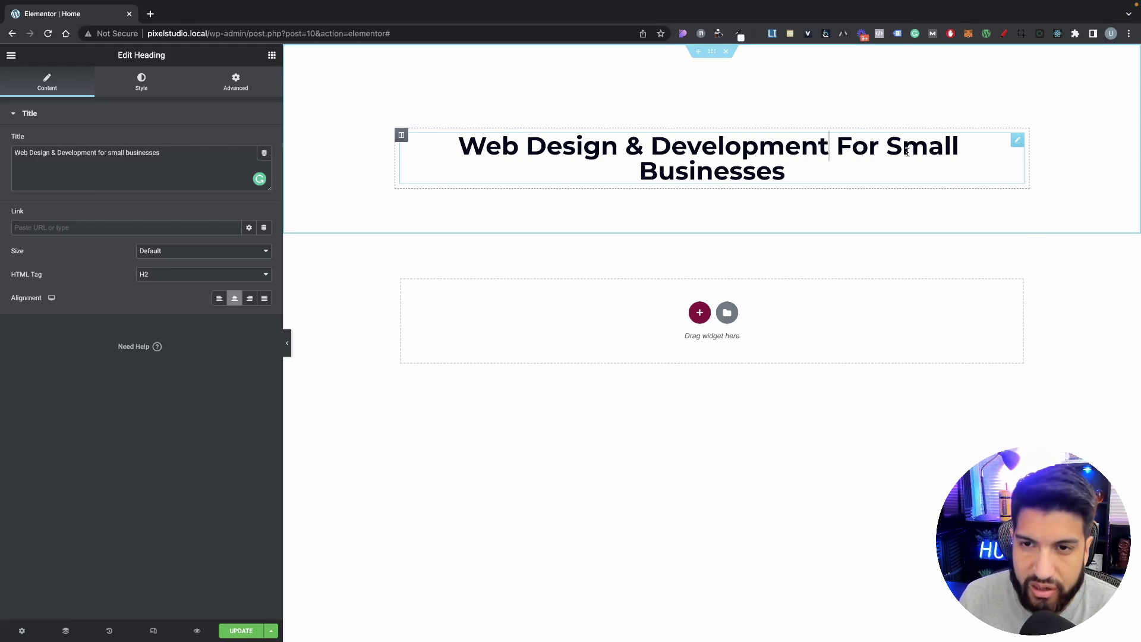
pyautogui.hotkey('shift', 'Return')
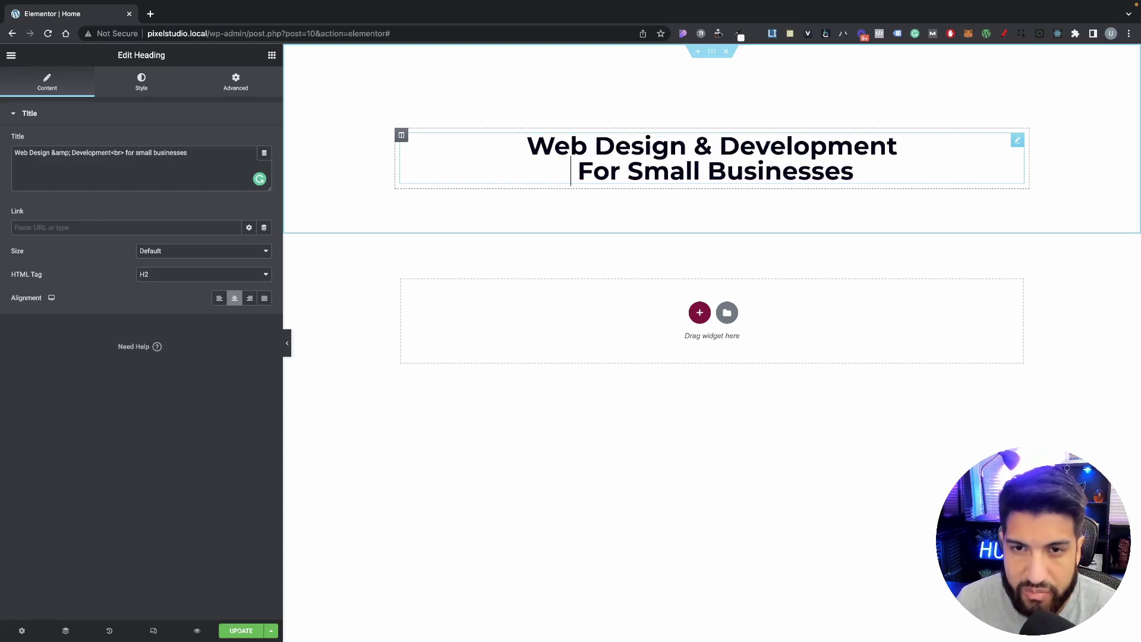
pyautogui.press('Right')
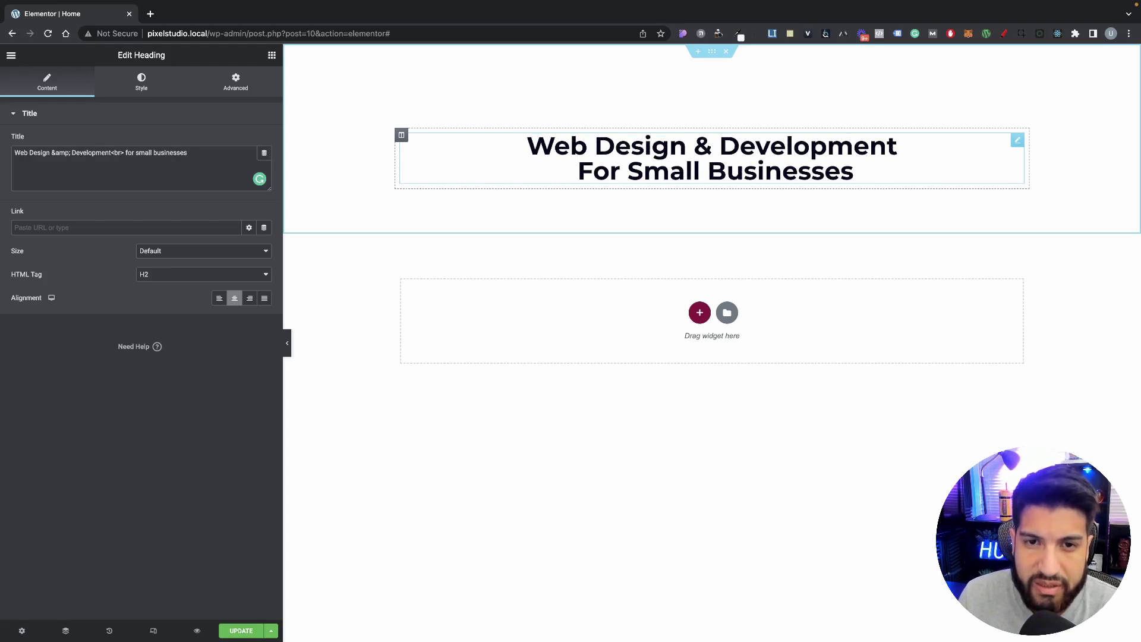
pyautogui.press('BackSpace')
pyautogui.press('BackSpace')
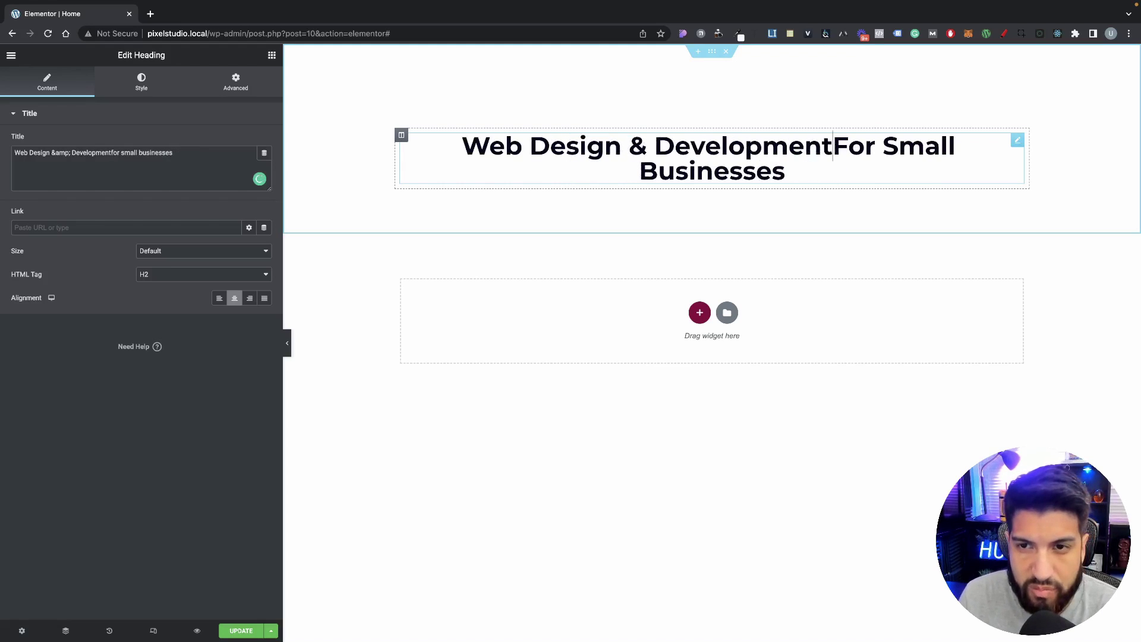
pyautogui.hotkey('shift', 'Return')
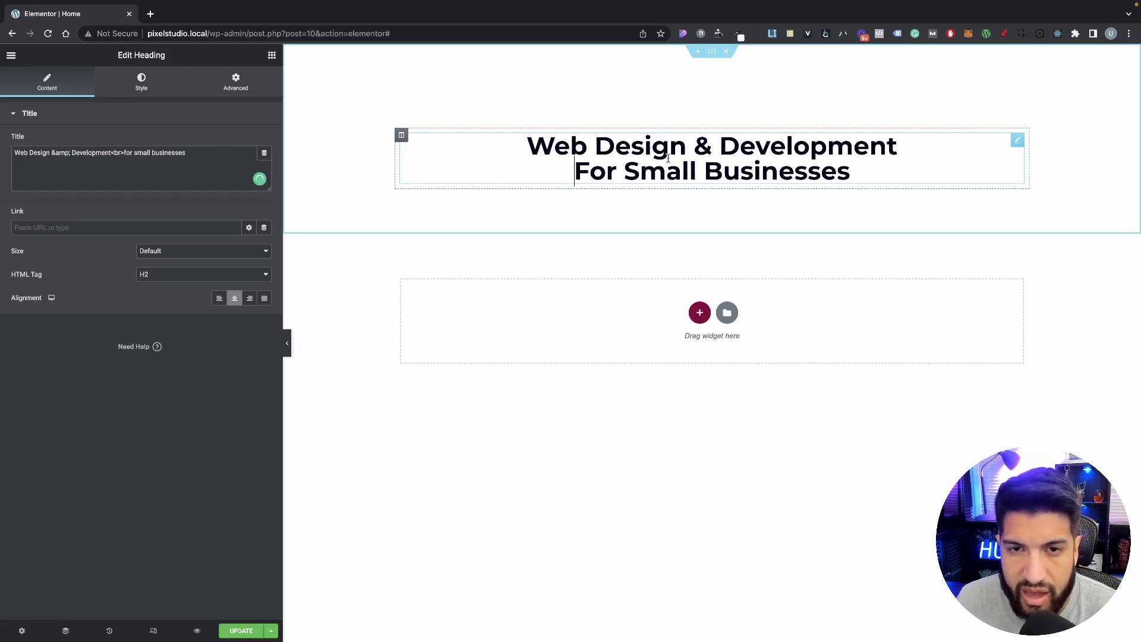
pyautogui.click(122, 184)
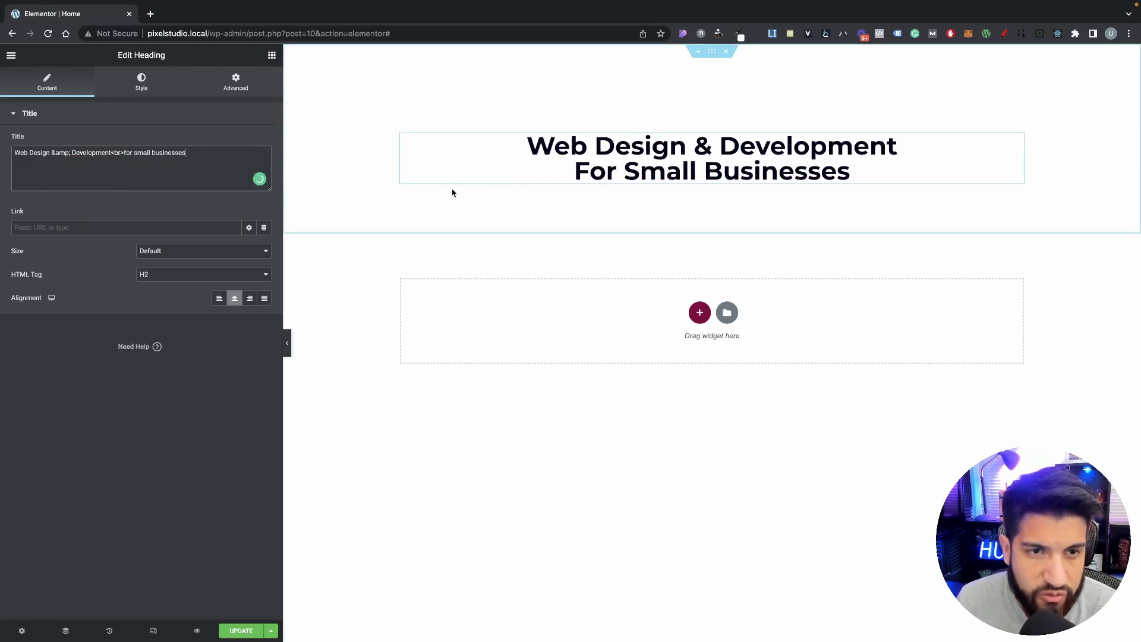
pyautogui.moveTo(124, 153); pyautogui.dragTo(112, 153)
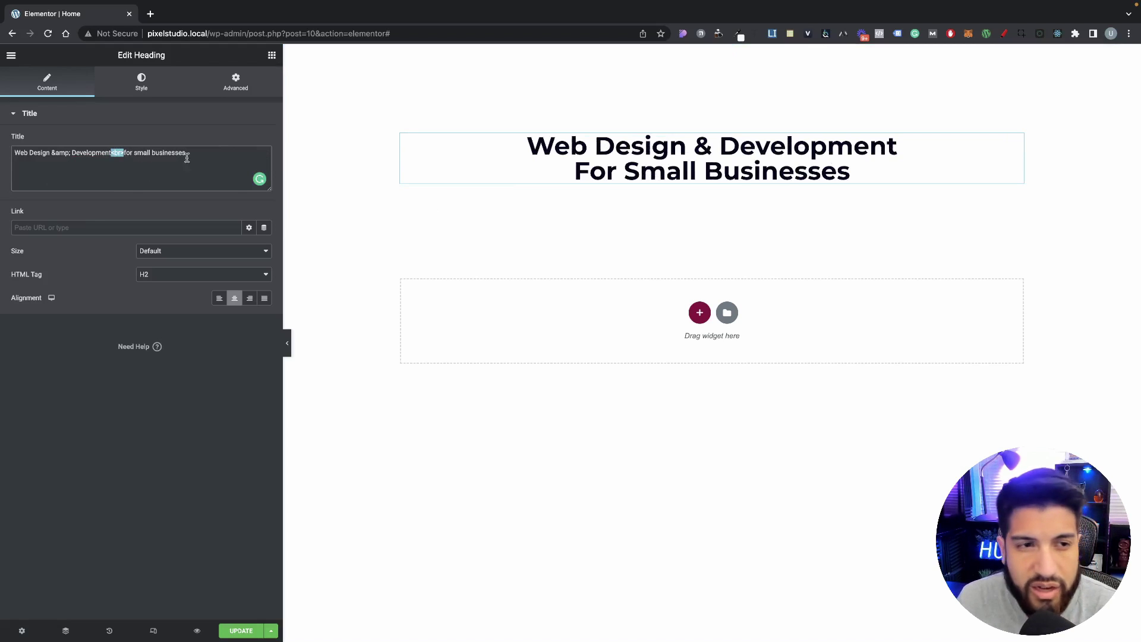
pyautogui.click(150, 160)
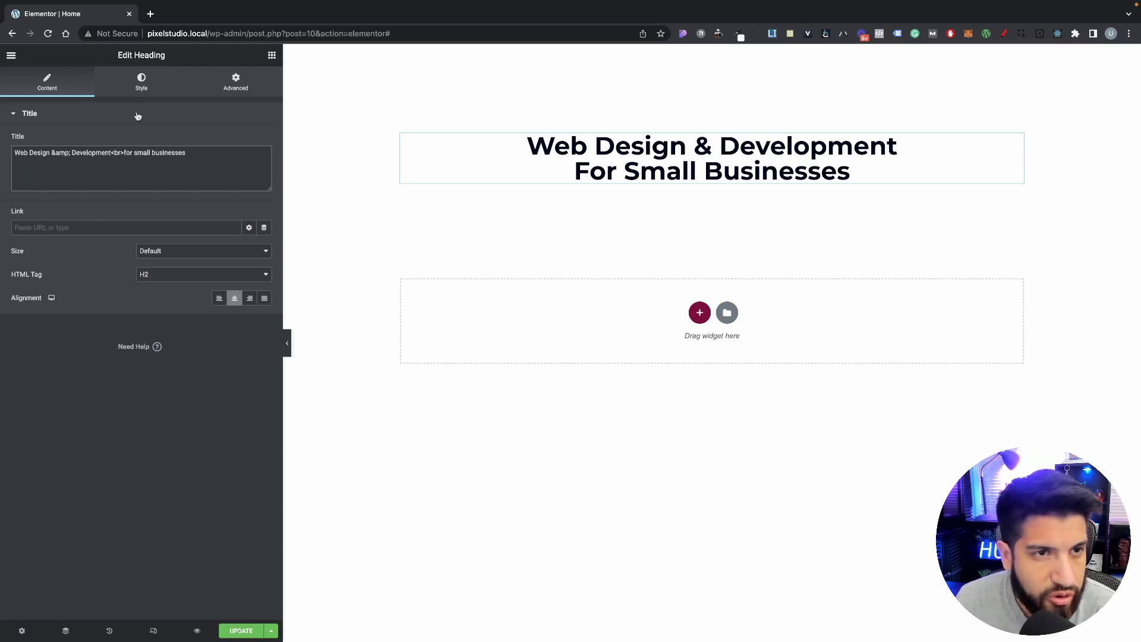
# Step: Go to Site Settings > Global Fonts from the editor menu
pyautogui.click(142, 89)
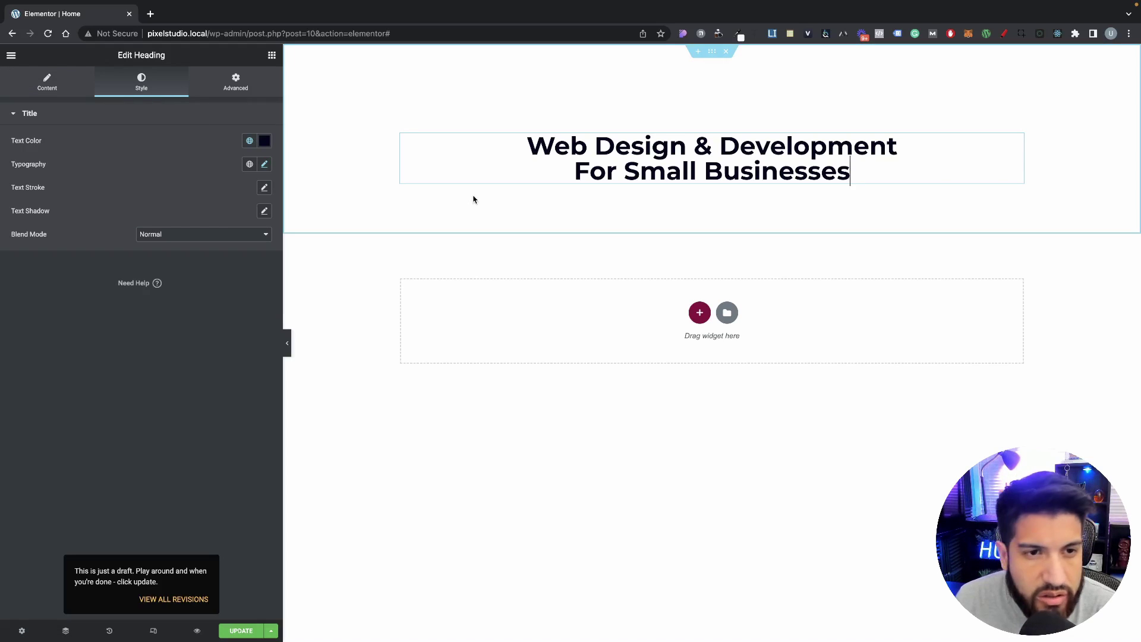
pyautogui.click(265, 164)
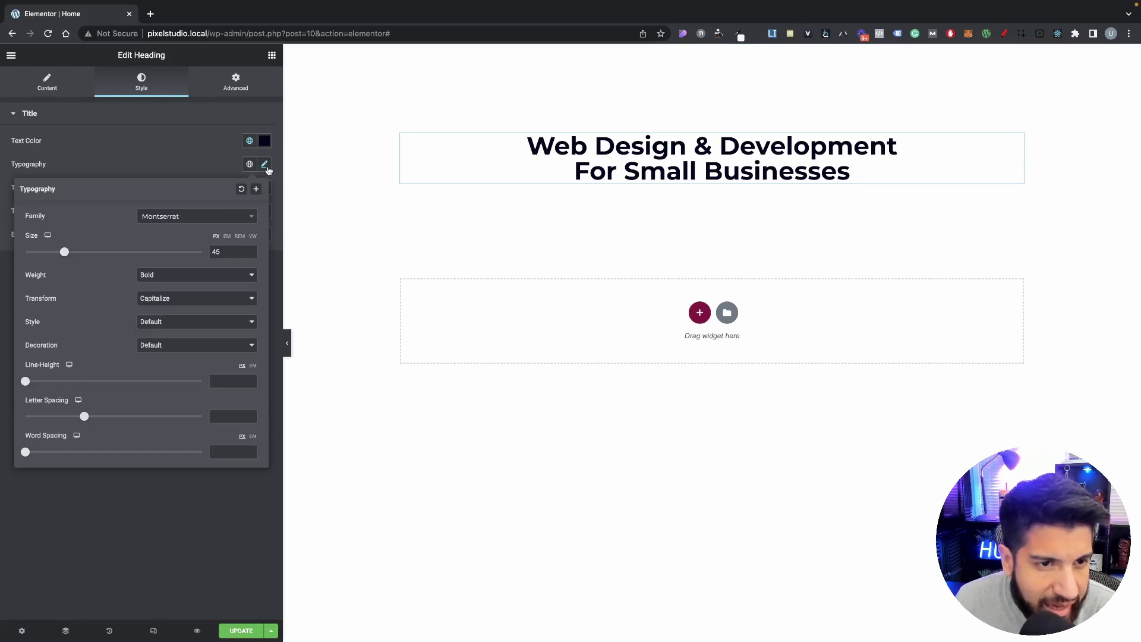
pyautogui.click(181, 158)
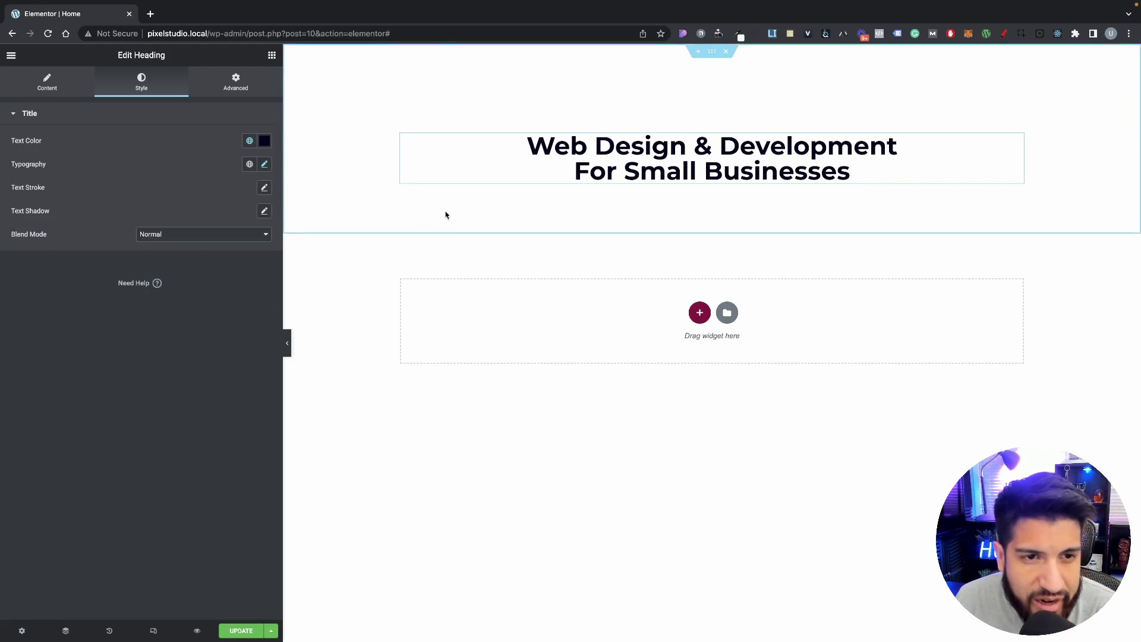
pyautogui.click(11, 55)
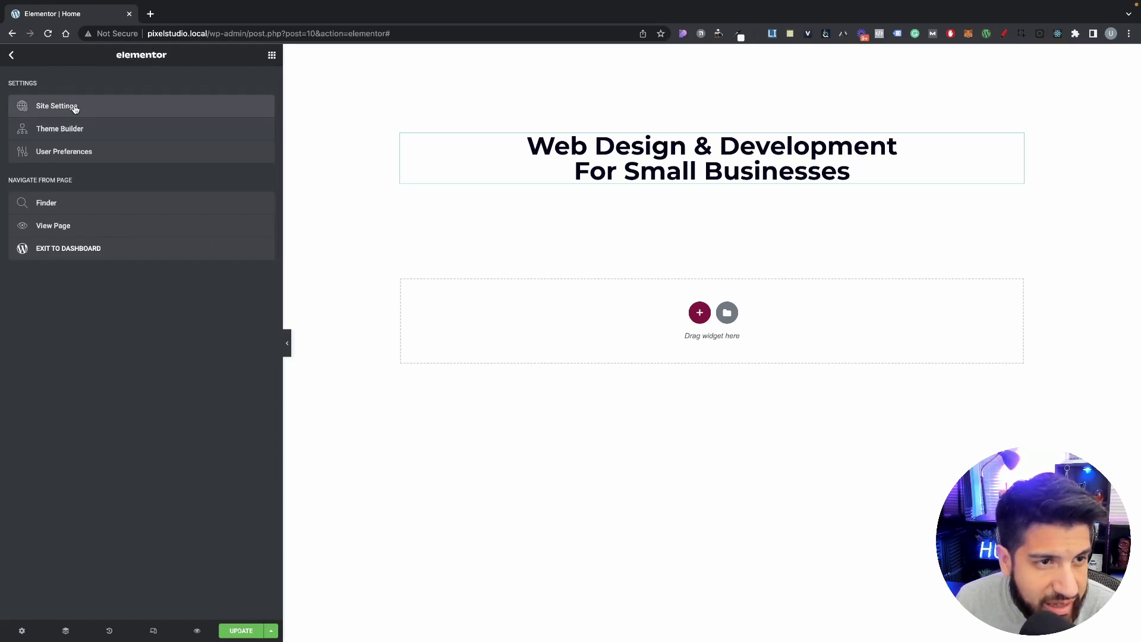
pyautogui.click(69, 106)
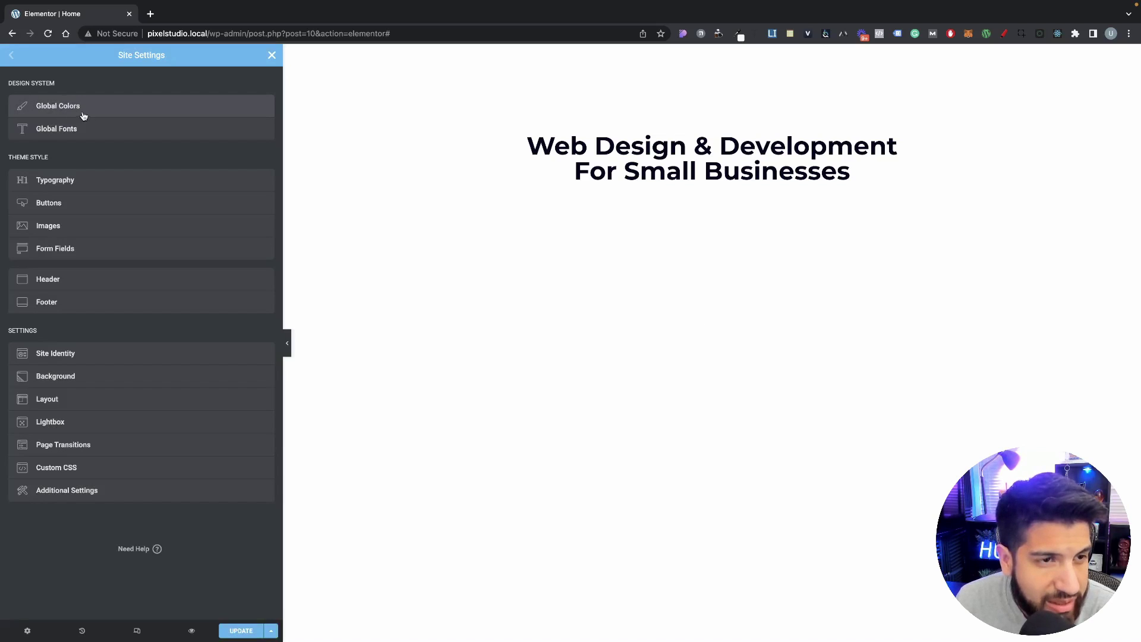
pyautogui.click(69, 132)
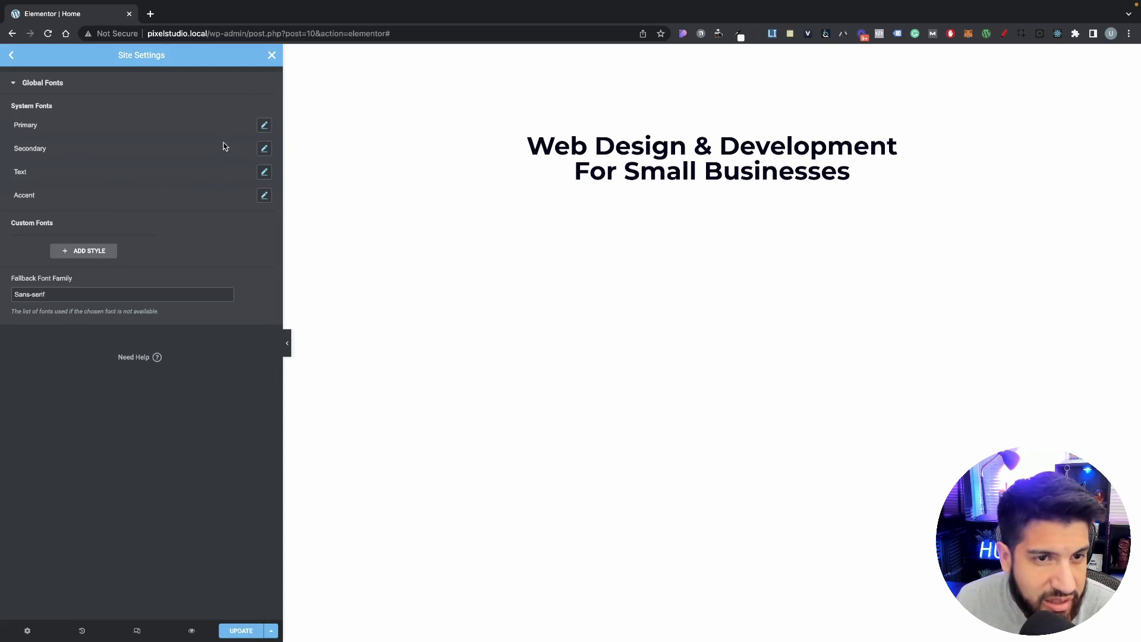
# Step: Raise the Primary font's line height and clear the Secondary font's line height
pyautogui.click(265, 126)
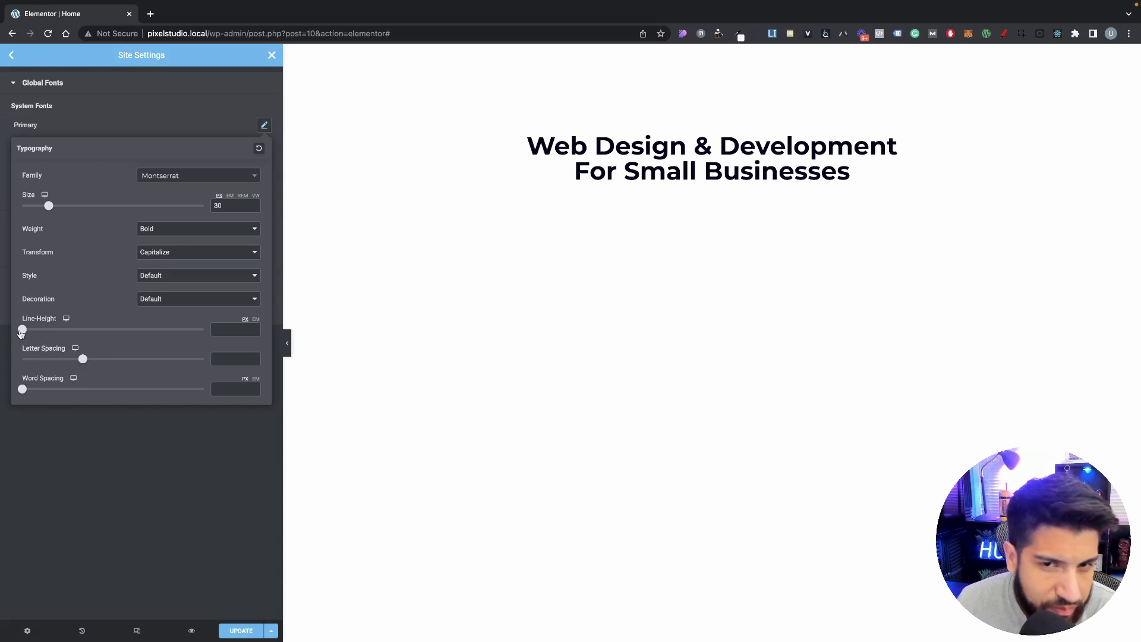
pyautogui.moveTo(21, 334); pyautogui.dragTo(46, 333)
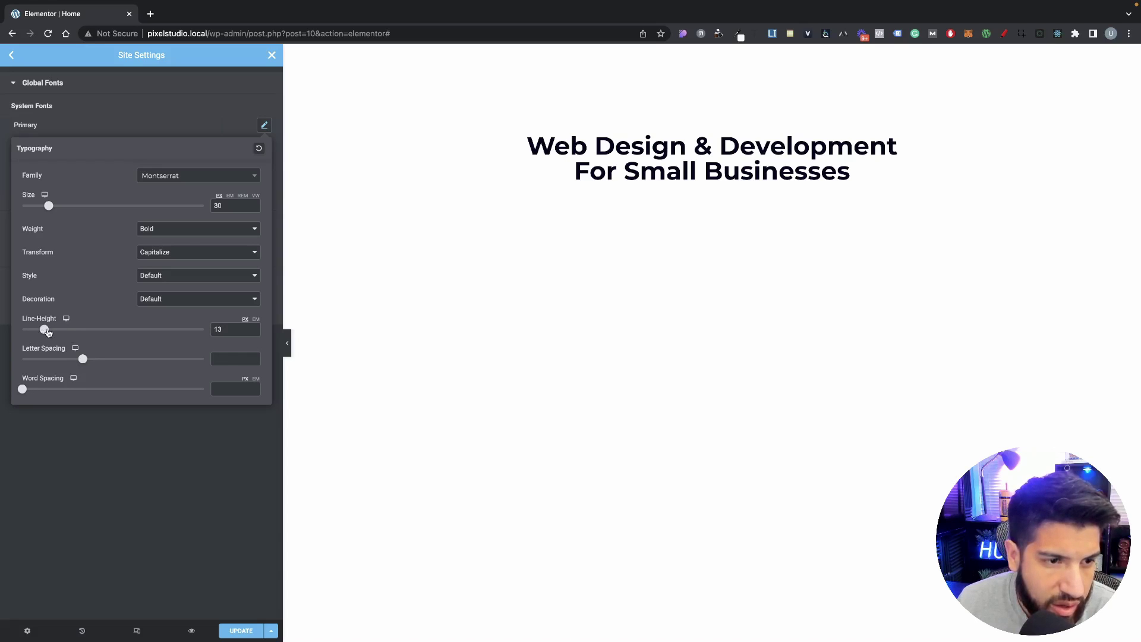
pyautogui.click(141, 129)
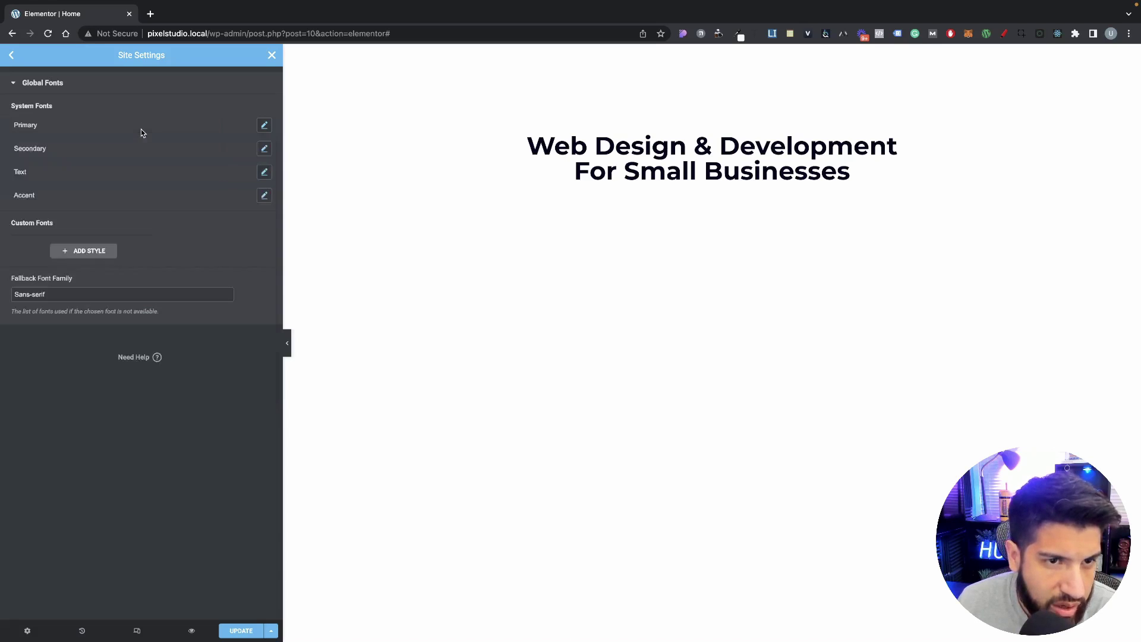
pyautogui.click(264, 151)
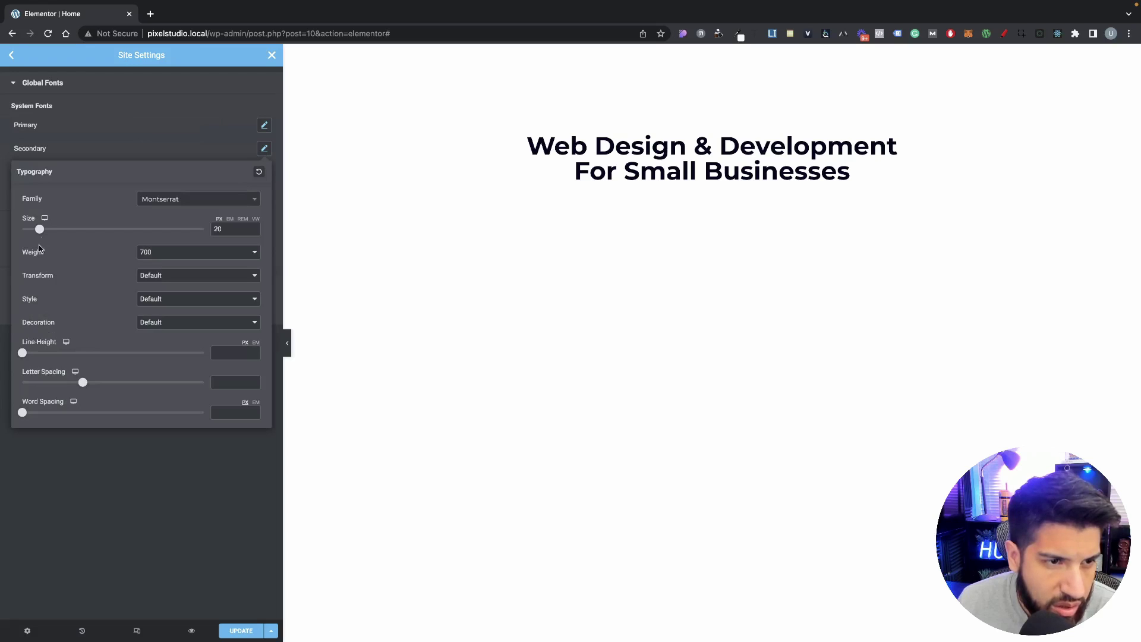
pyautogui.moveTo(25, 354); pyautogui.dragTo(37, 353)
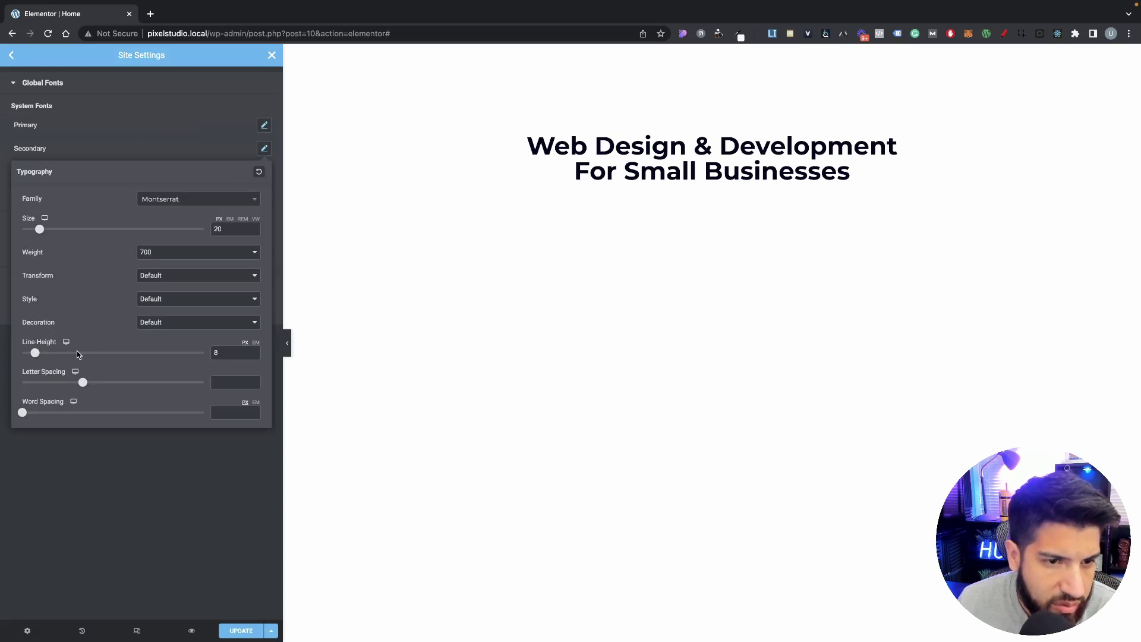
pyautogui.click(224, 354)
pyautogui.press('BackSpace')
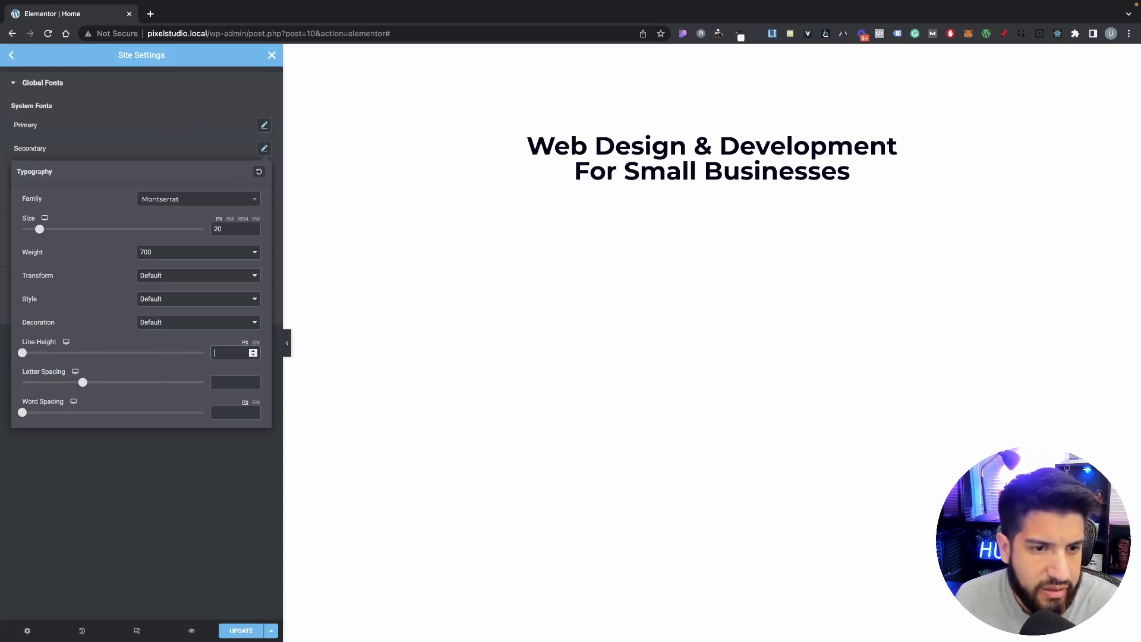
pyautogui.click(155, 147)
# Step: Set the Primary font's line height to 1.3 em and save the site settings
pyautogui.click(265, 125)
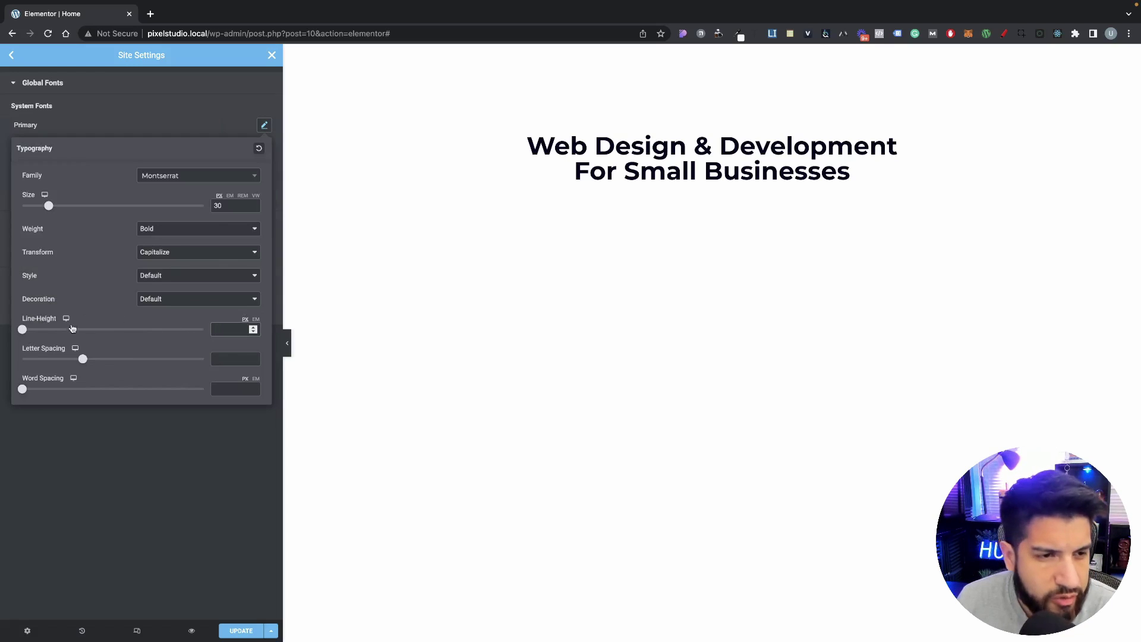
pyautogui.moveTo(19, 334); pyautogui.dragTo(45, 334)
pyautogui.click(256, 319)
pyautogui.click(242, 631)
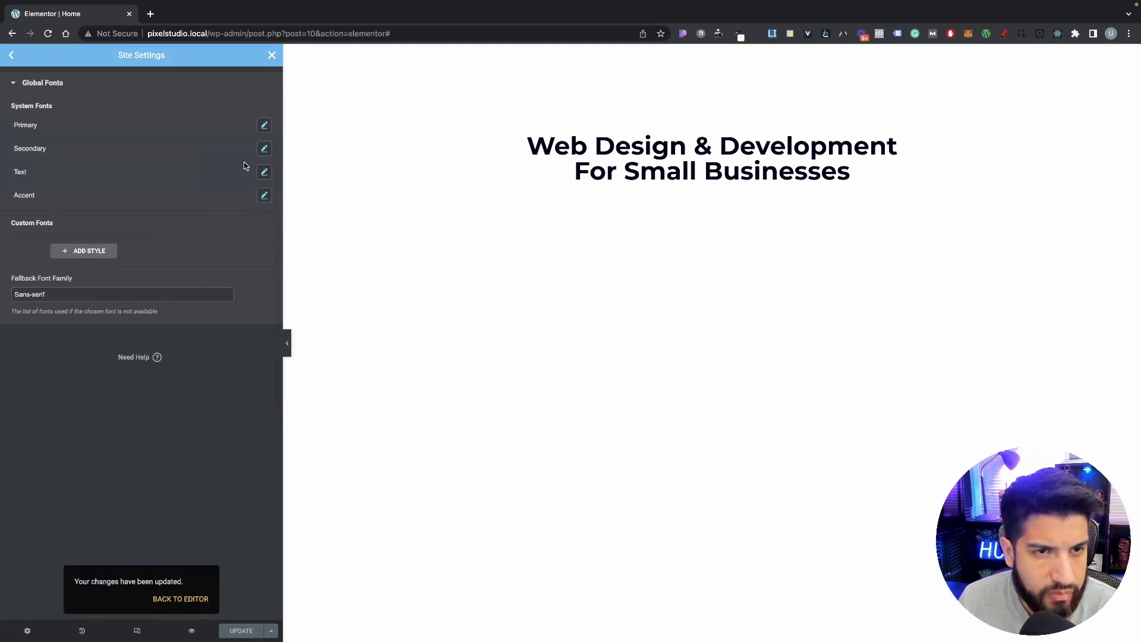
pyautogui.click(272, 56)
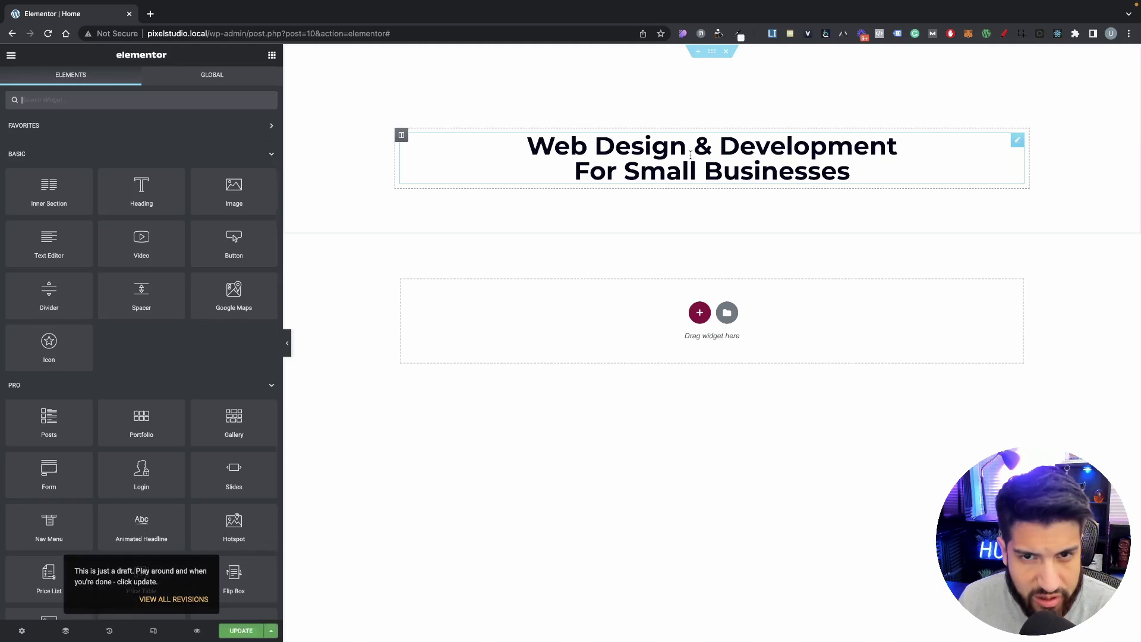
# Step: Try 1.1–1.3 em line heights on the heading, then clear its line-height value
pyautogui.click(710, 173)
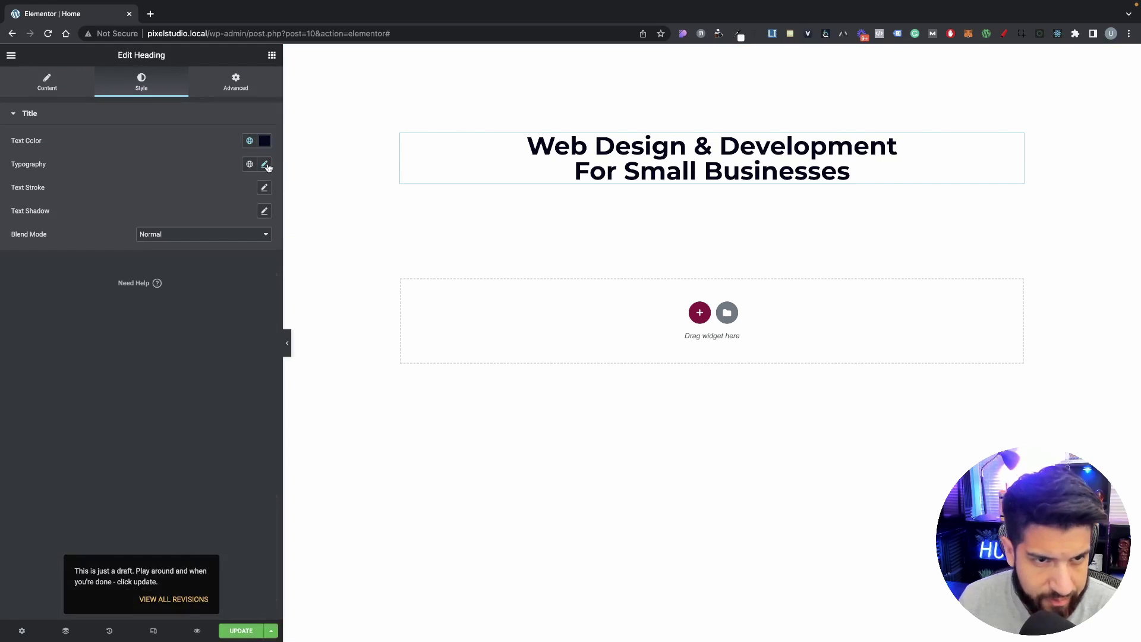
pyautogui.click(265, 164)
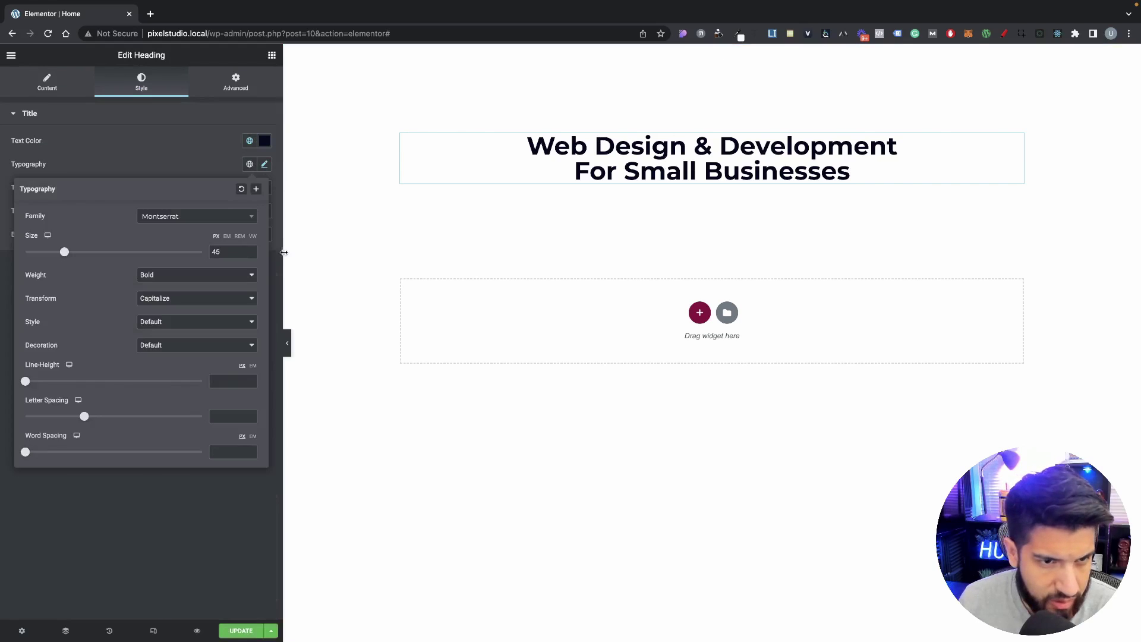
pyautogui.click(253, 366)
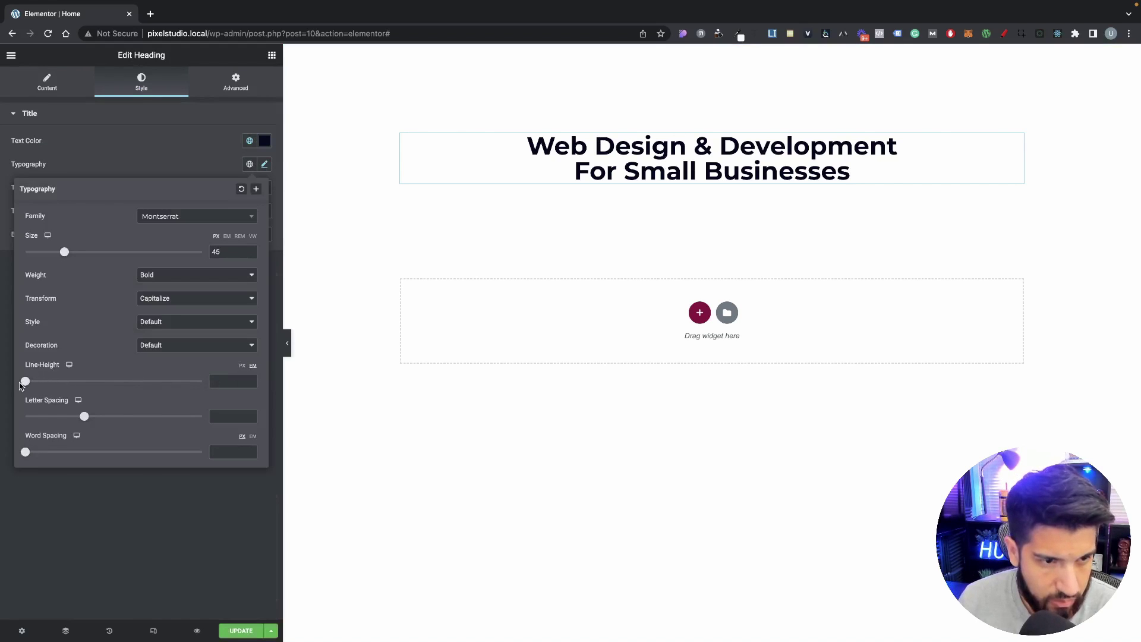
pyautogui.moveTo(25, 382); pyautogui.dragTo(45, 381)
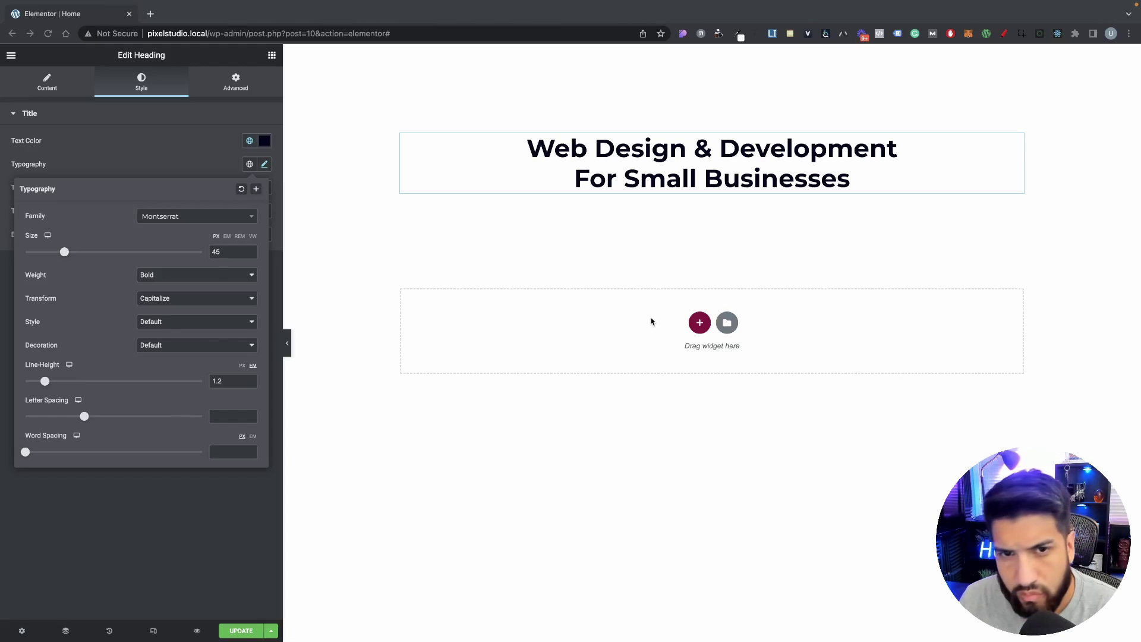
pyautogui.click(250, 384)
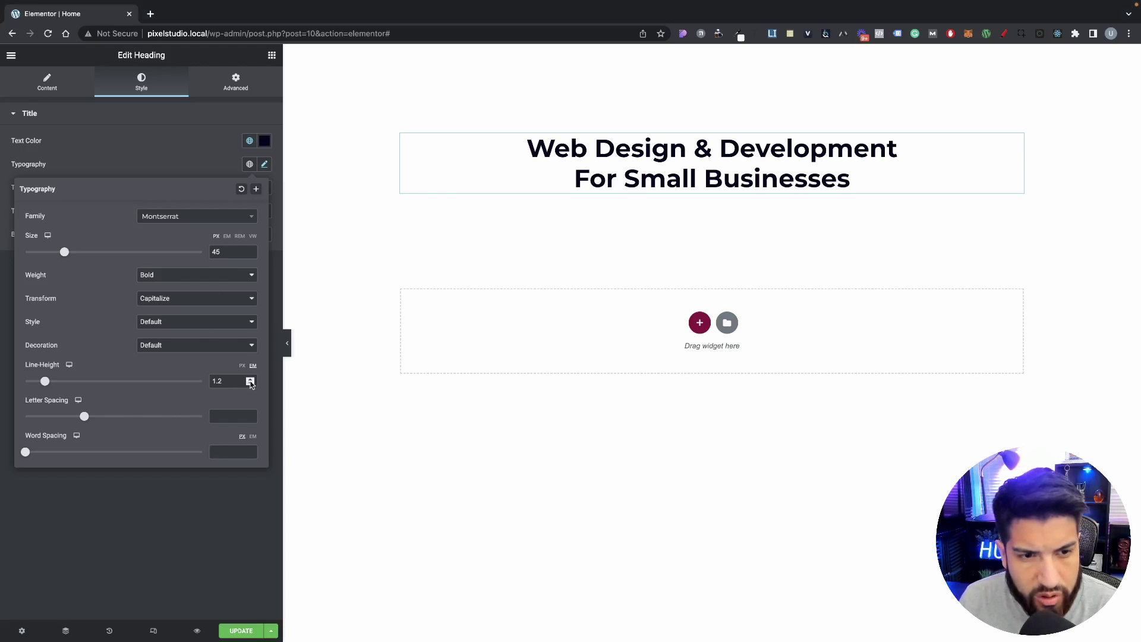
pyautogui.click(250, 383)
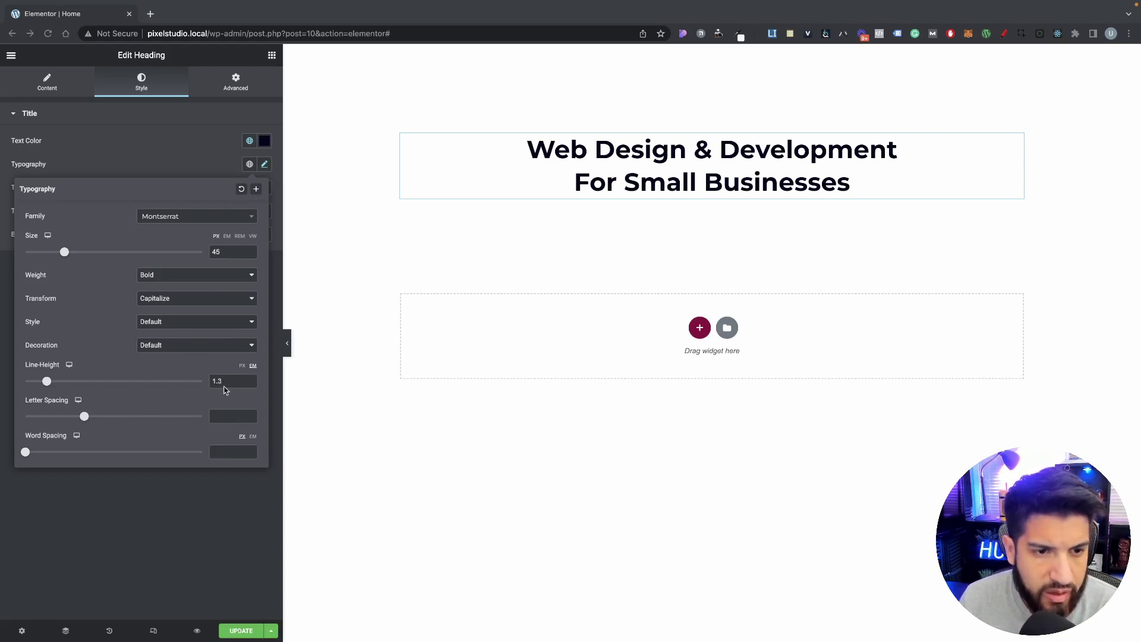
pyautogui.moveTo(231, 381); pyautogui.dragTo(178, 365)
pyautogui.press('BackSpace')
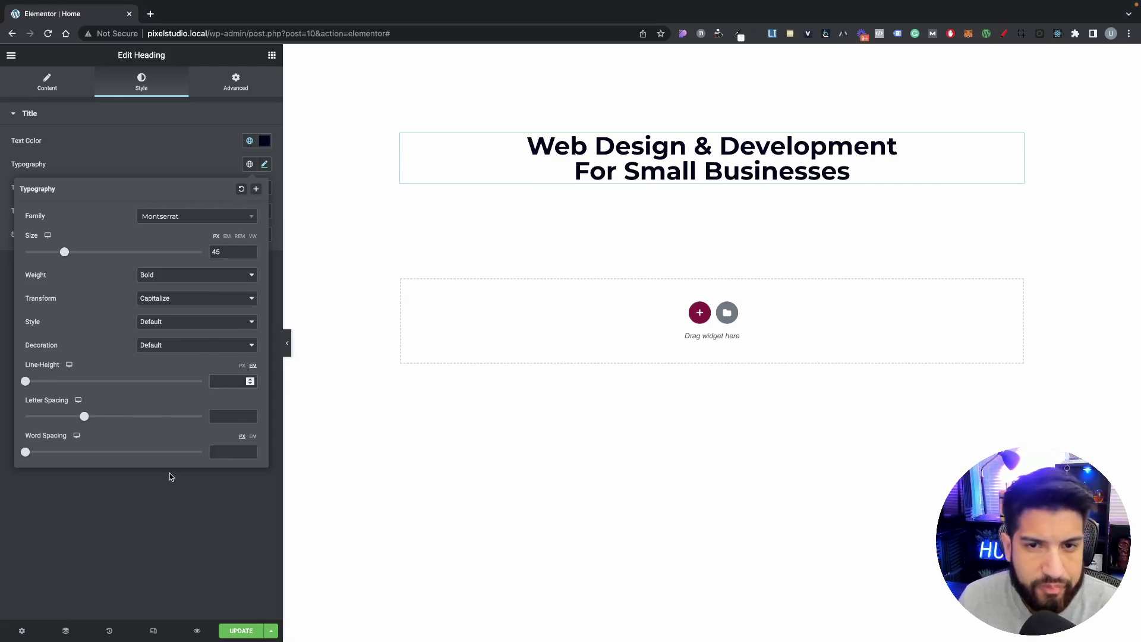
pyautogui.click(171, 475)
pyautogui.rightClick(620, 173)
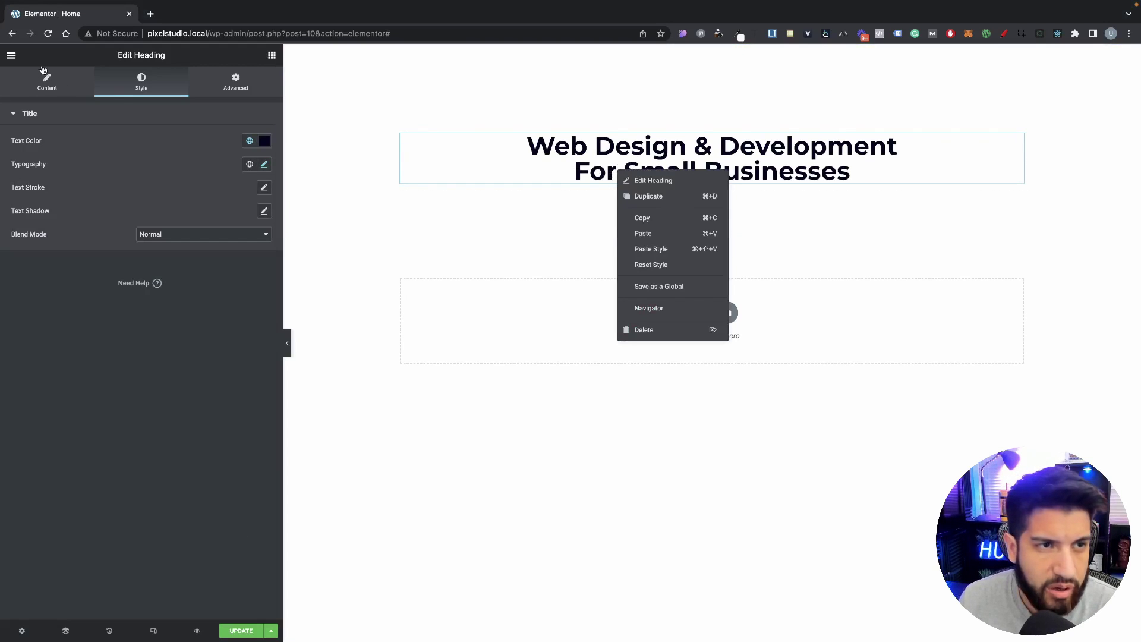
# Step: Lower the Primary global font's line height to 1.4 em and save the site settings
pyautogui.click(11, 55)
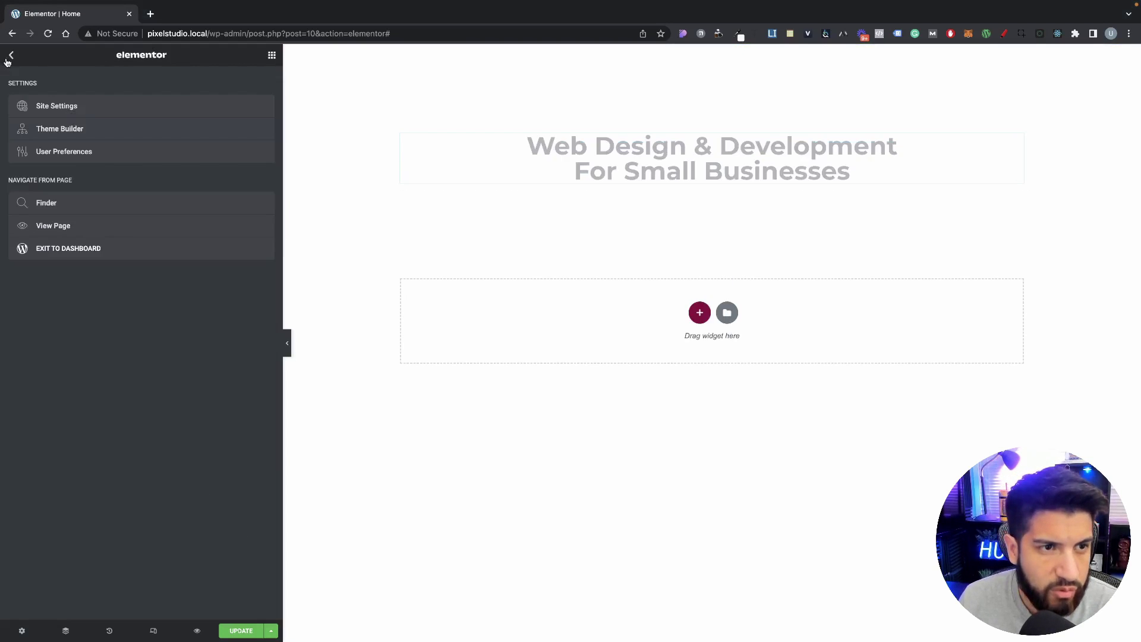
pyautogui.click(74, 110)
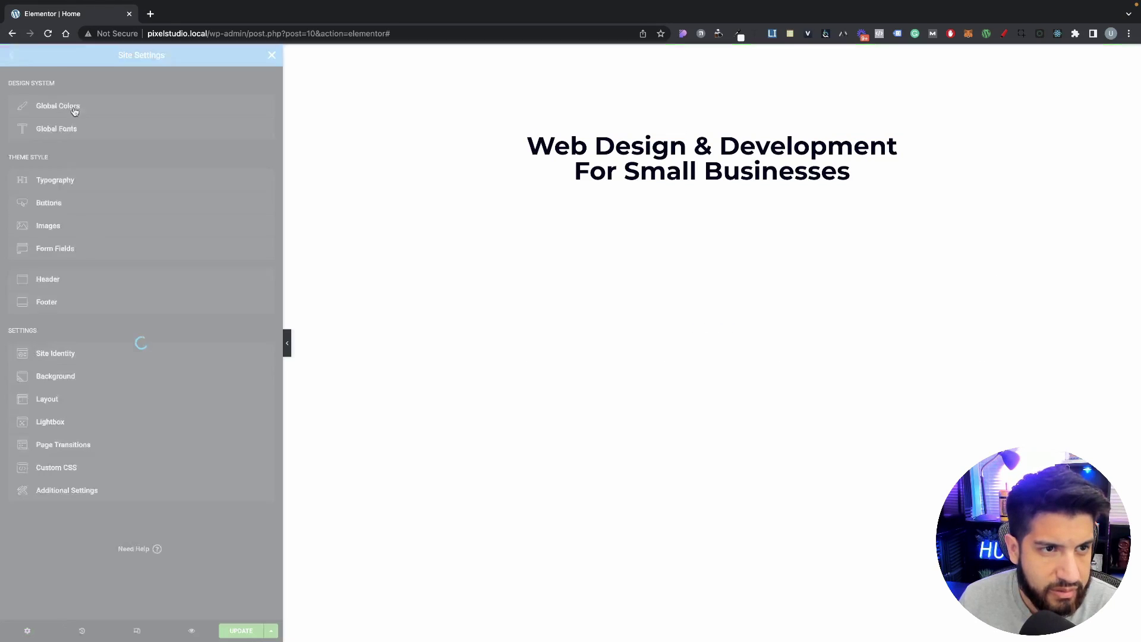
pyautogui.click(66, 135)
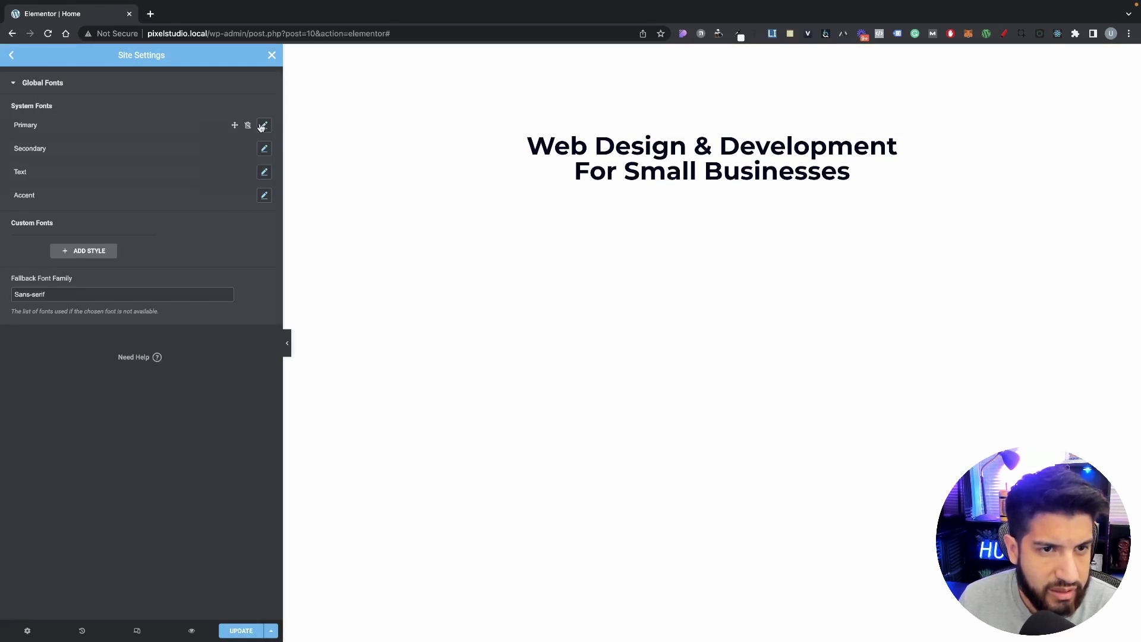
pyautogui.click(264, 124)
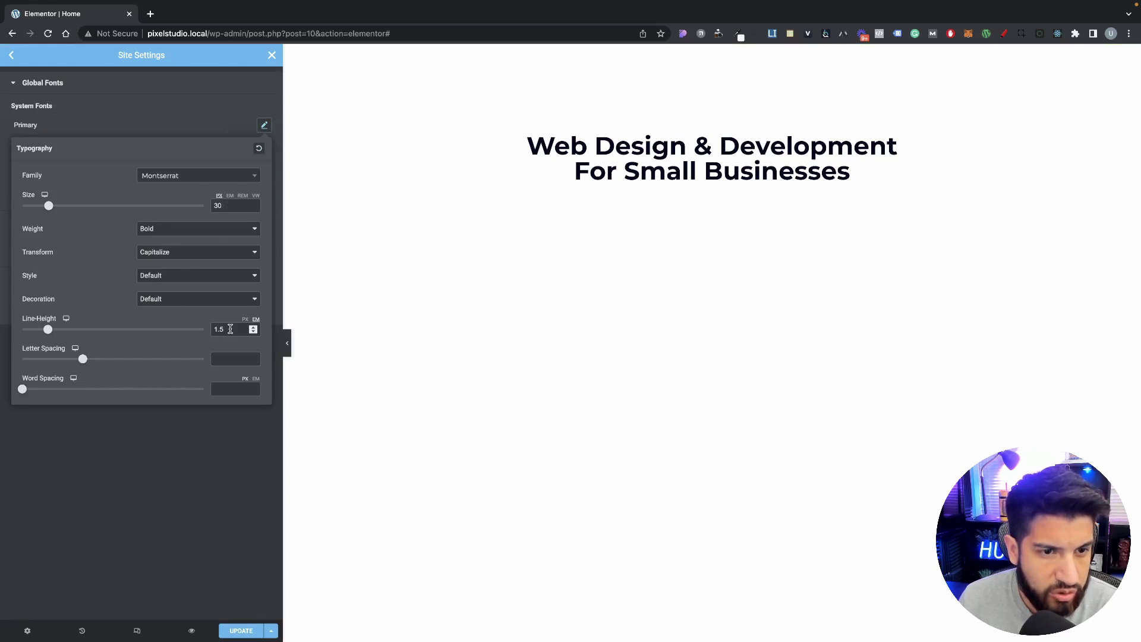
pyautogui.click(253, 333)
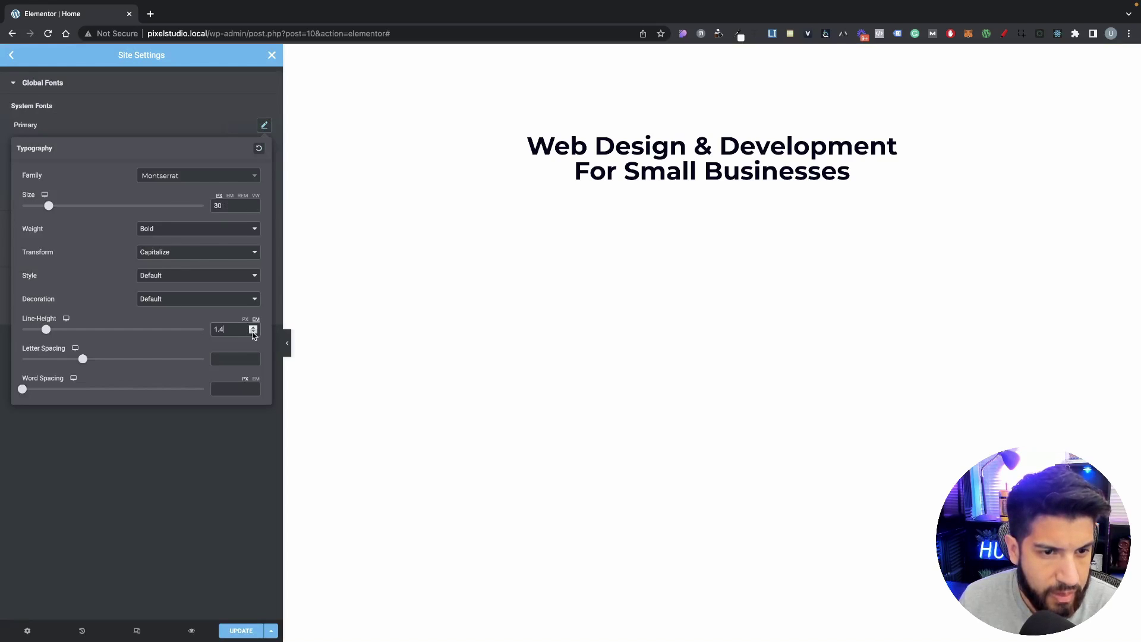
pyautogui.click(198, 114)
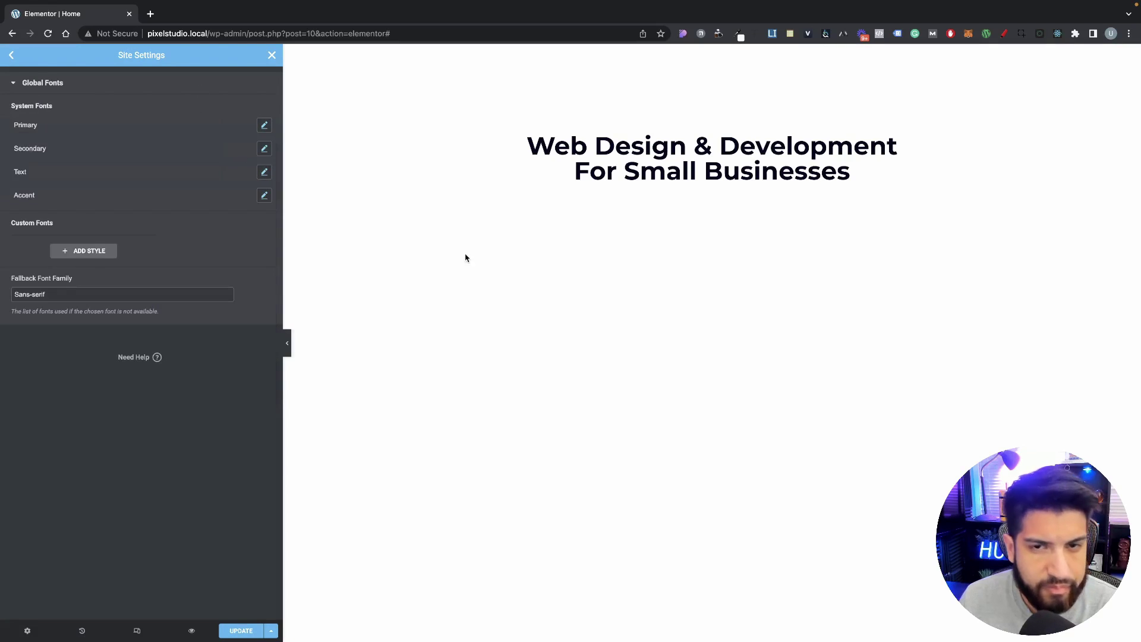
pyautogui.click(244, 631)
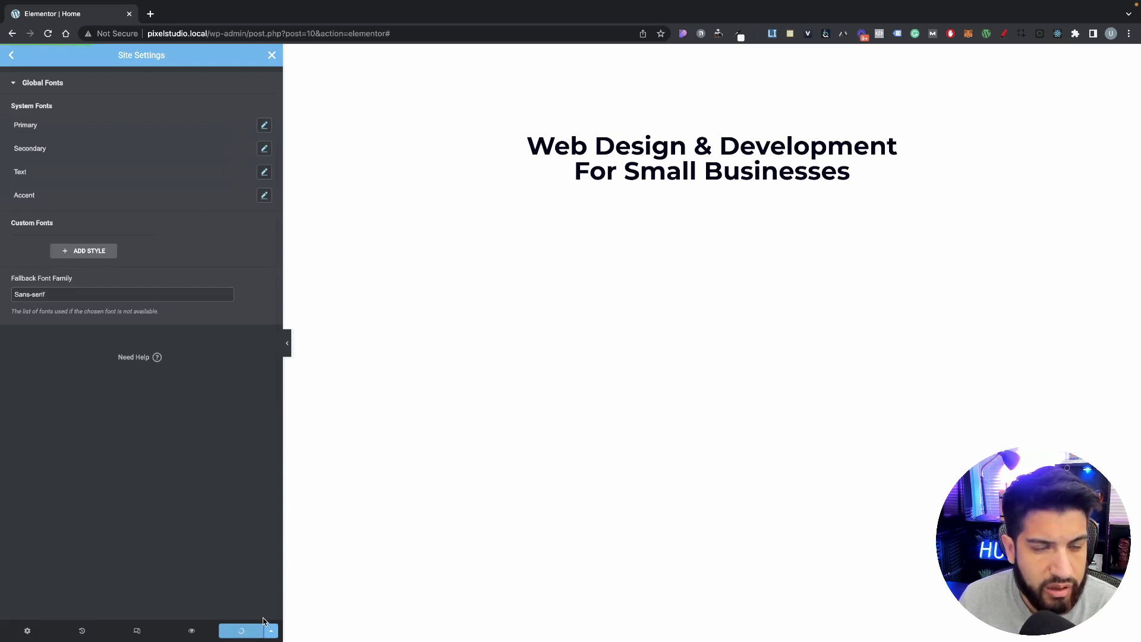
pyautogui.click(271, 54)
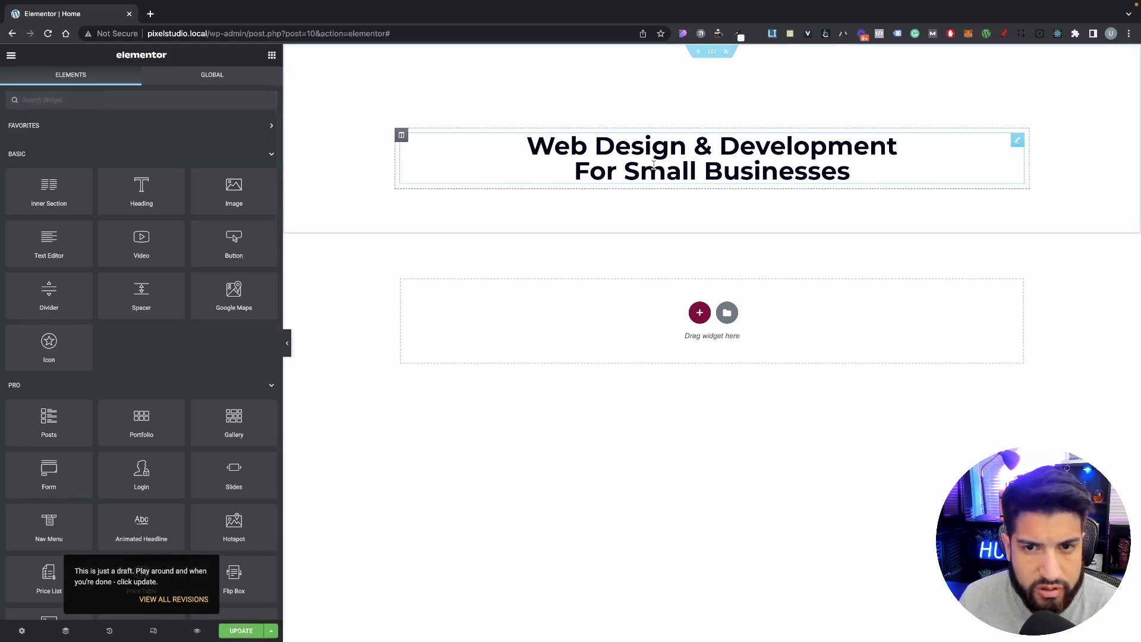
# Step: Apply the Secondary global font to the hero heading and set its size to 45
pyautogui.click(428, 173)
pyautogui.click(250, 164)
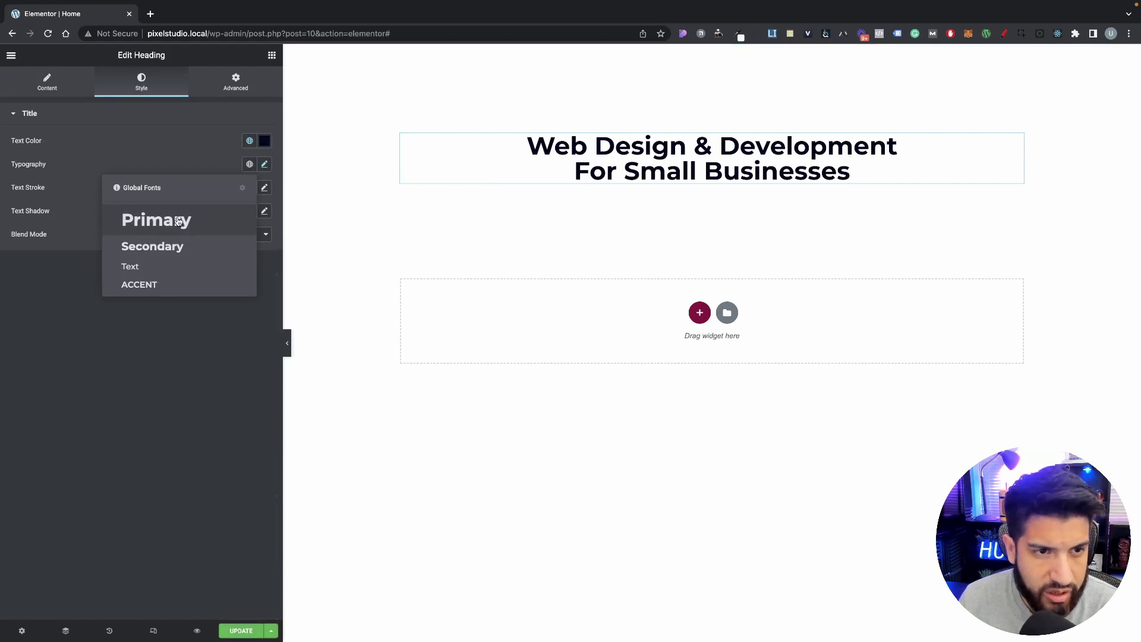
pyautogui.click(159, 246)
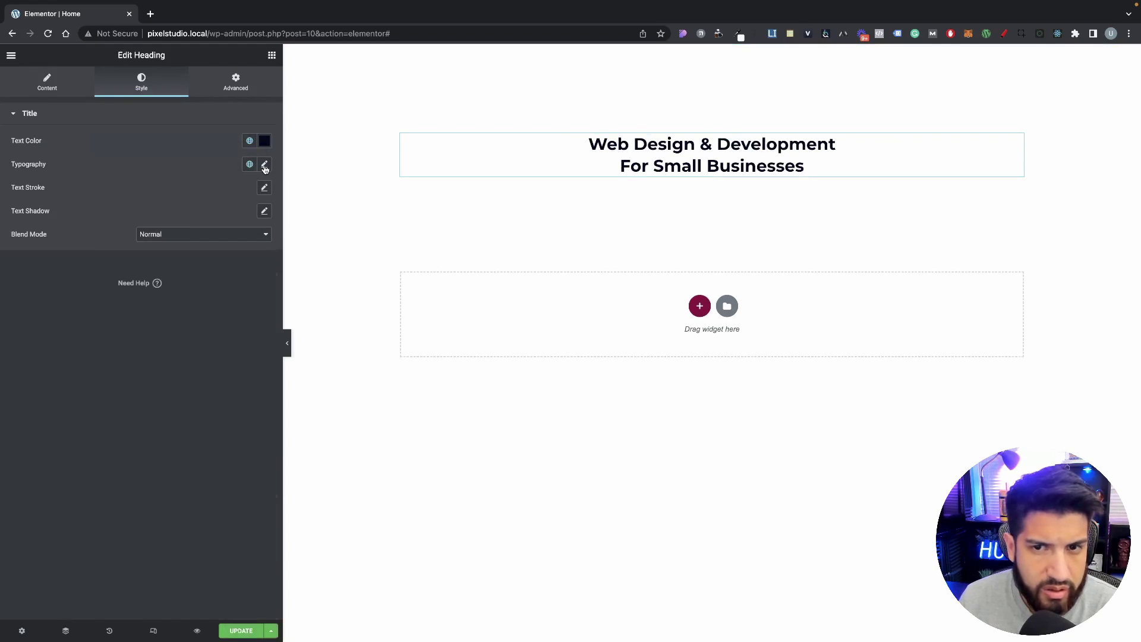
pyautogui.click(265, 164)
pyautogui.moveTo(233, 252); pyautogui.dragTo(185, 250)
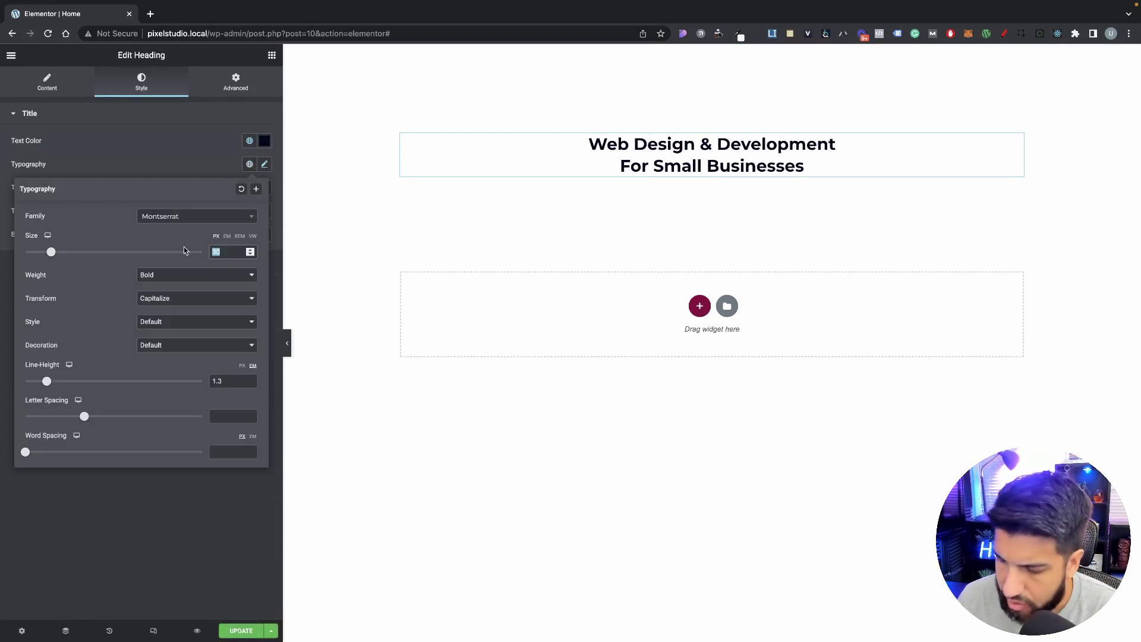
pyautogui.write('45')
pyautogui.click(173, 160)
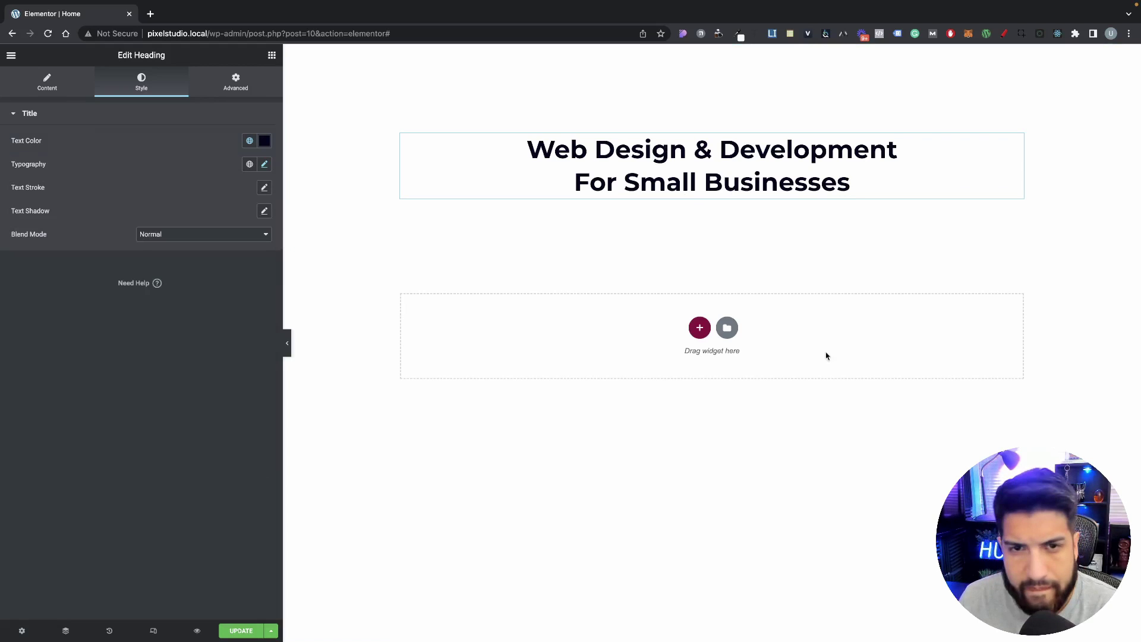
pyautogui.click(810, 425)
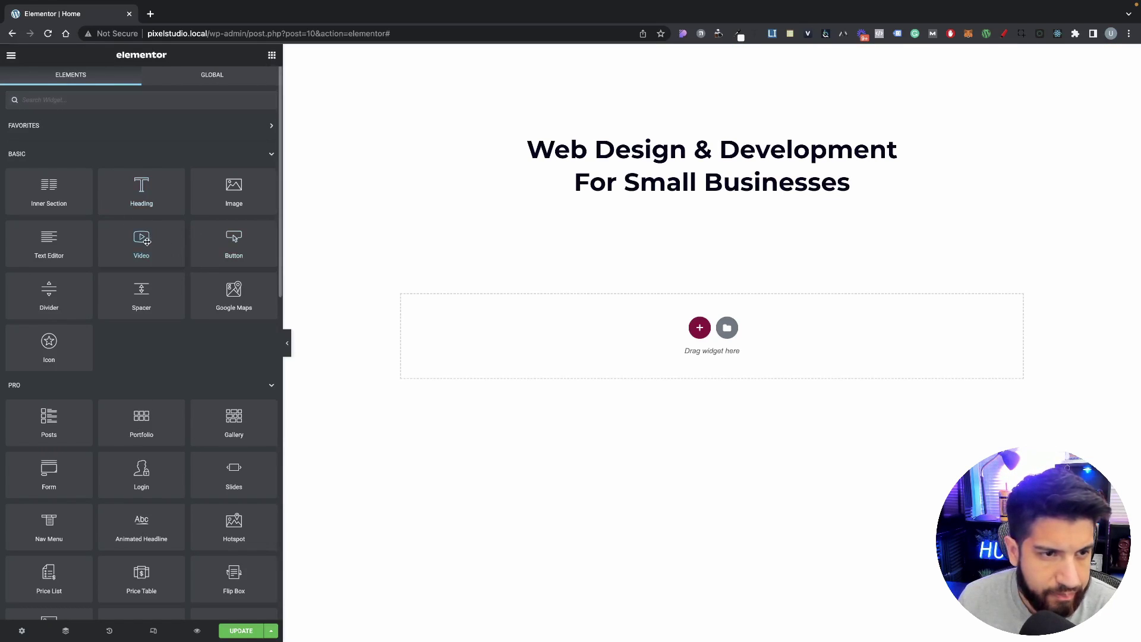
# Step: Add a Text Editor paragraph under the heading and paste new lorem filler text
pyautogui.moveTo(50, 243); pyautogui.dragTo(648, 199)
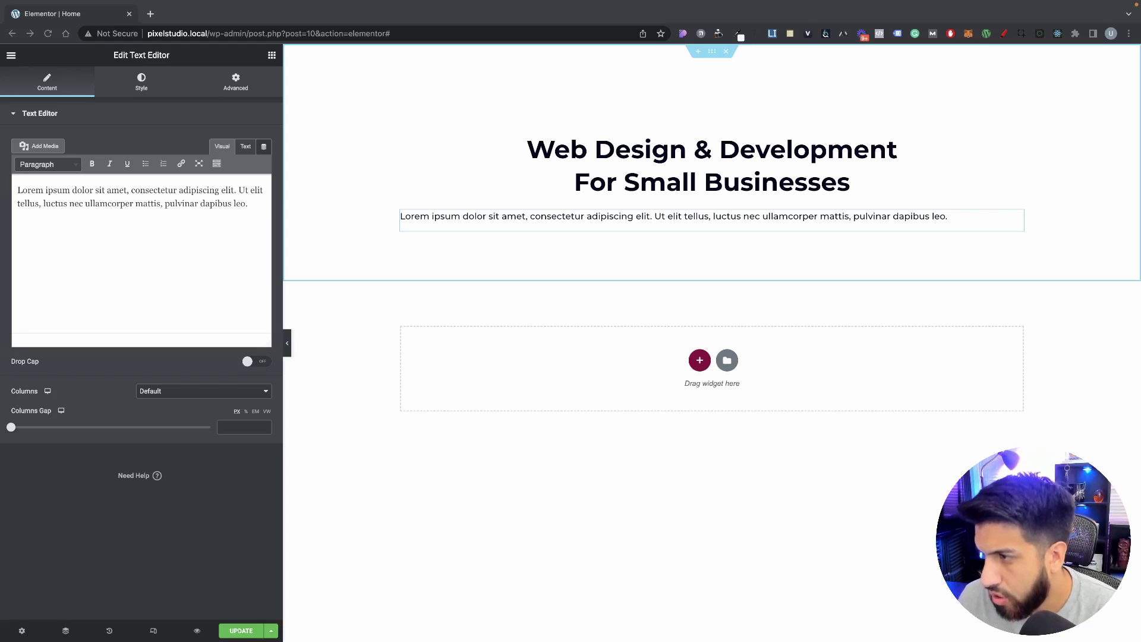
pyautogui.doubleClick(669, 220)
pyautogui.click(187, 229)
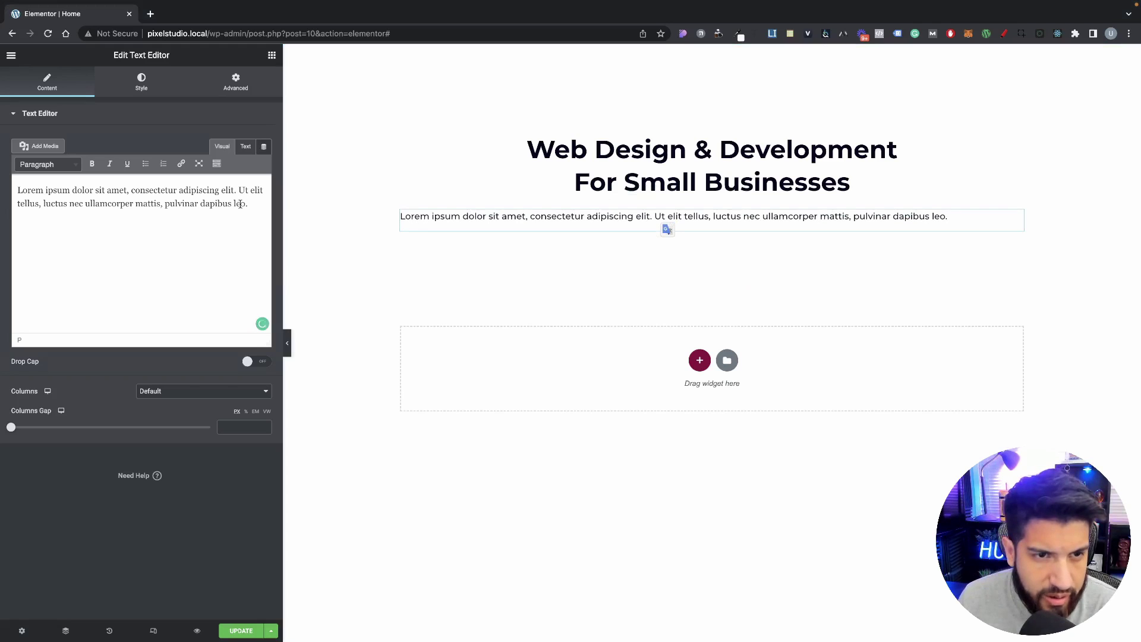
pyautogui.moveTo(240, 204); pyautogui.dragTo(17, 190)
pyautogui.write('Eu cursus aliquet in varius. Sed risus nisi vitae enim sem quam ultrices vestibulum. Eget nulla cursus ultrices tellus consectetur. Ultricies leo id')
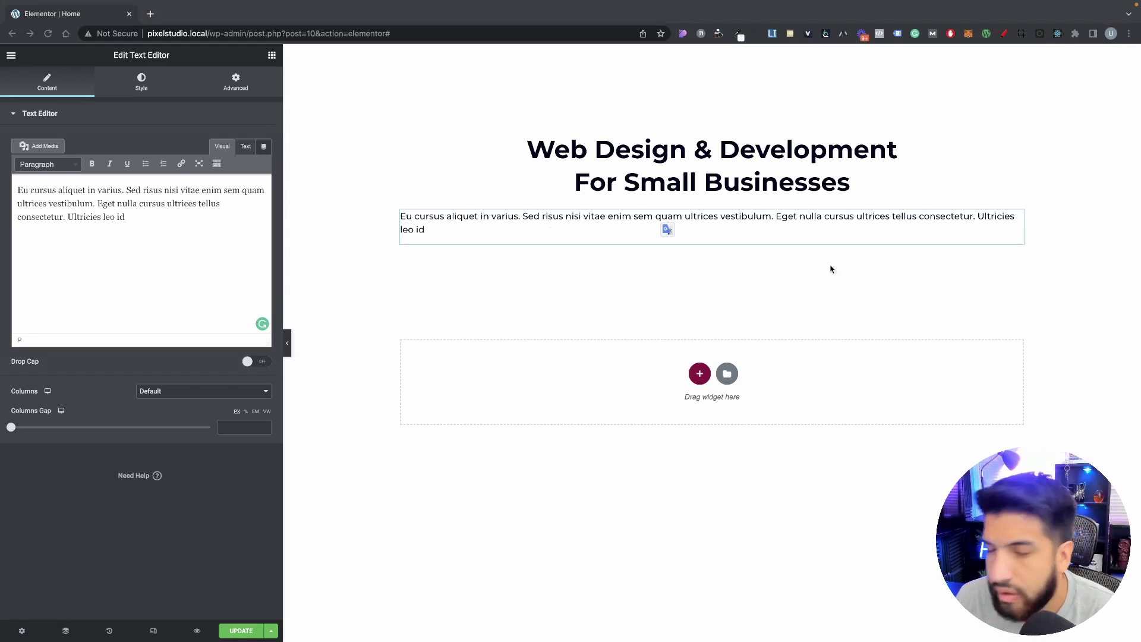
# Step: Centre-align the hero paragraph text
pyautogui.click(141, 95)
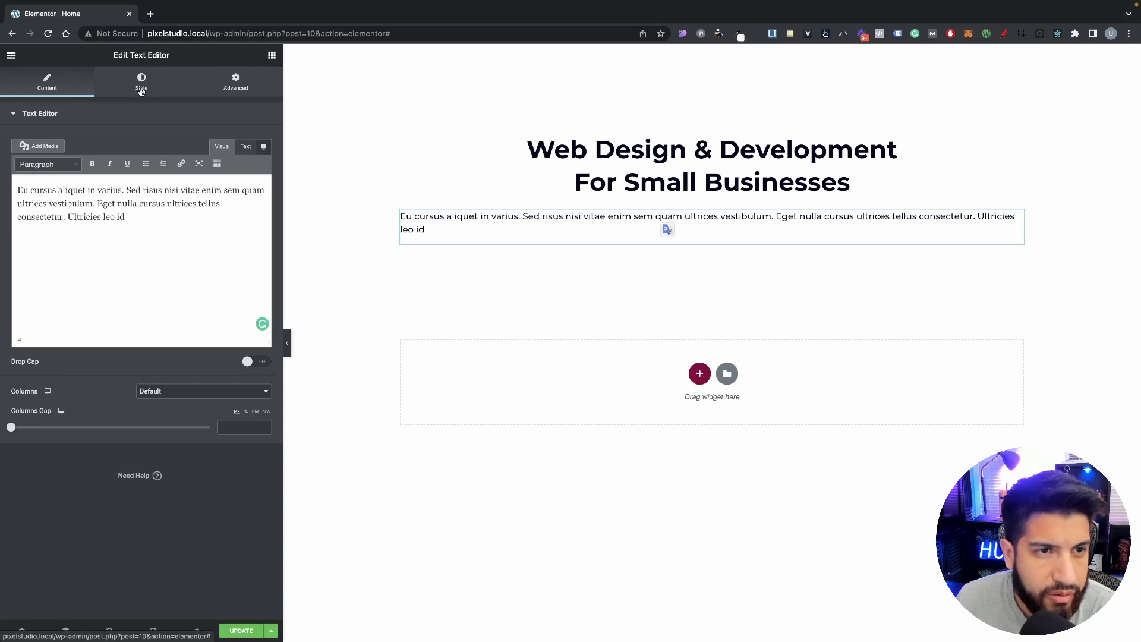
pyautogui.click(140, 94)
pyautogui.click(236, 146)
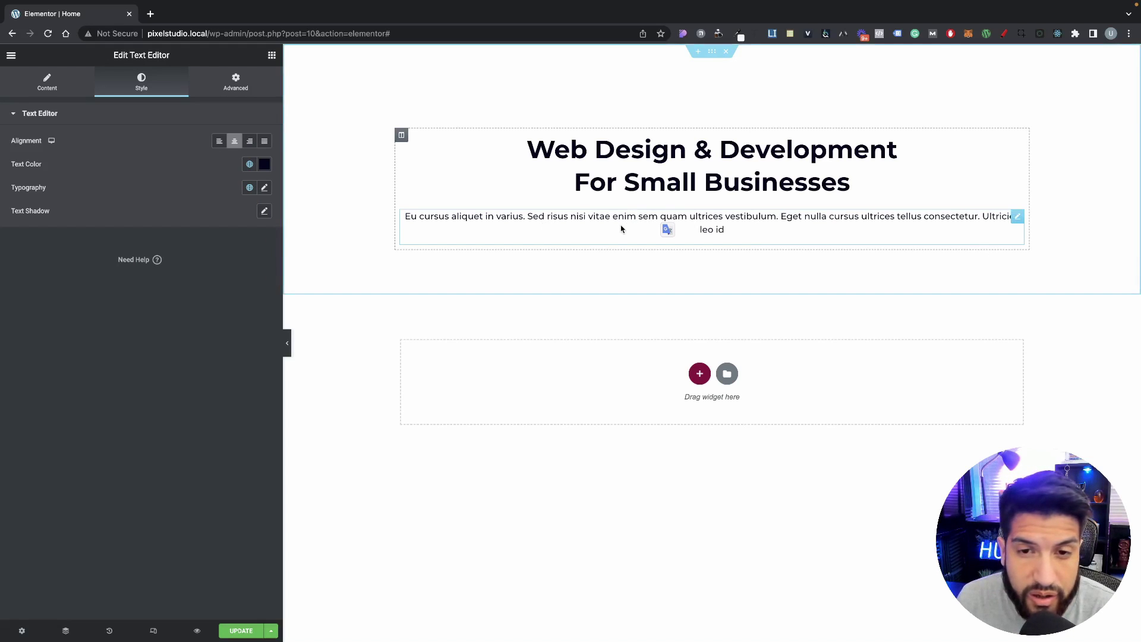
# Step: Give the paragraph a custom width of about 66%
pyautogui.click(46, 94)
pyautogui.click(220, 97)
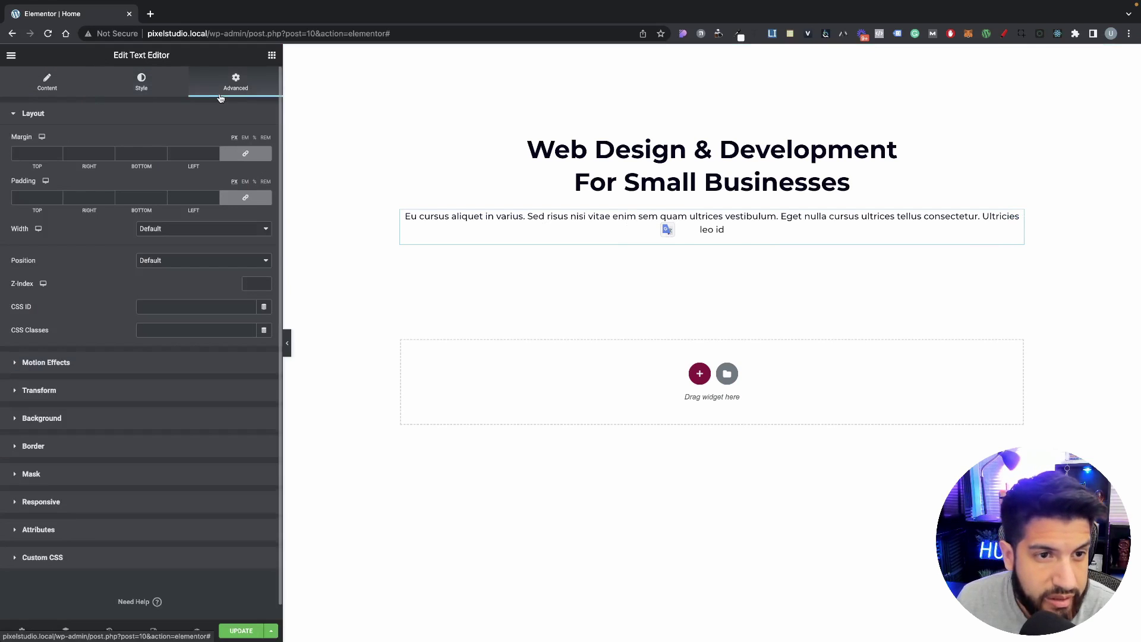
pyautogui.click(167, 230)
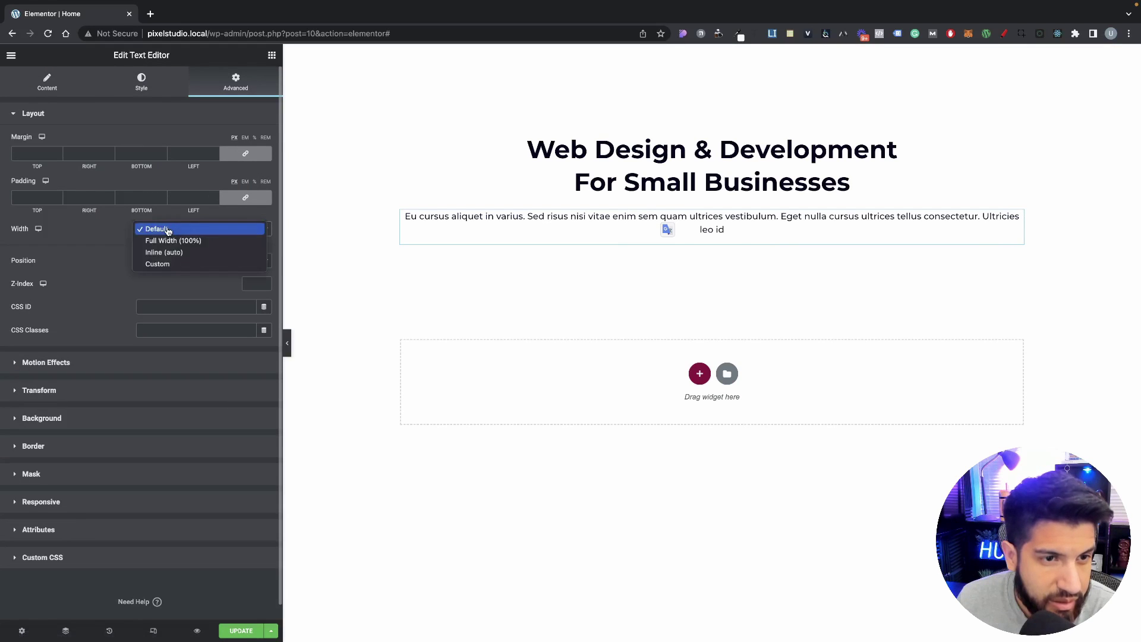
pyautogui.click(176, 265)
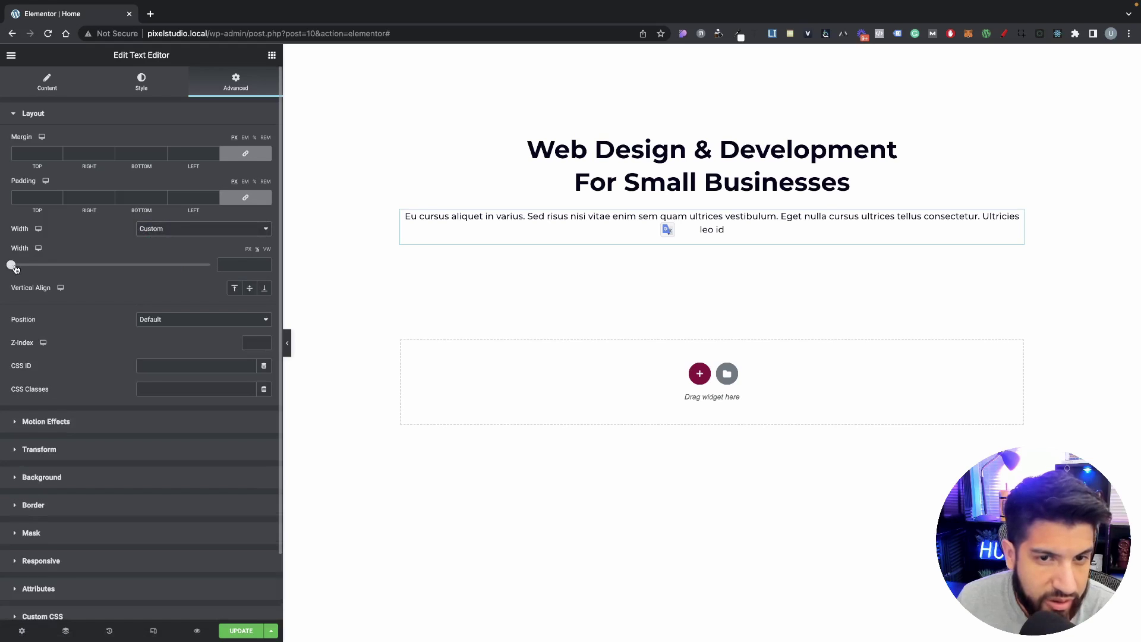
pyautogui.moveTo(11, 265); pyautogui.dragTo(142, 281)
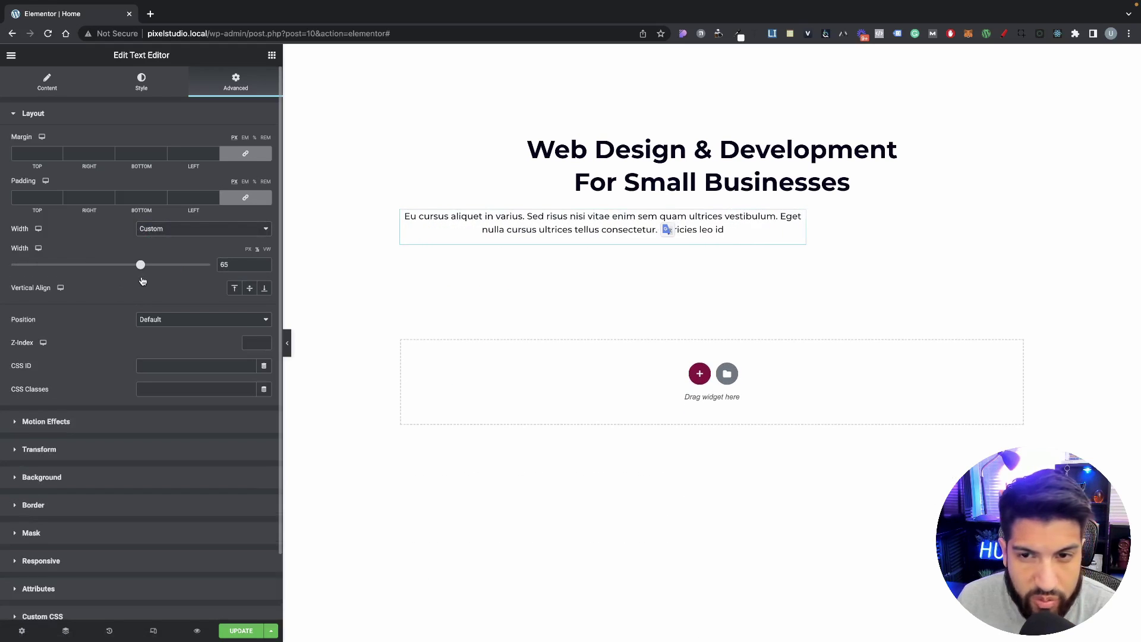
# Step: Set the column's horizontal alignment to Center
pyautogui.click(402, 136)
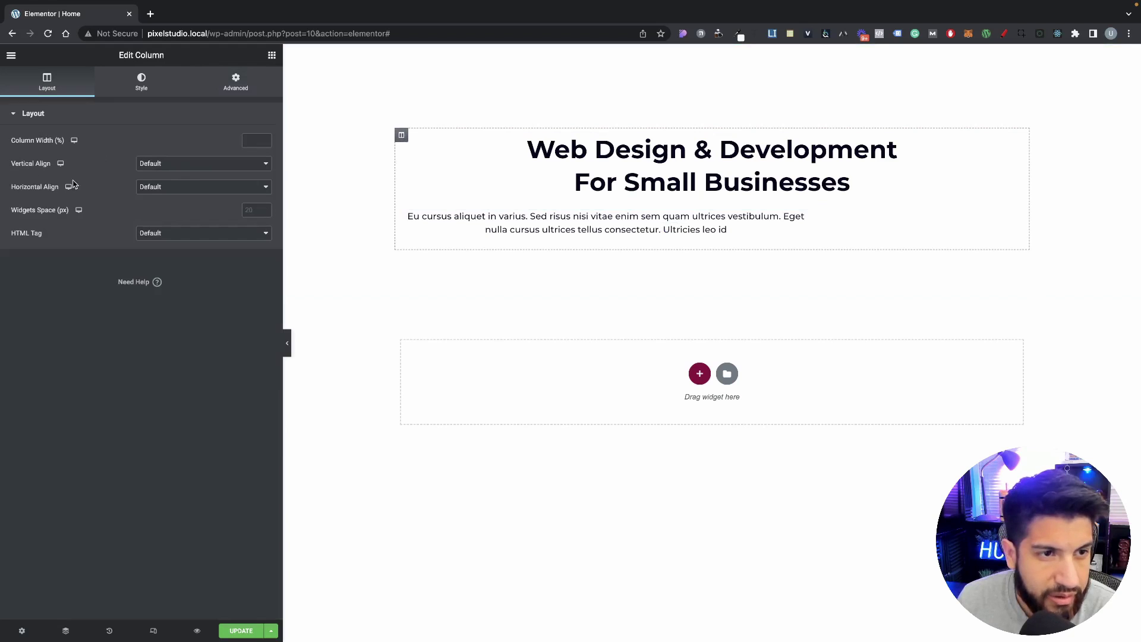
pyautogui.click(171, 189)
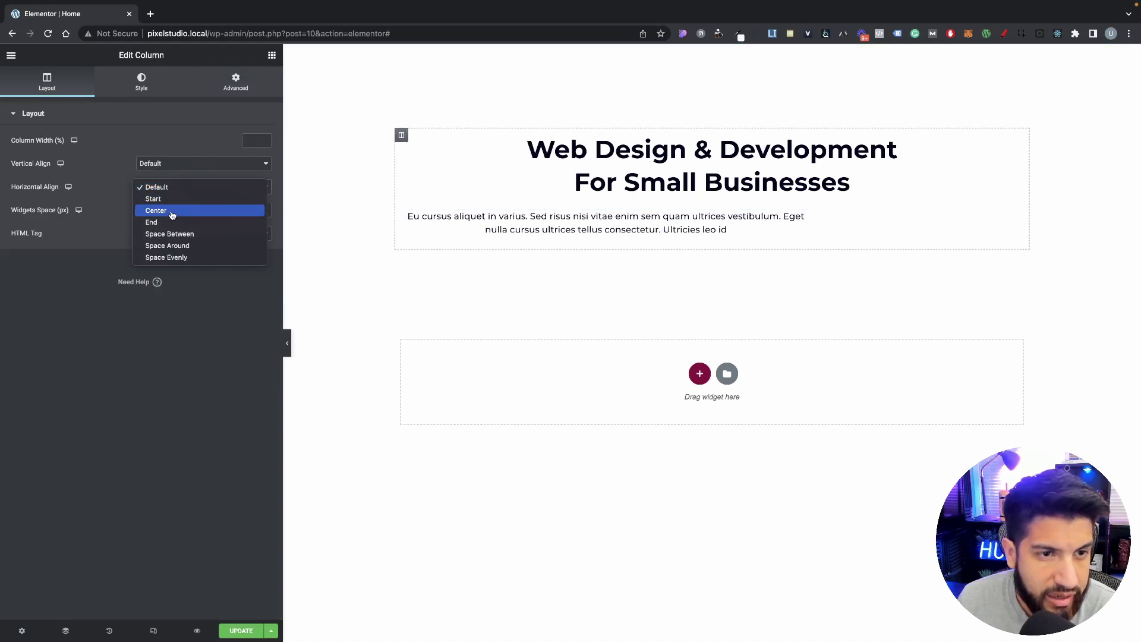
pyautogui.click(172, 211)
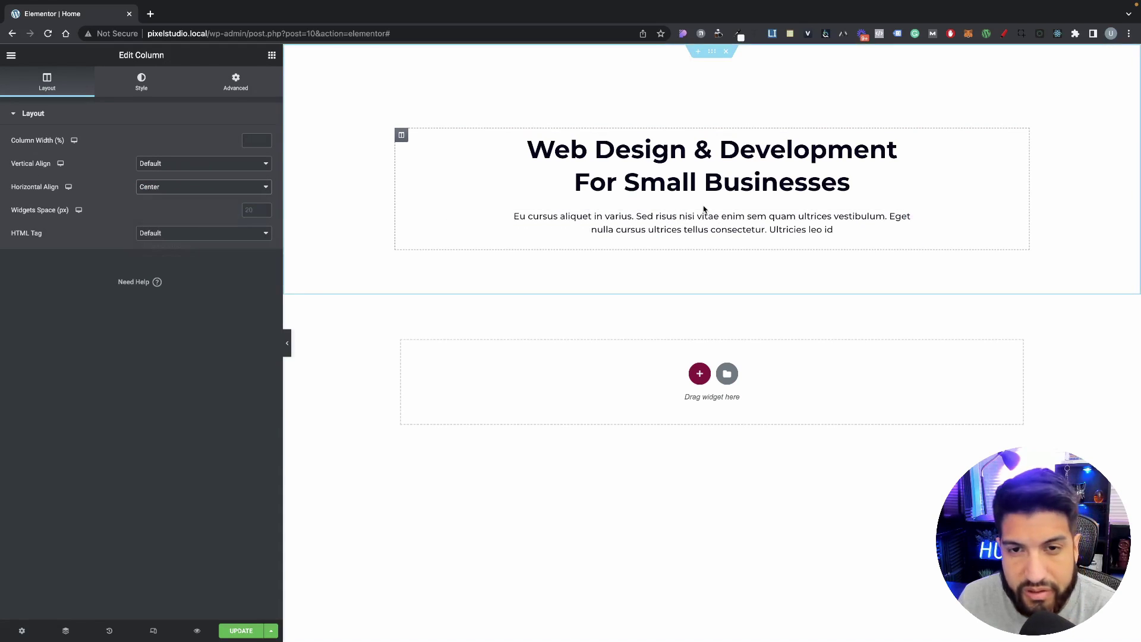
pyautogui.click(831, 225)
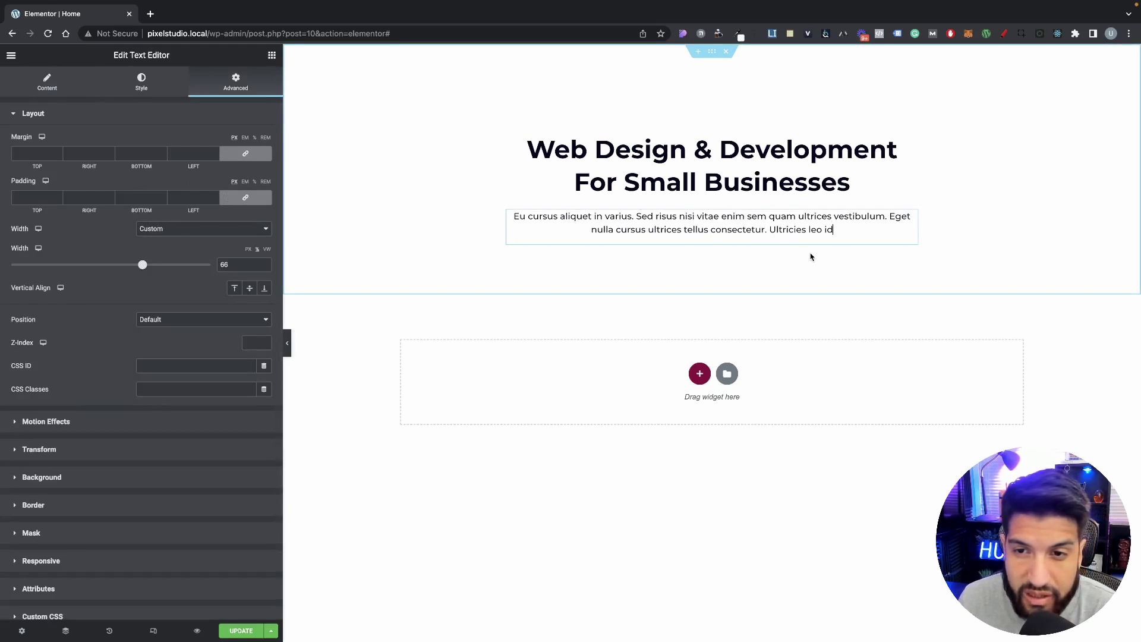
# Step: Drag the paragraph's custom width down from 66 to 50, then up to 53
pyautogui.click(914, 224)
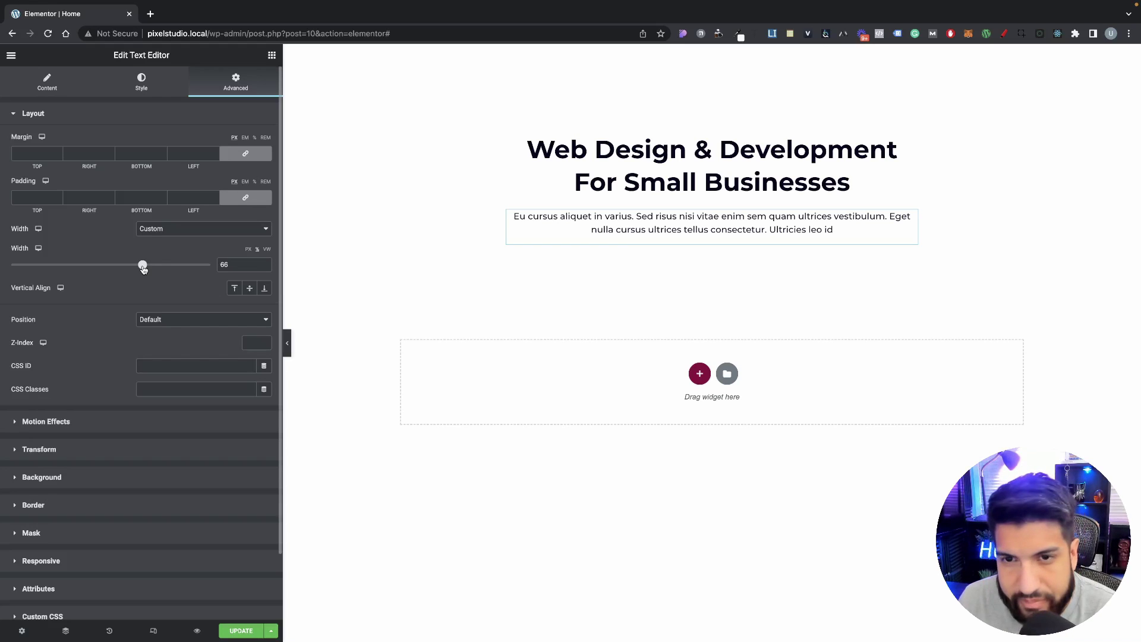
pyautogui.moveTo(143, 268); pyautogui.dragTo(112, 268)
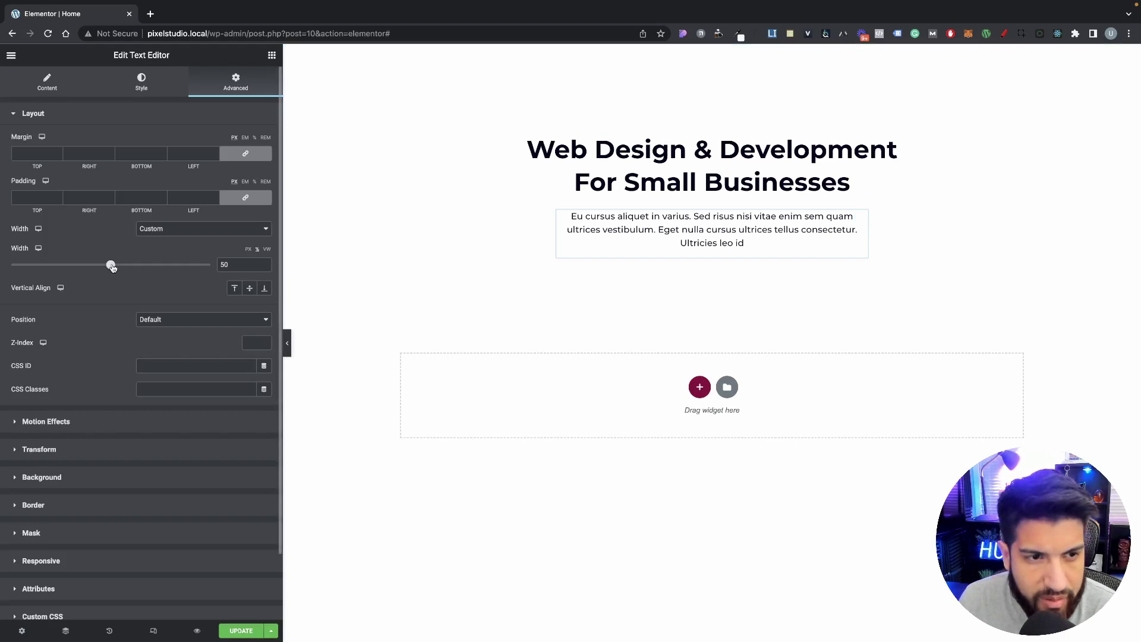
pyautogui.moveTo(111, 265); pyautogui.dragTo(119, 267)
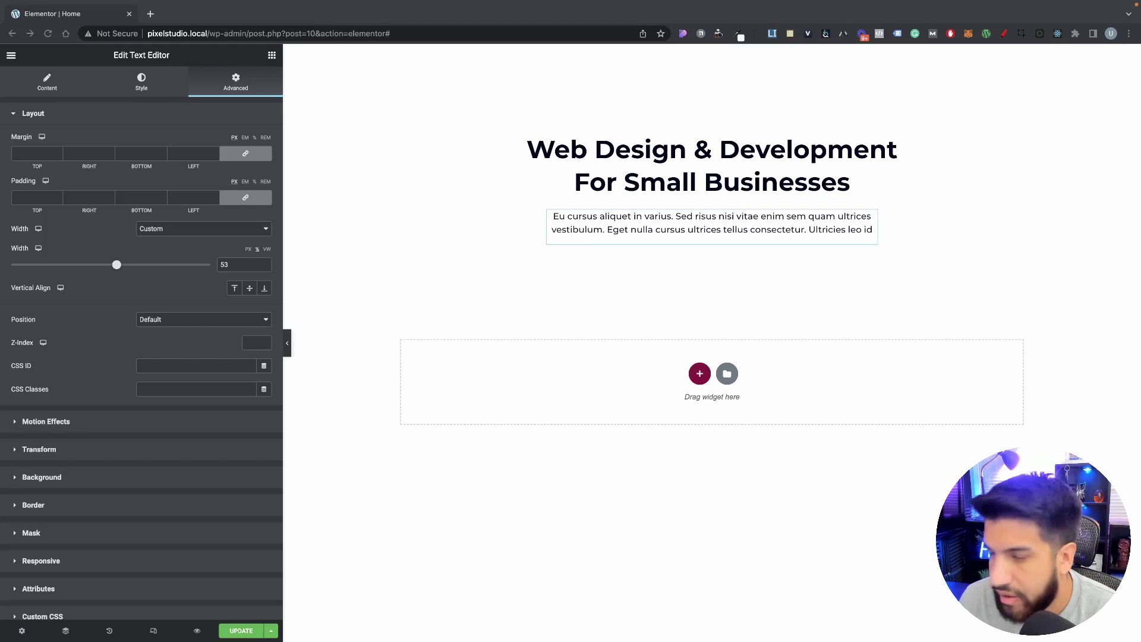
# Step: Paste 'Contact us today to discuss your website design project.' on a new paragraph line and bold it
pyautogui.click(55, 90)
pyautogui.click(168, 220)
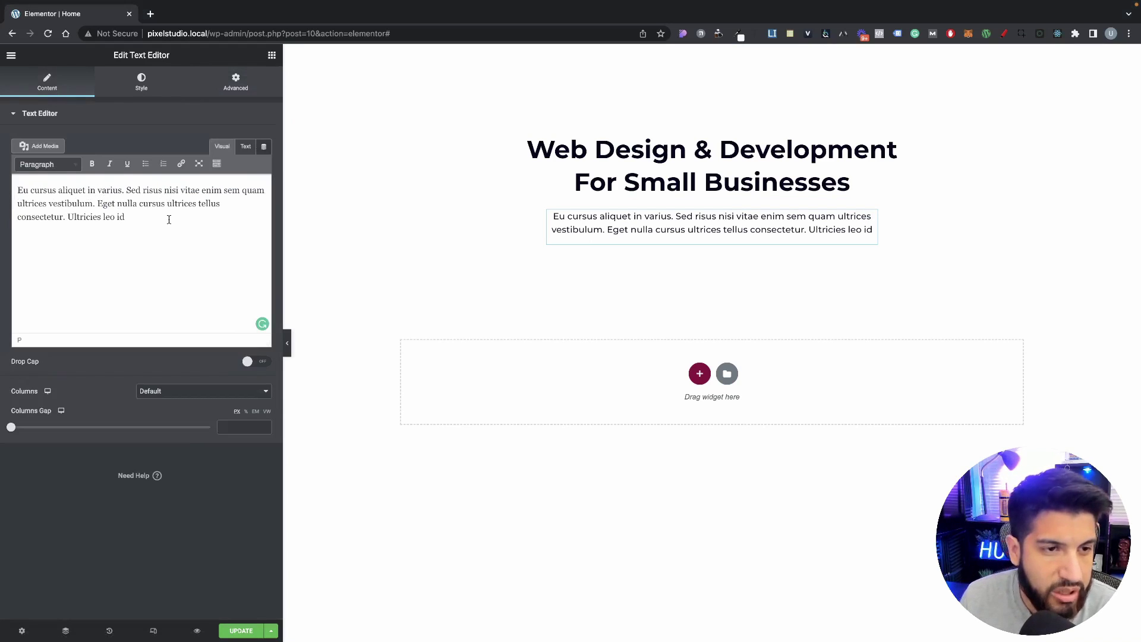
pyautogui.press('Return')
pyautogui.write('Contact us today to discuss your website design project.')
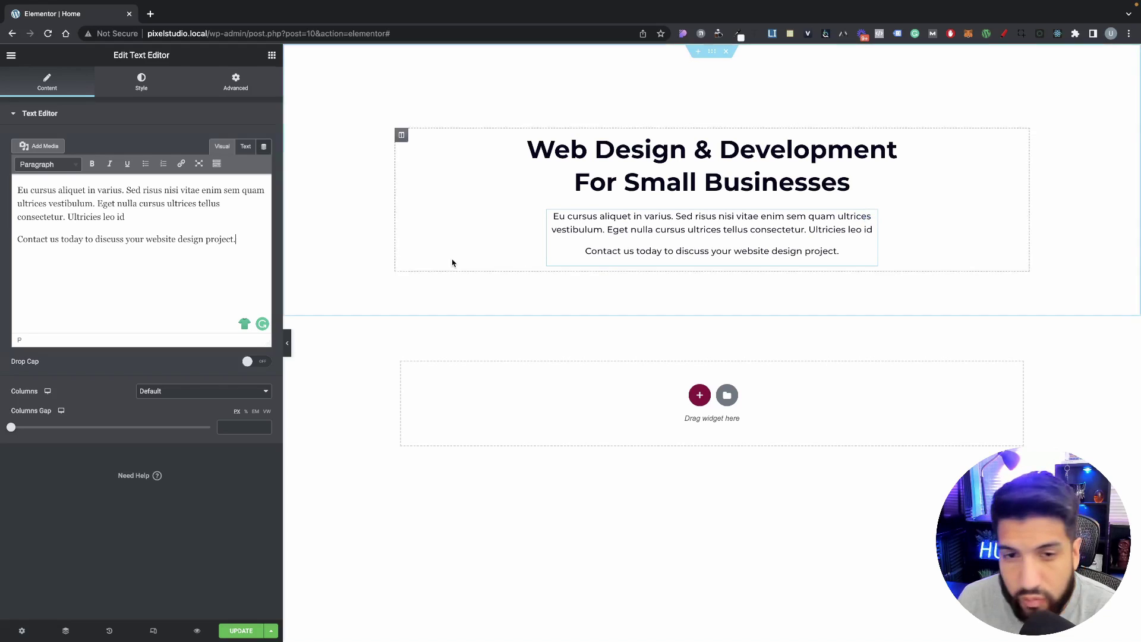
pyautogui.moveTo(240, 240); pyautogui.dragTo(1, 239)
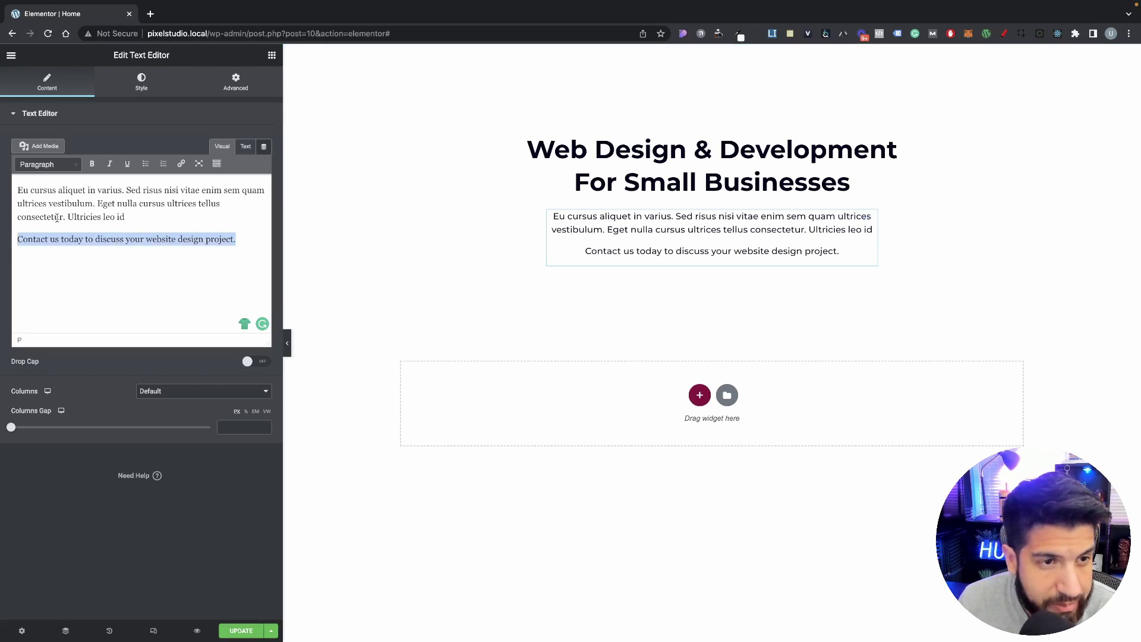
pyautogui.click(91, 165)
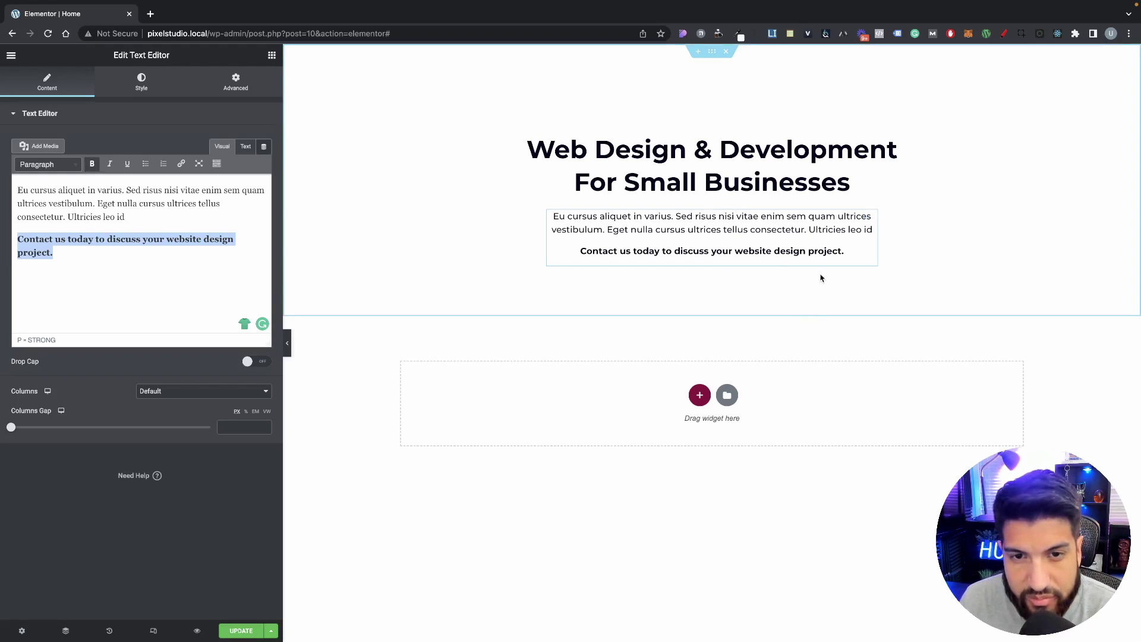
pyautogui.click(175, 291)
pyautogui.click(271, 55)
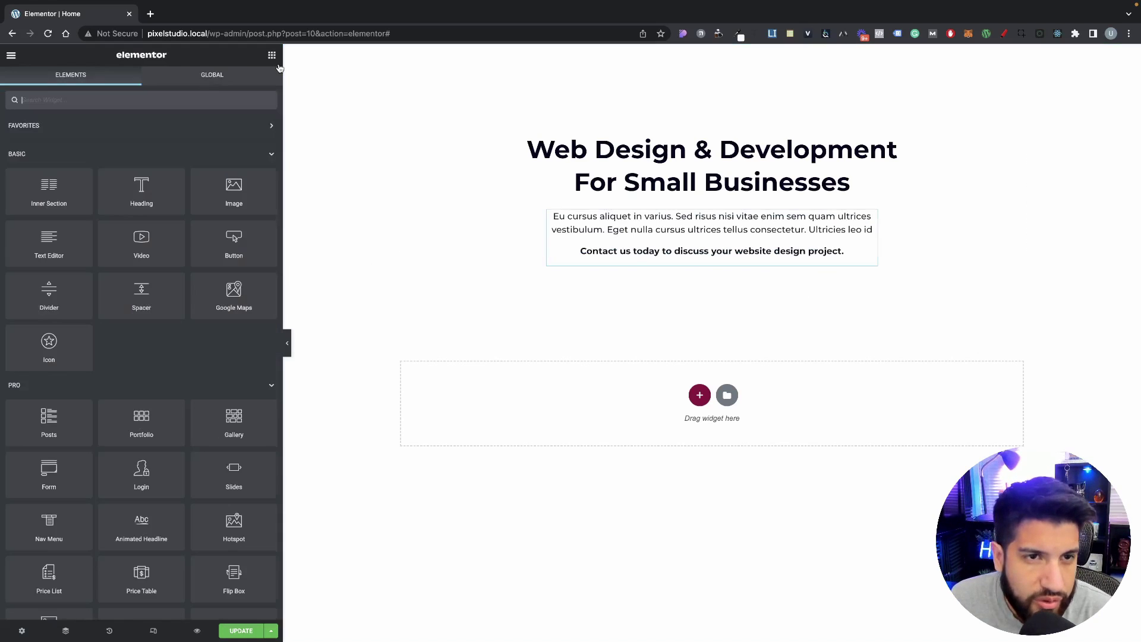
# Step: Add a Button widget below the paragraph and centre it
pyautogui.moveTo(256, 257); pyautogui.dragTo(722, 255)
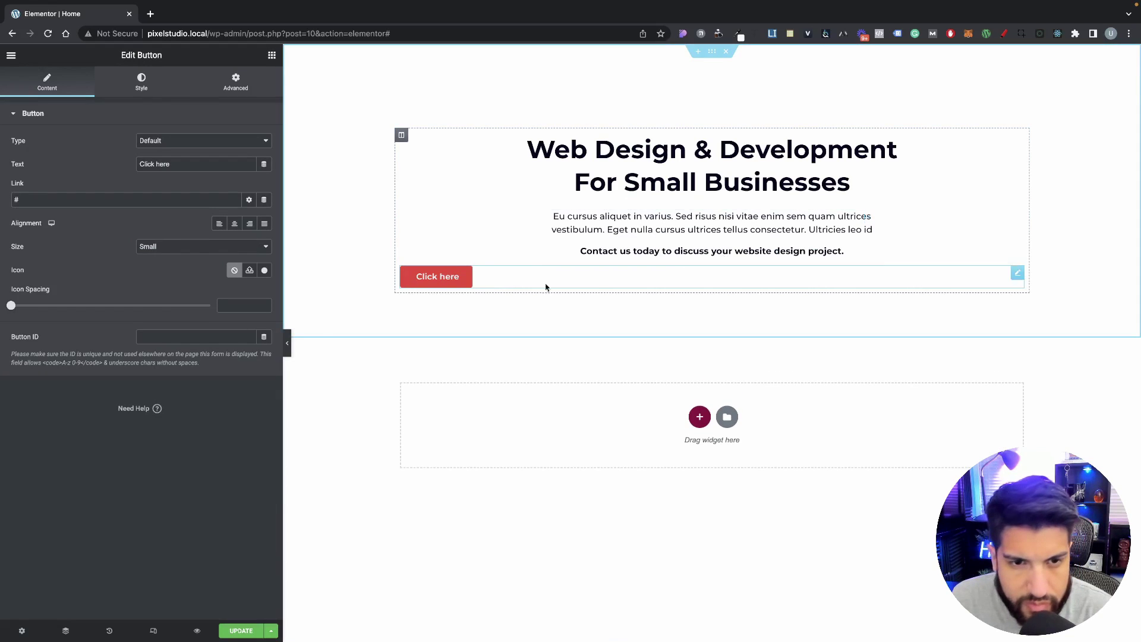
pyautogui.click(235, 224)
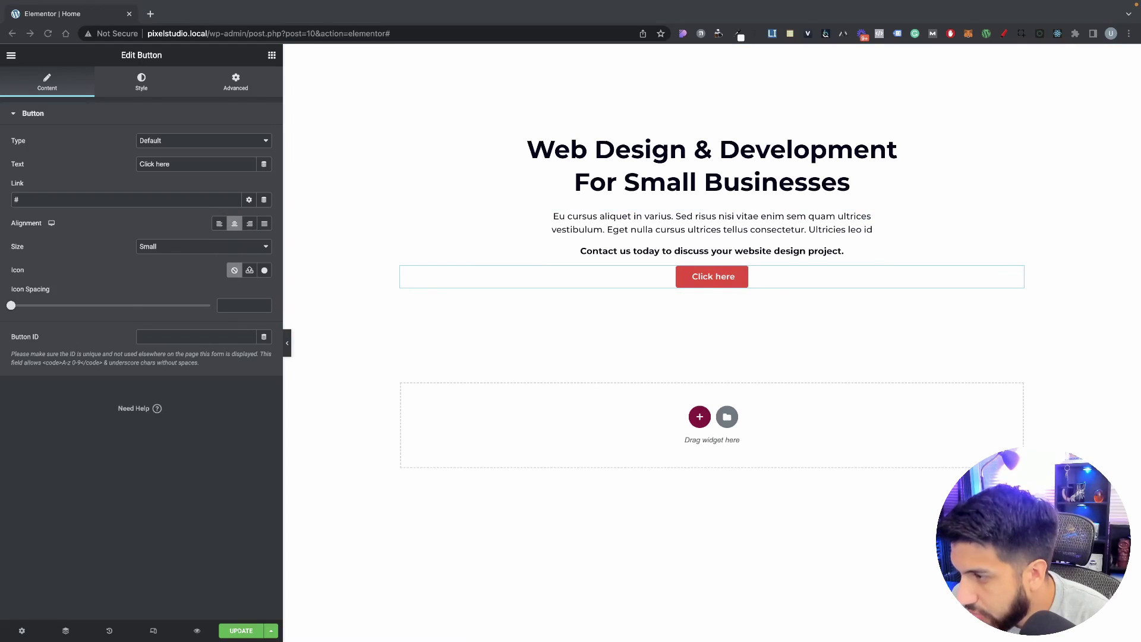
pyautogui.click(13, 100)
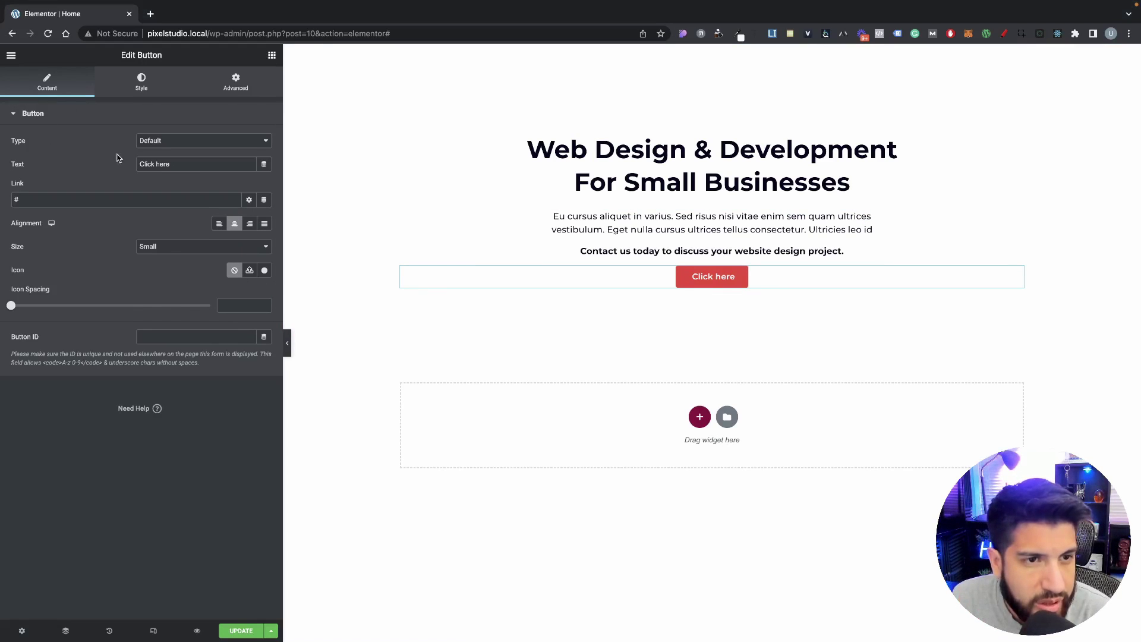
# Step: Replace the button label 'Click here' with 'Get to know us'
pyautogui.doubleClick(190, 170)
pyautogui.press('super+a')
pyautogui.write('Get to know us')
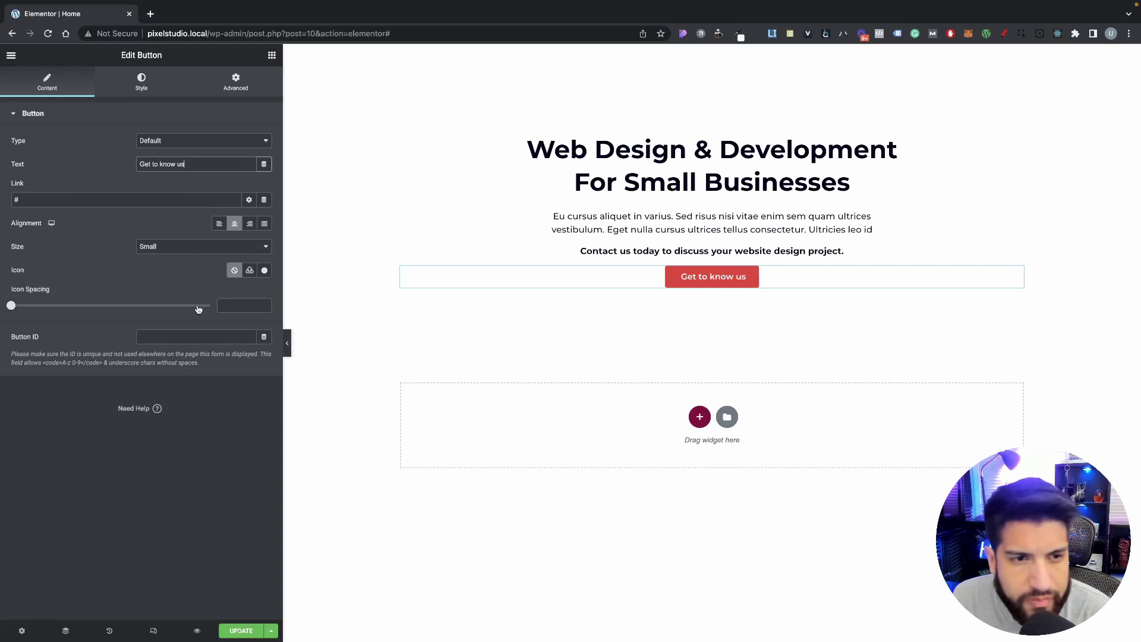
pyautogui.click(141, 83)
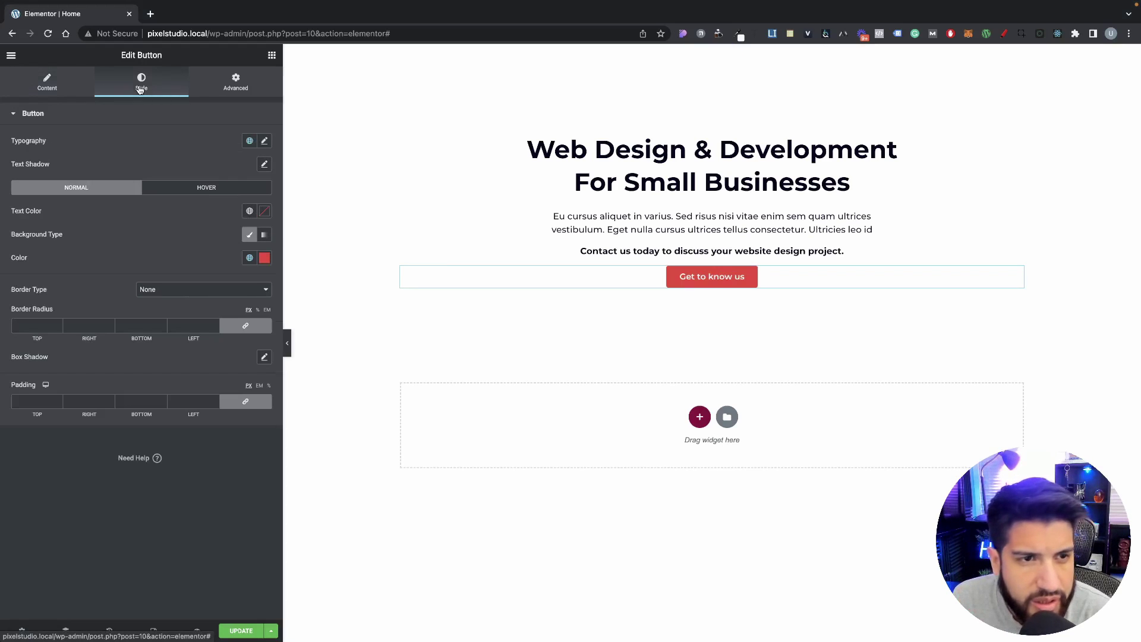
# Step: Set the button label's font weight to 300
pyautogui.click(264, 141)
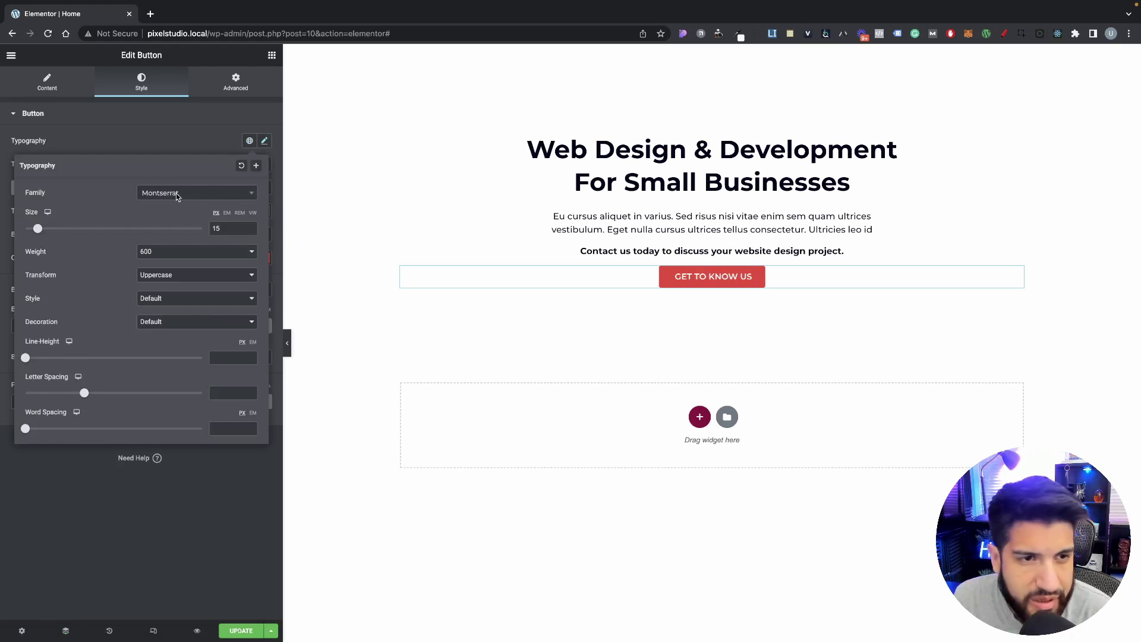
pyautogui.click(172, 256)
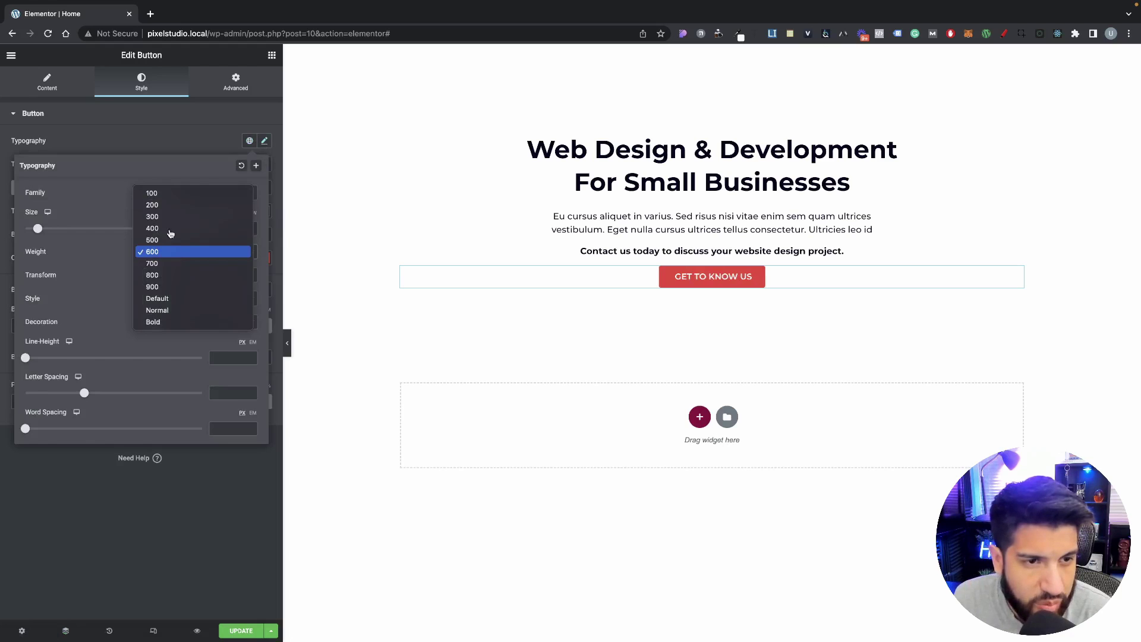
pyautogui.click(169, 223)
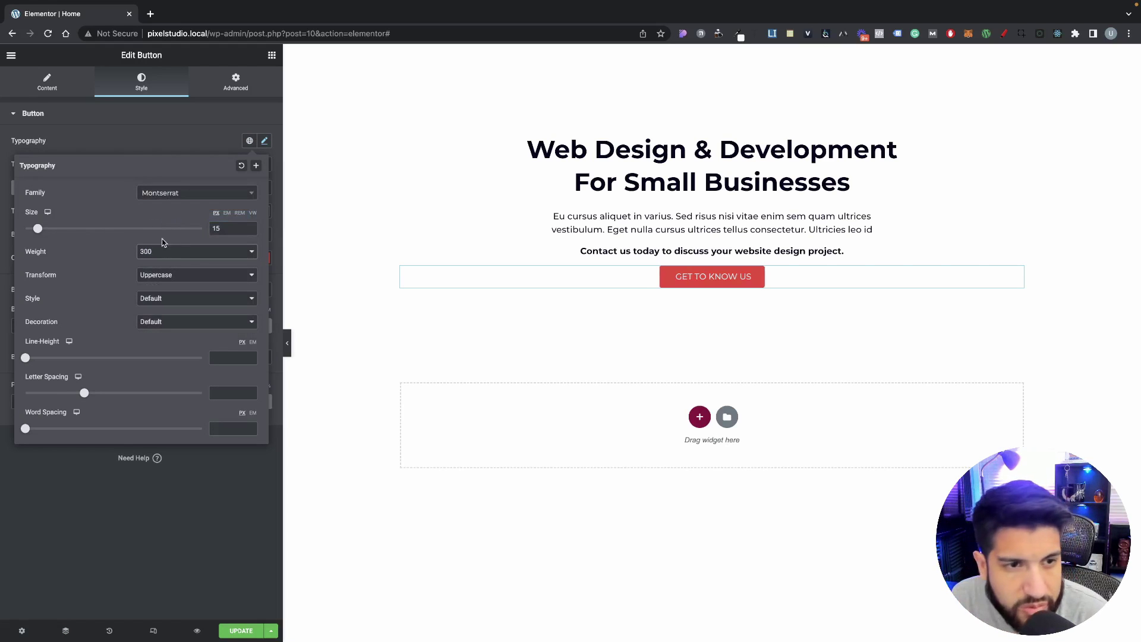
pyautogui.click(132, 153)
# Step: Recheck the button typography settings, then bring up the main Elementor menu
pyautogui.click(11, 56)
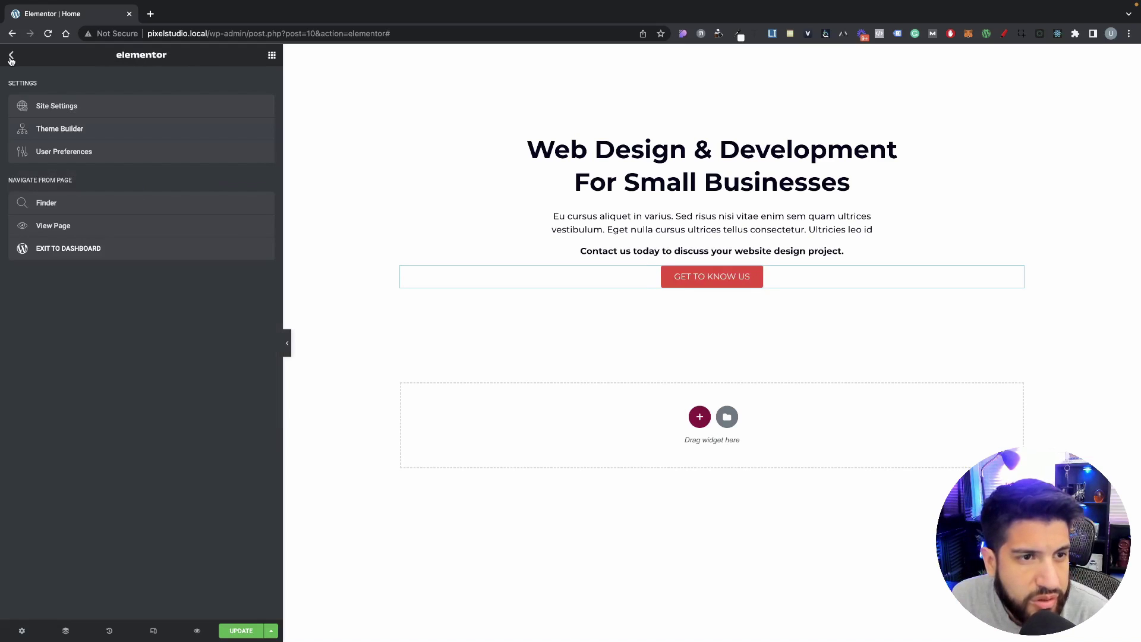
pyautogui.click(709, 281)
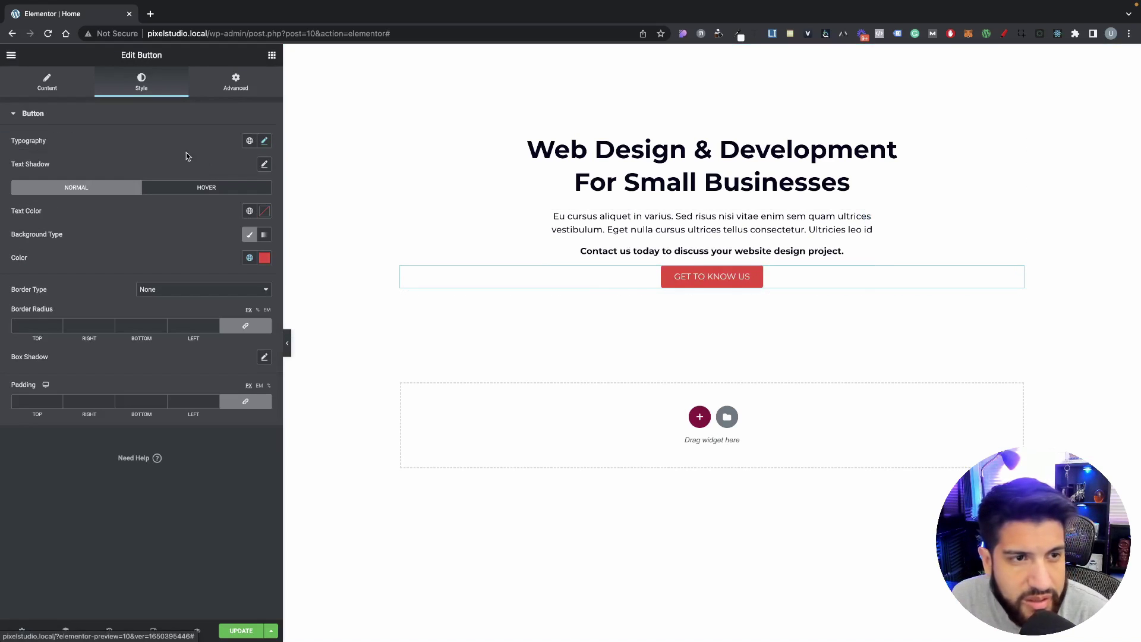
pyautogui.click(265, 141)
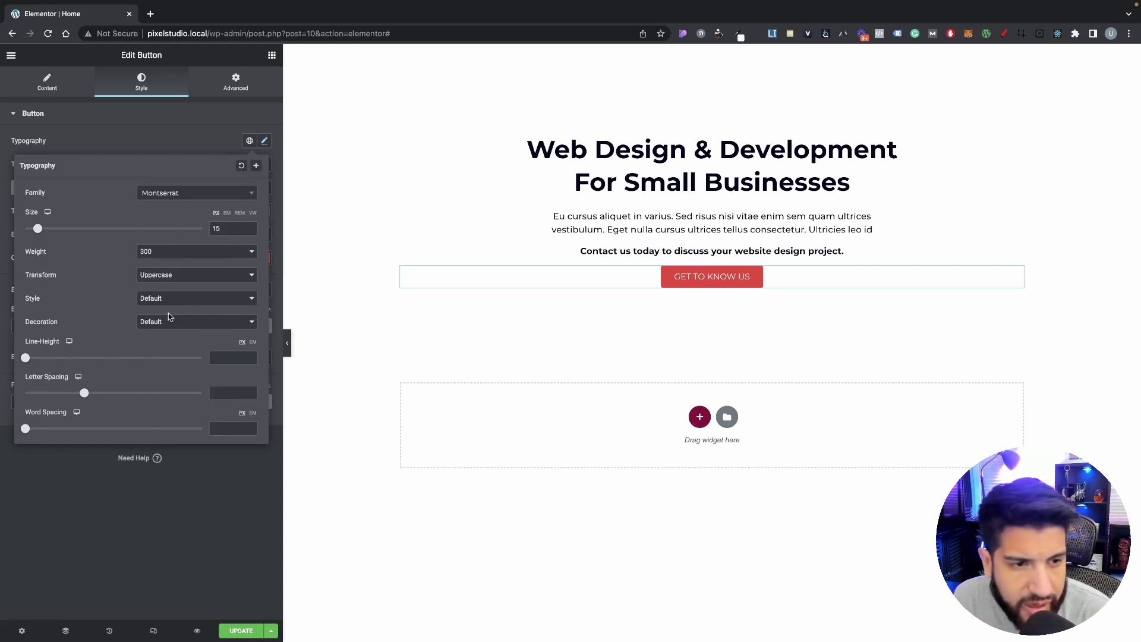
pyautogui.click(254, 117)
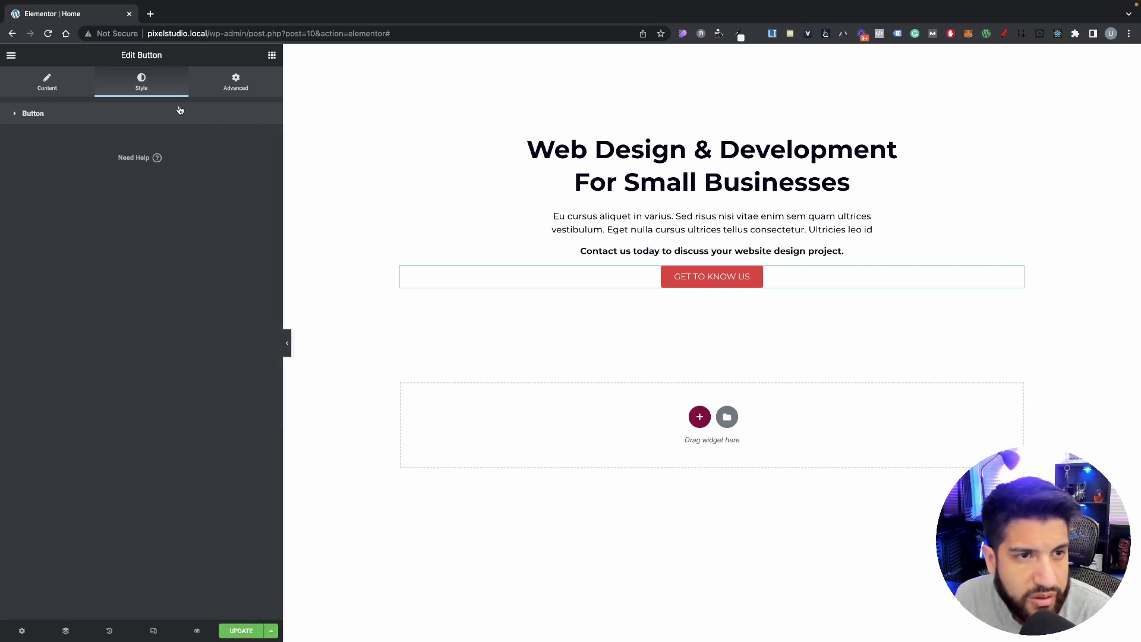
pyautogui.click(178, 112)
pyautogui.click(11, 55)
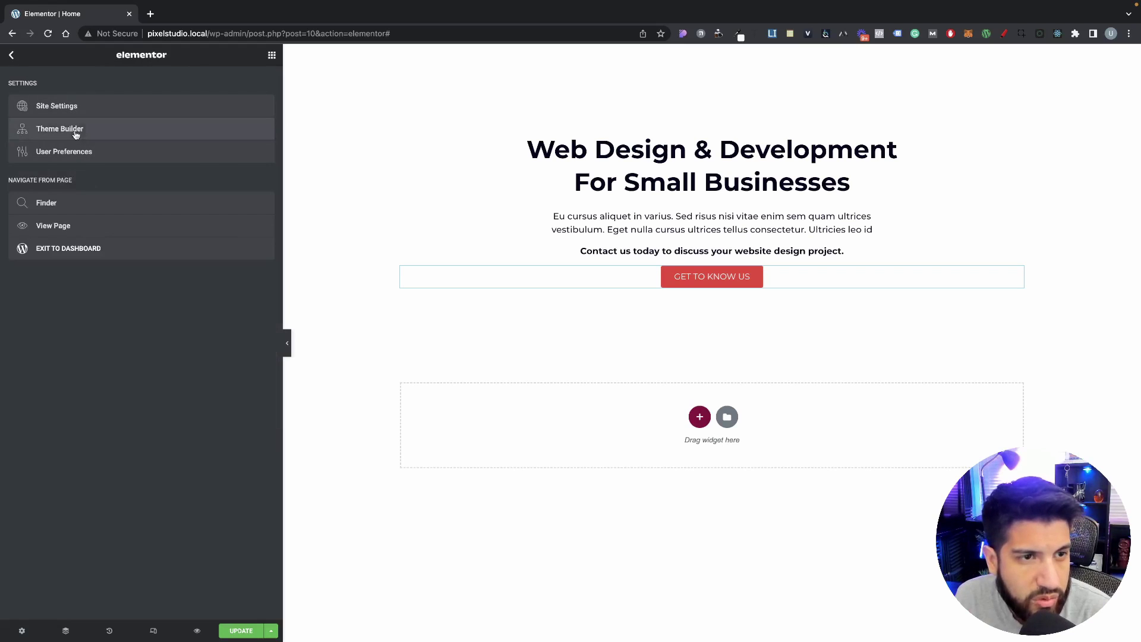
# Step: In Site Settings > Global Fonts, change the Accent font weight from 600 to 300
pyautogui.click(75, 108)
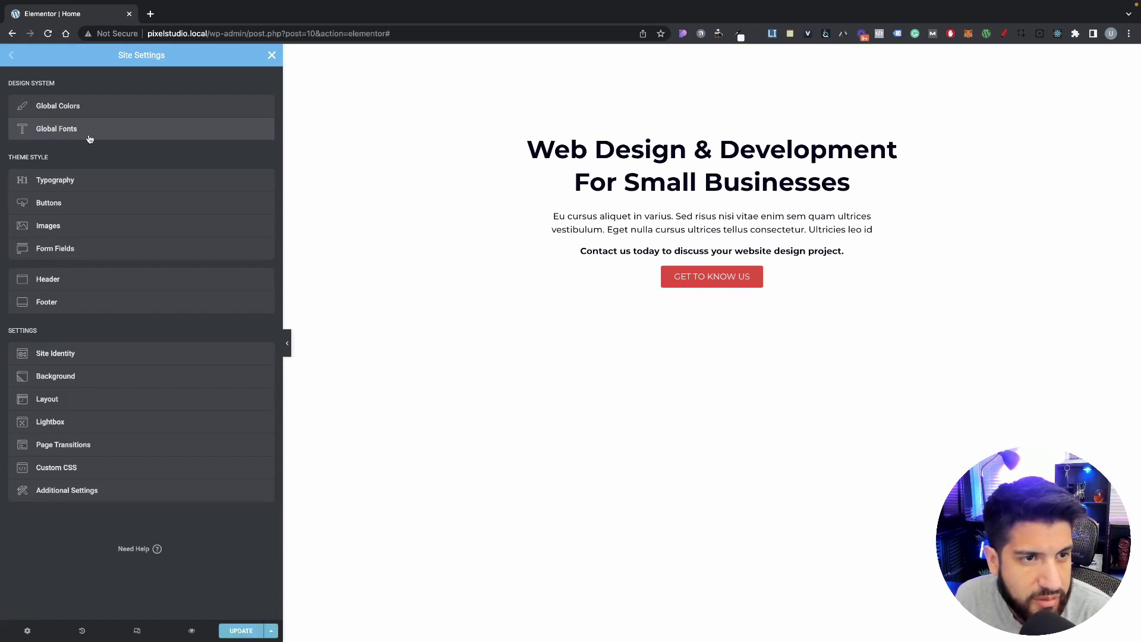
pyautogui.click(84, 132)
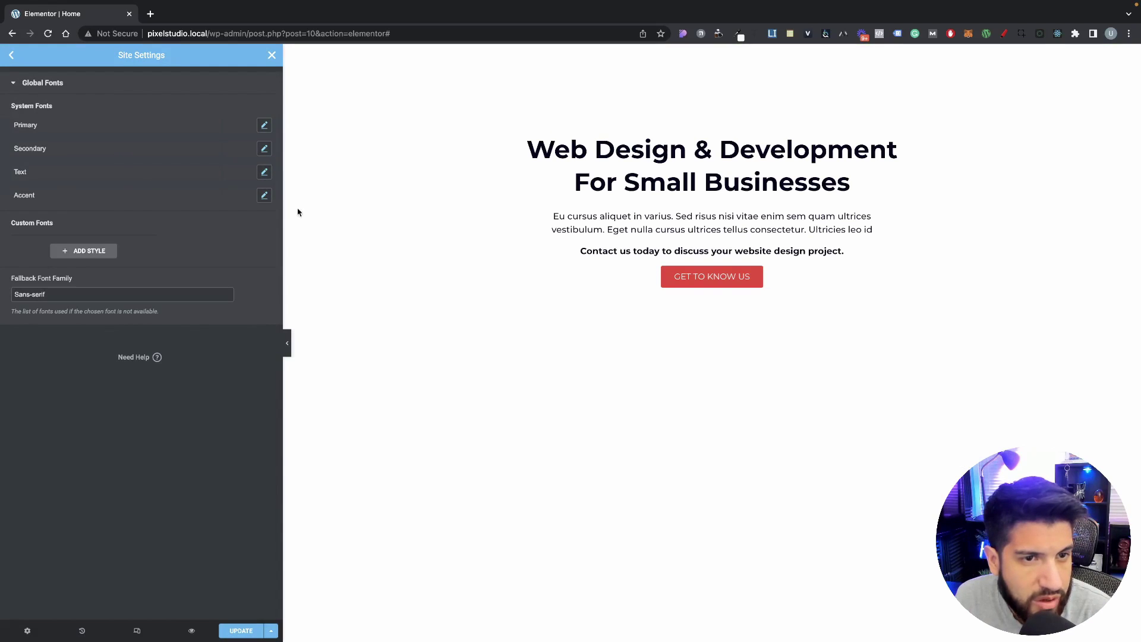
pyautogui.click(264, 195)
pyautogui.click(234, 292)
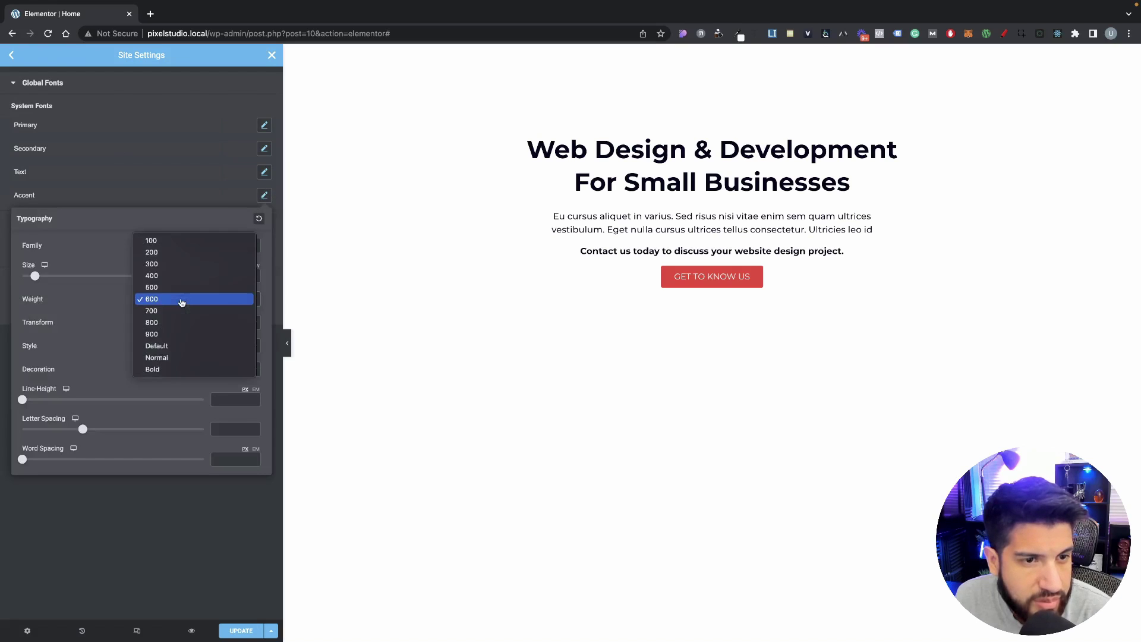
pyautogui.click(178, 263)
pyautogui.click(152, 196)
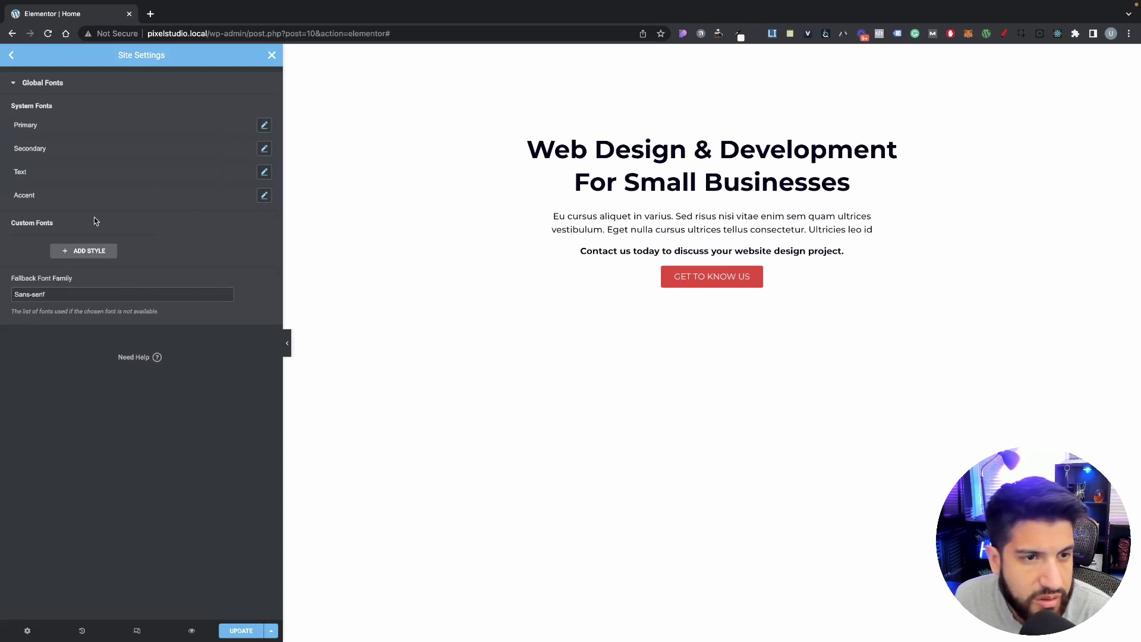
pyautogui.click(10, 55)
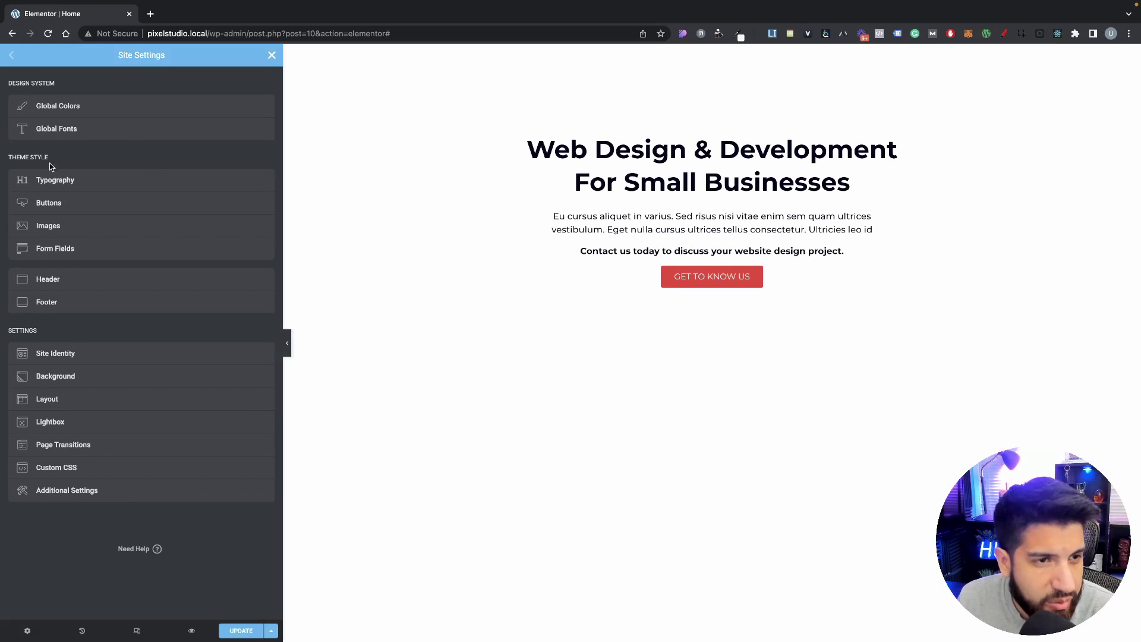
# Step: Set the global button border radius to 100 px
pyautogui.click(55, 205)
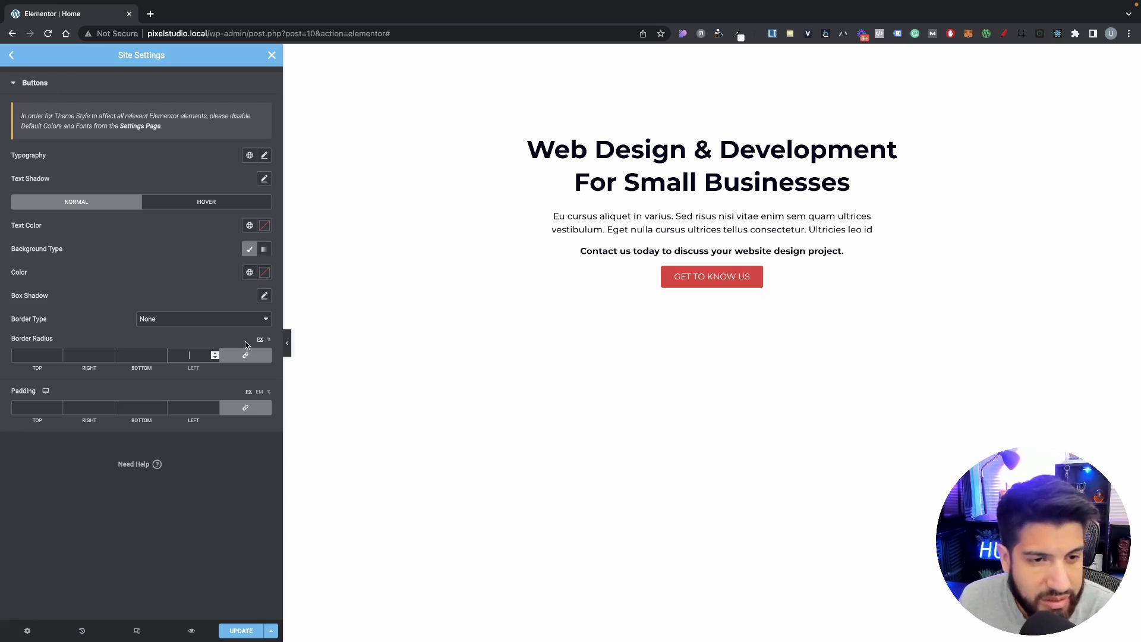
pyautogui.click(190, 355)
pyautogui.write('100')
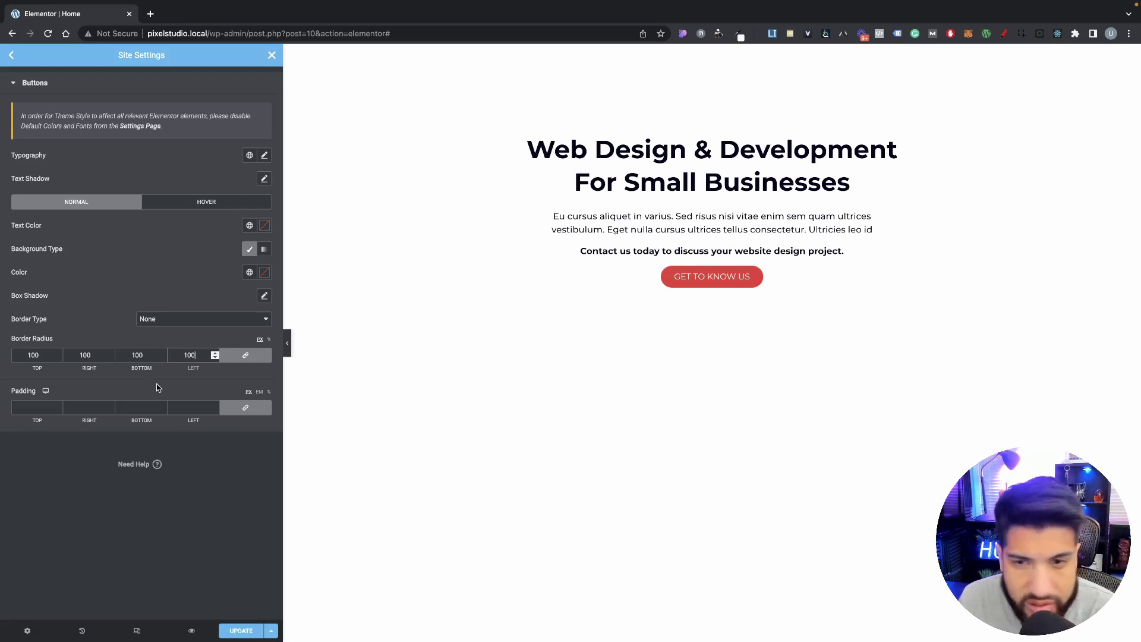
# Step: Set unlinked global button padding to 15 top/bottom and 40 left/right px
pyautogui.click(245, 407)
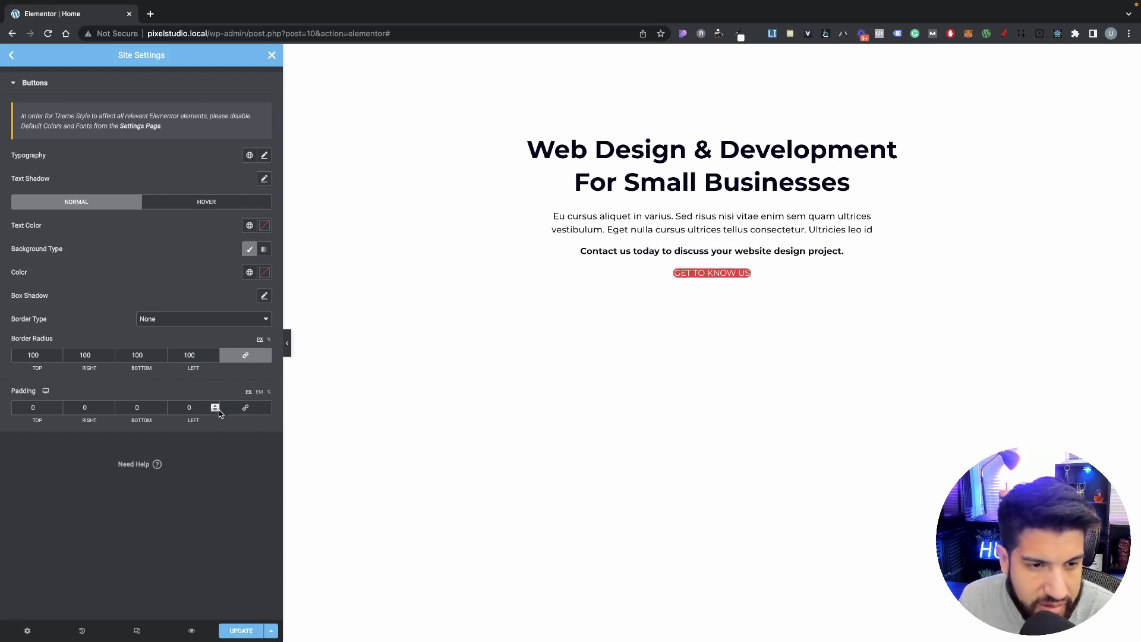
pyautogui.click(244, 411)
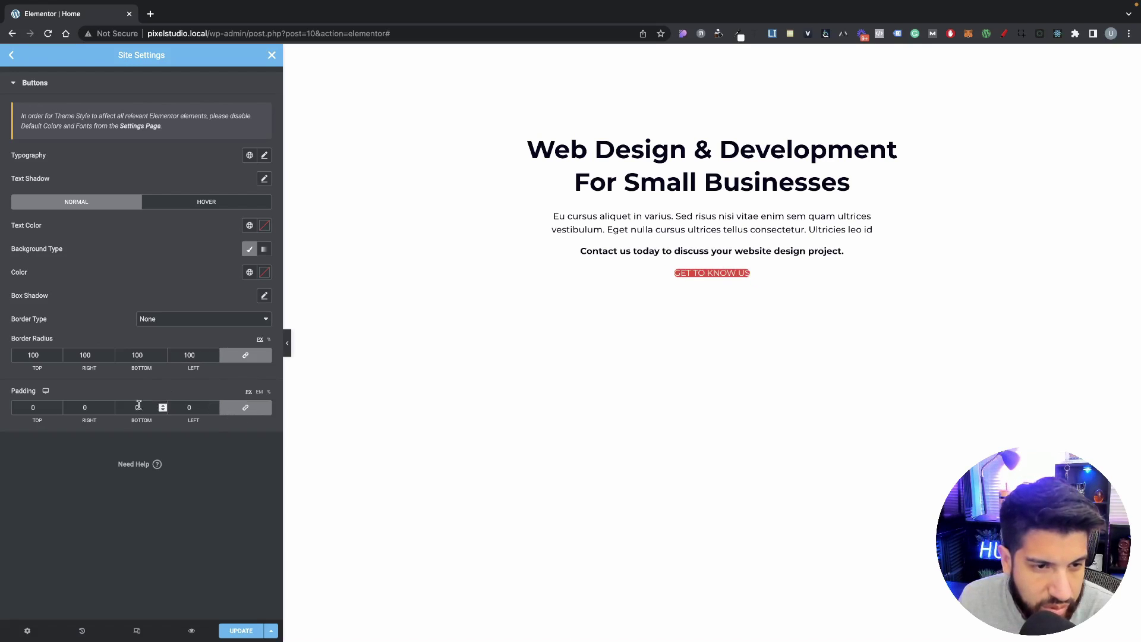
pyautogui.doubleClick(85, 407)
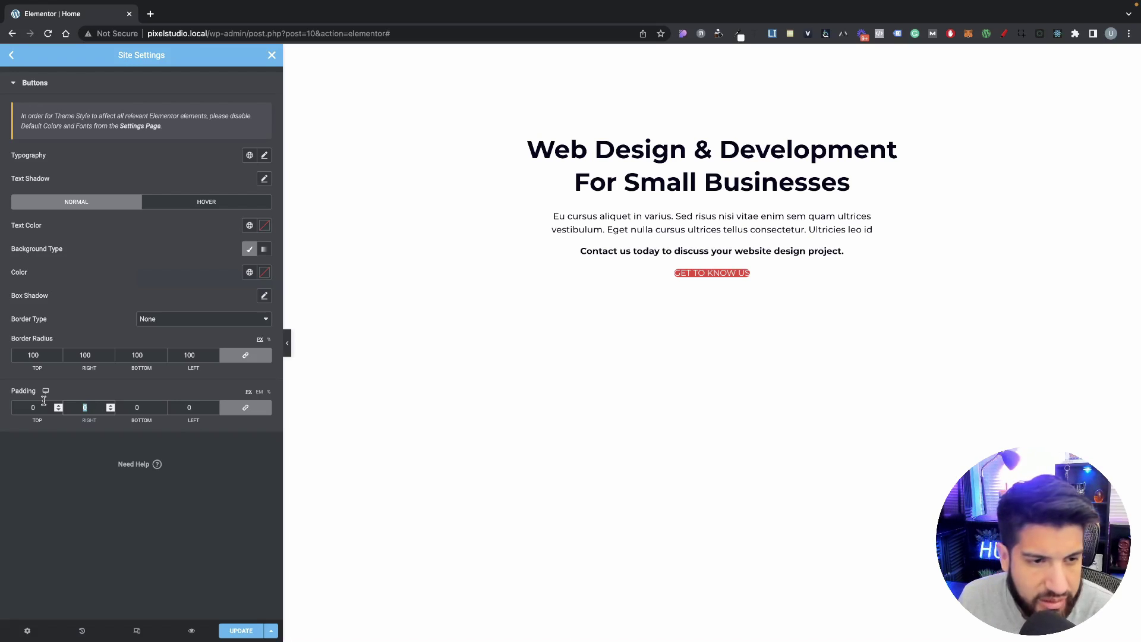
pyautogui.write('30')
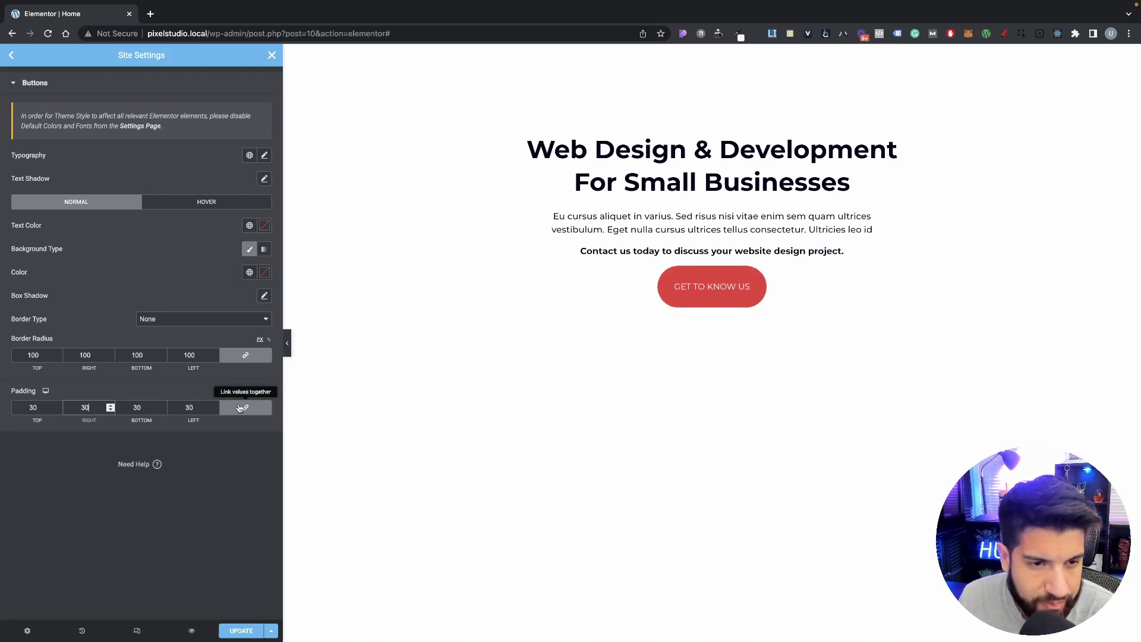
pyautogui.click(240, 407)
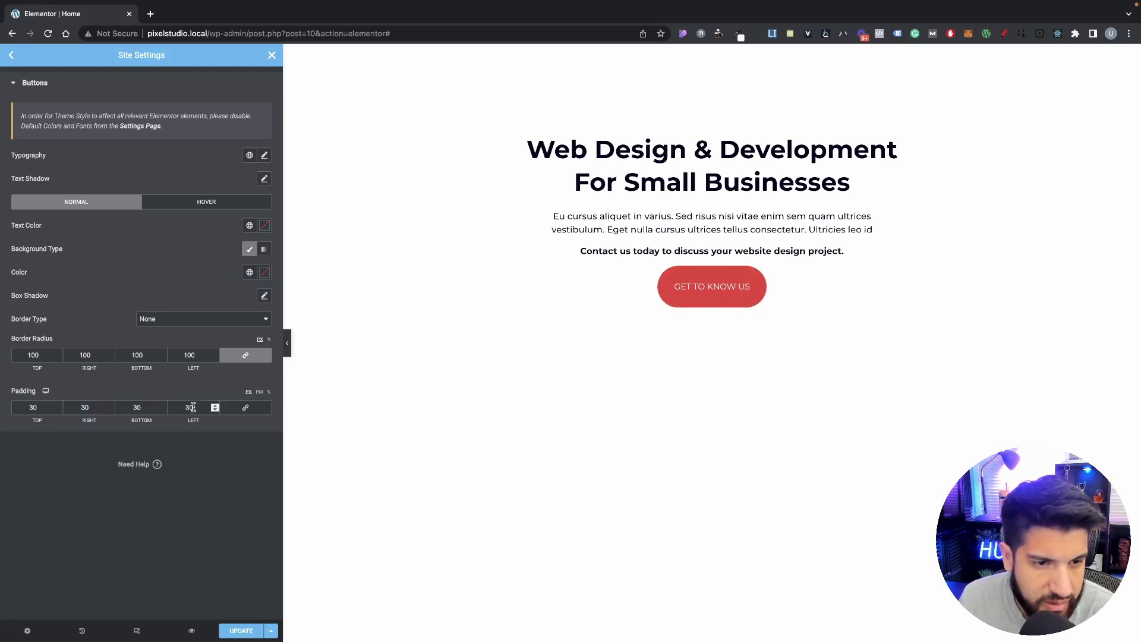
pyautogui.moveTo(193, 407); pyautogui.dragTo(170, 406)
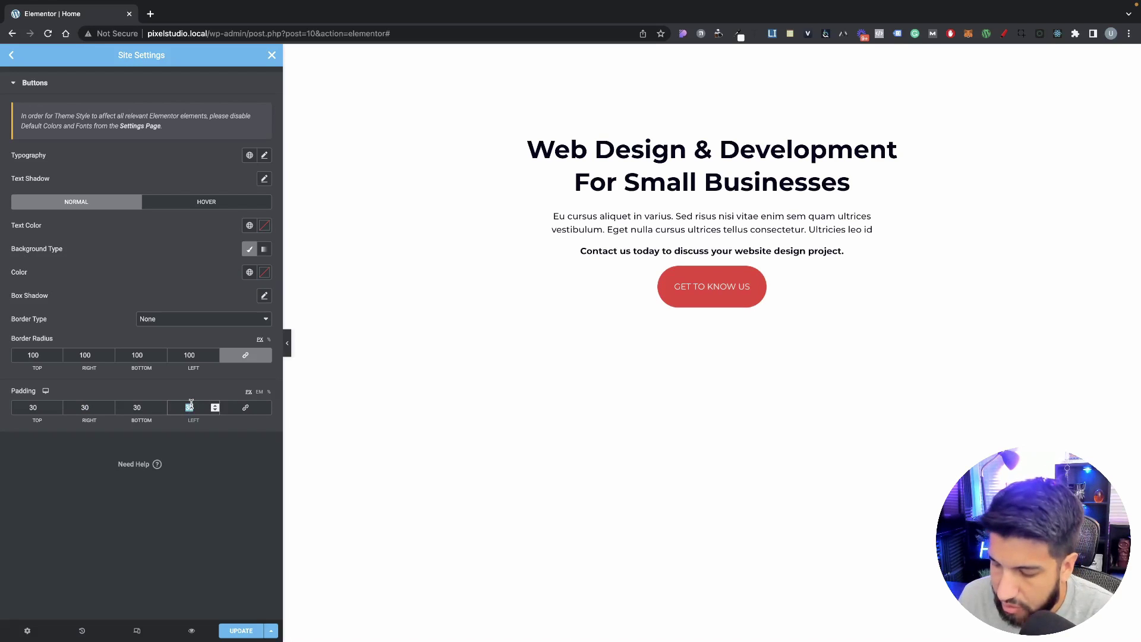
pyautogui.write('40')
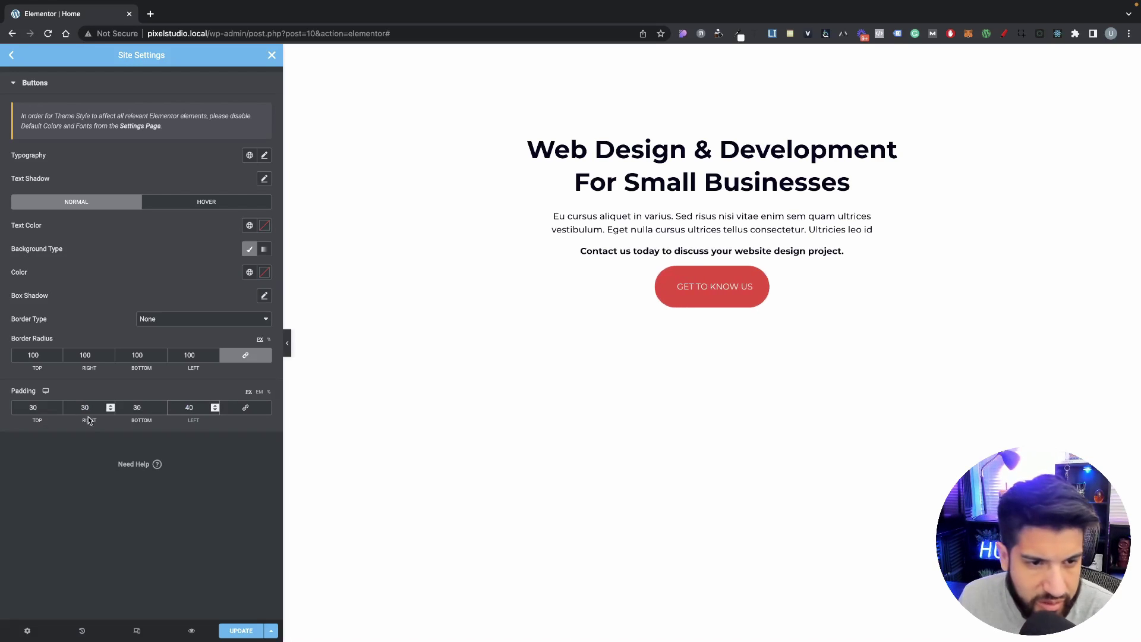
pyautogui.moveTo(94, 407); pyautogui.dragTo(59, 409)
pyautogui.write('40')
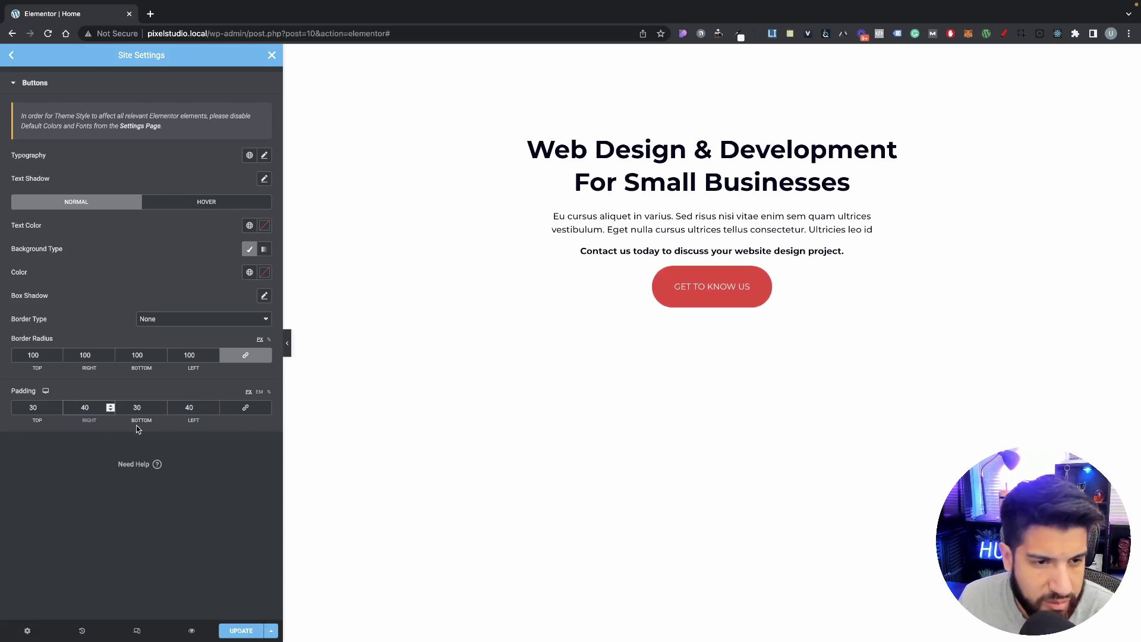
pyautogui.moveTo(143, 407); pyautogui.dragTo(131, 409)
pyautogui.write('20')
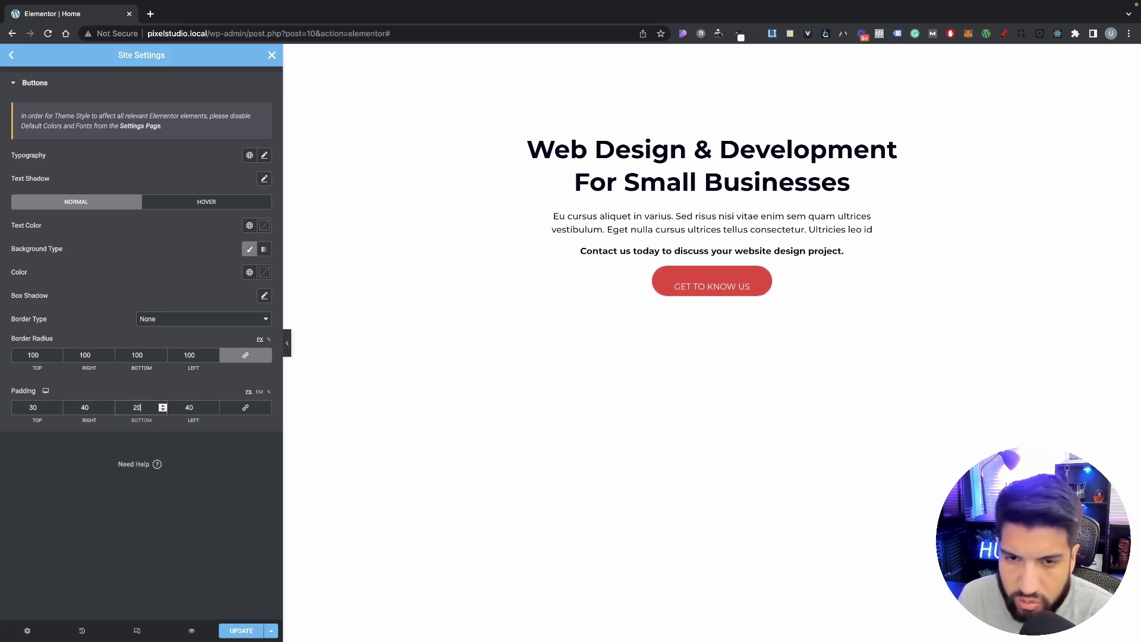
pyautogui.moveTo(42, 408); pyautogui.dragTo(10, 412)
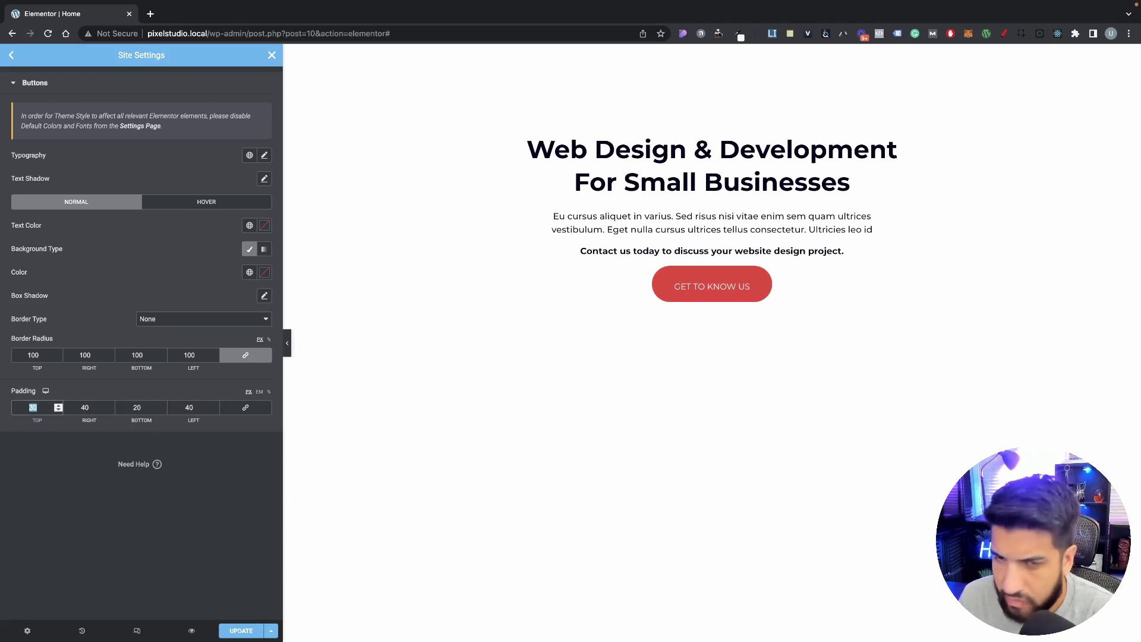
pyautogui.write('20')
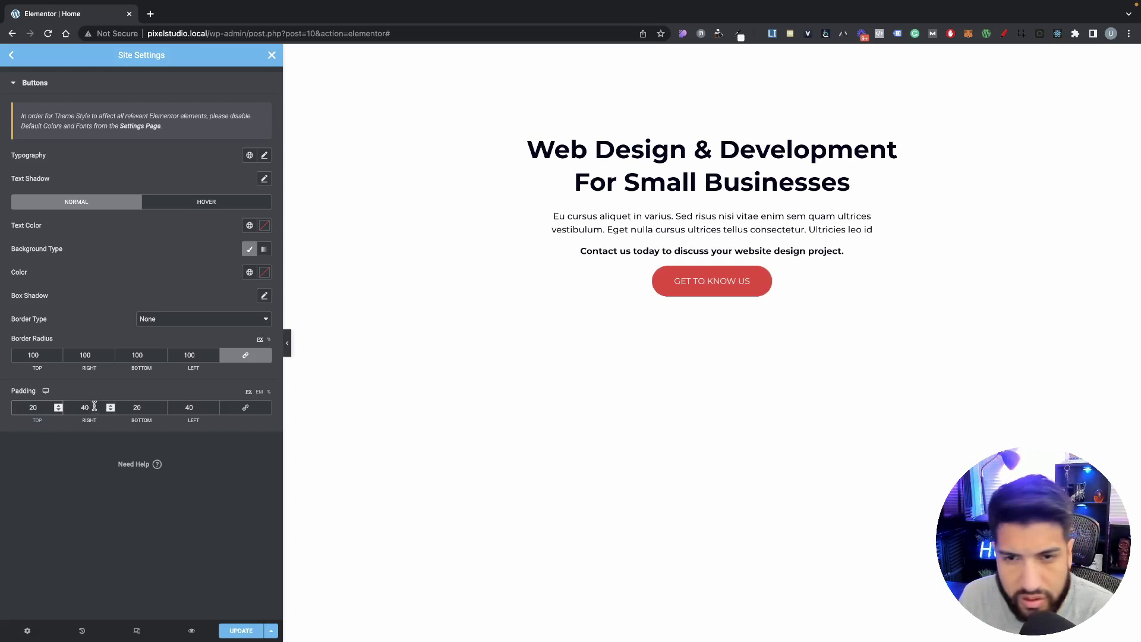
pyautogui.moveTo(149, 409); pyautogui.dragTo(113, 409)
pyautogui.write('15')
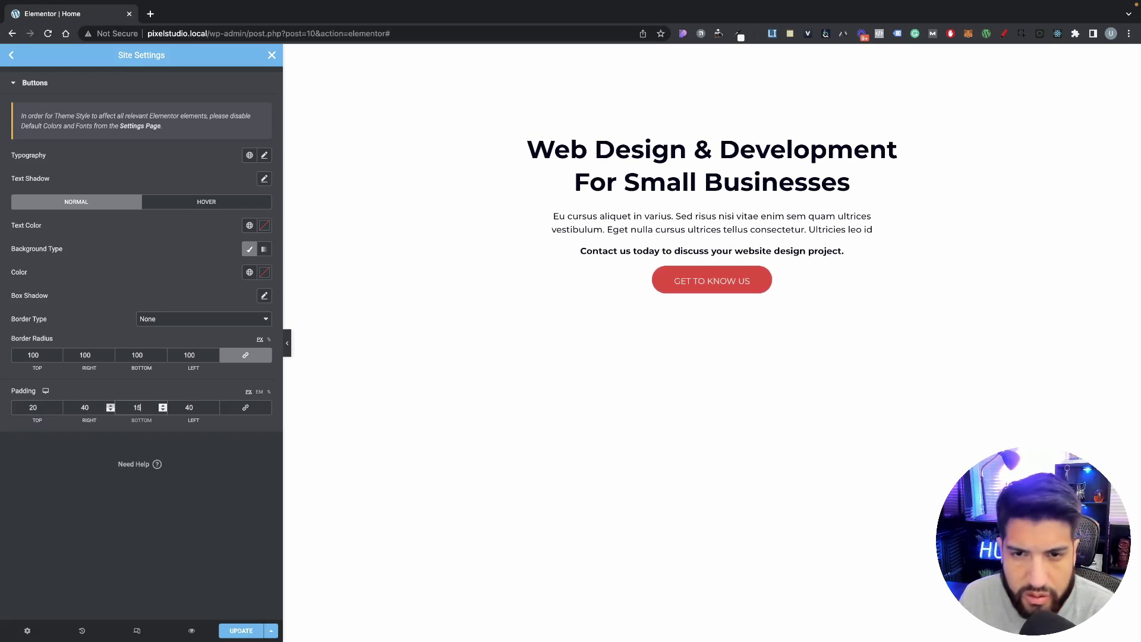
pyautogui.moveTo(42, 408); pyautogui.dragTo(11, 405)
pyautogui.write('15')
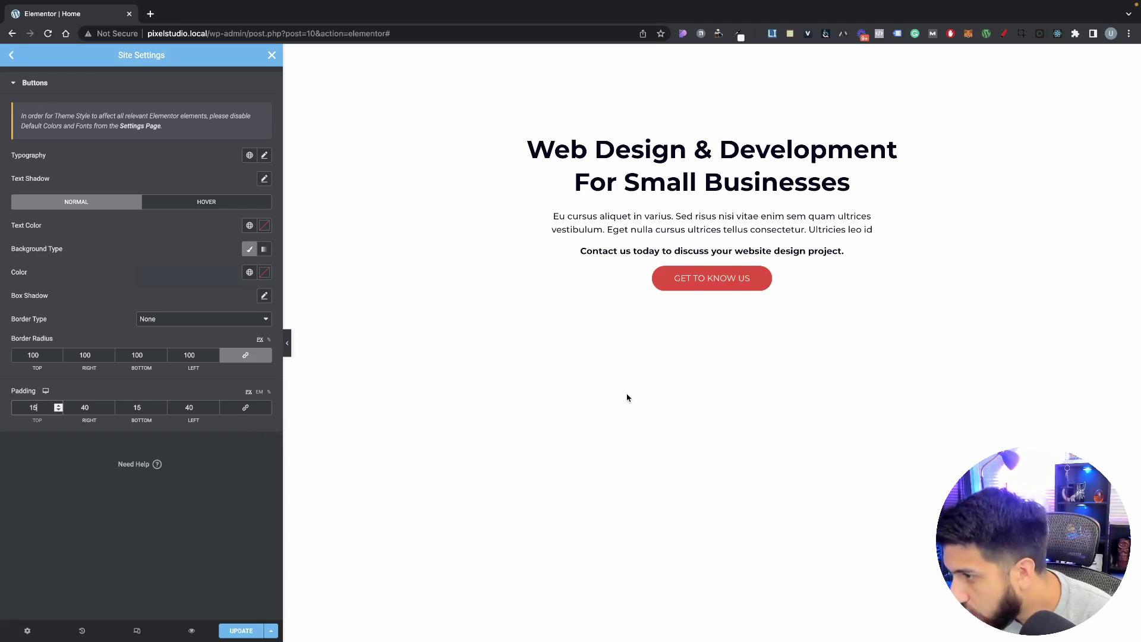
pyautogui.click(689, 294)
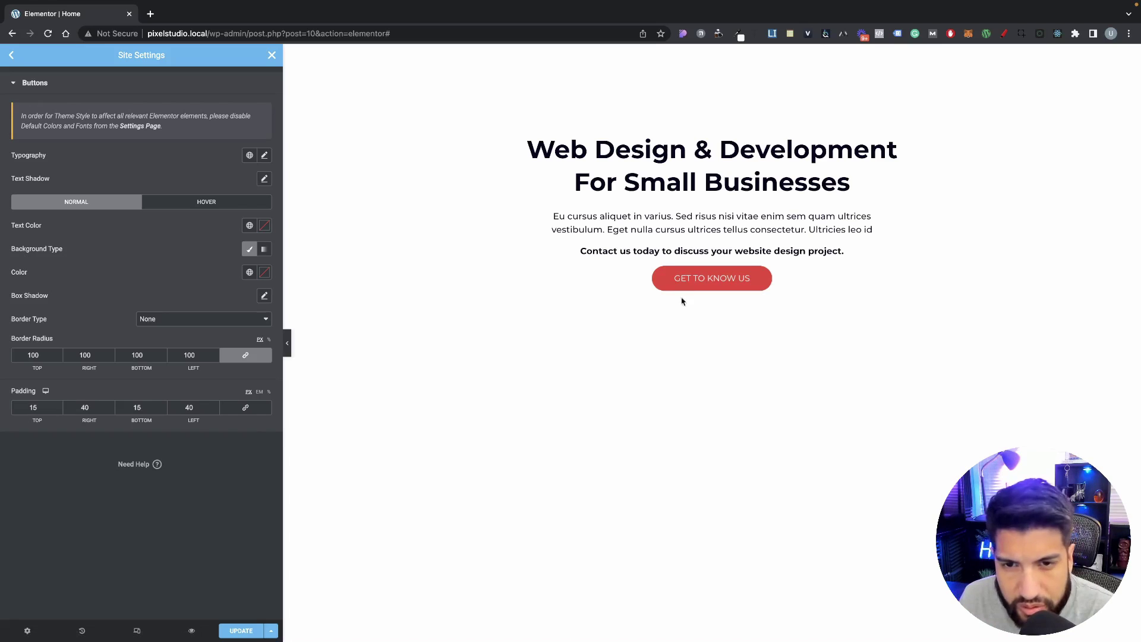
# Step: Check the 13 px Accent global font, save with Update, and close Site Settings
pyautogui.click(11, 55)
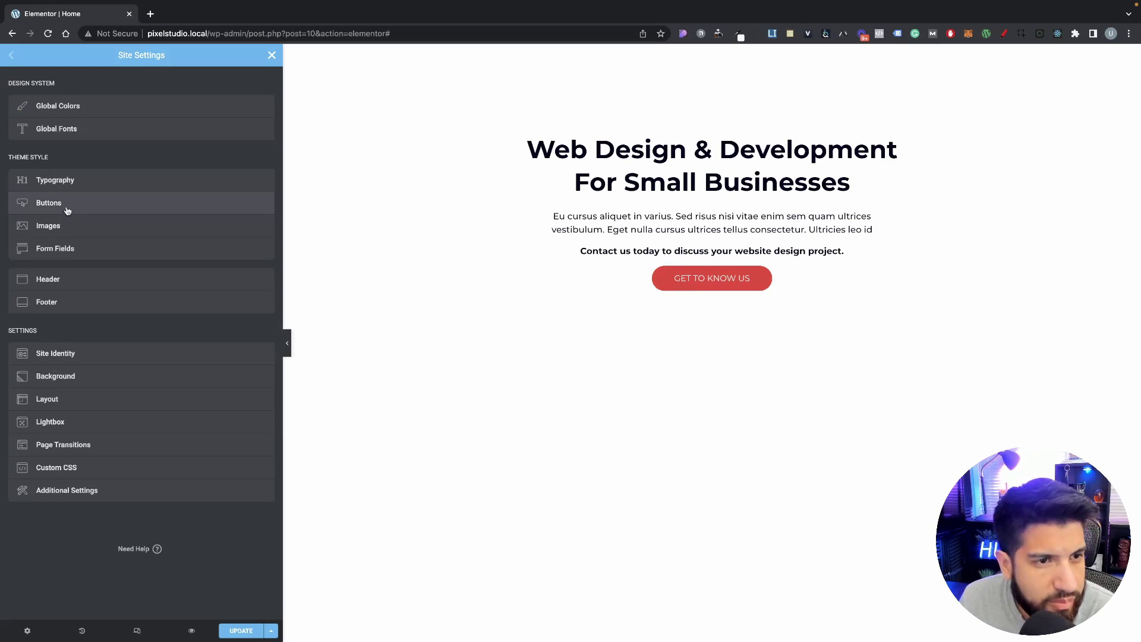
pyautogui.click(65, 127)
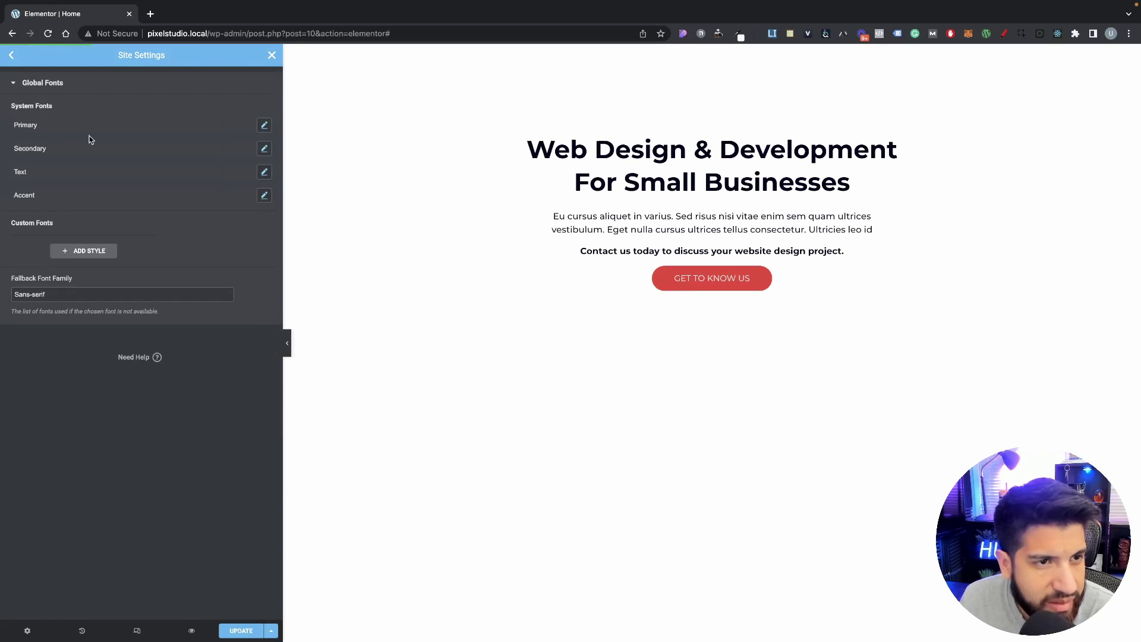
pyautogui.click(265, 195)
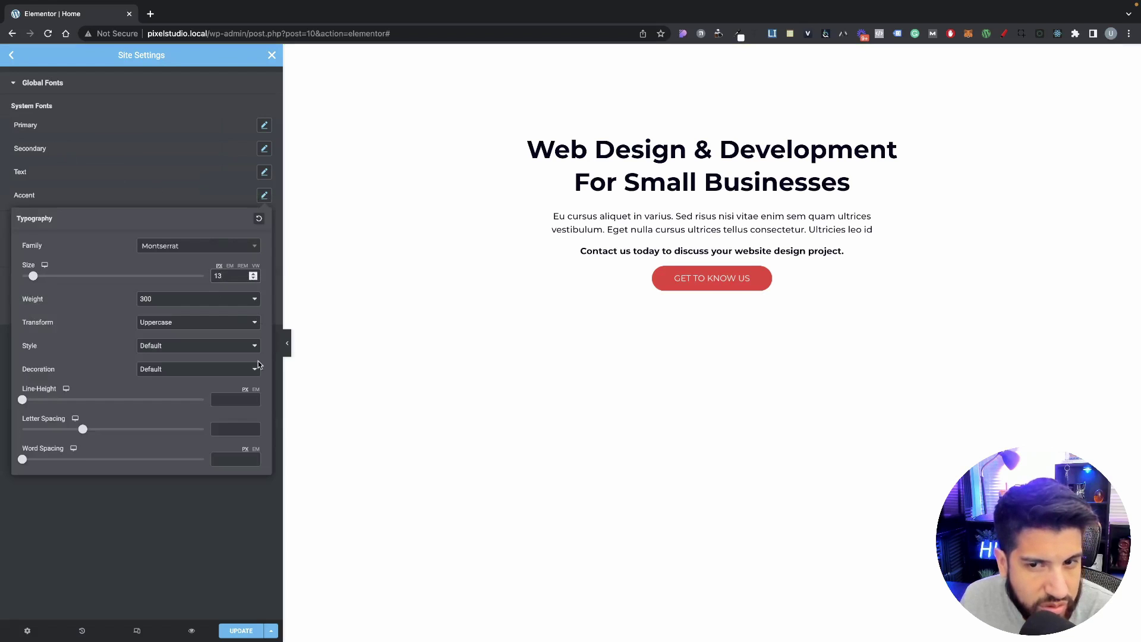
pyautogui.click(241, 630)
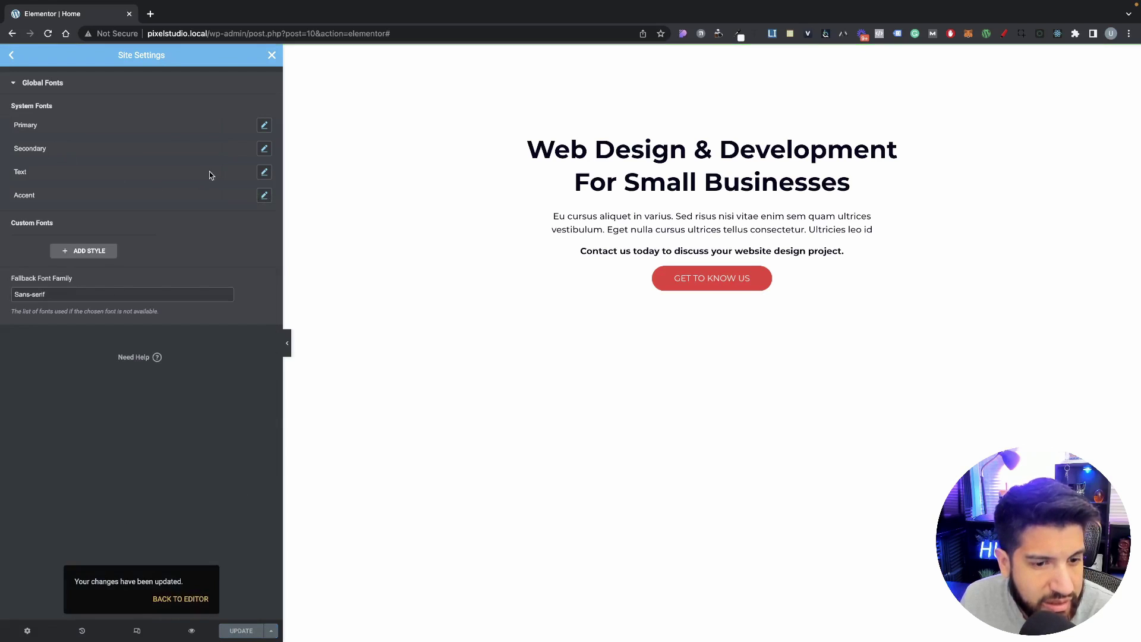
pyautogui.click(266, 55)
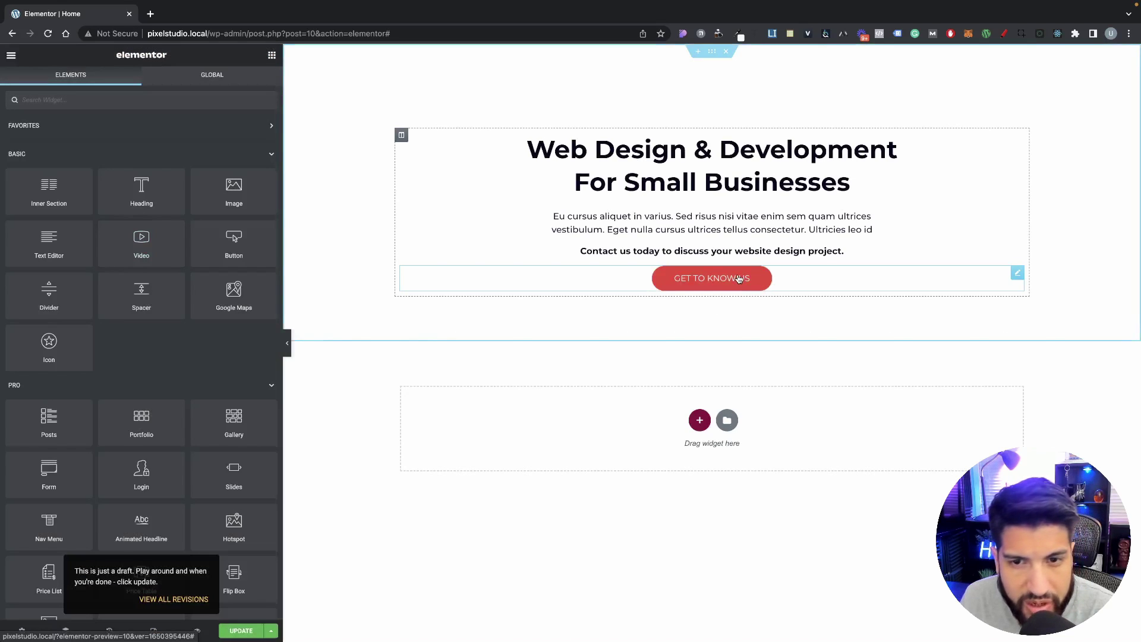
# Step: Apply the global Accent font style to the GET TO KNOW US button's typography
pyautogui.moveTo(232, 247); pyautogui.dragTo(767, 285)
pyautogui.click(701, 280)
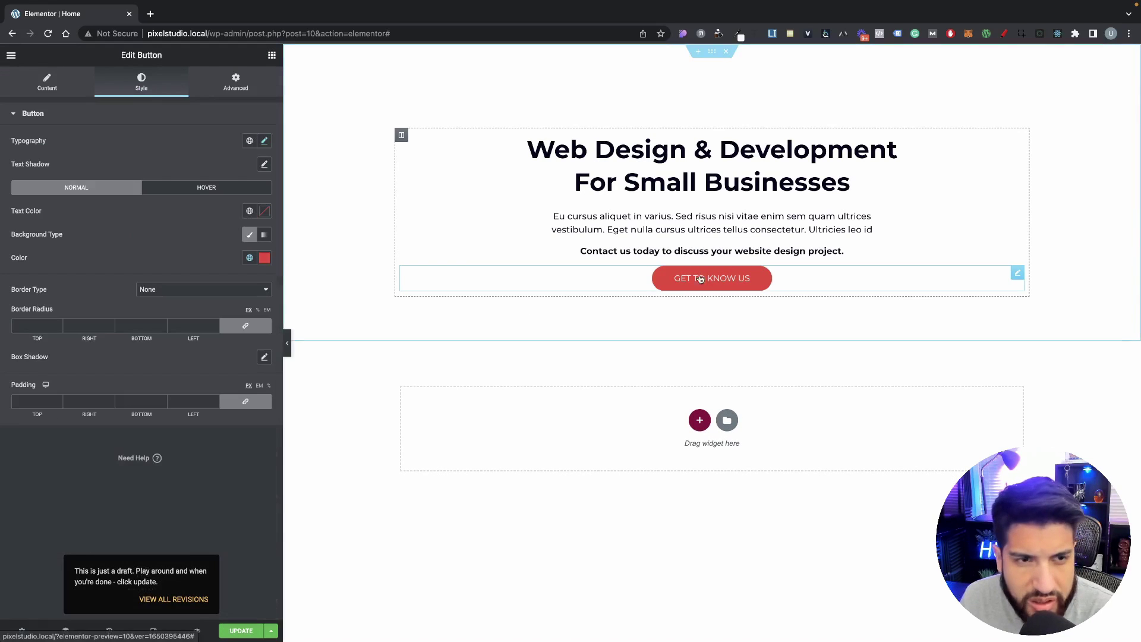
pyautogui.click(264, 141)
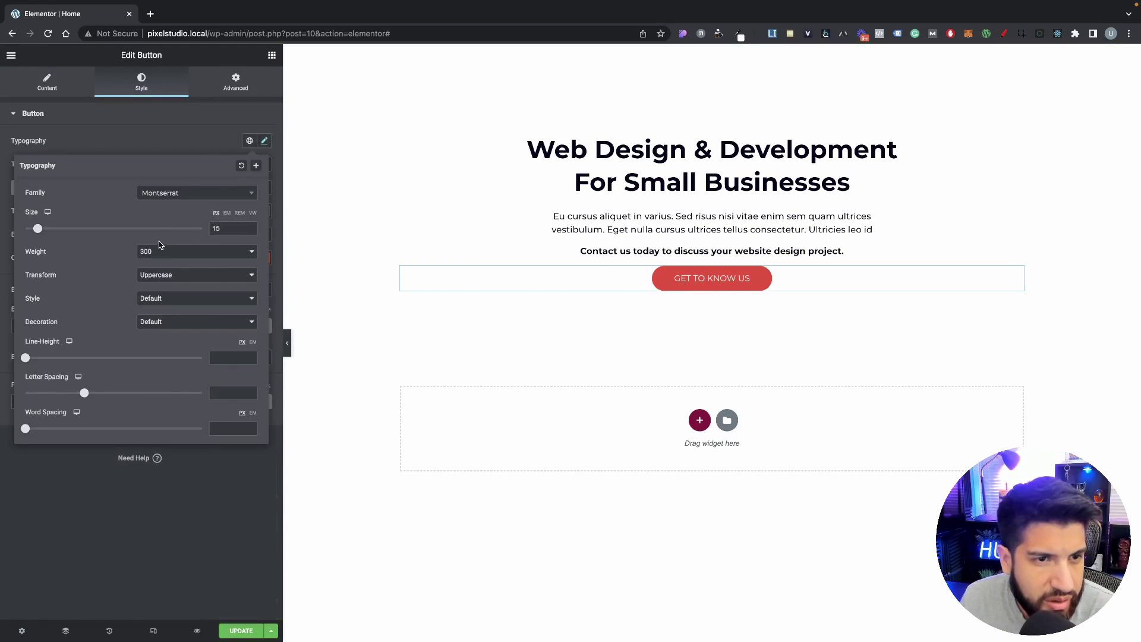
pyautogui.click(264, 141)
pyautogui.click(250, 141)
pyautogui.click(150, 256)
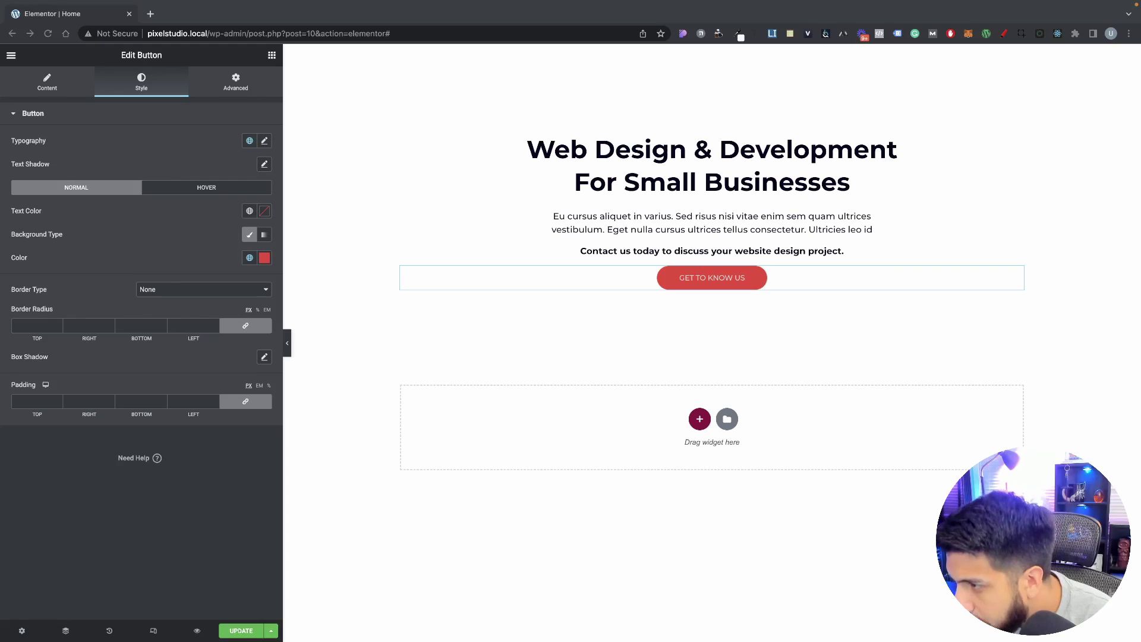
pyautogui.click(744, 351)
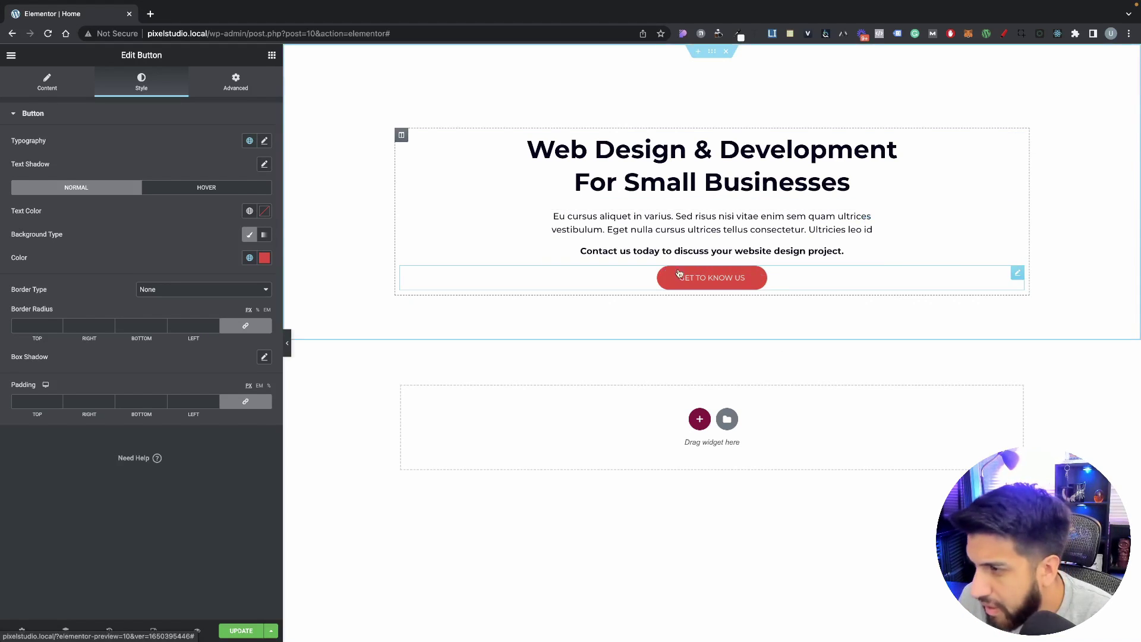
pyautogui.click(870, 225)
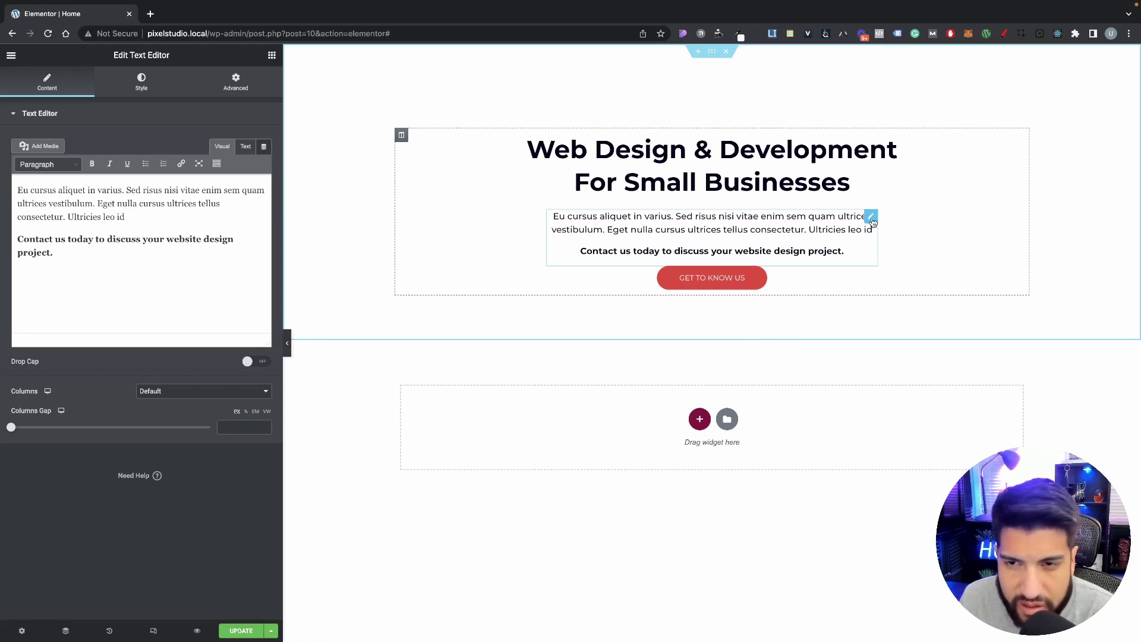
pyautogui.click(854, 282)
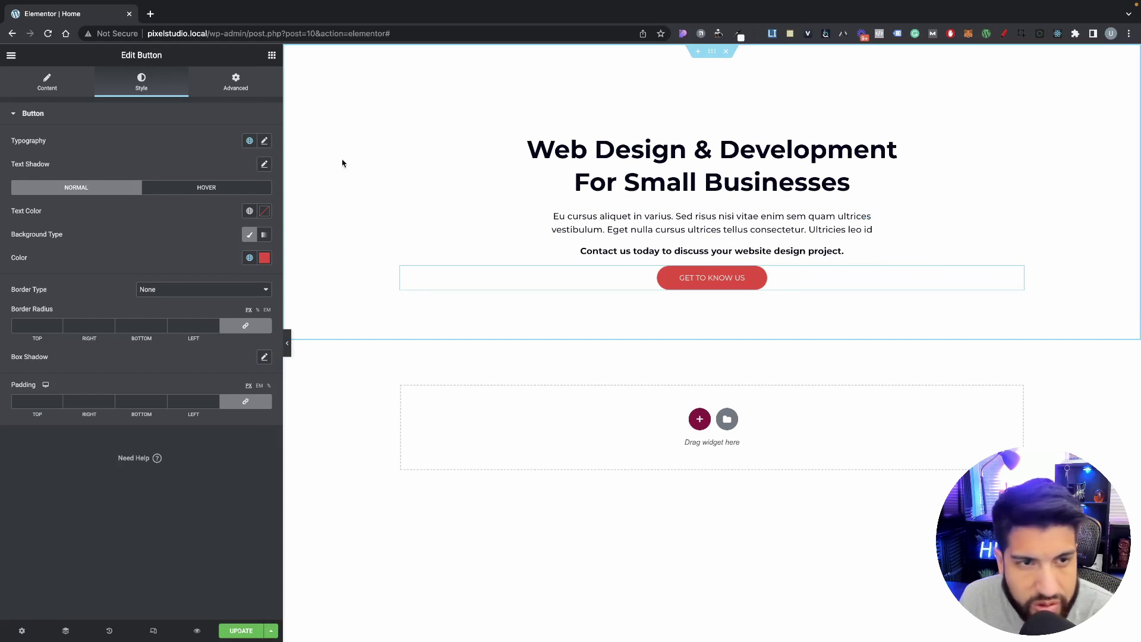
# Step: Unlink the button's margins and set its top margin to 10 px
pyautogui.click(235, 90)
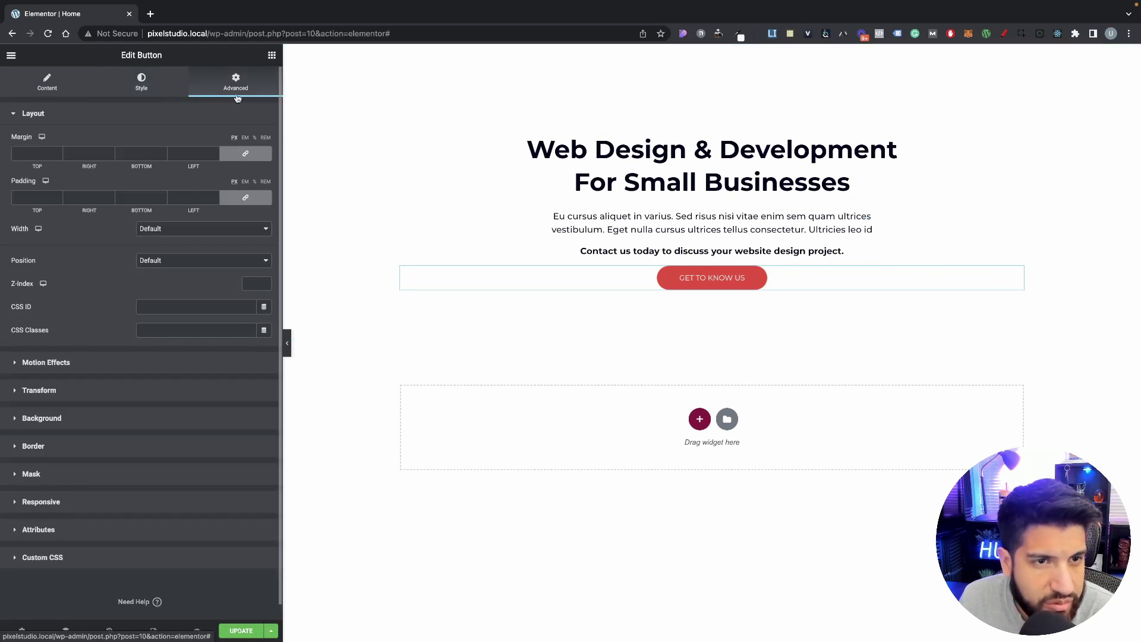
pyautogui.click(245, 153)
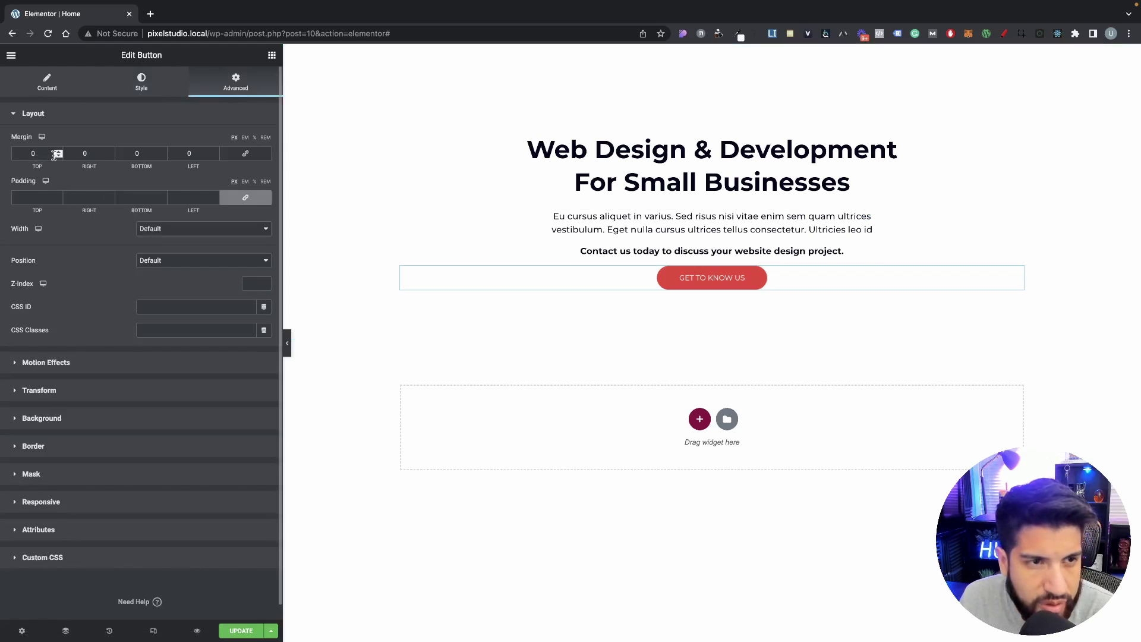
pyautogui.click(58, 152)
pyautogui.click(57, 152)
pyautogui.click(58, 152)
pyautogui.click(57, 152)
pyautogui.click(58, 152)
pyautogui.click(58, 153)
pyautogui.click(58, 152)
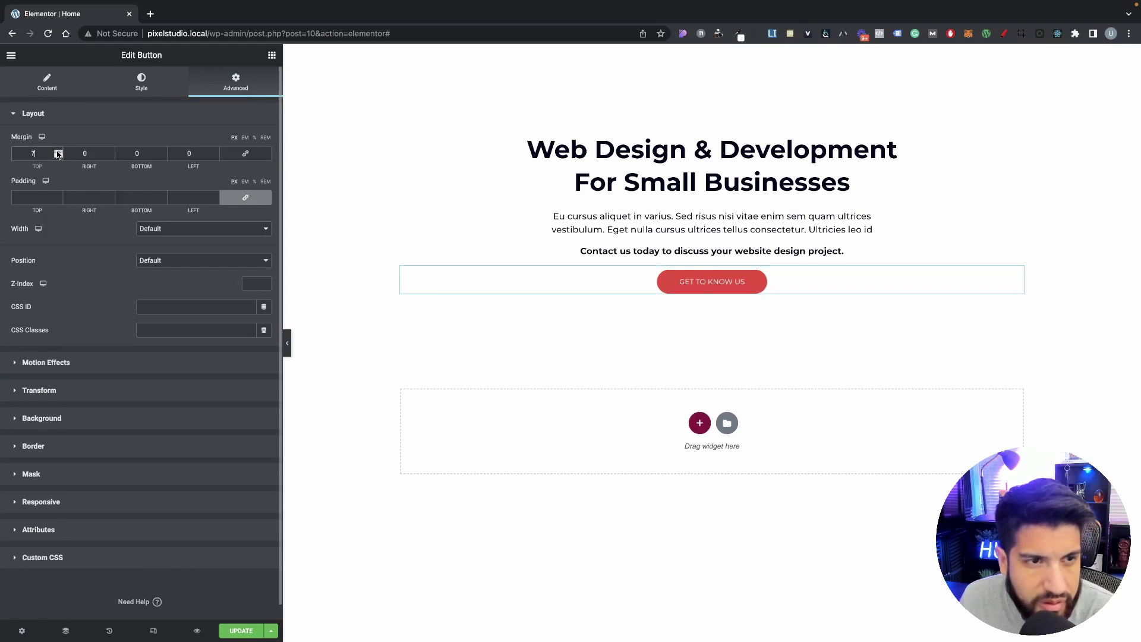
pyautogui.click(57, 153)
pyautogui.click(57, 152)
pyautogui.click(58, 152)
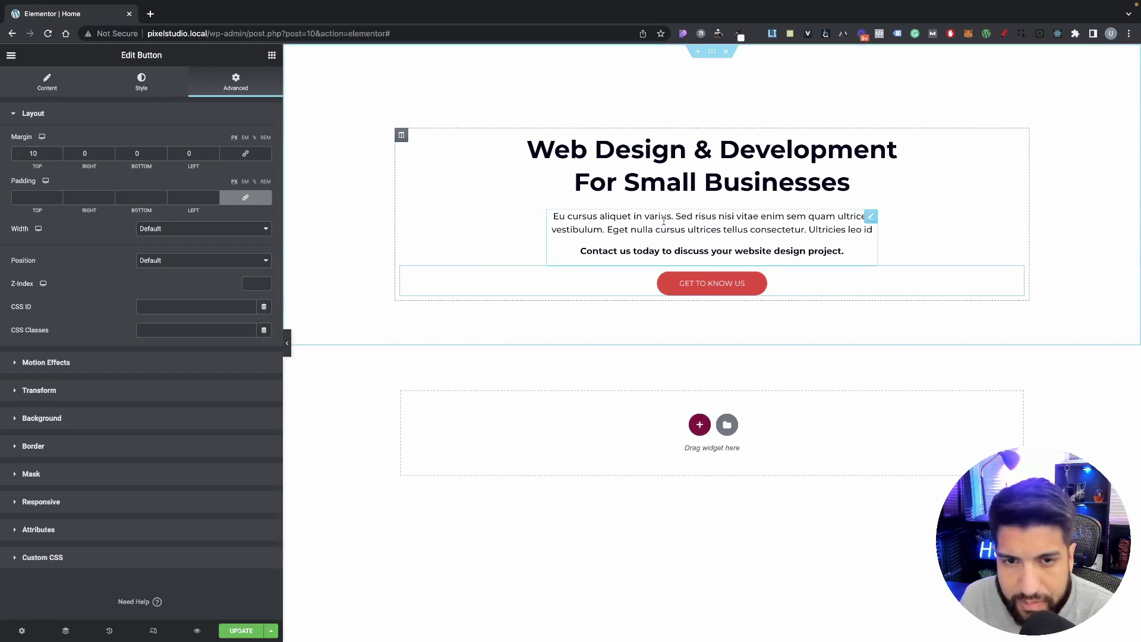
# Step: Review the paragraph and heading, then collapse the panel to preview the hero full width
pyautogui.click(646, 231)
pyautogui.click(680, 175)
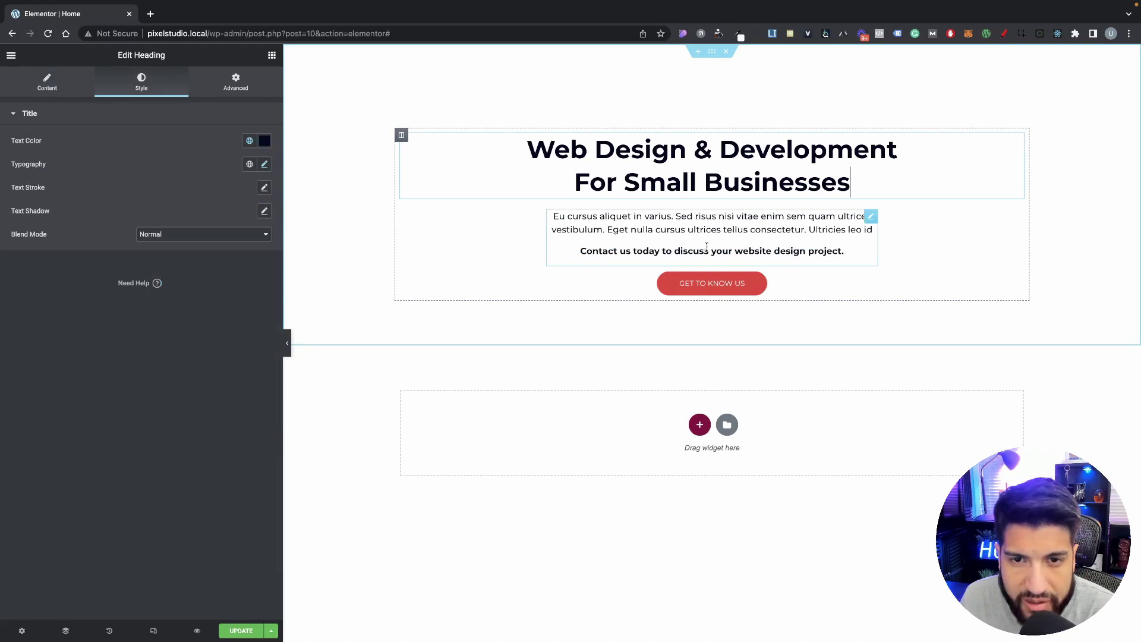
pyautogui.click(692, 232)
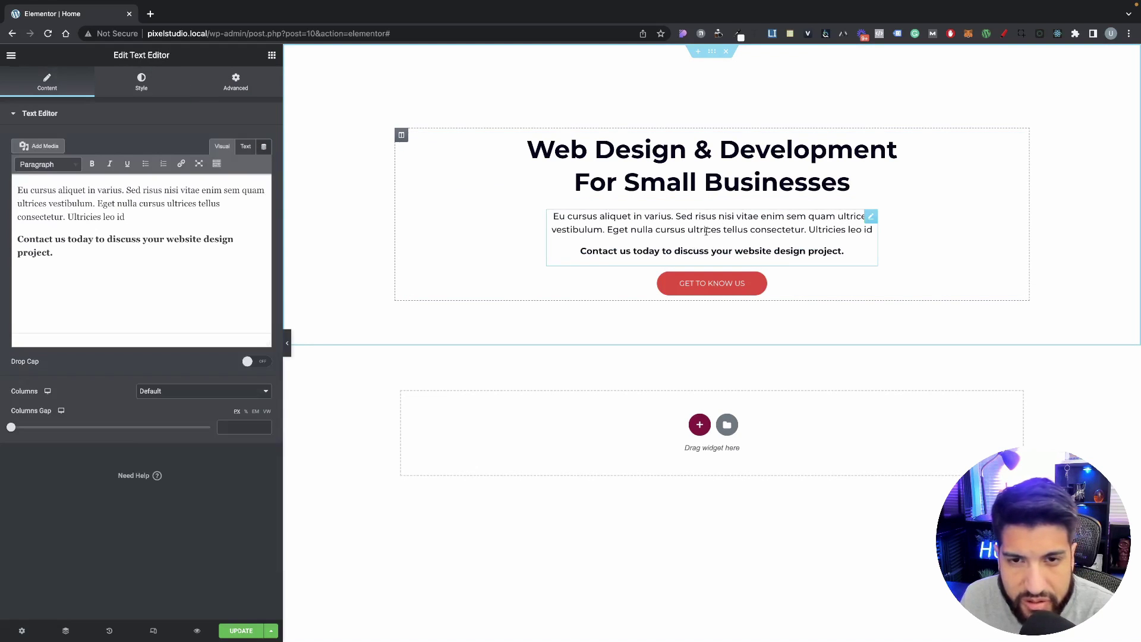
pyautogui.click(288, 342)
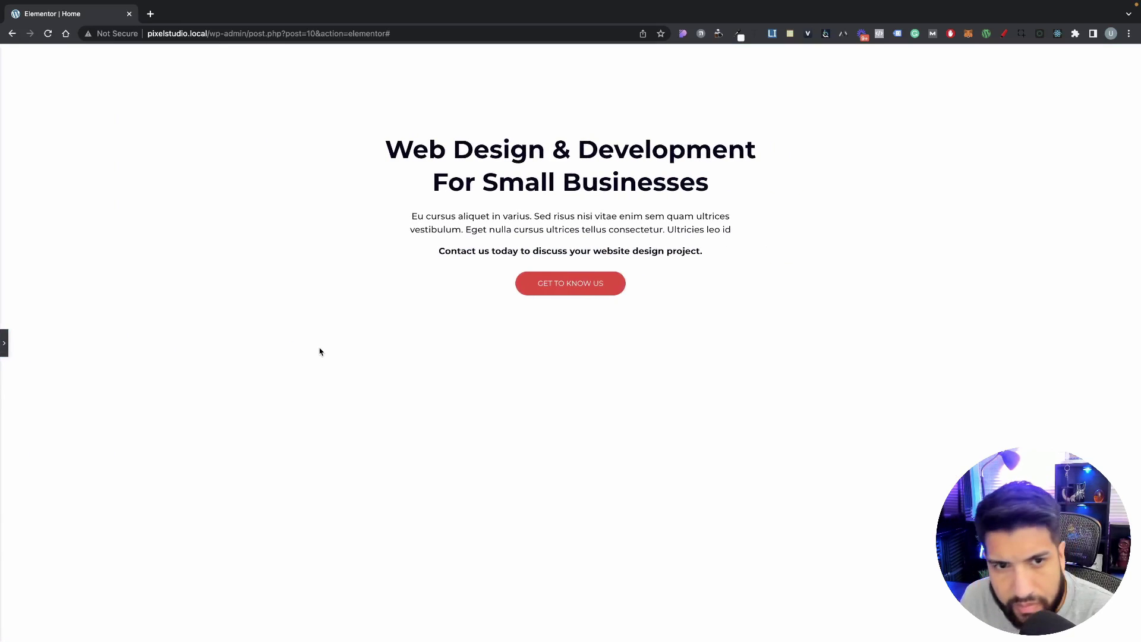
# Step: Unlink the Text Editor paragraph's margins, set only its top margin to -10 px, and preview the result
pyautogui.click(4, 343)
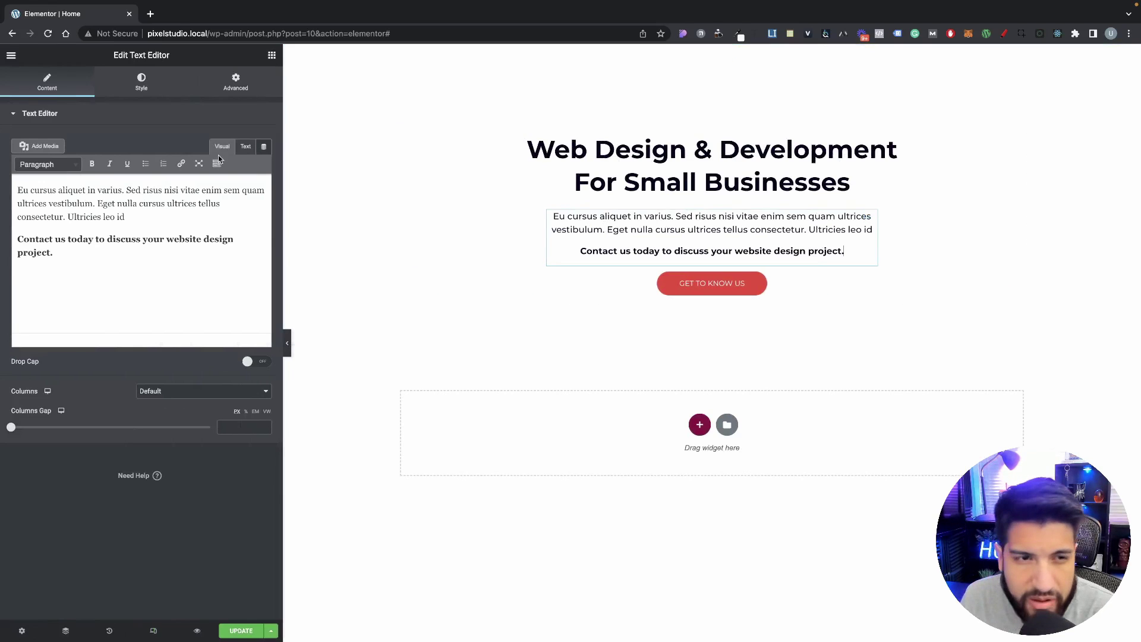
pyautogui.click(236, 82)
pyautogui.click(241, 158)
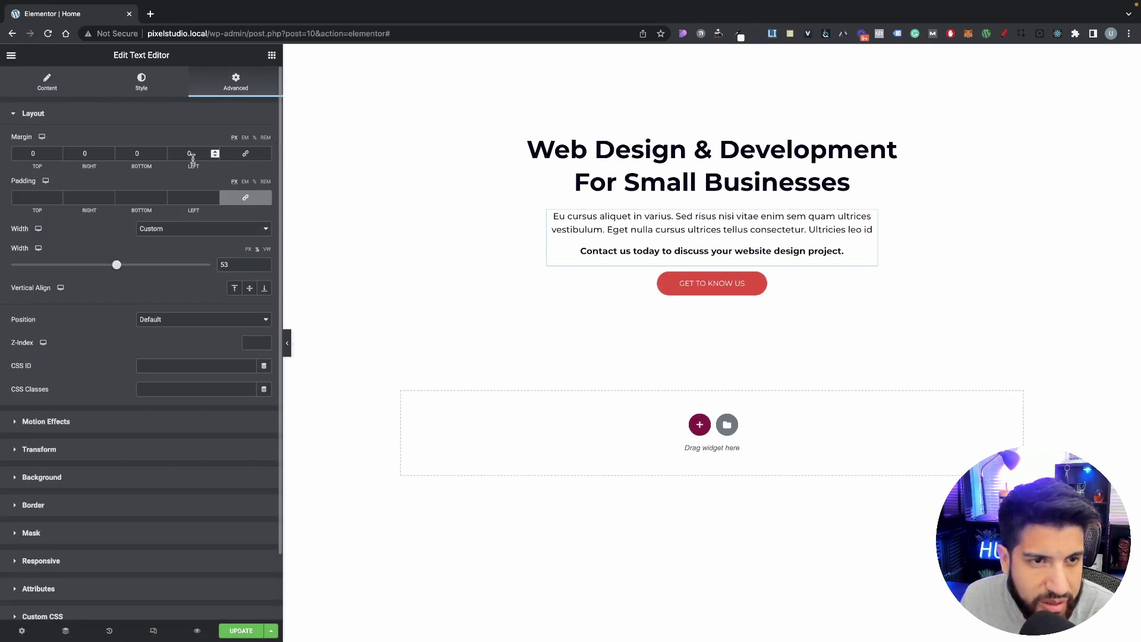
pyautogui.click(57, 156)
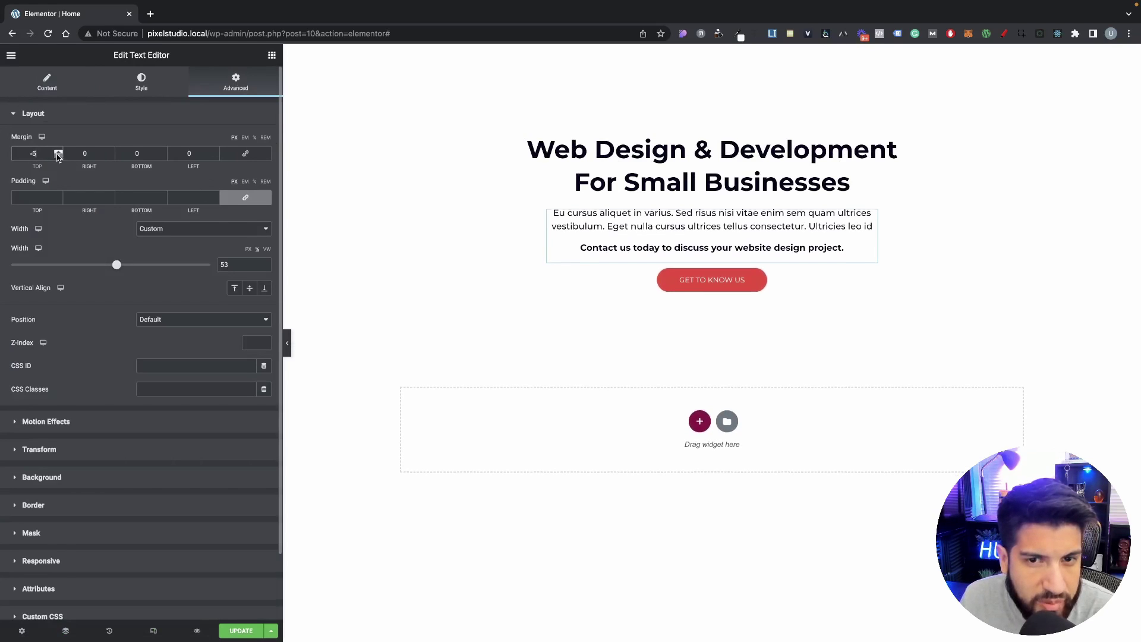
pyautogui.click(57, 157)
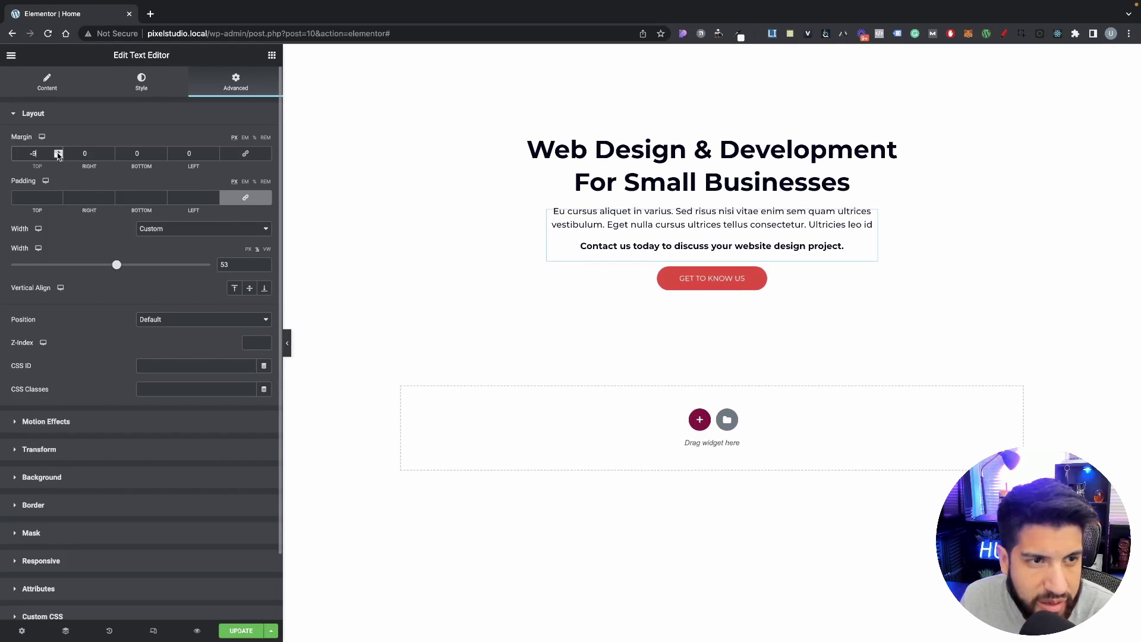
pyautogui.click(58, 152)
pyautogui.click(58, 152)
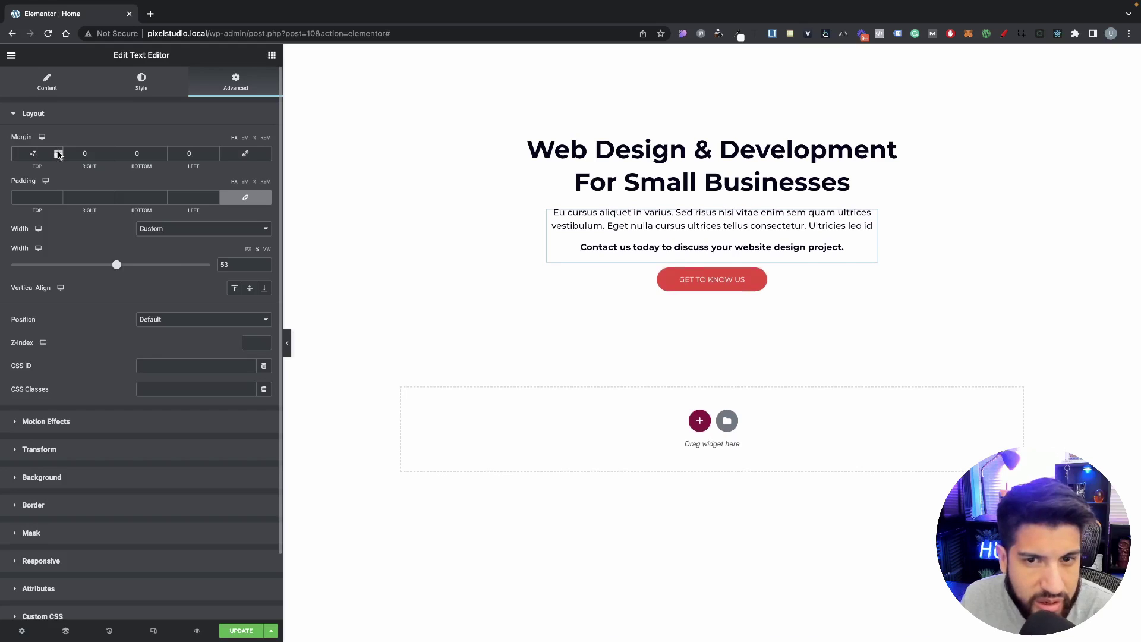
pyautogui.click(58, 156)
pyautogui.click(58, 156)
pyautogui.click(58, 156)
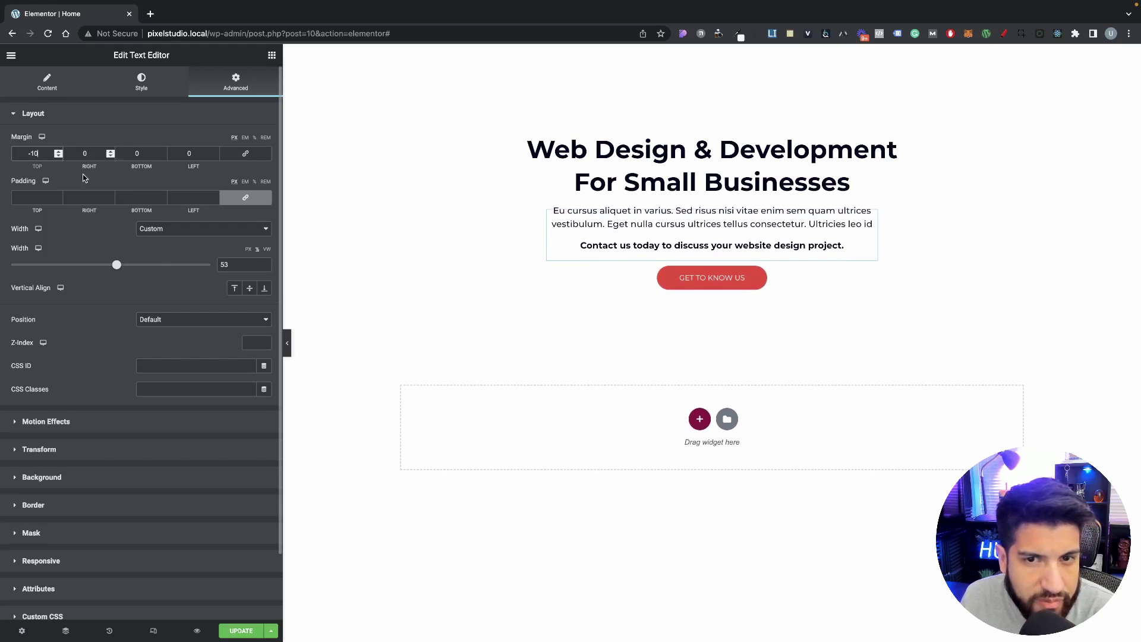
pyautogui.click(288, 341)
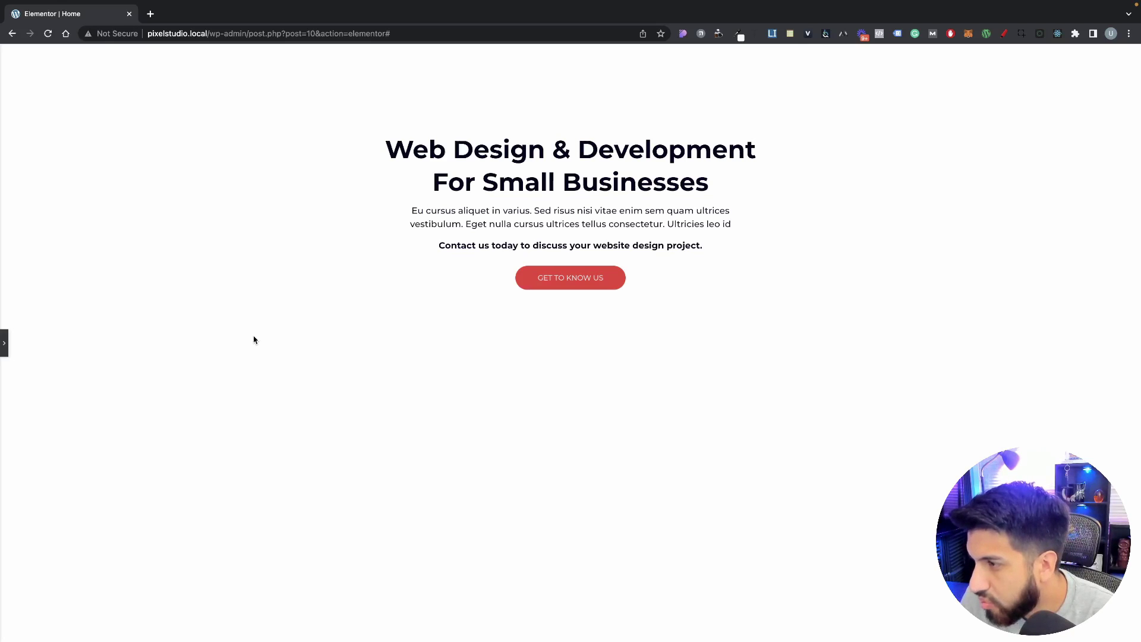
pyautogui.click(4, 343)
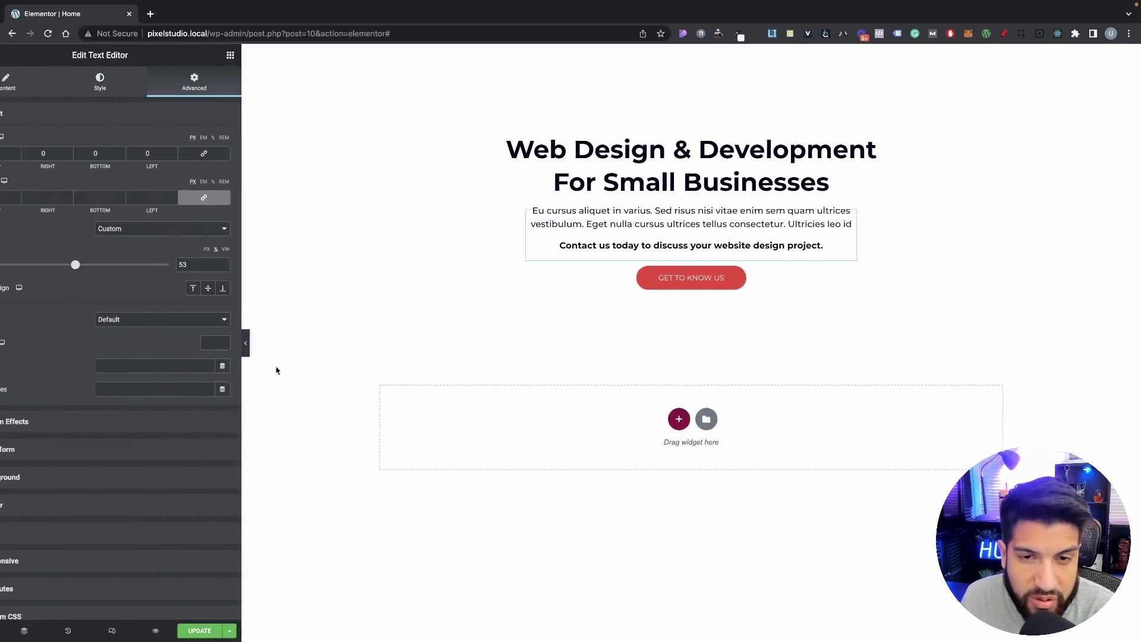
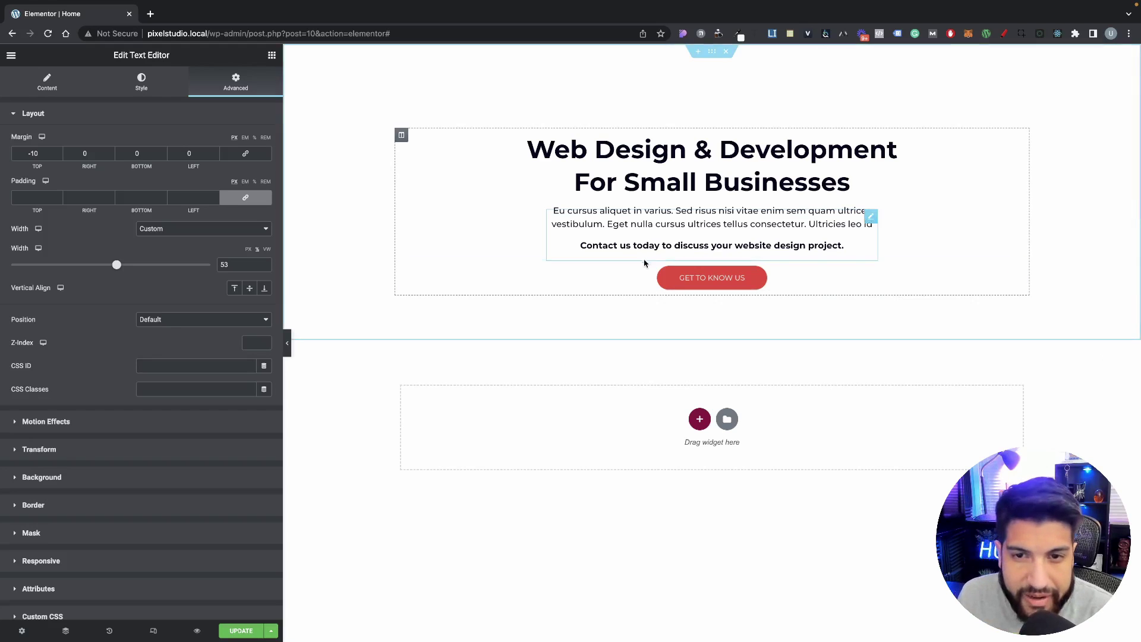
# Step: Show the Elements widget list in the Elementor panel
pyautogui.click(272, 56)
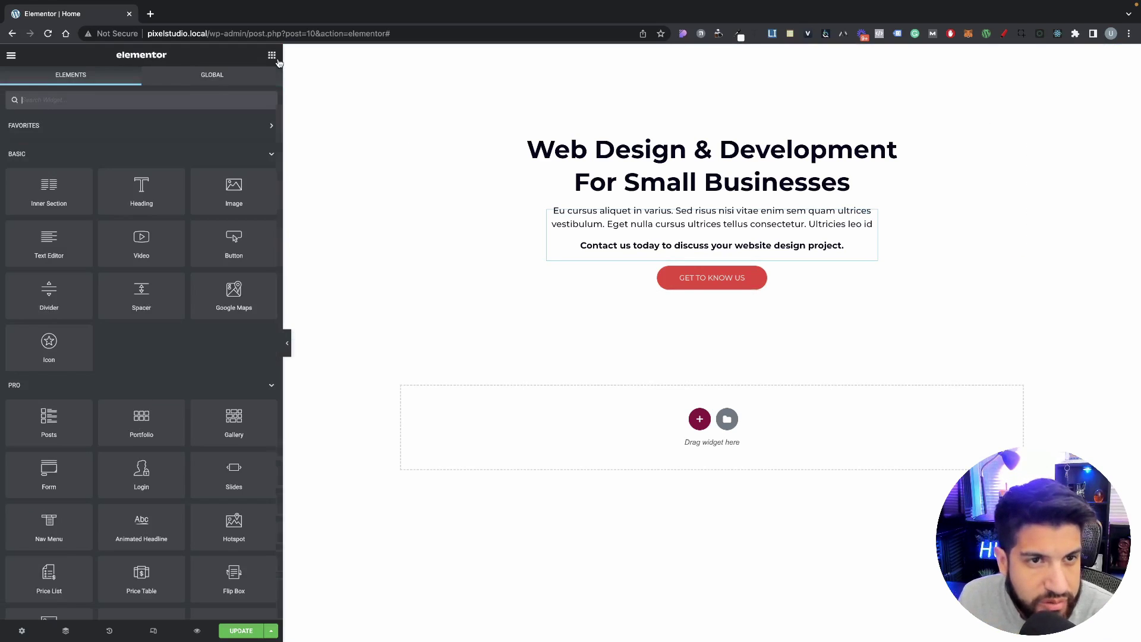
# Step: Add an inner section below the GET TO KNOW US button and delete its second column
pyautogui.moveTo(50, 205); pyautogui.dragTo(730, 280)
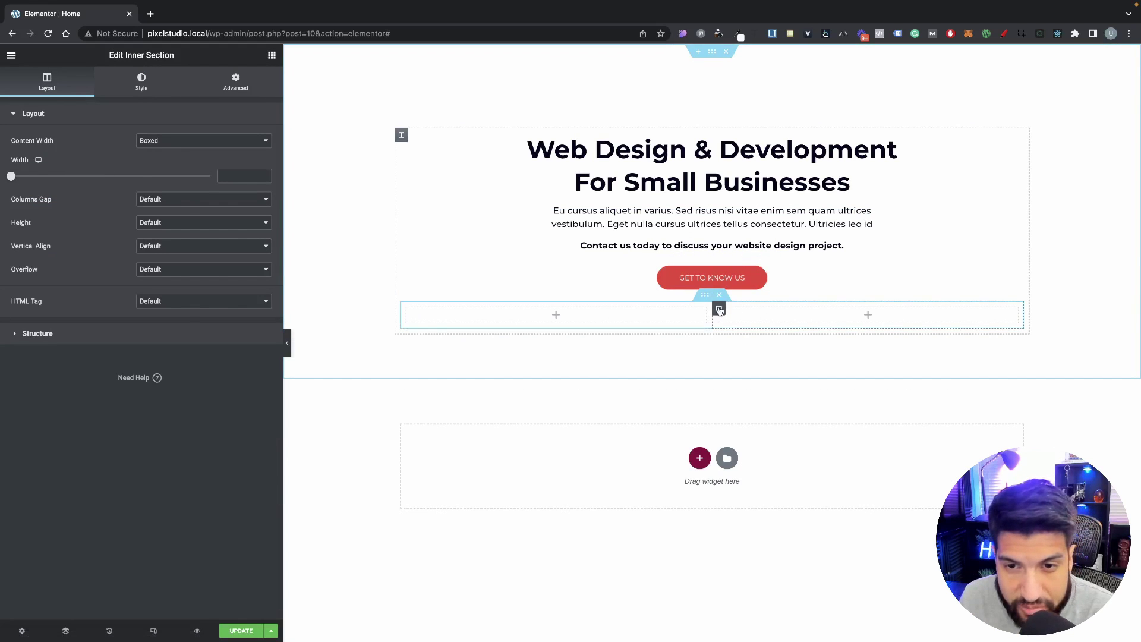
pyautogui.rightClick(718, 308)
pyautogui.click(742, 470)
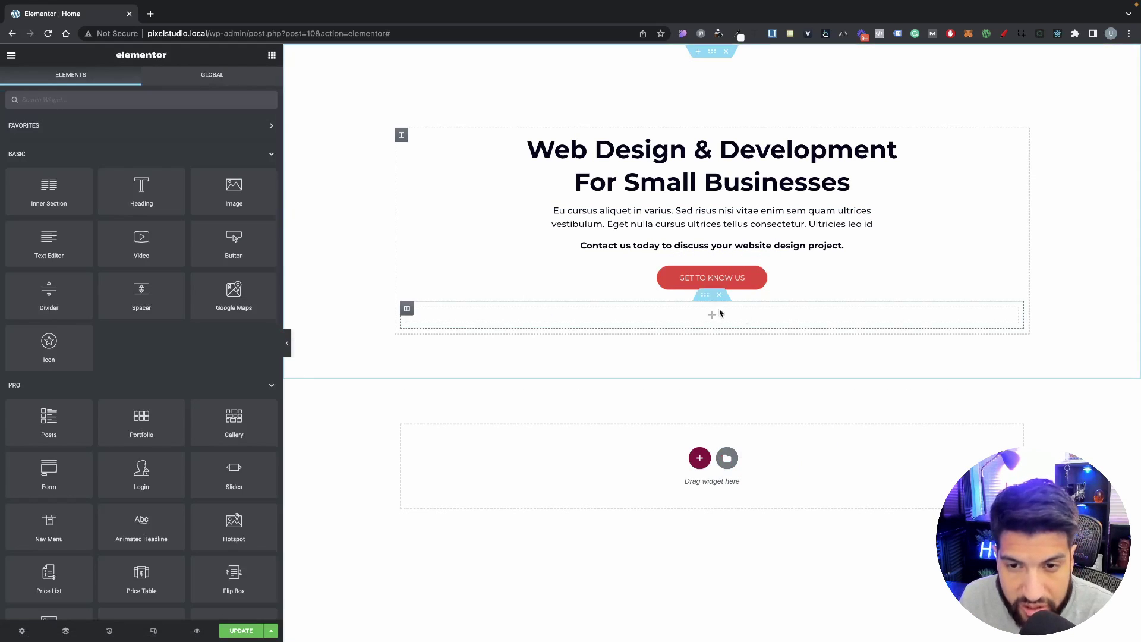
# Step: Set the inner section's content width to 700
pyautogui.click(706, 298)
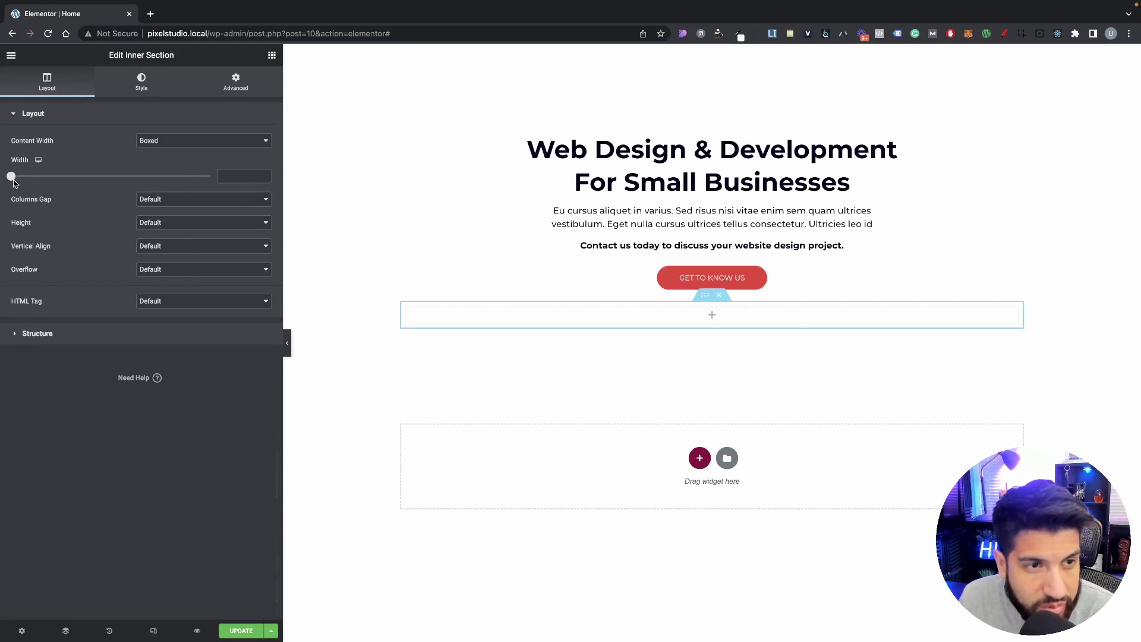
pyautogui.moveTo(13, 180)
pyautogui.mouseDown()
pyautogui.moveTo(38, 181)
pyautogui.moveTo(29, 181)
pyautogui.mouseUp()
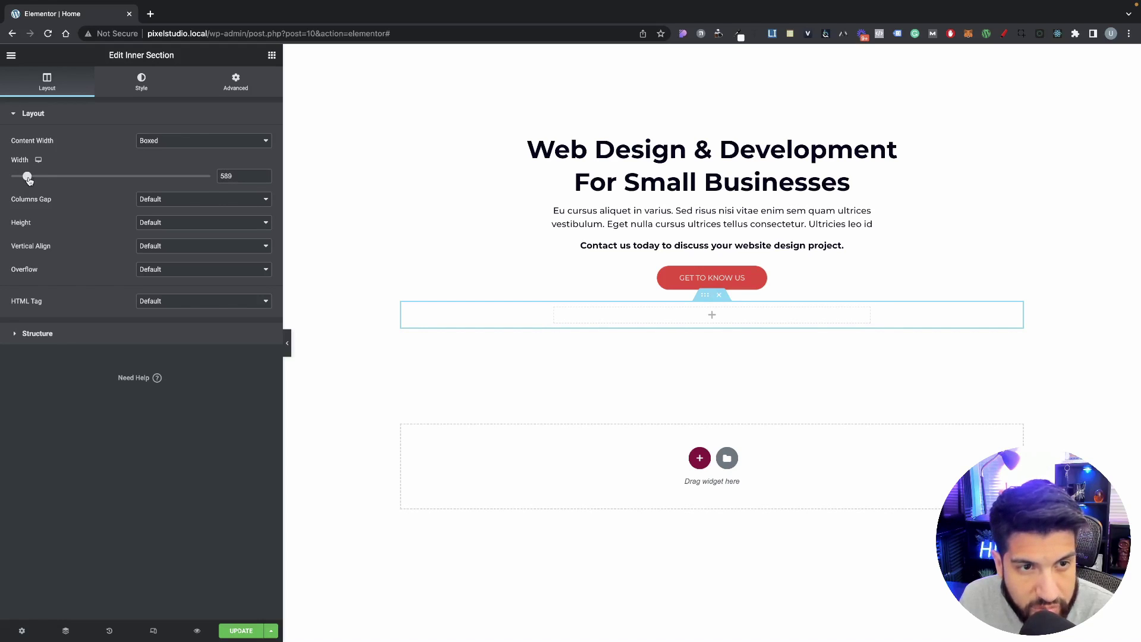
pyautogui.doubleClick(226, 176)
pyautogui.write('500')
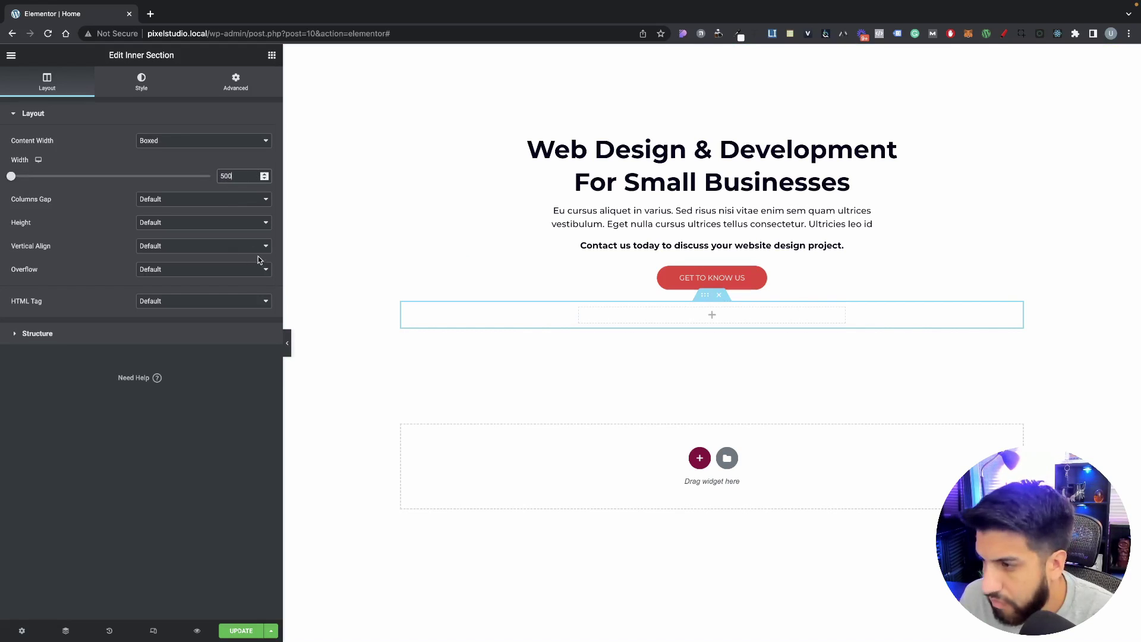
pyautogui.moveTo(237, 175); pyautogui.dragTo(193, 180)
pyautogui.write('6')
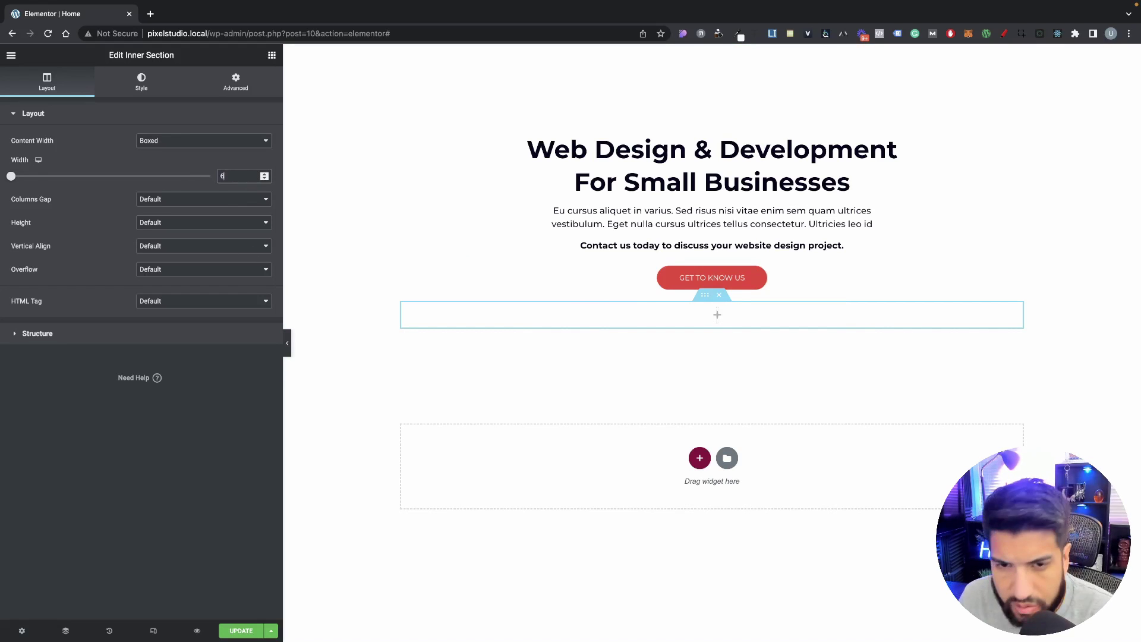
pyautogui.write('00')
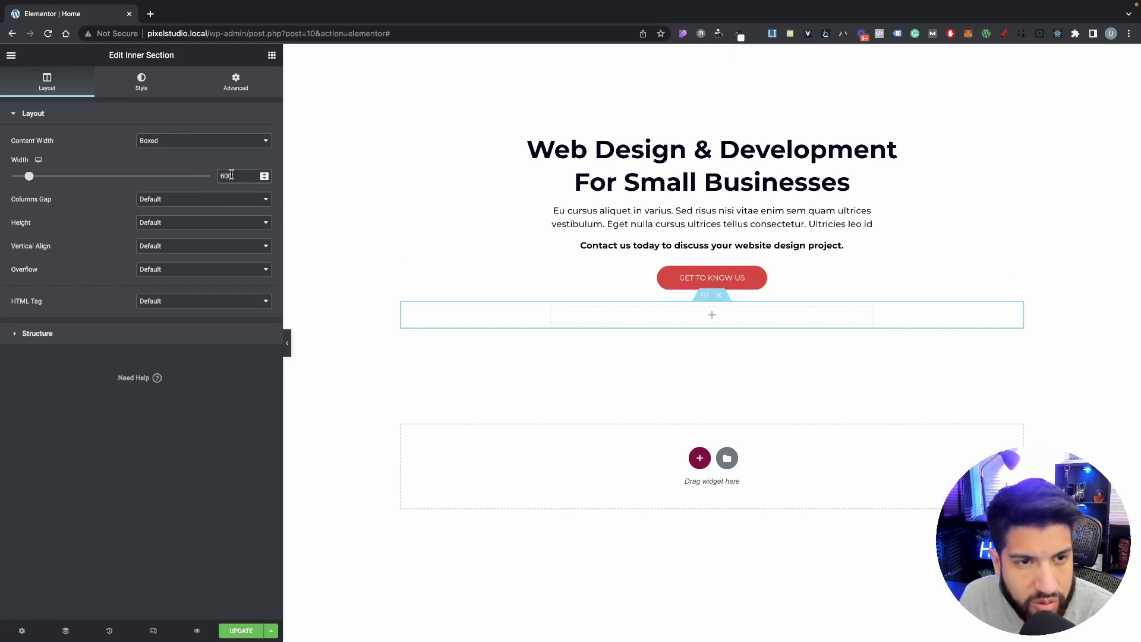
pyautogui.moveTo(231, 174); pyautogui.dragTo(171, 175)
pyautogui.write('700')
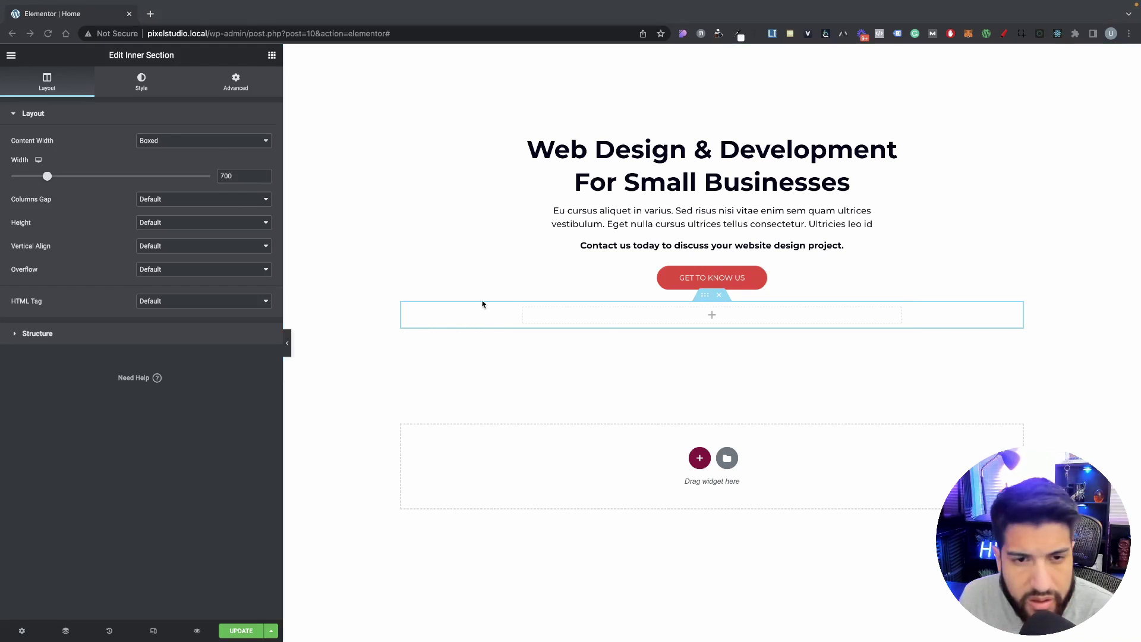
pyautogui.click(272, 56)
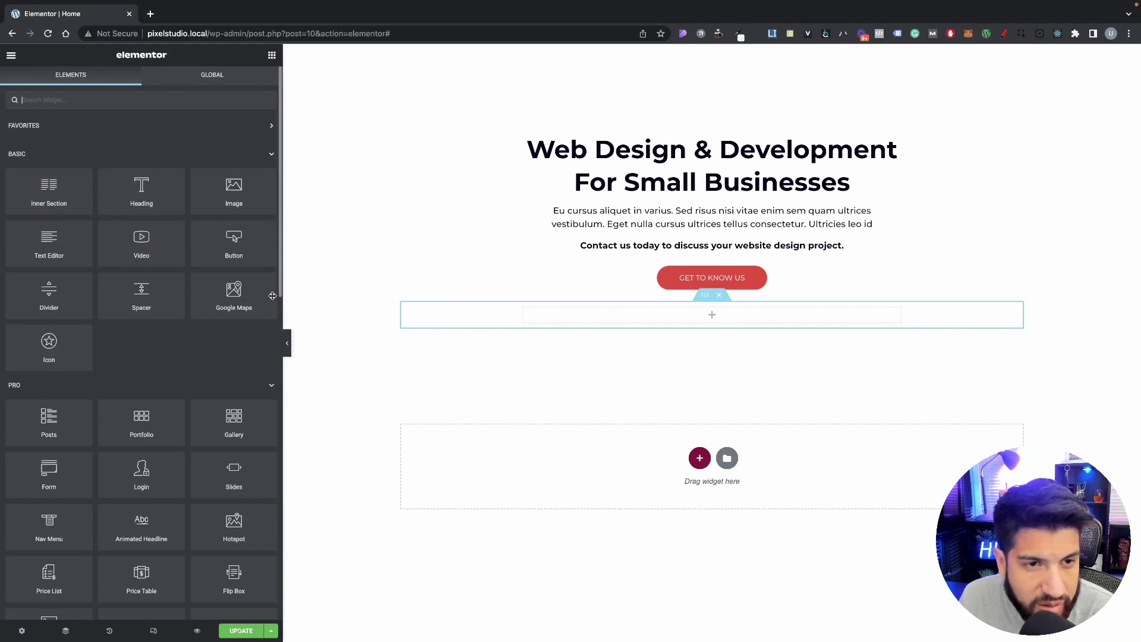
# Step: Add an Image widget to the inner section showing the WordPress logo
pyautogui.moveTo(233, 191); pyautogui.dragTo(635, 316)
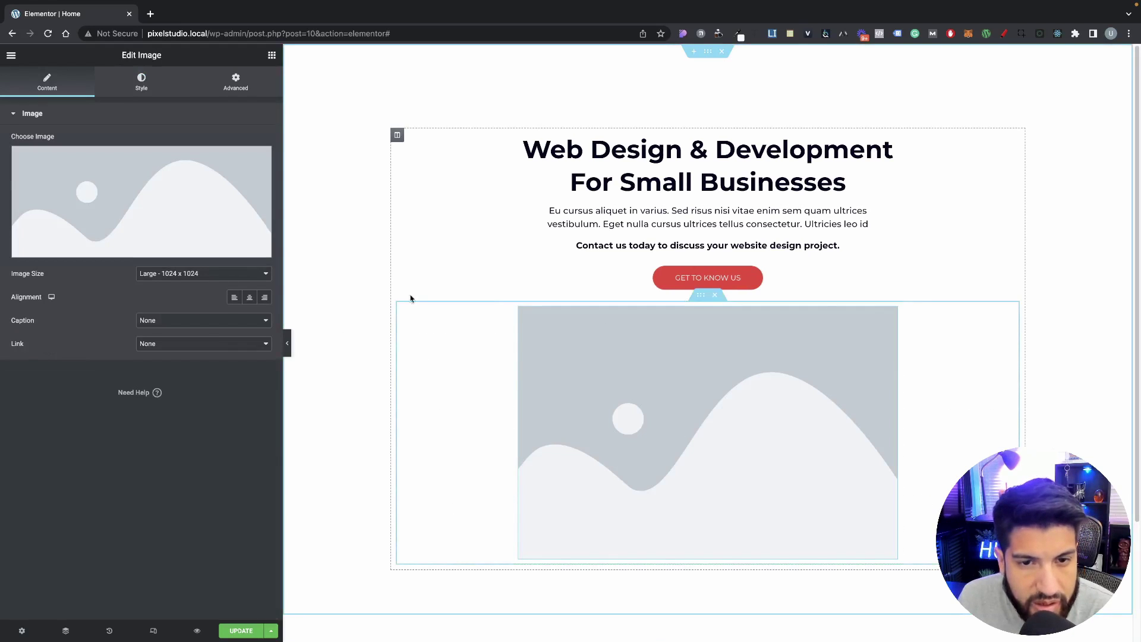
pyautogui.click(97, 199)
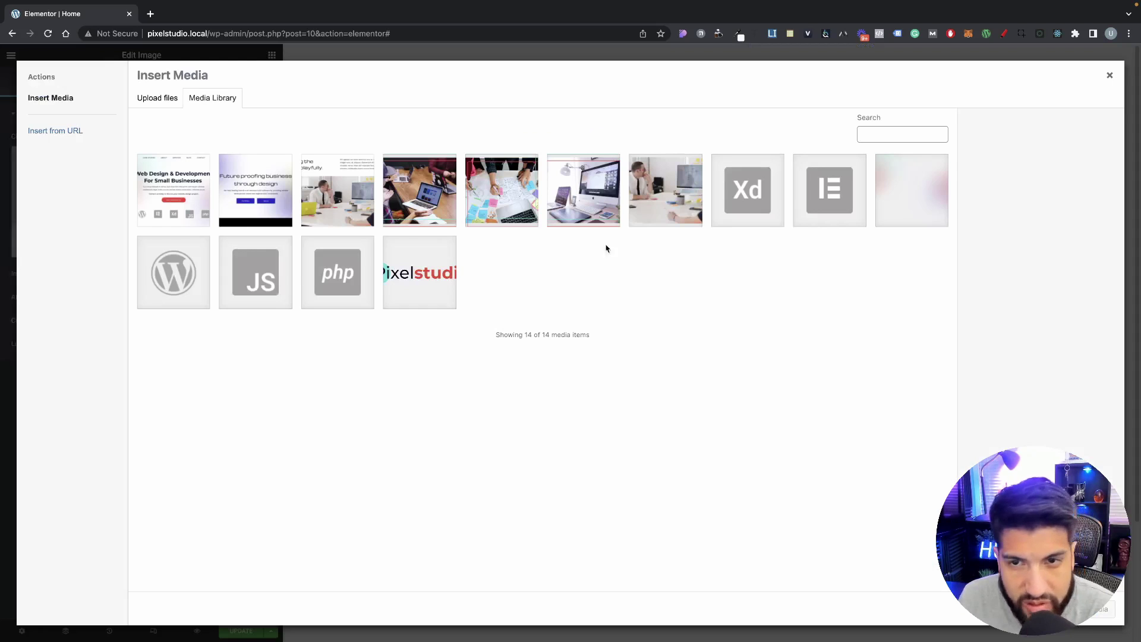
pyautogui.click(175, 285)
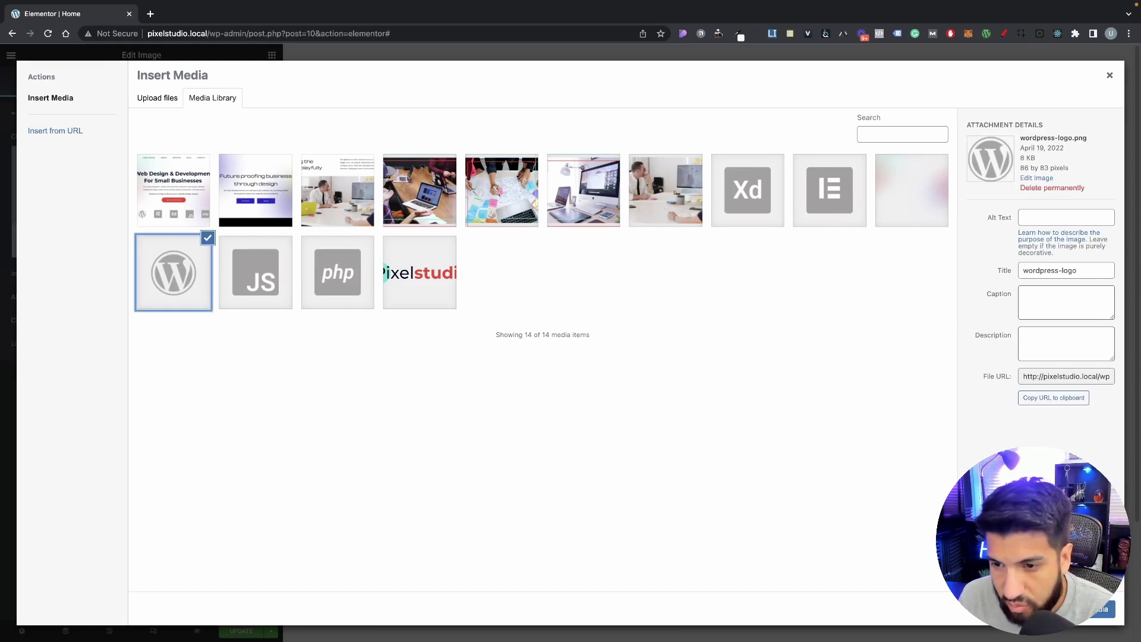
pyautogui.click(1102, 608)
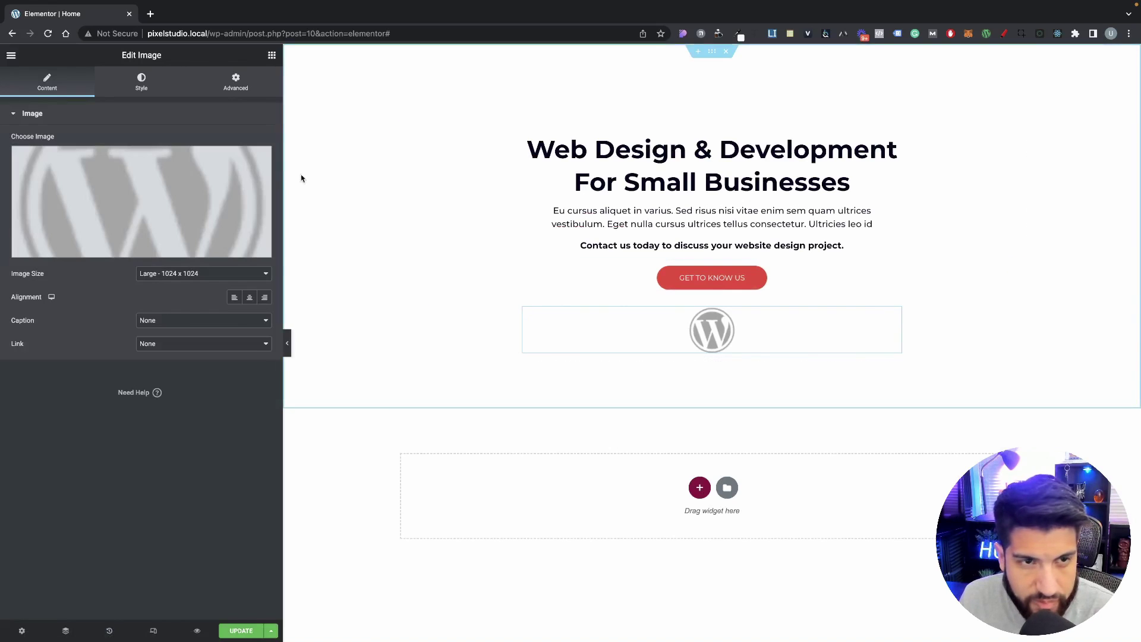
# Step: Set the WordPress logo image's width to Custom with a value of 10
pyautogui.click(241, 89)
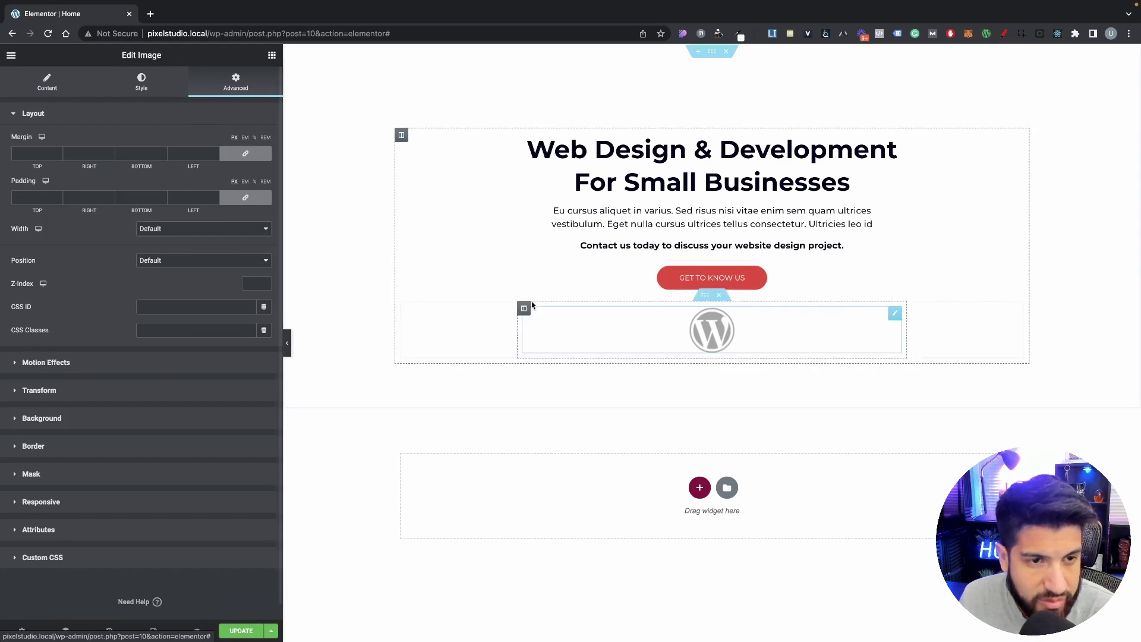
pyautogui.click(178, 229)
pyautogui.click(176, 252)
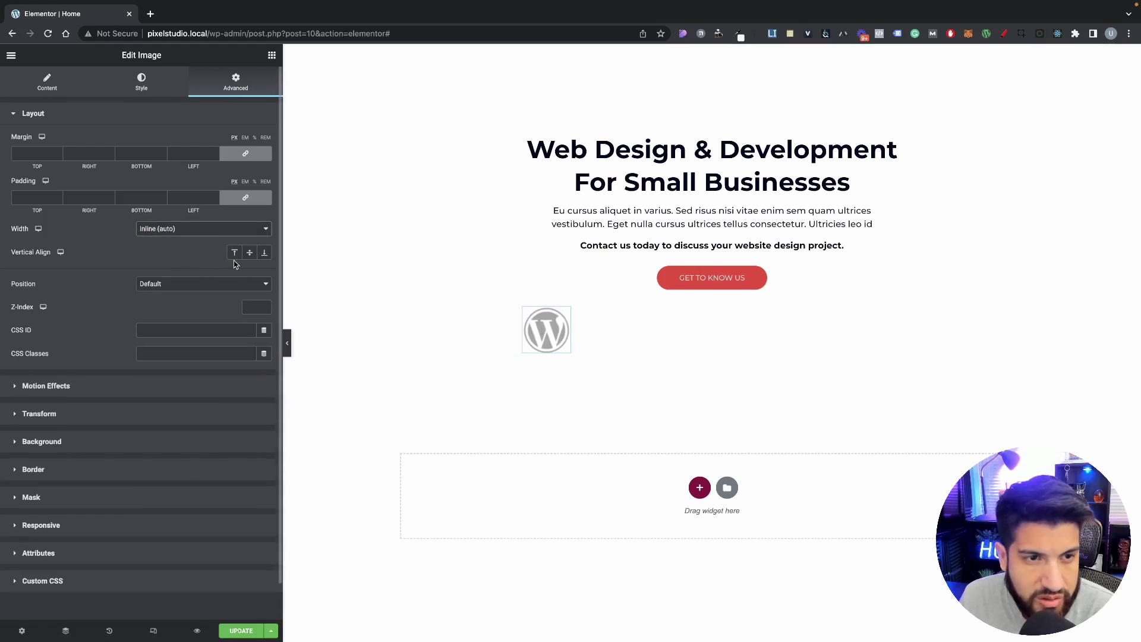
pyautogui.click(201, 230)
pyautogui.click(201, 229)
pyautogui.click(201, 230)
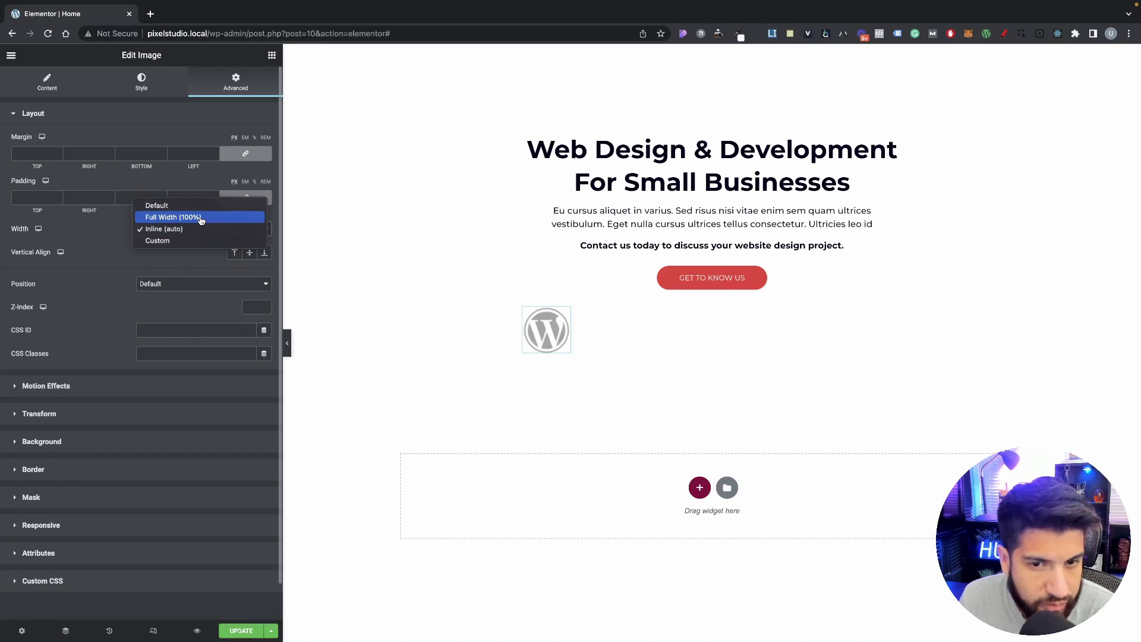
pyautogui.click(201, 218)
pyautogui.click(194, 230)
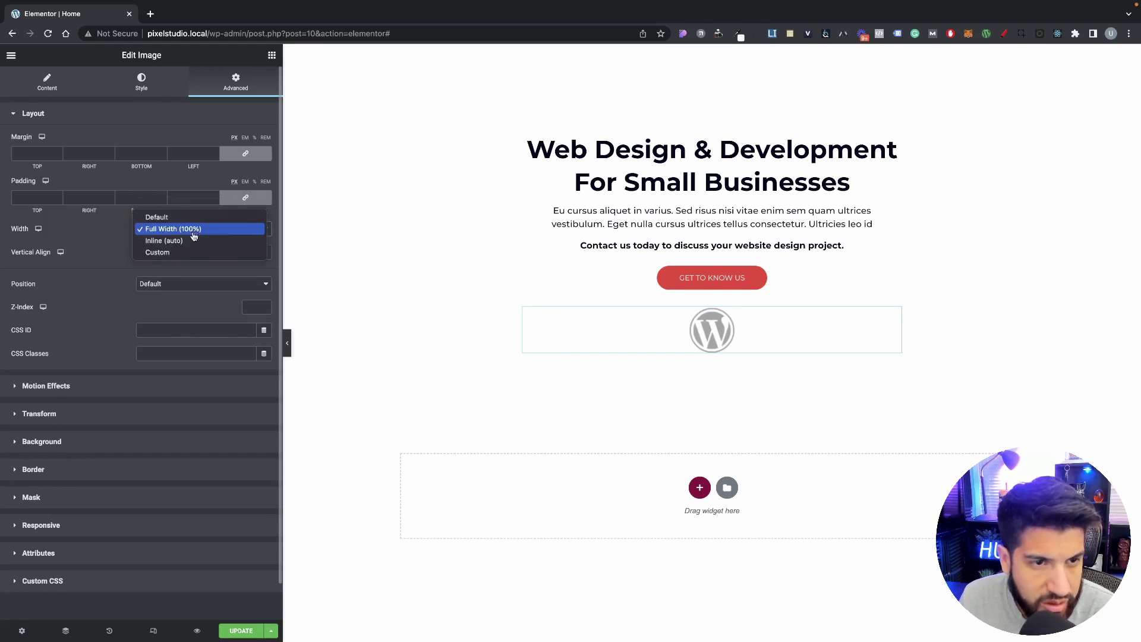
pyautogui.click(175, 251)
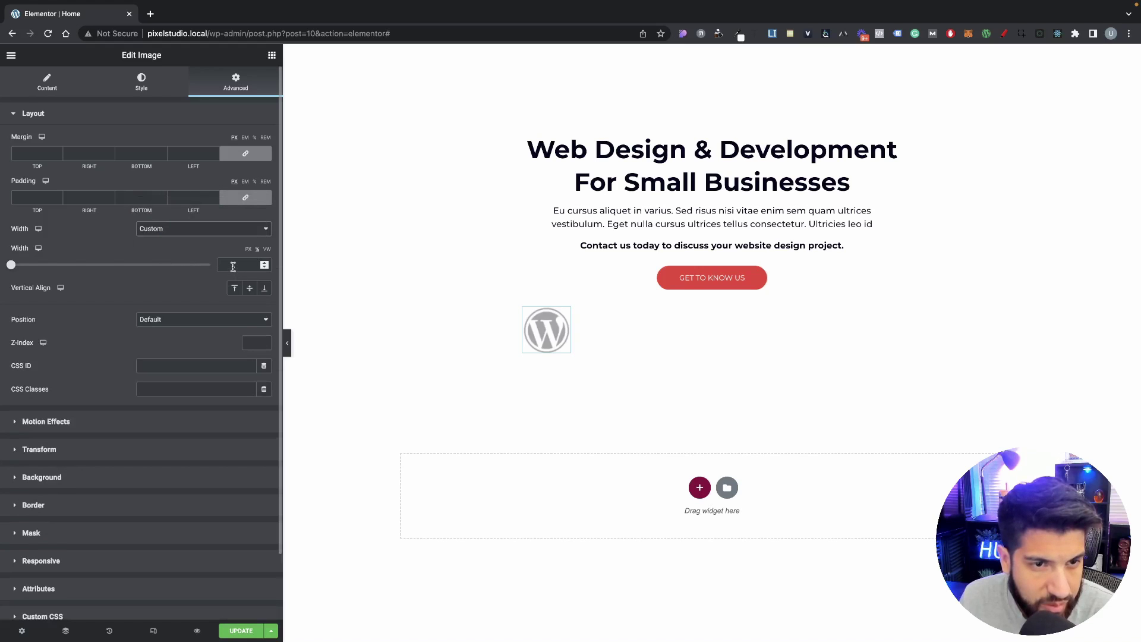
pyautogui.write('10')
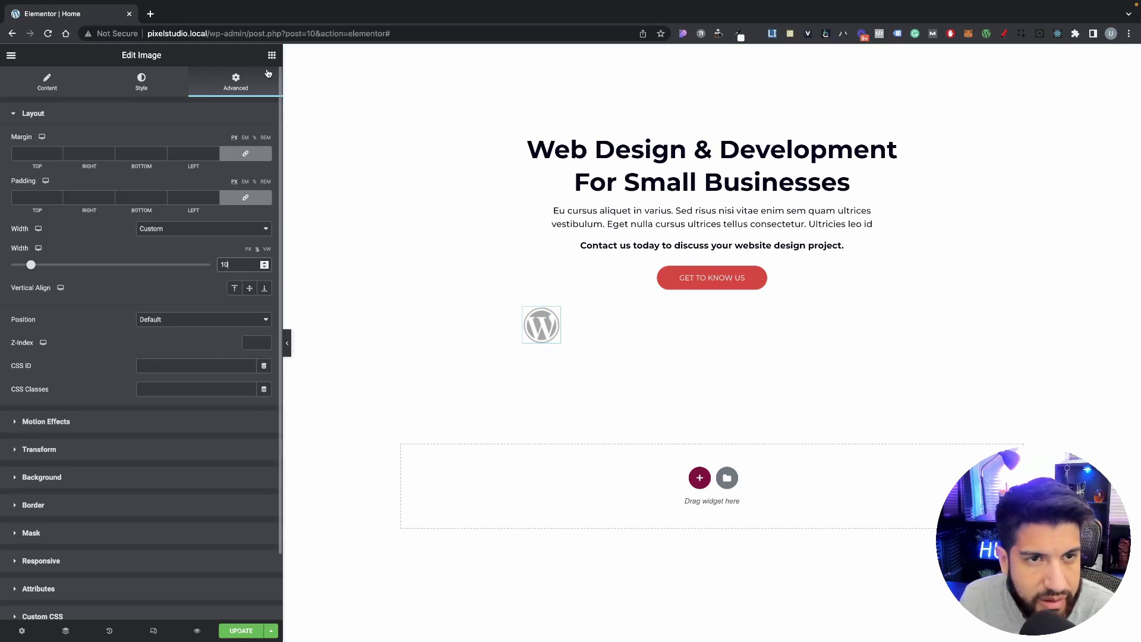
# Step: Duplicate the WordPress logo twice, swapping in the Elementor and Xd logos
pyautogui.rightClick(544, 326)
pyautogui.click(572, 350)
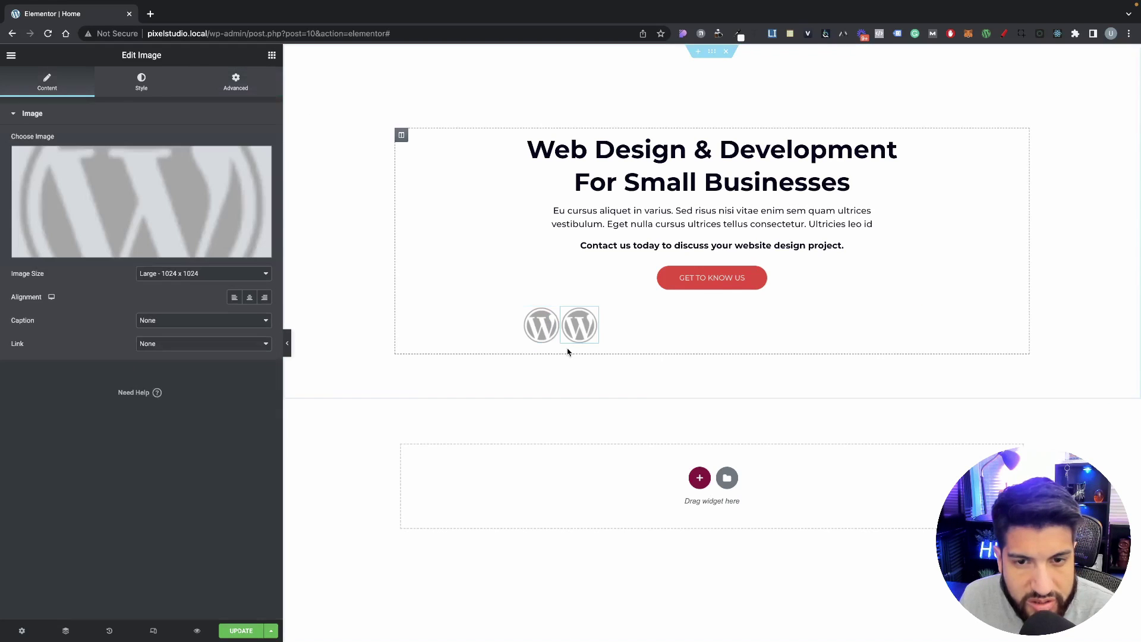
pyautogui.click(107, 199)
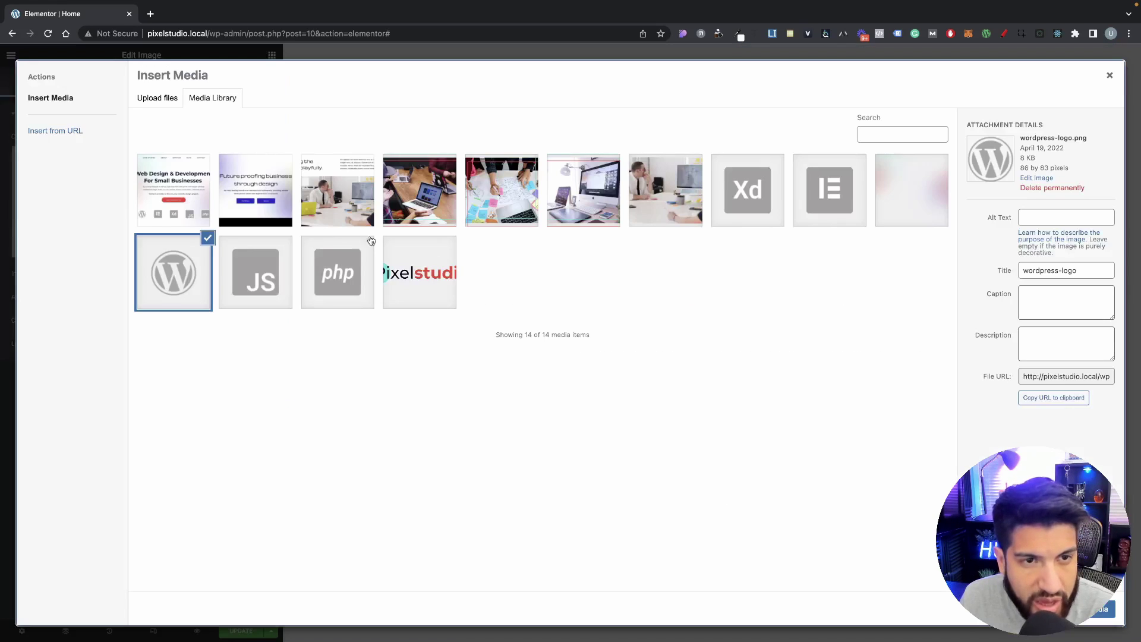
pyautogui.click(814, 208)
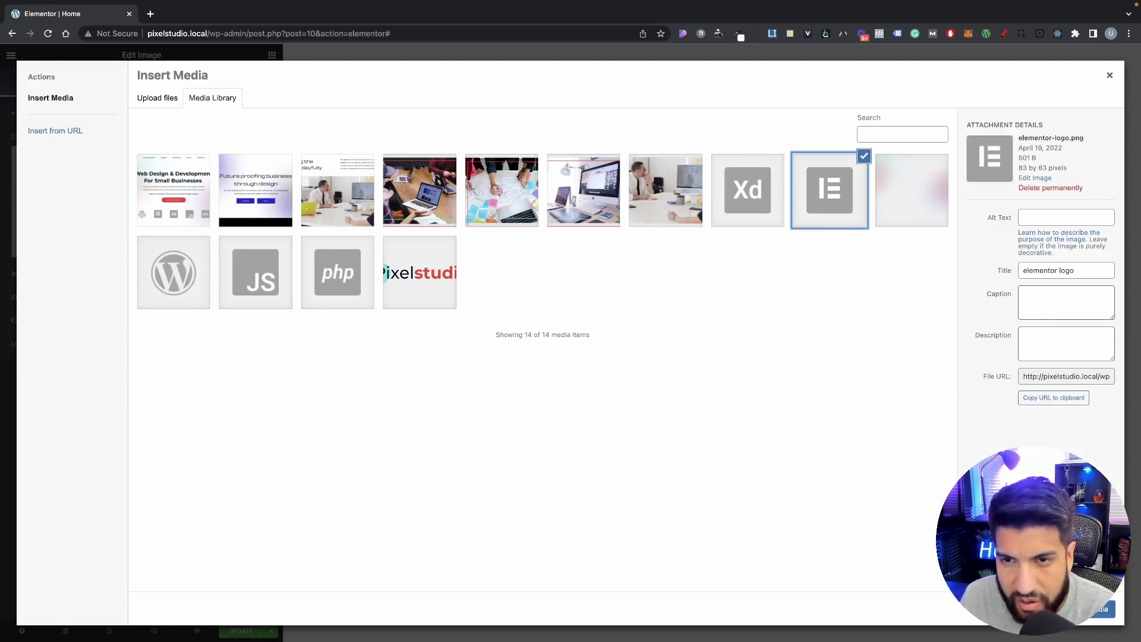
pyautogui.click(1099, 611)
pyautogui.rightClick(593, 330)
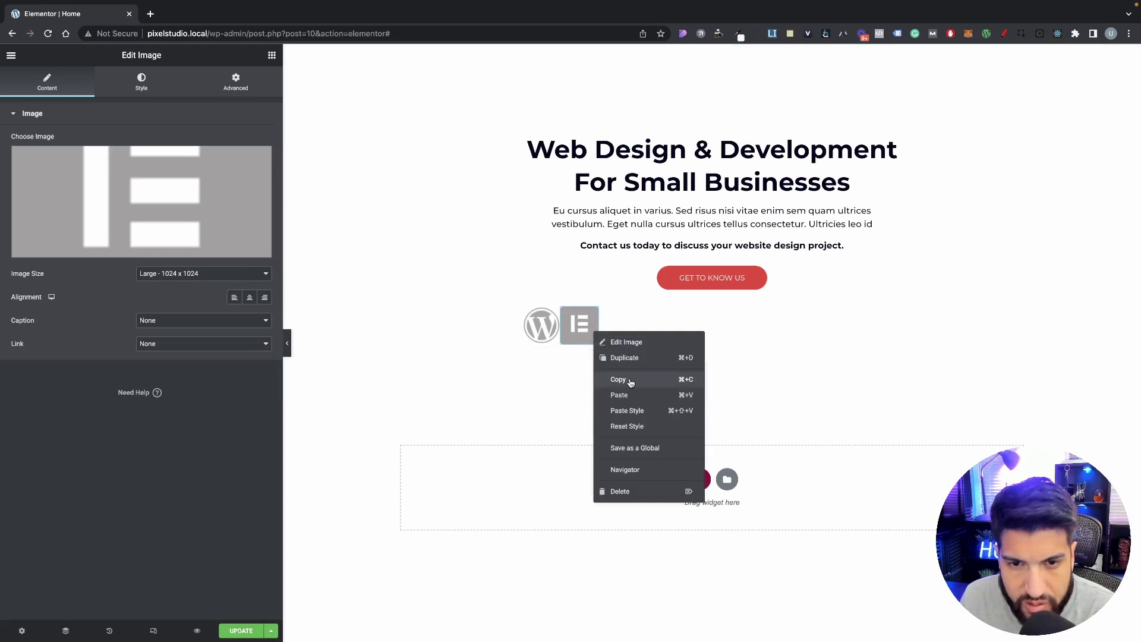
pyautogui.click(631, 360)
pyautogui.click(143, 226)
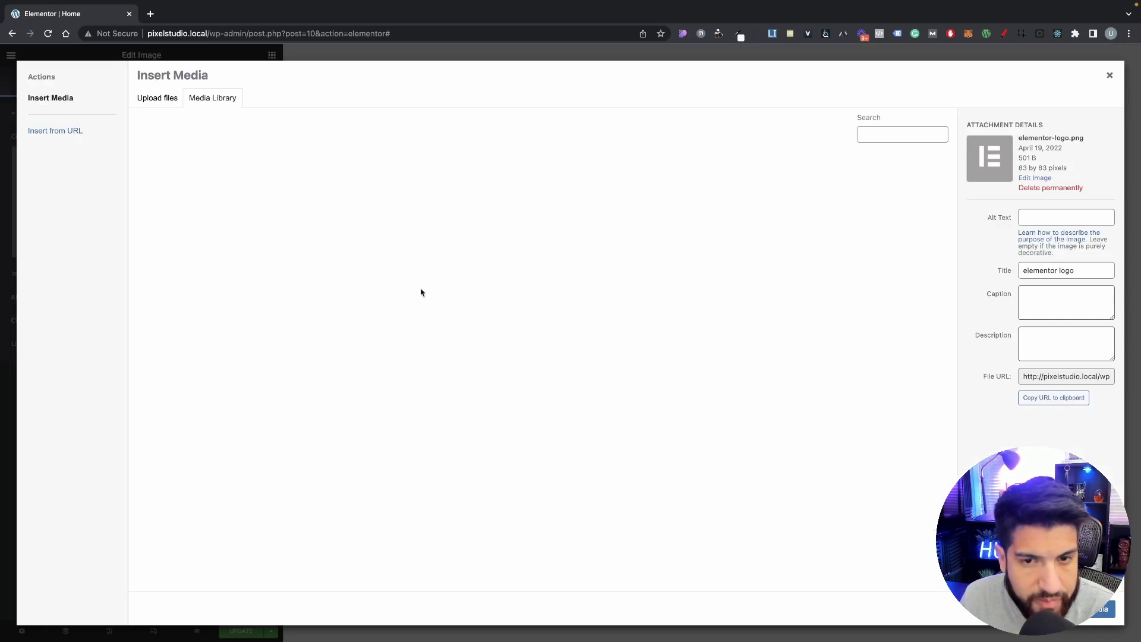
pyautogui.click(765, 189)
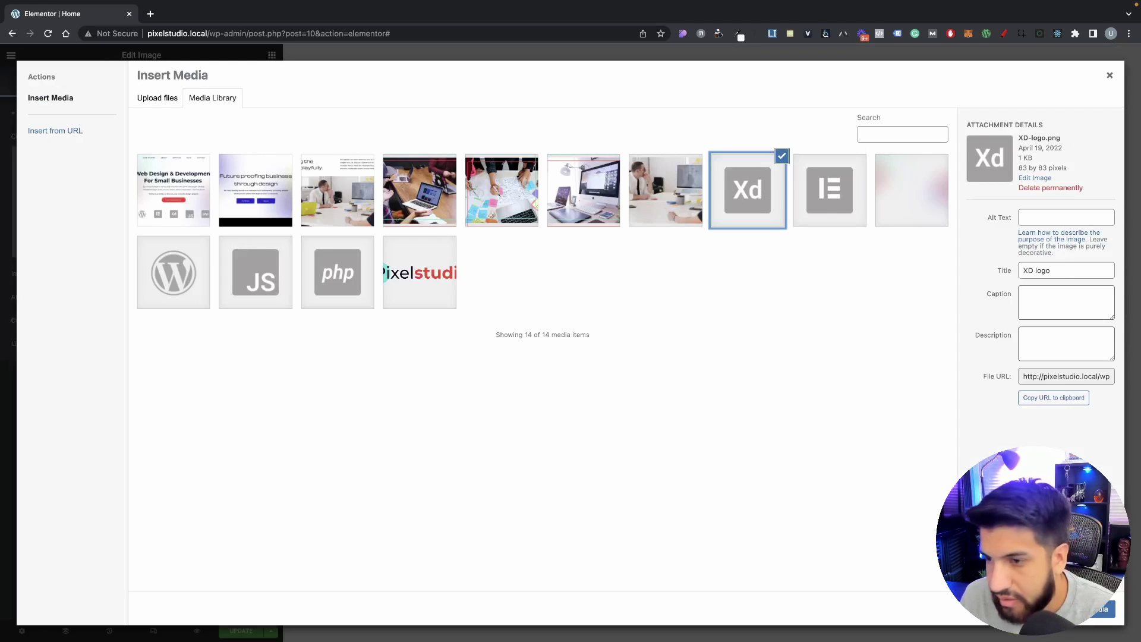
pyautogui.click(1100, 609)
# Step: Add two more duplicates showing the JS and php logos
pyautogui.rightClick(618, 332)
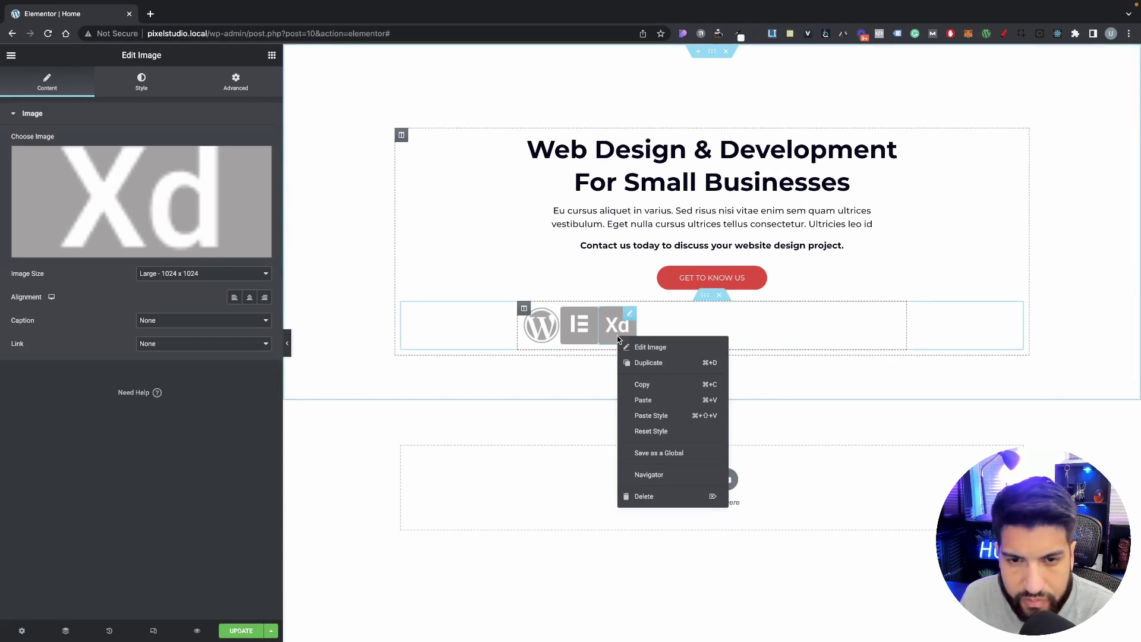
pyautogui.click(647, 363)
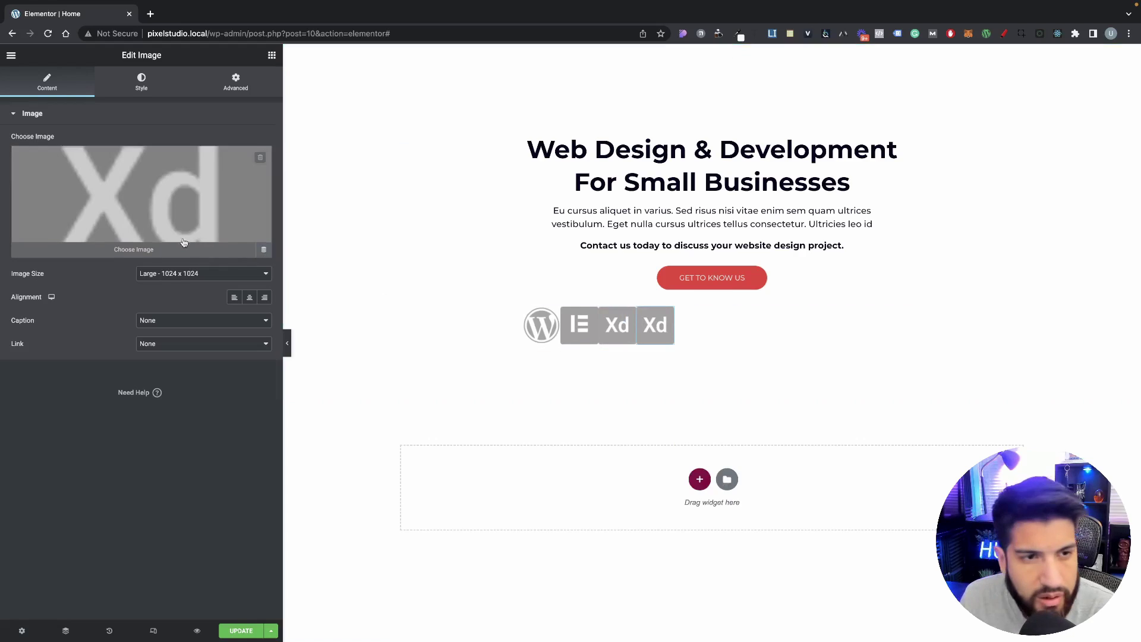
pyautogui.click(185, 239)
pyautogui.click(264, 290)
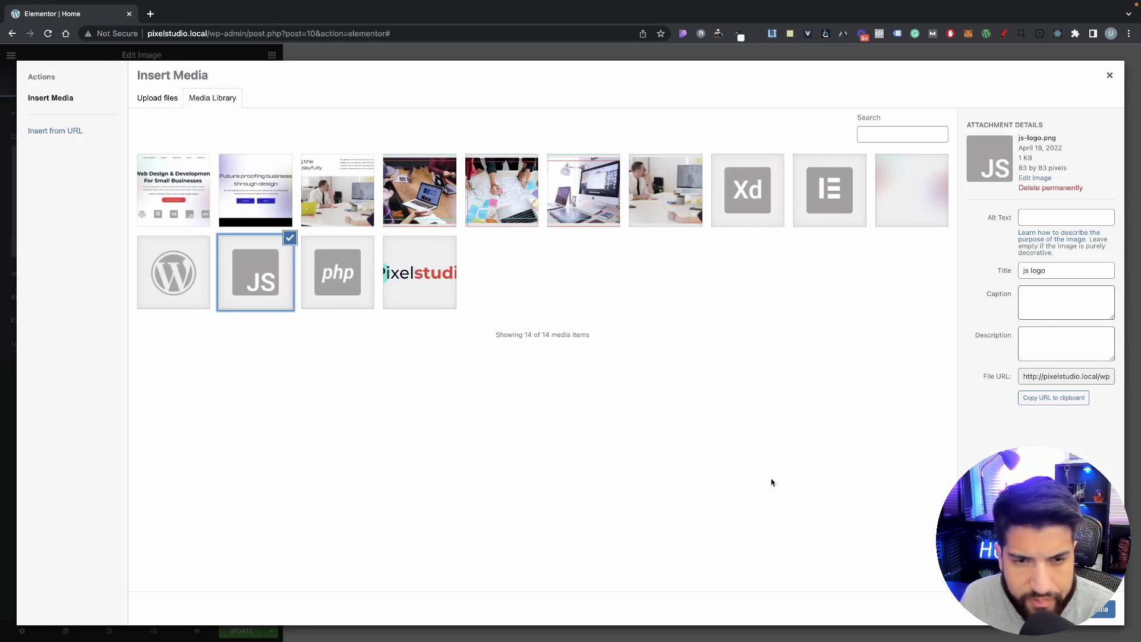
pyautogui.click(1099, 609)
pyautogui.rightClick(659, 330)
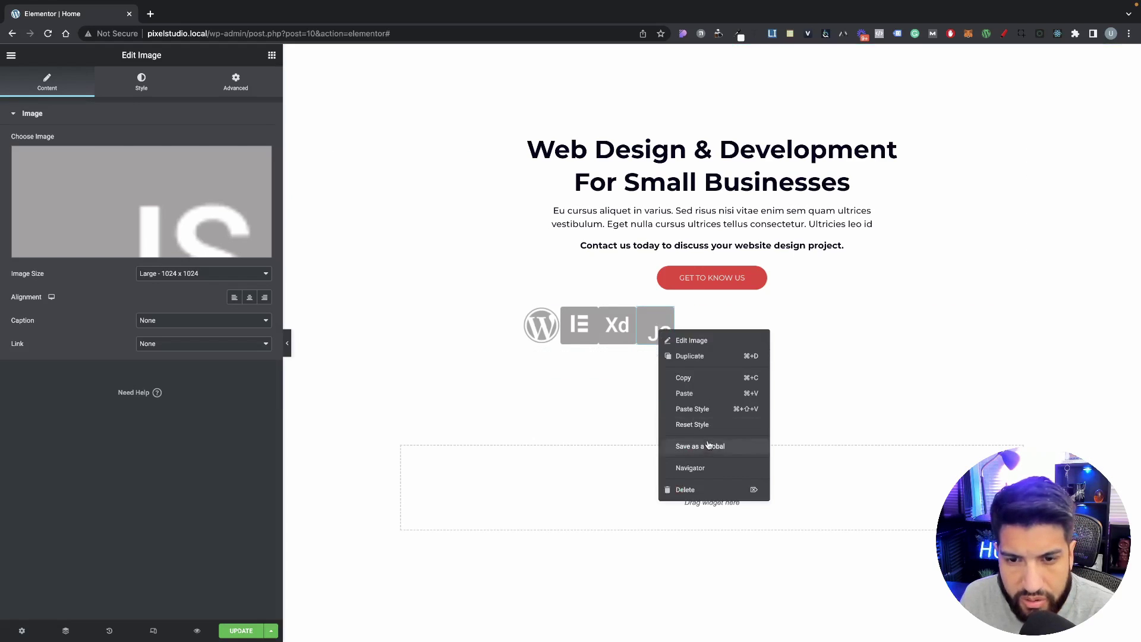
pyautogui.click(694, 355)
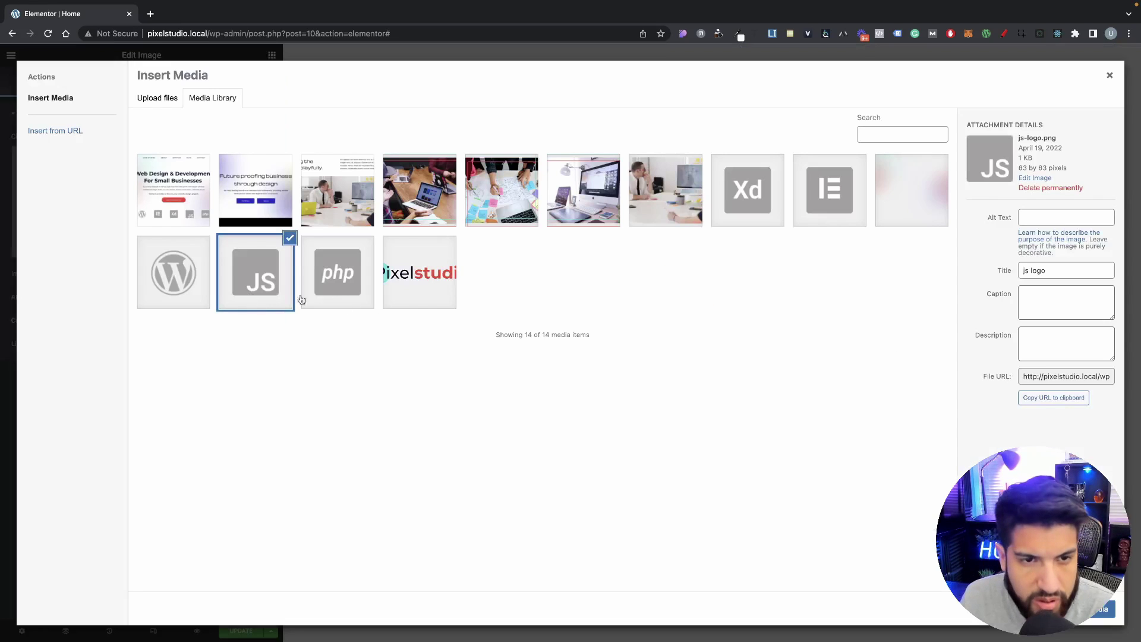
pyautogui.click(337, 291)
pyautogui.click(1102, 608)
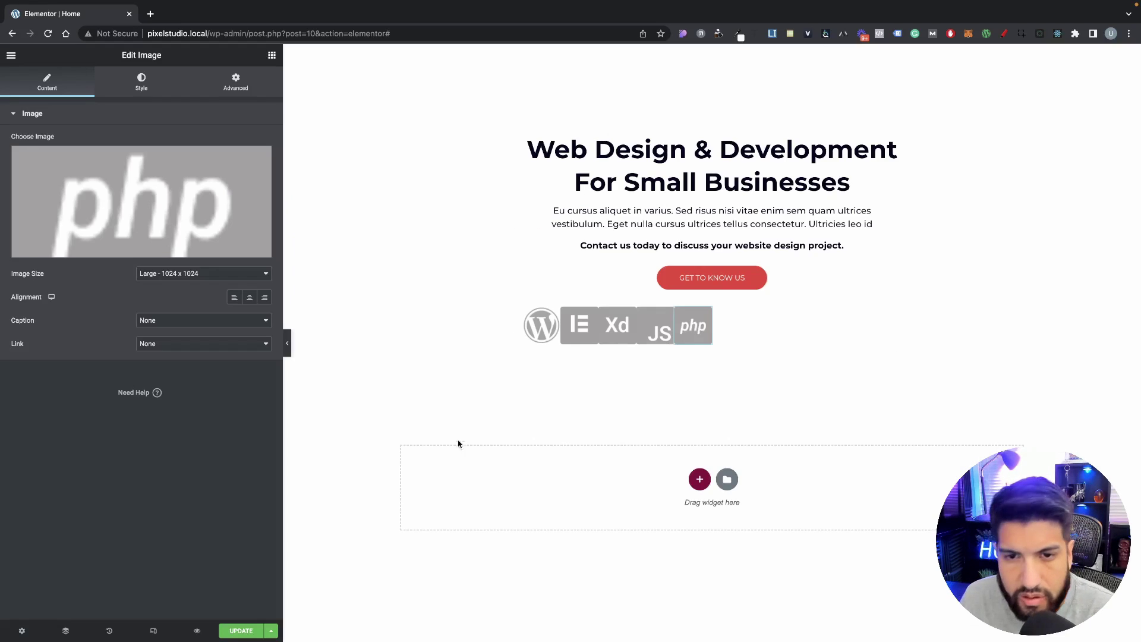
pyautogui.click(524, 310)
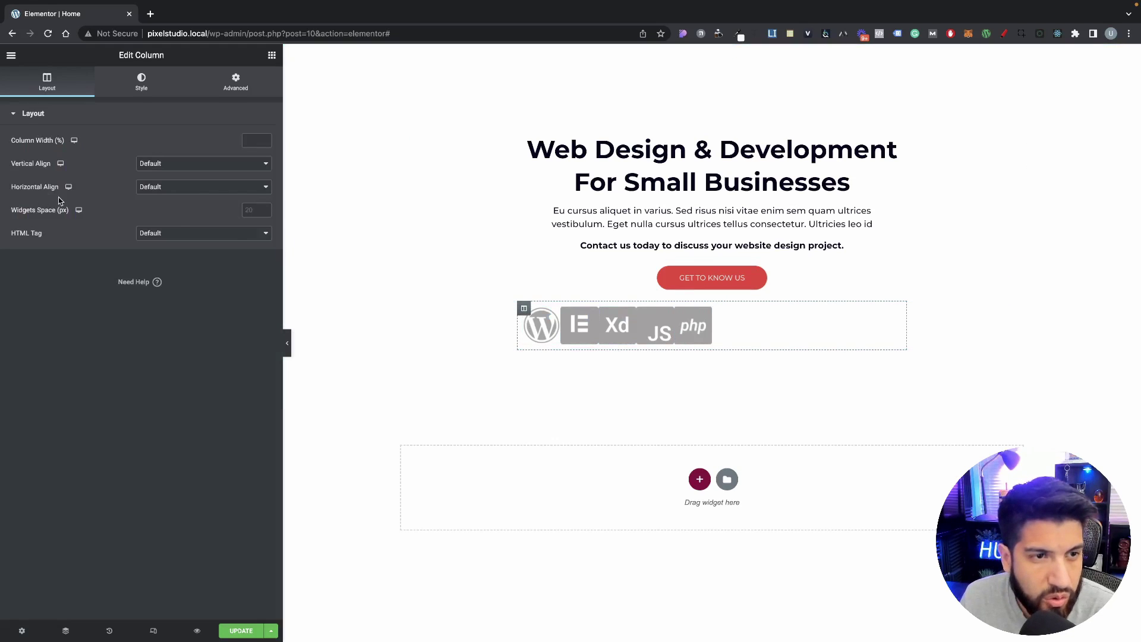
# Step: Set the logos' horizontal alignment to Space Between and narrow the inner section width to 617
pyautogui.click(161, 189)
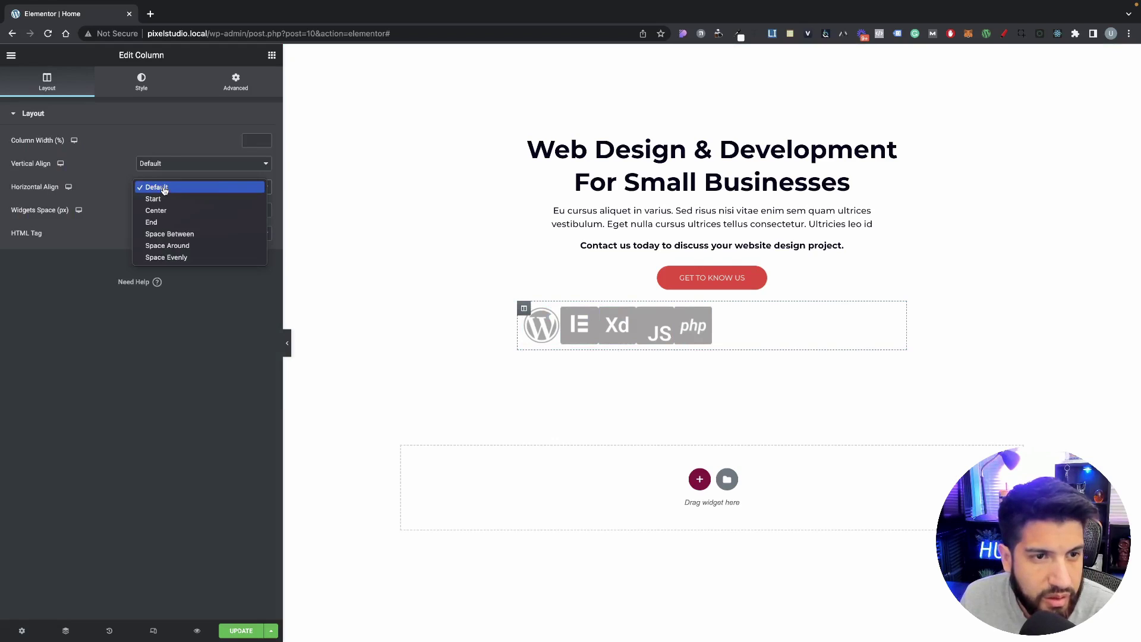
pyautogui.click(217, 236)
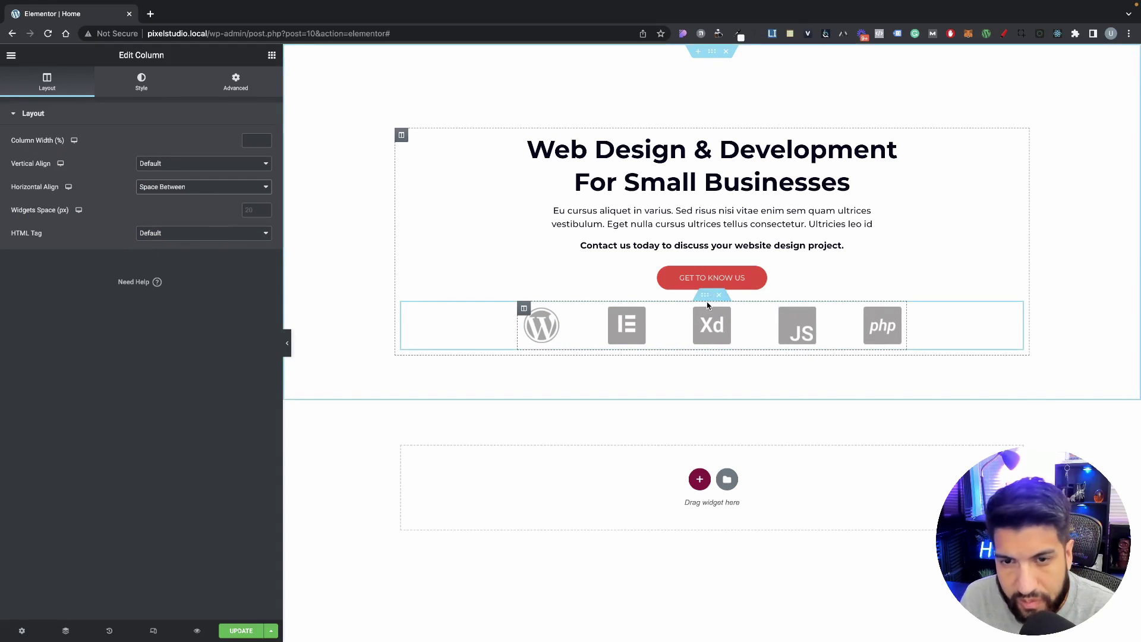
pyautogui.click(705, 297)
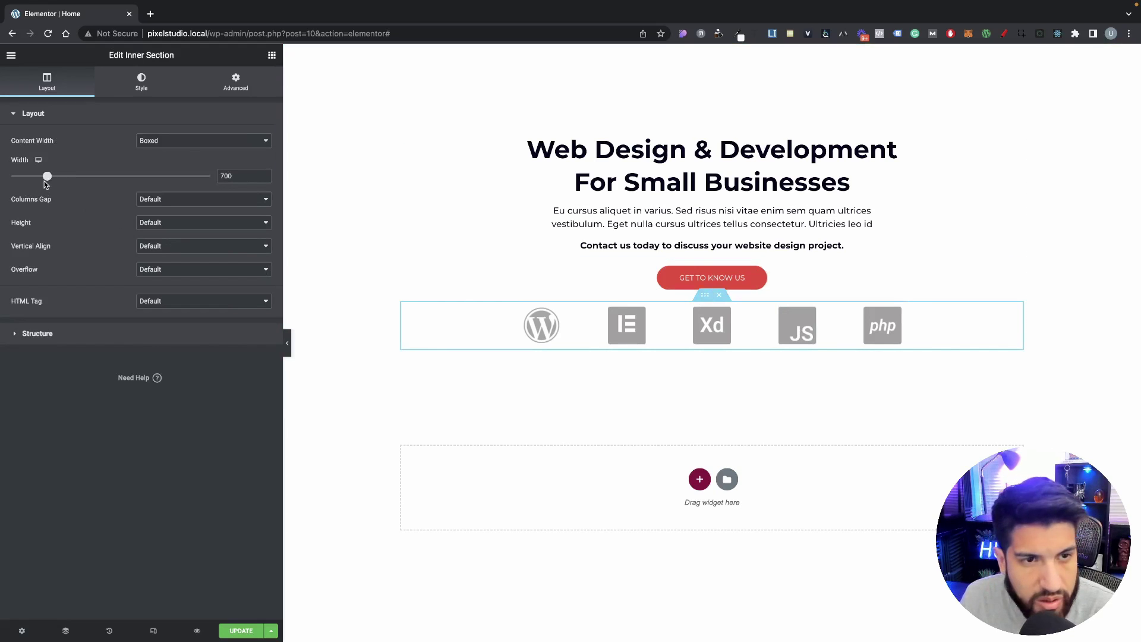
pyautogui.moveTo(44, 178); pyautogui.dragTo(33, 179)
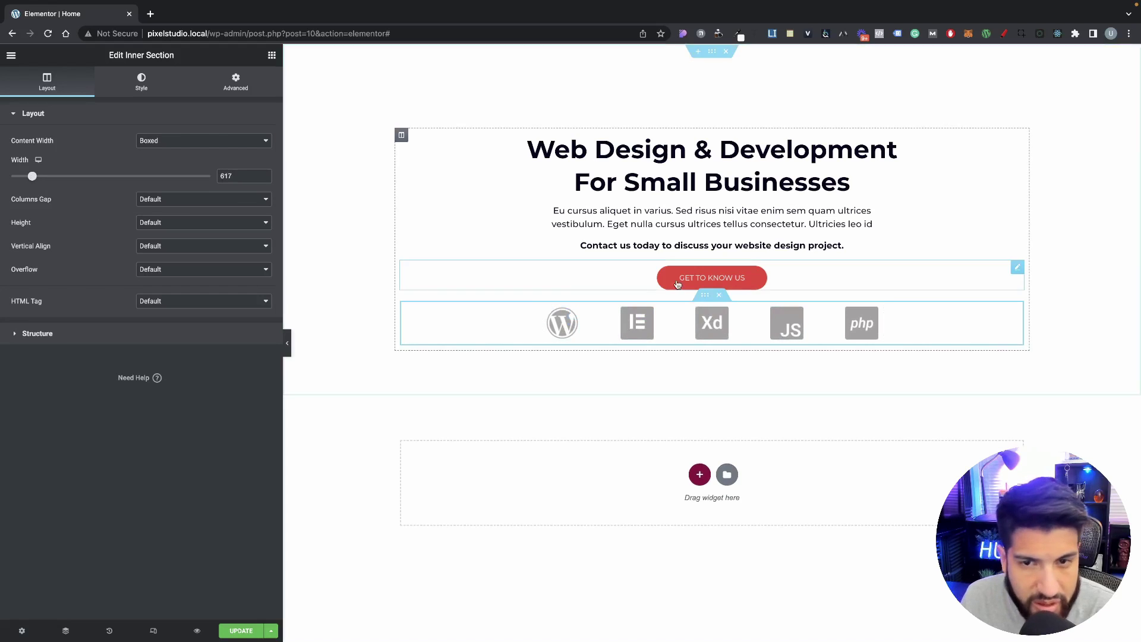
# Step: Narrow the logo row's inner section width to 608
pyautogui.rightClick(707, 305)
pyautogui.click(732, 332)
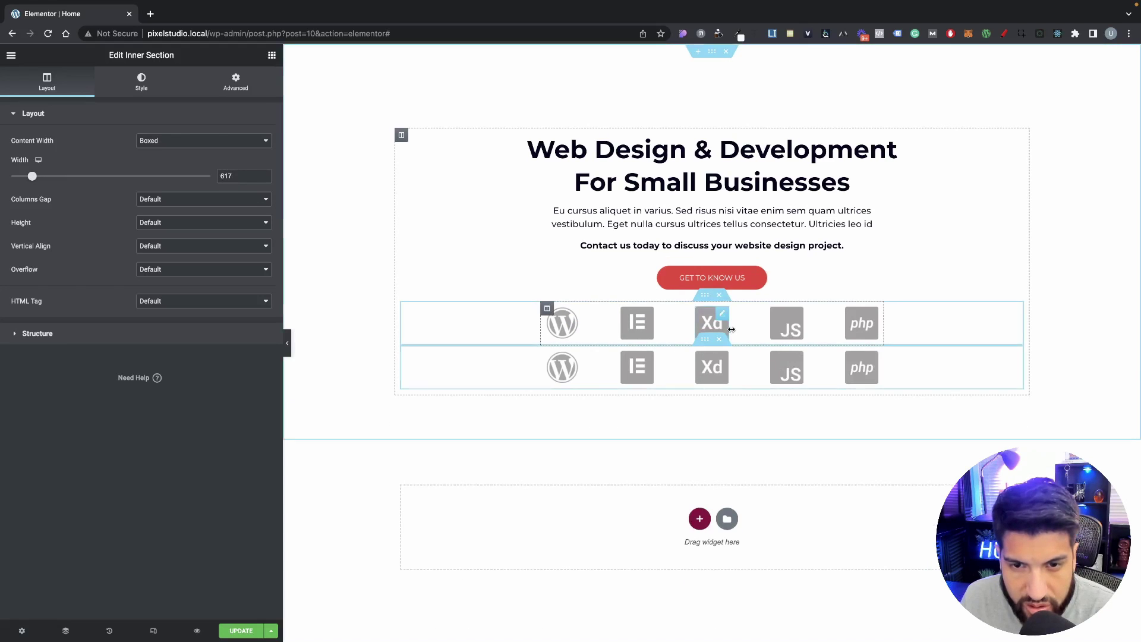
pyautogui.click(720, 342)
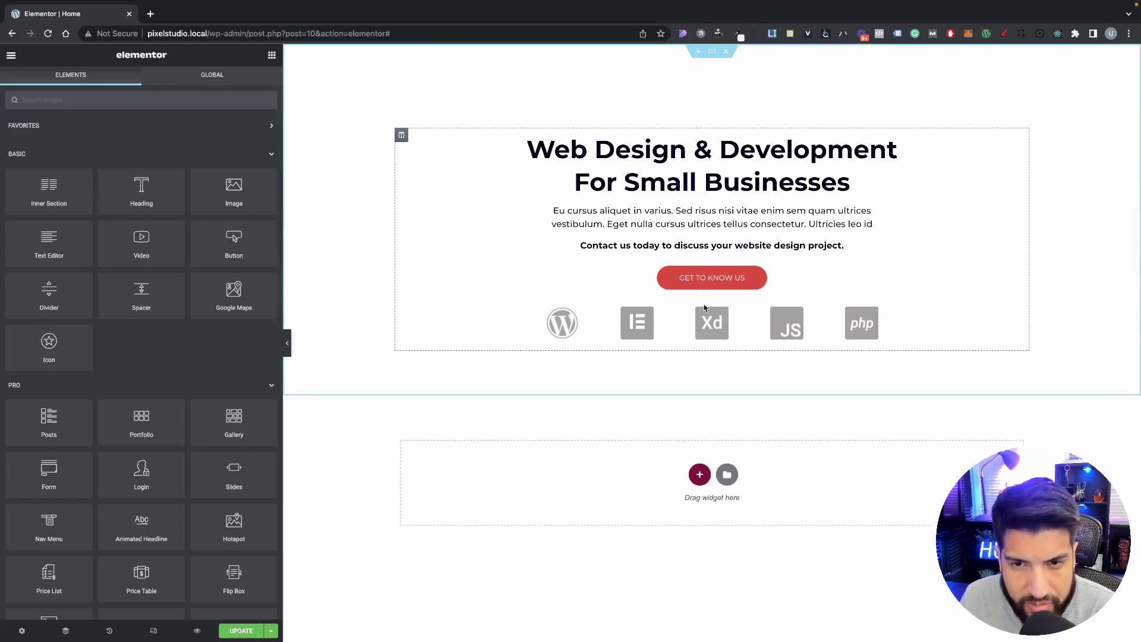
pyautogui.click(705, 295)
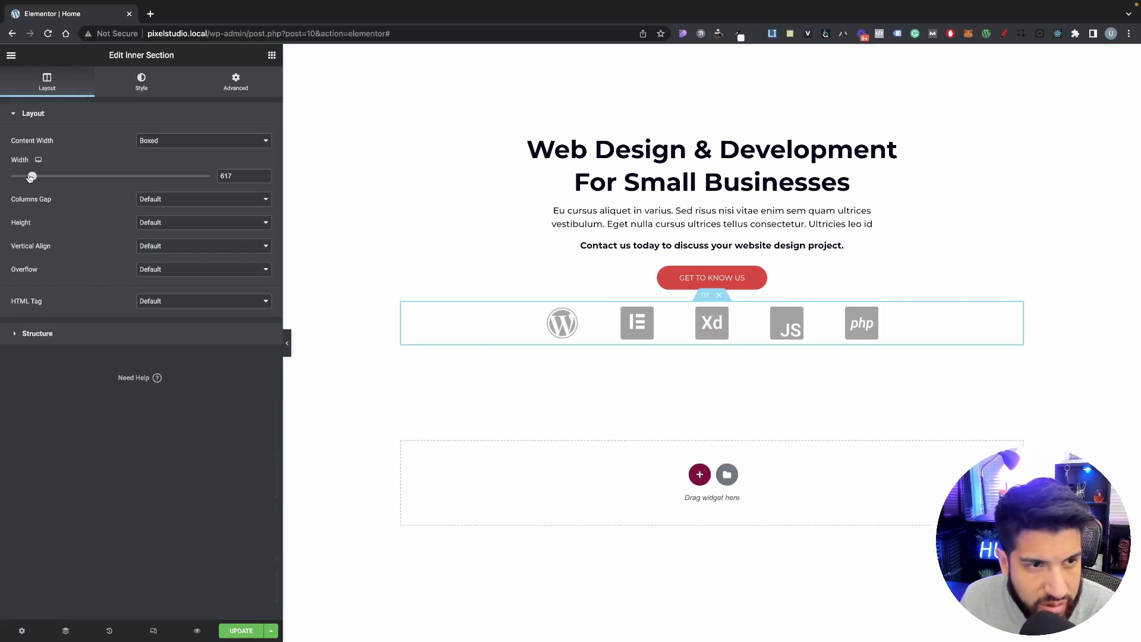
pyautogui.moveTo(32, 177); pyautogui.dragTo(30, 176)
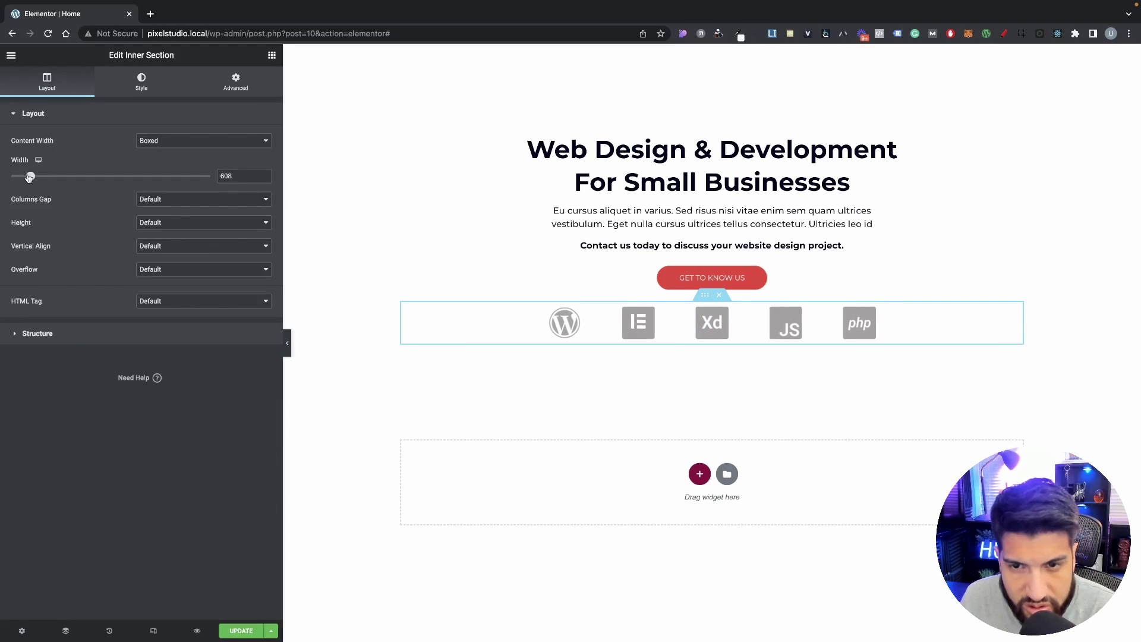
# Step: Switch the WordPress logo to a Custom width and drag it toward 13
pyautogui.click(566, 331)
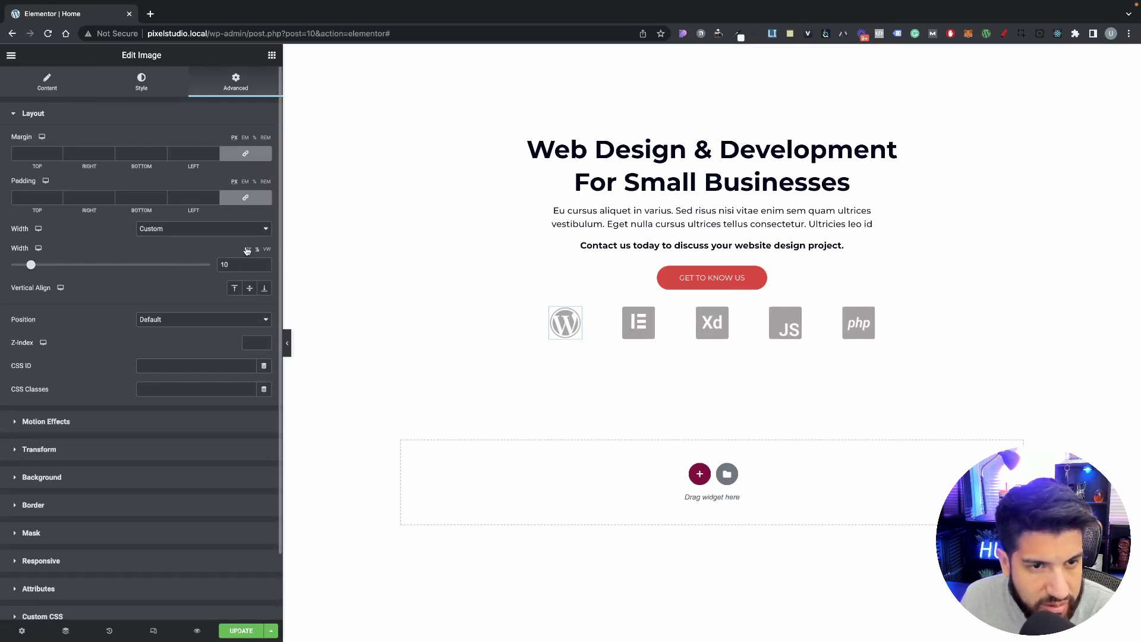
pyautogui.click(190, 228)
pyautogui.click(184, 218)
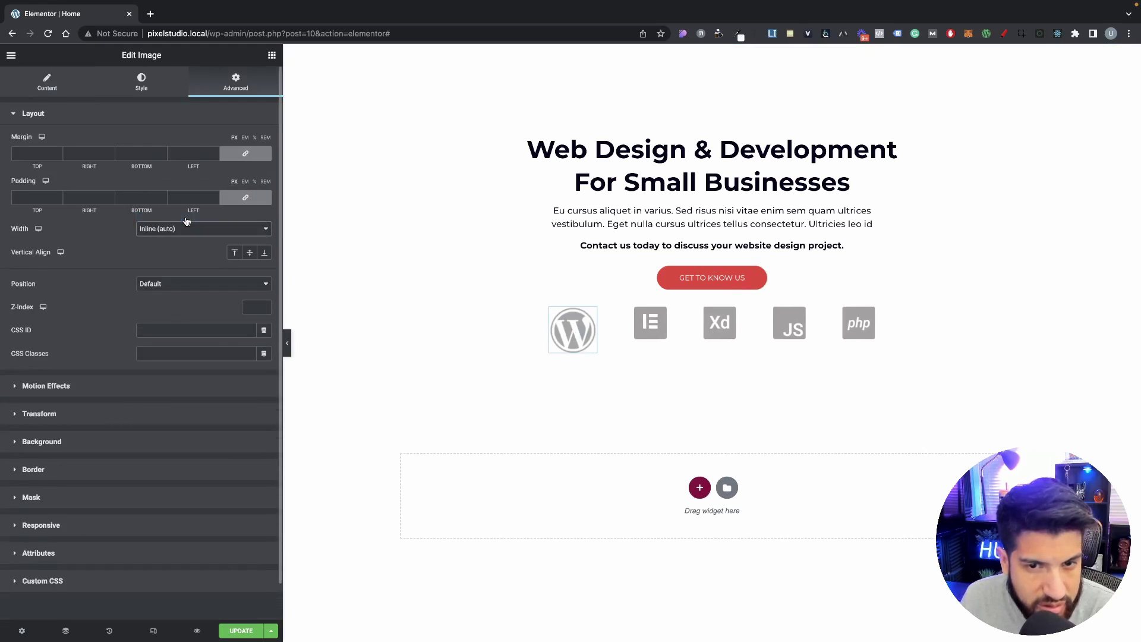
pyautogui.click(178, 229)
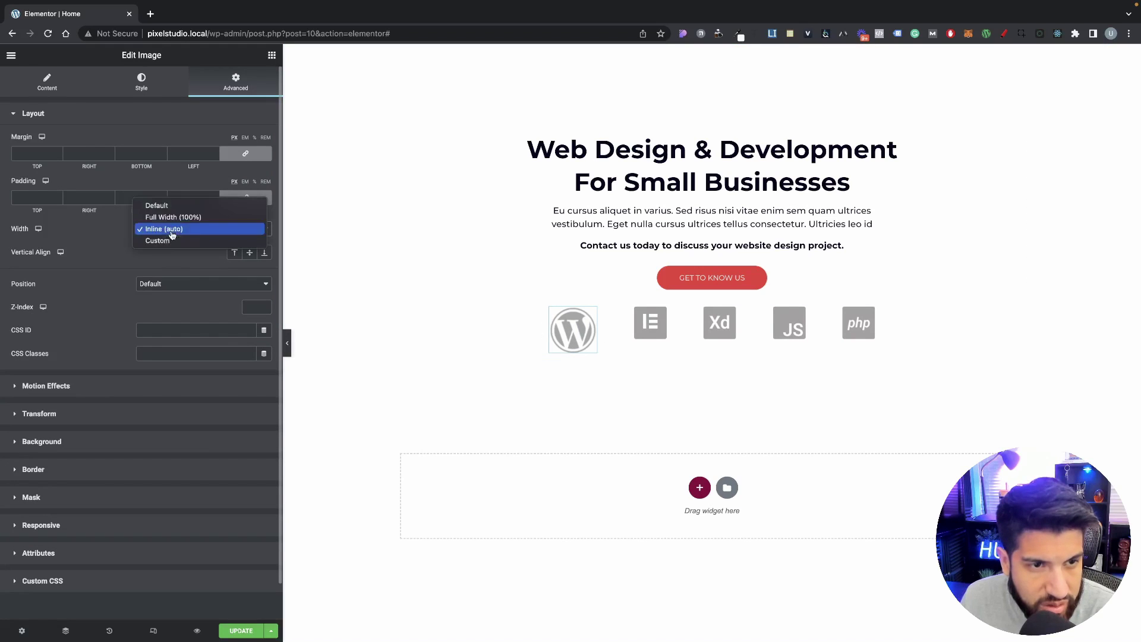
pyautogui.click(171, 241)
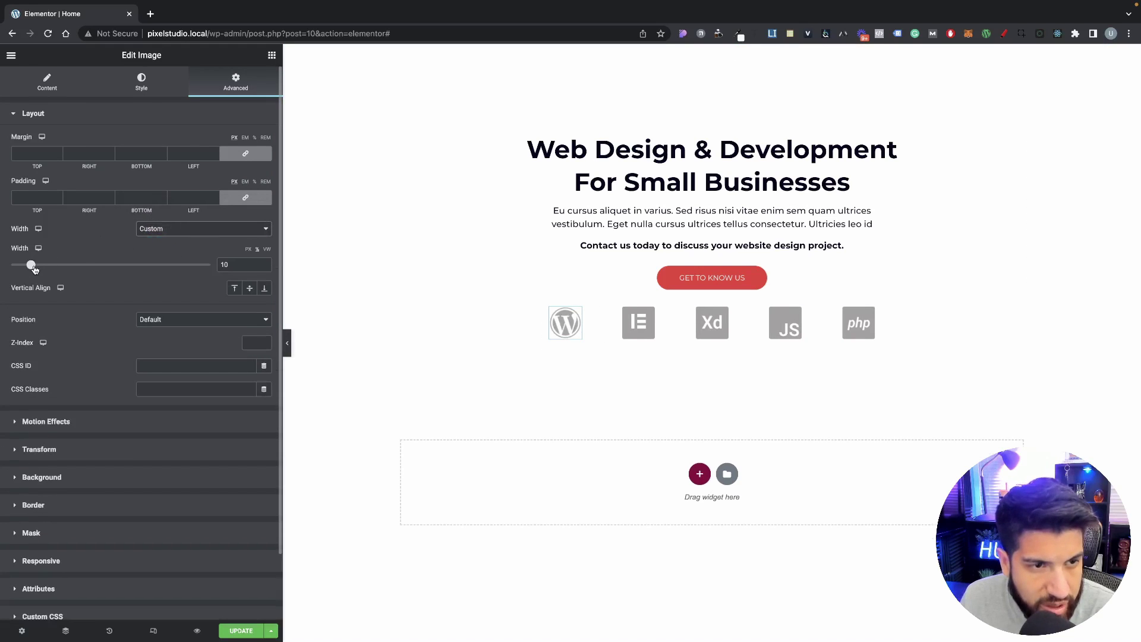
pyautogui.moveTo(33, 265); pyautogui.dragTo(39, 268)
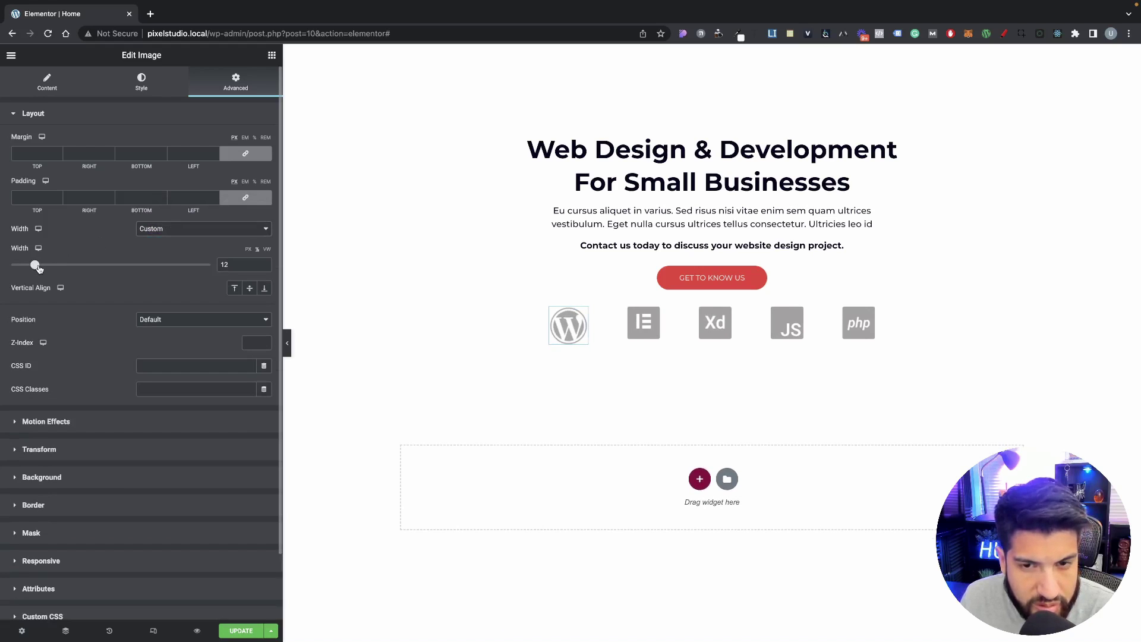
# Step: Copy the WordPress logo's style and paste it onto the Elementor, Xd, JS and php logos
pyautogui.rightClick(582, 325)
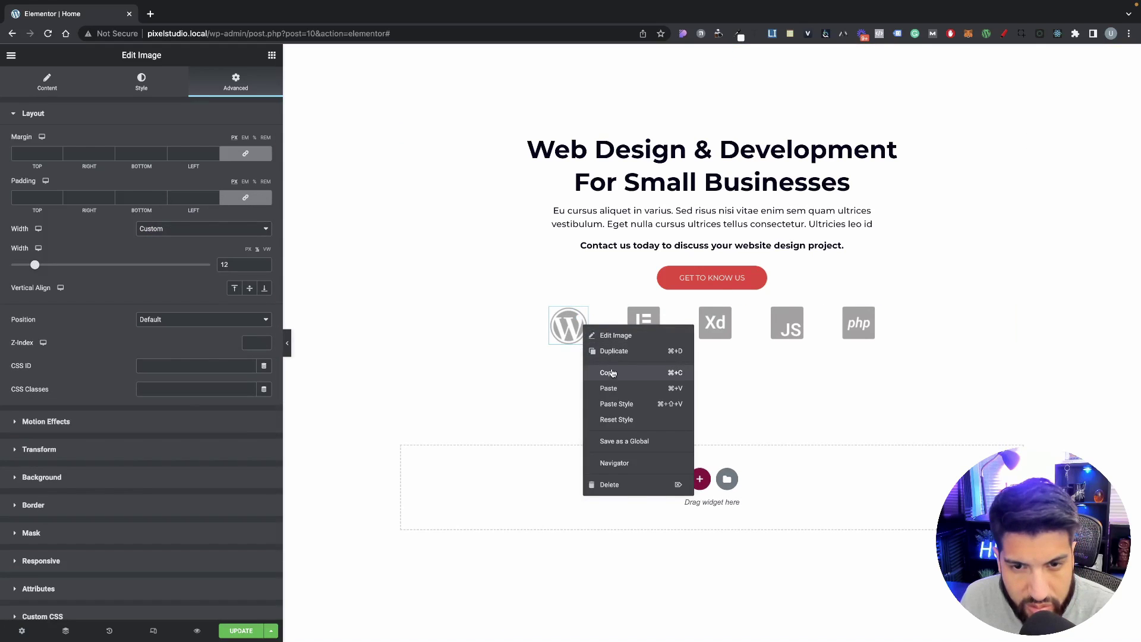
pyautogui.click(612, 372)
pyautogui.rightClick(657, 324)
pyautogui.click(699, 397)
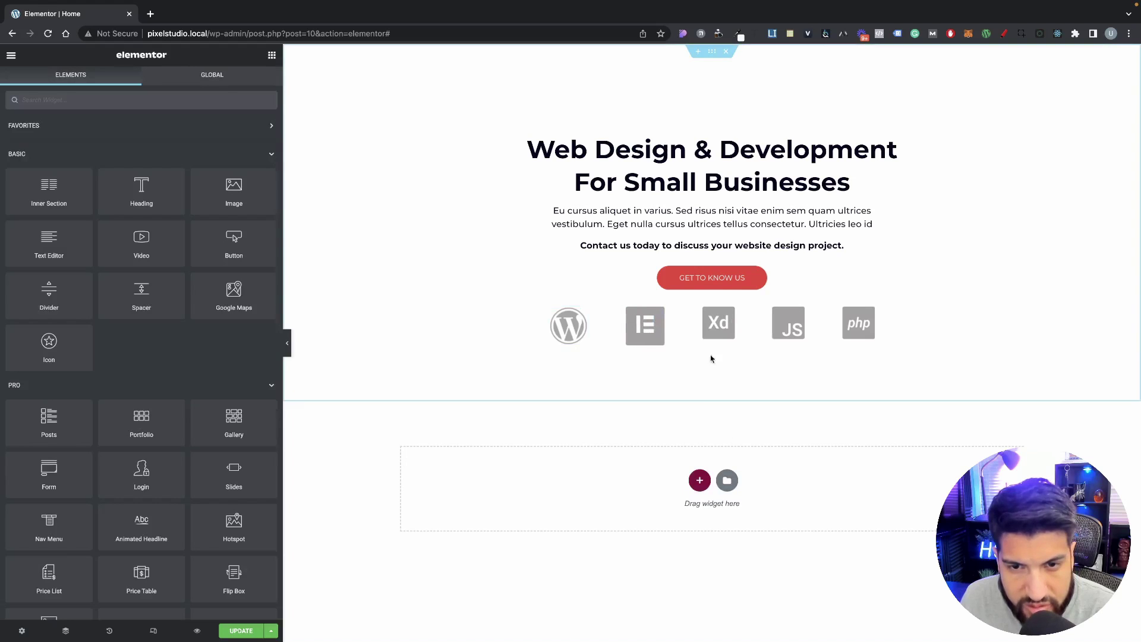
pyautogui.rightClick(719, 325)
pyautogui.click(766, 401)
pyautogui.rightClick(794, 326)
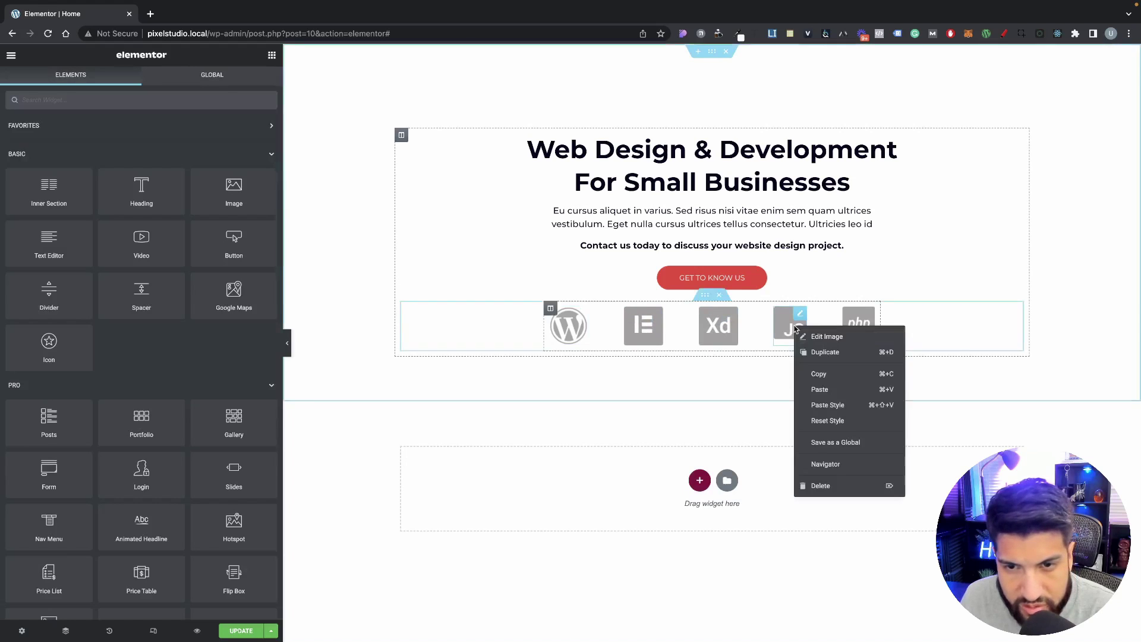
pyautogui.click(826, 404)
pyautogui.rightClick(853, 333)
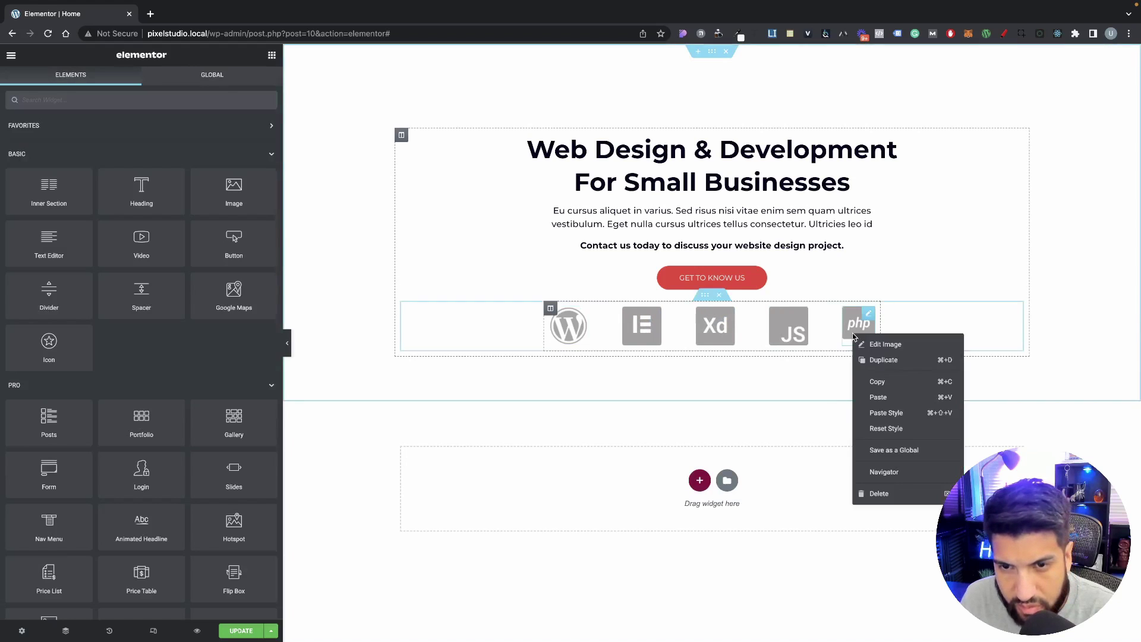
pyautogui.click(875, 411)
pyautogui.click(583, 322)
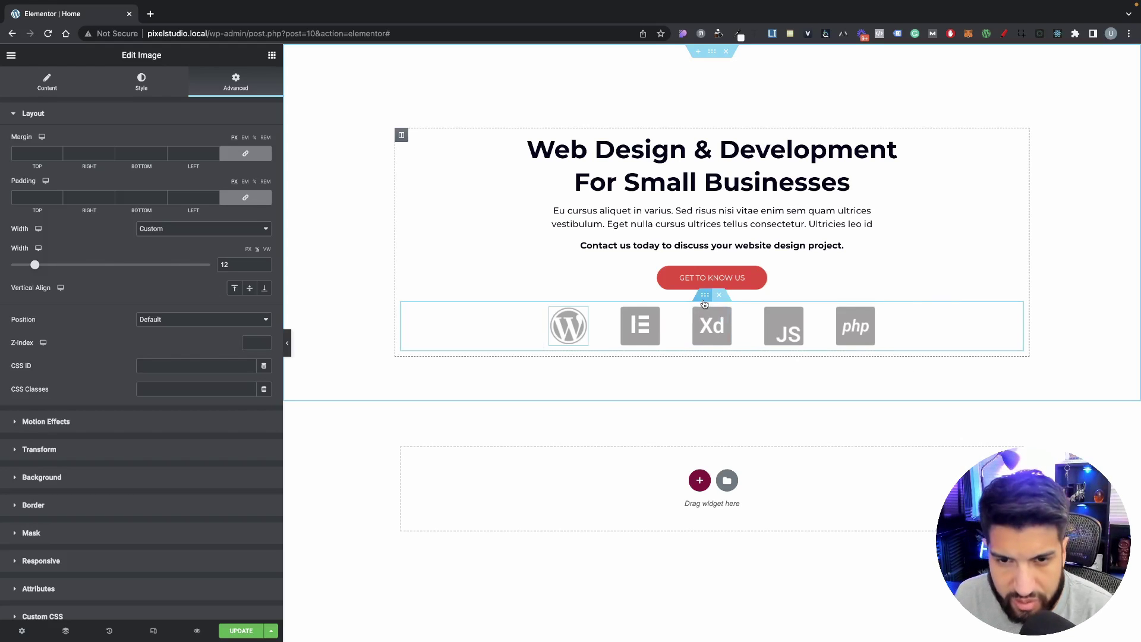
# Step: Unlink the logo row's margins, set its top margin to 40, and preview without the panel
pyautogui.click(705, 298)
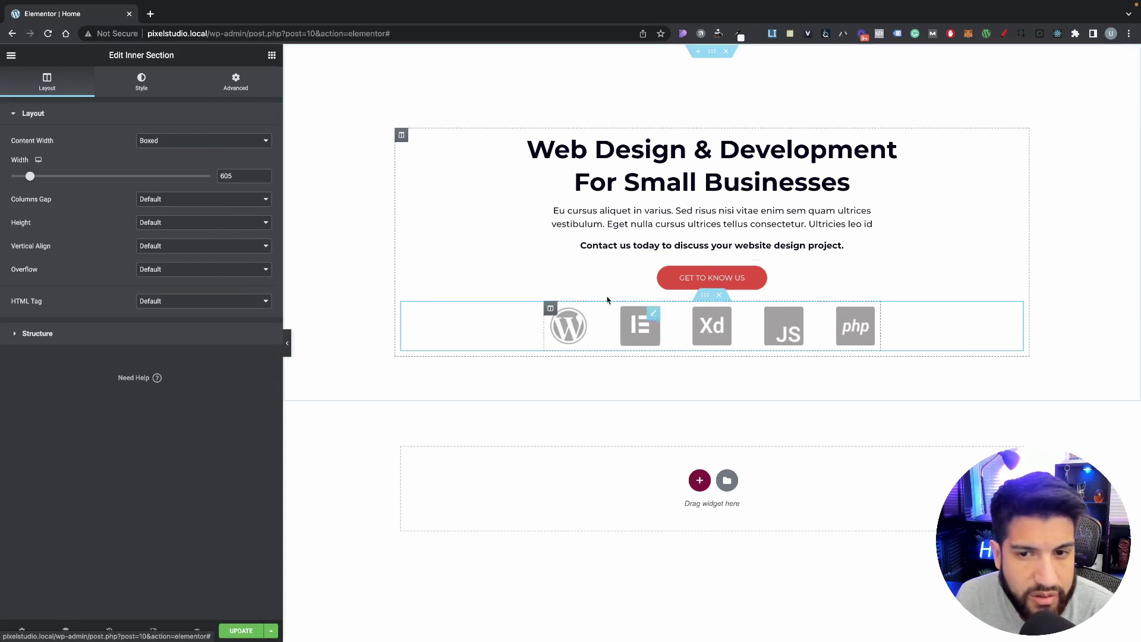
pyautogui.click(223, 83)
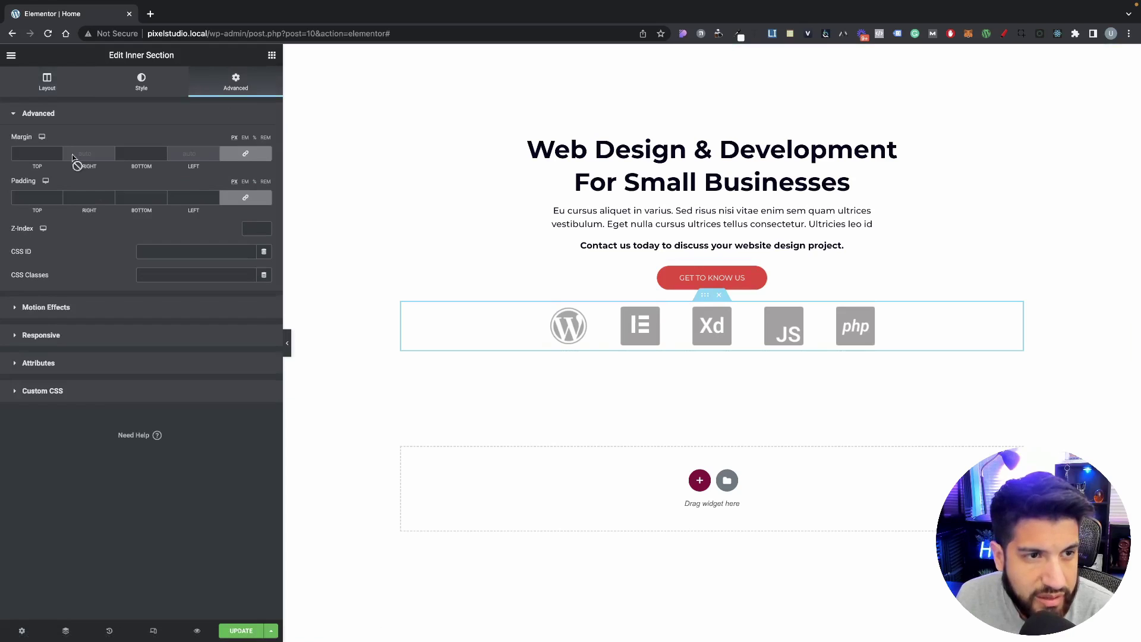
pyautogui.click(229, 152)
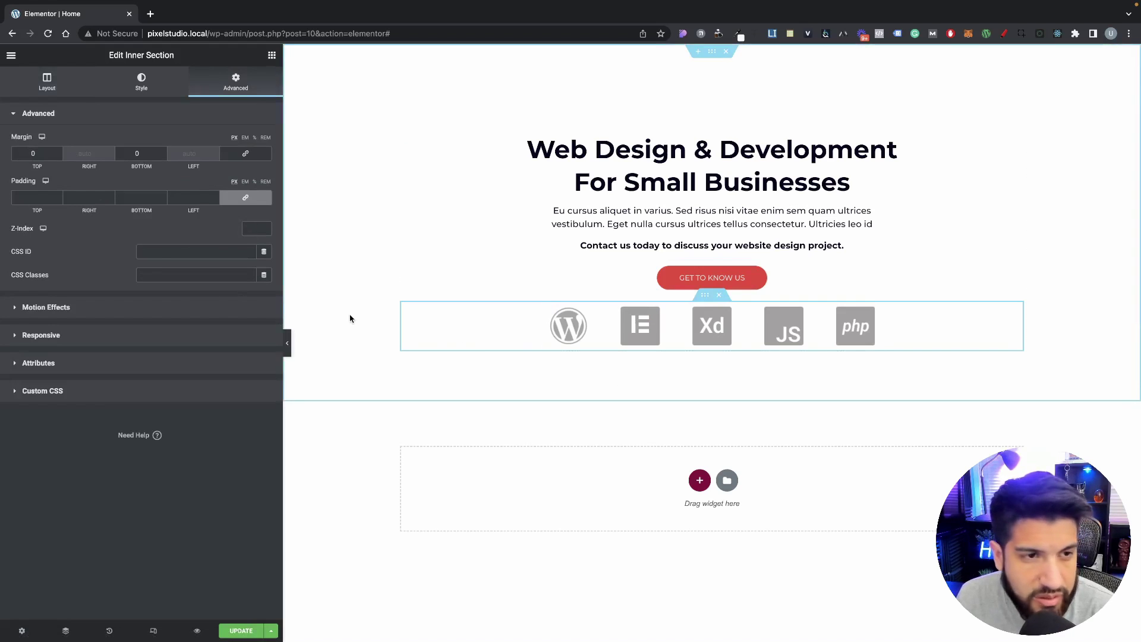
pyautogui.moveTo(32, 154); pyautogui.dragTo(3, 154)
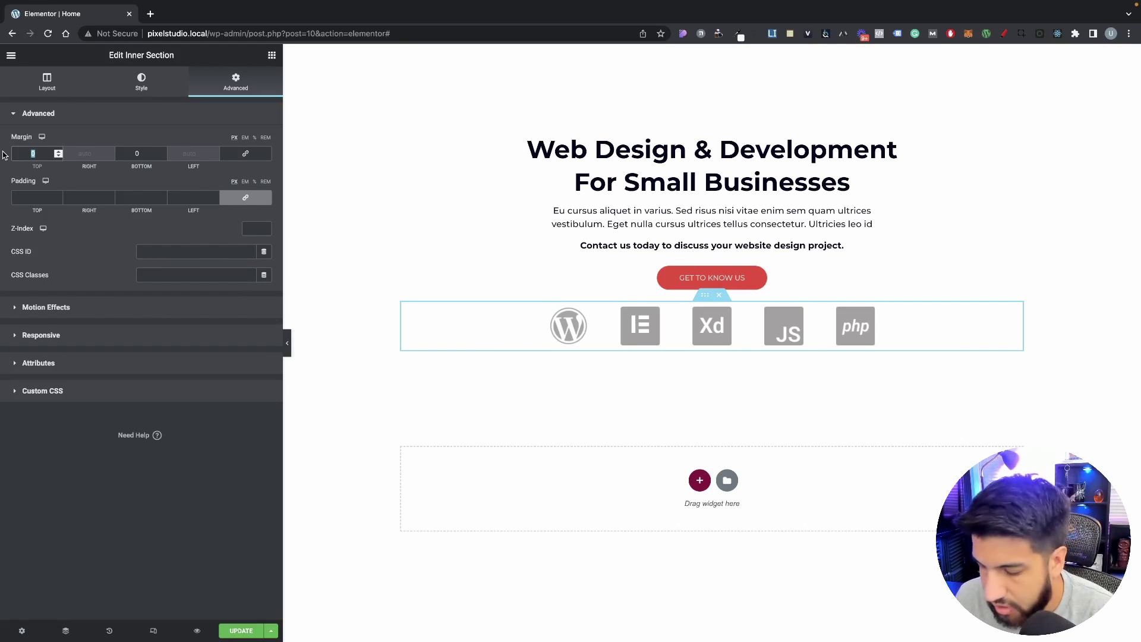
pyautogui.write('20')
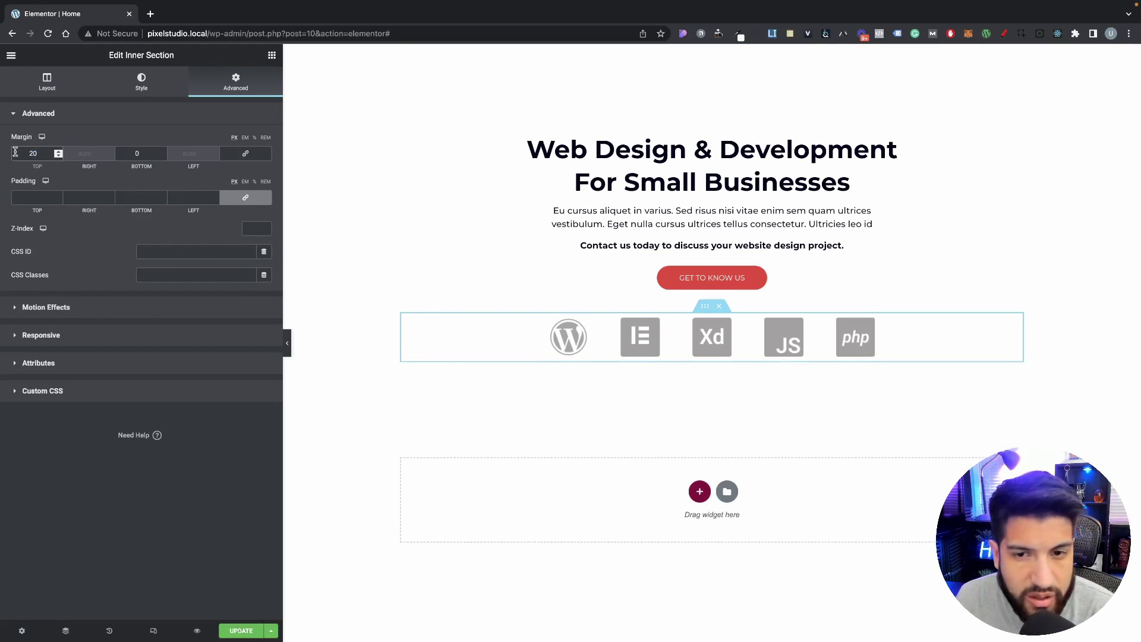
pyautogui.moveTo(36, 153); pyautogui.dragTo(11, 151)
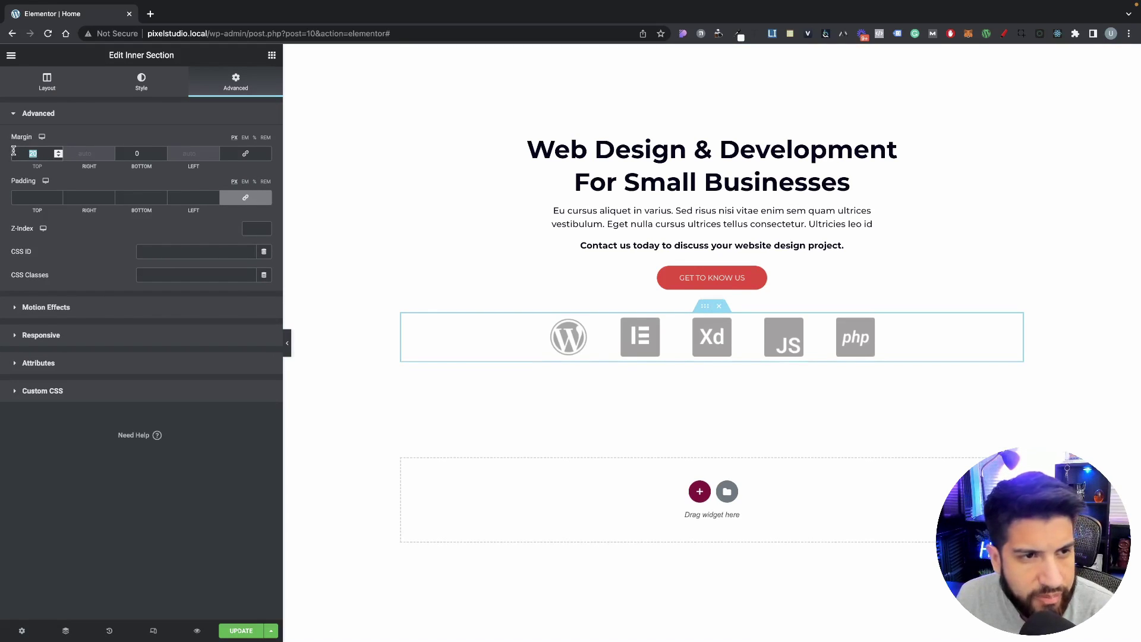
pyautogui.write('40')
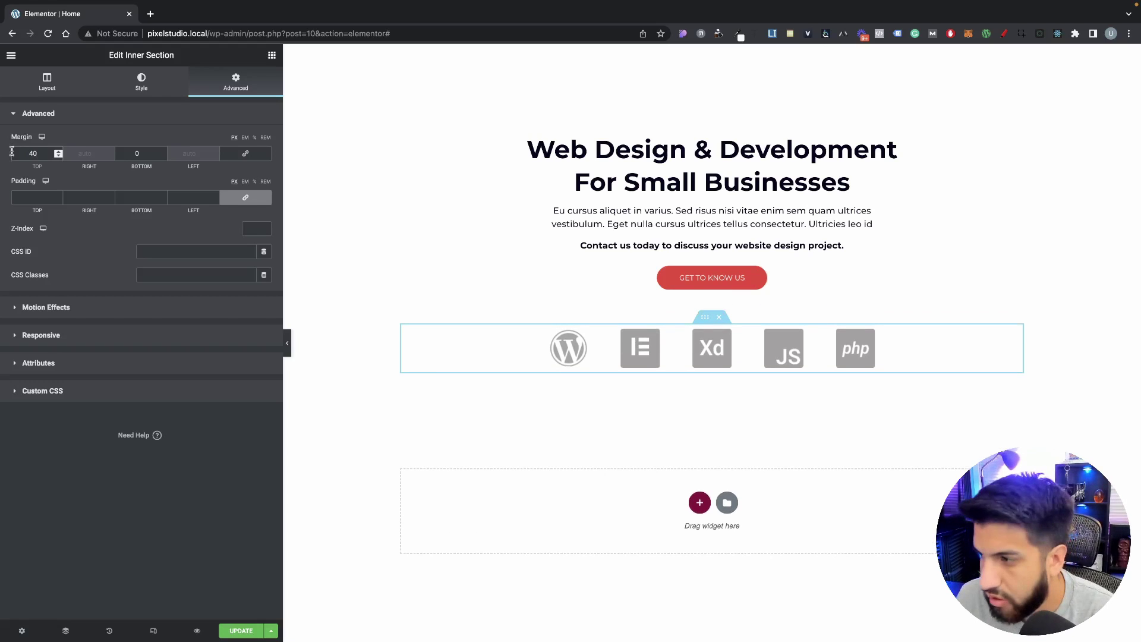
pyautogui.click(288, 342)
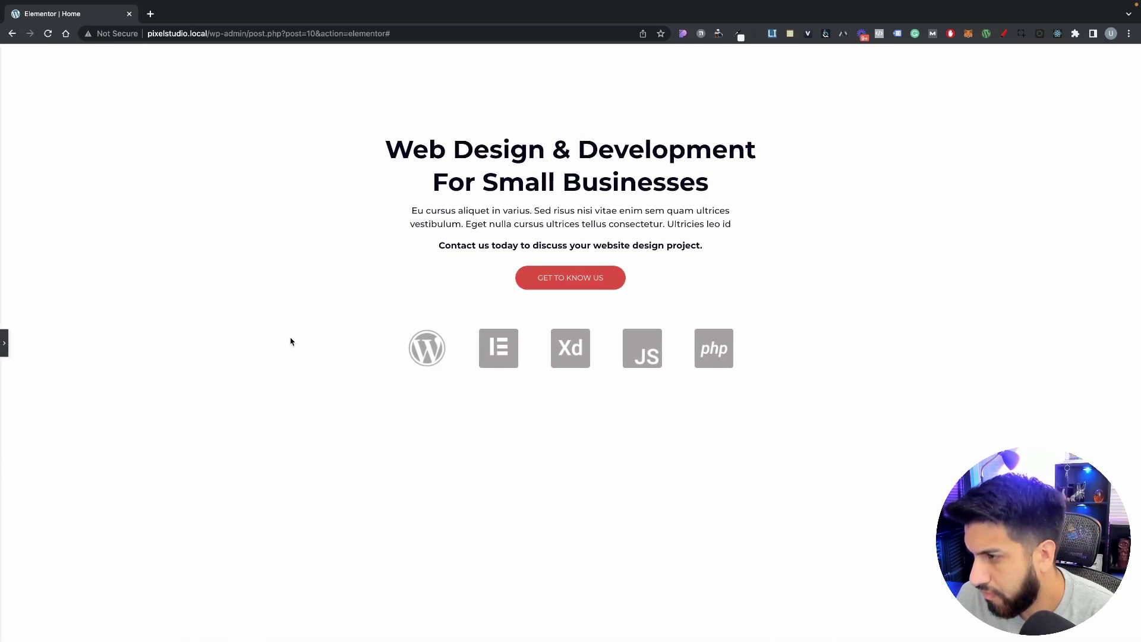
# Step: Expand the Elementor editor panel again
pyautogui.click(5, 343)
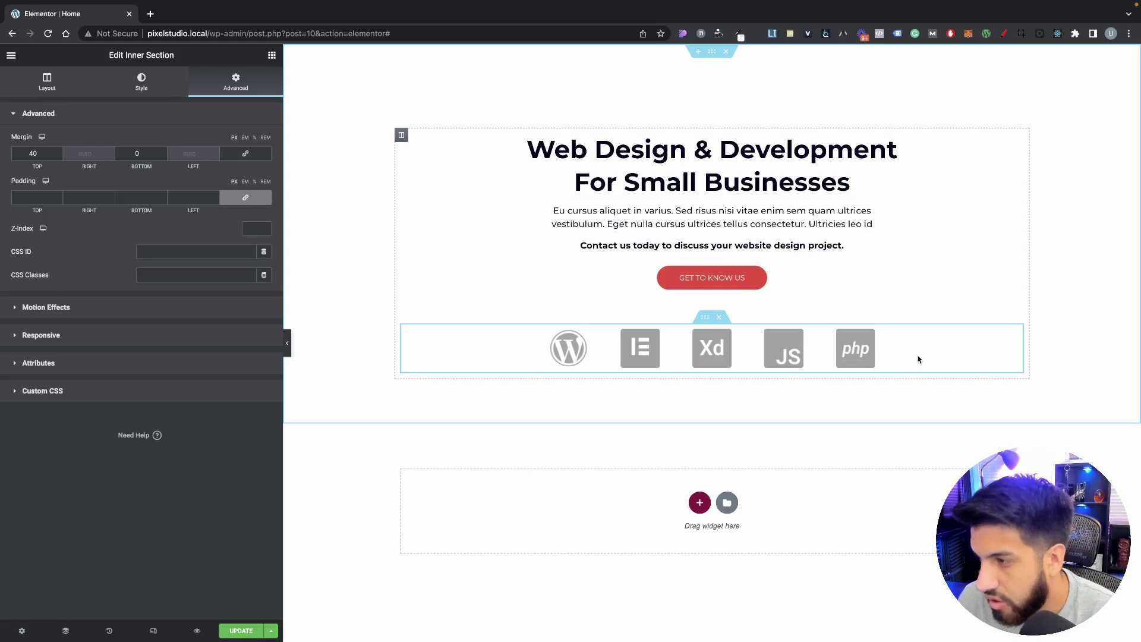
# Step: Give the hero section a Classic background using background-image.svg from the Media Library
pyautogui.click(712, 52)
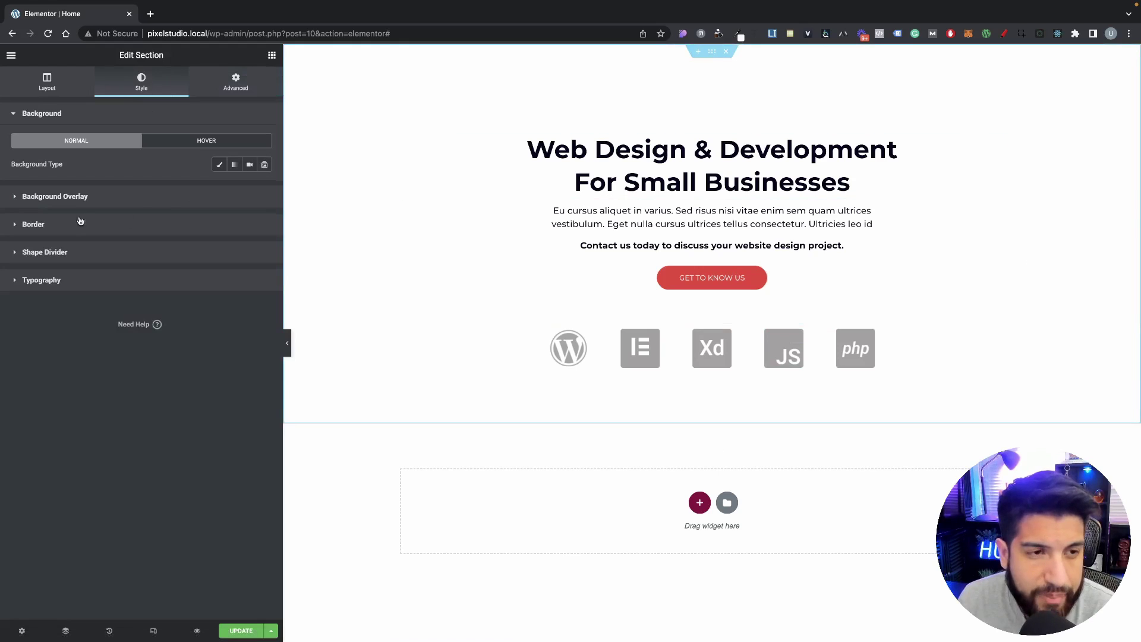
pyautogui.click(84, 196)
pyautogui.click(74, 122)
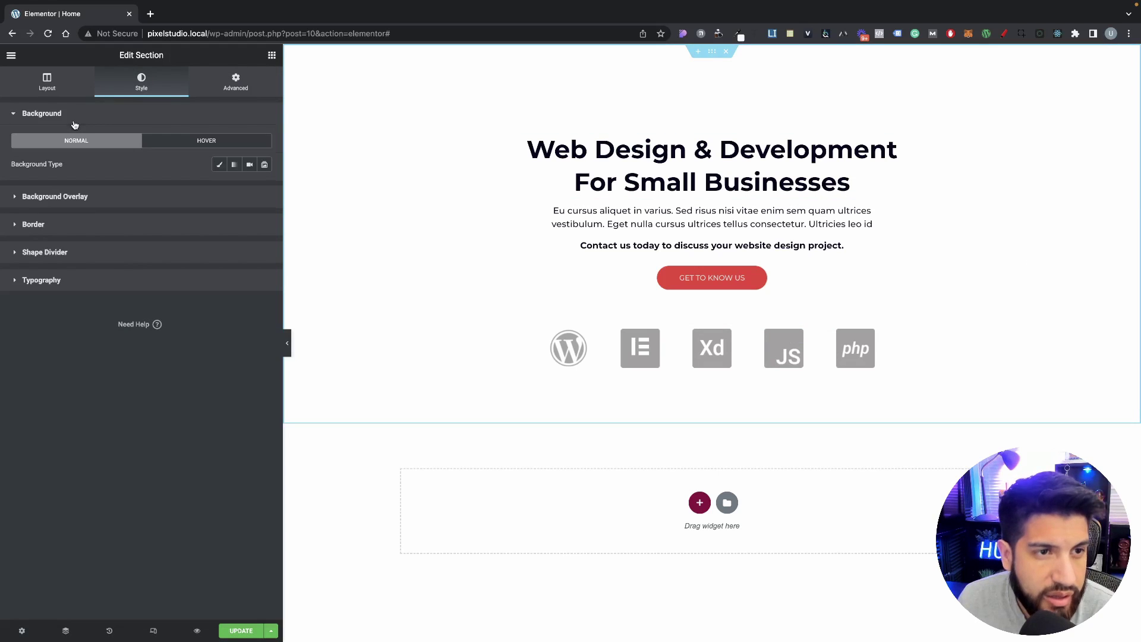
pyautogui.click(219, 164)
pyautogui.click(200, 246)
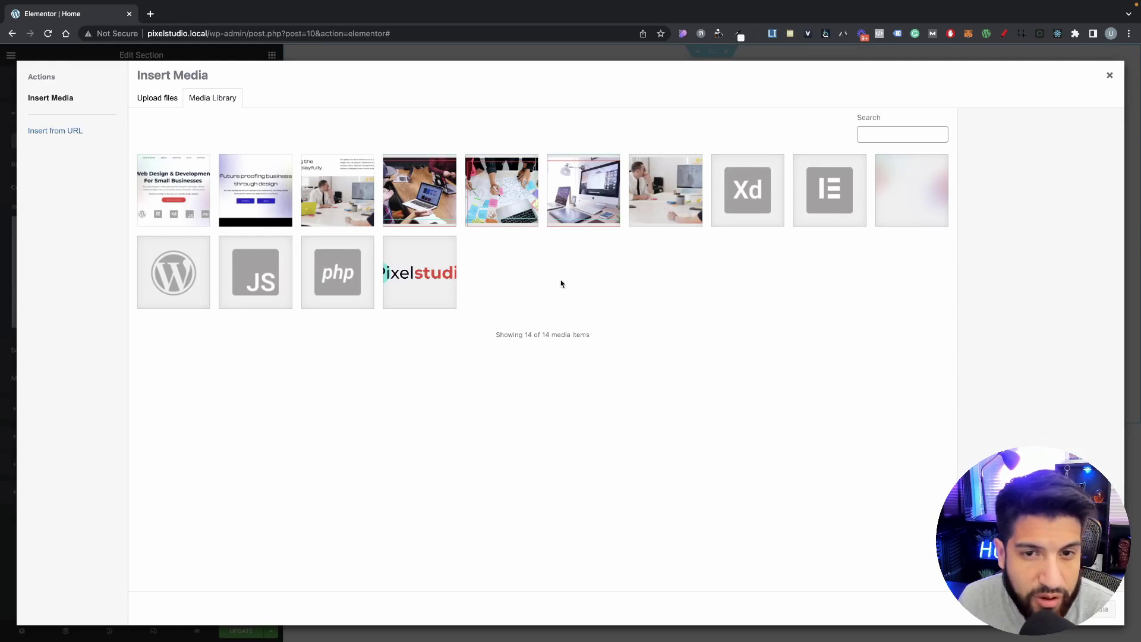
pyautogui.click(895, 211)
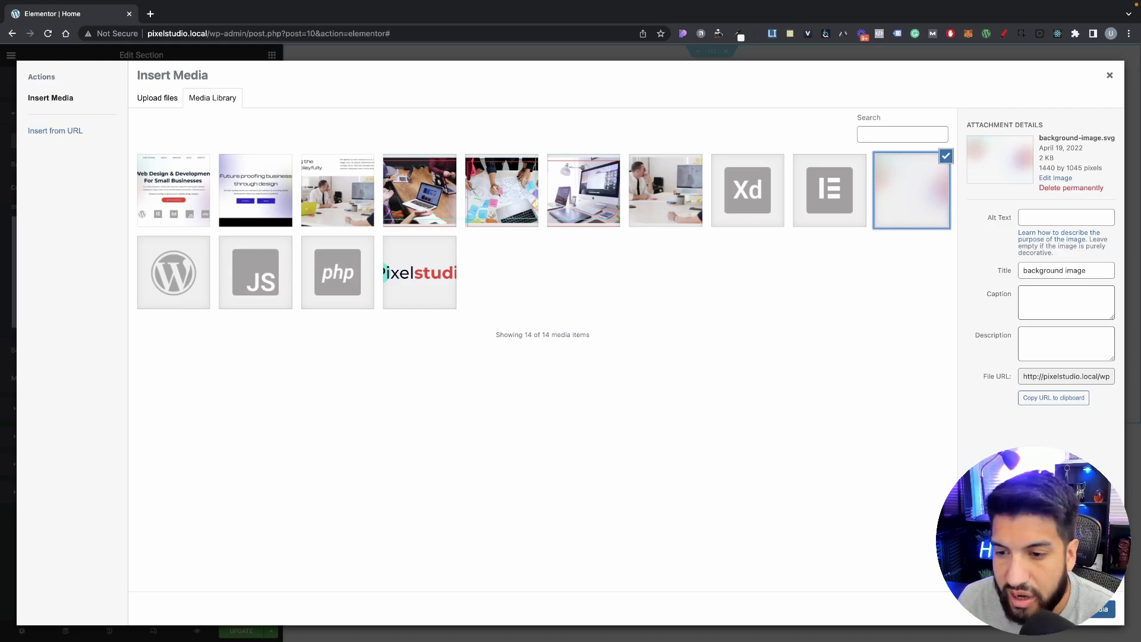
pyautogui.click(1089, 609)
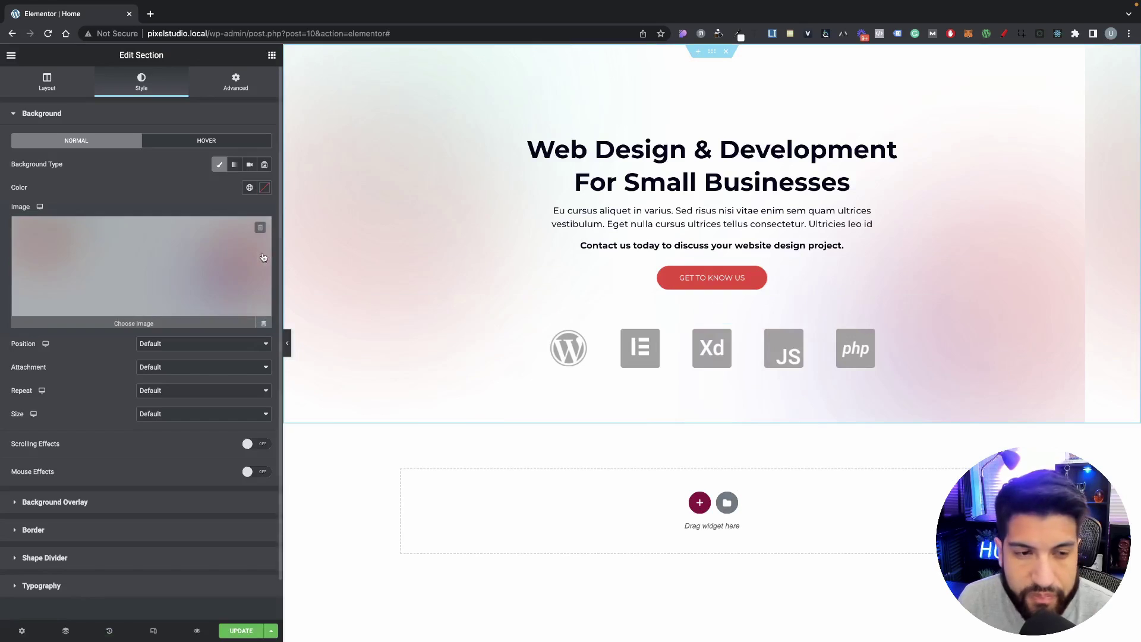
# Step: Set the hero background to Center Center, Default attachment, No-repeat and Cover size
pyautogui.click(156, 344)
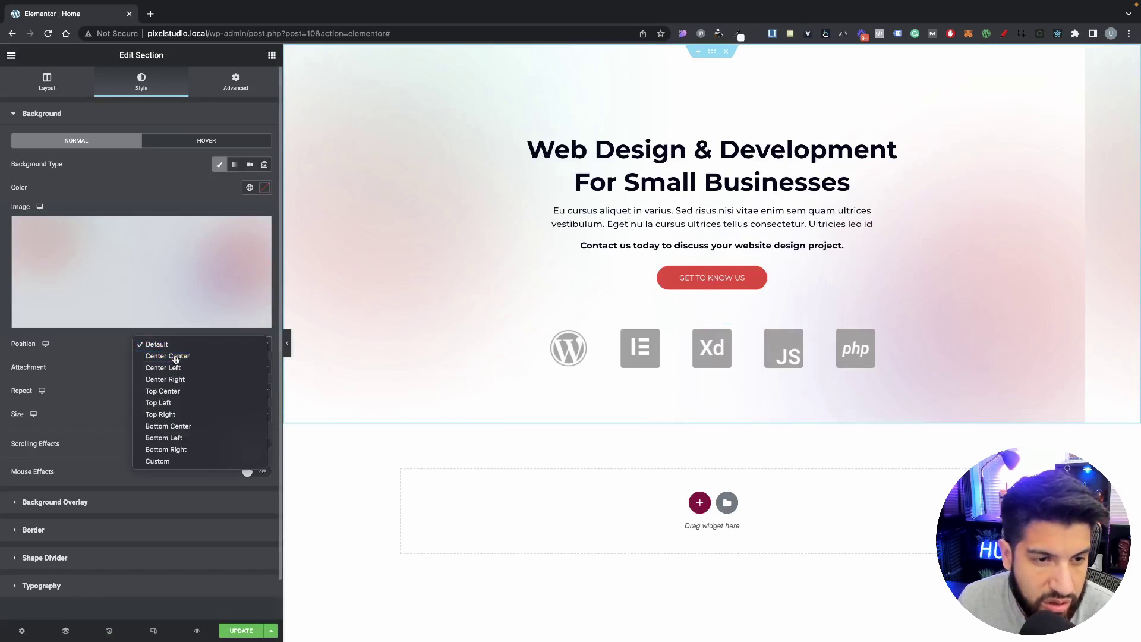
pyautogui.click(175, 359)
pyautogui.click(160, 367)
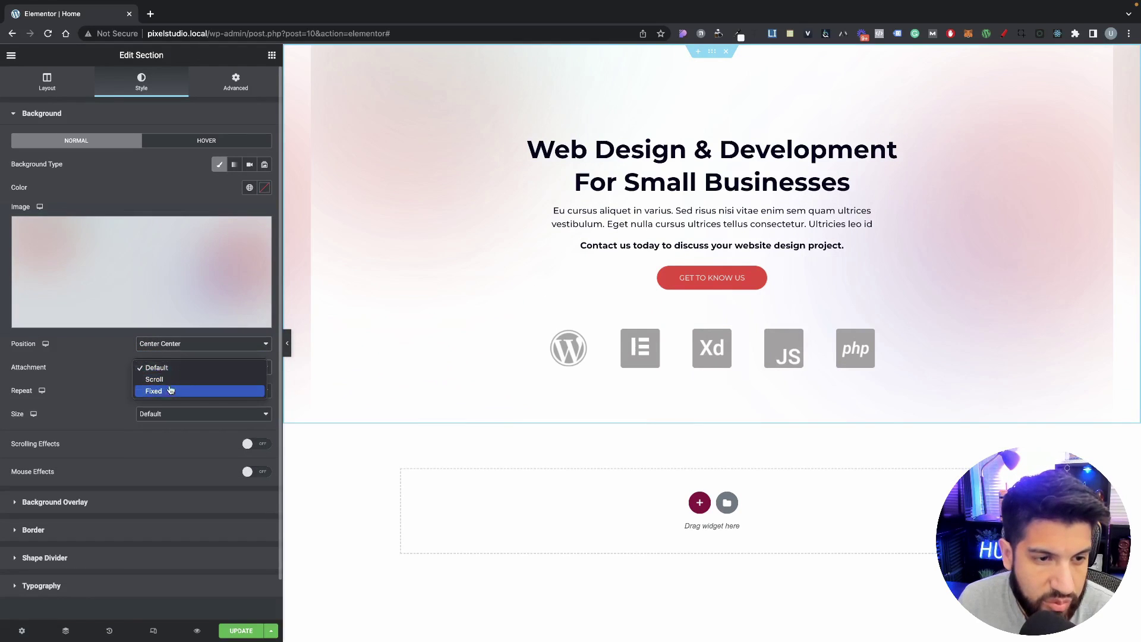
pyautogui.click(119, 373)
pyautogui.click(157, 390)
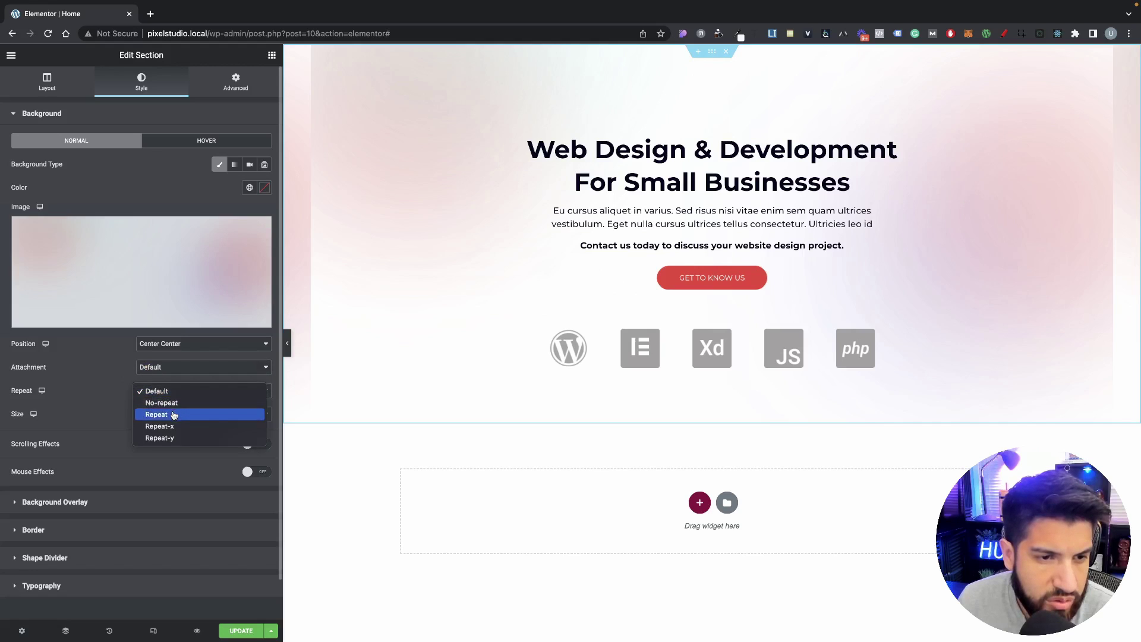
pyautogui.click(163, 403)
pyautogui.click(181, 415)
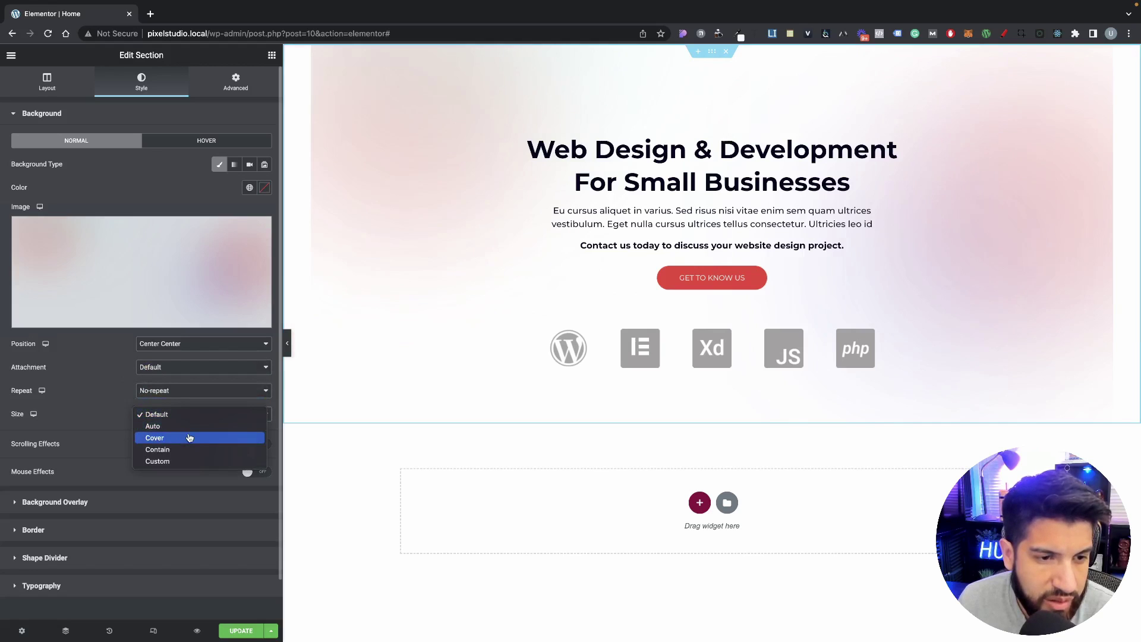
pyautogui.click(189, 438)
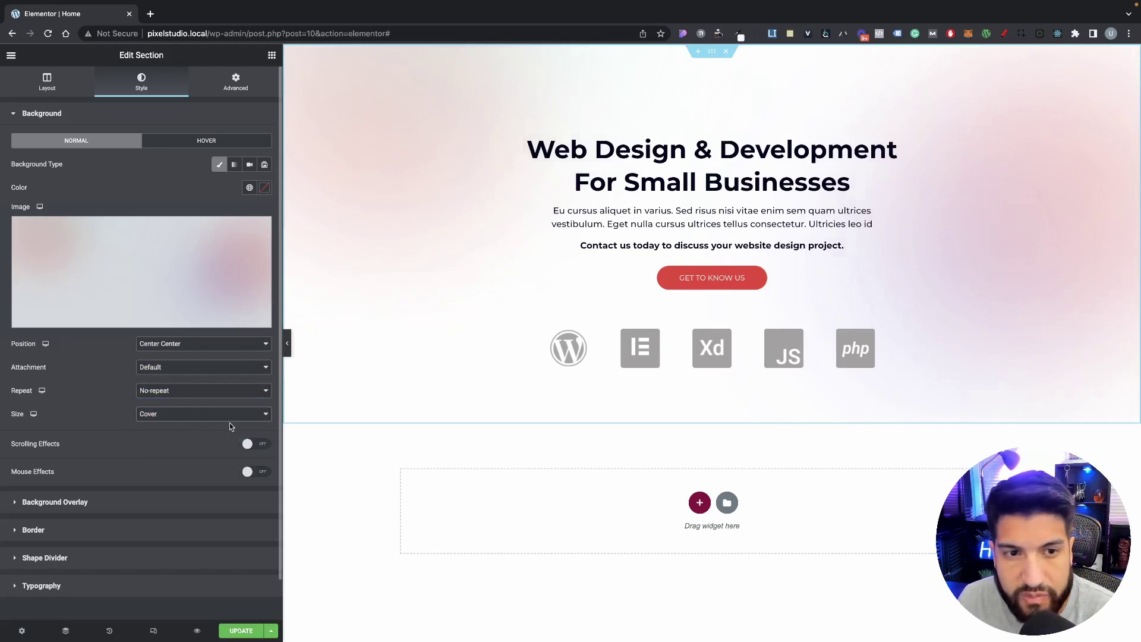
# Step: Preview the hero, try Fixed background attachment, then revert it to Default
pyautogui.click(287, 352)
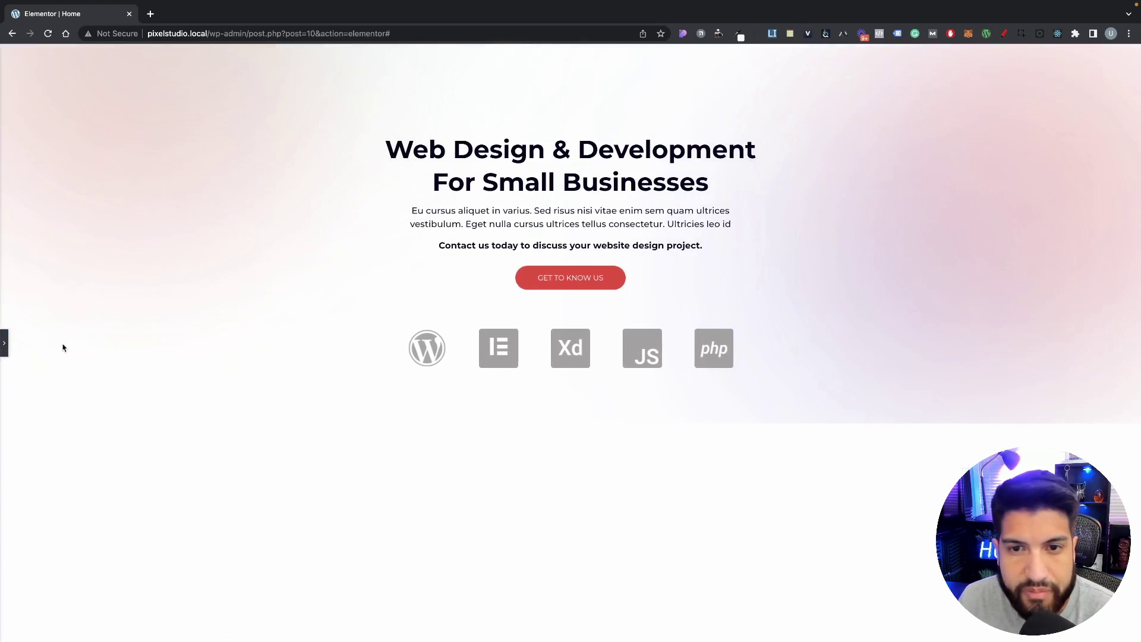
pyautogui.click(3, 351)
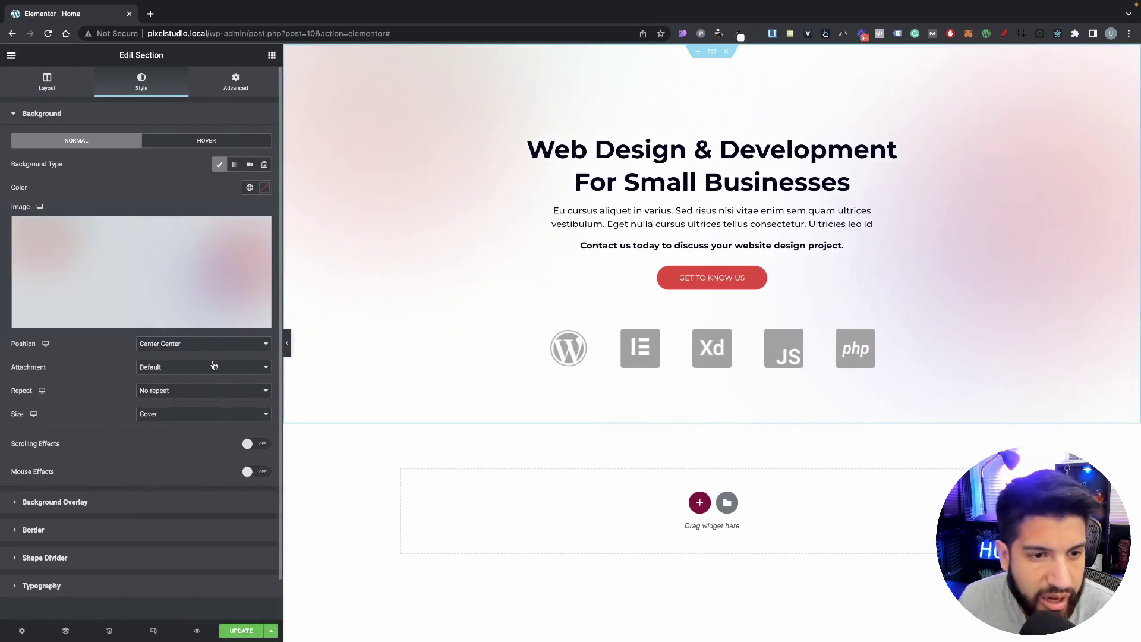
pyautogui.click(189, 368)
pyautogui.click(184, 391)
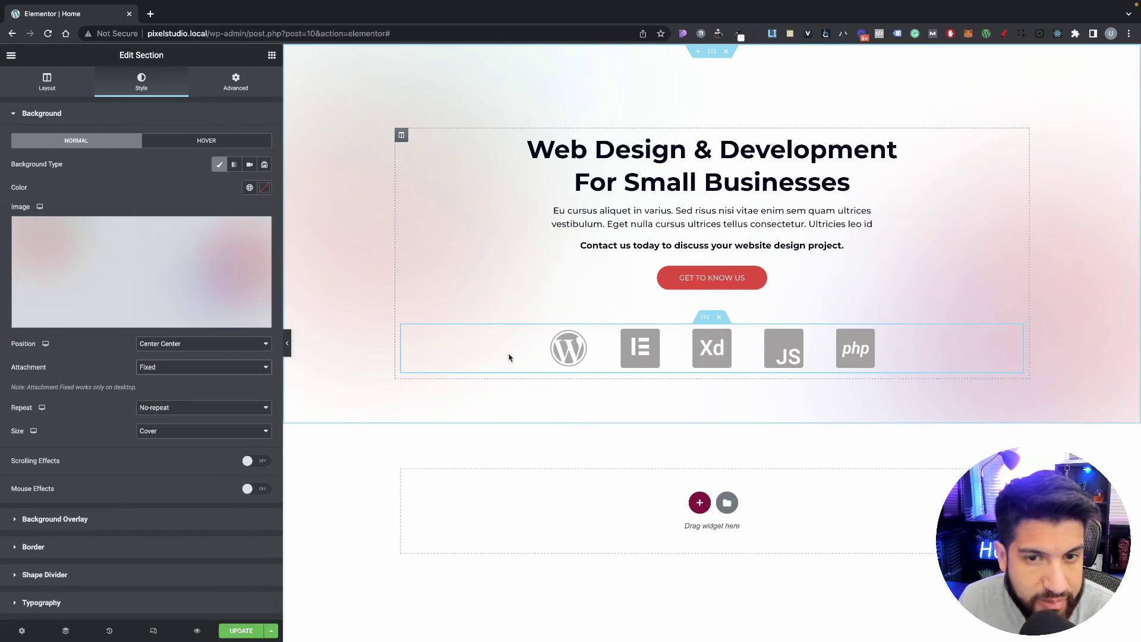
pyautogui.click(159, 368)
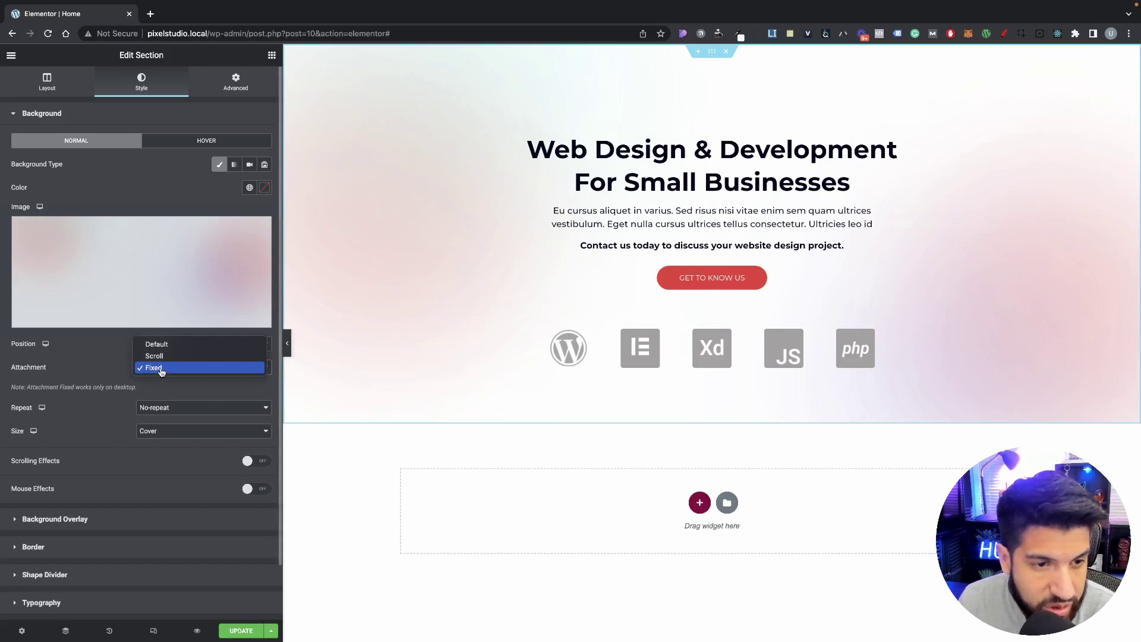
pyautogui.click(172, 344)
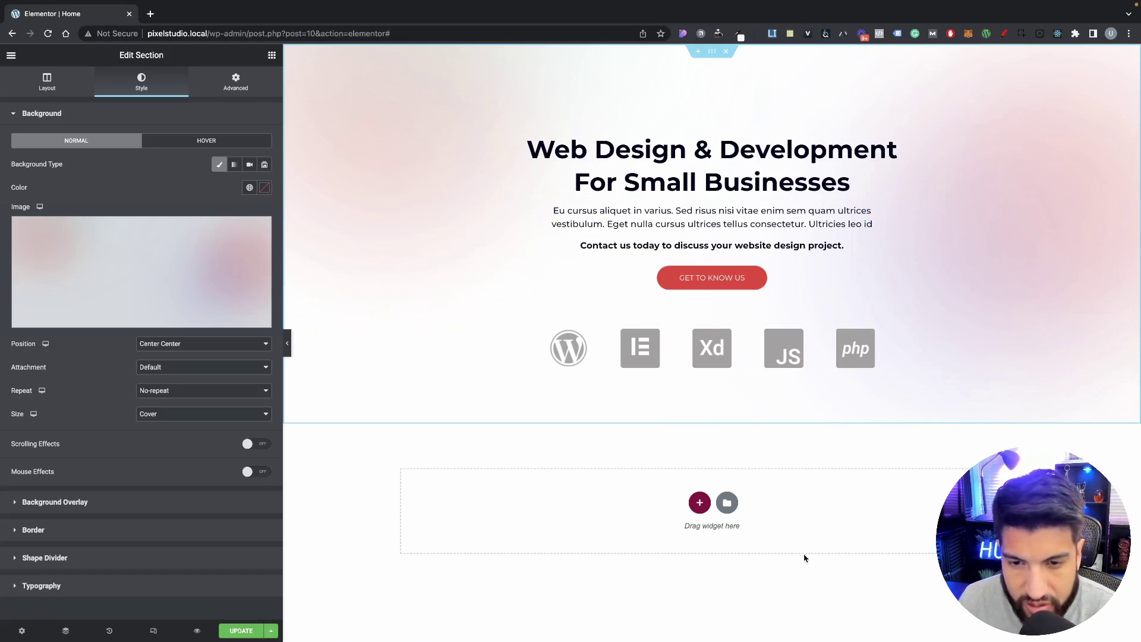
# Step: Add a new single-column section below the hero
pyautogui.click(698, 503)
pyautogui.scroll(-1, 591, 420)
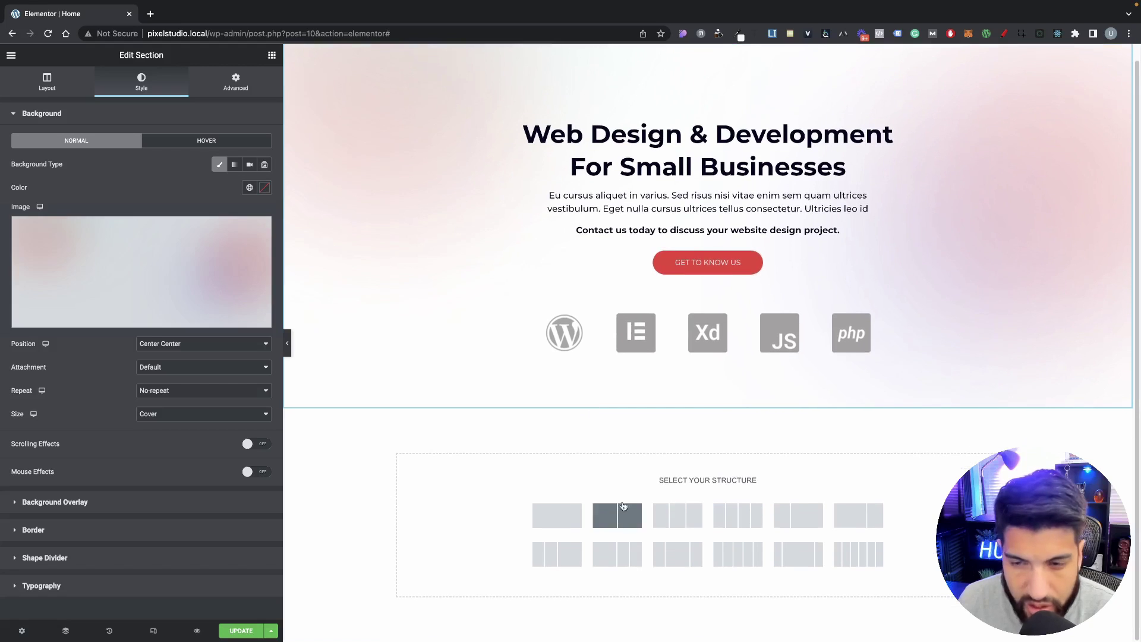
pyautogui.click(567, 518)
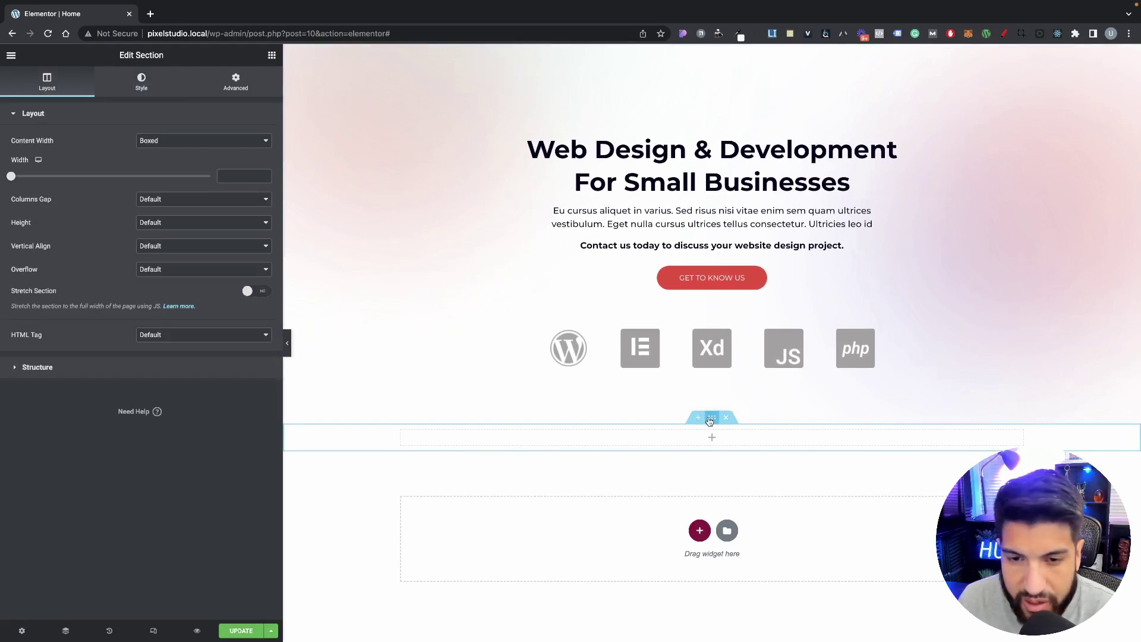
# Step: Set the section padding to 50 px top and bottom, 0 px left and right, unlinked
pyautogui.click(235, 81)
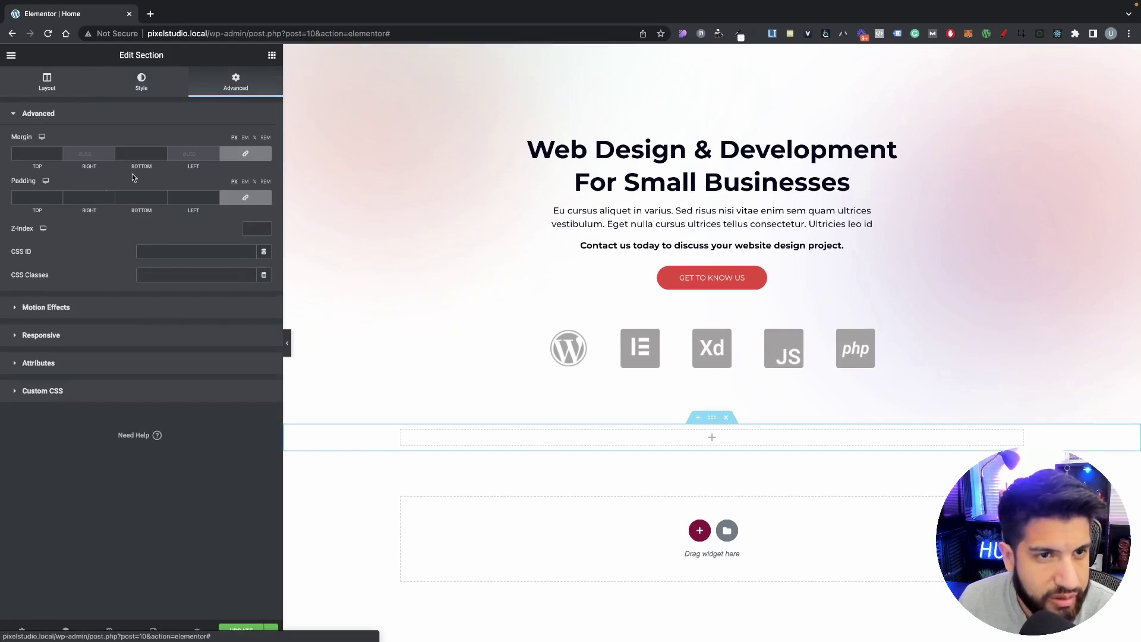
pyautogui.click(41, 197)
pyautogui.write('50')
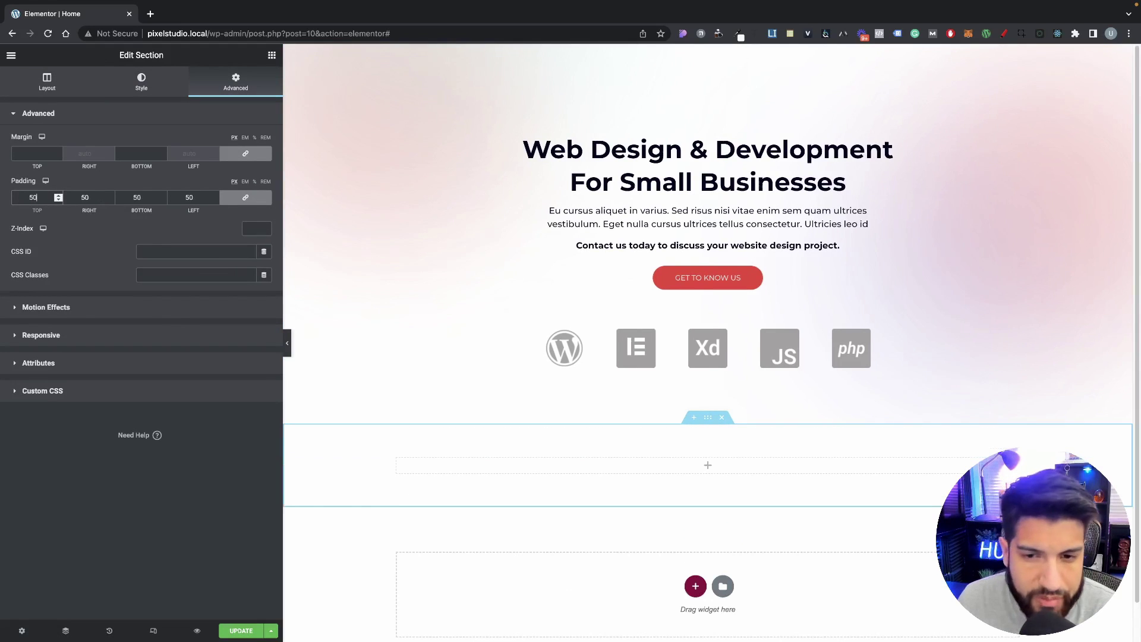
pyautogui.click(245, 198)
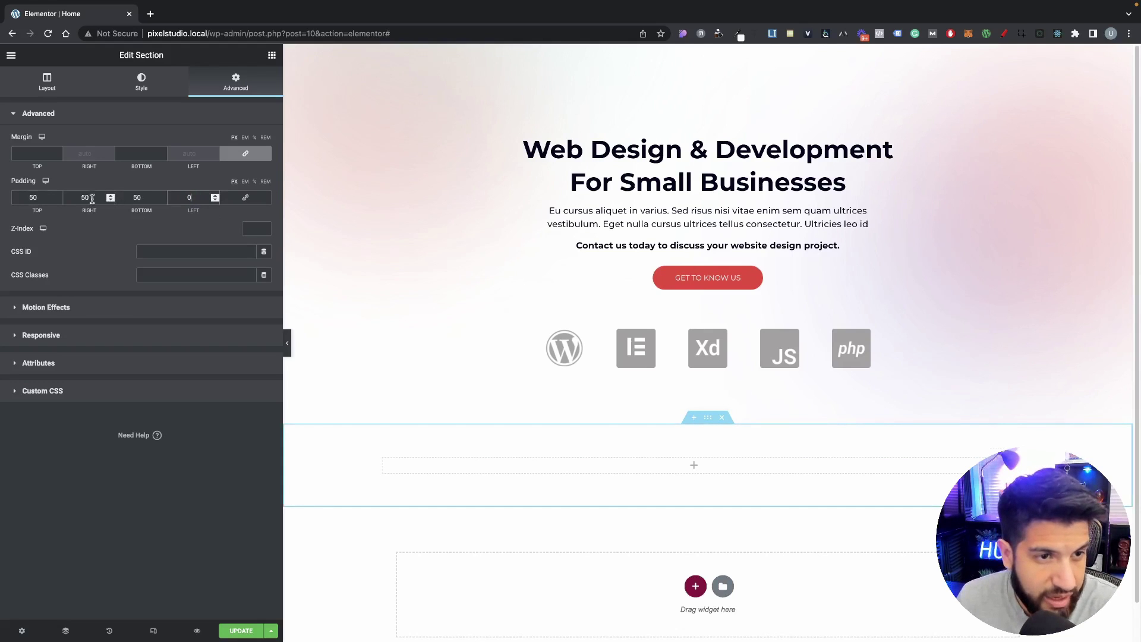
pyautogui.moveTo(93, 198); pyautogui.dragTo(56, 197)
pyautogui.write('0')
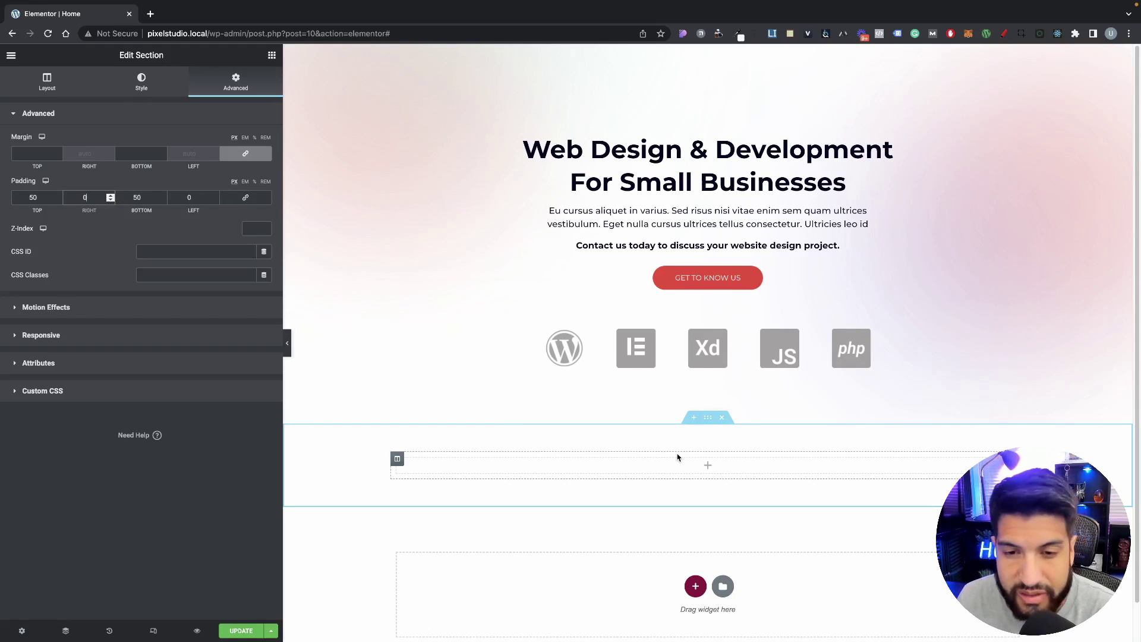
pyautogui.scroll(-1, 677, 457)
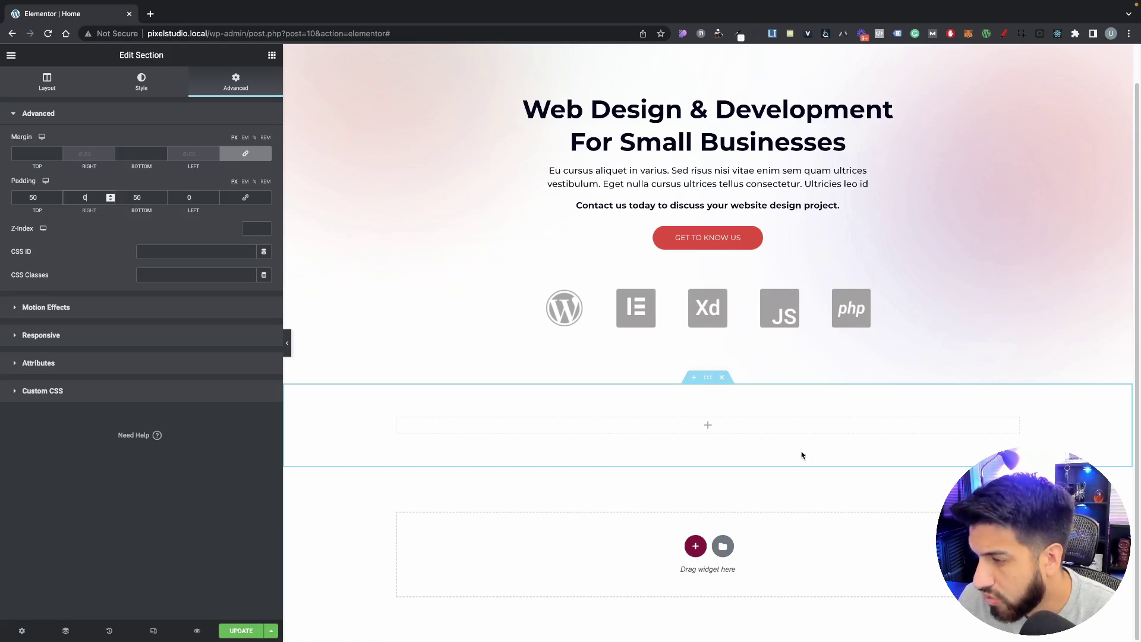
pyautogui.scroll(1, 657, 401)
pyautogui.scroll(-1, 658, 400)
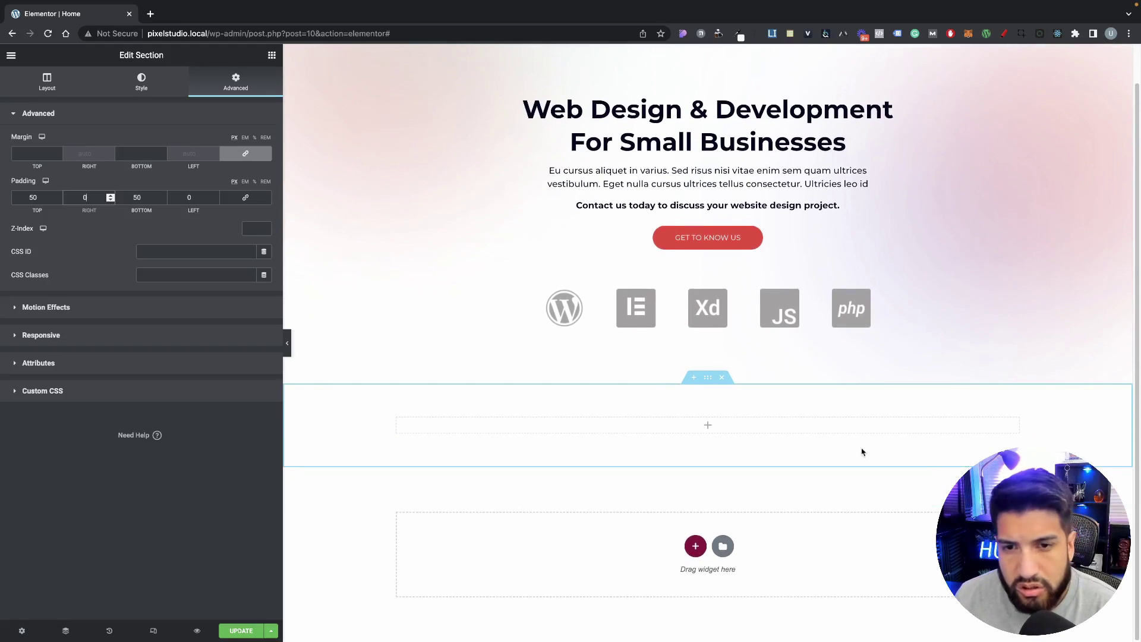
pyautogui.scroll(1, 688, 359)
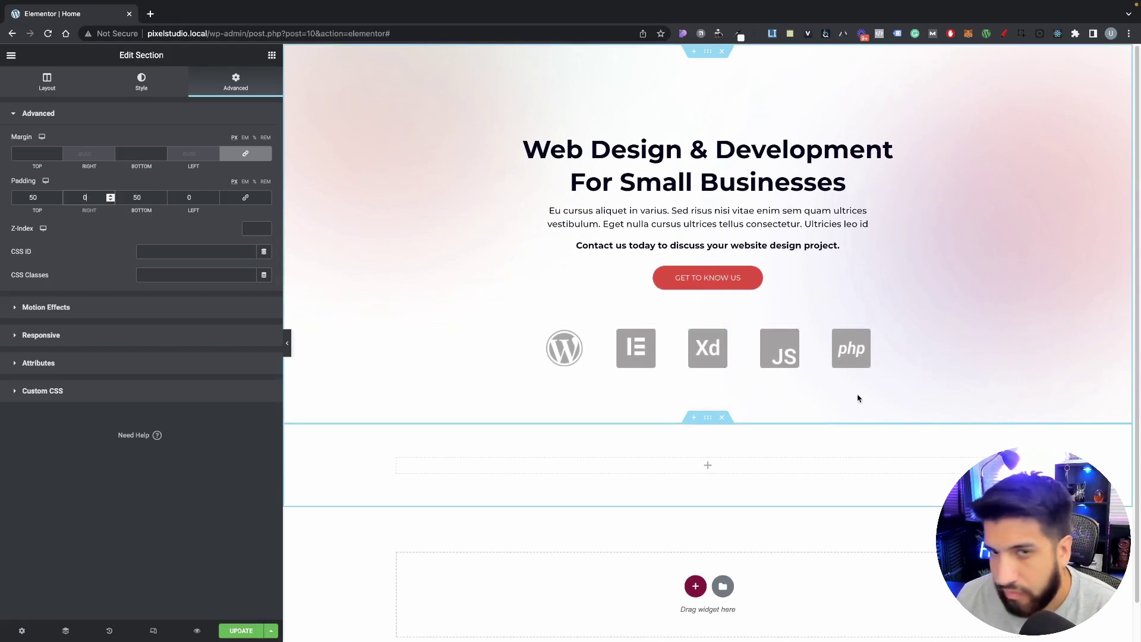
pyautogui.scroll(-1, 881, 402)
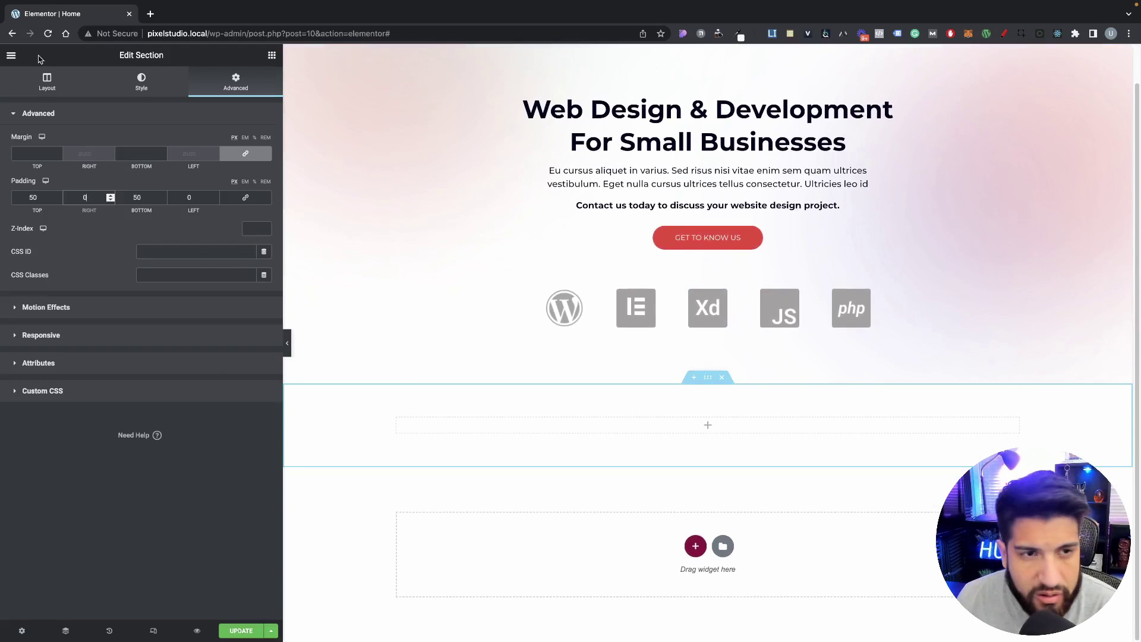
pyautogui.click(271, 54)
# Step: Add a centred heading into the new section reading 'View Our Past Projects'
pyautogui.moveTo(133, 192); pyautogui.dragTo(704, 423)
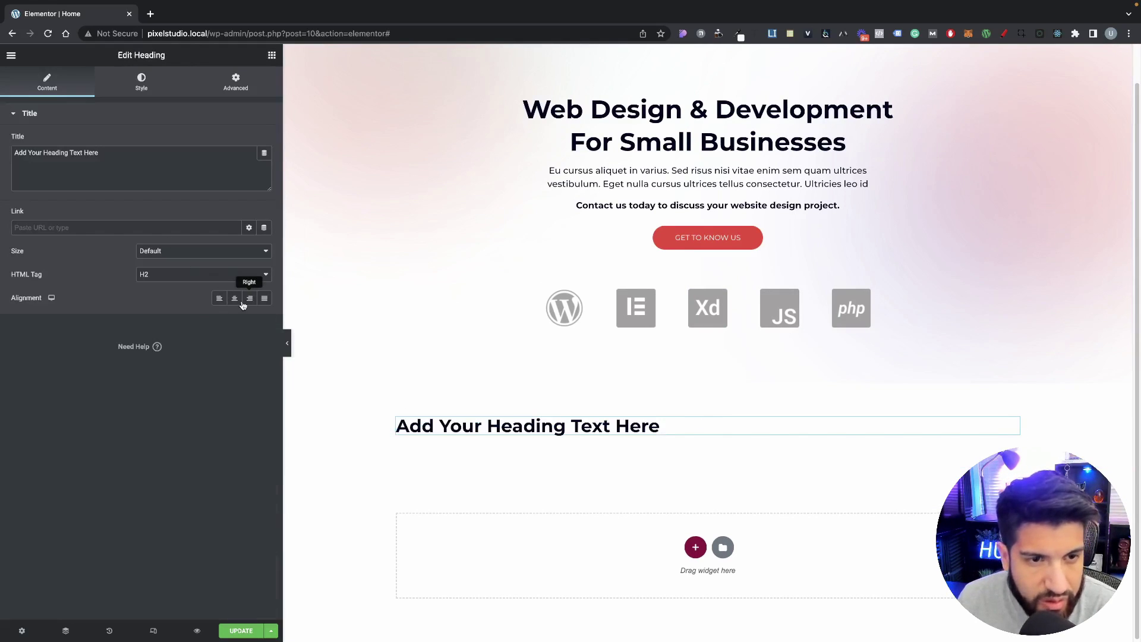
pyautogui.click(250, 298)
pyautogui.click(234, 298)
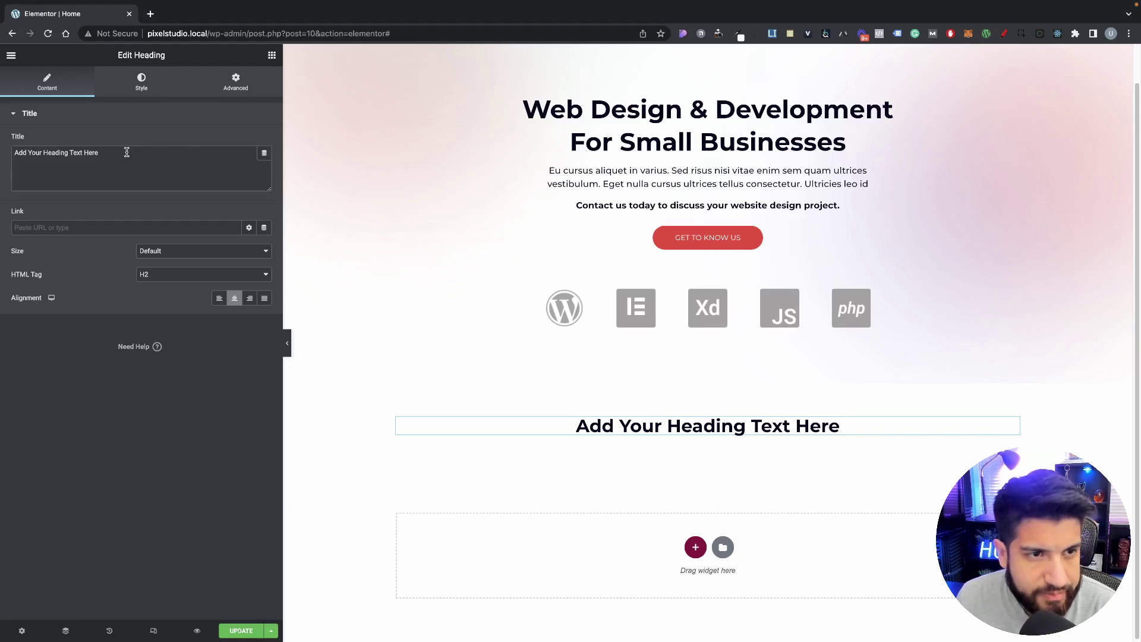
pyautogui.moveTo(127, 152); pyautogui.dragTo(2, 117)
pyautogui.write('View Our Past Projects')
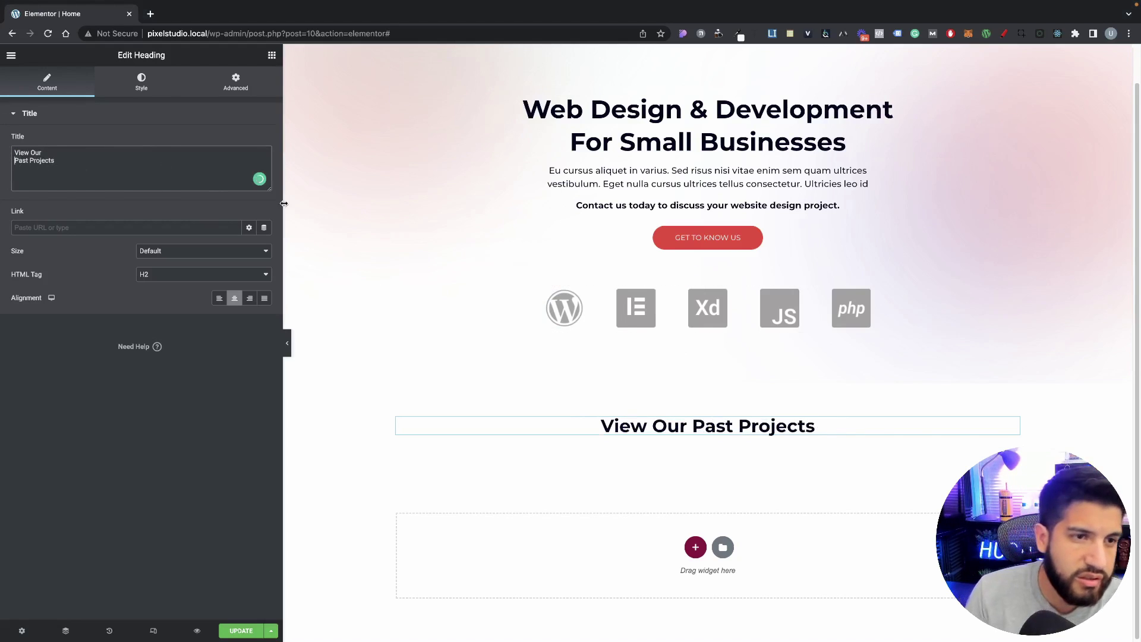
pyautogui.press('BackSpace')
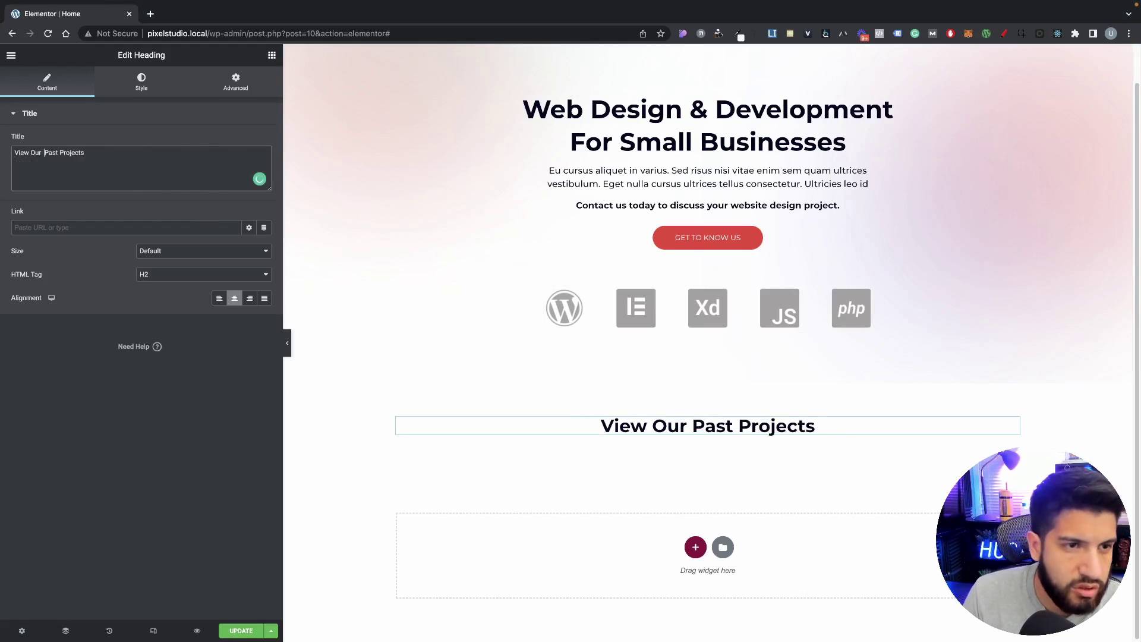
pyautogui.press('BackSpace')
pyautogui.press('BackSpace')
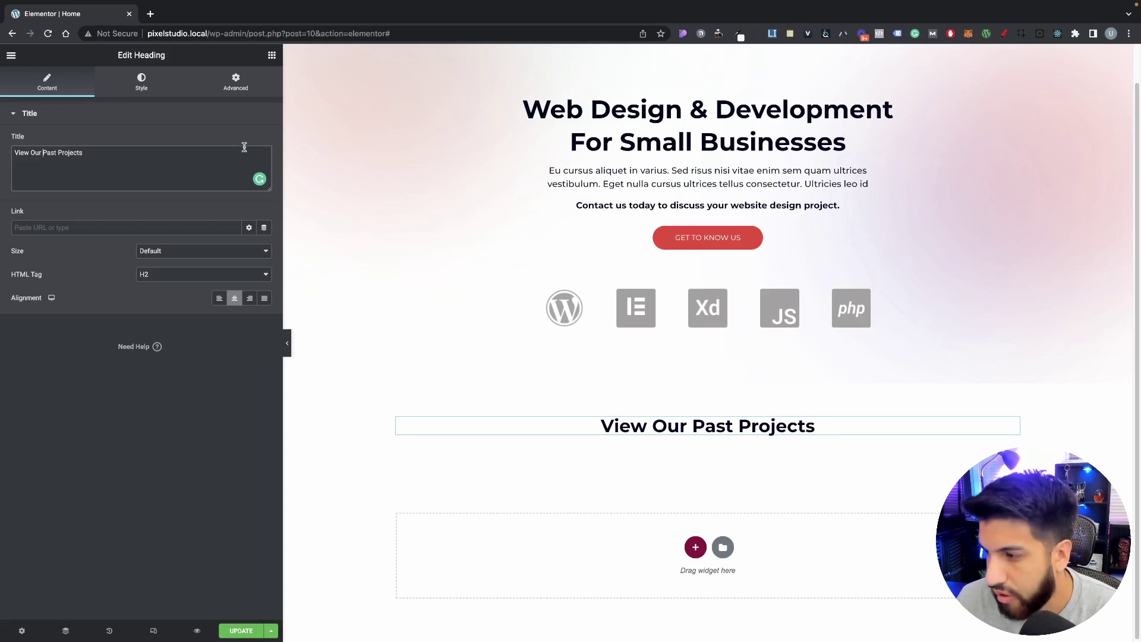
# Step: Wrap 'Projects' in a <span style="color: "> tag in the Title field
pyautogui.click(59, 153)
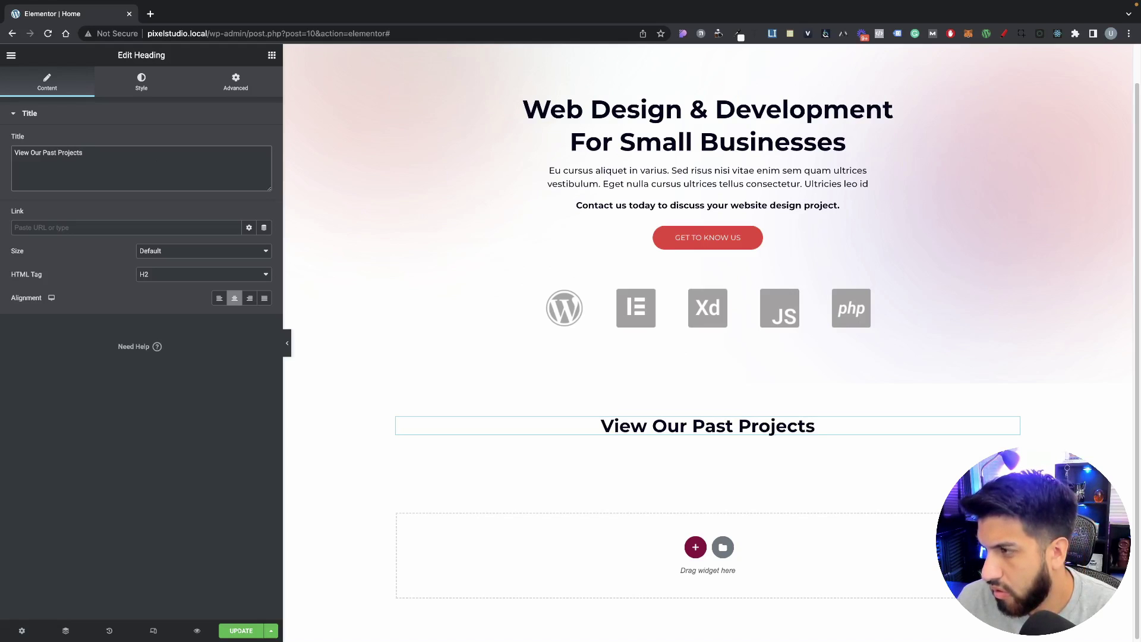
pyautogui.click(58, 154)
pyautogui.write('<')
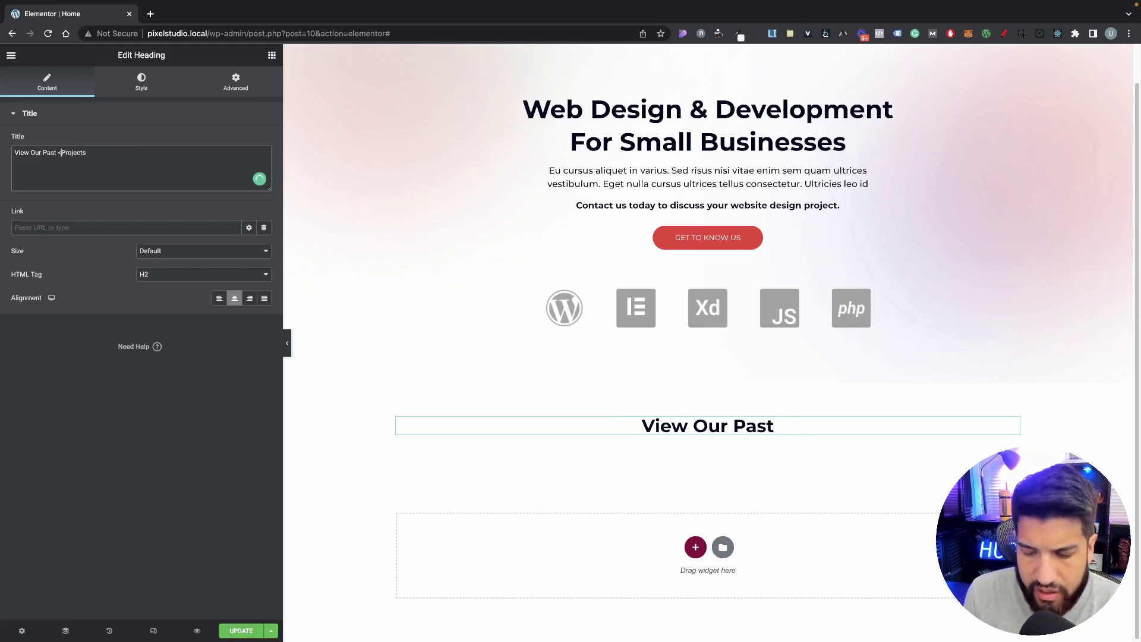
pyautogui.write('span')
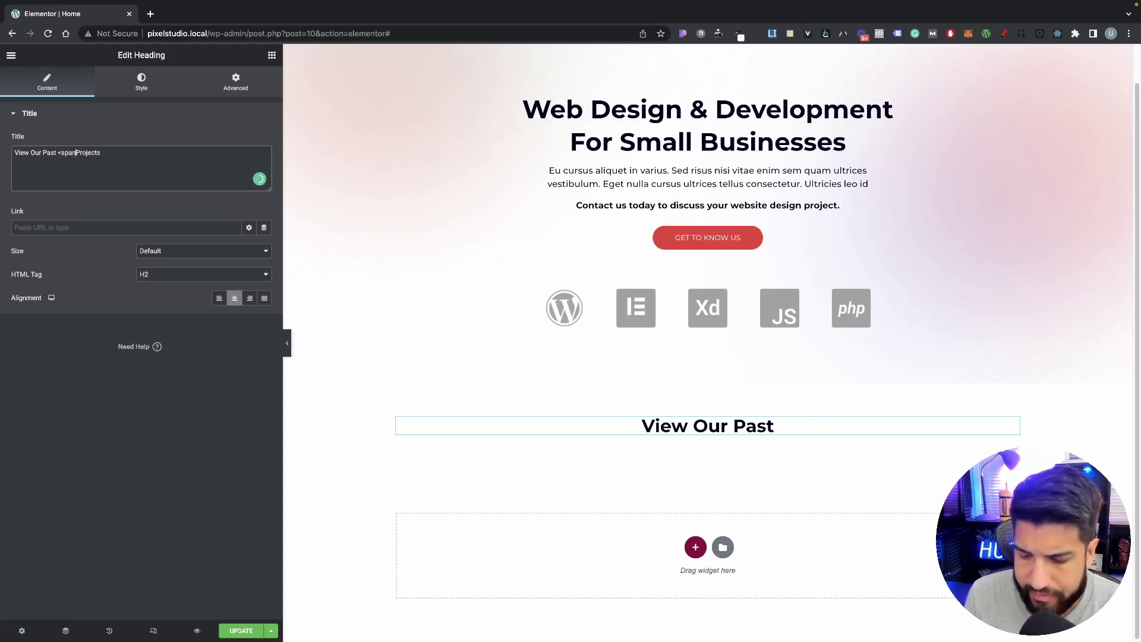
pyautogui.write('> ')
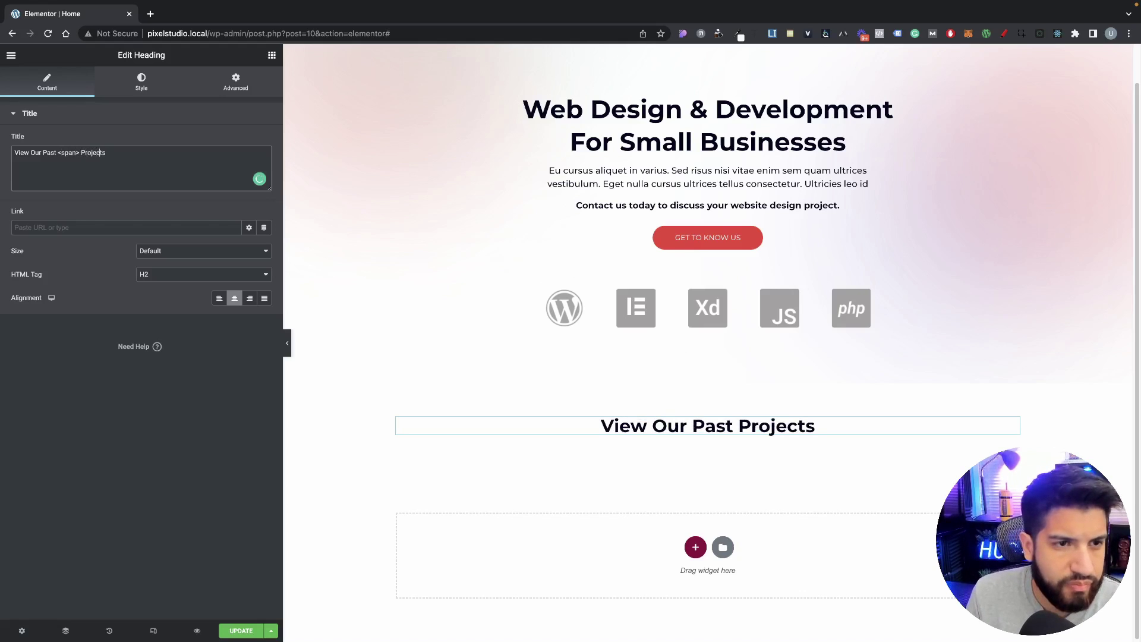
pyautogui.write('<')
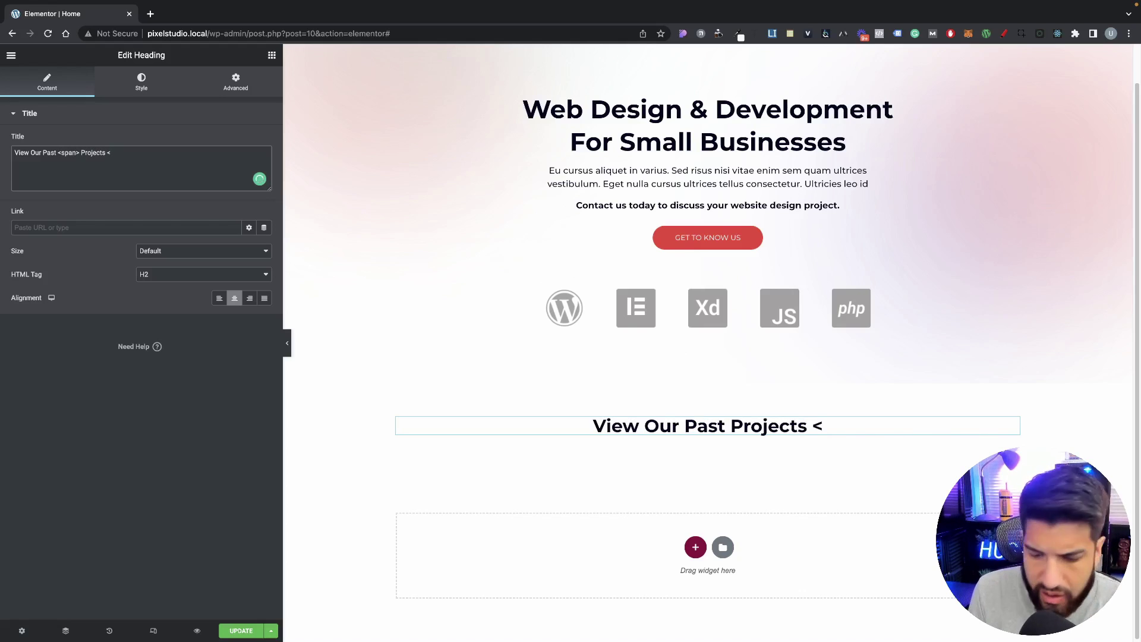
pyautogui.write('/span')
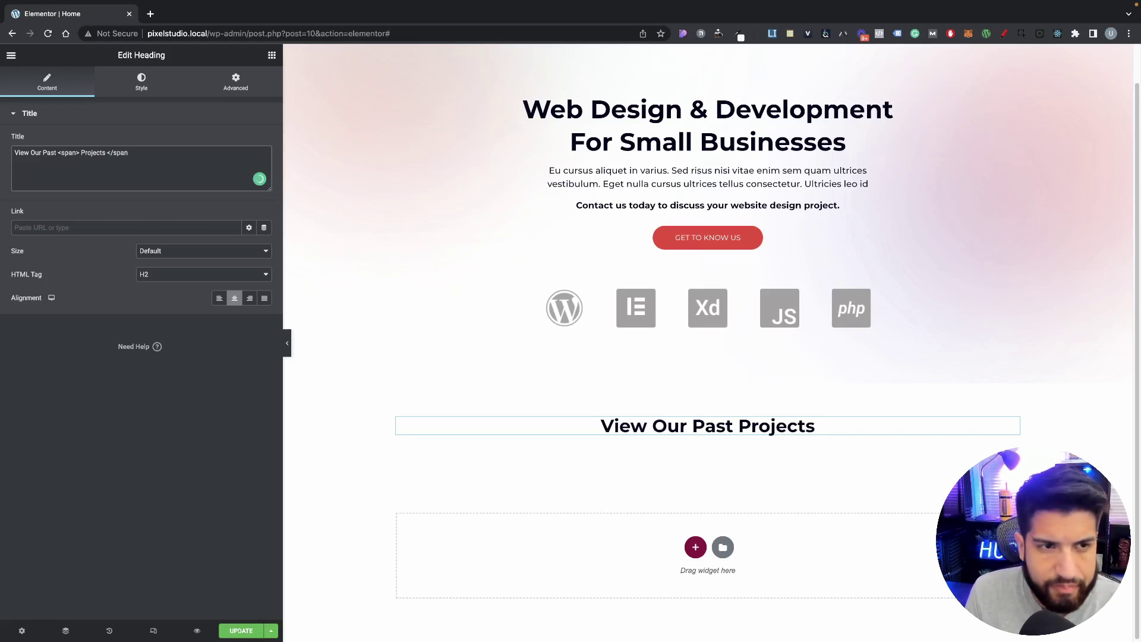
pyautogui.write('> ')
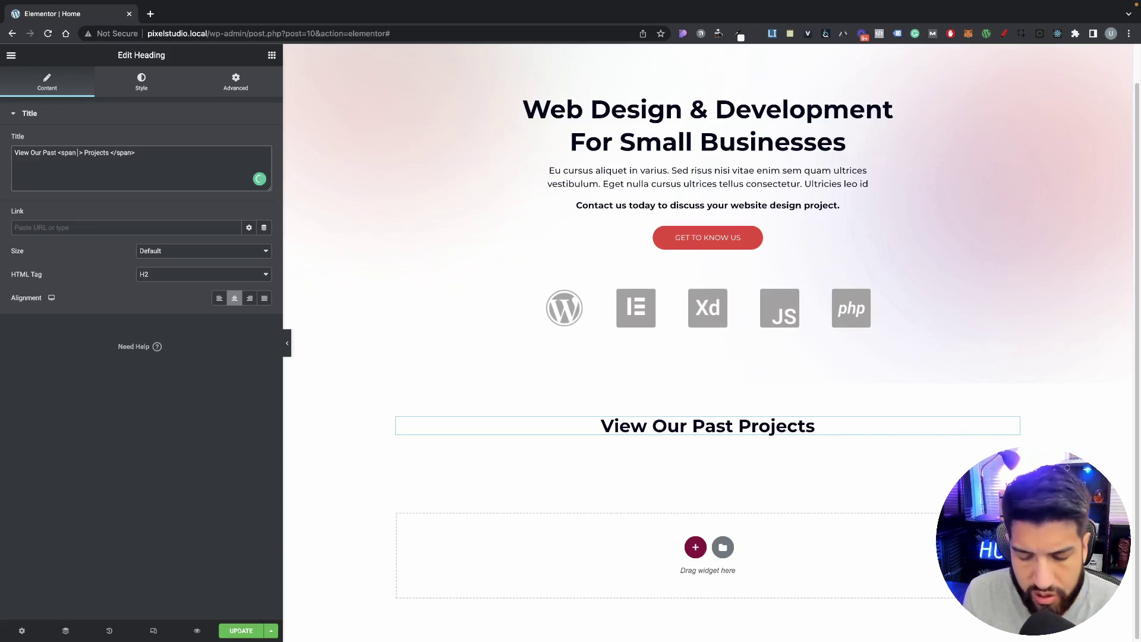
pyautogui.write(' style')
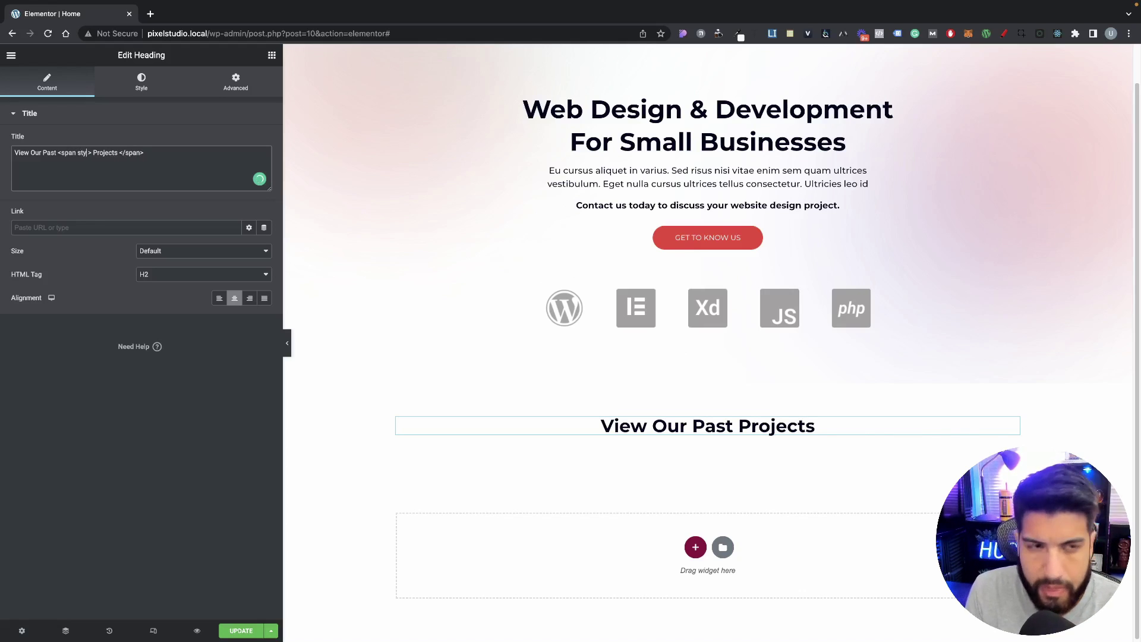
pyautogui.write('=')
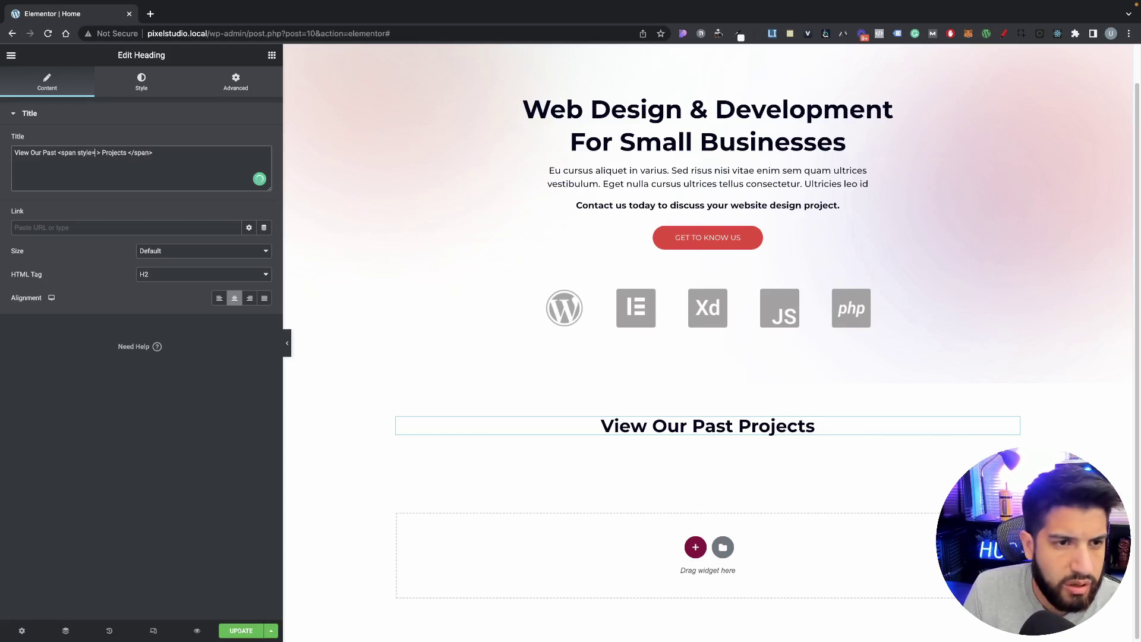
pyautogui.write('" ')
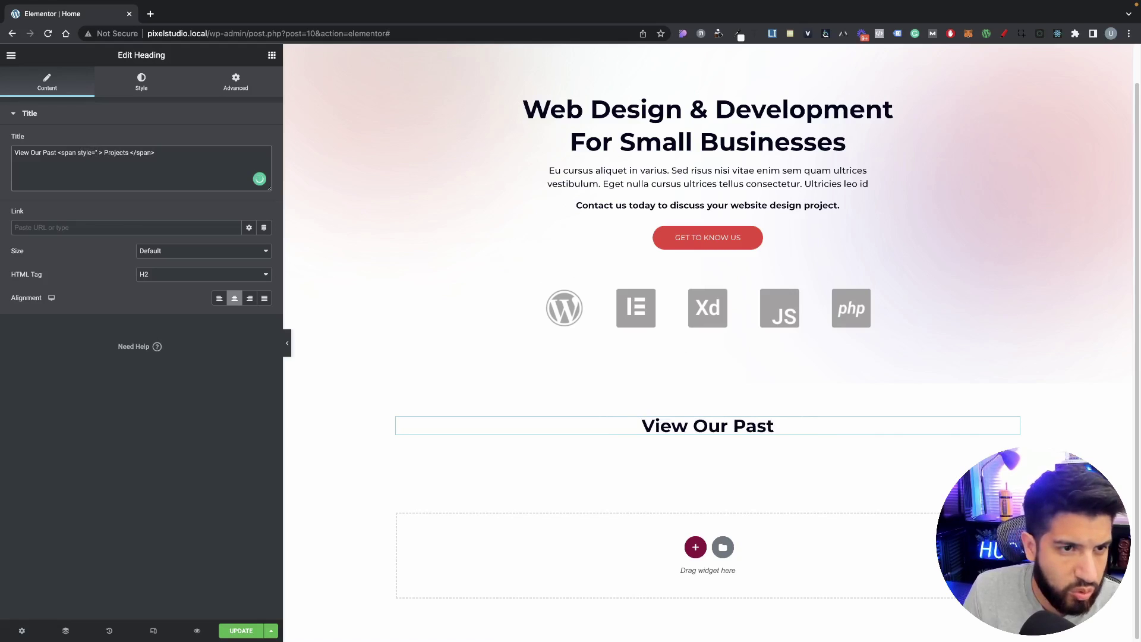
pyautogui.write('"')
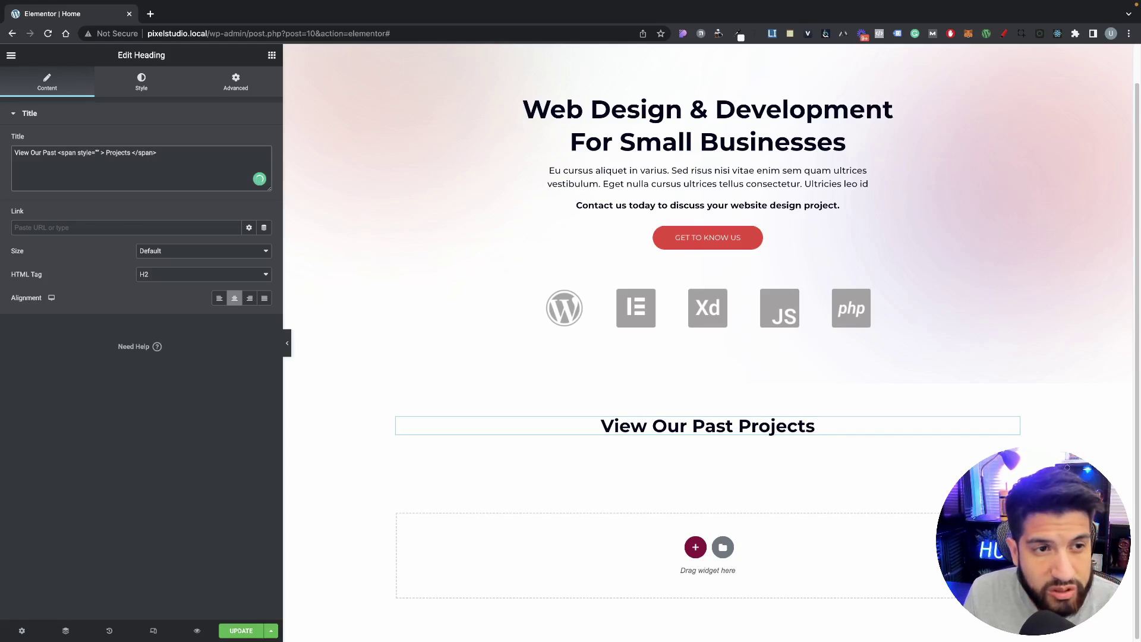
pyautogui.write('color')
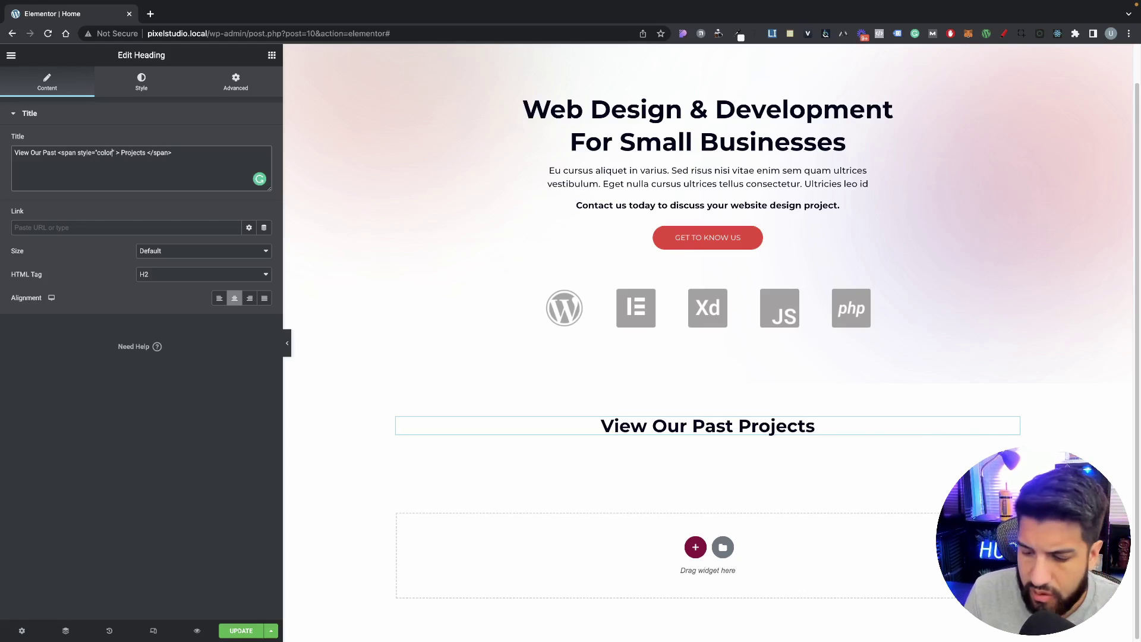
pyautogui.write(':')
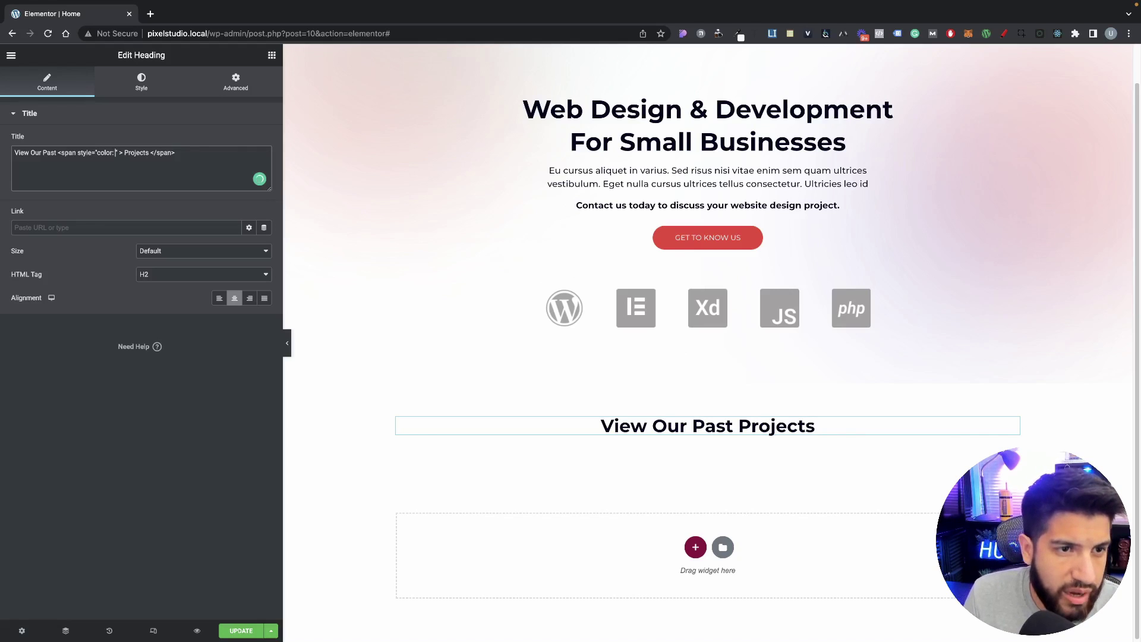
pyautogui.write(' red')
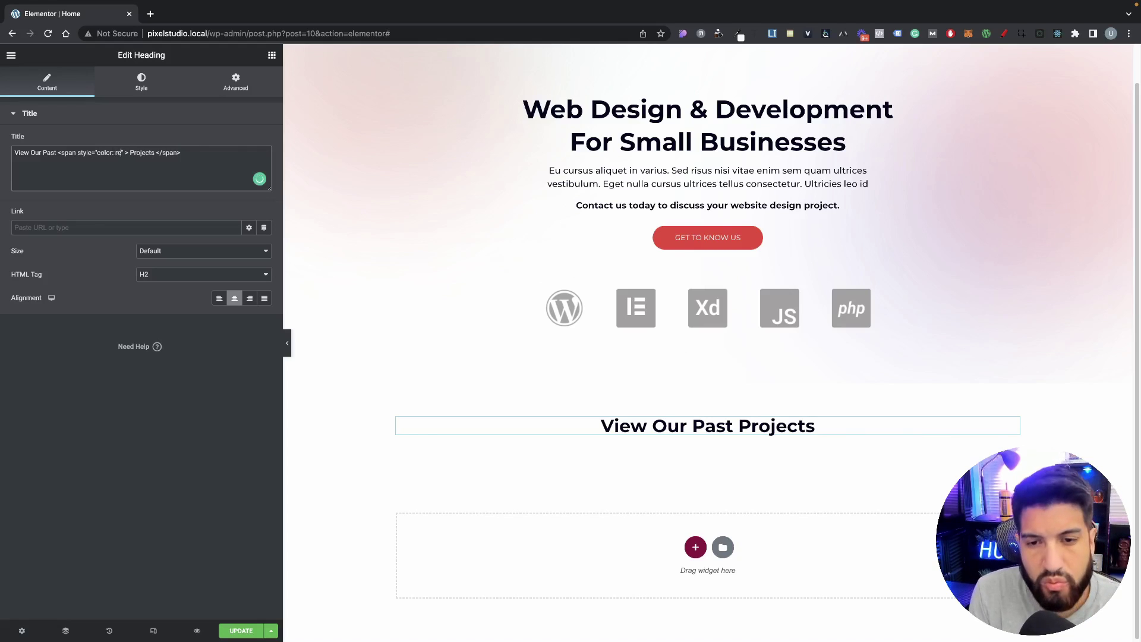
pyautogui.press('BackSpace')
pyautogui.press('BackSpace')
pyautogui.press('BackSpace')
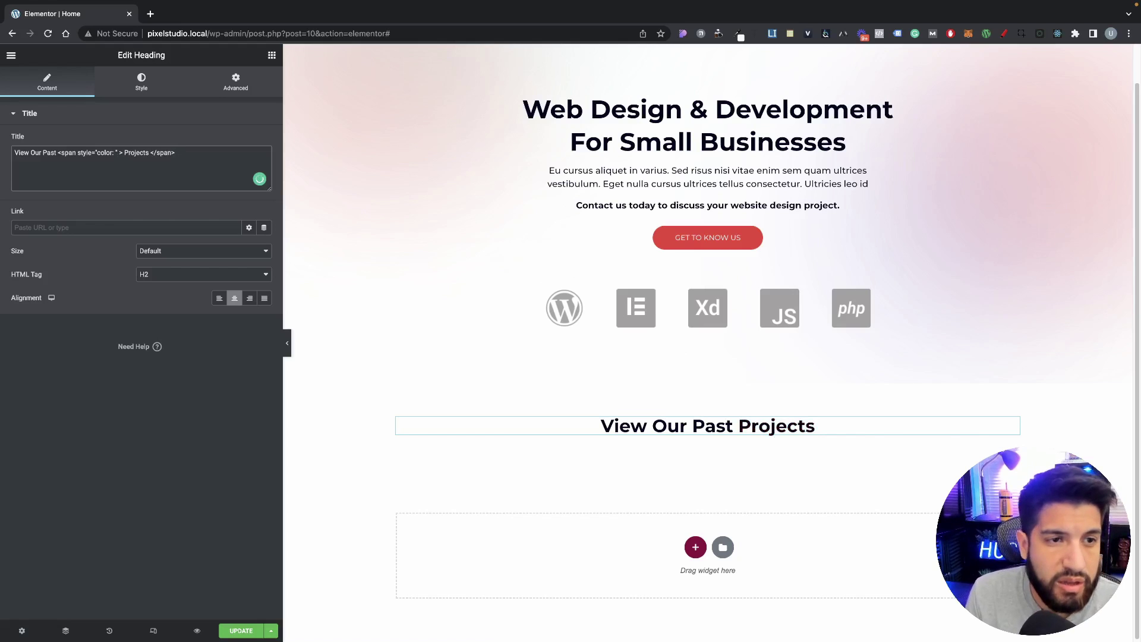
# Step: Copy the GET TO KNOW US button's #F54335 colour into the Projects span style
pyautogui.click(770, 242)
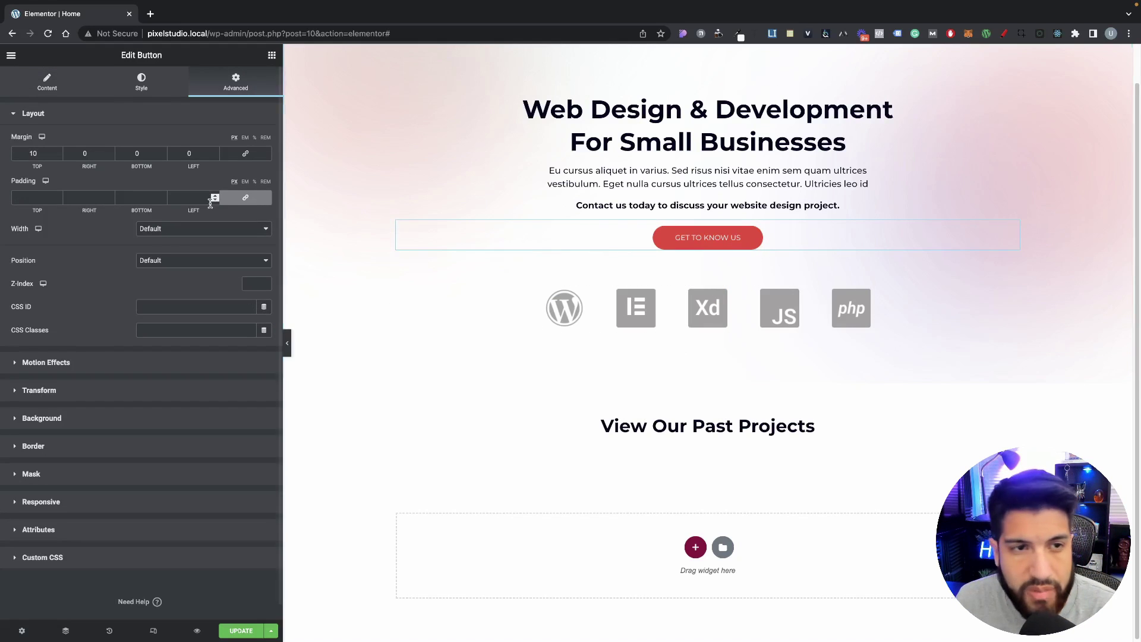
pyautogui.click(150, 90)
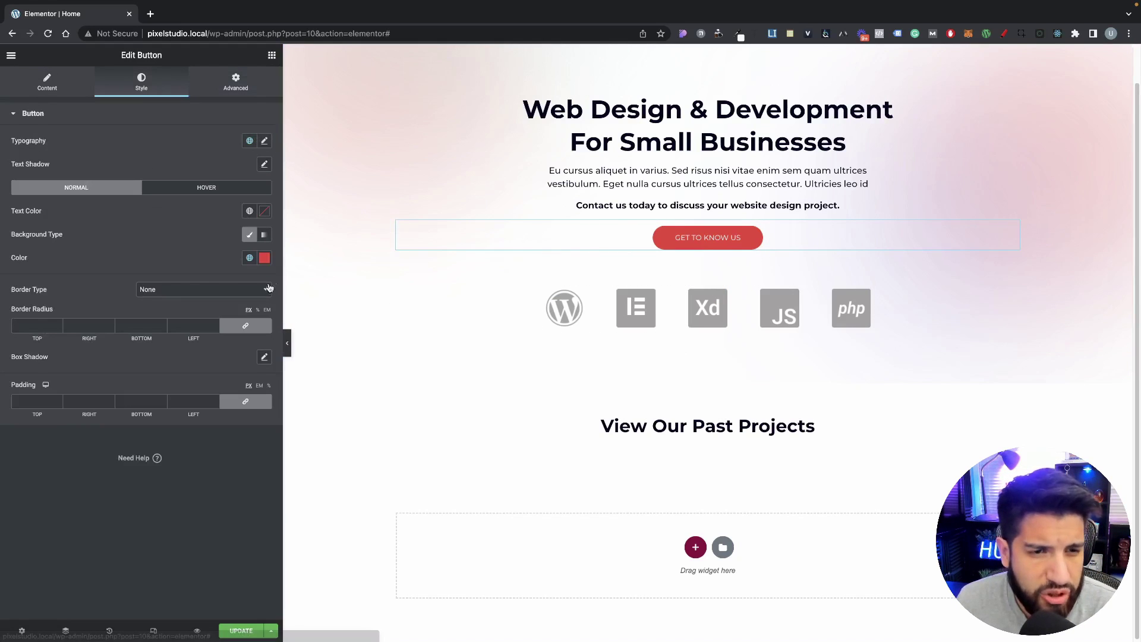
pyautogui.click(265, 258)
pyautogui.press('super+c')
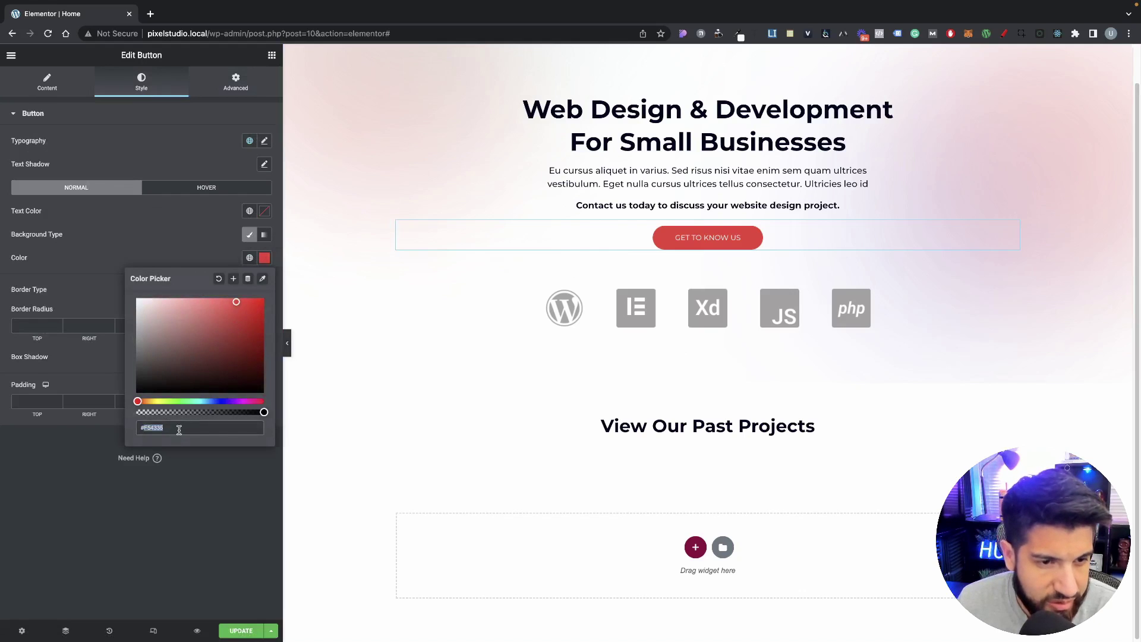
pyautogui.click(736, 425)
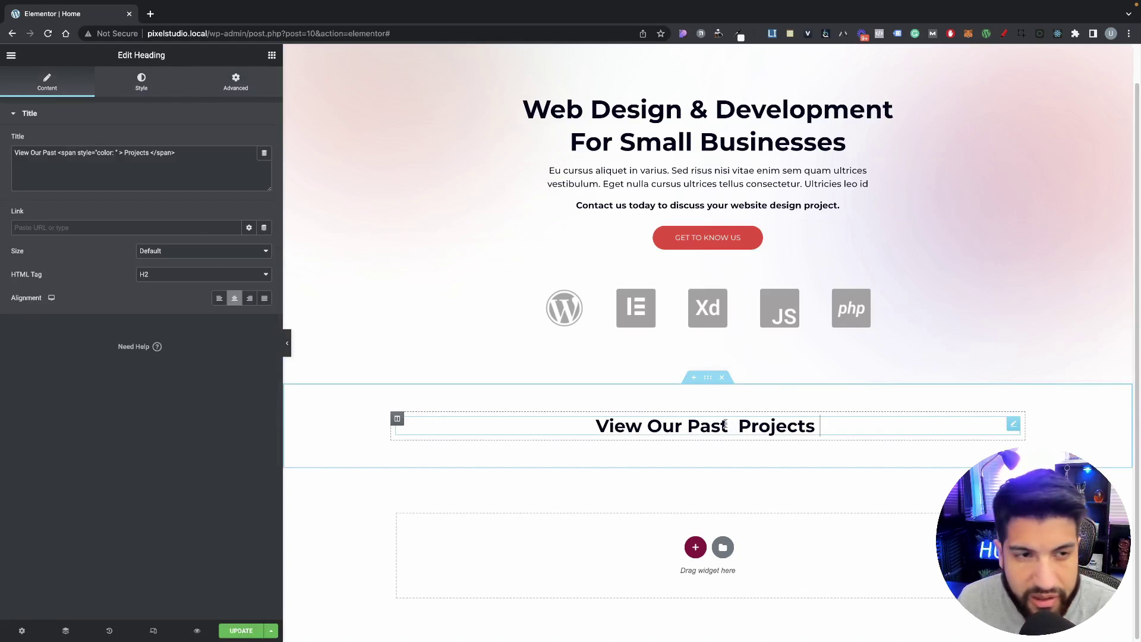
pyautogui.click(121, 155)
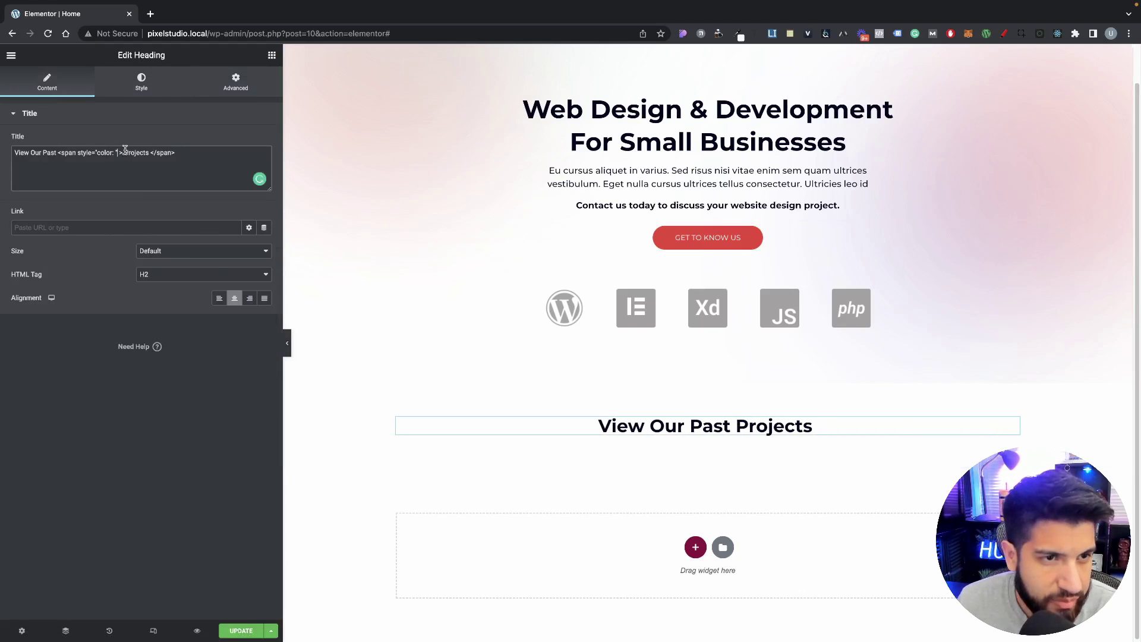
pyautogui.press('super+v')
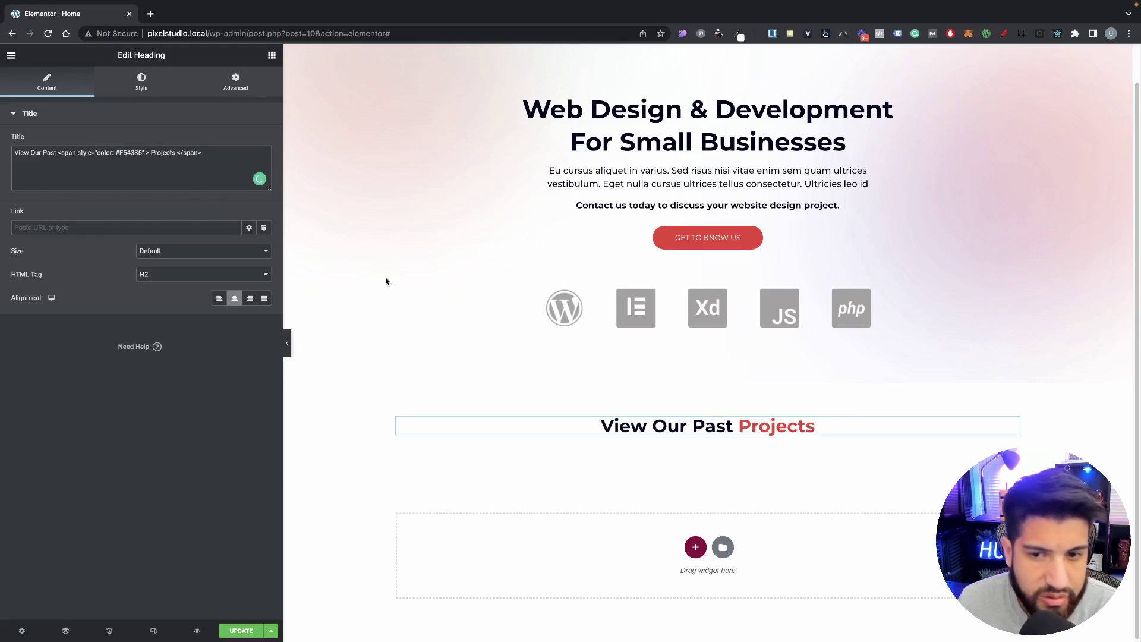
pyautogui.click(158, 186)
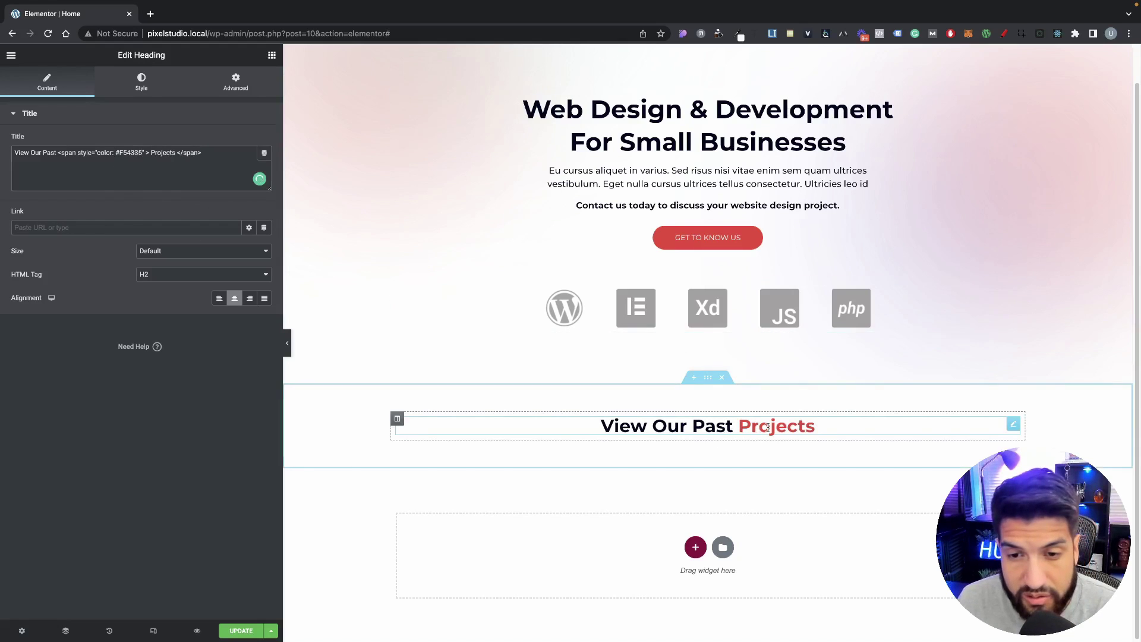
# Step: Check the heading on the canvas, with 'Projects' now shown in red
pyautogui.doubleClick(744, 428)
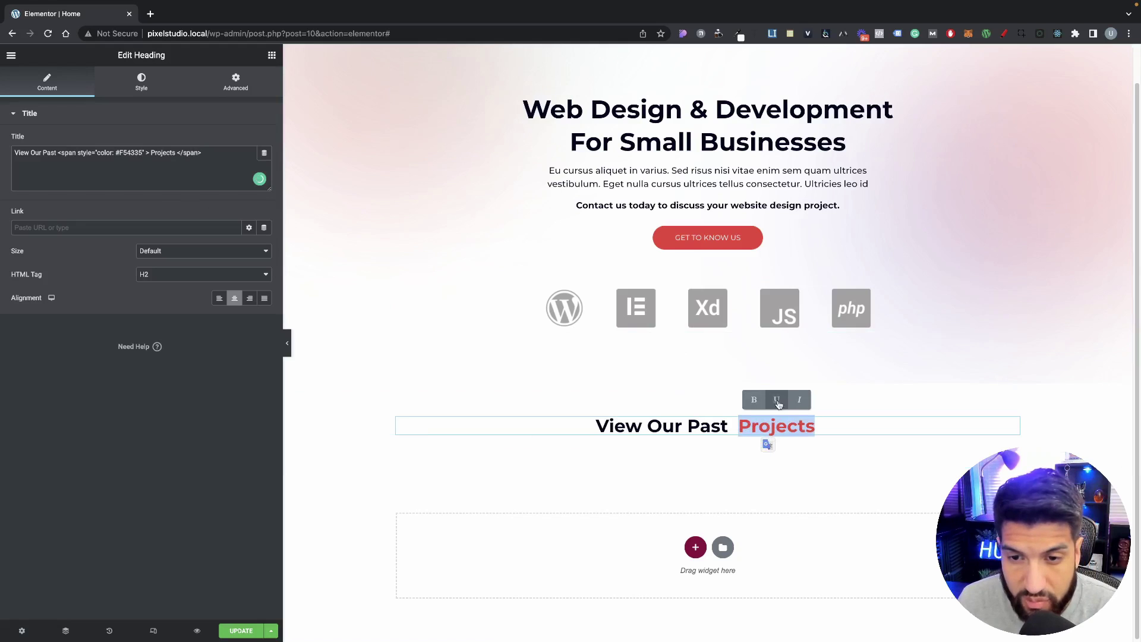
pyautogui.click(857, 527)
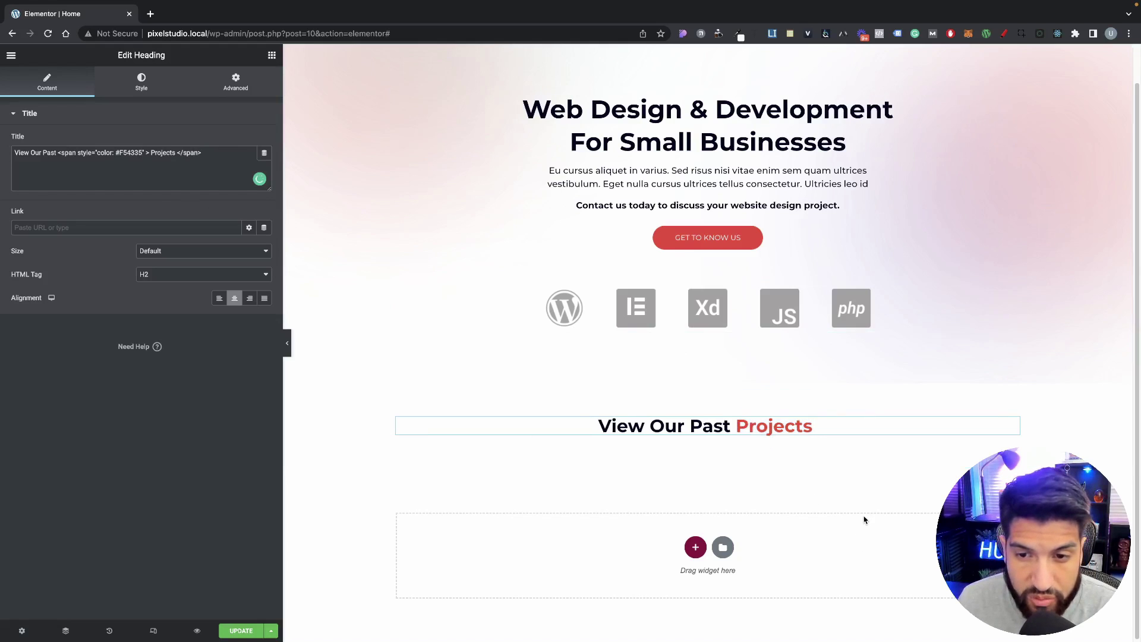
pyautogui.doubleClick(738, 427)
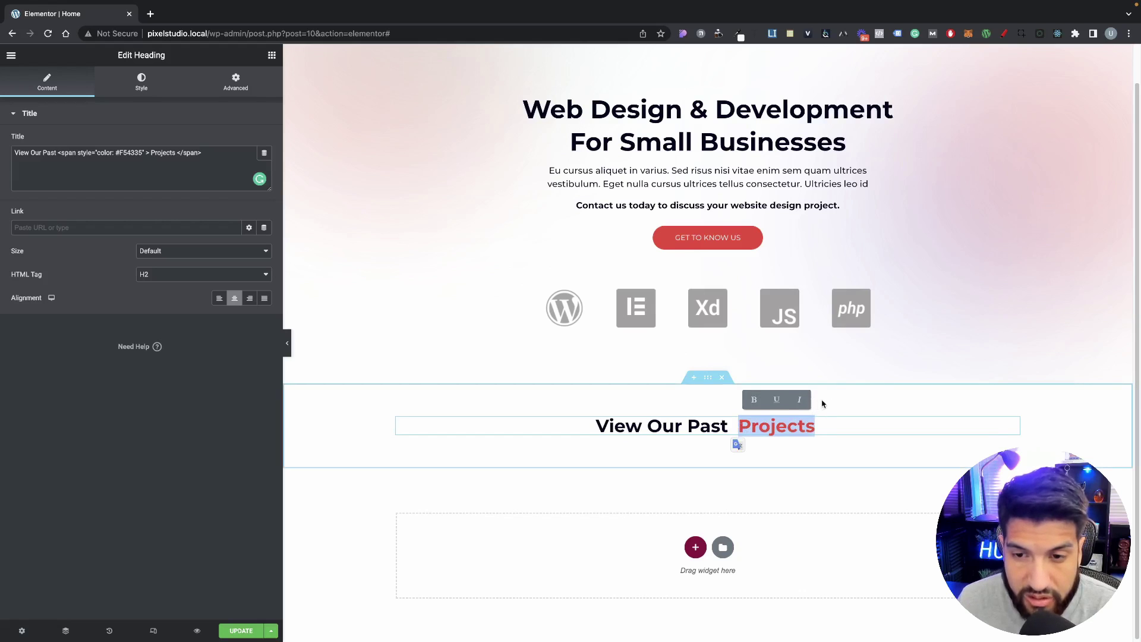
pyautogui.click(804, 465)
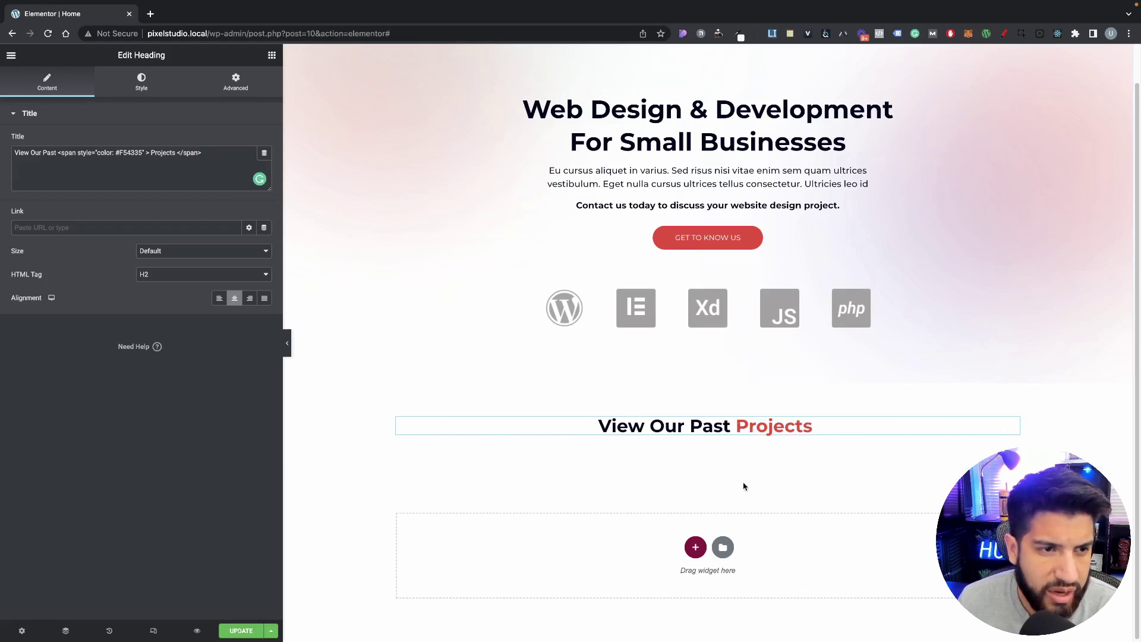
pyautogui.scroll(1, 776, 456)
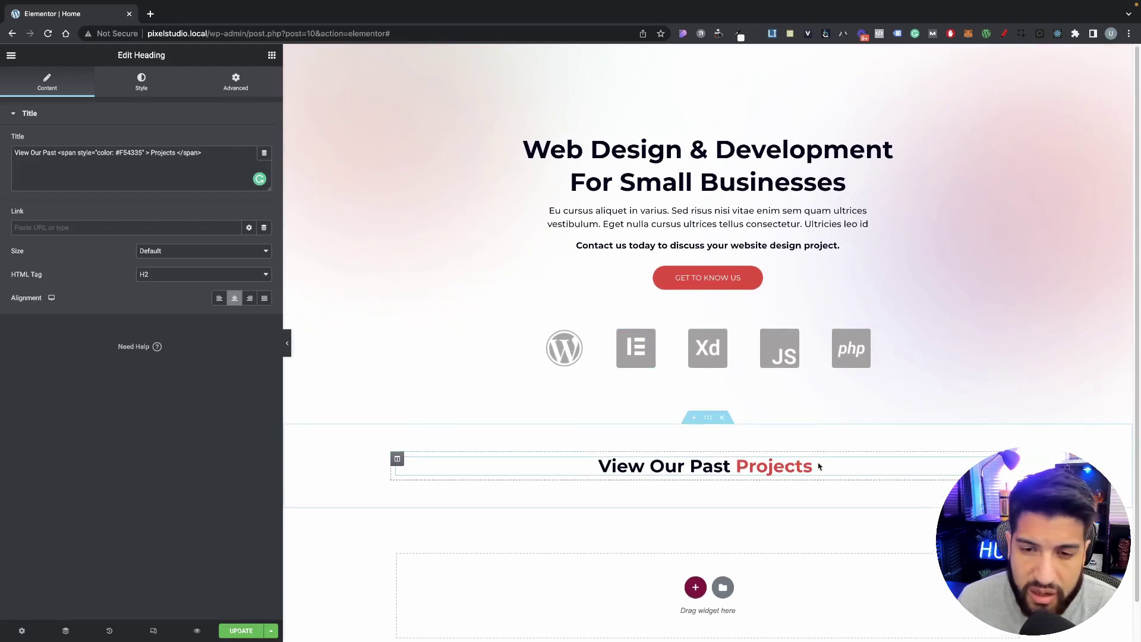
pyautogui.scroll(-1, 832, 463)
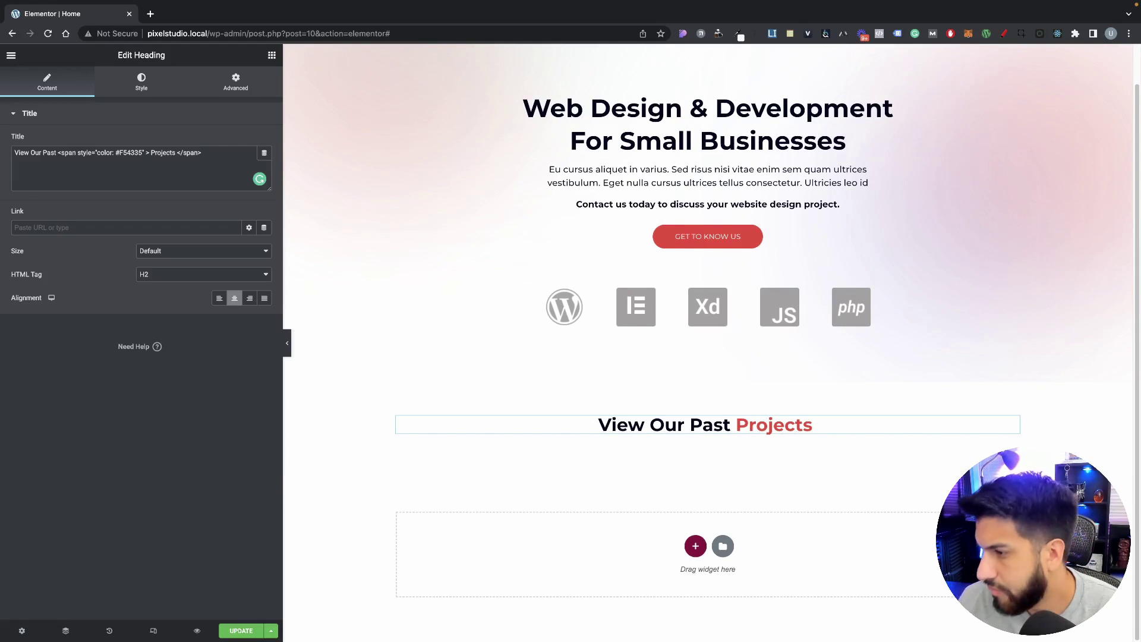
# Step: Insert a line break after 'View Our' so 'Past Projects' starts the second line
pyautogui.click(778, 428)
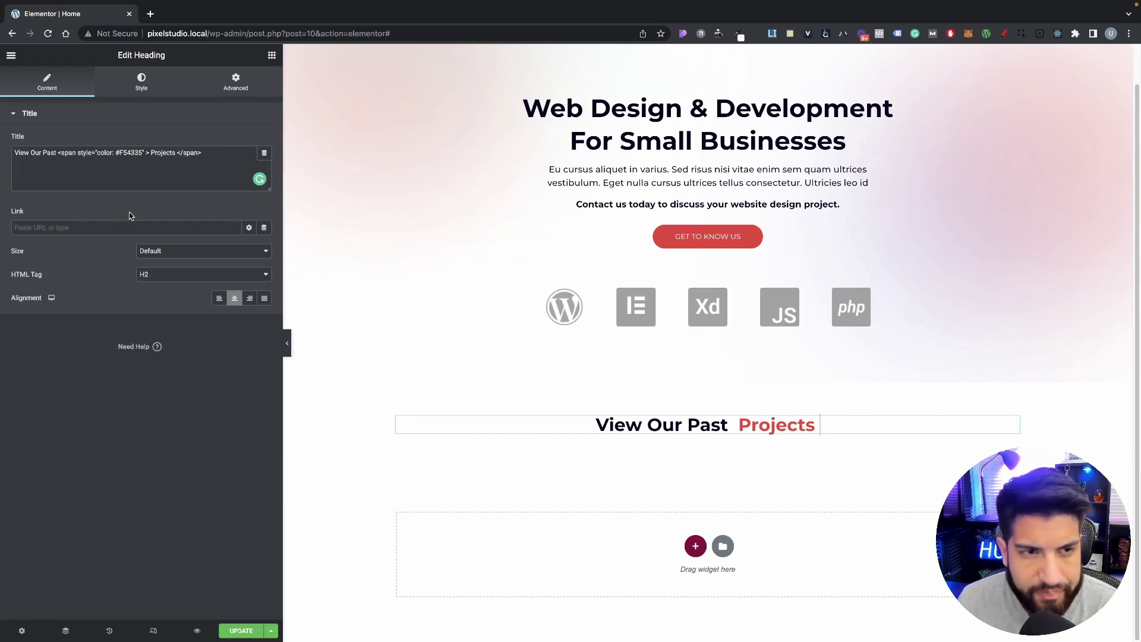
pyautogui.click(166, 157)
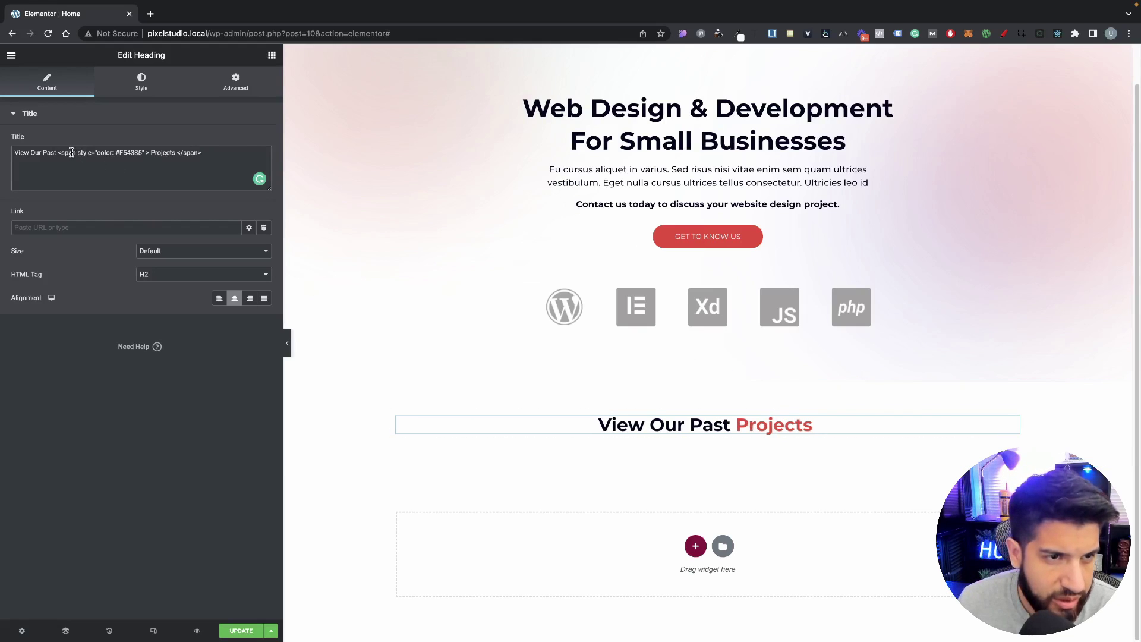
pyautogui.moveTo(77, 152); pyautogui.dragTo(63, 152)
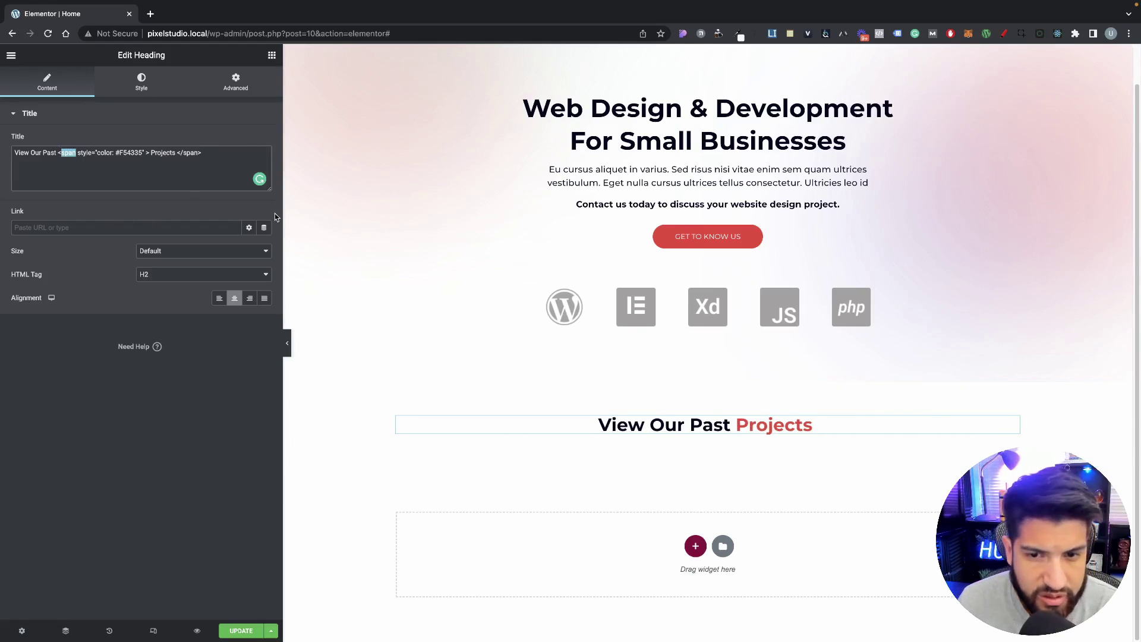
pyautogui.click(112, 162)
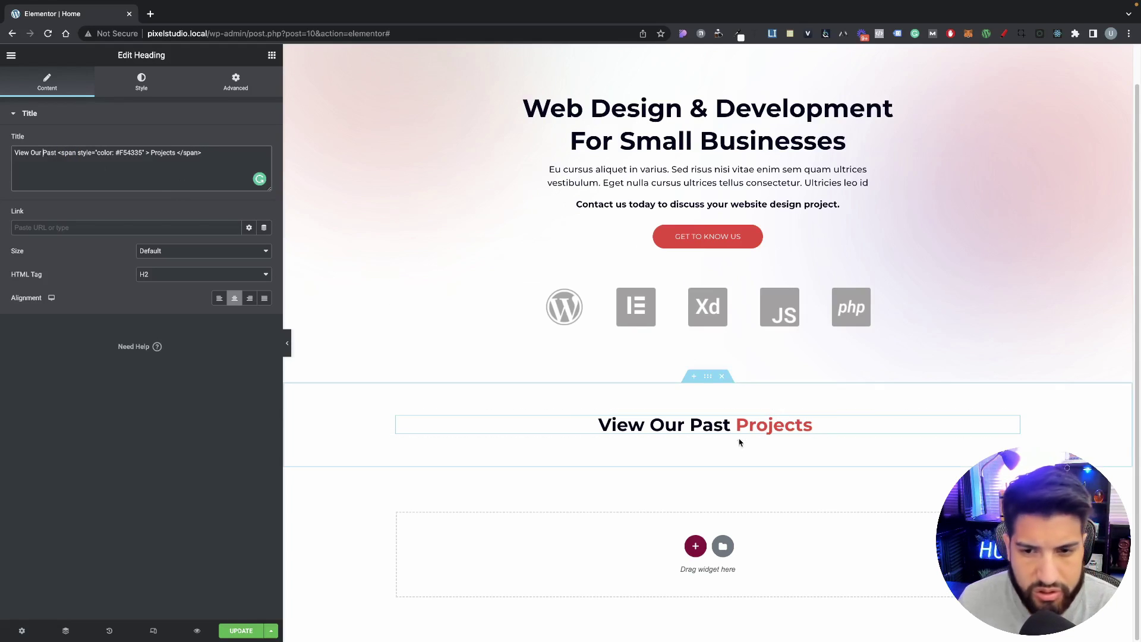
pyautogui.click(683, 423)
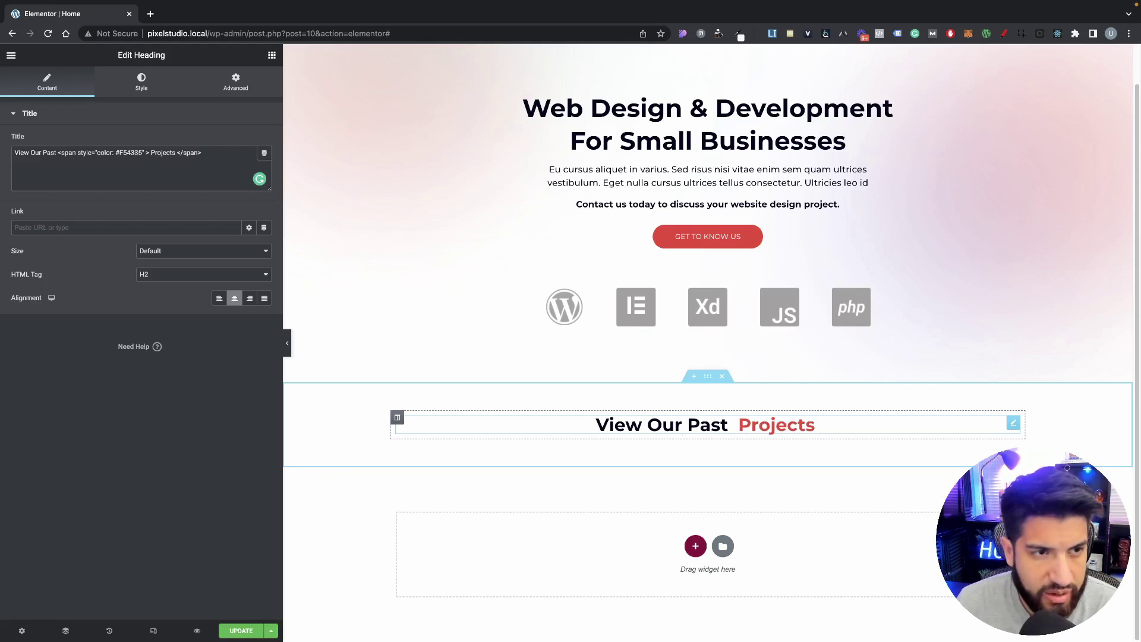
pyautogui.press('Return')
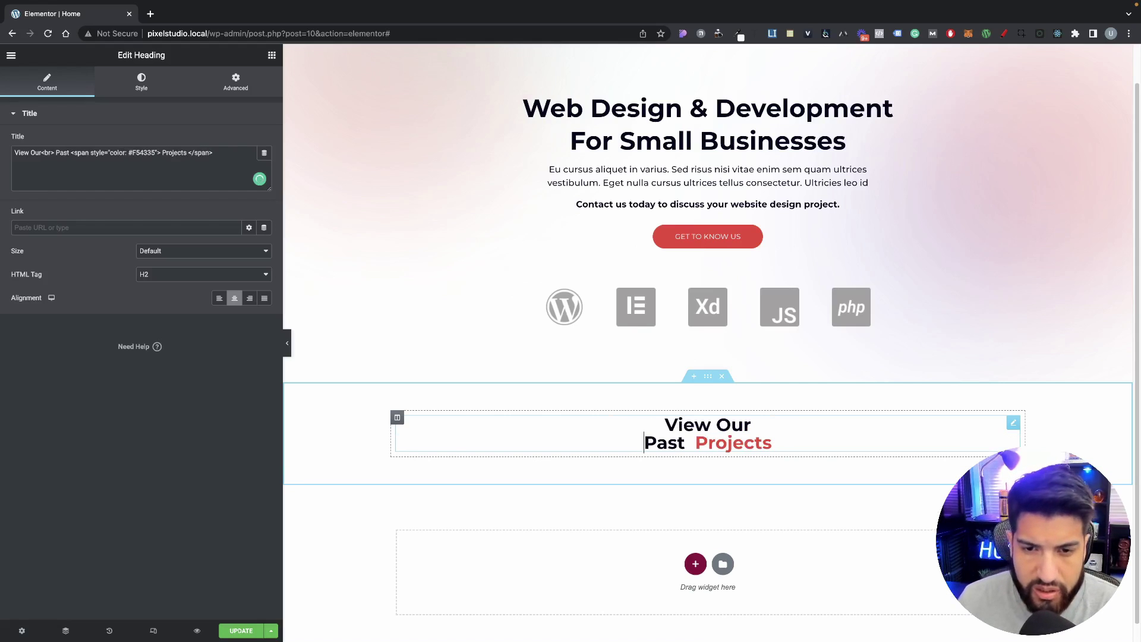
pyautogui.press('Delete')
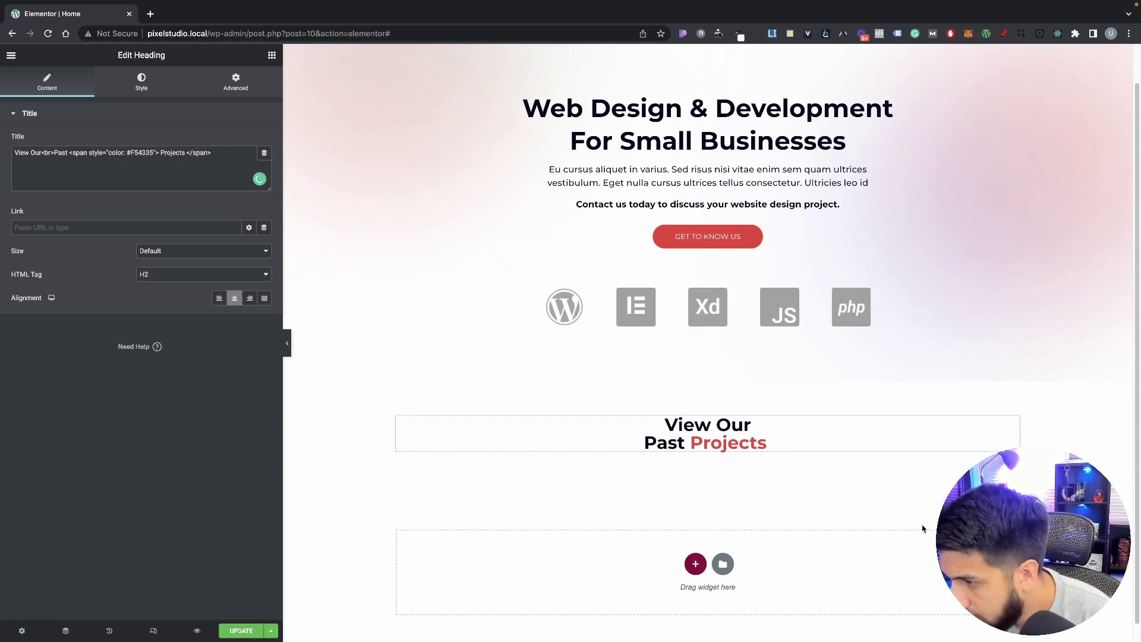
pyautogui.scroll(-1, 756, 398)
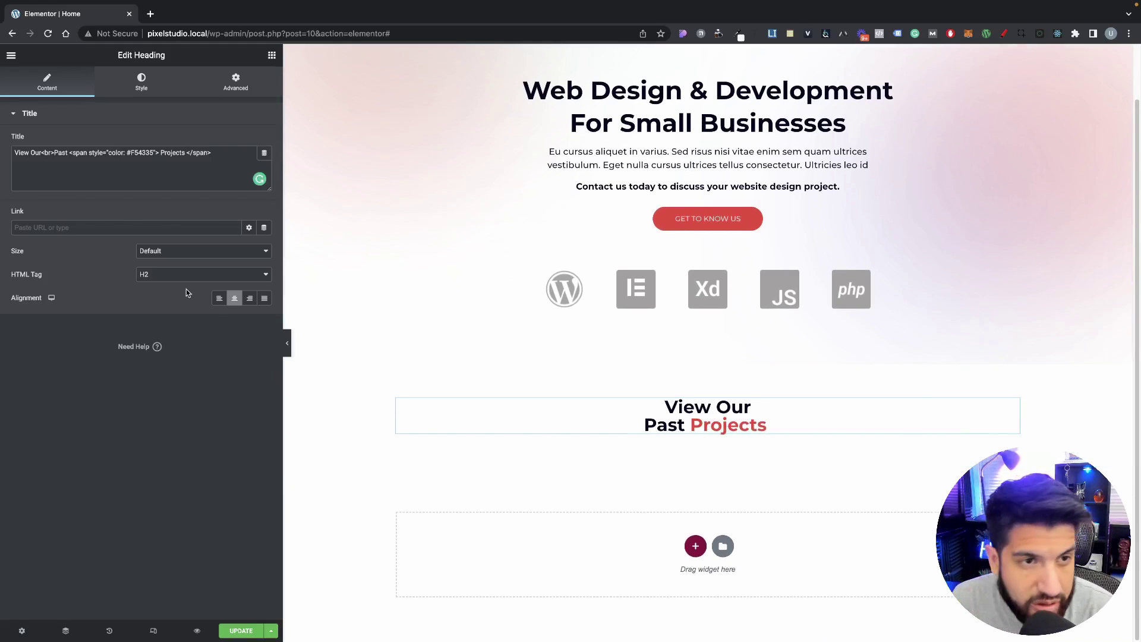
# Step: Change the heading font size from 30 to 35 px, try 38, then step back to 35
pyautogui.click(129, 84)
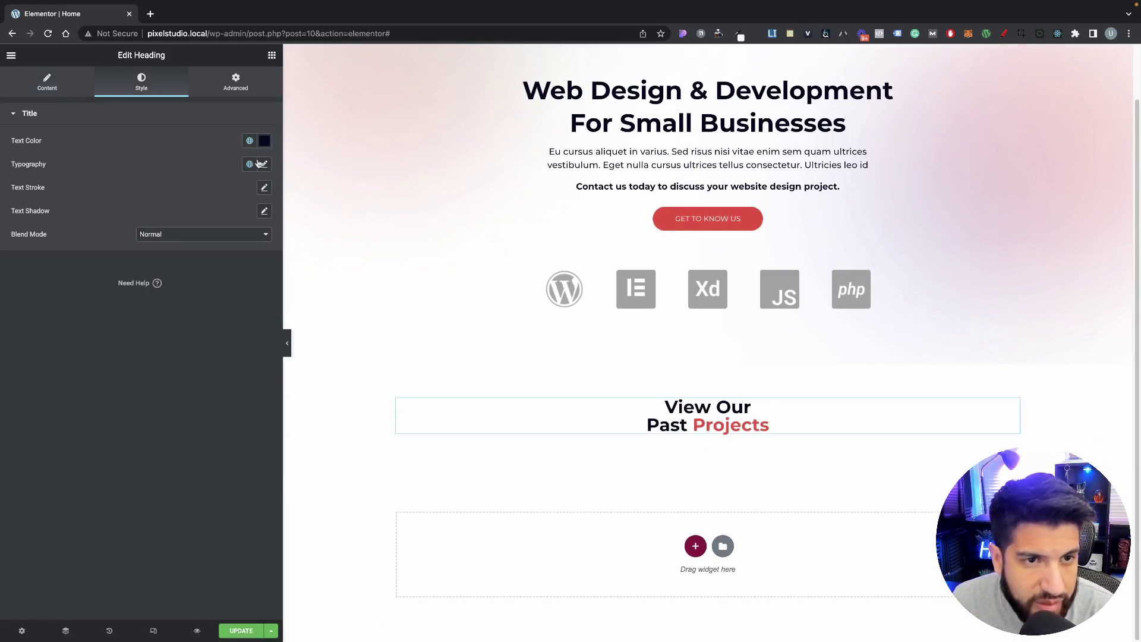
pyautogui.click(265, 164)
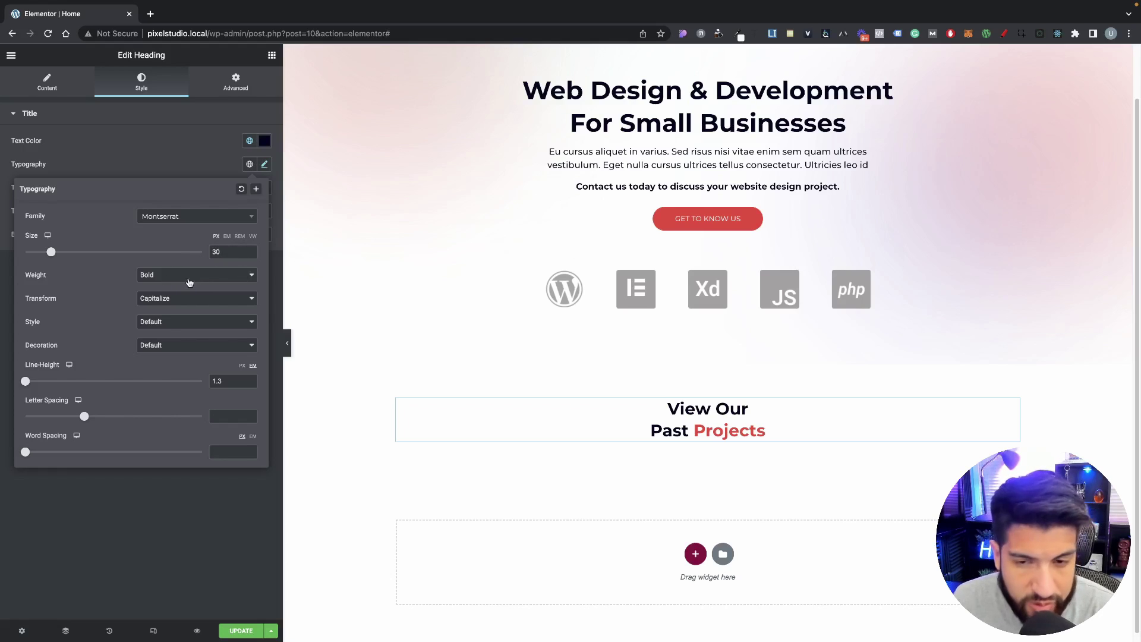
pyautogui.doubleClick(214, 253)
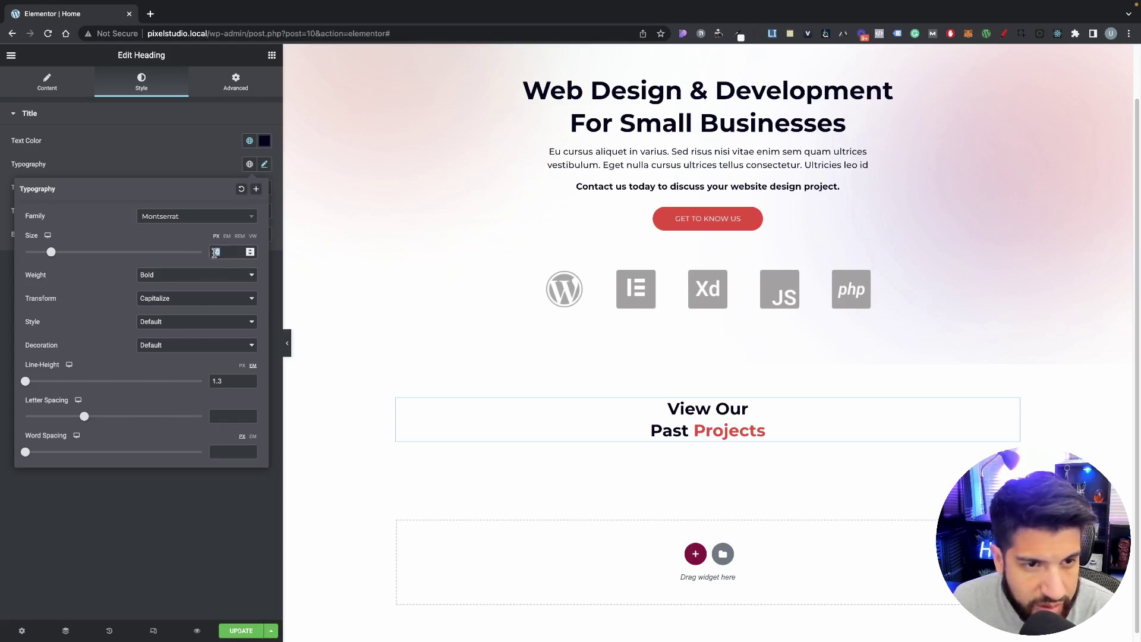
pyautogui.write('35')
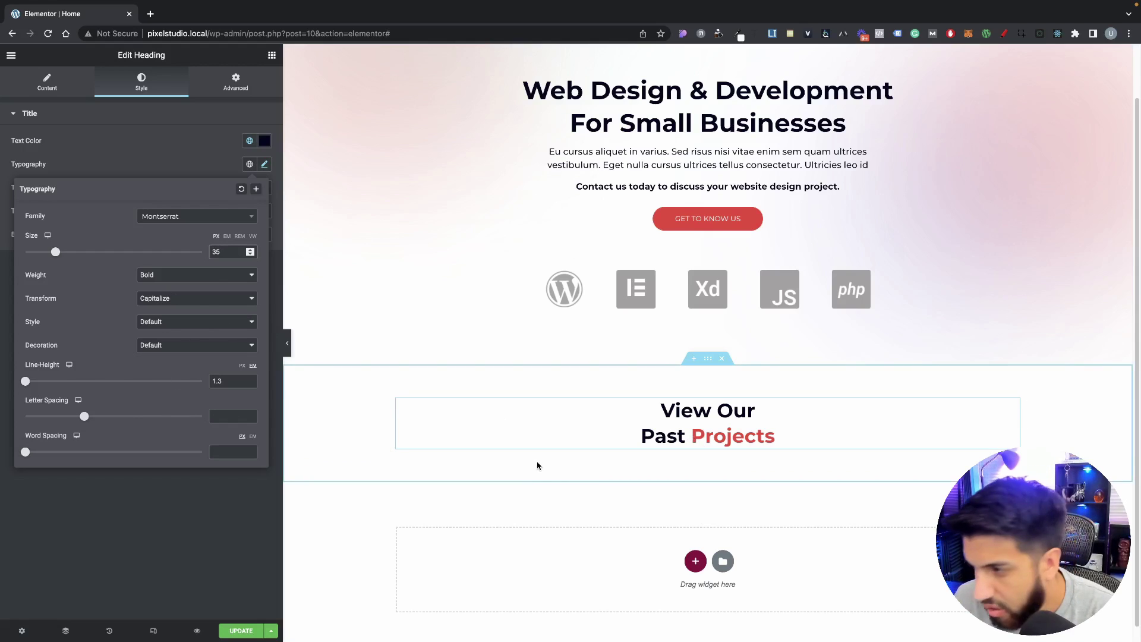
pyautogui.click(250, 249)
pyautogui.click(250, 249)
pyautogui.click(251, 249)
pyautogui.click(250, 254)
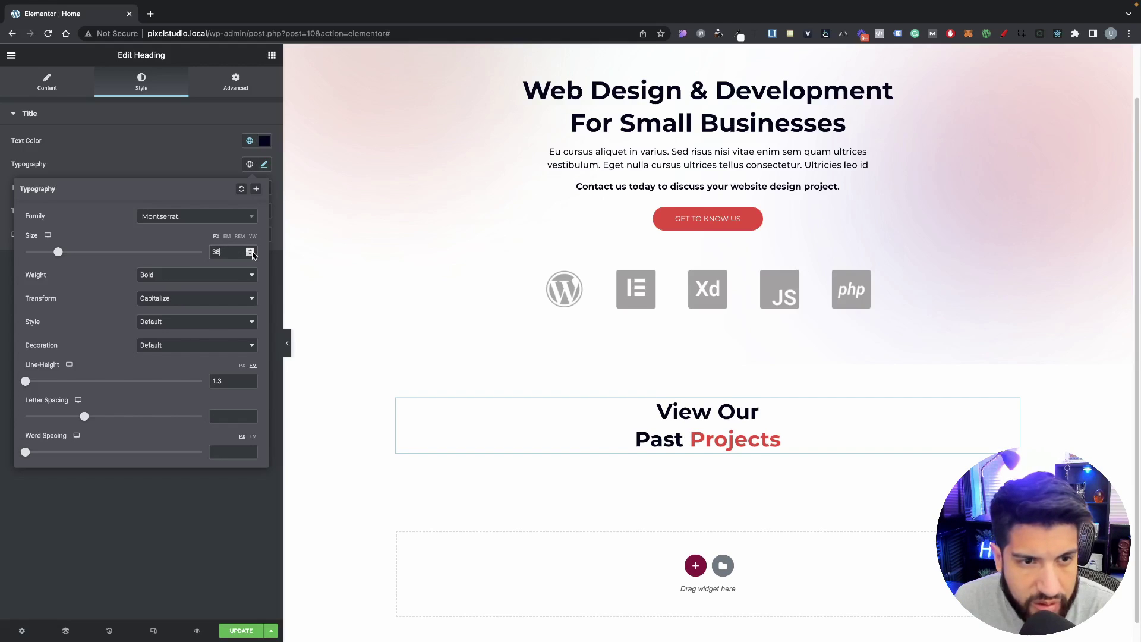
pyautogui.click(250, 254)
pyautogui.click(250, 254)
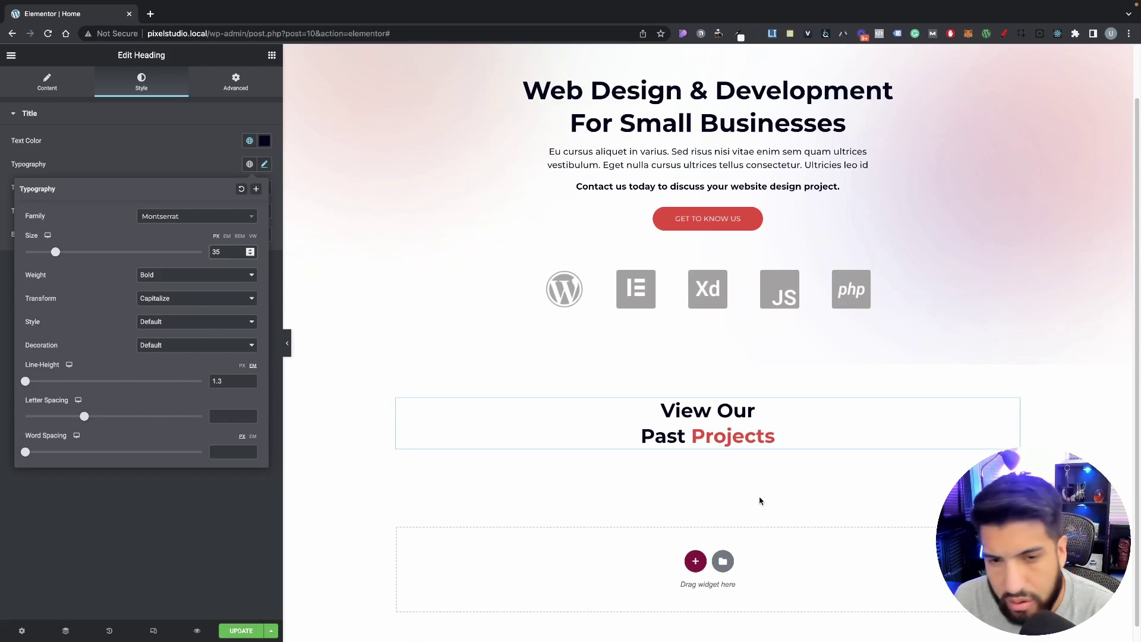
# Step: Set the Primary global font size to 35 px in Site Settings, update and close
pyautogui.click(11, 57)
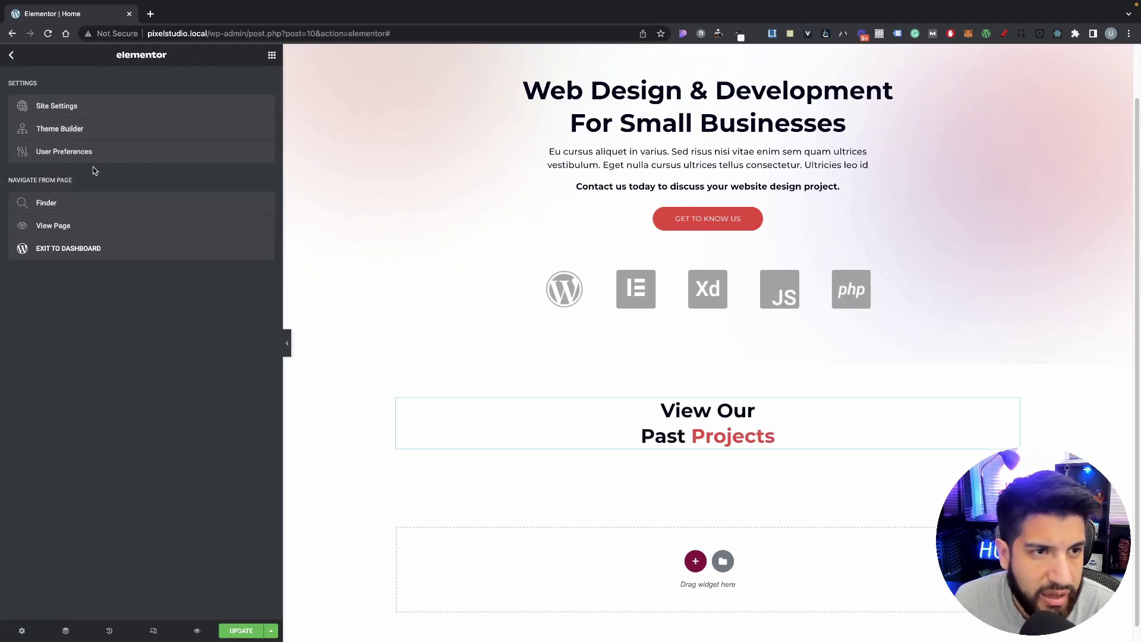
pyautogui.click(76, 110)
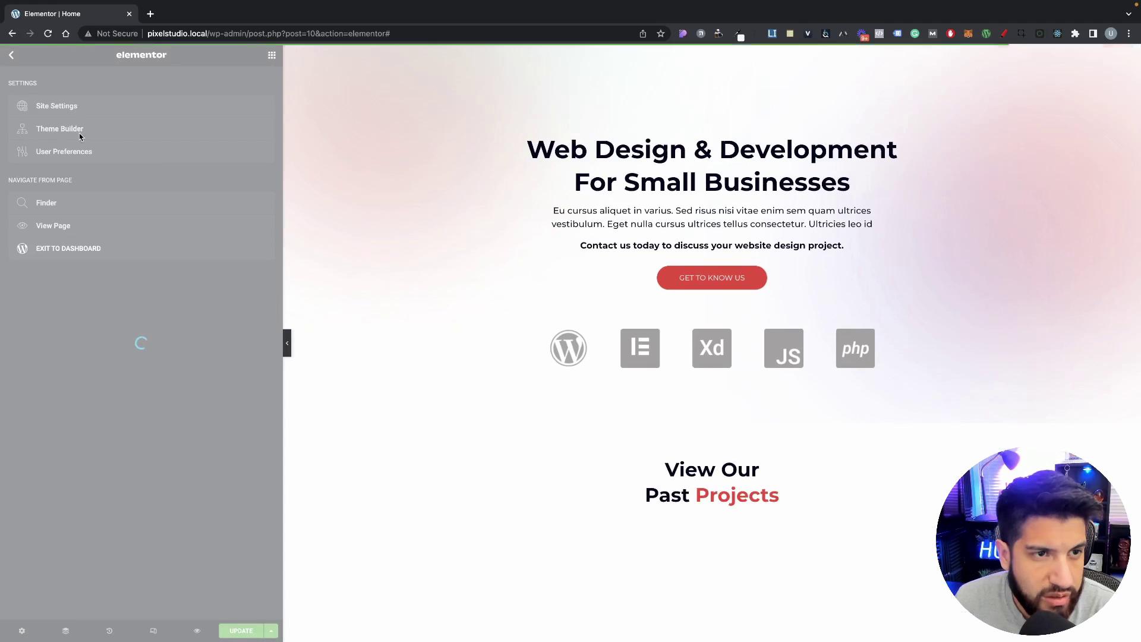
pyautogui.click(84, 136)
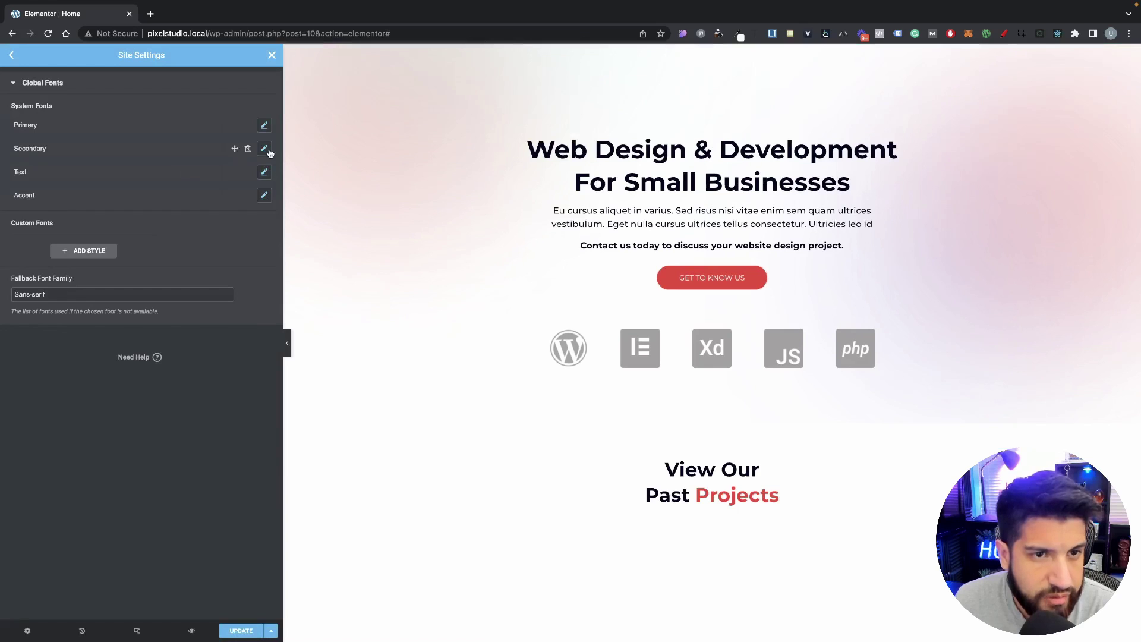
pyautogui.click(264, 124)
pyautogui.doubleClick(218, 206)
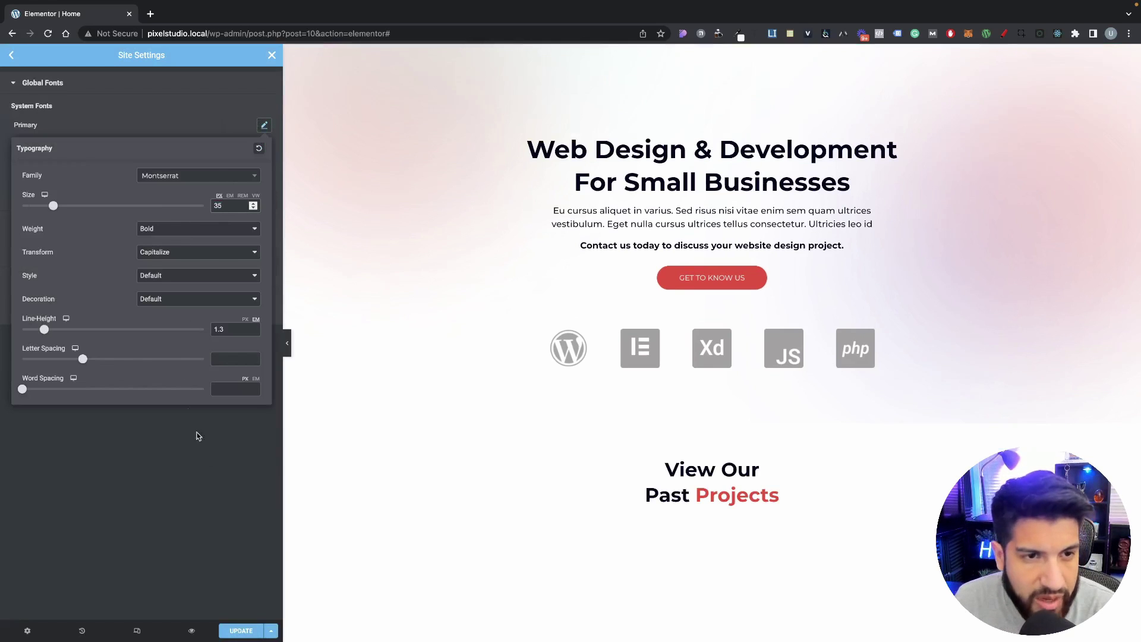
pyautogui.click(412, 470)
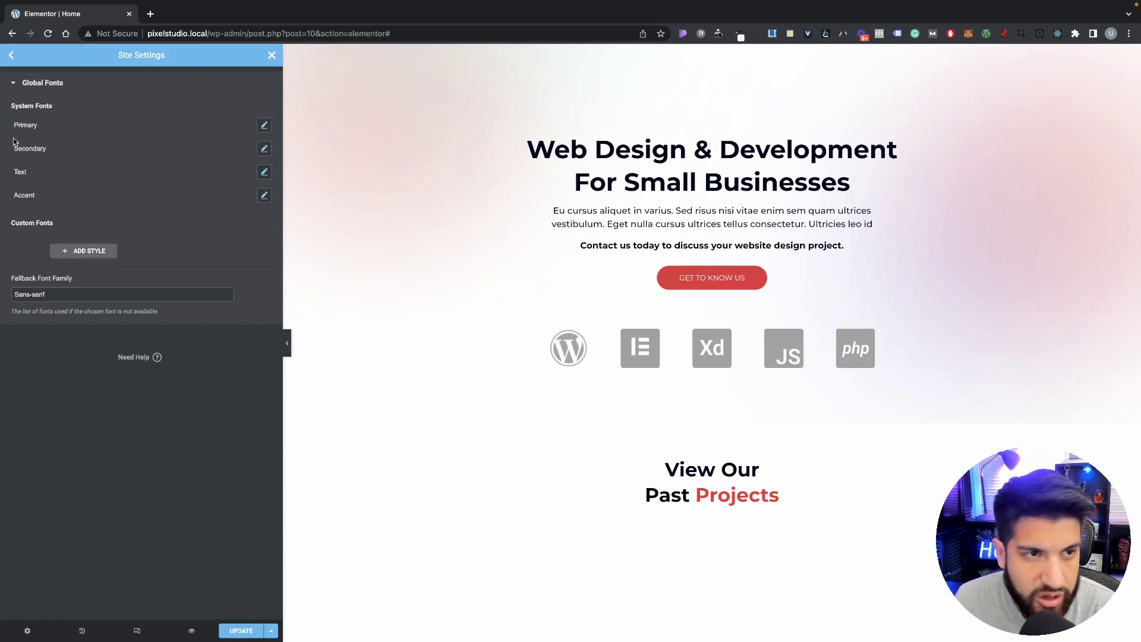
pyautogui.click(240, 629)
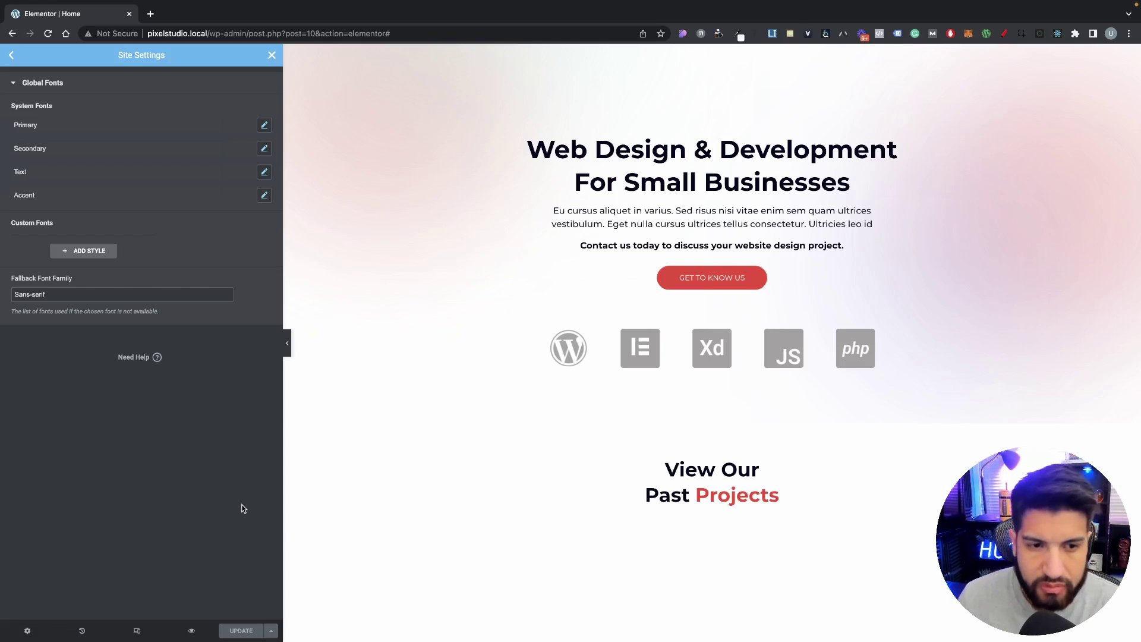
pyautogui.click(273, 56)
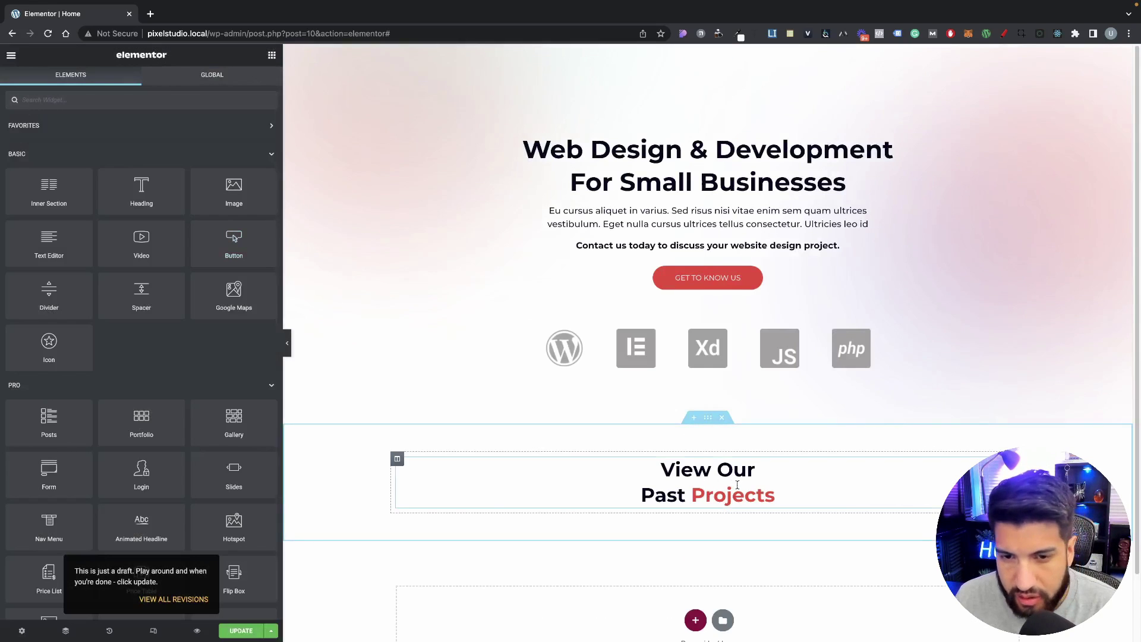
# Step: Apply the global Primary font to the 'View Our Past Projects' heading typography
pyautogui.click(822, 498)
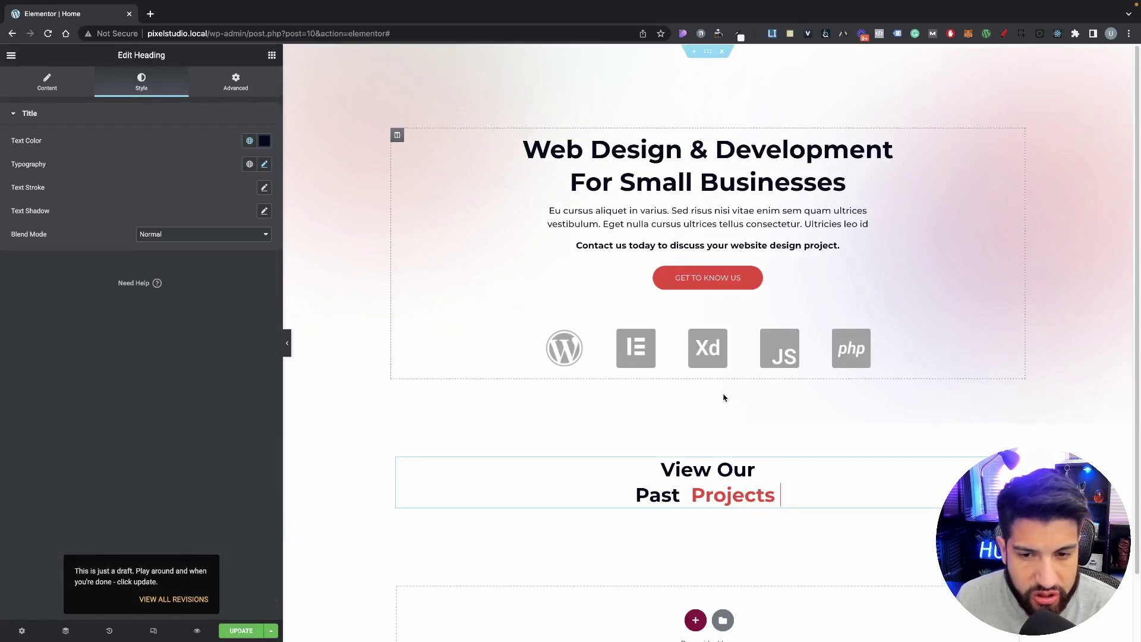
pyautogui.click(264, 164)
pyautogui.click(251, 164)
pyautogui.click(180, 227)
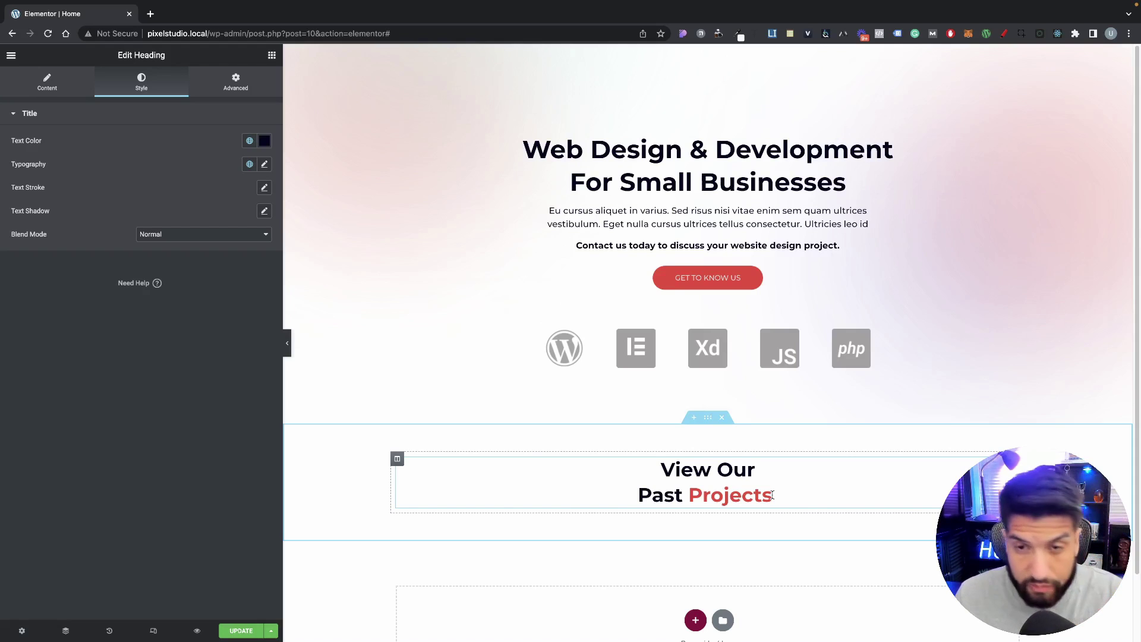
pyautogui.scroll(-2, 773, 495)
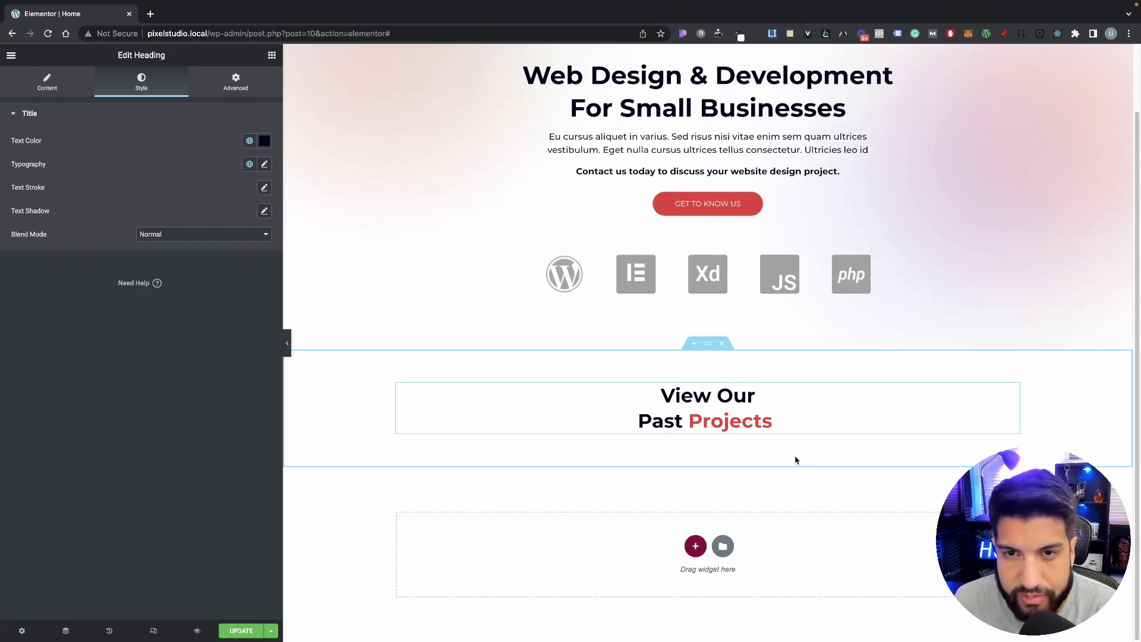
pyautogui.scroll(2, 619, 344)
pyautogui.scroll(-2, 703, 376)
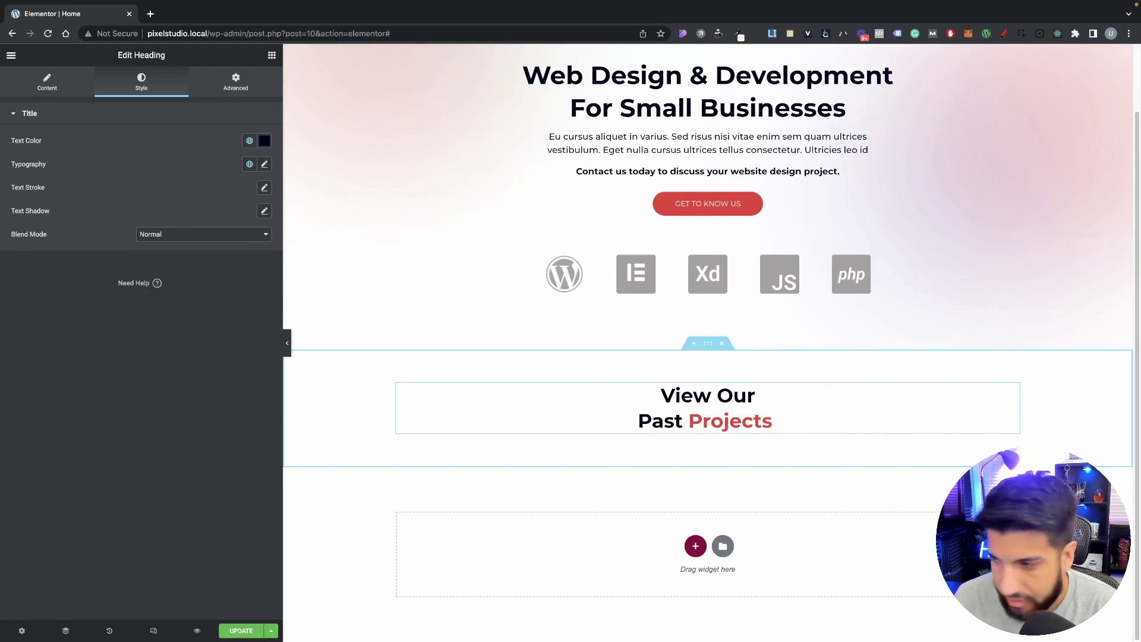
# Step: Give the heading's section a classic F3F3F3 light grey background colour
pyautogui.click(707, 343)
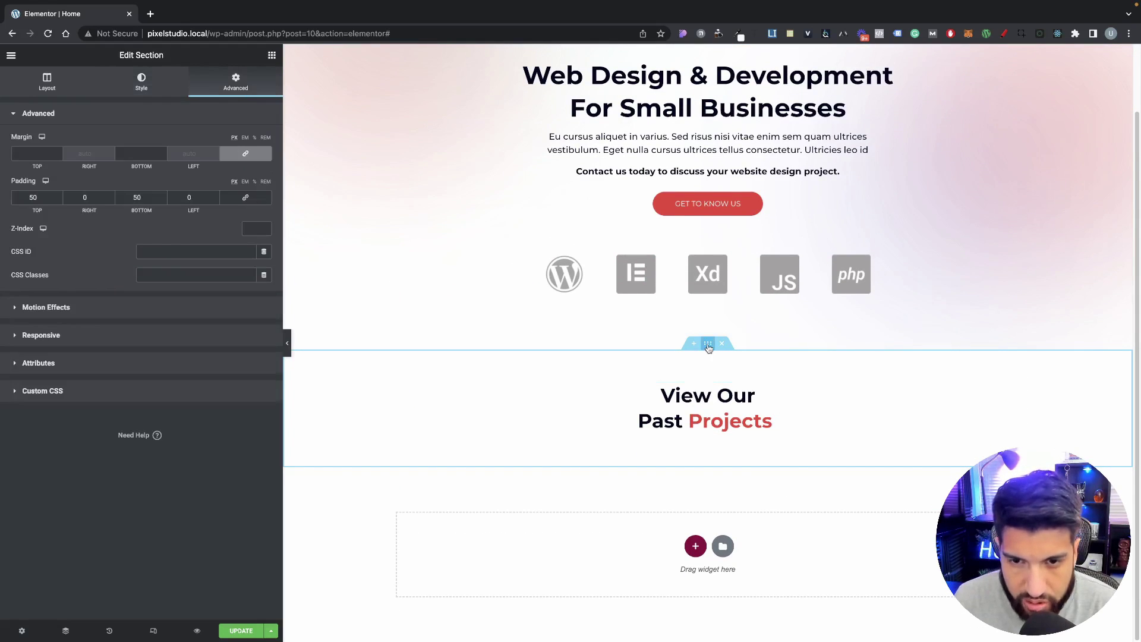
pyautogui.click(133, 74)
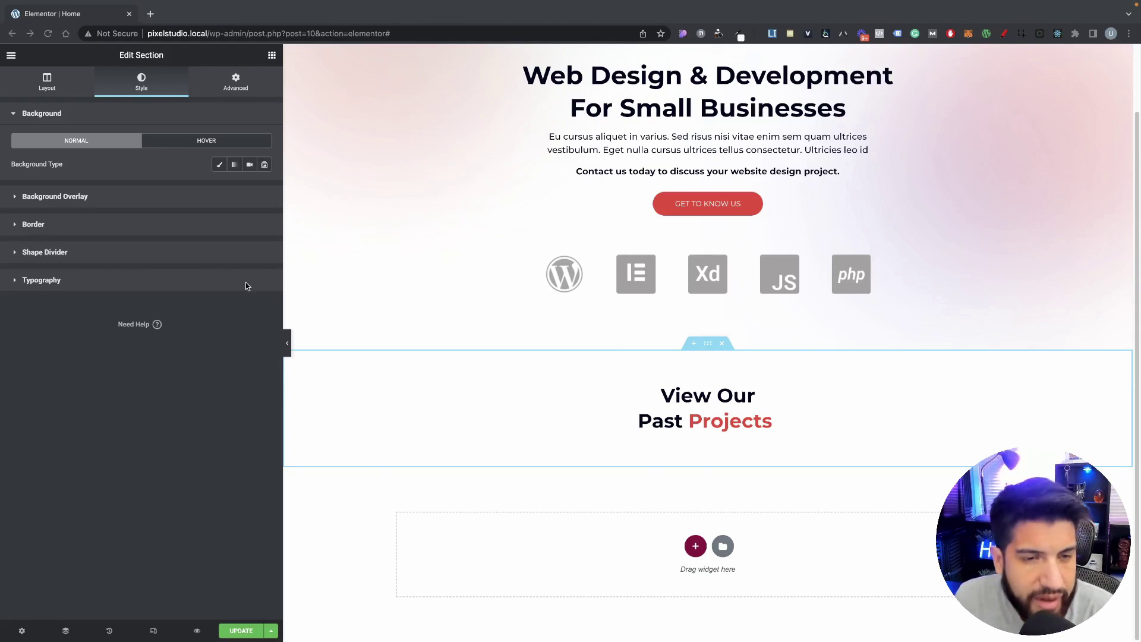
pyautogui.click(220, 165)
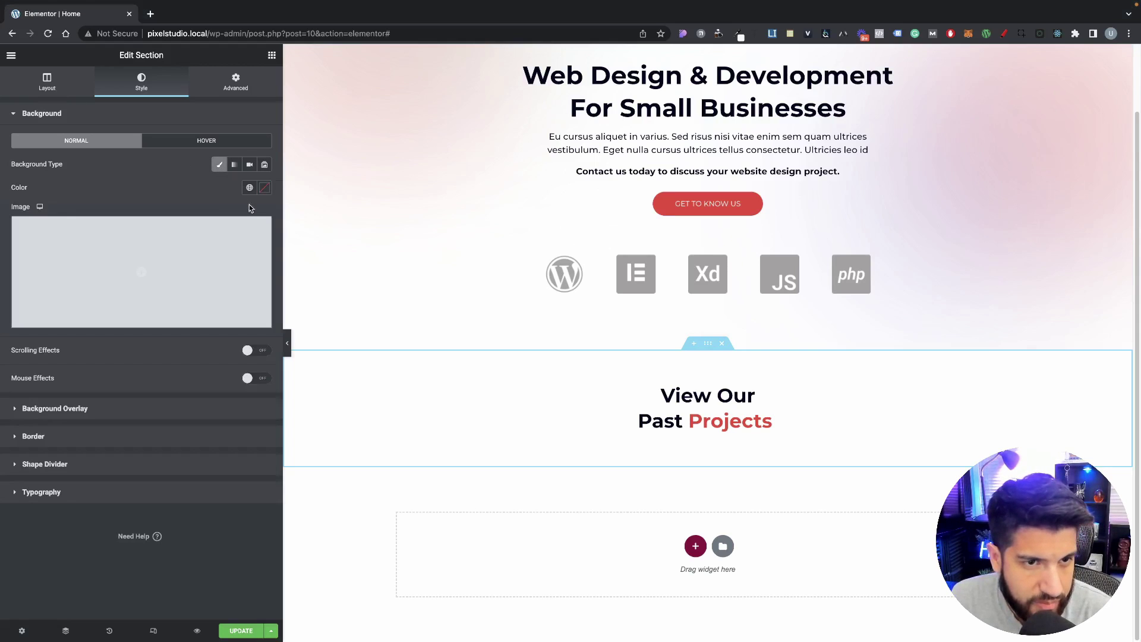
pyautogui.click(264, 188)
pyautogui.write('F3F3F3')
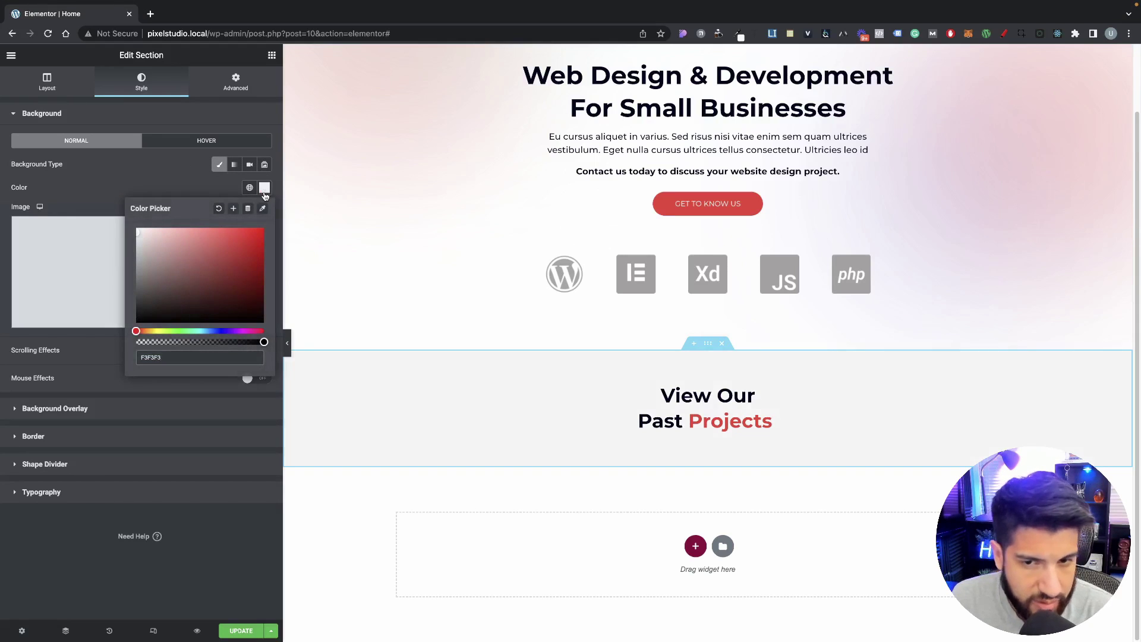
# Step: Save the F3F3F3 grey as a new global colour named 'Grey background'
pyautogui.click(233, 211)
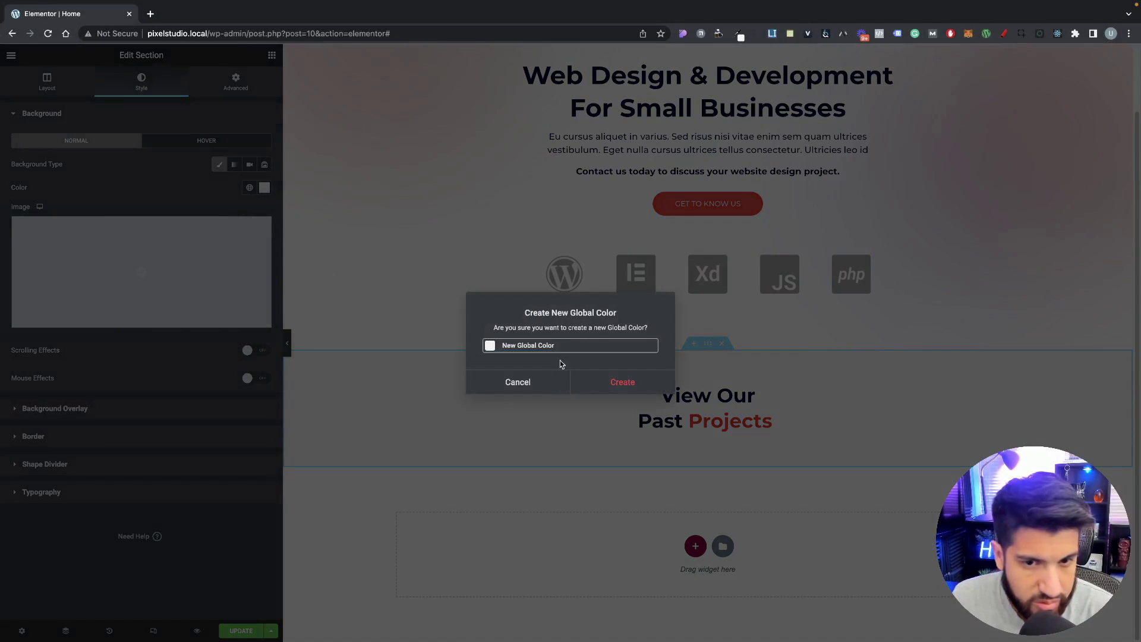
pyautogui.tripleClick(553, 344)
pyautogui.press('BackSpace')
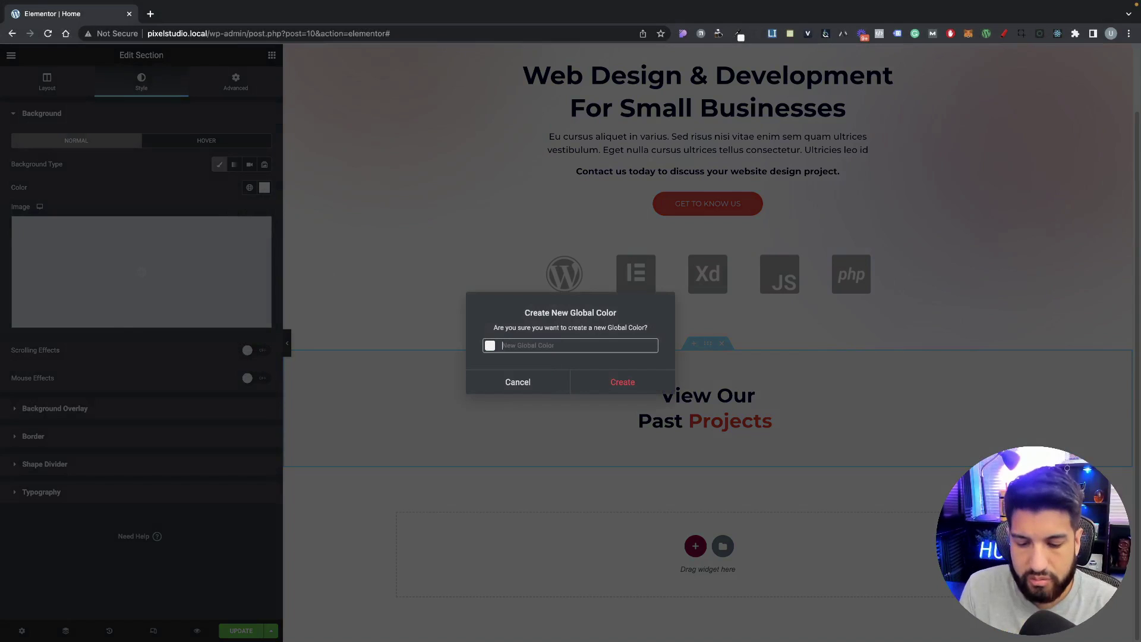
pyautogui.write('Grey background')
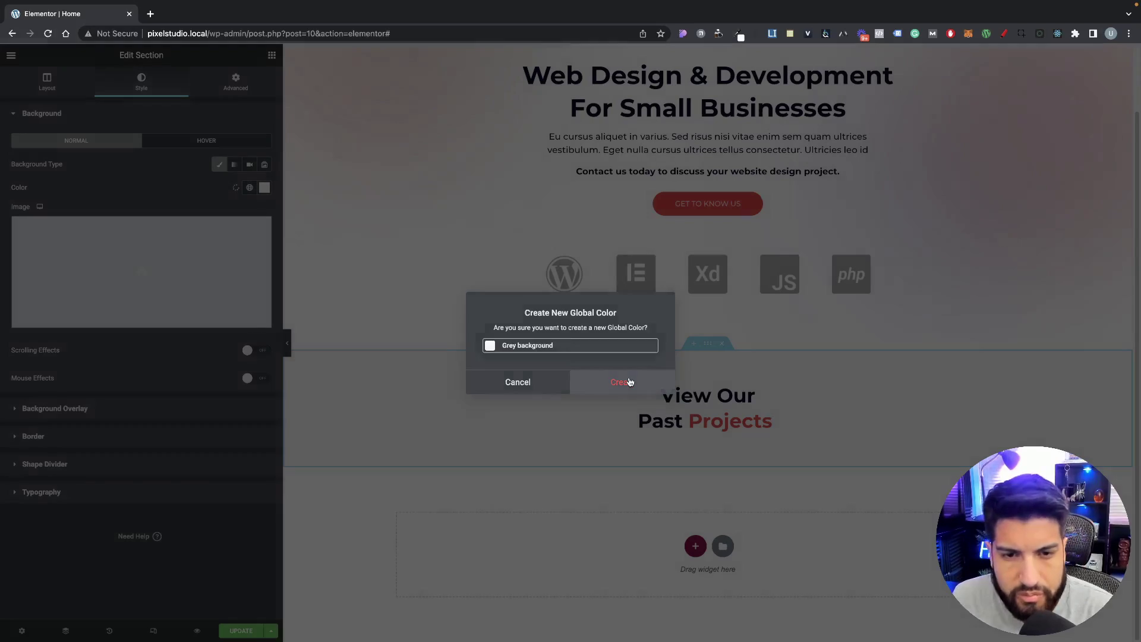
pyautogui.click(626, 380)
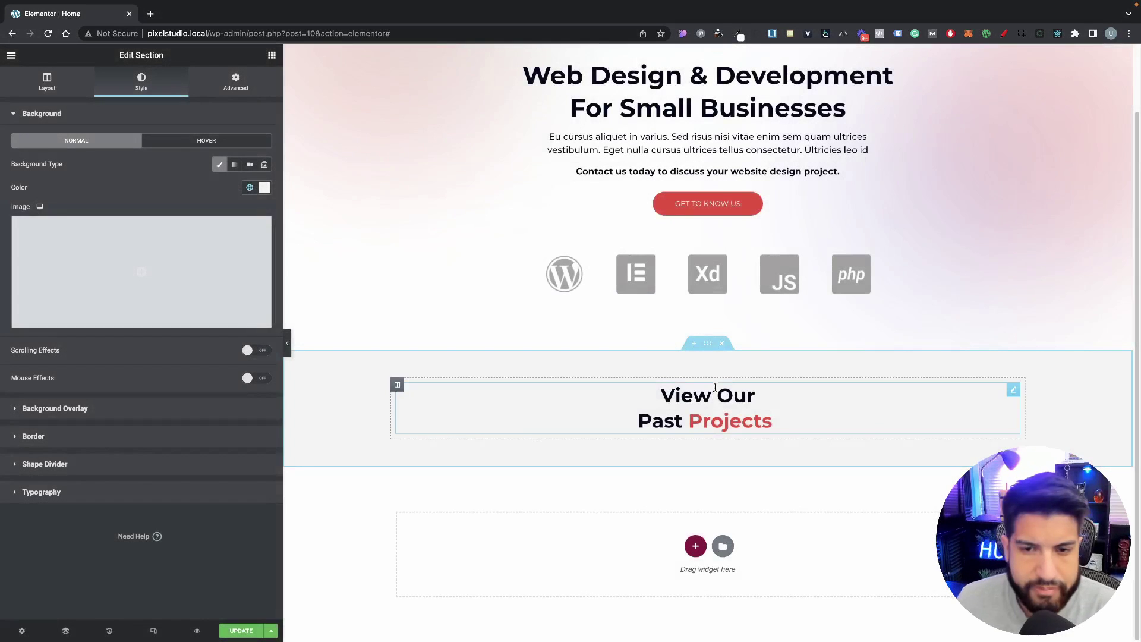
pyautogui.scroll(2, 761, 360)
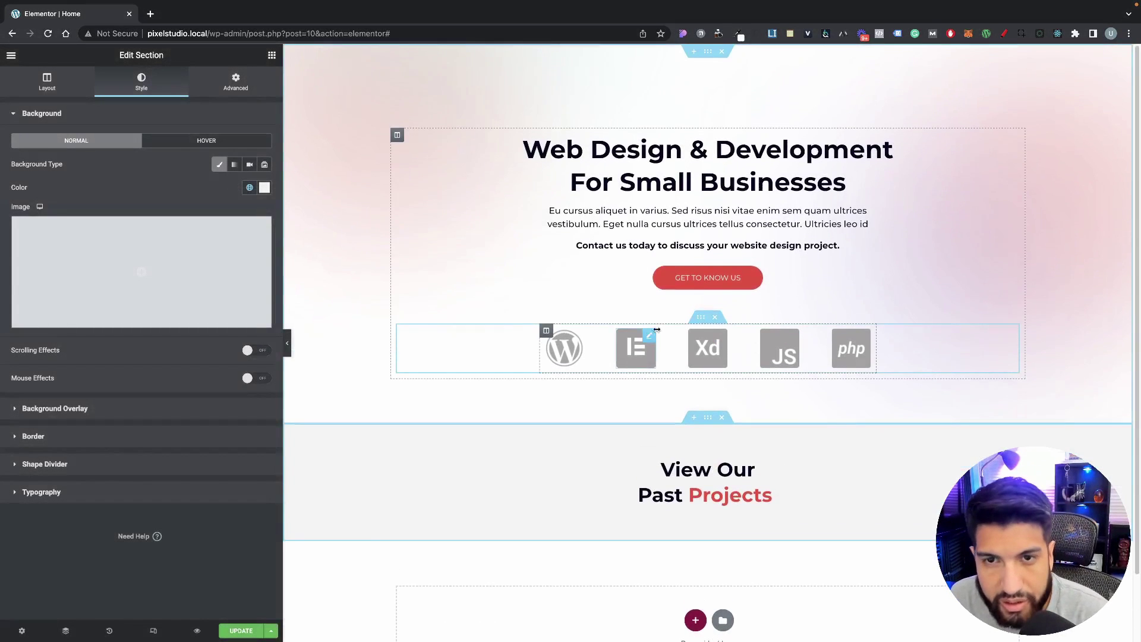
pyautogui.scroll(-1, 692, 351)
pyautogui.scroll(2, 797, 434)
pyautogui.scroll(-2, 793, 435)
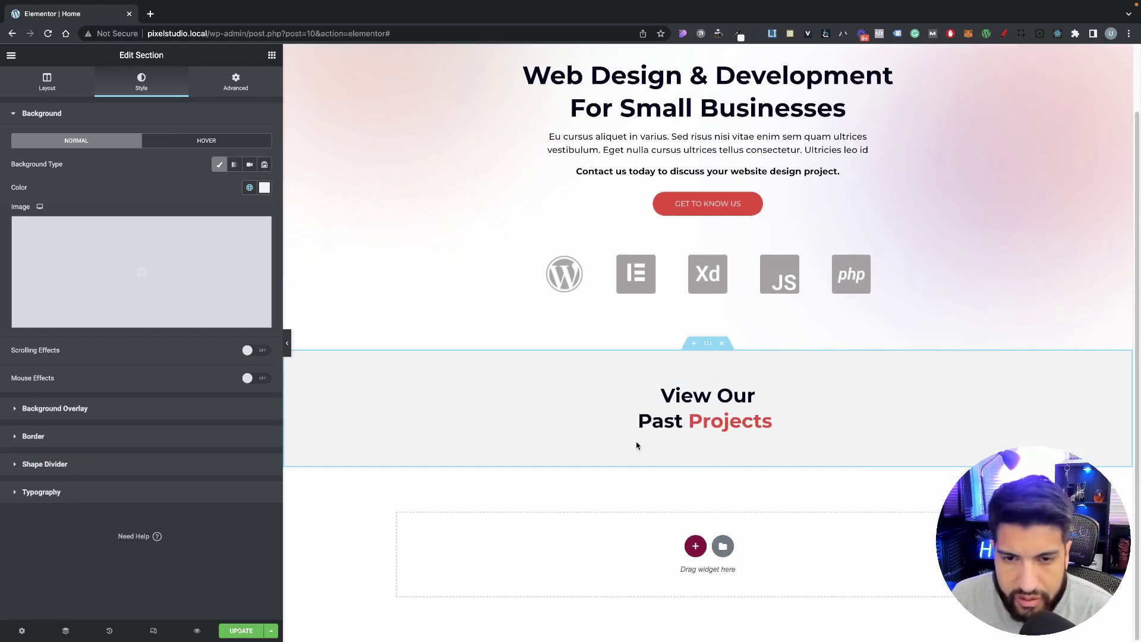
# Step: Show the Elements widget panel again
pyautogui.click(271, 55)
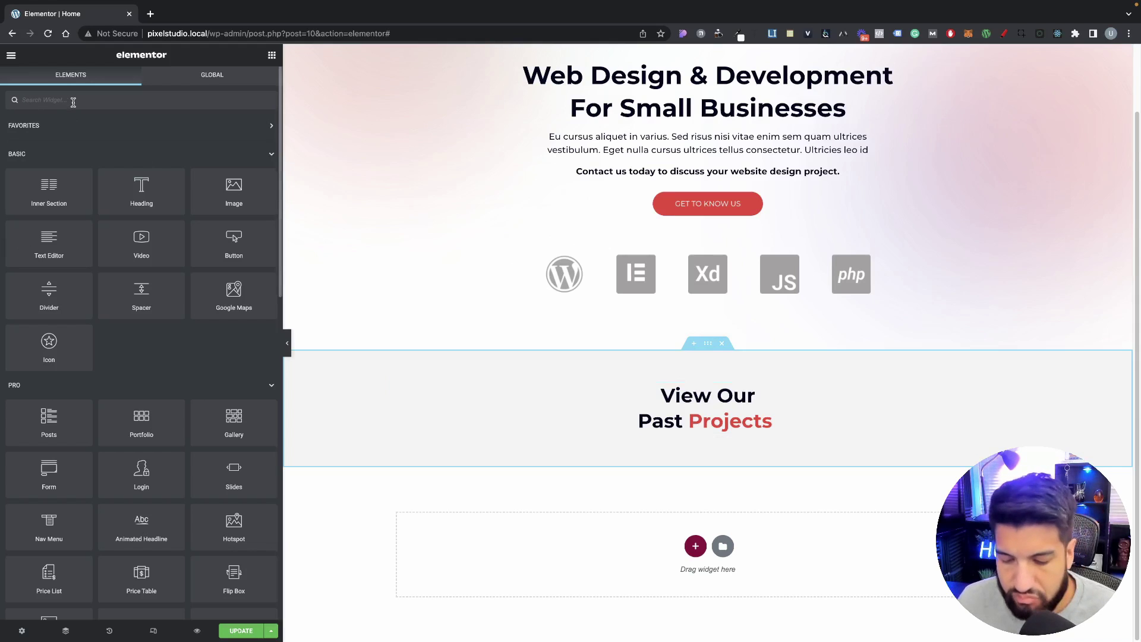
pyautogui.click(73, 102)
pyautogui.write('pos')
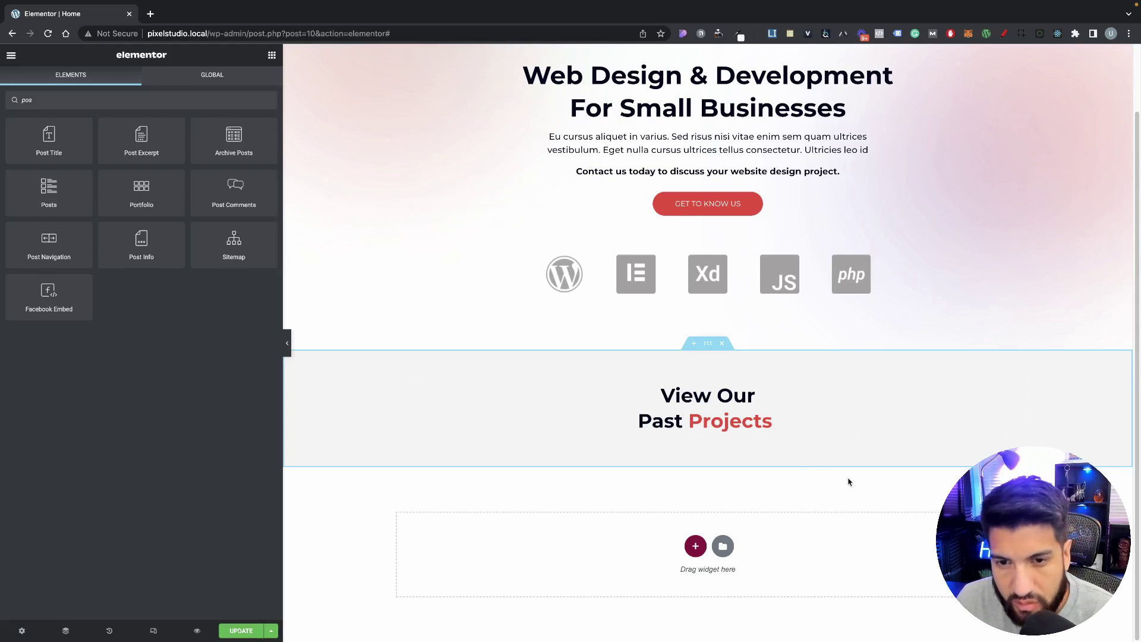
pyautogui.scroll(2, 850, 478)
pyautogui.scroll(-2, 730, 425)
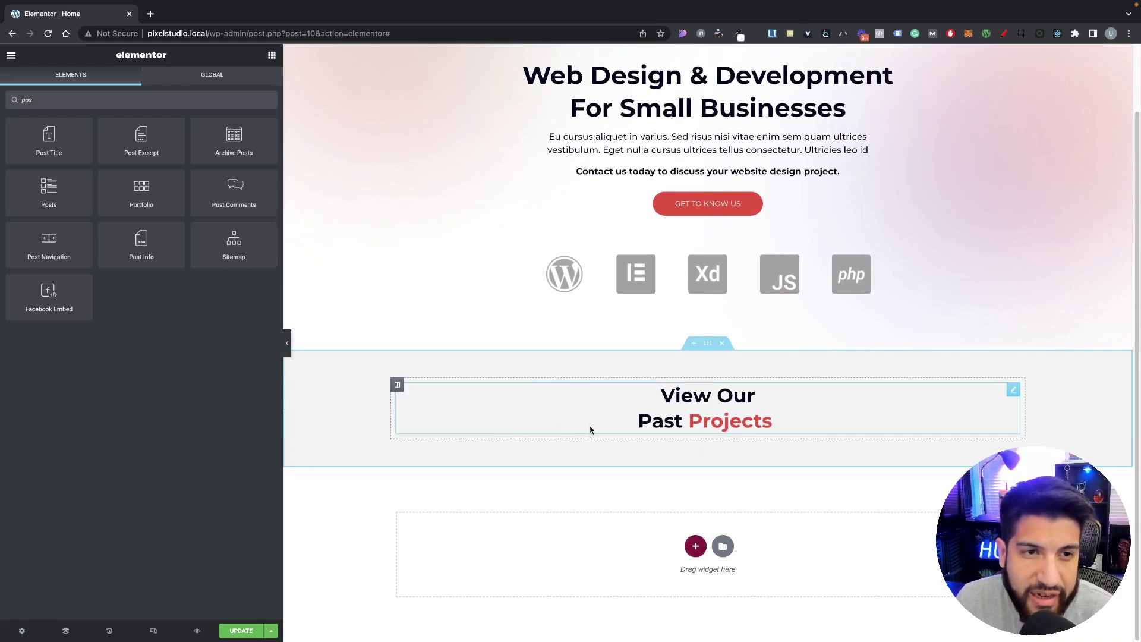
pyautogui.click(273, 59)
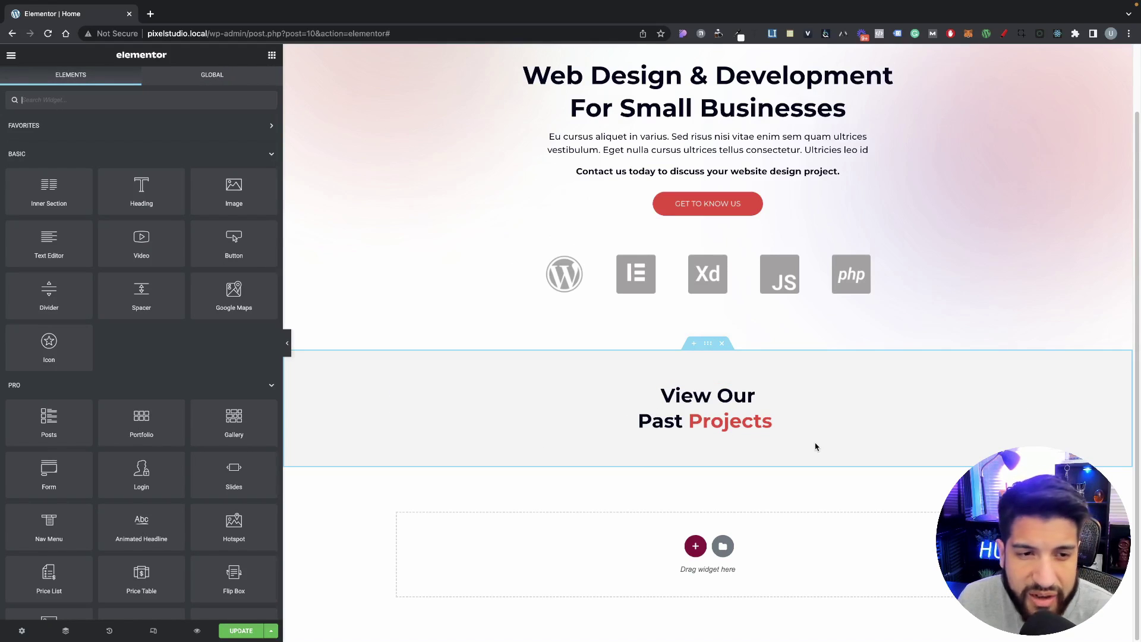
# Step: Add an inner section below the Past Projects heading and extend it to three columns
pyautogui.scroll(2, 594, 440)
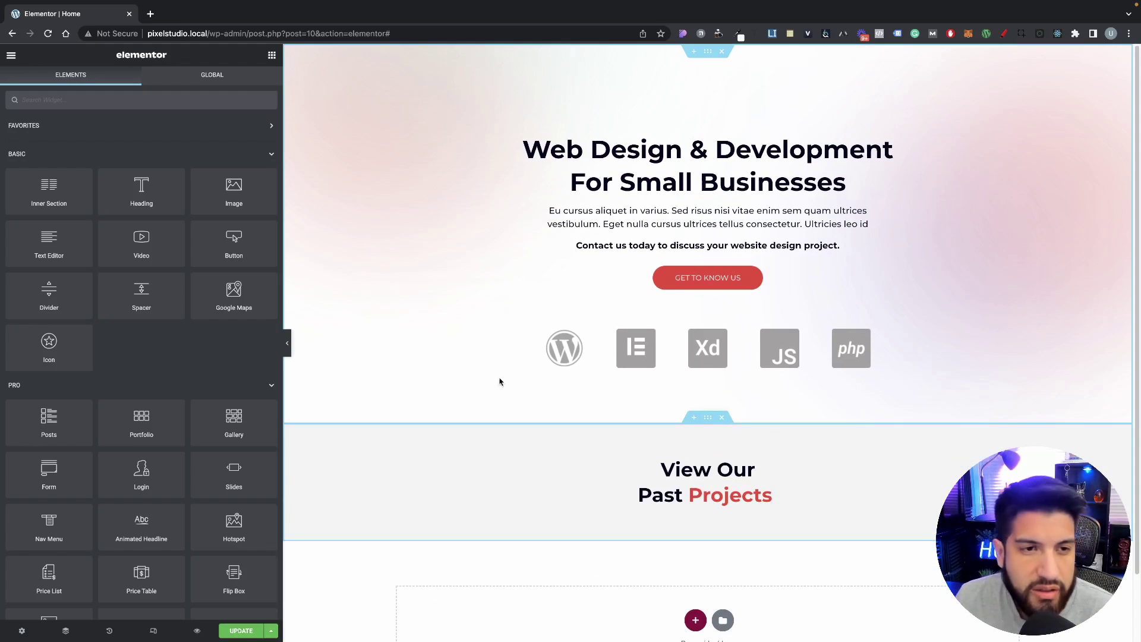
pyautogui.scroll(-1, 653, 362)
pyautogui.moveTo(42, 210); pyautogui.dragTo(429, 513)
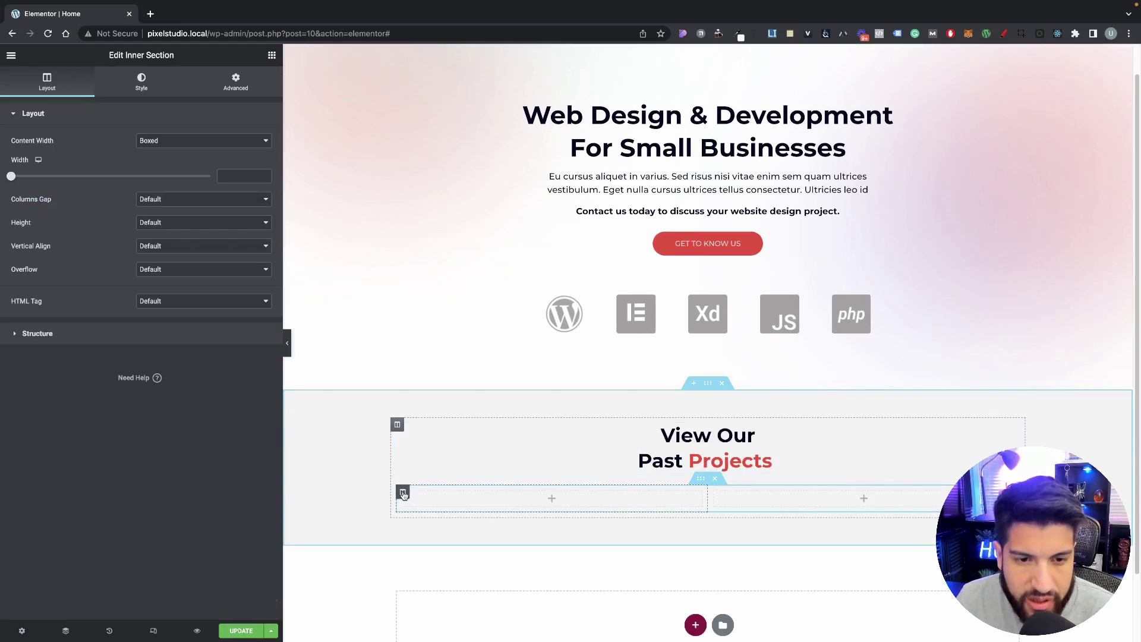
pyautogui.rightClick(403, 491)
pyautogui.click(443, 516)
pyautogui.scroll(-2, 667, 537)
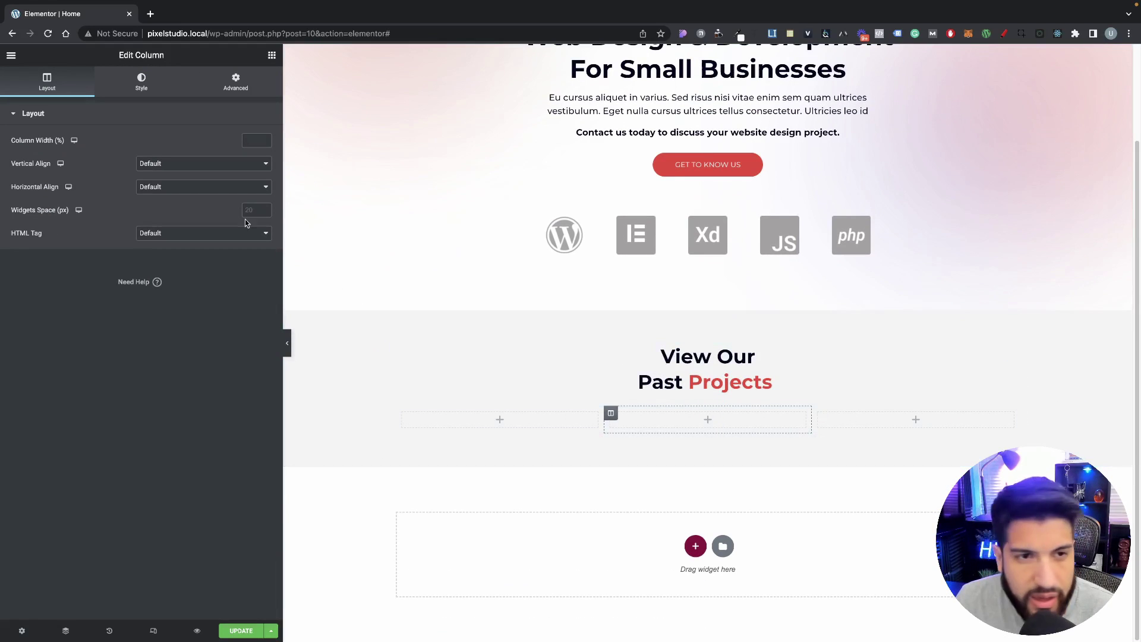
# Step: Stack an Image, Heading, Text Editor and second Heading in the first column
pyautogui.click(271, 55)
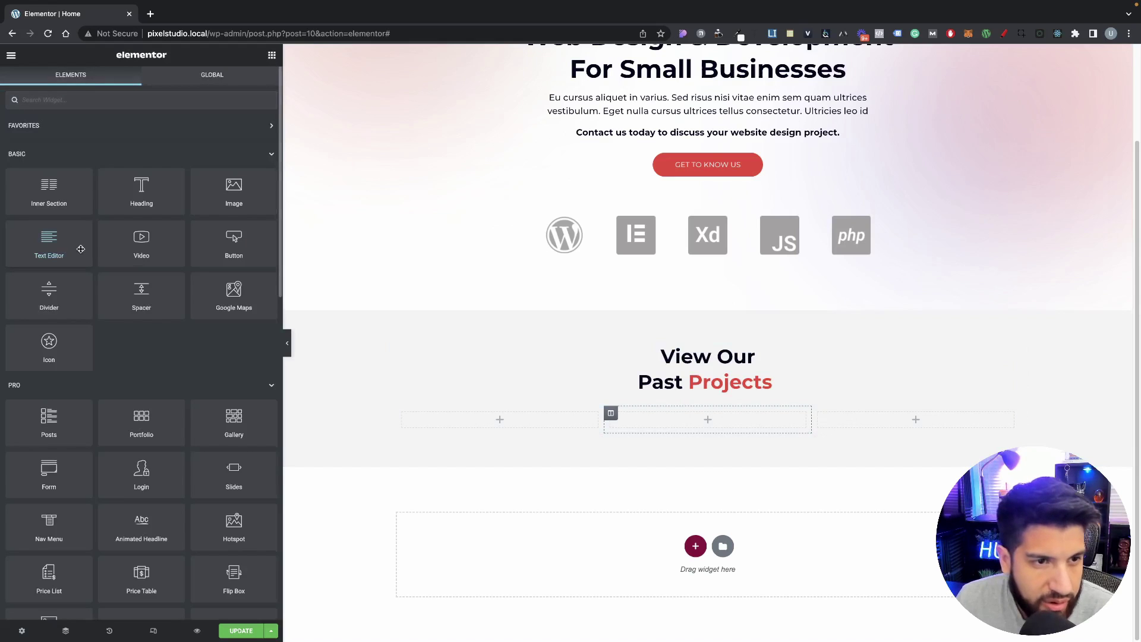
pyautogui.moveTo(231, 189); pyautogui.dragTo(526, 417)
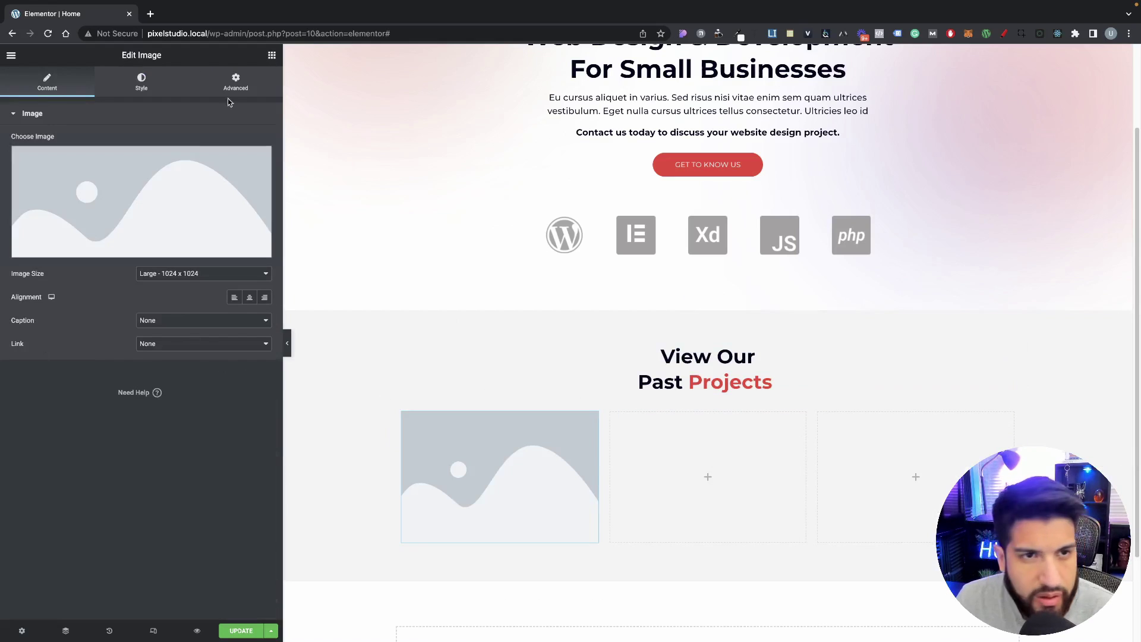
pyautogui.click(272, 54)
pyautogui.moveTo(129, 189); pyautogui.dragTo(491, 514)
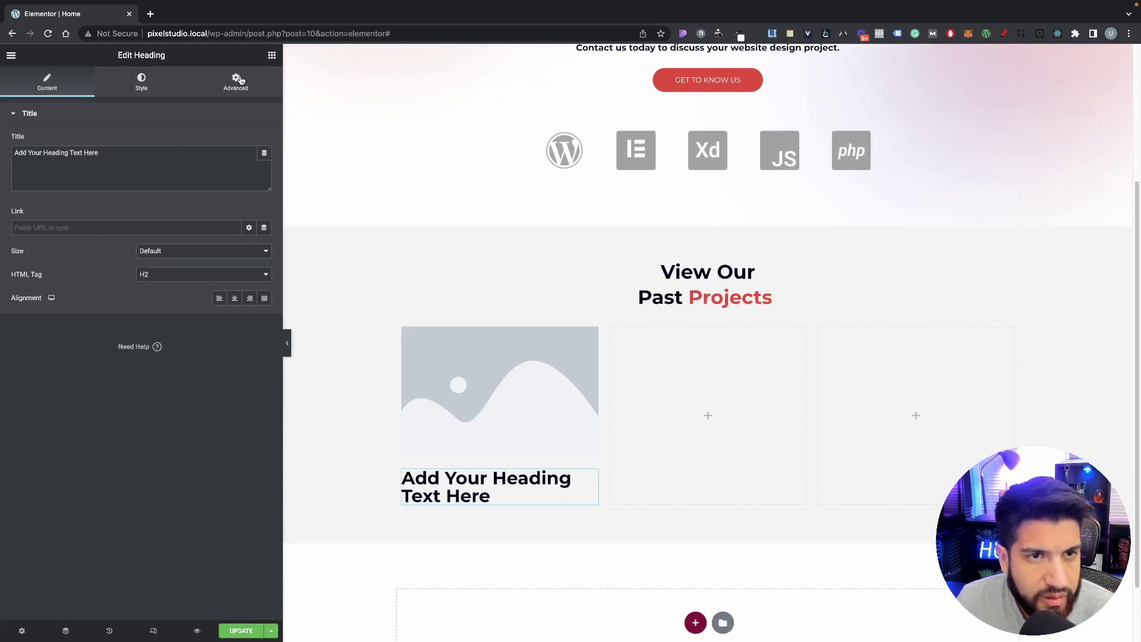
pyautogui.click(272, 55)
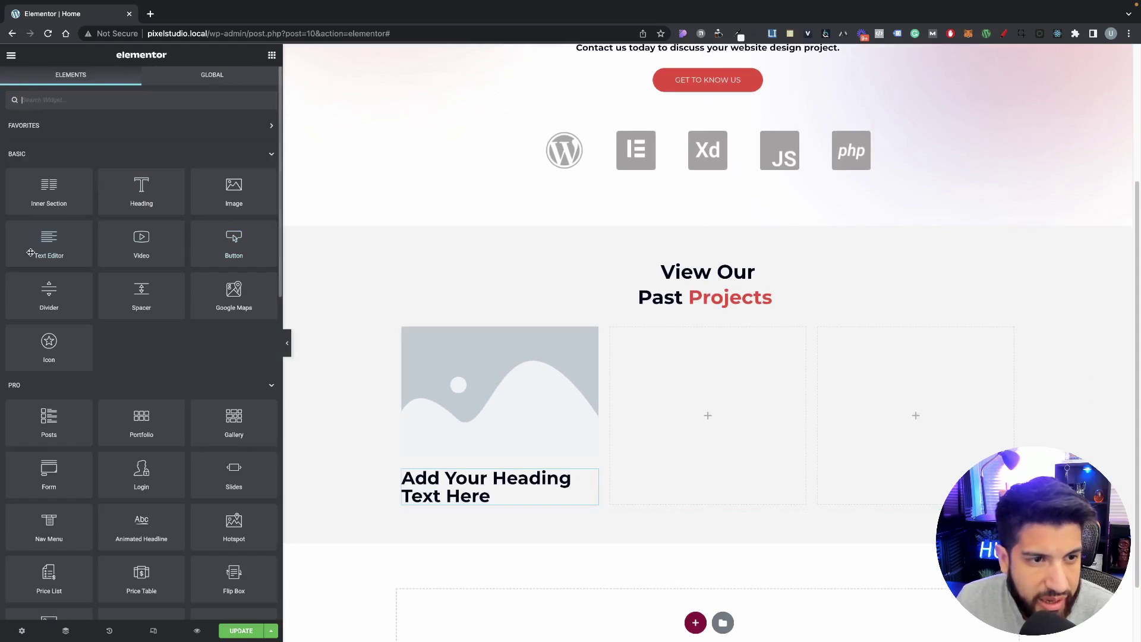
pyautogui.moveTo(24, 251); pyautogui.dragTo(505, 493)
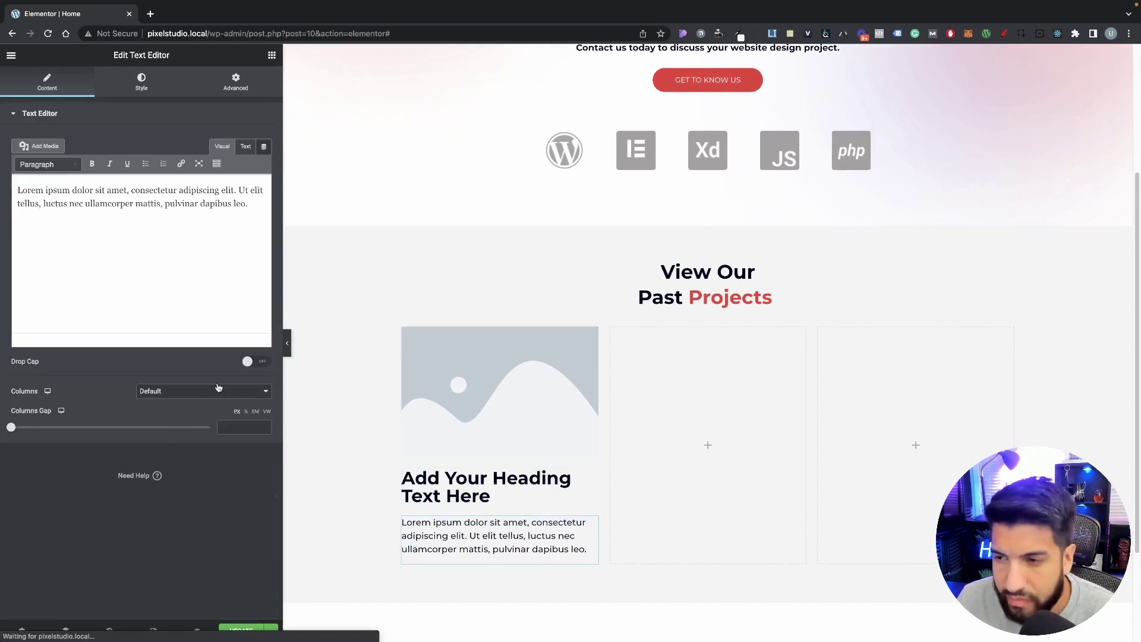
pyautogui.click(272, 55)
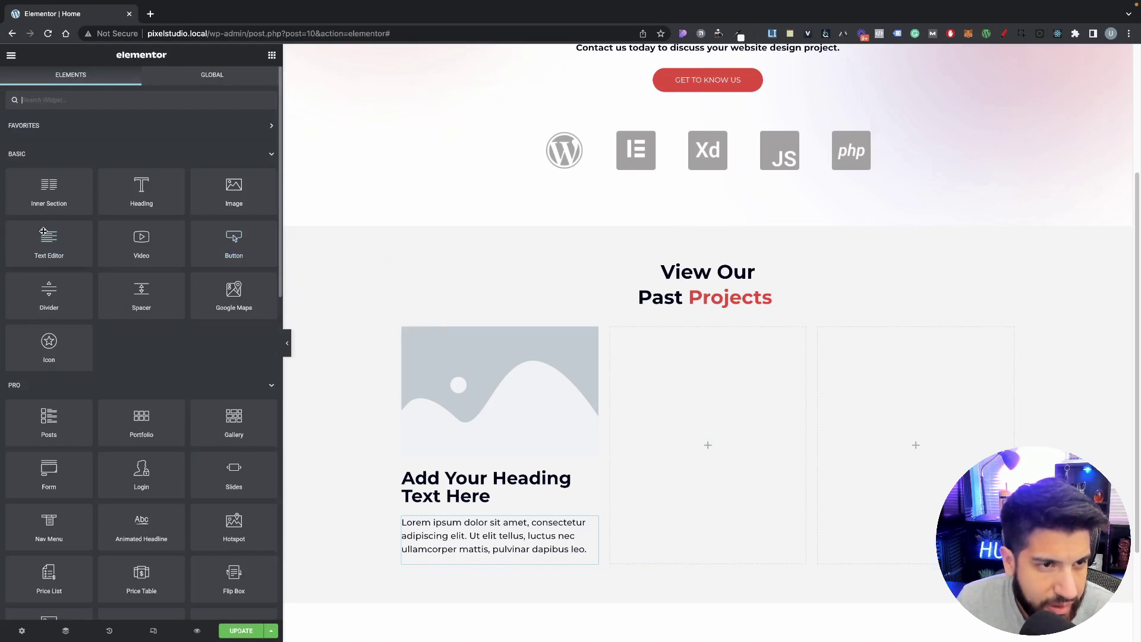
pyautogui.moveTo(141, 191); pyautogui.dragTo(501, 560)
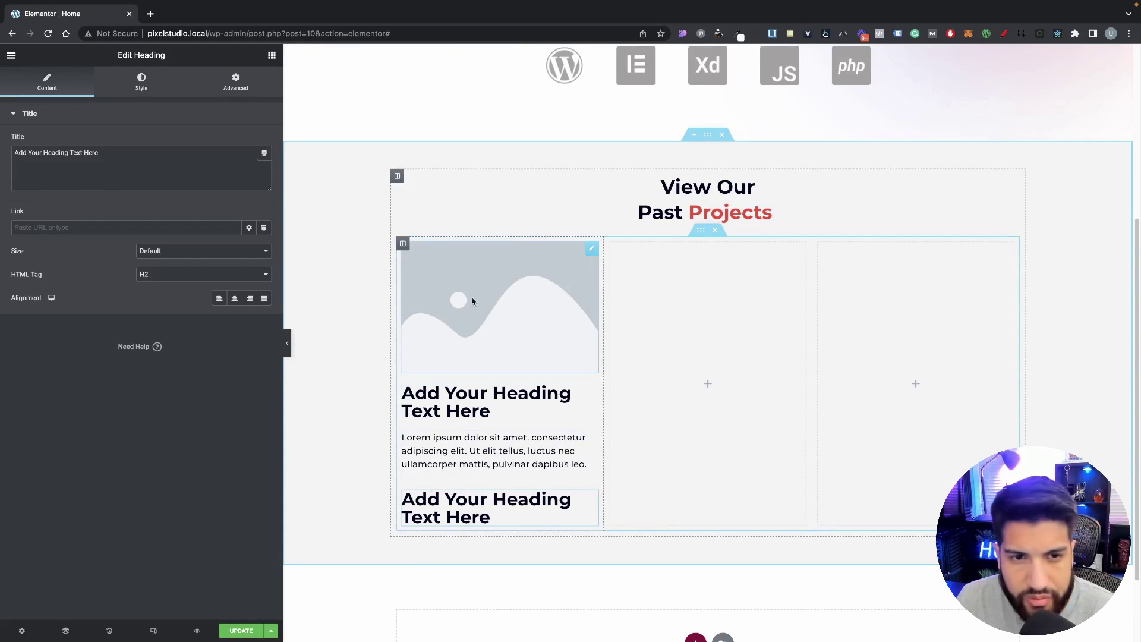
pyautogui.click(403, 243)
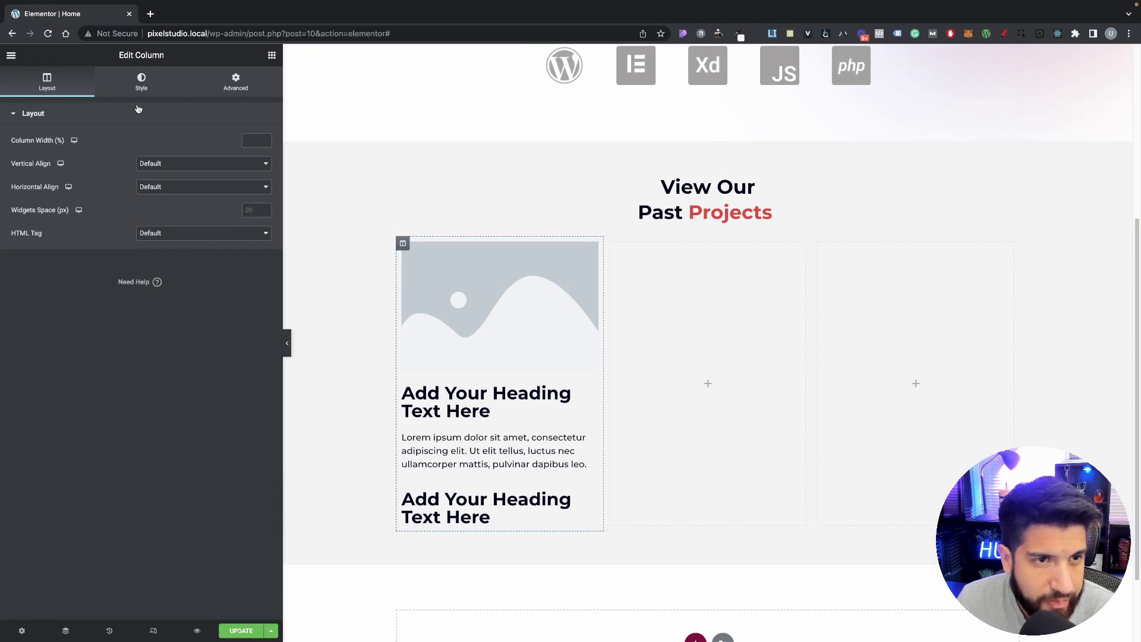
# Step: Give the first column a solid white background
pyautogui.click(142, 83)
pyautogui.click(234, 164)
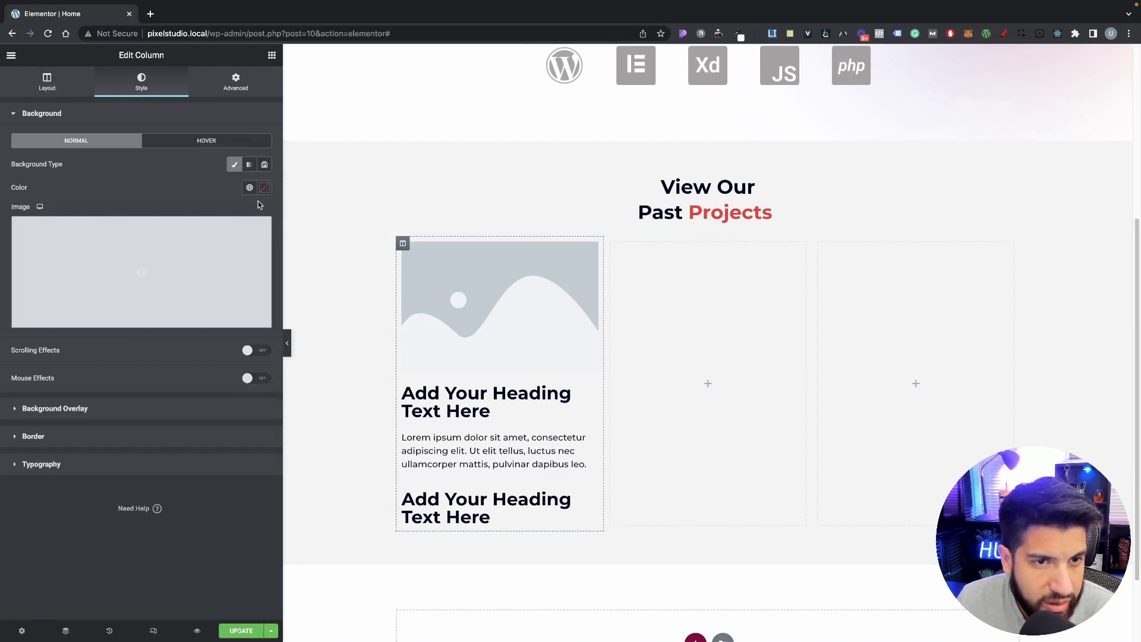
pyautogui.click(265, 187)
pyautogui.moveTo(232, 242); pyautogui.dragTo(105, 186)
pyautogui.click(137, 175)
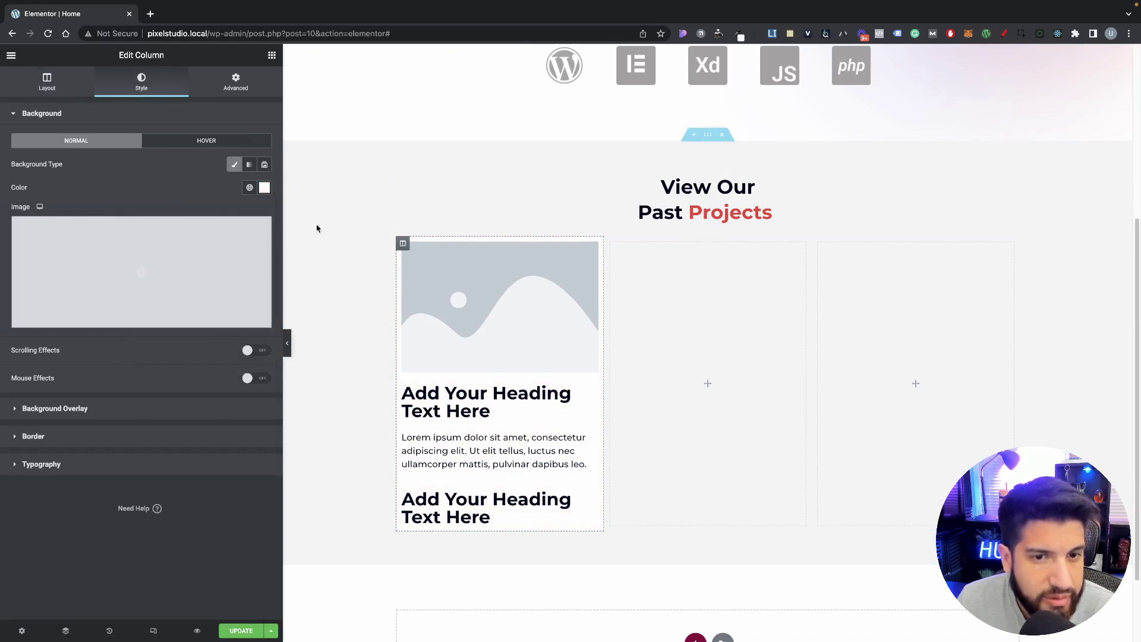
# Step: Set the column's left and right margins to 10
pyautogui.click(235, 82)
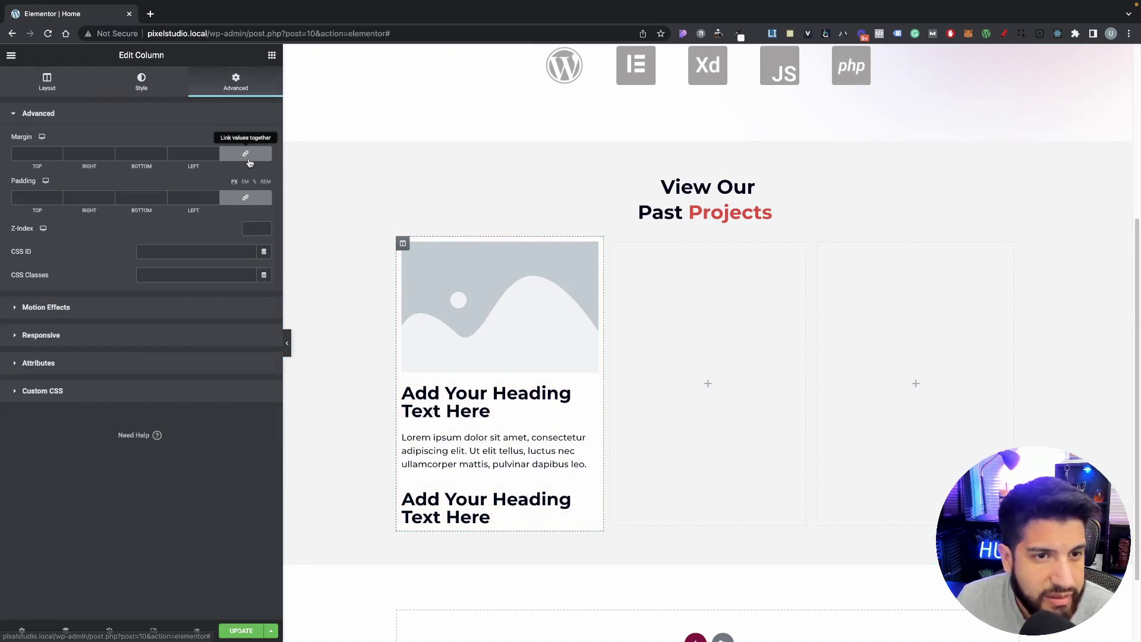
pyautogui.doubleClick(84, 153)
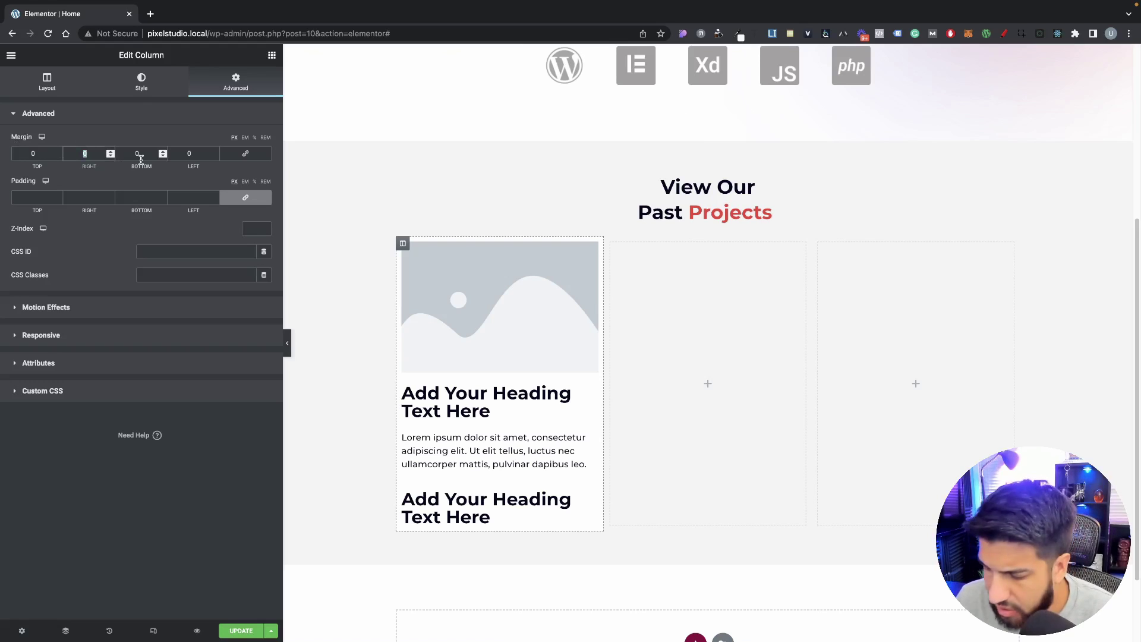
pyautogui.write('10')
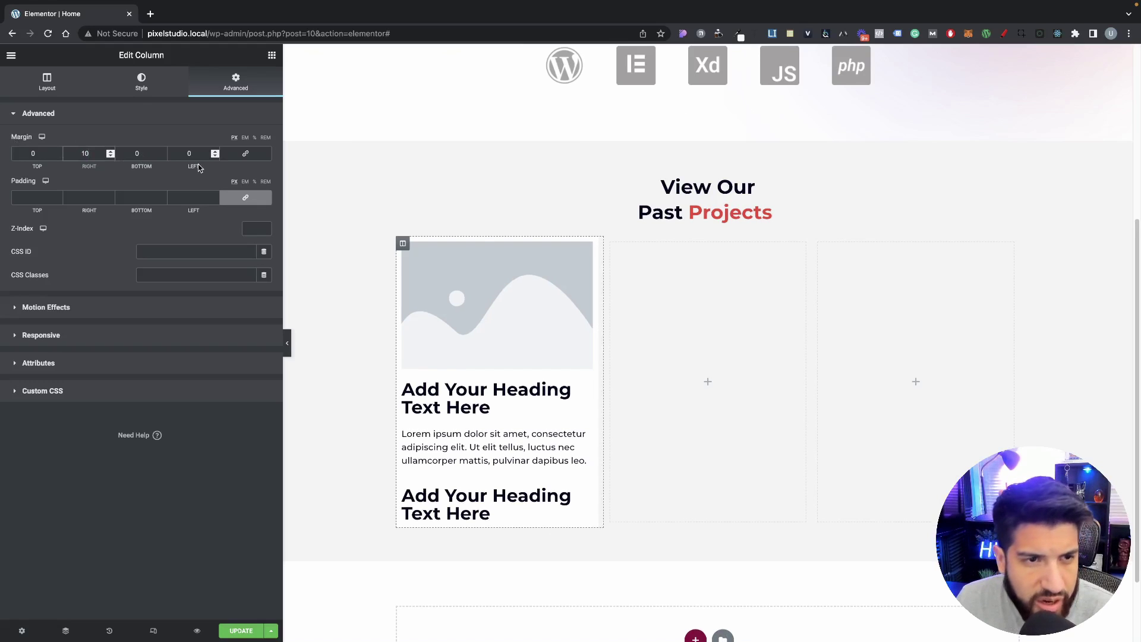
pyautogui.doubleClick(190, 153)
pyautogui.write('10')
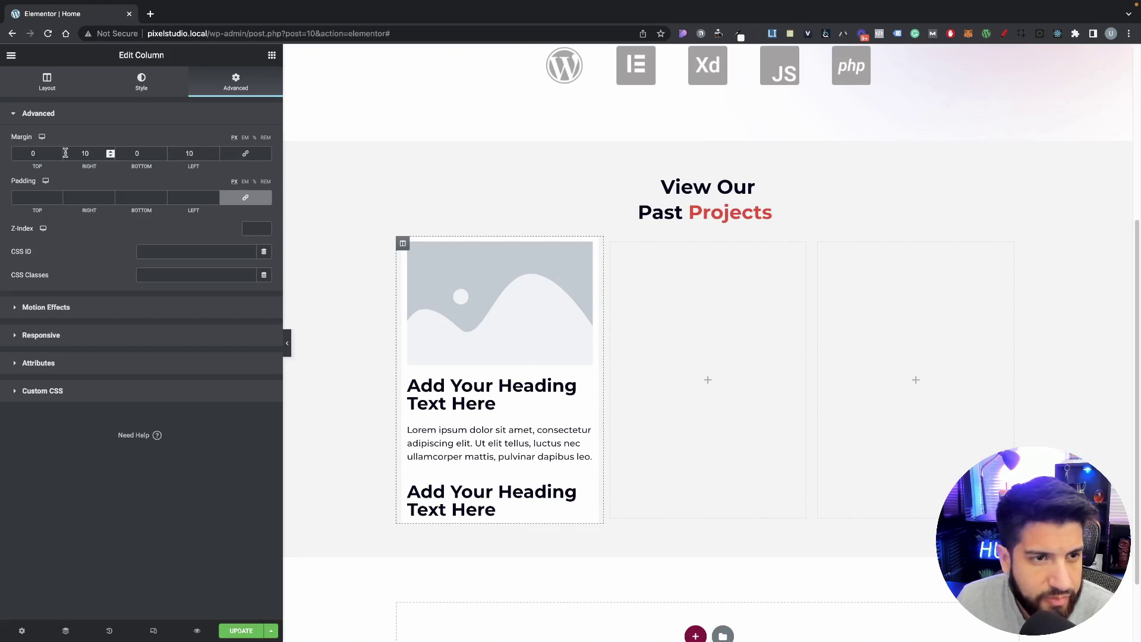
# Step: Set the column's linked padding to 20 on every side
pyautogui.click(211, 197)
pyautogui.write('3')
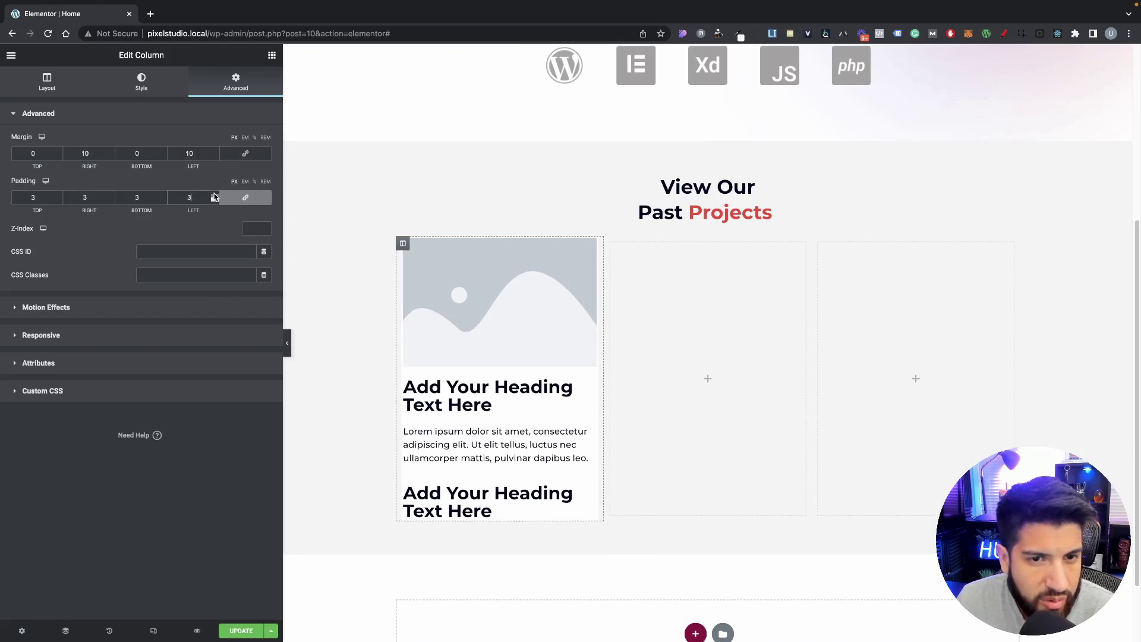
pyautogui.press('BackSpace')
pyautogui.write('13')
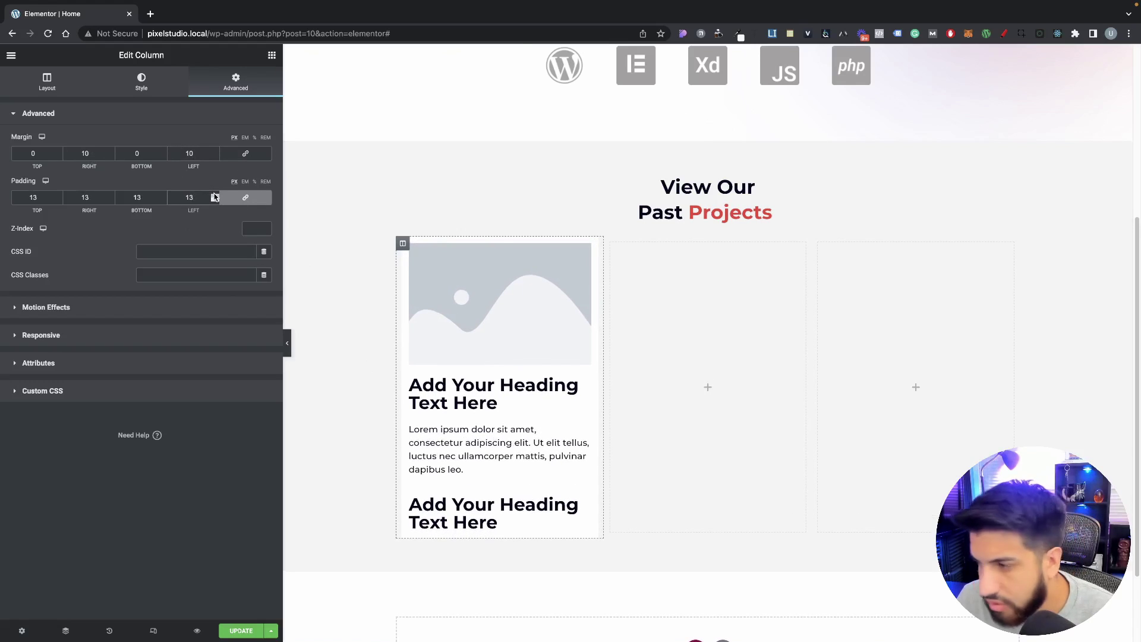
pyautogui.press('BackSpace')
pyautogui.press('BackSpace')
pyautogui.write('20')
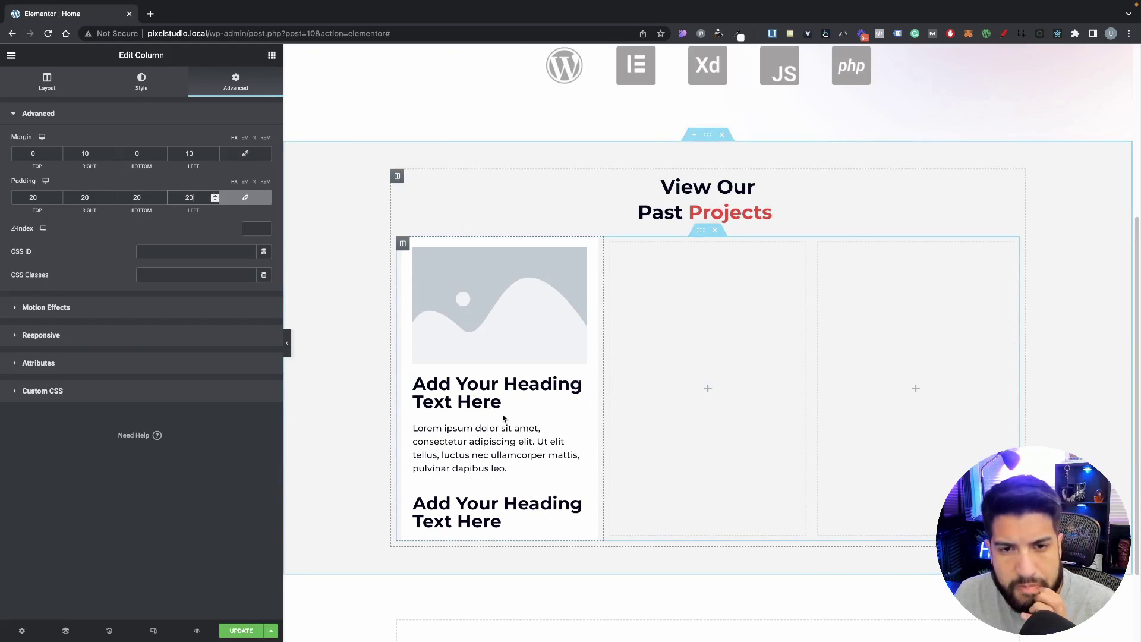
# Step: Swap the card's placeholder image for the website-1 screenshot from the Media Library
pyautogui.click(468, 331)
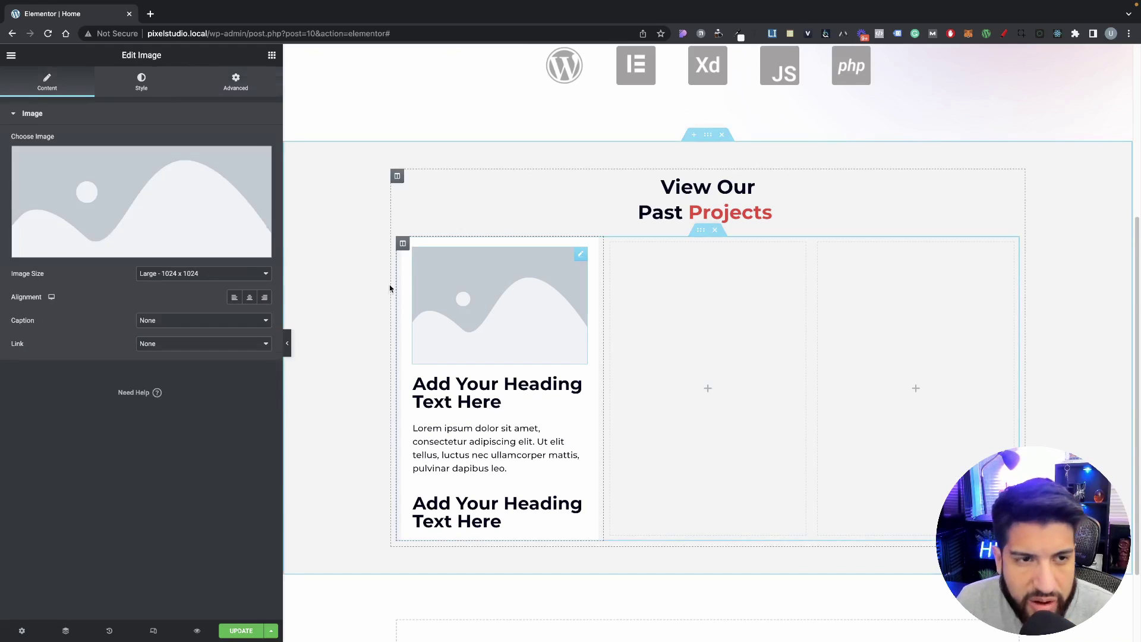
pyautogui.click(147, 197)
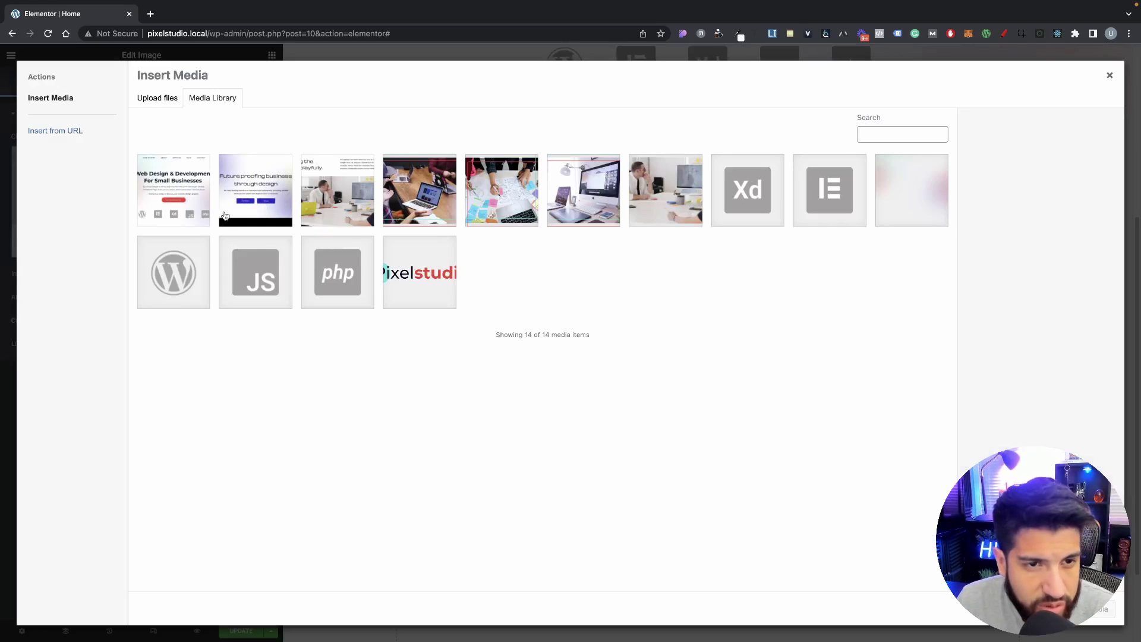
pyautogui.click(162, 213)
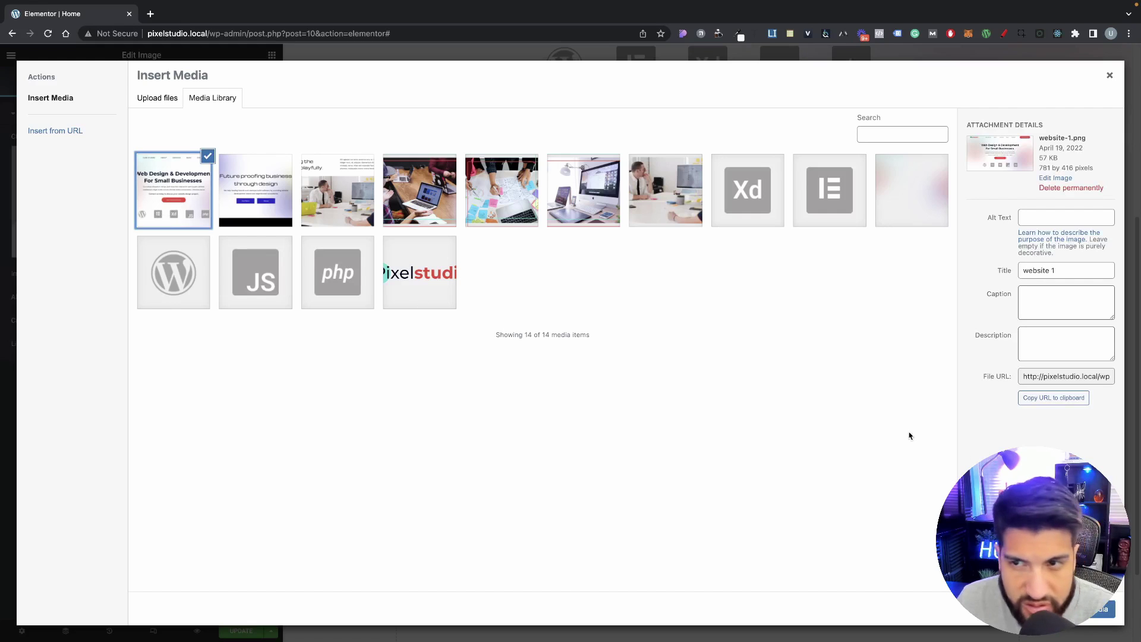
pyautogui.click(1101, 609)
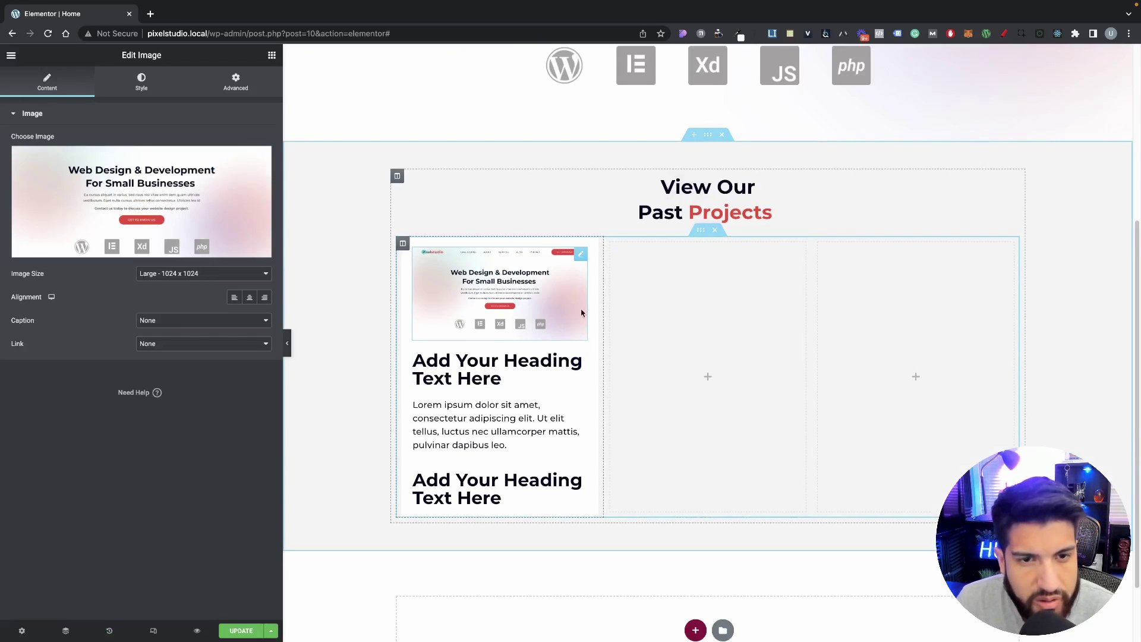
pyautogui.scroll(5, 486, 97)
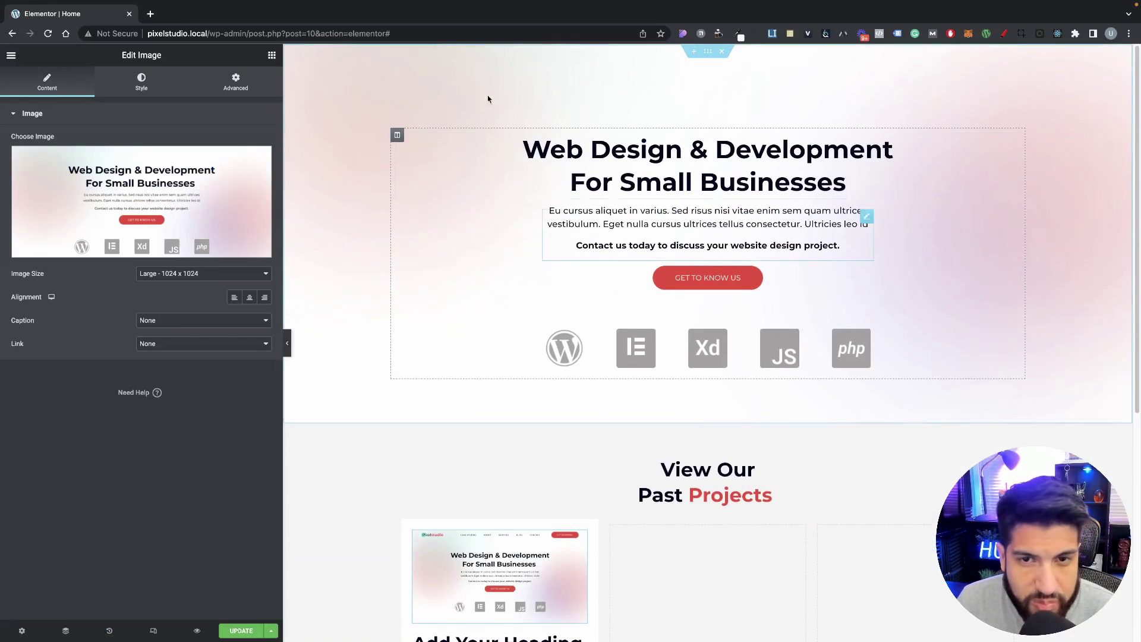
pyautogui.scroll(-4, 519, 484)
pyautogui.scroll(4, 449, 363)
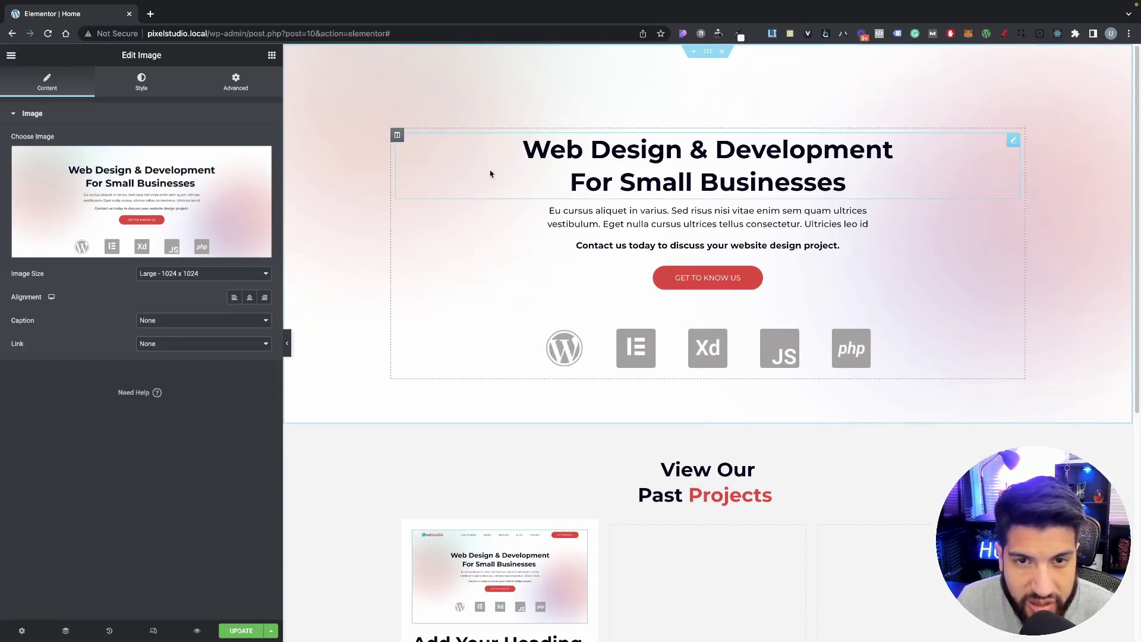
pyautogui.scroll(-4, 785, 230)
# Step: Replace the first card heading's placeholder title with 'Web Agency' and view its style settings
pyautogui.scroll(-2, 786, 231)
pyautogui.click(483, 303)
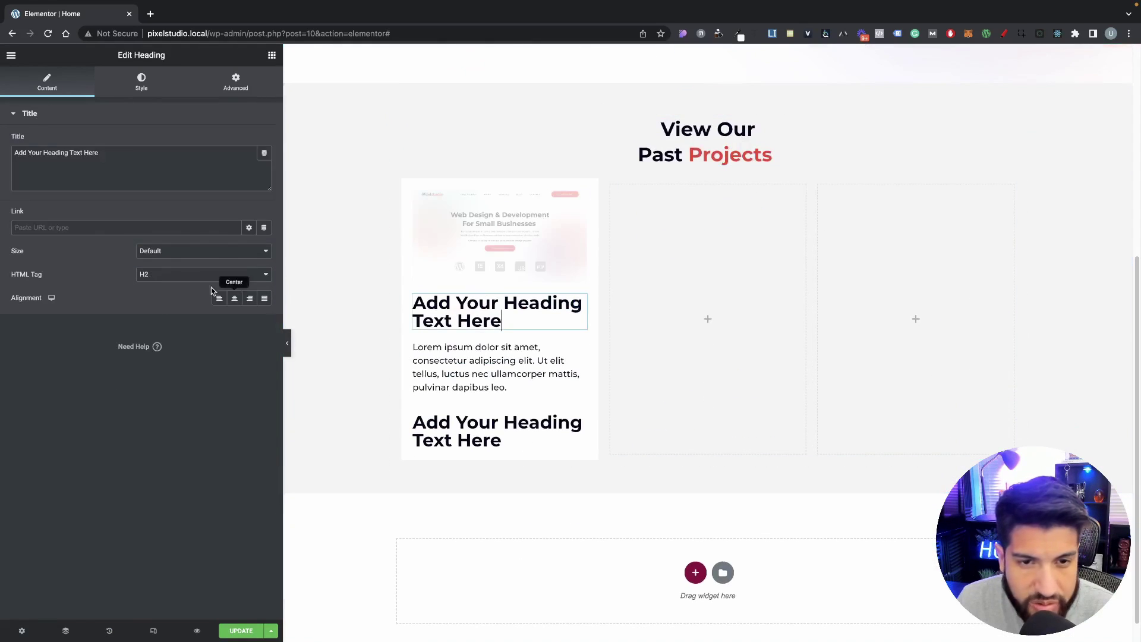
pyautogui.moveTo(113, 153); pyautogui.dragTo(2, 107)
pyautogui.press('BackSpace')
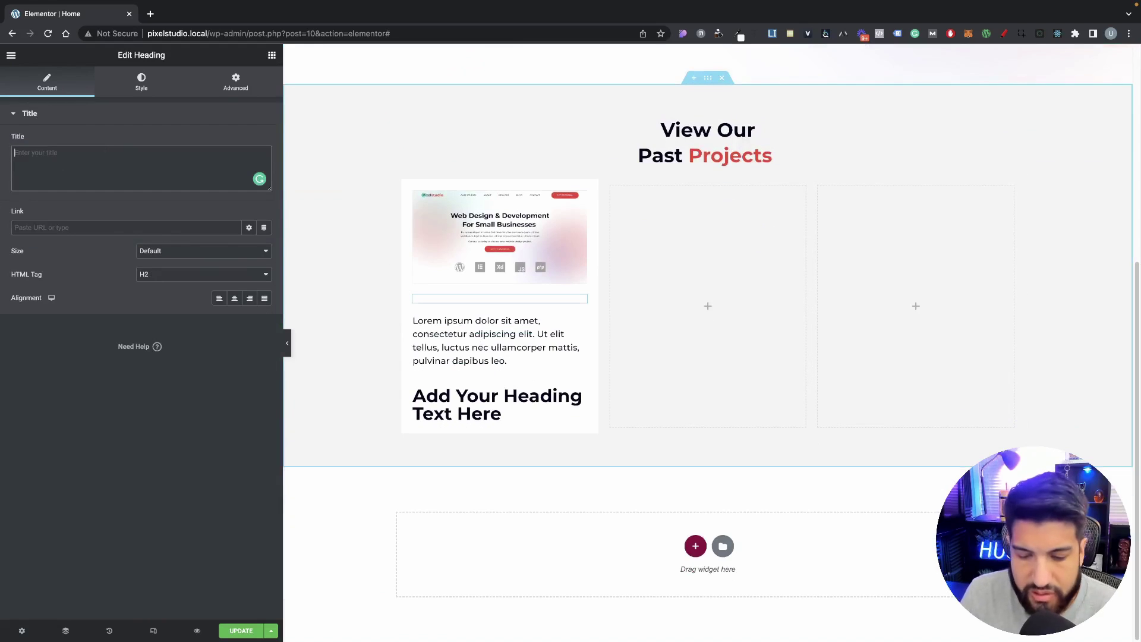
pyautogui.write('We')
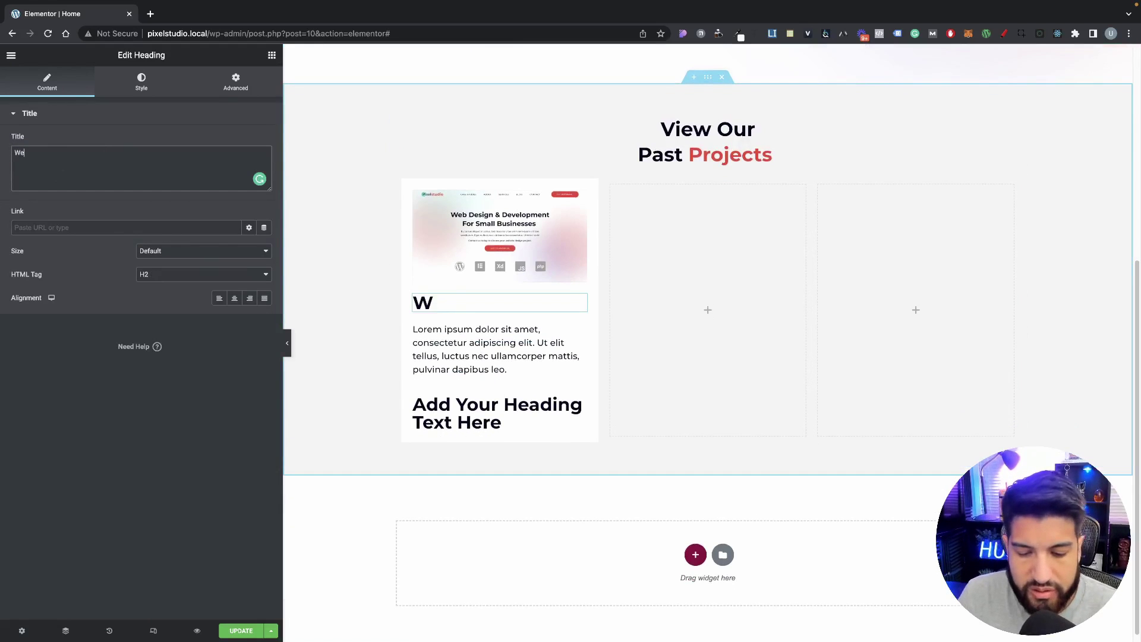
pyautogui.write('b Agen')
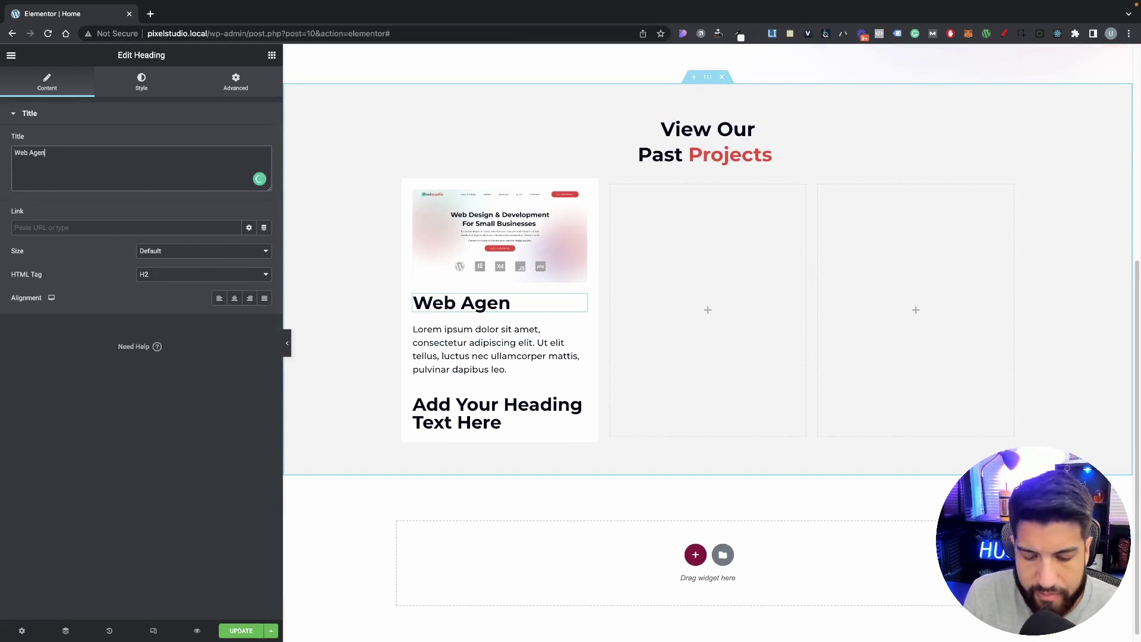
pyautogui.write('cy')
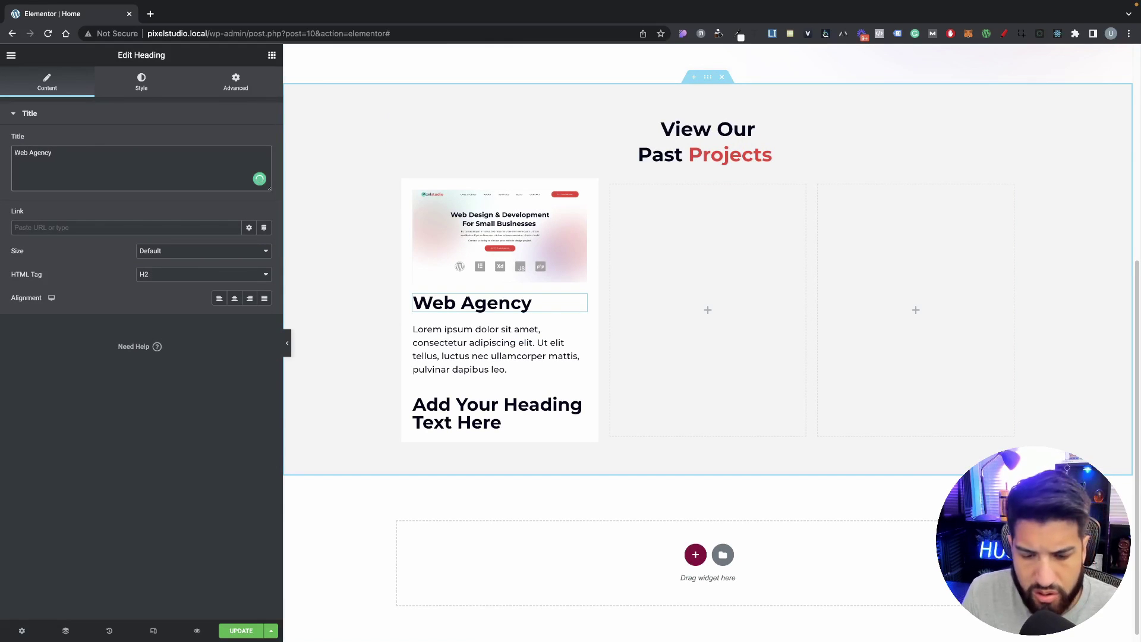
pyautogui.write(' Site')
pyautogui.press('BackSpace')
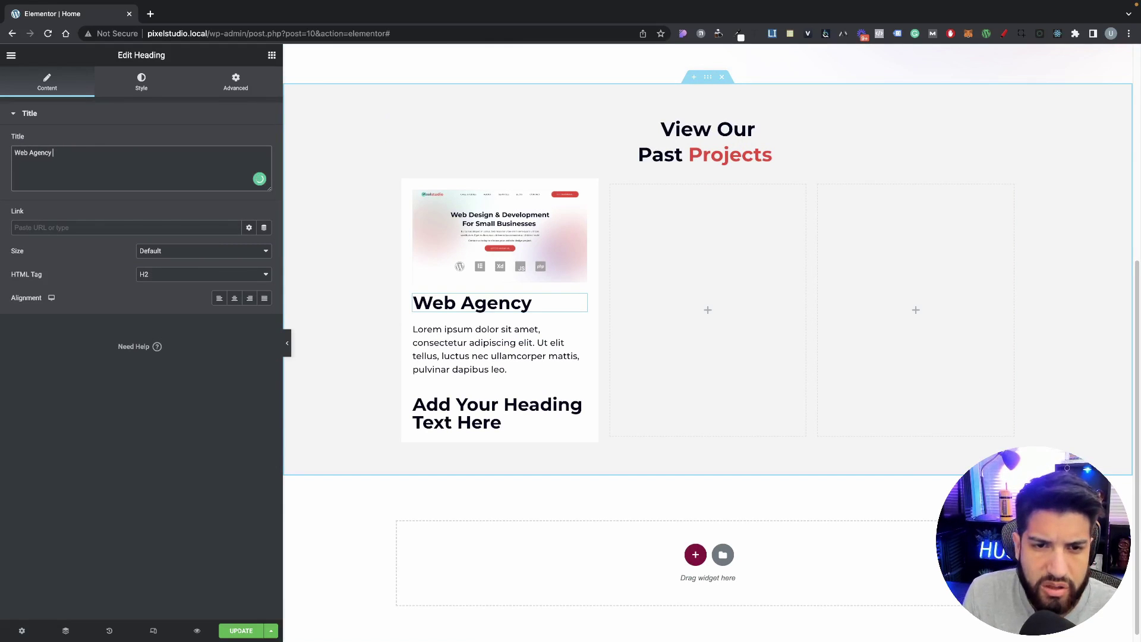
pyautogui.click(130, 91)
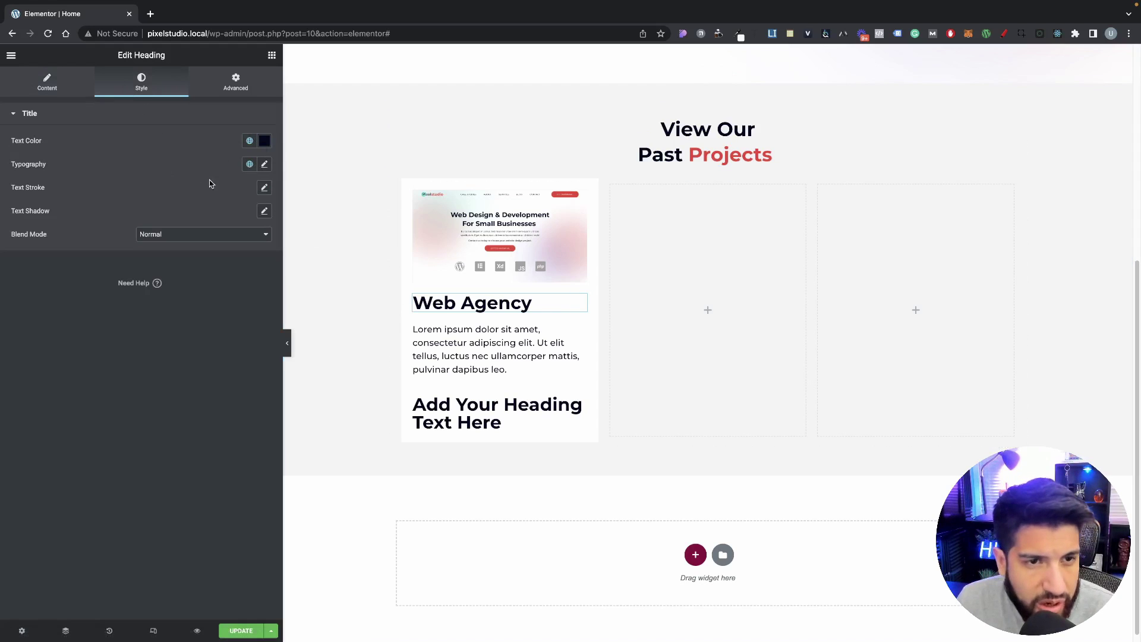
pyautogui.scroll(-1, 560, 327)
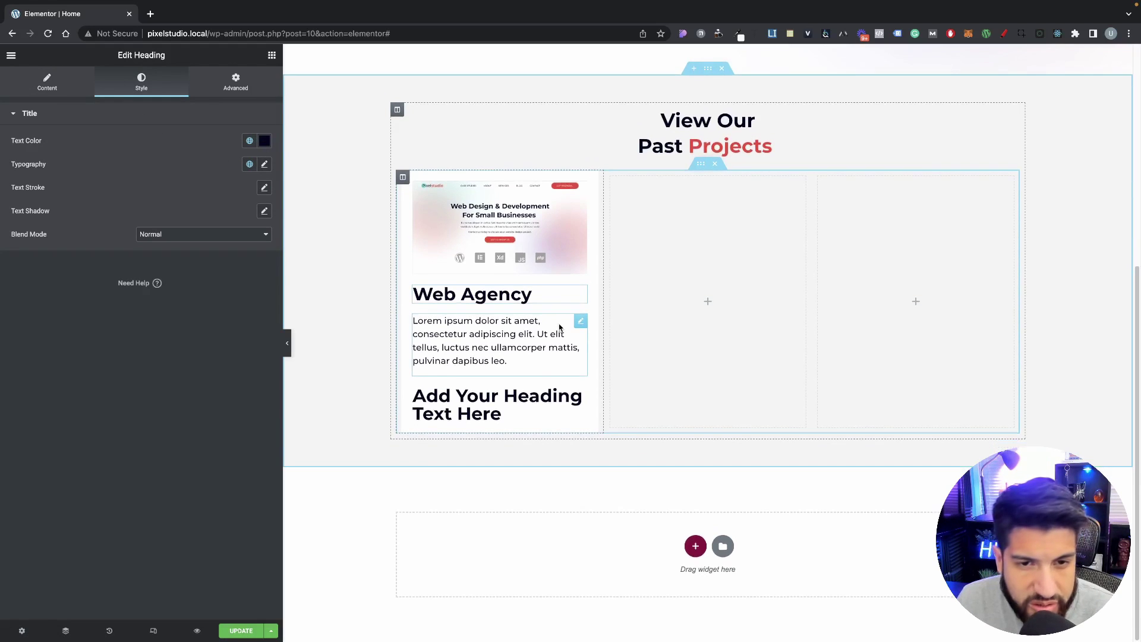
pyautogui.scroll(1, 560, 327)
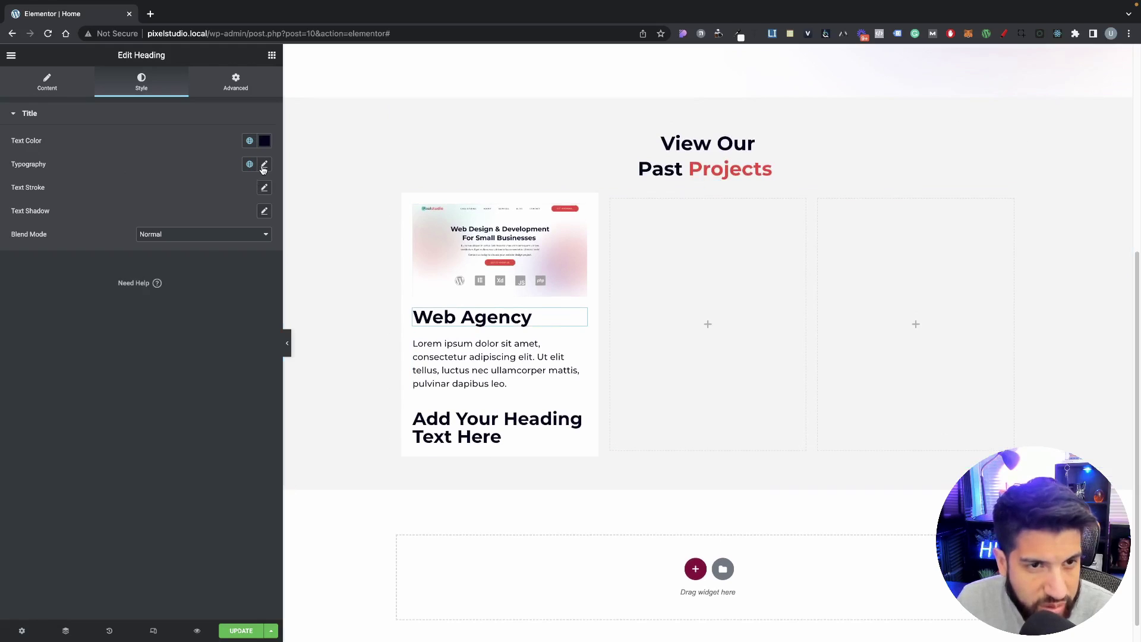
# Step: Set the Web Agency heading typography to size 20 and weight 600
pyautogui.click(264, 166)
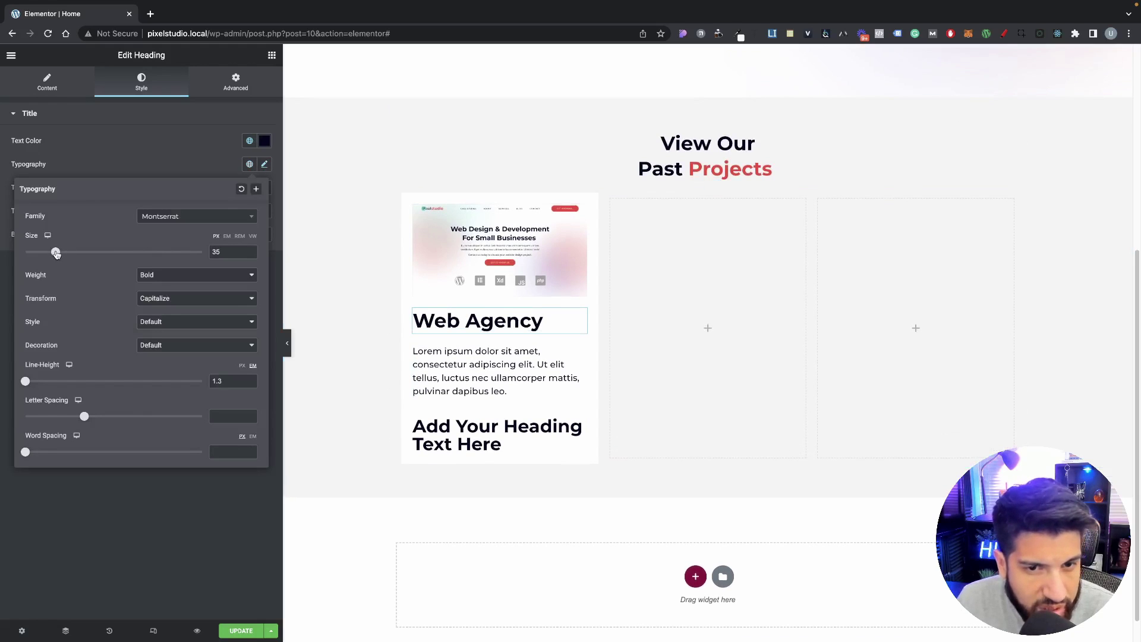
pyautogui.moveTo(56, 253); pyautogui.dragTo(42, 253)
pyautogui.click(178, 276)
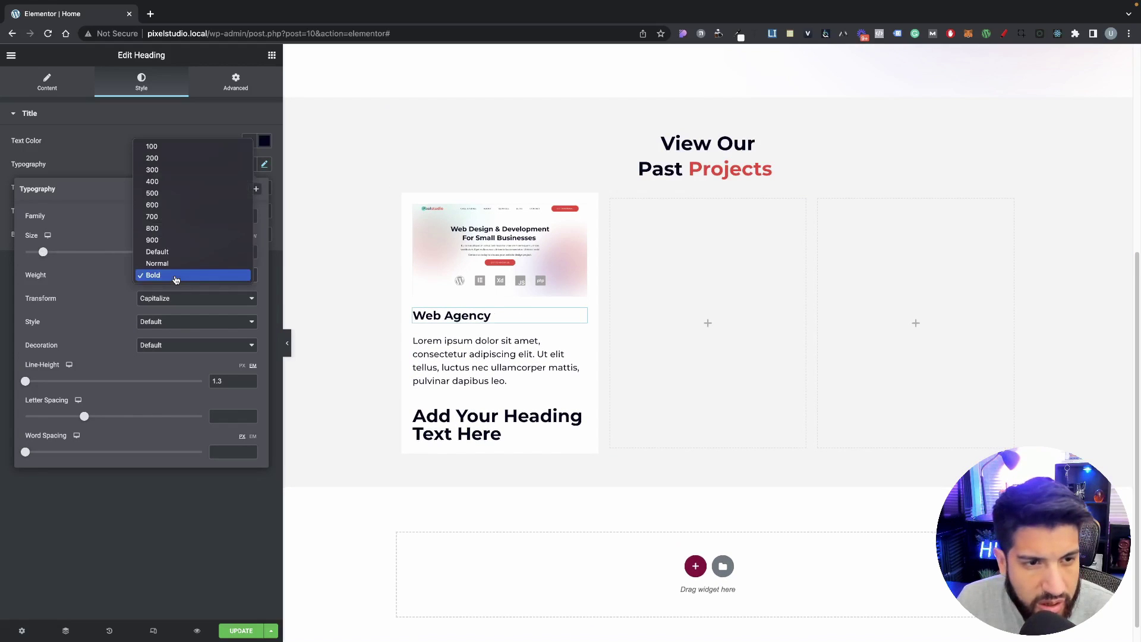
pyautogui.click(176, 205)
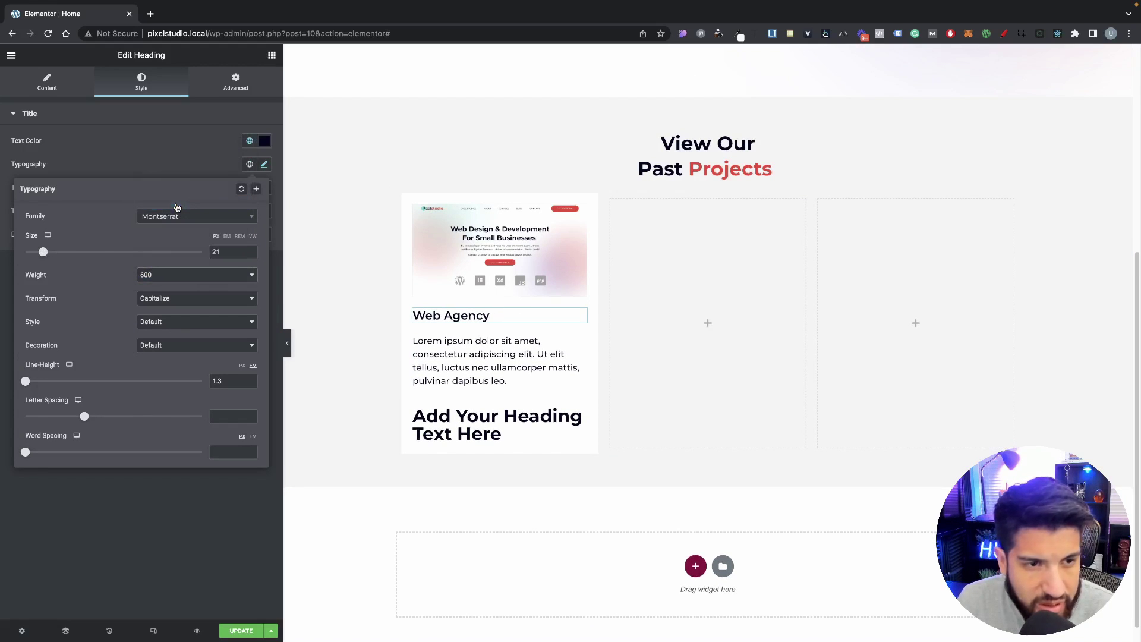
pyautogui.click(250, 256)
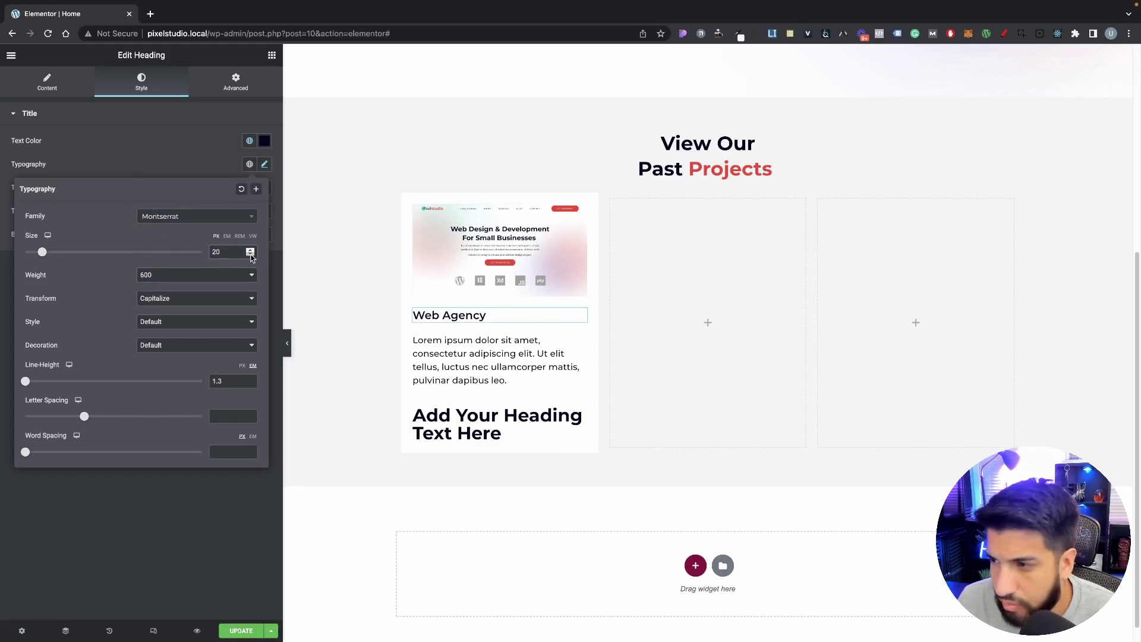
pyautogui.click(250, 255)
pyautogui.click(250, 255)
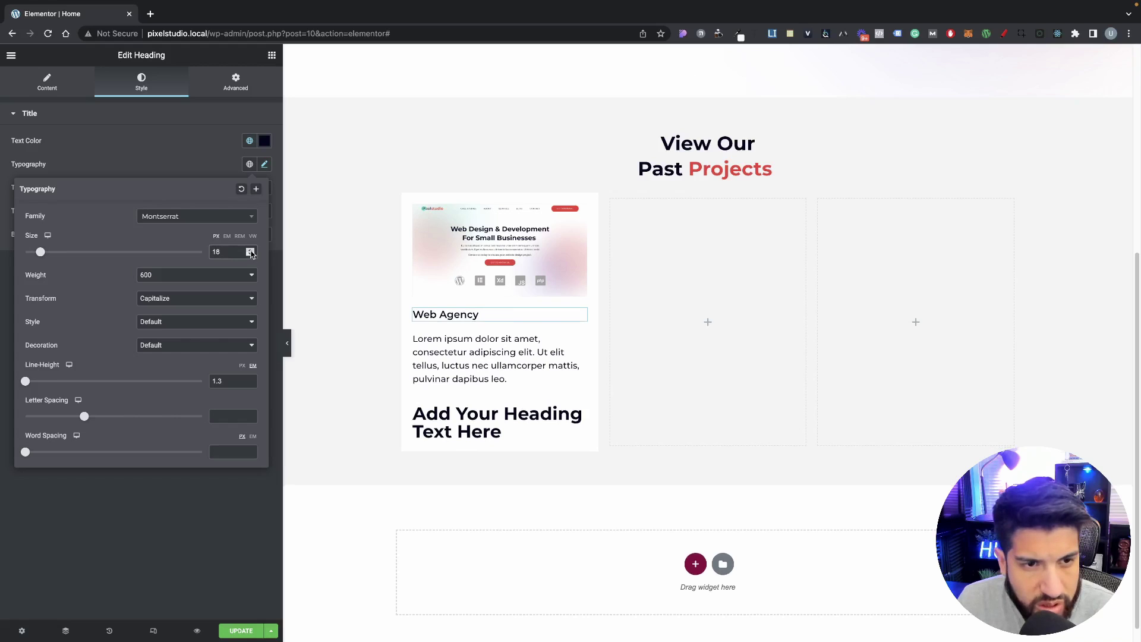
pyautogui.click(250, 251)
pyautogui.click(250, 251)
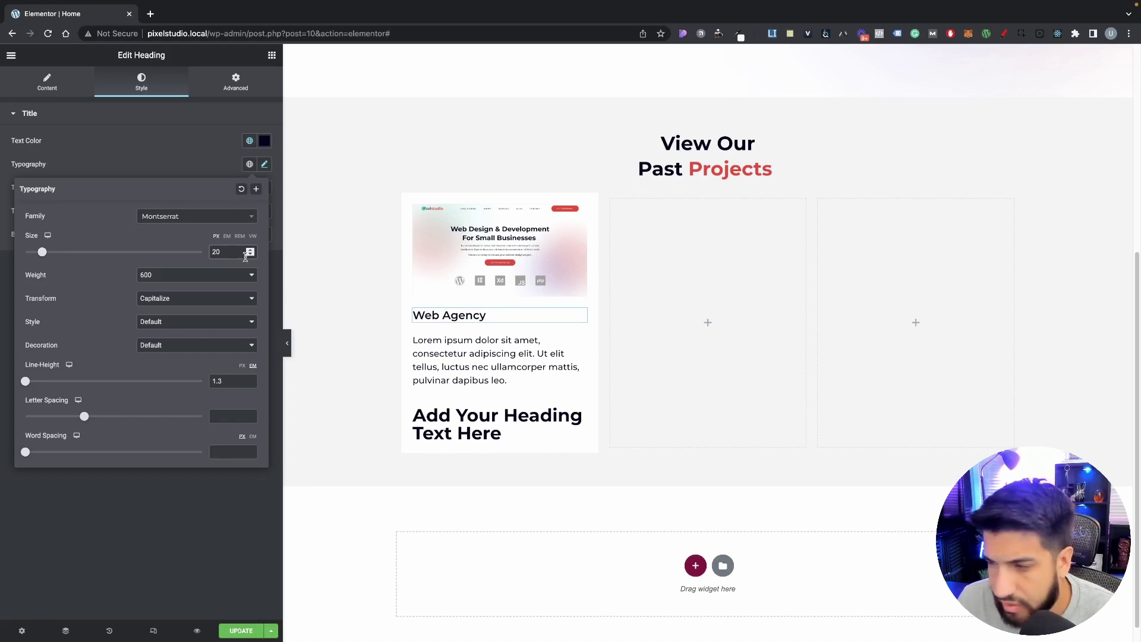
pyautogui.click(442, 351)
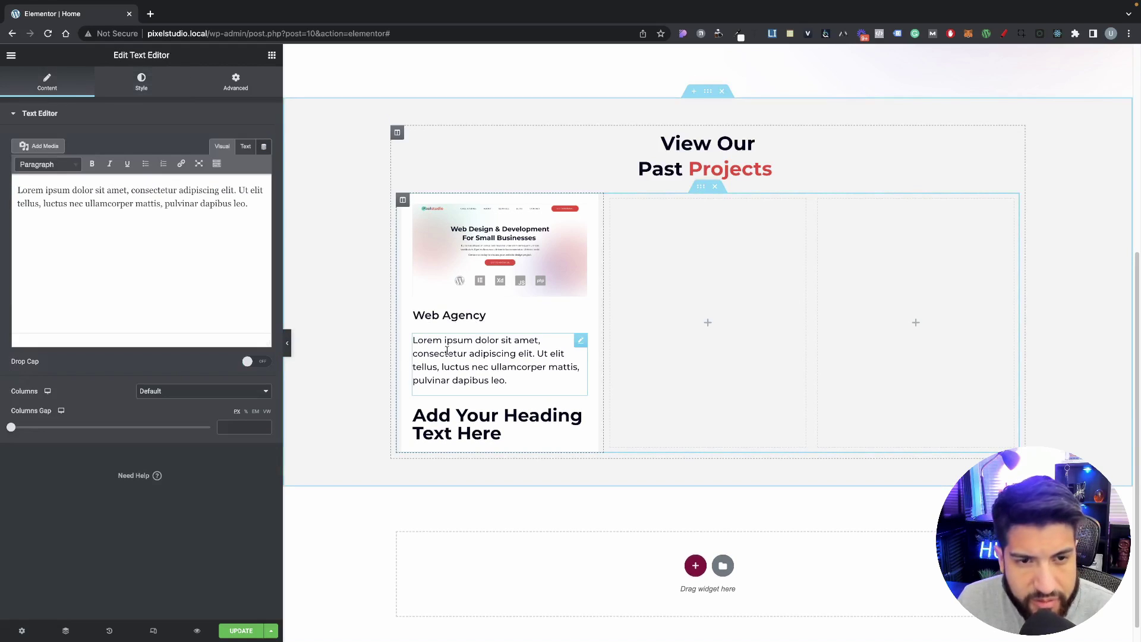
# Step: Colour the description text grey #8C8C8F
pyautogui.press('super+Down')
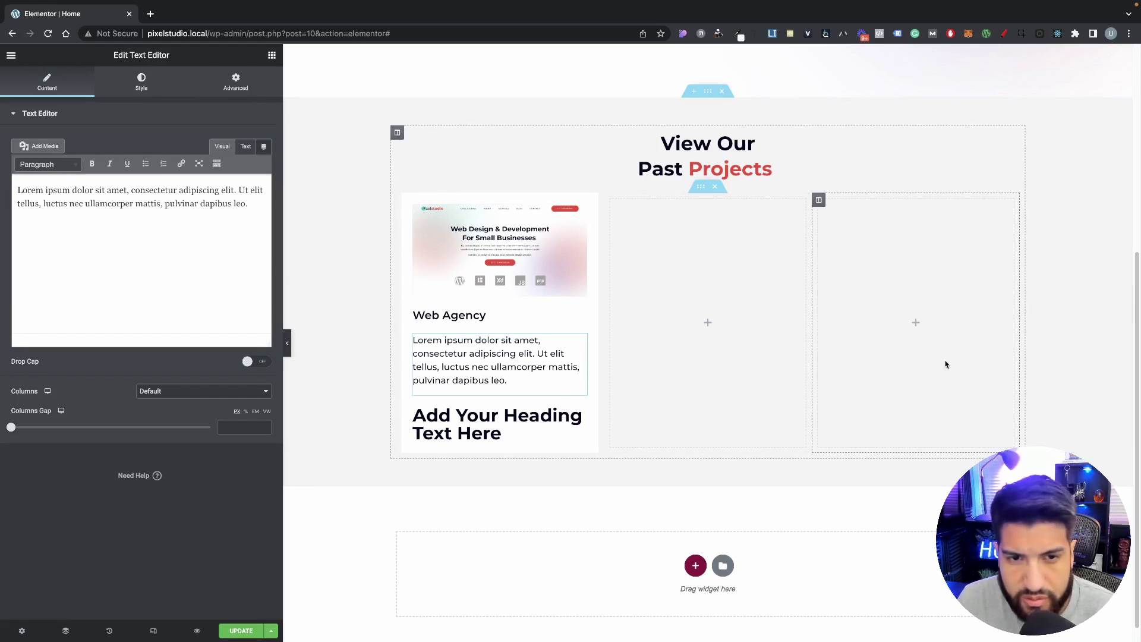
pyautogui.press('super+Tab')
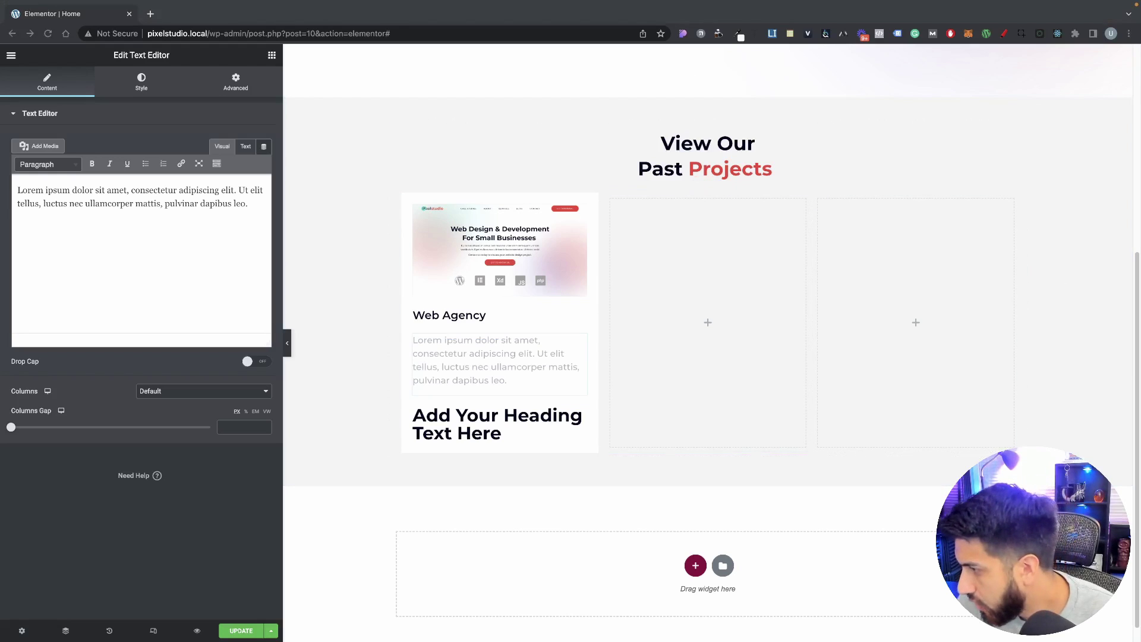
pyautogui.click(366, 307)
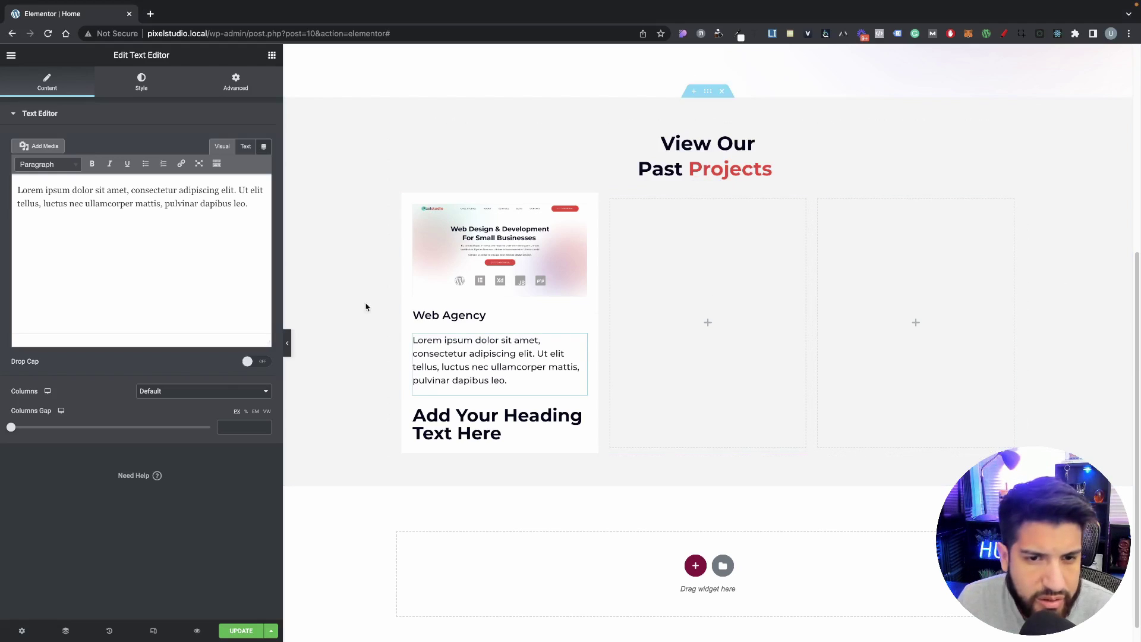
pyautogui.click(141, 82)
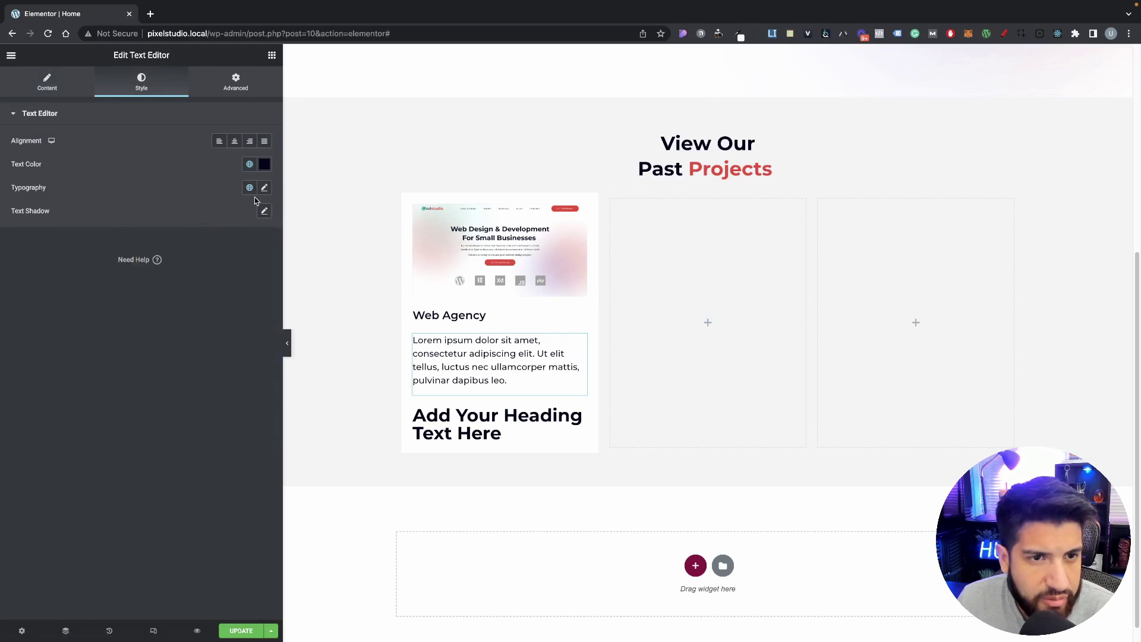
pyautogui.click(264, 164)
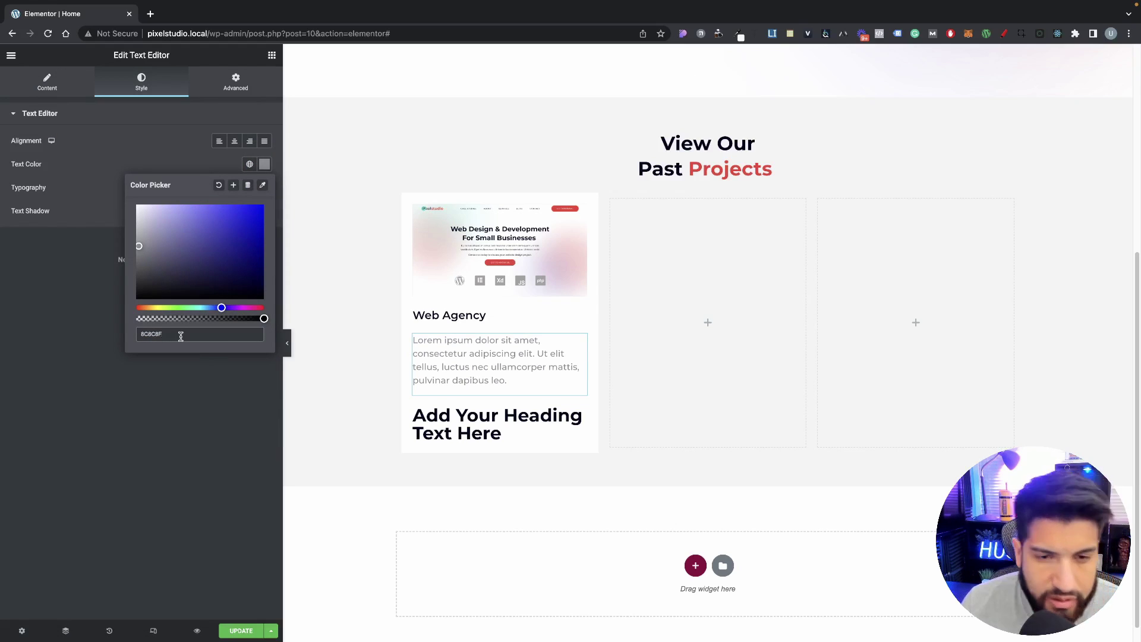
pyautogui.click(191, 364)
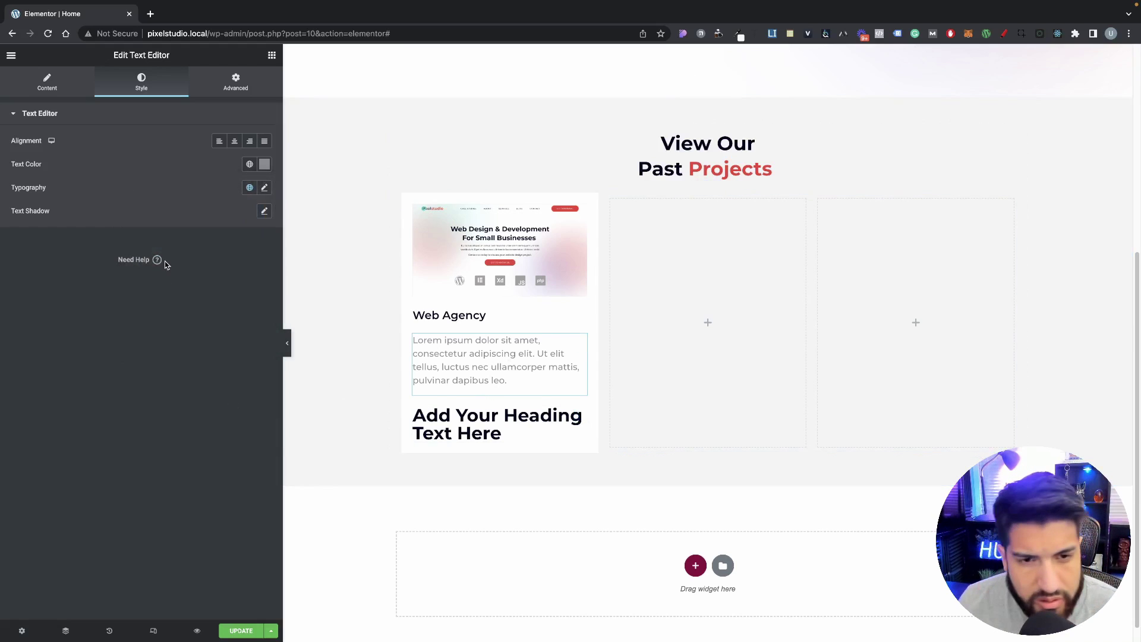
# Step: Replace the lorem ipsum with 'Website and app design and website build with SEO & social Media'
pyautogui.doubleClick(515, 364)
pyautogui.click(505, 380)
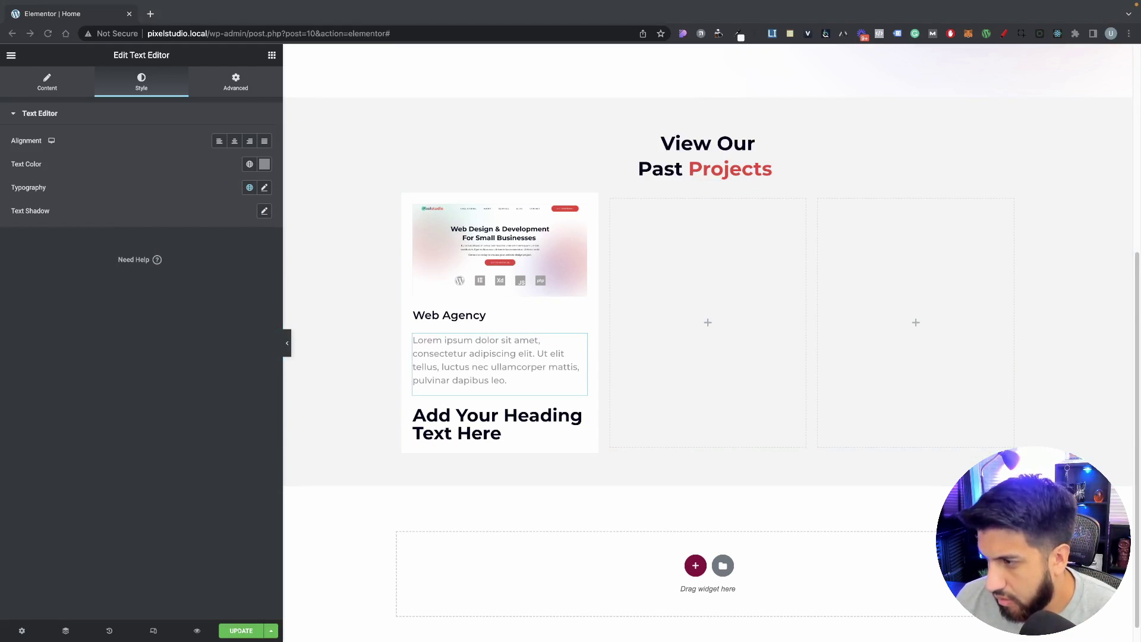
pyautogui.doubleClick(476, 355)
pyautogui.click(51, 85)
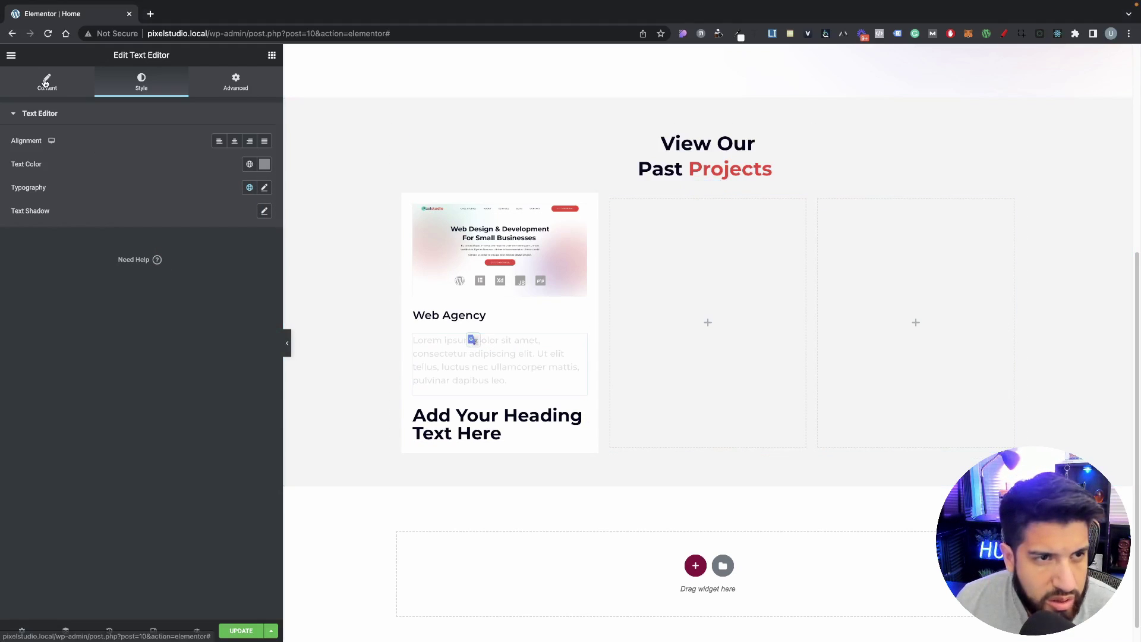
pyautogui.click(180, 220)
pyautogui.hotkey('ctrl', 'a')
pyautogui.write('Website and app design and website build with SEO & social Media')
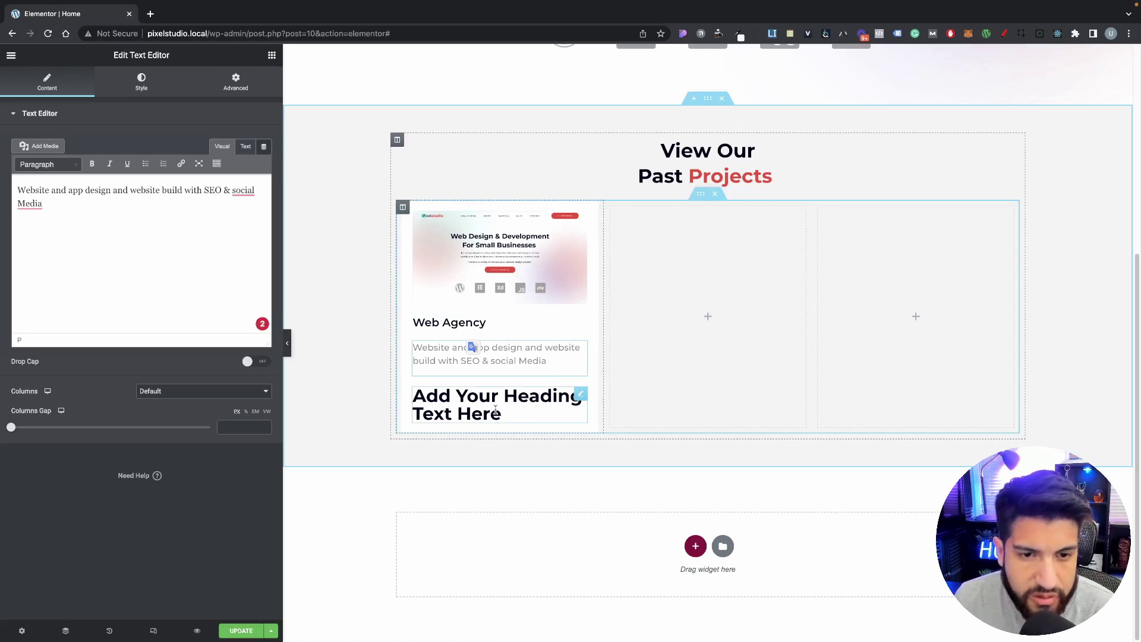
# Step: Change the 'Add Your Heading Text Here' placeholder heading to 'Learn More'
pyautogui.click(579, 395)
pyautogui.moveTo(123, 184); pyautogui.dragTo(22, 143)
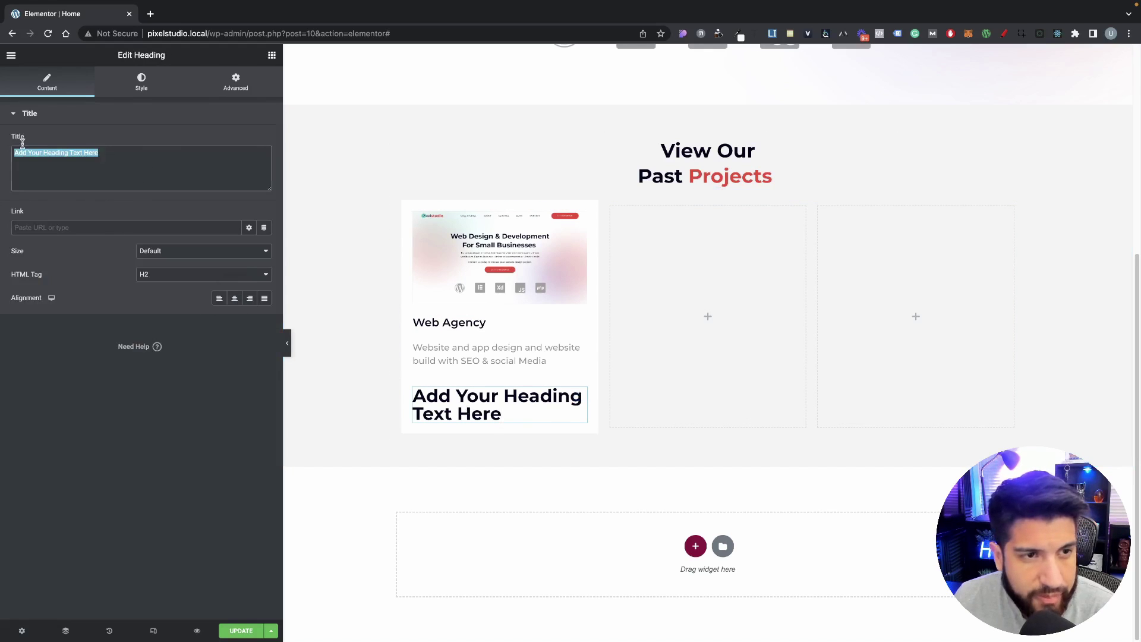
pyautogui.write('Learn ')
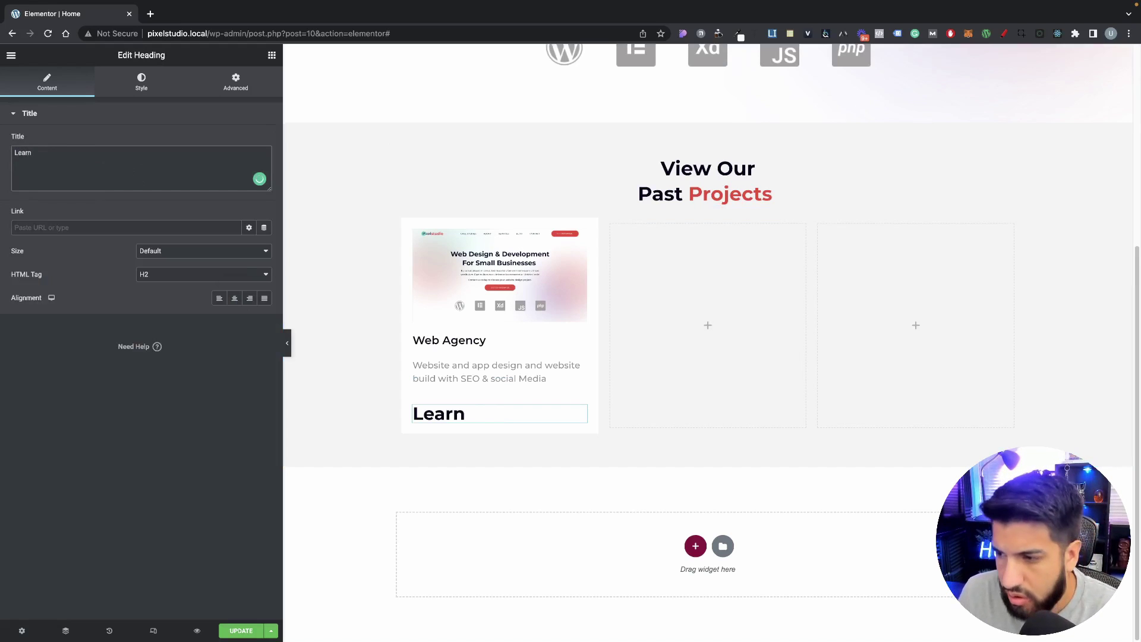
pyautogui.write('More')
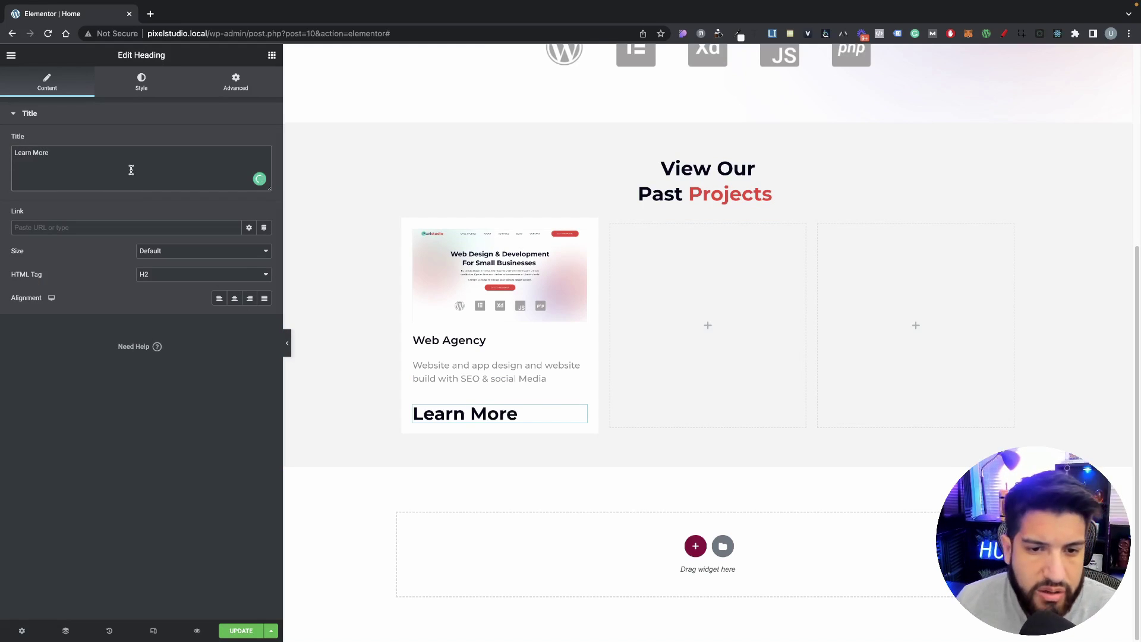
pyautogui.click(132, 88)
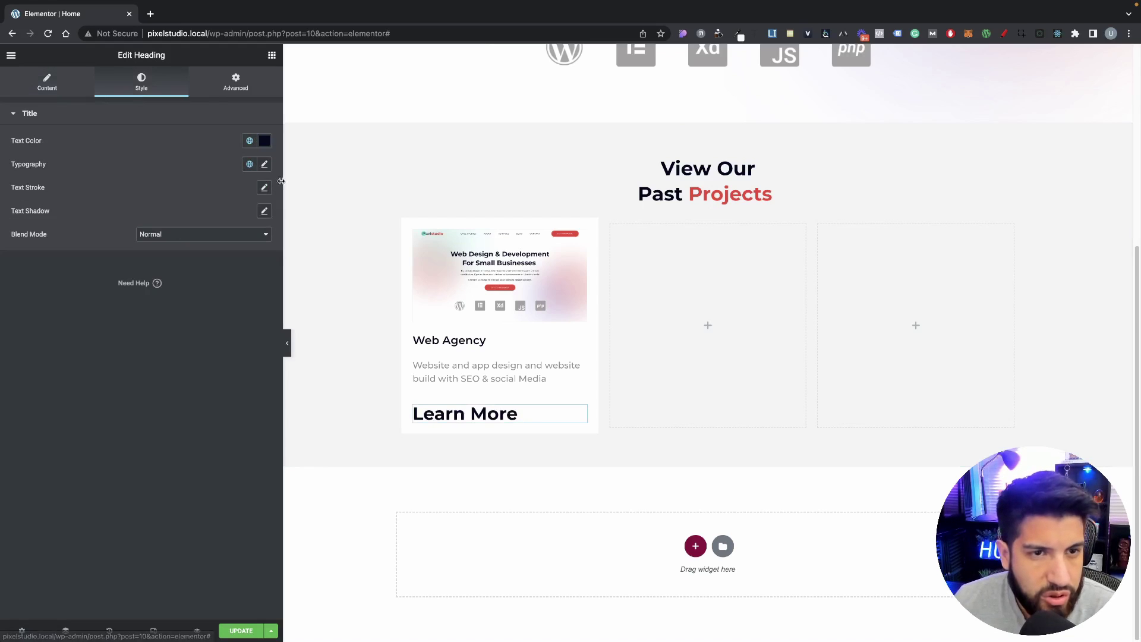
# Step: Set the Learn More typography to size 15 px and weight 500
pyautogui.click(265, 164)
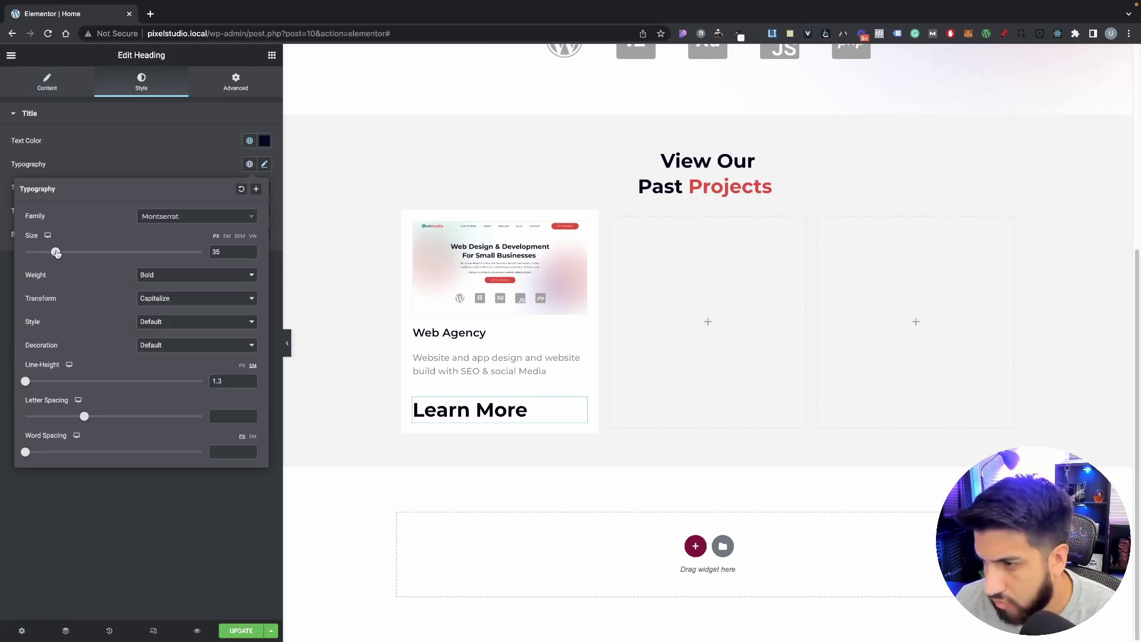
pyautogui.moveTo(56, 253); pyautogui.dragTo(39, 252)
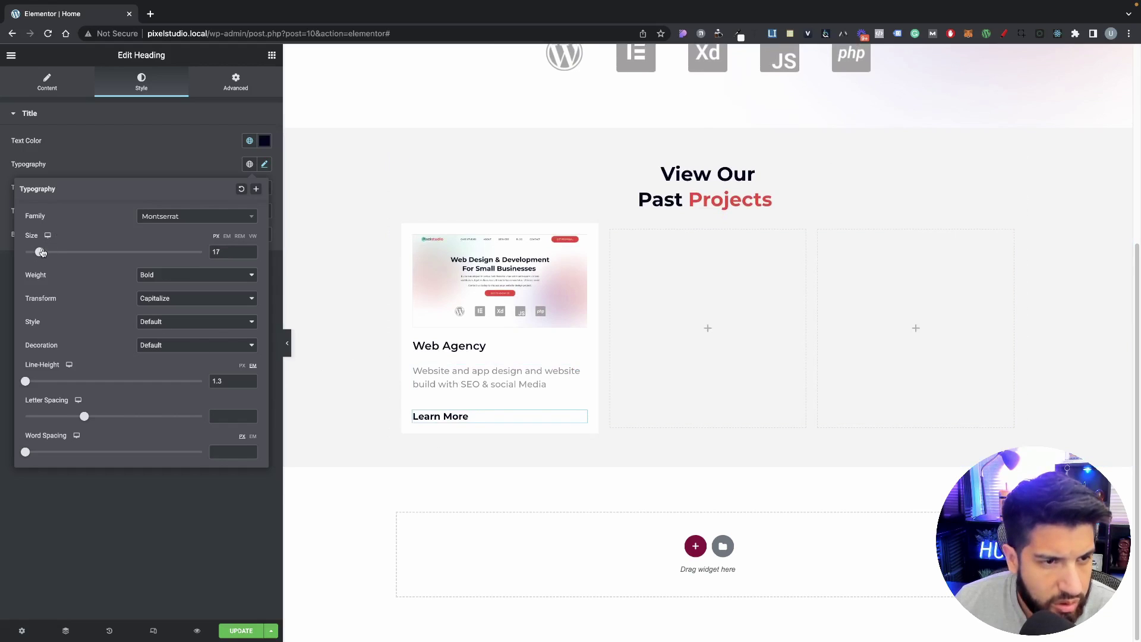
pyautogui.moveTo(42, 253); pyautogui.dragTo(39, 255)
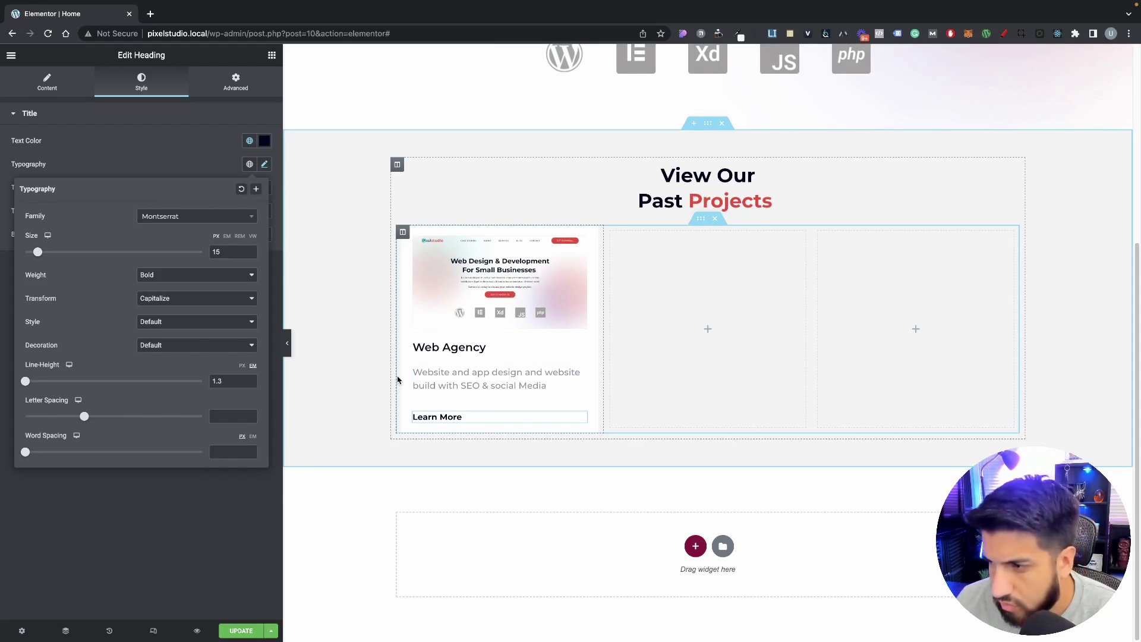
pyautogui.click(173, 277)
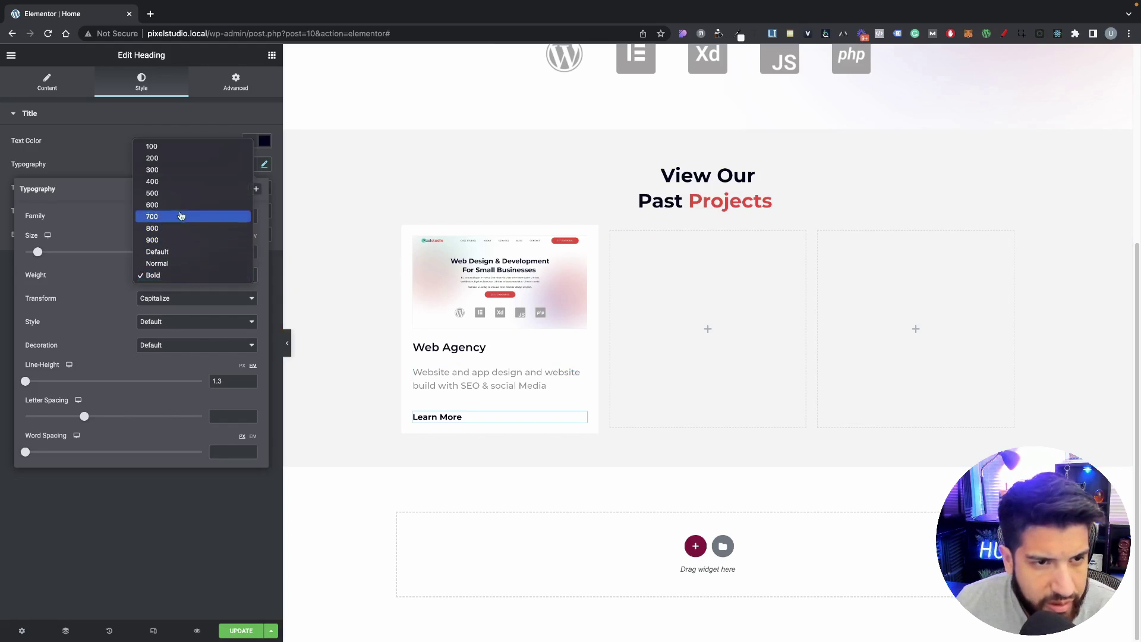
pyautogui.click(179, 193)
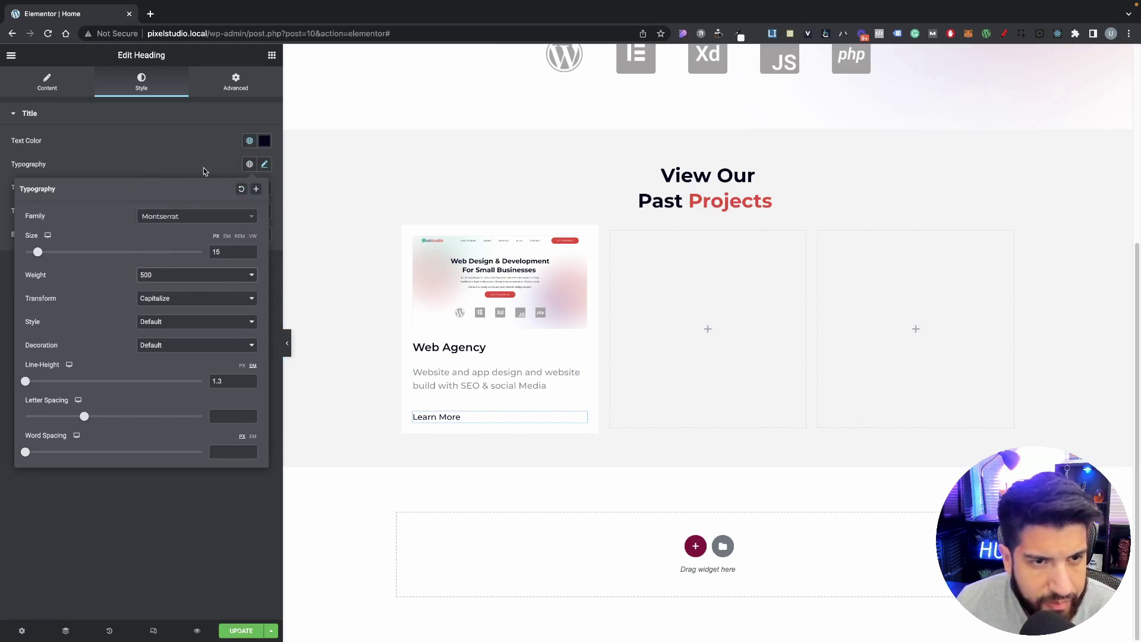
pyautogui.click(204, 172)
# Step: Colour Learn More with the red global Accent colour
pyautogui.click(250, 140)
pyautogui.click(163, 249)
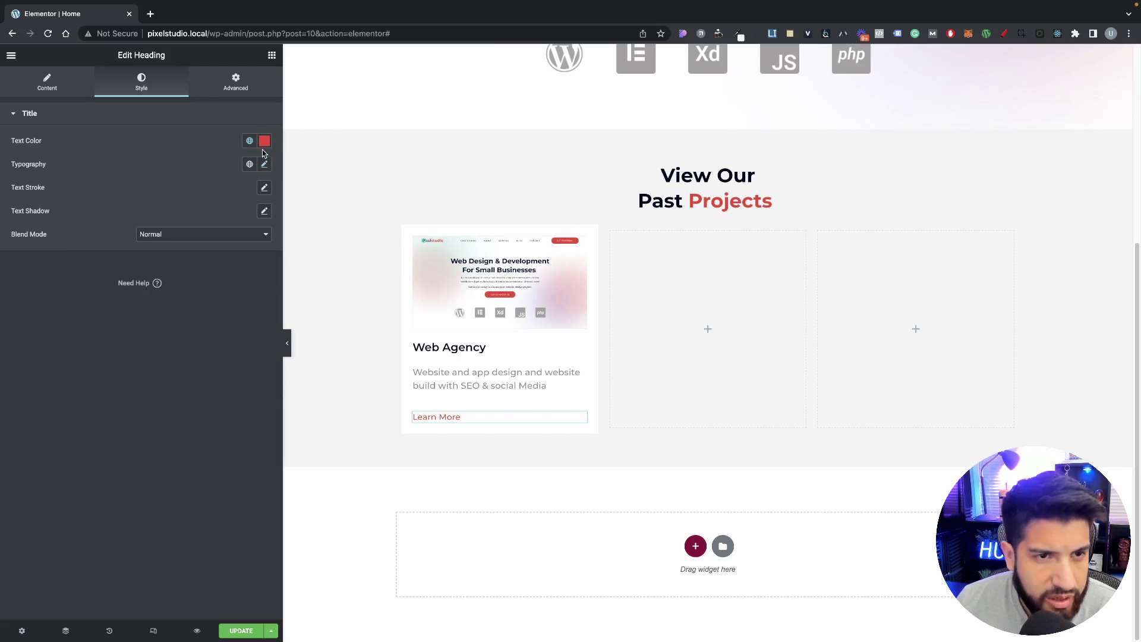
pyautogui.click(47, 81)
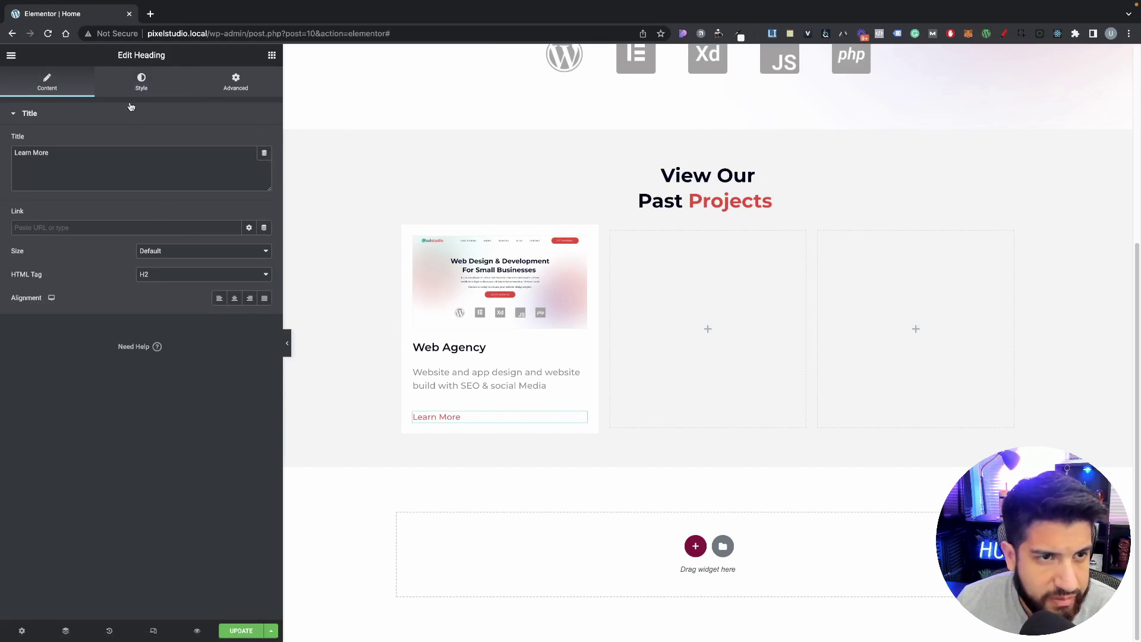
pyautogui.click(191, 250)
# Step: Underline the 'Learn More' text on the canvas using the inline toolbar
pyautogui.click(178, 251)
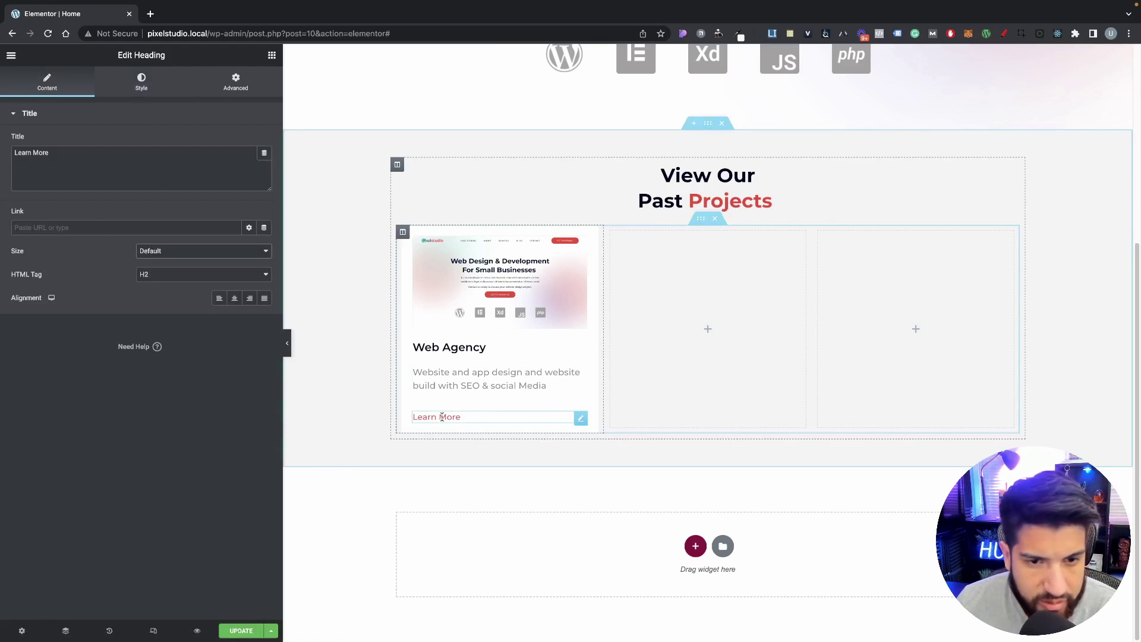
pyautogui.rightClick(443, 416)
pyautogui.tripleClick(439, 416)
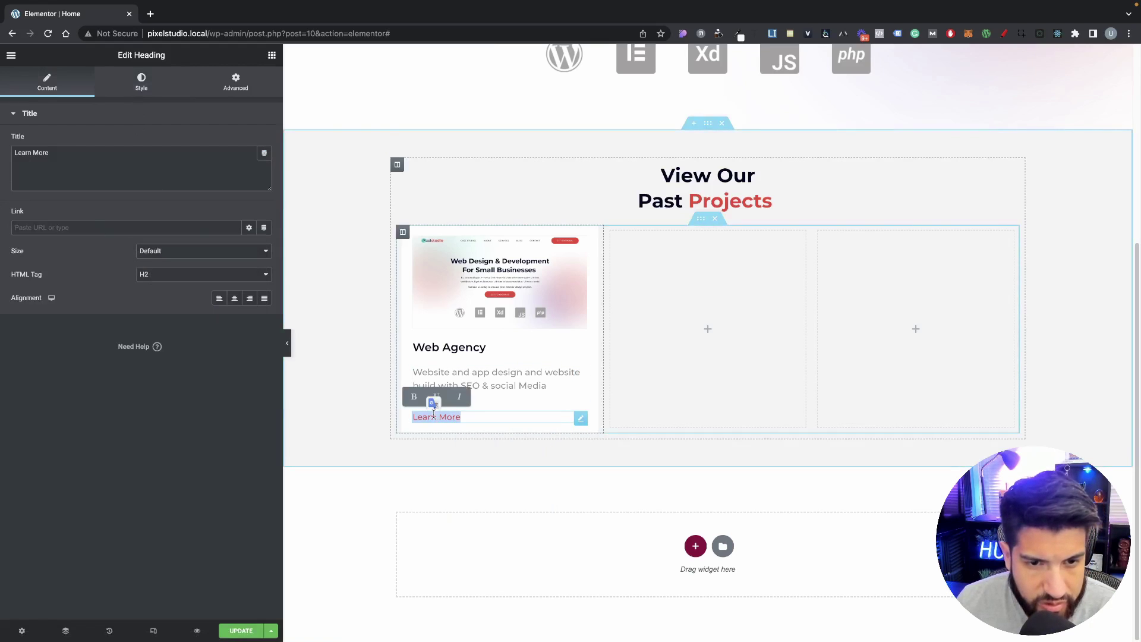
pyautogui.click(436, 397)
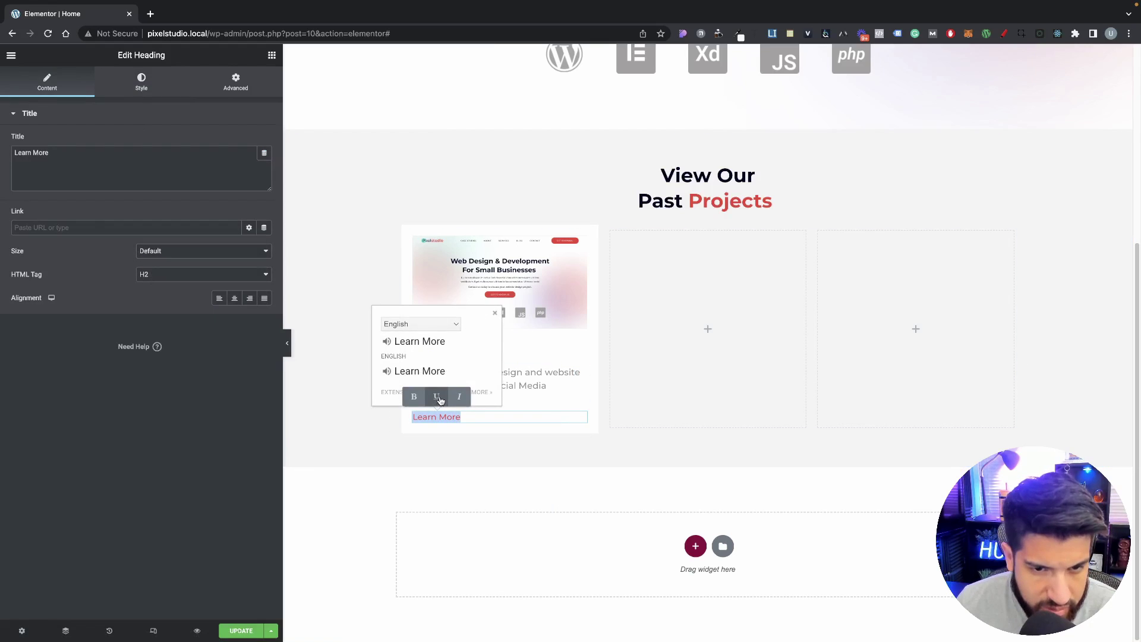
pyautogui.click(436, 397)
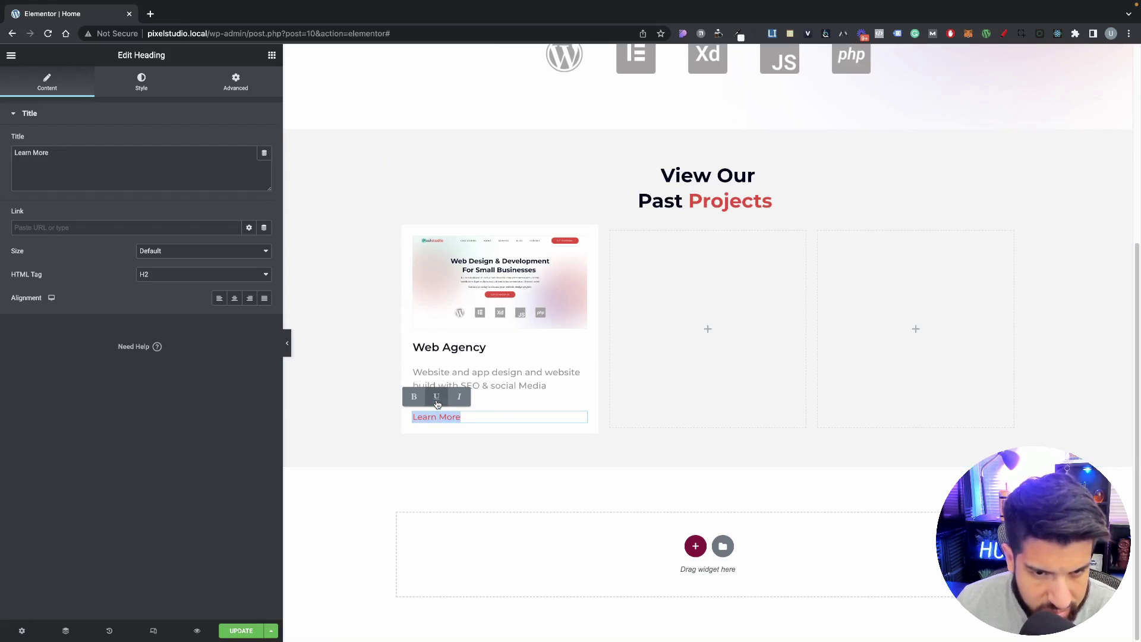
pyautogui.click(437, 397)
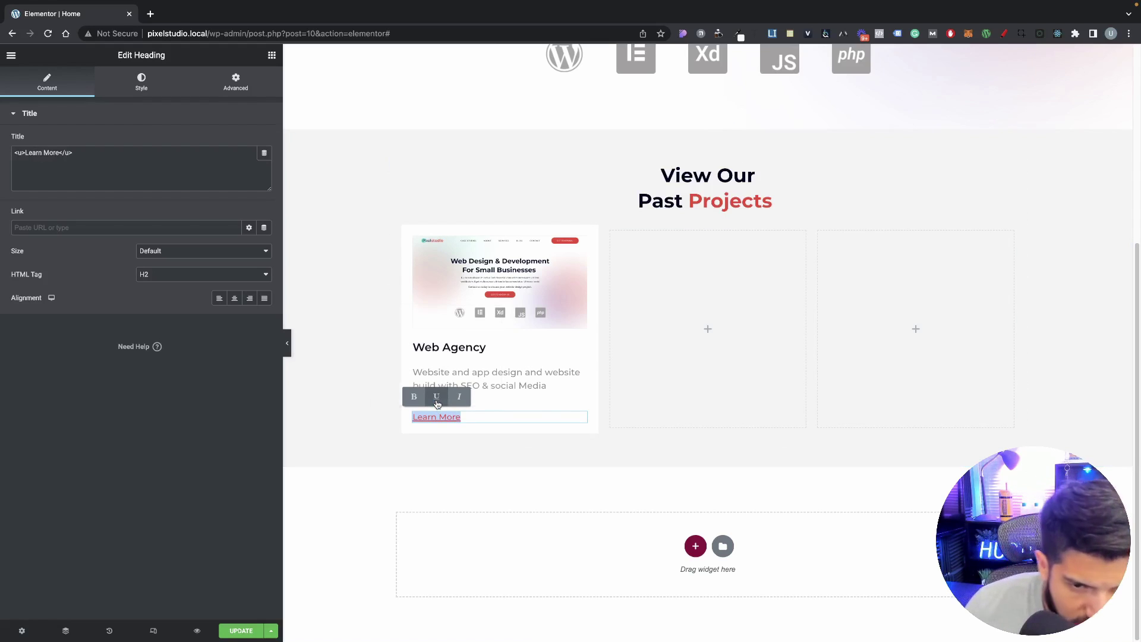
pyautogui.click(489, 465)
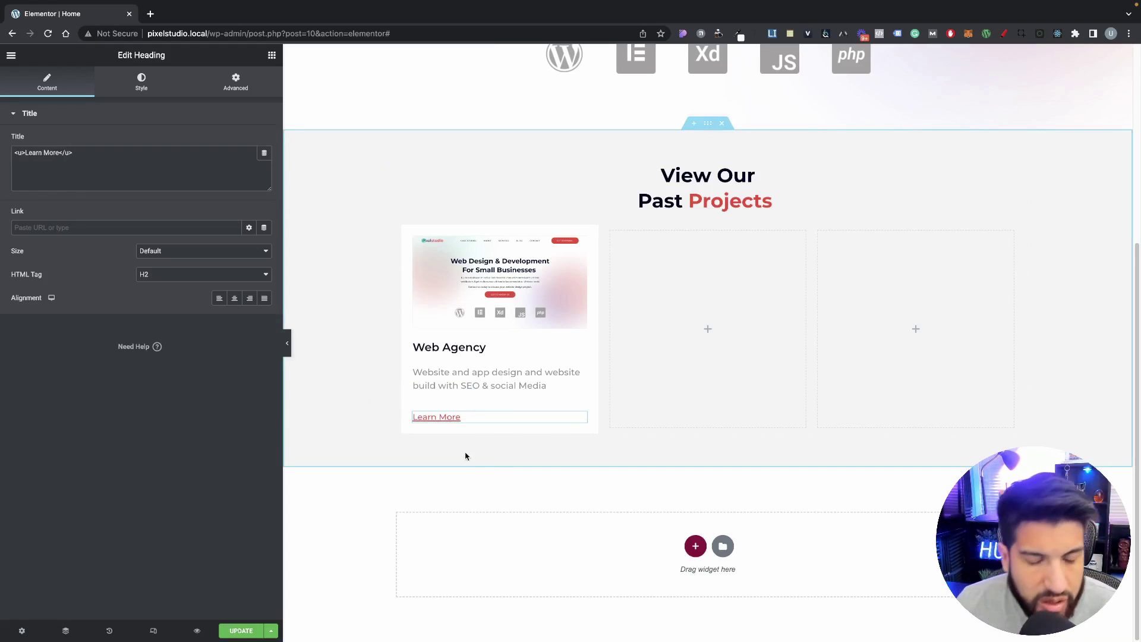
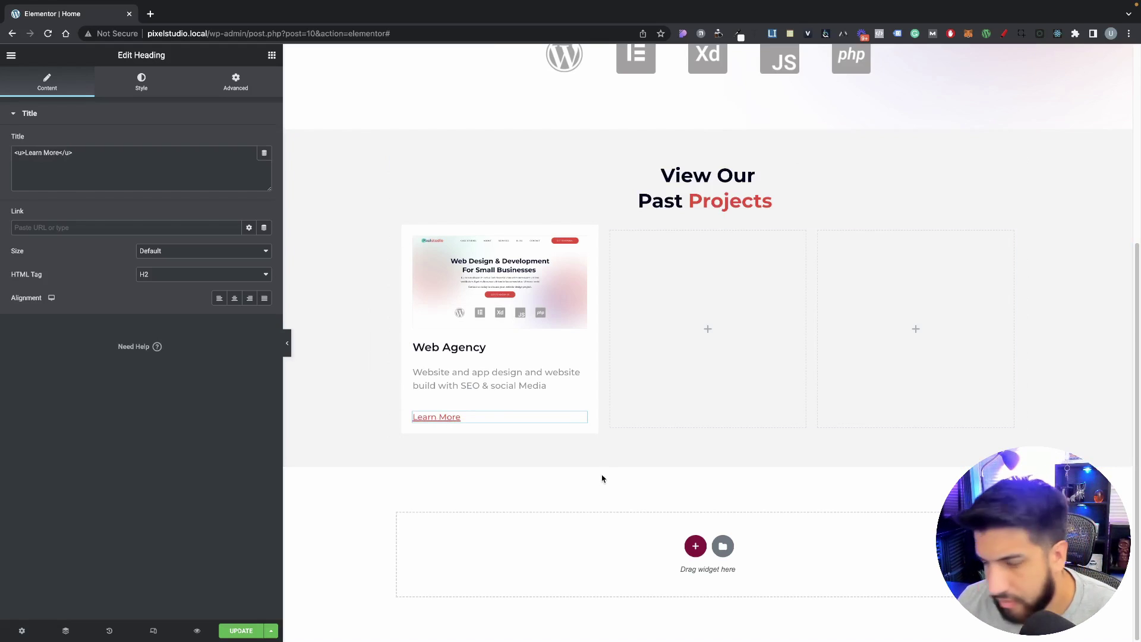
# Step: Select the Web Agency description and set its bottom padding to 0 under Advanced
pyautogui.click(462, 384)
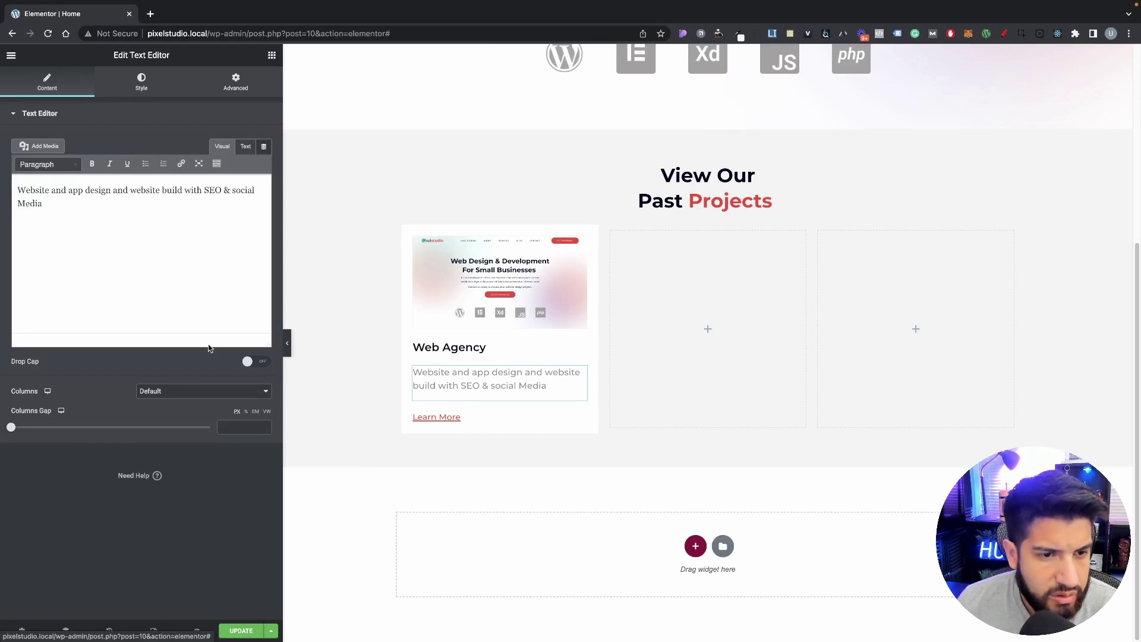
pyautogui.click(141, 81)
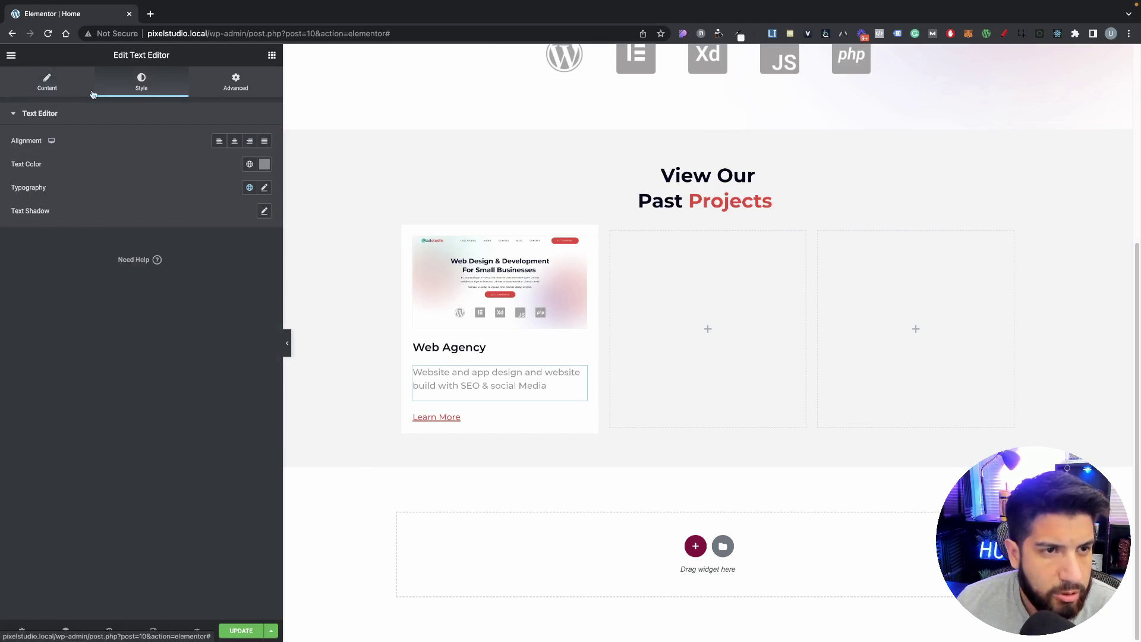
pyautogui.click(47, 82)
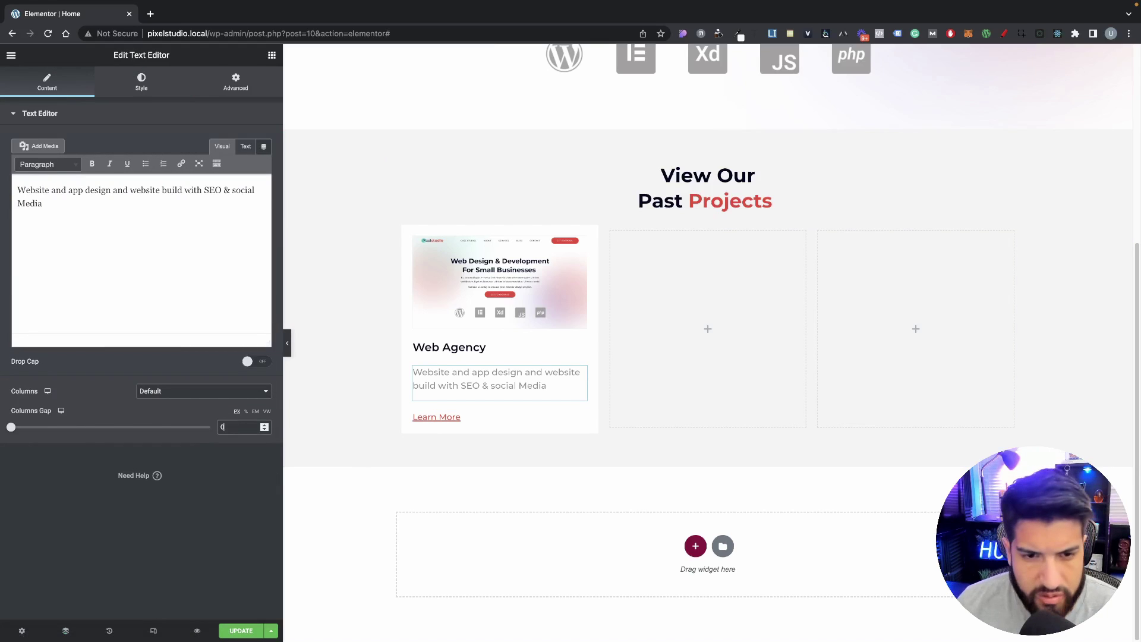
pyautogui.click(141, 83)
pyautogui.click(232, 83)
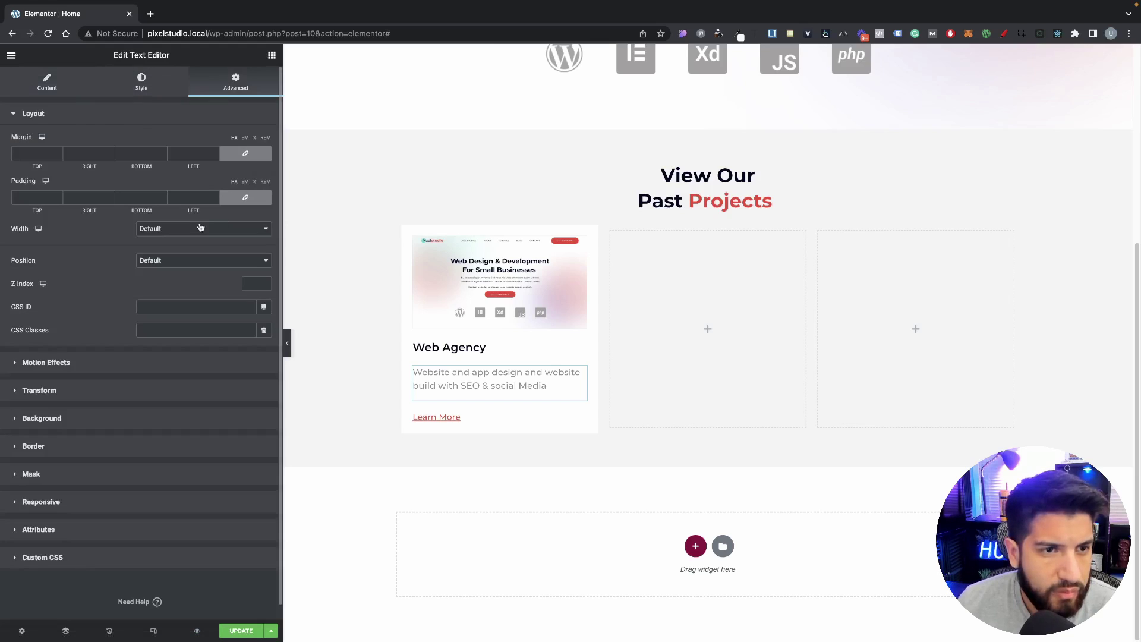
pyautogui.click(246, 197)
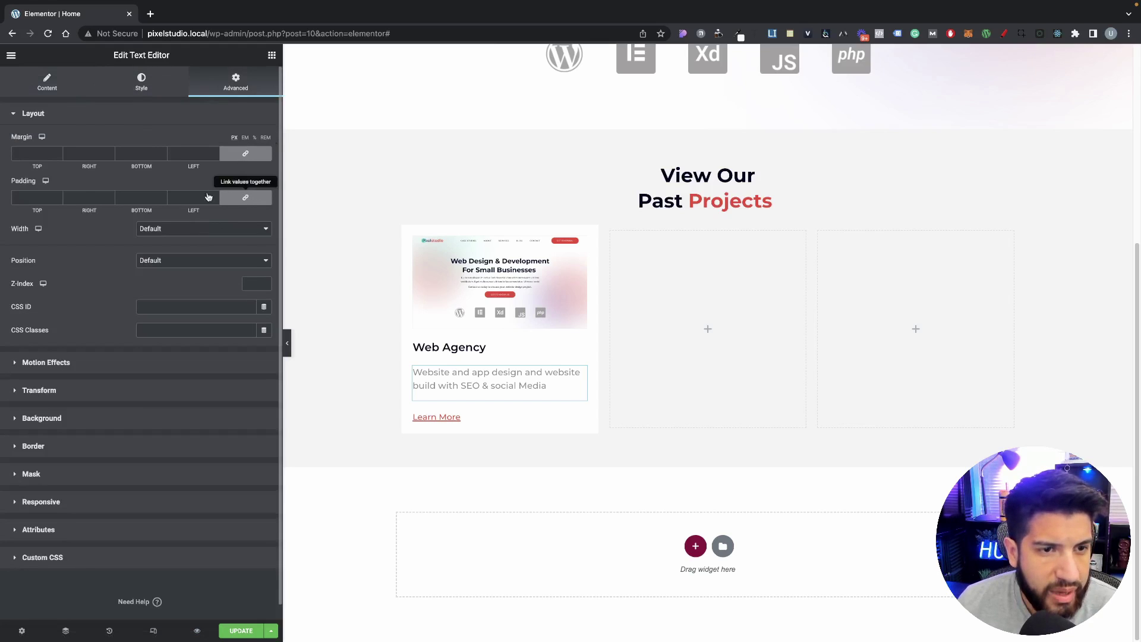
pyautogui.click(163, 201)
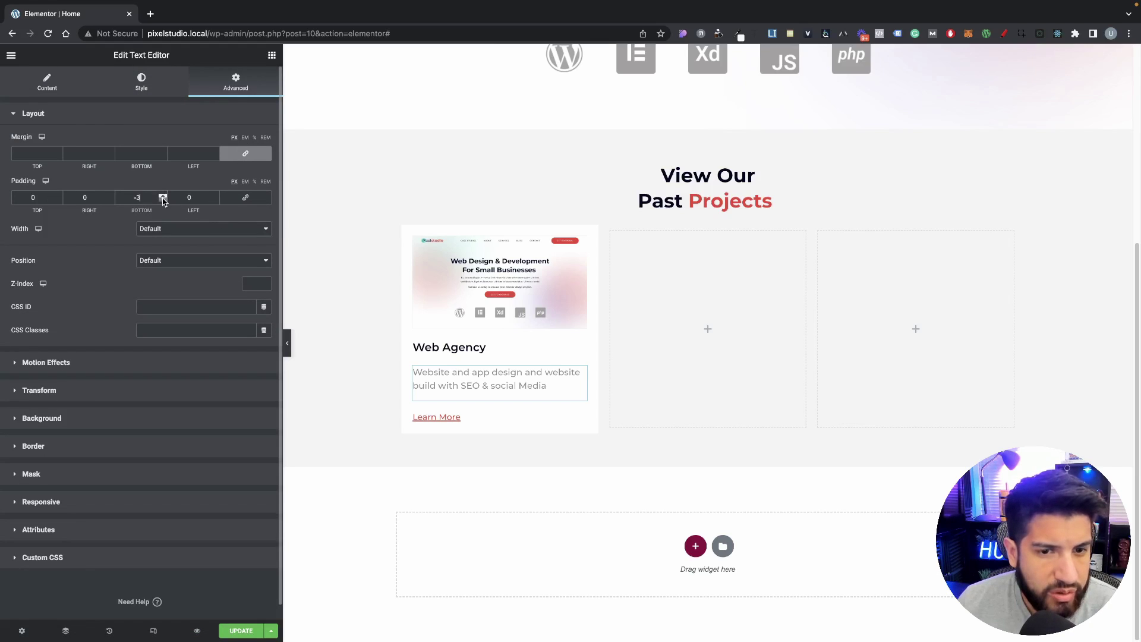
pyautogui.click(163, 200)
pyautogui.moveTo(144, 198); pyautogui.dragTo(111, 198)
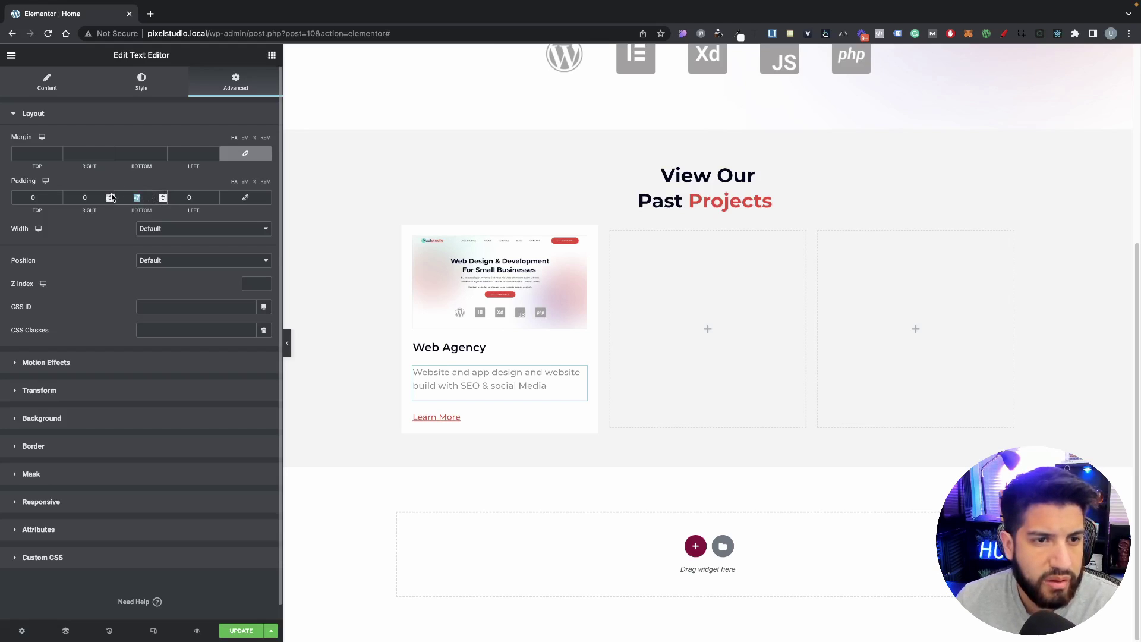
pyautogui.write('0')
# Step: Unlink the description's margin and step its bottom margin down to -20 px
pyautogui.click(240, 154)
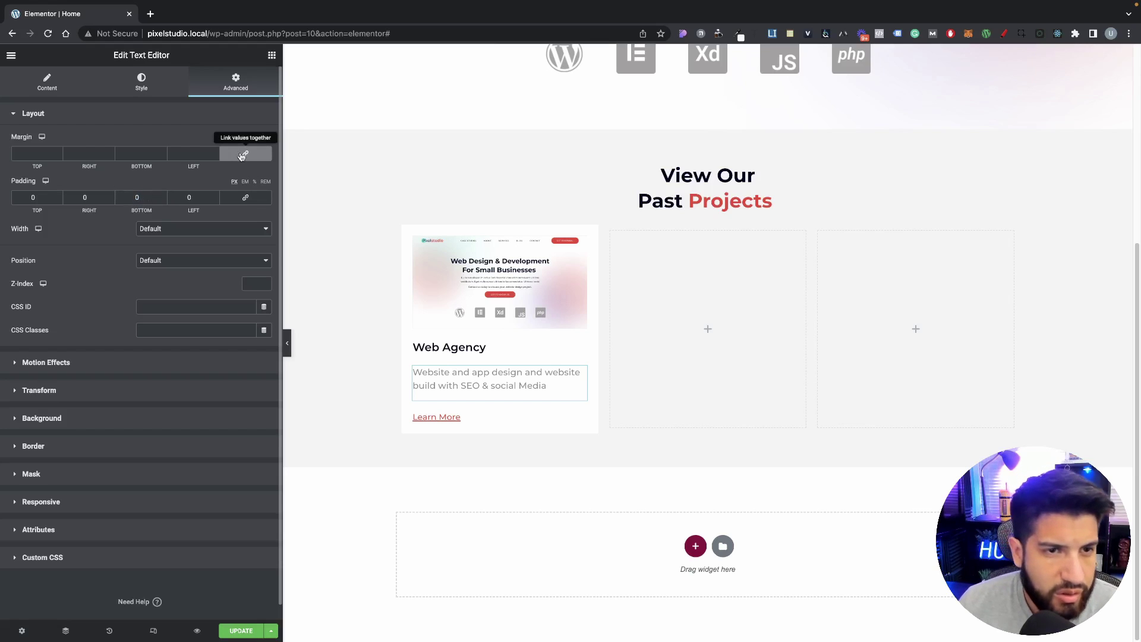
pyautogui.click(266, 182)
pyautogui.click(234, 182)
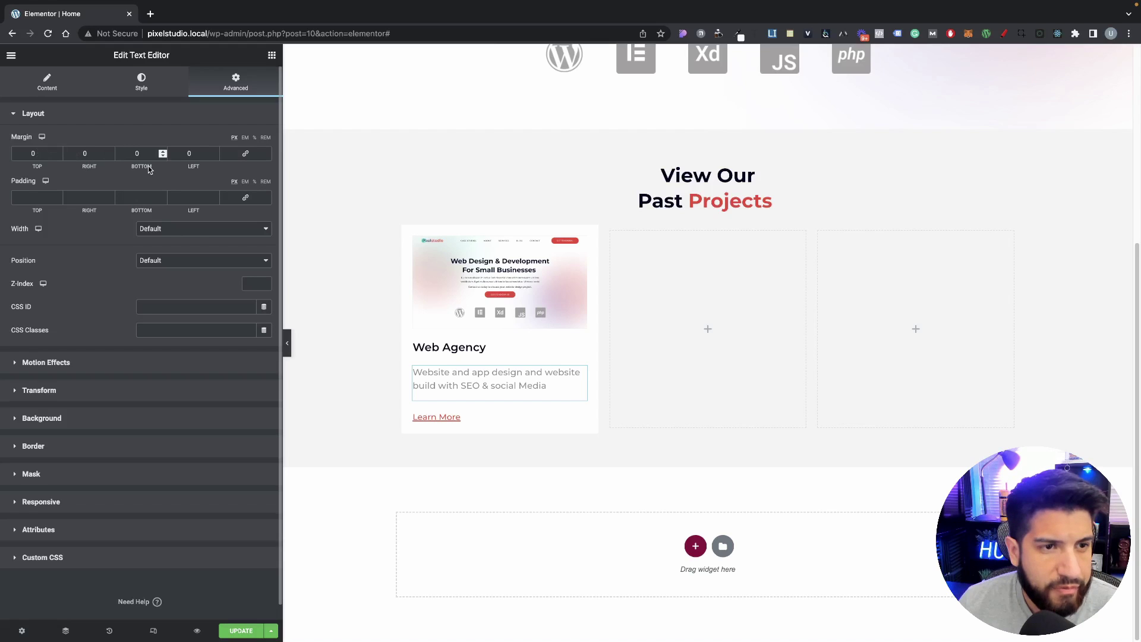
pyautogui.click(163, 156)
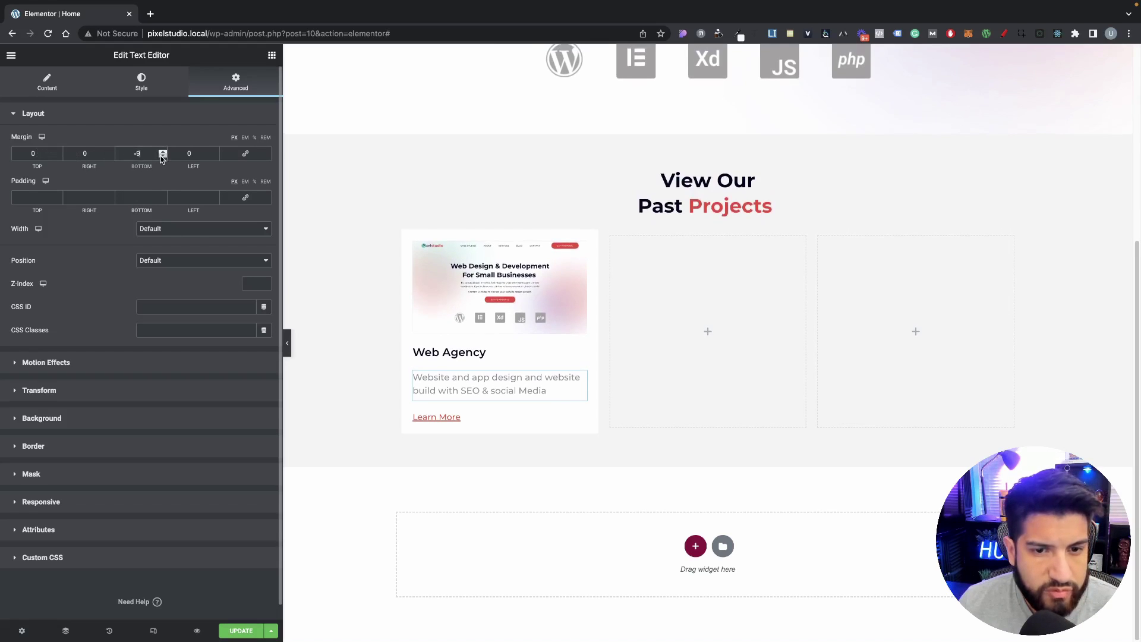
pyautogui.click(161, 156)
pyautogui.click(161, 157)
pyautogui.click(161, 156)
pyautogui.click(161, 156)
pyautogui.click(161, 156)
pyautogui.click(161, 156)
pyautogui.click(161, 156)
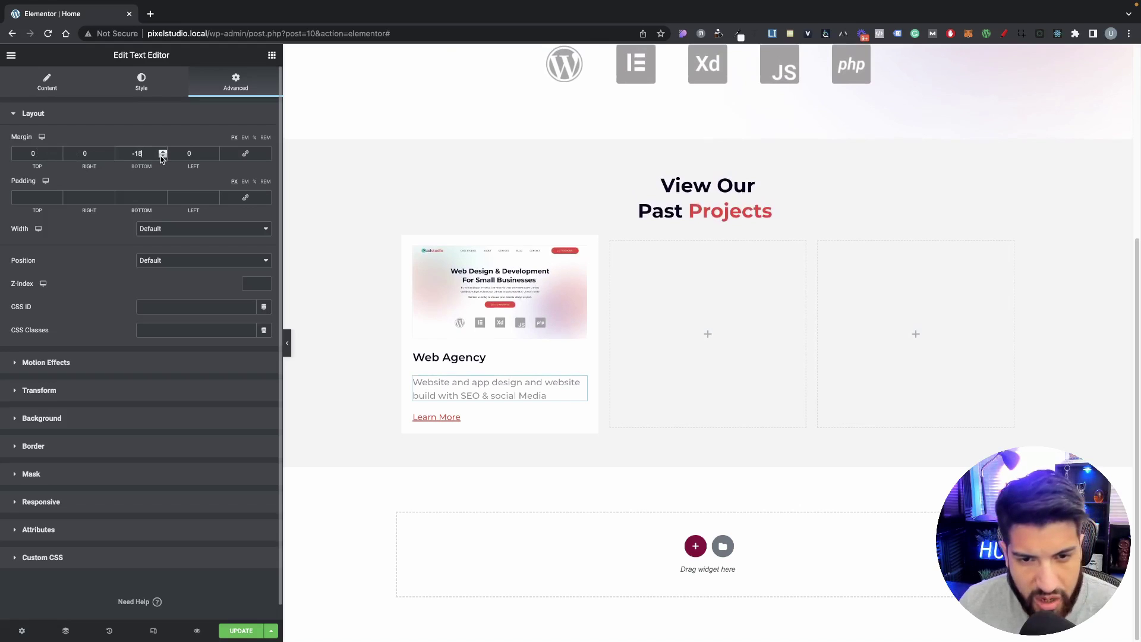
pyautogui.click(162, 156)
pyautogui.click(162, 156)
pyautogui.click(162, 156)
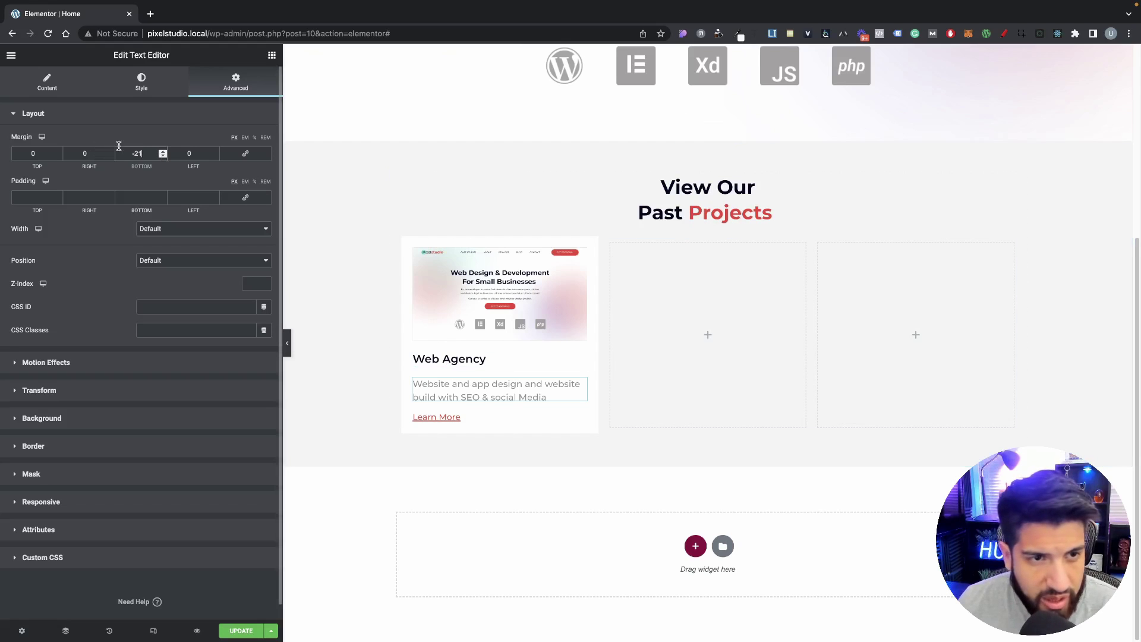
pyautogui.click(162, 151)
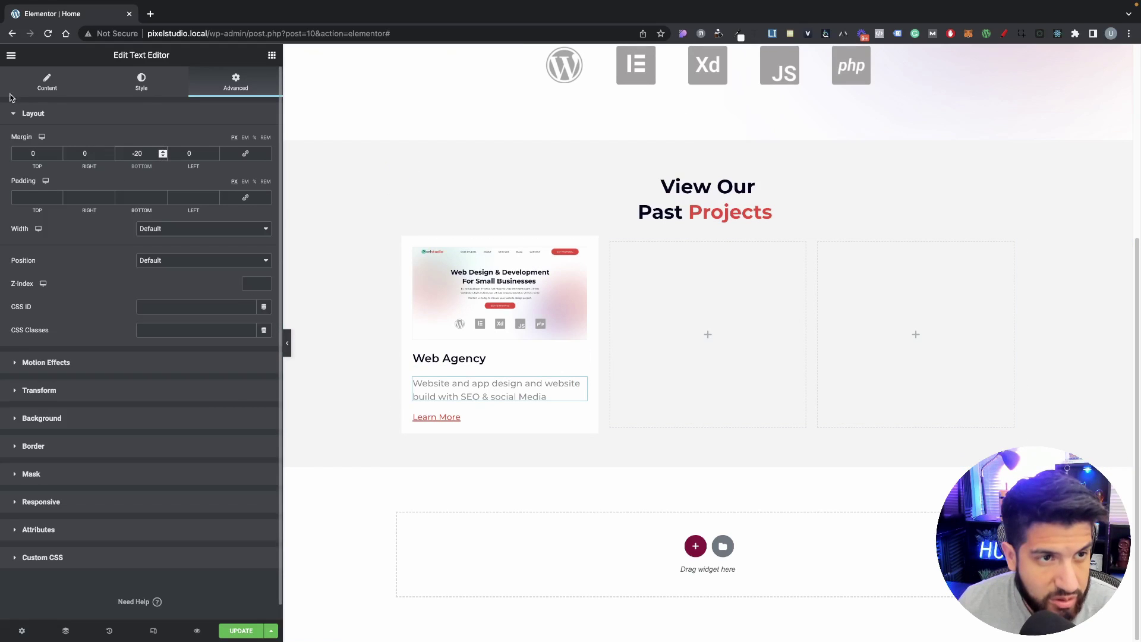
pyautogui.click(10, 56)
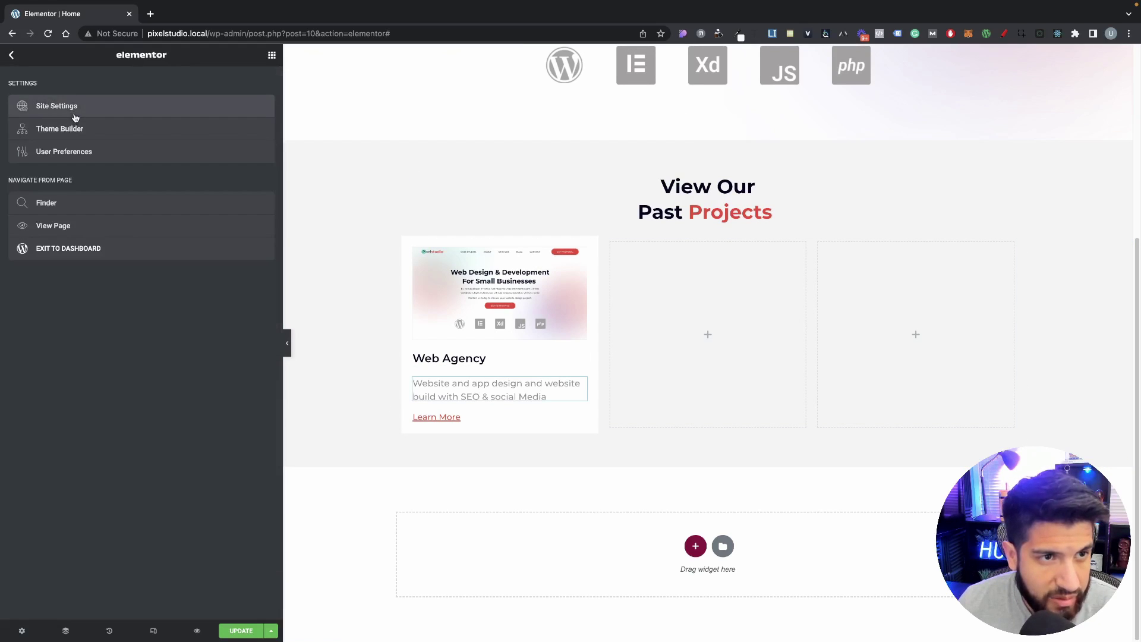
pyautogui.click(77, 114)
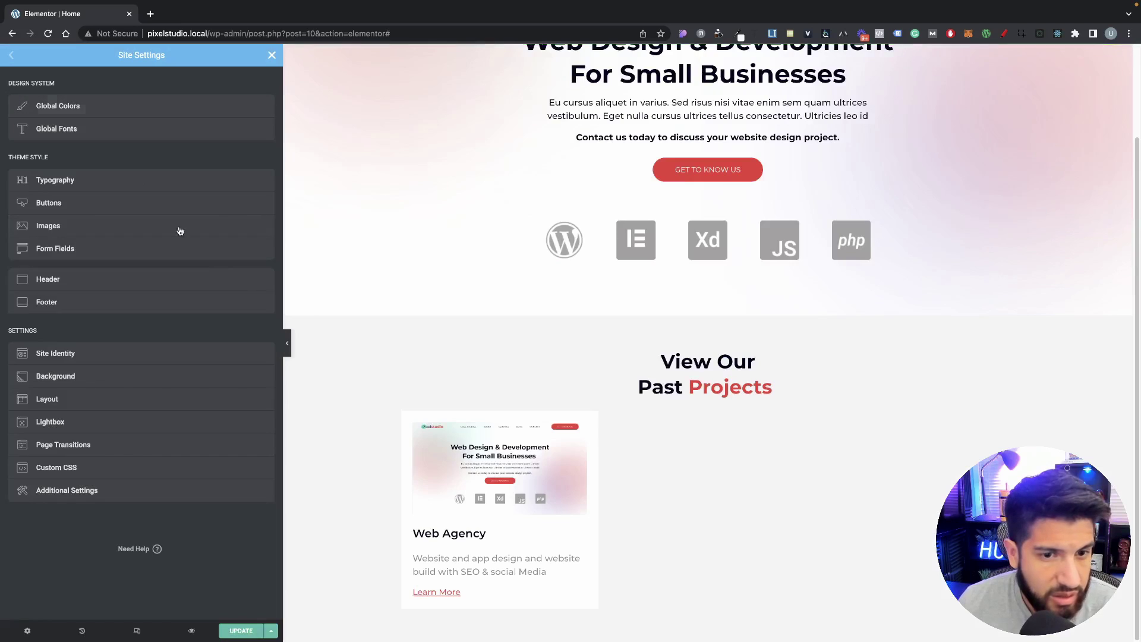
pyautogui.click(91, 394)
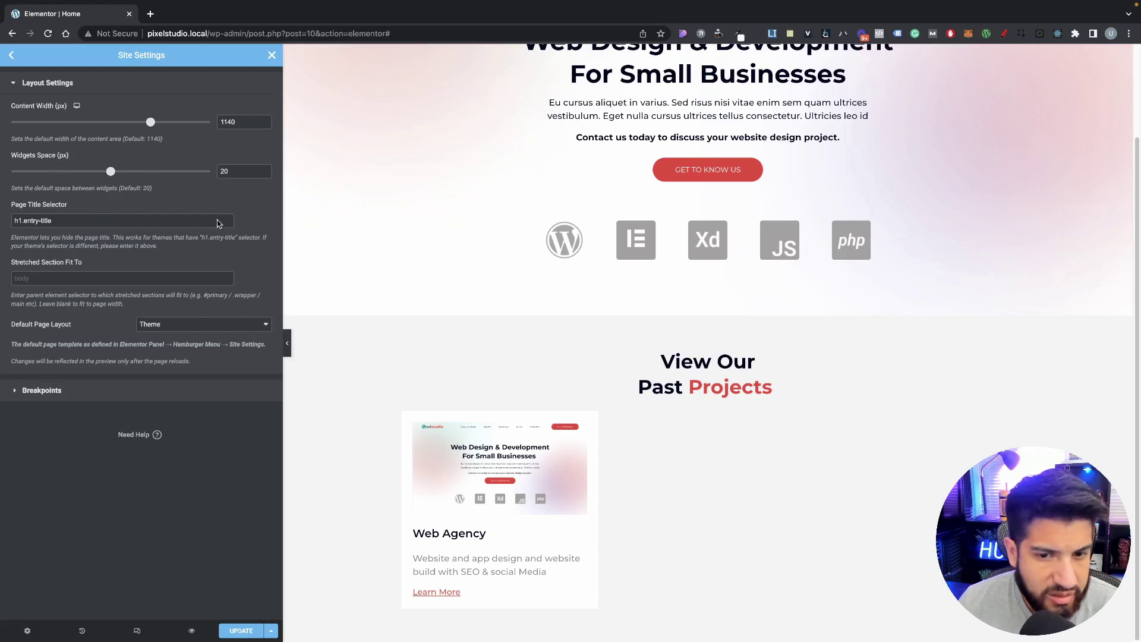
pyautogui.moveTo(111, 172); pyautogui.dragTo(1, 178)
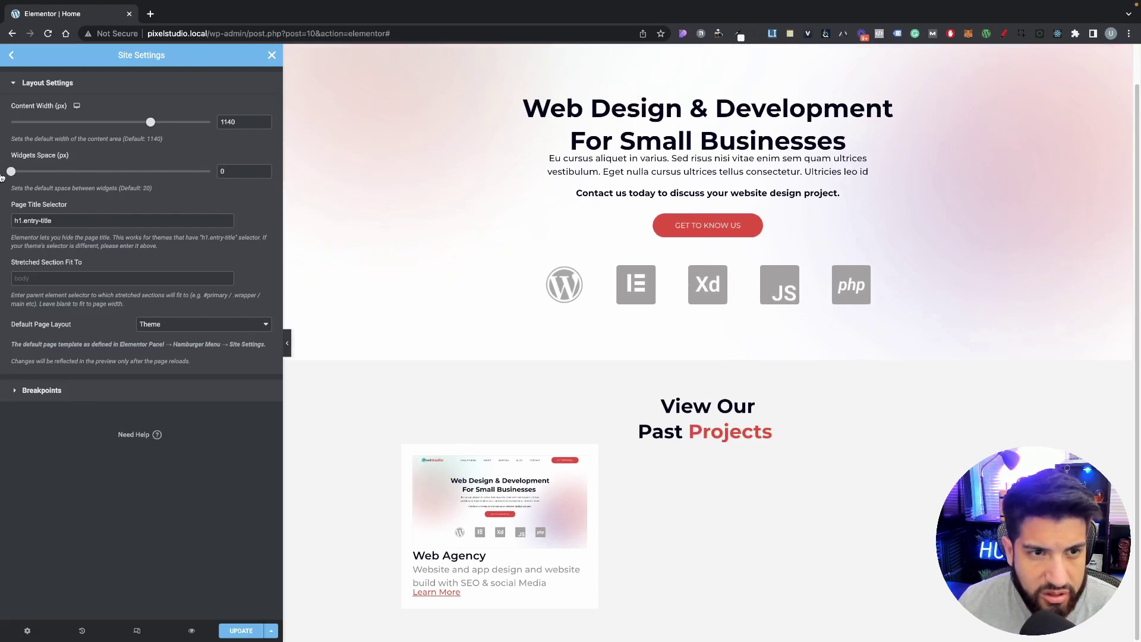
pyautogui.moveTo(238, 174); pyautogui.dragTo(188, 171)
pyautogui.write('20')
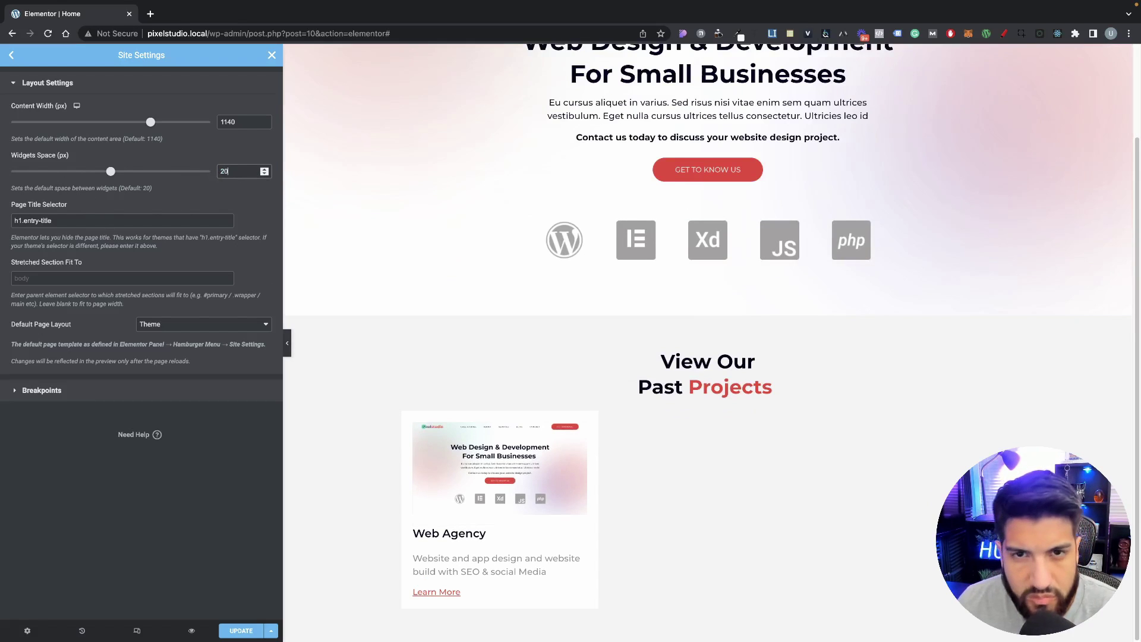
pyautogui.scroll(1, 612, 394)
pyautogui.scroll(-1, 611, 394)
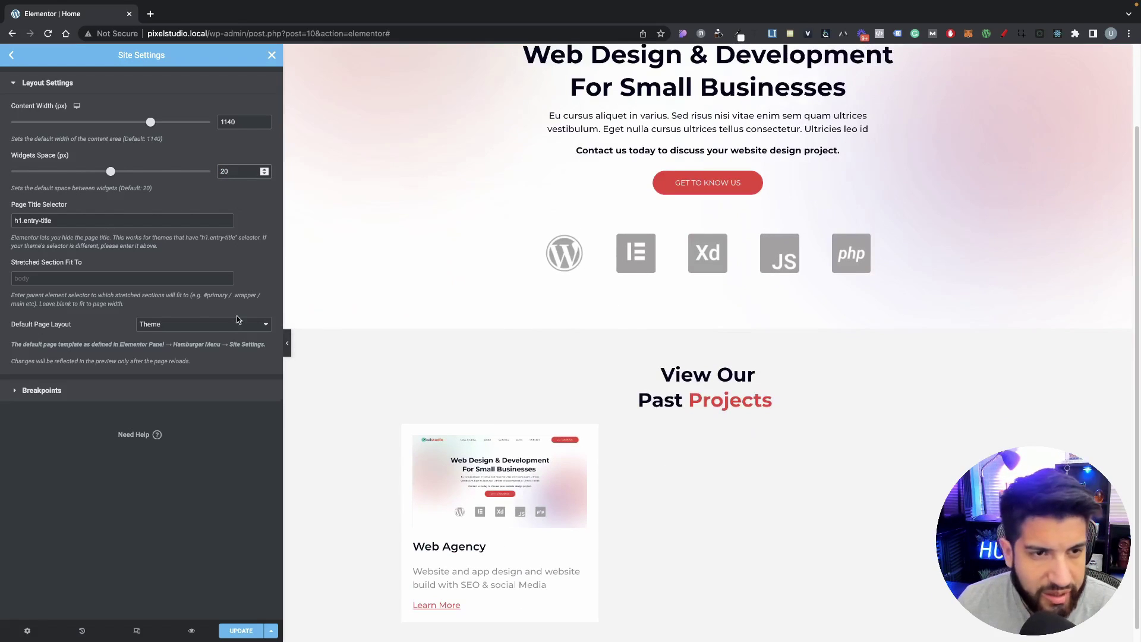
pyautogui.click(272, 56)
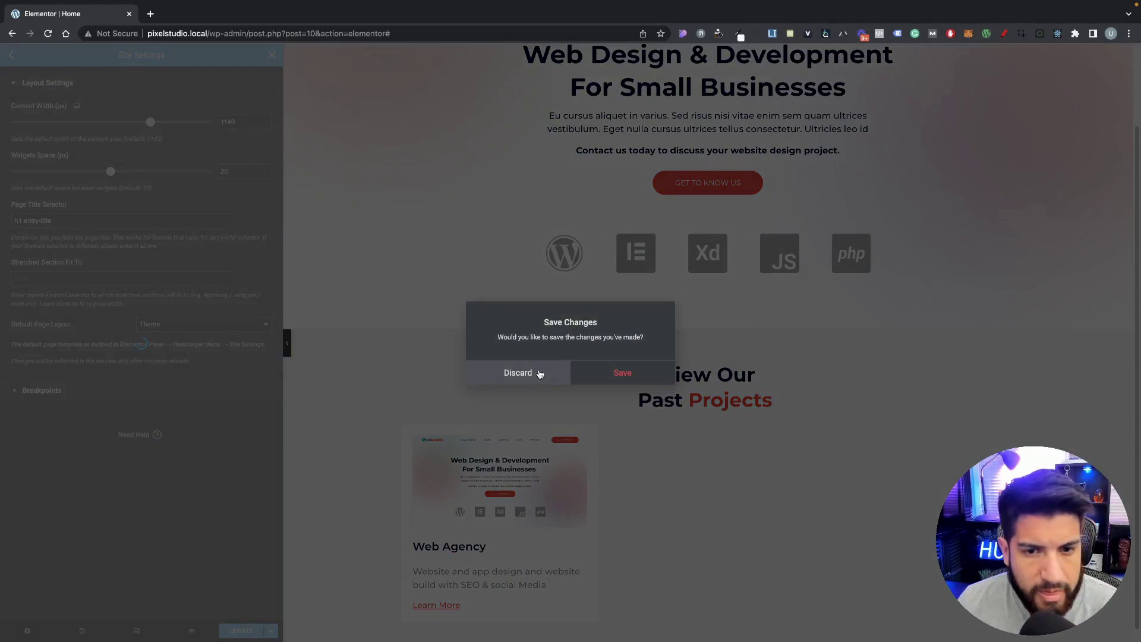
pyautogui.click(527, 373)
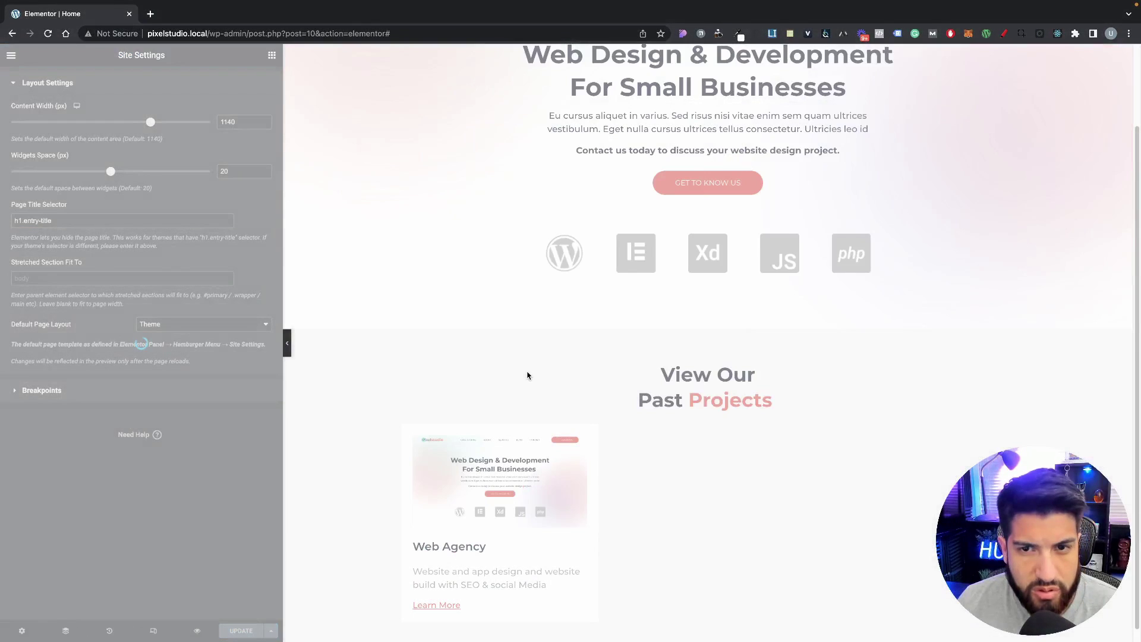
pyautogui.scroll(-5, 528, 375)
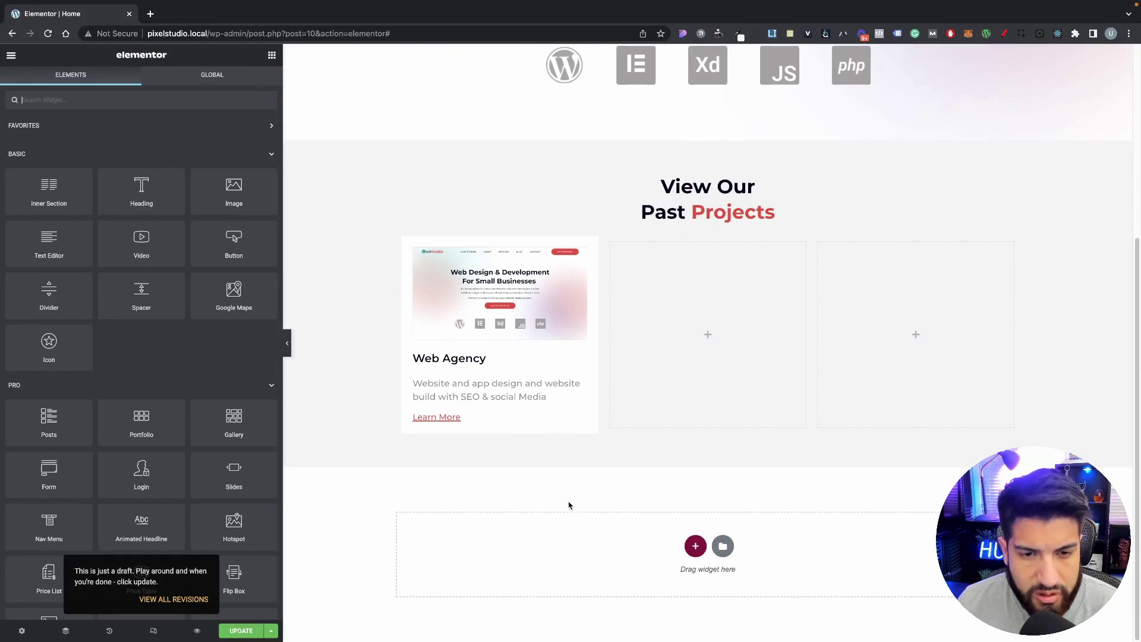
# Step: Unlink the Web Agency heading's margin and try a negative bottom margin on it
pyautogui.click(548, 397)
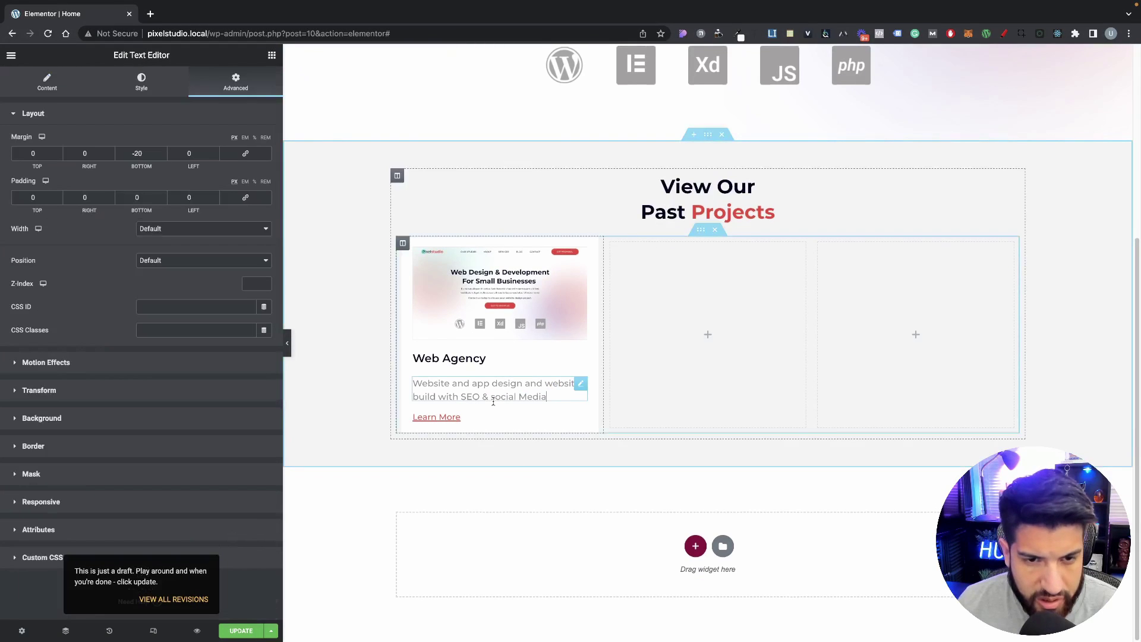
pyautogui.click(480, 355)
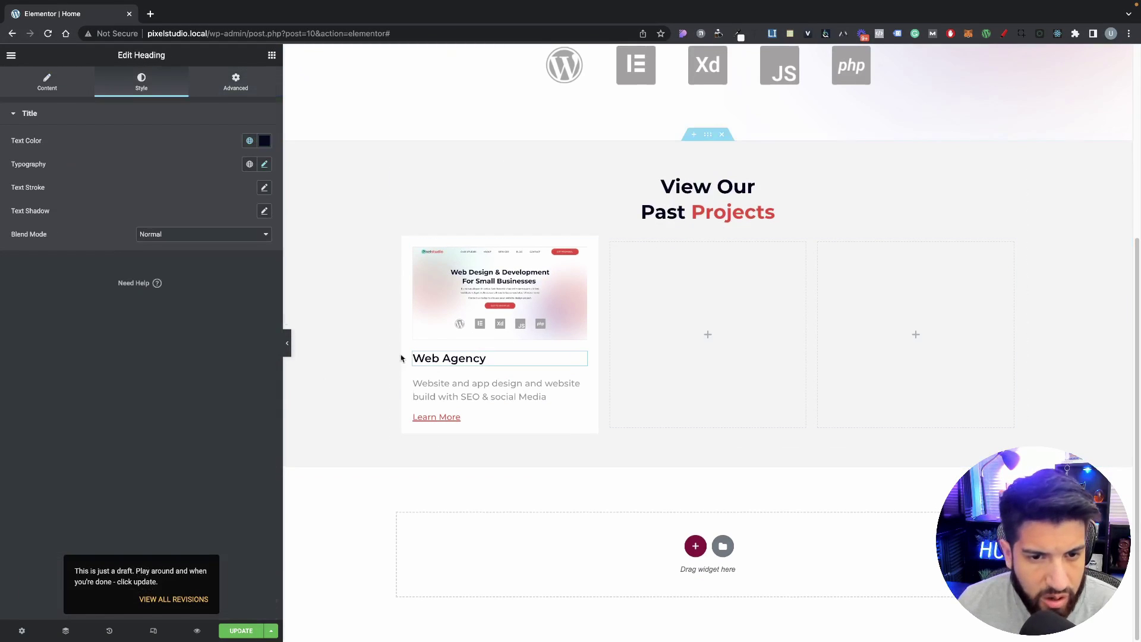
pyautogui.click(224, 80)
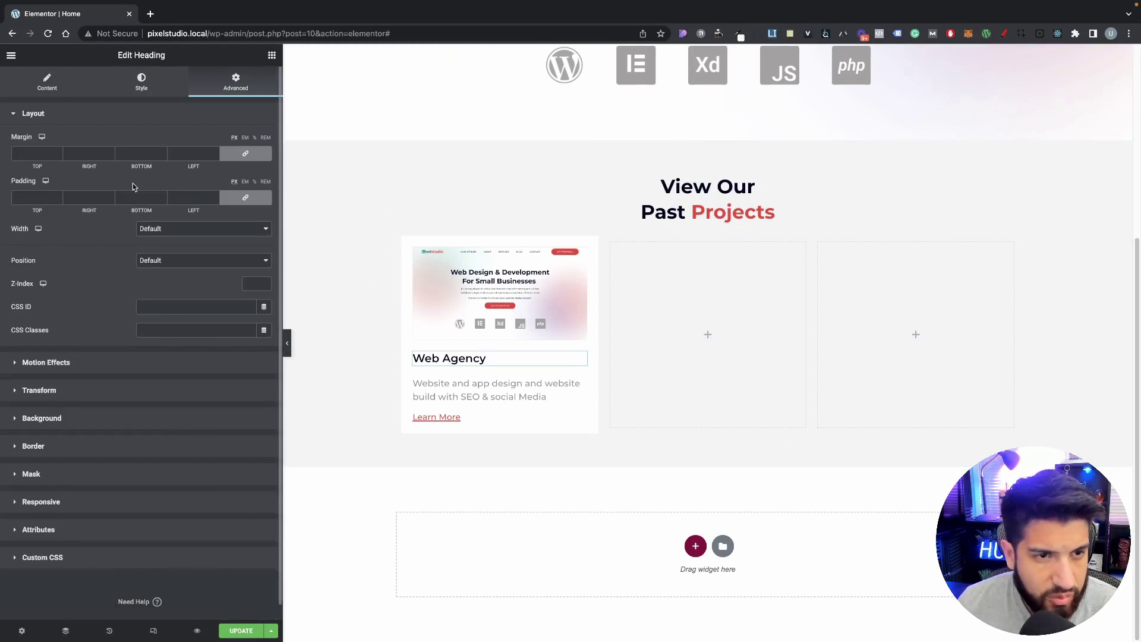
pyautogui.click(245, 153)
pyautogui.click(162, 156)
pyautogui.click(163, 157)
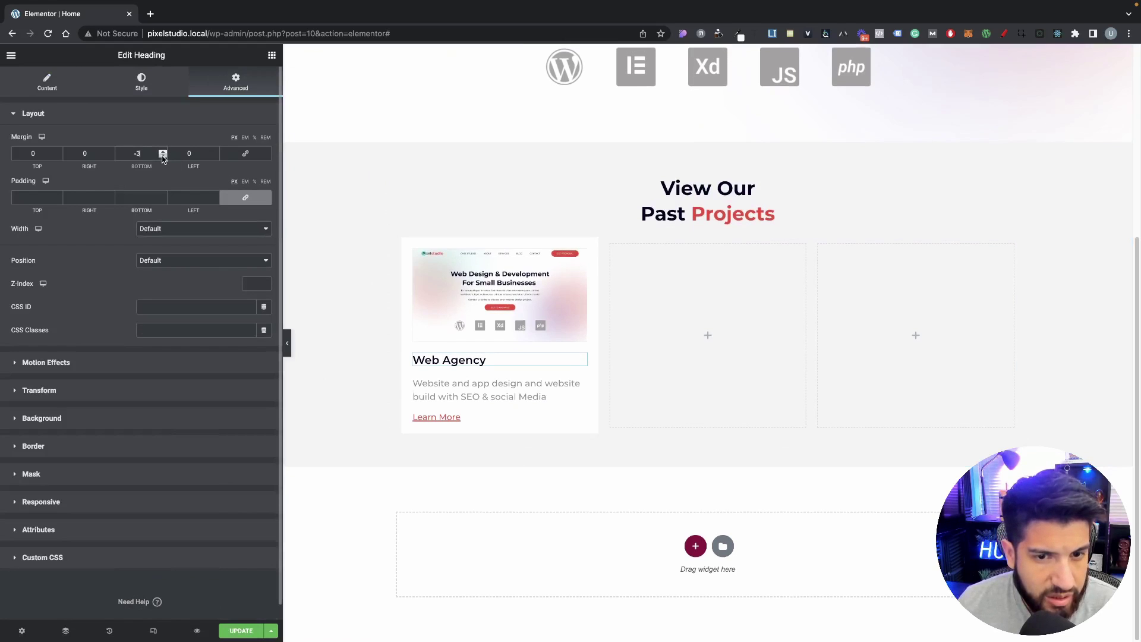
pyautogui.click(163, 156)
pyautogui.click(162, 156)
pyautogui.click(163, 156)
pyautogui.click(163, 156)
pyautogui.click(163, 157)
pyautogui.click(163, 156)
pyautogui.click(162, 157)
pyautogui.click(163, 157)
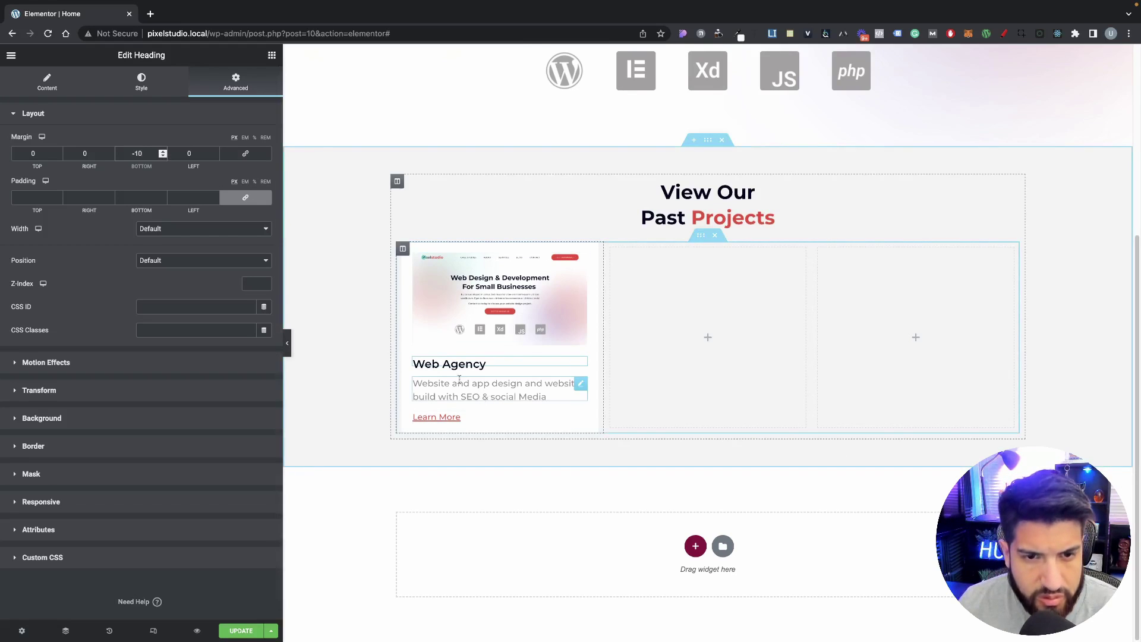
pyautogui.moveTo(144, 155); pyautogui.dragTo(85, 146)
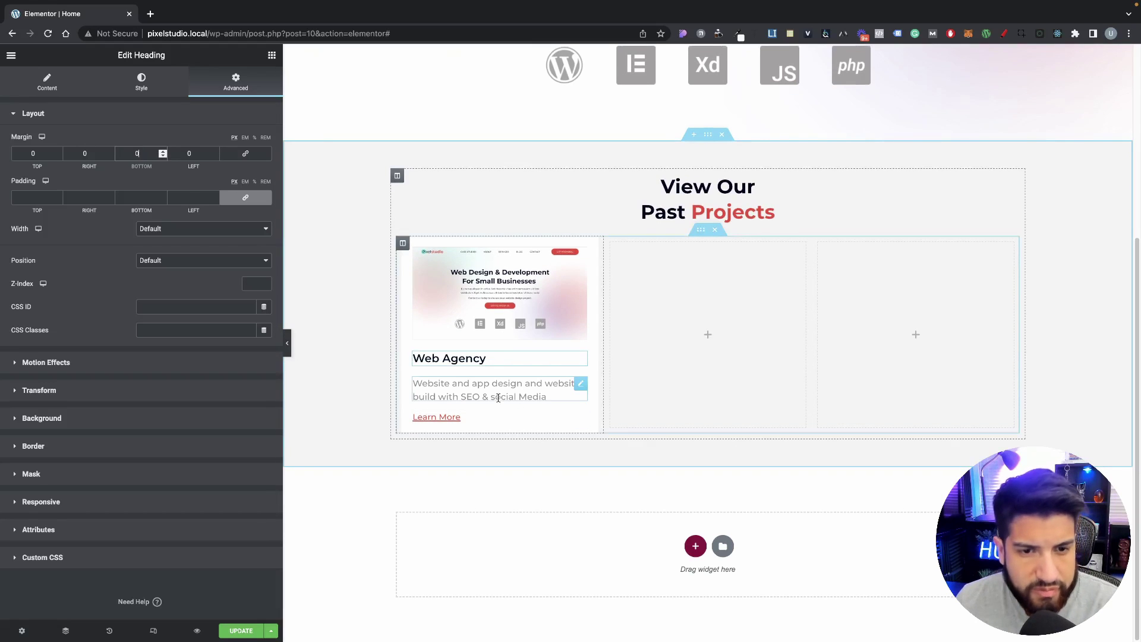
# Step: Step the description's top margin down to -10 px
pyautogui.click(419, 380)
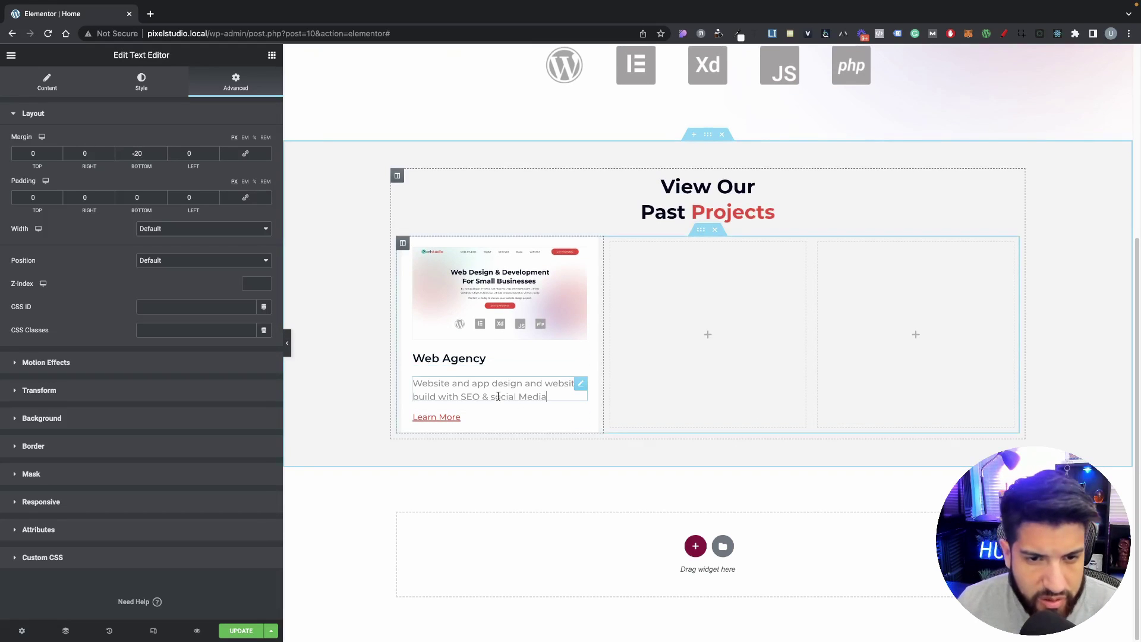
pyautogui.click(58, 154)
pyautogui.click(57, 156)
pyautogui.click(57, 155)
pyautogui.click(57, 156)
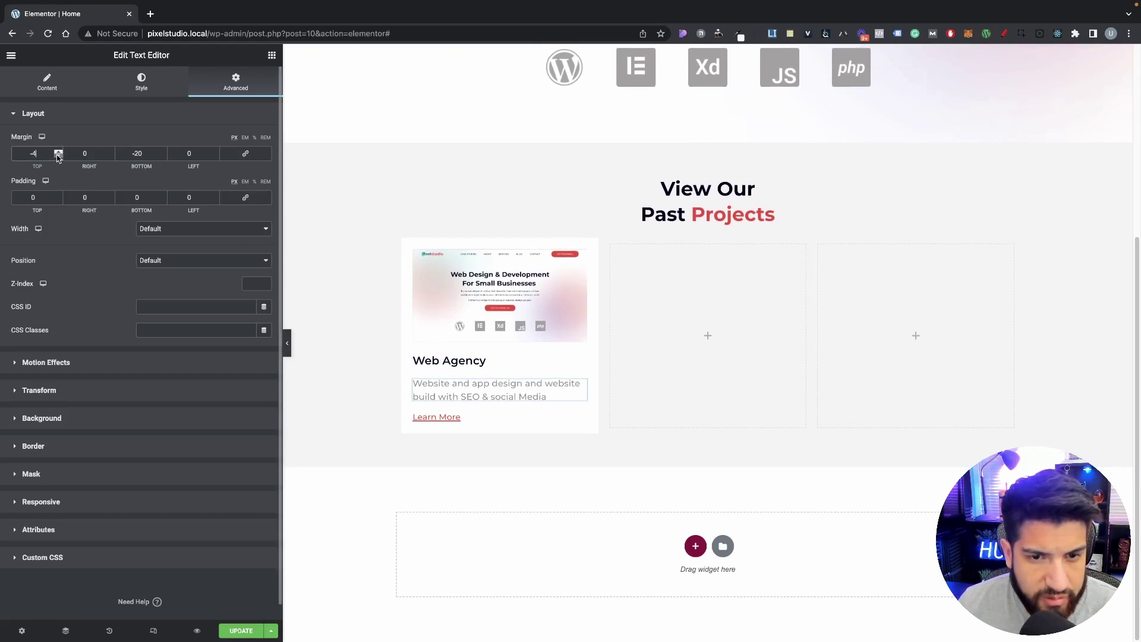
pyautogui.click(57, 156)
pyautogui.click(57, 156)
pyautogui.click(57, 156)
pyautogui.click(57, 156)
pyautogui.click(57, 156)
pyautogui.click(57, 155)
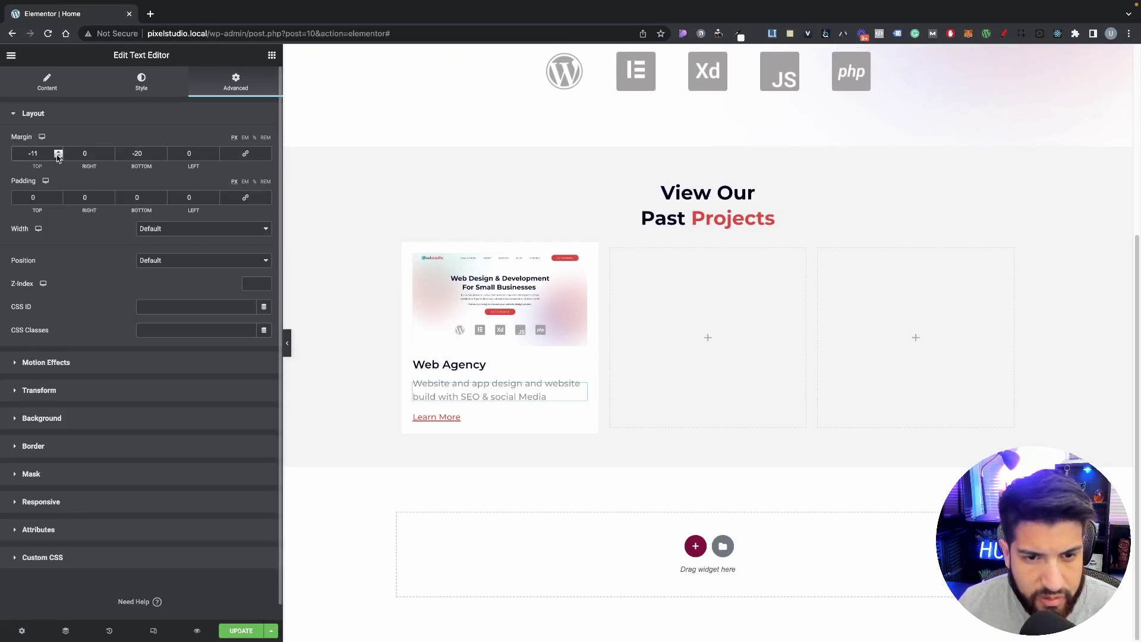
pyautogui.click(58, 153)
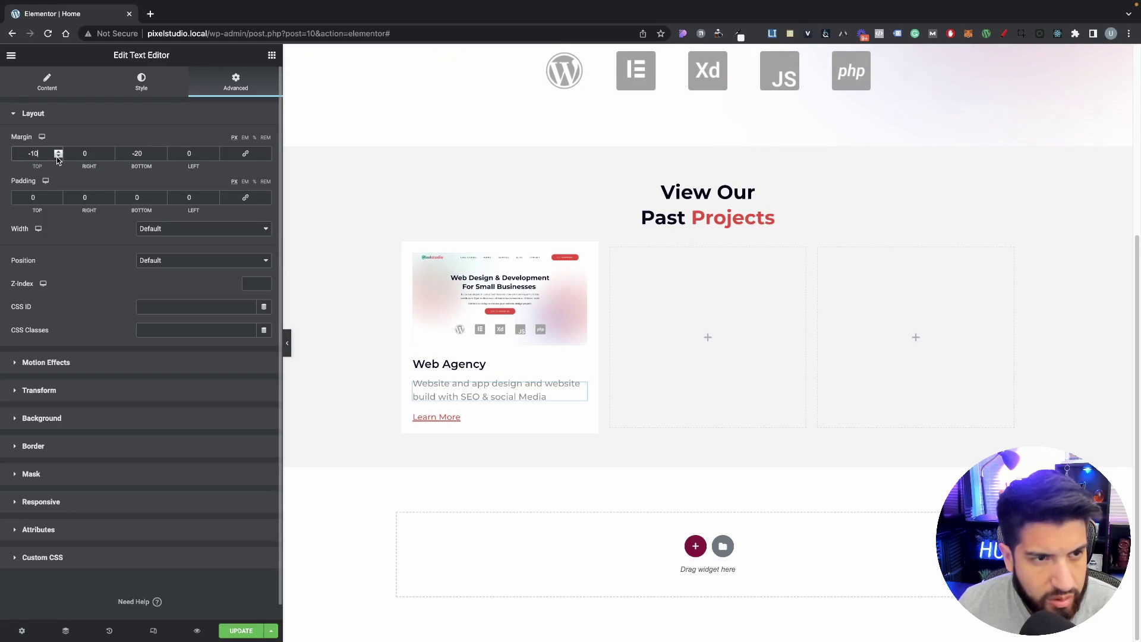
pyautogui.click(58, 156)
pyautogui.click(58, 156)
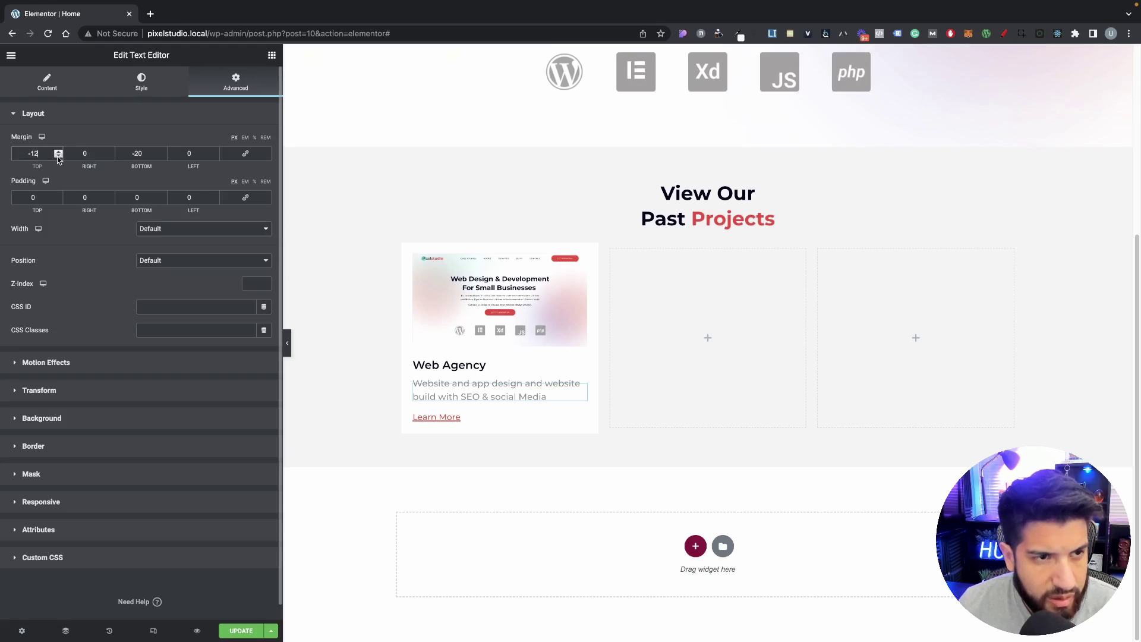
pyautogui.click(58, 153)
pyautogui.click(57, 153)
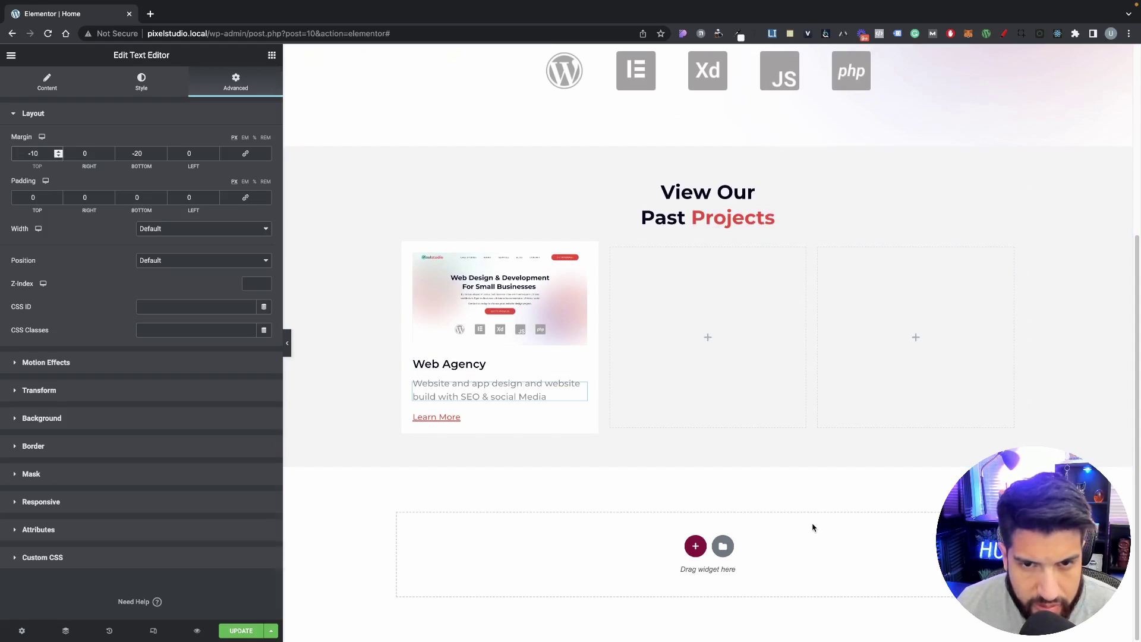
# Step: Preview the page without the editing panel, then return to editing
pyautogui.click(287, 343)
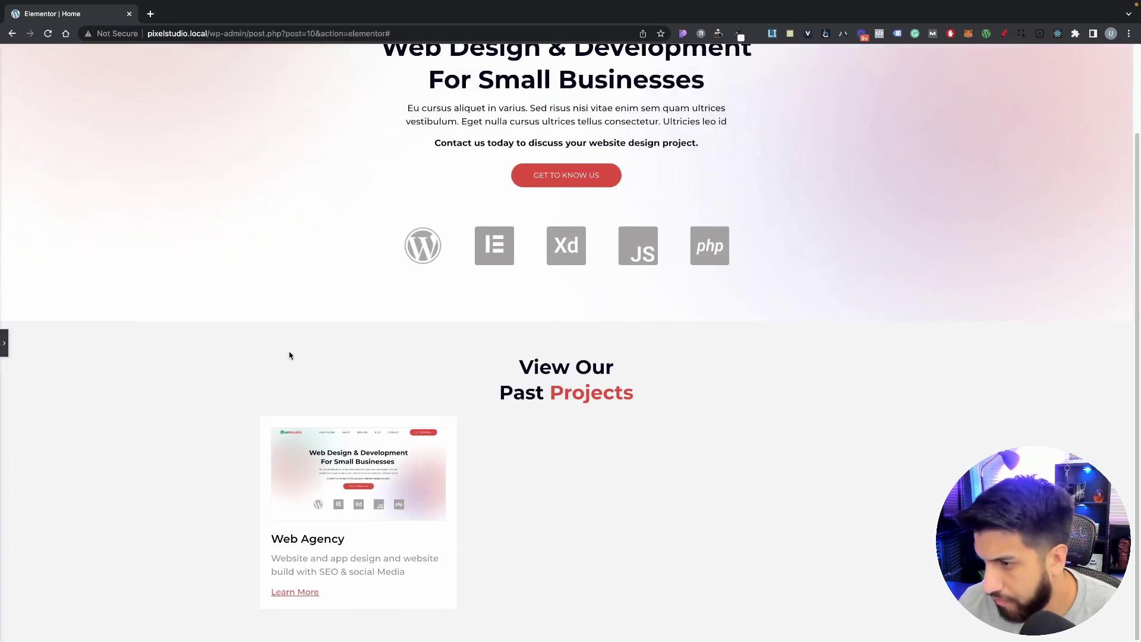
pyautogui.click(3, 343)
pyautogui.scroll(-3, 376, 397)
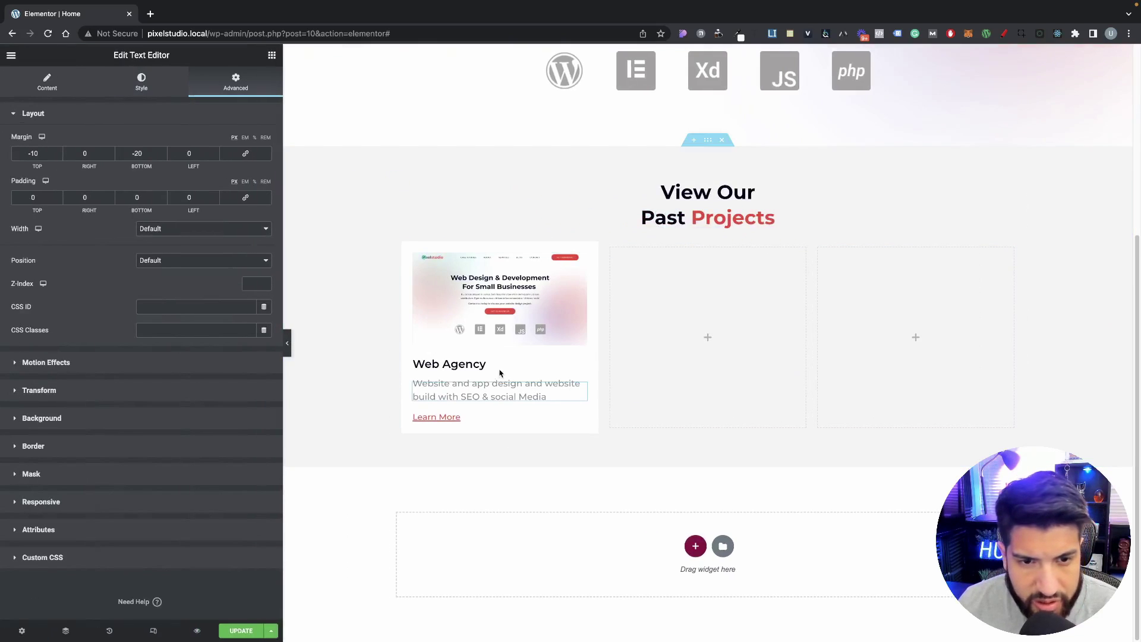
# Step: Add a box shadow with a more transparent colour to the Web Agency card column and preview it
pyautogui.click(402, 248)
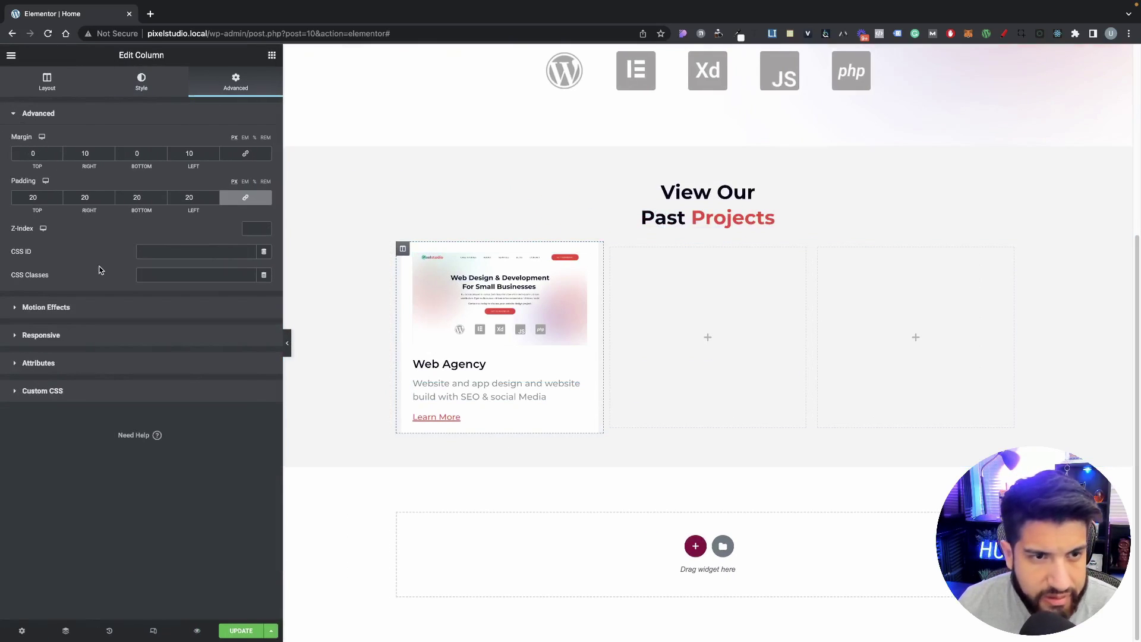
pyautogui.click(122, 87)
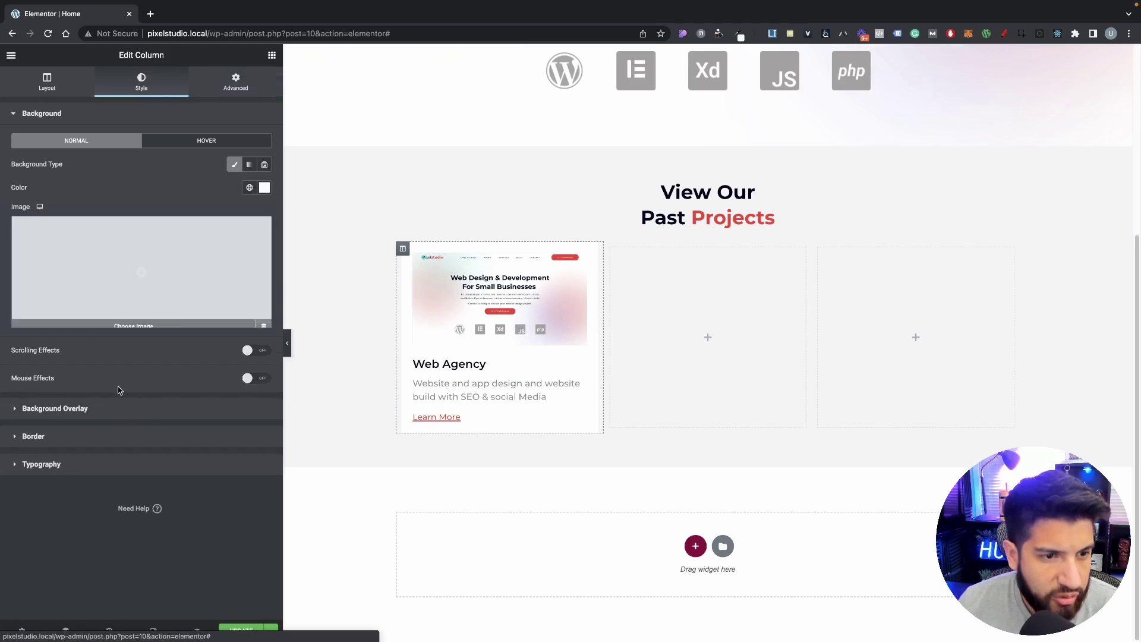
pyautogui.click(119, 432)
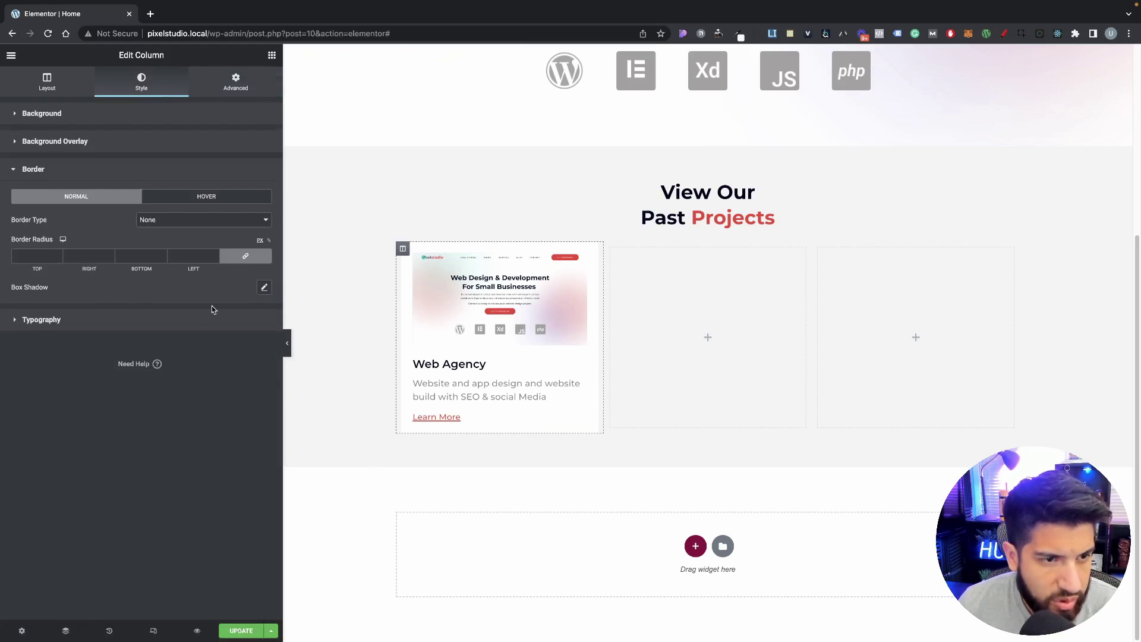
pyautogui.click(264, 287)
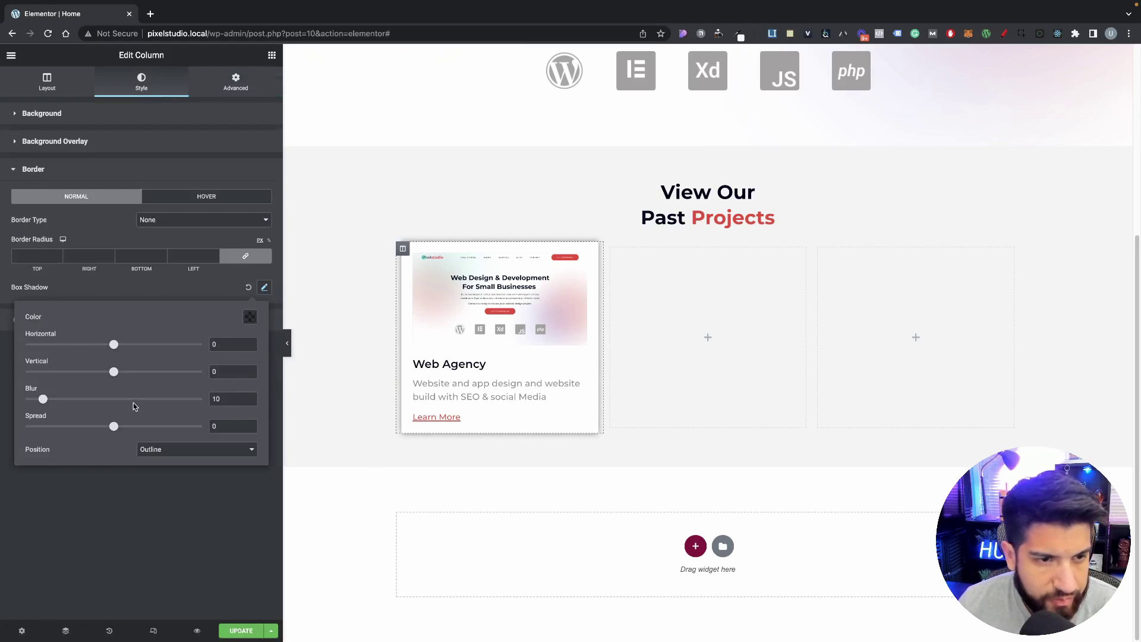
pyautogui.click(247, 319)
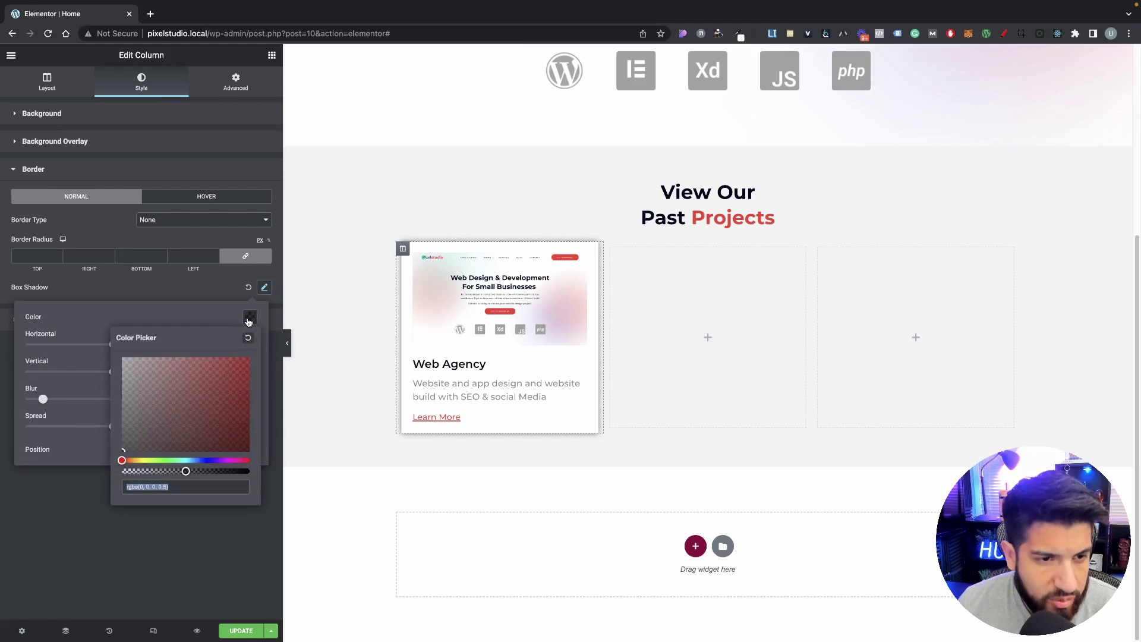
pyautogui.click(136, 471)
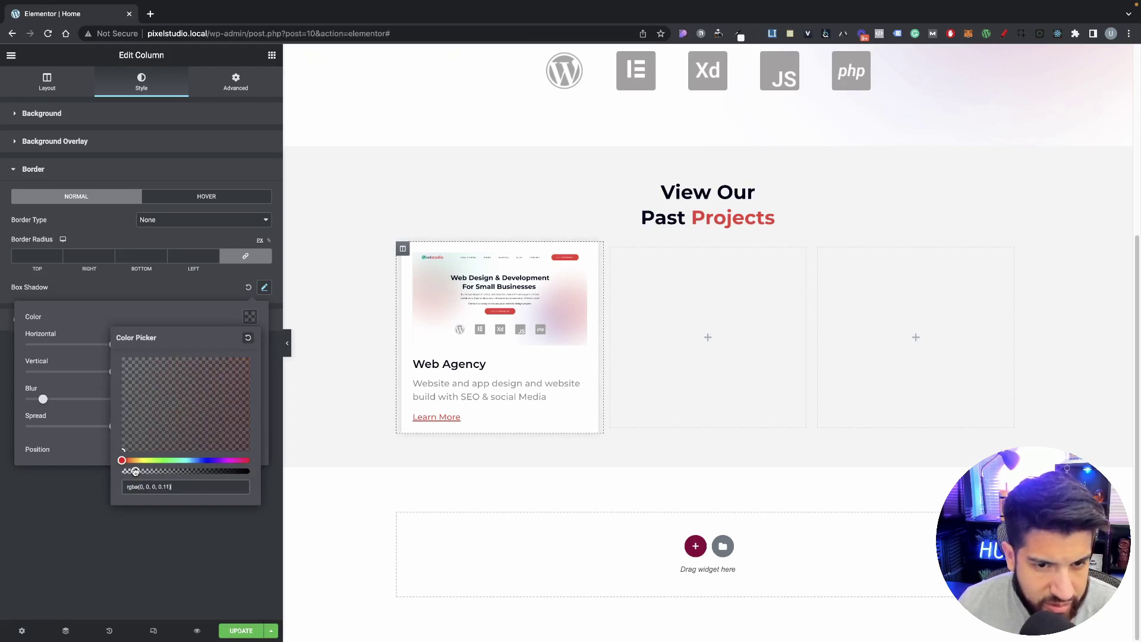
pyautogui.click(60, 354)
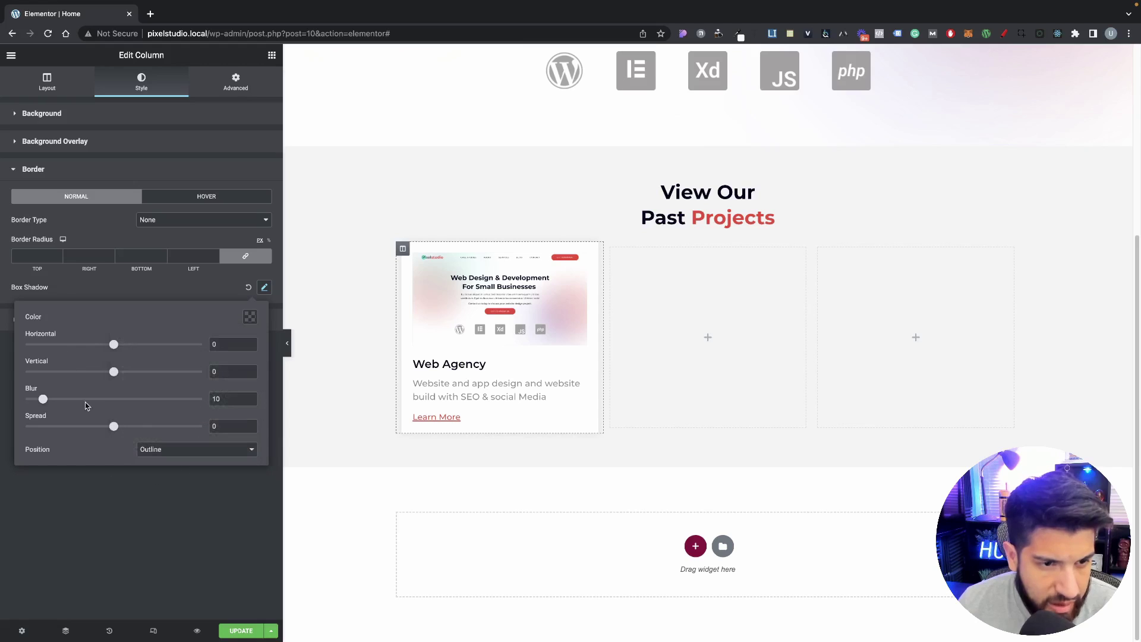
pyautogui.moveTo(114, 427)
pyautogui.mouseDown()
pyautogui.moveTo(10, 423)
pyautogui.moveTo(157, 428)
pyautogui.moveTo(118, 433)
pyautogui.mouseUp()
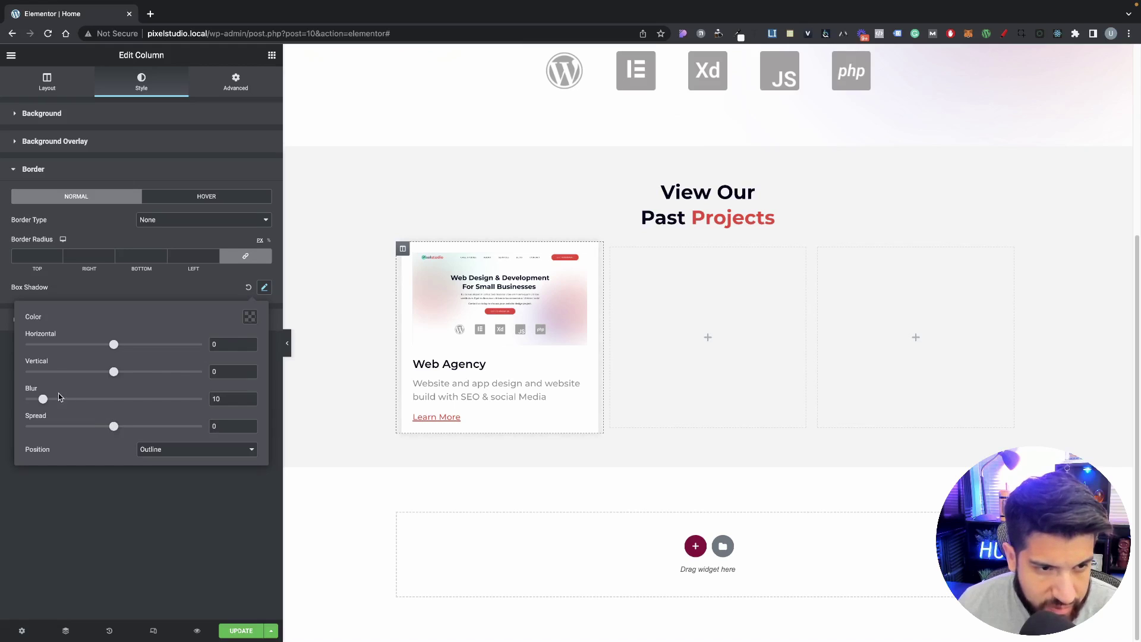
pyautogui.moveTo(43, 401); pyautogui.dragTo(44, 403)
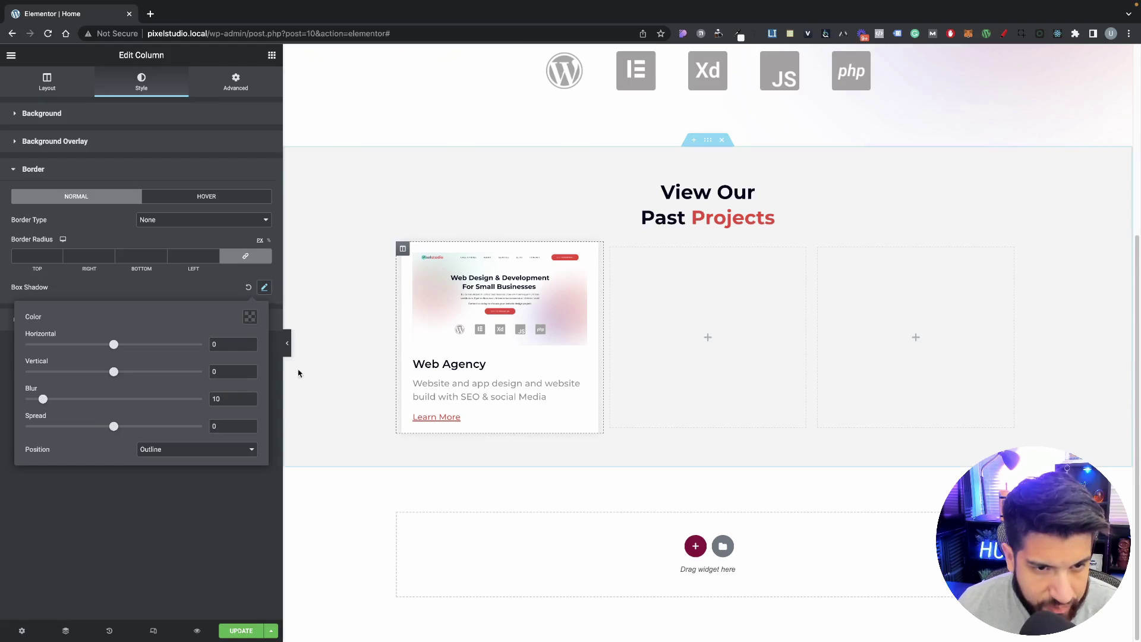
pyautogui.click(287, 345)
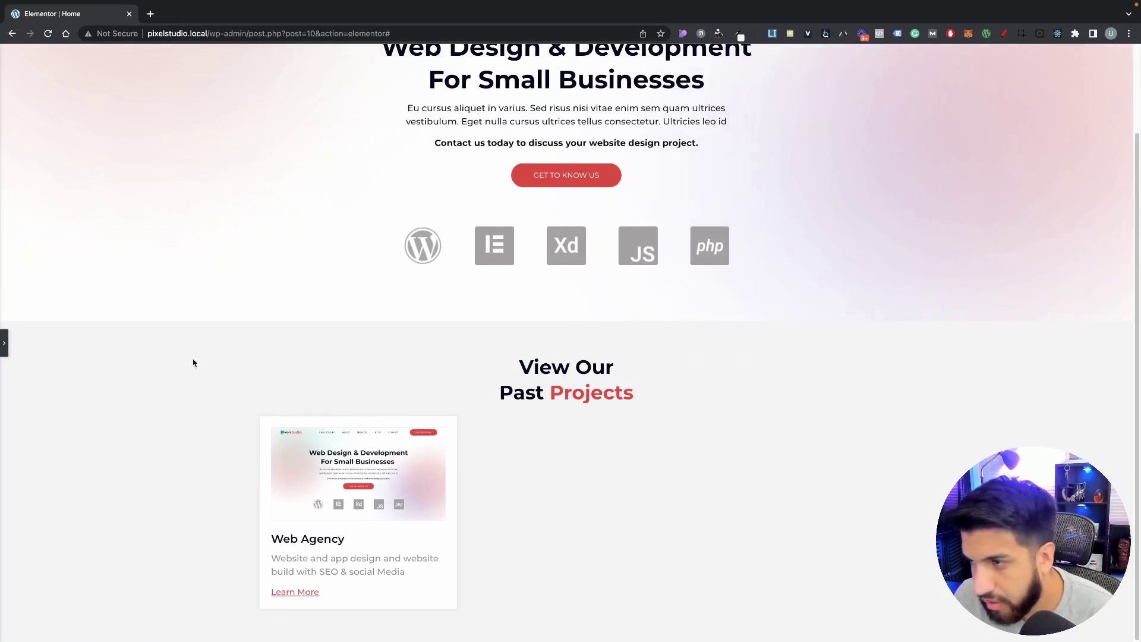
pyautogui.click(7, 340)
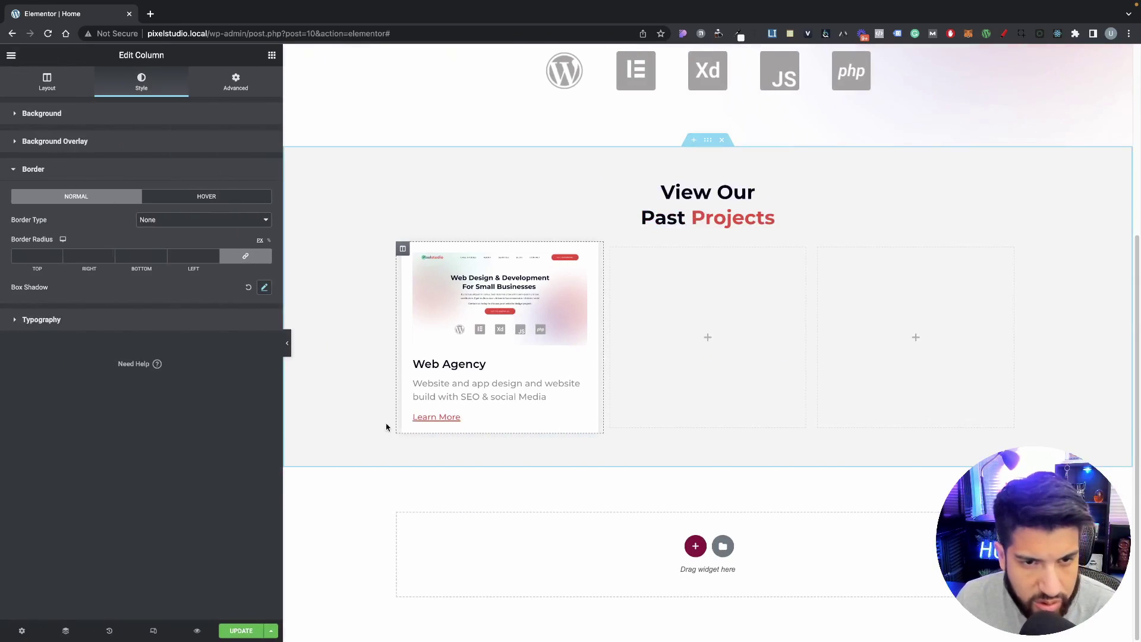
# Step: Round the column's corners to 5 px and preview the card
pyautogui.click(188, 256)
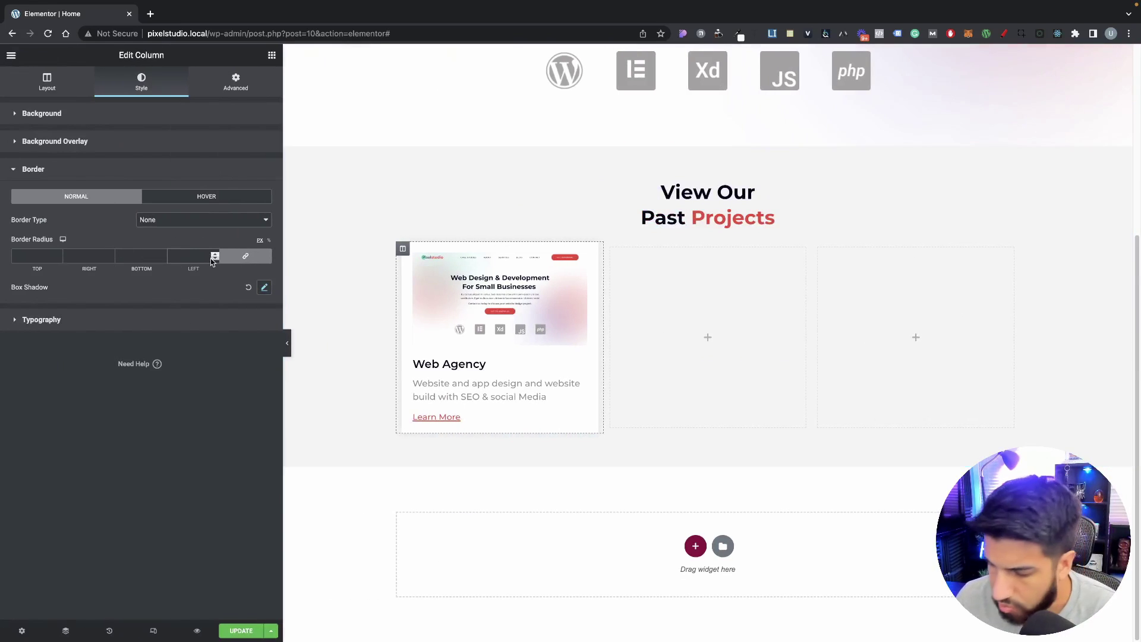
pyautogui.write('5')
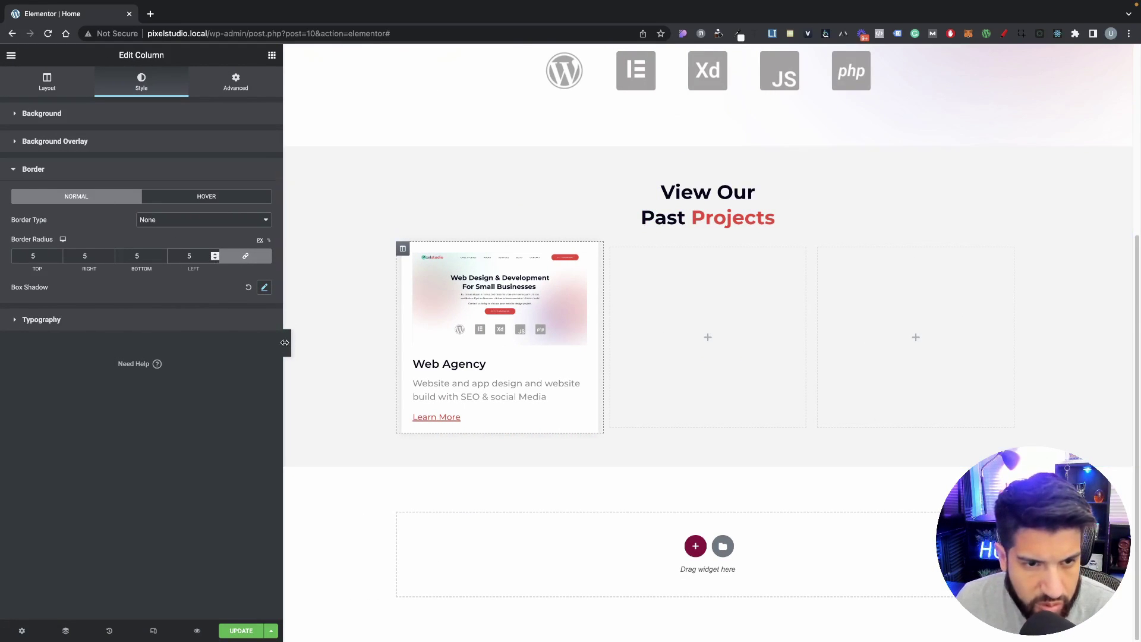
pyautogui.click(288, 343)
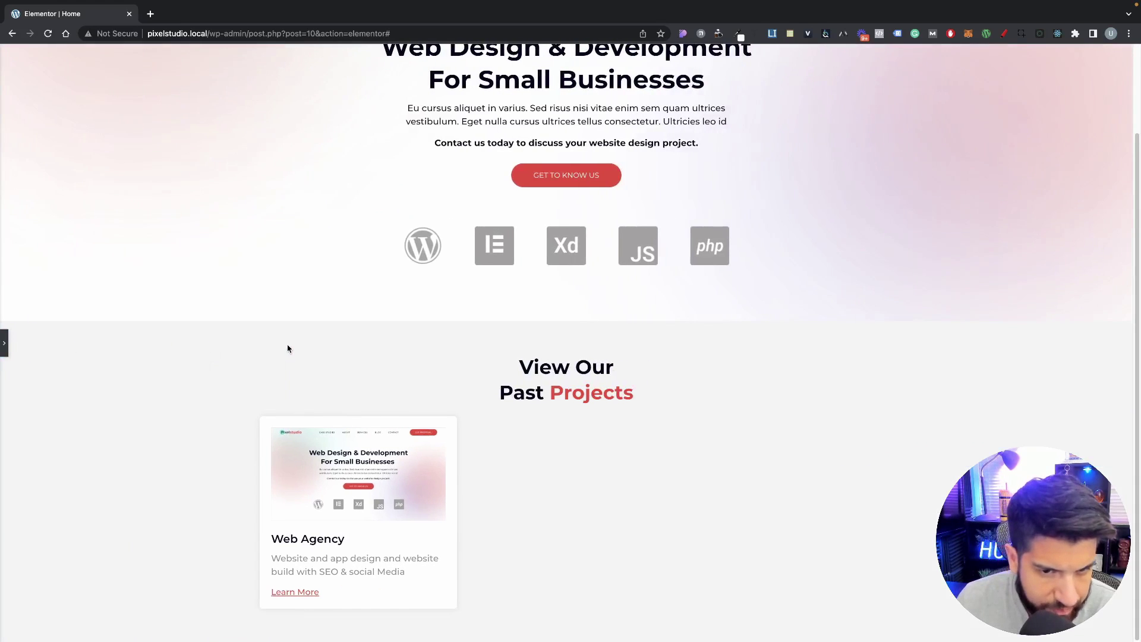
pyautogui.click(2, 350)
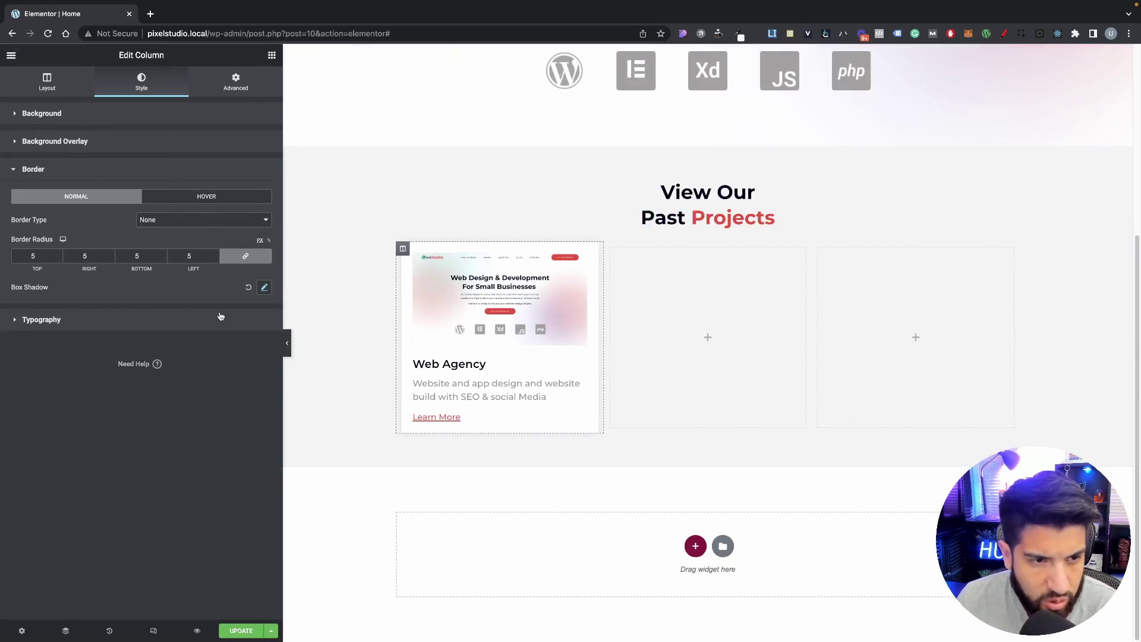
# Step: Refine the shadow to blur 30 and spread -7 with a slightly more opaque colour, then preview
pyautogui.click(262, 288)
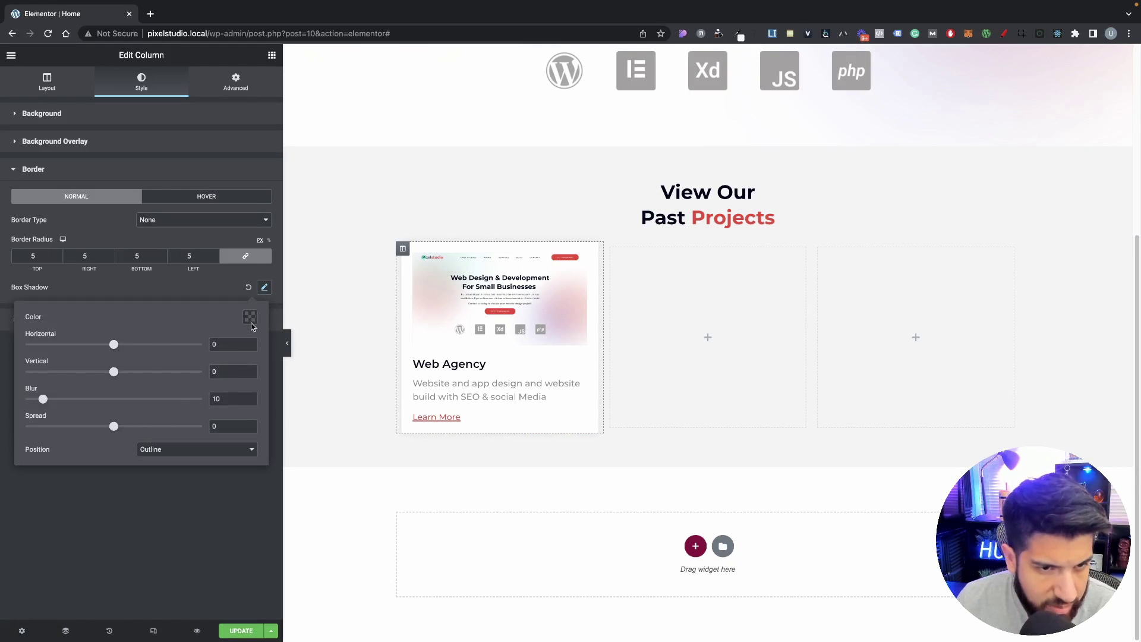
pyautogui.click(251, 317)
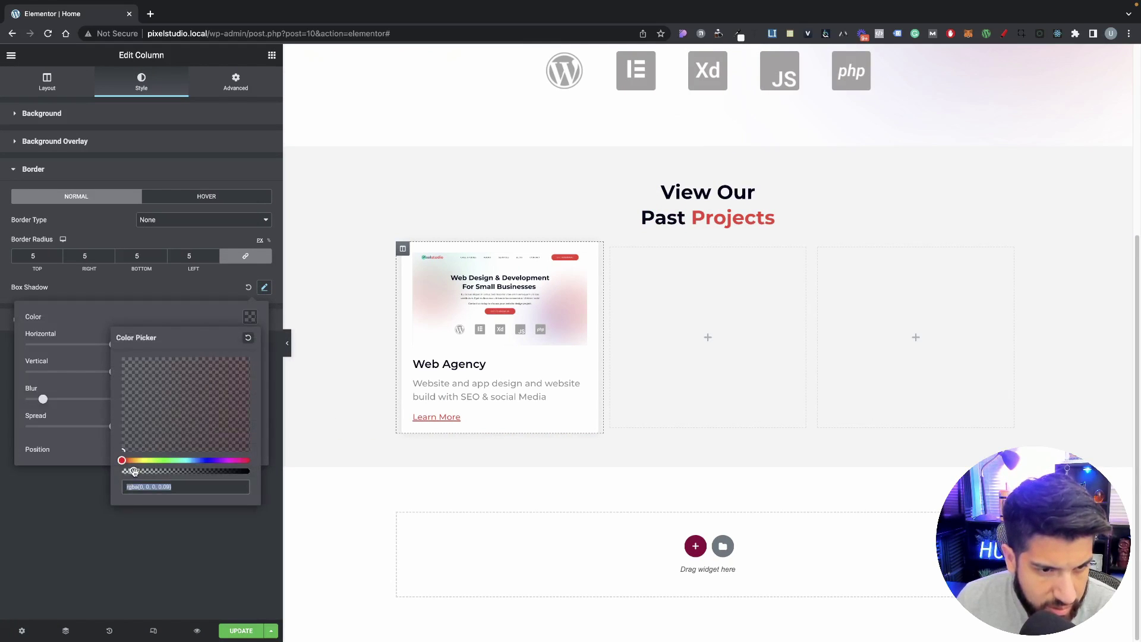
pyautogui.moveTo(134, 472); pyautogui.dragTo(136, 472)
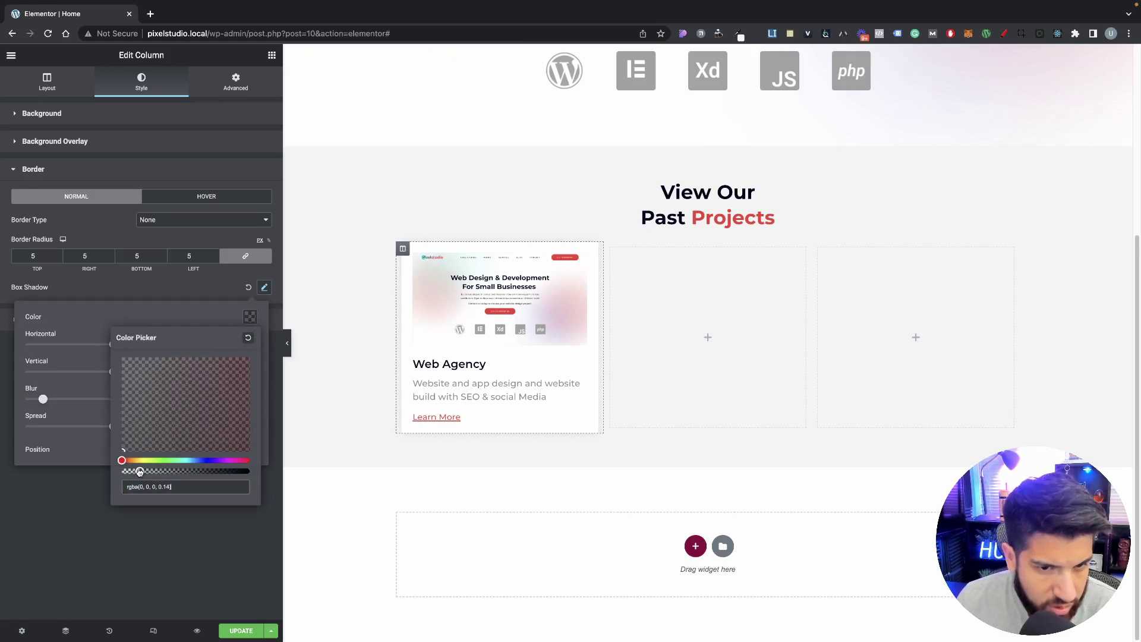
pyautogui.click(82, 422)
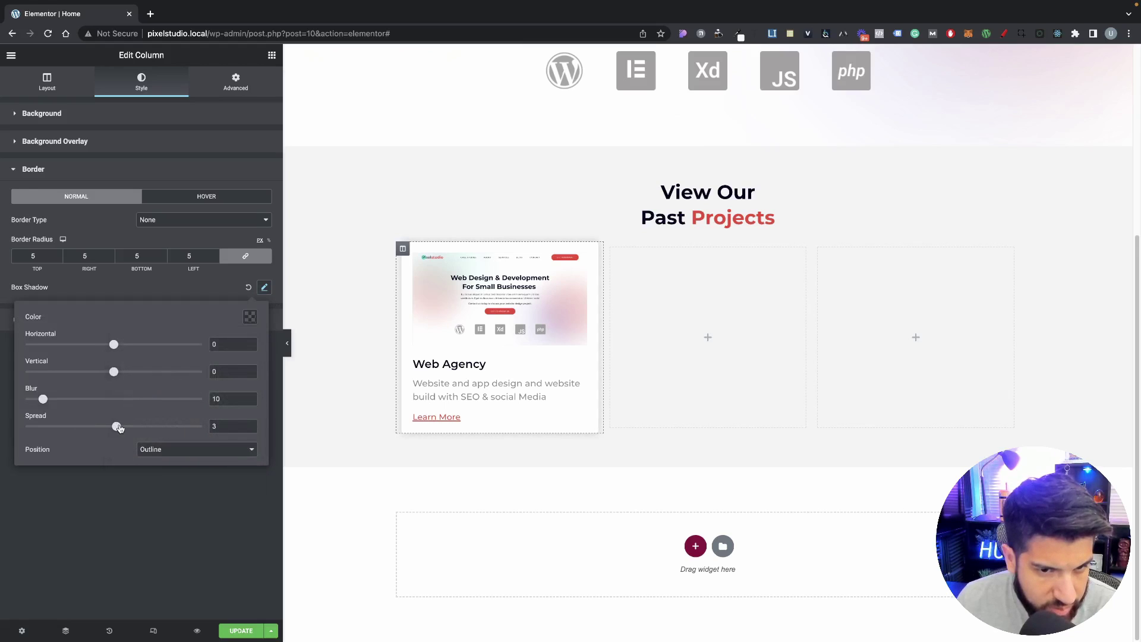
pyautogui.moveTo(119, 428); pyautogui.dragTo(123, 429)
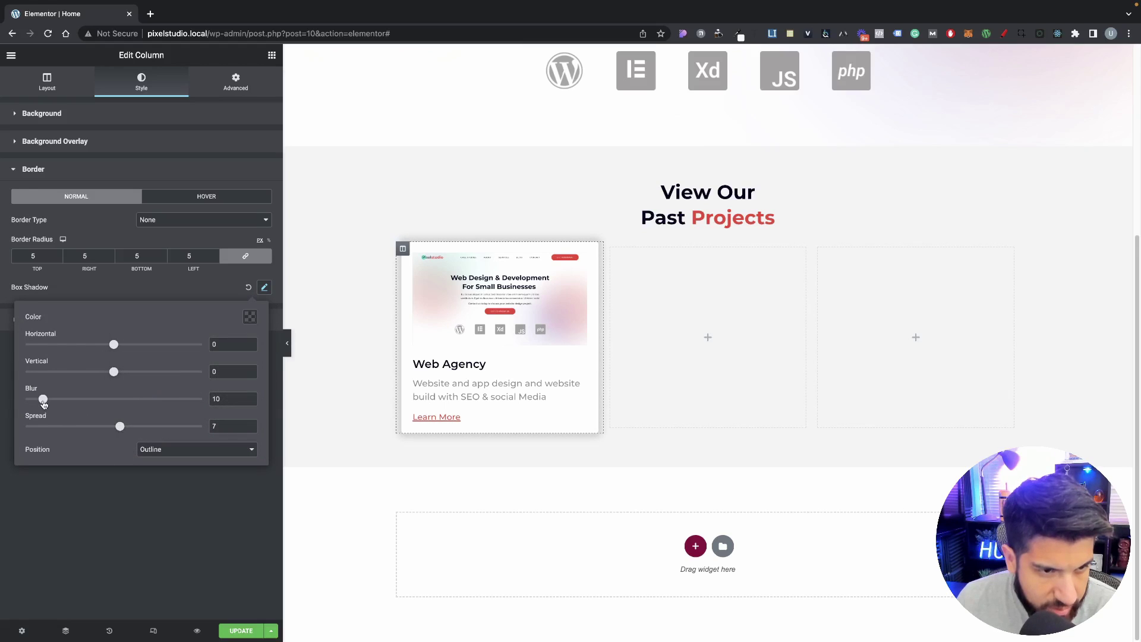
pyautogui.moveTo(43, 403); pyautogui.dragTo(88, 408)
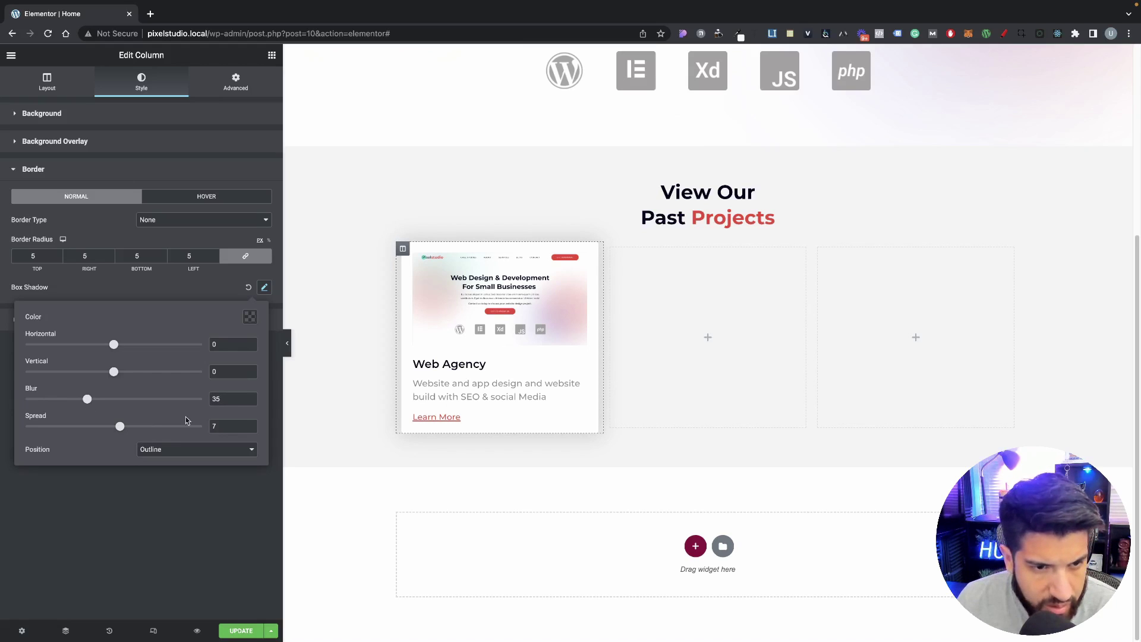
pyautogui.doubleClick(227, 397)
pyautogui.write('30')
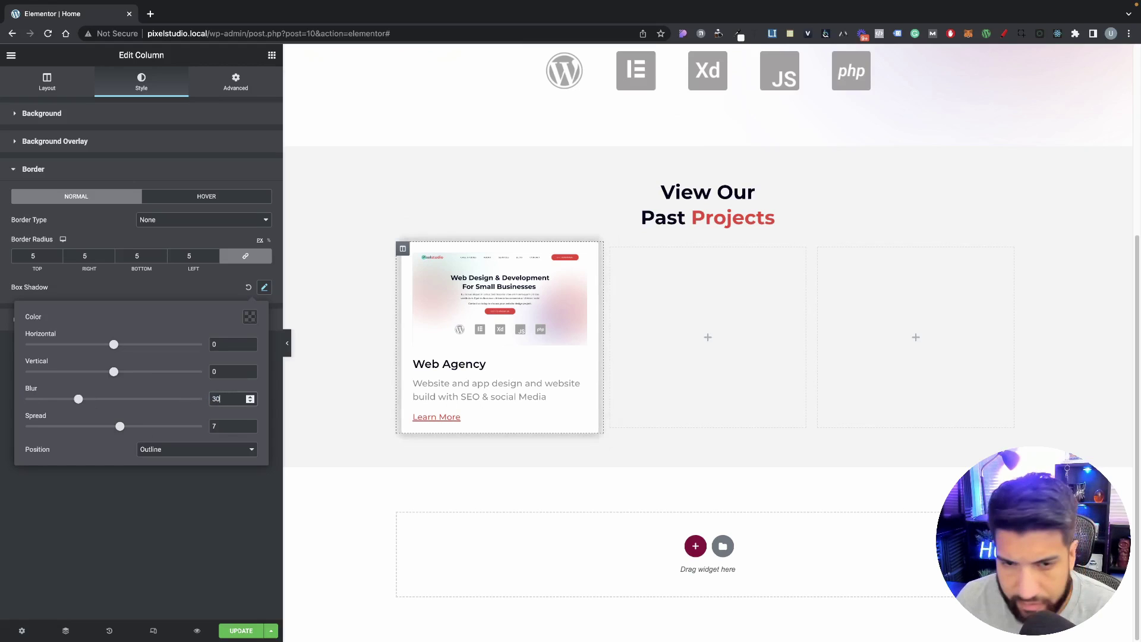
pyautogui.moveTo(120, 427); pyautogui.dragTo(110, 427)
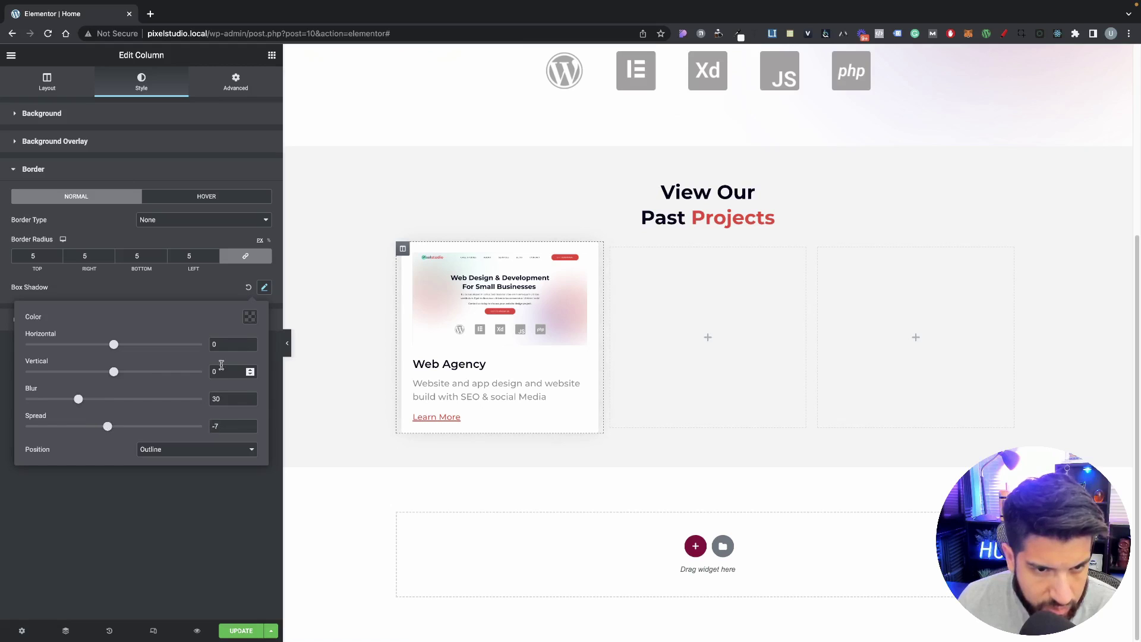
pyautogui.click(287, 343)
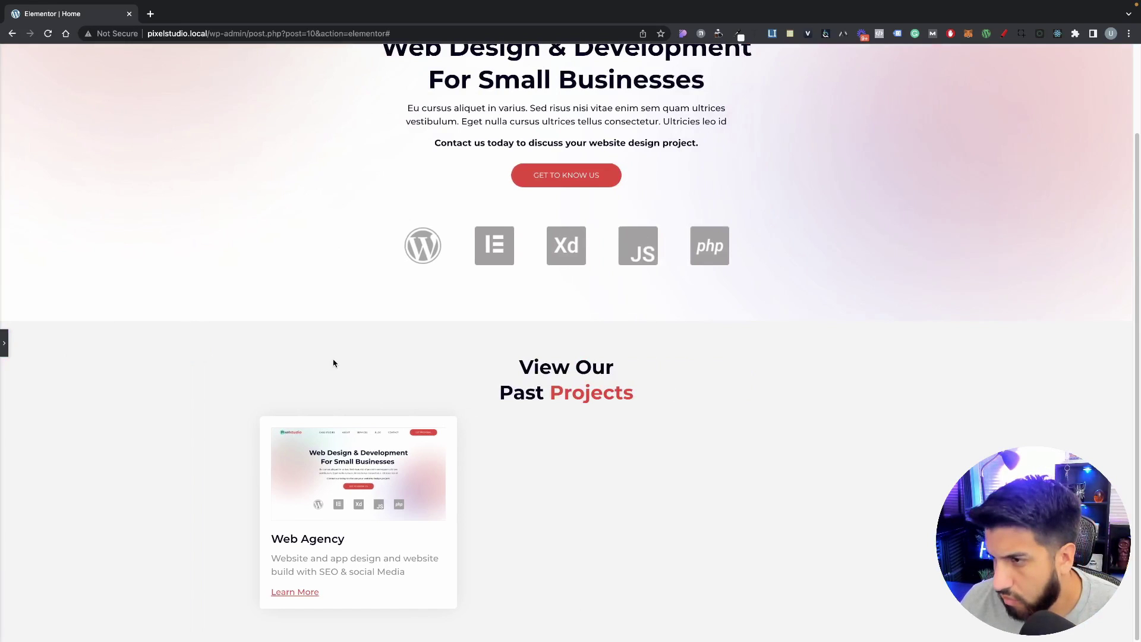
pyautogui.click(4, 343)
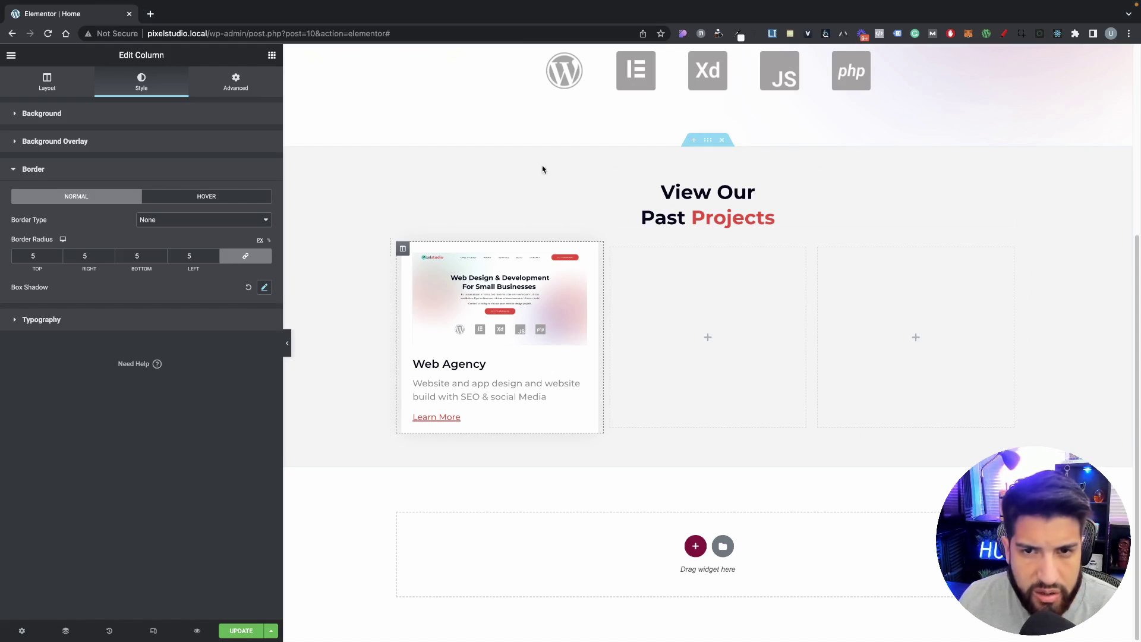
pyautogui.click(410, 180)
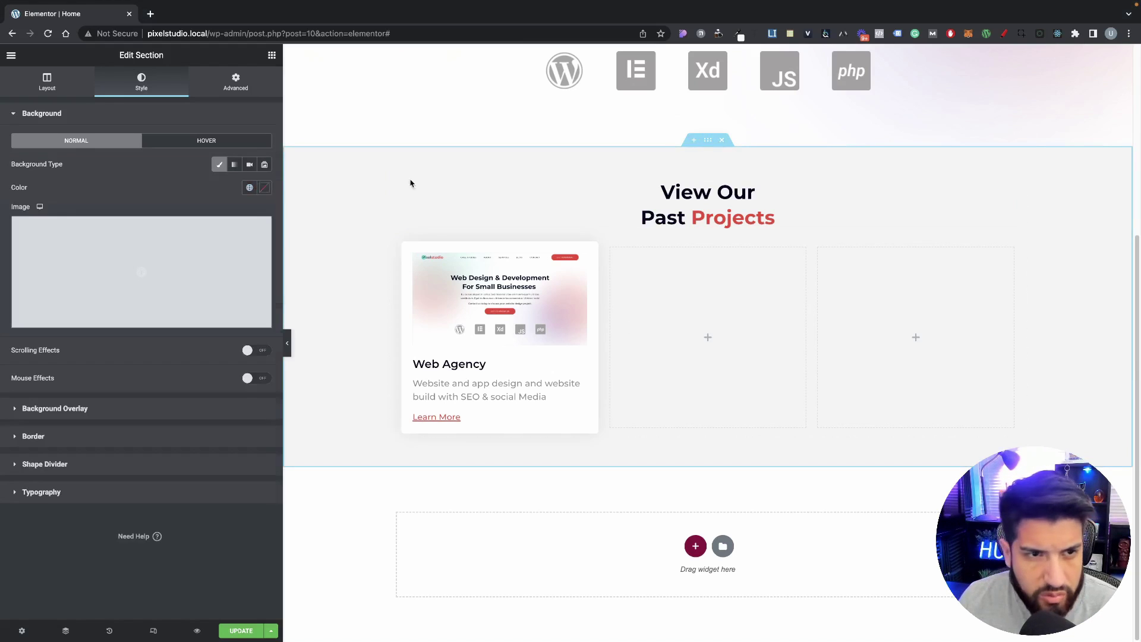
# Step: Check the Projects section's F3F3F3 background colour and preview the page
pyautogui.click(265, 187)
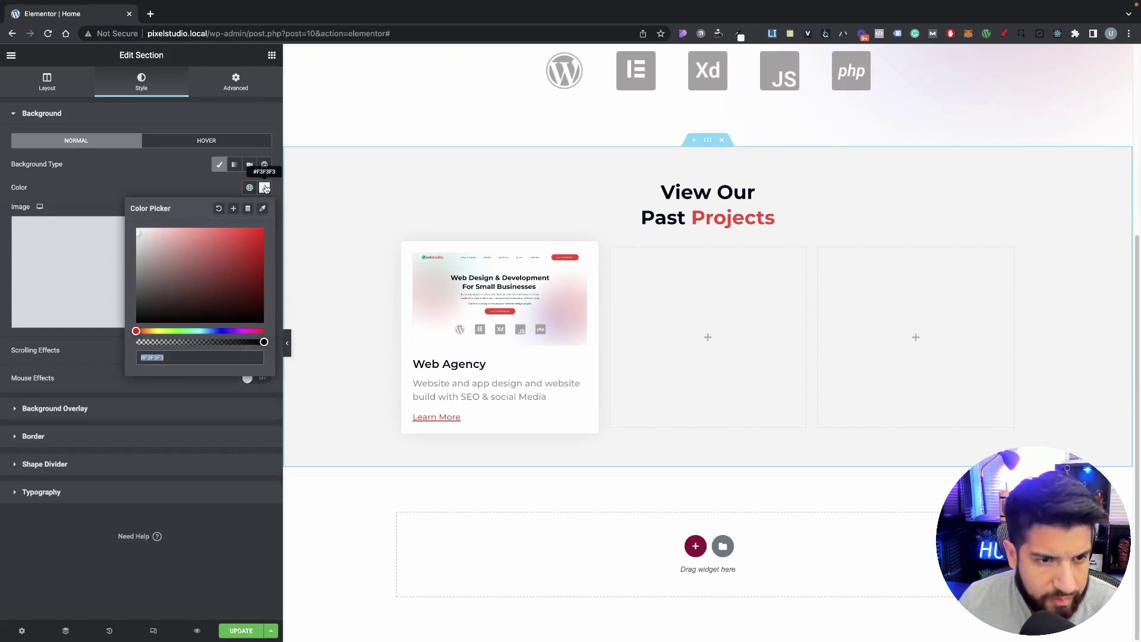
pyautogui.click(159, 191)
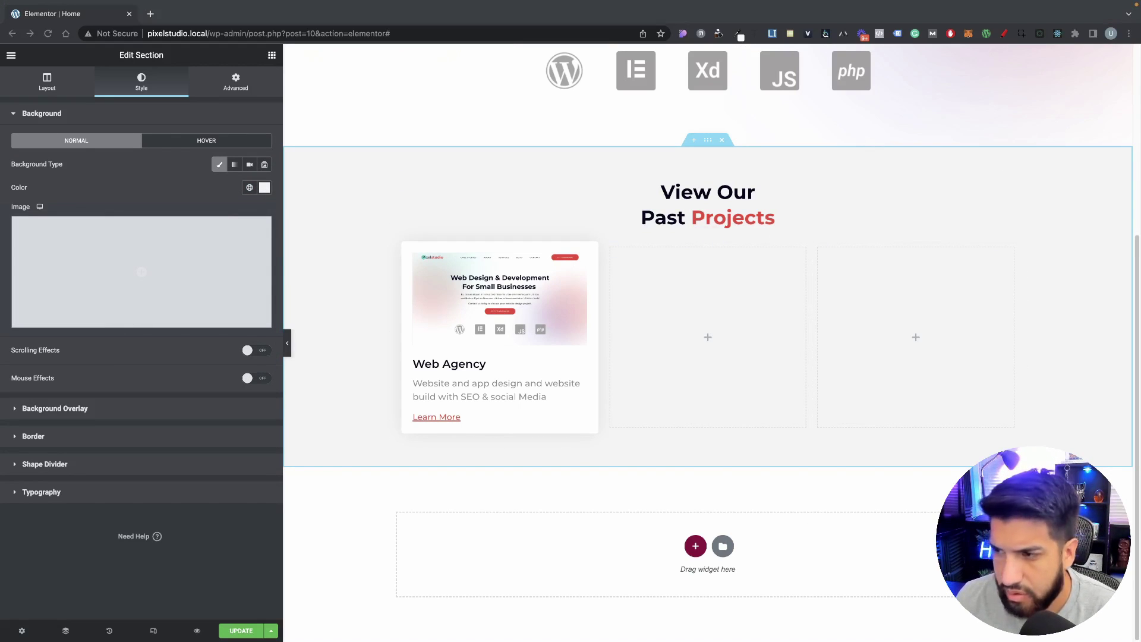
pyautogui.scroll(3, 288, 353)
pyautogui.click(287, 344)
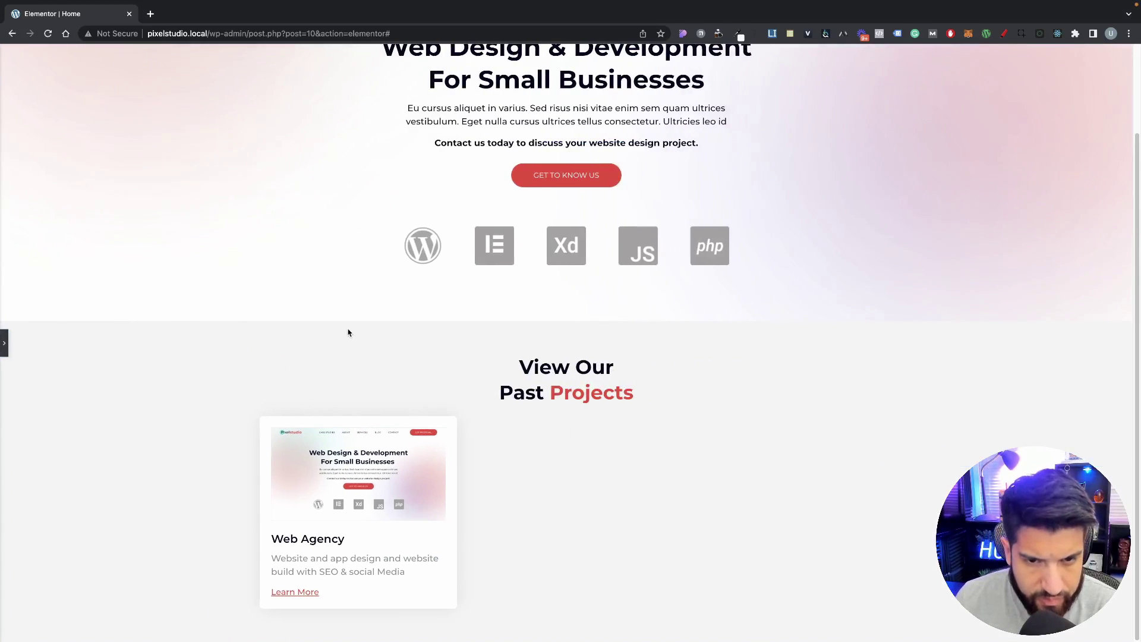
pyautogui.click(2, 347)
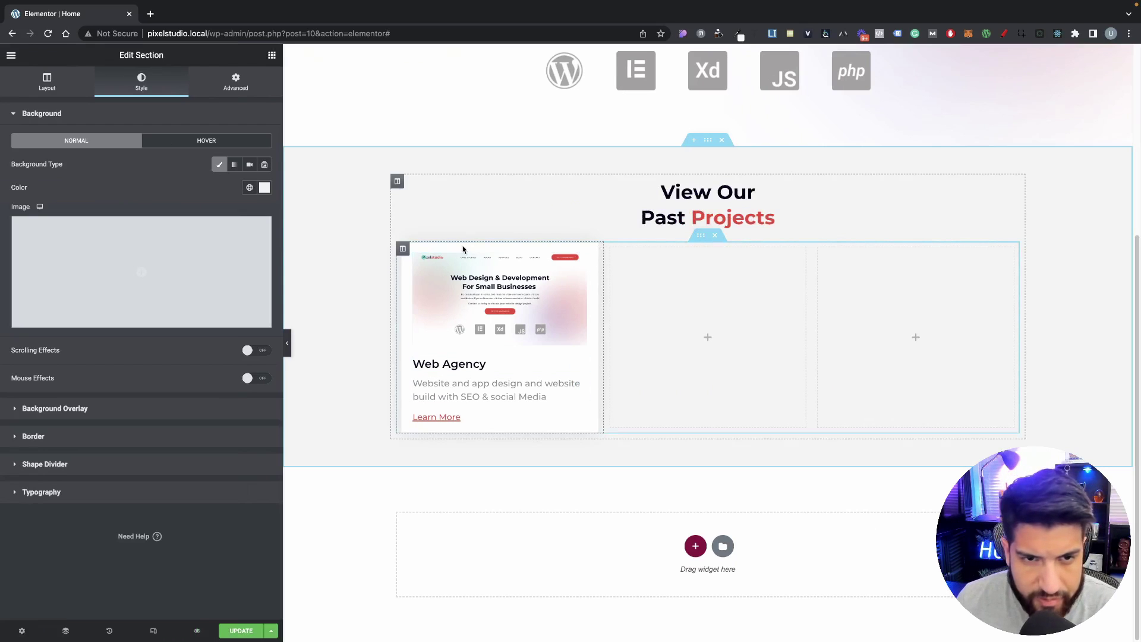
# Step: Make the card column's box shadow colour a faint rgba(0, 0, 0, 0.14) black
pyautogui.click(403, 249)
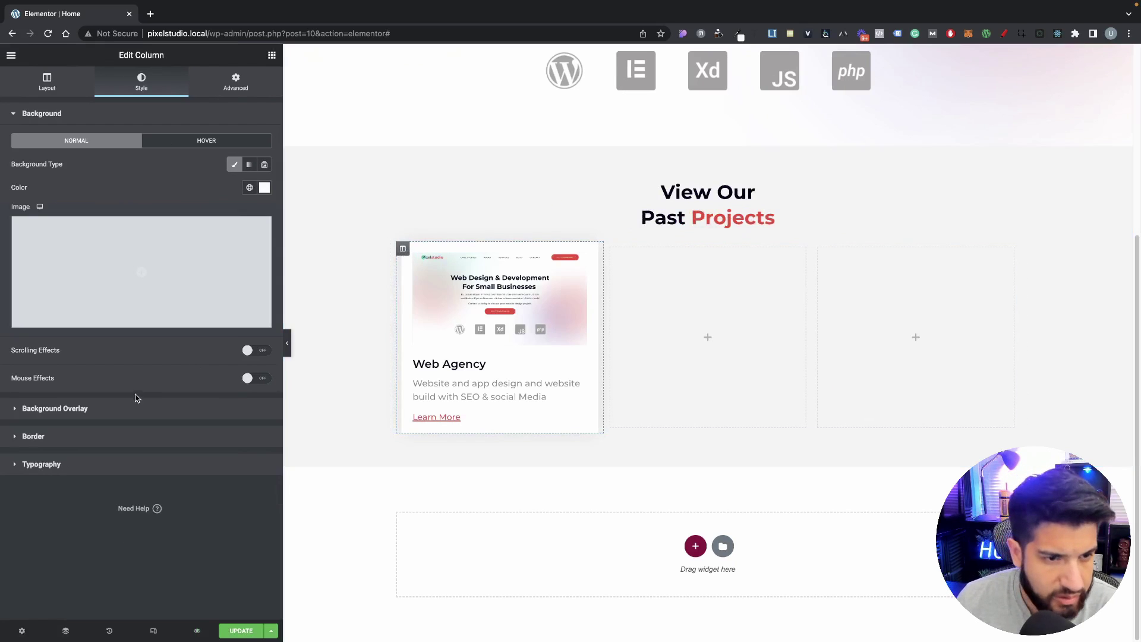
pyautogui.click(97, 438)
pyautogui.click(263, 288)
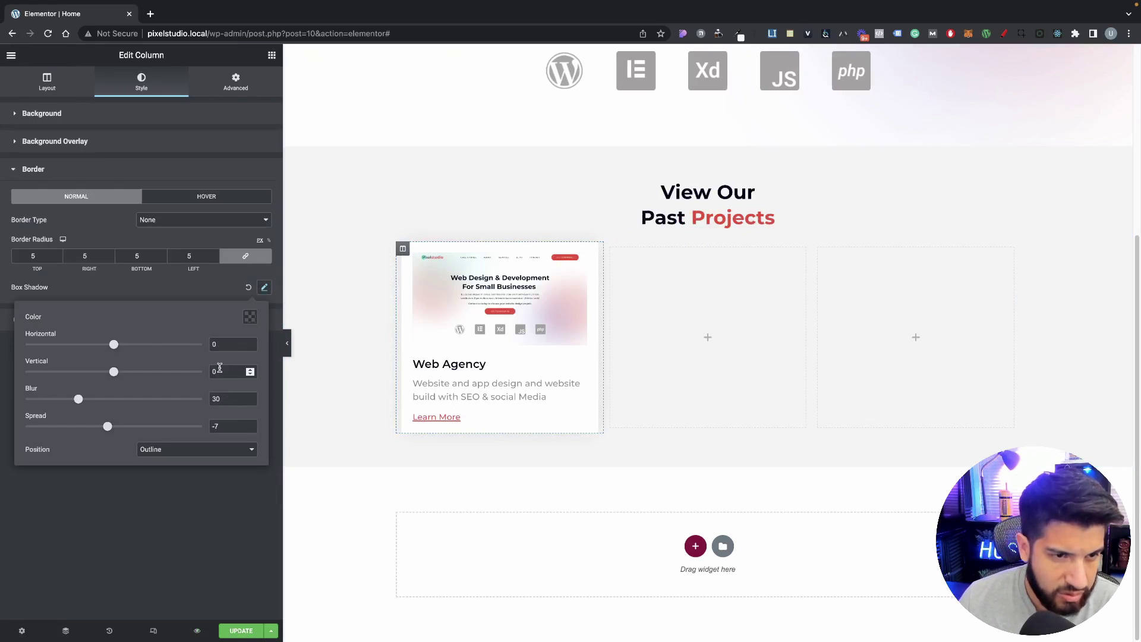
pyautogui.click(264, 290)
pyautogui.click(265, 289)
pyautogui.click(250, 318)
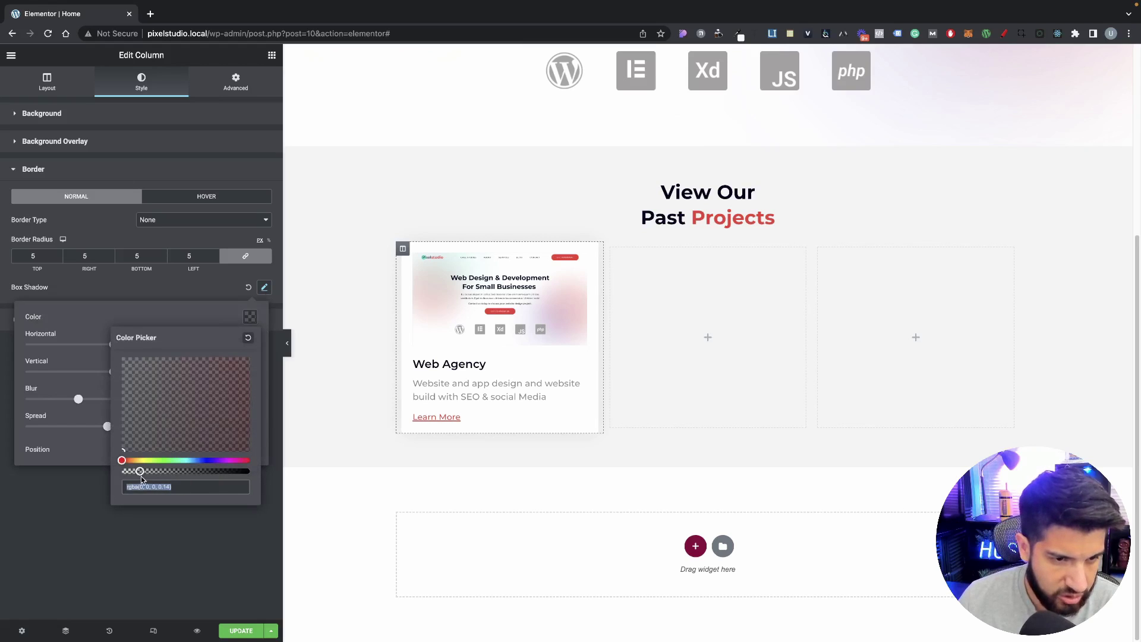
pyautogui.click(163, 286)
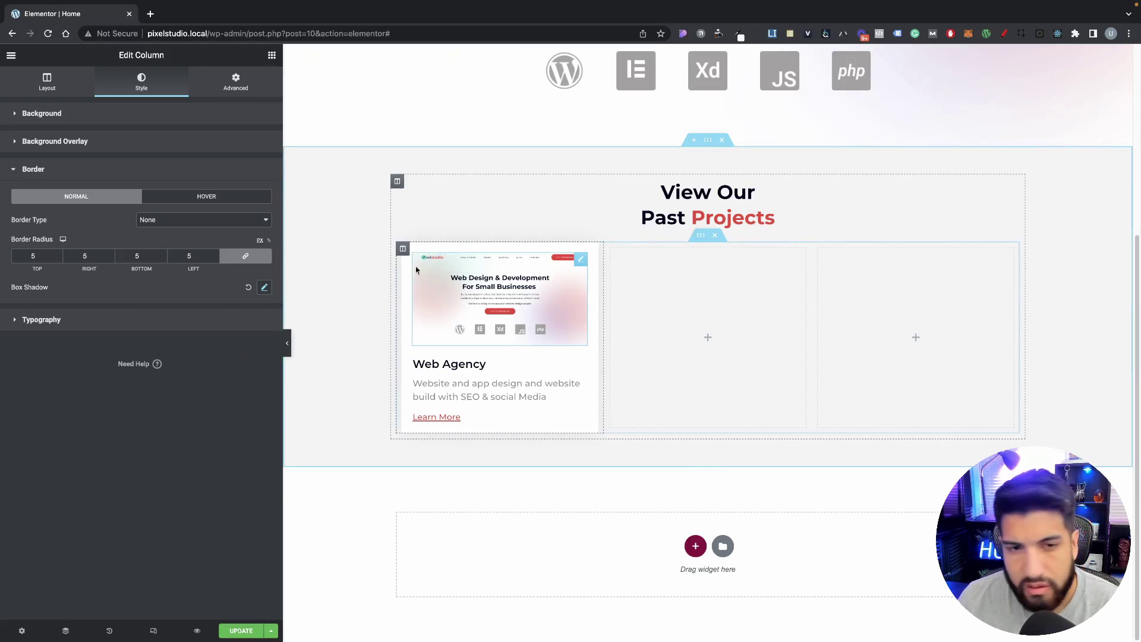
# Step: Duplicate the first project card twice and delete the two empty columns
pyautogui.rightClick(404, 247)
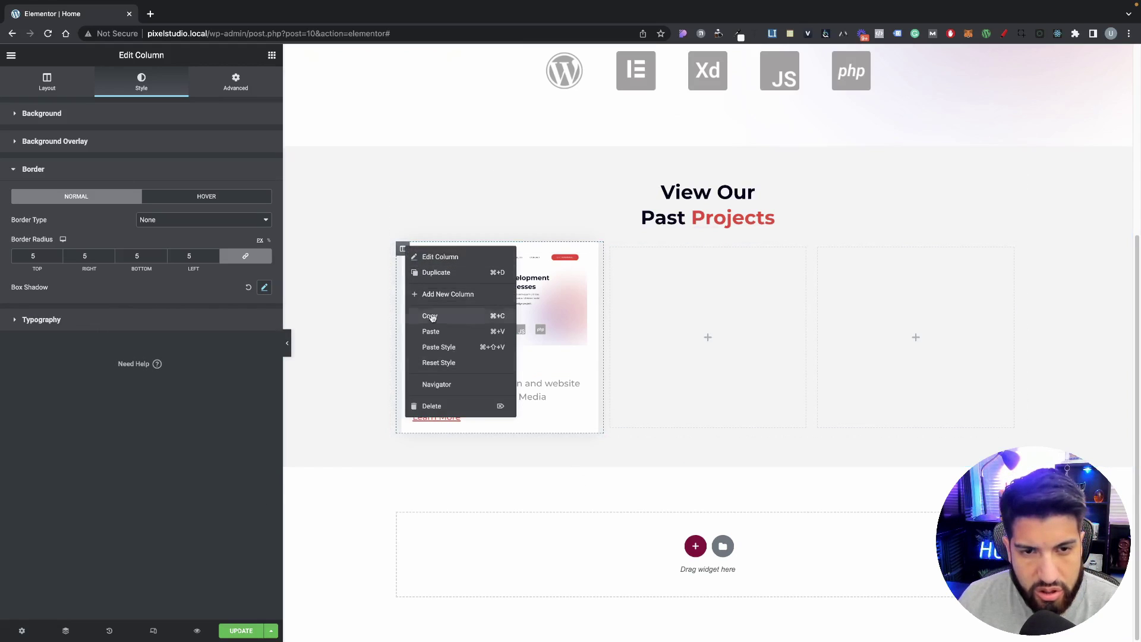
pyautogui.click(437, 272)
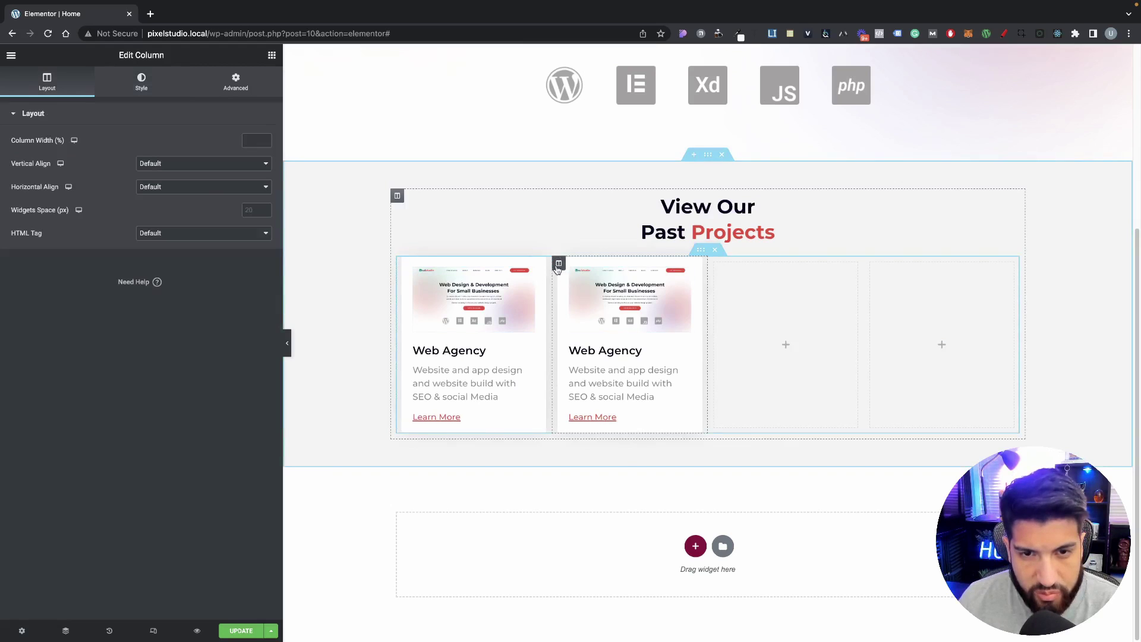
pyautogui.rightClick(557, 265)
pyautogui.click(579, 294)
pyautogui.rightClick(776, 271)
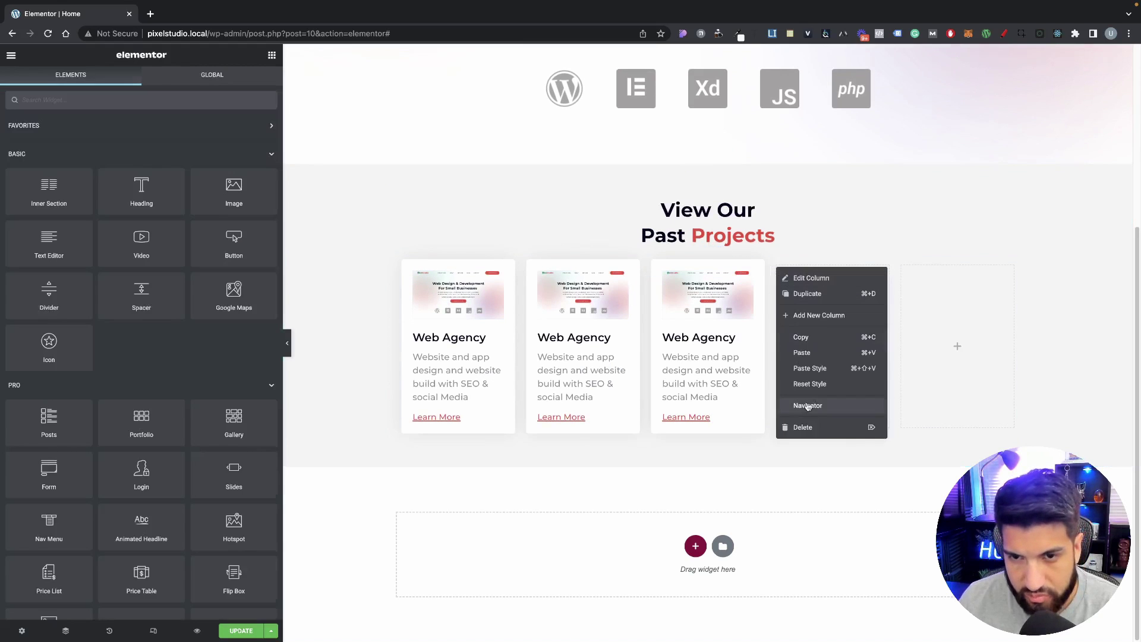
pyautogui.click(807, 427)
pyautogui.rightClick(878, 268)
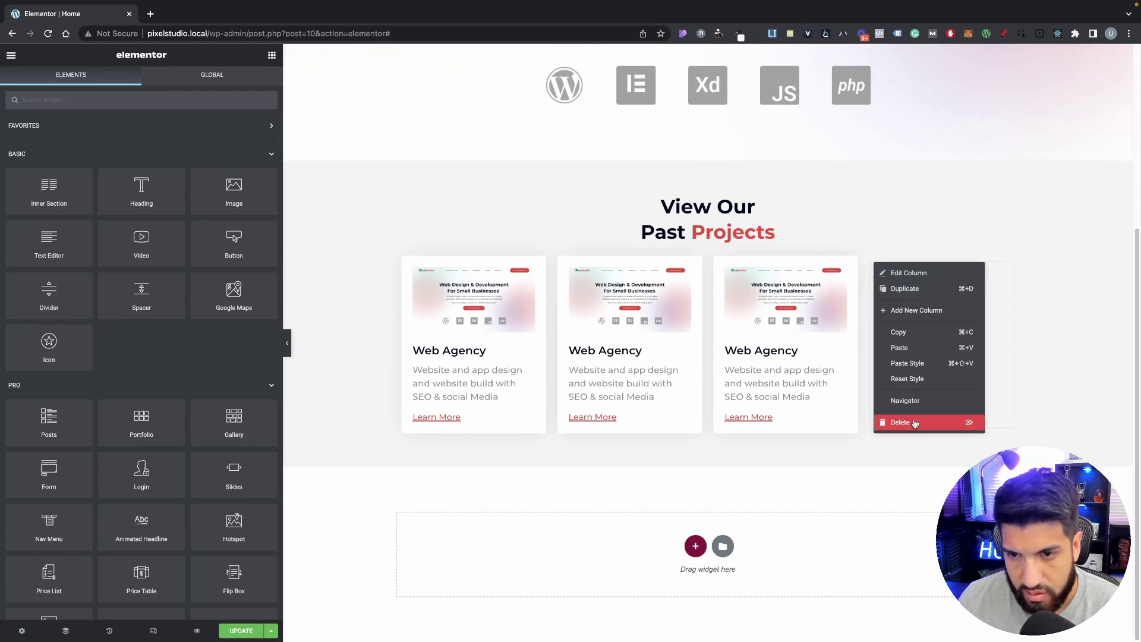
pyautogui.click(914, 423)
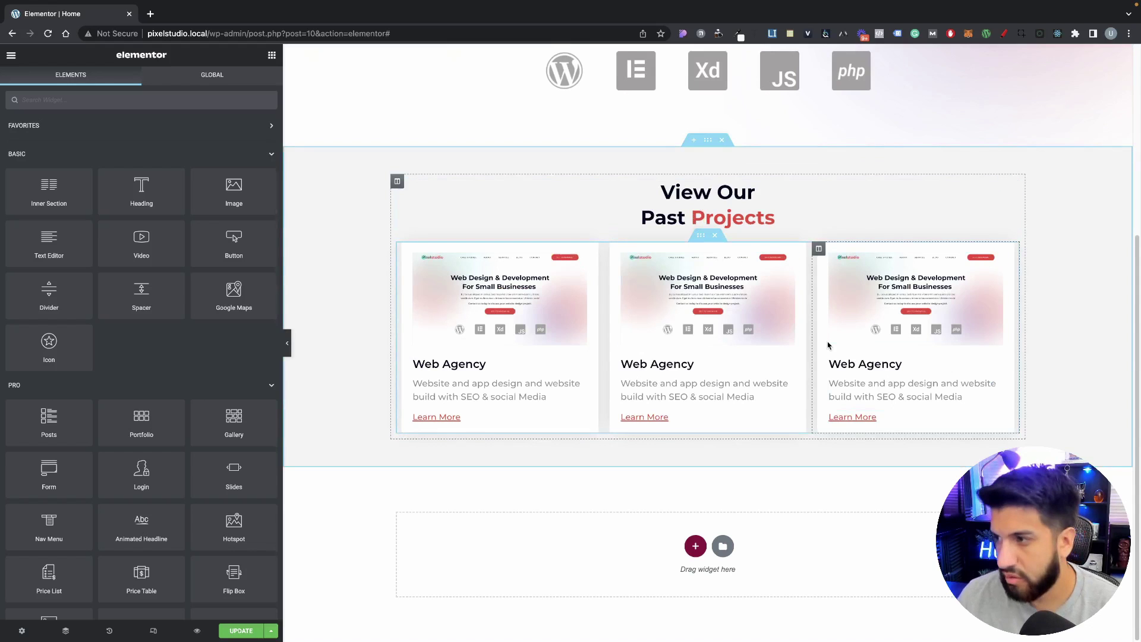
# Step: Give card two the Future proofing business screenshot and card three the website-3.png image
pyautogui.click(705, 321)
pyautogui.click(146, 214)
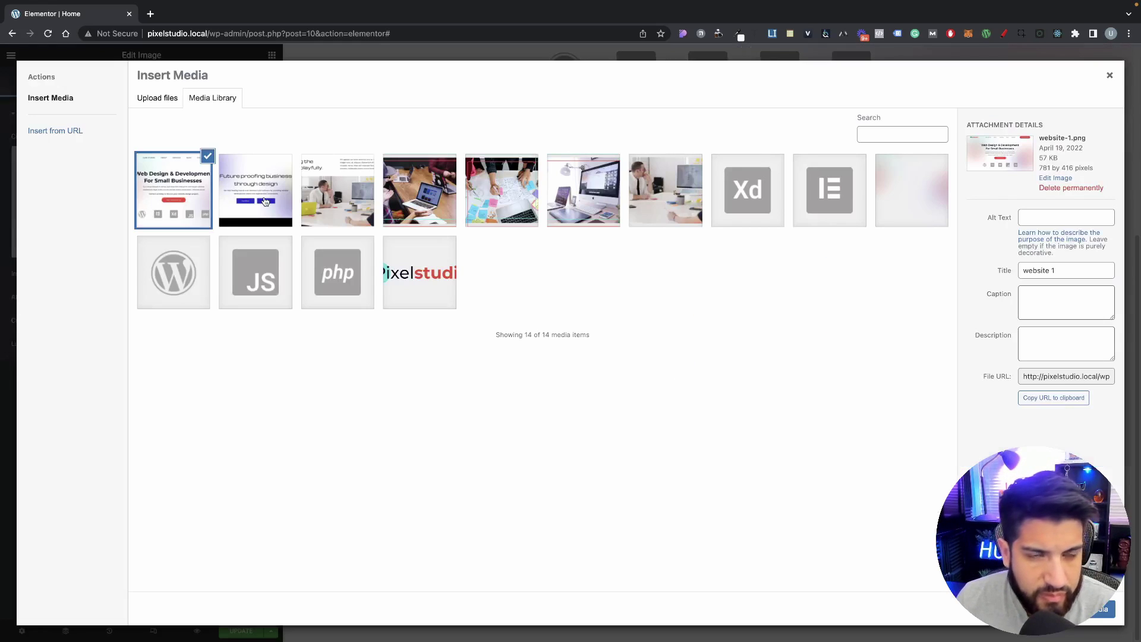
pyautogui.click(265, 202)
pyautogui.click(1096, 608)
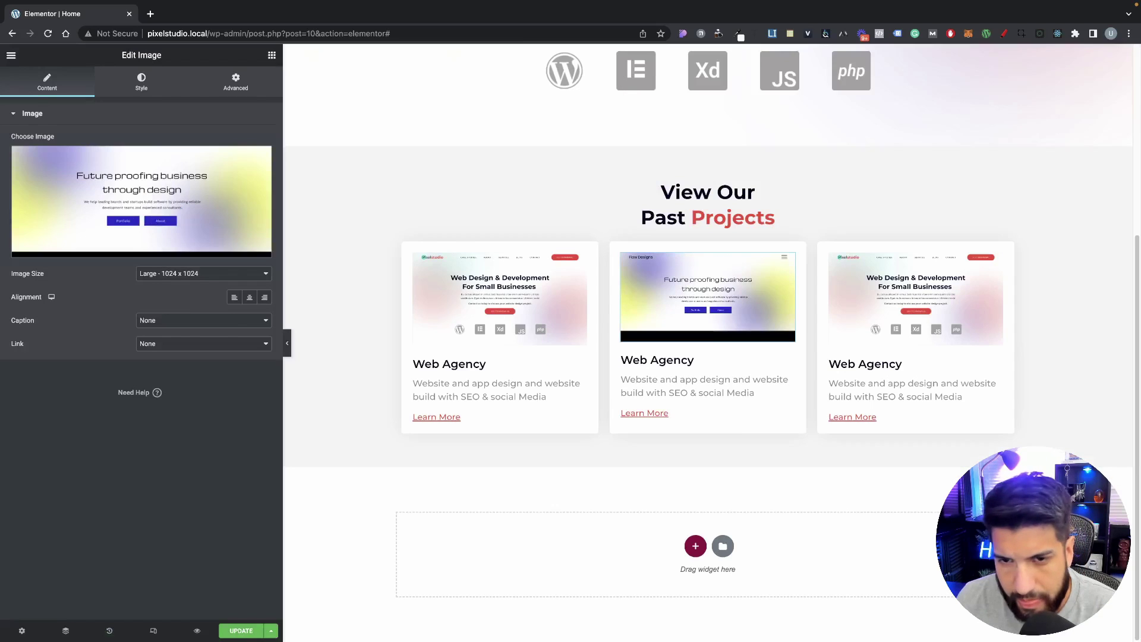
pyautogui.click(882, 341)
pyautogui.click(252, 189)
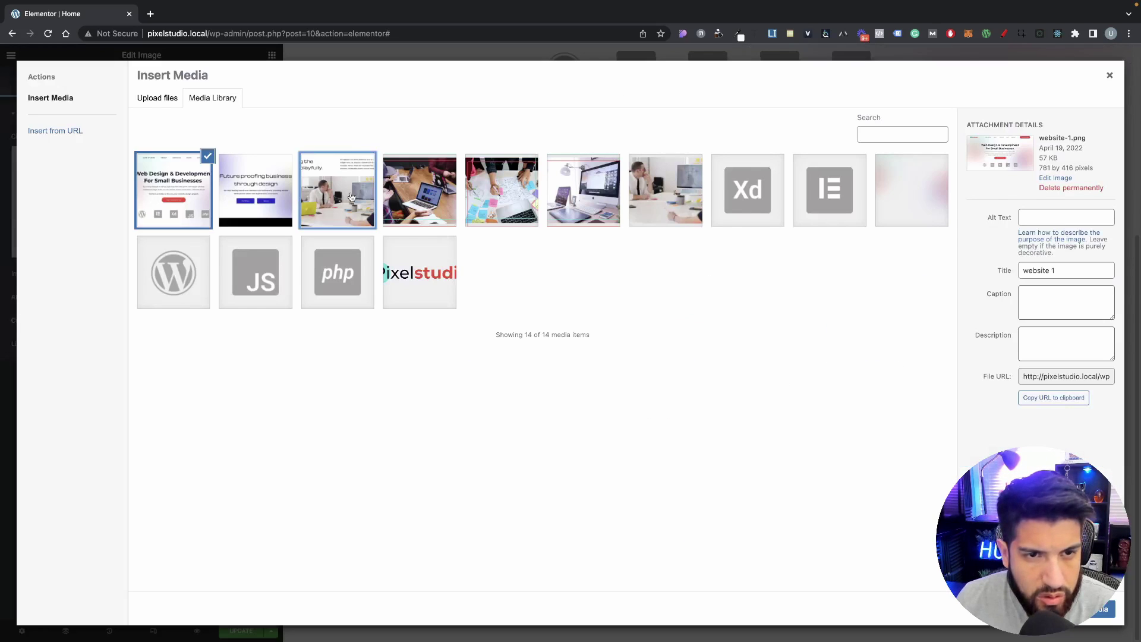
pyautogui.click(351, 197)
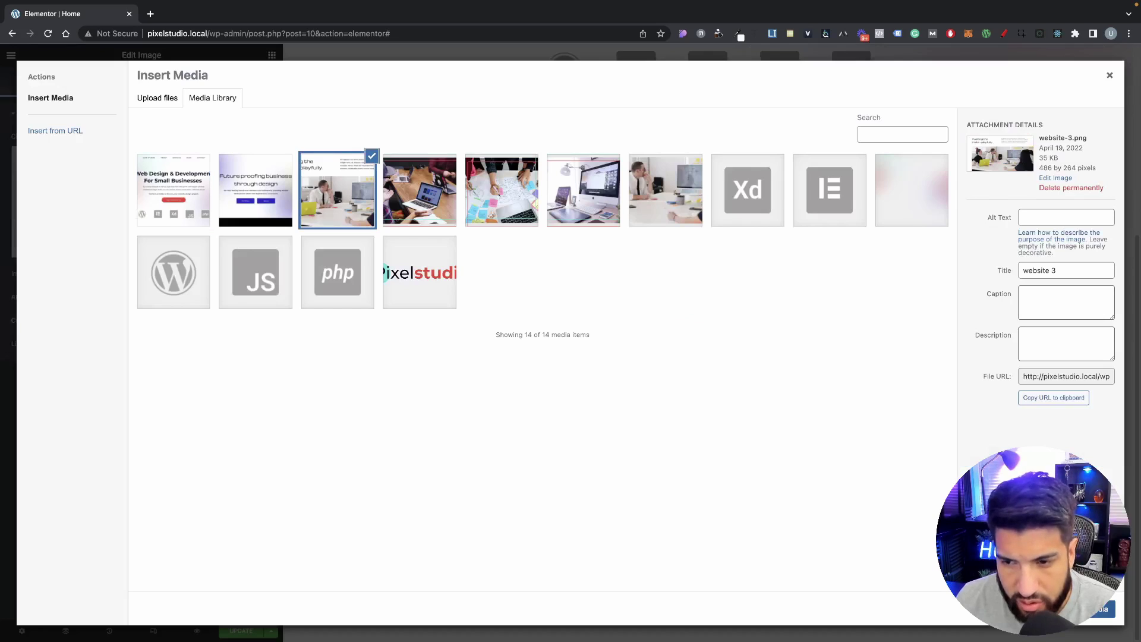
pyautogui.click(1096, 608)
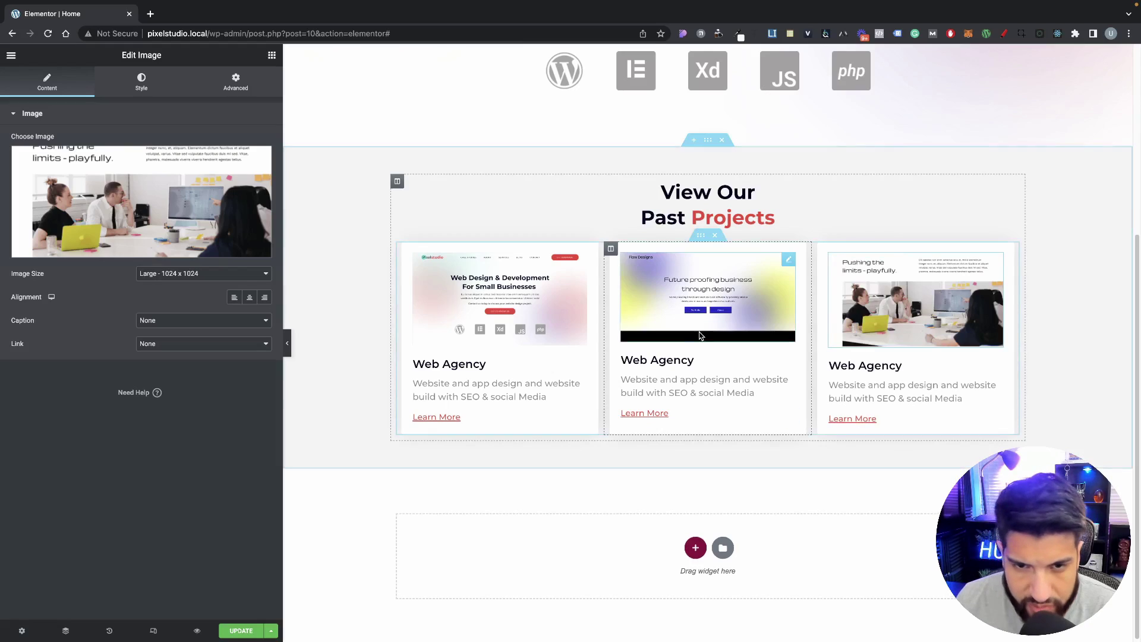
pyautogui.click(647, 331)
pyautogui.click(141, 82)
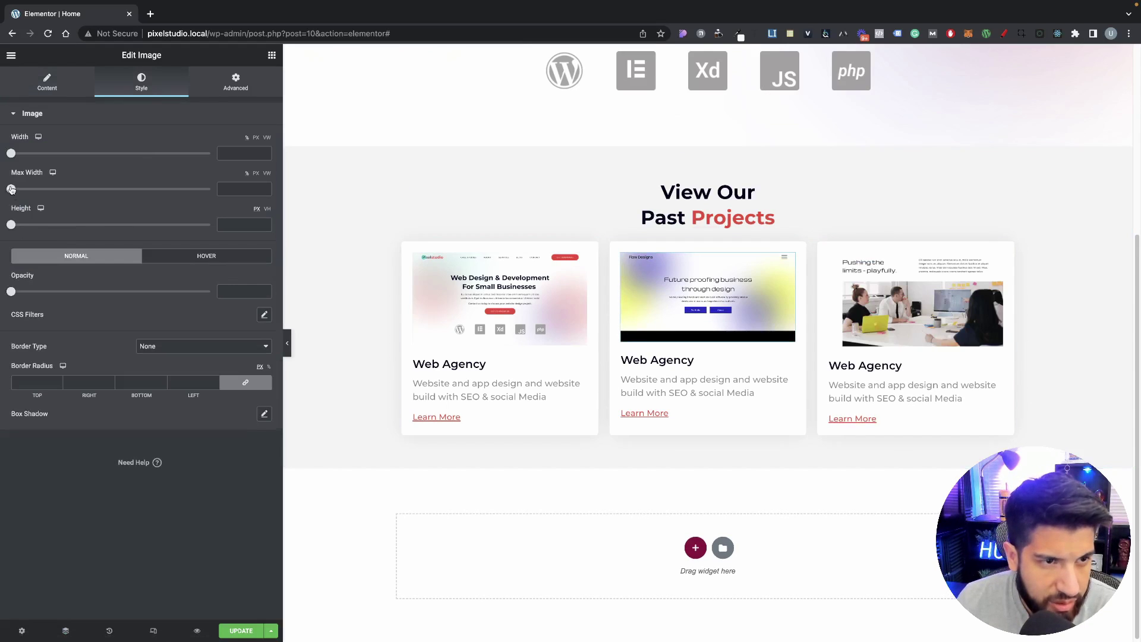
pyautogui.moveTo(11, 225); pyautogui.dragTo(79, 231)
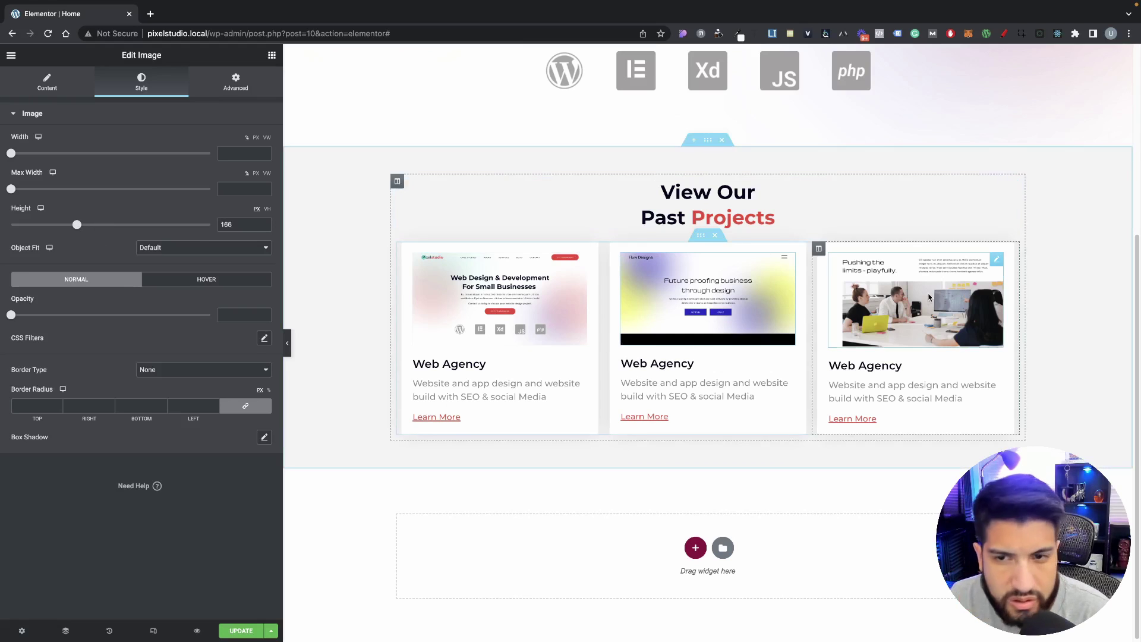
pyautogui.click(857, 301)
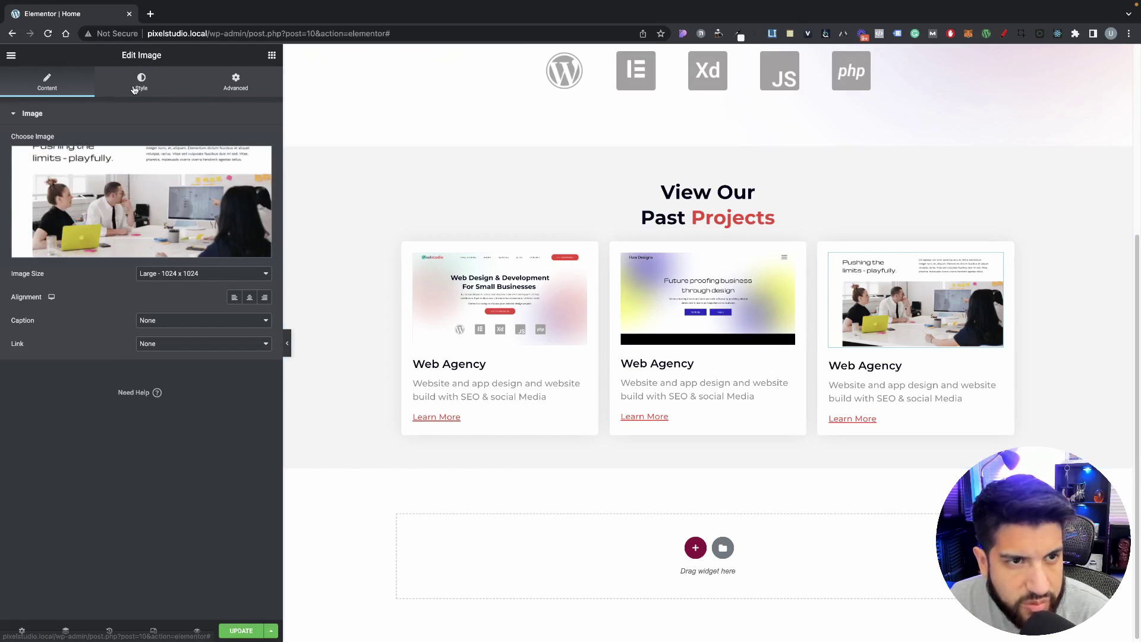
pyautogui.click(152, 83)
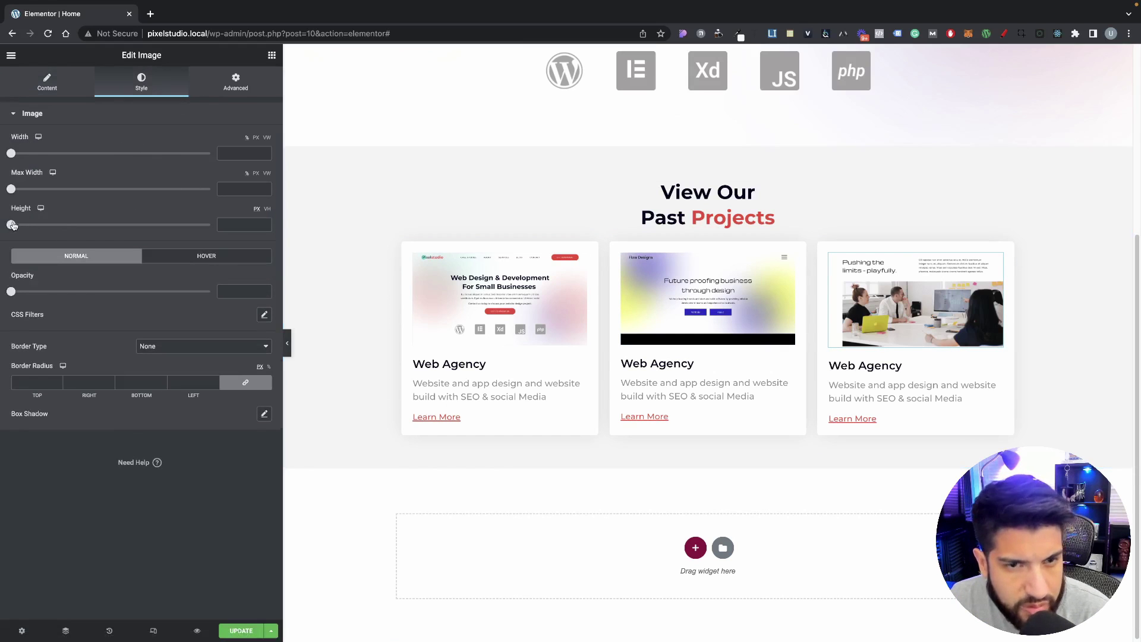
pyautogui.moveTo(12, 225); pyautogui.dragTo(77, 224)
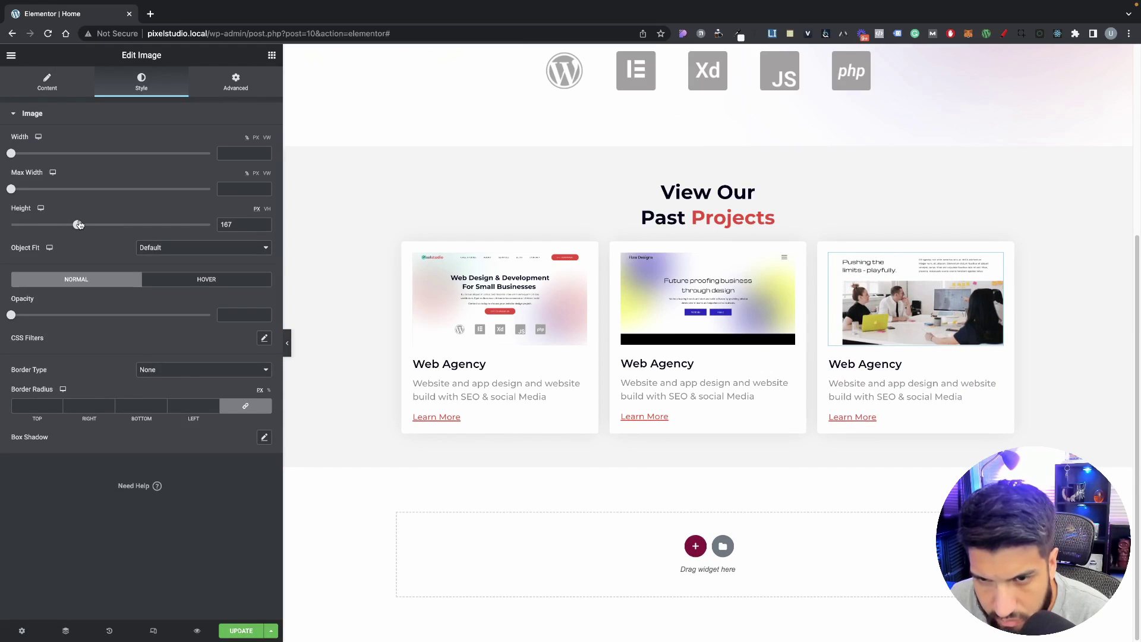
pyautogui.scroll(3, 290, 351)
pyautogui.click(289, 344)
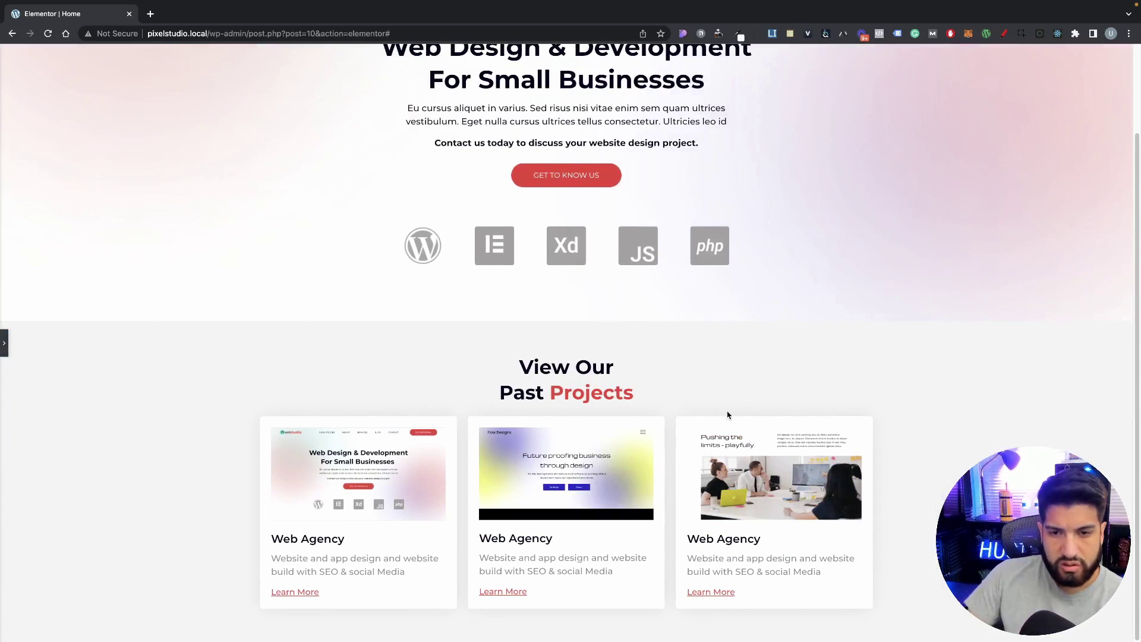
pyautogui.click(5, 343)
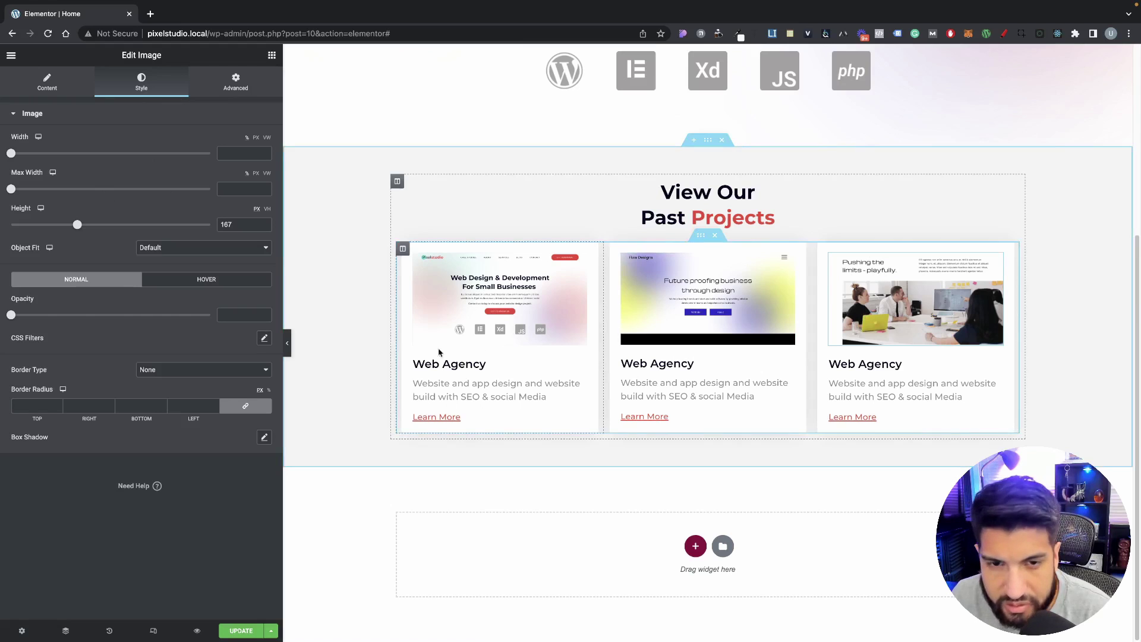
pyautogui.click(286, 340)
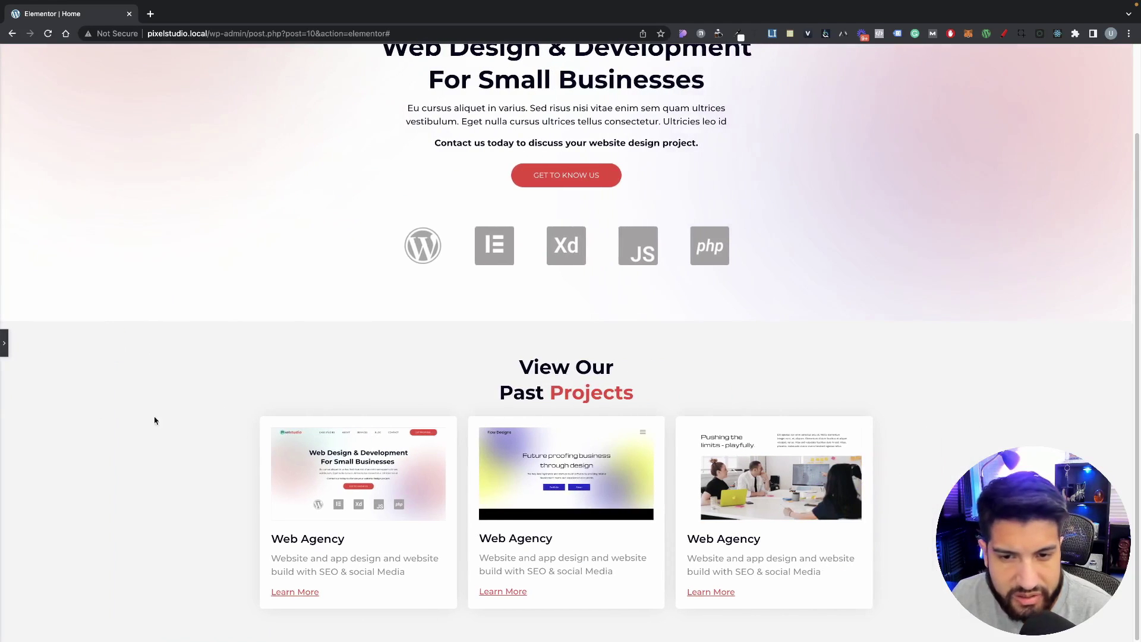
pyautogui.click(3, 342)
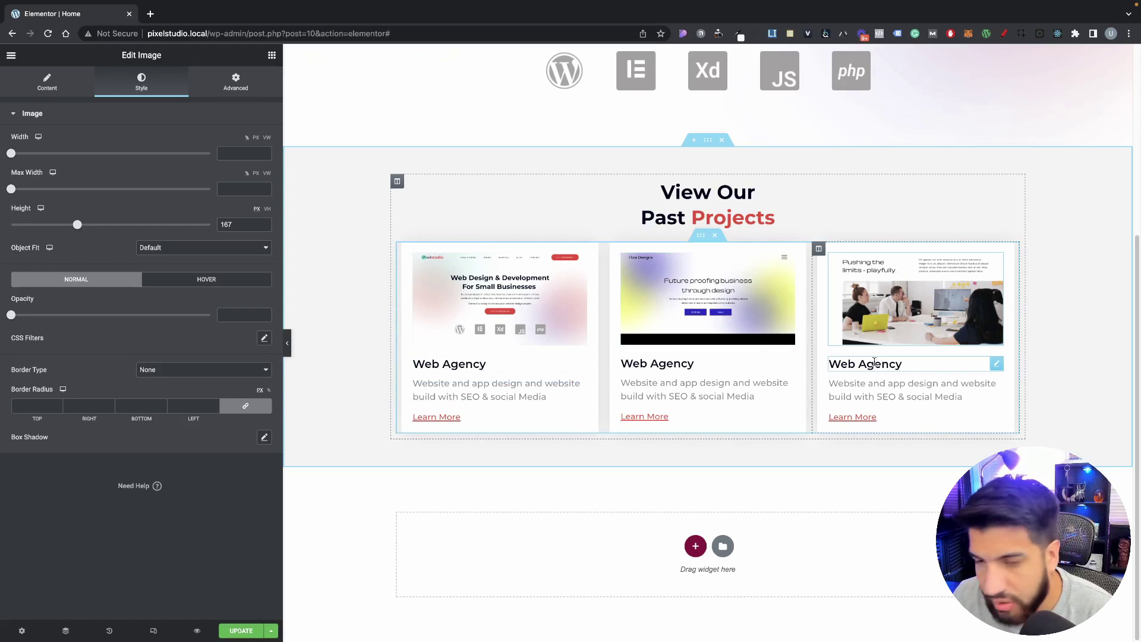
# Step: Give the inner section holding the project cards a 30 px top margin
pyautogui.click(876, 383)
pyautogui.click(686, 364)
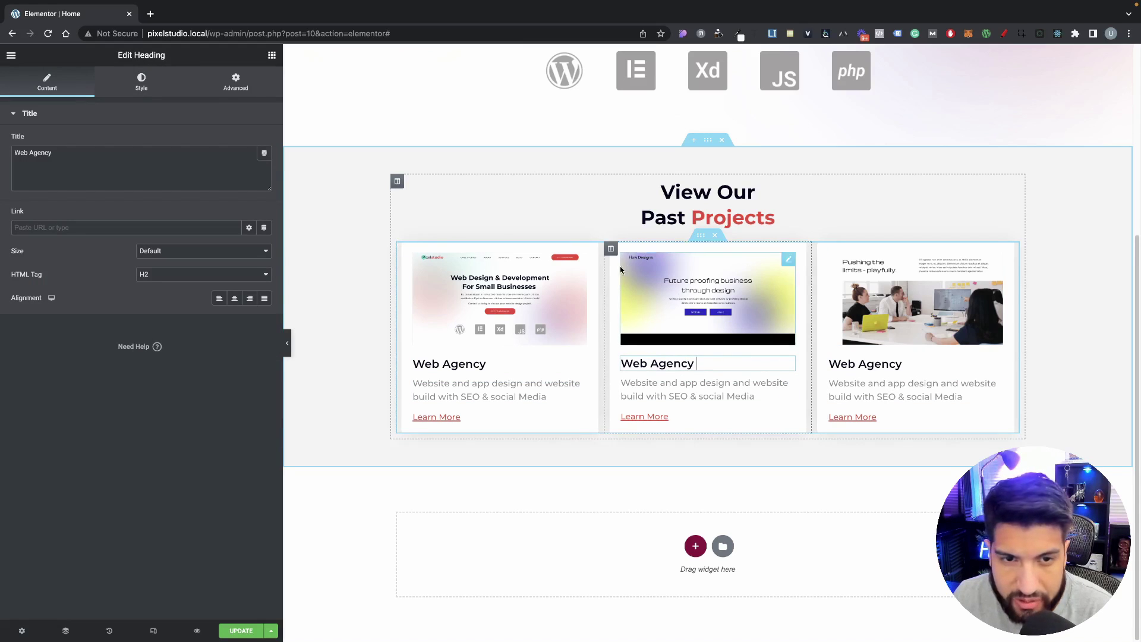
pyautogui.click(702, 235)
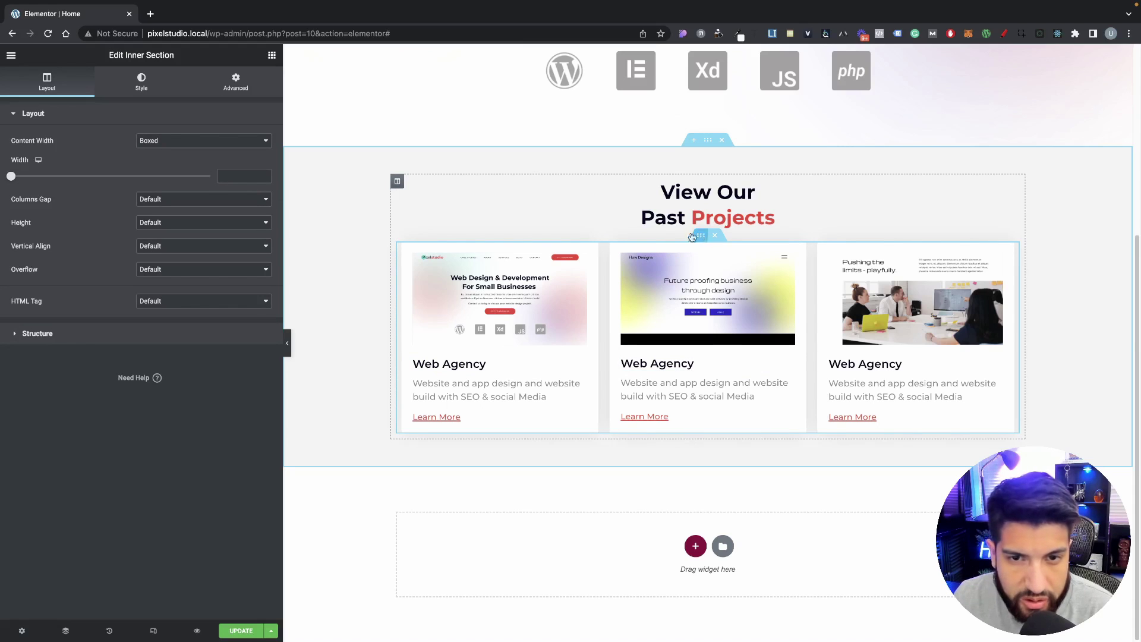
pyautogui.click(248, 95)
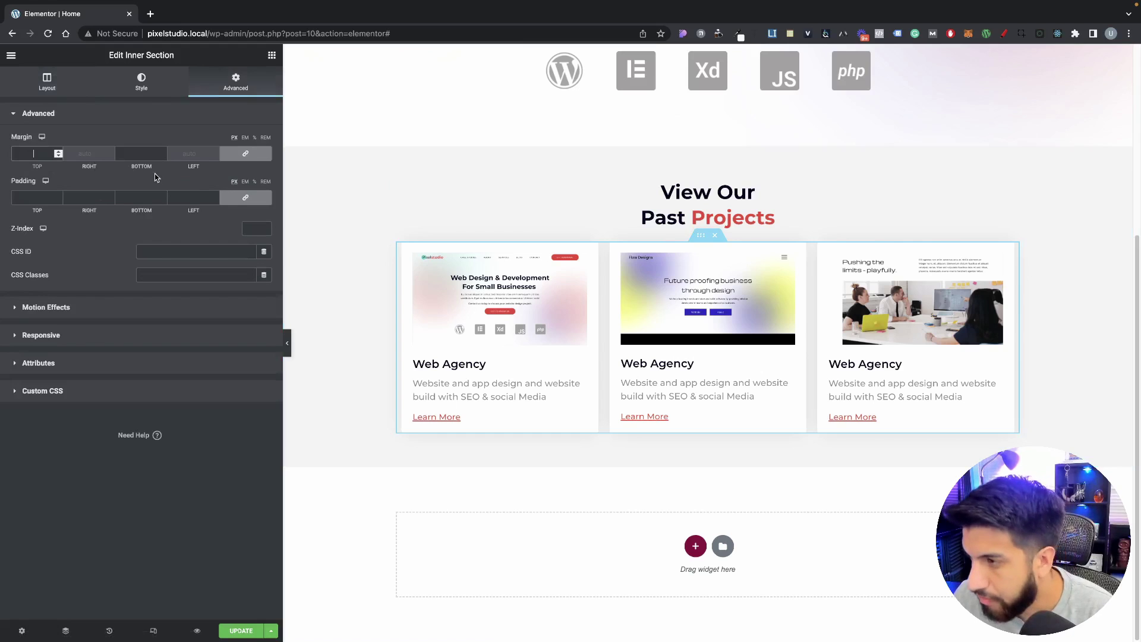
pyautogui.write('30')
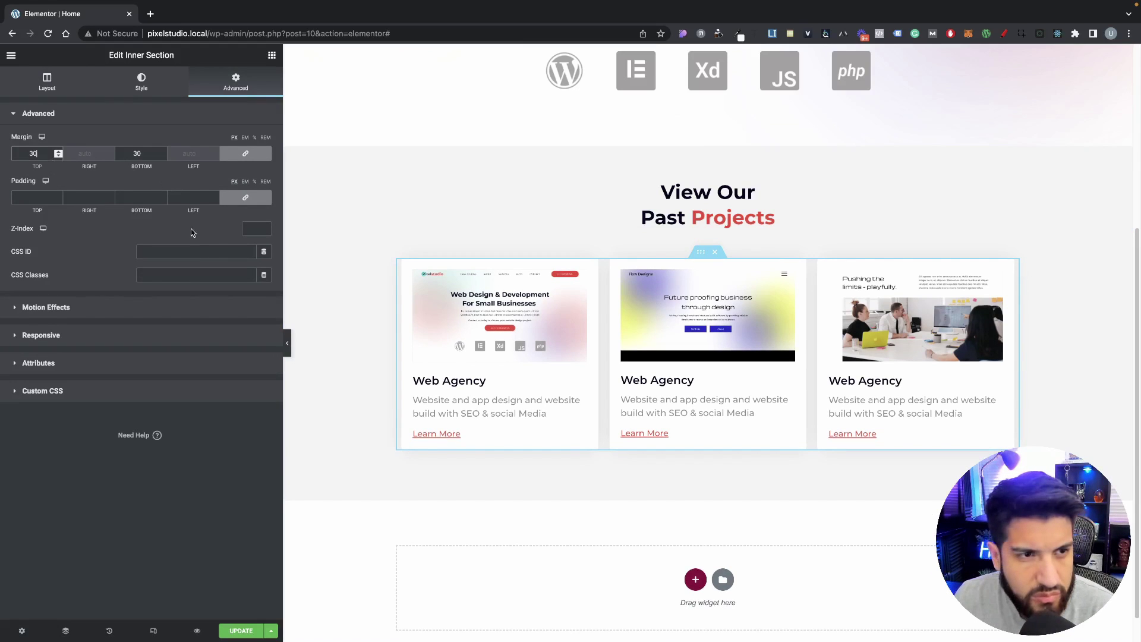
pyautogui.click(287, 343)
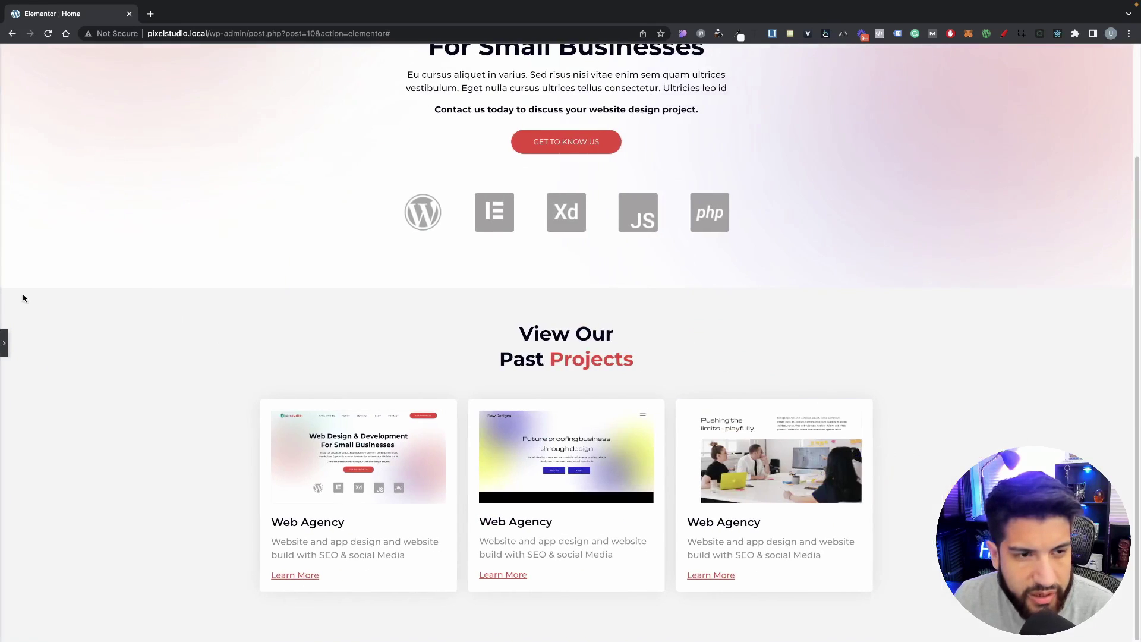
pyautogui.click(4, 344)
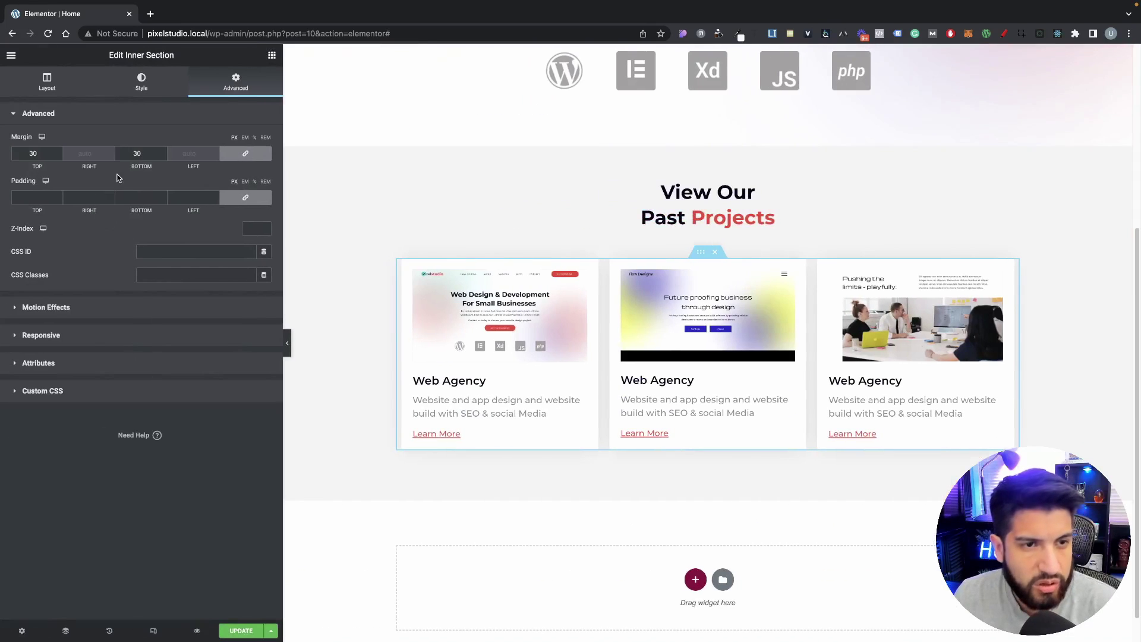
# Step: Unlink the inner section's margins and set the bottom margin to 0
pyautogui.click(246, 154)
pyautogui.doubleClick(144, 154)
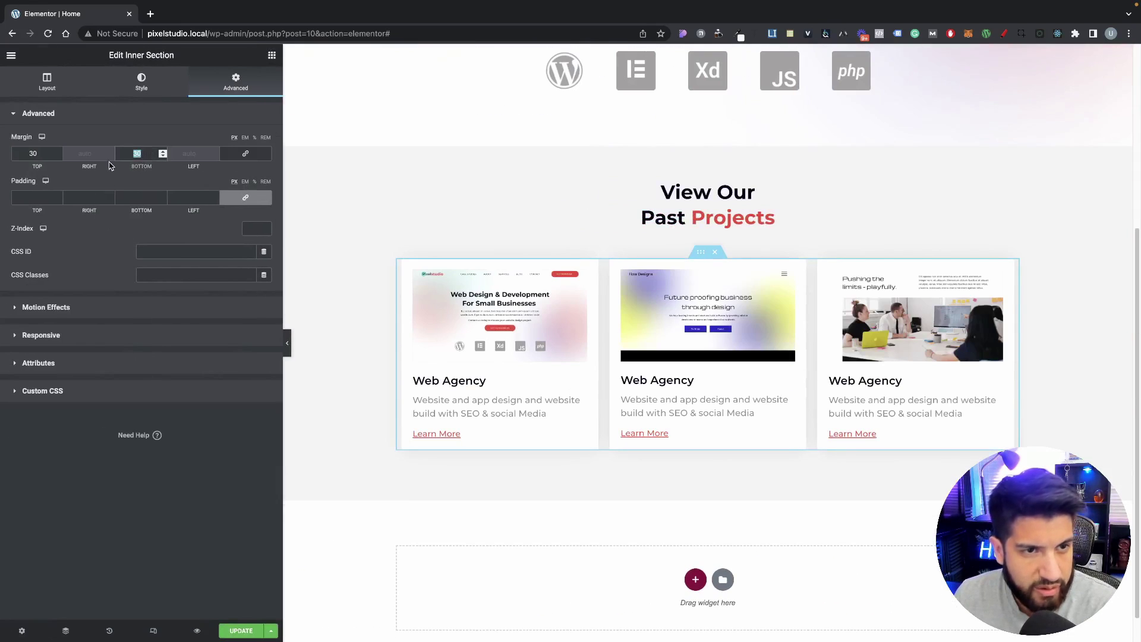
pyautogui.write('0')
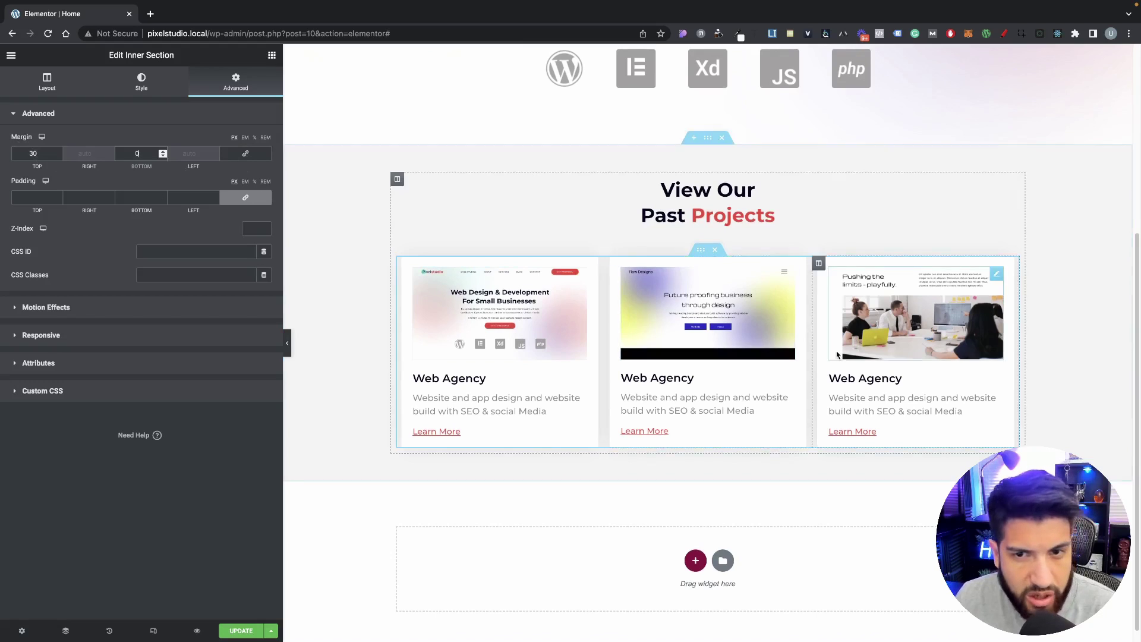
pyautogui.scroll(-1, 832, 321)
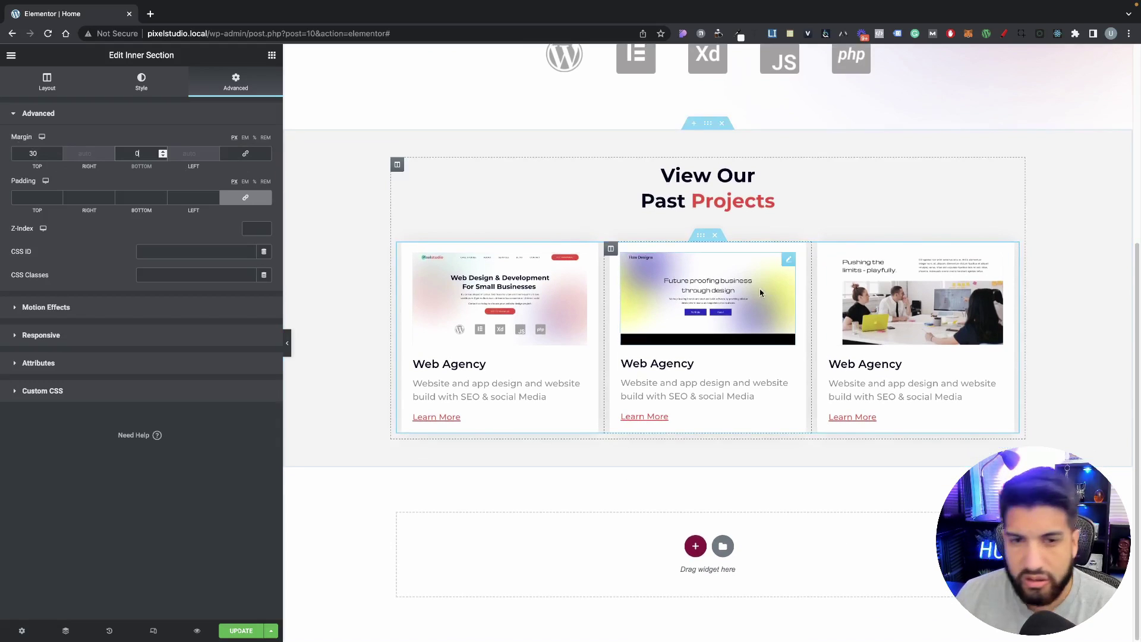
pyautogui.scroll(1, 755, 274)
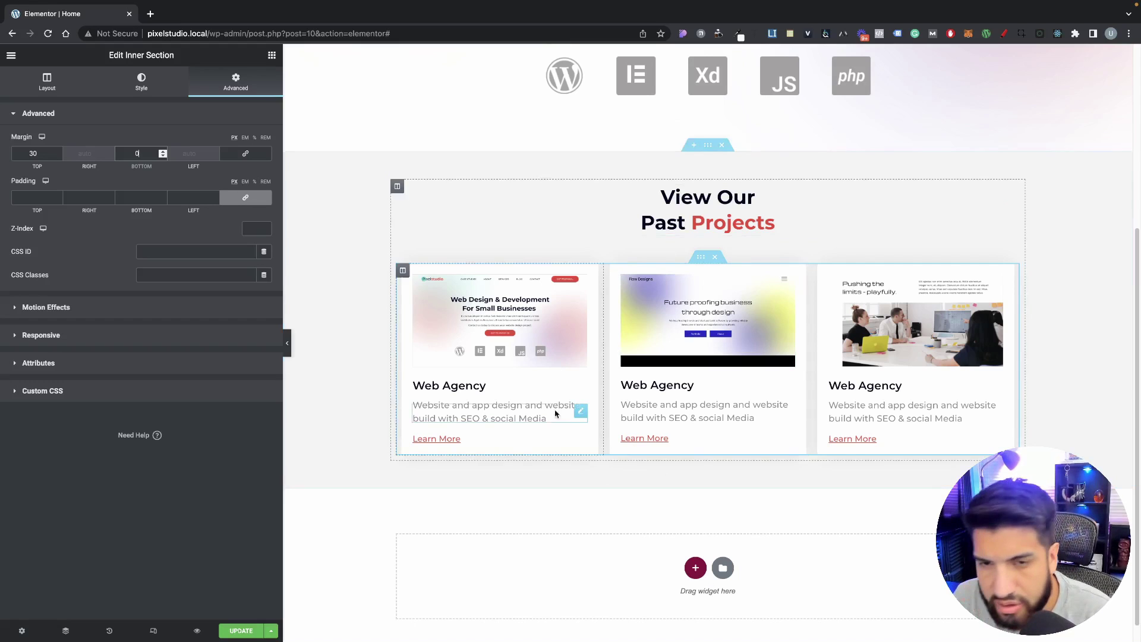
pyautogui.scroll(-1, 754, 448)
pyautogui.scroll(10, 743, 440)
pyautogui.scroll(-10, 660, 424)
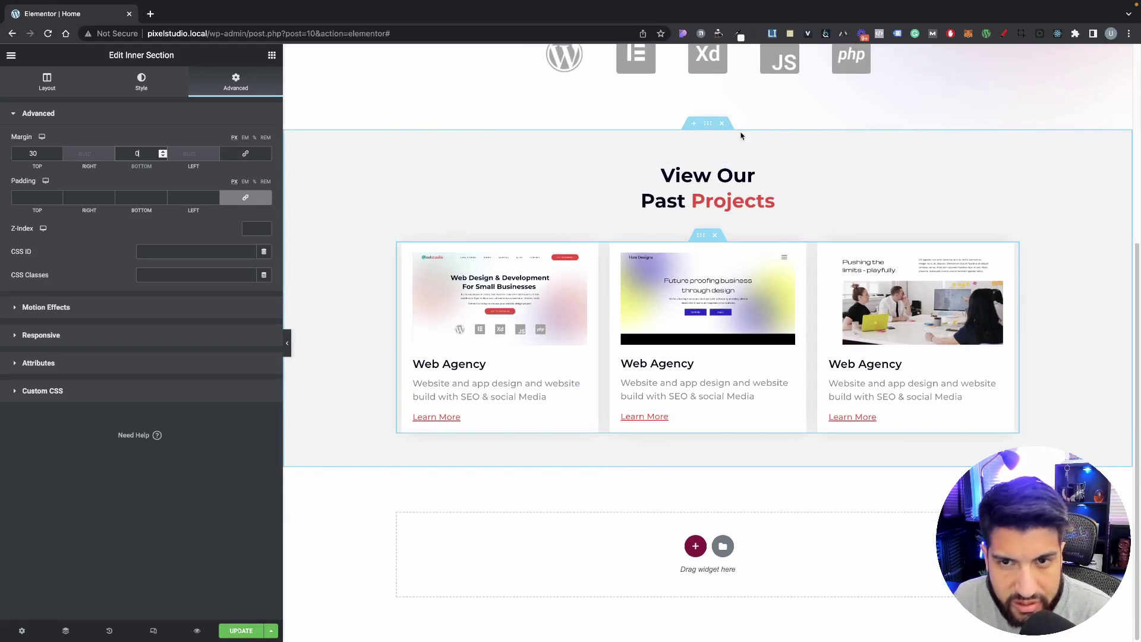
pyautogui.click(708, 123)
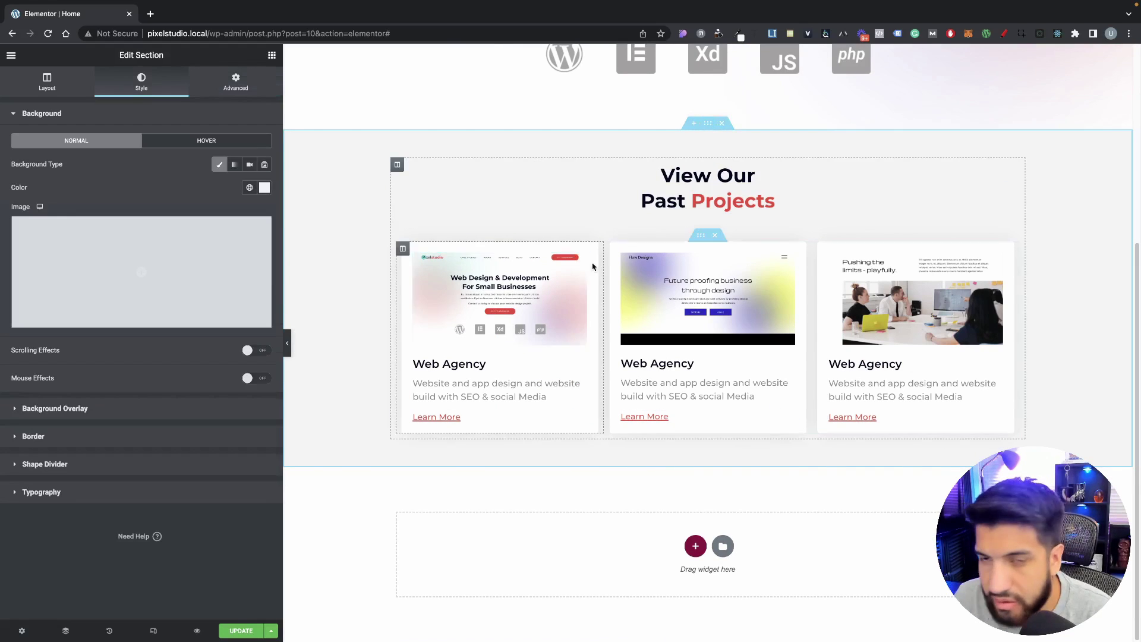
# Step: Set the Past Projects section's top and bottom padding to 80 px
pyautogui.click(257, 89)
pyautogui.doubleClick(137, 197)
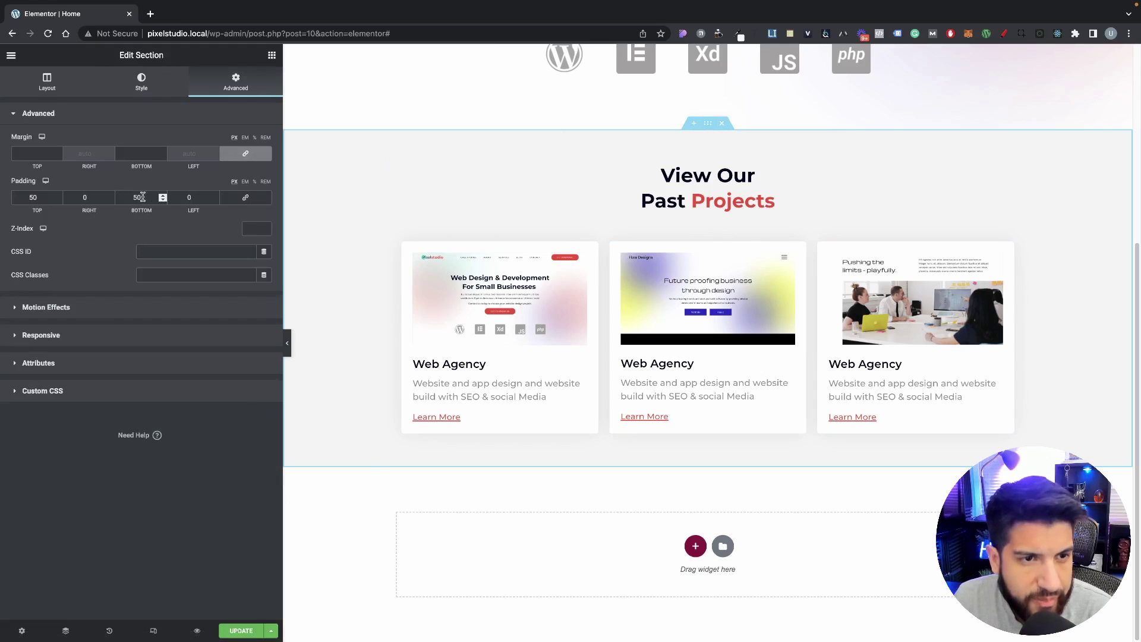
pyautogui.write('80')
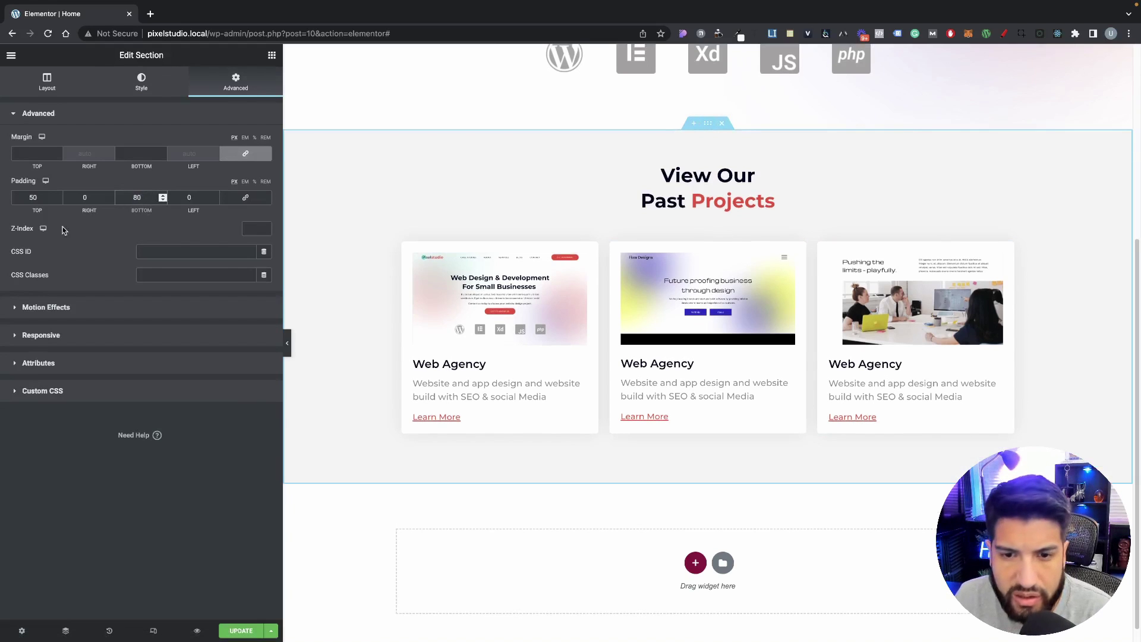
pyautogui.moveTo(42, 198); pyautogui.dragTo(2, 197)
pyautogui.write('80')
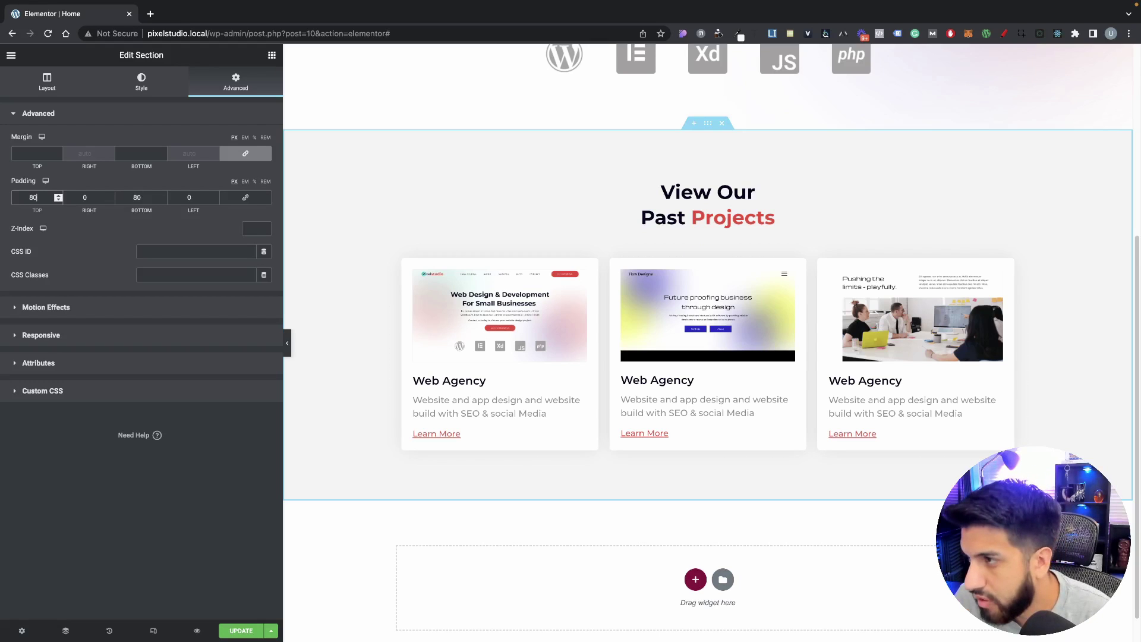
pyautogui.scroll(5, 927, 339)
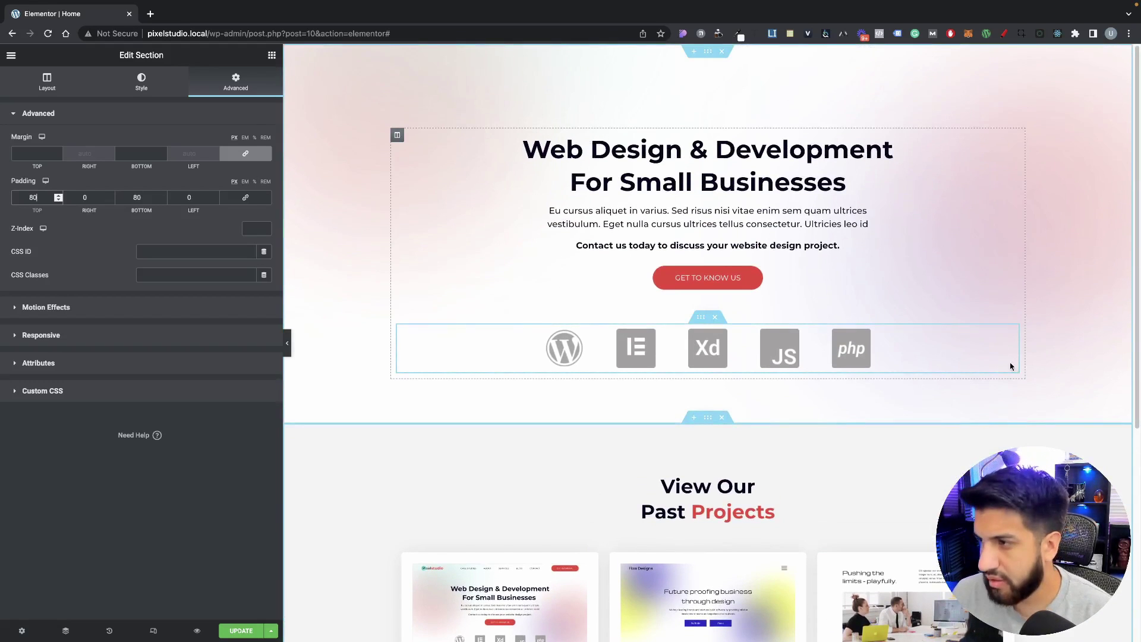
# Step: Reduce the hero section's bottom padding to 60 px
pyautogui.rightClick(318, 245)
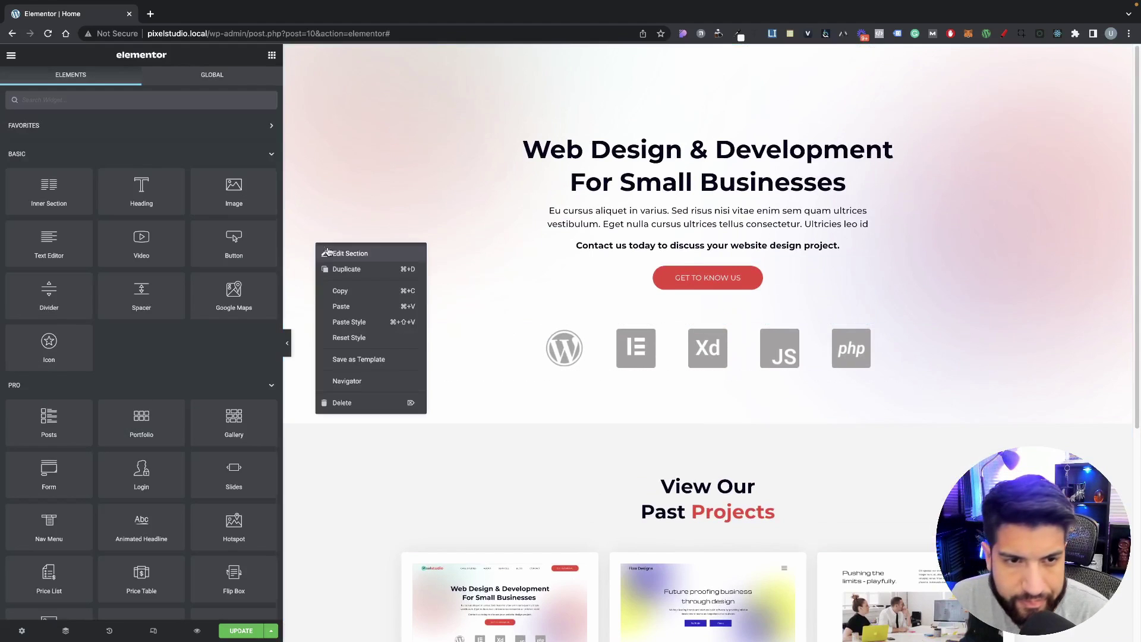
pyautogui.click(328, 254)
pyautogui.click(218, 85)
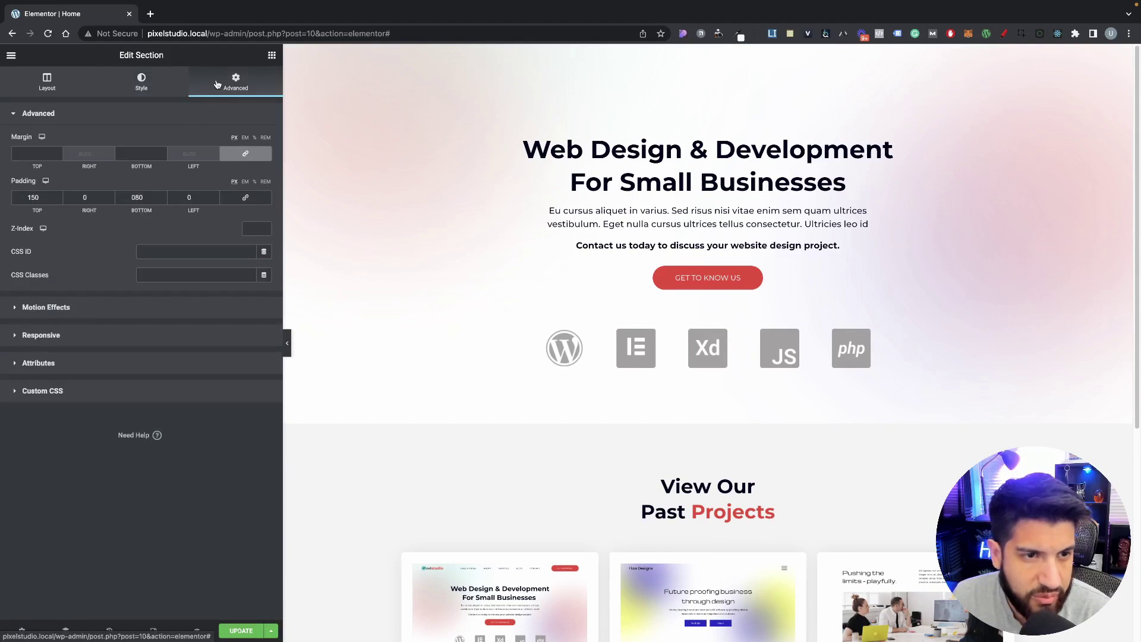
pyautogui.scroll(-4, 844, 326)
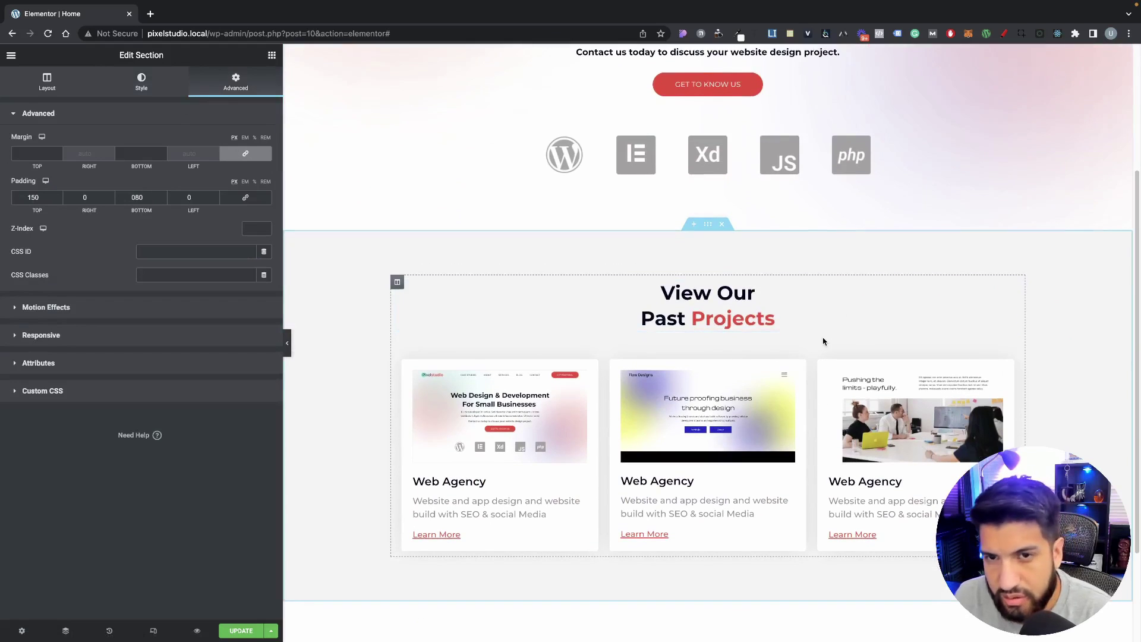
pyautogui.scroll(1, 828, 325)
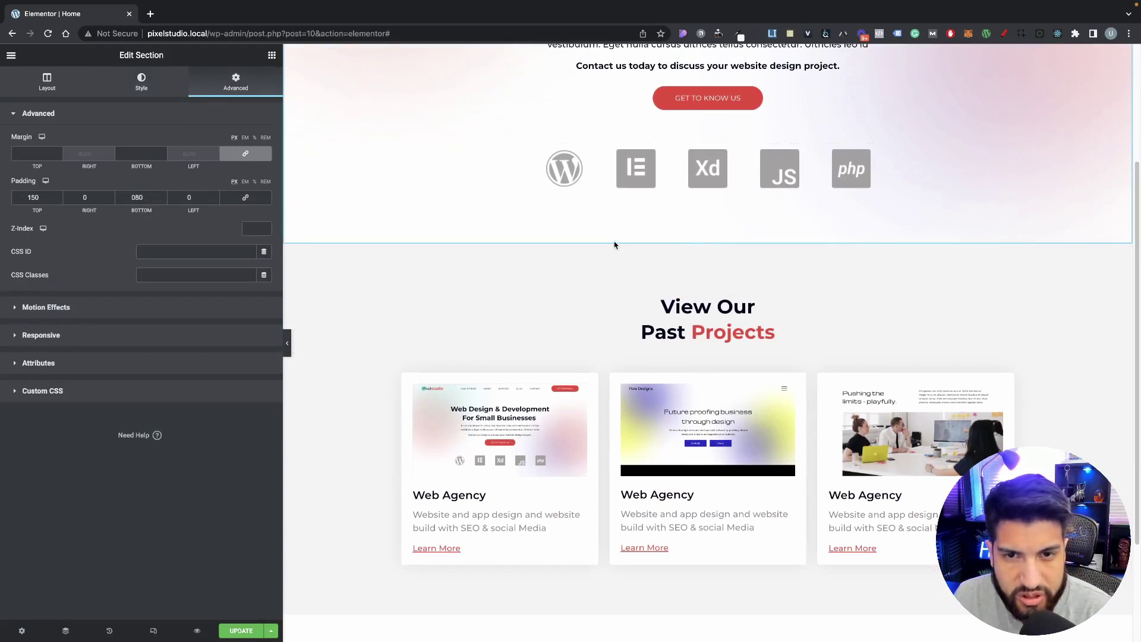
pyautogui.doubleClick(138, 197)
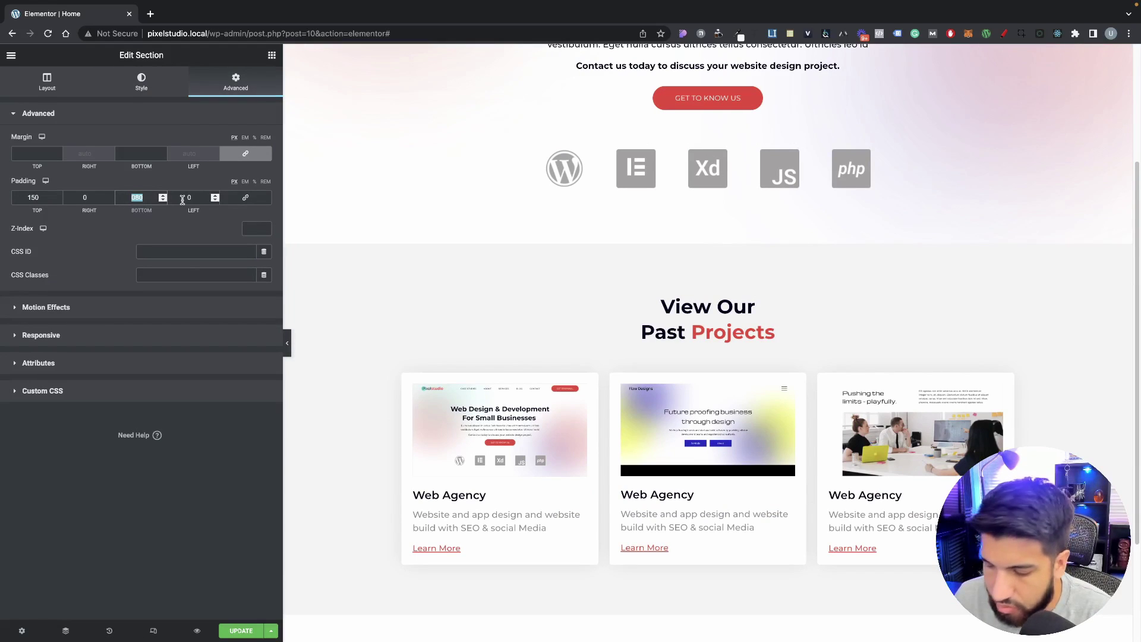
pyautogui.write('70')
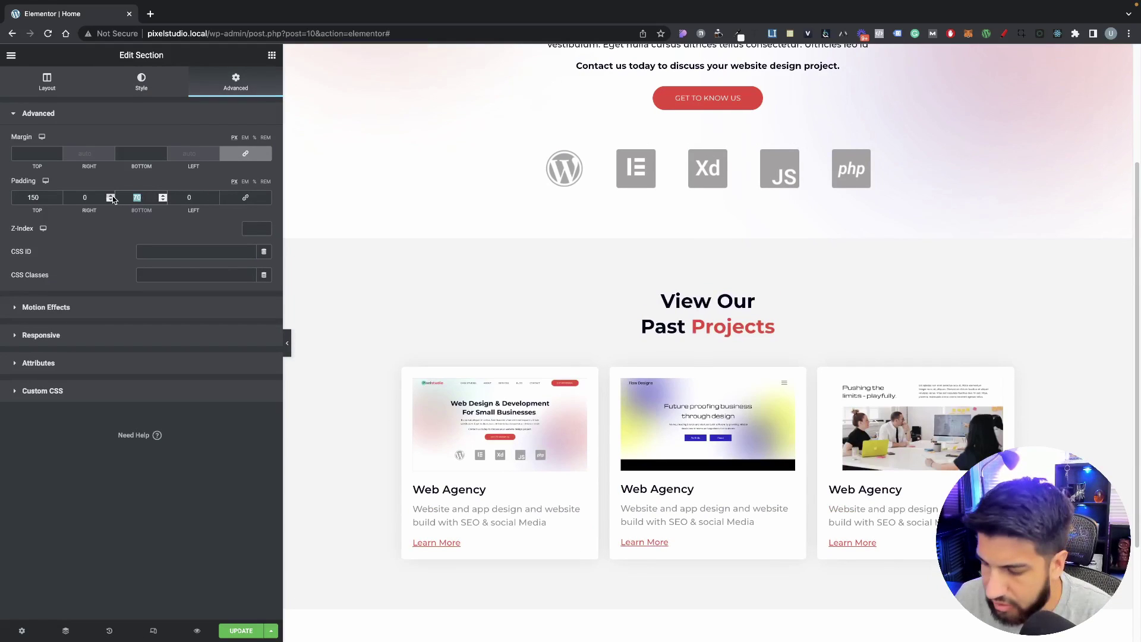
pyautogui.write('60')
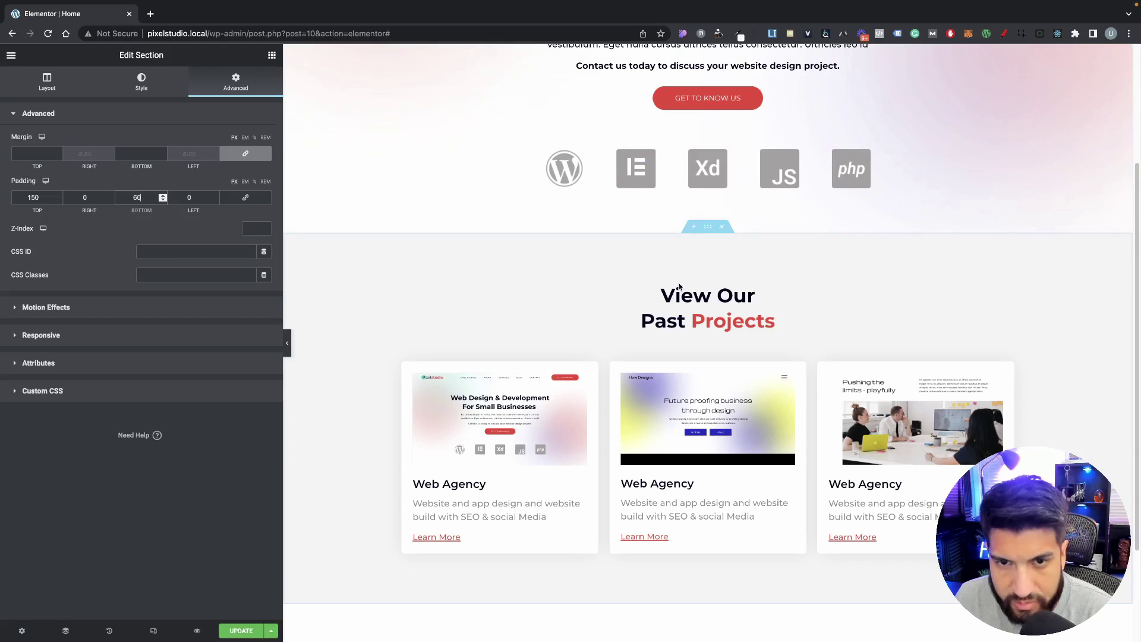
pyautogui.scroll(-2, 789, 355)
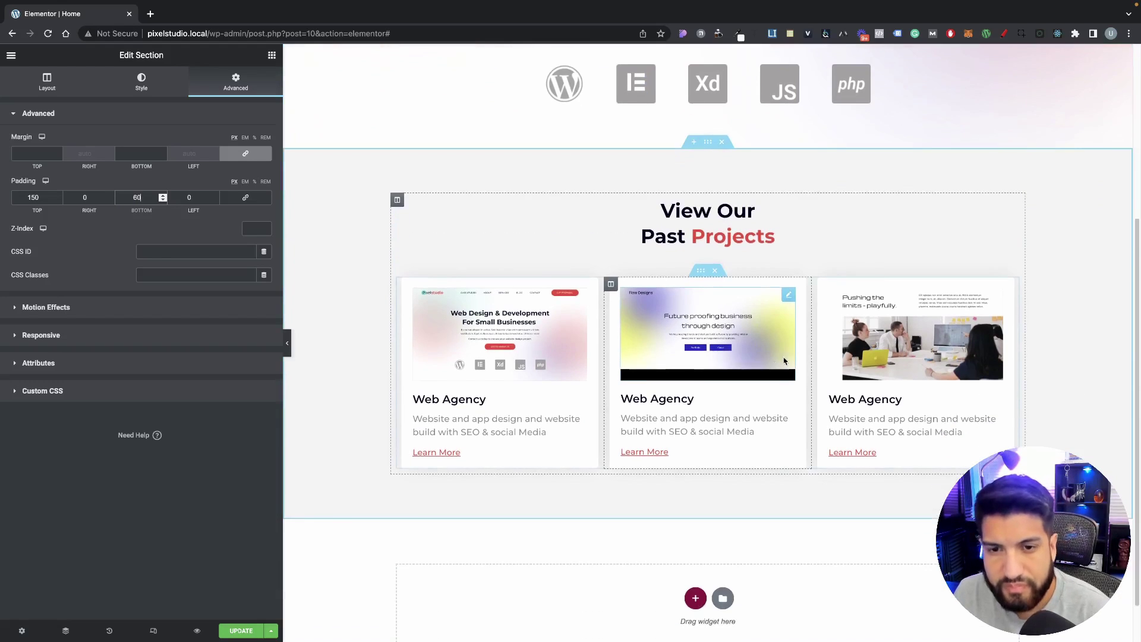
pyautogui.scroll(-1, 783, 360)
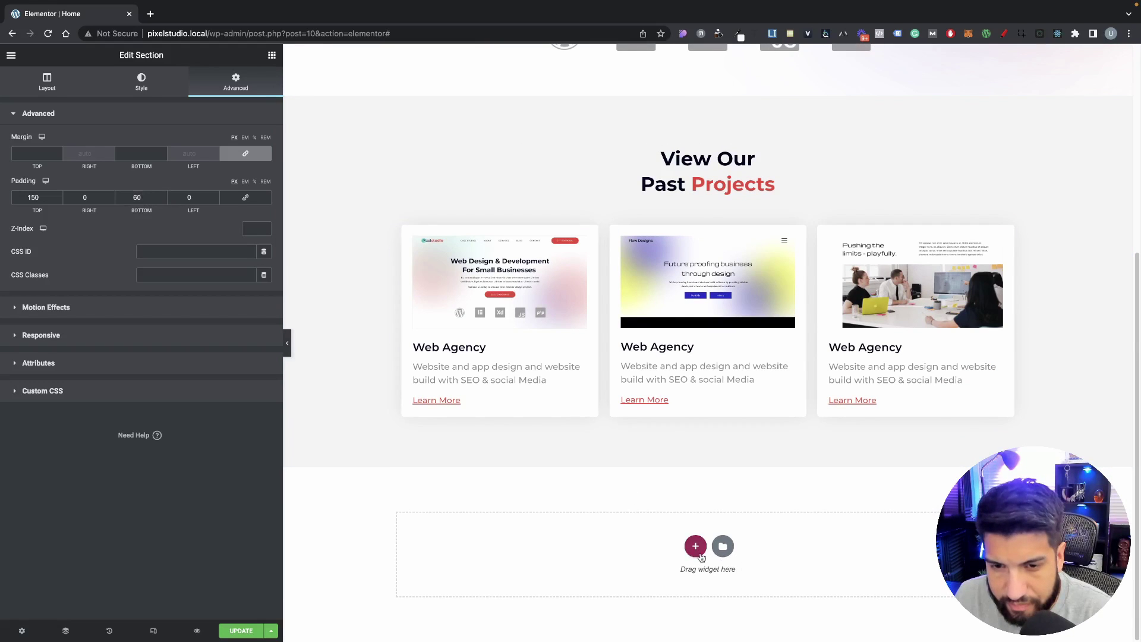
# Step: Add a new section below the Past Projects cards to bring up the structure choices
pyautogui.click(695, 545)
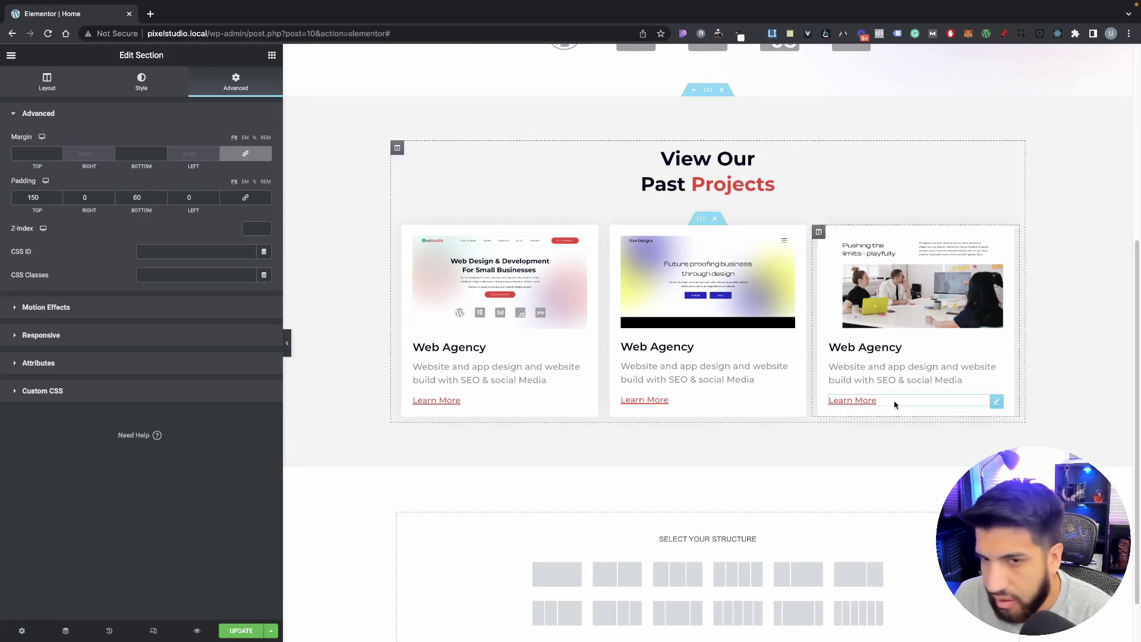
pyautogui.scroll(-1, 856, 425)
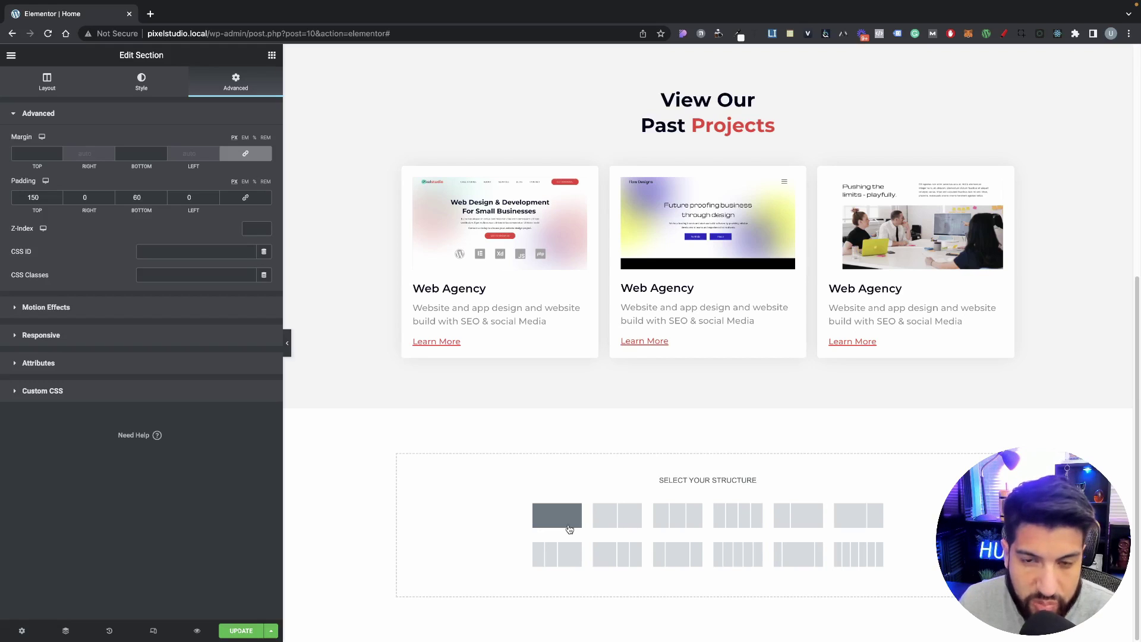
# Step: Add a new single-column section below the project cards and drop an Inner Section into it
pyautogui.click(565, 523)
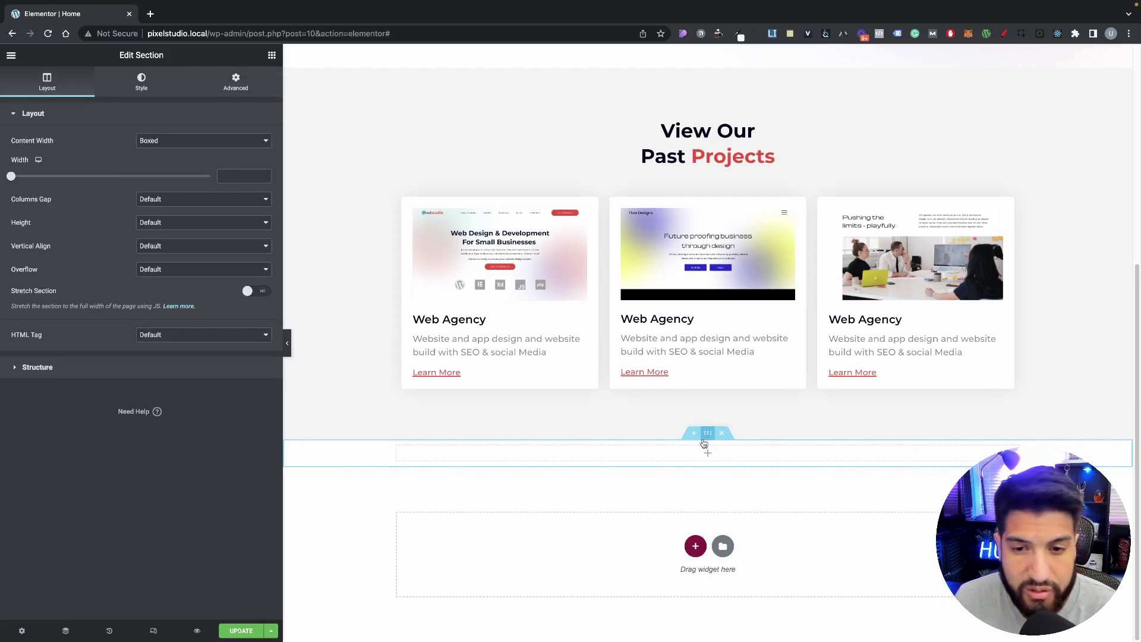
pyautogui.click(271, 56)
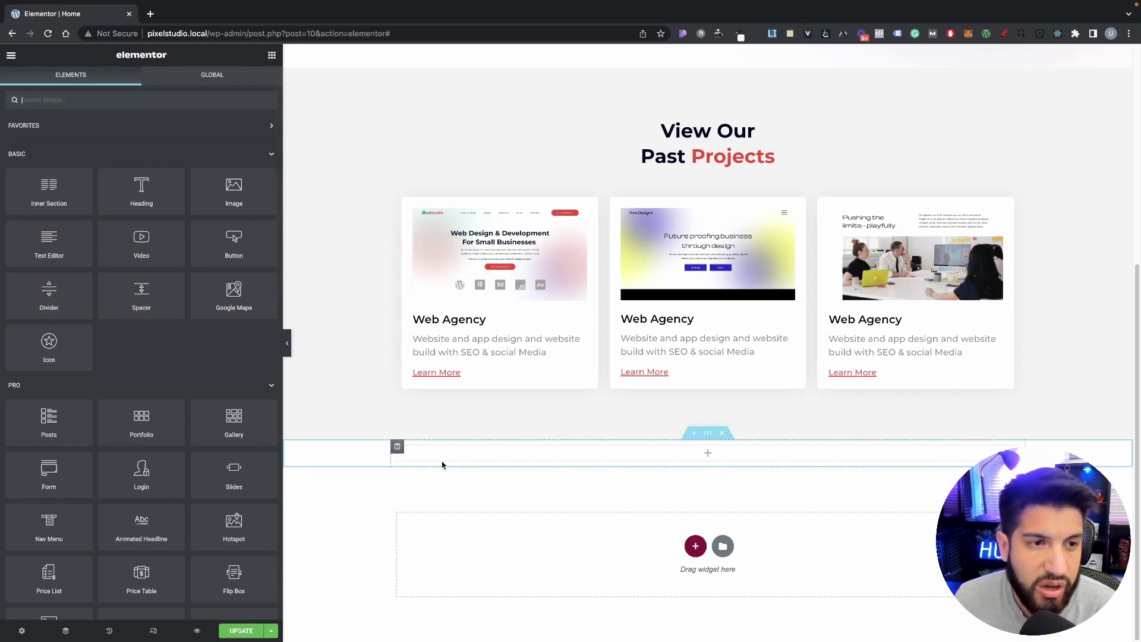
pyautogui.moveTo(49, 190); pyautogui.dragTo(557, 445)
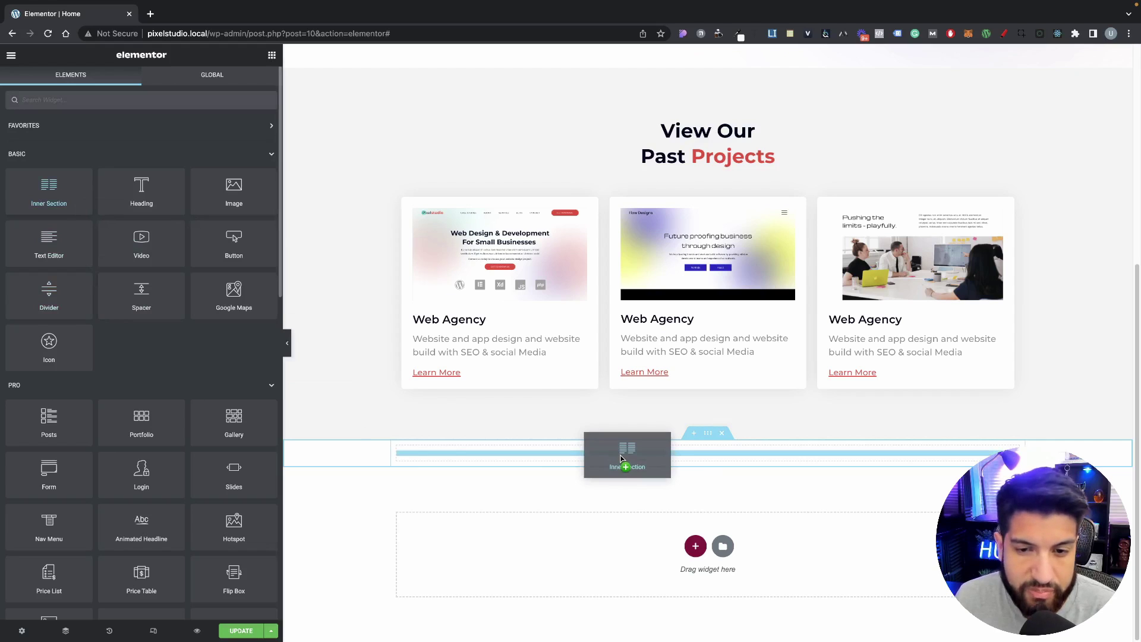
pyautogui.moveTo(621, 458); pyautogui.dragTo(621, 458)
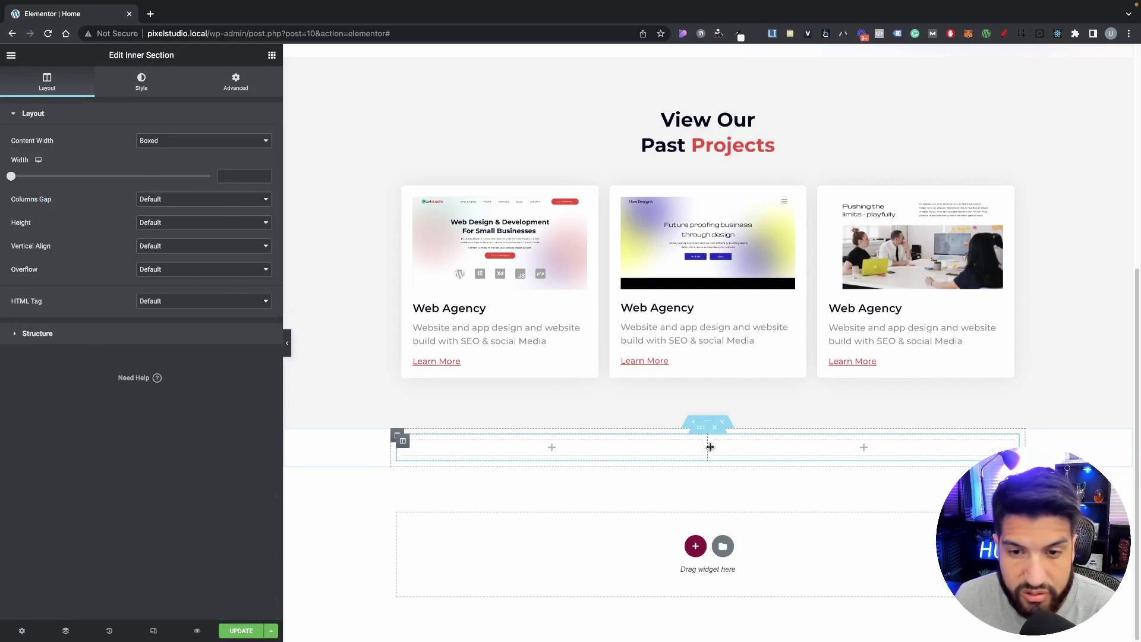
# Step: Delete the inner section and rework the columns until a single empty two-column row remains
pyautogui.rightClick(716, 447)
pyautogui.click(767, 604)
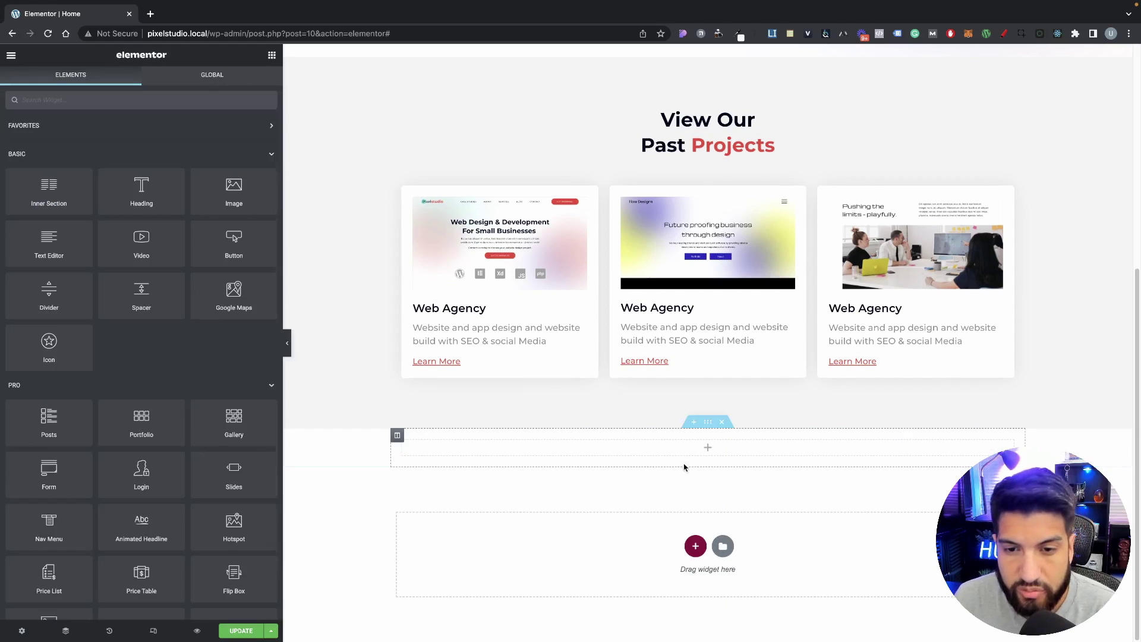
pyautogui.rightClick(401, 447)
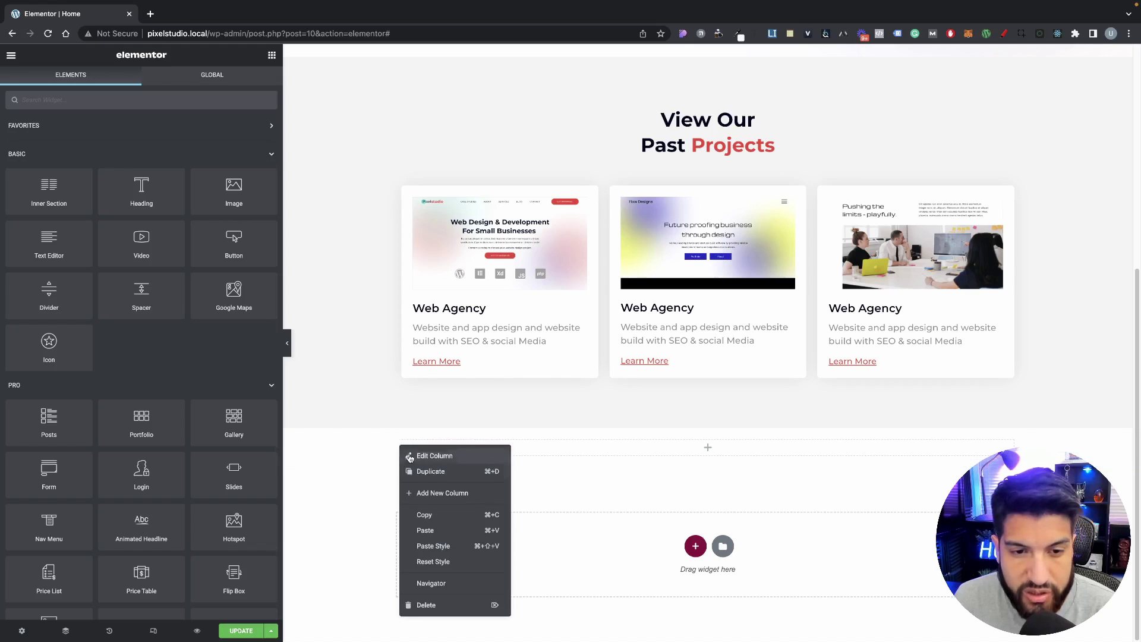
pyautogui.click(446, 493)
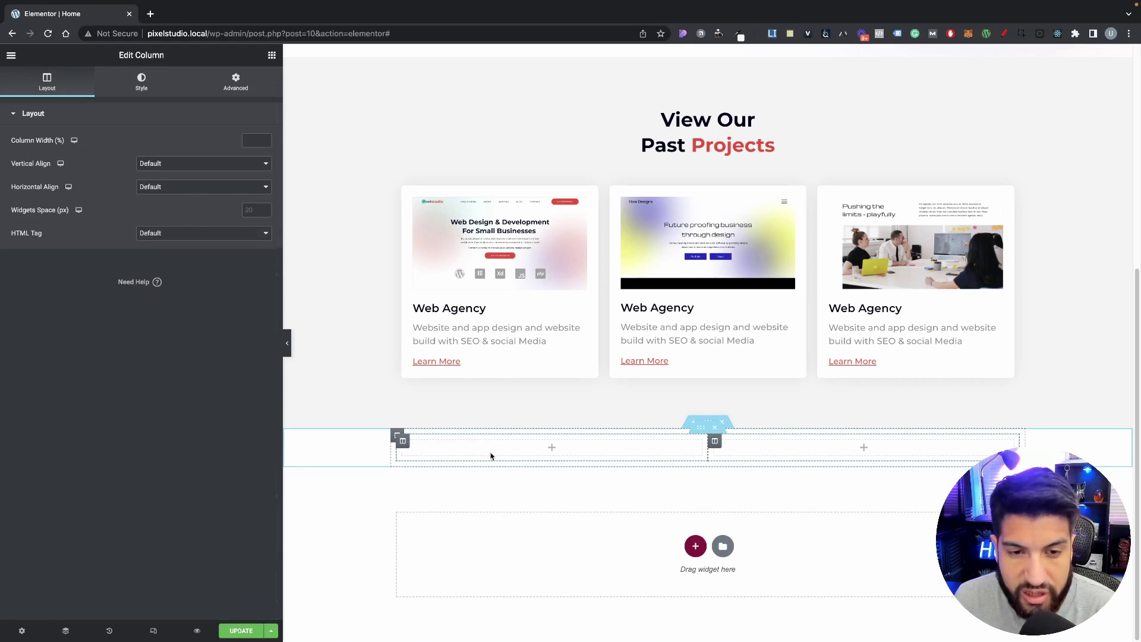
pyautogui.rightClick(701, 434)
pyautogui.click(734, 456)
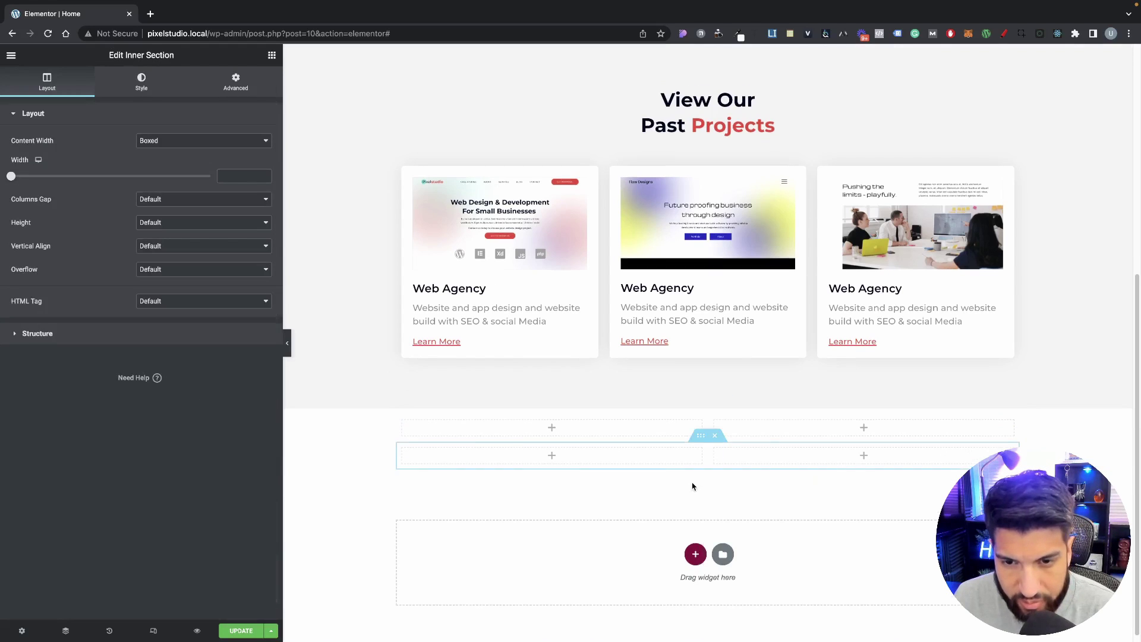
pyautogui.rightClick(703, 446)
pyautogui.click(718, 470)
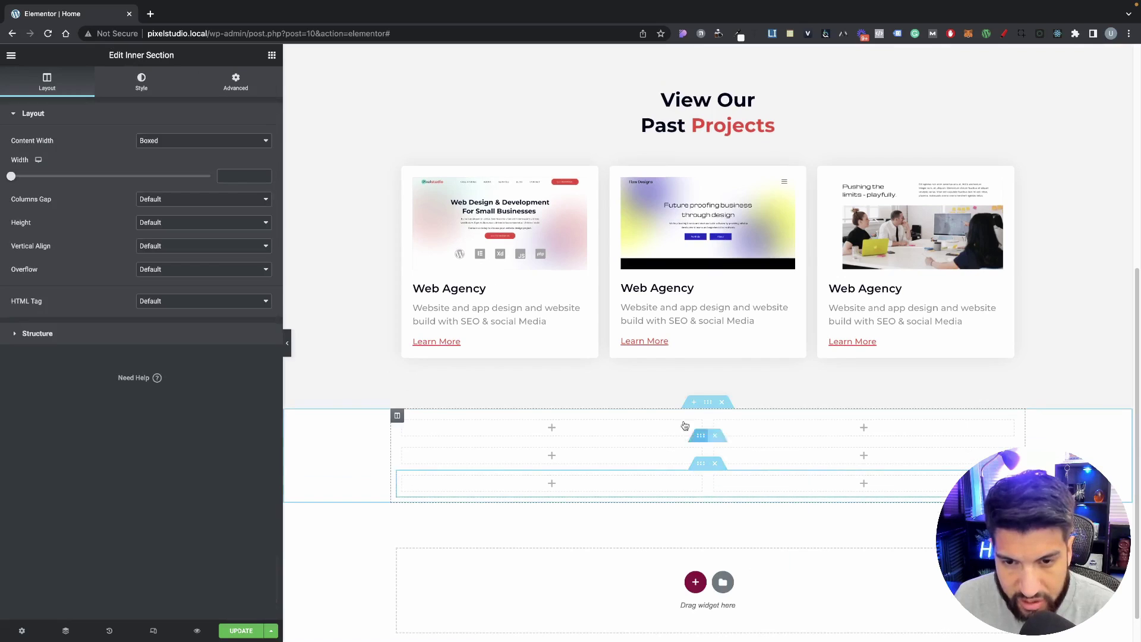
pyautogui.click(715, 464)
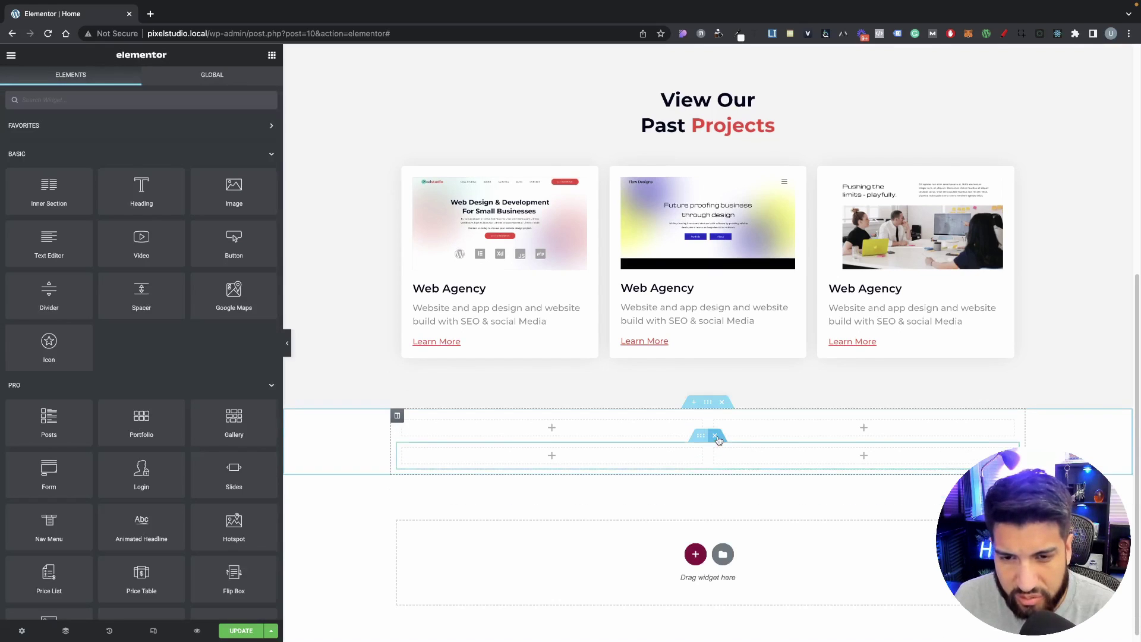
pyautogui.click(715, 434)
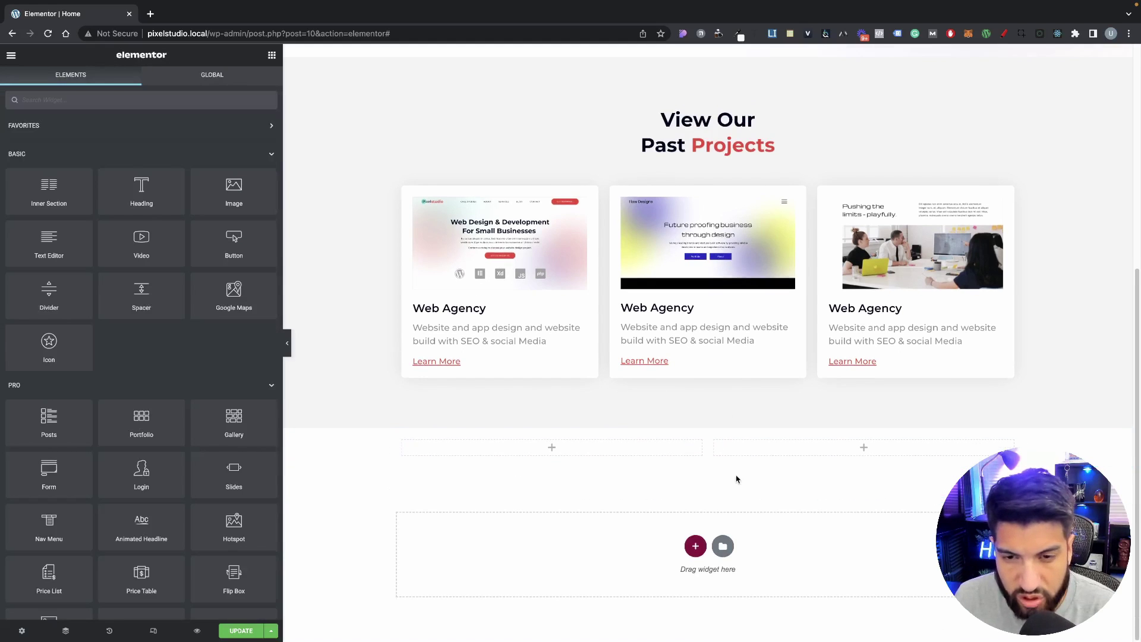
pyautogui.click(708, 422)
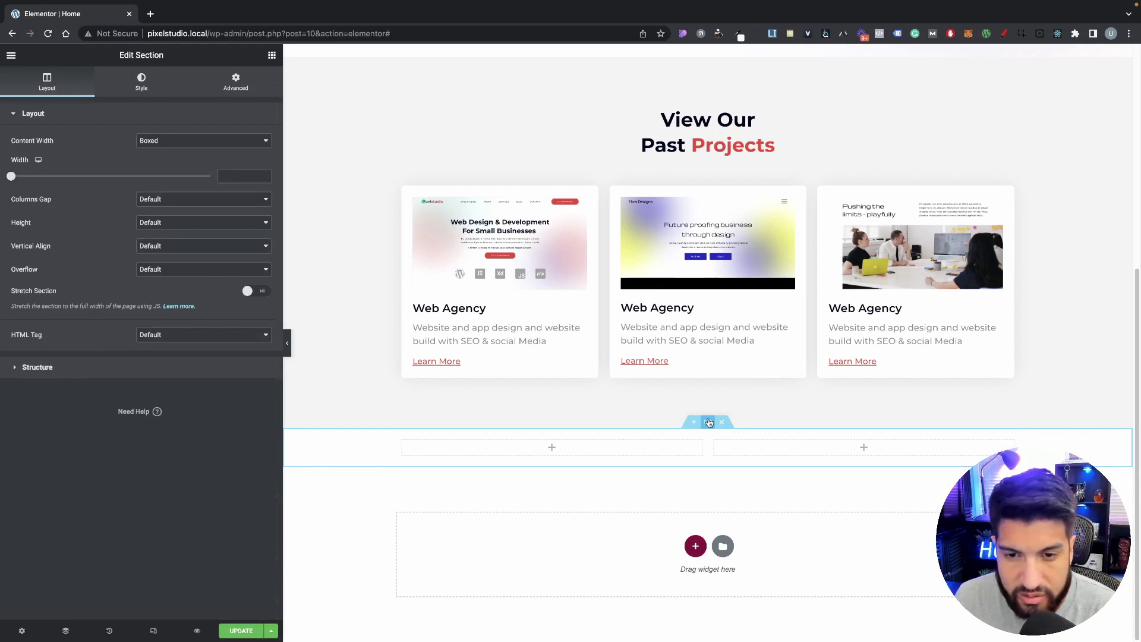
# Step: Set the new section's Advanced padding to 80 px top and 80 px bottom
pyautogui.click(237, 84)
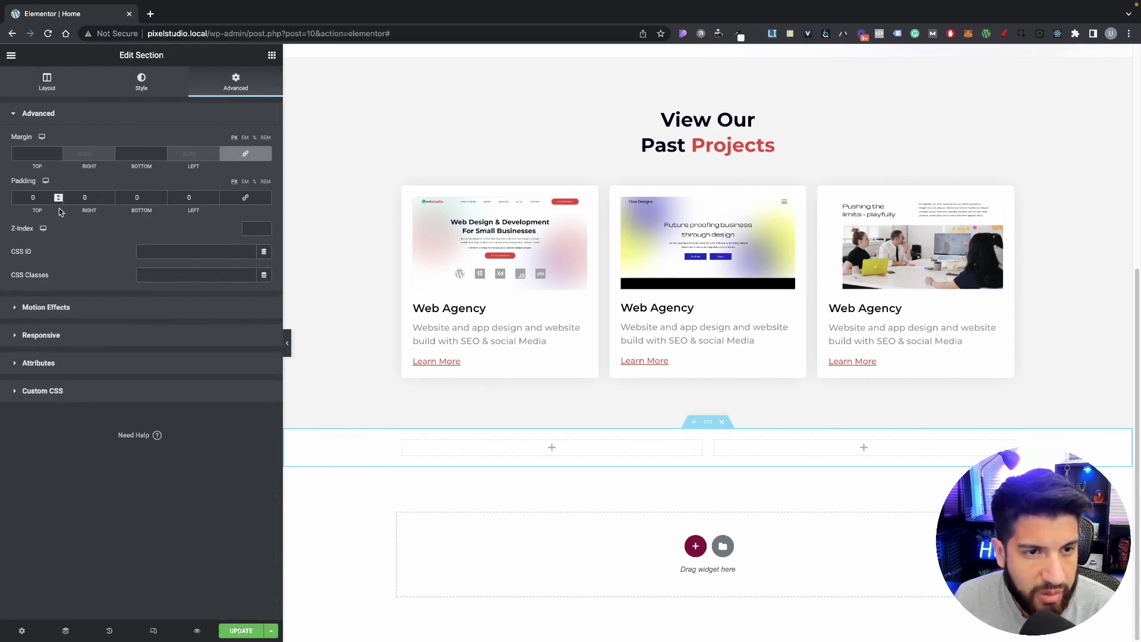
pyautogui.doubleClick(40, 198)
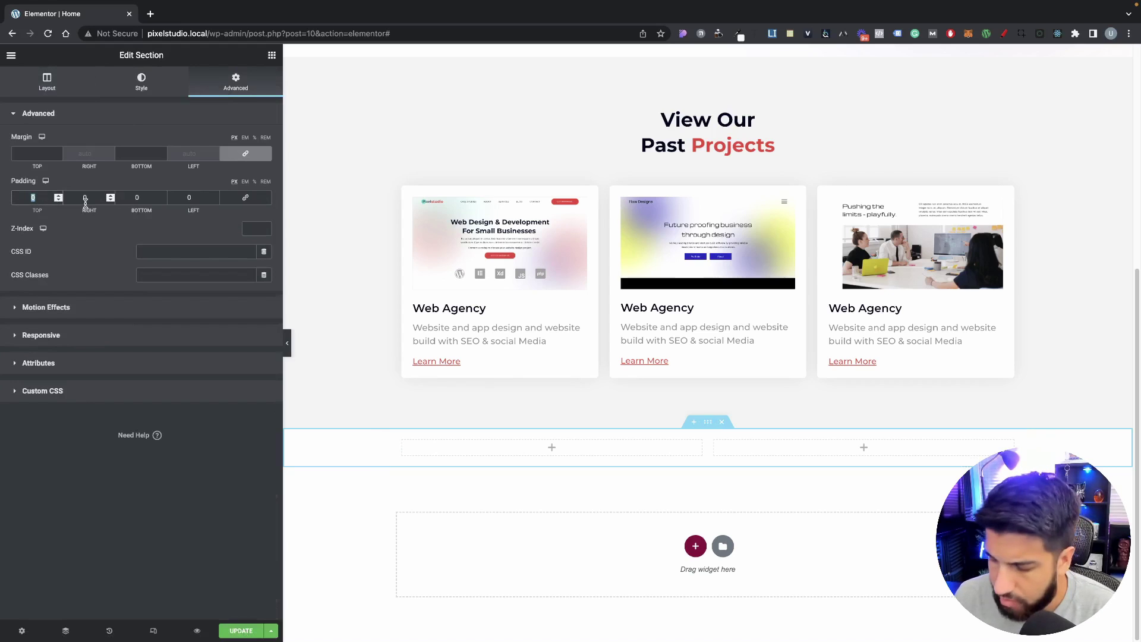
pyautogui.write('80')
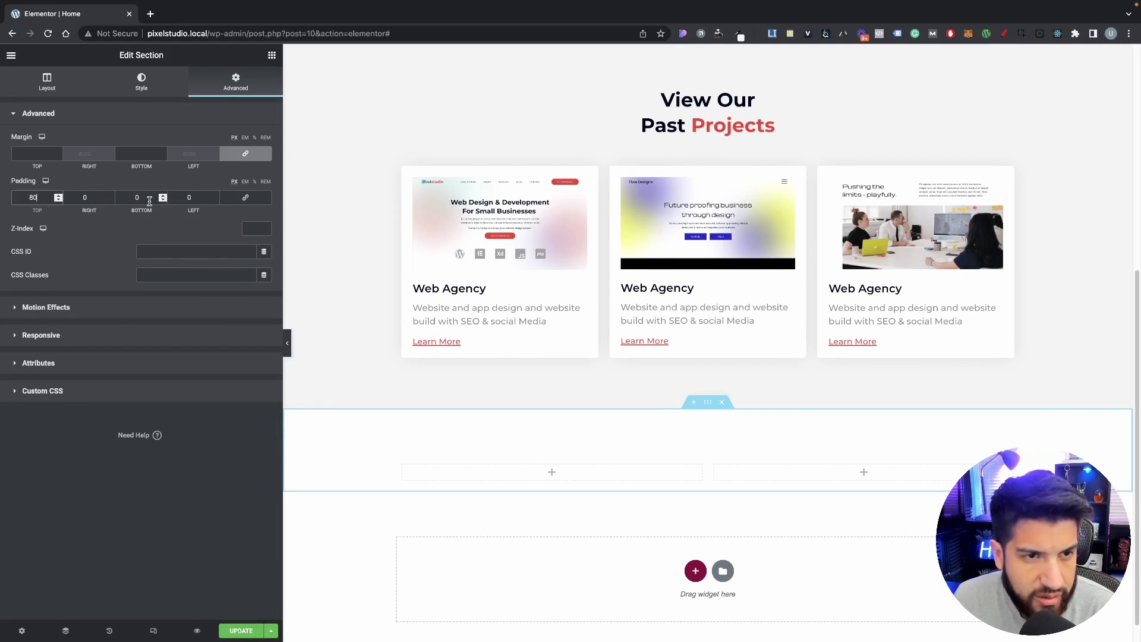
pyautogui.press('Tab')
pyautogui.press('Tab')
pyautogui.write('80')
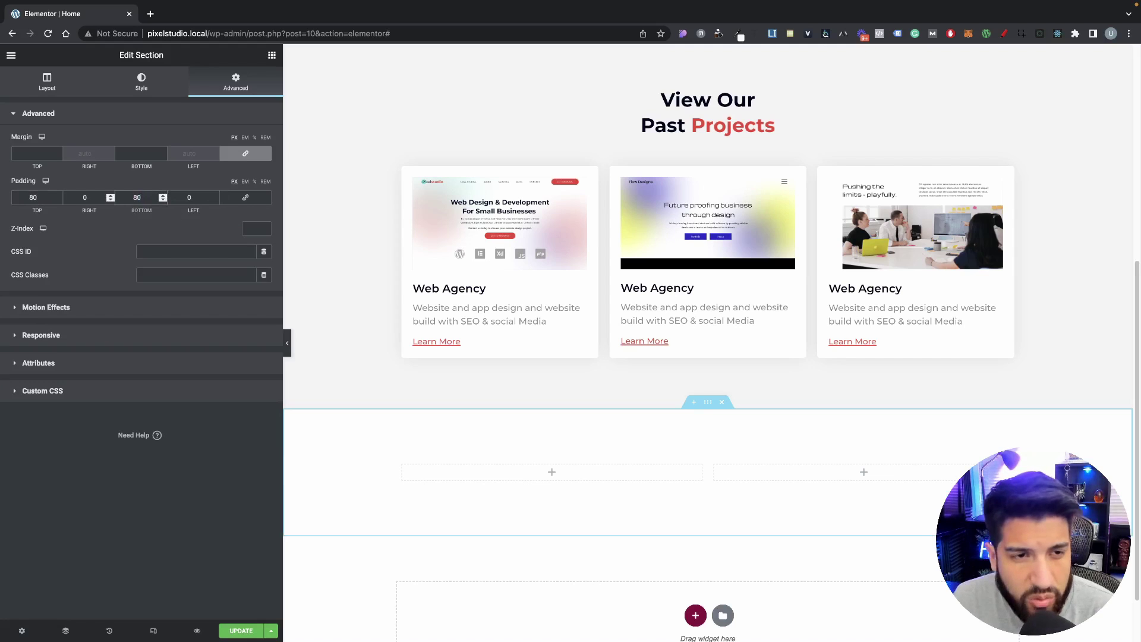
pyautogui.scroll(-1, 612, 466)
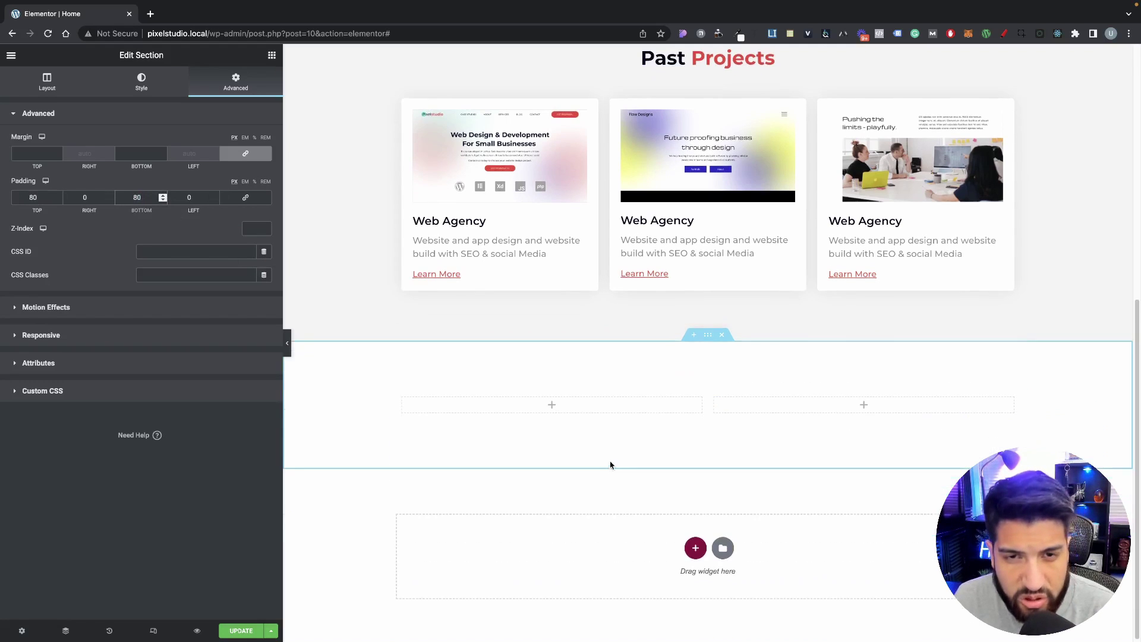
pyautogui.scroll(6, 606, 458)
pyautogui.scroll(-6, 594, 404)
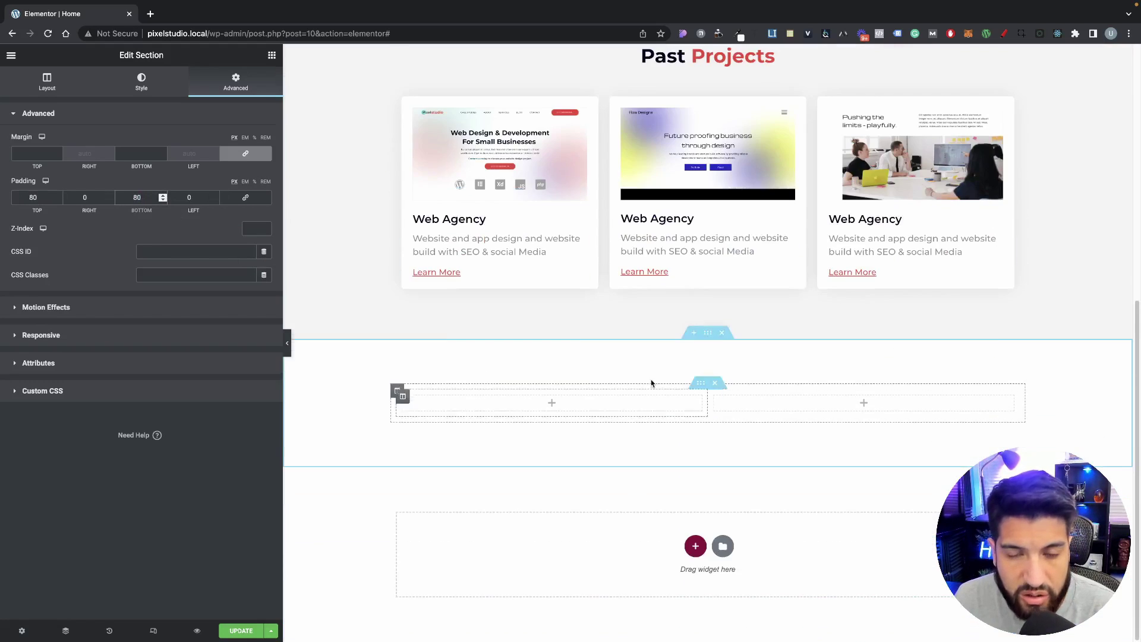
pyautogui.scroll(2, 653, 382)
pyautogui.scroll(2, 653, 356)
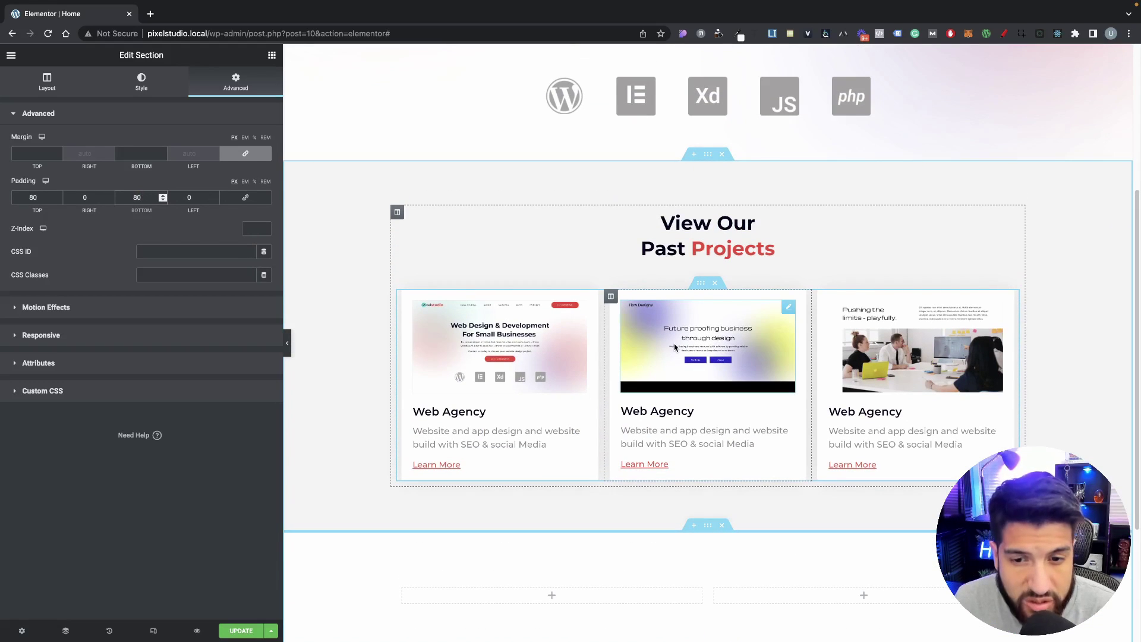
pyautogui.scroll(-1, 713, 357)
pyautogui.scroll(1, 761, 368)
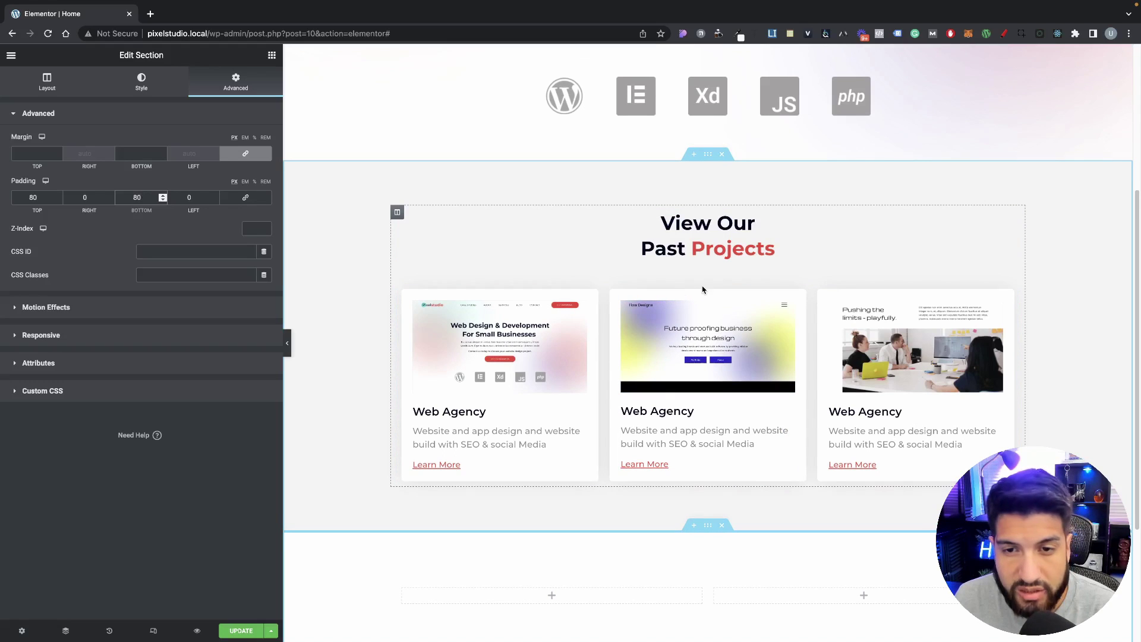
pyautogui.scroll(-3, 713, 476)
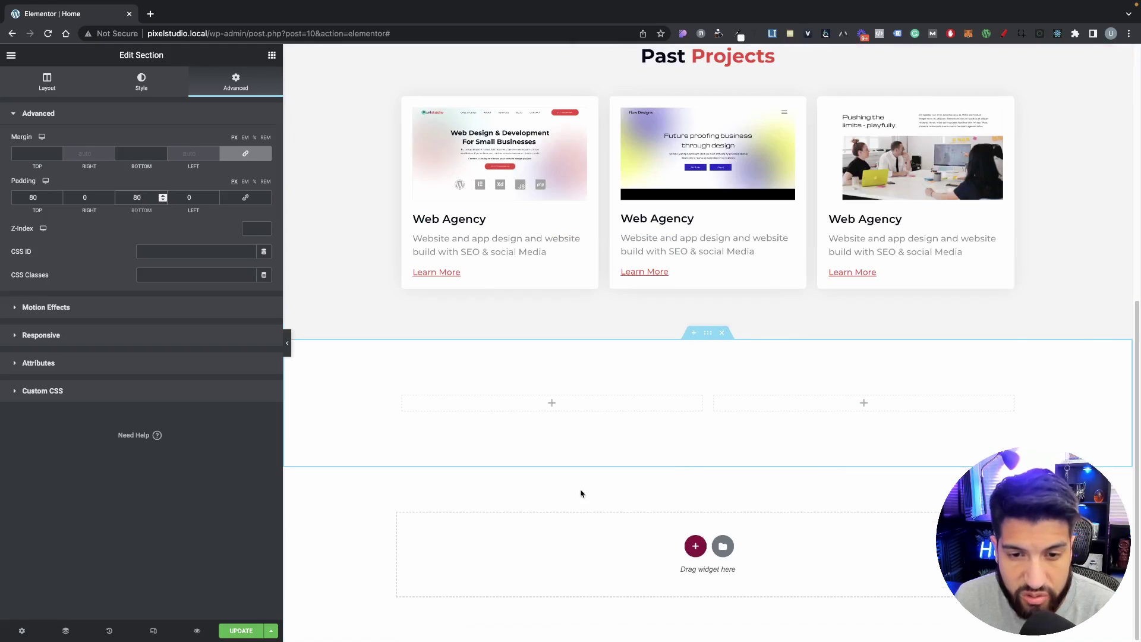
pyautogui.scroll(1, 761, 379)
pyautogui.scroll(1, 778, 374)
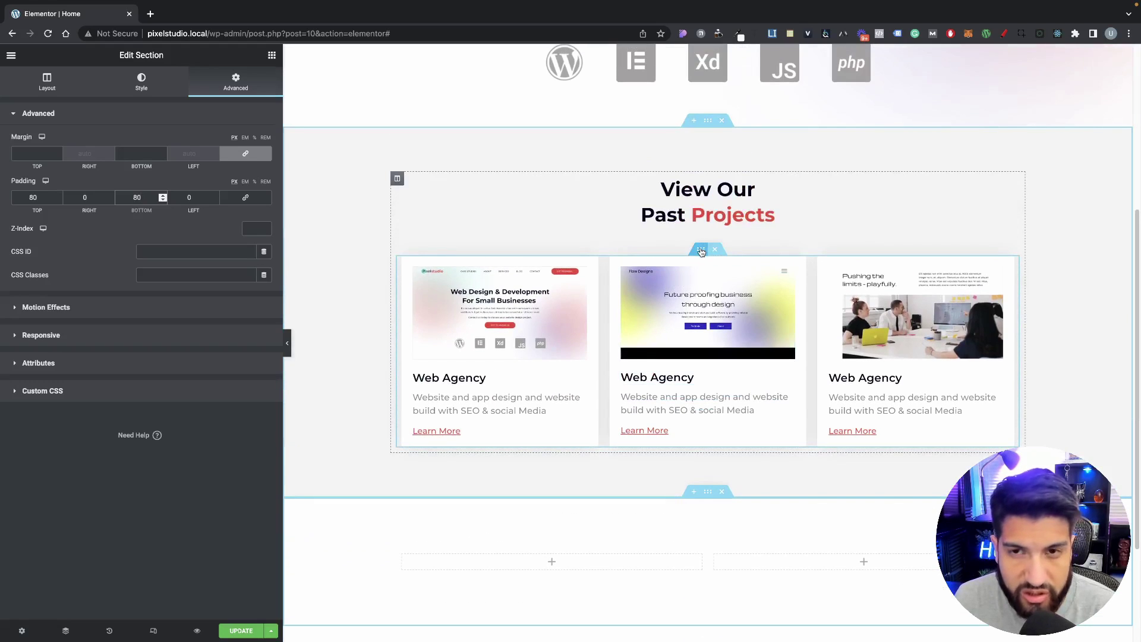
pyautogui.scroll(-2, 702, 251)
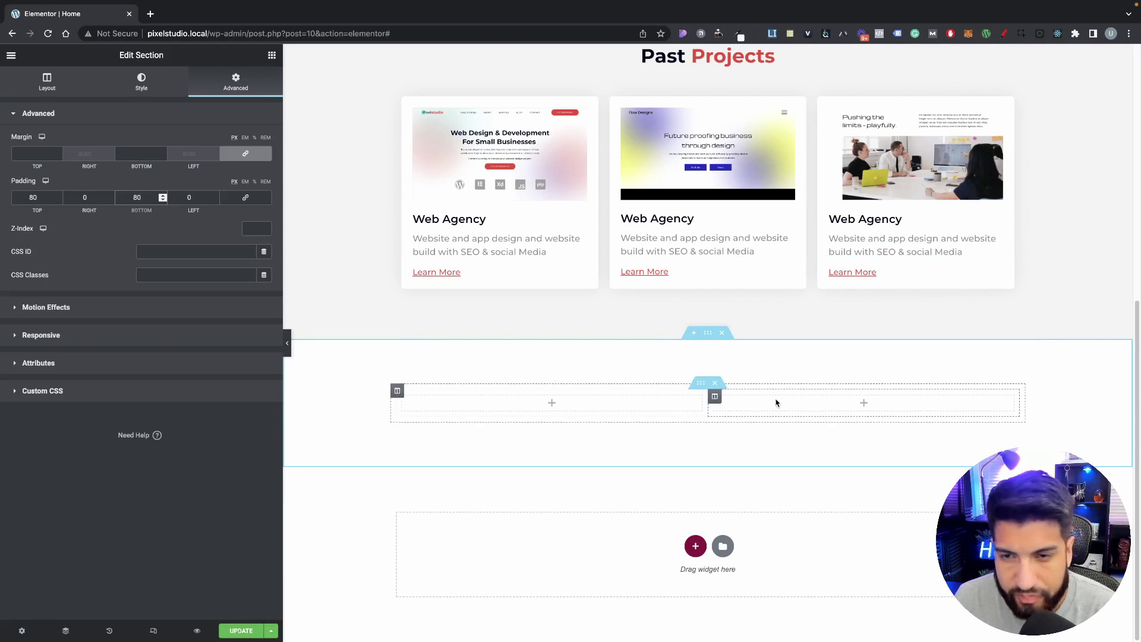
pyautogui.click(572, 434)
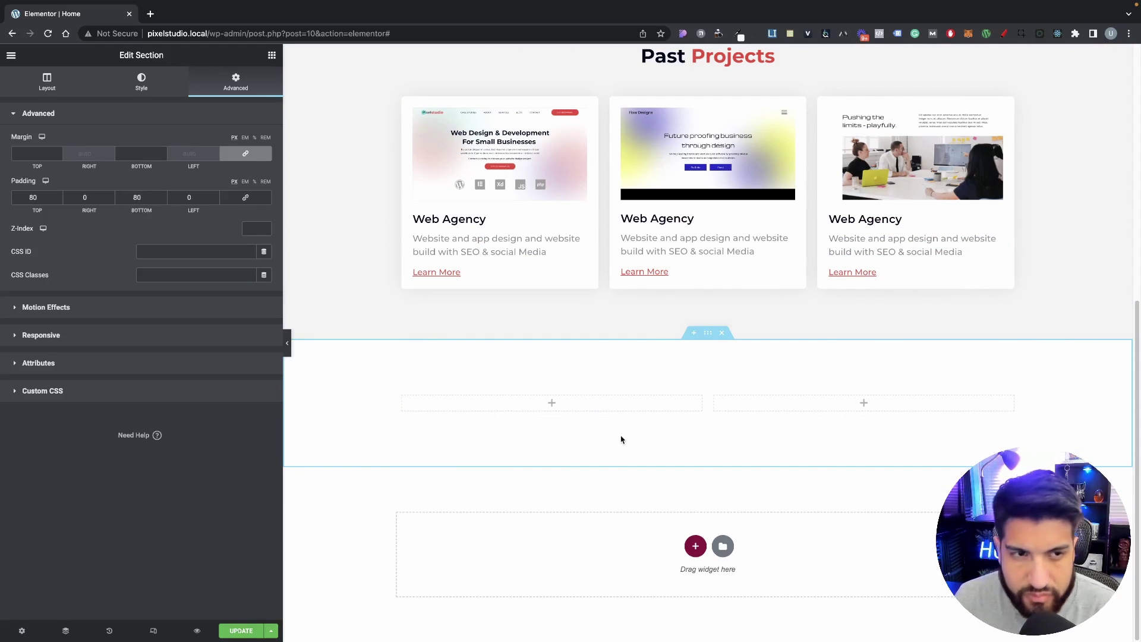
pyautogui.click(271, 55)
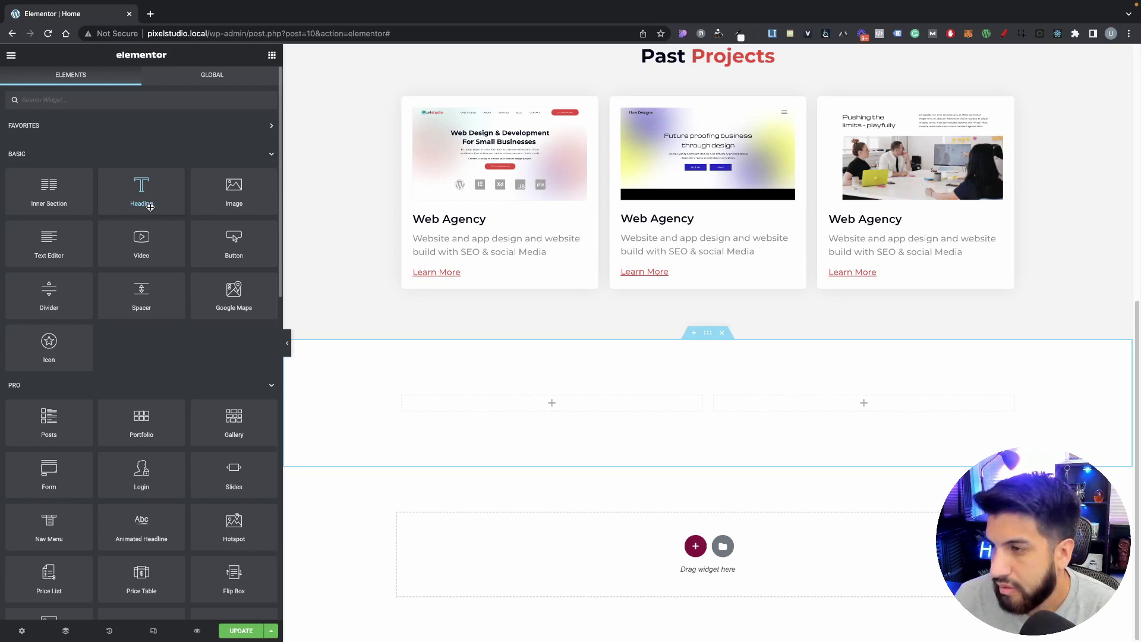
# Step: Put a Heading widget in the left column and an Image widget showing the laptop meeting photo in the right column
pyautogui.moveTo(139, 205); pyautogui.dragTo(529, 410)
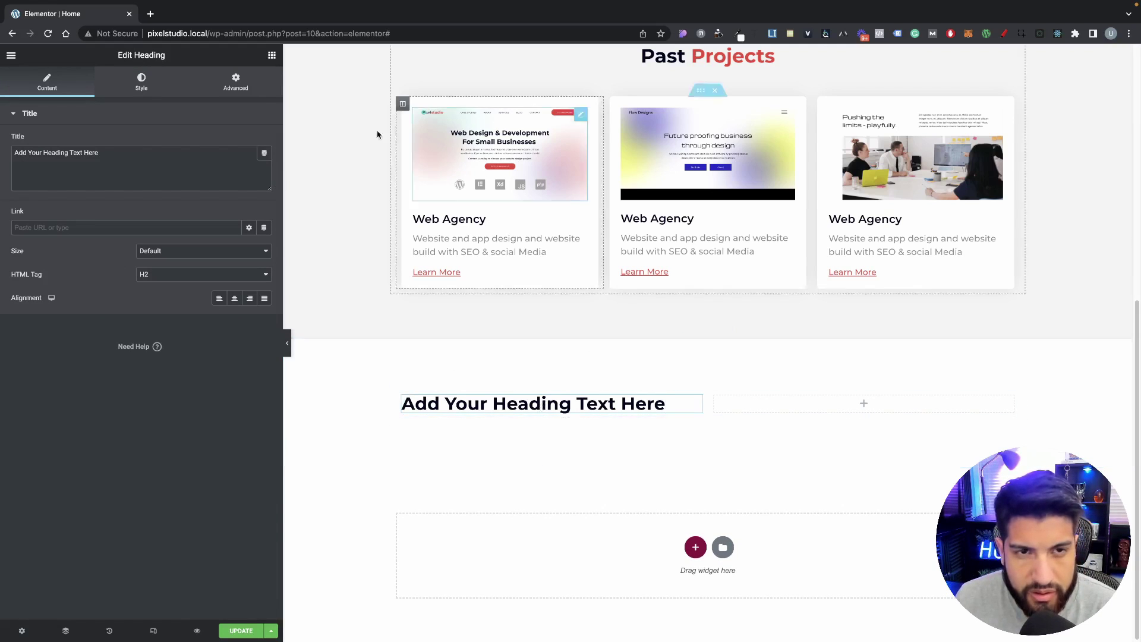
pyautogui.click(272, 55)
pyautogui.moveTo(216, 199); pyautogui.dragTo(814, 397)
pyautogui.click(131, 198)
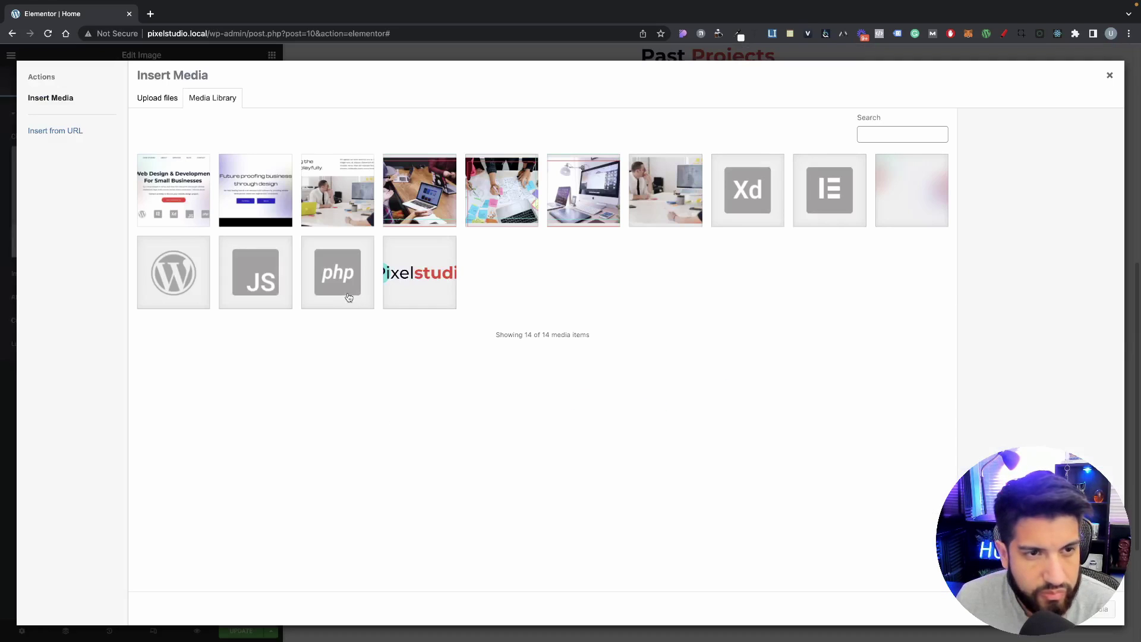
pyautogui.click(409, 203)
pyautogui.click(1100, 608)
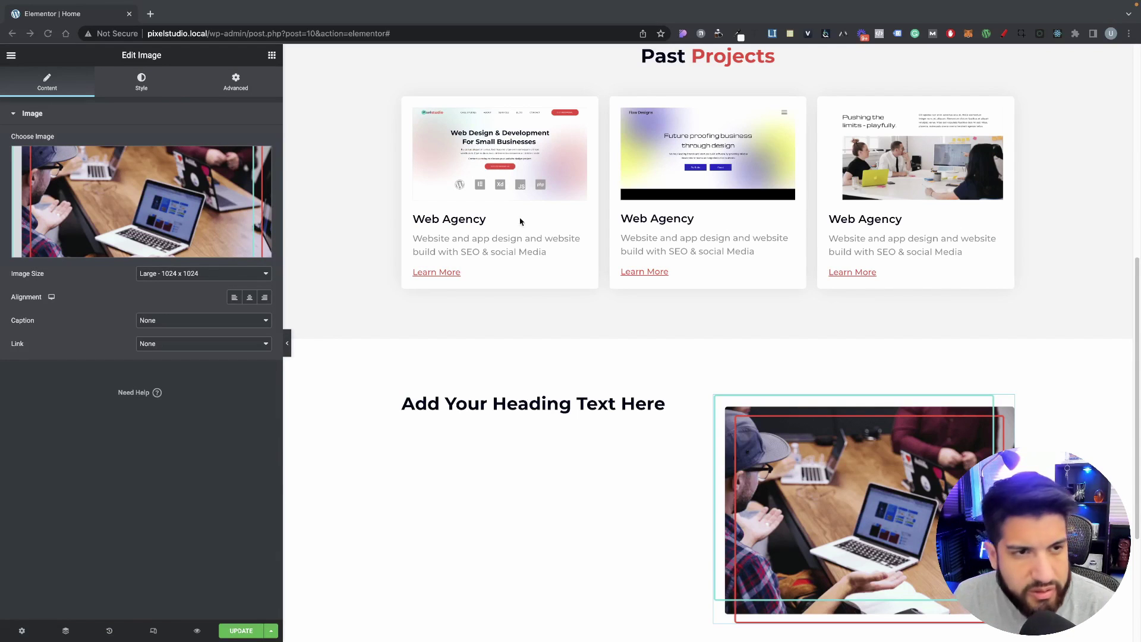
# Step: Copy the View Our Past Projects heading's title markup into the new heading's Title
pyautogui.click(629, 407)
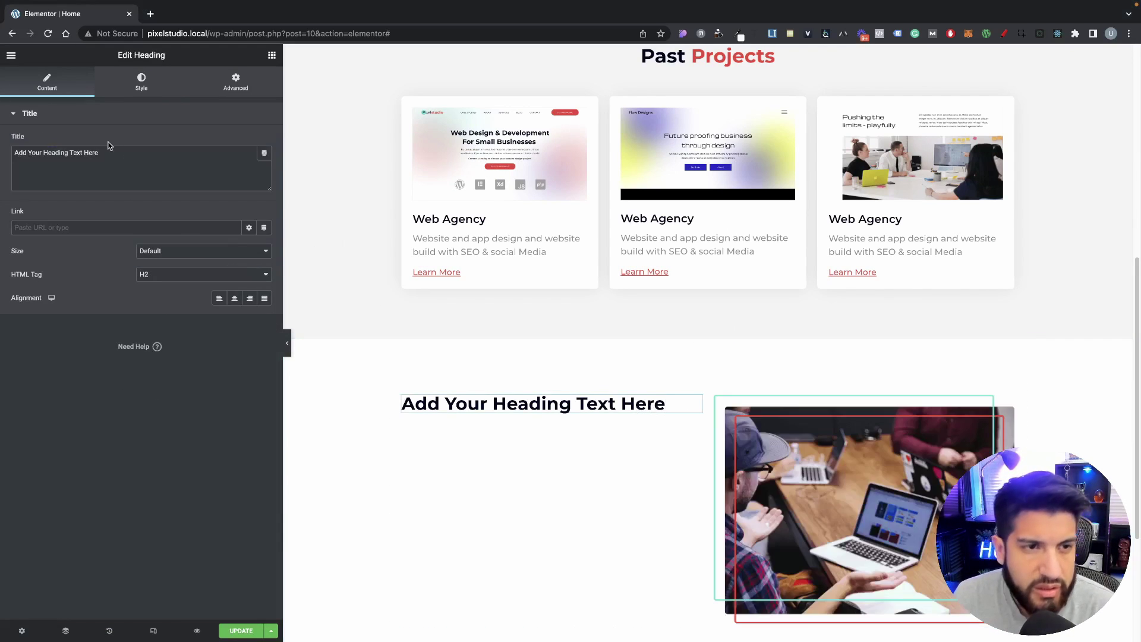
pyautogui.moveTo(130, 168); pyautogui.dragTo(42, 130)
pyautogui.write('Stunning Modern Designs')
pyautogui.scroll(7, 713, 331)
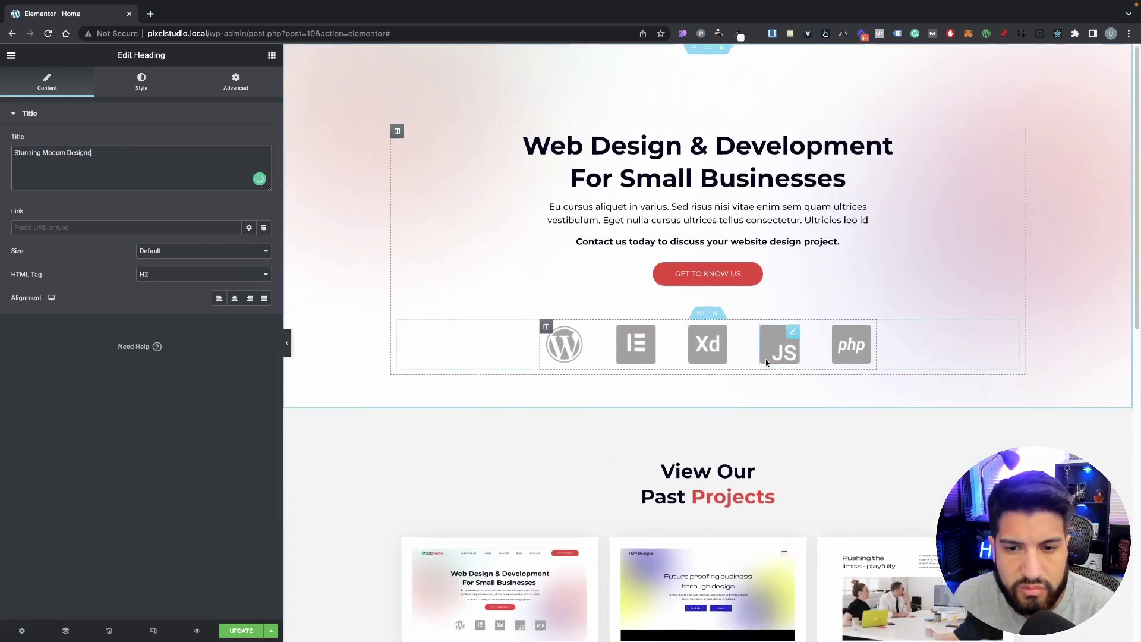
pyautogui.scroll(-2, 765, 359)
pyautogui.click(715, 408)
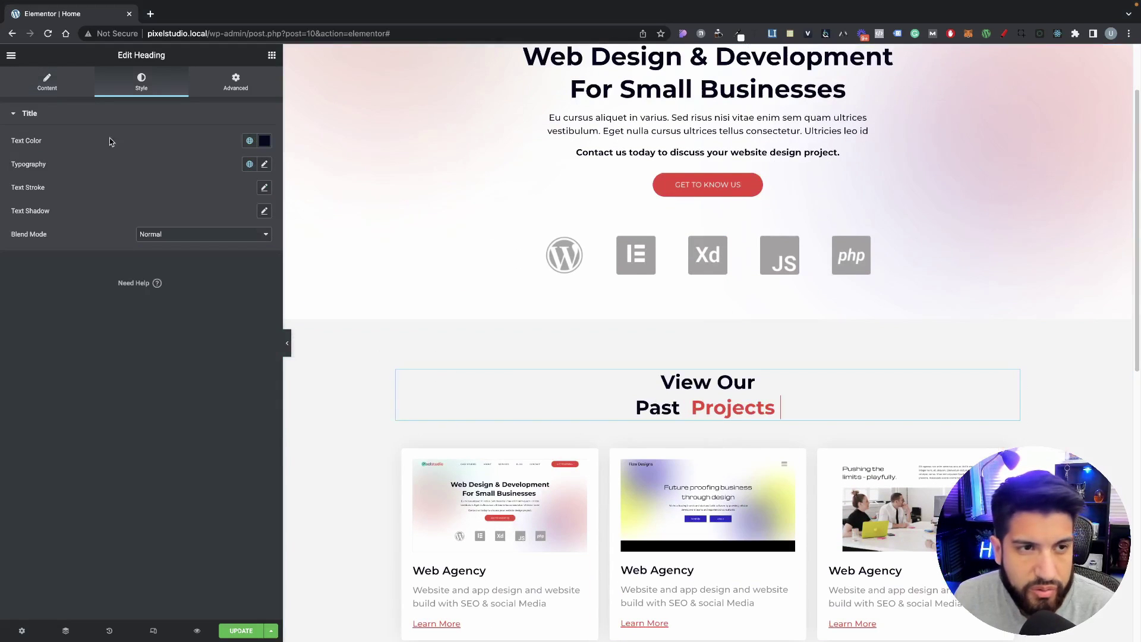
pyautogui.click(7, 93)
pyautogui.tripleClick(226, 156)
pyautogui.press('super+c')
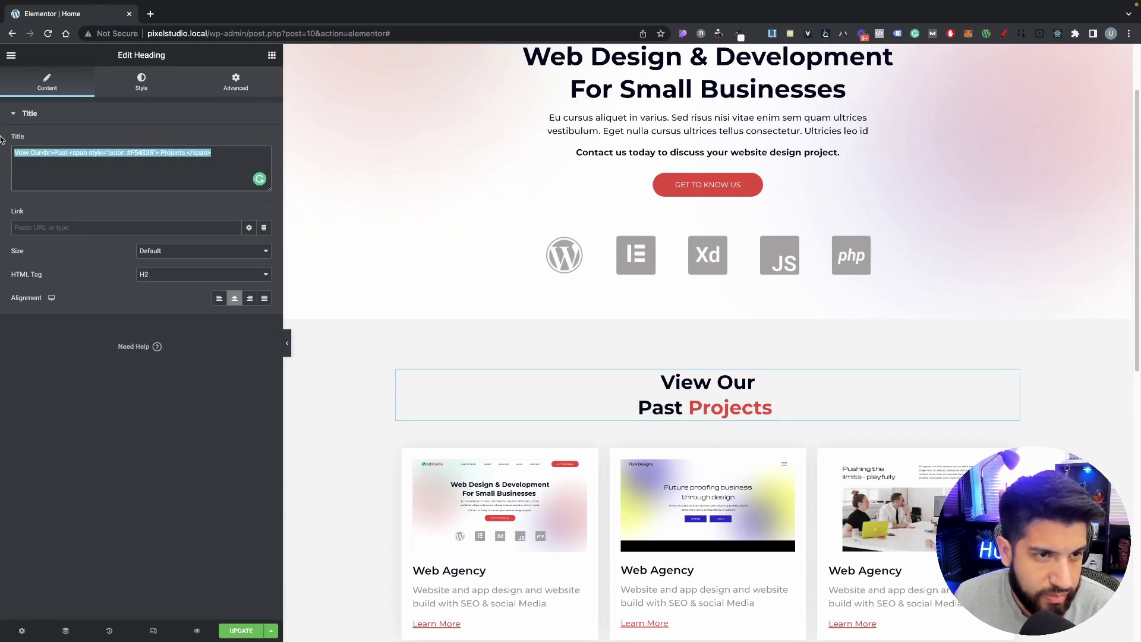
pyautogui.scroll(-7, 484, 461)
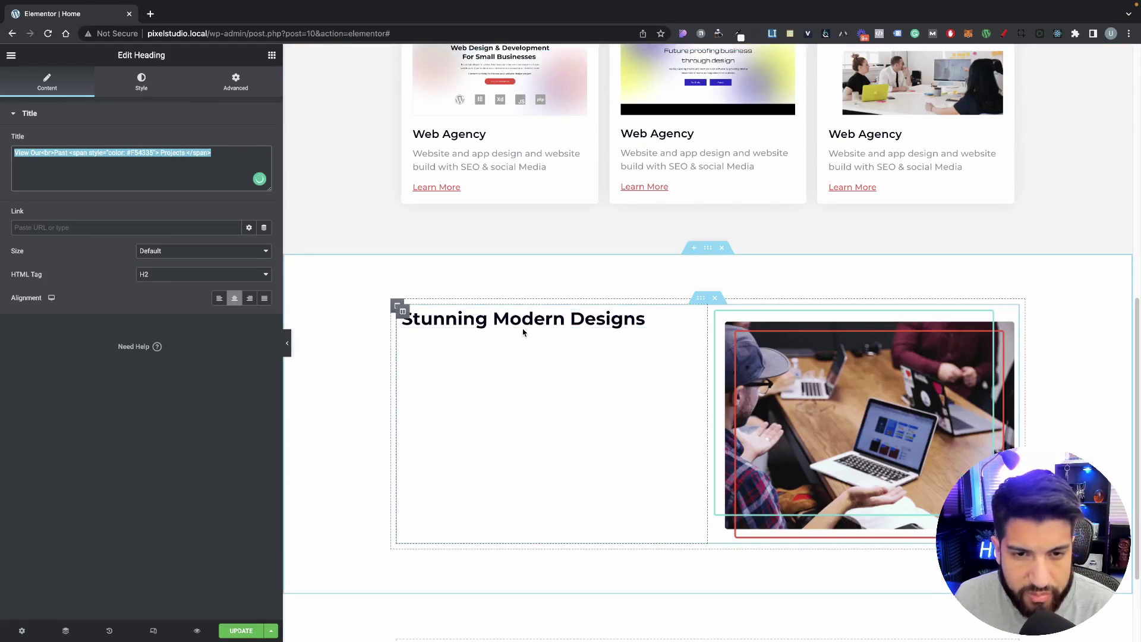
pyautogui.click(522, 326)
pyautogui.tripleClick(138, 165)
pyautogui.press('super+v')
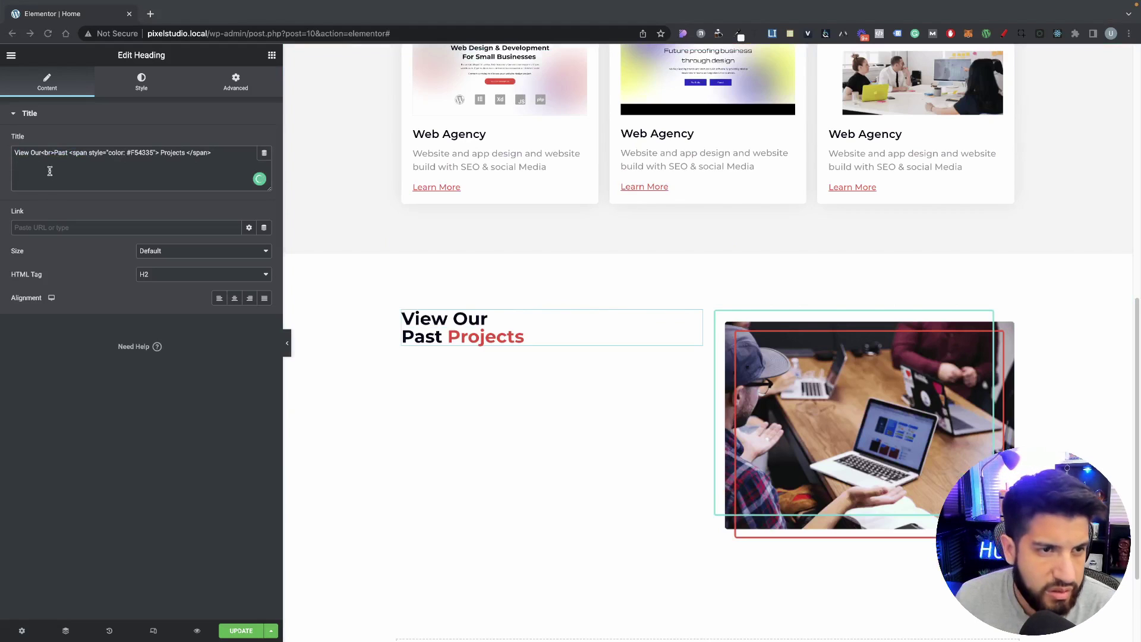
# Step: Change the title words to 'Stunning Modern' and red 'Designs', inserting a <br> before the red span
pyautogui.moveTo(40, 153); pyautogui.dragTo(2, 156)
pyautogui.write('Stunning Modern')
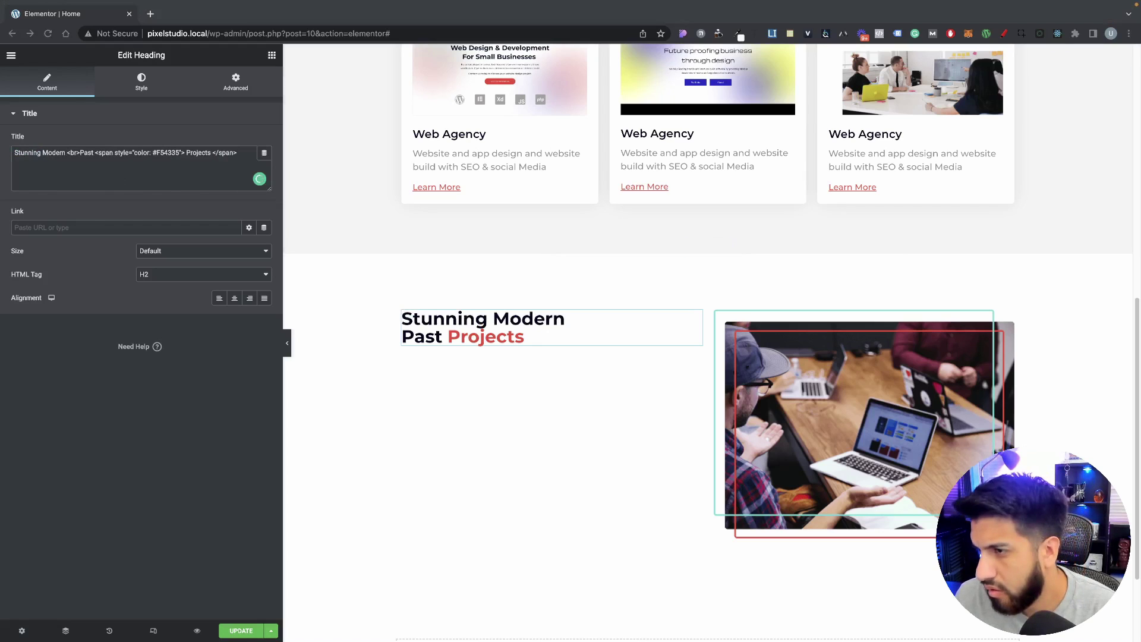
pyautogui.click(97, 161)
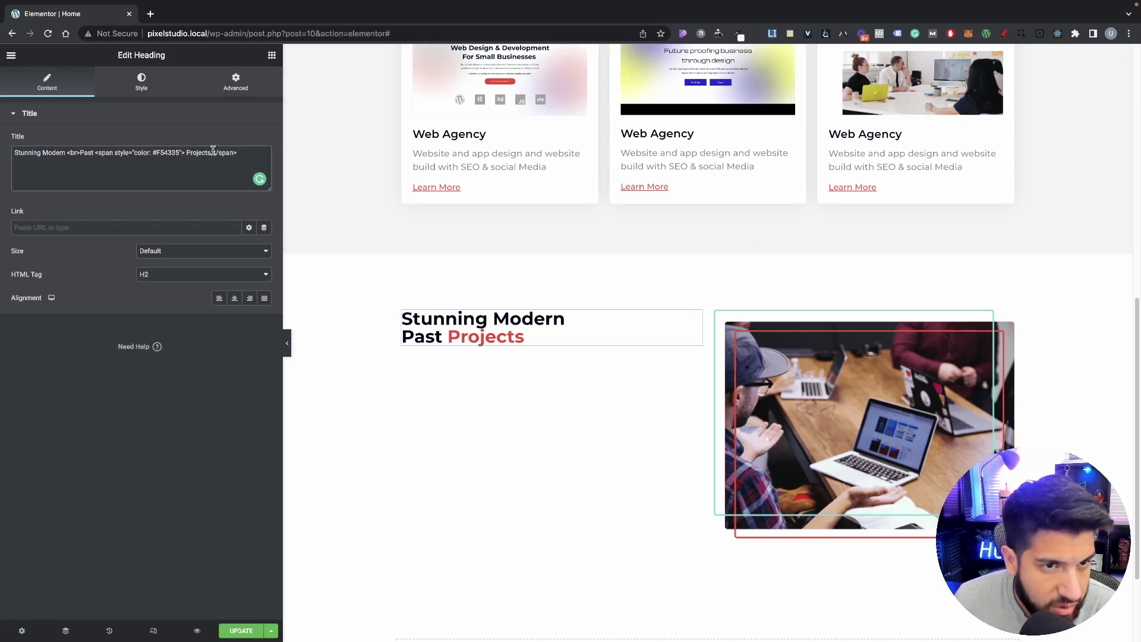
pyautogui.moveTo(213, 150); pyautogui.dragTo(186, 151)
pyautogui.write('Designs')
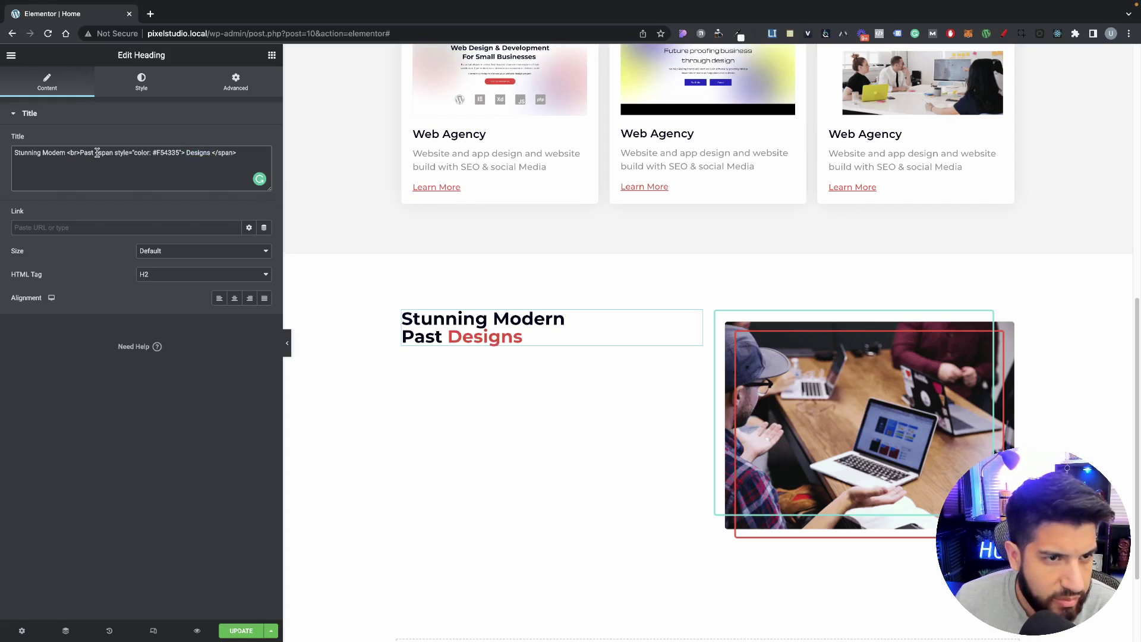
pyautogui.moveTo(95, 153); pyautogui.dragTo(67, 153)
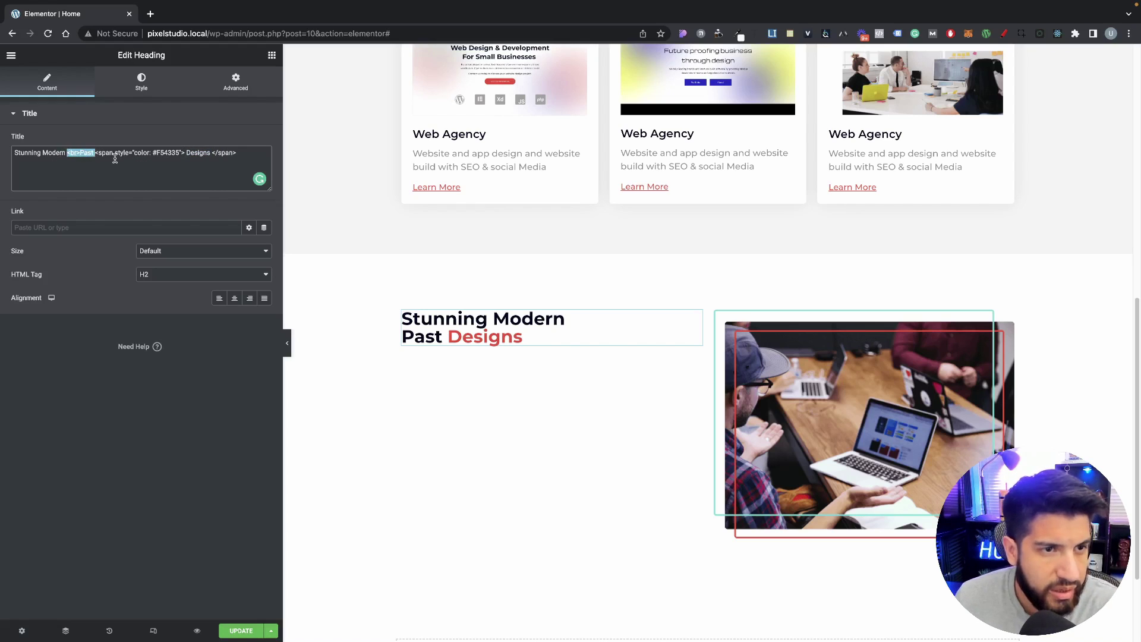
pyautogui.press('BackSpace')
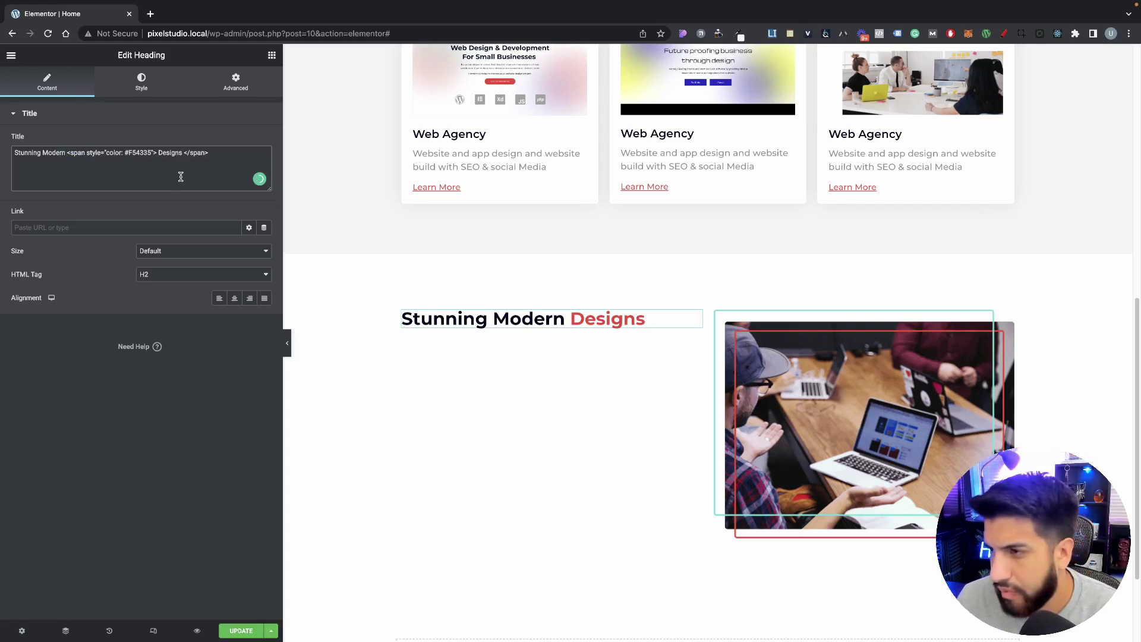
pyautogui.moveTo(85, 152); pyautogui.dragTo(69, 154)
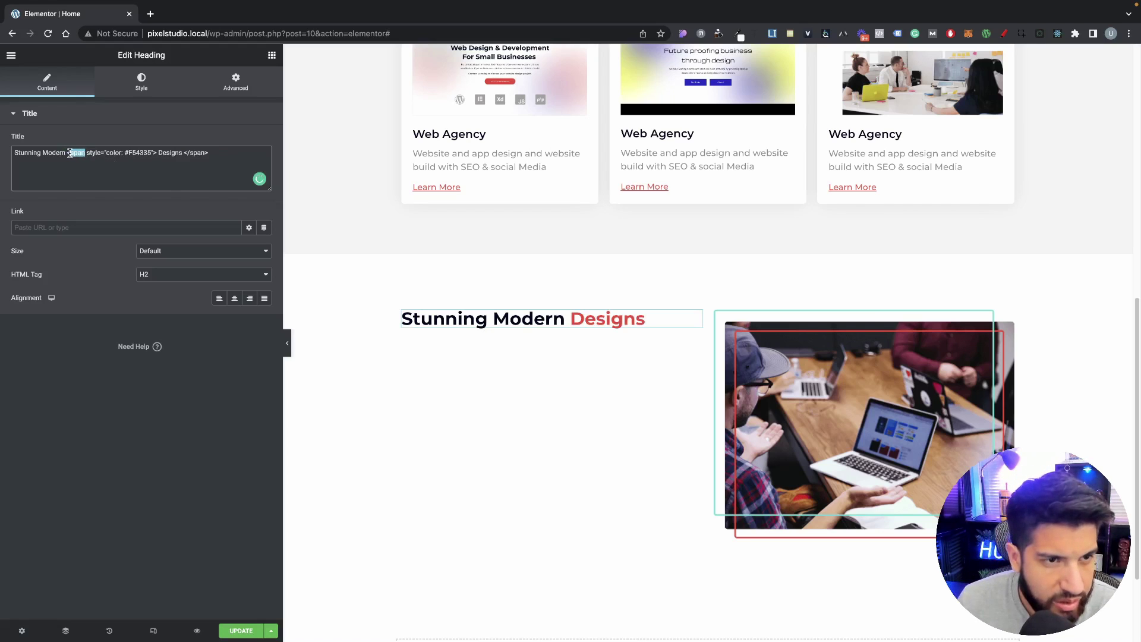
pyautogui.write('br')
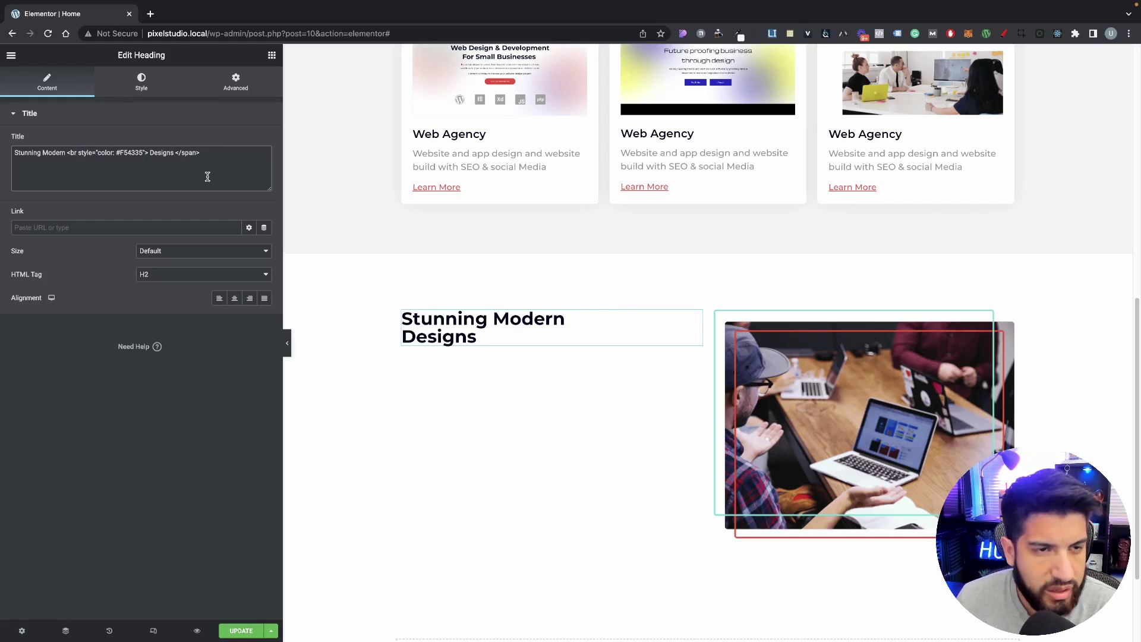
pyautogui.hotkey('ctrl', 'z')
pyautogui.click(69, 155)
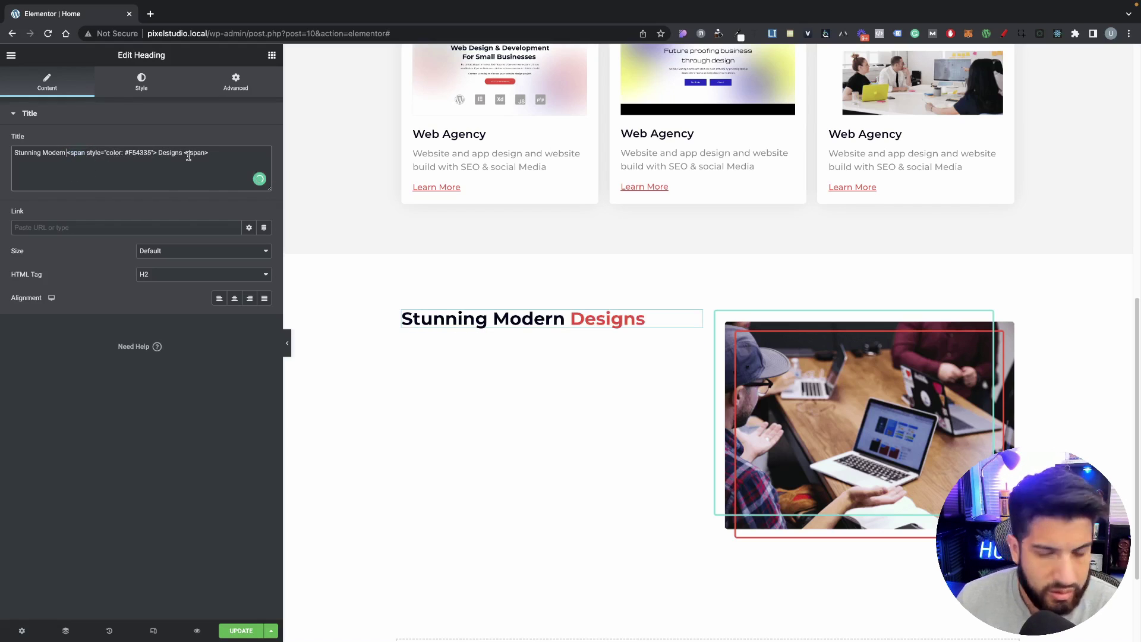
pyautogui.write('<br>')
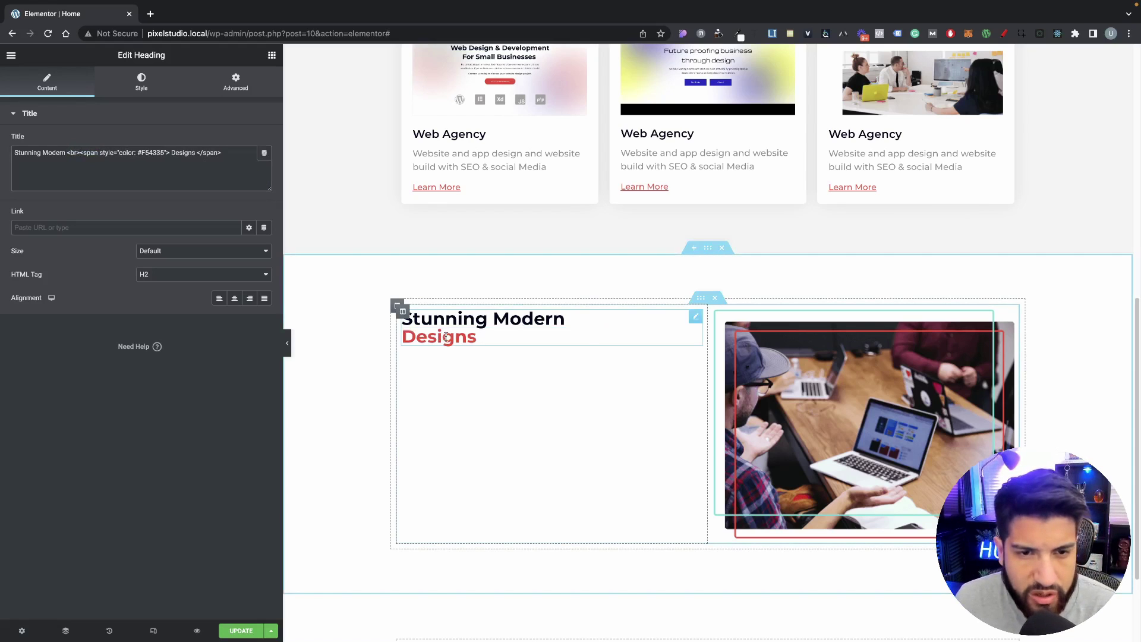
# Step: Edit the heading on the page so 'Designs' sits on its own second line
pyautogui.click(546, 342)
pyautogui.click(474, 400)
pyautogui.press('super+z')
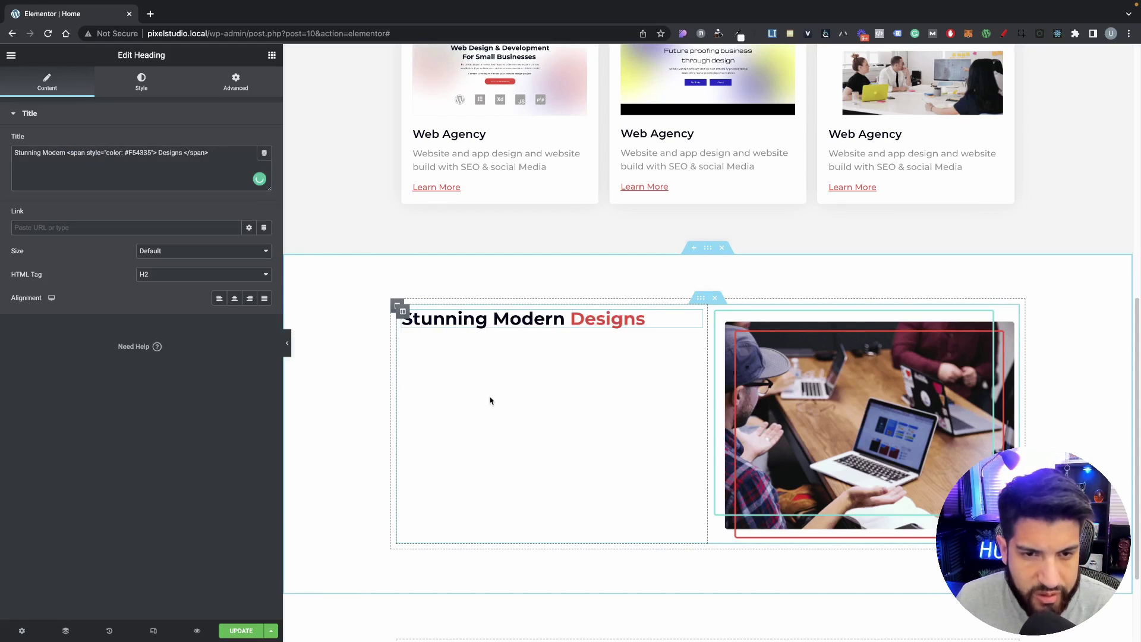
pyautogui.click(603, 328)
pyautogui.click(581, 320)
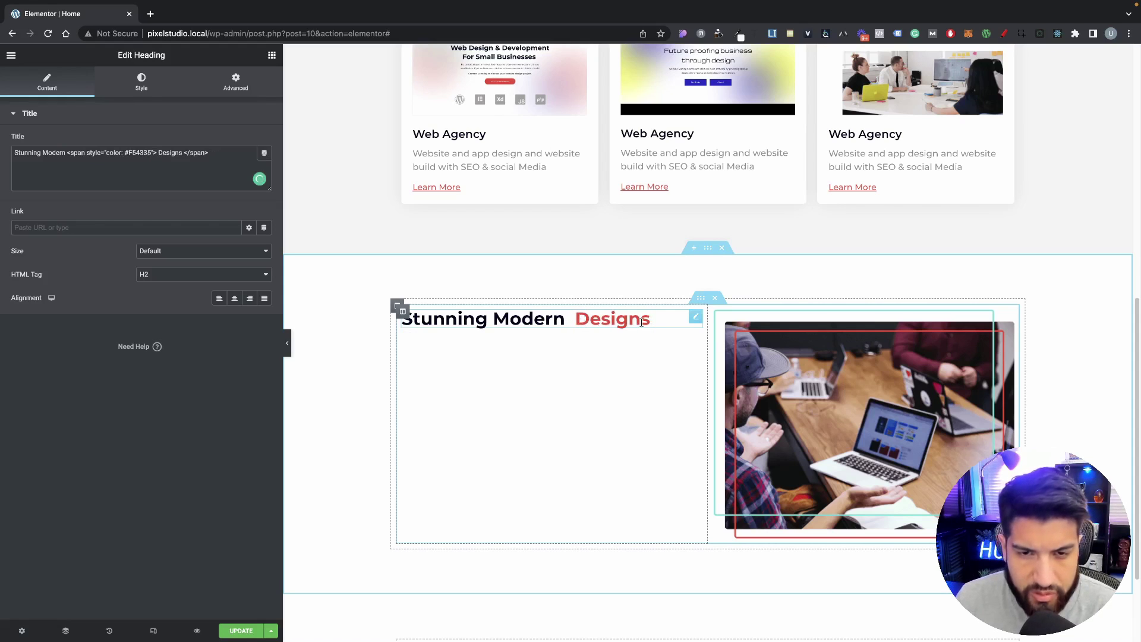
pyautogui.press('Return')
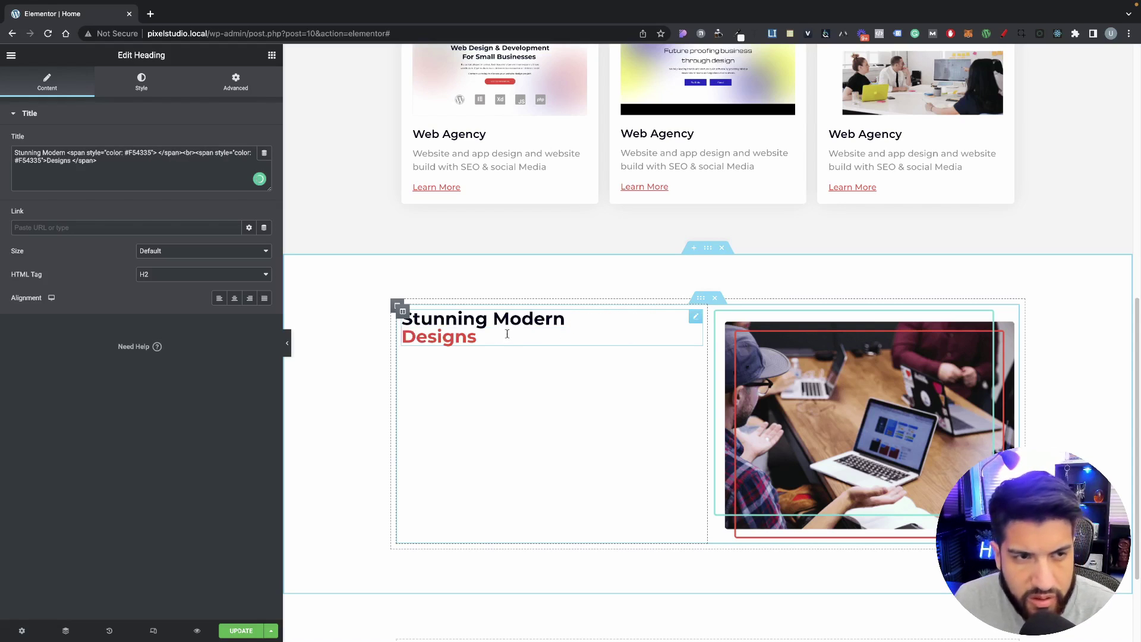
pyautogui.click(209, 180)
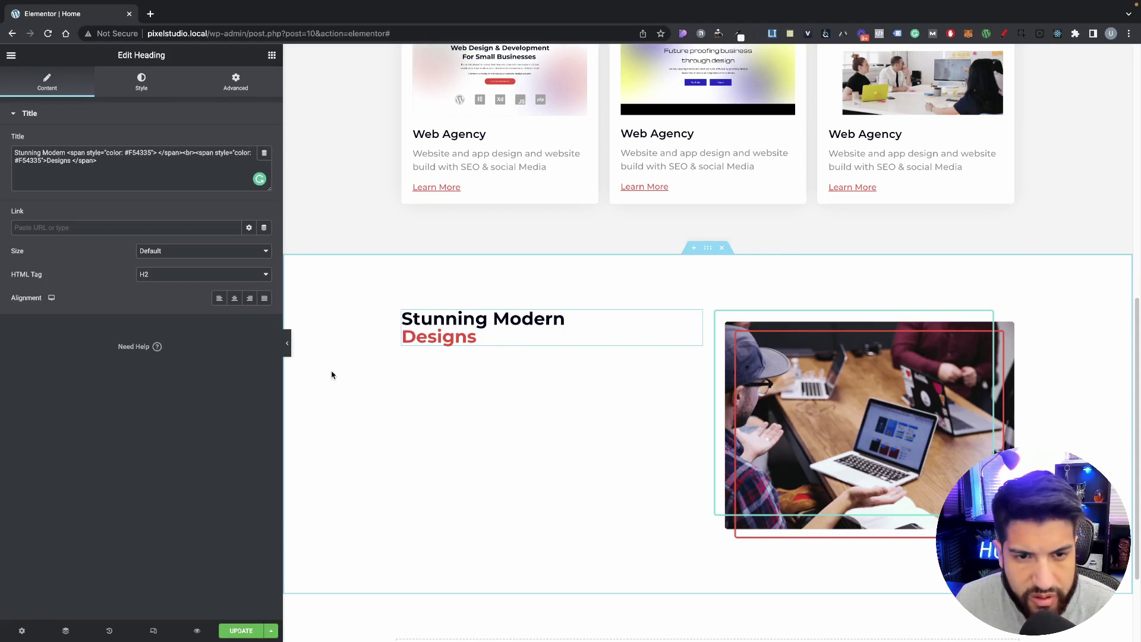
pyautogui.scroll(5, 621, 364)
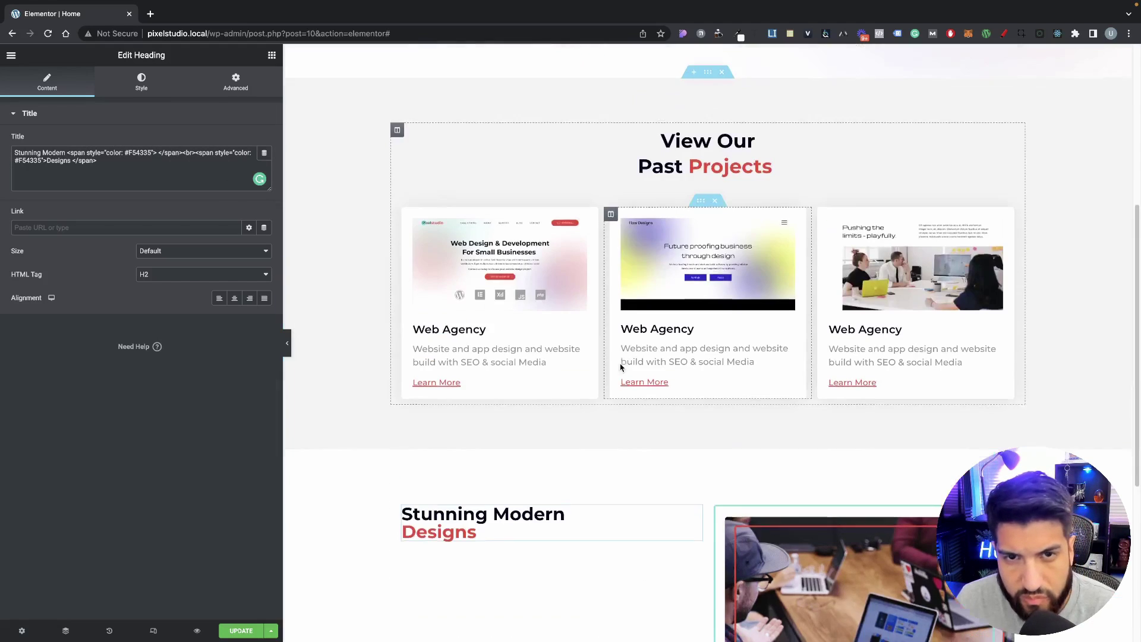
pyautogui.scroll(-2, 621, 359)
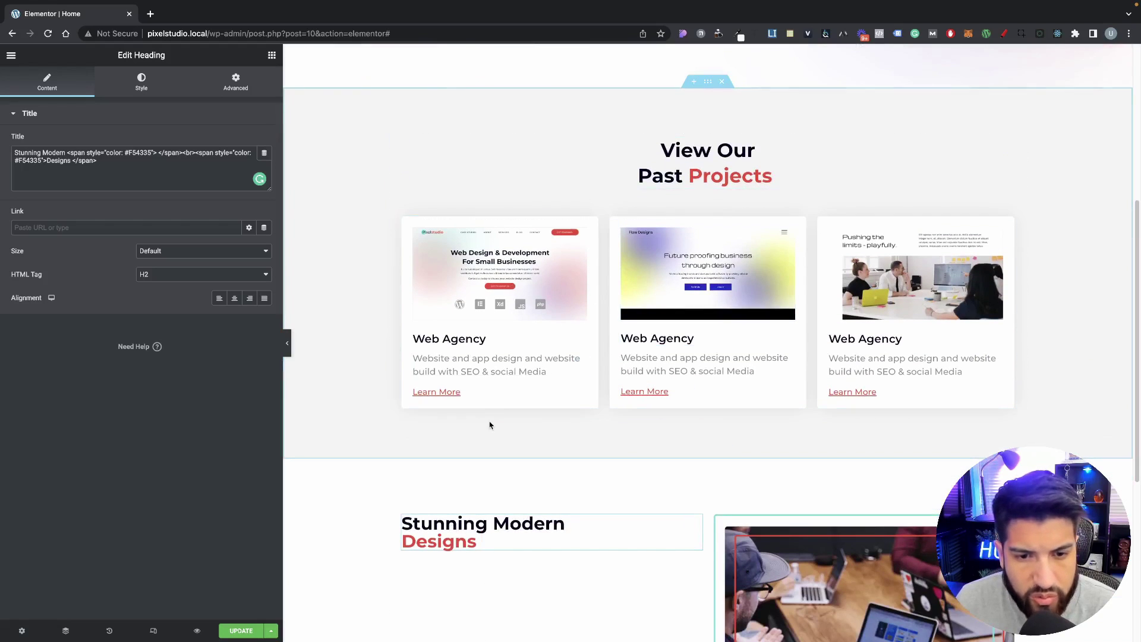
pyautogui.scroll(-2, 357, 416)
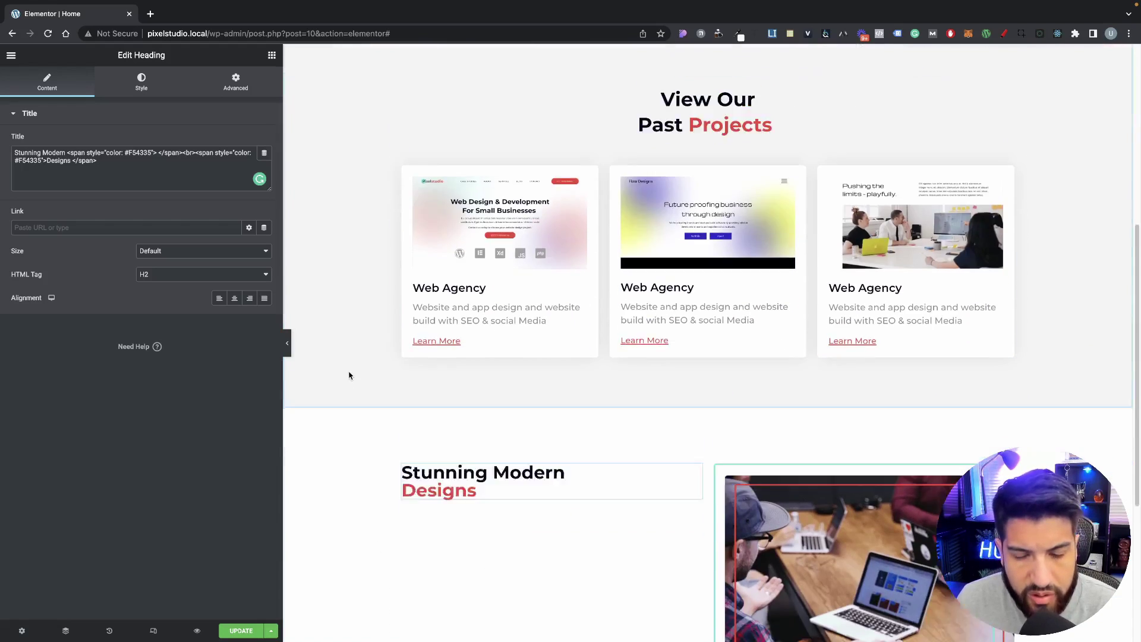
pyautogui.scroll(1, 475, 365)
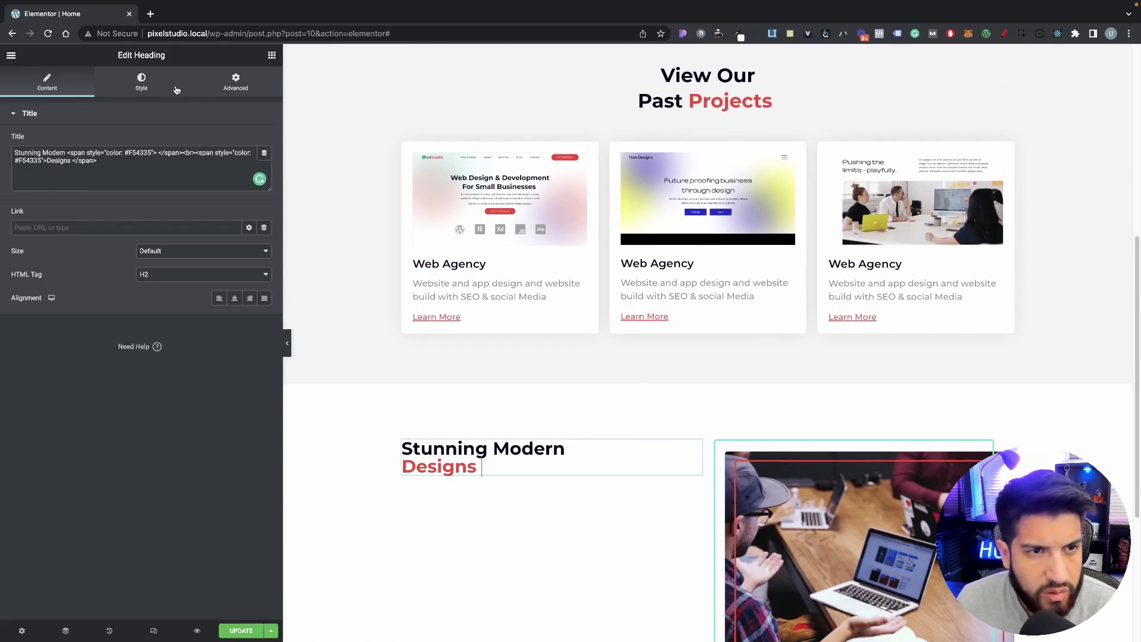
pyautogui.click(142, 82)
pyautogui.click(265, 164)
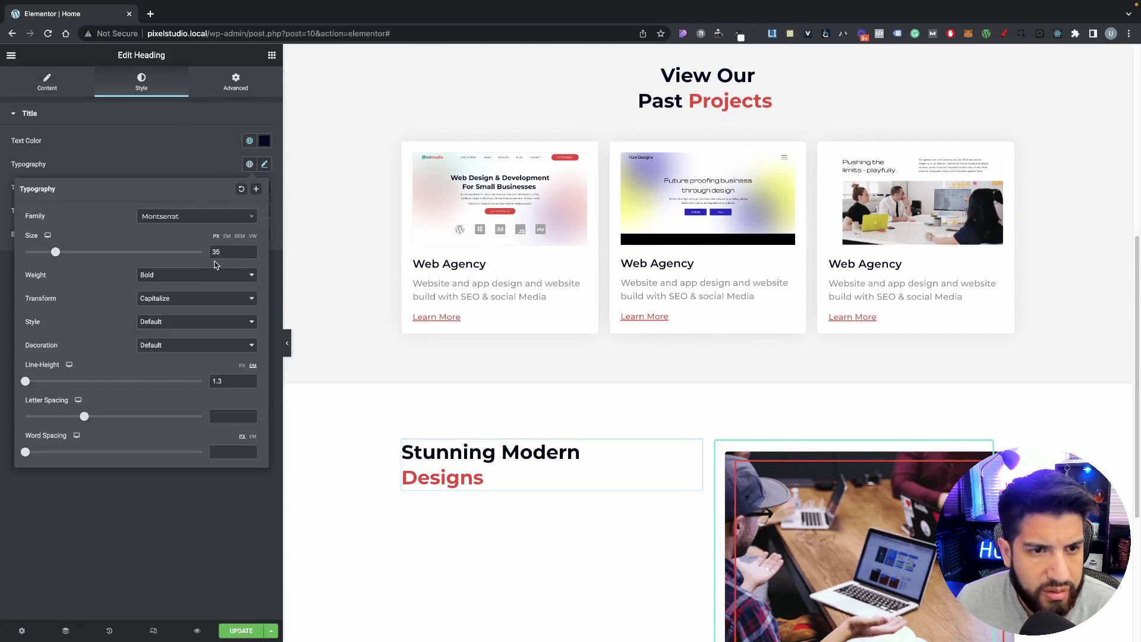
pyautogui.click(213, 494)
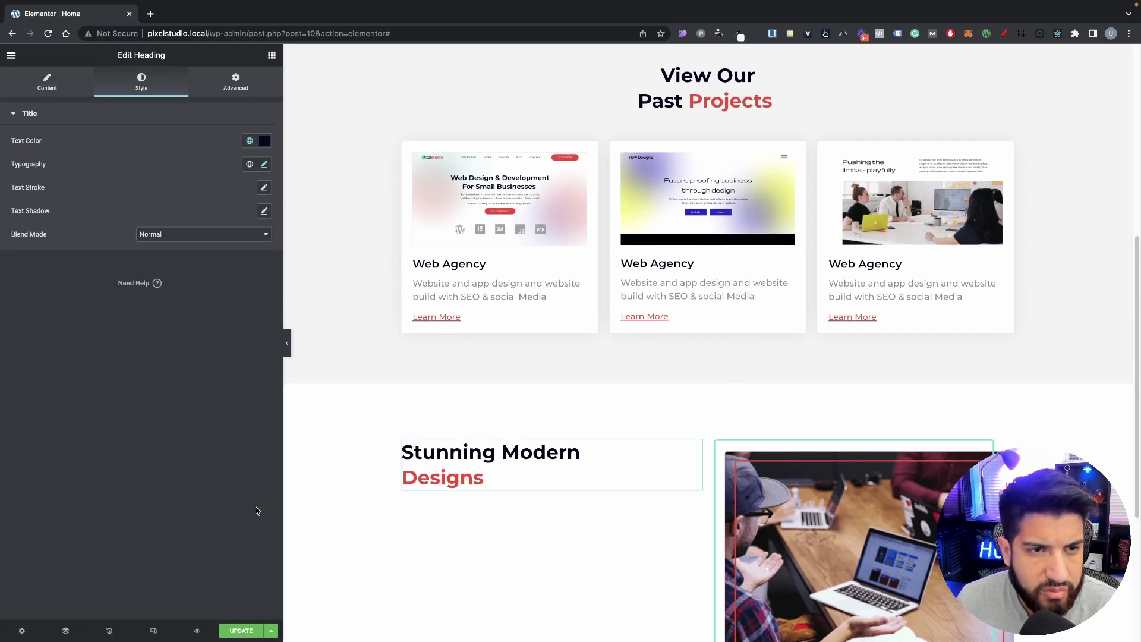
pyautogui.scroll(-3, 494, 481)
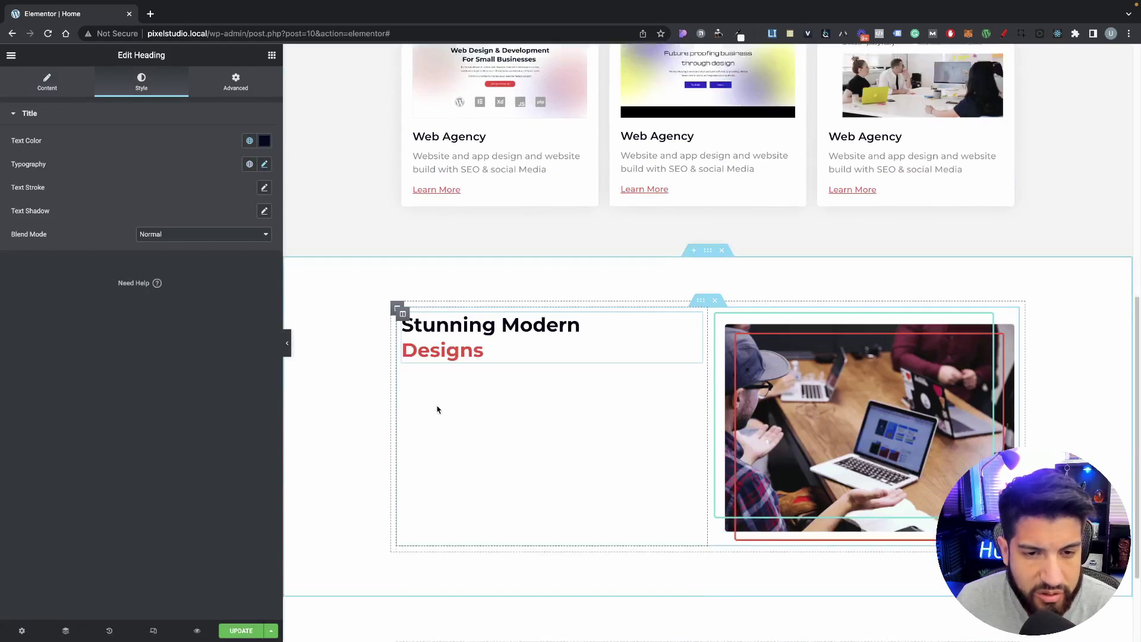
pyautogui.scroll(10, 581, 321)
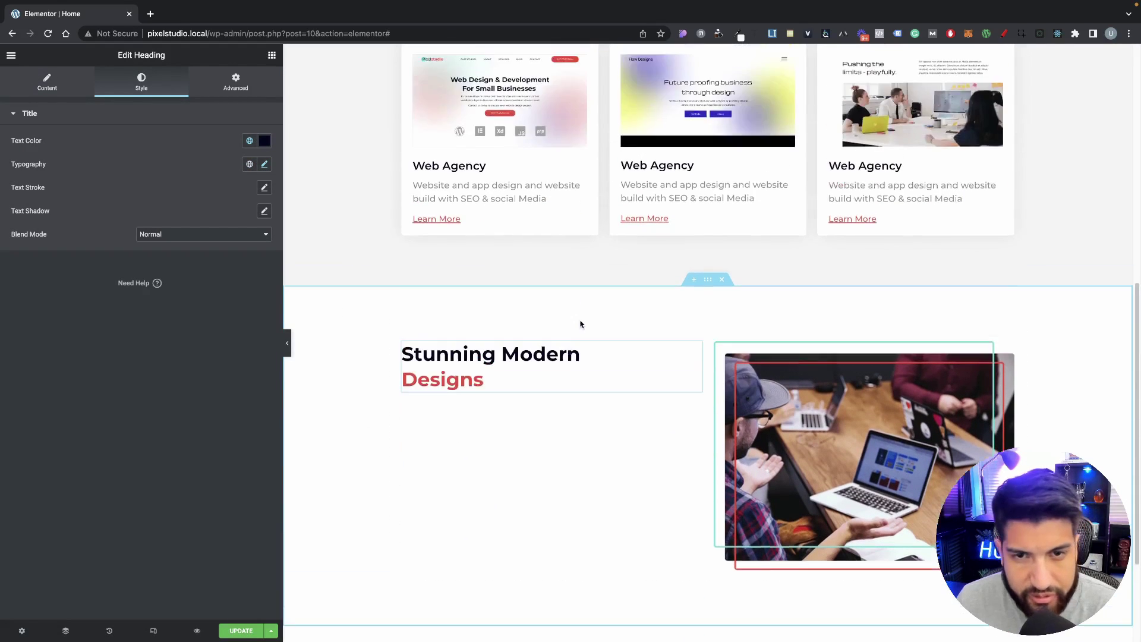
pyautogui.scroll(-10, 581, 316)
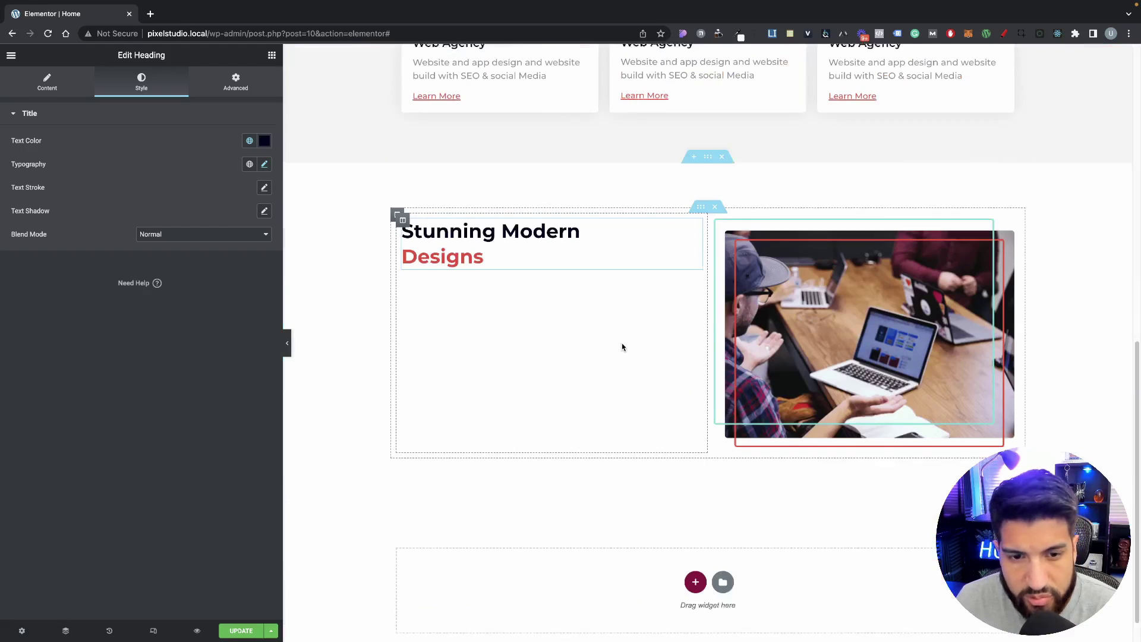
pyautogui.scroll(2, 607, 298)
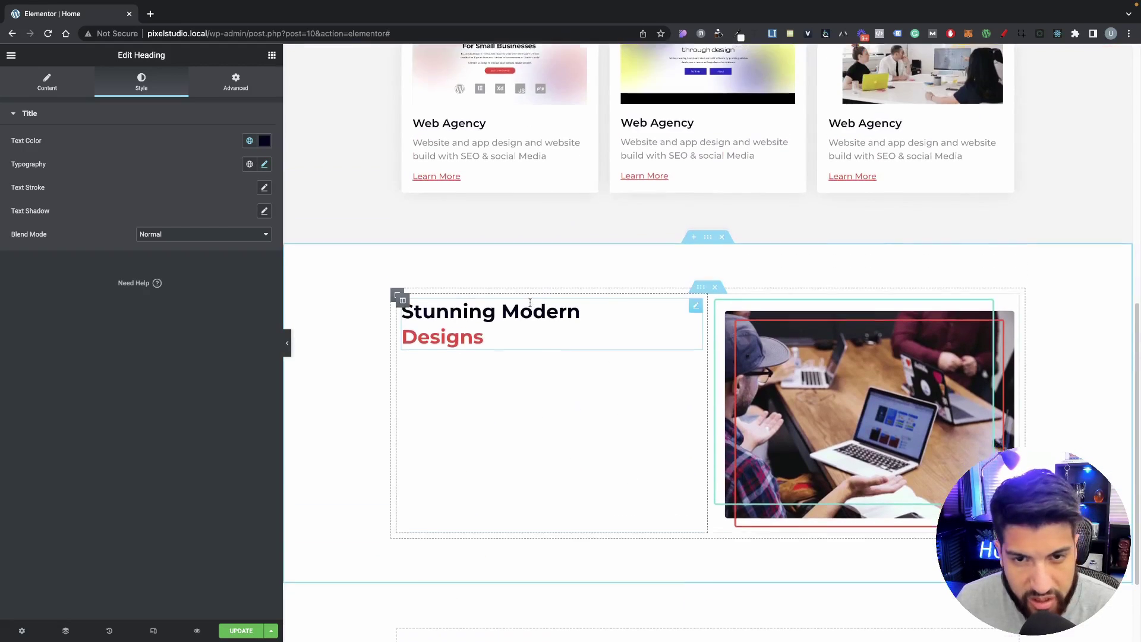
pyautogui.scroll(-2, 372, 257)
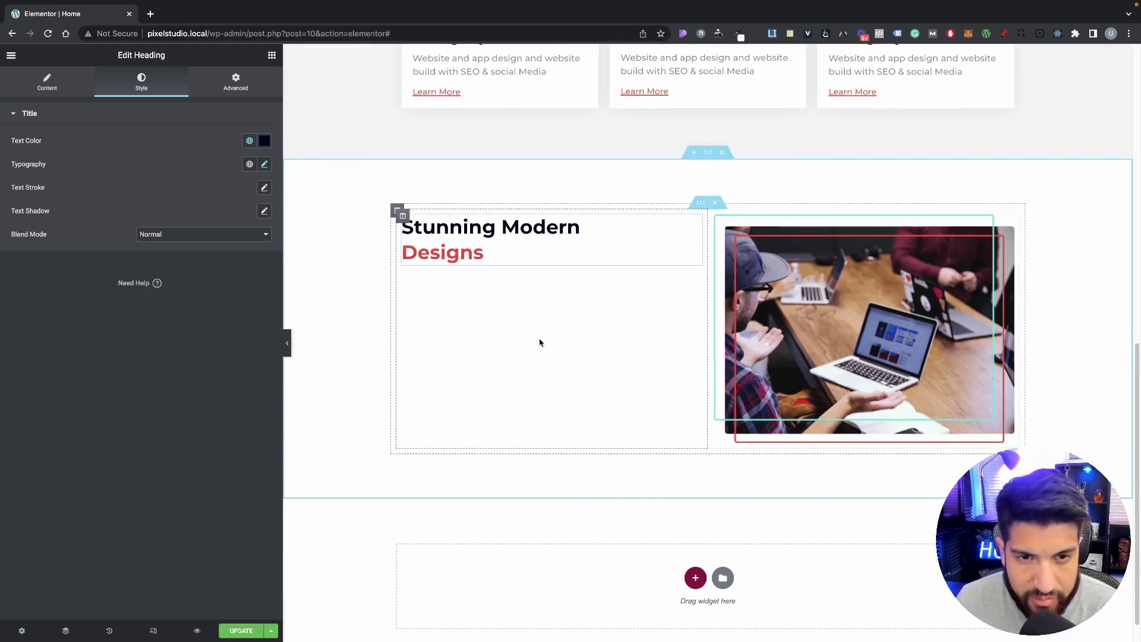
pyautogui.scroll(-1, 505, 315)
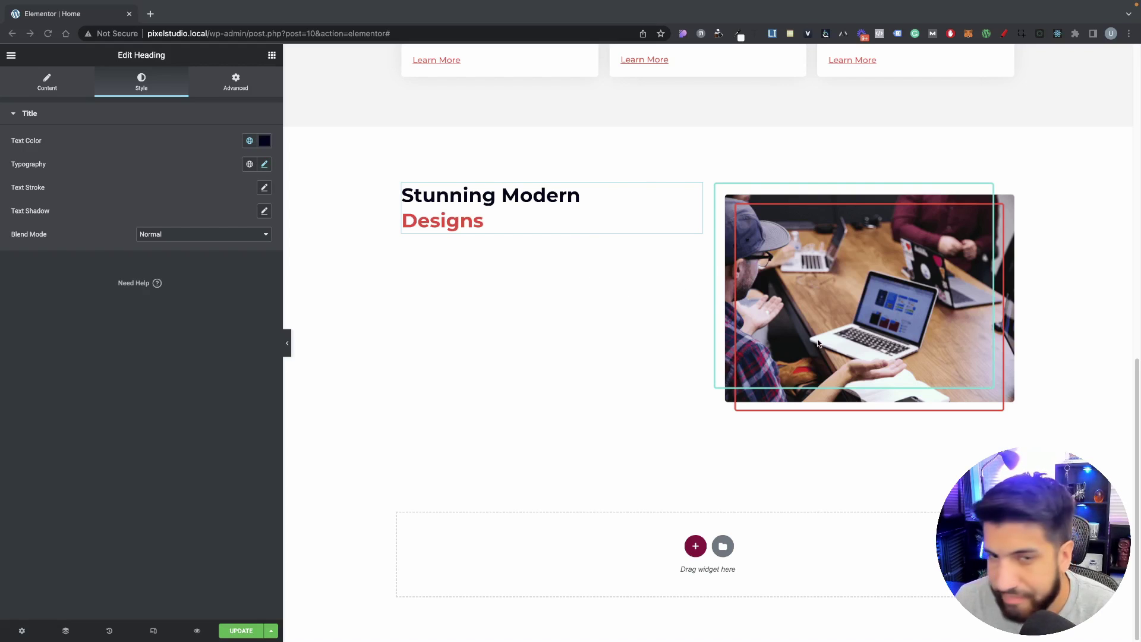
pyautogui.click(527, 358)
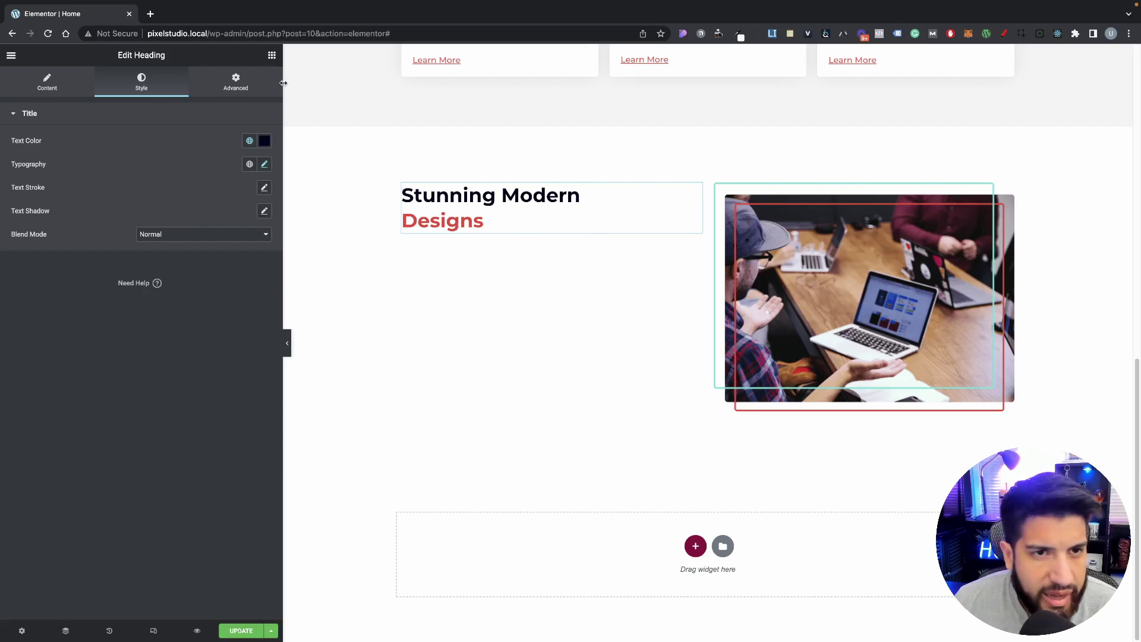
# Step: Search 'list', place an Icon List under the heading, and give it the solid Circle bullet
pyautogui.click(272, 55)
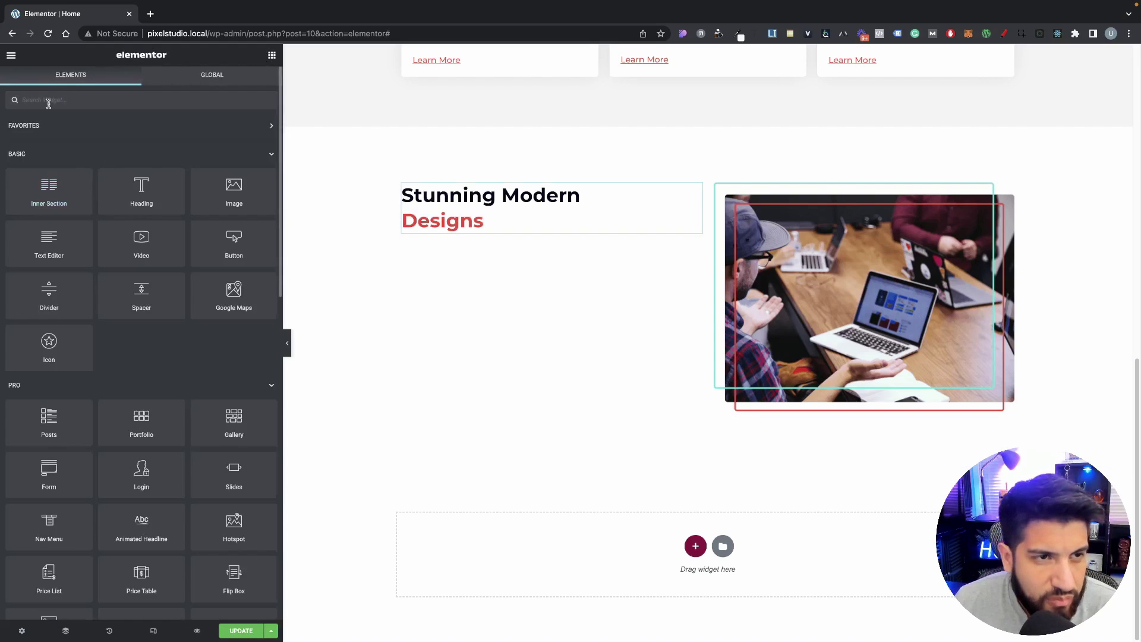
pyautogui.write('list')
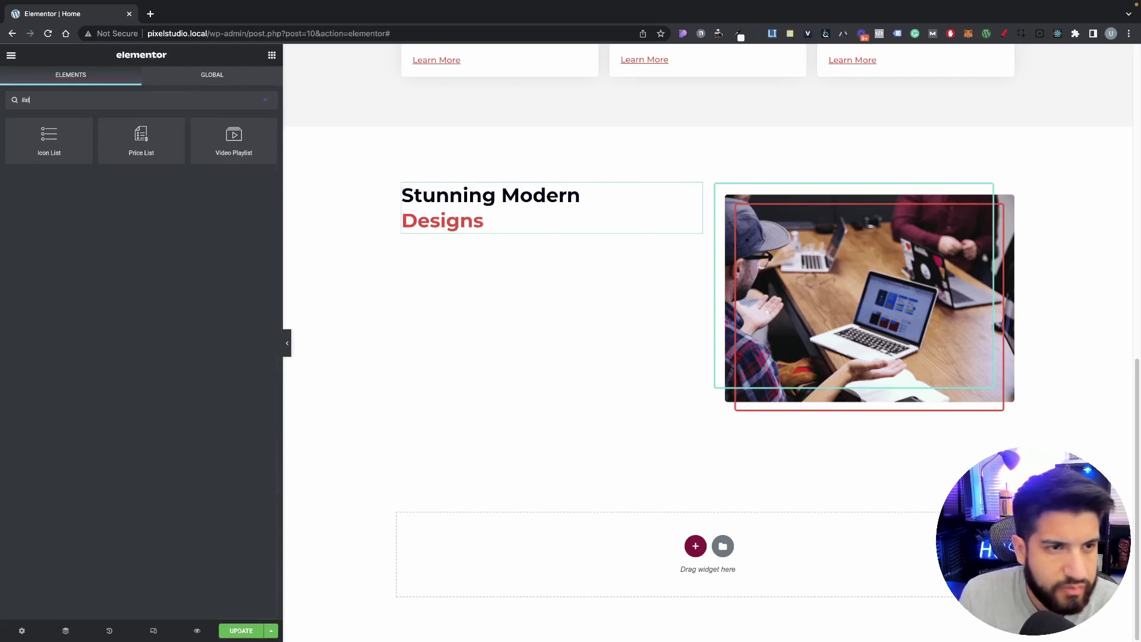
pyautogui.moveTo(52, 131); pyautogui.dragTo(611, 230)
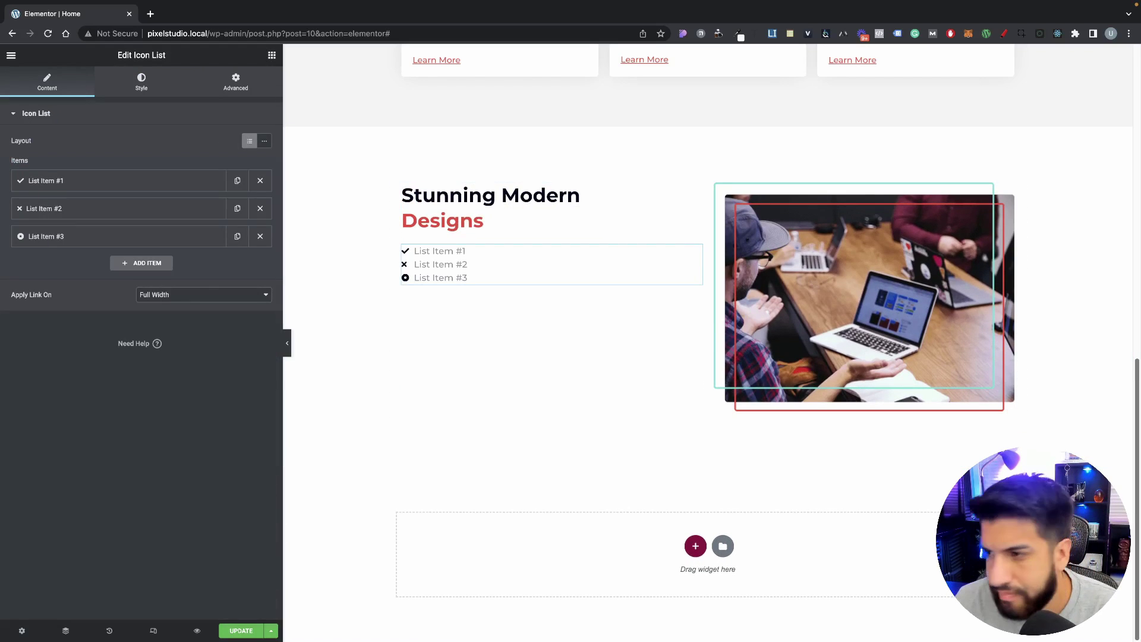
pyautogui.press('super+Tab')
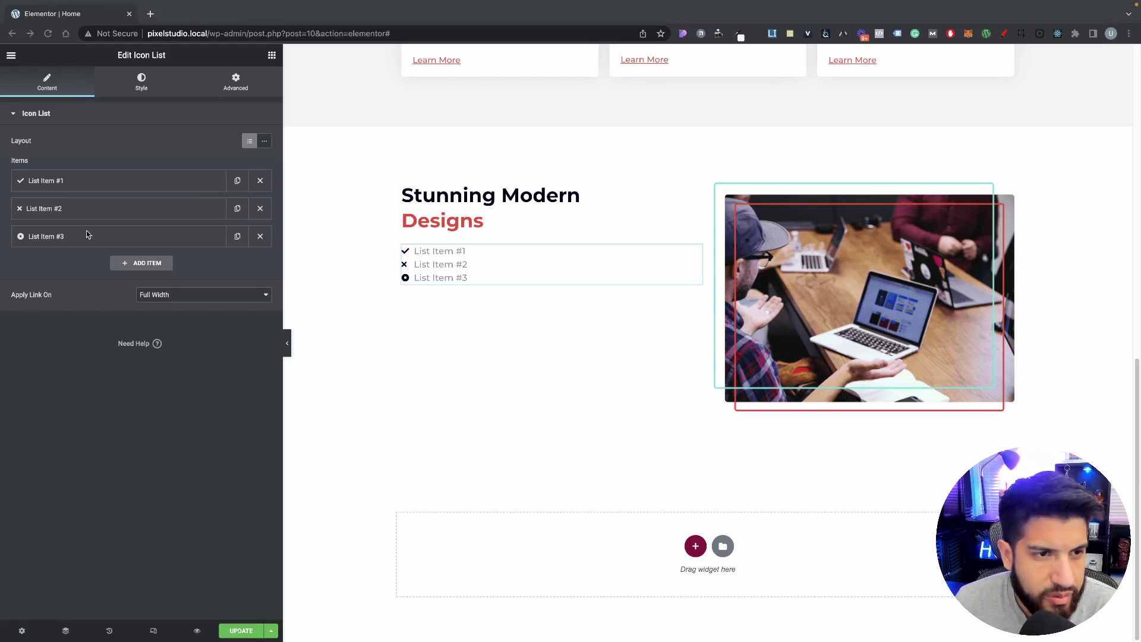
pyautogui.click(94, 180)
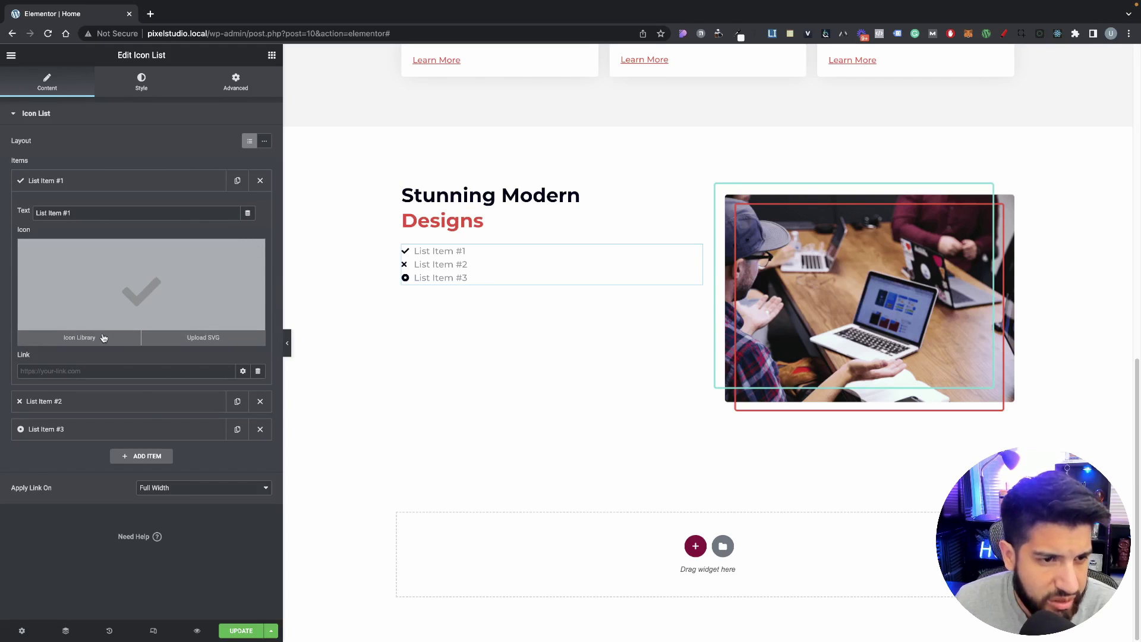
pyautogui.click(84, 339)
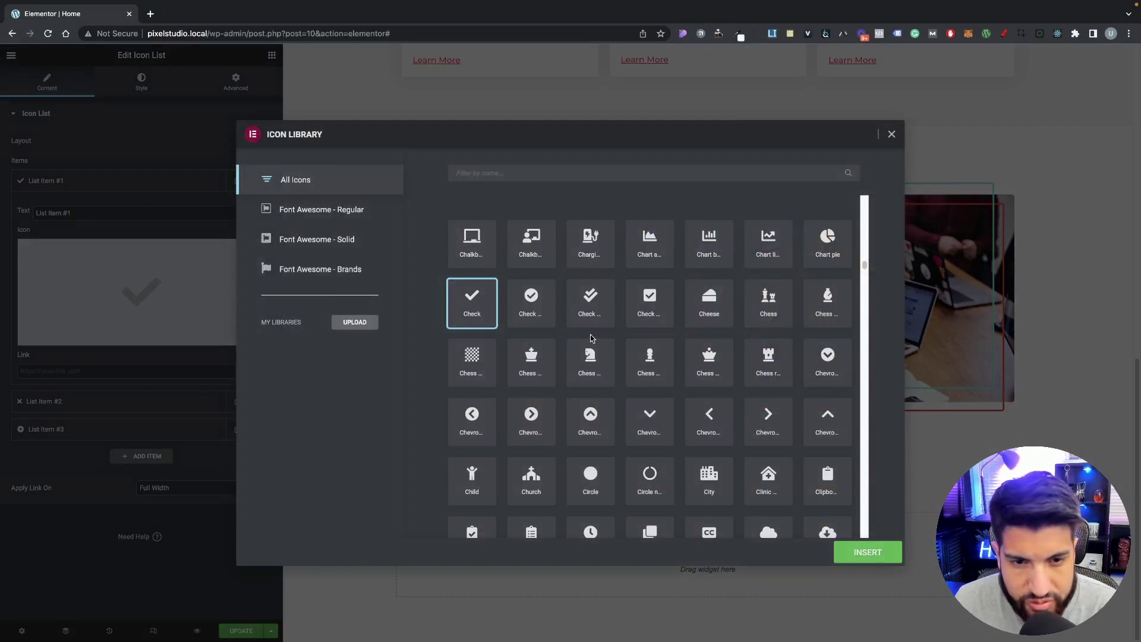
pyautogui.click(615, 494)
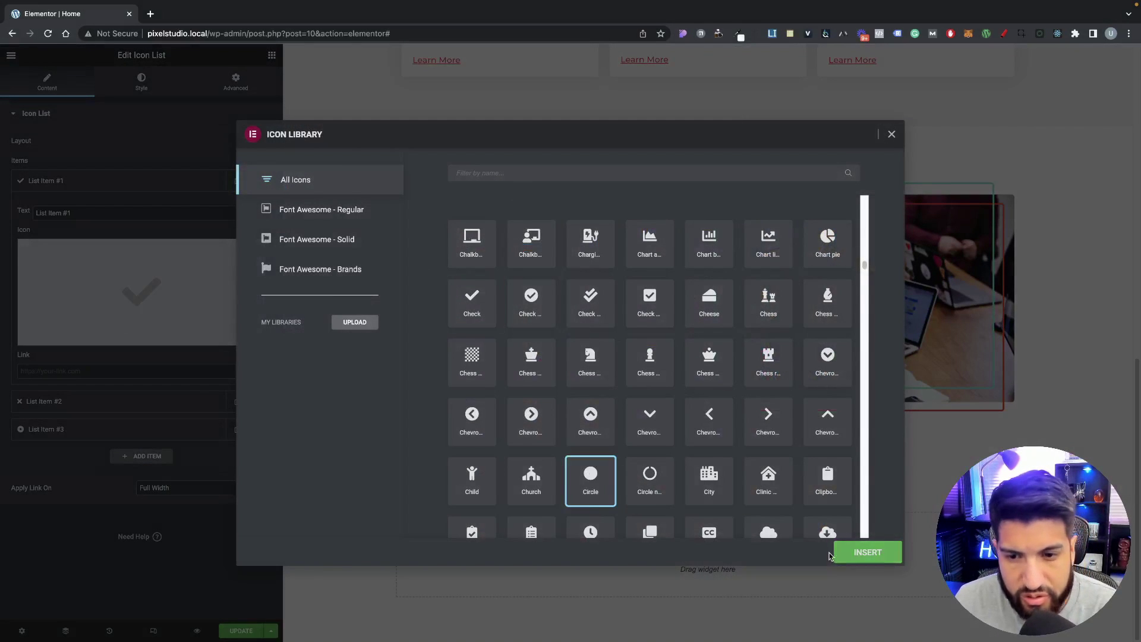
pyautogui.click(867, 552)
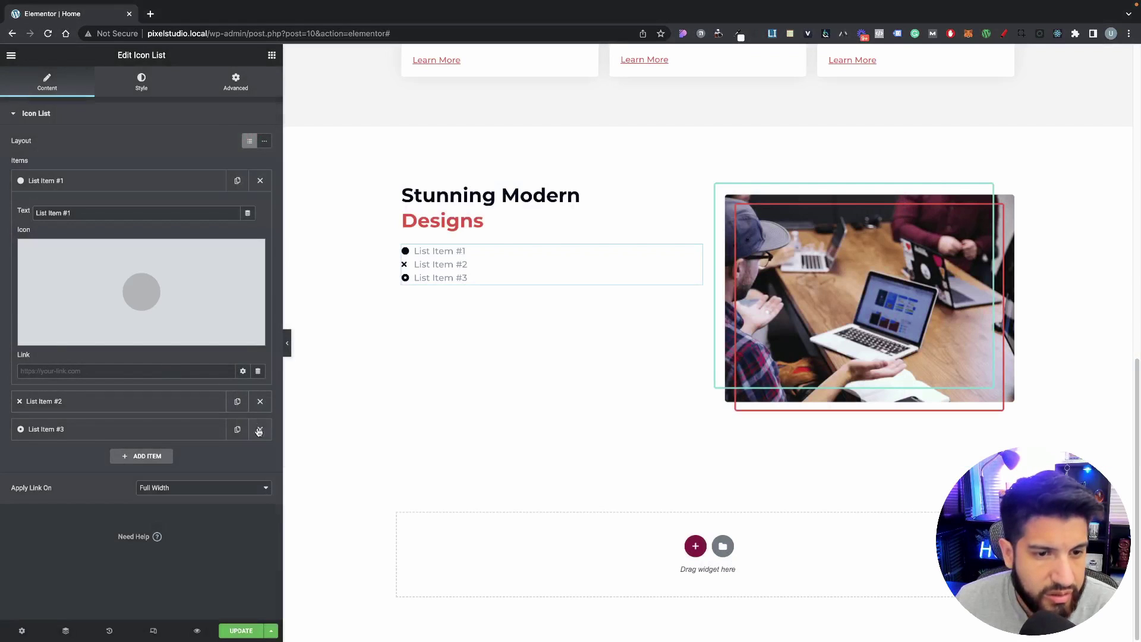
# Step: Delete the two extra default items and paste the WordPress design service into the first item
pyautogui.click(260, 429)
pyautogui.click(259, 401)
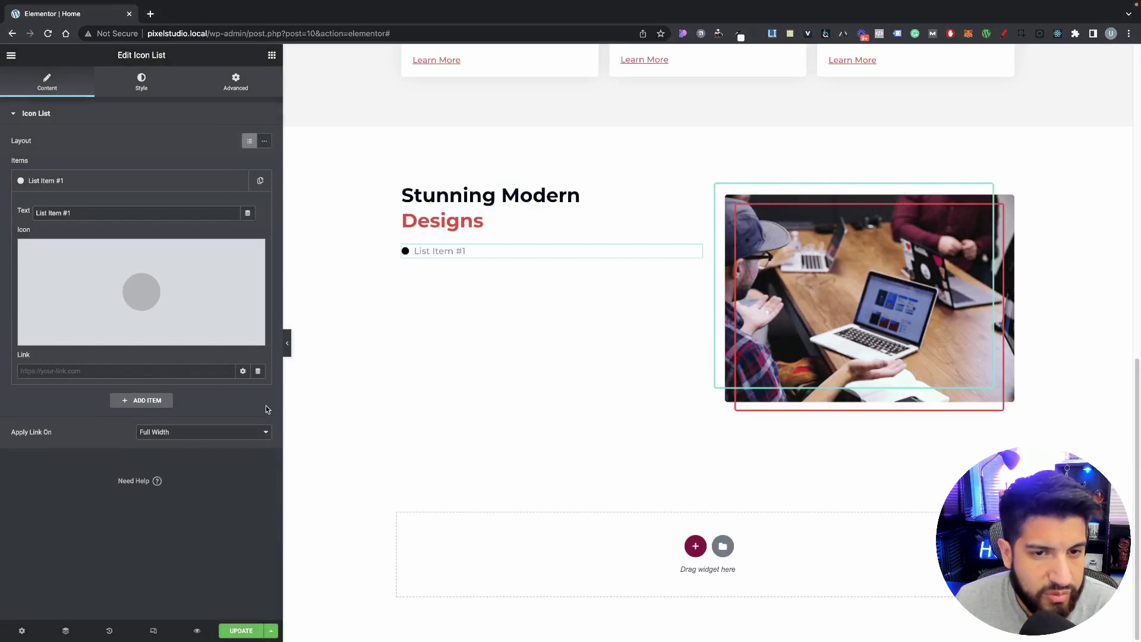
pyautogui.tripleClick(106, 212)
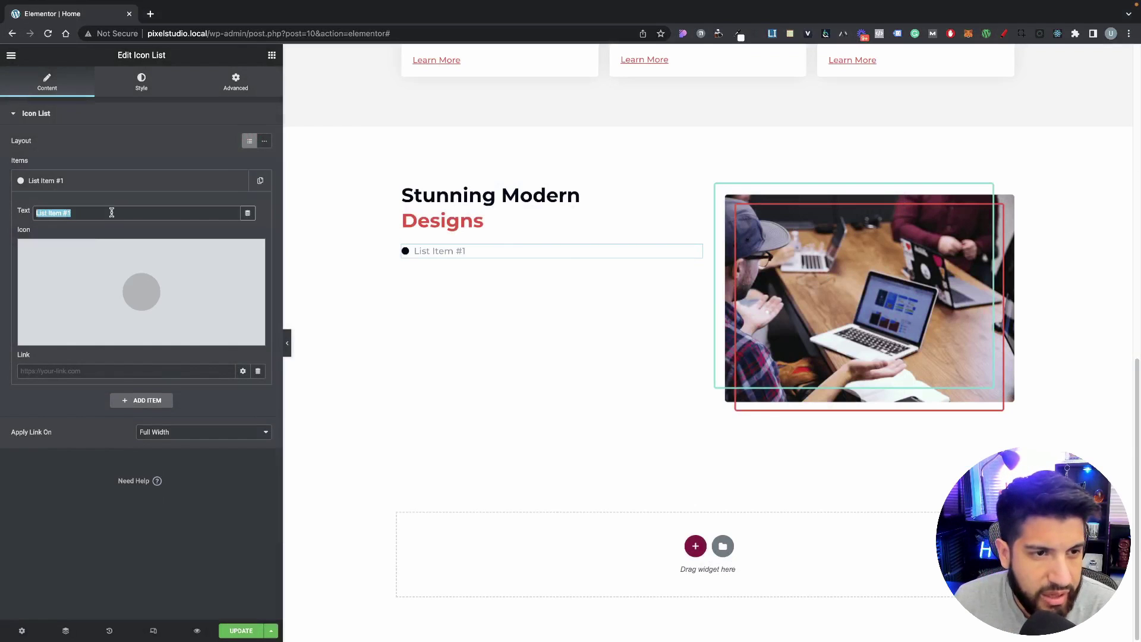
pyautogui.write('WordPress web design & development')
pyautogui.click(101, 180)
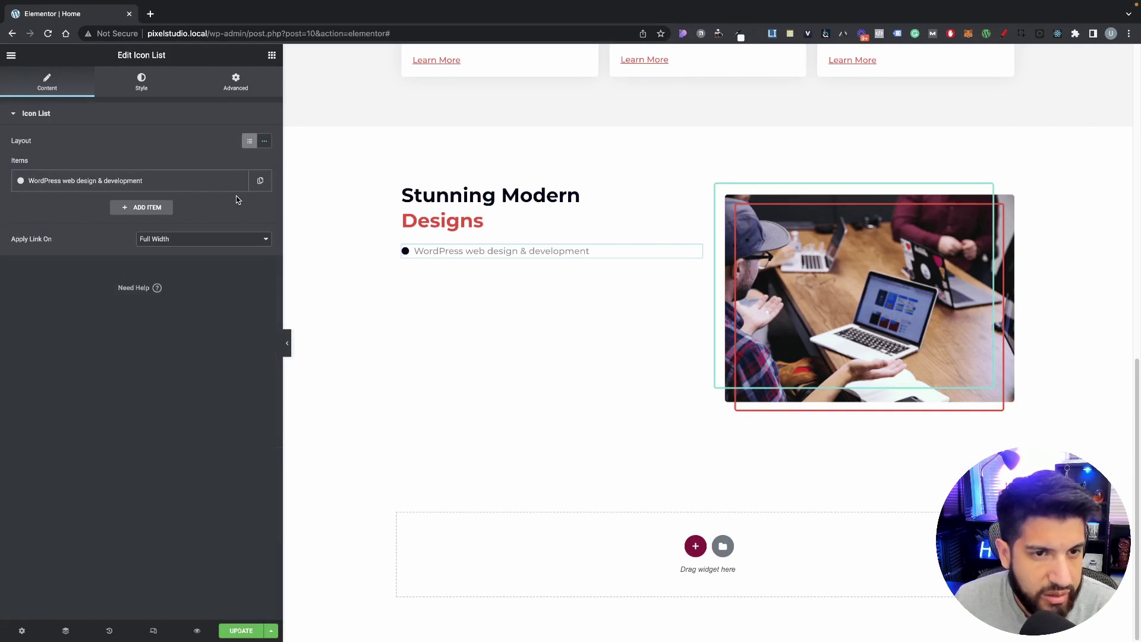
# Step: Duplicate the item twice, pasting the web tools and WordPress plug-in development services
pyautogui.click(260, 181)
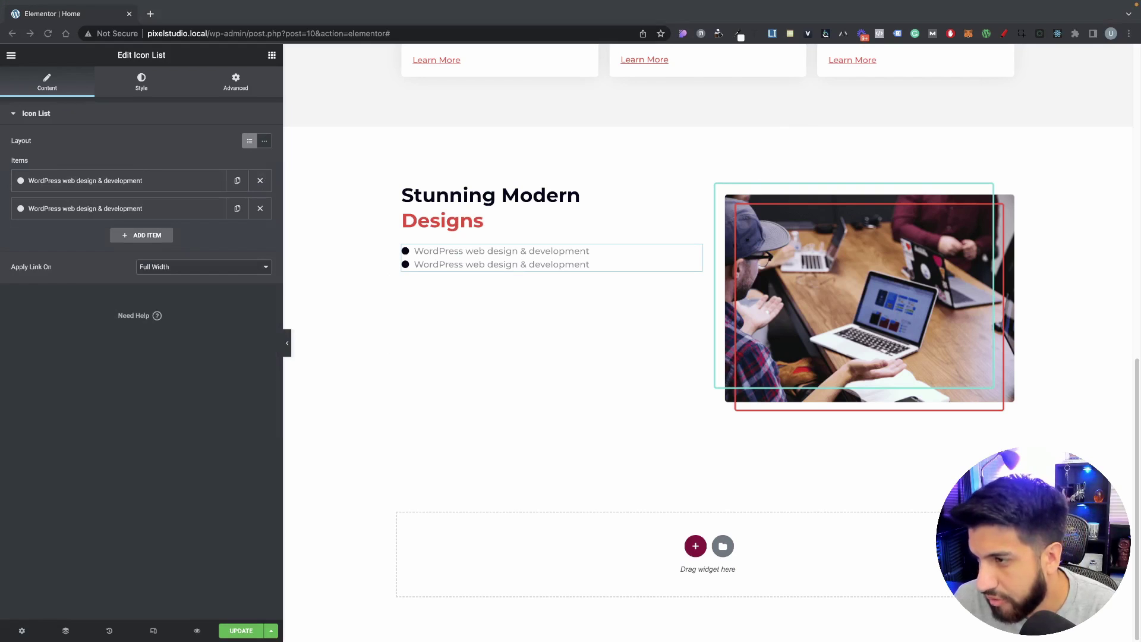
pyautogui.click(147, 215)
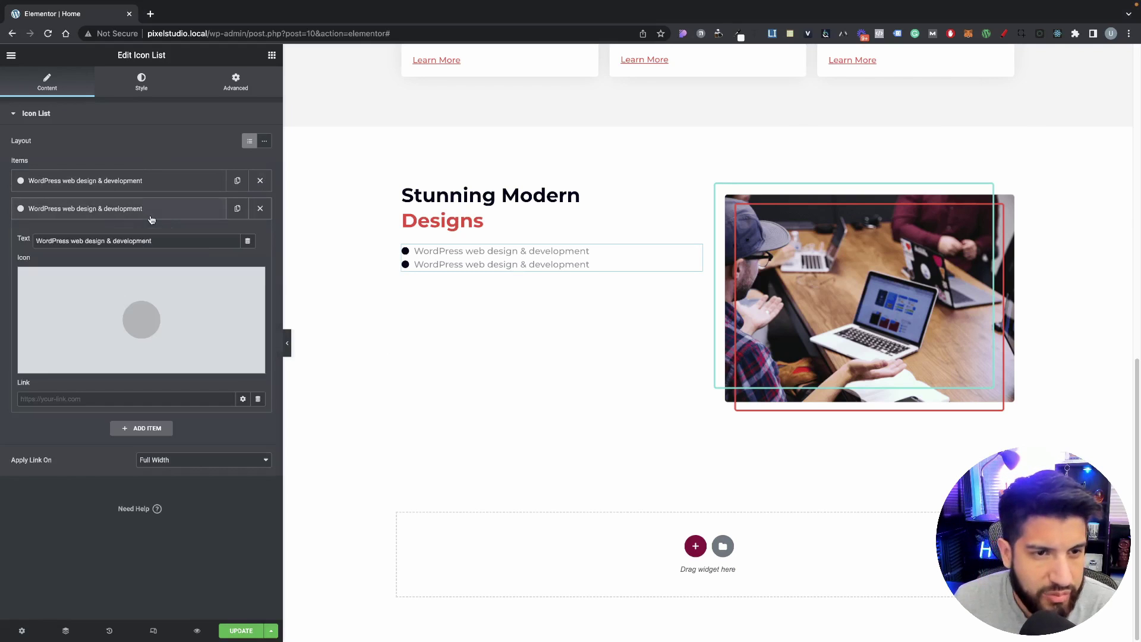
pyautogui.tripleClick(207, 242)
pyautogui.write('Web tools and web application development')
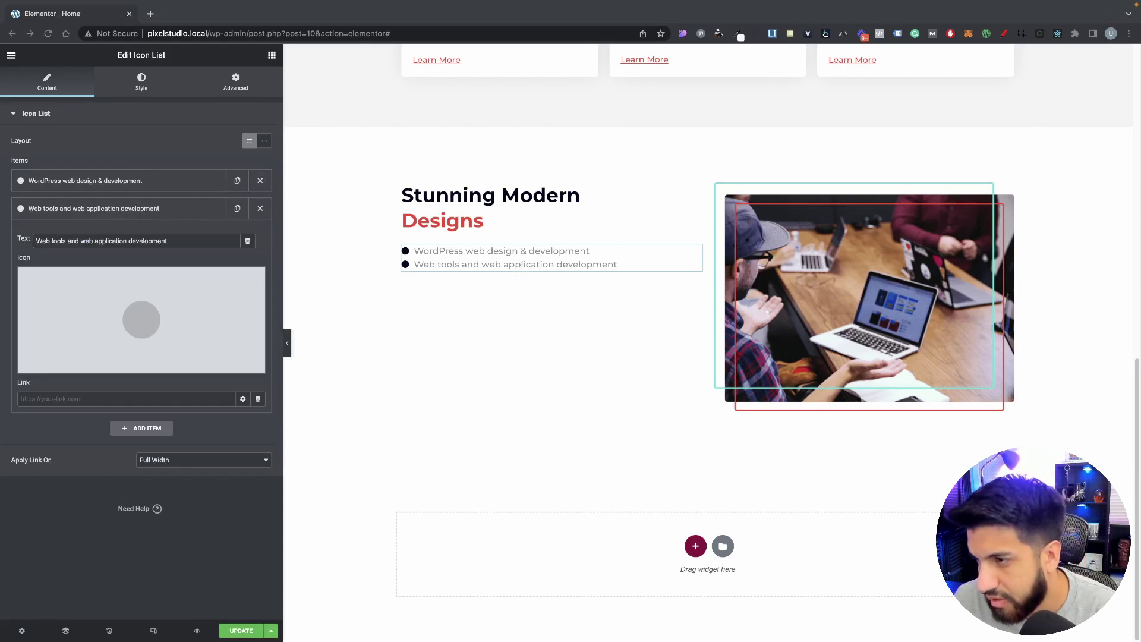
pyautogui.click(213, 213)
pyautogui.click(237, 208)
pyautogui.click(103, 237)
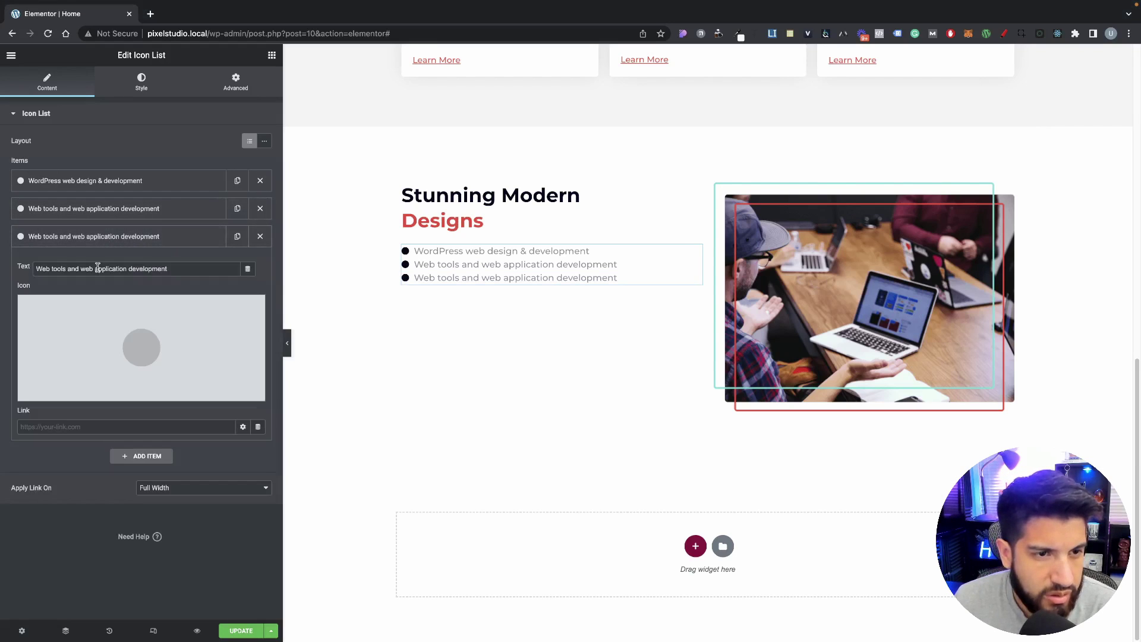
pyautogui.tripleClick(103, 268)
pyautogui.write('WordPress plug-in design & development')
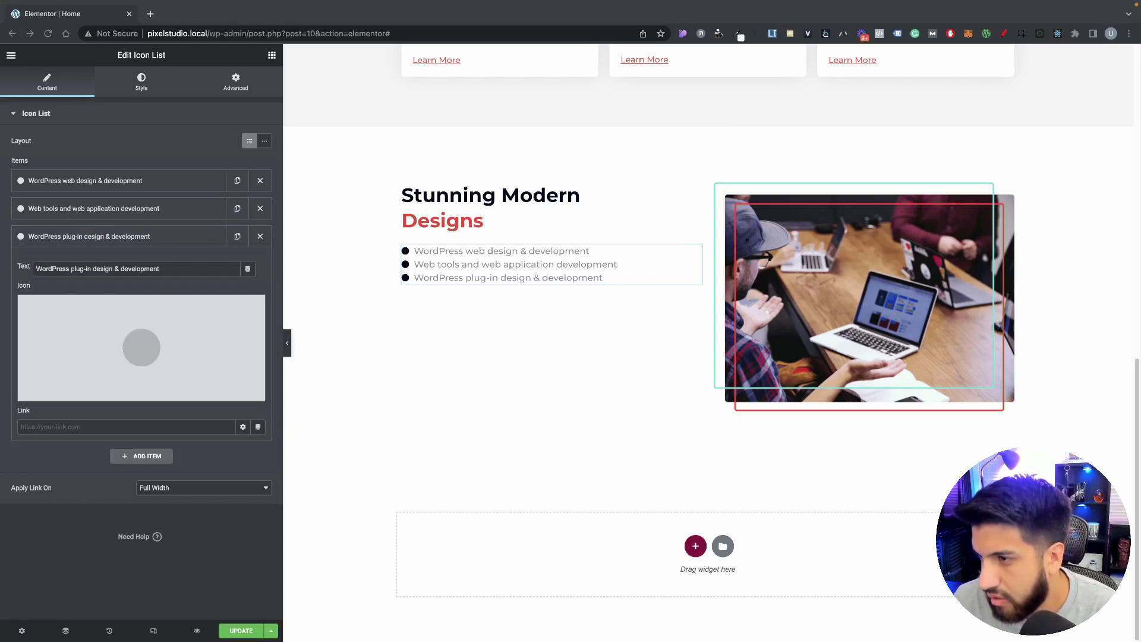
pyautogui.click(135, 87)
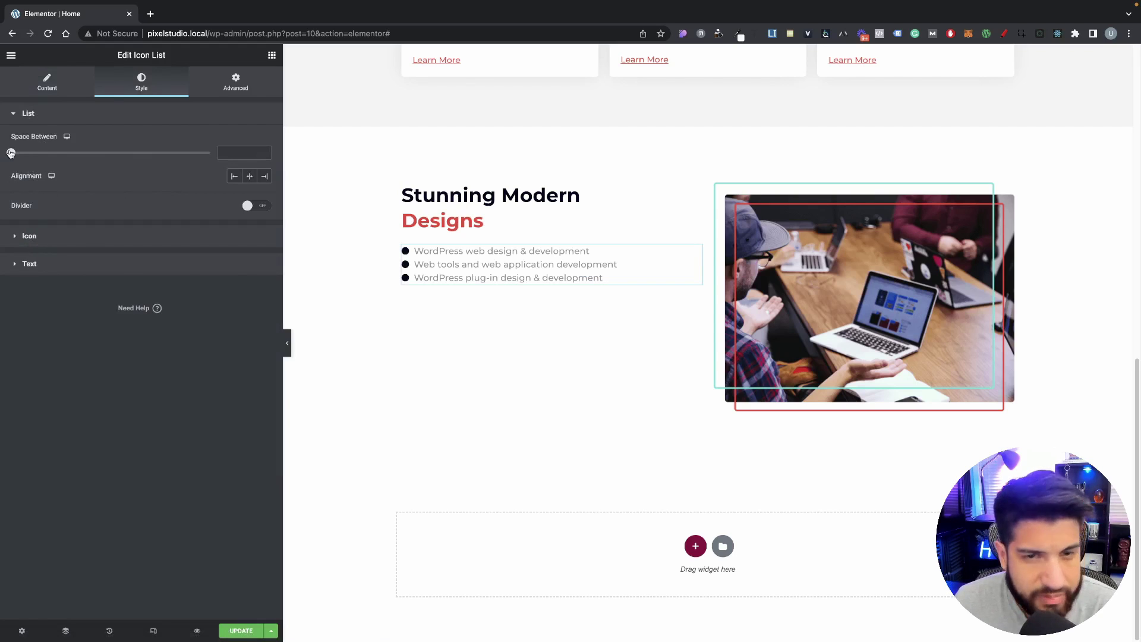
# Step: Set list Space Between to 5 and save the text colour as global 'List Text Color'
pyautogui.moveTo(10, 153); pyautogui.dragTo(31, 153)
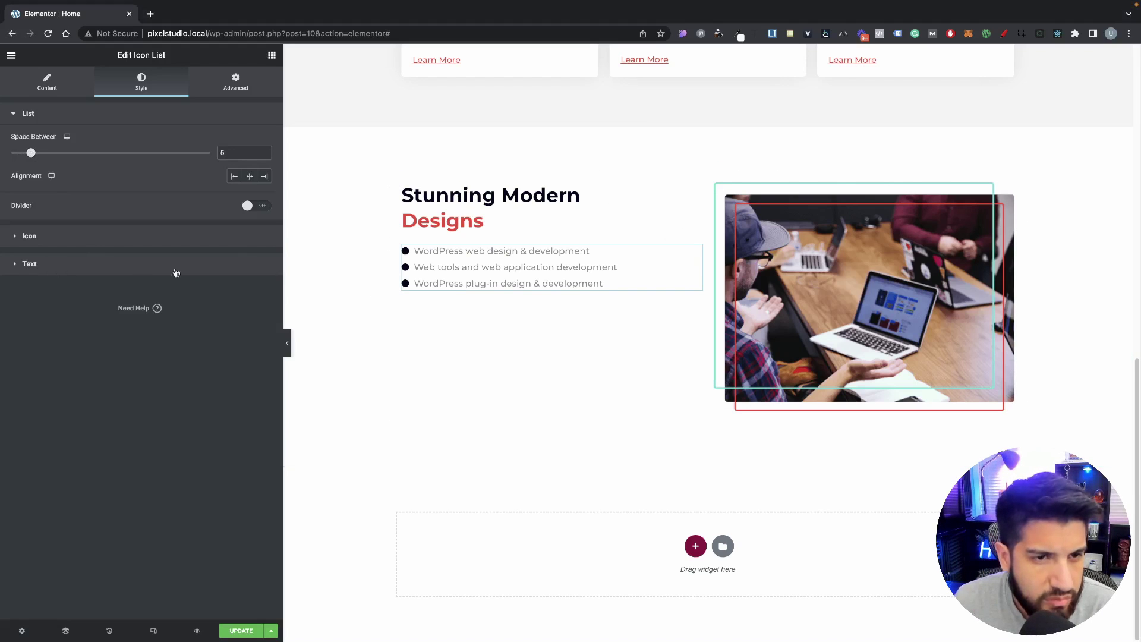
pyautogui.click(177, 266)
pyautogui.click(263, 198)
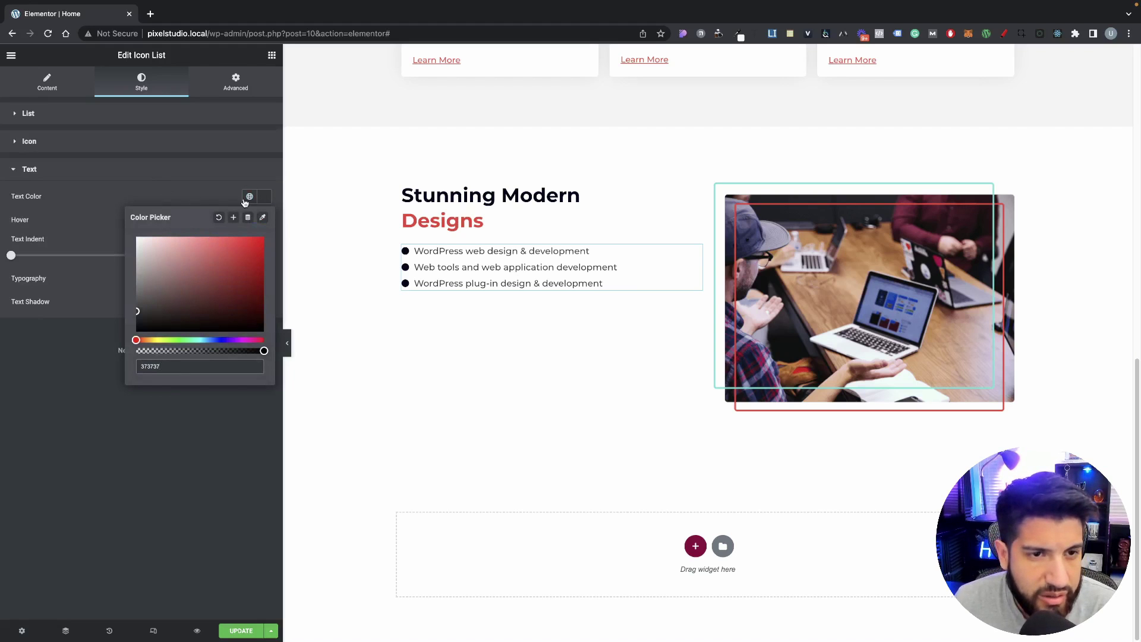
pyautogui.click(246, 200)
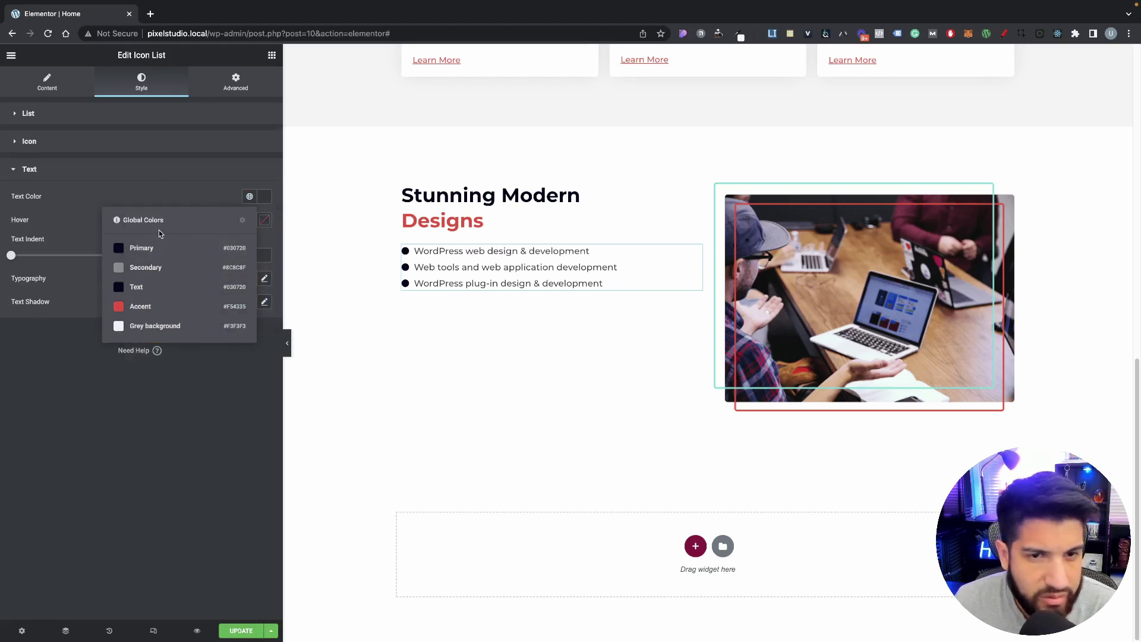
pyautogui.click(184, 191)
pyautogui.click(265, 198)
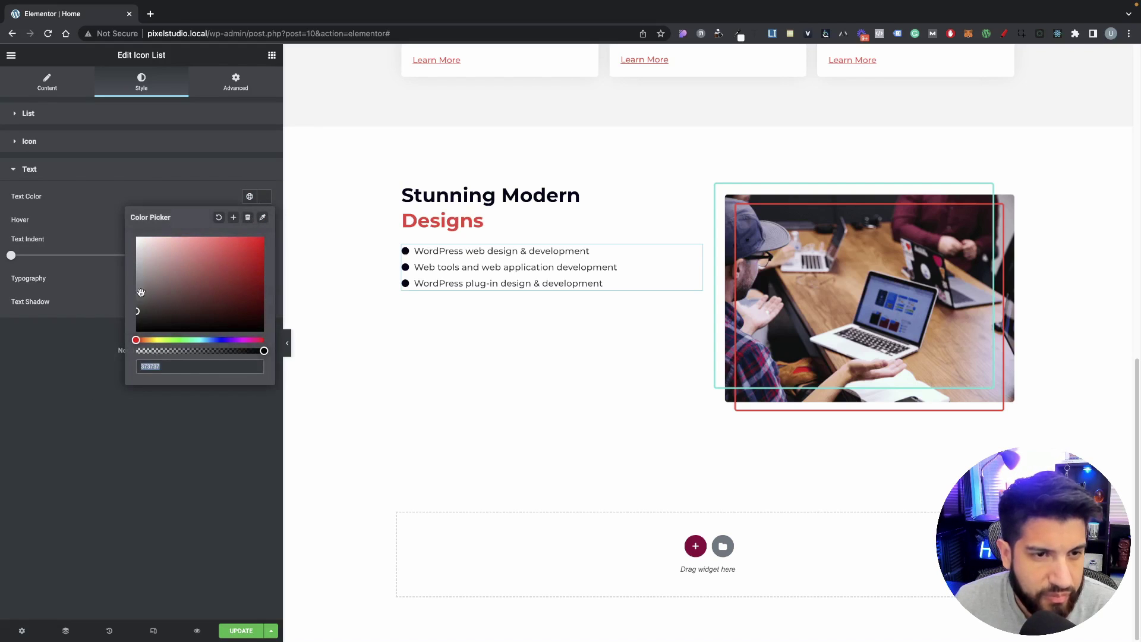
pyautogui.click(232, 219)
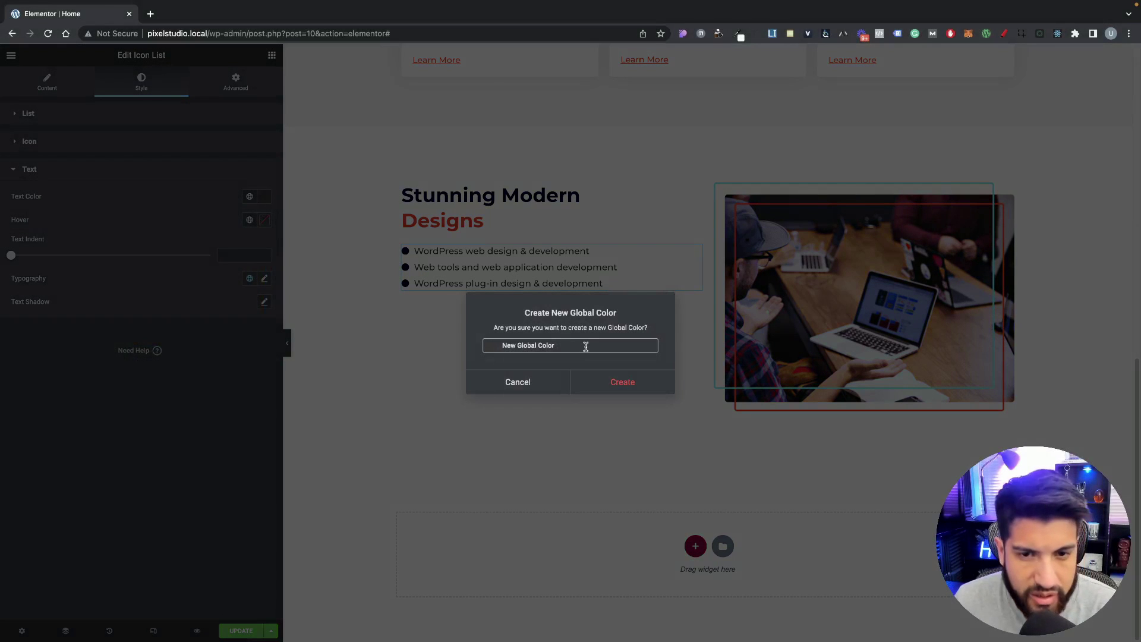
pyautogui.tripleClick(586, 346)
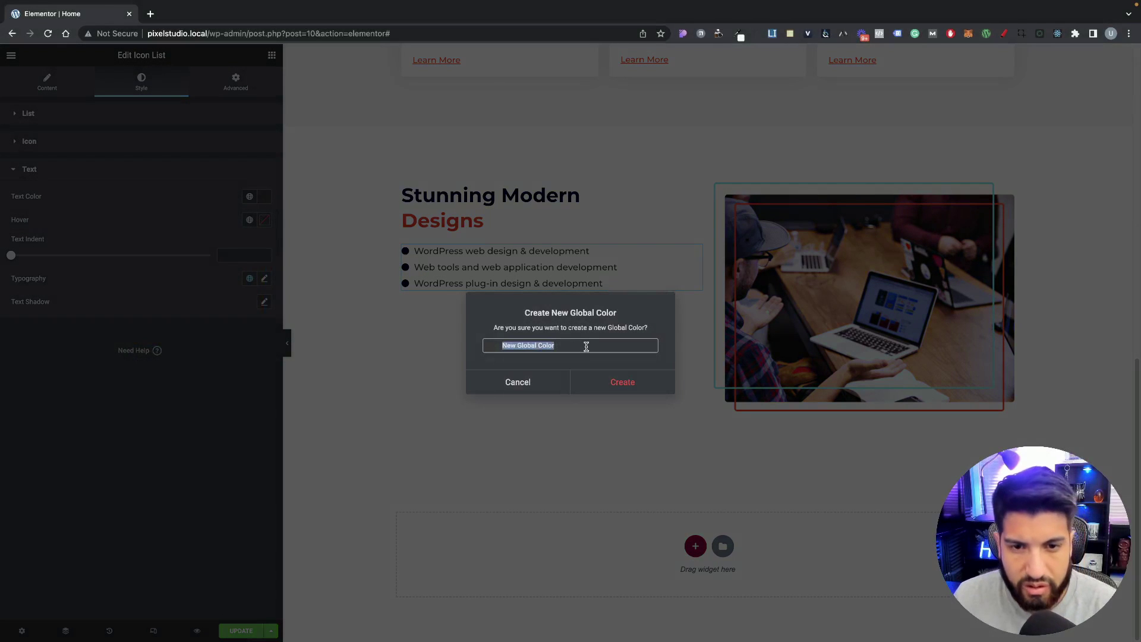
pyautogui.press('BackSpace')
pyautogui.write('List Text')
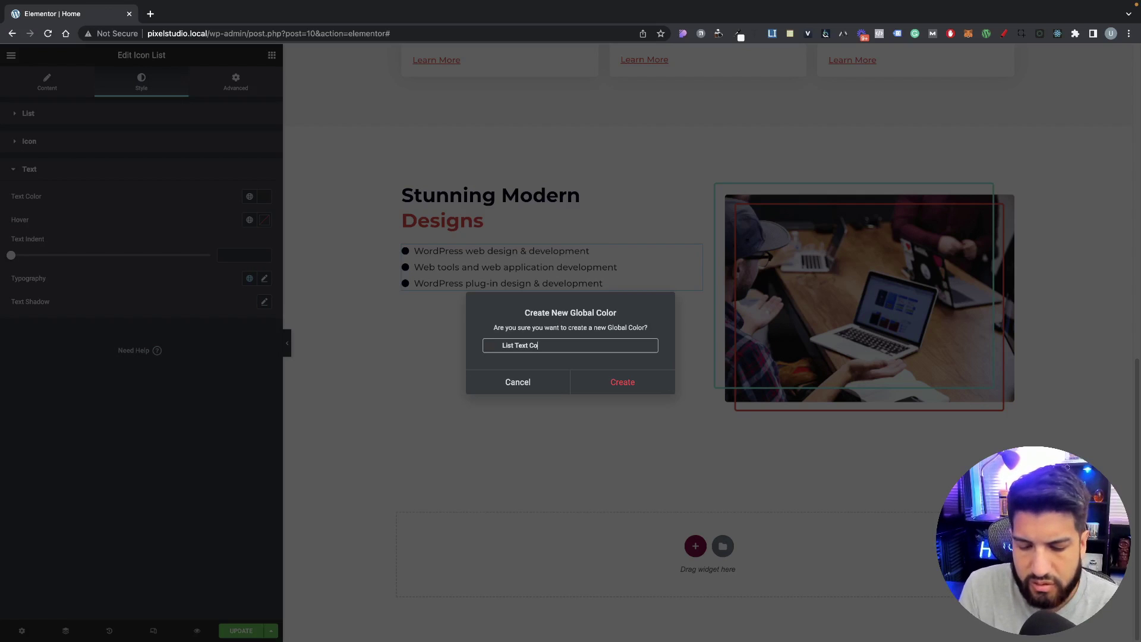
pyautogui.click(613, 388)
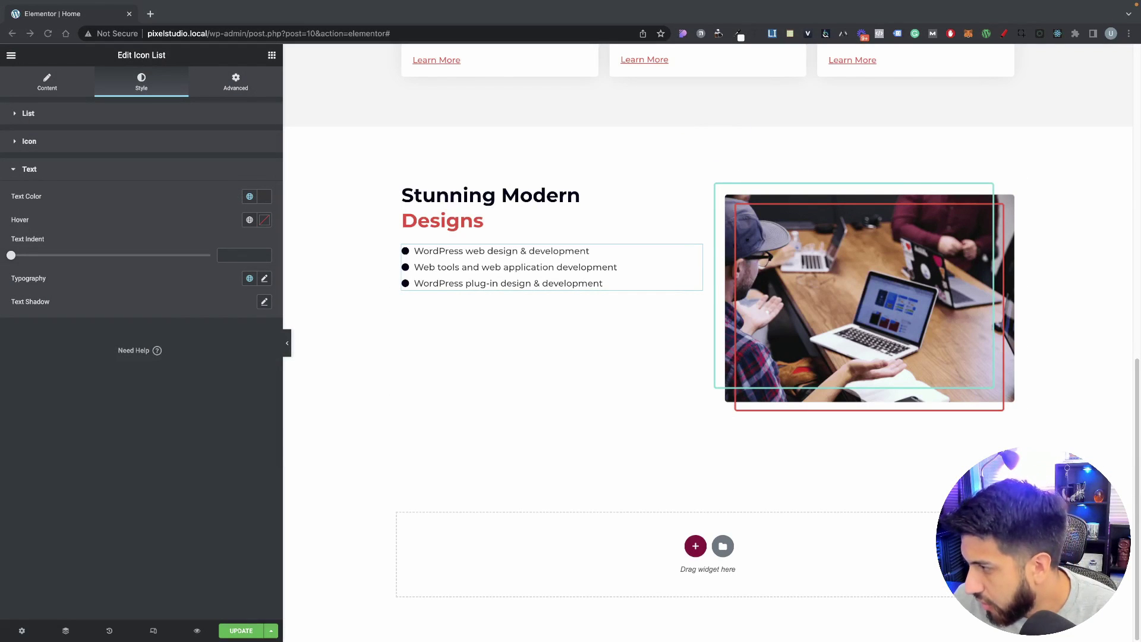
# Step: Make the bullets teal 5DE0D8 and save it as a global colour named 'Circle List Color'
pyautogui.click(80, 141)
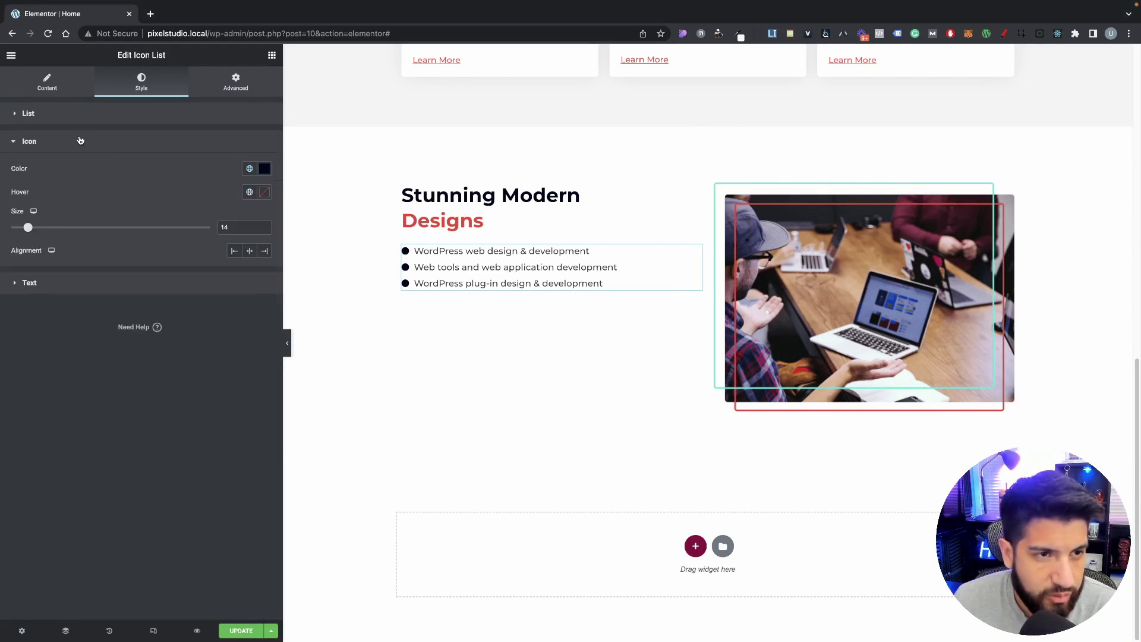
pyautogui.click(267, 171)
pyautogui.write('5DE0D8')
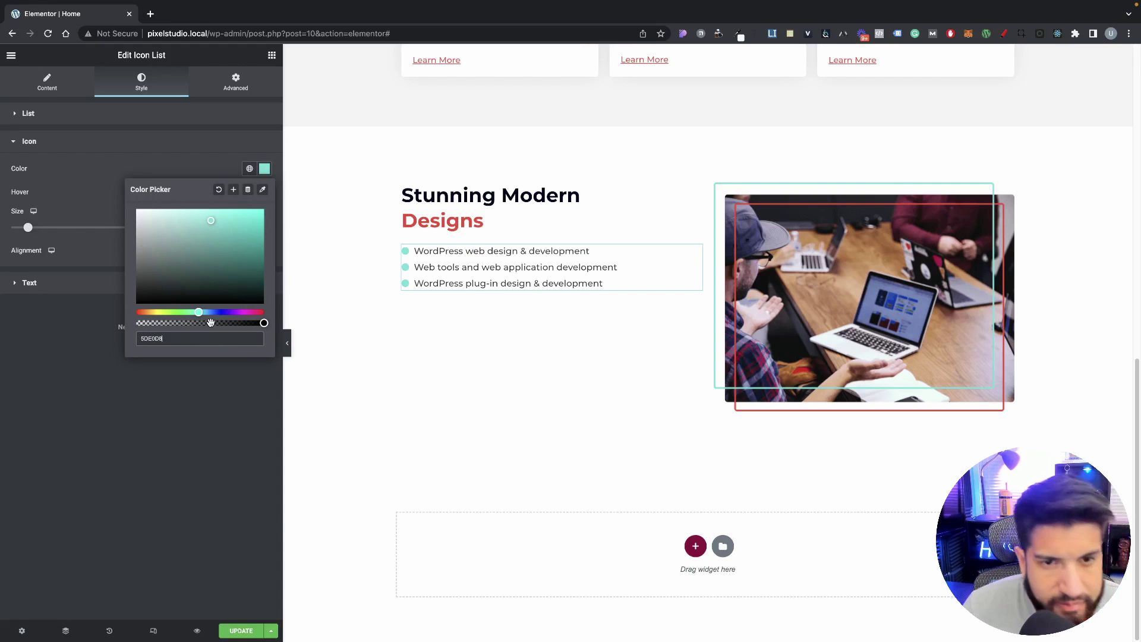
pyautogui.click(233, 189)
pyautogui.tripleClick(575, 343)
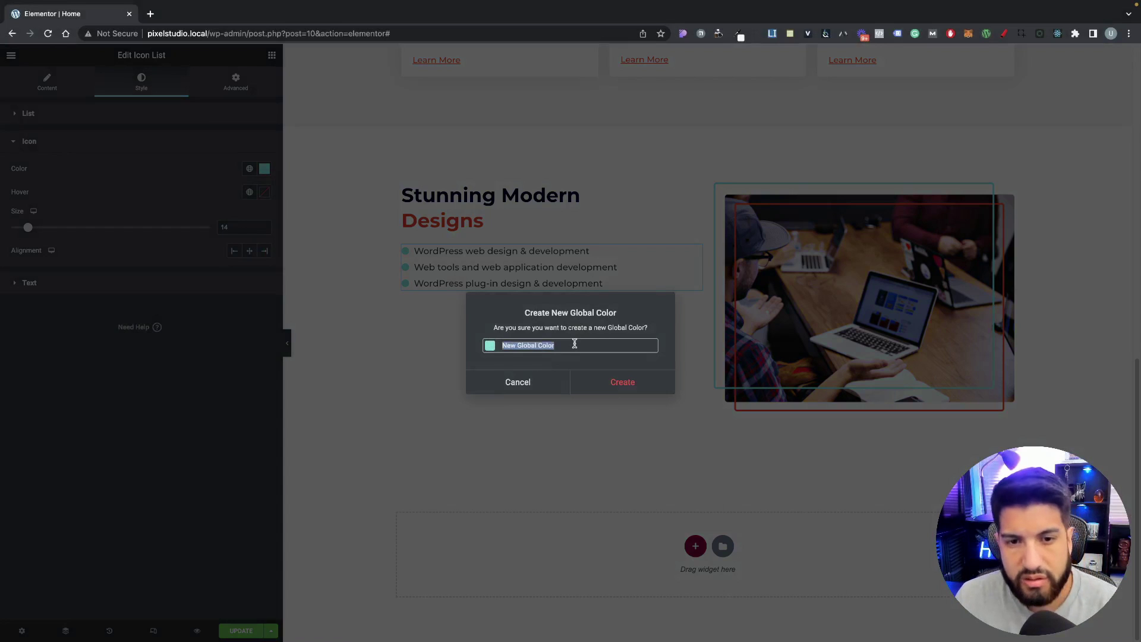
pyautogui.press('BackSpace')
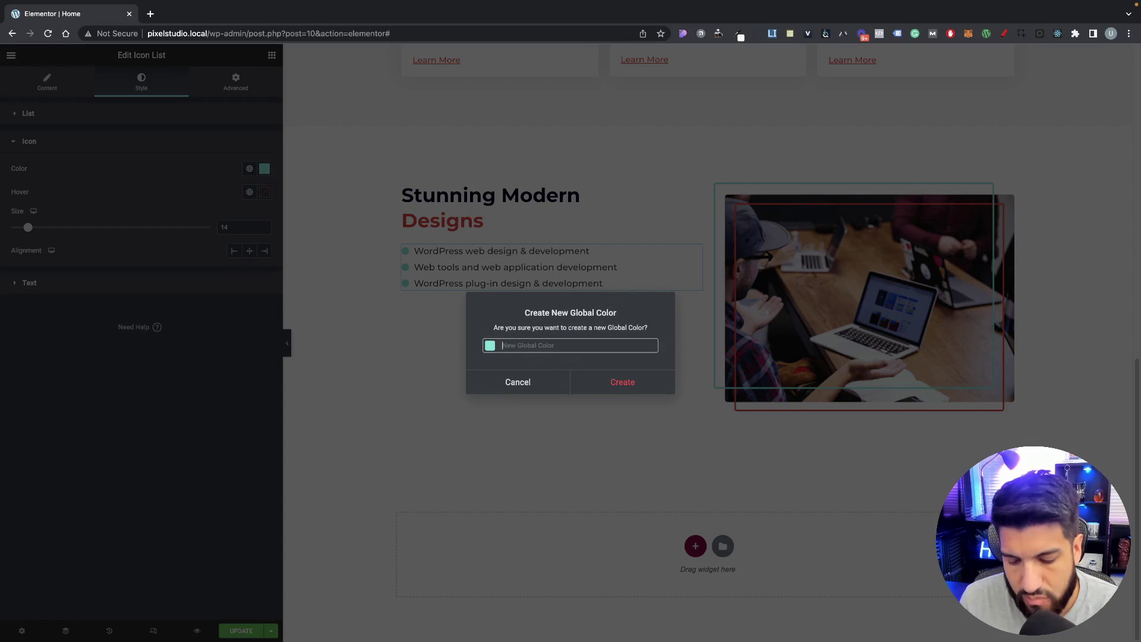
pyautogui.write('C')
pyautogui.press('BackSpace')
pyautogui.press('BackSpace')
pyautogui.press('BackSpace')
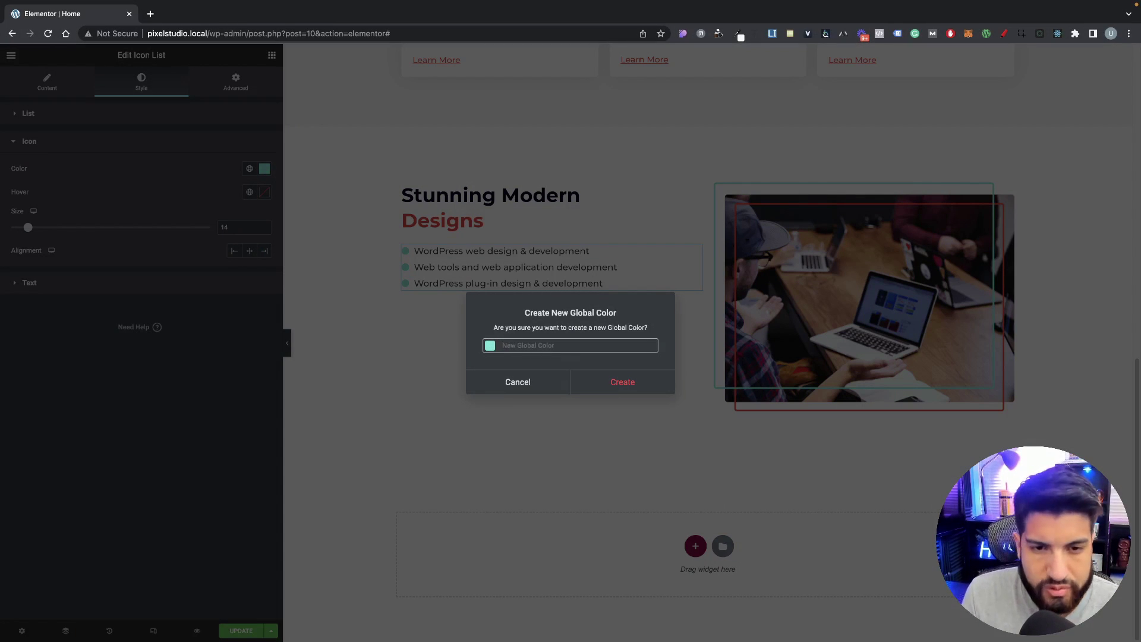
pyautogui.write('Circle List Color')
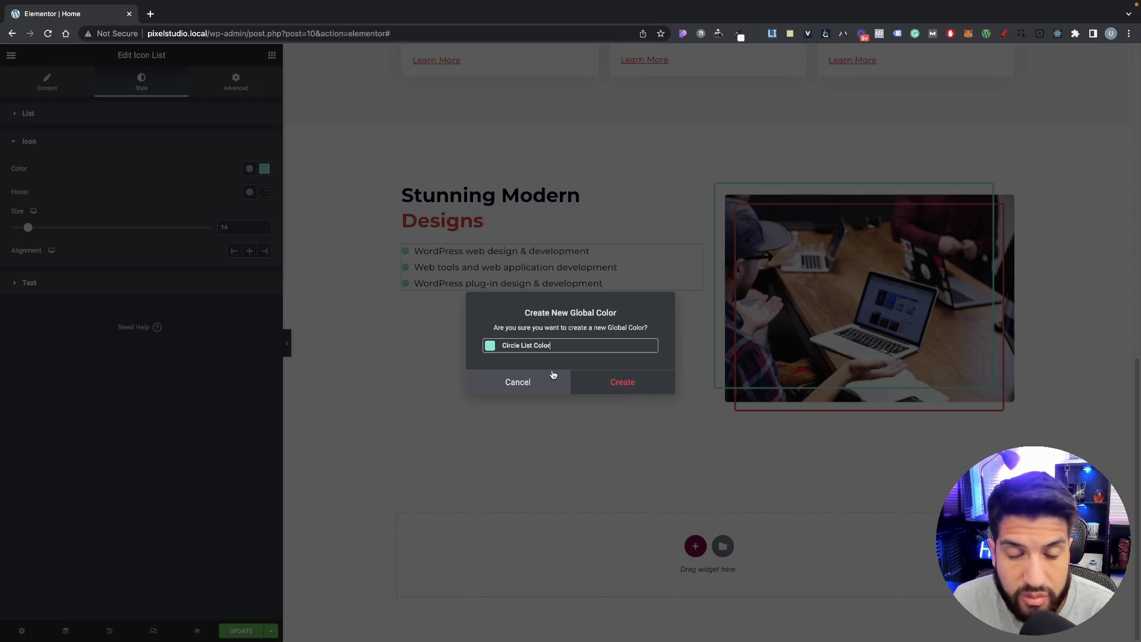
pyautogui.click(630, 393)
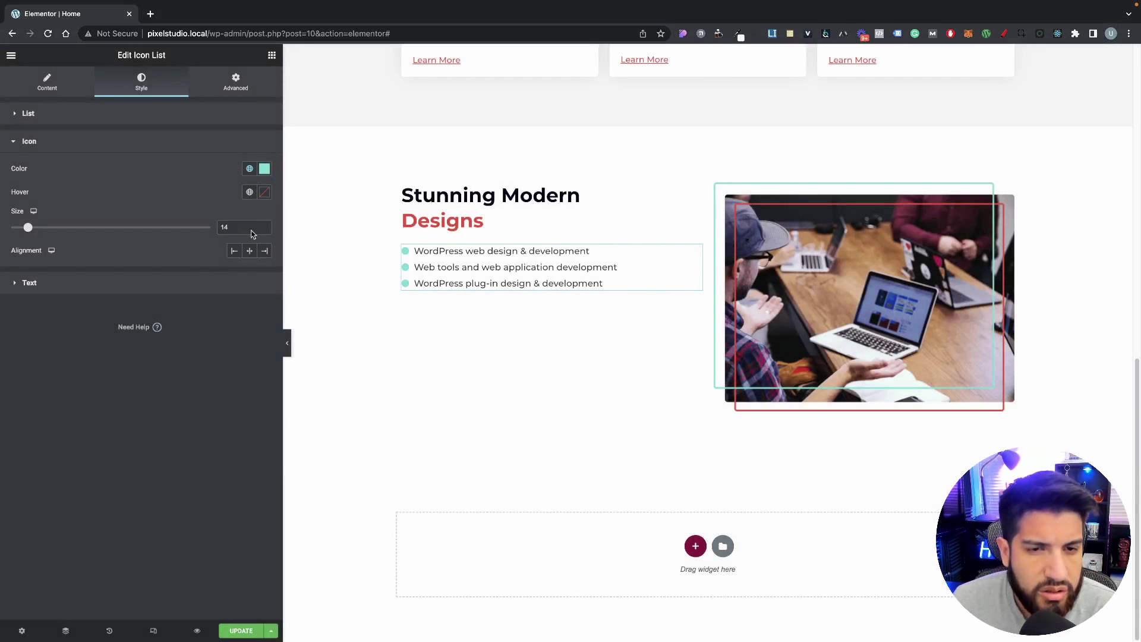
# Step: Check the hex value of the list's Text Color in the Text section
pyautogui.click(156, 284)
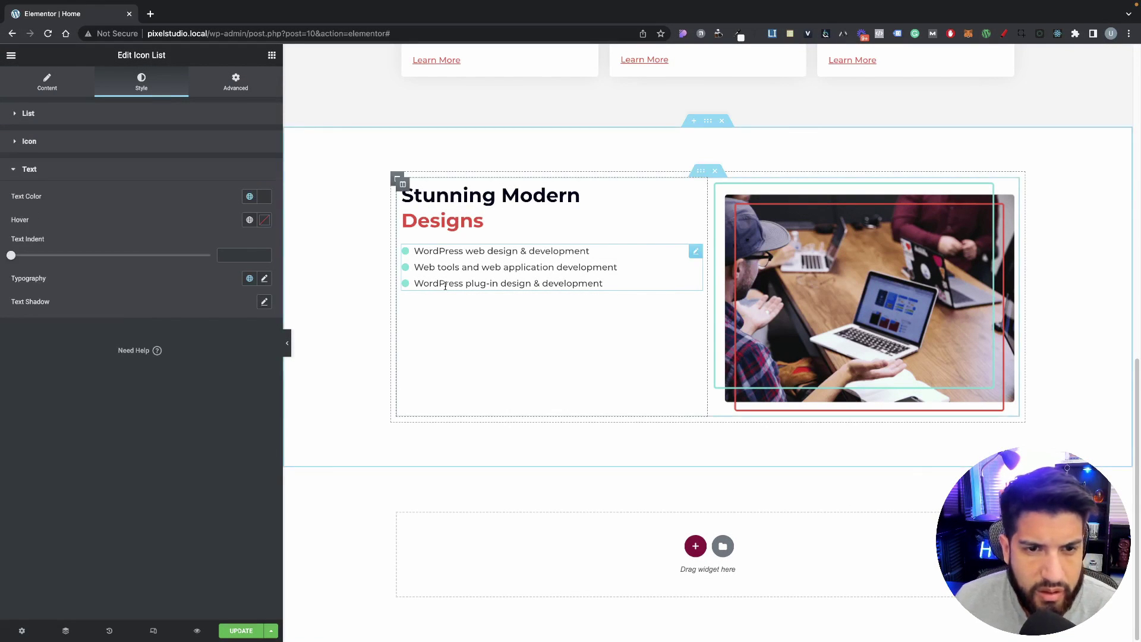
pyautogui.click(263, 197)
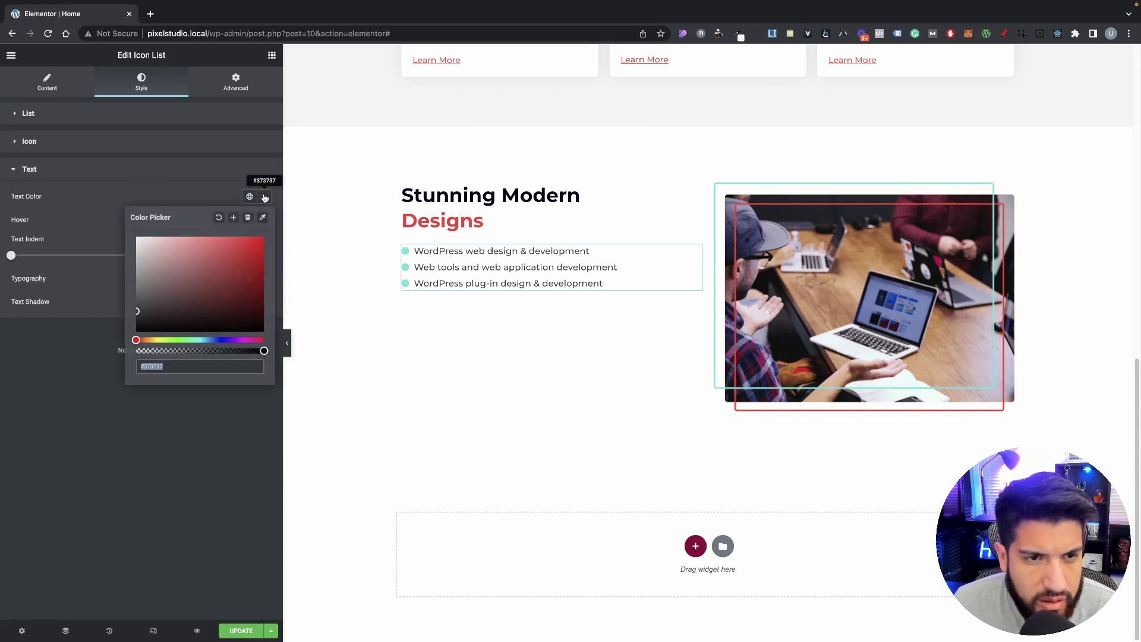
pyautogui.click(184, 366)
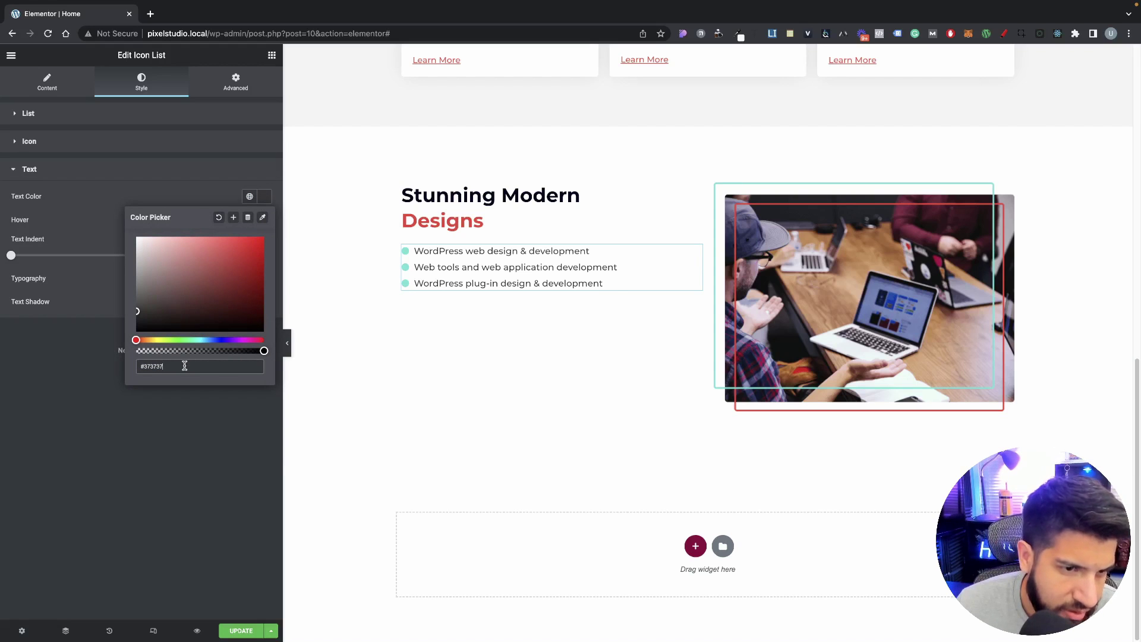
pyautogui.click(204, 454)
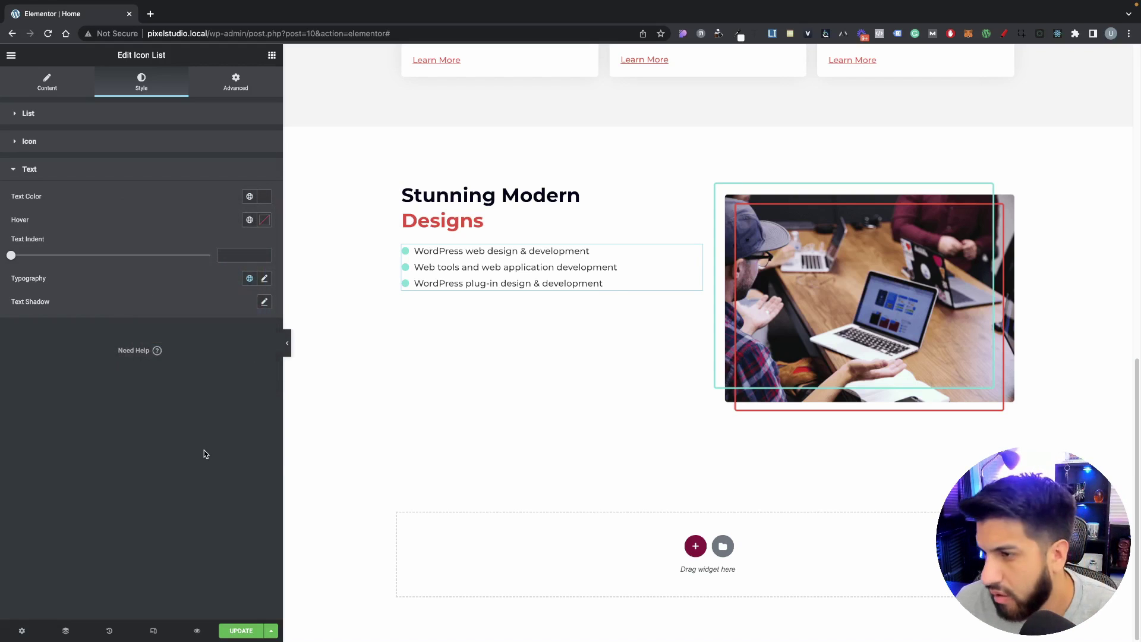
pyautogui.click(59, 113)
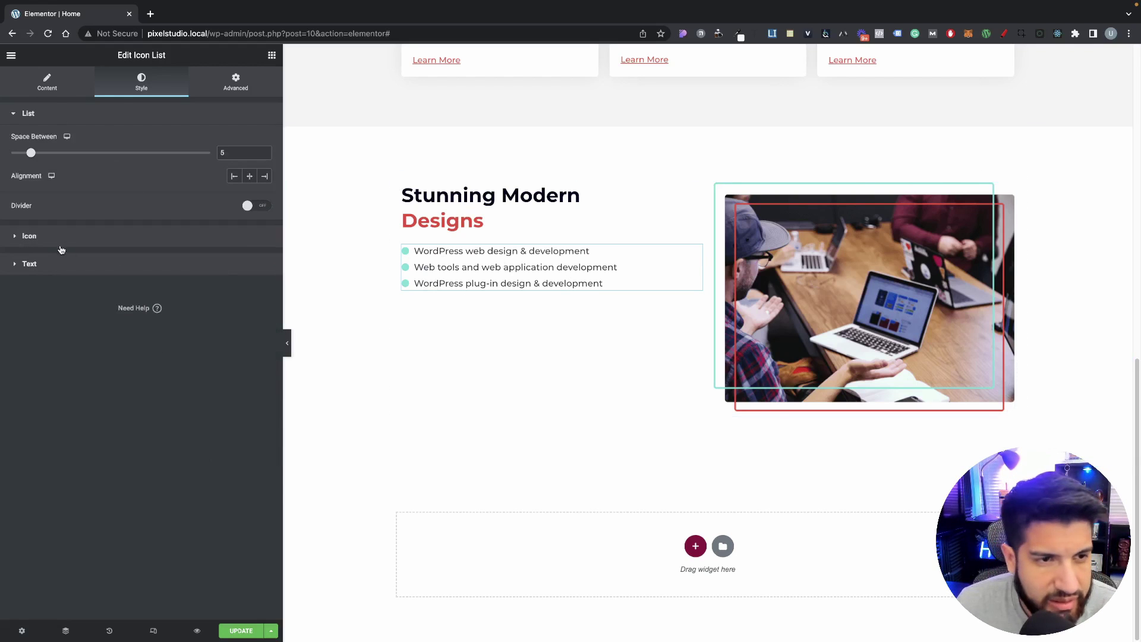
# Step: Set the list text typography to weight 600 and size 17
pyautogui.click(56, 265)
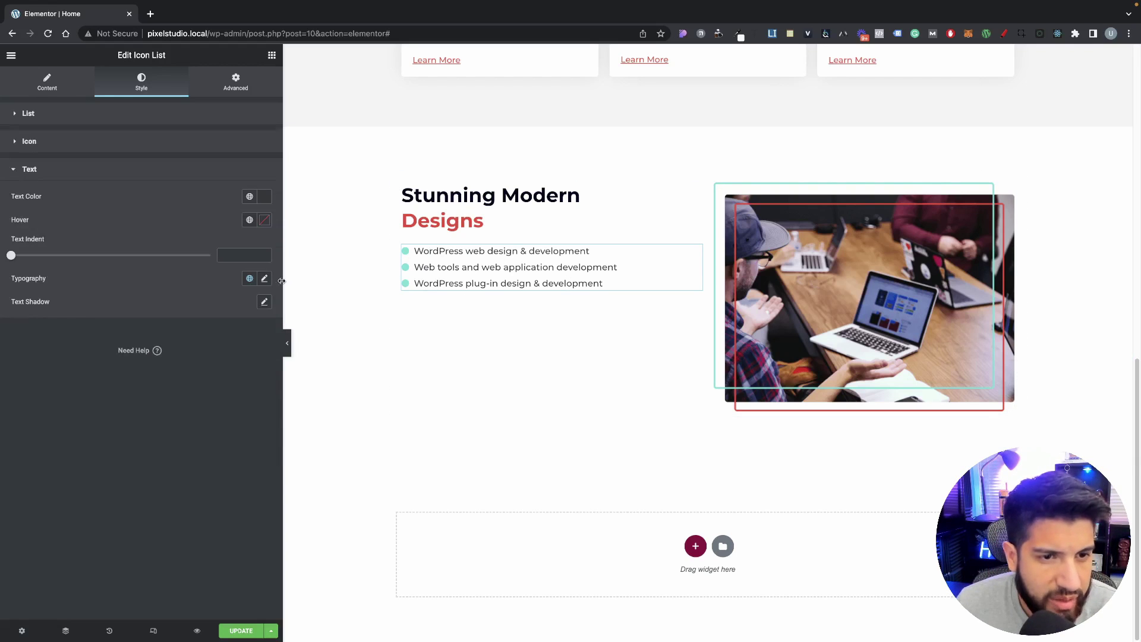
pyautogui.click(265, 279)
pyautogui.click(195, 390)
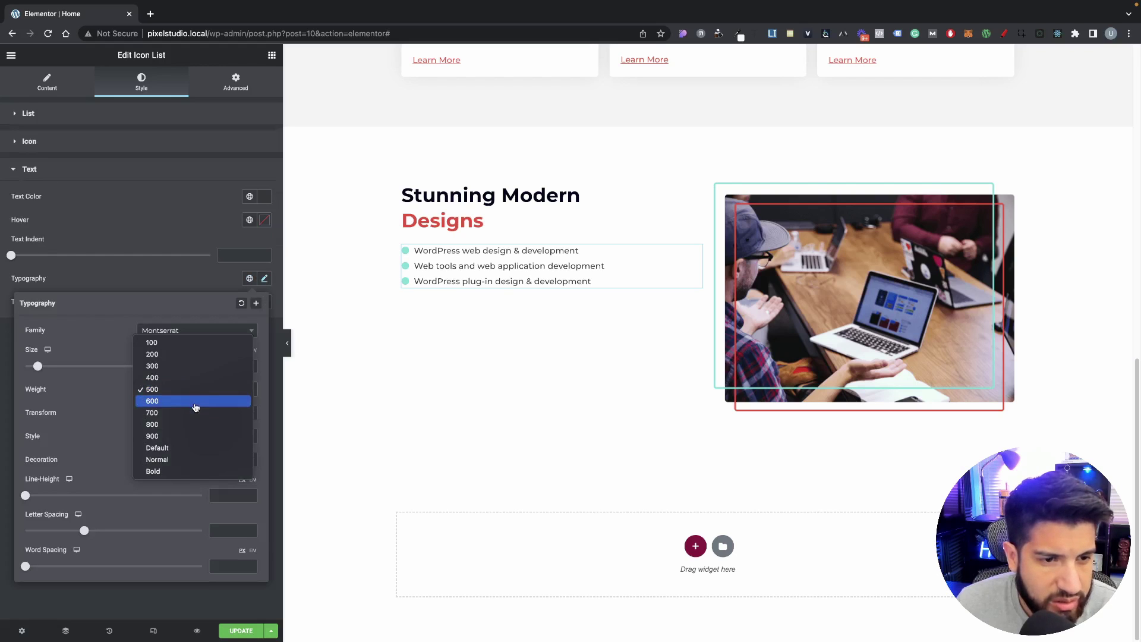
pyautogui.click(195, 402)
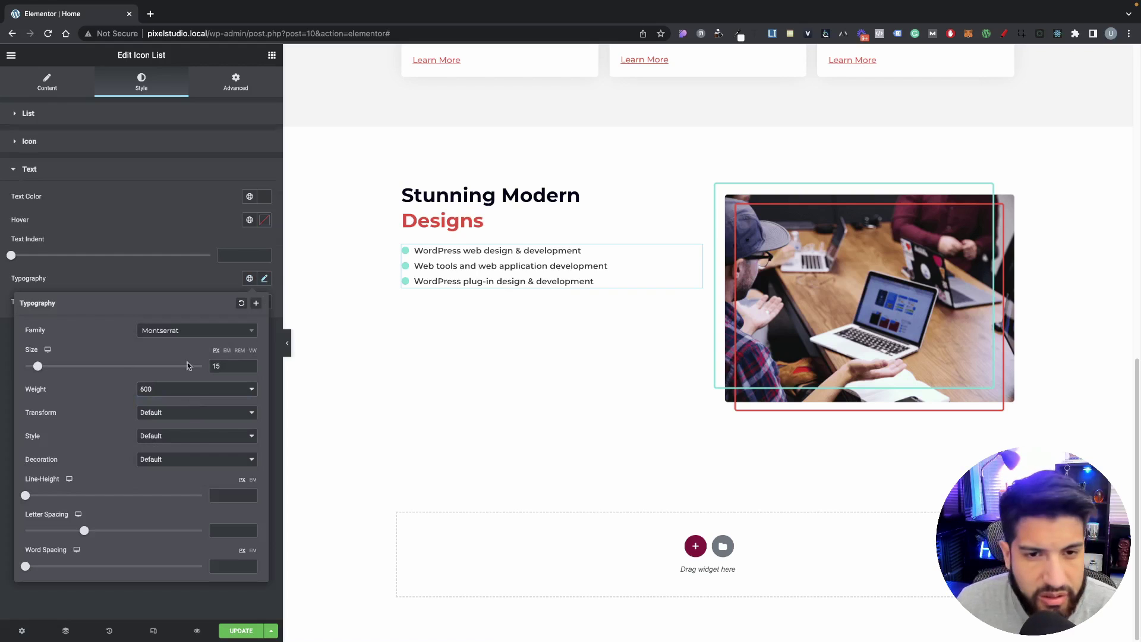
pyautogui.click(251, 364)
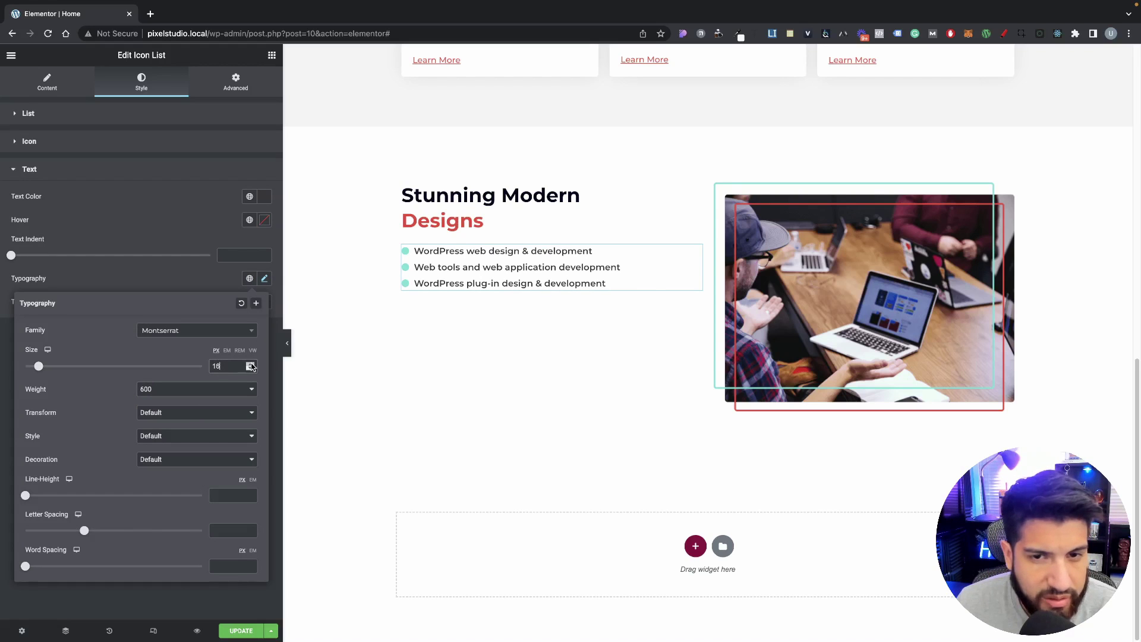
pyautogui.click(251, 364)
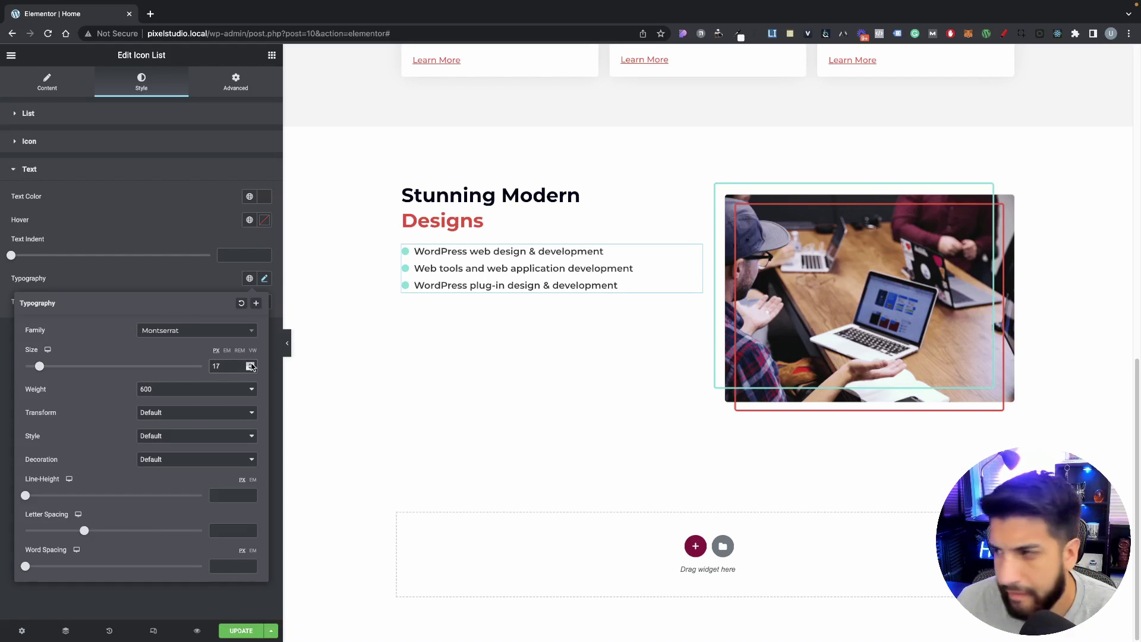
pyautogui.click(251, 364)
pyautogui.click(251, 363)
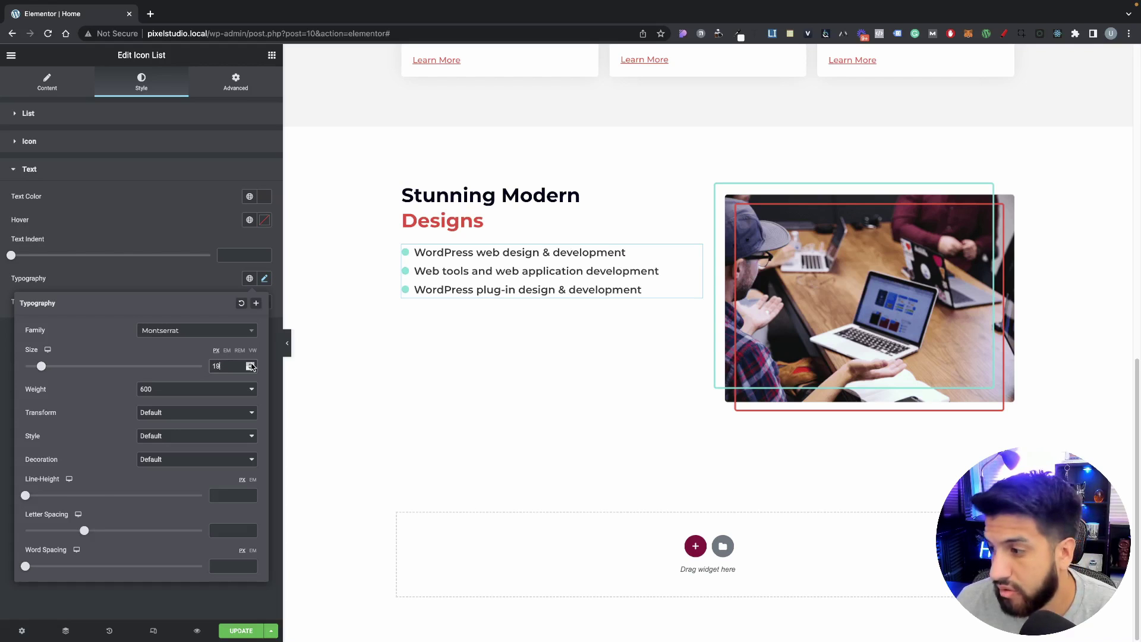
pyautogui.click(251, 368)
pyautogui.click(251, 369)
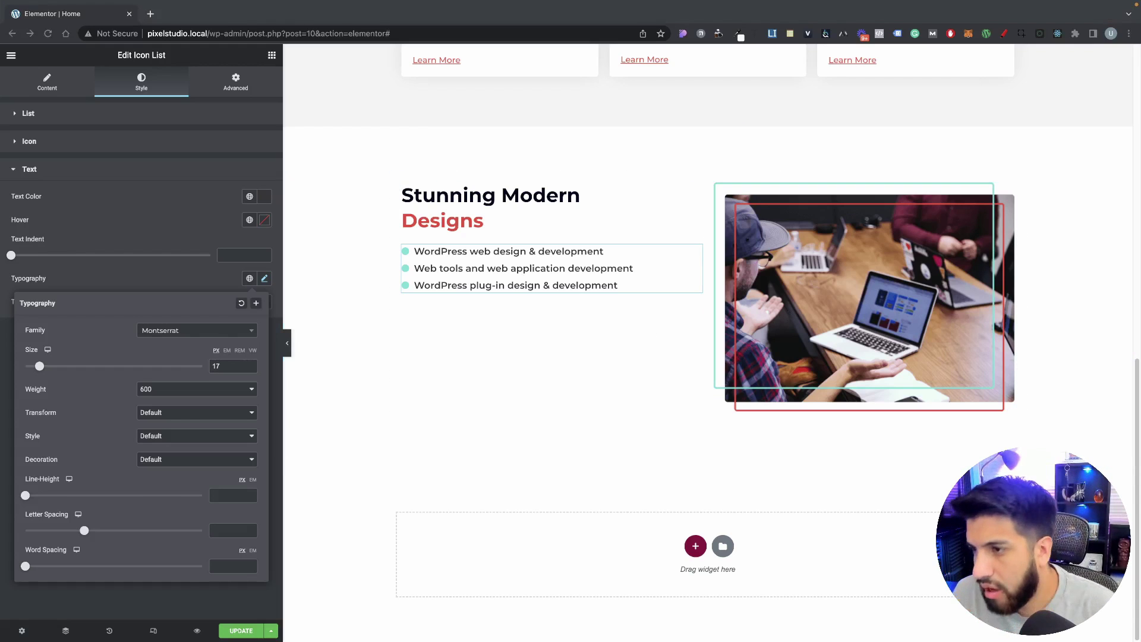
# Step: Set the list Text Indent to 8 px
pyautogui.moveTo(11, 255); pyautogui.dragTo(163, 255)
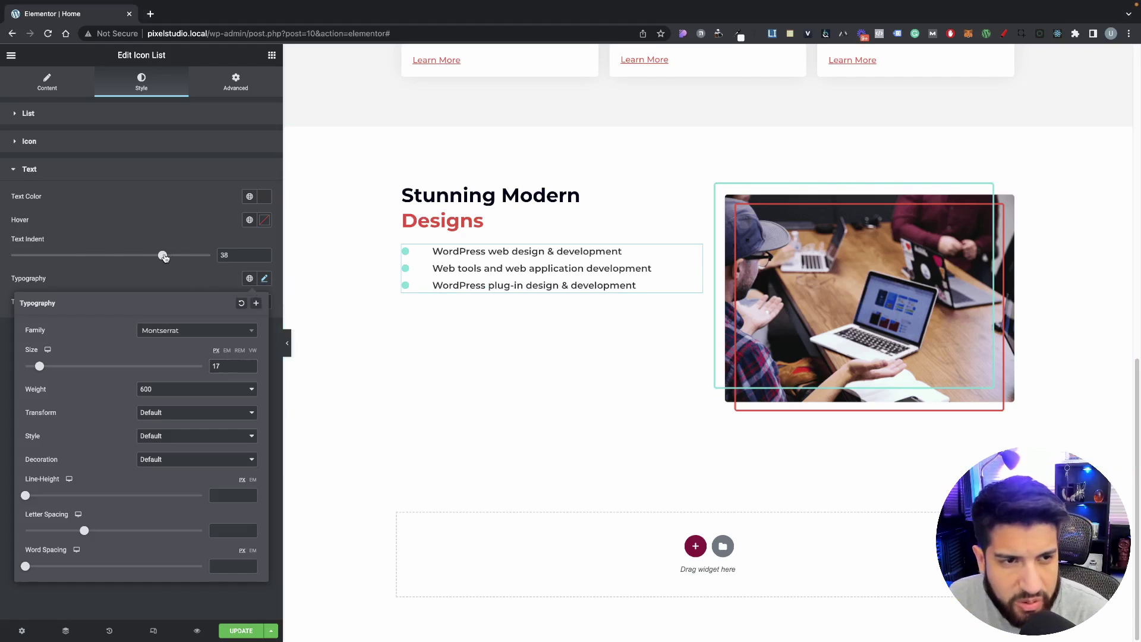
pyautogui.press('super+z')
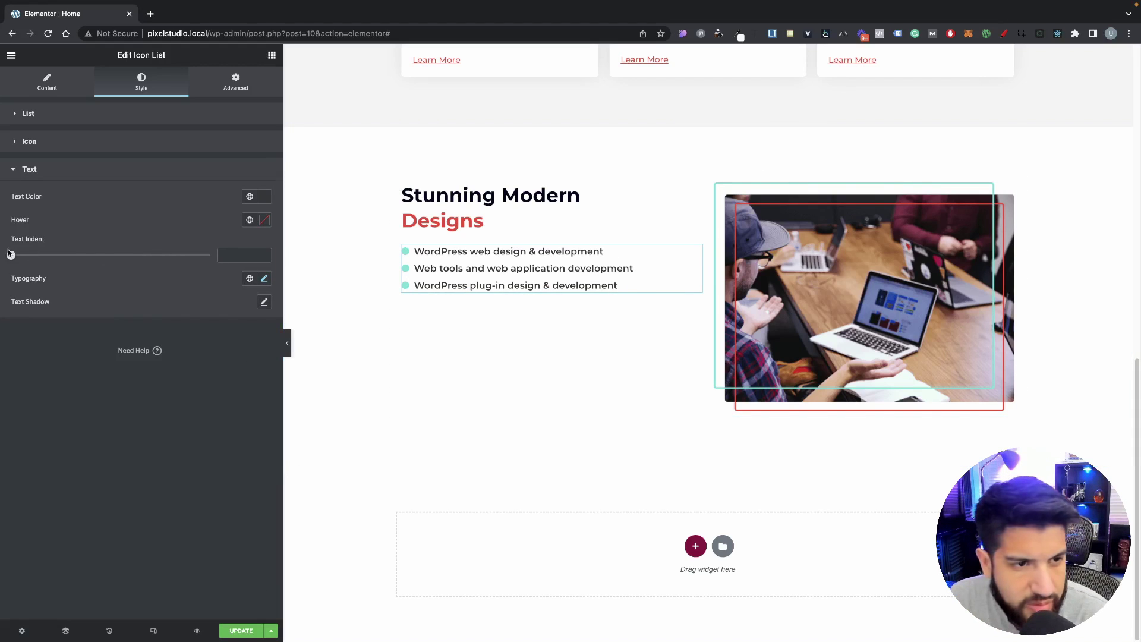
pyautogui.moveTo(10, 254); pyautogui.dragTo(44, 255)
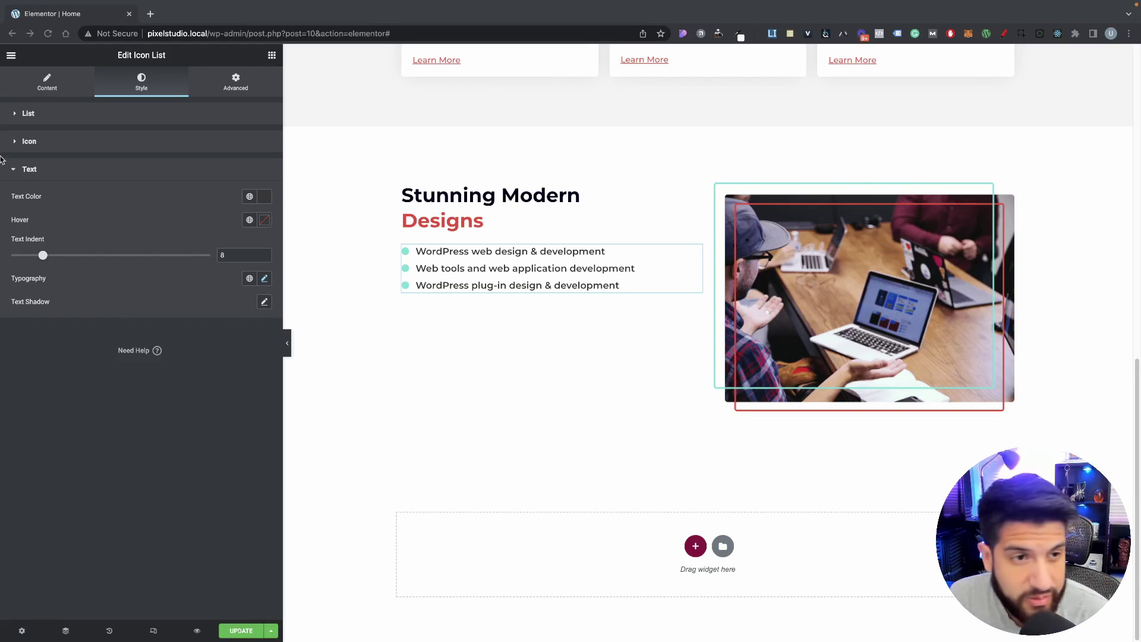
# Step: Add a WordPress SEO optimisation list item, then delete it because it has a tick icon
pyautogui.click(49, 89)
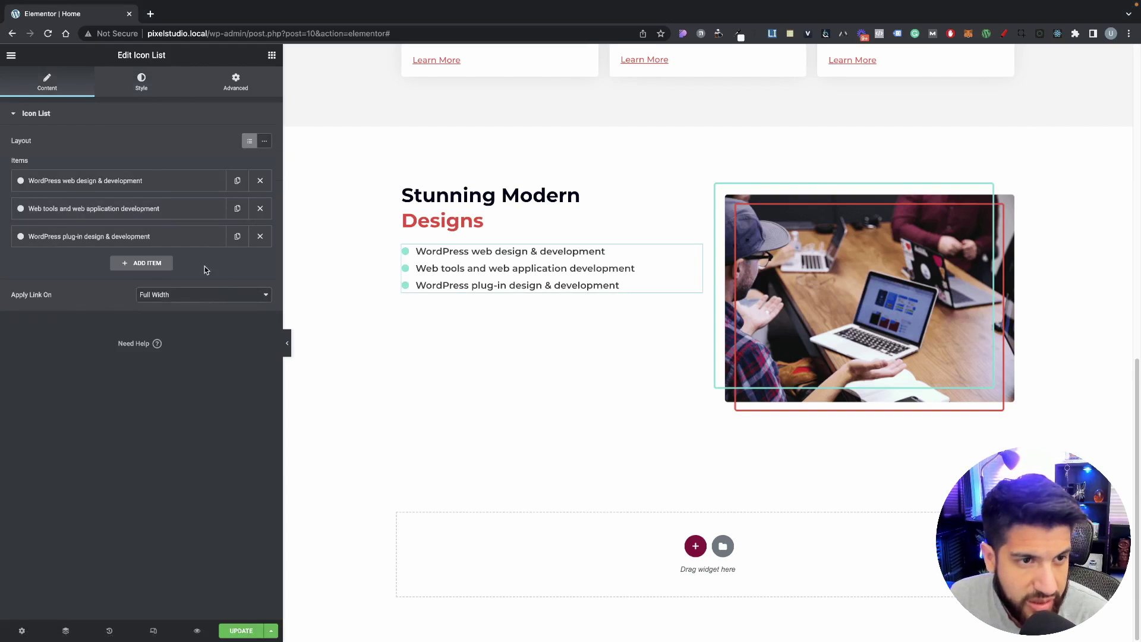
pyautogui.click(146, 265)
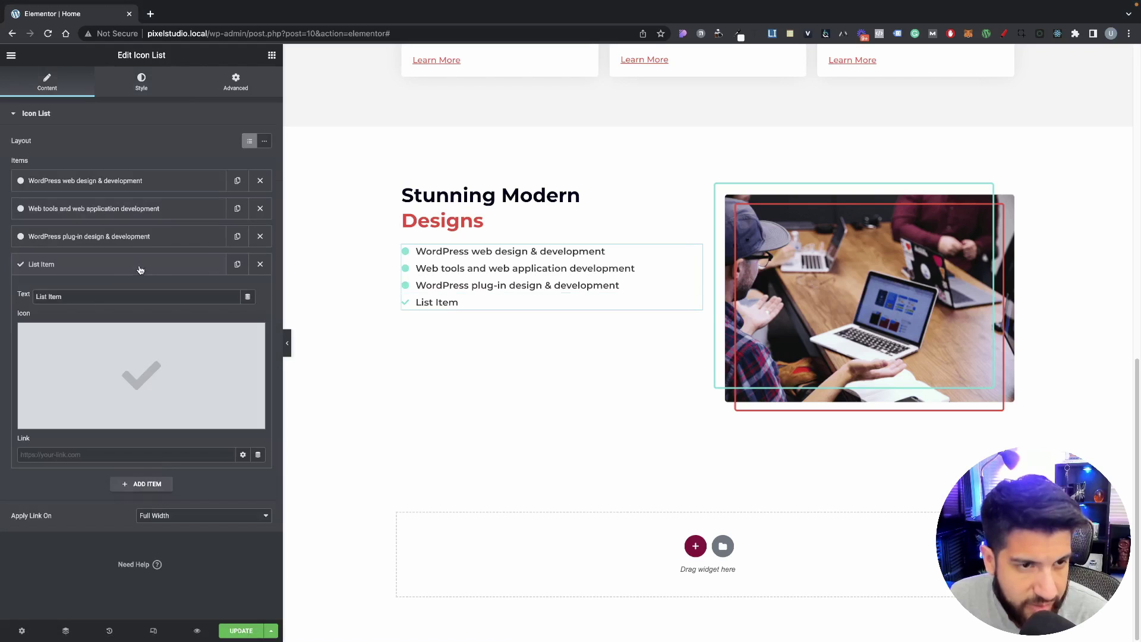
pyautogui.tripleClick(95, 298)
pyautogui.write('WordPress SEO optimisation')
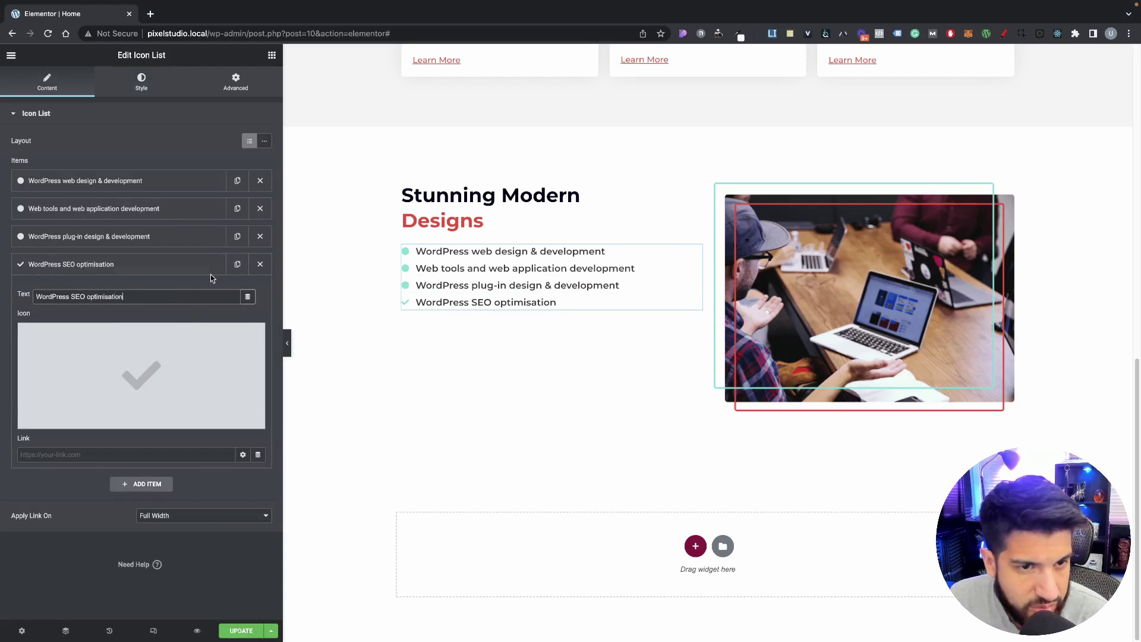
pyautogui.click(259, 265)
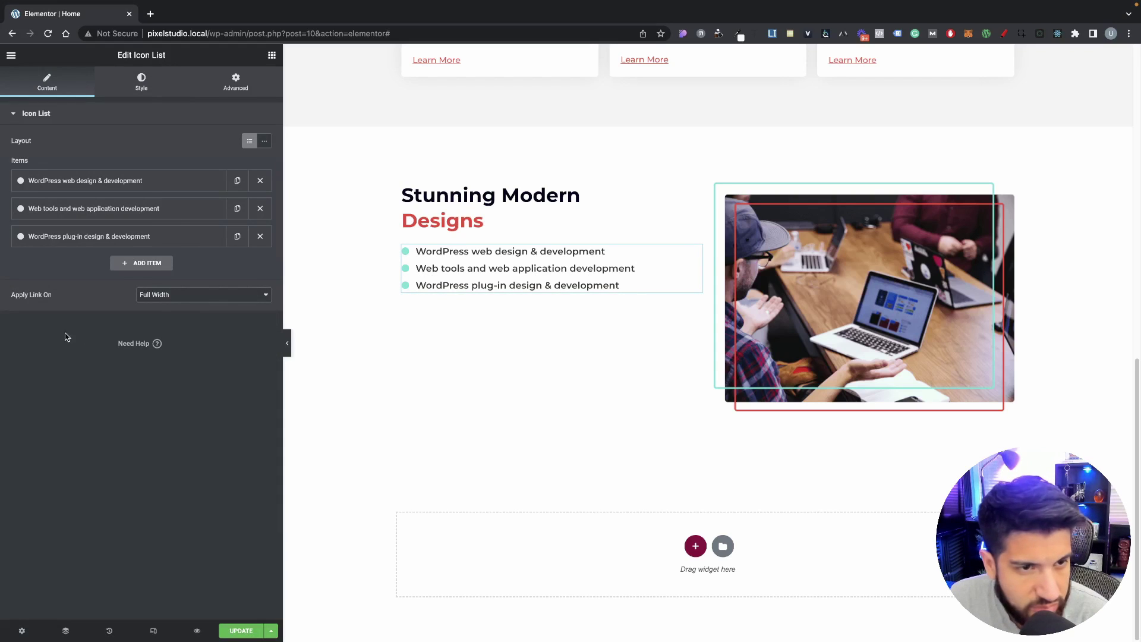
# Step: Duplicate the third circle-bullet item, rename it WordPress SEO optimisation, and duplicate it twice more
pyautogui.click(238, 237)
pyautogui.click(175, 264)
pyautogui.click(141, 296)
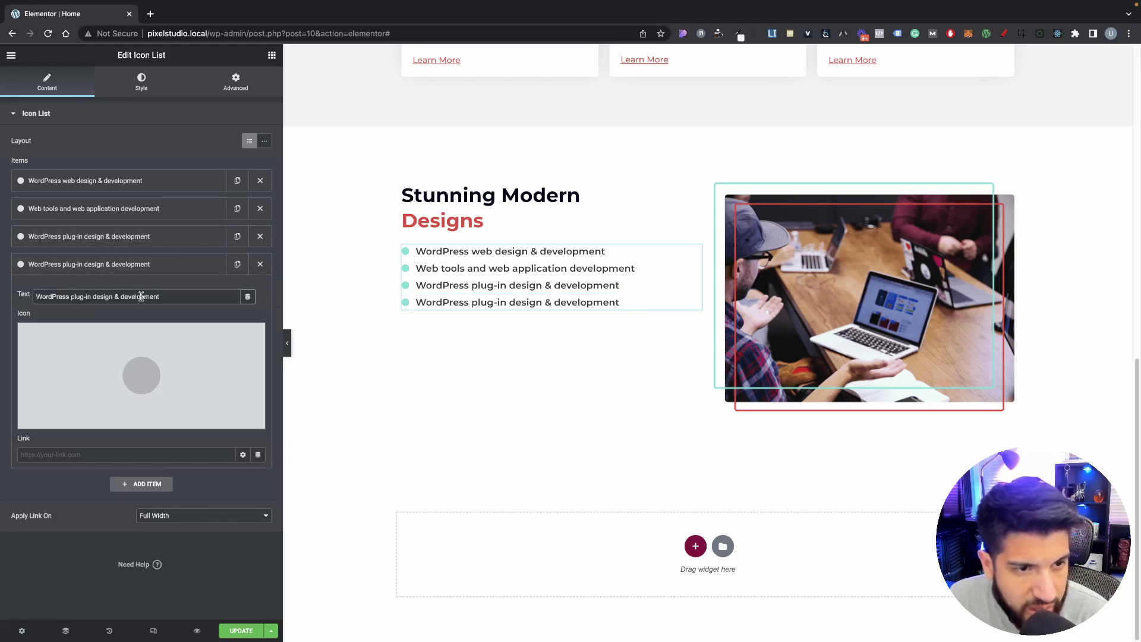
pyautogui.press('super+a')
pyautogui.write('WordPress SEO optimisation')
pyautogui.click(202, 271)
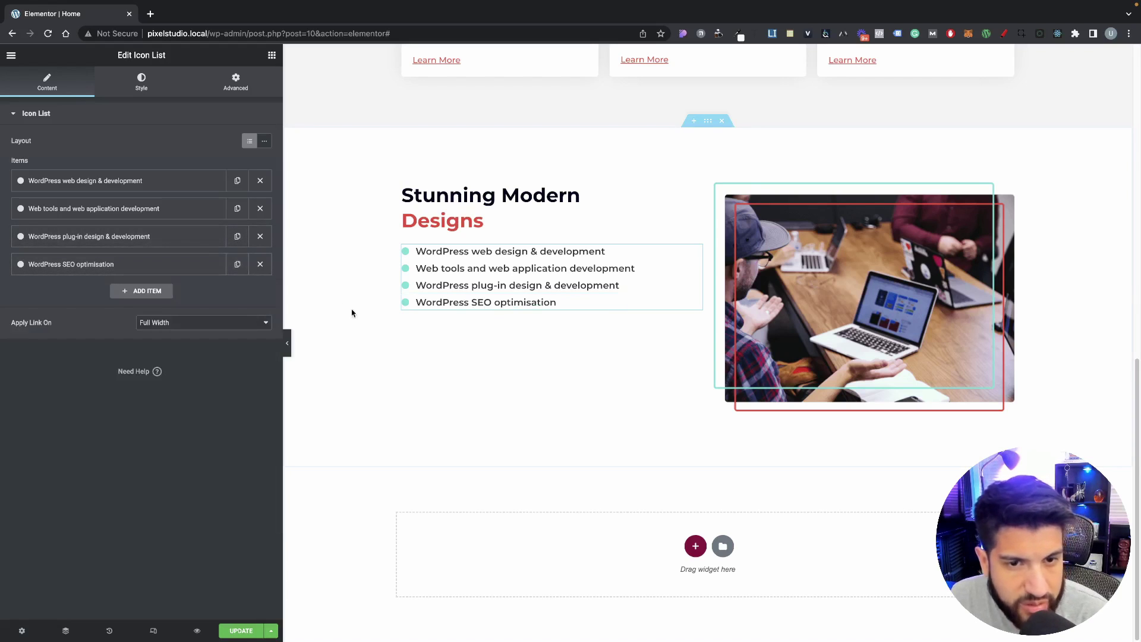
pyautogui.click(237, 264)
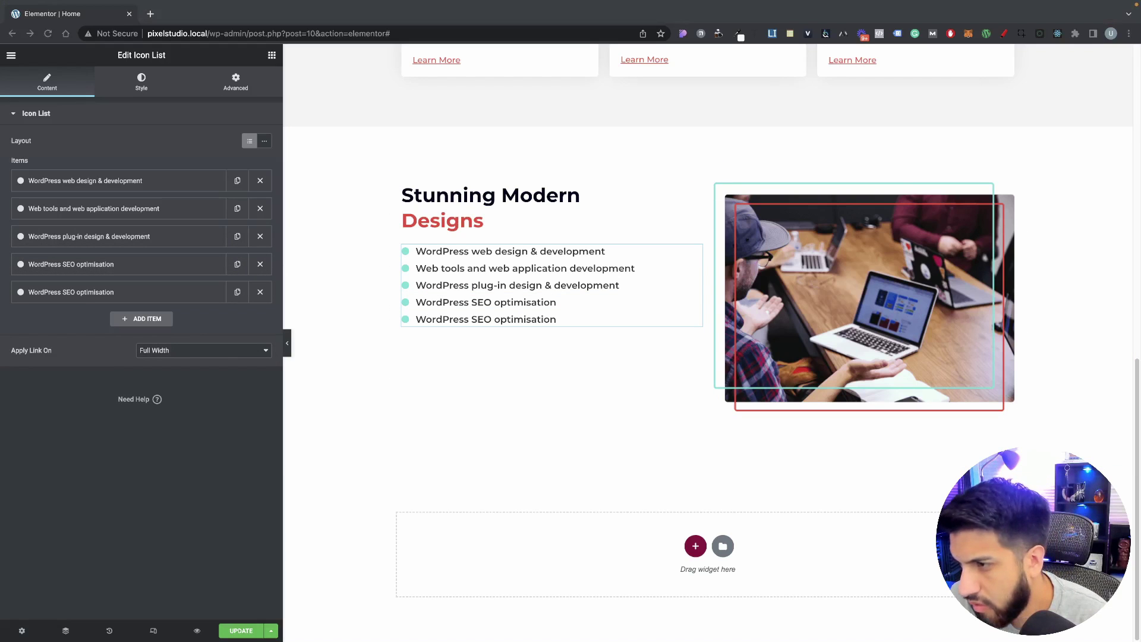
pyautogui.click(237, 292)
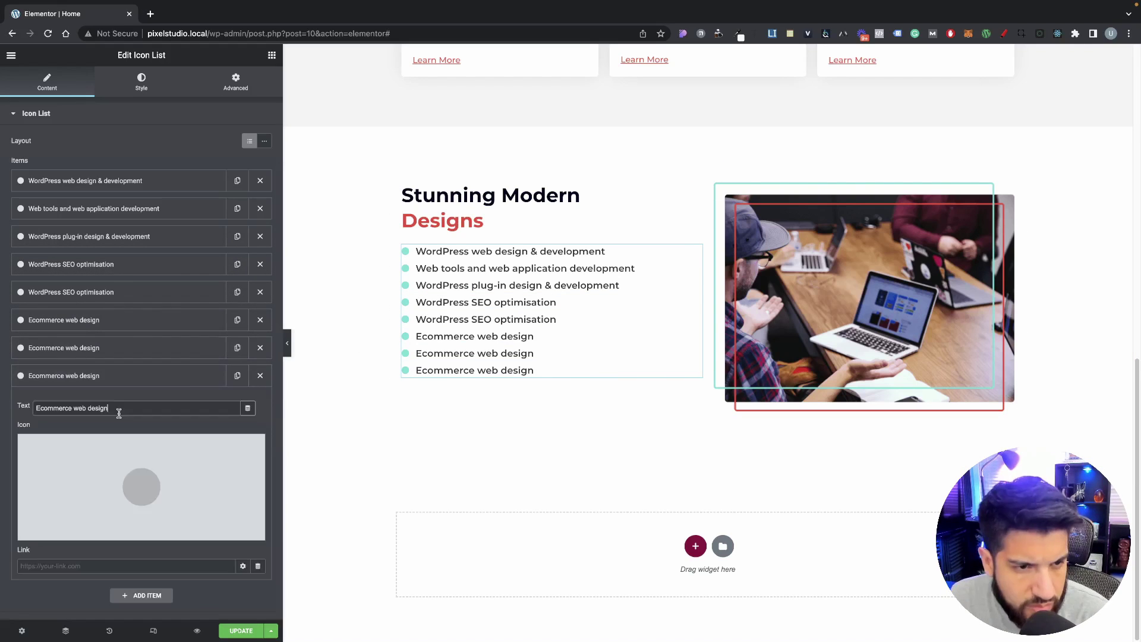
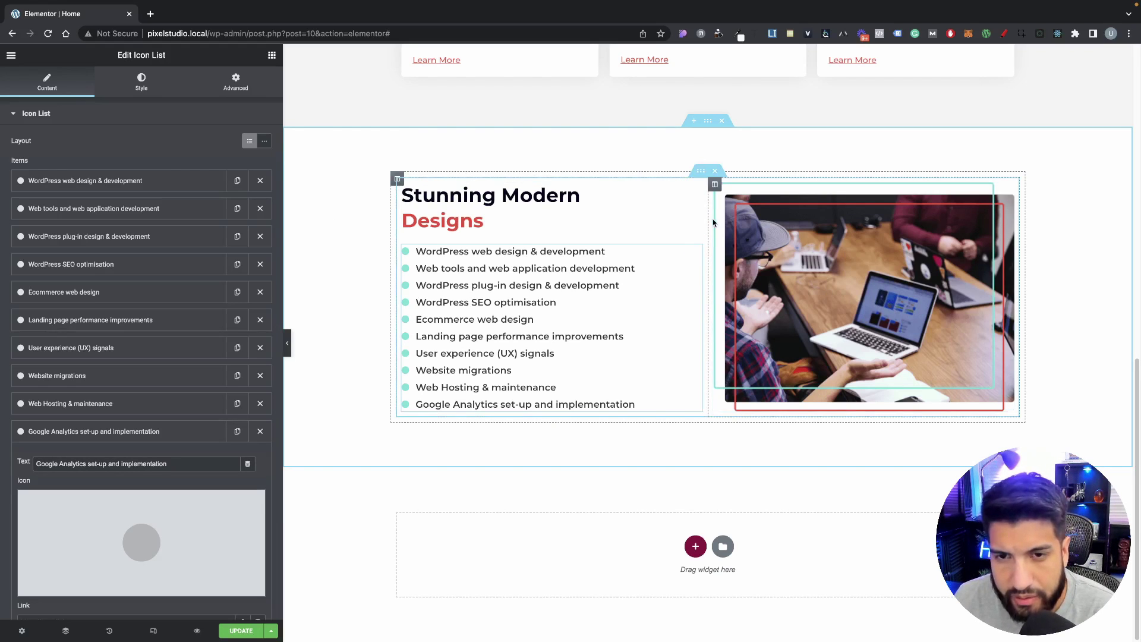
# Step: Drag the column divider left to narrow the services text column and widen the photo column
pyautogui.moveTo(707, 224); pyautogui.dragTo(680, 302)
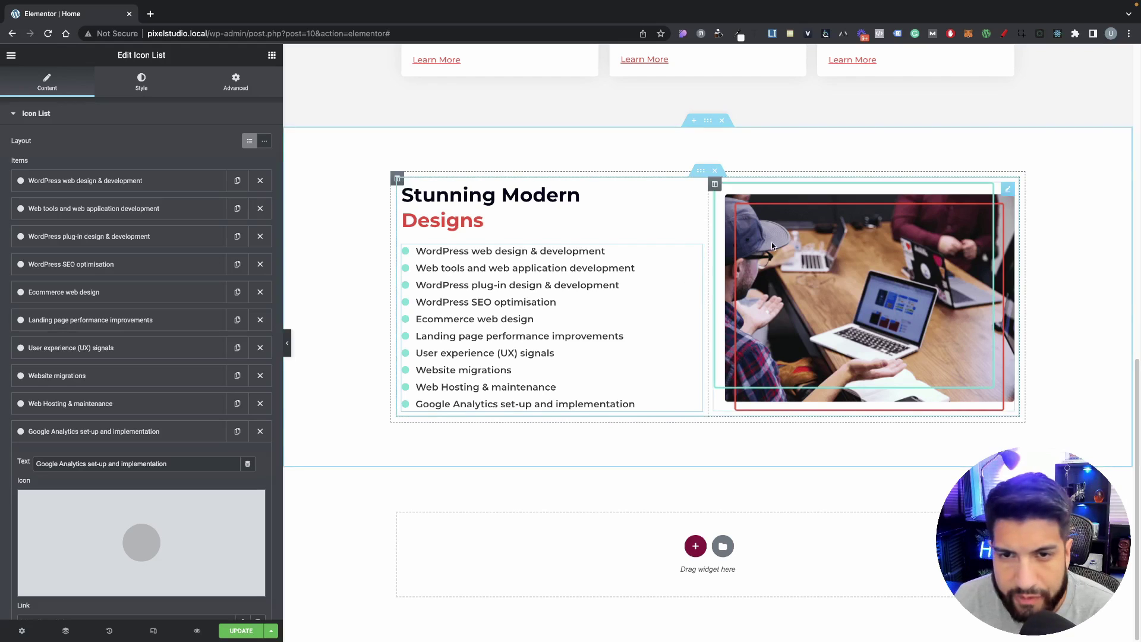
pyautogui.click(714, 184)
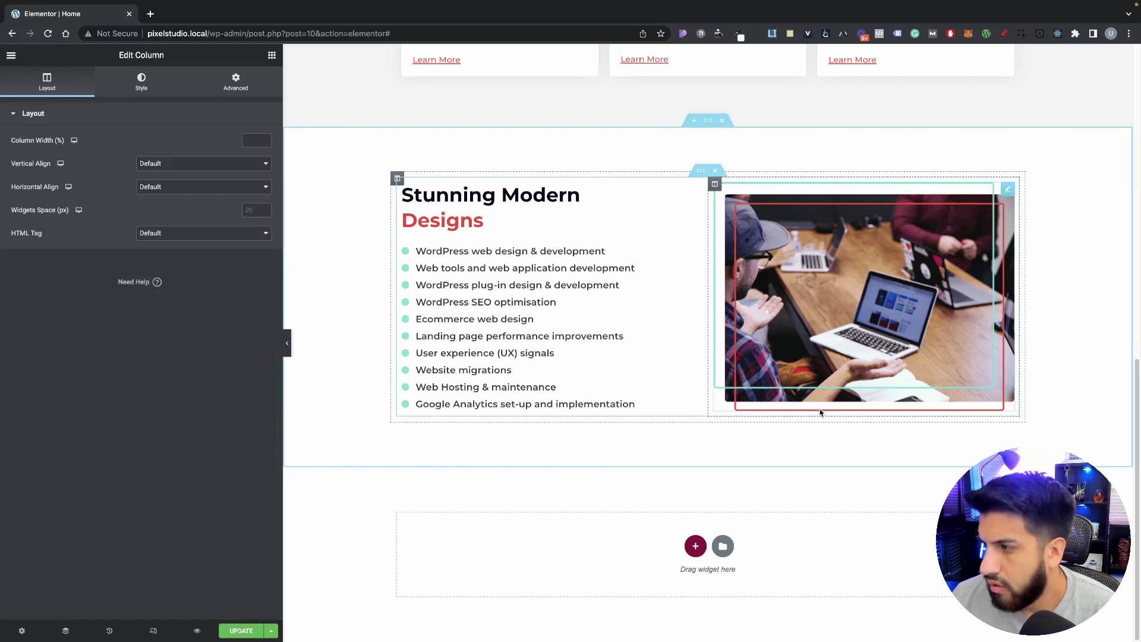
pyautogui.scroll(1, 735, 365)
pyautogui.scroll(10, 740, 359)
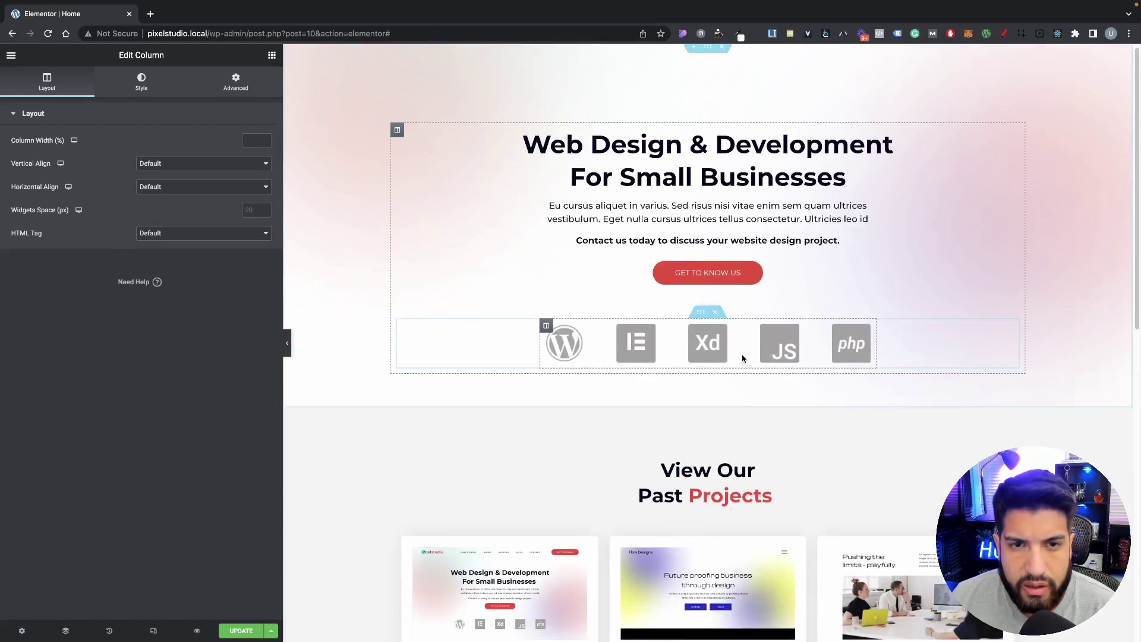
pyautogui.scroll(-11, 745, 359)
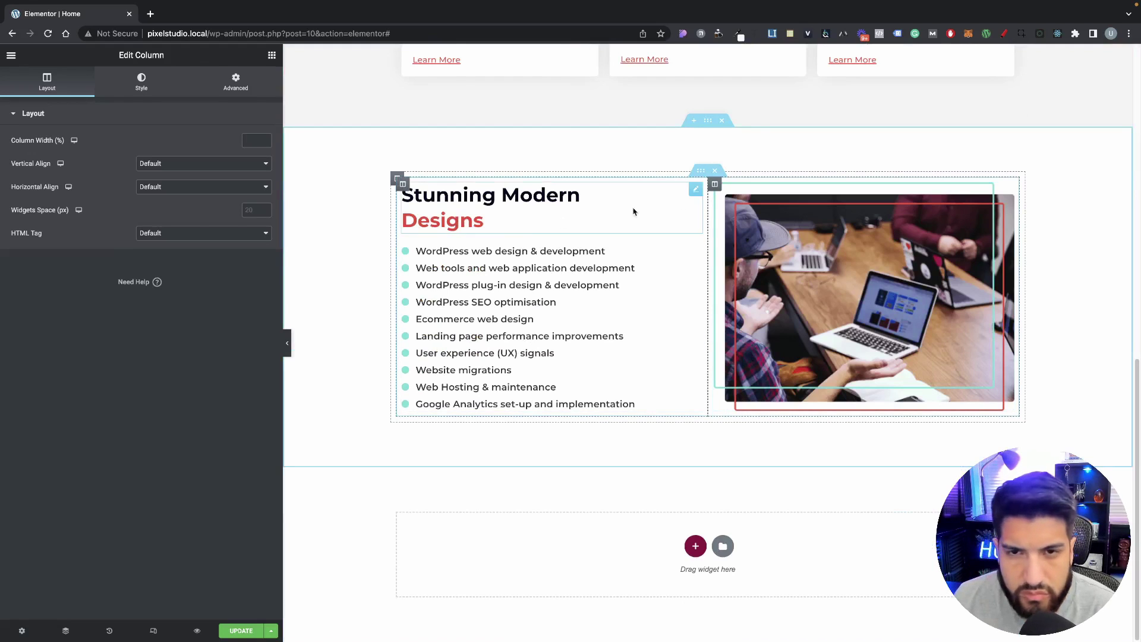
# Step: Duplicate the Stunning Modern Designs inner section
pyautogui.rightClick(699, 171)
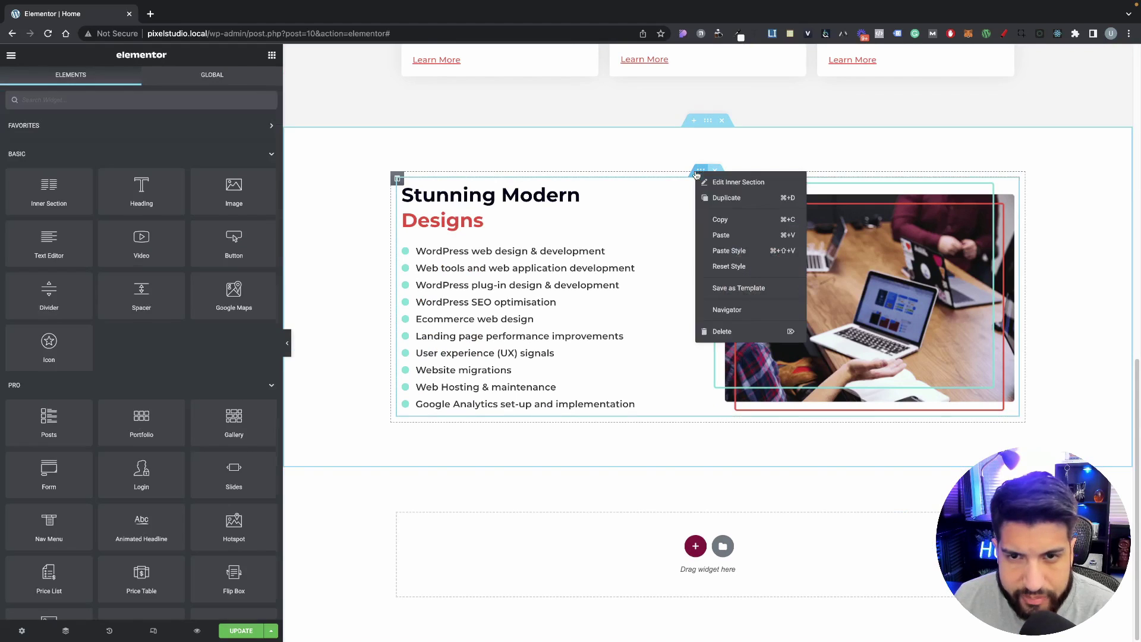
pyautogui.click(711, 198)
pyautogui.scroll(-4, 869, 392)
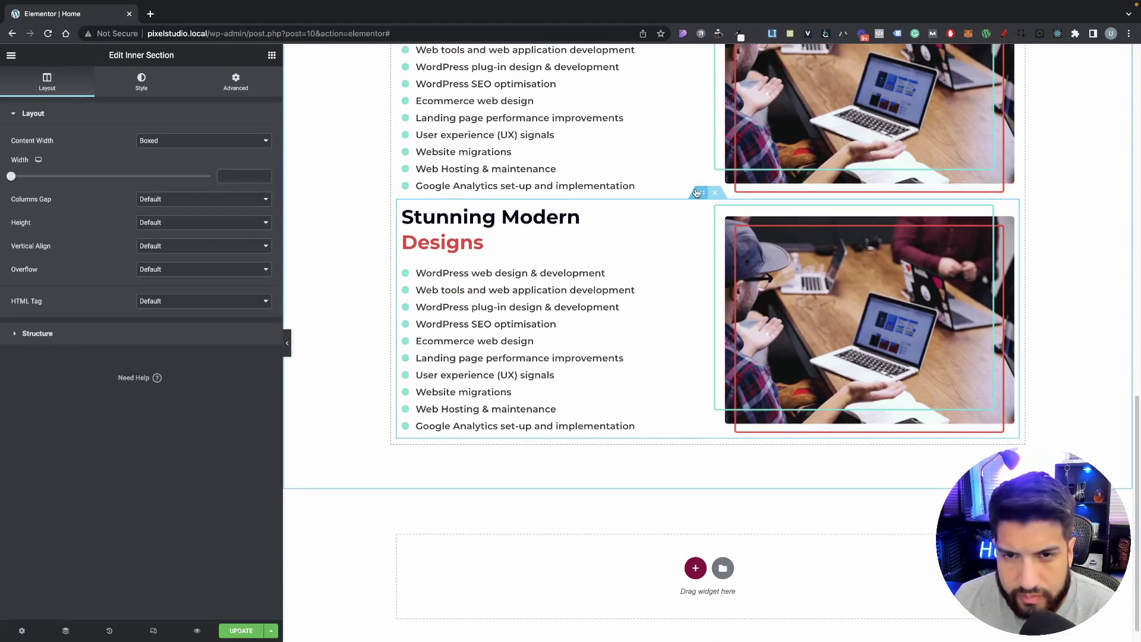
# Step: Unlink the copy's margin sides and set its top margin to 50
pyautogui.click(250, 90)
pyautogui.scroll(1, 732, 307)
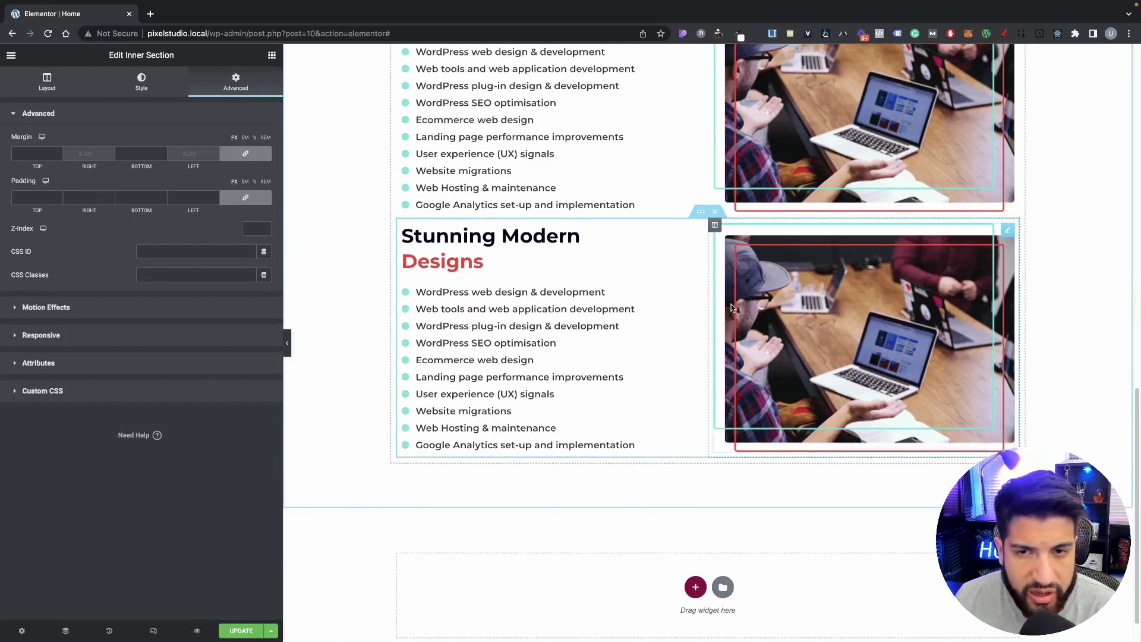
pyautogui.scroll(4, 732, 307)
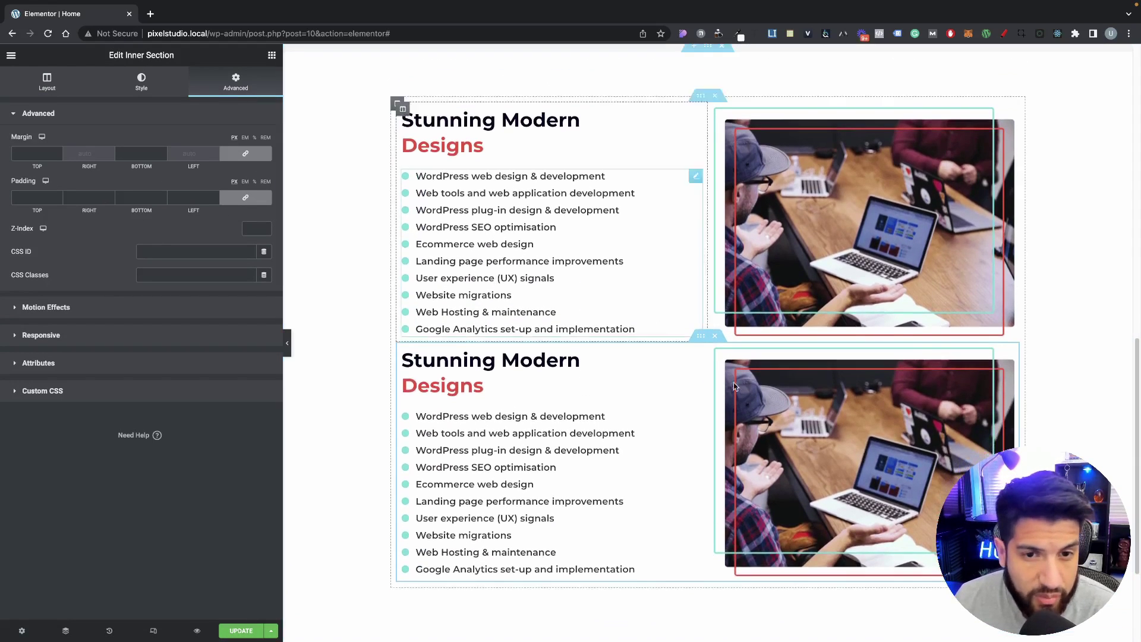
pyautogui.scroll(-3, 734, 386)
pyautogui.click(248, 157)
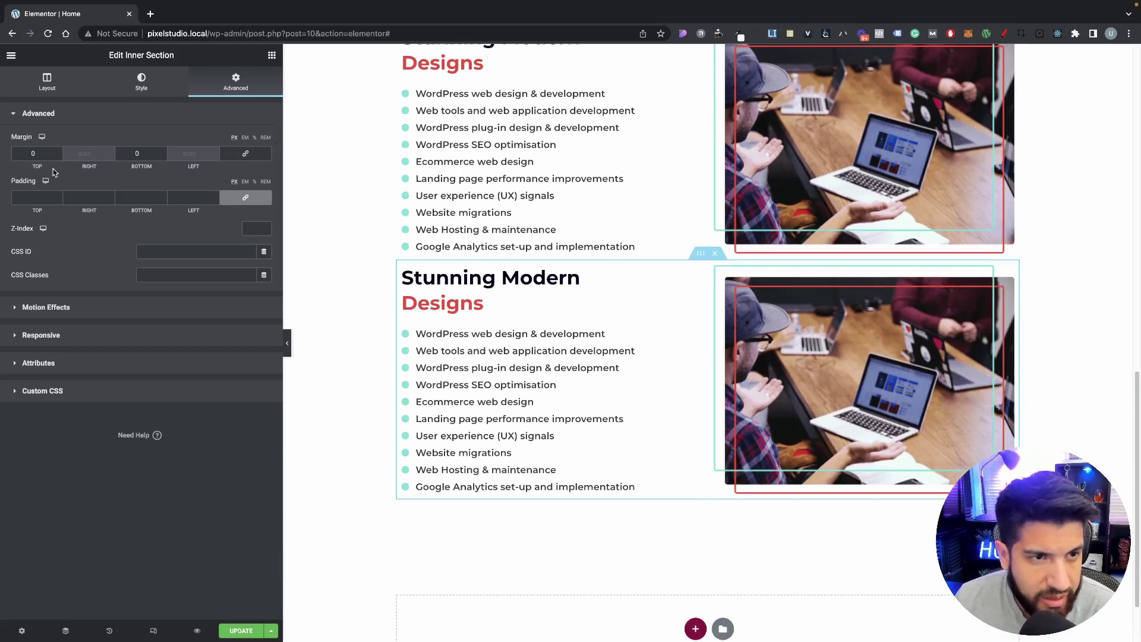
pyautogui.moveTo(43, 155); pyautogui.dragTo(5, 153)
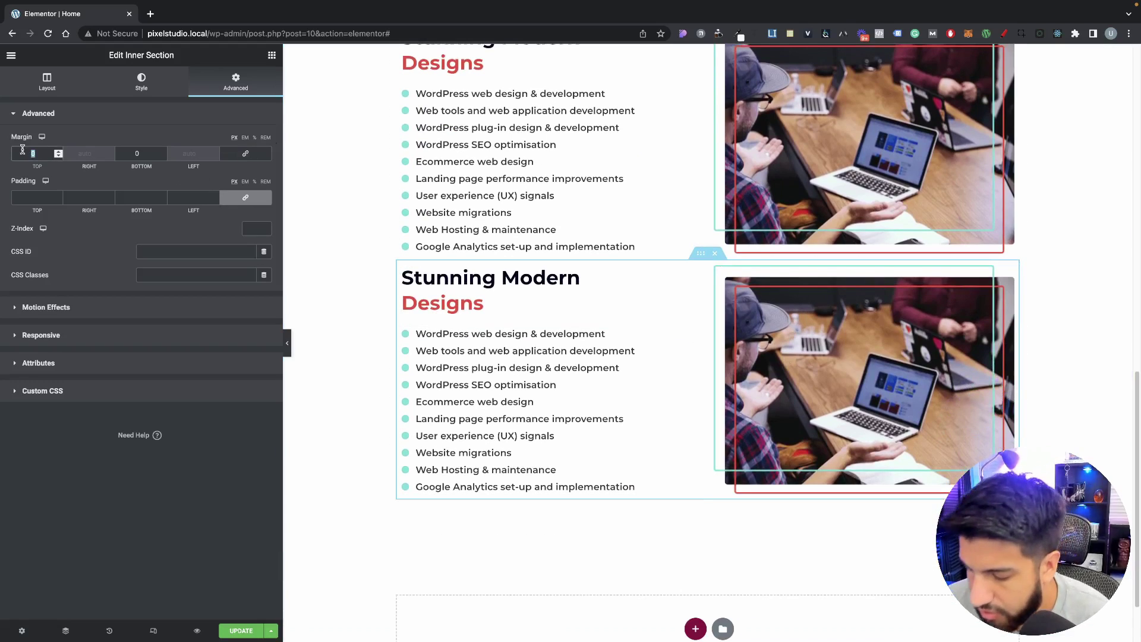
pyautogui.write('30')
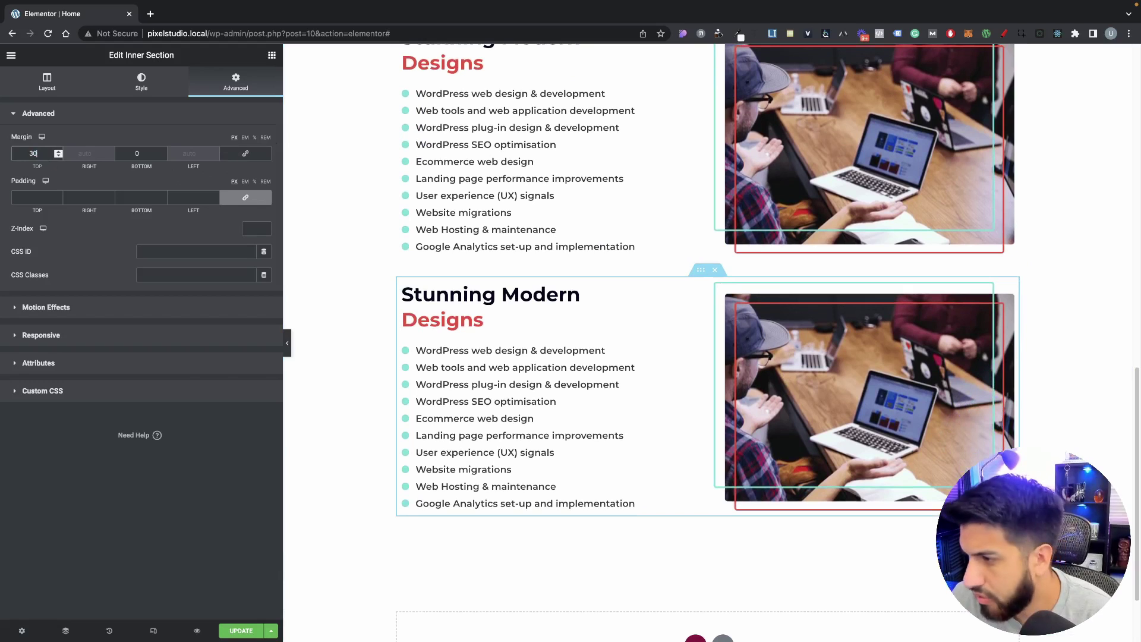
pyautogui.press('BackSpace')
pyautogui.press('BackSpace')
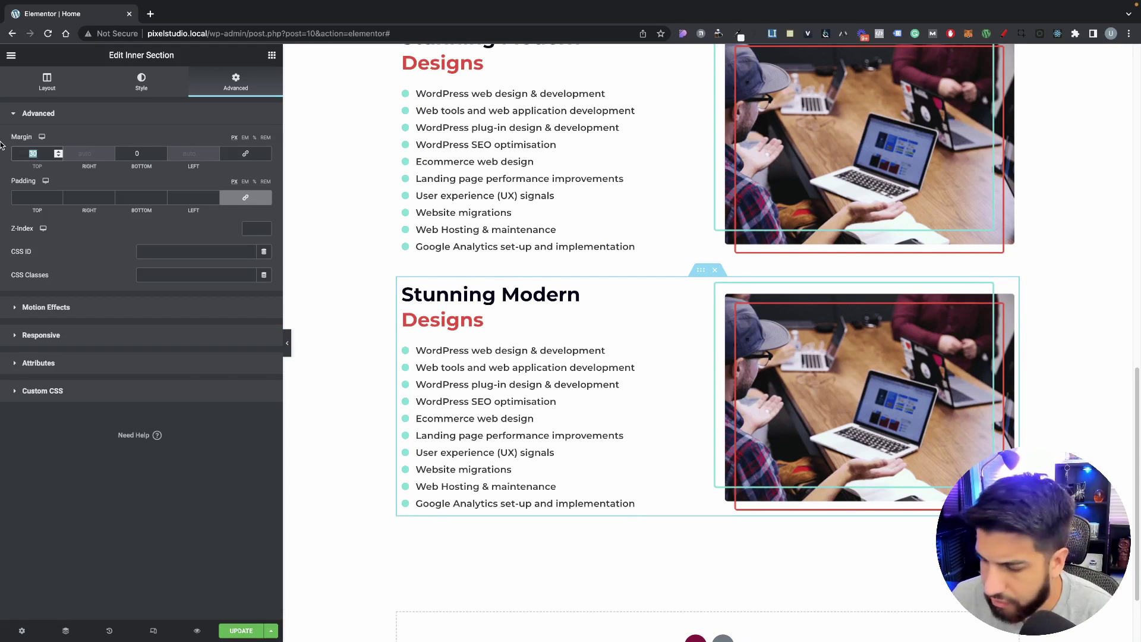
pyautogui.write('50')
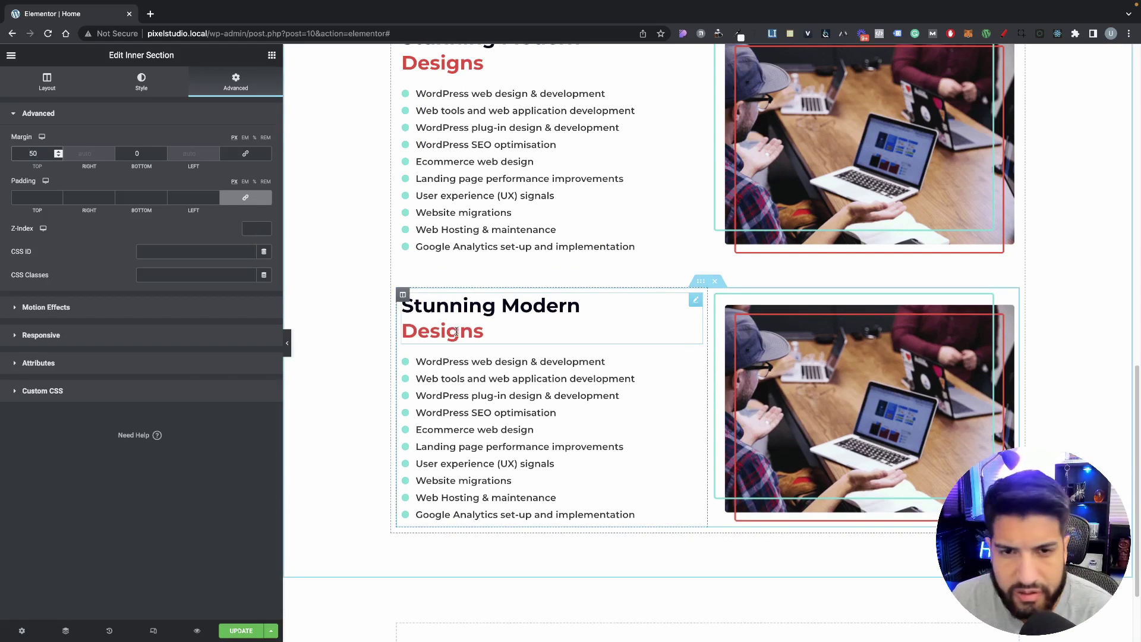
pyautogui.scroll(-1, 780, 330)
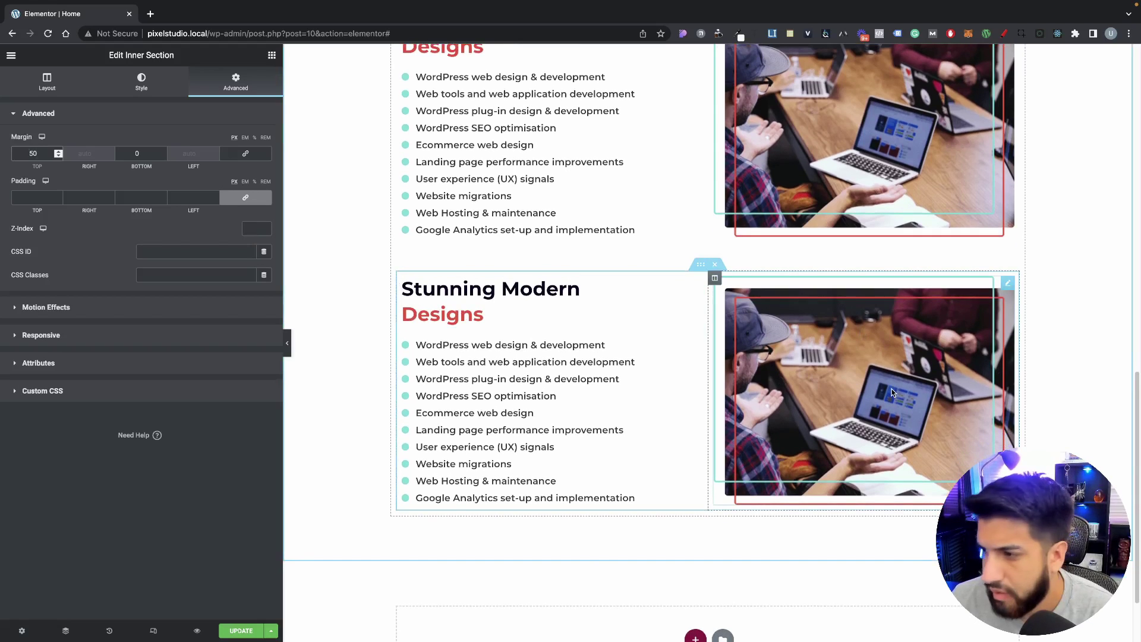
# Step: Move the copy's photo column left and swap its image for the sticky-notes desk photo
pyautogui.moveTo(705, 283); pyautogui.dragTo(572, 332)
pyautogui.click(576, 390)
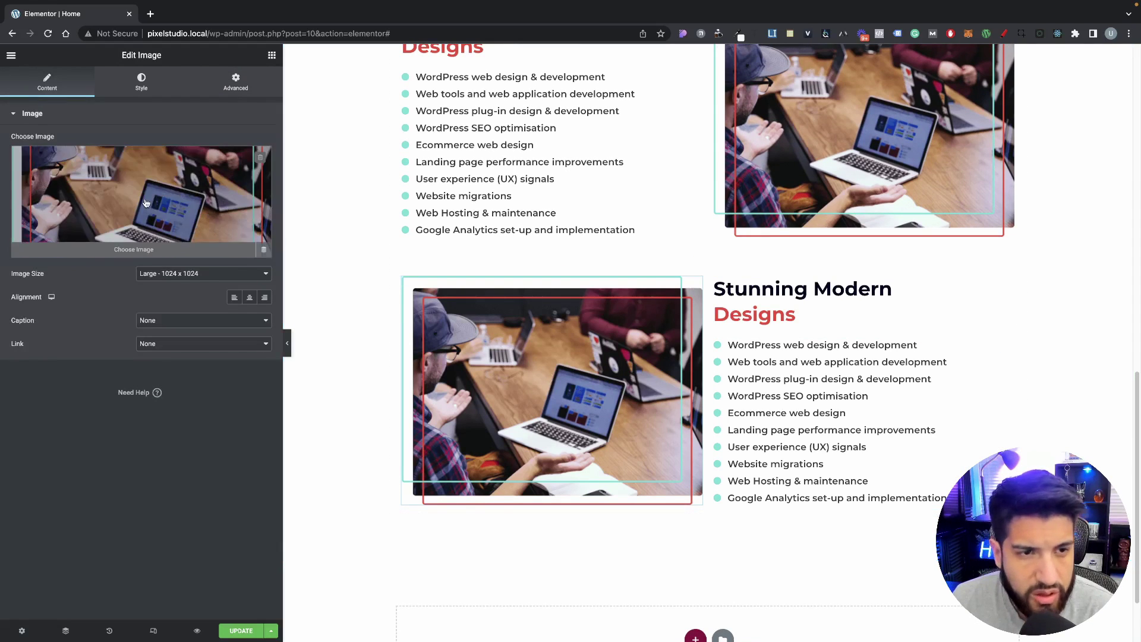
pyautogui.click(146, 203)
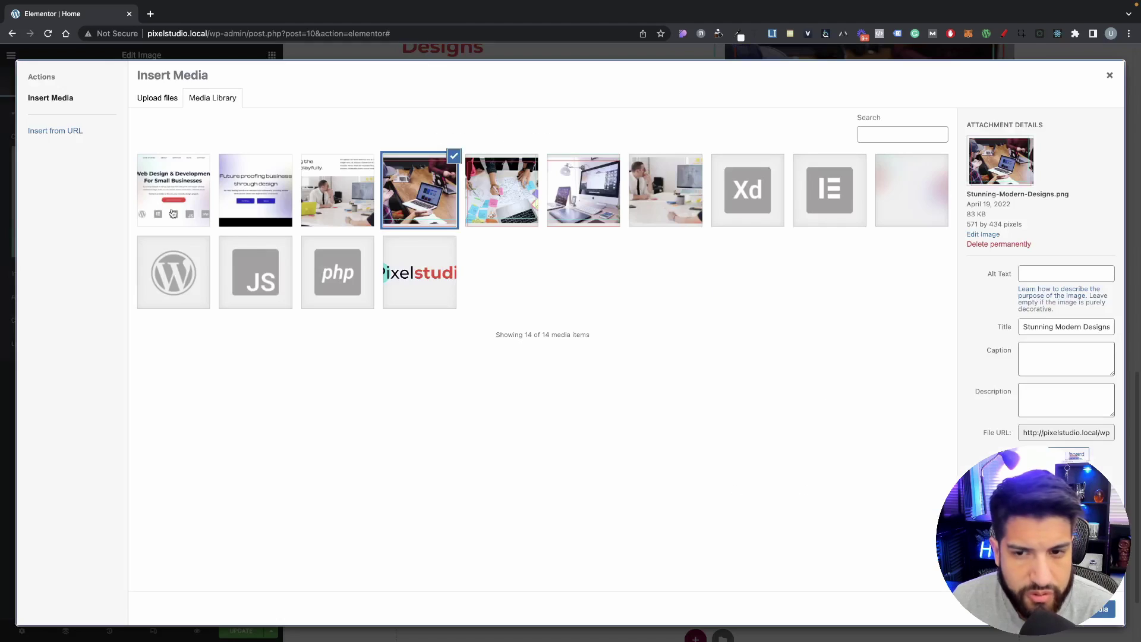
pyautogui.click(490, 198)
pyautogui.click(1101, 609)
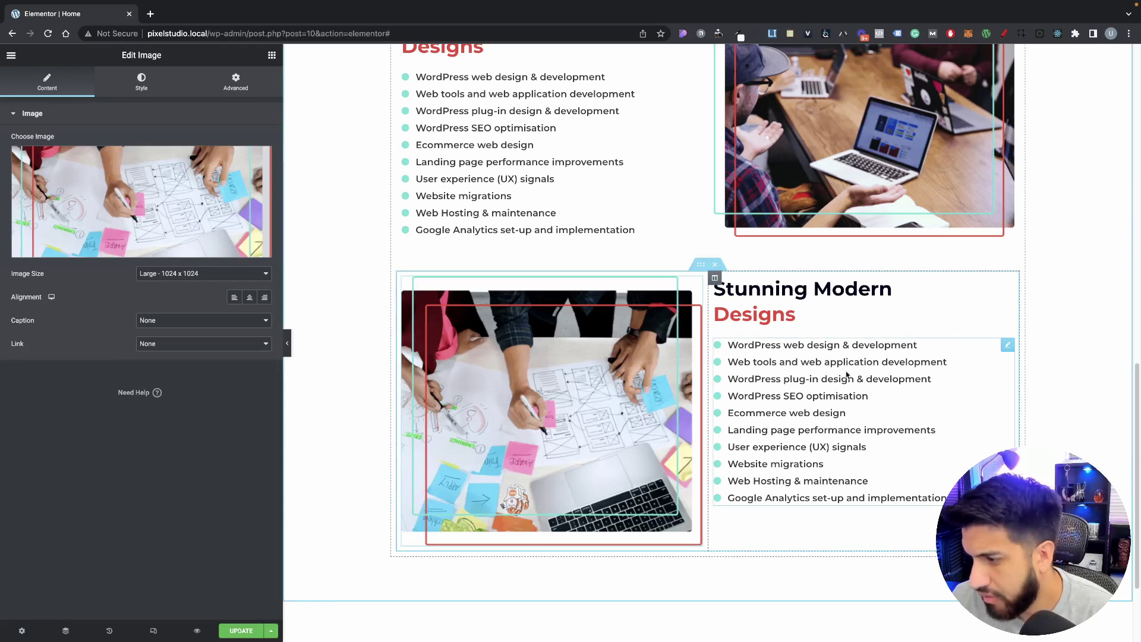
# Step: Replace the copy's icon list with a Text Editor holding two pasted paragraphs
pyautogui.rightClick(844, 385)
pyautogui.click(871, 544)
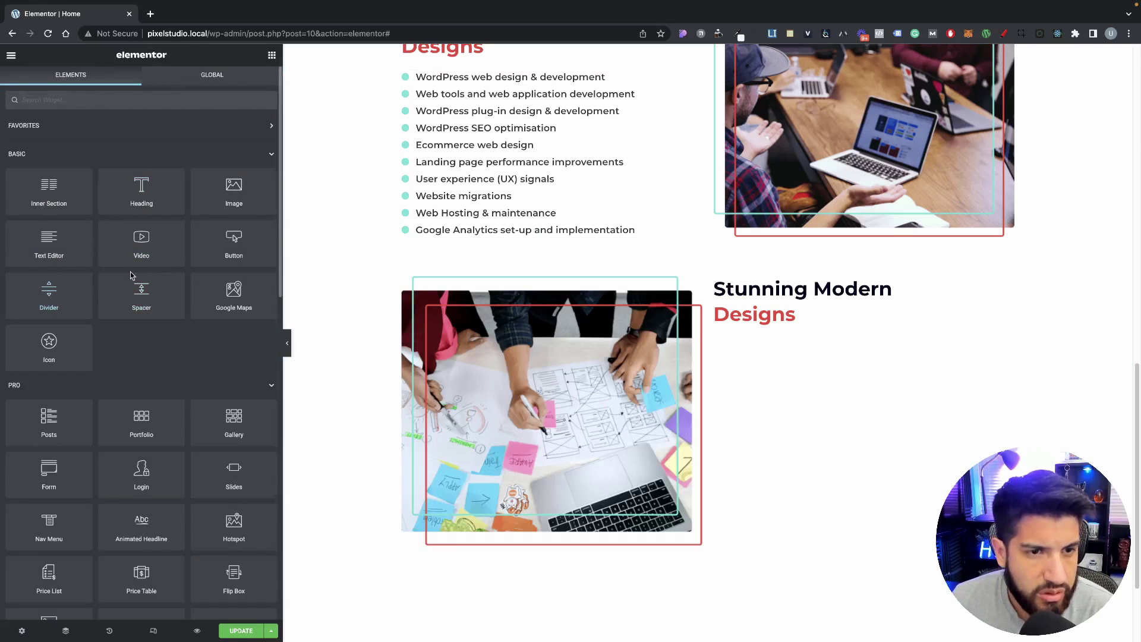
pyautogui.moveTo(42, 261); pyautogui.dragTo(803, 328)
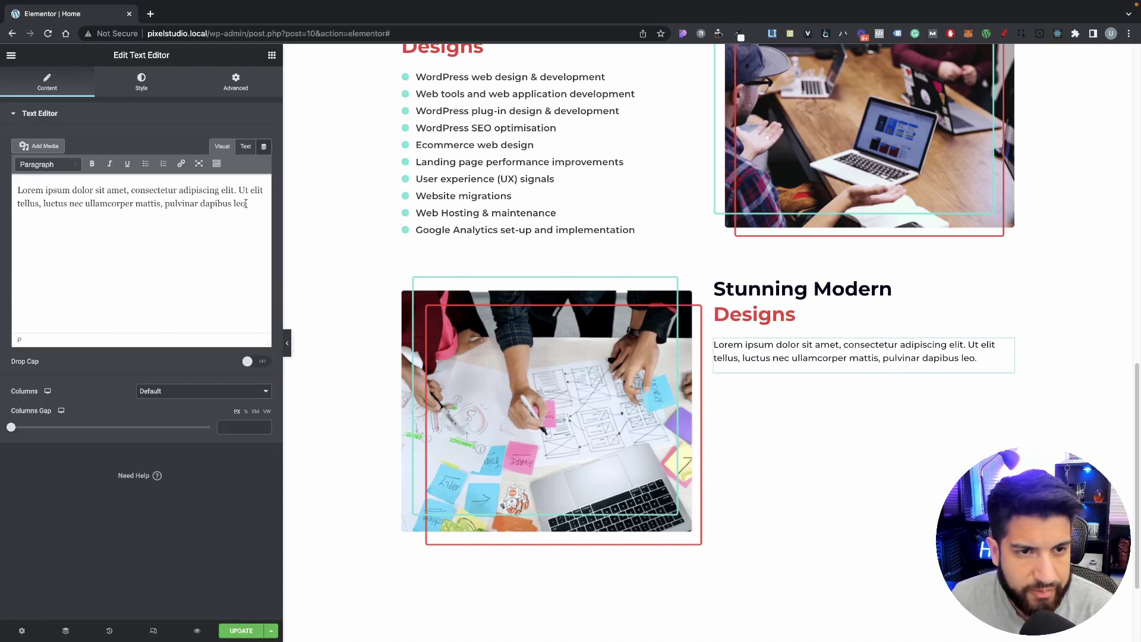
pyautogui.hotkey('ctrl', 'a')
pyautogui.write('Eu cursus aliquet in varius. Sed risus nisi vitae enim sem quam ultrices vestibulum. Eget nulla cursus ultrices tellus consectetur. Ultricies leo id tristique dapibus nulla. Nec rhoncus molestie nisl, eu ac enim nibh luctus mi. Amet,  In id morbi volutpat, sapien mollis bibendum leo. Ullamcorper duis et laoreet ut etiam arcu senectus. Nulla orci odio egestas erat augue egestas pulvinar. Et, imperdiet pellentesque in vulputate. Enim magna a, aliquam, viverra lectus facilisi scelerisque aenean. Maecenas arcu facilisis quis donec massa. Maecenas gravida neque accumsan feugiat. Vestibulum')
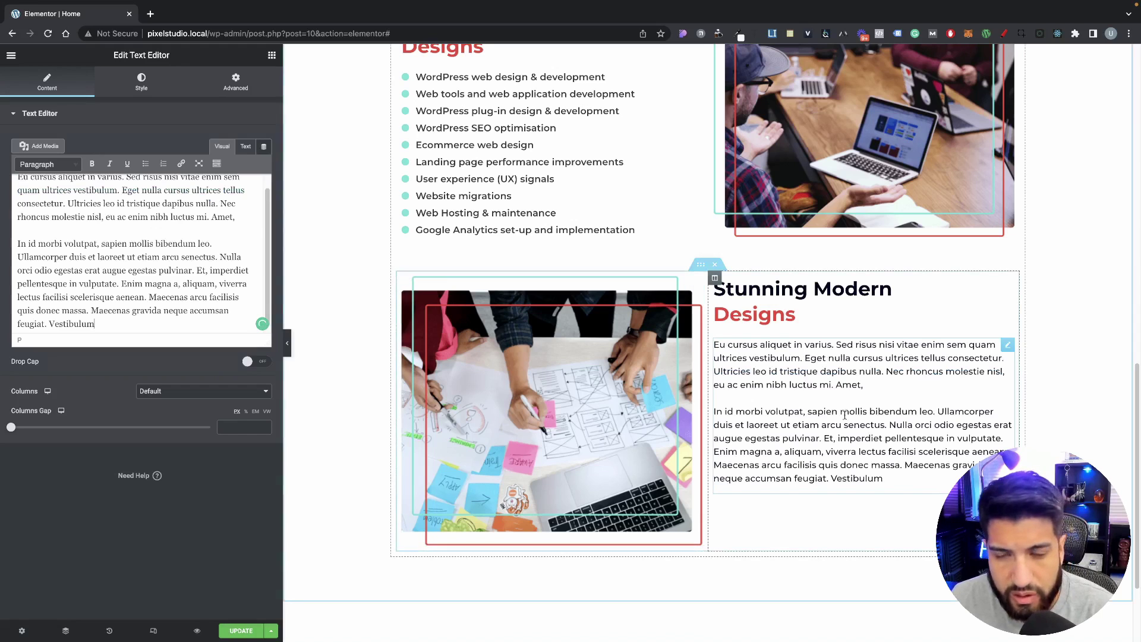
# Step: Select the copy's Stunning Modern Designs heading and review the updated block
pyautogui.click(813, 326)
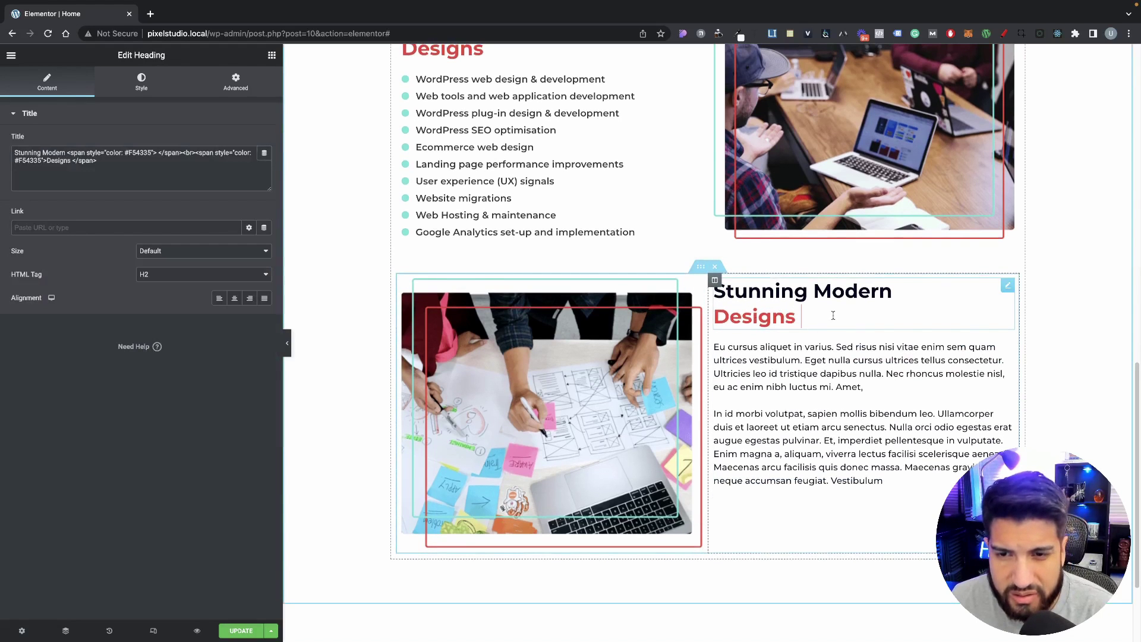
pyautogui.scroll(-1, 813, 329)
pyautogui.scroll(1, 813, 334)
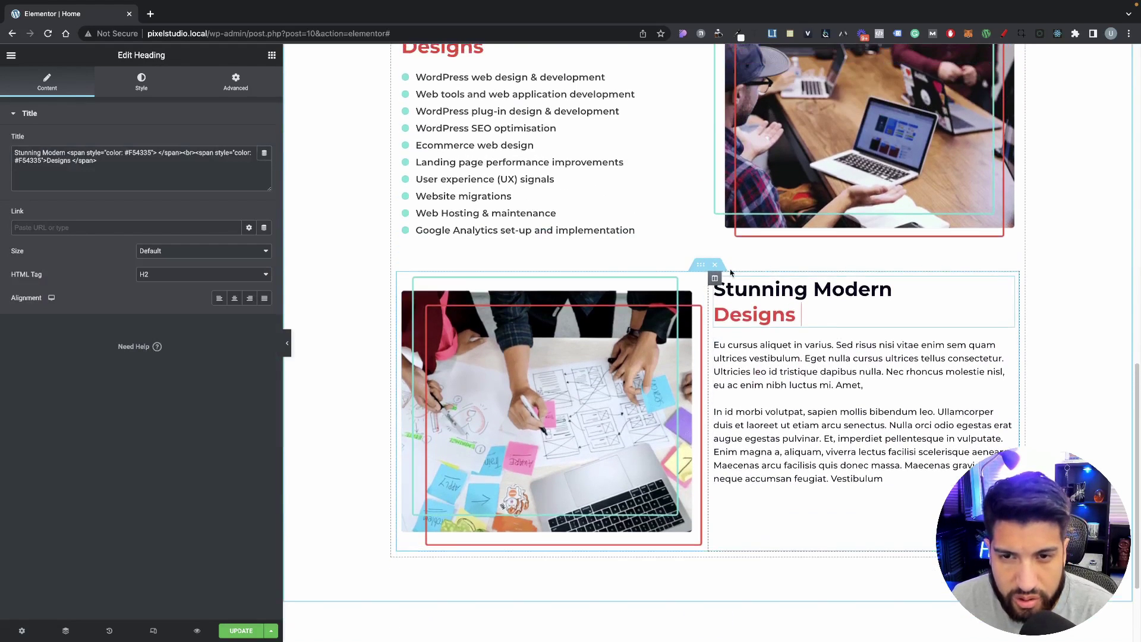
pyautogui.scroll(-2, 802, 356)
pyautogui.scroll(3, 798, 387)
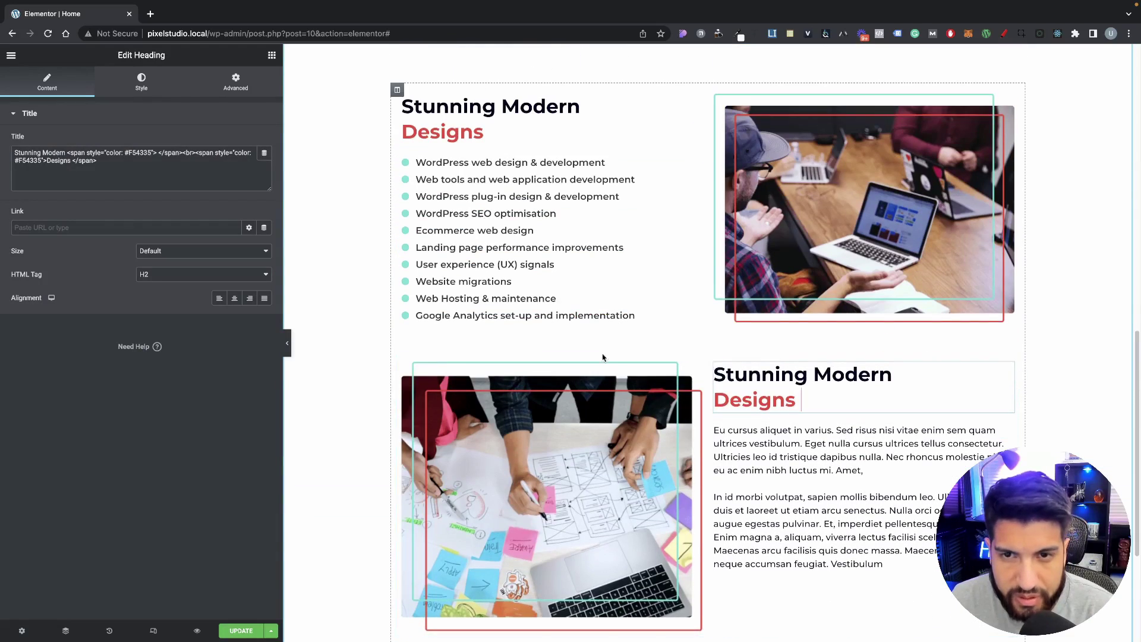
pyautogui.scroll(-1, 868, 392)
pyautogui.scroll(3, 878, 389)
pyautogui.scroll(-5, 879, 387)
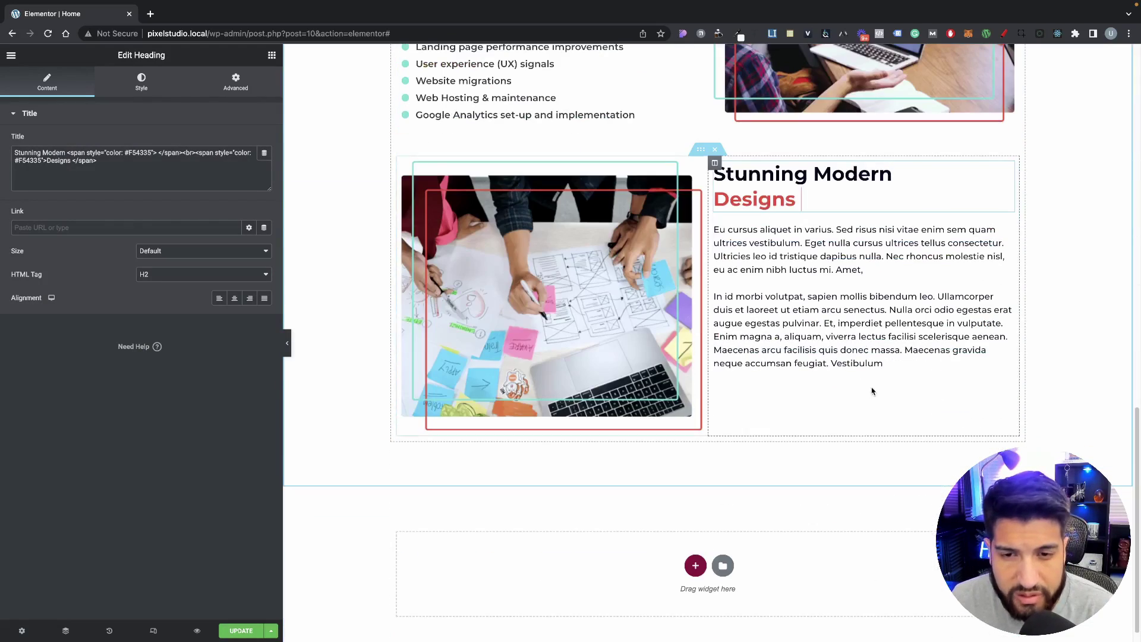
pyautogui.scroll(-1, 797, 237)
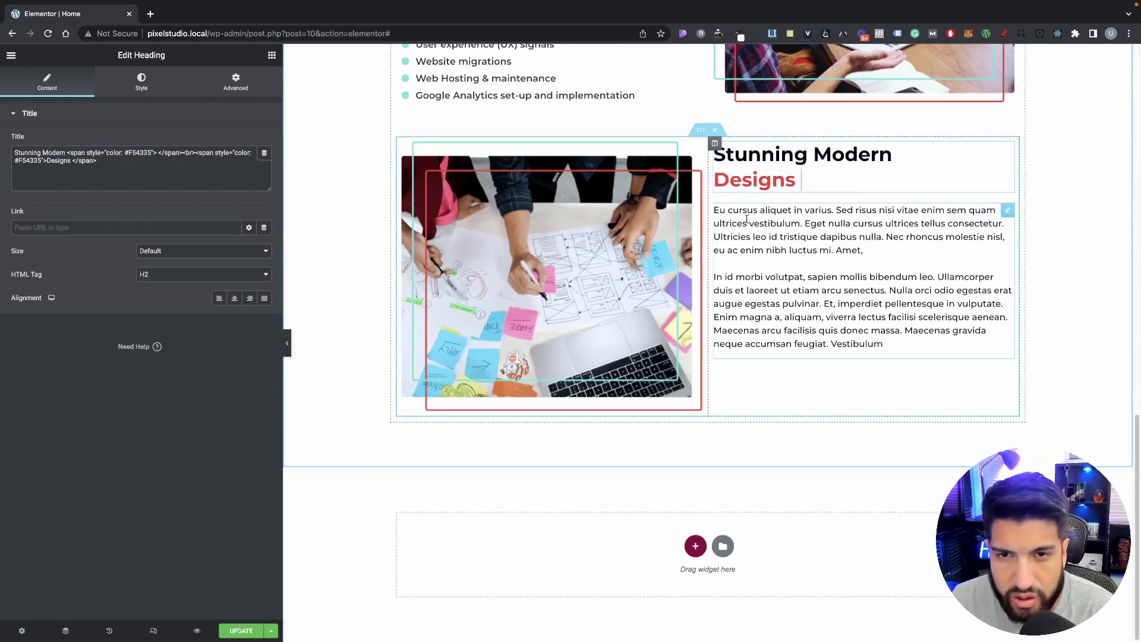
pyautogui.scroll(1, 708, 281)
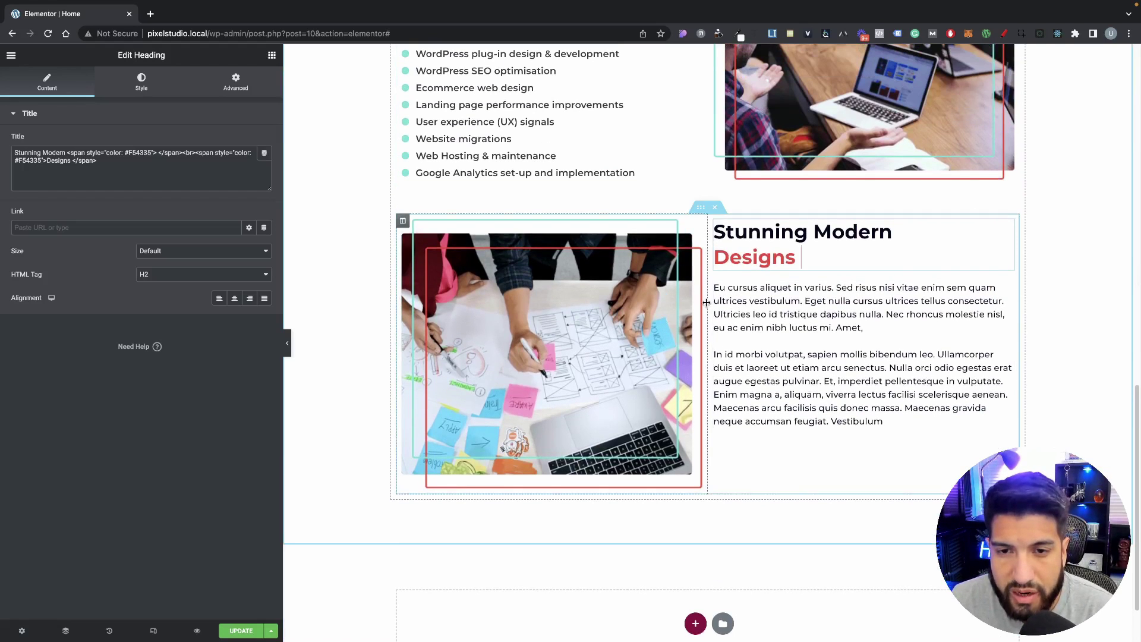
pyautogui.scroll(1, 659, 260)
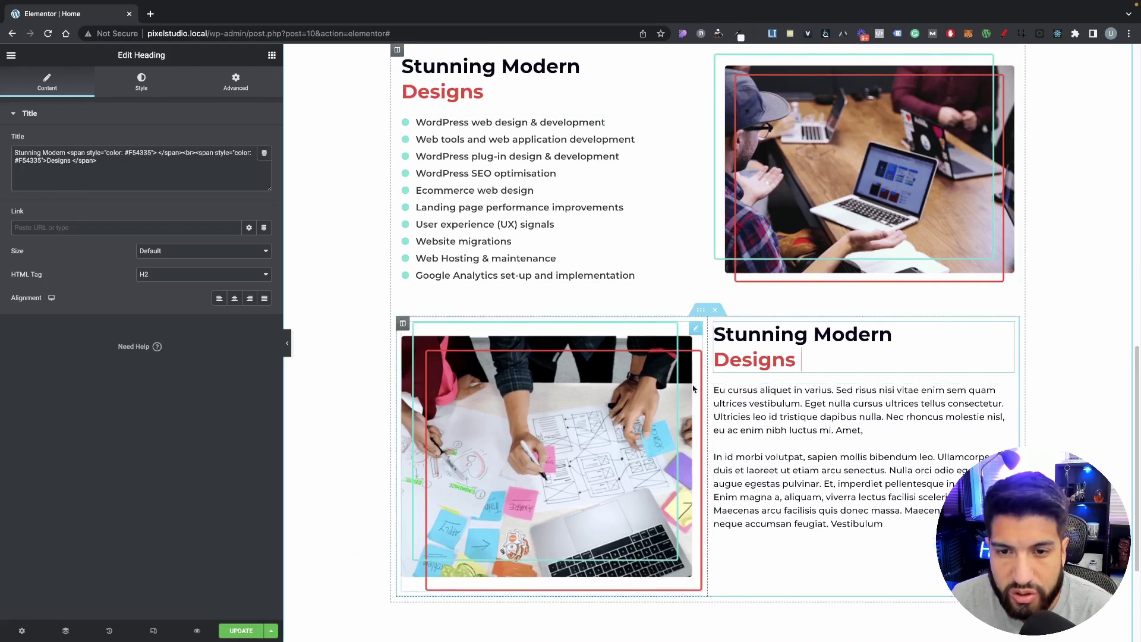
pyautogui.scroll(-1, 706, 325)
pyautogui.scroll(2, 652, 94)
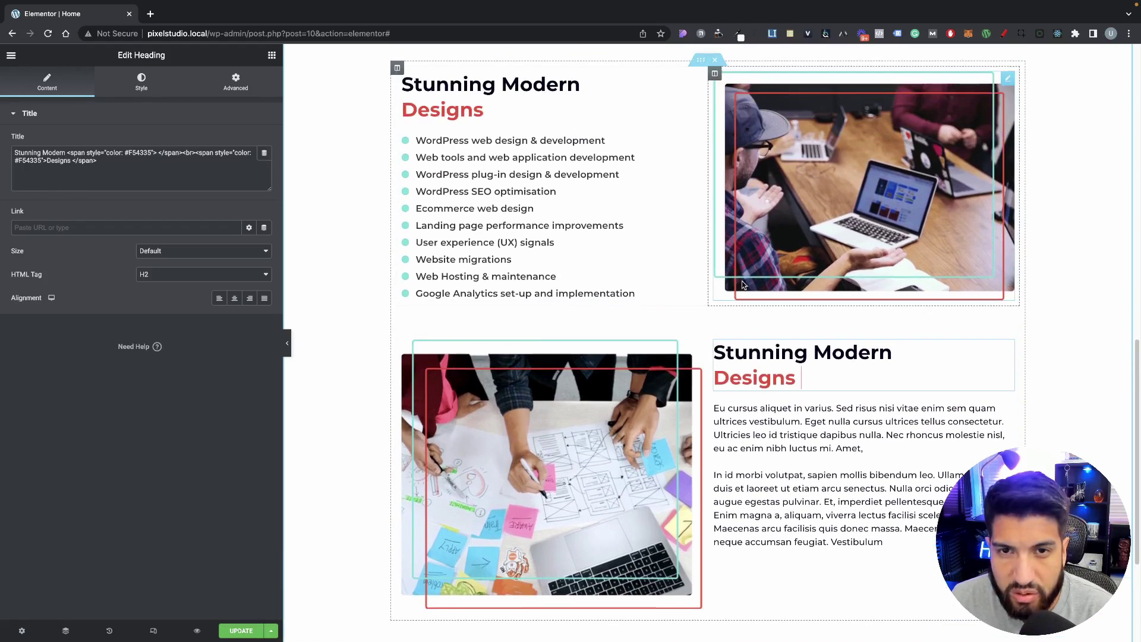
pyautogui.scroll(-1, 707, 368)
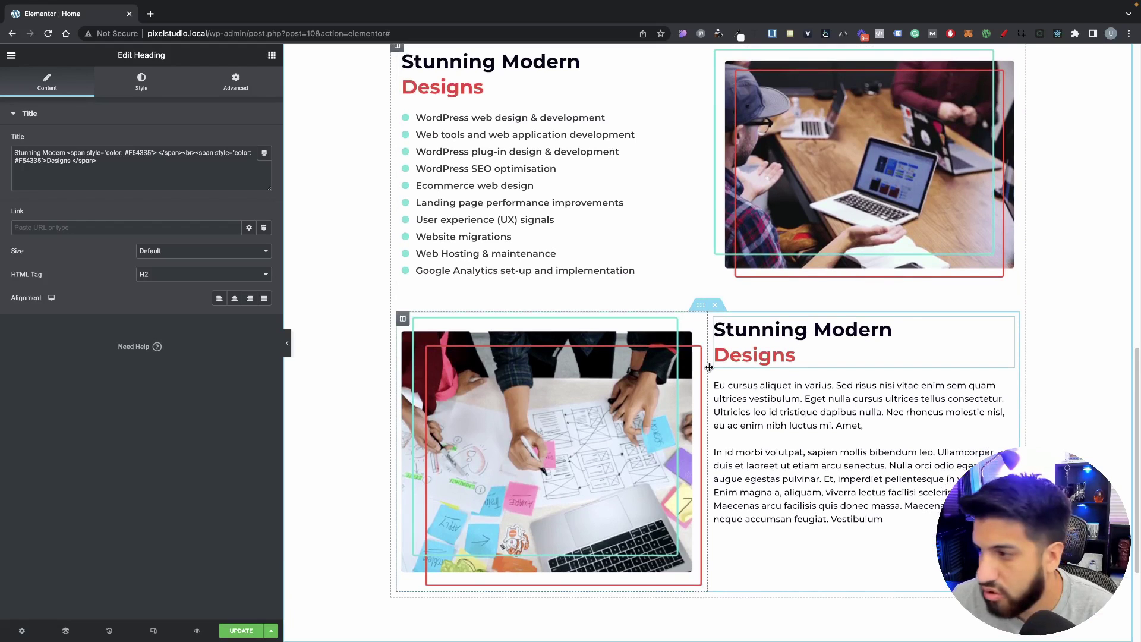
# Step: Unlink the text column's padding and set its left padding to 50
pyautogui.moveTo(709, 367); pyautogui.dragTo(679, 372)
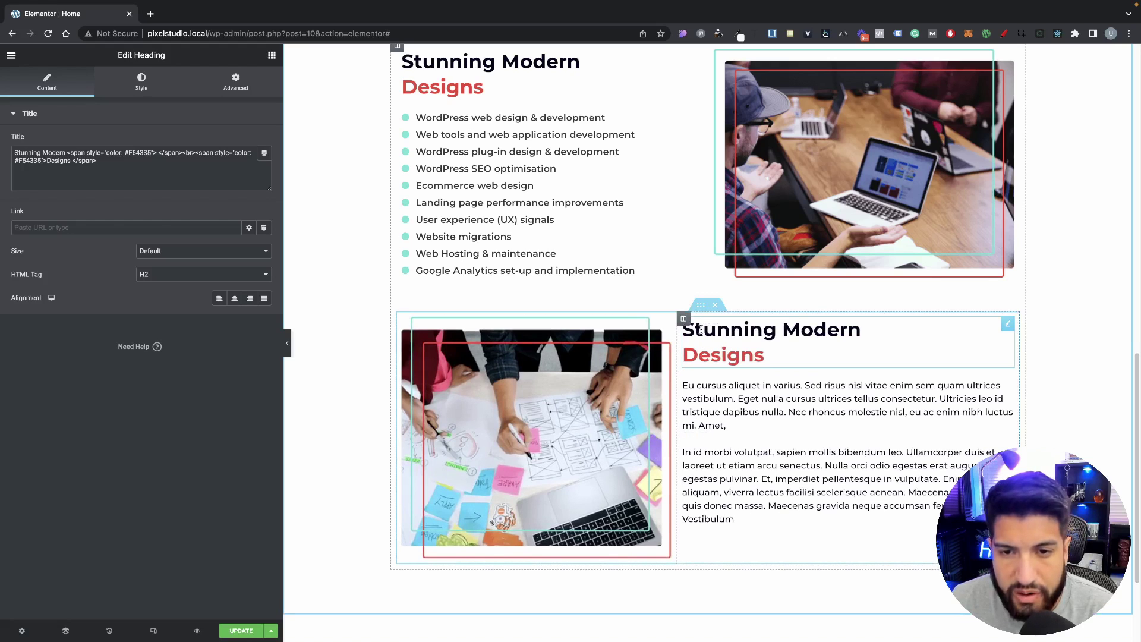
pyautogui.click(684, 321)
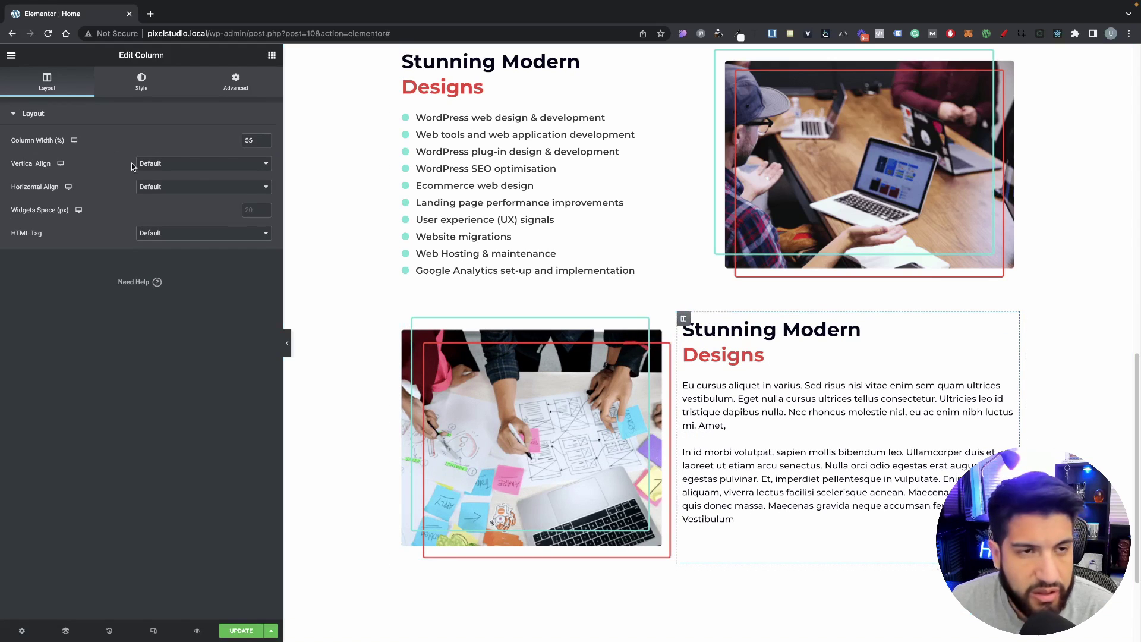
pyautogui.click(241, 91)
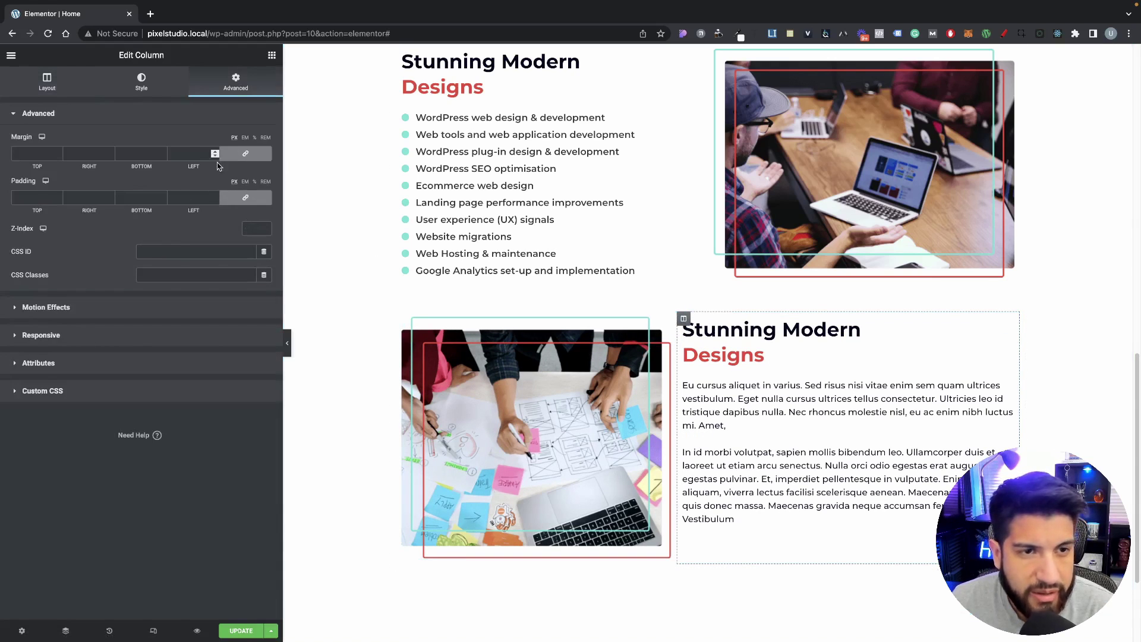
pyautogui.click(232, 155)
pyautogui.click(235, 160)
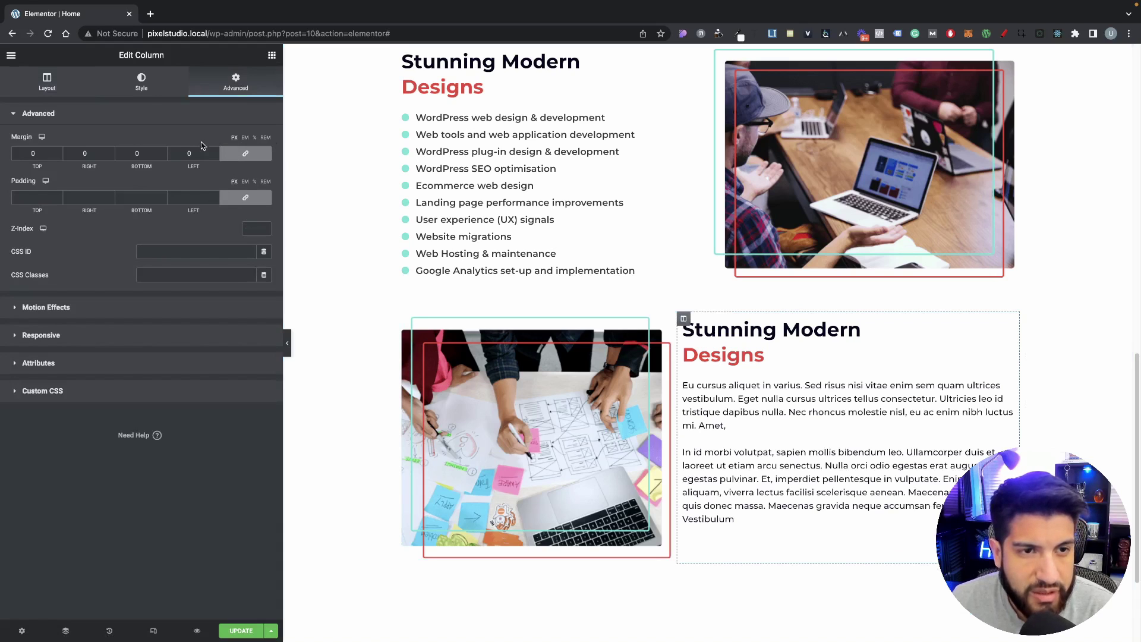
pyautogui.click(244, 138)
pyautogui.click(237, 197)
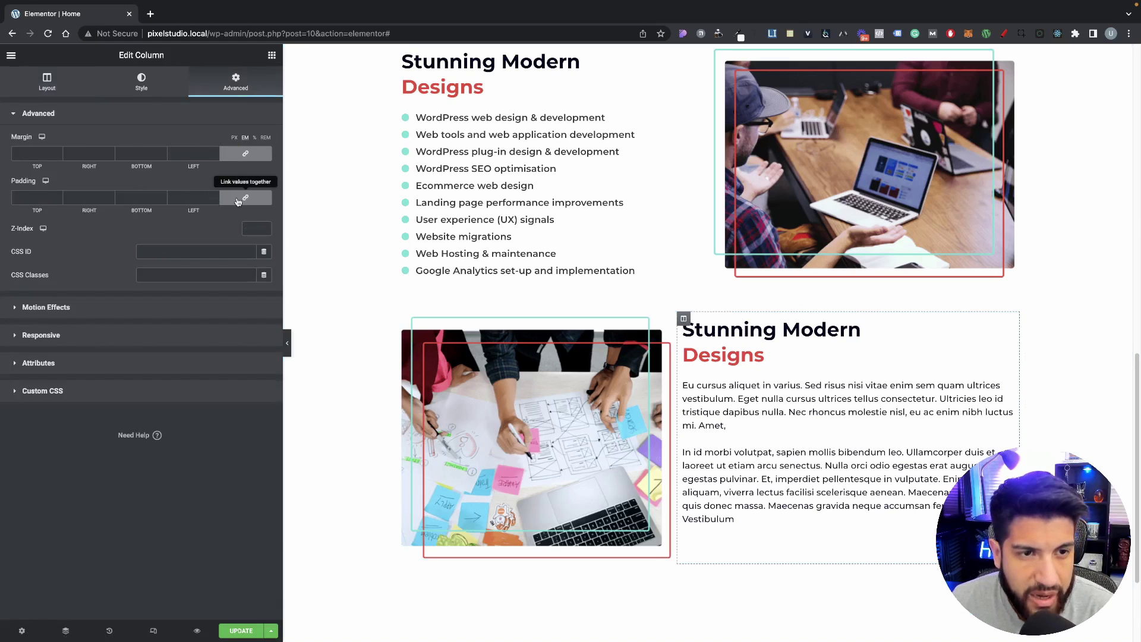
pyautogui.moveTo(202, 199); pyautogui.dragTo(144, 191)
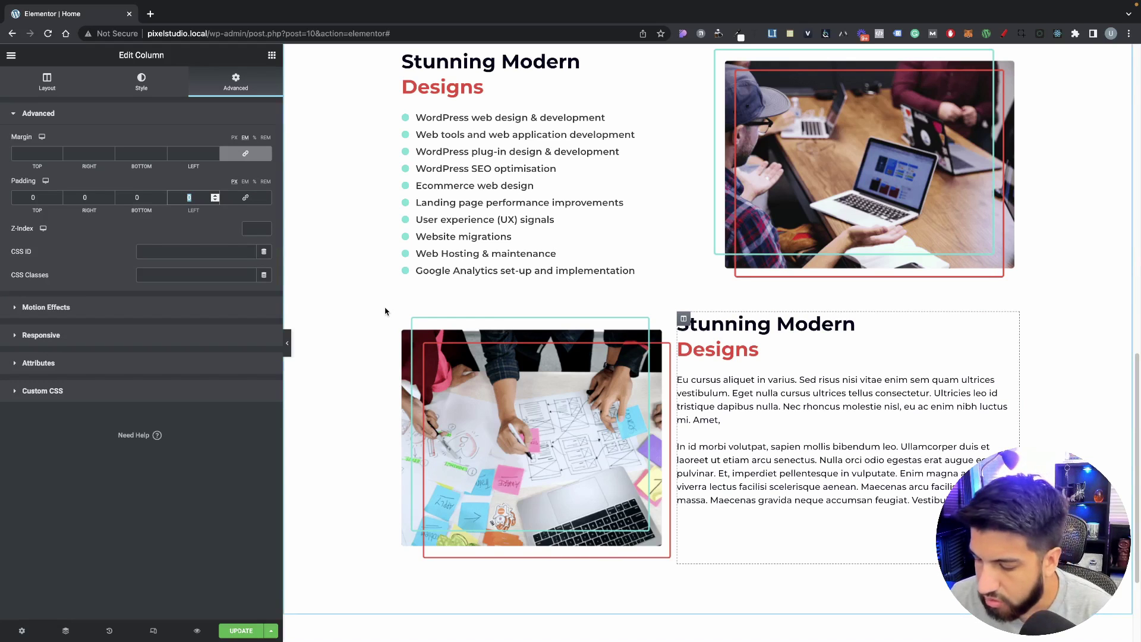
pyautogui.write('30')
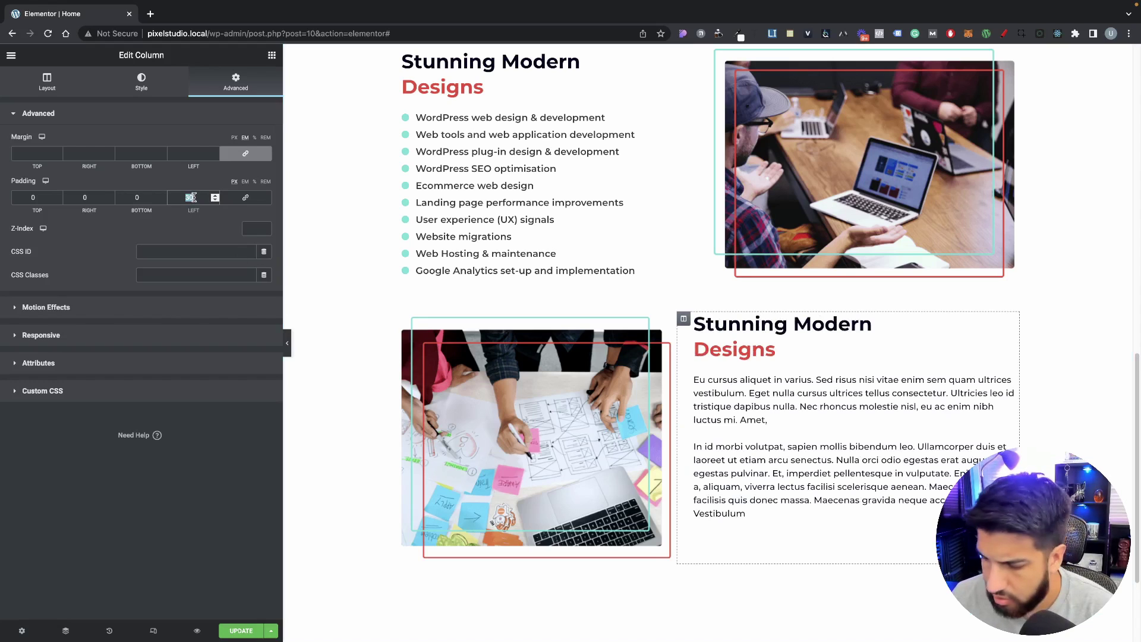
pyautogui.write('50')
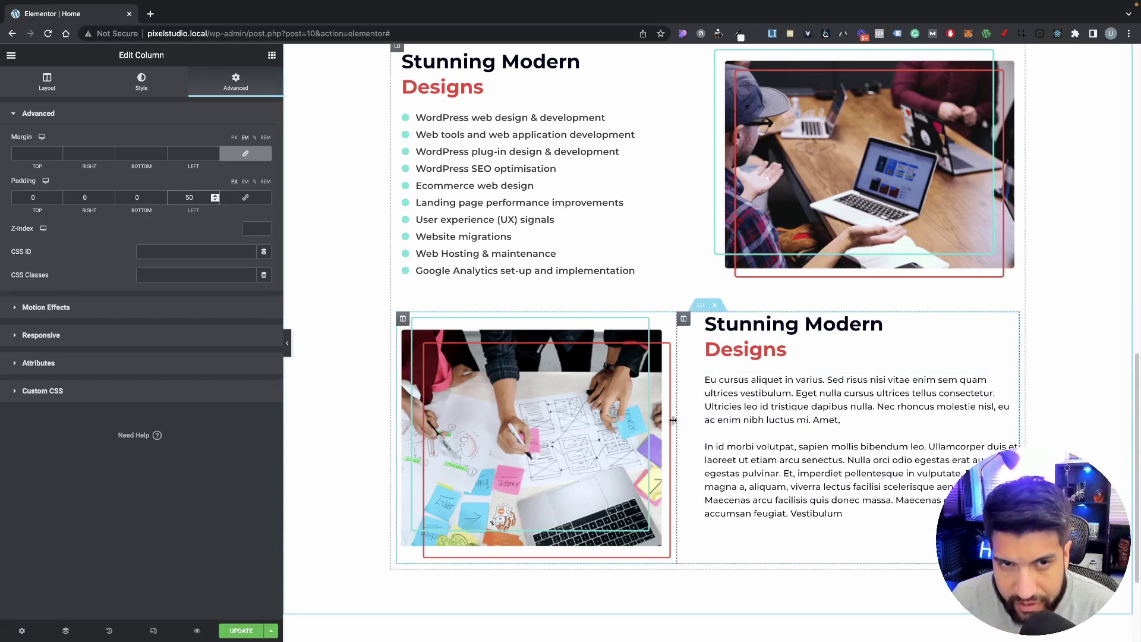
# Step: Preview the page, then try widening the text column and undo the width change
pyautogui.scroll(1, 633, 250)
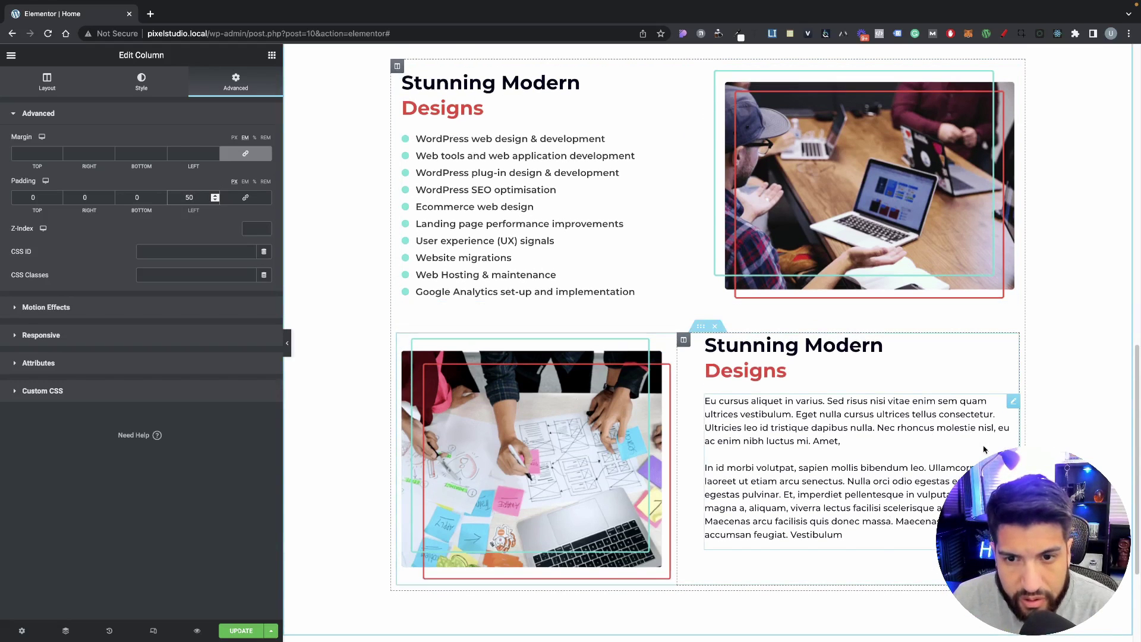
pyautogui.scroll(-1, 594, 368)
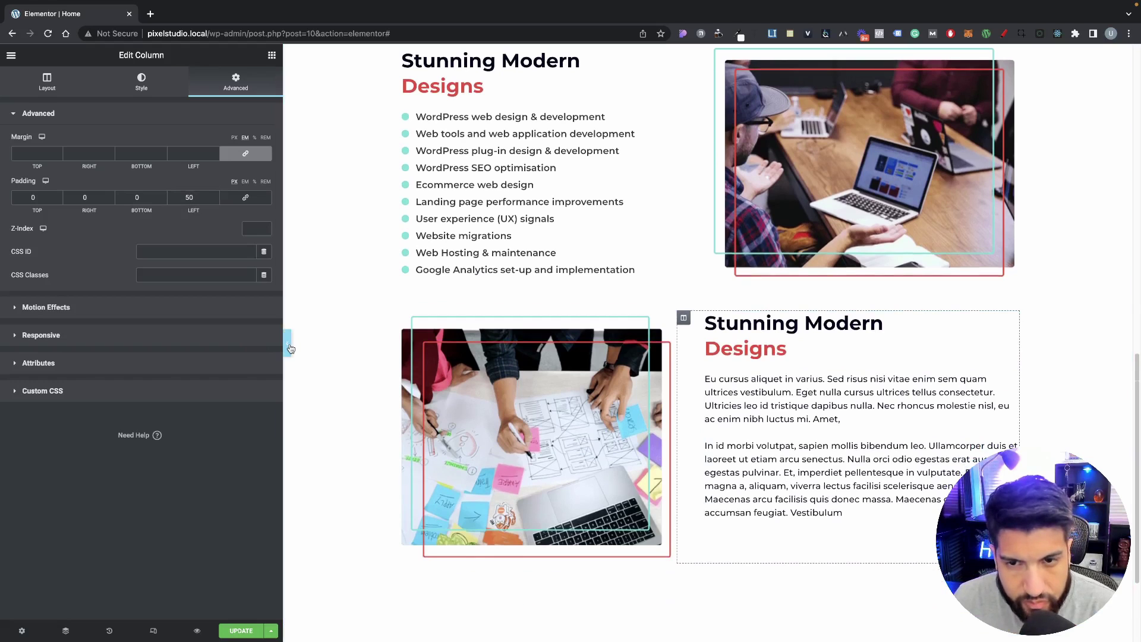
pyautogui.click(290, 344)
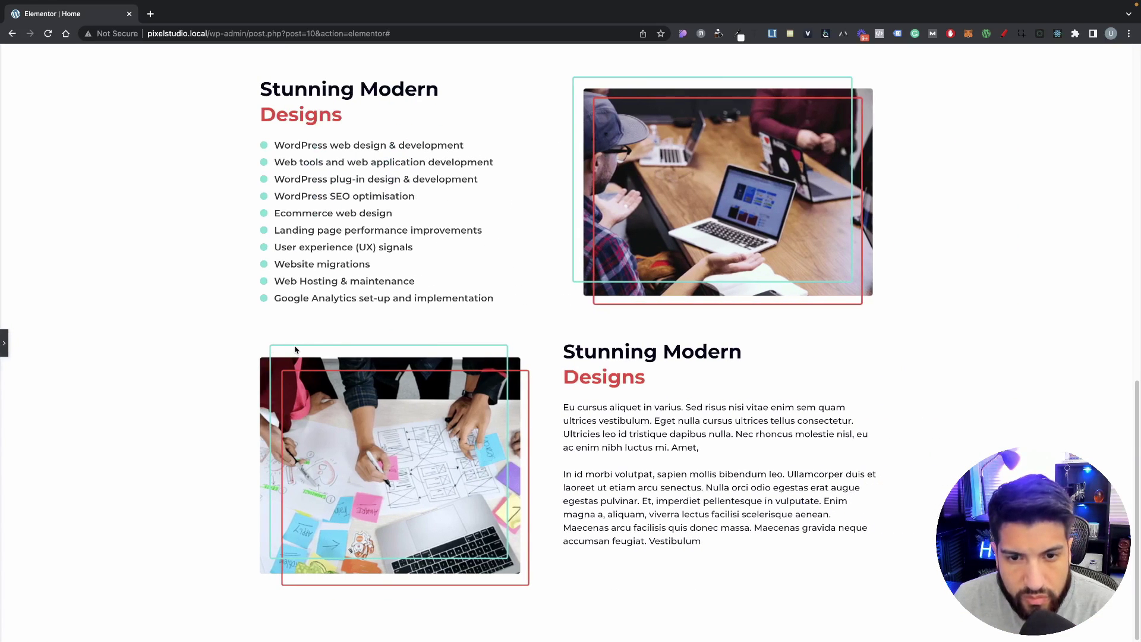
pyautogui.click(4, 343)
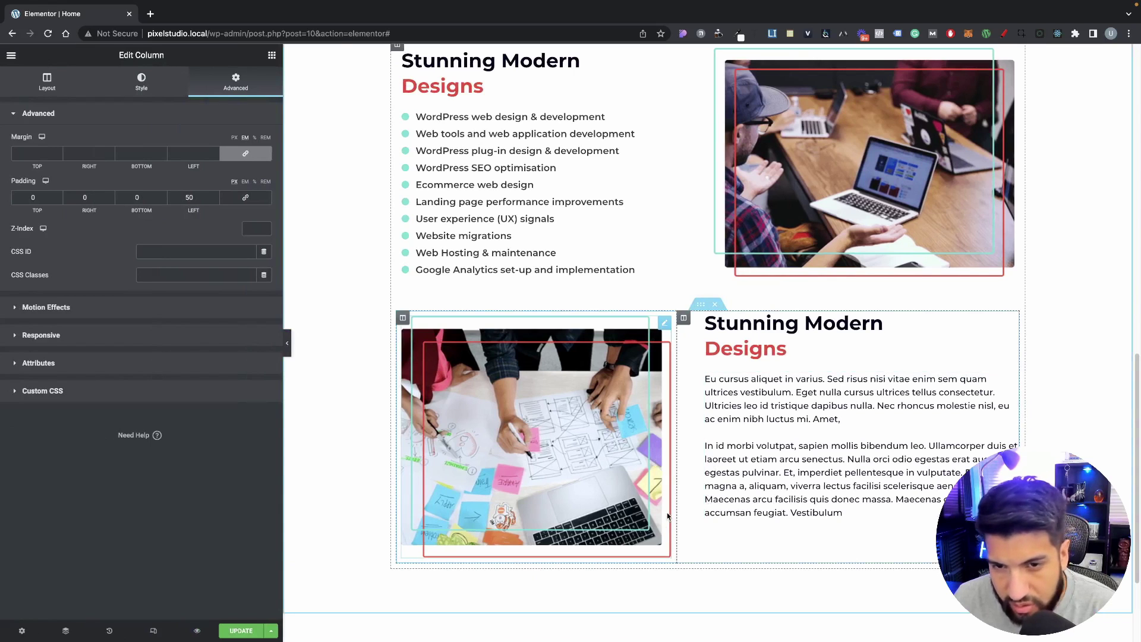
pyautogui.scroll(-2, 674, 511)
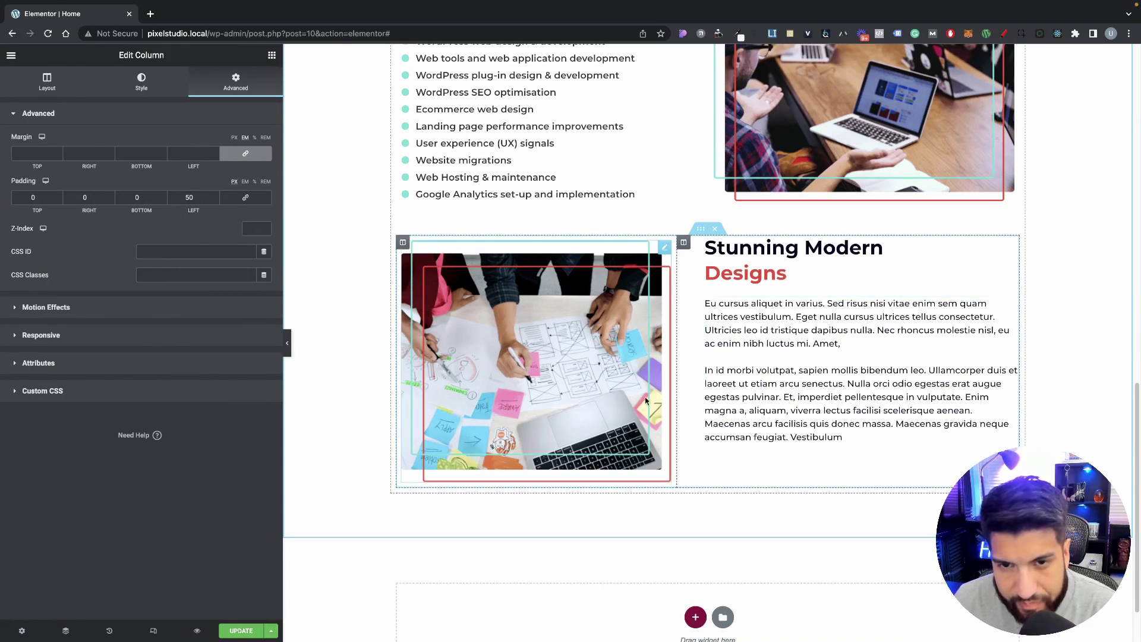
pyautogui.moveTo(676, 384); pyautogui.dragTo(604, 389)
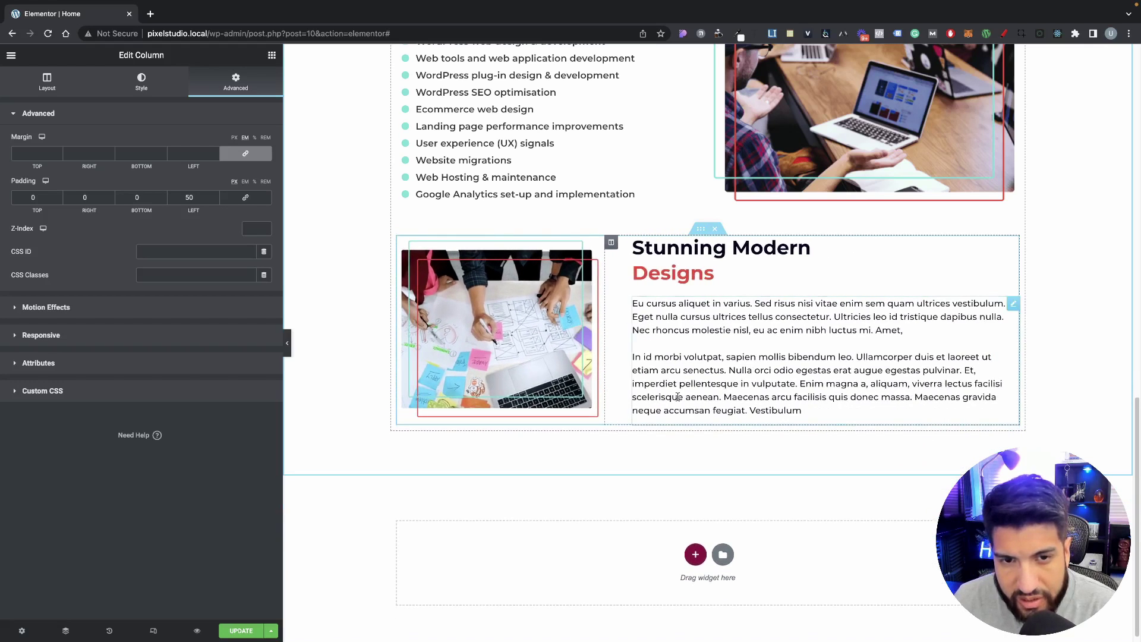
pyautogui.hotkey('ctrl', 'z')
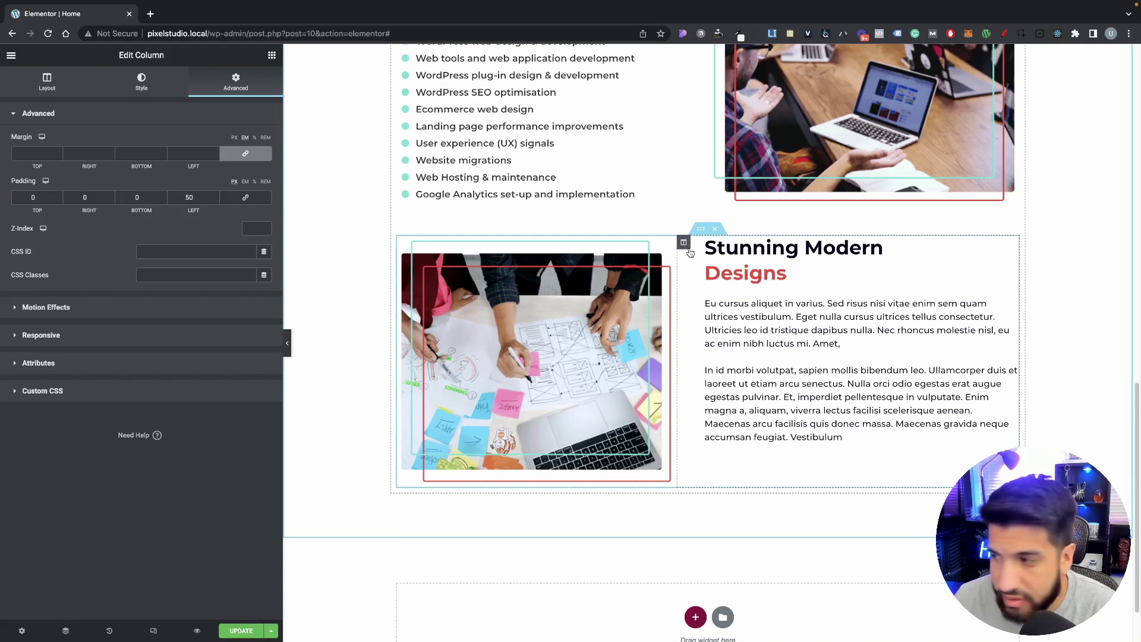
pyautogui.click(71, 89)
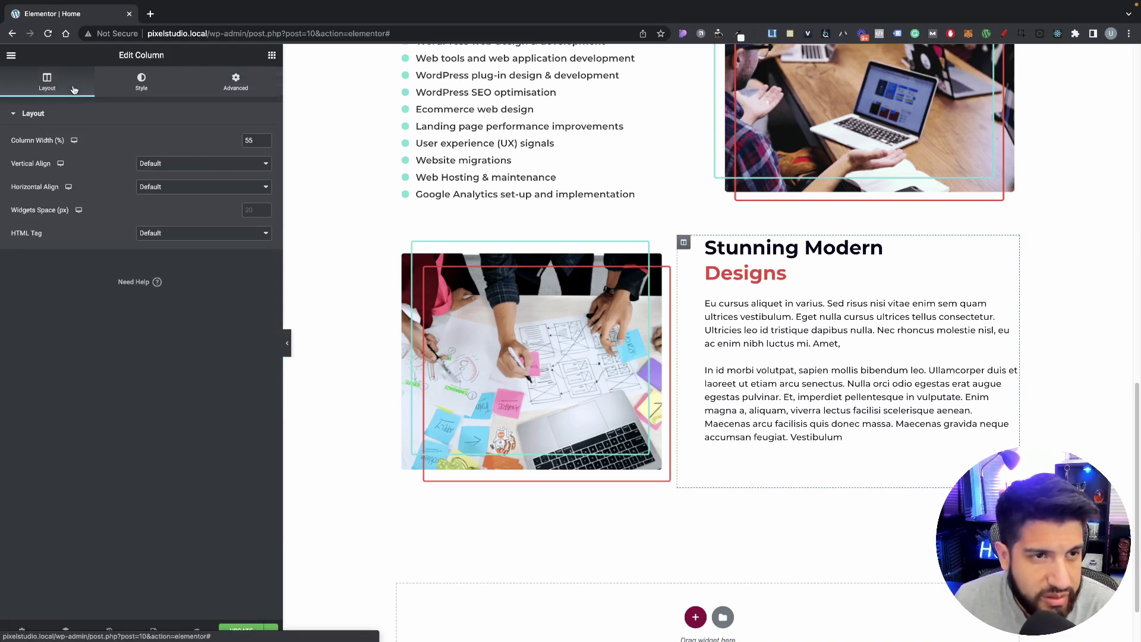
pyautogui.click(167, 161)
pyautogui.click(154, 184)
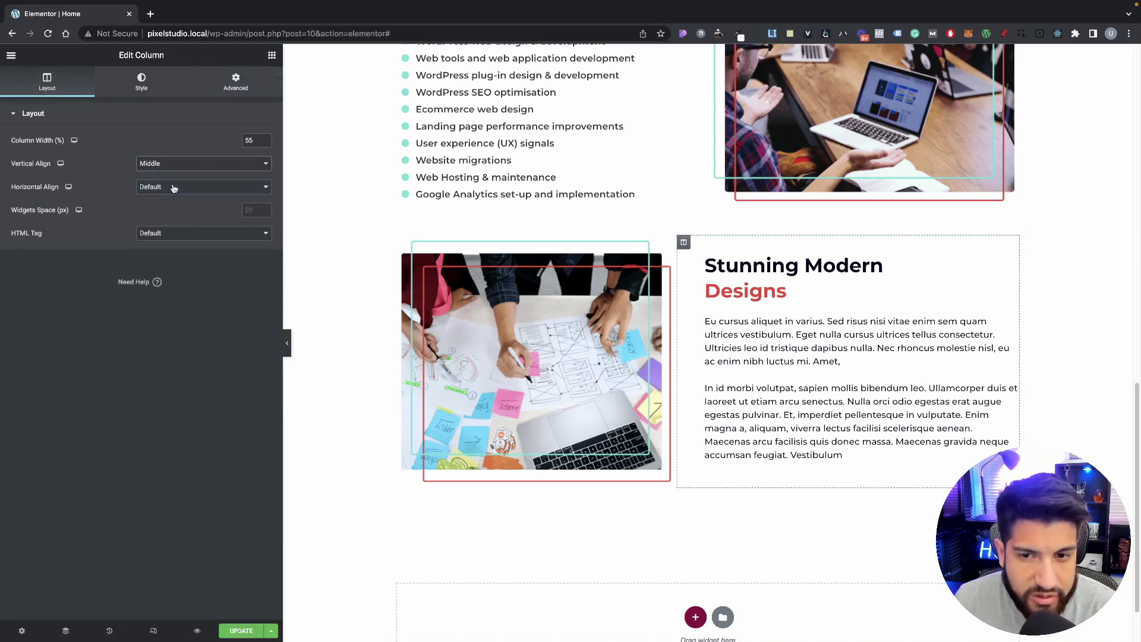
pyautogui.click(287, 342)
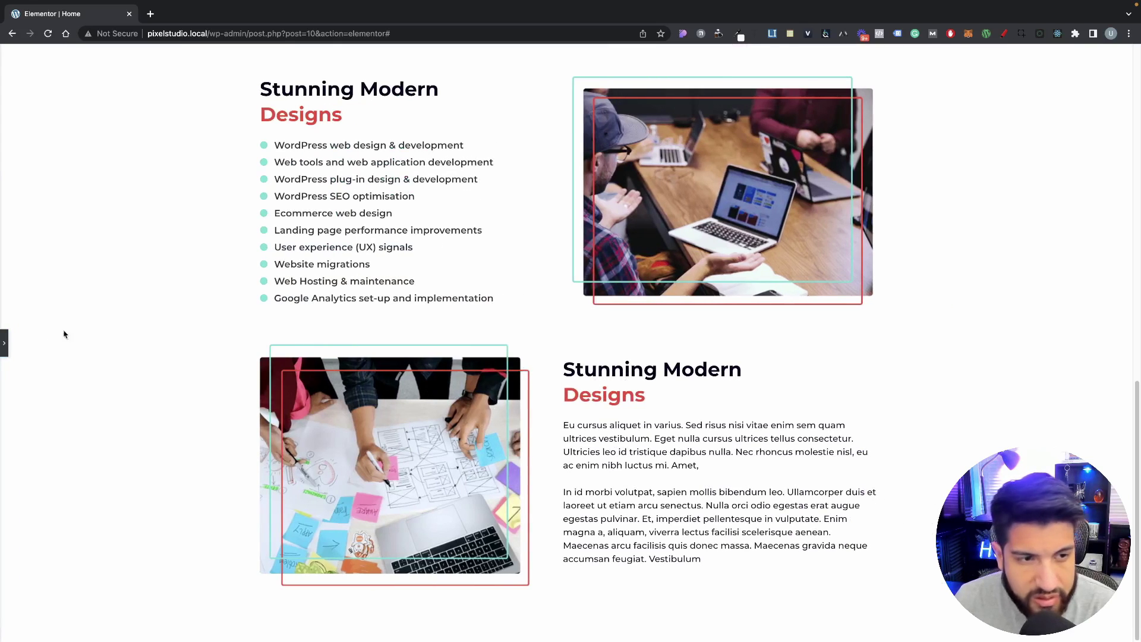
pyautogui.click(5, 343)
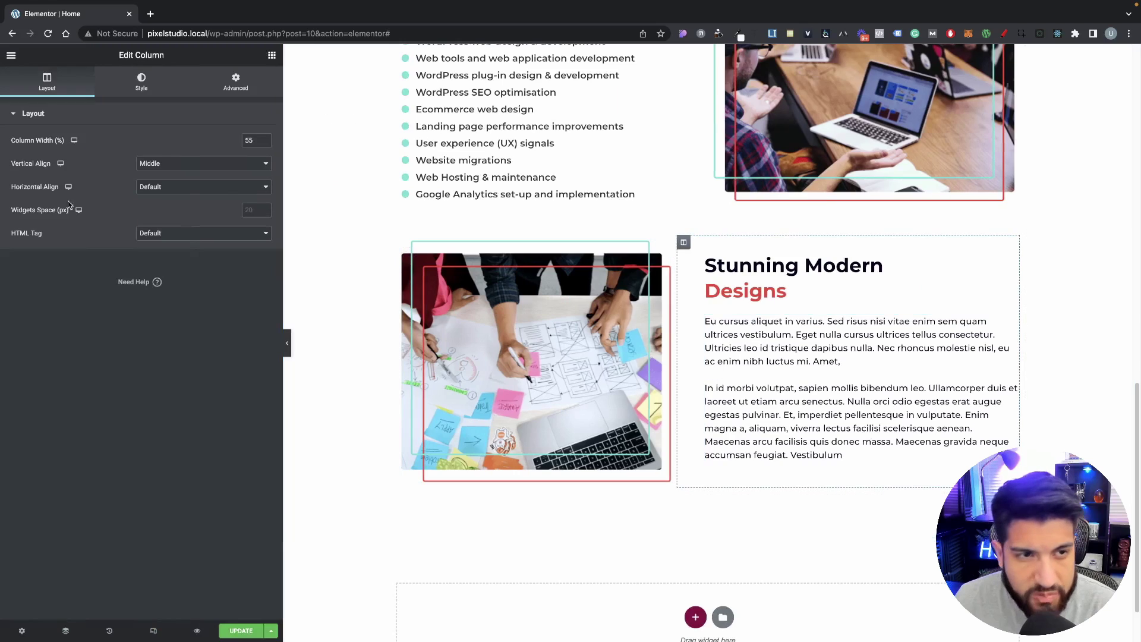
pyautogui.click(166, 166)
pyautogui.click(173, 140)
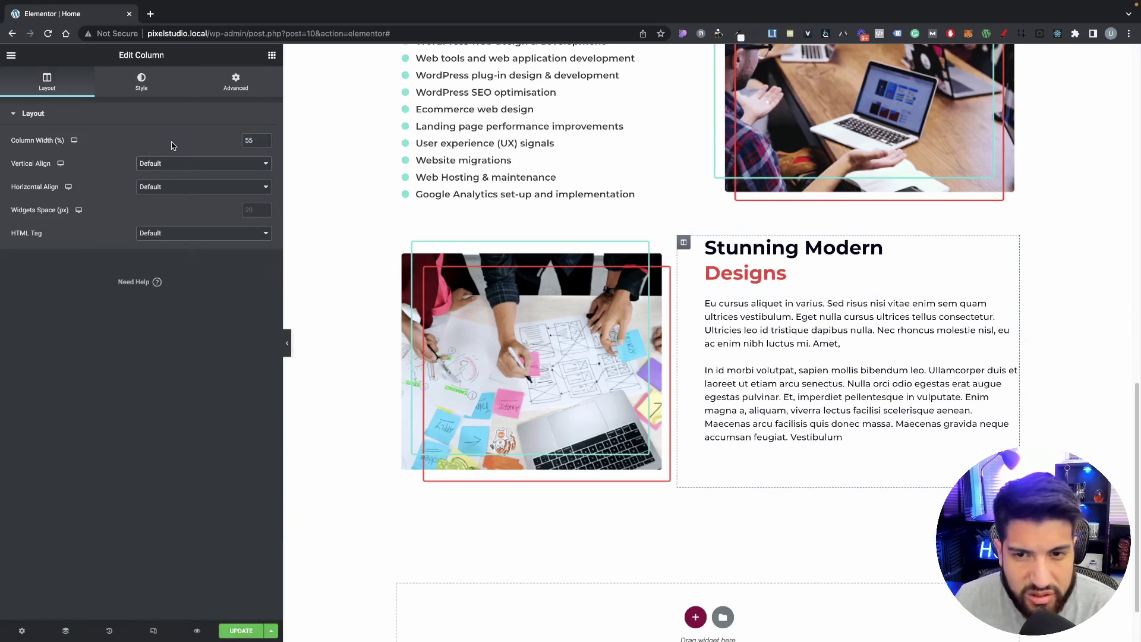
pyautogui.scroll(2, 321, 340)
pyautogui.click(287, 343)
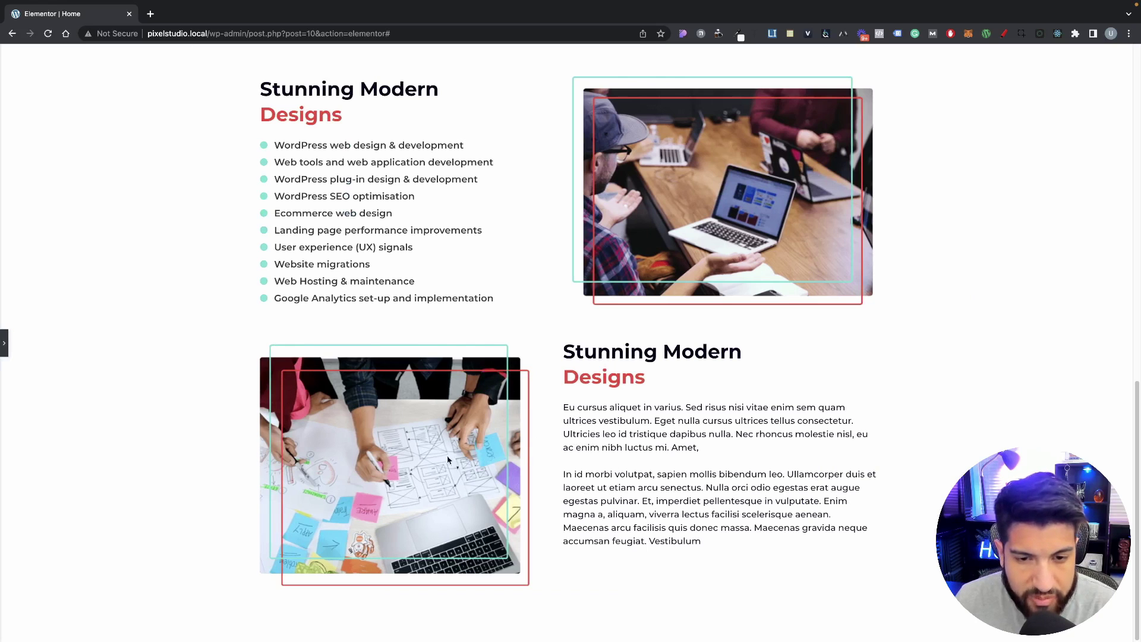
pyautogui.click(4, 343)
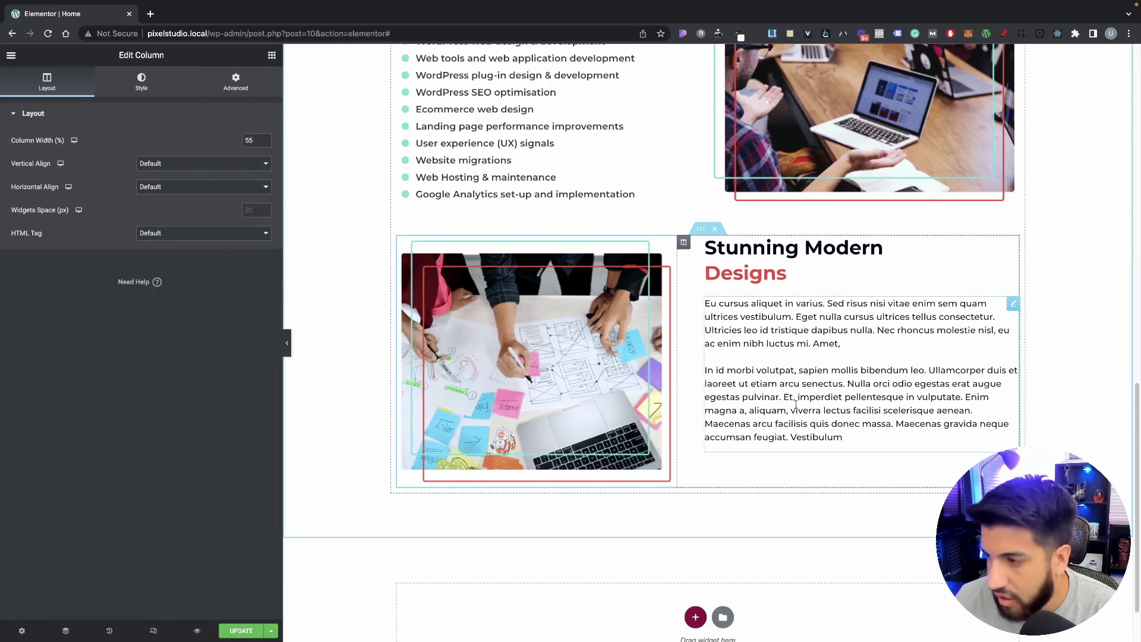
pyautogui.scroll(-2, 743, 434)
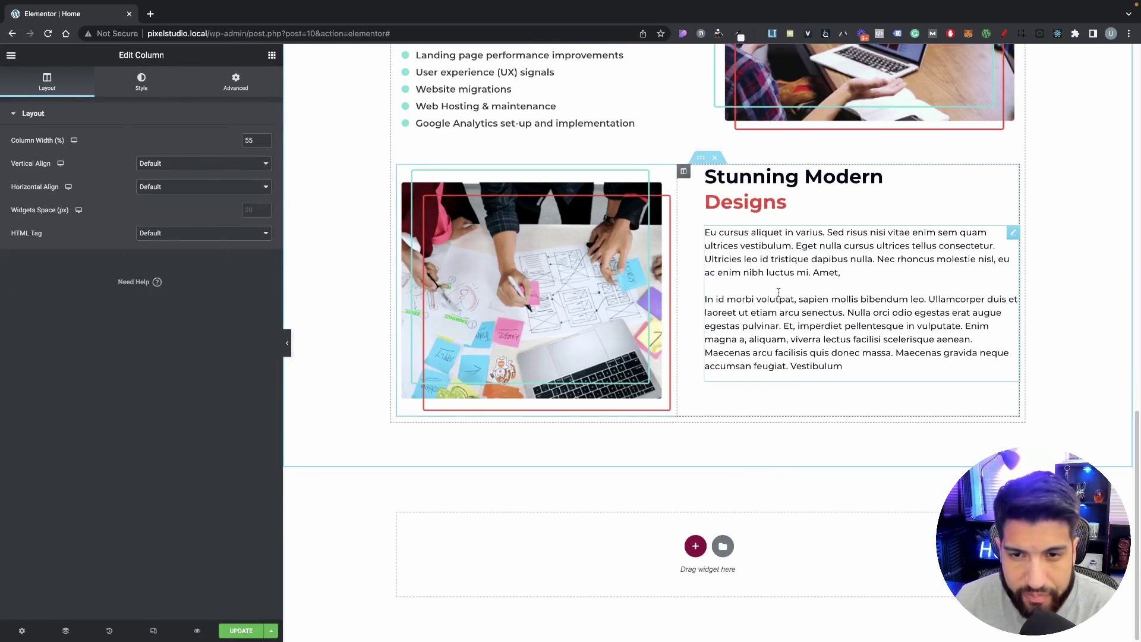
pyautogui.click(822, 361)
# Step: Copy the closing Maecenas sentence and paste it twice at the paragraph's end
pyautogui.moveTo(844, 362); pyautogui.dragTo(703, 334)
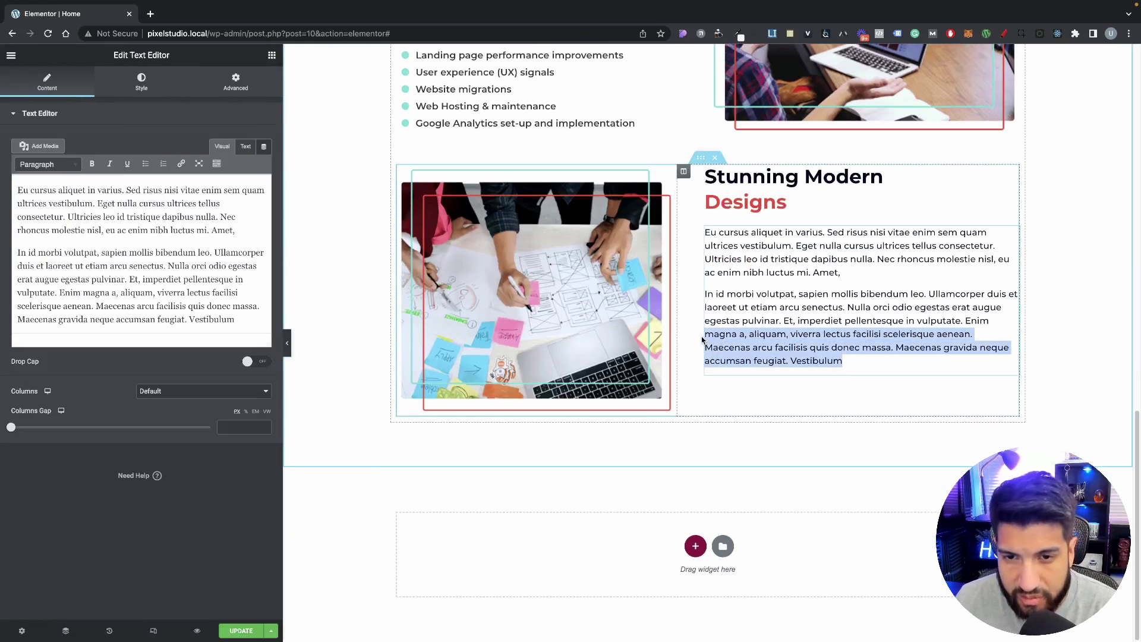
pyautogui.moveTo(842, 361); pyautogui.dragTo(706, 350)
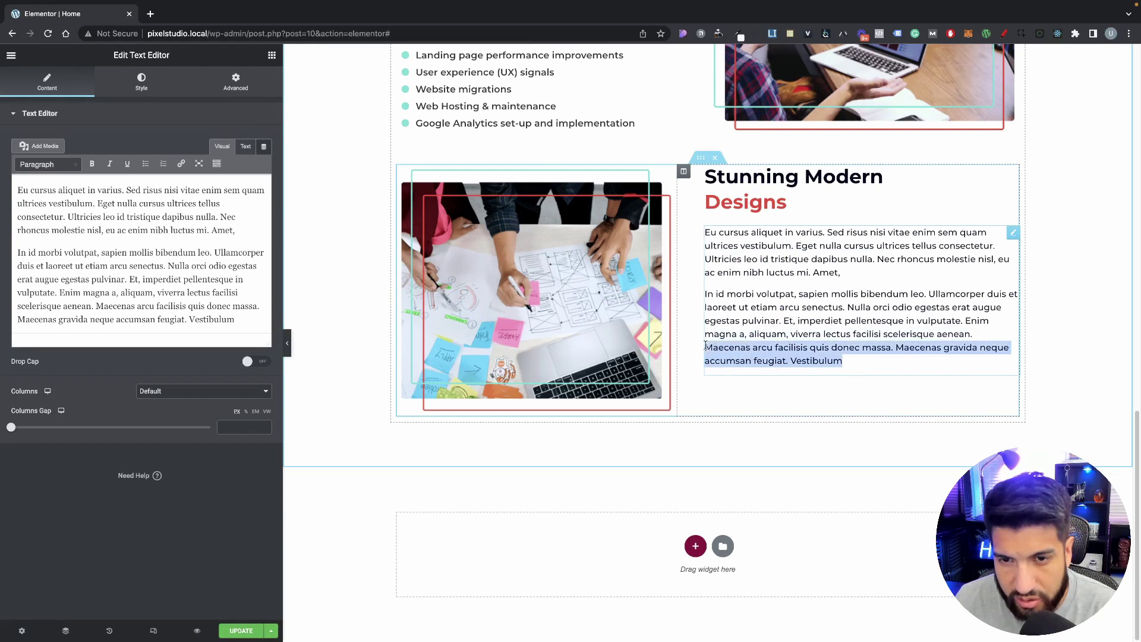
pyautogui.hotkey('ctrl', 'c')
pyautogui.press('Right')
pyautogui.hotkey('ctrl', 'v')
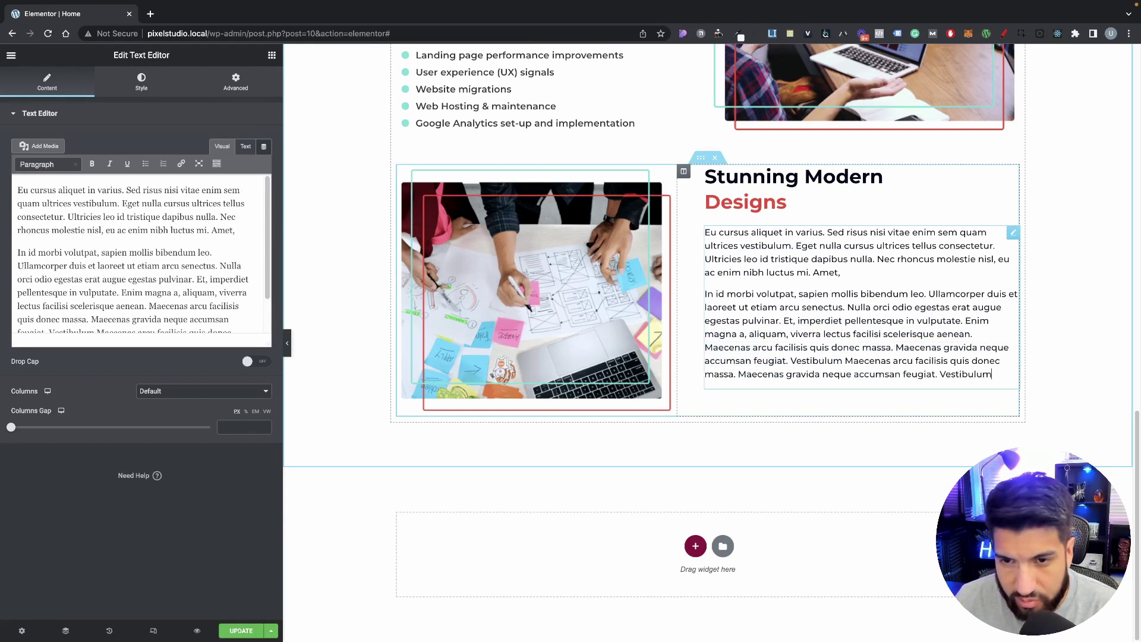
pyautogui.hotkey('ctrl', 'v')
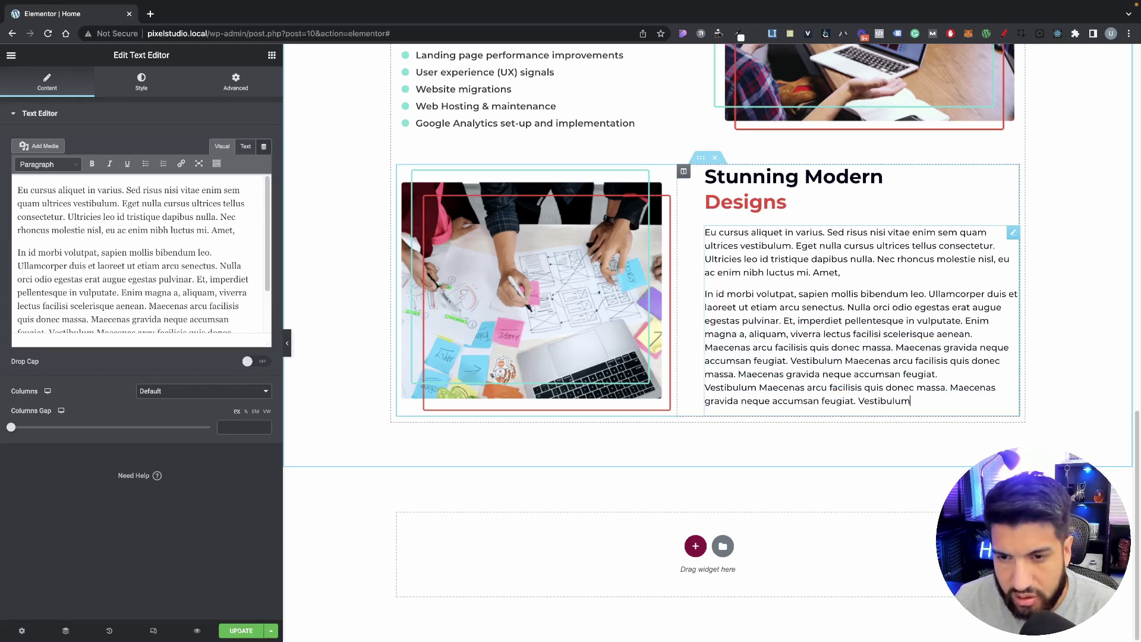
pyautogui.click(872, 486)
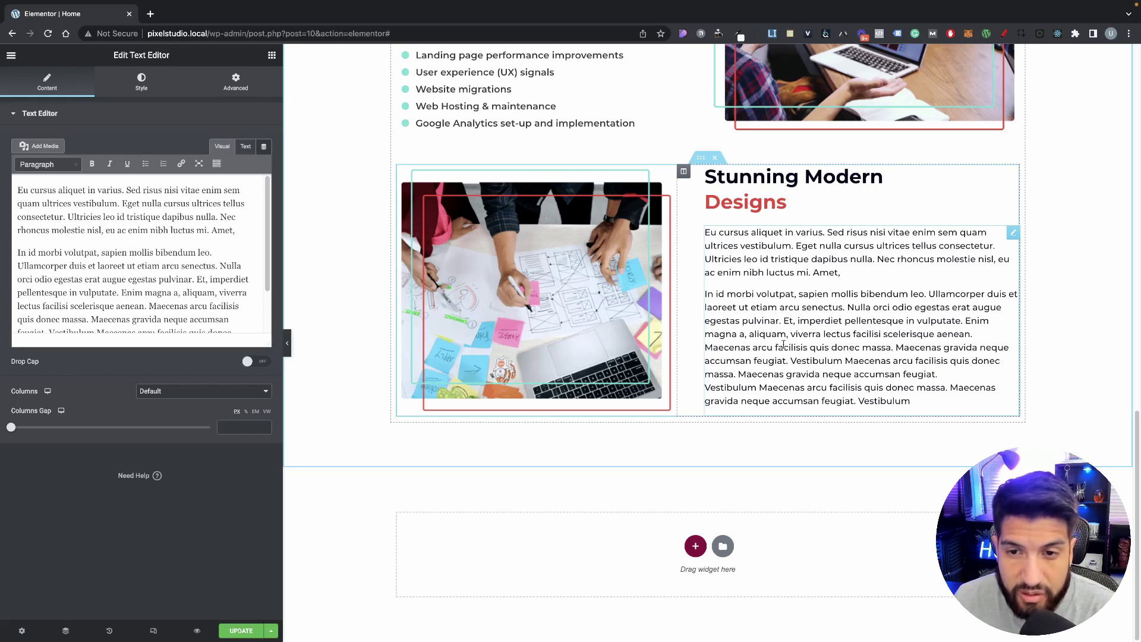
# Step: Delete the extra lines so the paragraph ends at 'Maecenas gravida neque accumsan feugiat.'
pyautogui.scroll(1, 1006, 242)
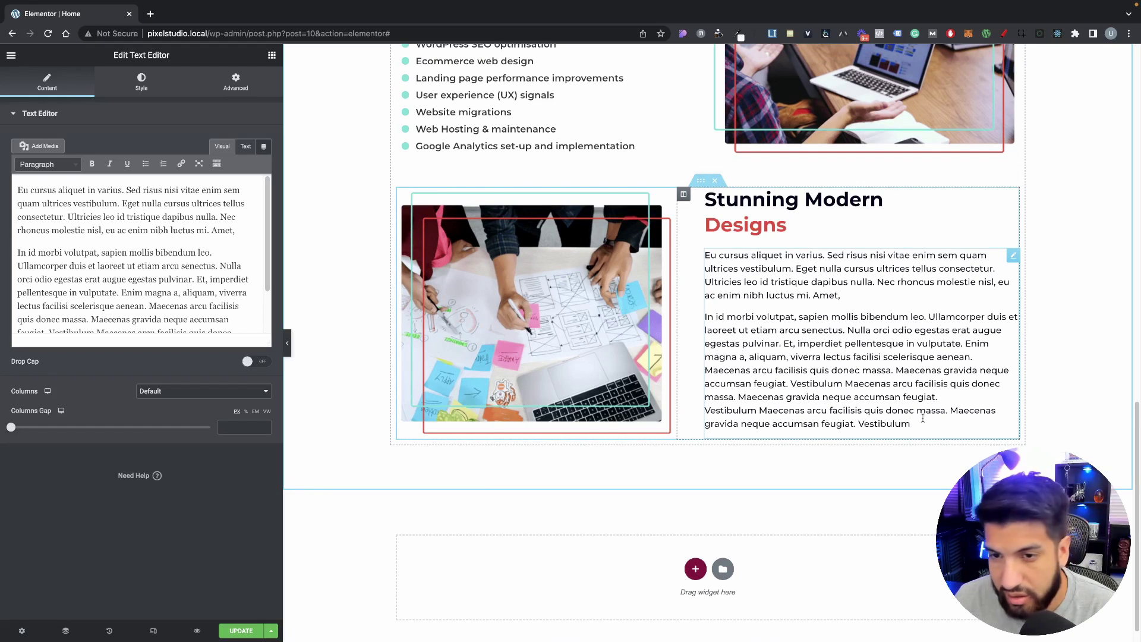
pyautogui.moveTo(910, 423); pyautogui.dragTo(703, 410)
pyautogui.press('BackSpace')
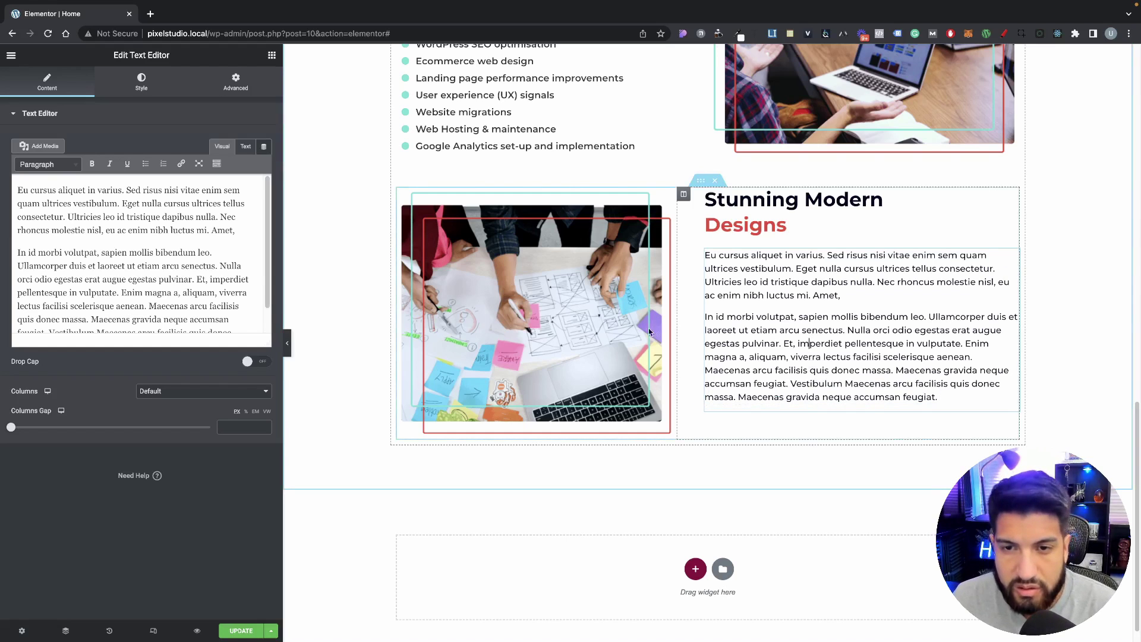
# Step: Adjust the paragraph's line height in Typography, then undo back to 25
pyautogui.click(264, 187)
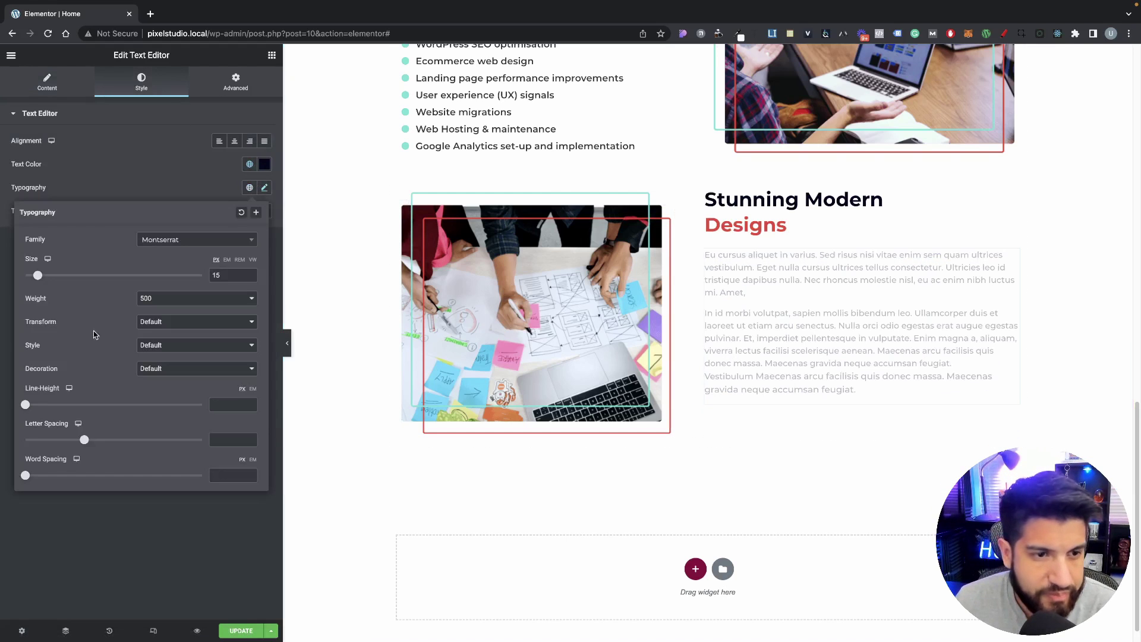
pyautogui.moveTo(23, 404); pyautogui.dragTo(68, 405)
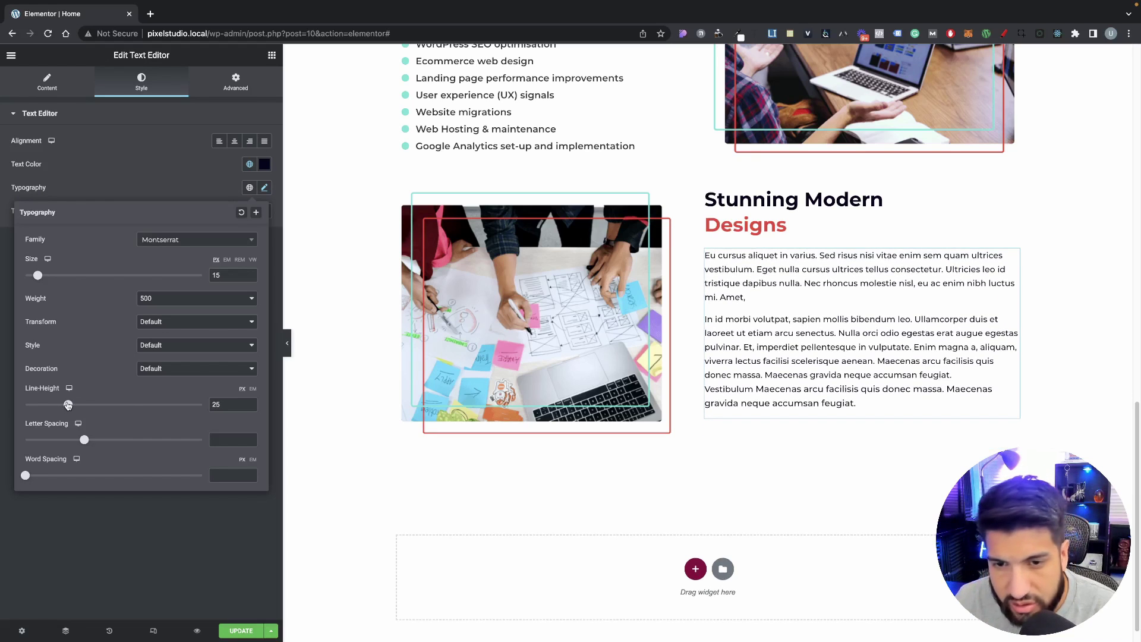
pyautogui.click(866, 403)
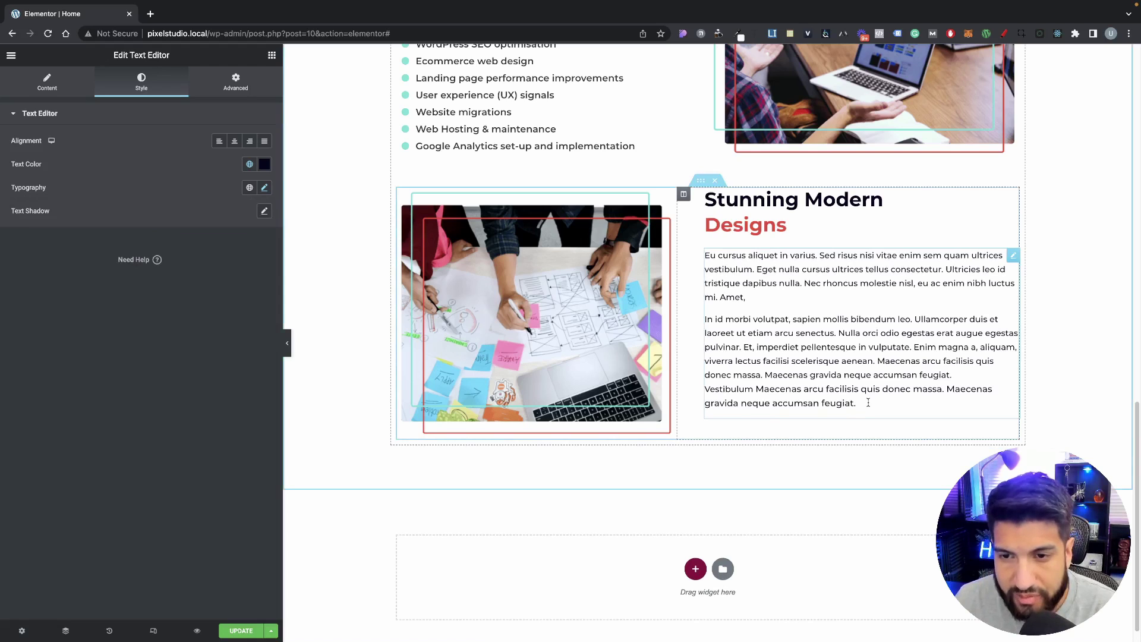
pyautogui.click(259, 189)
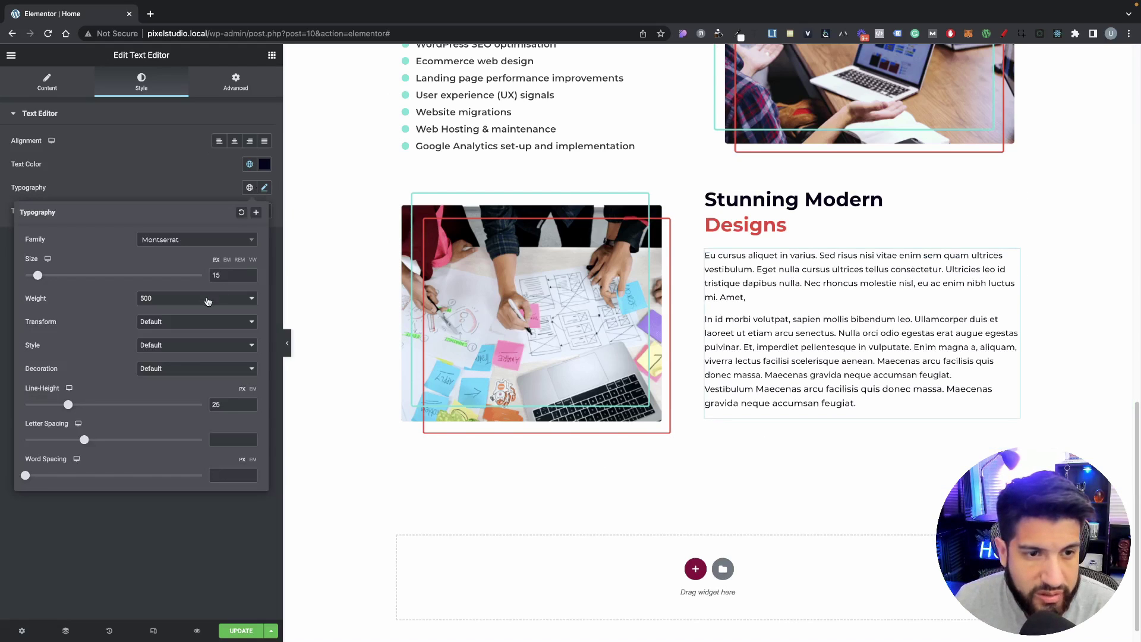
pyautogui.doubleClick(218, 404)
pyautogui.press('BackSpace')
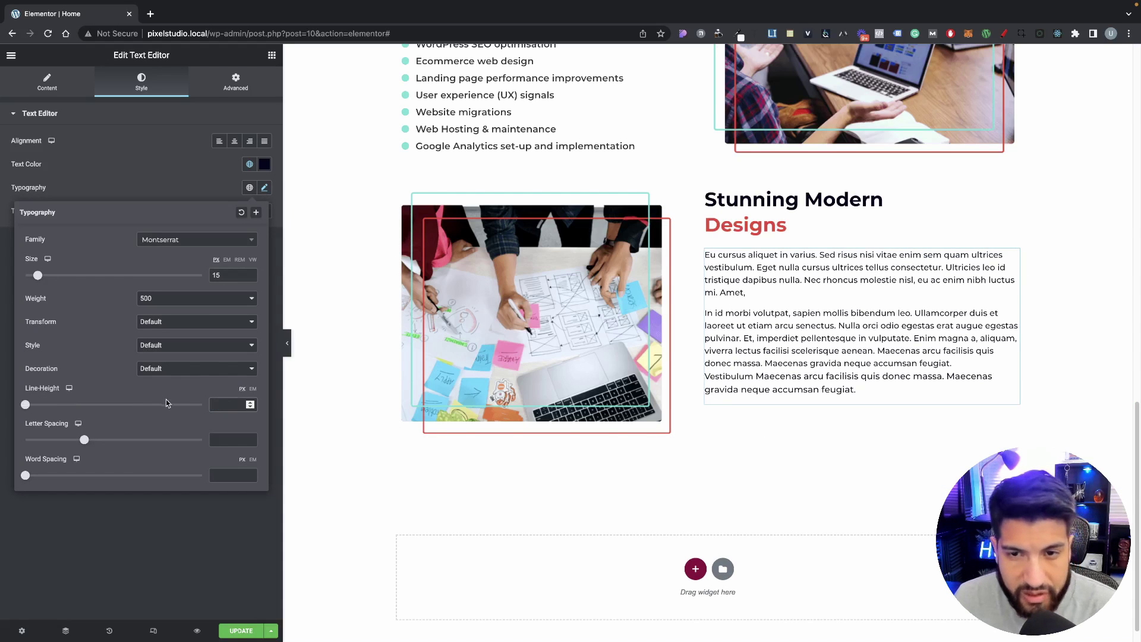
pyautogui.hotkey('ctrl', 'z')
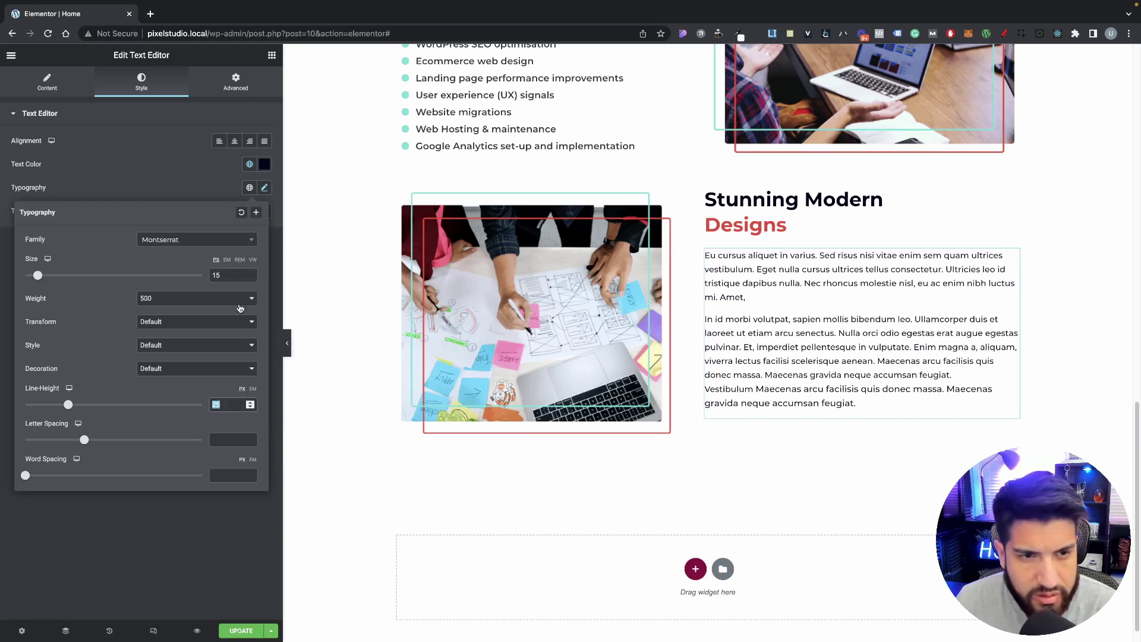
pyautogui.click(188, 181)
# Step: Apply the Text global font style to the paragraph
pyautogui.click(249, 164)
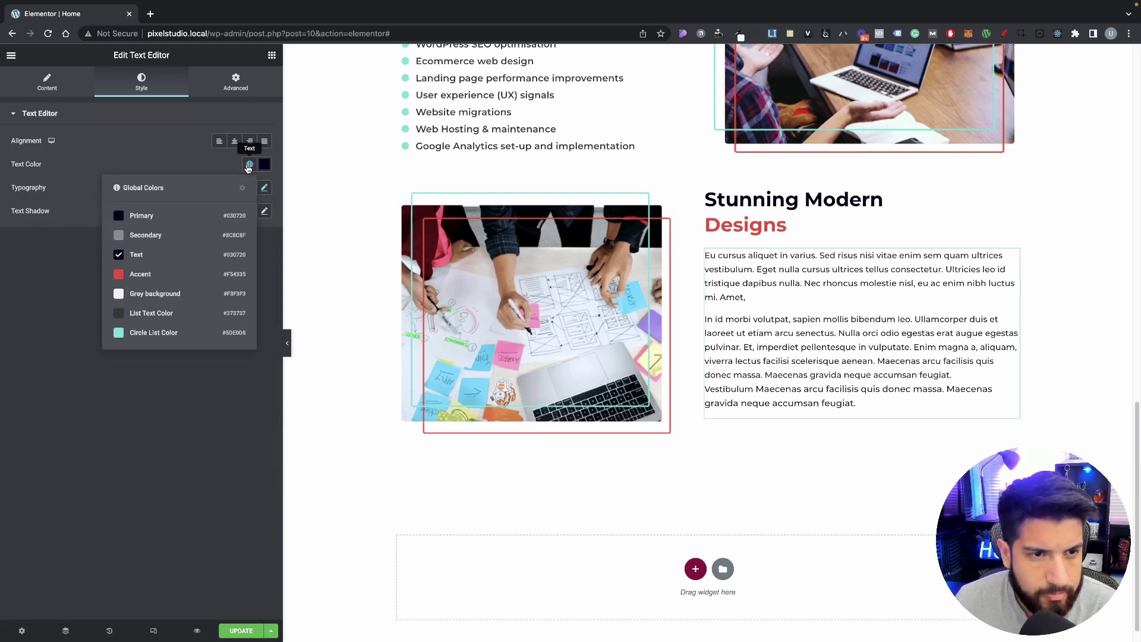
pyautogui.click(264, 189)
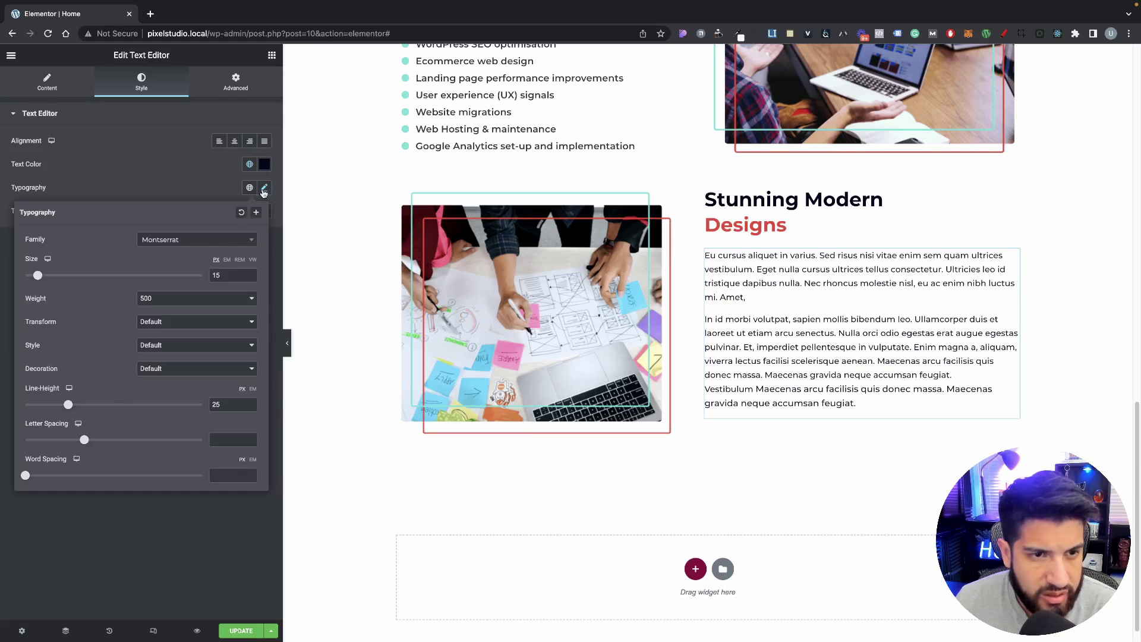
pyautogui.click(249, 187)
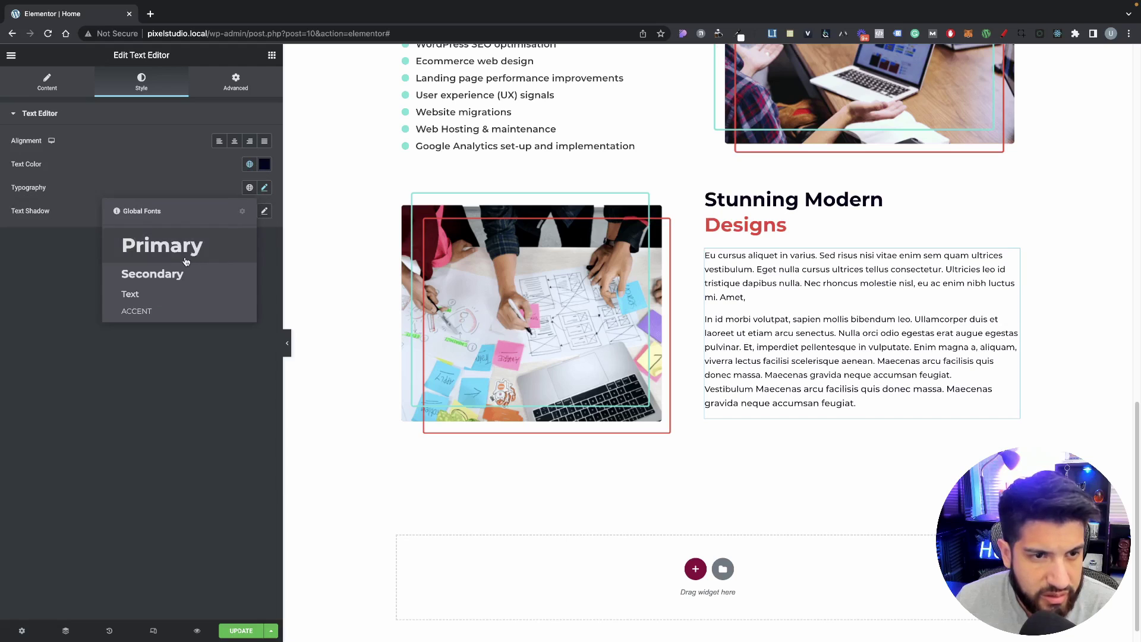
pyautogui.click(165, 295)
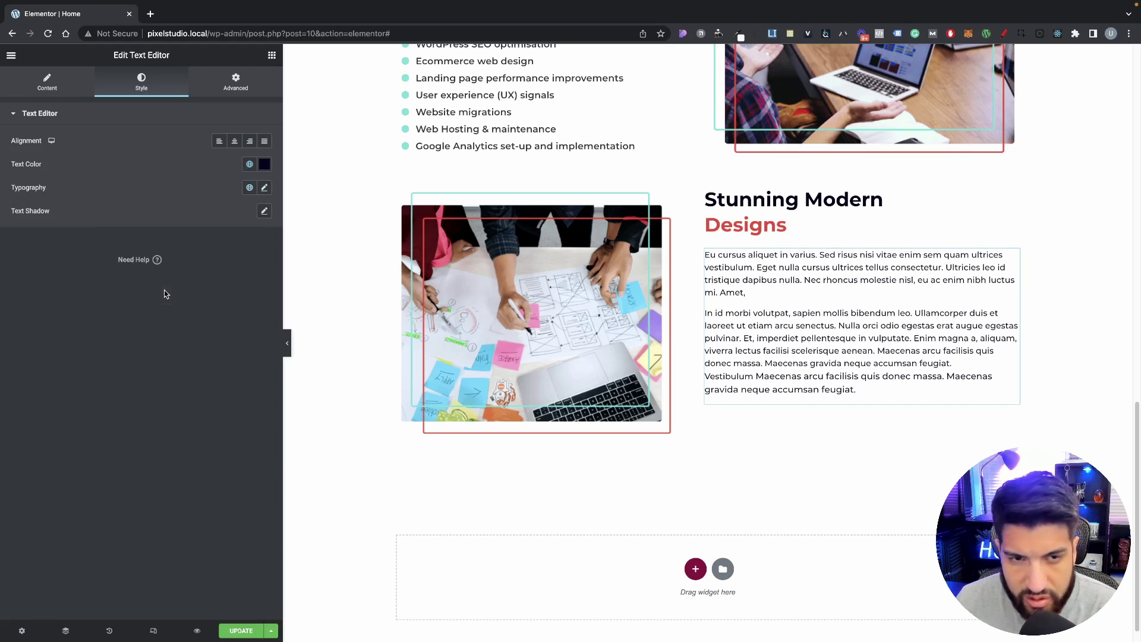
# Step: Switch the paragraph's line height unit to em and set it to 1.7
pyautogui.click(263, 188)
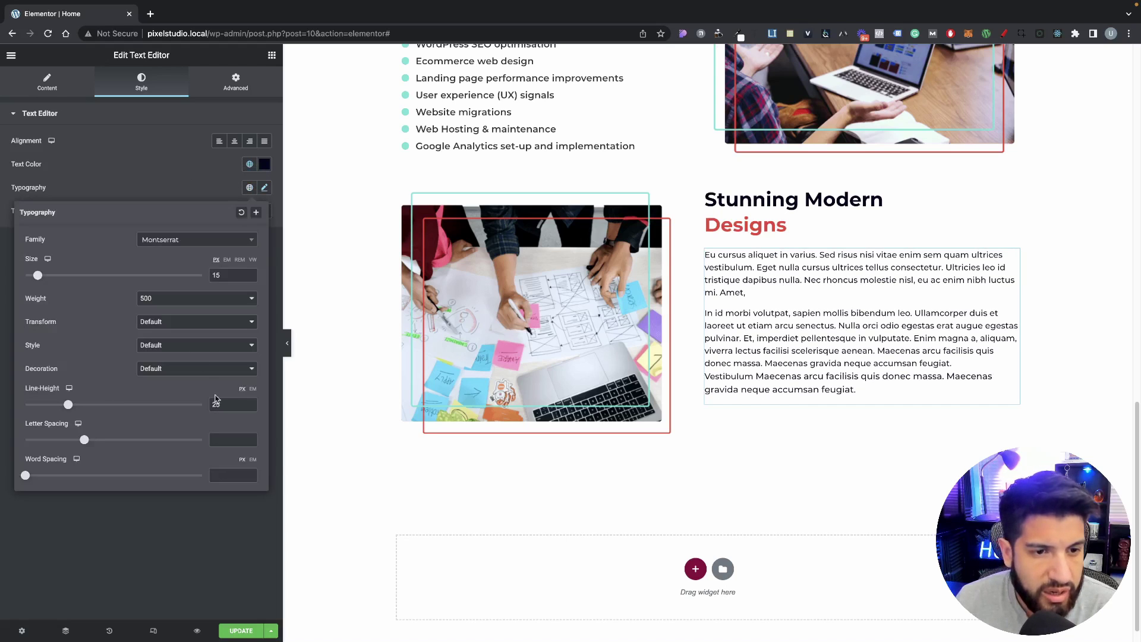
pyautogui.click(253, 388)
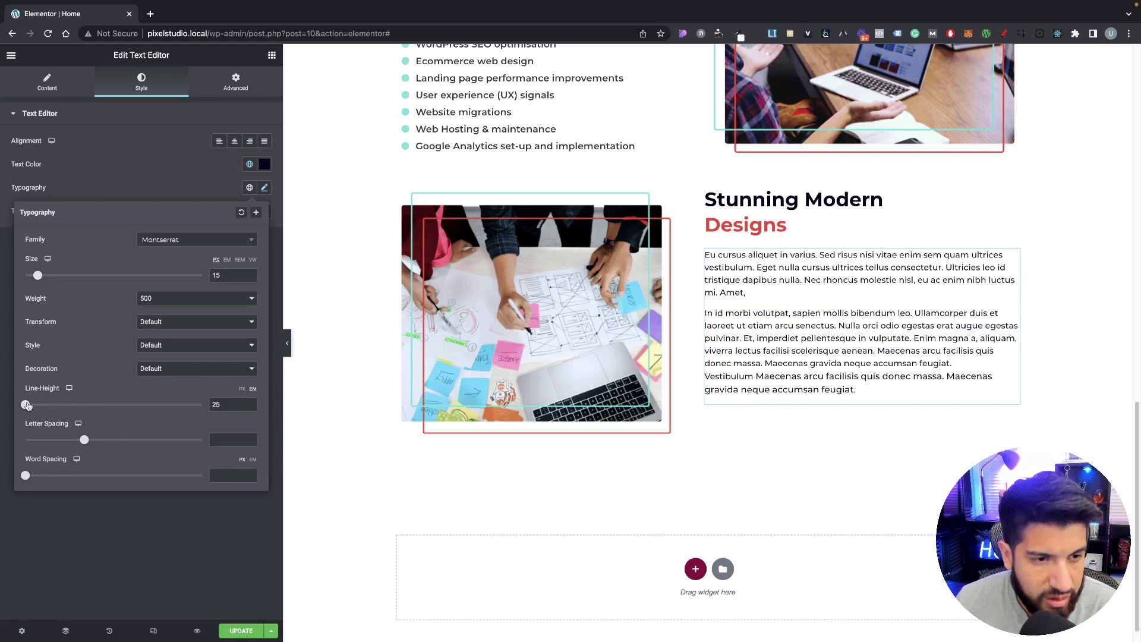
pyautogui.moveTo(27, 406); pyautogui.dragTo(54, 404)
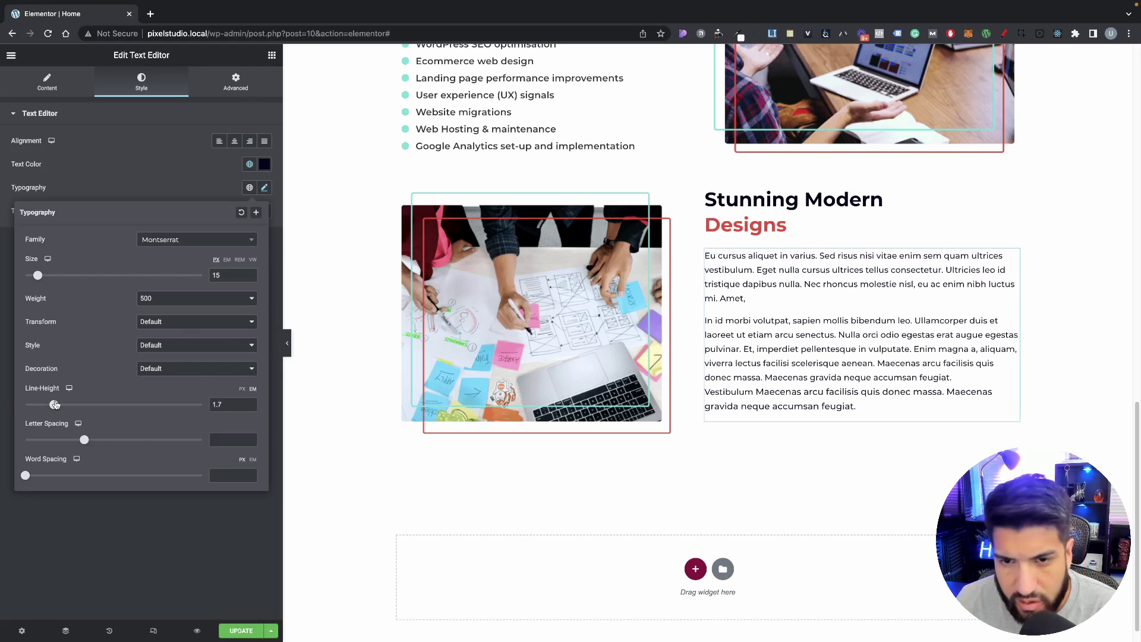
pyautogui.click(80, 157)
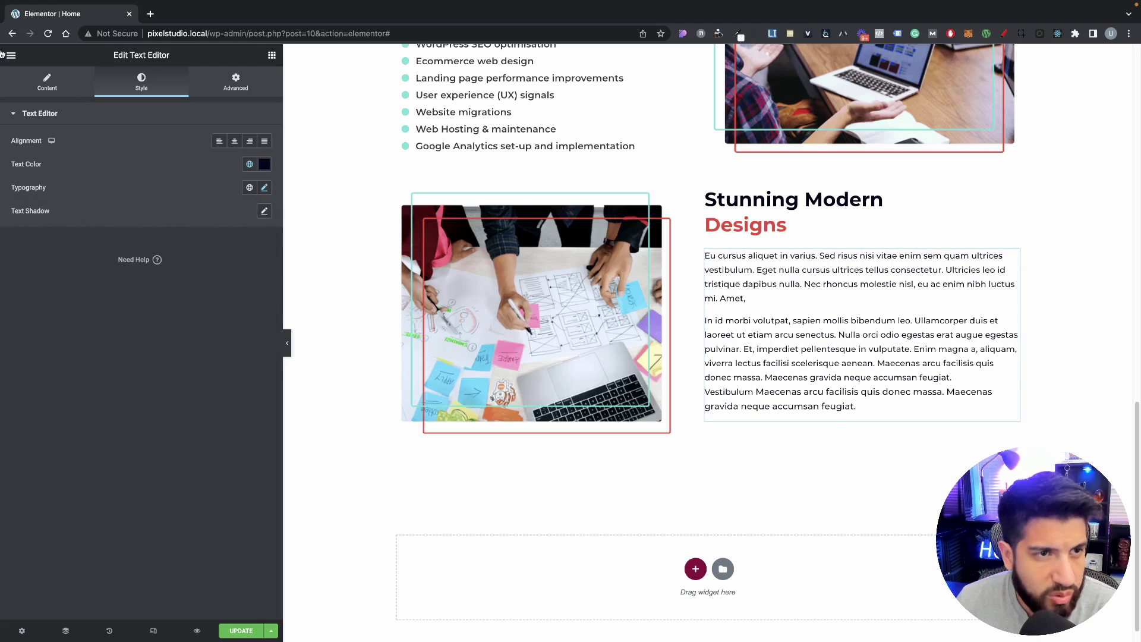
# Step: Open Site Settings at the Global Fonts page
pyautogui.click(11, 54)
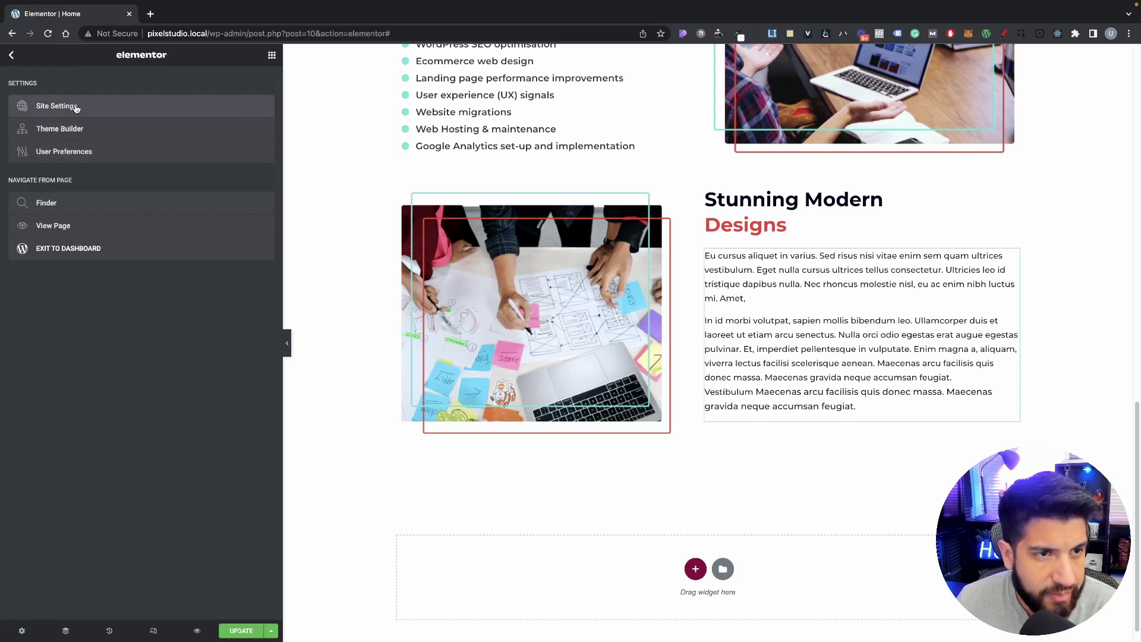
pyautogui.click(76, 109)
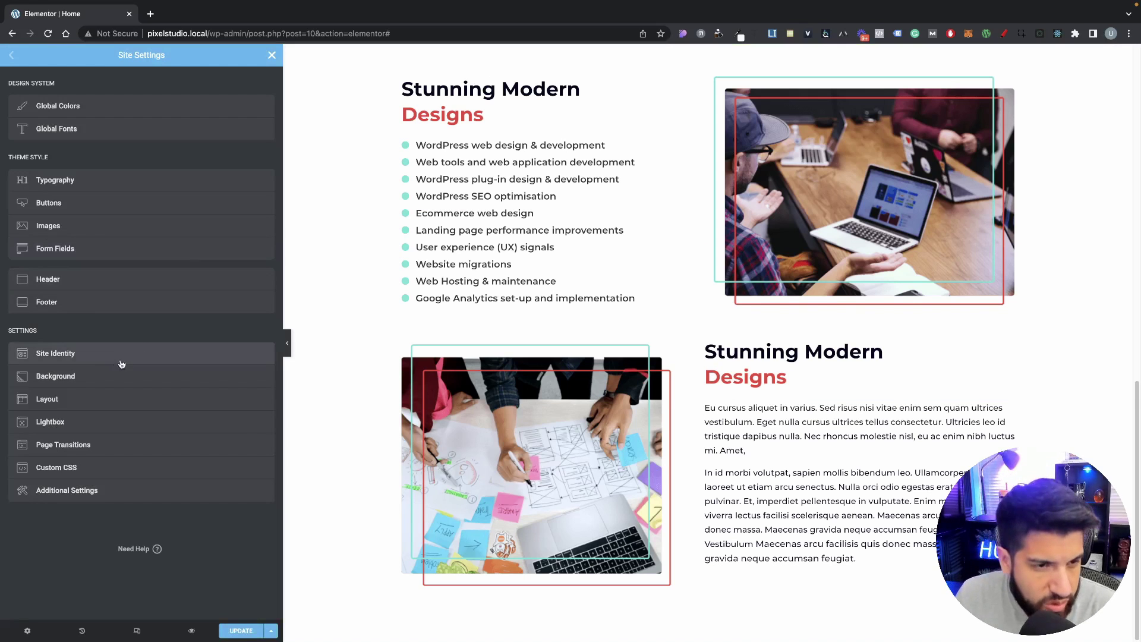
pyautogui.click(115, 136)
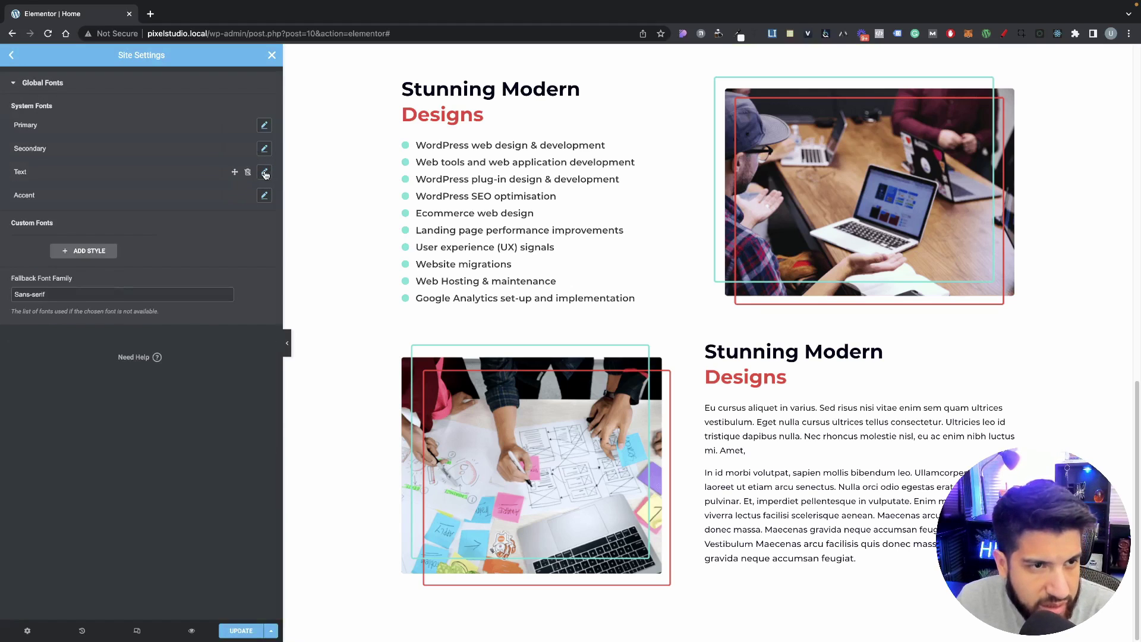
# Step: Set the Text global font's line height to 1.7 em and save with Update
pyautogui.click(265, 172)
pyautogui.click(230, 376)
pyautogui.click(256, 367)
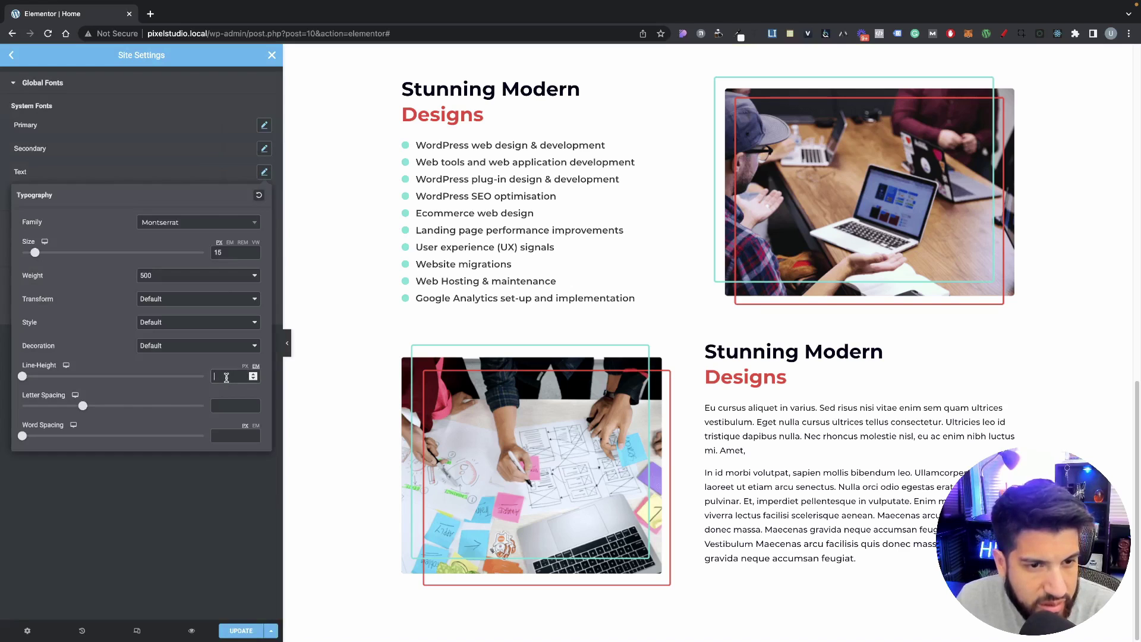
pyautogui.click(226, 377)
pyautogui.write('1.7')
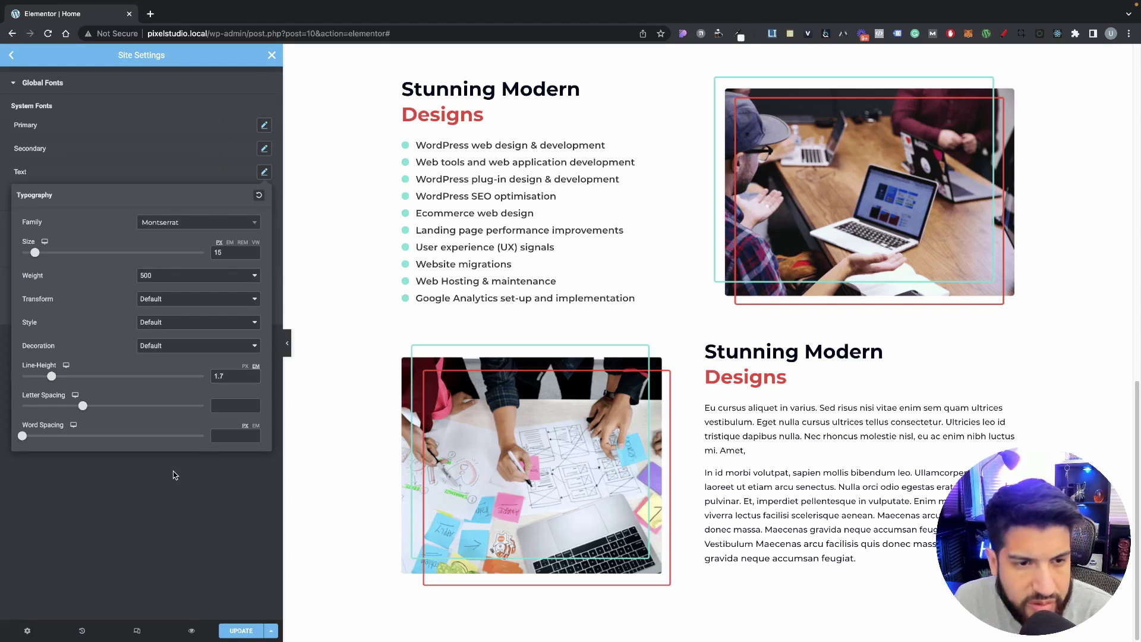
pyautogui.click(174, 470)
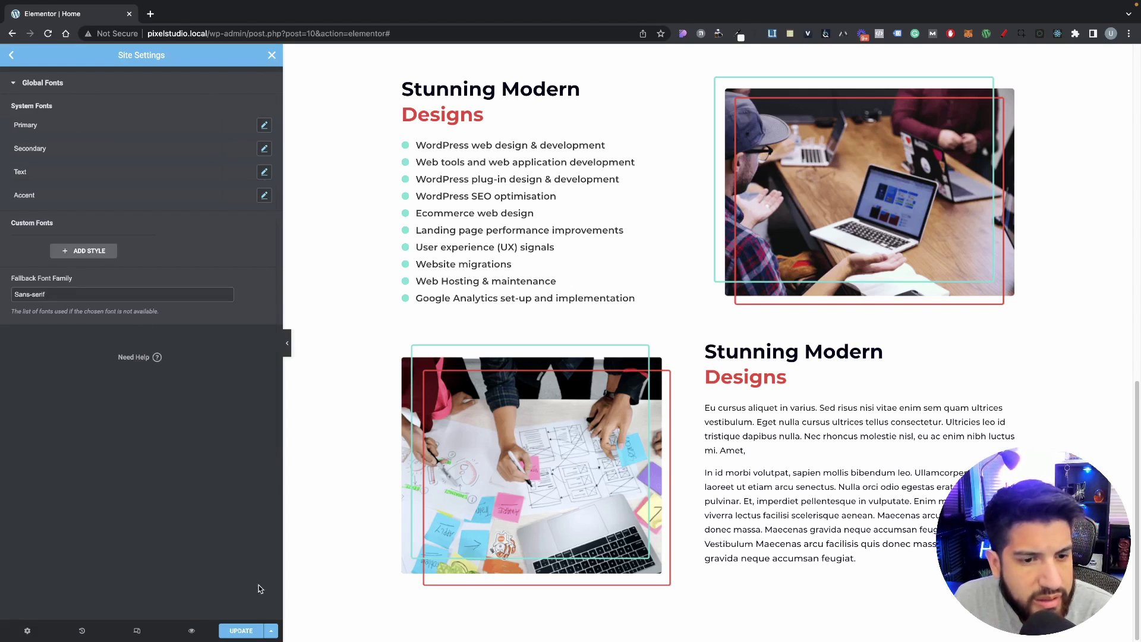
pyautogui.click(245, 631)
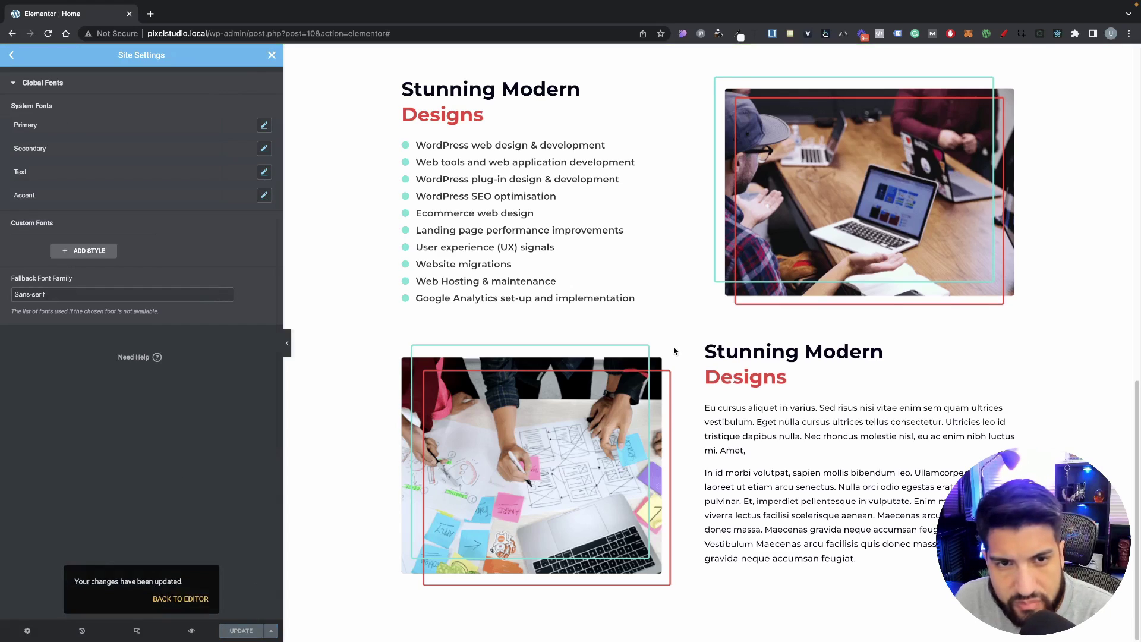
pyautogui.scroll(8, 665, 341)
pyautogui.scroll(5, 664, 341)
pyautogui.scroll(-12, 665, 344)
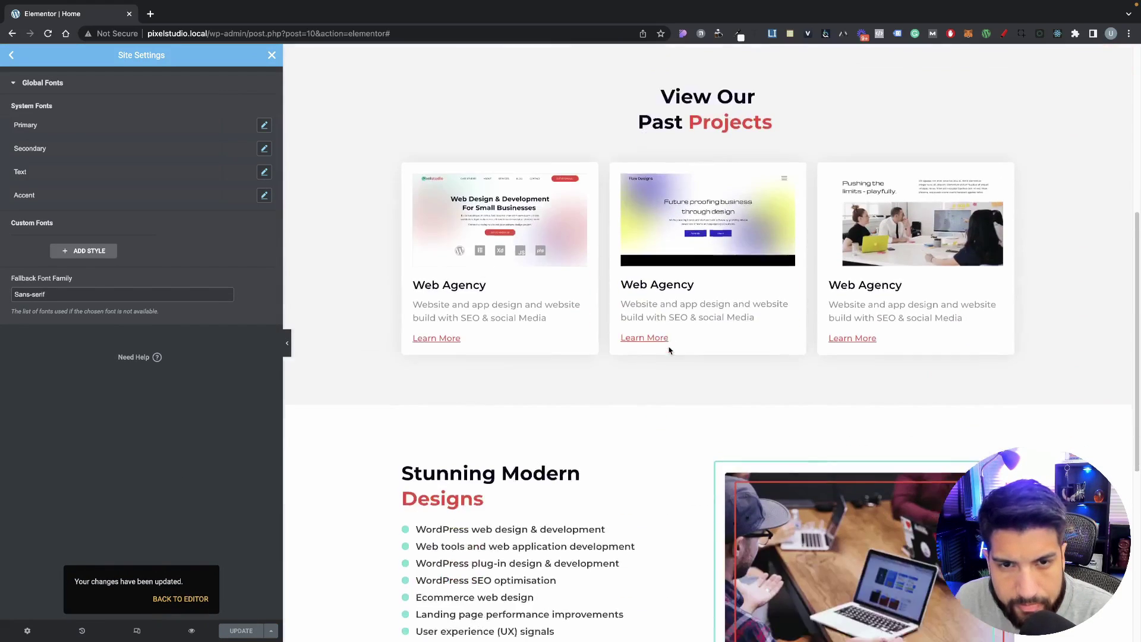
# Step: Return to the page and apply the Text global font style to the second paragraph
pyautogui.click(271, 54)
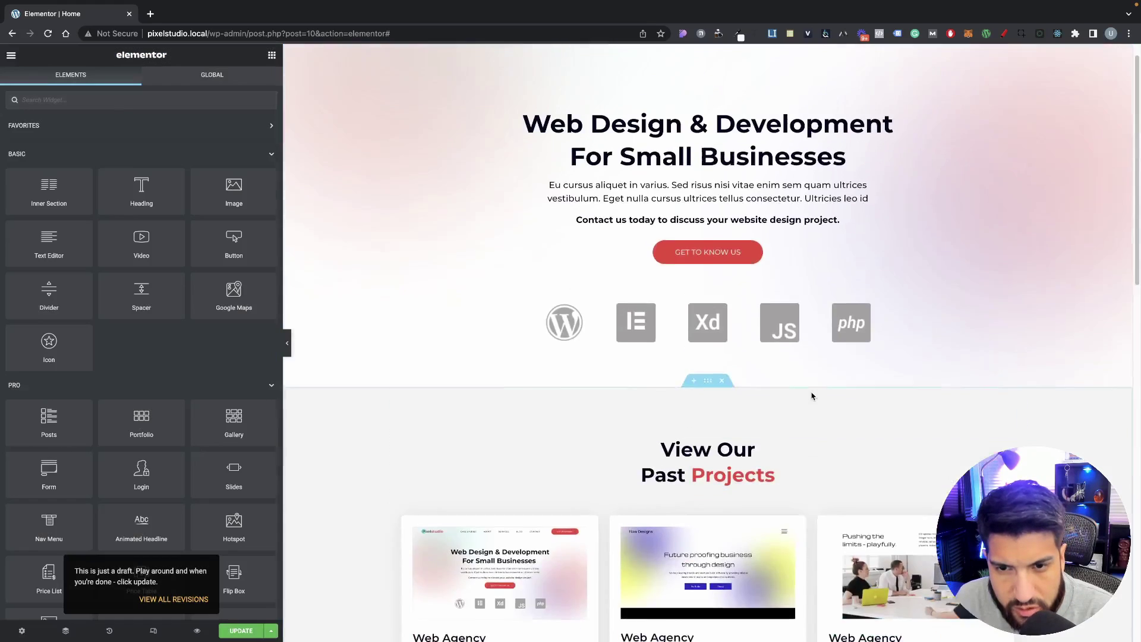
pyautogui.scroll(-15, 813, 396)
pyautogui.click(748, 283)
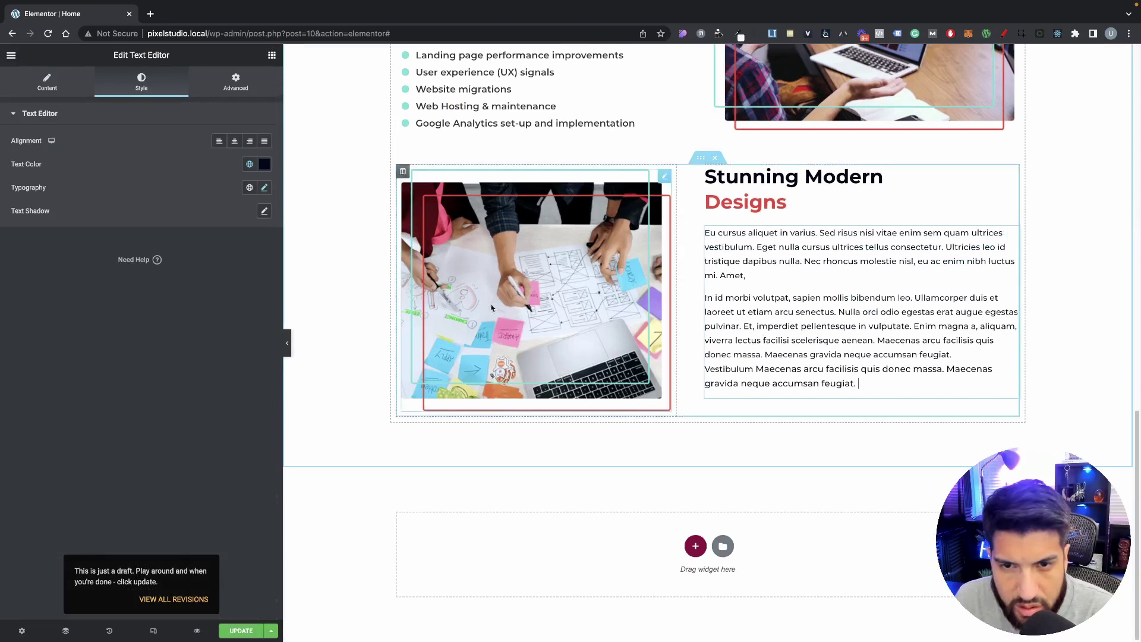
pyautogui.click(252, 188)
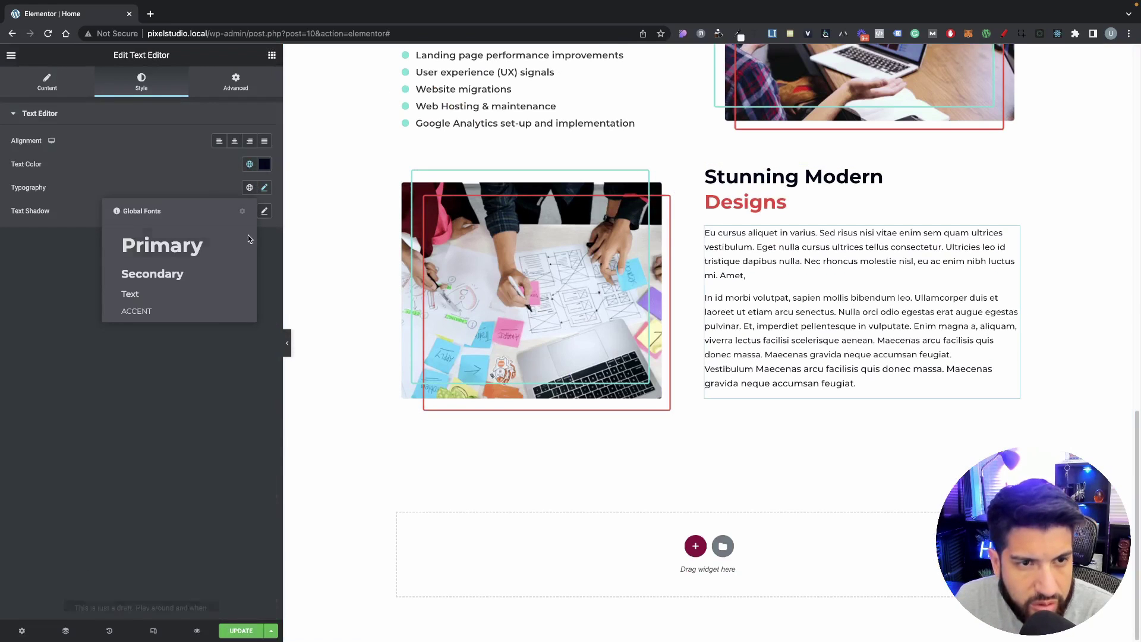
pyautogui.click(160, 295)
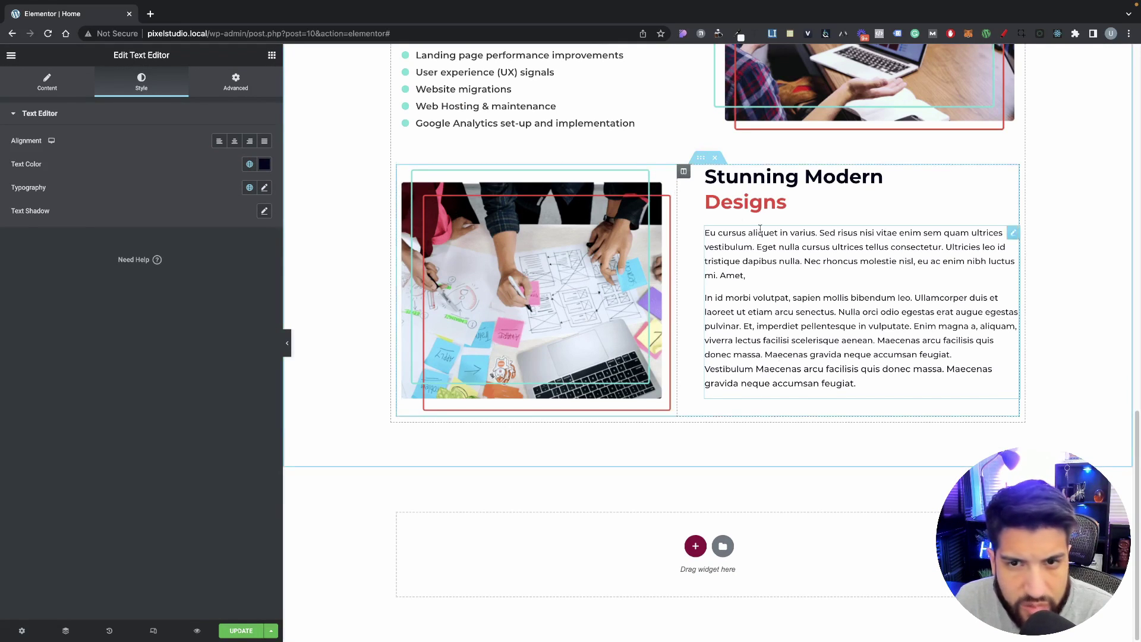
pyautogui.rightClick(703, 163)
# Step: Duplicate the image-and-text block and drag the copy's image column right of its text
pyautogui.click(722, 187)
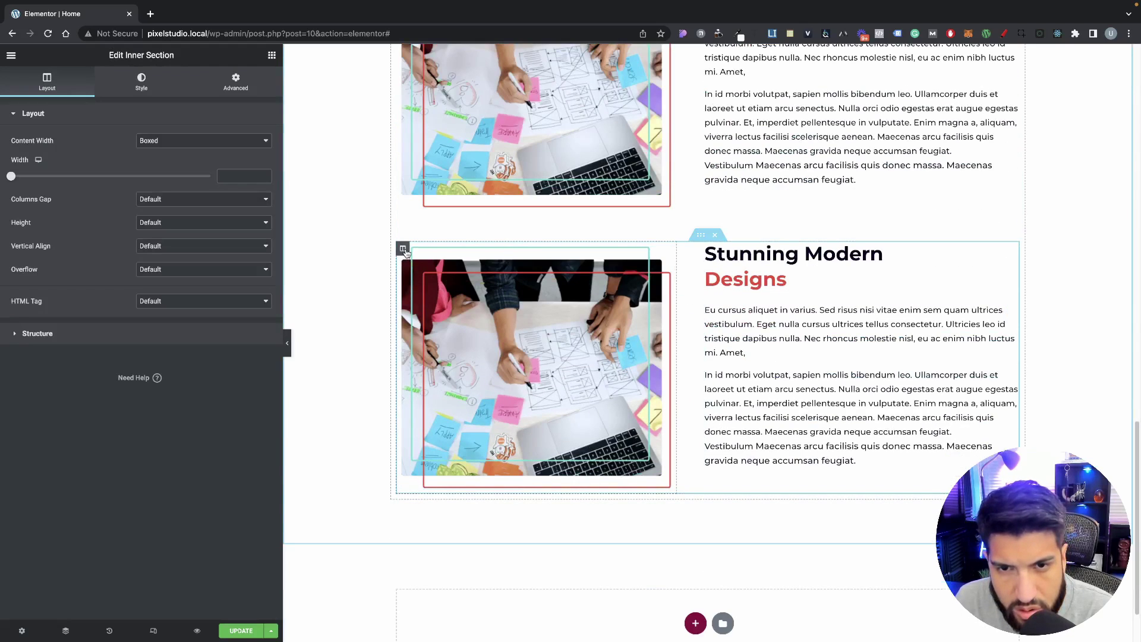
pyautogui.moveTo(404, 252); pyautogui.dragTo(708, 293)
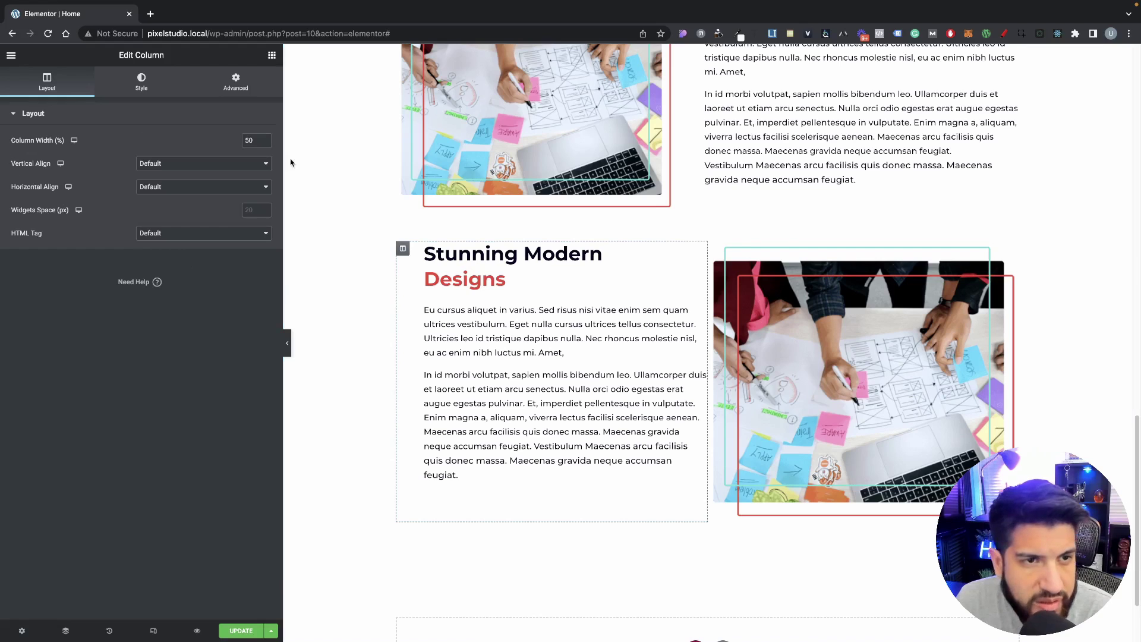
# Step: Set the copy's text column padding to 0 left and 50 px right
pyautogui.click(236, 81)
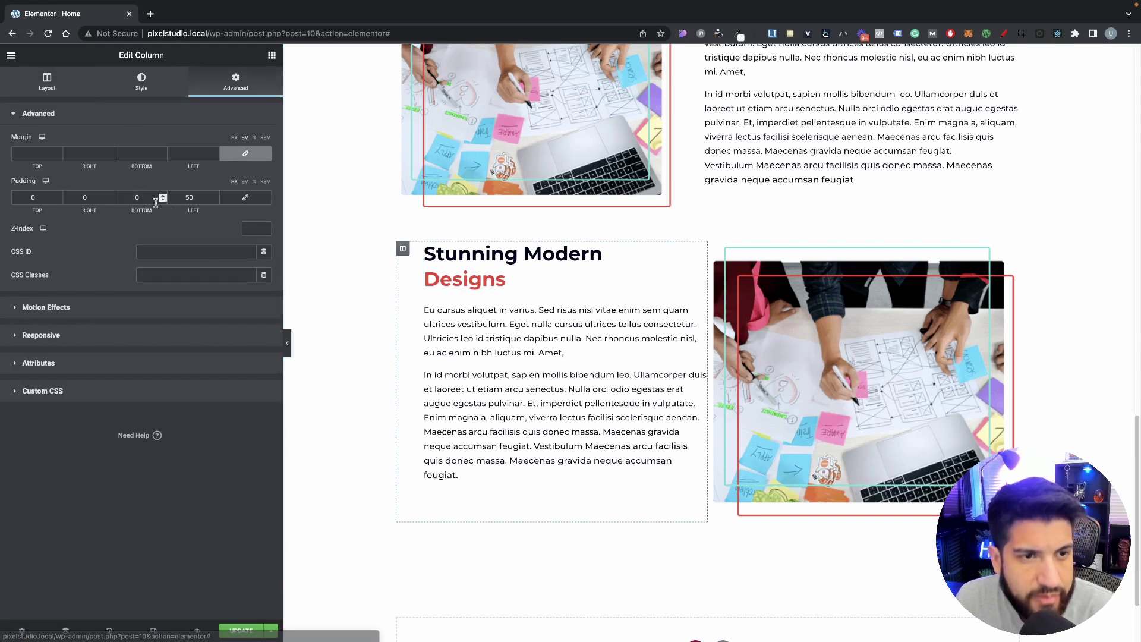
pyautogui.doubleClick(189, 197)
pyautogui.write('0')
pyautogui.click(245, 181)
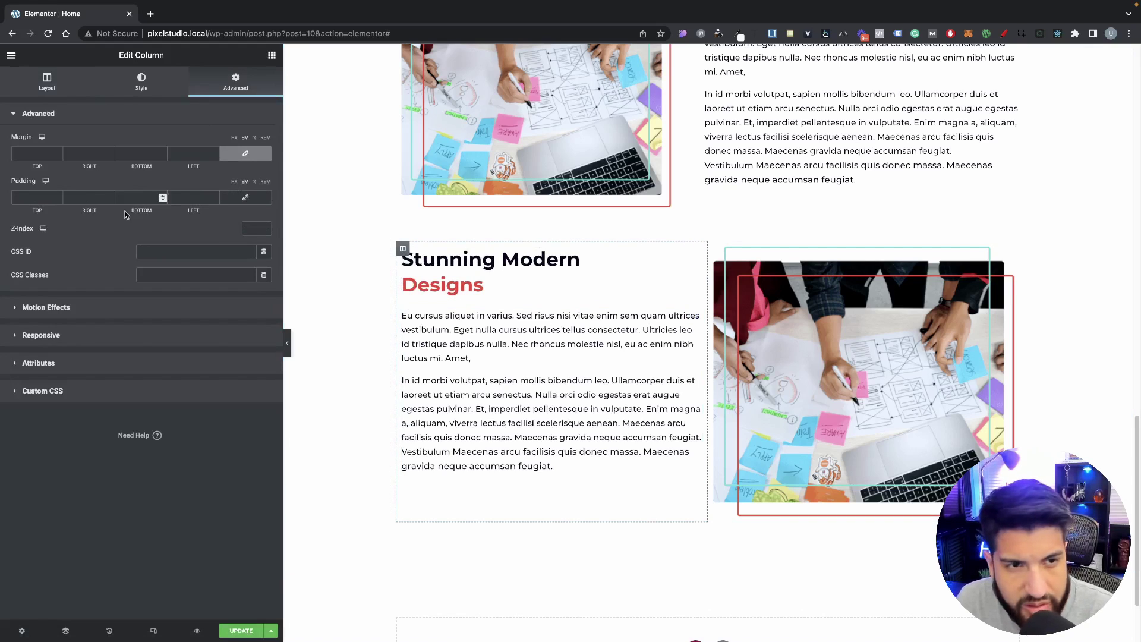
pyautogui.click(85, 196)
pyautogui.write('50')
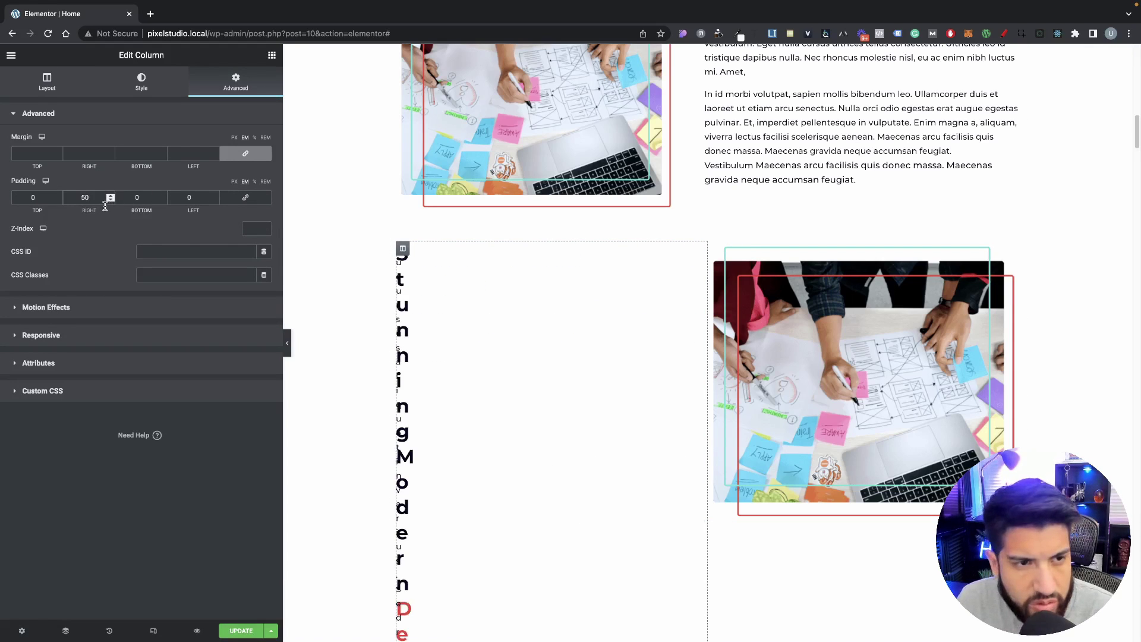
pyautogui.click(234, 182)
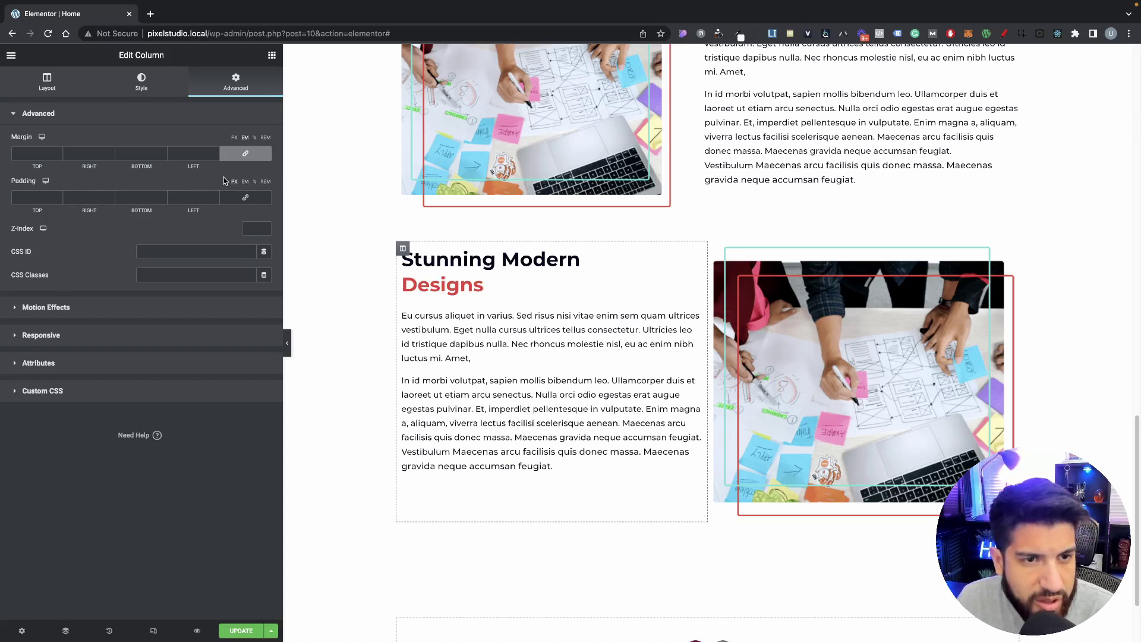
pyautogui.click(88, 199)
pyautogui.write('50')
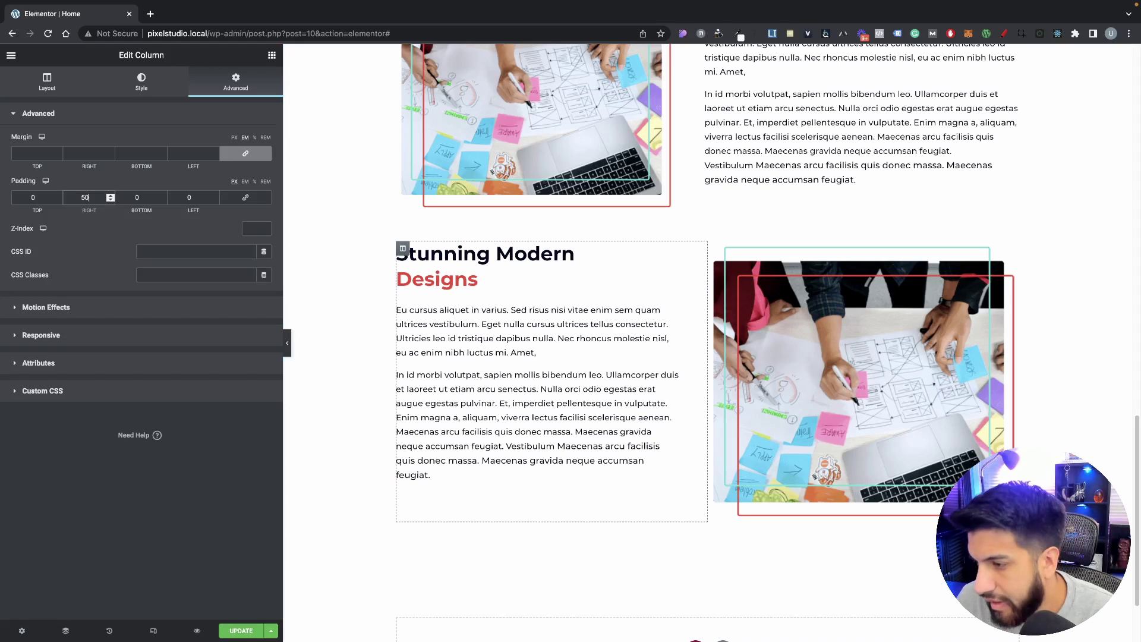
pyautogui.click(458, 254)
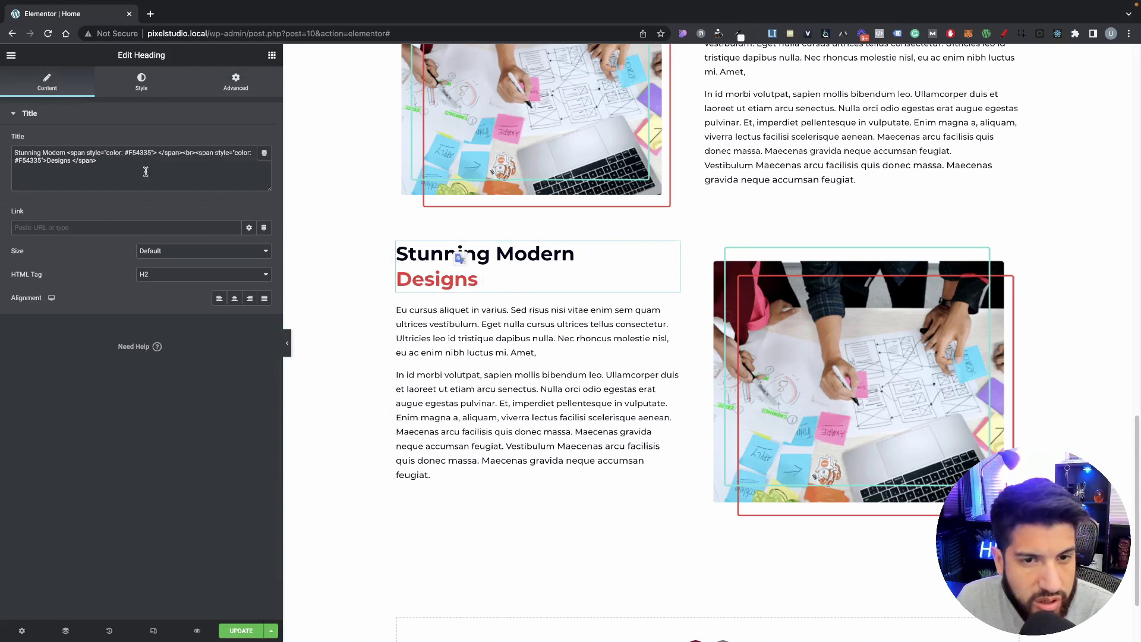
# Step: Replace the copied heading's Title markup with 'Responsive Web Design'
pyautogui.tripleClick(146, 171)
pyautogui.click(86, 162)
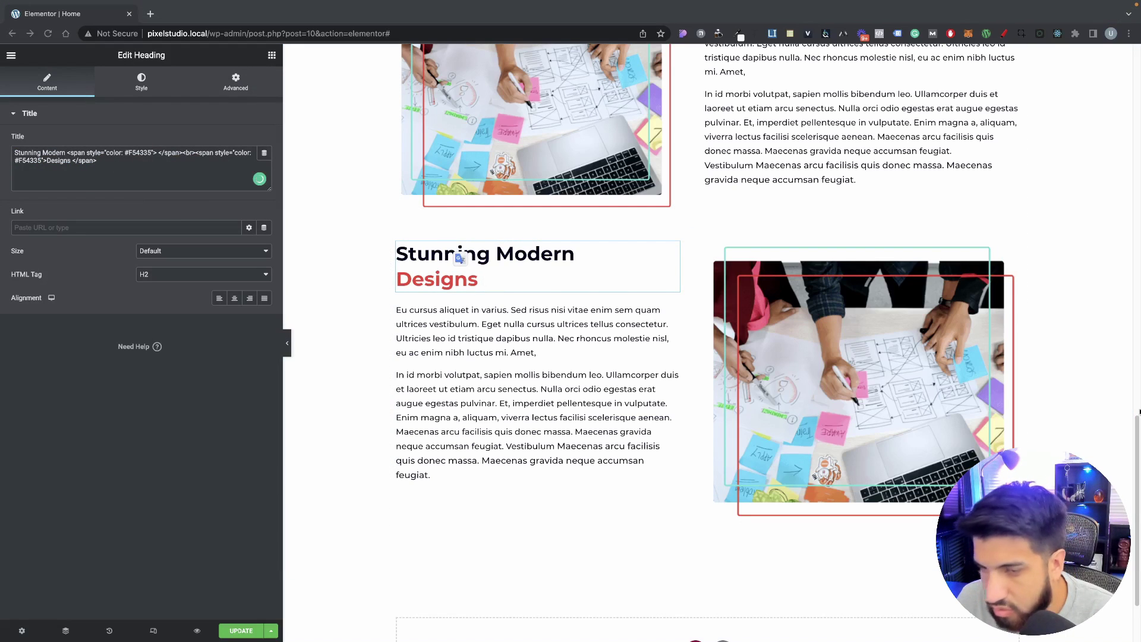
pyautogui.moveTo(121, 164); pyautogui.dragTo(1, 122)
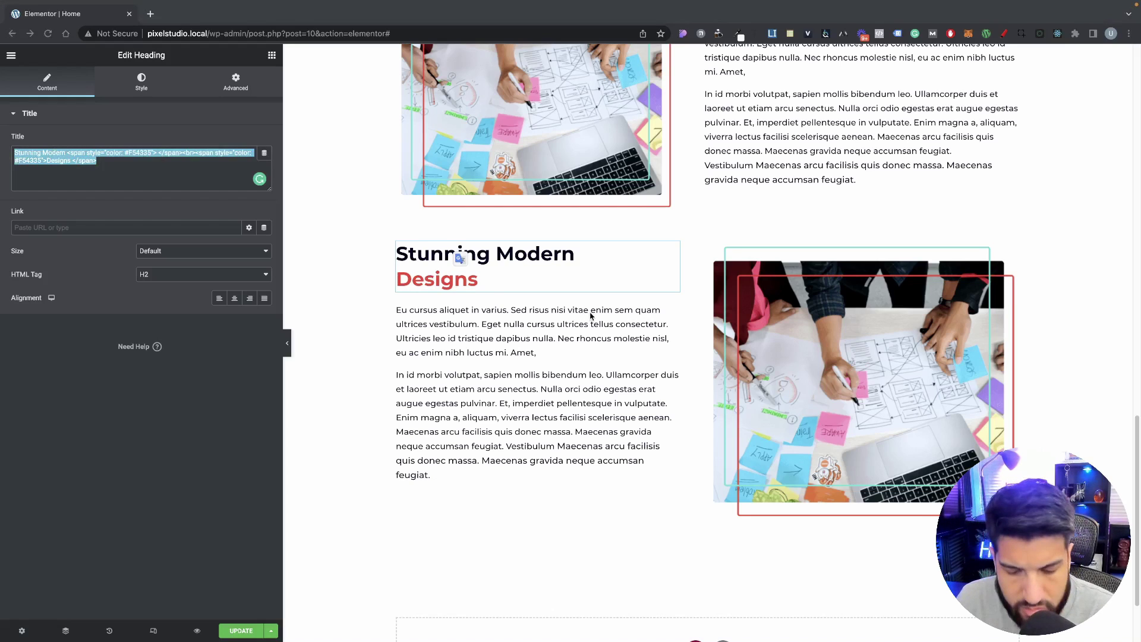
pyautogui.click(132, 156)
pyautogui.moveTo(120, 162); pyautogui.dragTo(7, 117)
pyautogui.write('Responsive Web Design')
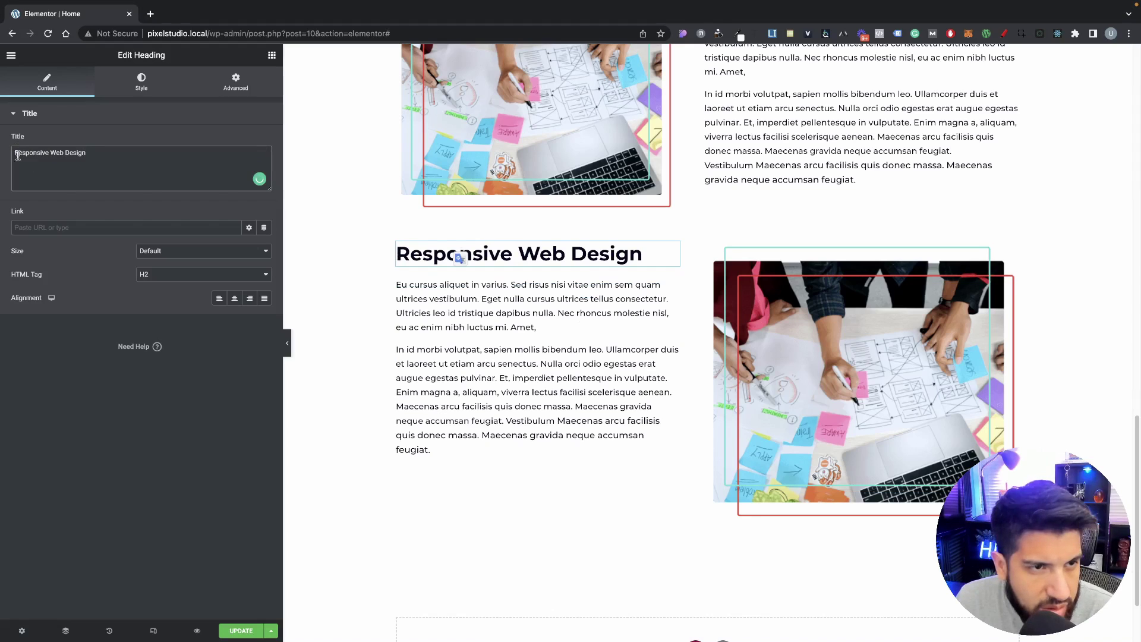
# Step: Add an opening span with an empty color style before the title and '</' after it
pyautogui.write('<span')
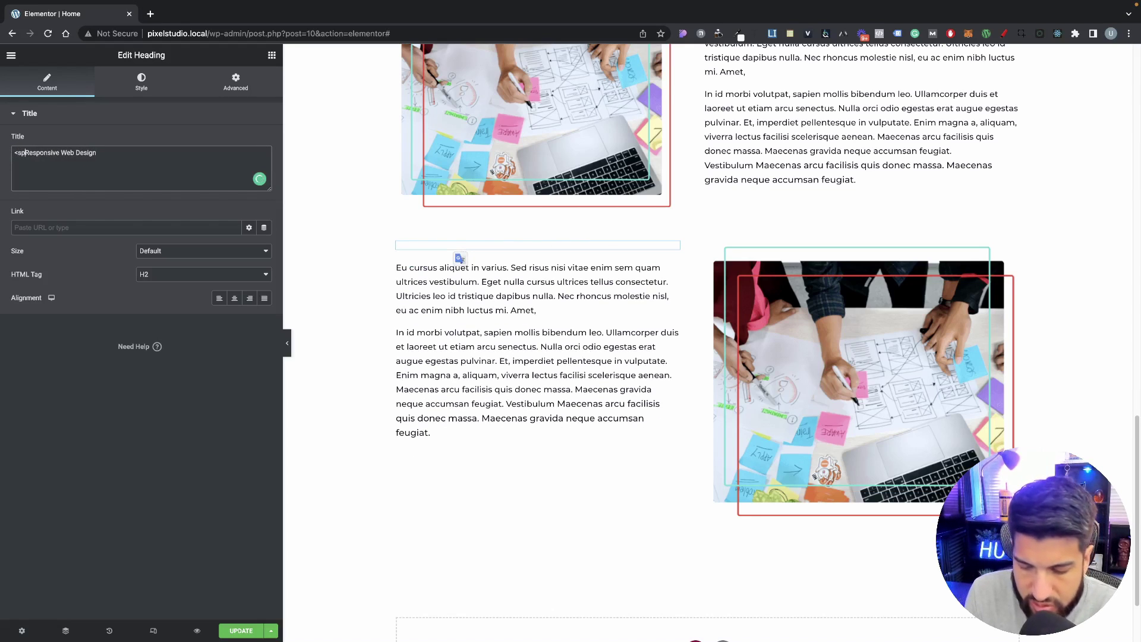
pyautogui.write('>')
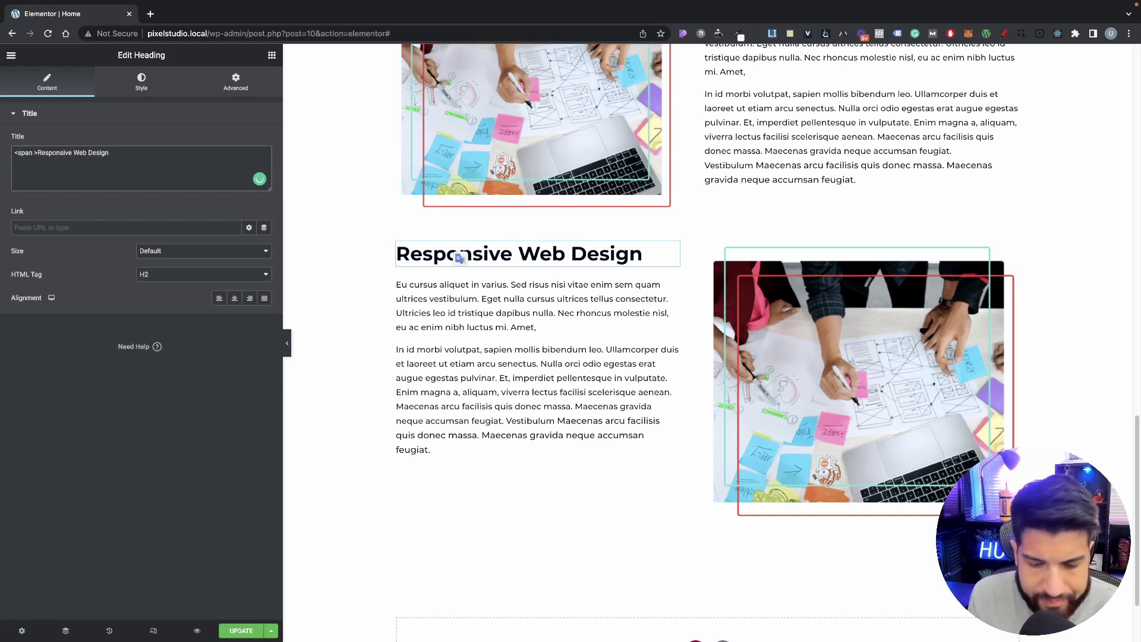
pyautogui.write(' style')
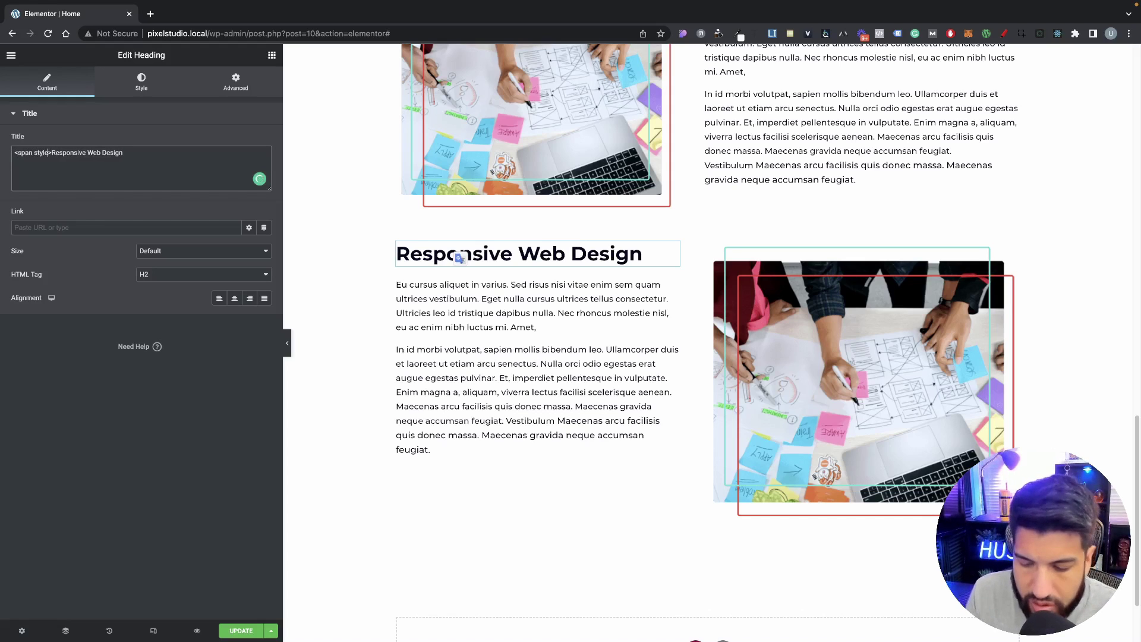
pyautogui.write('=')
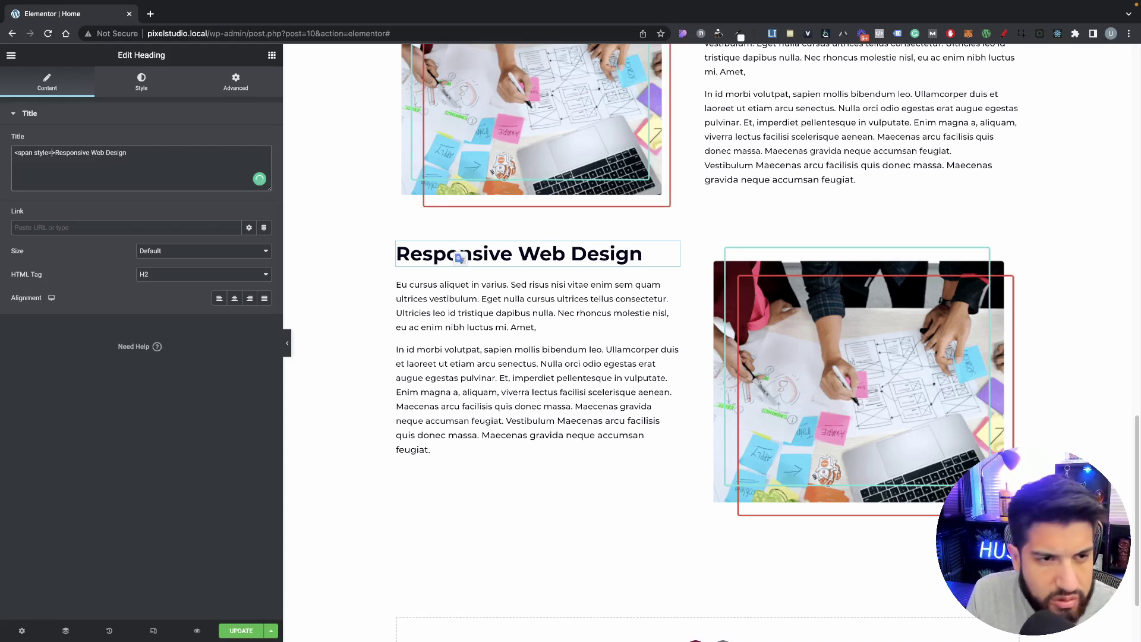
pyautogui.write('"')
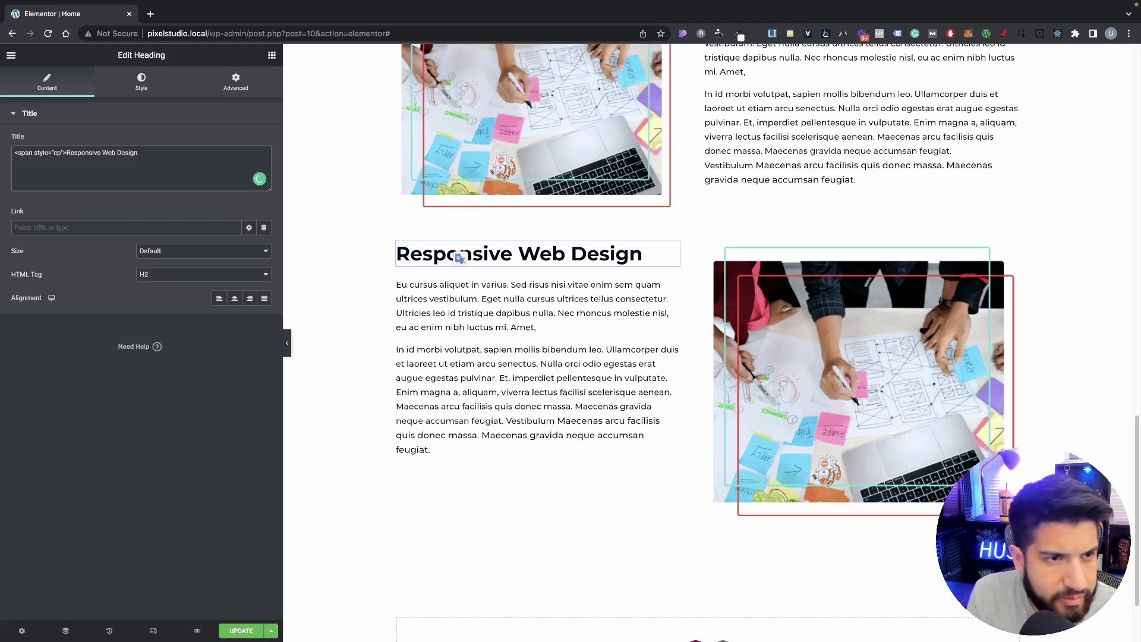
pyautogui.write('color')
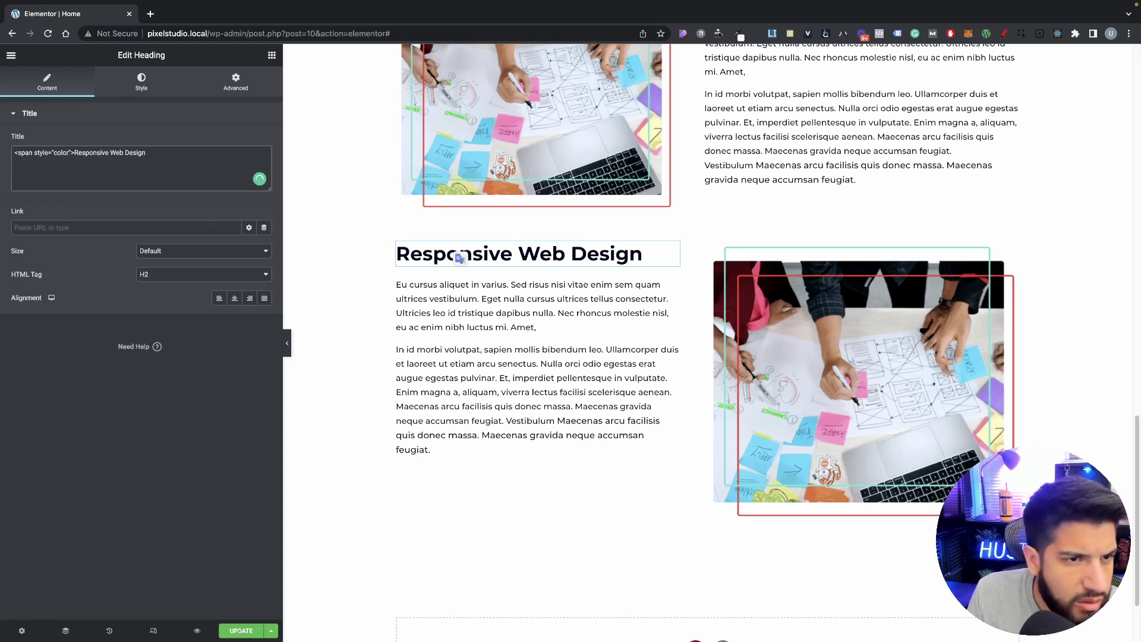
pyautogui.write(':')
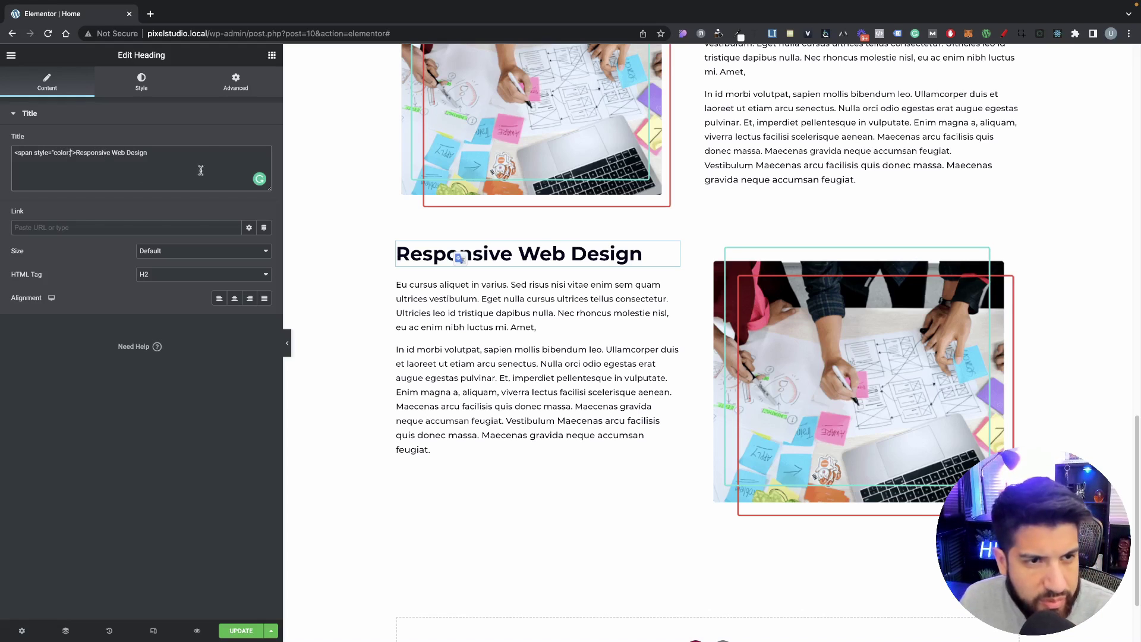
pyautogui.click(169, 155)
pyautogui.write('</span>')
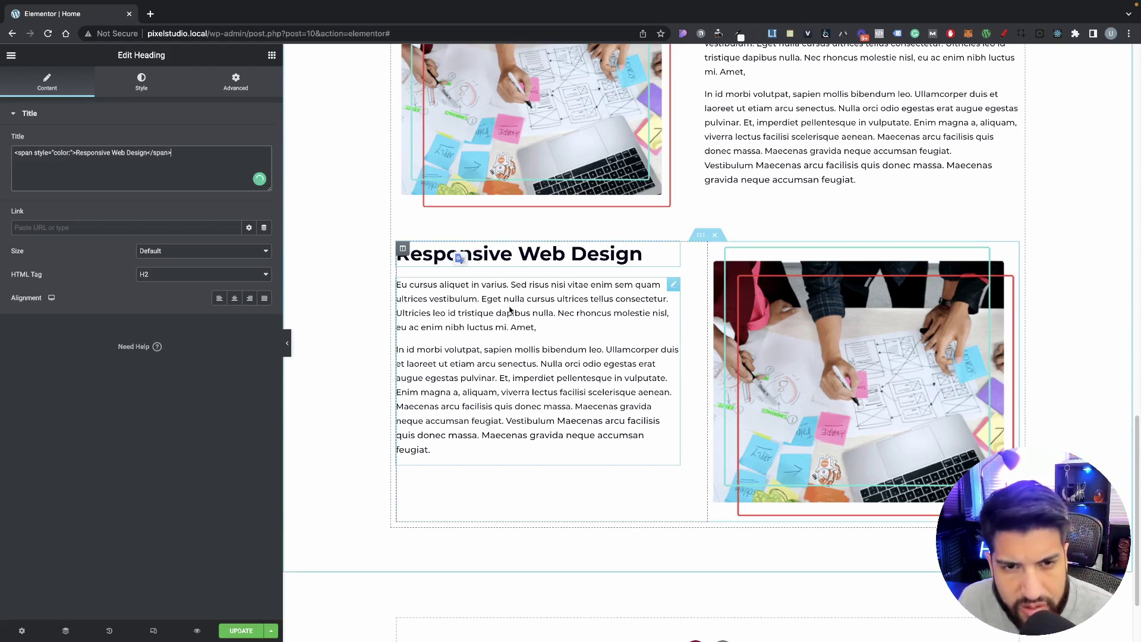
pyautogui.scroll(5, 767, 309)
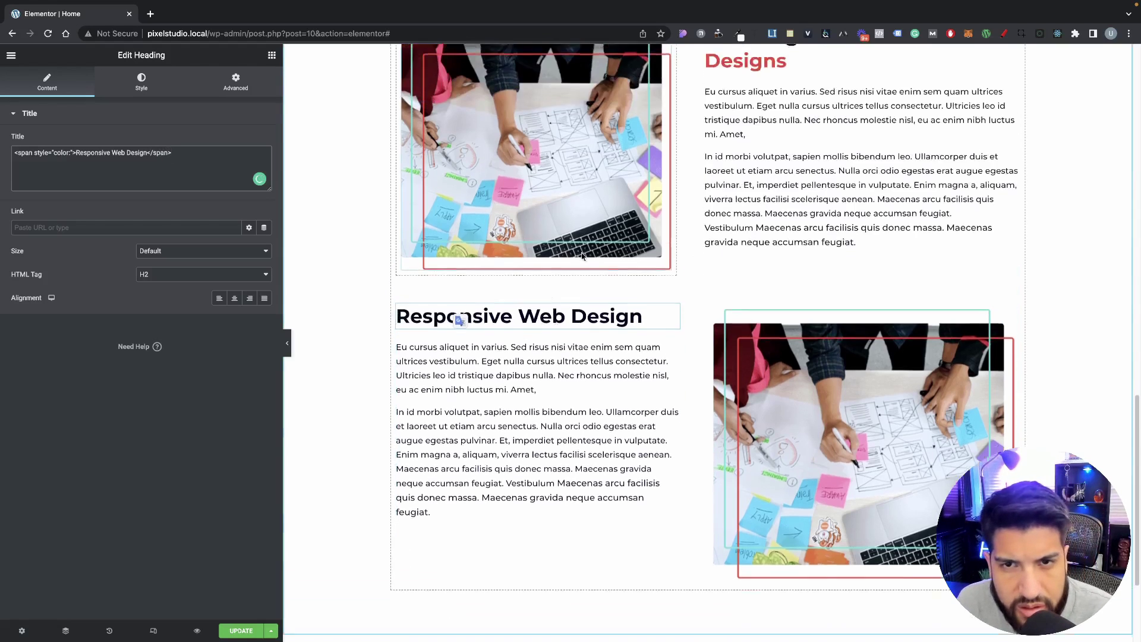
# Step: Copy the accent colour code #F54335 from the hero button's colour picker
pyautogui.click(766, 309)
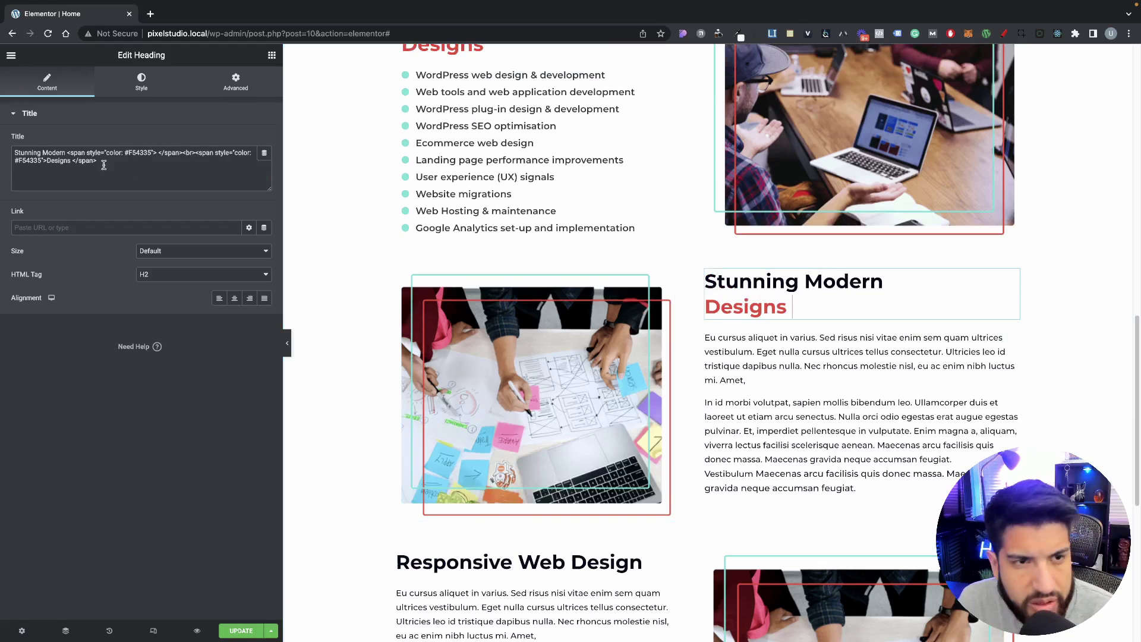
pyautogui.click(142, 84)
pyautogui.scroll(15, 603, 318)
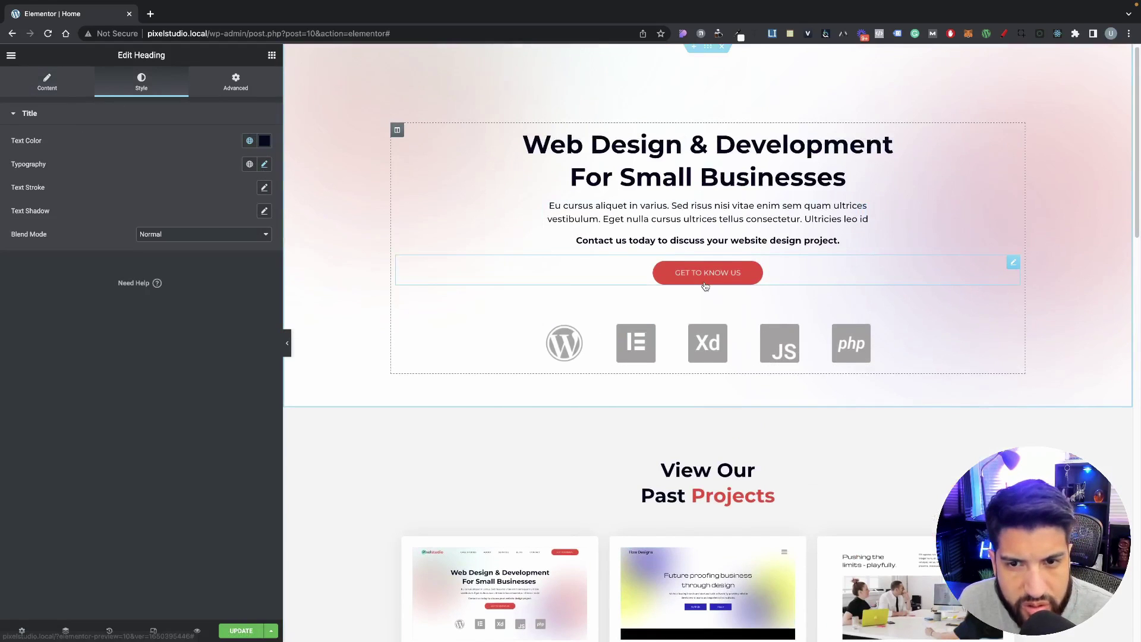
pyautogui.click(705, 285)
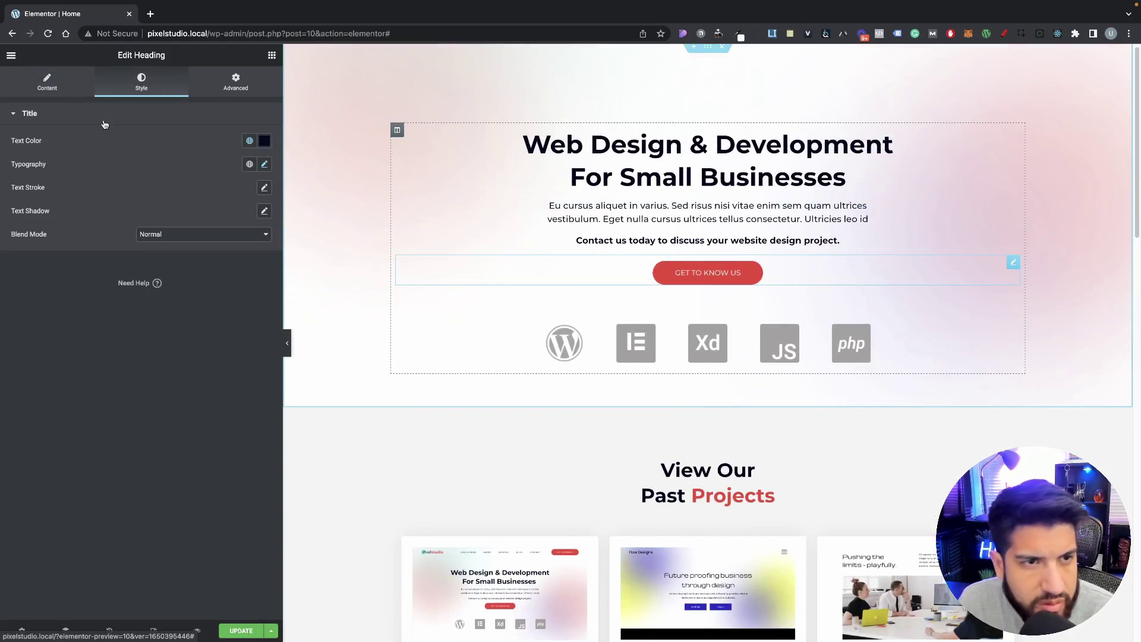
pyautogui.click(268, 259)
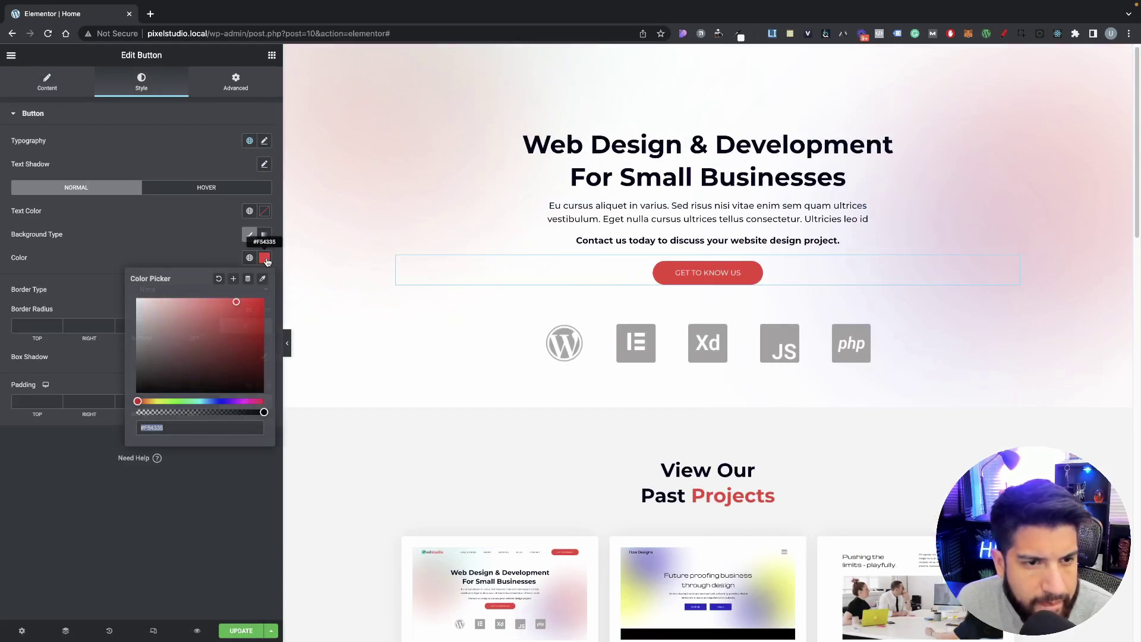
pyautogui.click(293, 268)
pyautogui.scroll(-6, 652, 447)
pyautogui.scroll(-10, 652, 447)
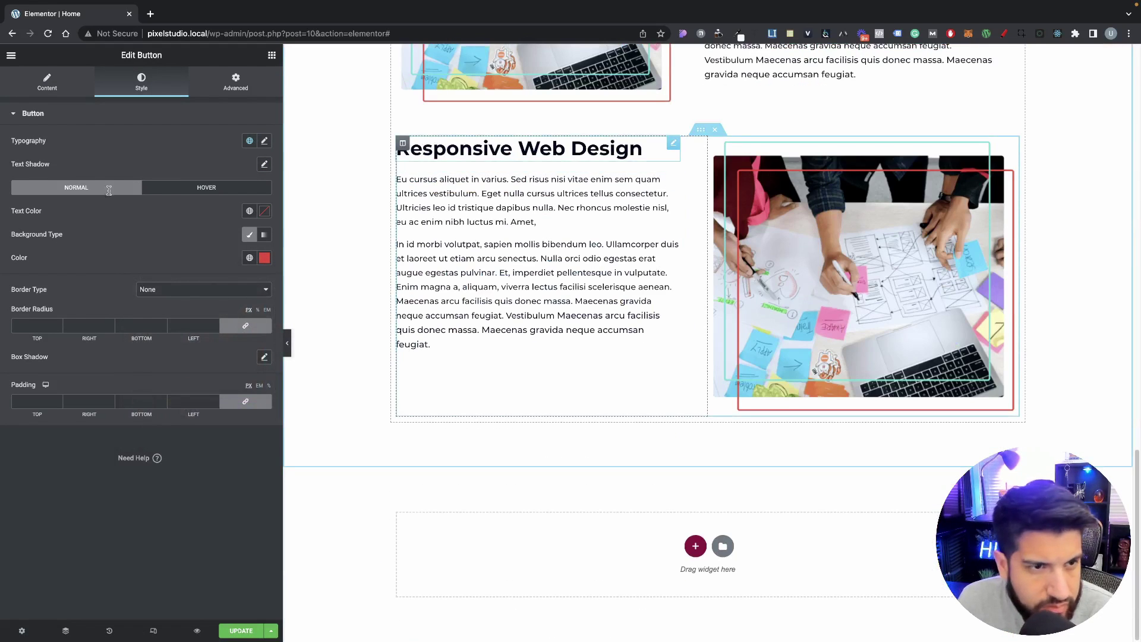
# Step: Paste #F54335 after color: and move the closing span tag right after 'Responsive'
pyautogui.click(71, 153)
pyautogui.write('#F54335')
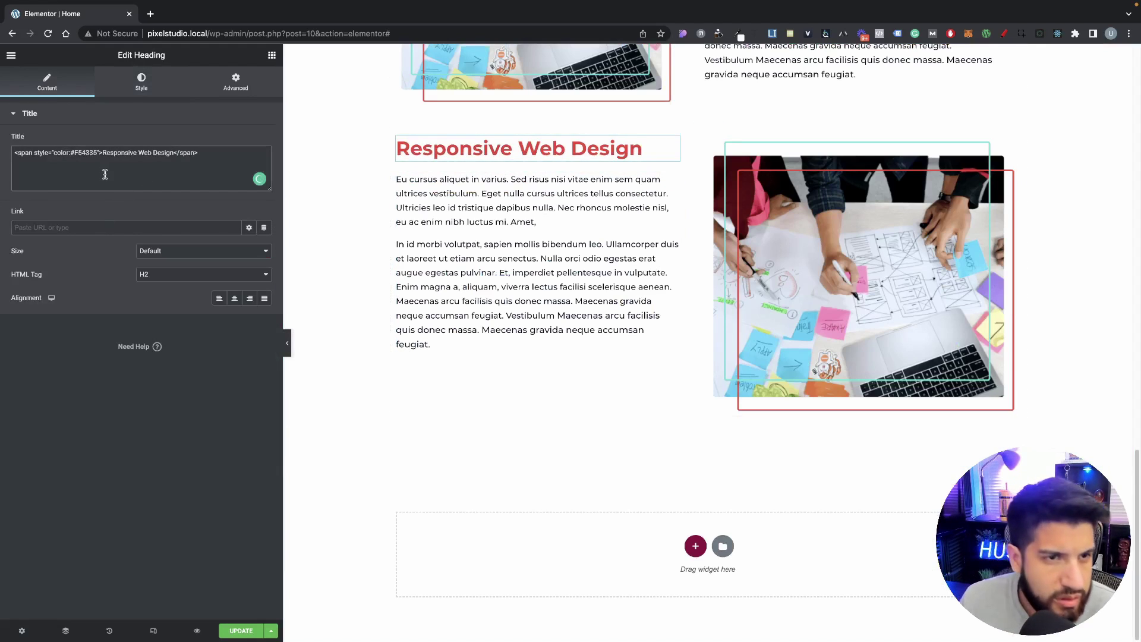
pyautogui.moveTo(203, 155)
pyautogui.mouseDown()
pyautogui.moveTo(173, 156)
pyautogui.moveTo(185, 154)
pyautogui.mouseUp()
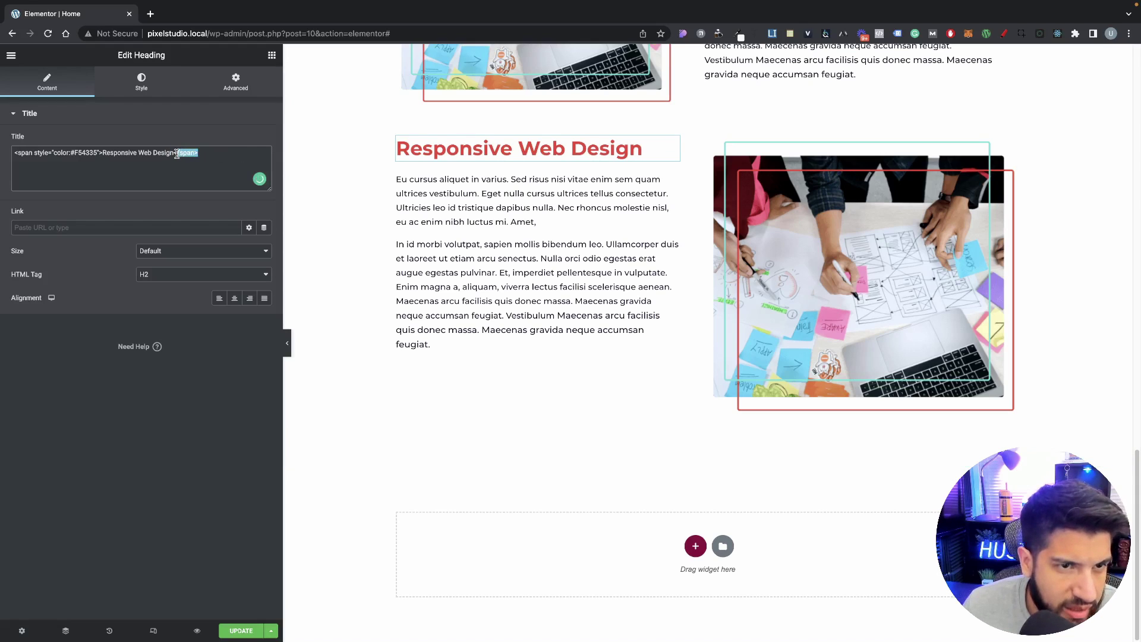
pyautogui.press('BackSpace')
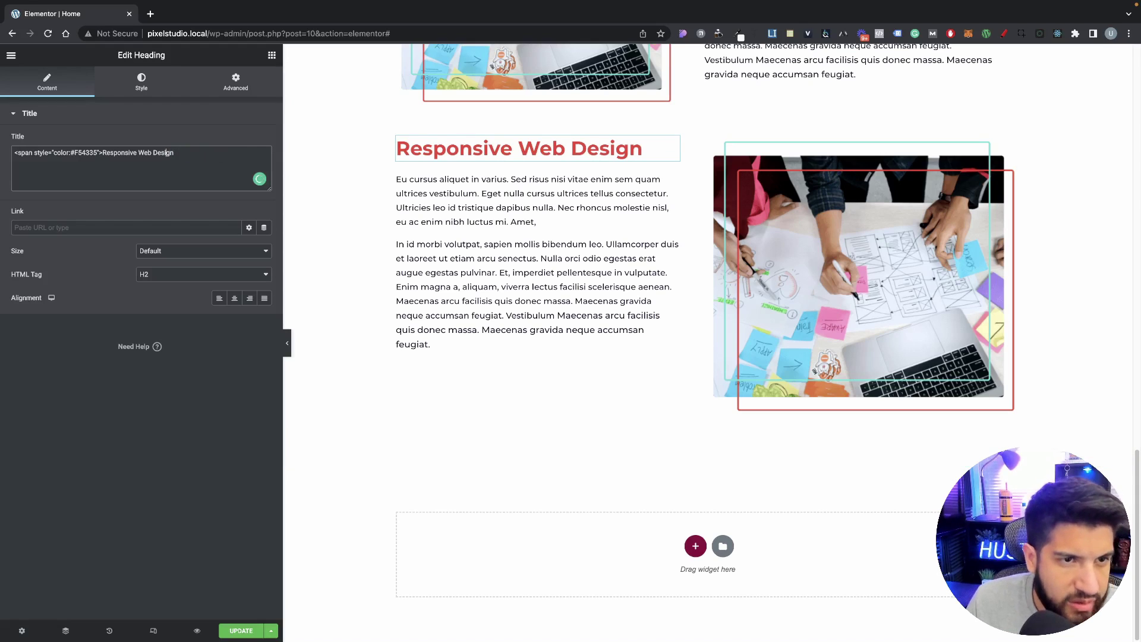
pyautogui.write('</span>')
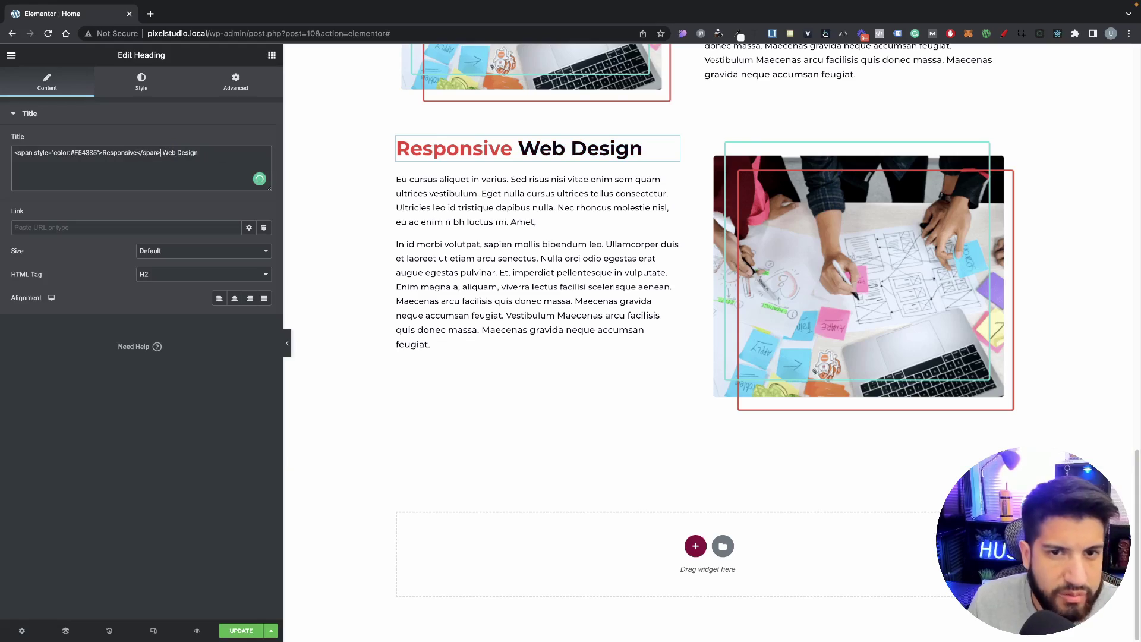
# Step: Scroll to the Responsive Web Design section and select the image beside its heading
pyautogui.scroll(8, 597, 450)
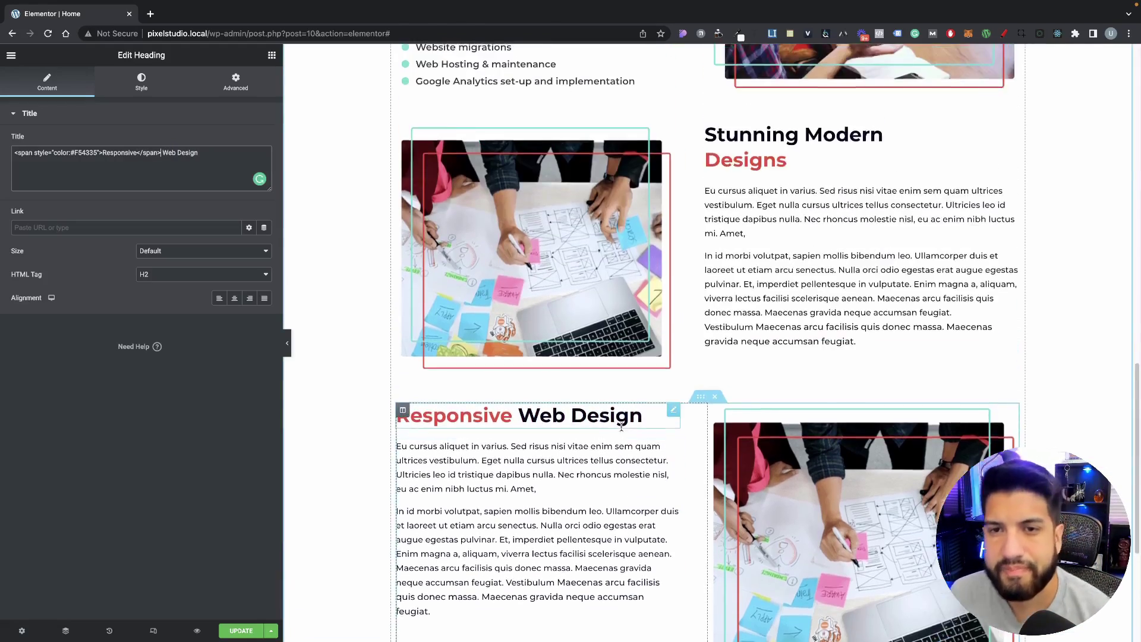
pyautogui.scroll(7, 650, 396)
pyautogui.scroll(-12, 671, 380)
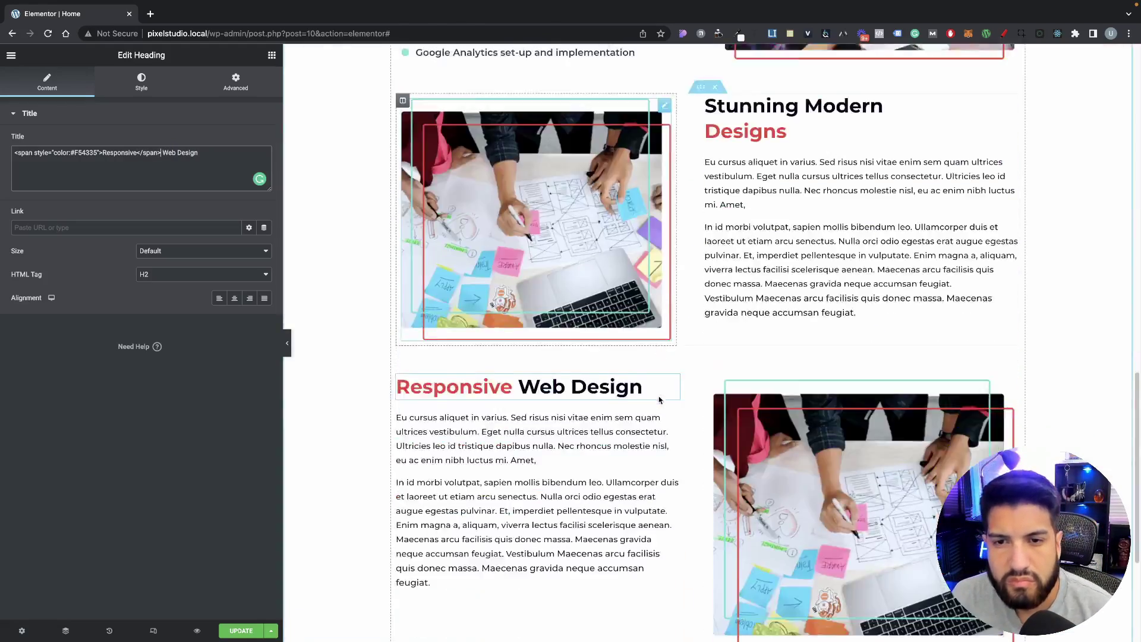
pyautogui.scroll(-3, 671, 379)
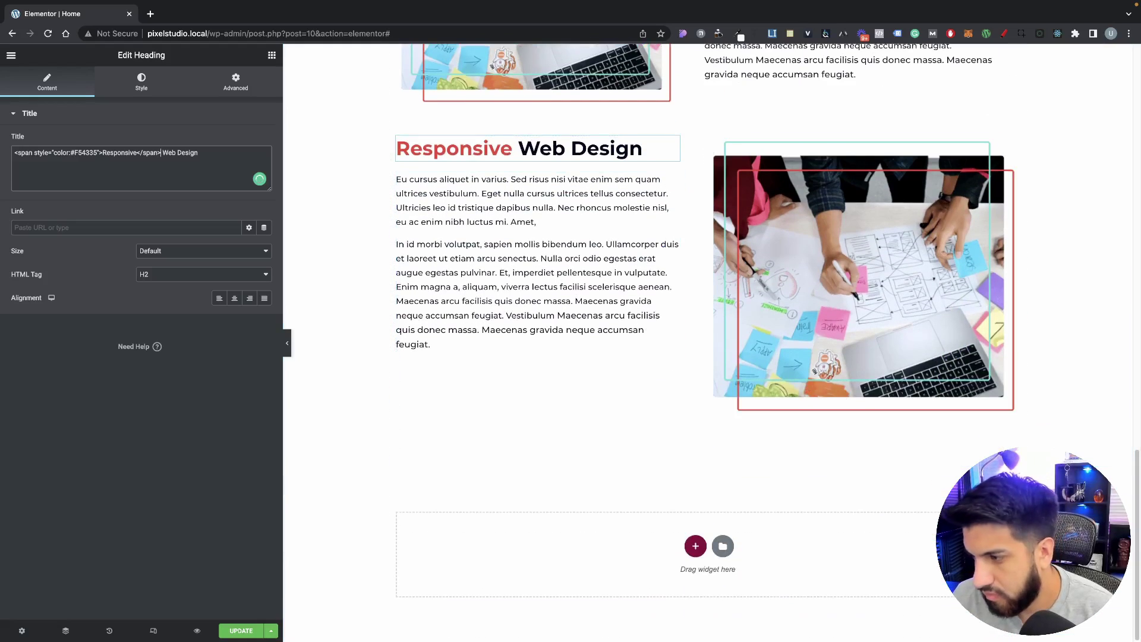
pyautogui.scroll(3, 634, 184)
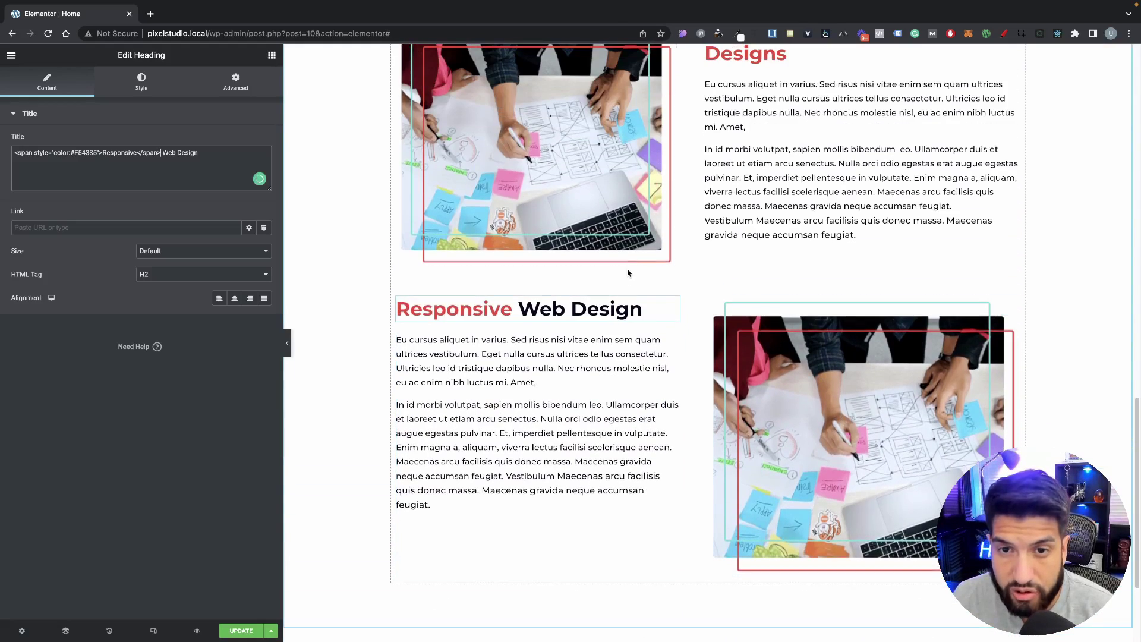
pyautogui.scroll(-2, 910, 407)
pyautogui.scroll(-2, 867, 386)
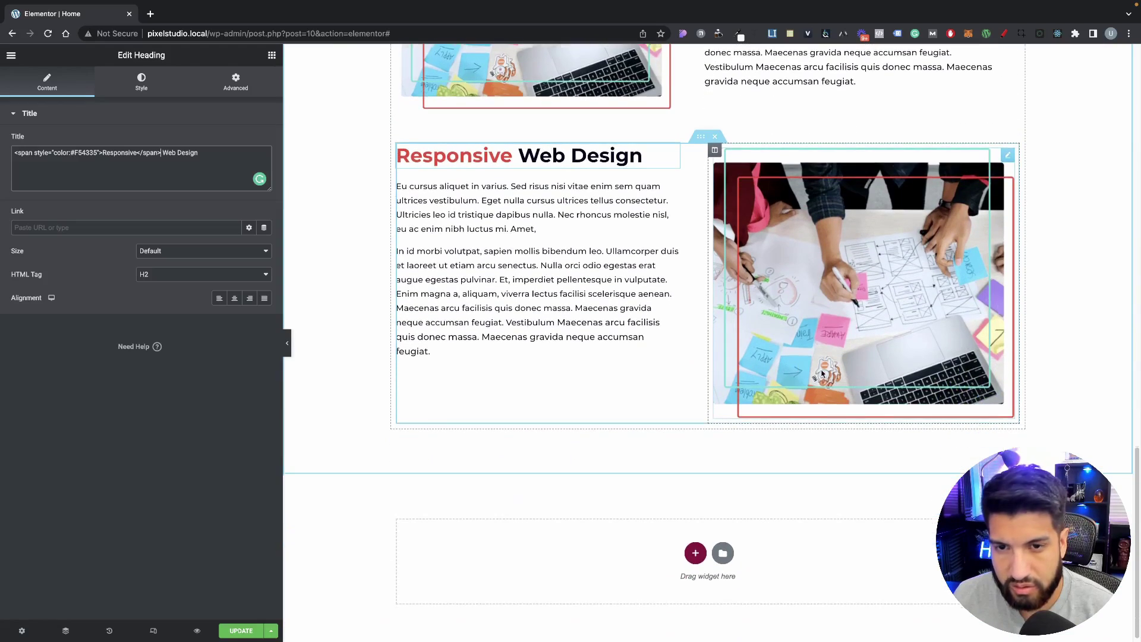
pyautogui.scroll(5, 793, 294)
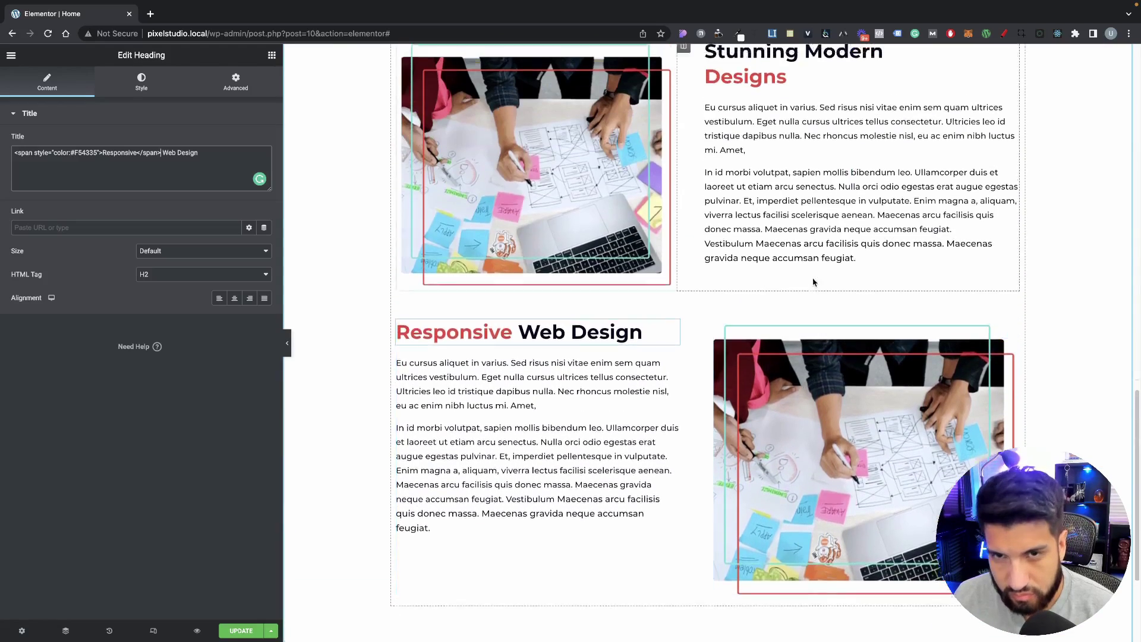
pyautogui.scroll(4, 810, 275)
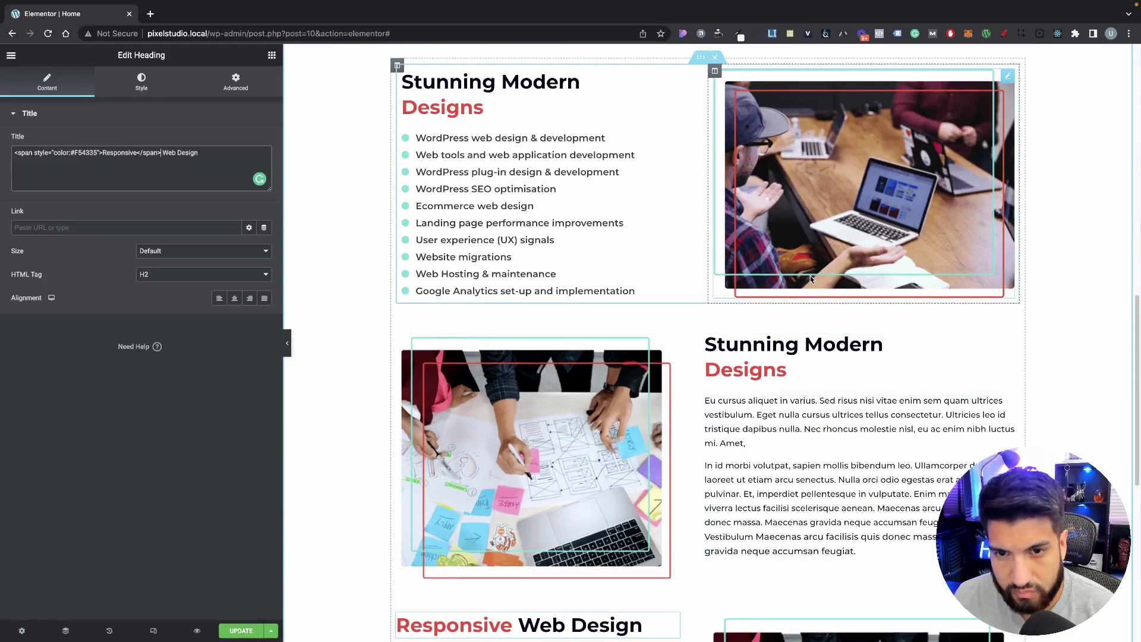
pyautogui.scroll(-4, 814, 282)
pyautogui.scroll(2, 826, 291)
pyautogui.scroll(-3, 838, 300)
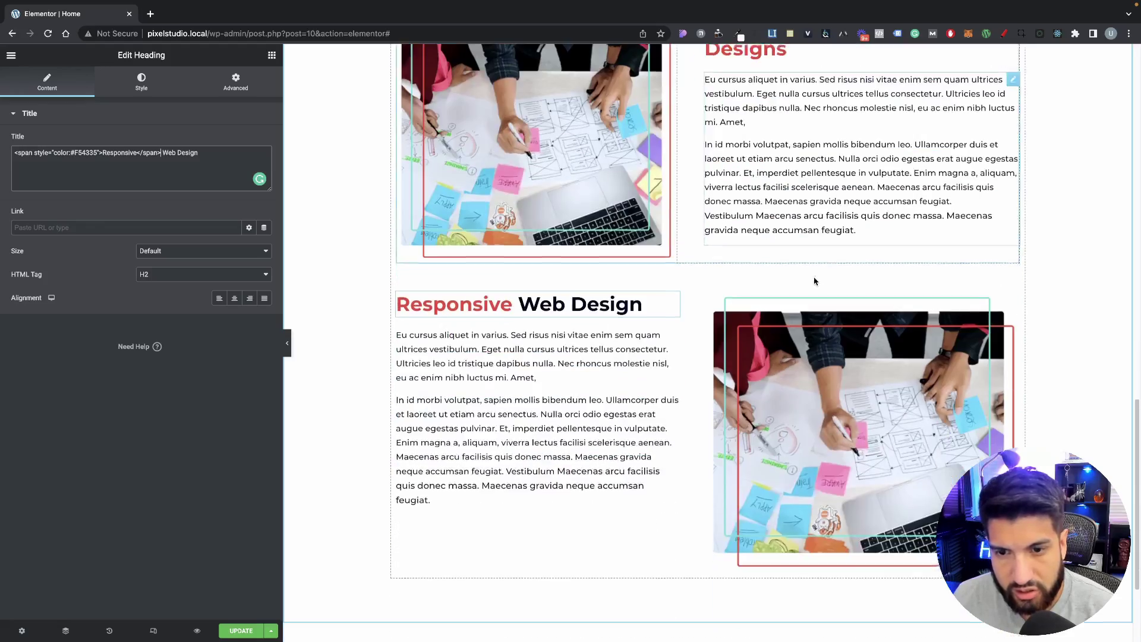
pyautogui.scroll(5, 849, 307)
pyautogui.scroll(-6, 853, 307)
pyautogui.scroll(4, 856, 306)
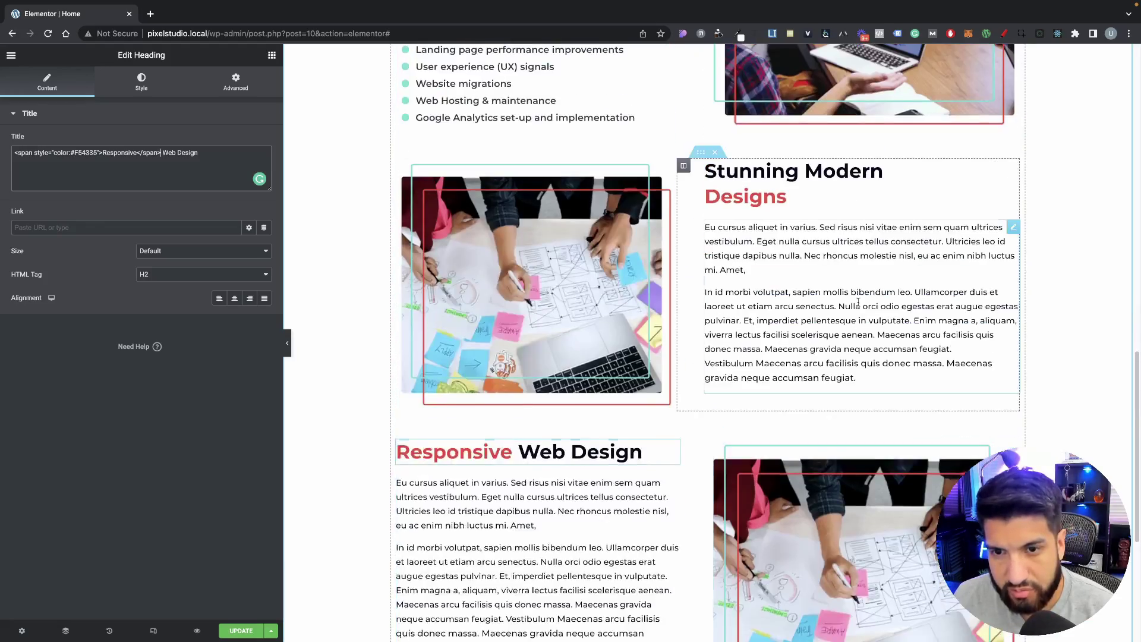
pyautogui.scroll(4, 849, 300)
pyautogui.scroll(-7, 826, 285)
pyautogui.scroll(2, 808, 270)
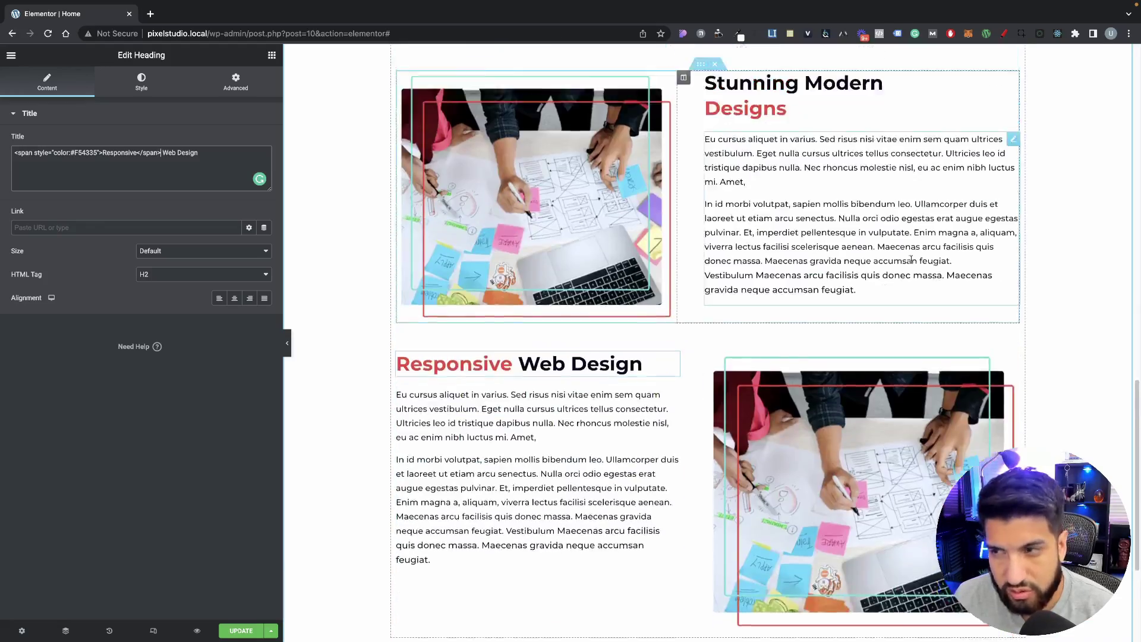
pyautogui.scroll(-4, 799, 262)
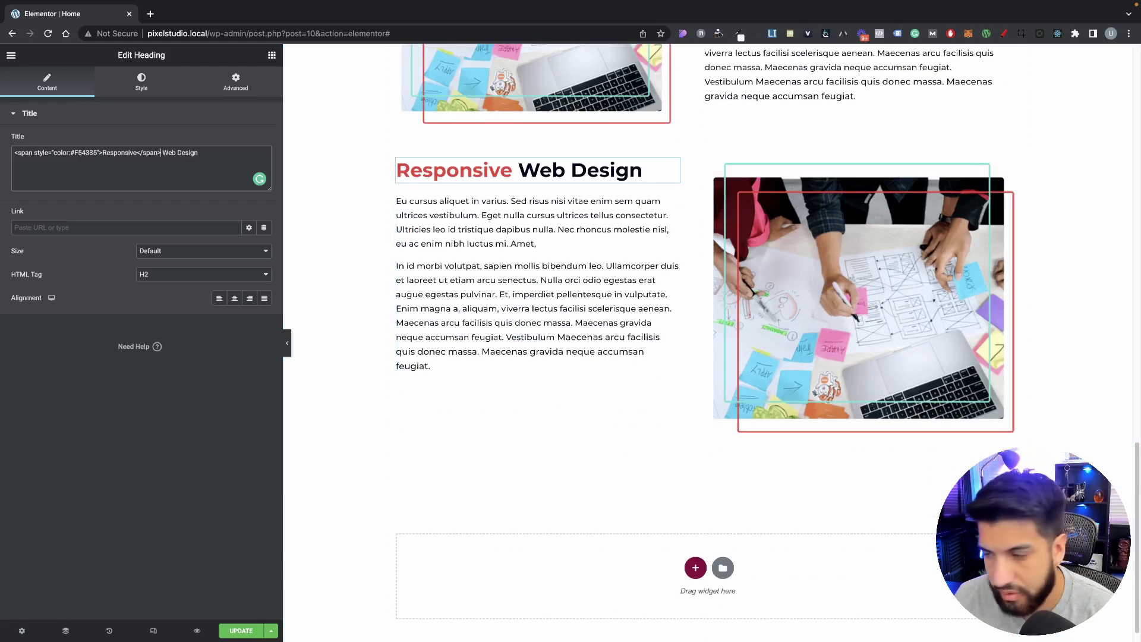
pyautogui.click(853, 257)
# Step: Replace the Responsive Web Design image with the desk computer photo from the Media Library
pyautogui.click(141, 196)
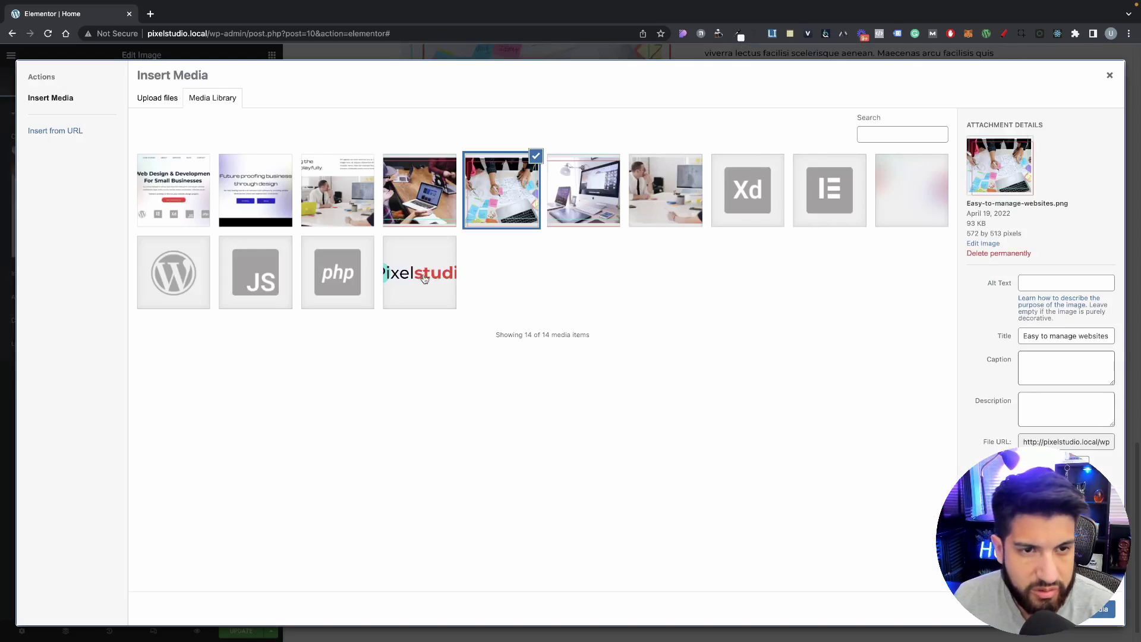
pyautogui.click(574, 211)
pyautogui.click(1100, 609)
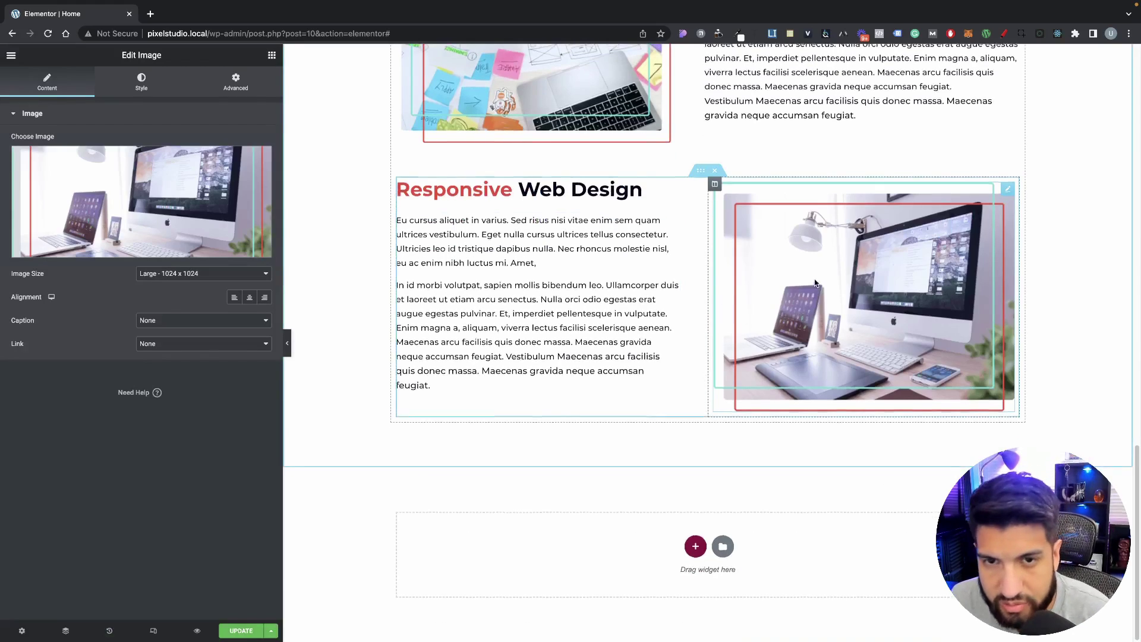
pyautogui.scroll(4, 796, 297)
pyautogui.scroll(-3, 779, 314)
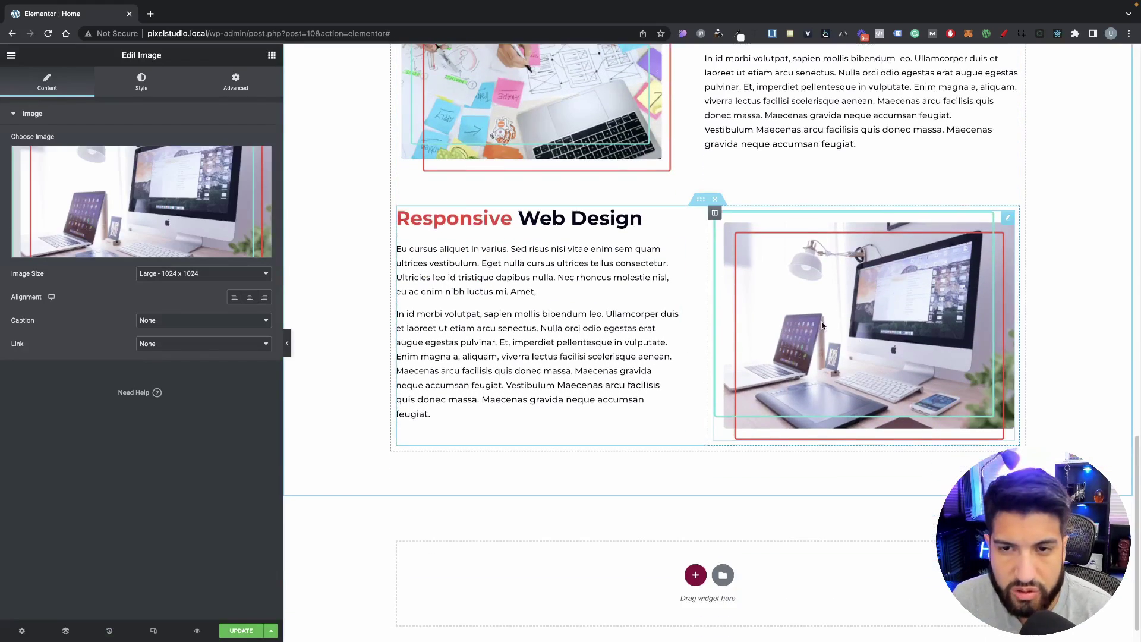
pyautogui.scroll(3, 772, 321)
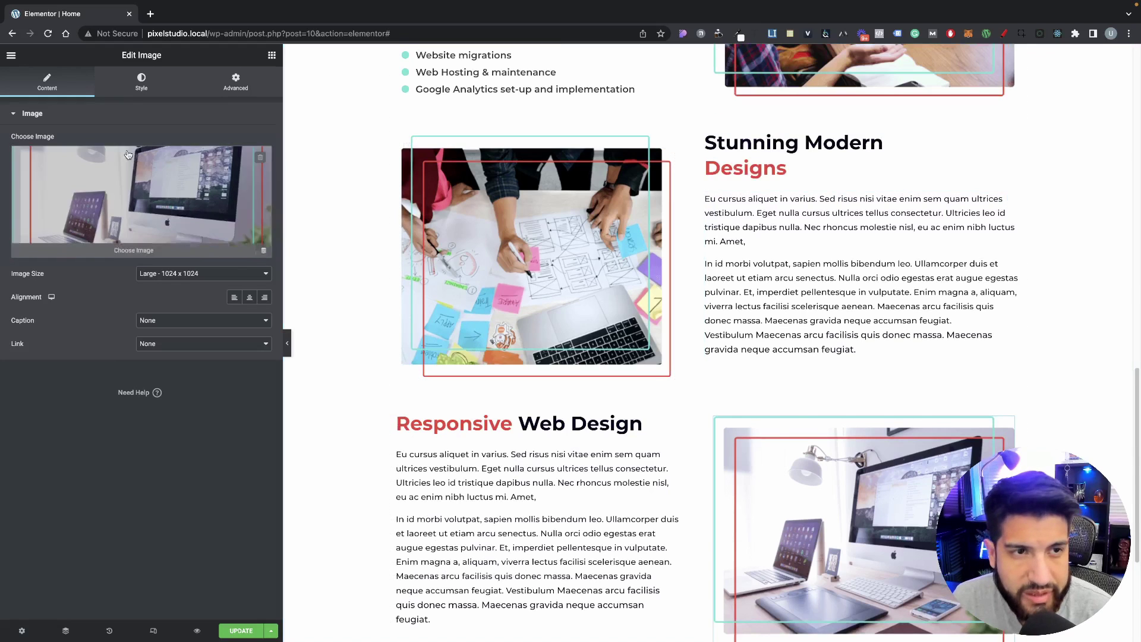
# Step: Set both the computer photo and the sticky-notes image to 92% width
pyautogui.click(152, 86)
pyautogui.moveTo(11, 154); pyautogui.dragTo(191, 180)
pyautogui.scroll(-2, 546, 229)
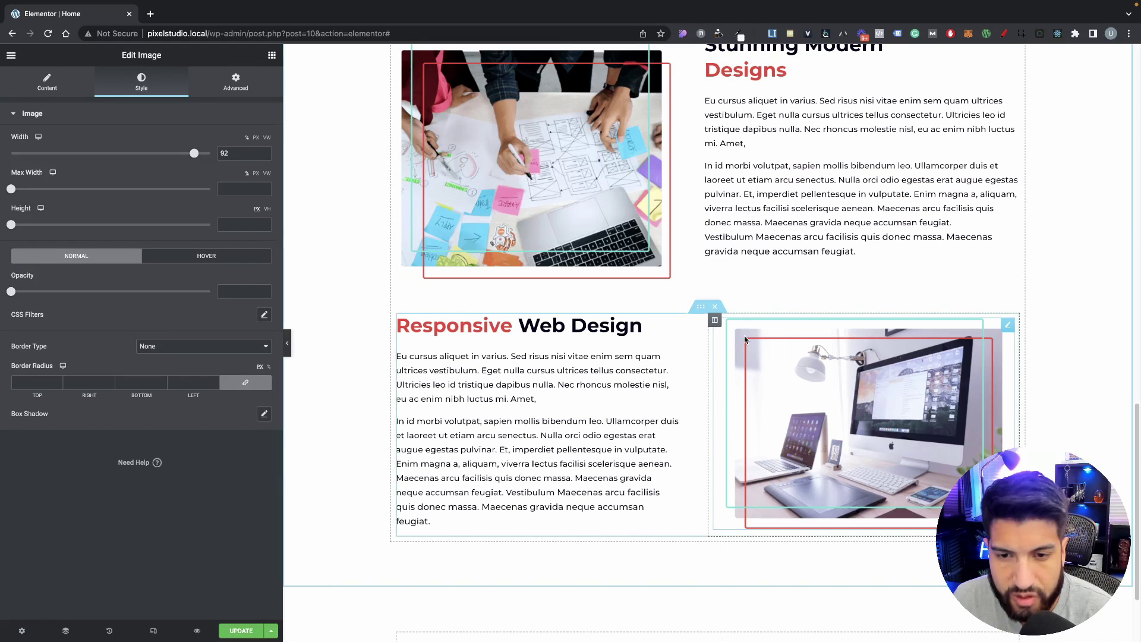
pyautogui.click(545, 229)
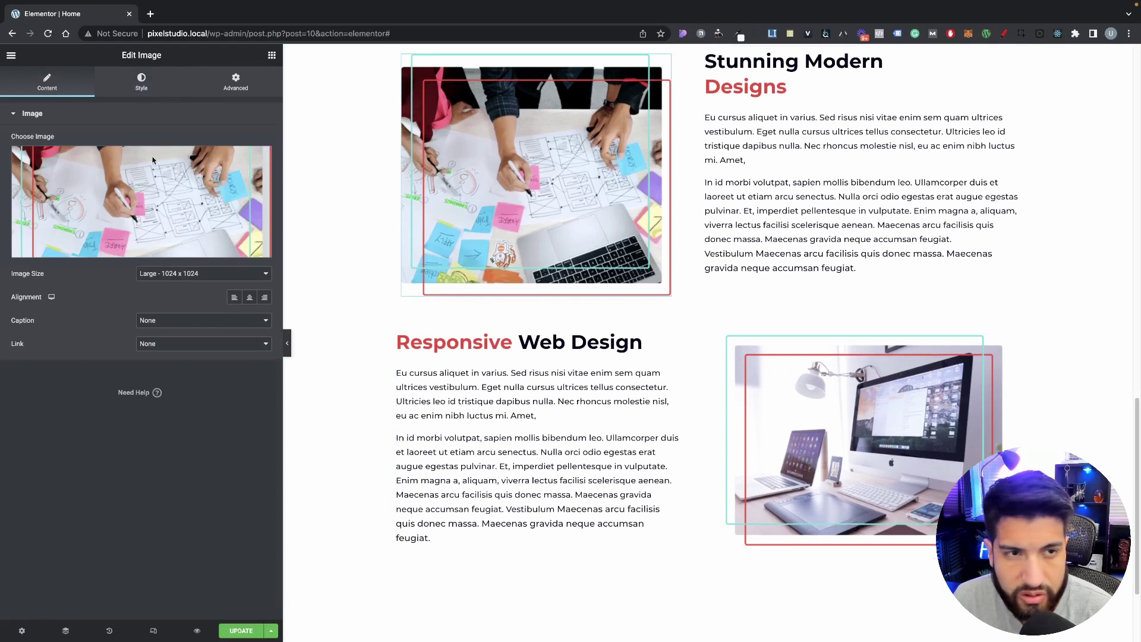
pyautogui.click(157, 93)
pyautogui.moveTo(13, 156); pyautogui.dragTo(195, 161)
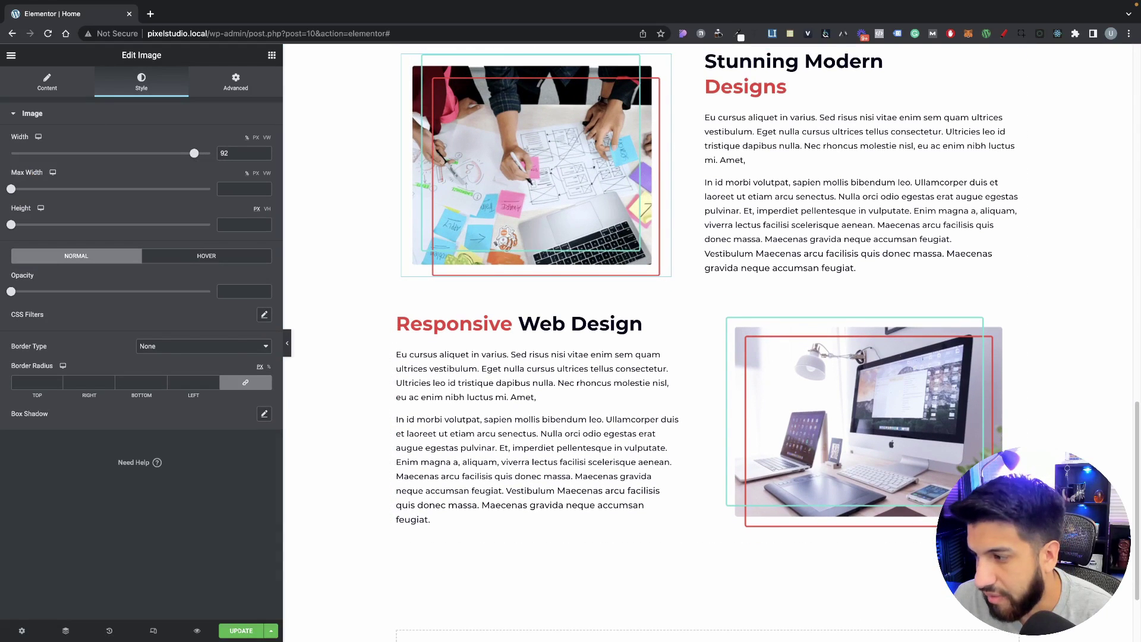
pyautogui.scroll(-1, 848, 316)
pyautogui.scroll(2, 849, 316)
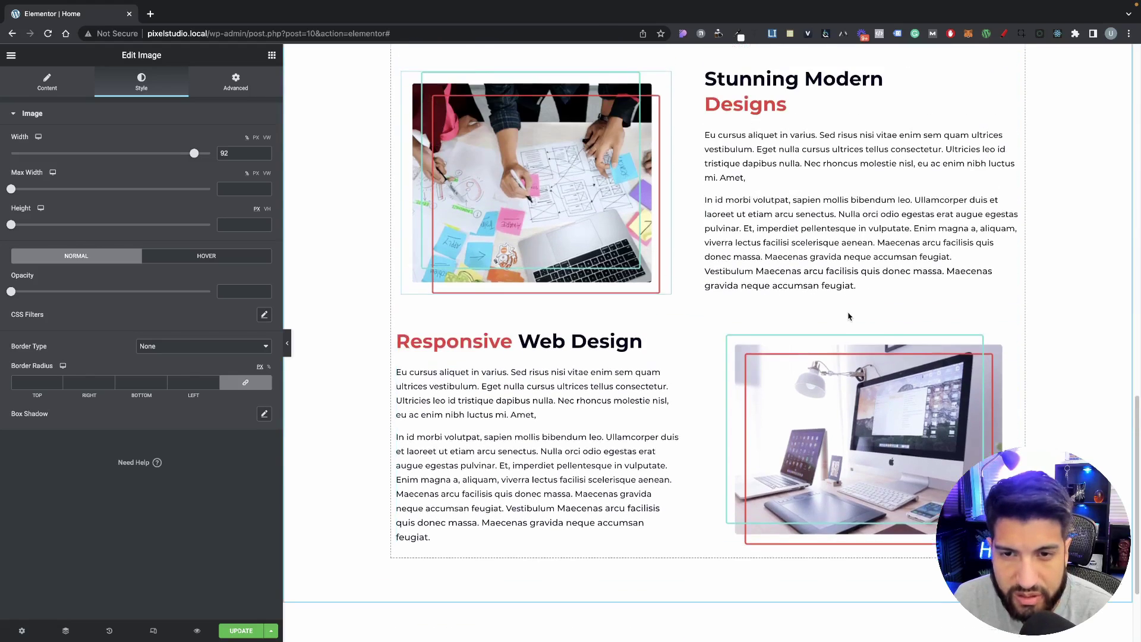
pyautogui.scroll(5, 848, 316)
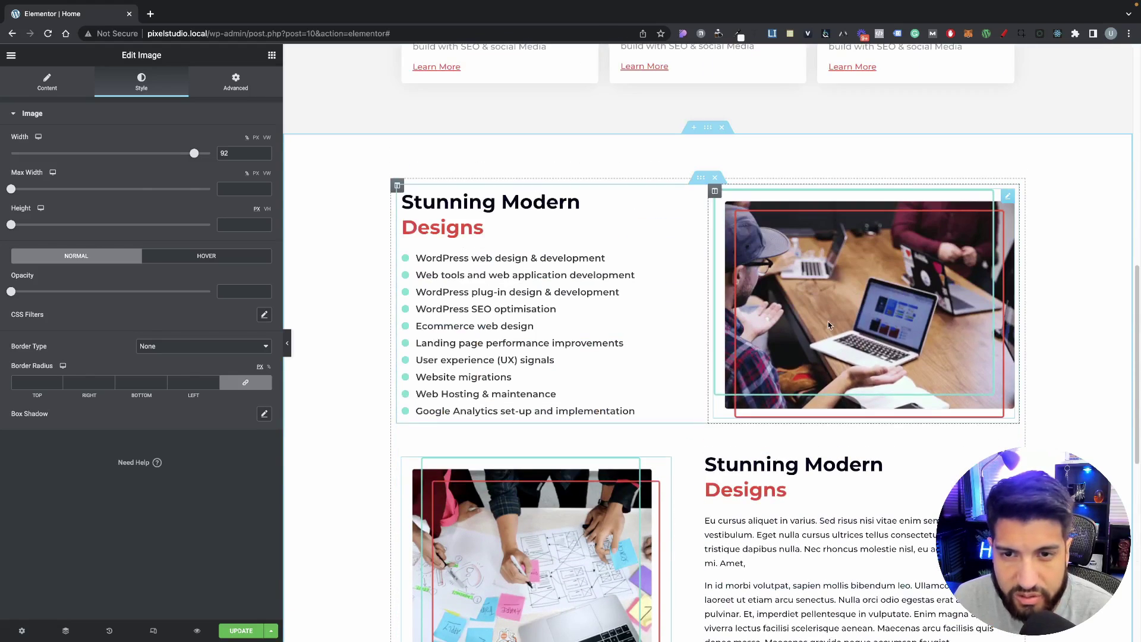
# Step: Set the laptop meeting photo in the first Stunning Modern Designs row to 97% width
pyautogui.click(828, 321)
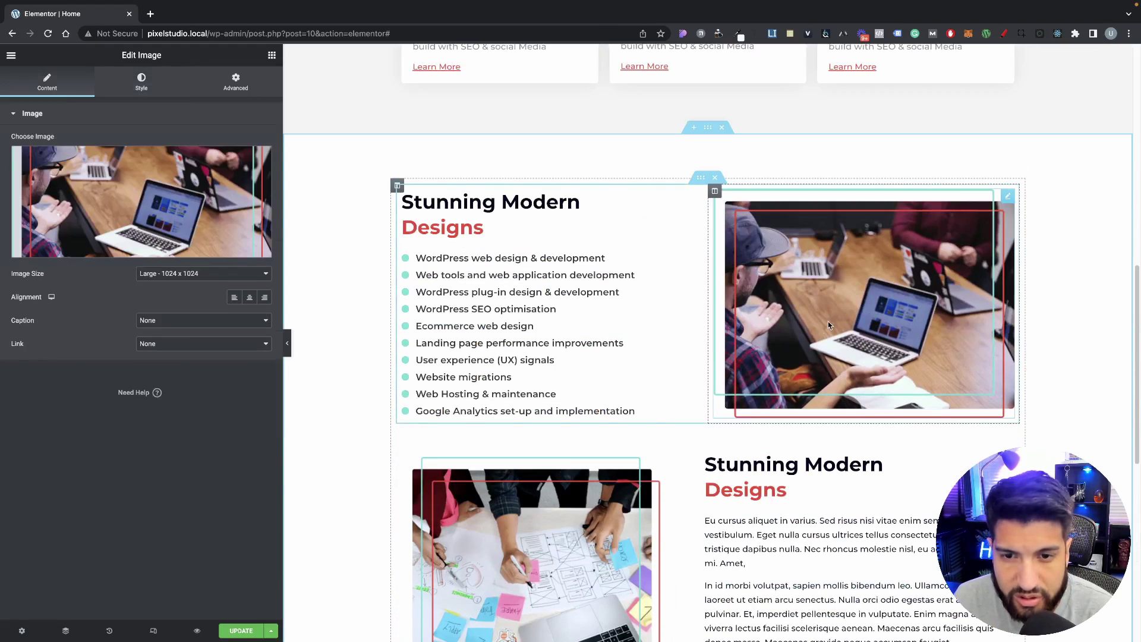
pyautogui.click(149, 88)
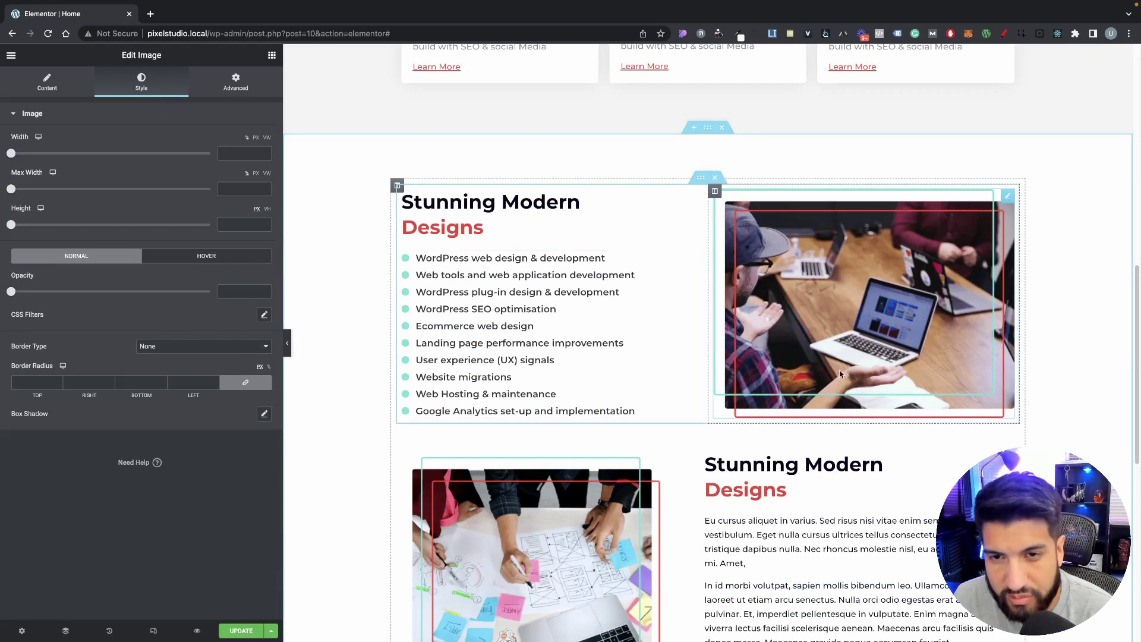
pyautogui.scroll(1, 853, 376)
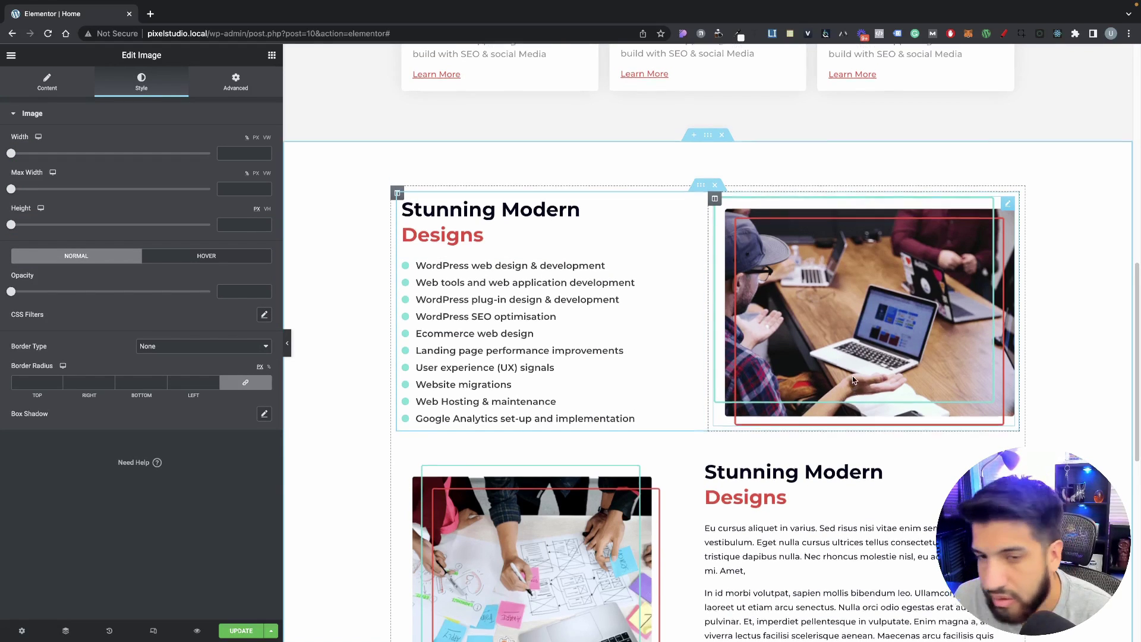
pyautogui.scroll(-2, 925, 426)
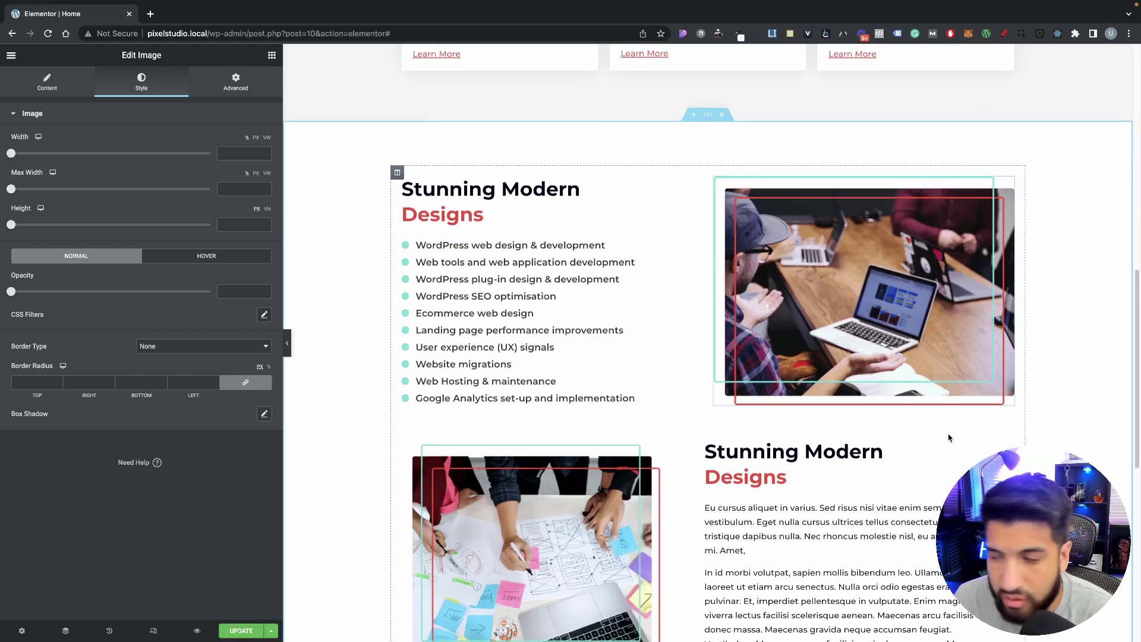
pyautogui.scroll(2, 918, 422)
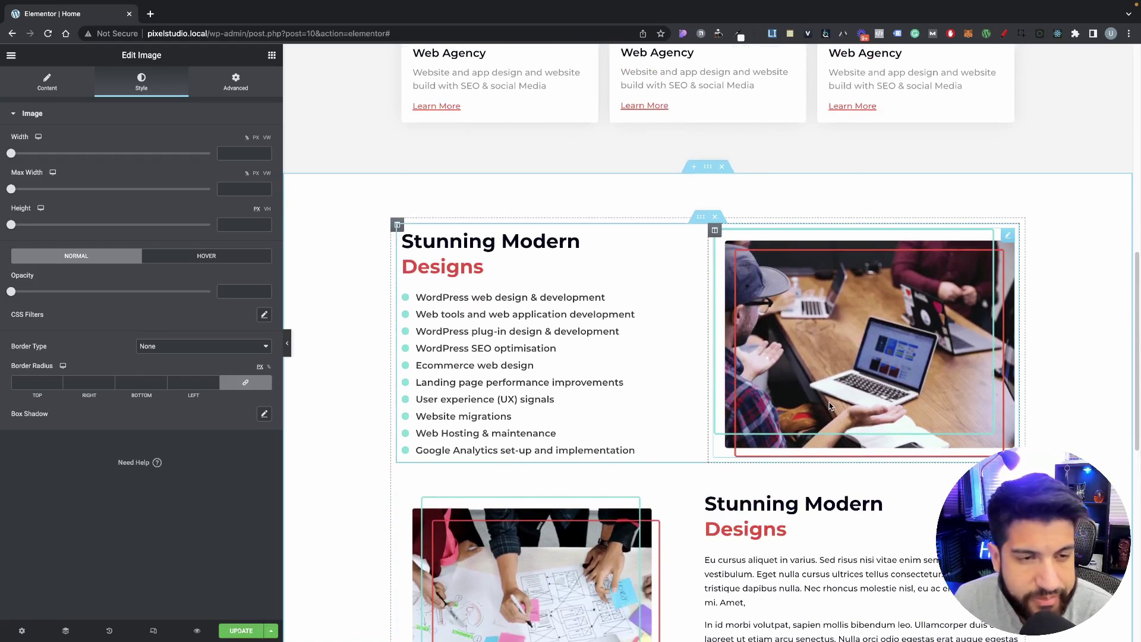
pyautogui.scroll(-6, 829, 408)
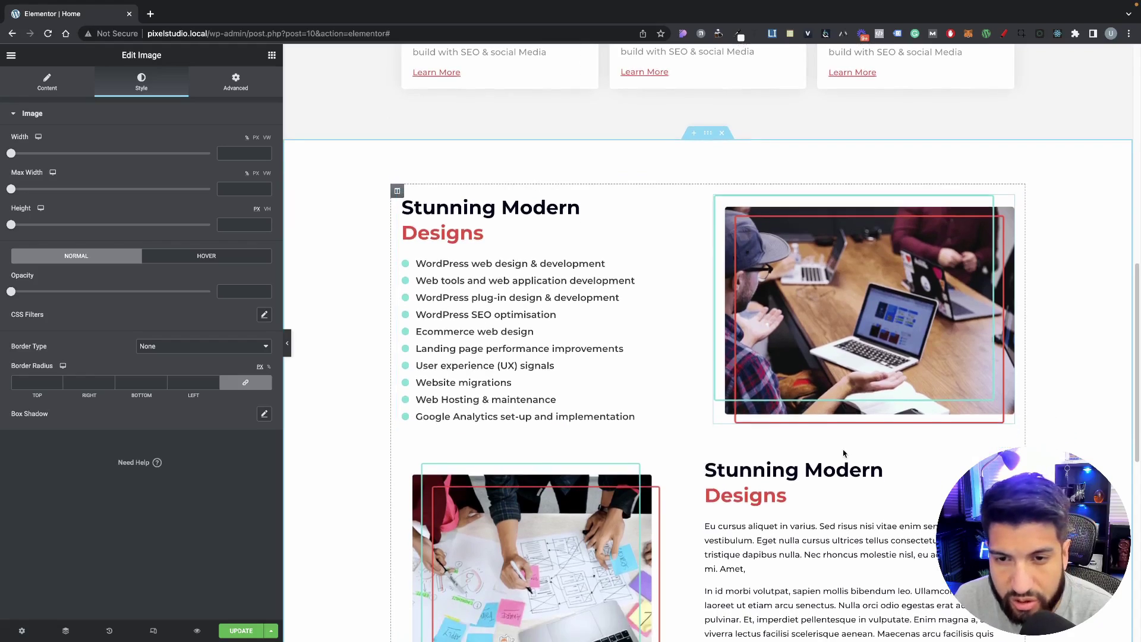
pyautogui.scroll(-2, 847, 453)
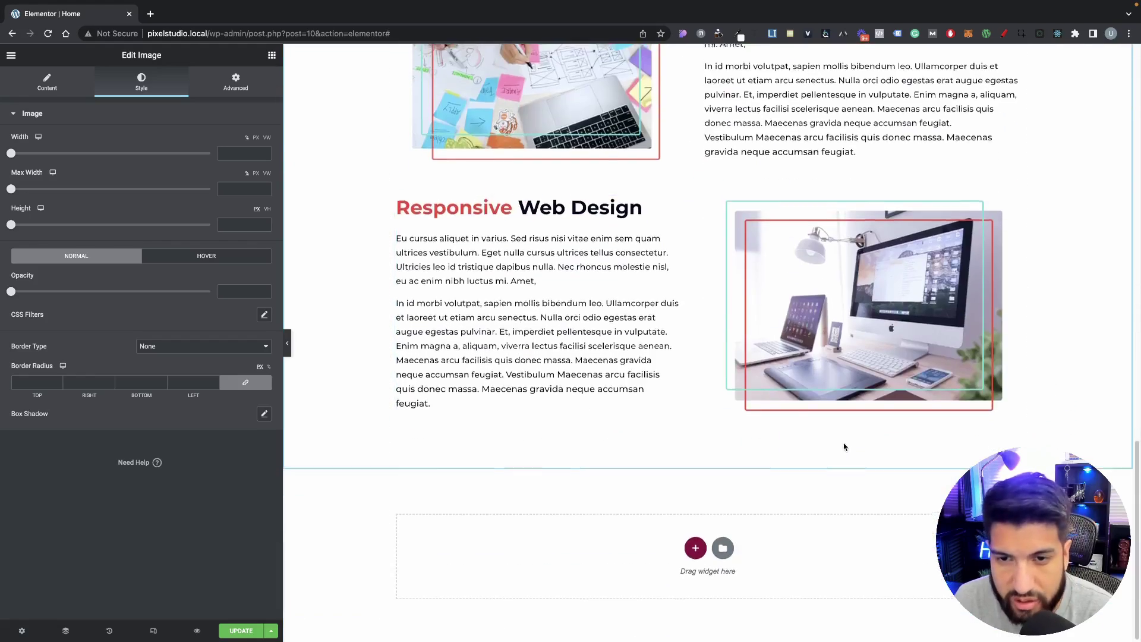
pyautogui.scroll(9, 843, 446)
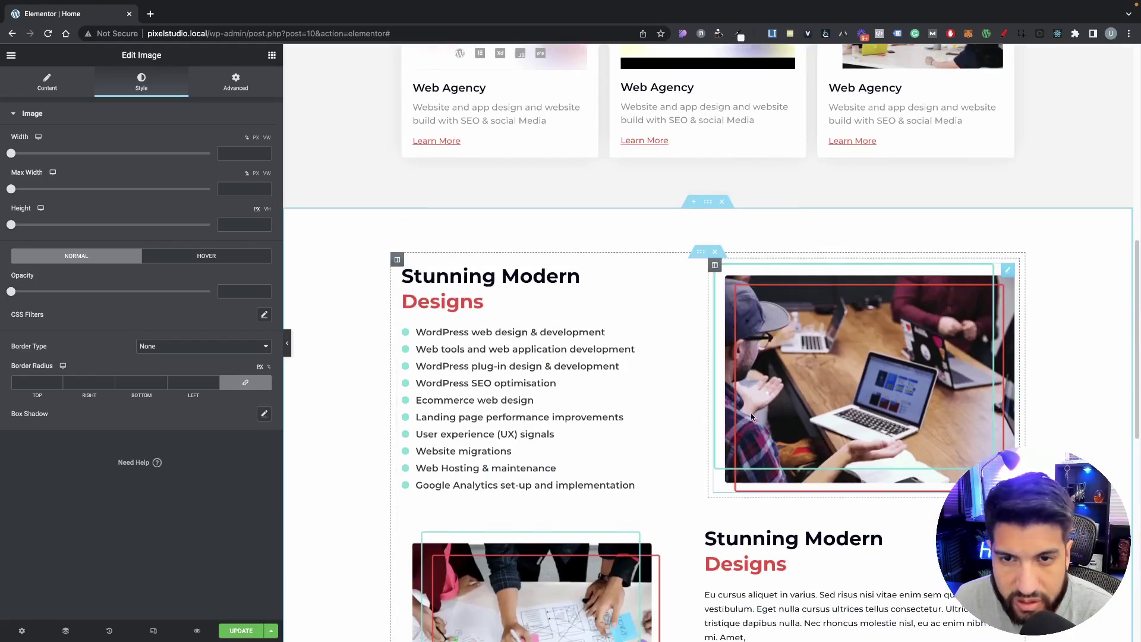
pyautogui.click(287, 343)
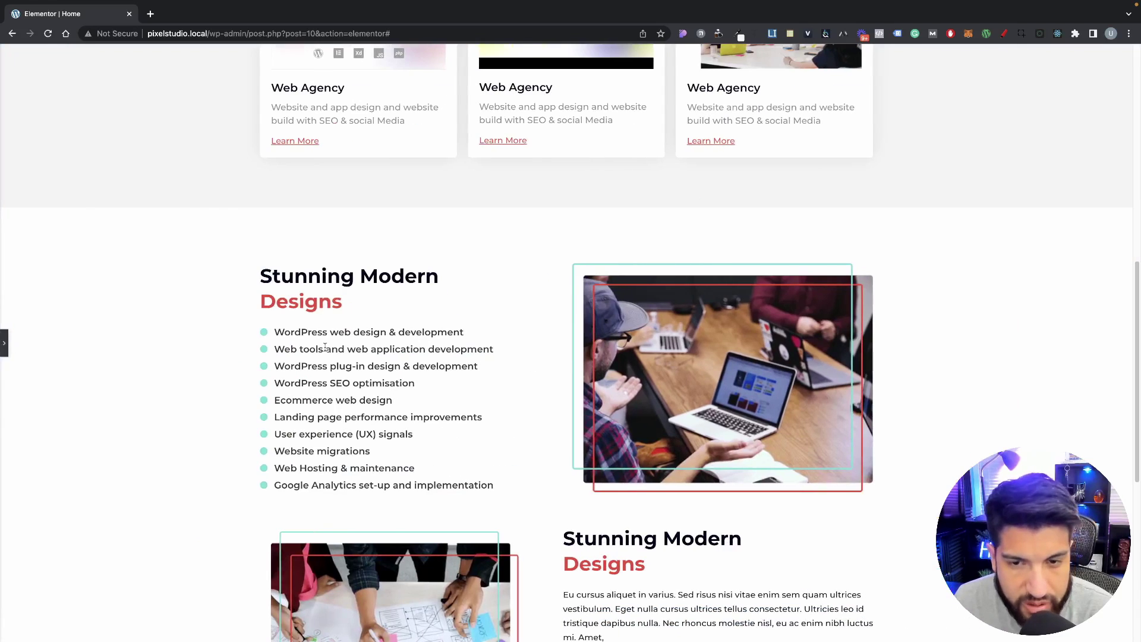
pyautogui.click(5, 342)
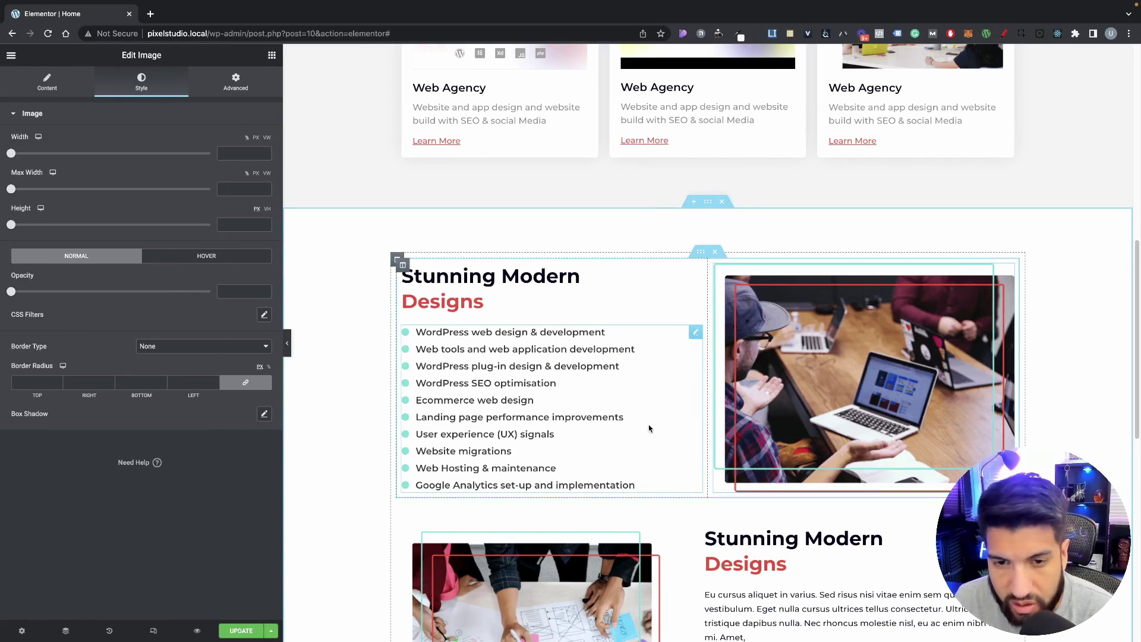
pyautogui.moveTo(12, 156); pyautogui.dragTo(206, 165)
pyautogui.scroll(-3, 380, 223)
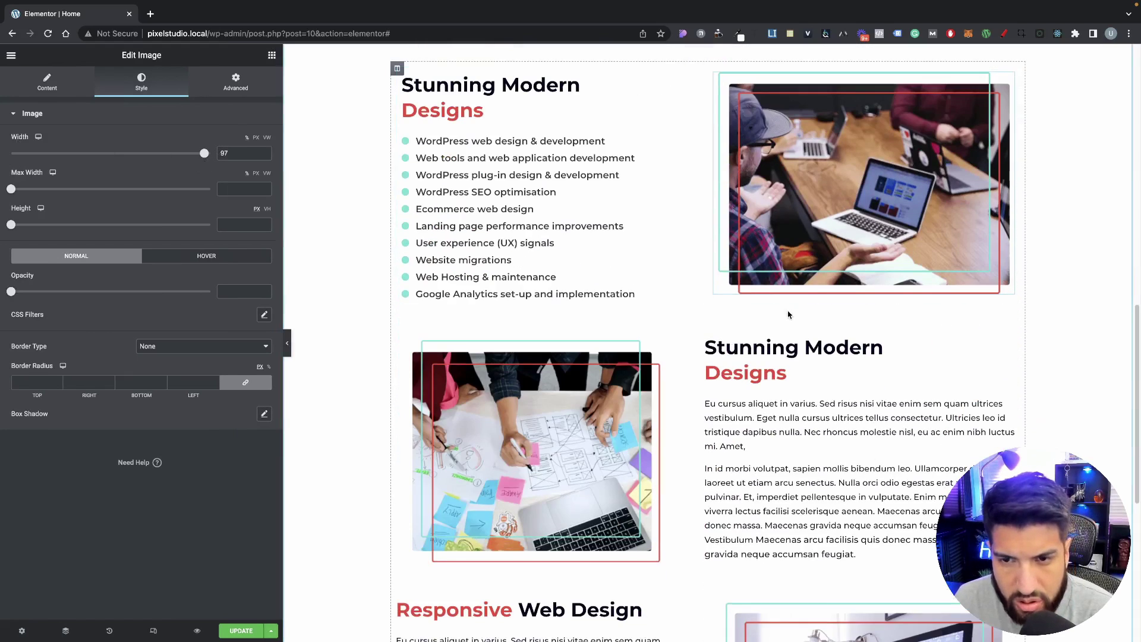
pyautogui.press('super+p')
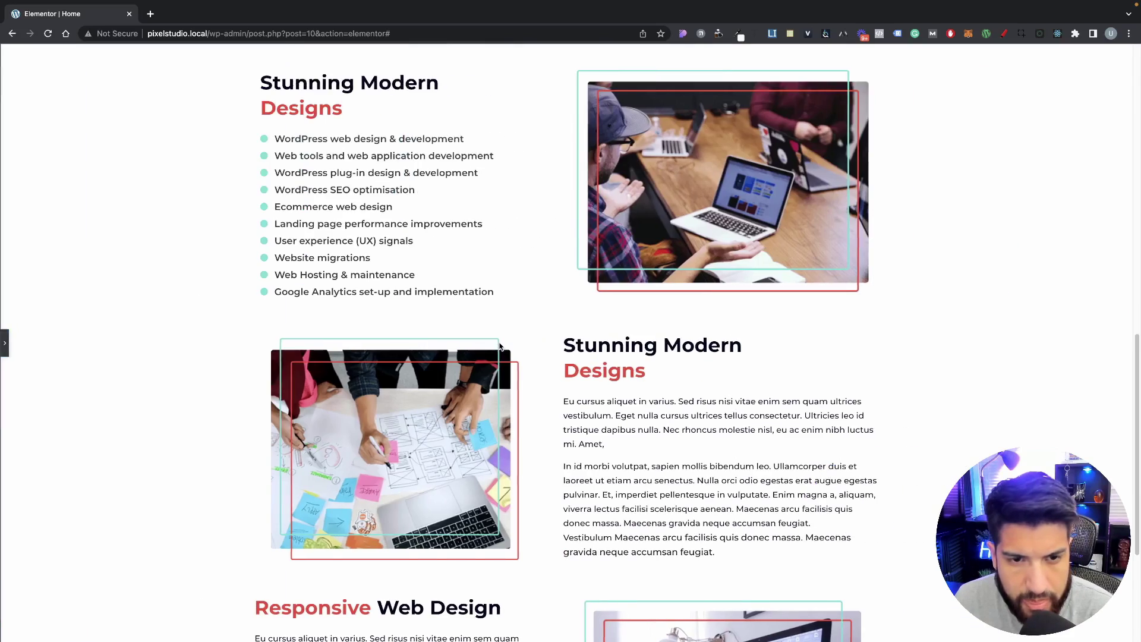
pyautogui.scroll(-3, 501, 334)
pyautogui.scroll(5, 538, 339)
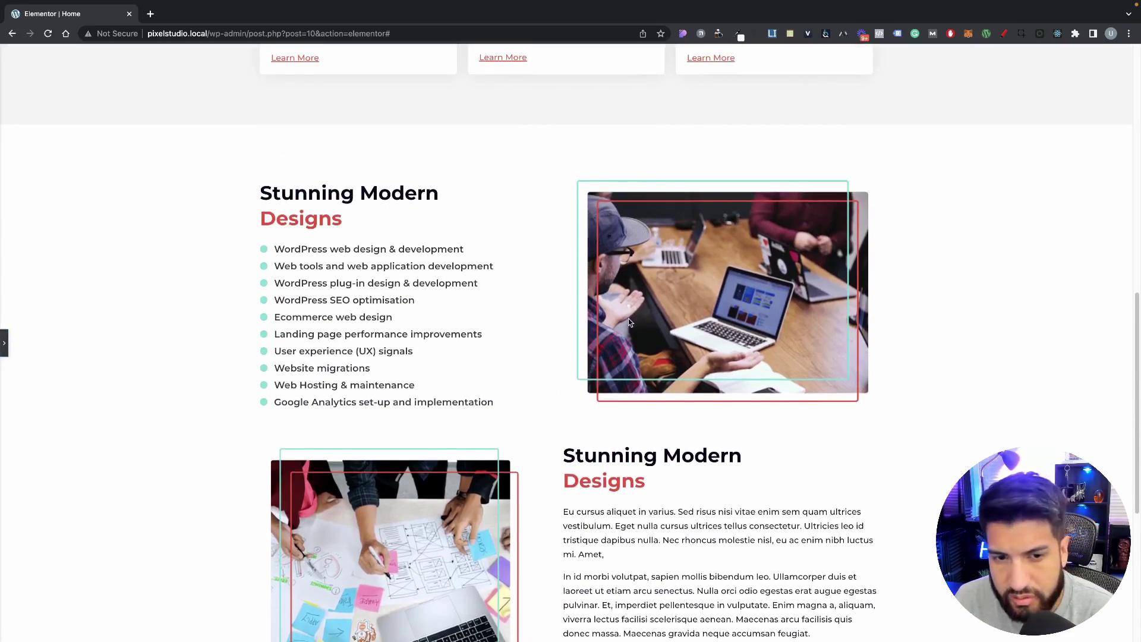
pyautogui.scroll(-3, 629, 321)
pyautogui.scroll(2, 707, 327)
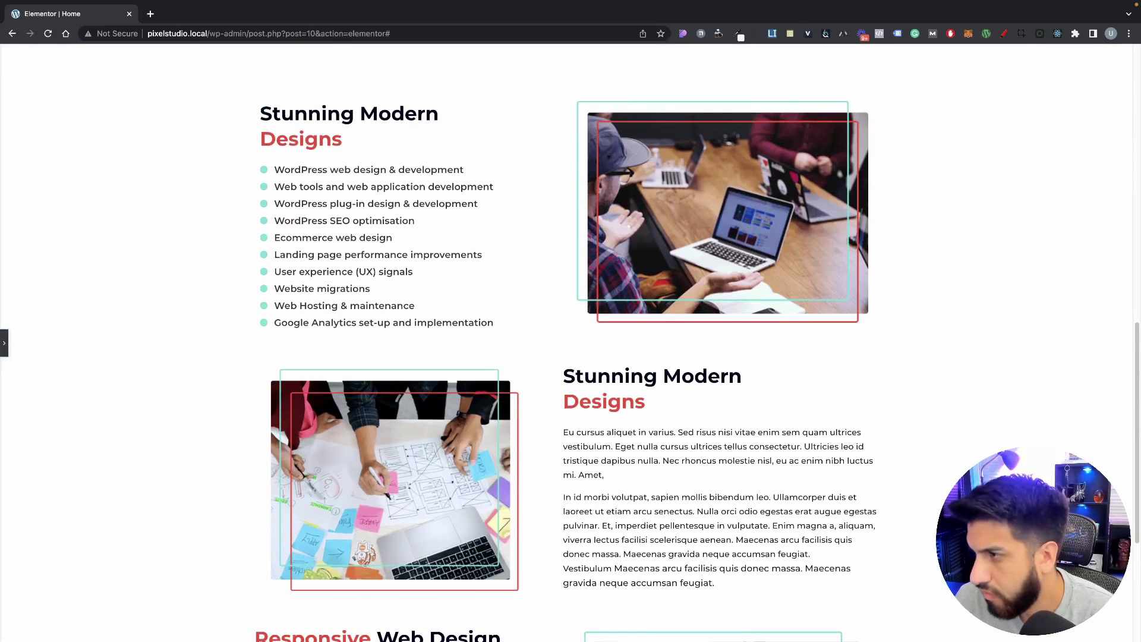
pyautogui.scroll(-4, 842, 327)
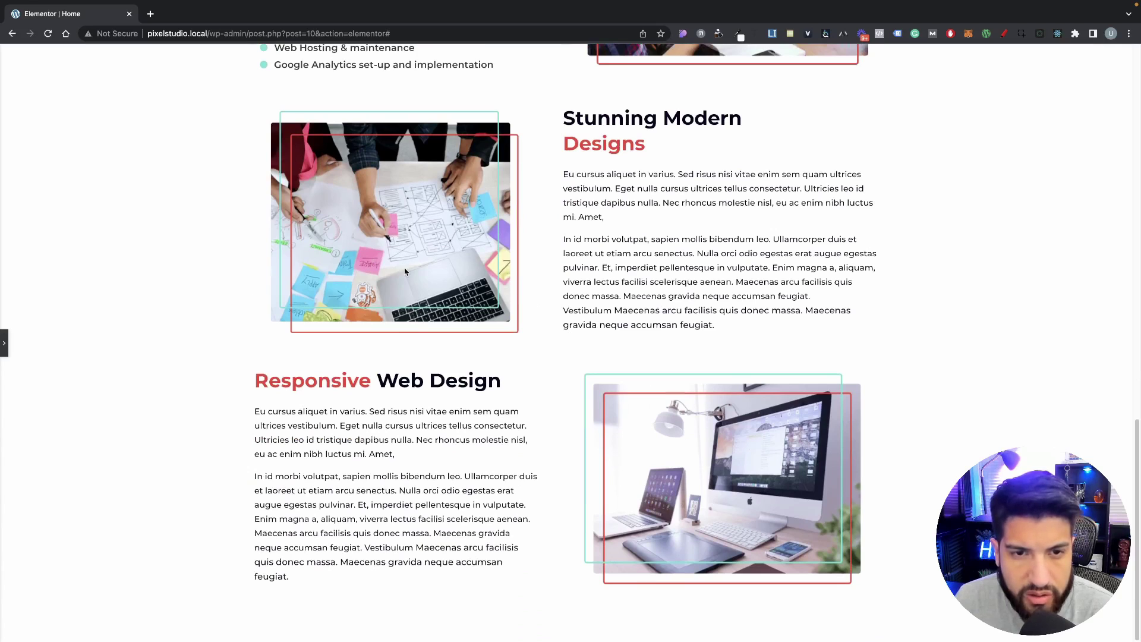
pyautogui.click(5, 343)
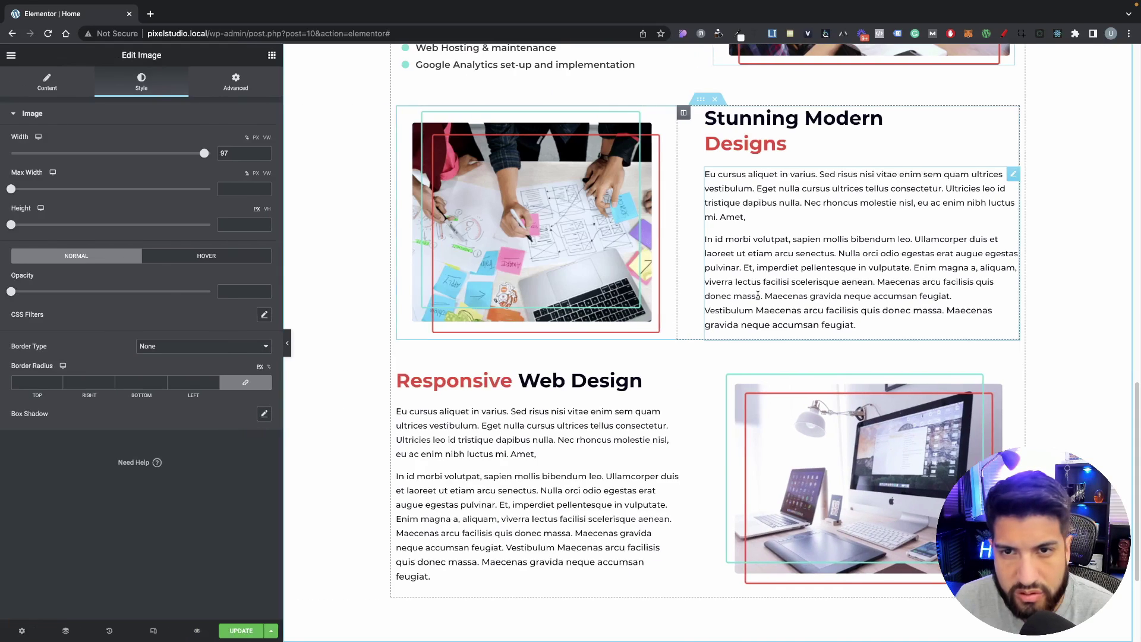
# Step: Narrow the laptop photo beside the service list to 95% width
pyautogui.scroll(2, 761, 333)
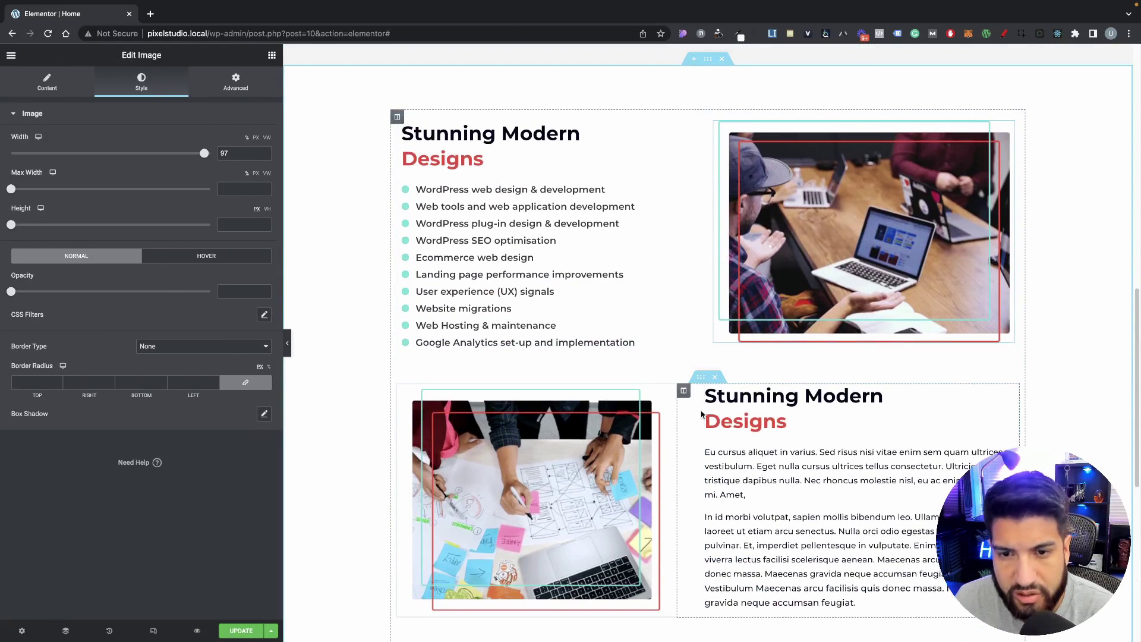
pyautogui.scroll(-6, 709, 400)
pyautogui.scroll(5, 709, 400)
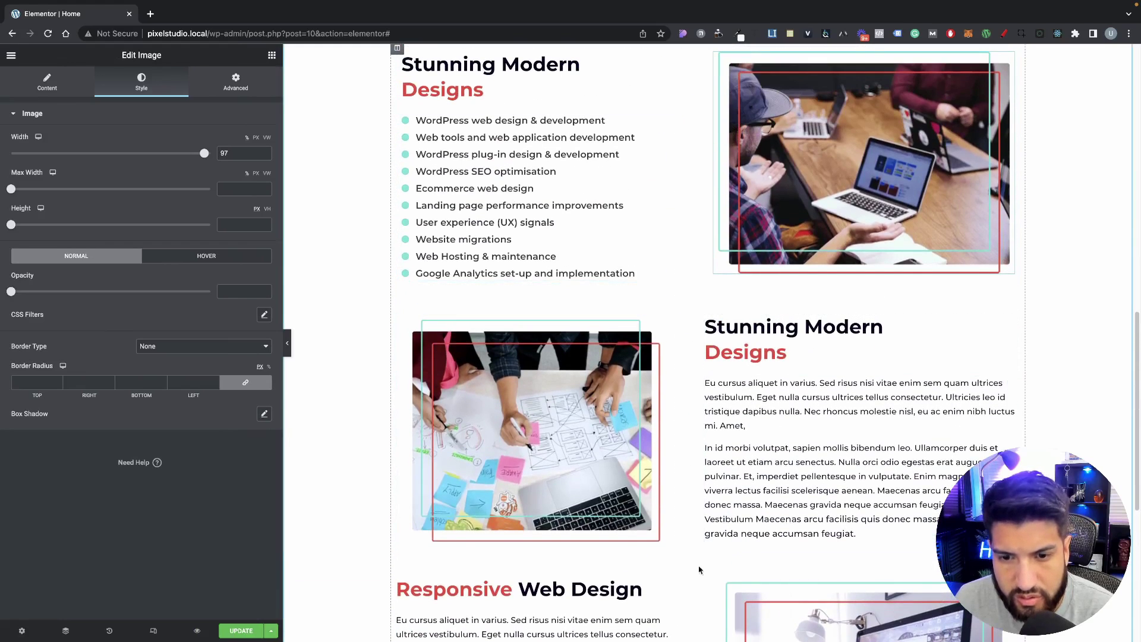
pyautogui.scroll(-1, 723, 369)
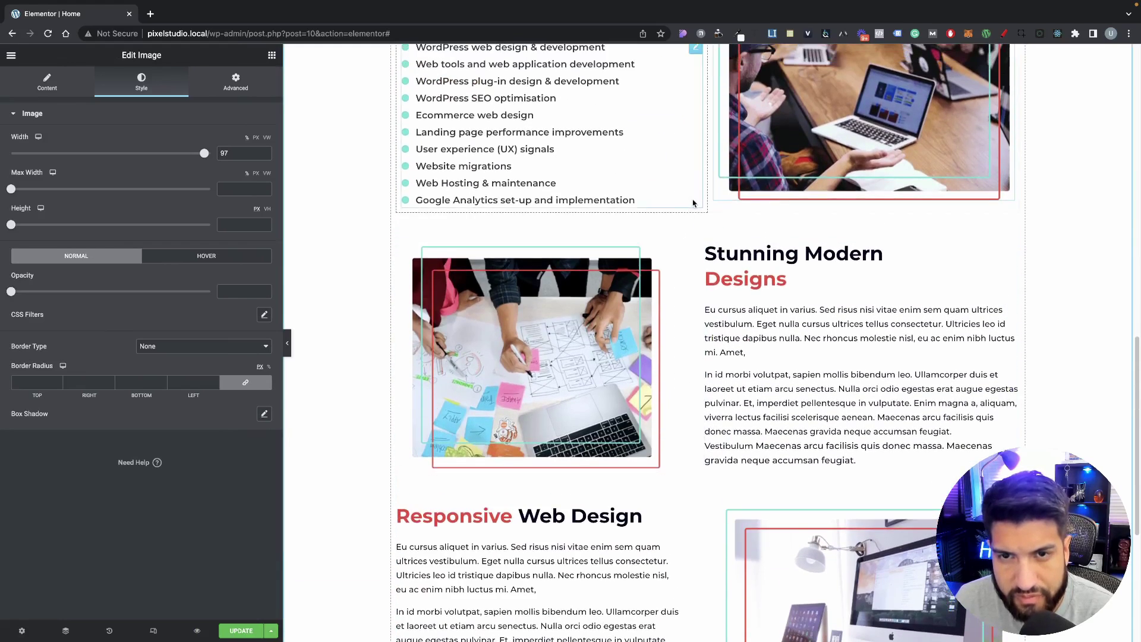
pyautogui.scroll(-3, 697, 434)
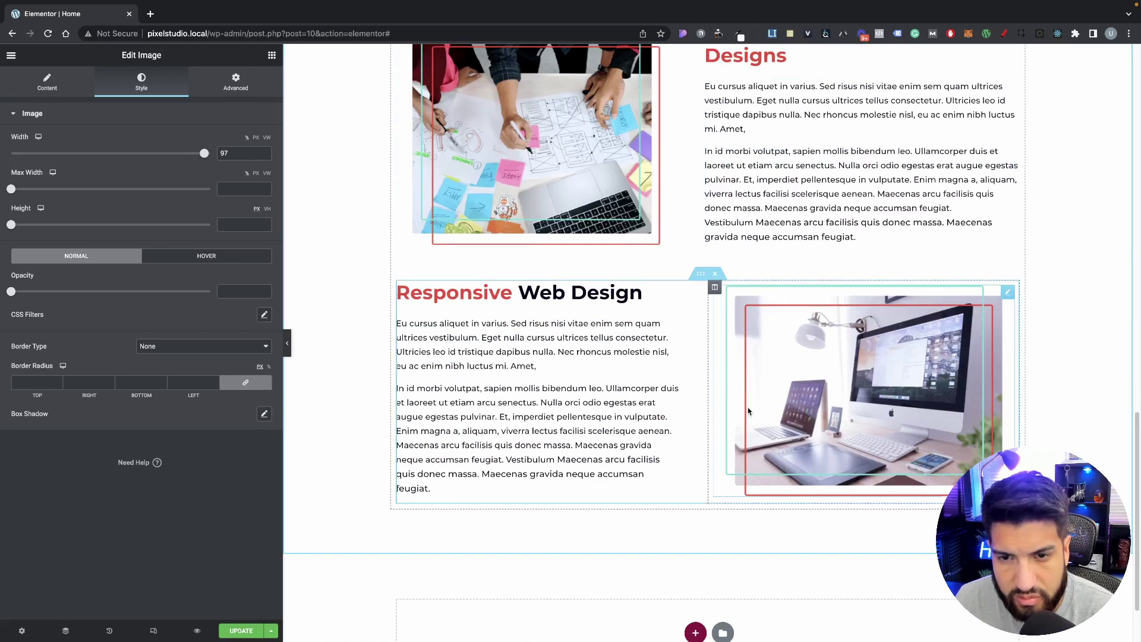
pyautogui.scroll(5, 793, 409)
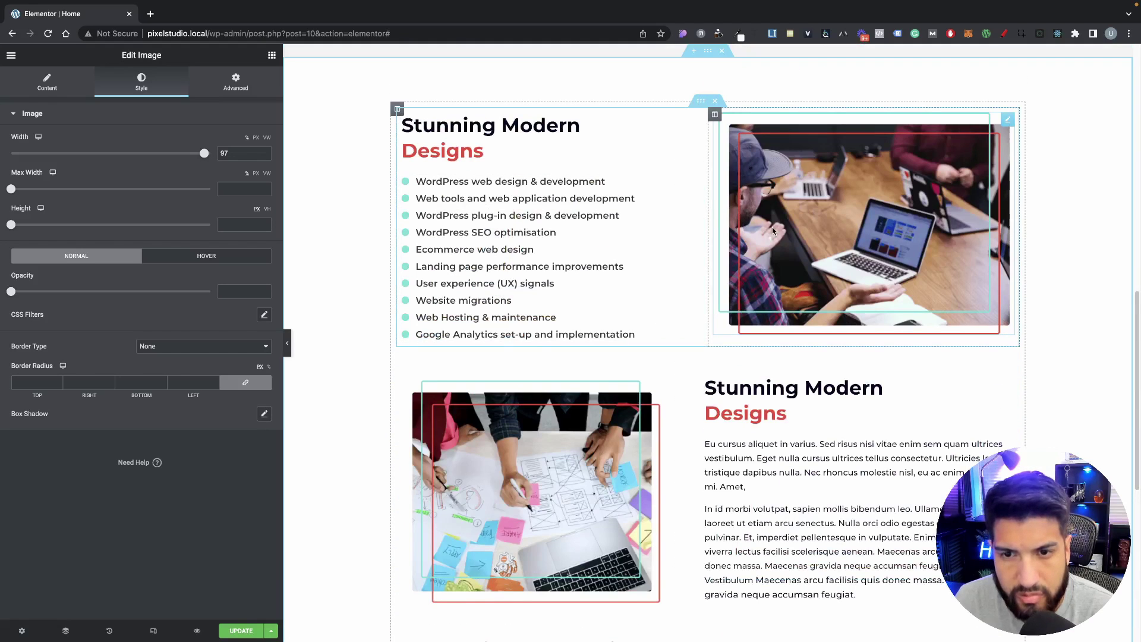
pyautogui.scroll(-1, 298, 224)
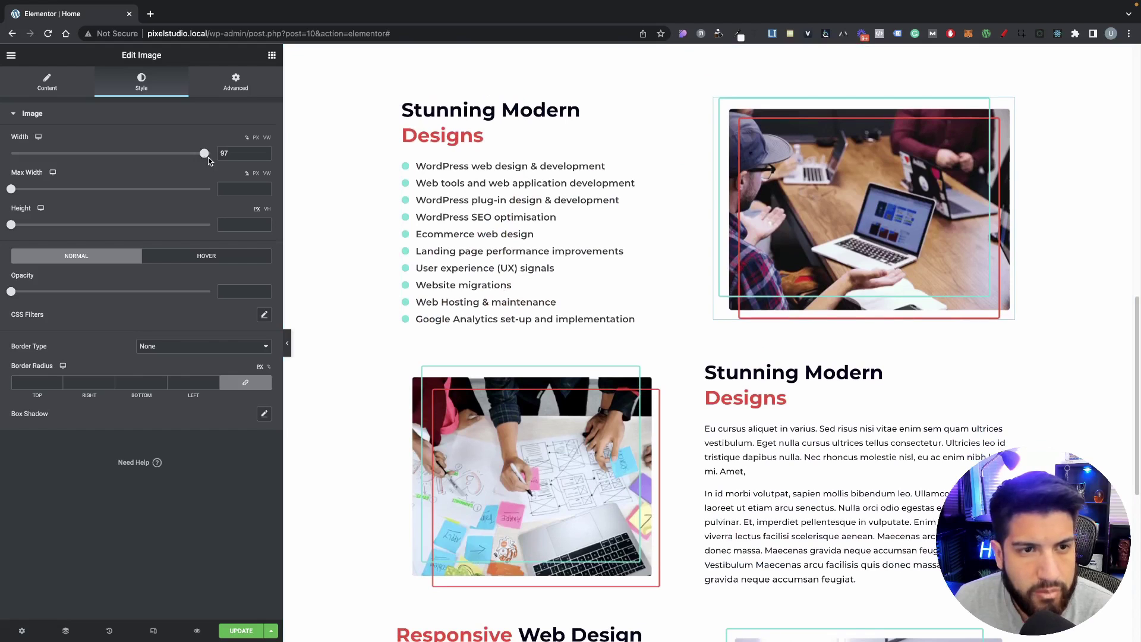
pyautogui.moveTo(208, 160); pyautogui.dragTo(202, 156)
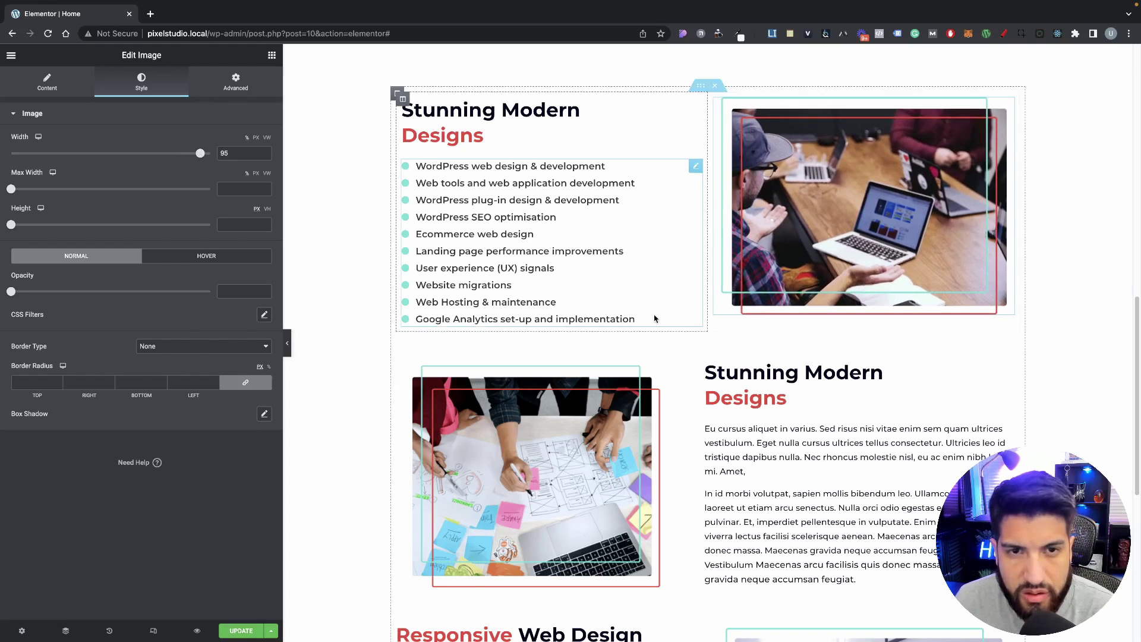
# Step: Scroll up and down the page to review the updated layout
pyautogui.scroll(-7, 678, 332)
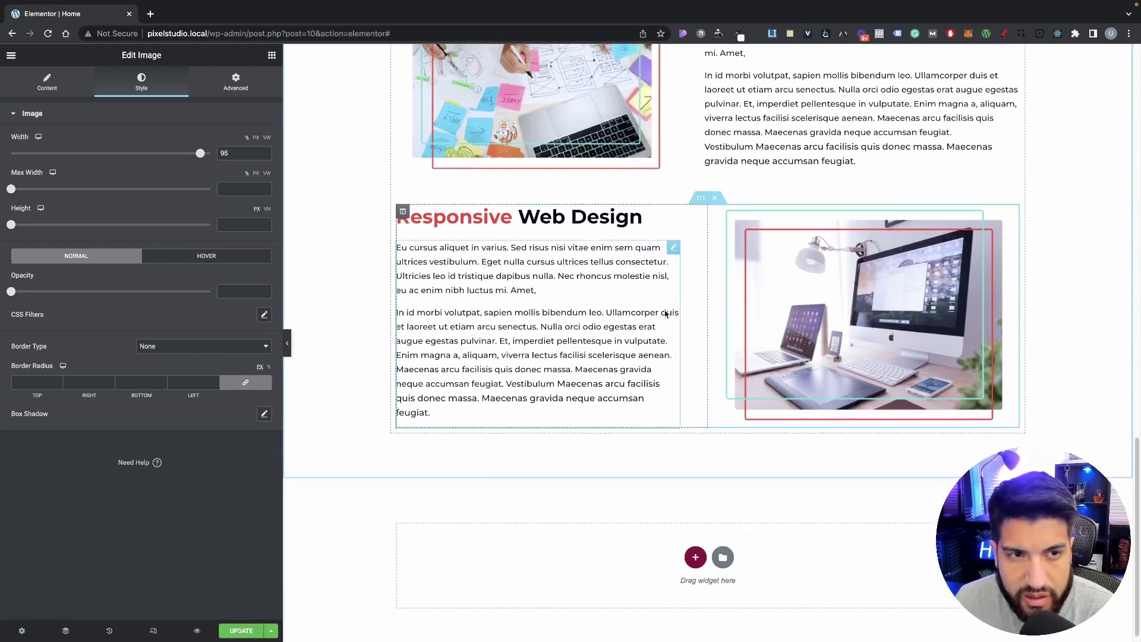
pyautogui.scroll(8, 672, 356)
pyautogui.scroll(-4, 659, 398)
pyautogui.scroll(-3, 658, 402)
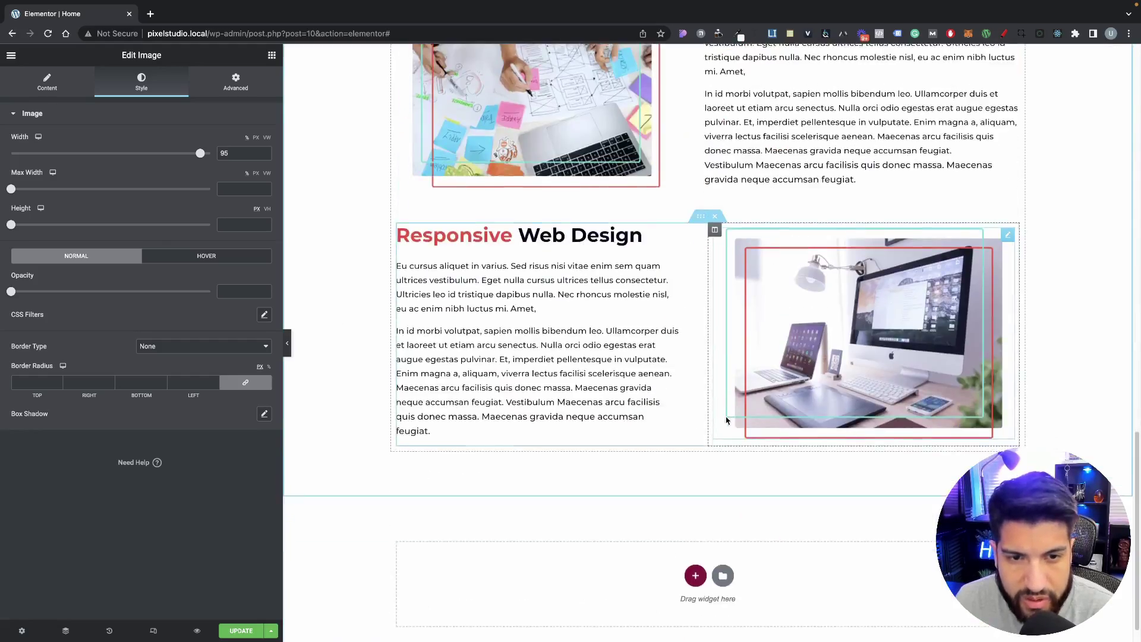
pyautogui.scroll(5, 714, 404)
pyautogui.scroll(5, 714, 404)
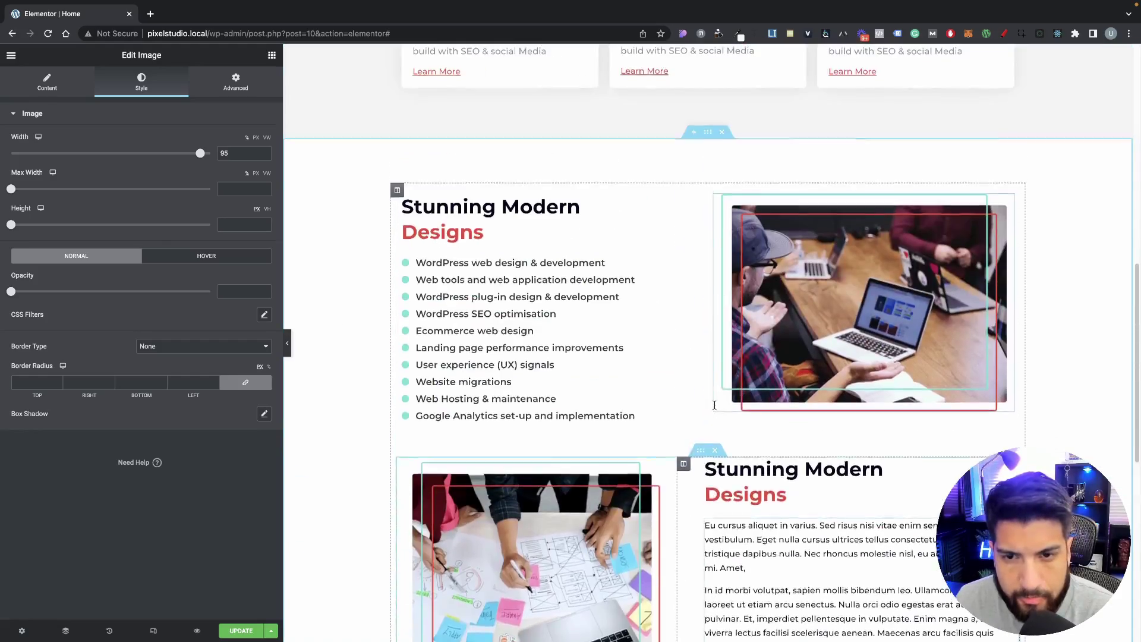
pyautogui.scroll(-10, 717, 403)
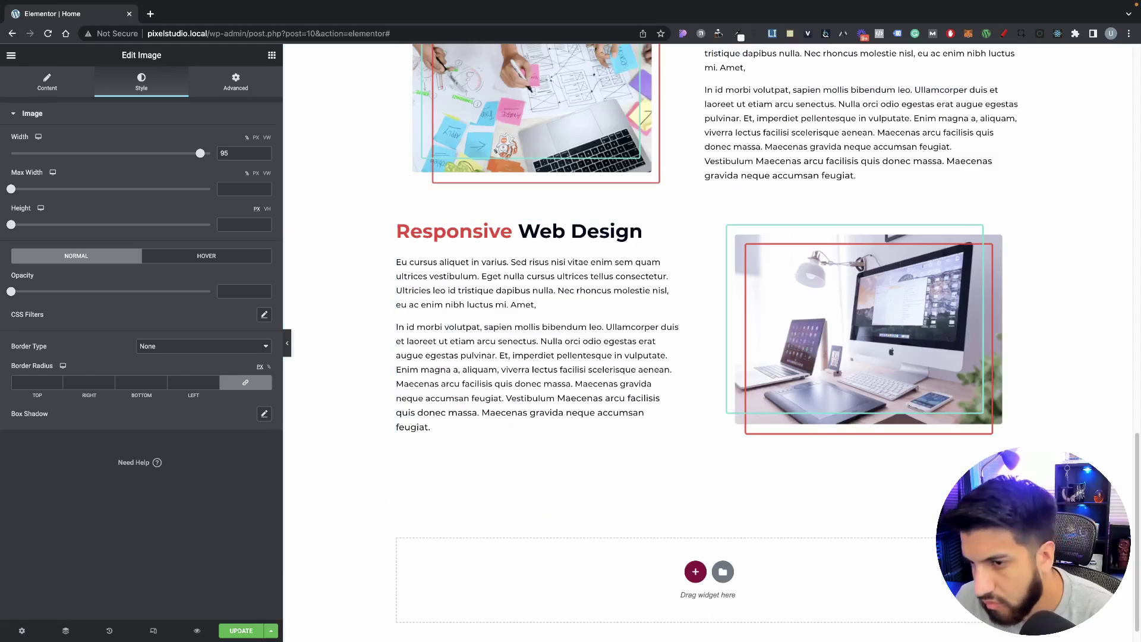
pyautogui.scroll(20, 707, 356)
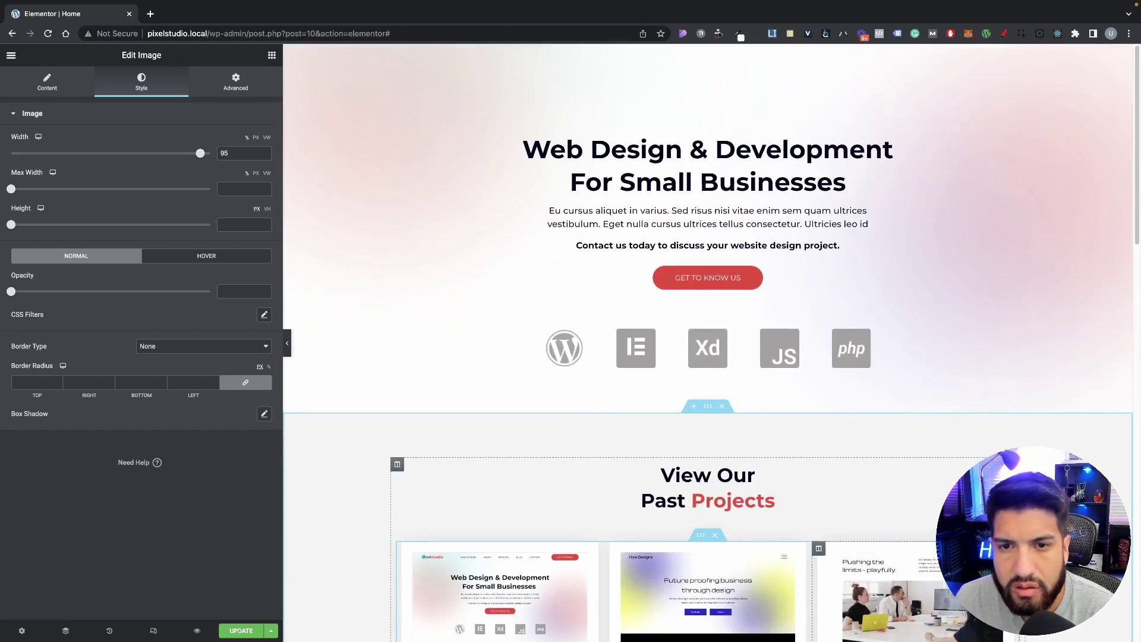
pyautogui.scroll(-20, 707, 356)
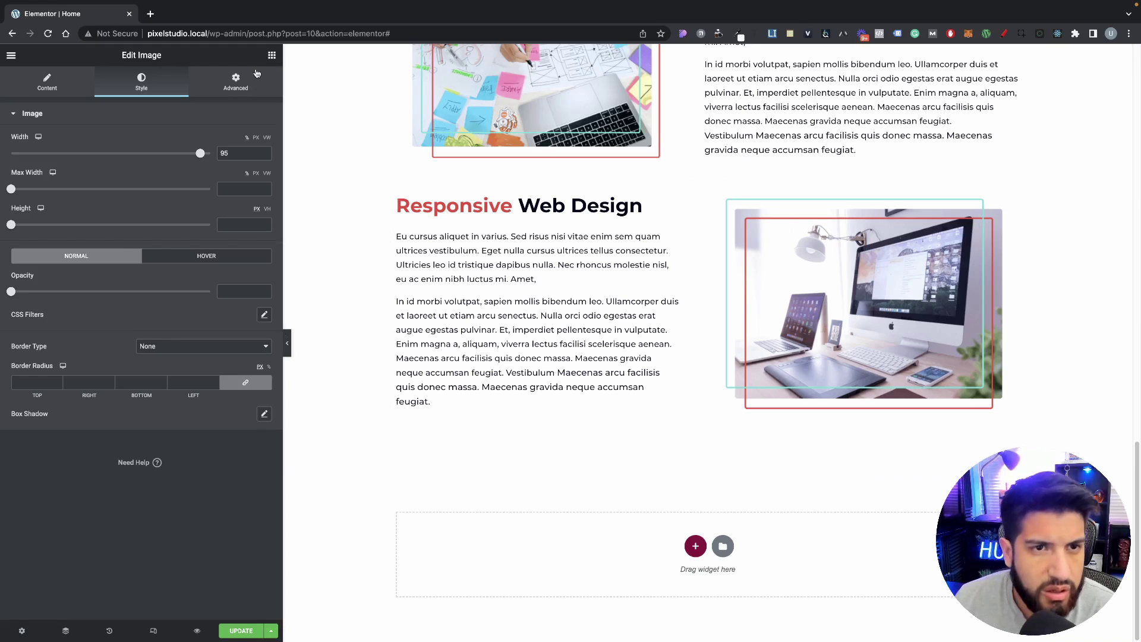
# Step: Add a new single-column section at the bottom of the page
pyautogui.click(272, 55)
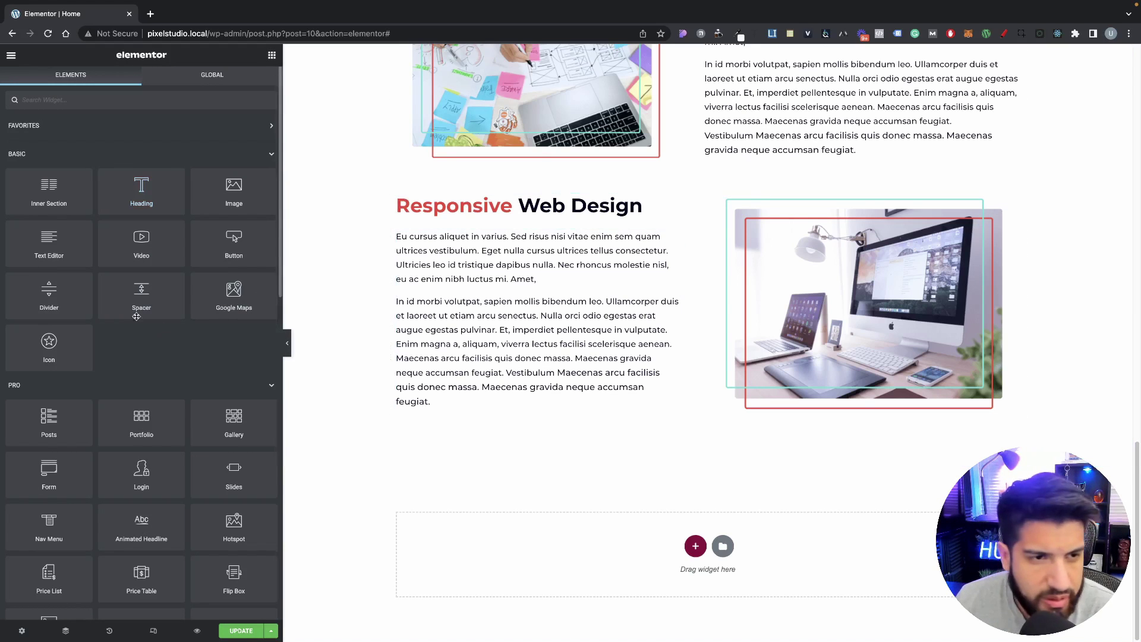
pyautogui.click(689, 547)
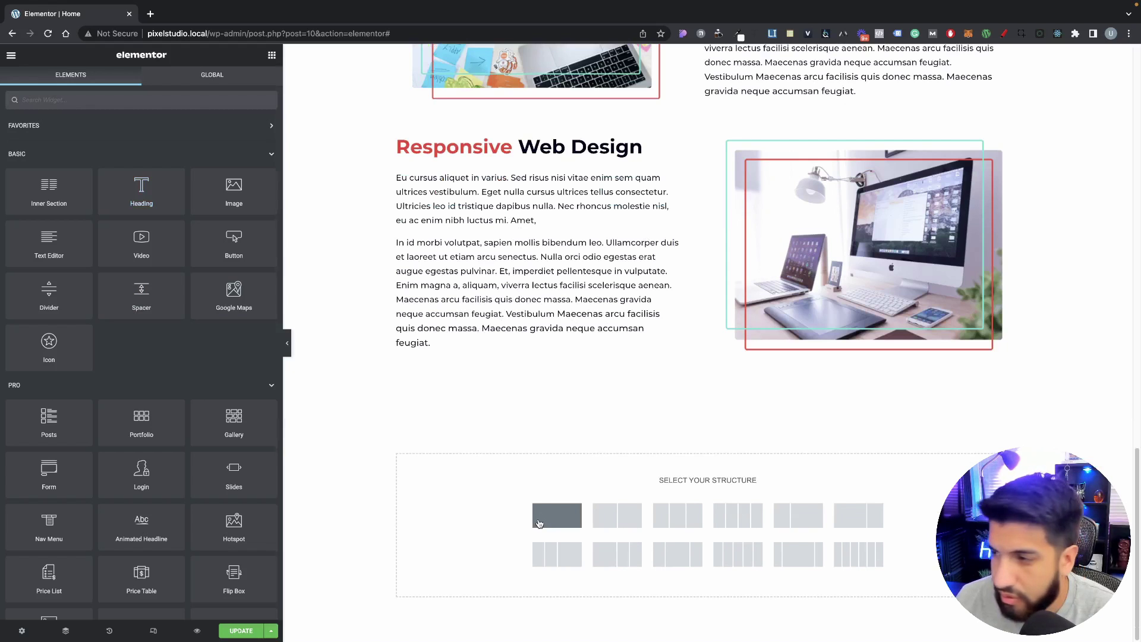
pyautogui.click(556, 515)
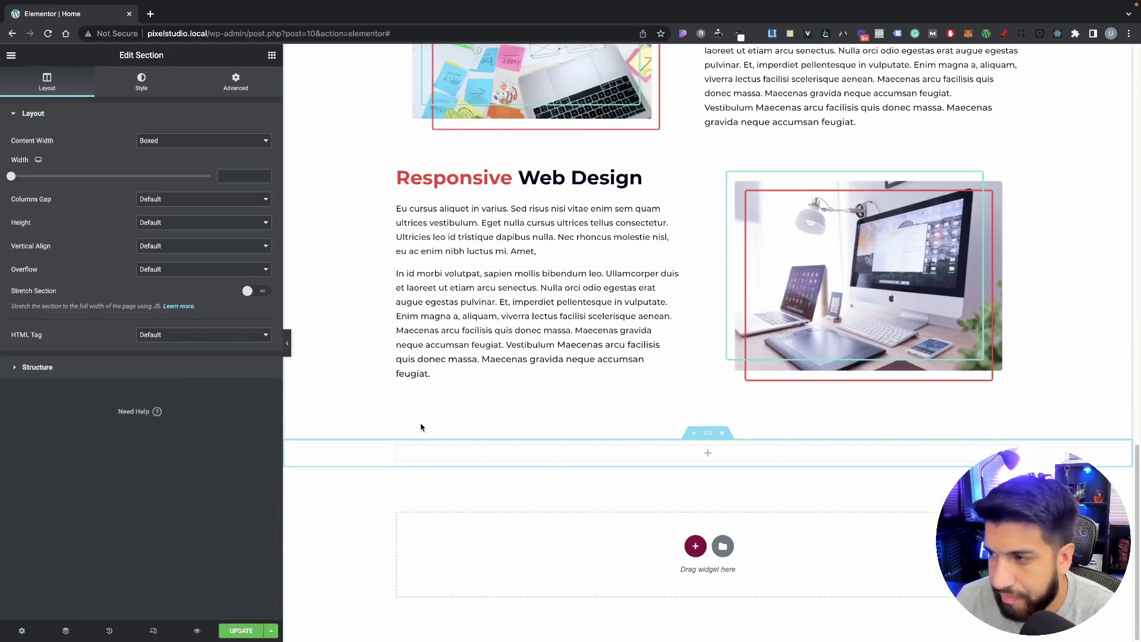
# Step: Give the new section a Classic background and start choosing its background image
pyautogui.click(271, 56)
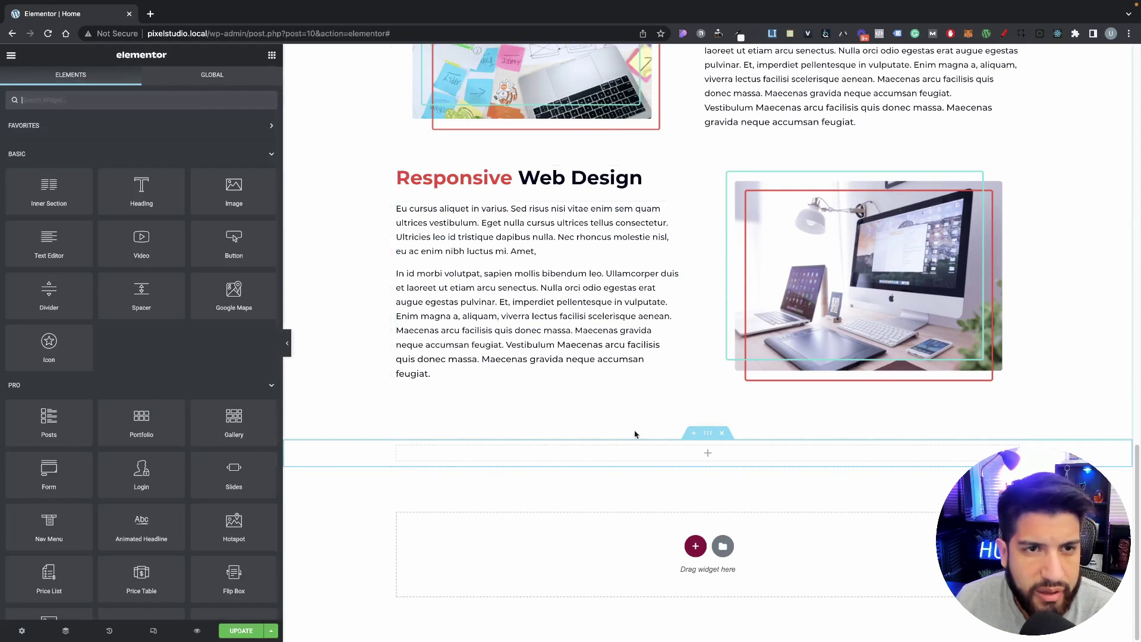
pyautogui.click(716, 433)
pyautogui.click(141, 82)
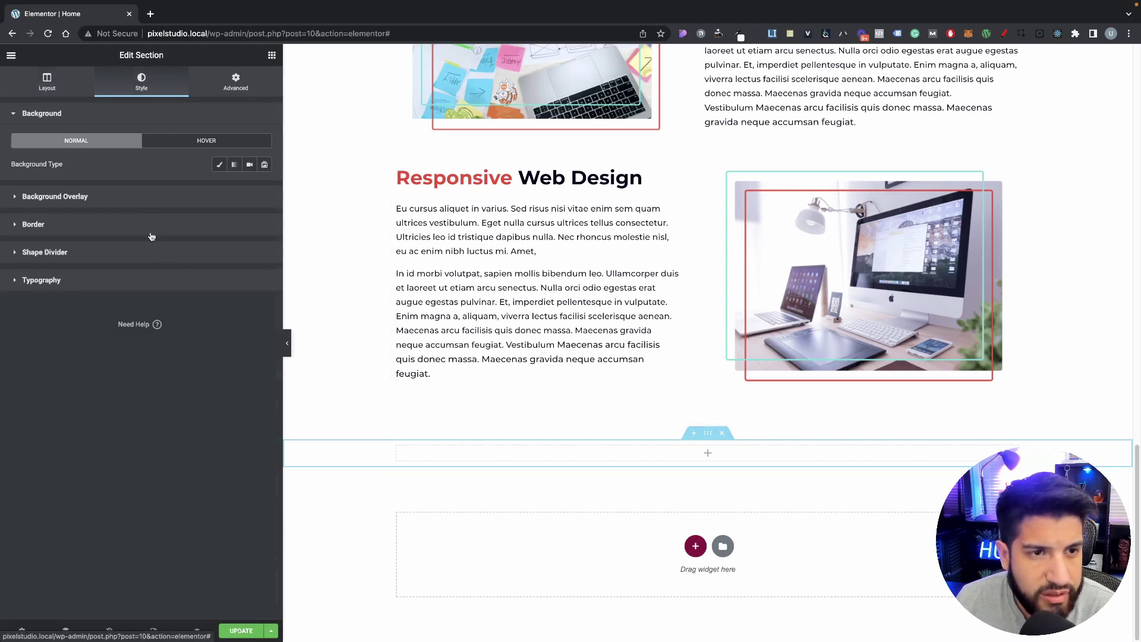
pyautogui.click(217, 165)
pyautogui.click(161, 259)
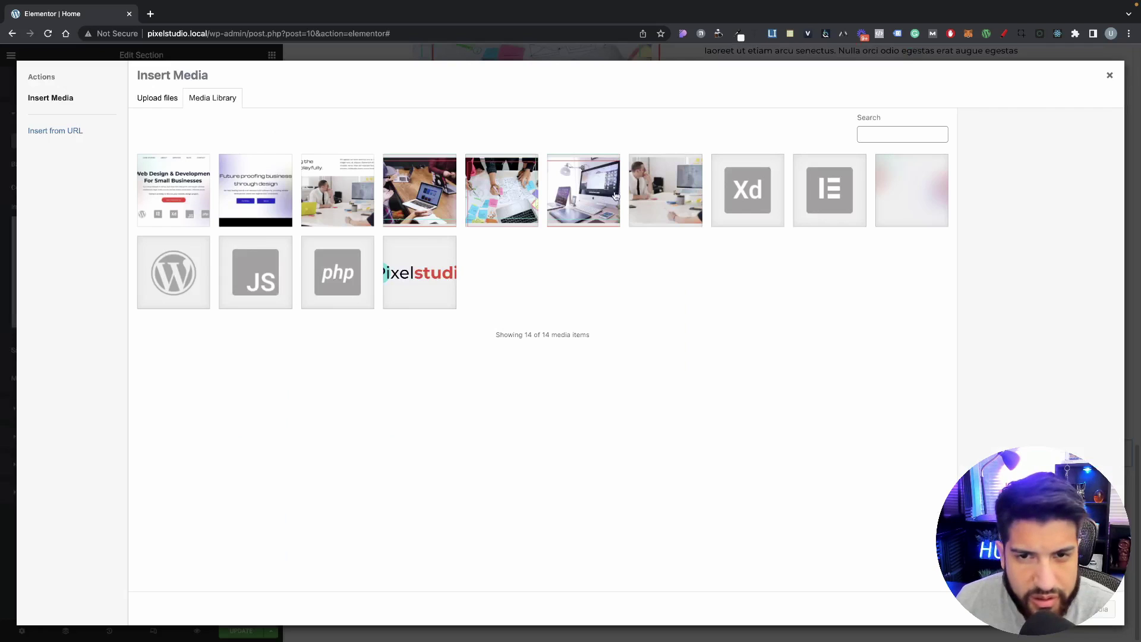
# Step: Use the office meeting photo as the section background, Center Center and sized to Cover
pyautogui.click(659, 196)
pyautogui.click(1091, 609)
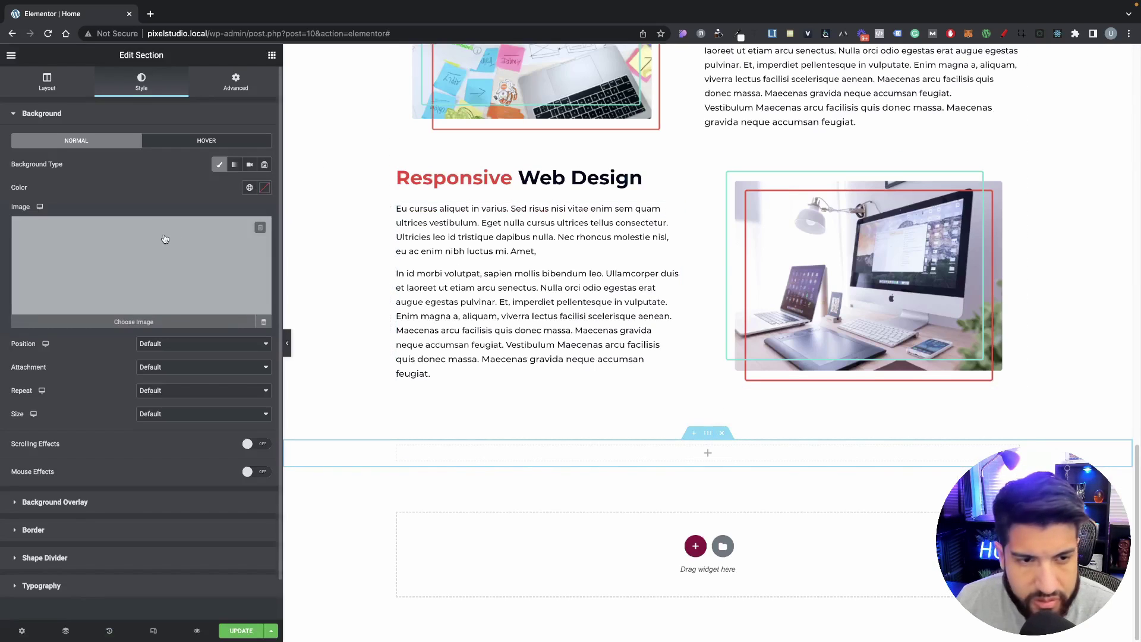
pyautogui.click(159, 344)
pyautogui.click(168, 355)
pyautogui.click(161, 414)
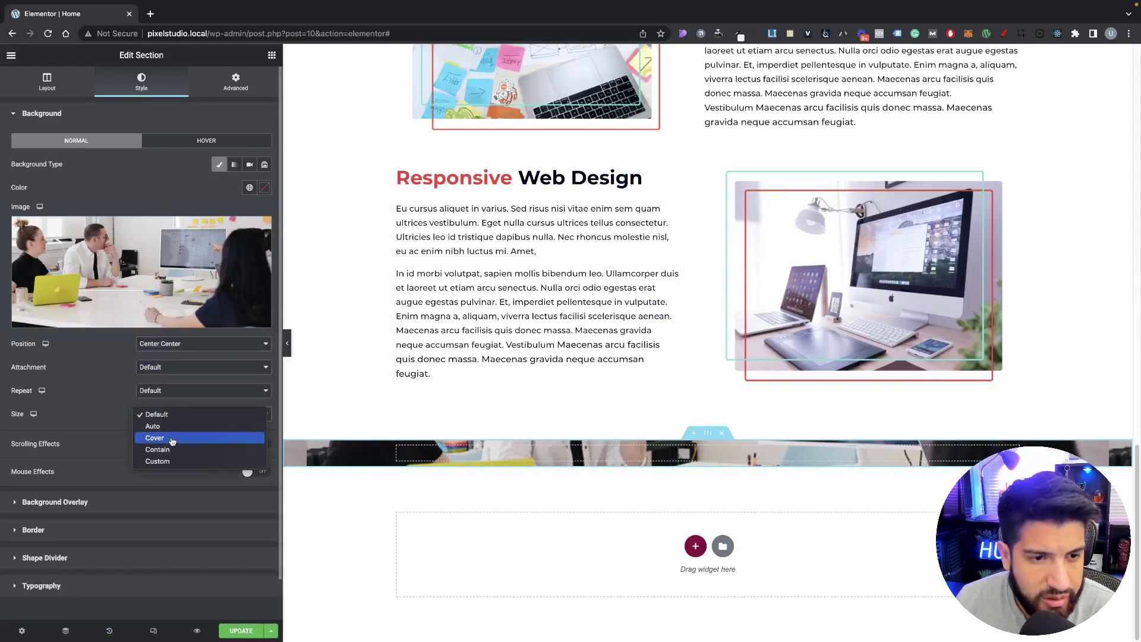
pyautogui.click(169, 437)
# Step: Set the section's padding to 80 px top and 80 px bottom
pyautogui.click(242, 87)
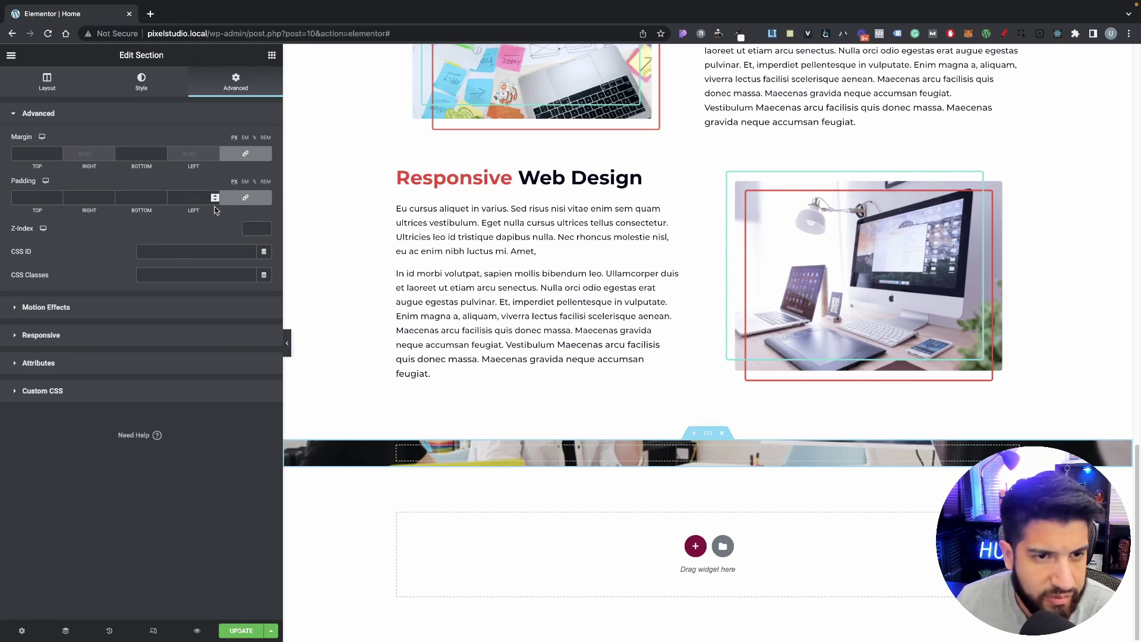
pyautogui.click(246, 198)
pyautogui.write('80')
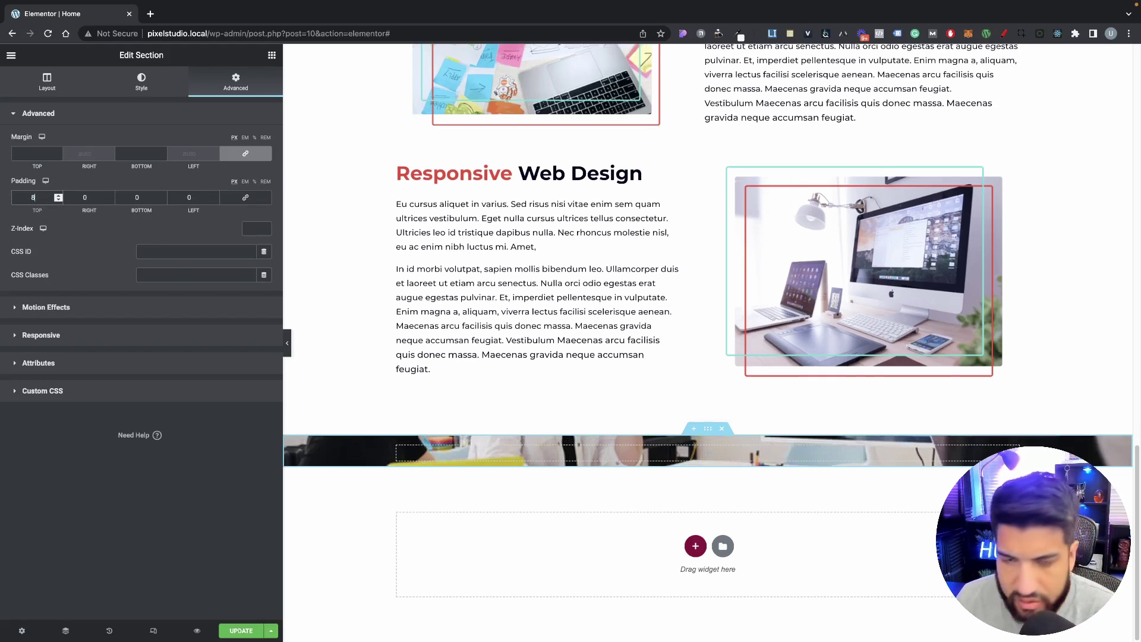
pyautogui.doubleClick(139, 197)
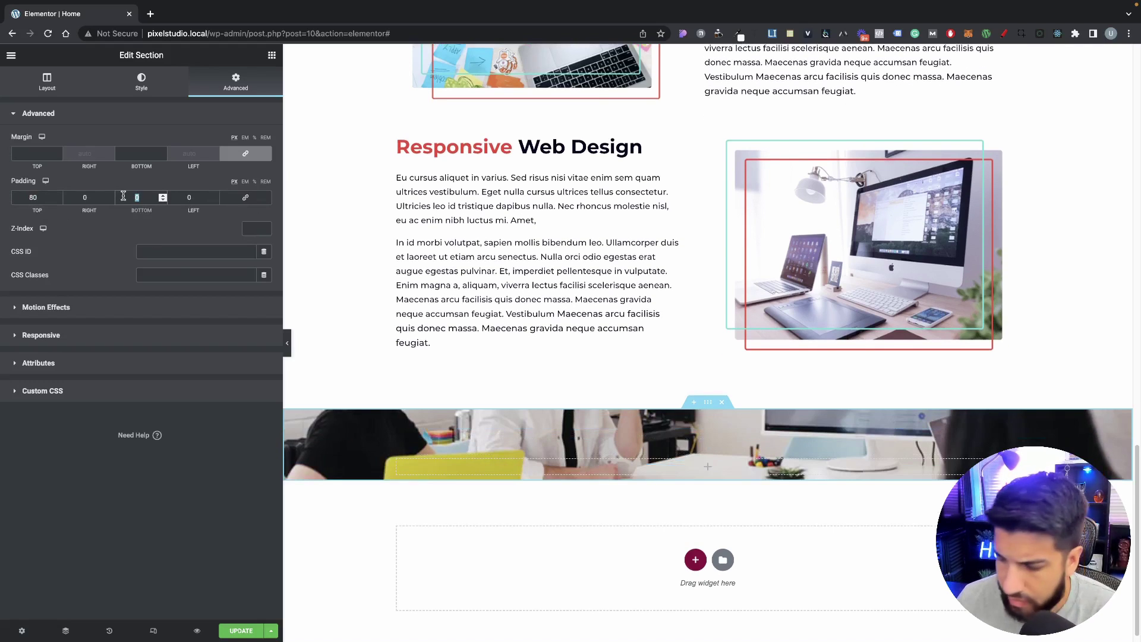
pyautogui.write('80')
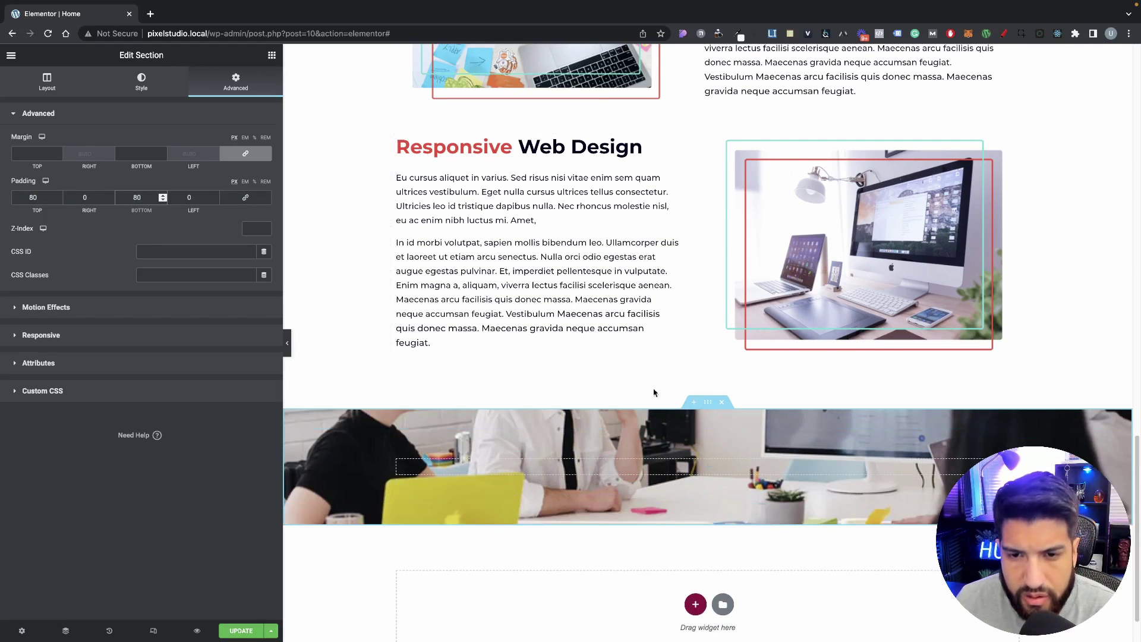
pyautogui.click(137, 84)
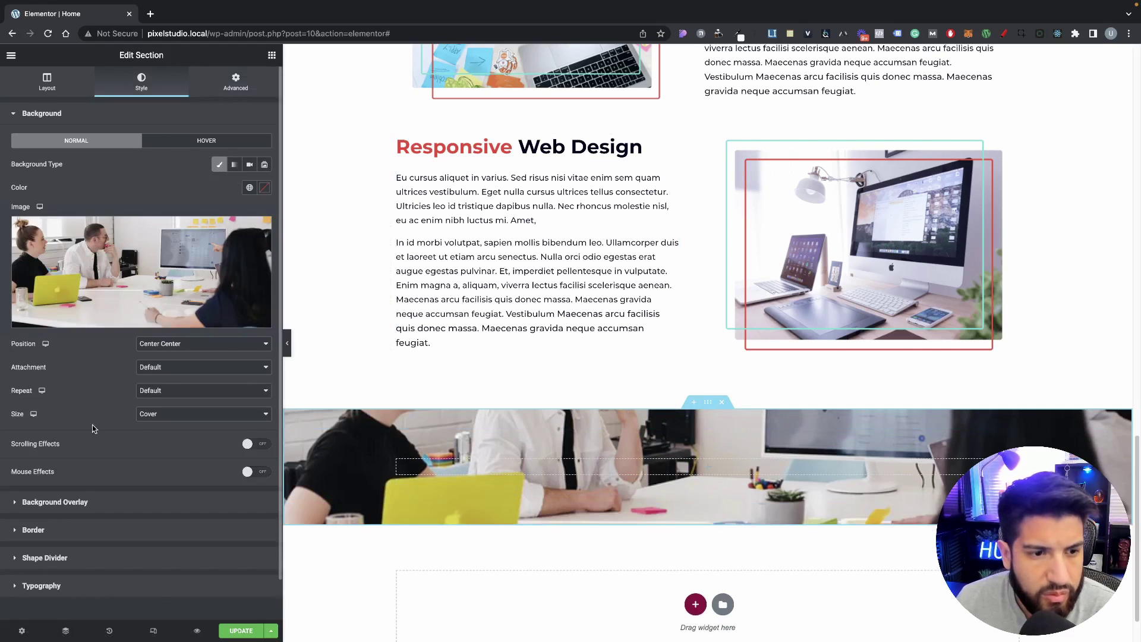
pyautogui.click(85, 501)
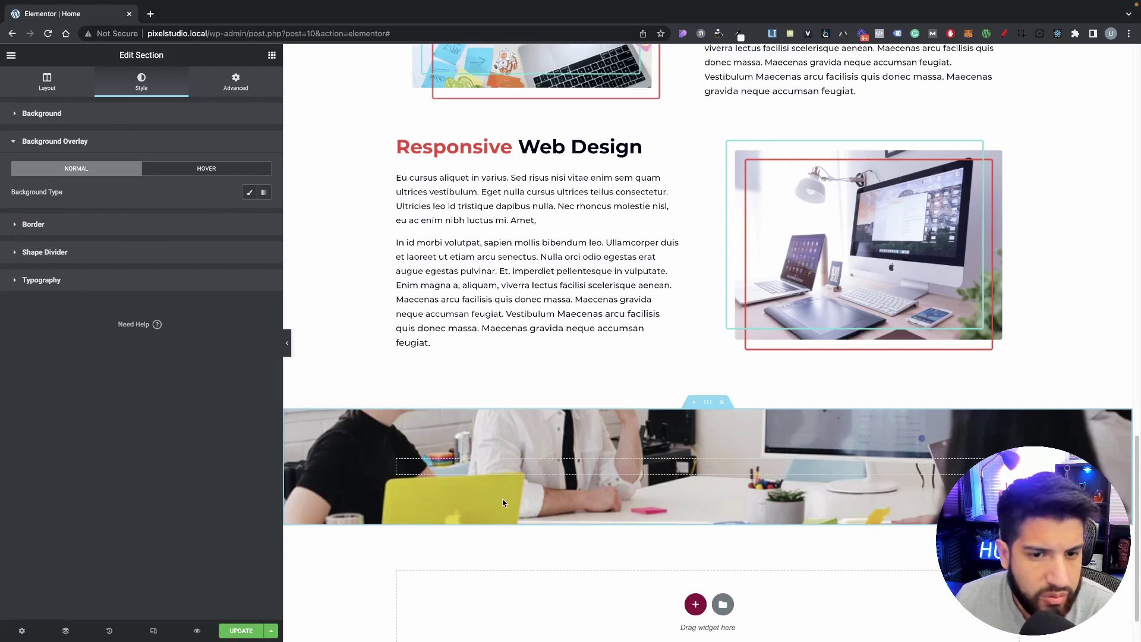
# Step: Add a Classic #030720 background overlay at 0.80 opacity to the photo section
pyautogui.click(249, 193)
pyautogui.click(264, 216)
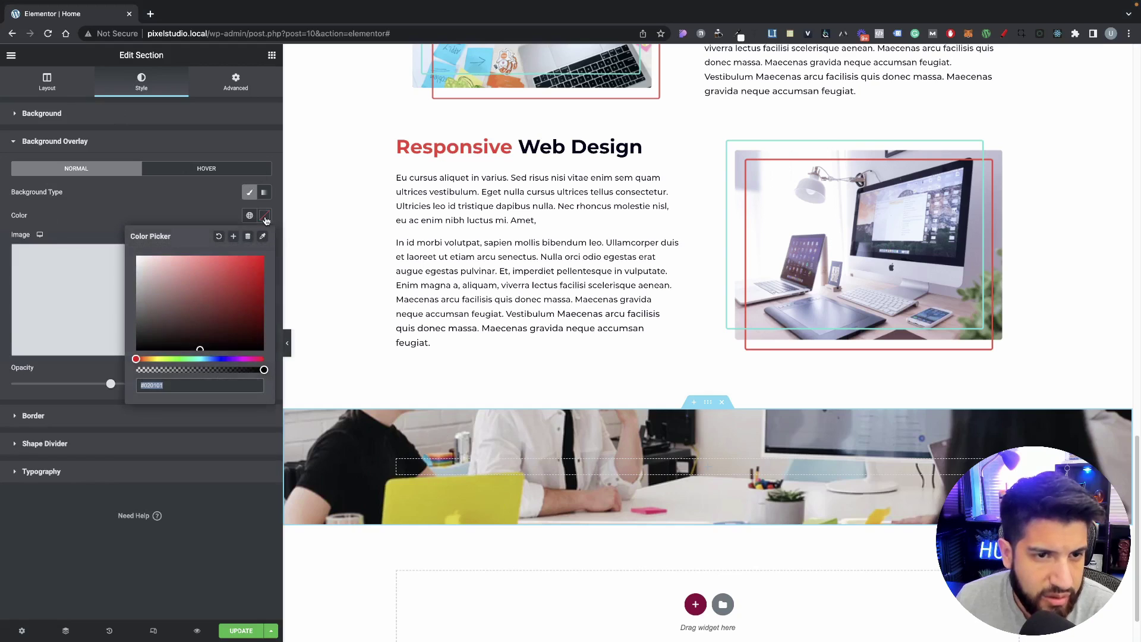
pyautogui.click(252, 338)
pyautogui.click(218, 358)
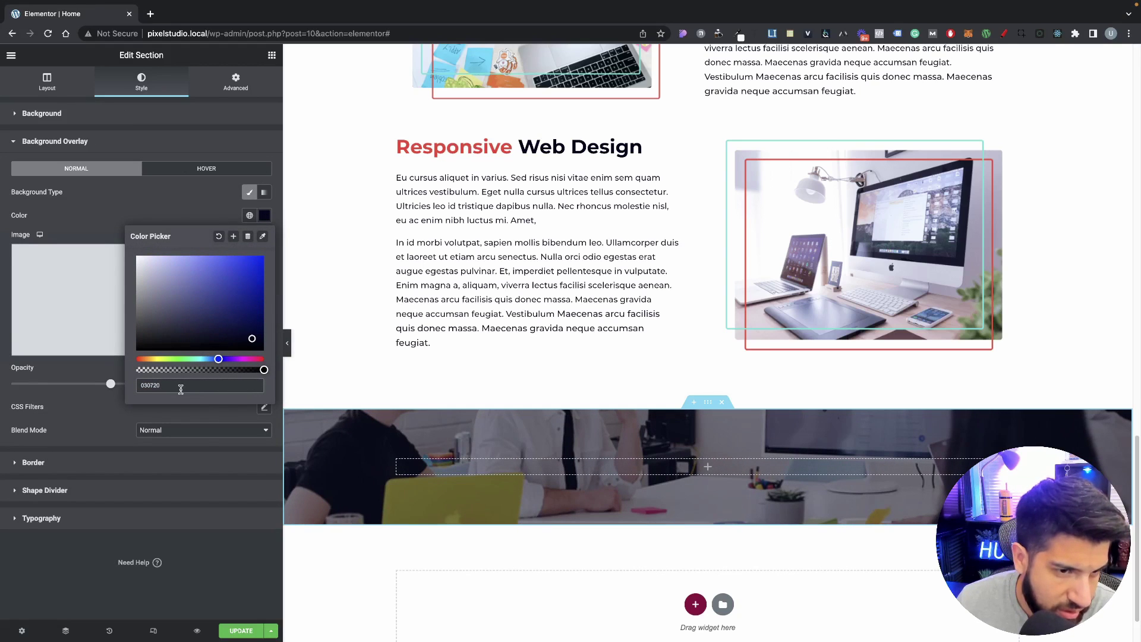
pyautogui.click(64, 360)
pyautogui.moveTo(120, 385); pyautogui.dragTo(161, 387)
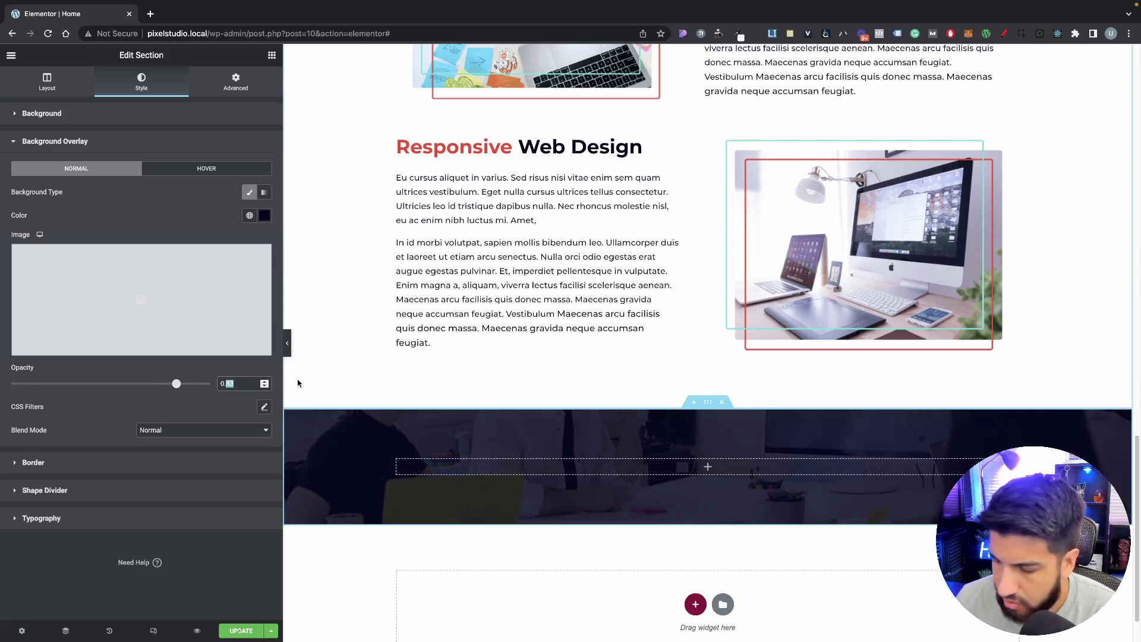
pyautogui.write('80')
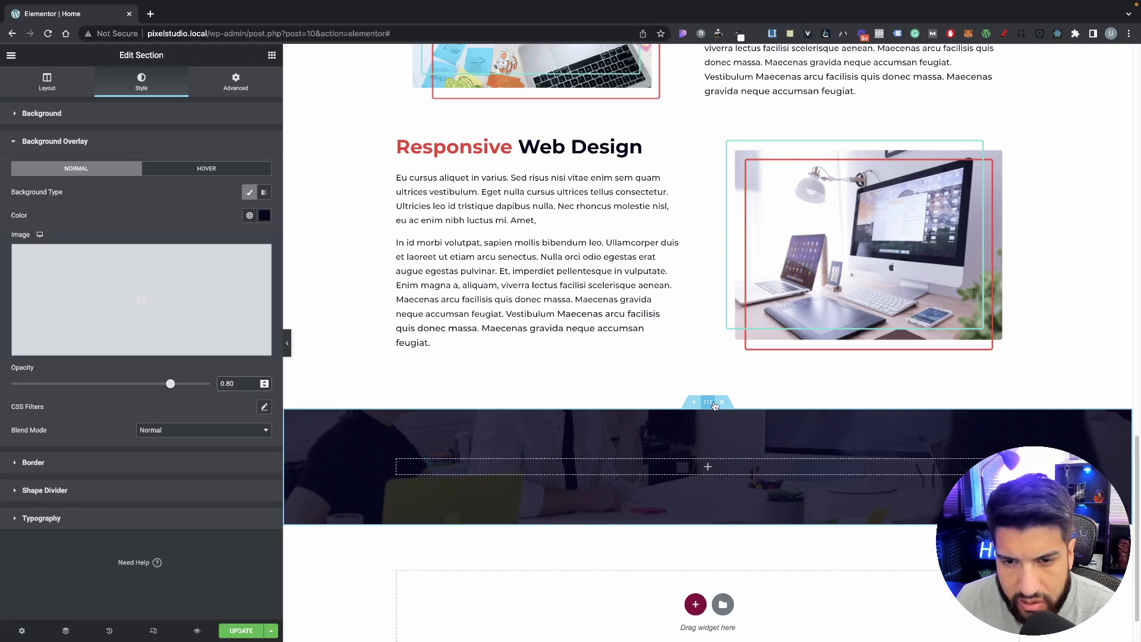
pyautogui.click(269, 55)
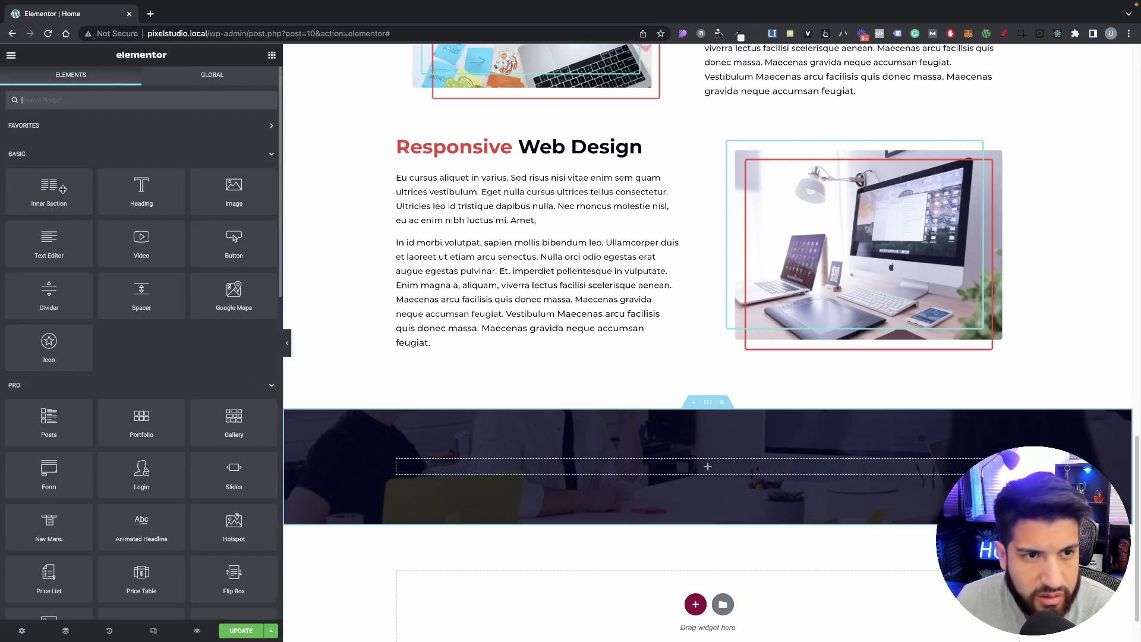
# Step: Drag a Heading widget and a Text Editor block into the dark section
pyautogui.moveTo(142, 189); pyautogui.dragTo(687, 461)
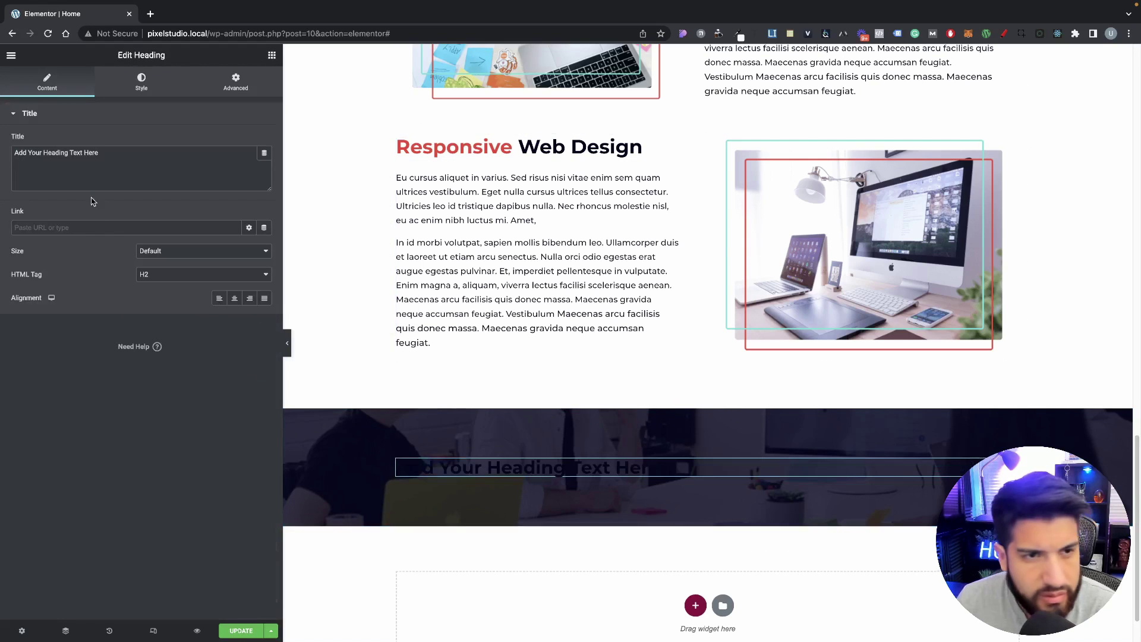
pyautogui.click(272, 55)
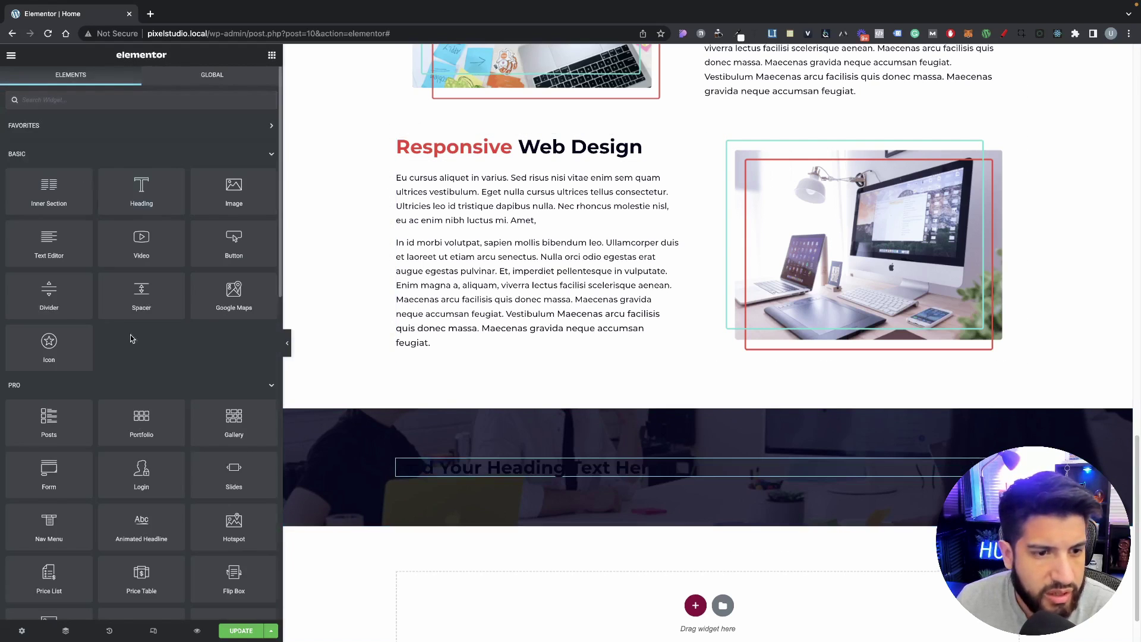
pyautogui.moveTo(59, 254); pyautogui.dragTo(603, 475)
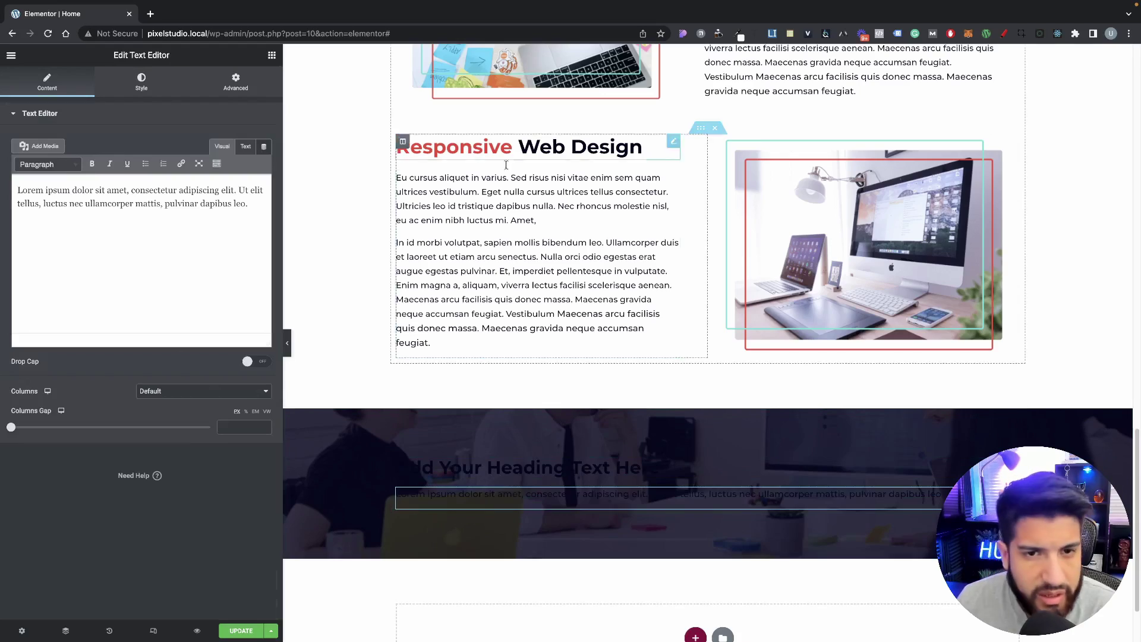
pyautogui.scroll(15, 505, 164)
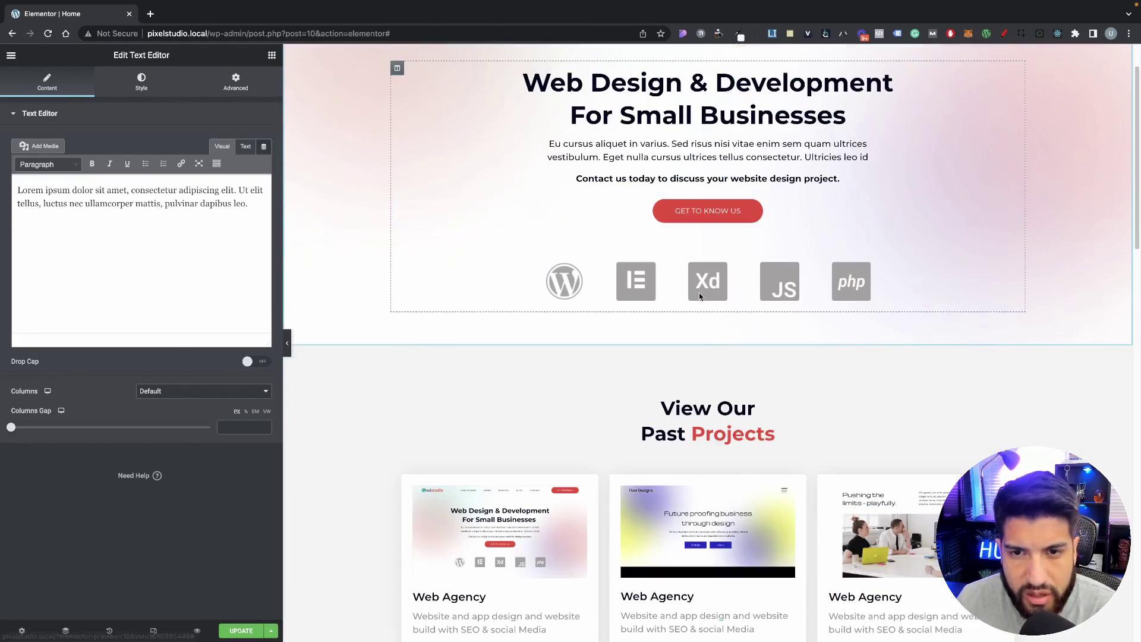
pyautogui.scroll(-15, 699, 297)
# Step: Add a centred button below the paragraph labelled 'Get Started'
pyautogui.click(271, 55)
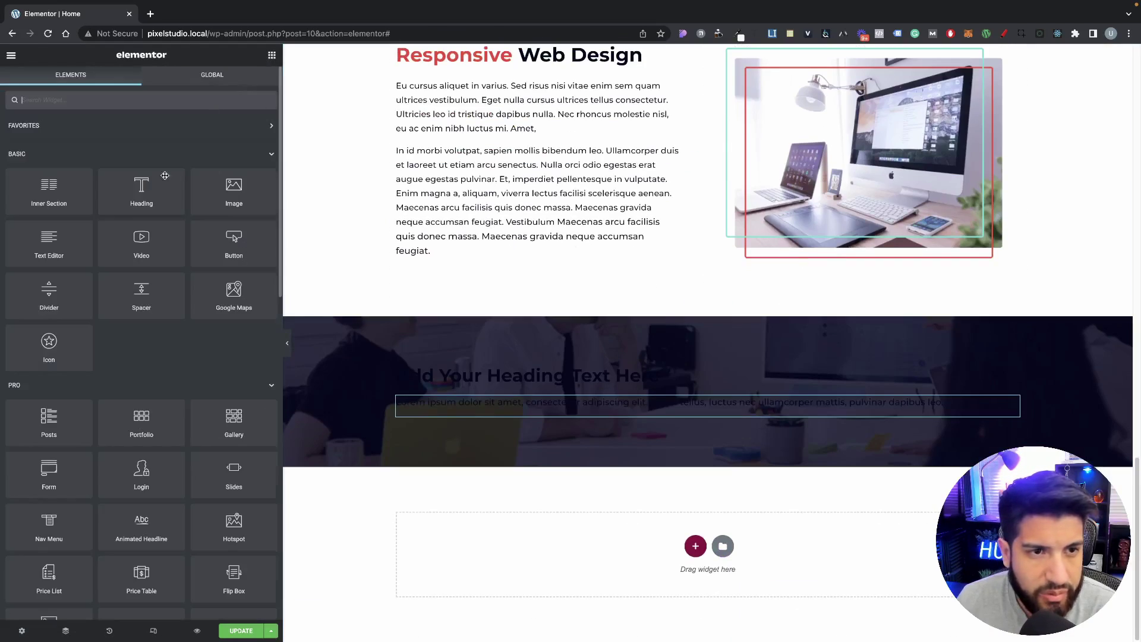
pyautogui.moveTo(253, 257); pyautogui.dragTo(599, 413)
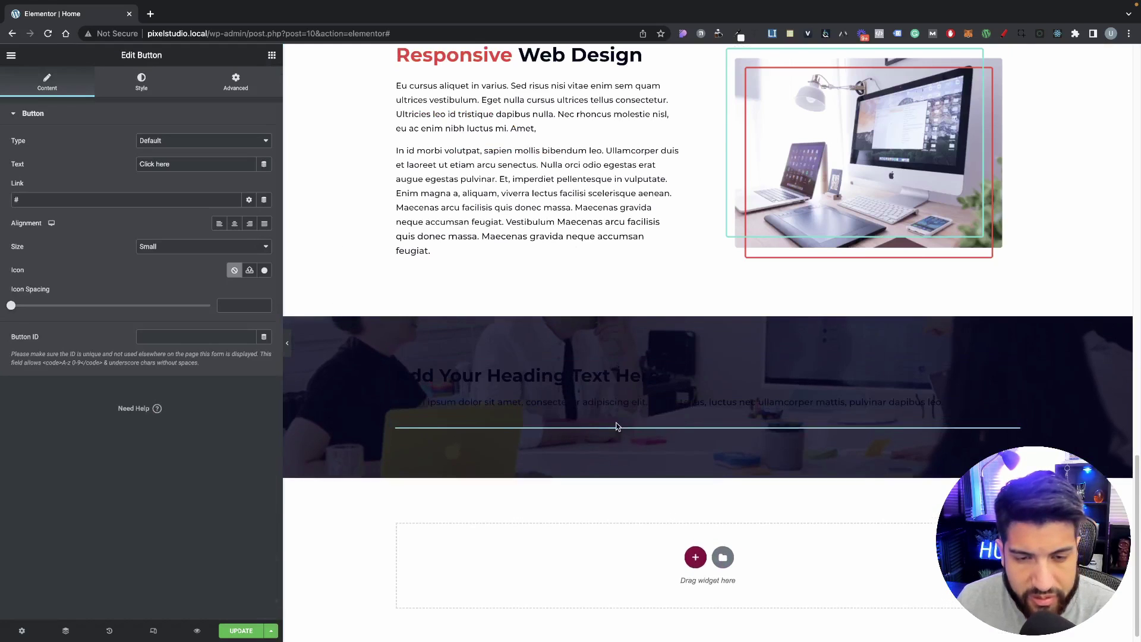
pyautogui.click(234, 223)
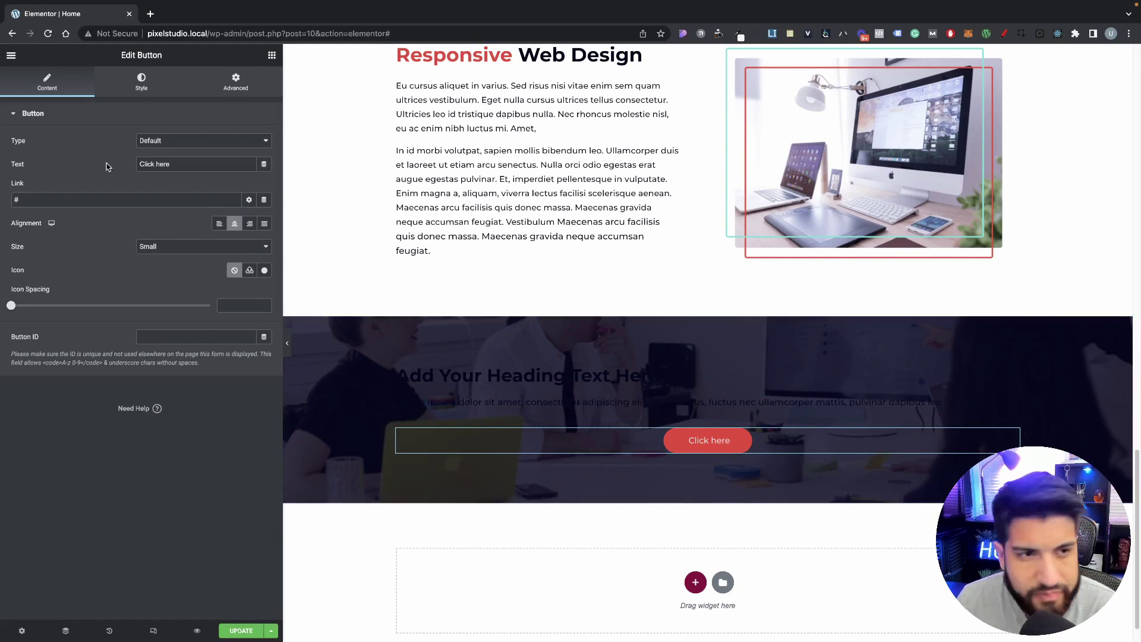
pyautogui.moveTo(177, 164); pyautogui.dragTo(123, 163)
pyautogui.write('G')
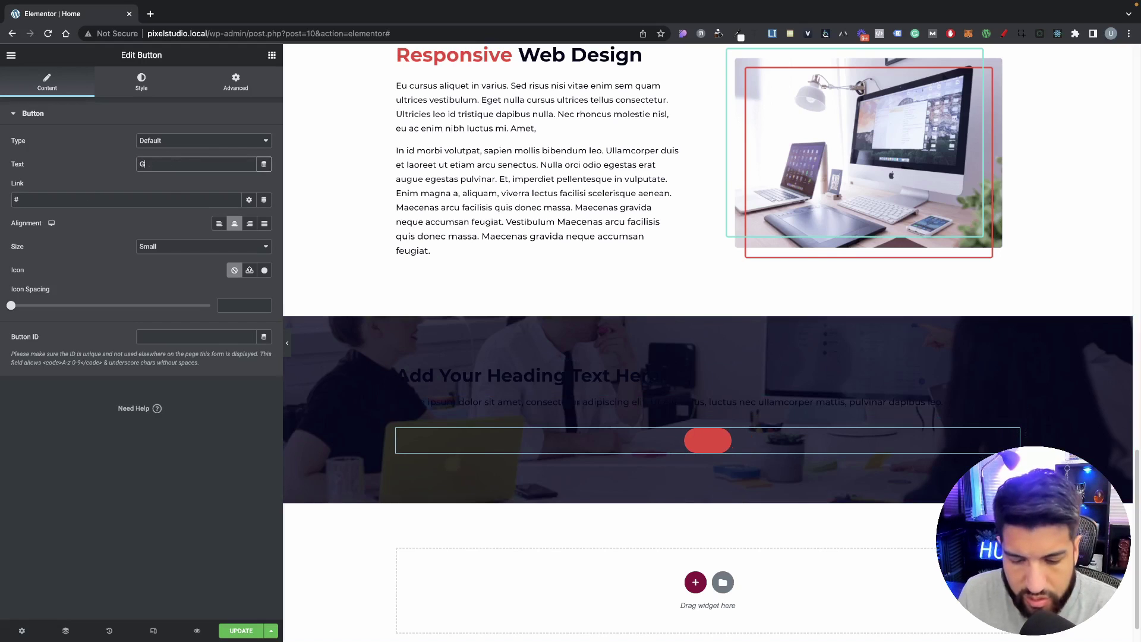
pyautogui.write('et Started')
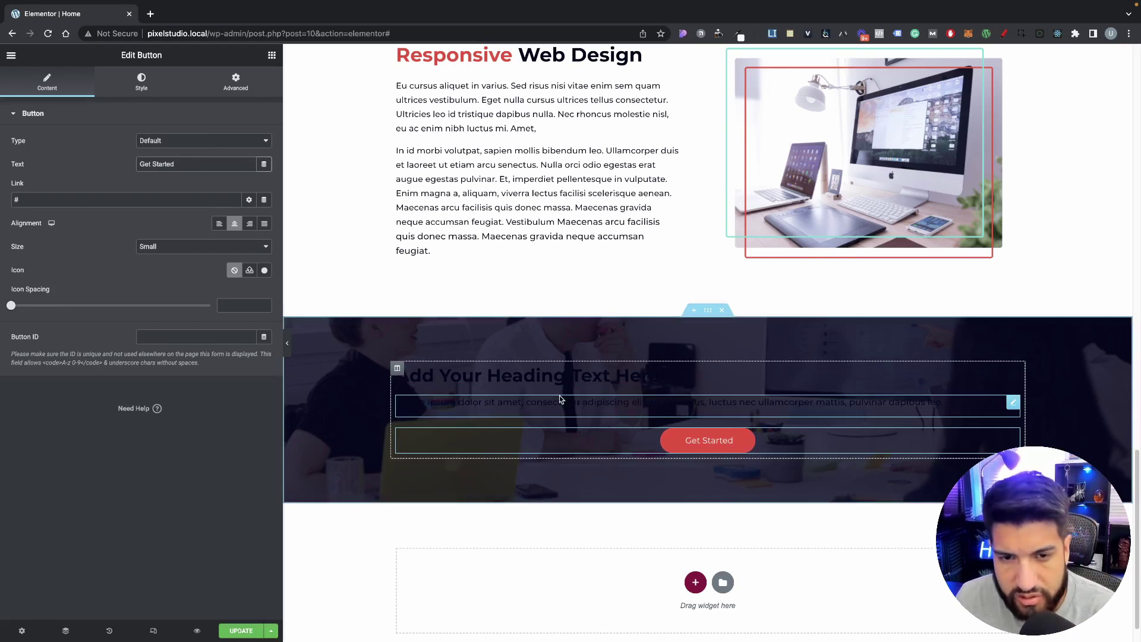
pyautogui.click(438, 403)
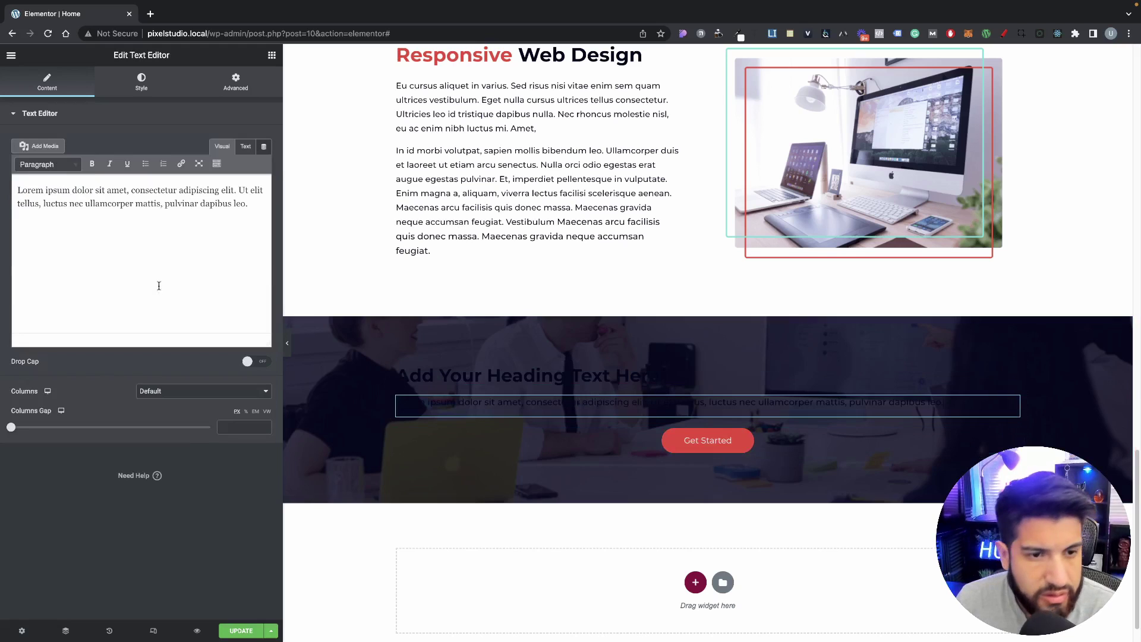
# Step: Centre the call-to-action paragraph and make its text colour white
pyautogui.click(141, 82)
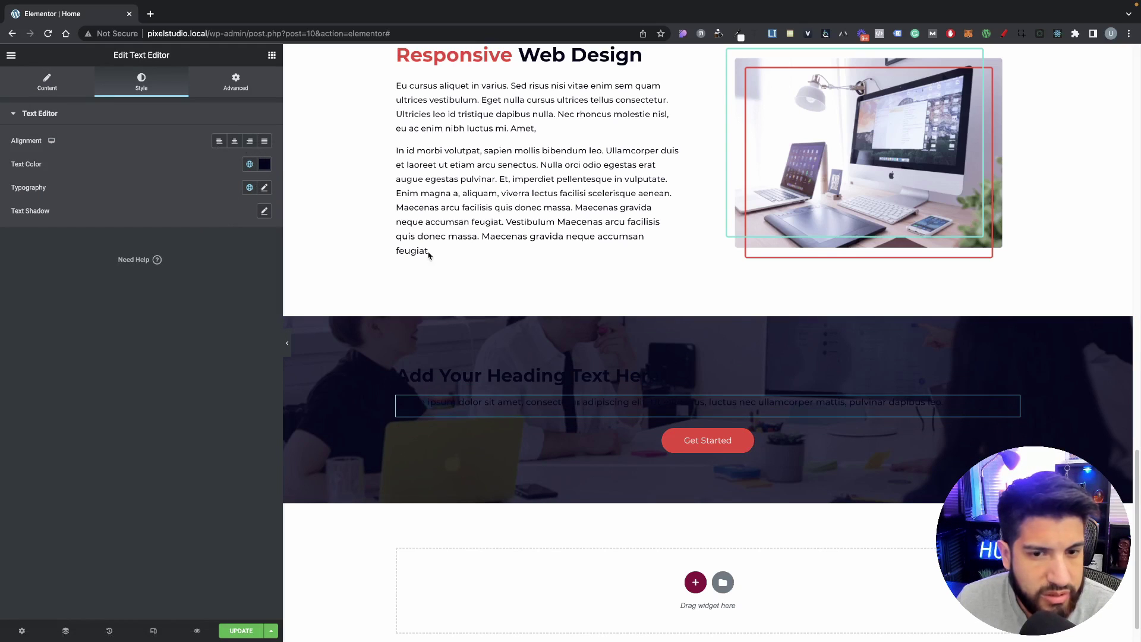
pyautogui.click(234, 141)
pyautogui.click(264, 164)
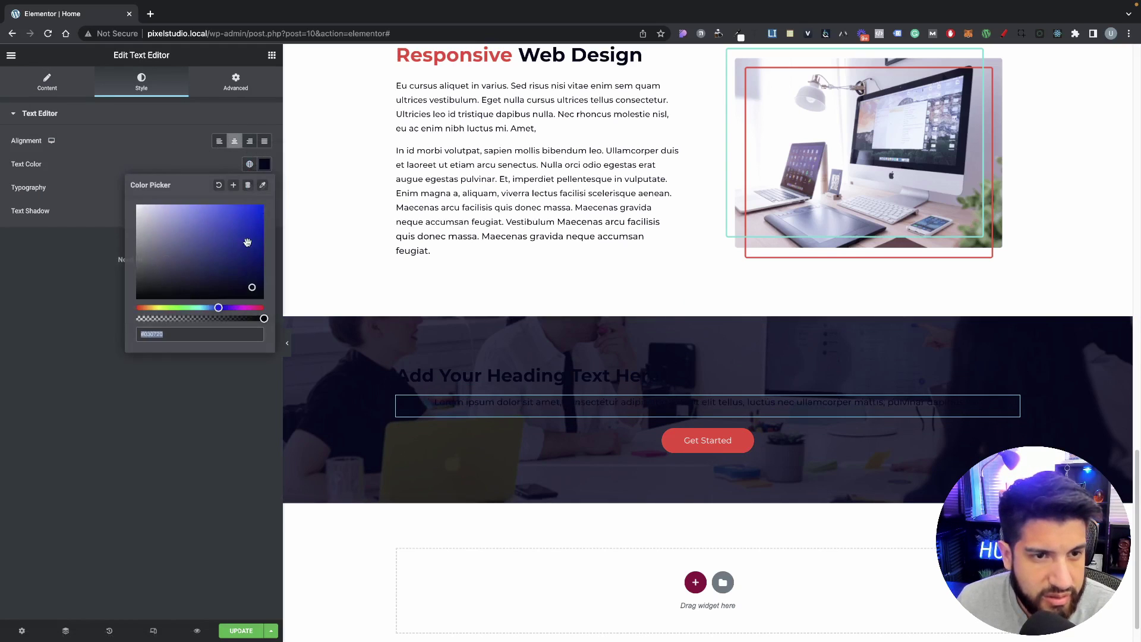
pyautogui.moveTo(247, 243); pyautogui.dragTo(163, 149)
# Step: Make the heading text white and centre-align the heading
pyautogui.click(488, 374)
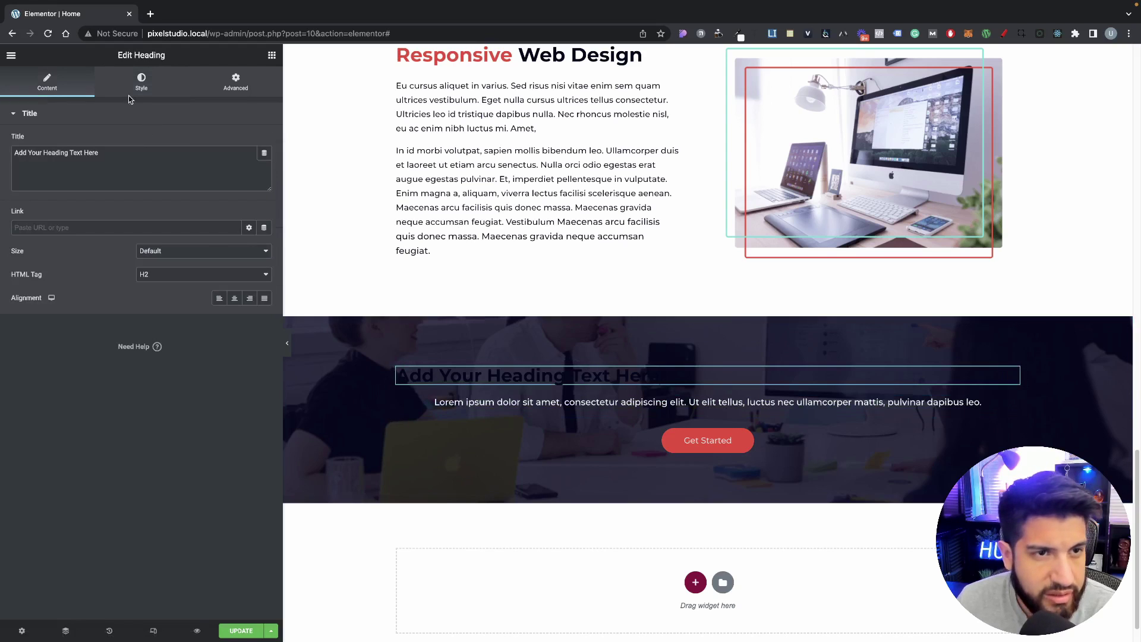
pyautogui.click(142, 82)
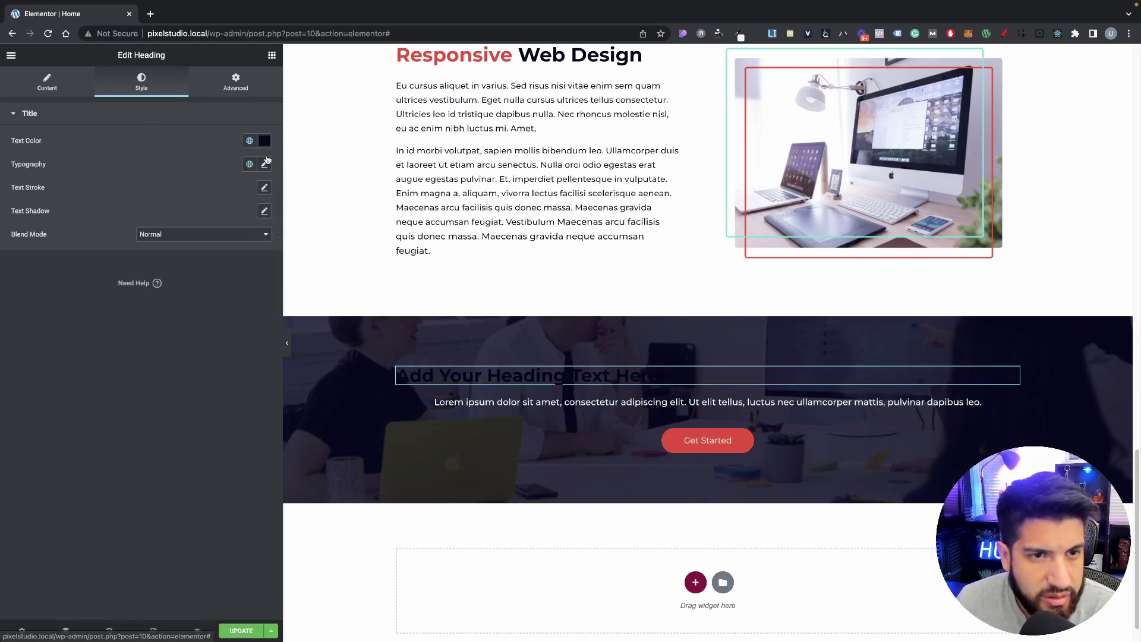
pyautogui.click(264, 140)
pyautogui.moveTo(224, 256); pyautogui.dragTo(124, 170)
pyautogui.click(218, 143)
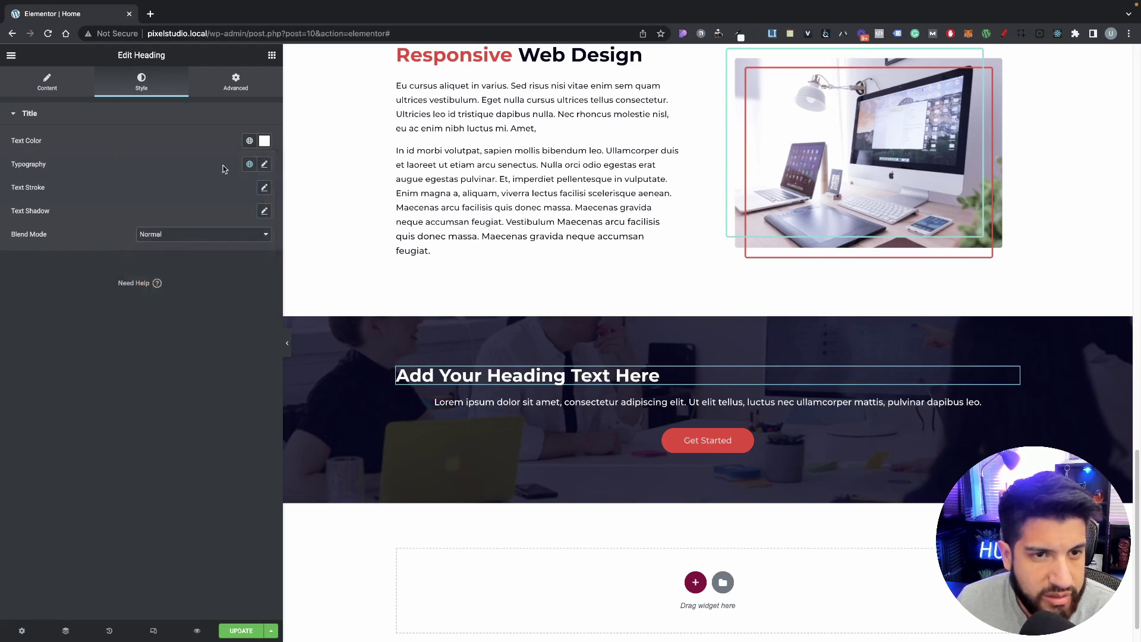
pyautogui.click(57, 92)
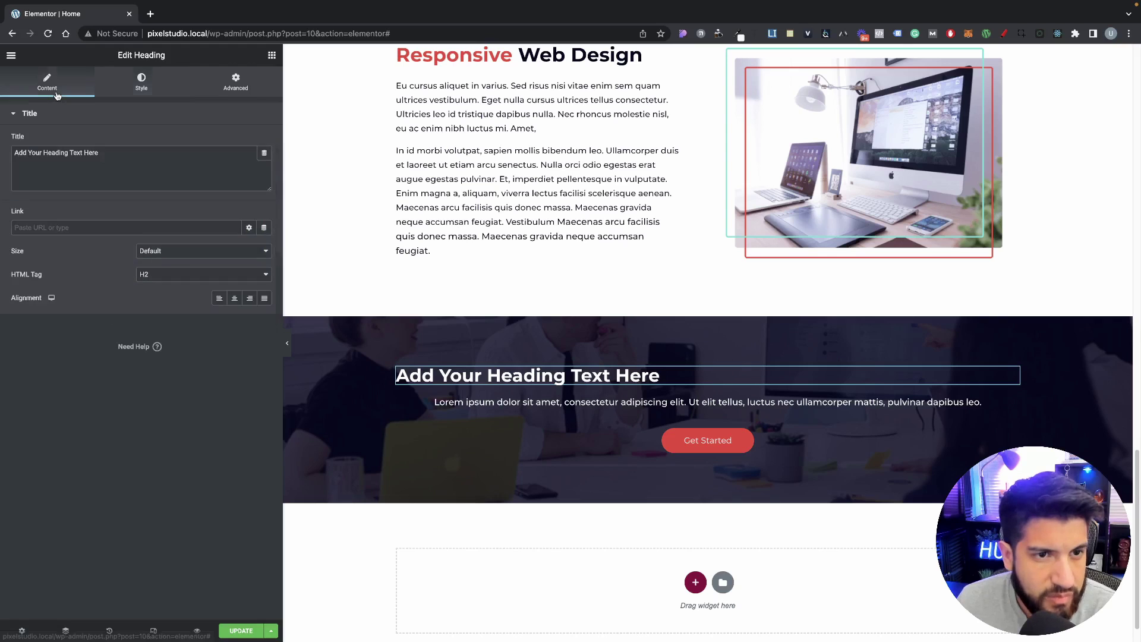
pyautogui.click(235, 302)
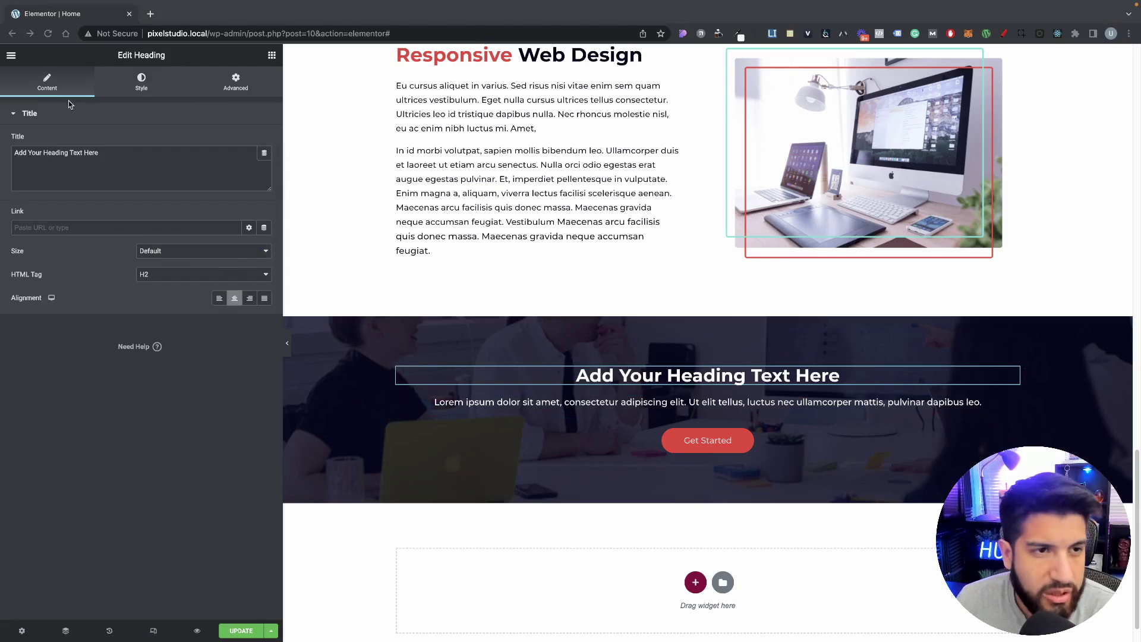
# Step: Paste 'Ready To Build Something Special?' as the heading title and replace the paragraph text
pyautogui.tripleClick(131, 155)
pyautogui.write('Ready To Build Something Special?')
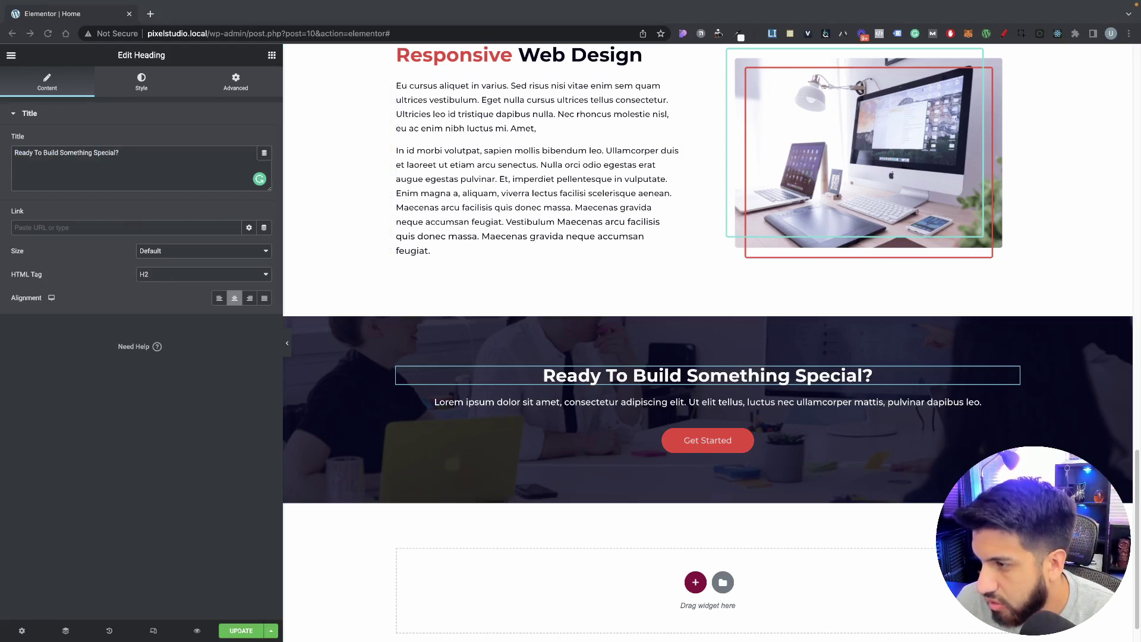
pyautogui.click(693, 405)
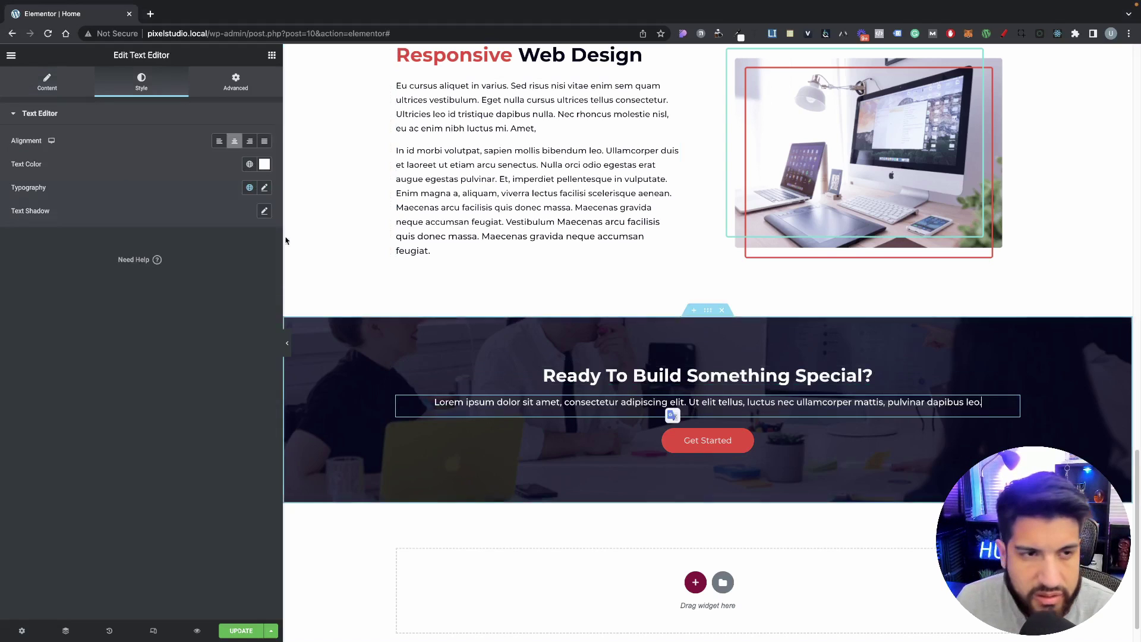
pyautogui.hotkey('ctrl', 'a')
pyautogui.write('We Eu curss consectetur. Ultricies leo id tristique dapibus nulla. Nec rhoncus molestie nisl, eu ac enim n. Amet, In id morbi volutpat, sapien mollis bibendum leo. Ullamcorper duis et laoreet ut etiam arcu senectus. Nulla orci odio egestas')
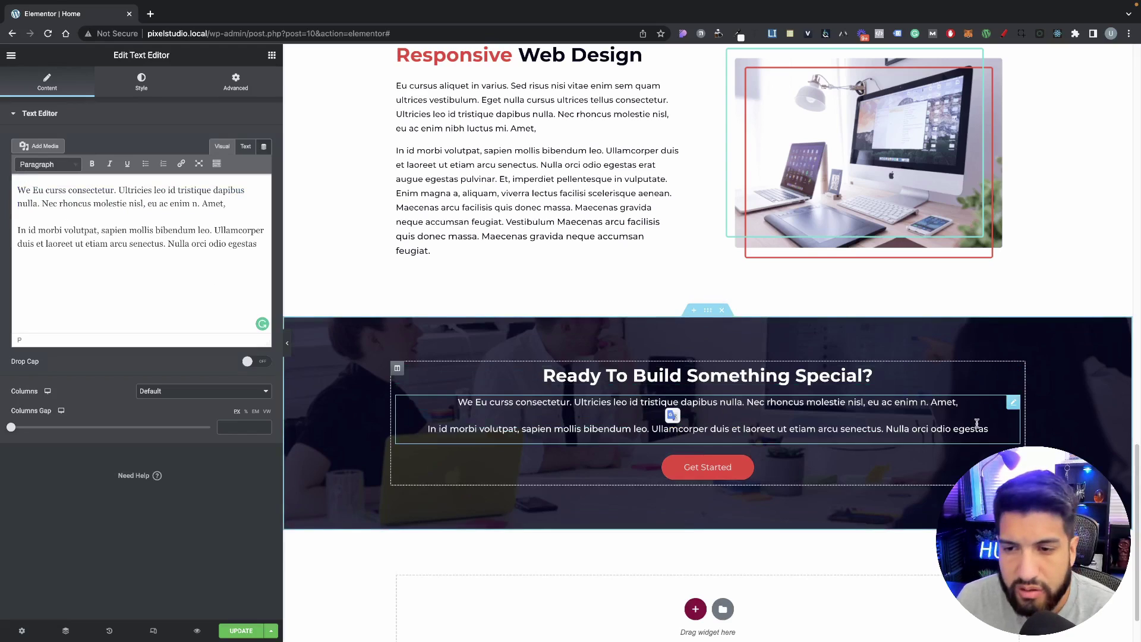
pyautogui.scroll(-1, 880, 350)
pyautogui.scroll(15, 660, 229)
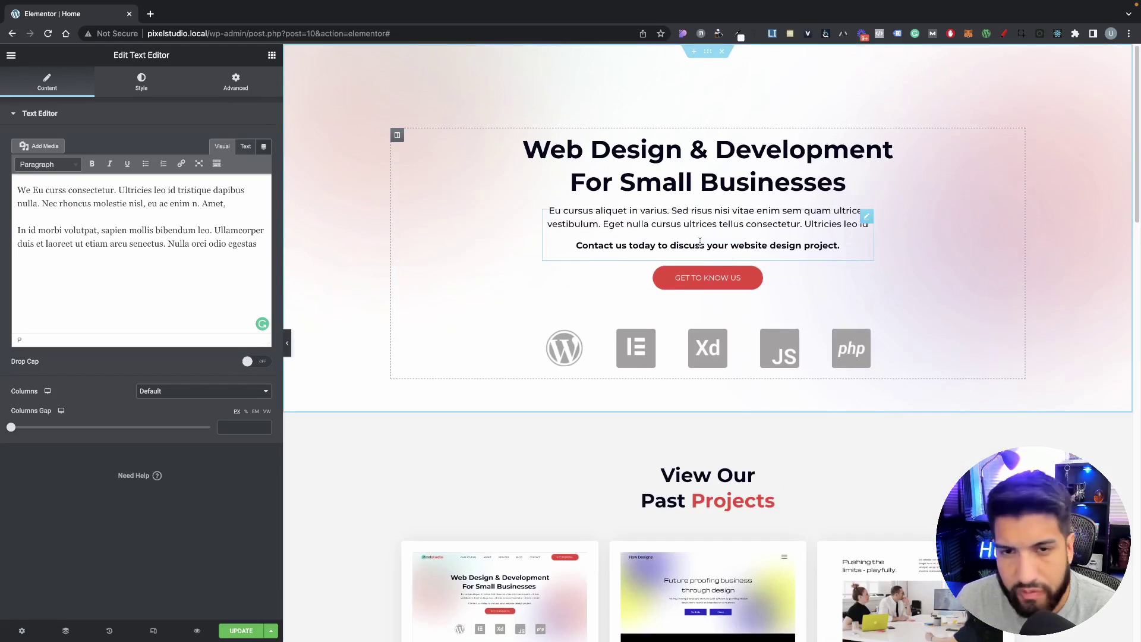
# Step: Enter 50 as the text block's width in its layout settings
pyautogui.click(235, 82)
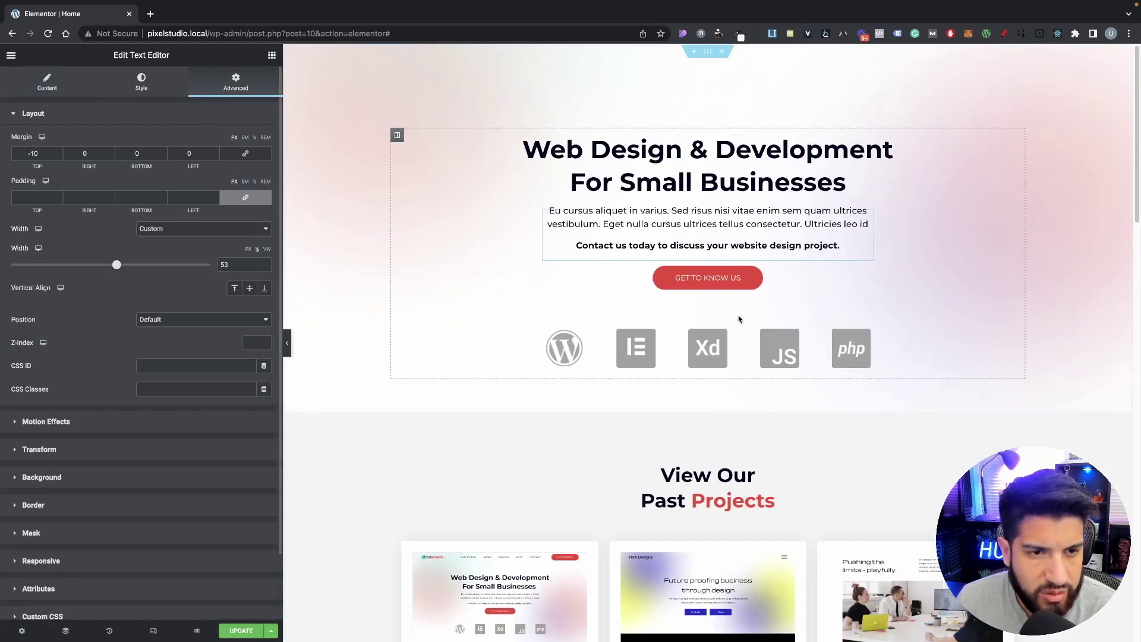
pyautogui.scroll(-10, 701, 271)
pyautogui.scroll(8, 701, 271)
pyautogui.scroll(3, 701, 271)
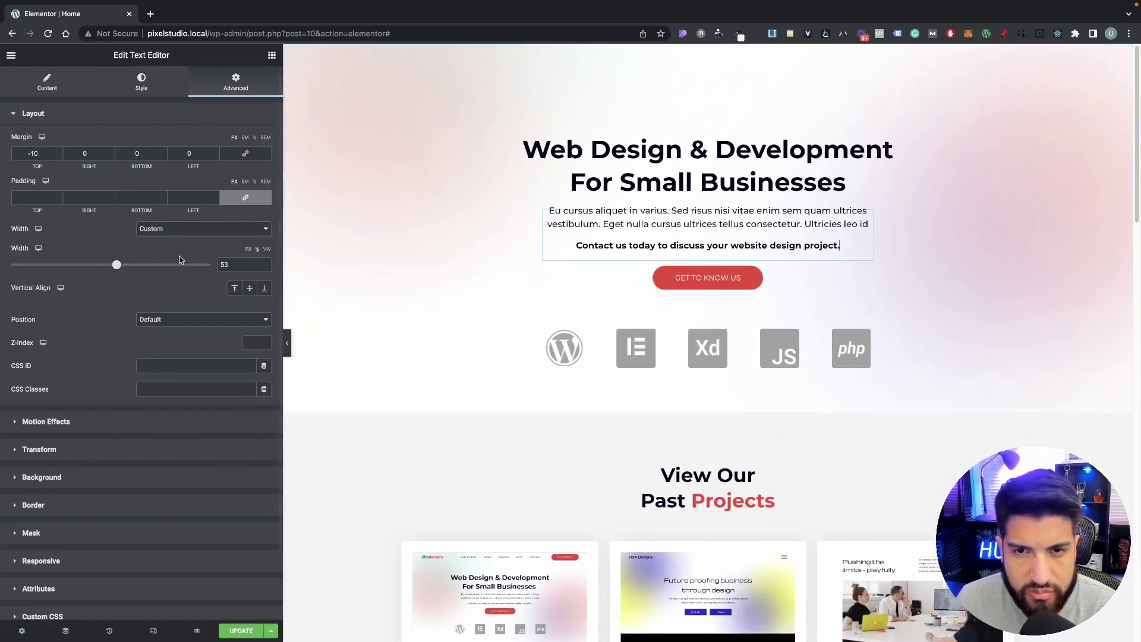
pyautogui.doubleClick(226, 265)
pyautogui.write('50')
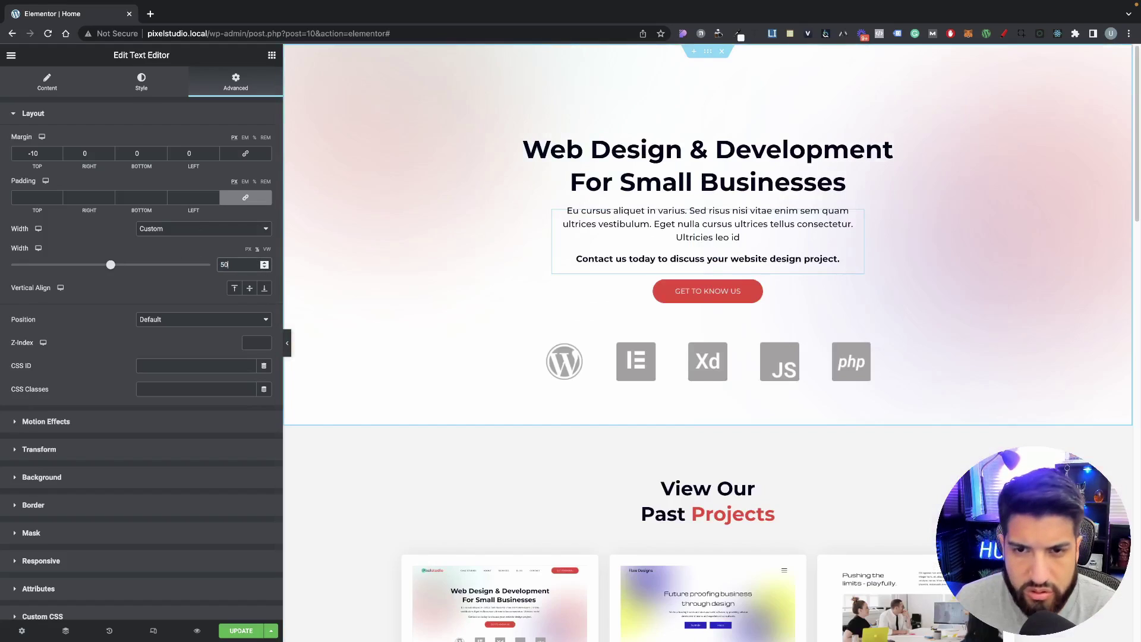
pyautogui.scroll(-10, 869, 420)
pyautogui.scroll(-10, 869, 420)
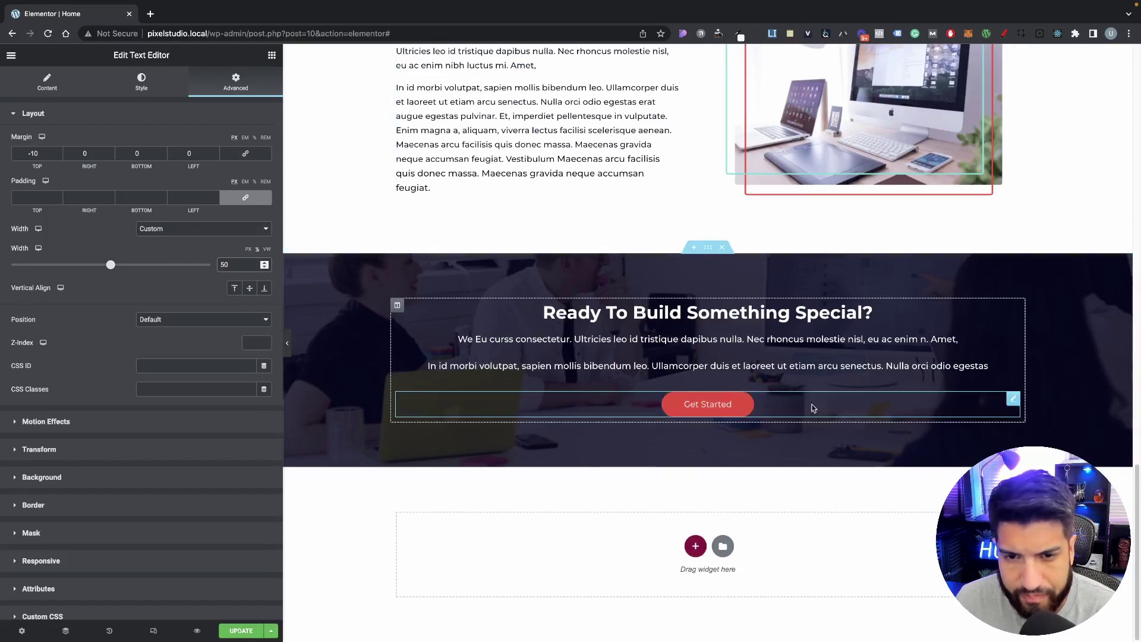
# Step: Change the paragraph's width option to Custom
pyautogui.click(616, 368)
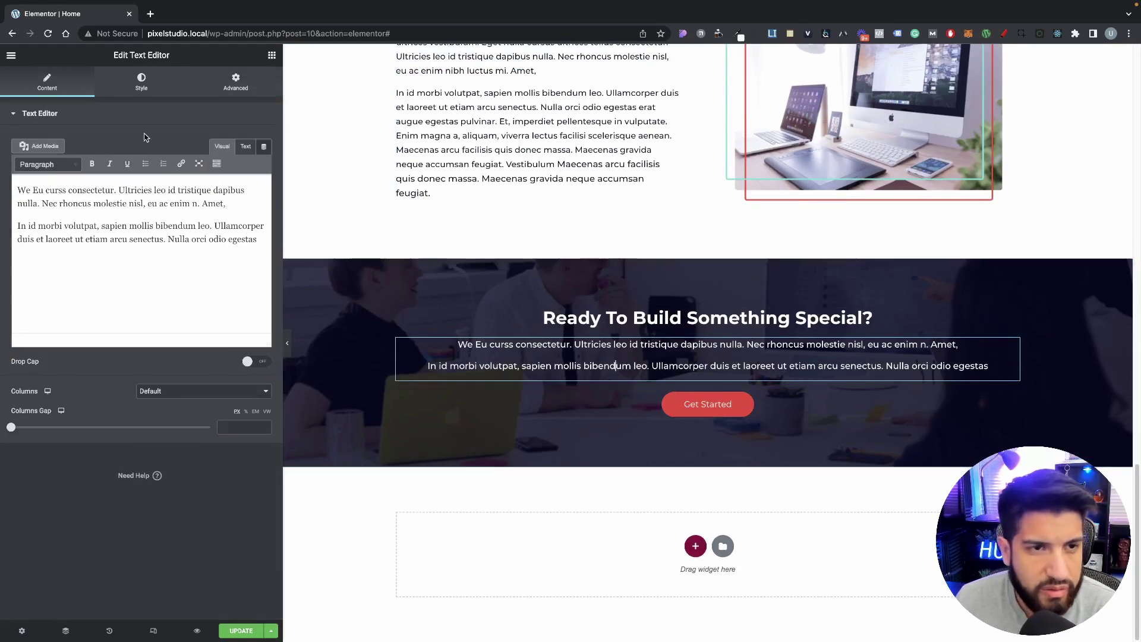
pyautogui.click(236, 82)
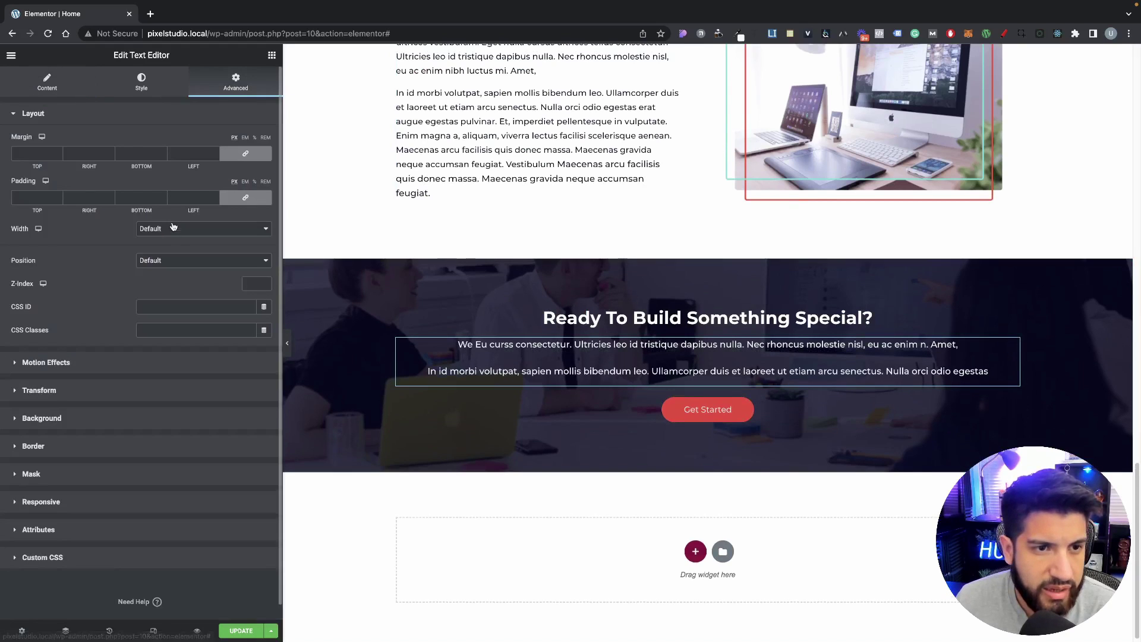
pyautogui.click(172, 224)
pyautogui.click(171, 254)
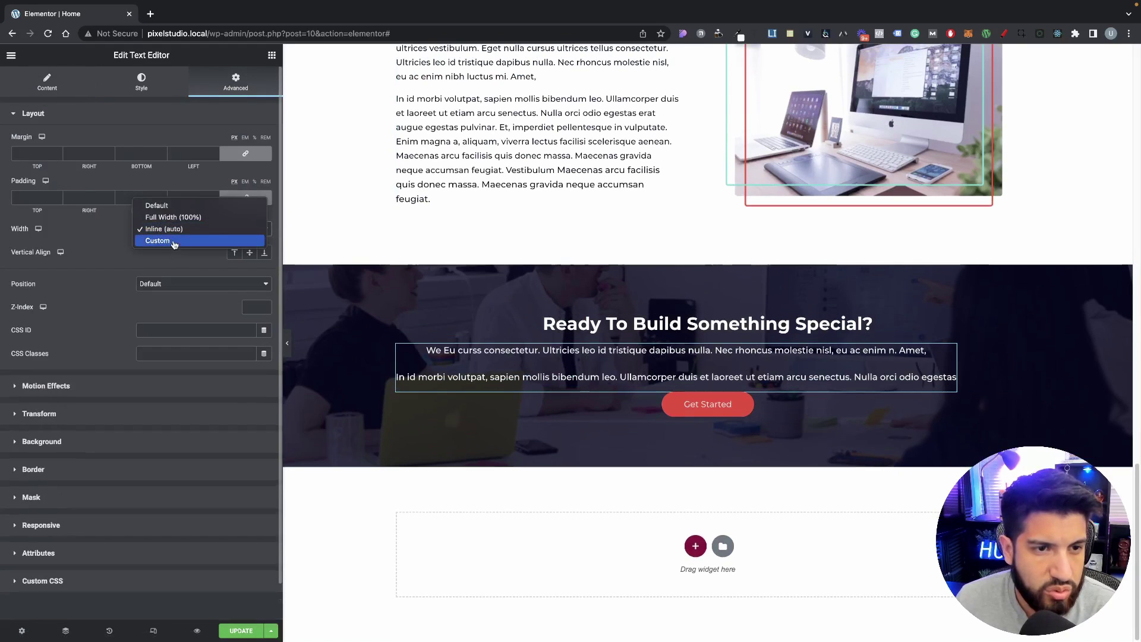
pyautogui.click(158, 240)
# Step: Set the paragraph's custom width to 50 and centre it horizontally within its column
pyautogui.click(223, 265)
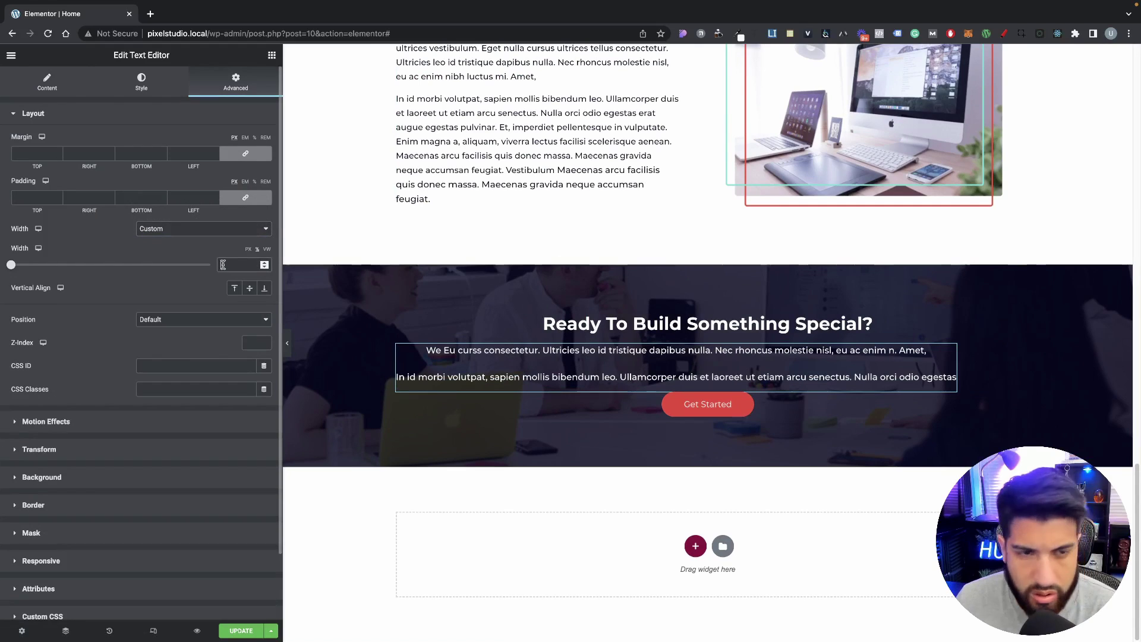
pyautogui.write('50')
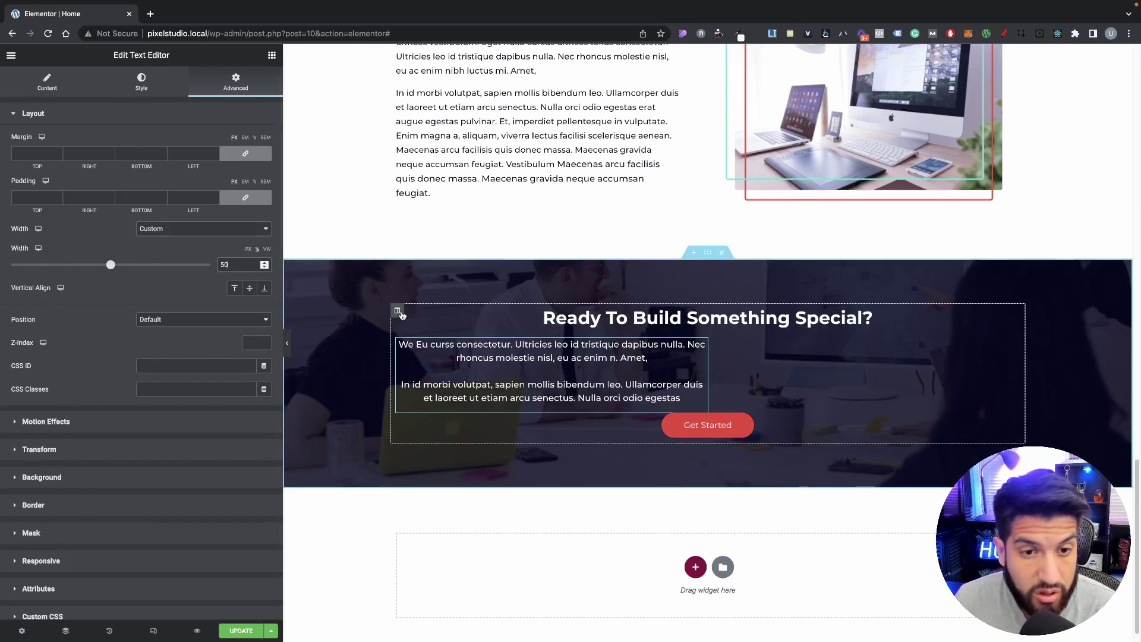
pyautogui.click(399, 312)
pyautogui.click(146, 188)
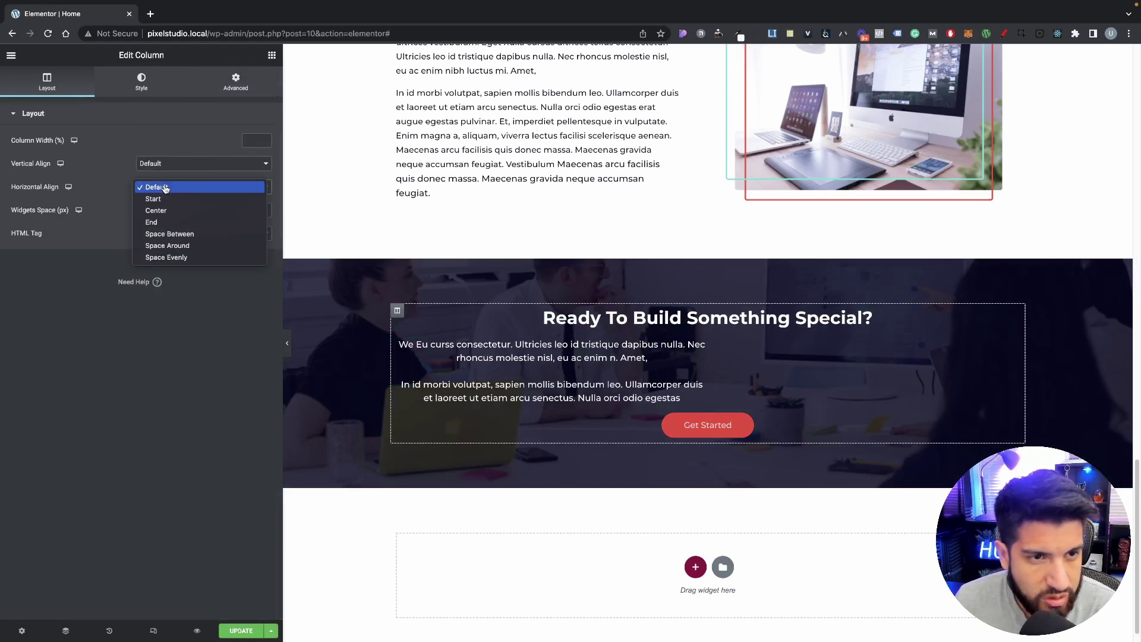
pyautogui.click(173, 211)
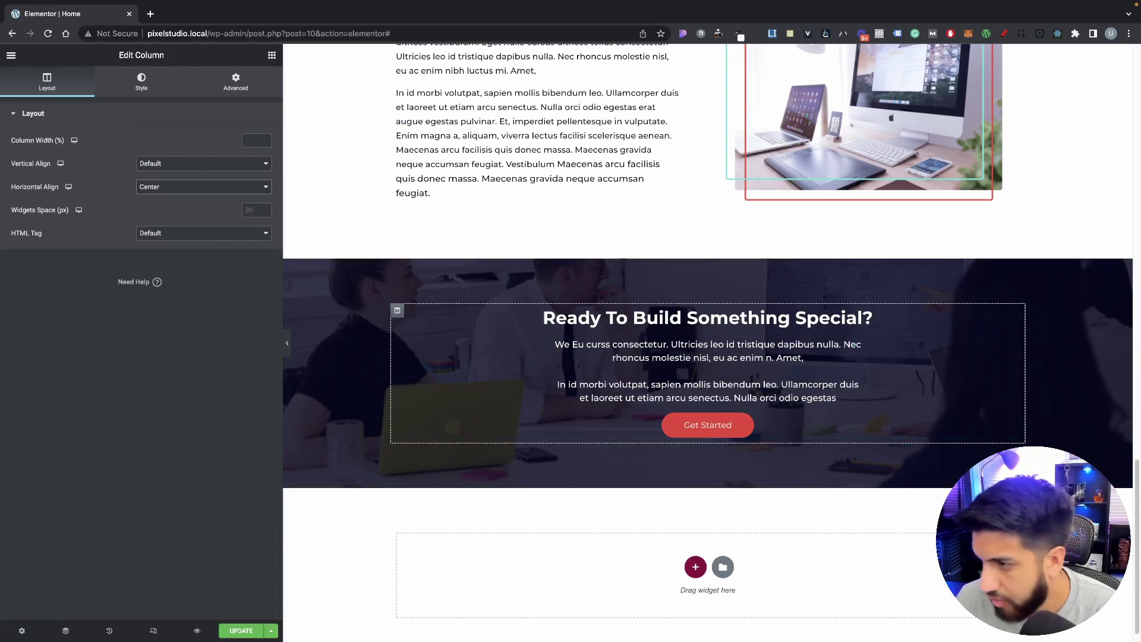
# Step: Break the heading onto two lines before 'Something', removing the extra space
pyautogui.click(765, 322)
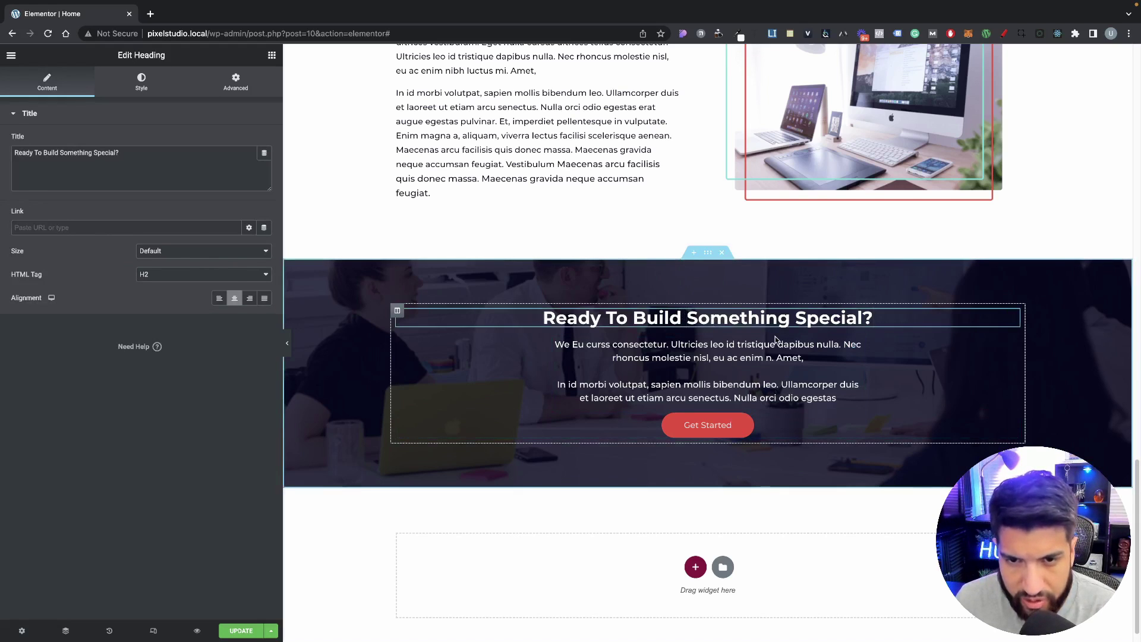
pyautogui.hotkey('shift', 'Return')
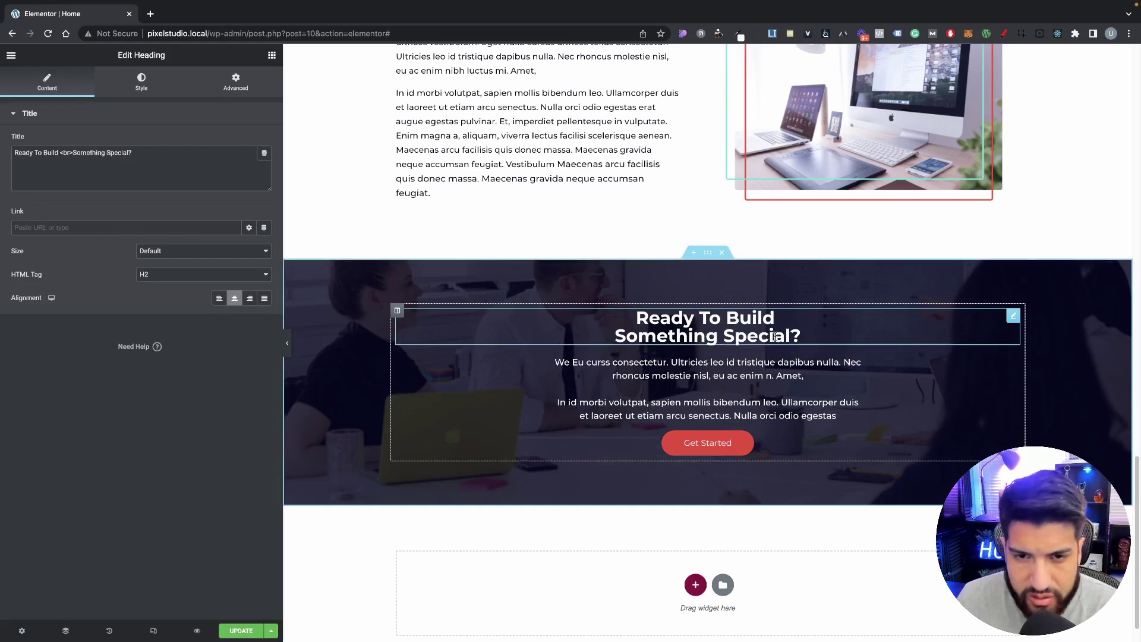
pyautogui.press('BackSpace')
pyautogui.hotkey('shift', 'Return')
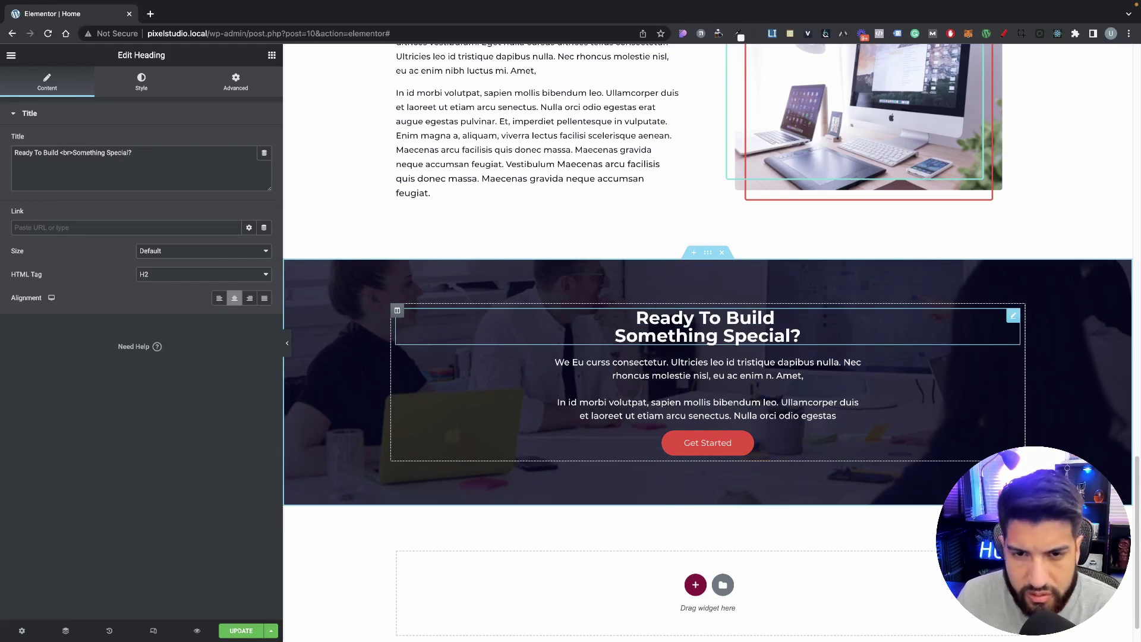
pyautogui.press('BackSpace')
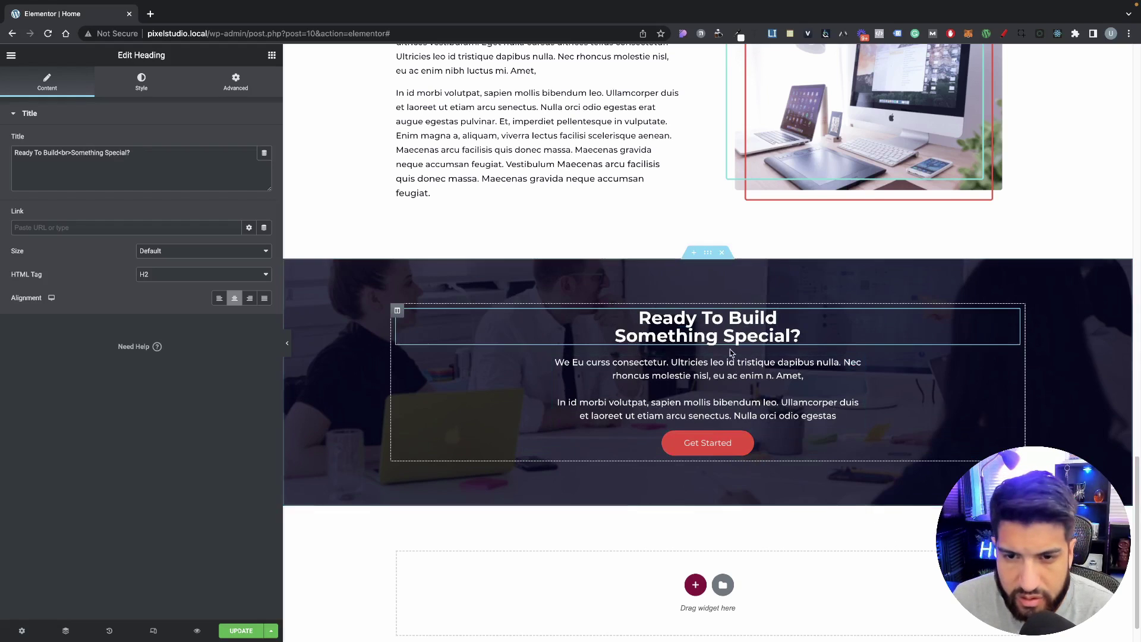
pyautogui.click(803, 336)
pyautogui.click(747, 337)
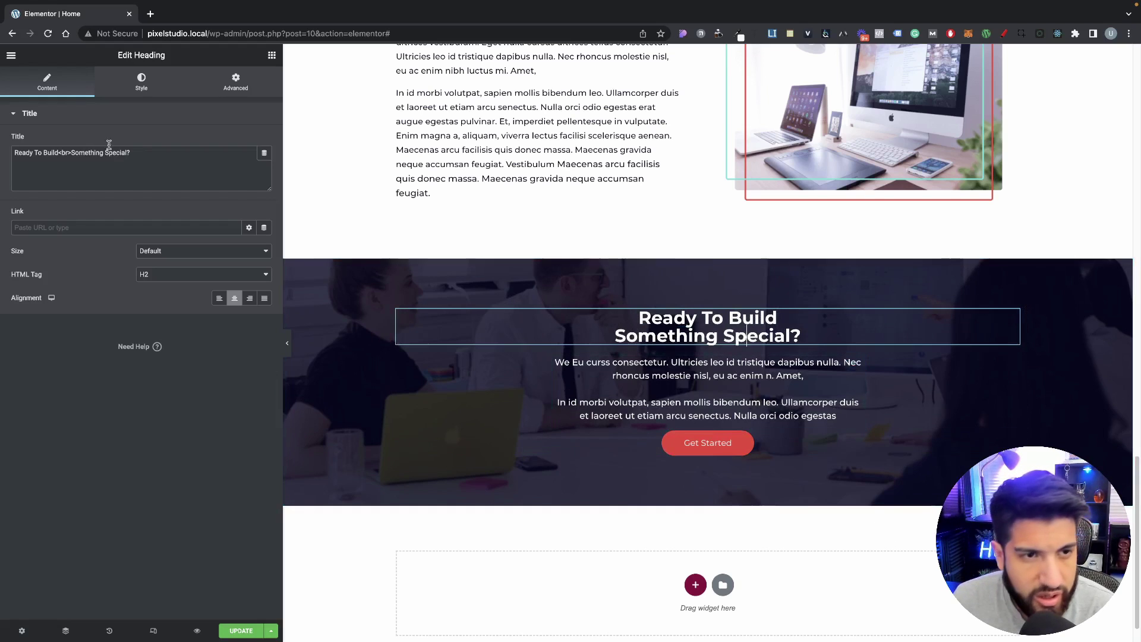
# Step: Open the heading's typography settings, then reselect the Ready To Build heading
pyautogui.click(136, 92)
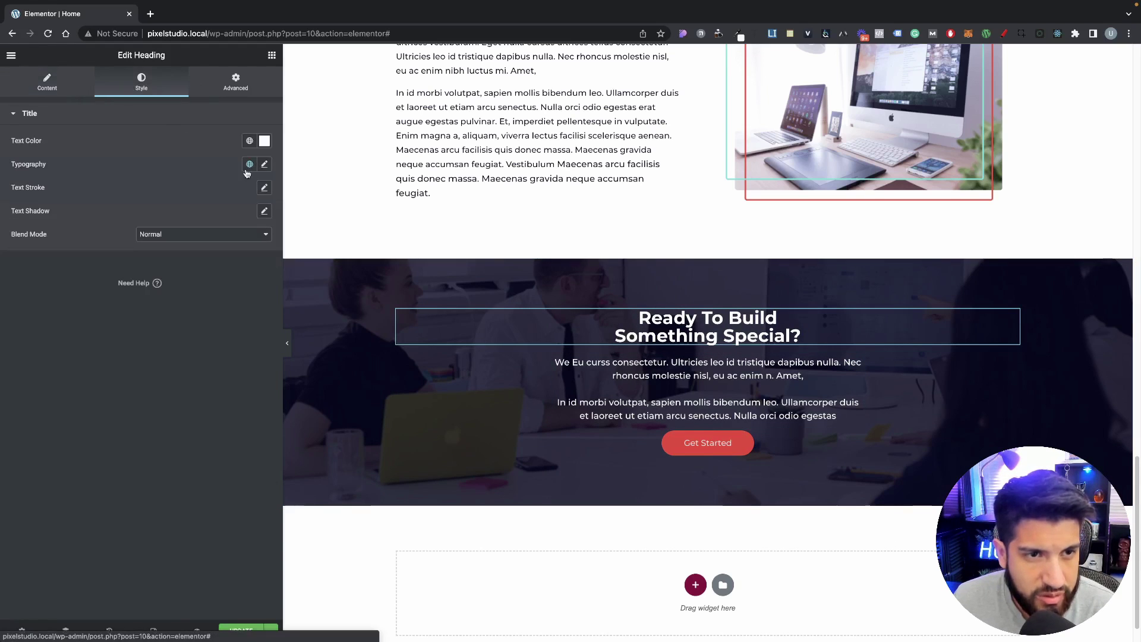
pyautogui.click(265, 164)
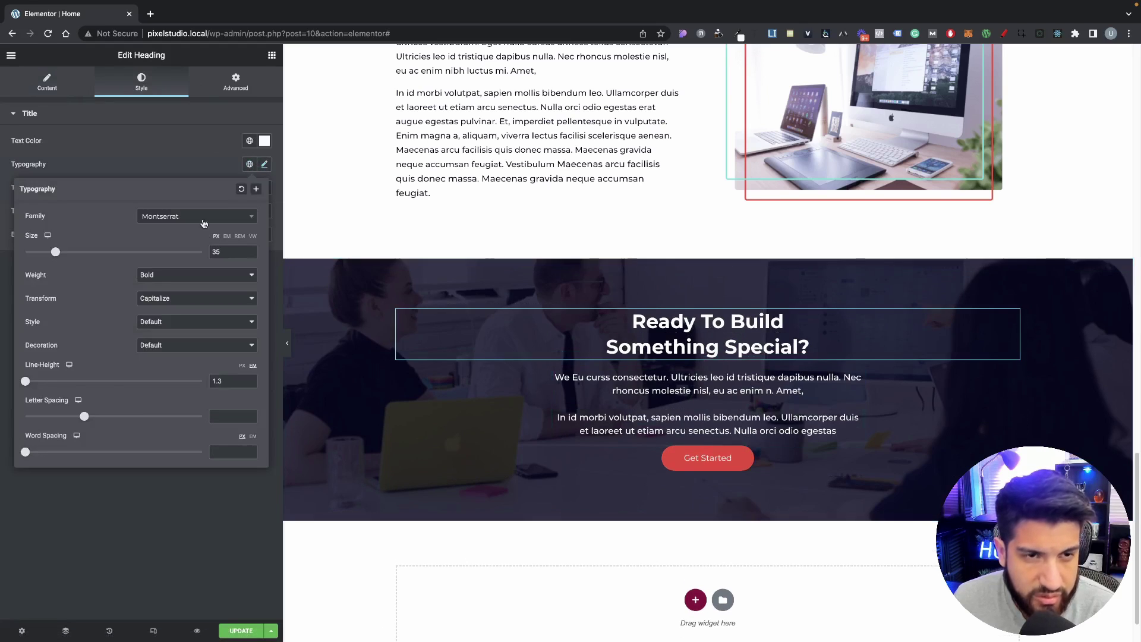
pyautogui.click(714, 365)
pyautogui.scroll(10, 743, 386)
pyautogui.scroll(-6, 767, 407)
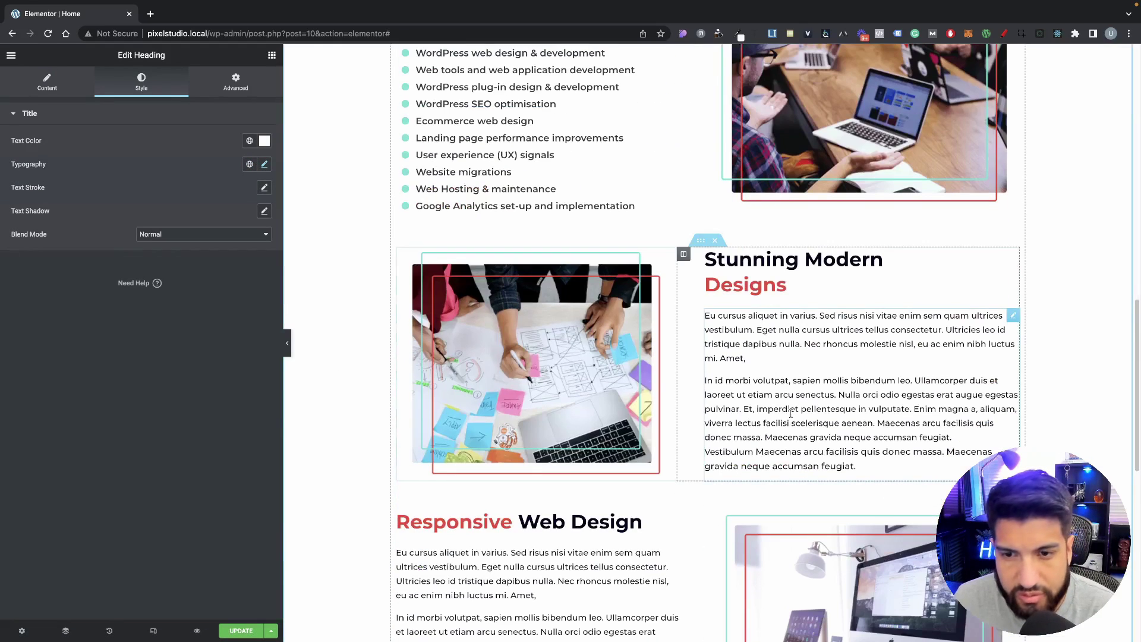
pyautogui.click(546, 525)
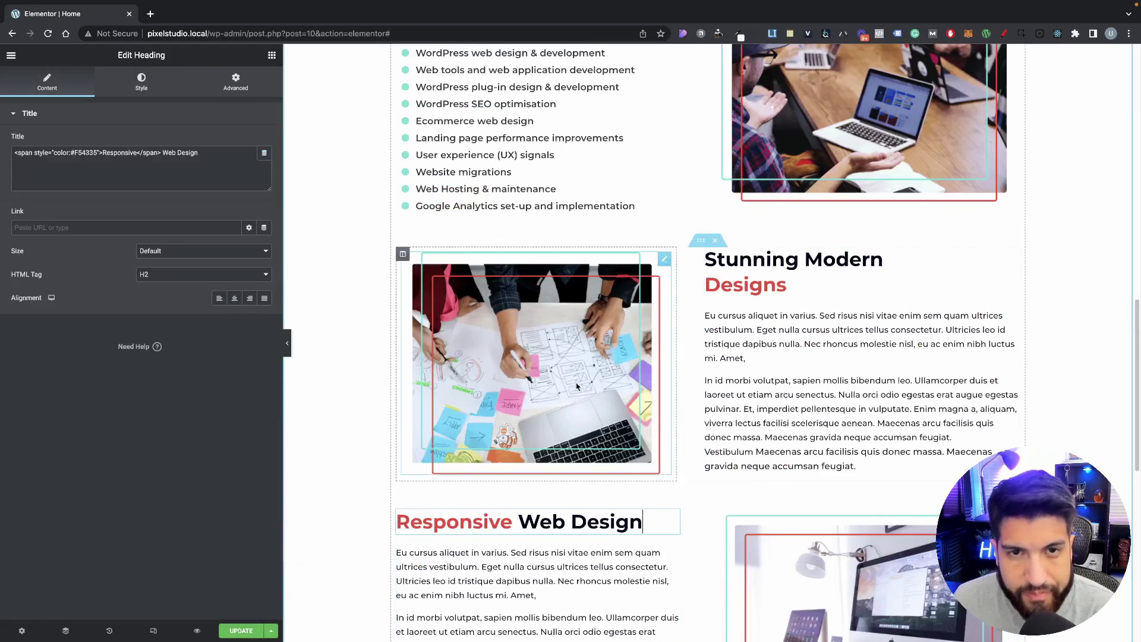
pyautogui.scroll(7, 629, 407)
pyautogui.scroll(-16, 746, 448)
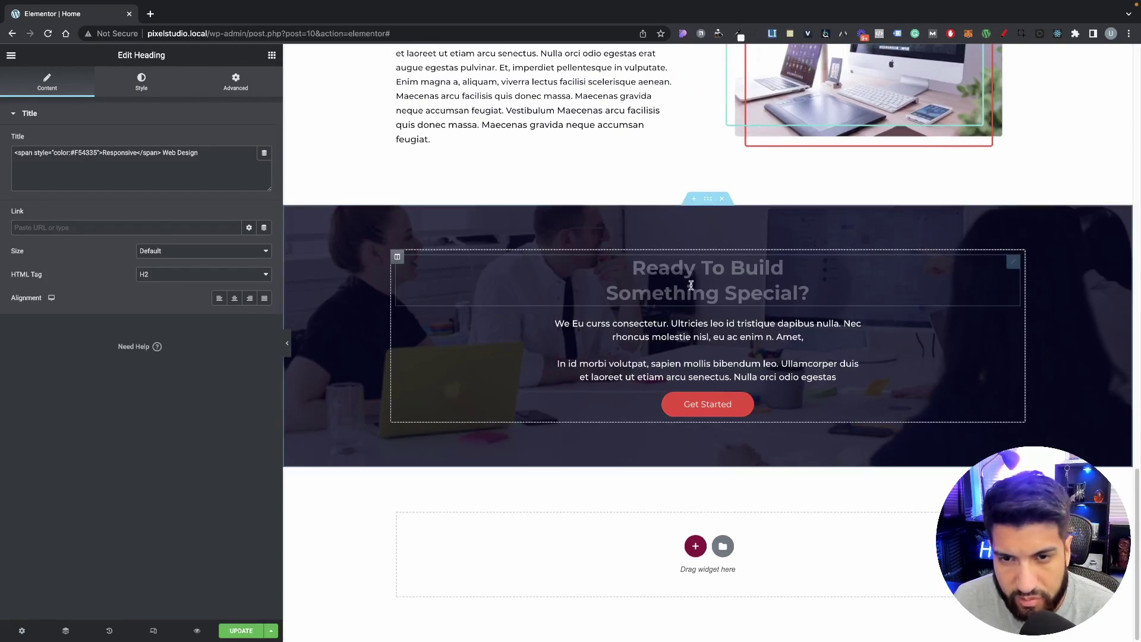
pyautogui.click(688, 285)
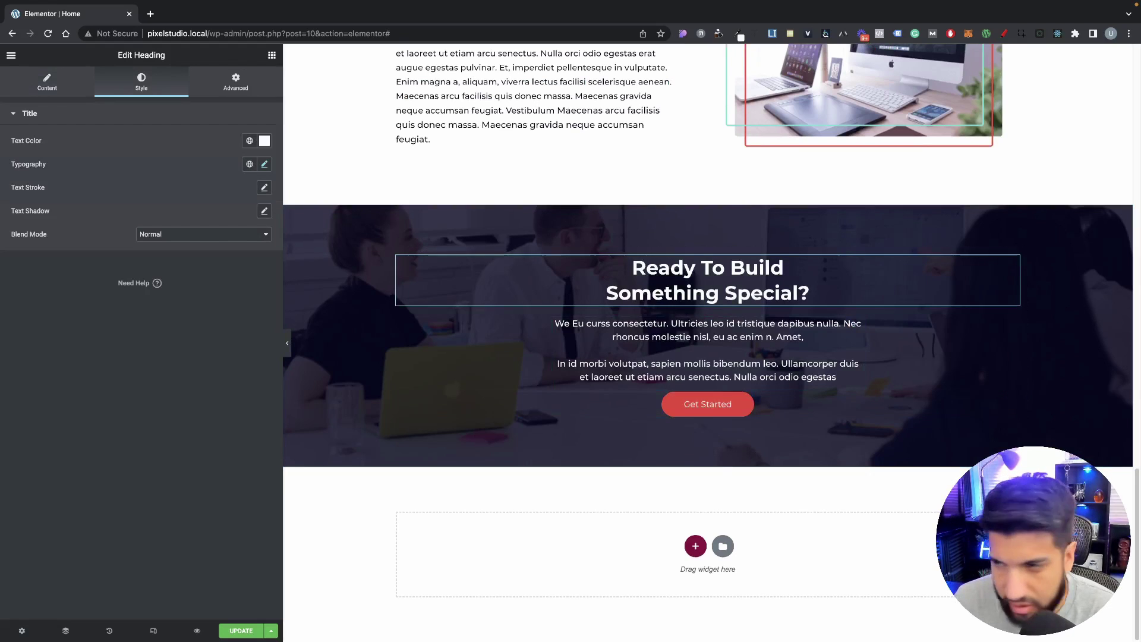
# Step: Unlink the Get Started button's margins and set its top margin to 10 px
pyautogui.click(1014, 400)
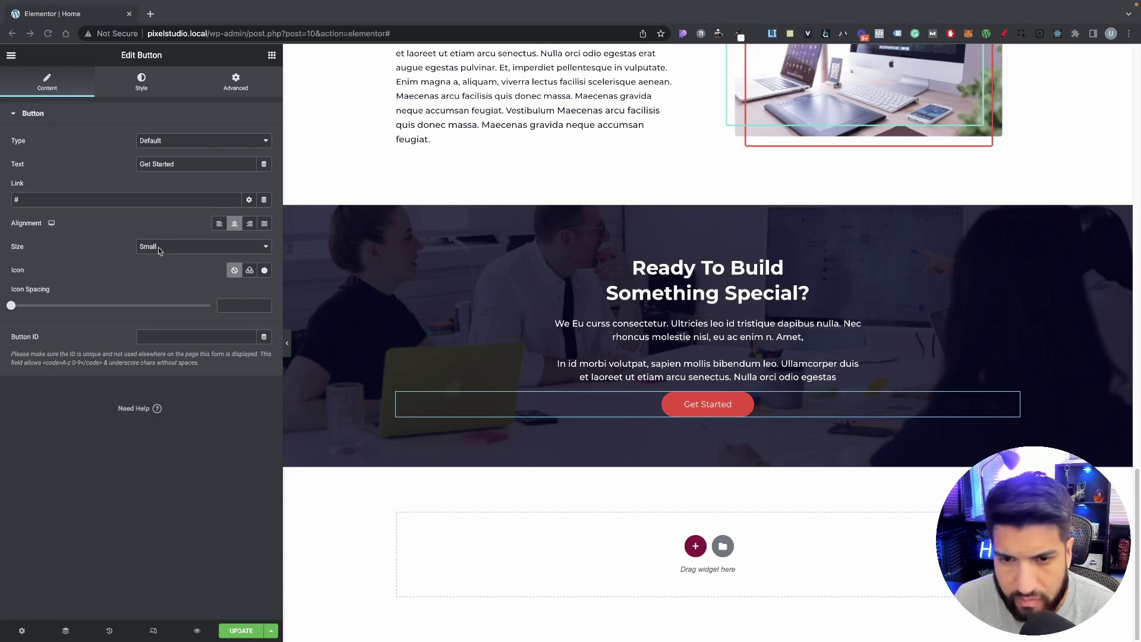
pyautogui.click(143, 89)
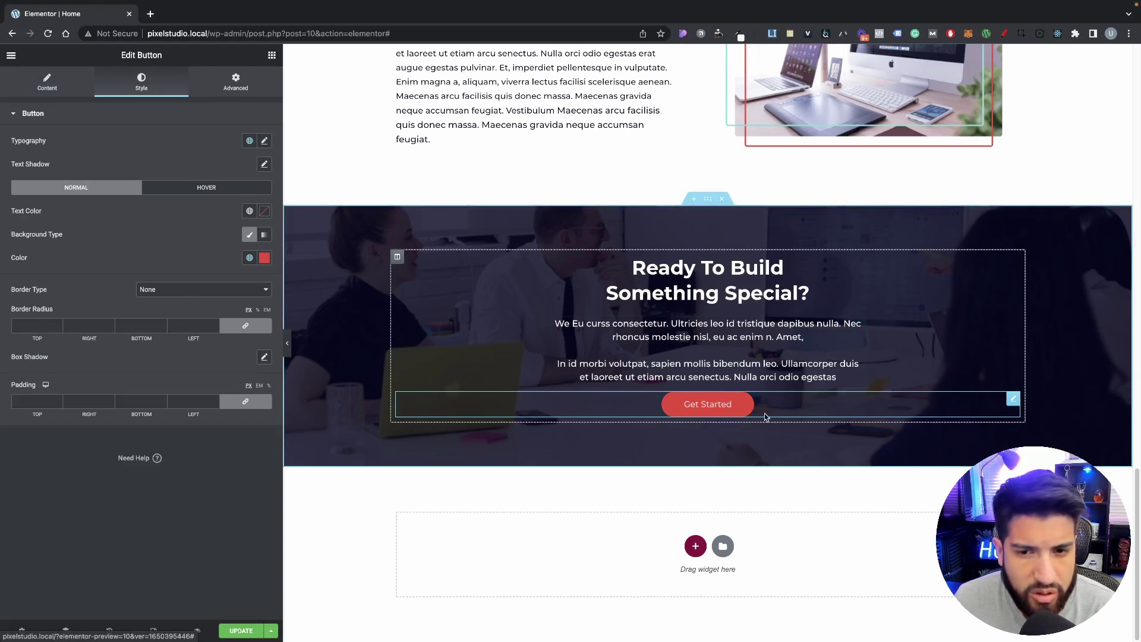
pyautogui.click(237, 95)
pyautogui.click(244, 153)
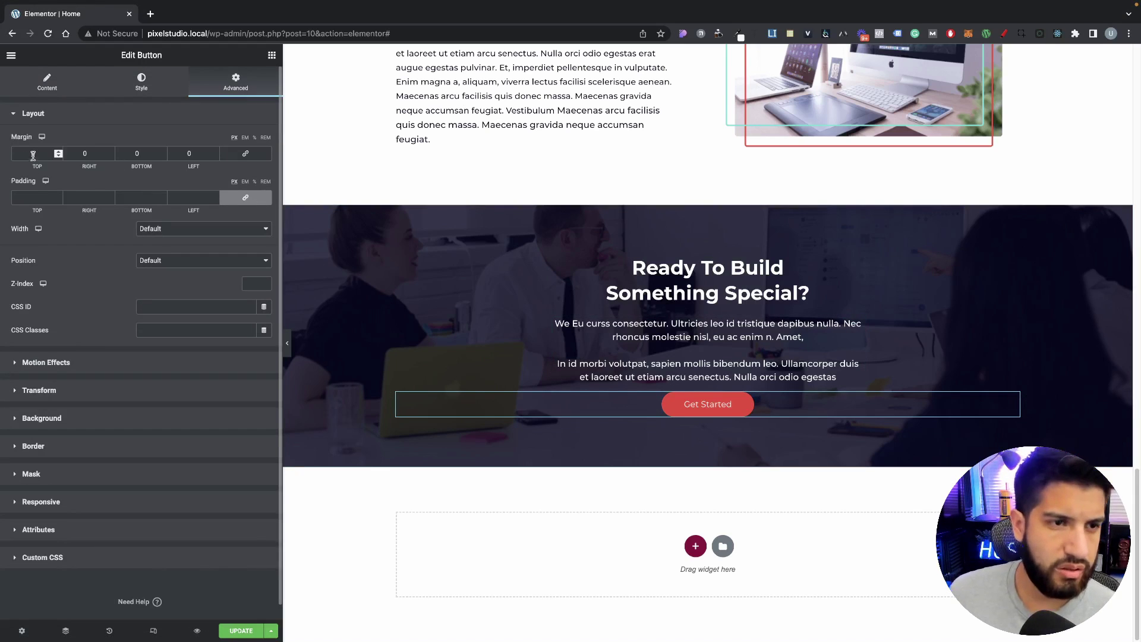
pyautogui.write('20')
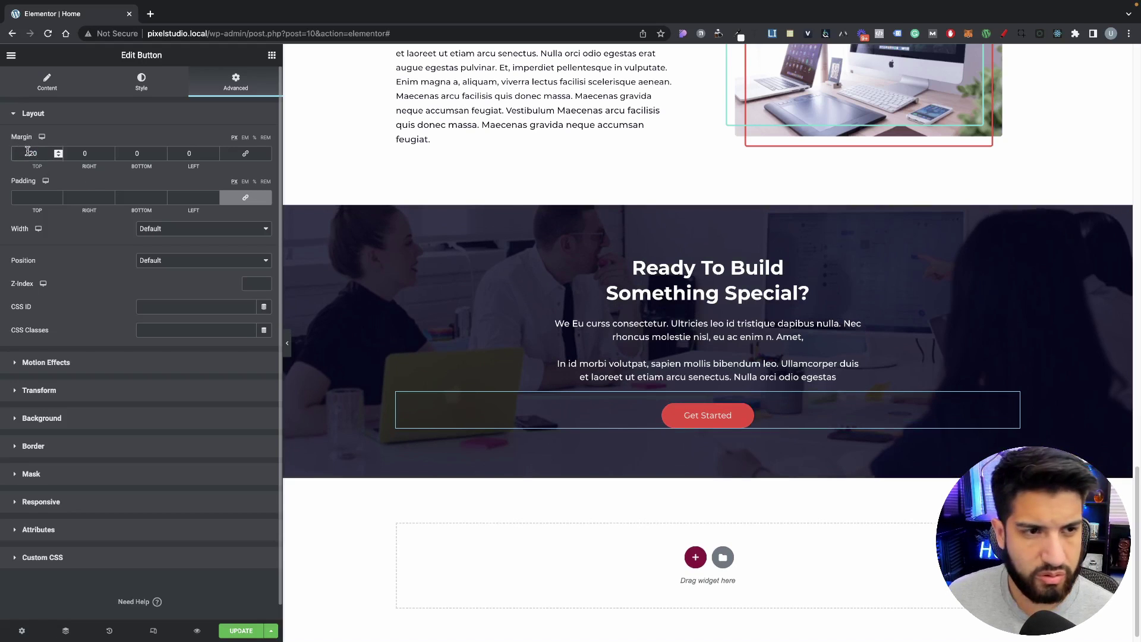
pyautogui.write('10')
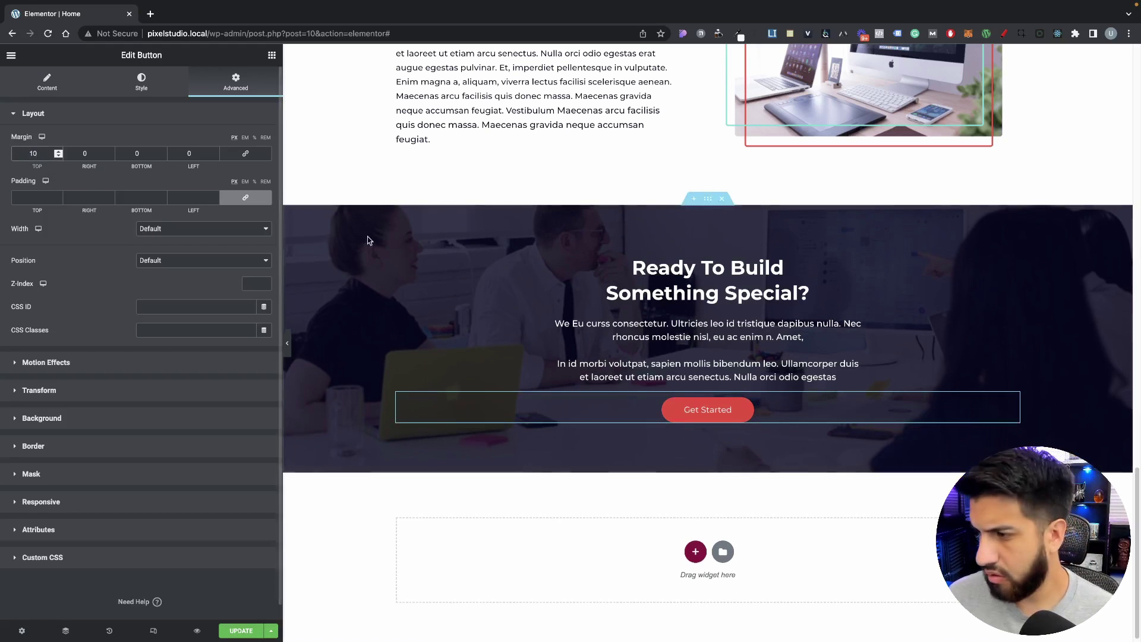
# Step: Hide the editor panel to preview the page, then bring it back
pyautogui.scroll(3, 289, 357)
pyautogui.click(287, 343)
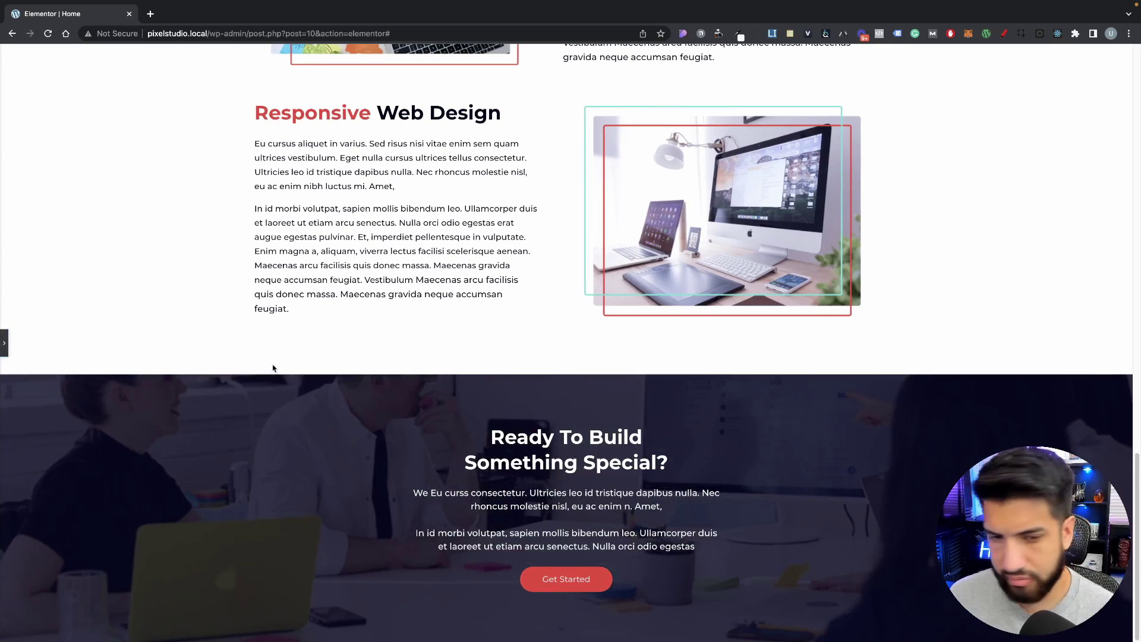
pyautogui.click(4, 343)
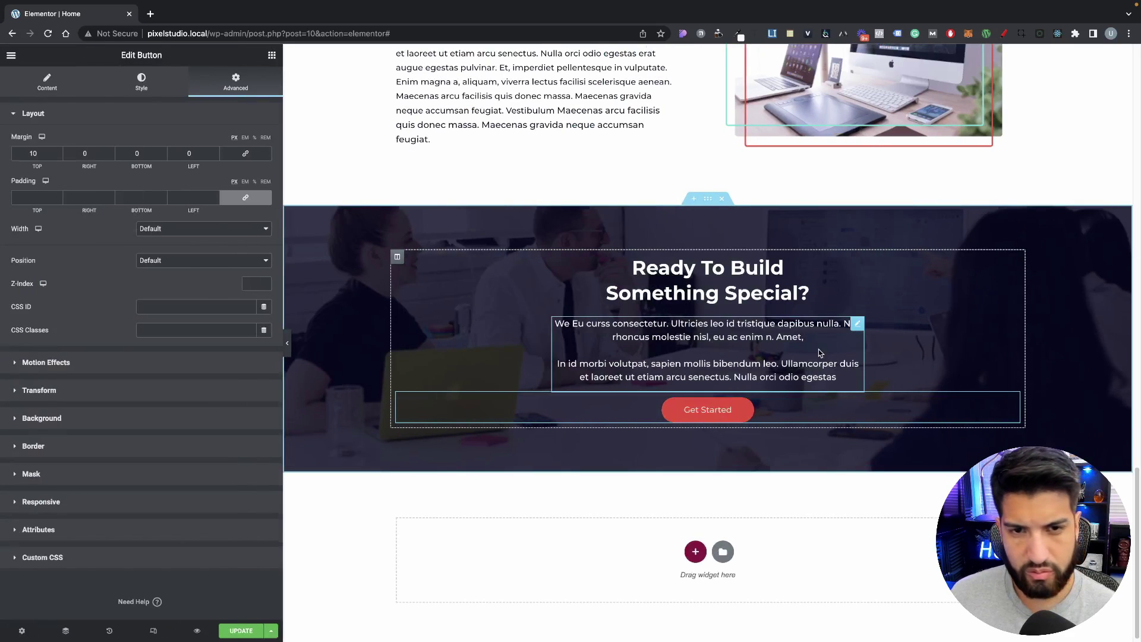
pyautogui.scroll(20, 814, 351)
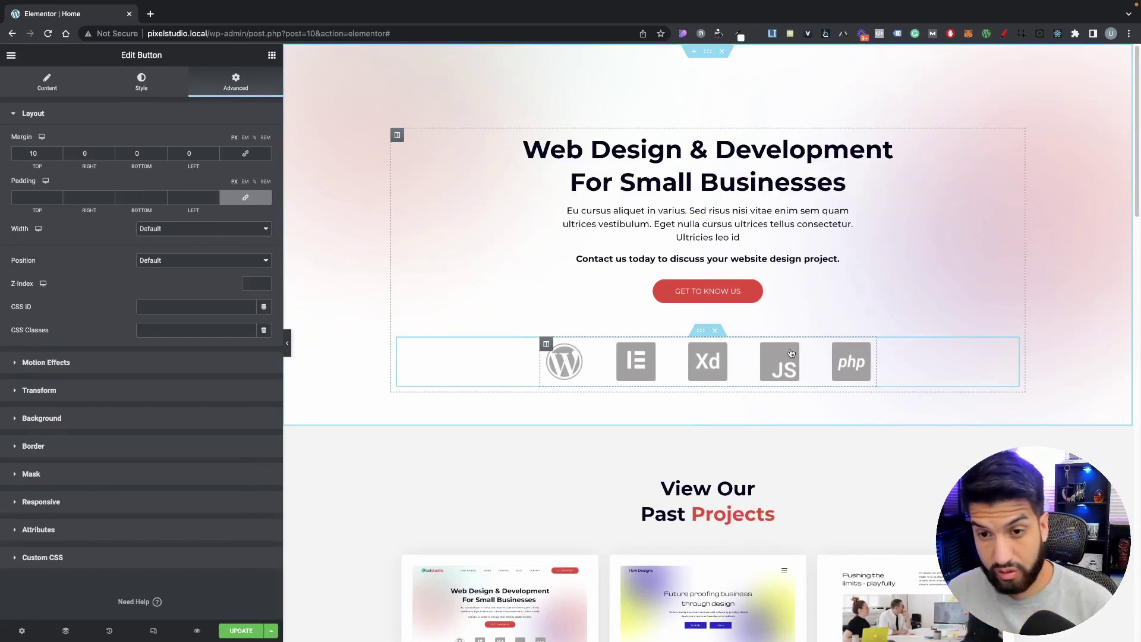
pyautogui.scroll(-20, 791, 353)
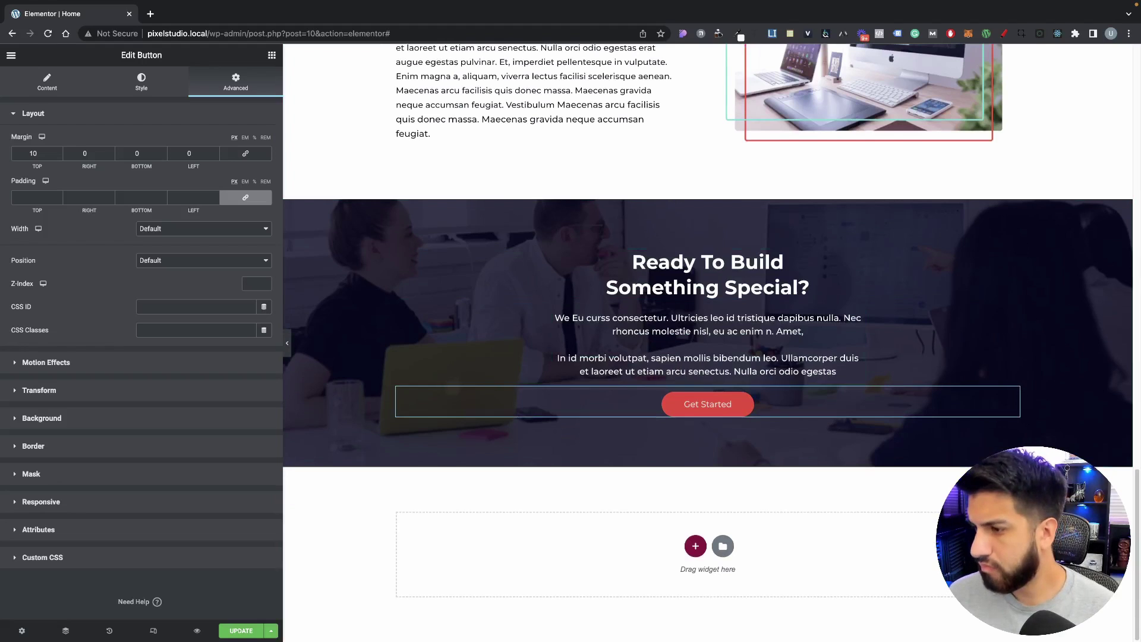
# Step: Insert a single-column section below the call-to-action and unlink its padding sides
pyautogui.click(692, 550)
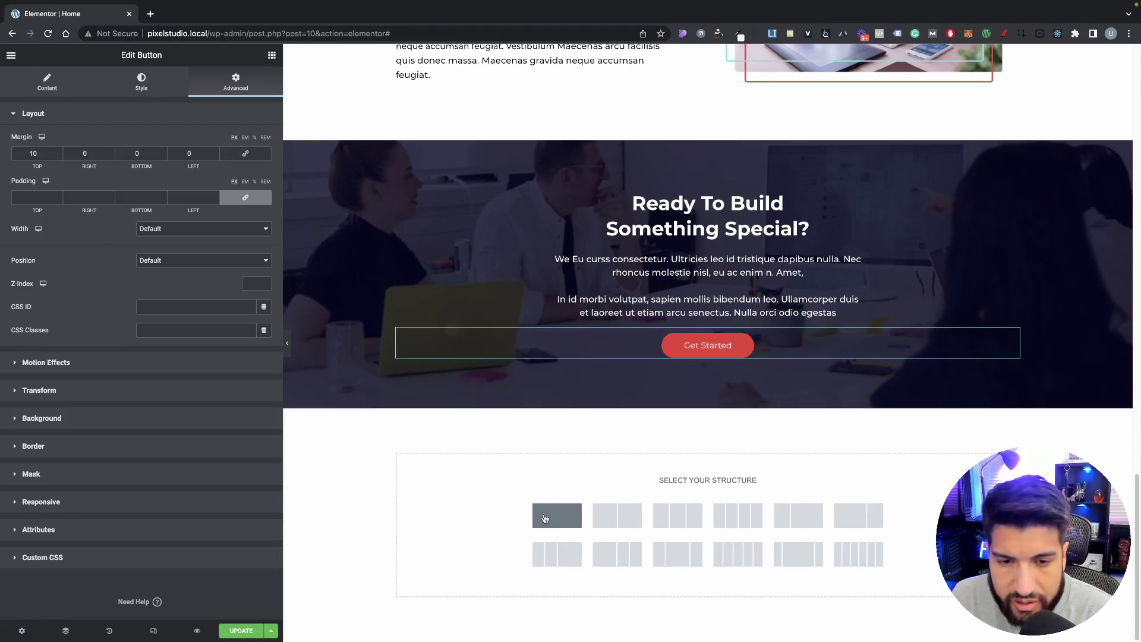
pyautogui.click(555, 443)
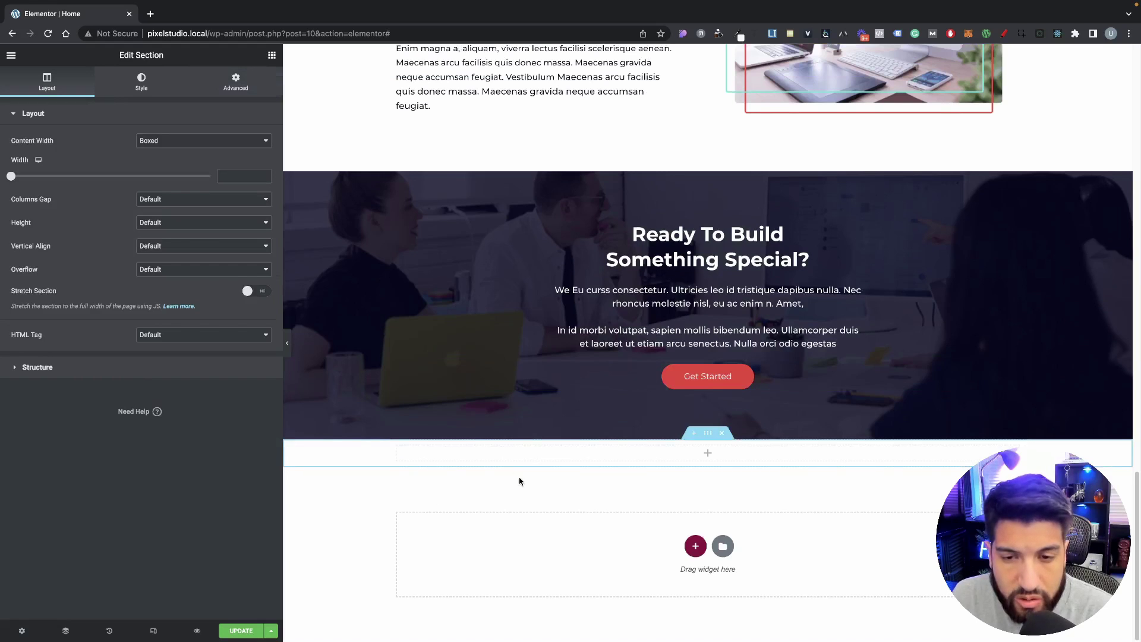
pyautogui.click(236, 82)
pyautogui.click(245, 197)
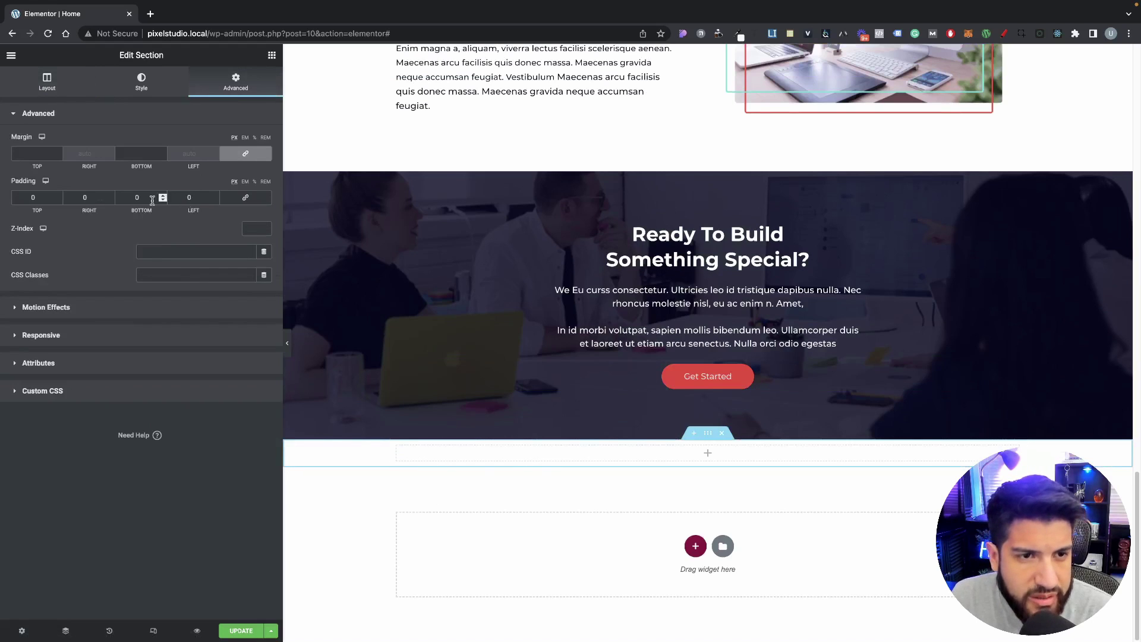
# Step: Set the new section's top and bottom padding to 80 px each
pyautogui.click(31, 197)
pyautogui.write('80')
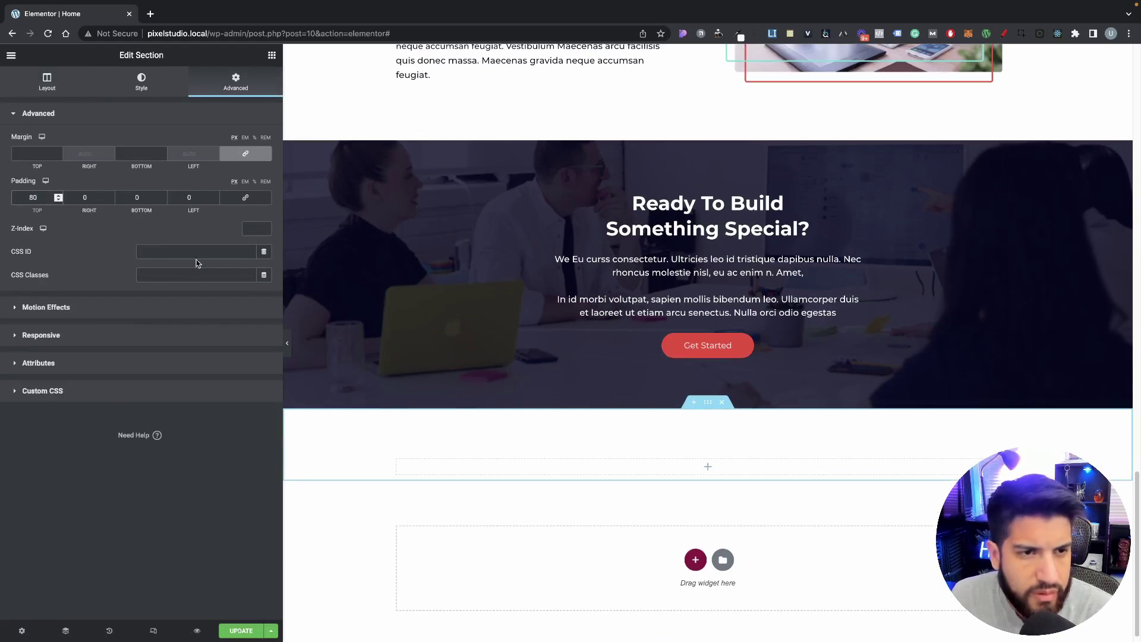
pyautogui.click(155, 201)
pyautogui.write('80')
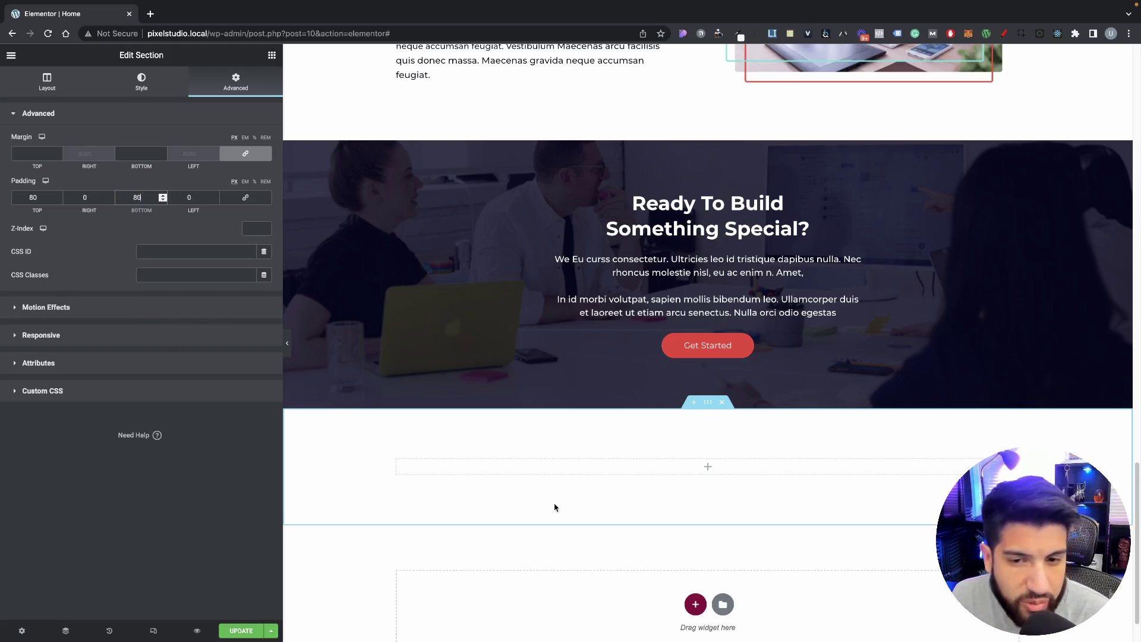
pyautogui.click(21, 630)
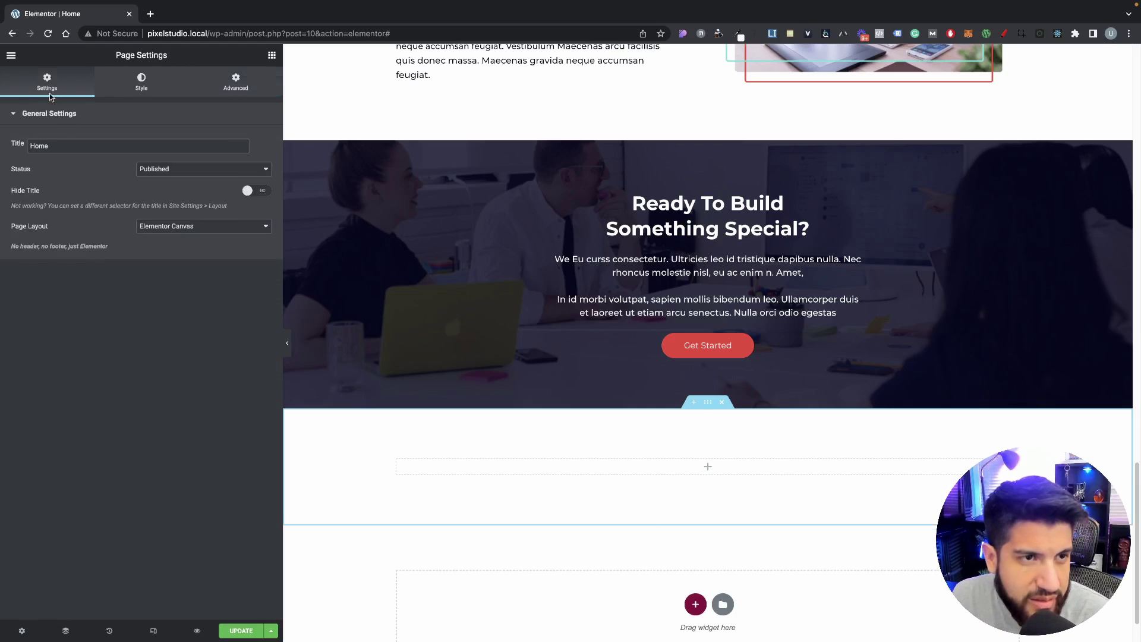
# Step: Review the Layout page in Site Settings, then close Site Settings
pyautogui.click(11, 55)
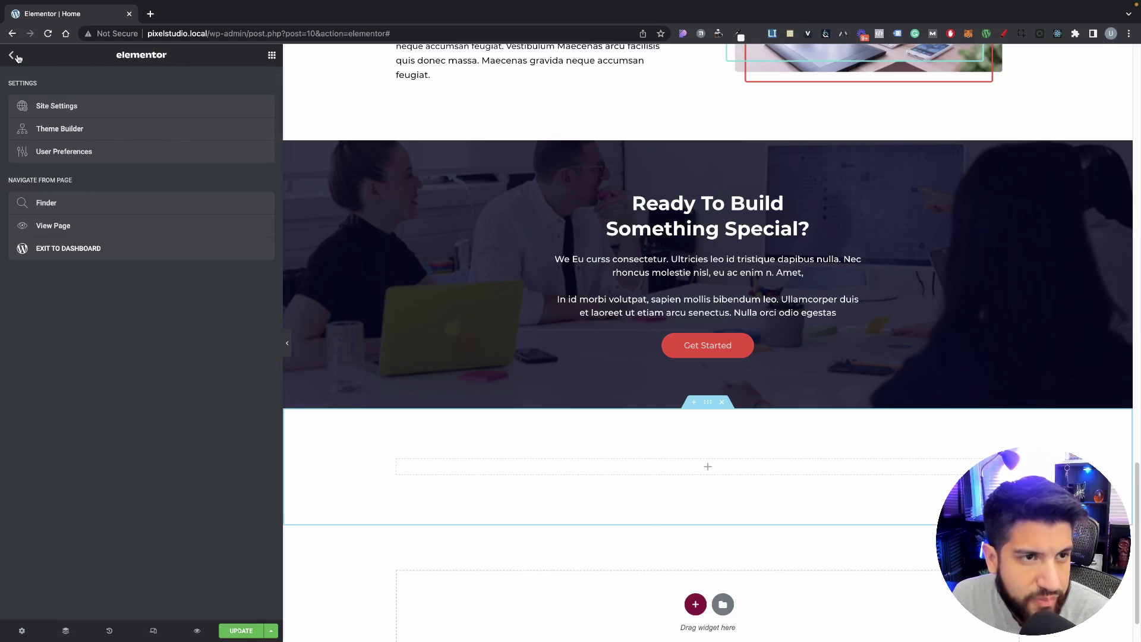
pyautogui.click(74, 110)
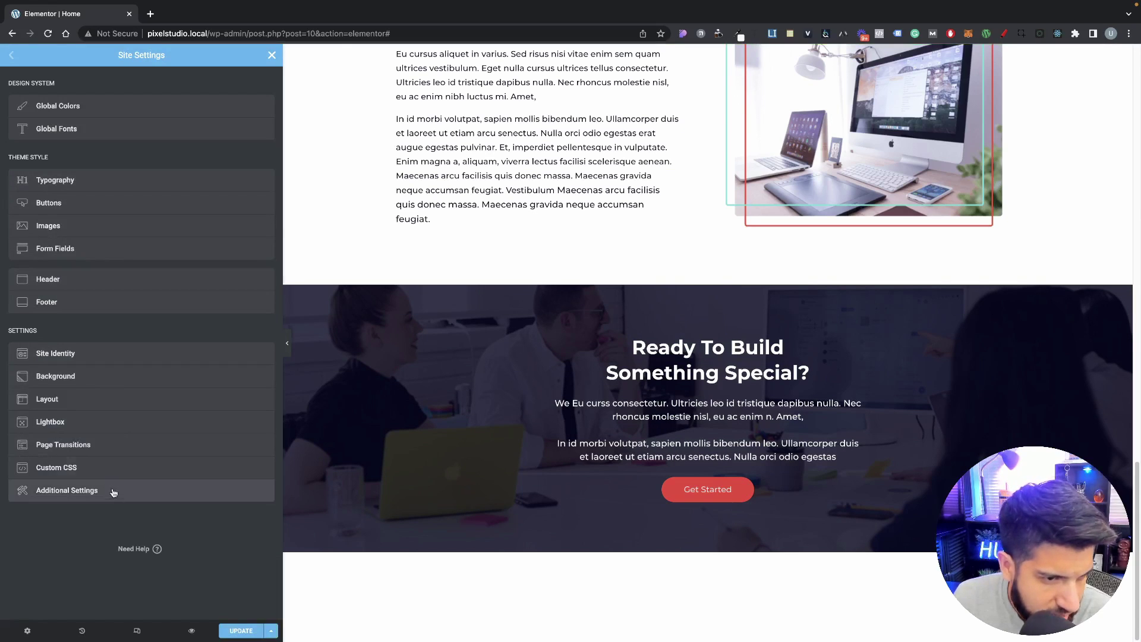
pyautogui.click(93, 401)
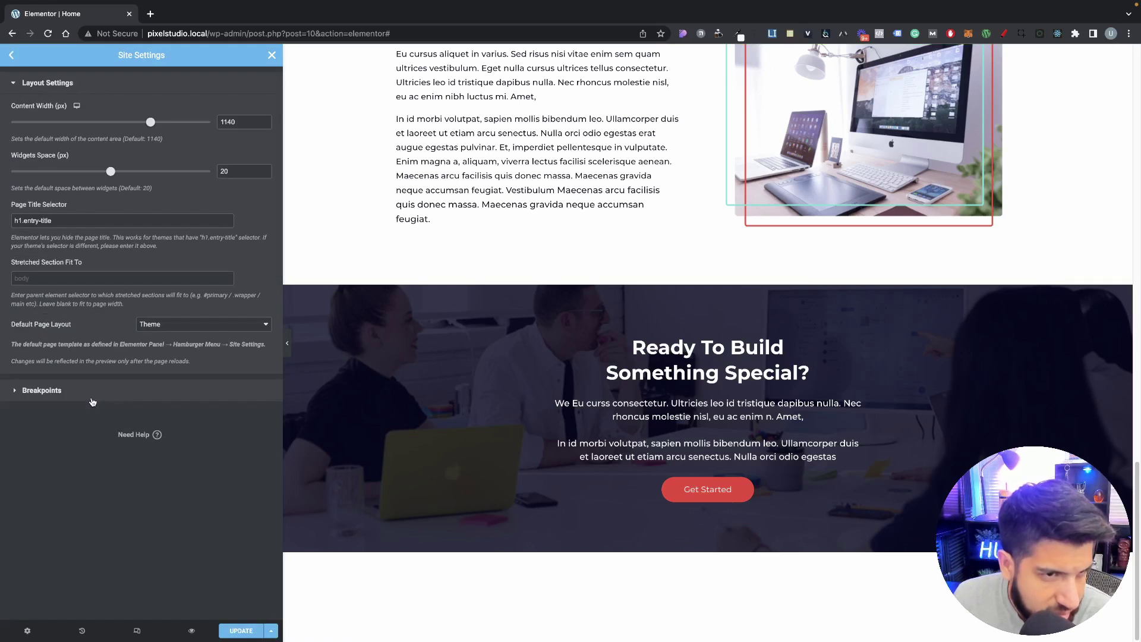
pyautogui.click(11, 54)
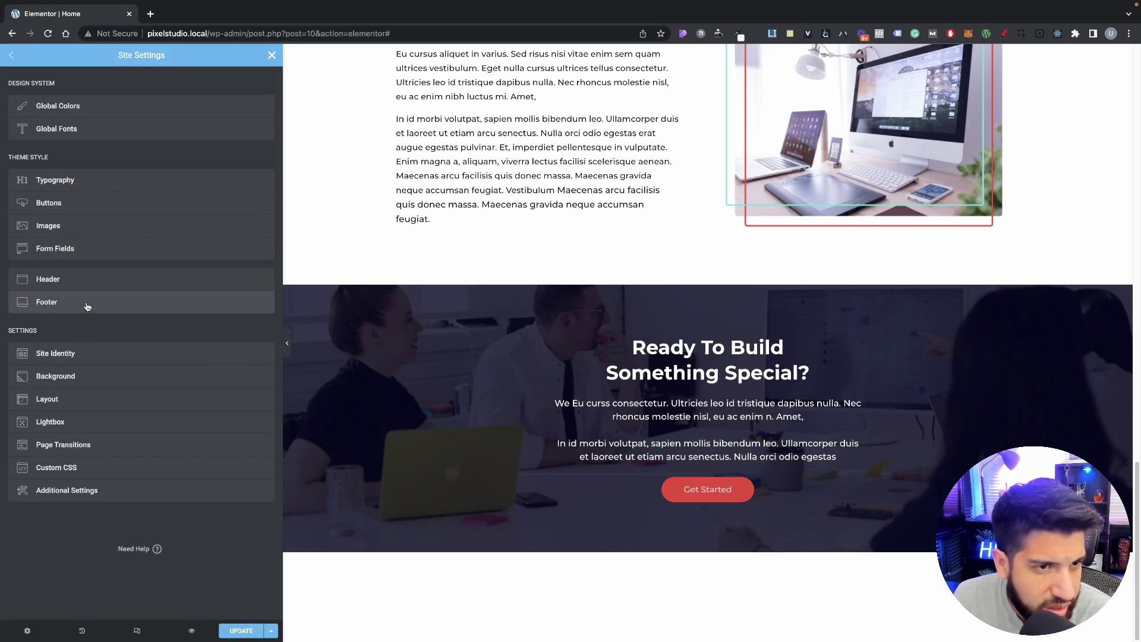
pyautogui.click(271, 55)
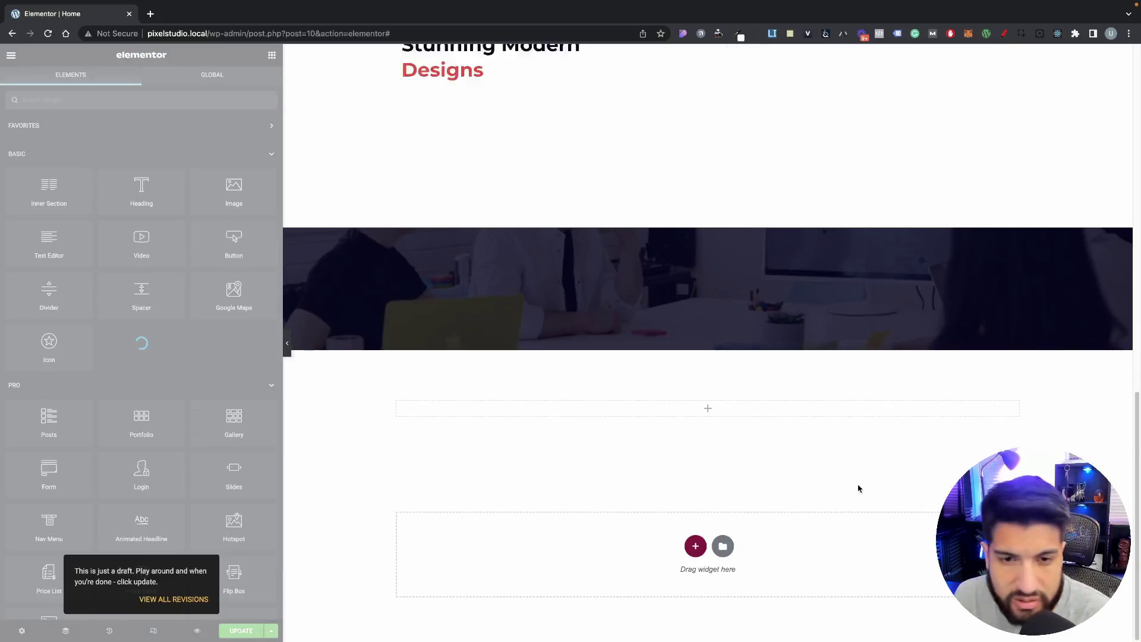
# Step: Select the new empty section and return to the widgets list
pyautogui.scroll(-20, 702, 434)
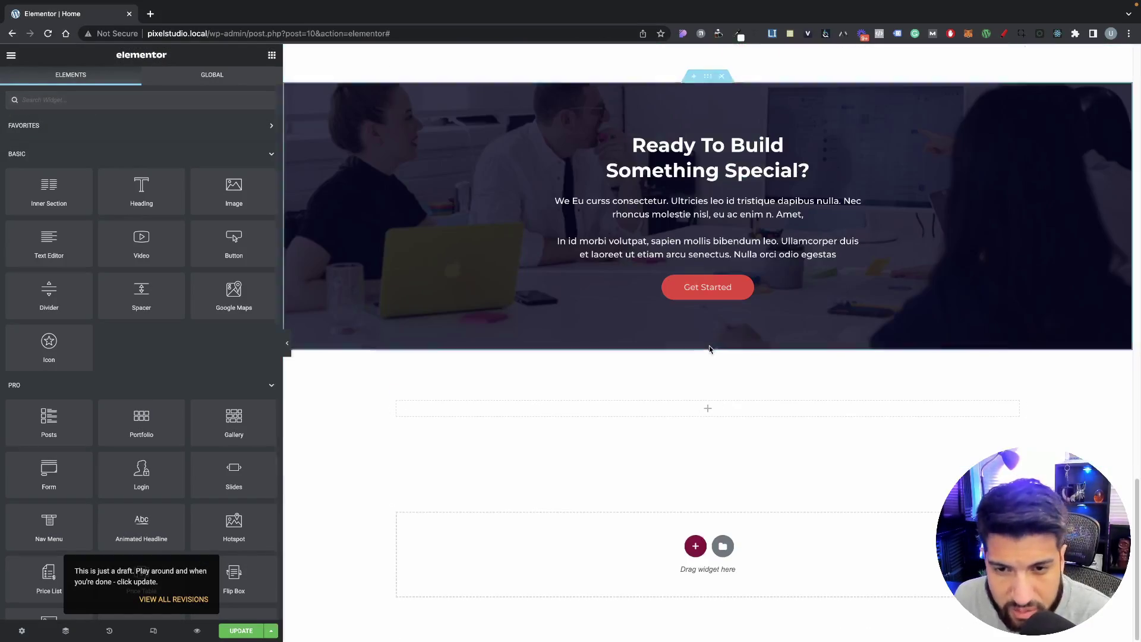
pyautogui.click(706, 345)
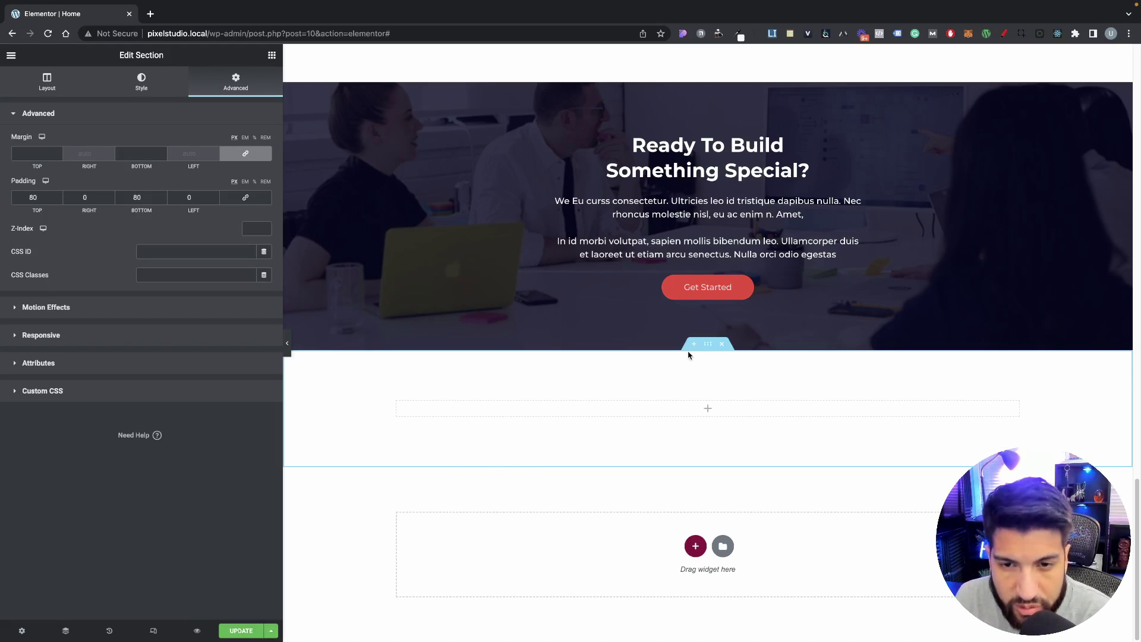
pyautogui.click(731, 415)
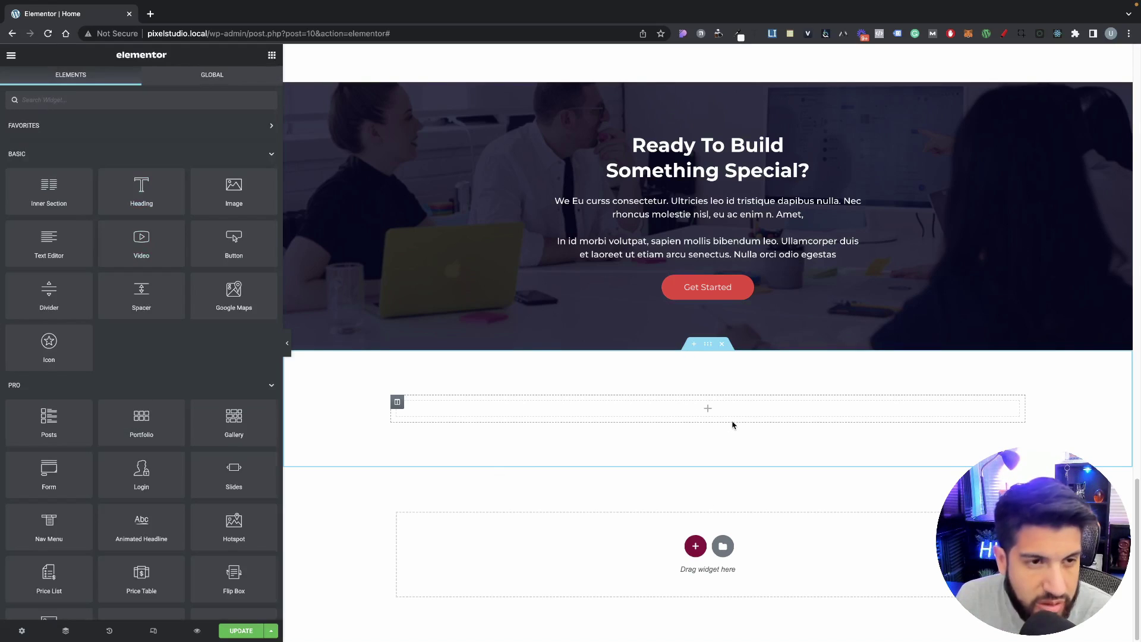
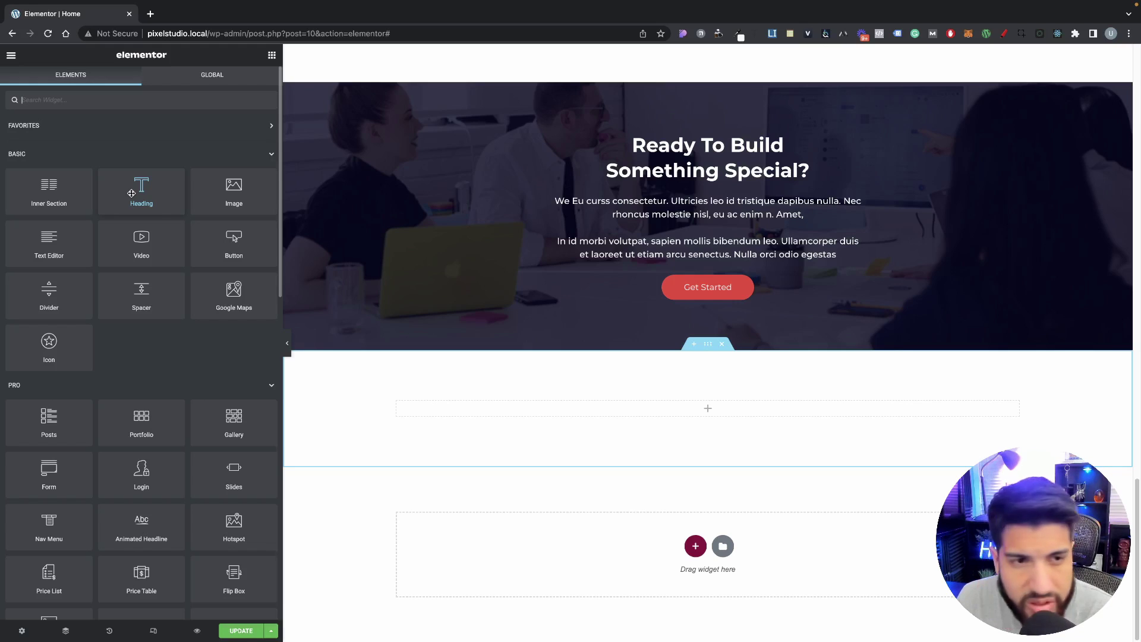
# Step: Drop a centre-aligned H2 heading reading 'Frequently Asked Questions' into the empty section
pyautogui.moveTo(132, 193); pyautogui.dragTo(654, 410)
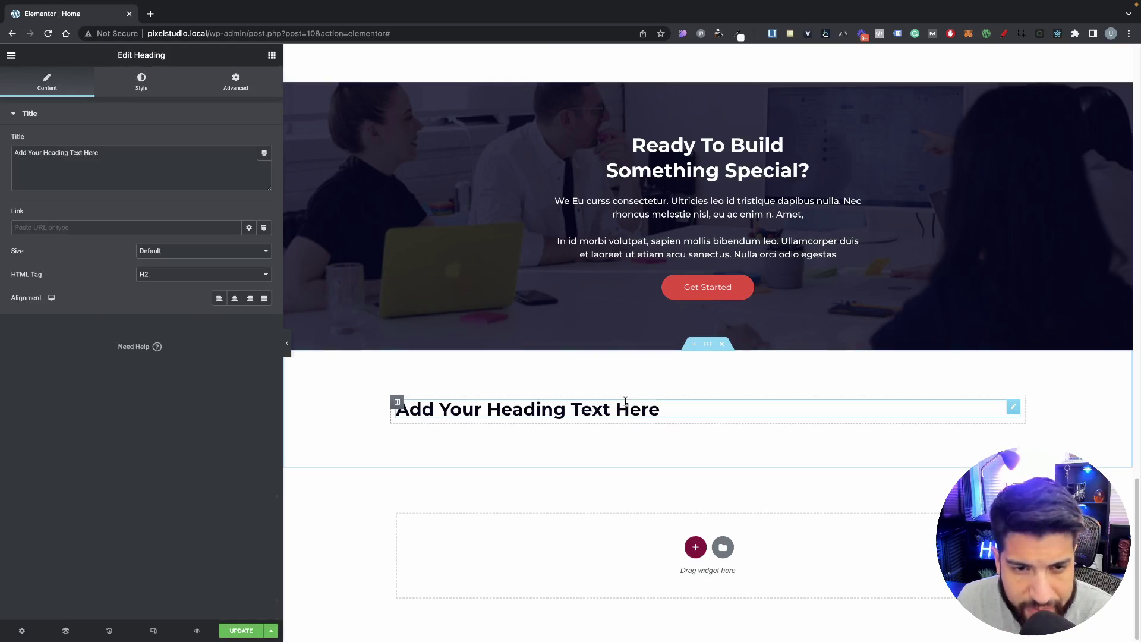
pyautogui.click(234, 298)
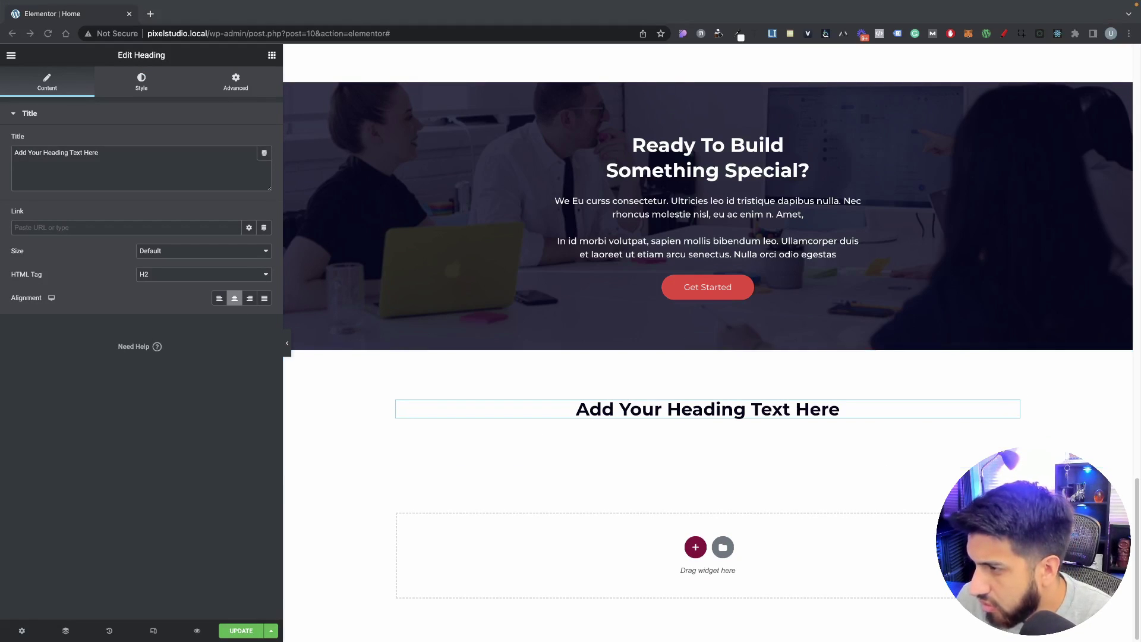
pyautogui.click(163, 173)
pyautogui.tripleClick(168, 154)
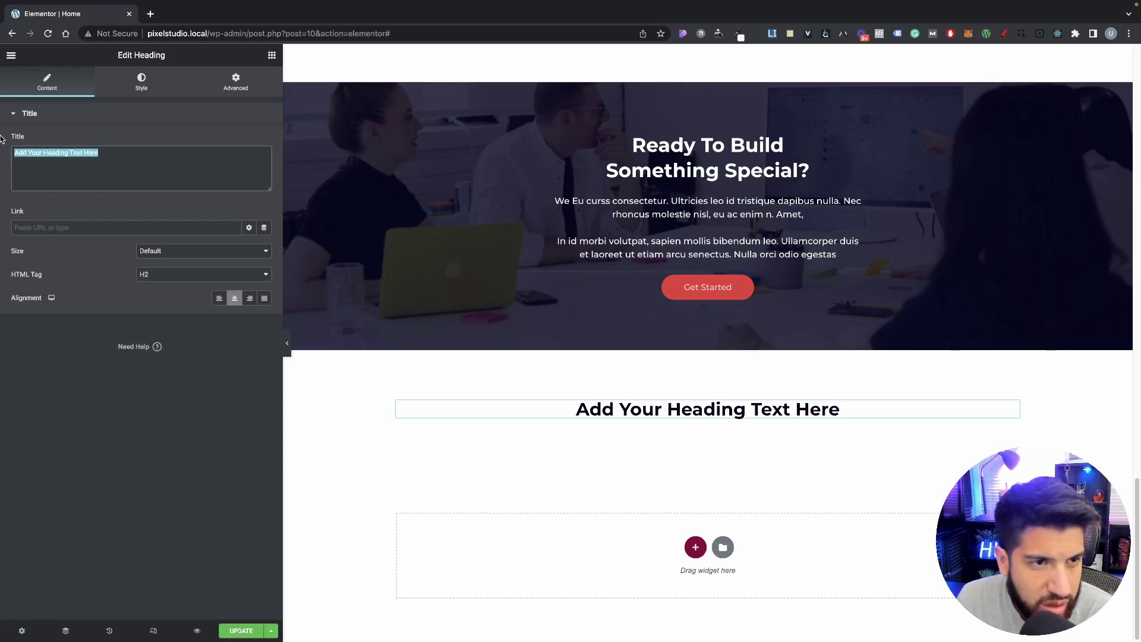
pyautogui.write('Frequently Asked Questions')
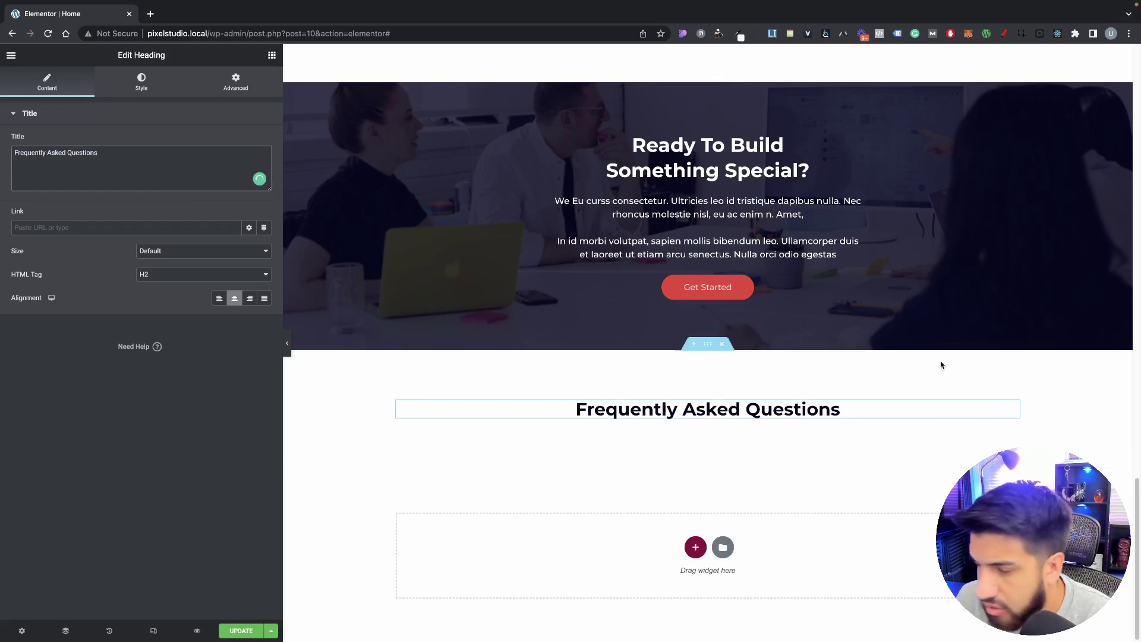
pyautogui.click(708, 343)
pyautogui.click(752, 422)
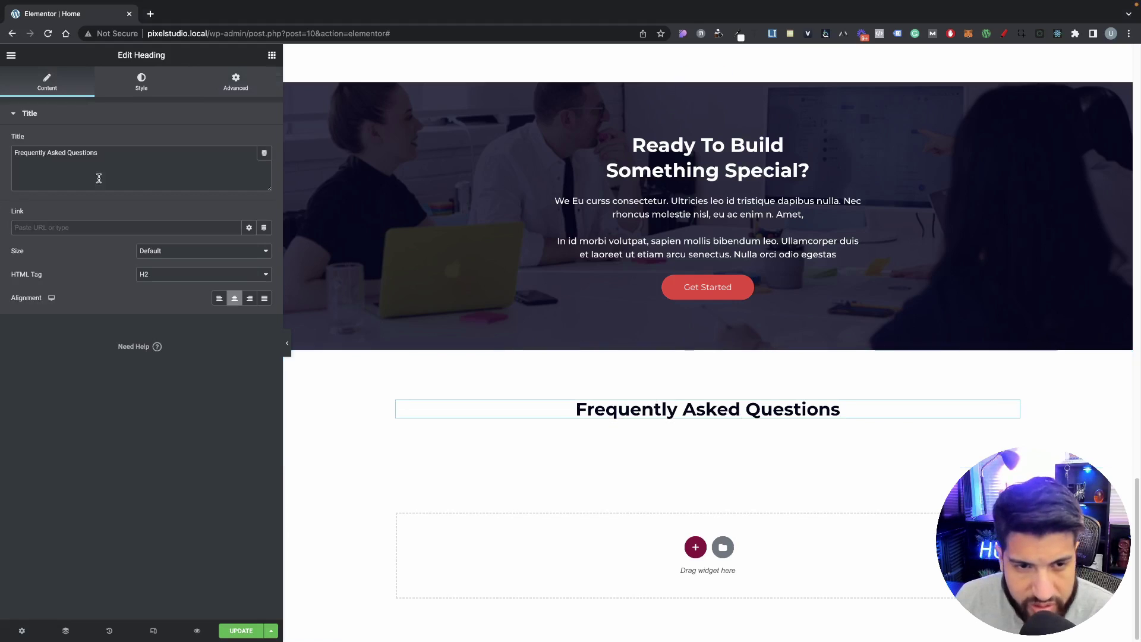
pyautogui.click(272, 55)
# Step: Place an Accordion widget directly under the FAQ heading
pyautogui.scroll(-10, 182, 261)
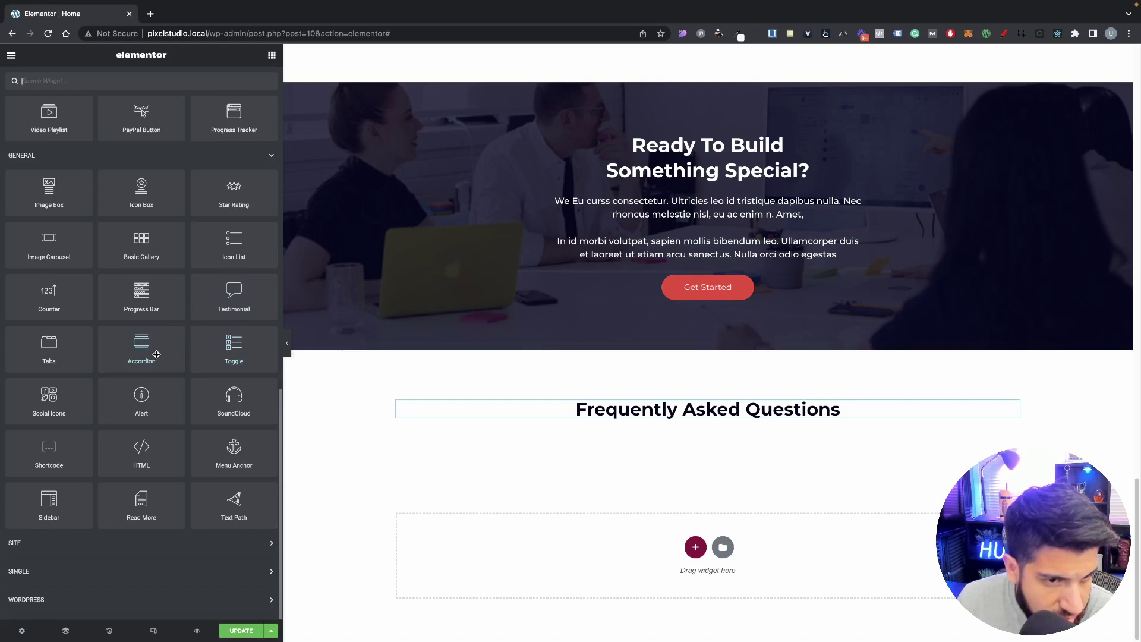
pyautogui.moveTo(134, 353); pyautogui.dragTo(714, 417)
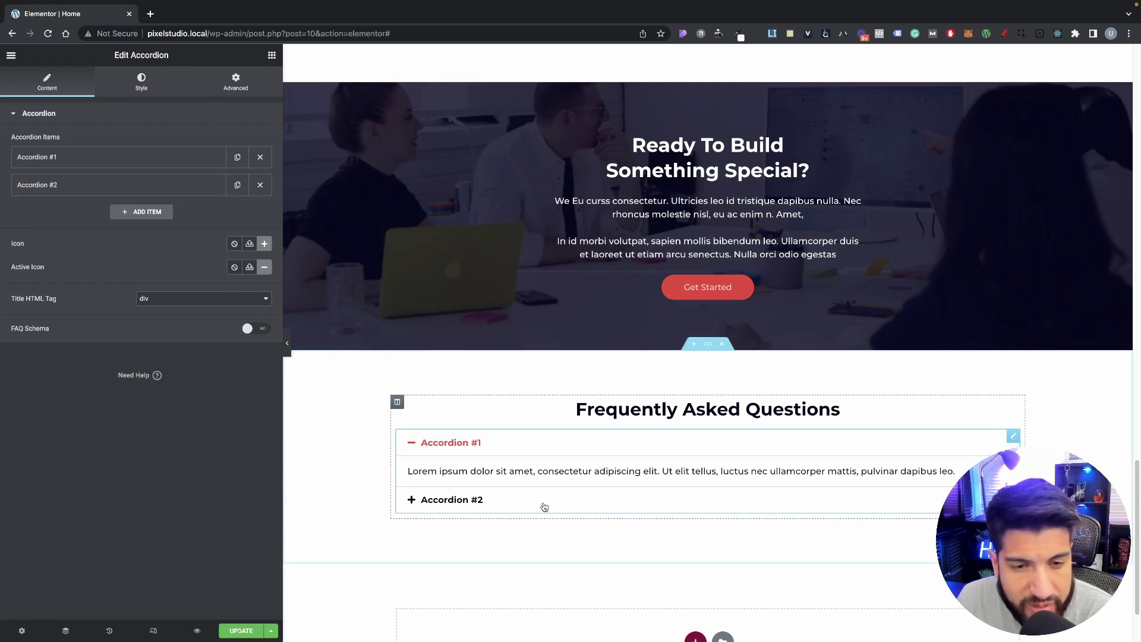
pyautogui.click(455, 444)
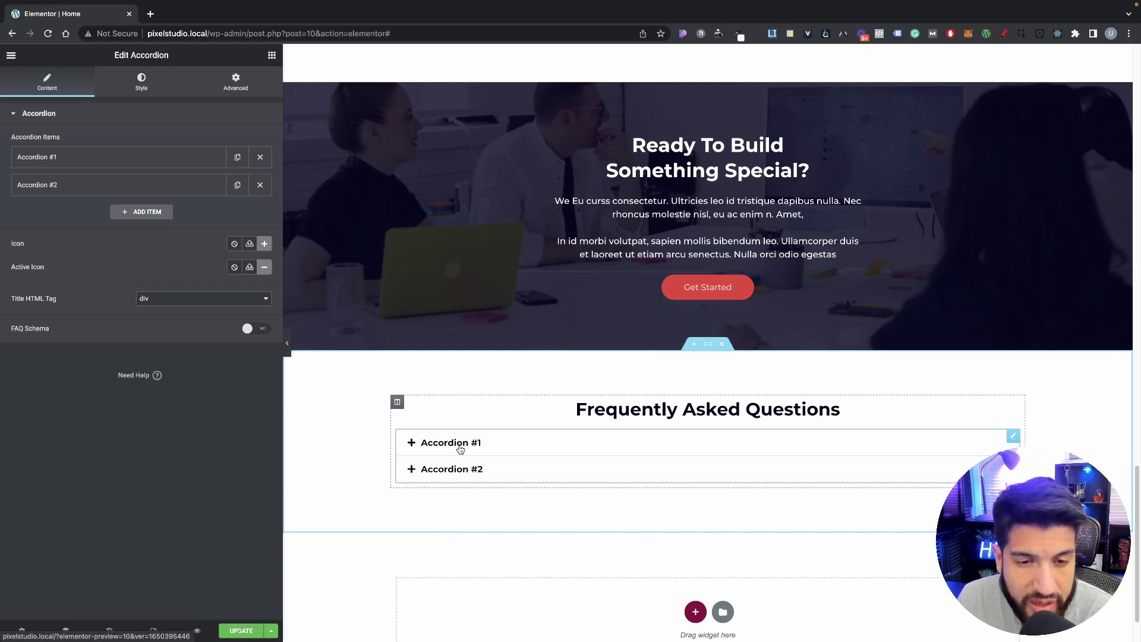
pyautogui.click(459, 447)
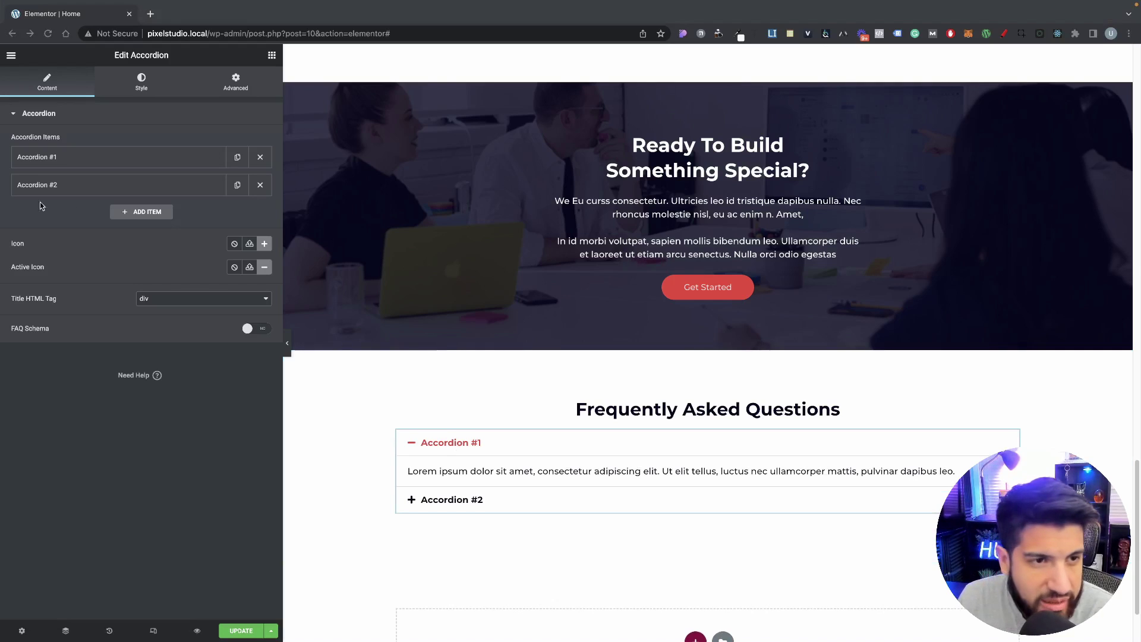
# Step: Retitle the first item 'What Is WordPress Web Design?' and replace its answer with a longer paragraph
pyautogui.click(102, 160)
pyautogui.moveTo(87, 197); pyautogui.dragTo(1, 175)
pyautogui.write('What Is WordPress Web Design?')
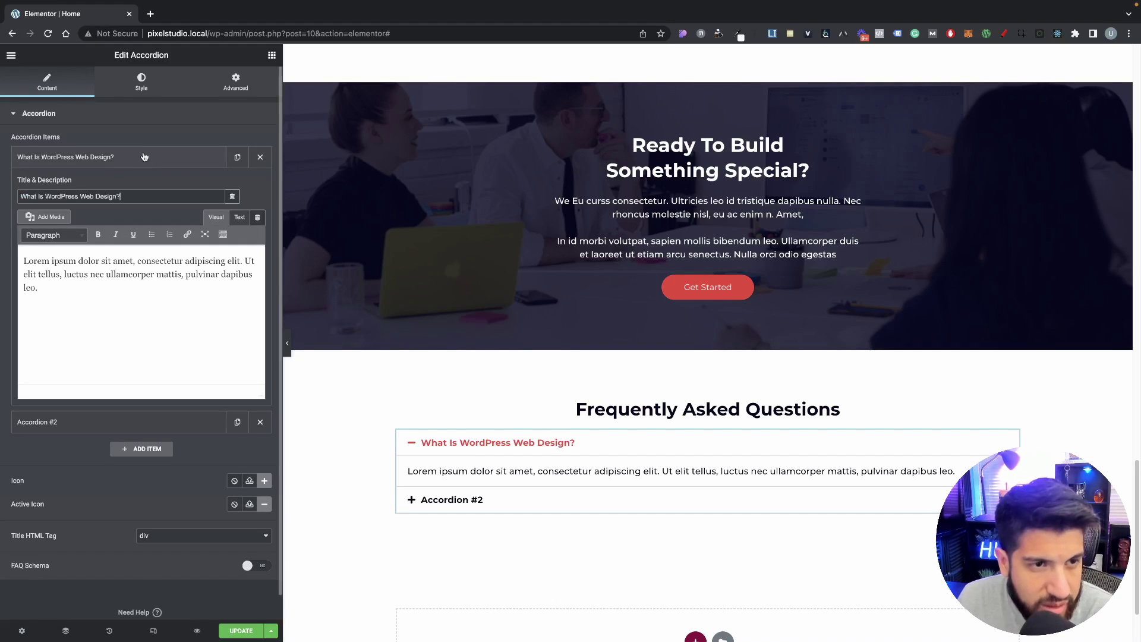
pyautogui.click(143, 157)
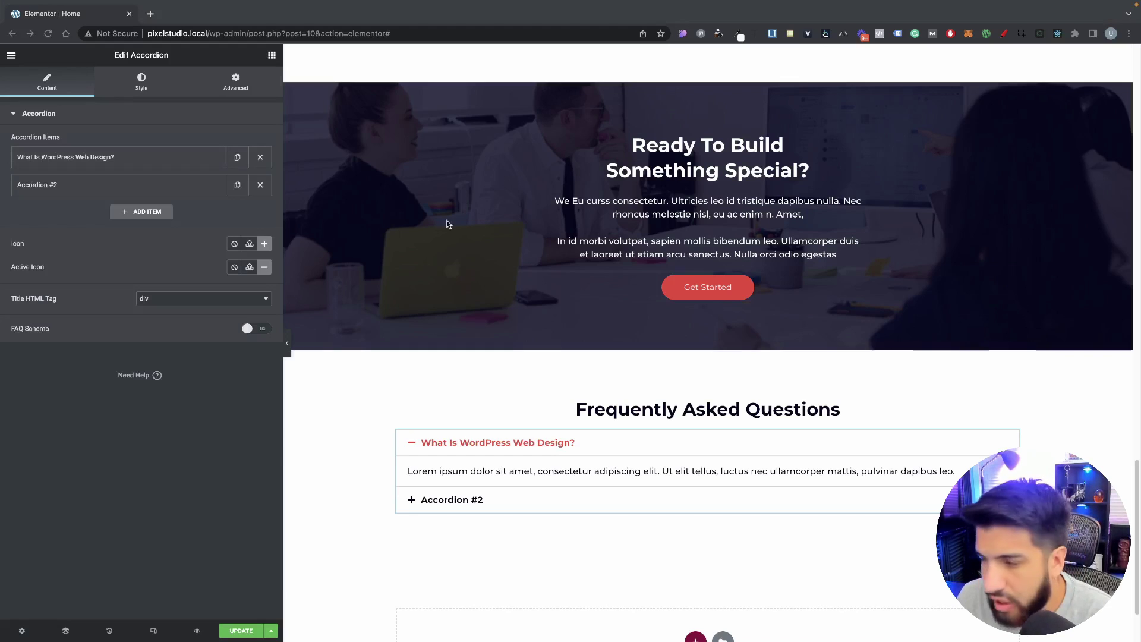
pyautogui.click(95, 157)
pyautogui.moveTo(79, 288); pyautogui.dragTo(7, 246)
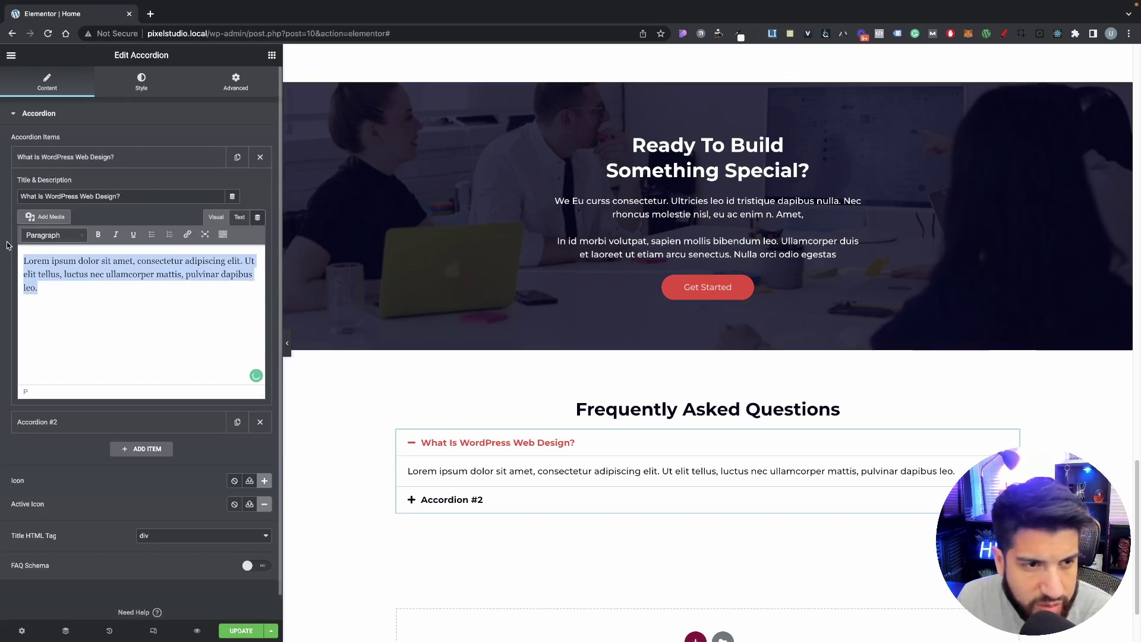
pyautogui.write('Eu cursus aliquet in varius. Sed risus nisi vitae enim sem quam ultrices vestibulum. Eget nulla cursus ultrices tellus consectetur. Ultricies leo id tristique dapibus nulla. Nec rhoncus molestie nisl, eu ac enim nibh luctus mi. Amet, In id morbi volutpat, sapien mollis bibendum leo. Ullamcorper duis et laoreet ut etiam arcu senectus. Nulla orci odio egestas erat augue egestas pulvinar. Et, imperdiet pellentesque in')
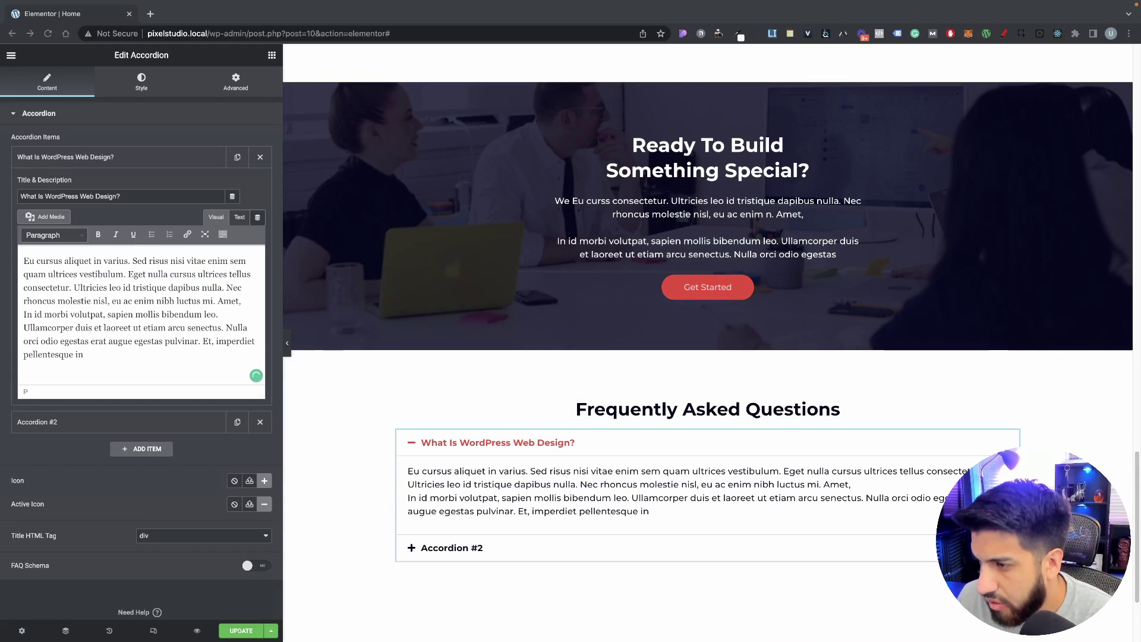
pyautogui.click(115, 156)
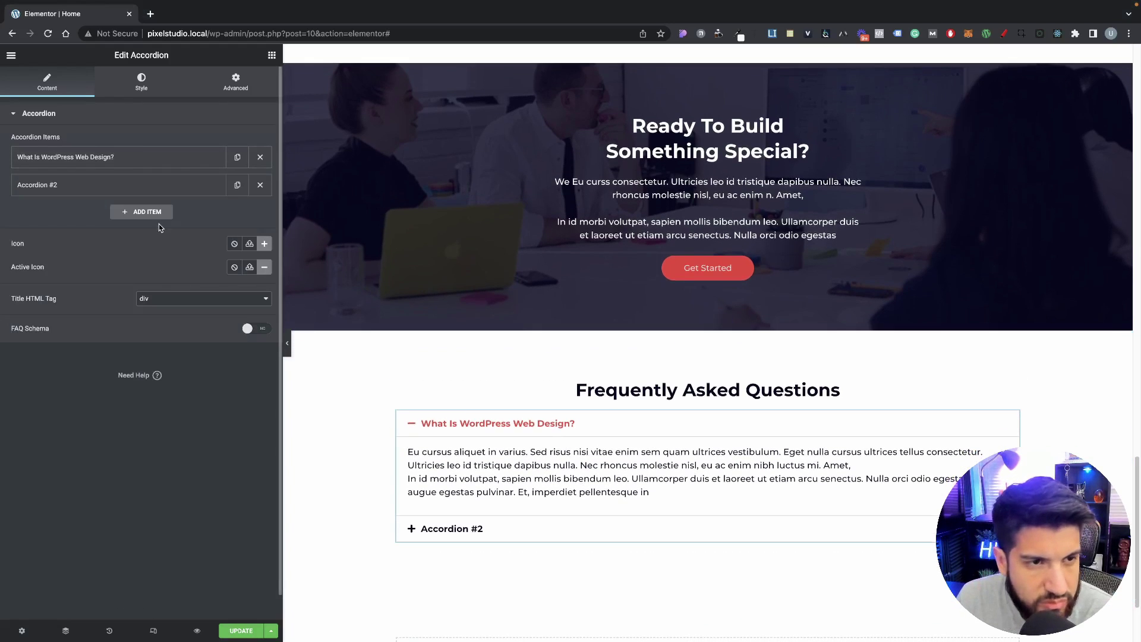
# Step: Retitle the second accordion item 'Should I Build My Website On WordPress?'
pyautogui.click(95, 185)
pyautogui.tripleClick(77, 224)
pyautogui.write('Should I Build My Website On WordPress?')
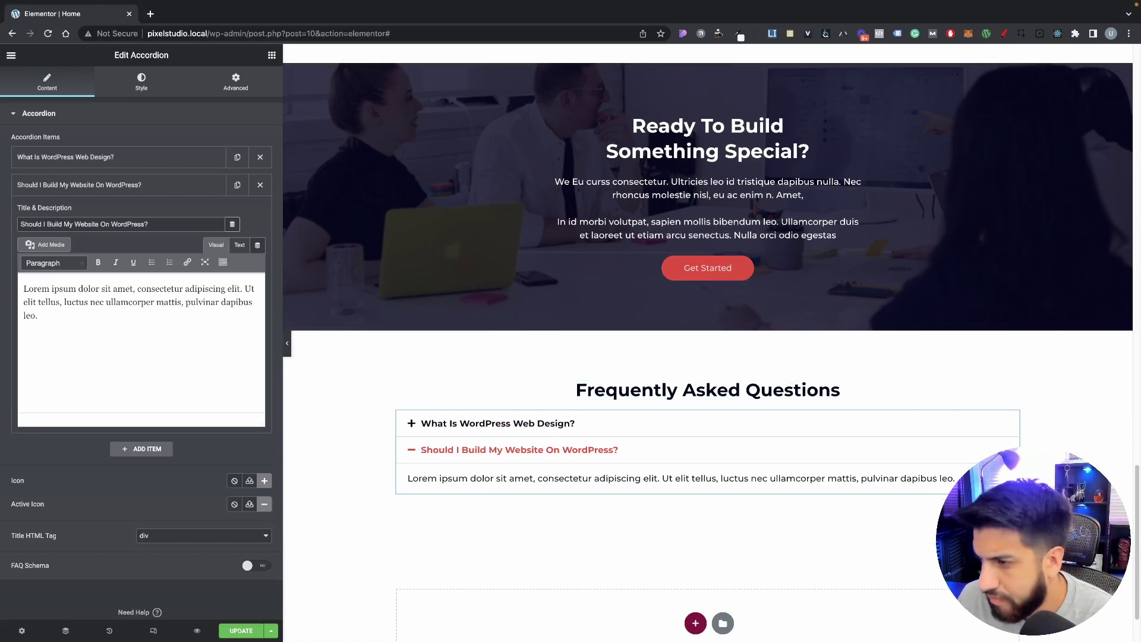
pyautogui.click(98, 186)
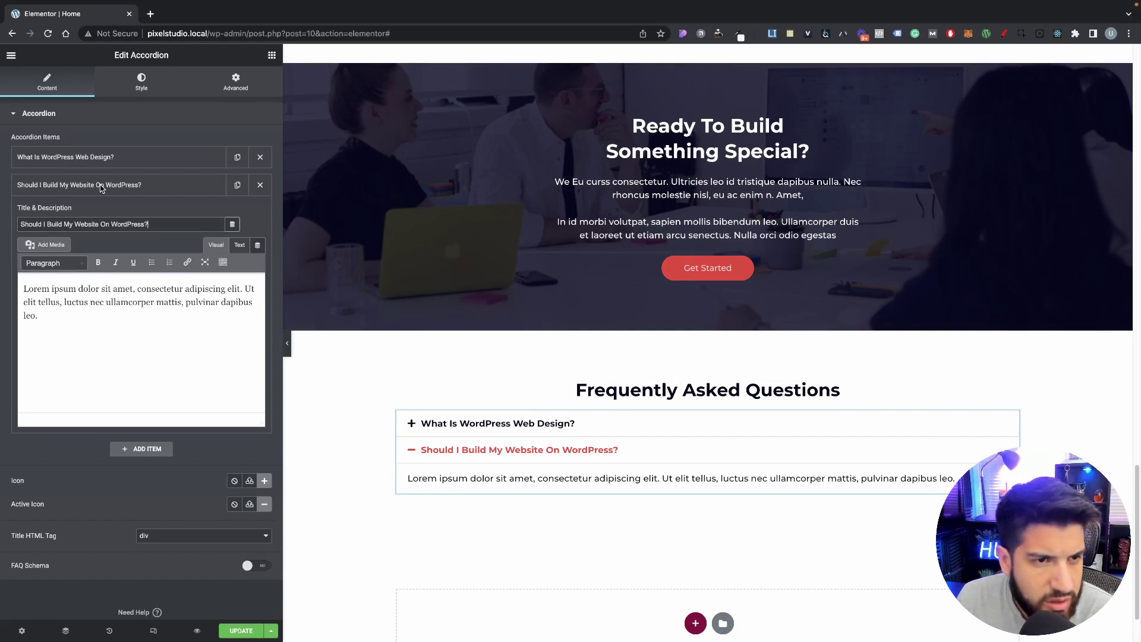
# Step: Duplicate the second item and retitle the copy as the 'How Long Does It Take…' build-time question
pyautogui.click(238, 185)
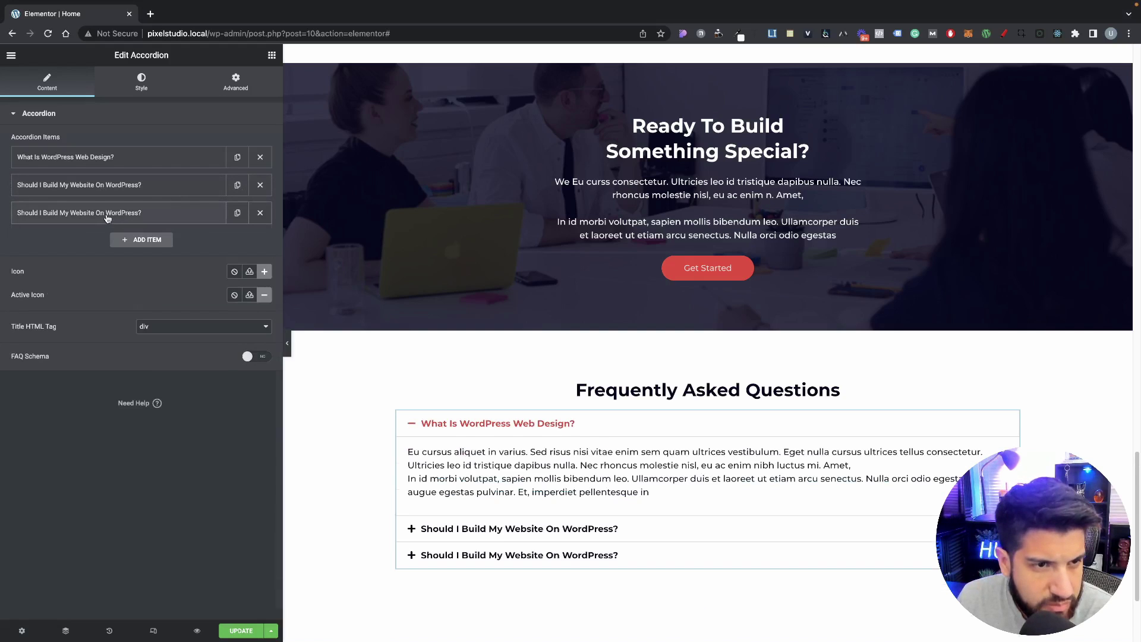
pyautogui.click(140, 213)
pyautogui.tripleClick(139, 252)
pyautogui.write('How Much Does A WordPress Website Cost?')
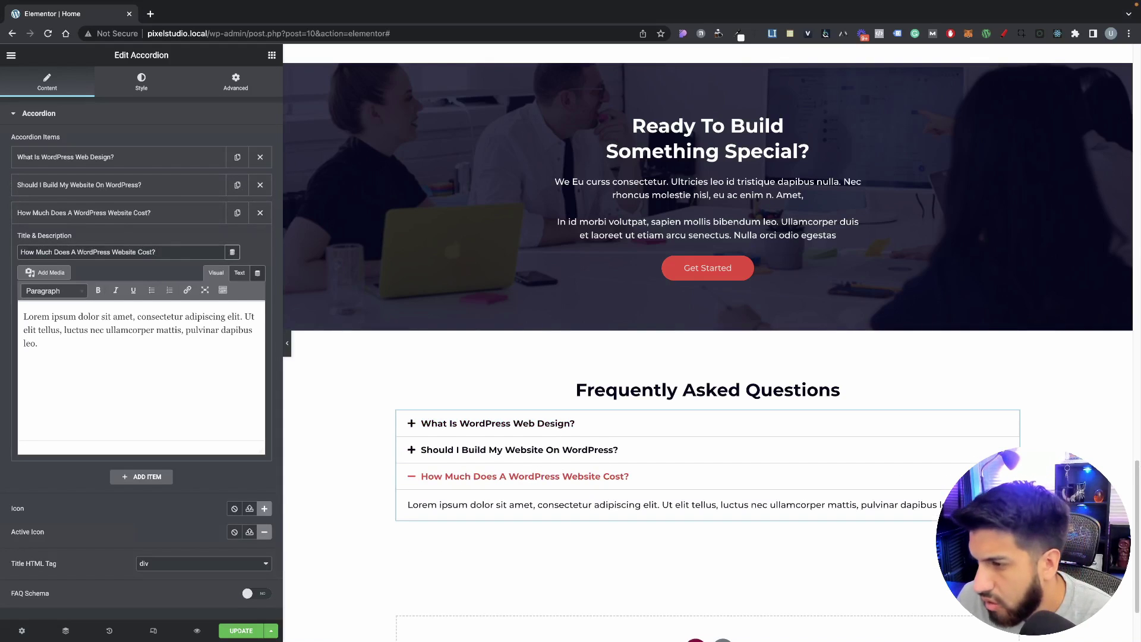
pyautogui.press('super+Tab')
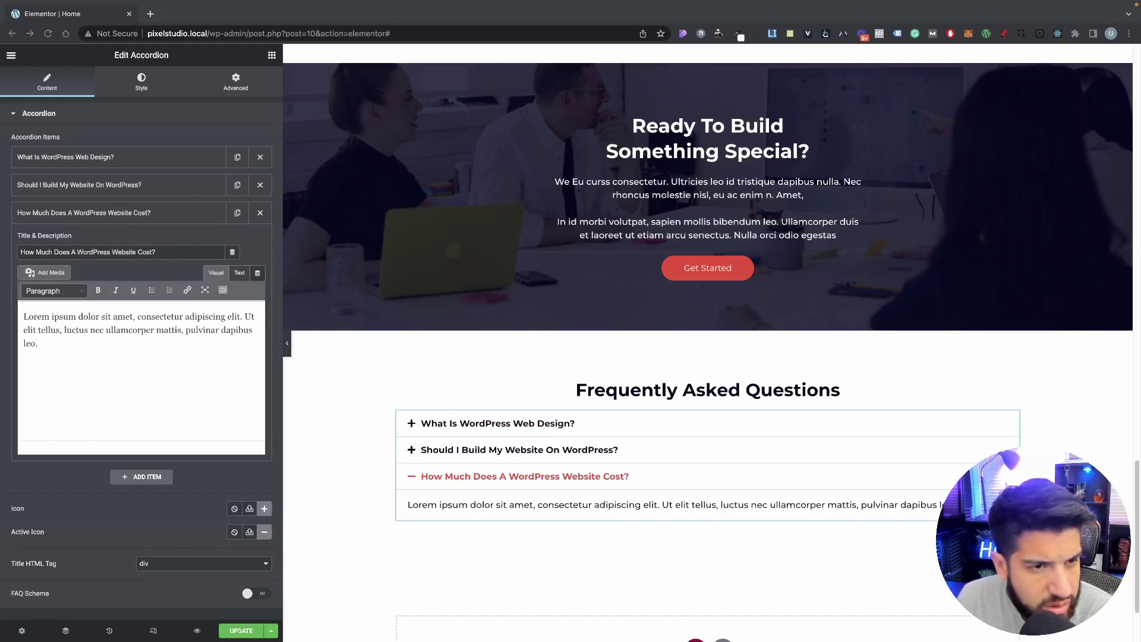
pyautogui.tripleClick(176, 253)
pyautogui.write('How Long Does It Take To Build A Website On WordPress?')
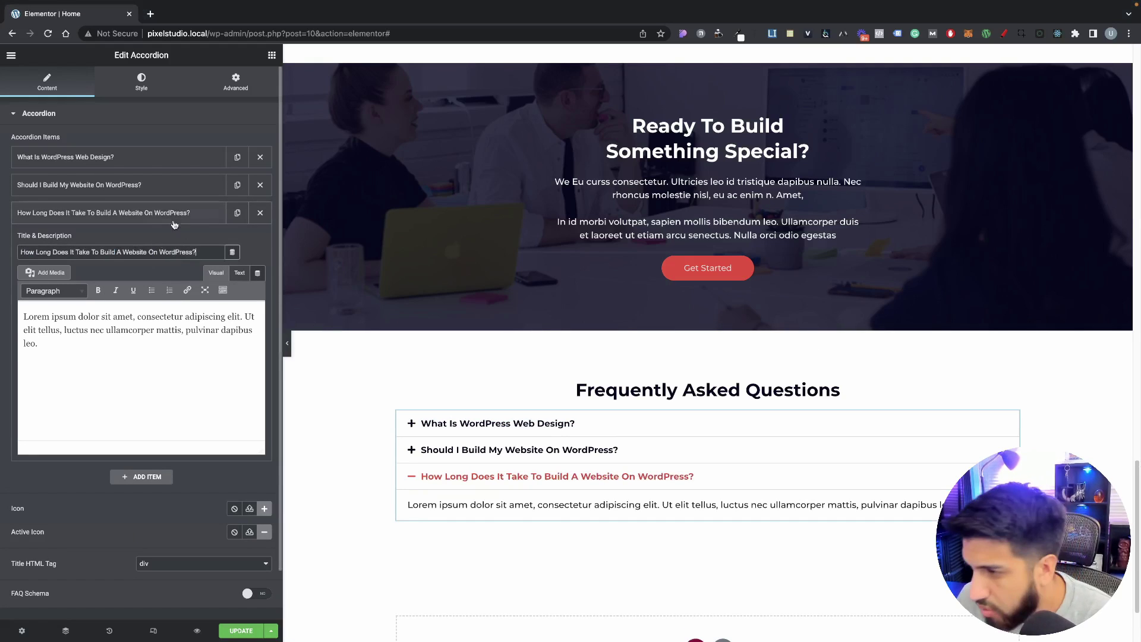
pyautogui.press('super+Tab')
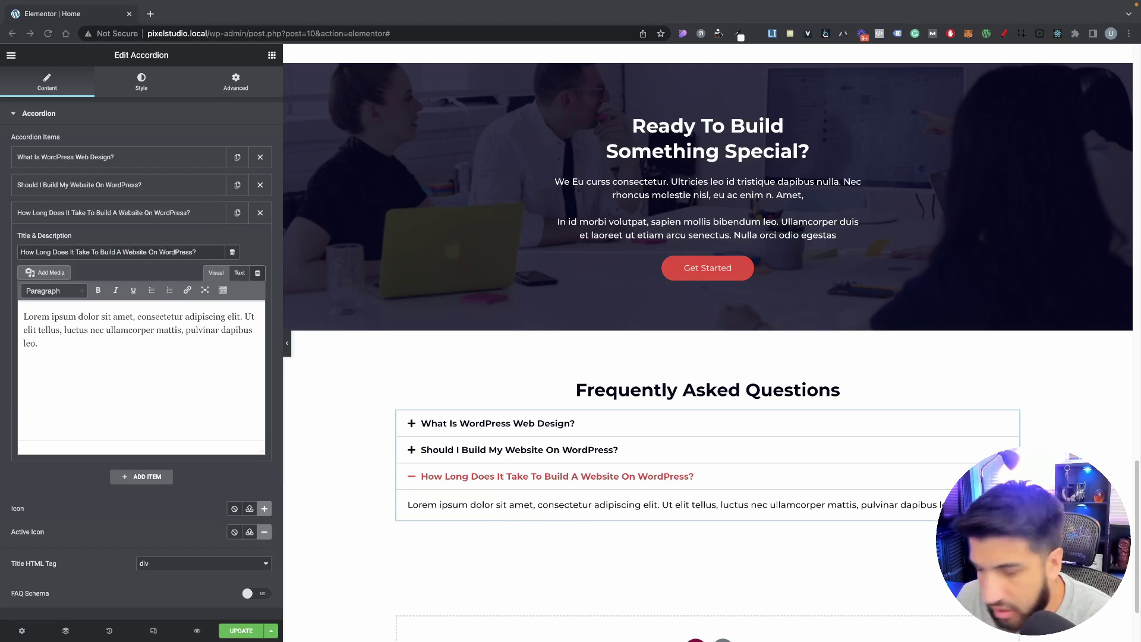
pyautogui.press('super+Tab')
pyautogui.click(98, 213)
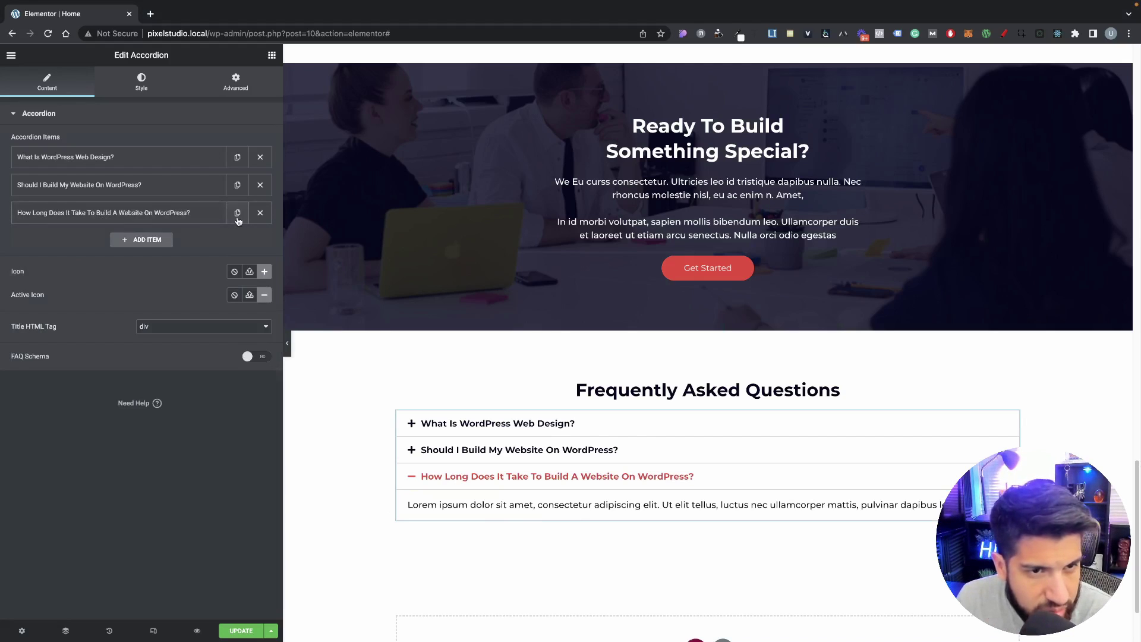
# Step: Duplicate the third item and retitle it 'Will A WordPress Website Work For My Business?'
pyautogui.click(237, 214)
pyautogui.click(111, 240)
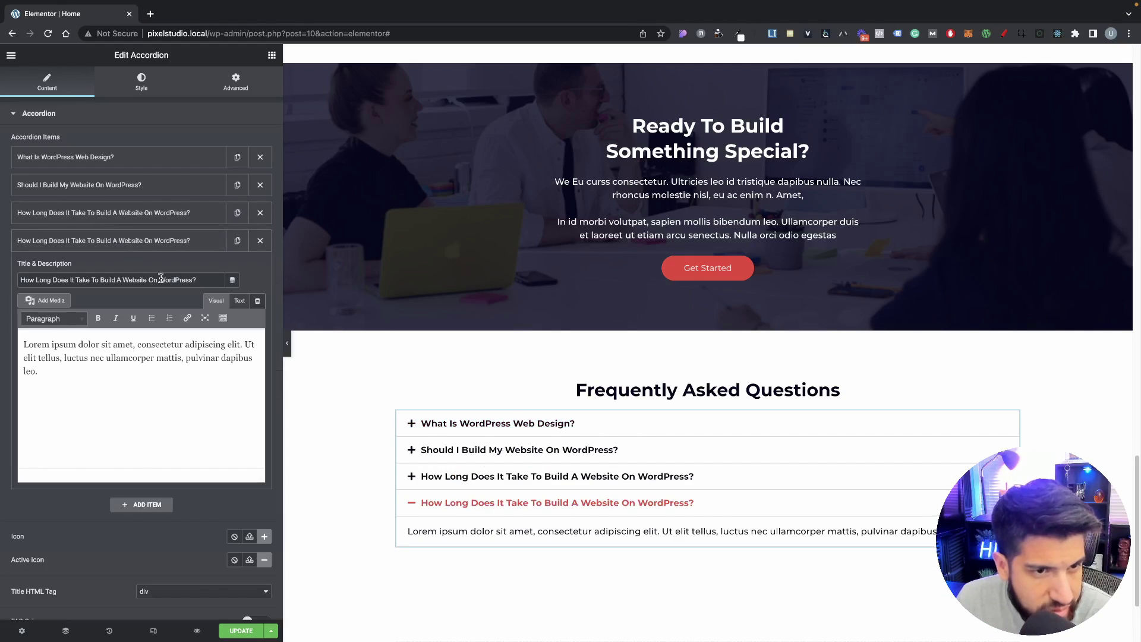
pyautogui.tripleClick(182, 277)
pyautogui.write('Will A WordPress Website Work For My Business?')
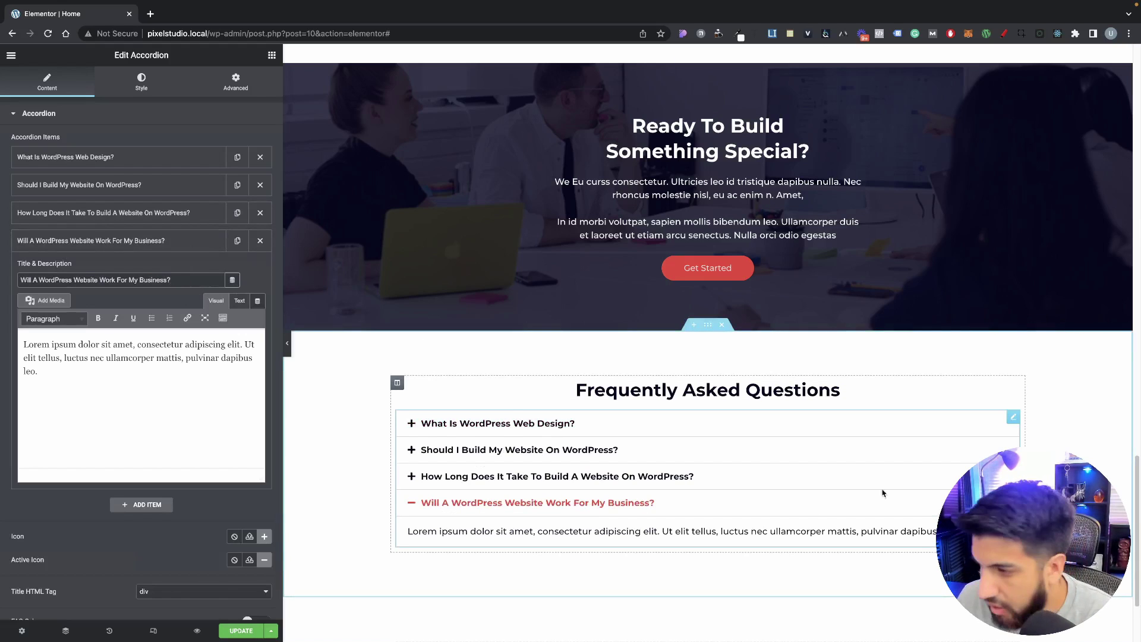
pyautogui.scroll(-1, 925, 421)
pyautogui.scroll(-3, 925, 421)
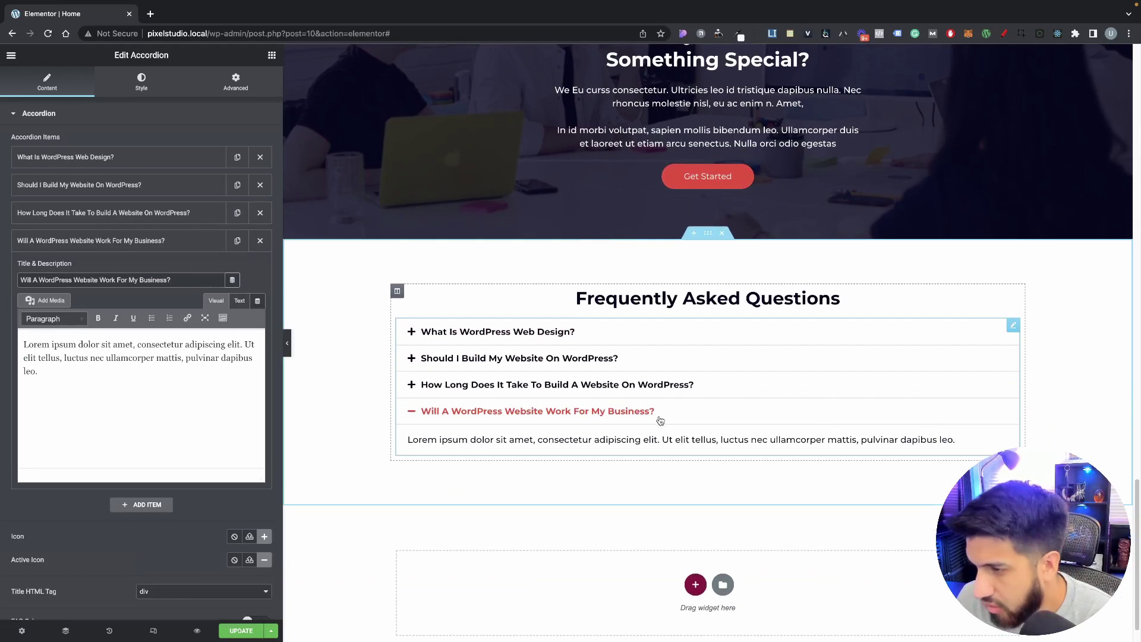
pyautogui.click(536, 339)
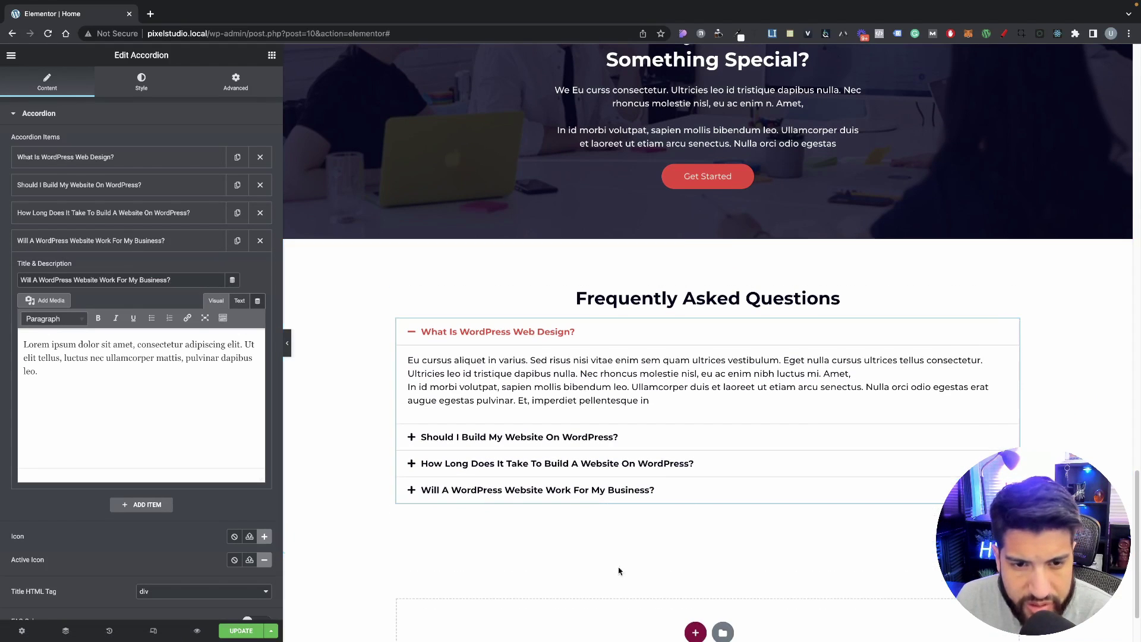
pyautogui.scroll(3, 291, 368)
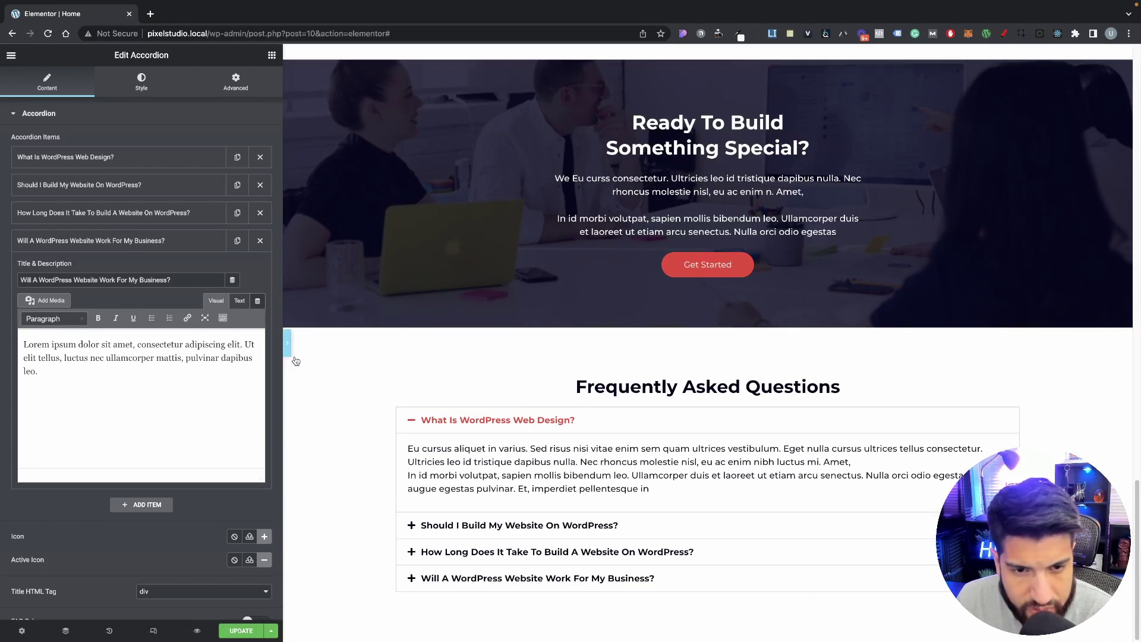
# Step: Set the accordion's Icon to None, then switch to its Style settings
pyautogui.click(288, 347)
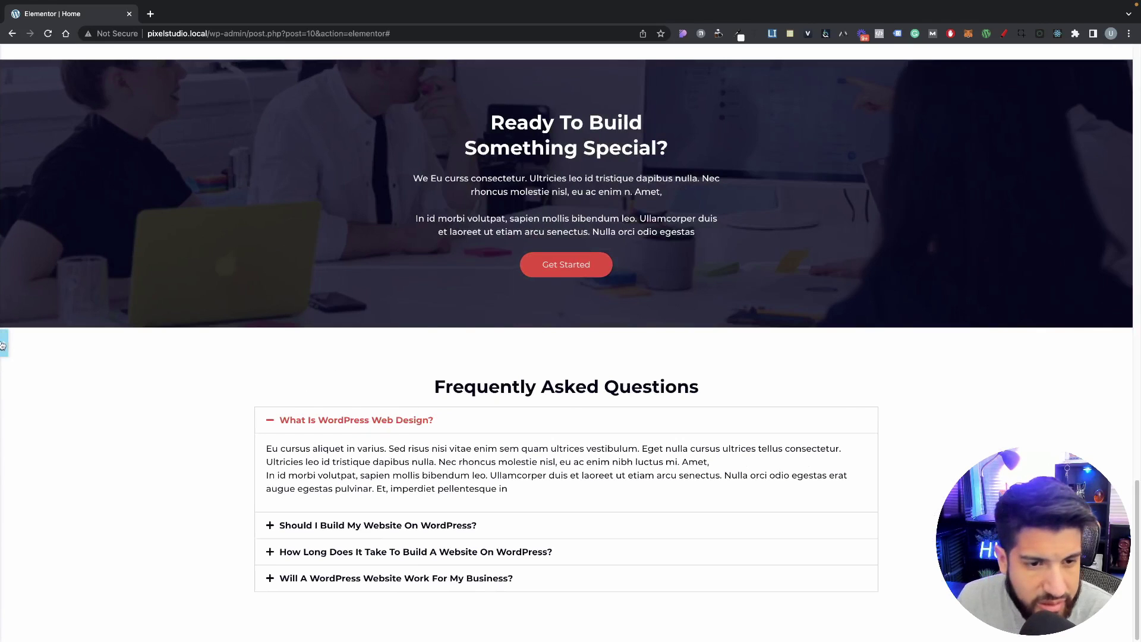
pyautogui.scroll(-3, 35, 368)
pyautogui.click(611, 408)
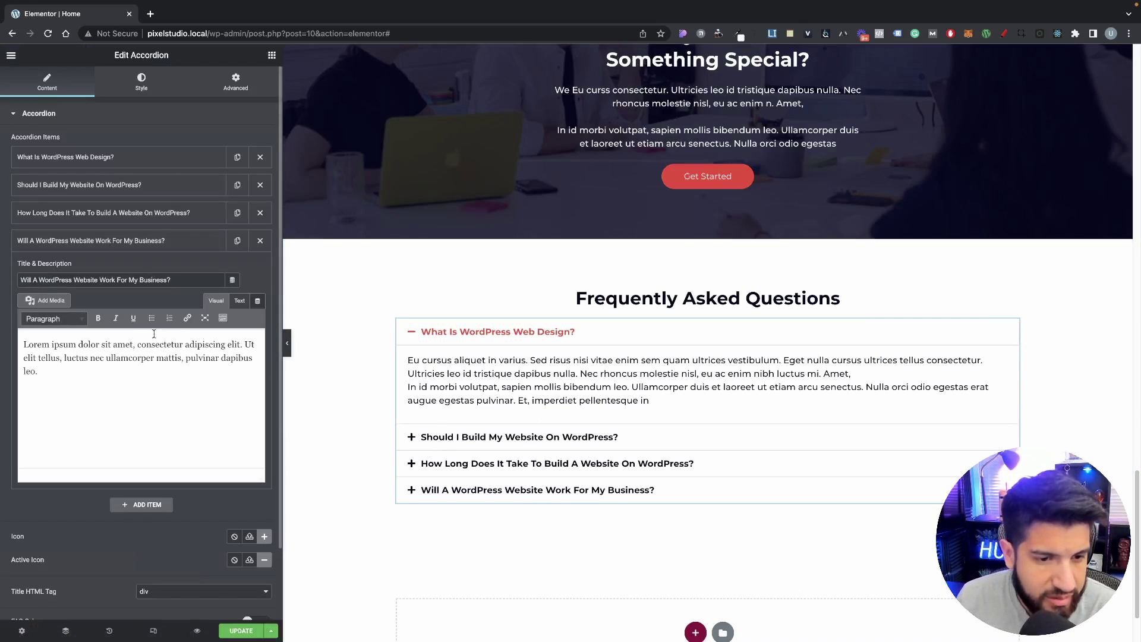
pyautogui.click(234, 536)
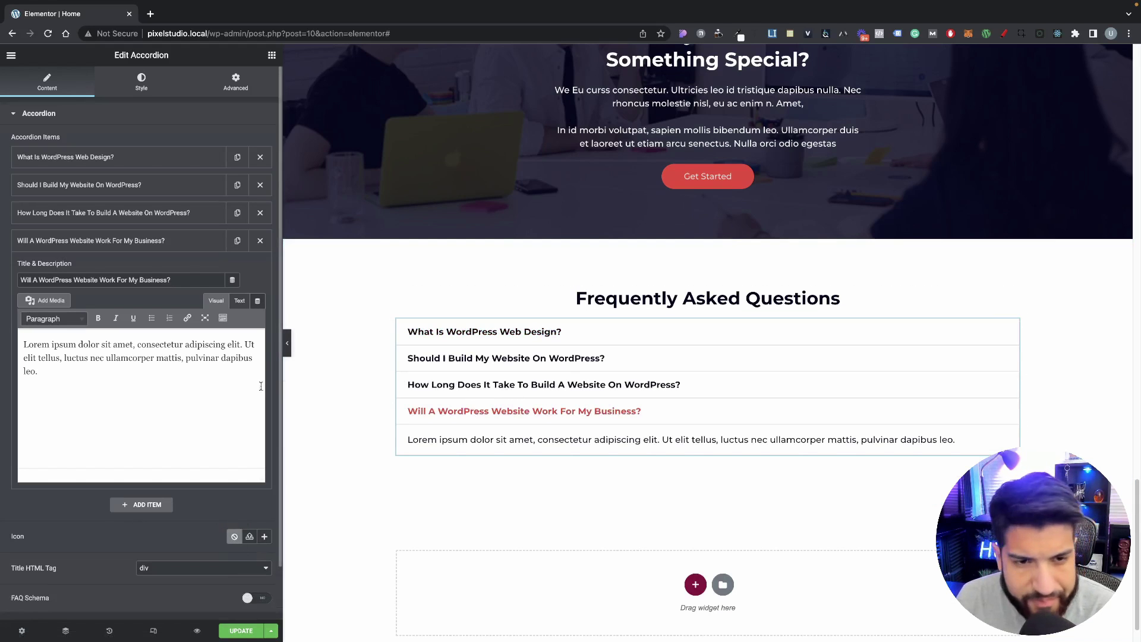
pyautogui.click(136, 89)
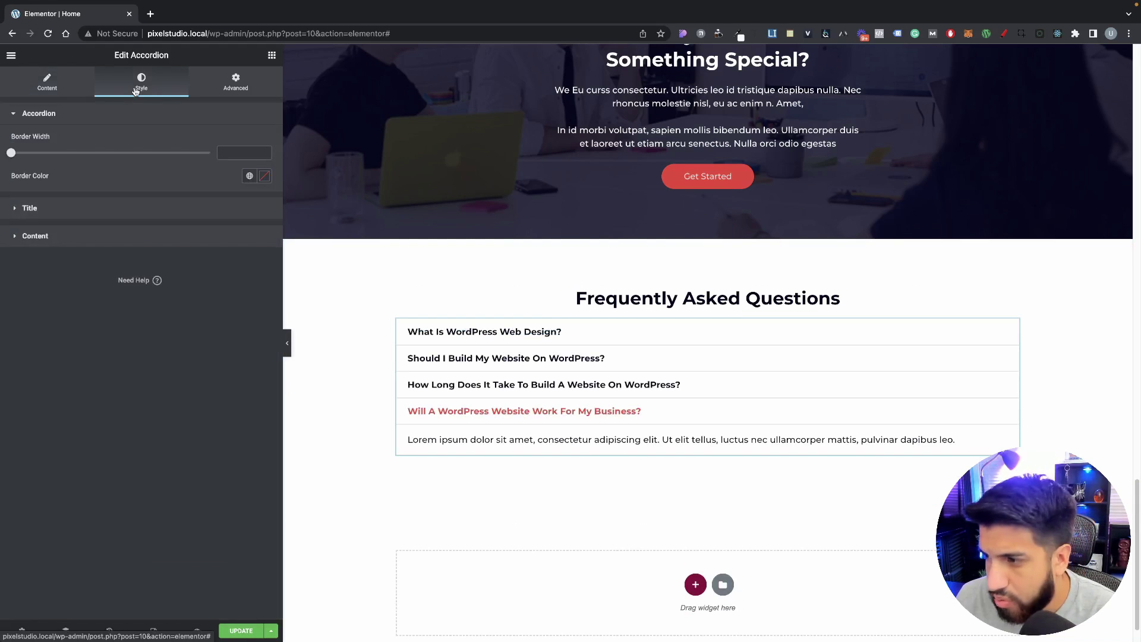
# Step: Give the accordion a 1 px border in light grey #C4C4C4
pyautogui.click(31, 209)
pyautogui.click(48, 357)
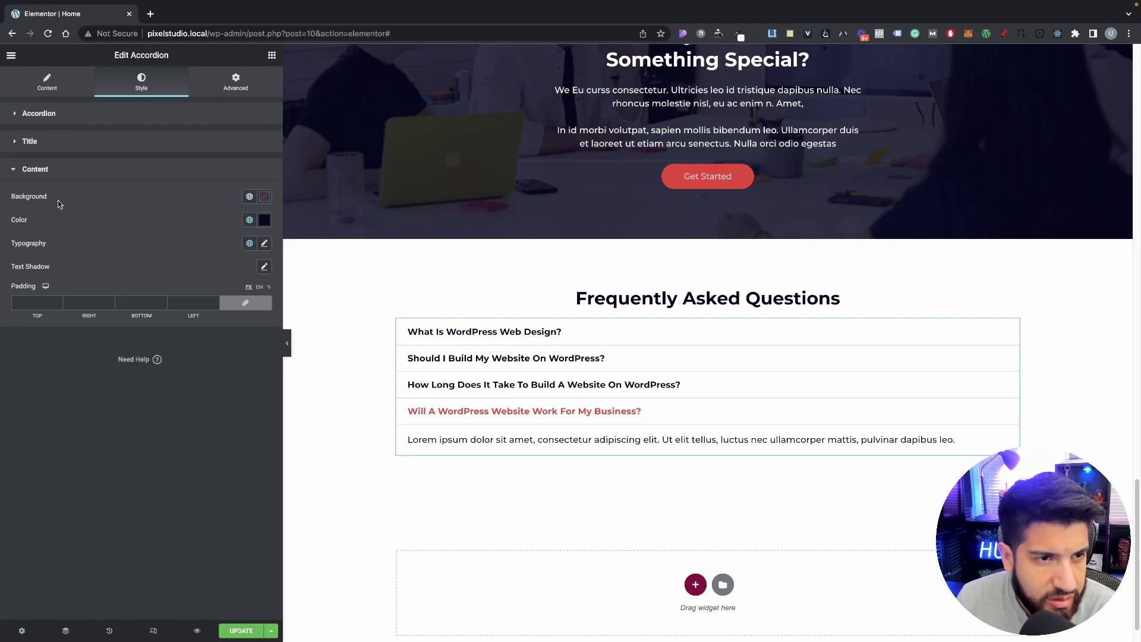
pyautogui.click(51, 90)
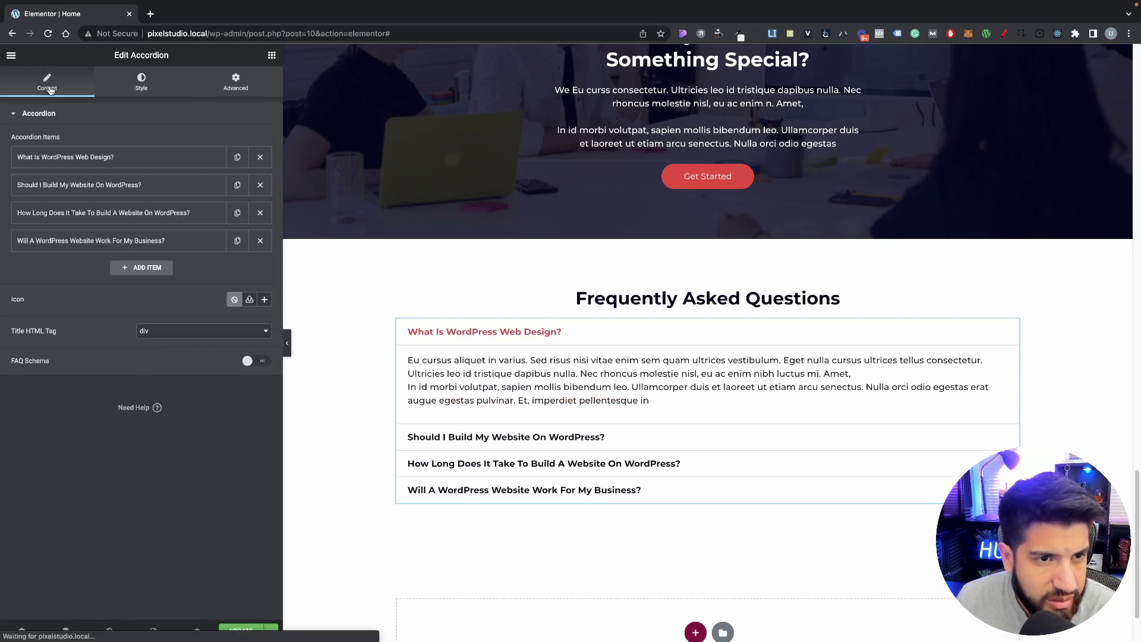
pyautogui.click(129, 90)
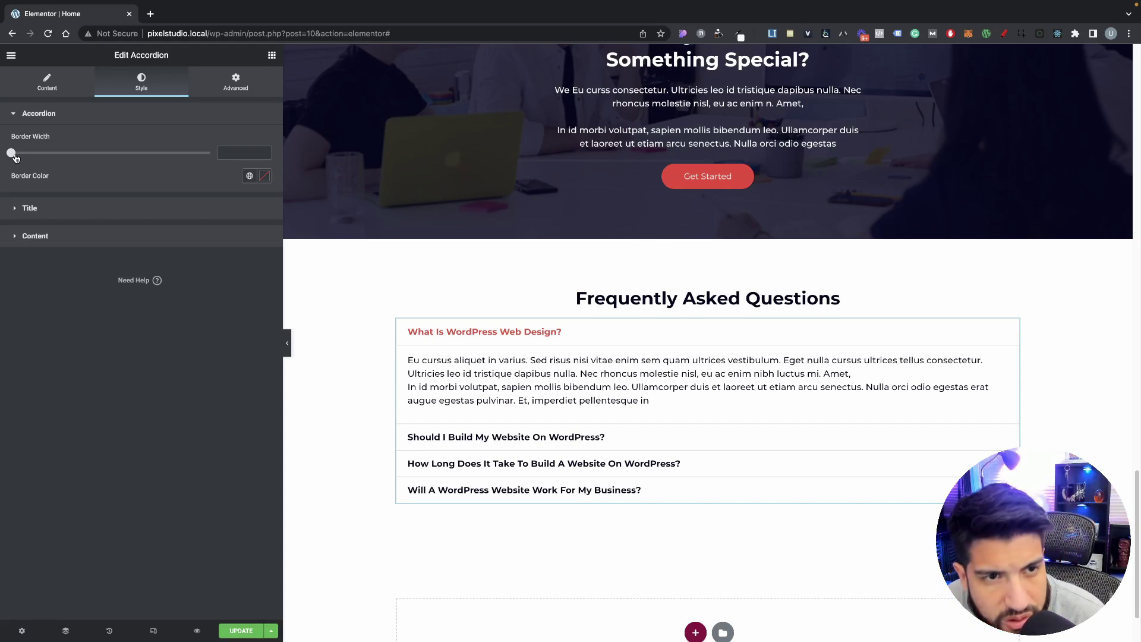
pyautogui.moveTo(20, 157); pyautogui.dragTo(50, 157)
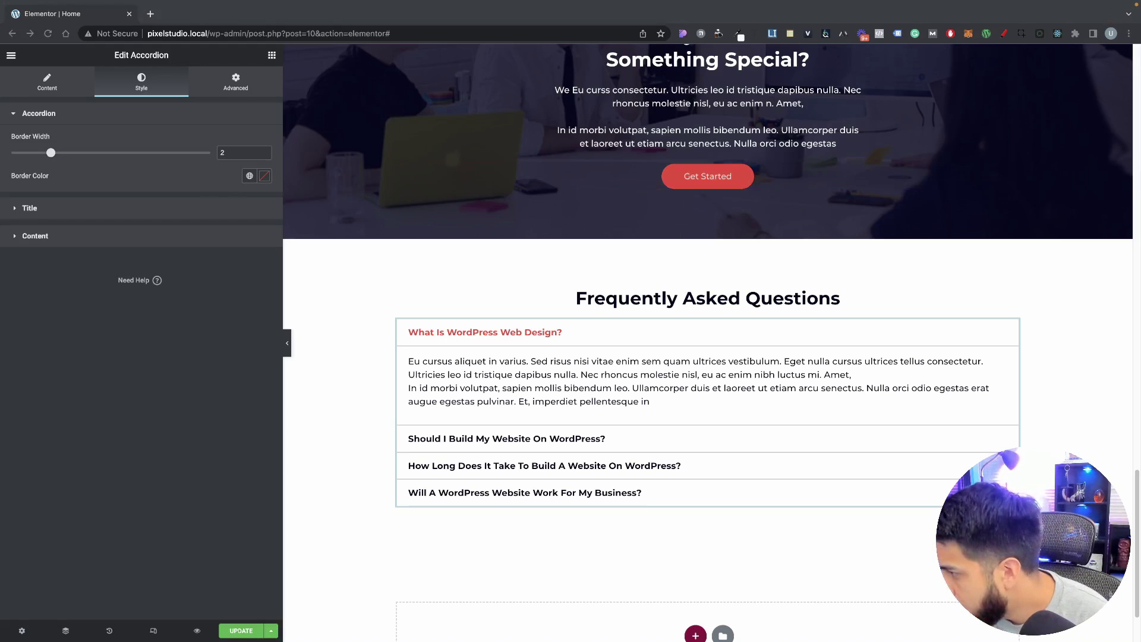
pyautogui.click(265, 177)
pyautogui.write('C4C4C4')
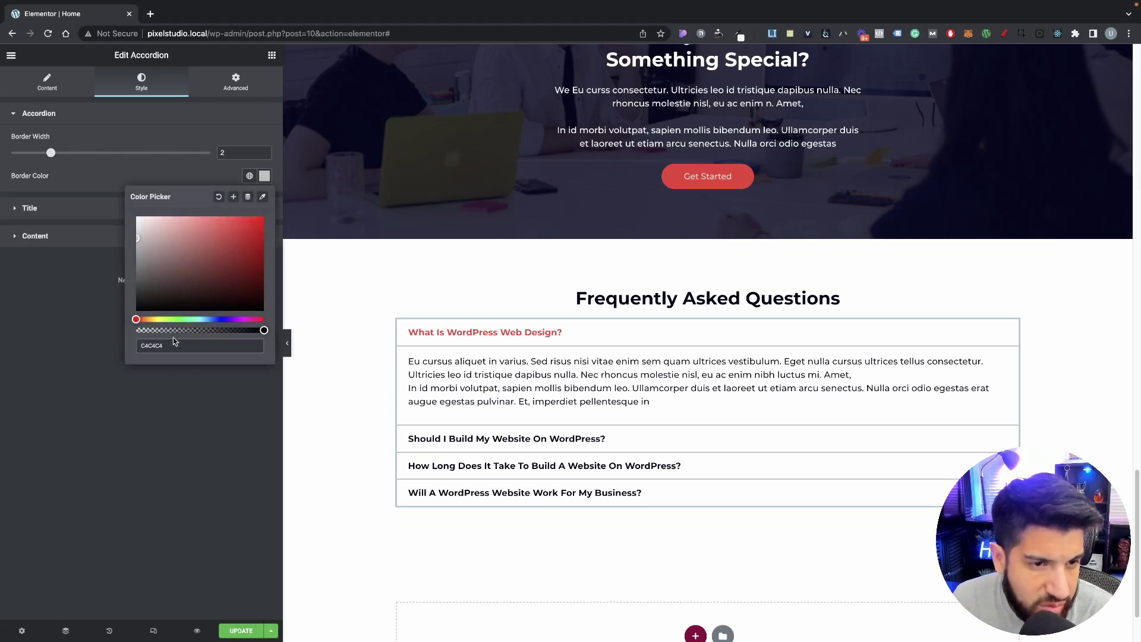
pyautogui.click(187, 401)
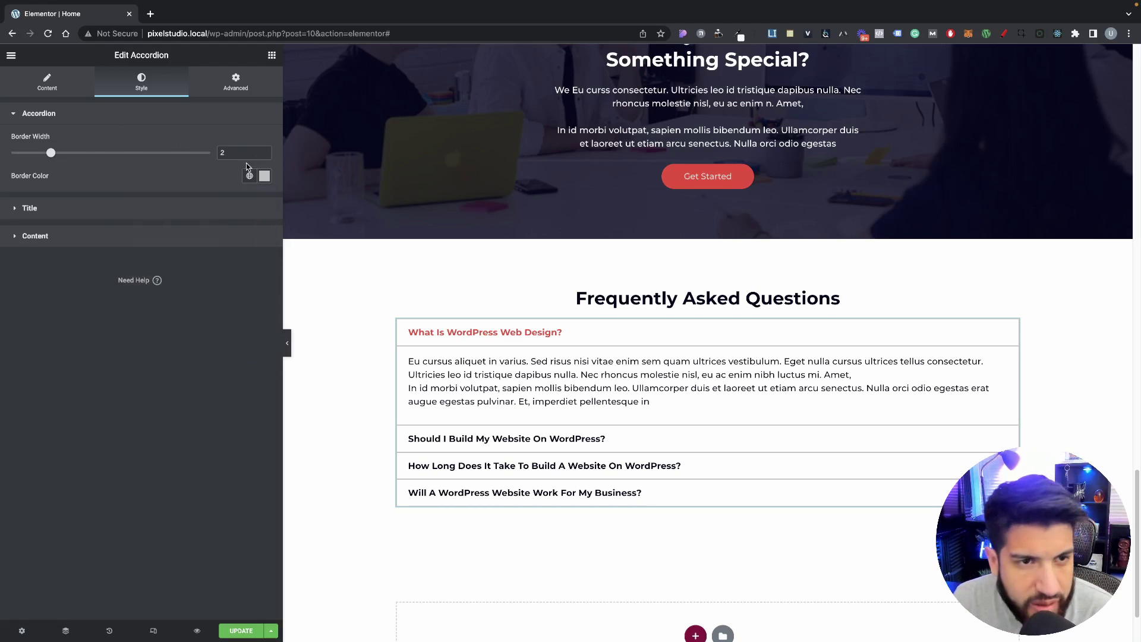
pyautogui.doubleClick(238, 153)
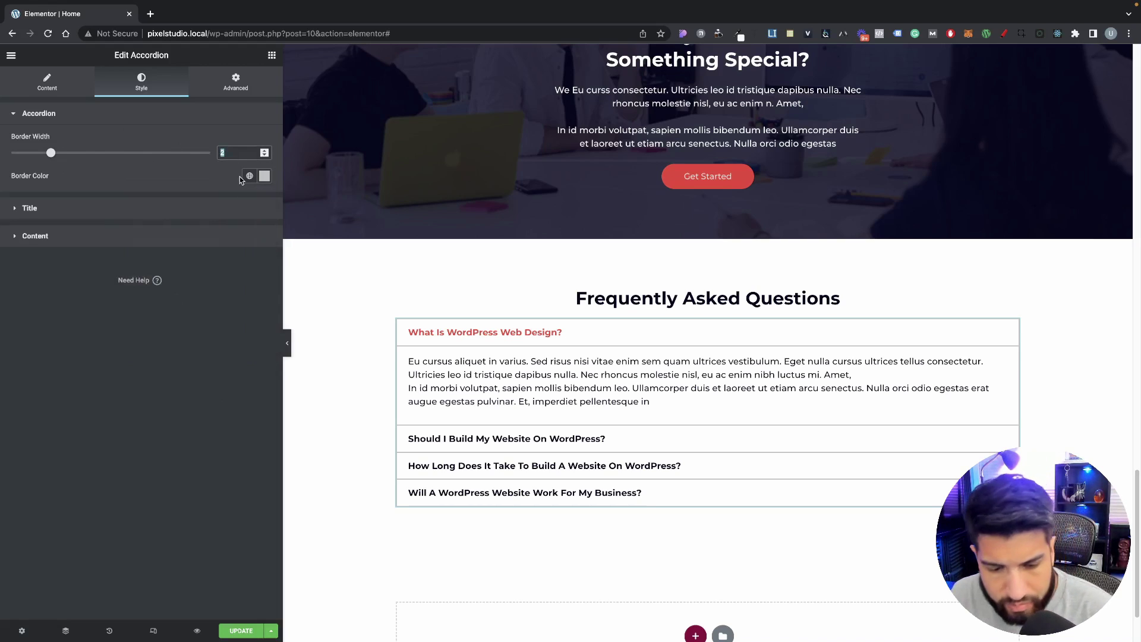
pyautogui.write('1')
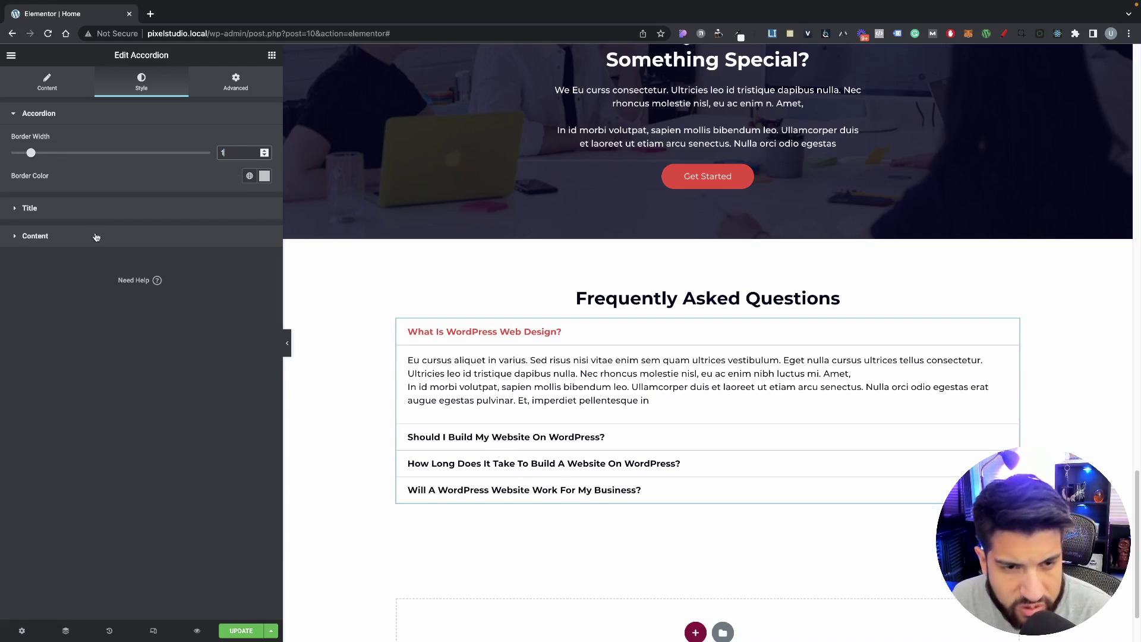
pyautogui.click(71, 214)
# Step: Unlink the title padding and set it to 20 top, 0 right, 20 bottom, 20 left
pyautogui.click(249, 329)
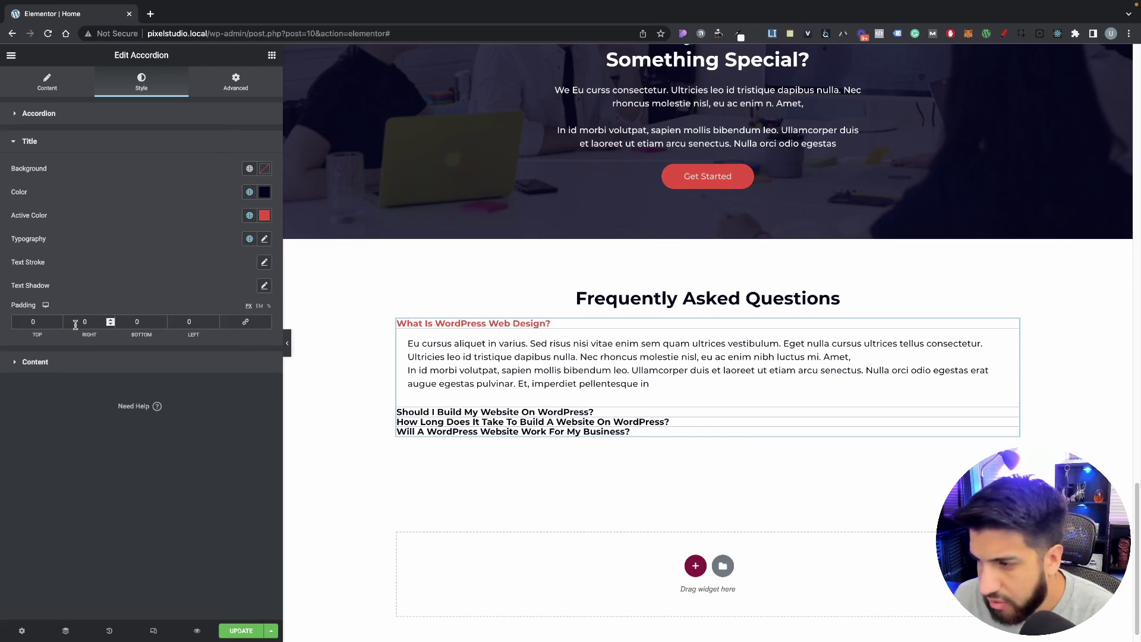
pyautogui.moveTo(41, 321); pyautogui.dragTo(3, 322)
pyautogui.write('10')
pyautogui.write('20')
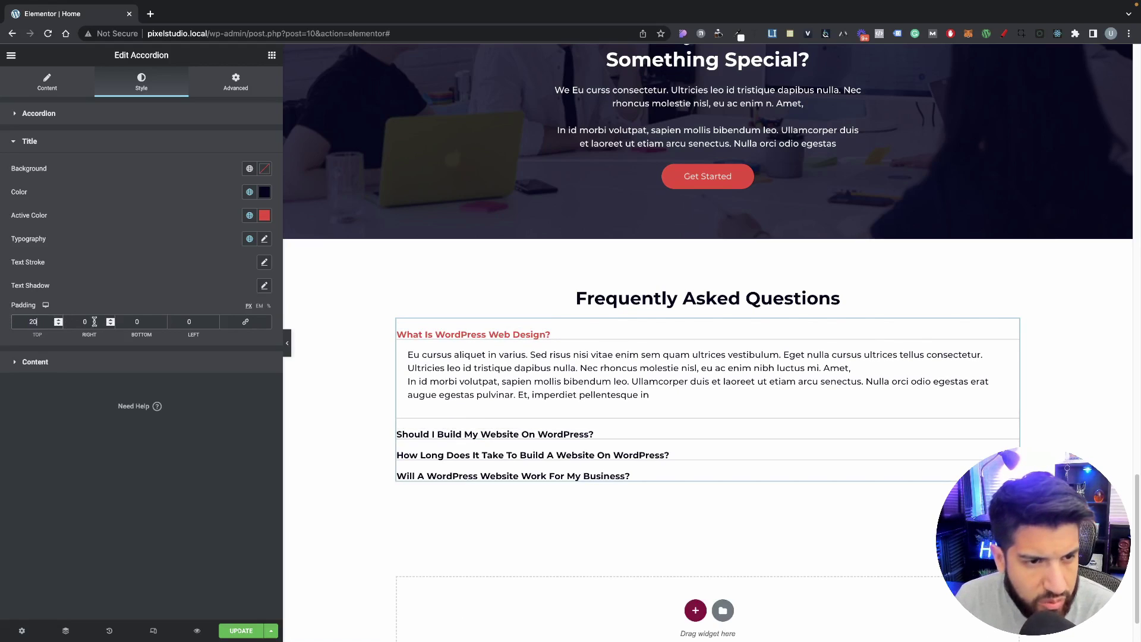
pyautogui.moveTo(145, 321); pyautogui.dragTo(75, 323)
pyautogui.write('20')
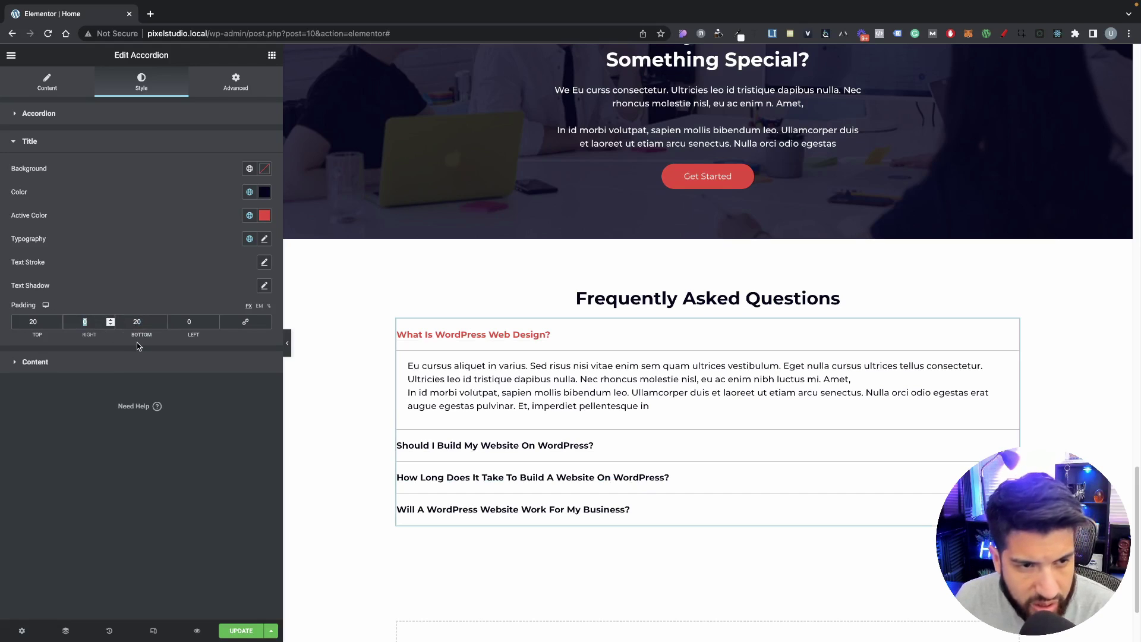
pyautogui.moveTo(198, 321); pyautogui.dragTo(178, 322)
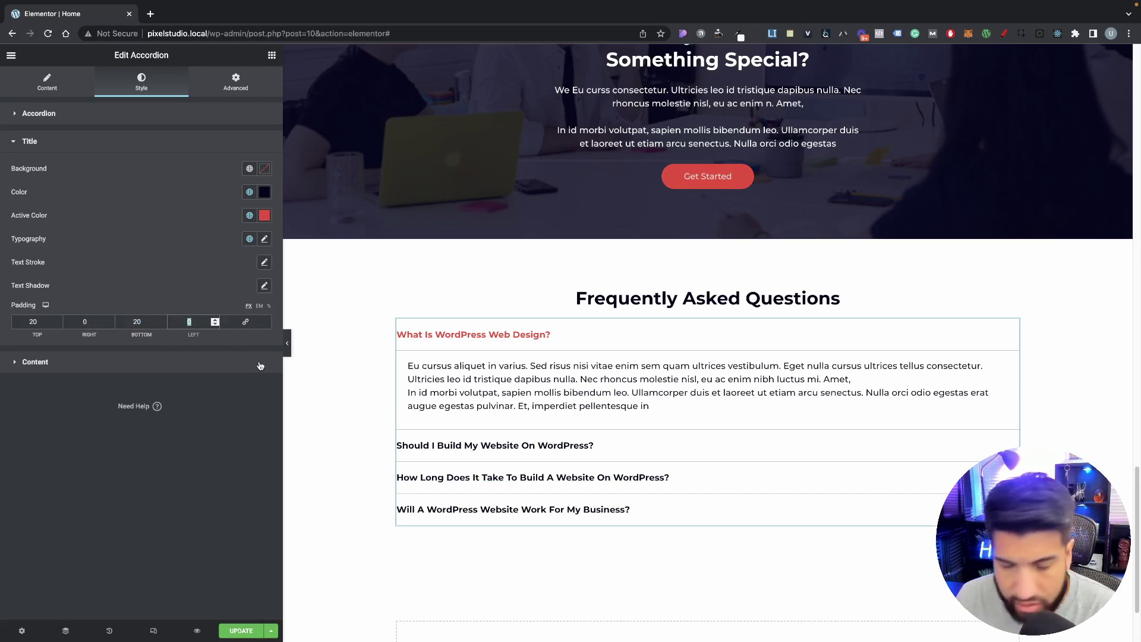
pyautogui.write('20')
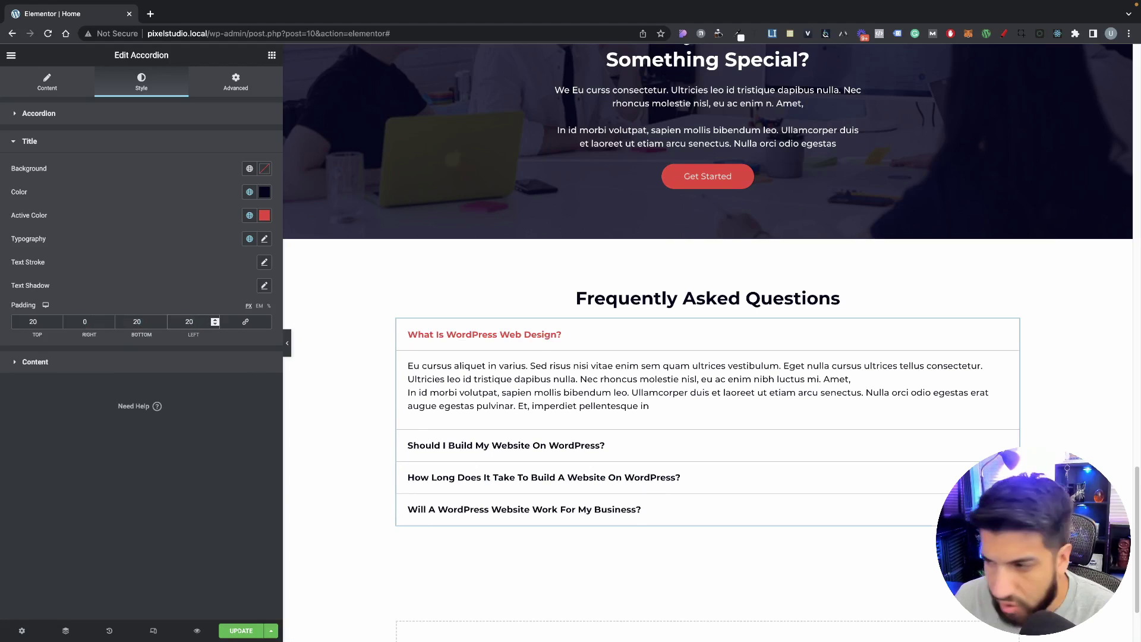
# Step: Check the padded FAQ titles full width, save the page, and view the preview tab
pyautogui.click(288, 343)
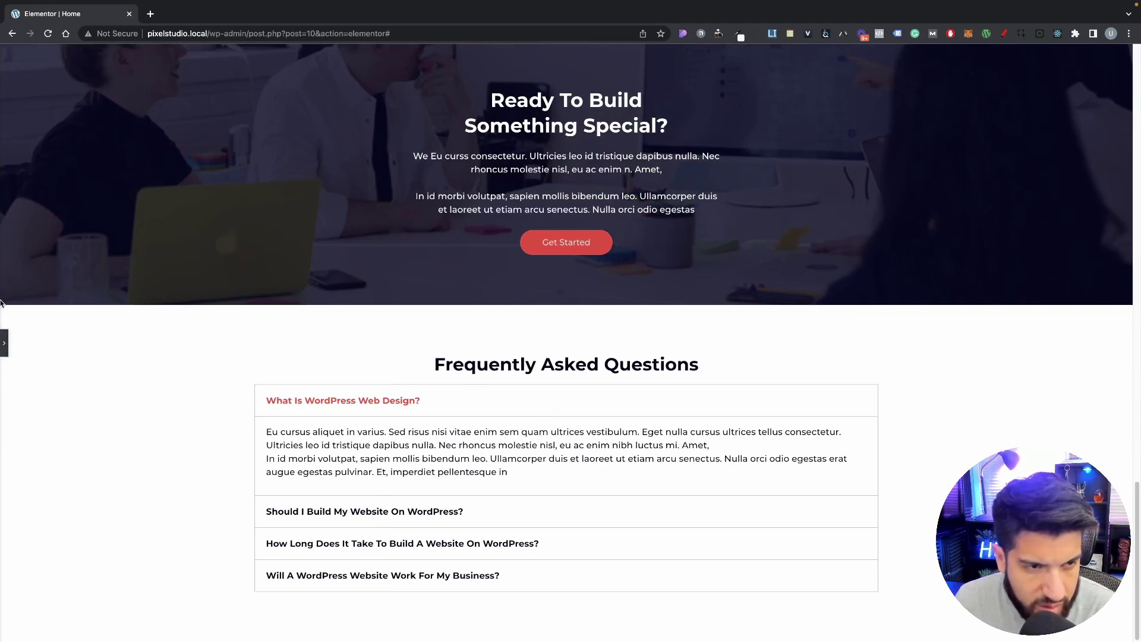
pyautogui.scroll(-1, 175, 387)
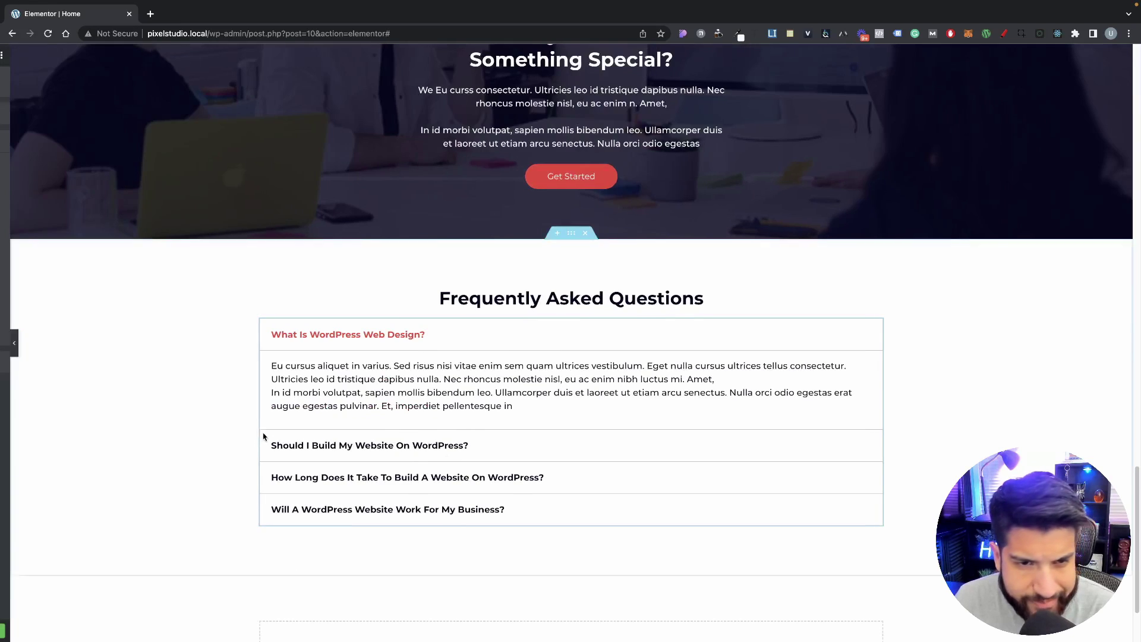
pyautogui.click(264, 436)
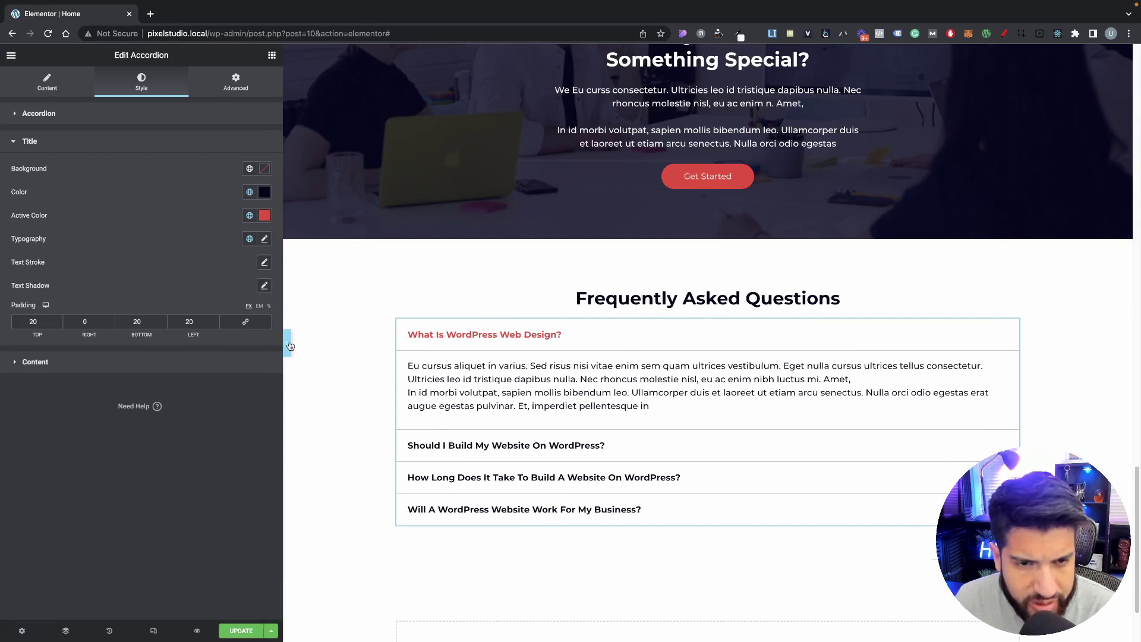
pyautogui.click(287, 343)
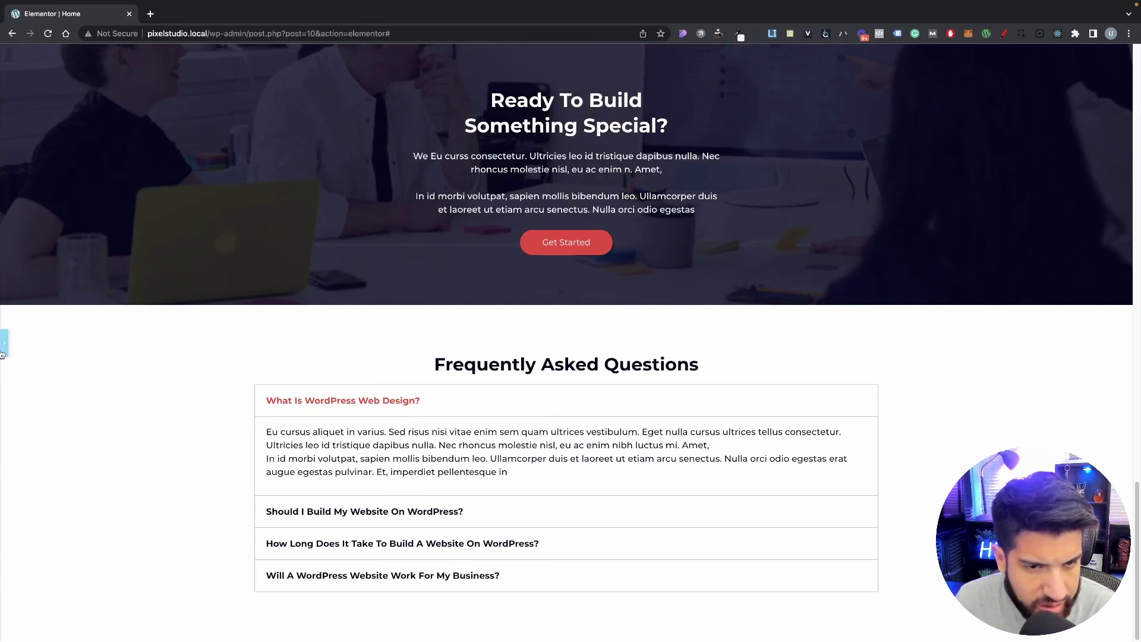
pyautogui.scroll(-2, 18, 357)
pyautogui.click(4, 342)
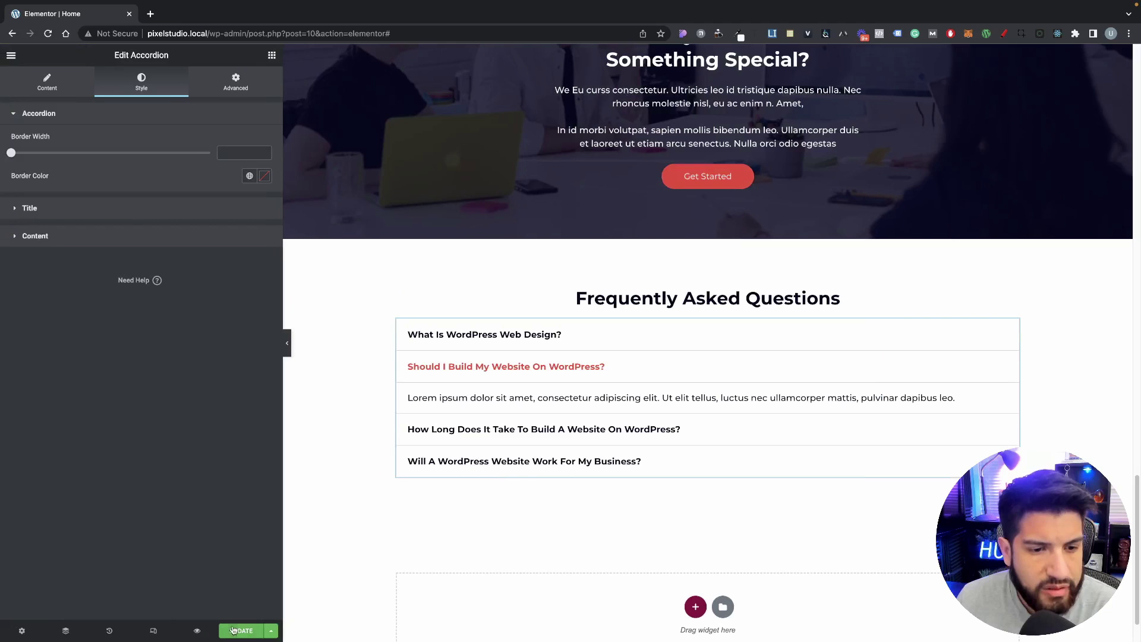
pyautogui.click(239, 631)
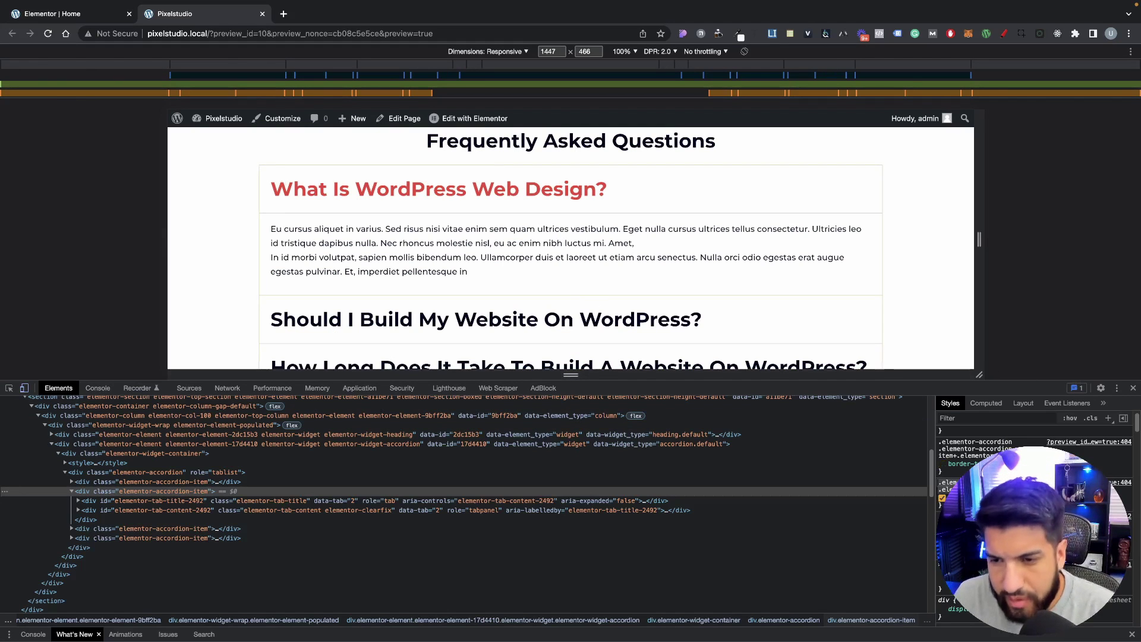
pyautogui.click(1132, 387)
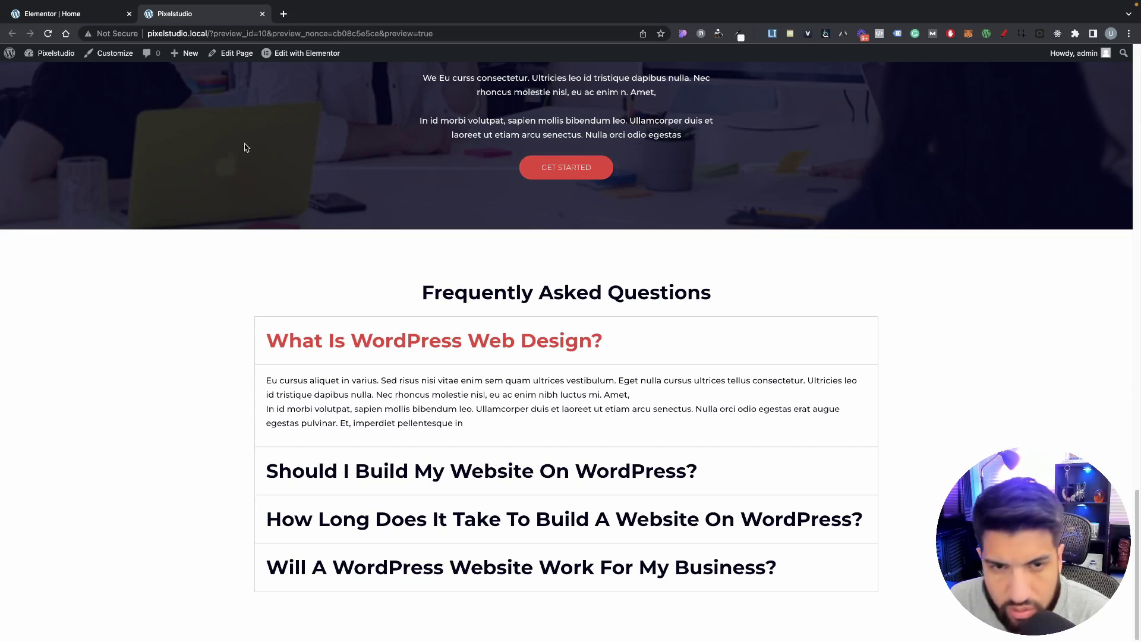
pyautogui.click(94, 16)
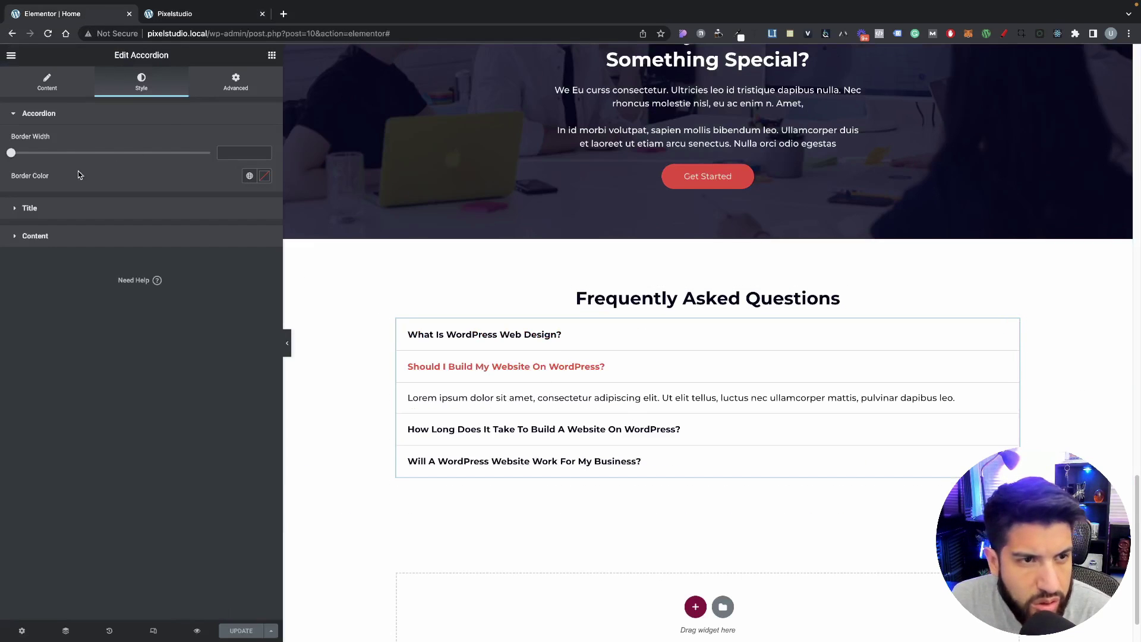
# Step: Set the accordion border to 0 and add custom CSS giving items 'border-bottom: 1px solid black'
pyautogui.click(262, 152)
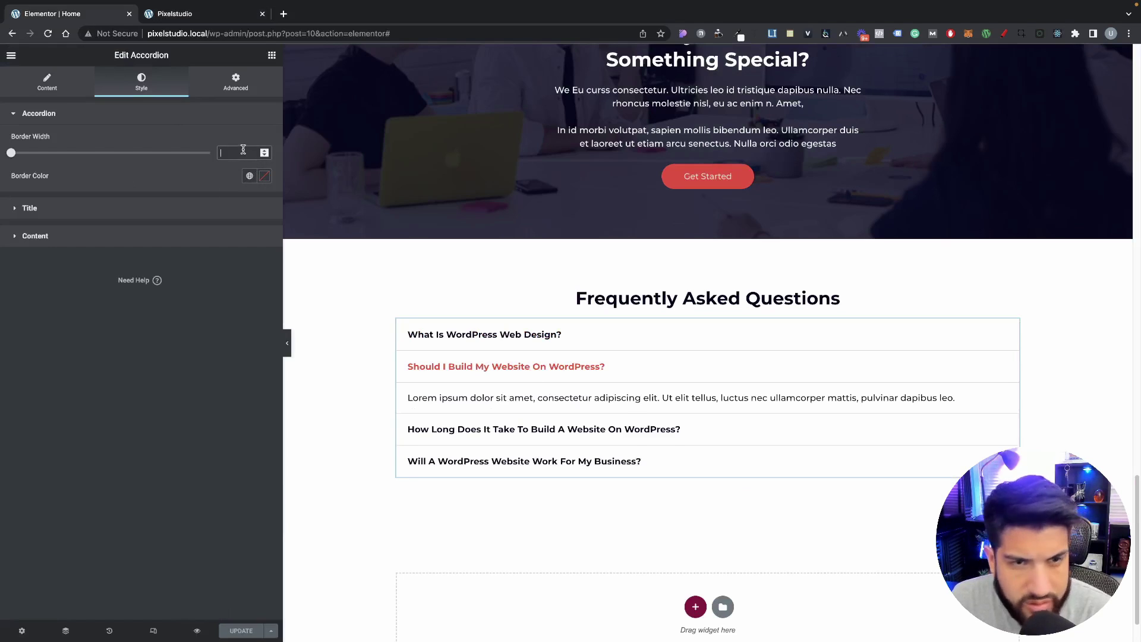
pyautogui.write('0')
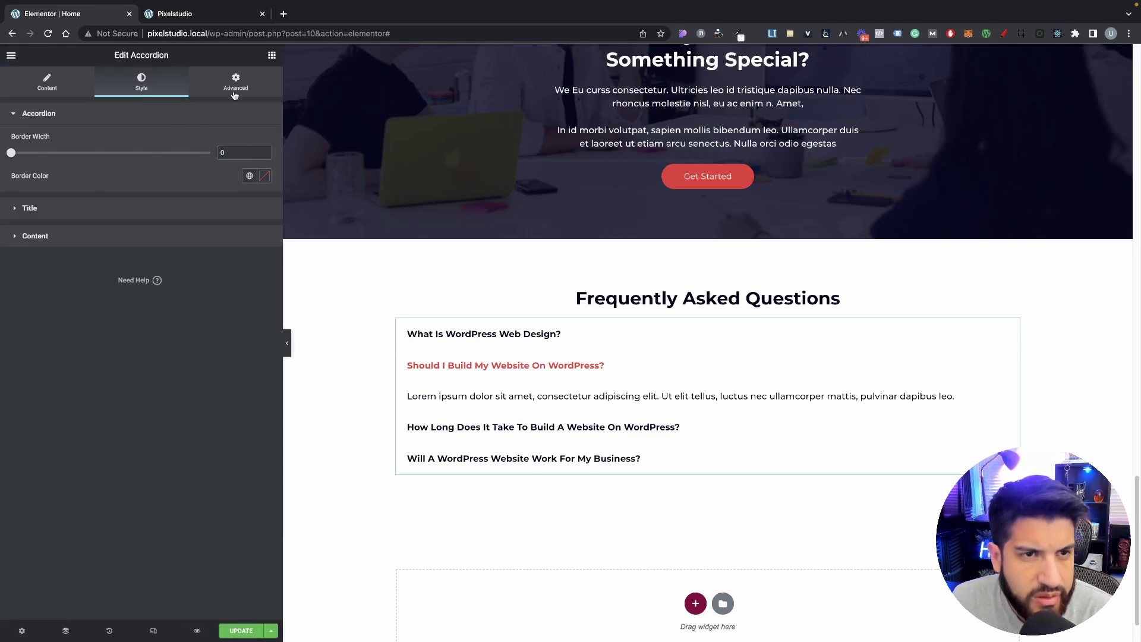
pyautogui.click(234, 93)
pyautogui.click(110, 554)
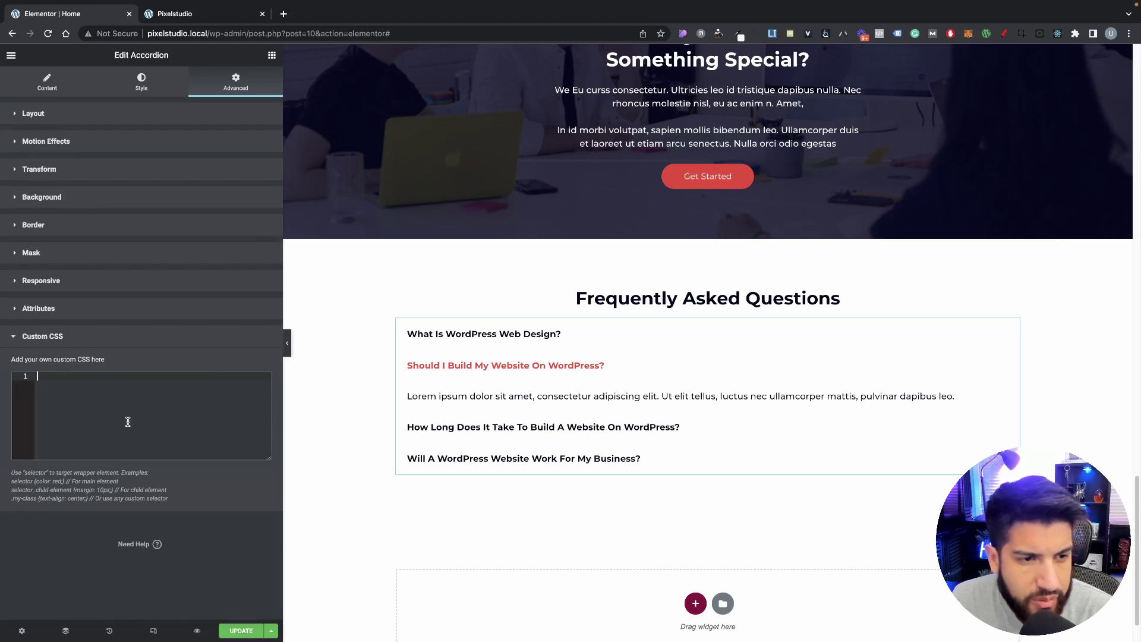
pyautogui.write('.elementor-accordion .elementor-accordion-item')
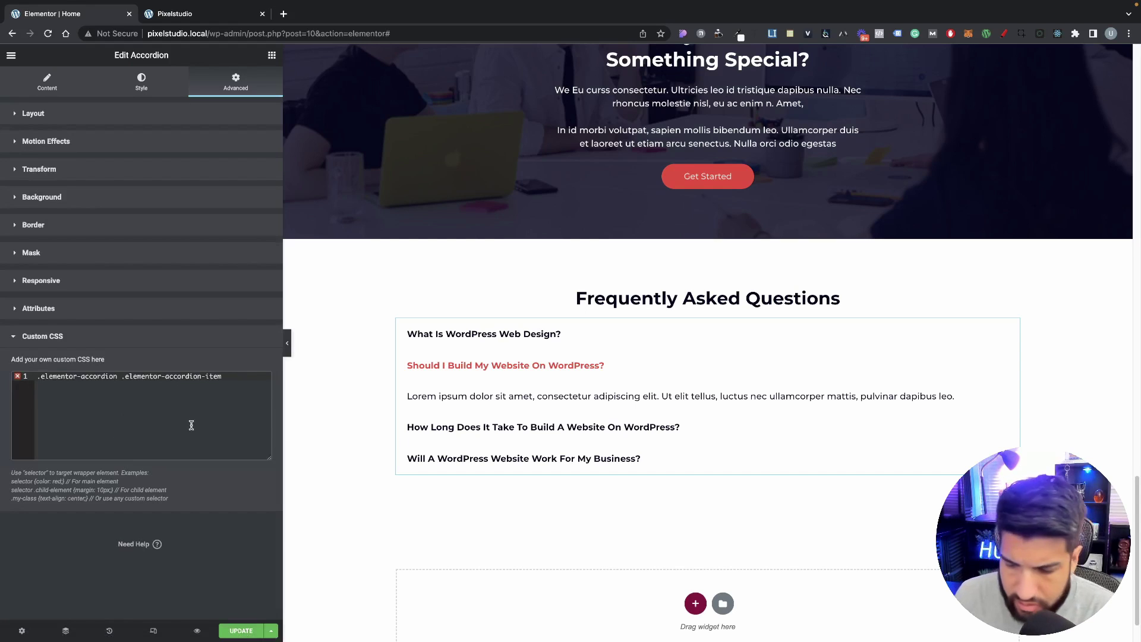
pyautogui.write('{')
pyautogui.press('Return')
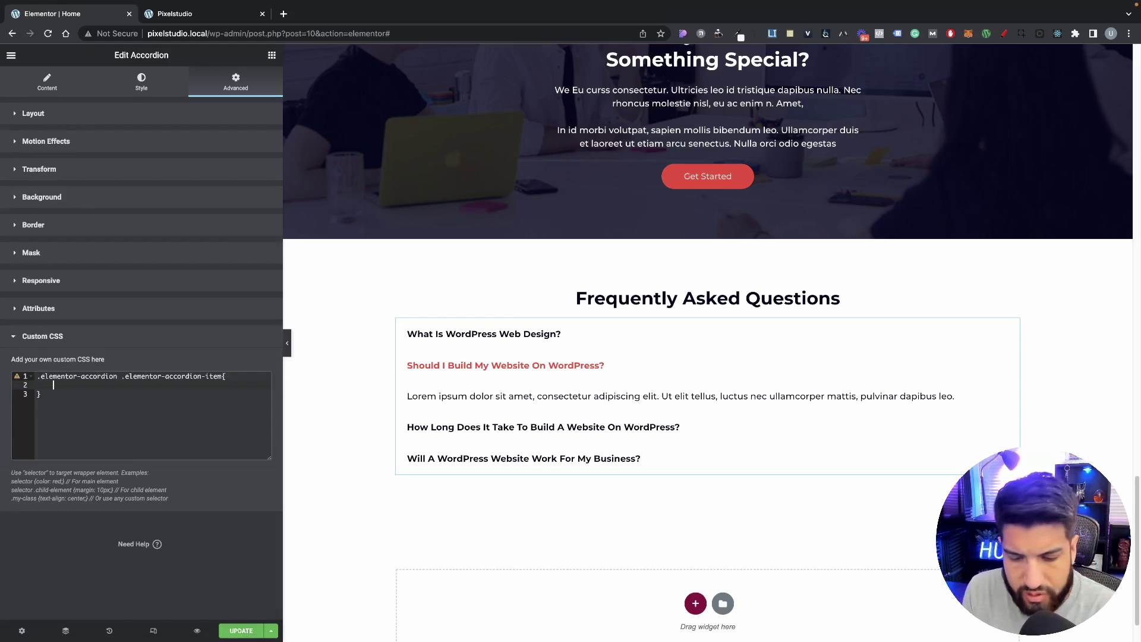
pyautogui.write('borde')
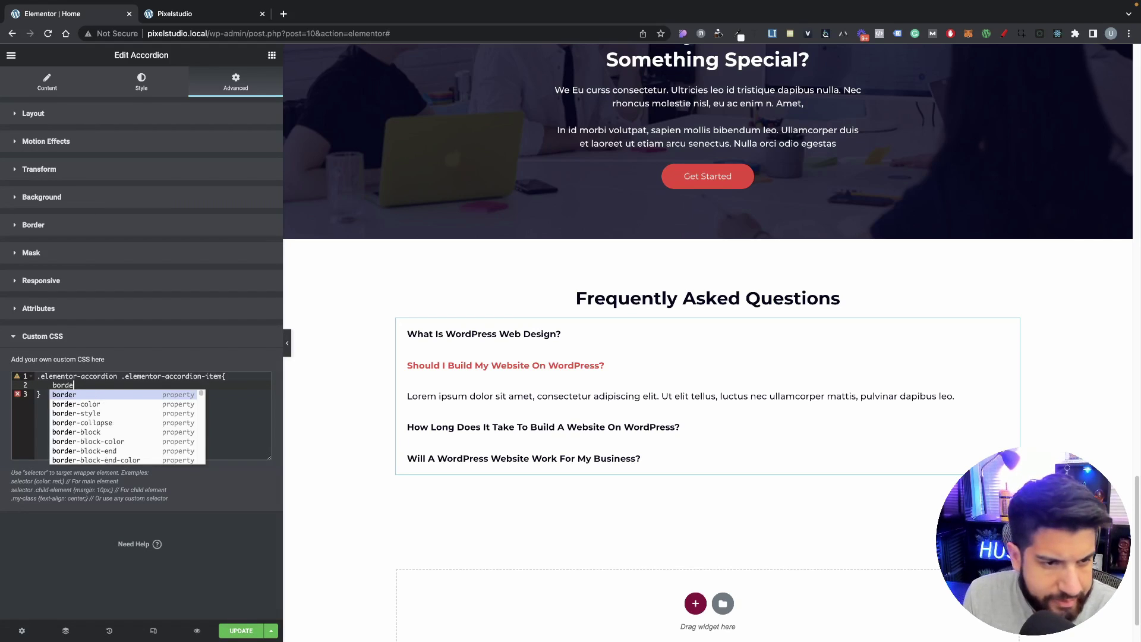
pyautogui.write('r')
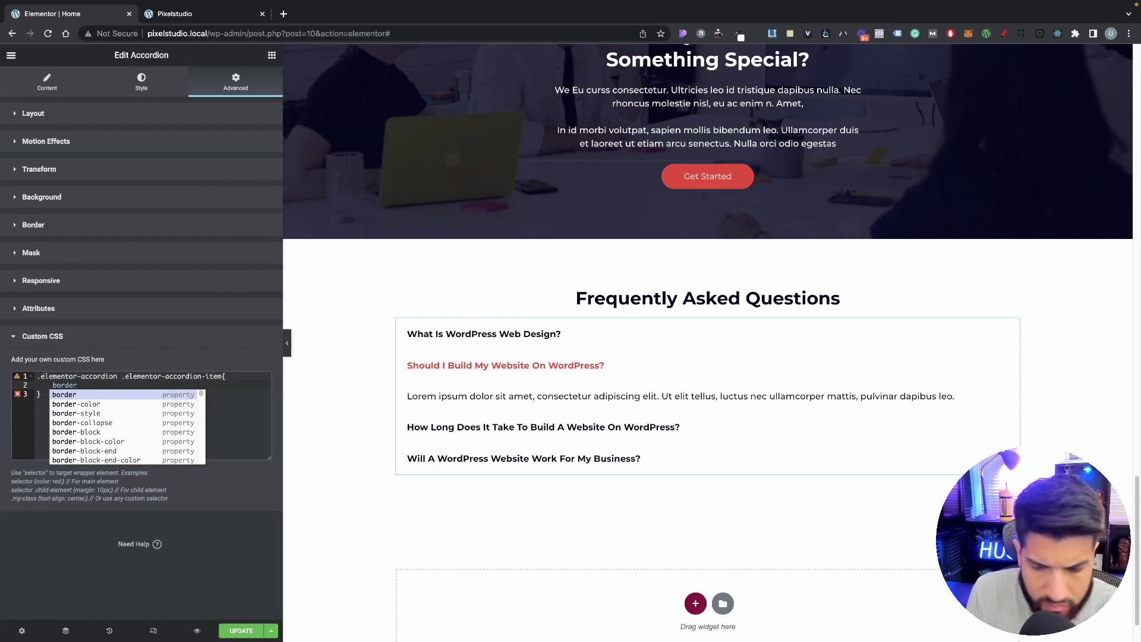
pyautogui.write('-')
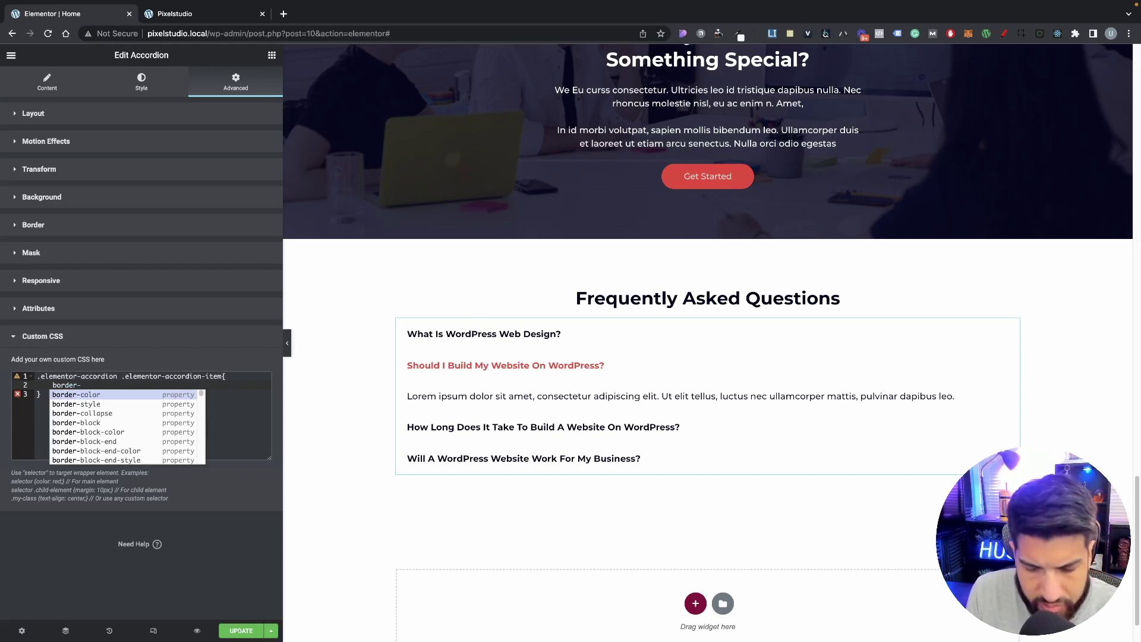
pyautogui.write('bot')
pyautogui.press('Return')
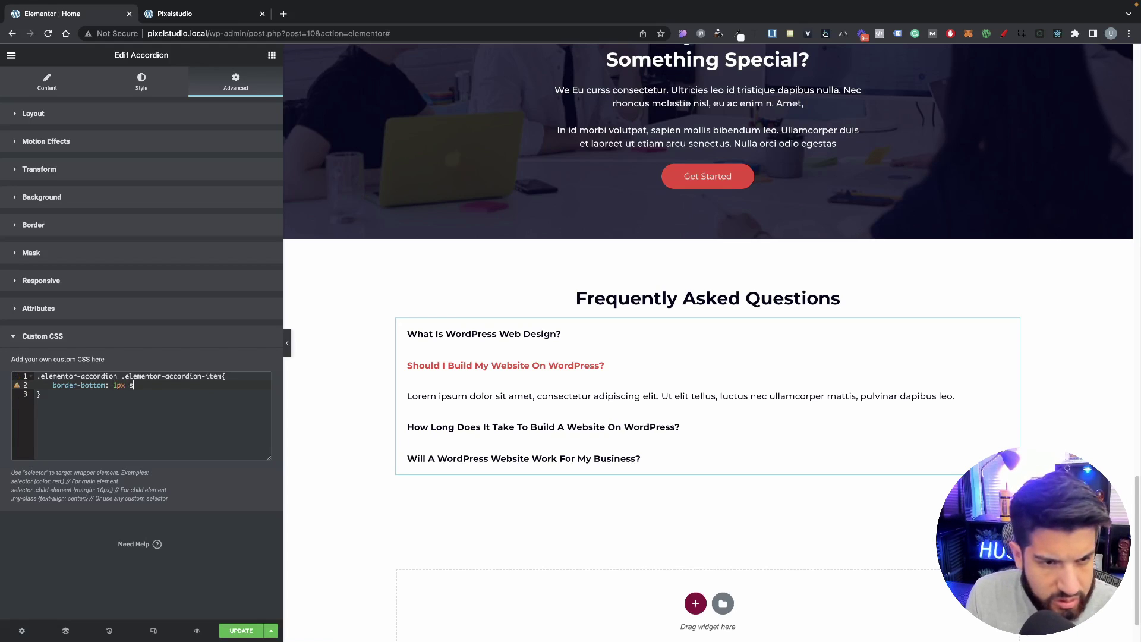
pyautogui.write('1px solid')
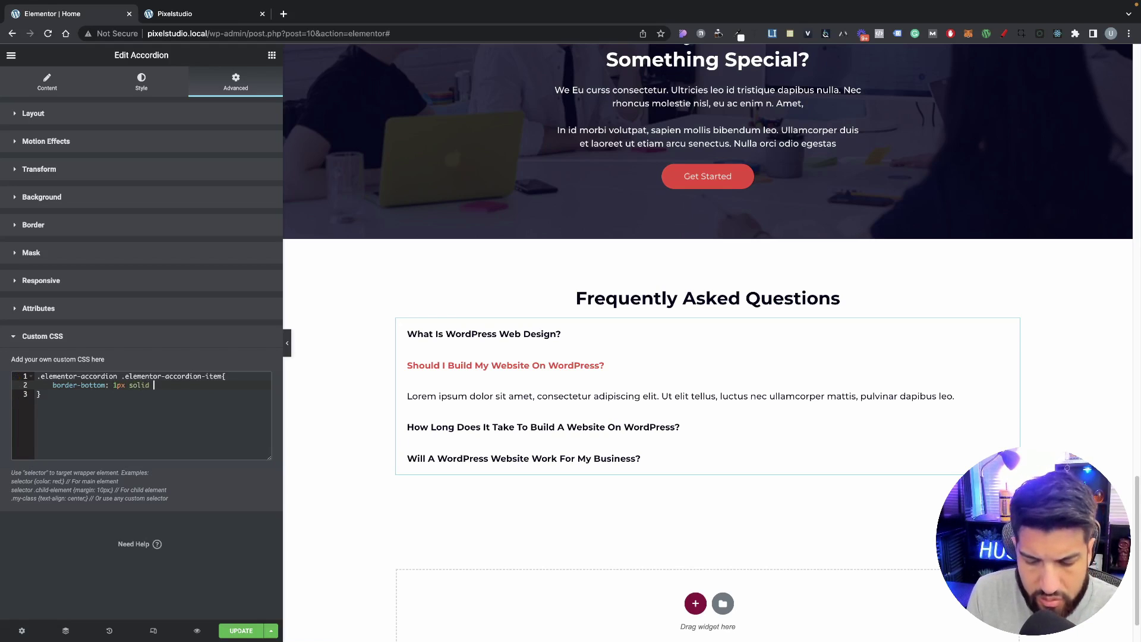
pyautogui.write(' black;')
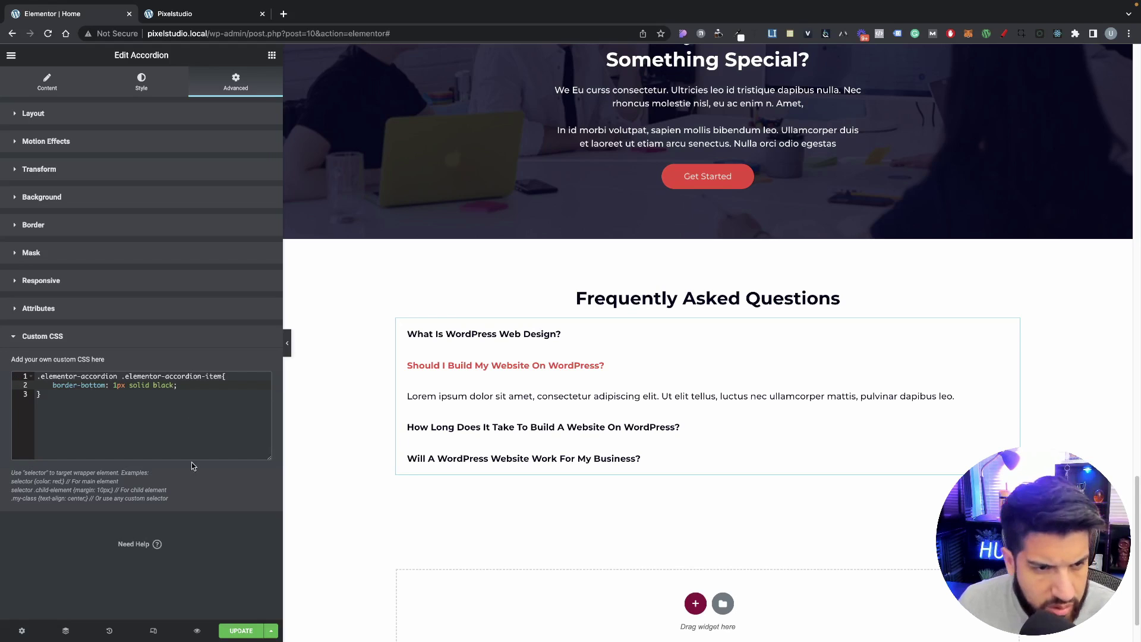
# Step: Prefix the CSS rule with 'selector' and change the border colour from black to #C4C4C4
pyautogui.click(38, 377)
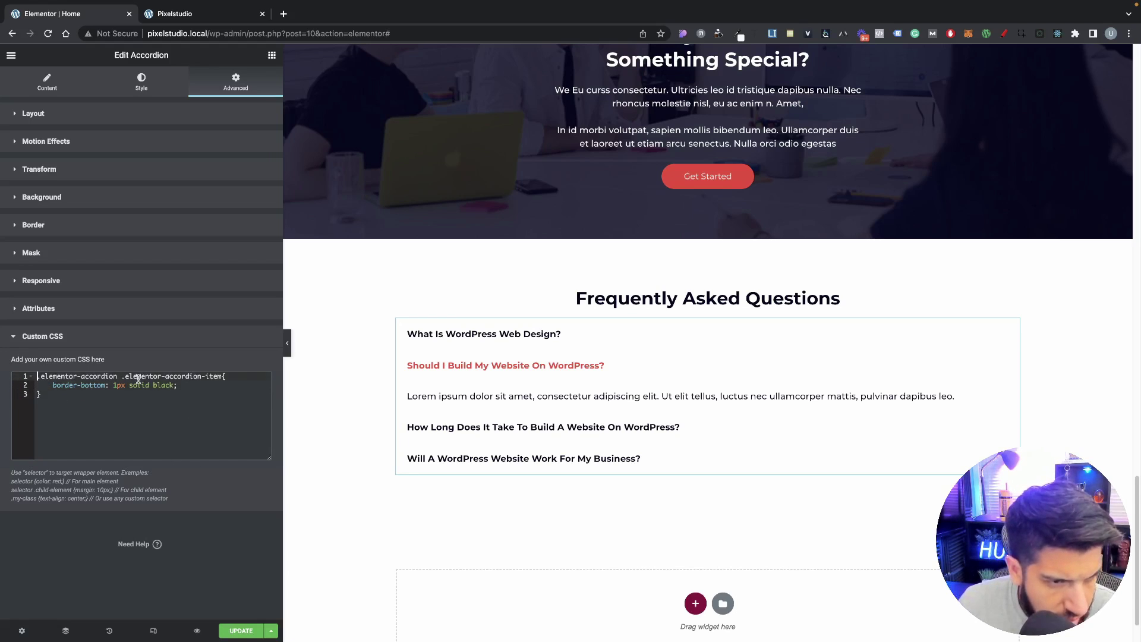
pyautogui.write('selector')
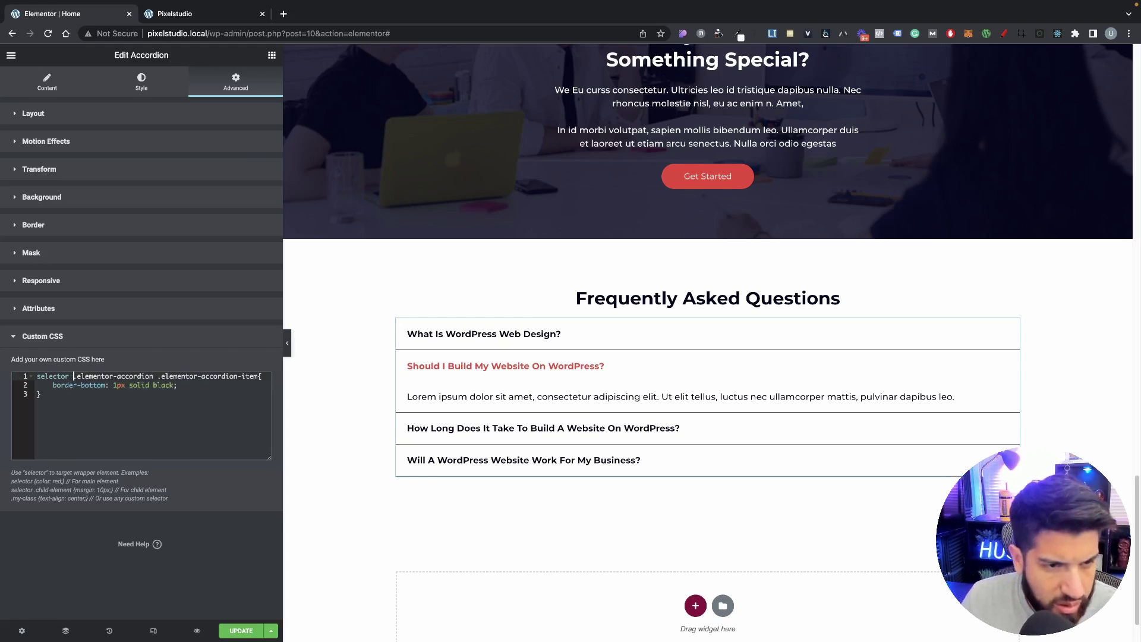
pyautogui.scroll(1, 301, 369)
pyautogui.click(288, 356)
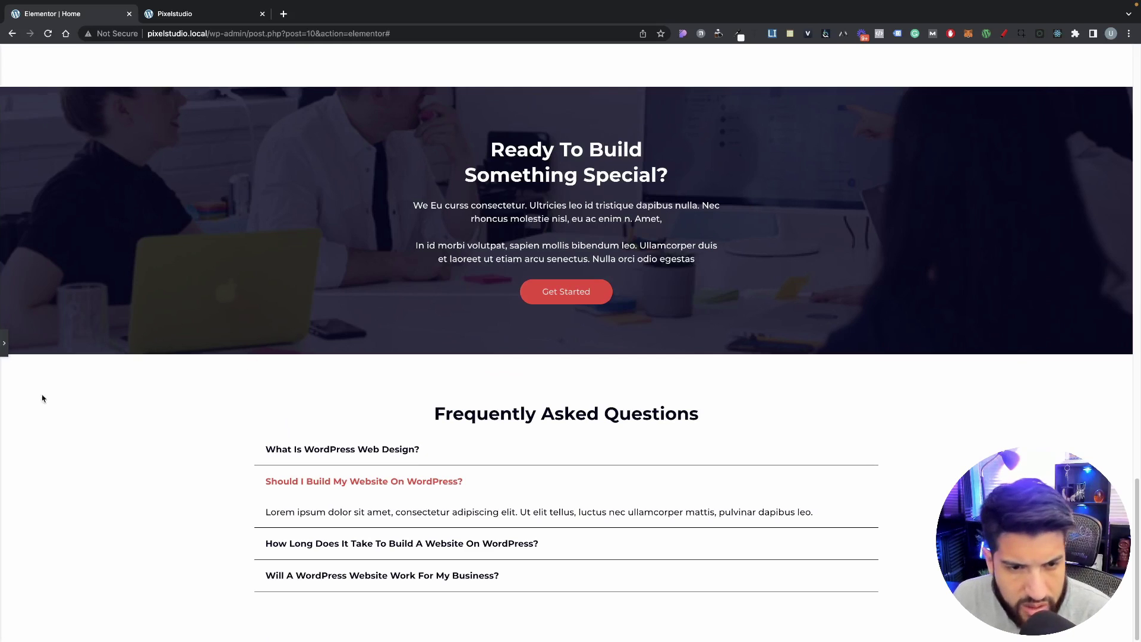
pyautogui.click(4, 343)
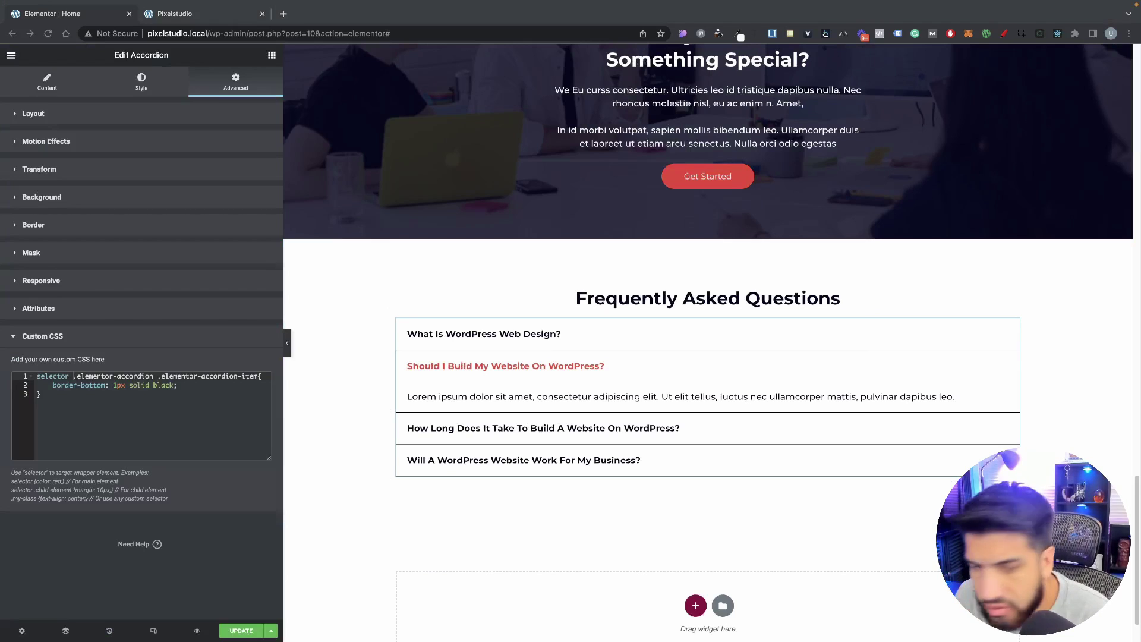
pyautogui.click(157, 399)
pyautogui.moveTo(173, 387); pyautogui.dragTo(153, 388)
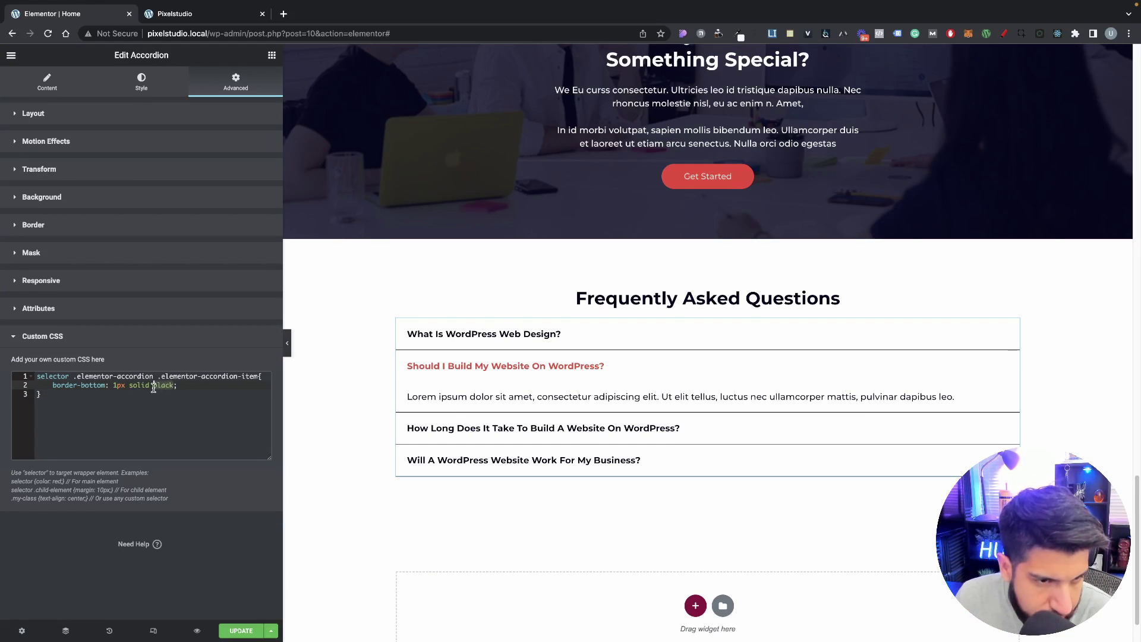
pyautogui.write('C4C4C4')
pyautogui.click(153, 385)
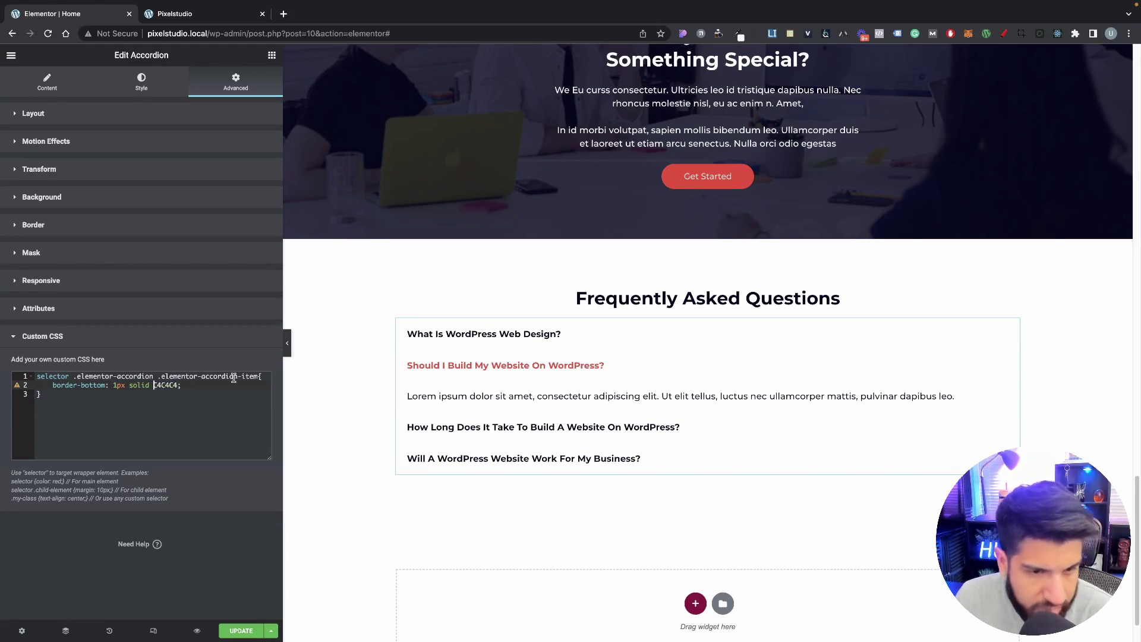
pyautogui.write('#')
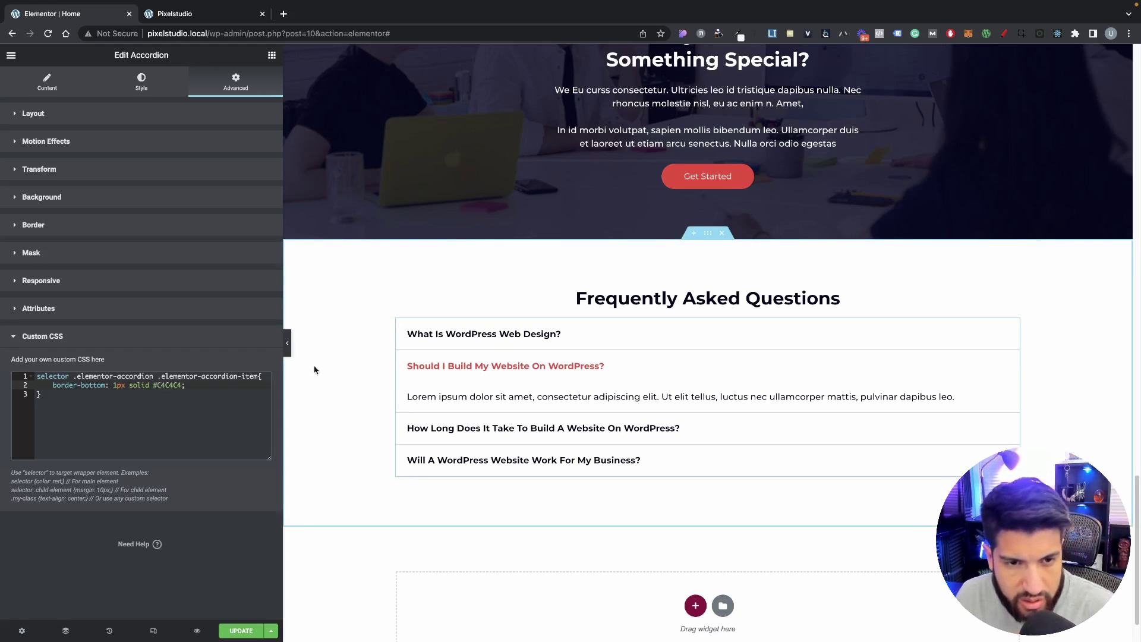
# Step: Preview the accordion to check the grey dividers between FAQ items
pyautogui.scroll(2, 291, 350)
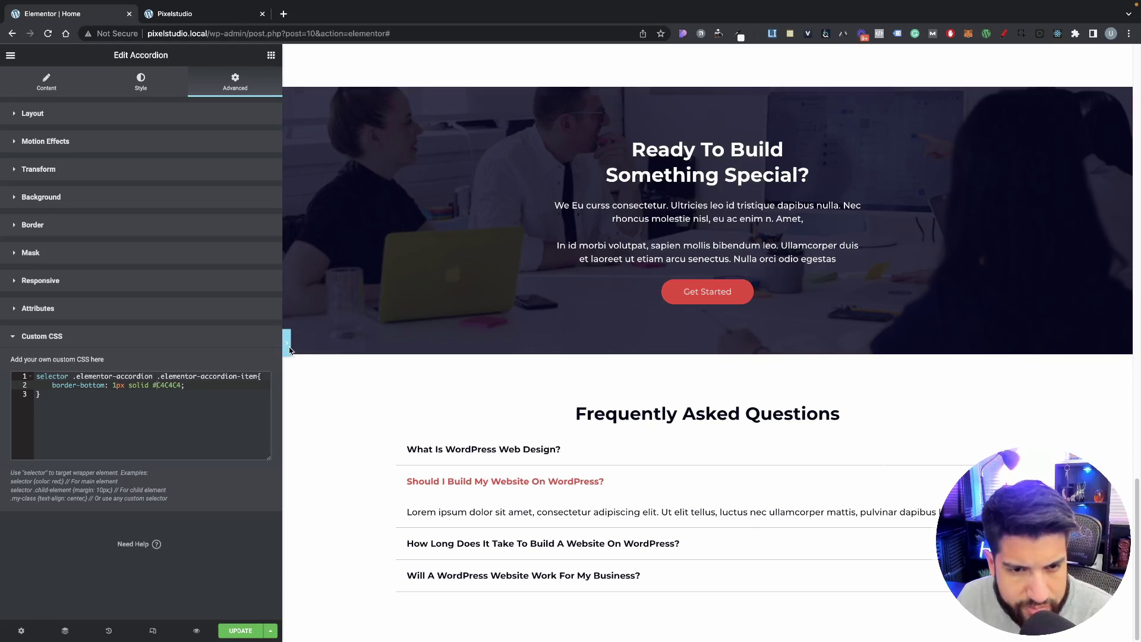
pyautogui.click(287, 348)
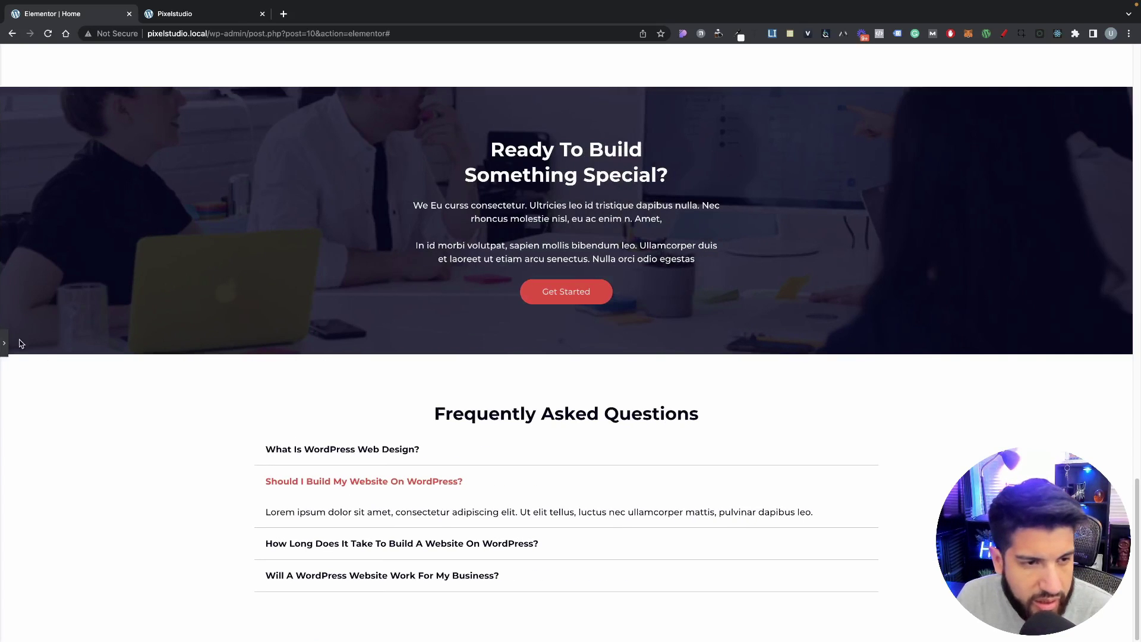
pyautogui.scroll(-2, 362, 439)
pyautogui.click(362, 439)
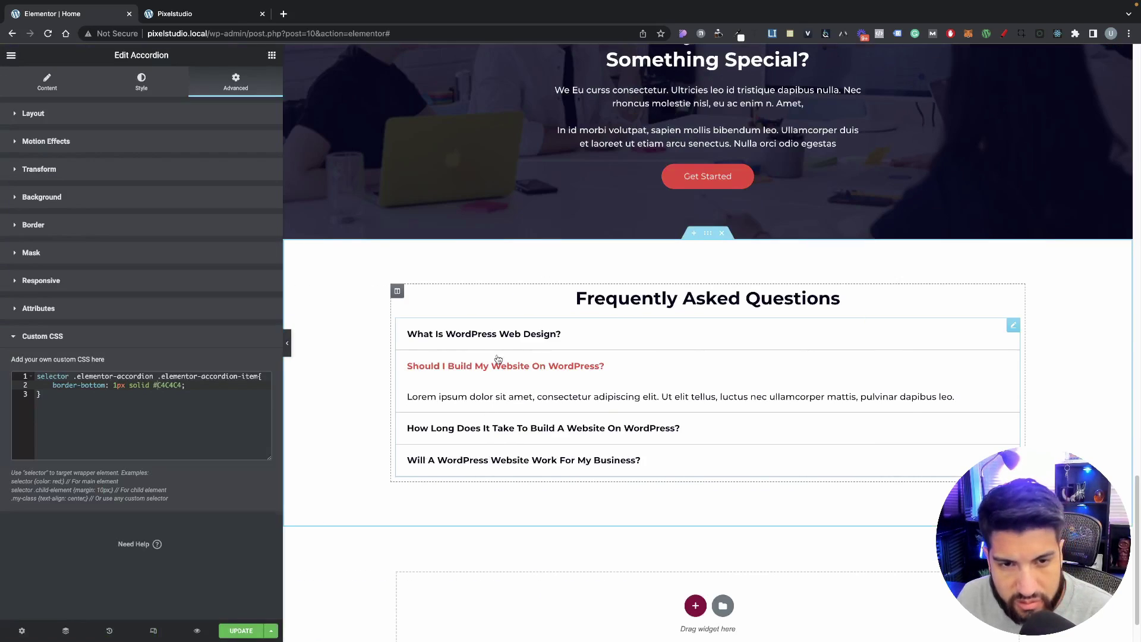
pyautogui.click(503, 335)
pyautogui.click(502, 335)
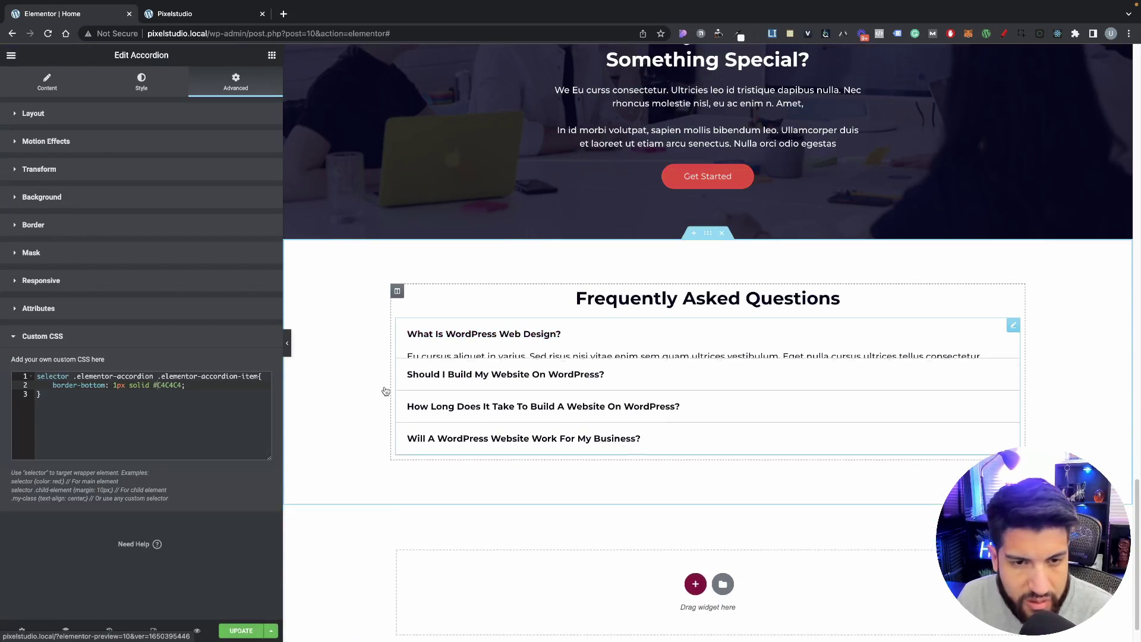
# Step: Set the accordion title typography to the Secondary global font and save the page
pyautogui.click(241, 630)
pyautogui.click(40, 87)
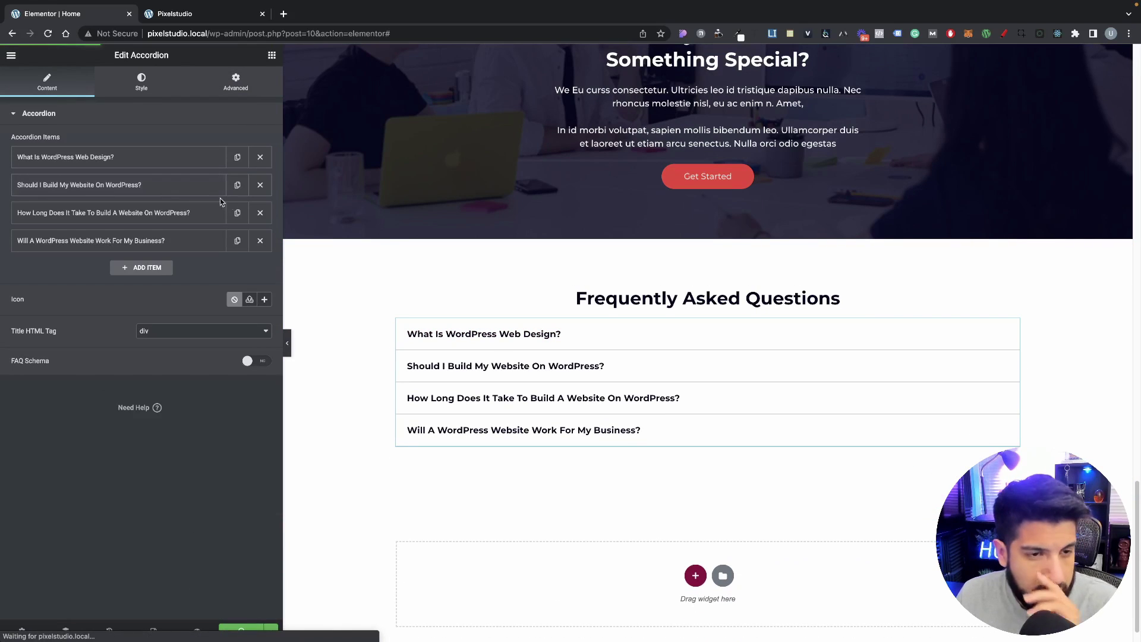
pyautogui.click(141, 82)
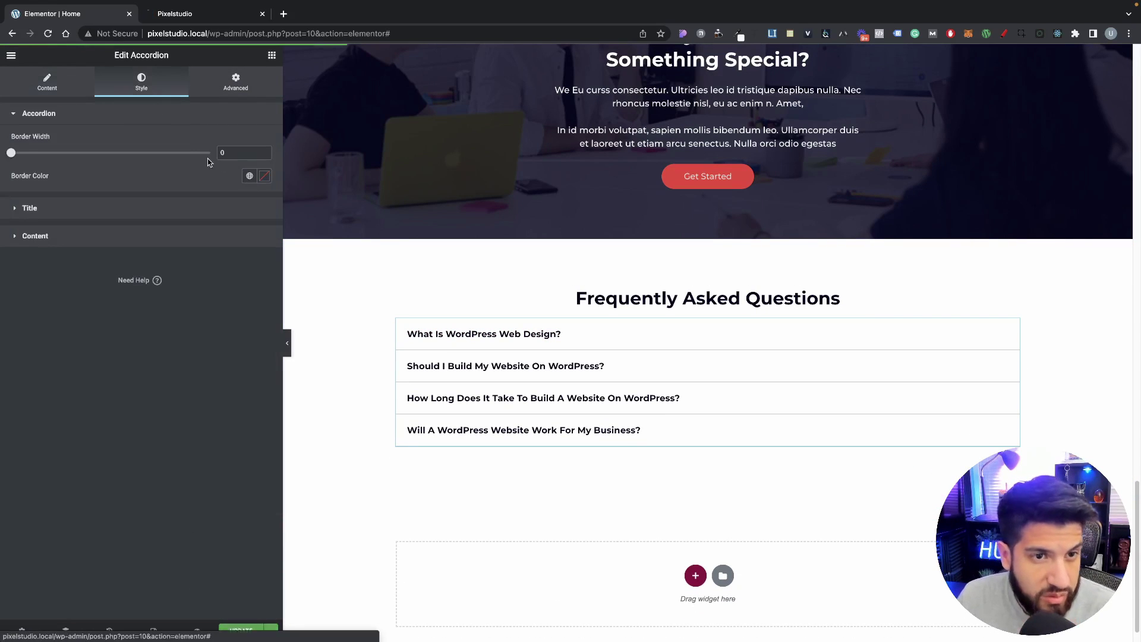
pyautogui.click(229, 212)
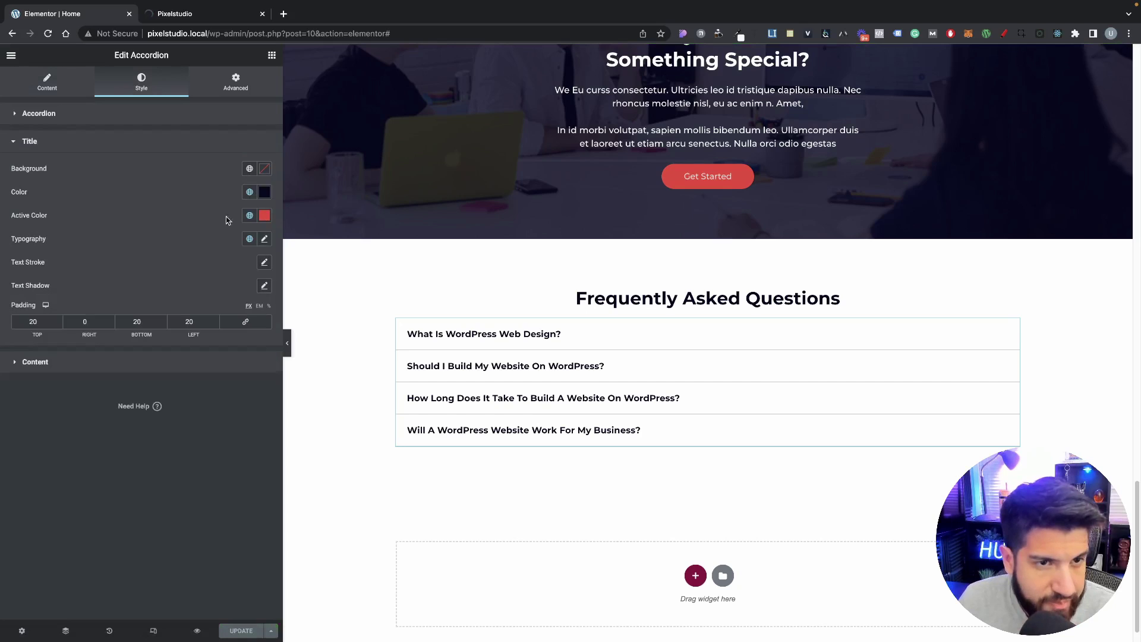
pyautogui.click(250, 239)
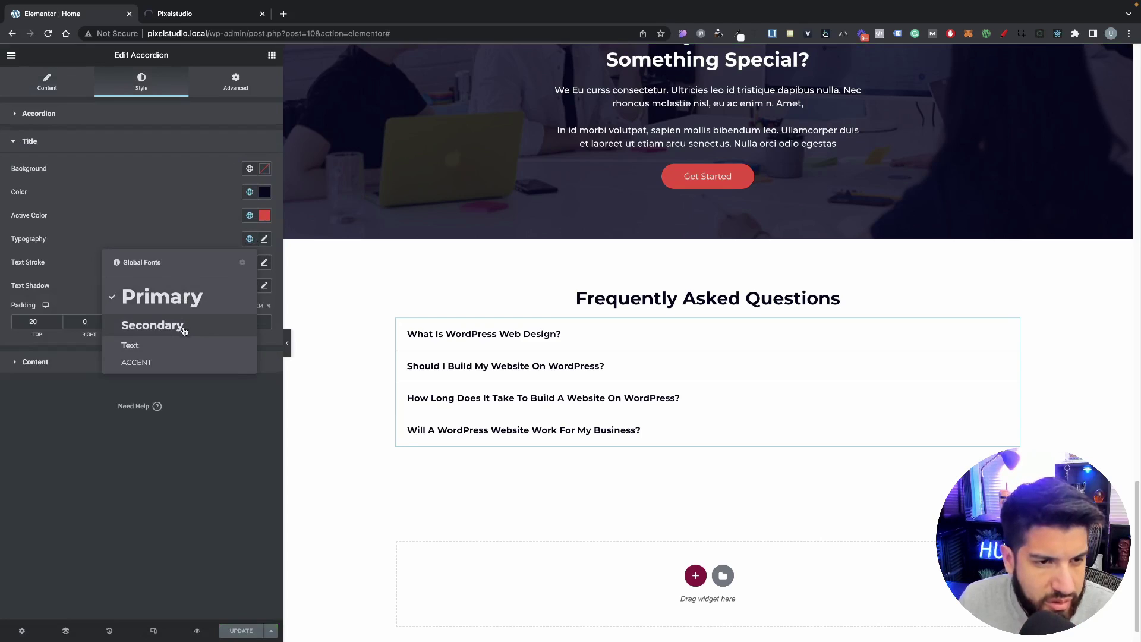
pyautogui.click(184, 325)
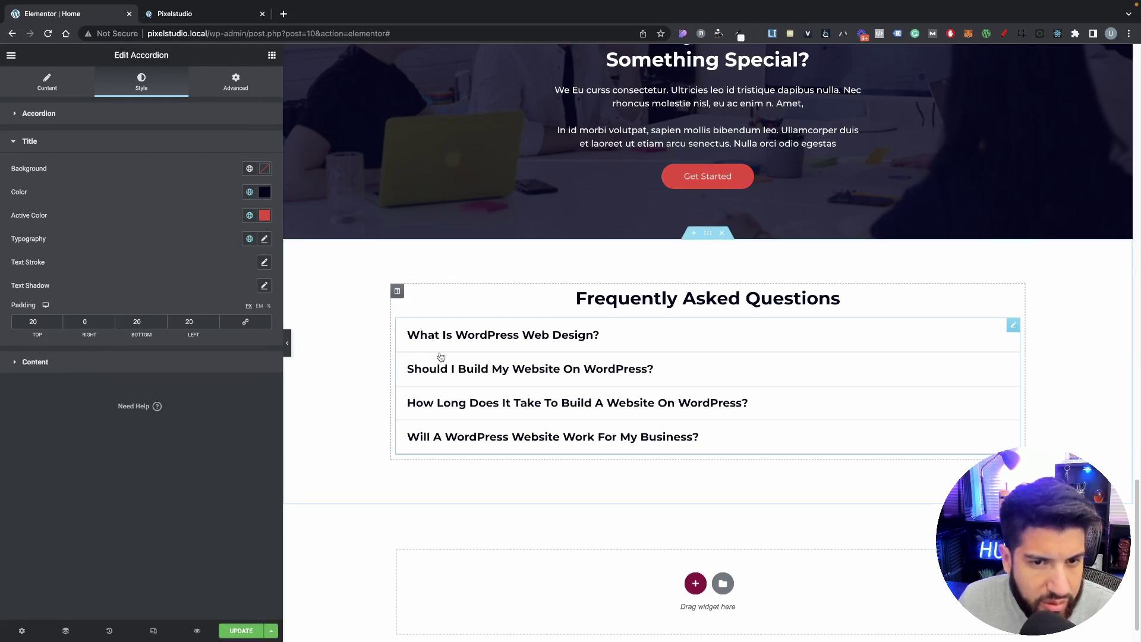
pyautogui.click(240, 631)
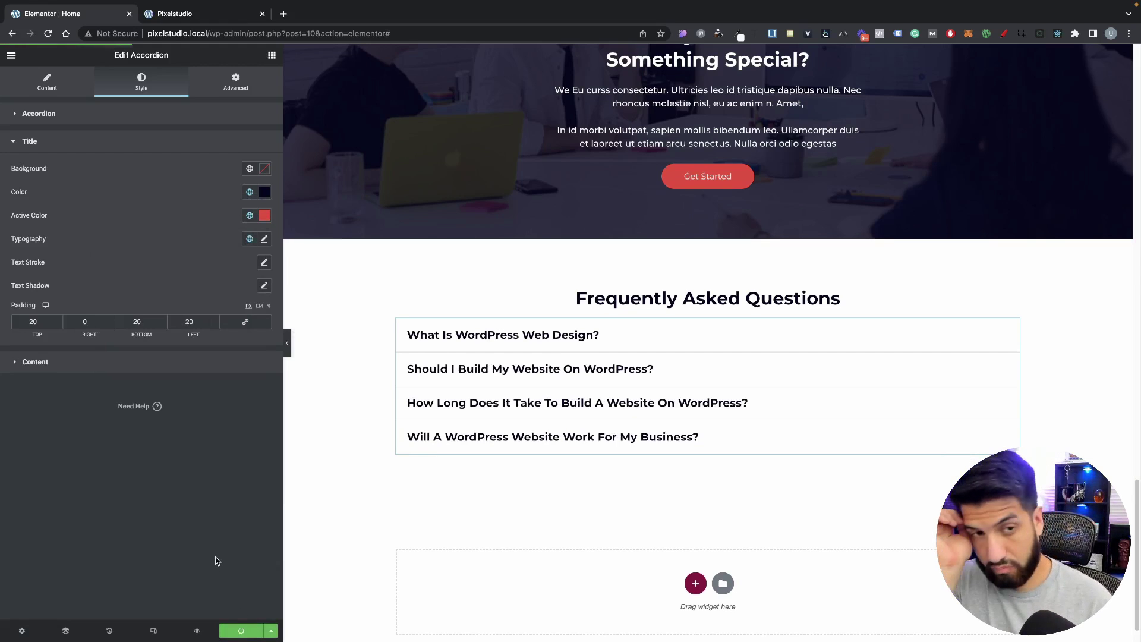
# Step: Test expanding and collapsing the FAQ questions on the live Pixelstudio preview
pyautogui.click(184, 15)
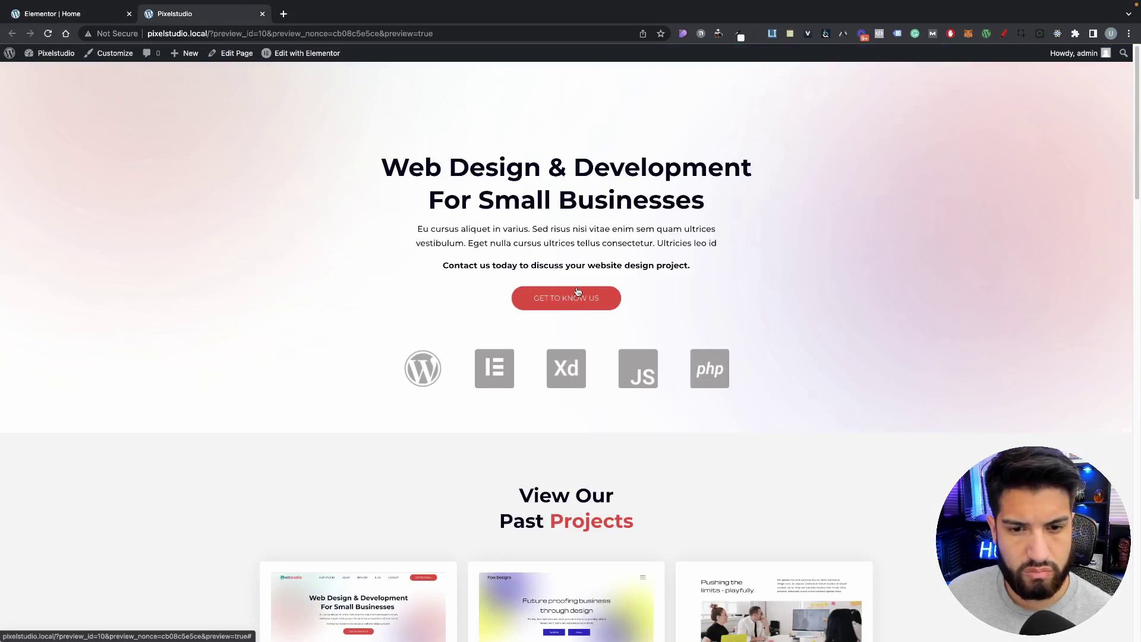
pyautogui.scroll(-20, 577, 291)
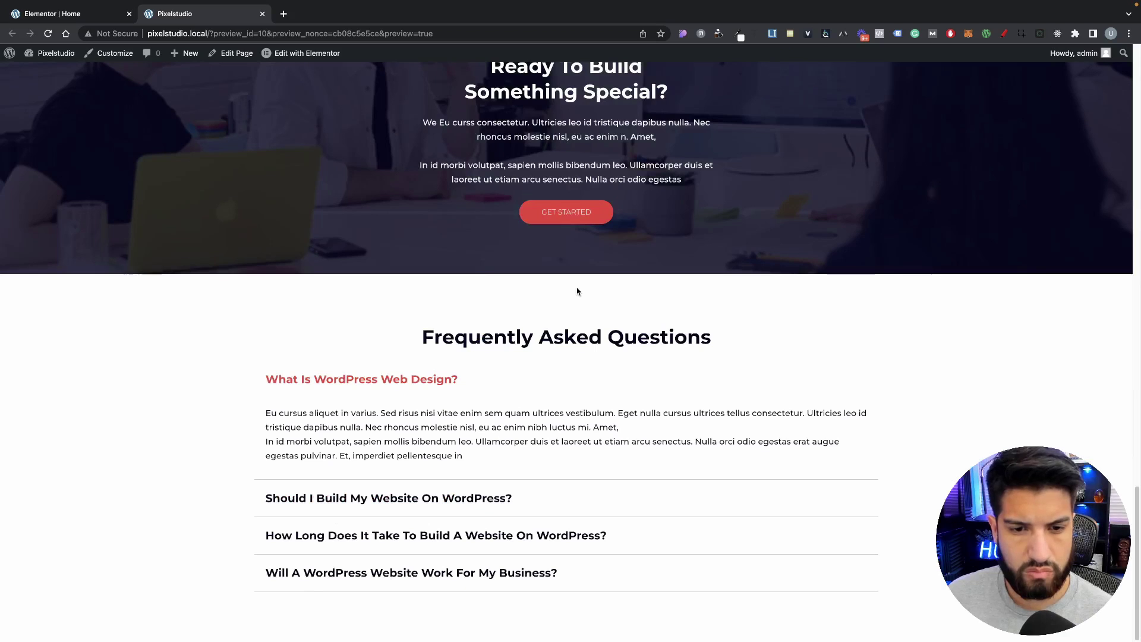
pyautogui.click(428, 380)
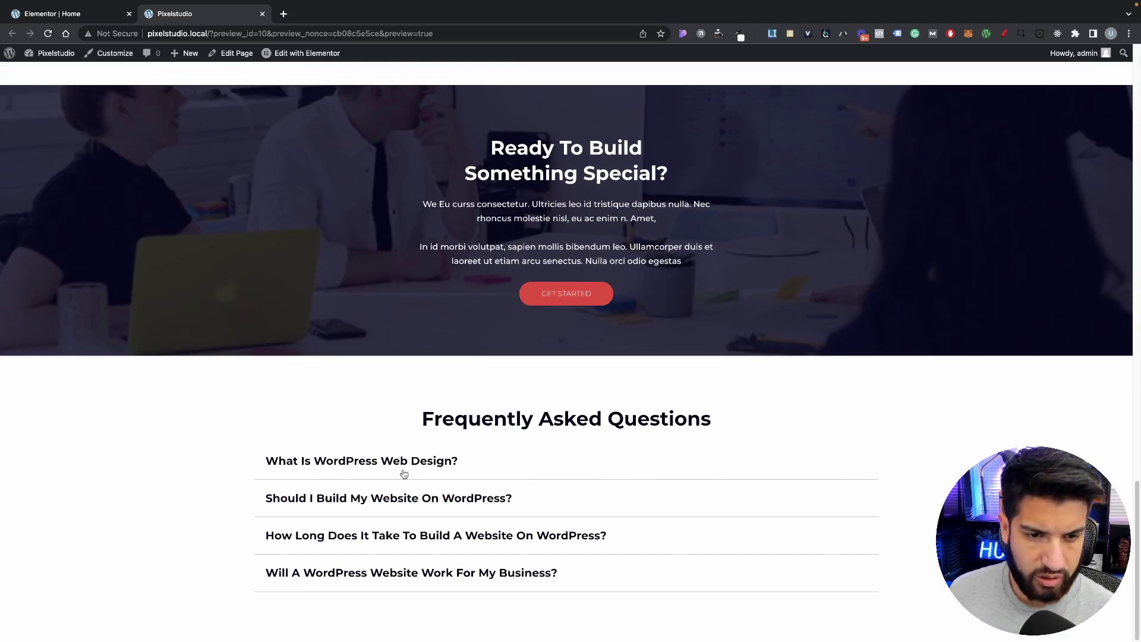
pyautogui.click(402, 465)
pyautogui.click(423, 499)
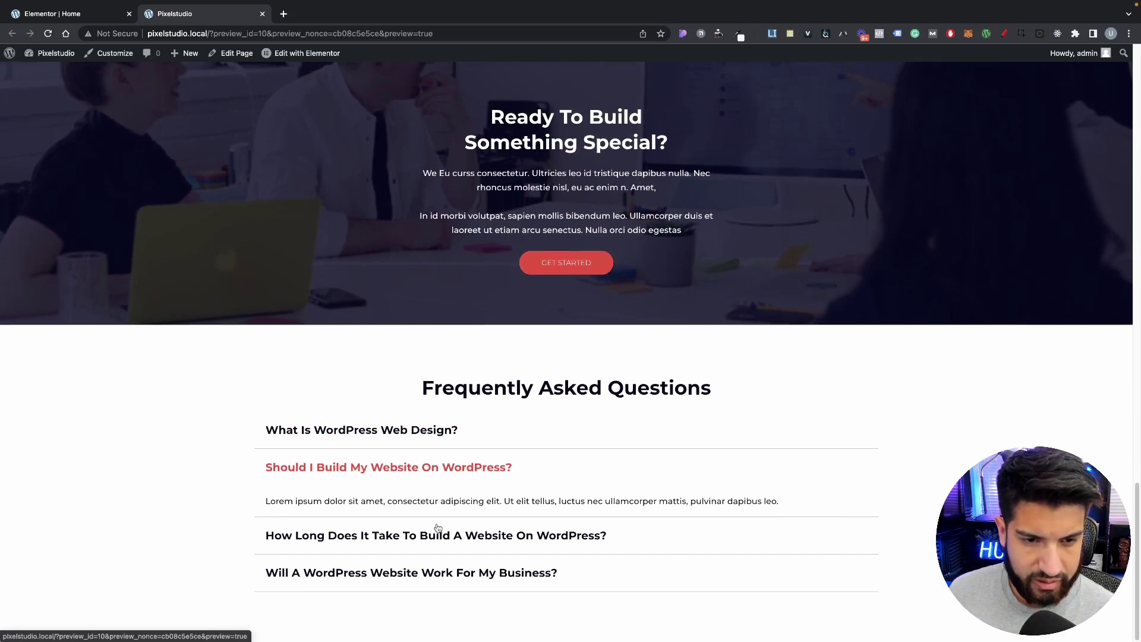
pyautogui.click(426, 538)
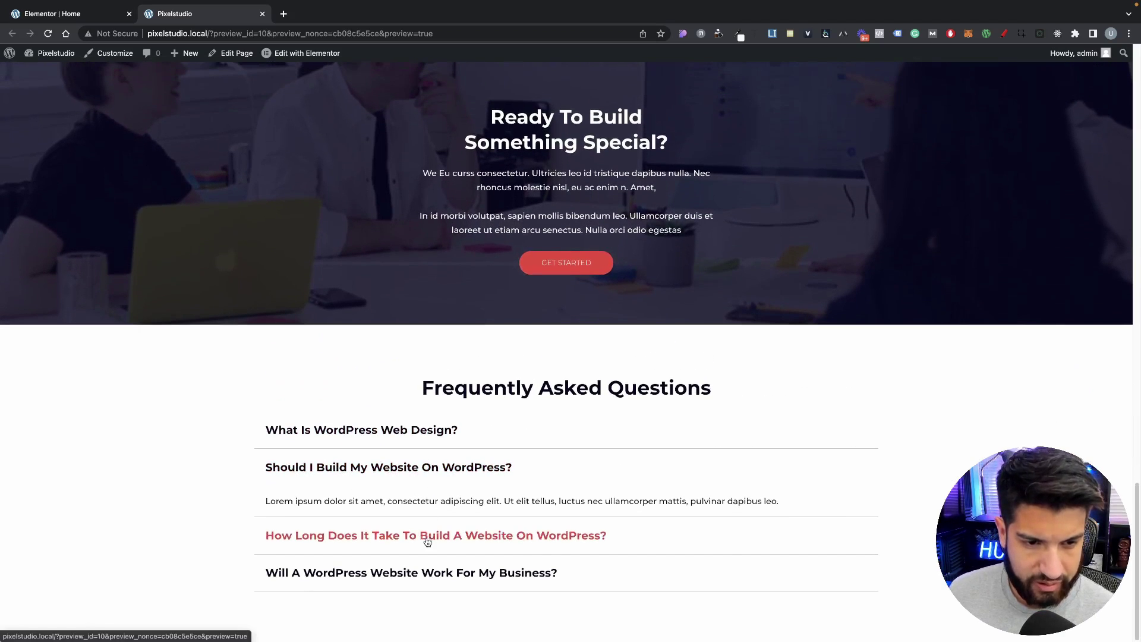
pyautogui.click(429, 432)
pyautogui.click(420, 430)
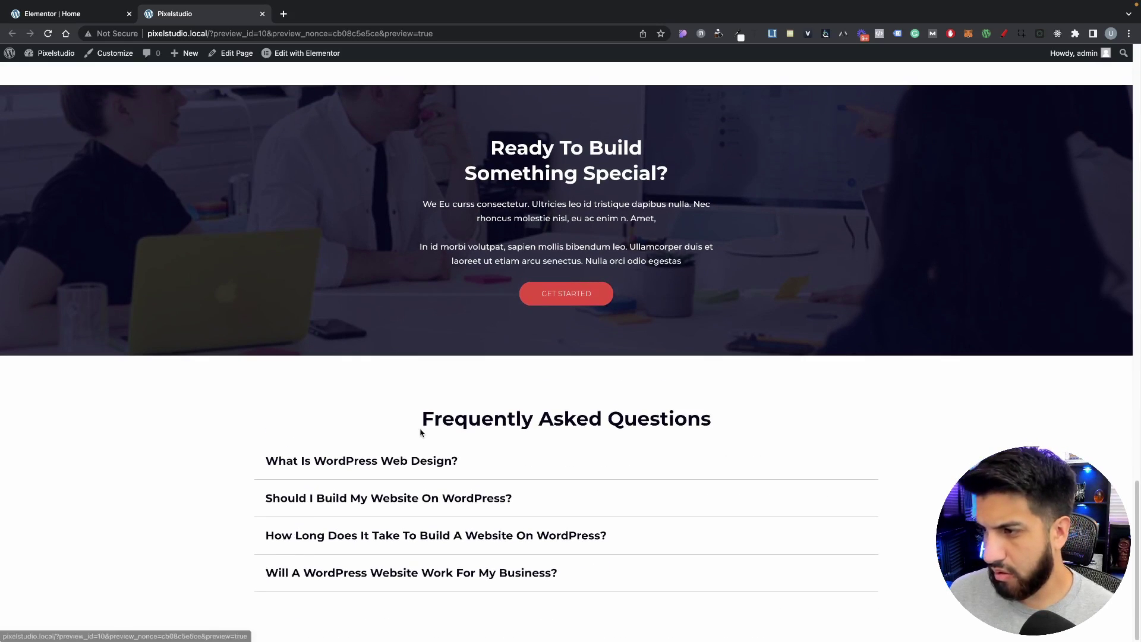
pyautogui.click(89, 17)
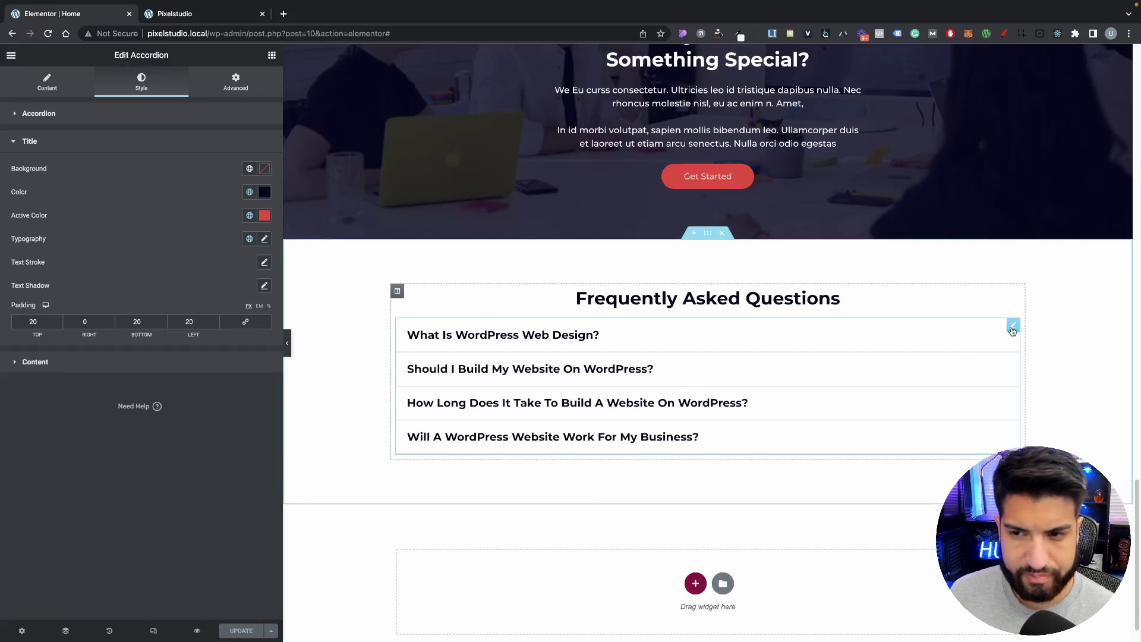
# Step: Give the accordion an unlinked 20 px top margin, check the spacing, and save
pyautogui.click(222, 87)
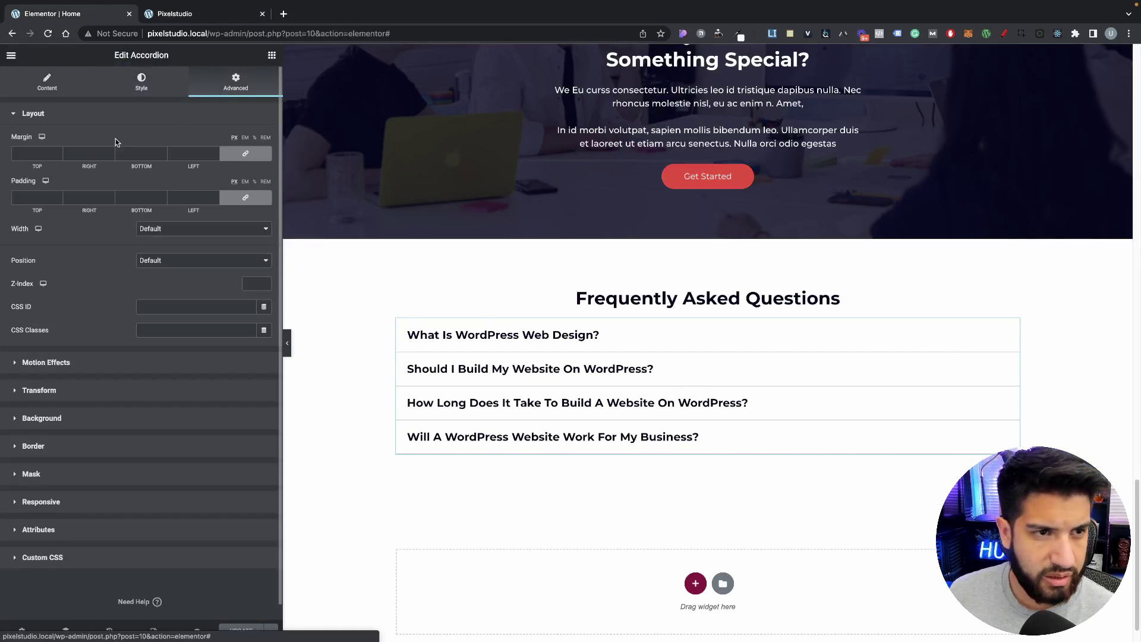
pyautogui.click(238, 159)
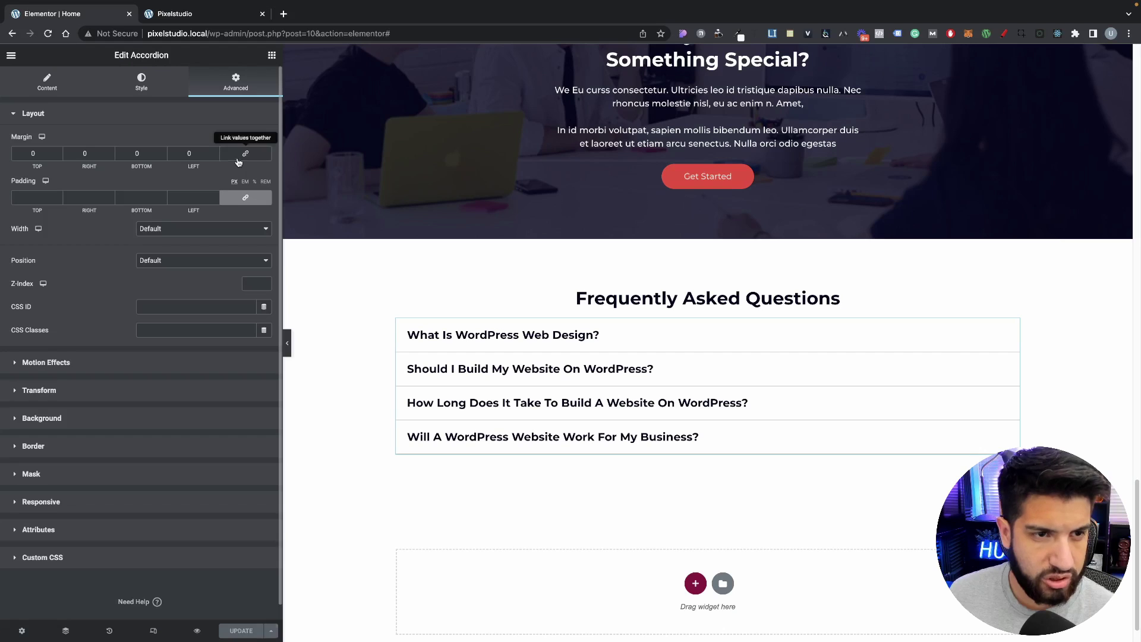
pyautogui.moveTo(41, 155); pyautogui.dragTo(1, 148)
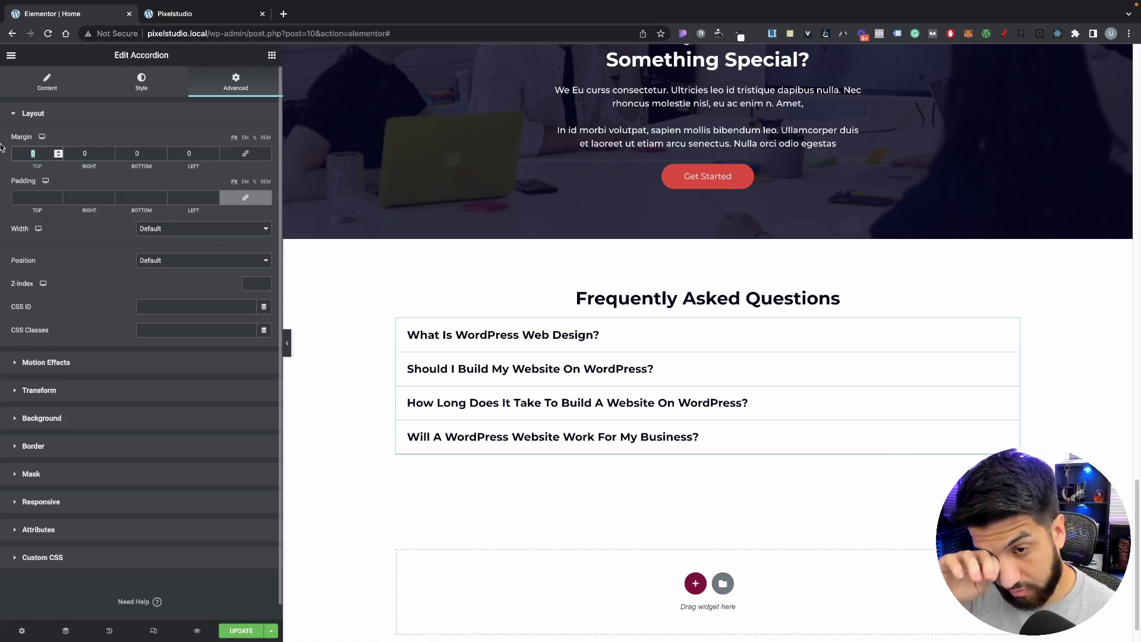
pyautogui.write('20')
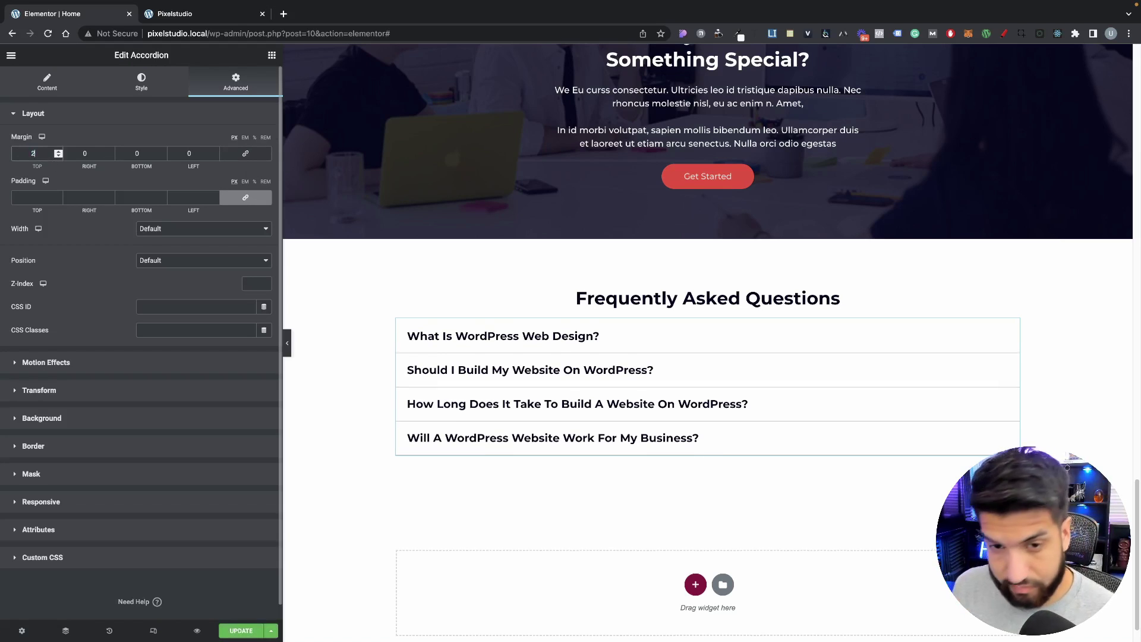
pyautogui.scroll(2, 288, 342)
pyautogui.click(287, 344)
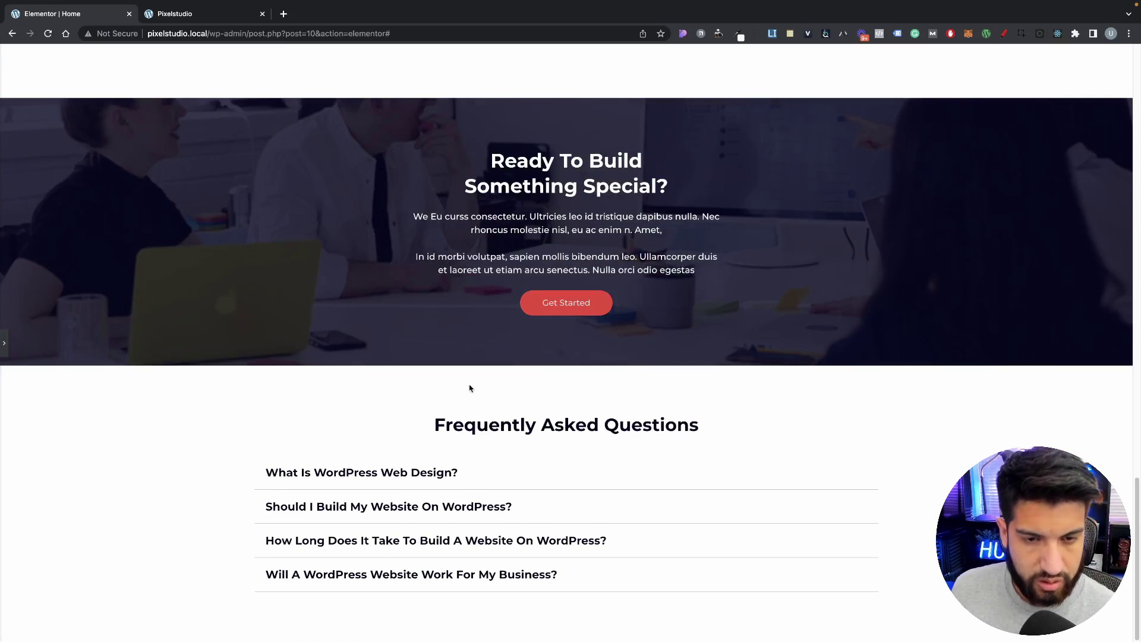
pyautogui.scroll(-2, 3, 349)
pyautogui.click(3, 345)
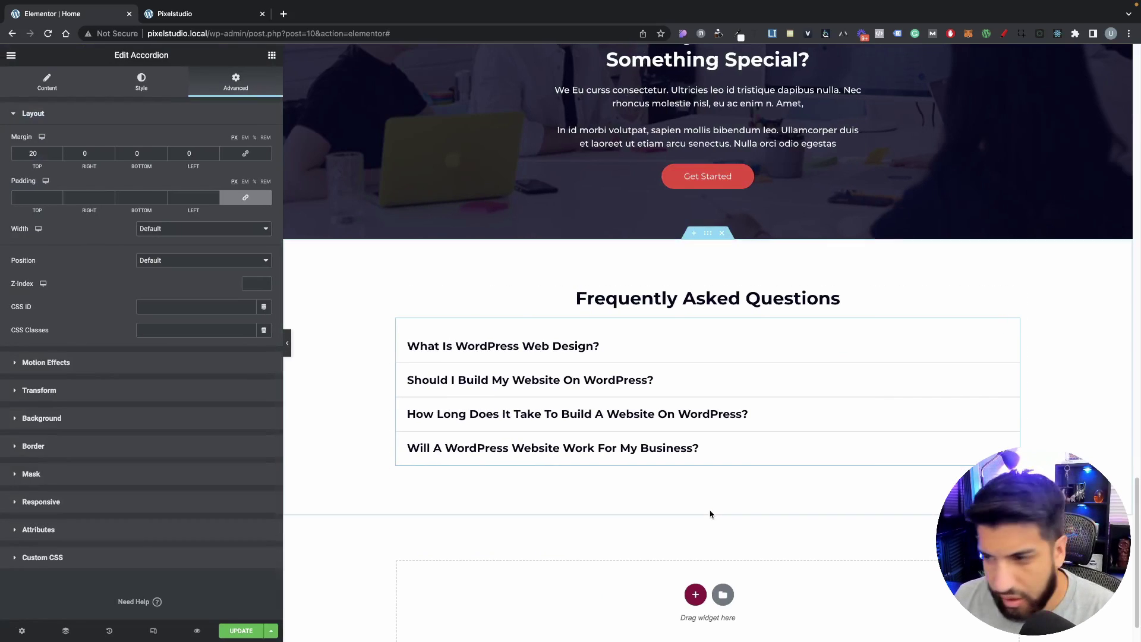
pyautogui.click(250, 631)
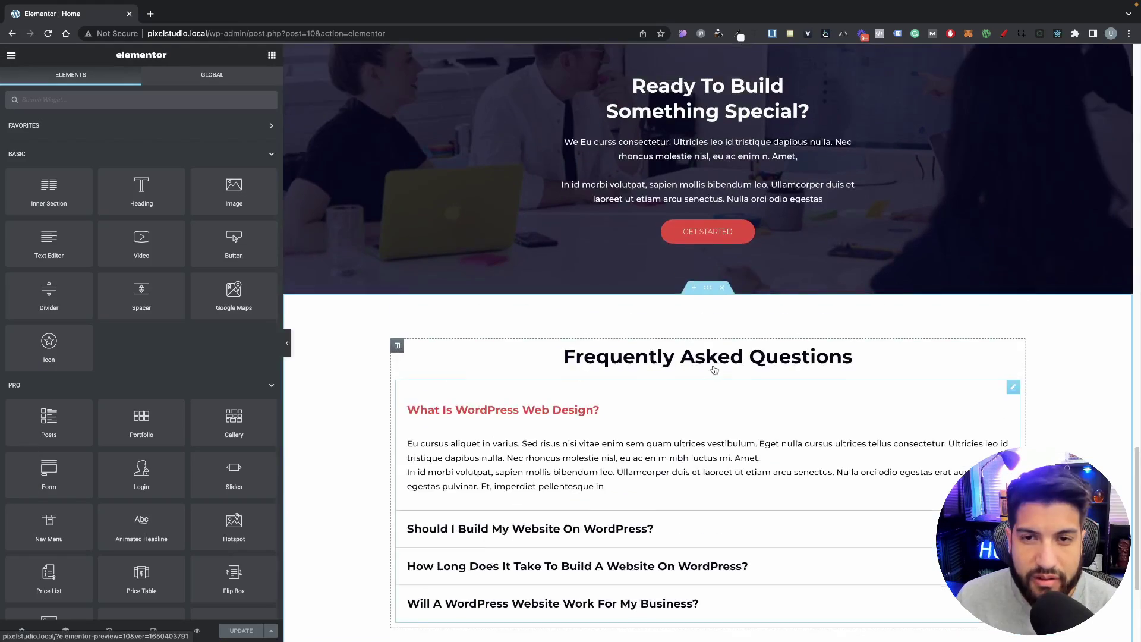
# Step: Copy the View Our Past Projects section below the FAQ and delete its three project cards
pyautogui.scroll(15, 713, 355)
pyautogui.scroll(7, 714, 355)
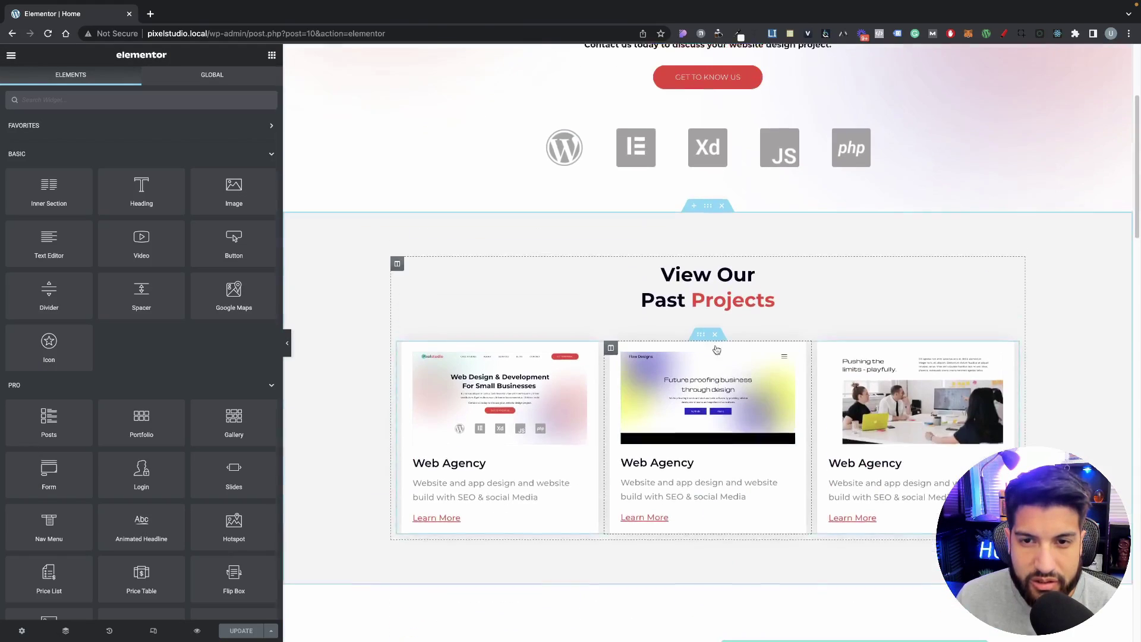
pyautogui.rightClick(714, 230)
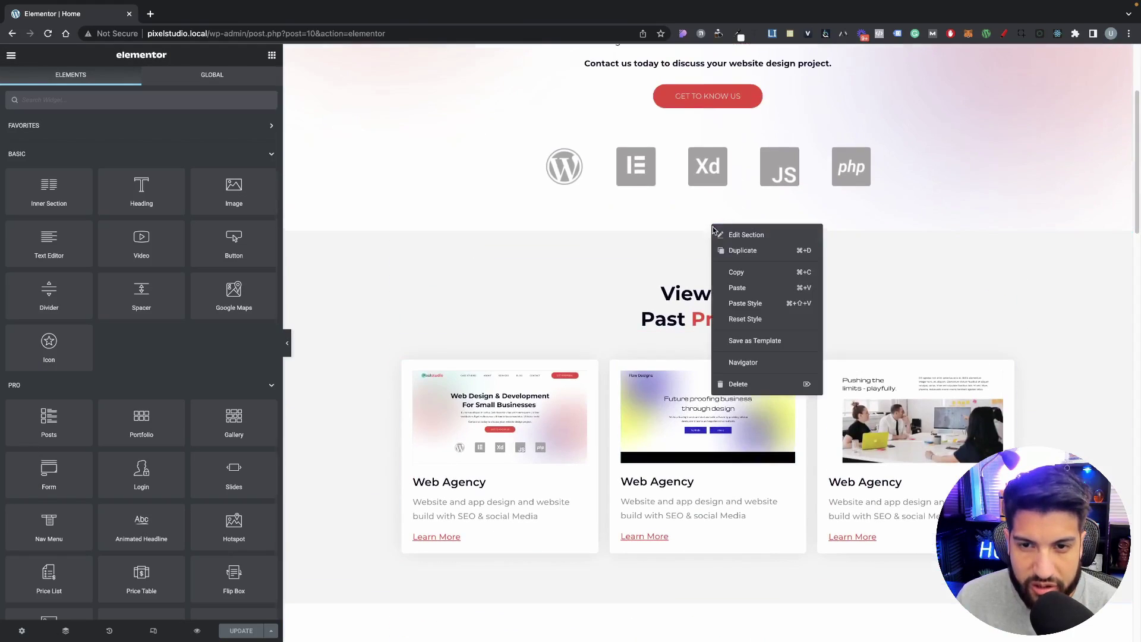
pyautogui.click(732, 272)
pyautogui.scroll(-1, 696, 327)
pyautogui.scroll(-20, 697, 327)
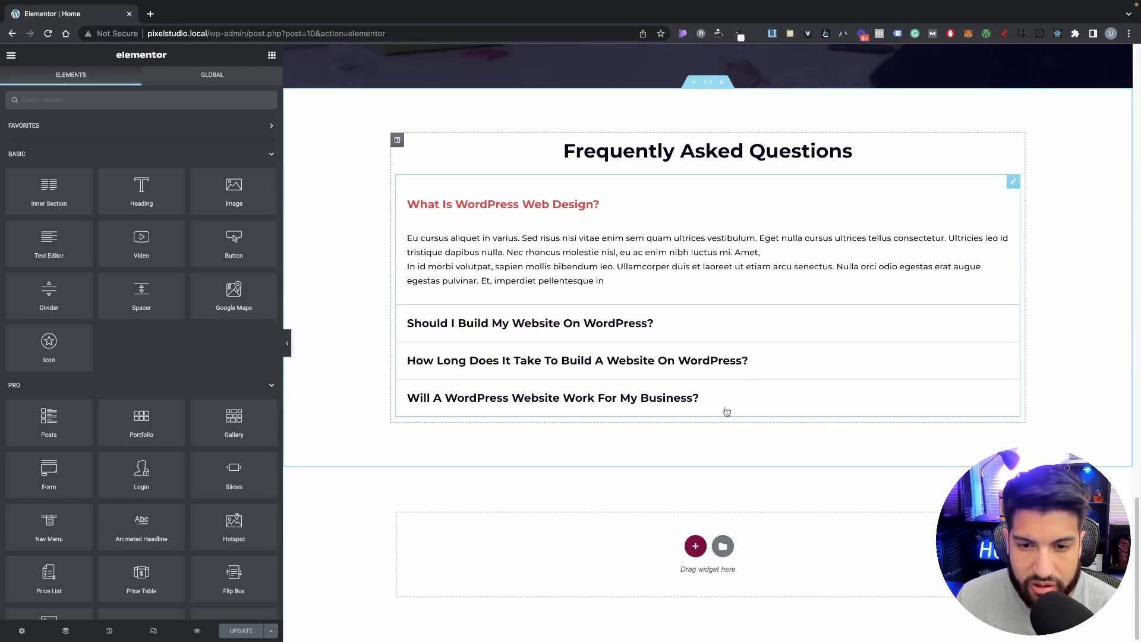
pyautogui.rightClick(587, 545)
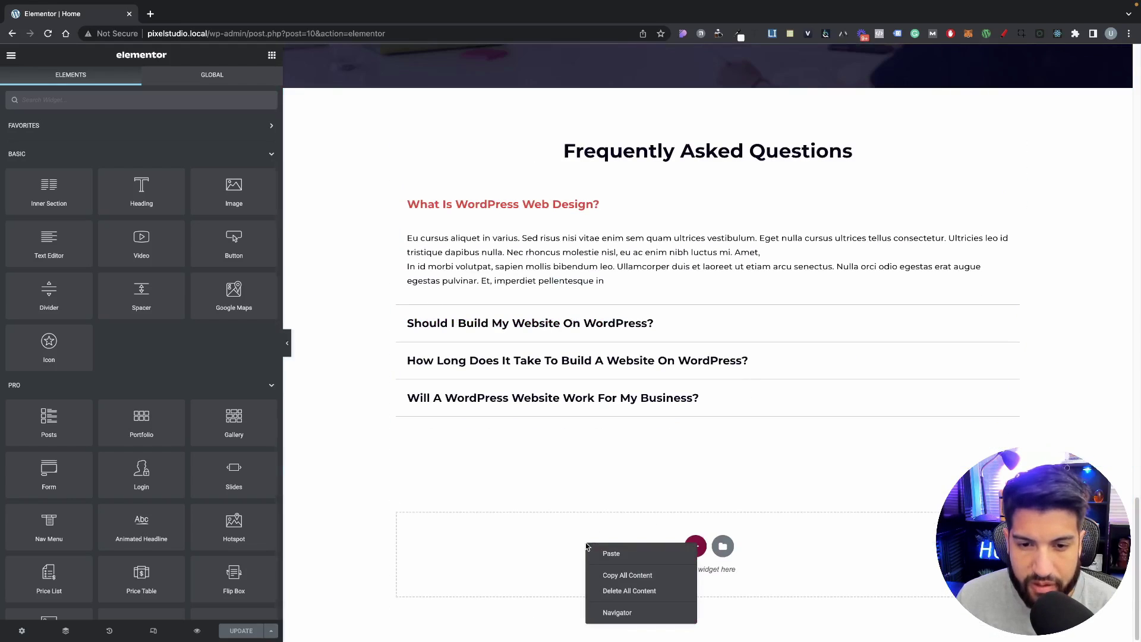
pyautogui.click(616, 555)
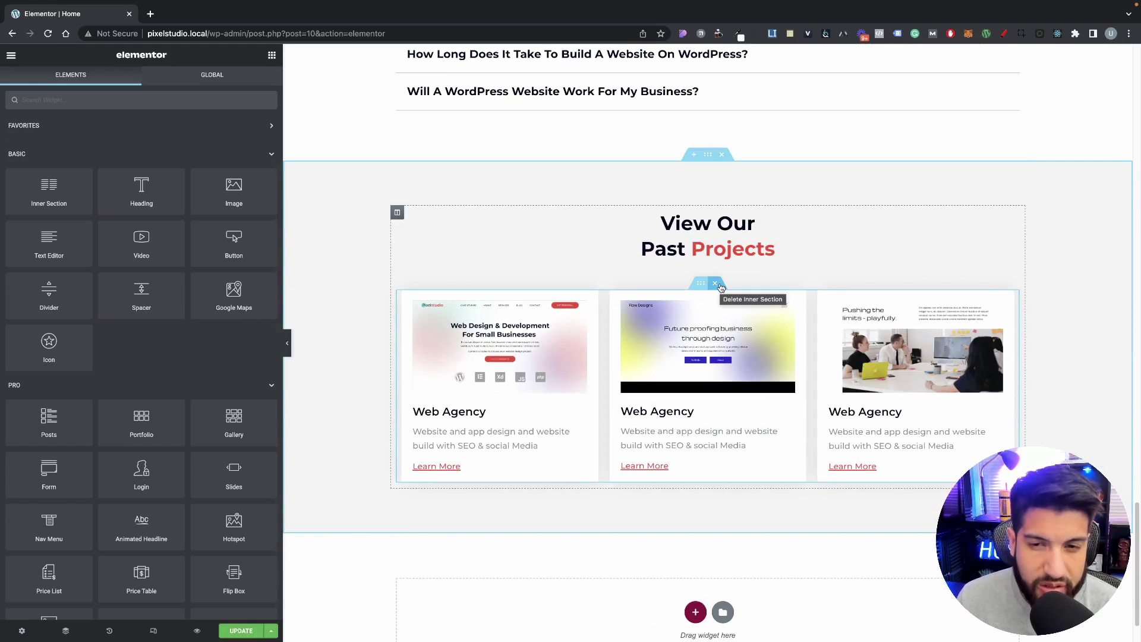
pyautogui.click(716, 284)
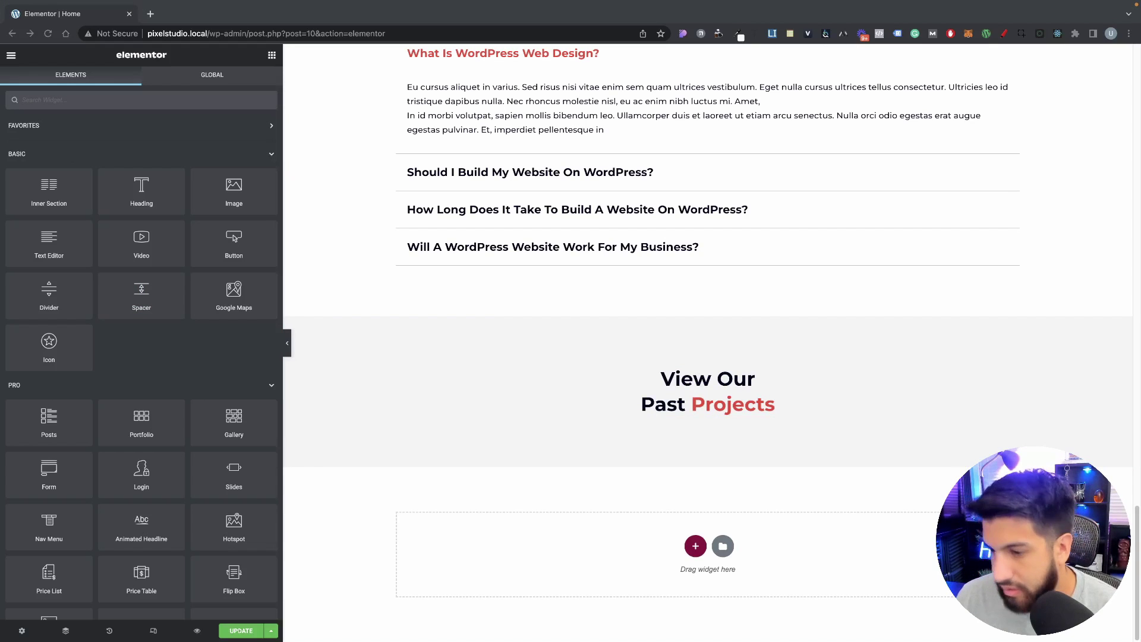
# Step: Replace the copied section's heading with 'Latest From The Blog' and save the page with Update
pyautogui.click(689, 407)
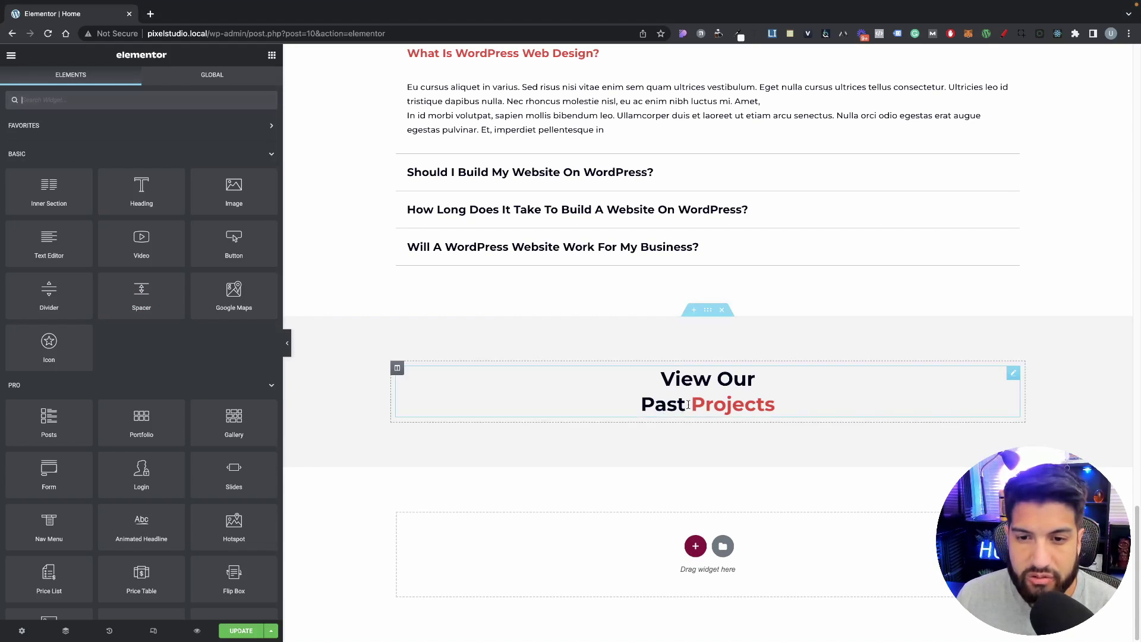
pyautogui.click(749, 405)
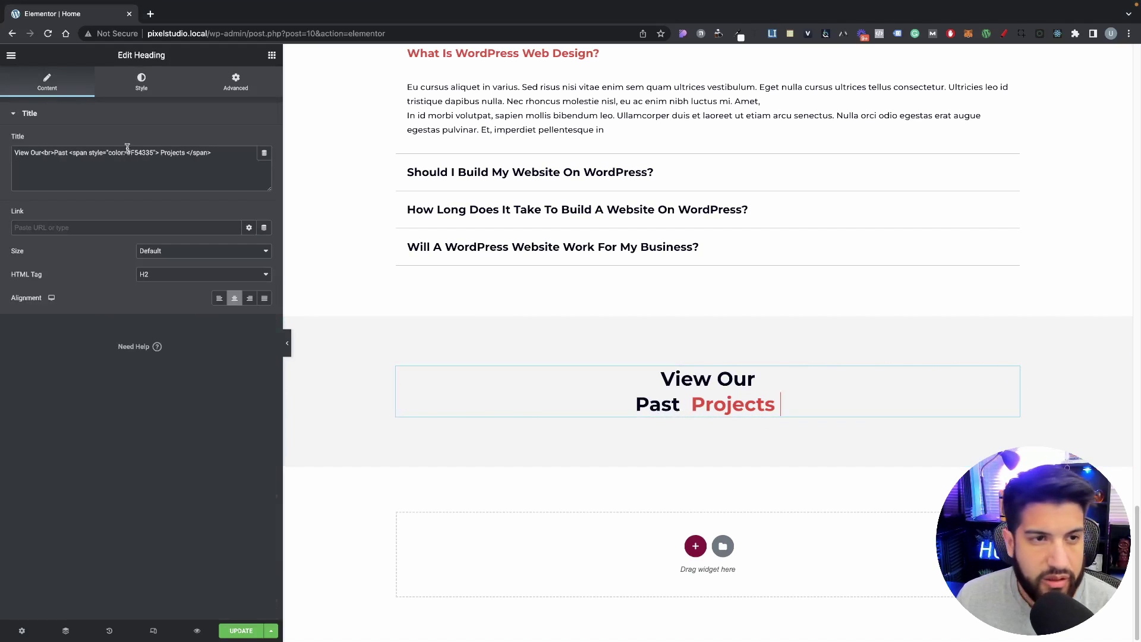
pyautogui.moveTo(14, 153); pyautogui.dragTo(310, 164)
pyautogui.hotkey('ctrl', 'v')
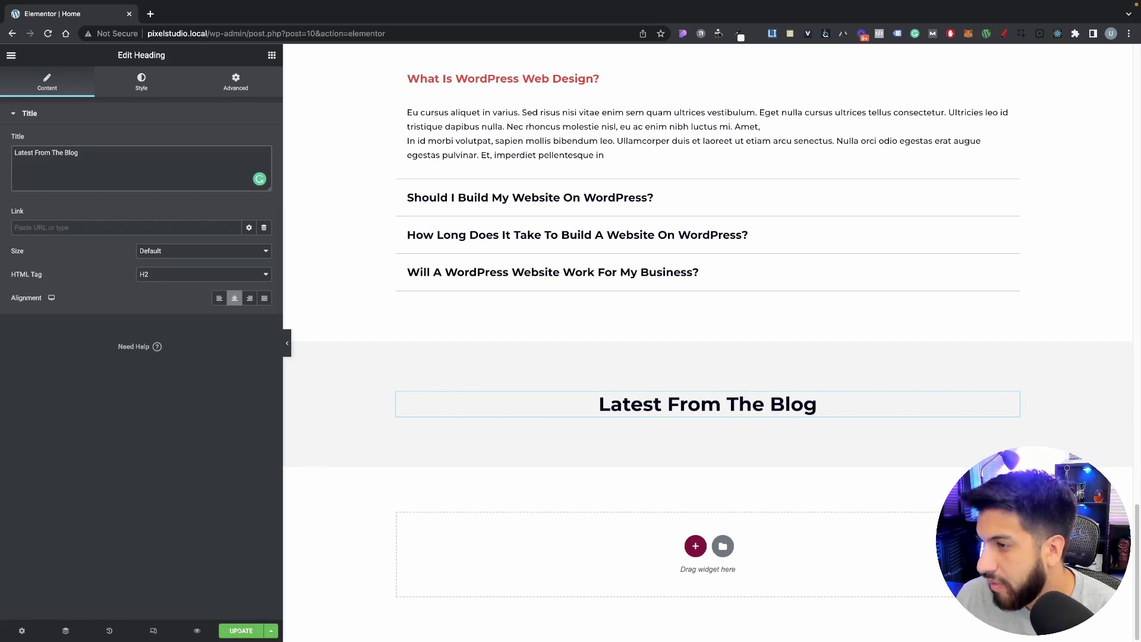
pyautogui.press('super+Tab')
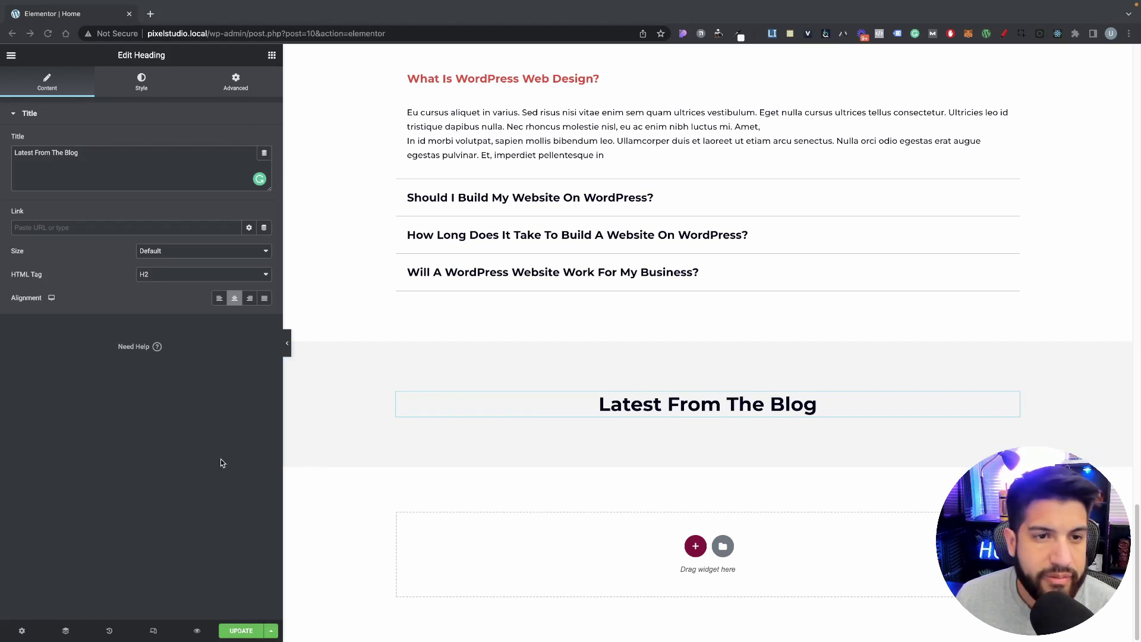
pyautogui.click(240, 631)
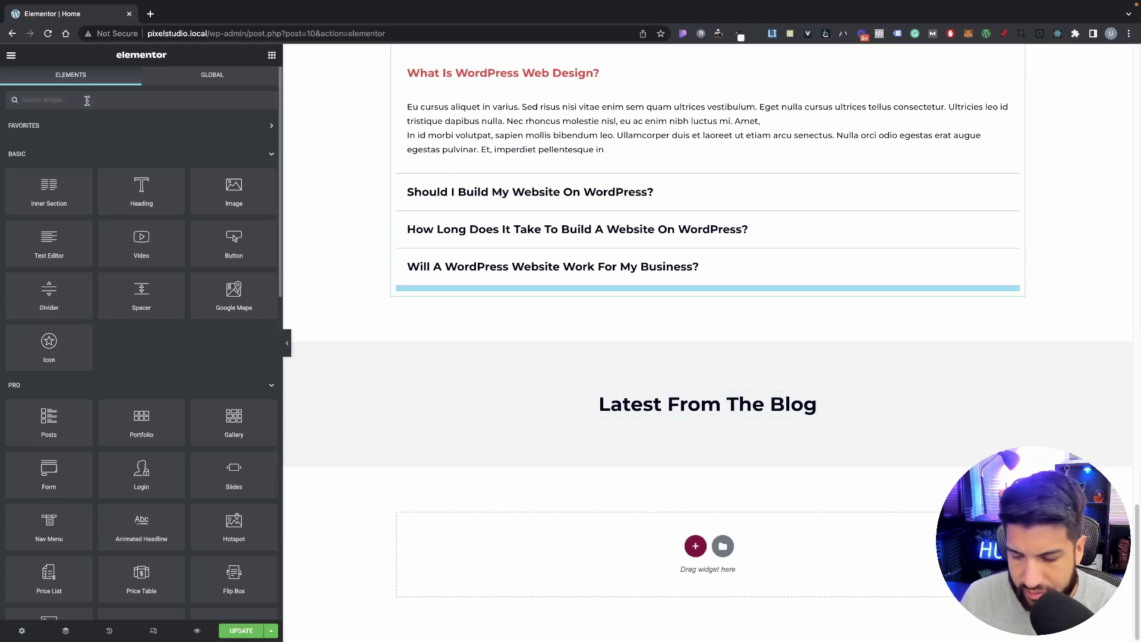
# Step: Search widgets for 'pos' and drop a Posts widget under the Latest From The Blog heading
pyautogui.click(87, 101)
pyautogui.write('post')
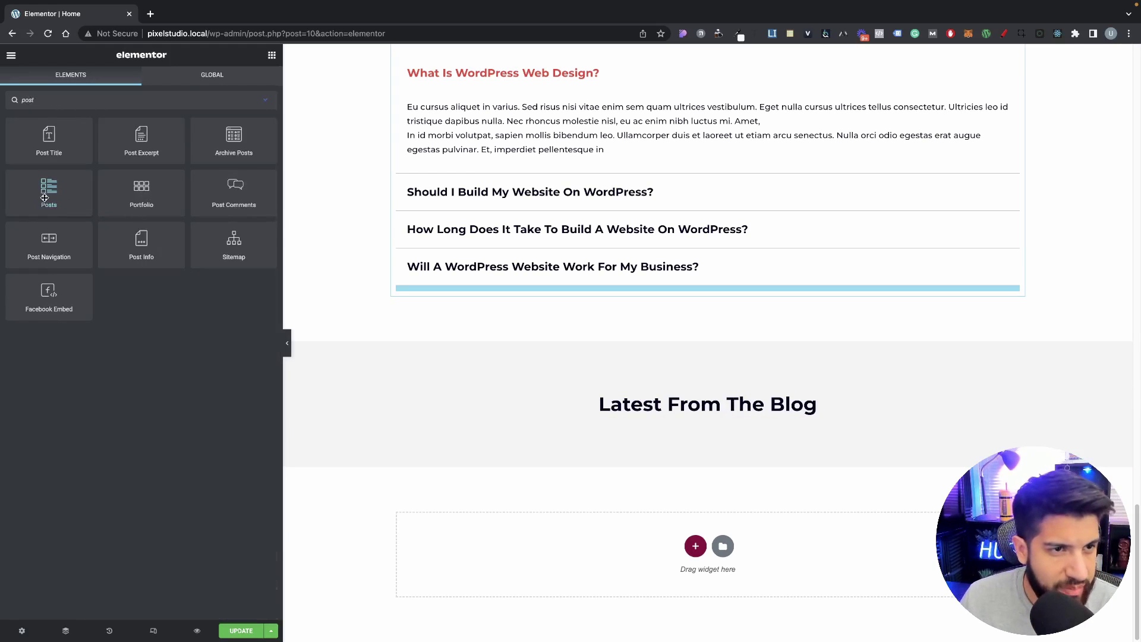
pyautogui.moveTo(51, 212); pyautogui.dragTo(701, 412)
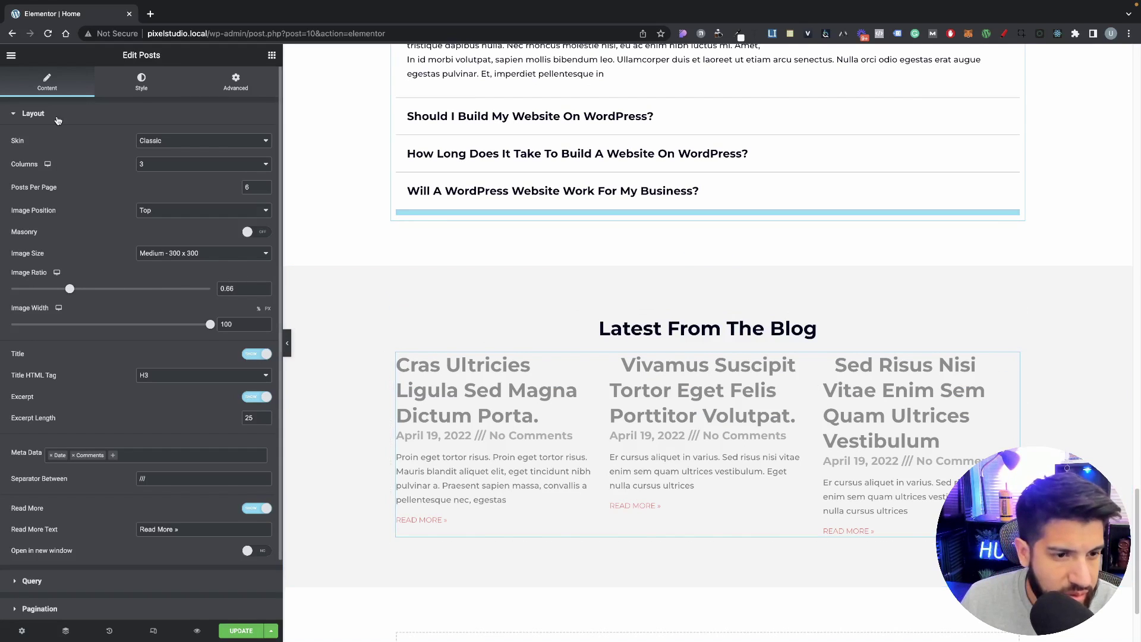
pyautogui.scroll(-1, 101, 306)
pyautogui.scroll(1, 137, 295)
# Step: Set the post cards' box background colour to white
pyautogui.click(142, 82)
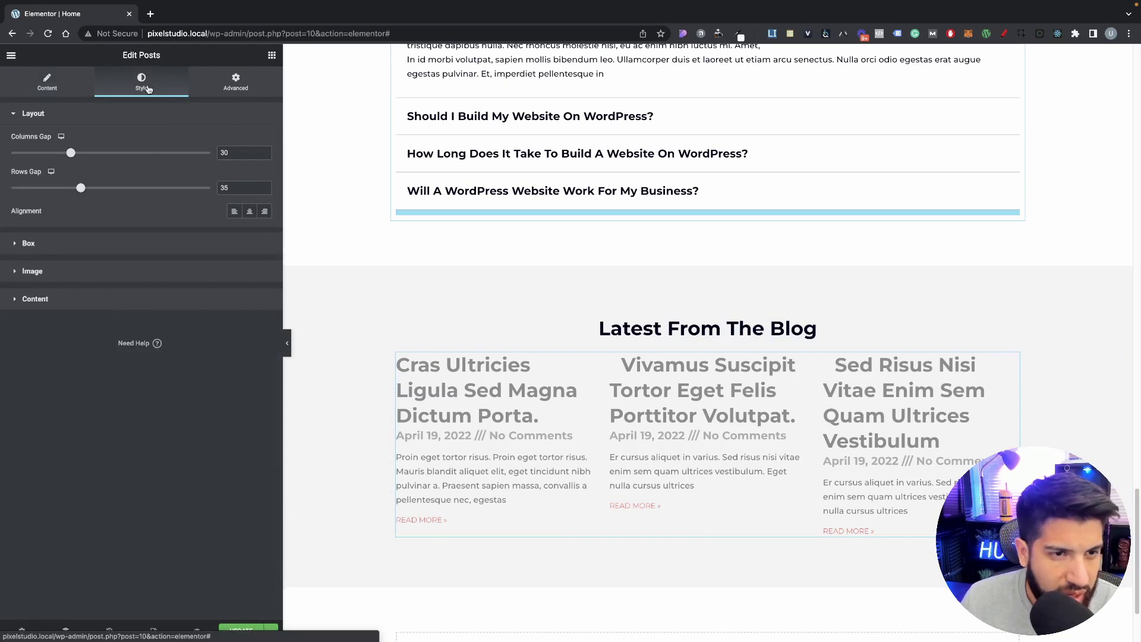
pyautogui.click(29, 244)
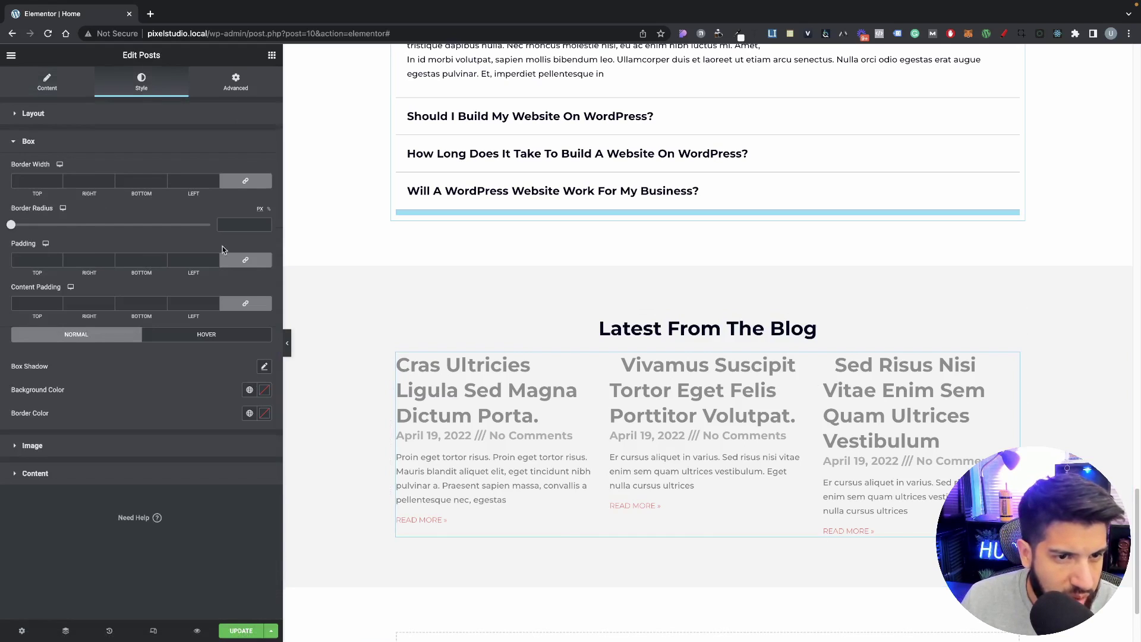
pyautogui.click(267, 396)
pyautogui.moveTo(196, 452); pyautogui.dragTo(56, 373)
pyautogui.click(147, 362)
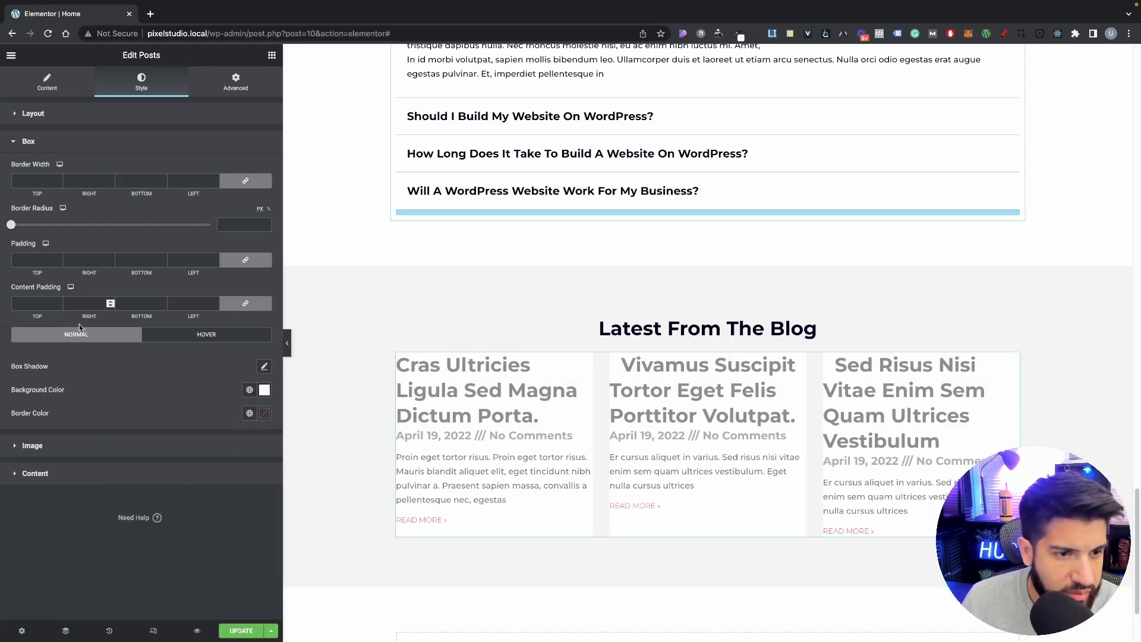
# Step: Give the post titles the global Primary colour and the global Secondary typography
pyautogui.click(69, 471)
pyautogui.scroll(-3, 154, 375)
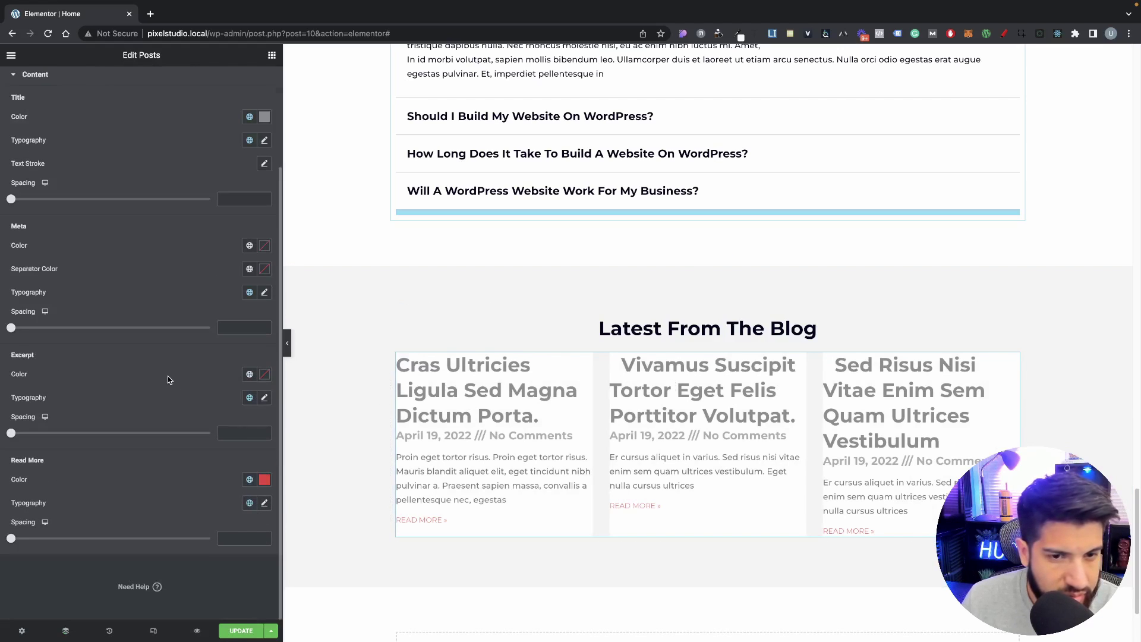
pyautogui.scroll(2, 180, 377)
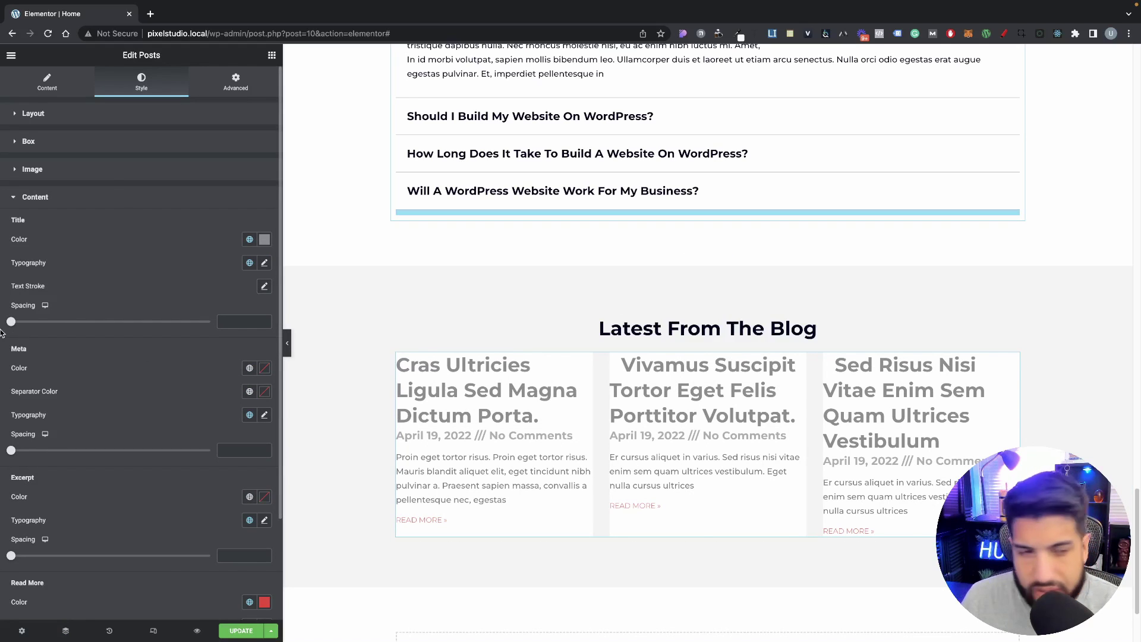
pyautogui.click(248, 240)
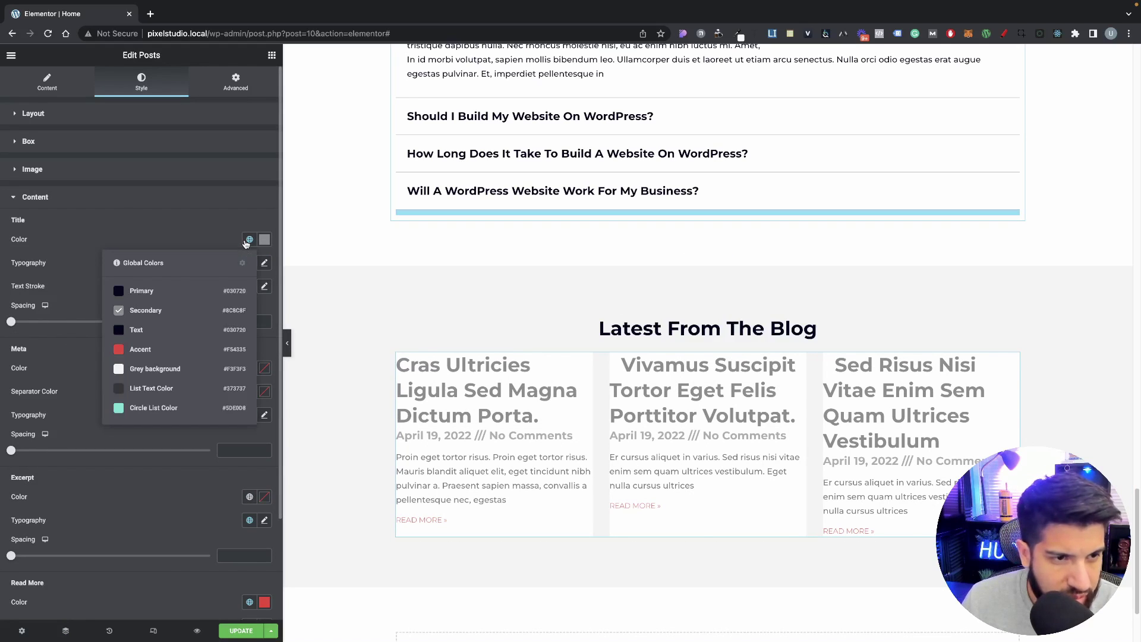
pyautogui.click(126, 291)
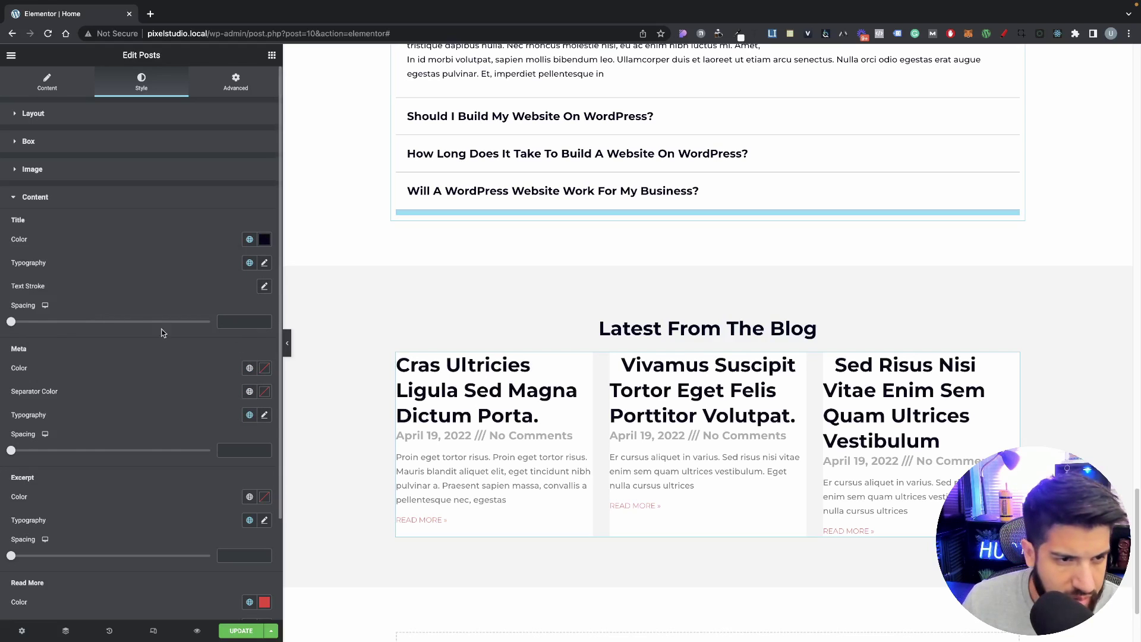
pyautogui.click(249, 263)
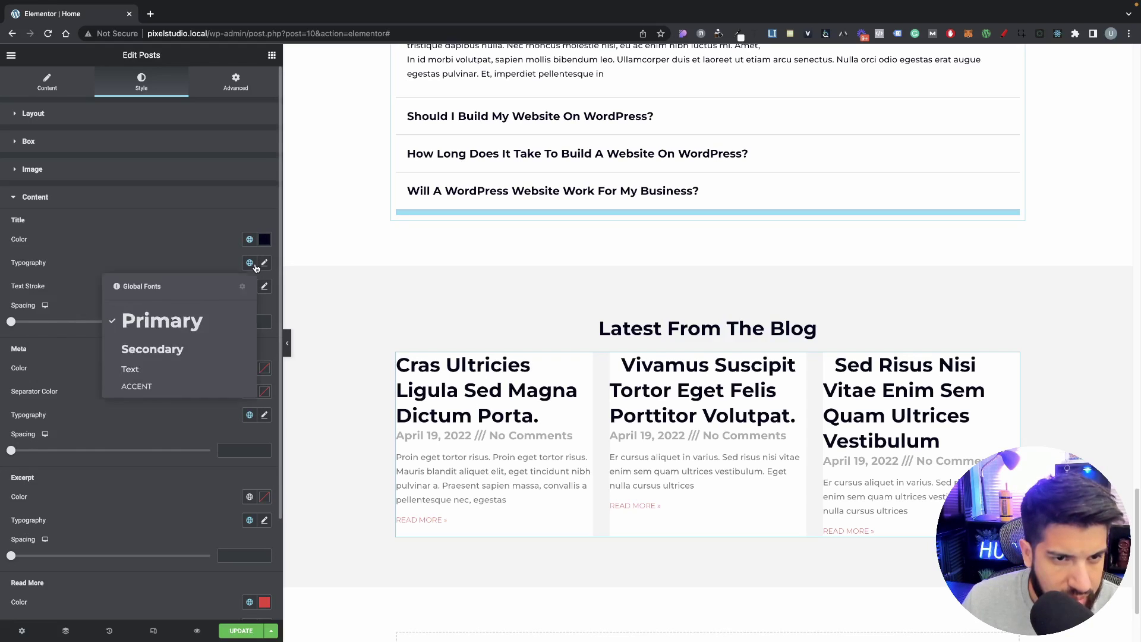
pyautogui.click(168, 352)
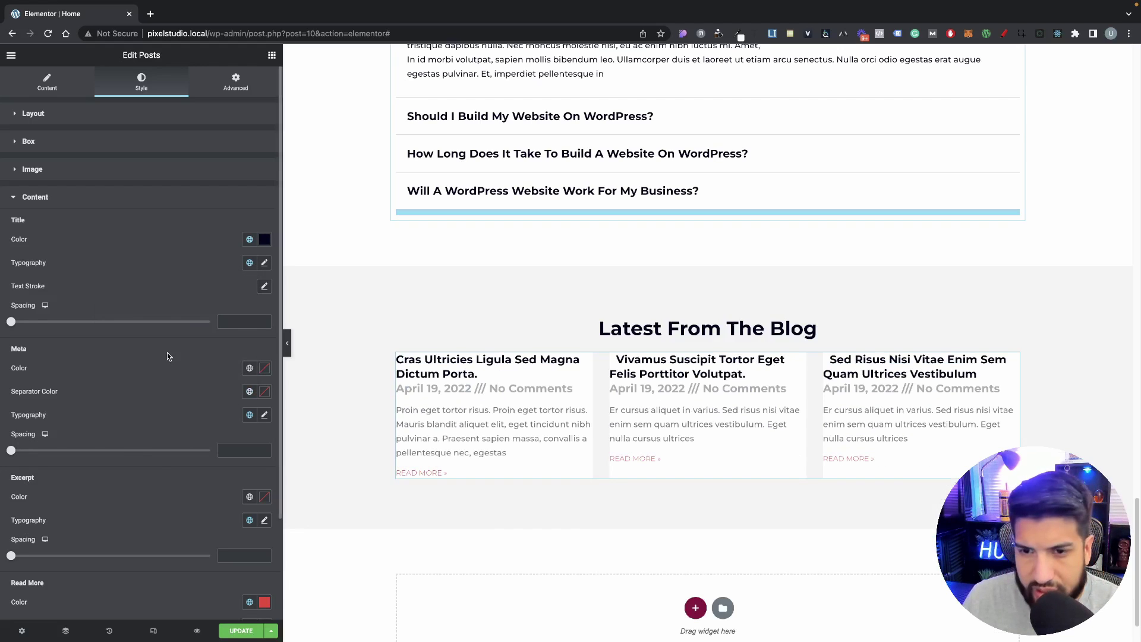
pyautogui.click(250, 263)
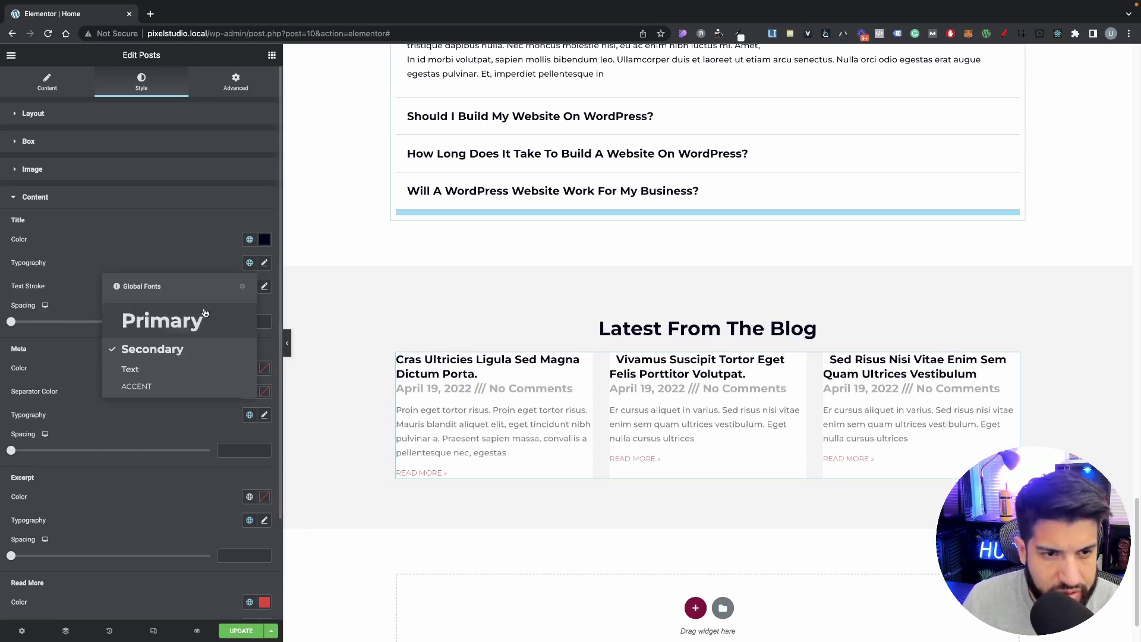
pyautogui.click(183, 243)
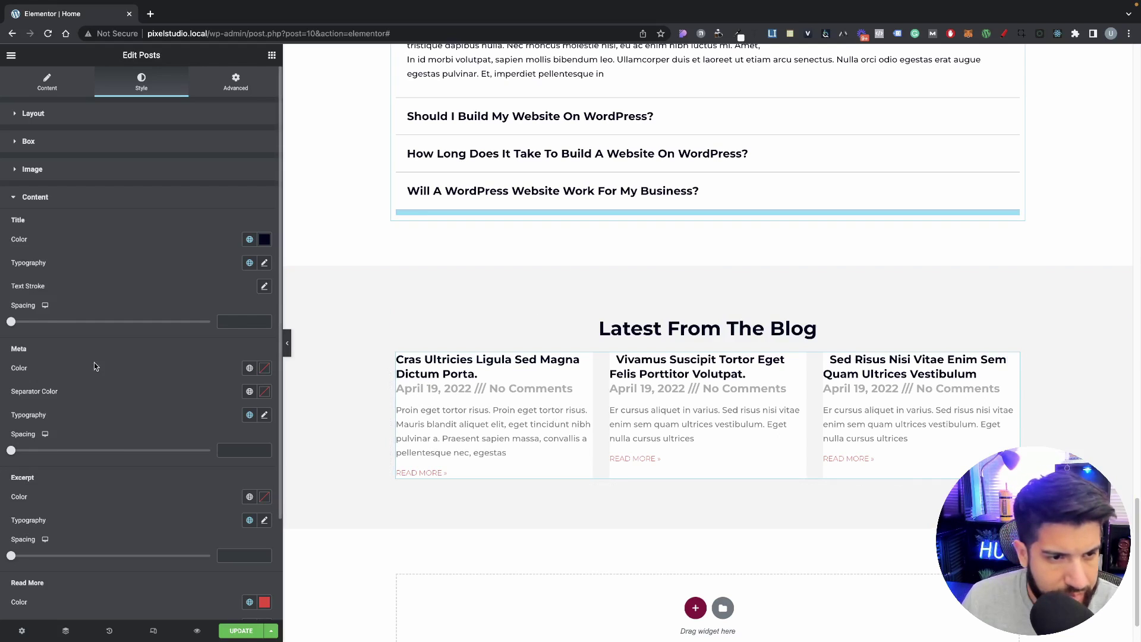
# Step: Remove Comments from the post meta data and set the meta typography to the global Text font
pyautogui.click(47, 86)
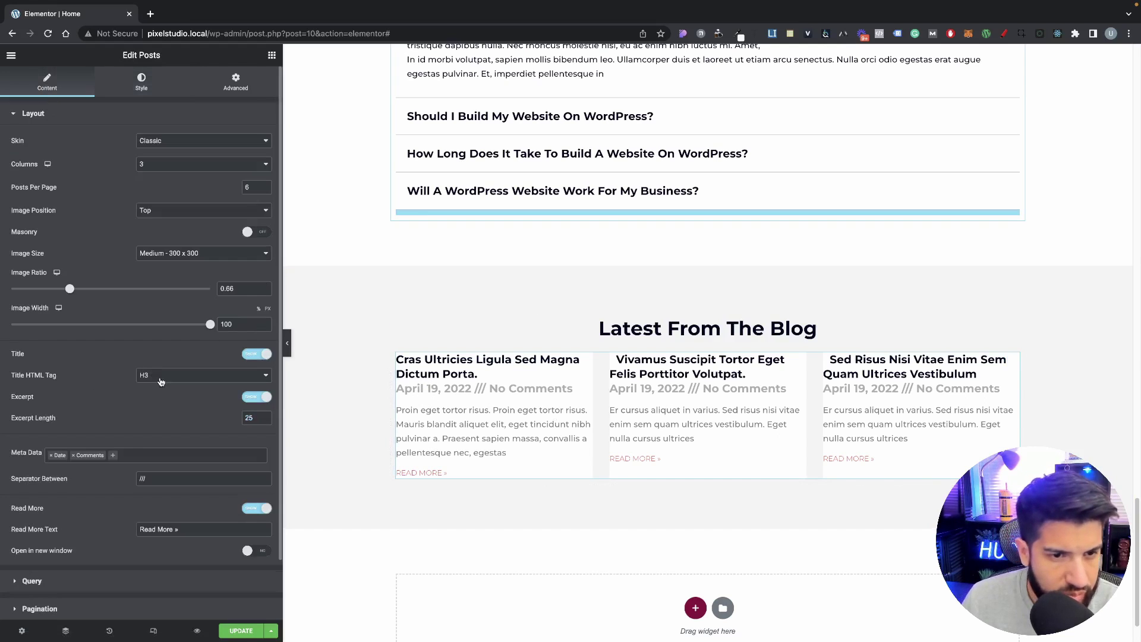
pyautogui.click(74, 455)
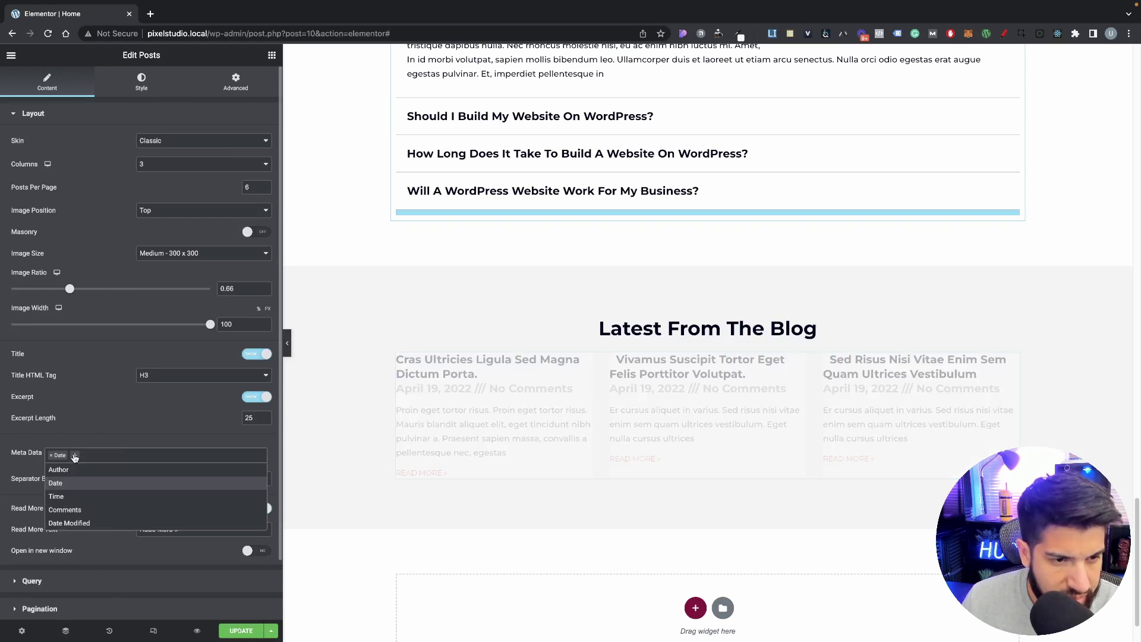
pyautogui.click(132, 98)
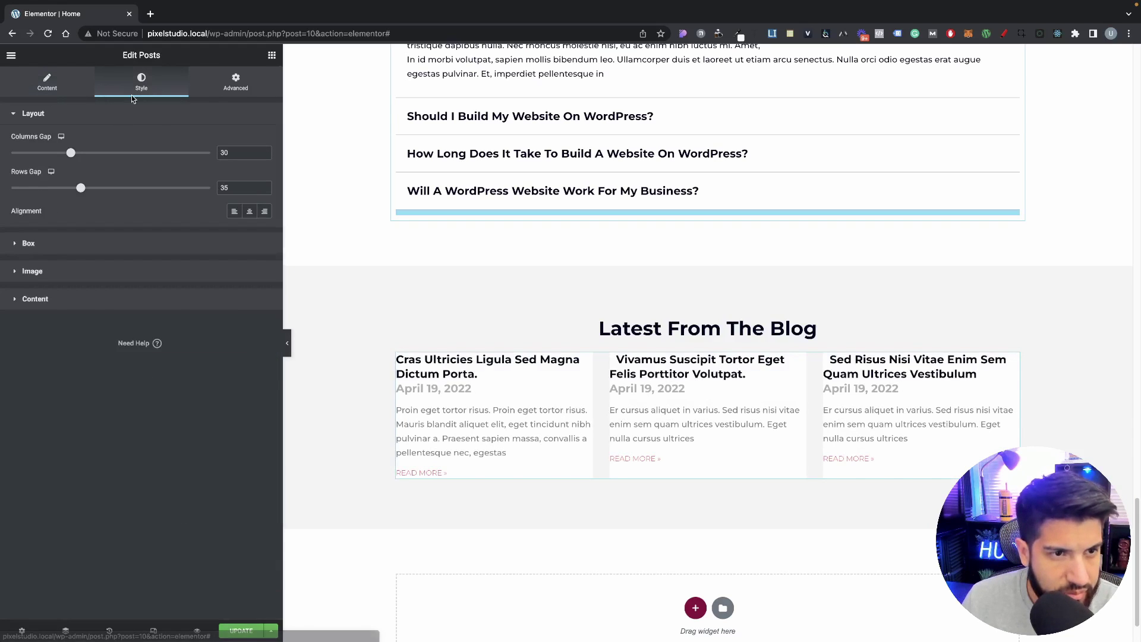
pyautogui.click(44, 299)
pyautogui.scroll(-2, 113, 342)
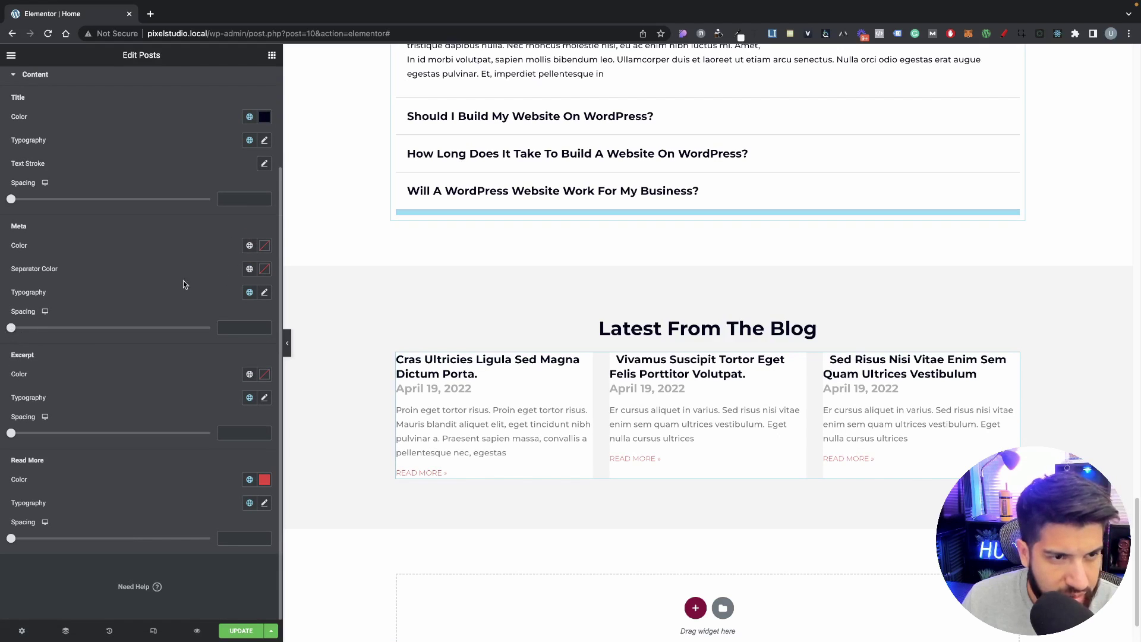
pyautogui.click(263, 292)
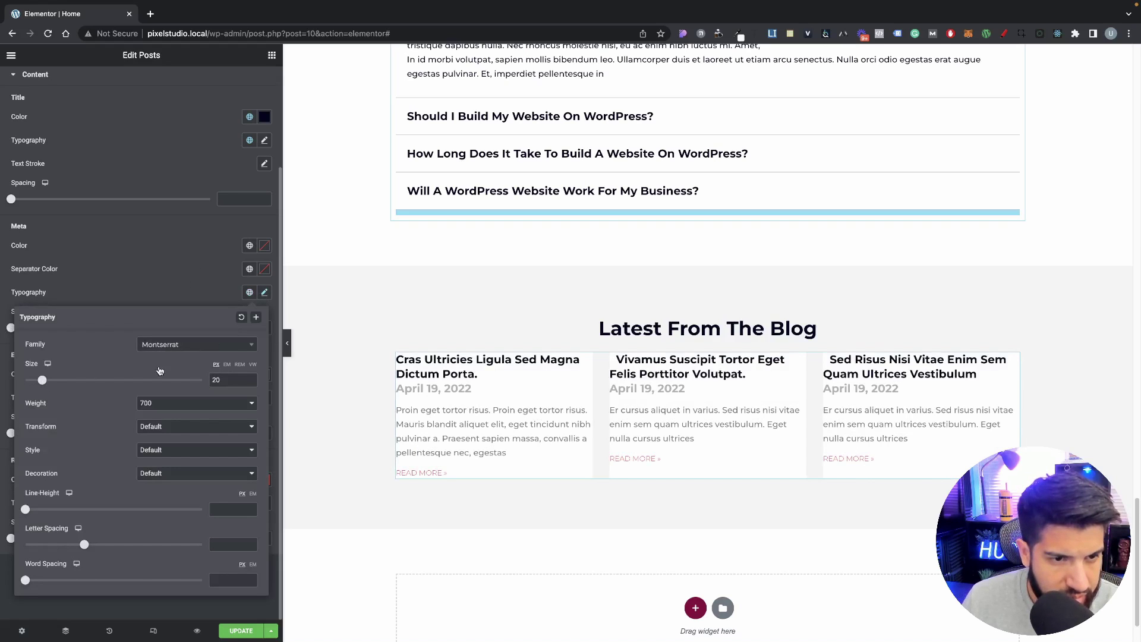
pyautogui.click(151, 291)
pyautogui.click(250, 292)
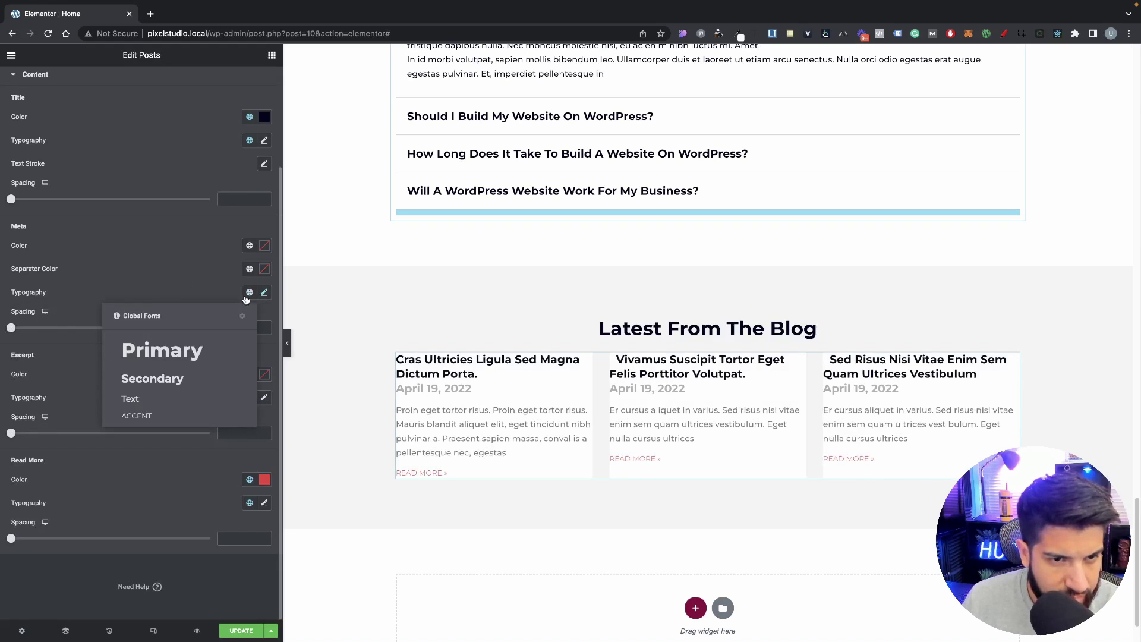
pyautogui.click(133, 398)
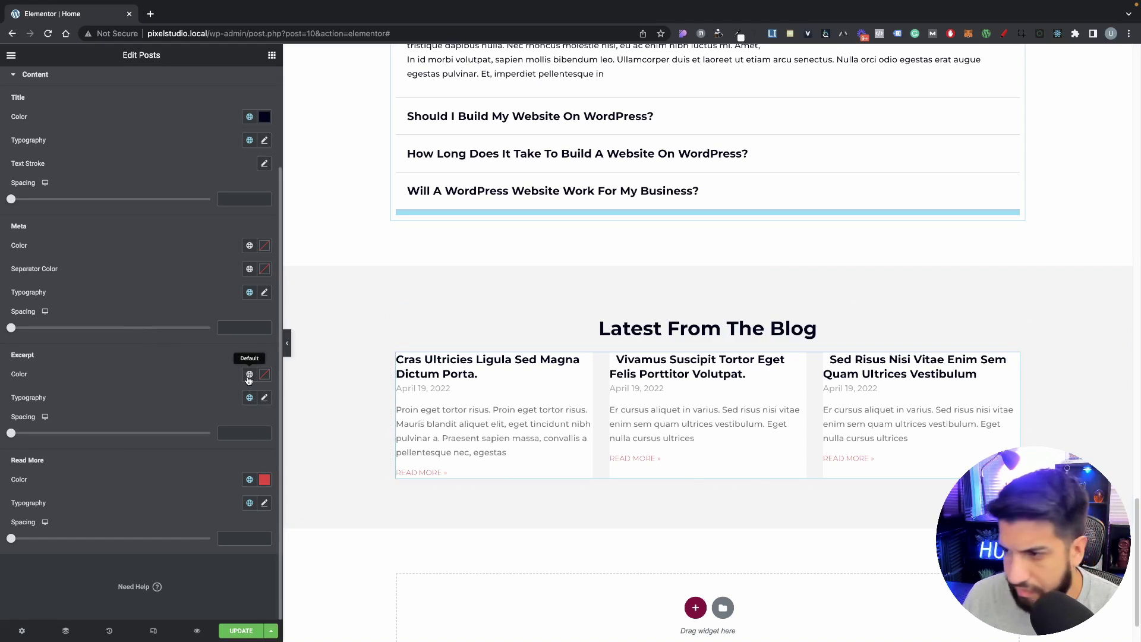
# Step: Reduce the post meta text size to 13
pyautogui.click(264, 291)
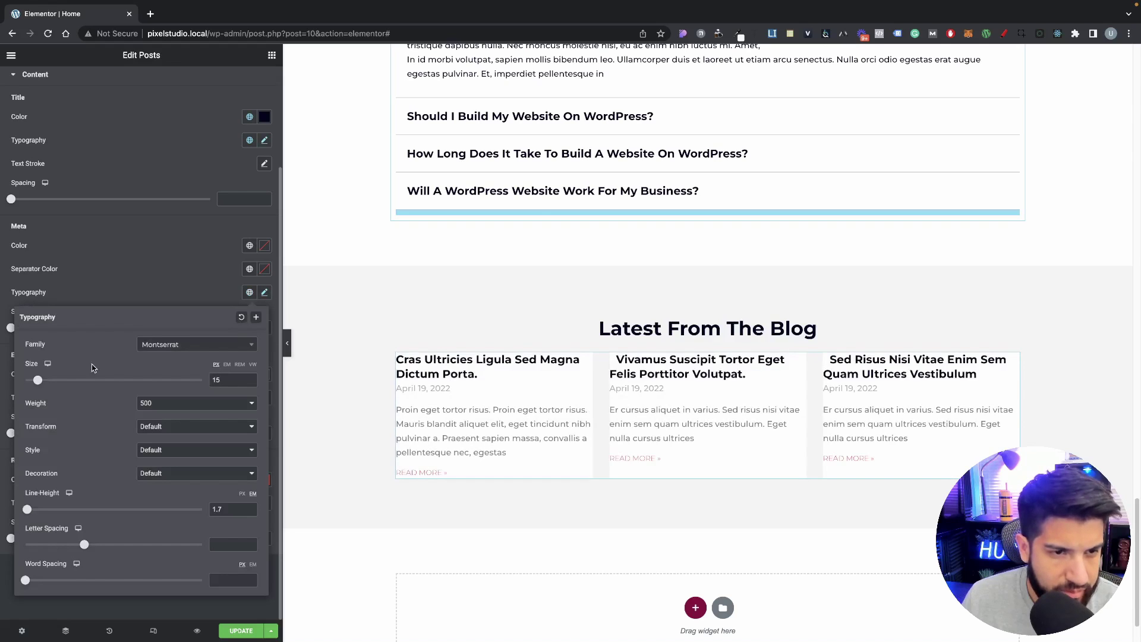
pyautogui.moveTo(38, 381); pyautogui.dragTo(37, 382)
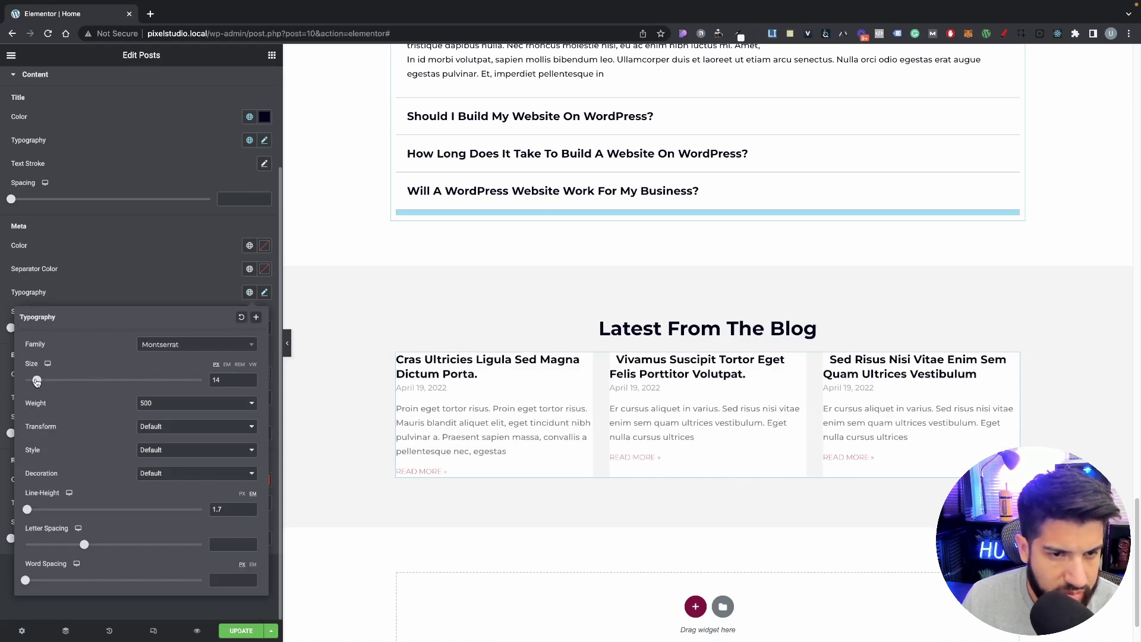
pyautogui.click(250, 383)
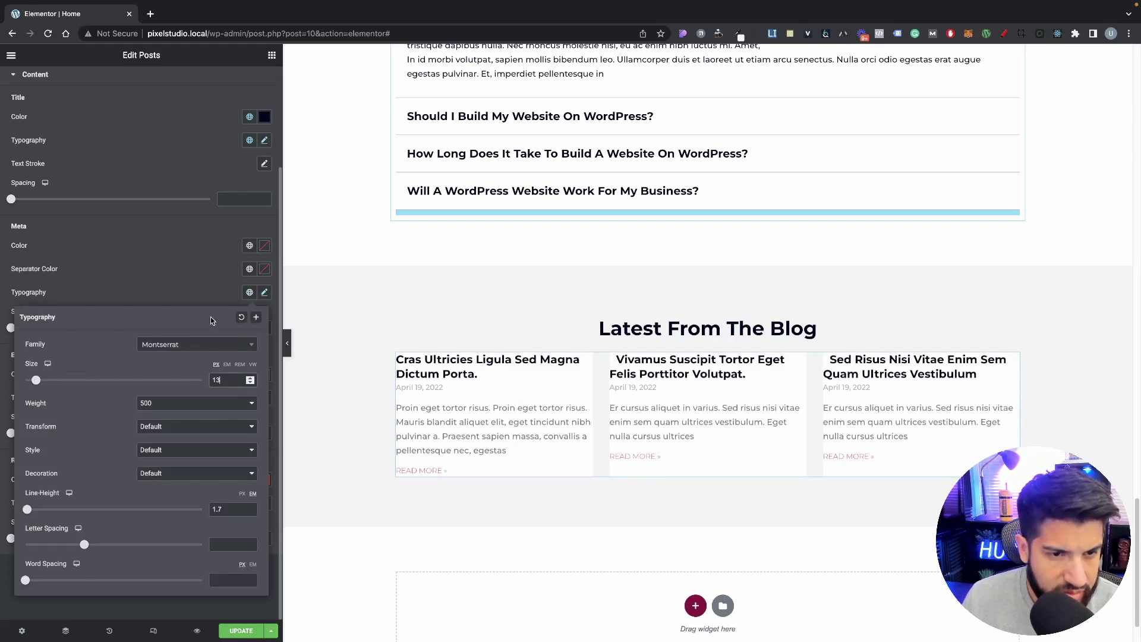
pyautogui.click(202, 278)
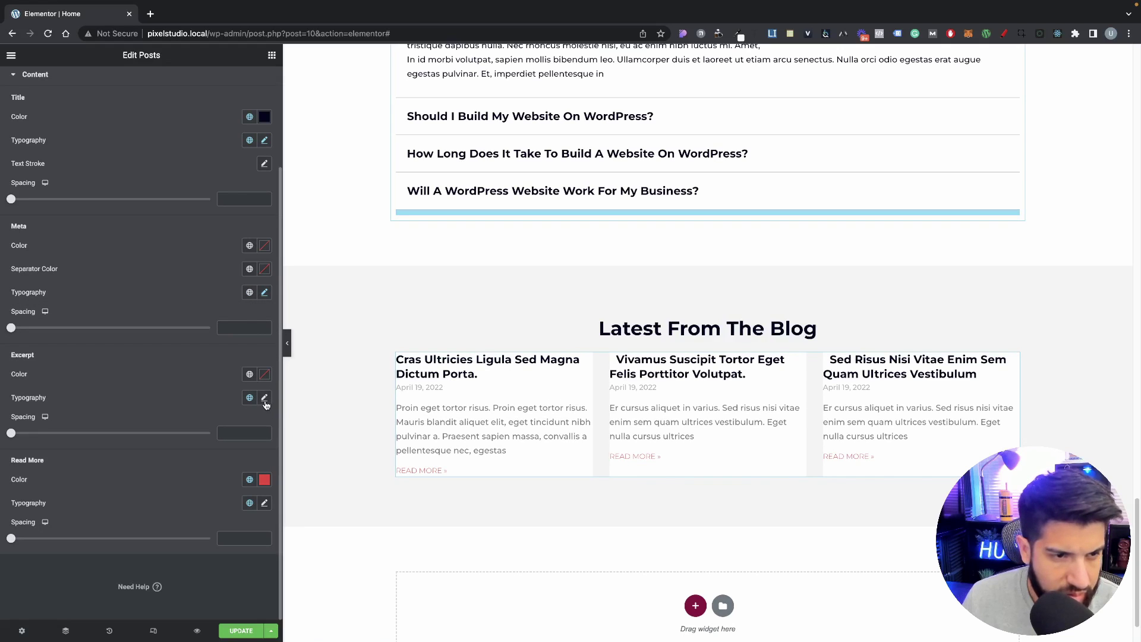
pyautogui.scroll(3, 122, 309)
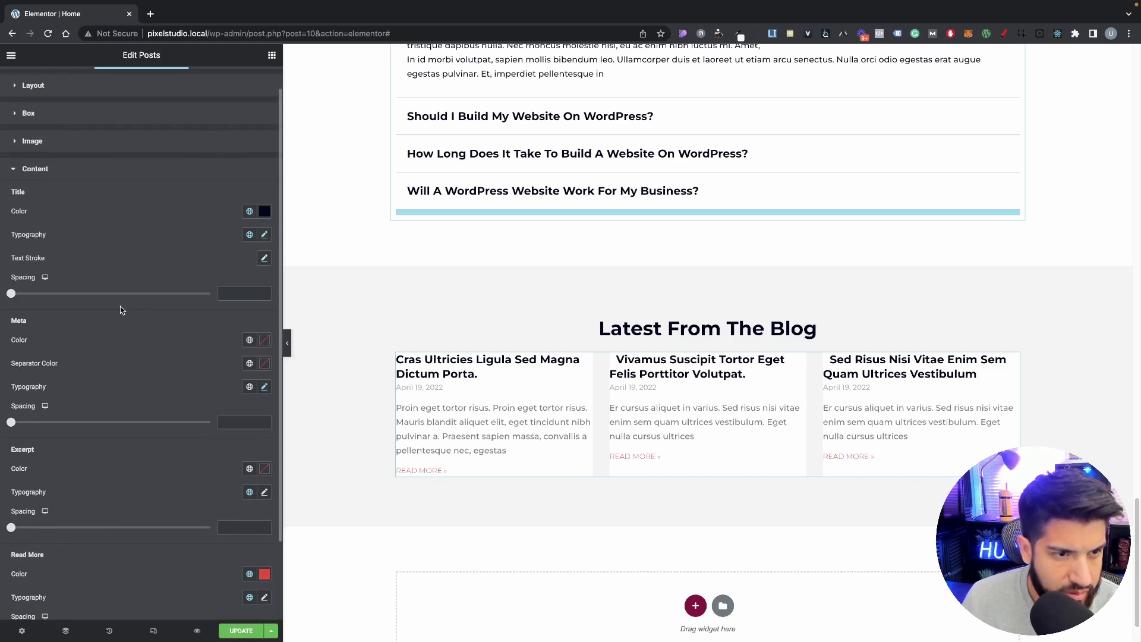
pyautogui.scroll(-3, 124, 310)
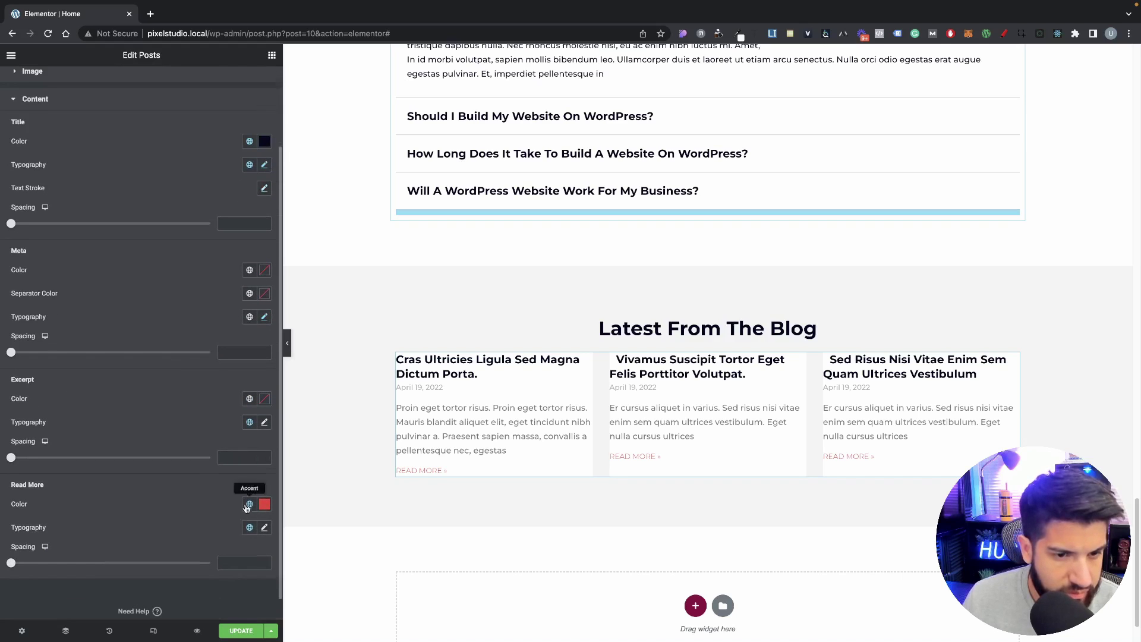
# Step: Enlarge the excerpt text to 16 and give it a darker global colour
pyautogui.click(265, 400)
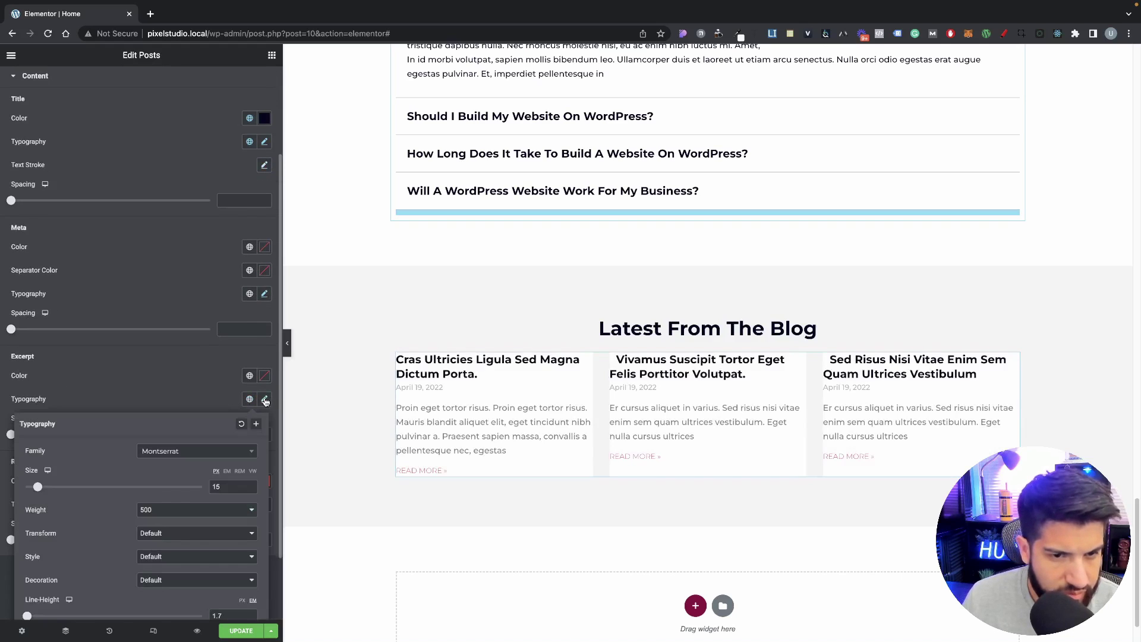
pyautogui.moveTo(37, 489); pyautogui.dragTo(38, 489)
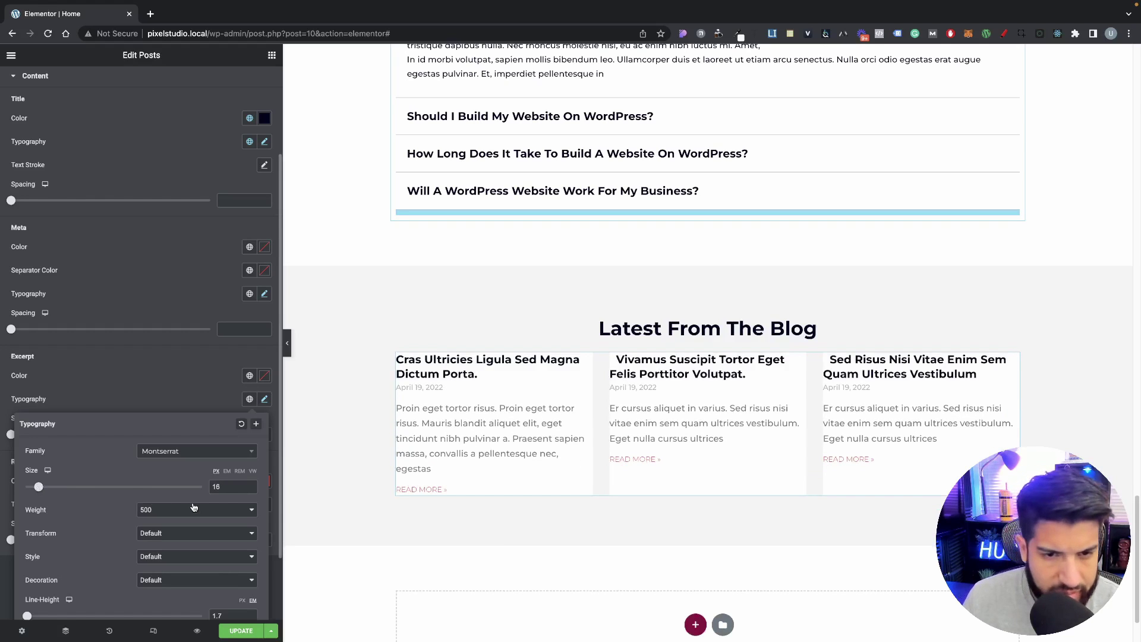
pyautogui.click(264, 376)
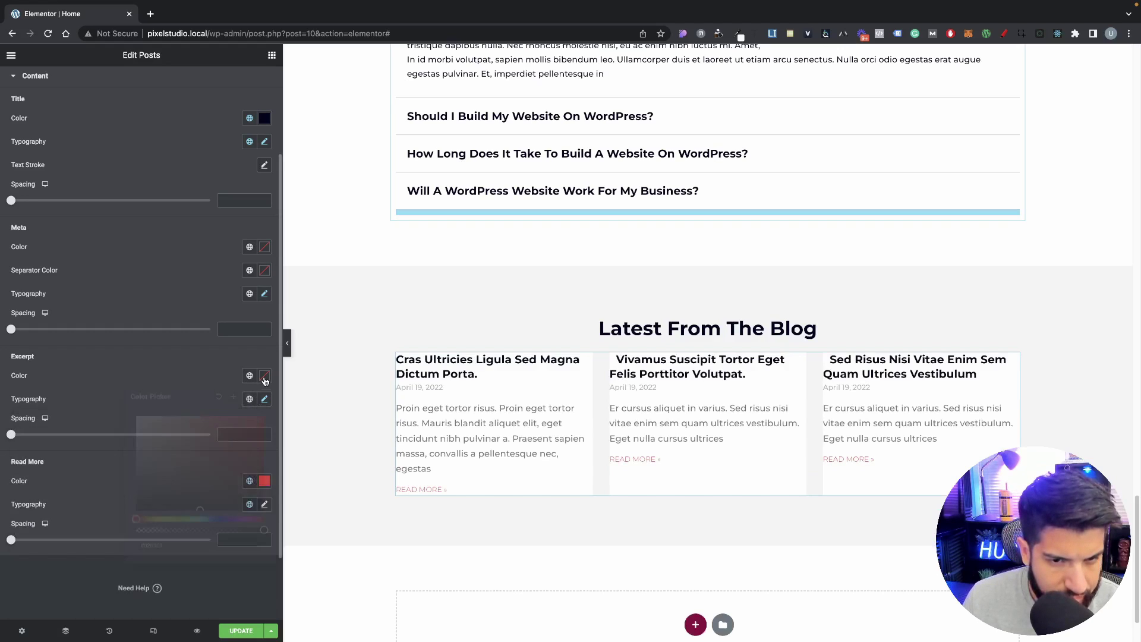
pyautogui.click(250, 377)
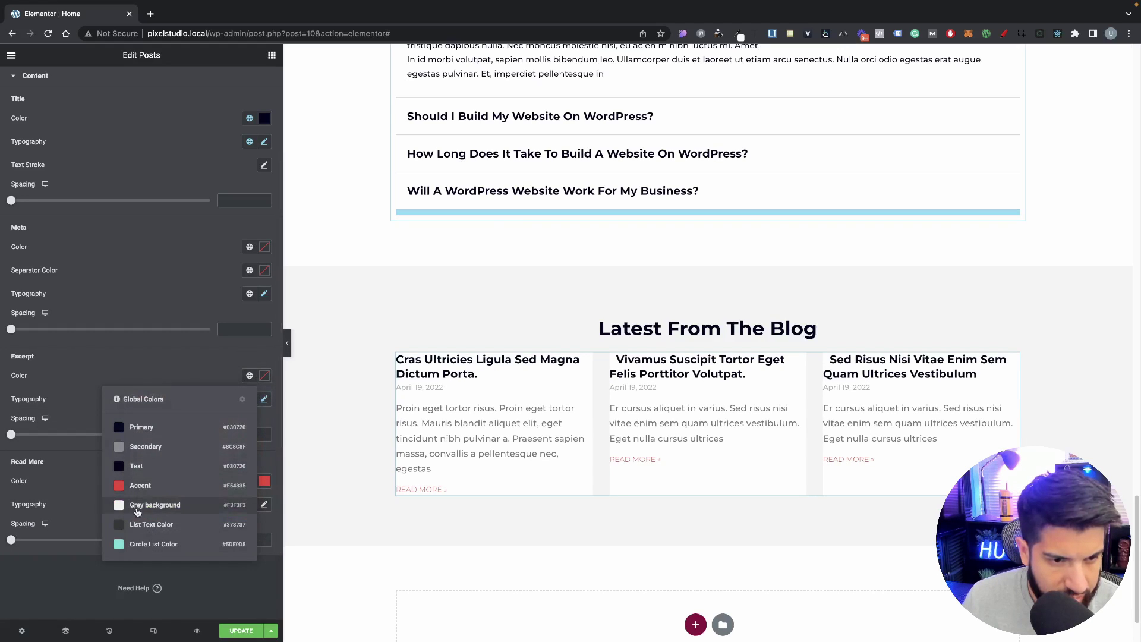
pyautogui.click(173, 447)
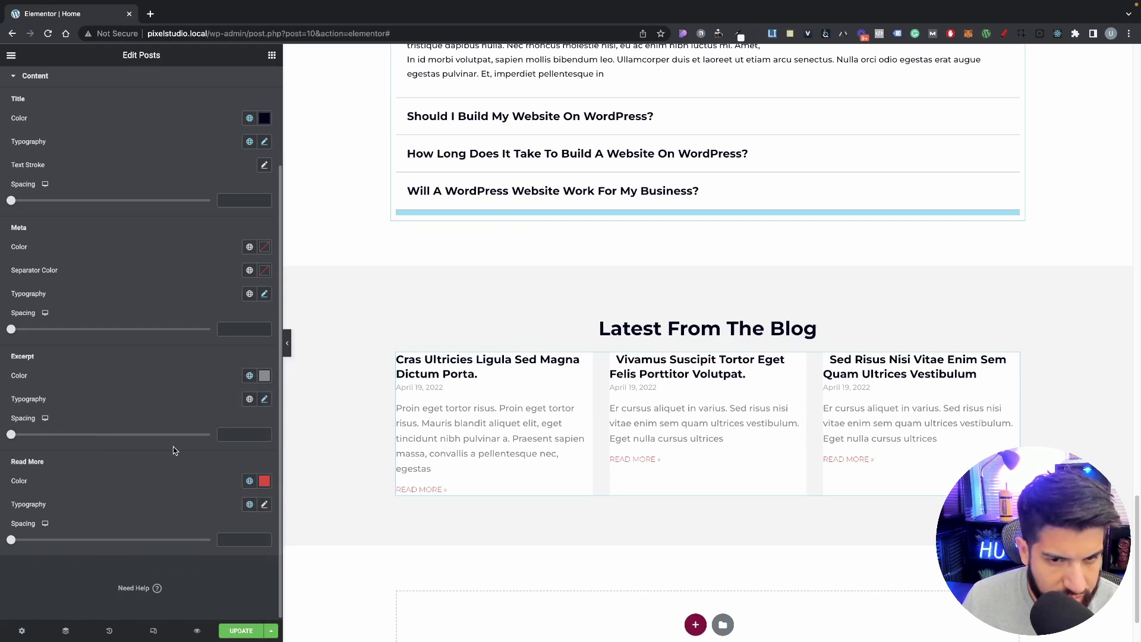
pyautogui.click(250, 379)
pyautogui.click(143, 533)
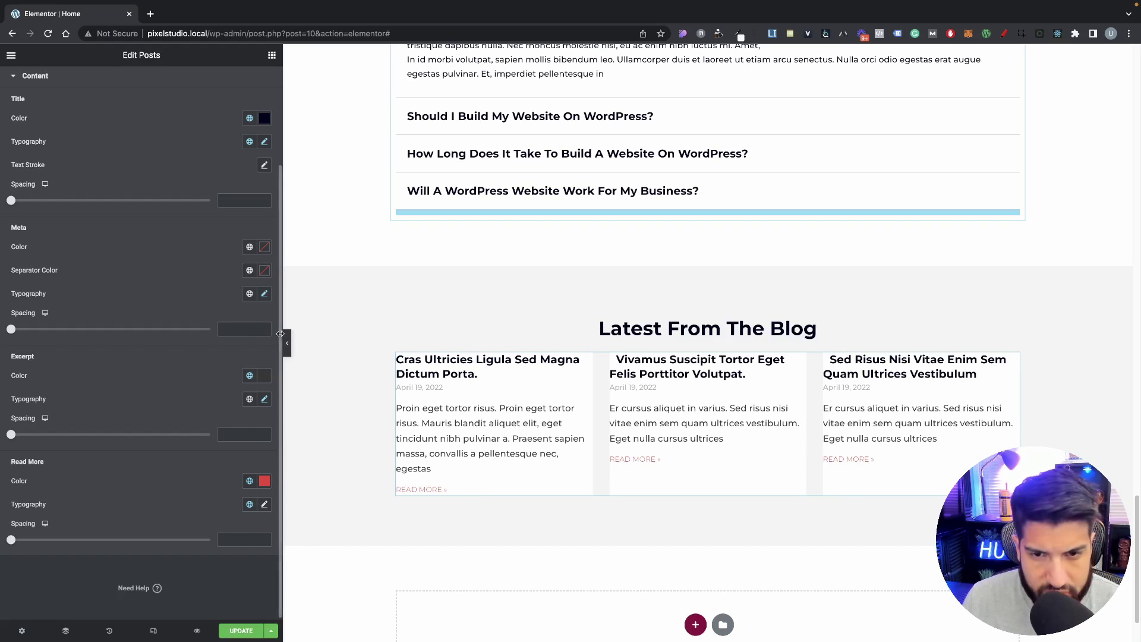
# Step: Fine-tune the meta size, then set meta spacing to 13 and title spacing to 6
pyautogui.click(264, 294)
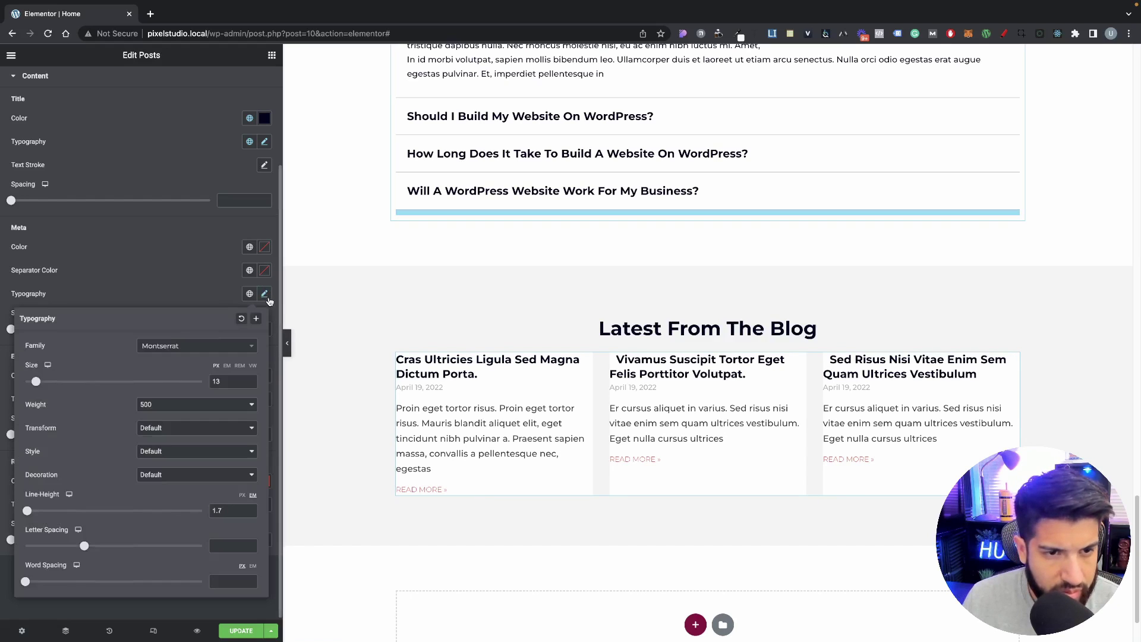
pyautogui.click(250, 379)
pyautogui.click(251, 381)
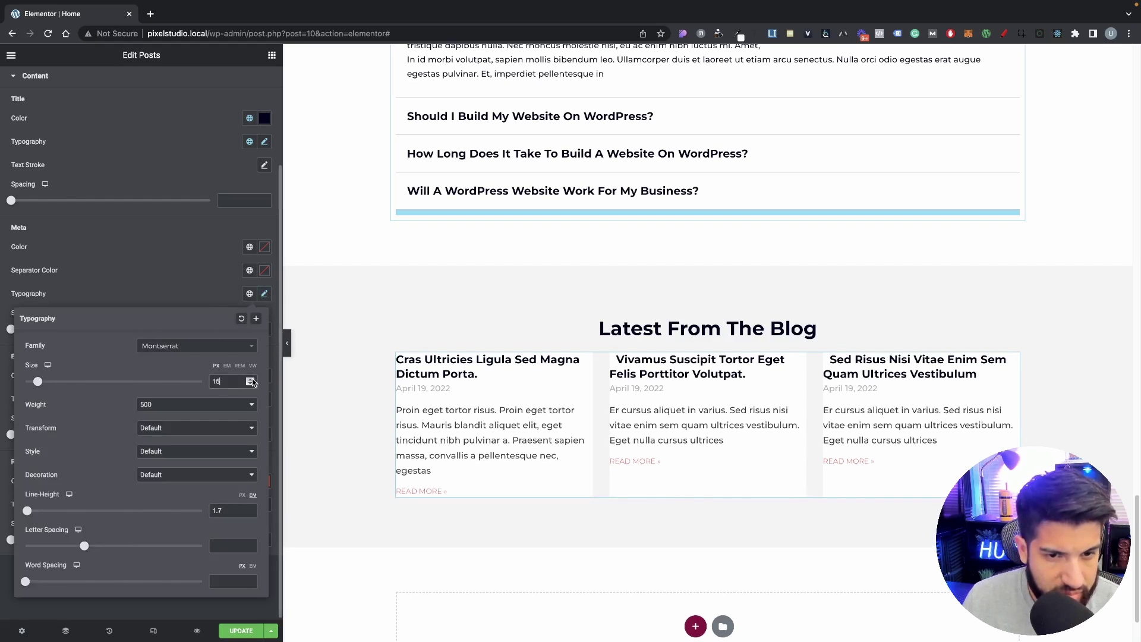
pyautogui.click(253, 382)
pyautogui.click(207, 306)
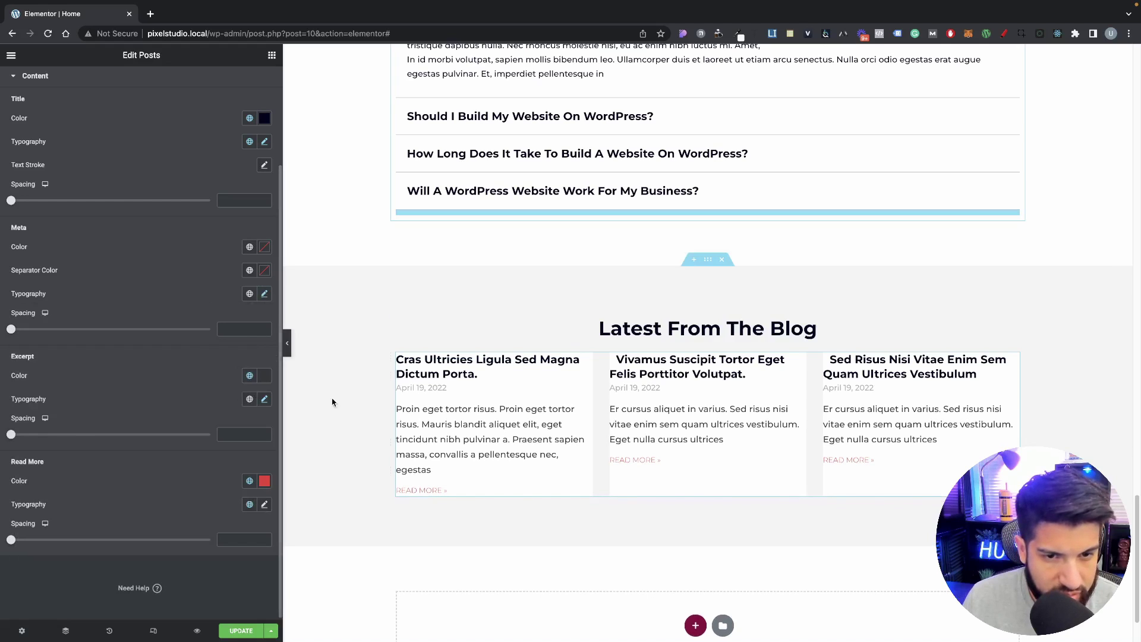
pyautogui.moveTo(13, 332); pyautogui.dragTo(38, 331)
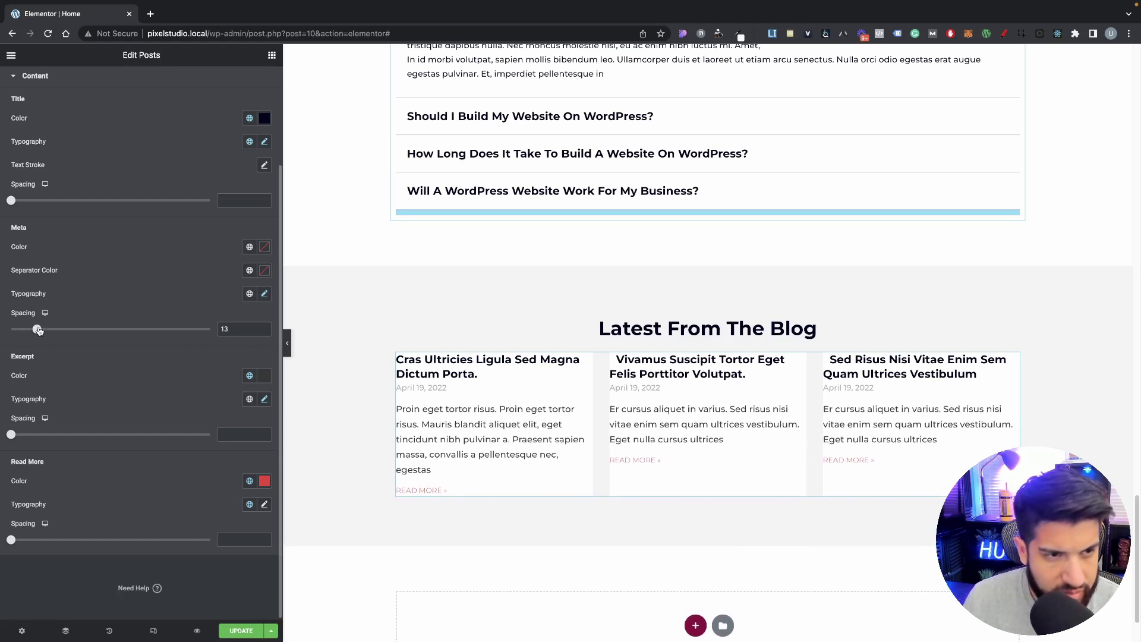
pyautogui.moveTo(12, 202); pyautogui.dragTo(23, 203)
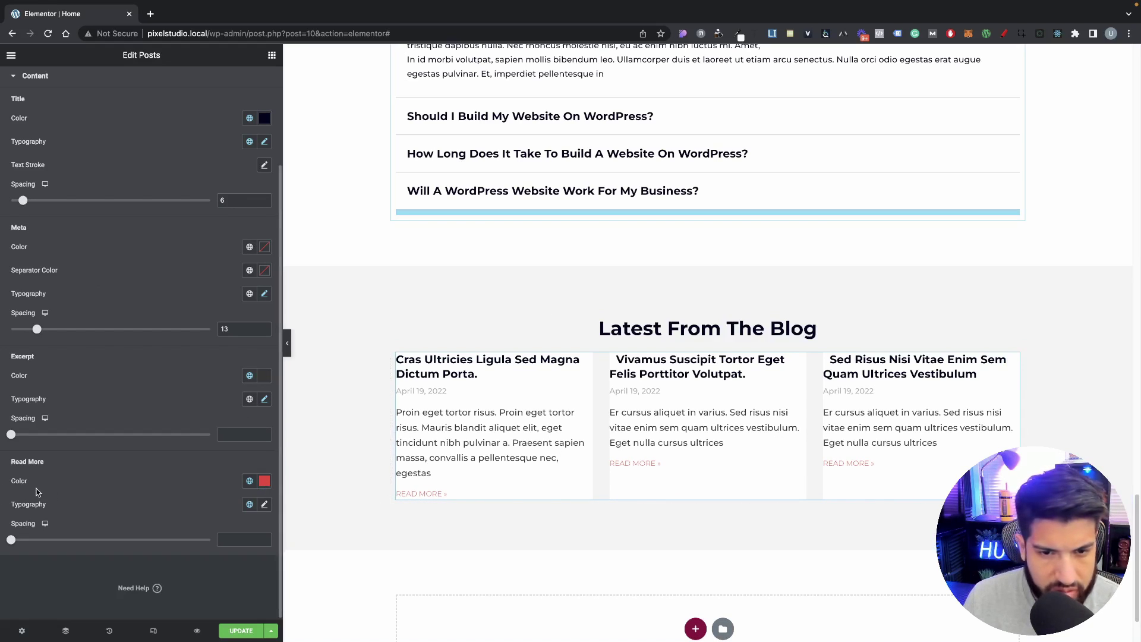
# Step: Set the Read More link font weight to 500
pyautogui.click(265, 504)
pyautogui.scroll(-3, 143, 505)
pyautogui.click(153, 427)
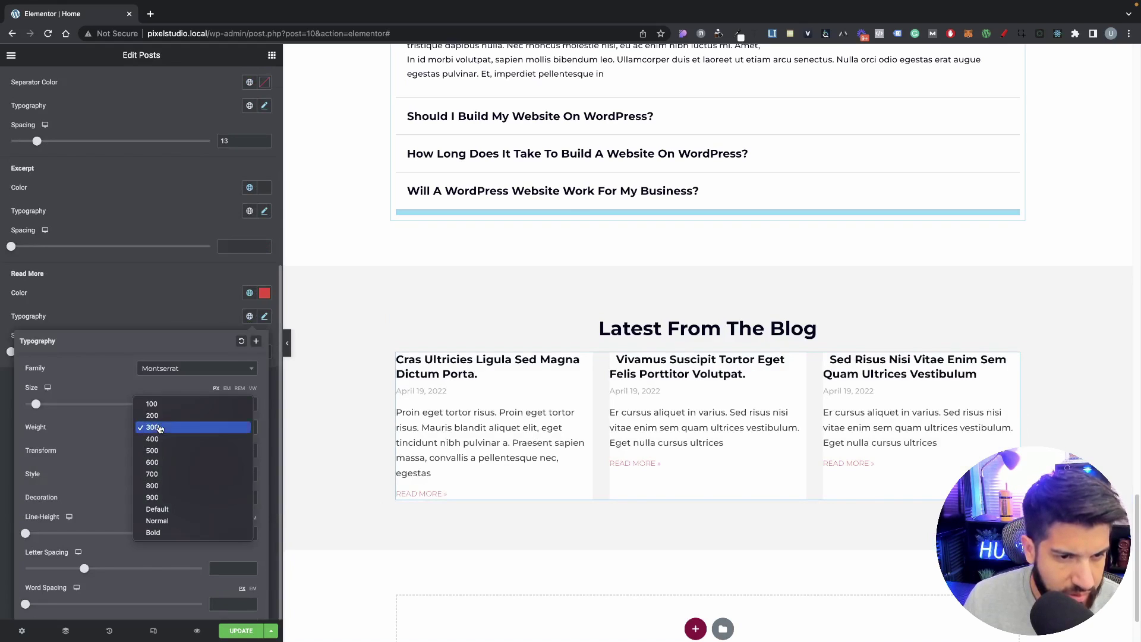
pyautogui.click(153, 450)
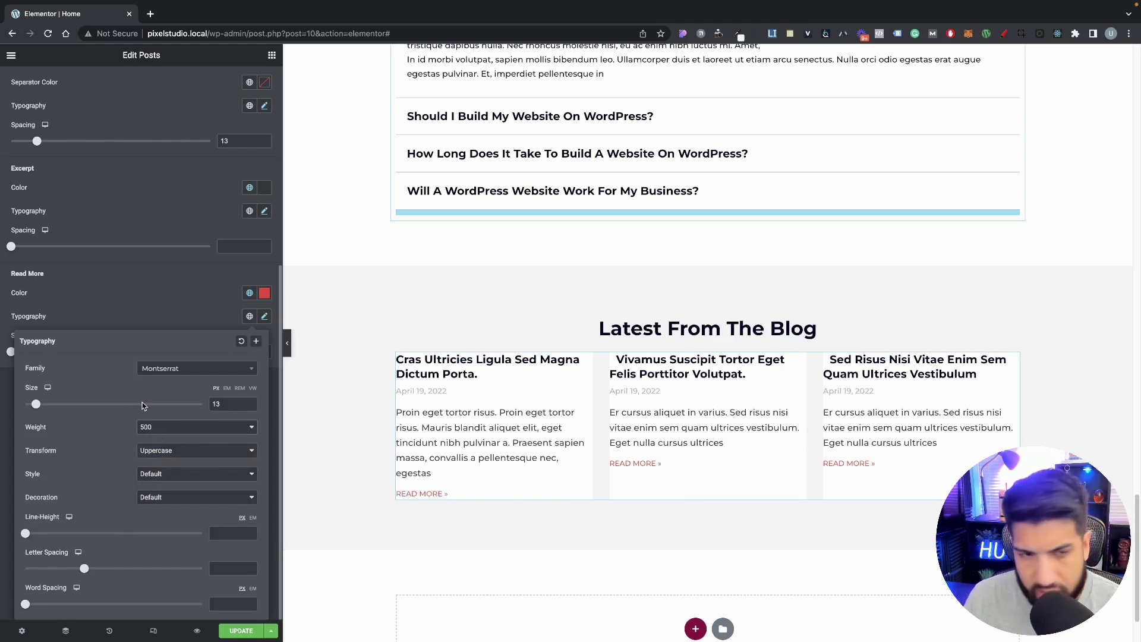
pyautogui.click(158, 330)
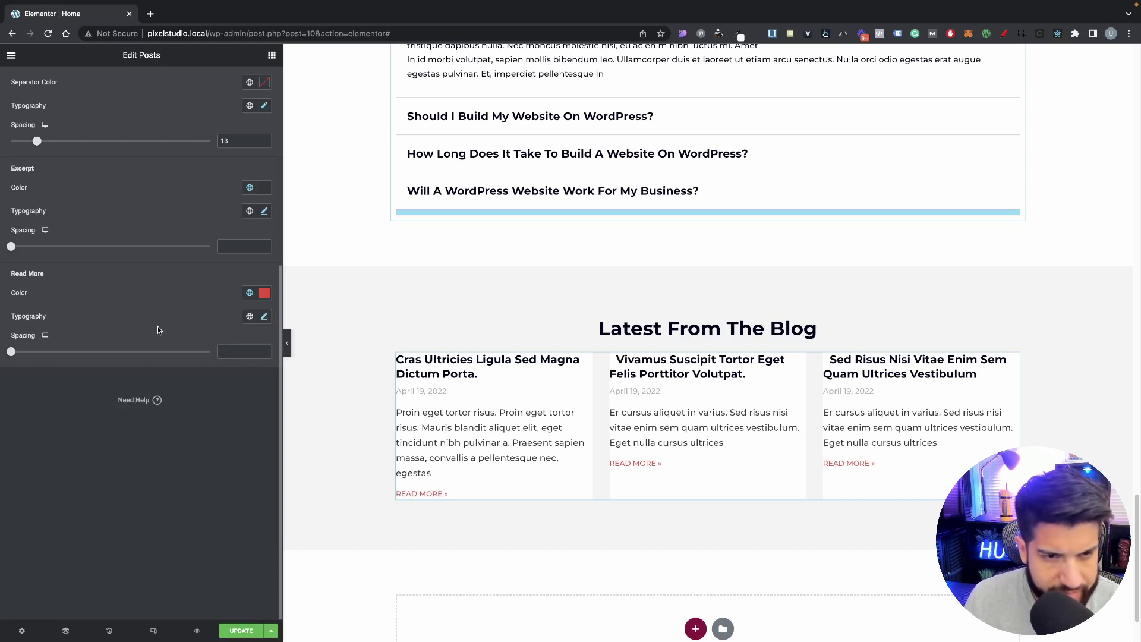
pyautogui.click(265, 316)
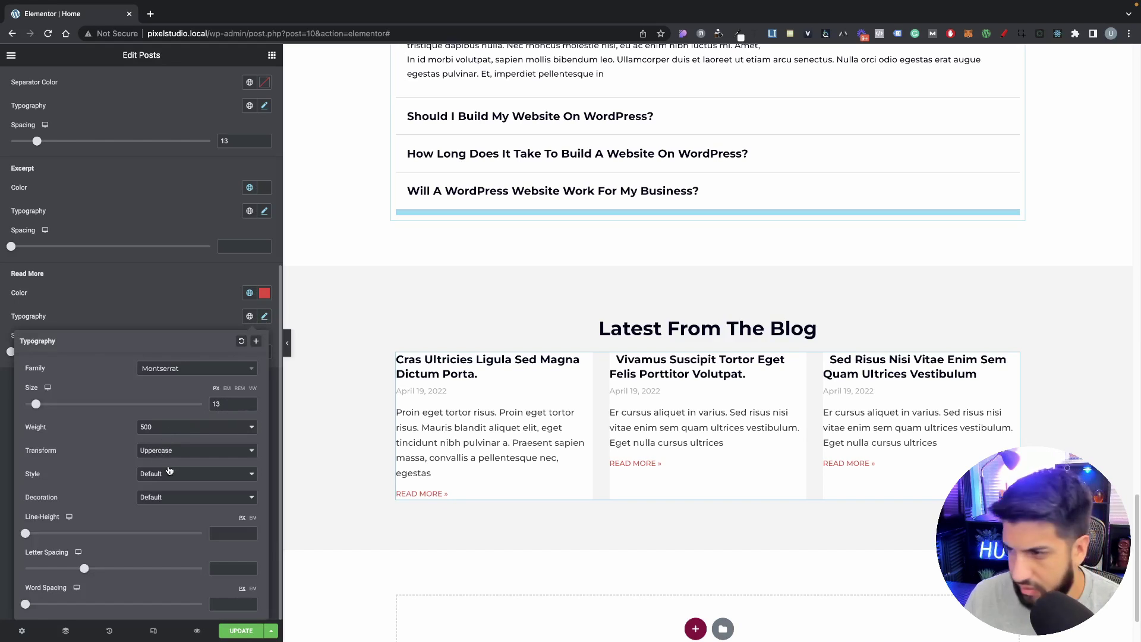
pyautogui.click(145, 298)
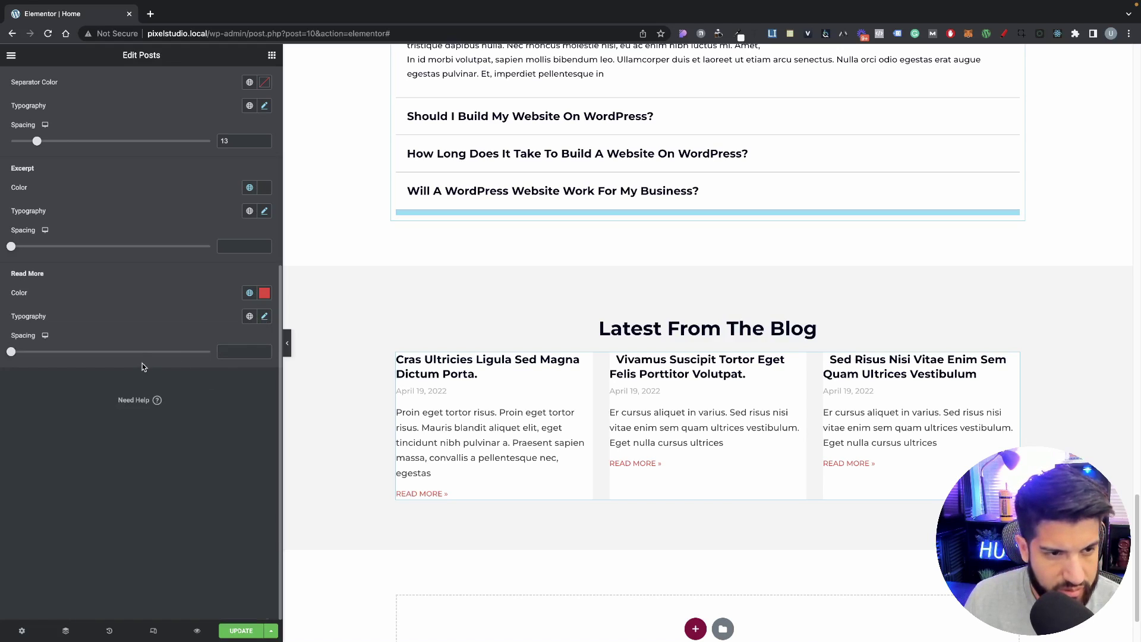
pyautogui.scroll(5, 145, 274)
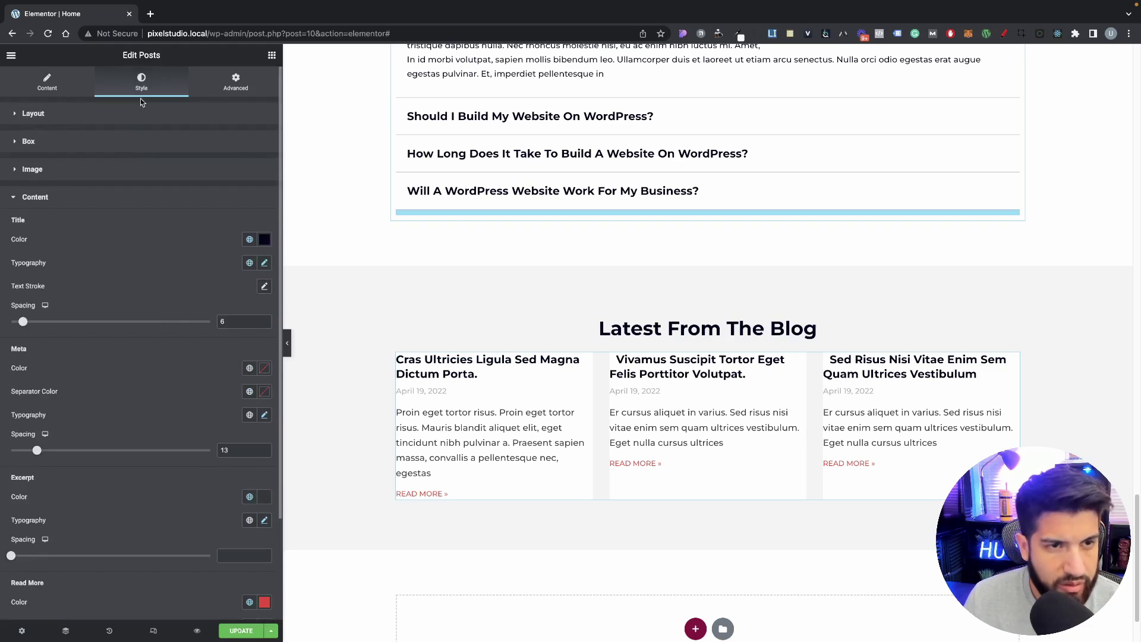
# Step: Raise the post cards' inner padding to 17 with the arrow keys
pyautogui.click(68, 146)
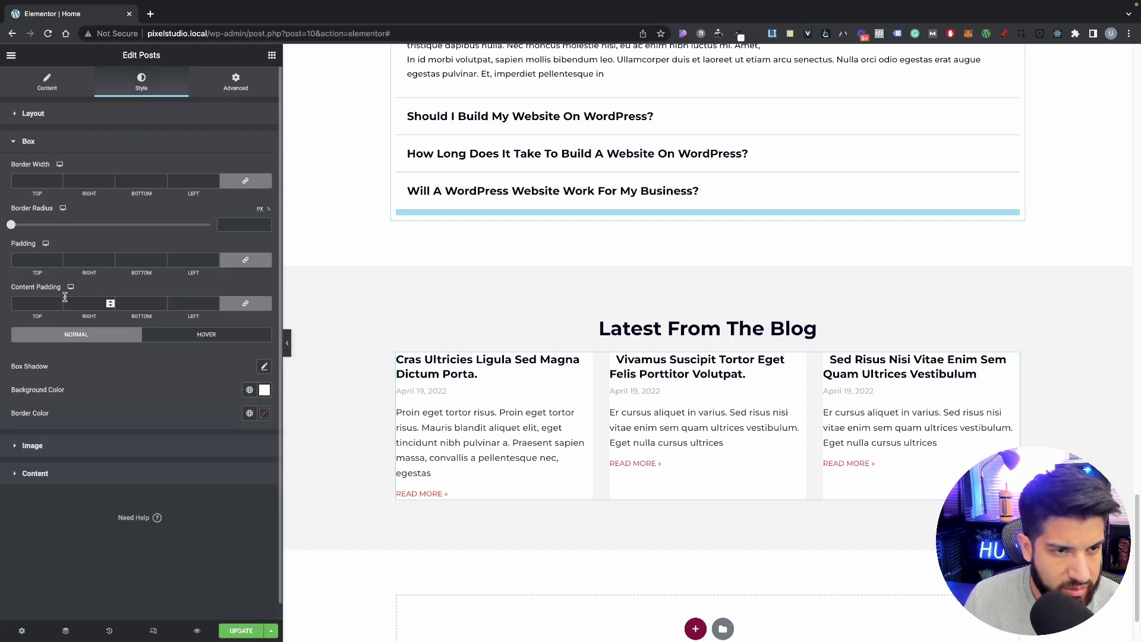
pyautogui.click(212, 259)
pyautogui.write('3')
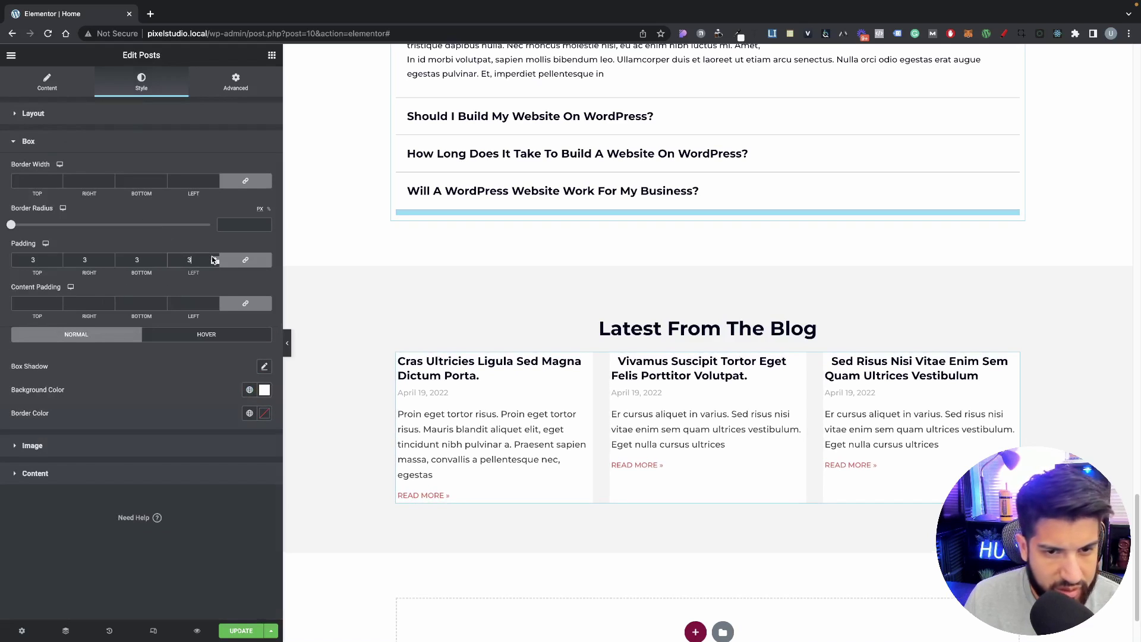
pyautogui.press('Up')
pyautogui.press('Up')
pyautogui.press('Up')
pyautogui.press('Up')
pyautogui.press('Up')
pyautogui.press('Up')
pyautogui.press('Up')
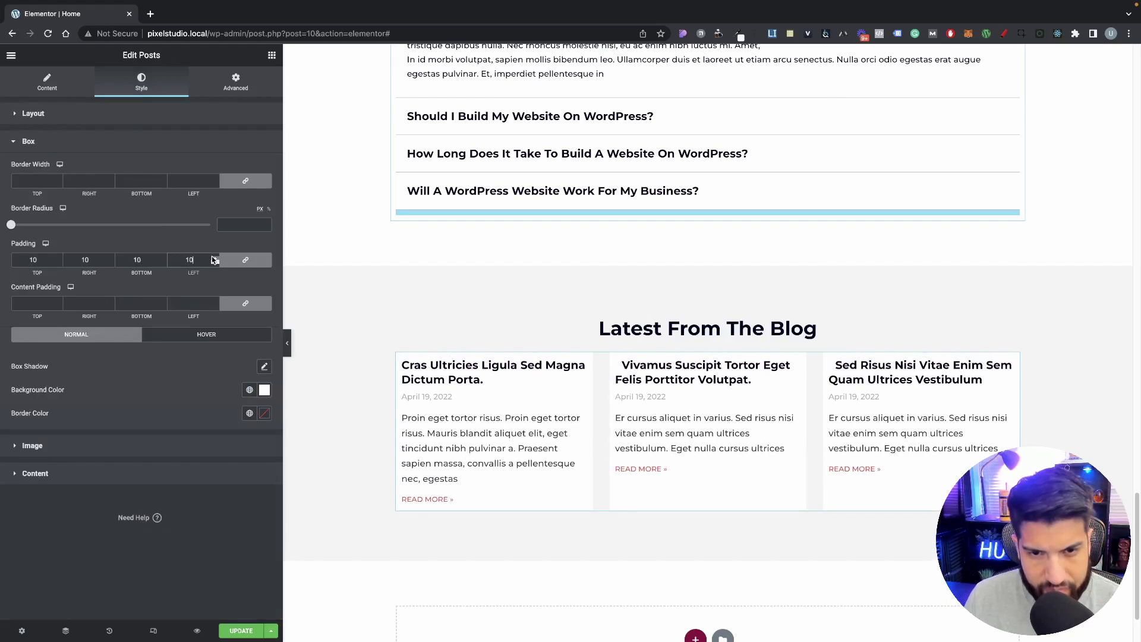
pyautogui.press('Up')
pyautogui.press('Up')
pyautogui.press('Up')
pyautogui.press('Up')
pyautogui.press('Up')
pyautogui.press('Up')
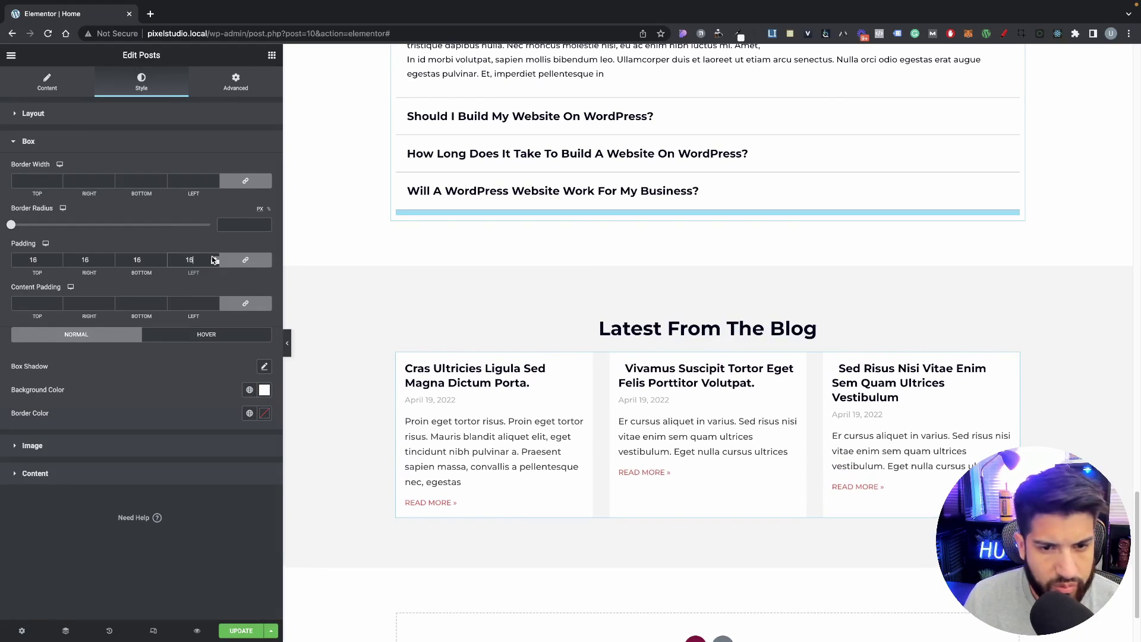
pyautogui.press('Up')
# Step: Copy the first project card column and paste its style onto the blog posts widget
pyautogui.scroll(20, 664, 436)
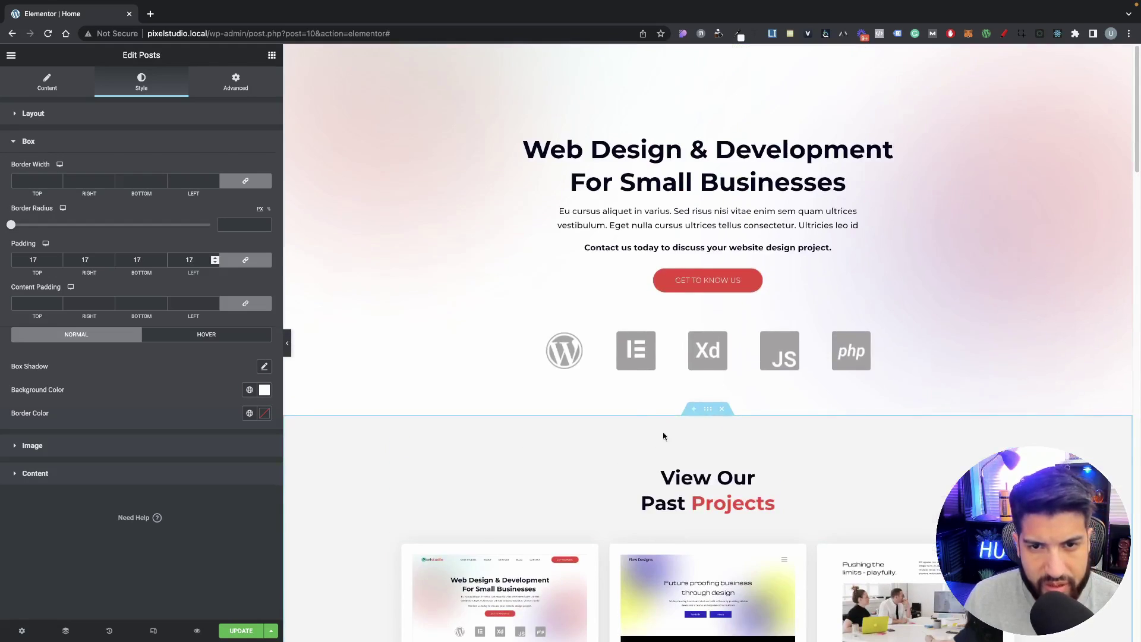
pyautogui.scroll(-9, 578, 397)
pyautogui.scroll(4, 524, 306)
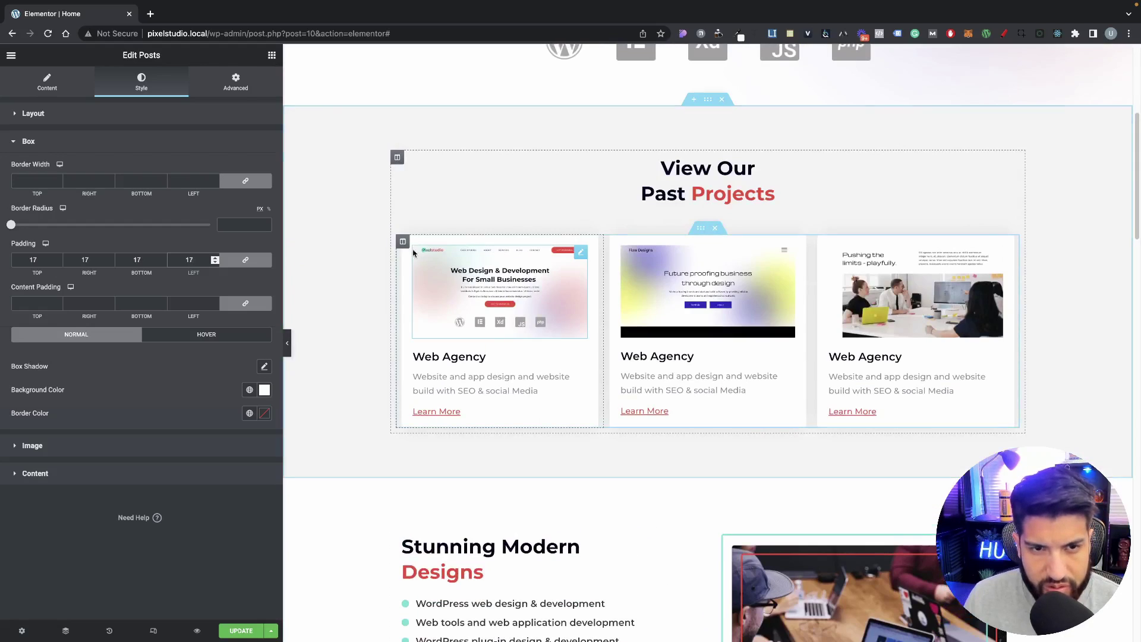
pyautogui.rightClick(404, 240)
pyautogui.click(431, 308)
pyautogui.scroll(-9, 634, 464)
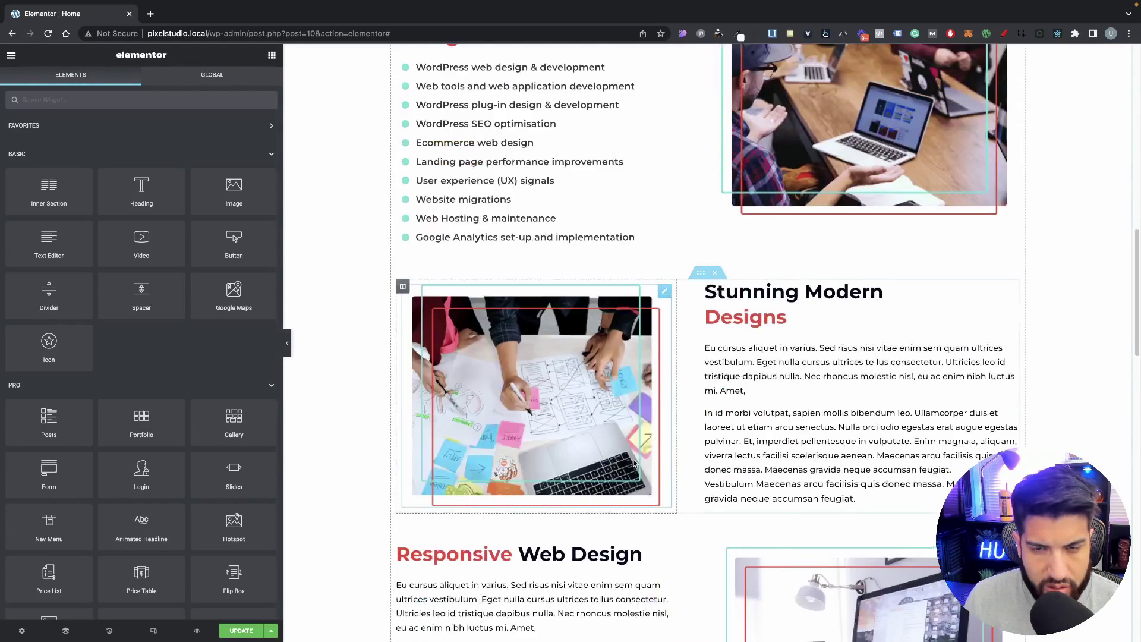
pyautogui.scroll(-15, 634, 464)
pyautogui.rightClick(564, 304)
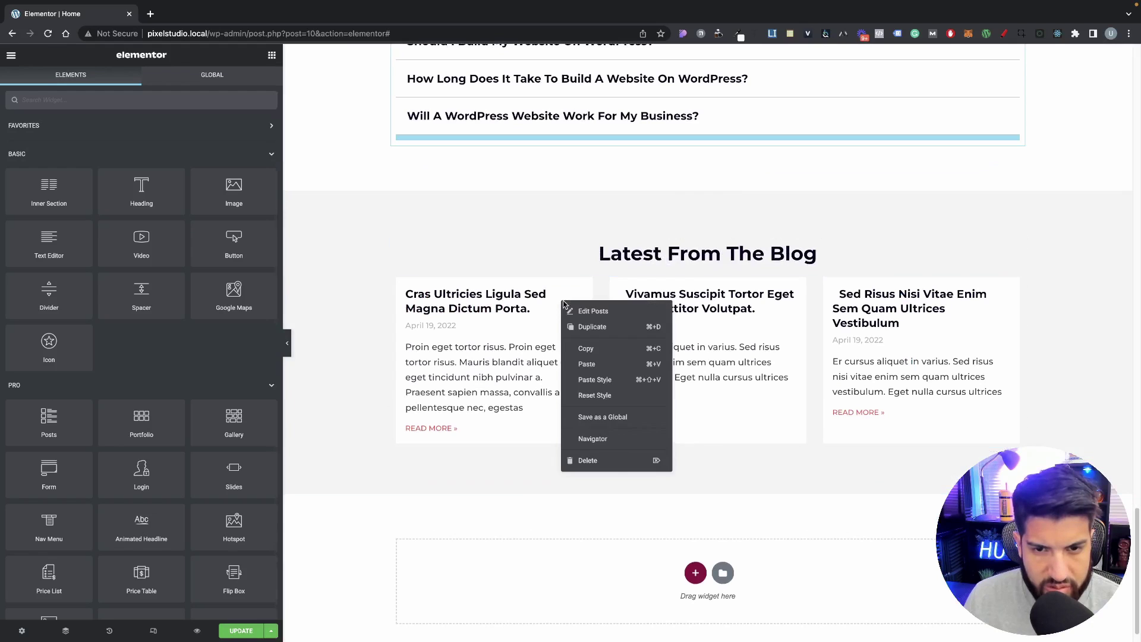
pyautogui.click(605, 379)
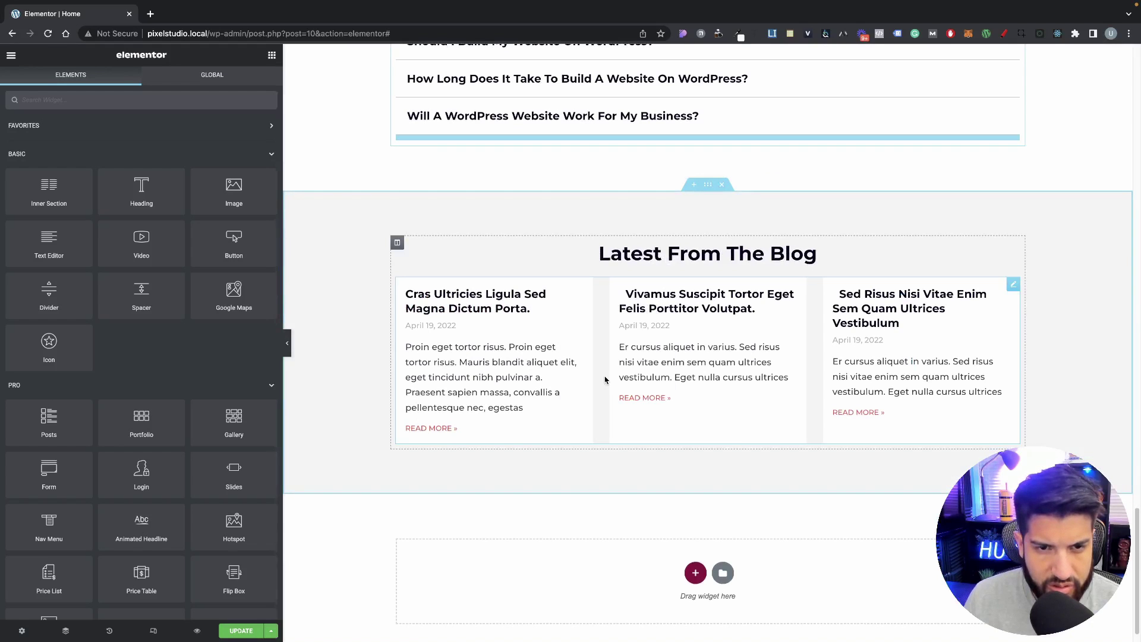
pyautogui.scroll(20, 526, 351)
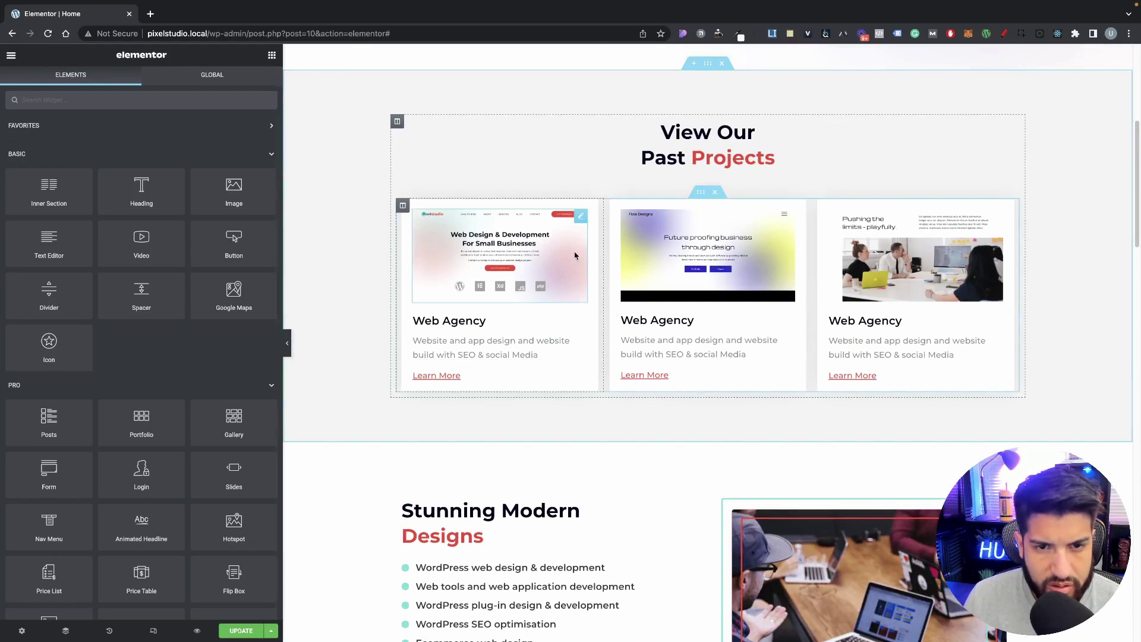
# Step: Compare the project column's padding, then change the post cards' linked padding to 20
pyautogui.click(403, 209)
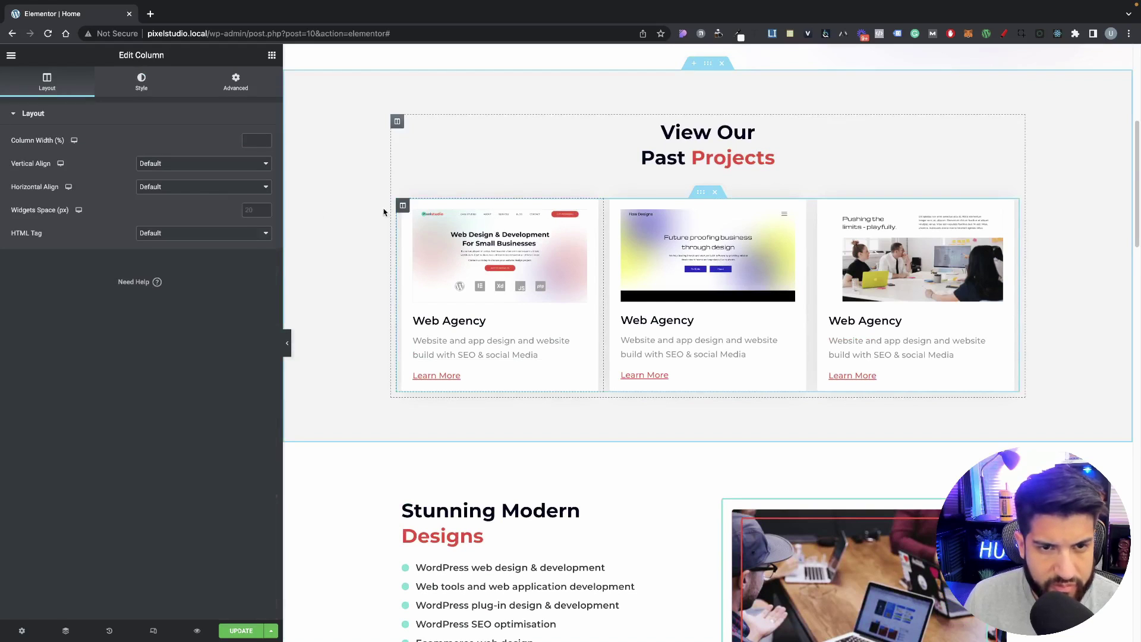
pyautogui.click(140, 82)
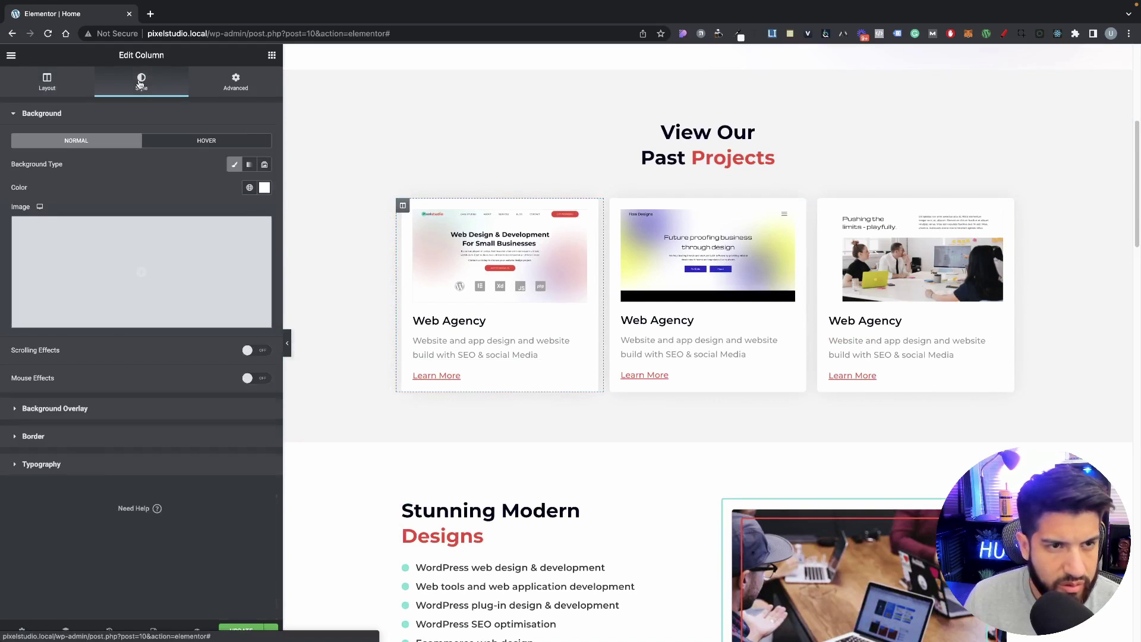
pyautogui.click(238, 86)
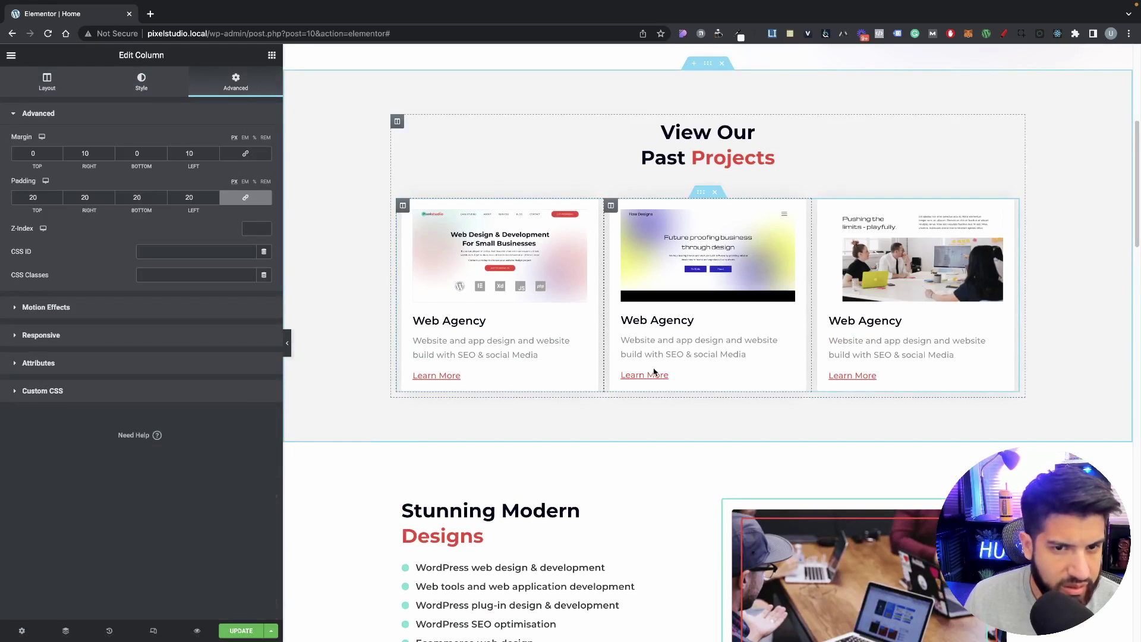
pyautogui.scroll(-20, 652, 371)
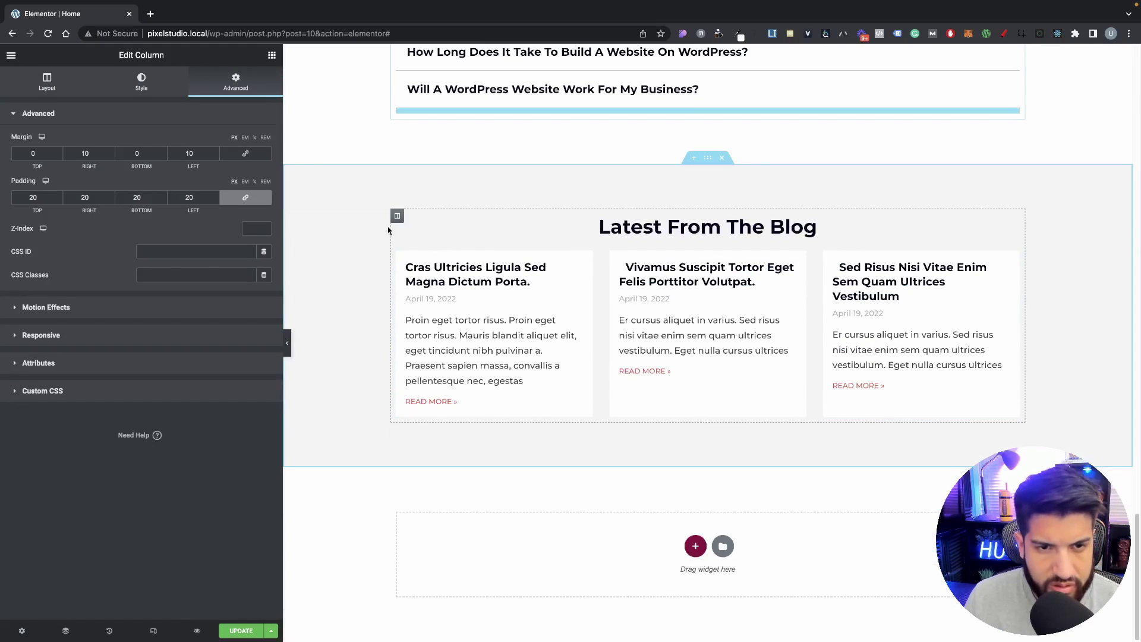
pyautogui.click(425, 257)
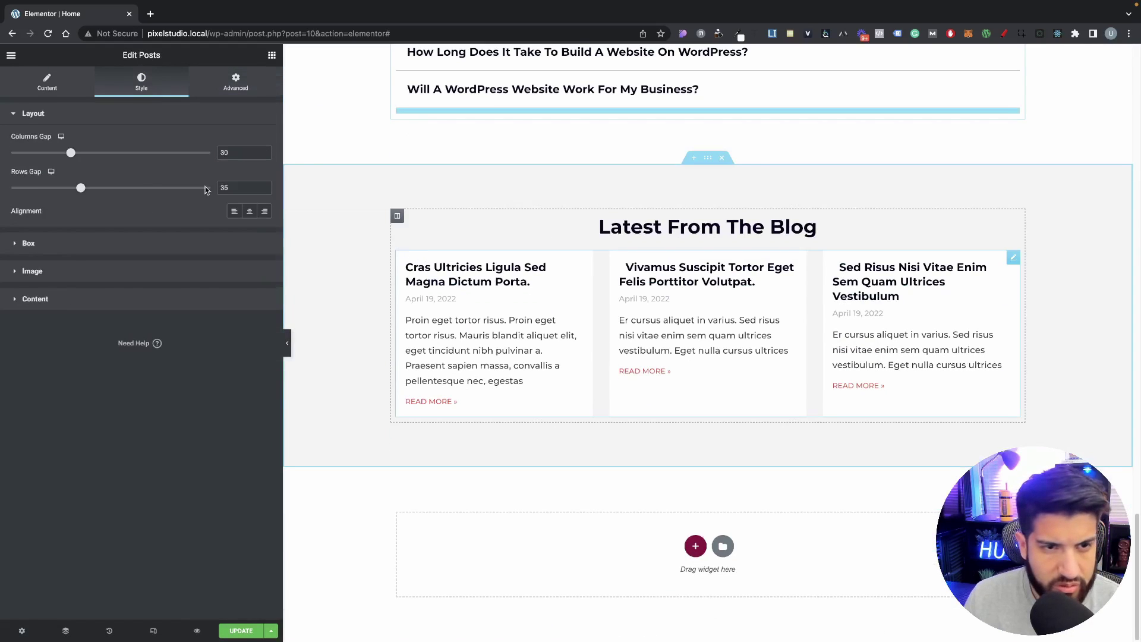
pyautogui.click(45, 275)
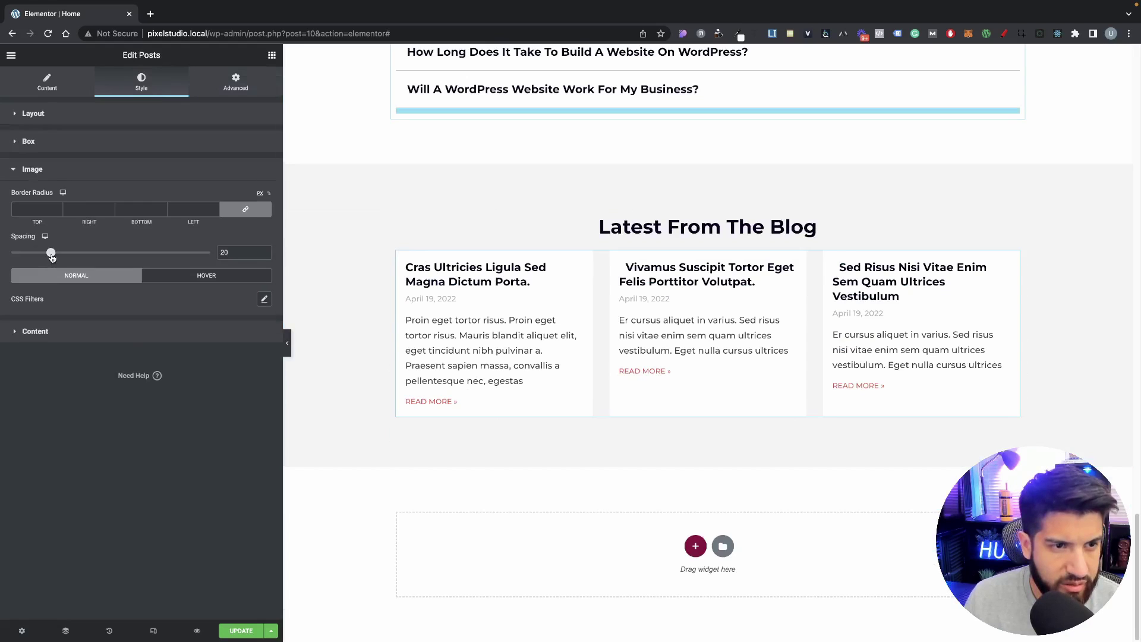
pyautogui.click(72, 137)
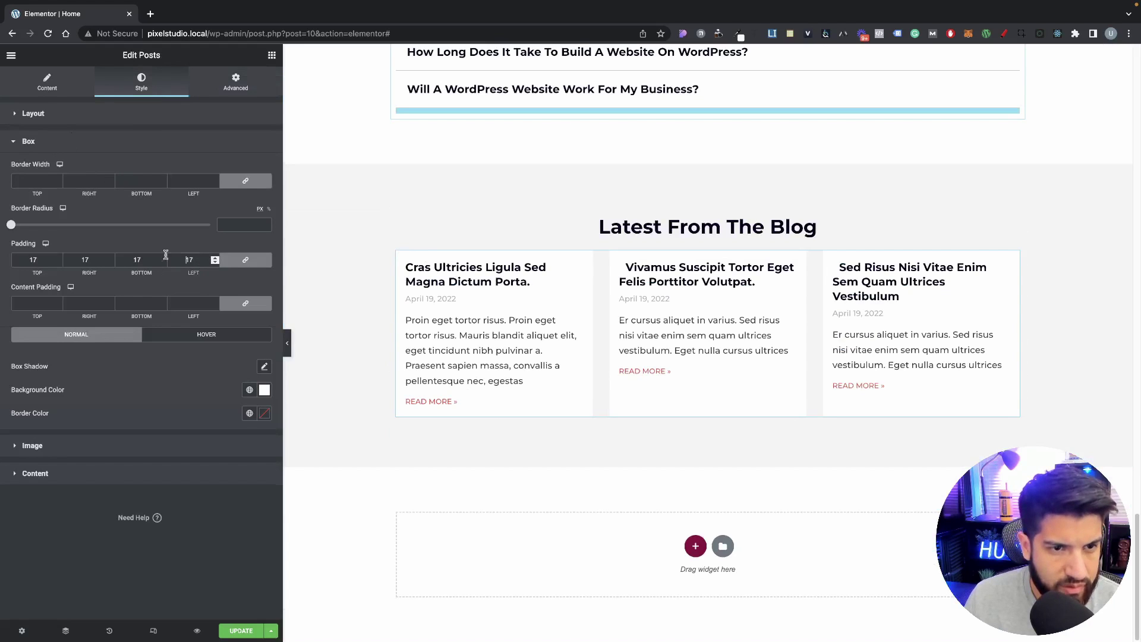
pyautogui.doubleClick(185, 262)
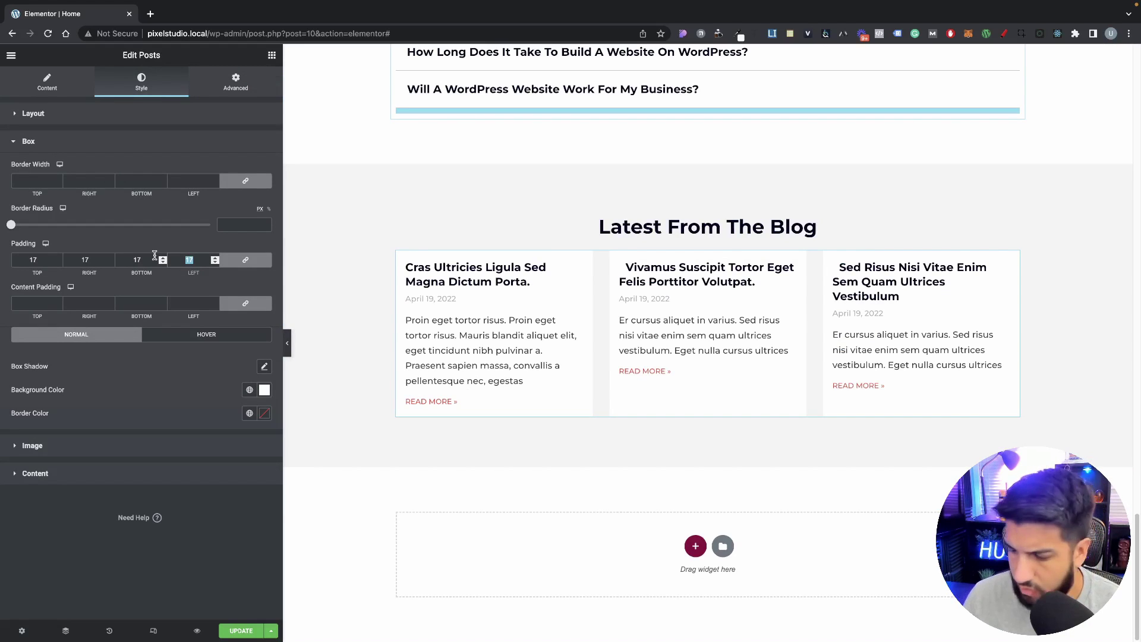
pyautogui.write('20')
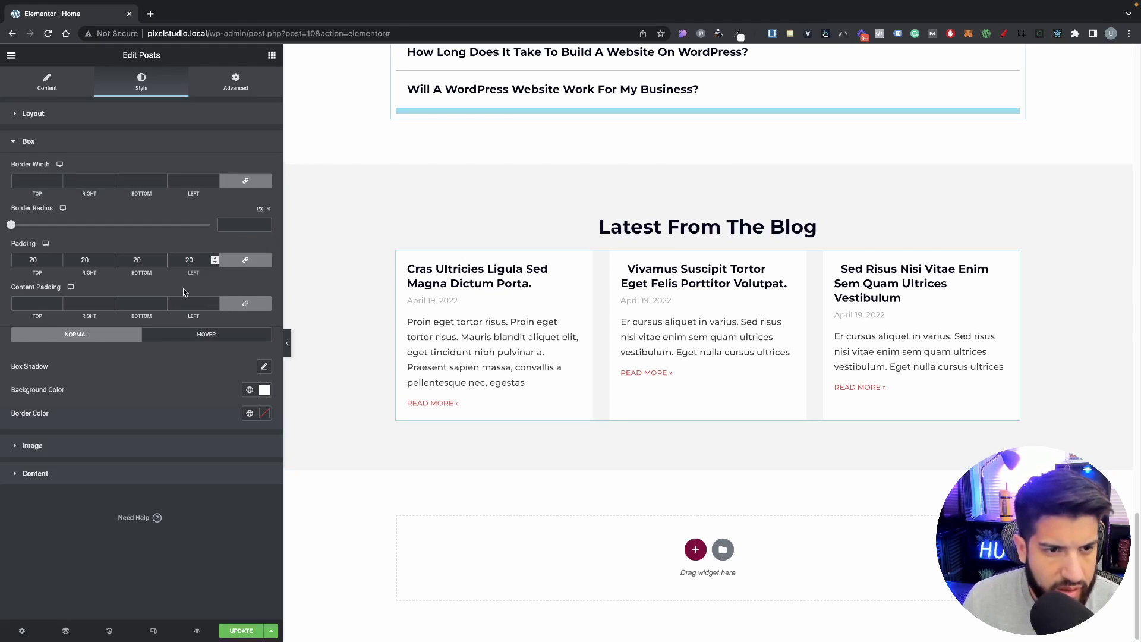
pyautogui.click(191, 179)
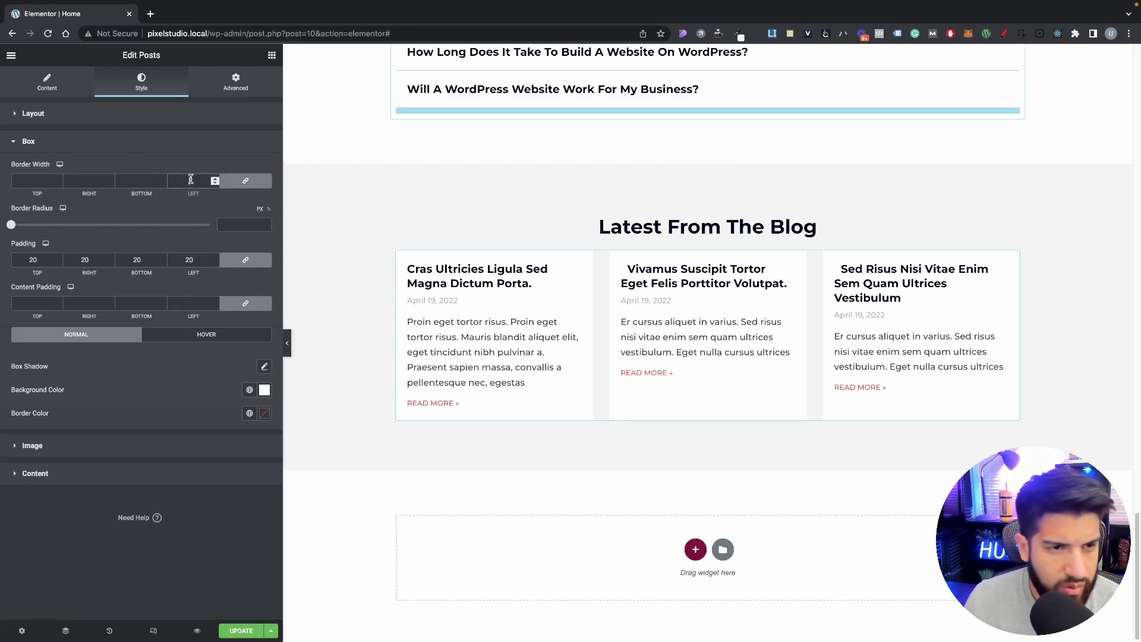
# Step: Set the post cards' border radius to 5
pyautogui.click(241, 225)
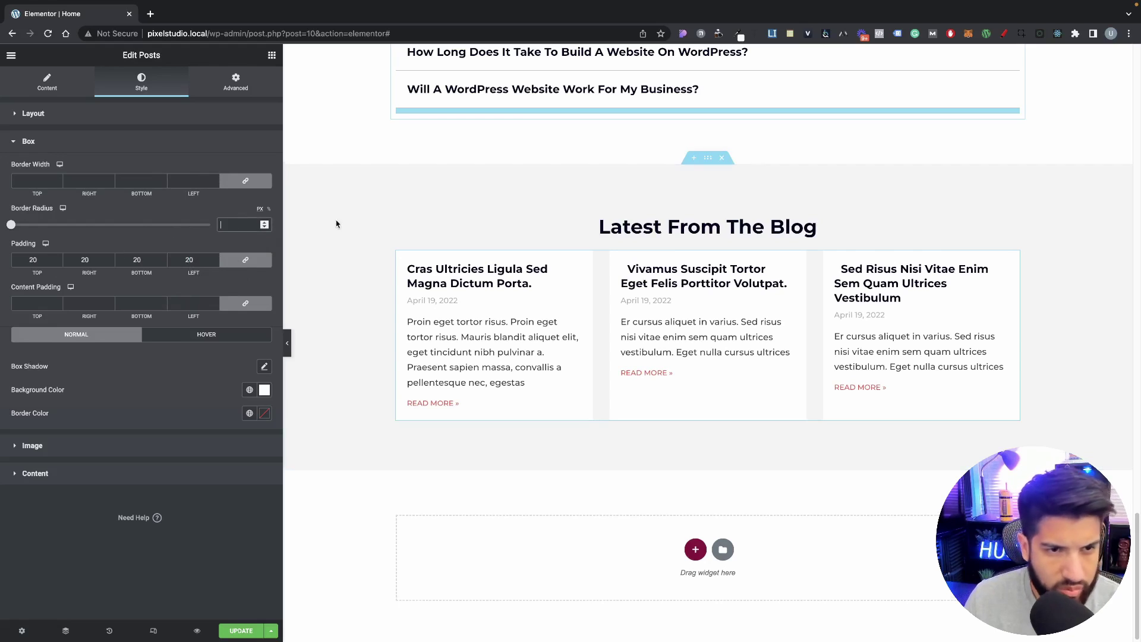
pyautogui.click(263, 367)
pyautogui.scroll(10, 566, 246)
pyautogui.scroll(15, 566, 247)
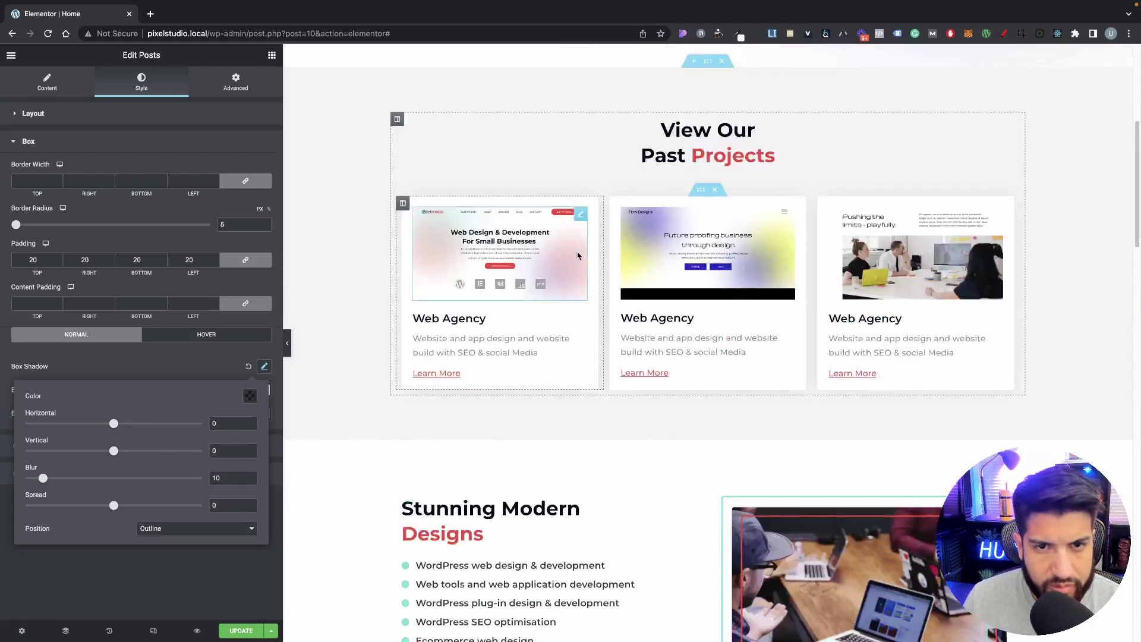
pyautogui.scroll(-4, 416, 282)
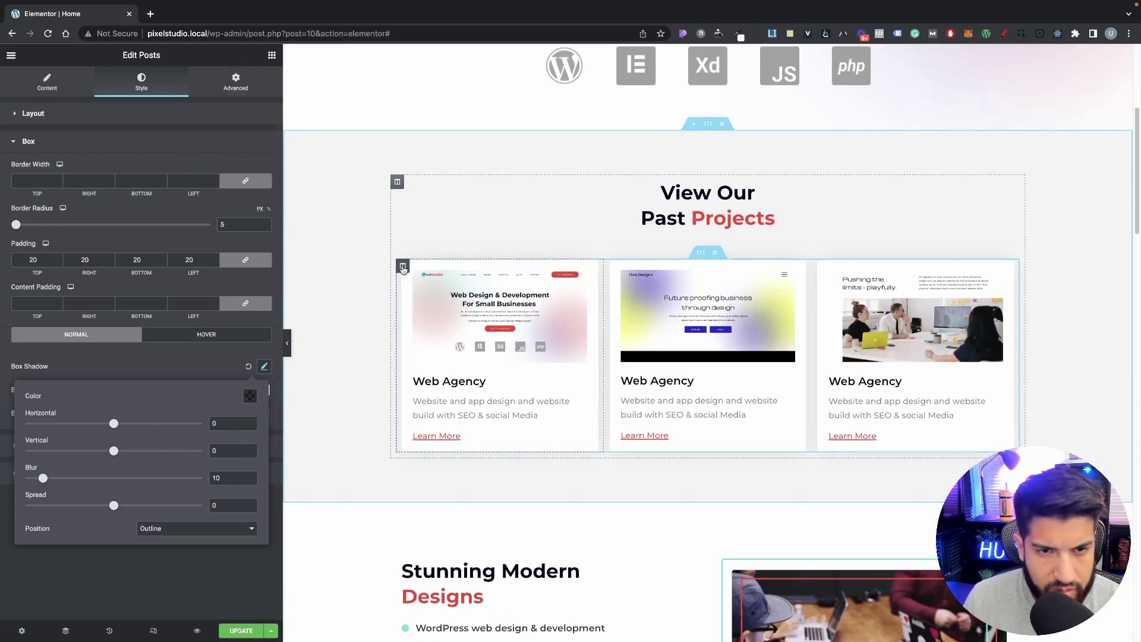
# Step: Inspect the project card column's box shadow settings for comparison
pyautogui.click(402, 266)
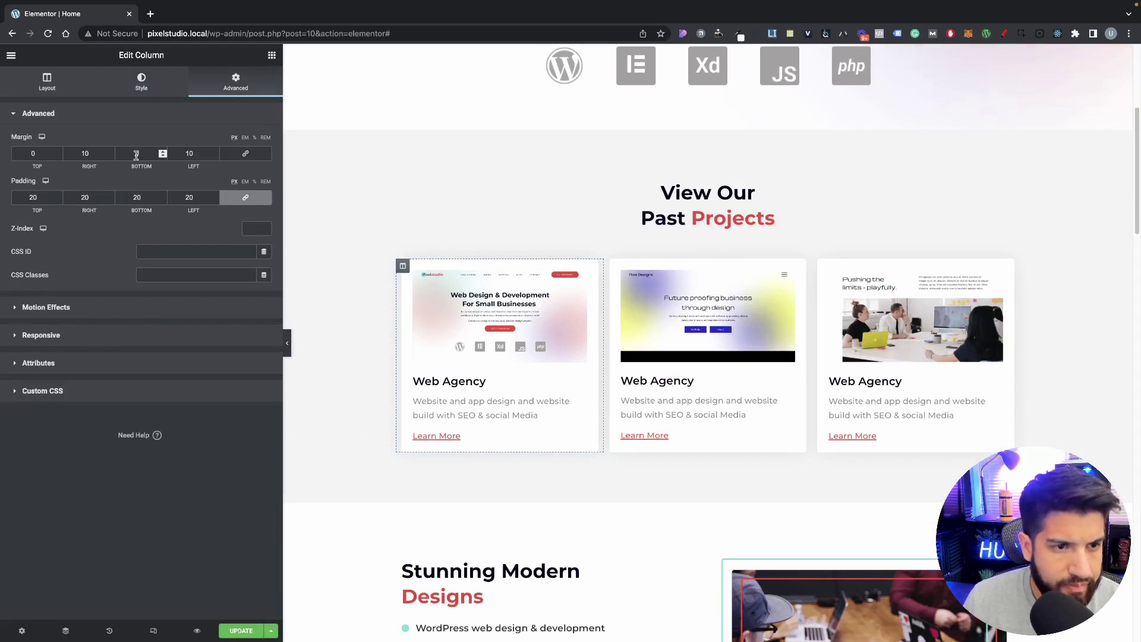
pyautogui.click(139, 90)
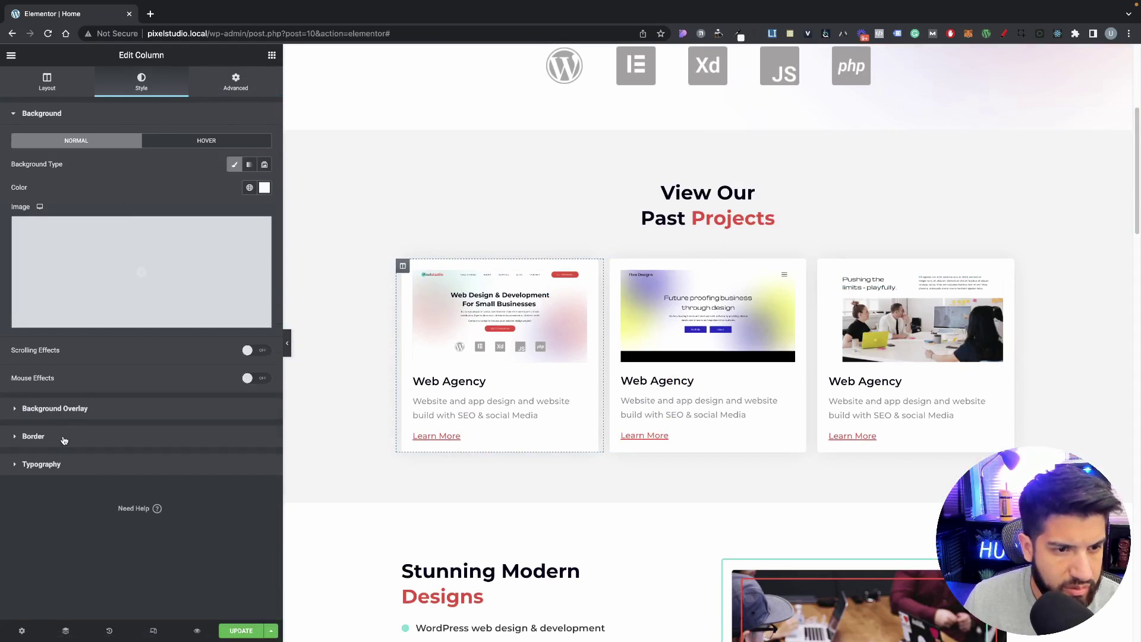
pyautogui.click(64, 440)
pyautogui.click(258, 290)
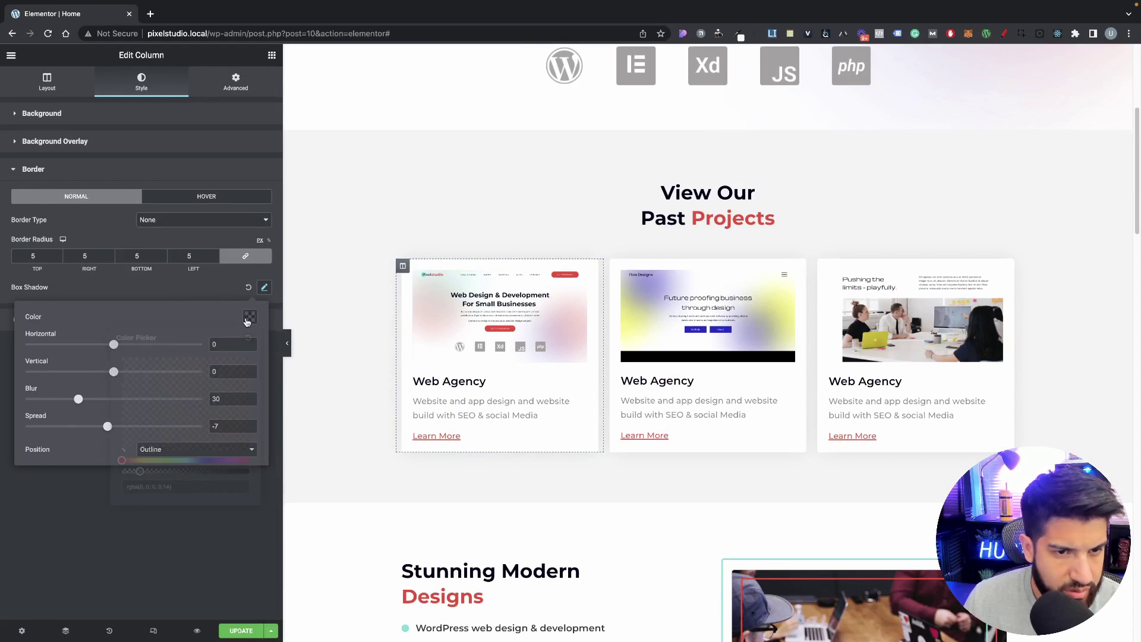
pyautogui.click(249, 317)
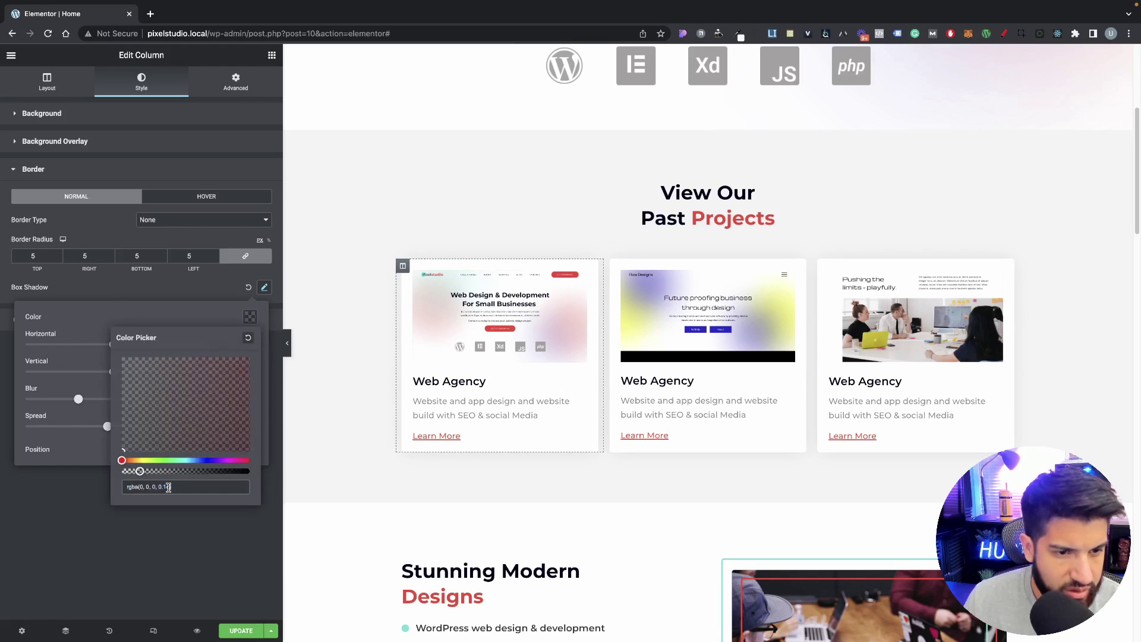
pyautogui.click(73, 327)
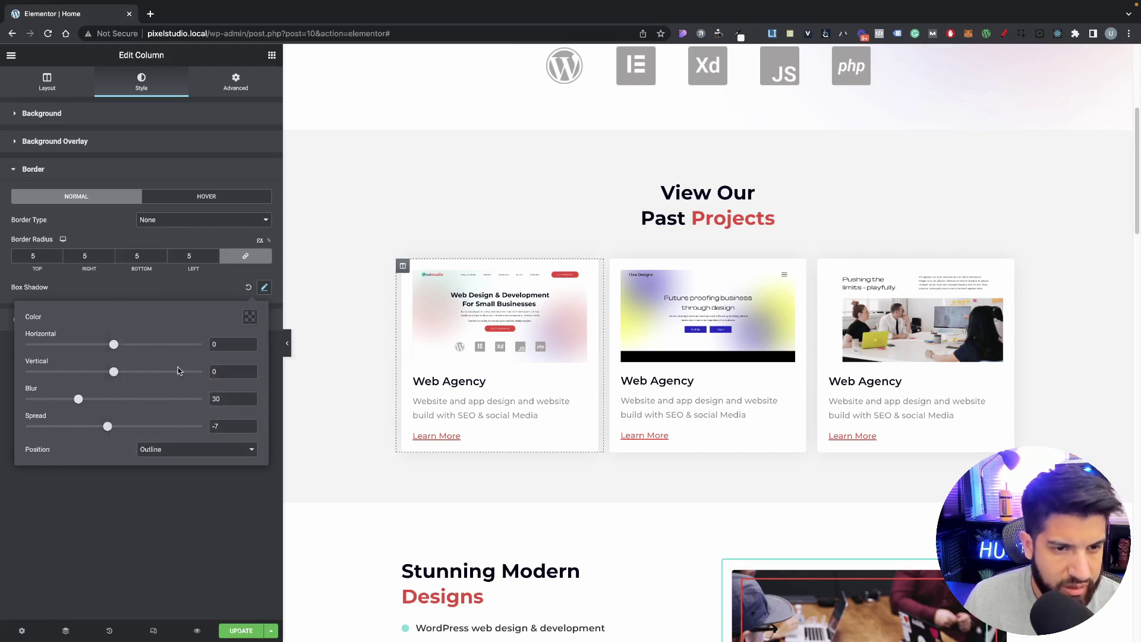
pyautogui.click(177, 281)
pyautogui.scroll(-20, 525, 357)
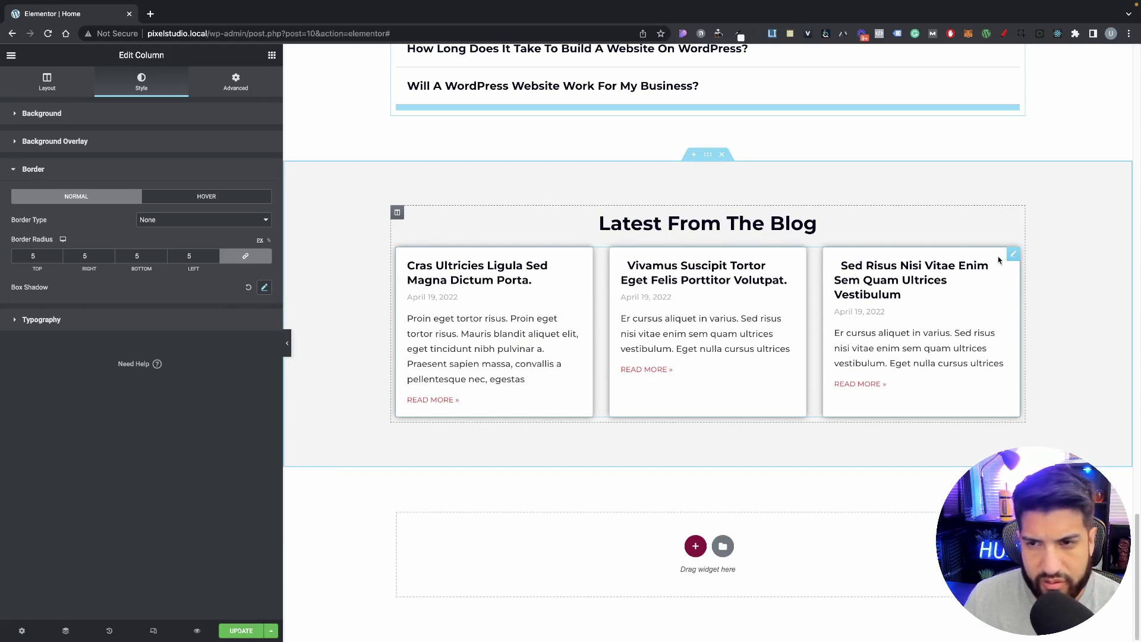
# Step: Give the post cards a box shadow with blur 30 and a negative spread
pyautogui.click(1013, 255)
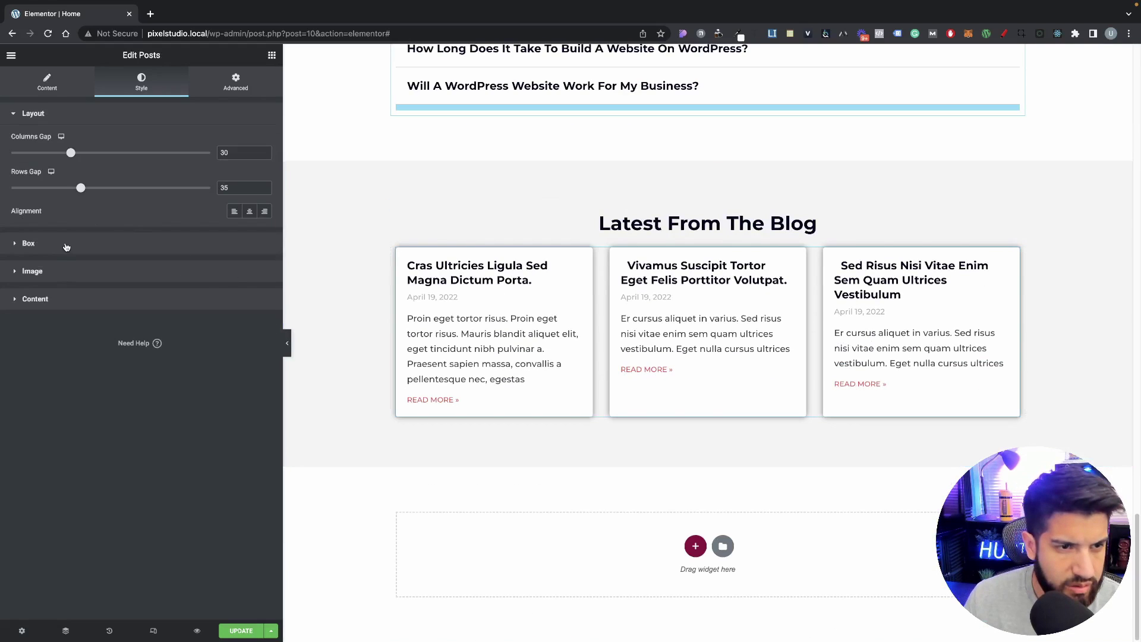
pyautogui.click(66, 245)
pyautogui.click(265, 366)
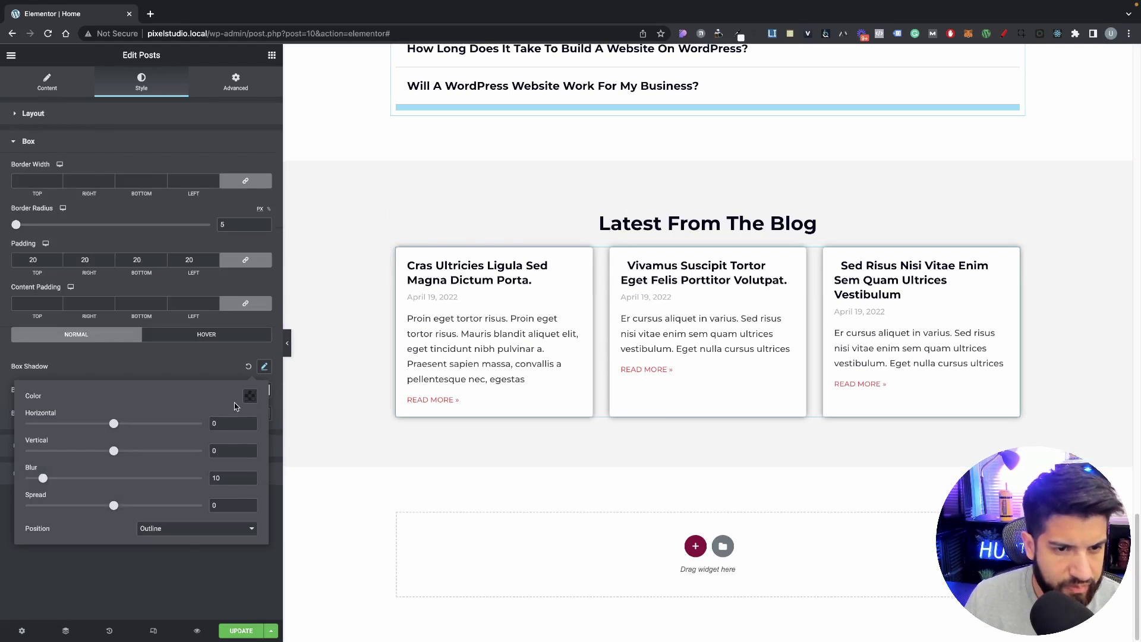
pyautogui.click(249, 395)
pyautogui.click(190, 394)
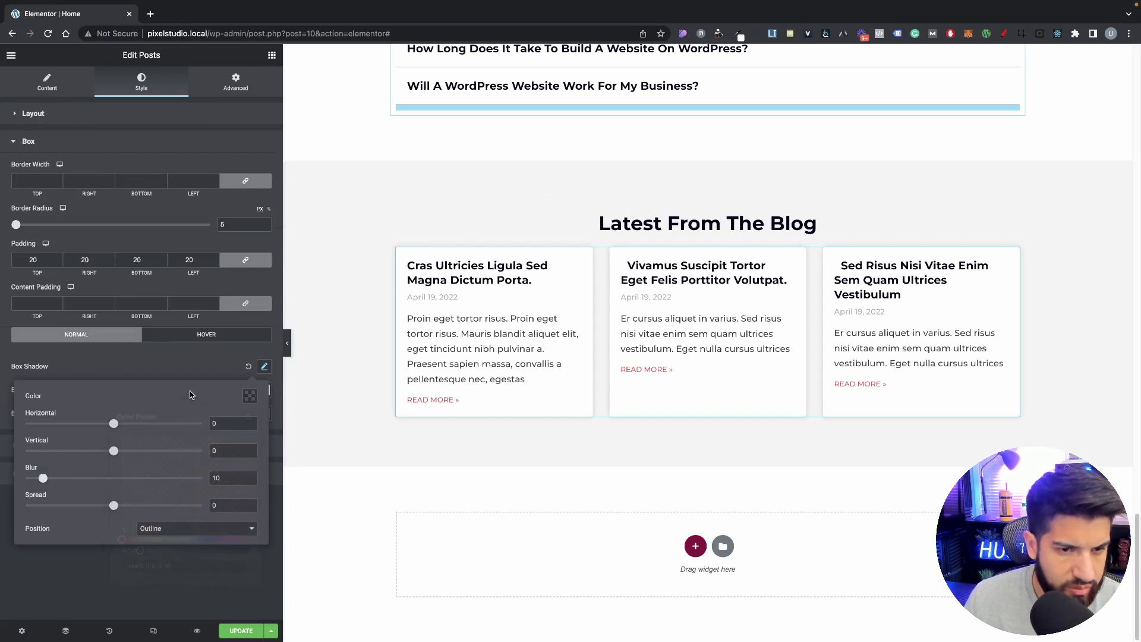
pyautogui.doubleClick(221, 478)
pyautogui.write('30')
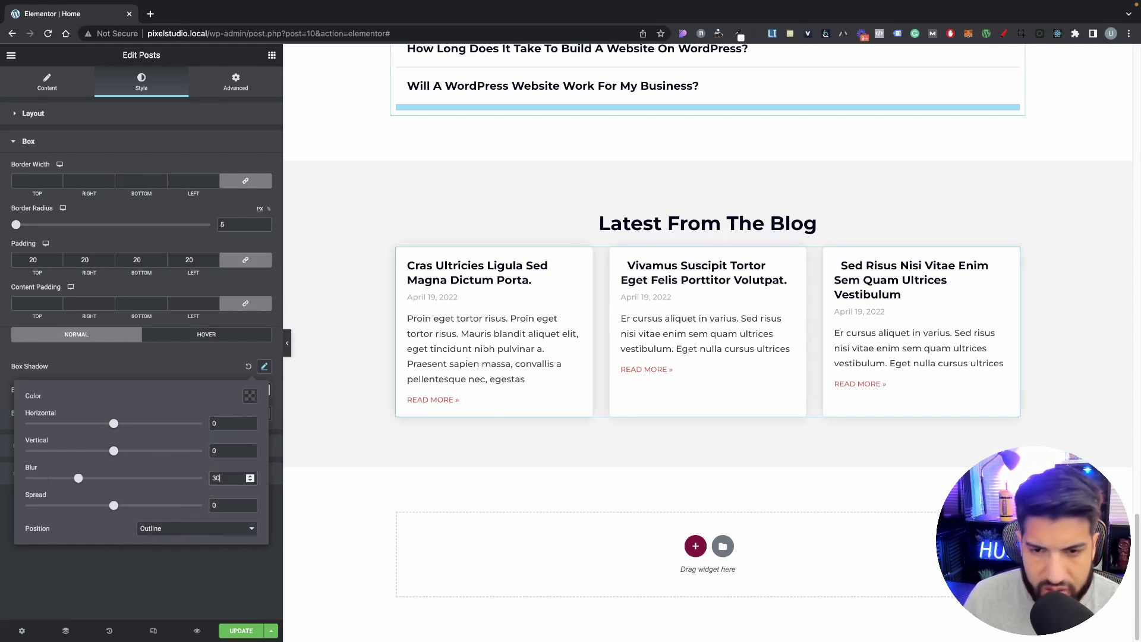
pyautogui.doubleClick(220, 505)
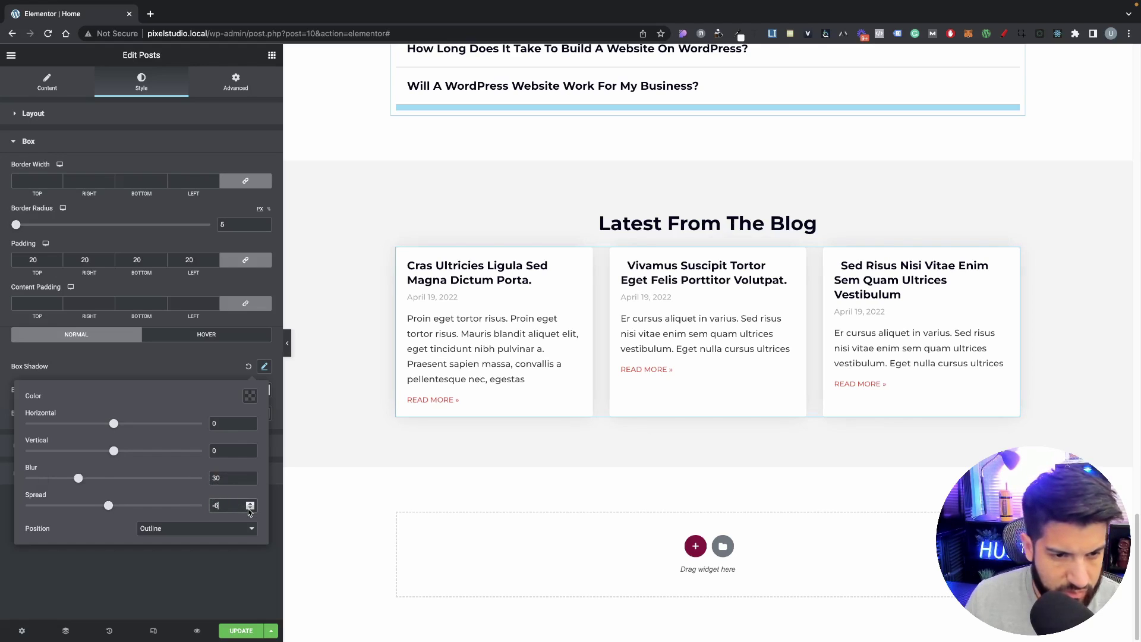
pyautogui.click(230, 360)
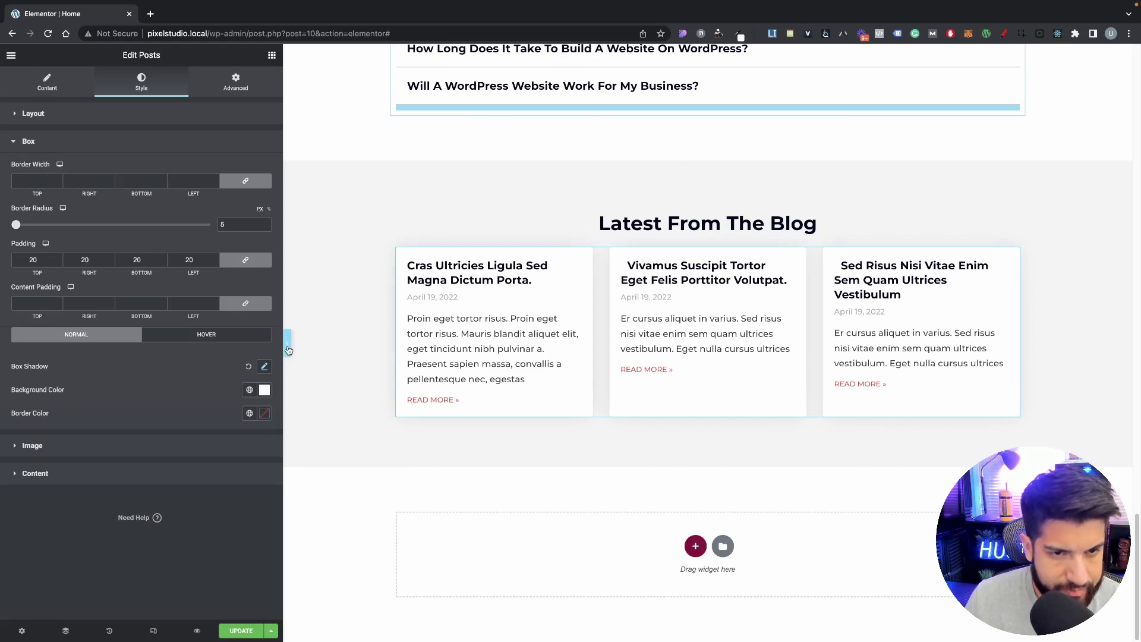
# Step: Preview the page, then unlink the Posts widget's margins in Advanced settings
pyautogui.click(288, 348)
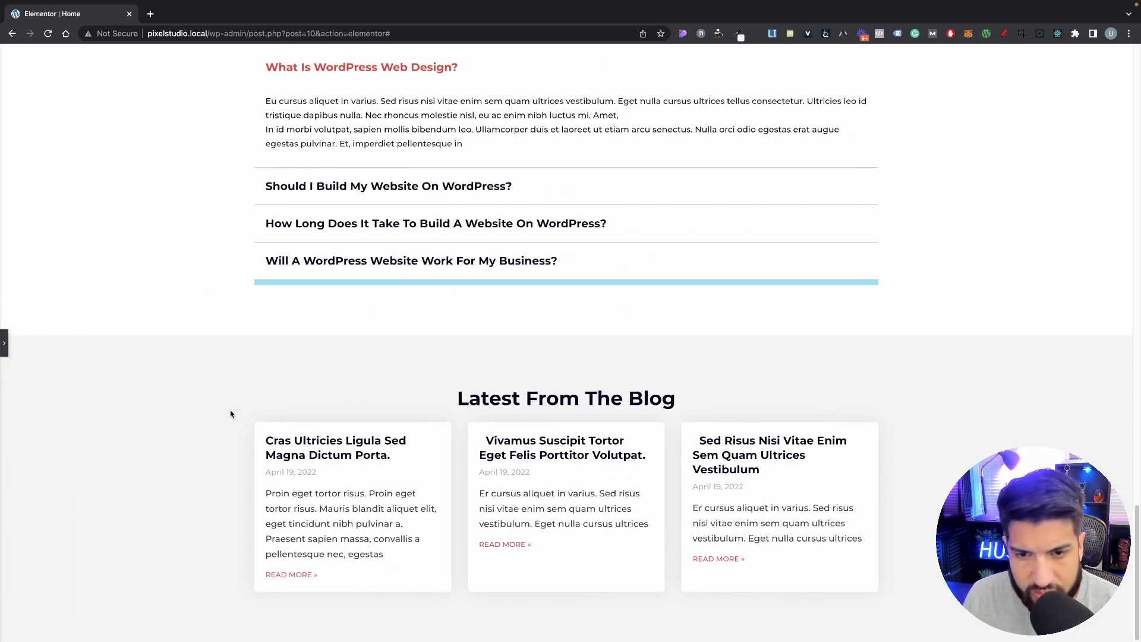
pyautogui.scroll(-3, 6, 342)
pyautogui.click(4, 343)
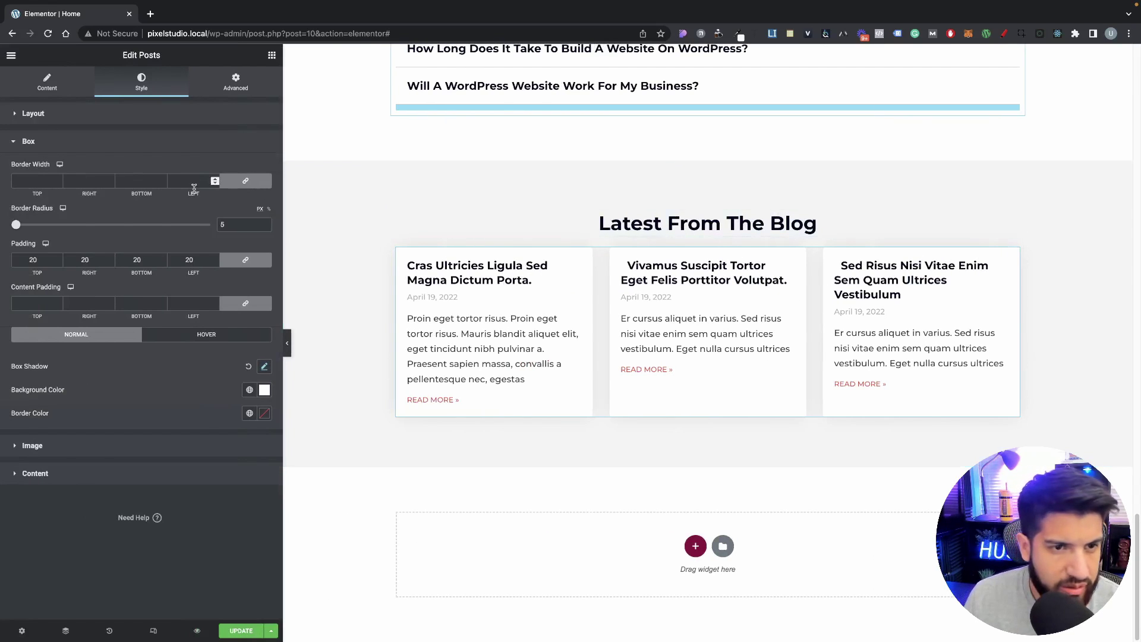
pyautogui.click(238, 111)
pyautogui.click(236, 82)
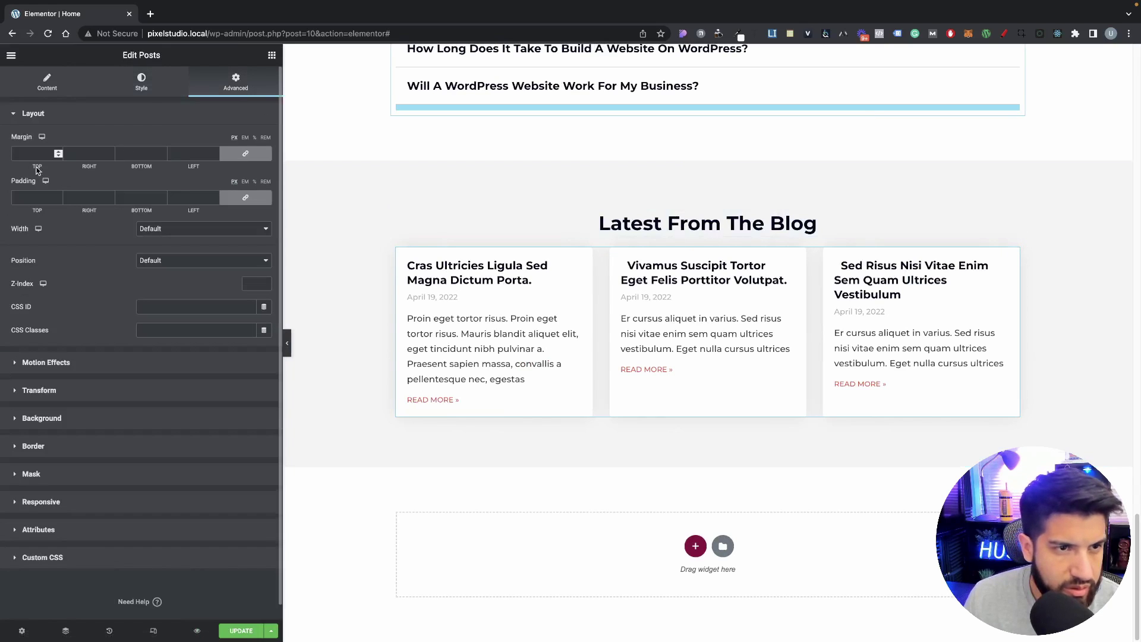
pyautogui.click(245, 153)
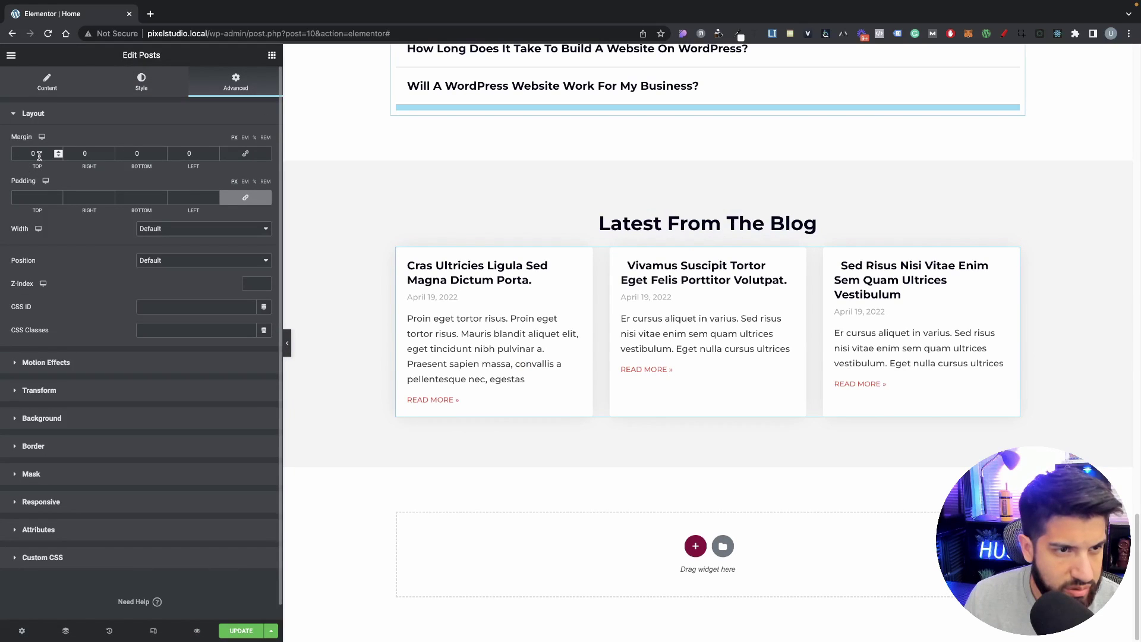
# Step: Give the Posts widget a 25 px top margin and preview the spacing
pyautogui.moveTo(39, 156); pyautogui.dragTo(2, 157)
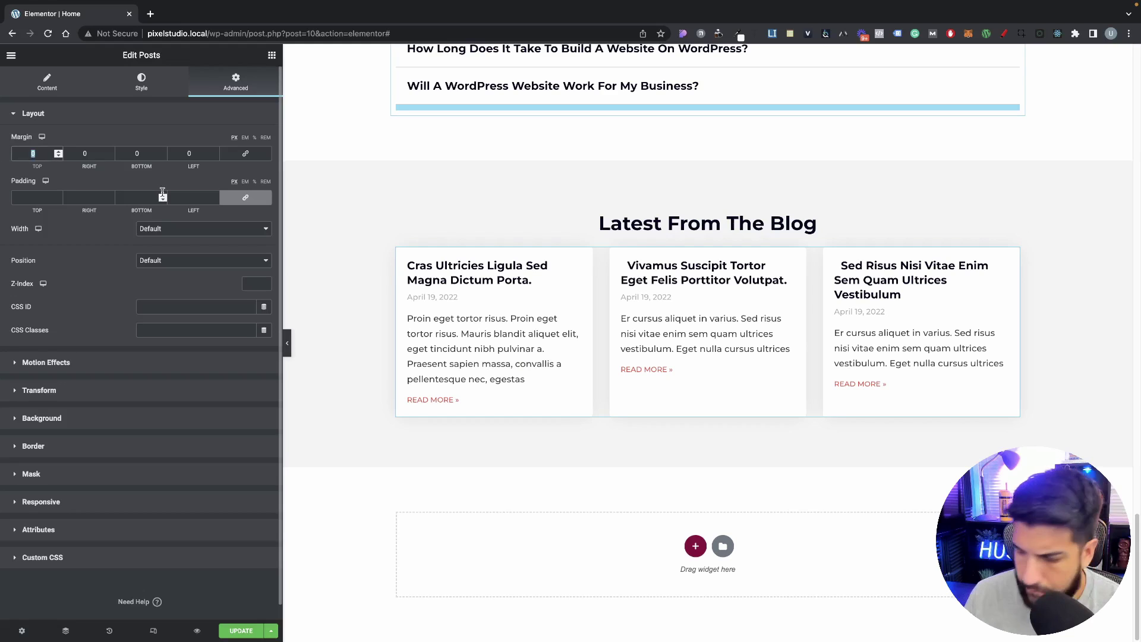
pyautogui.write('20')
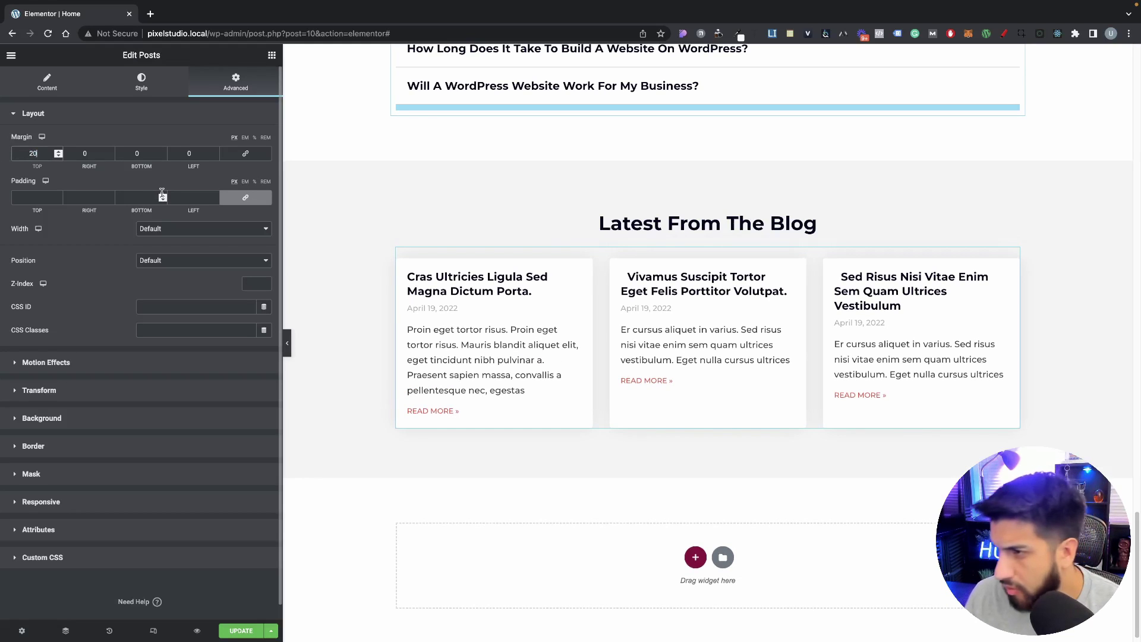
pyautogui.click(287, 343)
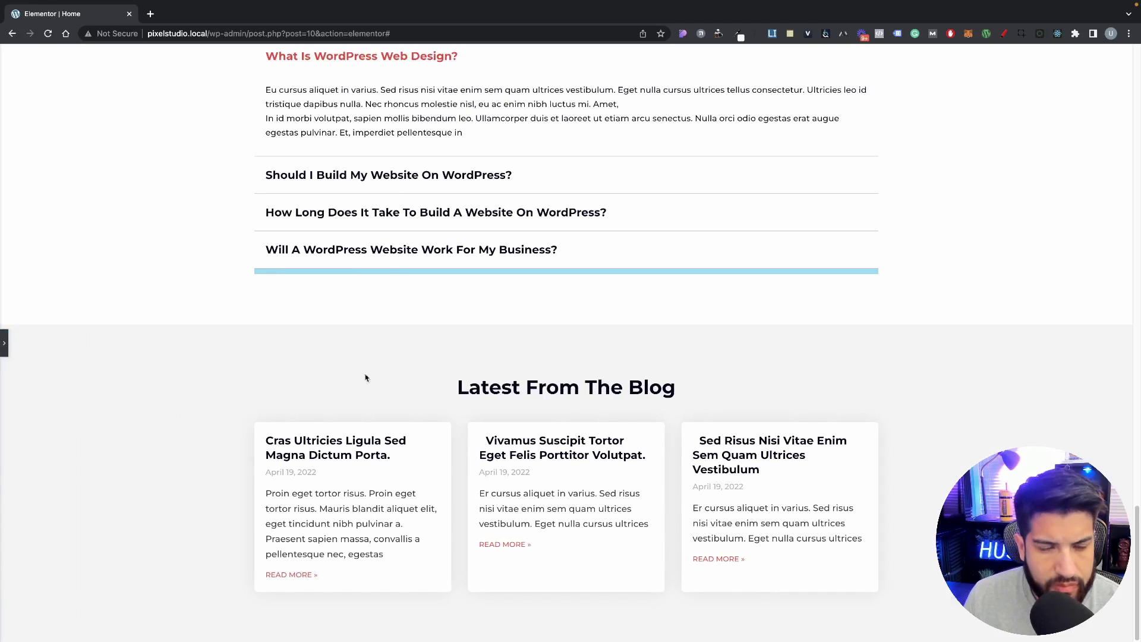
pyautogui.scroll(-3, 354, 476)
pyautogui.click(357, 425)
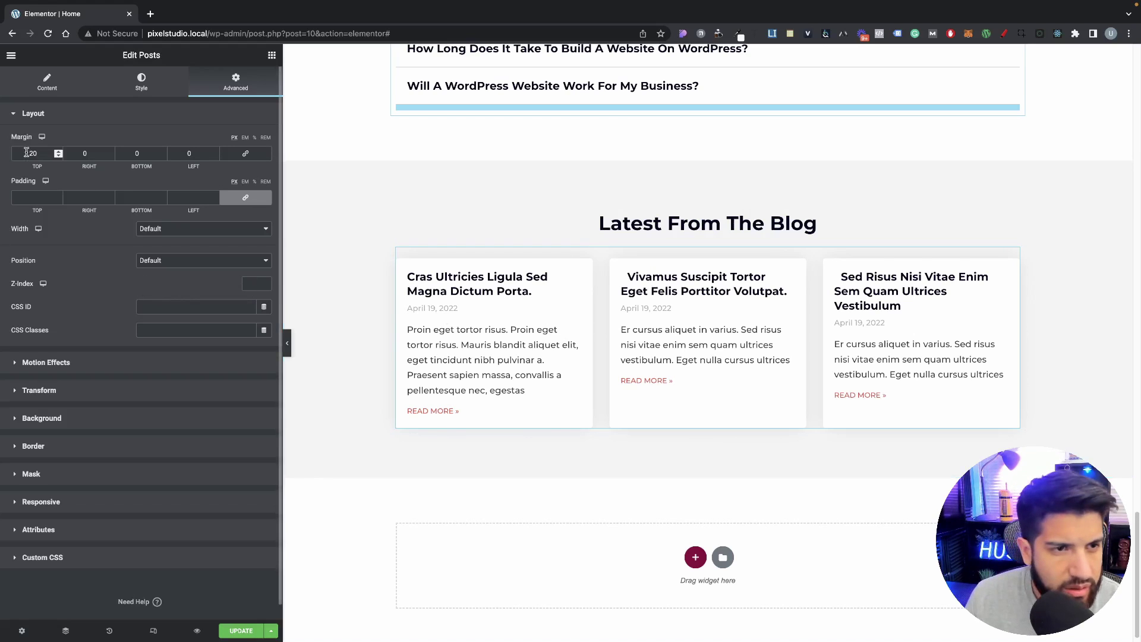
pyautogui.write('25')
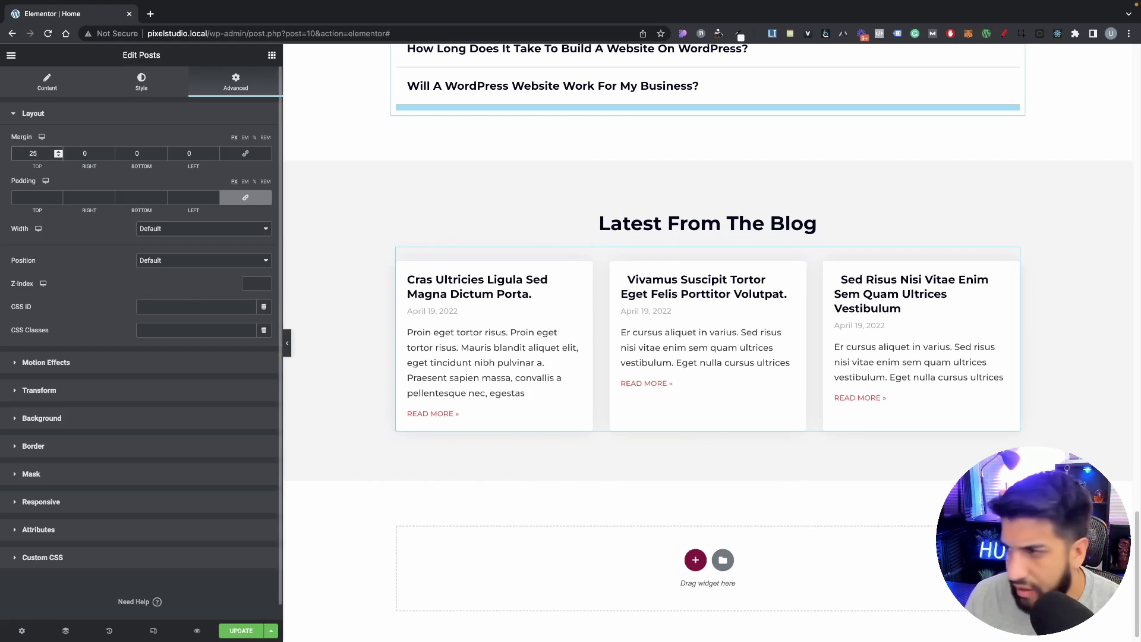
pyautogui.click(289, 337)
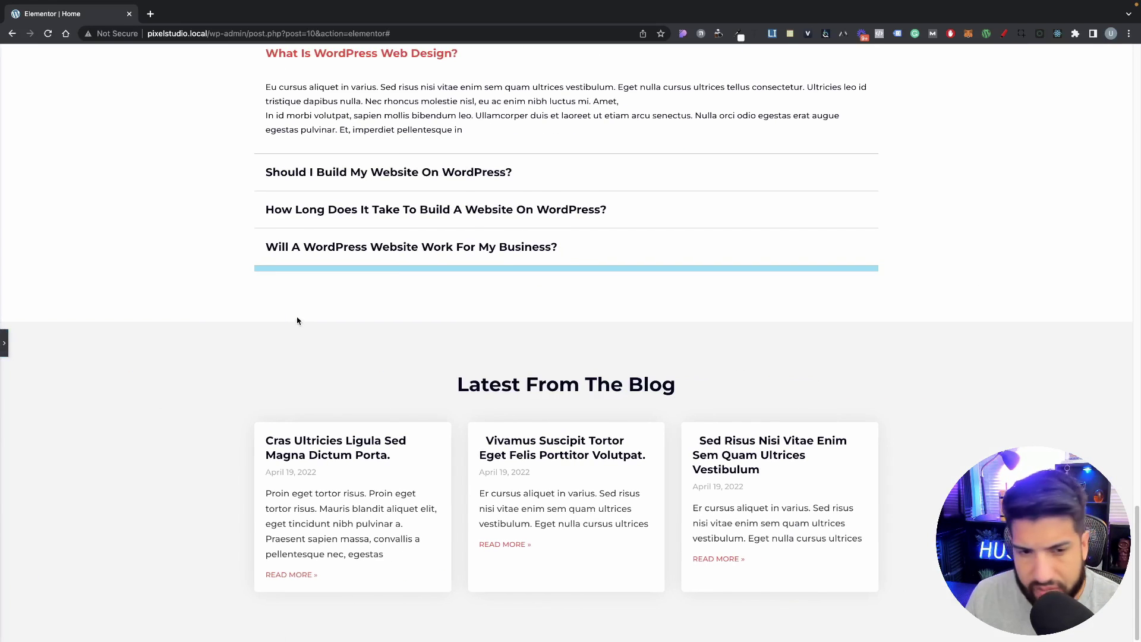
pyautogui.click(4, 343)
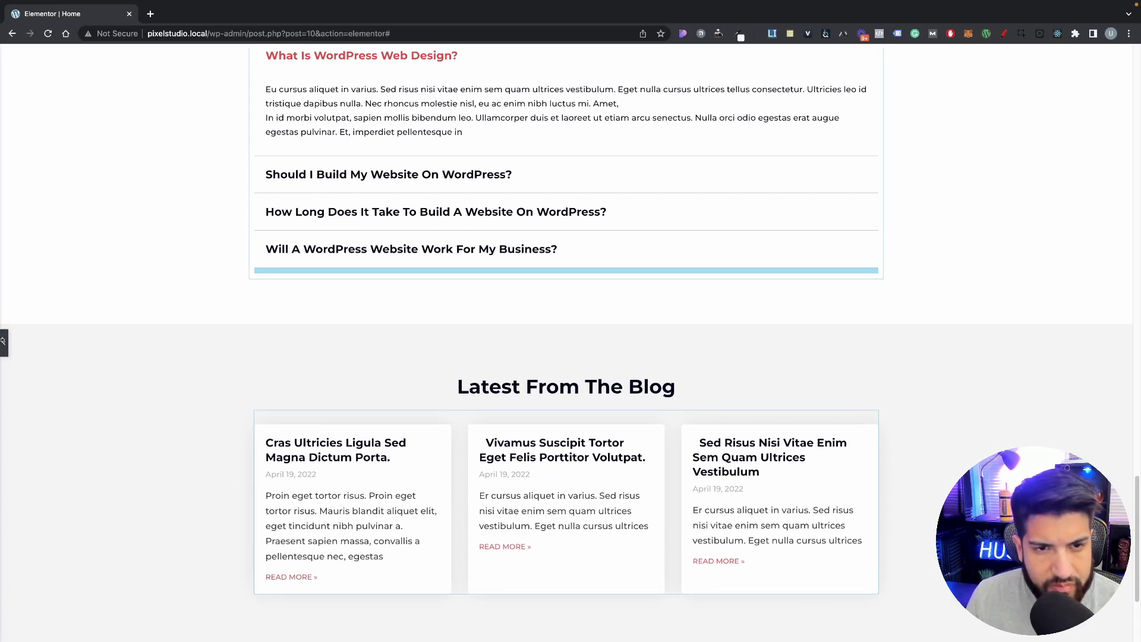
# Step: Add a new empty section at the bottom of the home page
pyautogui.scroll(-3, 892, 349)
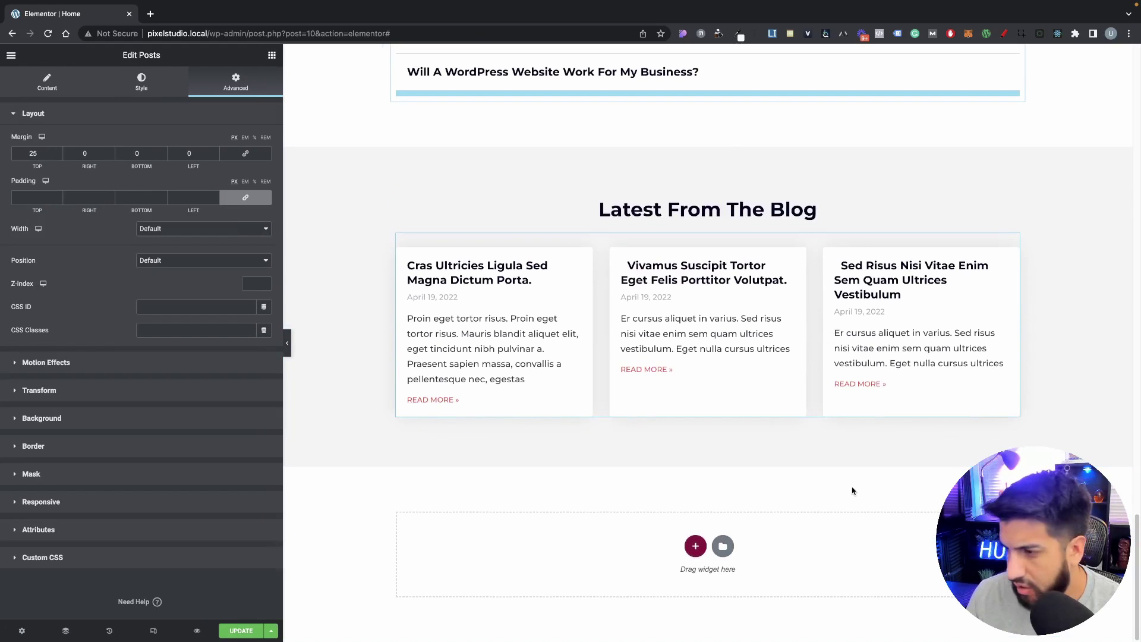
pyautogui.click(696, 547)
pyautogui.scroll(-2, 594, 476)
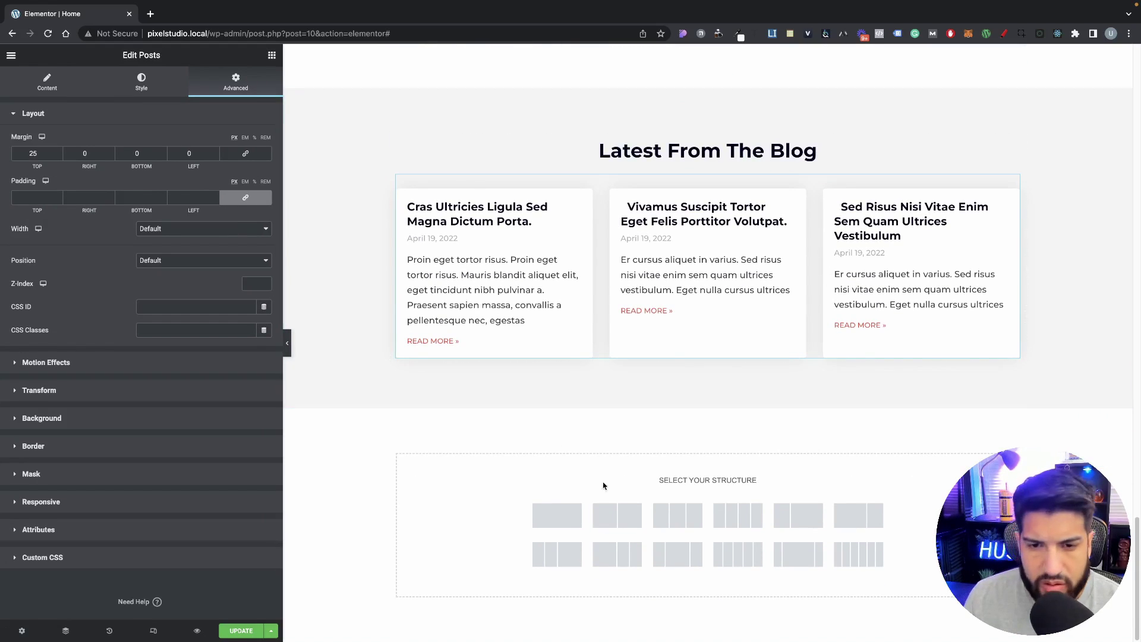
# Step: Copy the FAQ section and paste it into the new empty section at the bottom
pyautogui.scroll(10, 567, 514)
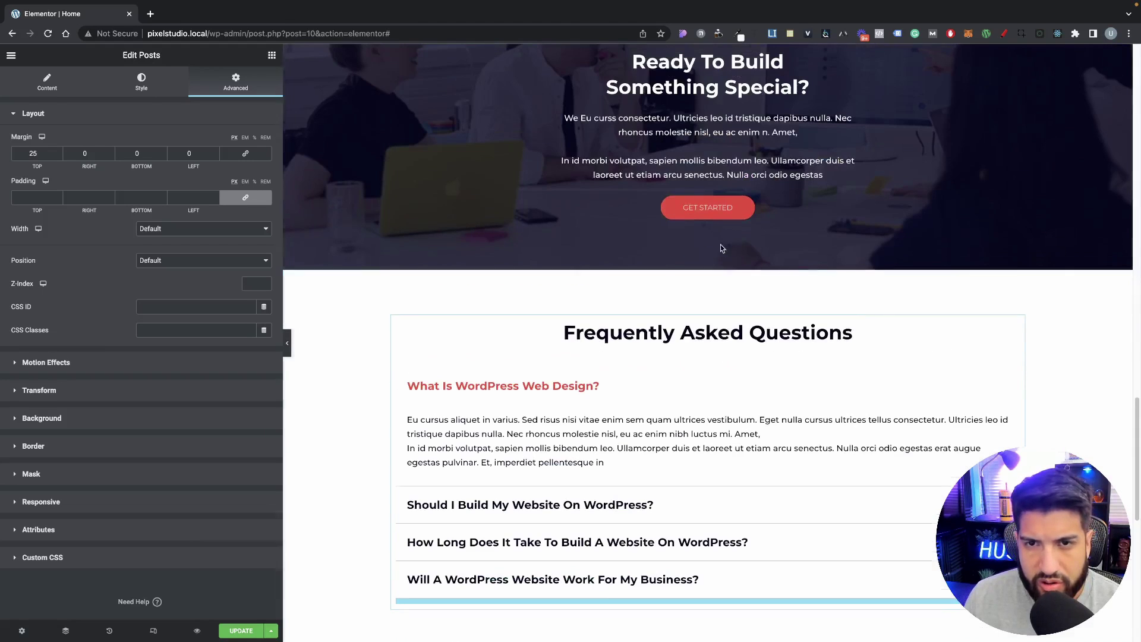
pyautogui.rightClick(705, 268)
pyautogui.click(721, 310)
pyautogui.scroll(-10, 591, 369)
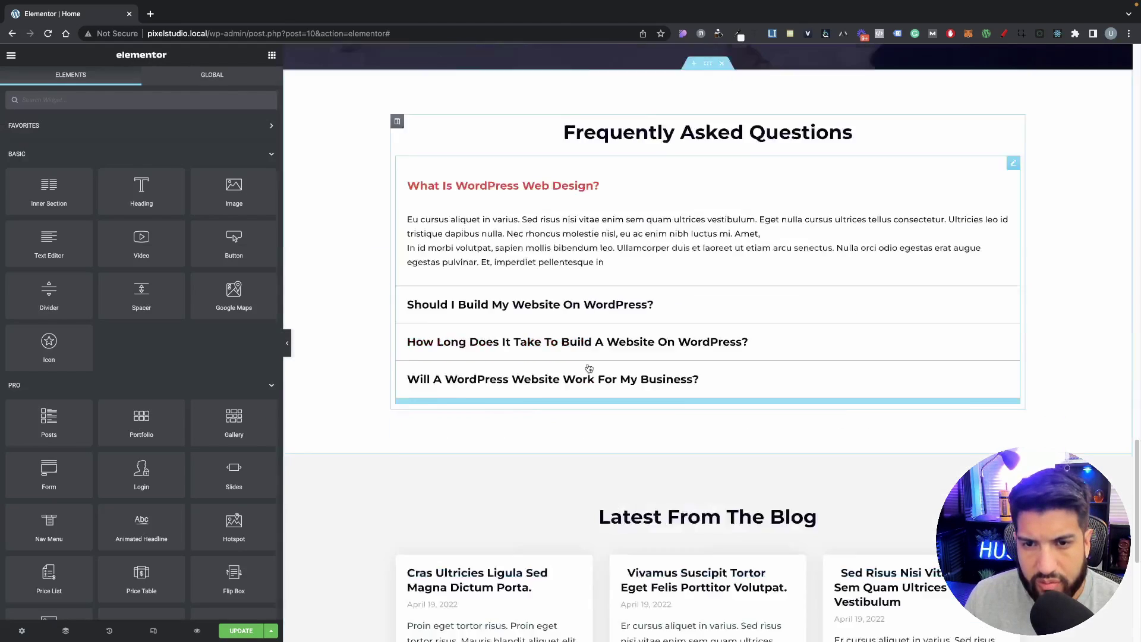
pyautogui.rightClick(460, 492)
pyautogui.click(499, 503)
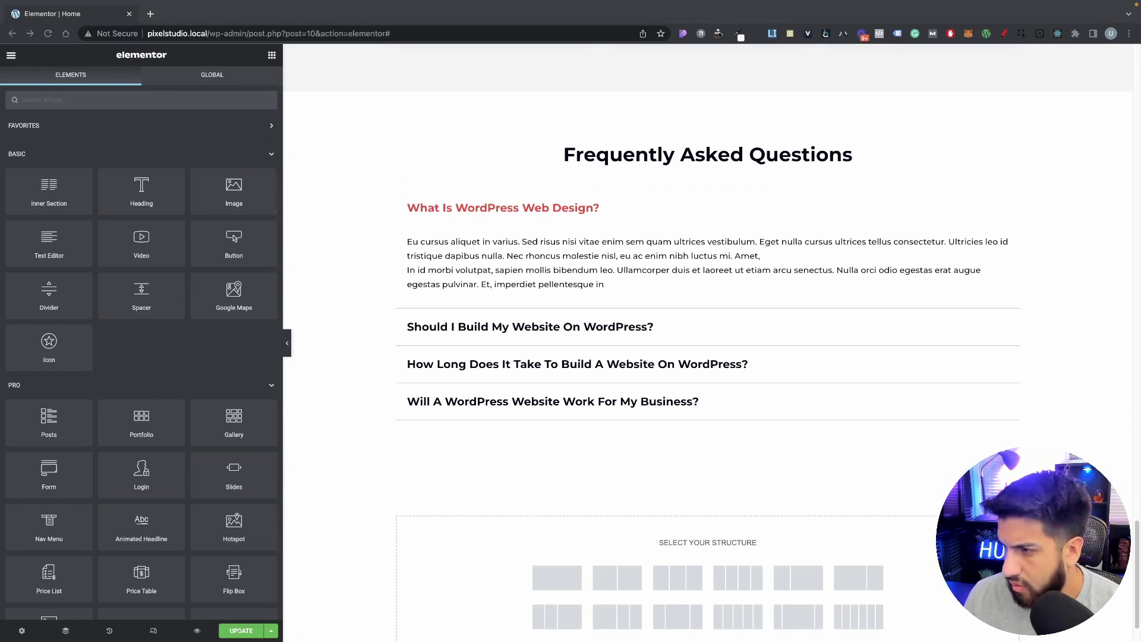
# Step: Rename the copied heading to 'Client Testimonials' and delete its accordion
pyautogui.click(641, 164)
pyautogui.click(641, 164)
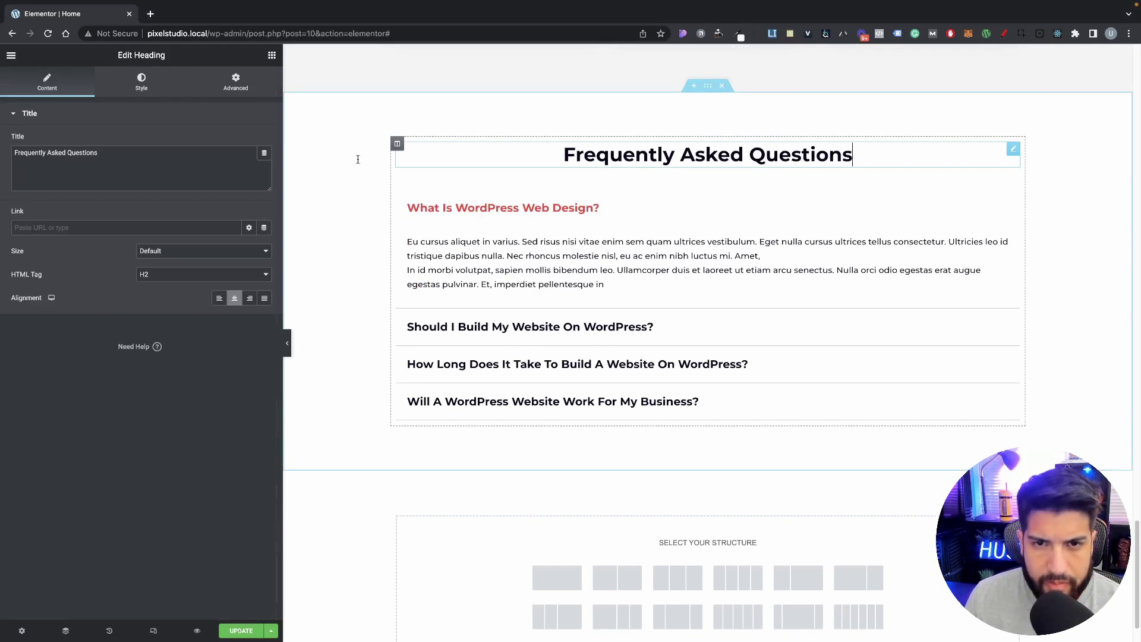
pyautogui.tripleClick(148, 159)
pyautogui.press('super+v')
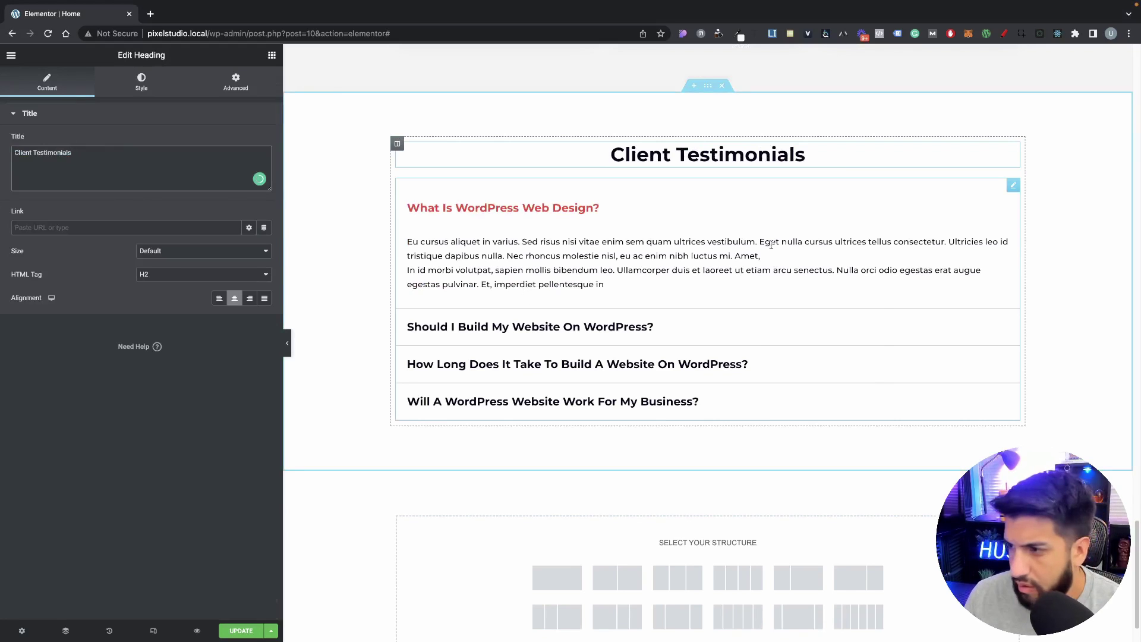
pyautogui.rightClick(771, 244)
pyautogui.click(809, 404)
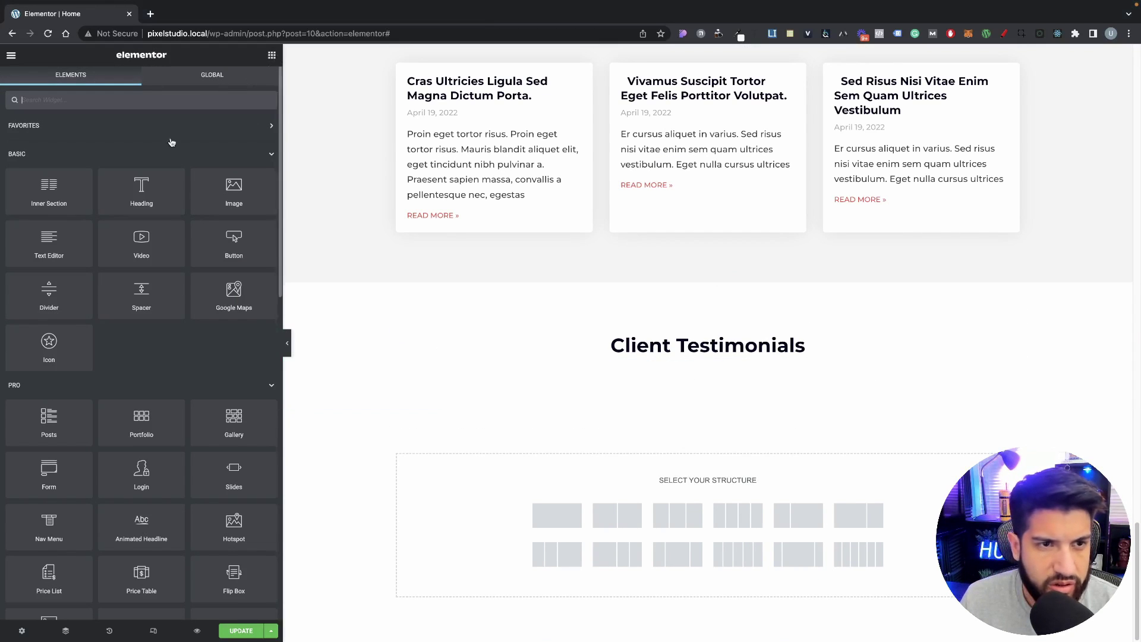
# Step: Add a two-column inner section with a text block above a heading in the left column
pyautogui.moveTo(49, 194); pyautogui.dragTo(679, 348)
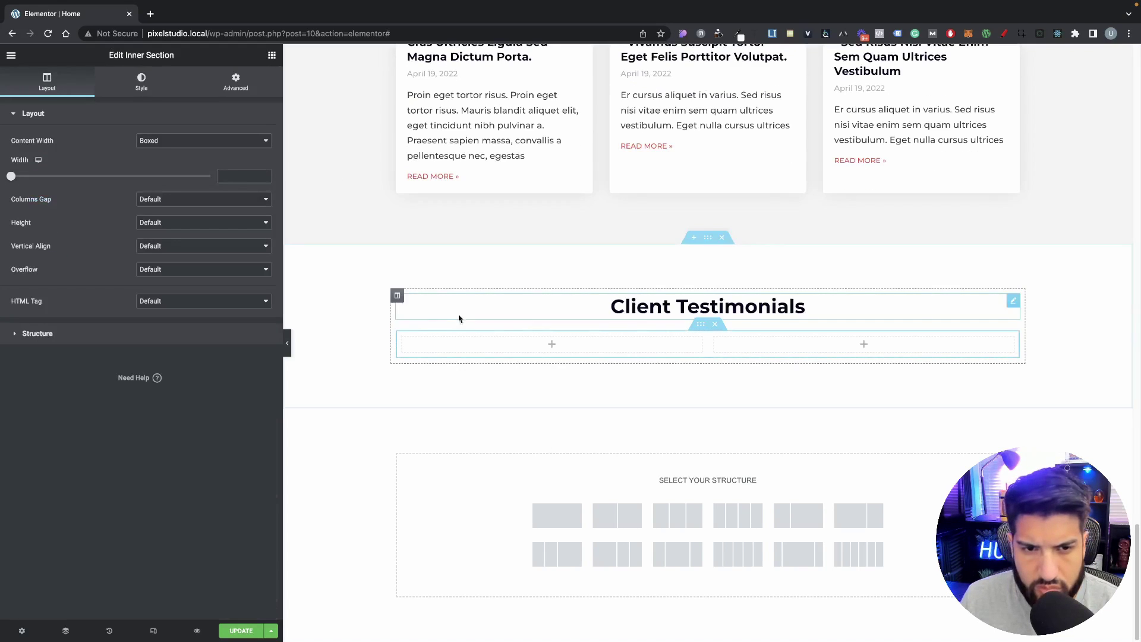
pyautogui.click(271, 56)
pyautogui.moveTo(141, 189); pyautogui.dragTo(469, 343)
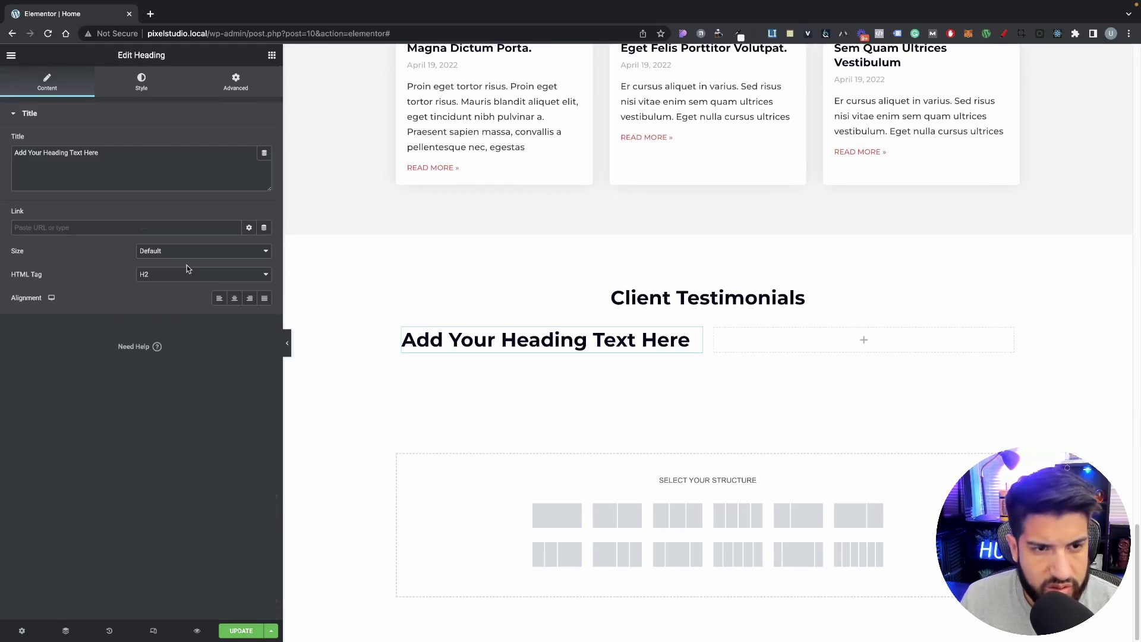
pyautogui.click(272, 55)
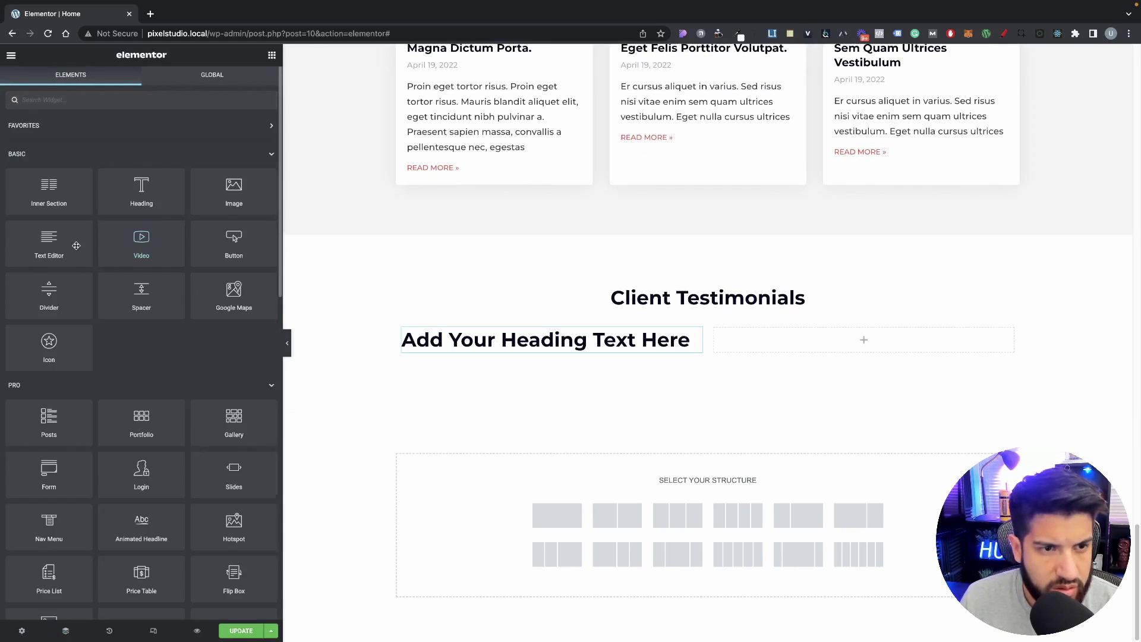
pyautogui.moveTo(55, 240); pyautogui.dragTo(526, 331)
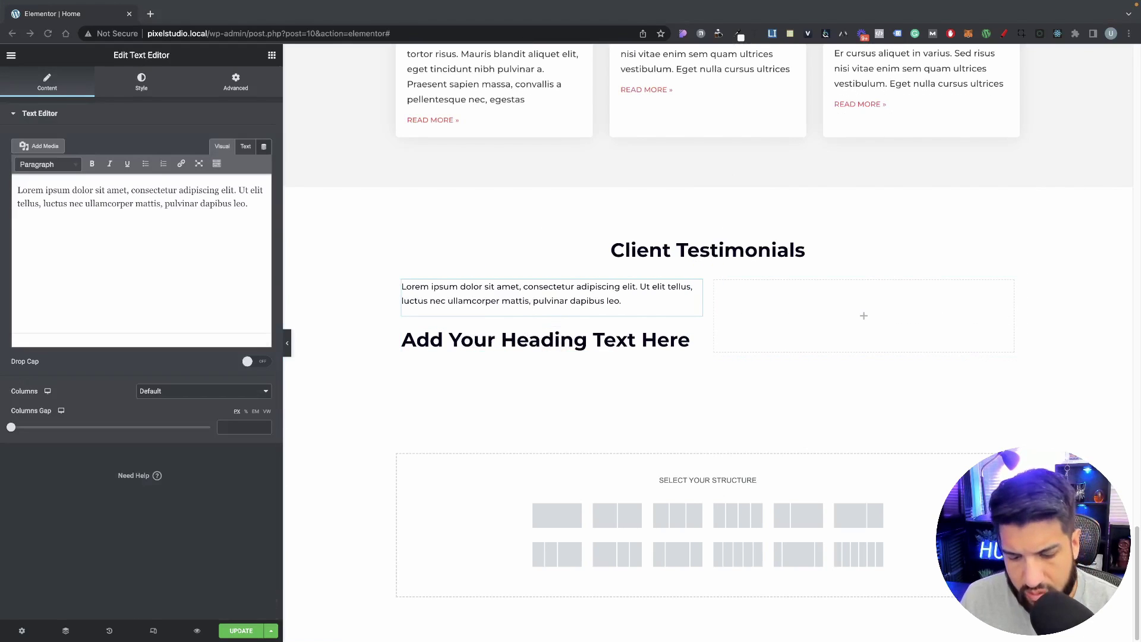
# Step: Replace the placeholder paragraph with the quote text and the heading with the reviewer's name
pyautogui.click(173, 230)
pyautogui.hotkey('ctrl', 'a')
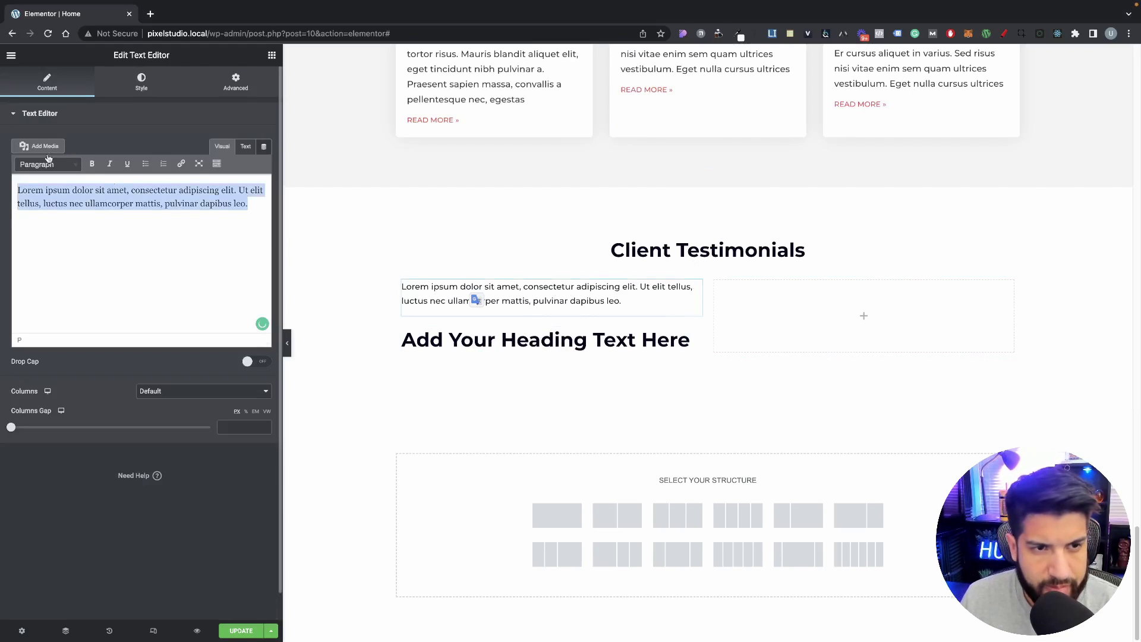
pyautogui.hotkey('ctrl', 'v')
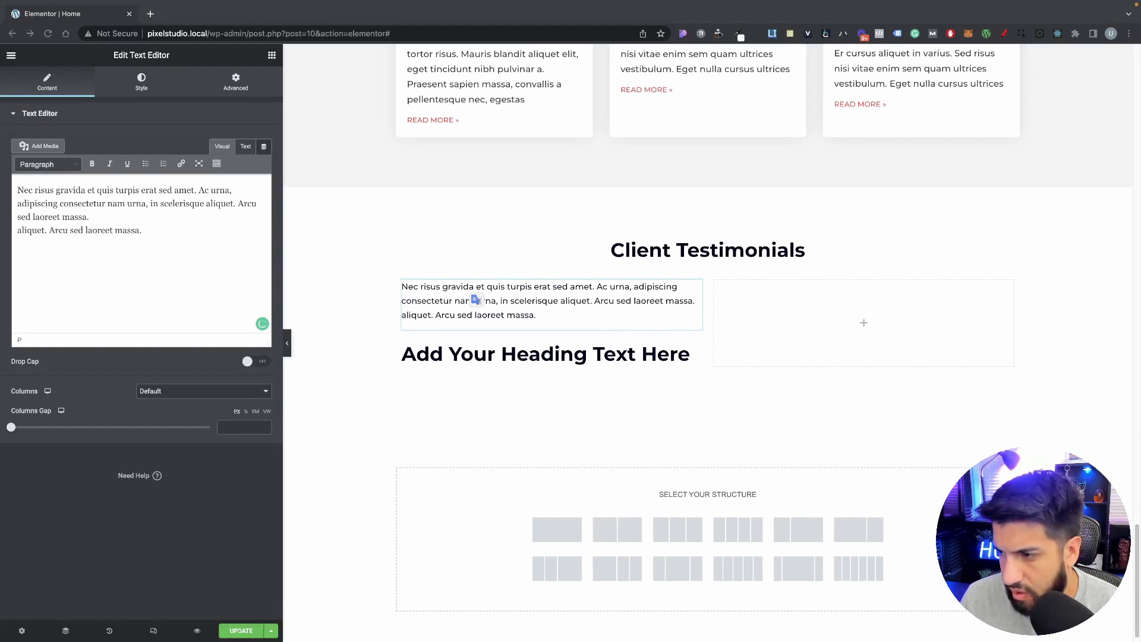
pyautogui.doubleClick(582, 347)
pyautogui.hotkey('ctrl', 'a')
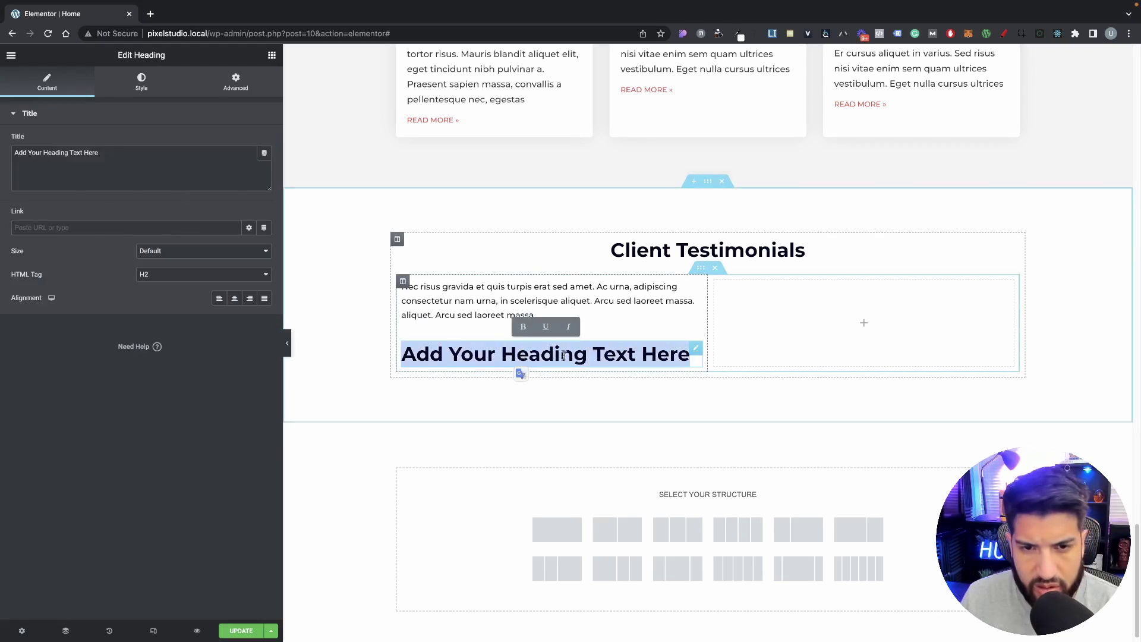
pyautogui.hotkey('ctrl', 'v')
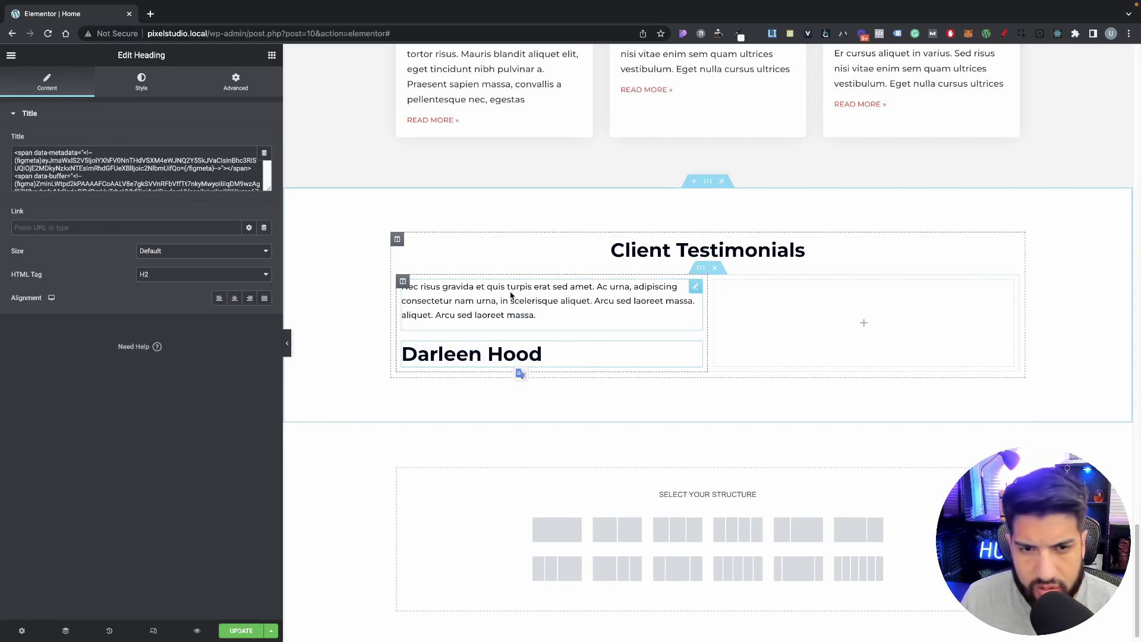
pyautogui.click(403, 281)
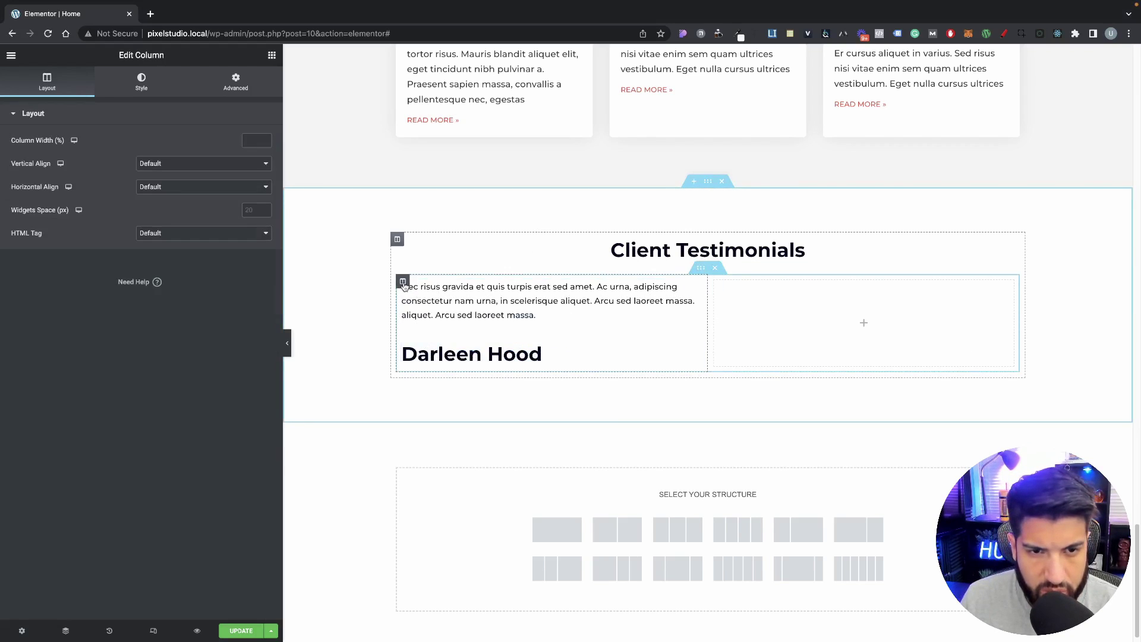
# Step: Set the left column's padding to 50 on all sides
pyautogui.click(141, 82)
pyautogui.click(236, 81)
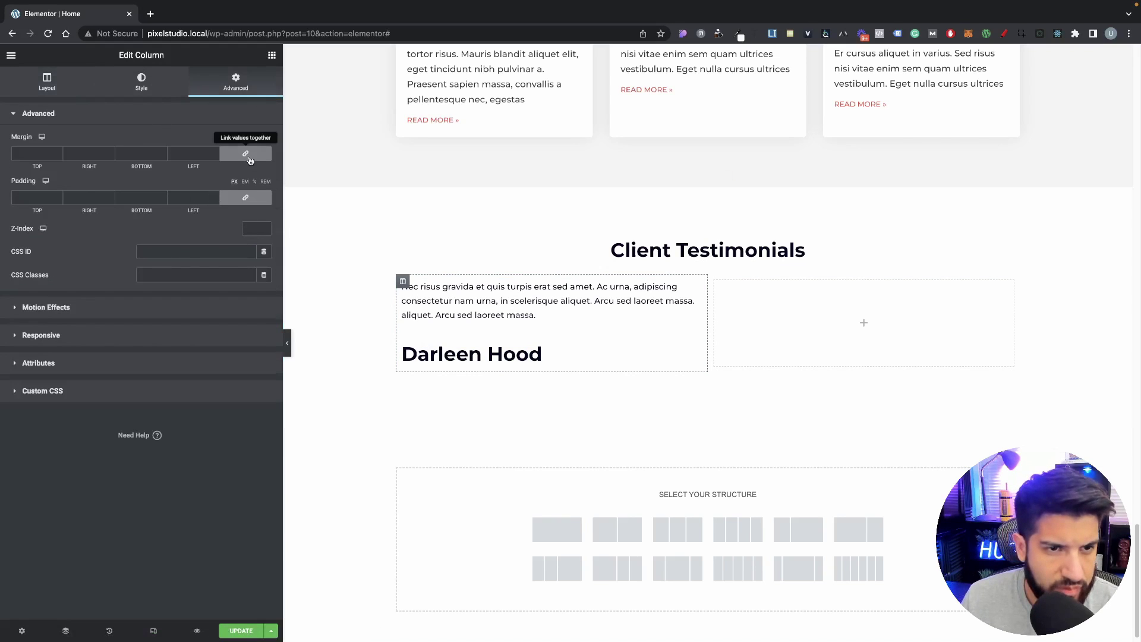
pyautogui.click(241, 203)
pyautogui.moveTo(194, 198); pyautogui.dragTo(149, 193)
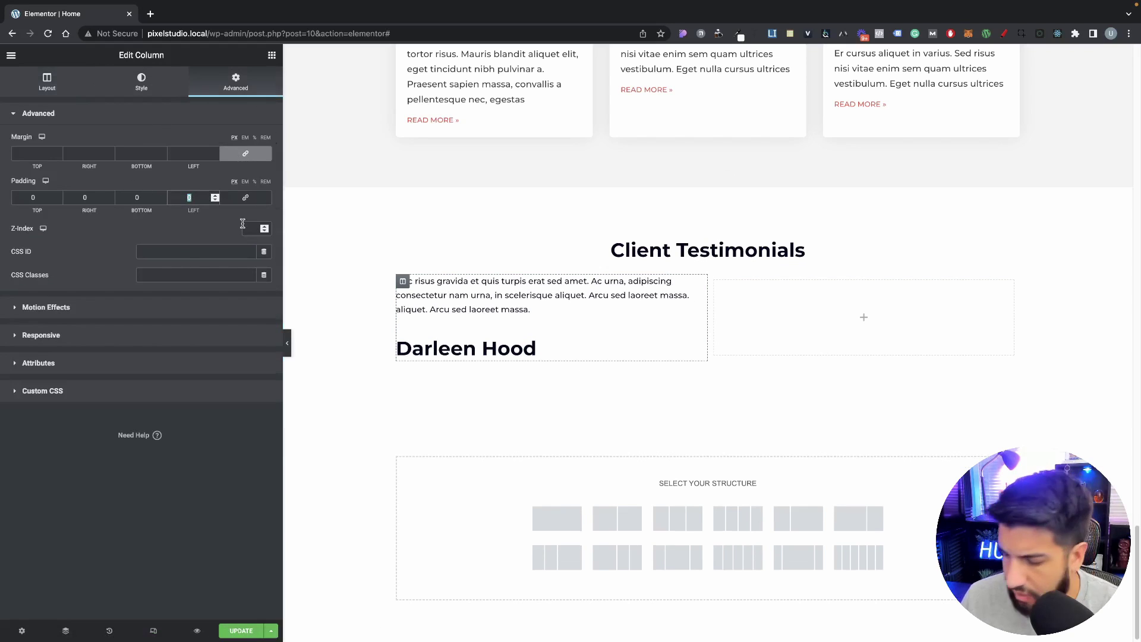
pyautogui.write('50')
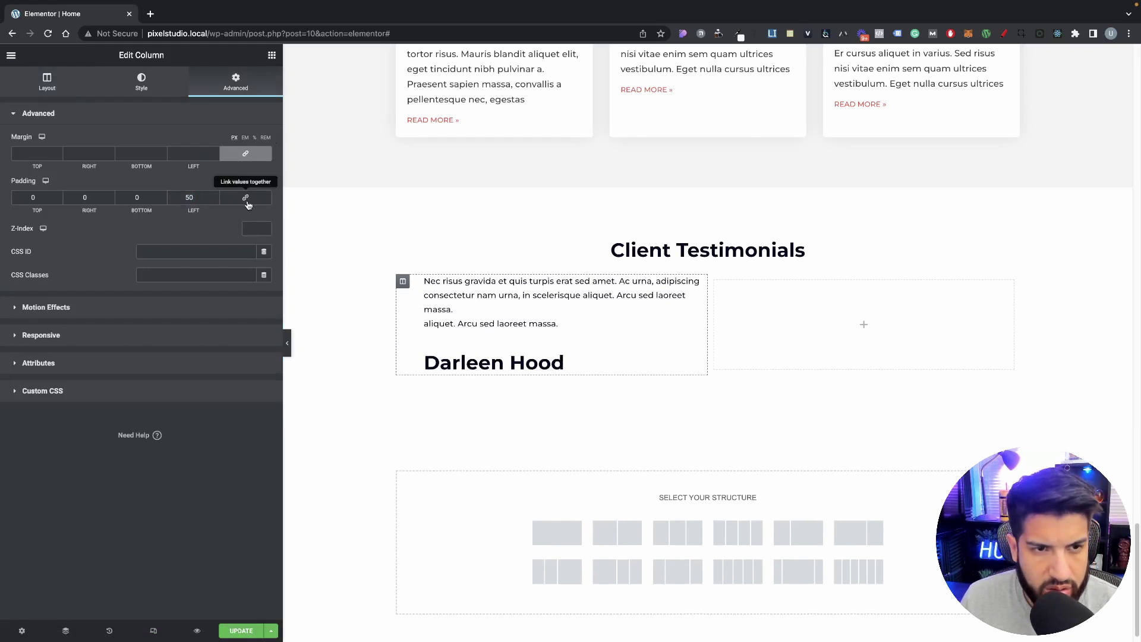
pyautogui.click(245, 198)
pyautogui.doubleClick(189, 198)
pyautogui.write('5')
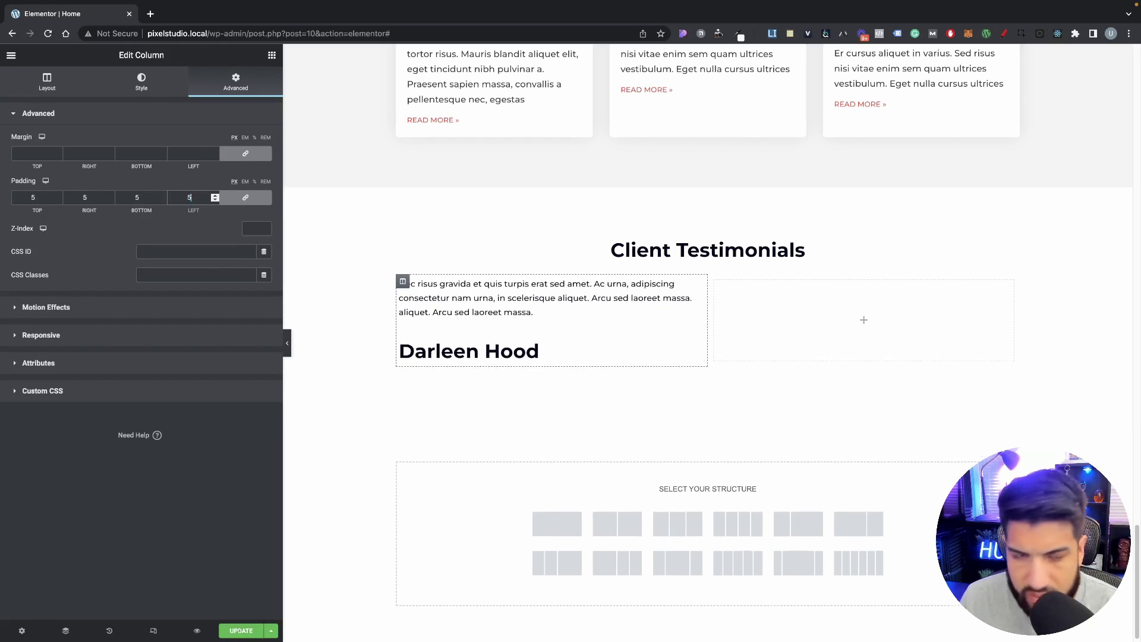
pyautogui.write('0')
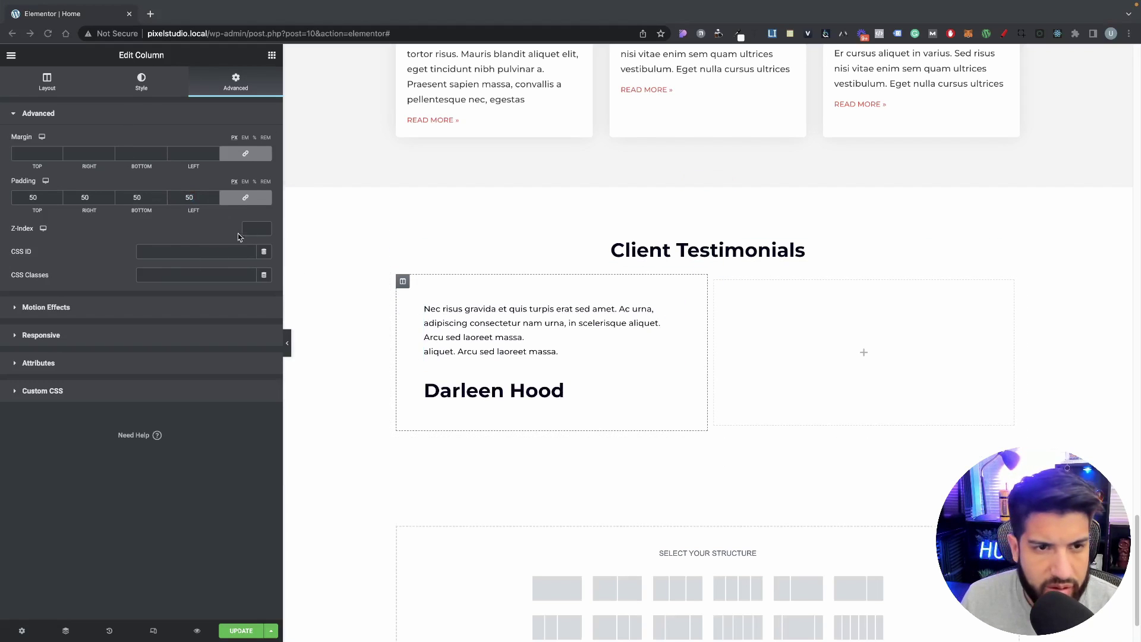
pyautogui.click(405, 281)
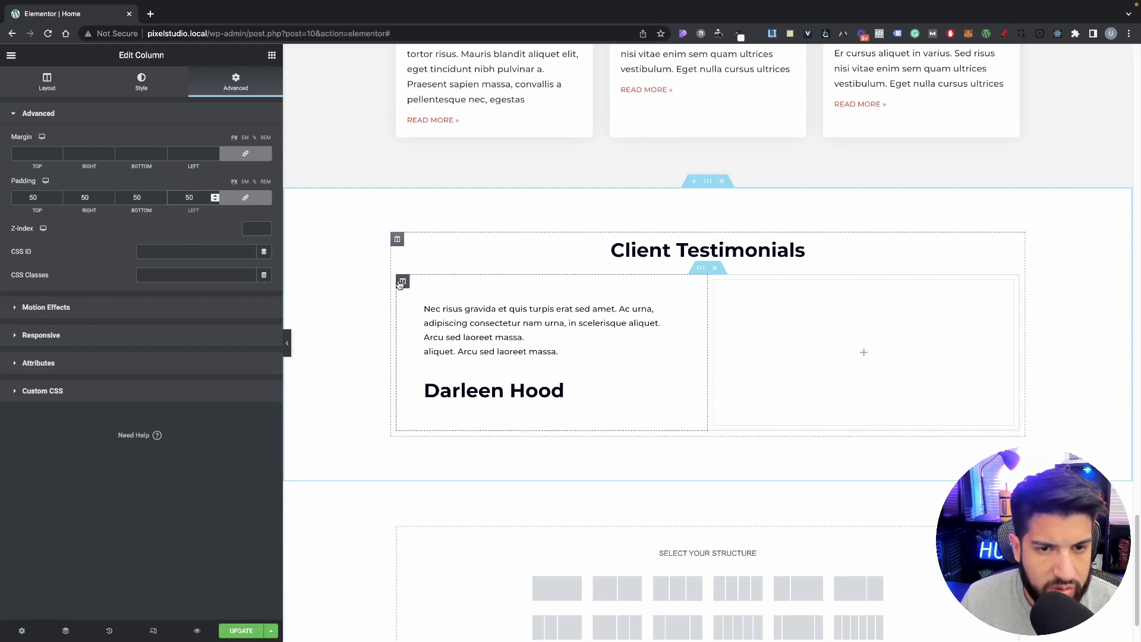
# Step: Give the left column a classic background using the Grey background global colour
pyautogui.click(153, 87)
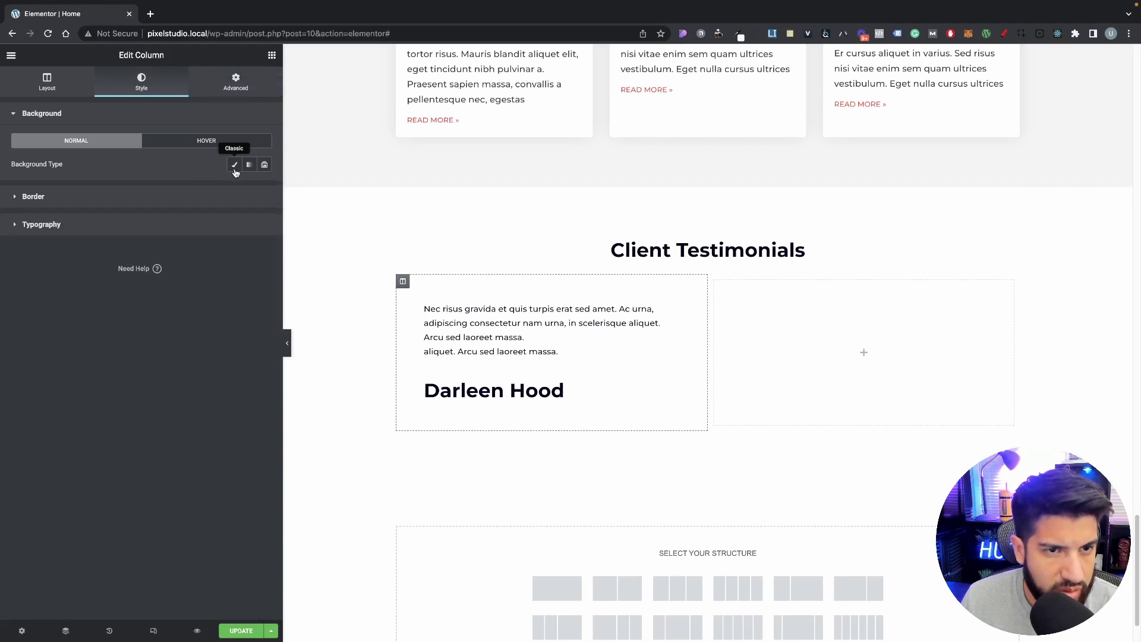
pyautogui.click(234, 165)
pyautogui.click(249, 189)
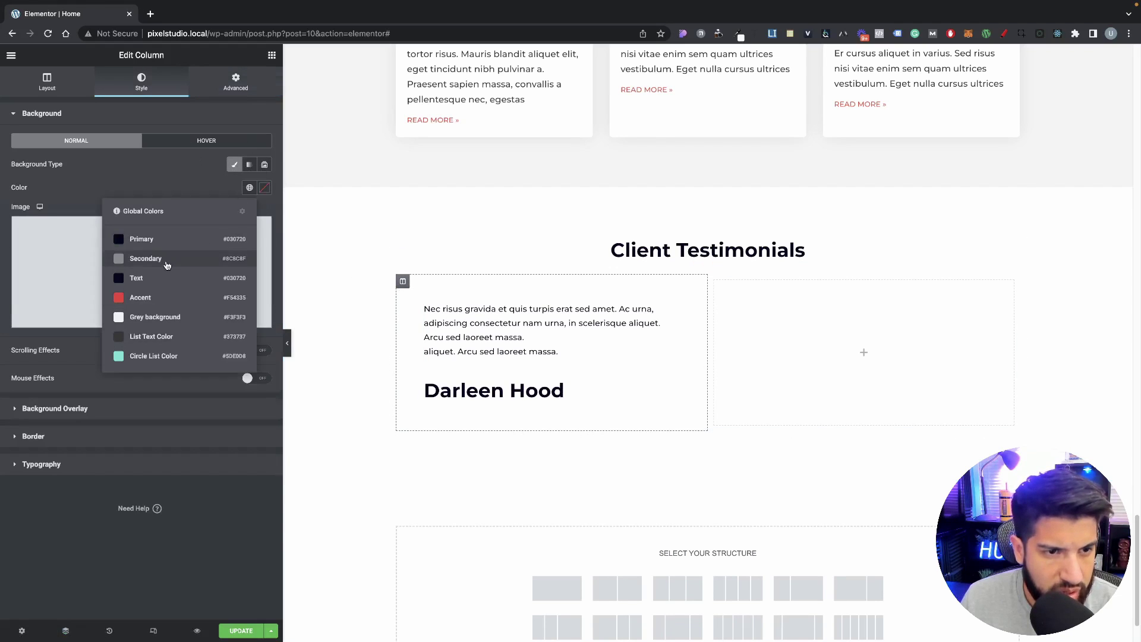
pyautogui.click(152, 262)
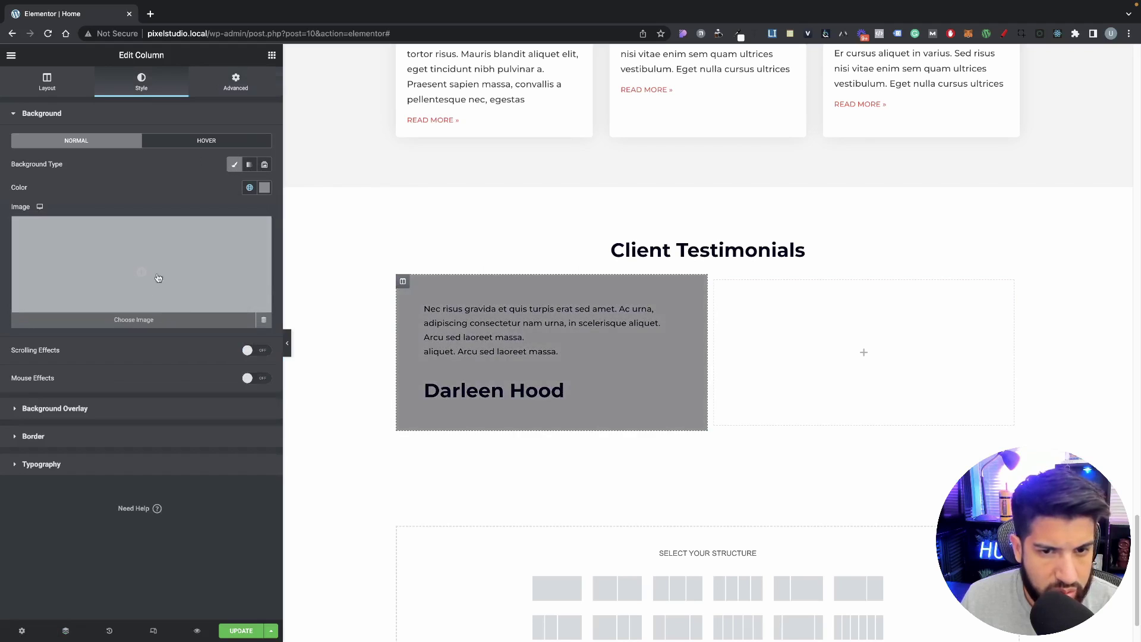
pyautogui.click(250, 187)
pyautogui.click(154, 321)
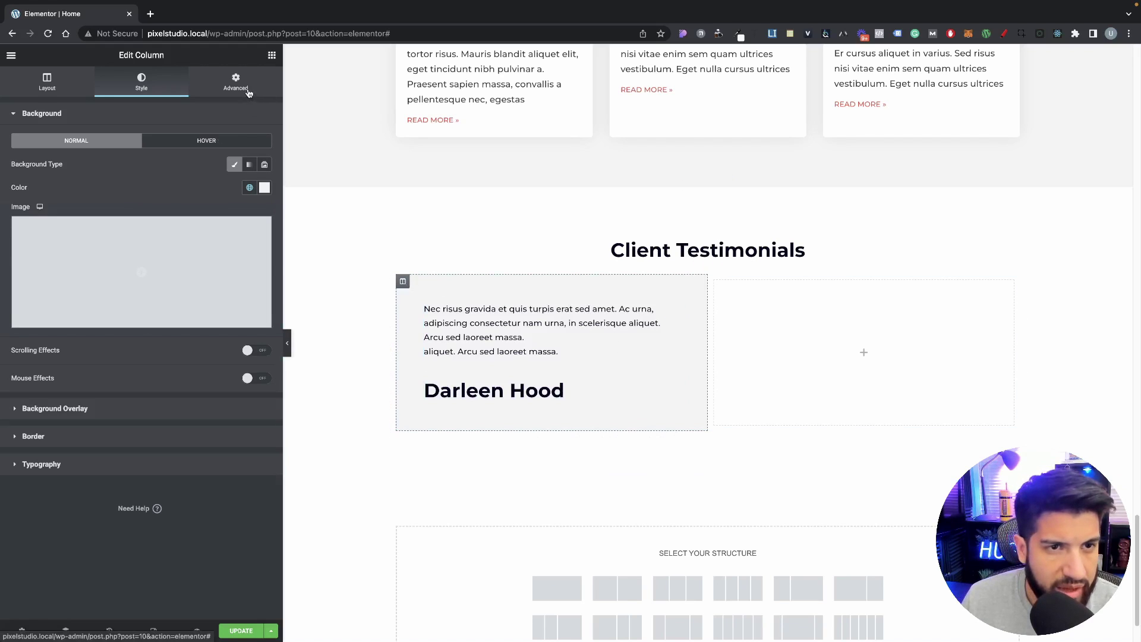
# Step: Set the column's right margin to 20 px
pyautogui.click(250, 94)
pyautogui.click(247, 156)
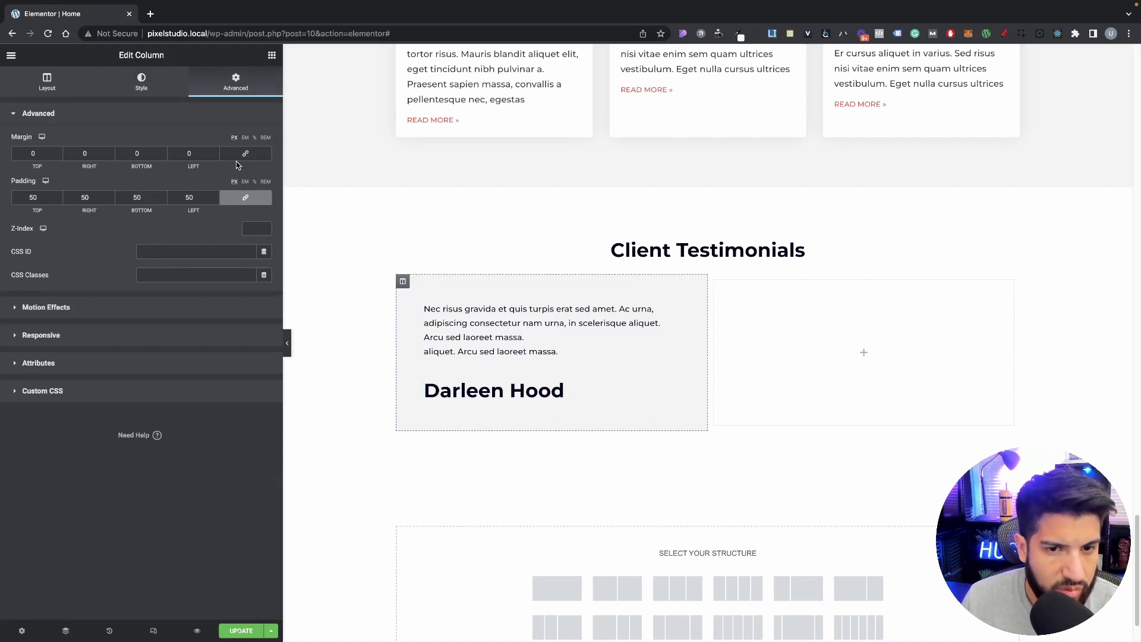
pyautogui.doubleClick(189, 154)
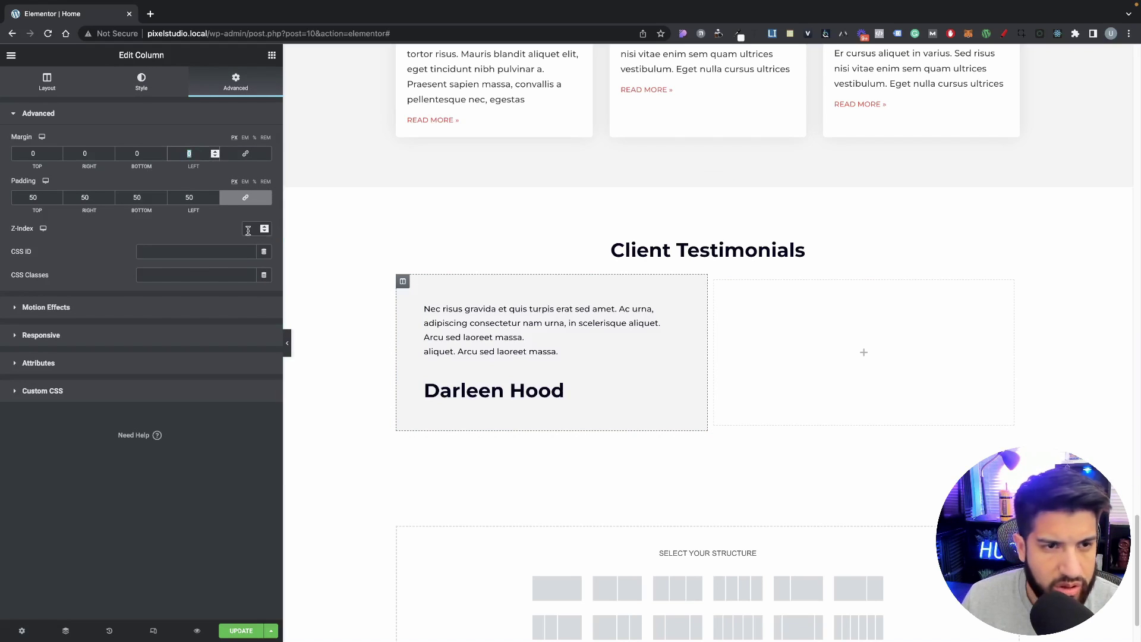
pyautogui.doubleClick(84, 153)
pyautogui.write('2')
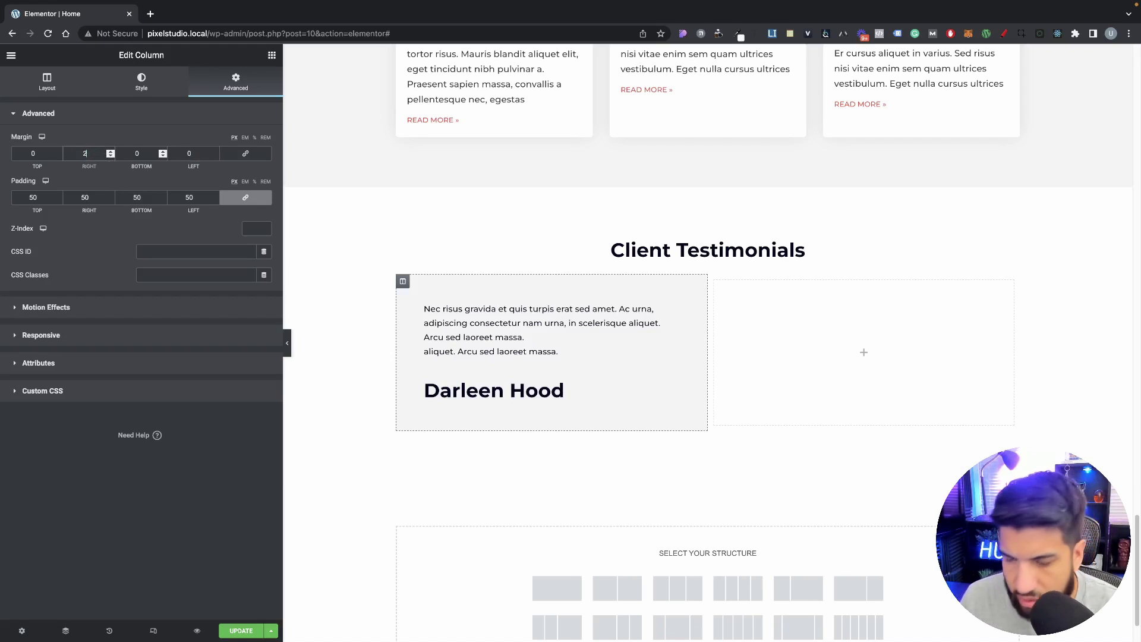
pyautogui.write('0')
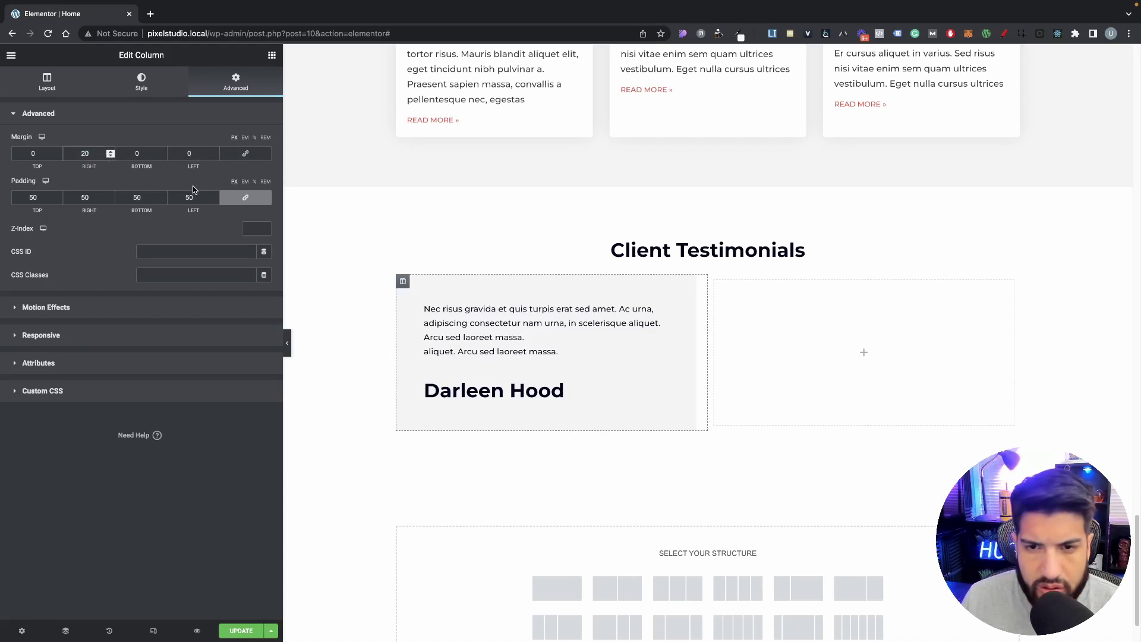
# Step: Round the card's corners with a 15 px border radius
pyautogui.click(141, 83)
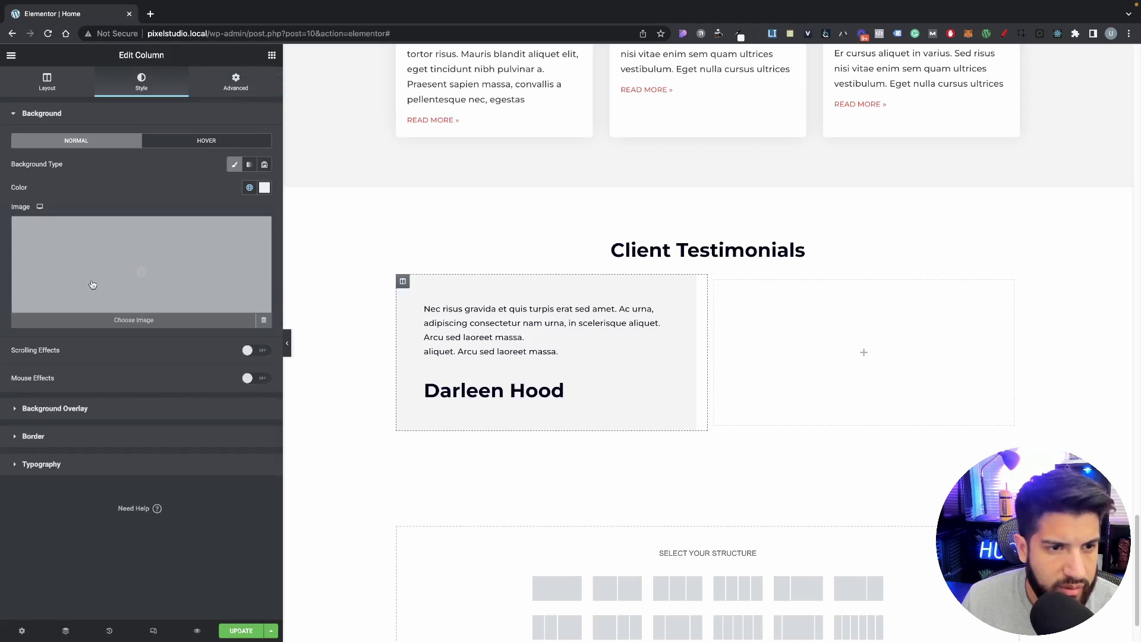
pyautogui.click(67, 436)
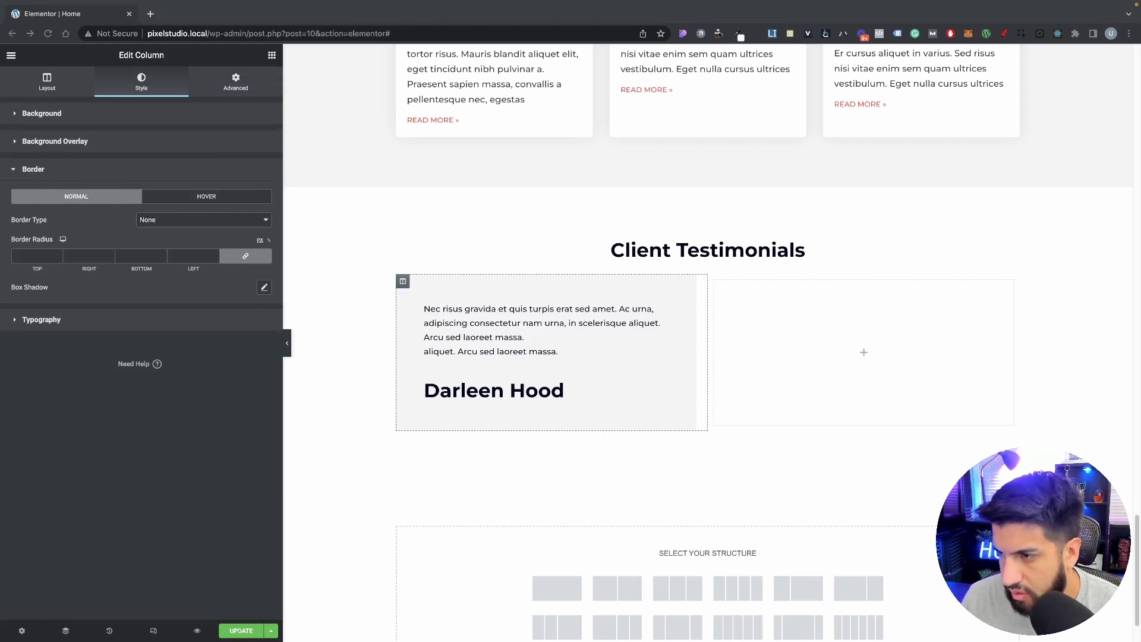
pyautogui.click(192, 260)
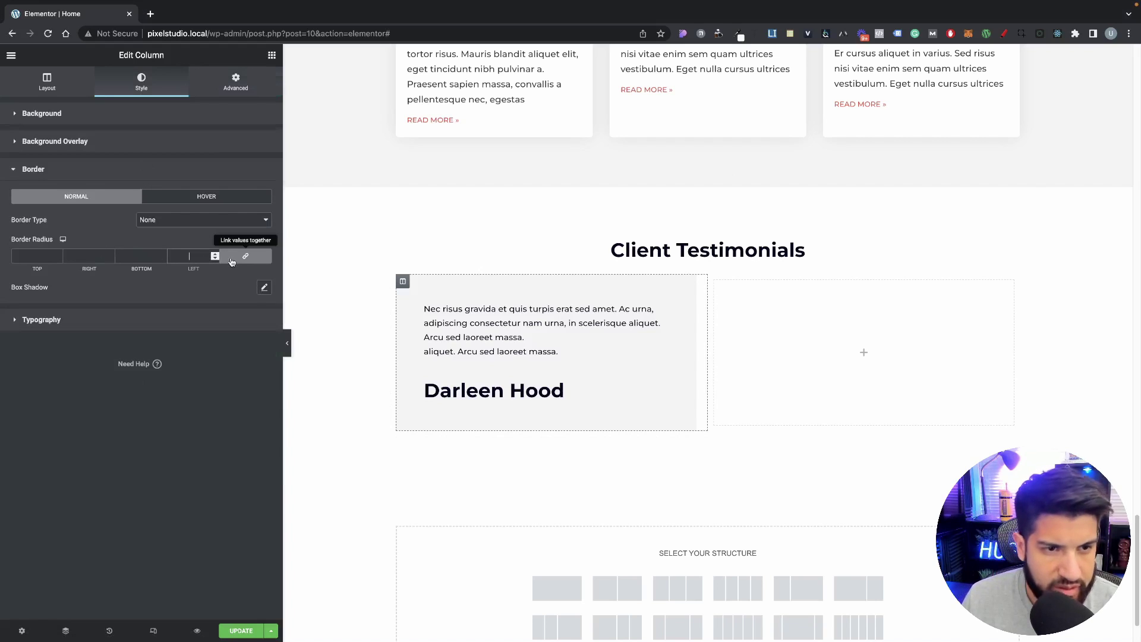
pyautogui.write('10')
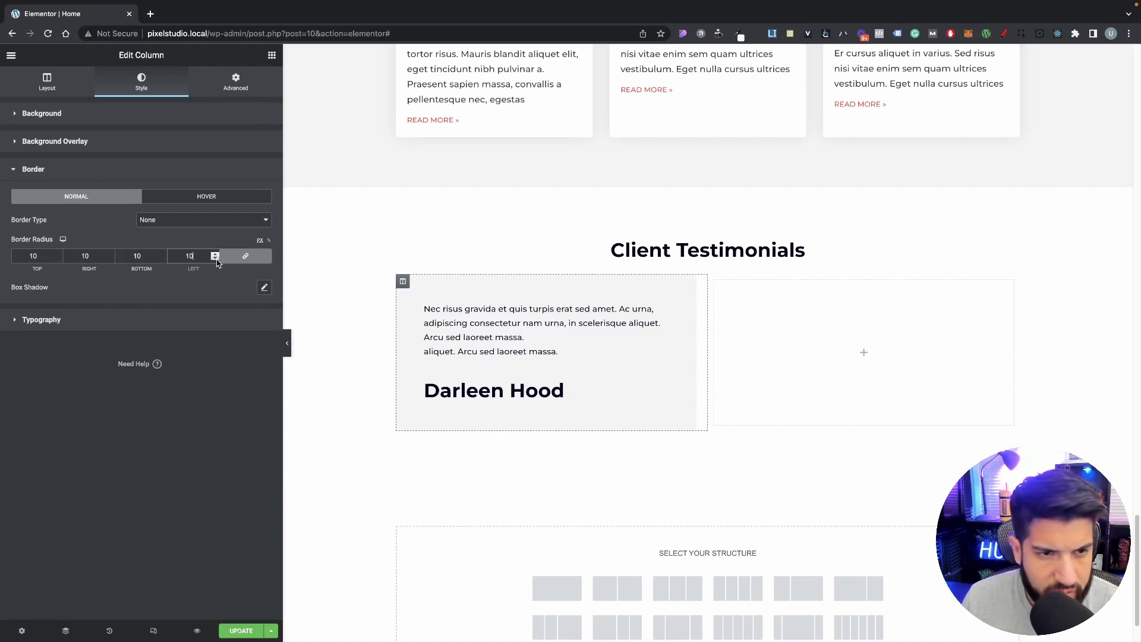
pyautogui.moveTo(202, 259); pyautogui.dragTo(127, 250)
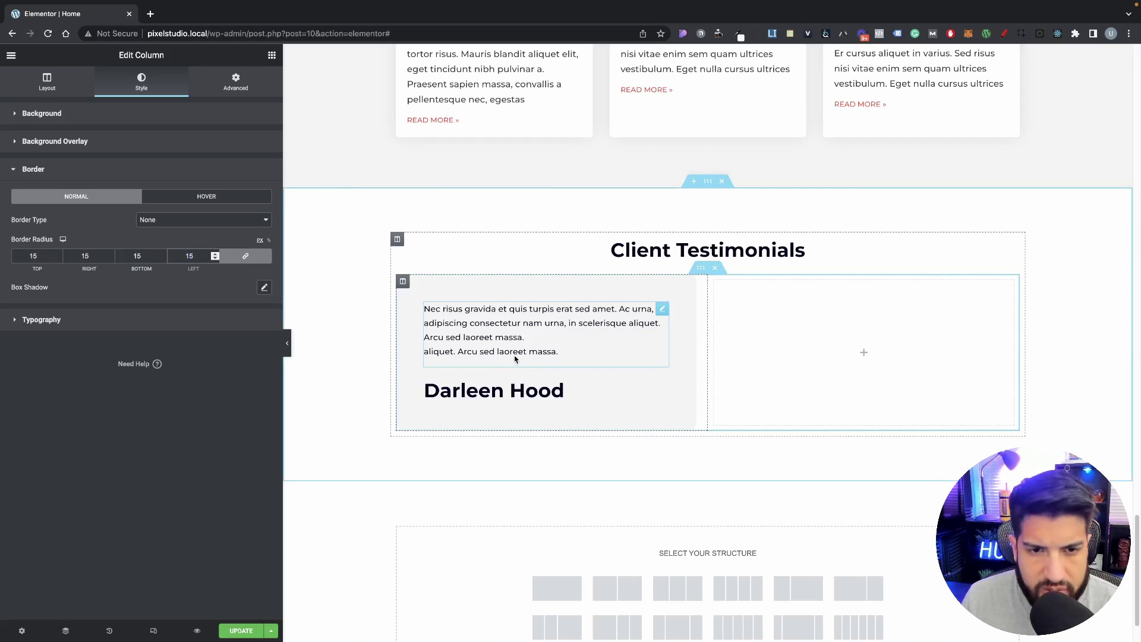
# Step: Reduce the quote text's bottom margin to -19 to pull the name closer
pyautogui.click(487, 336)
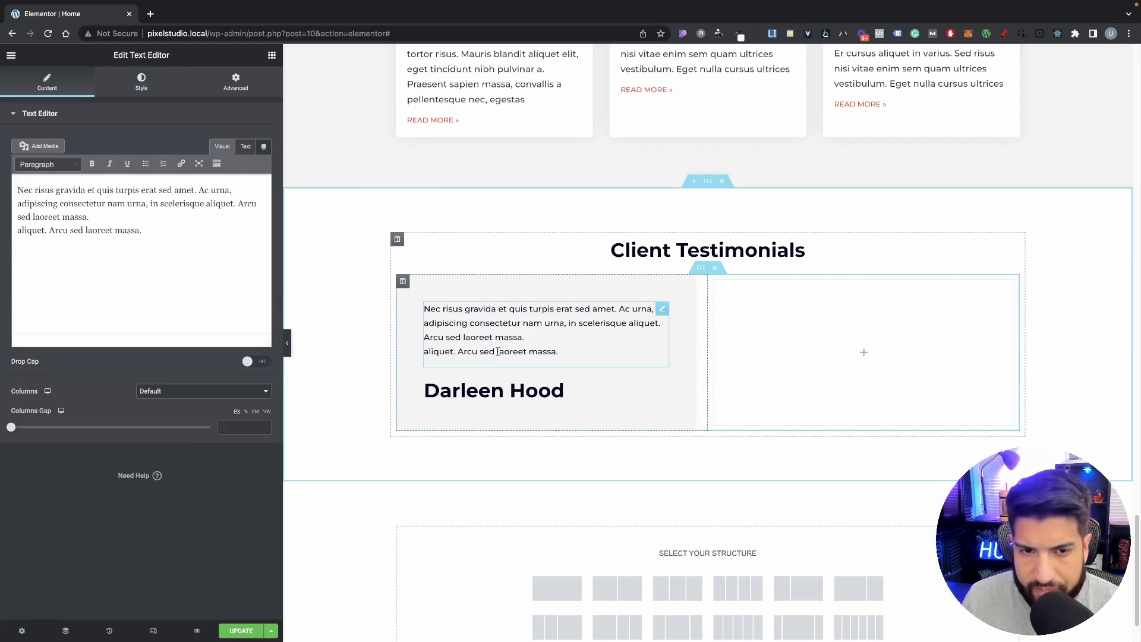
pyautogui.click(152, 79)
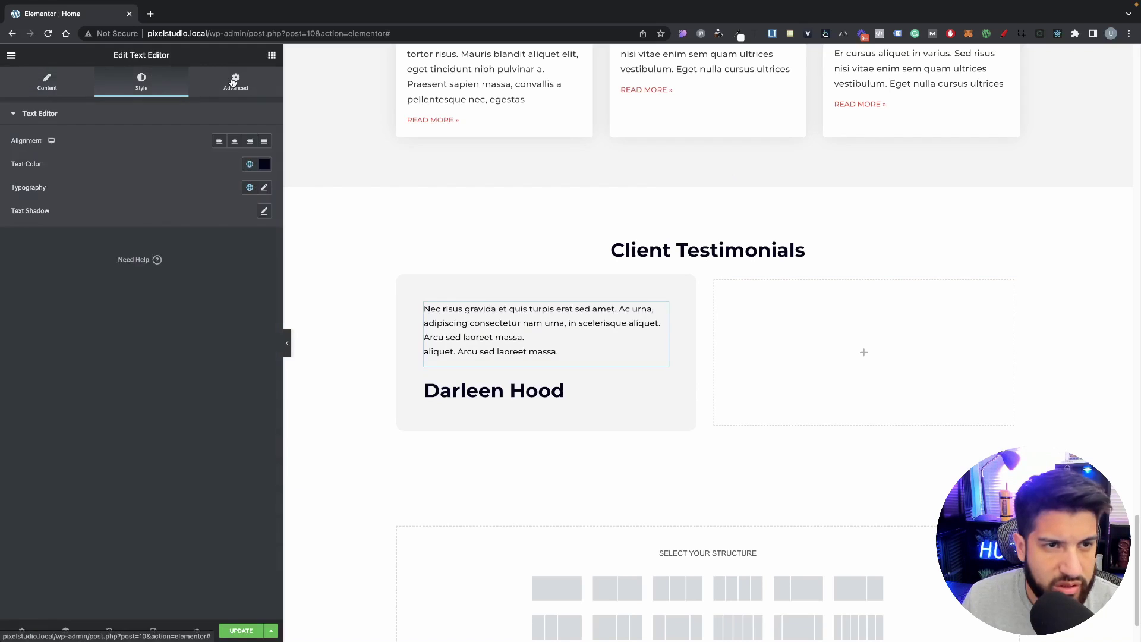
pyautogui.click(235, 82)
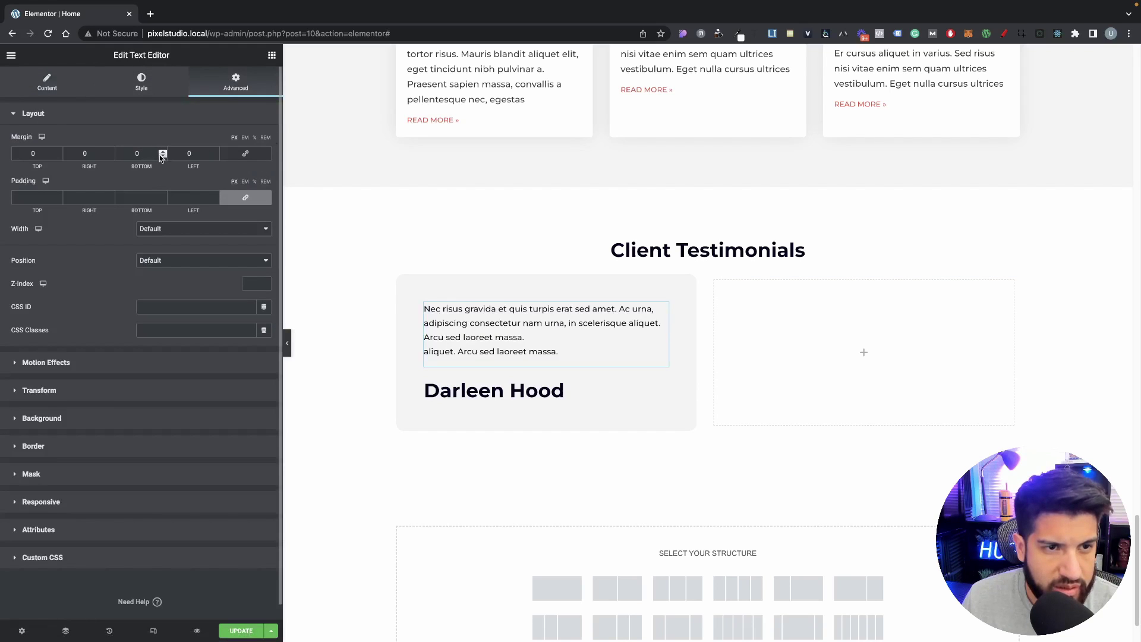
pyautogui.moveTo(163, 154); pyautogui.dragTo(613, 296)
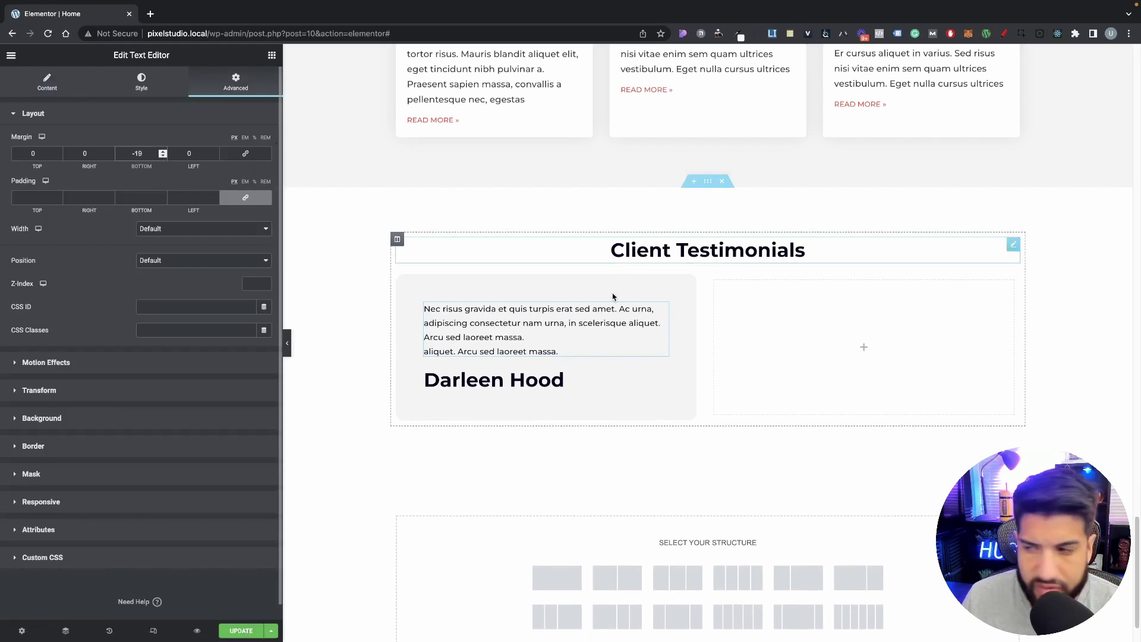
# Step: Clear the heading's messy title and paste the client's name as plain text
pyautogui.click(538, 385)
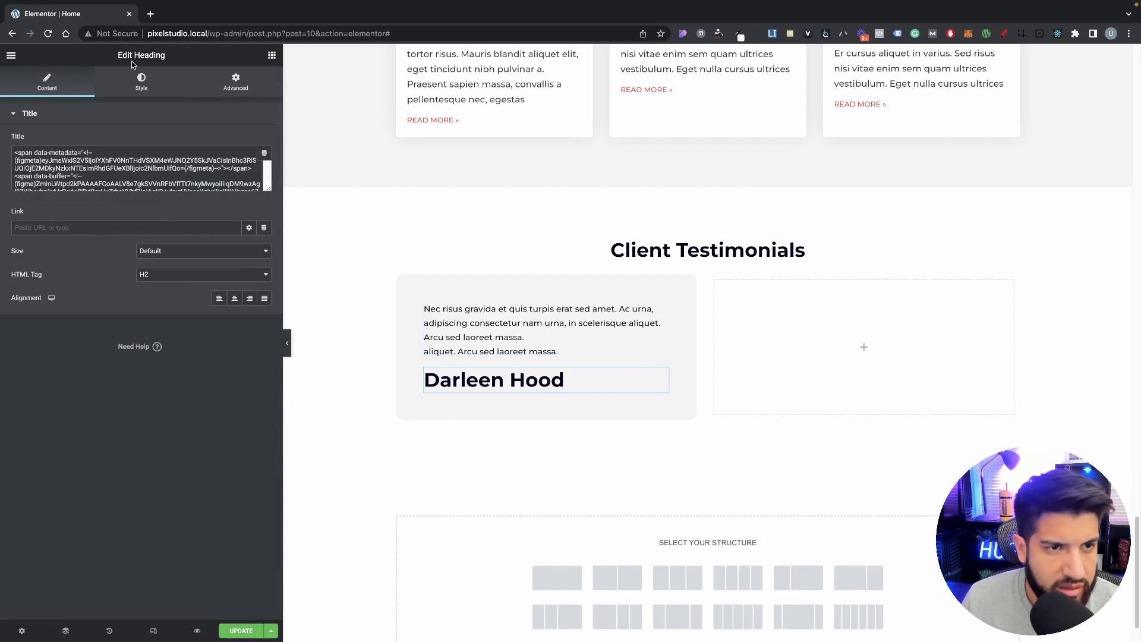
pyautogui.click(142, 81)
pyautogui.click(56, 84)
pyautogui.doubleClick(170, 168)
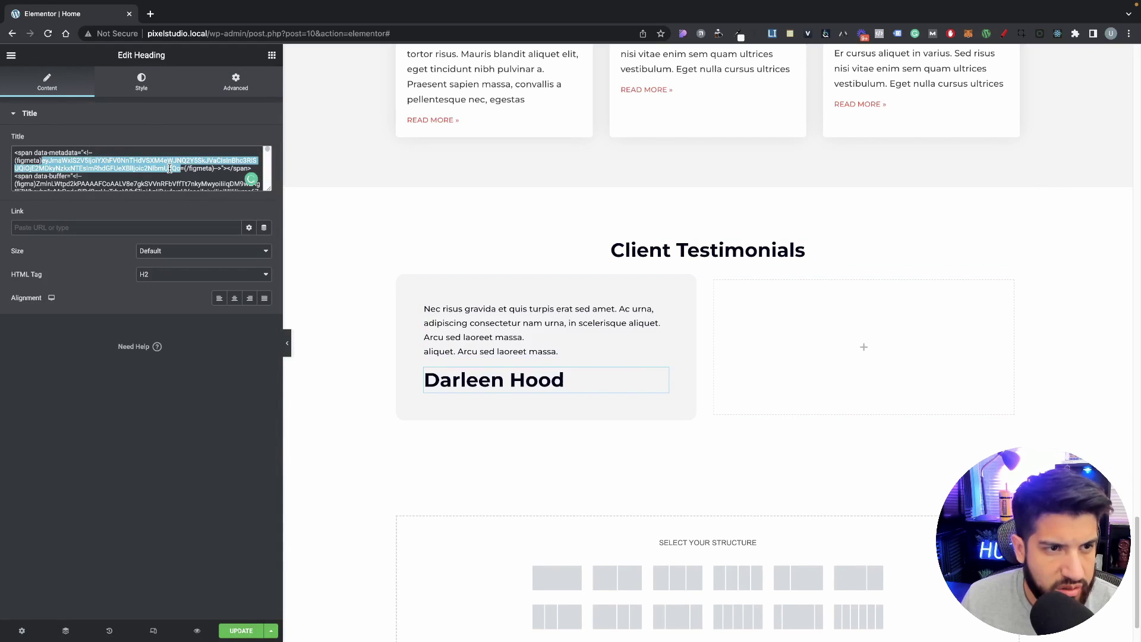
pyautogui.hotkey('ctrl', 'a')
pyautogui.press('BackSpace')
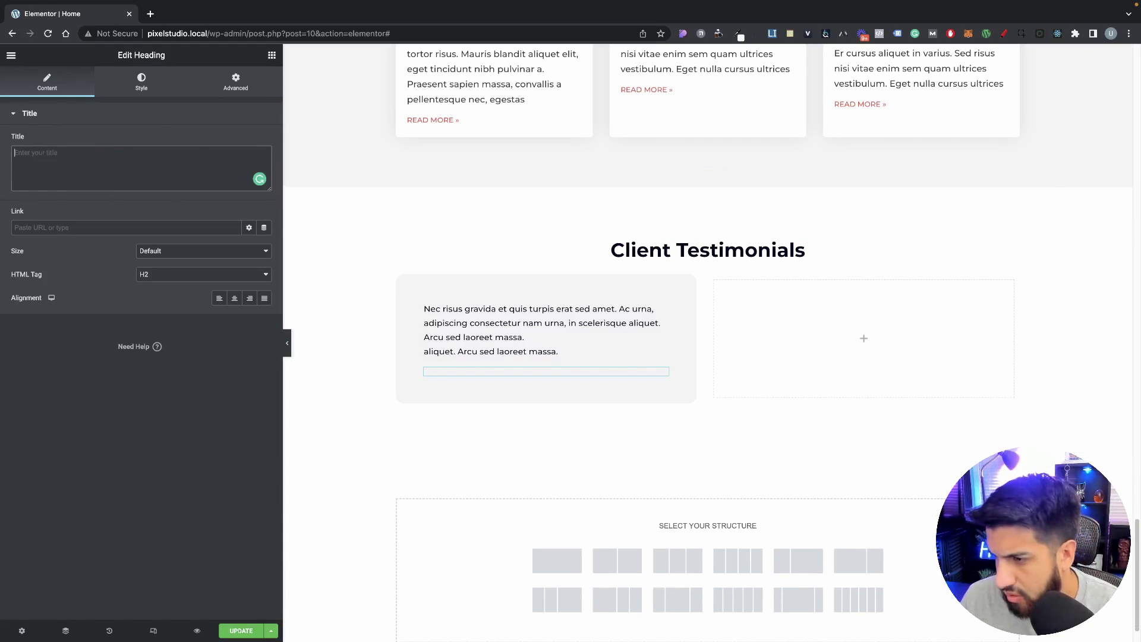
pyautogui.press('super+Tab')
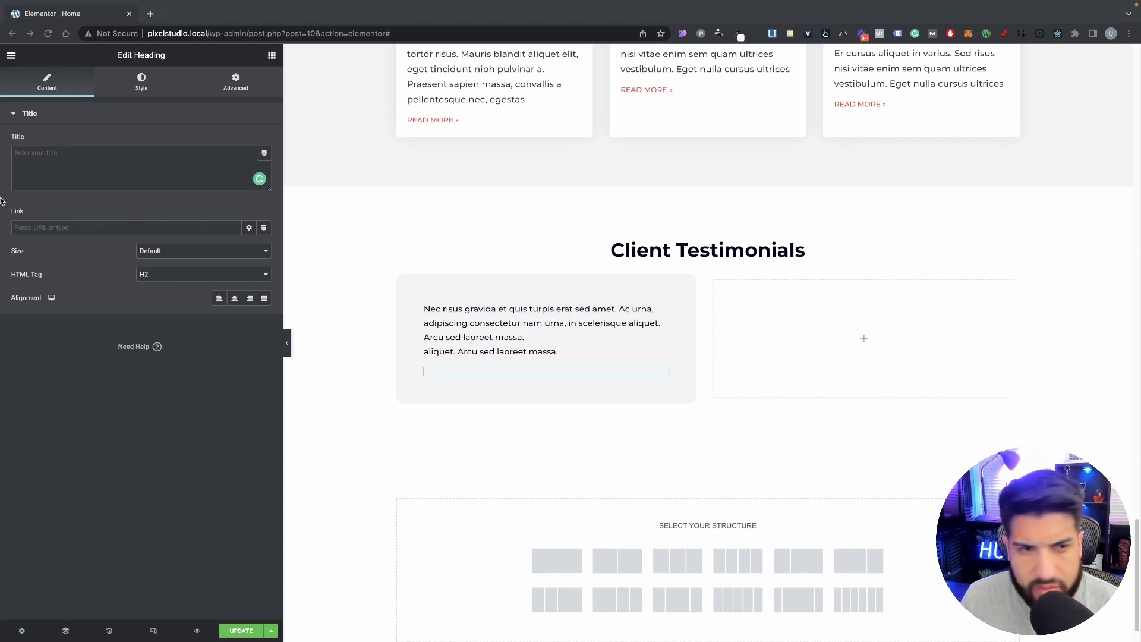
pyautogui.click(105, 153)
# Step: Apply a smaller global font preset to the client-name heading
pyautogui.click(472, 330)
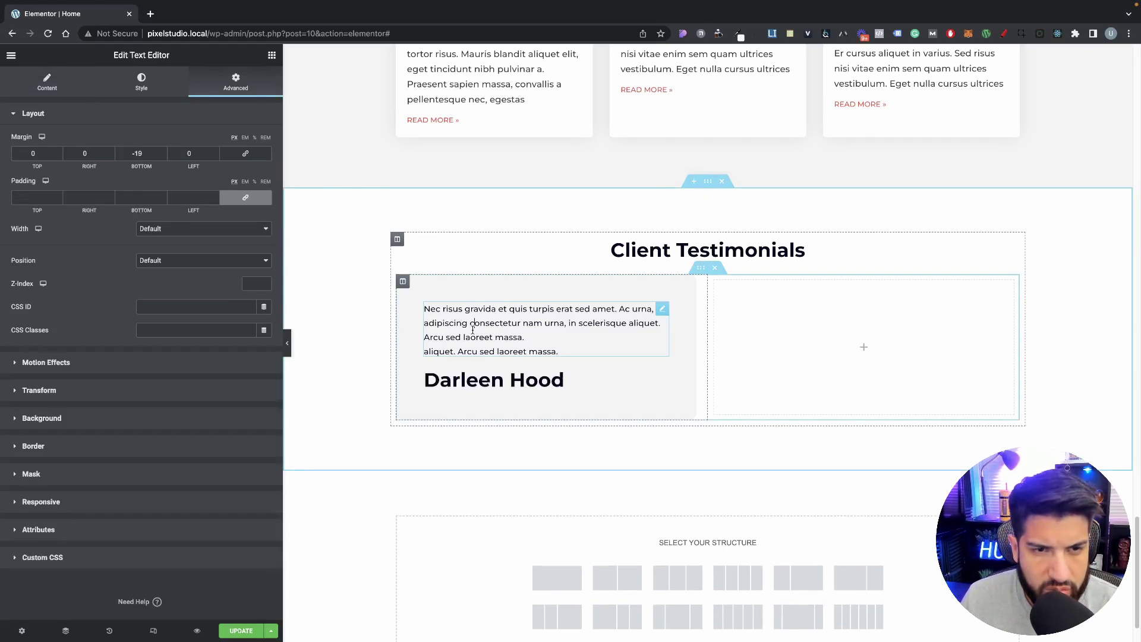
pyautogui.click(47, 82)
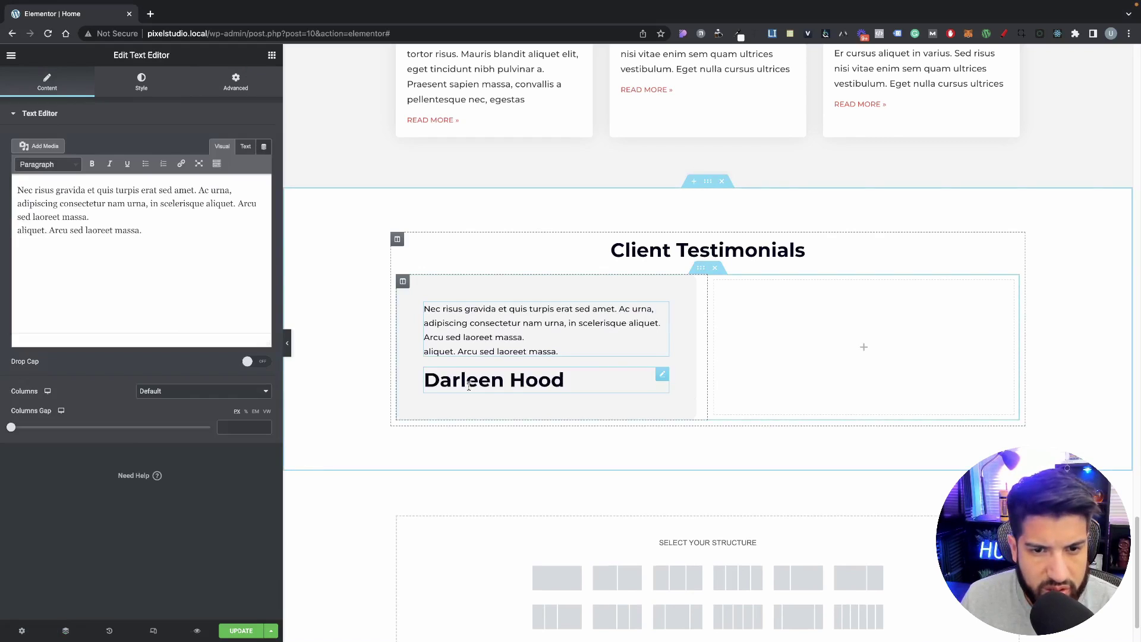
pyautogui.click(469, 385)
pyautogui.click(141, 83)
pyautogui.click(264, 164)
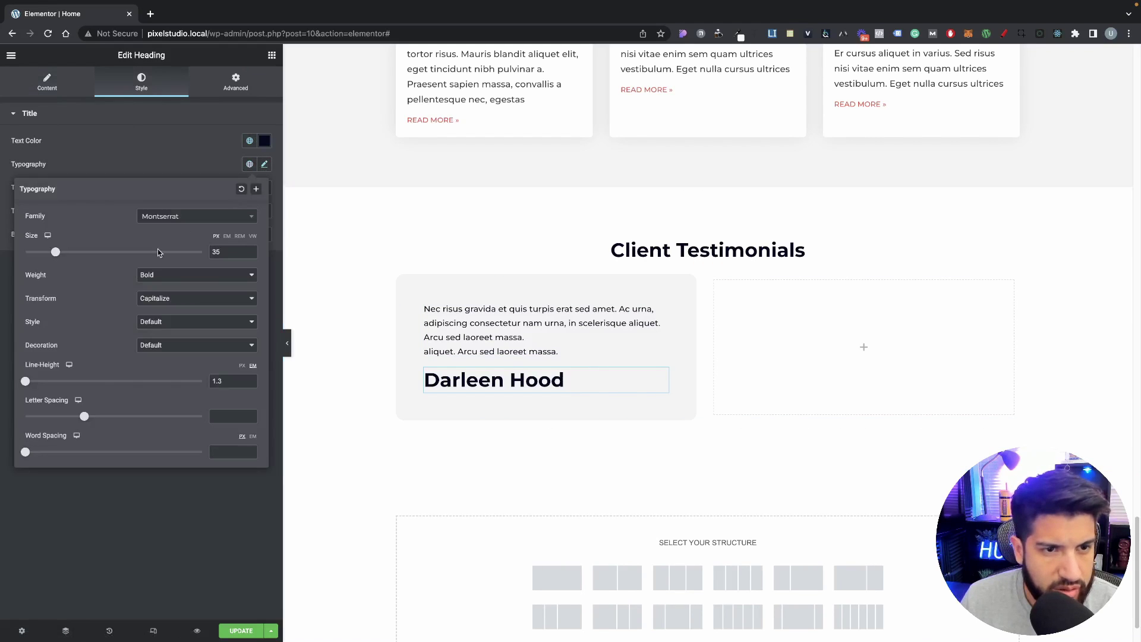
pyautogui.click(263, 165)
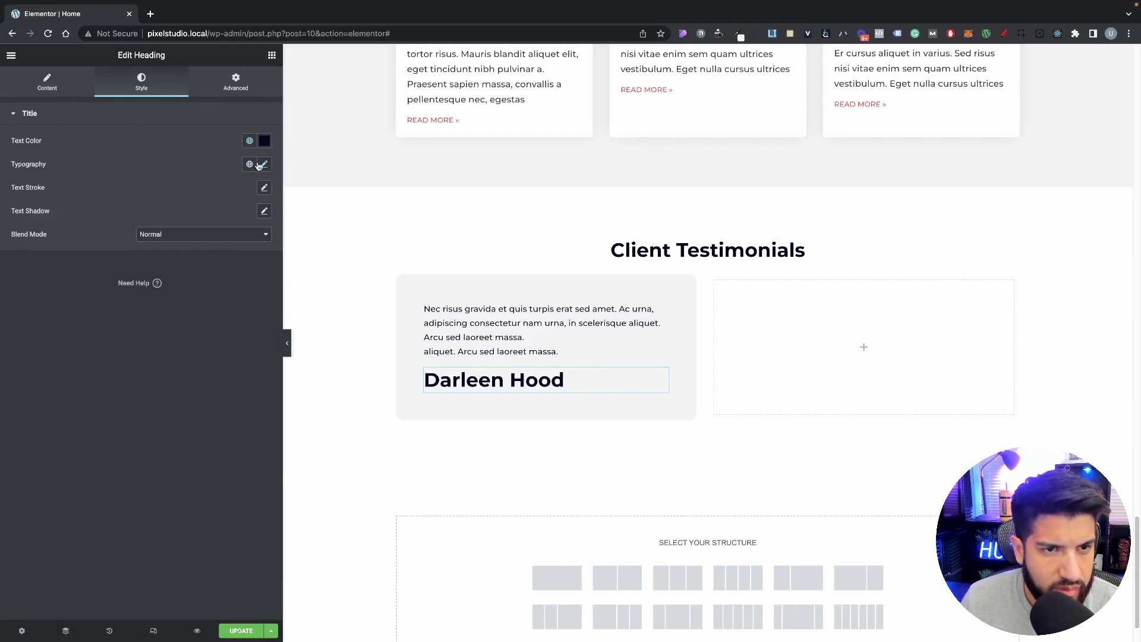
pyautogui.click(263, 165)
pyautogui.click(249, 164)
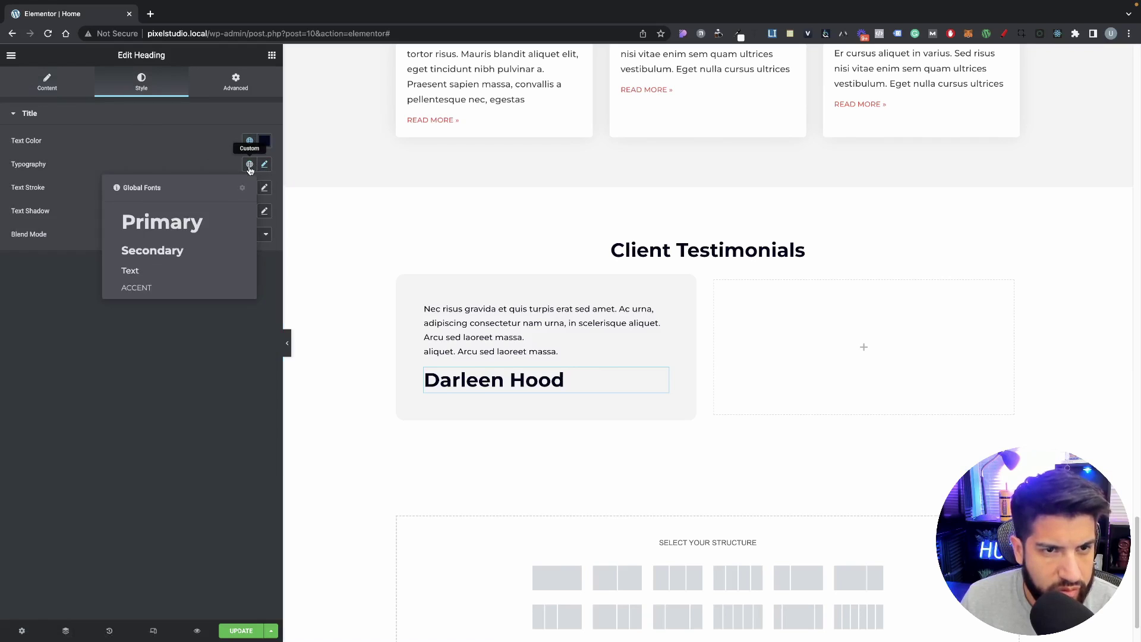
pyautogui.click(150, 244)
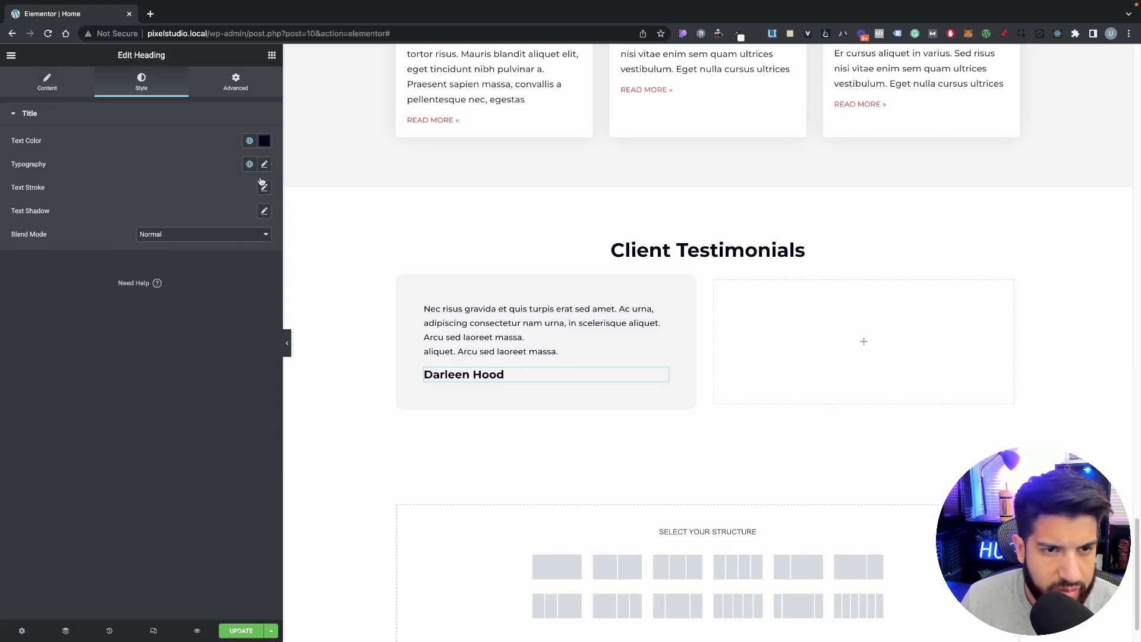
# Step: Set the name heading's typography to 15 px size and weight 600
pyautogui.click(264, 165)
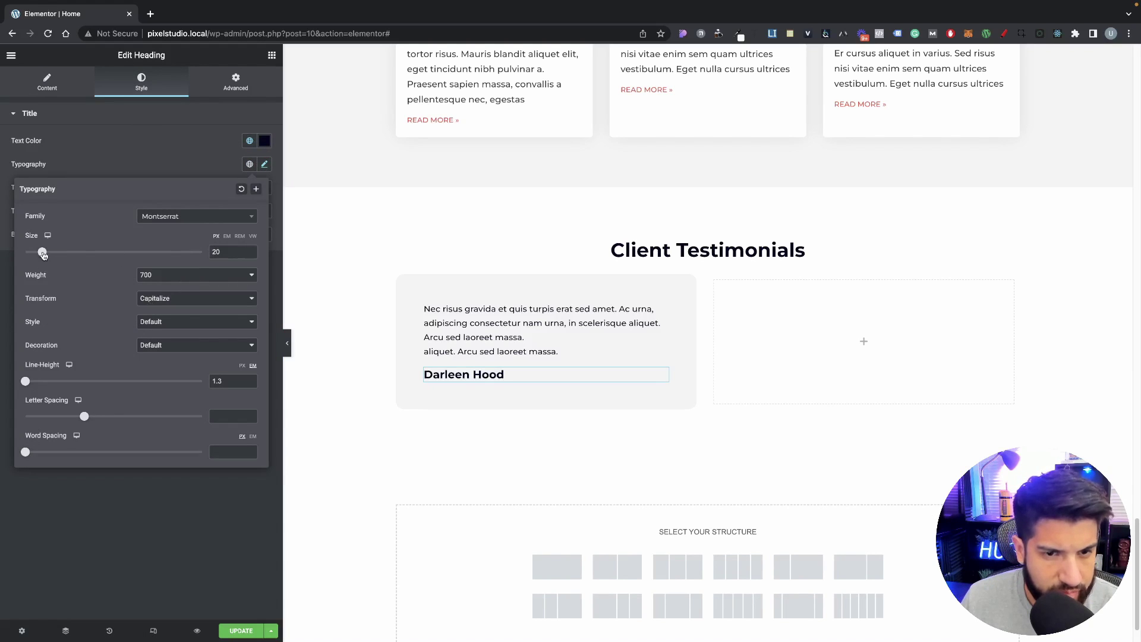
pyautogui.moveTo(42, 254); pyautogui.dragTo(38, 254)
pyautogui.click(174, 275)
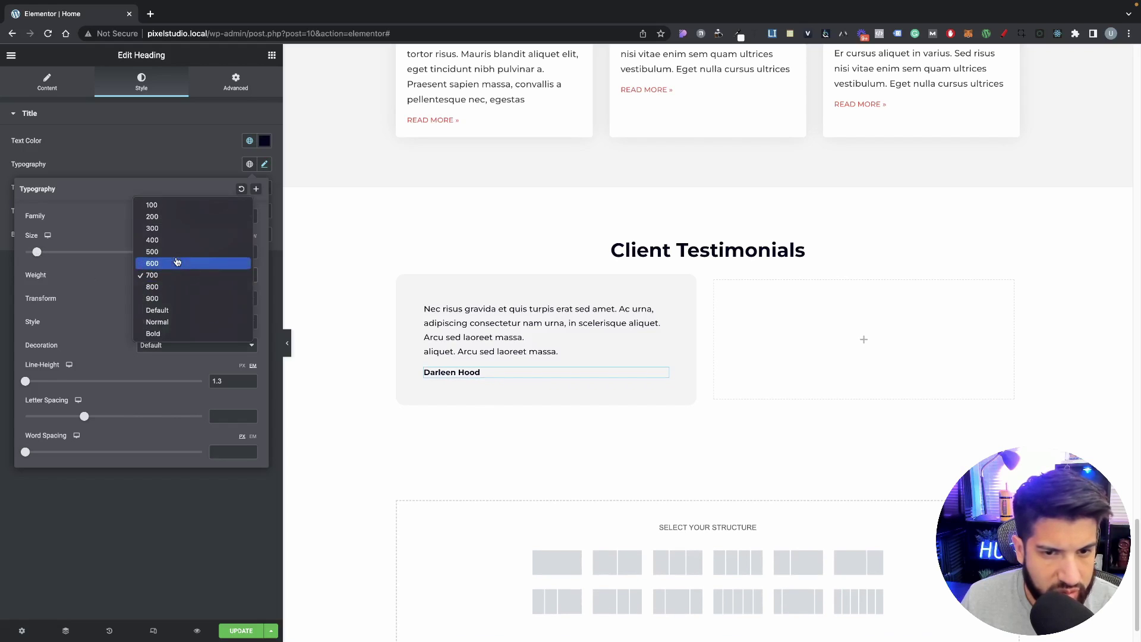
pyautogui.click(177, 263)
pyautogui.click(160, 277)
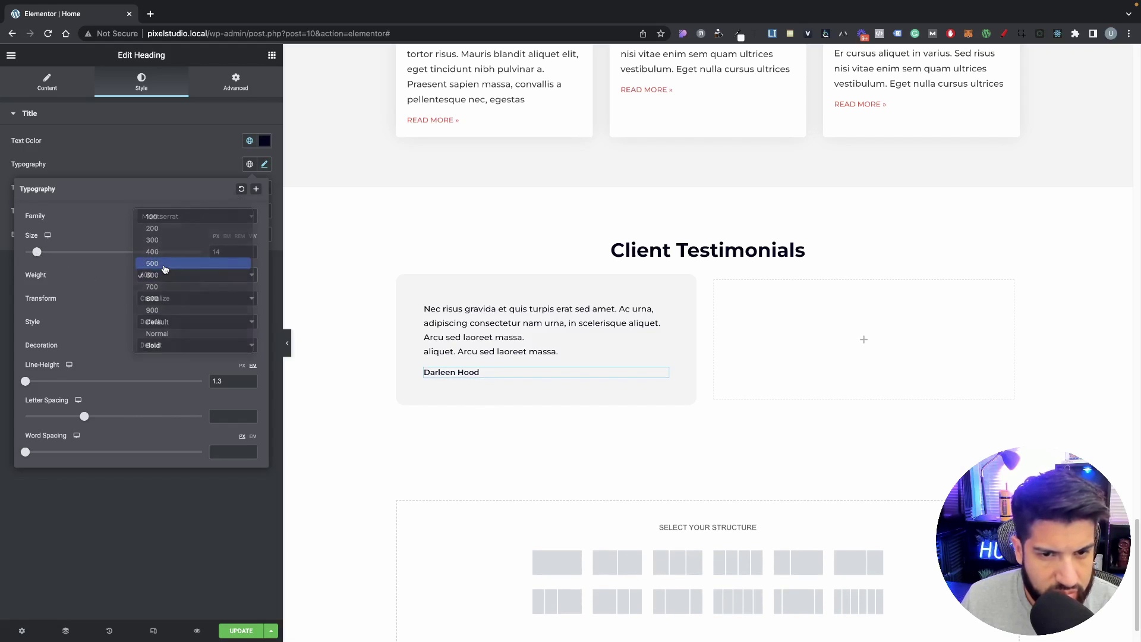
pyautogui.click(163, 262)
pyautogui.click(163, 279)
pyautogui.click(162, 286)
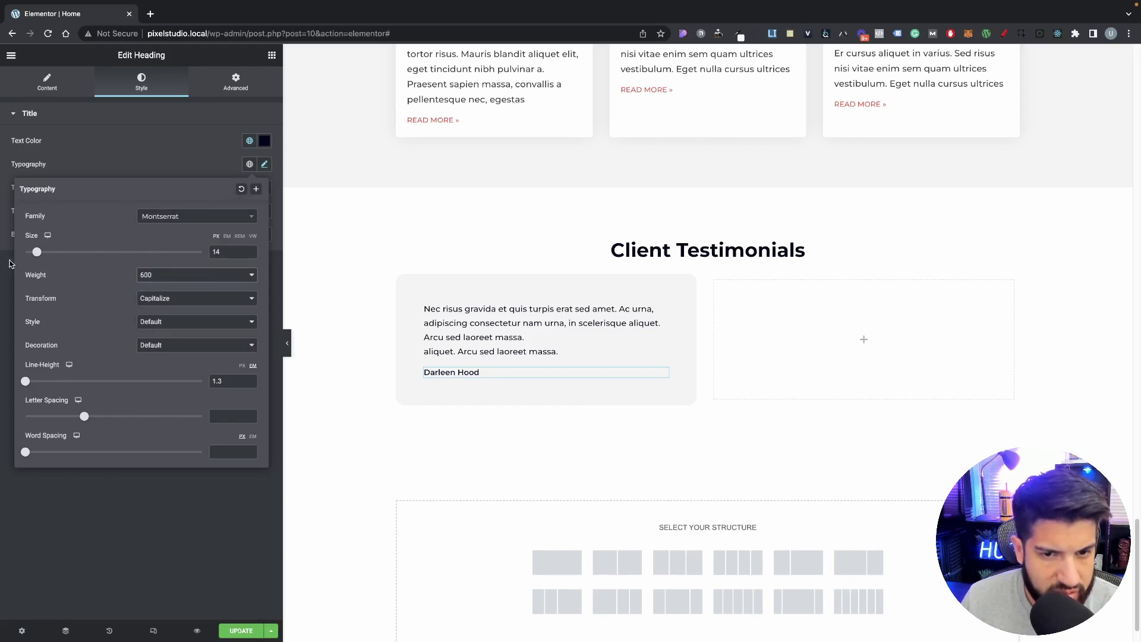
pyautogui.click(250, 251)
pyautogui.click(250, 251)
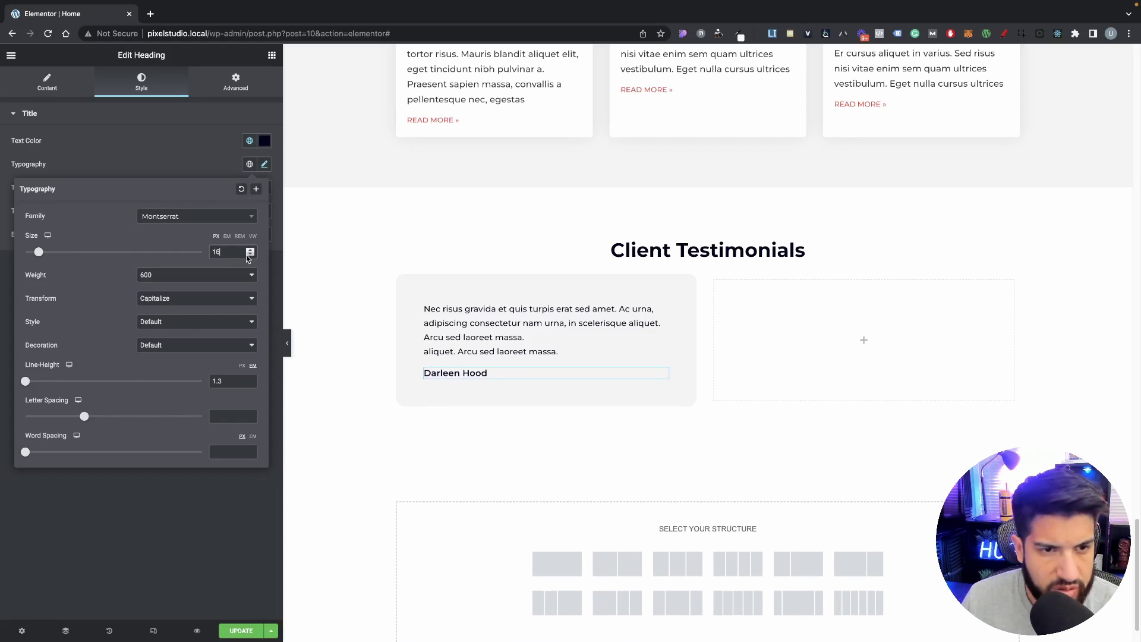
pyautogui.click(248, 257)
pyautogui.click(50, 84)
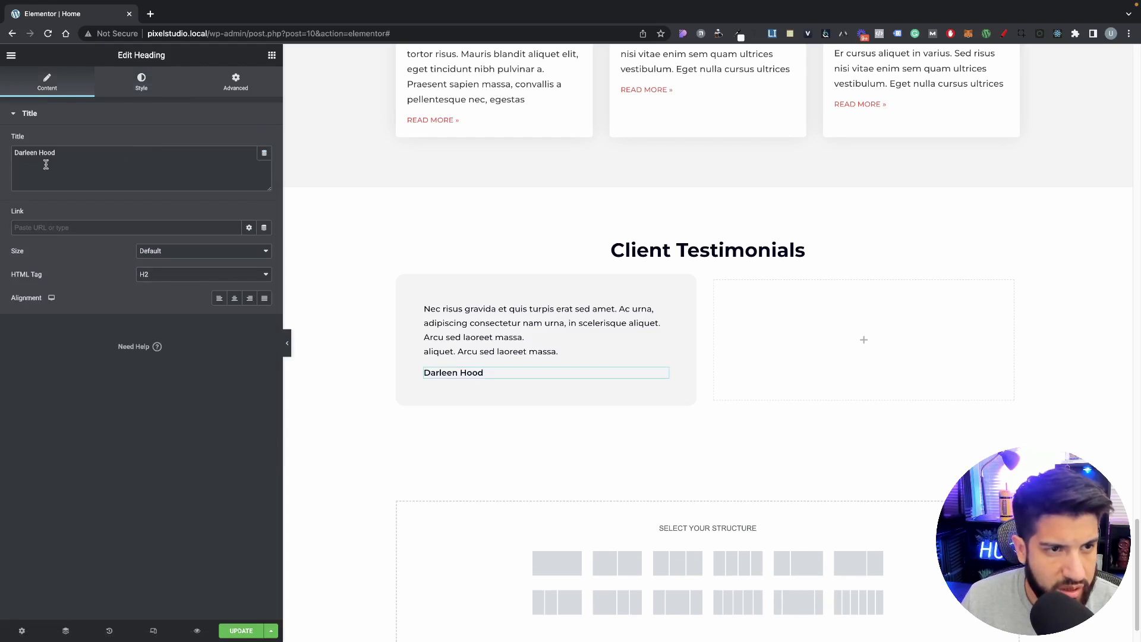
# Step: Prefix the client name with '-' and set the heading to weight 500, size 16
pyautogui.click(14, 156)
pyautogui.write('-')
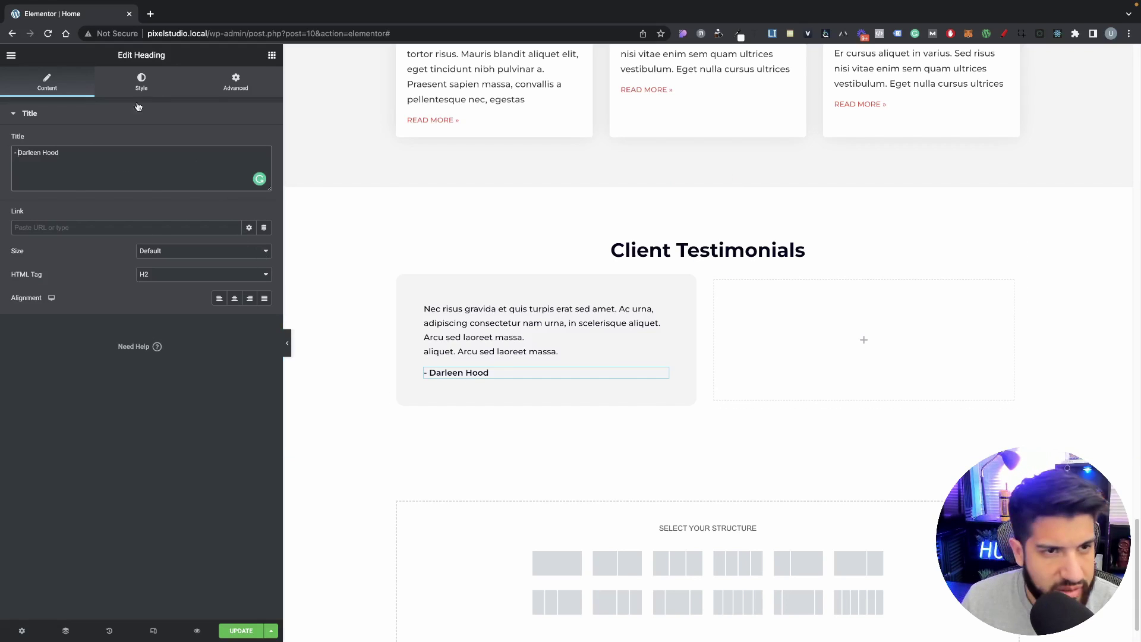
pyautogui.click(142, 83)
pyautogui.click(264, 165)
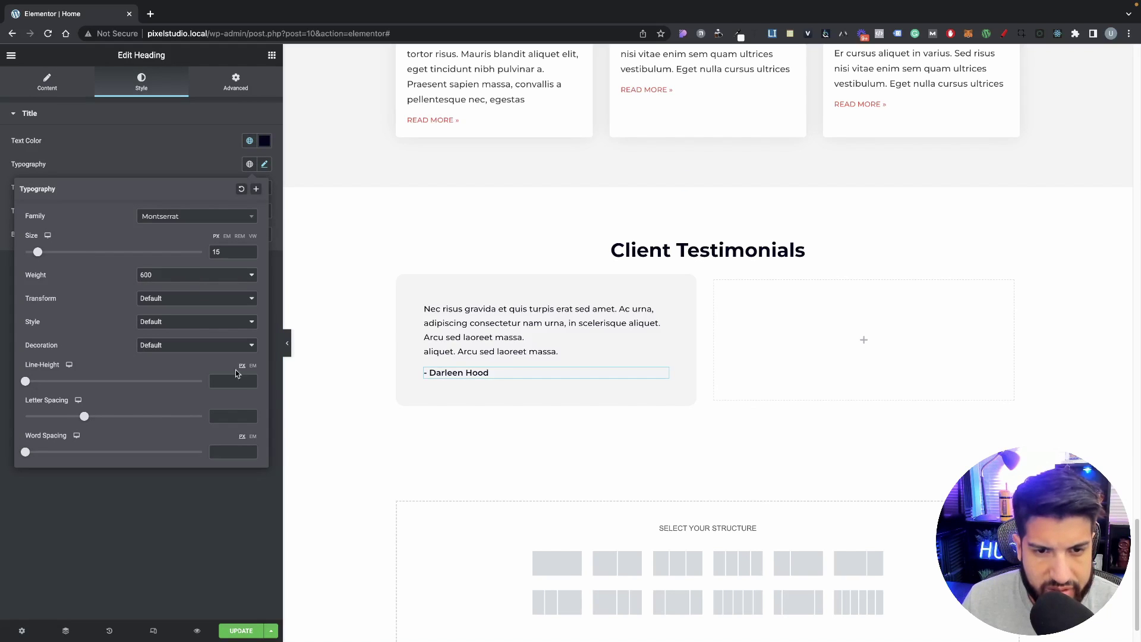
pyautogui.click(250, 251)
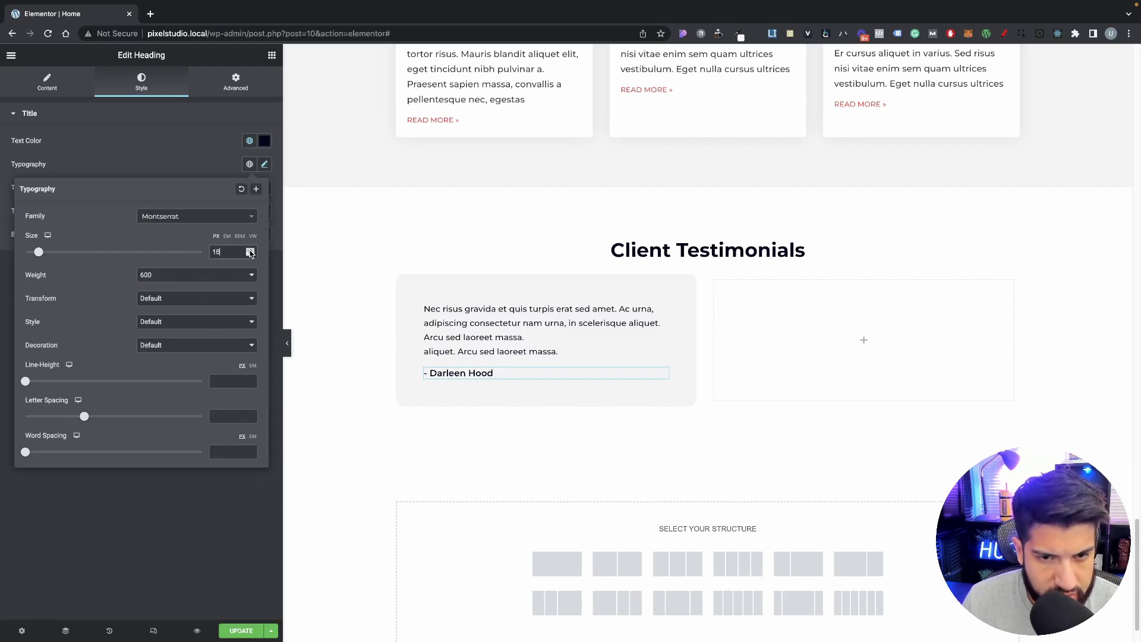
pyautogui.click(250, 255)
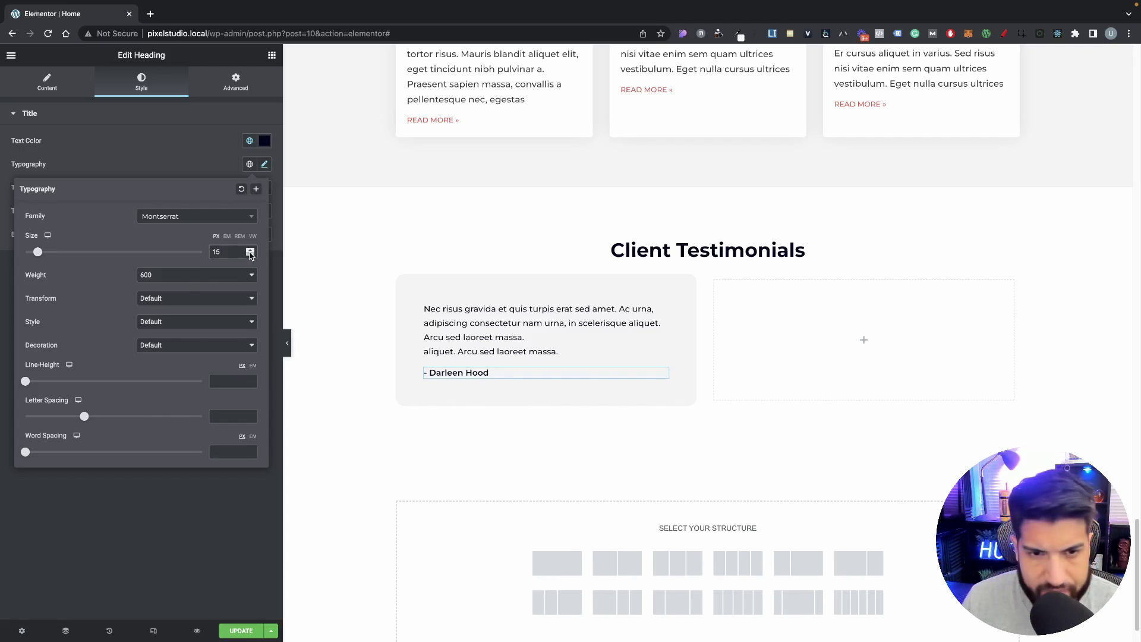
pyautogui.click(198, 279)
pyautogui.click(199, 273)
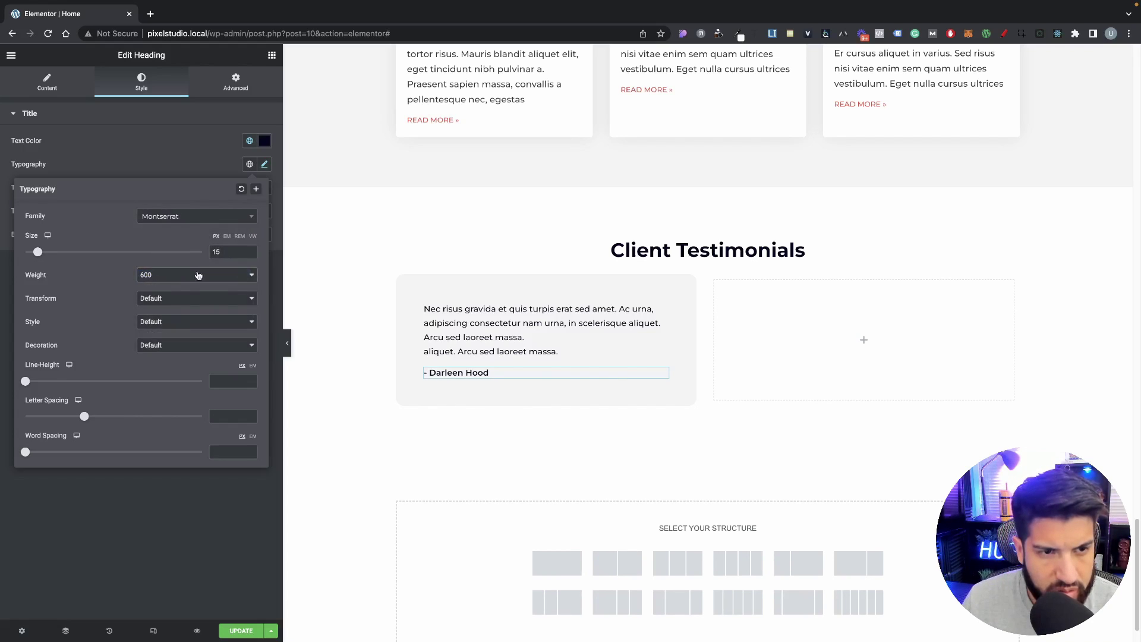
pyautogui.click(200, 268)
pyautogui.click(201, 266)
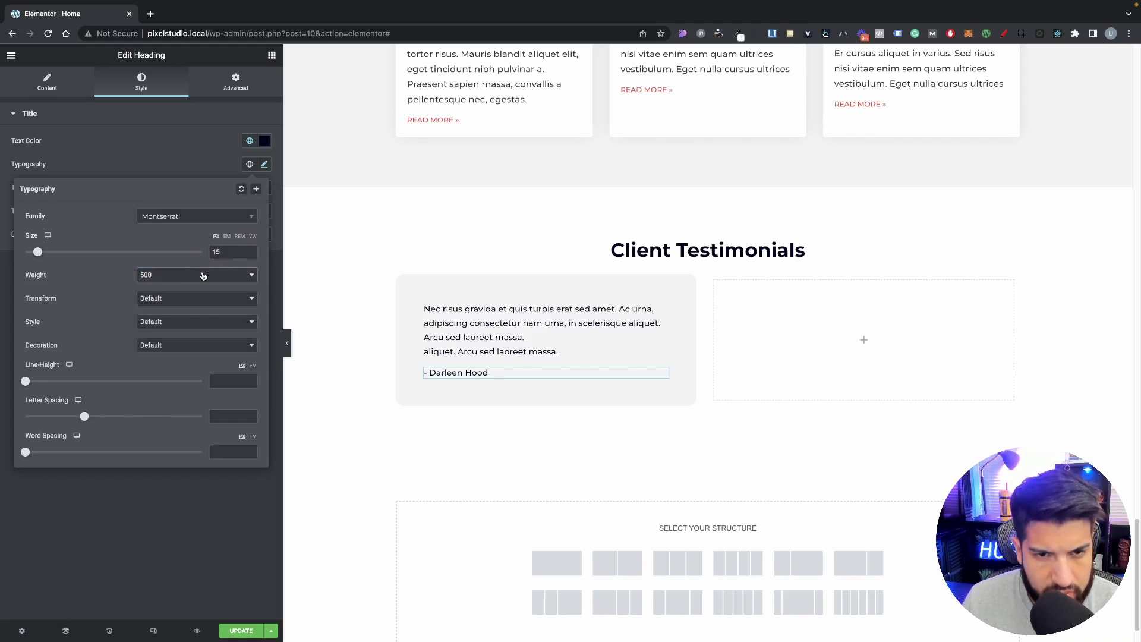
pyautogui.click(249, 252)
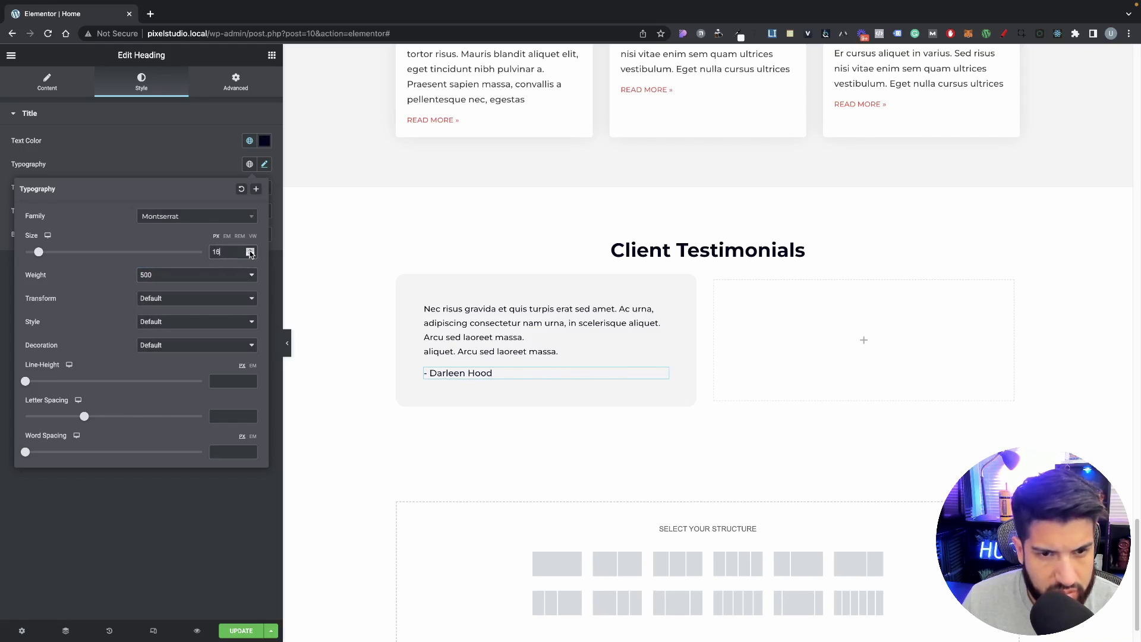
# Step: Try the quote text at 14 px then restore it, and raise the name heading to 17 px
pyautogui.click(499, 333)
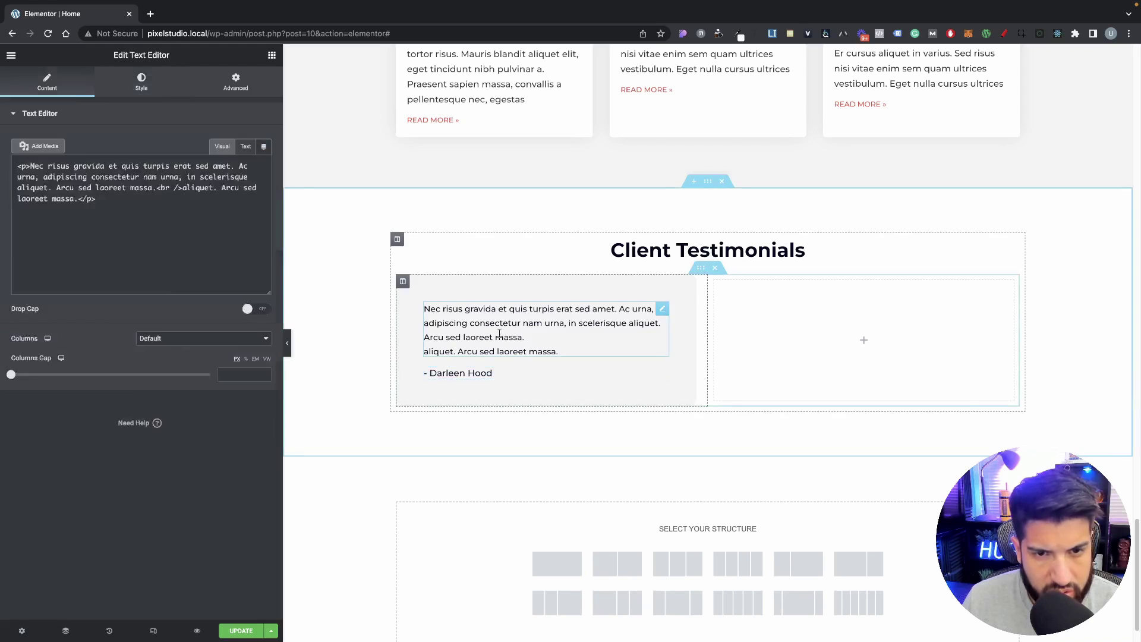
pyautogui.click(140, 82)
pyautogui.click(264, 187)
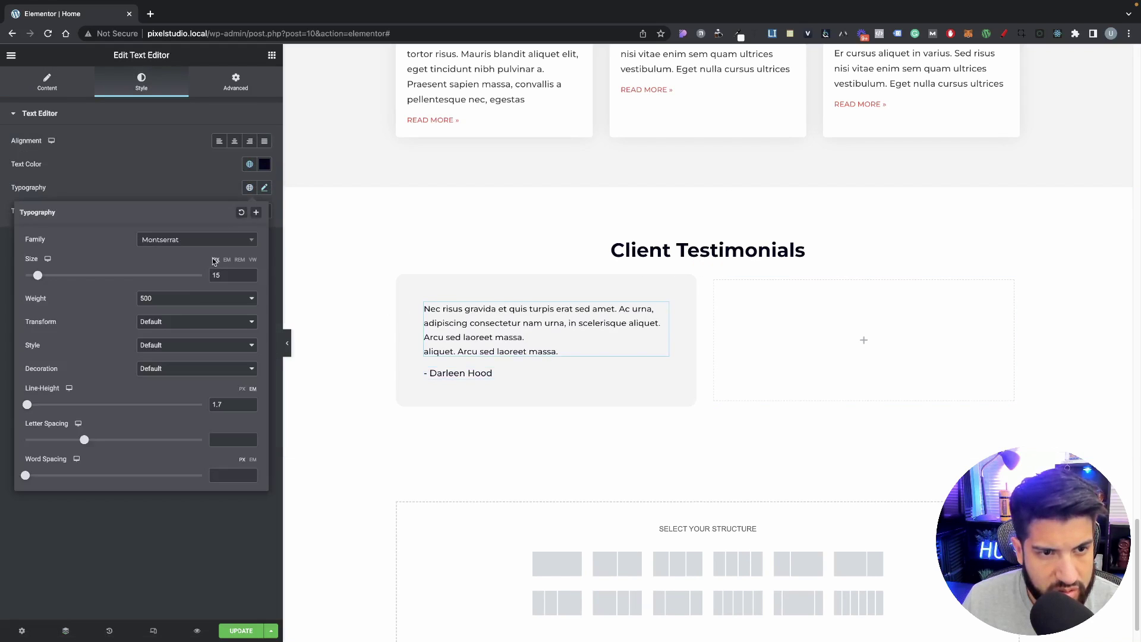
pyautogui.click(249, 278)
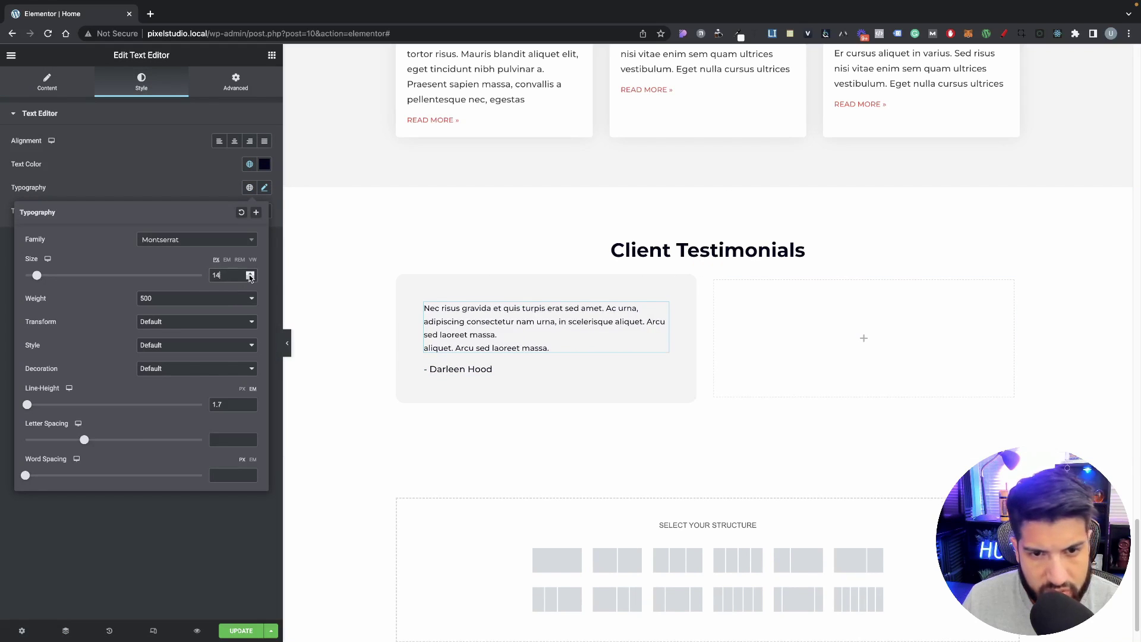
pyautogui.click(250, 273)
pyautogui.click(475, 370)
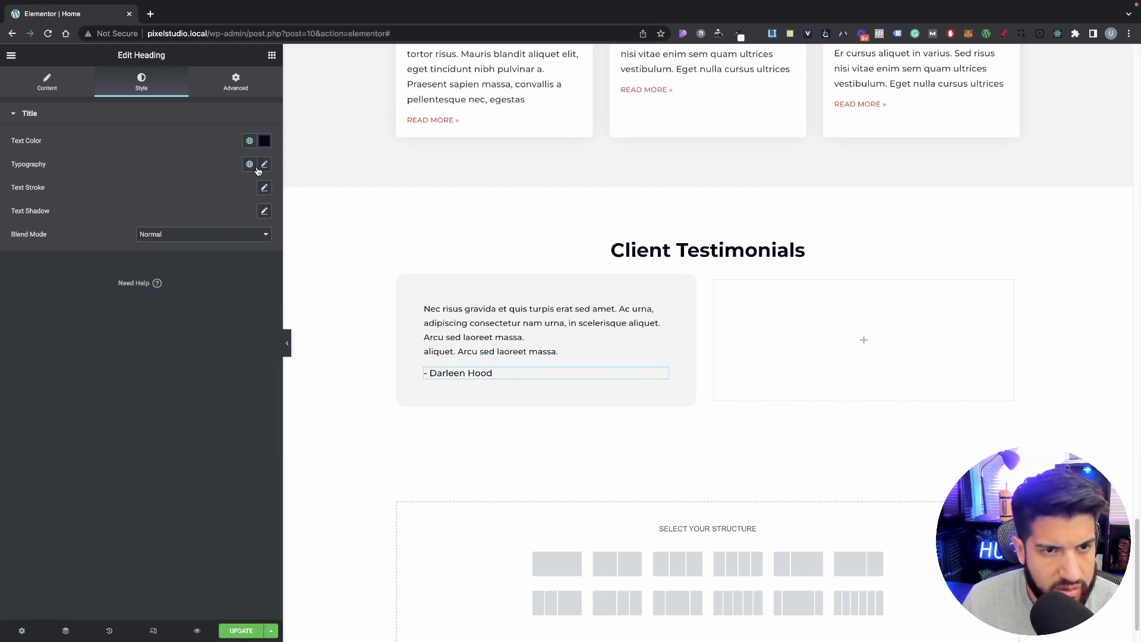
pyautogui.click(260, 168)
pyautogui.click(250, 250)
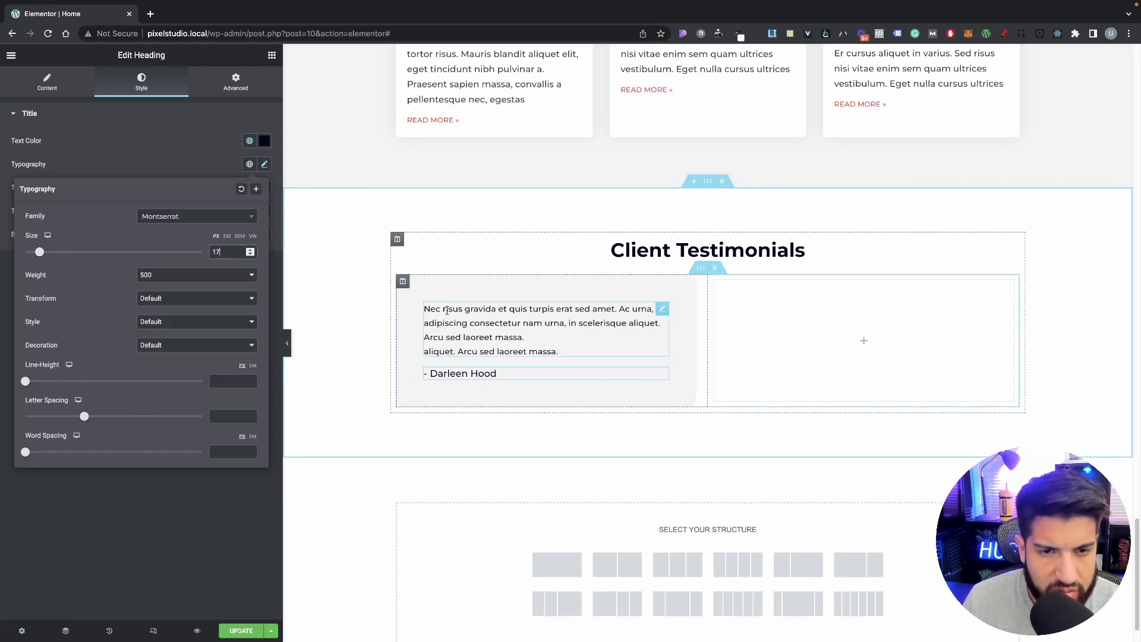
pyautogui.click(402, 281)
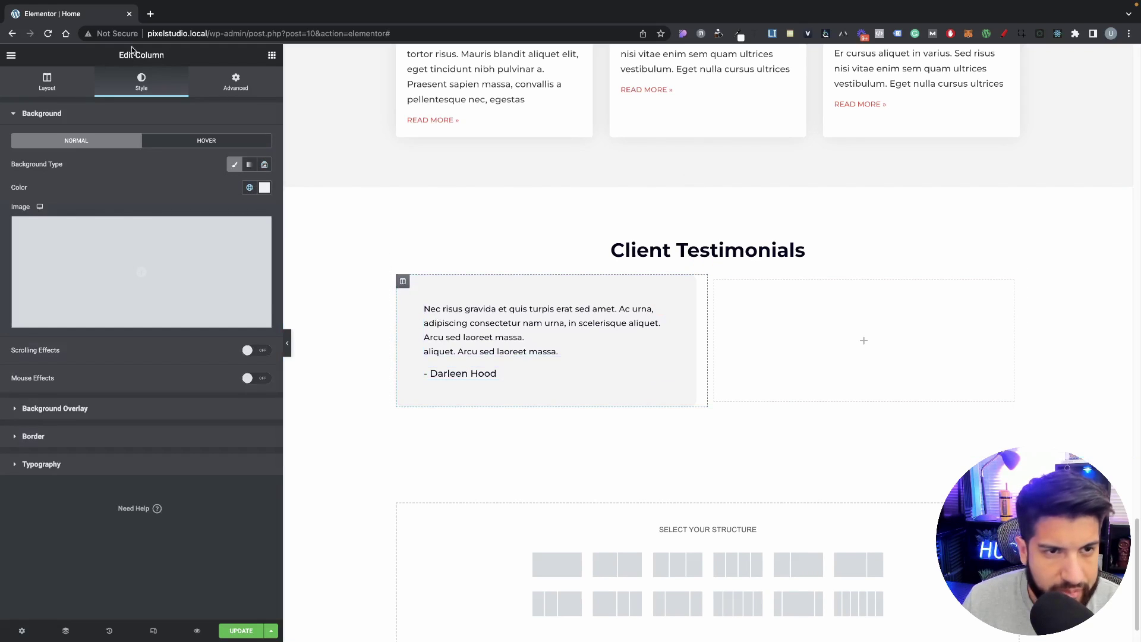
# Step: Add an Image widget to the testimonial column and open its media picker
pyautogui.click(271, 57)
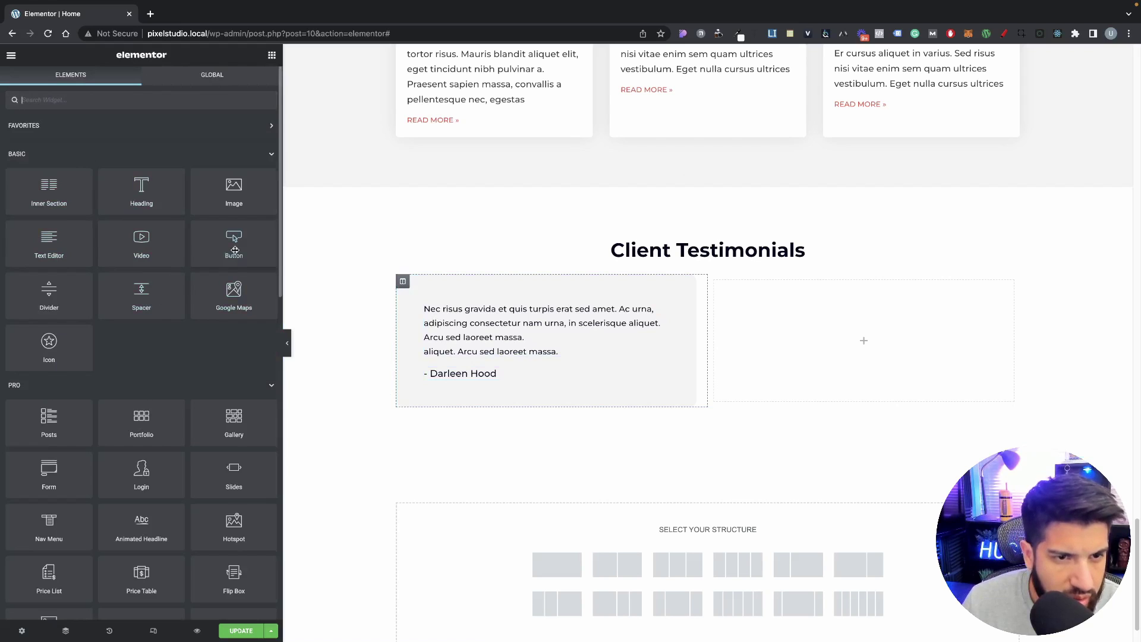
pyautogui.moveTo(234, 191); pyautogui.dragTo(522, 319)
pyautogui.click(171, 208)
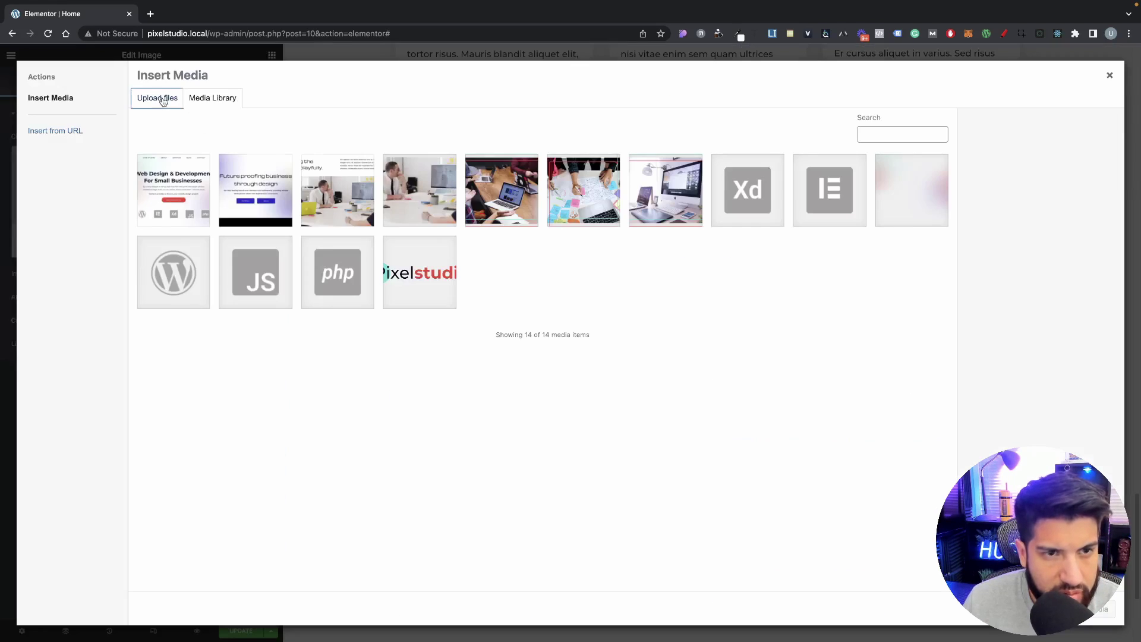
# Step: Attempt to upload Desktop/quotes.svg, which is rejected for security reasons
pyautogui.click(158, 99)
pyautogui.click(618, 307)
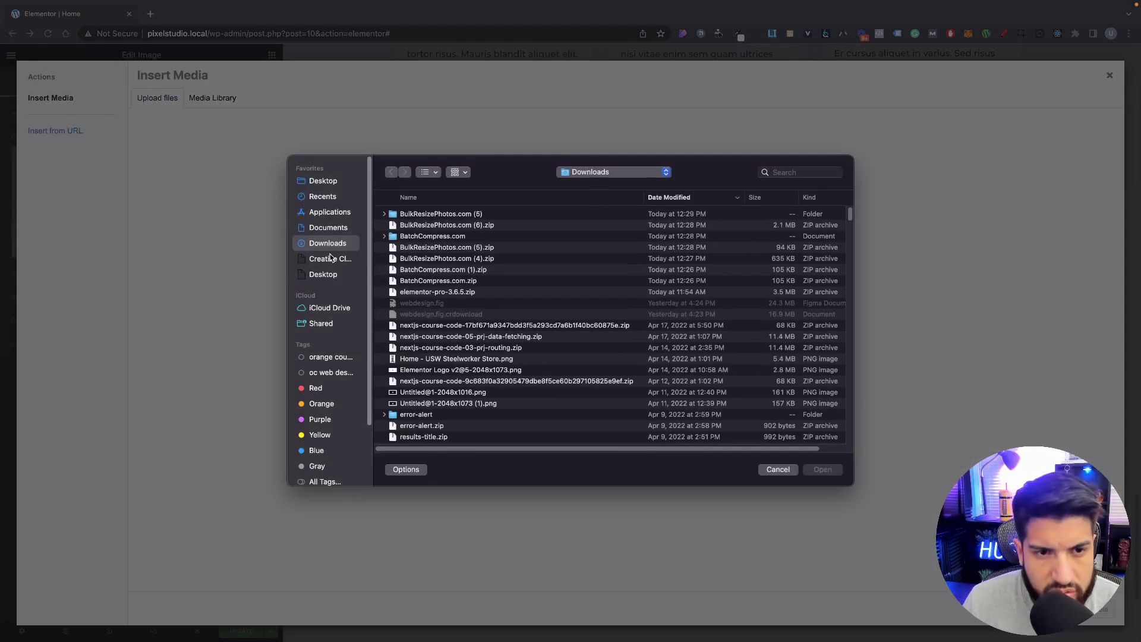
pyautogui.click(324, 274)
pyautogui.click(410, 214)
pyautogui.click(825, 470)
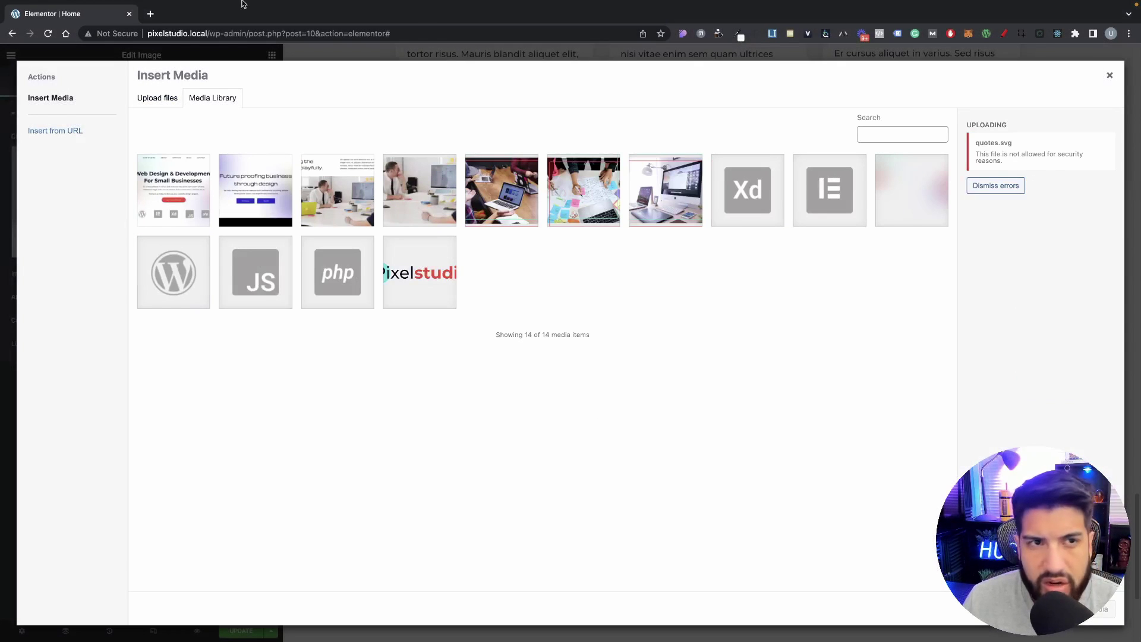
pyautogui.click(150, 14)
pyautogui.click(92, 19)
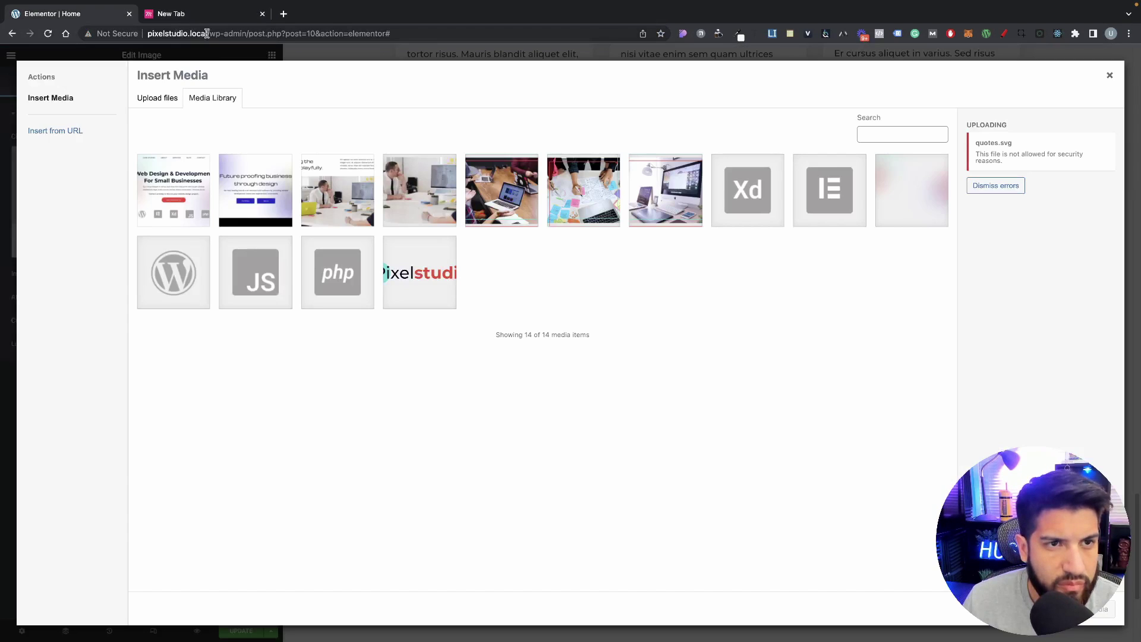
# Step: Load the site's wp-admin dashboard in the new browser tab
pyautogui.moveTo(246, 33); pyautogui.dragTo(104, 23)
pyautogui.hotkey('ctrl', 'c')
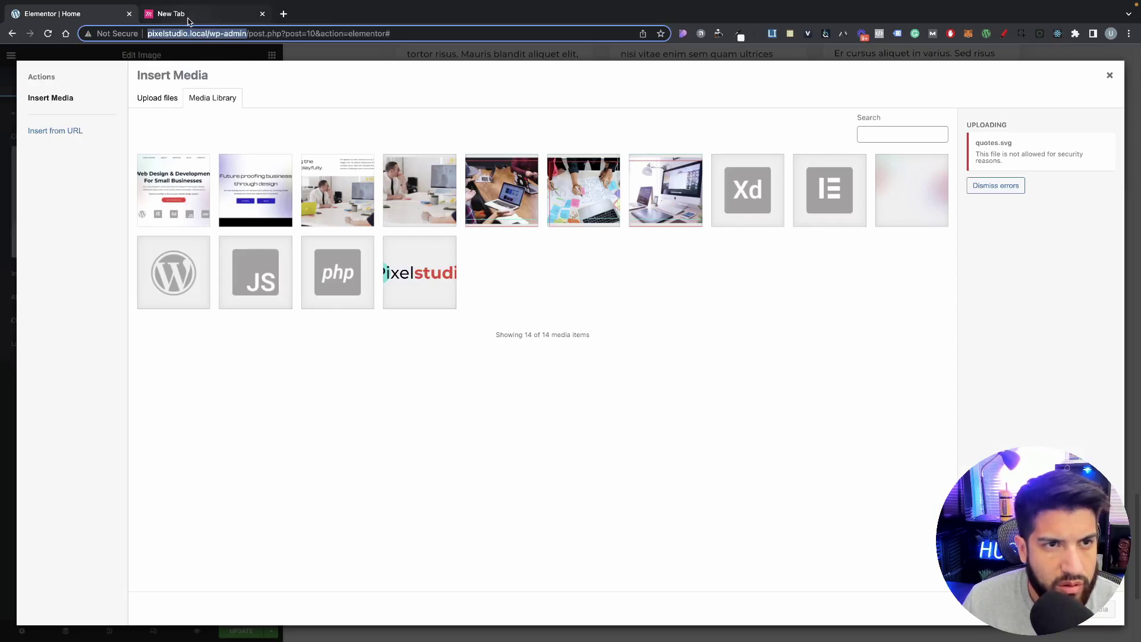
pyautogui.click(174, 16)
pyautogui.hotkey('ctrl', 'v')
pyautogui.press('Return')
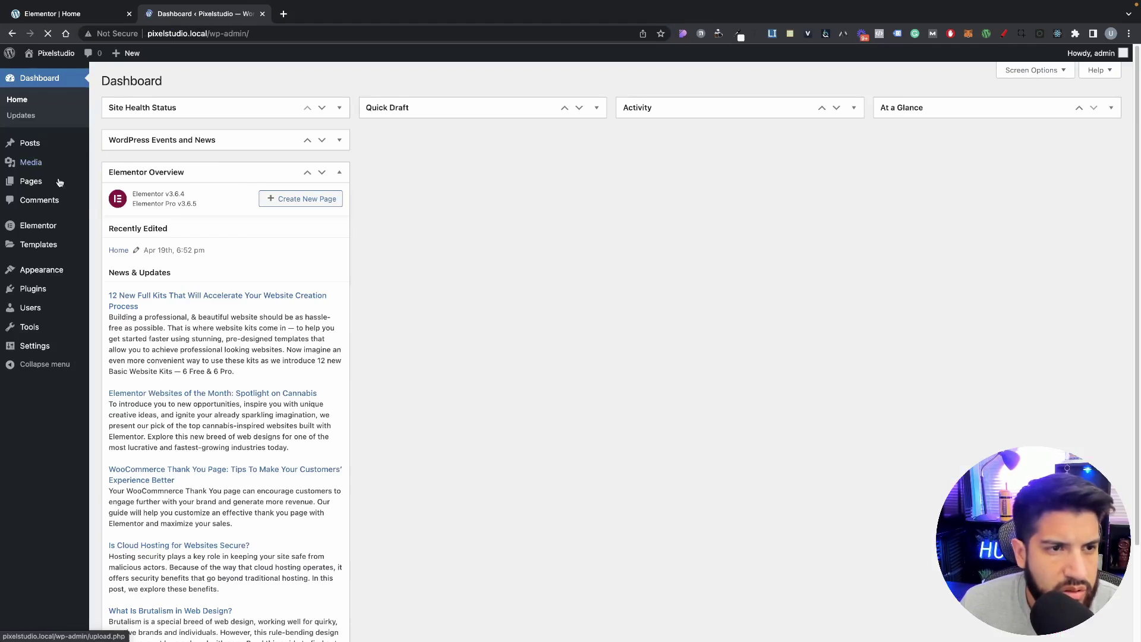
# Step: Upload quotes.svg through Media Library > Add New, bringing the library to 15 items
pyautogui.click(45, 165)
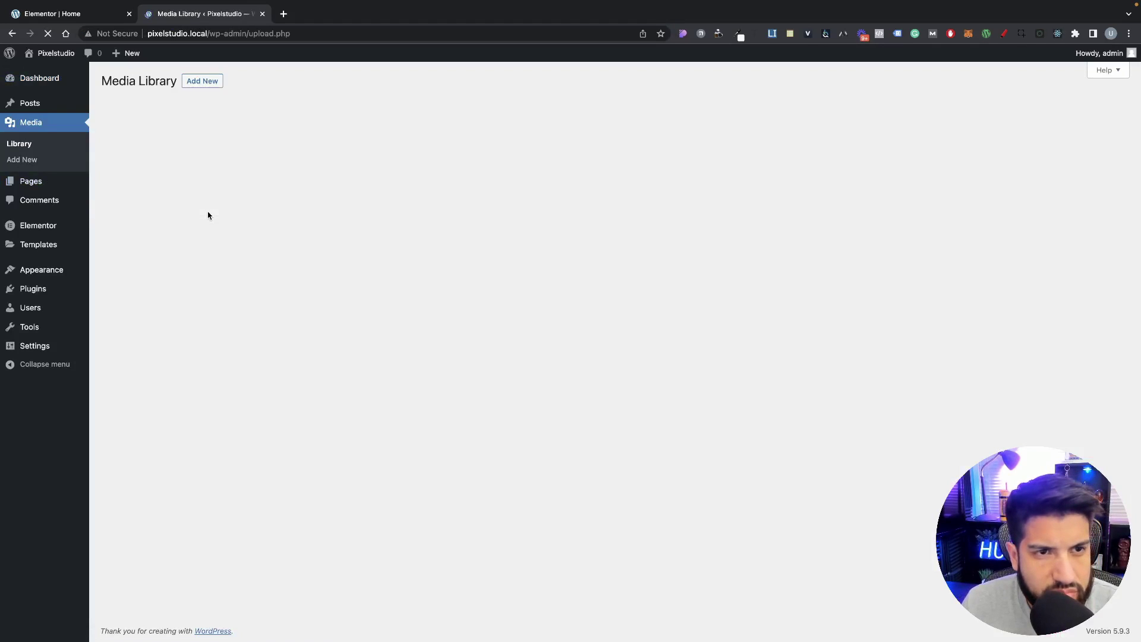
pyautogui.click(205, 82)
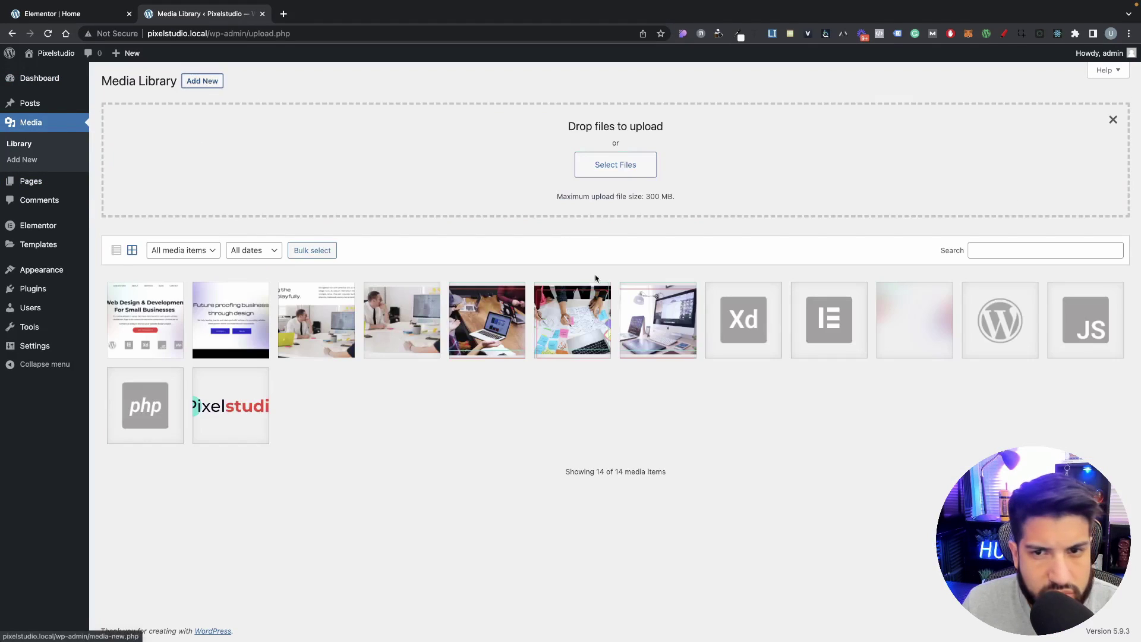
pyautogui.click(603, 166)
pyautogui.click(425, 224)
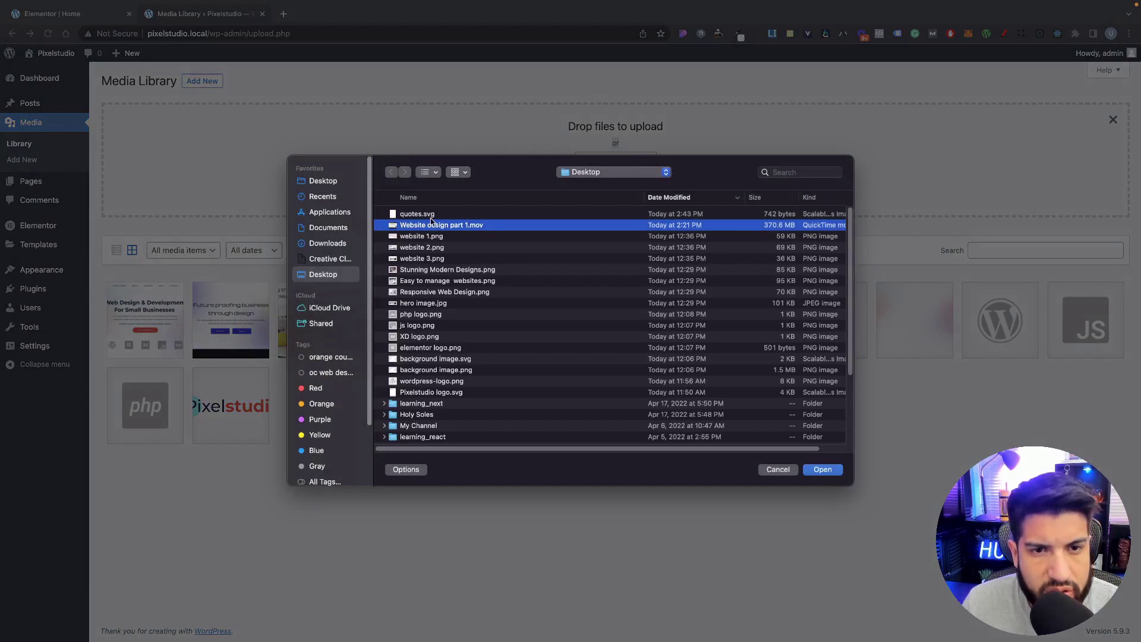
pyautogui.click(432, 215)
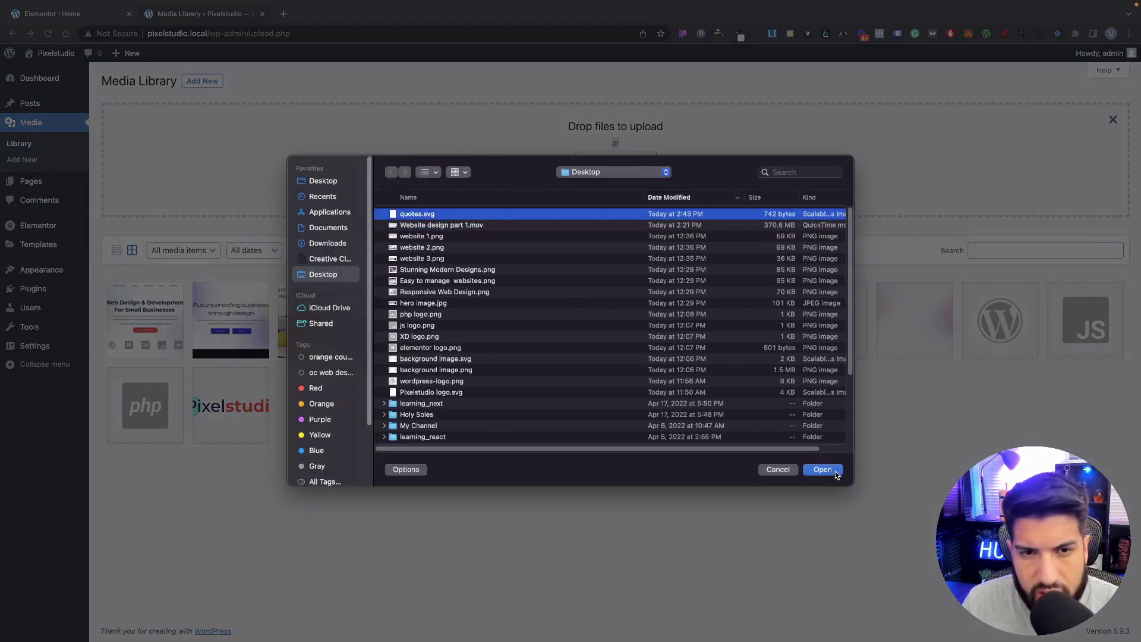
pyautogui.click(823, 469)
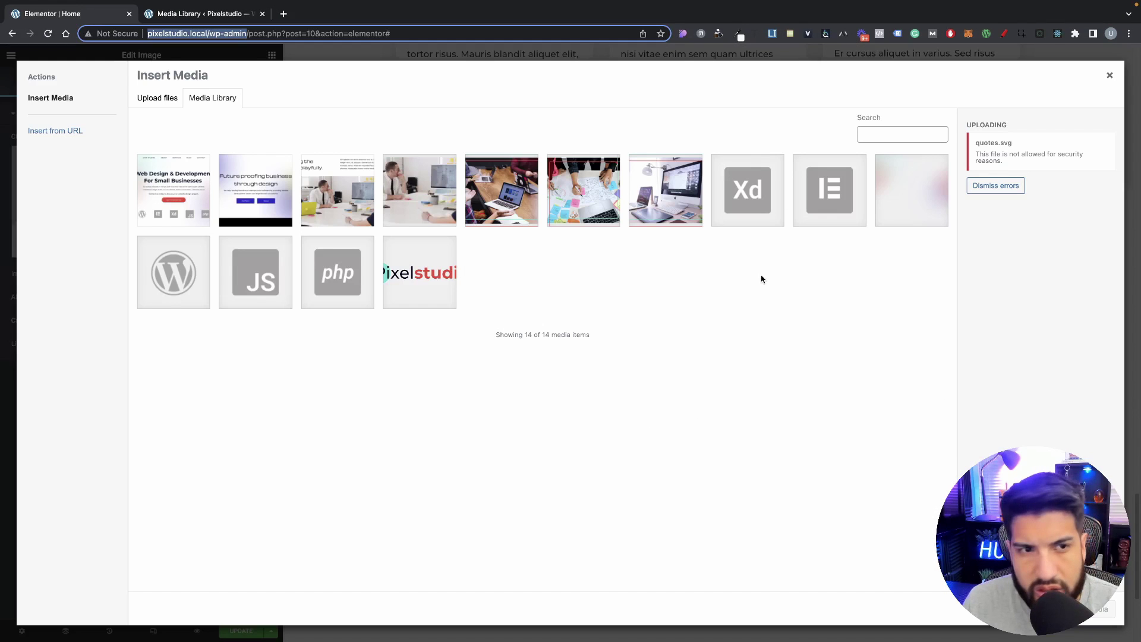
pyautogui.click(743, 286)
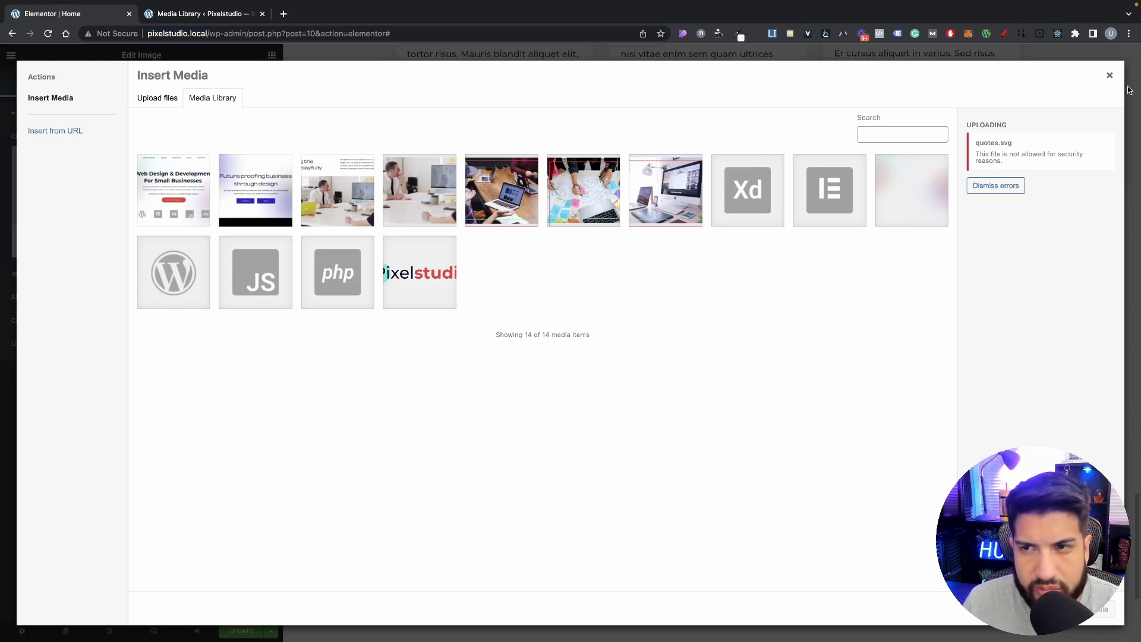
# Step: Recheck the Insert Media picker for quotes.svg, close it, and reload the editor page
pyautogui.click(1110, 85)
pyautogui.click(163, 204)
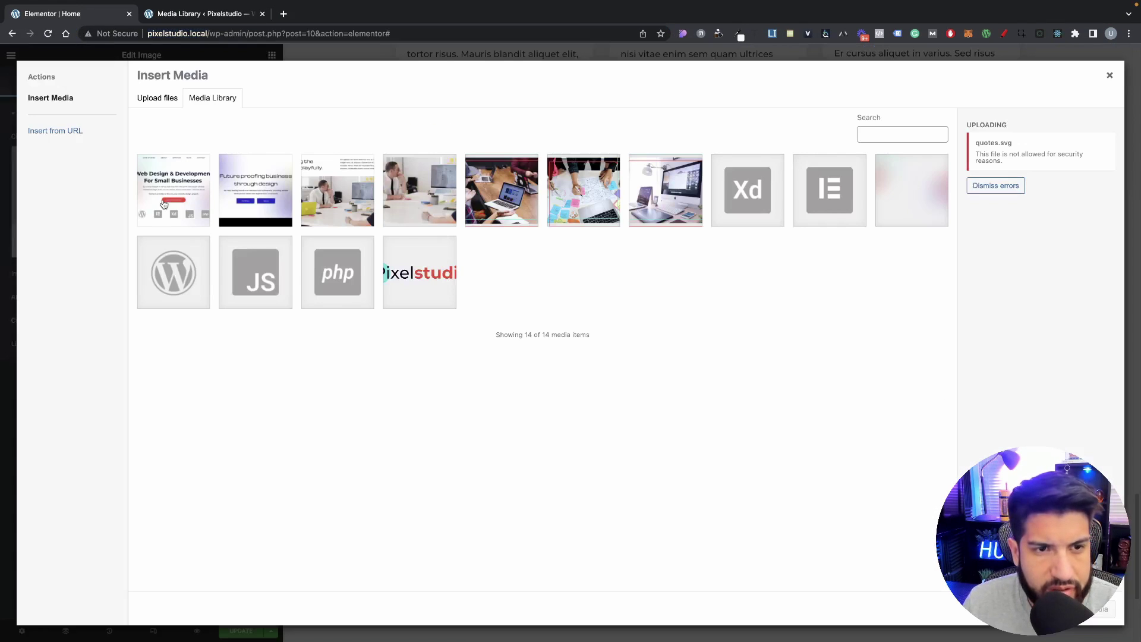
pyautogui.click(172, 98)
pyautogui.click(221, 100)
pyautogui.click(1109, 75)
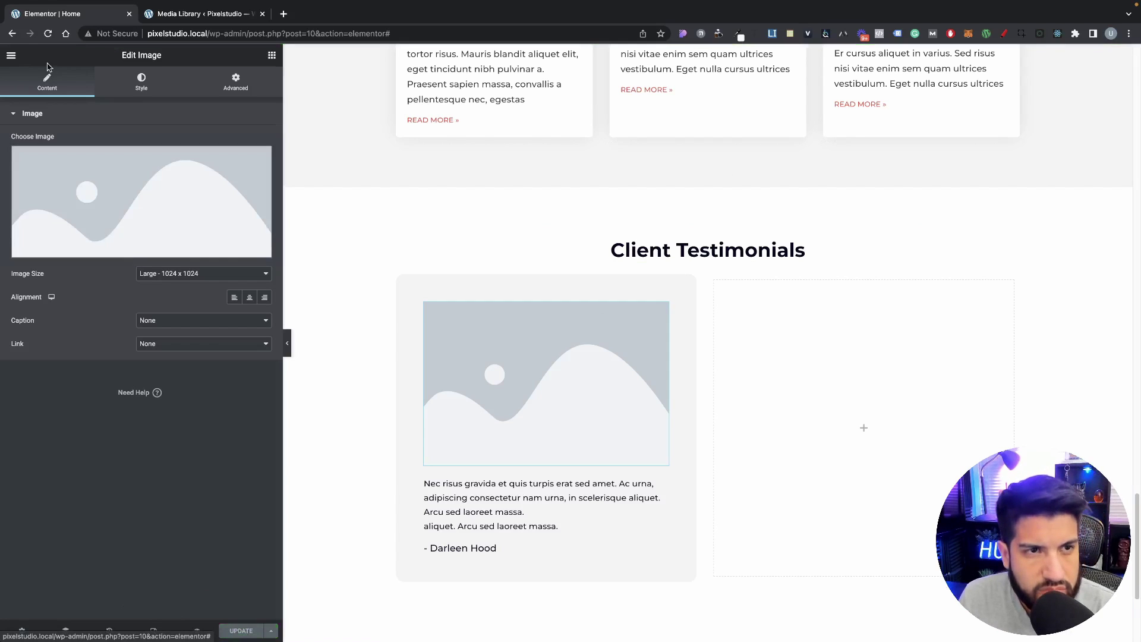
pyautogui.click(48, 34)
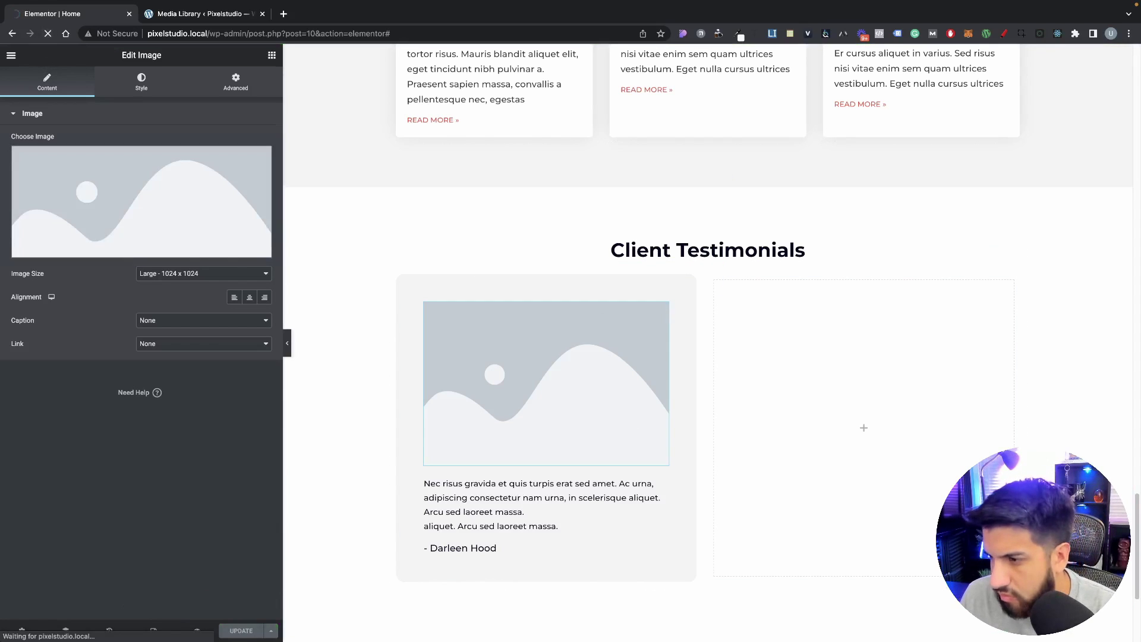
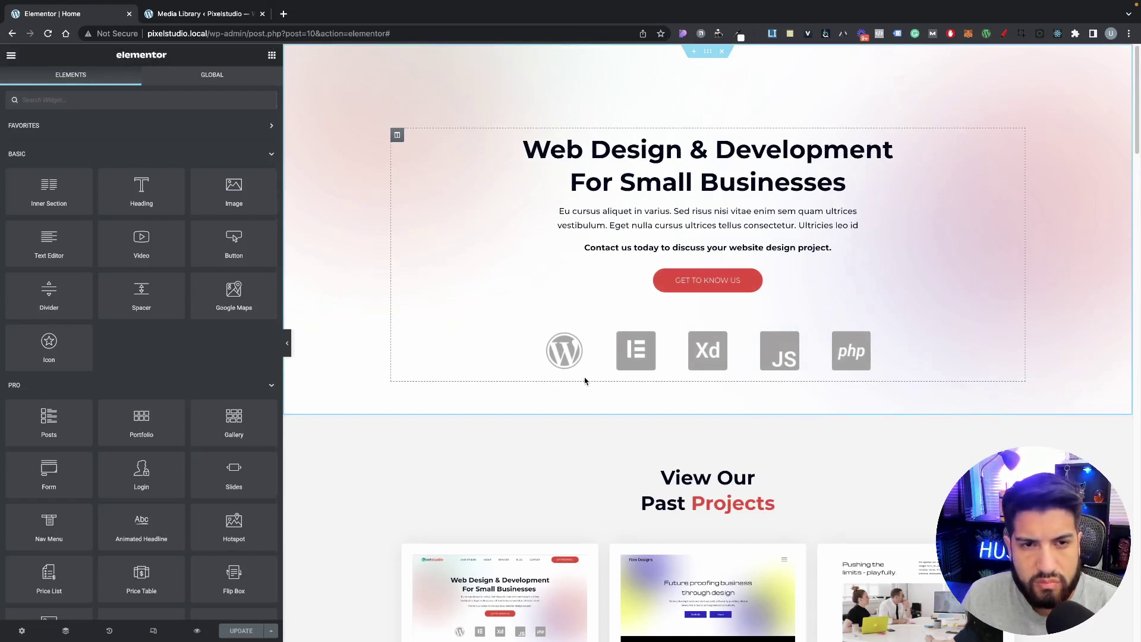
# Step: Insert quotes.svg into the testimonial card's Image widget and align it left
pyautogui.scroll(-20, 545, 316)
pyautogui.click(452, 238)
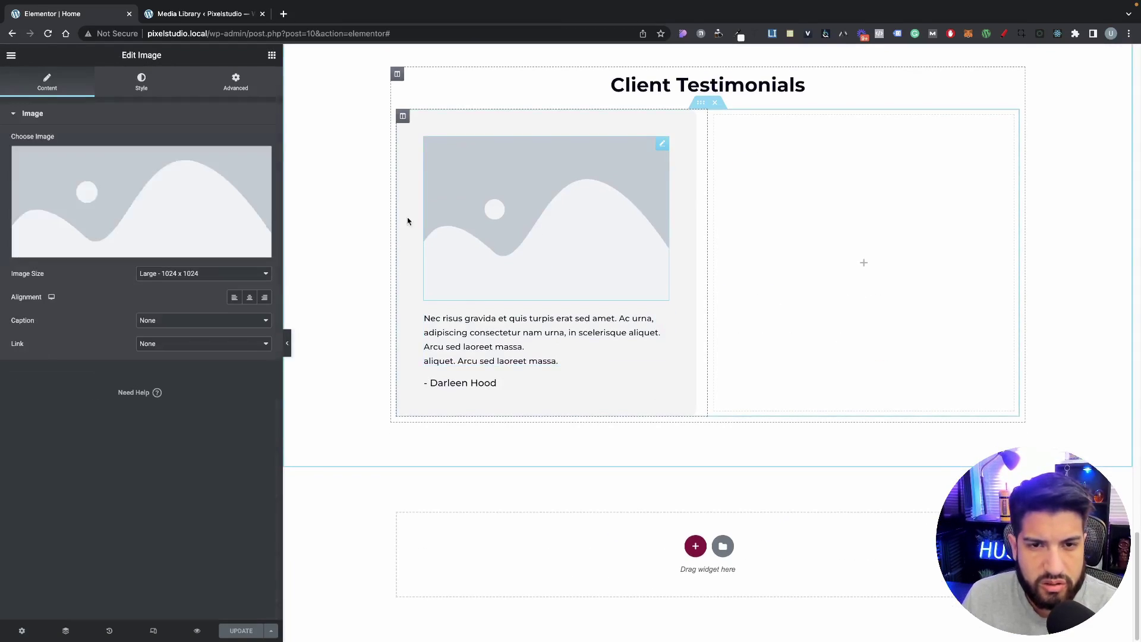
pyautogui.click(140, 206)
pyautogui.click(140, 207)
pyautogui.click(1089, 610)
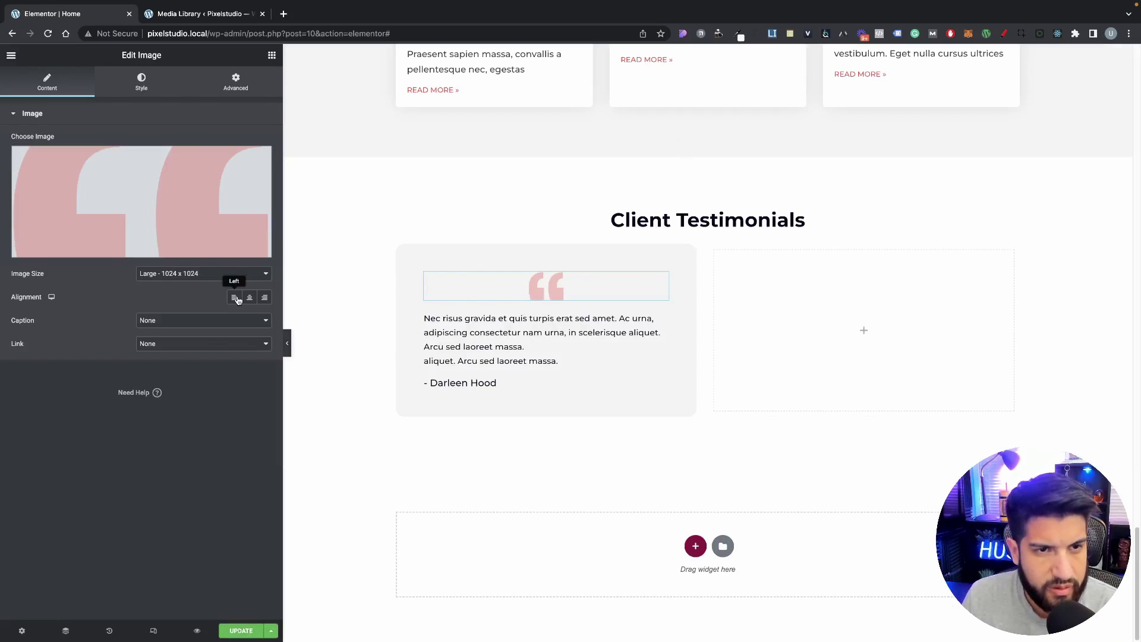
pyautogui.click(235, 297)
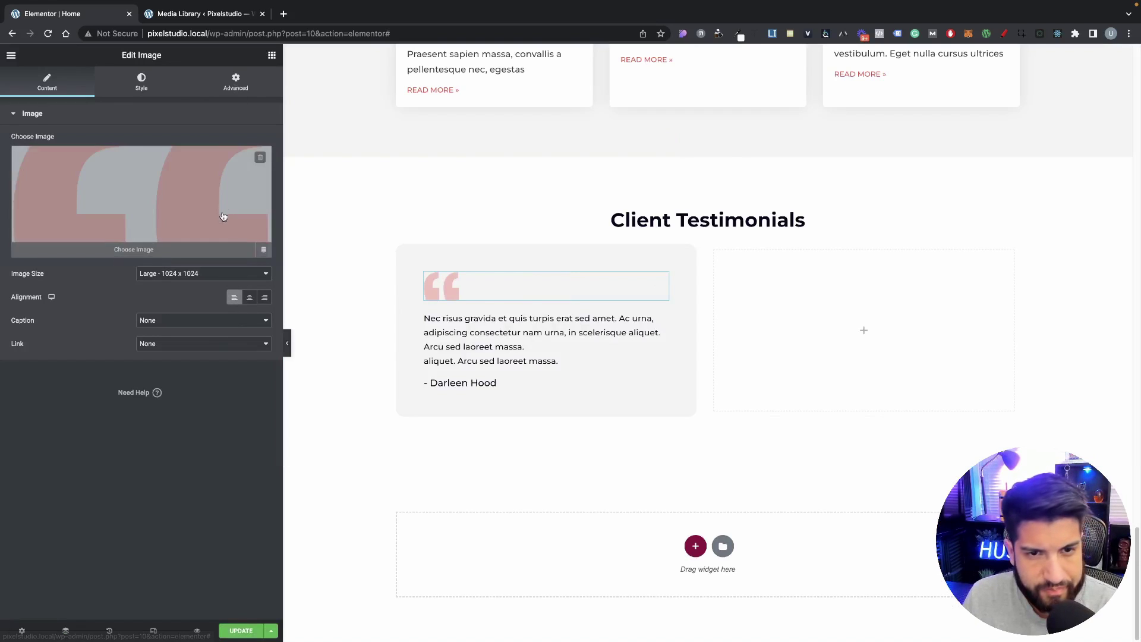
# Step: Unlink the quote image's margins, nudge it left, and drag its width smaller
pyautogui.click(227, 94)
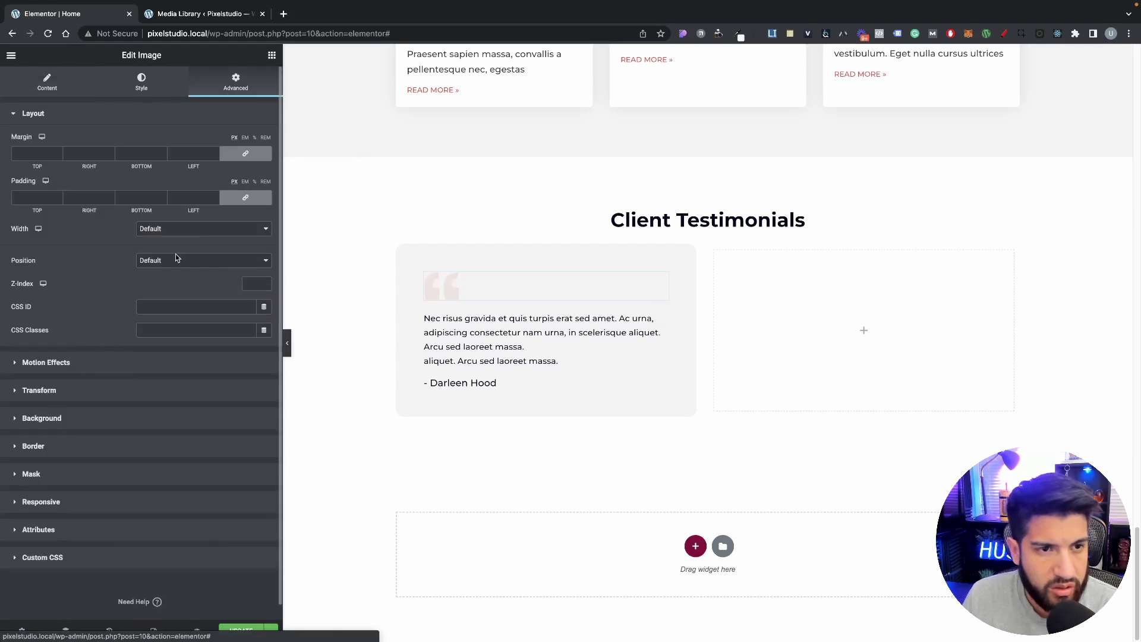
pyautogui.click(181, 261)
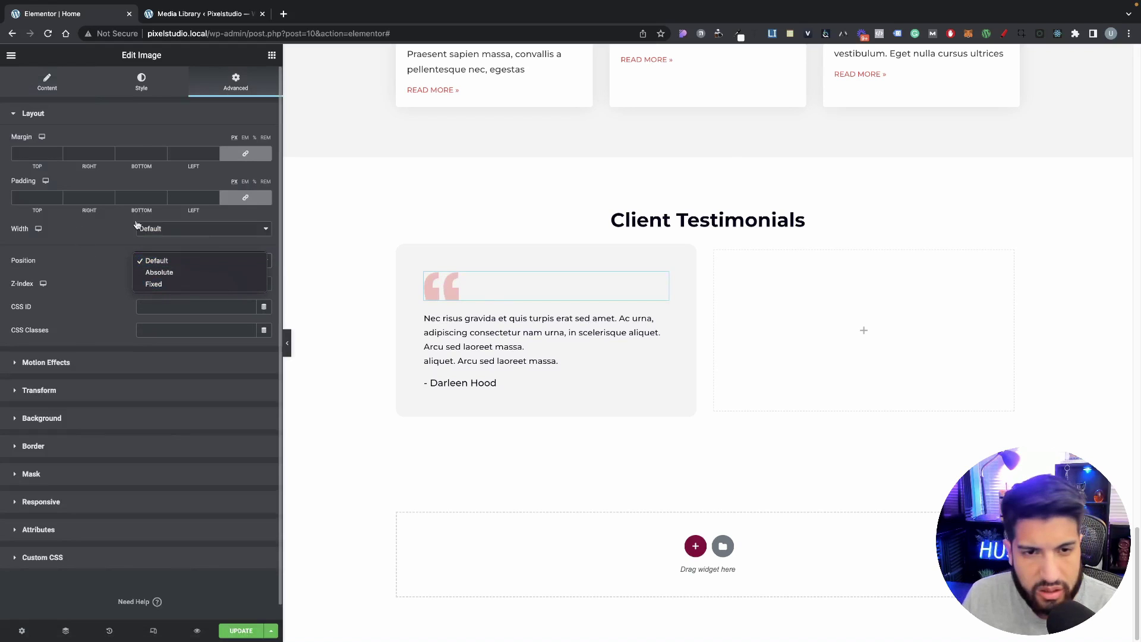
pyautogui.click(98, 228)
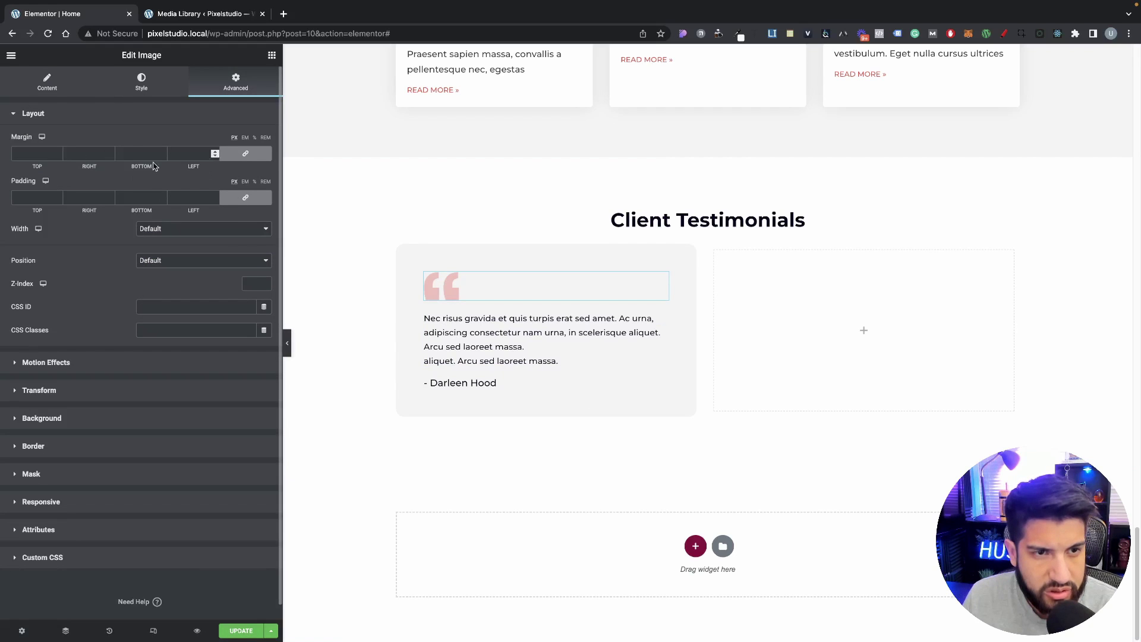
pyautogui.click(245, 153)
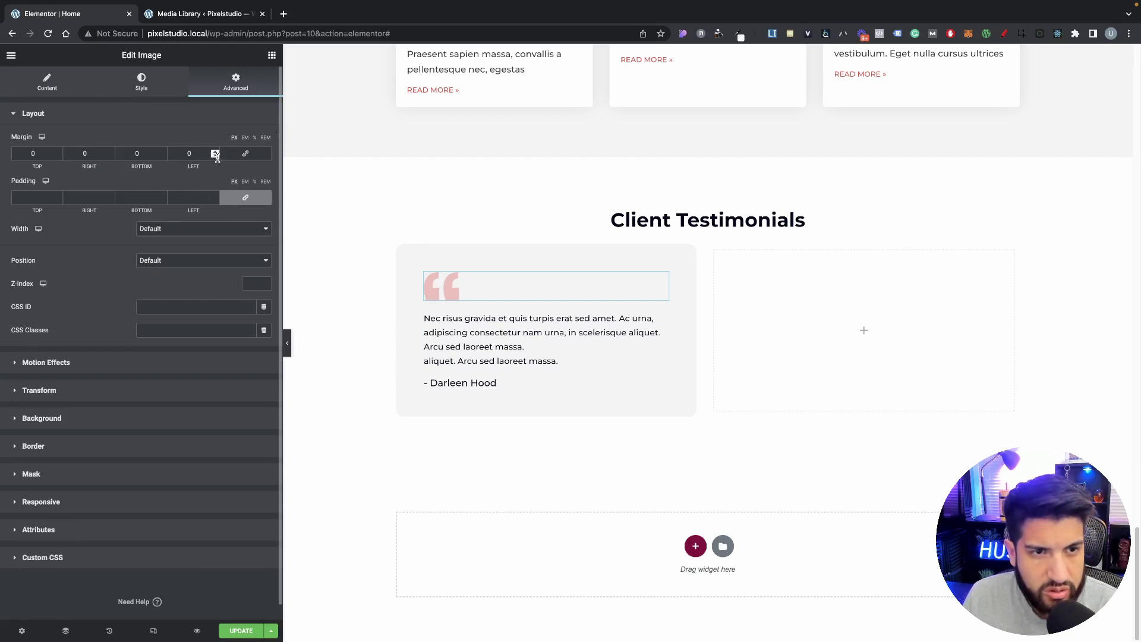
pyautogui.moveTo(217, 158); pyautogui.dragTo(217, 158)
pyautogui.click(142, 79)
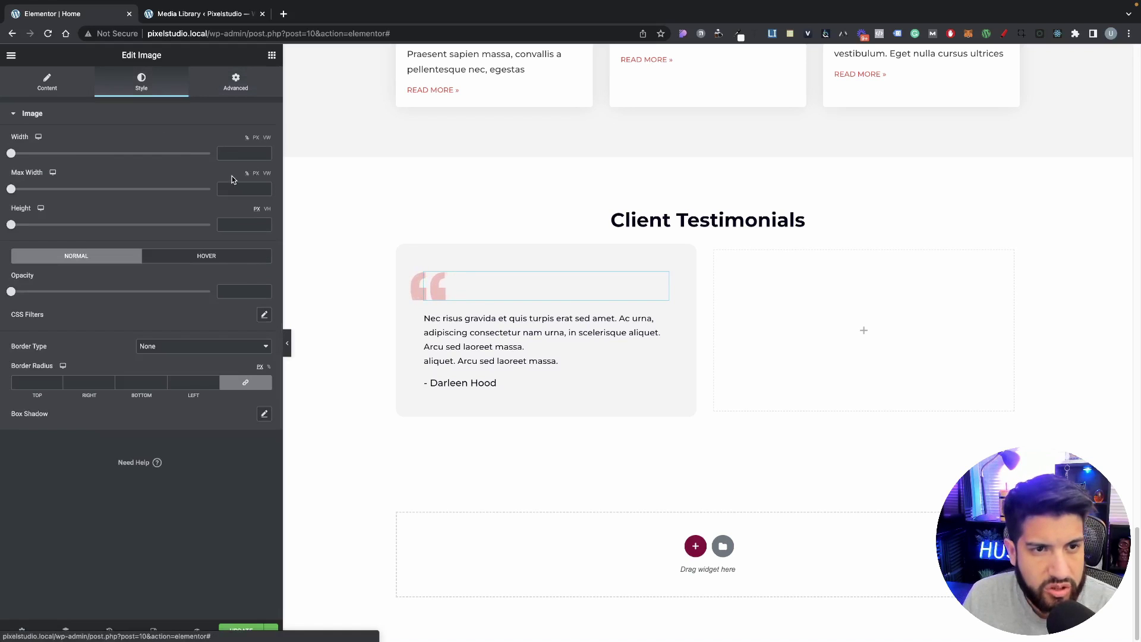
pyautogui.moveTo(11, 153)
pyautogui.mouseDown()
pyautogui.moveTo(64, 153)
pyautogui.moveTo(33, 160)
pyautogui.mouseUp()
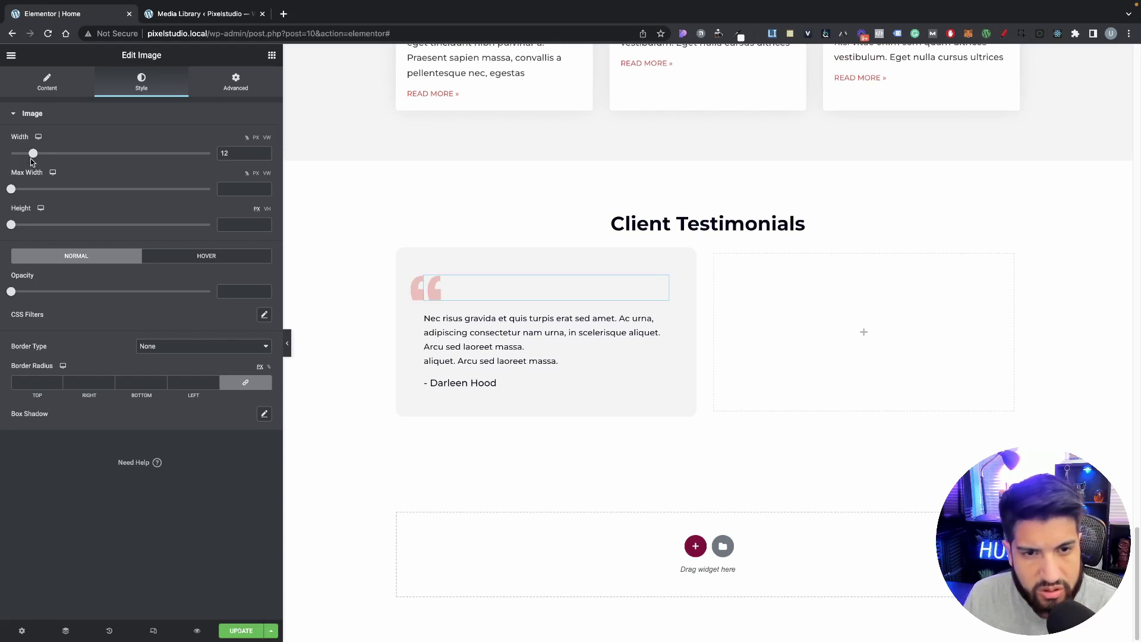
# Step: Tuck the quote image up with a -29 top margin and -24 left margin
pyautogui.click(244, 89)
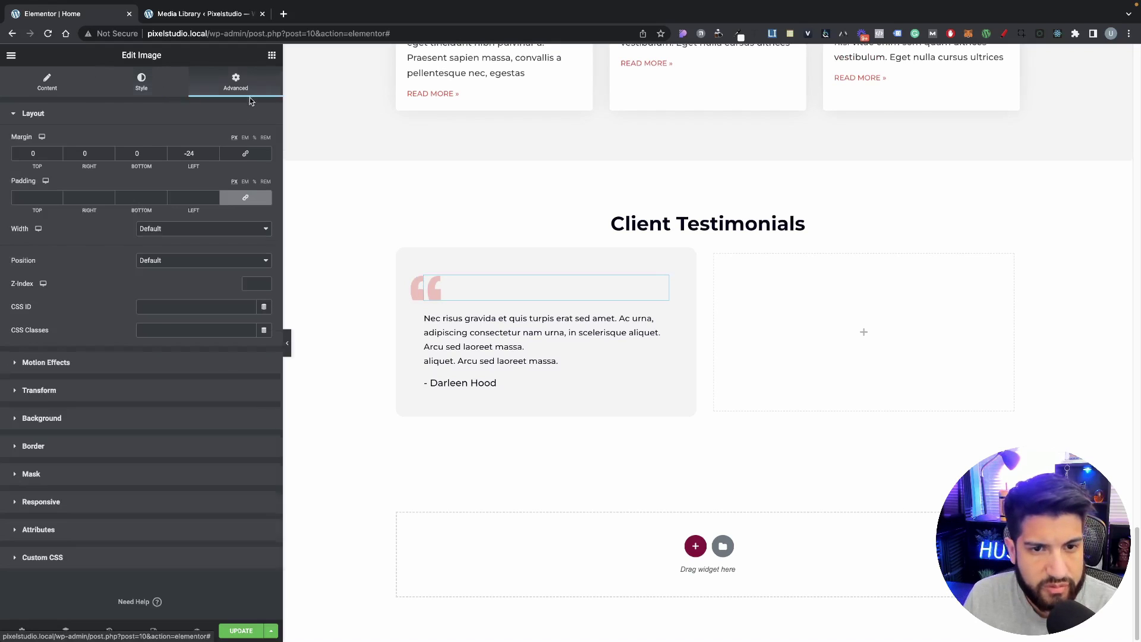
pyautogui.click(57, 157)
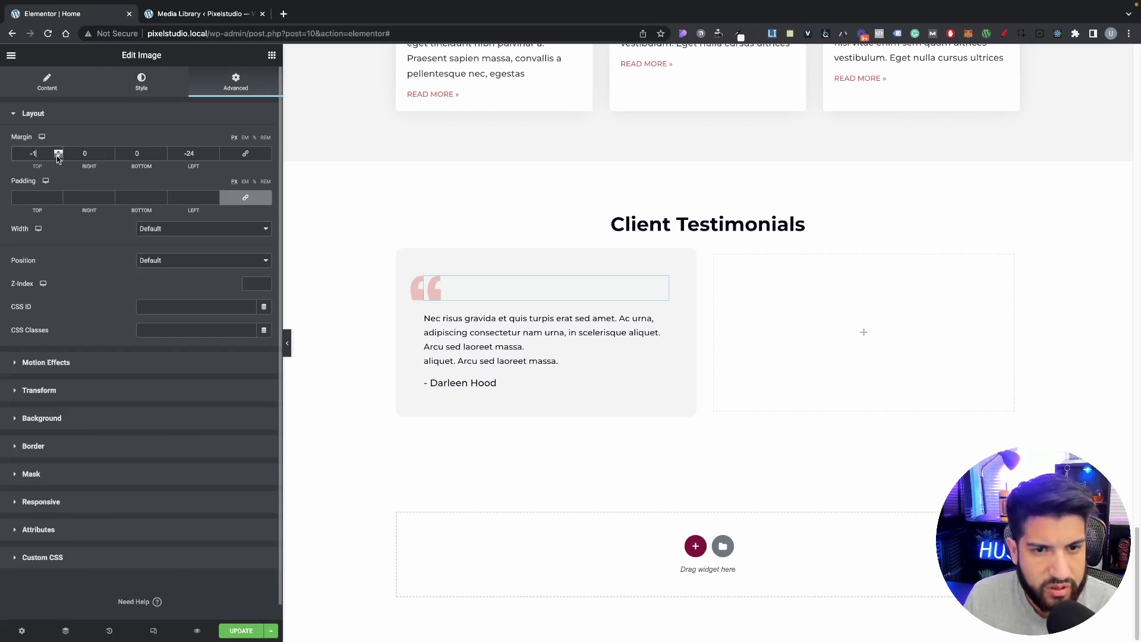
pyautogui.click(57, 156)
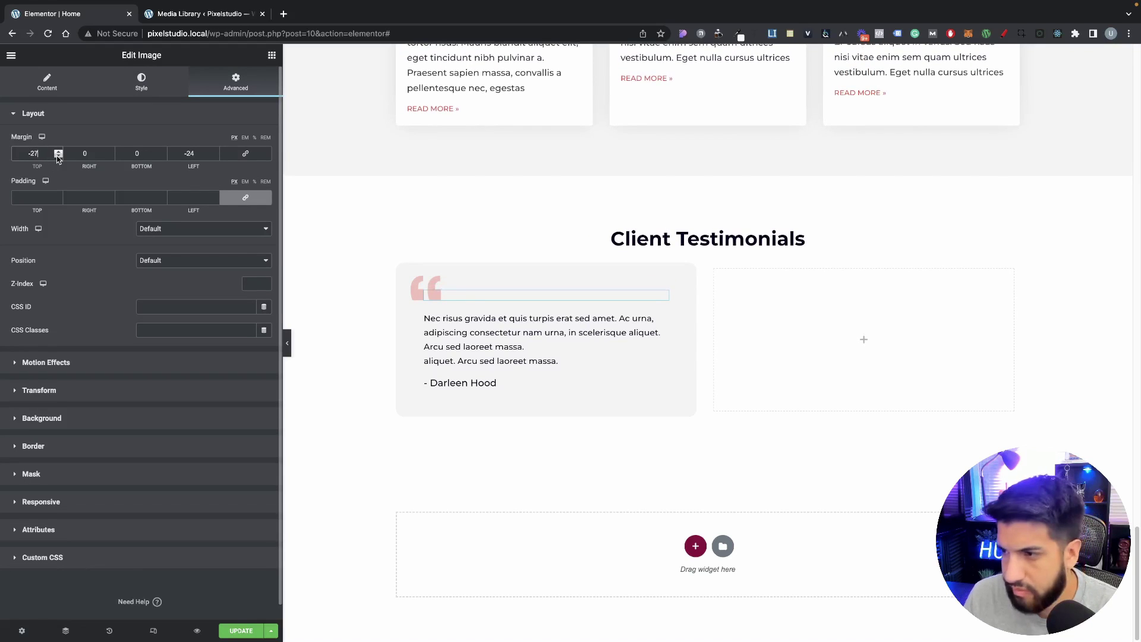
pyautogui.click(58, 156)
pyautogui.click(57, 156)
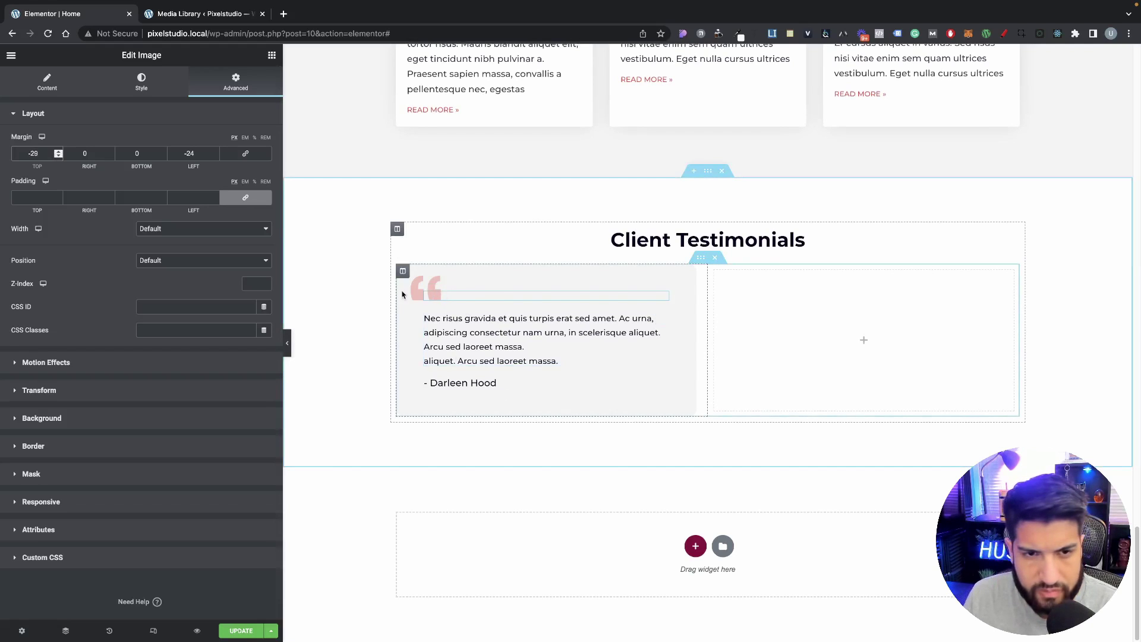
pyautogui.click(215, 157)
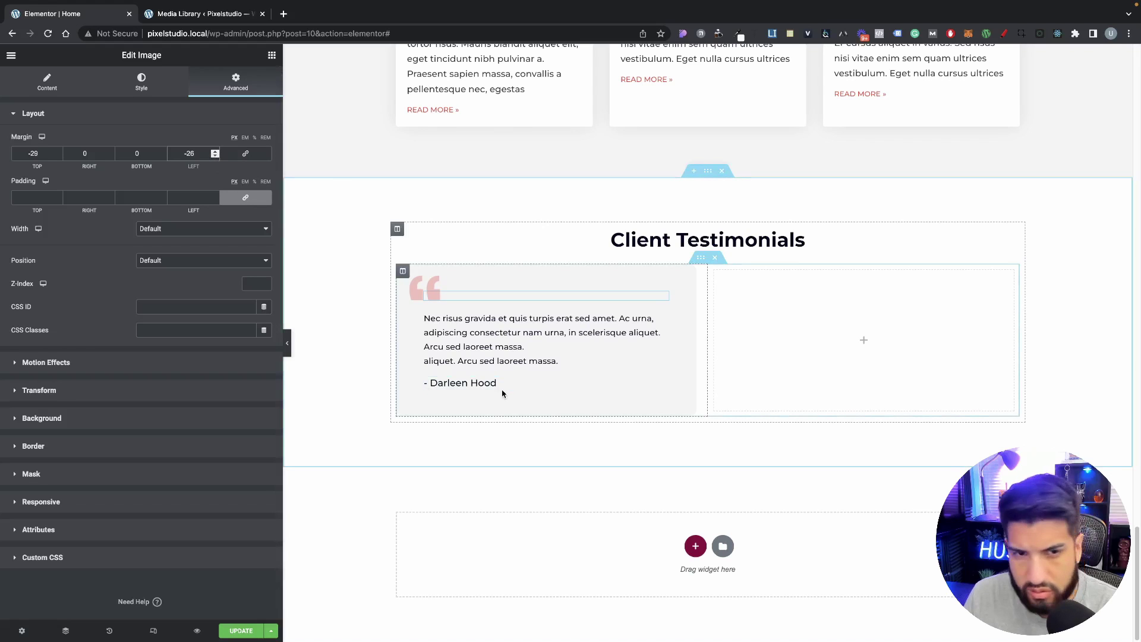
# Step: Duplicate the testimonial column and delete the empty third column
pyautogui.rightClick(402, 275)
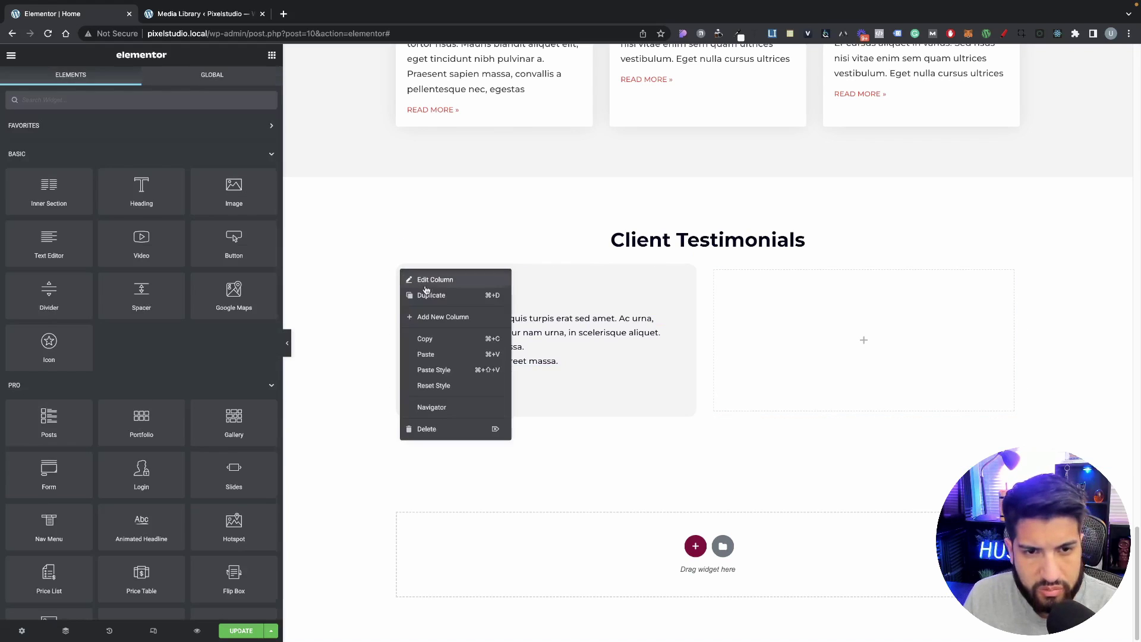
pyautogui.click(430, 296)
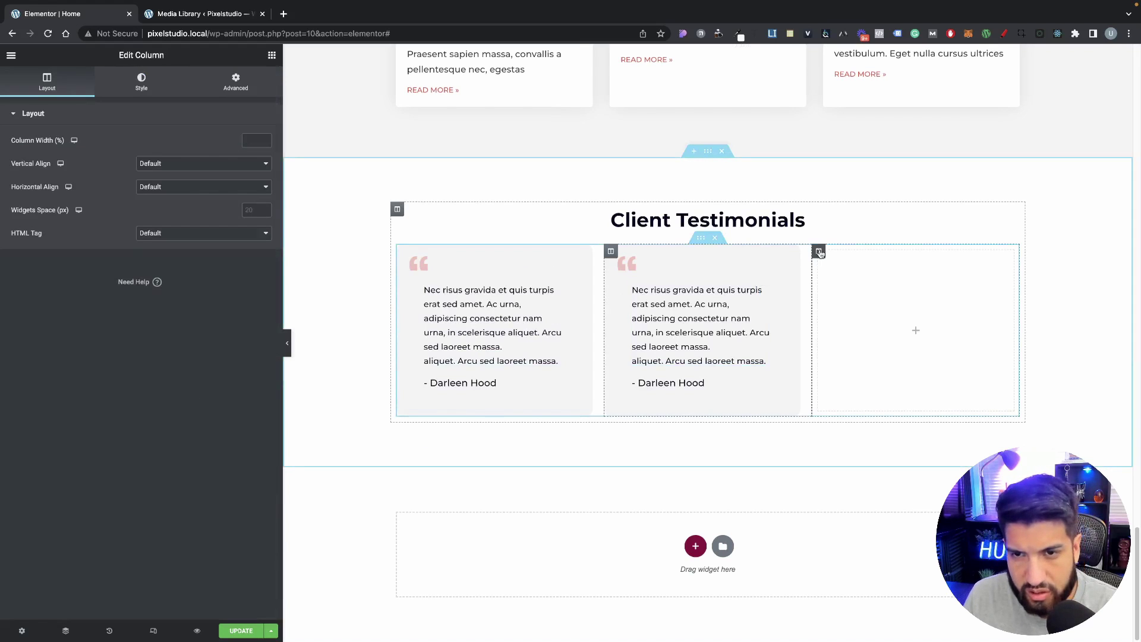
pyautogui.rightClick(821, 250)
pyautogui.click(844, 409)
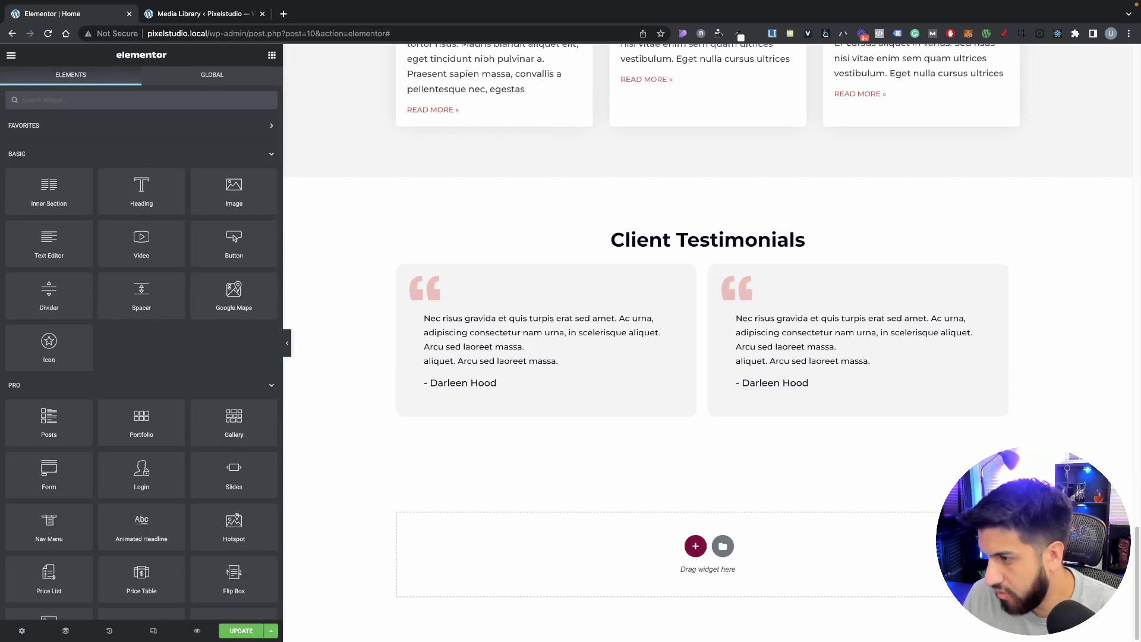
# Step: Replace the second testimonial's author name with a different name
pyautogui.click(739, 389)
pyautogui.moveTo(59, 153); pyautogui.dragTo(20, 153)
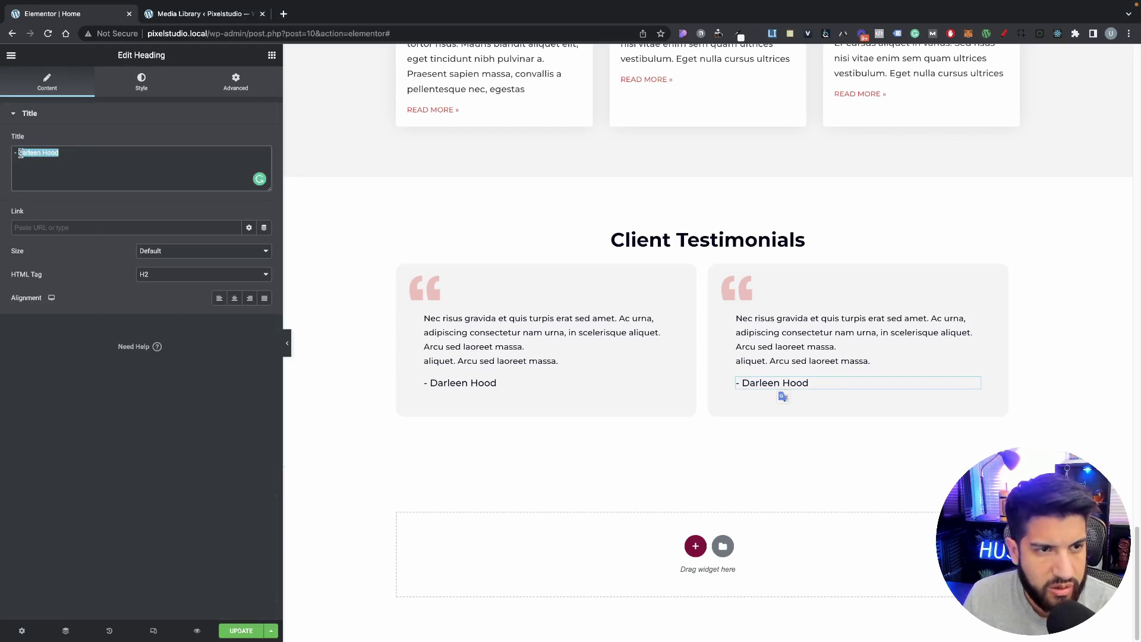
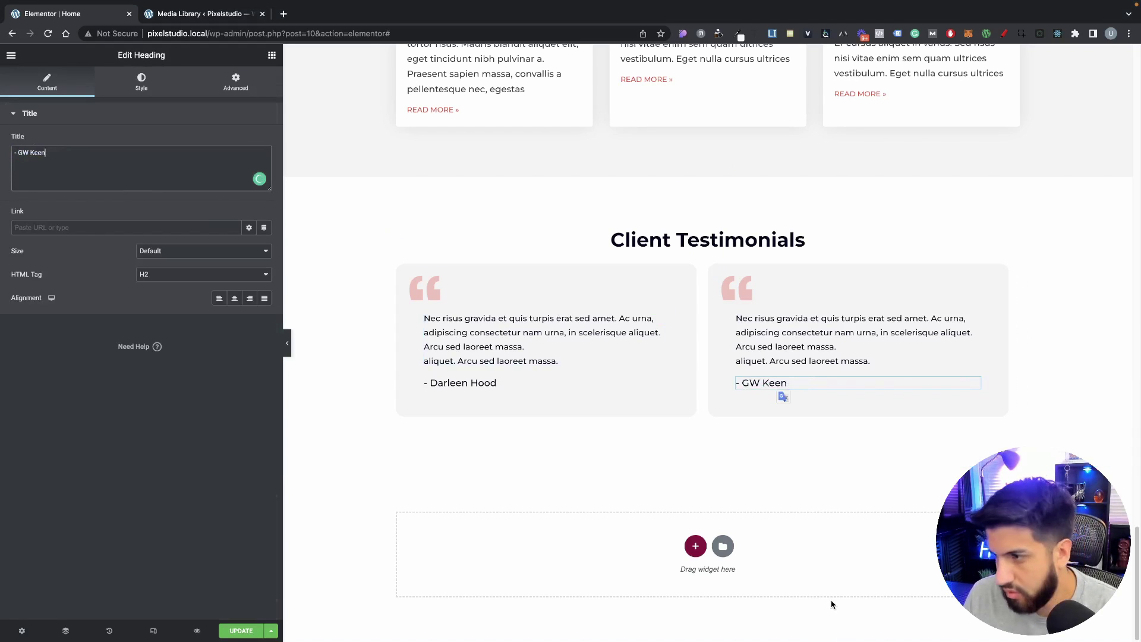
# Step: Set the second testimonial column's right margin to 0 and left margin to 20
pyautogui.click(731, 324)
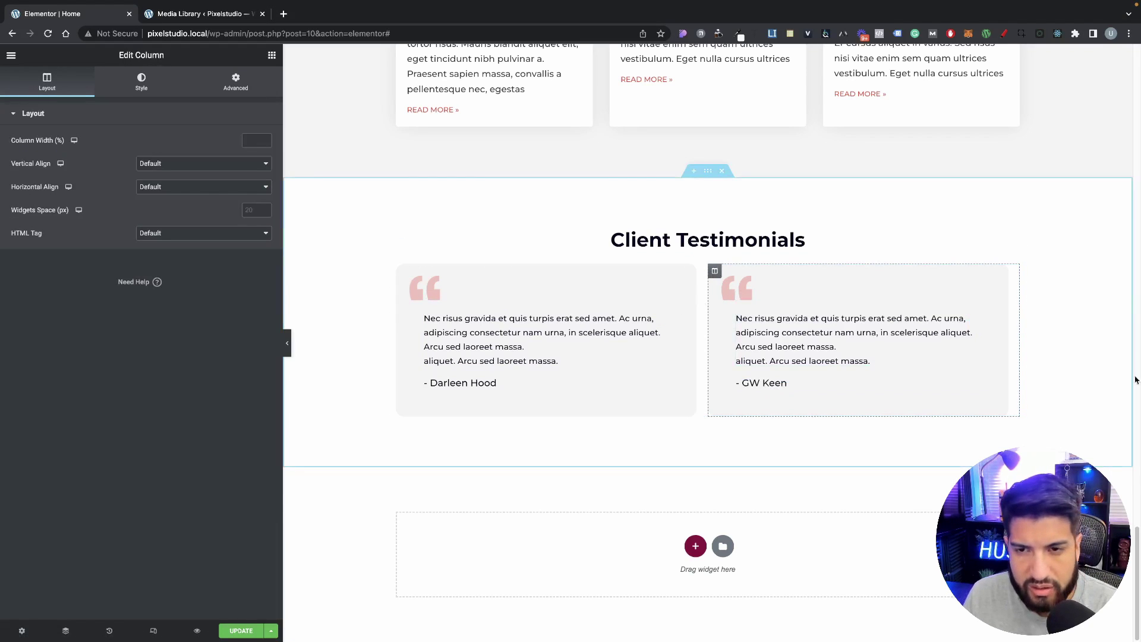
pyautogui.click(236, 82)
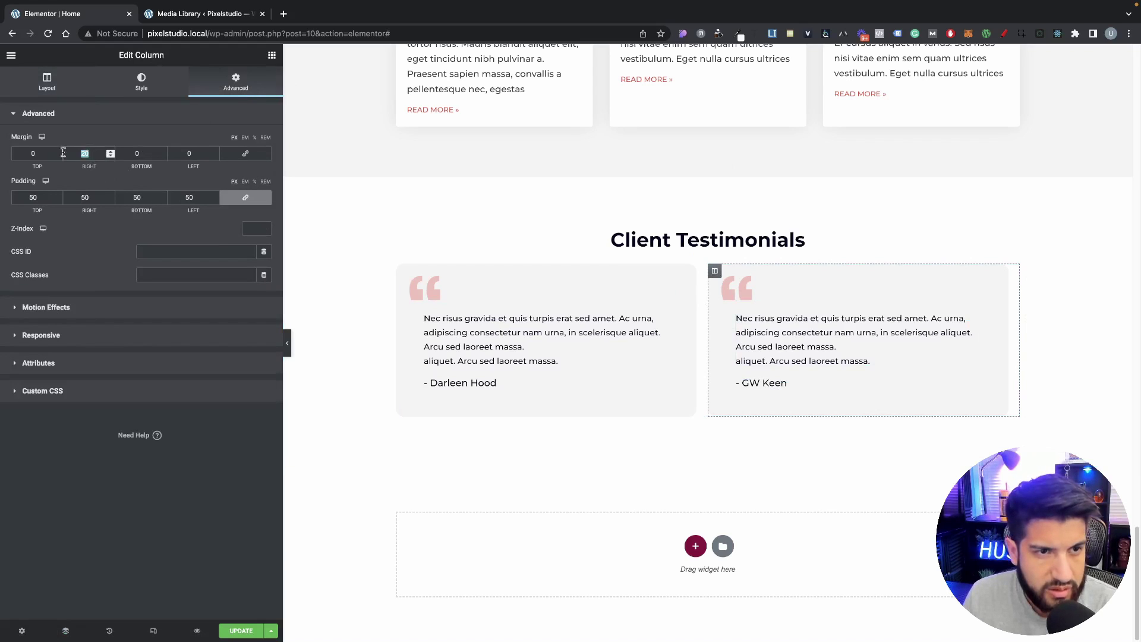
pyautogui.write('0')
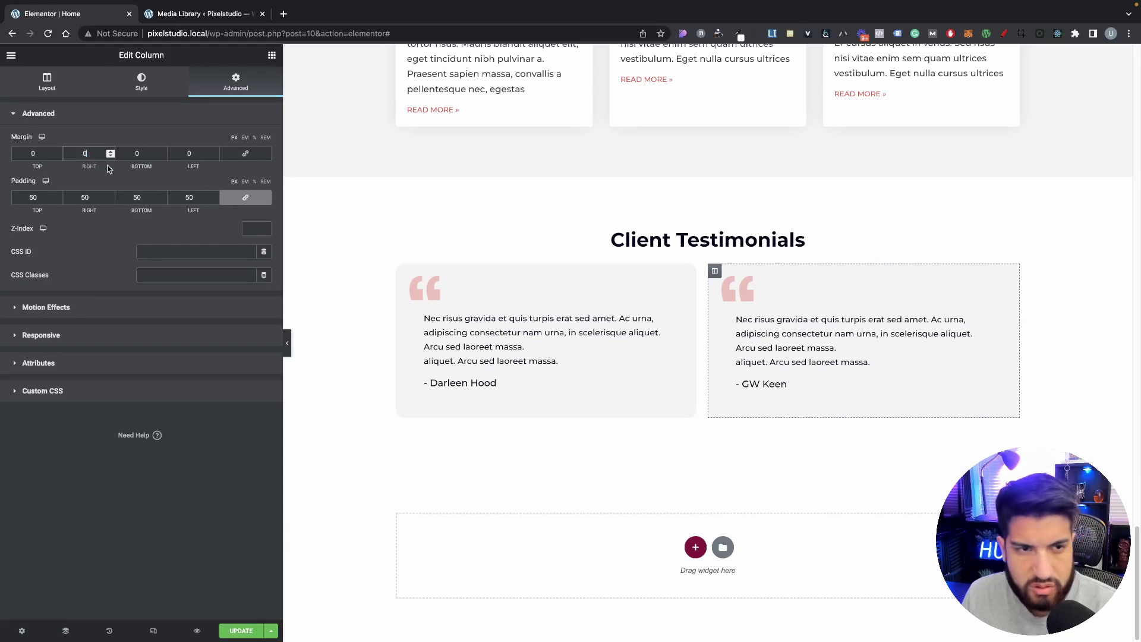
pyautogui.doubleClick(186, 153)
pyautogui.write('20')
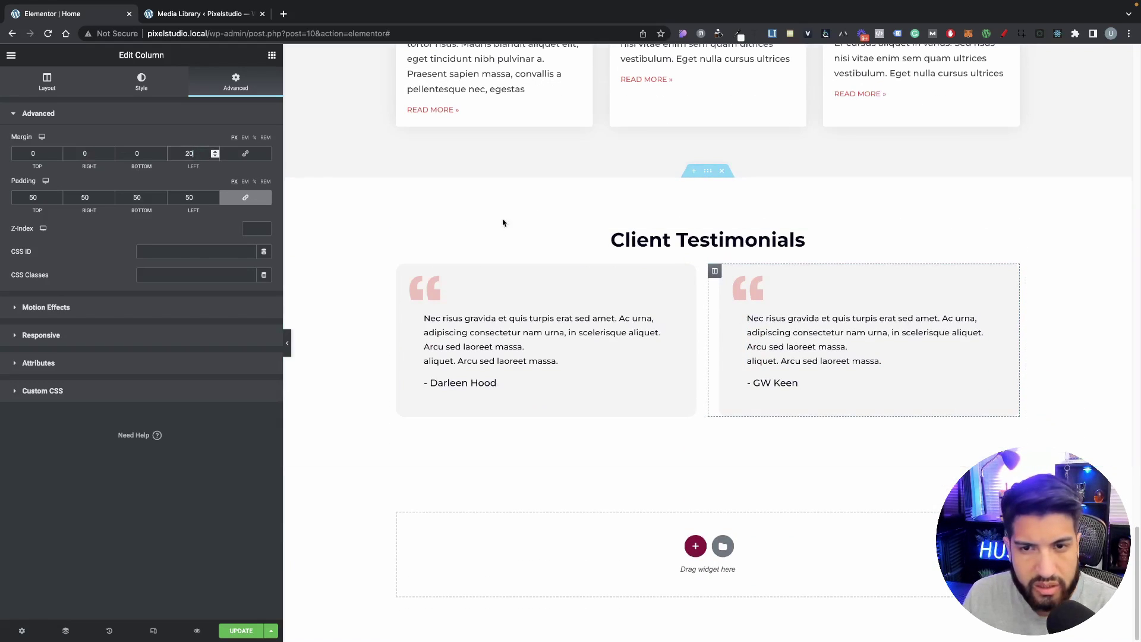
# Step: Inspect the spacing settings of the blog posts widget and the FAQ accordion
pyautogui.scroll(5, 683, 295)
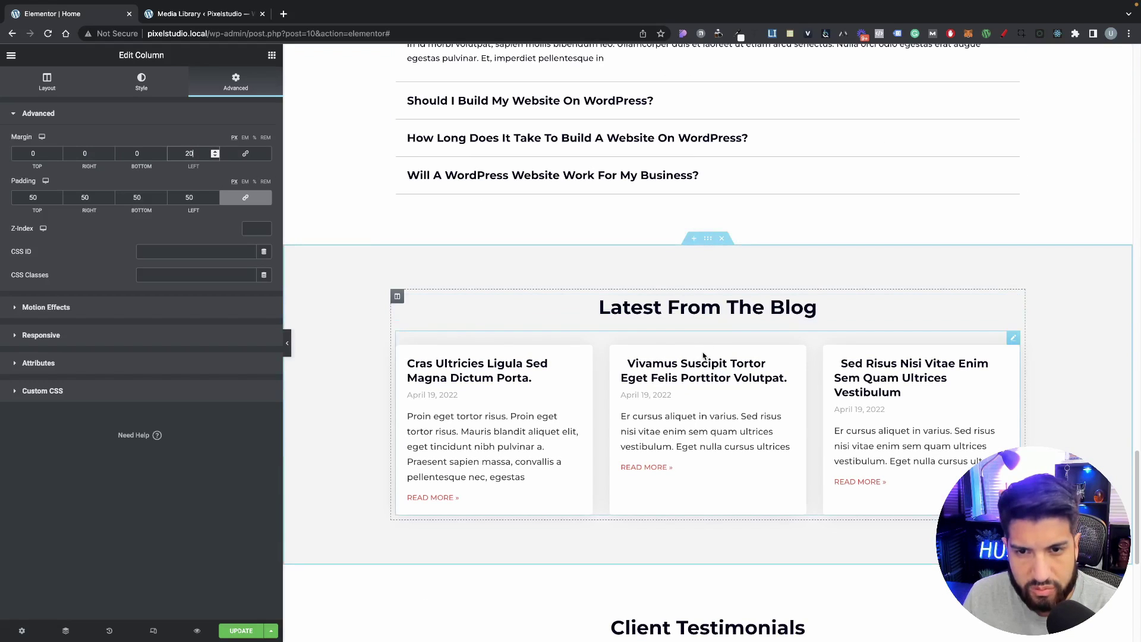
pyautogui.click(648, 322)
pyautogui.click(228, 83)
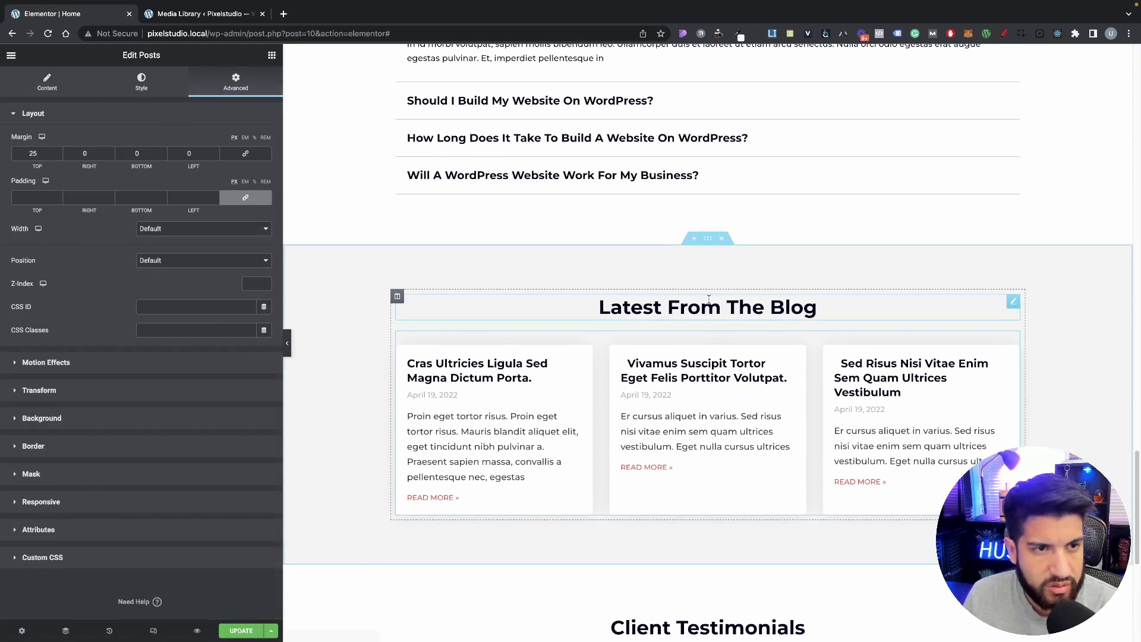
pyautogui.scroll(-4, 703, 299)
pyautogui.scroll(10, 652, 265)
pyautogui.scroll(-4, 710, 295)
pyautogui.scroll(2, 822, 207)
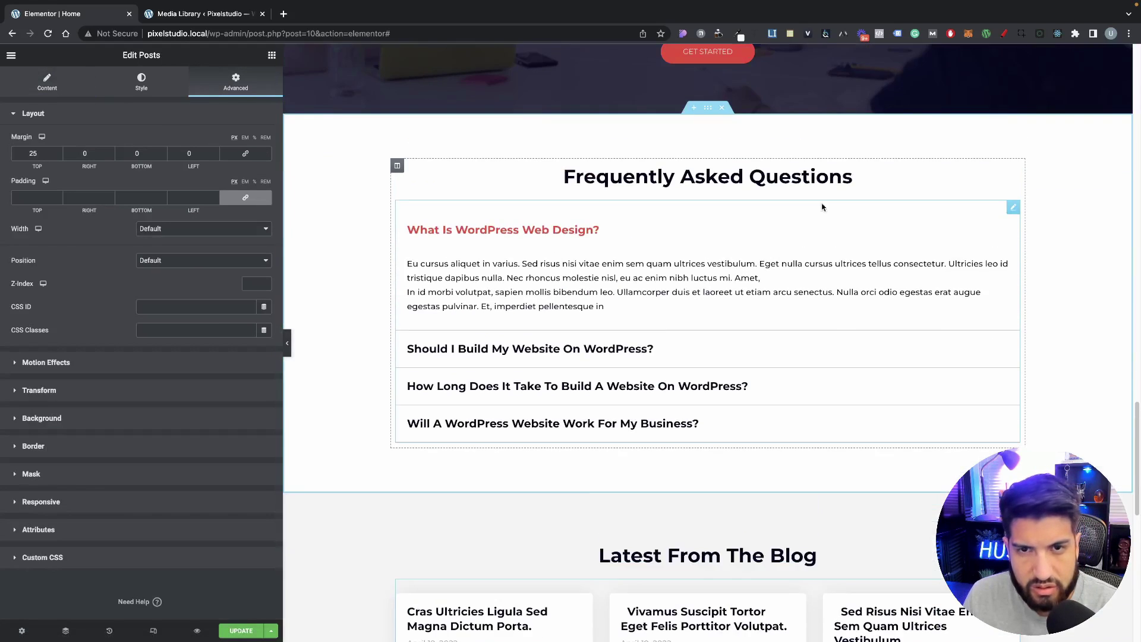
pyautogui.click(1014, 209)
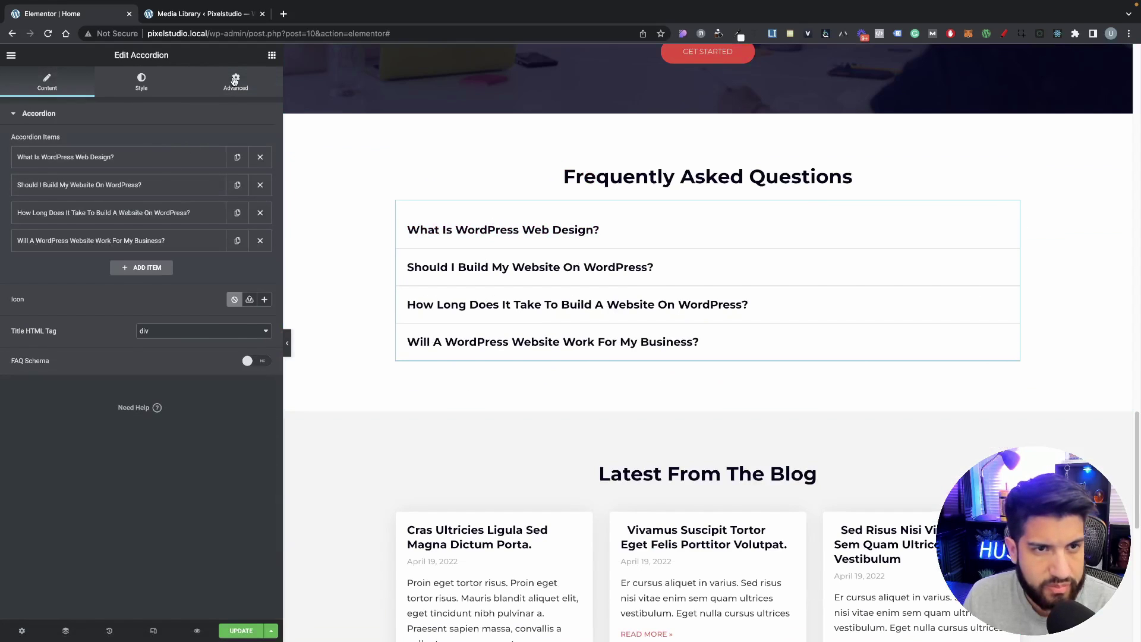
pyautogui.click(235, 82)
pyautogui.click(26, 89)
pyautogui.scroll(-8, 701, 263)
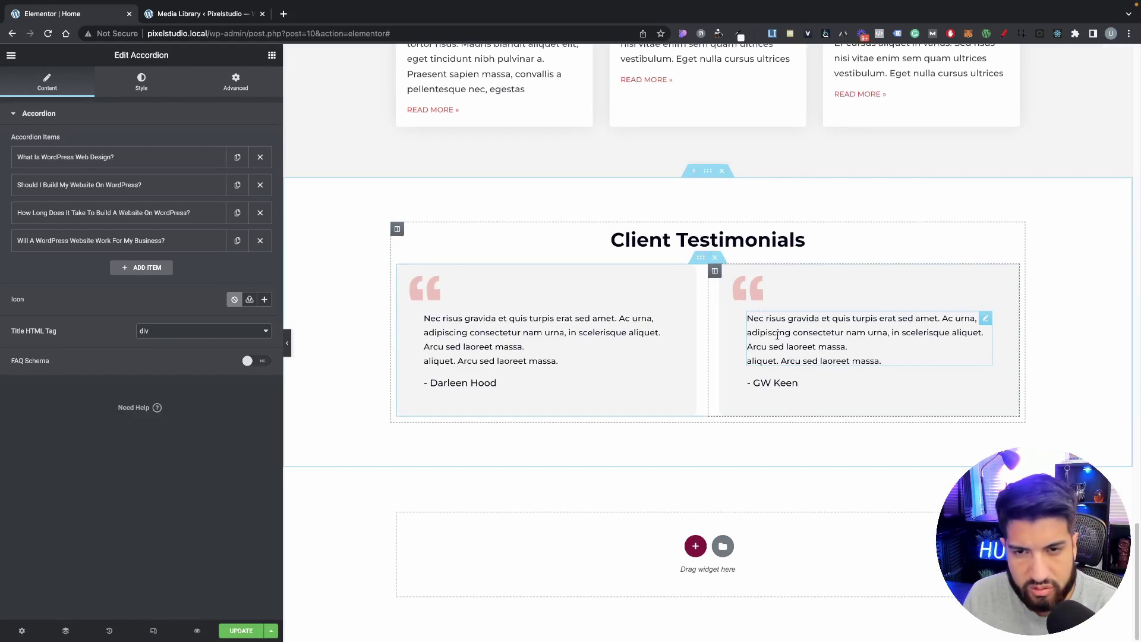
# Step: Unlink the testimonials section's margins, set its top margin to 25, and reopen the widget list
pyautogui.click(702, 259)
pyautogui.click(235, 82)
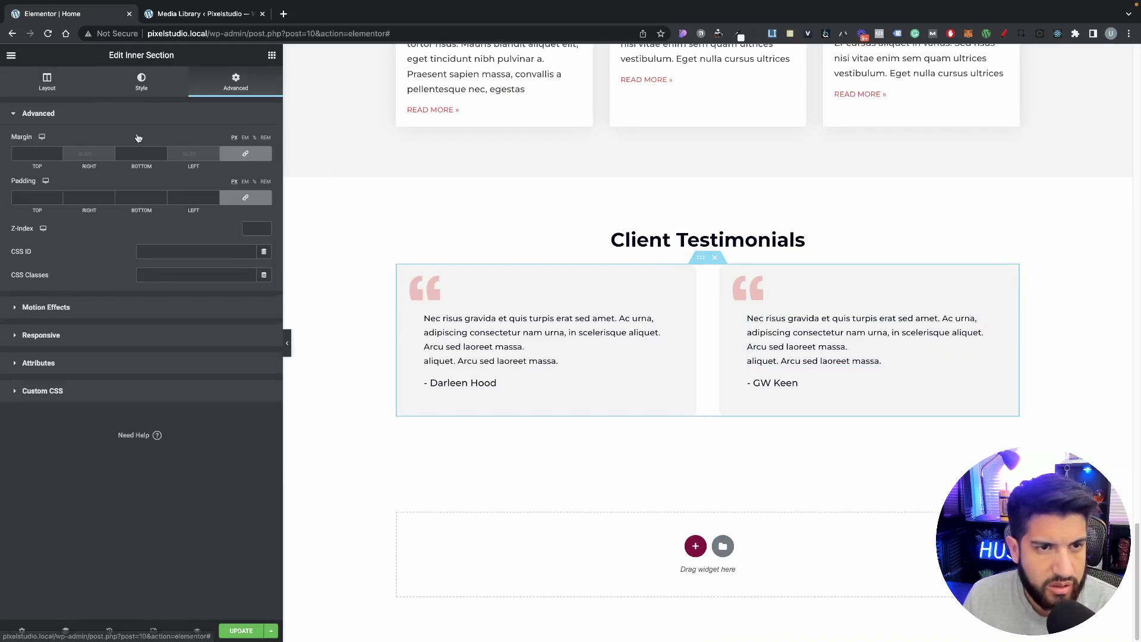
pyautogui.scroll(4, 299, 204)
pyautogui.scroll(-4, 299, 203)
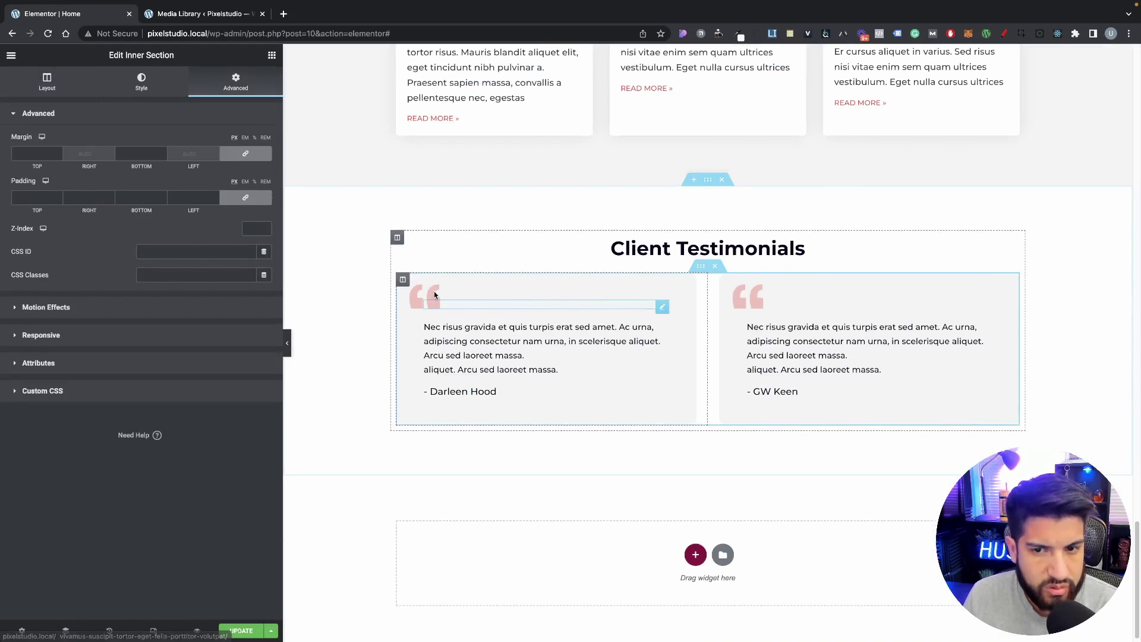
pyautogui.click(220, 153)
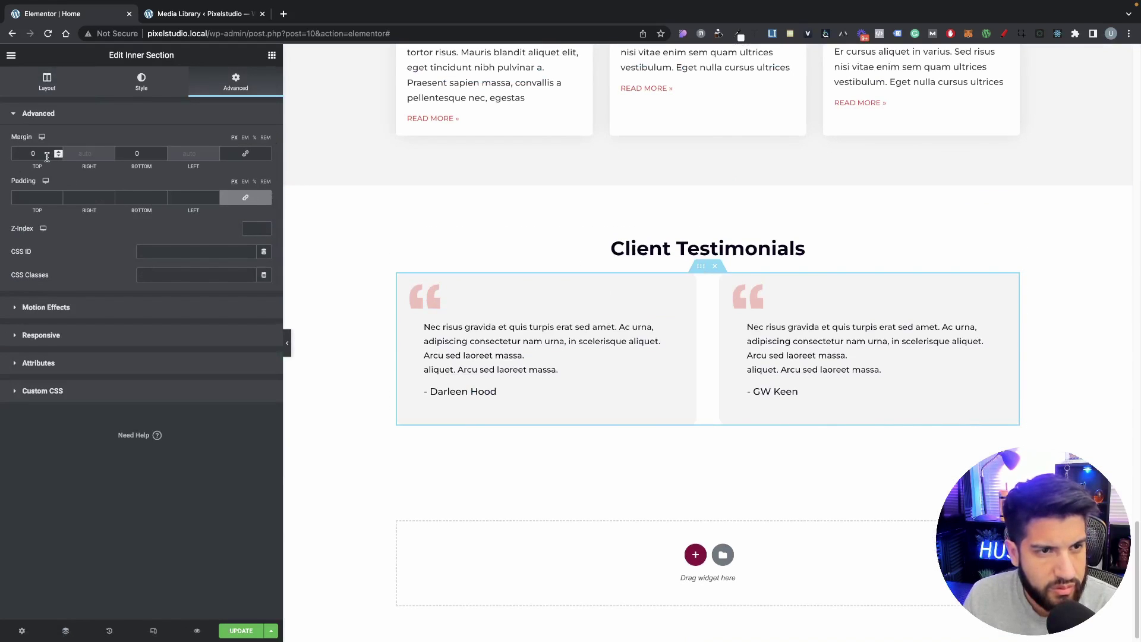
pyautogui.write('25')
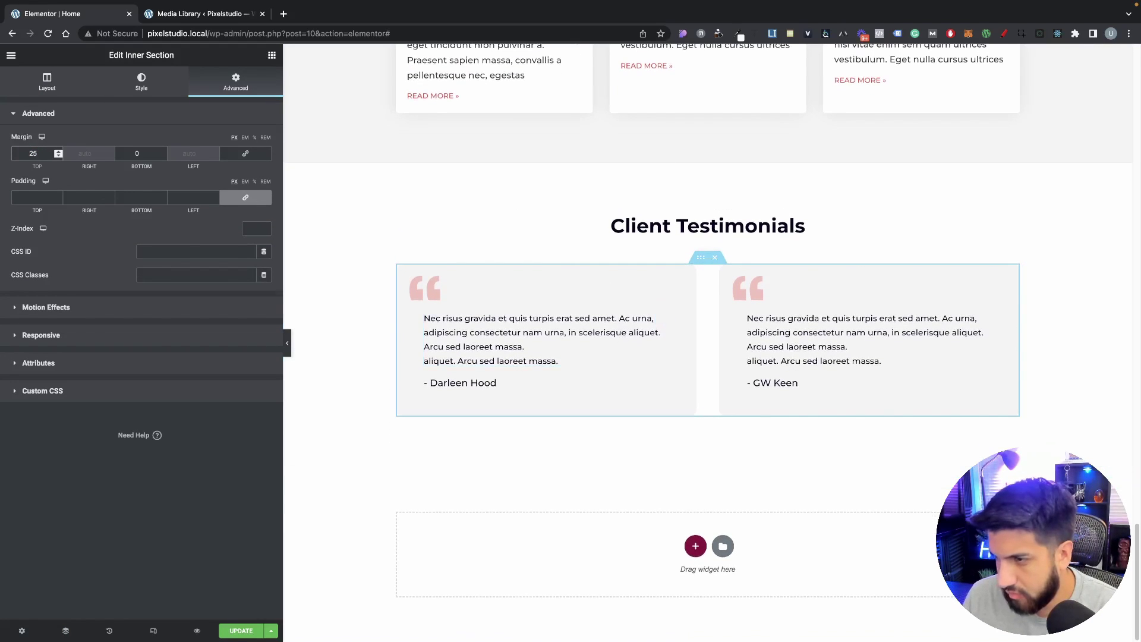
pyautogui.click(843, 548)
pyautogui.scroll(2, 692, 365)
pyautogui.scroll(-2, 748, 422)
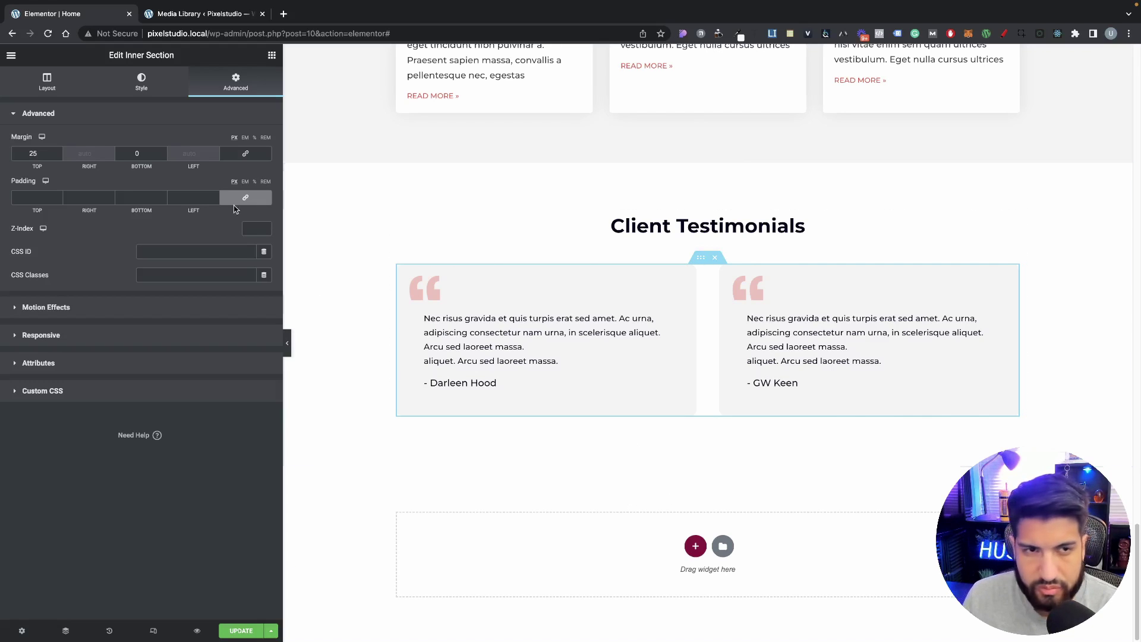
pyautogui.click(271, 53)
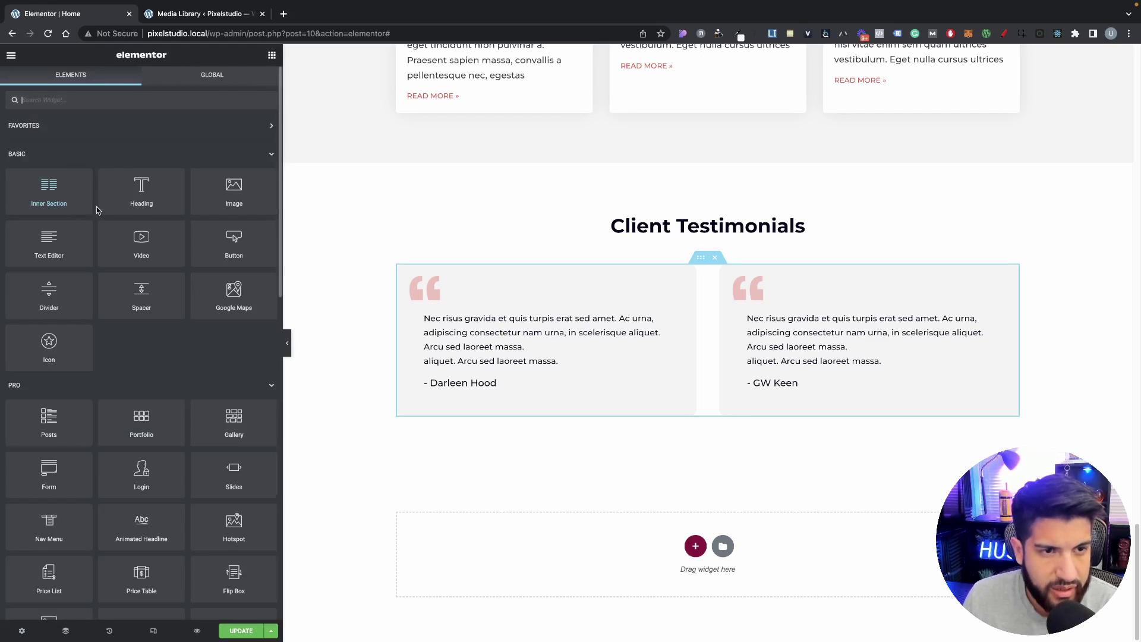
# Step: Drop a two-column inner section below the testimonials with an 80 top margin
pyautogui.moveTo(98, 210); pyautogui.dragTo(733, 413)
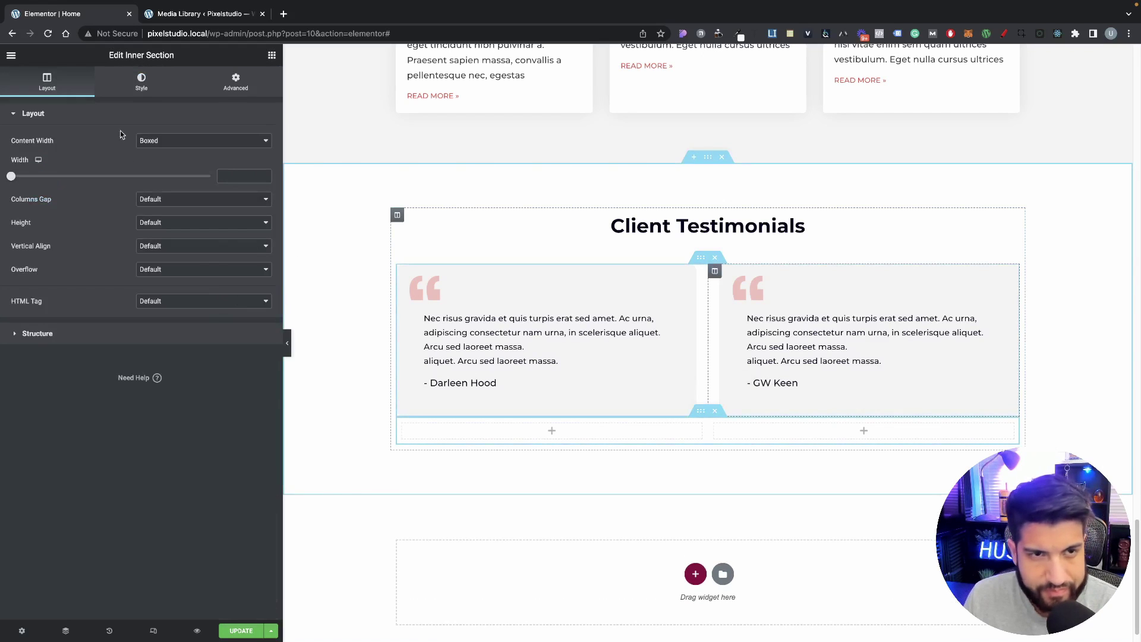
pyautogui.click(261, 88)
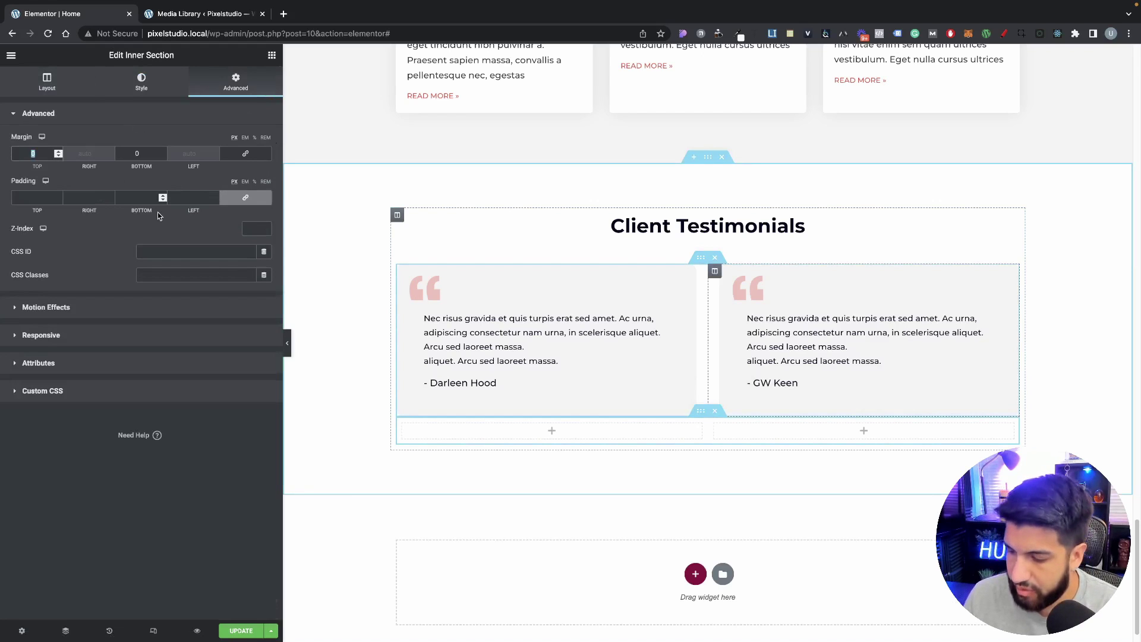
pyautogui.write('50')
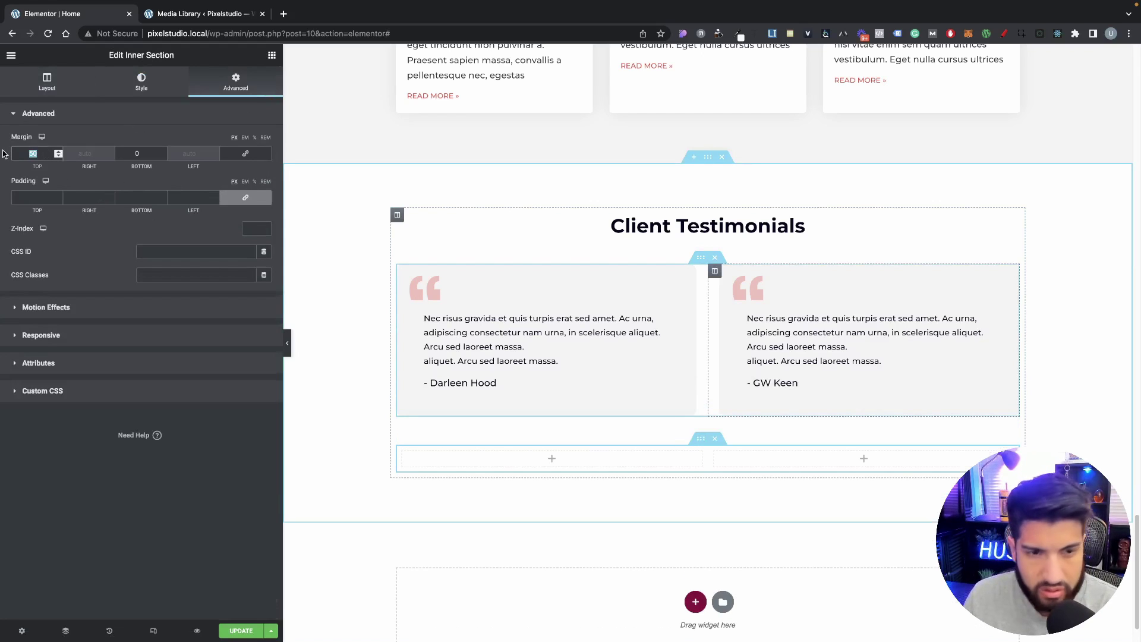
pyautogui.write('100')
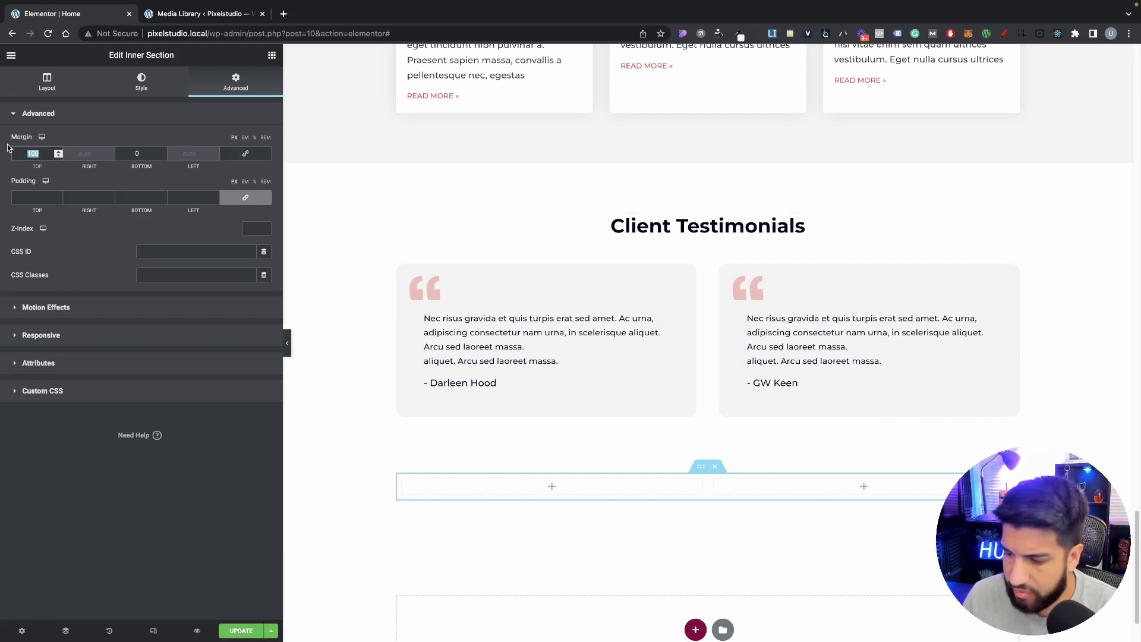
pyautogui.write('80')
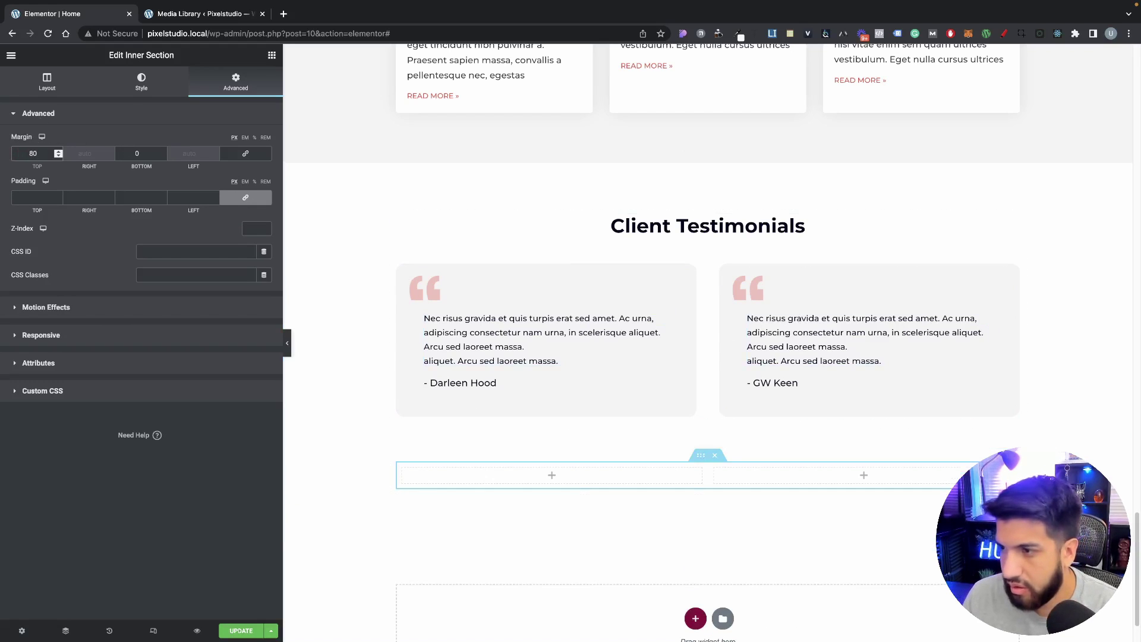
pyautogui.press('super+Tab')
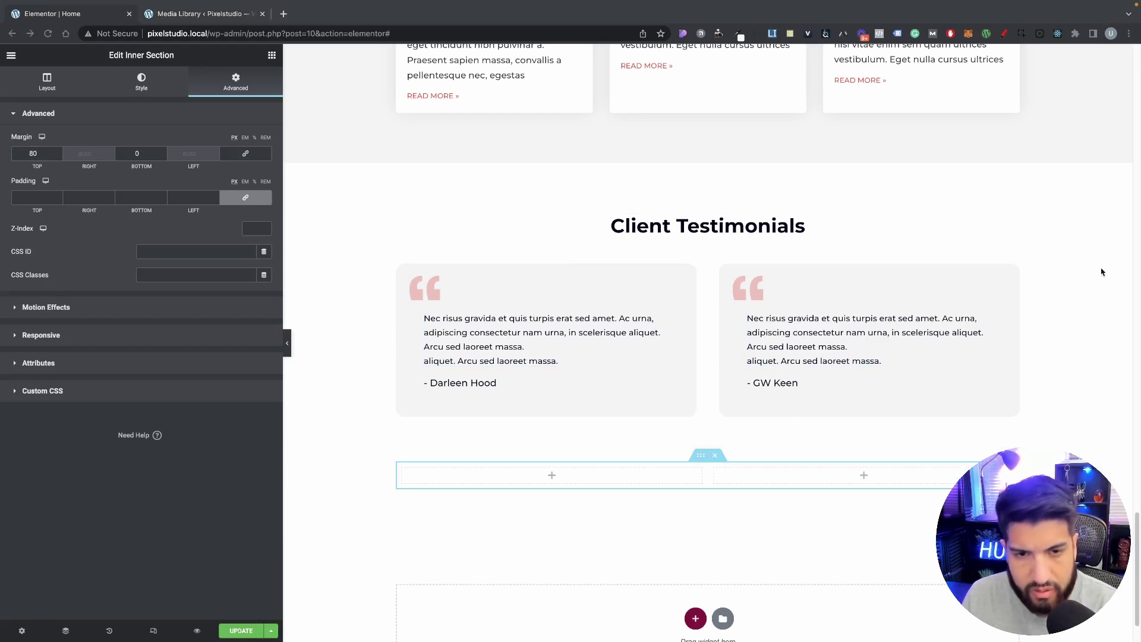
pyautogui.press('super+Tab')
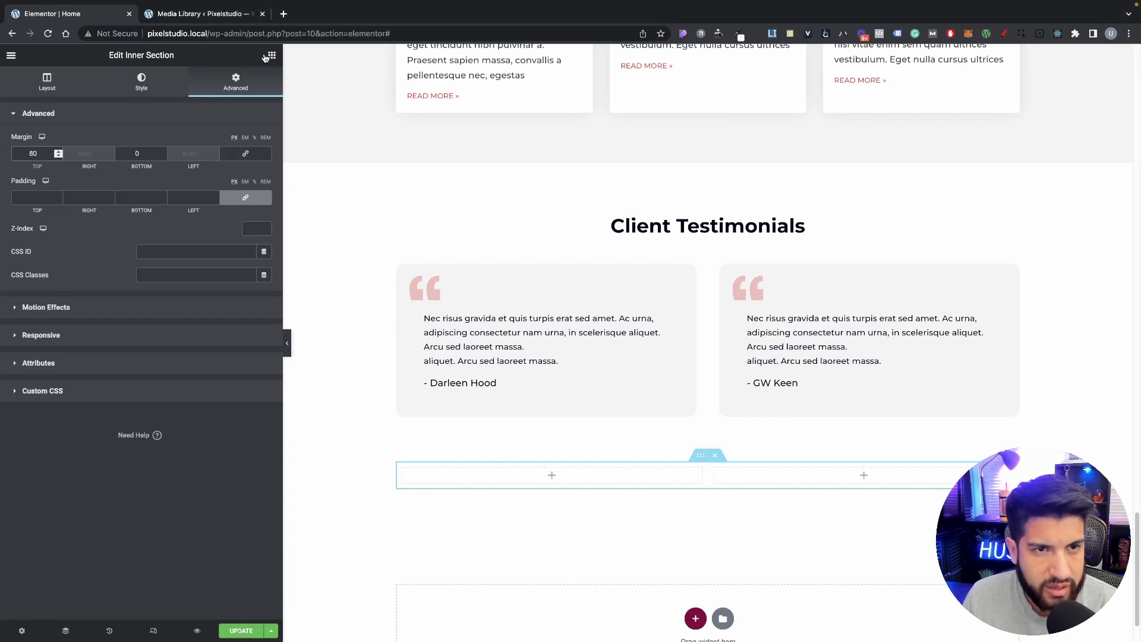
# Step: Add a heading reading 'Ready To Build Something Special?' to the left column
pyautogui.click(271, 55)
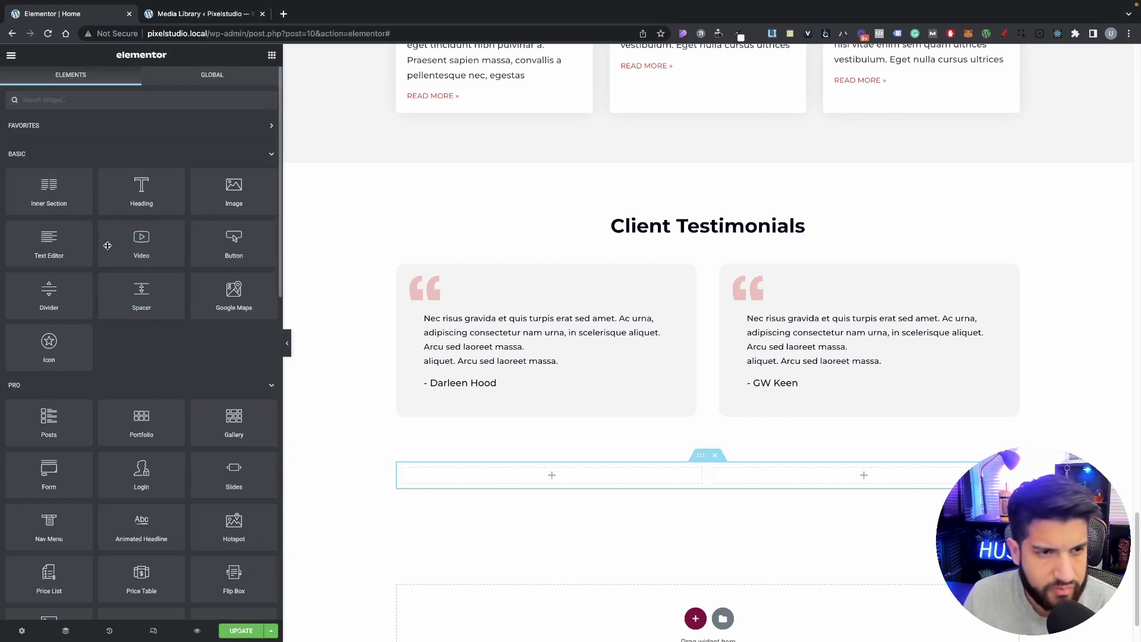
pyautogui.moveTo(141, 190); pyautogui.dragTo(560, 469)
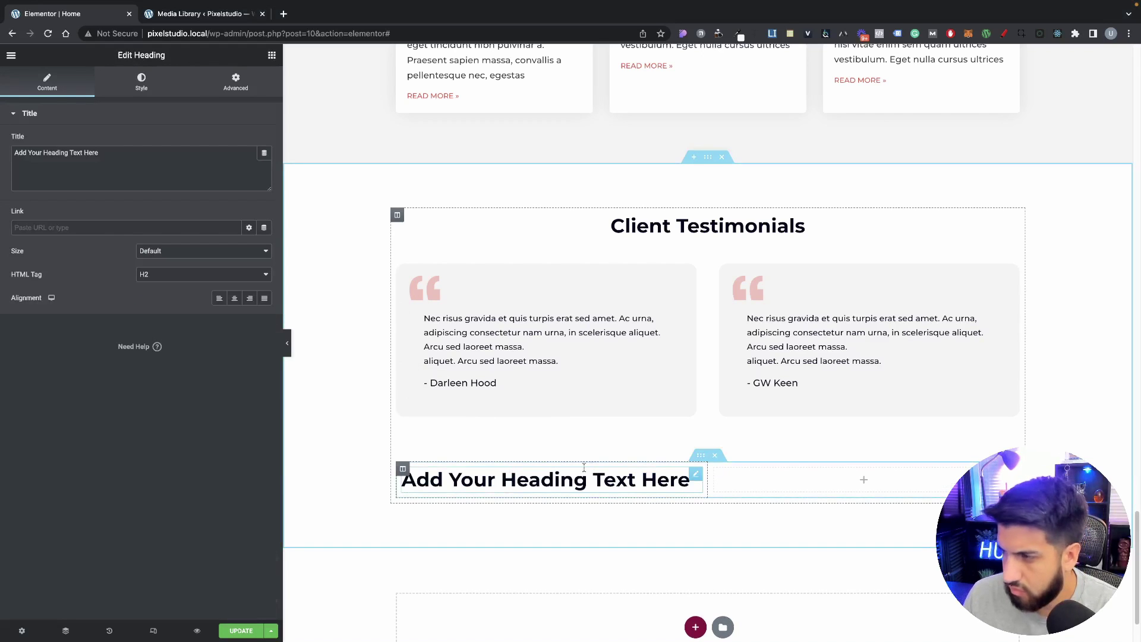
pyautogui.click(138, 168)
pyautogui.hotkey('ctrl', 'a')
pyautogui.write('Ready To Build Something Special?')
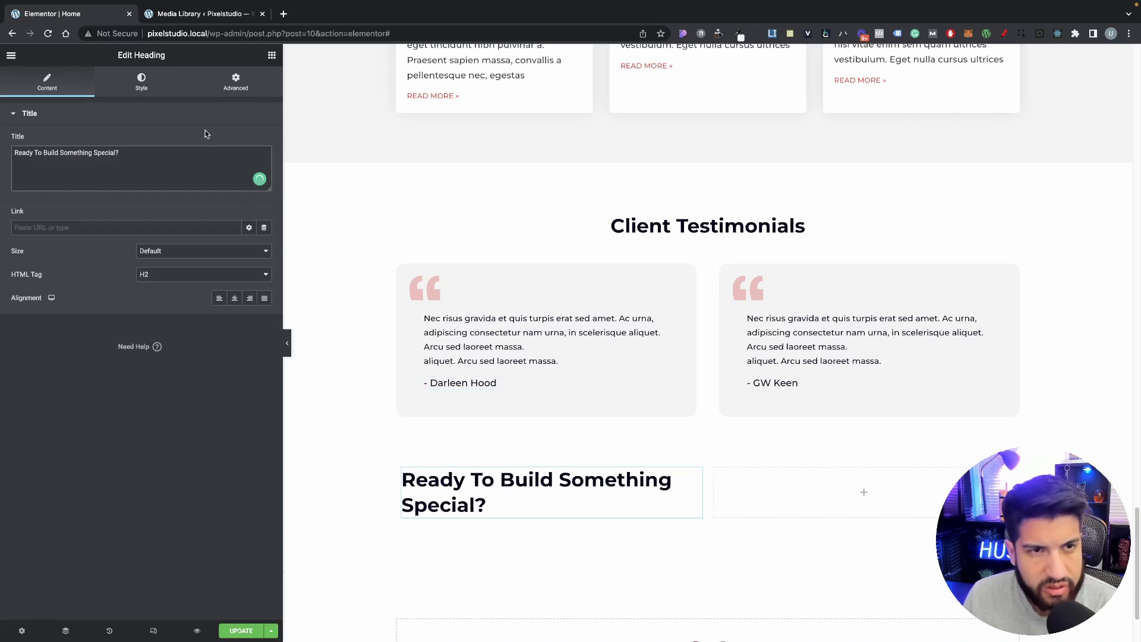
# Step: Add a Text Editor paragraph below the heading with the pasted copy
pyautogui.click(270, 55)
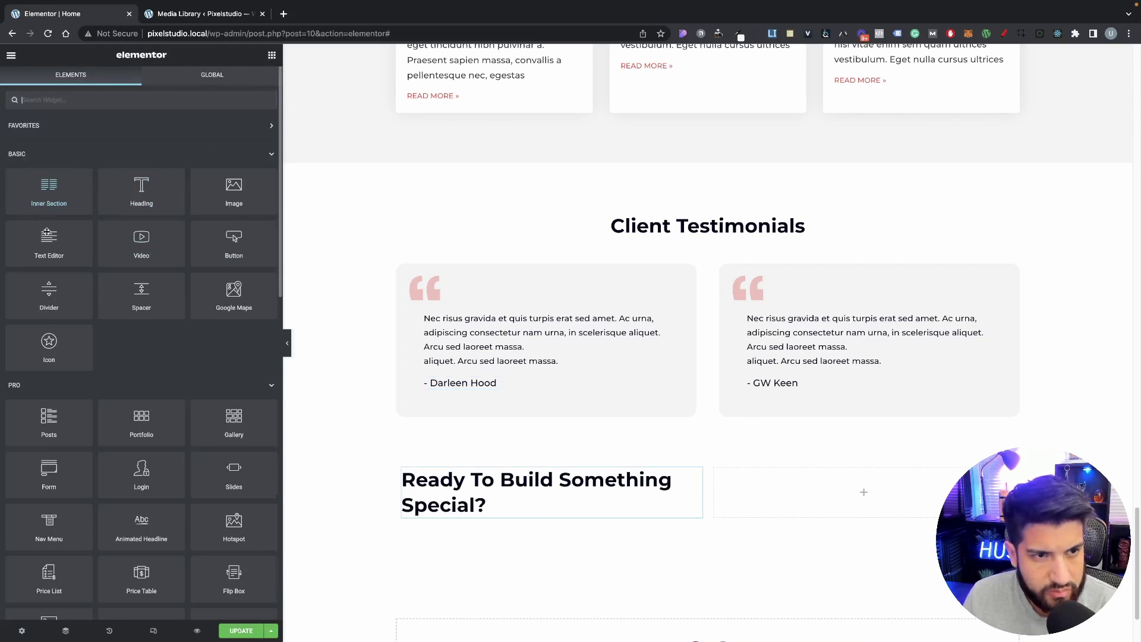
pyautogui.moveTo(46, 232); pyautogui.dragTo(571, 517)
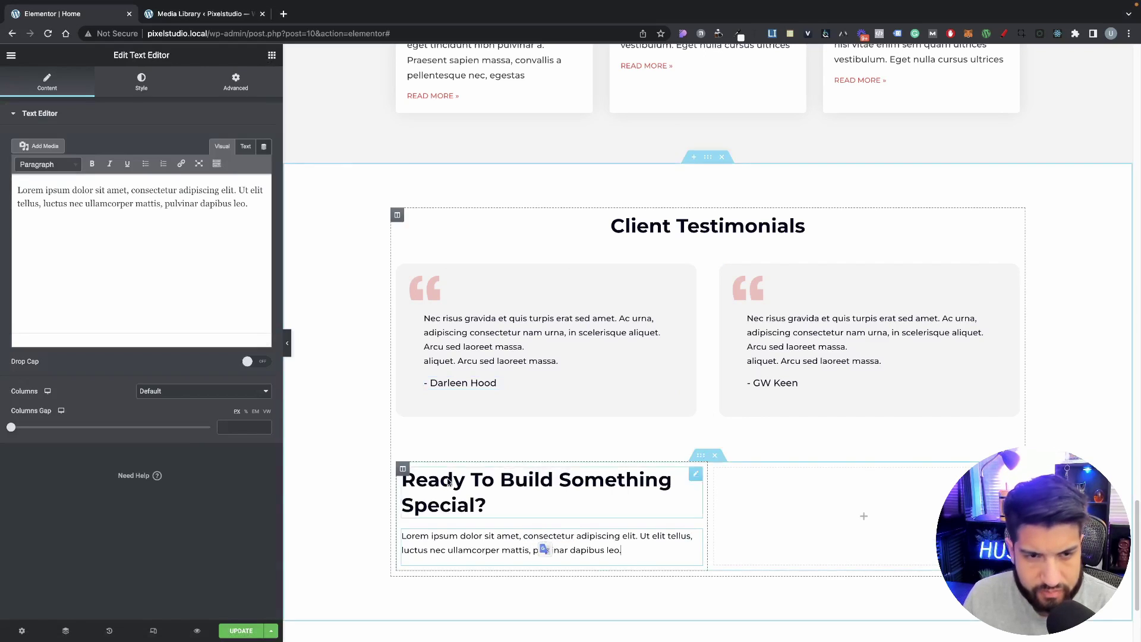
pyautogui.hotkey('ctrl', 'a')
pyautogui.write('Eu cursus aliquet in varius. Sed risus nisi vitae enim sem quam ultrices vestibulum. Eget nulla cursus ultrices tellus')
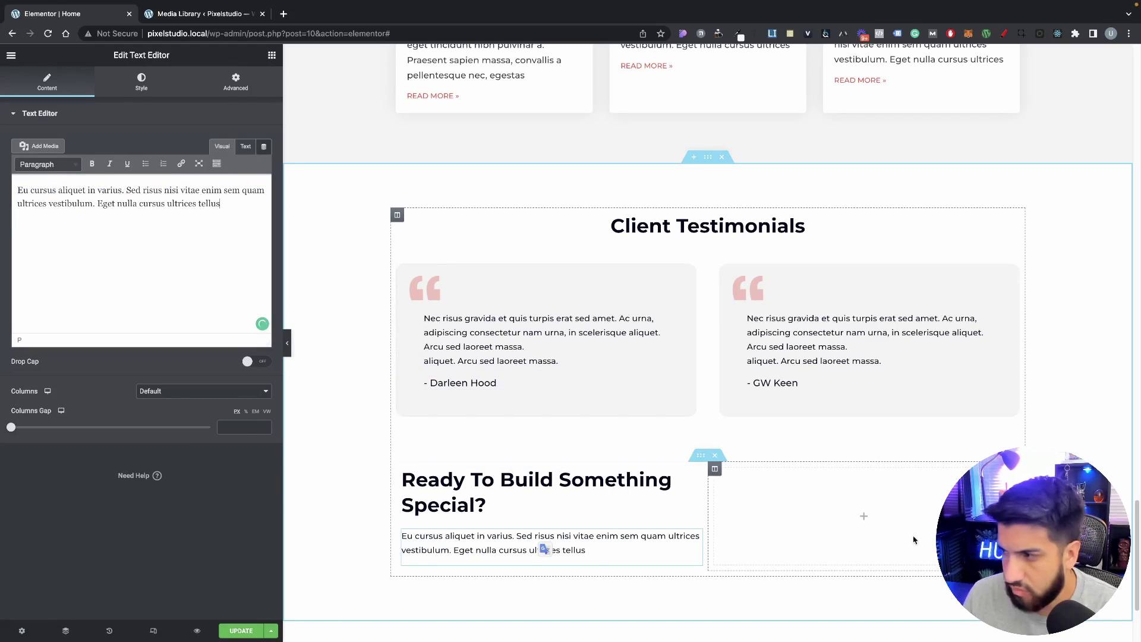
# Step: Add a right-aligned Click here button to the right column
pyautogui.click(272, 55)
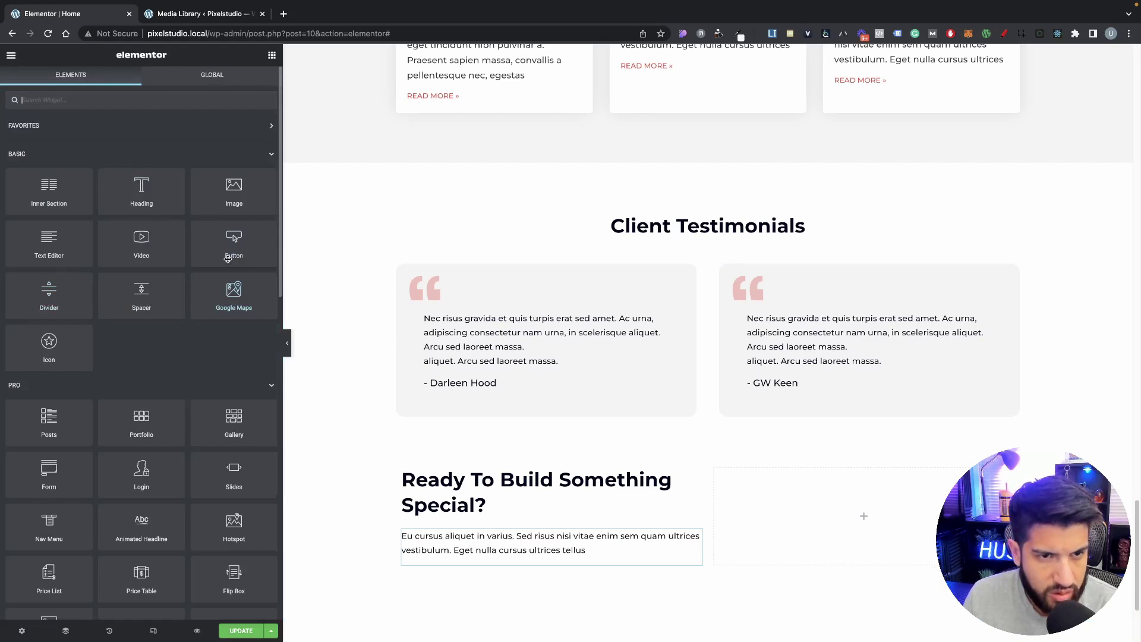
pyautogui.moveTo(228, 259); pyautogui.dragTo(766, 502)
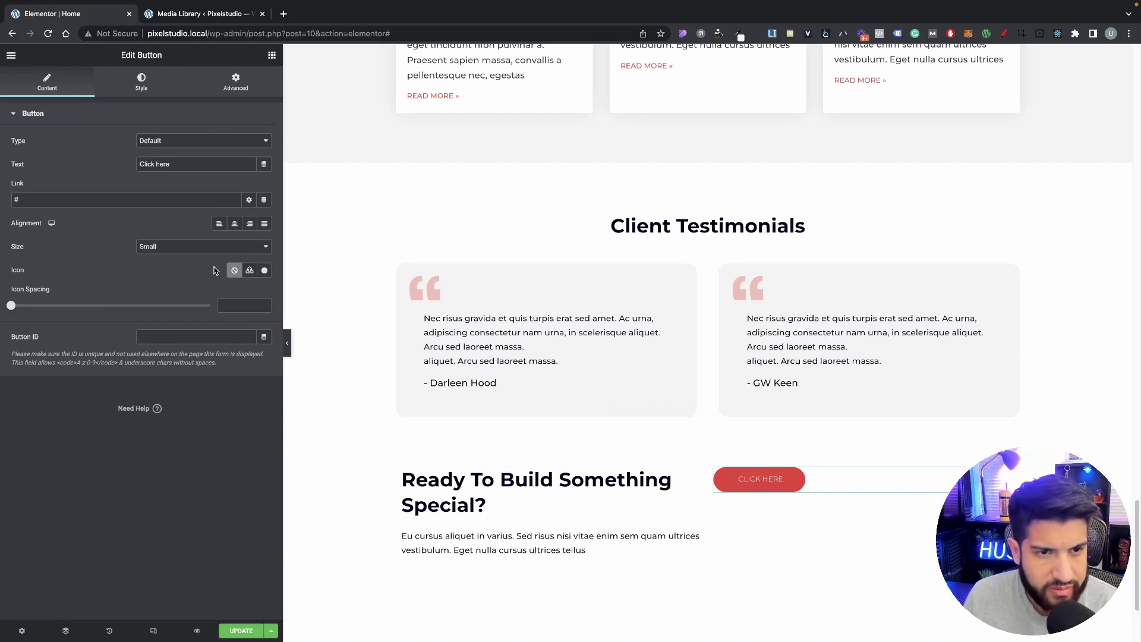
pyautogui.click(249, 224)
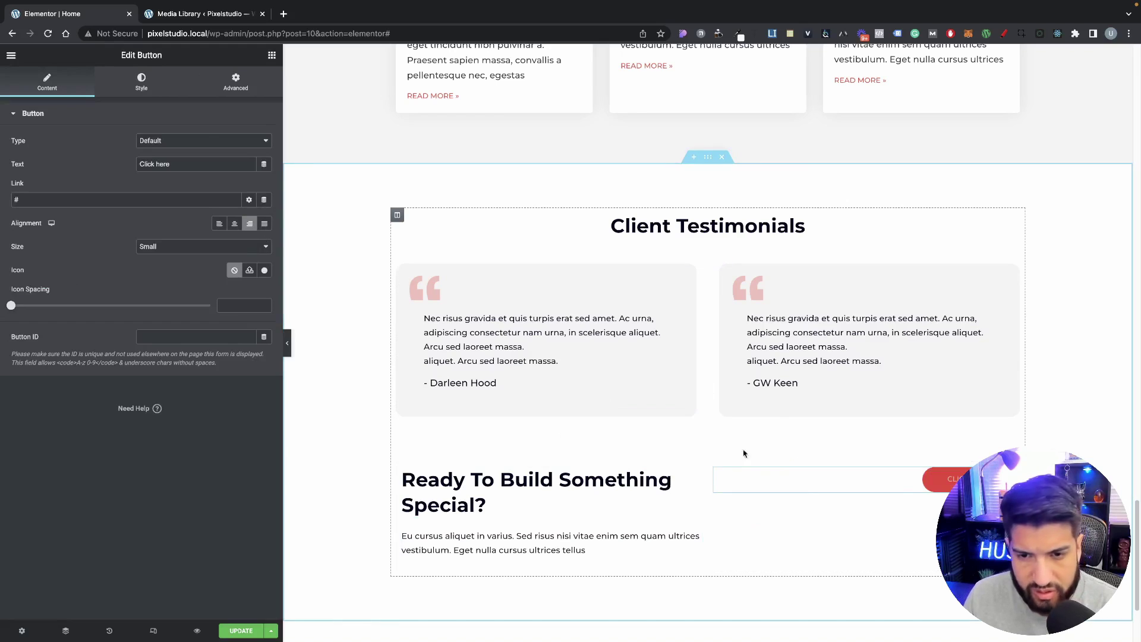
# Step: Vertically centre the right column's content, leaving horizontal alignment at default
pyautogui.click(714, 470)
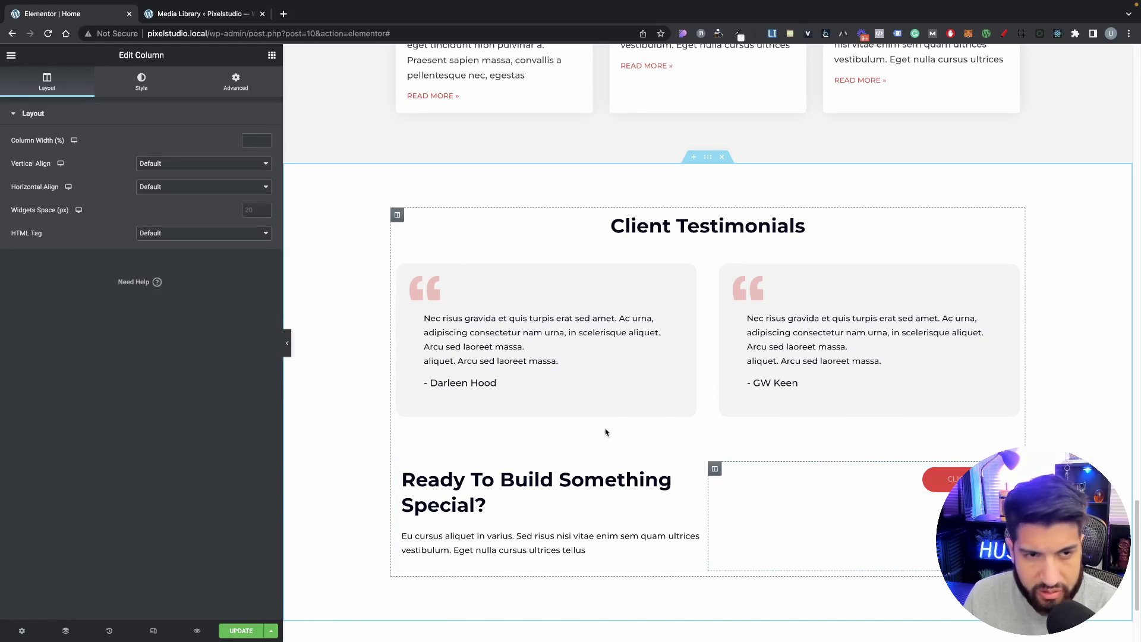
pyautogui.click(152, 186)
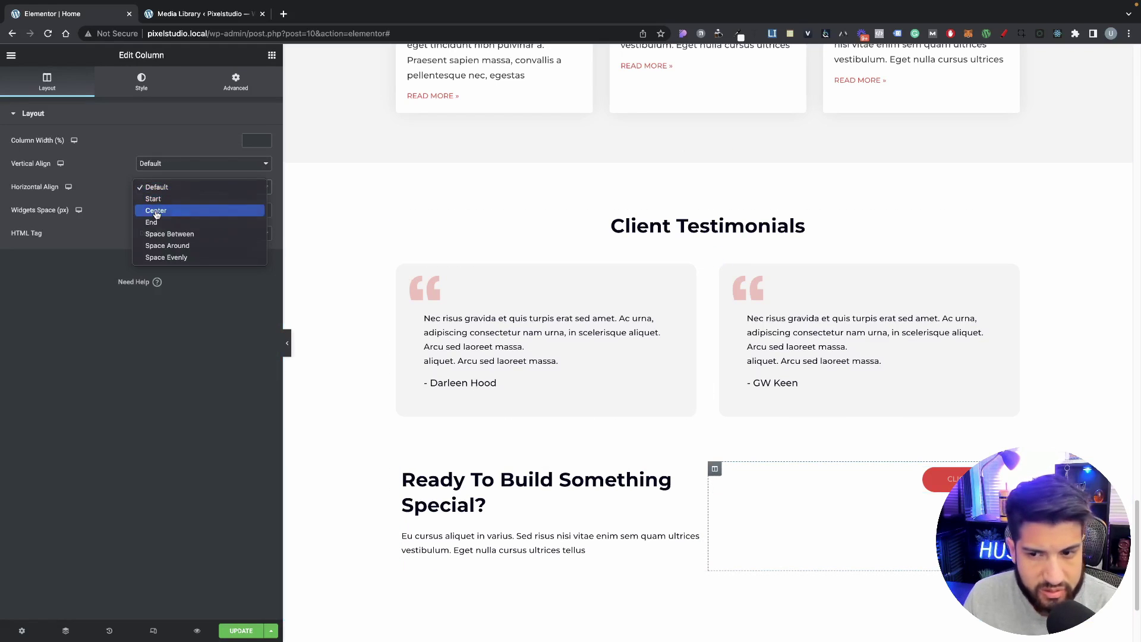
pyautogui.click(156, 211)
pyautogui.click(166, 184)
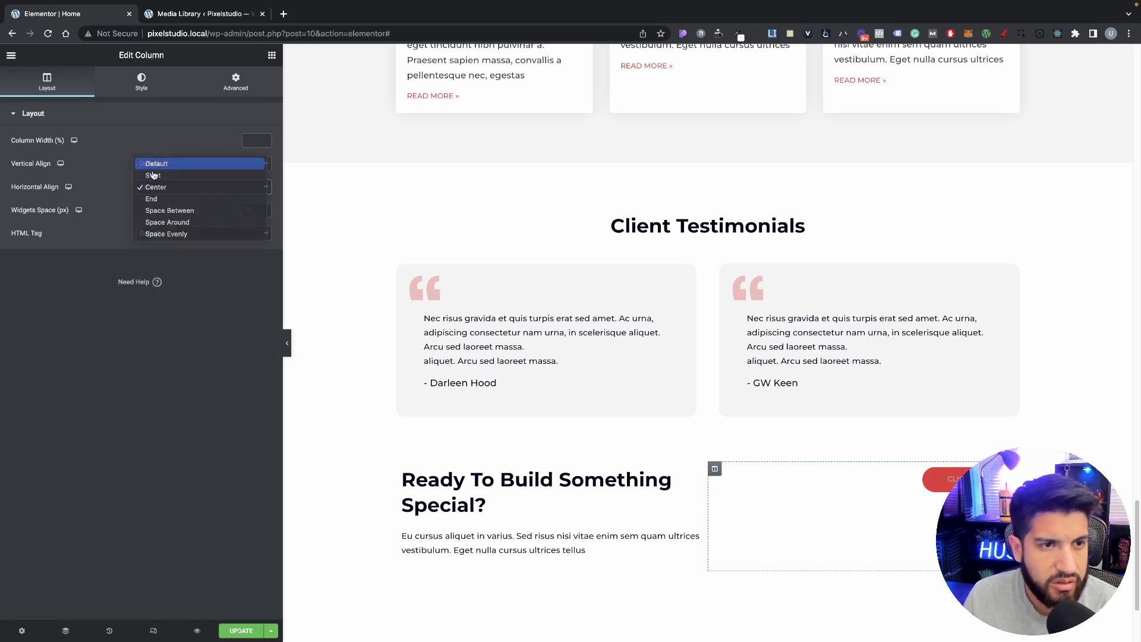
pyautogui.click(155, 166)
pyautogui.click(156, 164)
pyautogui.click(167, 189)
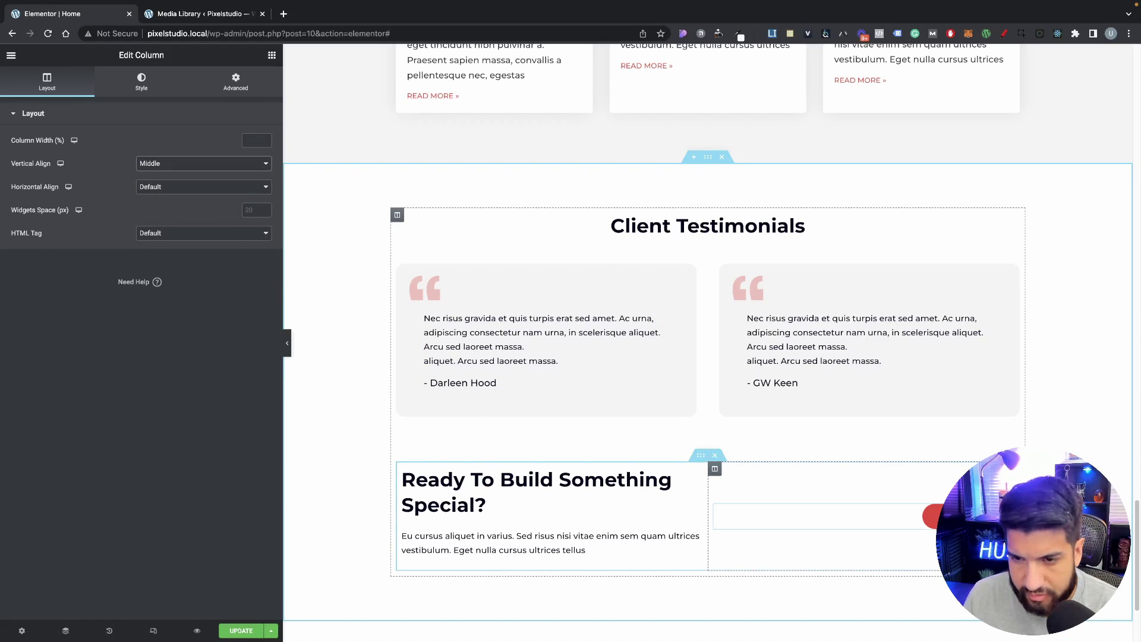
pyautogui.scroll(-1, 609, 514)
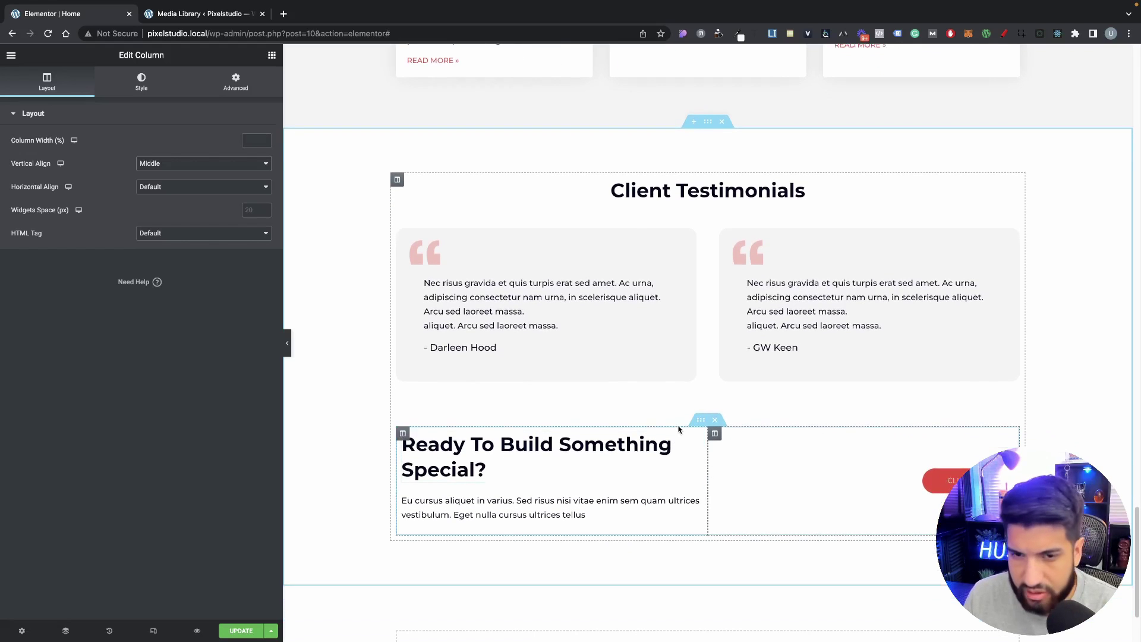
# Step: Set the call-to-action section's padding to 40 on all sides
pyautogui.click(701, 420)
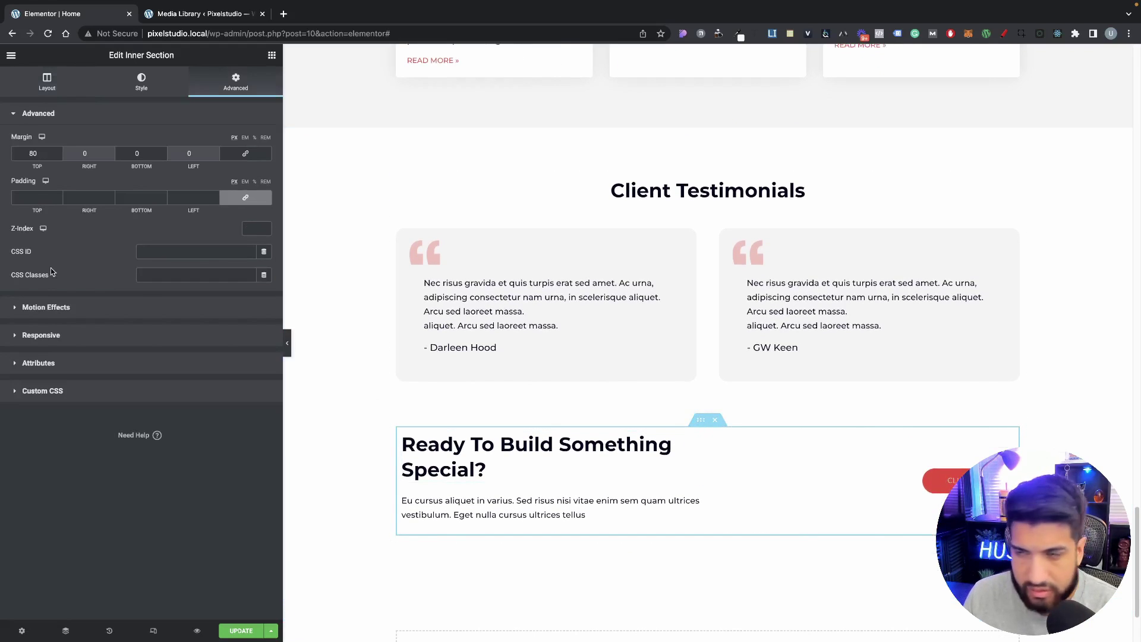
pyautogui.click(248, 201)
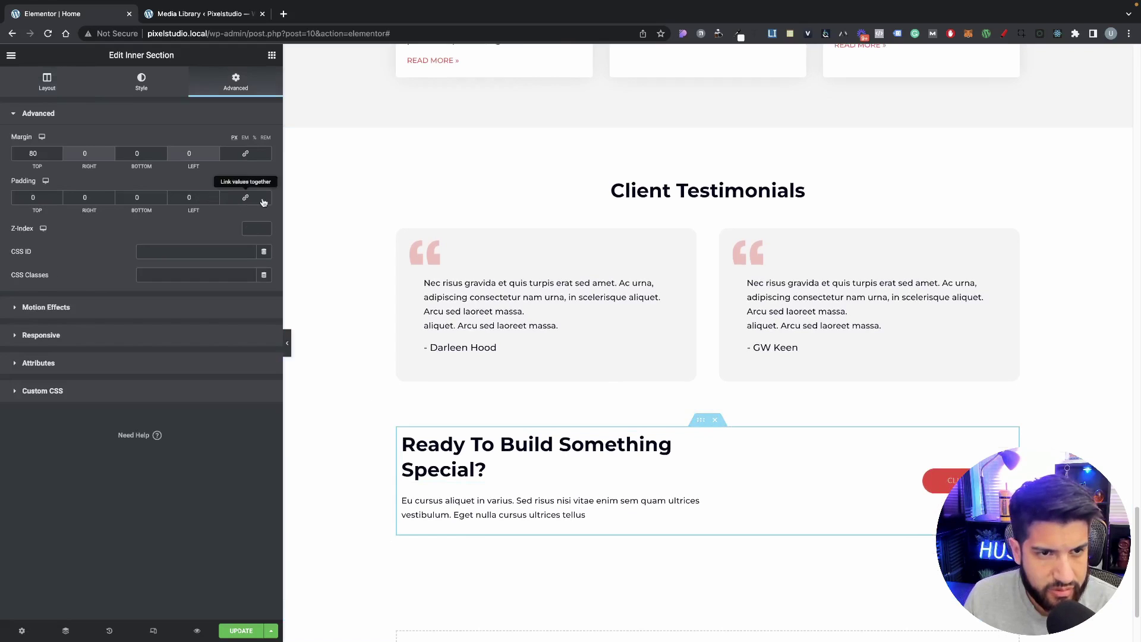
pyautogui.click(263, 201)
pyautogui.click(215, 196)
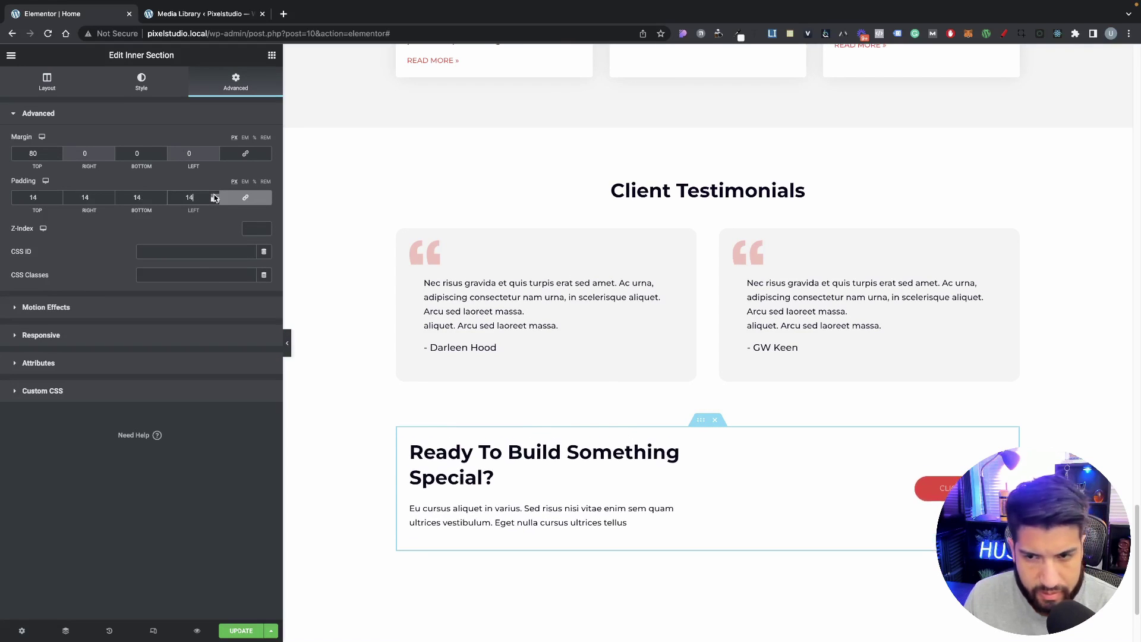
pyautogui.moveTo(214, 198); pyautogui.dragTo(215, 198)
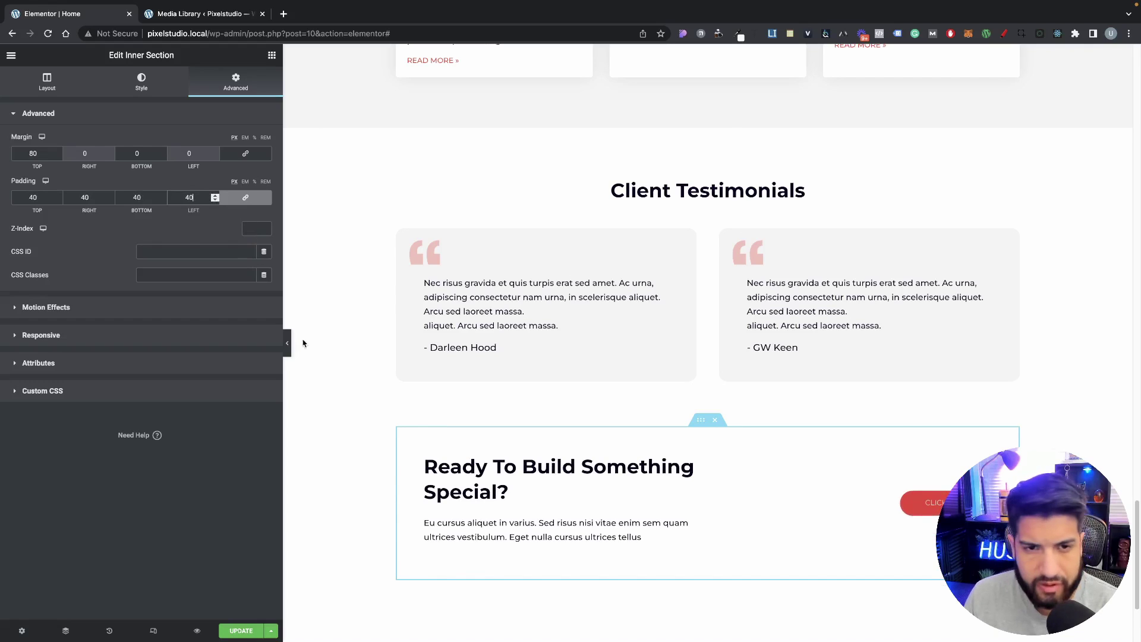
# Step: Give the section a classic background using the hero office photo
pyautogui.click(141, 81)
pyautogui.click(219, 164)
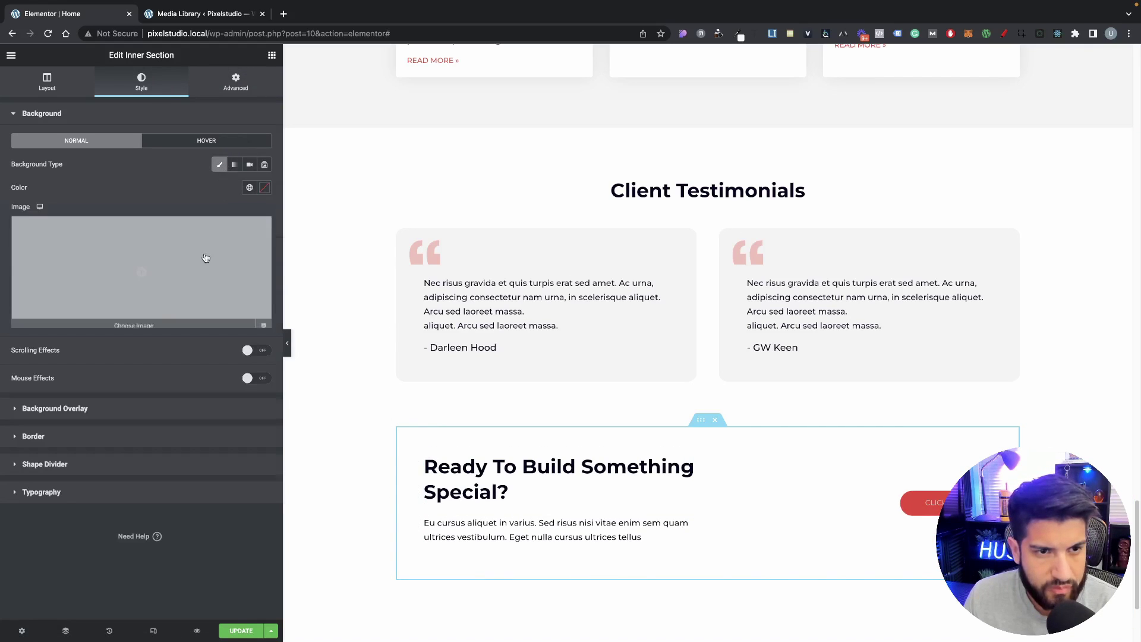
pyautogui.click(204, 254)
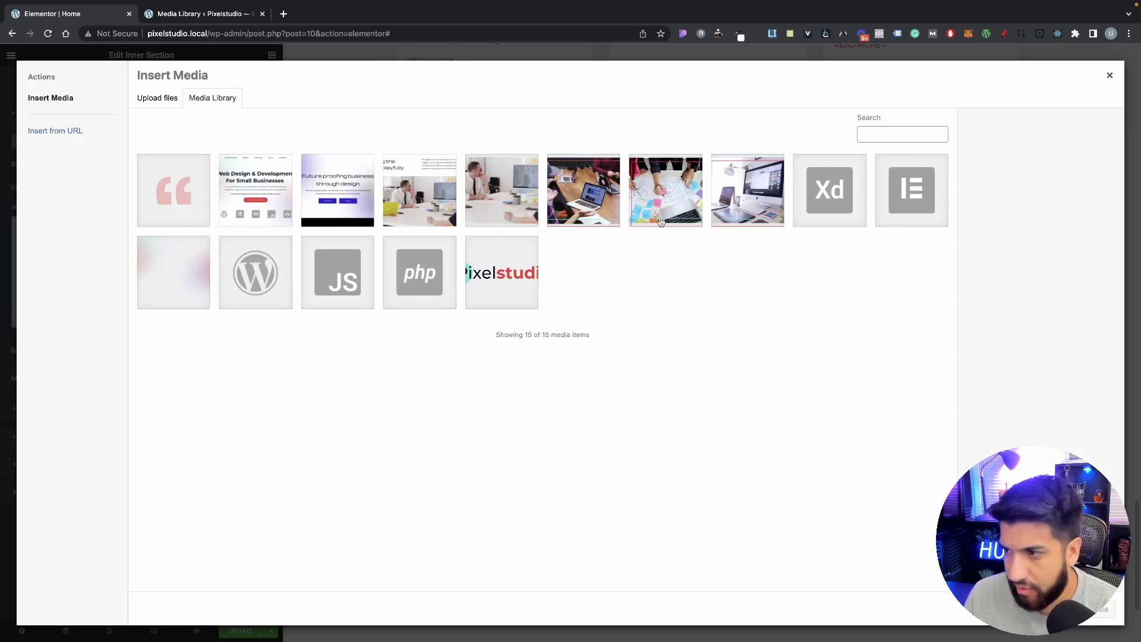
pyautogui.click(531, 208)
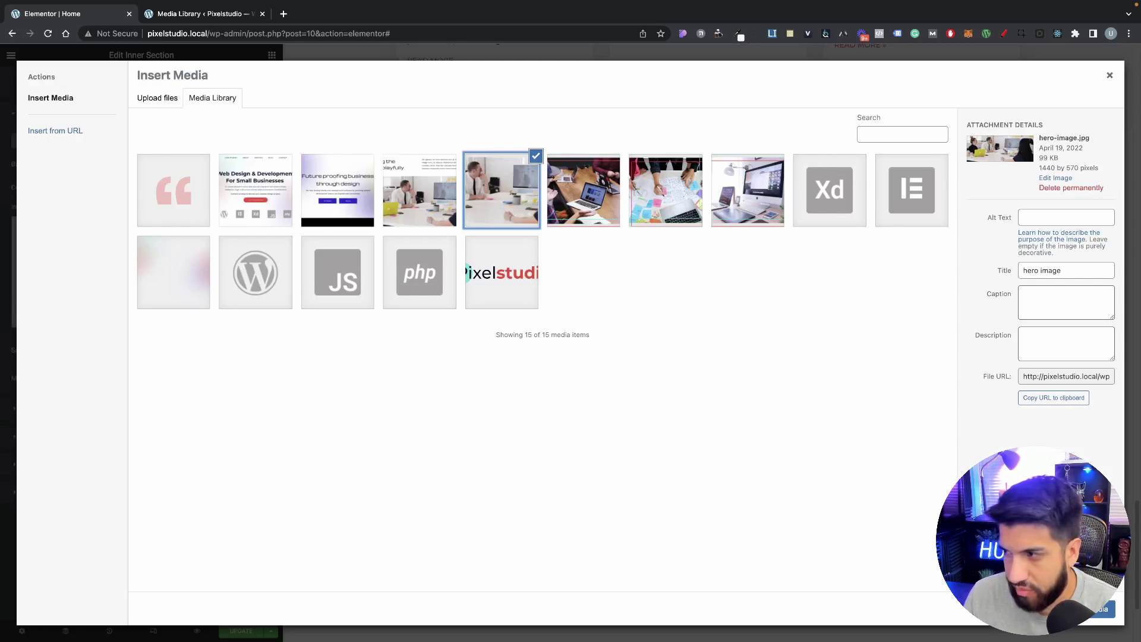
pyautogui.click(1100, 610)
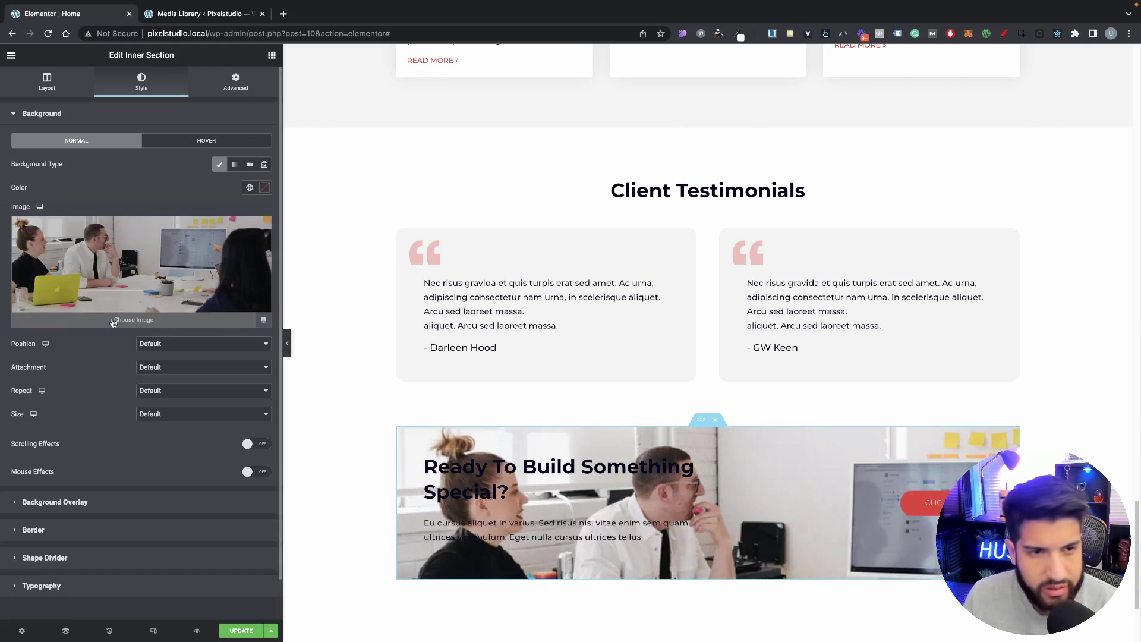
# Step: Add a classic red global-colour background overlay at about 0.84 opacity
pyautogui.click(76, 505)
pyautogui.click(244, 192)
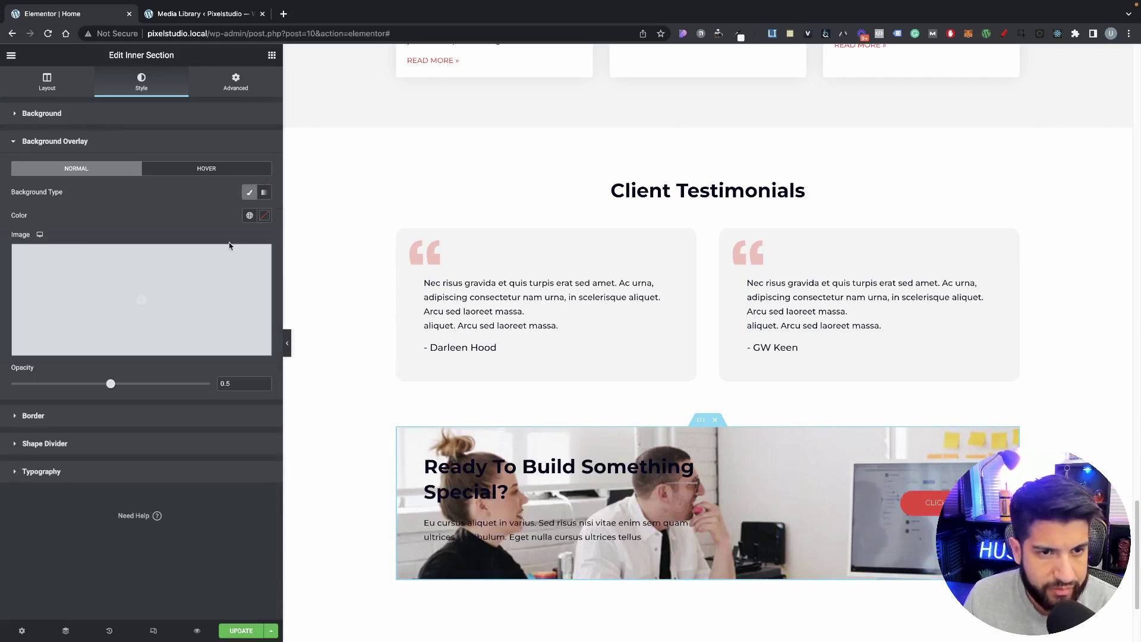
pyautogui.click(250, 215)
pyautogui.click(138, 326)
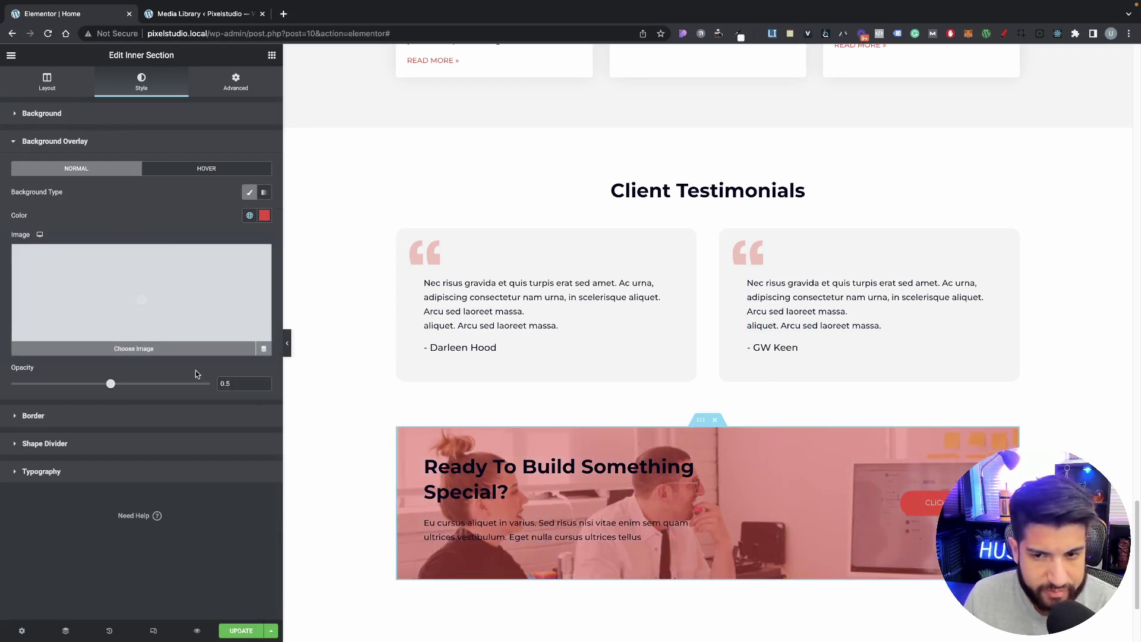
pyautogui.moveTo(122, 388); pyautogui.dragTo(170, 390)
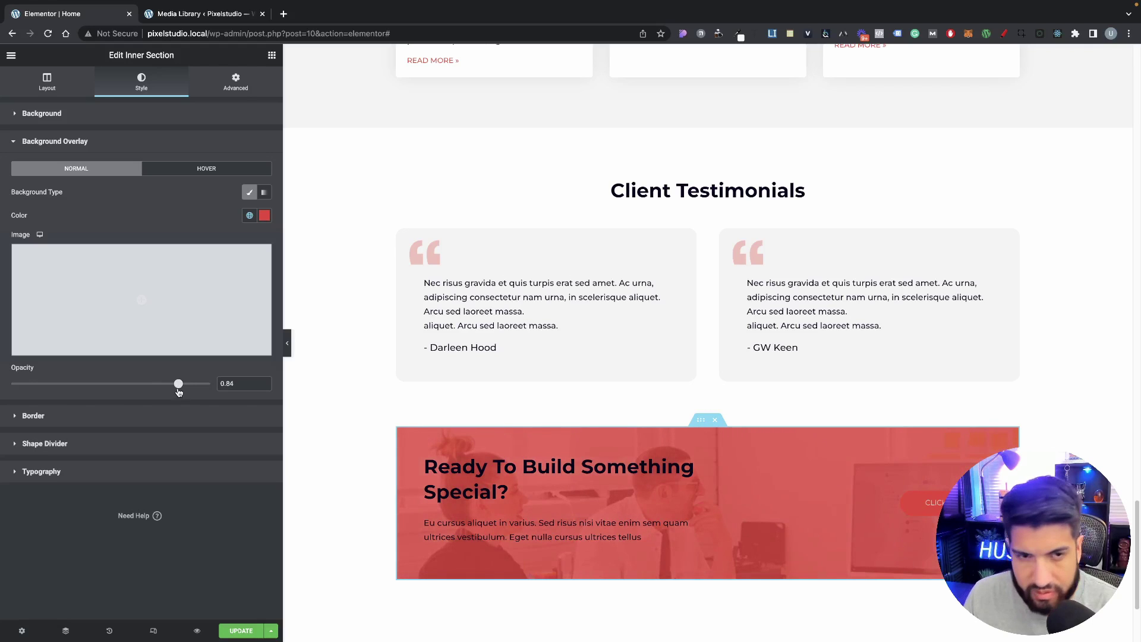
# Step: Try several background image positions and settle on Top Left
pyautogui.click(100, 114)
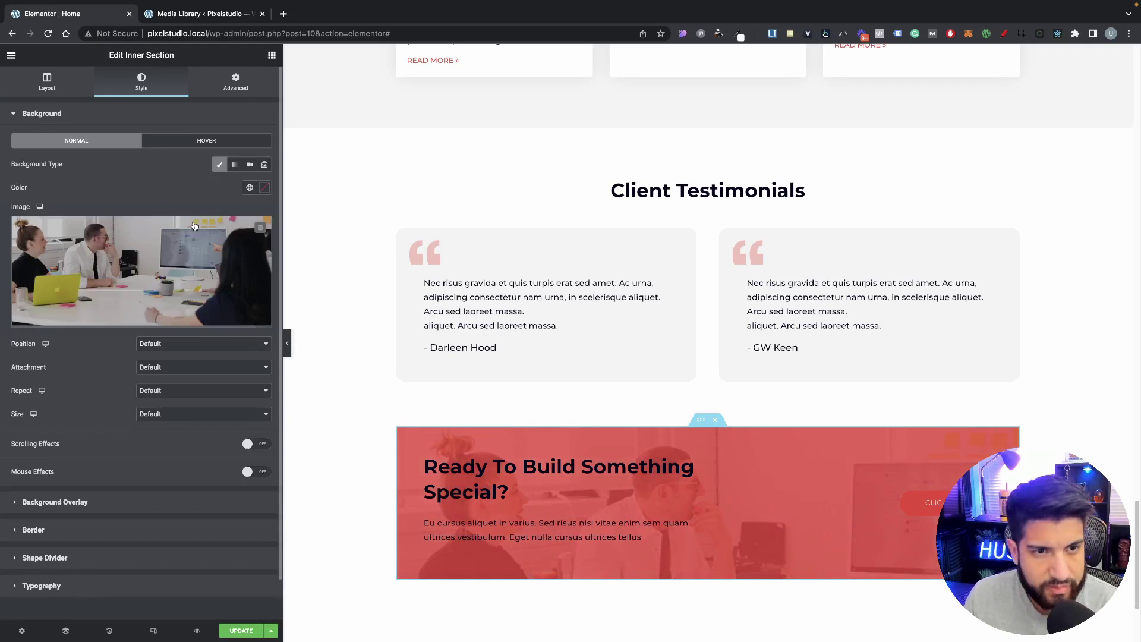
pyautogui.click(173, 344)
pyautogui.click(167, 356)
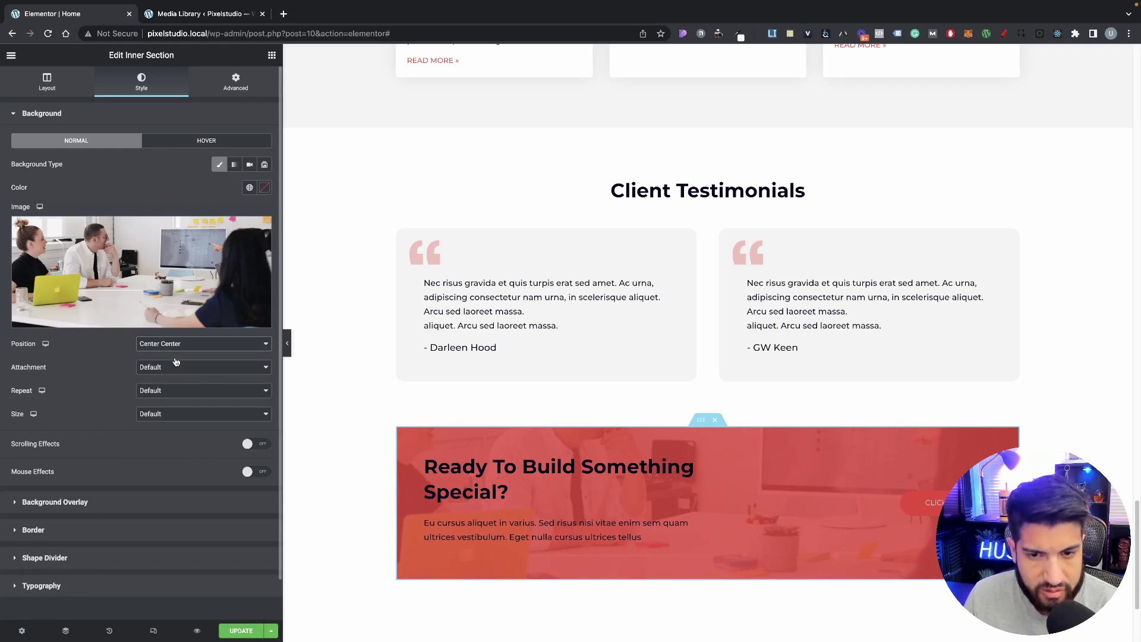
pyautogui.click(178, 346)
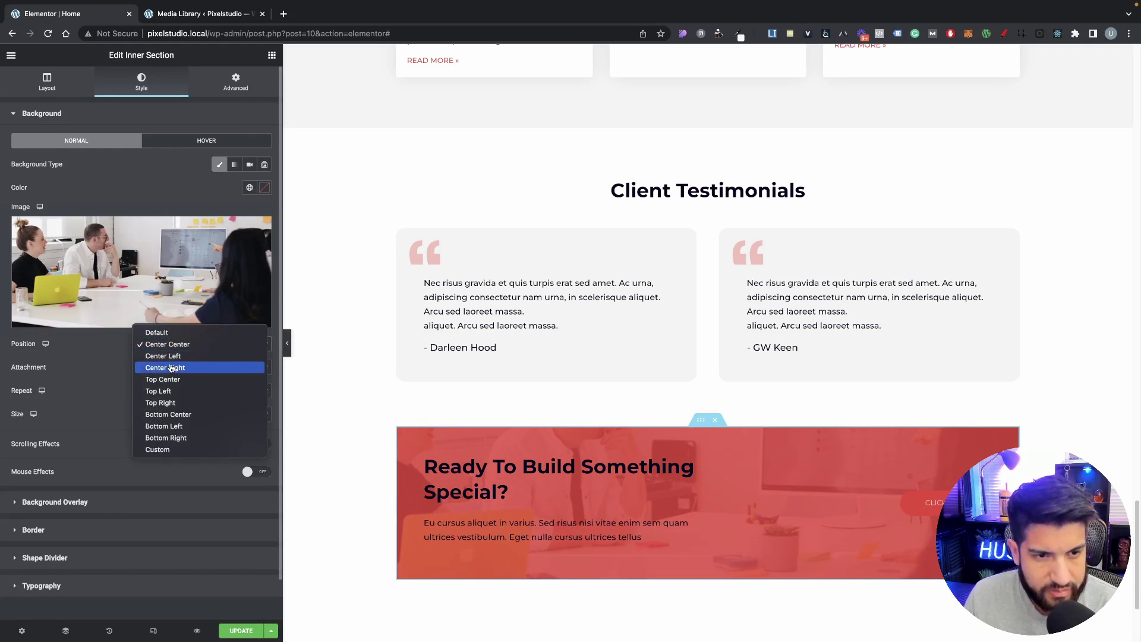
pyautogui.click(171, 368)
pyautogui.click(179, 346)
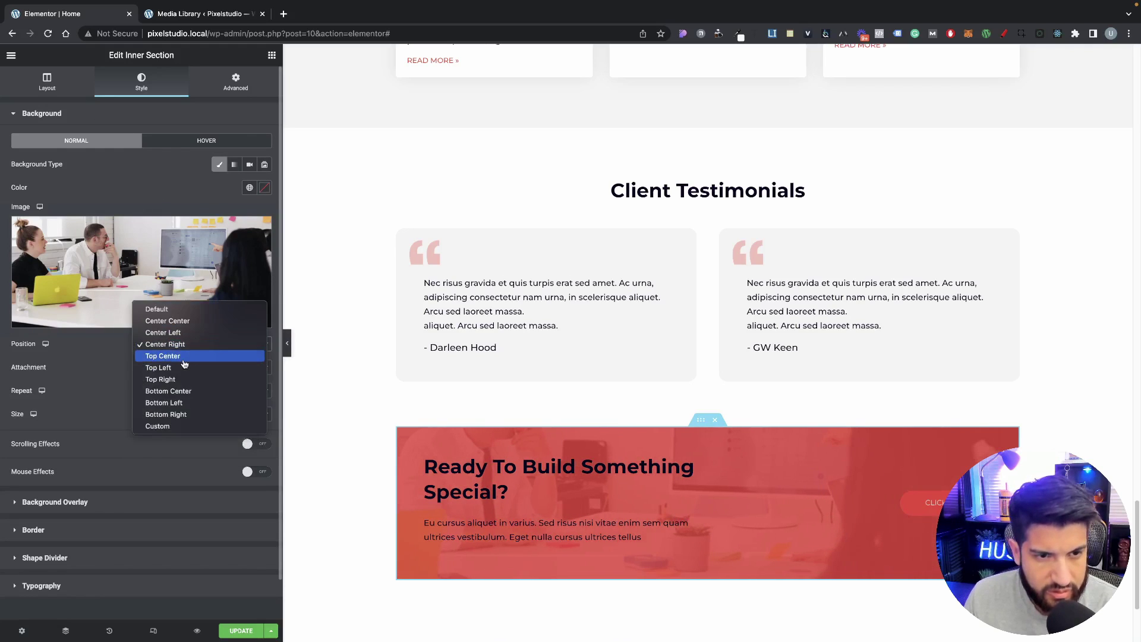
pyautogui.click(187, 332)
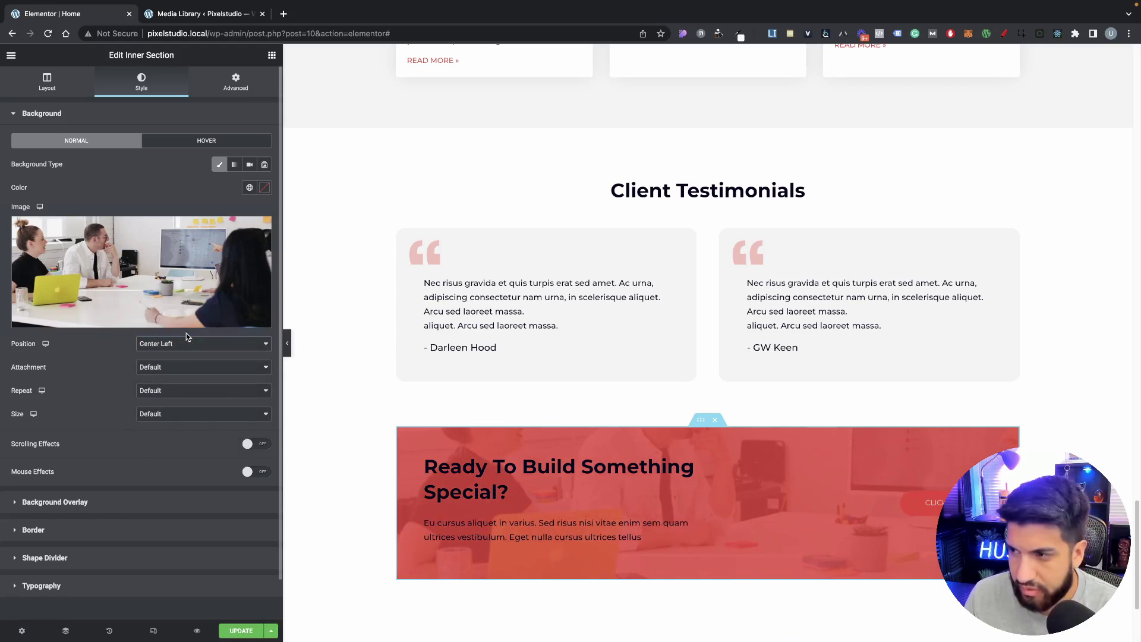
pyautogui.click(173, 346)
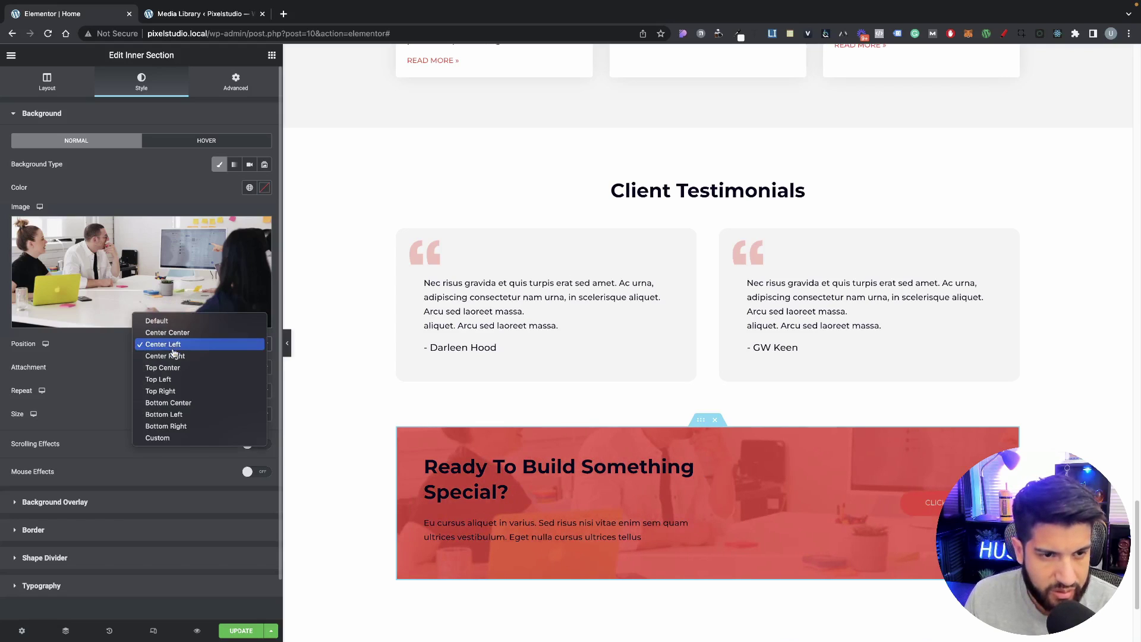
pyautogui.click(176, 367)
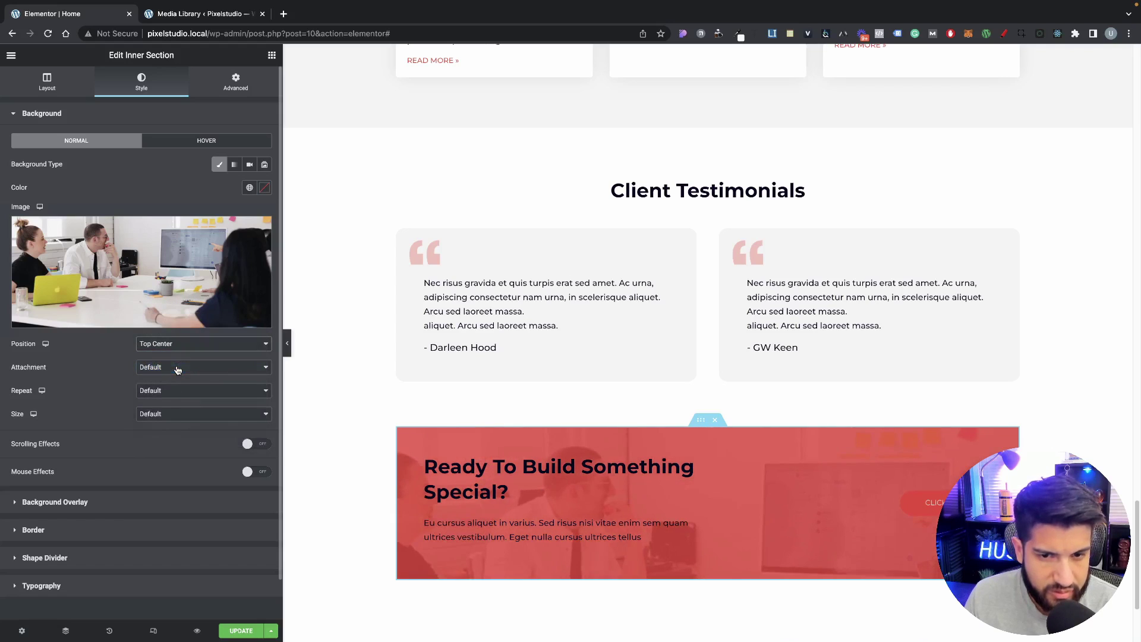
pyautogui.click(177, 345)
pyautogui.click(179, 355)
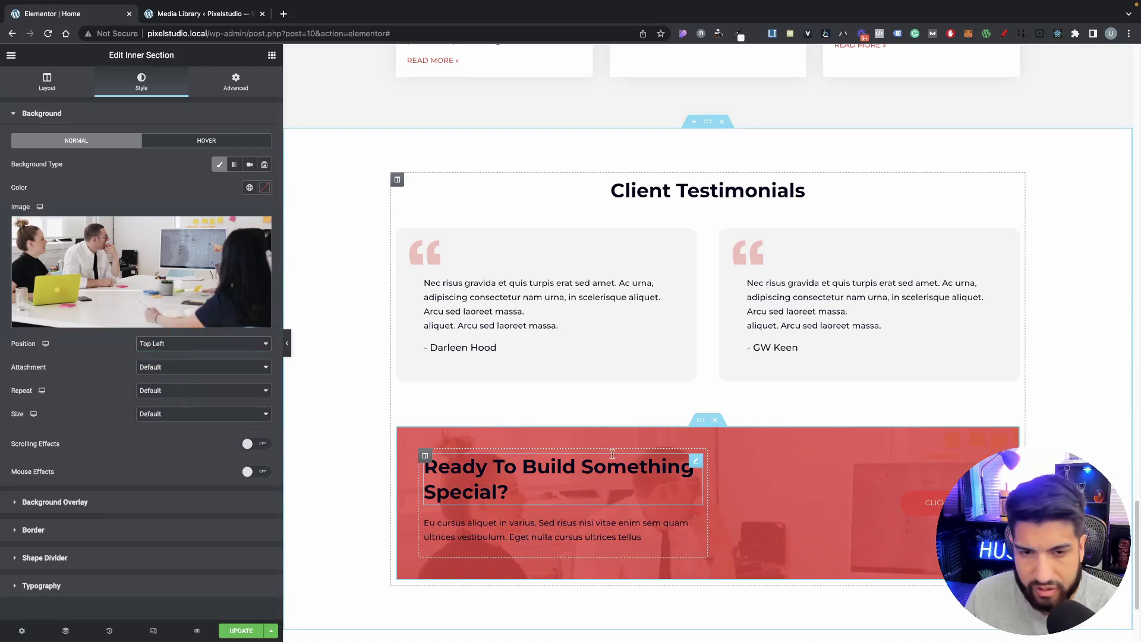
pyautogui.scroll(-1, 692, 488)
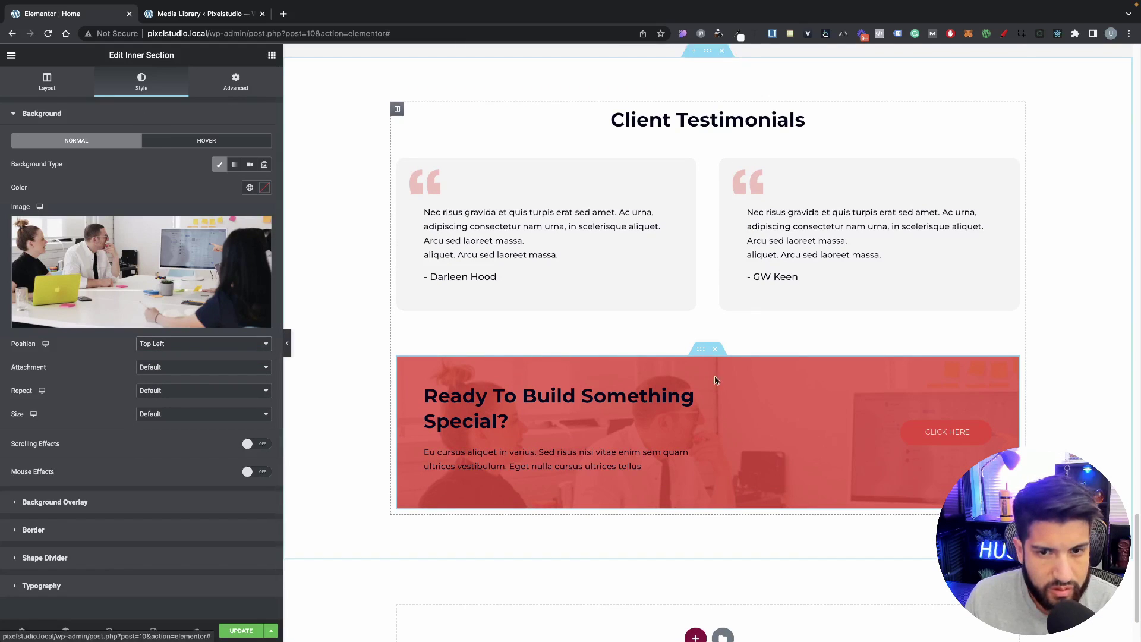
# Step: Round the section's corners with a 15 border radius
pyautogui.click(258, 95)
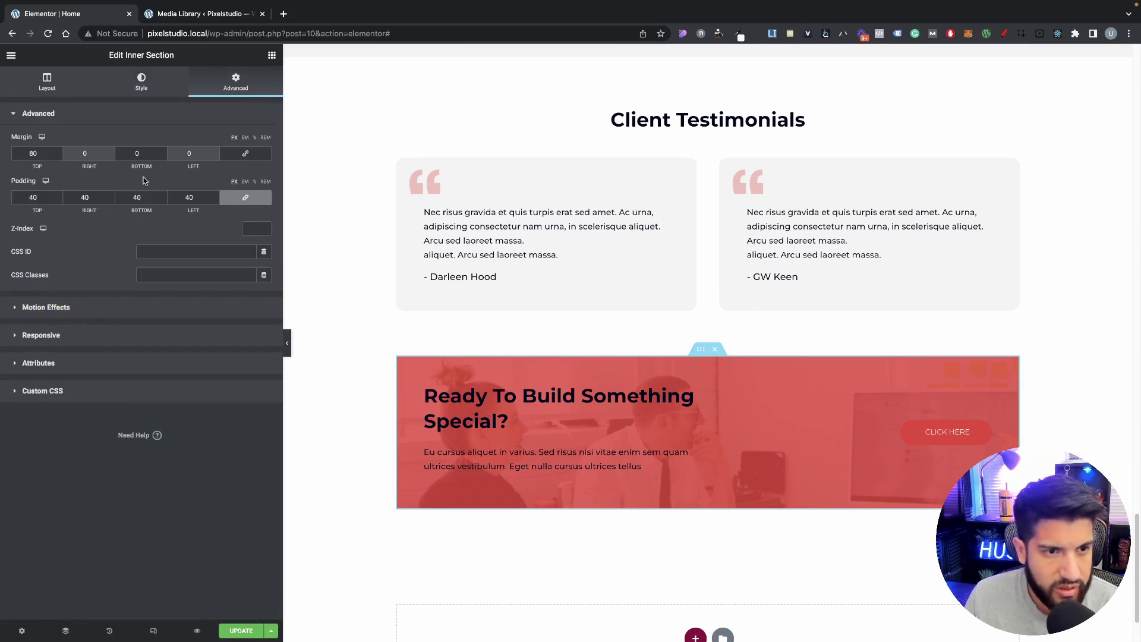
pyautogui.click(141, 82)
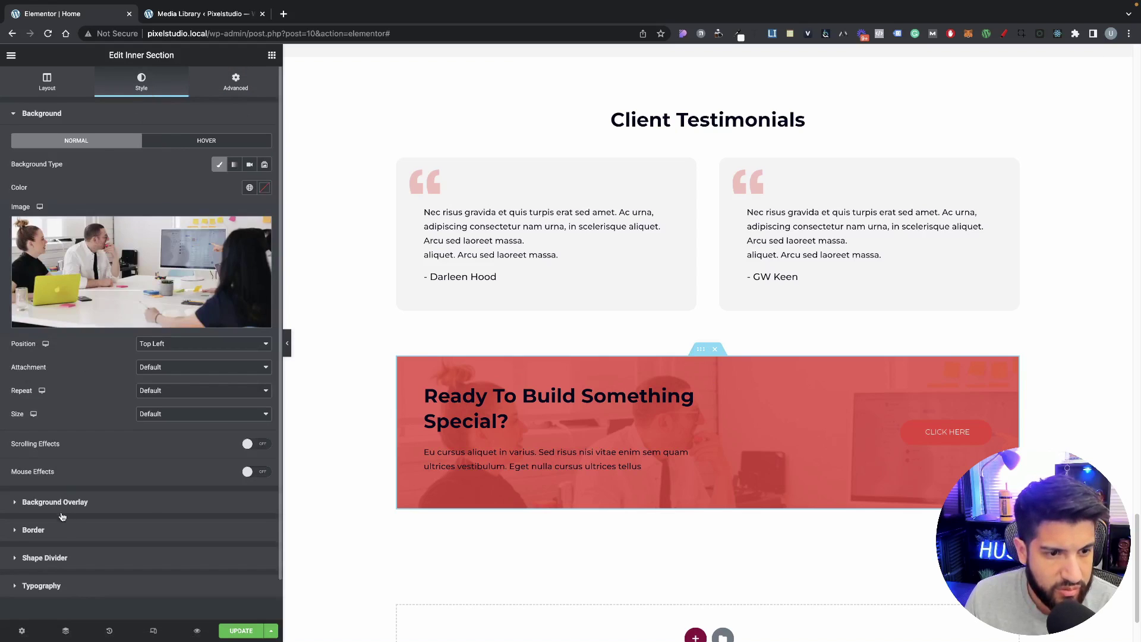
pyautogui.click(60, 529)
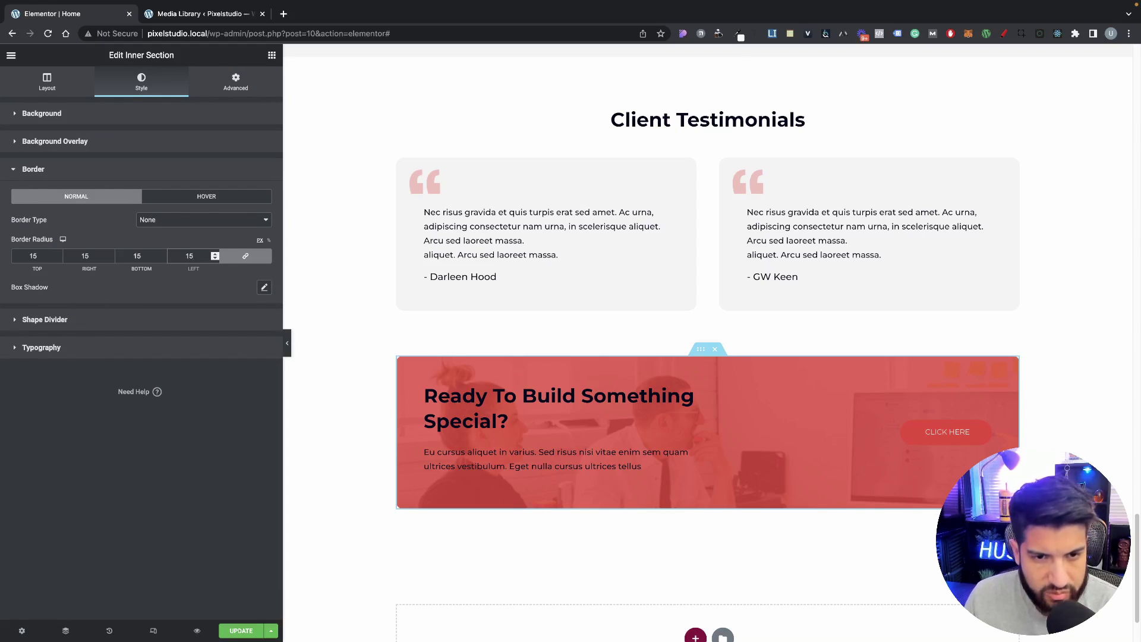
pyautogui.click(426, 389)
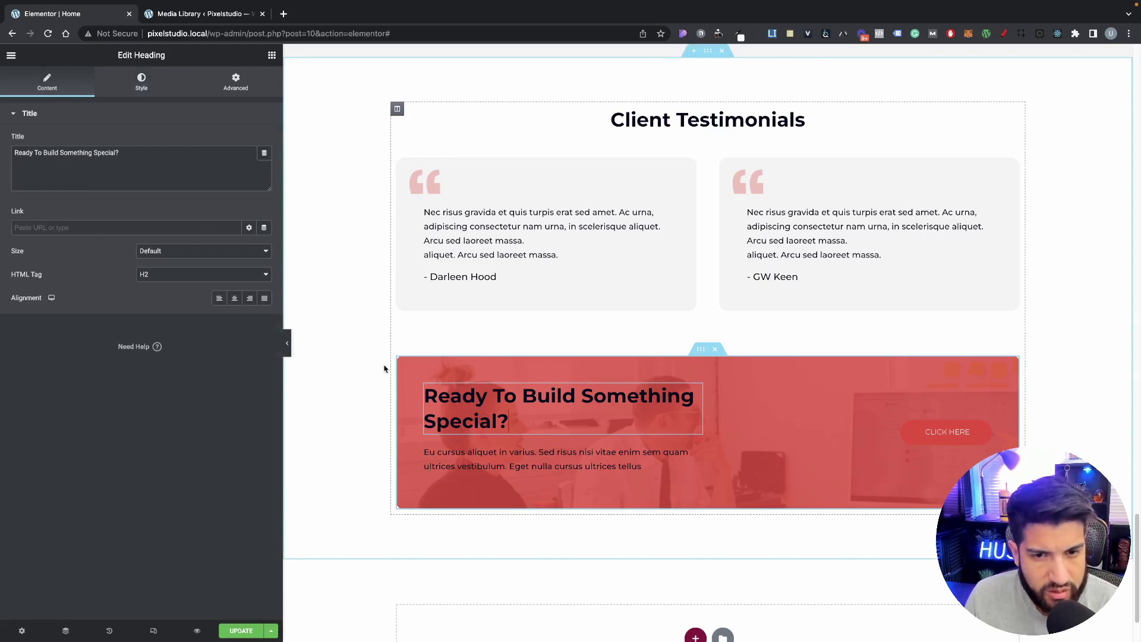
# Step: Make the call-to-action heading and paragraph text white
pyautogui.click(140, 82)
pyautogui.click(264, 140)
pyautogui.click(137, 183)
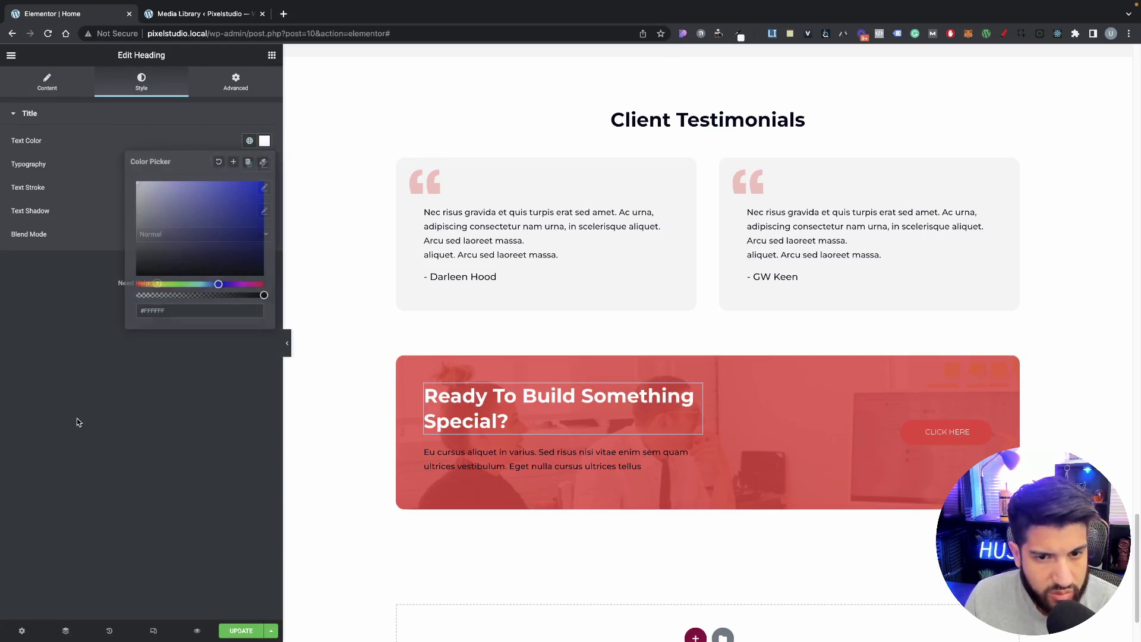
pyautogui.click(77, 422)
pyautogui.click(559, 459)
pyautogui.click(142, 82)
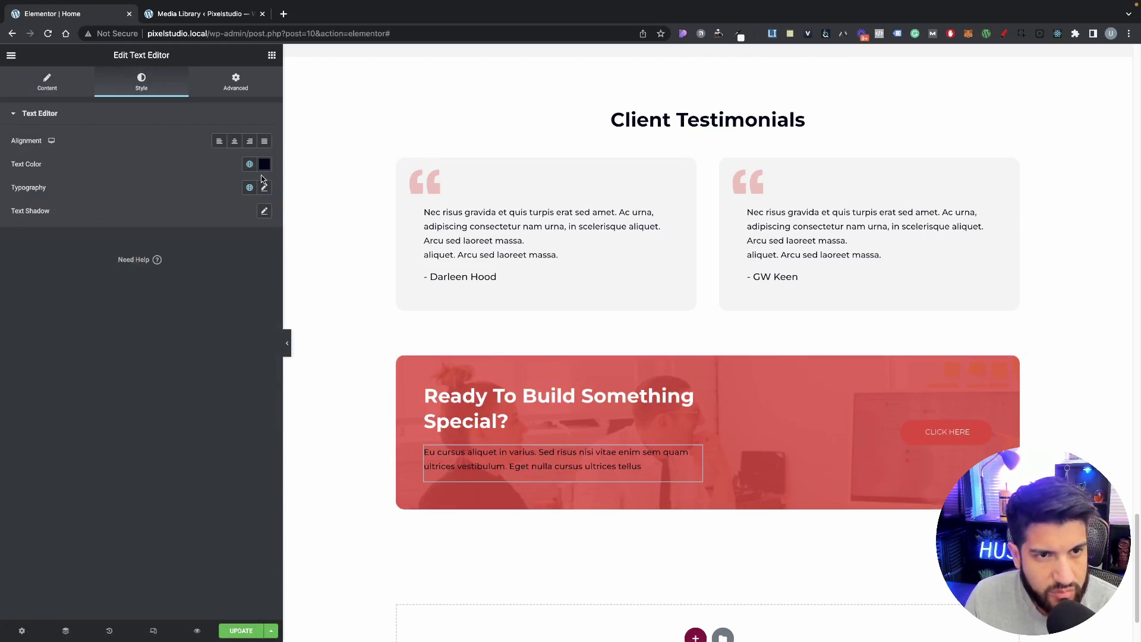
pyautogui.click(264, 164)
pyautogui.click(137, 198)
pyautogui.click(35, 349)
# Step: Give the button a white background and dark global-colour text
pyautogui.click(899, 419)
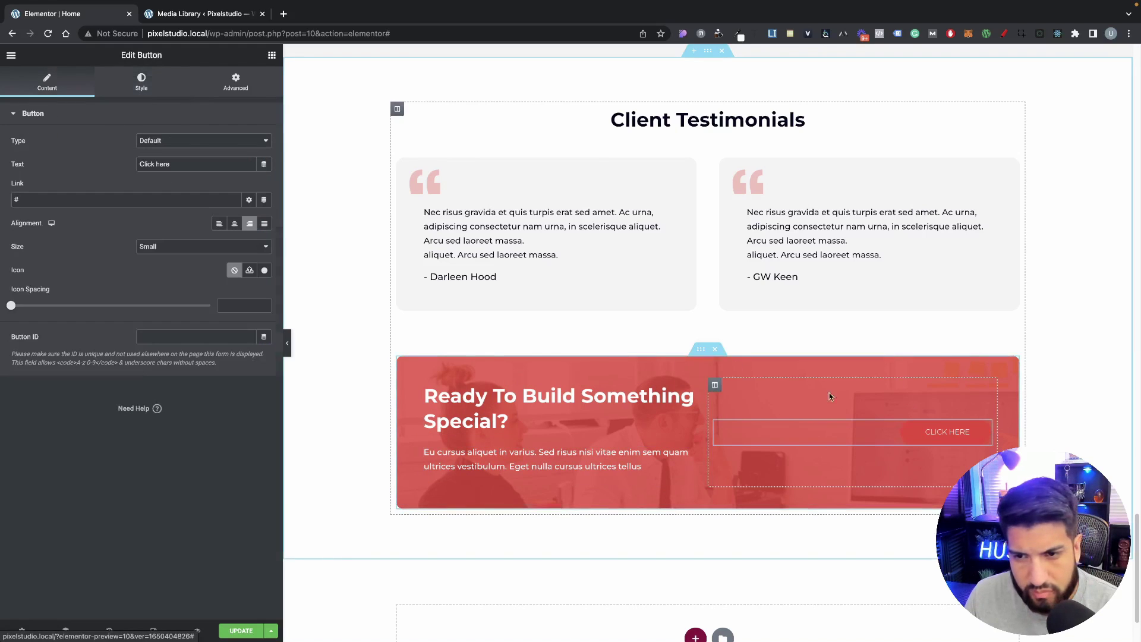
pyautogui.click(142, 82)
pyautogui.click(265, 258)
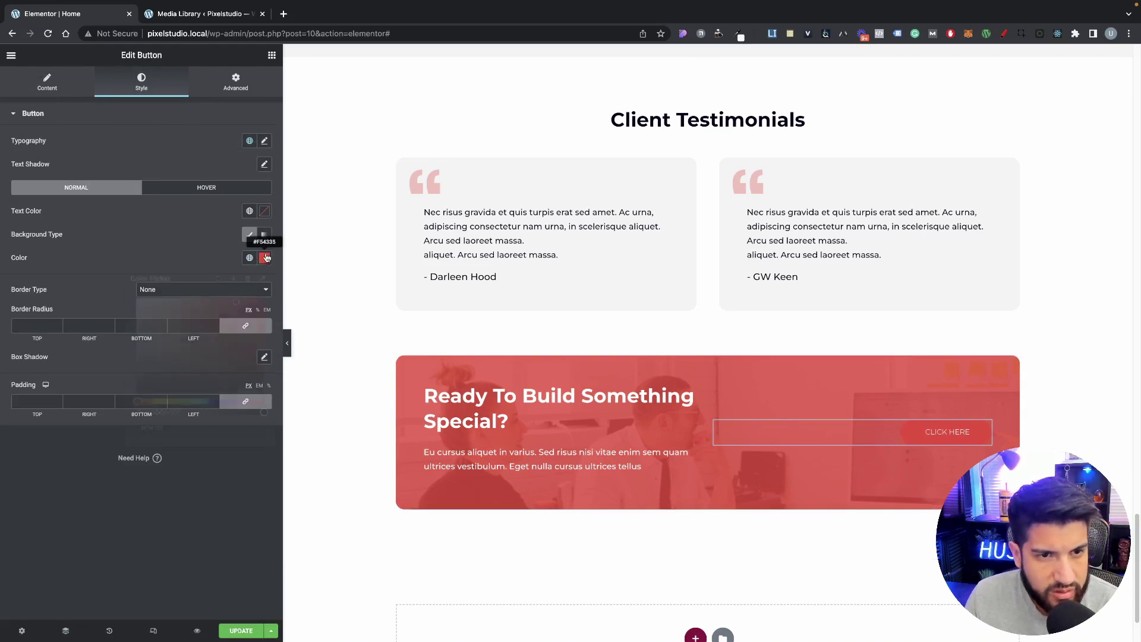
pyautogui.moveTo(186, 309); pyautogui.dragTo(122, 268)
pyautogui.click(178, 245)
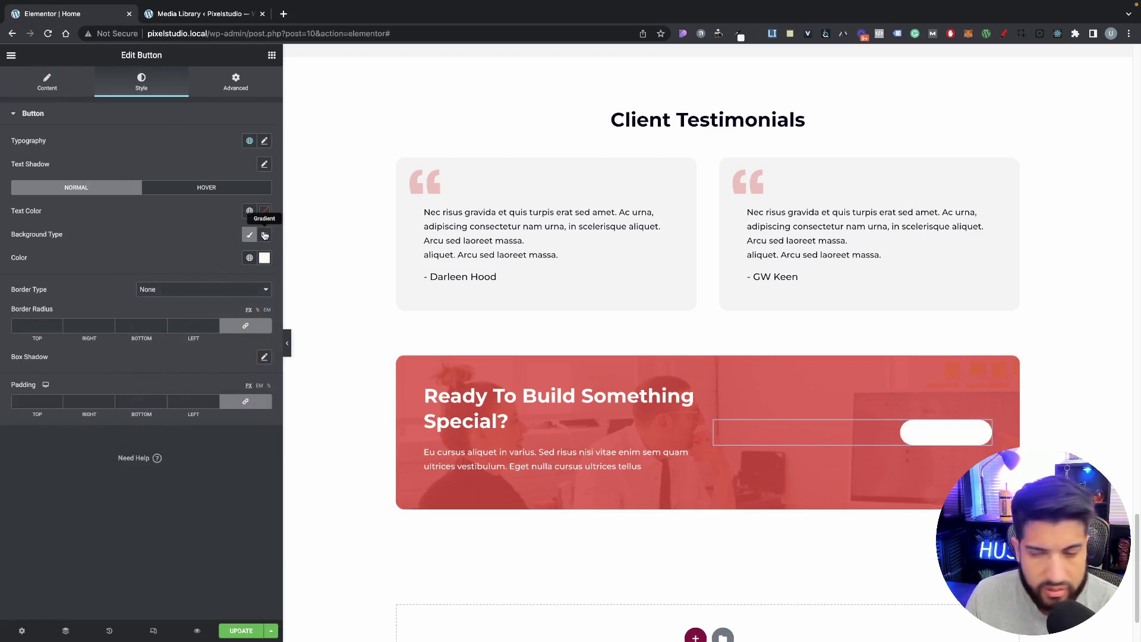
pyautogui.click(249, 211)
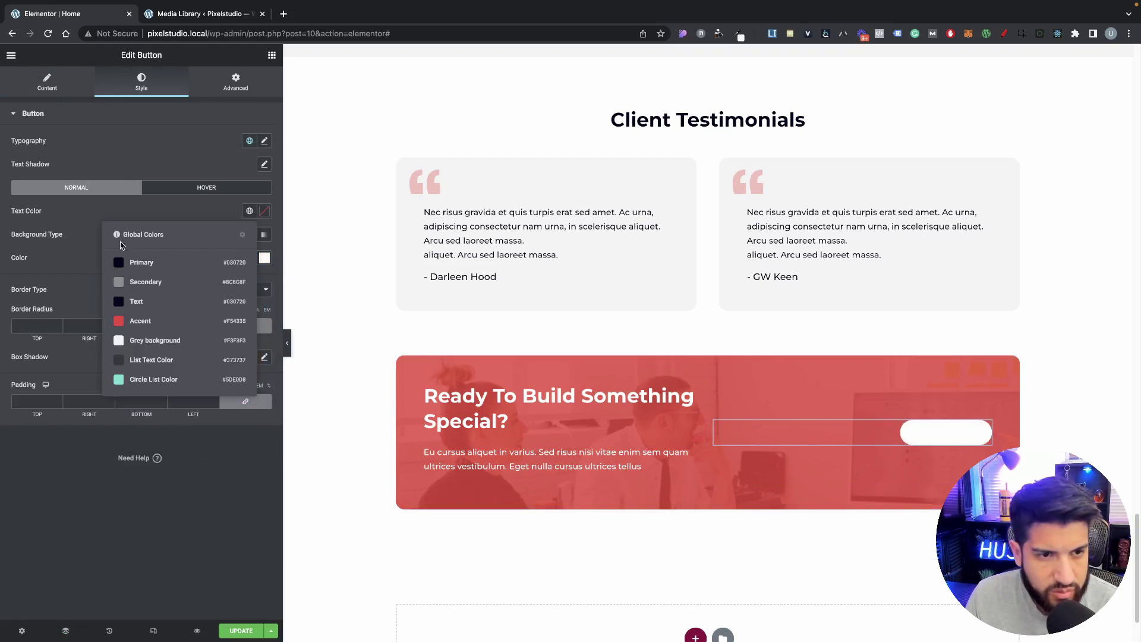
pyautogui.click(128, 259)
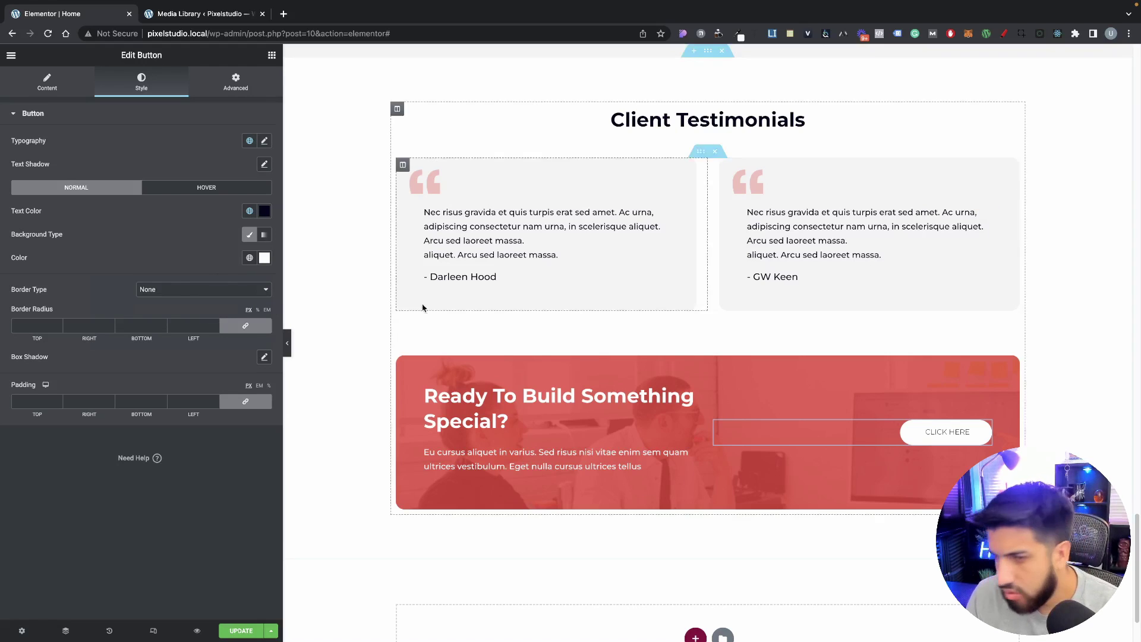
# Step: Change the button label from 'Click here' to 'Get Started'
pyautogui.click(55, 89)
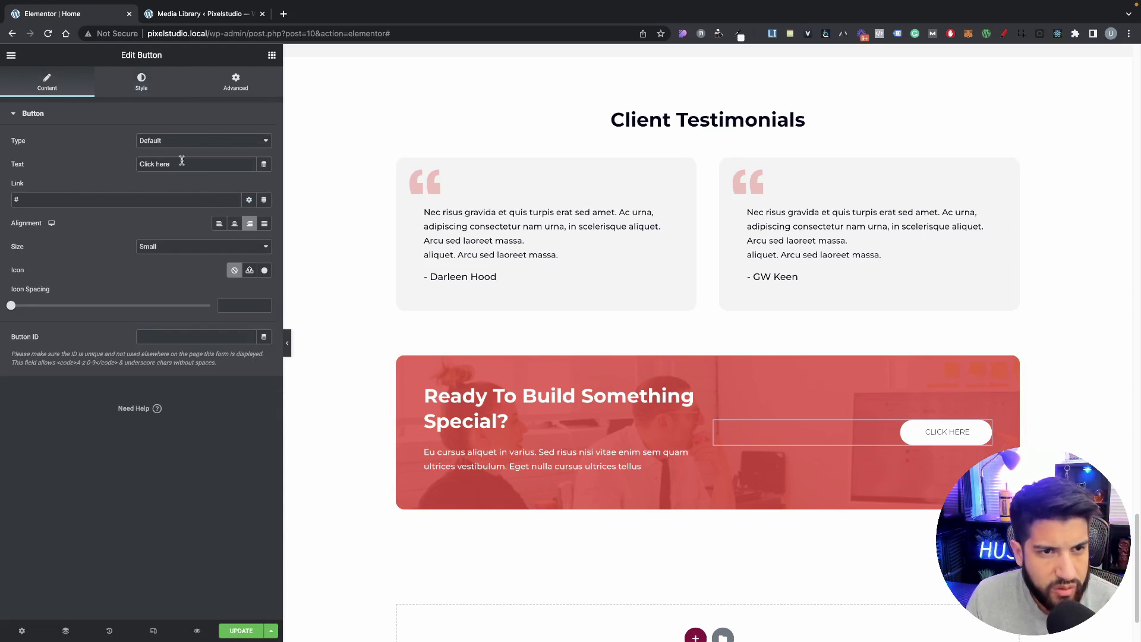
pyautogui.moveTo(180, 162); pyautogui.dragTo(80, 158)
pyautogui.press('BackSpace')
pyautogui.write('Get')
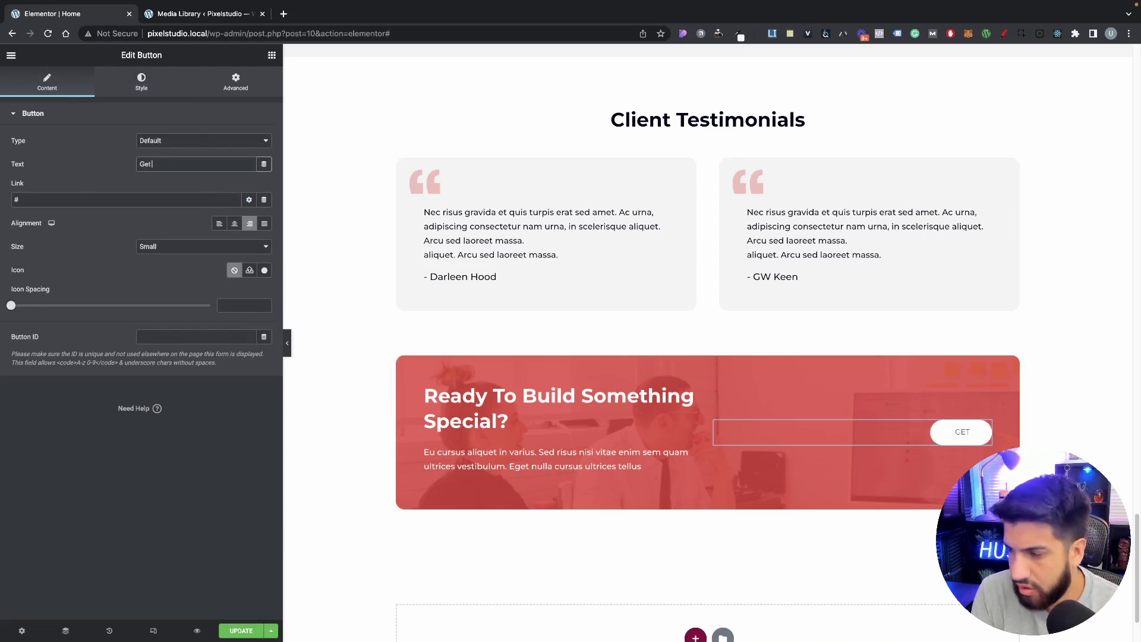
pyautogui.write(' Started')
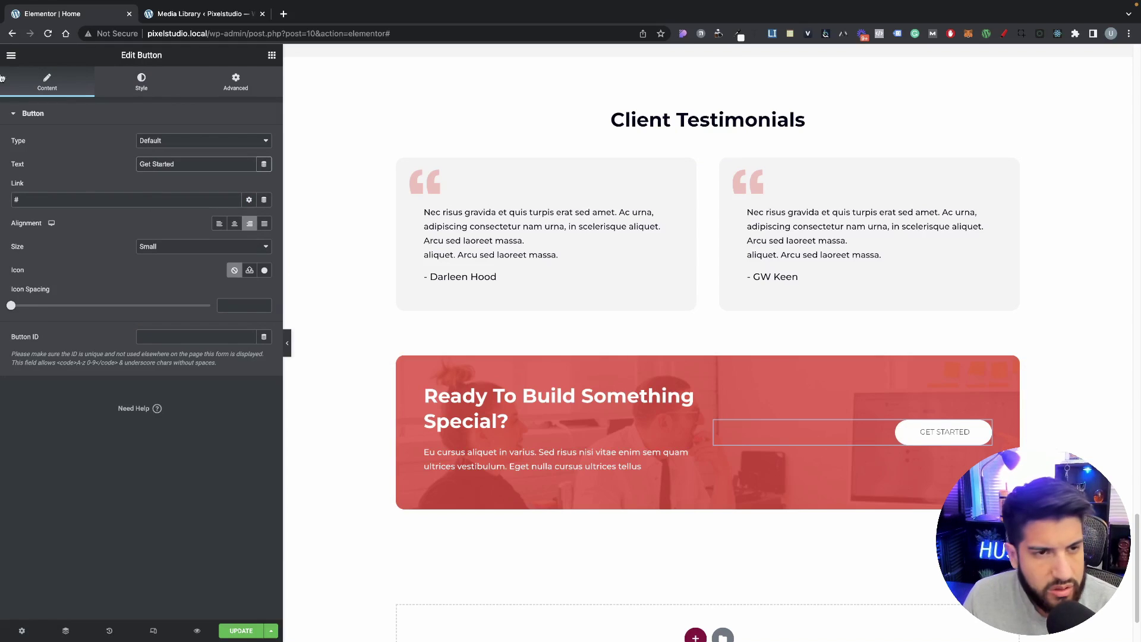
# Step: Set the button's typography font weight to 500
pyautogui.click(127, 86)
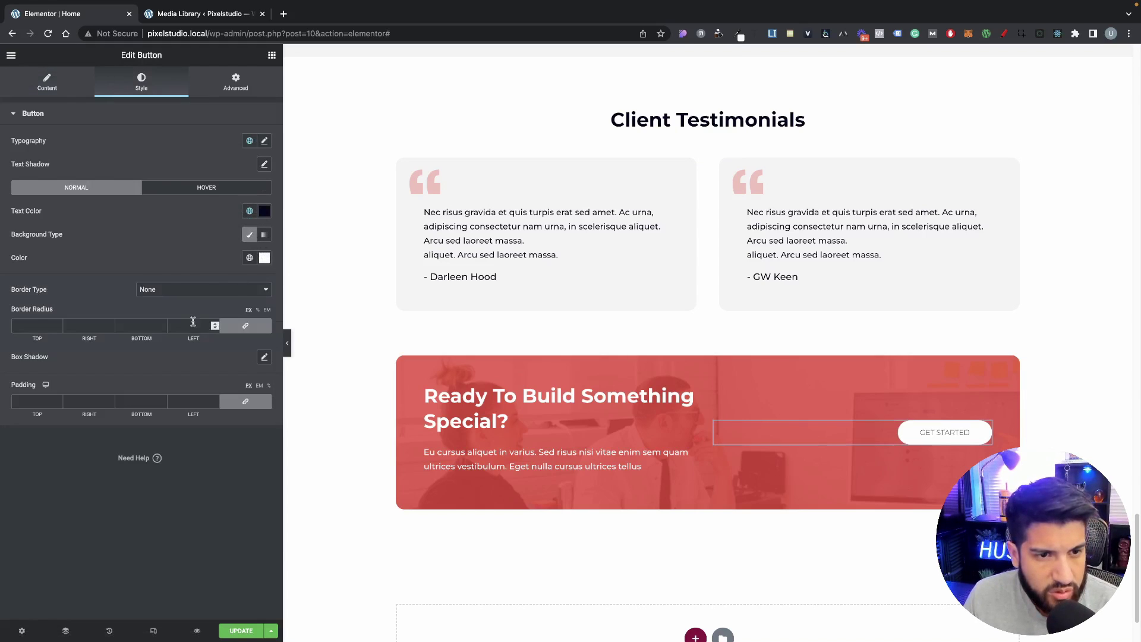
pyautogui.click(265, 141)
pyautogui.click(170, 257)
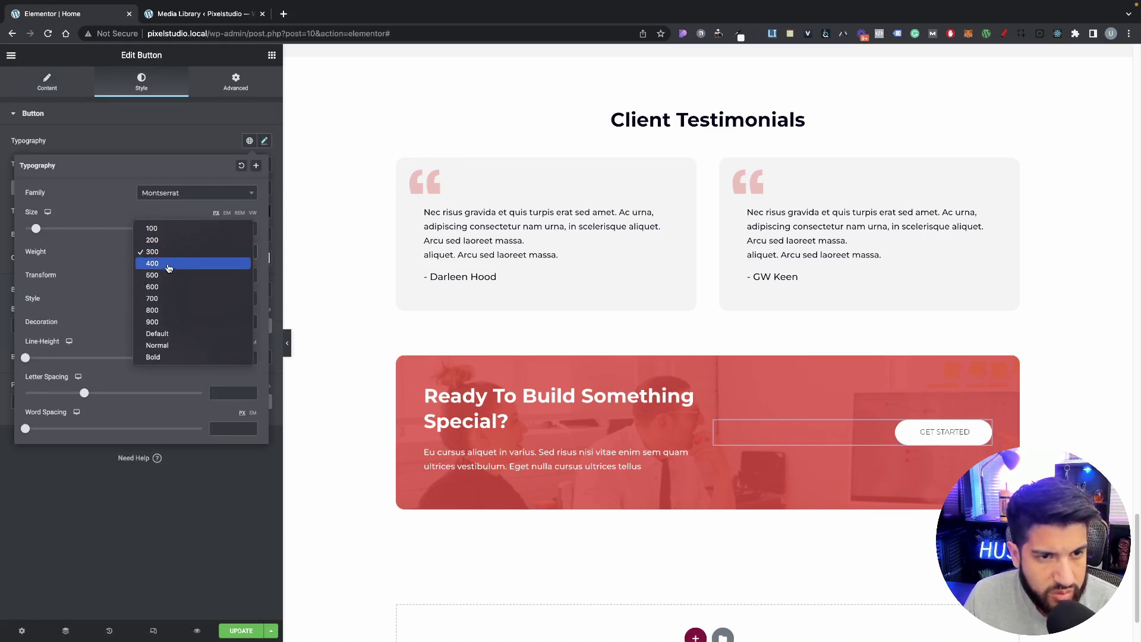
pyautogui.click(168, 276)
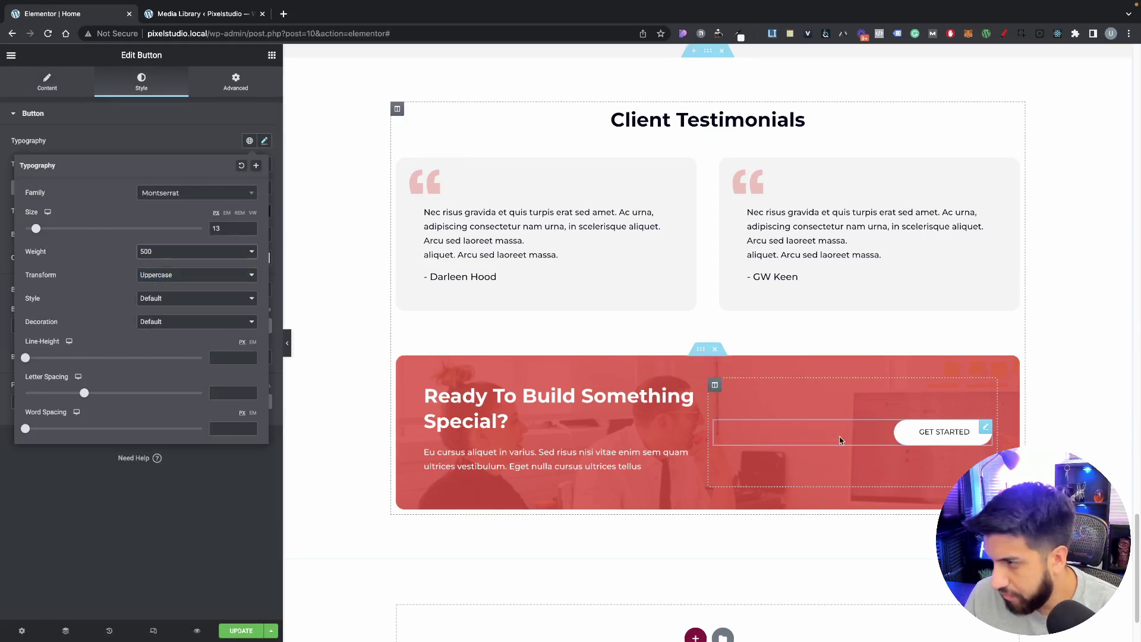
pyautogui.scroll(-2, 879, 446)
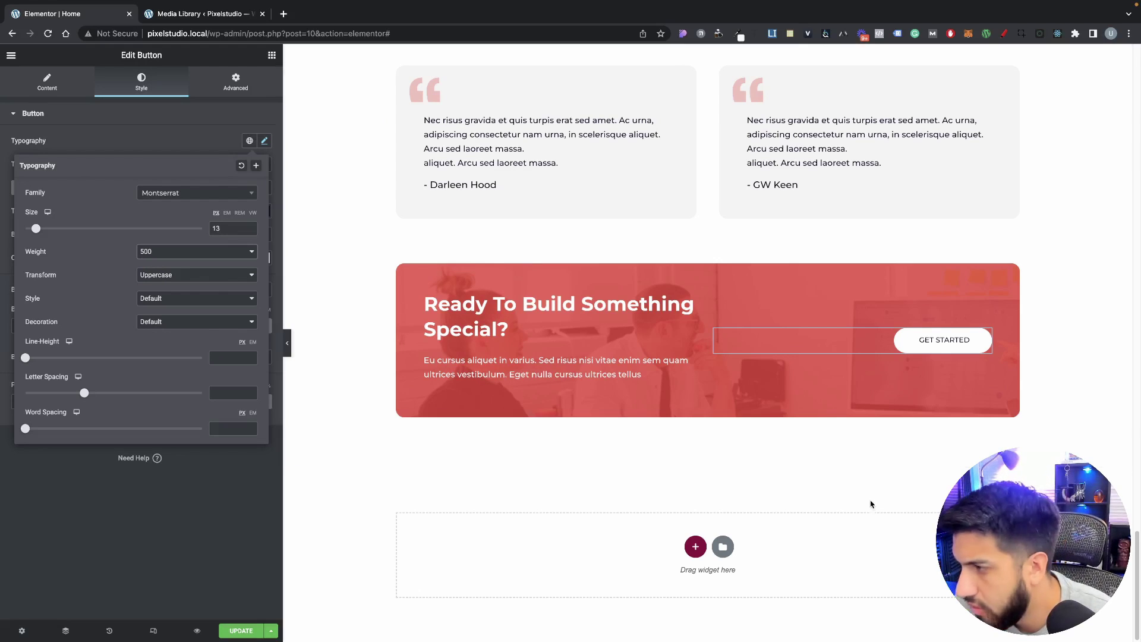
# Step: Raise the call-to-action banner's red background overlay opacity to 0.85
pyautogui.click(692, 265)
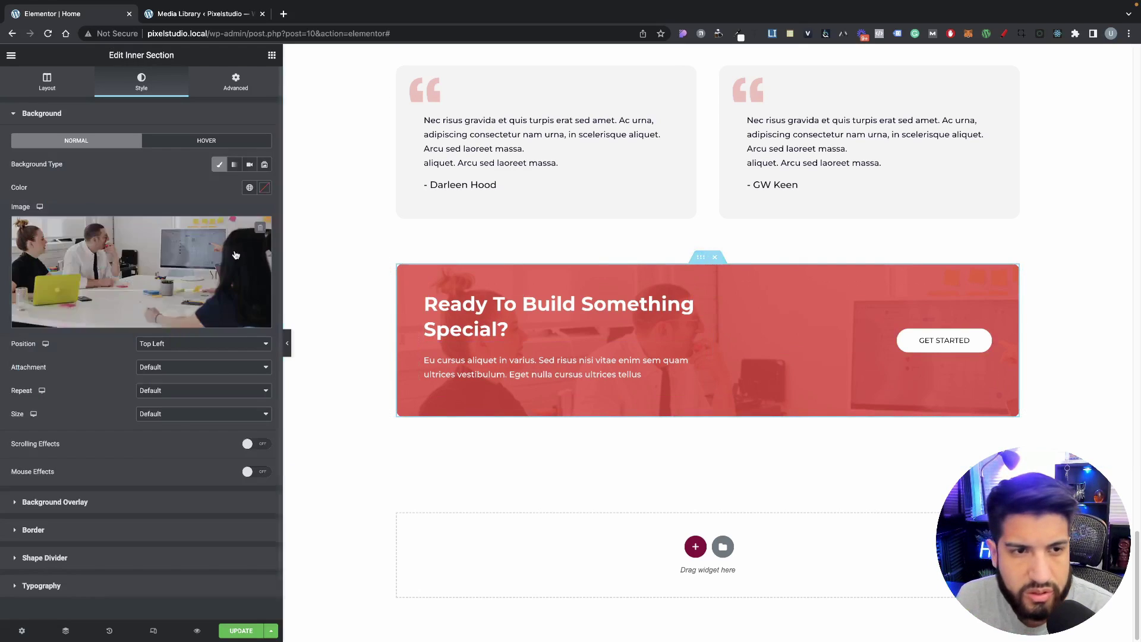
pyautogui.click(62, 501)
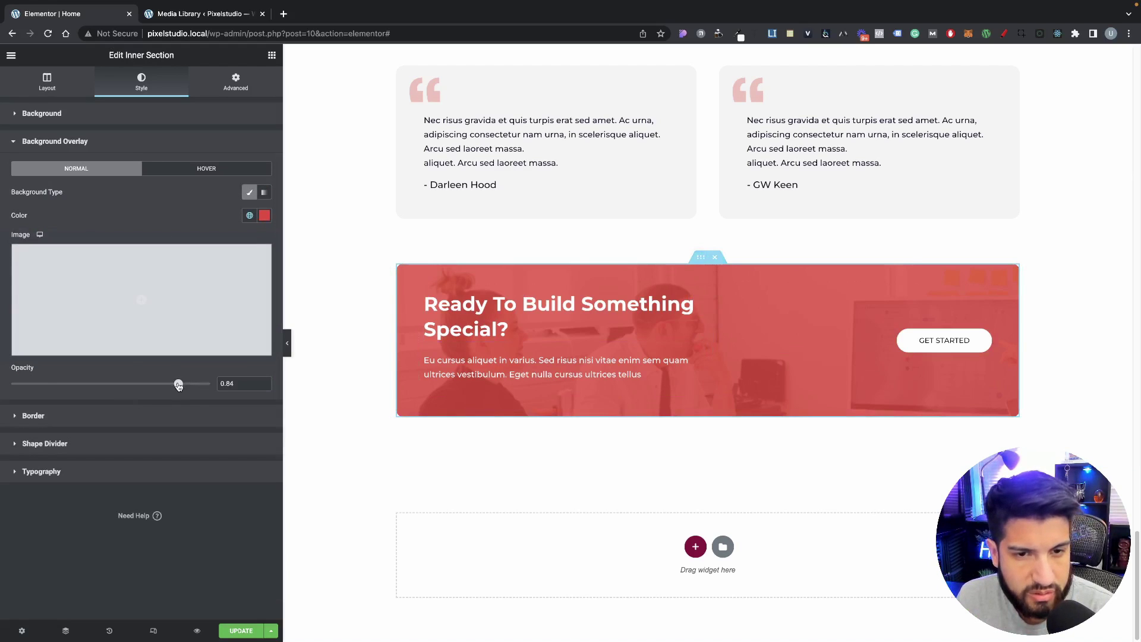
pyautogui.moveTo(178, 386); pyautogui.dragTo(187, 383)
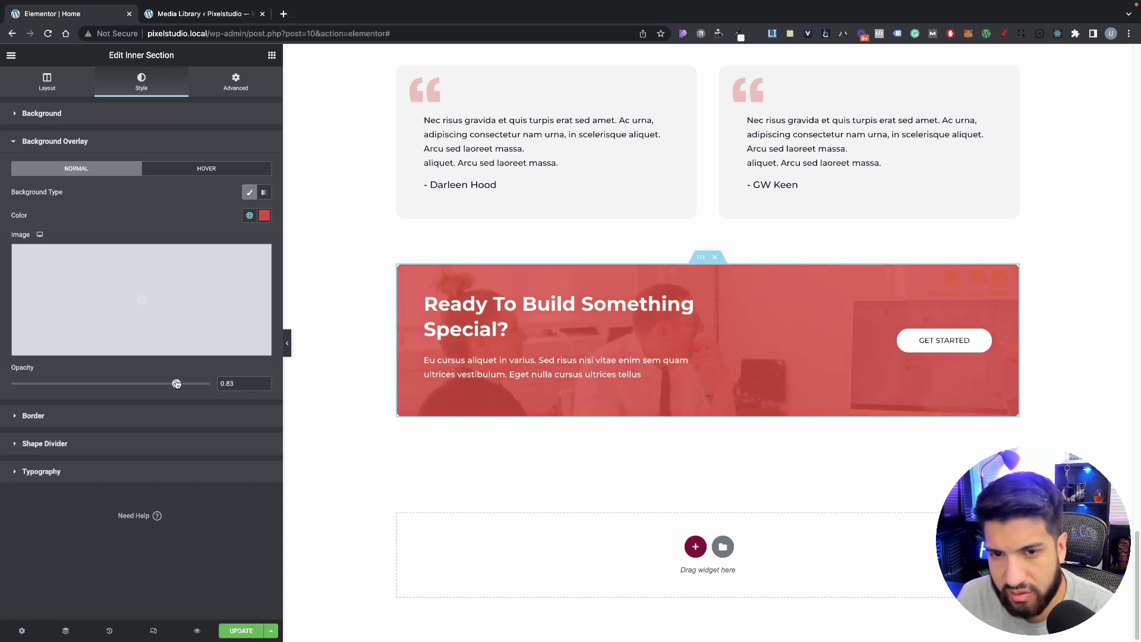
pyautogui.scroll(3, 610, 423)
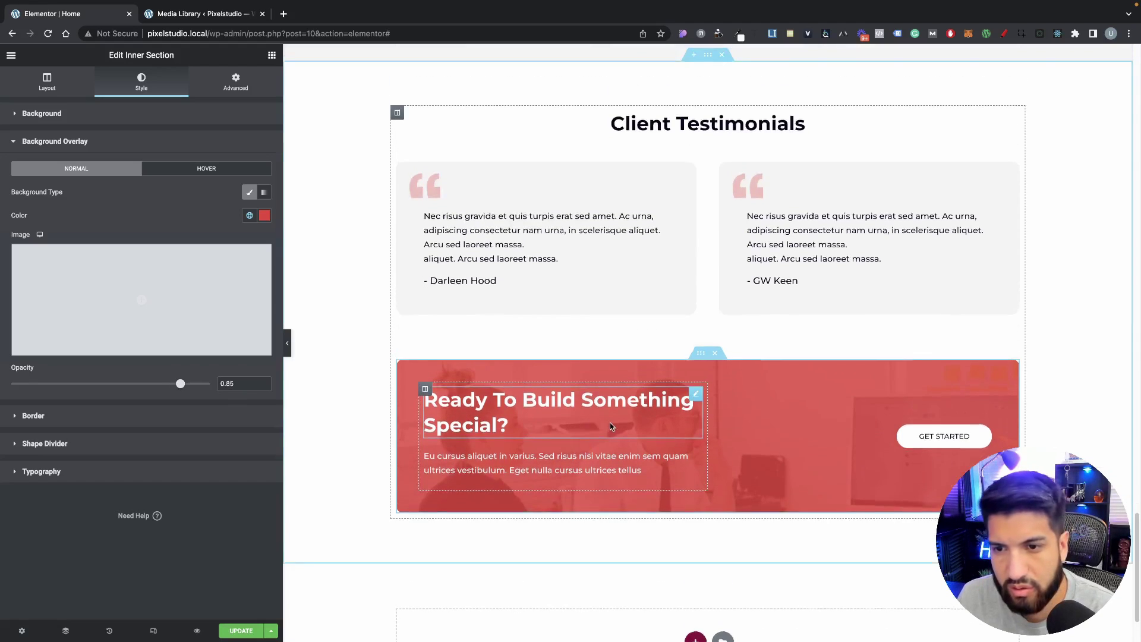
pyautogui.scroll(-3, 610, 427)
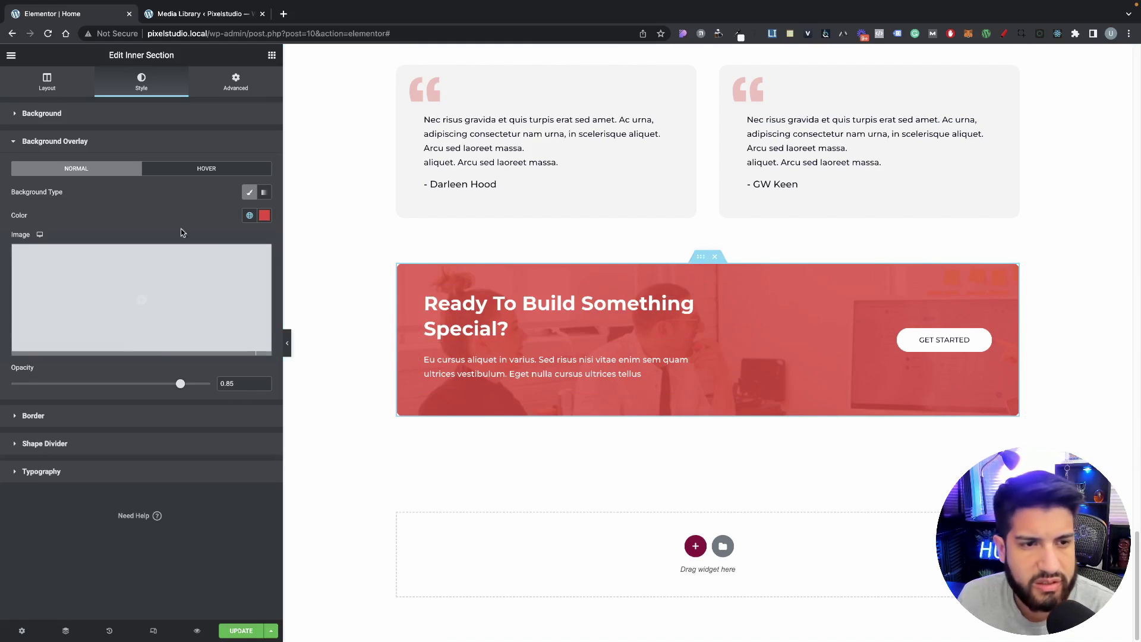
# Step: Set the banner's background image position to Top Left and size to Cover
pyautogui.click(51, 89)
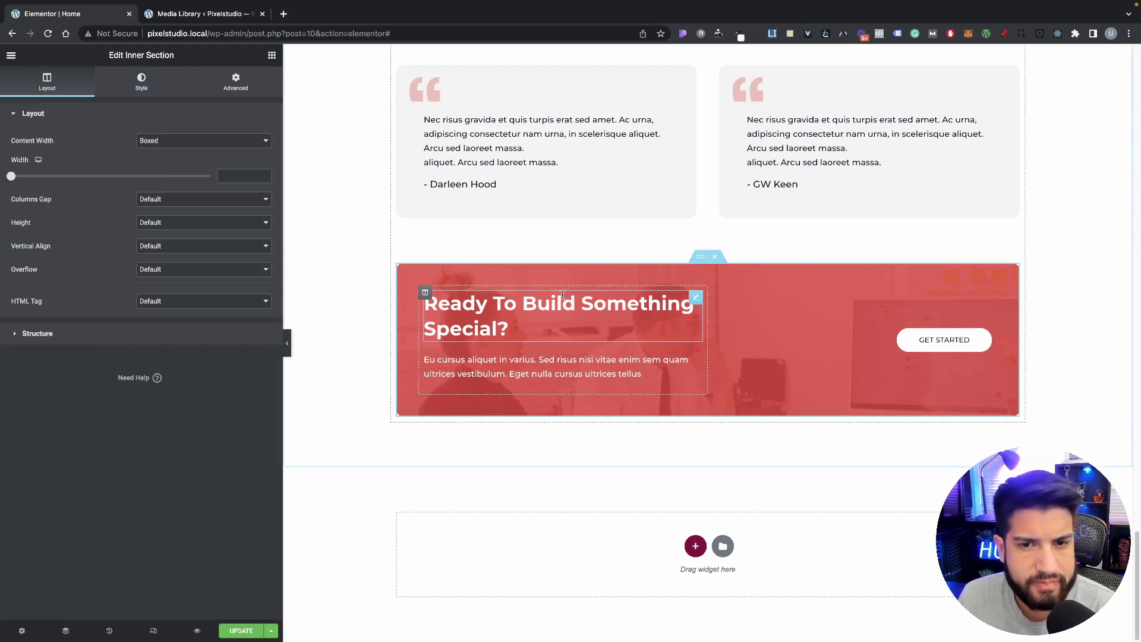
pyautogui.click(136, 92)
pyautogui.click(159, 346)
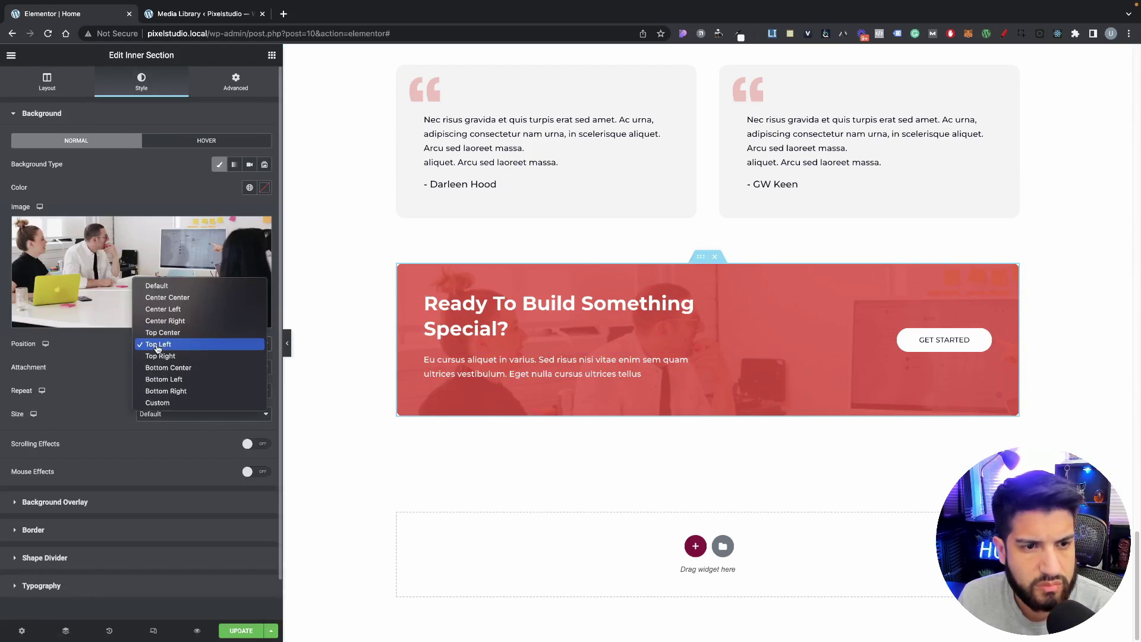
pyautogui.click(93, 362)
pyautogui.click(154, 415)
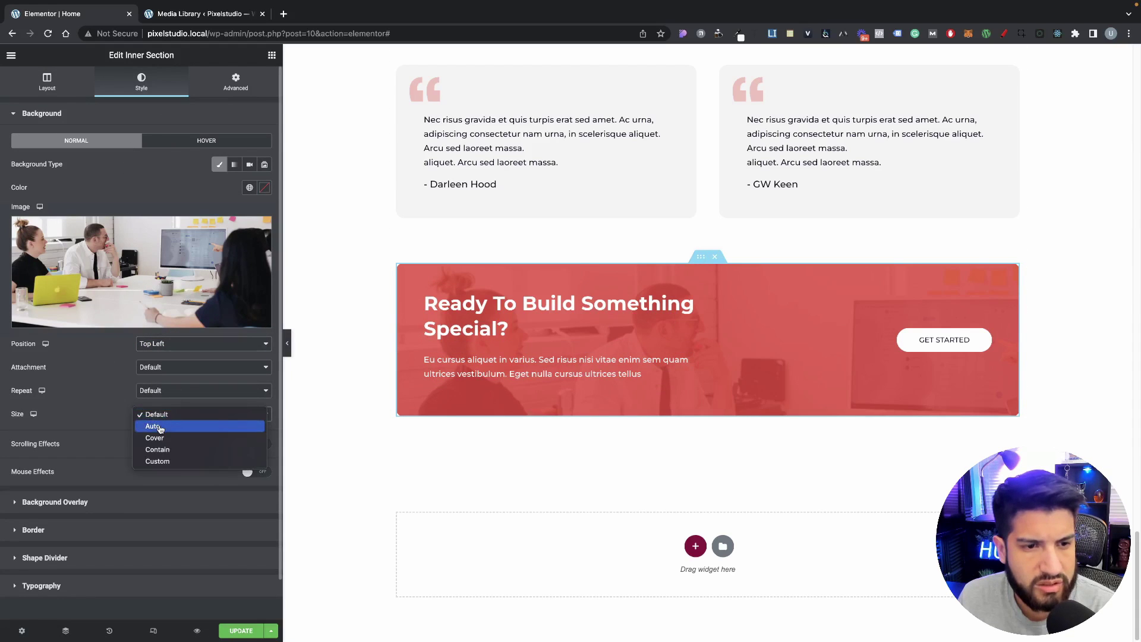
pyautogui.click(154, 438)
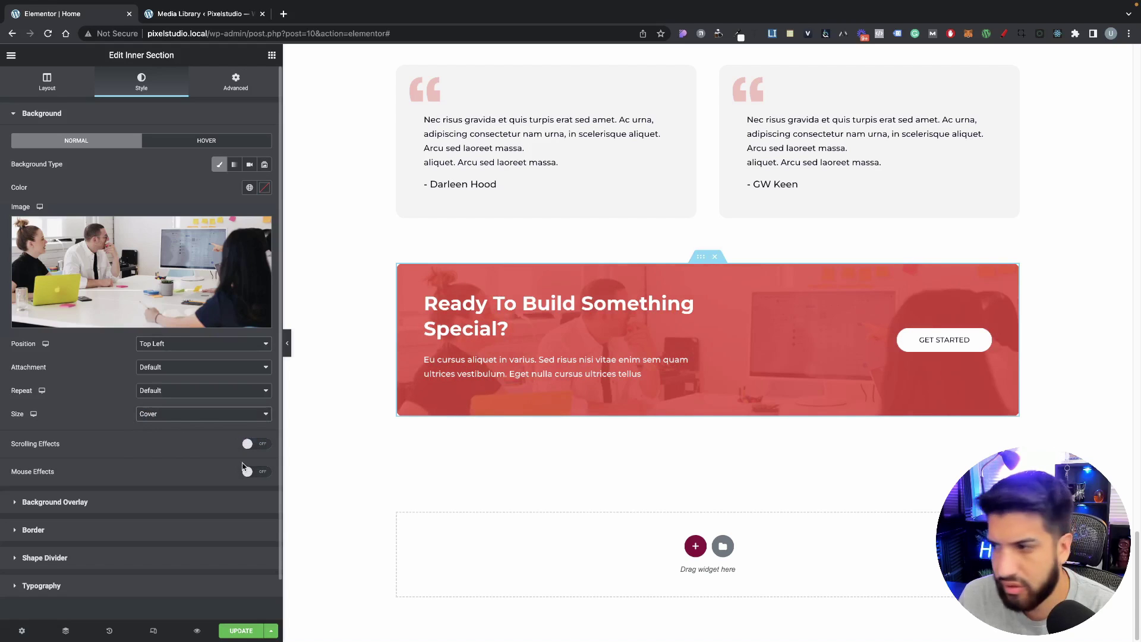
pyautogui.scroll(3, 858, 474)
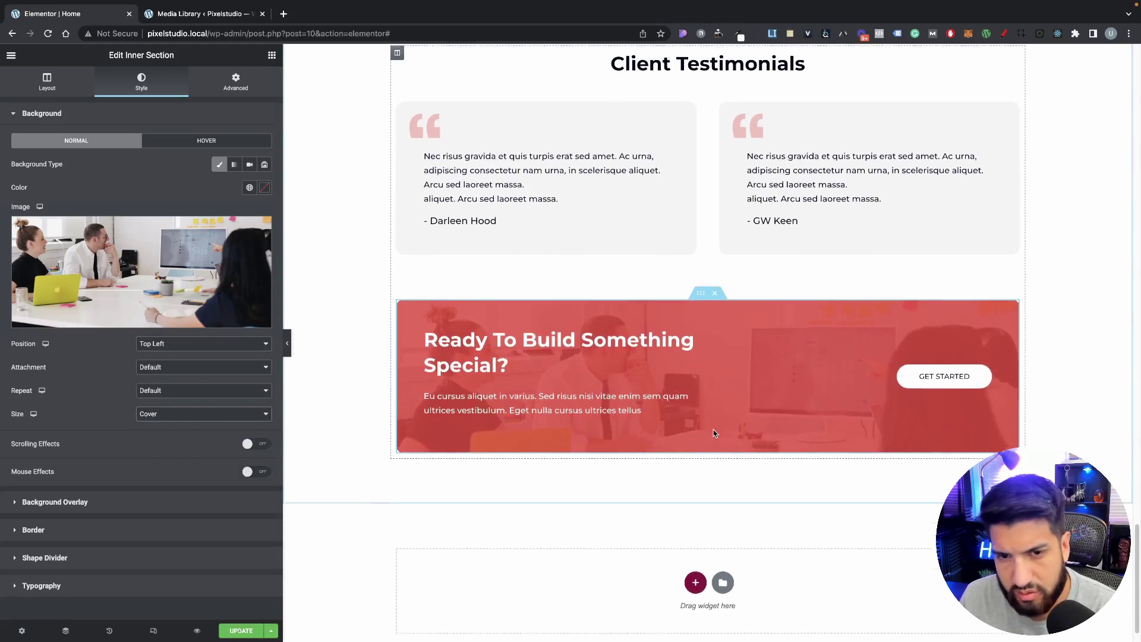
pyautogui.scroll(1, 716, 433)
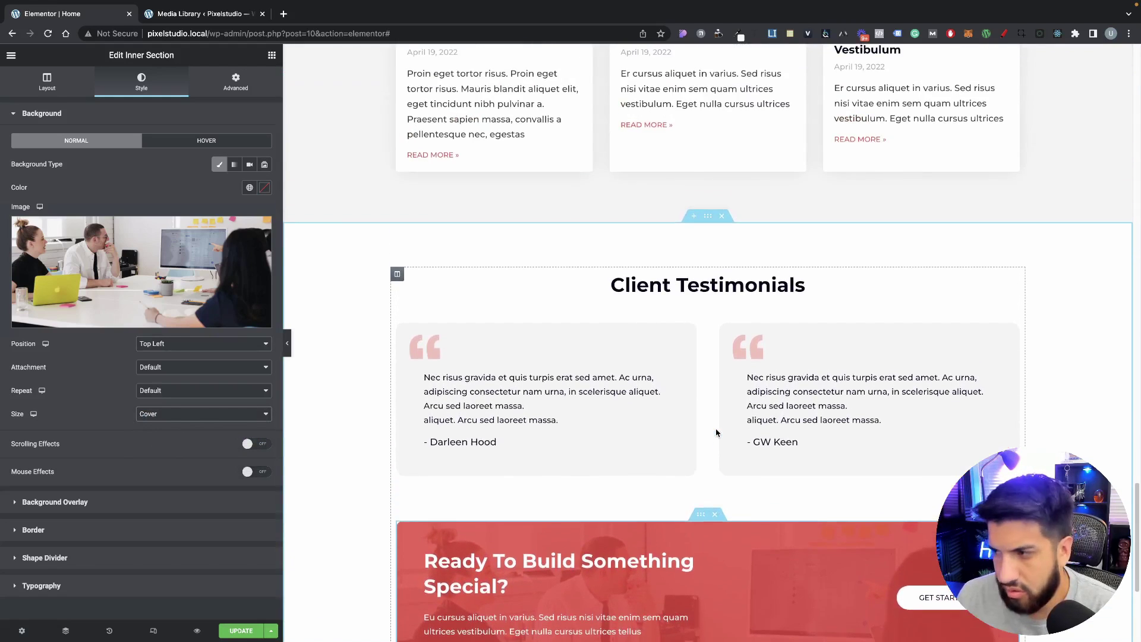
pyautogui.scroll(-4, 716, 433)
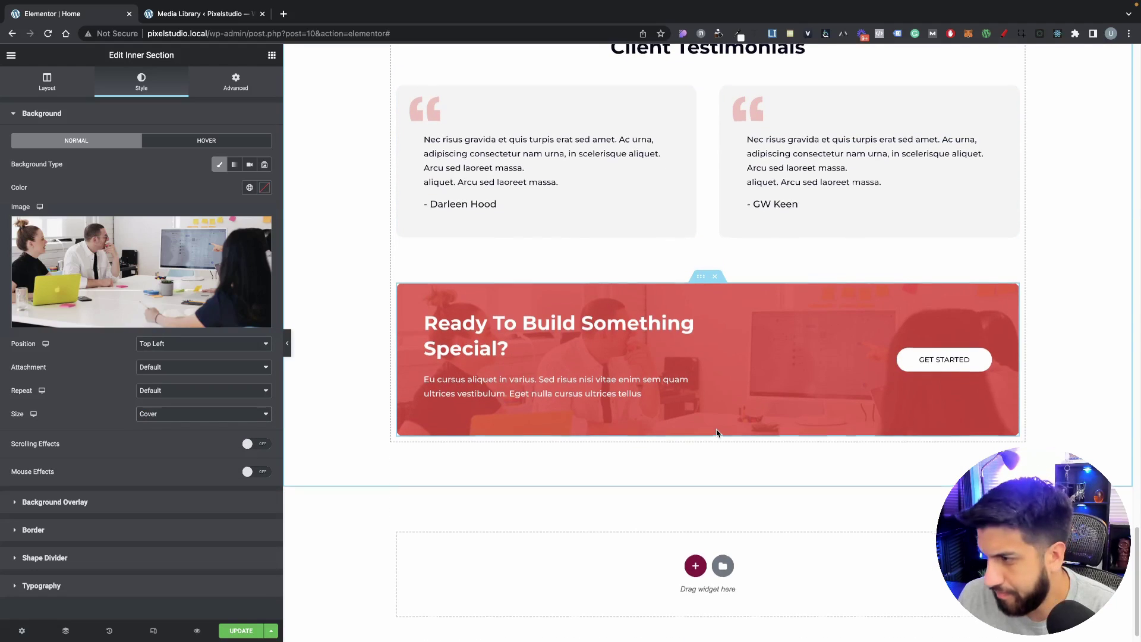
pyautogui.scroll(2, 716, 433)
pyautogui.scroll(1, 717, 432)
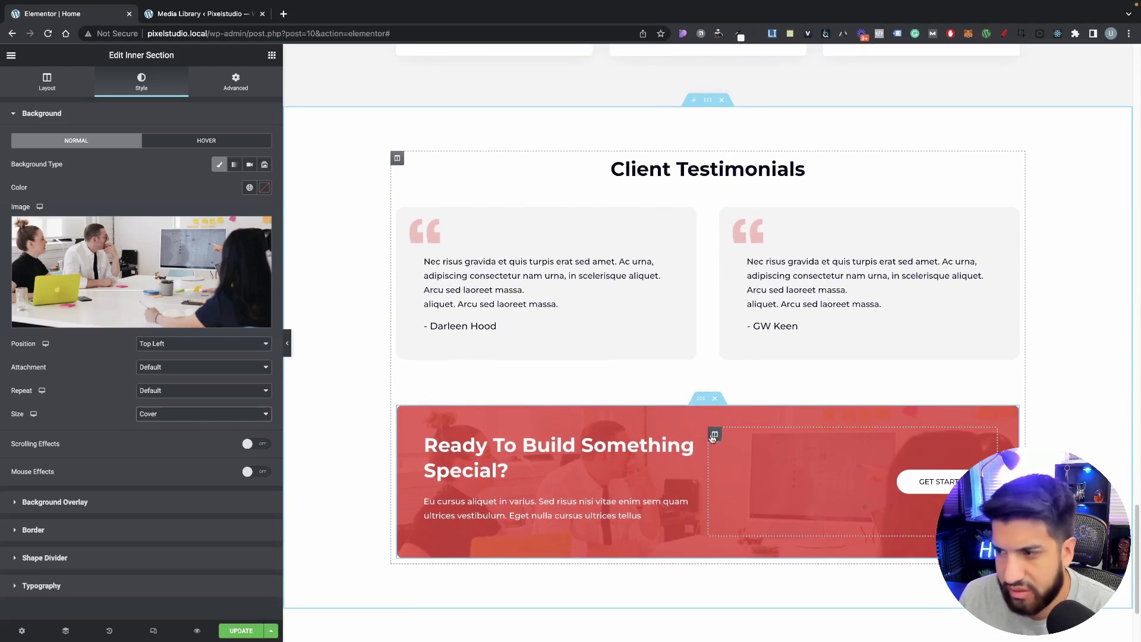
# Step: Unlink the banner paragraph's margins and set top to -7 and bottom to -14
pyautogui.click(548, 508)
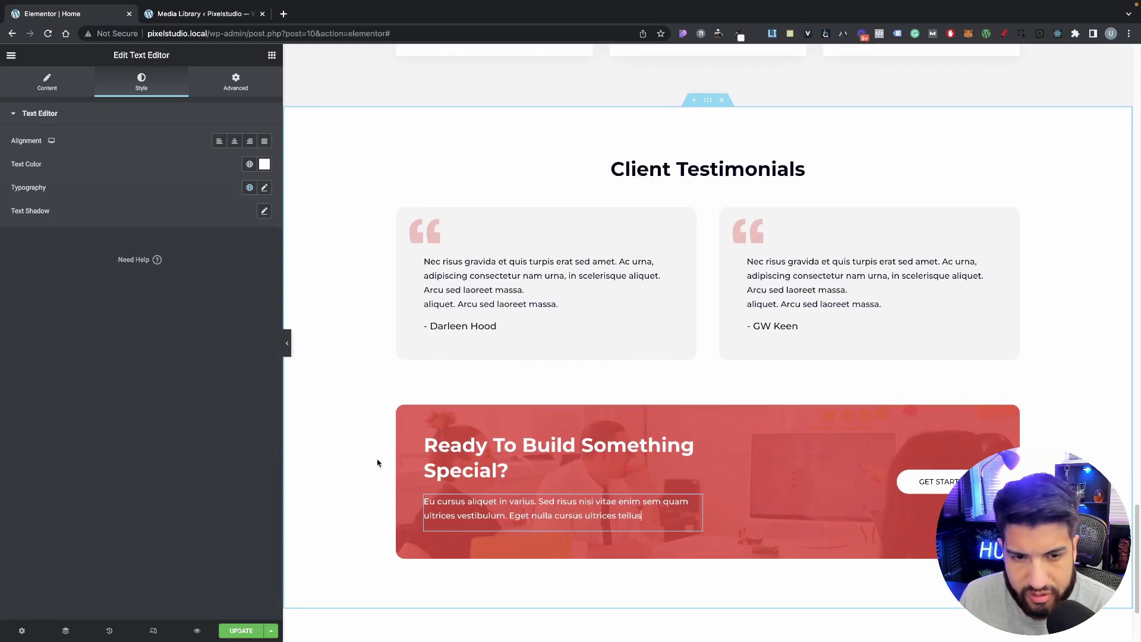
pyautogui.click(235, 81)
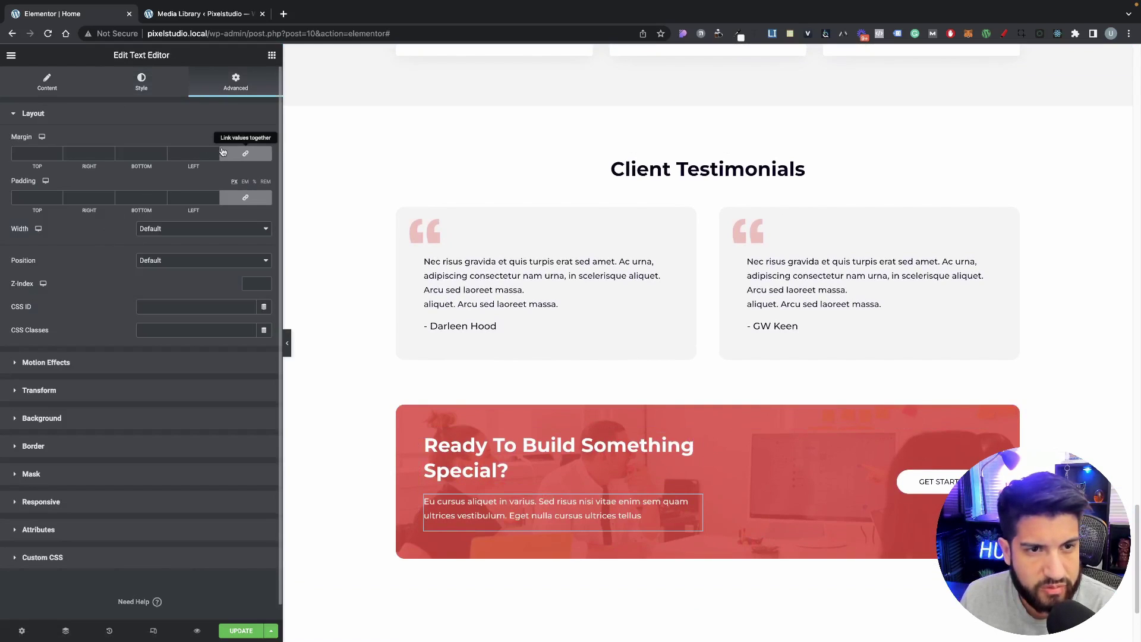
pyautogui.click(246, 154)
pyautogui.click(162, 157)
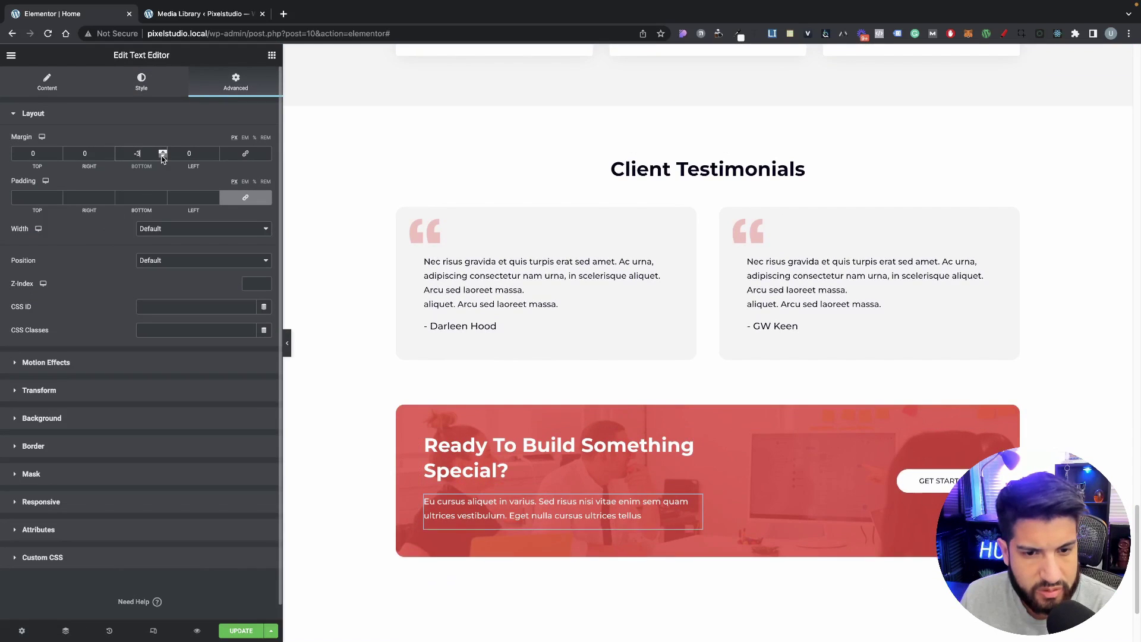
pyautogui.click(59, 157)
pyautogui.click(59, 157)
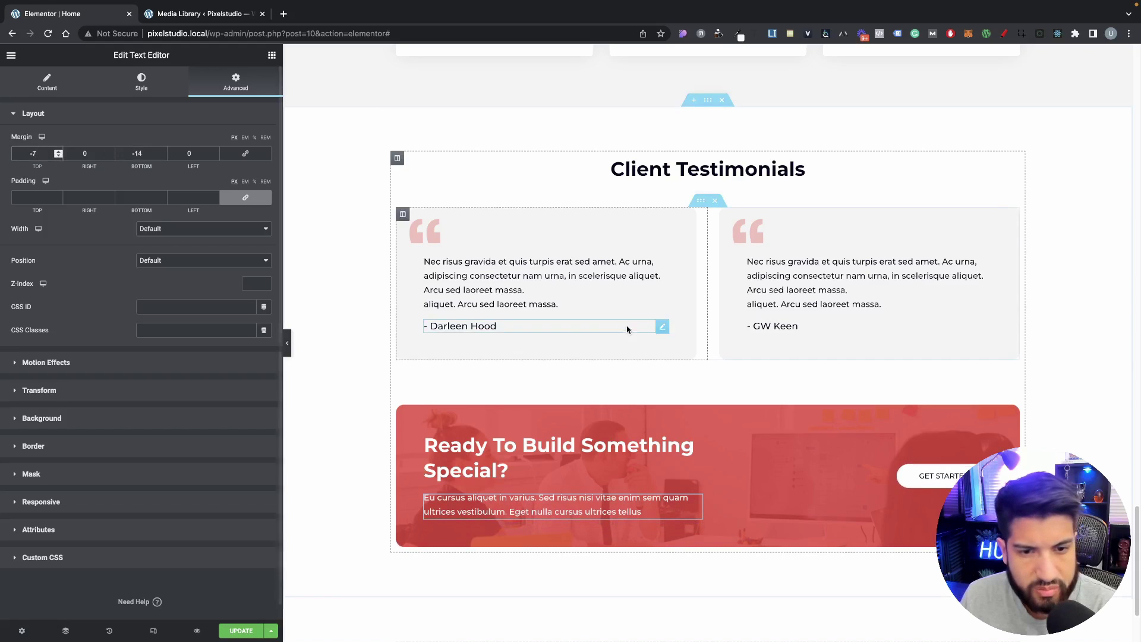
# Step: Save the page changes with UPDATE
pyautogui.scroll(-2, 772, 363)
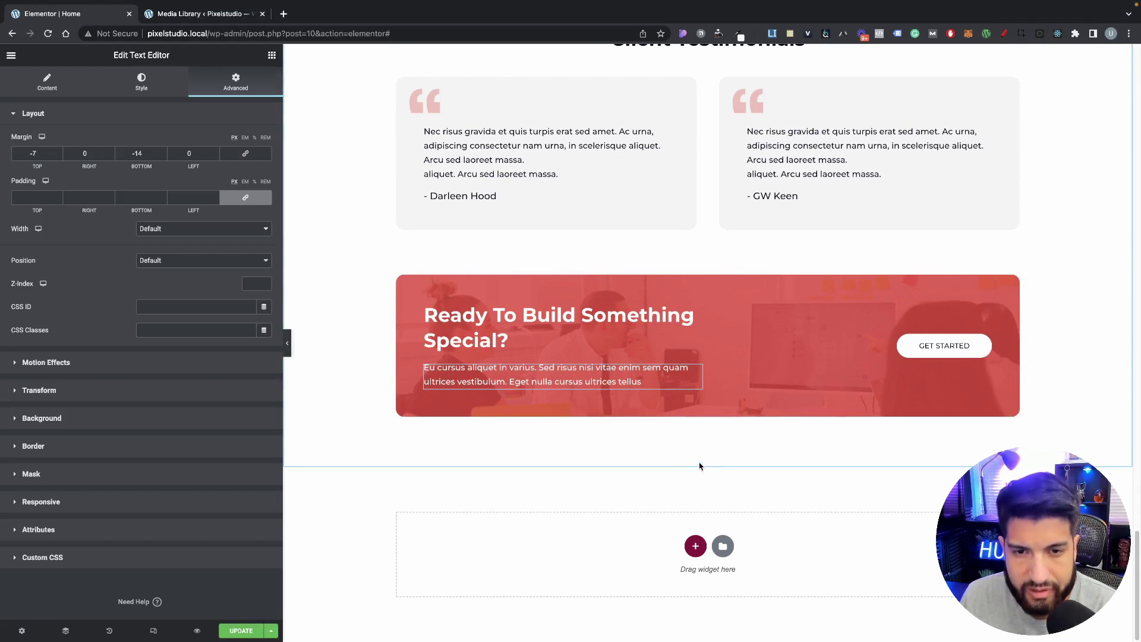
pyautogui.scroll(20, 302, 415)
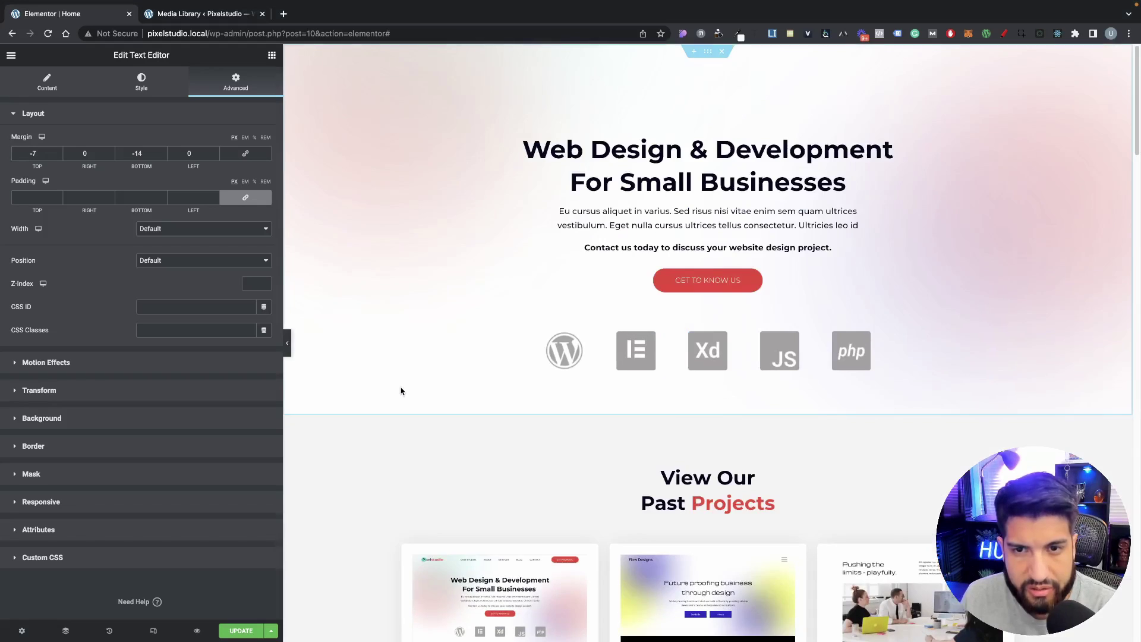
pyautogui.scroll(-10, 400, 390)
pyautogui.scroll(-10, 469, 429)
pyautogui.click(241, 631)
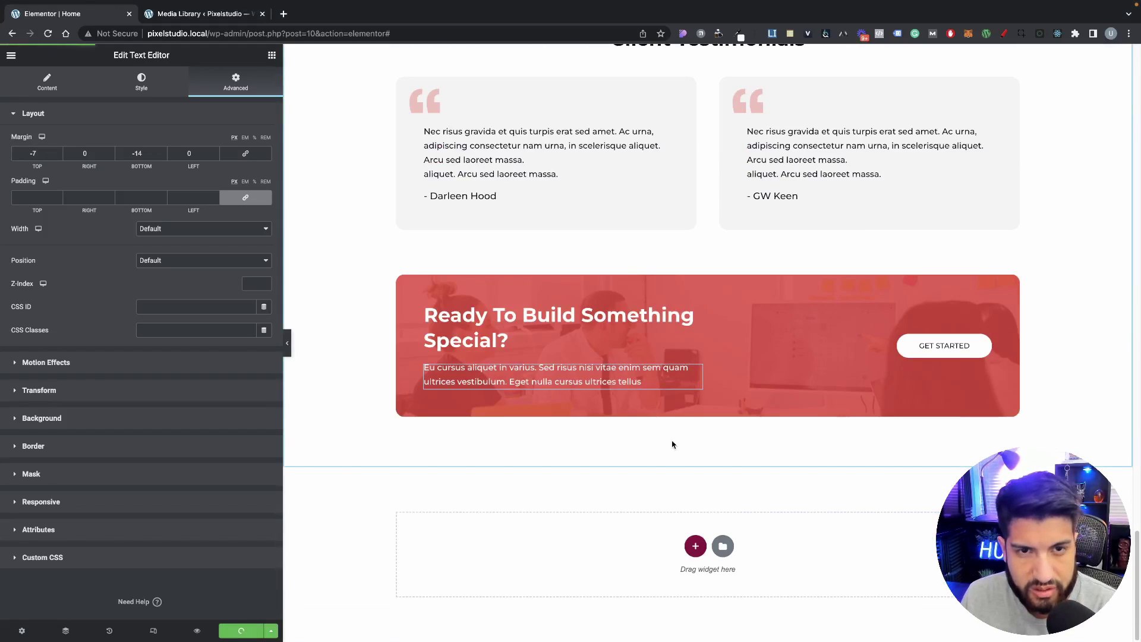
pyautogui.scroll(2, 675, 442)
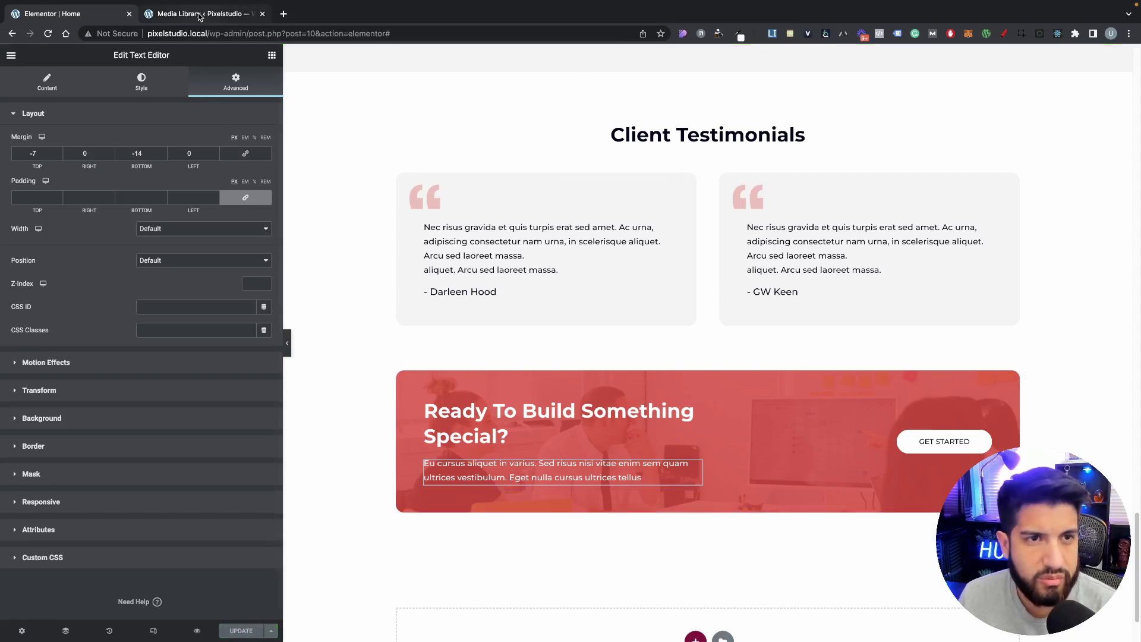
# Step: Open a live preview of the Home page and close the Media Library tab
pyautogui.click(200, 14)
pyautogui.click(72, 14)
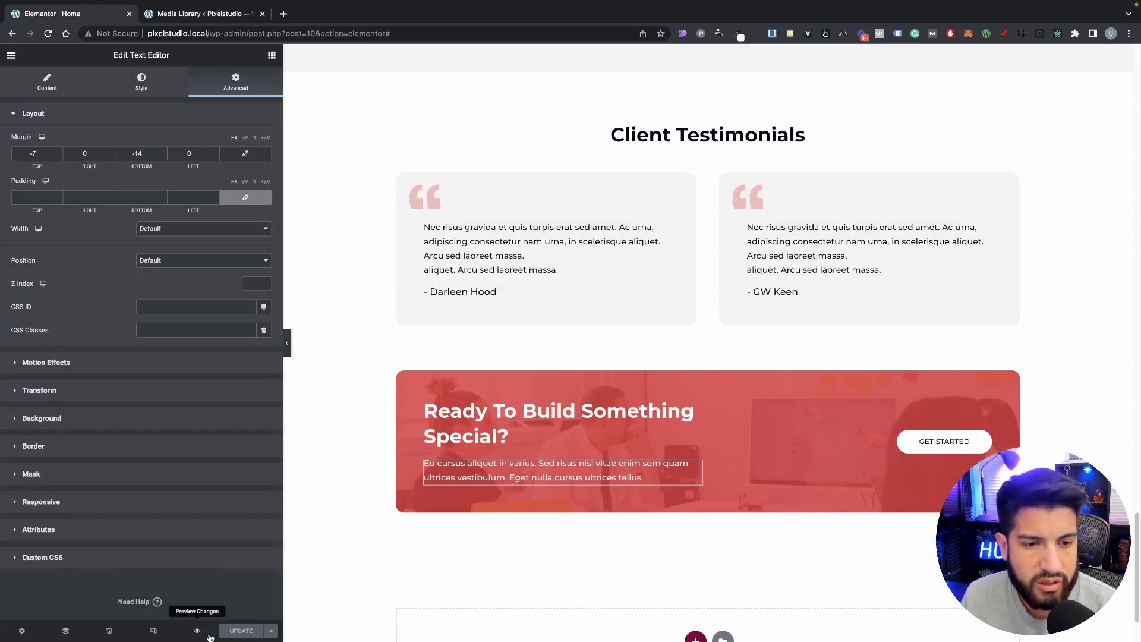
pyautogui.click(196, 632)
pyautogui.click(395, 14)
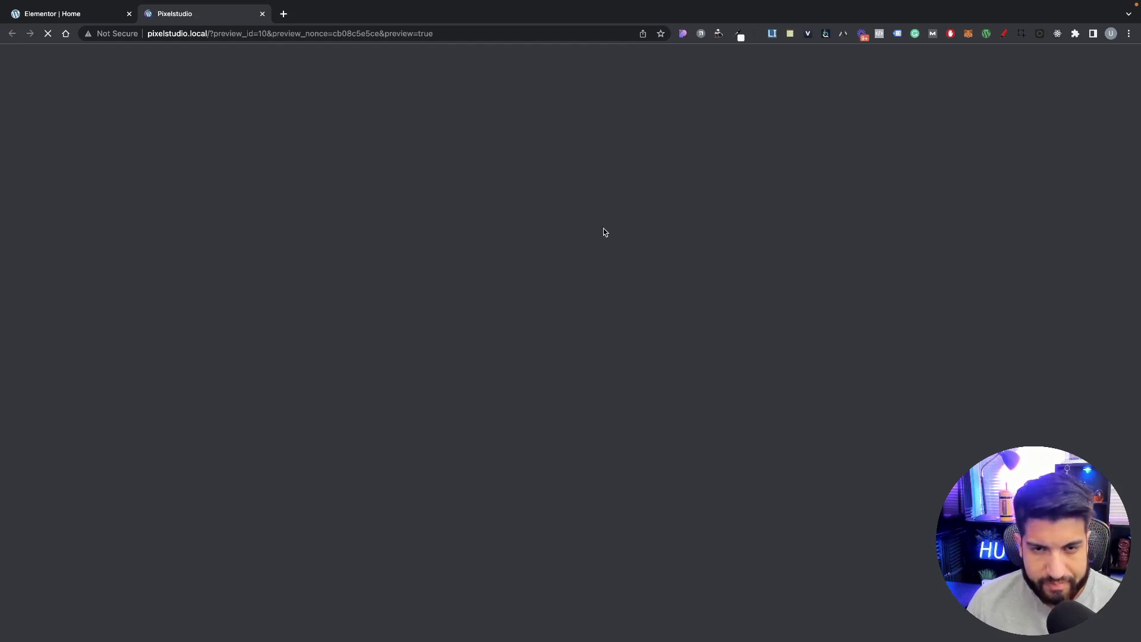
# Step: Scroll through the previewed page, expanding two FAQ answers along the way
pyautogui.scroll(-15, 766, 319)
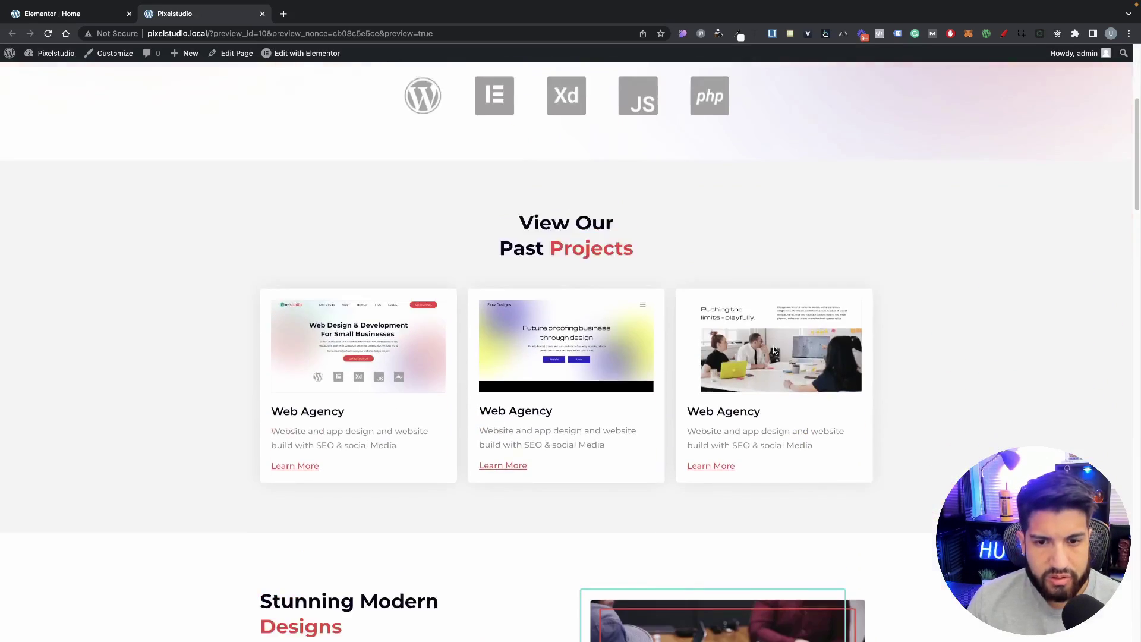
pyautogui.scroll(-10, 771, 371)
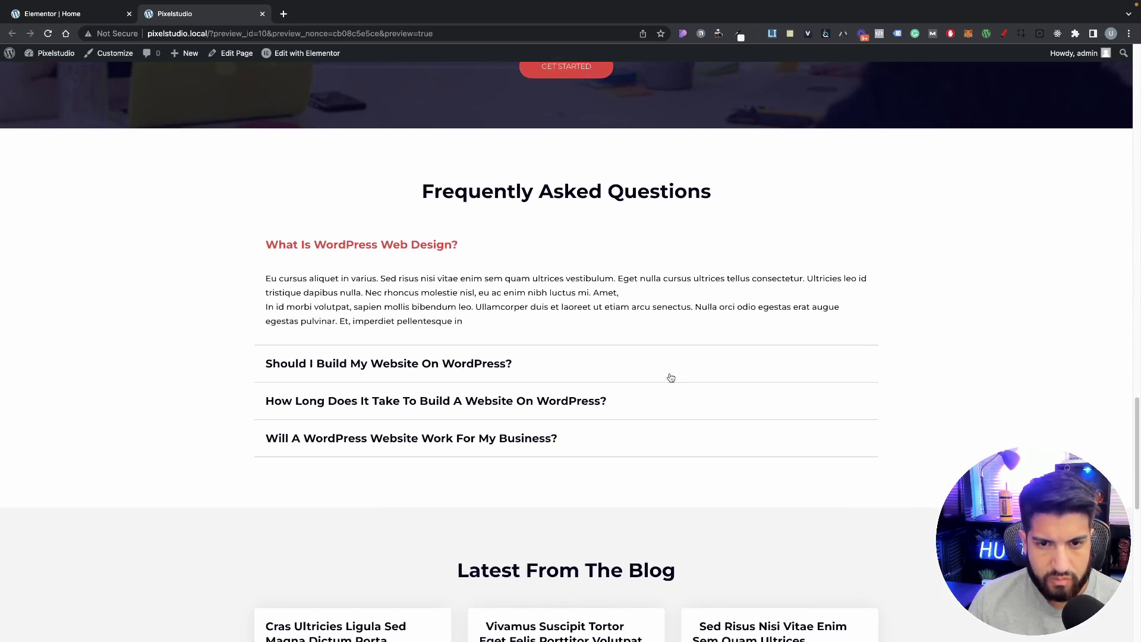
pyautogui.click(669, 377)
pyautogui.click(581, 339)
pyautogui.scroll(-3, 659, 368)
pyautogui.scroll(-2, 659, 367)
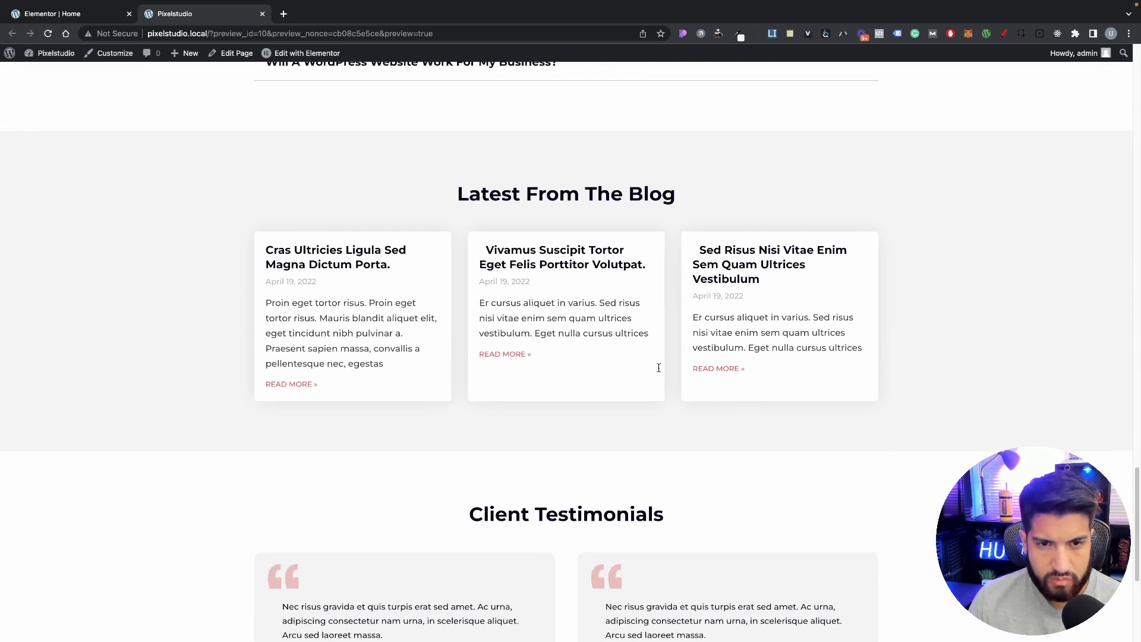
pyautogui.scroll(-2, 779, 425)
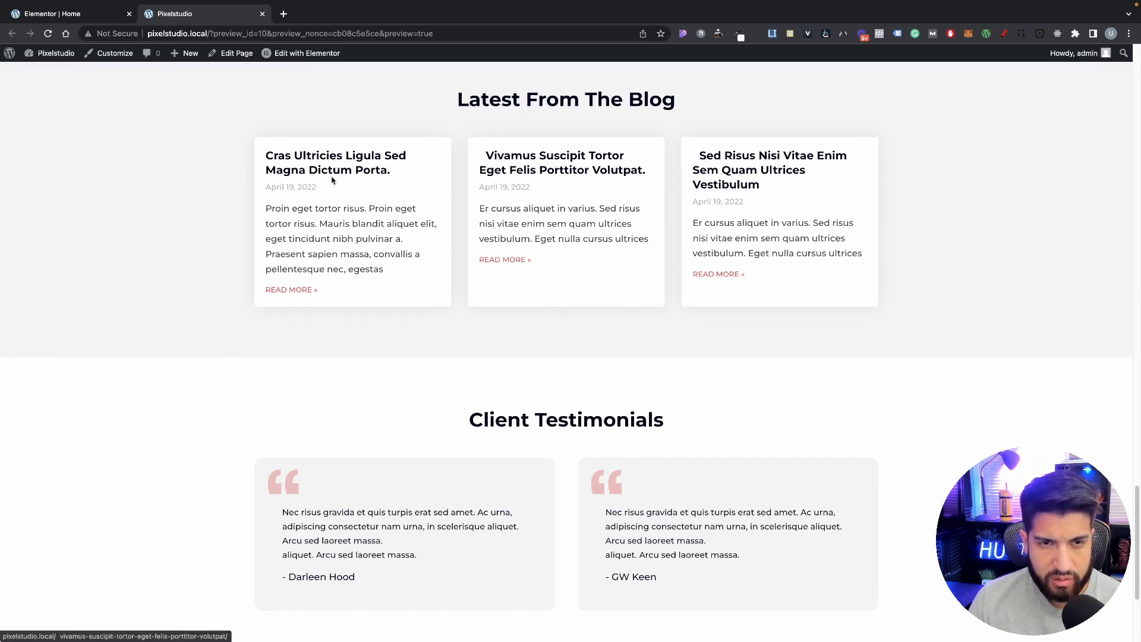
pyautogui.scroll(-3, 632, 280)
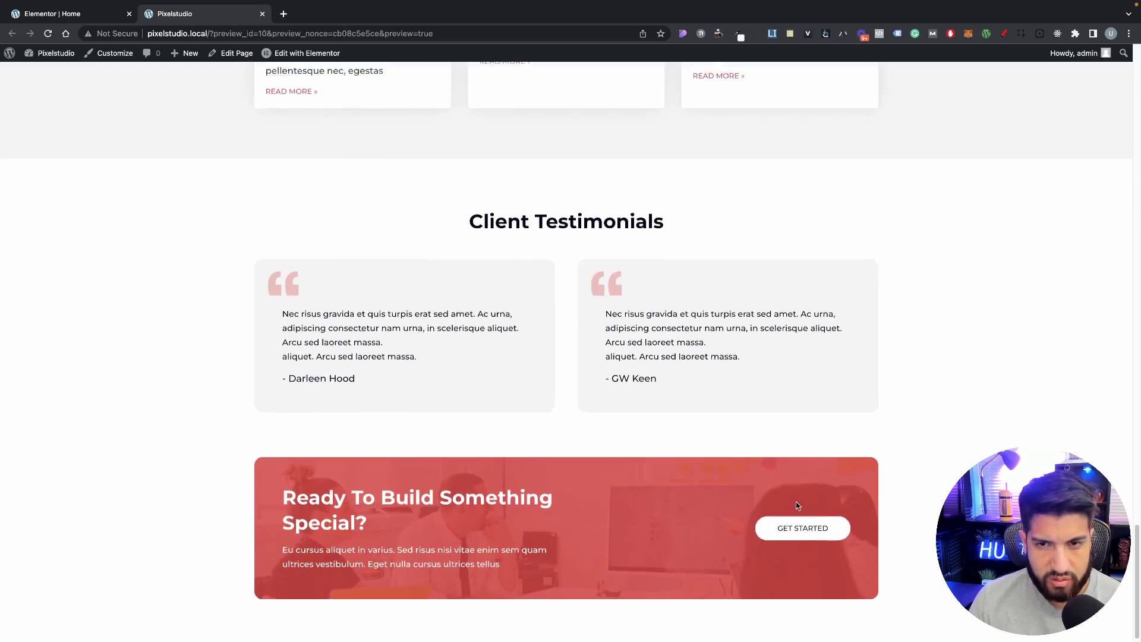
pyautogui.scroll(20, 672, 464)
pyautogui.scroll(-20, 596, 410)
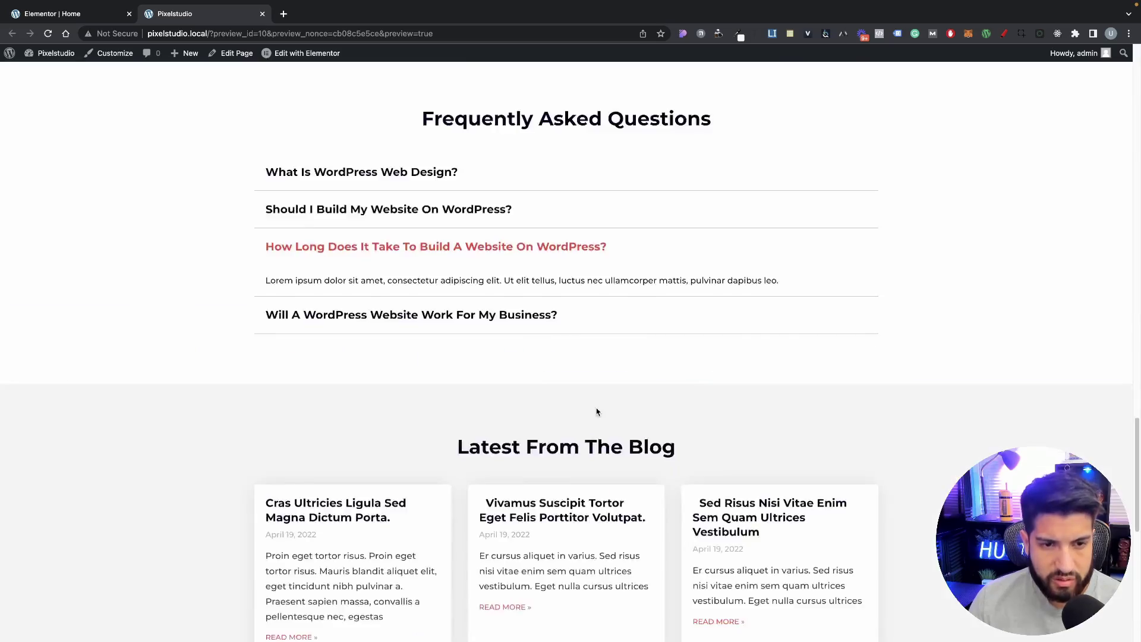
pyautogui.scroll(6, 598, 407)
pyautogui.scroll(15, 668, 459)
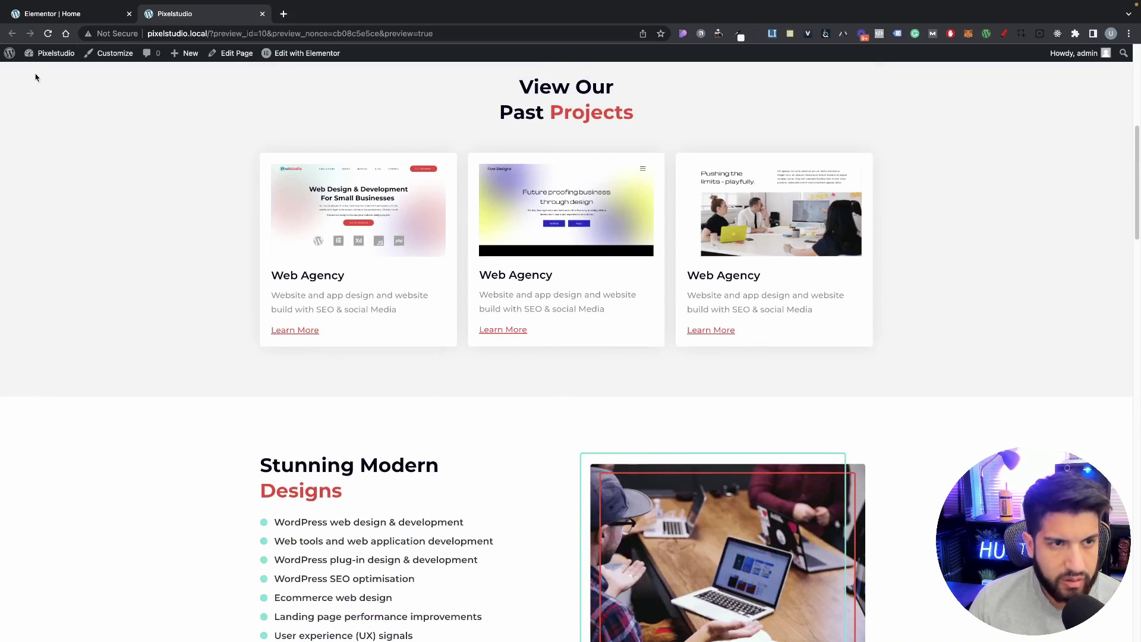
# Step: In the Posts list, Quick Edit the second post to remove its title's leading space
pyautogui.moveTo(51, 53)
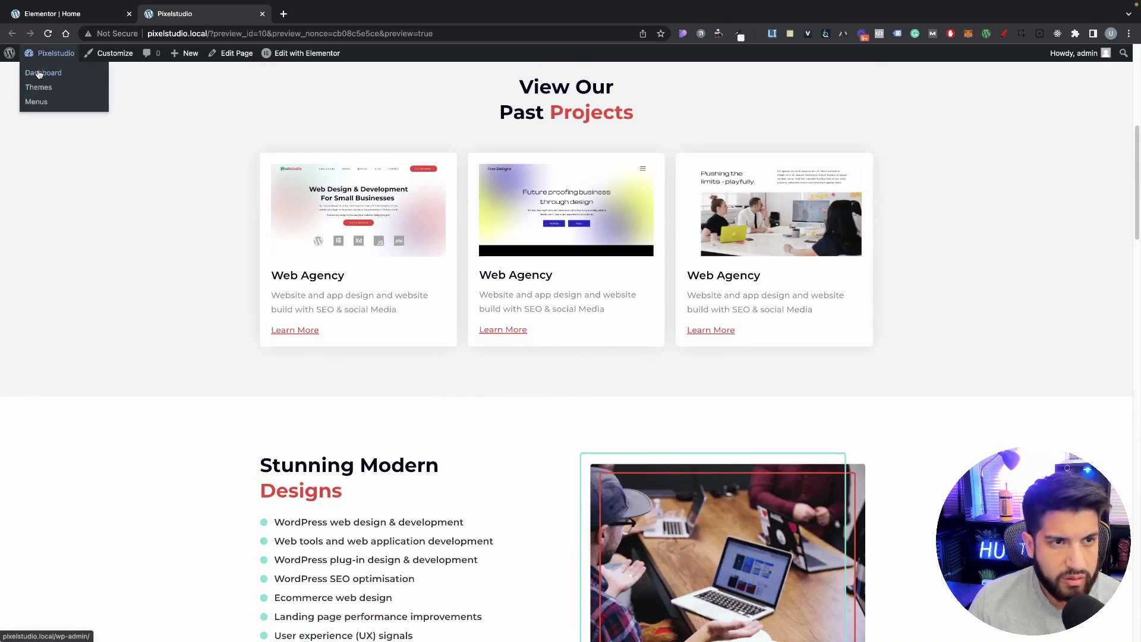
pyautogui.click(42, 74)
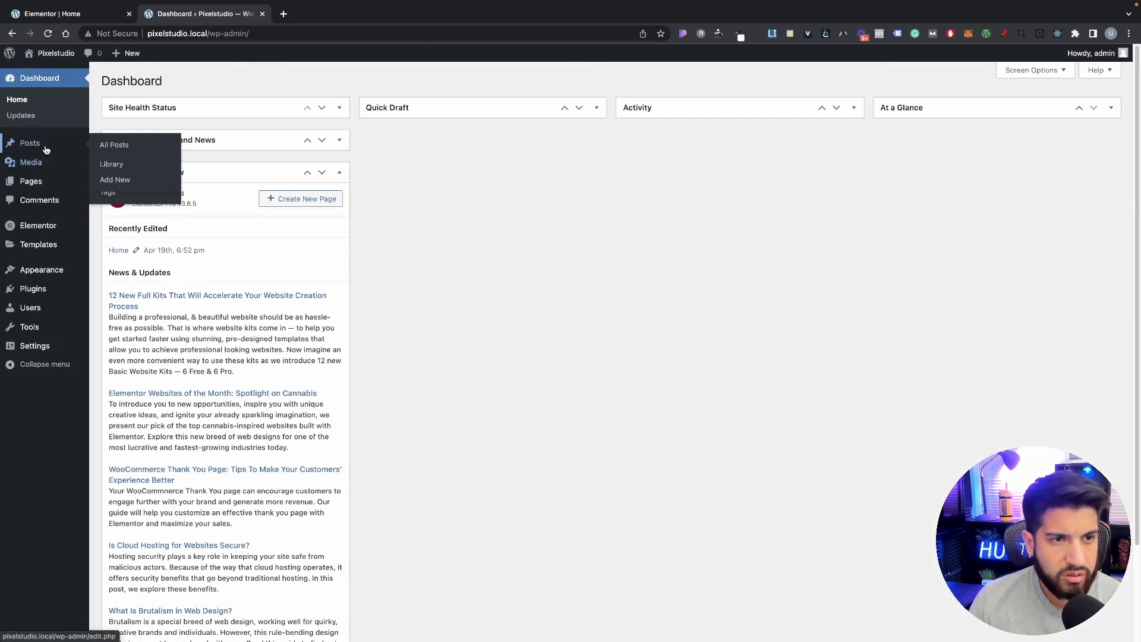
pyautogui.click(30, 143)
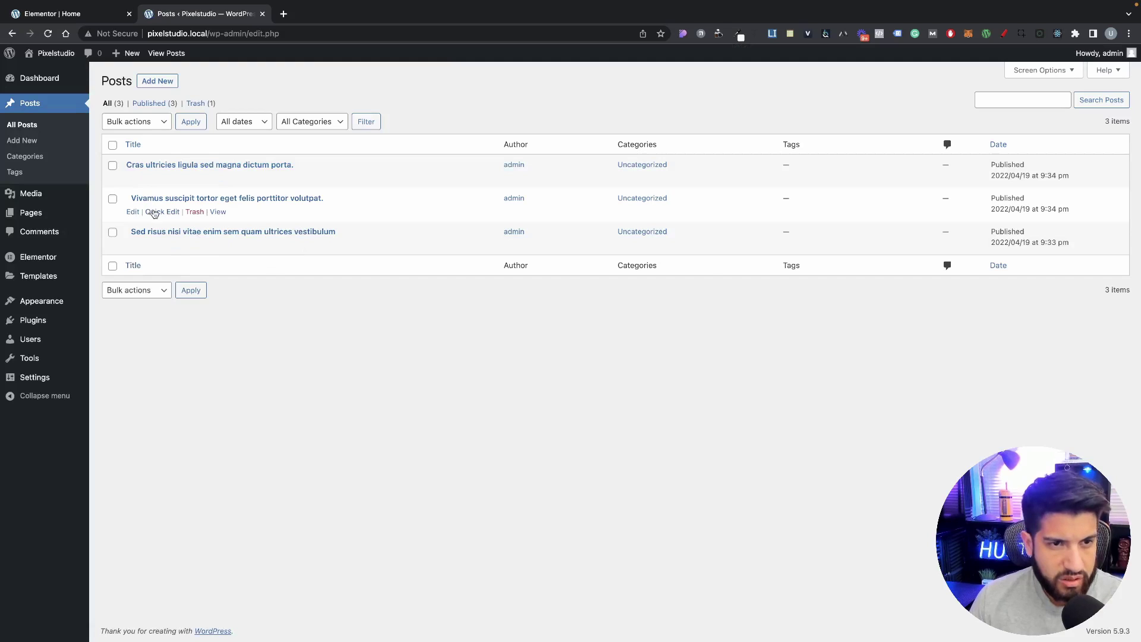
pyautogui.click(155, 212)
pyautogui.click(159, 215)
pyautogui.press('BackSpace')
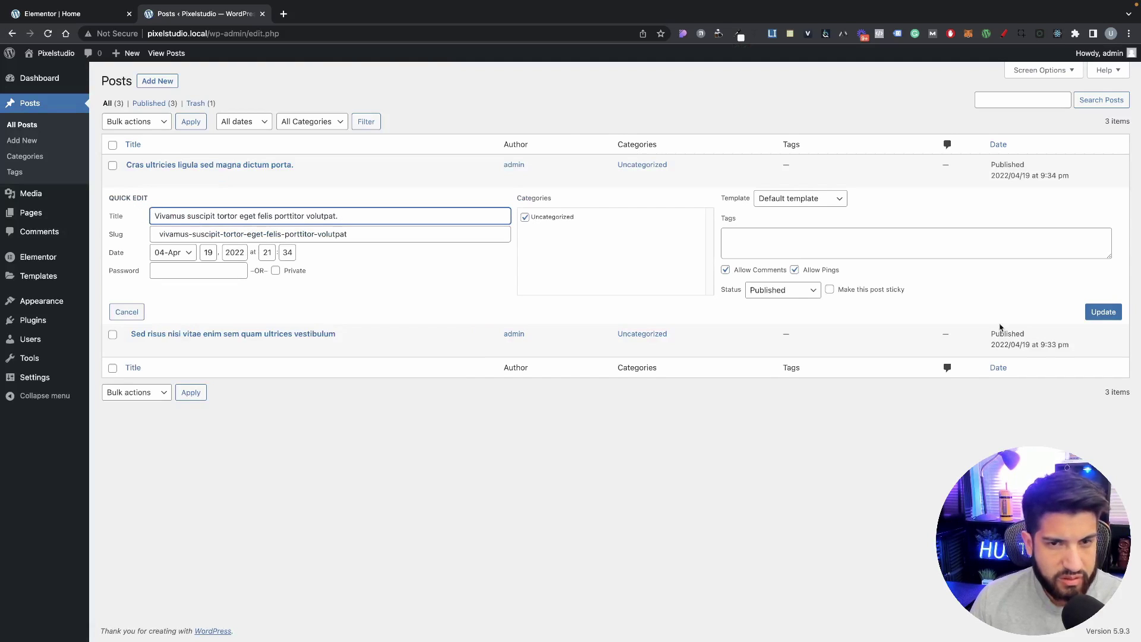
pyautogui.click(1103, 311)
# Step: Remove the leading space from the third post's title and update it
pyautogui.click(156, 245)
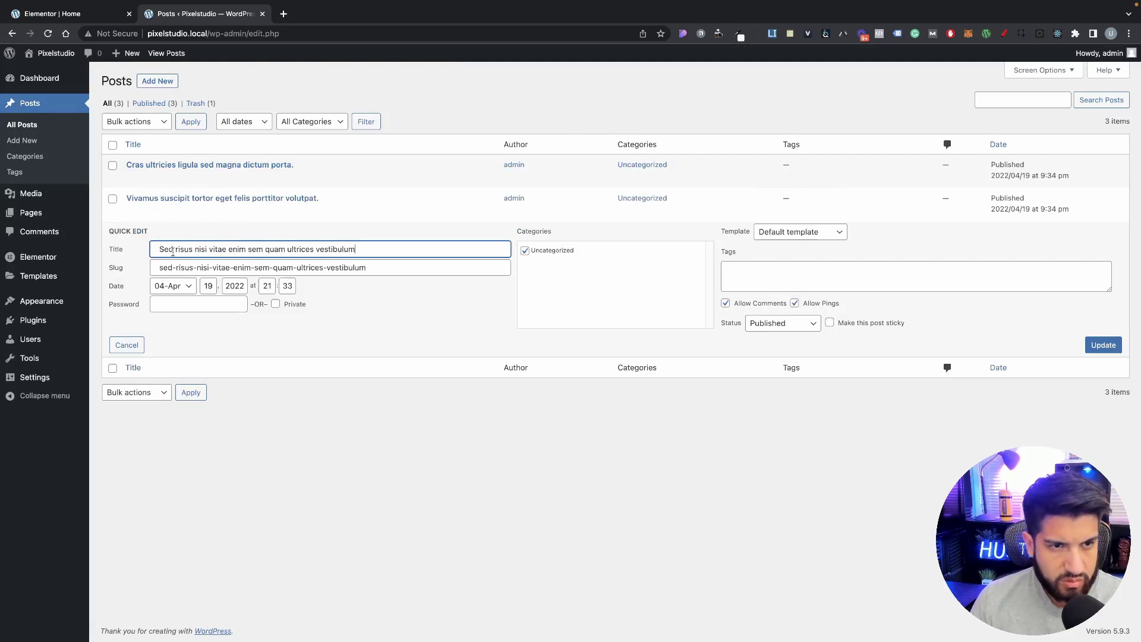
pyautogui.click(159, 249)
pyautogui.press('BackSpace')
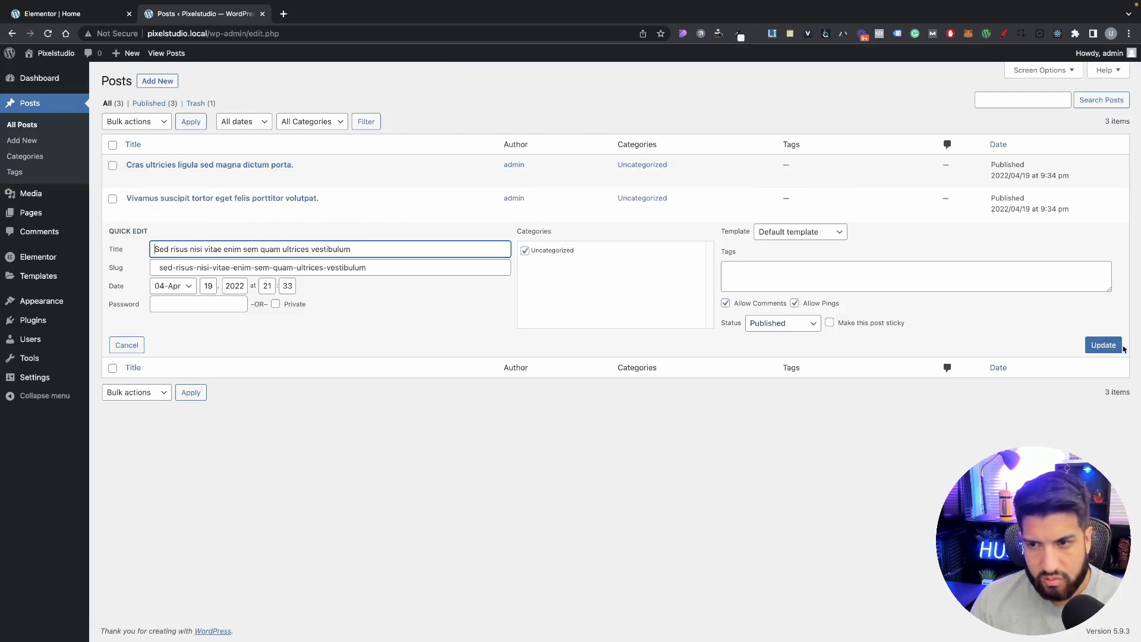
pyautogui.click(1113, 346)
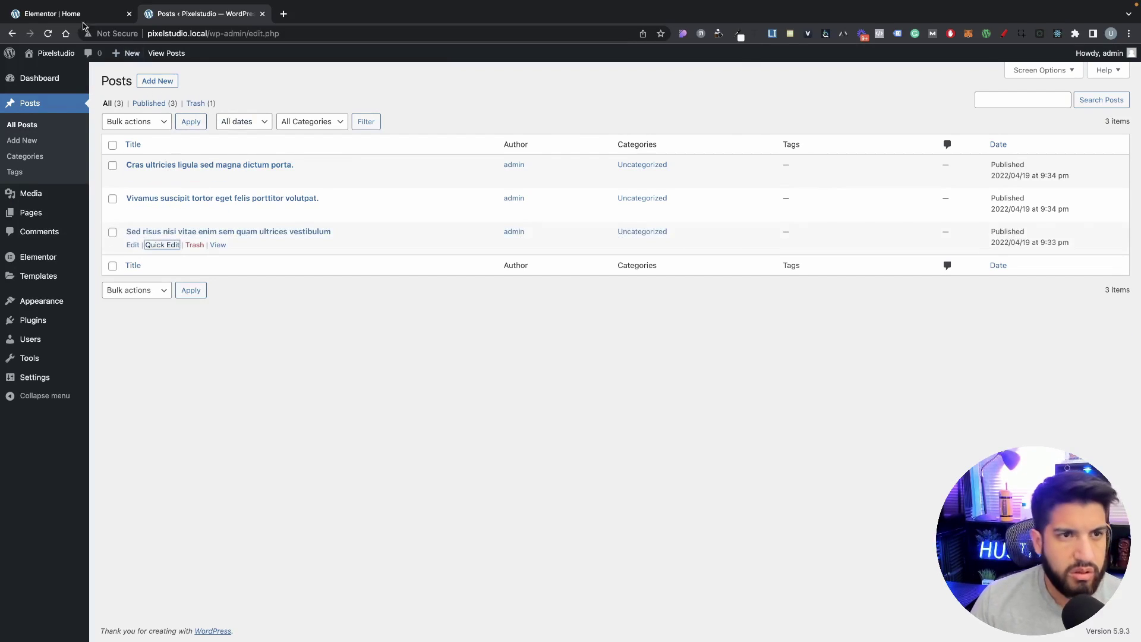
pyautogui.click(82, 14)
pyautogui.scroll(-10, 683, 430)
# Step: Change the Home page layout in Page Settings to Elementor Full Width
pyautogui.scroll(15, 704, 431)
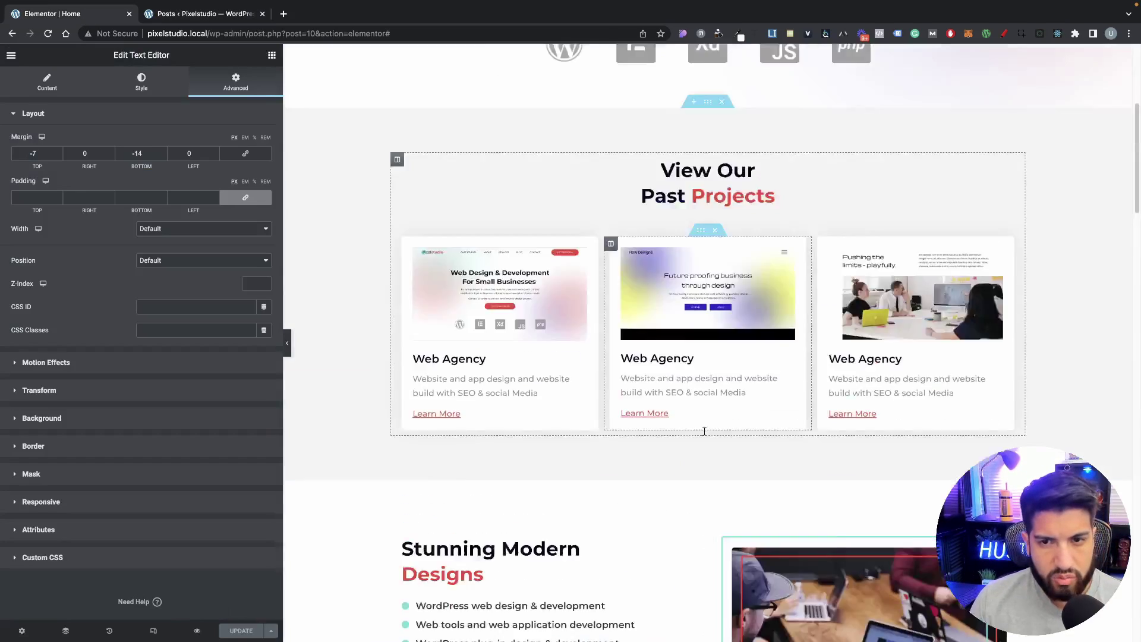
pyautogui.scroll(5, 704, 431)
pyautogui.click(21, 630)
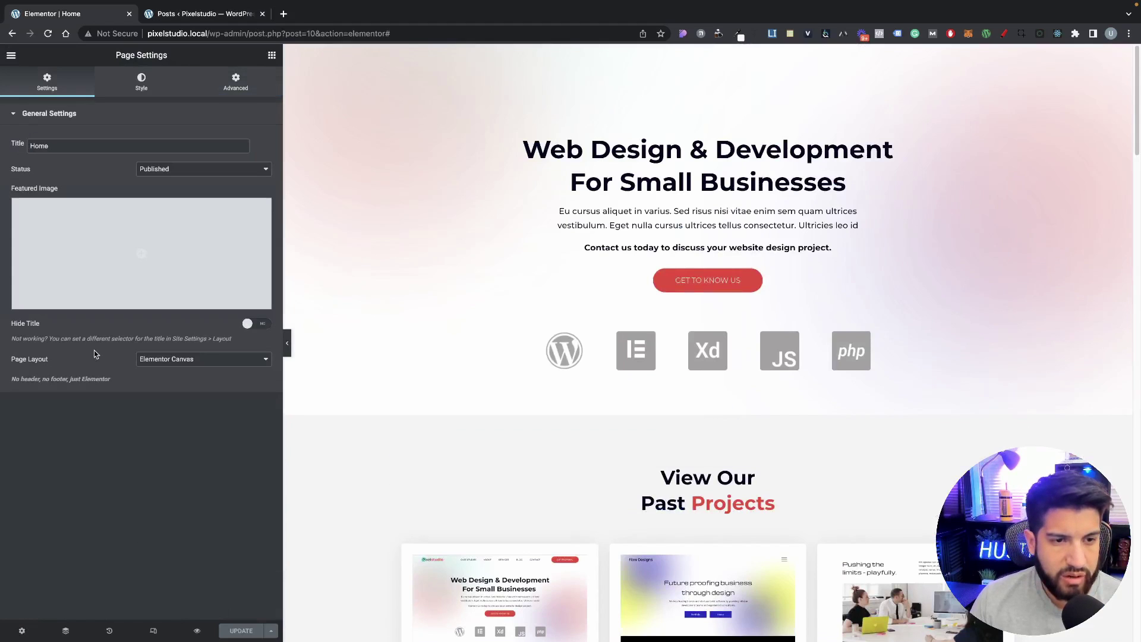
pyautogui.click(178, 359)
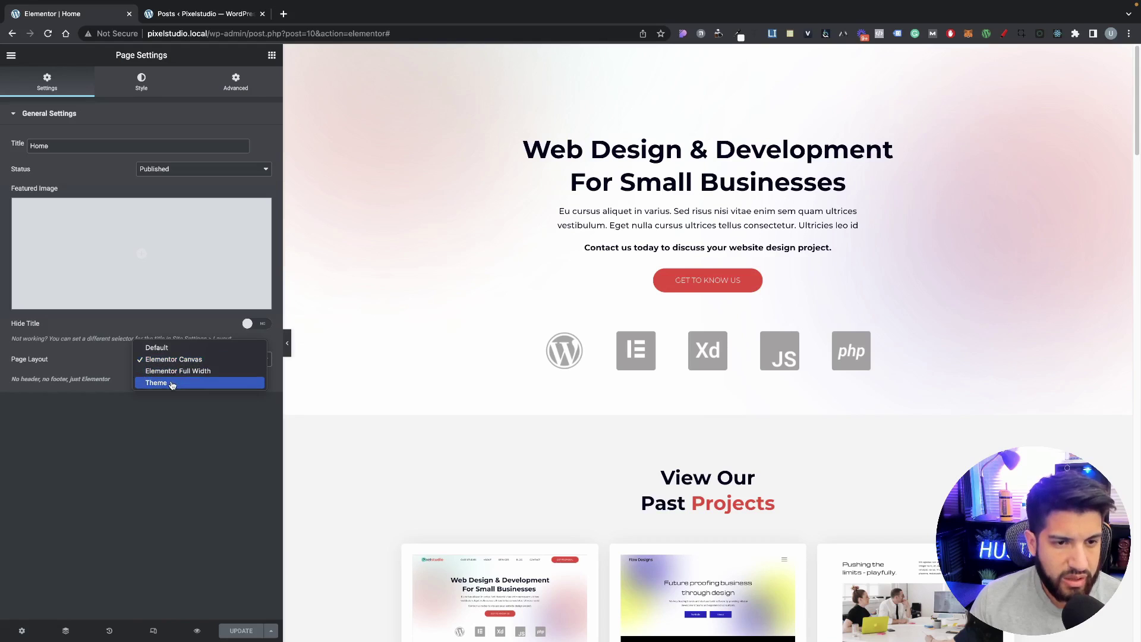
pyautogui.click(177, 370)
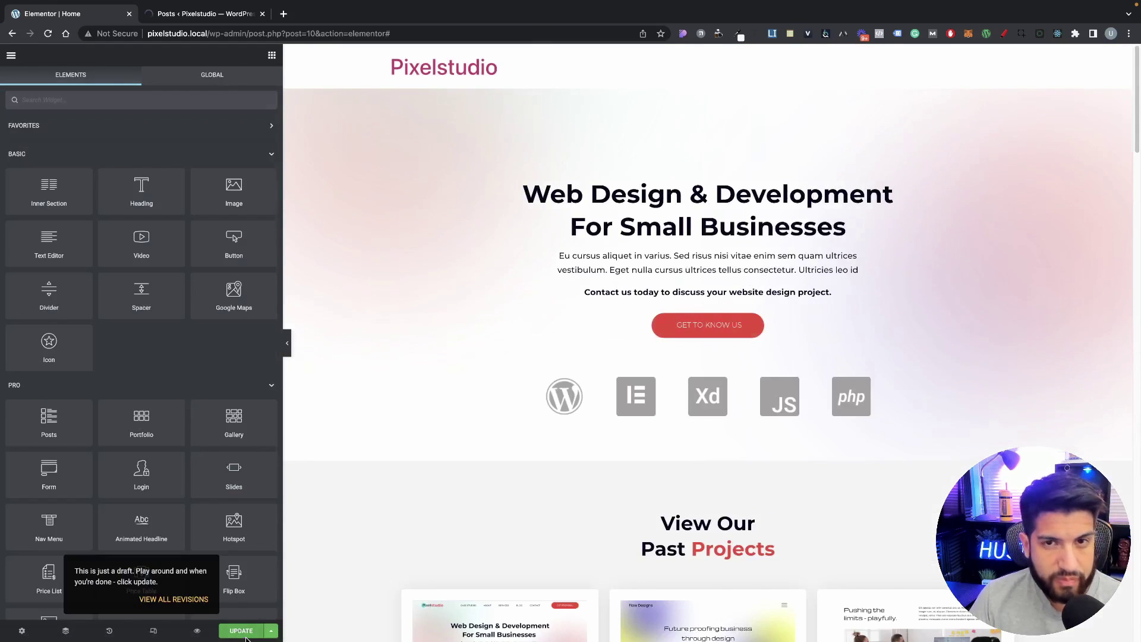
# Step: Save the layout change with UPDATE and check the page from hero to banner
pyautogui.click(244, 633)
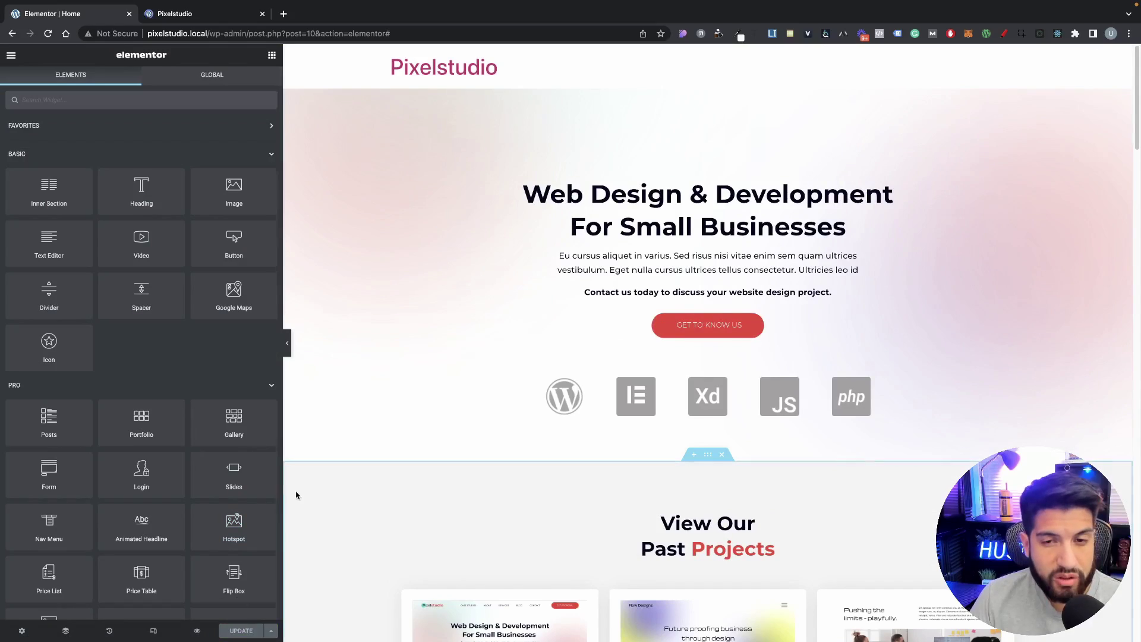
pyautogui.scroll(-10, 472, 508)
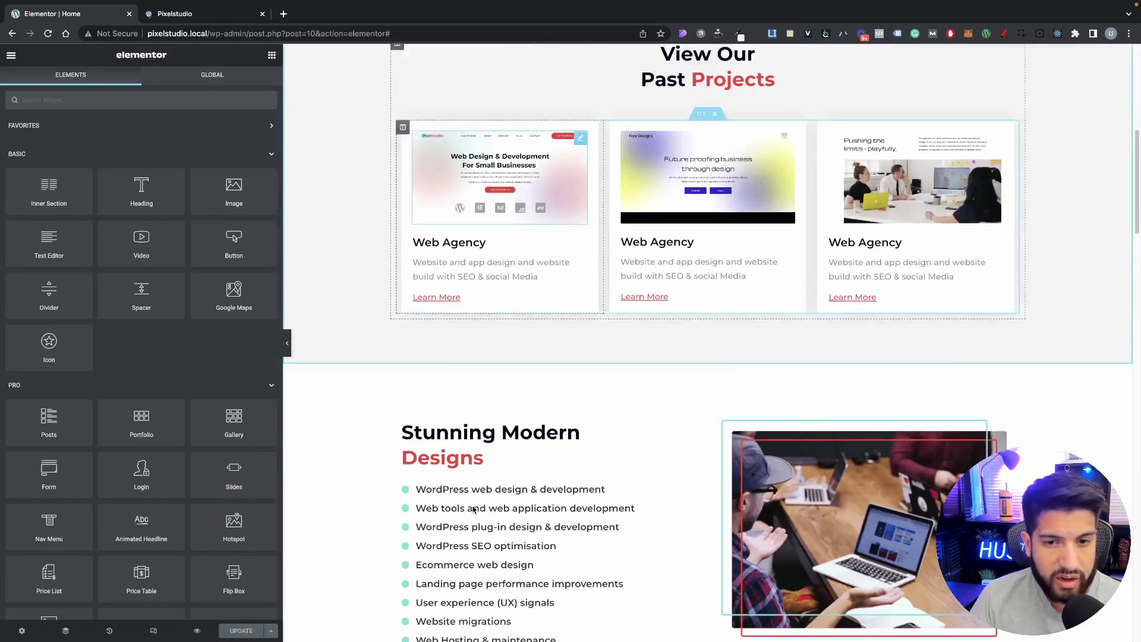
pyautogui.scroll(-15, 473, 514)
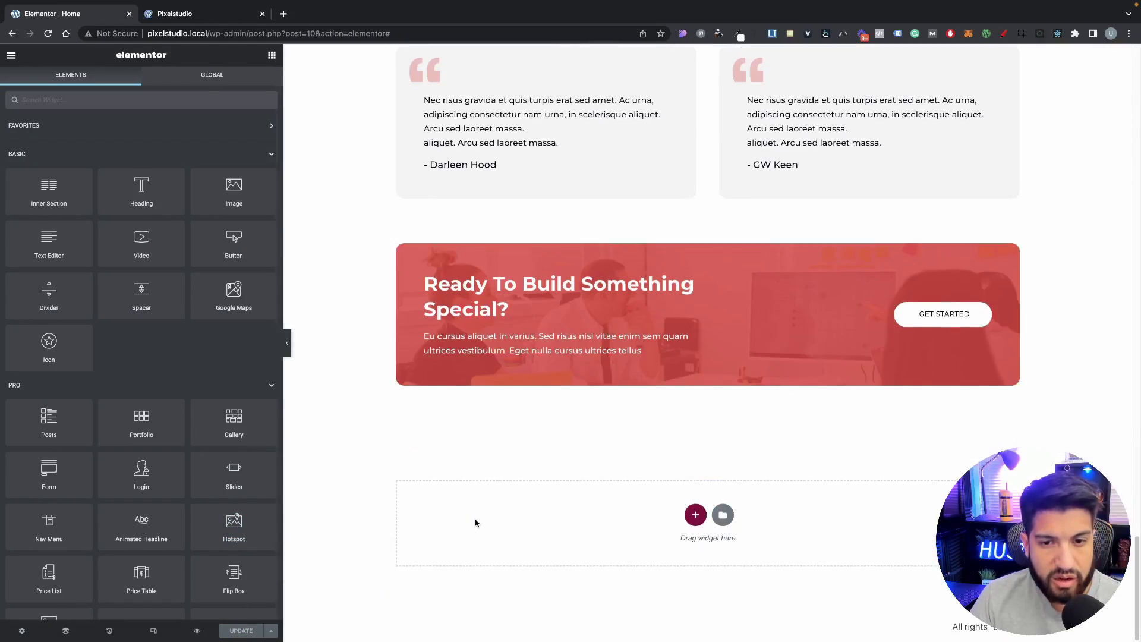
pyautogui.scroll(20, 476, 523)
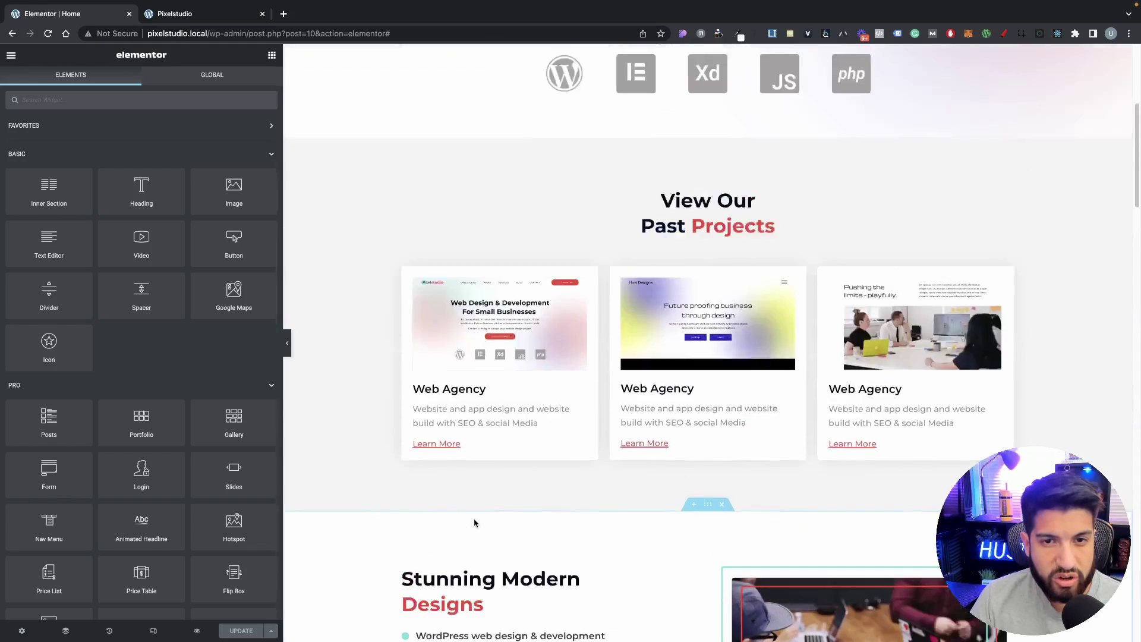
pyautogui.scroll(5, 475, 522)
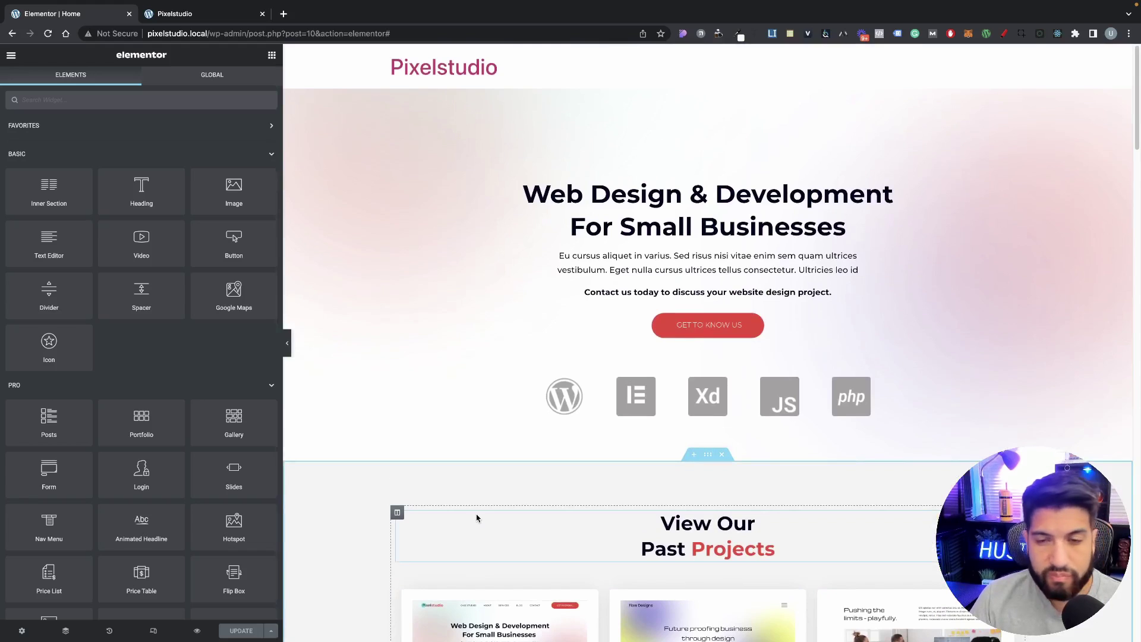
pyautogui.scroll(-8, 477, 518)
pyautogui.scroll(8, 476, 518)
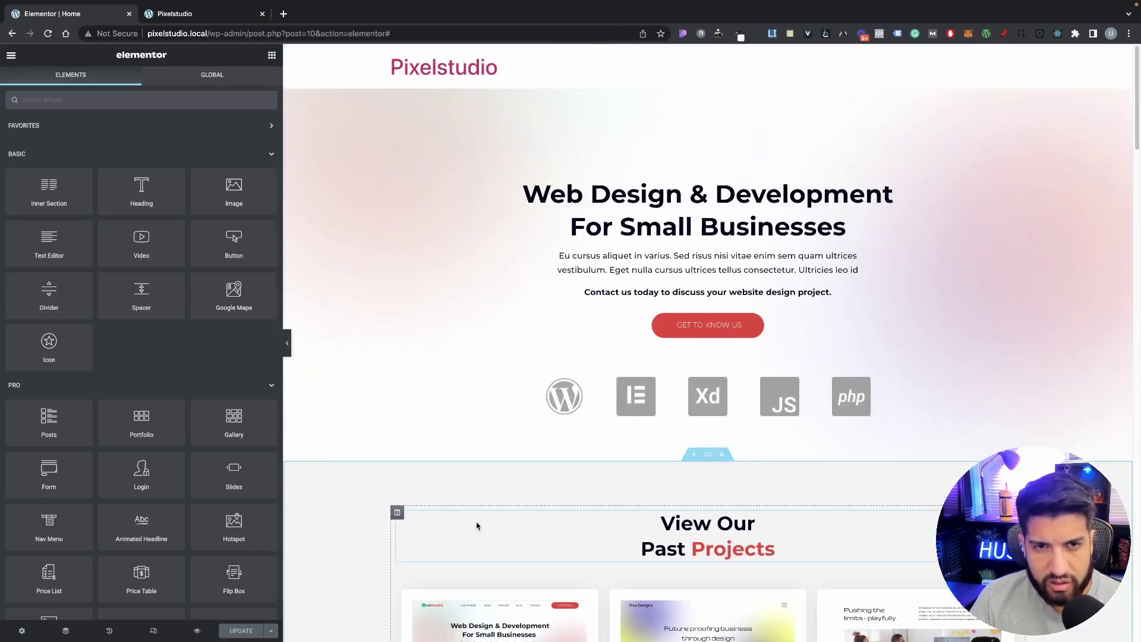
pyautogui.scroll(-20, 505, 435)
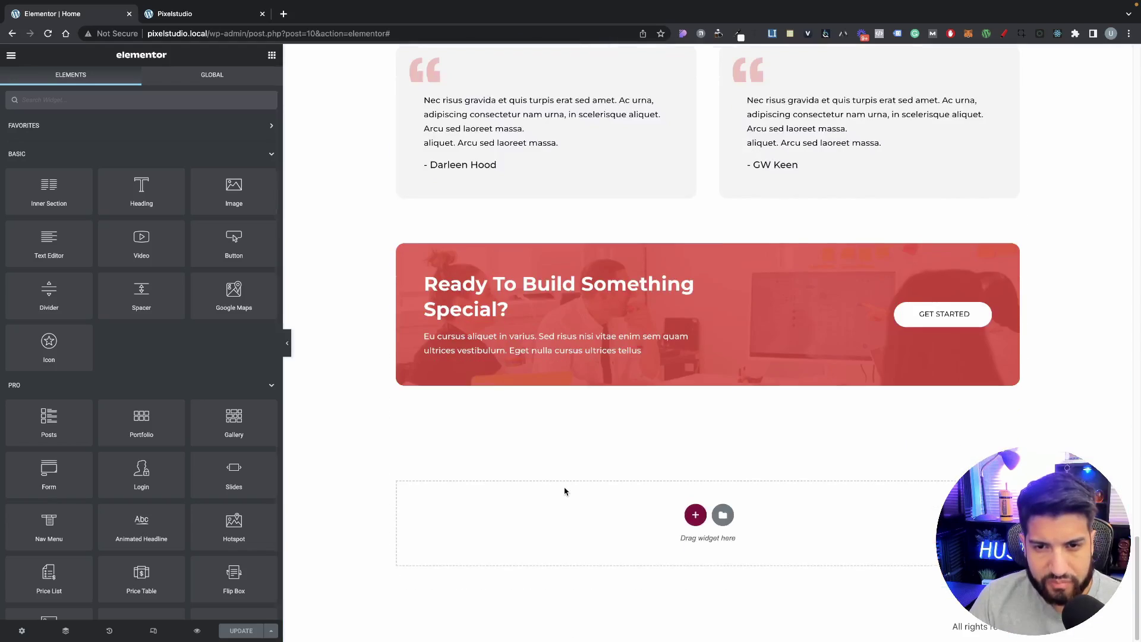
pyautogui.scroll(8, 566, 492)
pyautogui.scroll(15, 552, 468)
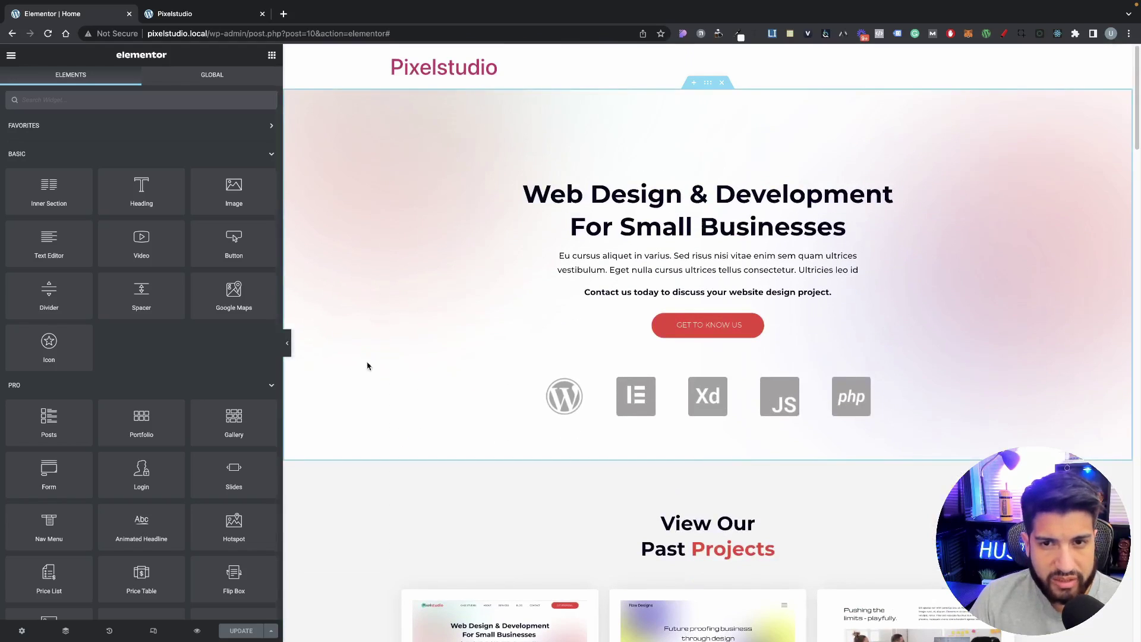
# Step: Leave the Elementor editor for the dashboard and add a new Header template in Theme Builder
pyautogui.click(11, 55)
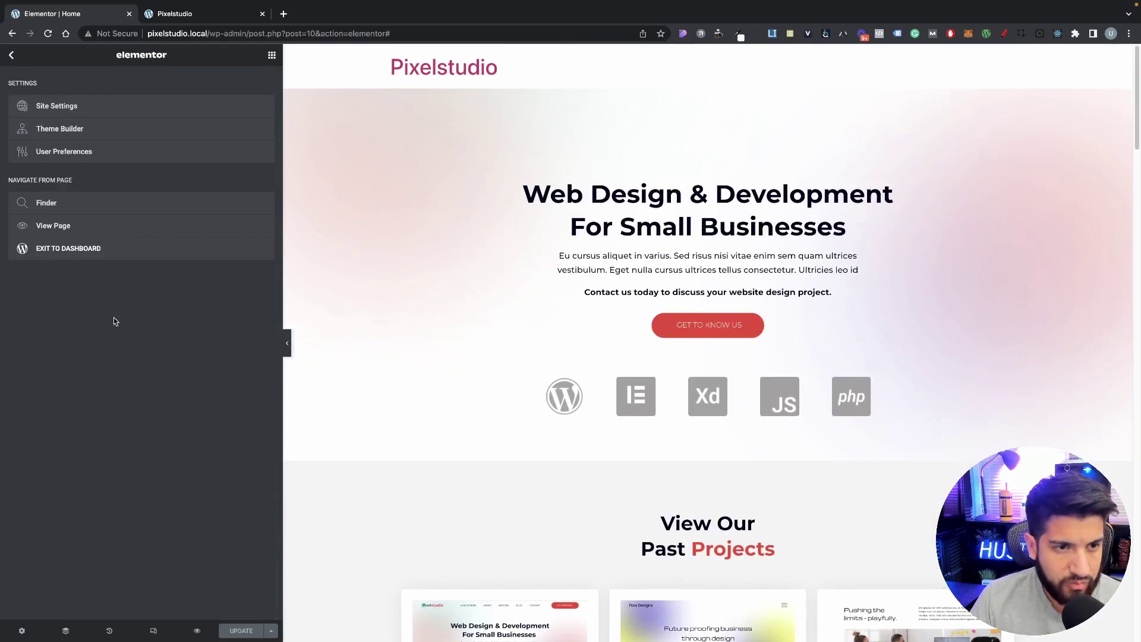
pyautogui.click(79, 249)
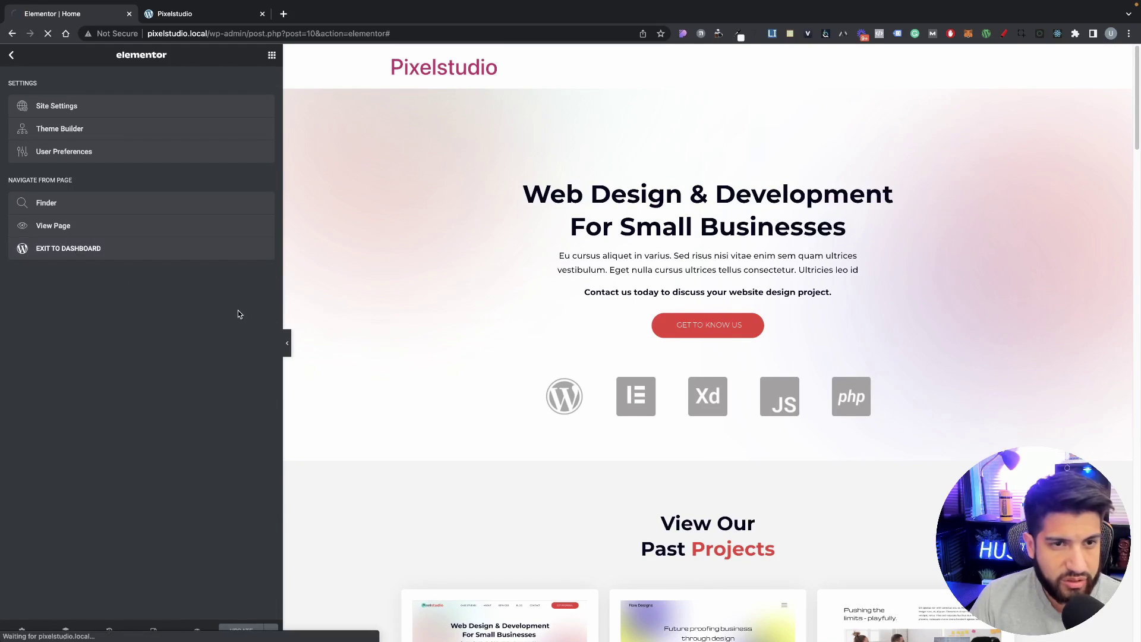
pyautogui.scroll(-3, 578, 401)
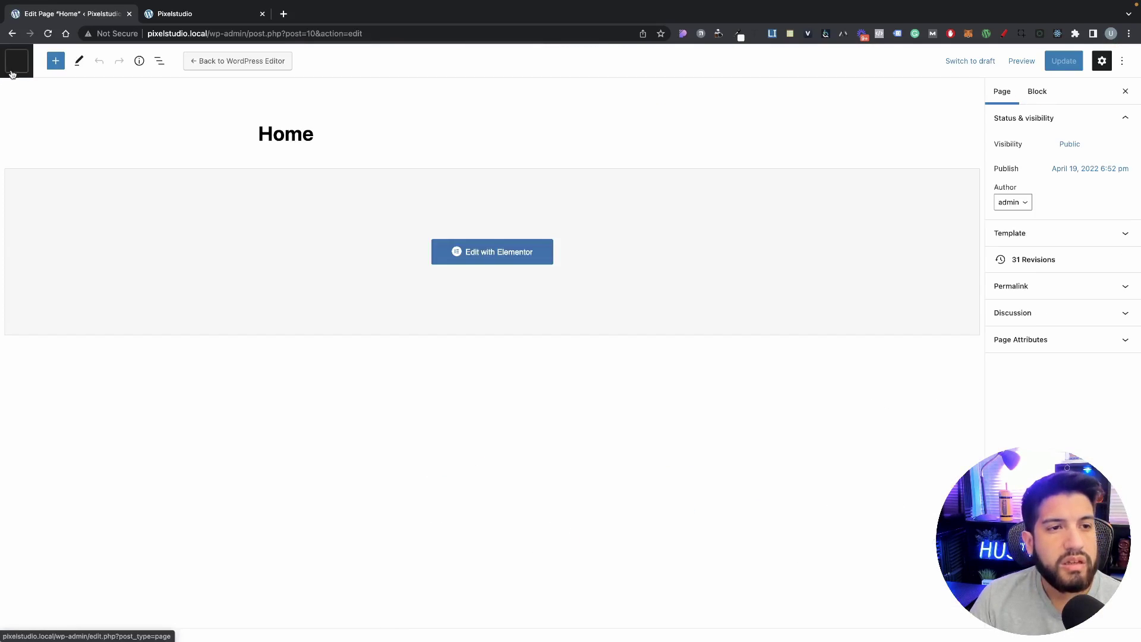
pyautogui.click(12, 71)
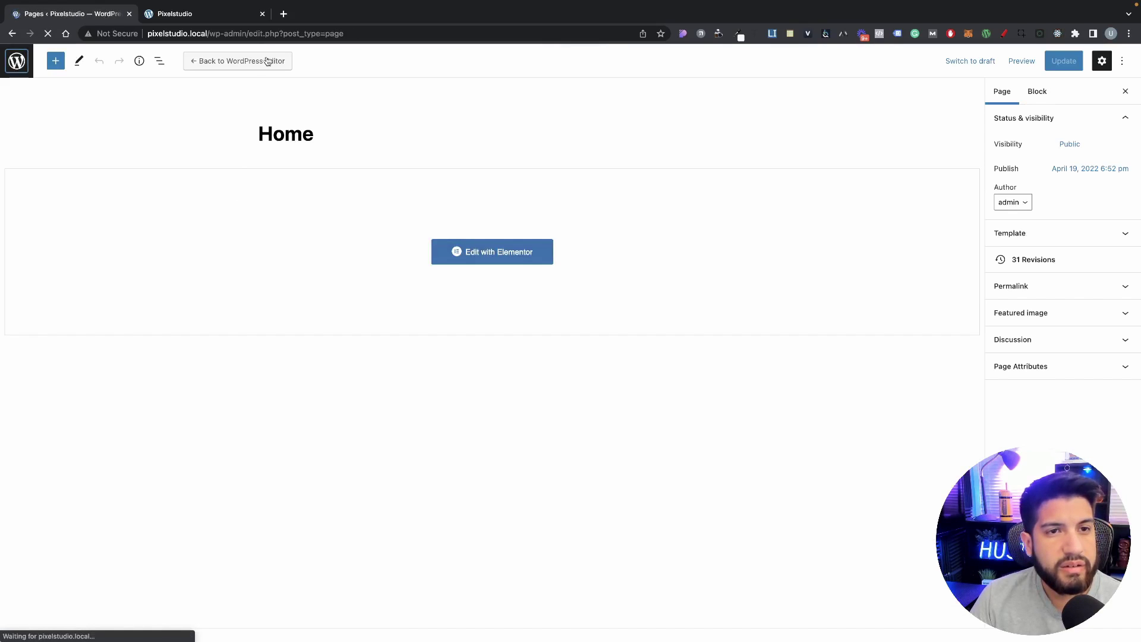
pyautogui.click(262, 13)
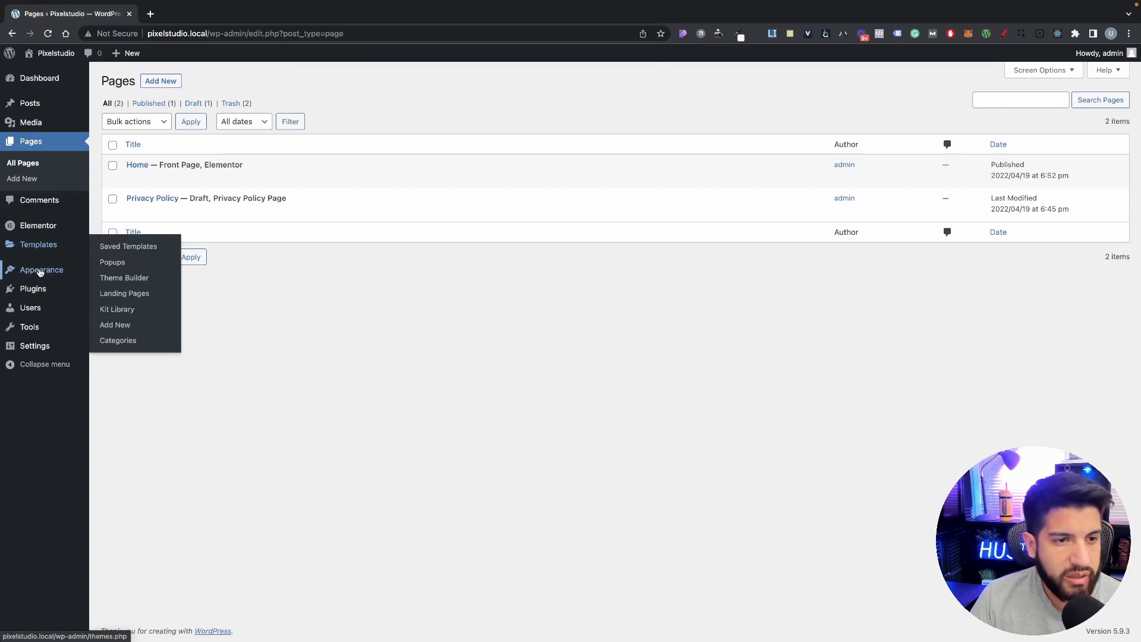
pyautogui.click(126, 278)
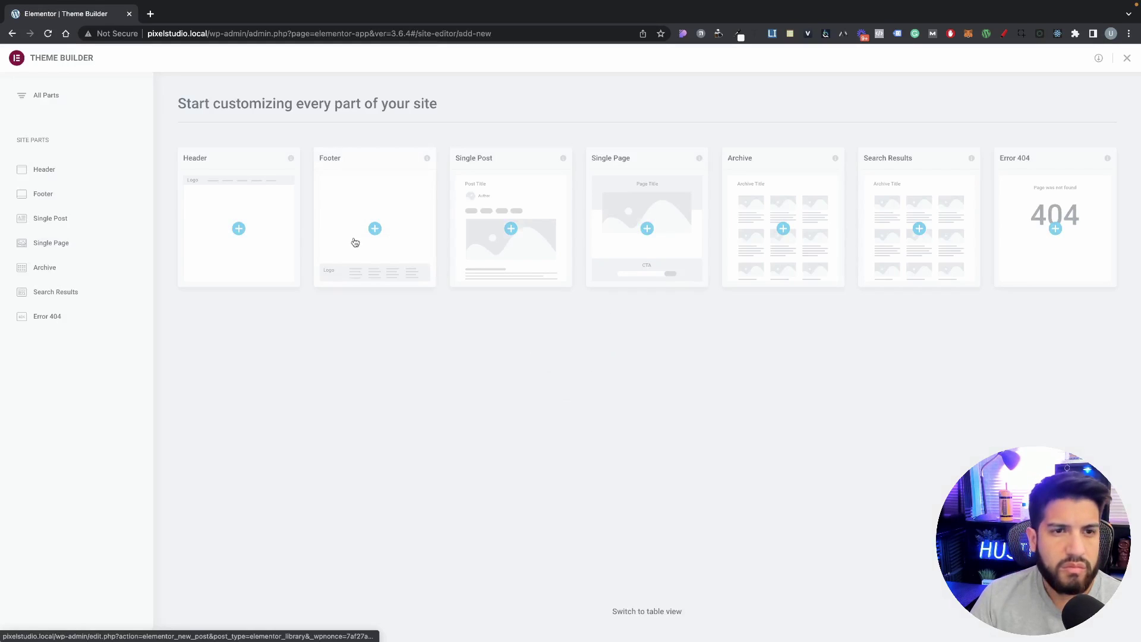
pyautogui.click(213, 238)
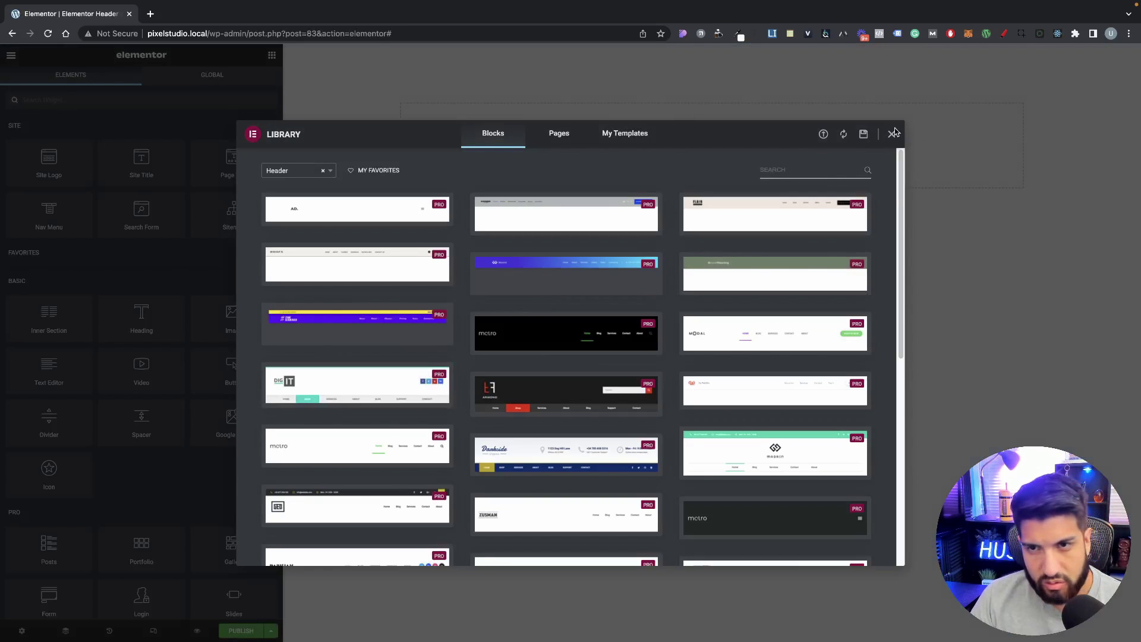
# Step: Add a two-column section with a narrow left column holding the Site Logo widget
pyautogui.click(893, 133)
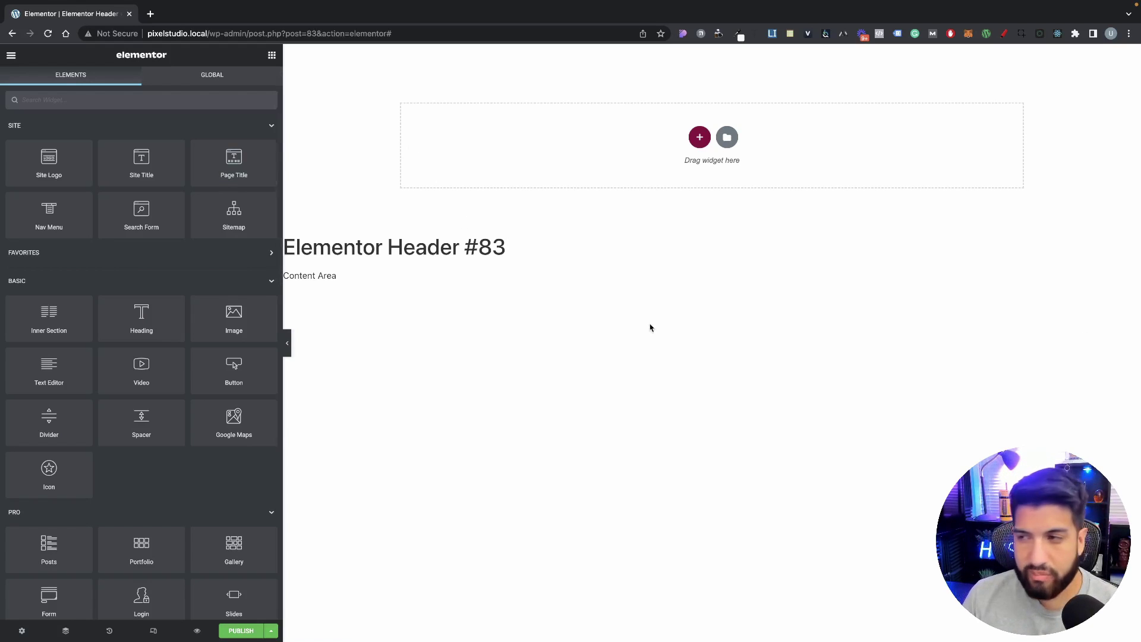
pyautogui.click(699, 137)
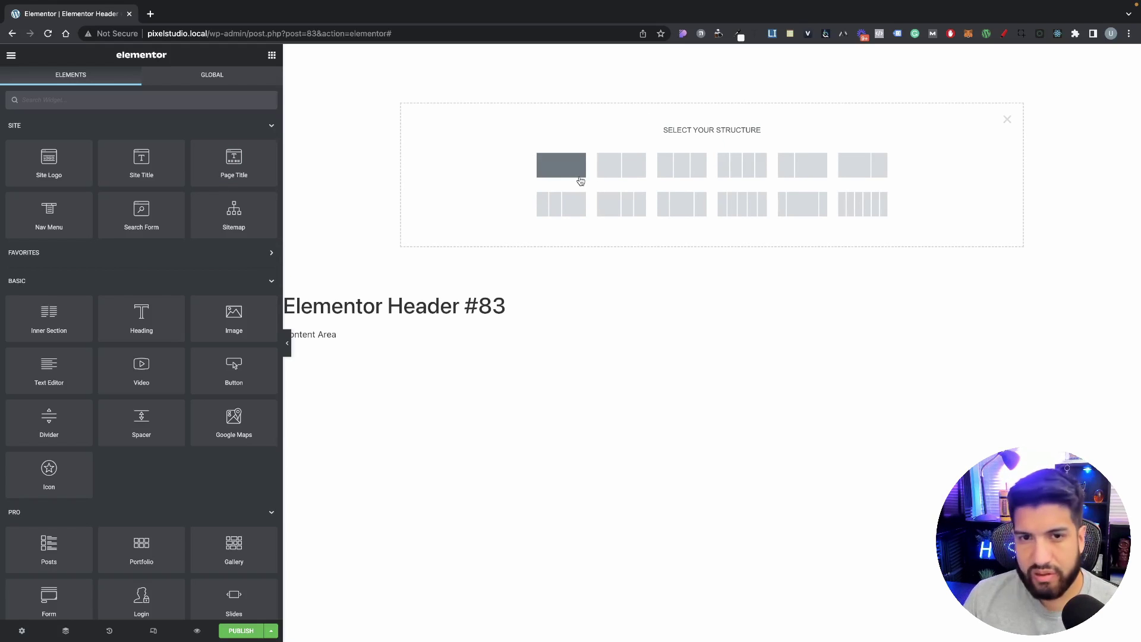
pyautogui.click(625, 174)
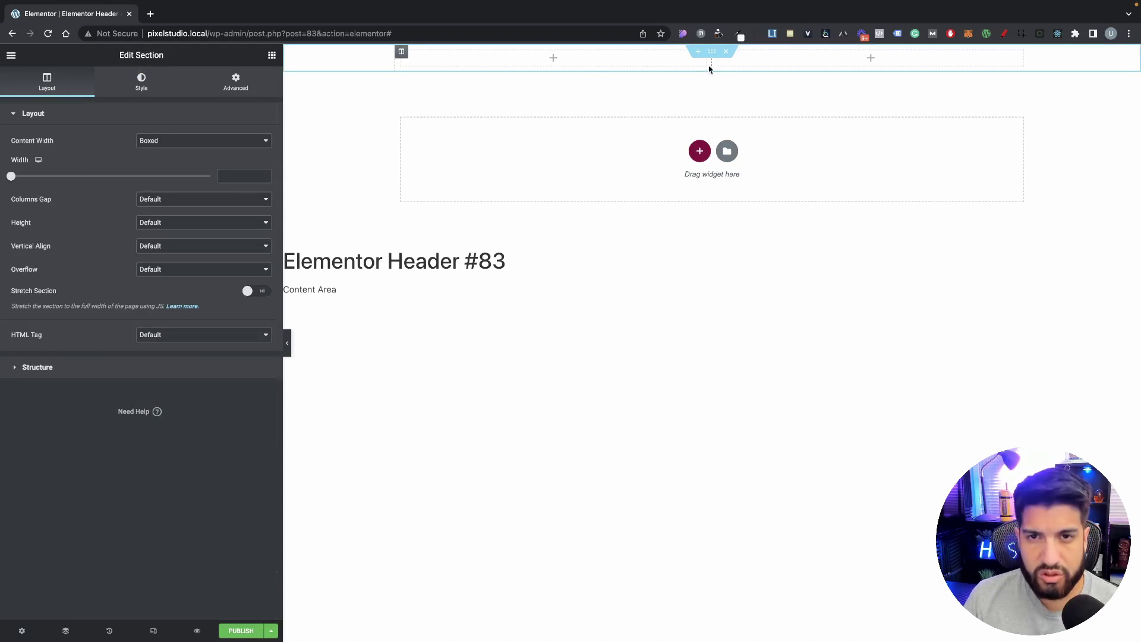
pyautogui.moveTo(713, 58); pyautogui.dragTo(499, 58)
pyautogui.click(271, 55)
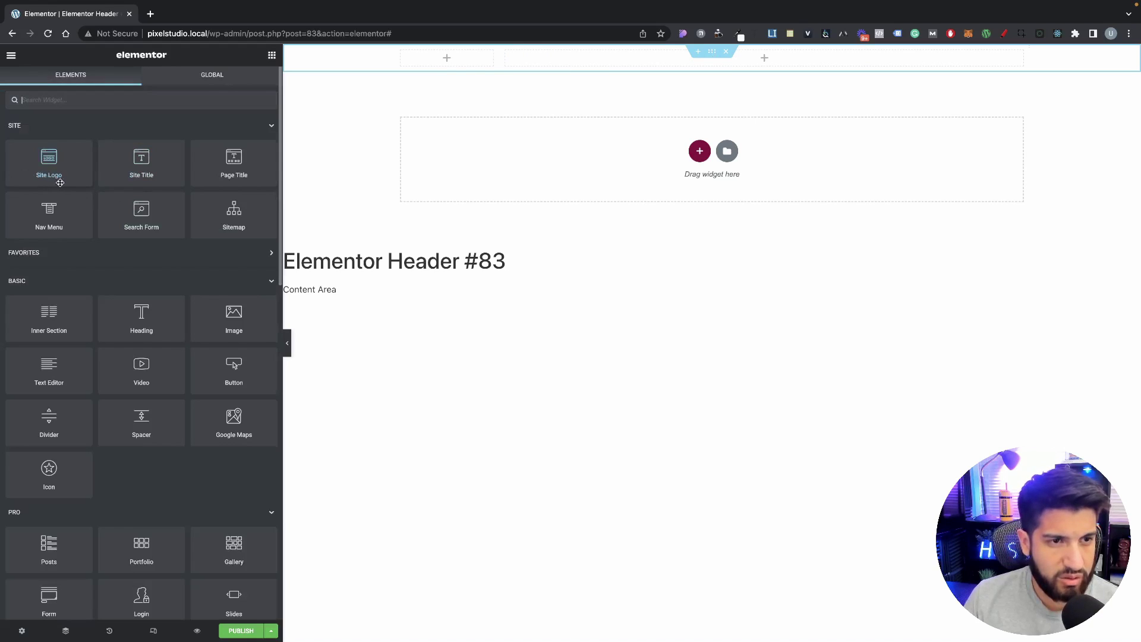
pyautogui.moveTo(60, 183); pyautogui.dragTo(438, 72)
pyautogui.moveTo(492, 117); pyautogui.dragTo(443, 58)
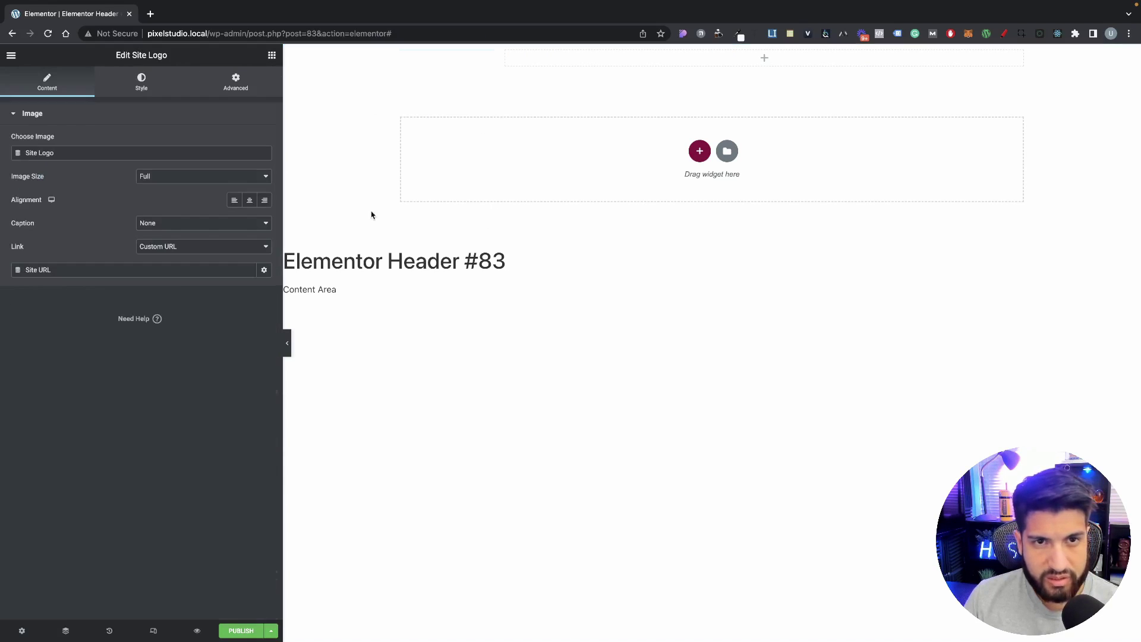
# Step: Place a Nav Menu and a Button in the wide right column
pyautogui.click(272, 55)
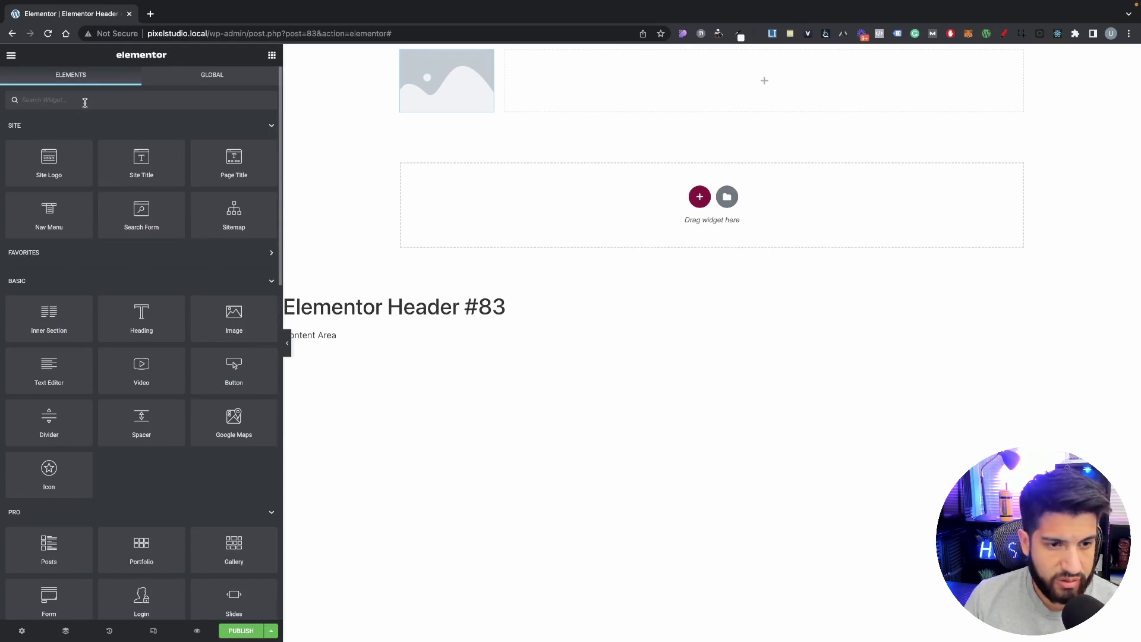
pyautogui.moveTo(48, 223); pyautogui.dragTo(696, 65)
pyautogui.click(244, 86)
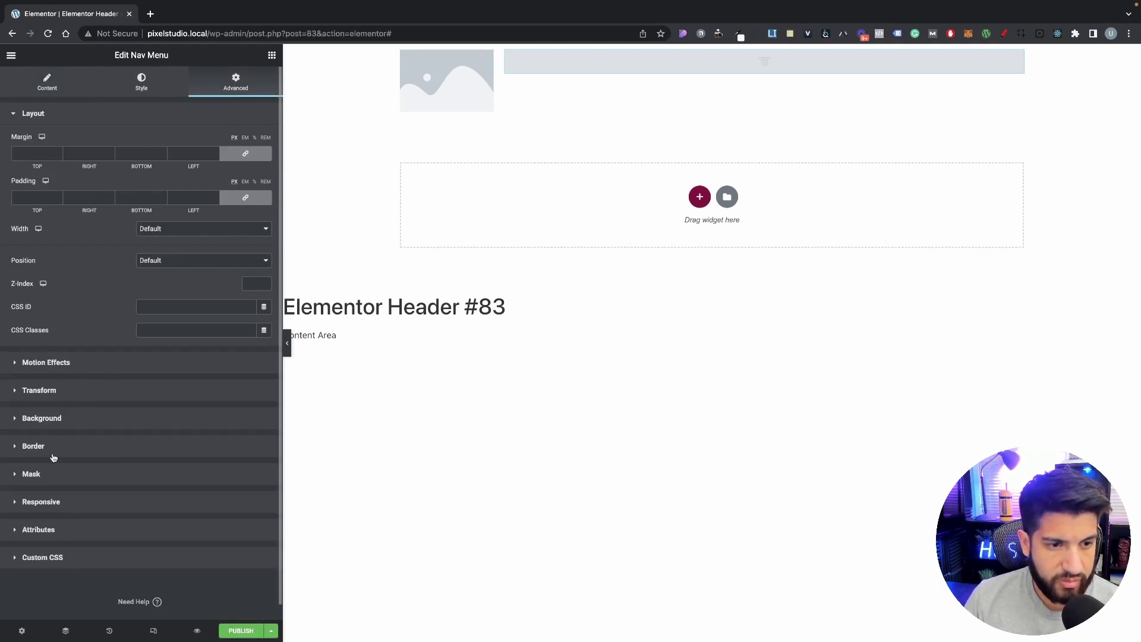
pyautogui.click(272, 54)
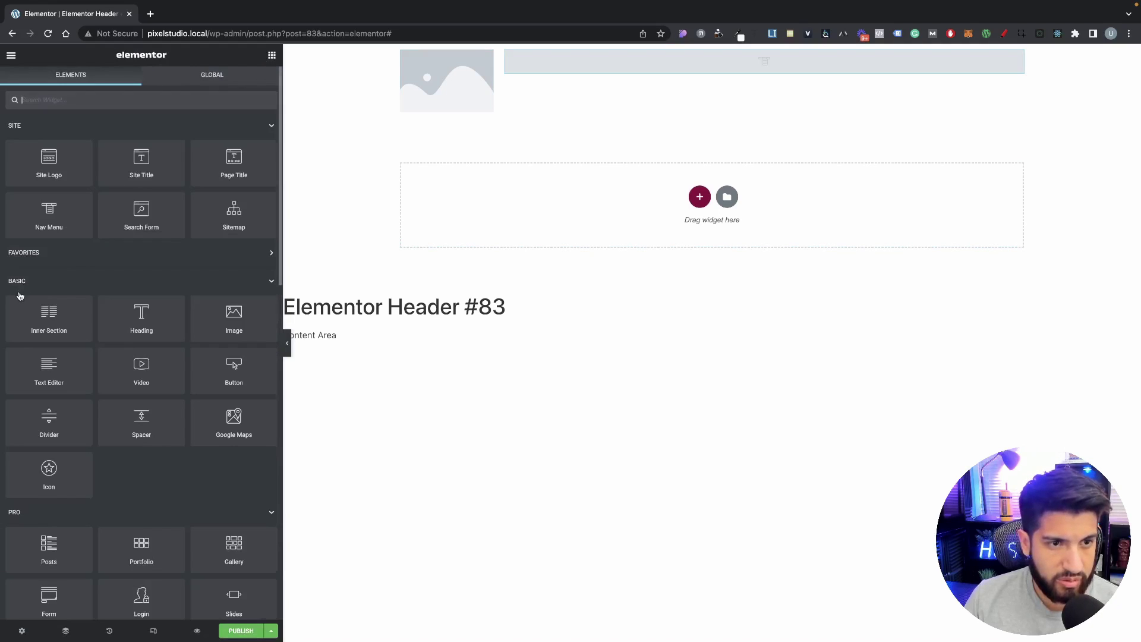
pyautogui.moveTo(235, 366); pyautogui.dragTo(716, 66)
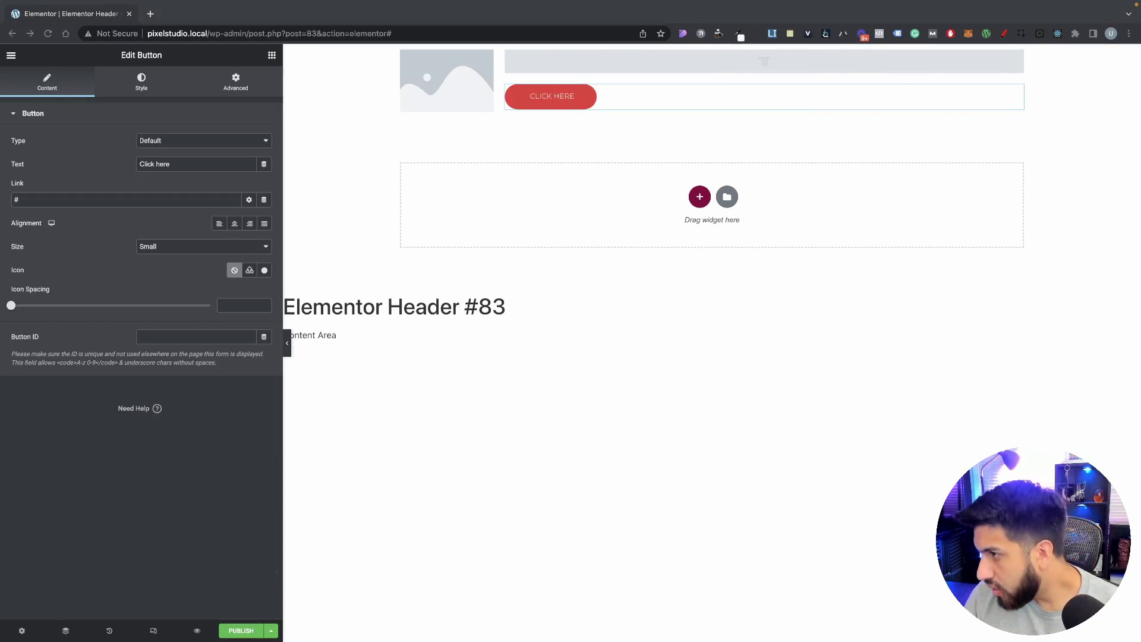
# Step: Change the header button's label to 'Get proposal'
pyautogui.tripleClick(202, 167)
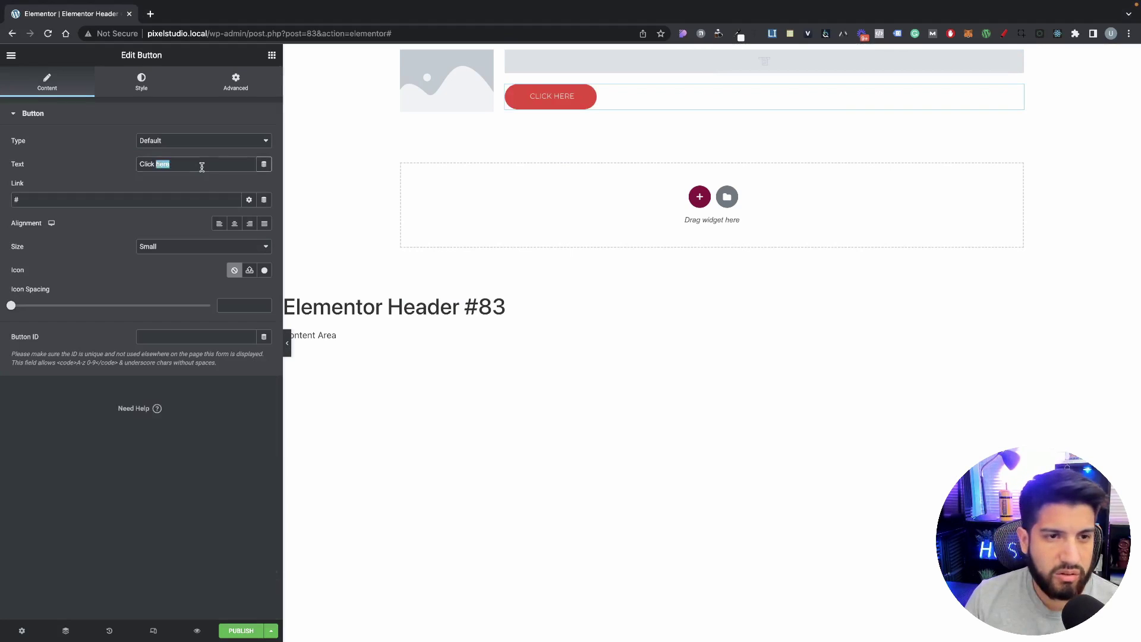
pyautogui.write('Get proposal')
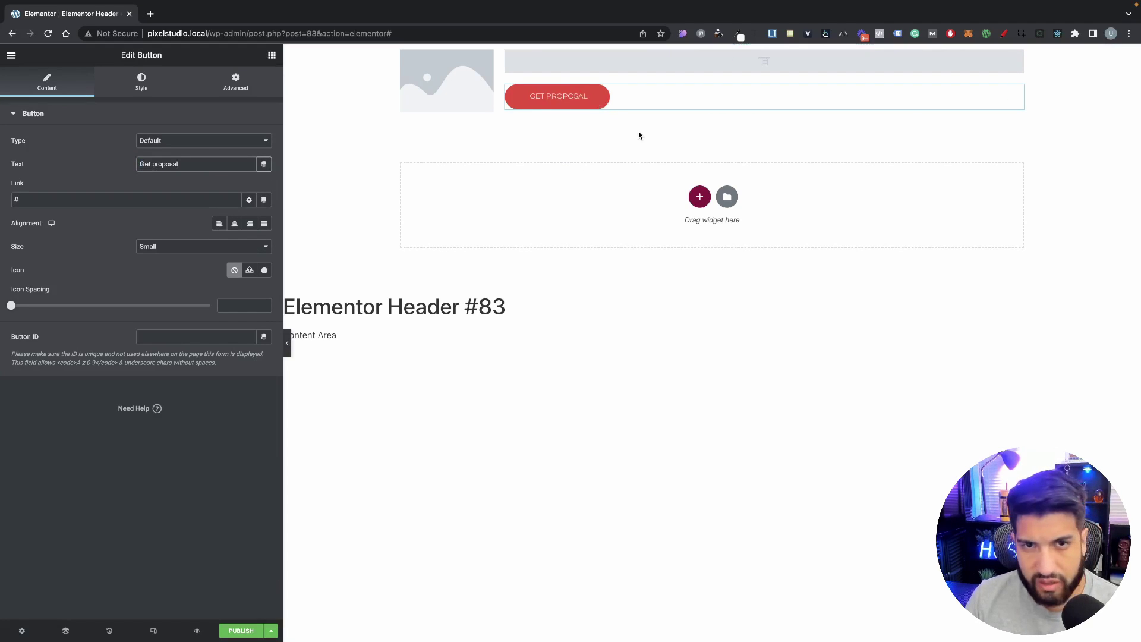
pyautogui.press('super+Tab')
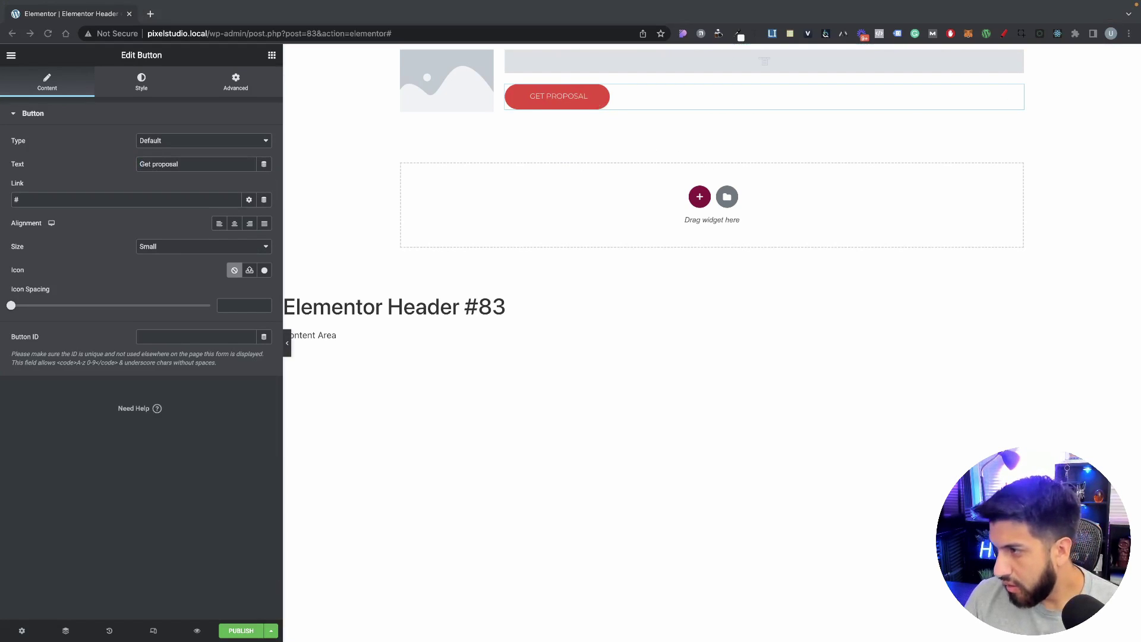
# Step: Try the button's typography weight at 400, then set it back to 300
pyautogui.click(564, 99)
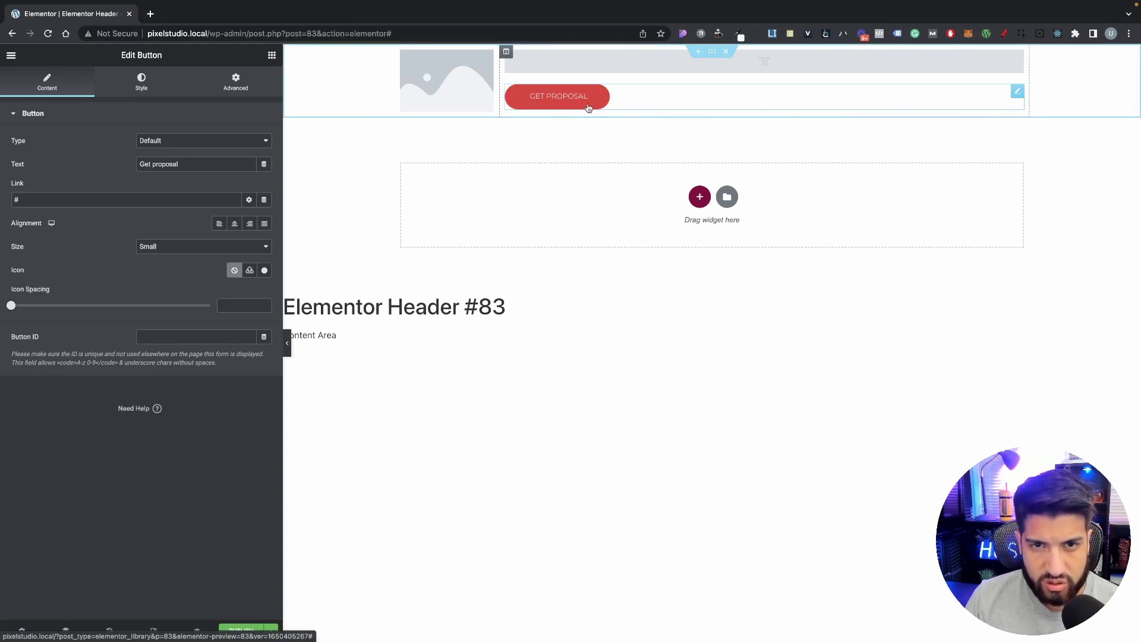
pyautogui.click(141, 93)
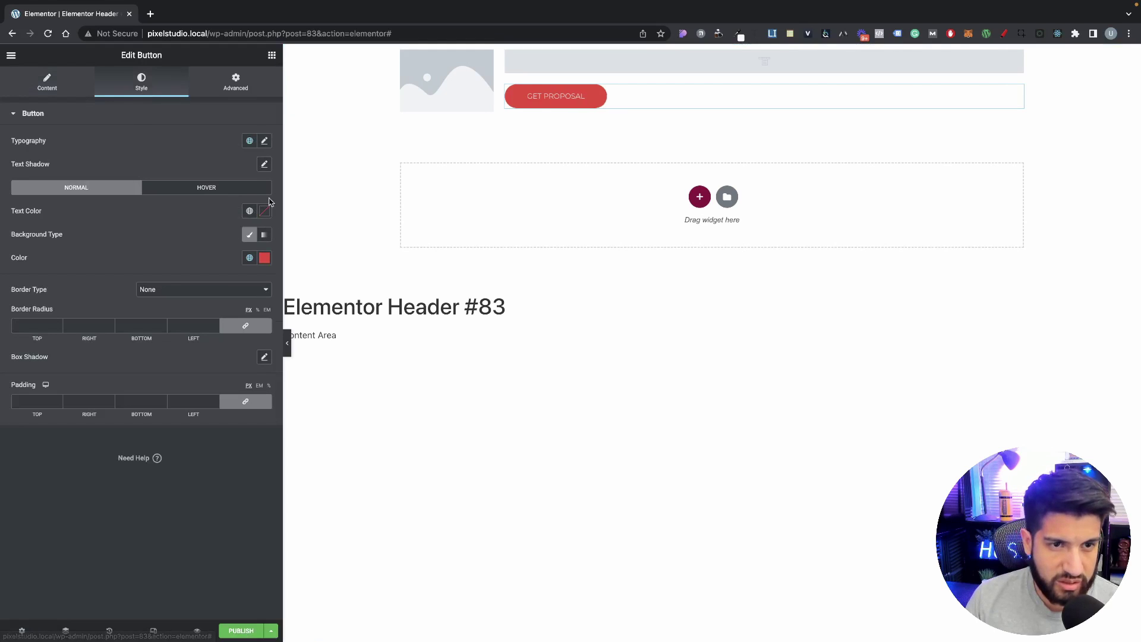
pyautogui.click(264, 140)
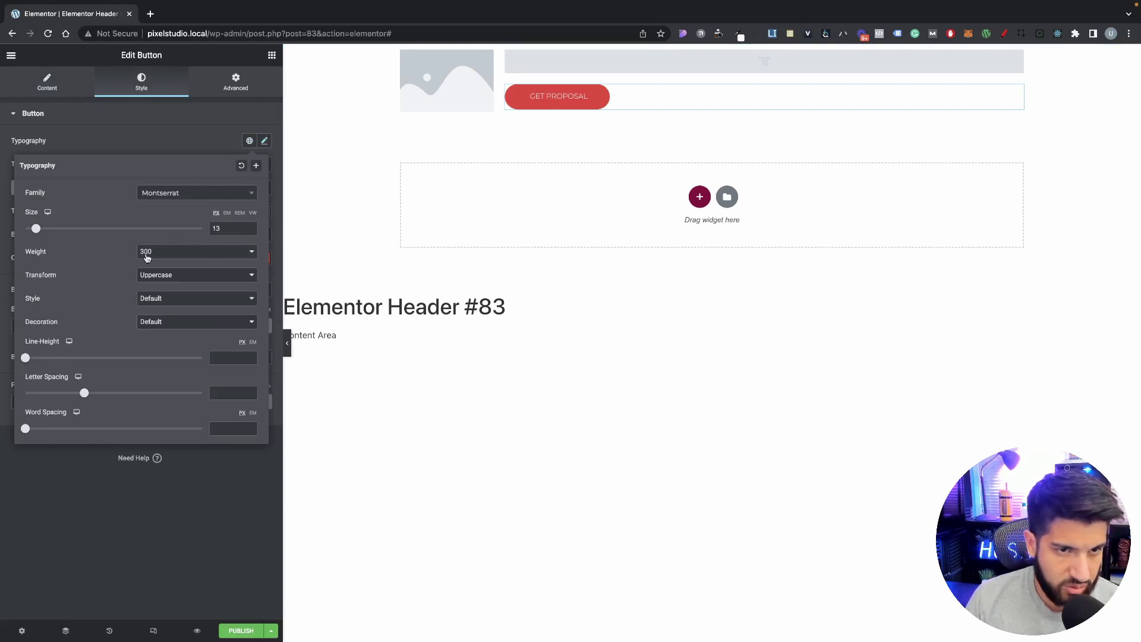
pyautogui.click(189, 256)
pyautogui.click(187, 263)
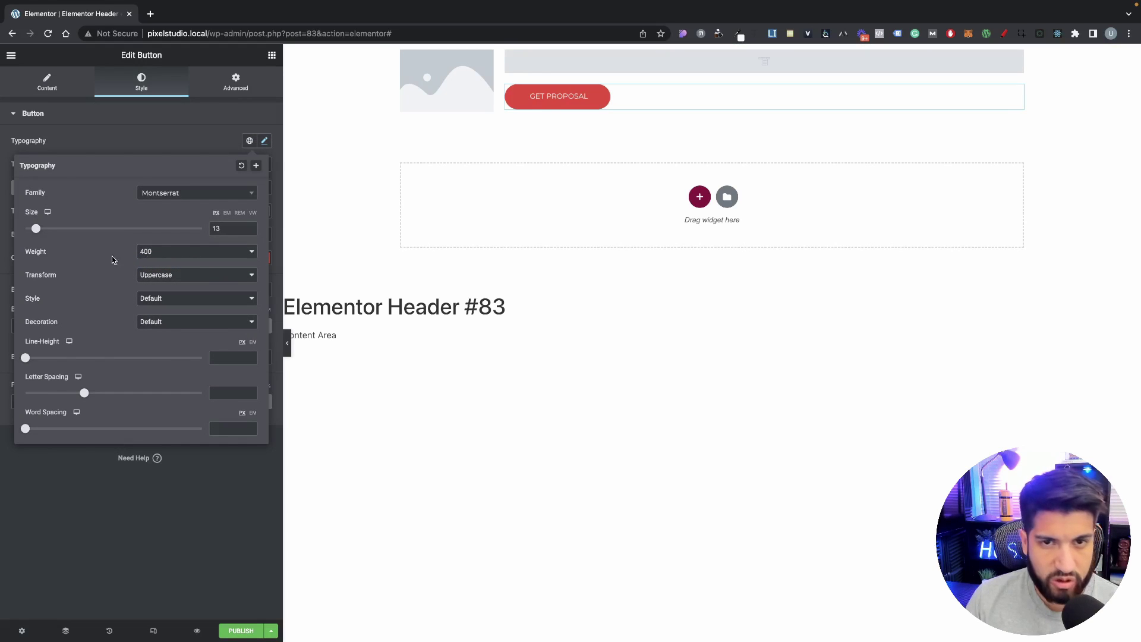
pyautogui.click(165, 252)
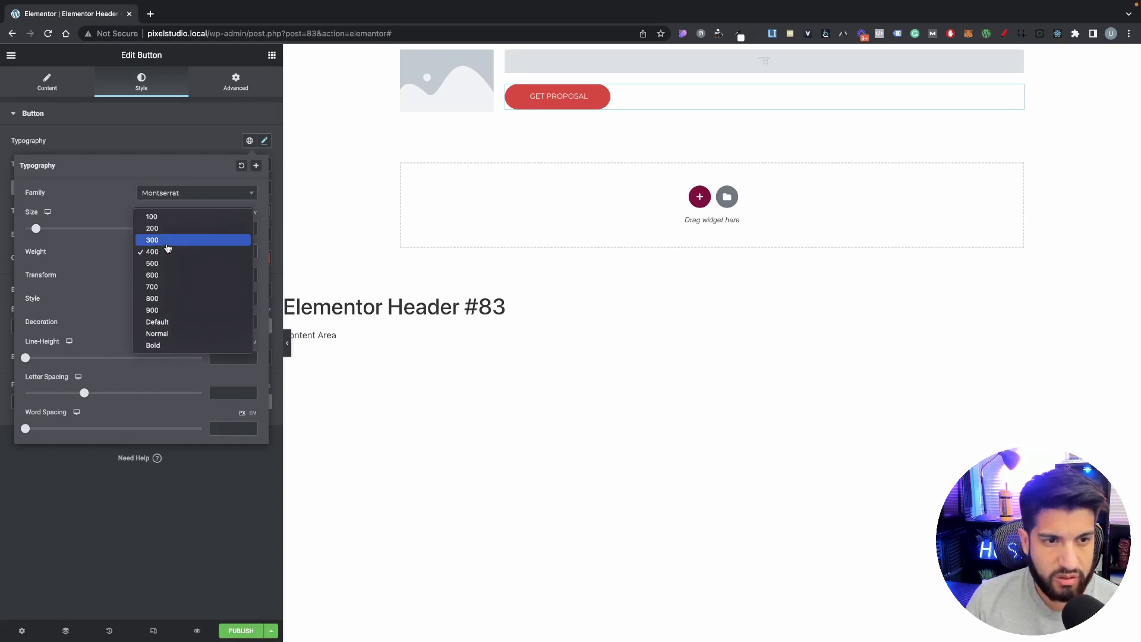
pyautogui.click(166, 239)
pyautogui.click(83, 126)
pyautogui.click(10, 54)
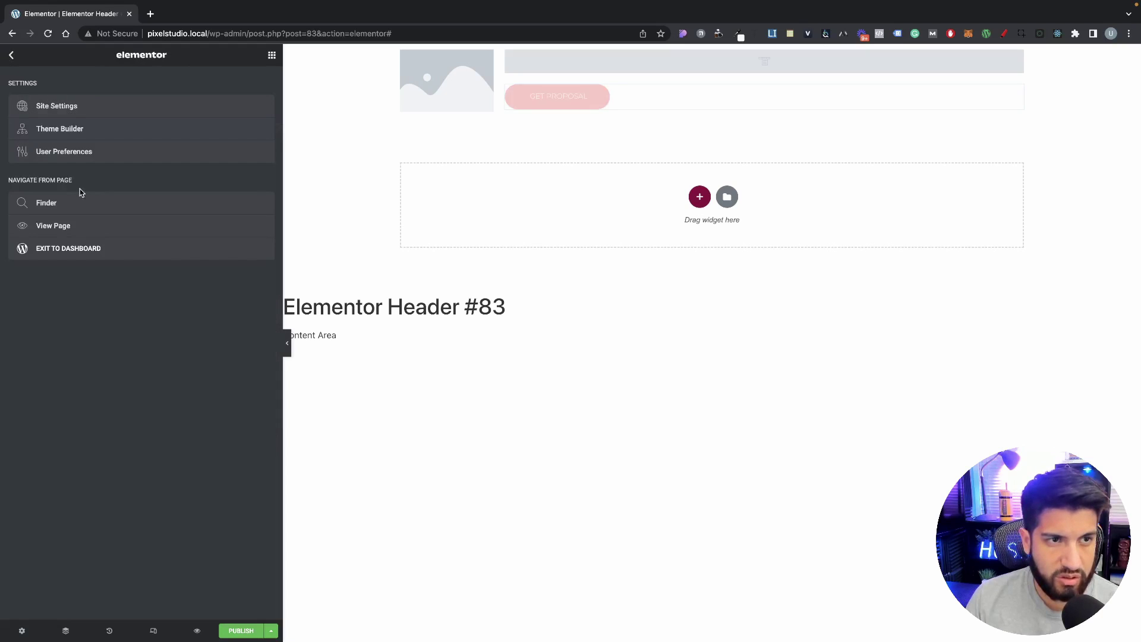
# Step: Open Site Settings and review the theme's Button styles
pyautogui.click(90, 112)
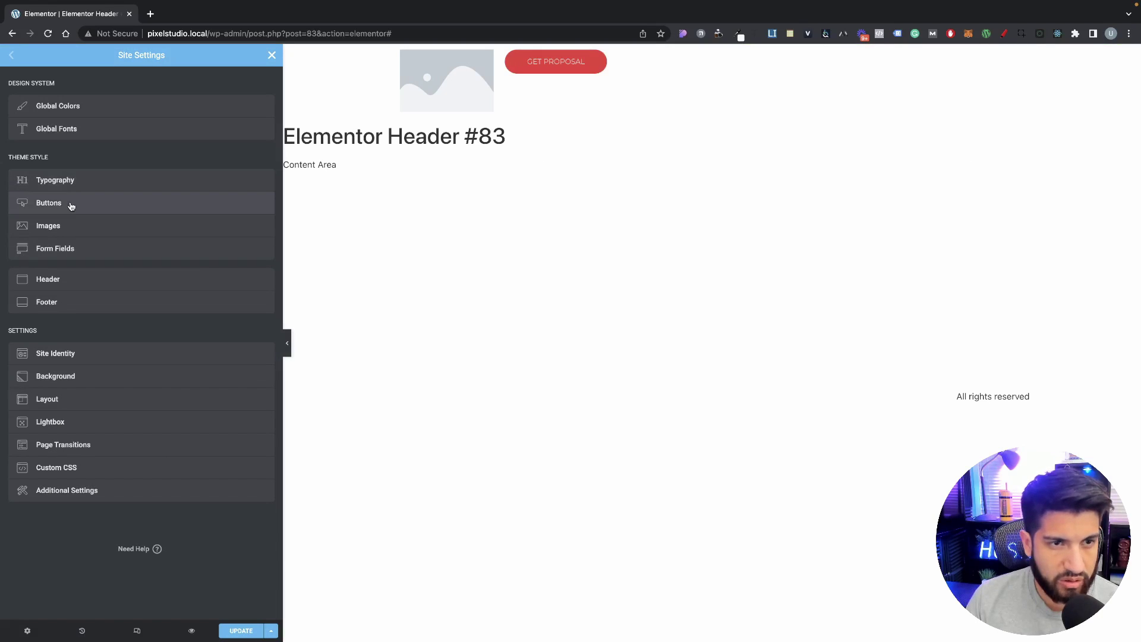
pyautogui.click(71, 205)
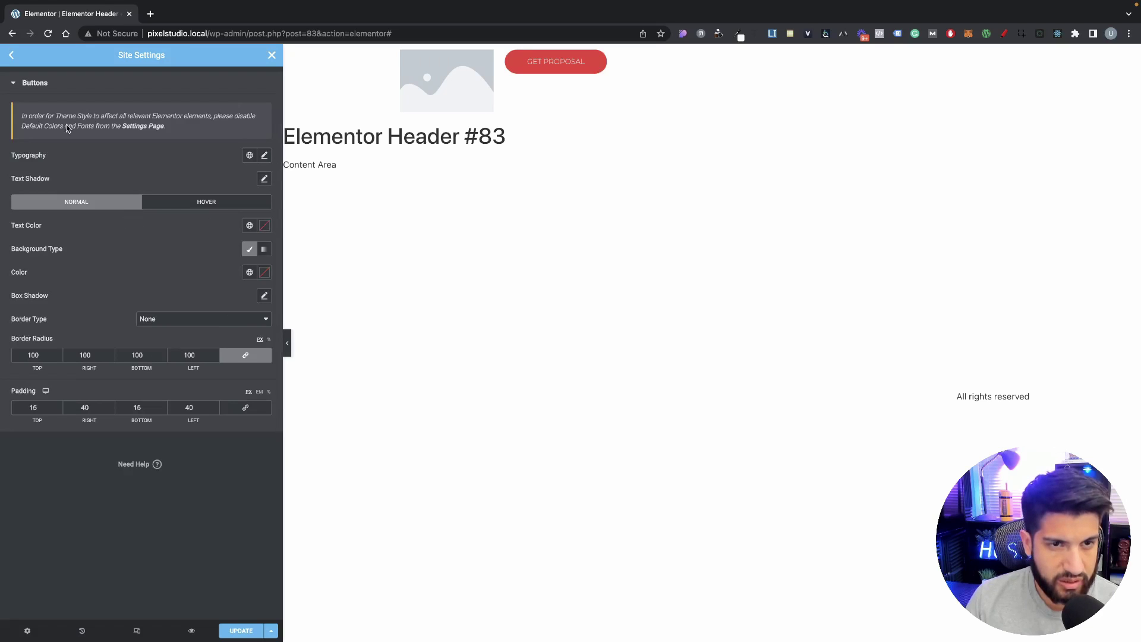
pyautogui.click(11, 55)
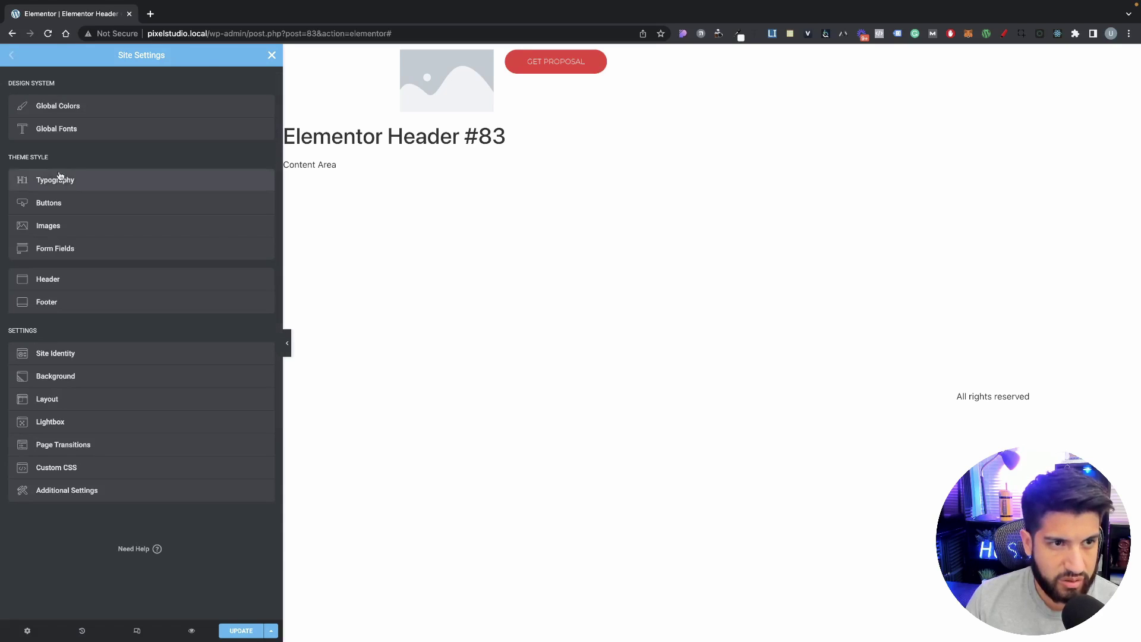
# Step: Change the Accent global font's weight, save Site Settings, and close the panel
pyautogui.click(57, 132)
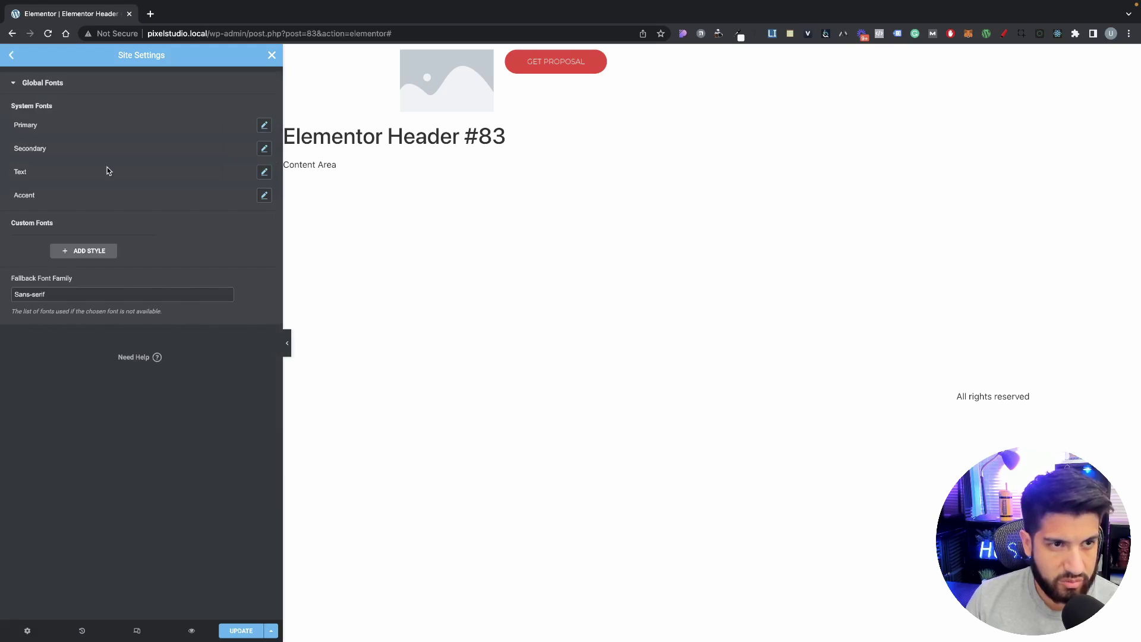
pyautogui.click(264, 195)
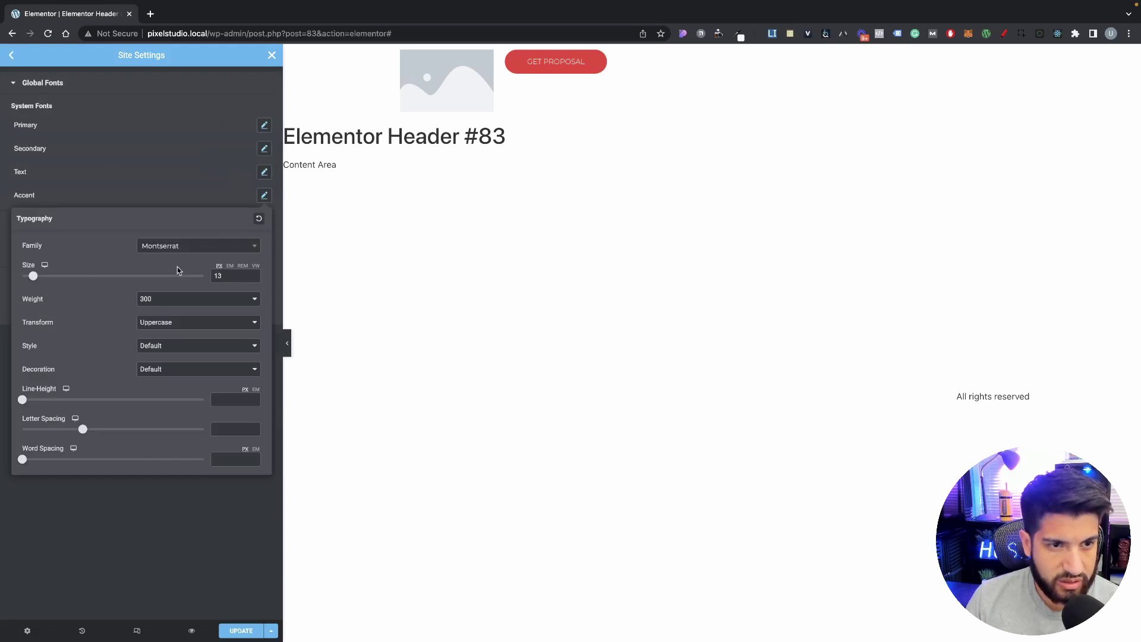
pyautogui.click(181, 300)
pyautogui.click(171, 312)
pyautogui.click(163, 178)
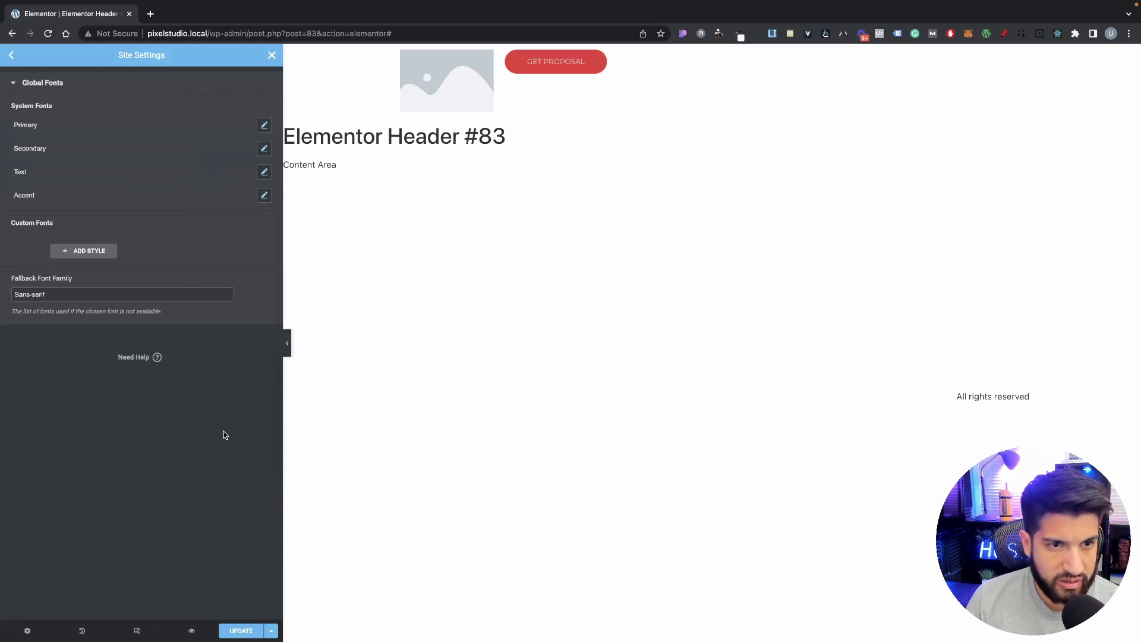
pyautogui.click(241, 630)
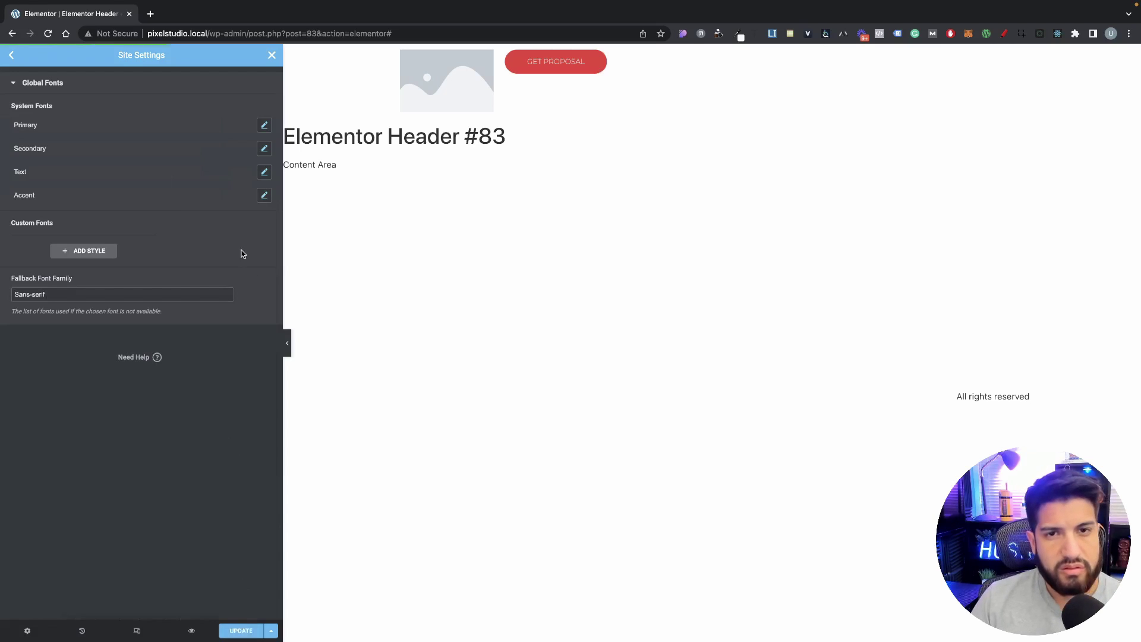
pyautogui.click(272, 55)
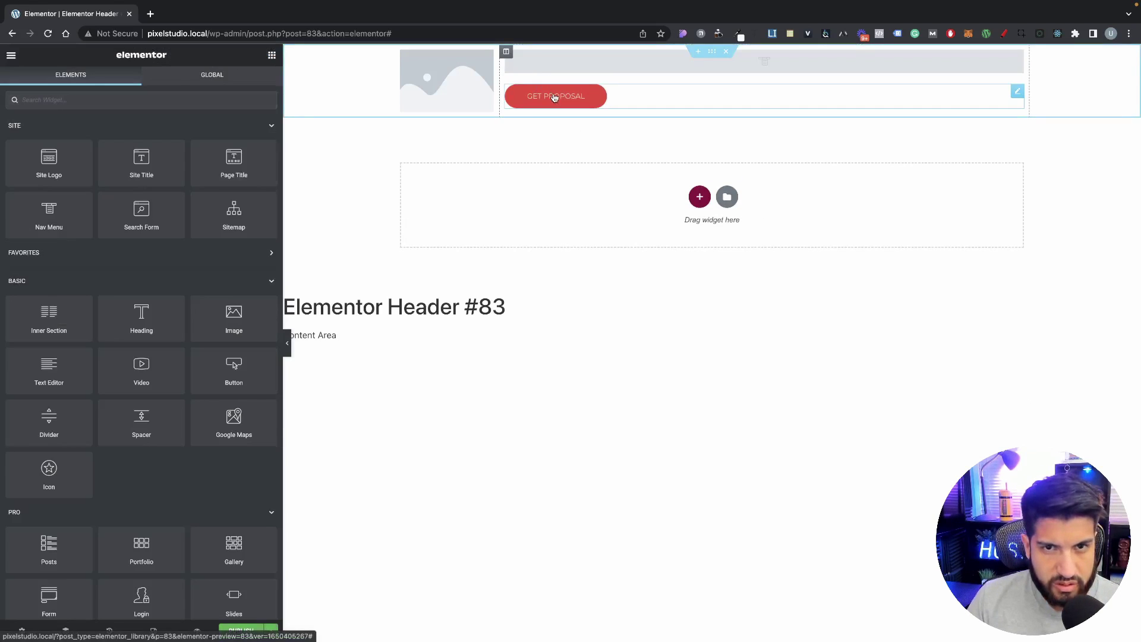
# Step: Apply the Accent global font to the GET PROPOSAL button's typography
pyautogui.click(556, 96)
pyautogui.click(249, 141)
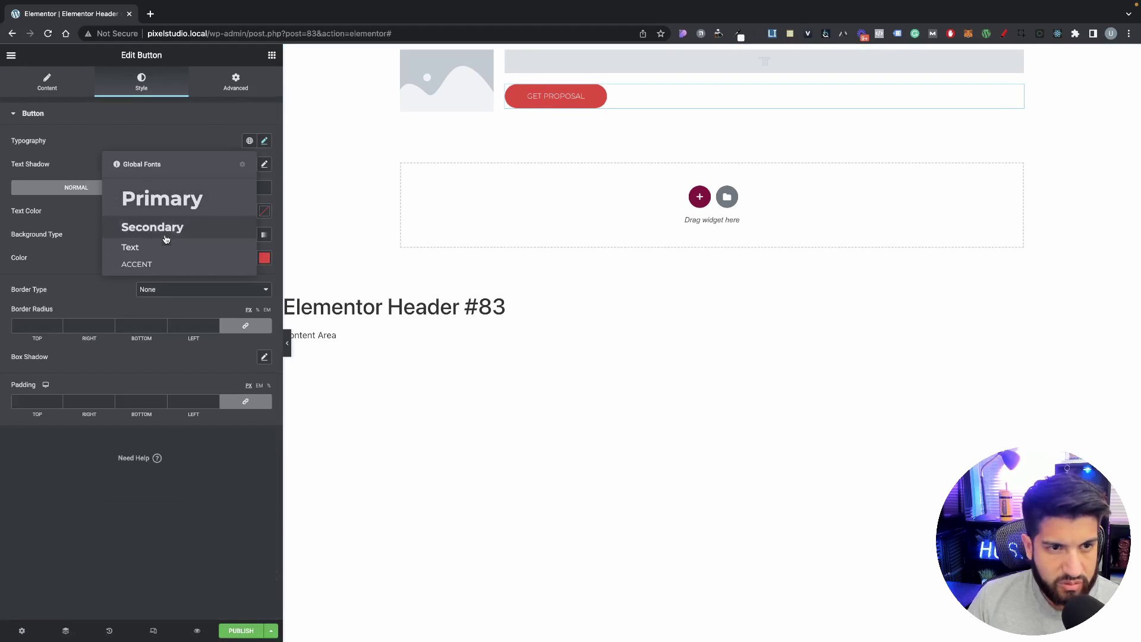
pyautogui.click(155, 264)
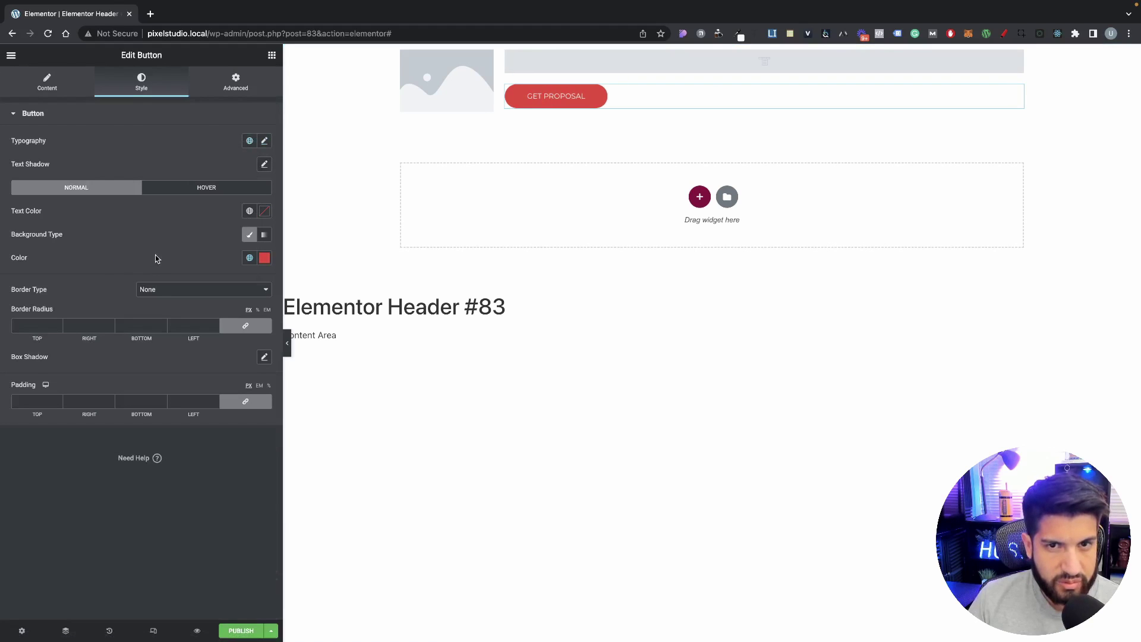
# Step: Publish the header template with an Include Entire Site display condition
pyautogui.click(242, 629)
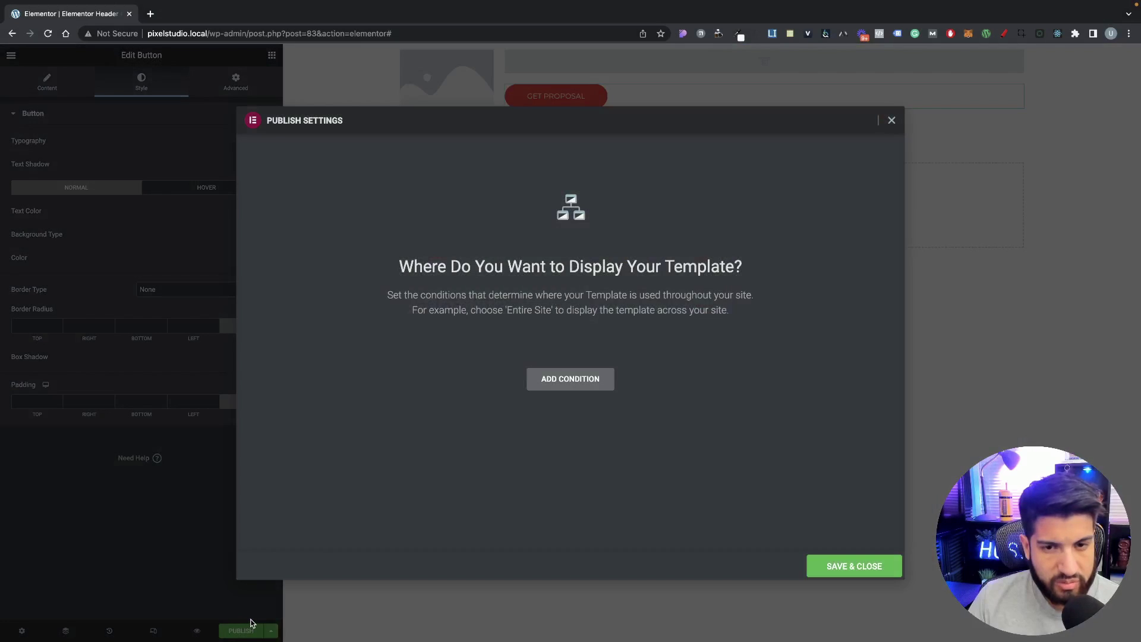
pyautogui.click(592, 378)
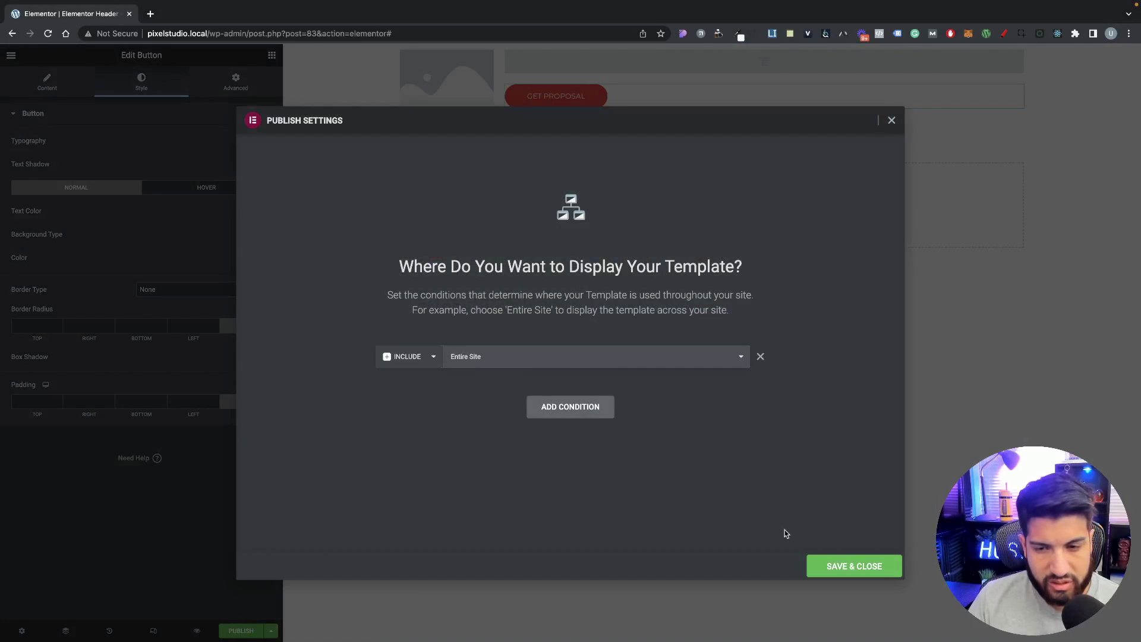
pyautogui.click(853, 565)
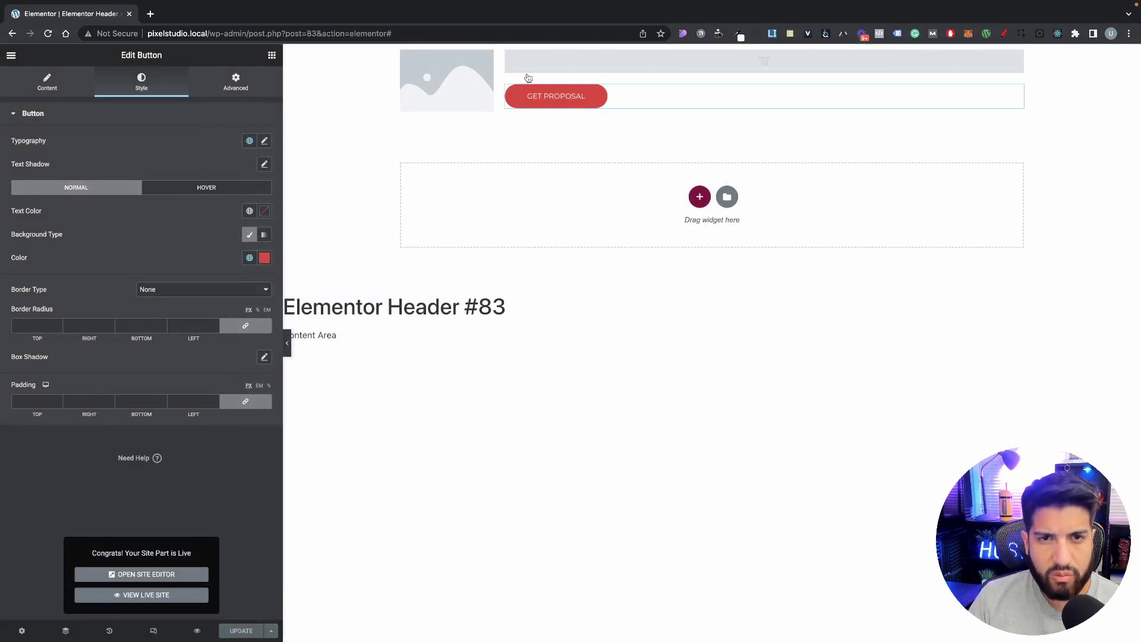
pyautogui.click(554, 321)
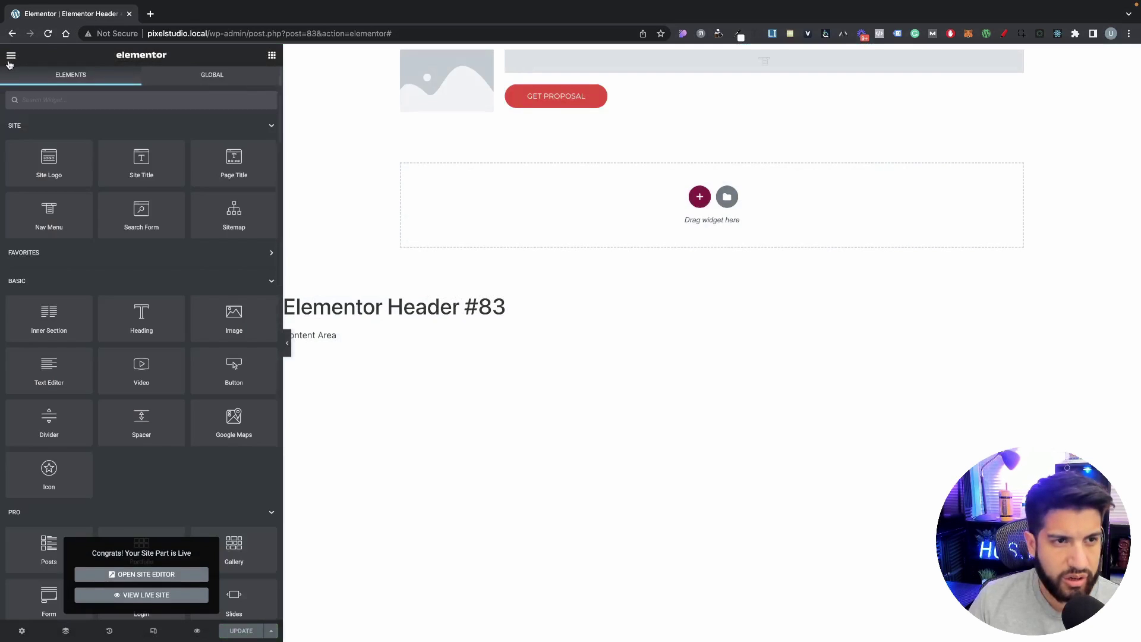
# Step: Leave the Elementor editor for the dashboard and remove '#83' from the header template title
pyautogui.click(11, 58)
pyautogui.click(145, 252)
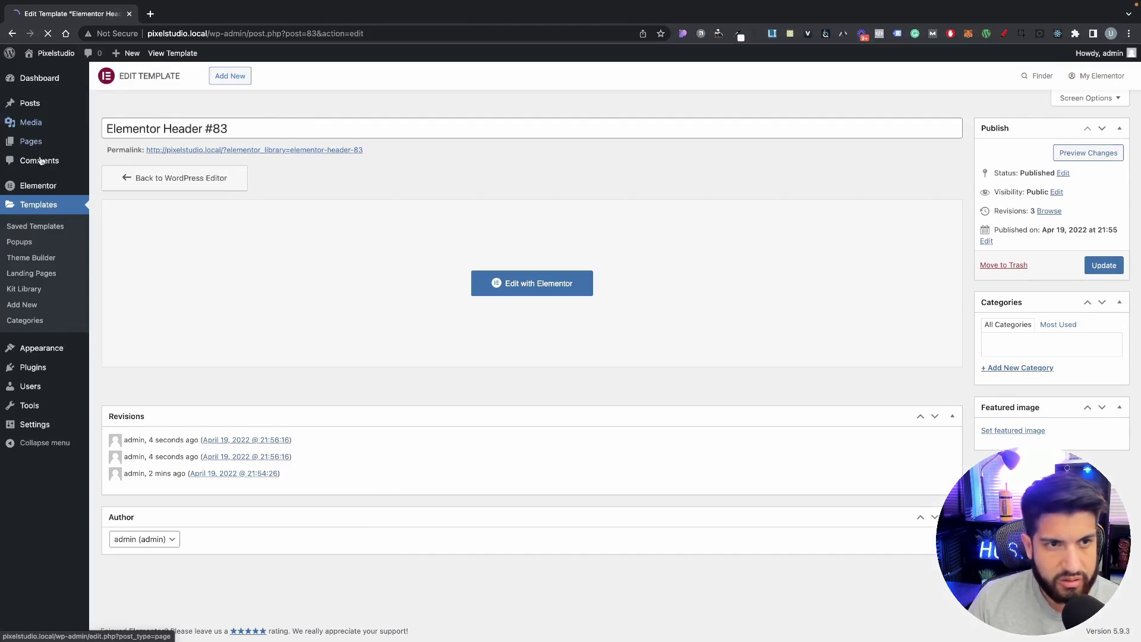
pyautogui.tripleClick(267, 128)
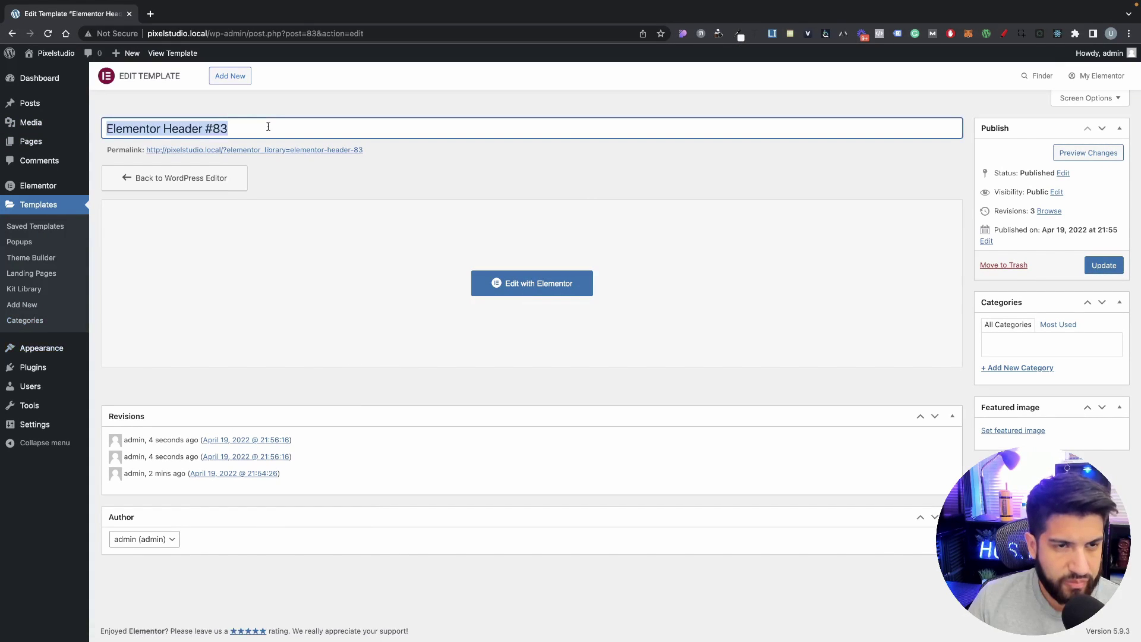
pyautogui.tripleClick(239, 127)
pyautogui.click(233, 127)
pyautogui.moveTo(235, 128); pyautogui.dragTo(106, 128)
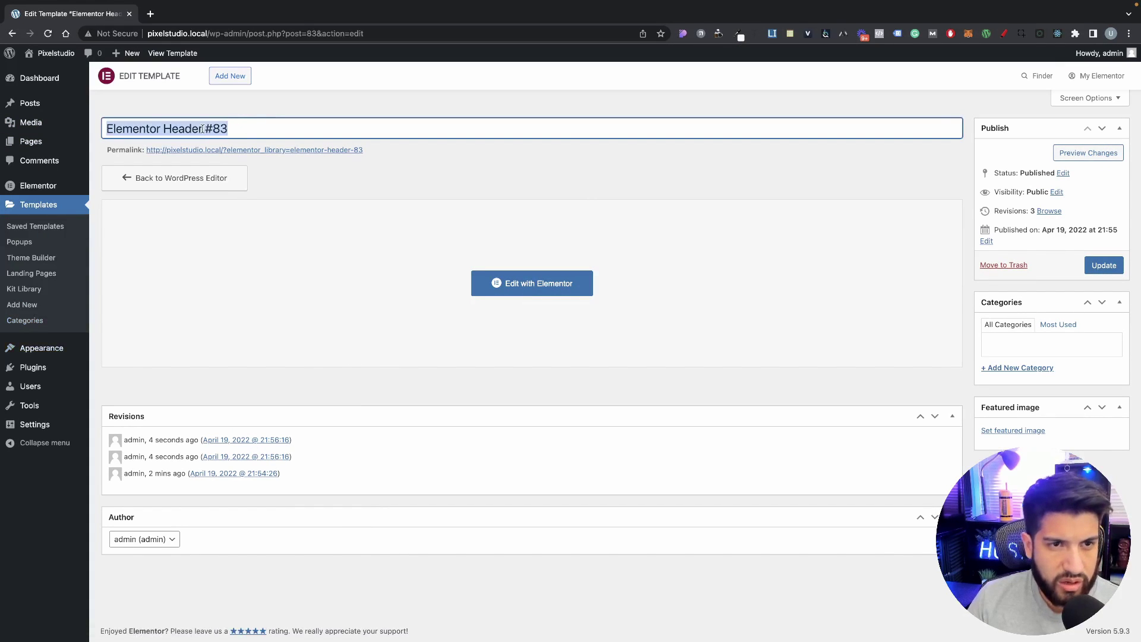
pyautogui.click(243, 130)
pyautogui.tripleClick(243, 130)
pyautogui.moveTo(205, 128); pyautogui.dragTo(231, 128)
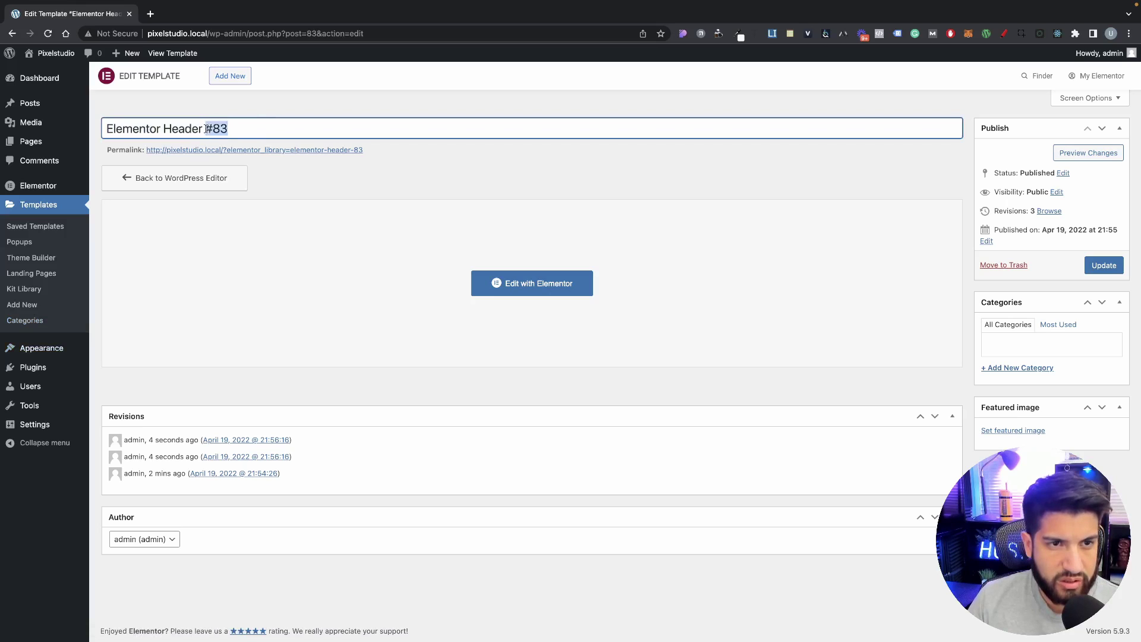
pyautogui.press('BackSpace')
# Step: Replace 'Elementor' with 'Main' so the title reads 'Main Header', update it, and visit the site
pyautogui.doubleClick(162, 127)
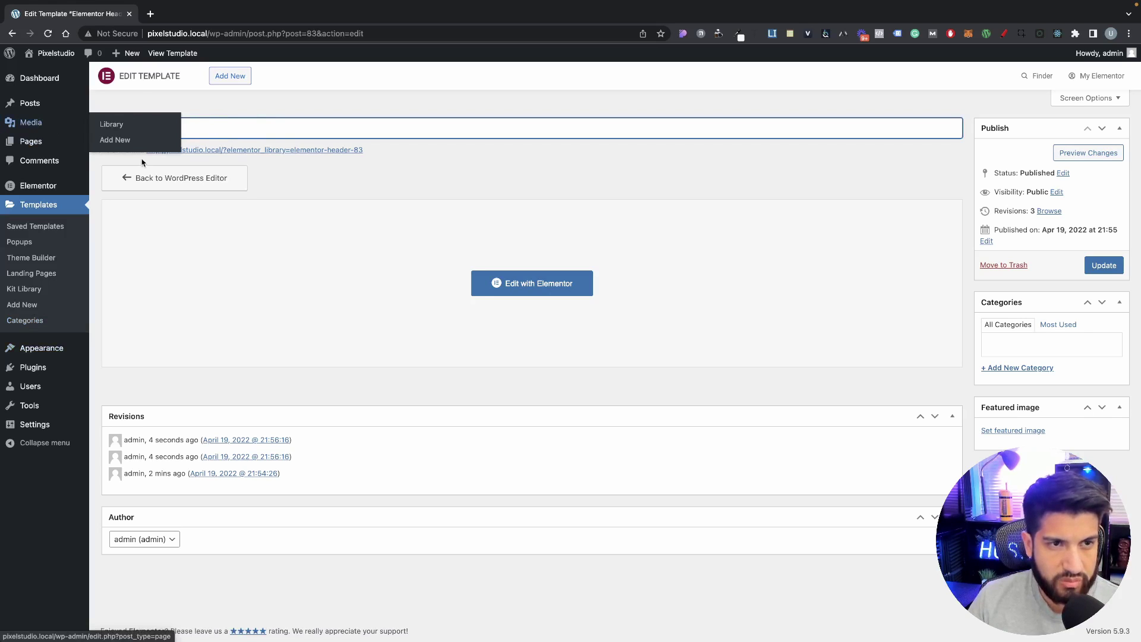
pyautogui.press('BackSpace')
pyautogui.write('Main Header')
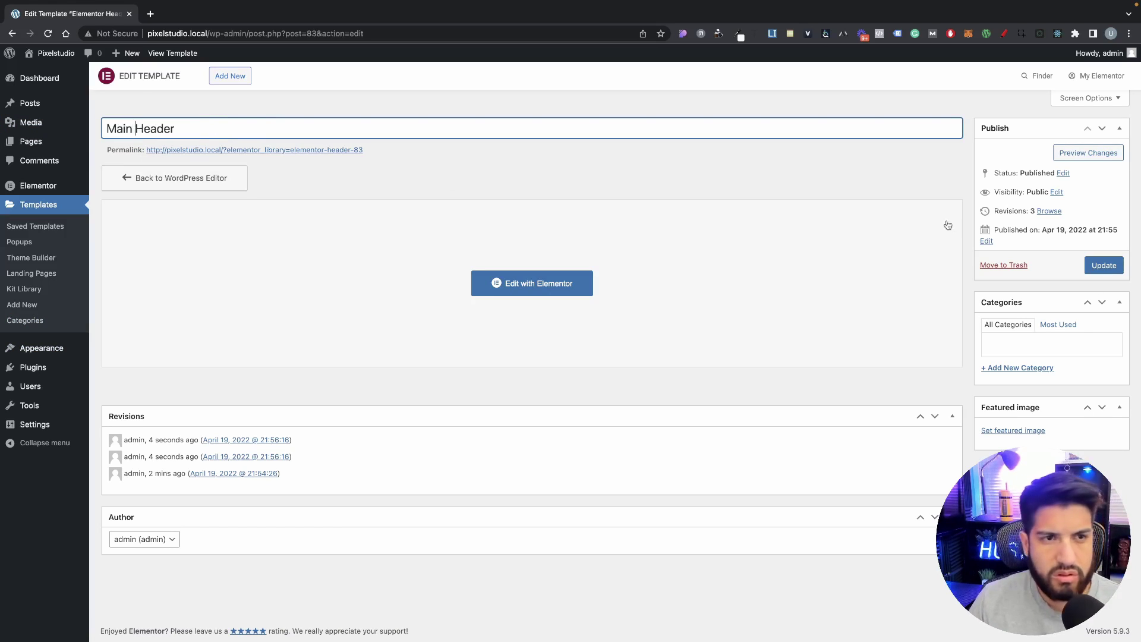
pyautogui.click(1106, 268)
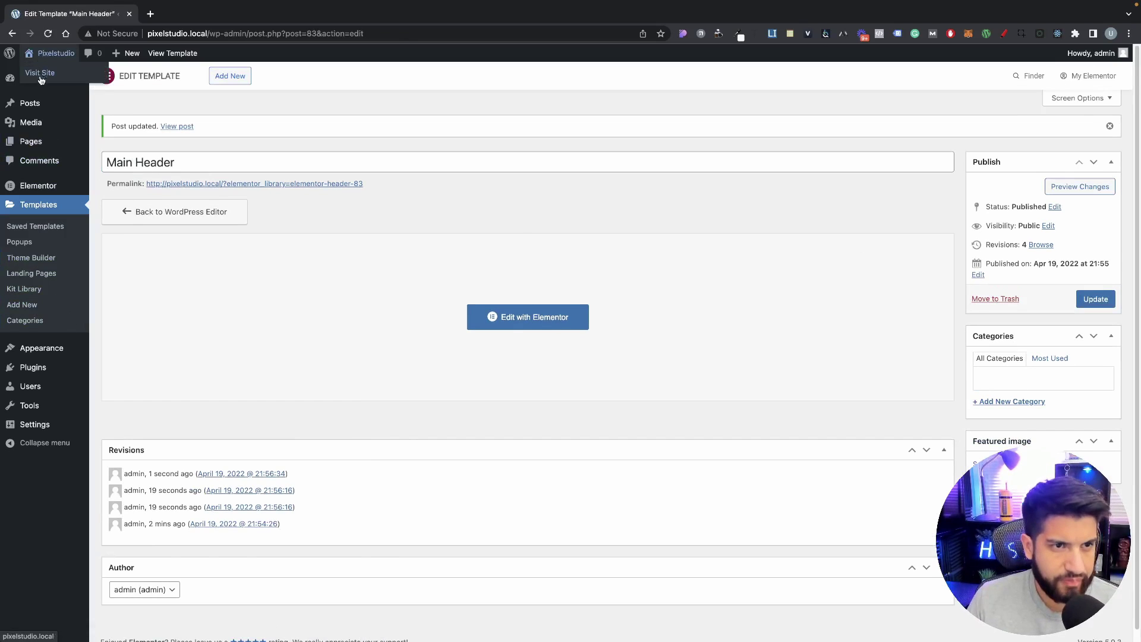
pyautogui.moveTo(52, 53)
pyautogui.click(45, 73)
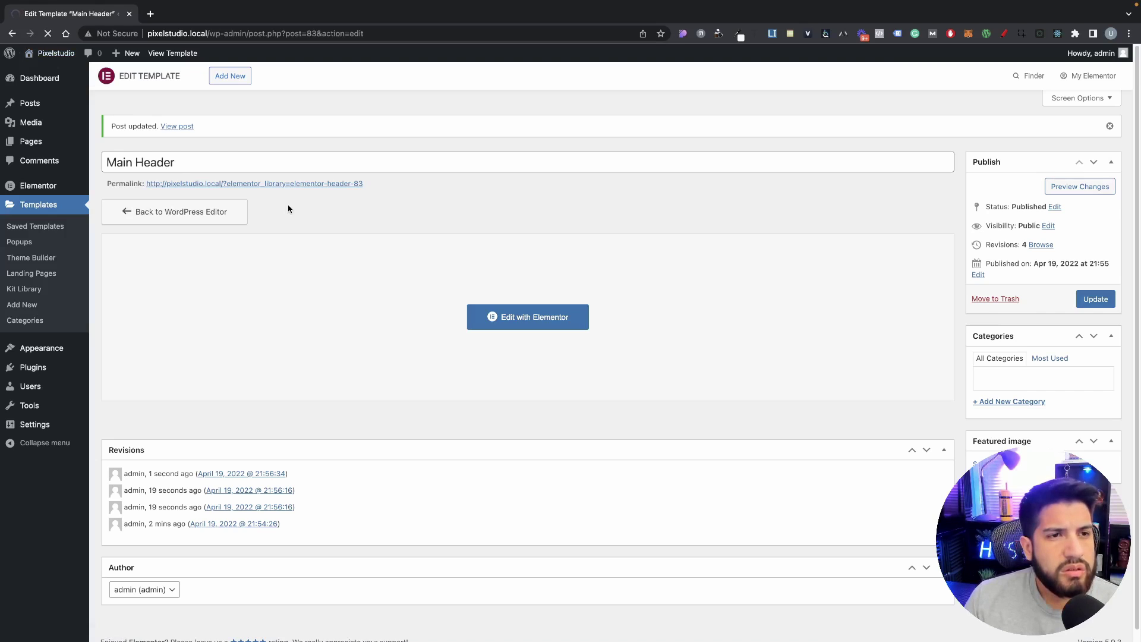
# Step: In the Customizer's Site Identity, pick the Pixelstudio image from the media library as the logo
pyautogui.moveTo(60, 56)
pyautogui.click(62, 76)
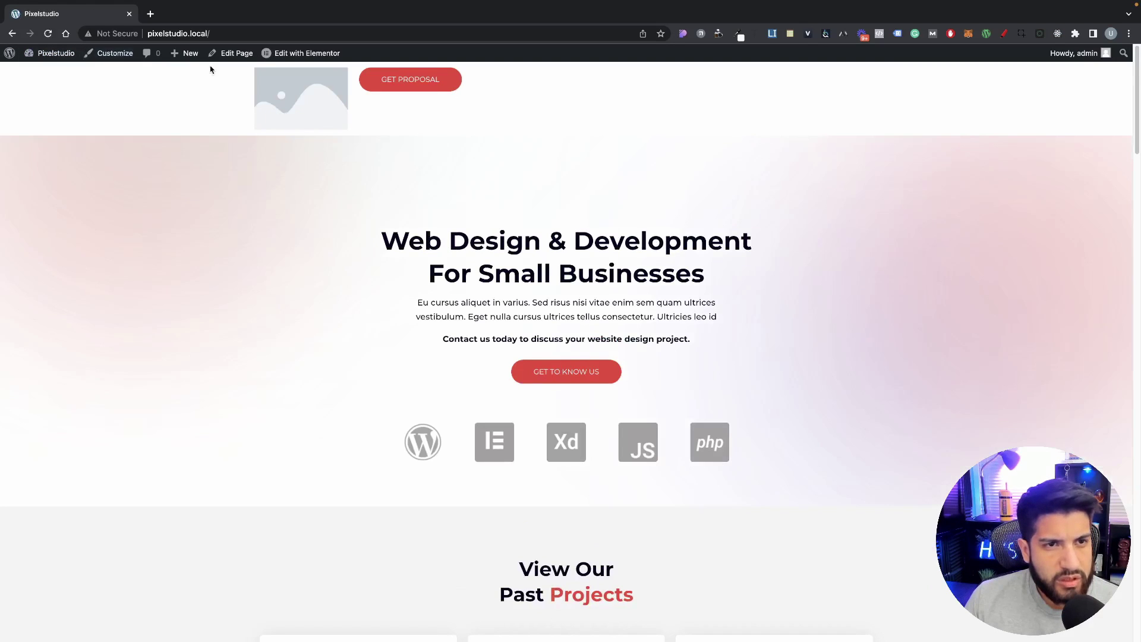
pyautogui.click(102, 53)
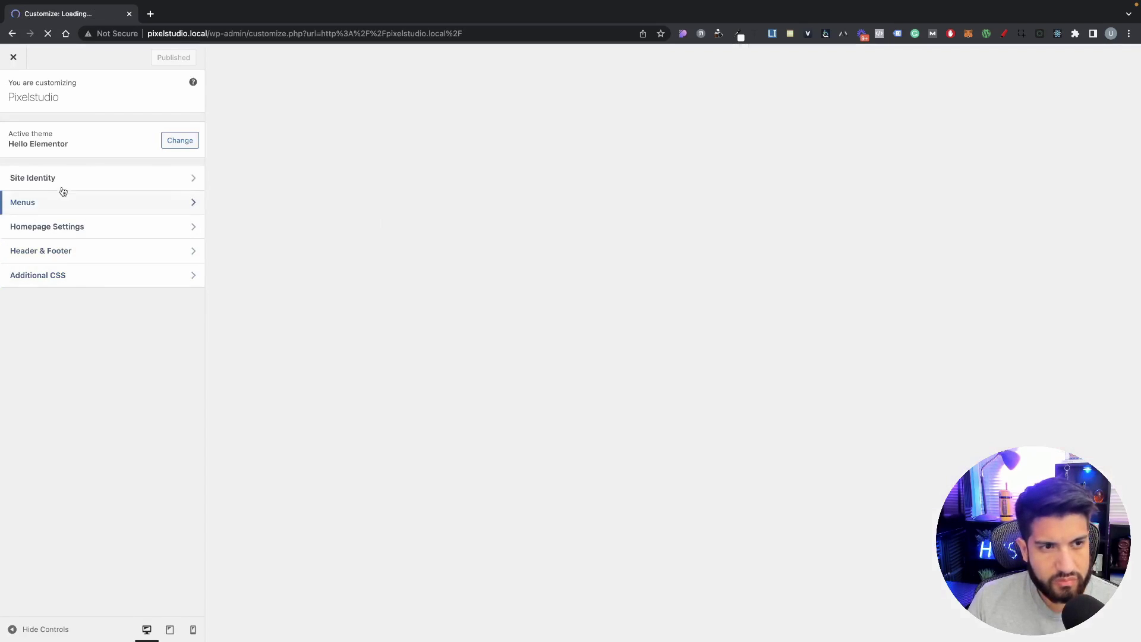
pyautogui.click(64, 182)
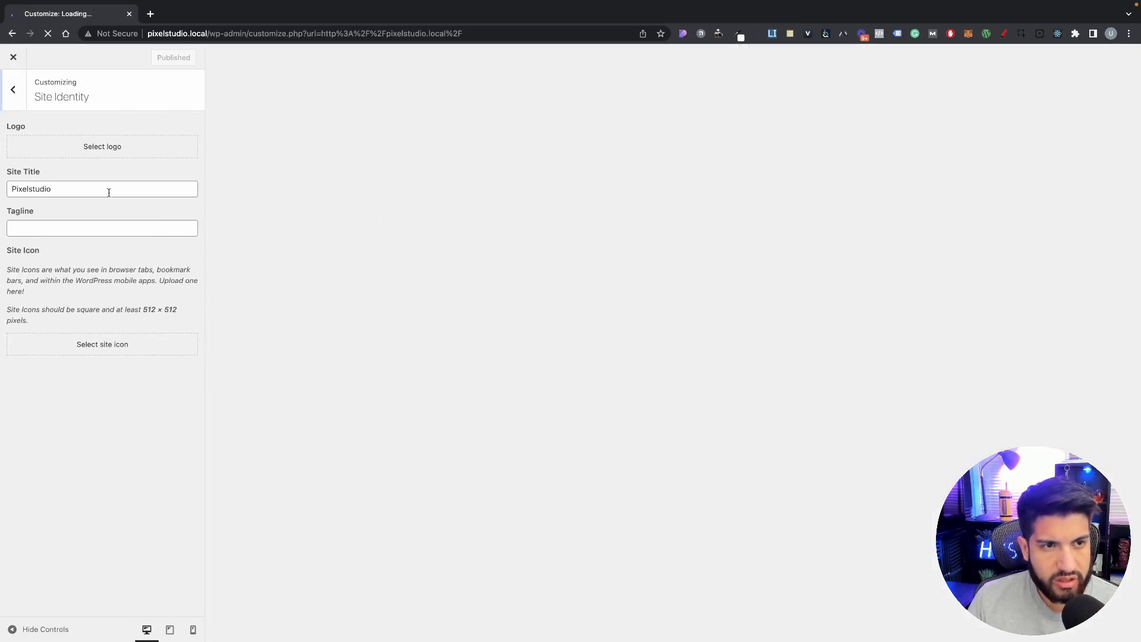
pyautogui.click(86, 146)
pyautogui.click(93, 205)
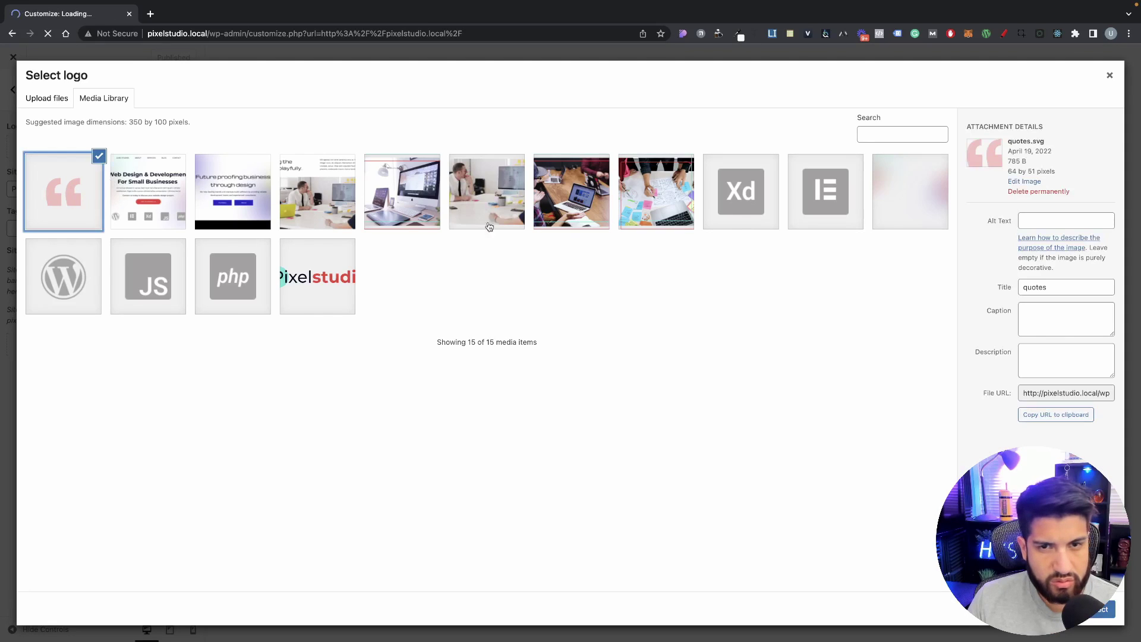
pyautogui.click(317, 276)
pyautogui.click(1099, 609)
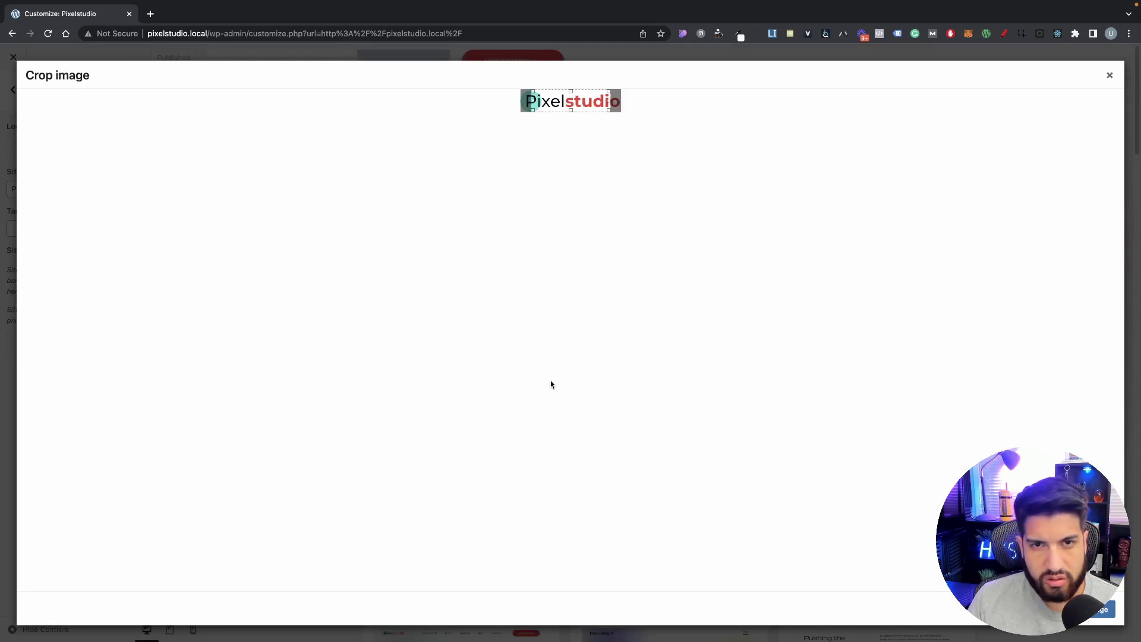
# Step: Crop the logo to include the teal circle and right edge, publish it, and reload the site
pyautogui.moveTo(608, 101); pyautogui.dragTo(672, 106)
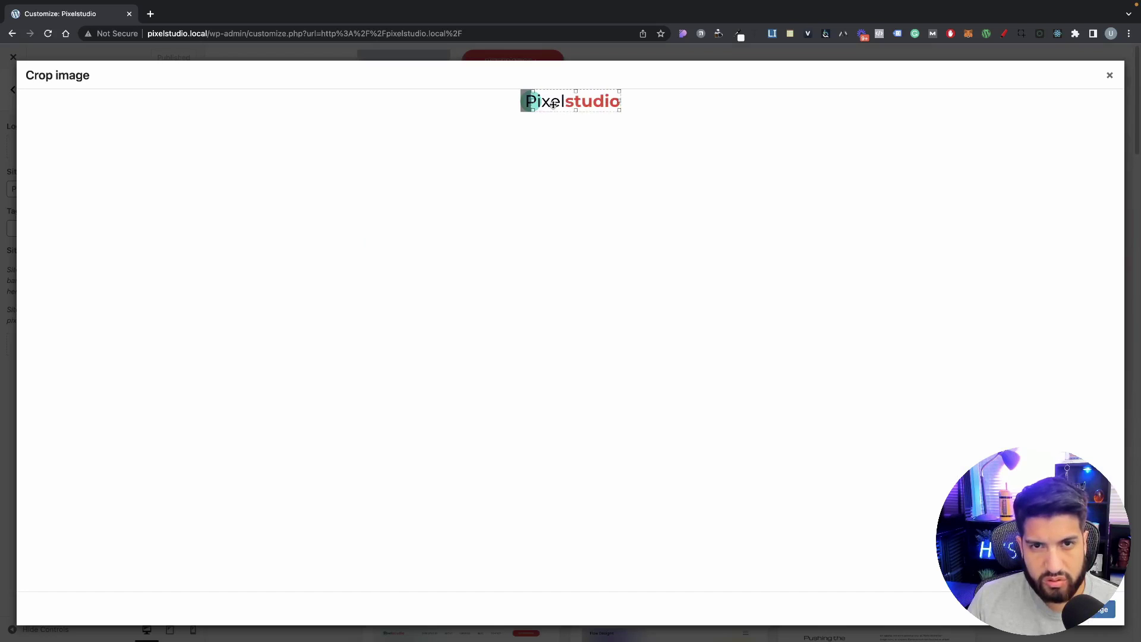
pyautogui.moveTo(533, 101); pyautogui.dragTo(511, 102)
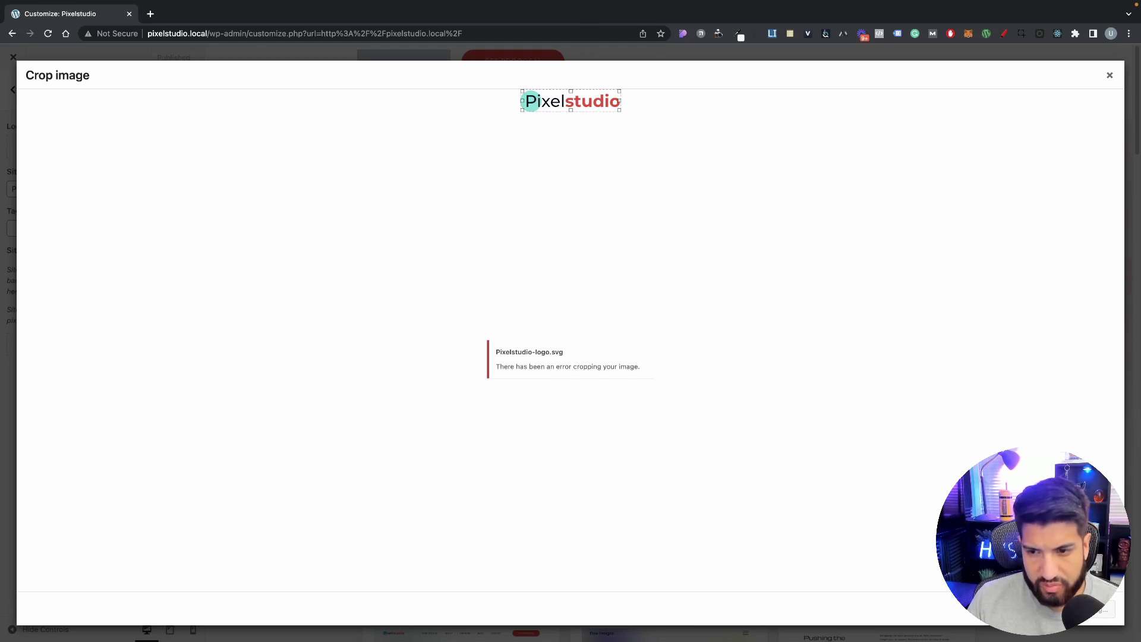
pyautogui.click(1027, 609)
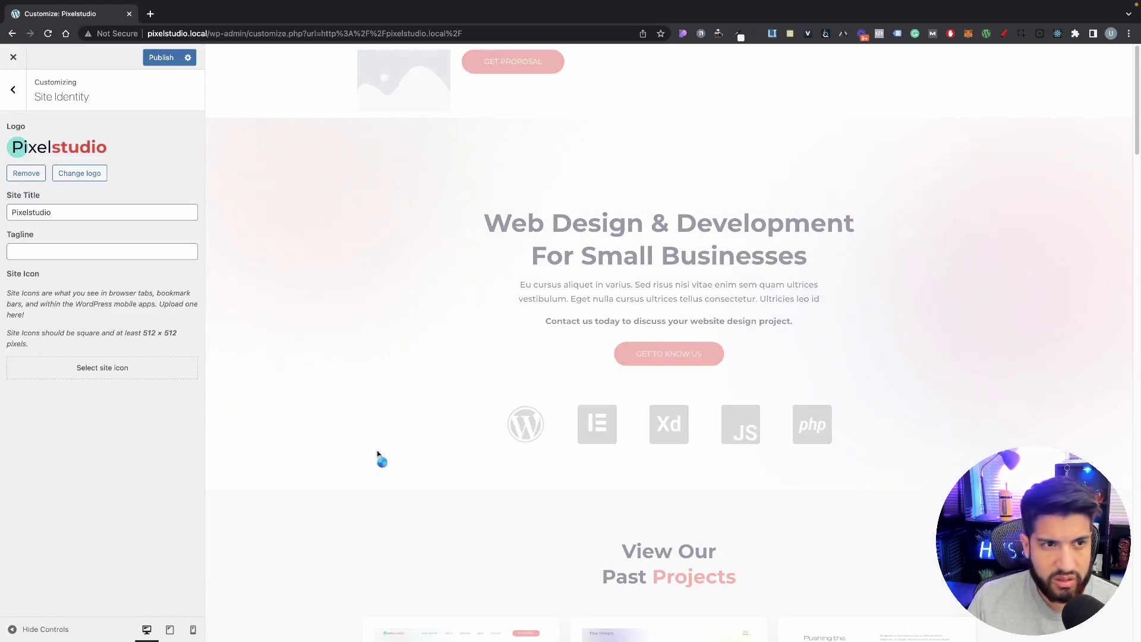
pyautogui.click(157, 60)
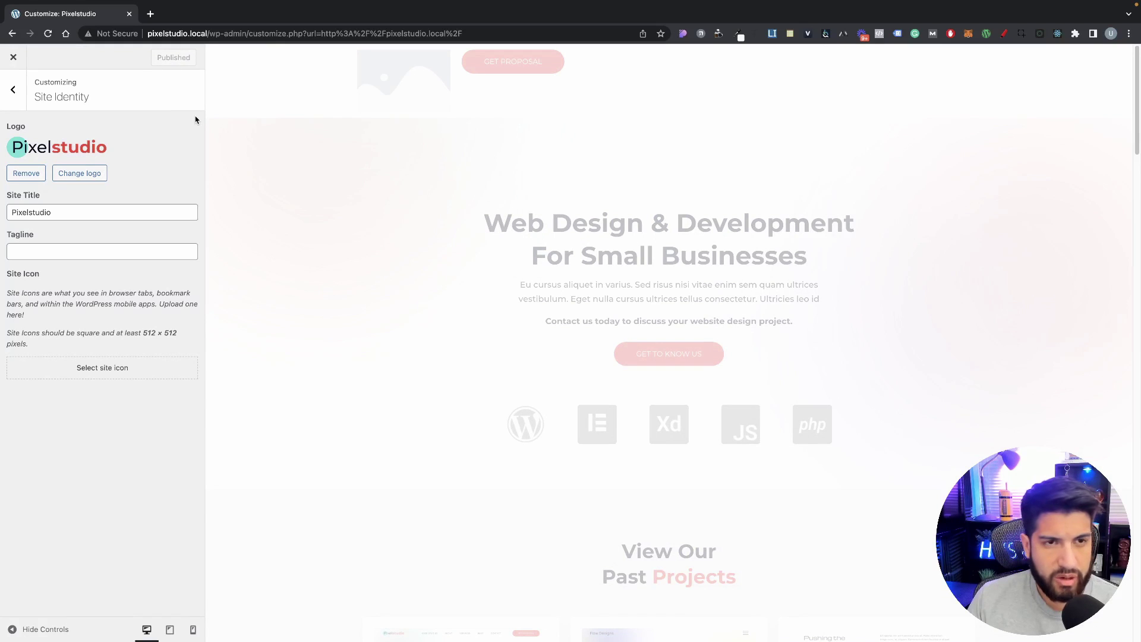
pyautogui.press('super+r')
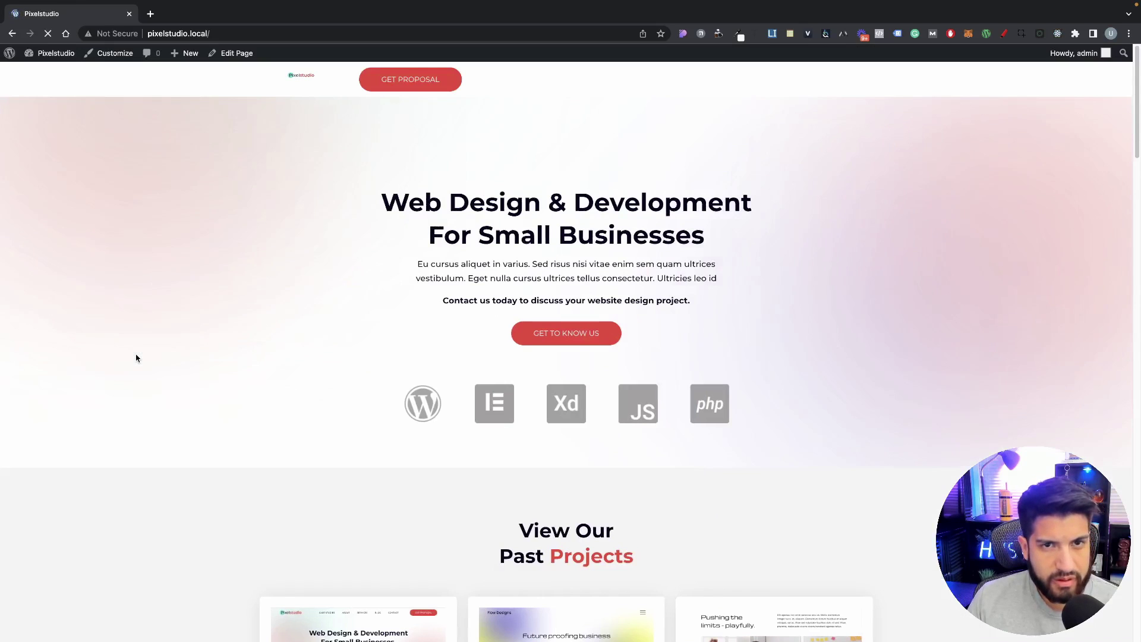
pyautogui.click(43, 69)
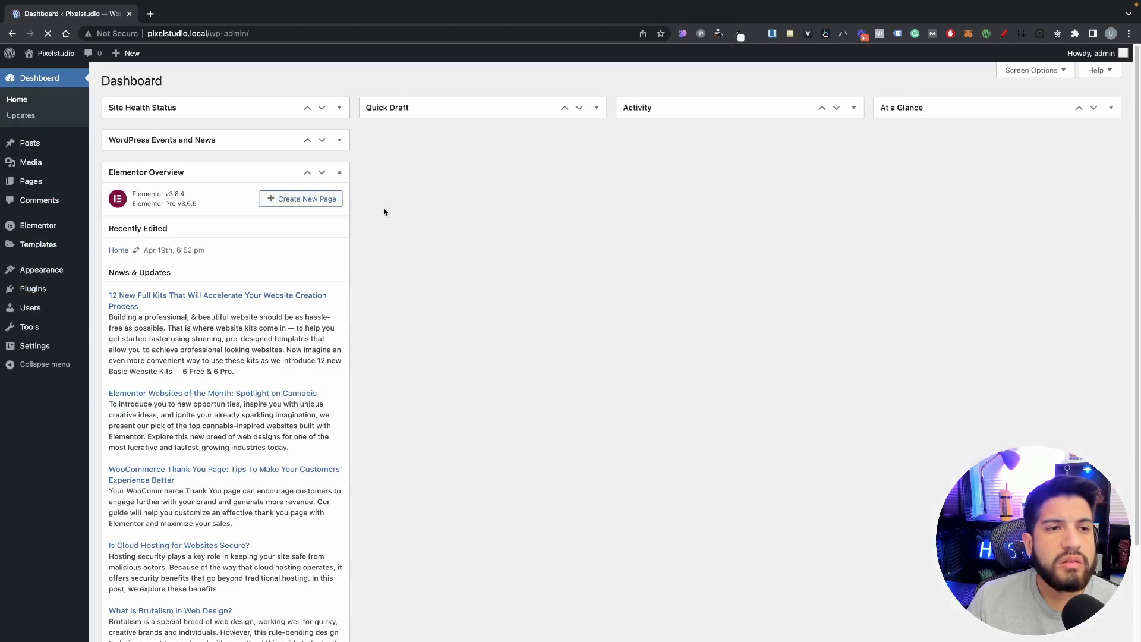
# Step: On the Menus page, create a 'Main nav' menu with the Header display location ticked
pyautogui.moveTo(41, 270)
pyautogui.click(113, 303)
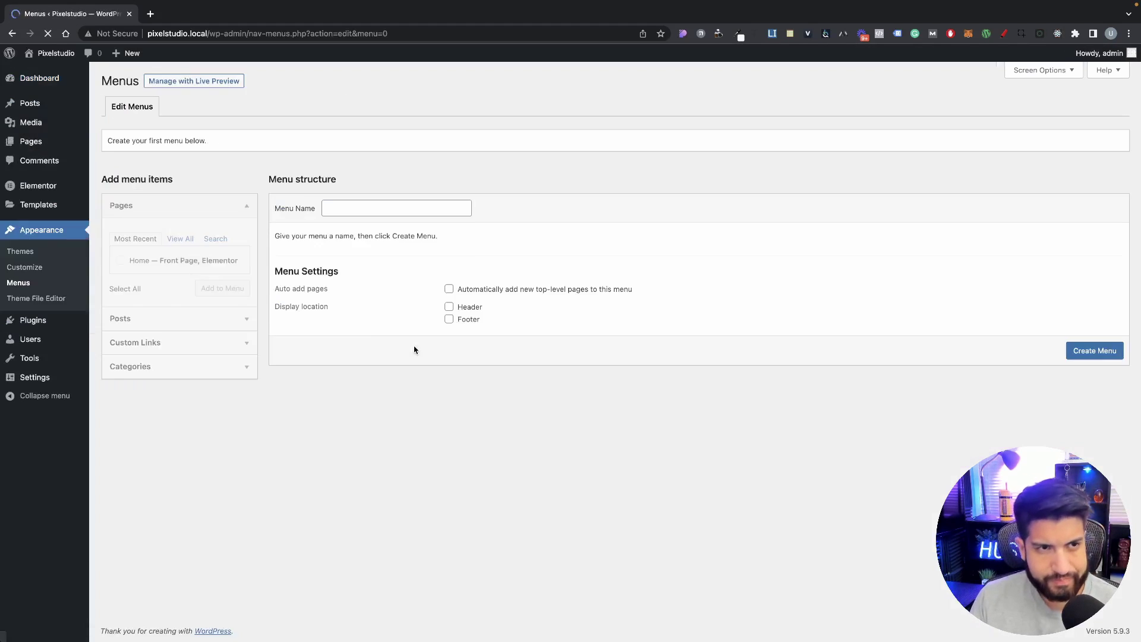
pyautogui.click(340, 209)
pyautogui.write('M')
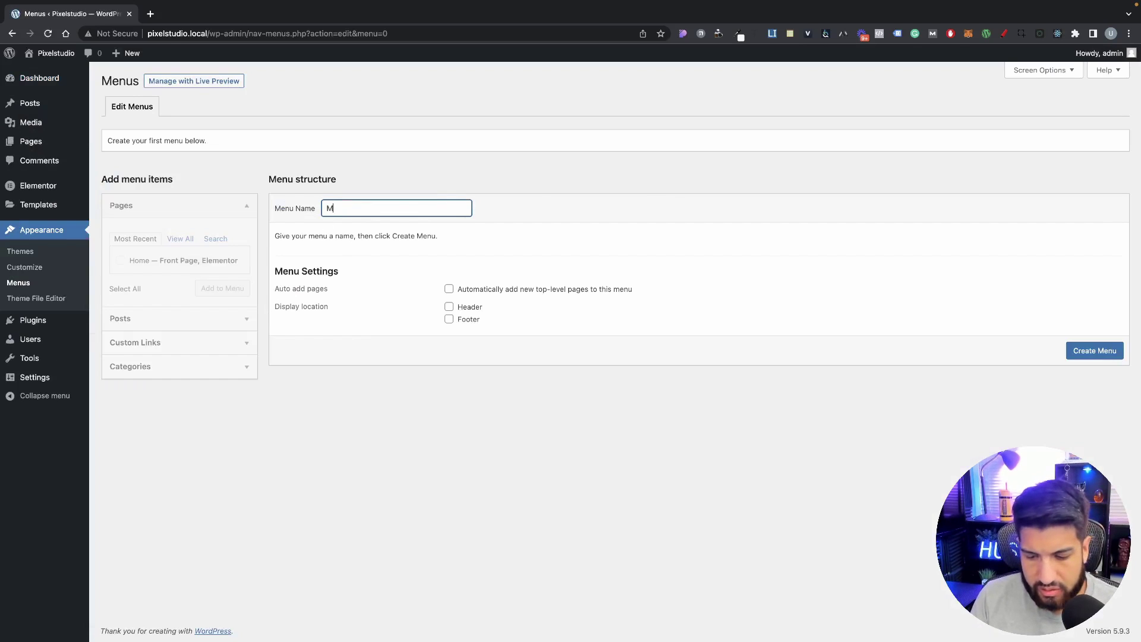
pyautogui.write('ain nav')
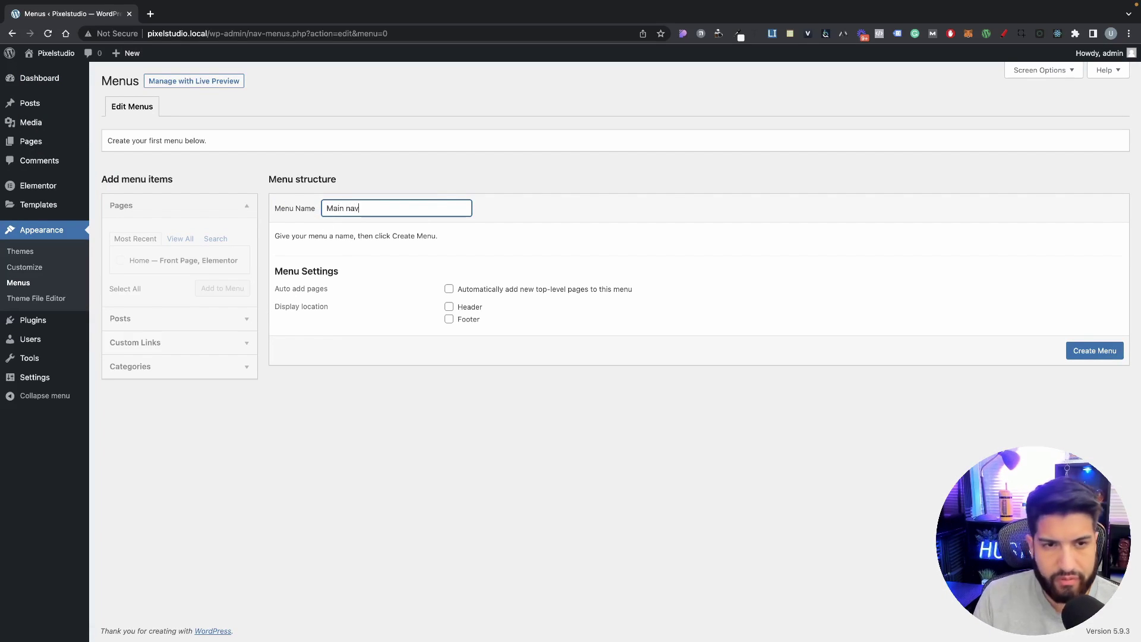
pyautogui.click(449, 306)
pyautogui.click(1093, 351)
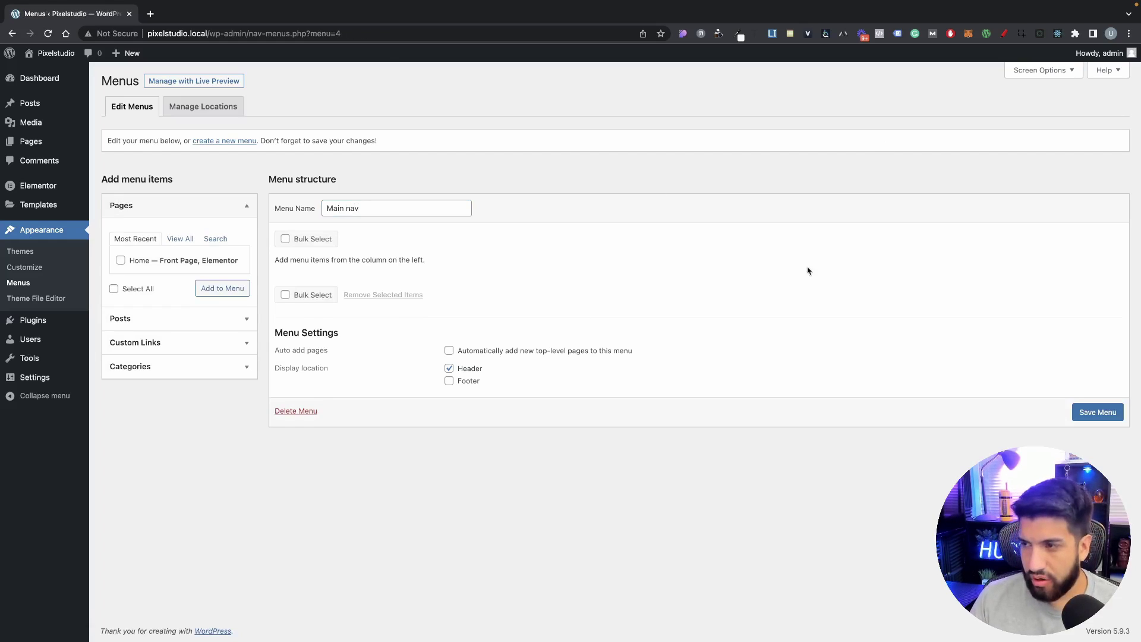
# Step: Add a 'Case Studies' custom link with URL '#' to the Main nav menu
pyautogui.click(149, 342)
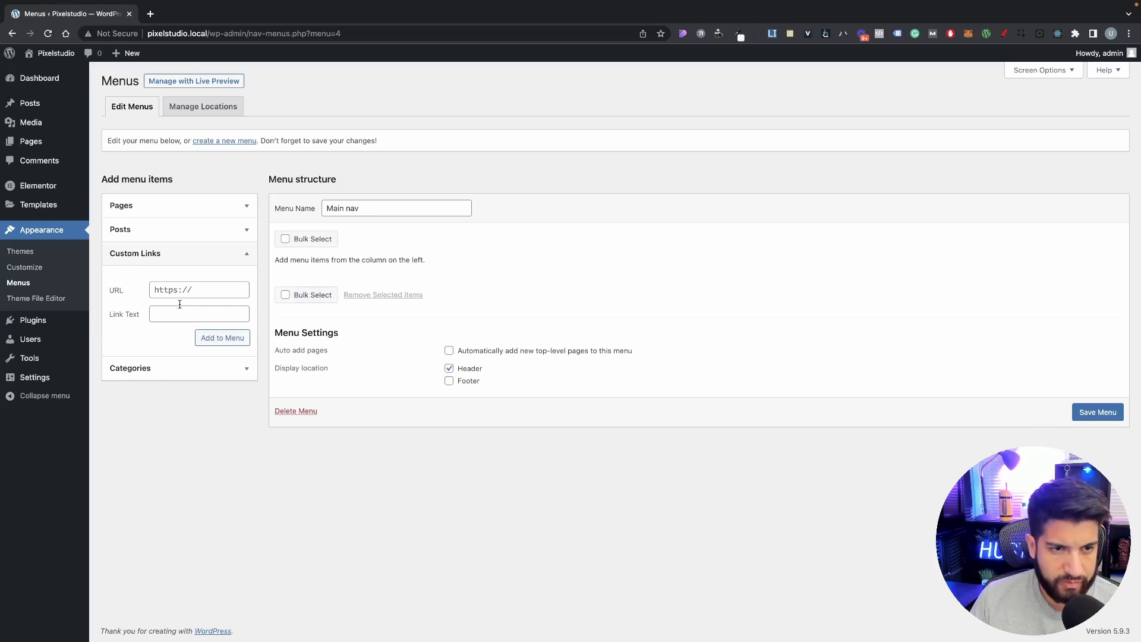
pyautogui.click(194, 291)
pyautogui.press('super+Tab')
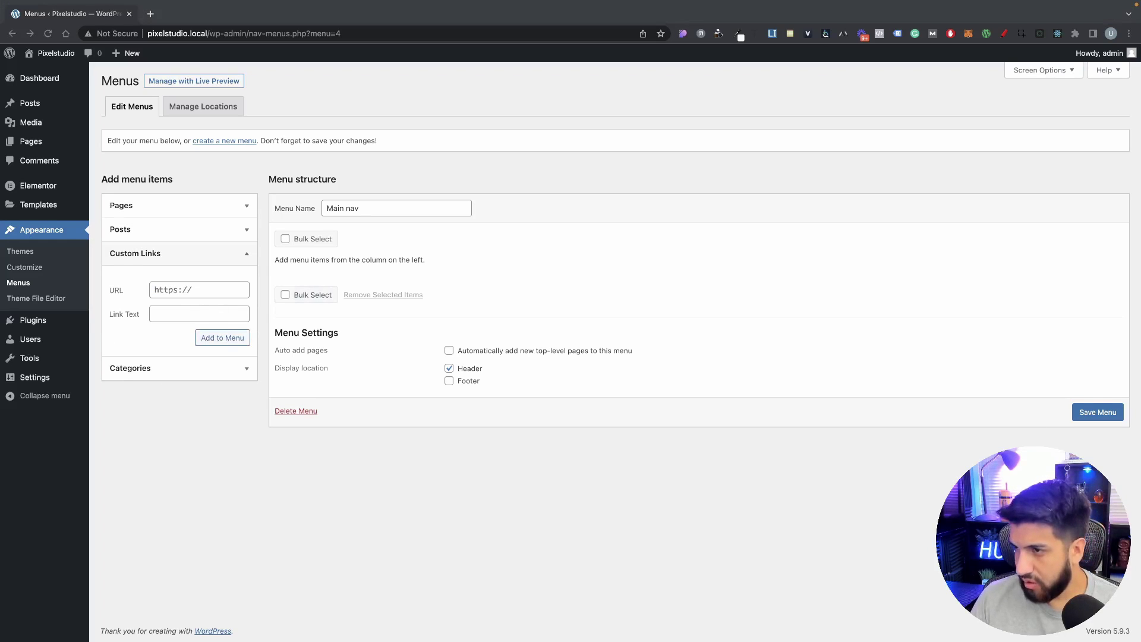
pyautogui.click(191, 295)
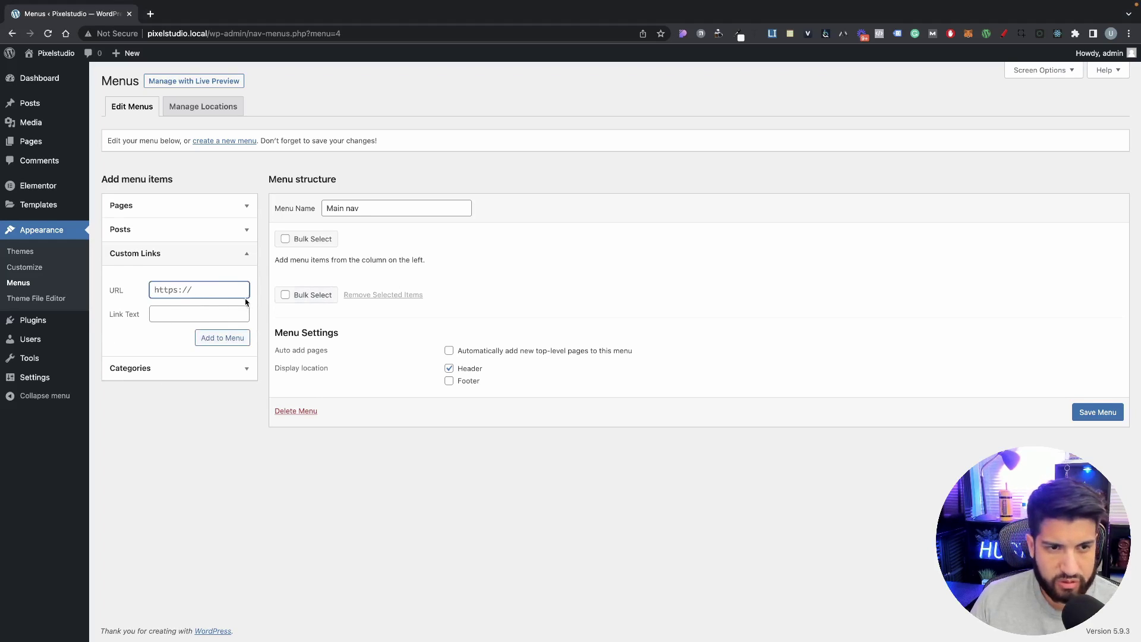
pyautogui.write('Case Studies')
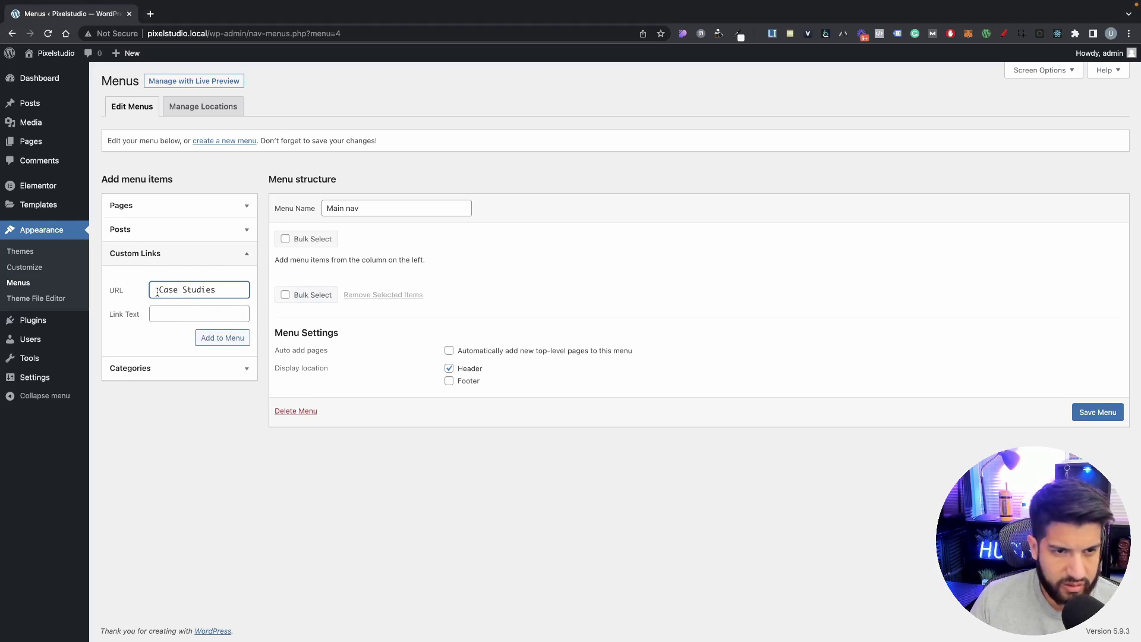
pyautogui.click(157, 291)
pyautogui.press('BackSpace')
pyautogui.click(173, 313)
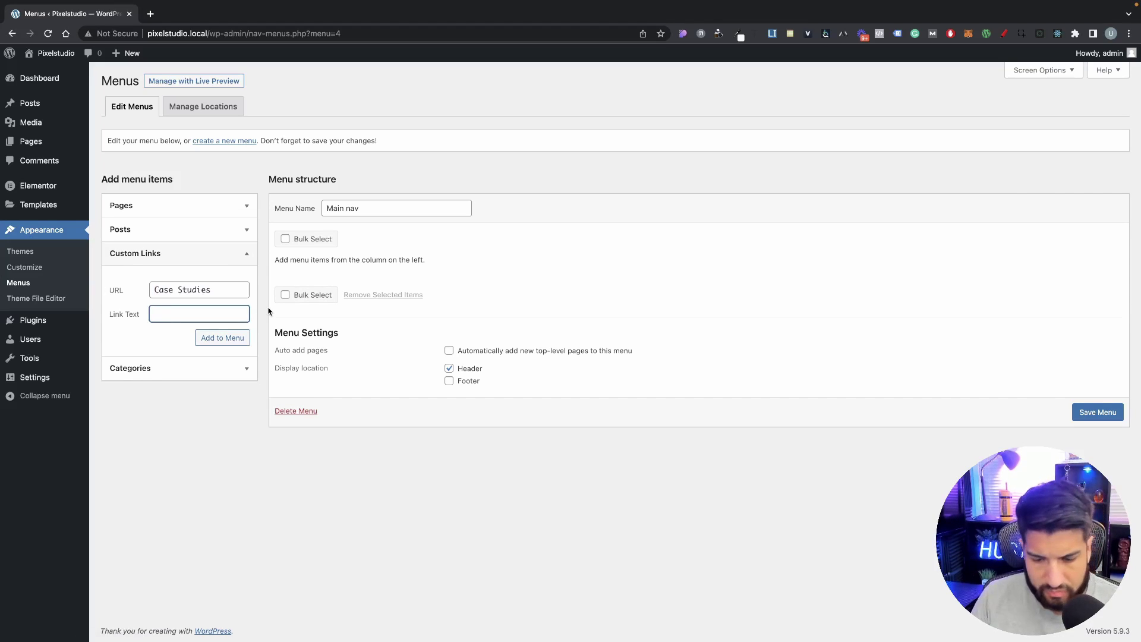
pyautogui.tripleClick(222, 293)
pyautogui.press('super+c')
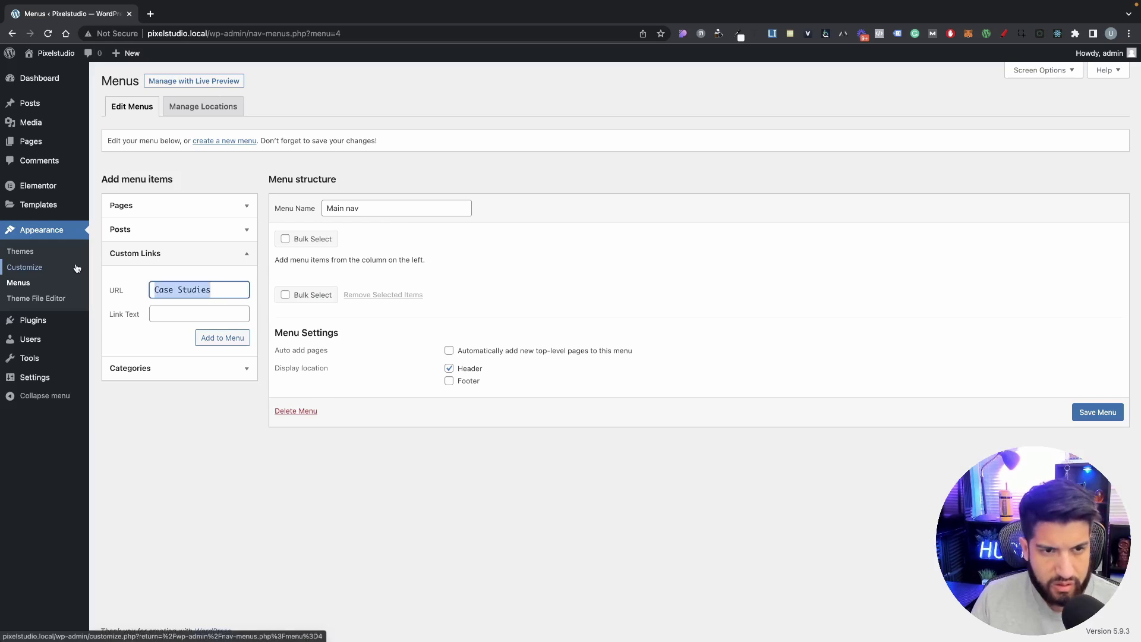
pyautogui.press('BackSpace')
pyautogui.click(178, 312)
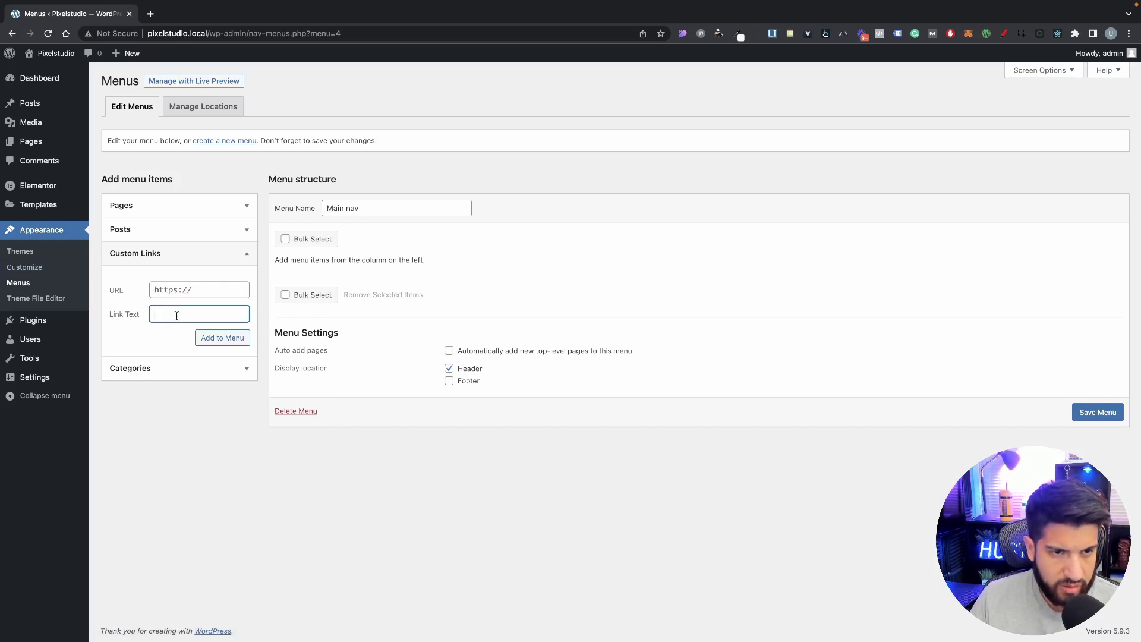
pyautogui.press('super+v')
pyautogui.click(191, 294)
pyautogui.write('#')
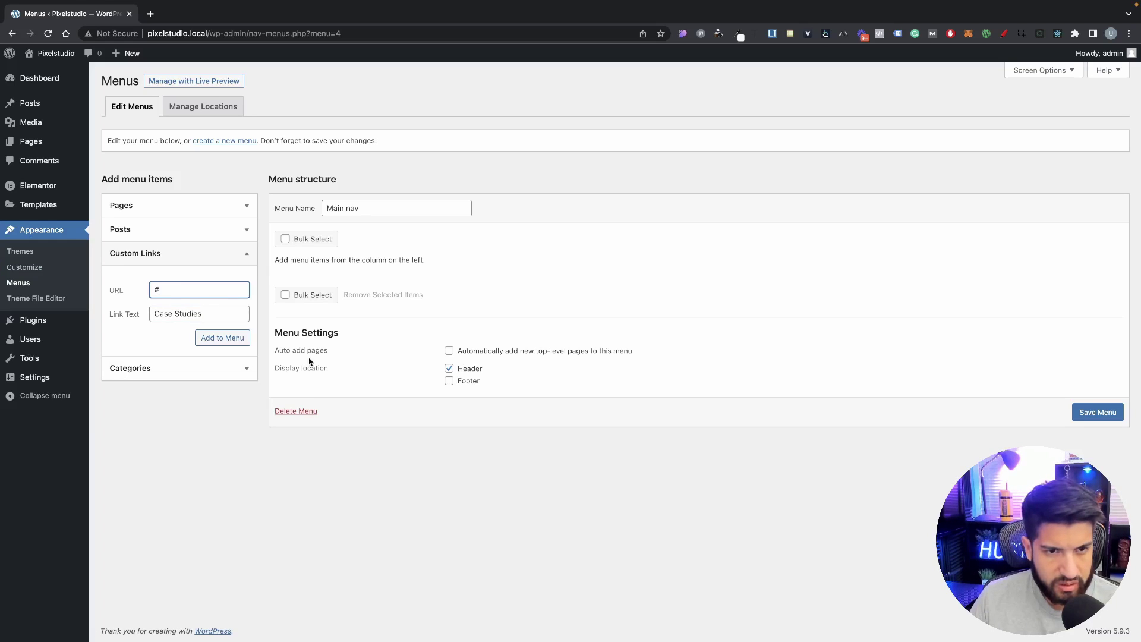
pyautogui.click(223, 338)
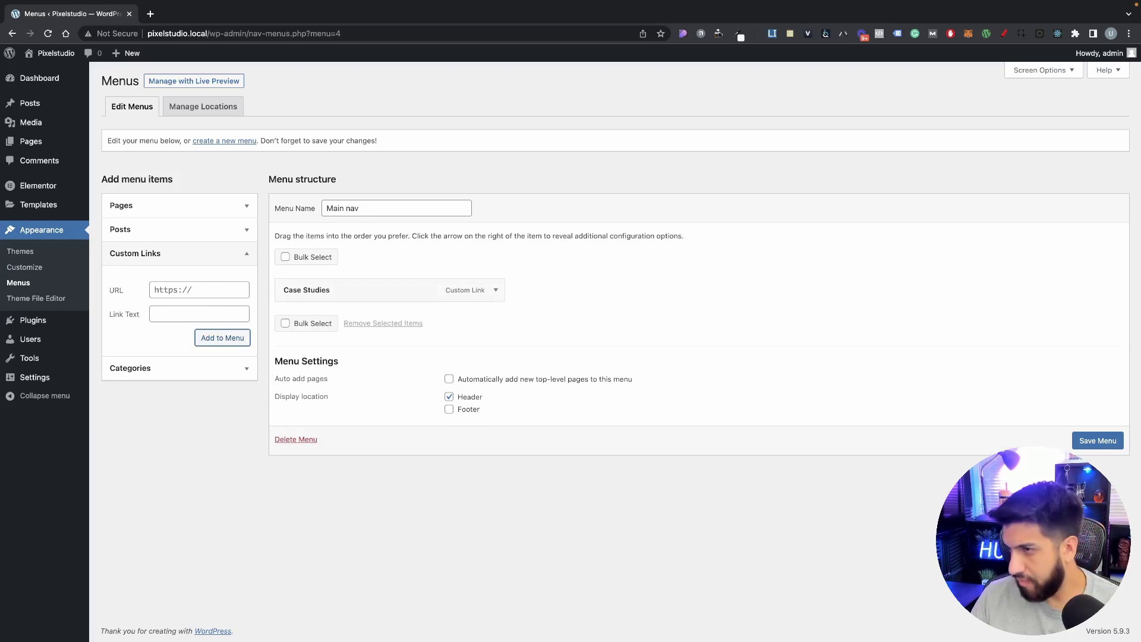
# Step: Add 'About' and 'Services' custom links, each pointing to '#'
pyautogui.click(179, 313)
pyautogui.write('About')
pyautogui.click(183, 289)
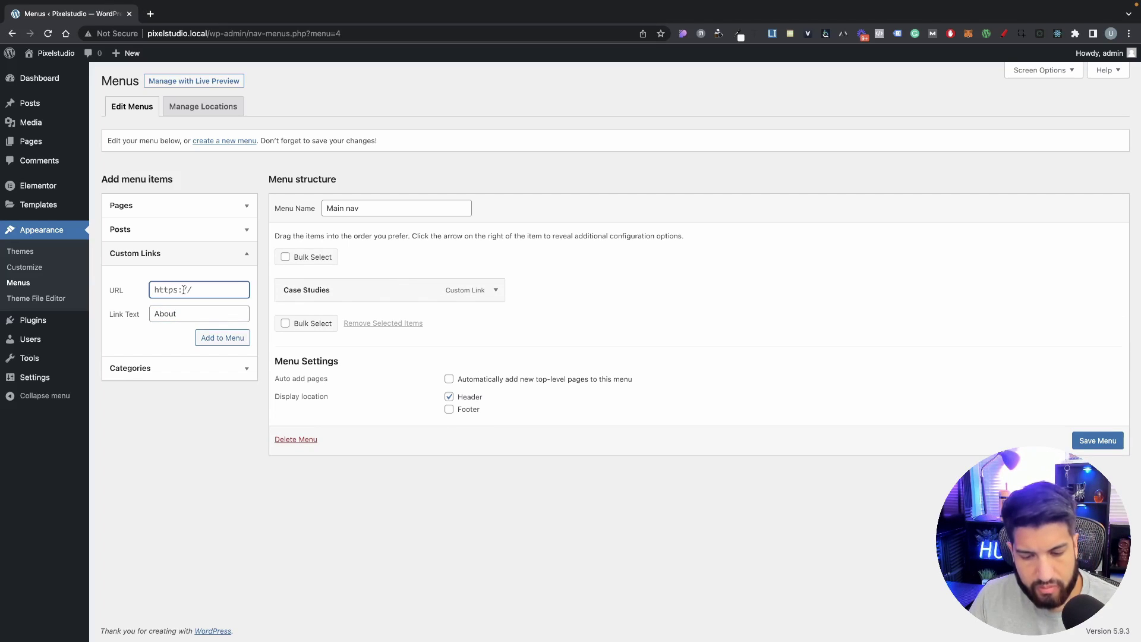
pyautogui.write('#')
pyautogui.click(223, 337)
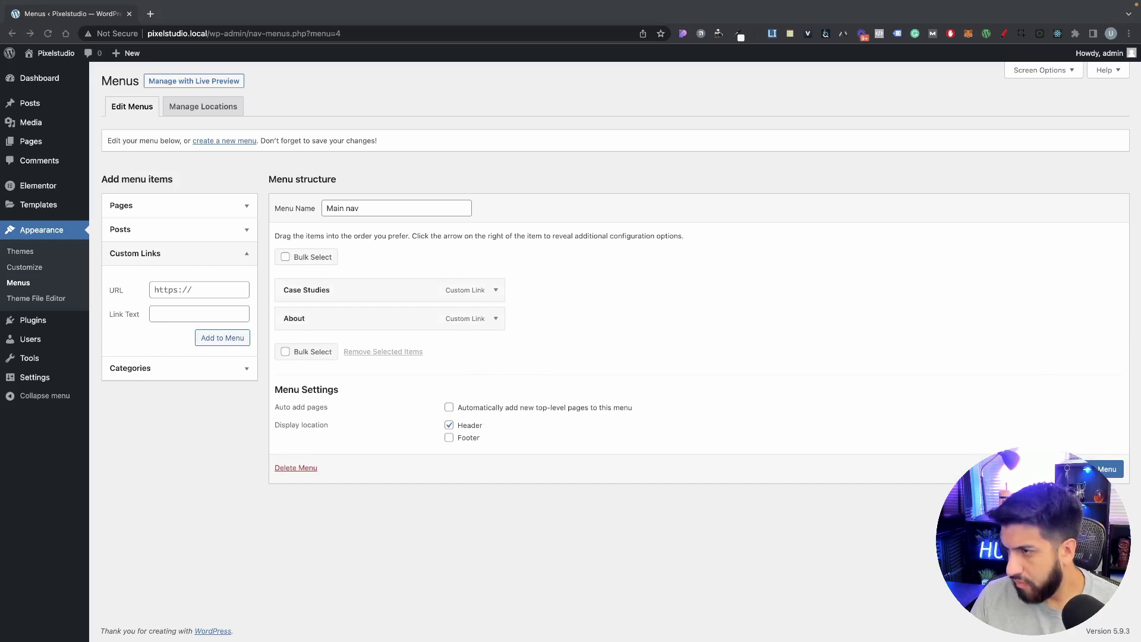
pyautogui.click(178, 314)
pyautogui.write('Services')
pyautogui.click(189, 289)
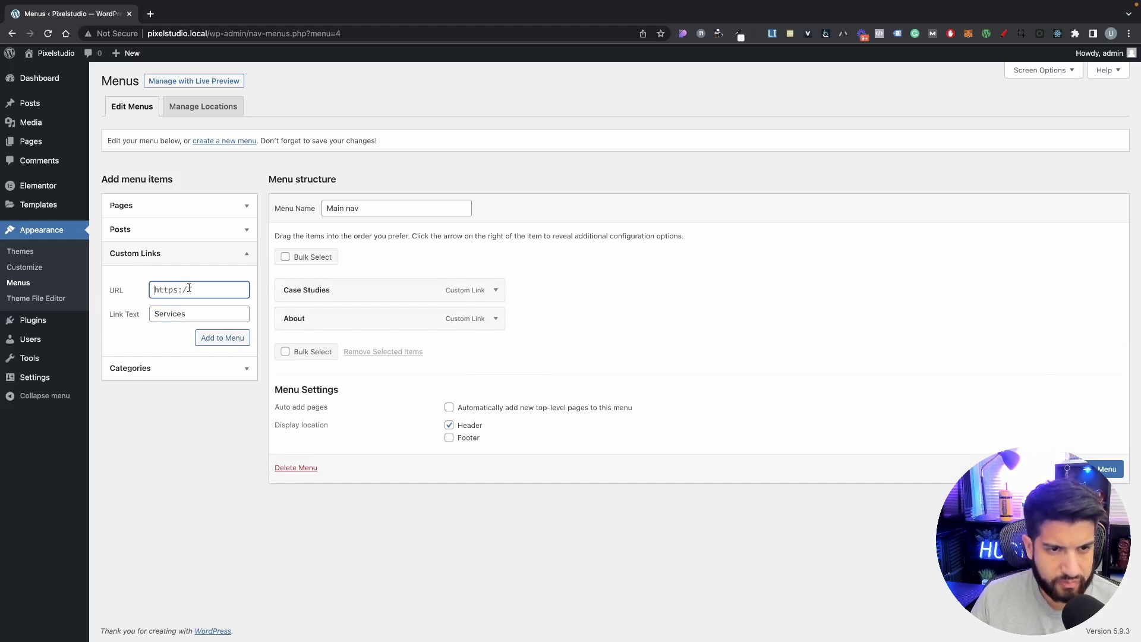
pyautogui.write('#')
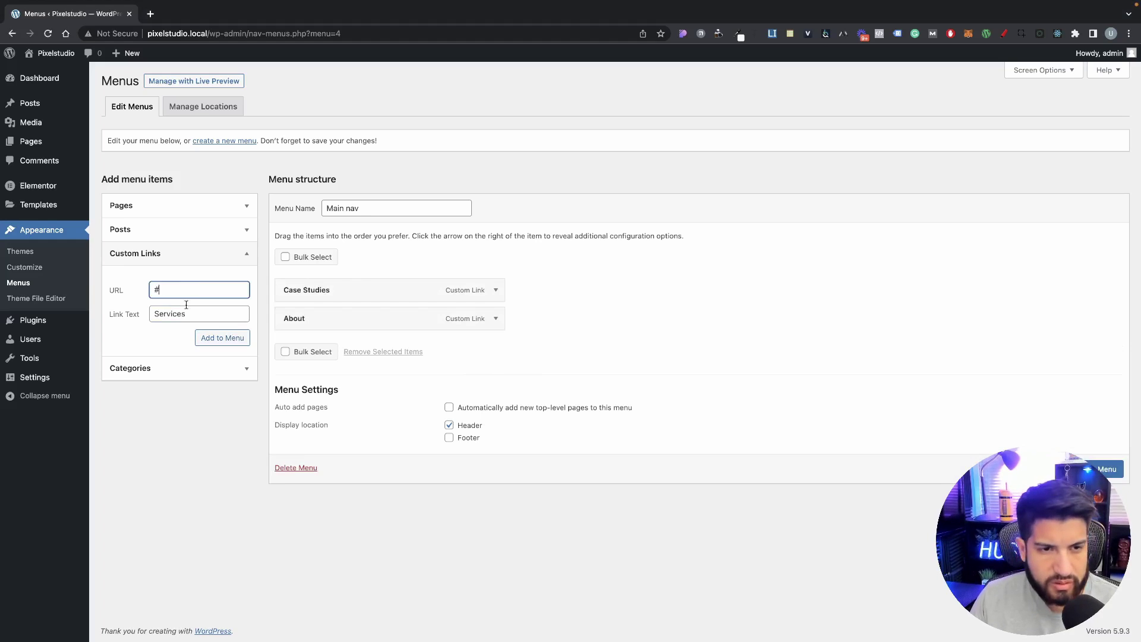
pyautogui.click(205, 336)
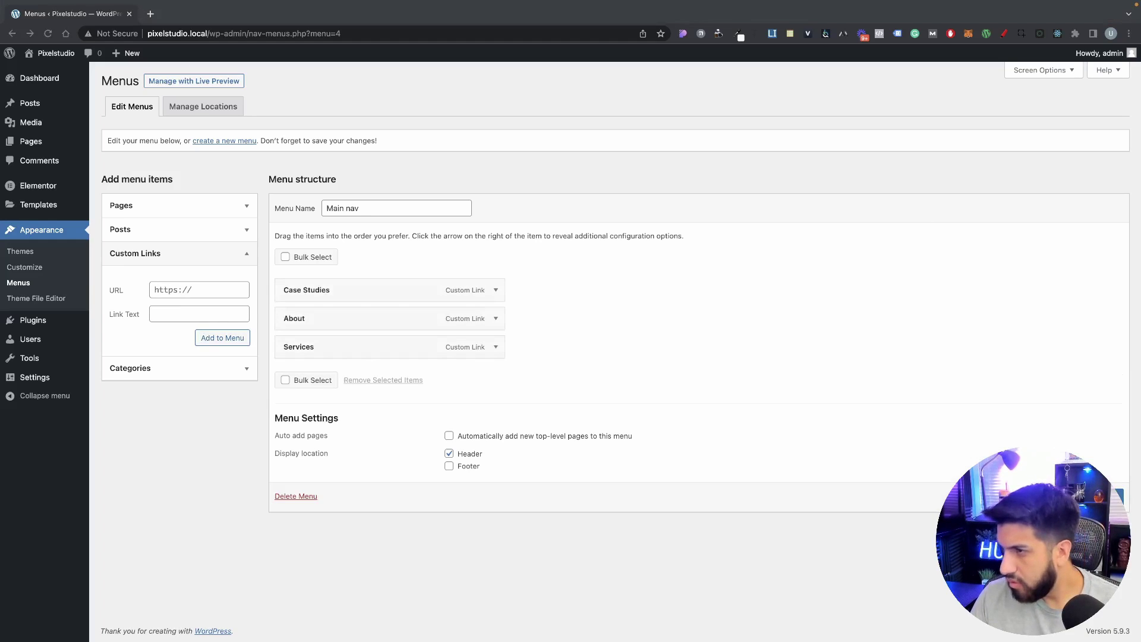
# Step: Add 'Blog' and 'Contact' links pointing to '#', save the menu, and view the live site
pyautogui.click(162, 318)
pyautogui.write('Blog')
pyautogui.click(187, 288)
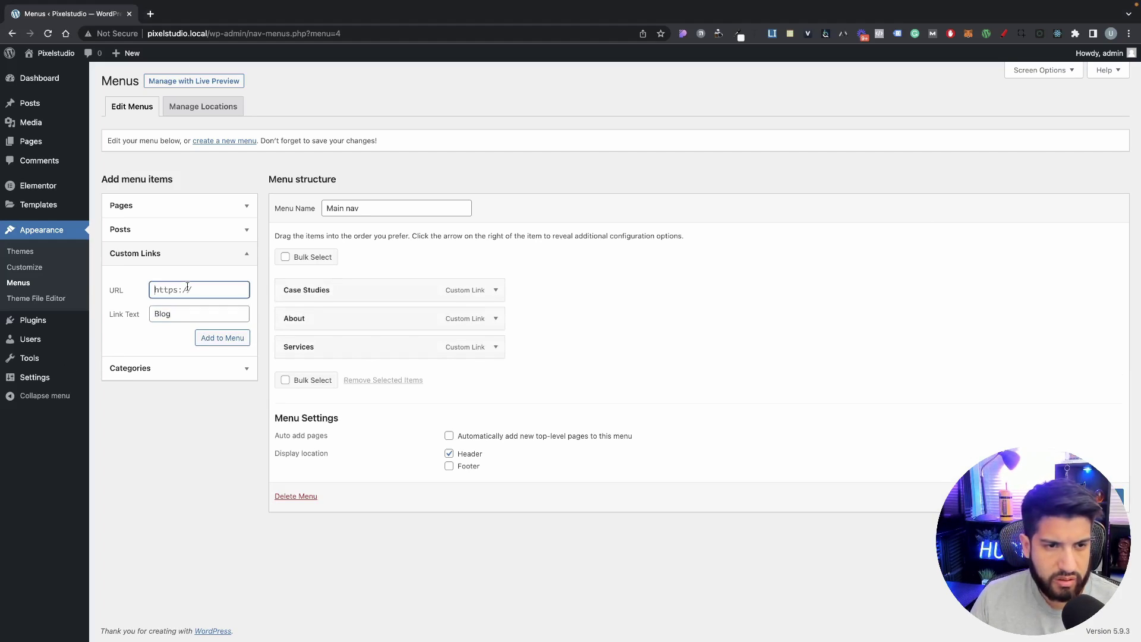
pyautogui.write('#')
pyautogui.click(198, 343)
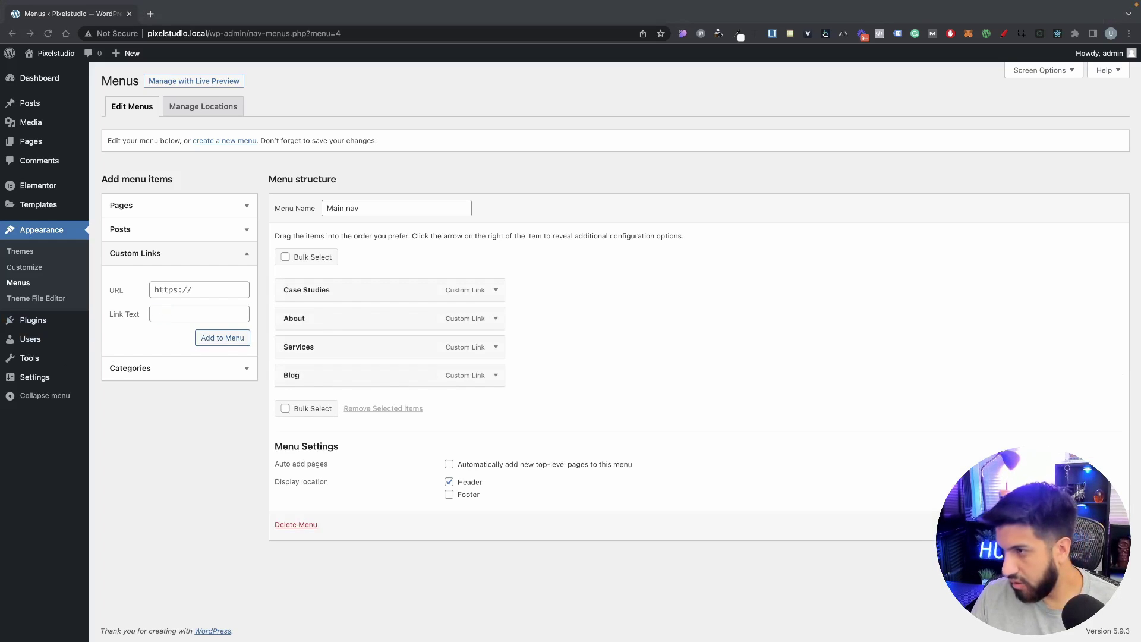
pyautogui.write('Contact')
pyautogui.click(184, 288)
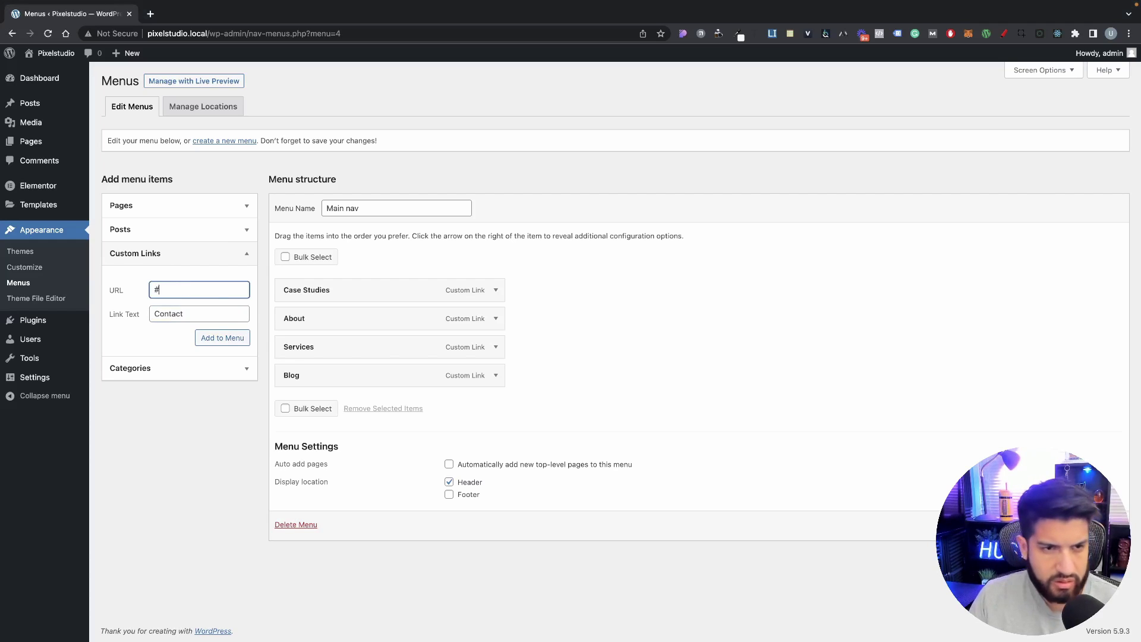
pyautogui.write('#')
pyautogui.click(152, 313)
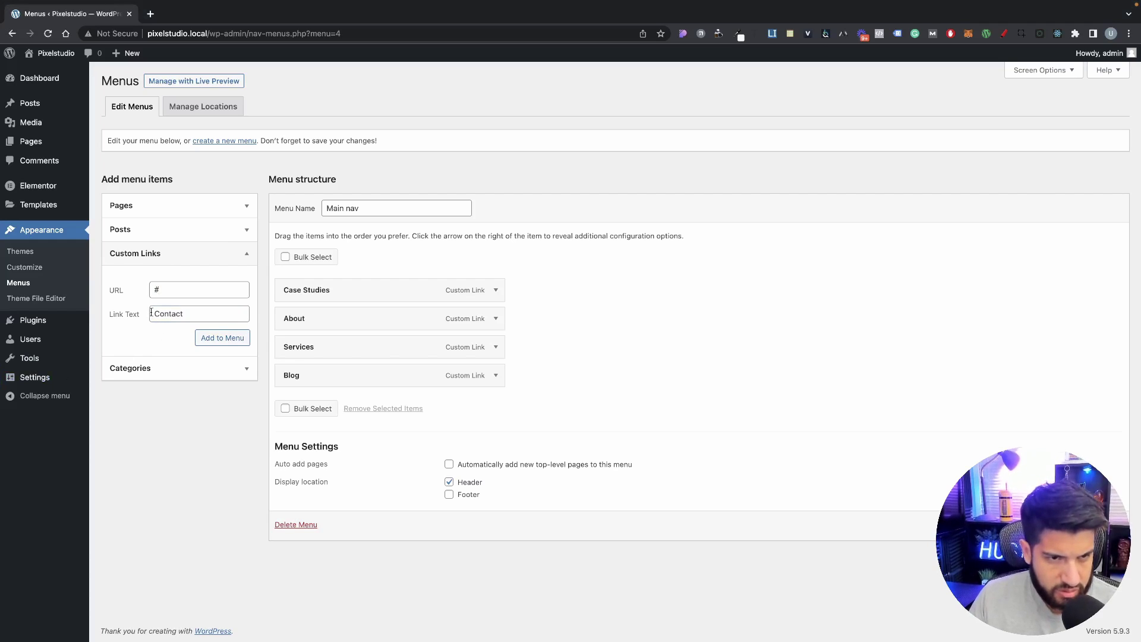
pyautogui.click(242, 336)
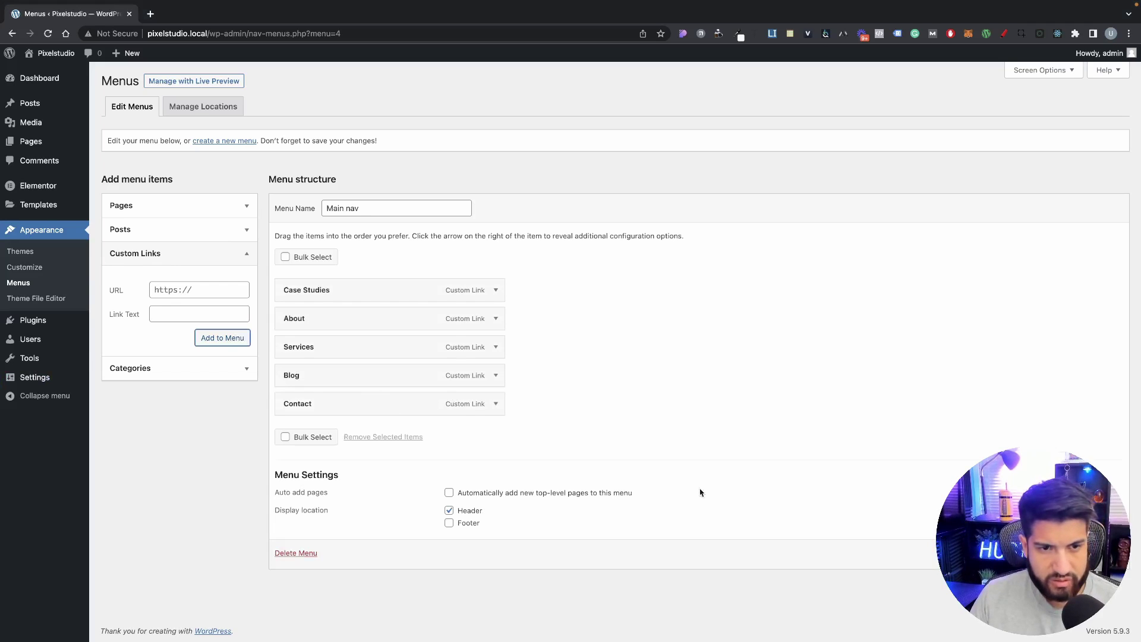
pyautogui.click(1096, 553)
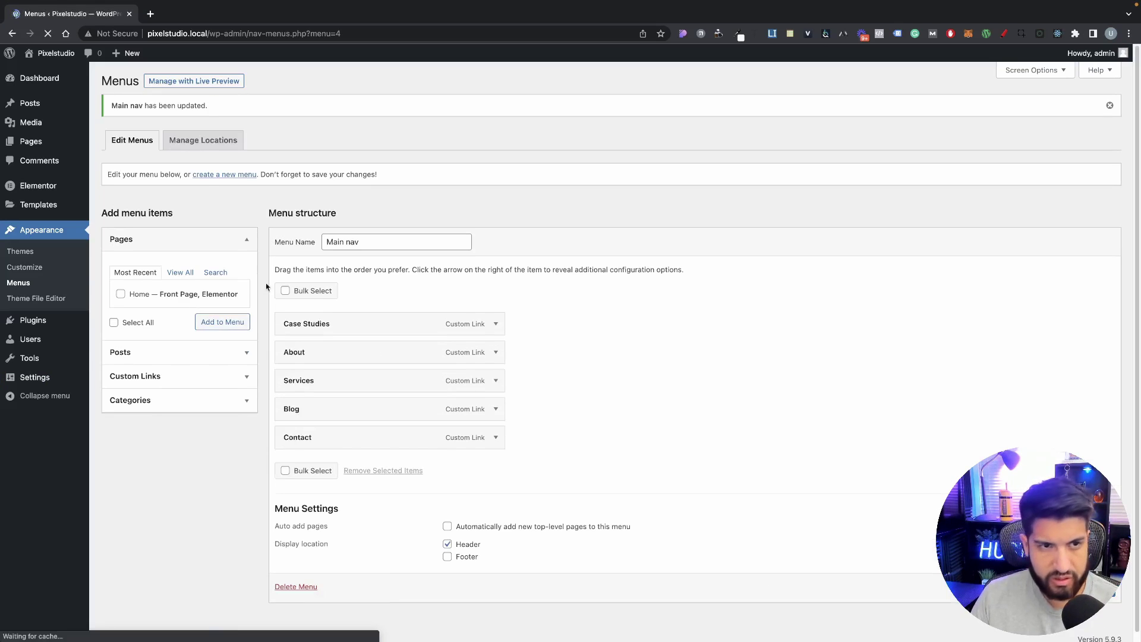
pyautogui.click(42, 73)
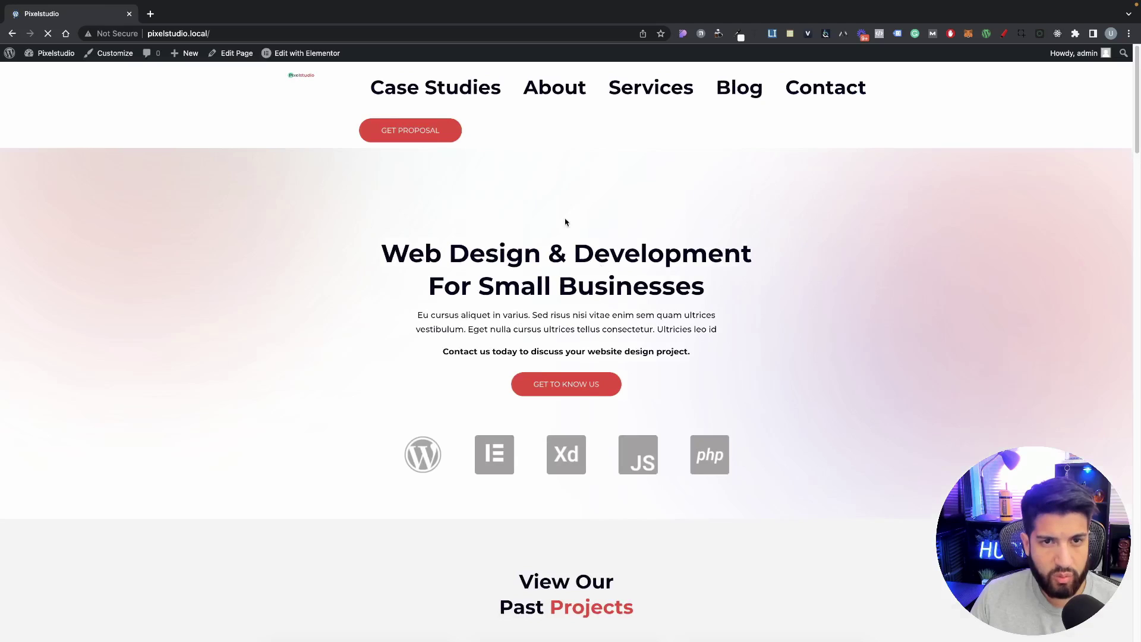
# Step: From the live homepage's admin bar, open the Home page in Elementor
pyautogui.moveTo(321, 53)
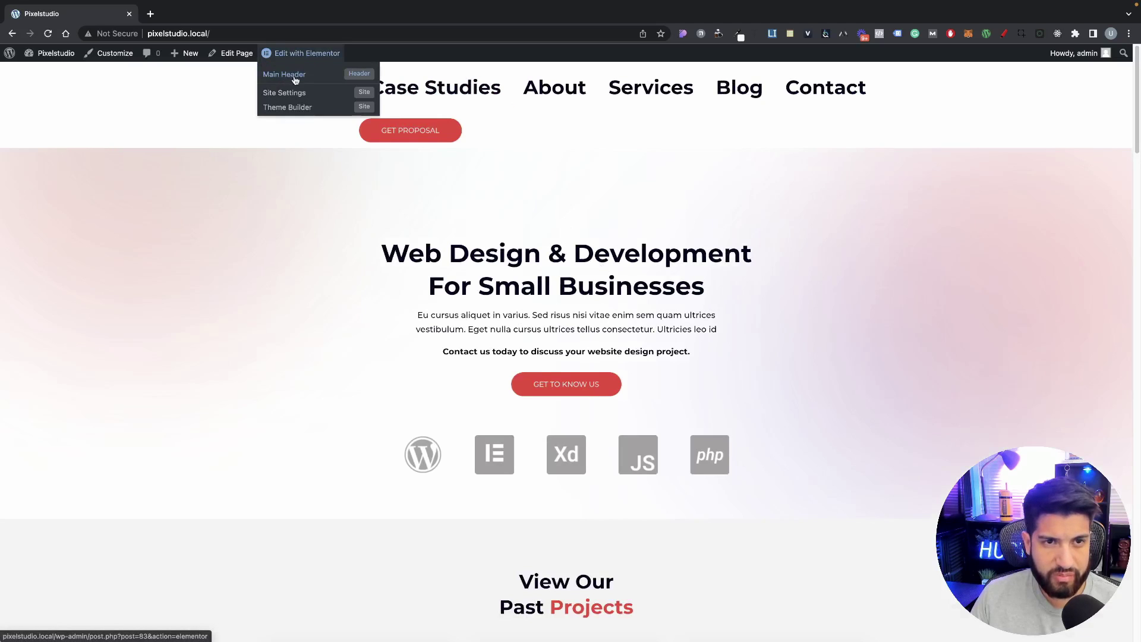
pyautogui.click(304, 54)
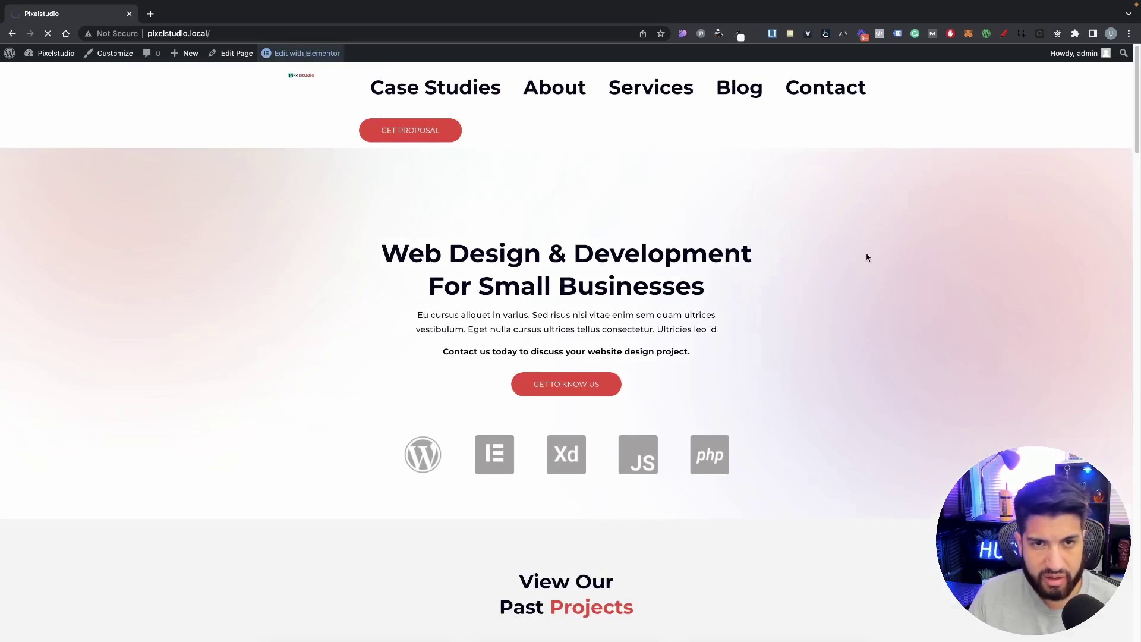
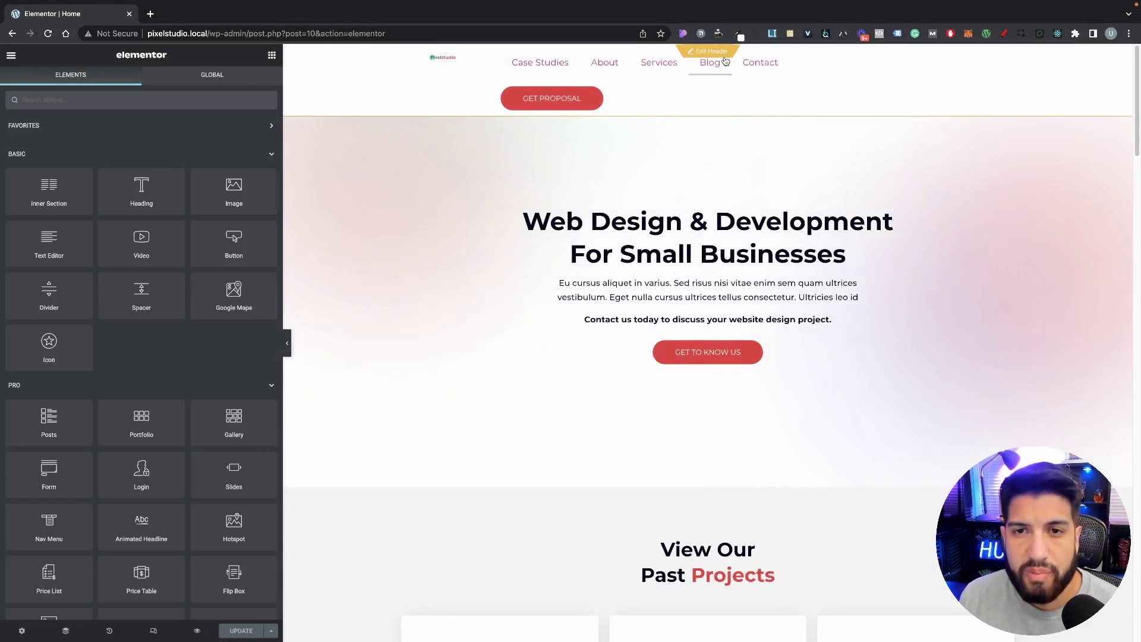
# Step: Open the header template for editing in Elementor
pyautogui.click(718, 57)
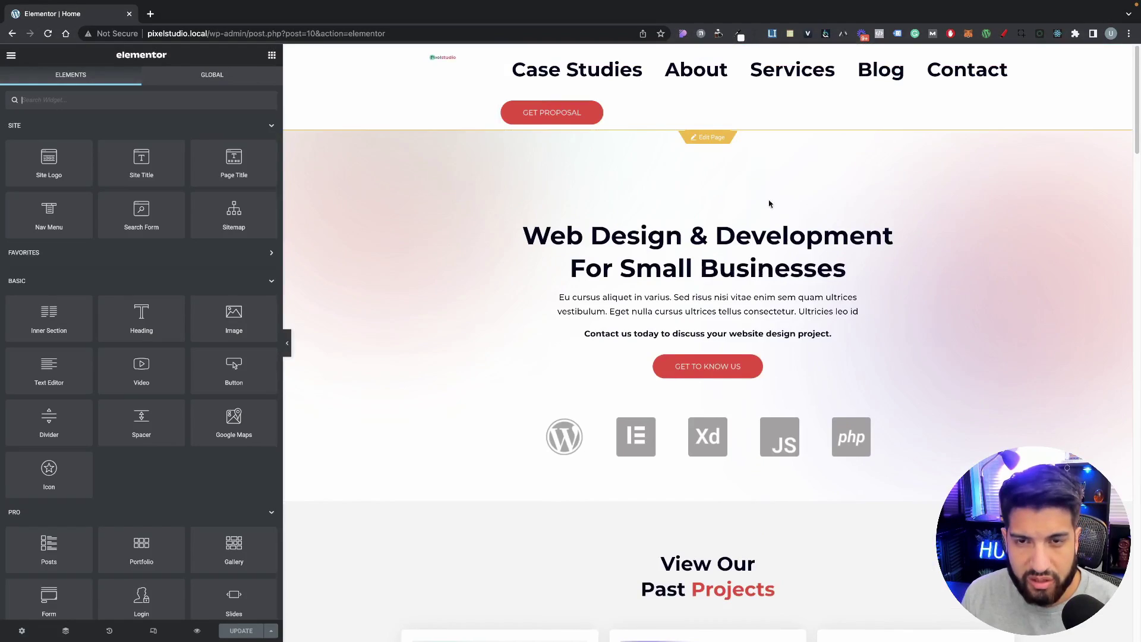
pyautogui.scroll(-4, 769, 204)
pyautogui.scroll(4, 755, 210)
pyautogui.scroll(-13, 711, 217)
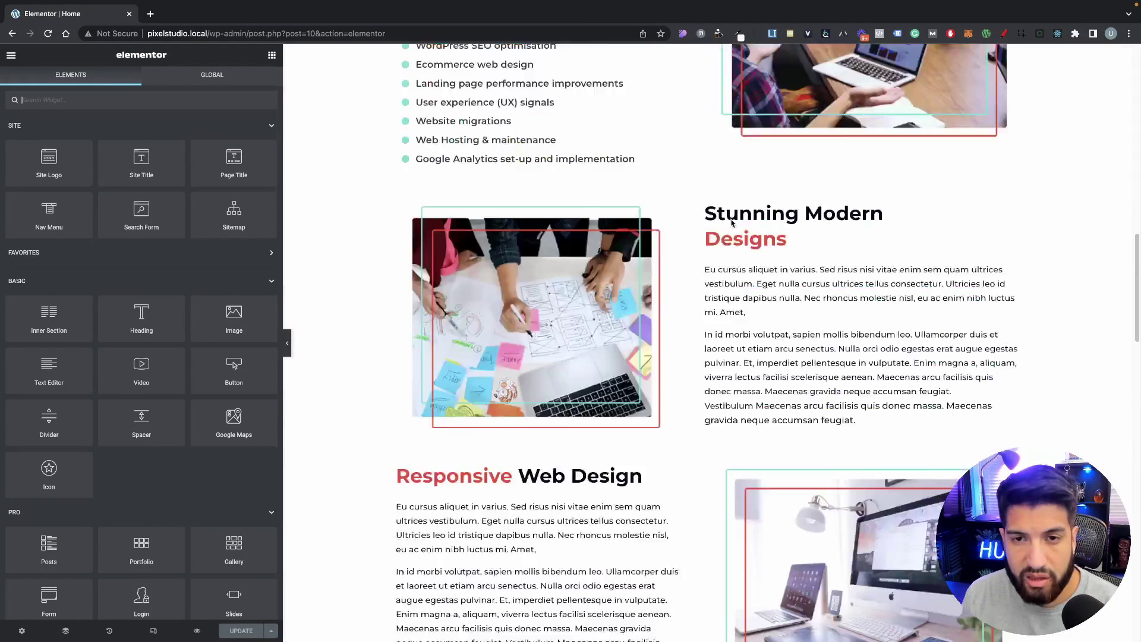
pyautogui.scroll(15, 732, 222)
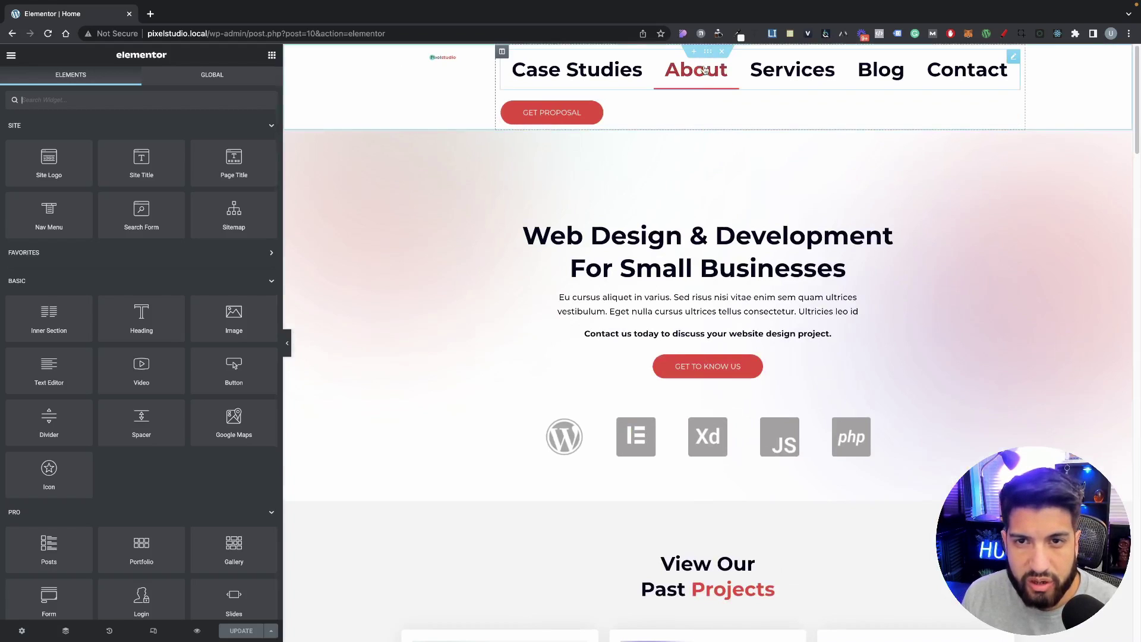
# Step: Enlarge the Pixelstudio site logo to width 100
pyautogui.click(512, 89)
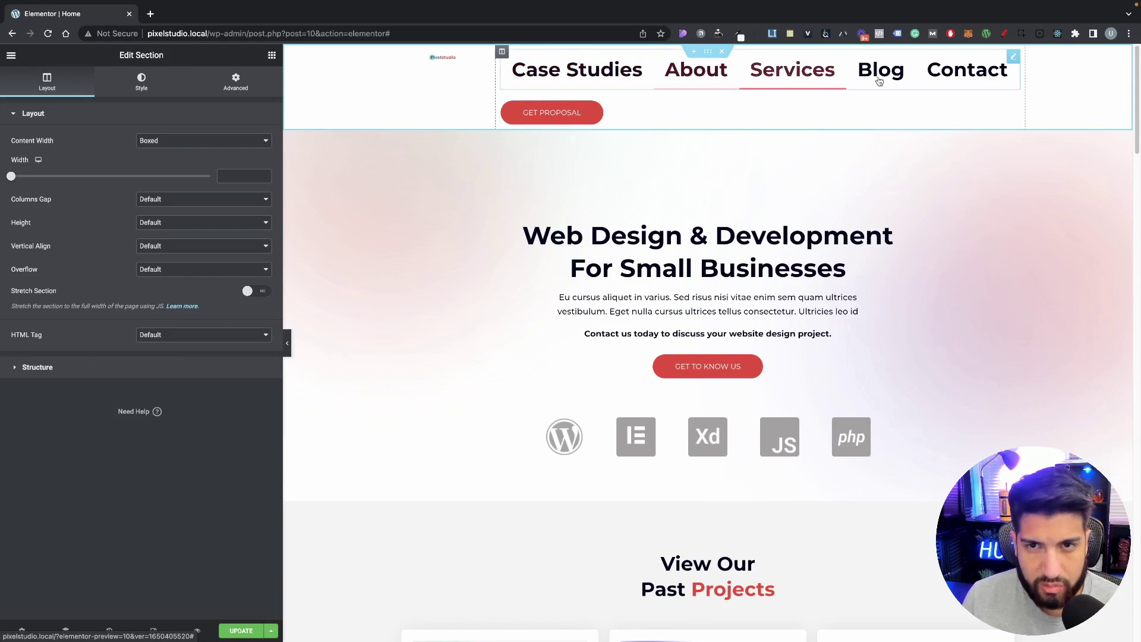
pyautogui.click(483, 57)
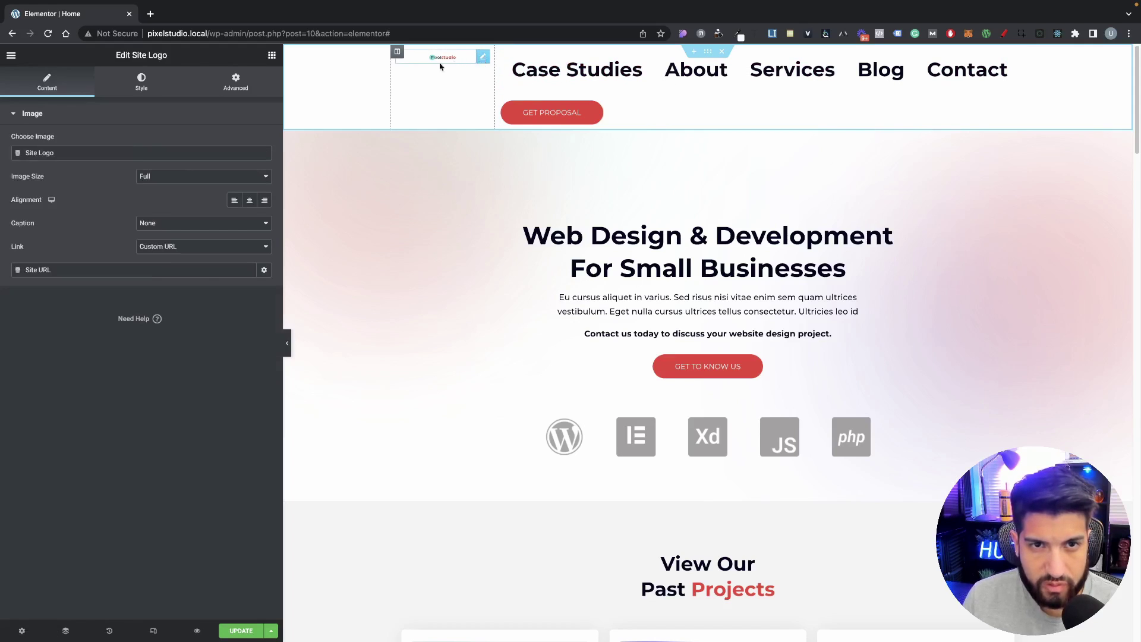
pyautogui.click(142, 82)
pyautogui.moveTo(15, 156); pyautogui.dragTo(211, 154)
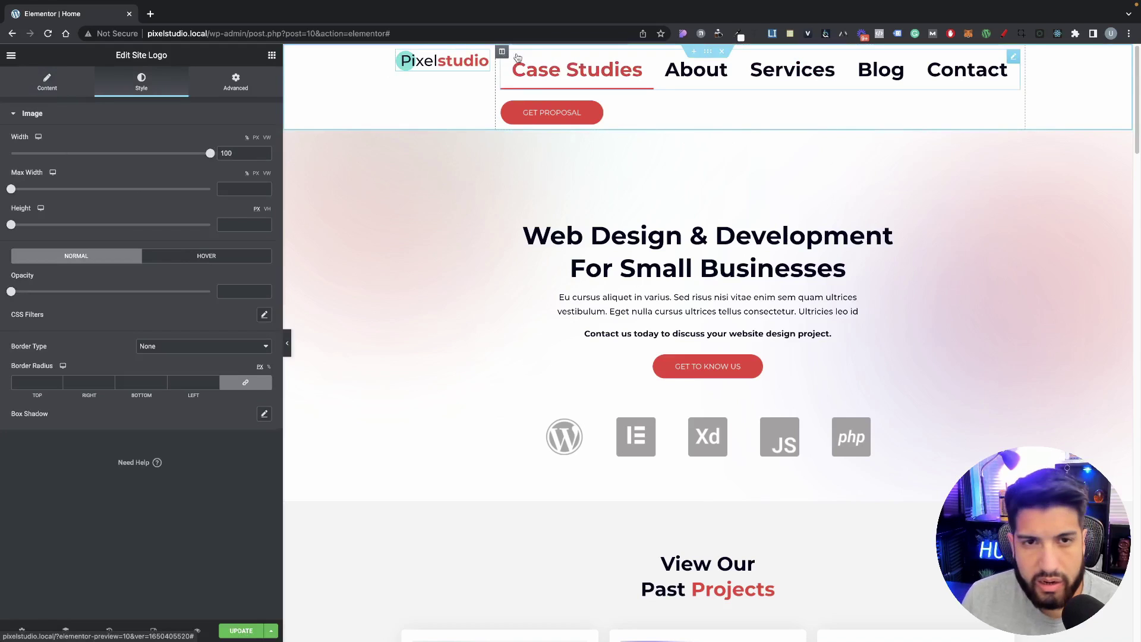
pyautogui.click(1013, 58)
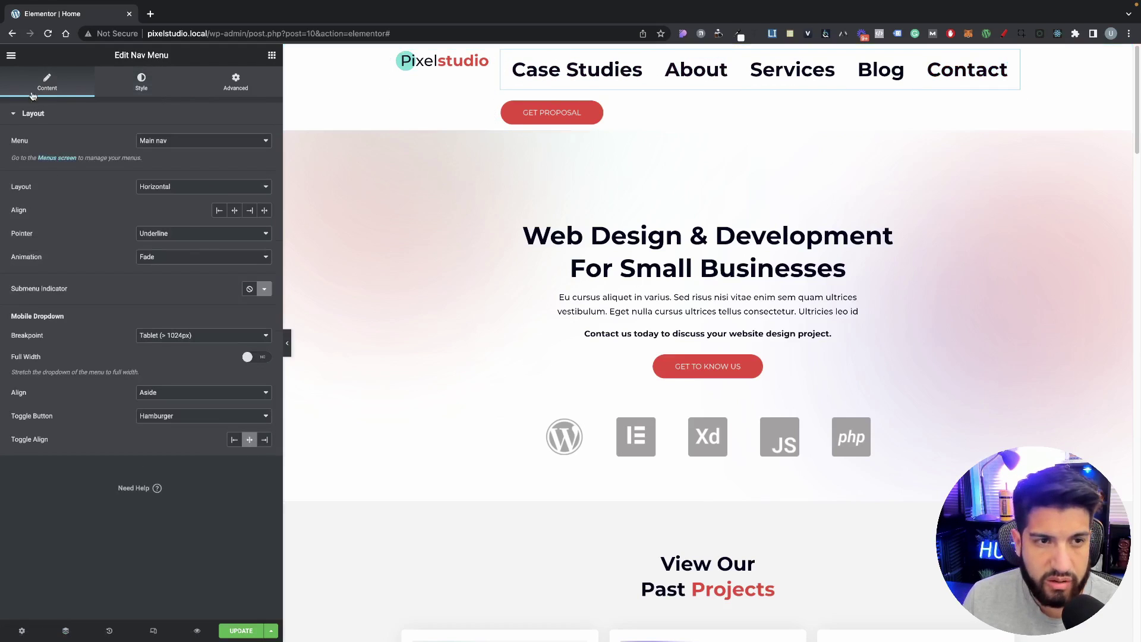
# Step: Keep the horizontal nav menu layout and set its hover Pointer to None
pyautogui.click(157, 189)
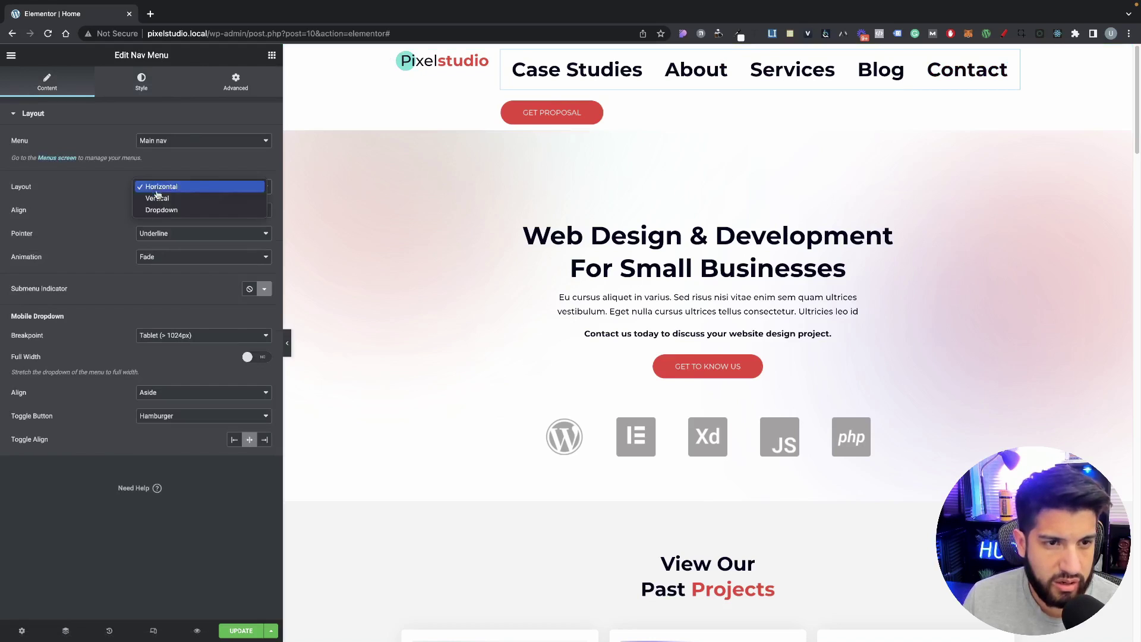
pyautogui.click(111, 202)
pyautogui.click(165, 233)
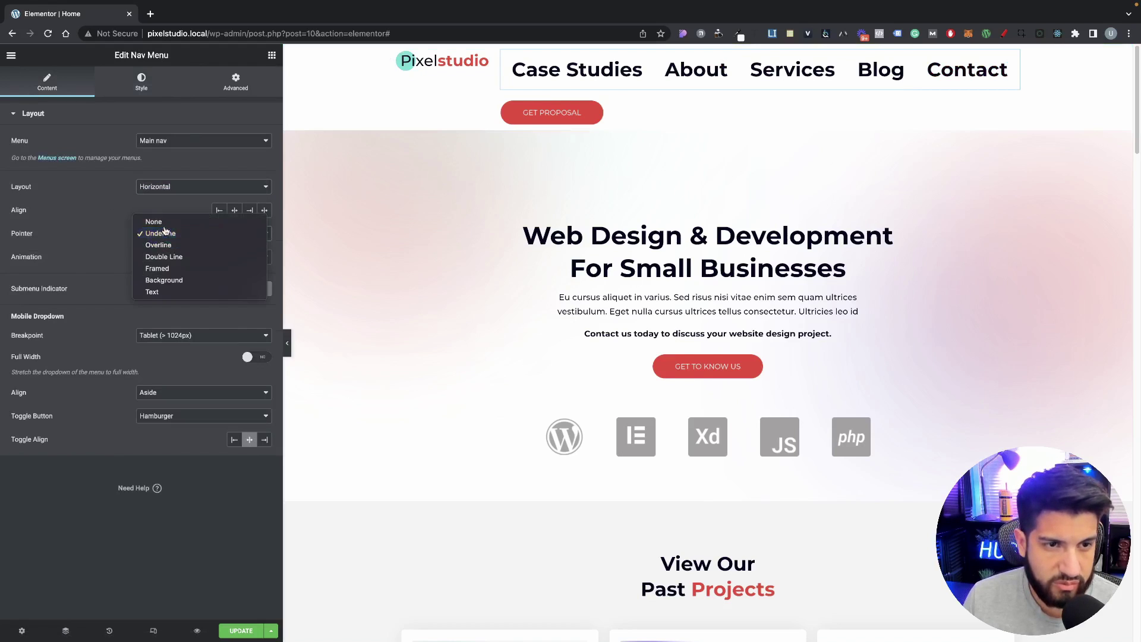
pyautogui.click(165, 233)
pyautogui.click(166, 232)
pyautogui.click(153, 221)
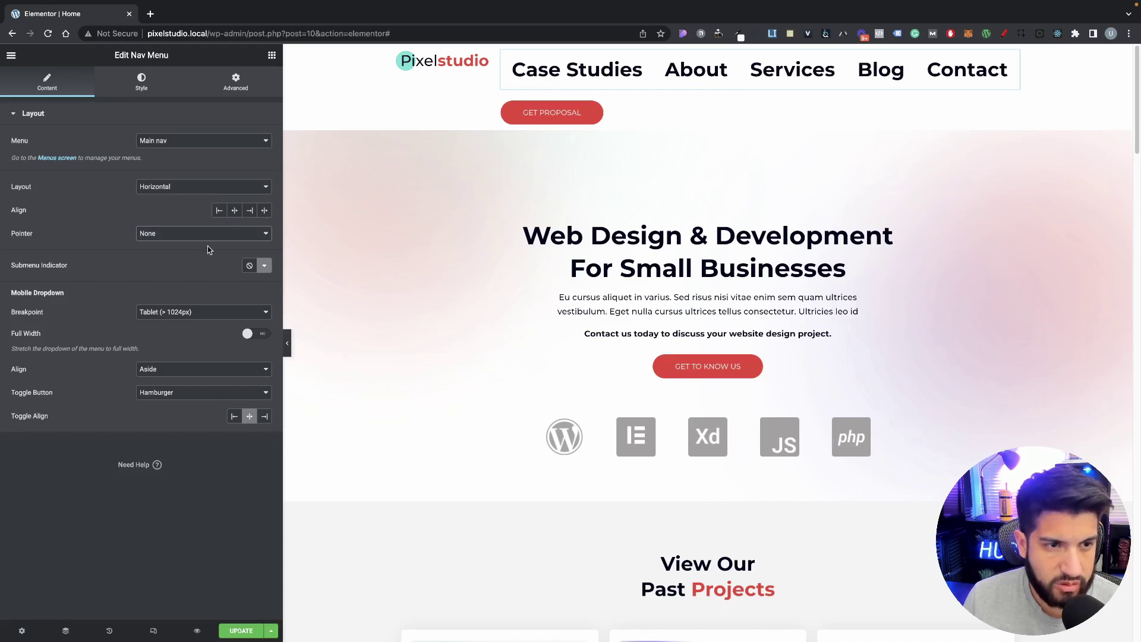
# Step: Turn on Full Width for the mobile dropdown, keeping the Tablet breakpoint
pyautogui.click(254, 336)
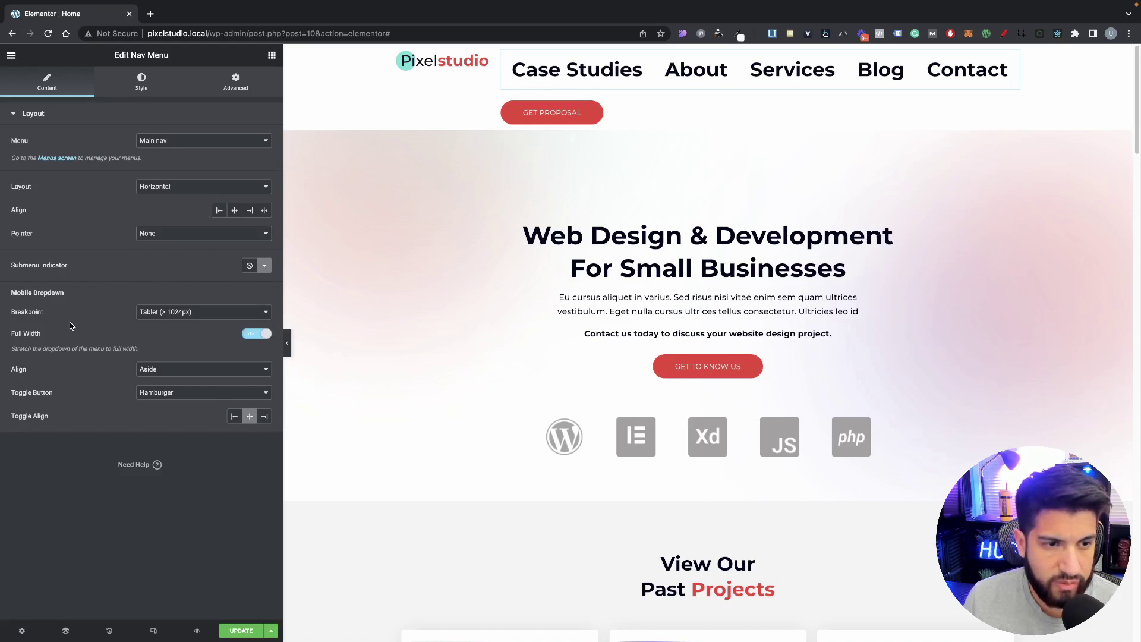
pyautogui.click(163, 314)
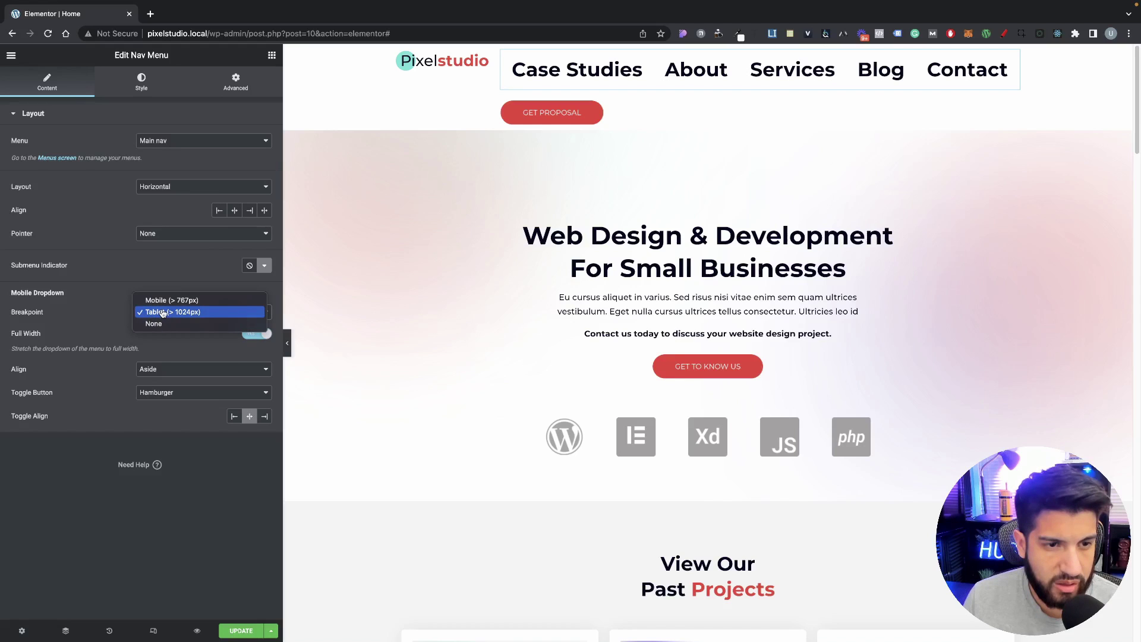
pyautogui.click(162, 314)
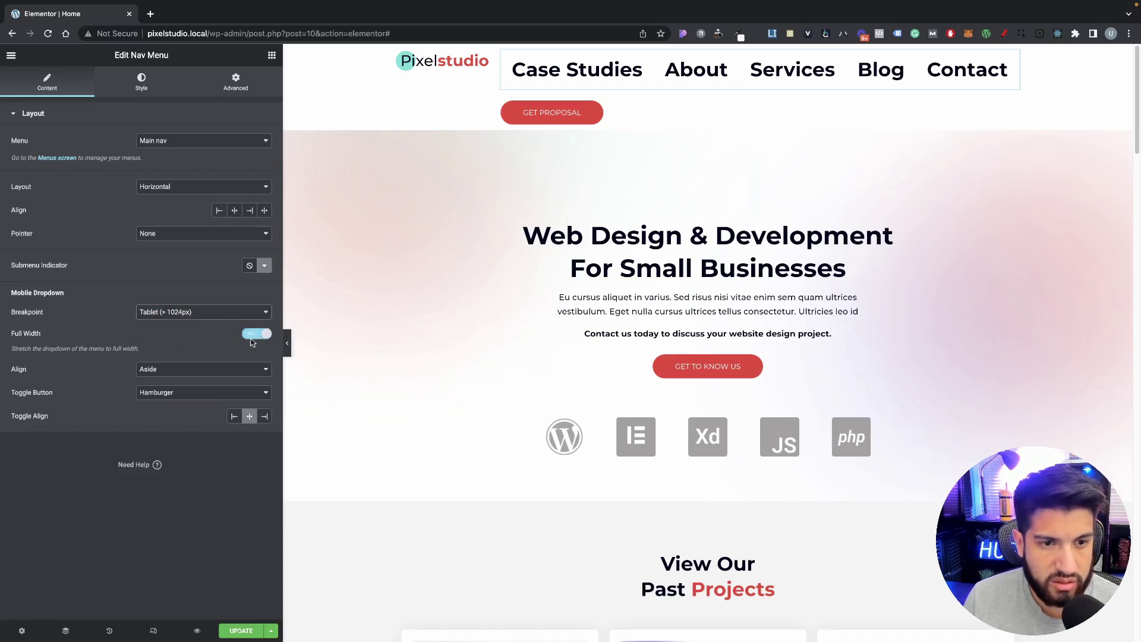
pyautogui.click(141, 86)
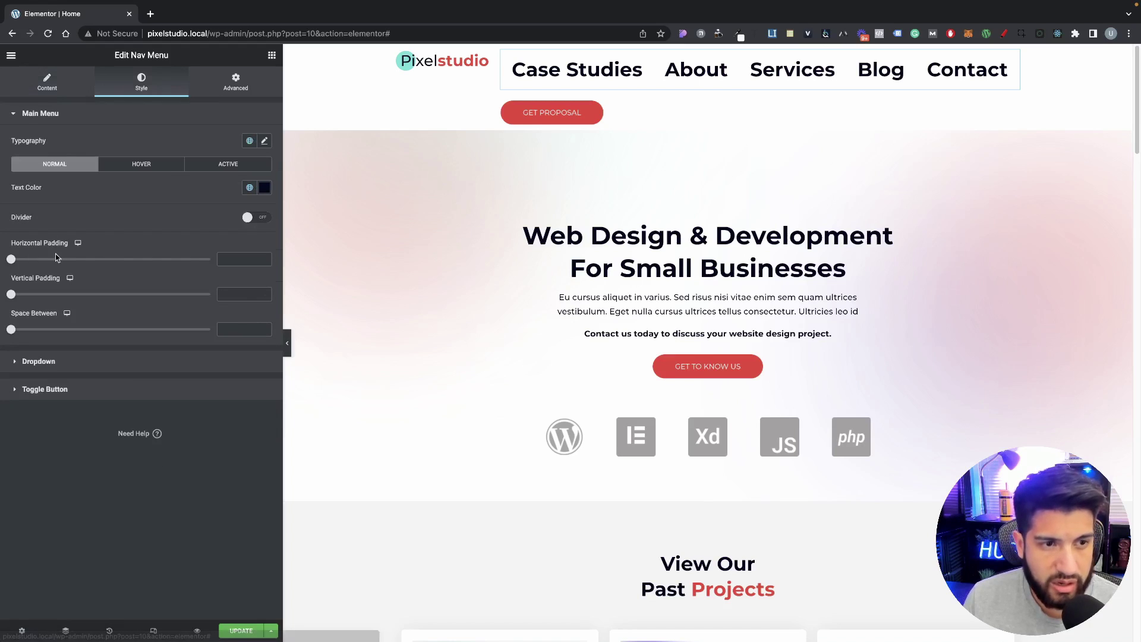
# Step: Apply a lighter global font to the nav menu text
pyautogui.click(266, 143)
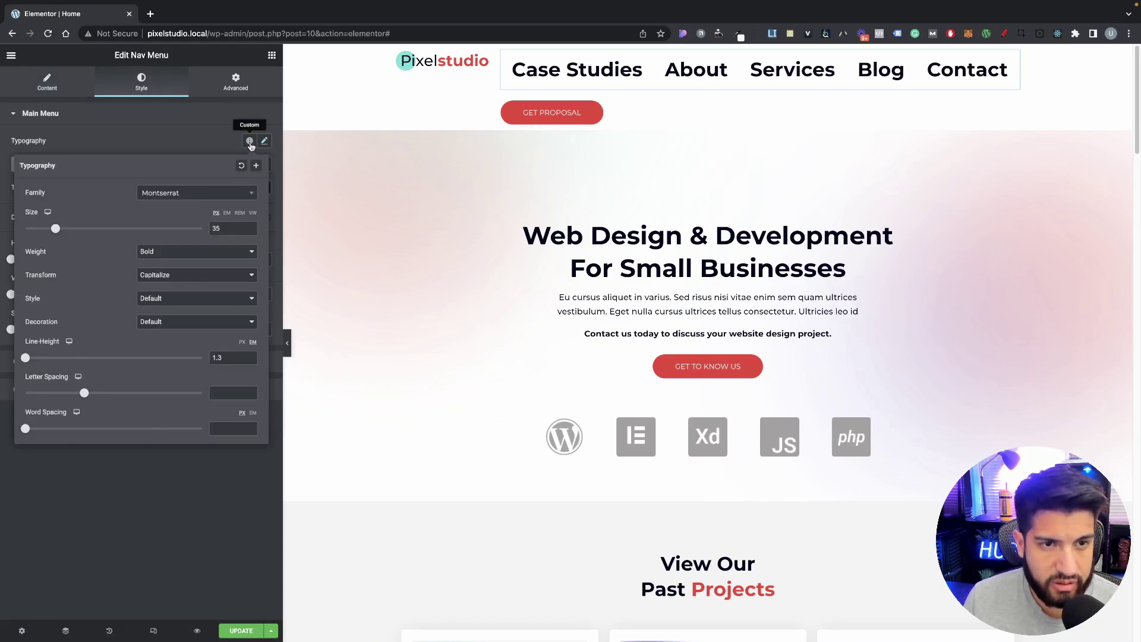
pyautogui.click(249, 141)
pyautogui.click(146, 231)
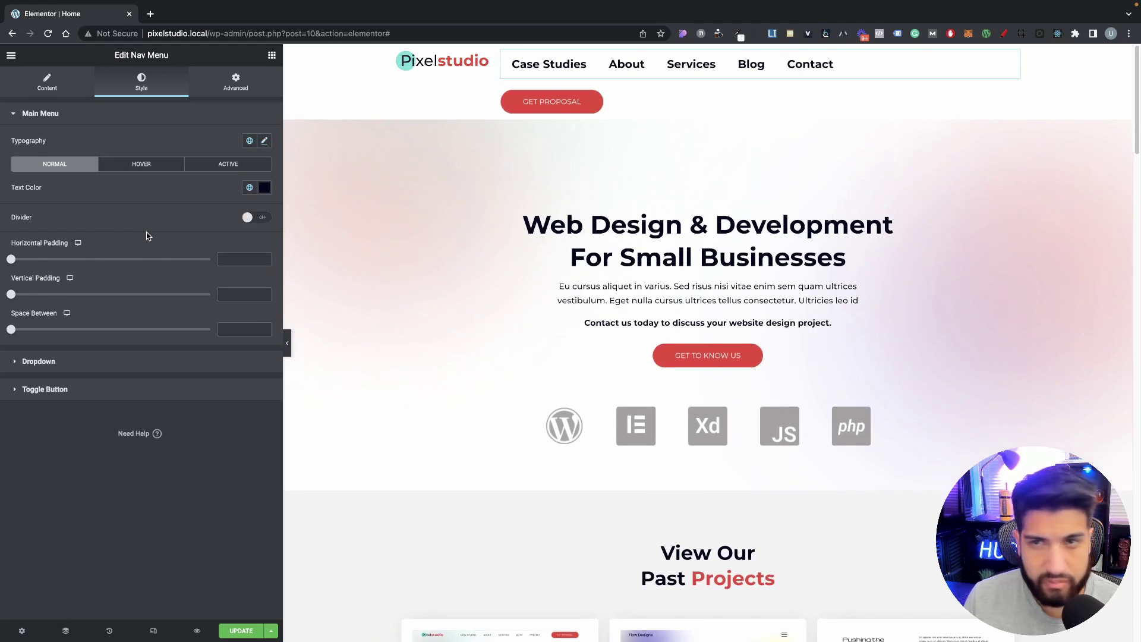
pyautogui.click(250, 140)
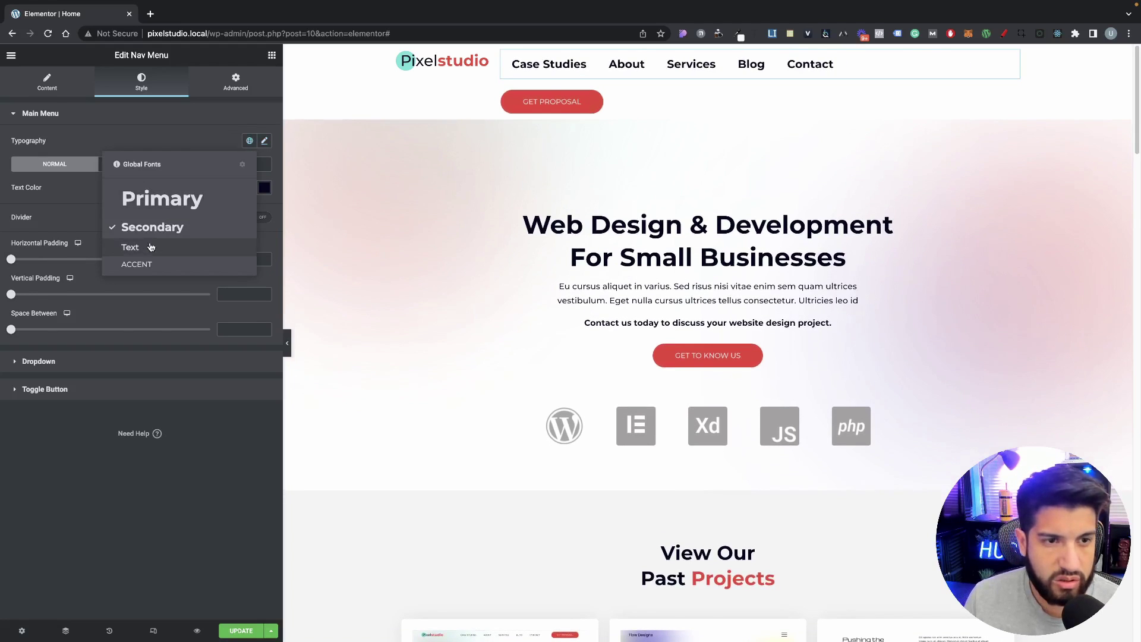
pyautogui.click(144, 251)
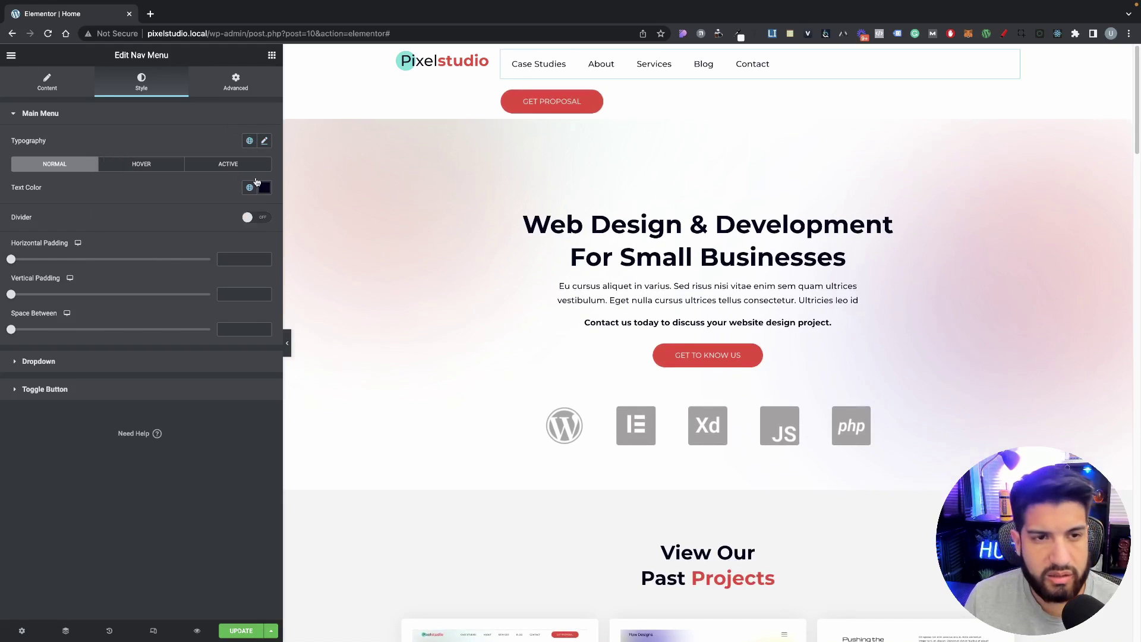
# Step: Set the menu text size to 17 px and font weight to 500
pyautogui.click(264, 142)
pyautogui.click(168, 251)
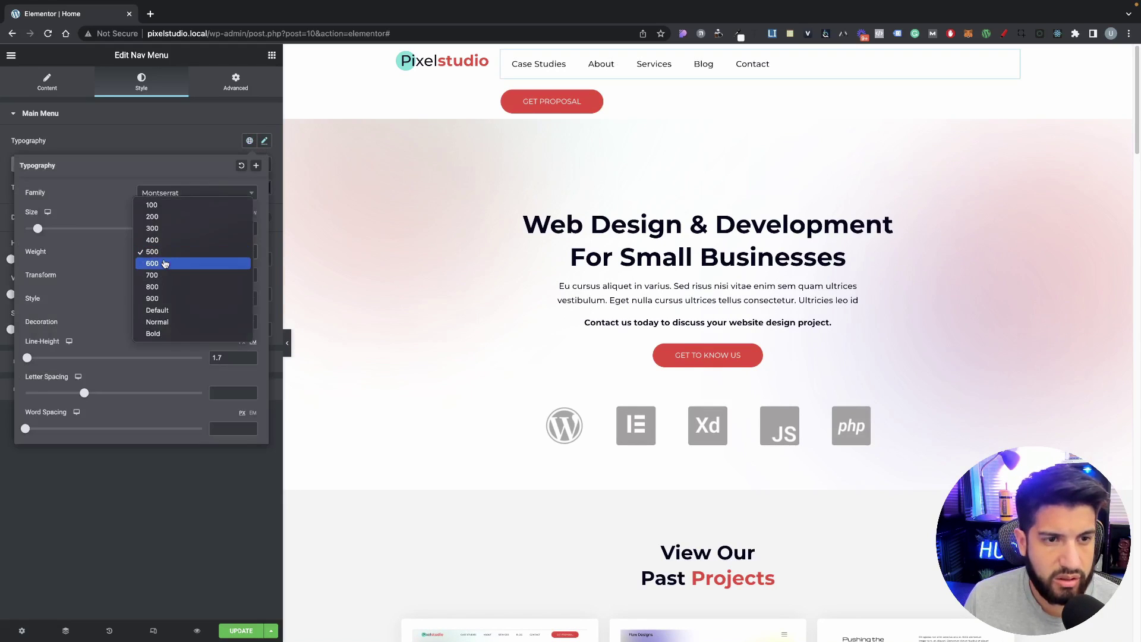
pyautogui.click(164, 266)
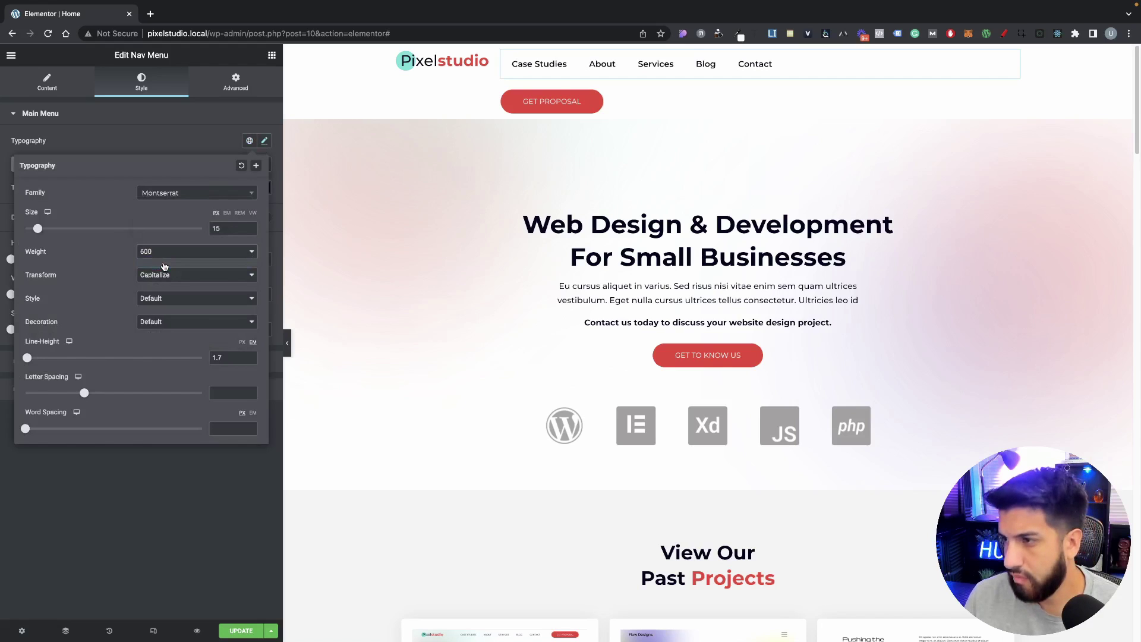
pyautogui.moveTo(38, 233); pyautogui.dragTo(40, 233)
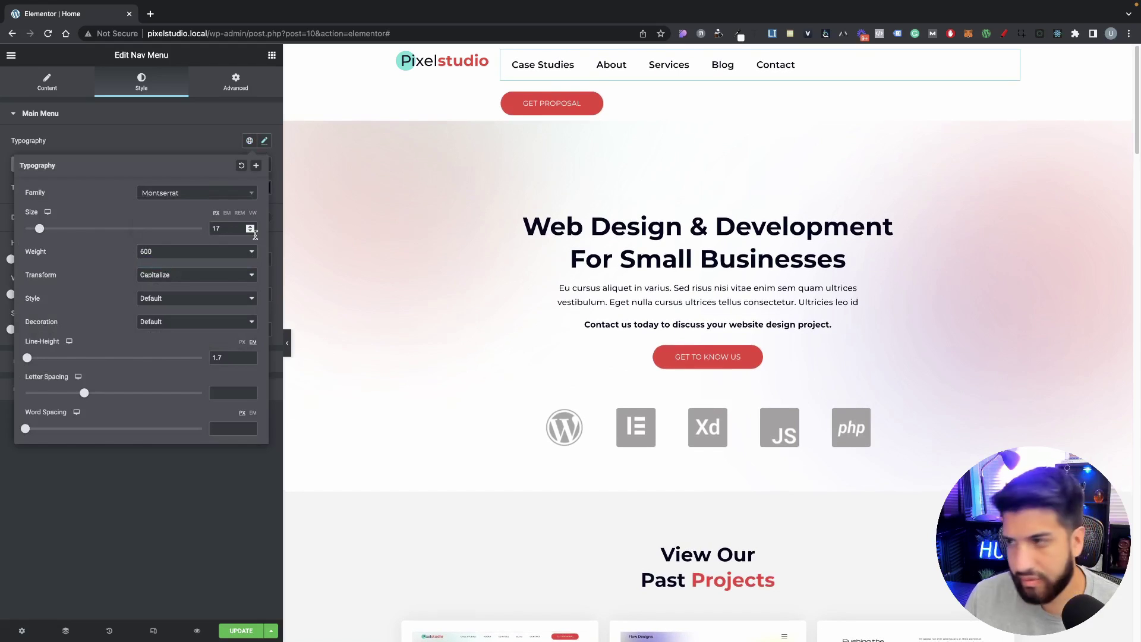
pyautogui.click(207, 257)
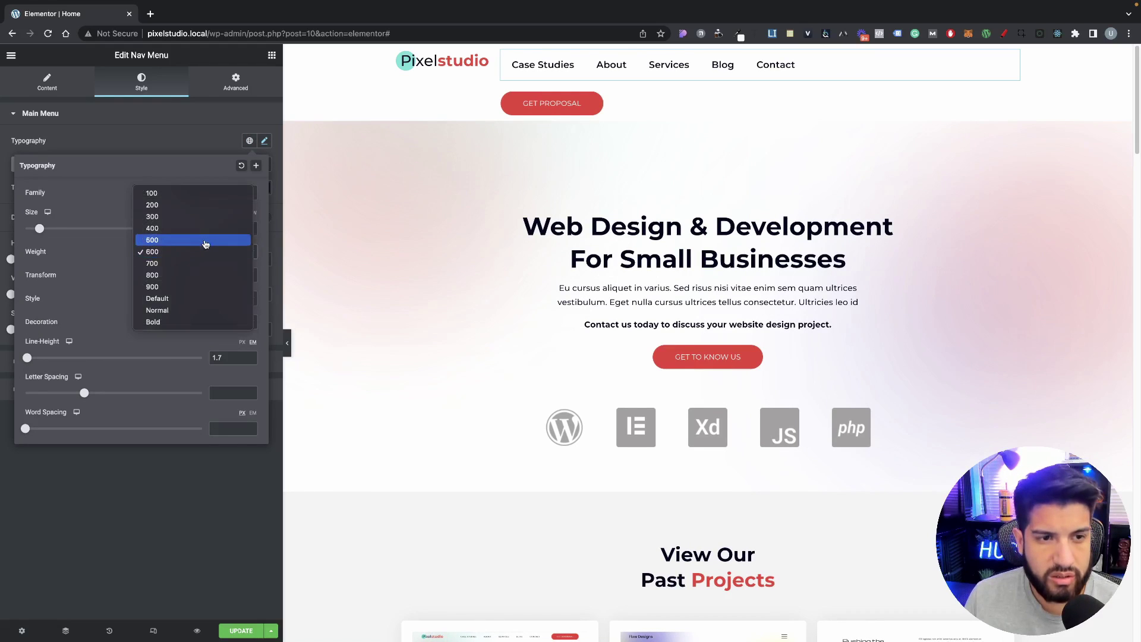
pyautogui.click(204, 241)
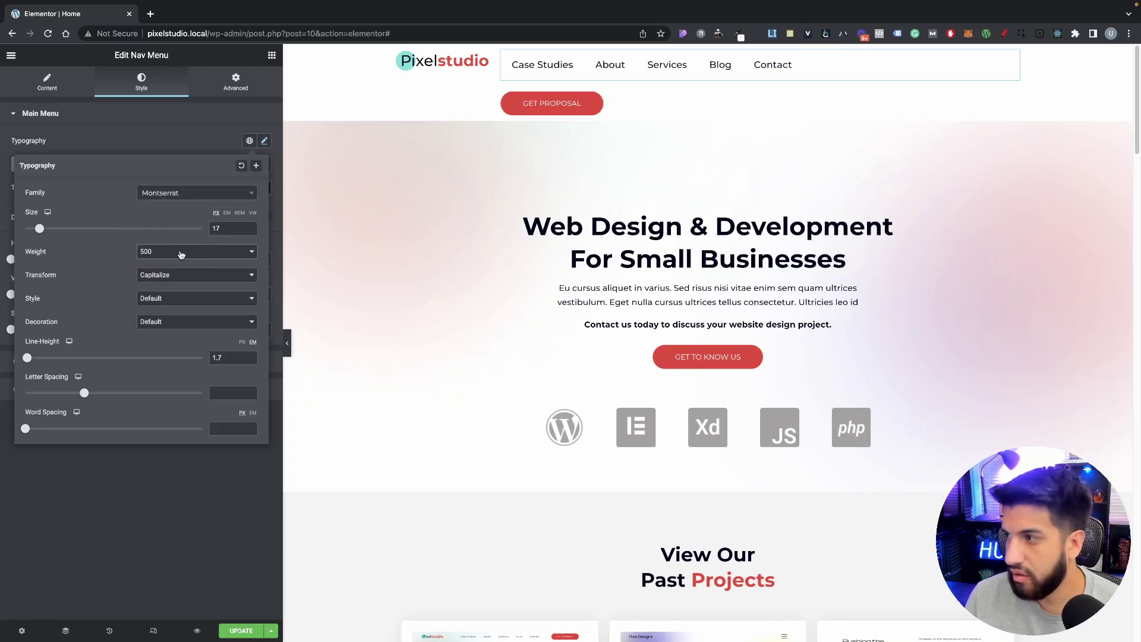
pyautogui.click(180, 158)
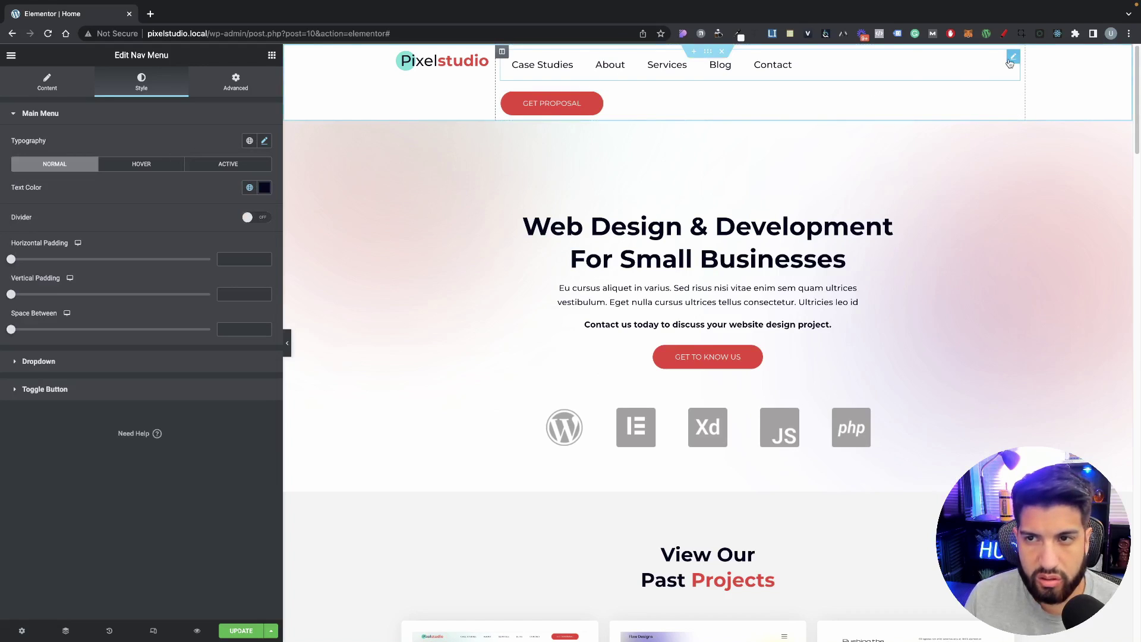
# Step: Set both the nav menu and the Get Proposal button width to Inline
pyautogui.click(221, 84)
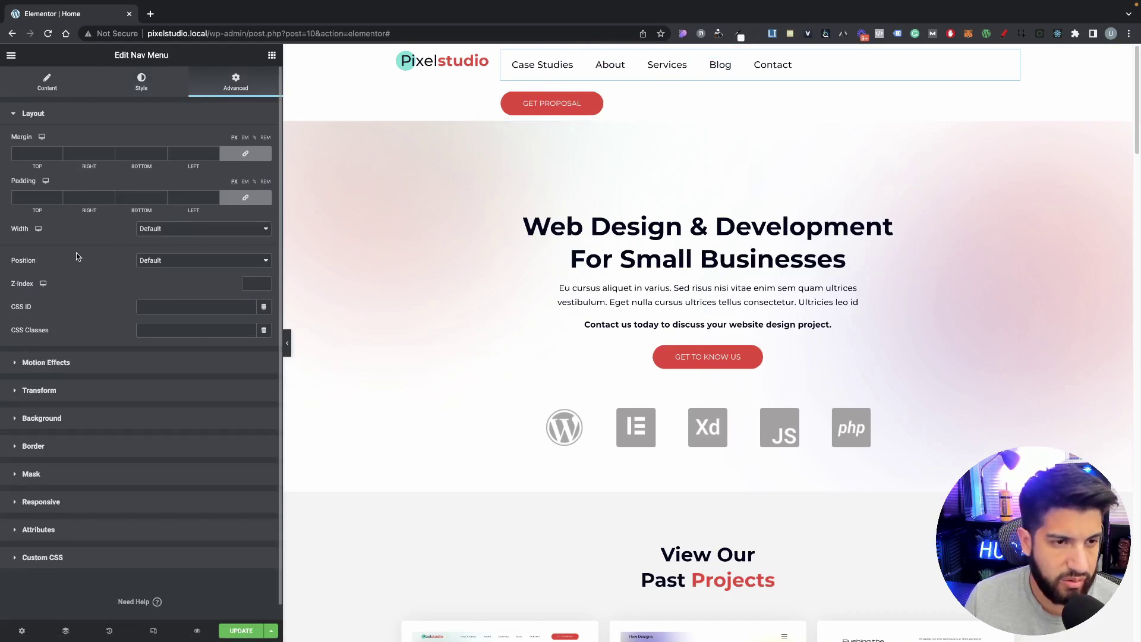
pyautogui.click(164, 232)
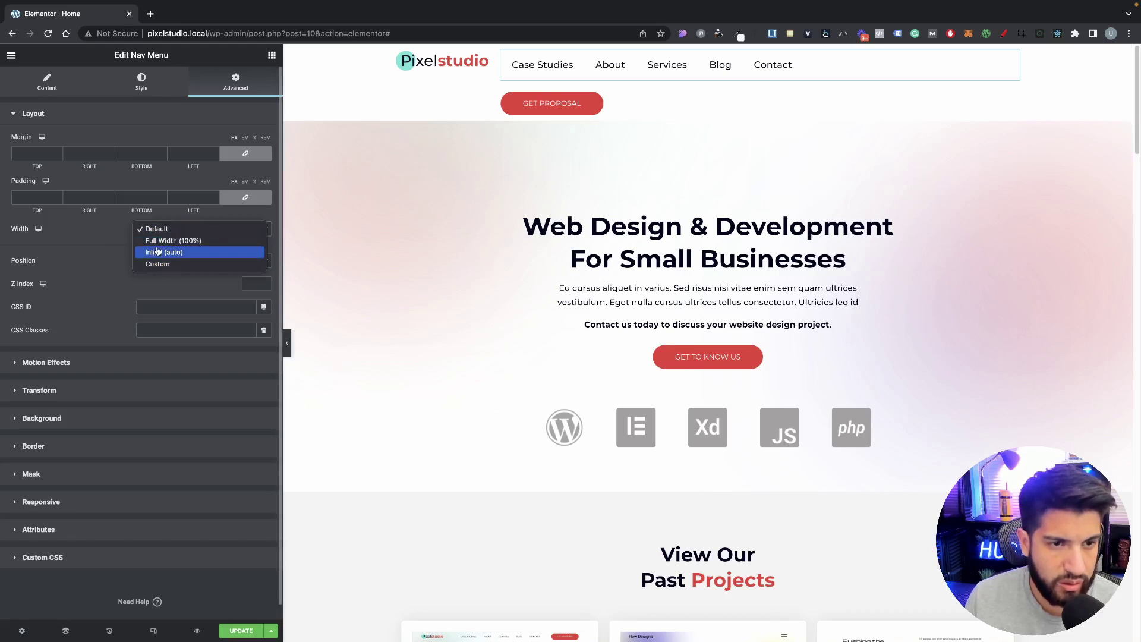
pyautogui.click(171, 254)
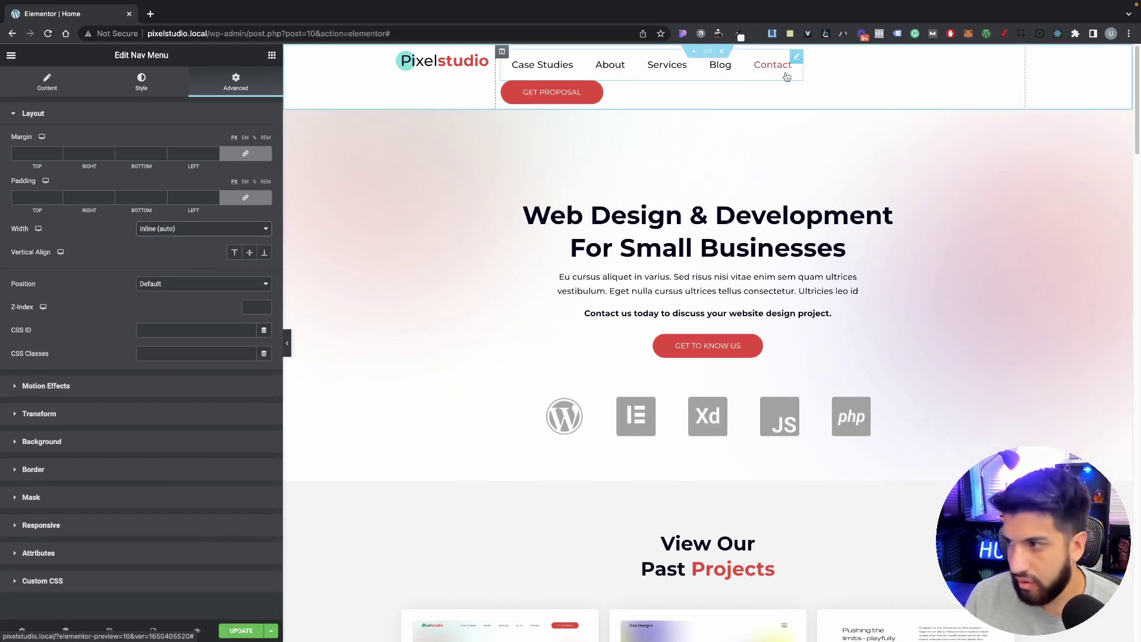
pyautogui.click(648, 98)
pyautogui.click(236, 83)
pyautogui.click(169, 230)
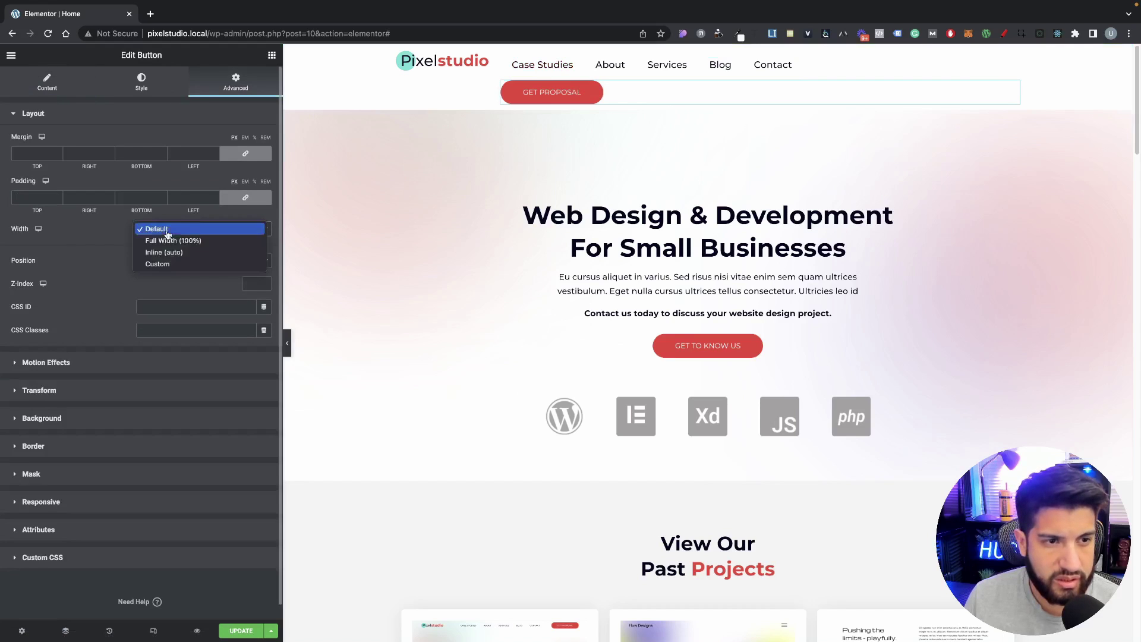
pyautogui.click(171, 253)
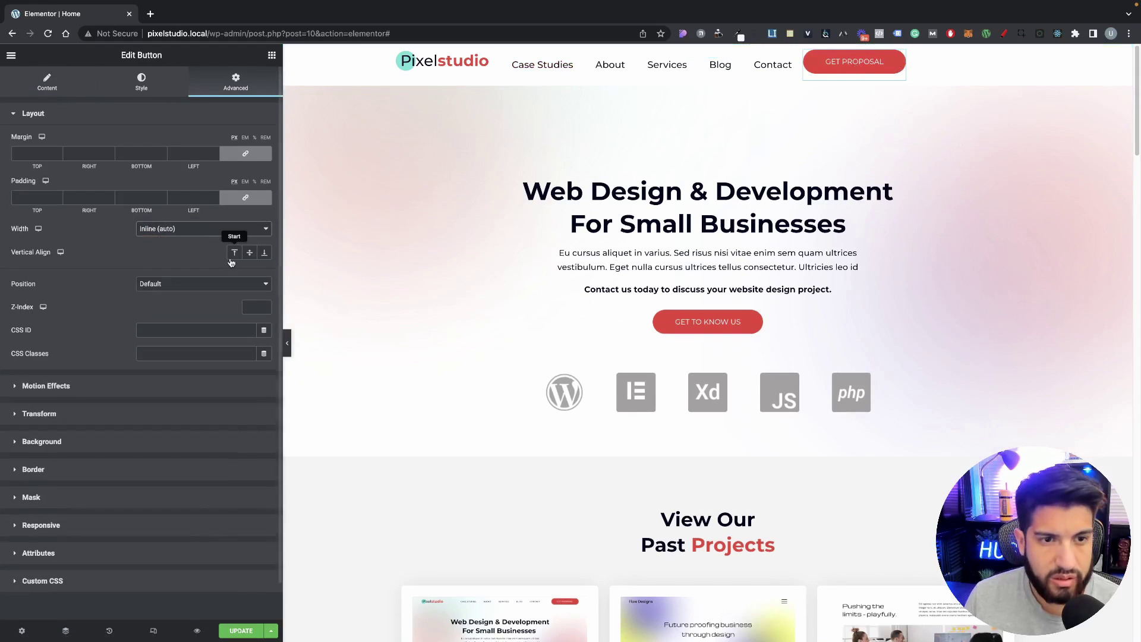
# Step: Vertically centre the Get Proposal button and the nav menu
pyautogui.click(250, 252)
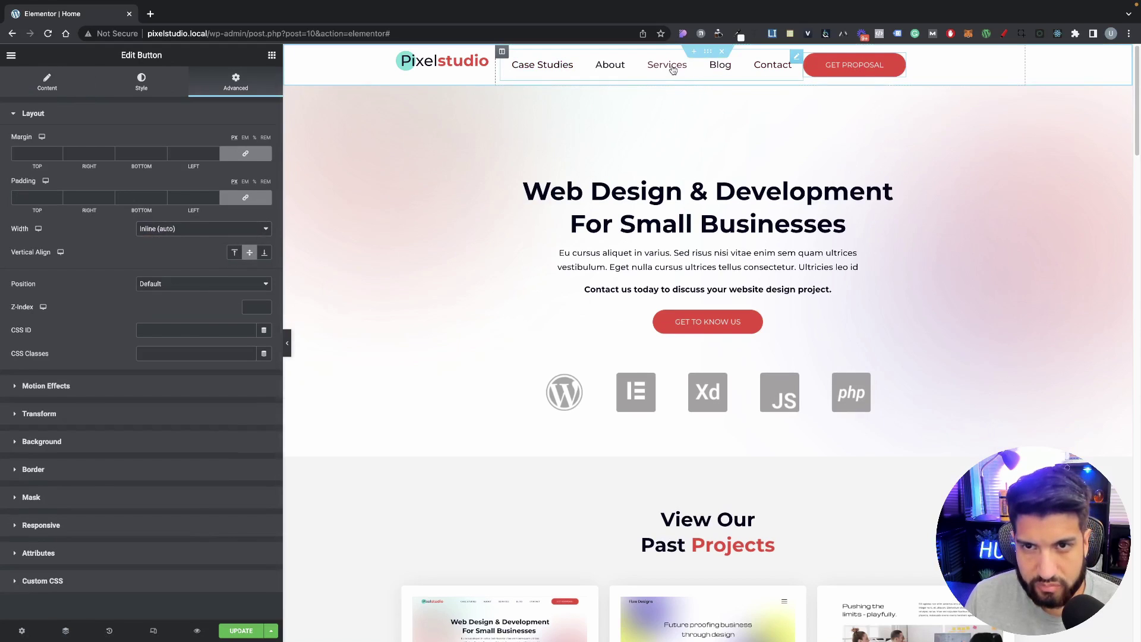
pyautogui.click(747, 75)
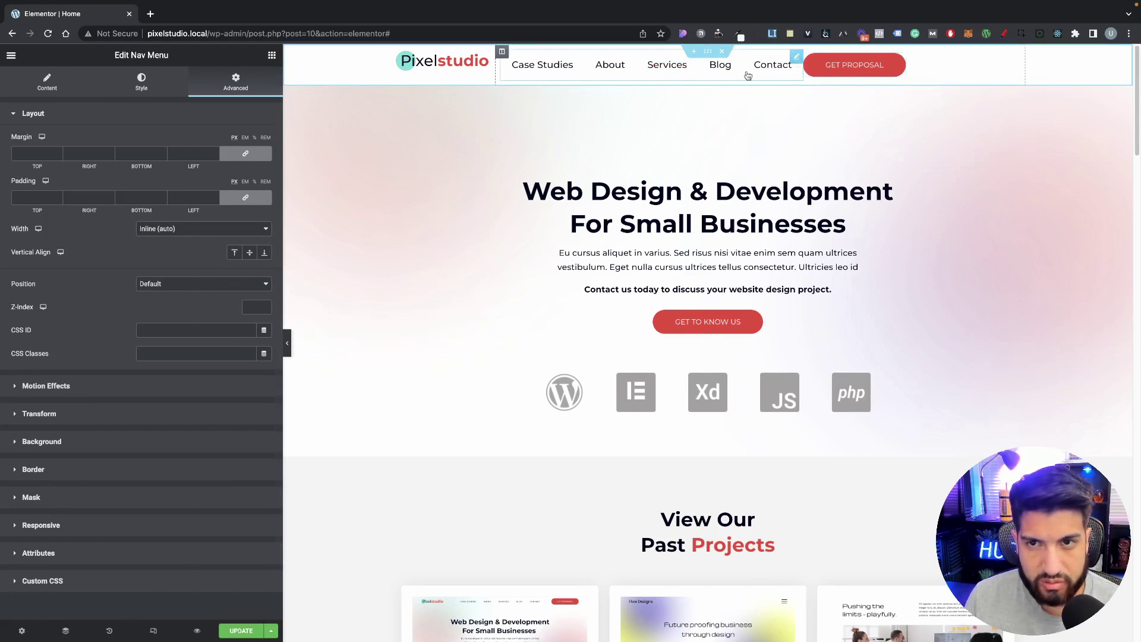
pyautogui.click(250, 255)
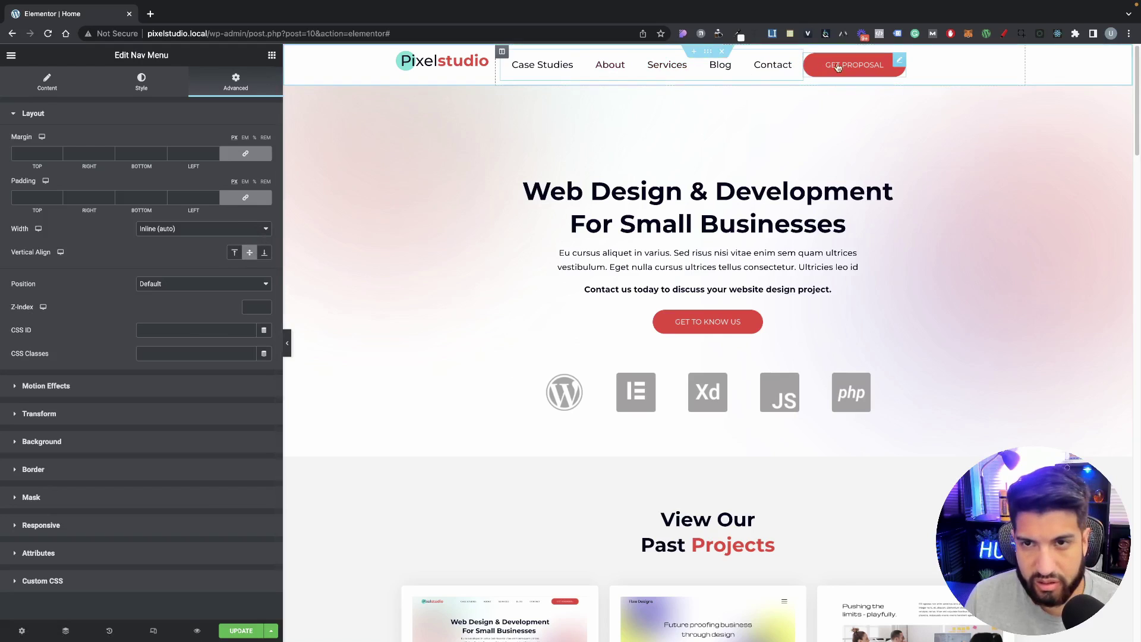
pyautogui.click(502, 52)
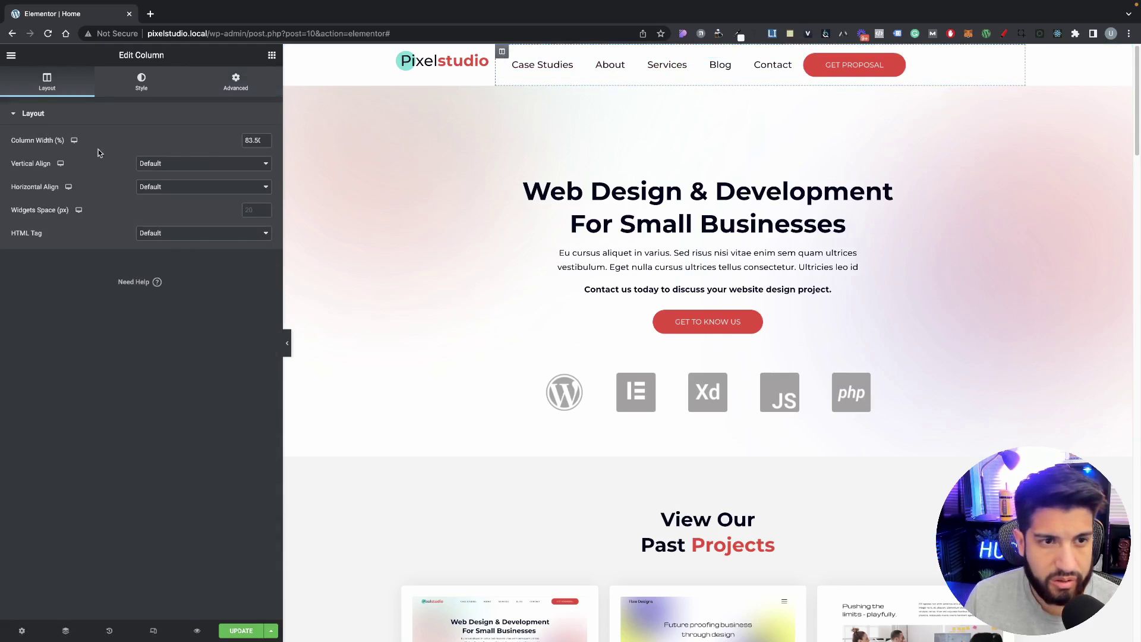
# Step: Align the right column's content to End and give the Get Proposal button a 30 px left margin
pyautogui.click(153, 187)
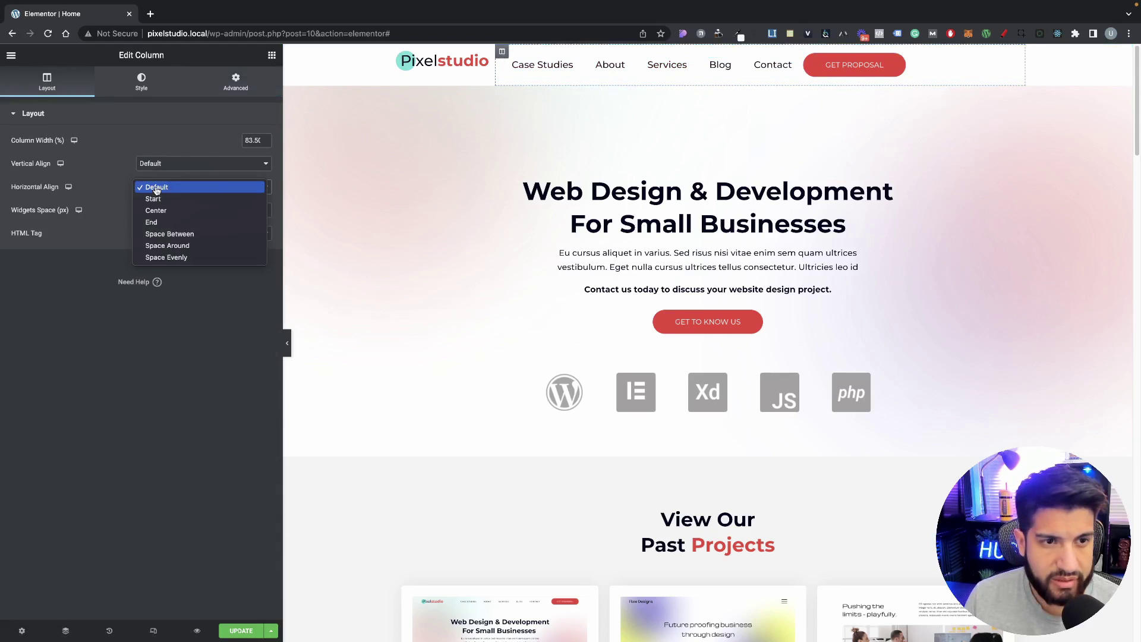
pyautogui.click(154, 222)
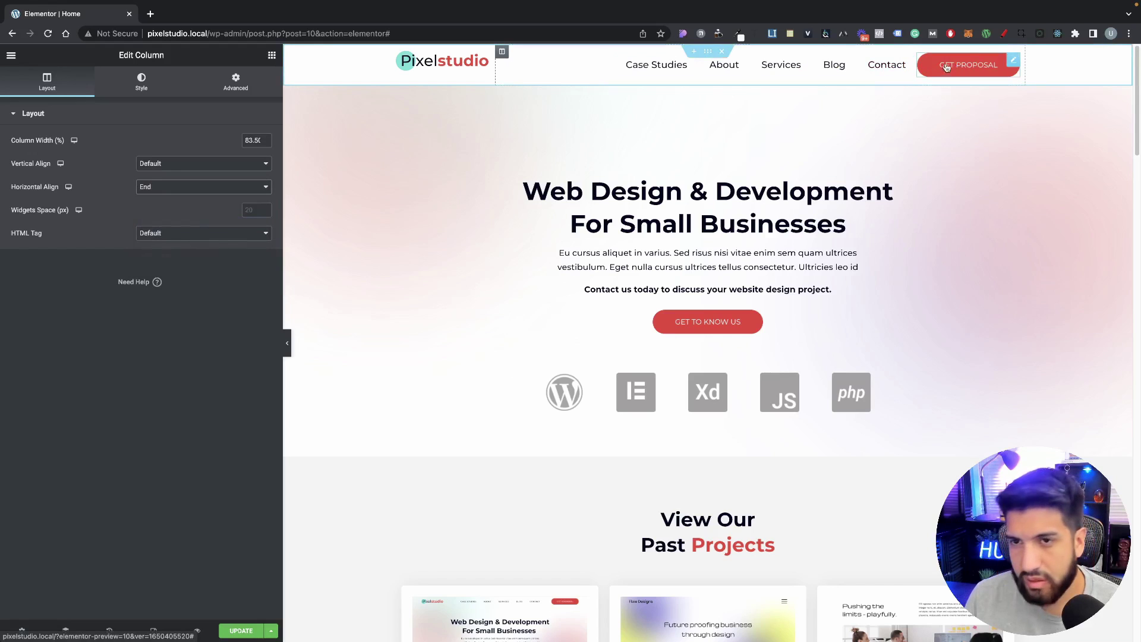
pyautogui.click(947, 67)
pyautogui.click(235, 82)
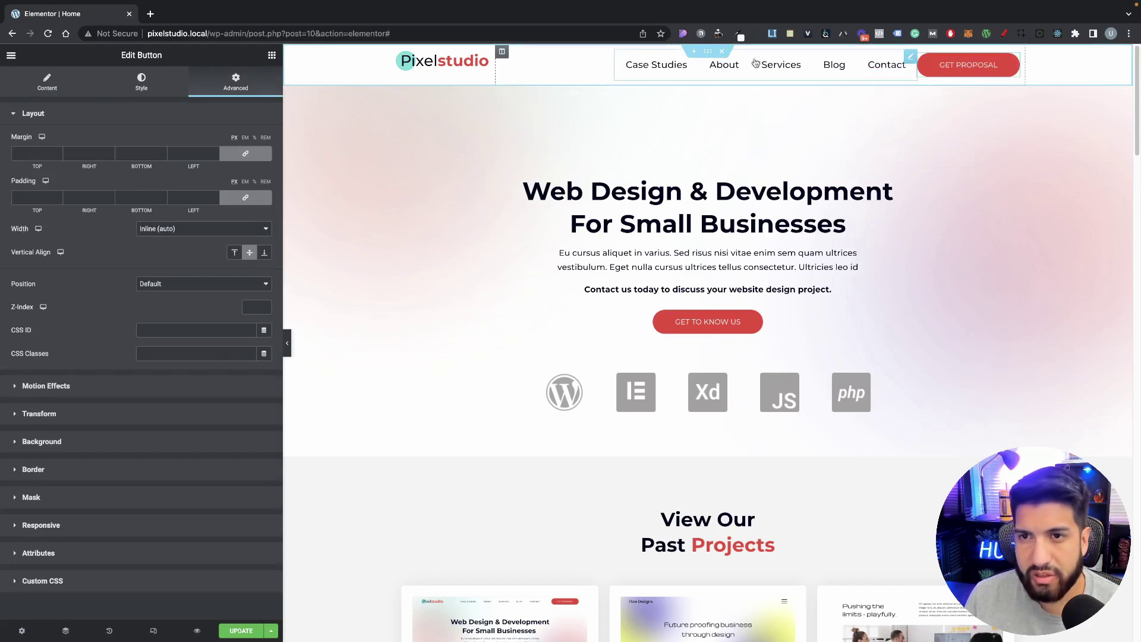
pyautogui.click(245, 156)
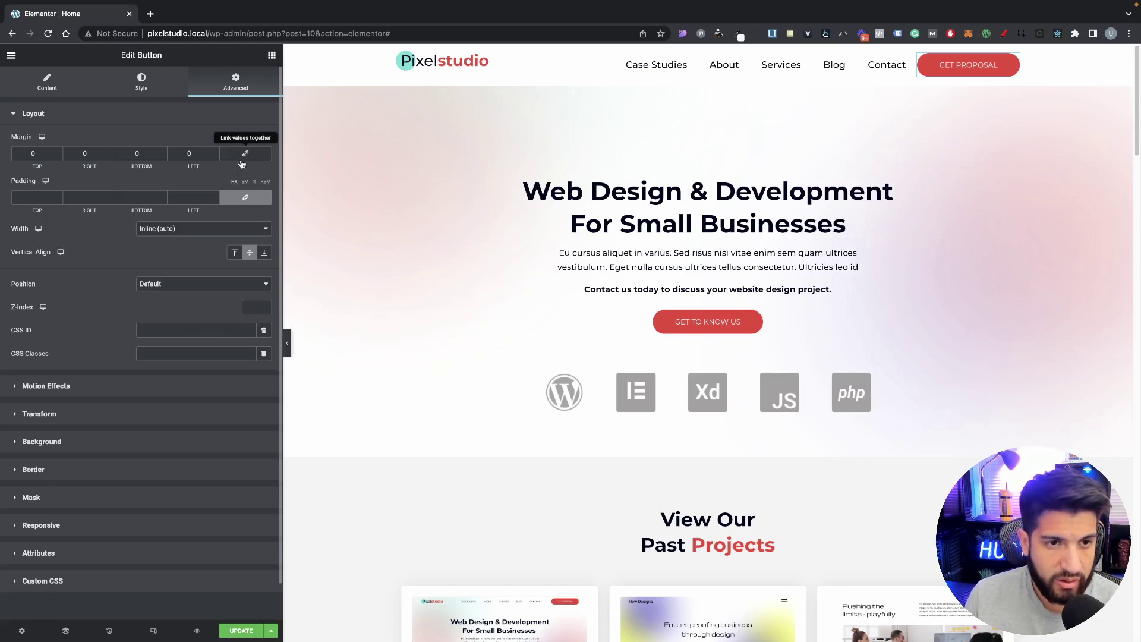
pyautogui.write('20')
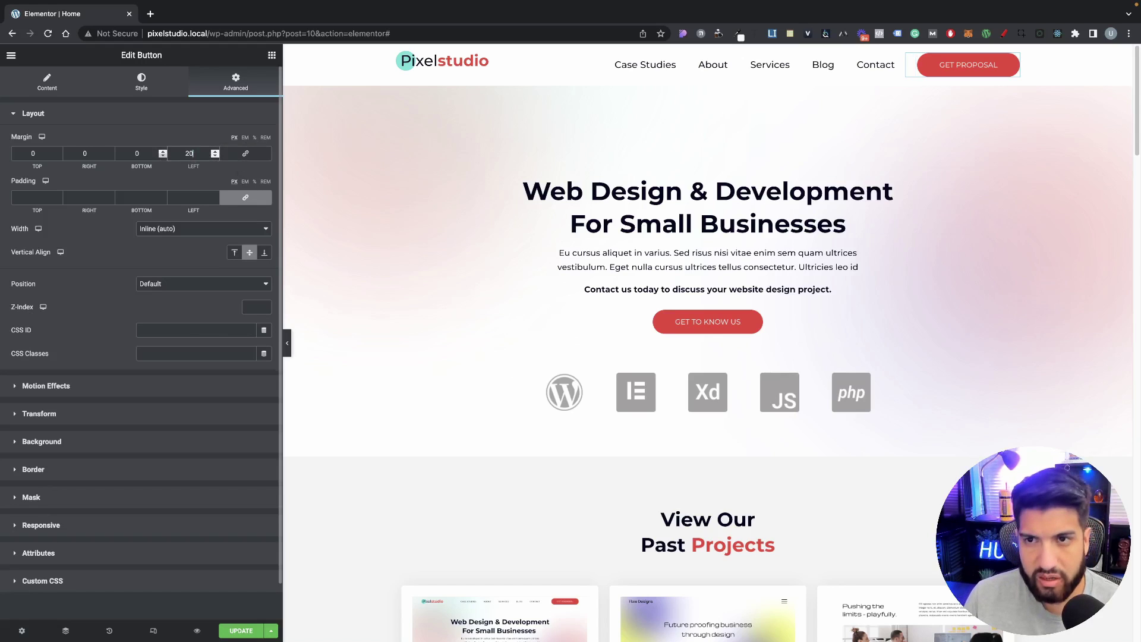
pyautogui.write('30')
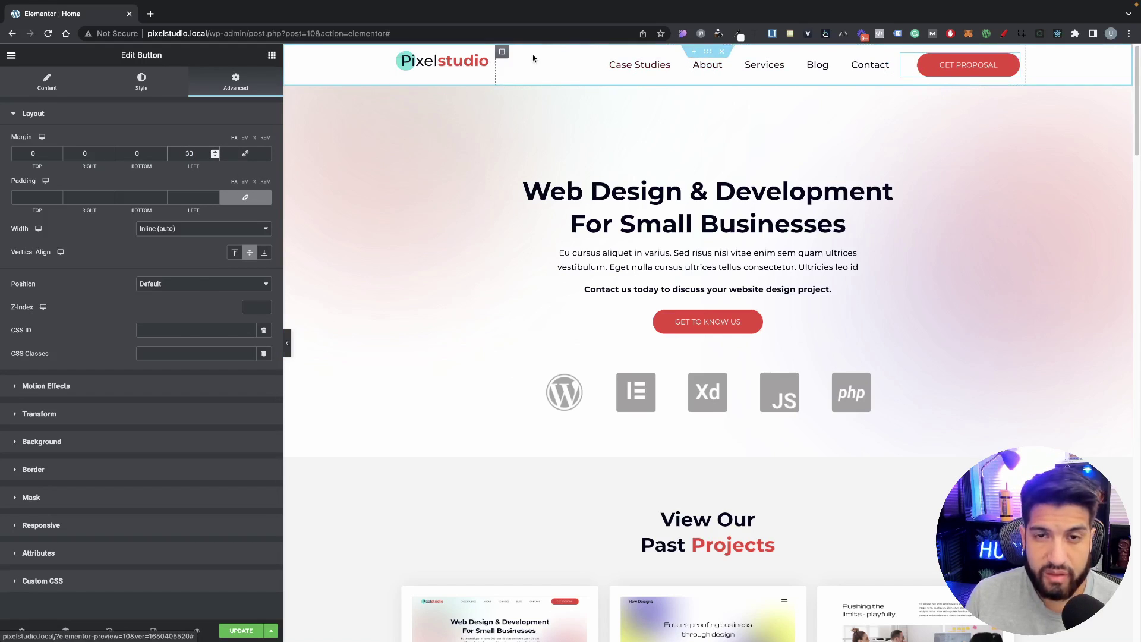
# Step: Vertically centre the logo column's content
pyautogui.click(287, 344)
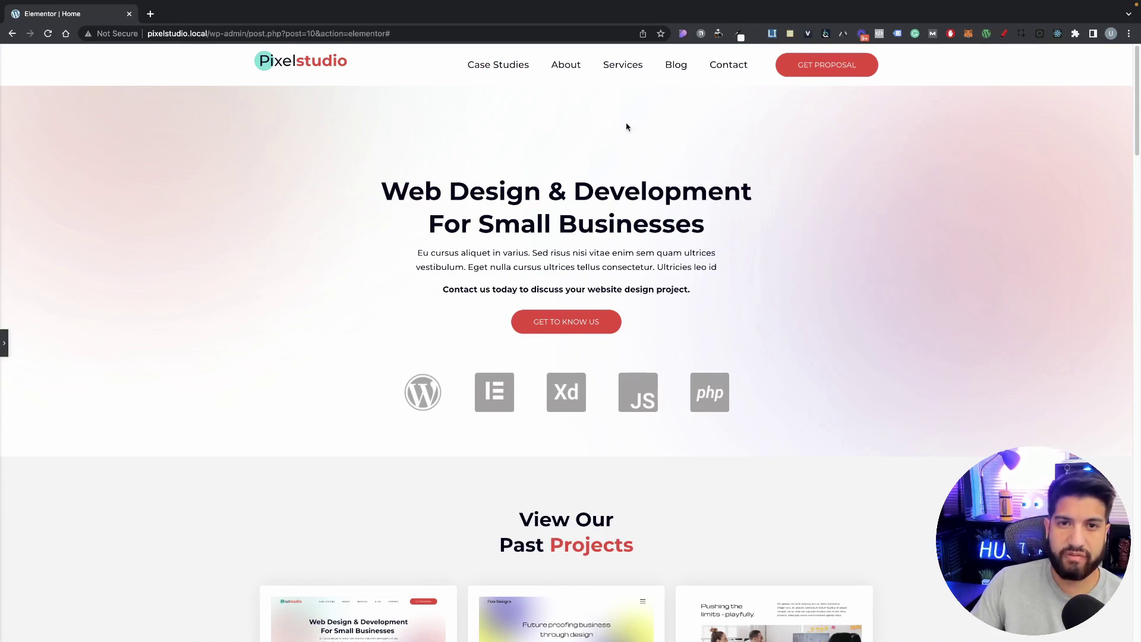
pyautogui.scroll(-1, 632, 223)
pyautogui.scroll(1, 609, 217)
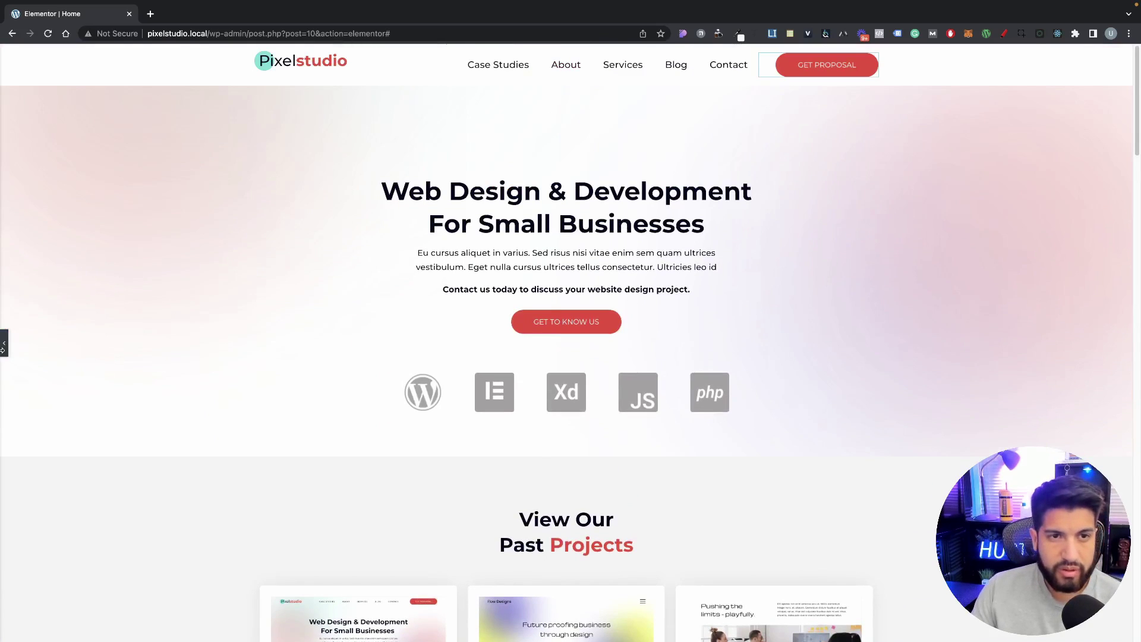
pyautogui.click(3, 350)
pyautogui.click(398, 52)
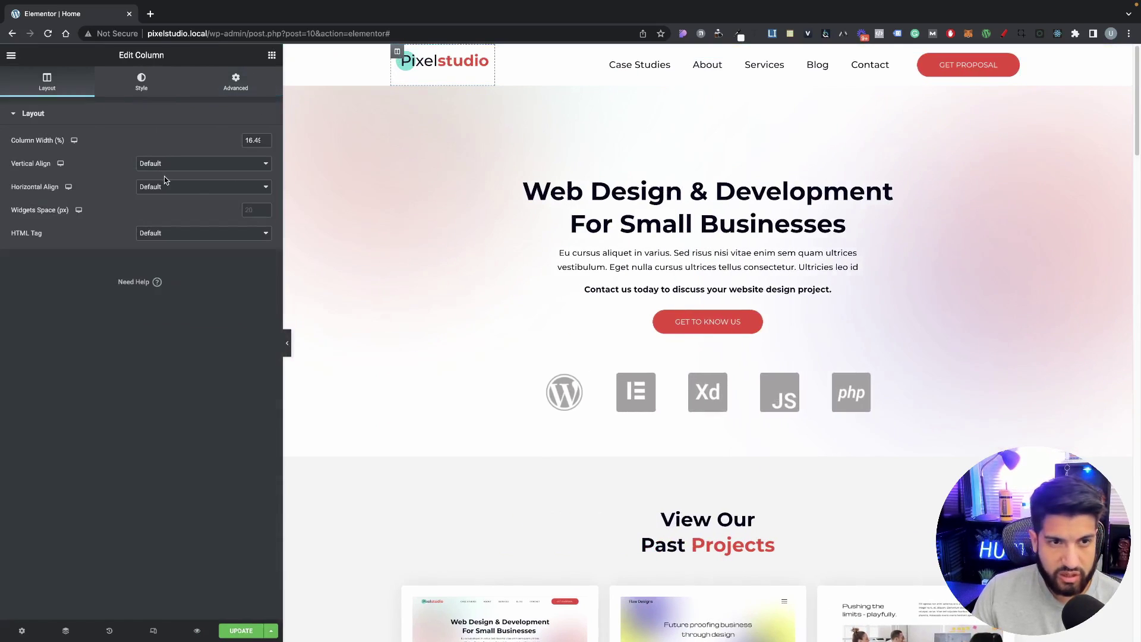
pyautogui.click(164, 165)
pyautogui.click(165, 188)
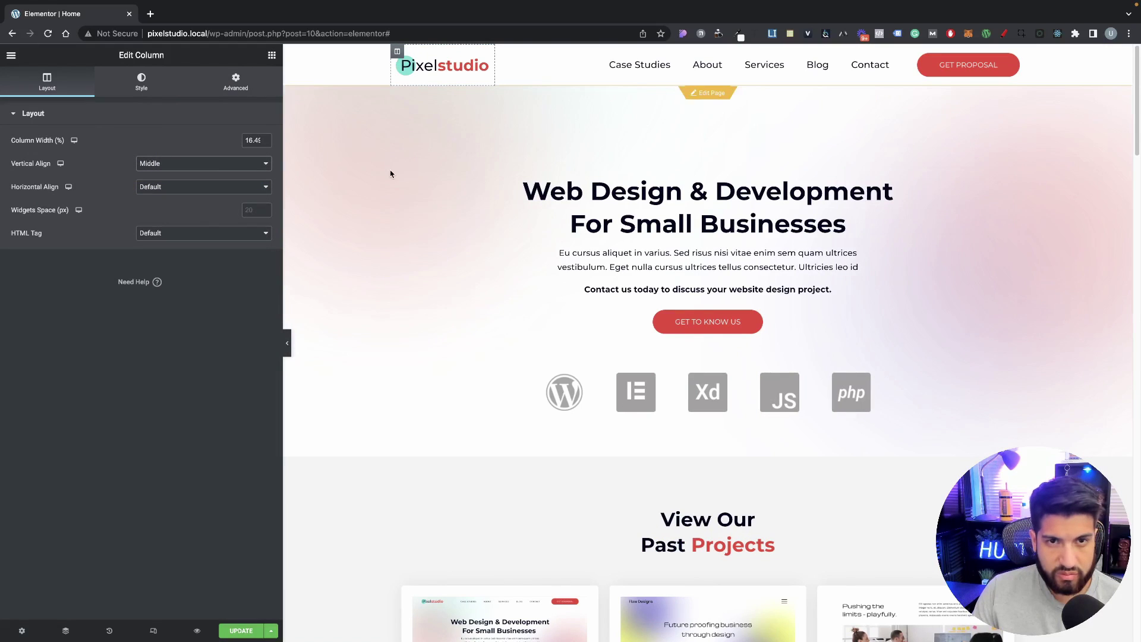
# Step: Vertically centre the right header column, undoing an accidental move of the nav menu
pyautogui.click(502, 52)
pyautogui.click(220, 166)
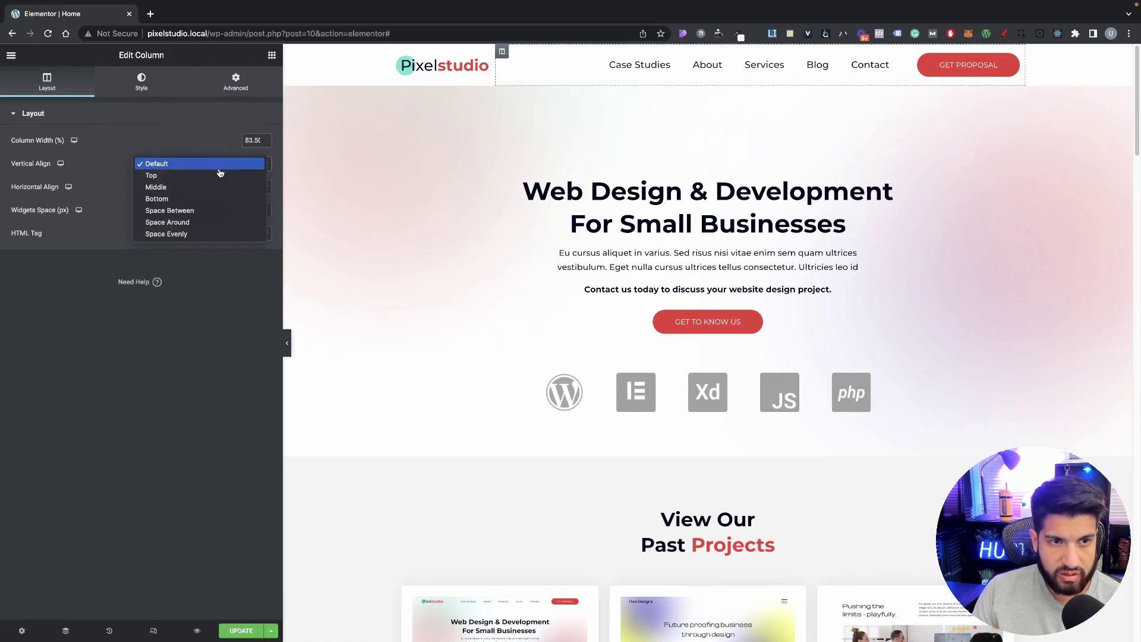
pyautogui.click(211, 187)
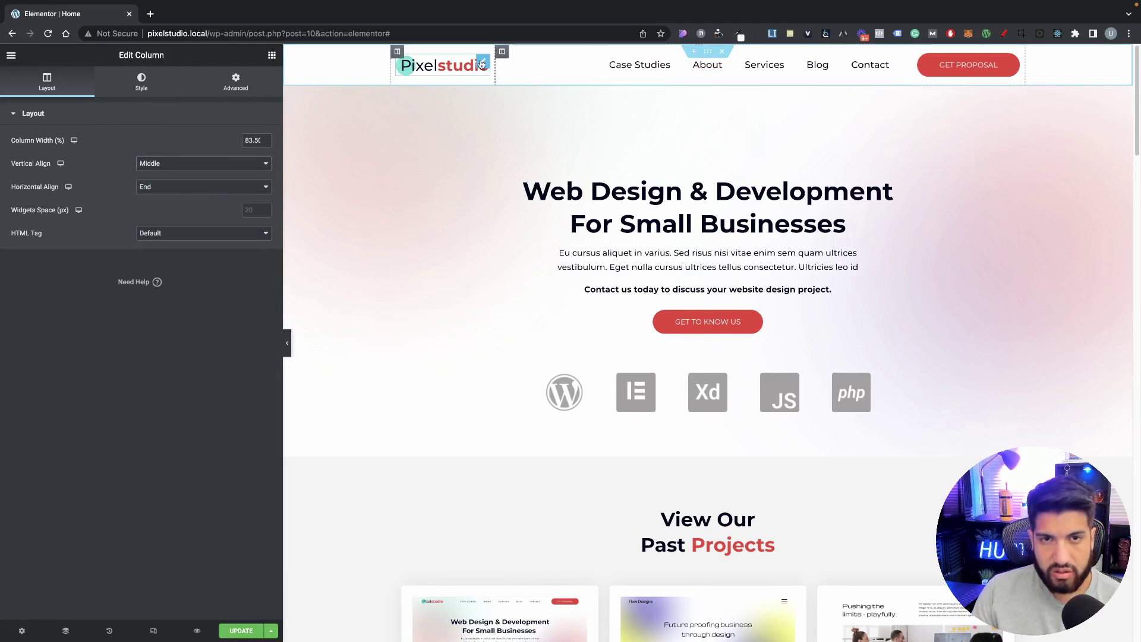
pyautogui.moveTo(891, 60); pyautogui.dragTo(457, 75)
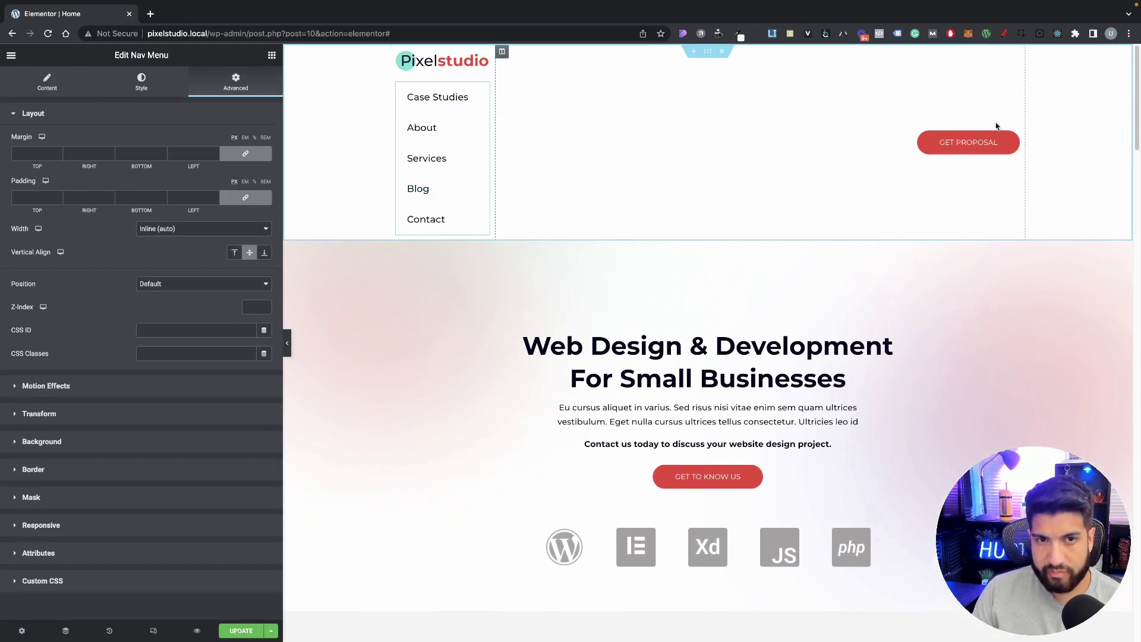
pyautogui.press('super+z')
pyautogui.rightClick(711, 57)
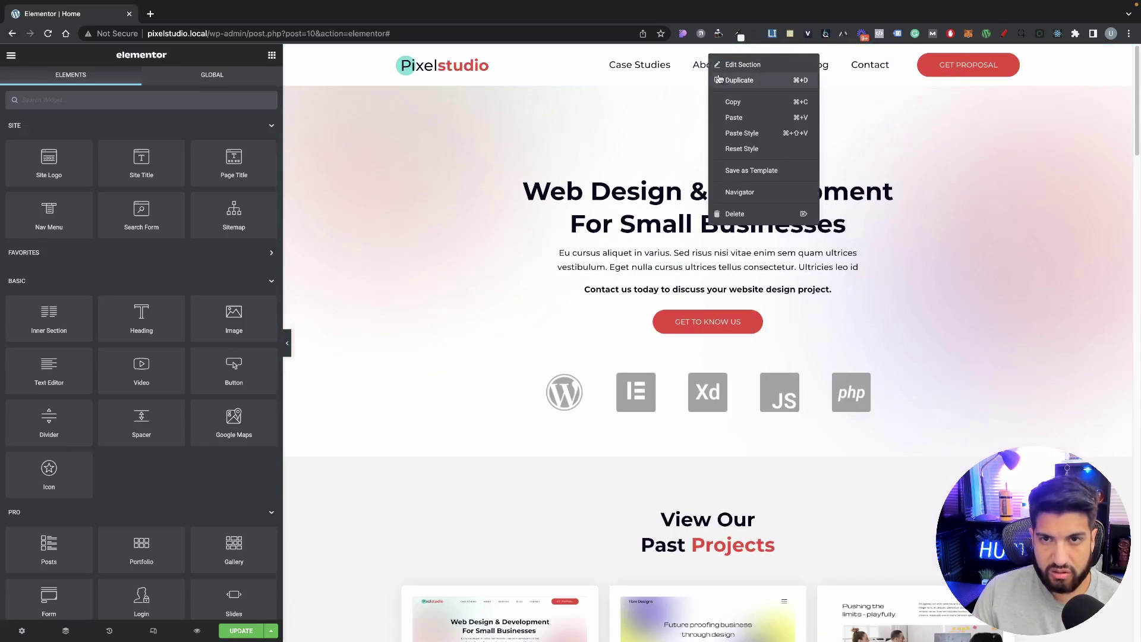
pyautogui.click(721, 81)
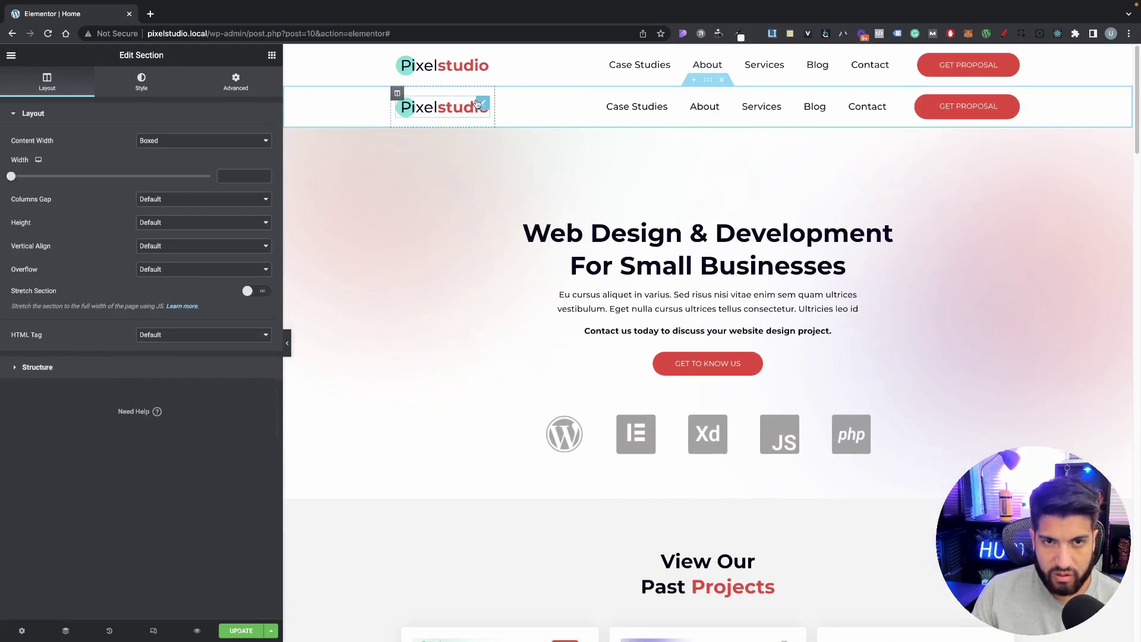
pyautogui.moveTo(476, 104); pyautogui.dragTo(535, 141)
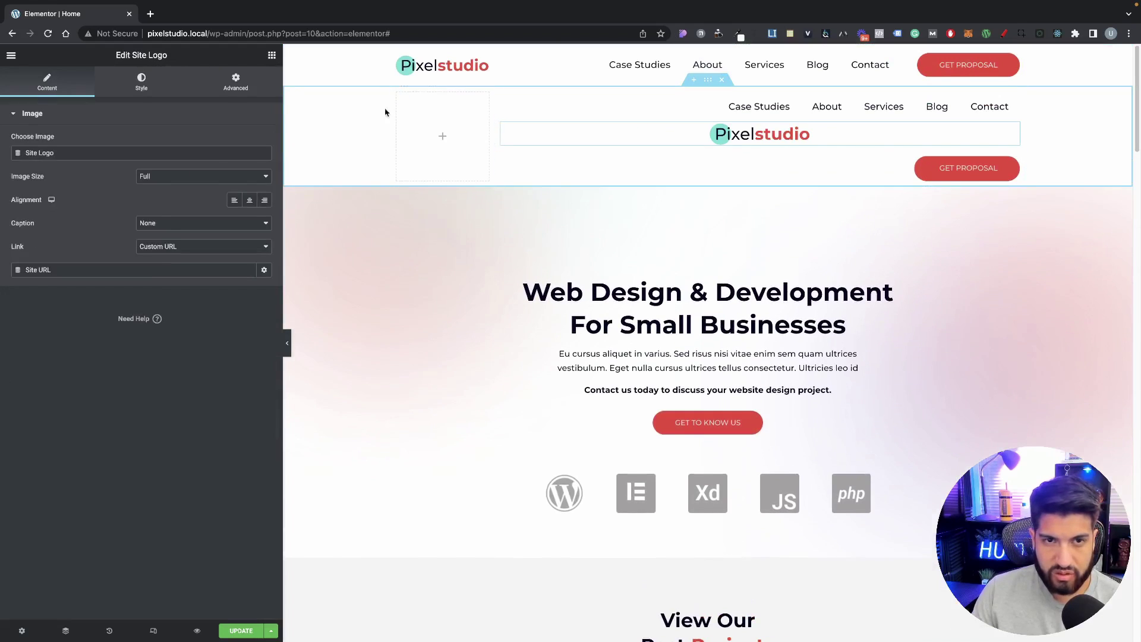
pyautogui.rightClick(399, 100)
pyautogui.click(420, 249)
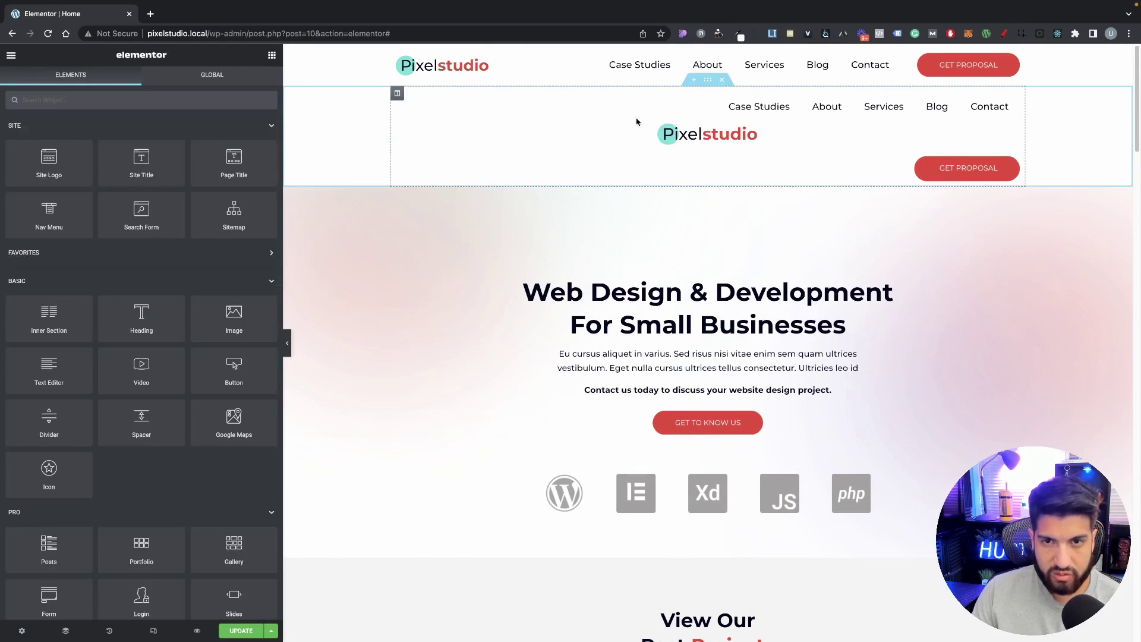
pyautogui.click(547, 126)
pyautogui.click(235, 82)
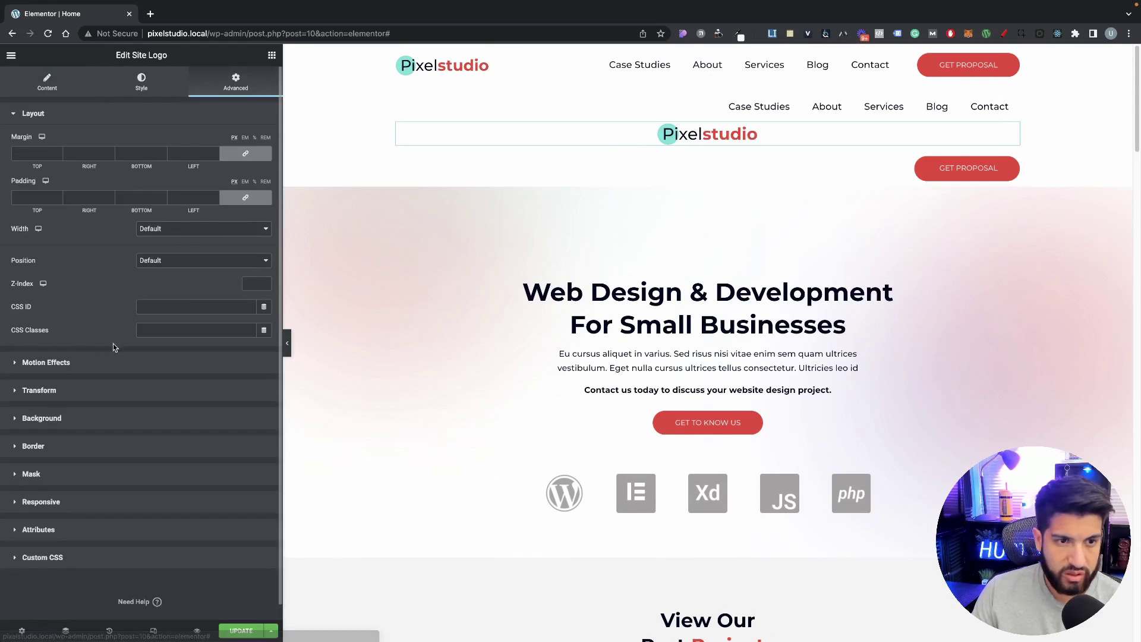
pyautogui.click(167, 231)
pyautogui.click(164, 253)
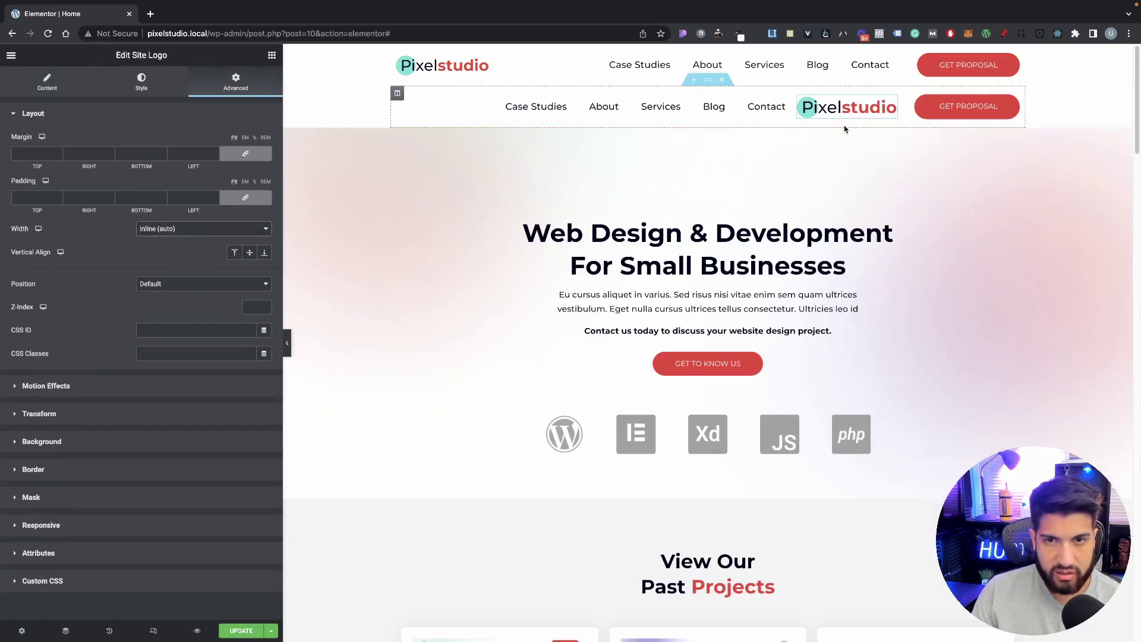
pyautogui.moveTo(894, 103); pyautogui.dragTo(743, 107)
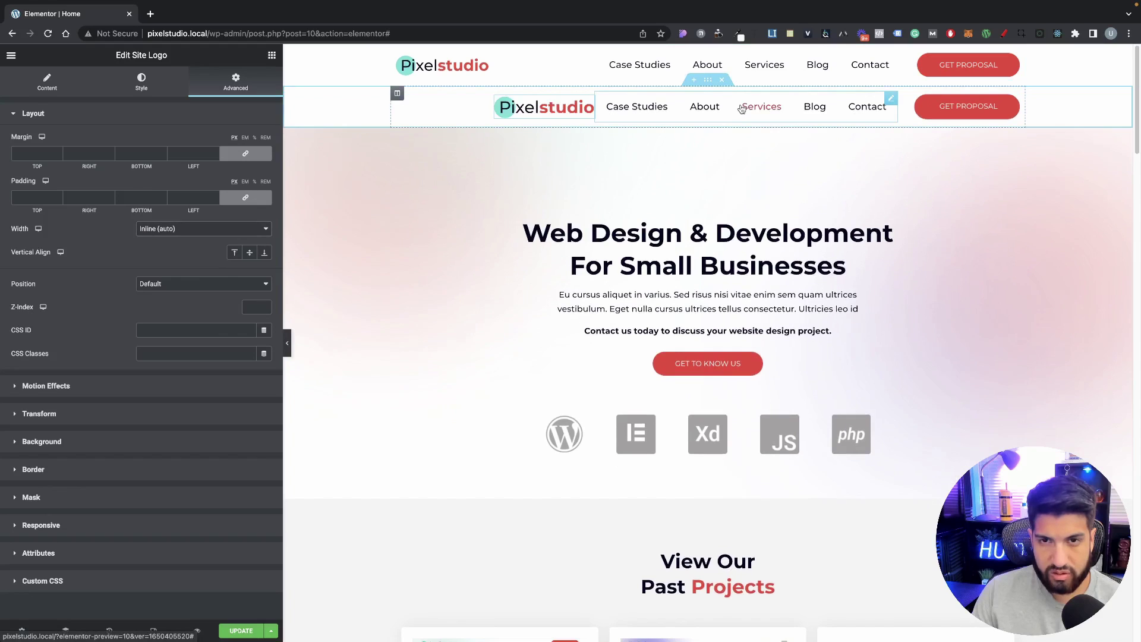
pyautogui.click(396, 93)
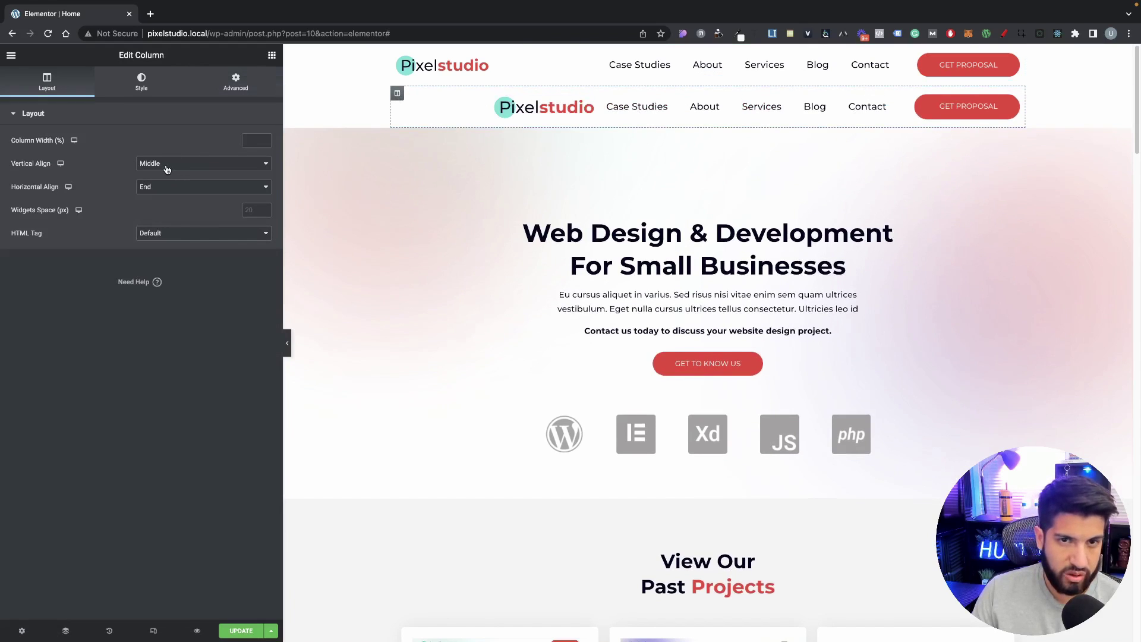
pyautogui.click(168, 190)
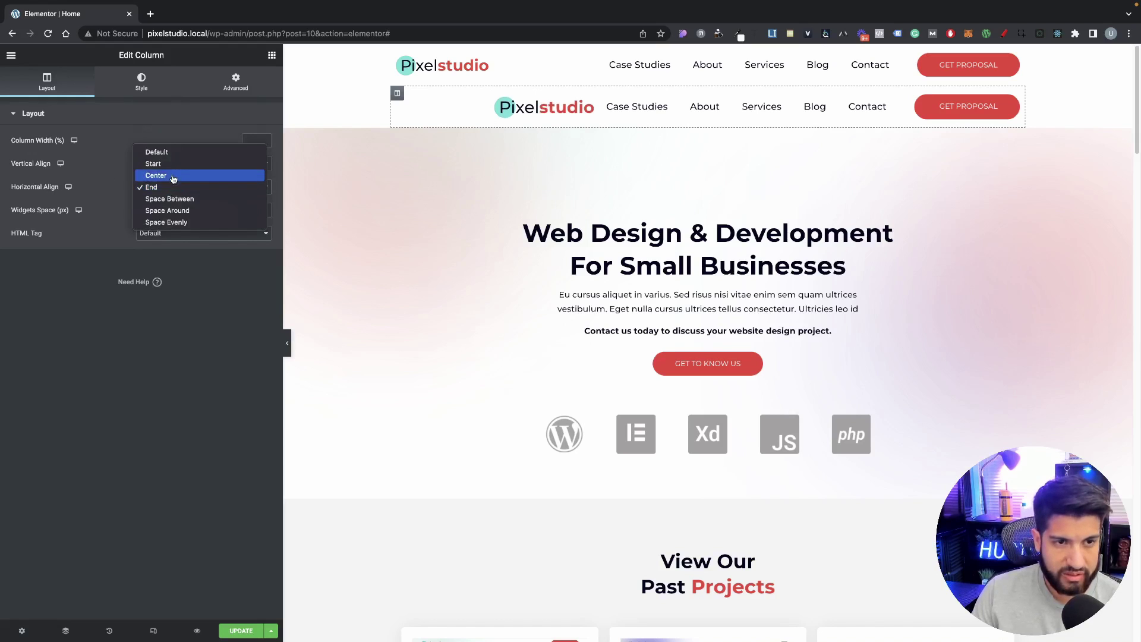
pyautogui.click(171, 202)
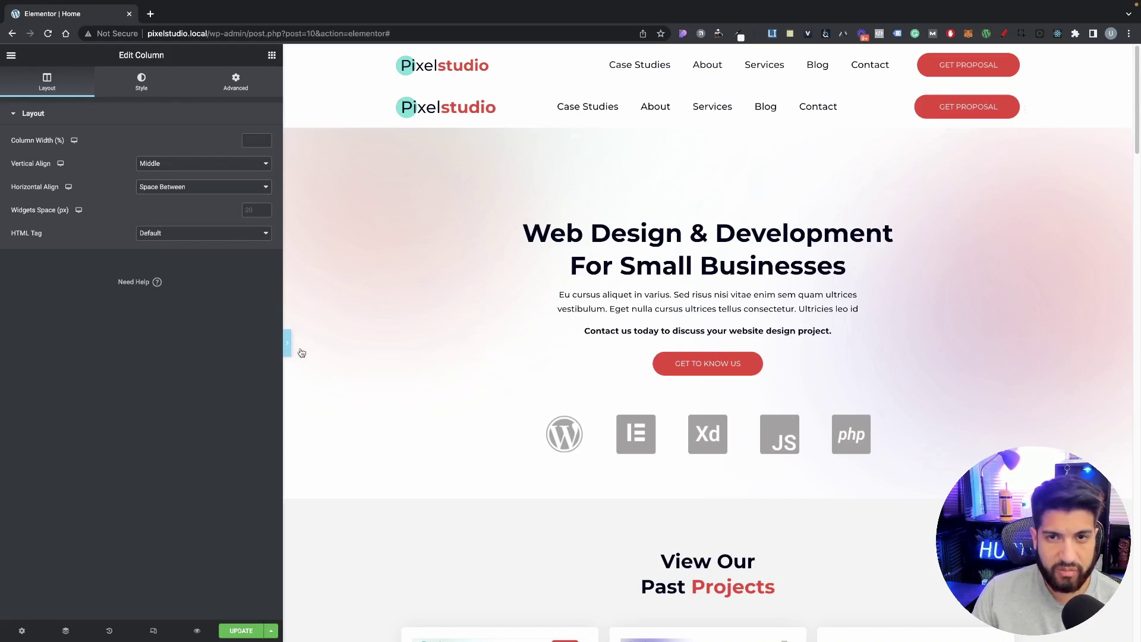
pyautogui.click(290, 348)
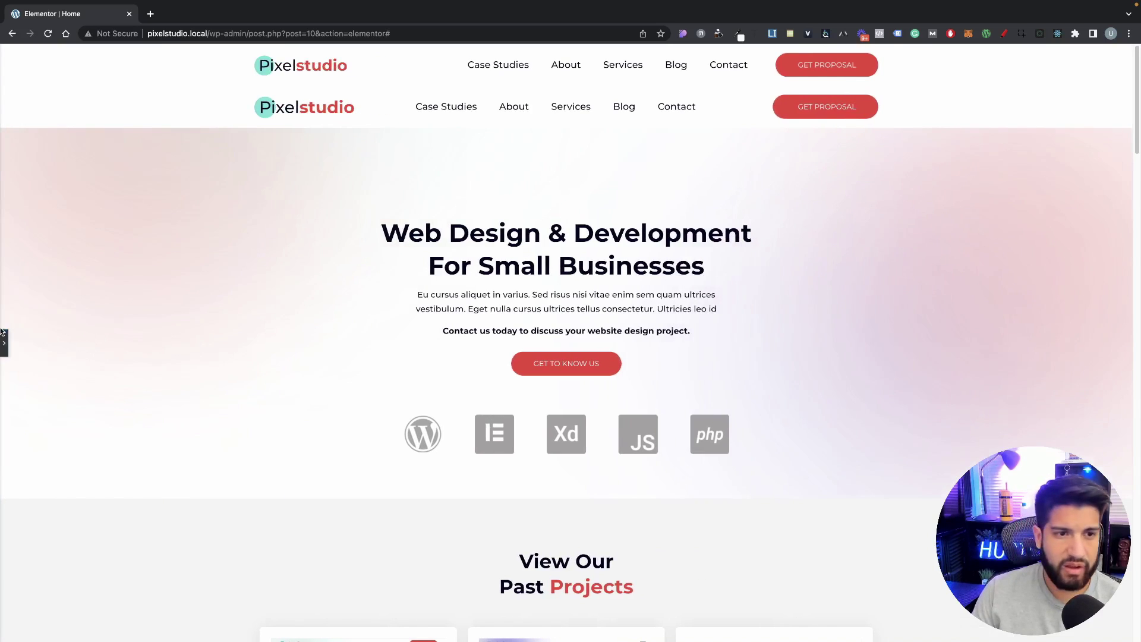
pyautogui.click(255, 94)
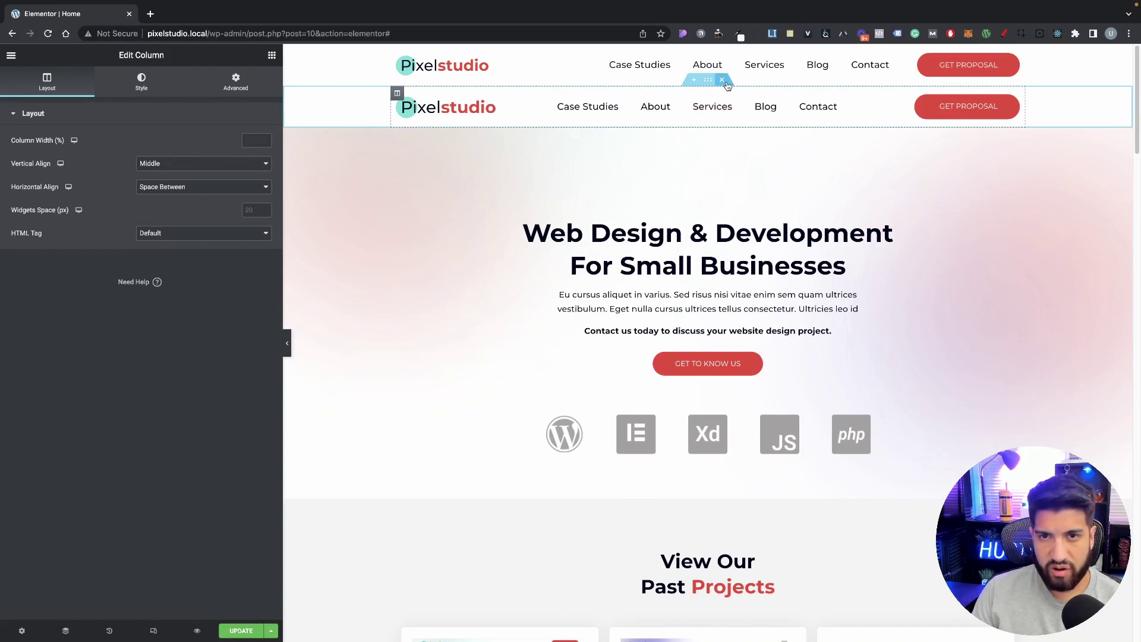
pyautogui.click(725, 83)
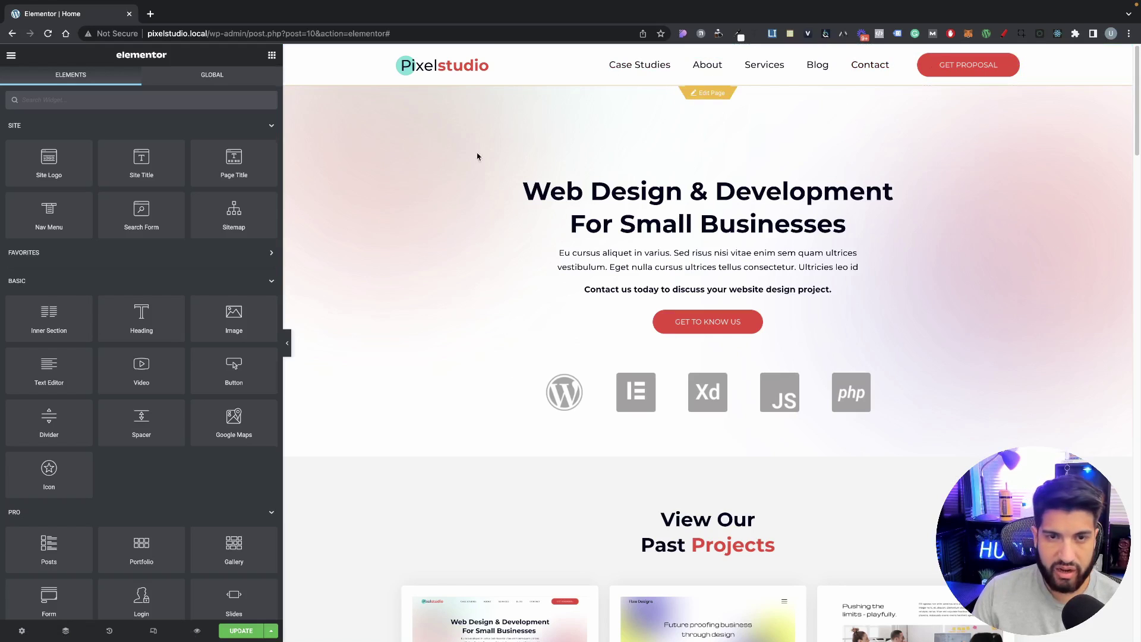
# Step: Set the header section's top margin to 0 and bottom margin to -75
pyautogui.scroll(-3, 431, 158)
pyautogui.scroll(3, 431, 158)
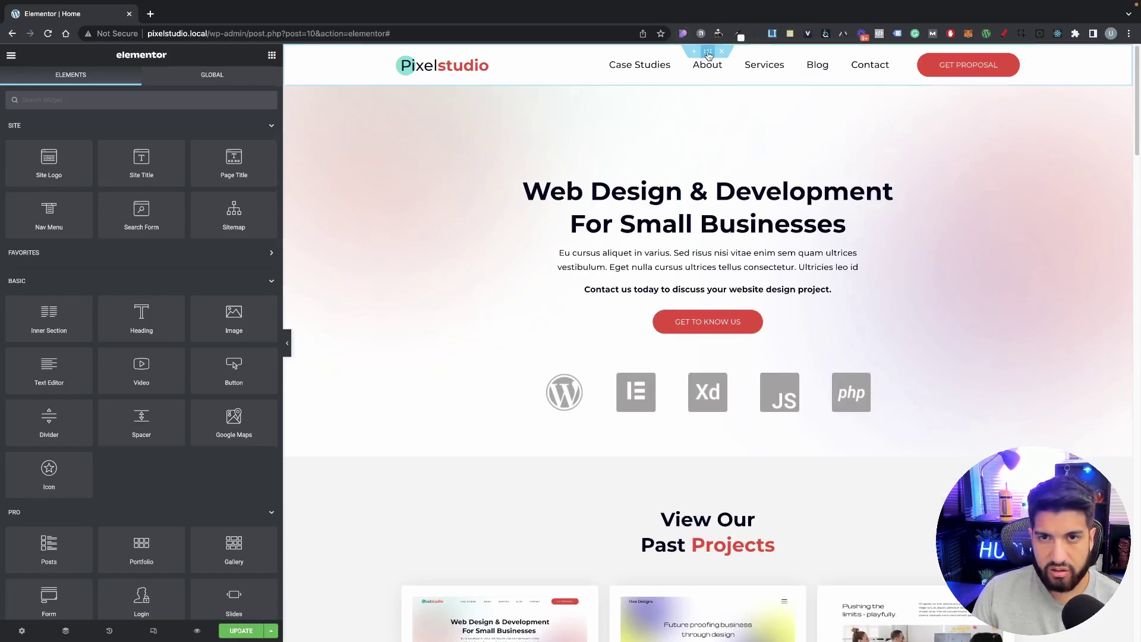
pyautogui.click(707, 52)
pyautogui.click(233, 82)
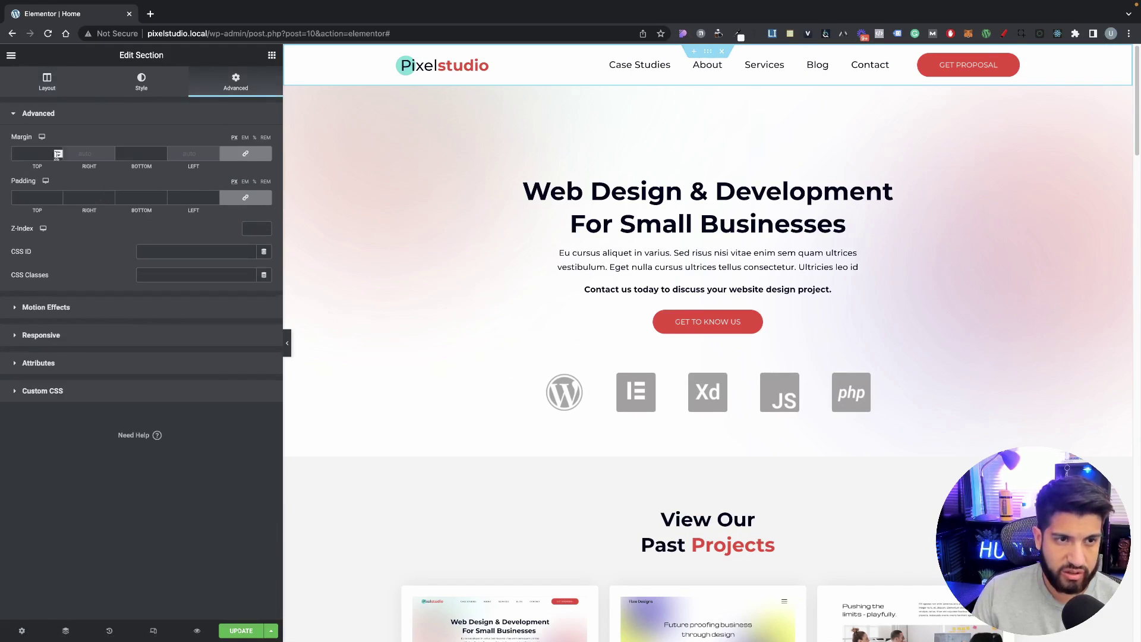
pyautogui.click(234, 156)
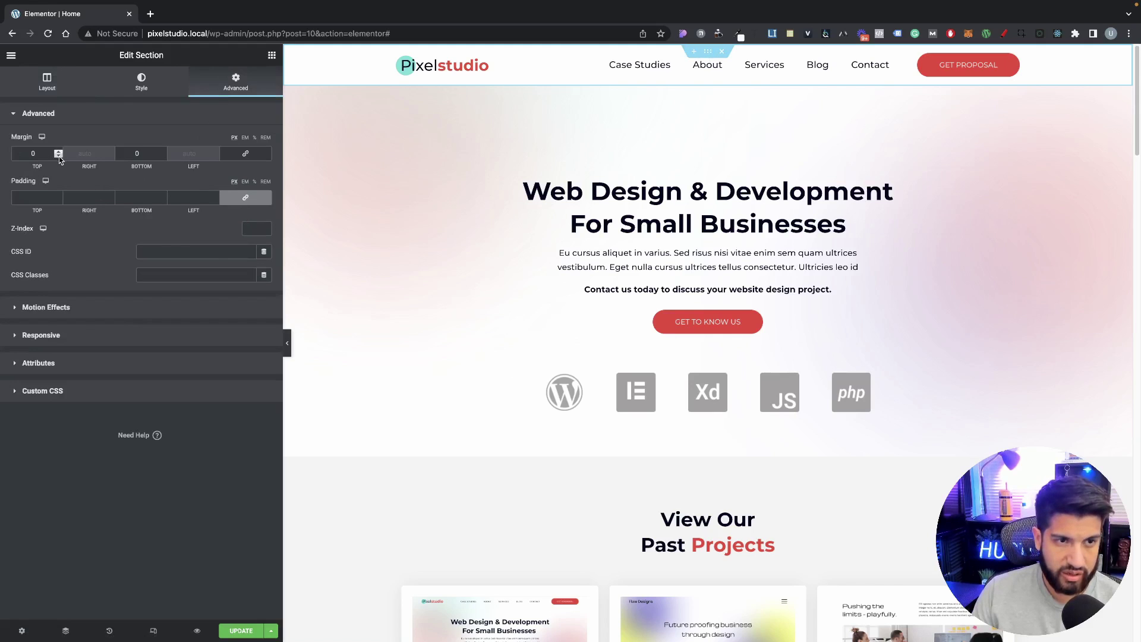
pyautogui.click(59, 156)
pyautogui.moveTo(49, 156); pyautogui.dragTo(6, 150)
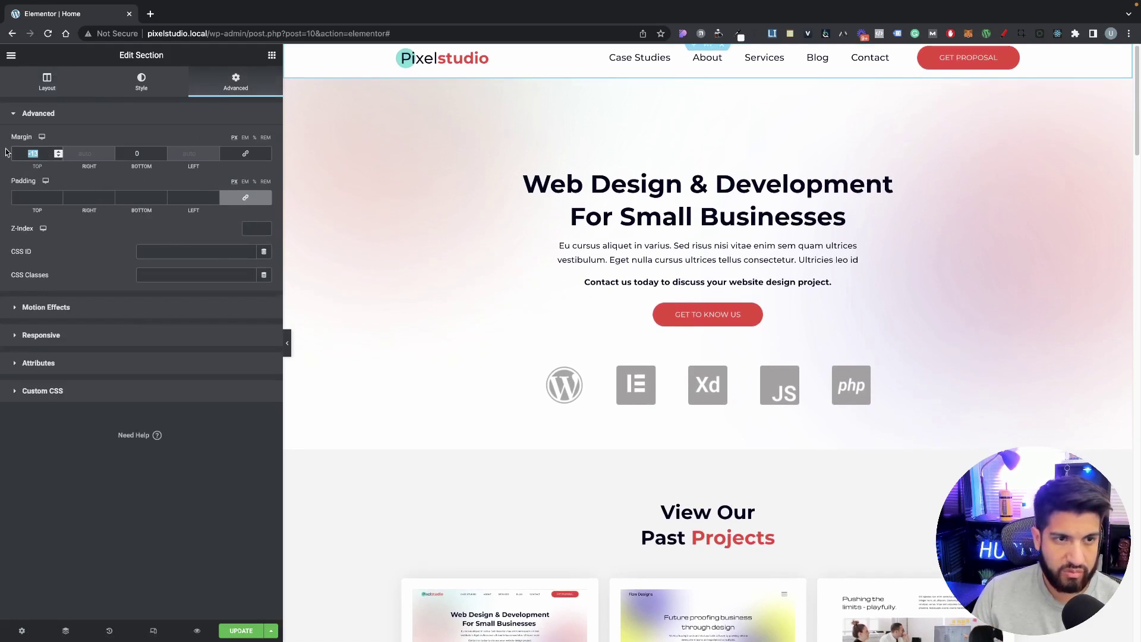
pyautogui.write('0')
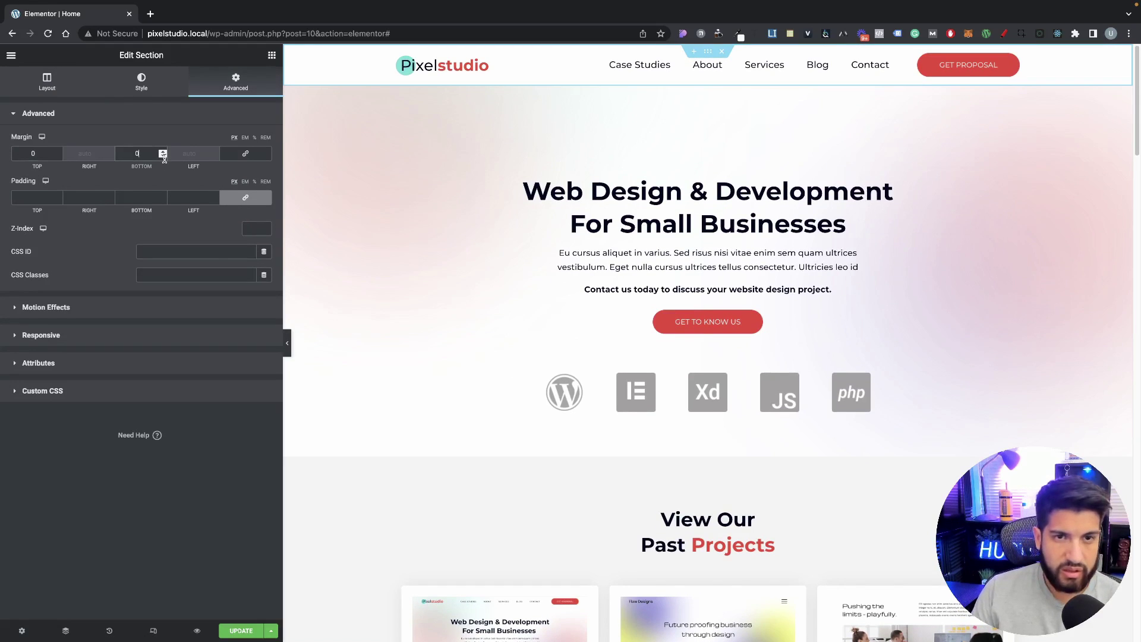
pyautogui.click(168, 93)
pyautogui.click(231, 86)
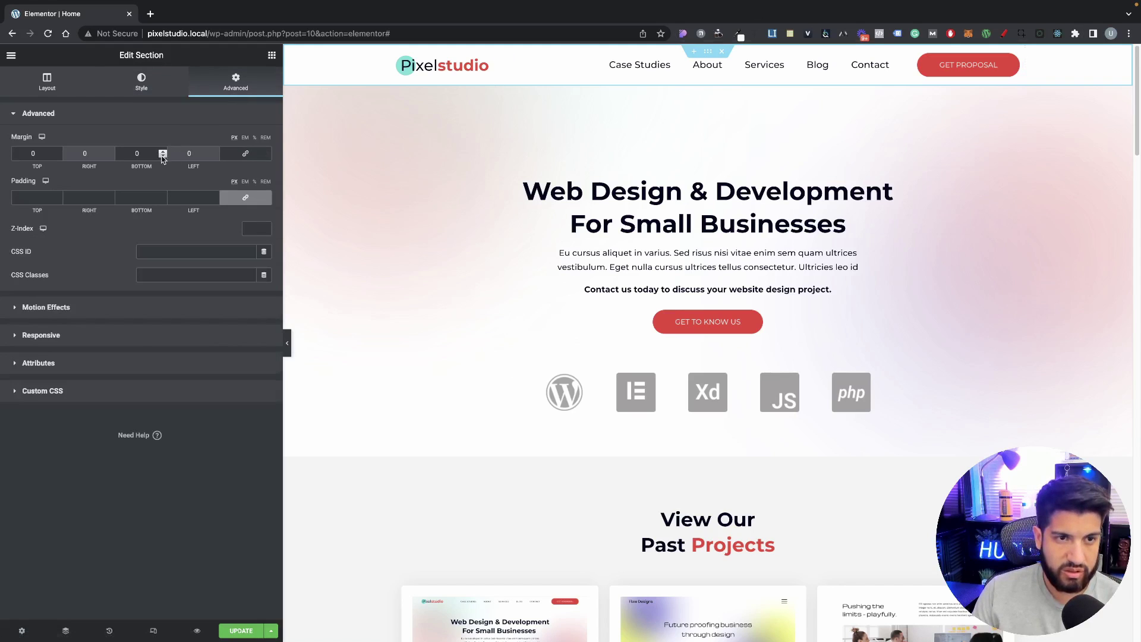
pyautogui.click(163, 157)
pyautogui.moveTo(163, 157); pyautogui.dragTo(163, 157)
# Step: Save the page and open its preview in a new tab
pyautogui.click(287, 342)
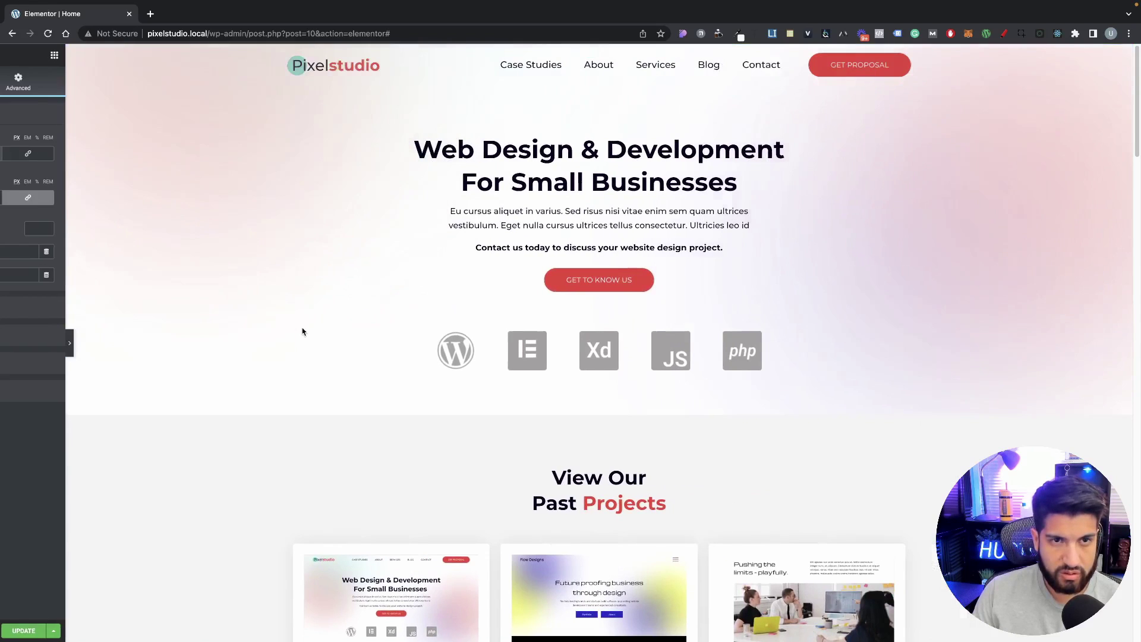
pyautogui.click(3, 348)
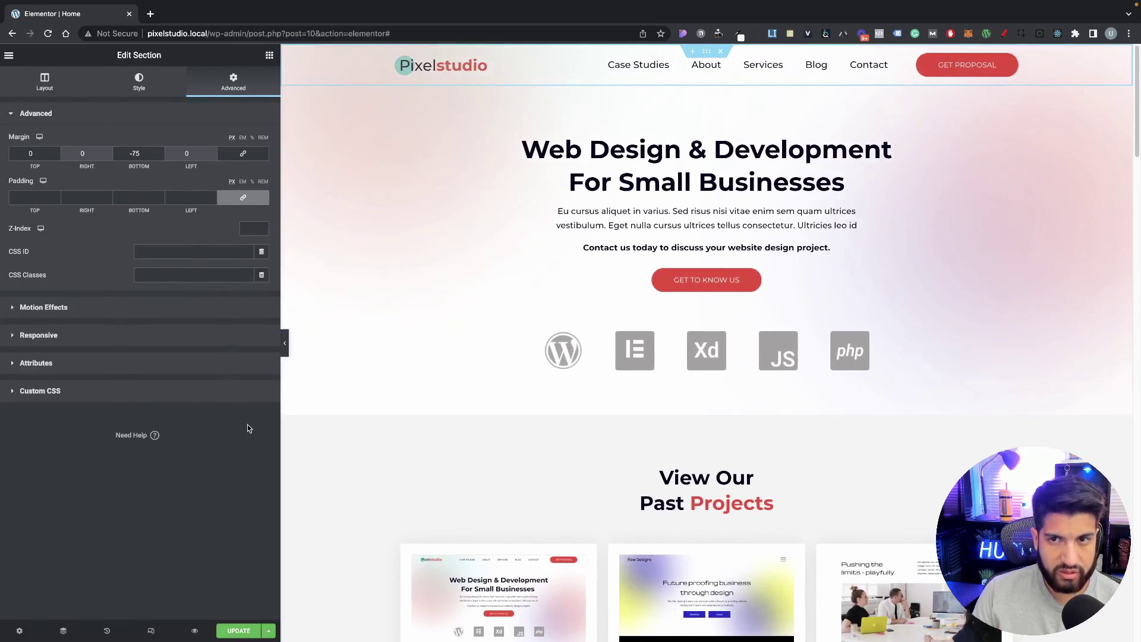
pyautogui.click(237, 631)
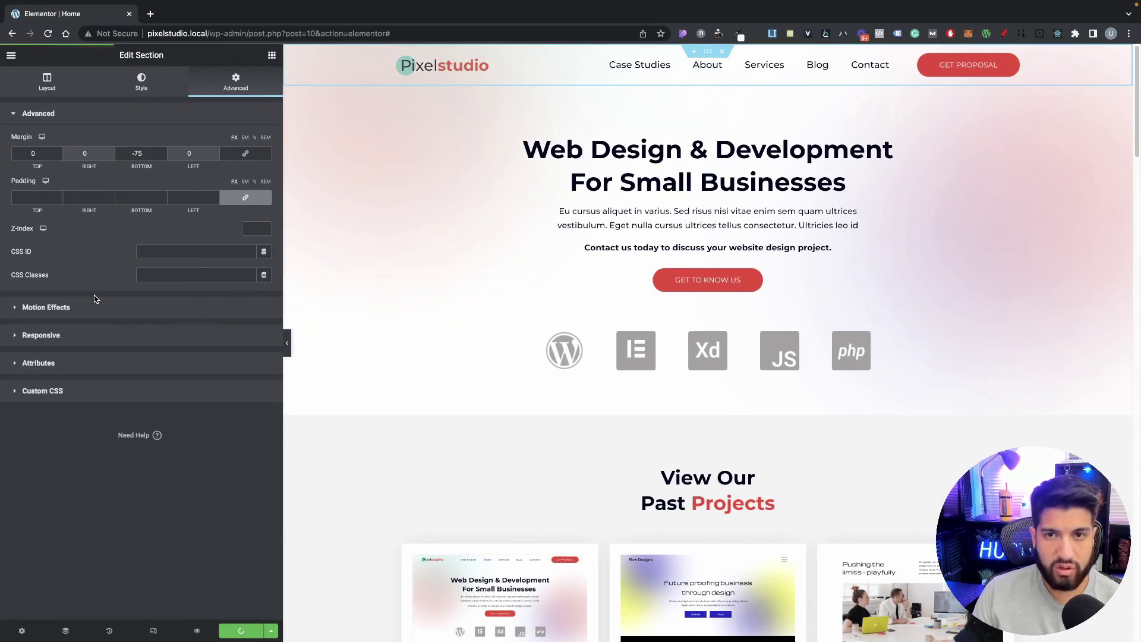
pyautogui.click(197, 631)
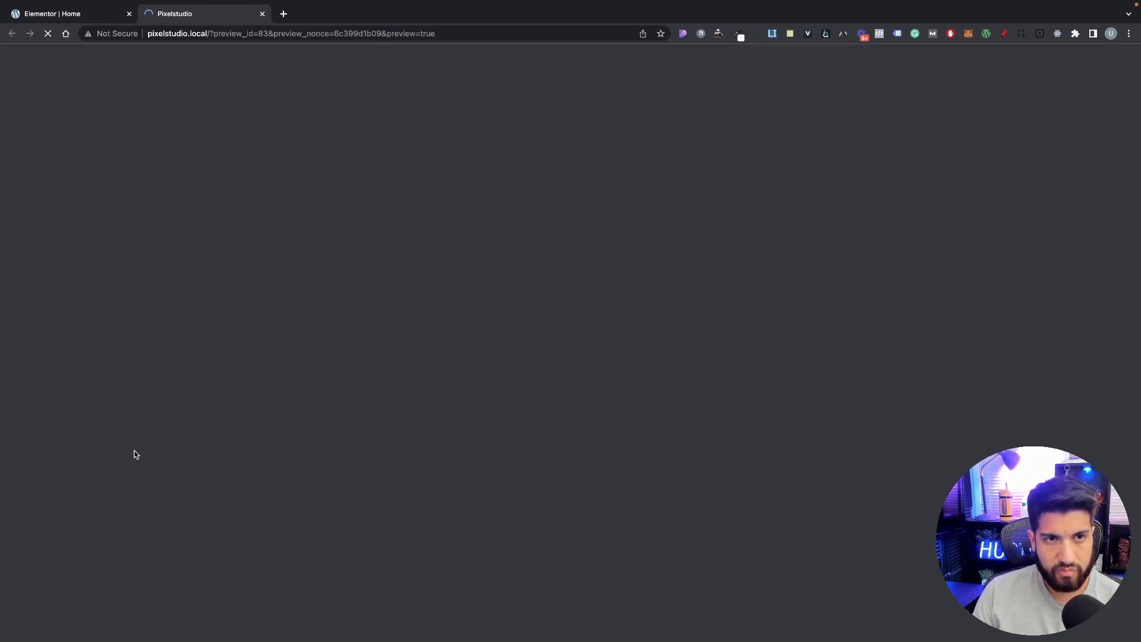
# Step: Scroll through the Pixelstudio preview, then return to the 'Elementor | Home' tab
pyautogui.scroll(-5, 364, 461)
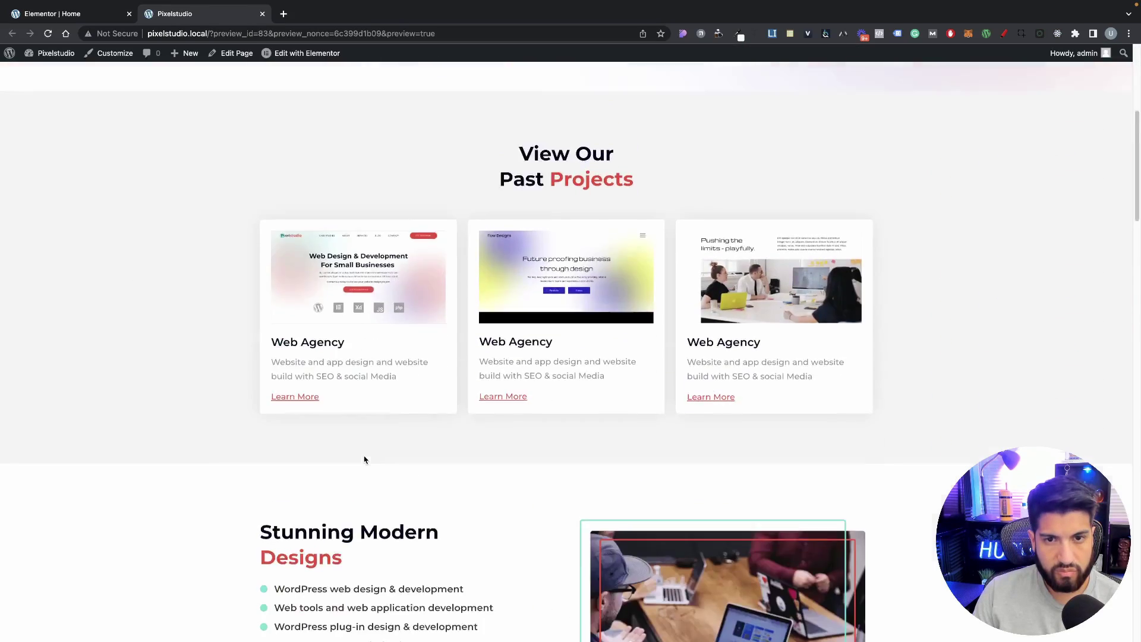
pyautogui.scroll(5, 364, 459)
pyautogui.scroll(-20, 363, 460)
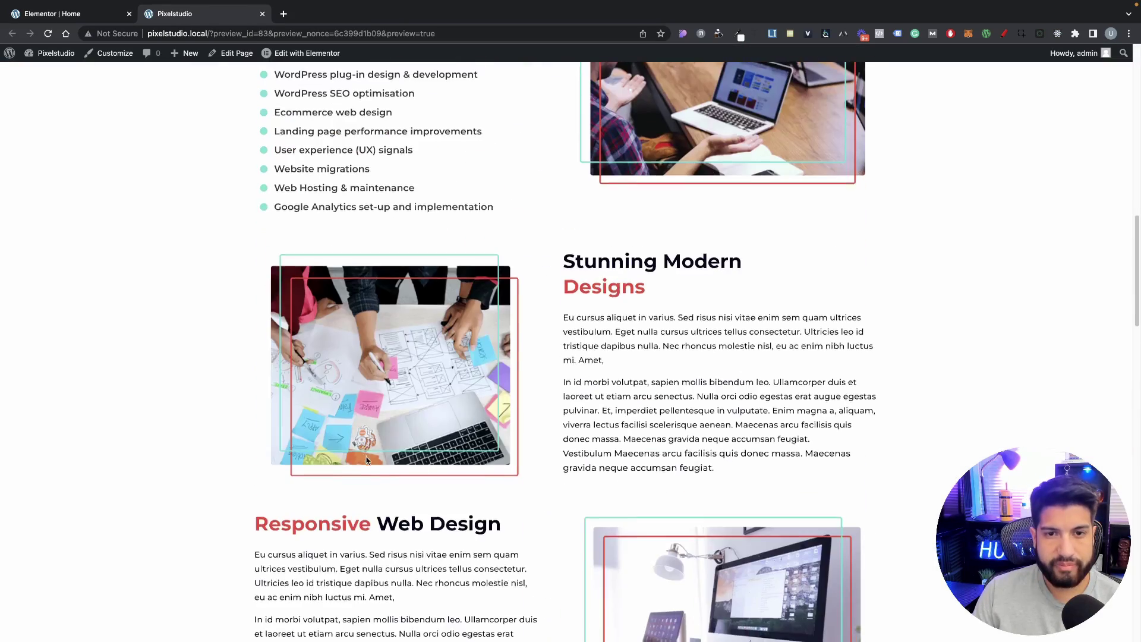
pyautogui.scroll(20, 370, 461)
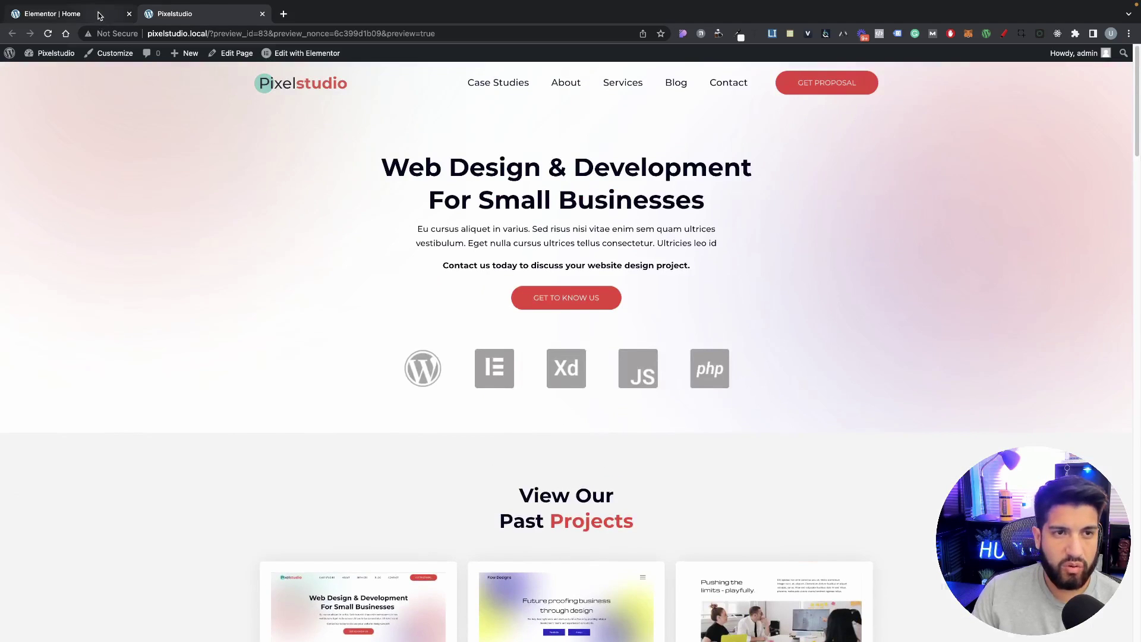
pyautogui.click(100, 16)
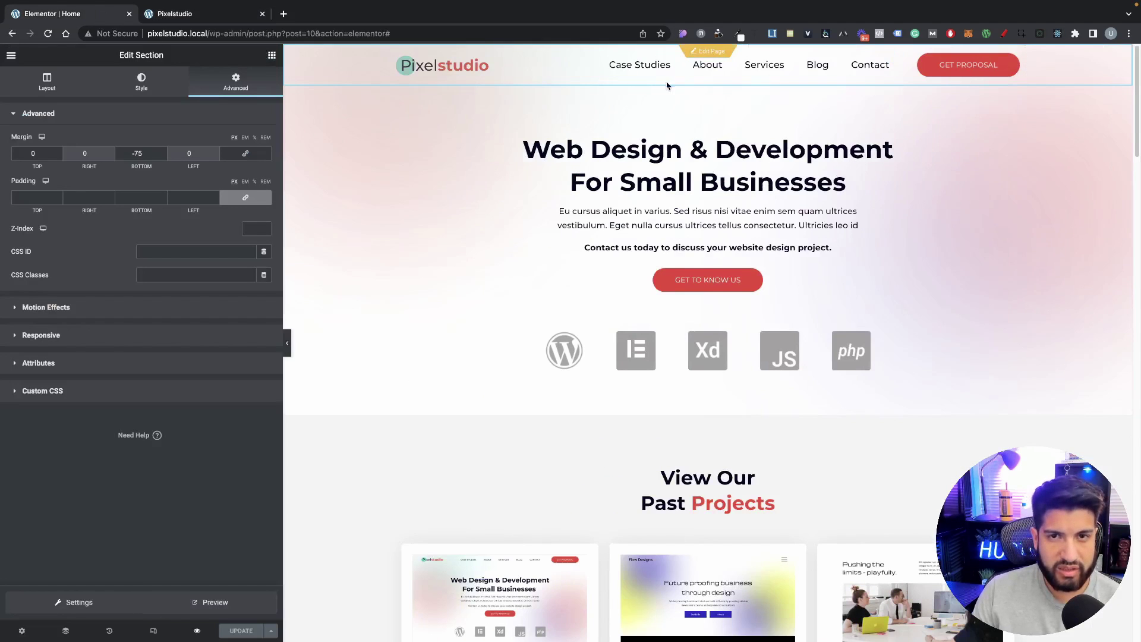
# Step: Make the header section sticky at the Top and scroll to test it
pyautogui.click(70, 312)
pyautogui.click(159, 196)
pyautogui.click(158, 209)
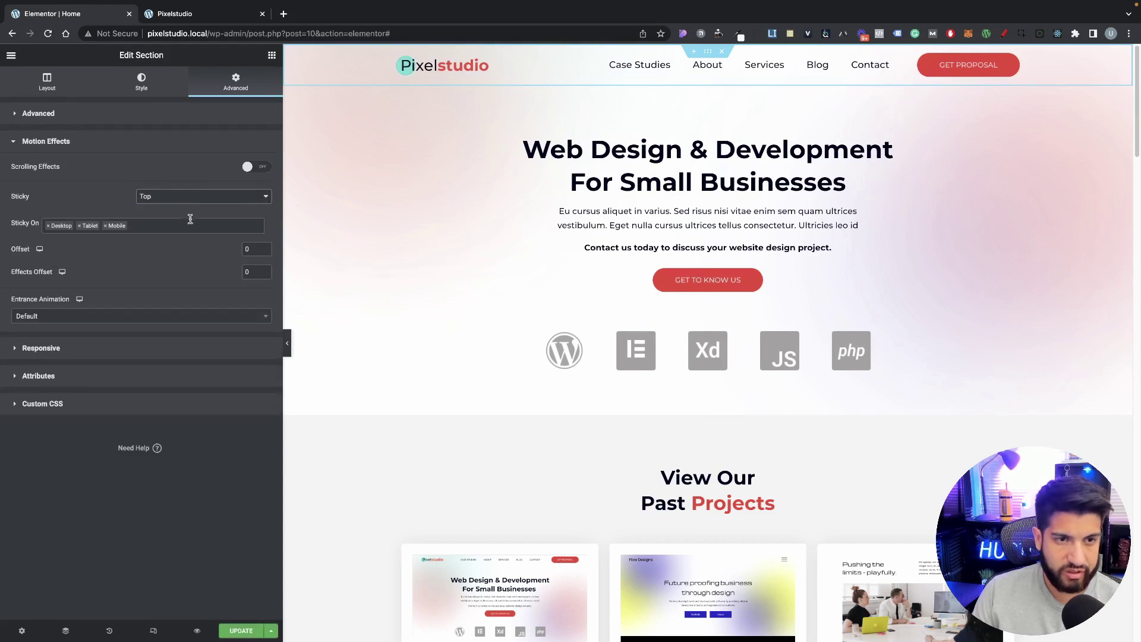
pyautogui.click(248, 250)
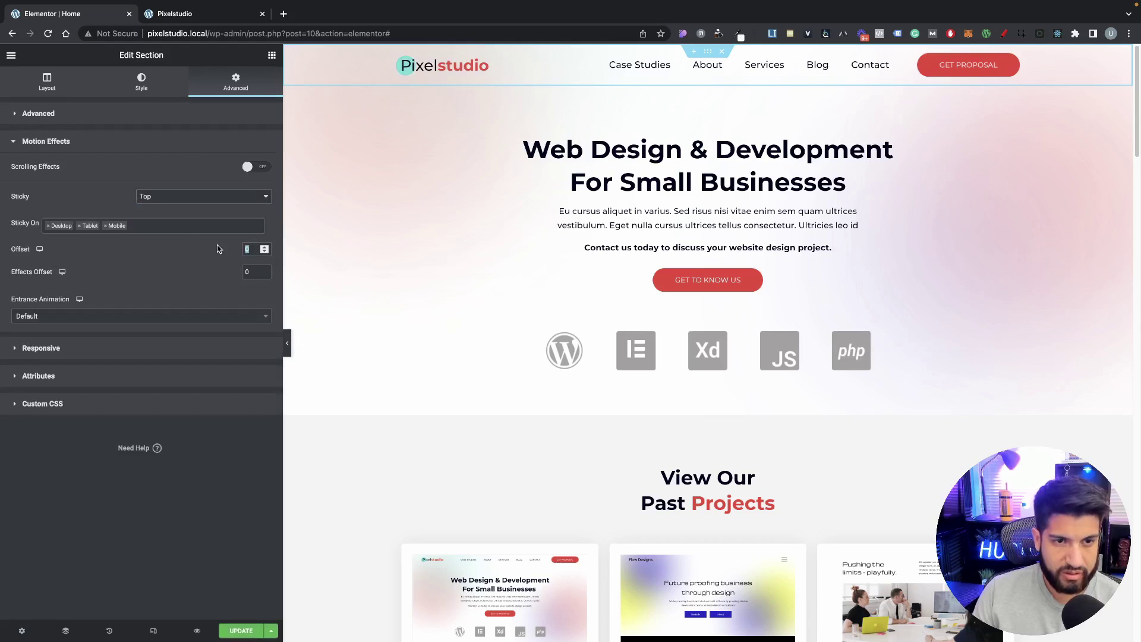
pyautogui.scroll(-7, 660, 262)
pyautogui.scroll(8, 664, 273)
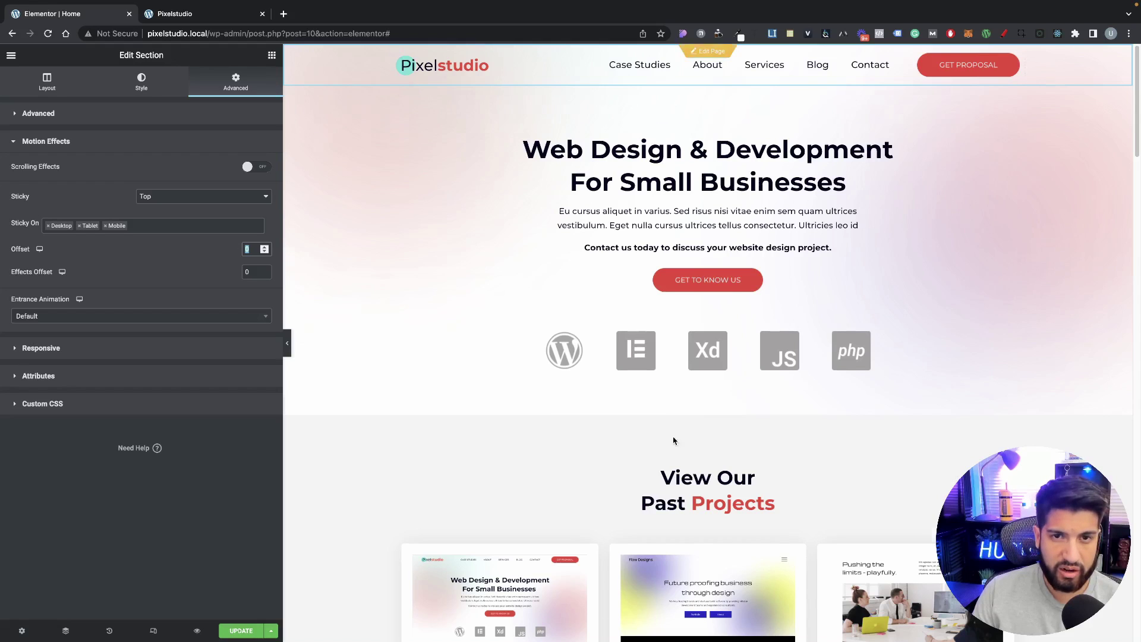
pyautogui.scroll(-4, 672, 428)
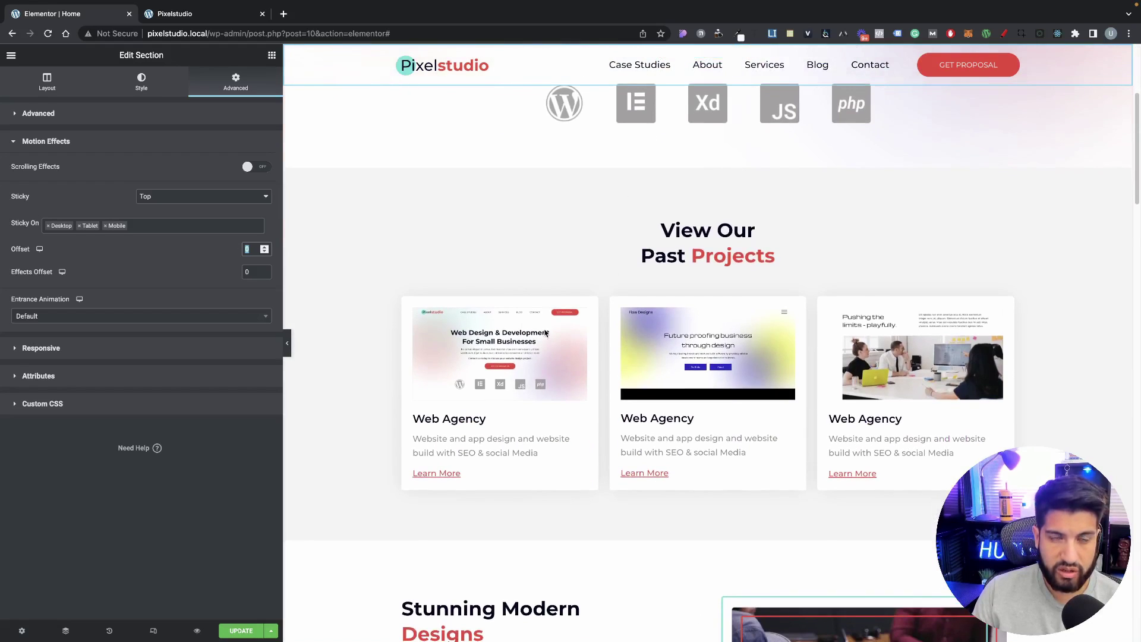
pyautogui.scroll(4, 450, 102)
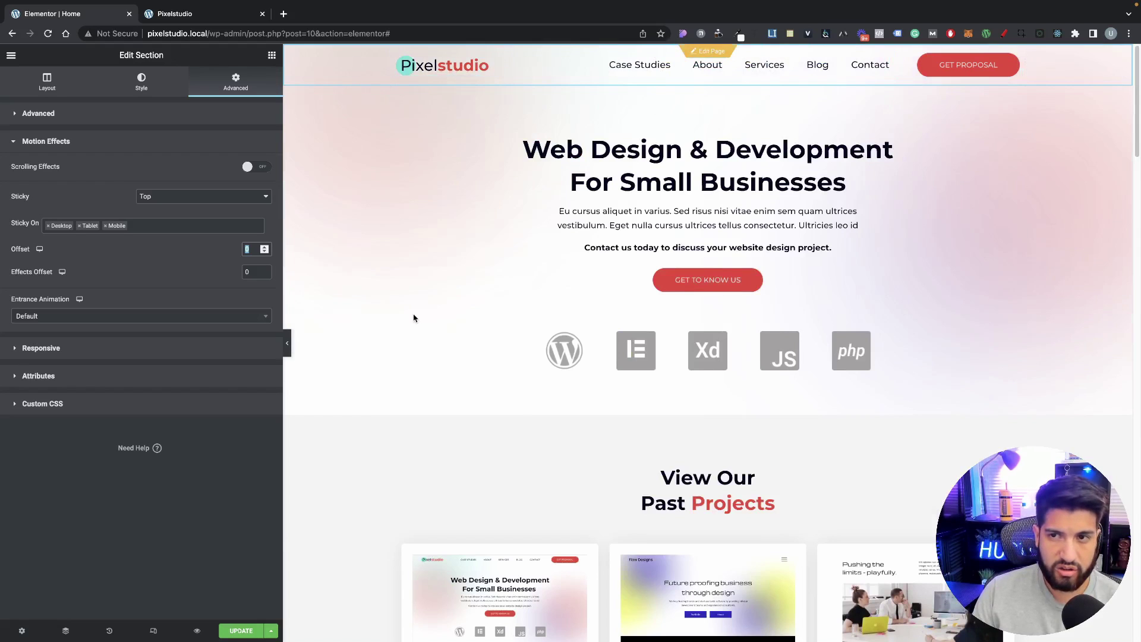
pyautogui.scroll(-3, 414, 320)
pyautogui.scroll(3, 419, 323)
pyautogui.scroll(-3, 455, 328)
pyautogui.scroll(3, 461, 331)
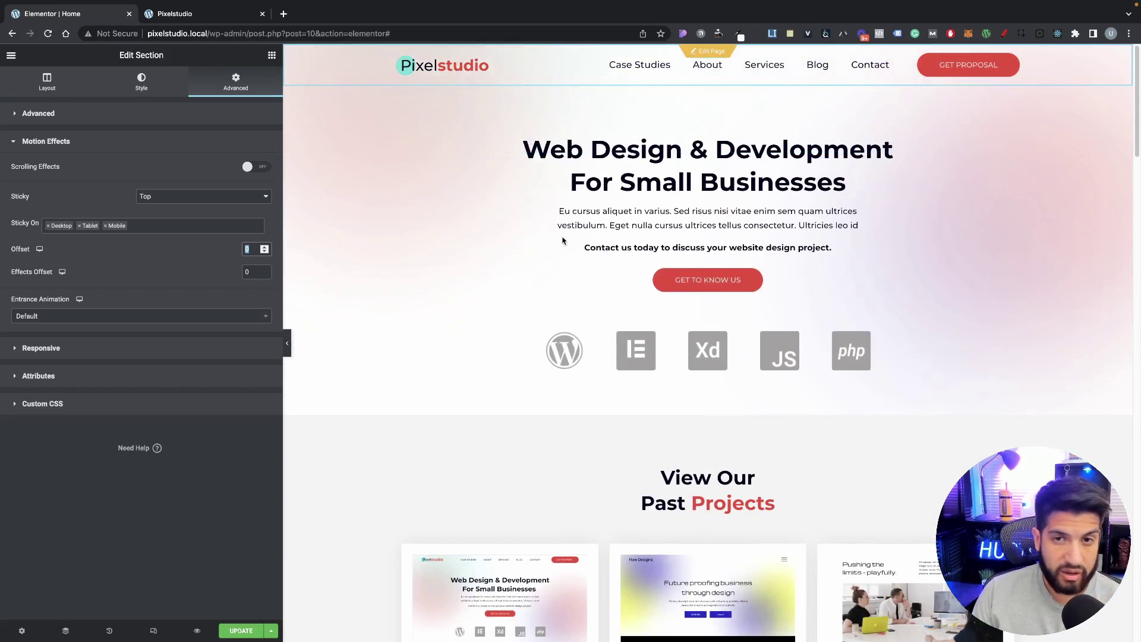
pyautogui.scroll(-2, 409, 133)
pyautogui.scroll(2, 593, 176)
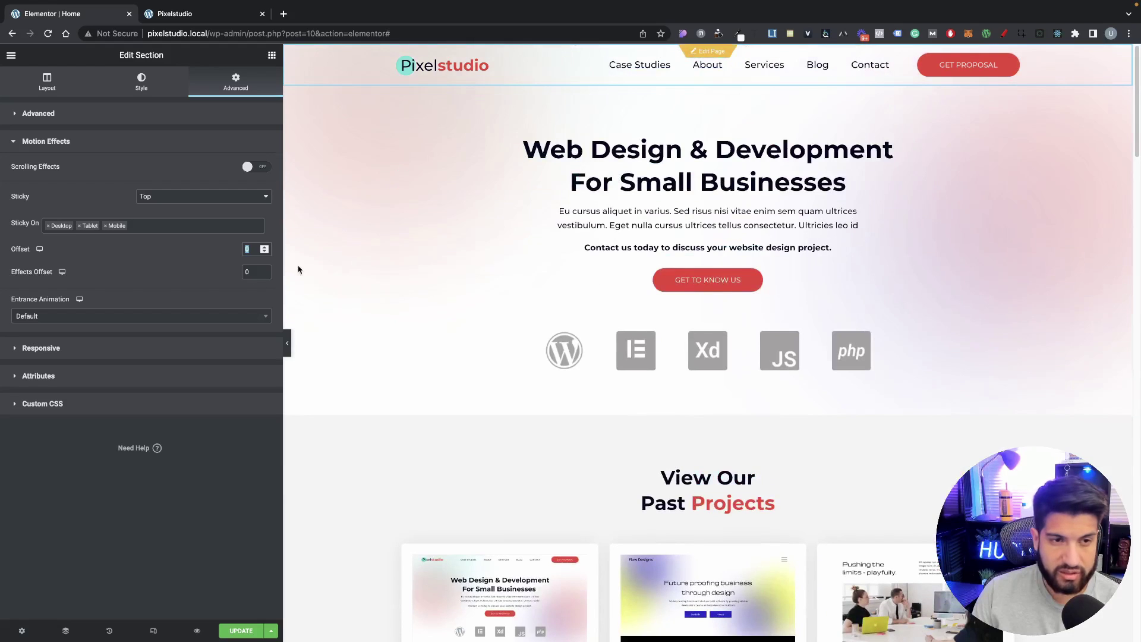
# Step: Set Sticky back to None and save the page
pyautogui.click(184, 196)
pyautogui.click(184, 184)
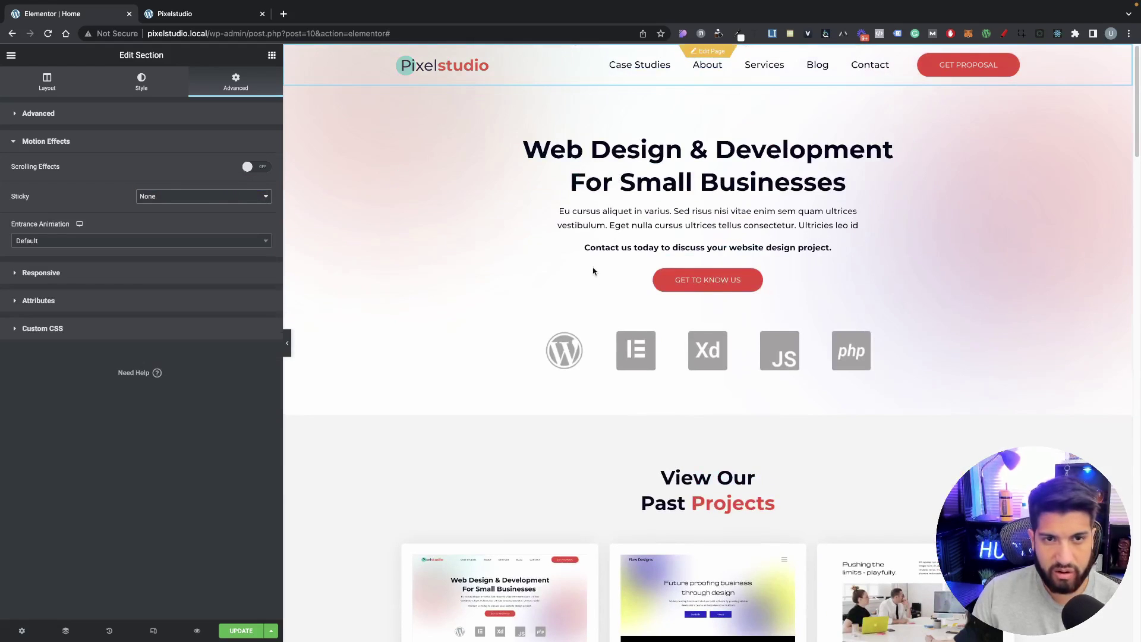
pyautogui.scroll(-5, 593, 271)
pyautogui.scroll(5, 646, 240)
pyautogui.scroll(-1, 668, 246)
pyautogui.scroll(1, 713, 225)
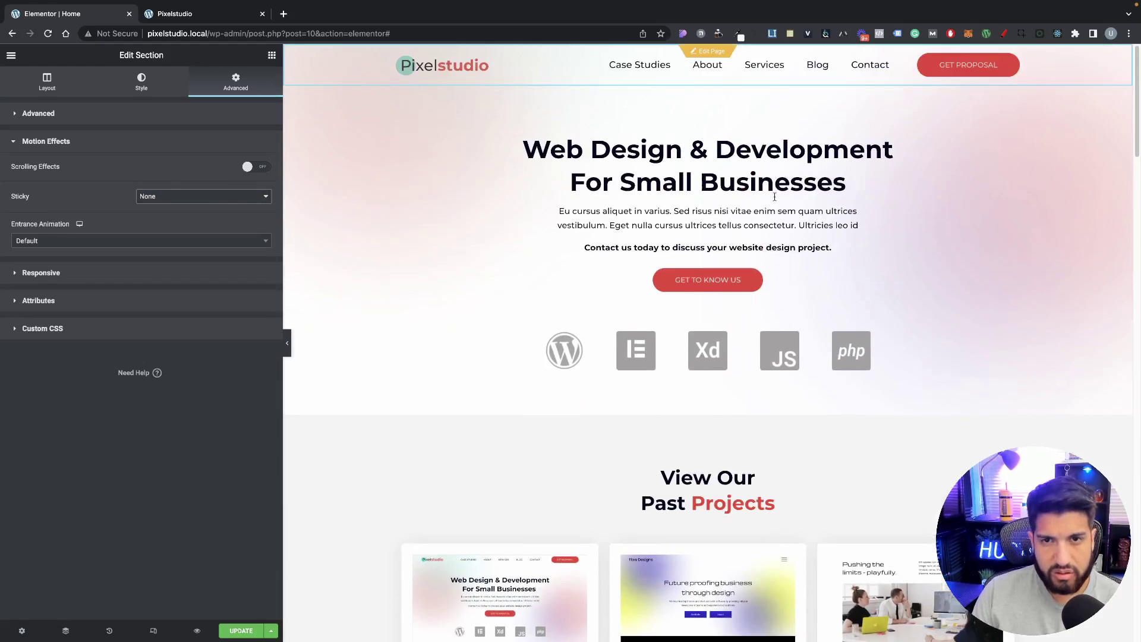
pyautogui.click(238, 631)
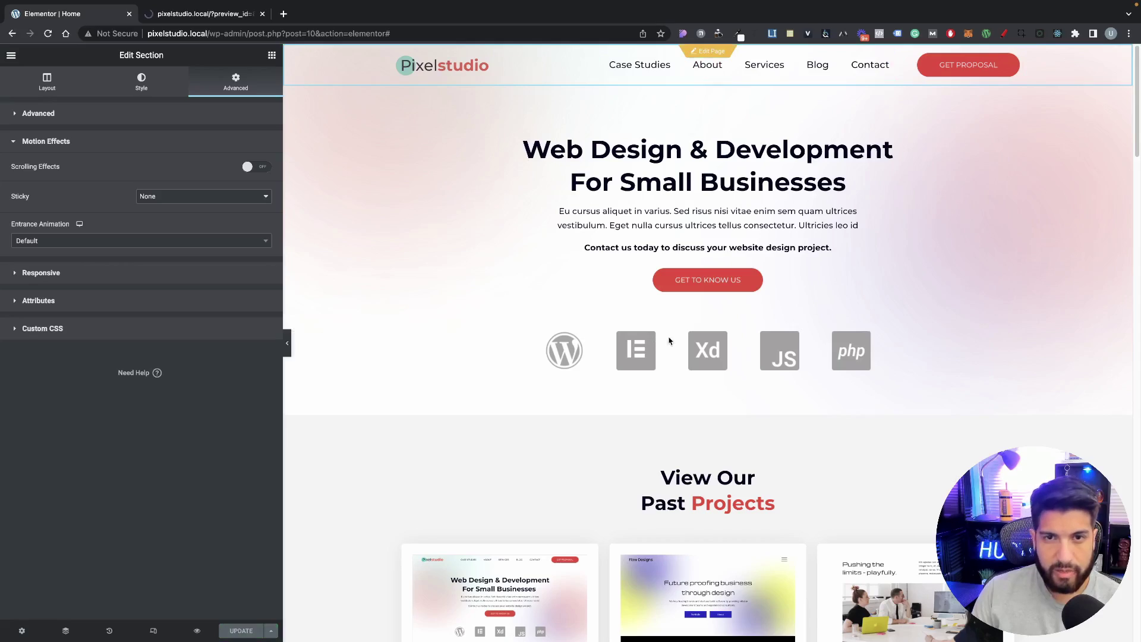
pyautogui.scroll(-20, 808, 412)
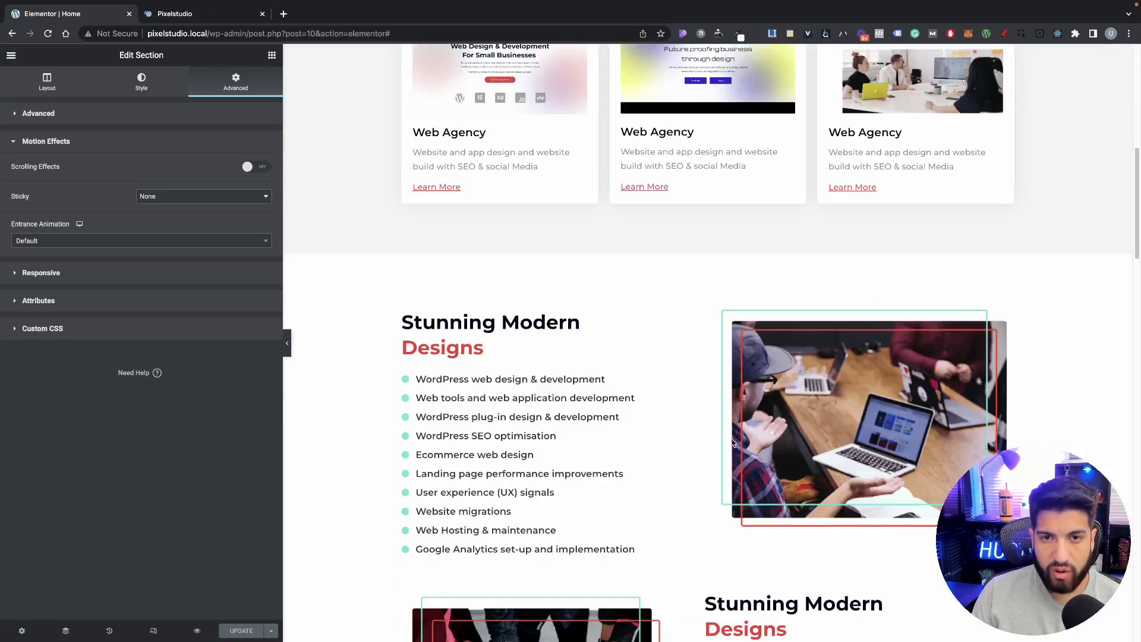
pyautogui.scroll(10, 762, 448)
pyautogui.scroll(-10, 762, 449)
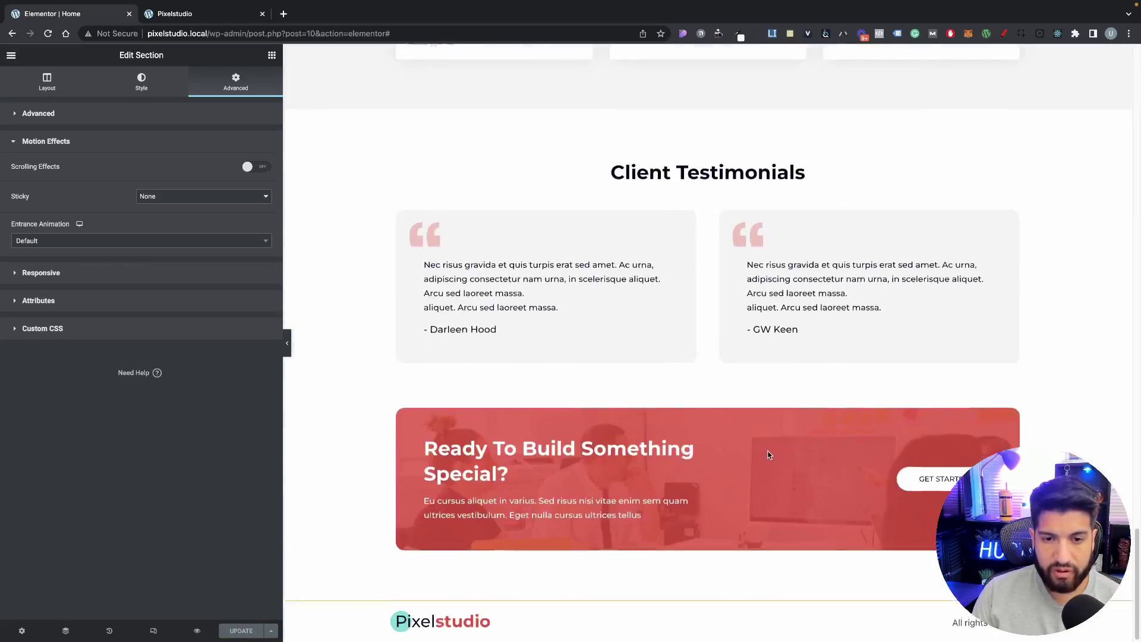
pyautogui.scroll(15, 766, 454)
pyautogui.scroll(-15, 772, 464)
pyautogui.scroll(-2, 772, 461)
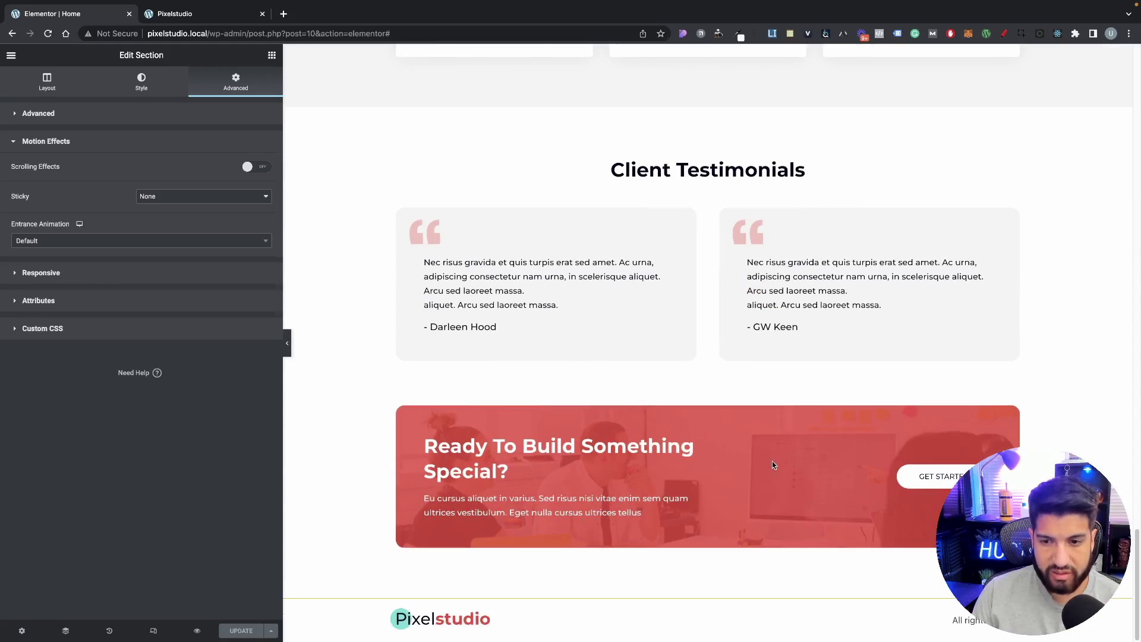
pyautogui.scroll(20, 772, 461)
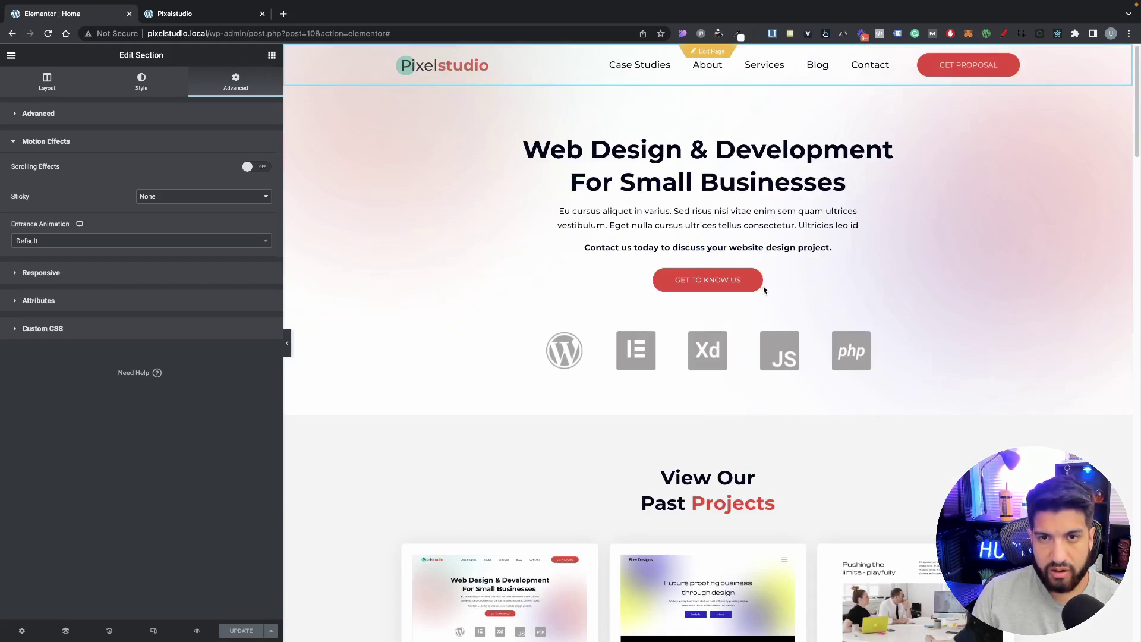
# Step: Compare the header in the tablet and desktop previews
pyautogui.click(153, 631)
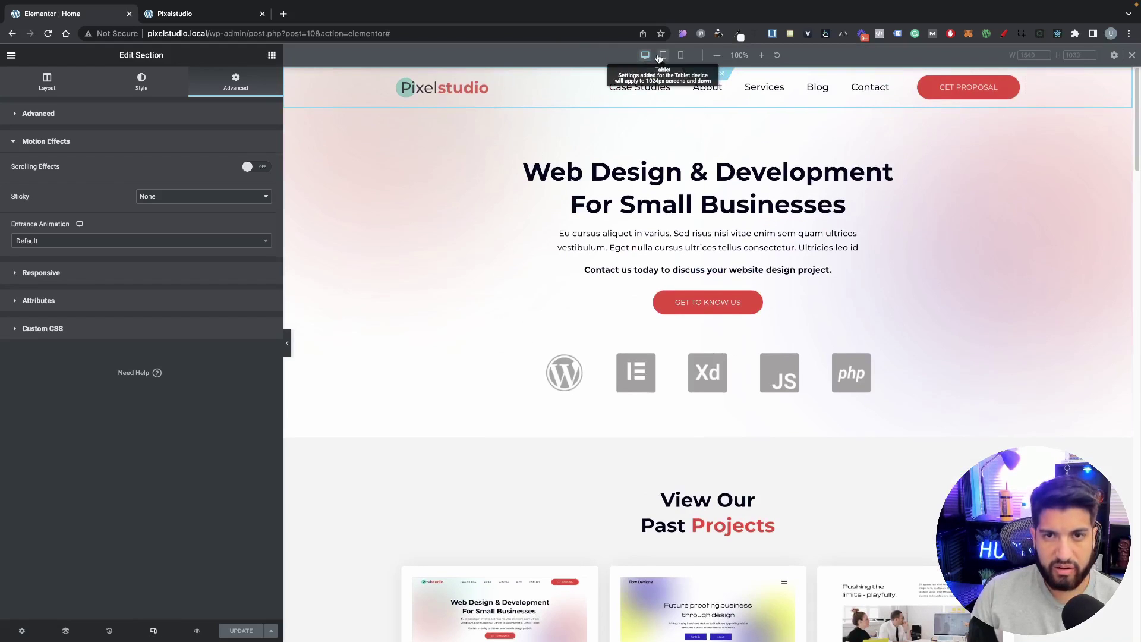
pyautogui.click(663, 54)
pyautogui.scroll(-20, 656, 371)
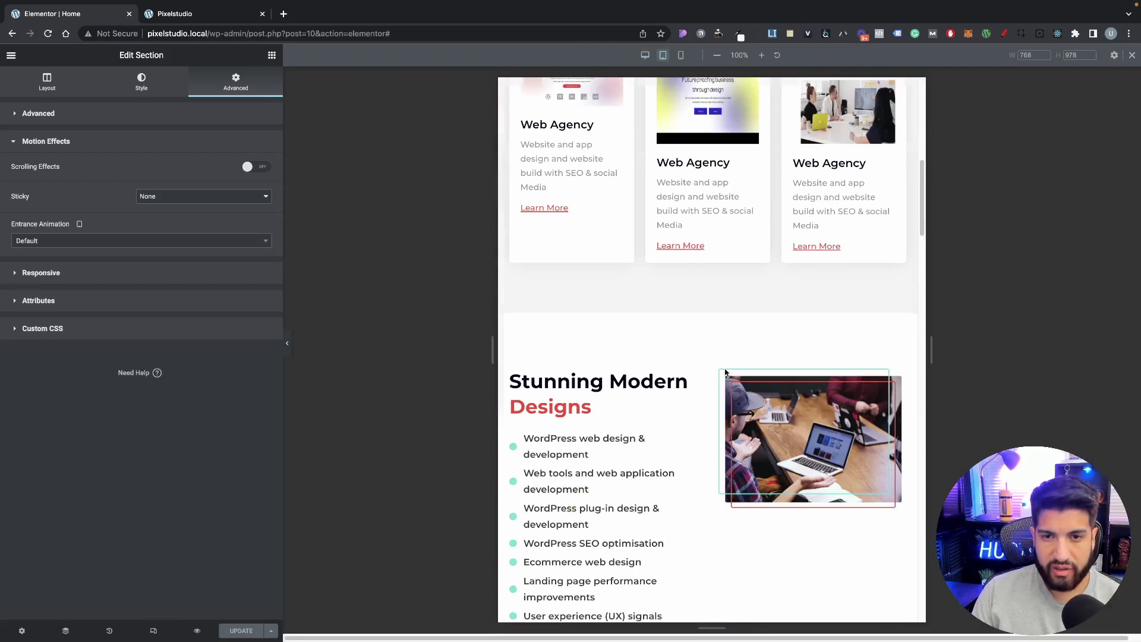
pyautogui.scroll(20, 712, 379)
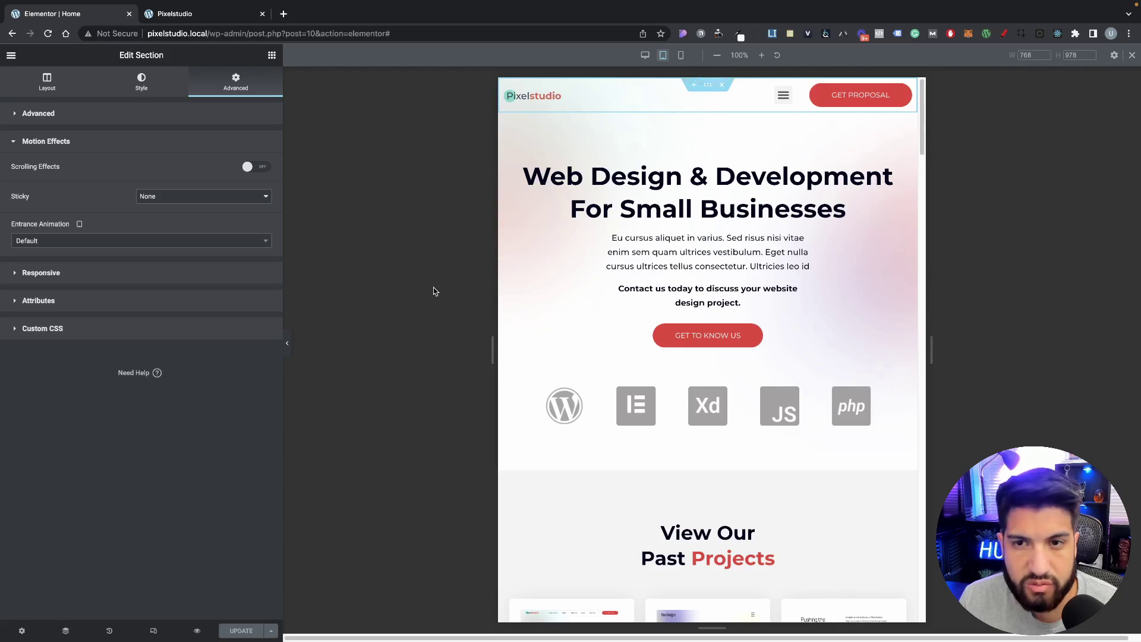
pyautogui.click(644, 55)
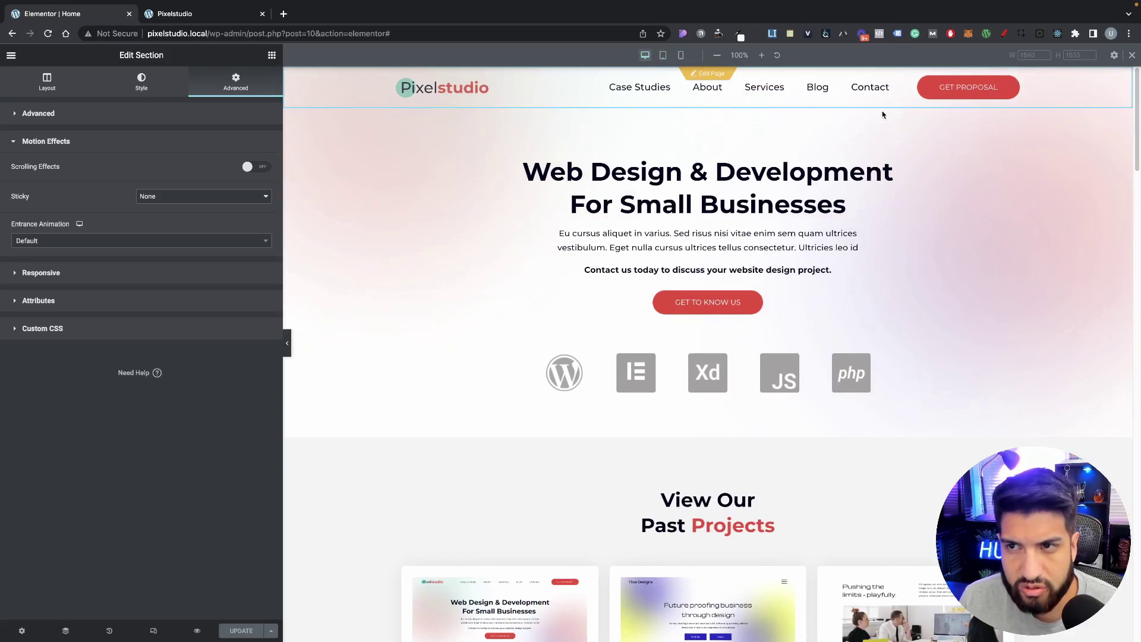
pyautogui.click(662, 55)
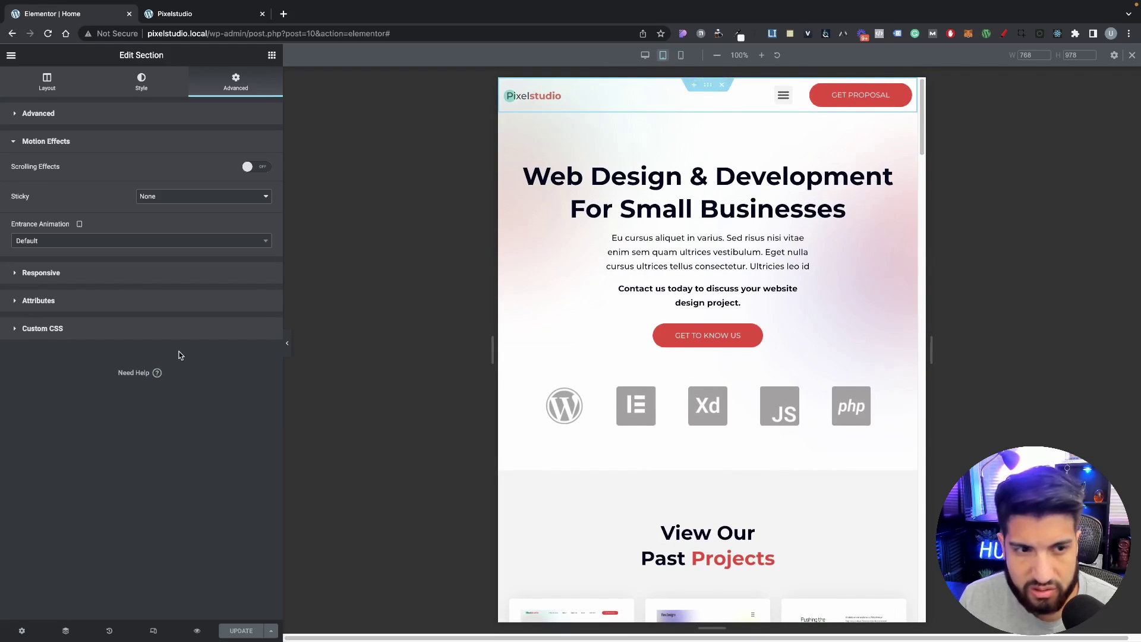
# Step: In the Navigator, select Column, Site Logo, then the Nav Menu widget
pyautogui.click(65, 631)
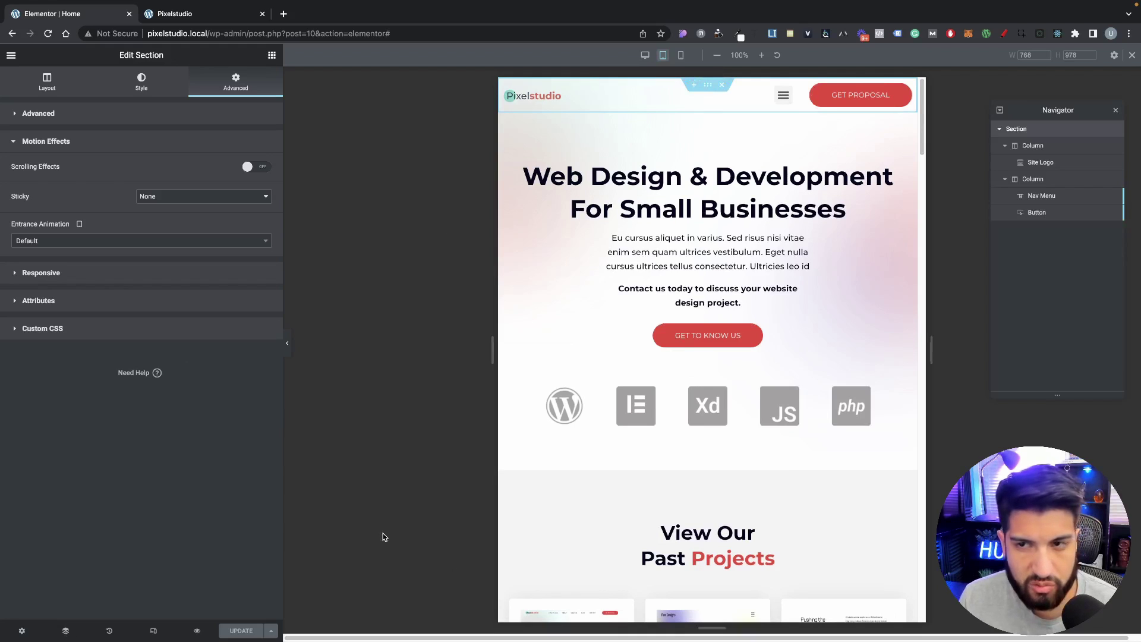
pyautogui.click(1034, 145)
pyautogui.click(1037, 162)
pyautogui.click(1040, 196)
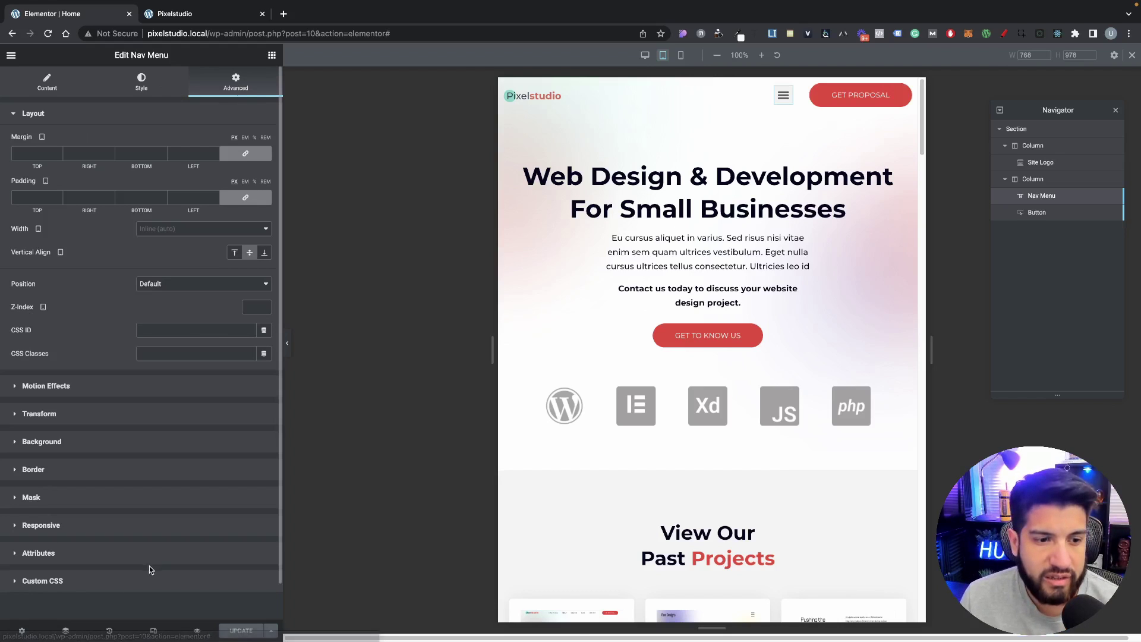
pyautogui.click(121, 581)
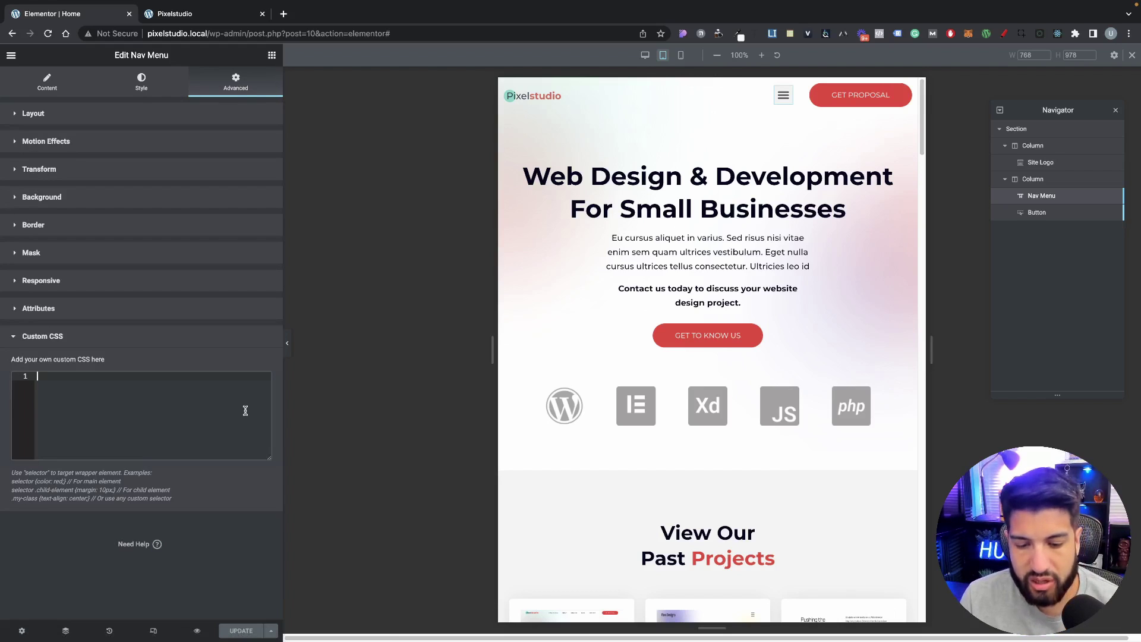
pyautogui.write('@media(')
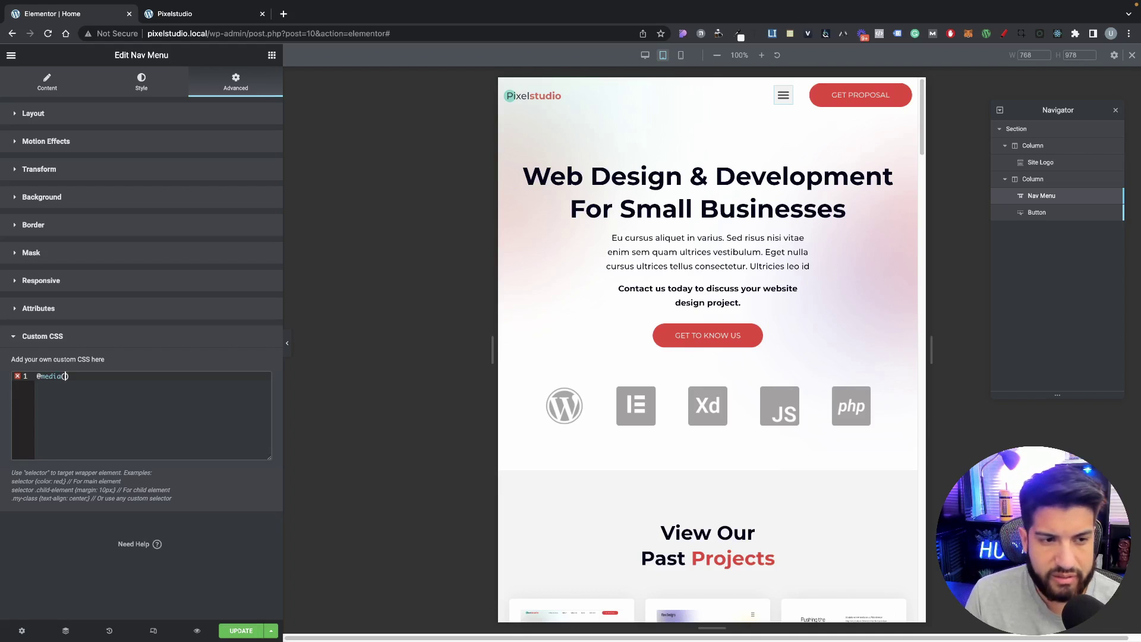
pyautogui.write('max-width:')
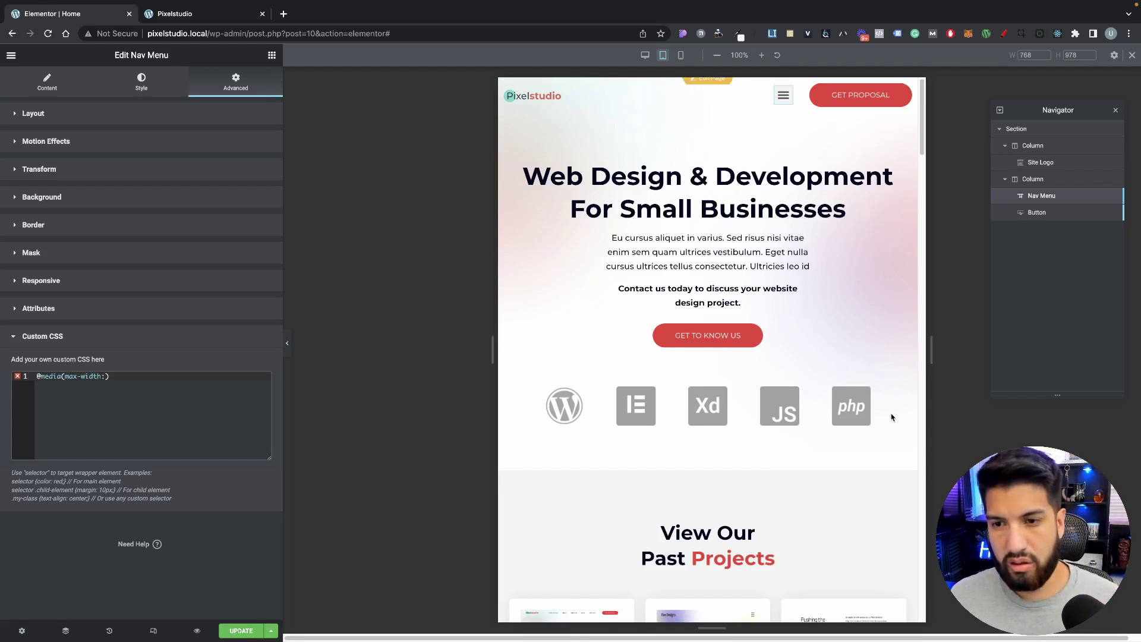
pyautogui.moveTo(931, 351); pyautogui.dragTo(1003, 351)
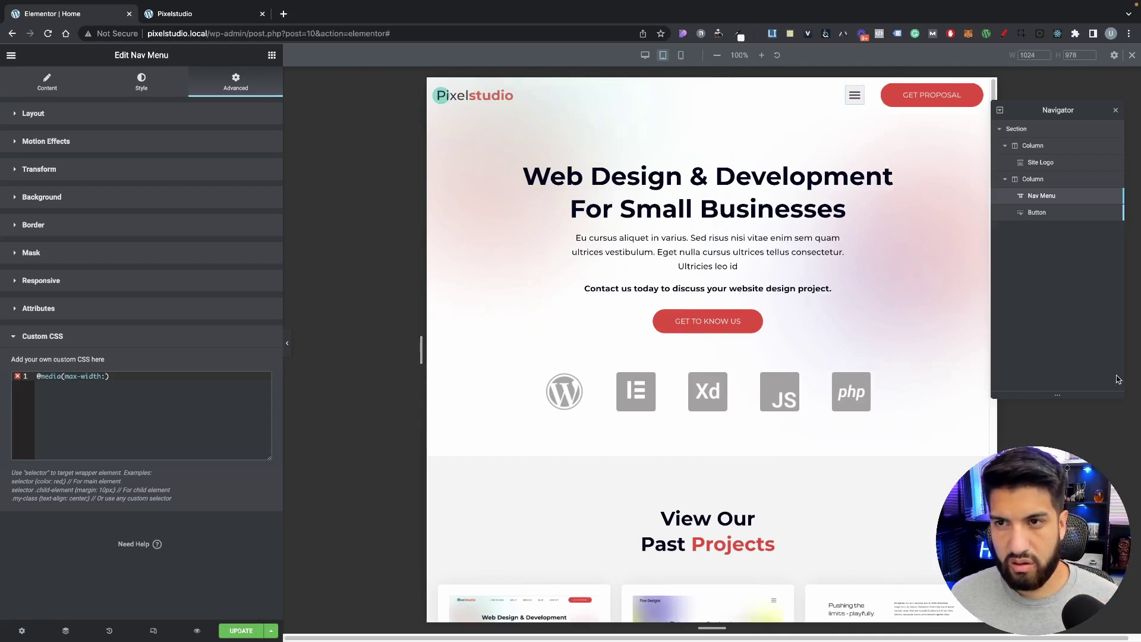
pyautogui.write('1024')
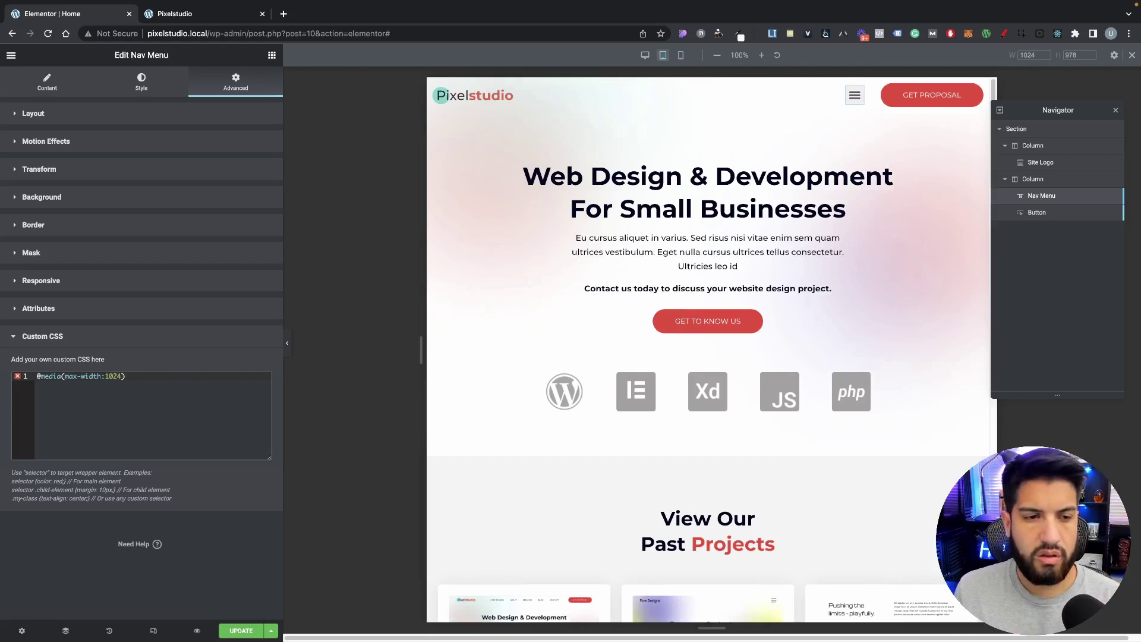
pyautogui.click(157, 379)
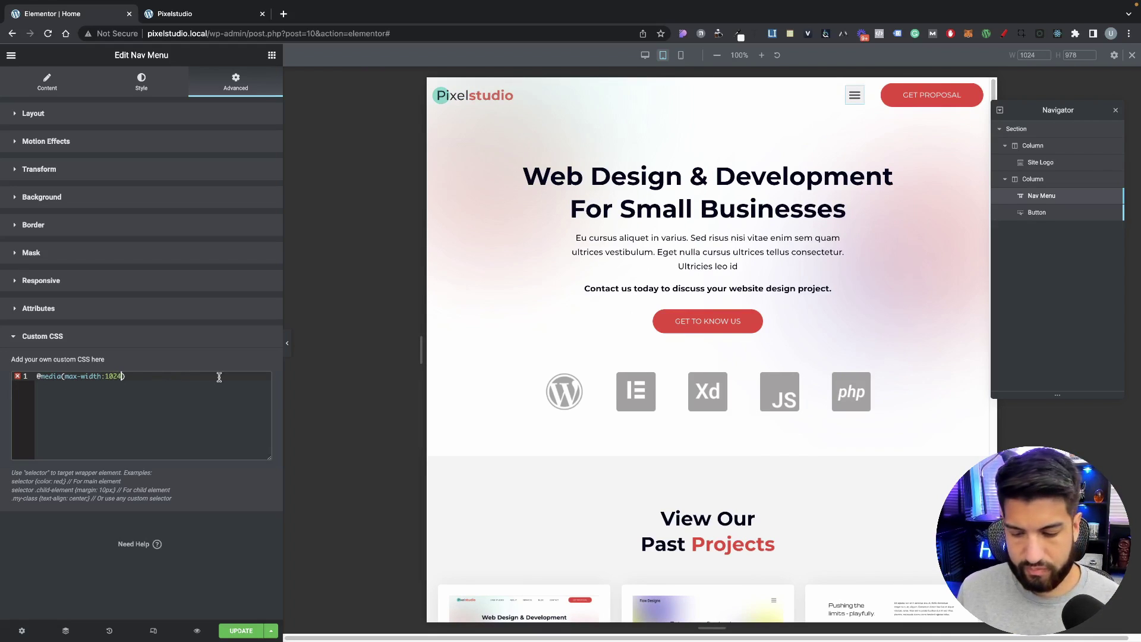
pyautogui.write('px)')
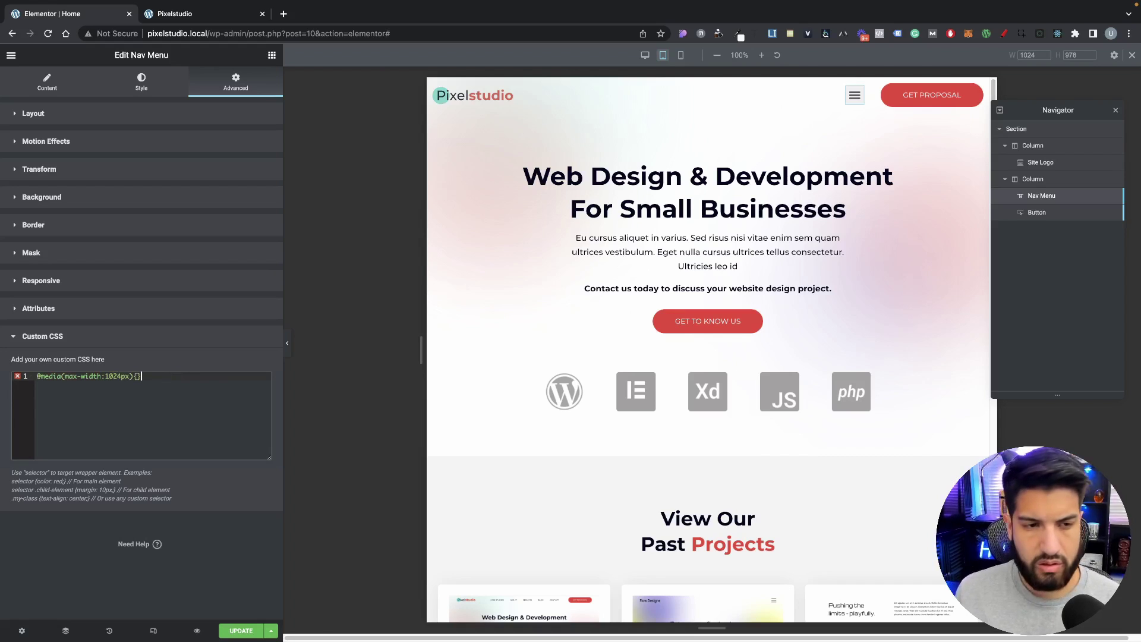
pyautogui.write('{')
pyautogui.press('Return')
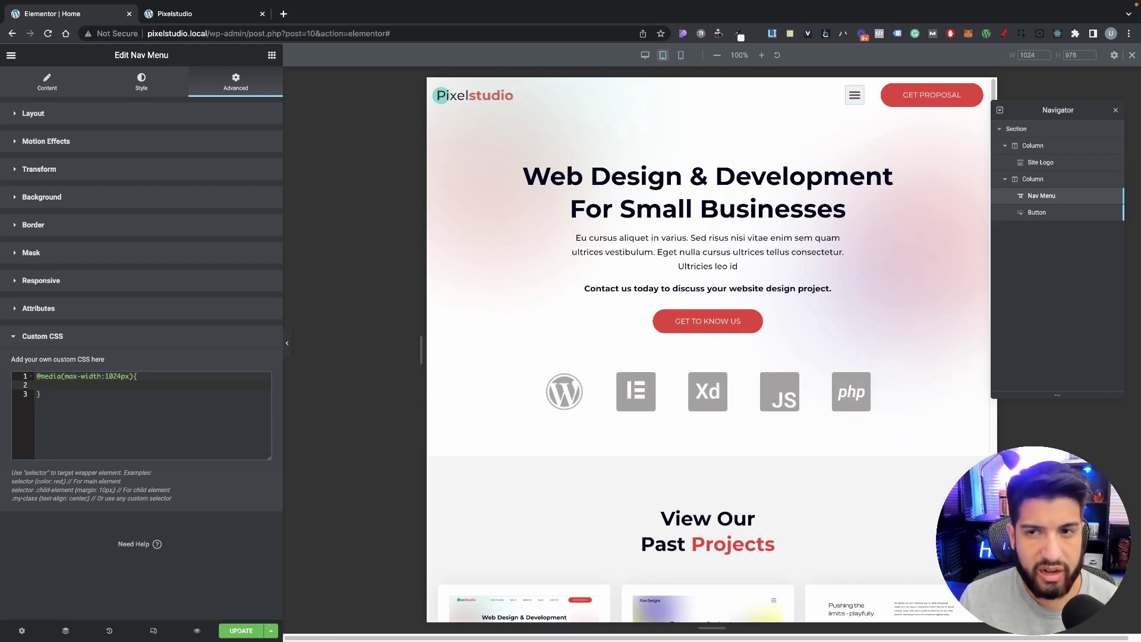
pyautogui.write('se')
pyautogui.press('Return')
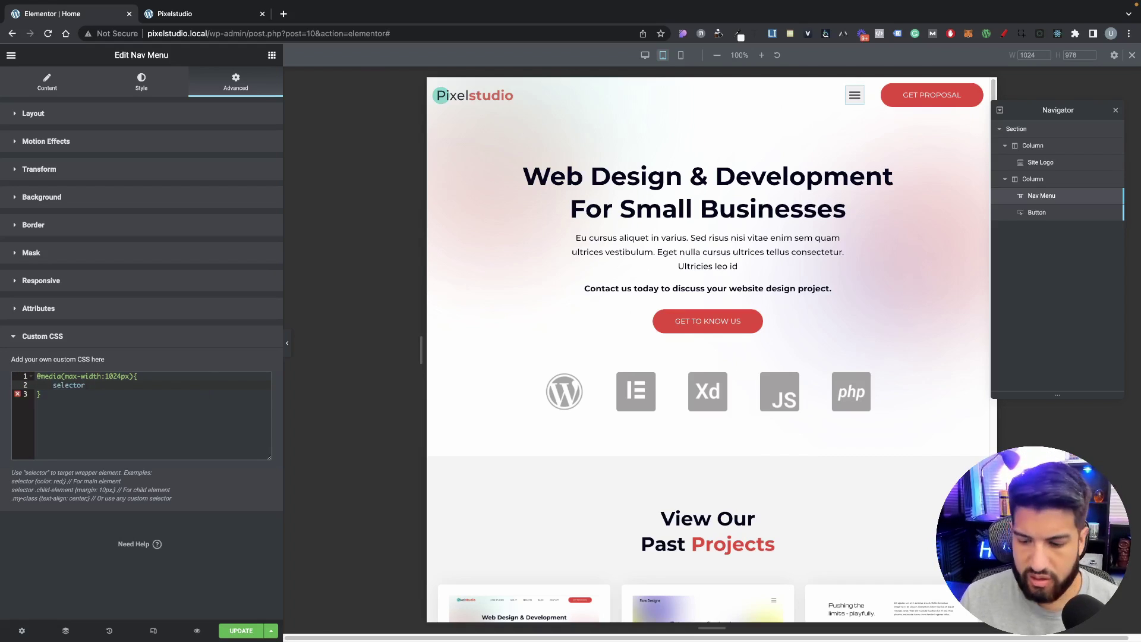
pyautogui.write('{')
pyautogui.press('Return')
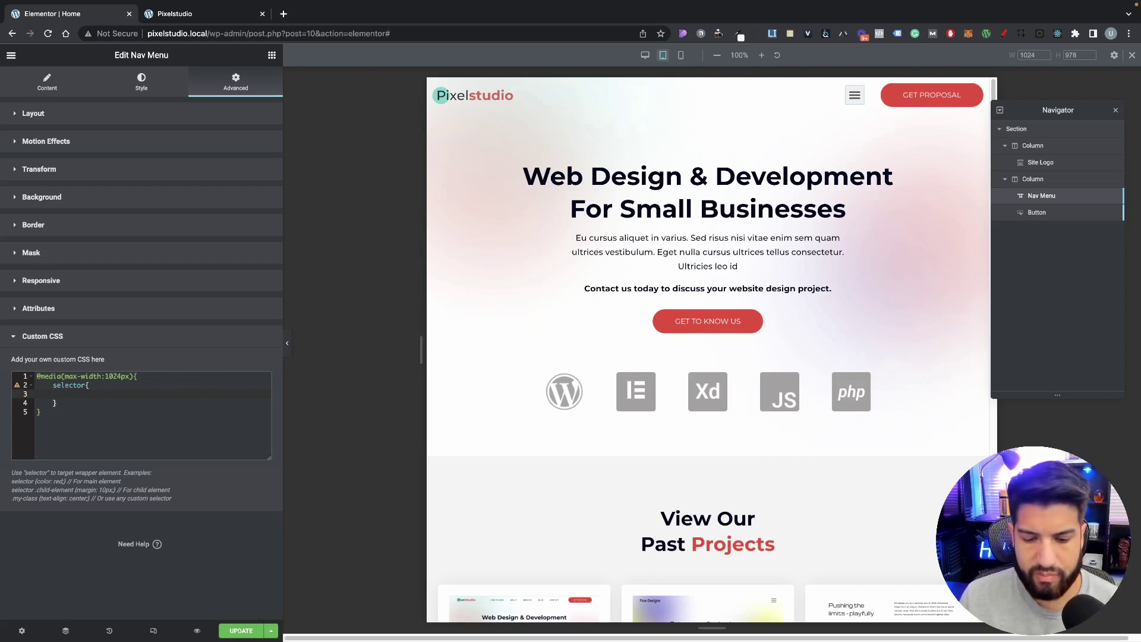
pyautogui.write('order:')
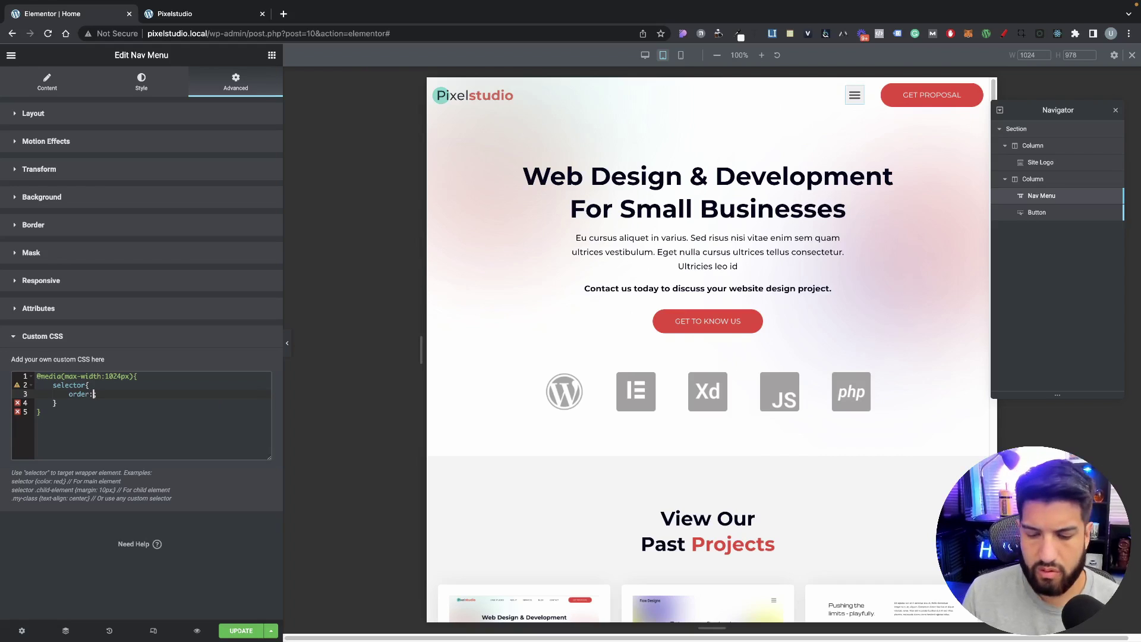
pyautogui.write('1')
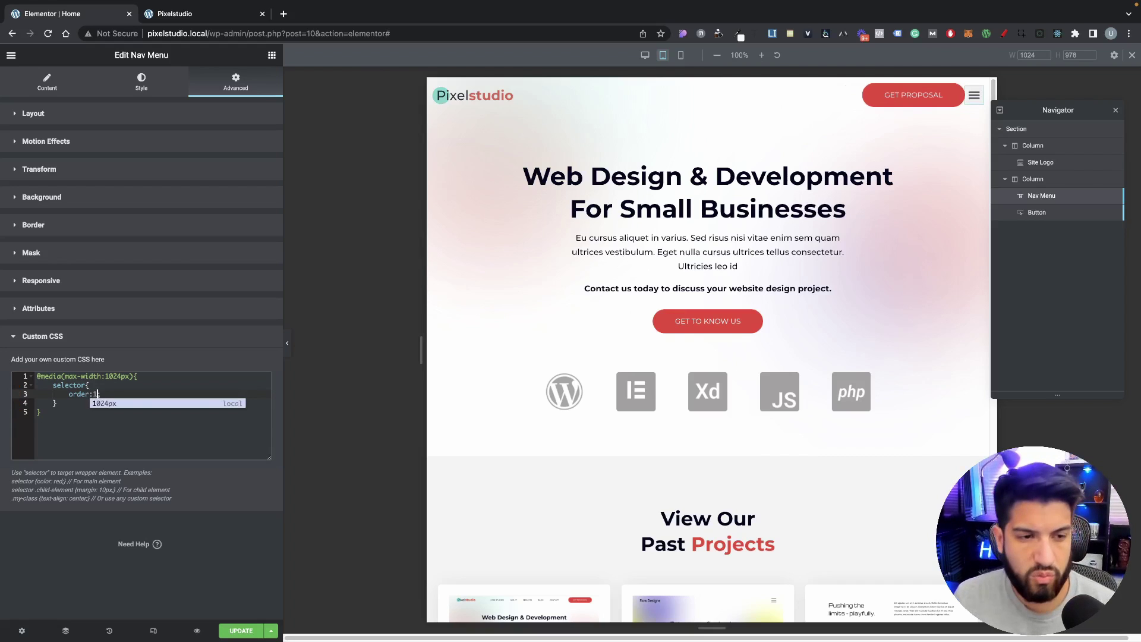
pyautogui.write(';')
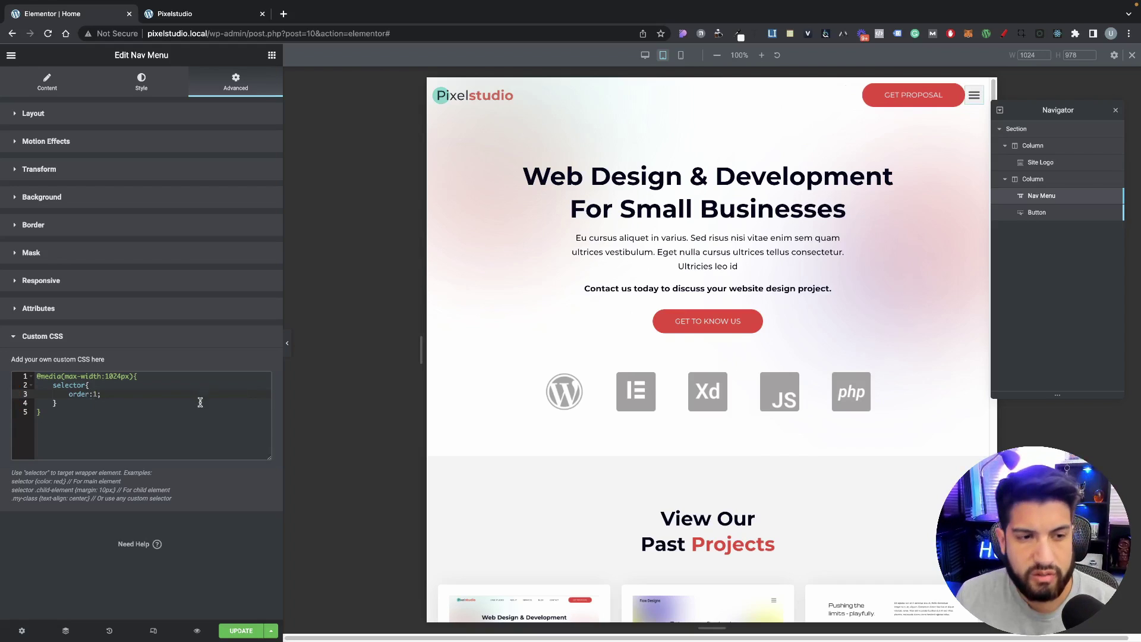
# Step: Finish the CSS block and check the hamburger's new position in mobile and tablet previews
pyautogui.click(199, 403)
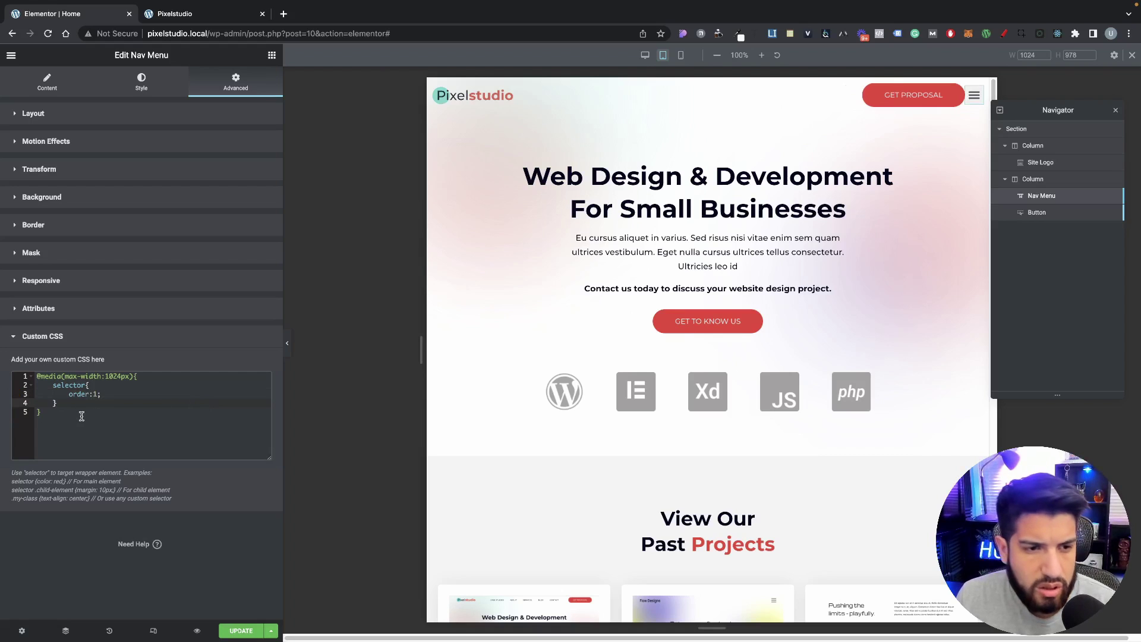
pyautogui.hotkey('ctrl', 'a')
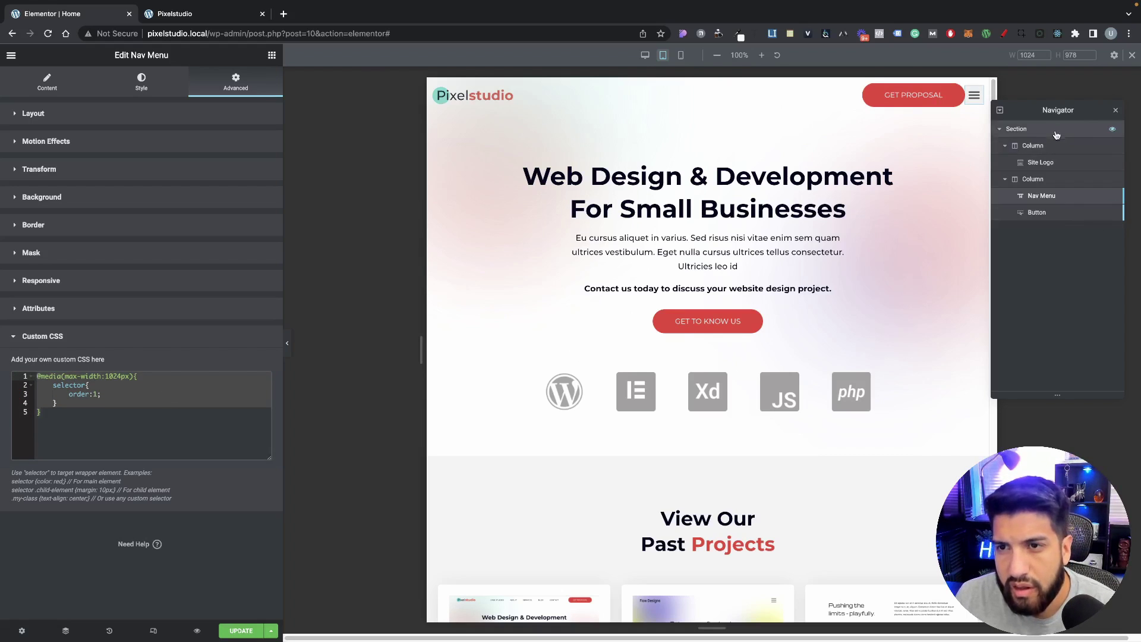
pyautogui.moveTo(1052, 111); pyautogui.dragTo(1064, 109)
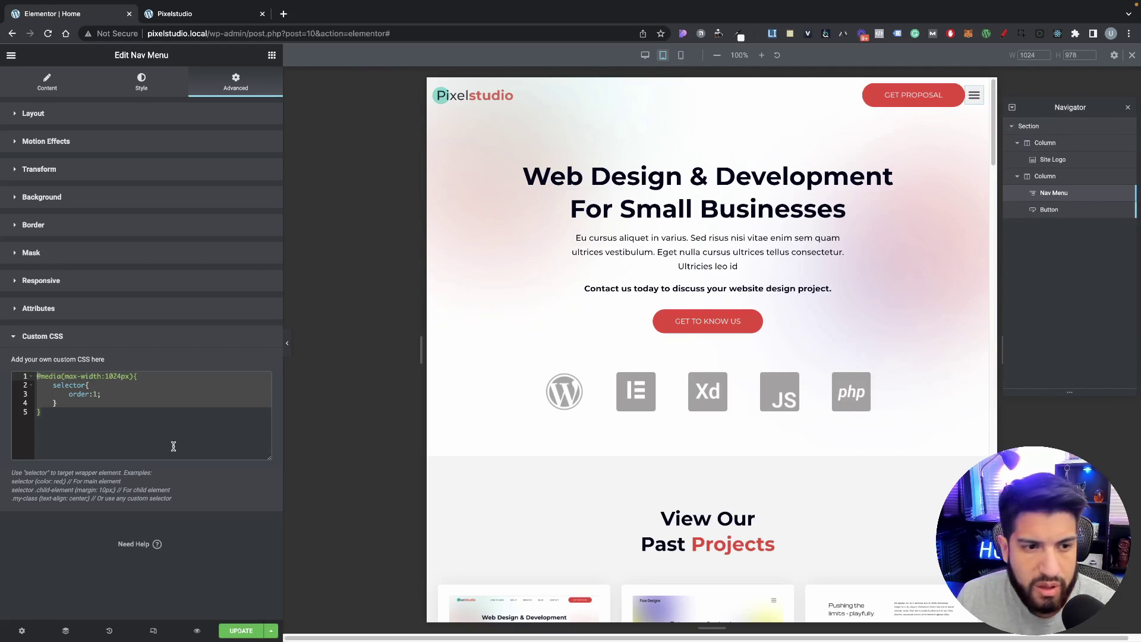
pyautogui.click(112, 421)
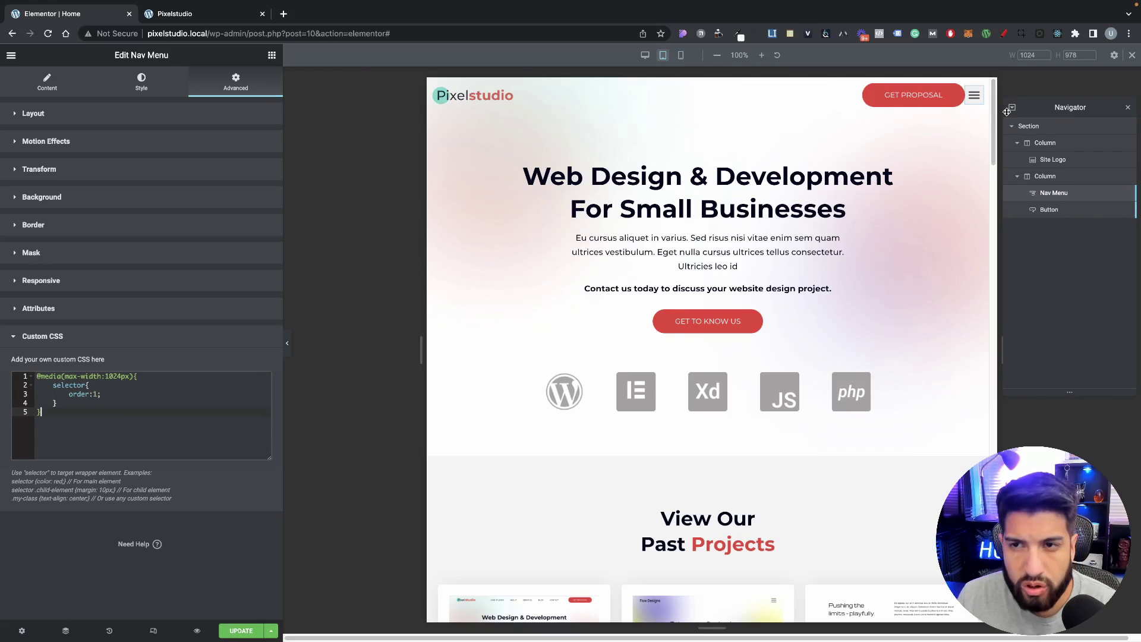
pyautogui.click(680, 57)
pyautogui.click(664, 57)
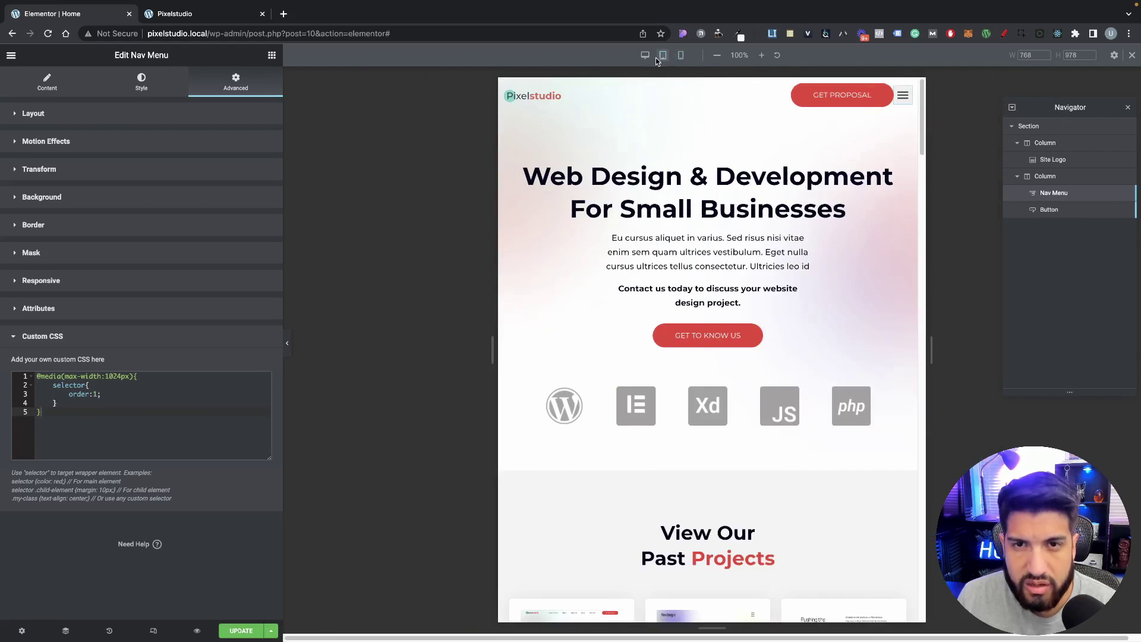
# Step: Expand the nav menu's Advanced layout settings and switch the preview to tablet width
pyautogui.click(645, 55)
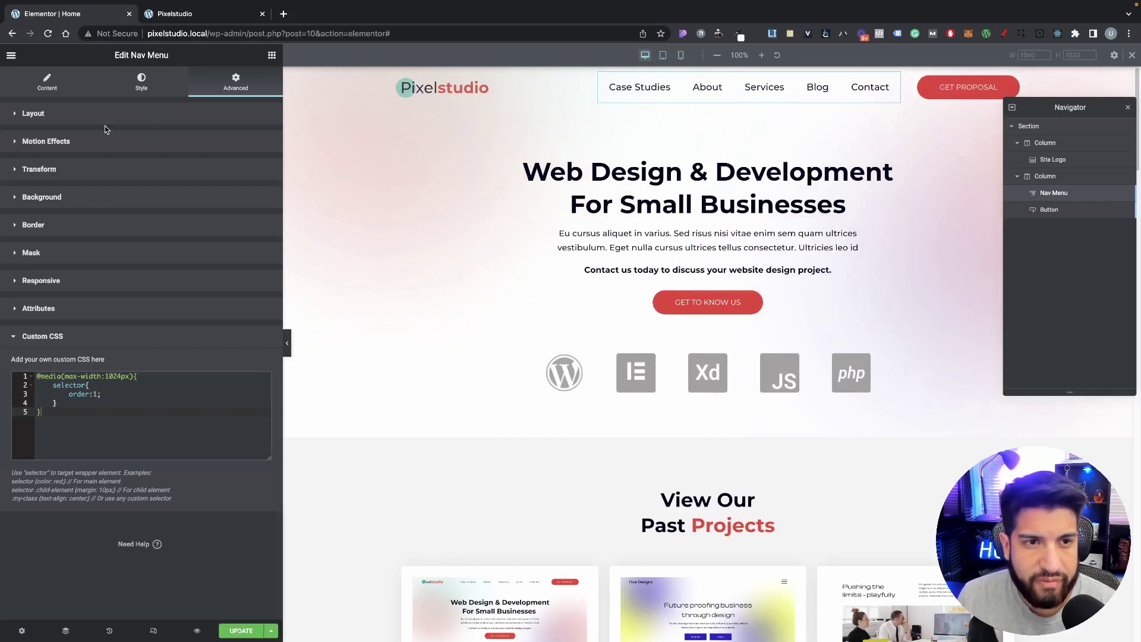
pyautogui.click(105, 116)
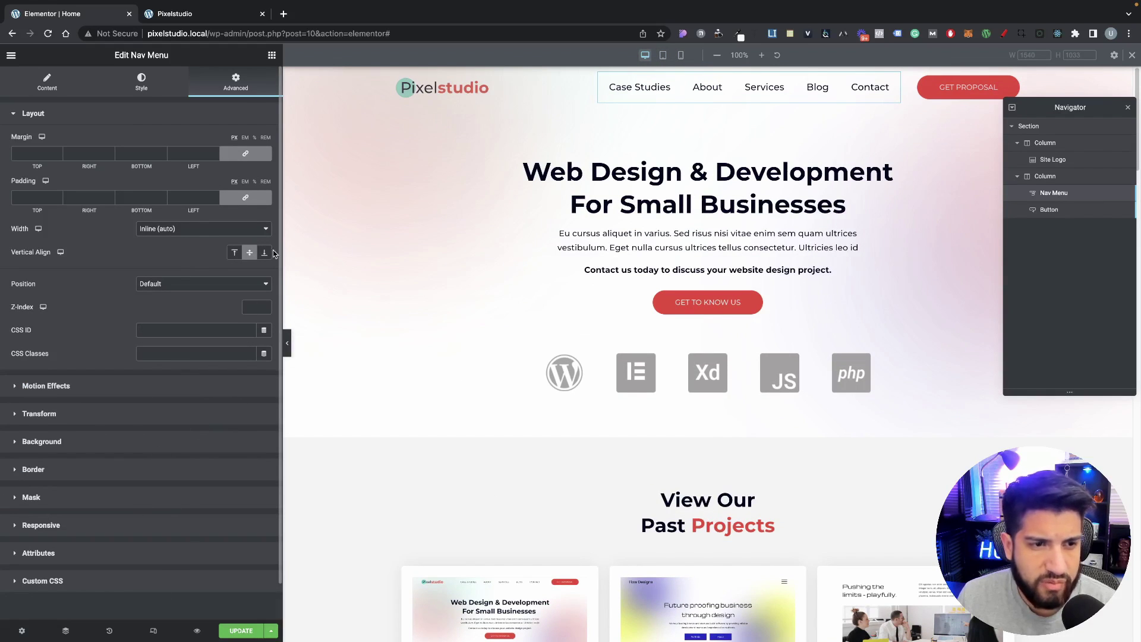
pyautogui.click(677, 55)
pyautogui.click(662, 54)
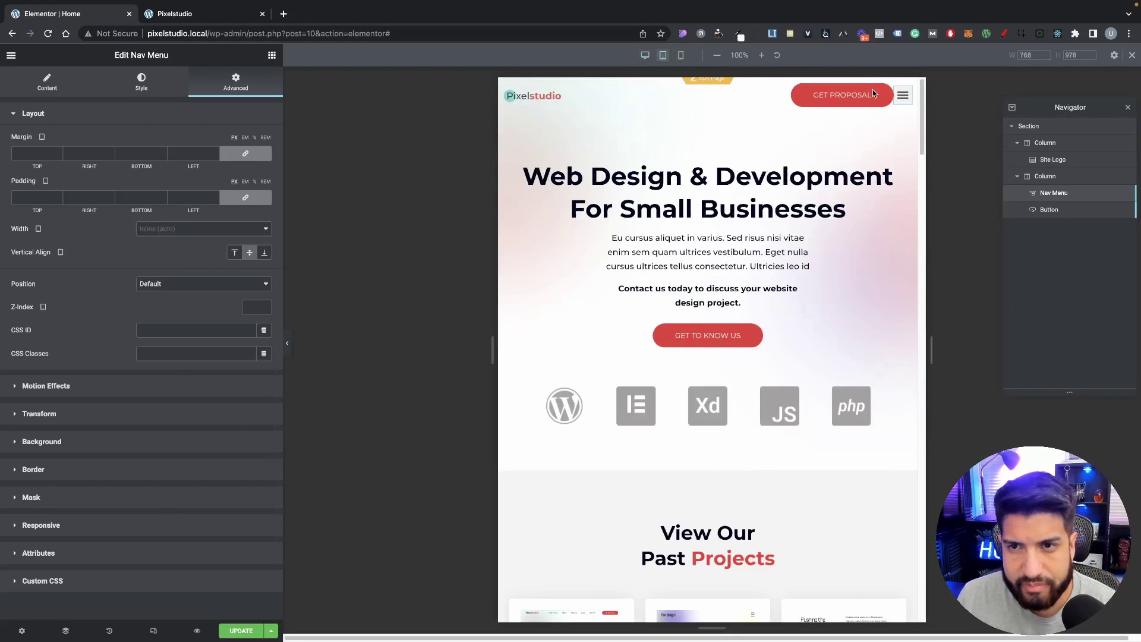
# Step: Unlink the nav menu's margin and raise its tablet left margin to 20 px
pyautogui.click(245, 153)
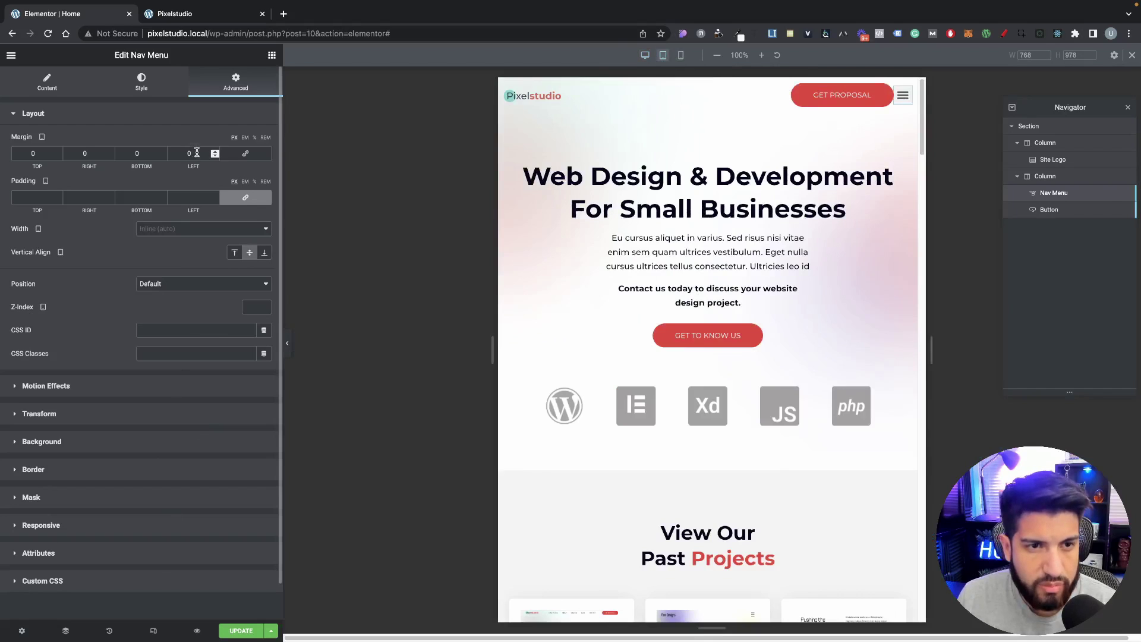
pyautogui.click(214, 152)
pyautogui.click(215, 153)
pyautogui.click(214, 152)
pyautogui.click(215, 153)
pyautogui.click(214, 153)
pyautogui.click(215, 152)
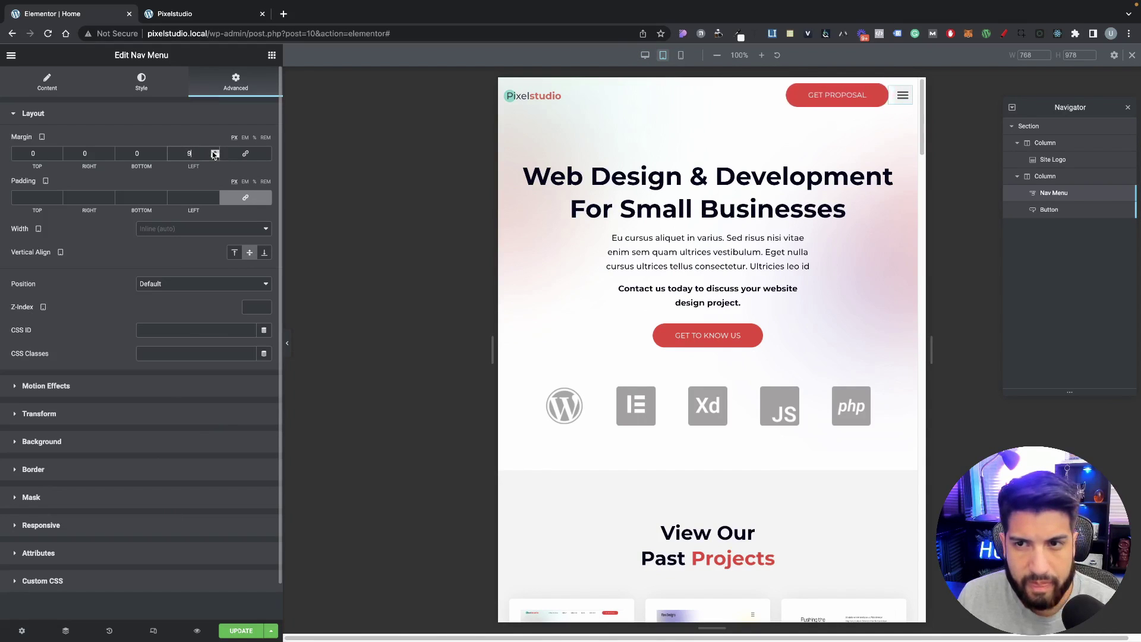
pyautogui.click(215, 152)
pyautogui.click(215, 152)
pyautogui.click(215, 152)
pyautogui.click(215, 152)
pyautogui.click(215, 152)
pyautogui.click(215, 153)
pyautogui.click(215, 152)
pyautogui.click(214, 152)
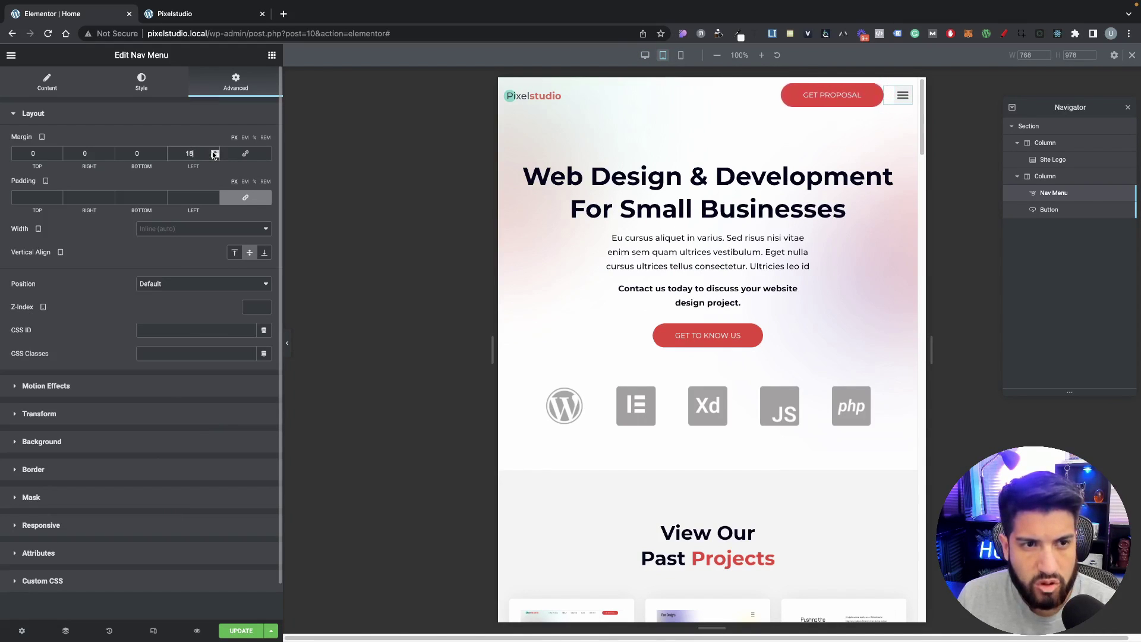
pyautogui.click(215, 152)
pyautogui.click(214, 152)
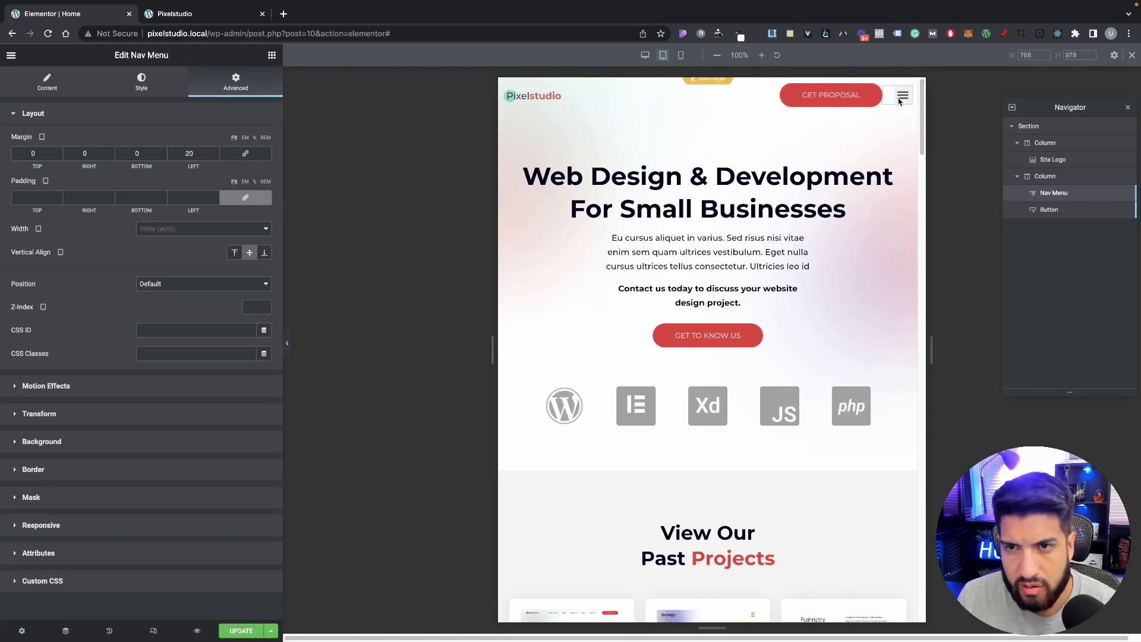
pyautogui.click(140, 82)
# Step: Make the hamburger toggle's background transparent and enlarge the toggle icon to 28
pyautogui.click(66, 390)
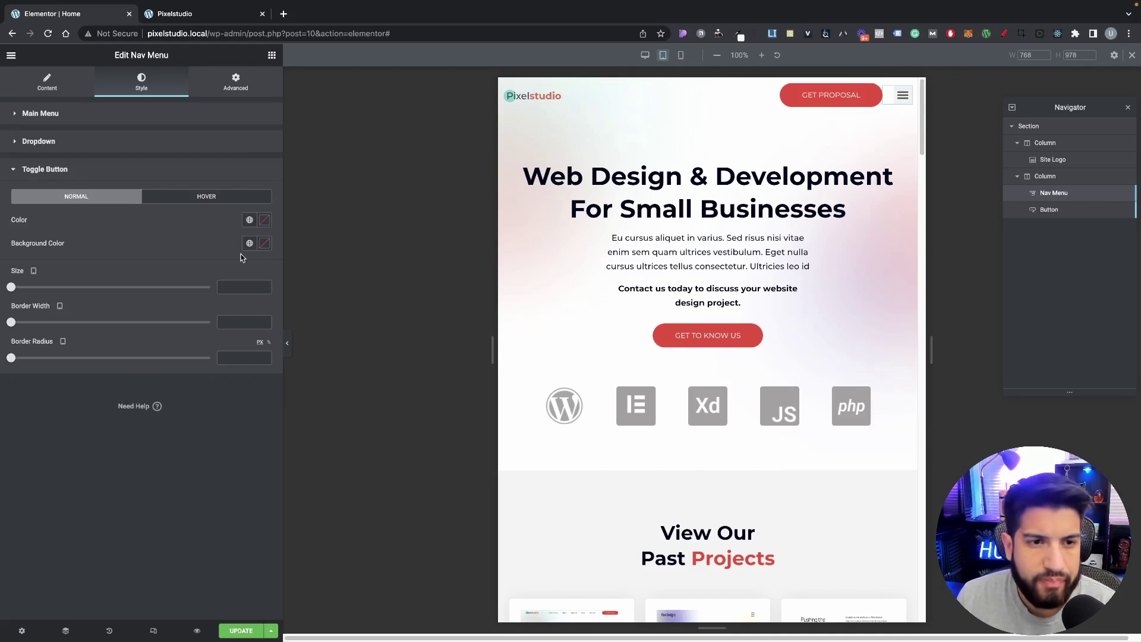
pyautogui.click(264, 244)
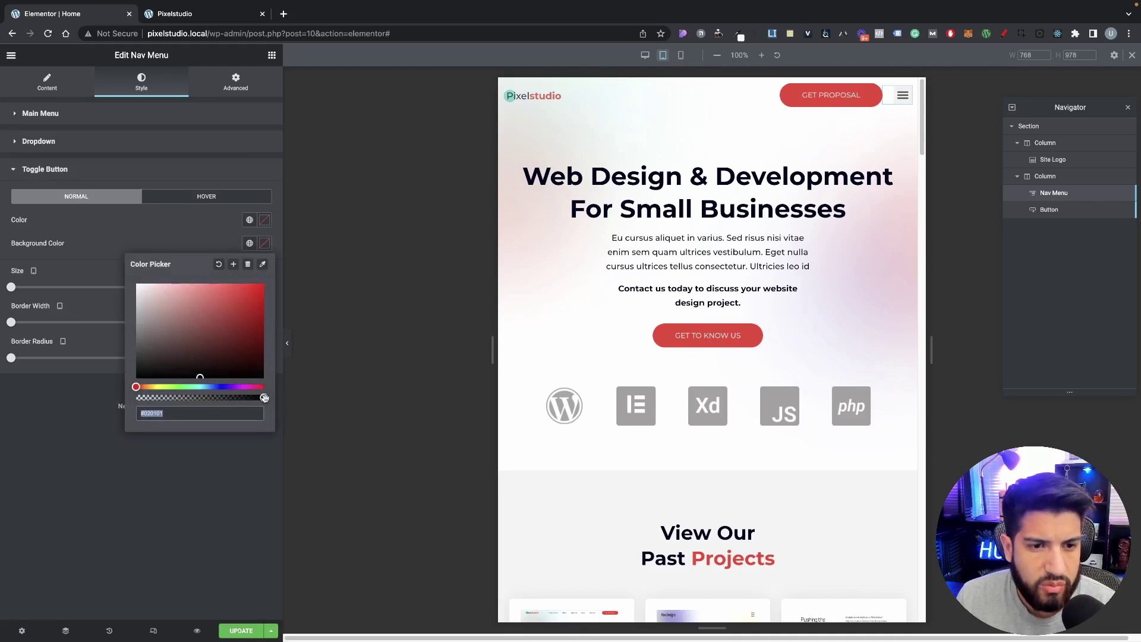
pyautogui.moveTo(262, 397); pyautogui.dragTo(69, 384)
pyautogui.moveTo(11, 287); pyautogui.dragTo(40, 288)
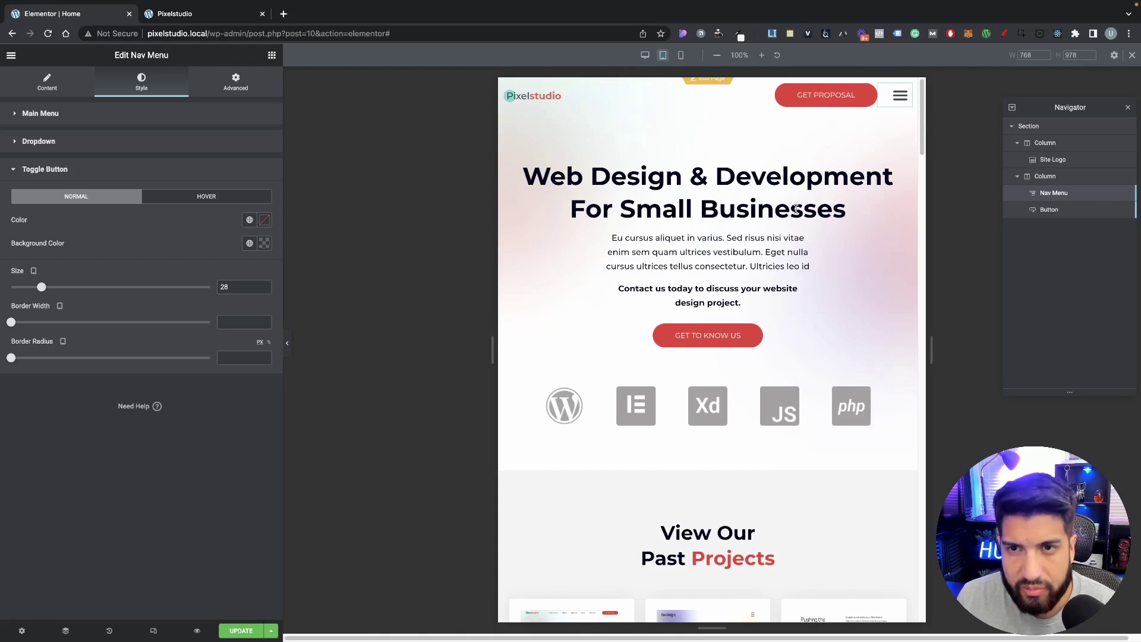
# Step: Widen the preview canvas and compare the desktop and tablet views, ending on desktop
pyautogui.moveTo(930, 349); pyautogui.dragTo(728, 328)
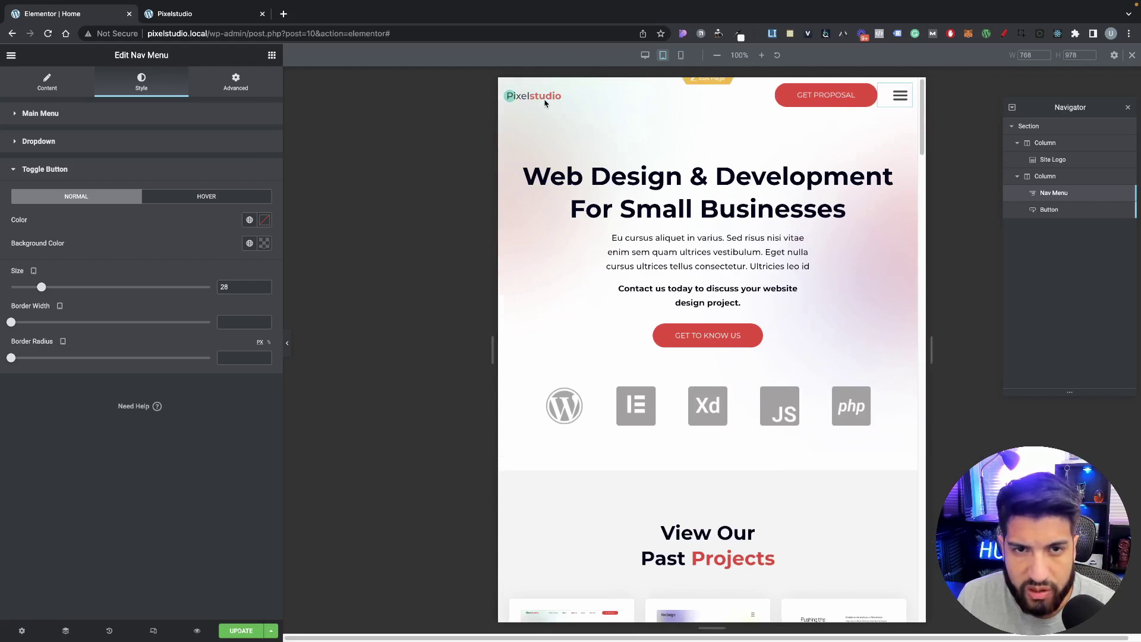
pyautogui.click(644, 55)
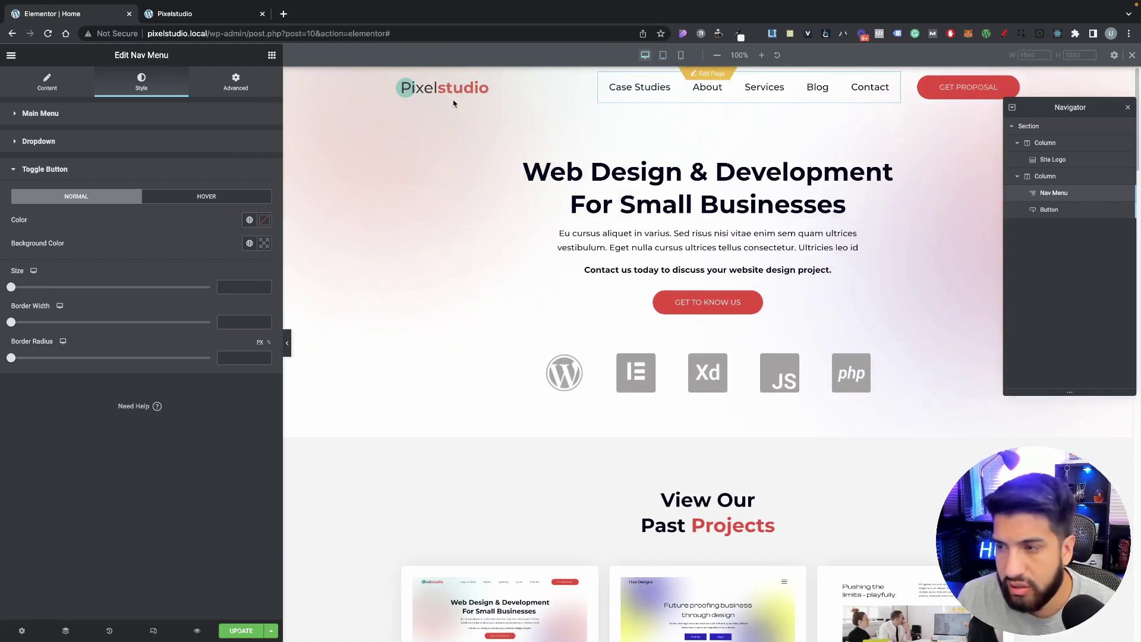
pyautogui.click(663, 55)
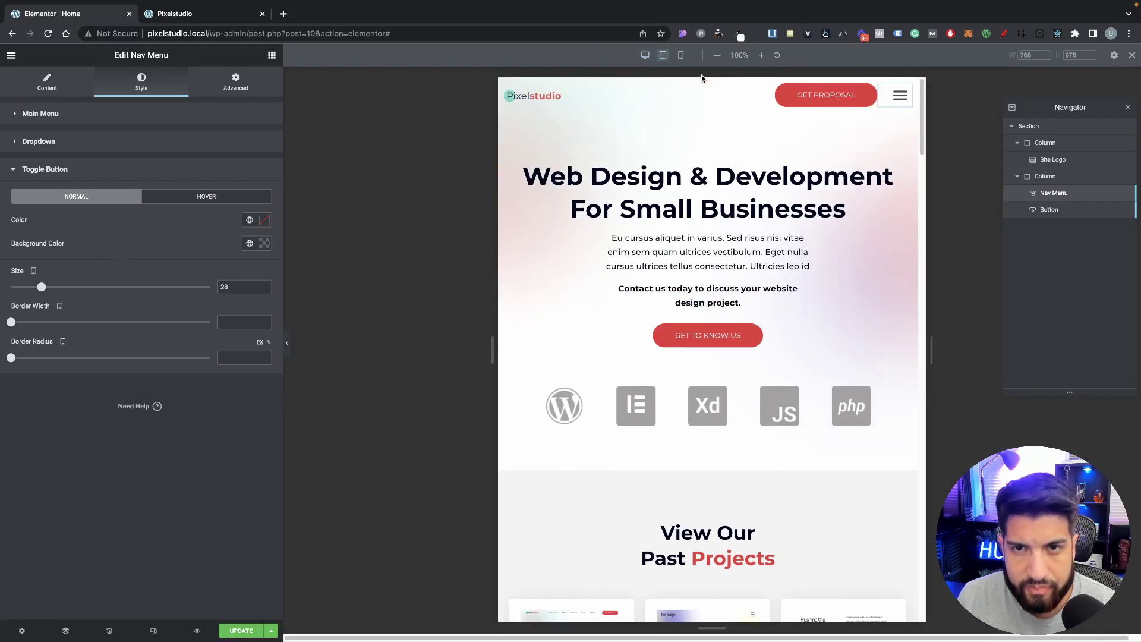
pyautogui.click(645, 55)
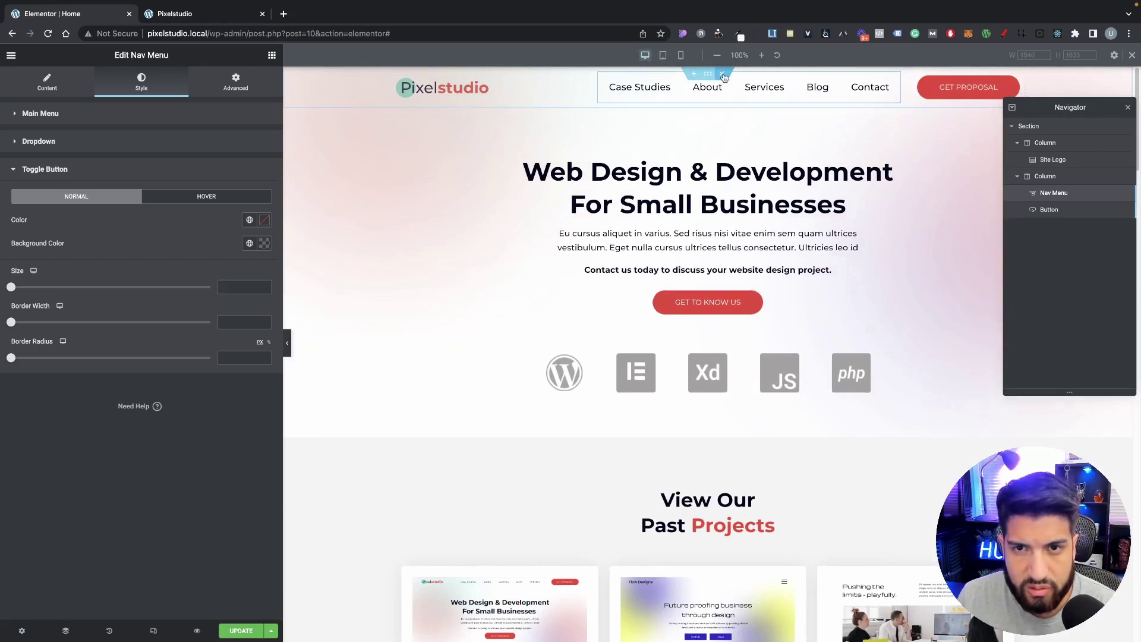
# Step: Unlink the header section's padding and set left and right padding to 20 px
pyautogui.click(709, 75)
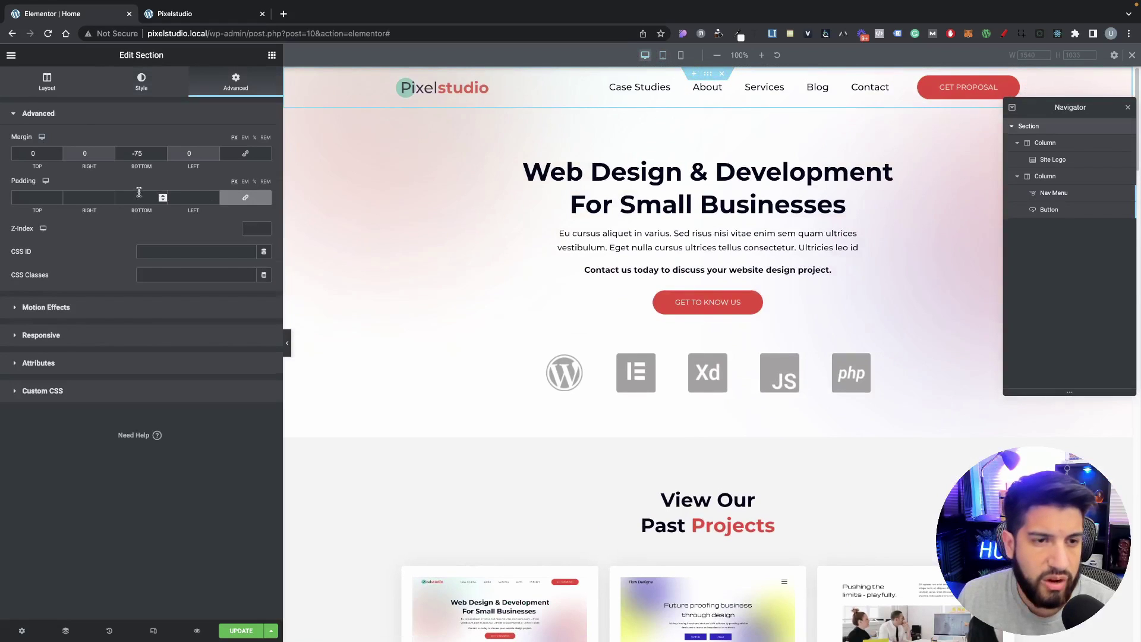
pyautogui.click(245, 197)
pyautogui.click(178, 198)
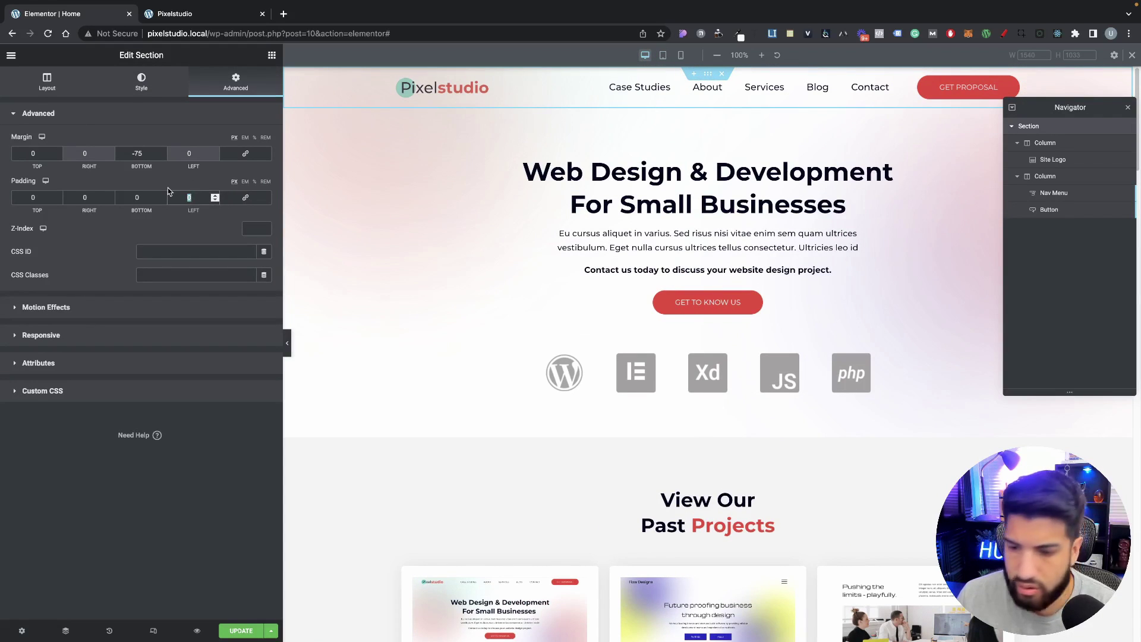
pyautogui.write('20')
pyautogui.click(85, 197)
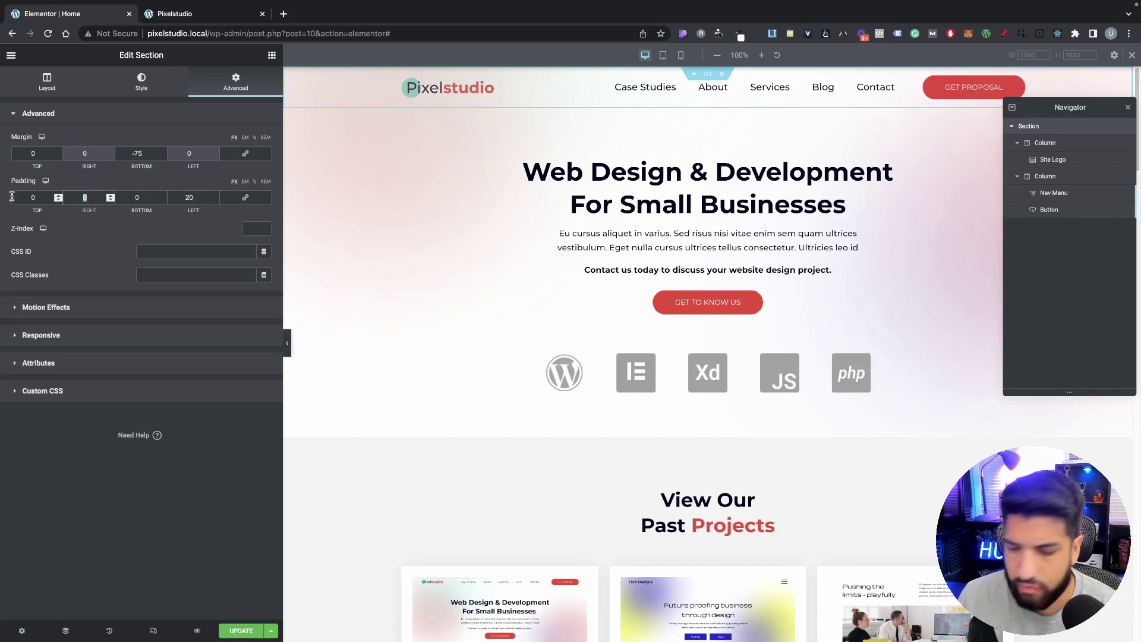
pyautogui.write('20')
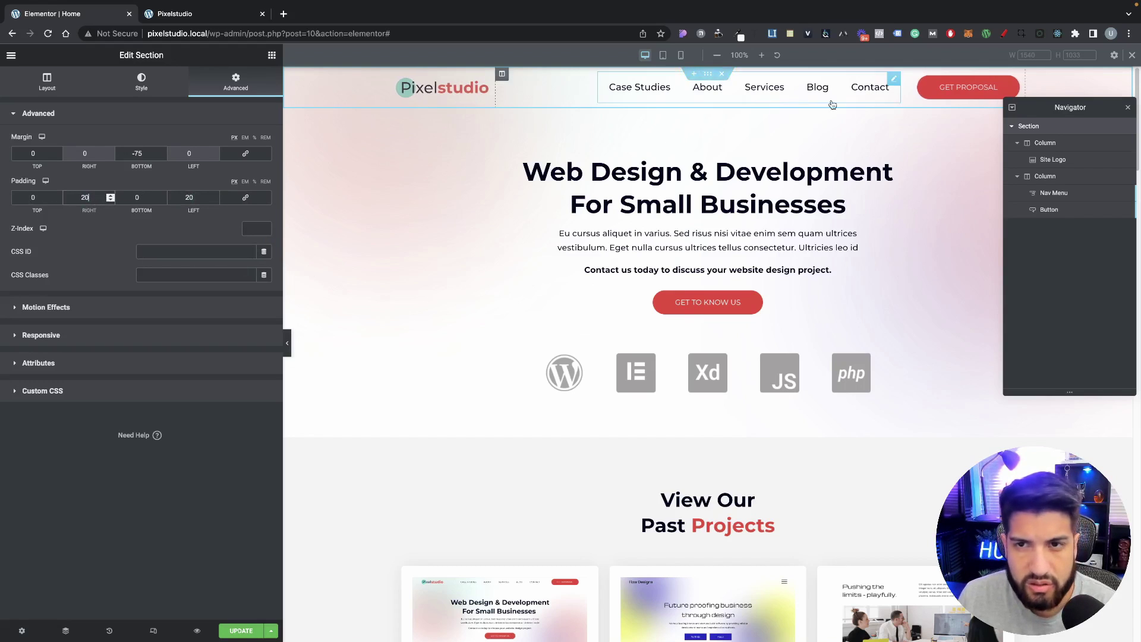
# Step: Resize the settings sidebar back and forth, then preview the page at tablet width
pyautogui.moveTo(280, 239); pyautogui.dragTo(801, 262)
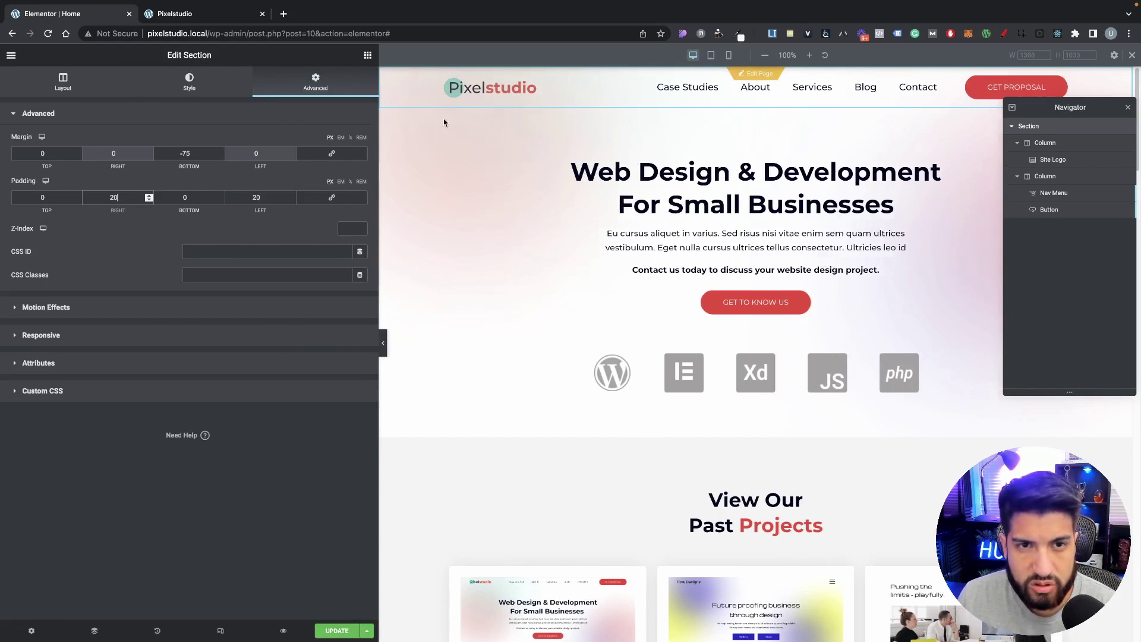
pyautogui.moveTo(379, 211); pyautogui.dragTo(305, 204)
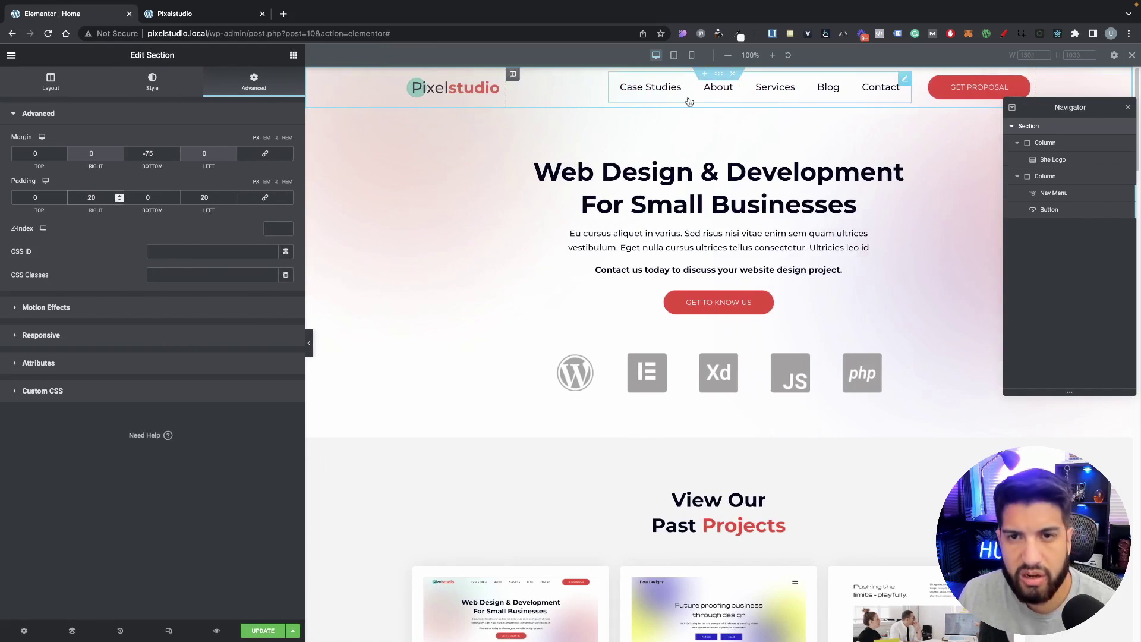
pyautogui.click(673, 55)
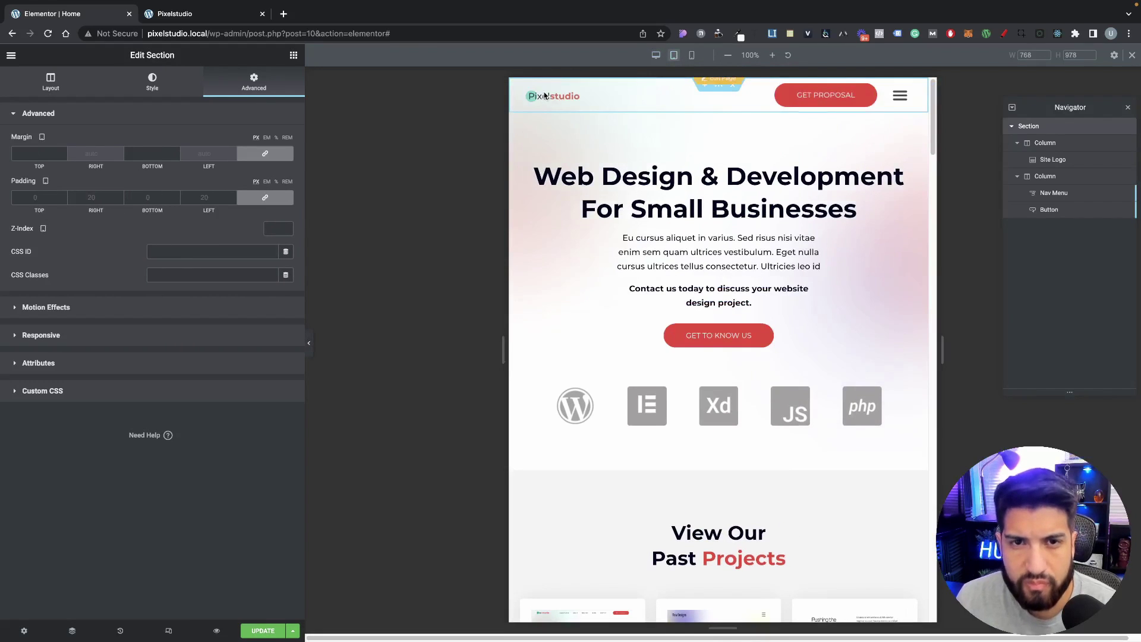
# Step: Set tablet column widths to 20% for the logo column and 80% for the menu column, and save
pyautogui.click(1048, 159)
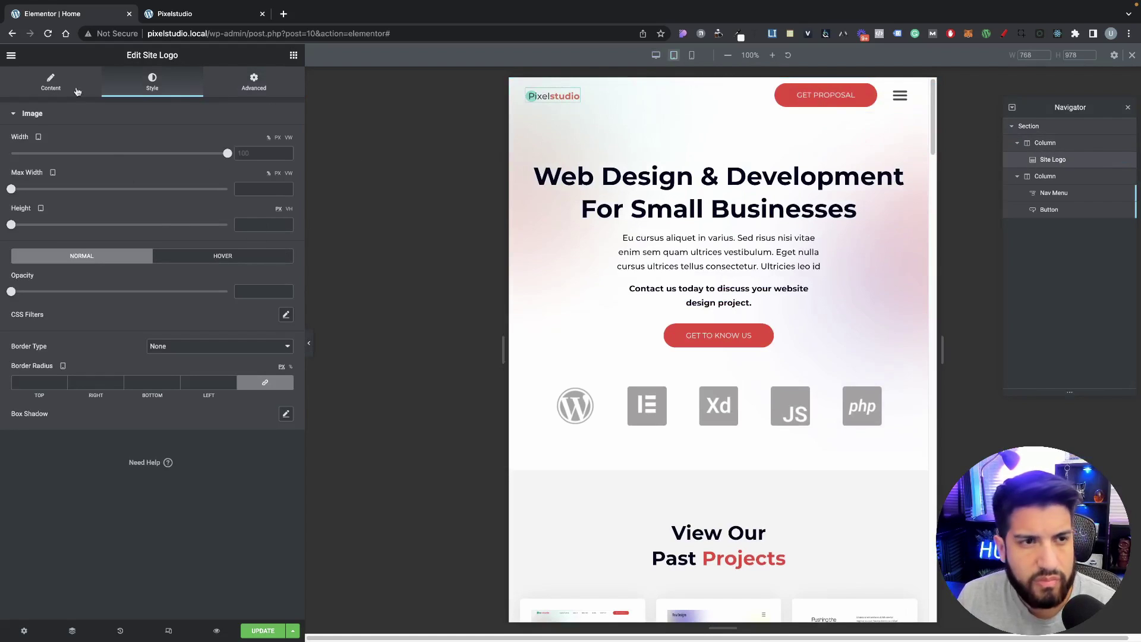
pyautogui.click(57, 85)
pyautogui.click(1051, 143)
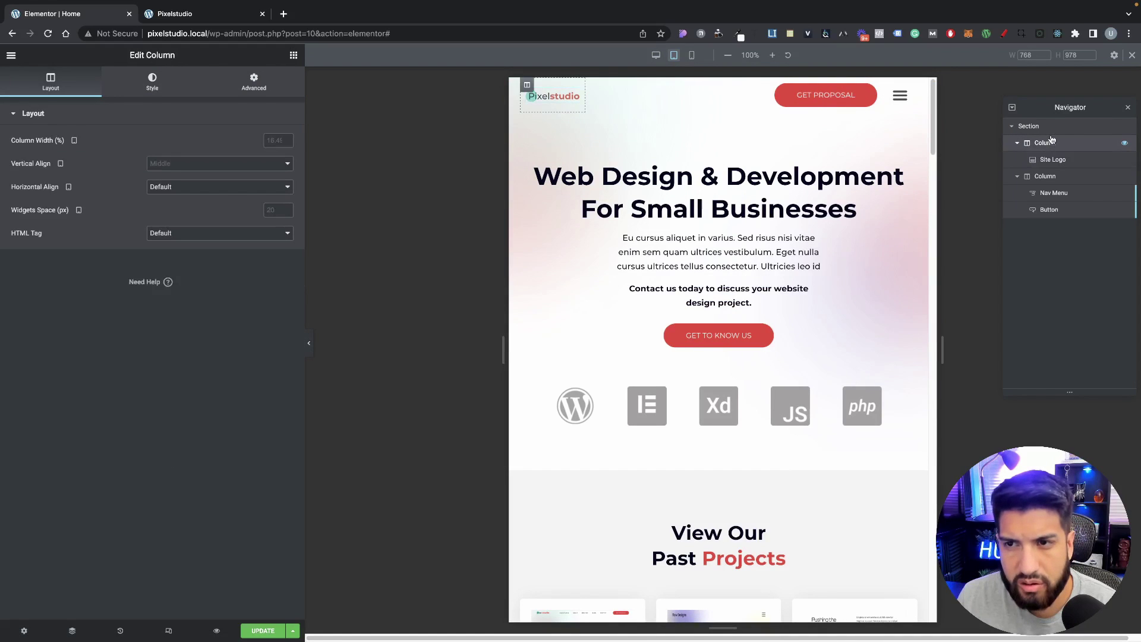
pyautogui.click(277, 140)
pyautogui.write('20')
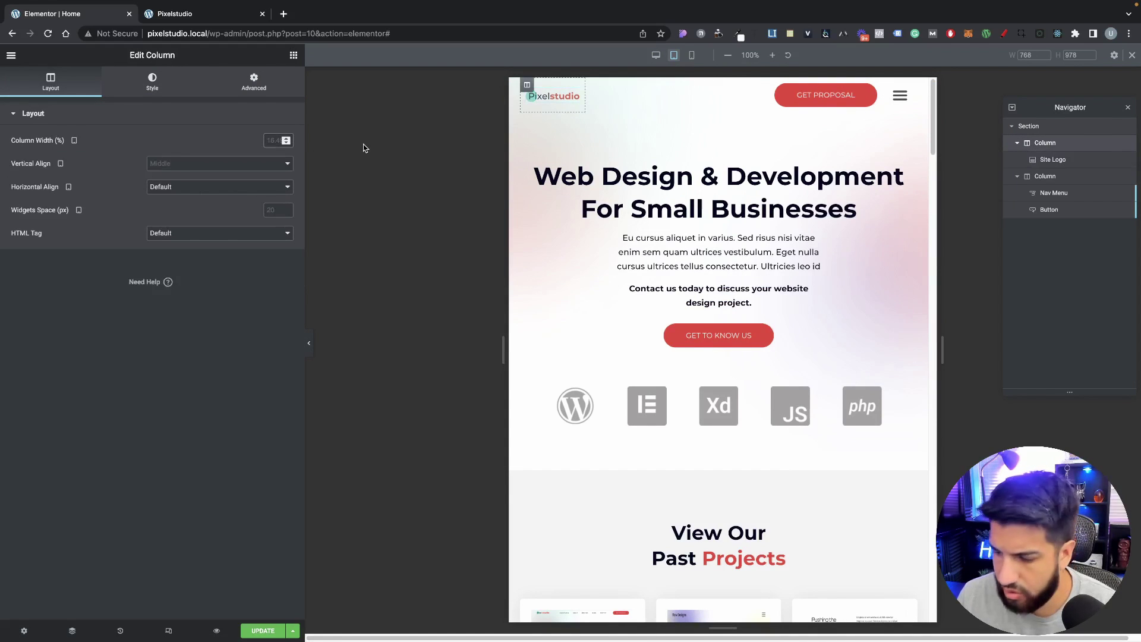
pyautogui.click(1058, 177)
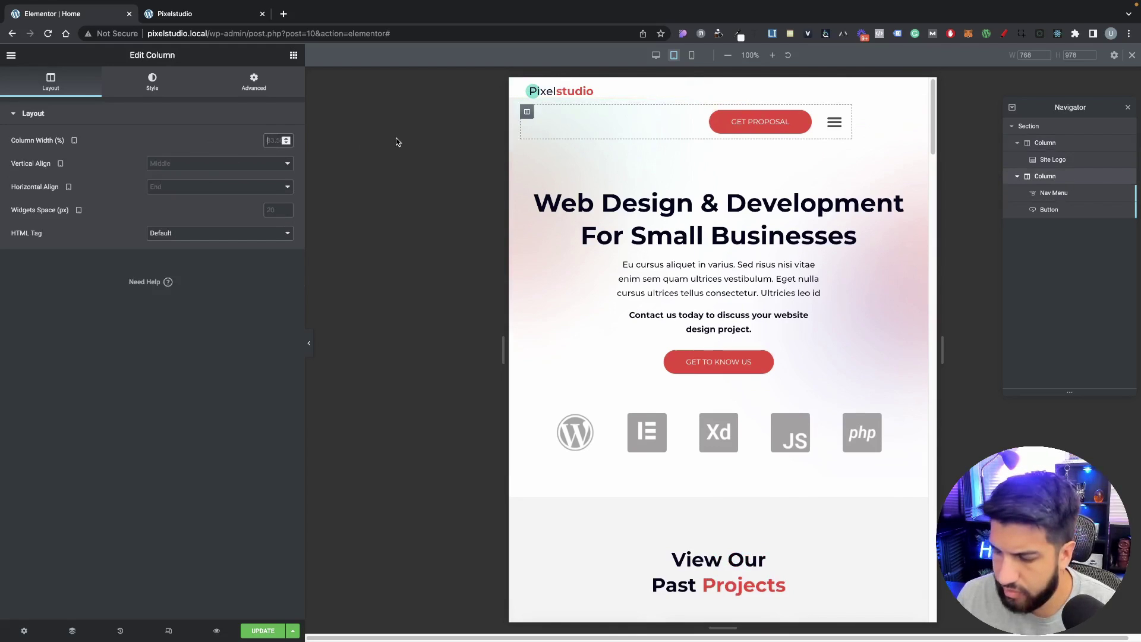
pyautogui.write('80')
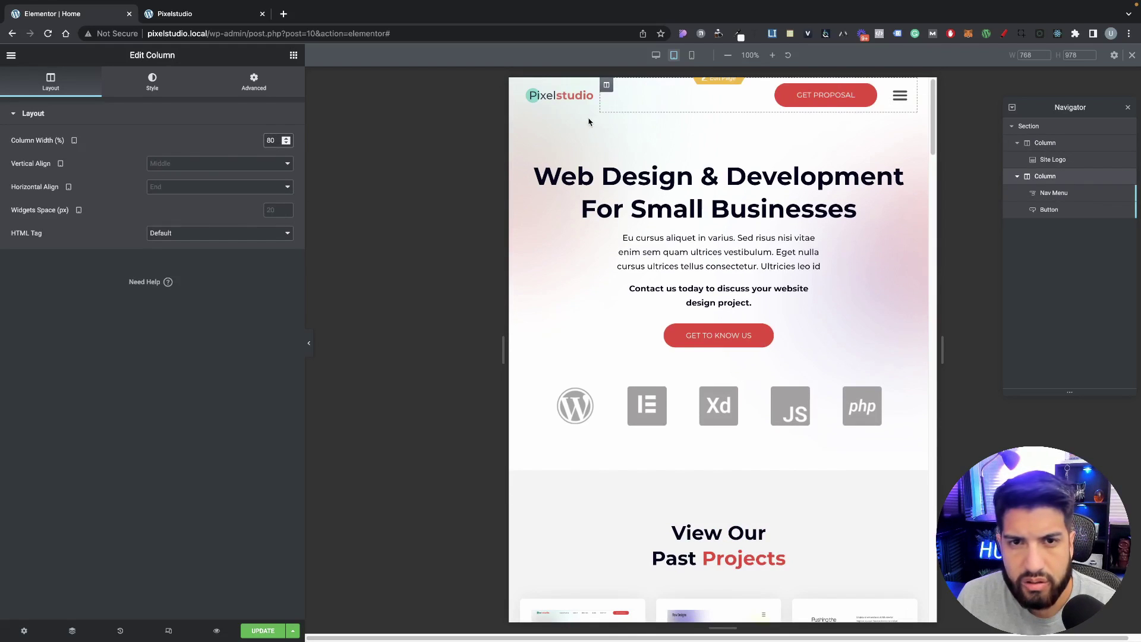
pyautogui.click(262, 633)
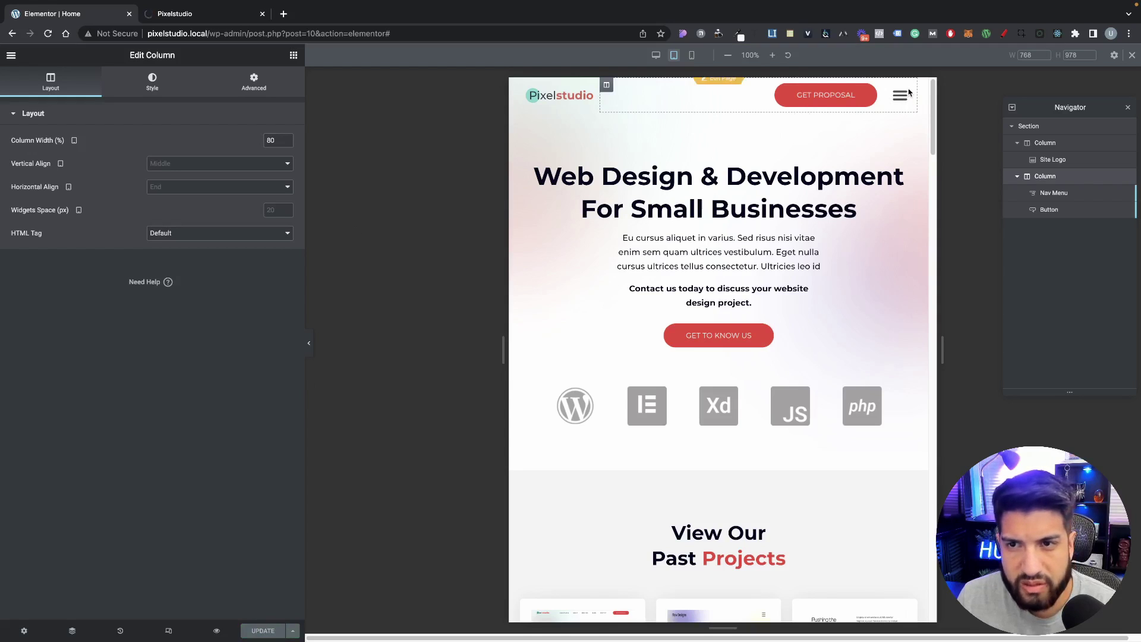
# Step: Lower the nav menu's tablet right margin to -7 and save the page
pyautogui.click(1048, 209)
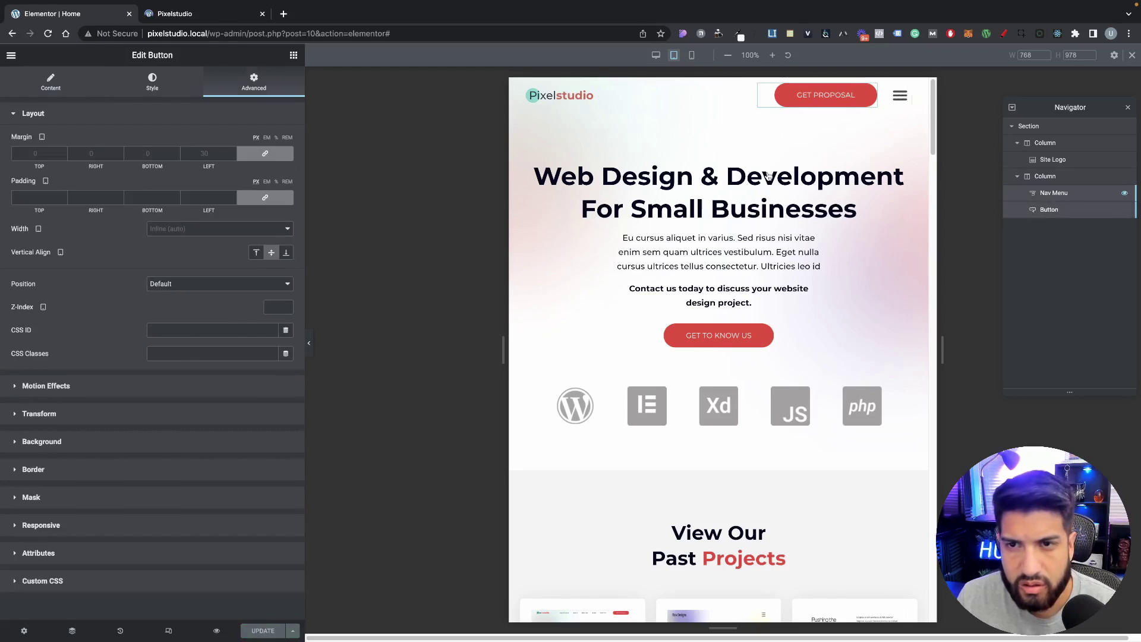
pyautogui.click(252, 88)
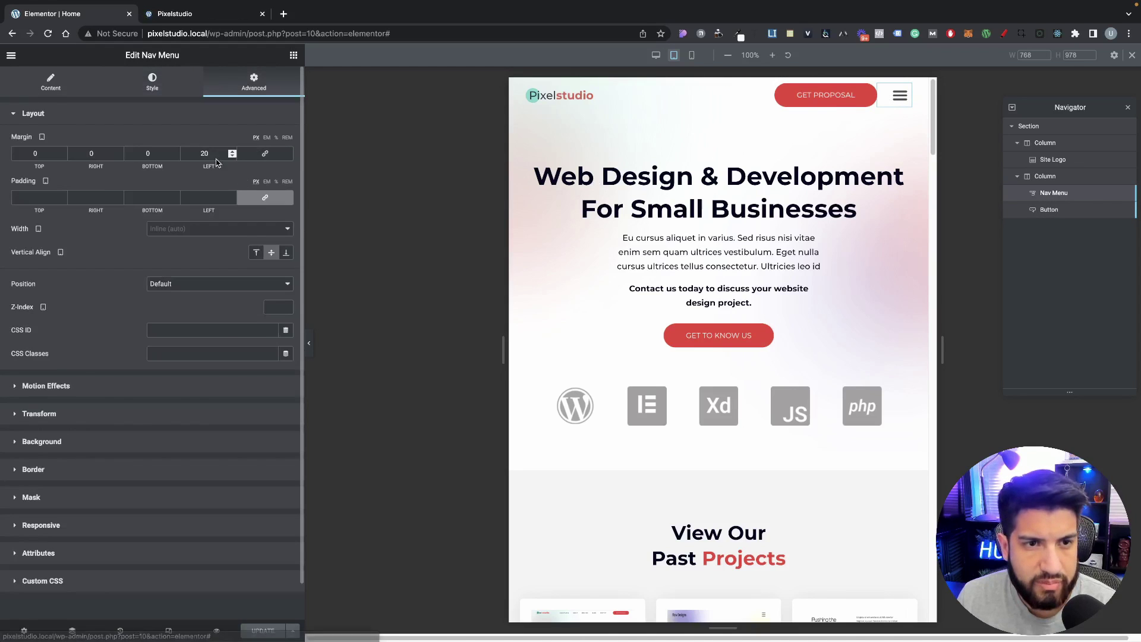
pyautogui.click(118, 156)
pyautogui.click(119, 156)
pyautogui.click(118, 157)
pyautogui.click(119, 156)
pyautogui.click(119, 157)
pyautogui.click(119, 156)
pyautogui.click(118, 156)
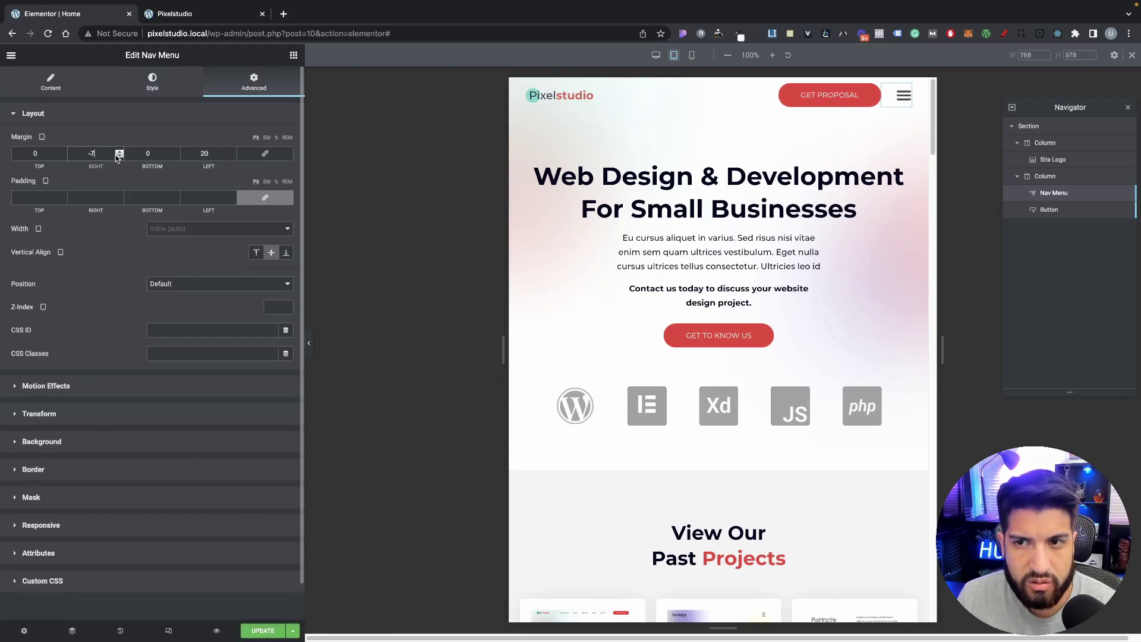
pyautogui.click(265, 630)
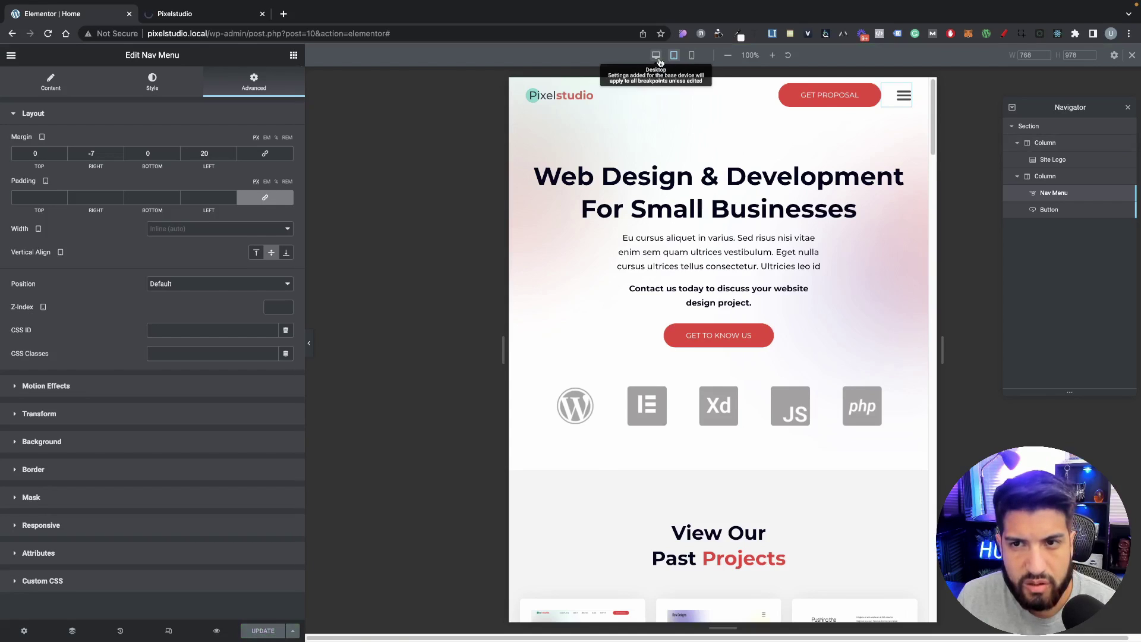
# Step: Compare the desktop and tablet previews, return to desktop, and select the header section
pyautogui.click(655, 55)
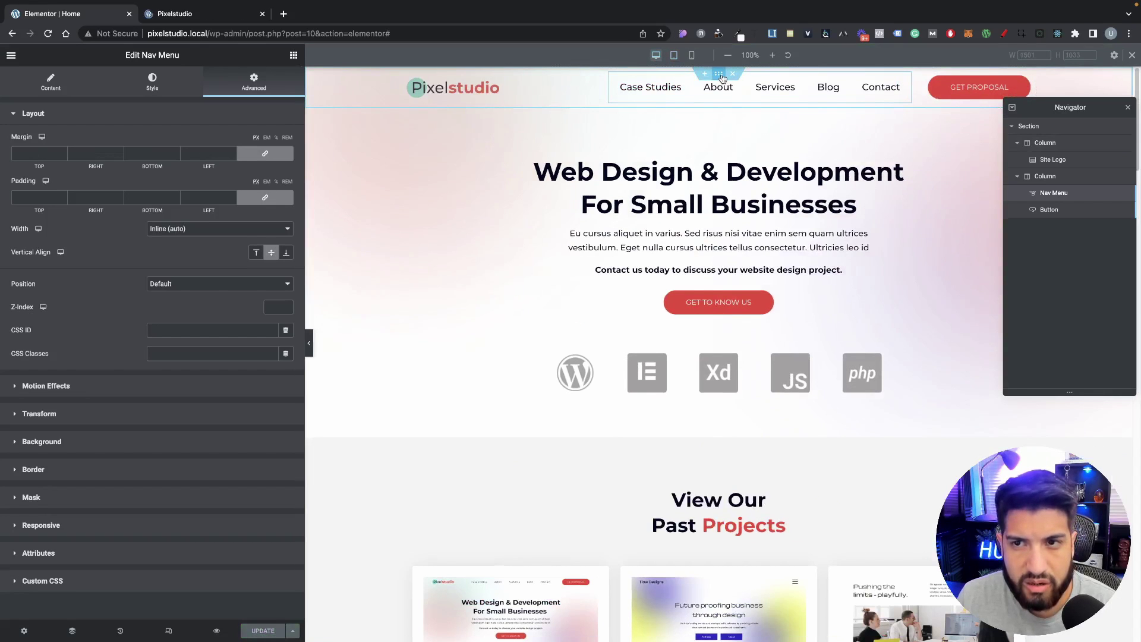
pyautogui.click(671, 55)
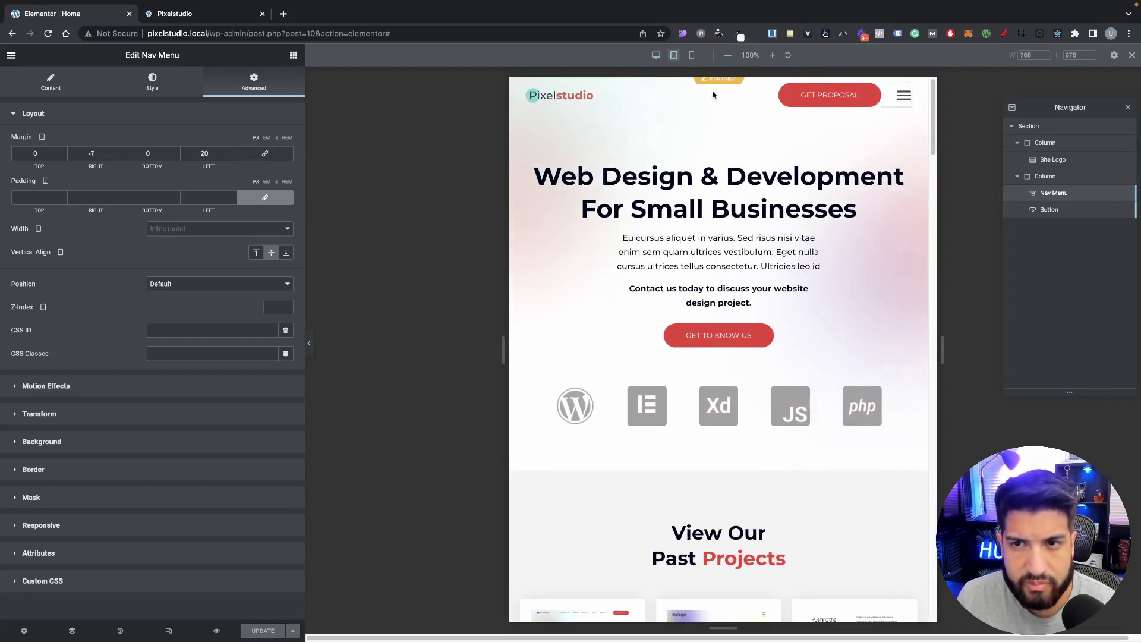
pyautogui.click(656, 54)
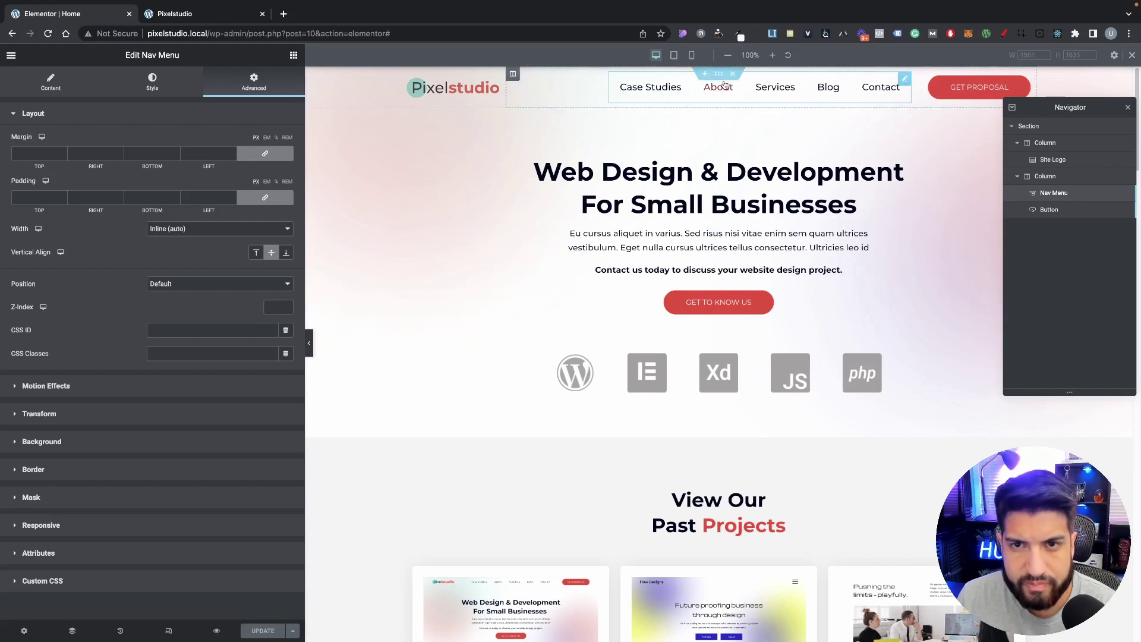
pyautogui.click(719, 73)
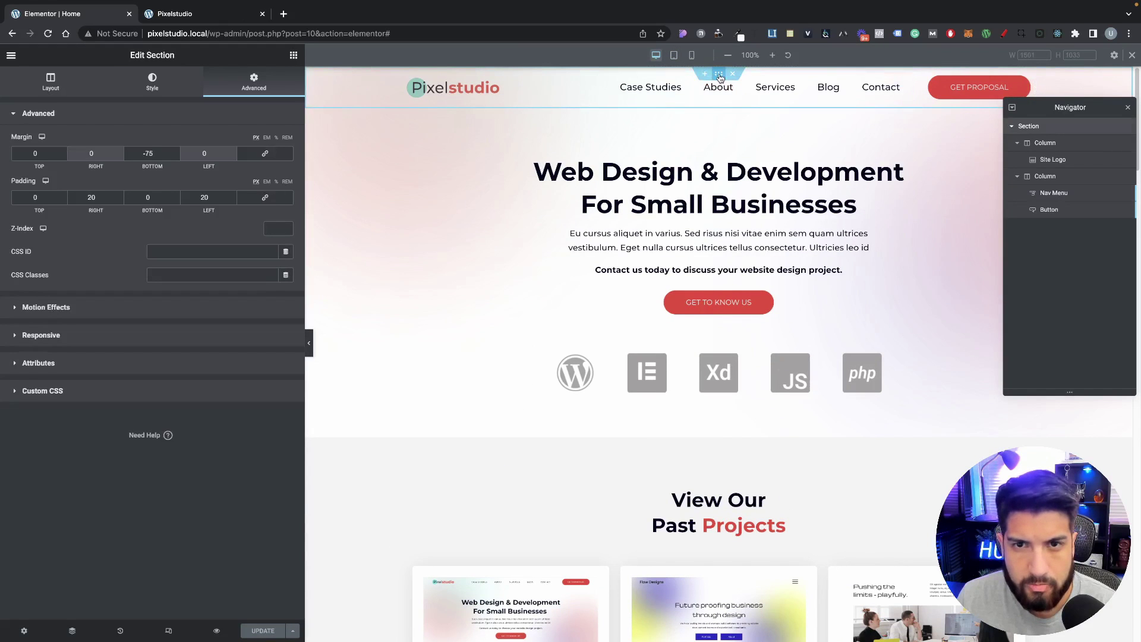
# Step: Set the nav menu links' vertical padding to 15, then select the header at tablet width
pyautogui.click(879, 87)
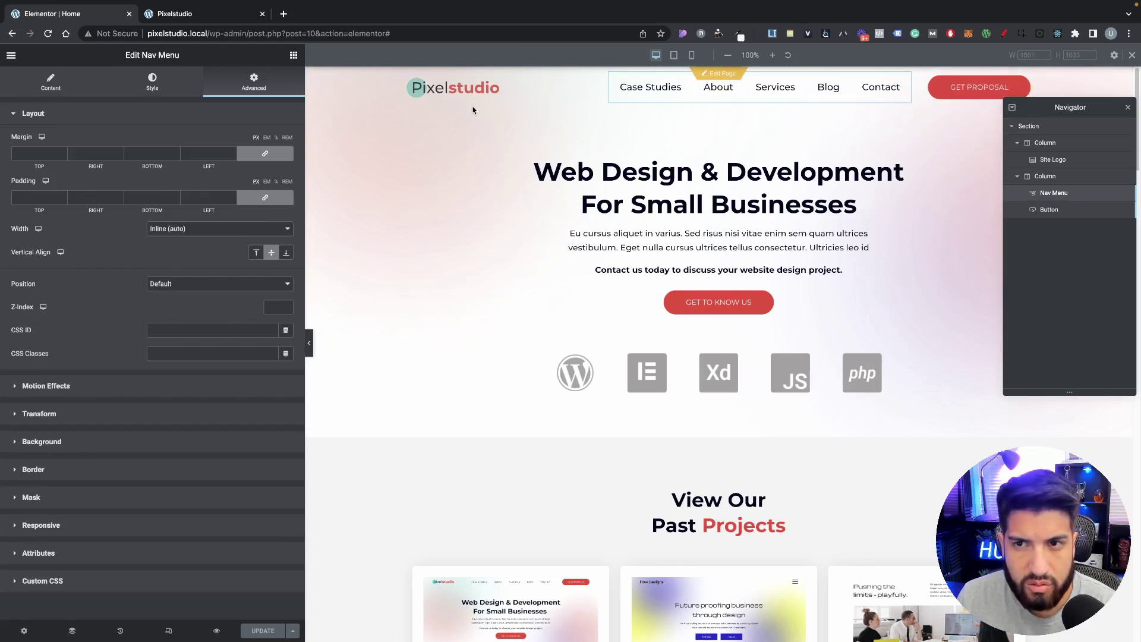
pyautogui.click(156, 83)
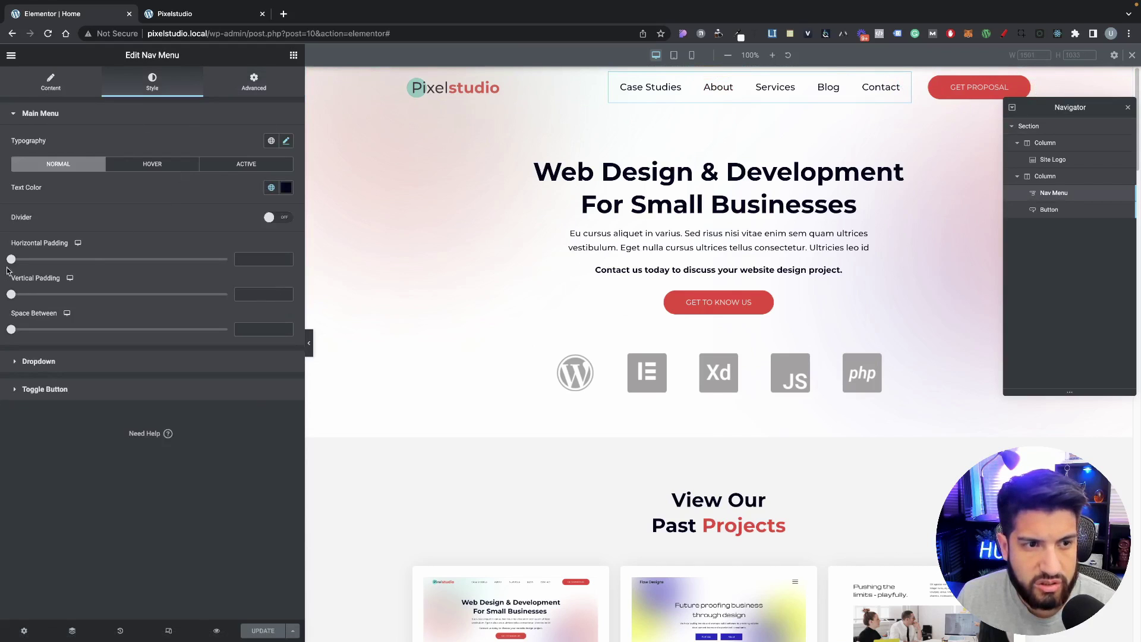
pyautogui.moveTo(11, 294); pyautogui.dragTo(76, 294)
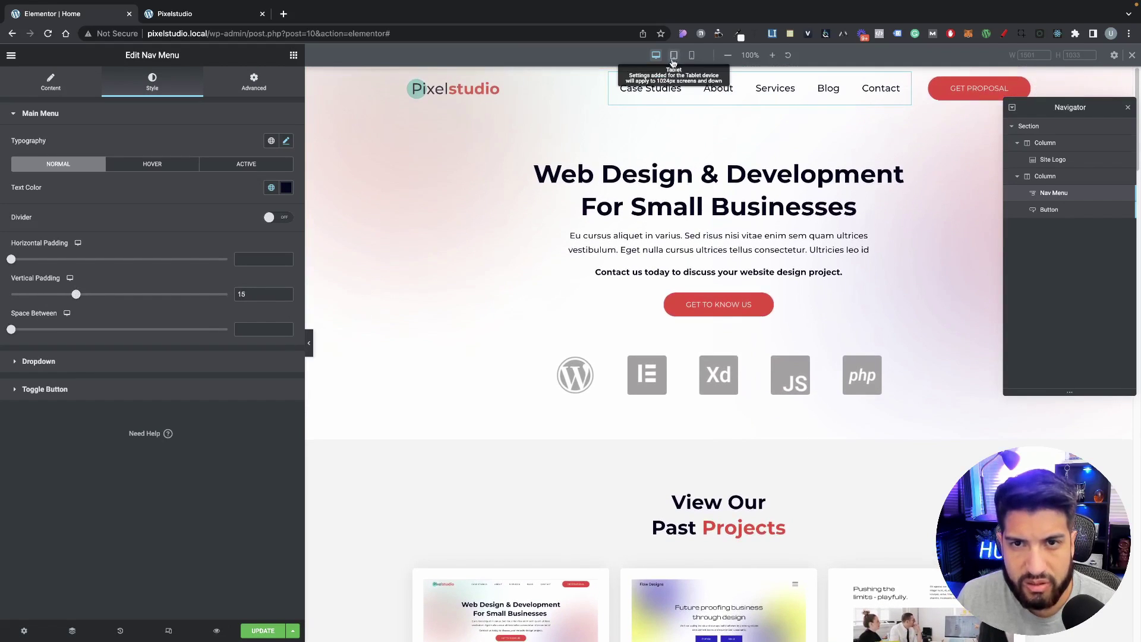
pyautogui.click(673, 57)
pyautogui.click(1063, 126)
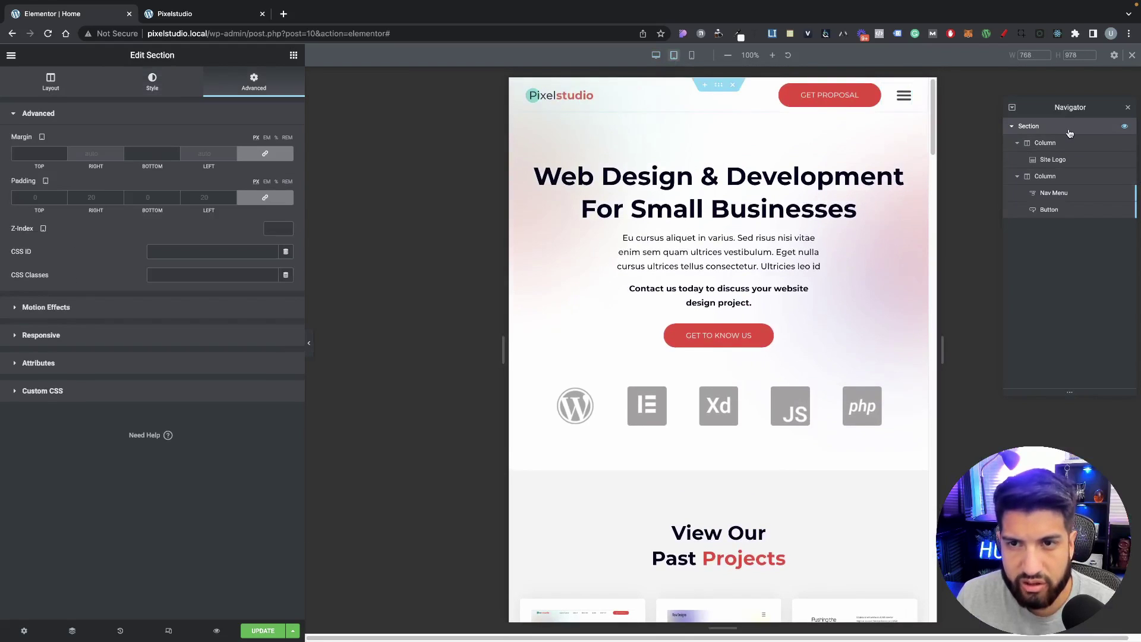
# Step: Set the header's tablet padding to 5 top/bottom and 15 left/right
pyautogui.click(266, 154)
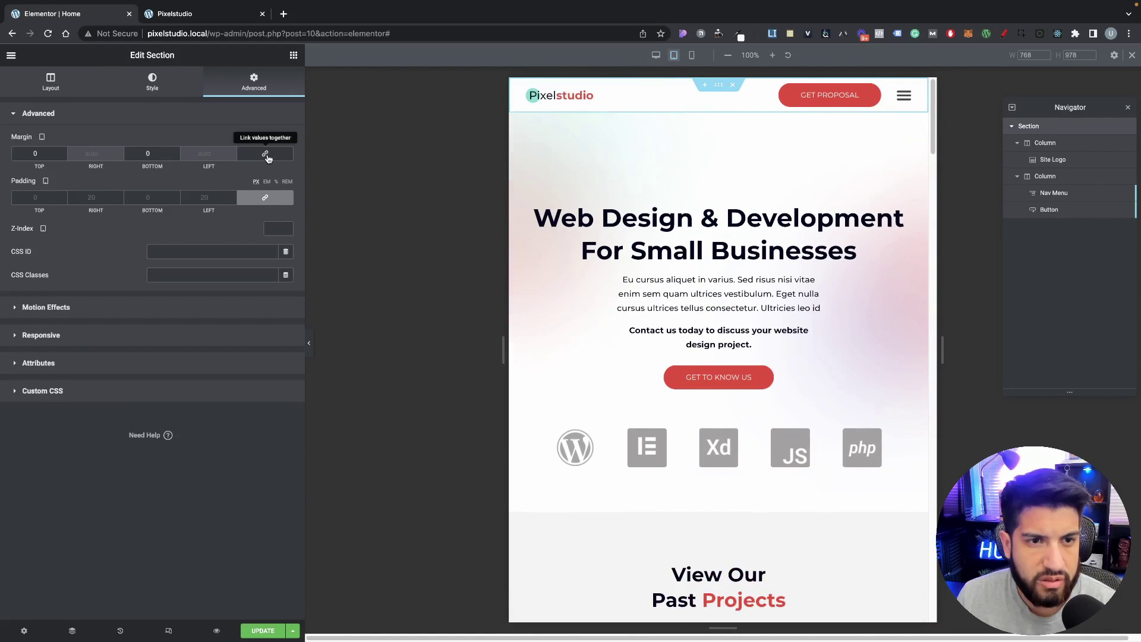
pyautogui.click(266, 155)
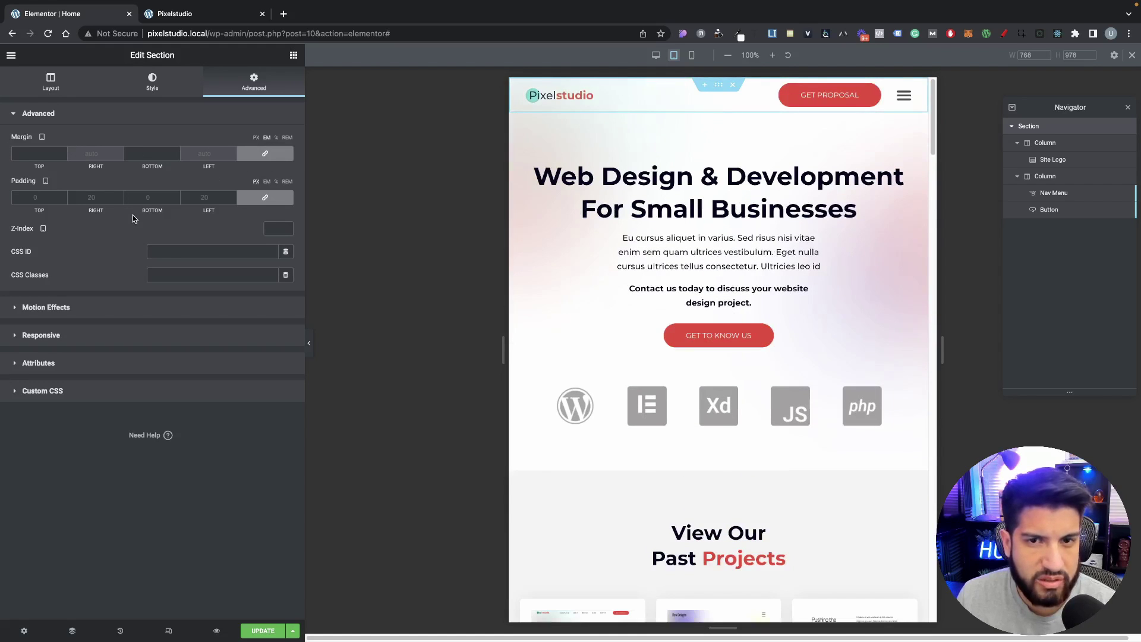
pyautogui.click(262, 201)
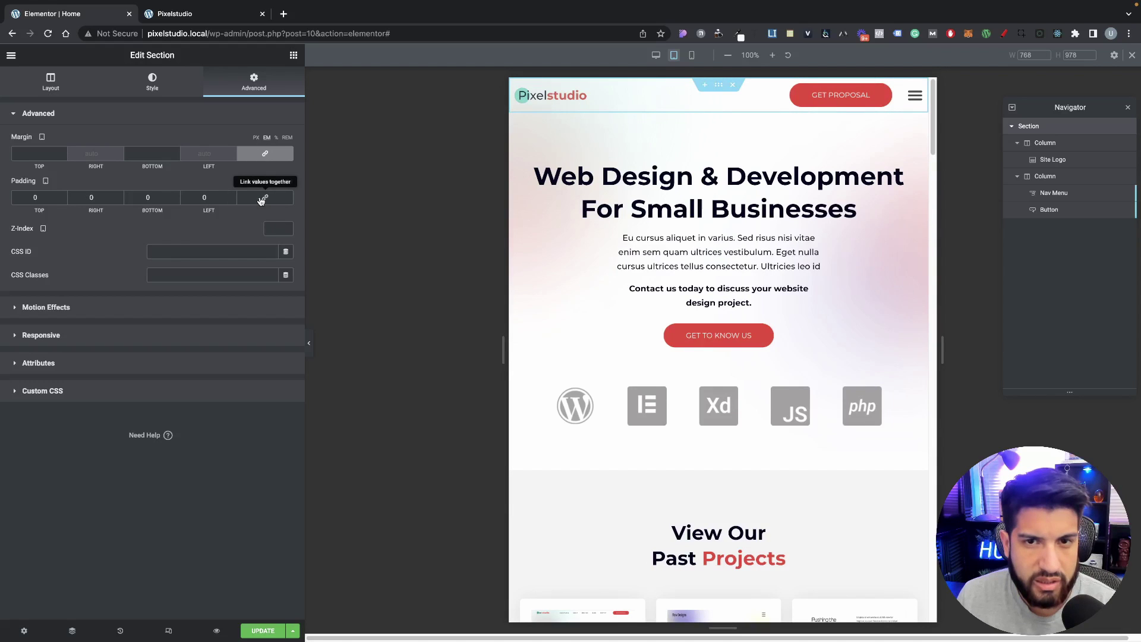
pyautogui.moveTo(206, 198); pyautogui.dragTo(181, 196)
pyautogui.write('20')
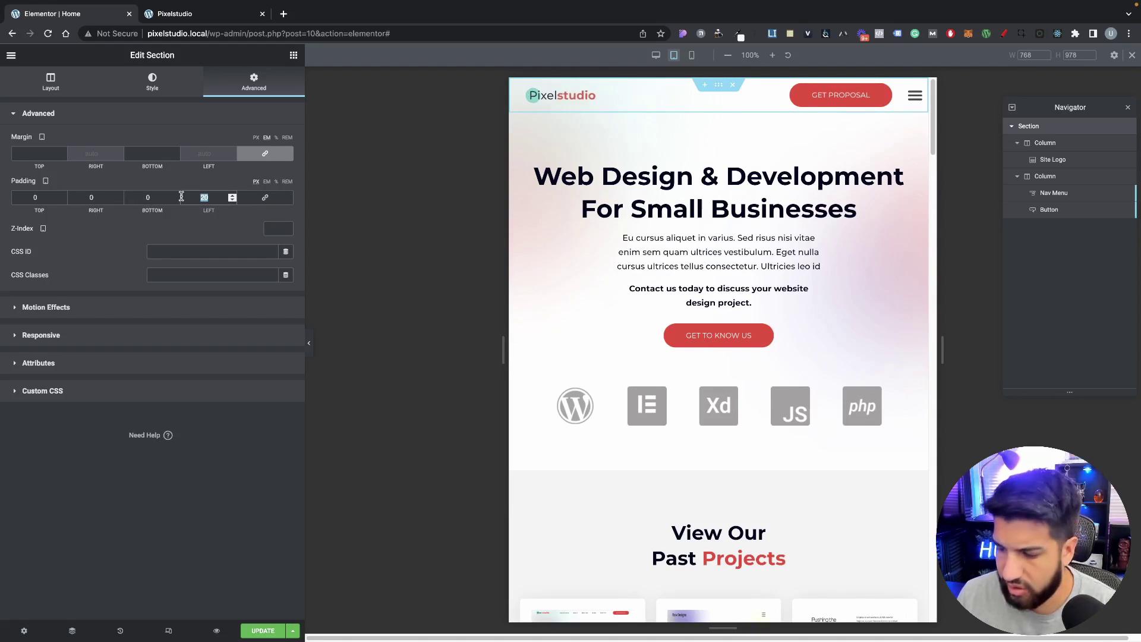
pyautogui.write('15')
pyautogui.moveTo(105, 198); pyautogui.dragTo(48, 191)
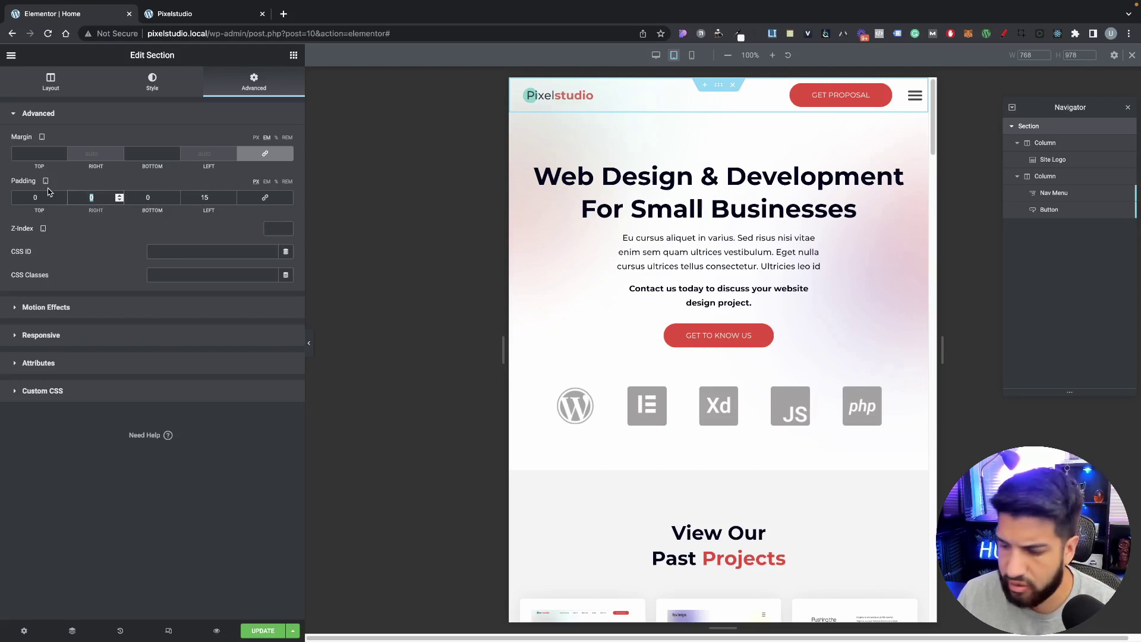
pyautogui.write('15')
pyautogui.doubleClick(39, 203)
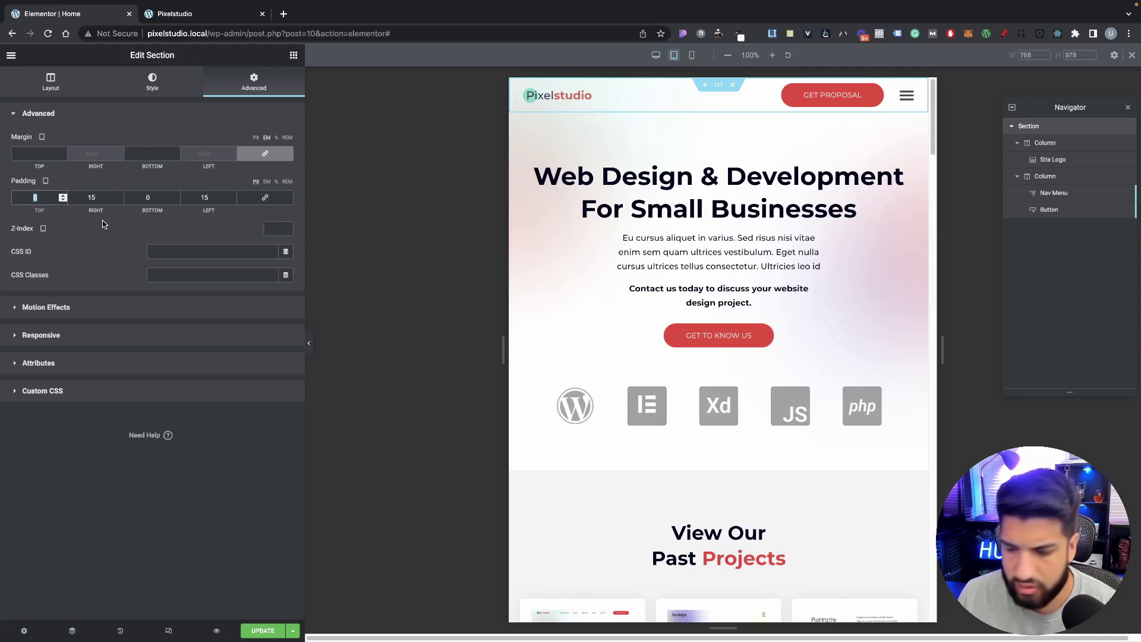
pyautogui.write('10')
pyautogui.moveTo(153, 198); pyautogui.dragTo(125, 197)
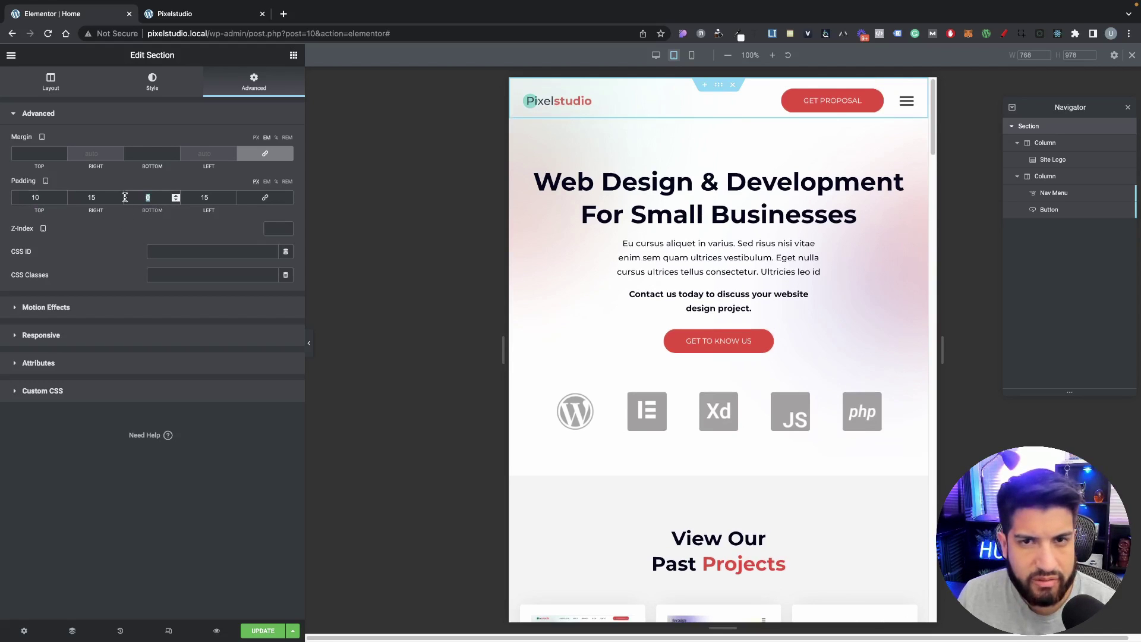
pyautogui.write('10')
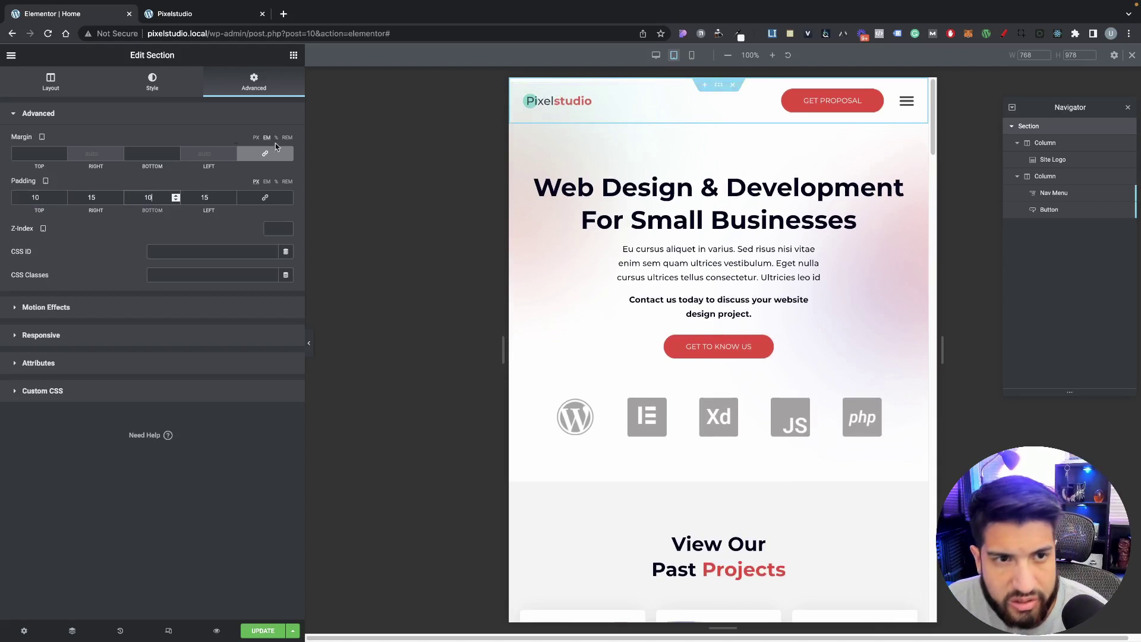
pyautogui.moveTo(56, 198); pyautogui.dragTo(1, 202)
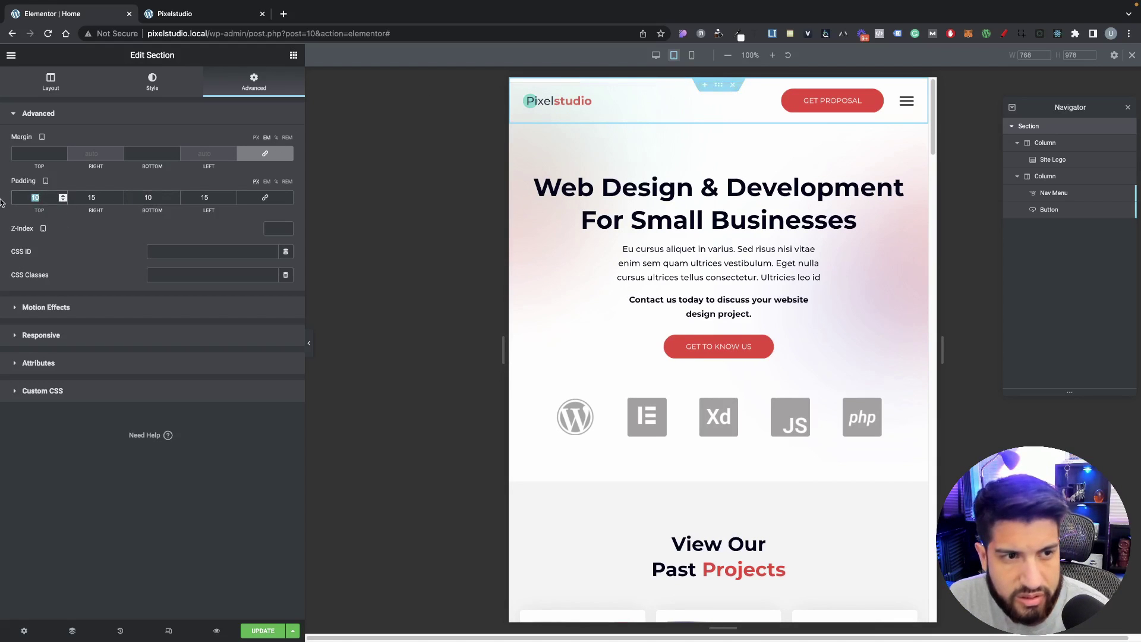
pyautogui.write('5')
pyautogui.moveTo(141, 196); pyautogui.dragTo(119, 198)
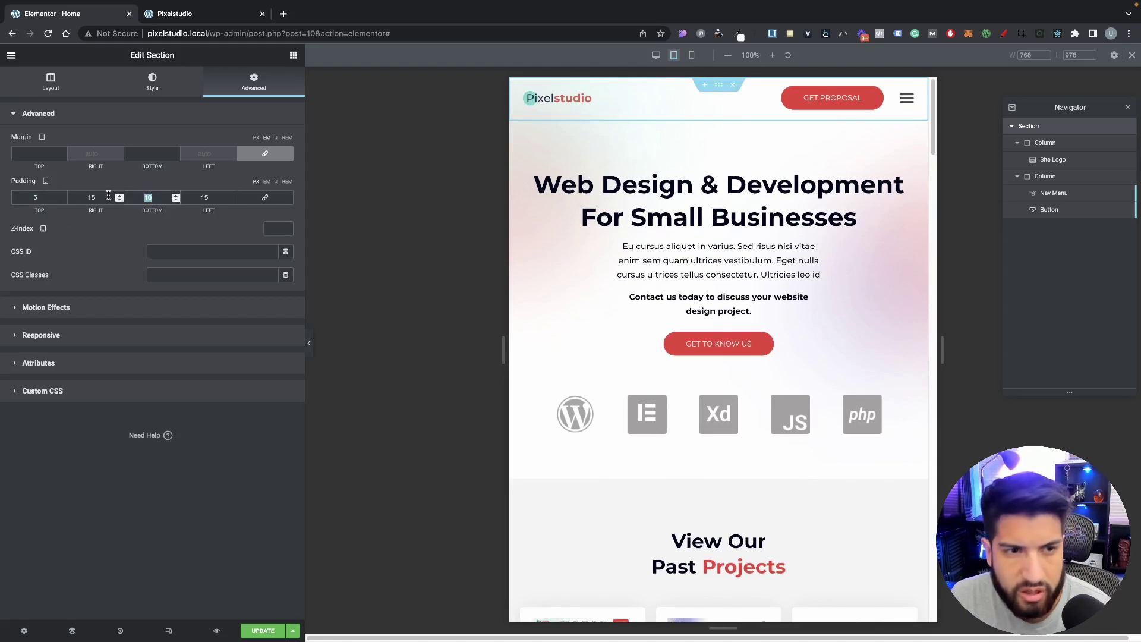
pyautogui.write('5')
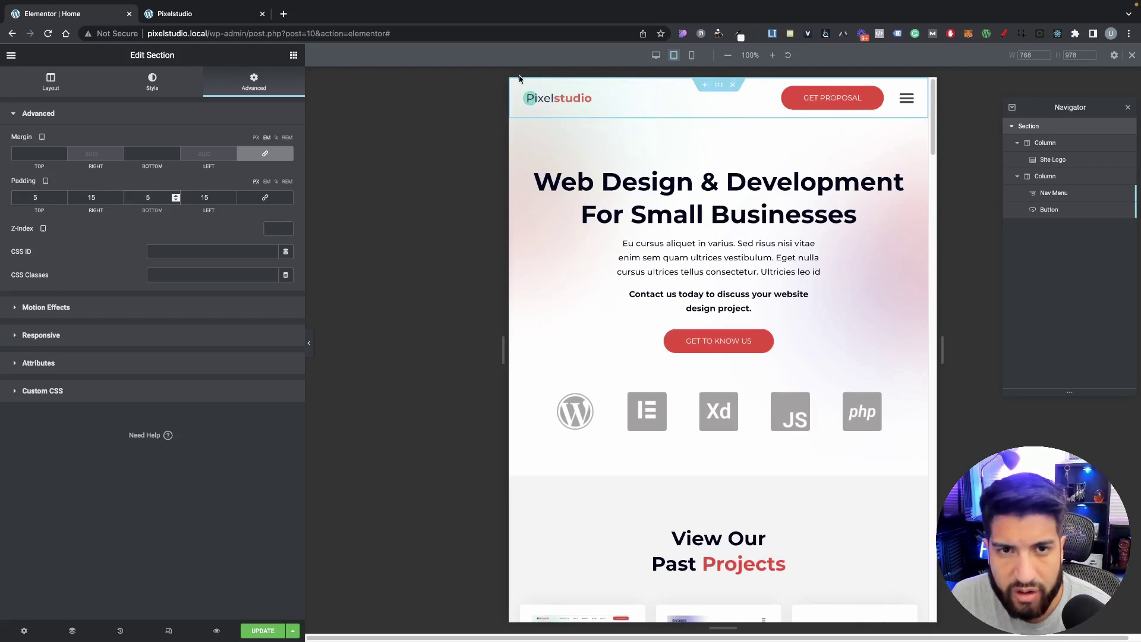
# Step: Unlink the header's tablet margin and set top to 0 and bottom to -5
pyautogui.click(265, 153)
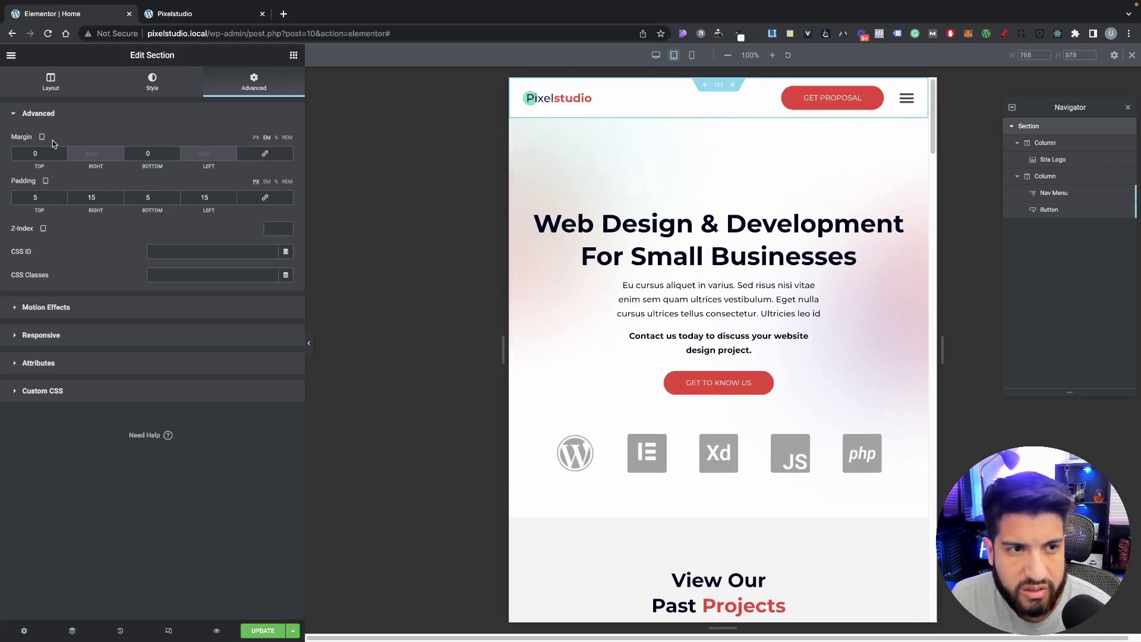
pyautogui.click(62, 156)
pyautogui.click(63, 156)
pyautogui.click(63, 155)
pyautogui.click(63, 156)
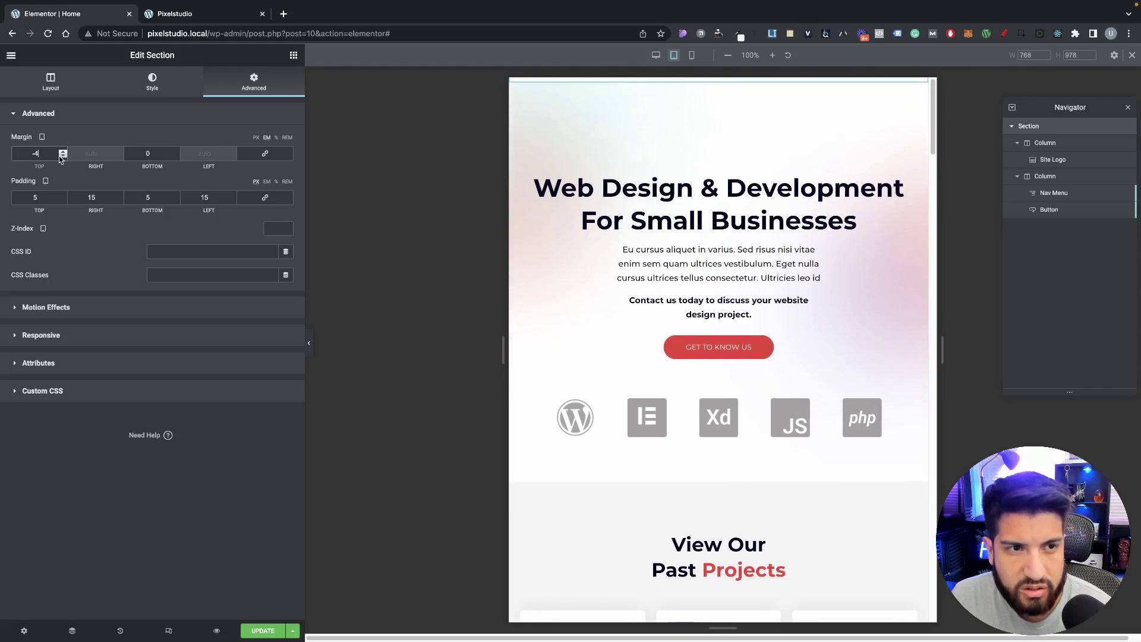
pyautogui.moveTo(45, 155); pyautogui.dragTo(5, 154)
pyautogui.write('0')
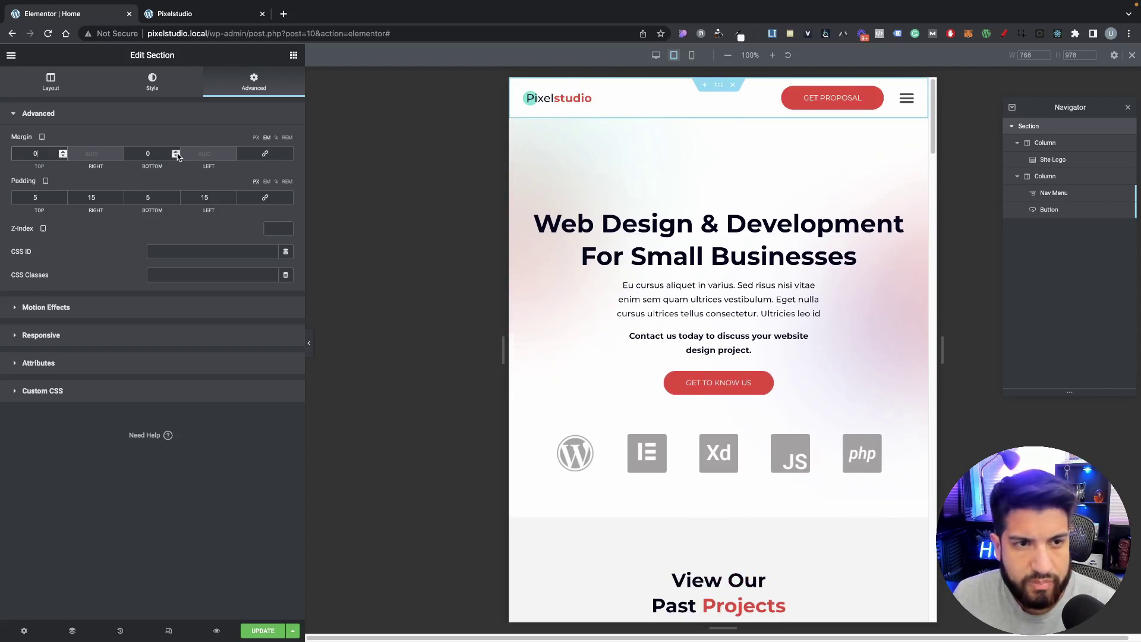
pyautogui.click(176, 152)
pyautogui.click(177, 156)
pyautogui.click(177, 156)
pyautogui.click(177, 156)
pyautogui.click(177, 156)
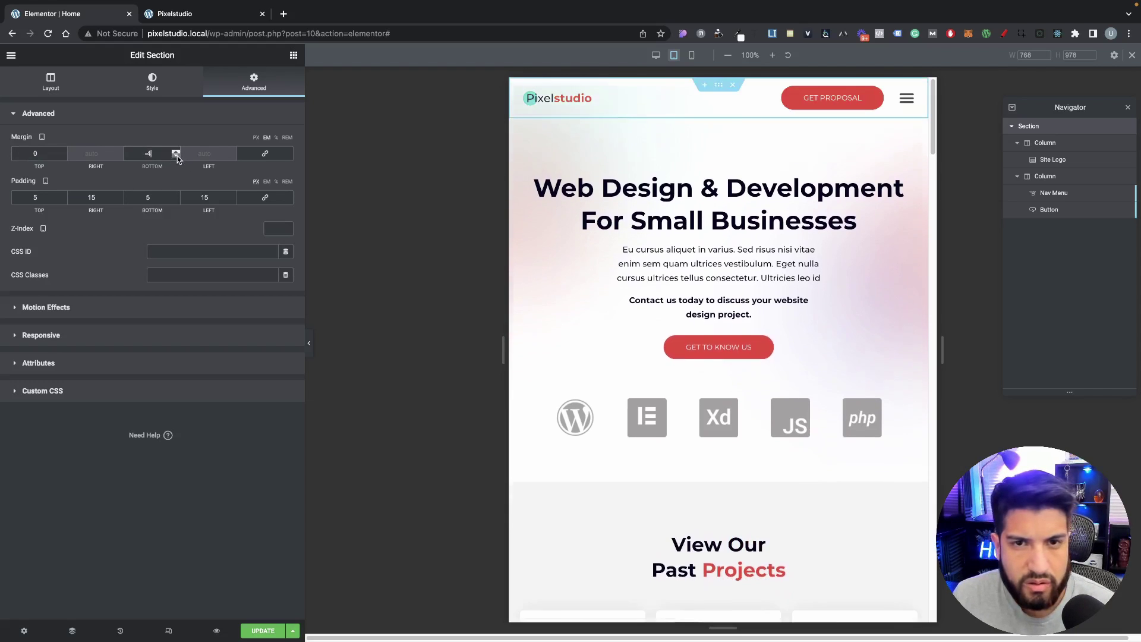
pyautogui.click(177, 155)
pyautogui.click(177, 155)
pyautogui.click(177, 156)
pyautogui.click(177, 152)
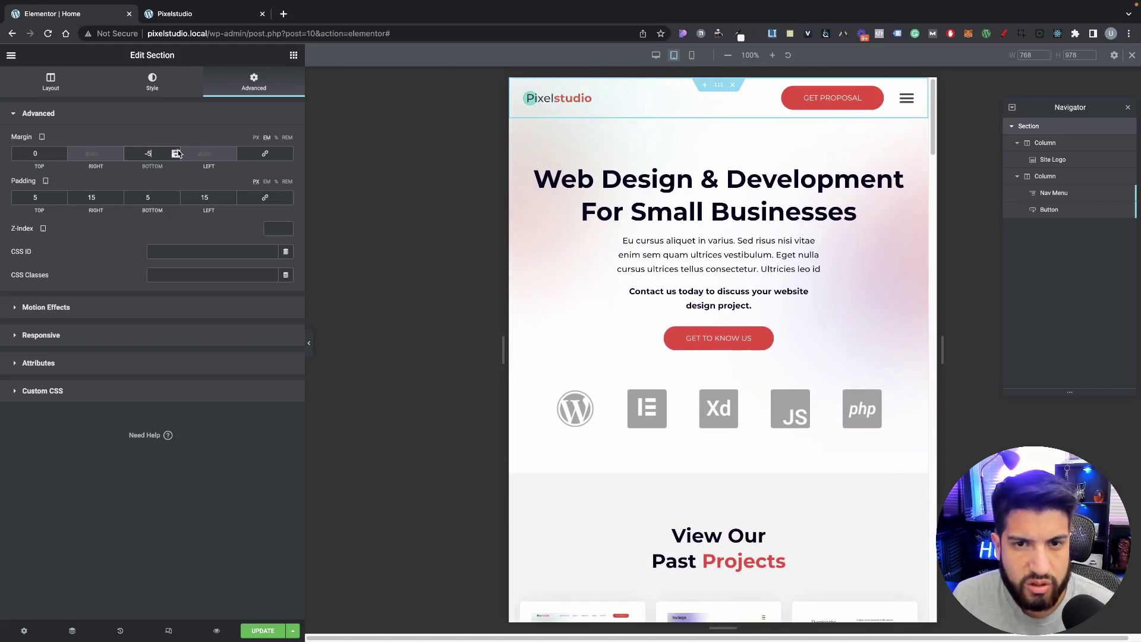
# Step: Hide and restore the editing panel to check the header, then switch to mobile preview
pyautogui.click(311, 334)
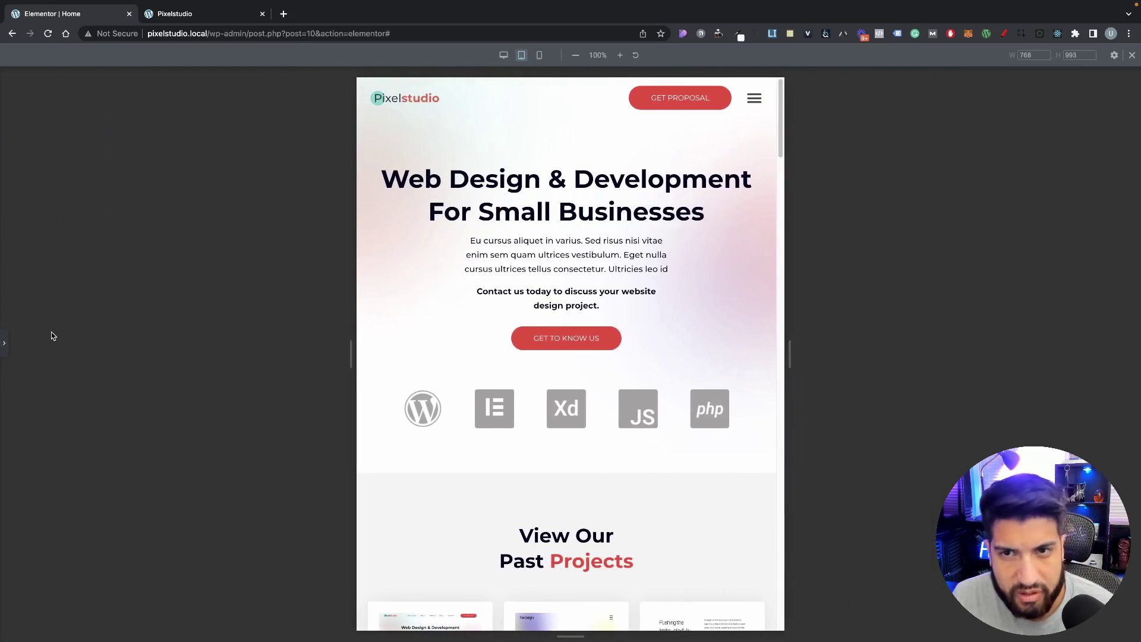
pyautogui.click(4, 343)
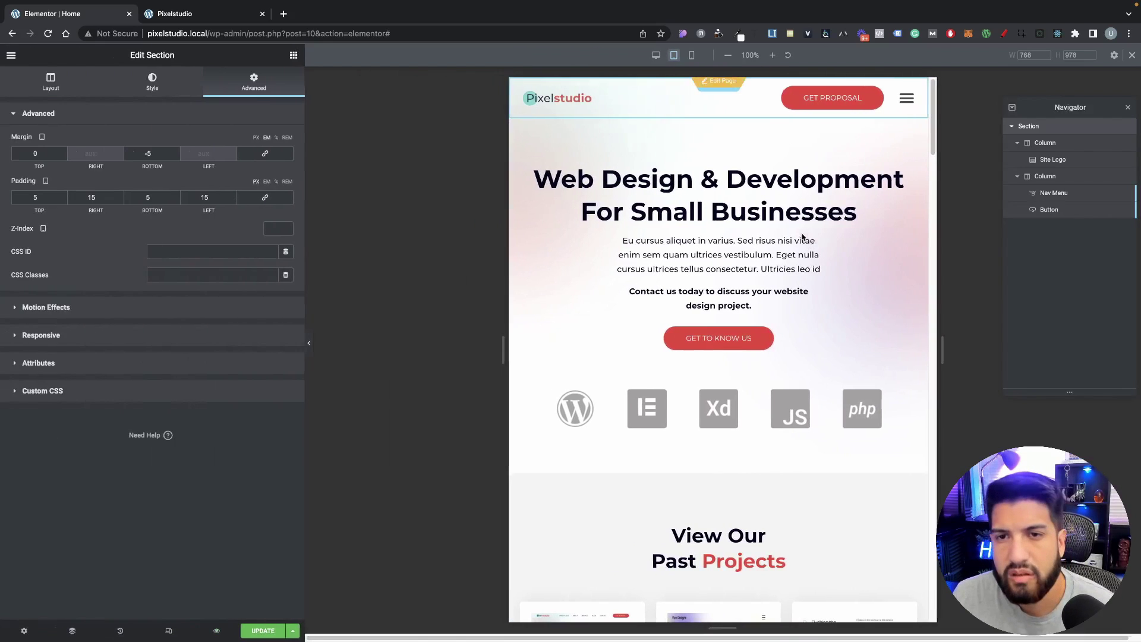
pyautogui.click(691, 55)
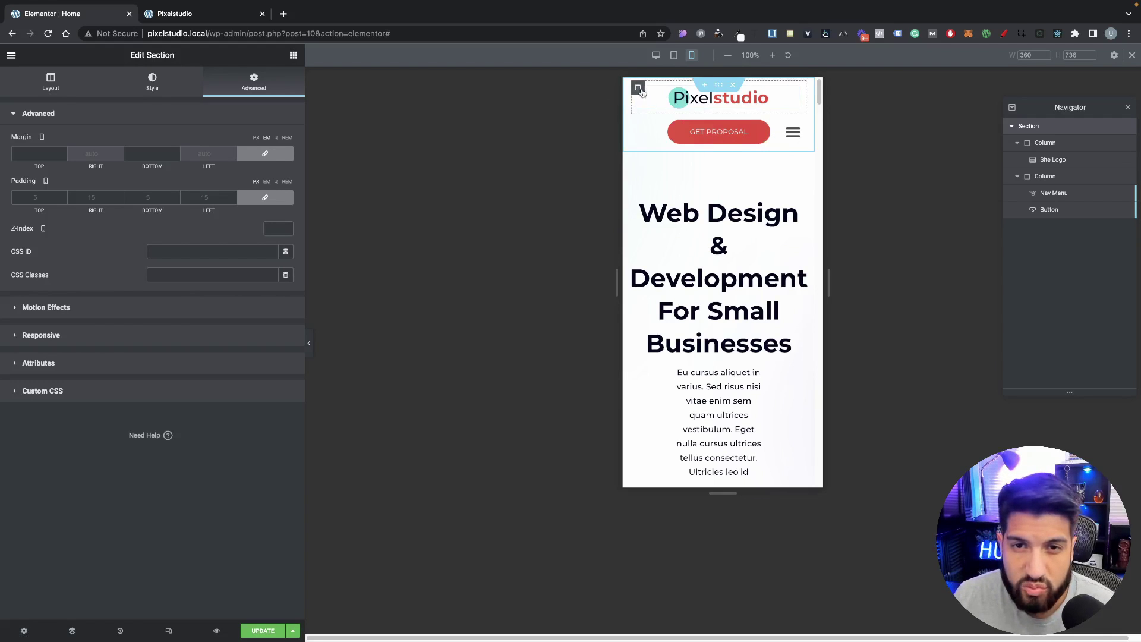
# Step: Unlink the mobile header's padding and set left and right padding to 5
pyautogui.click(255, 201)
pyautogui.moveTo(99, 200); pyautogui.dragTo(38, 198)
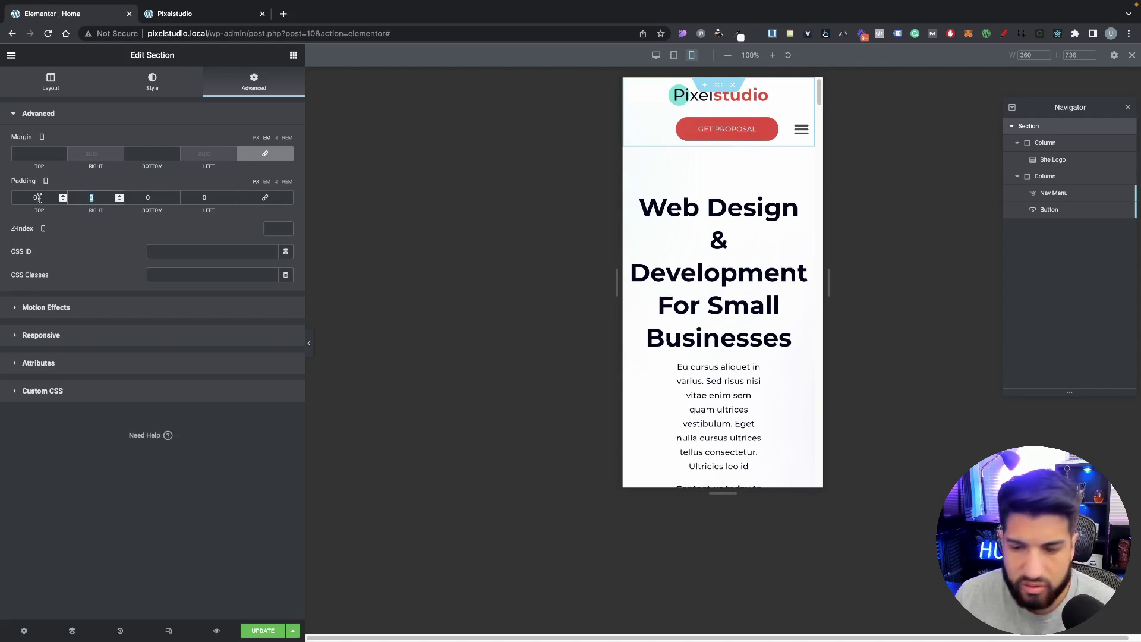
pyautogui.write('5')
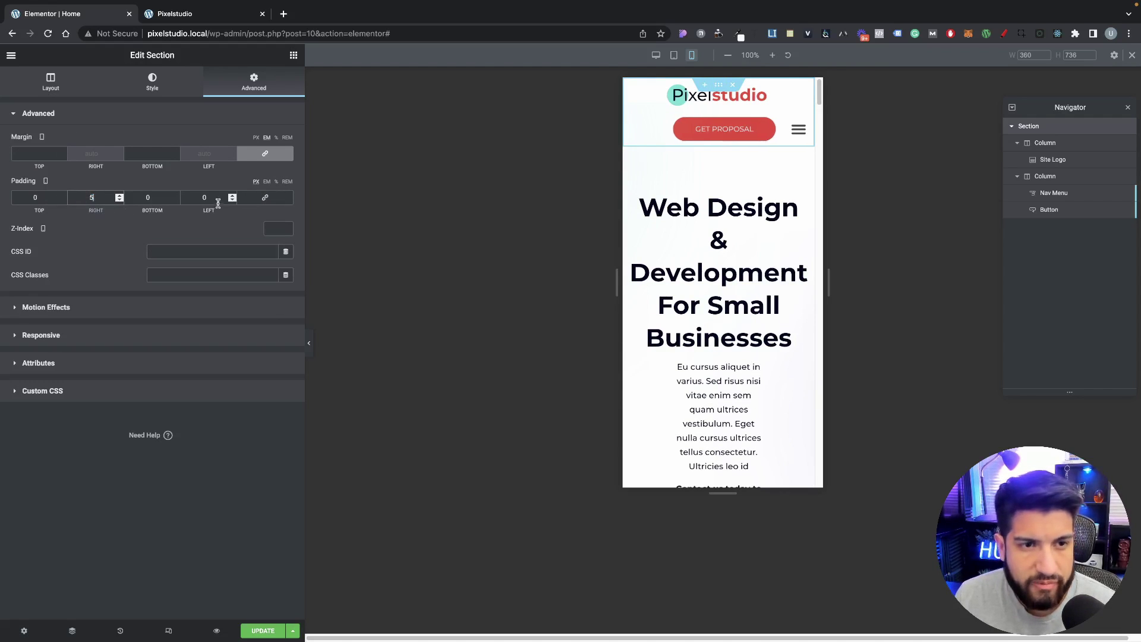
pyautogui.doubleClick(218, 203)
pyautogui.write('5')
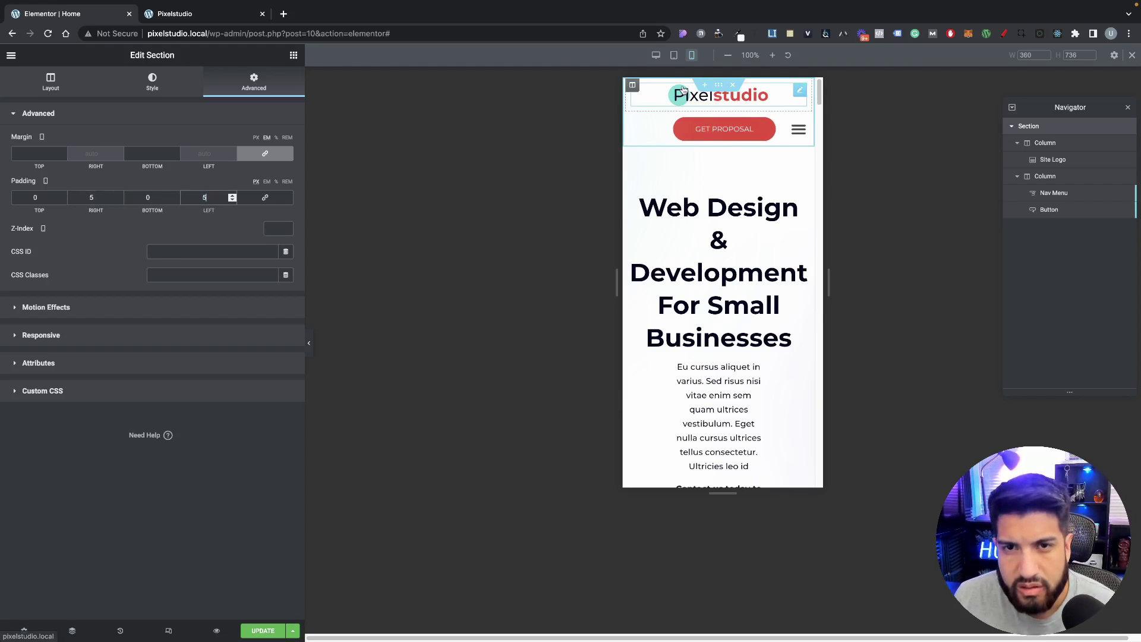
# Step: Set mobile column widths to 35% for the logo column and 65% for the menu-and-button column
pyautogui.click(632, 86)
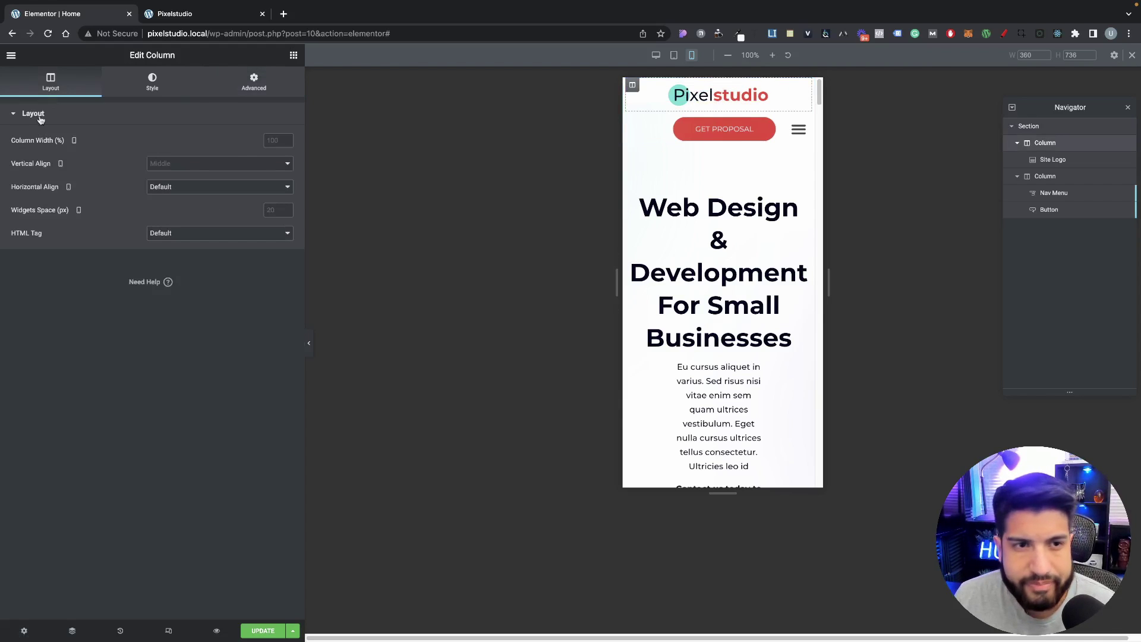
pyautogui.click(272, 140)
pyautogui.write('30')
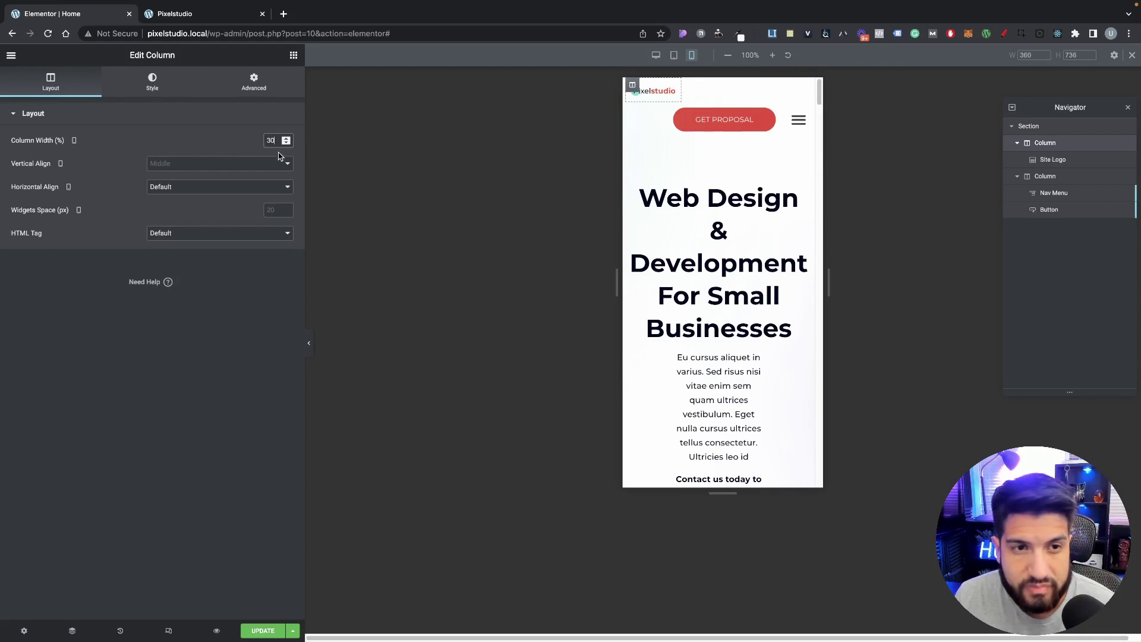
pyautogui.write('35')
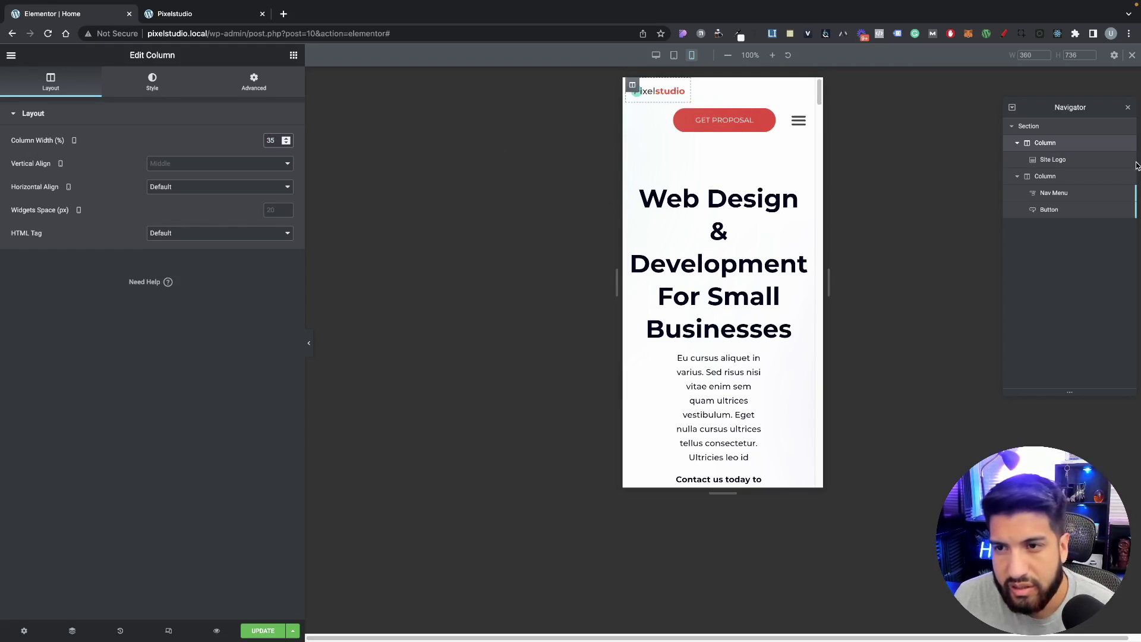
pyautogui.click(1065, 176)
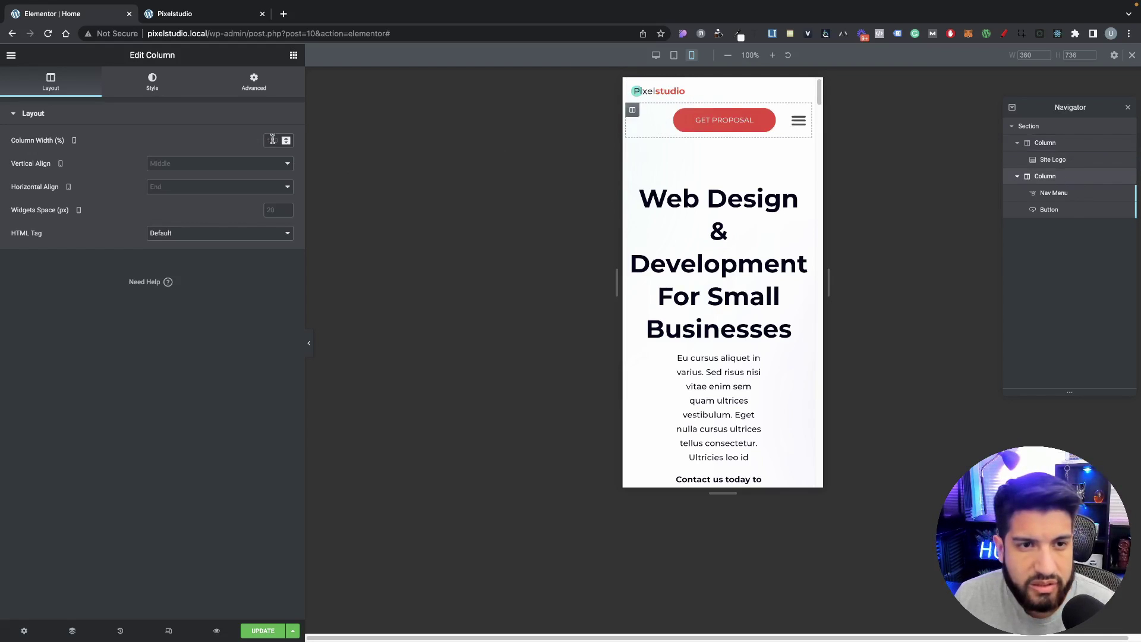
pyautogui.write('75')
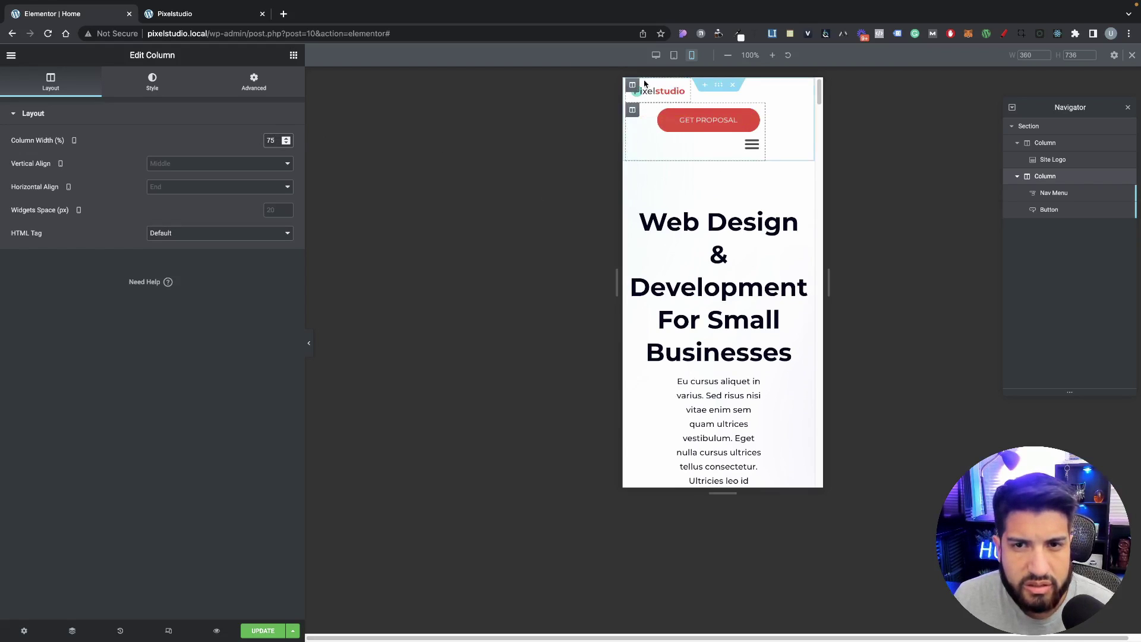
pyautogui.click(633, 87)
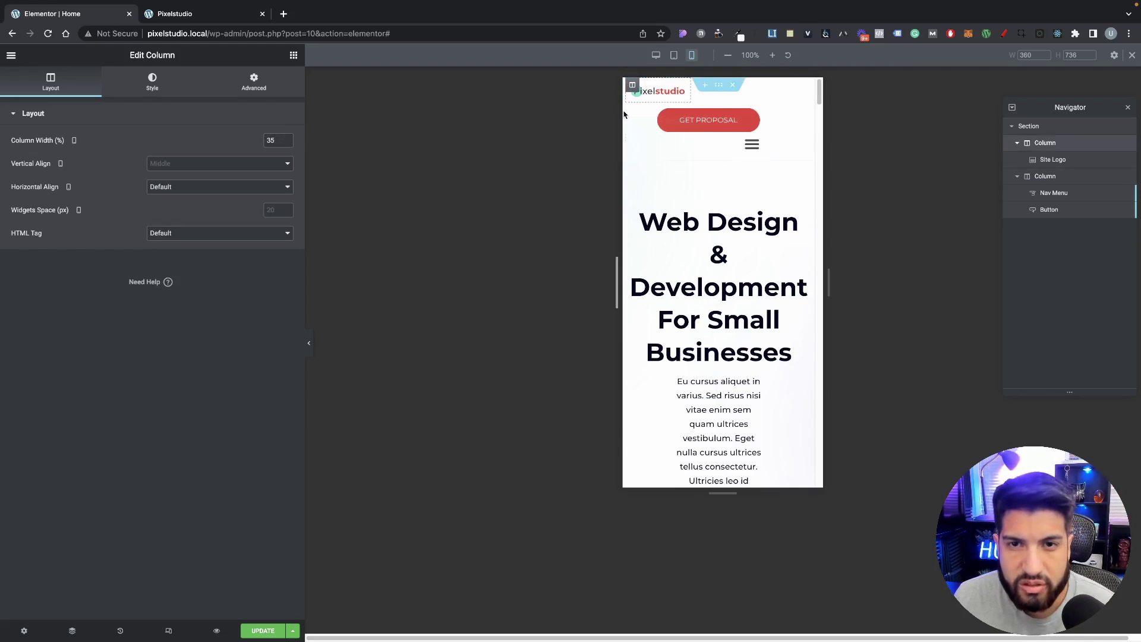
pyautogui.click(631, 109)
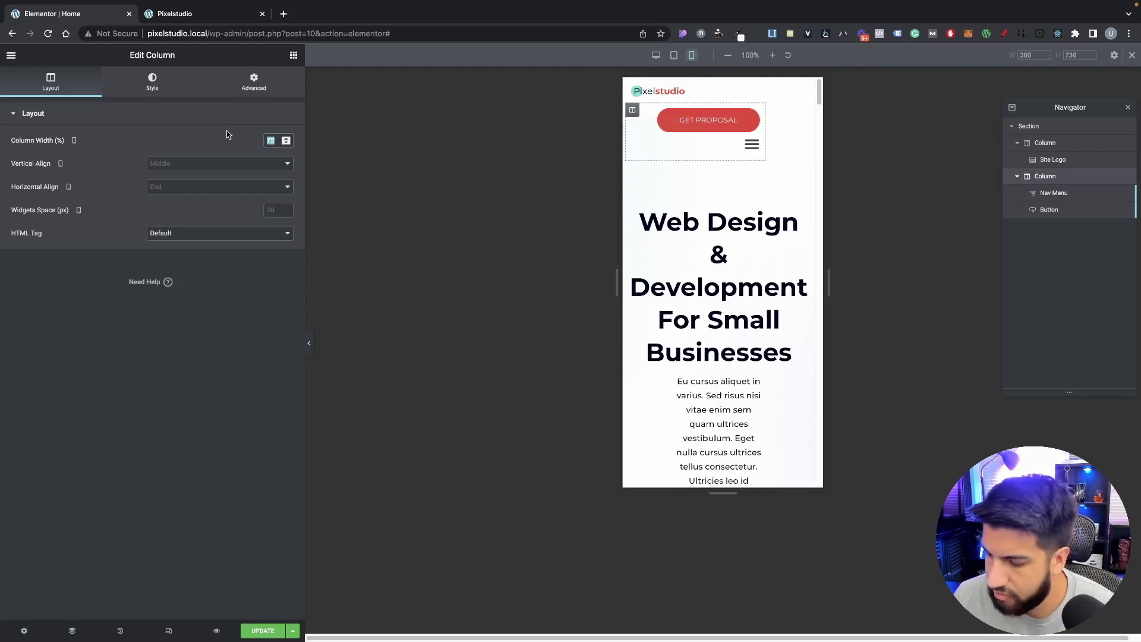
pyautogui.write('65')
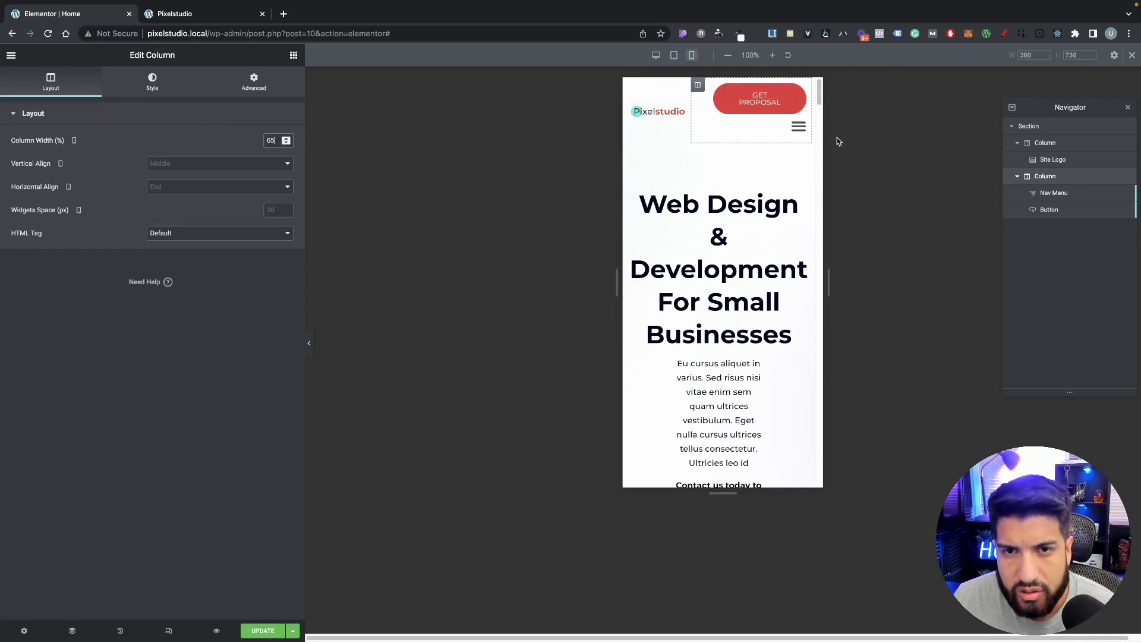
pyautogui.scroll(-4, 739, 314)
pyautogui.scroll(5, 642, 311)
pyautogui.scroll(-6, 670, 351)
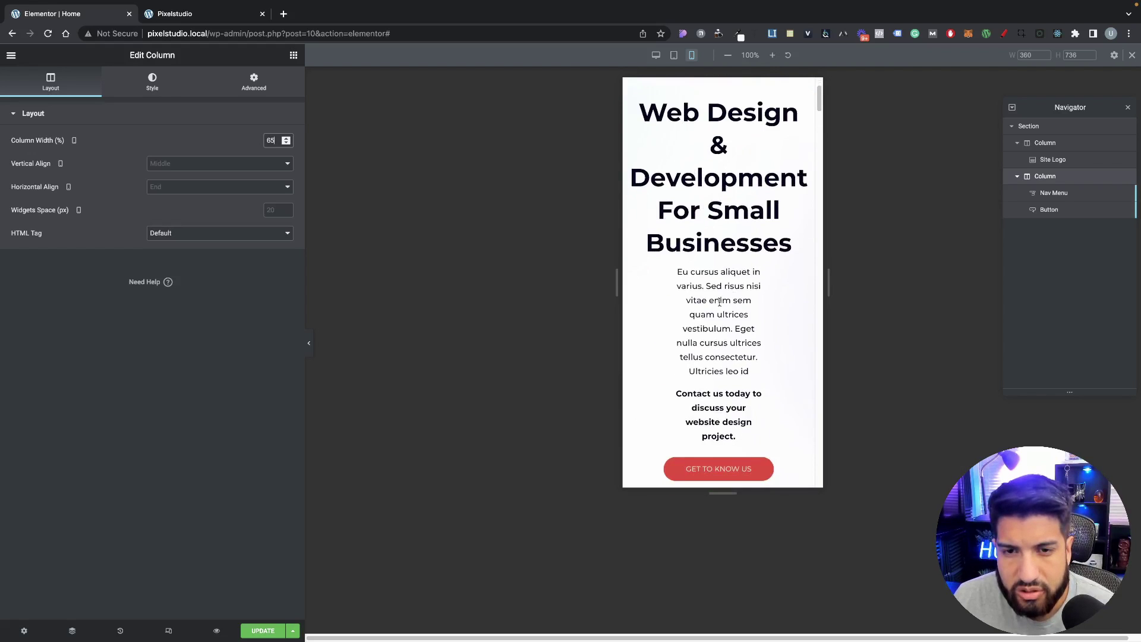
pyautogui.scroll(6, 787, 359)
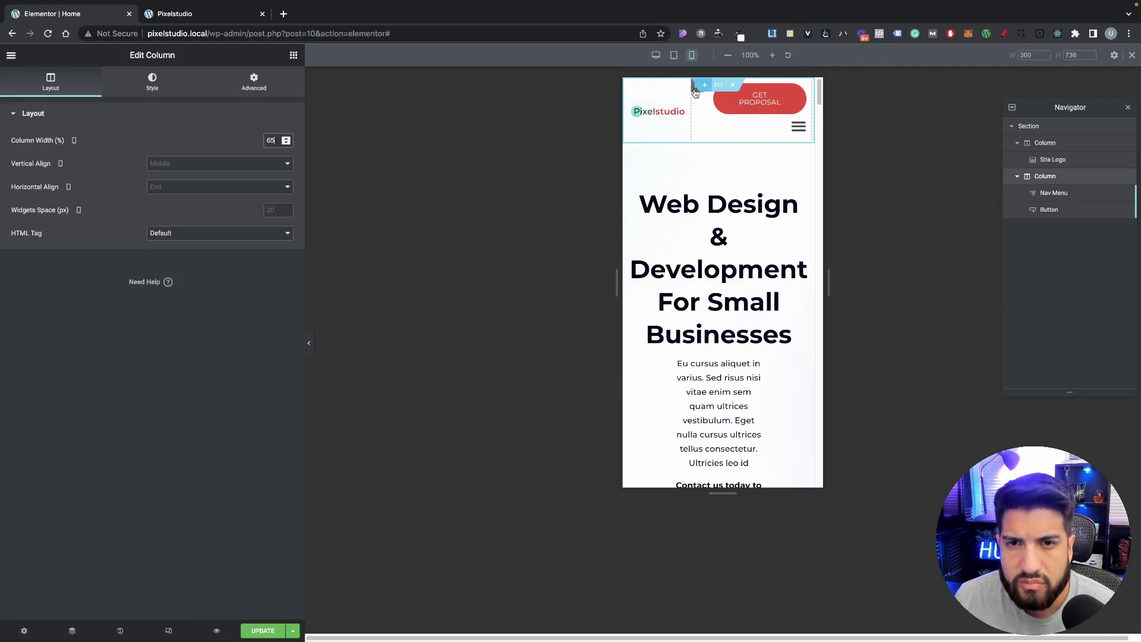
pyautogui.click(802, 92)
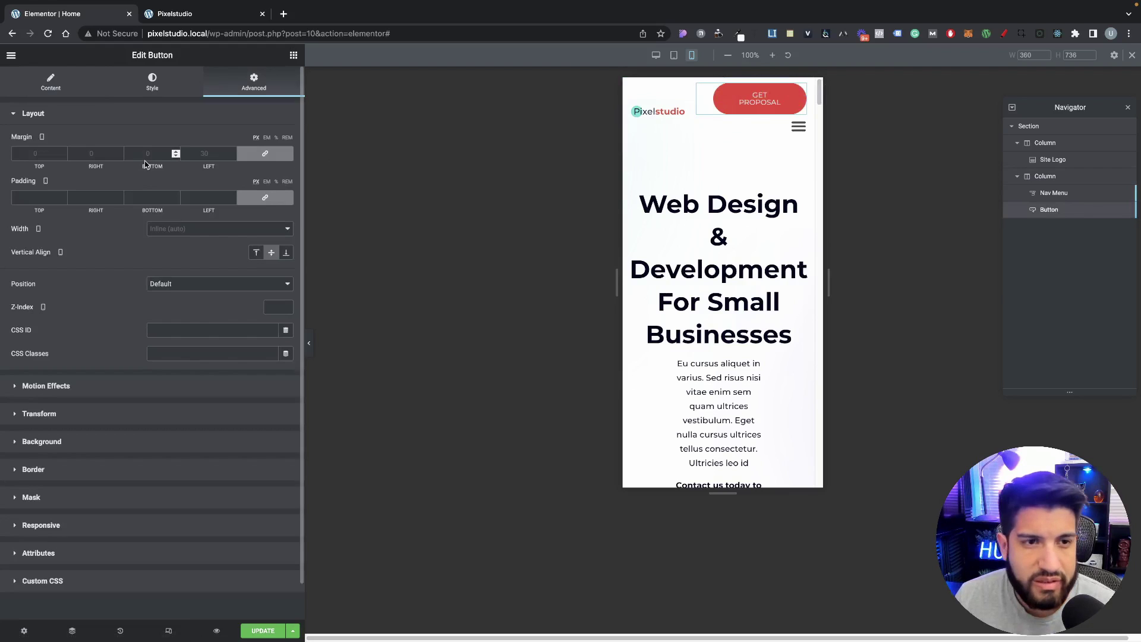
# Step: Raise the Get Proposal button's linked padding and reset its mobile margins to 0
pyautogui.click(152, 84)
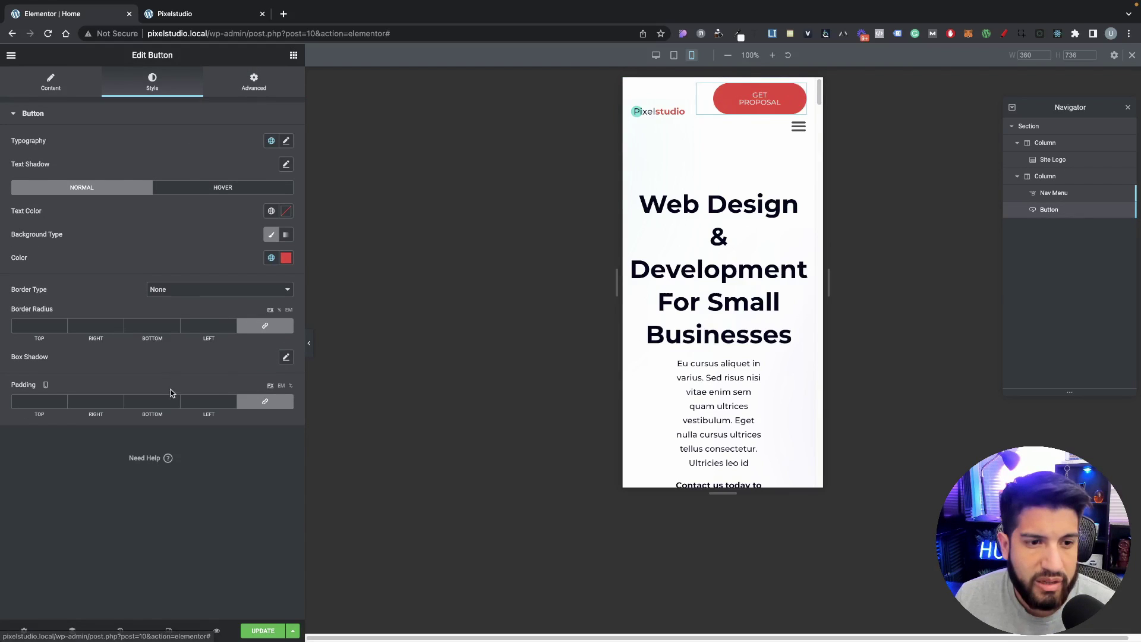
pyautogui.click(262, 400)
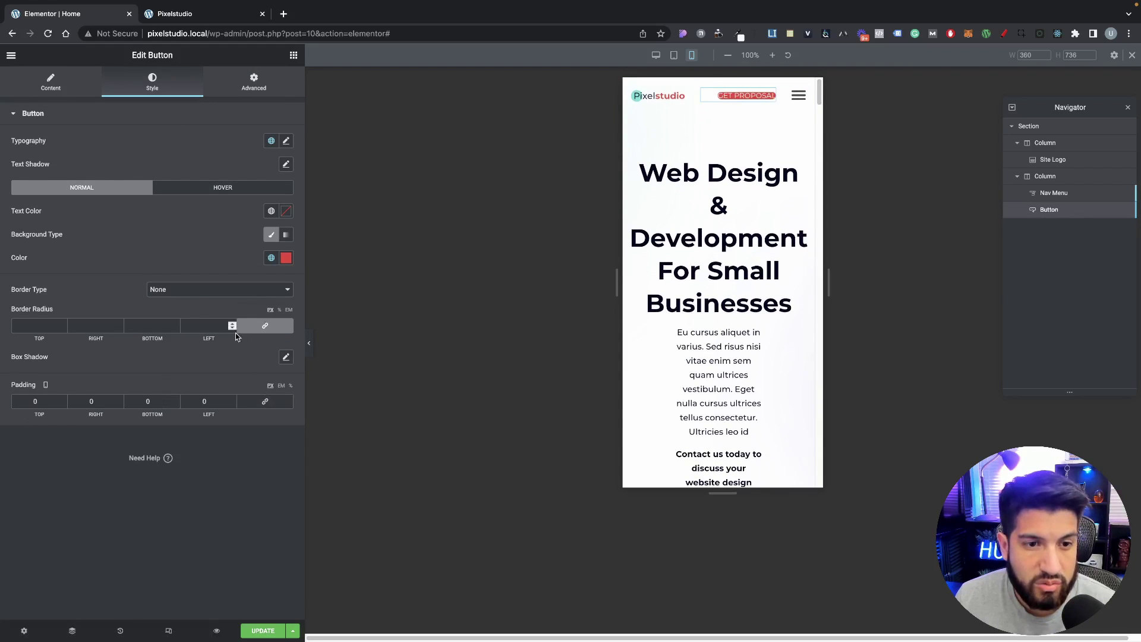
pyautogui.click(252, 402)
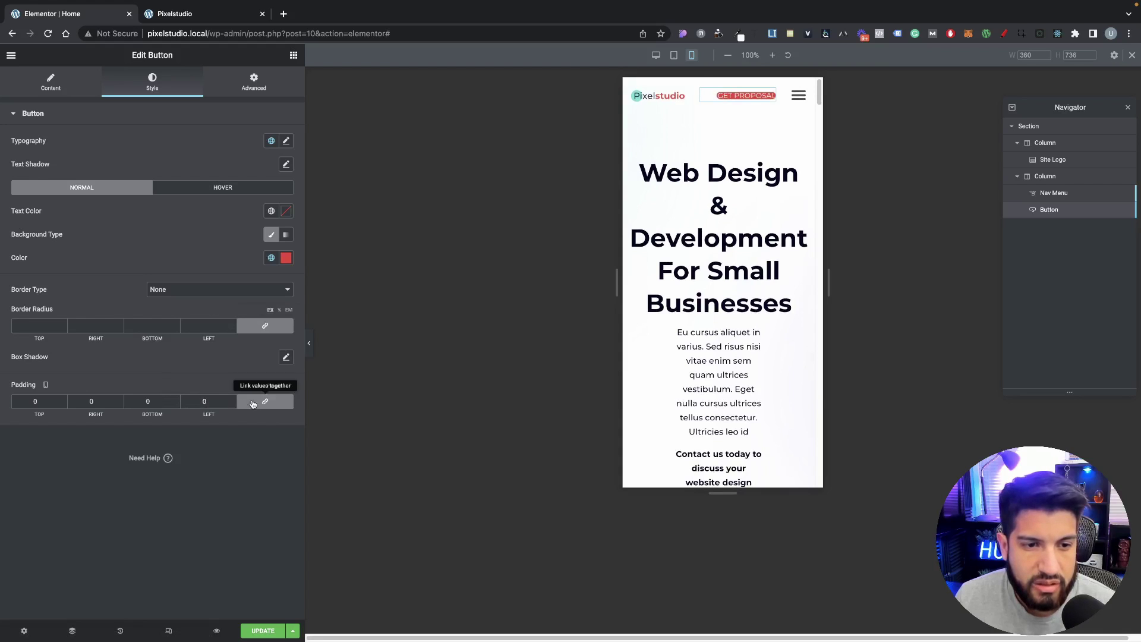
pyautogui.click(233, 399)
pyautogui.click(233, 400)
pyautogui.click(232, 400)
pyautogui.click(232, 400)
pyautogui.click(232, 400)
pyautogui.click(232, 399)
pyautogui.click(232, 400)
pyautogui.click(232, 400)
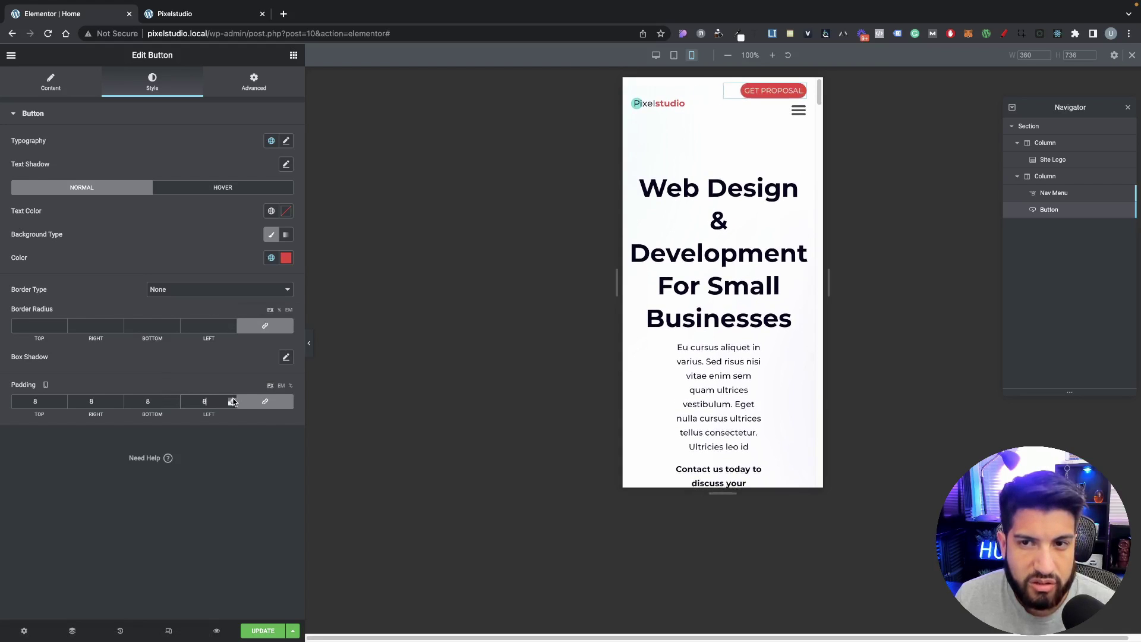
pyautogui.click(233, 400)
pyautogui.click(233, 400)
pyautogui.click(232, 400)
pyautogui.click(233, 400)
pyautogui.click(233, 400)
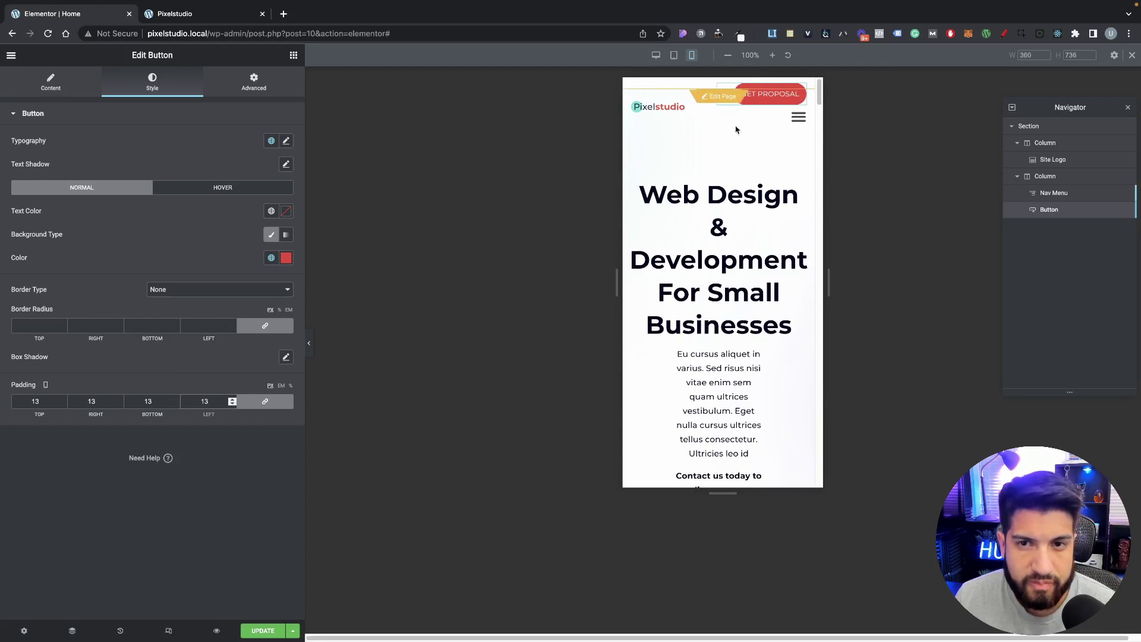
pyautogui.click(254, 82)
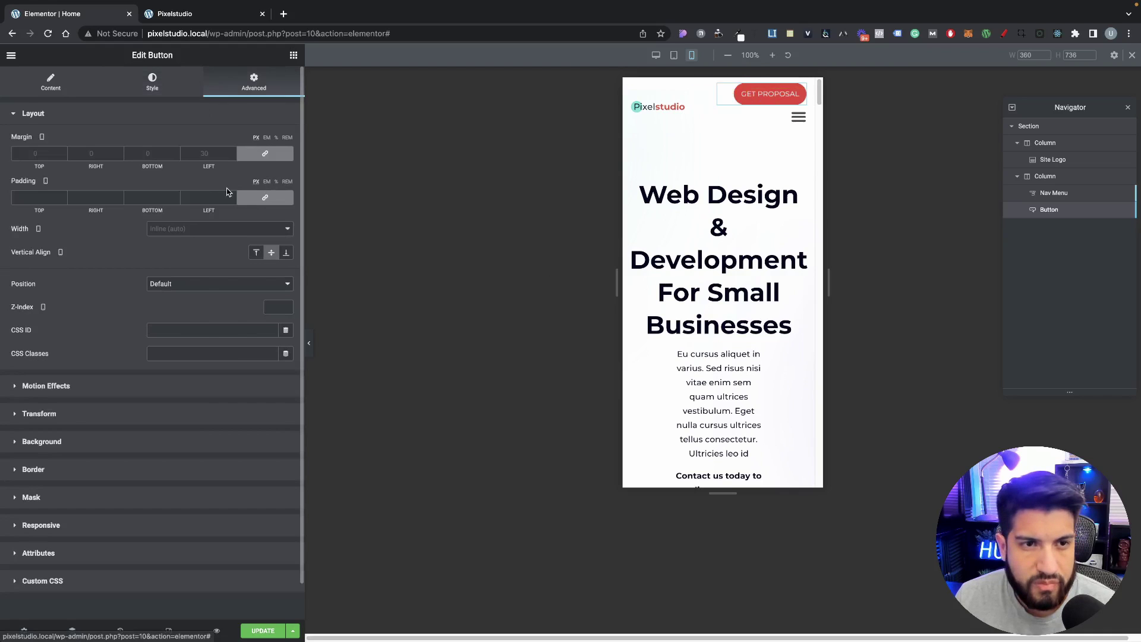
pyautogui.click(280, 155)
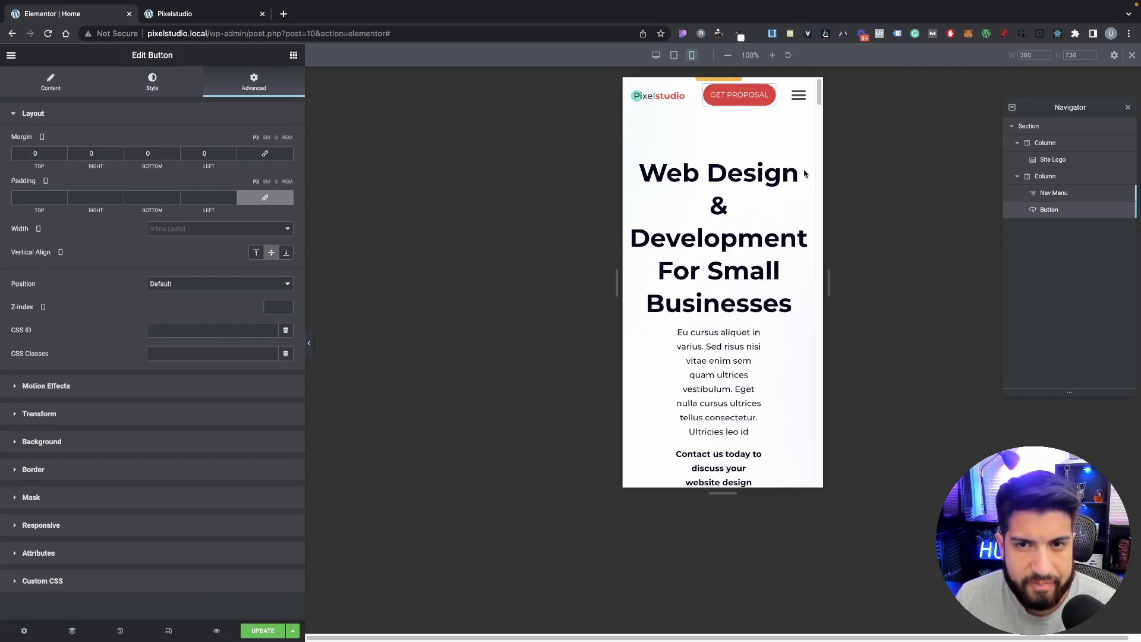
pyautogui.click(152, 87)
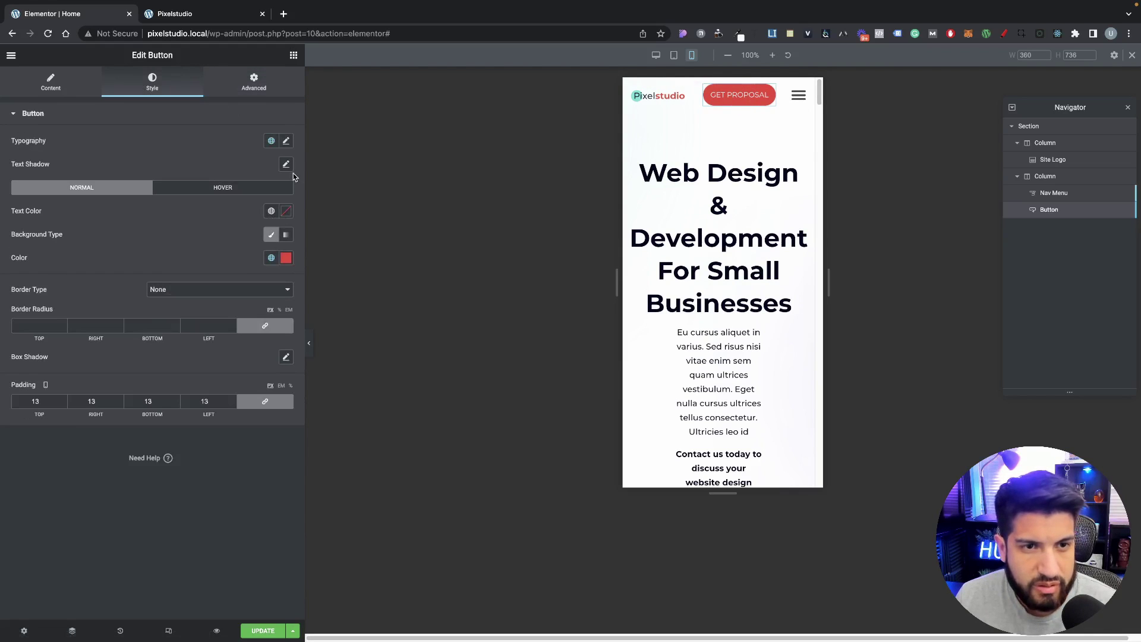
# Step: Set the button's unlinked padding to 12 top/bottom and 15 left/right
pyautogui.click(232, 401)
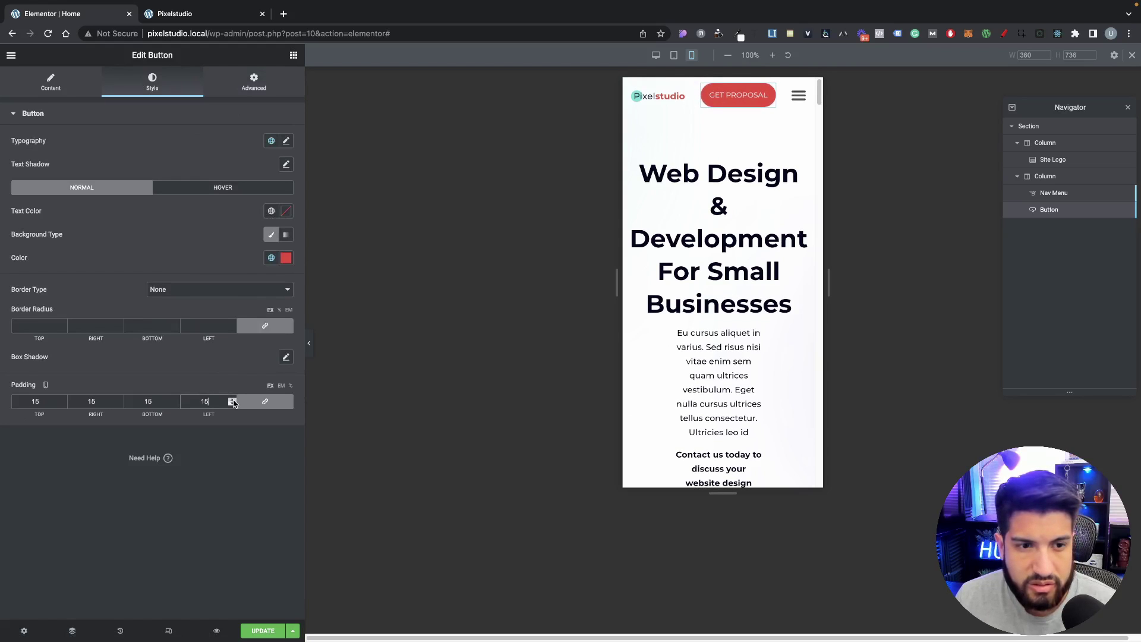
pyautogui.click(265, 401)
pyautogui.doubleClick(148, 401)
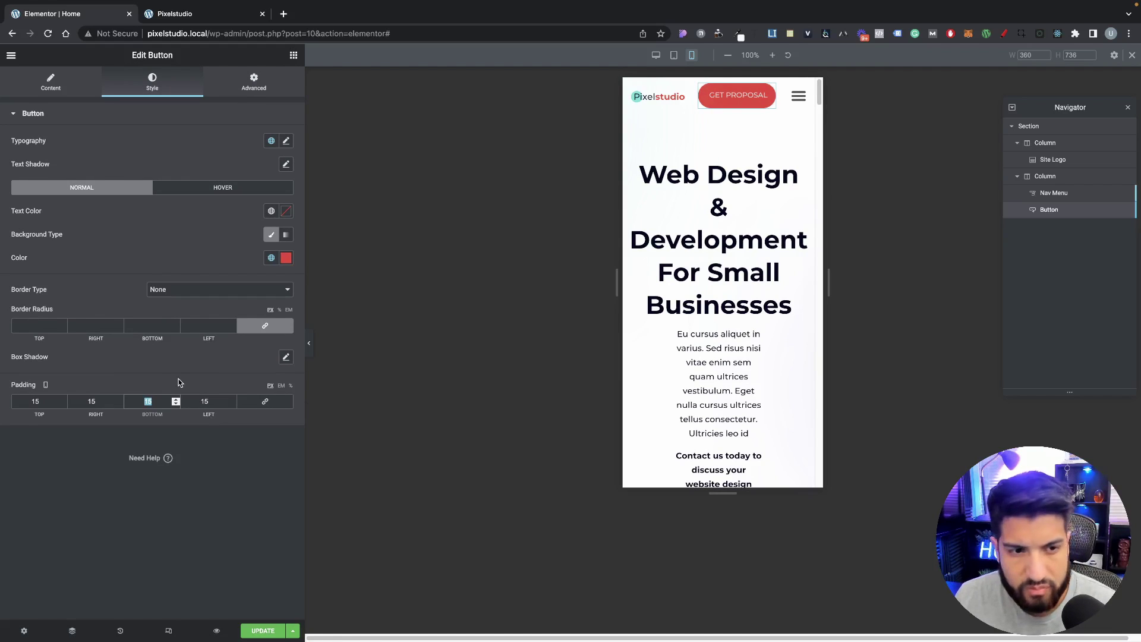
pyautogui.write('12')
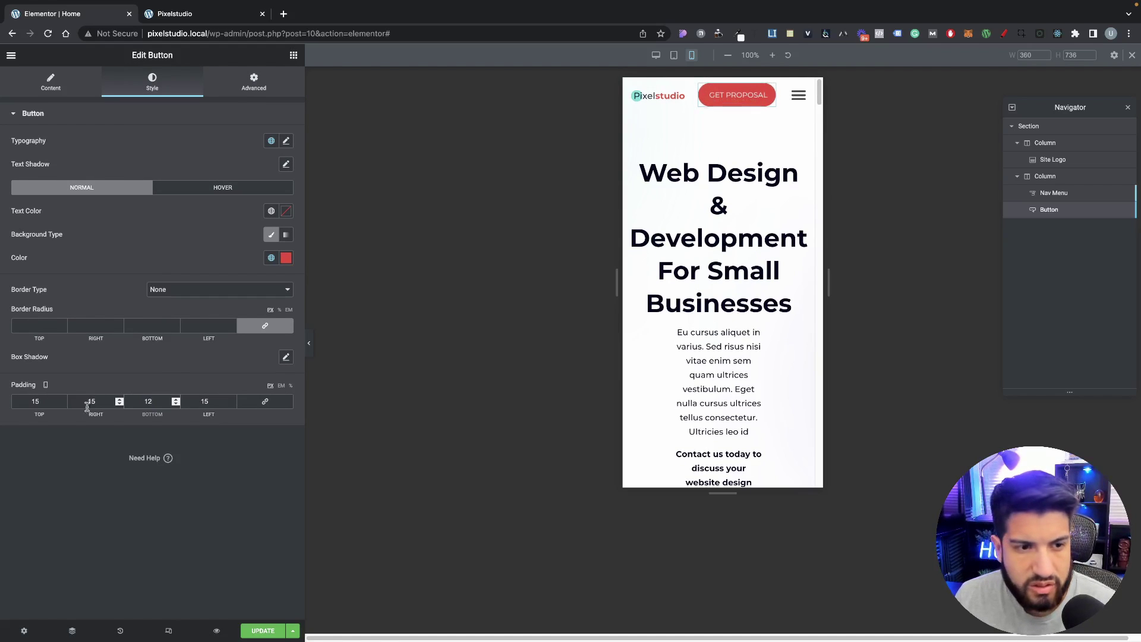
pyautogui.write('12')
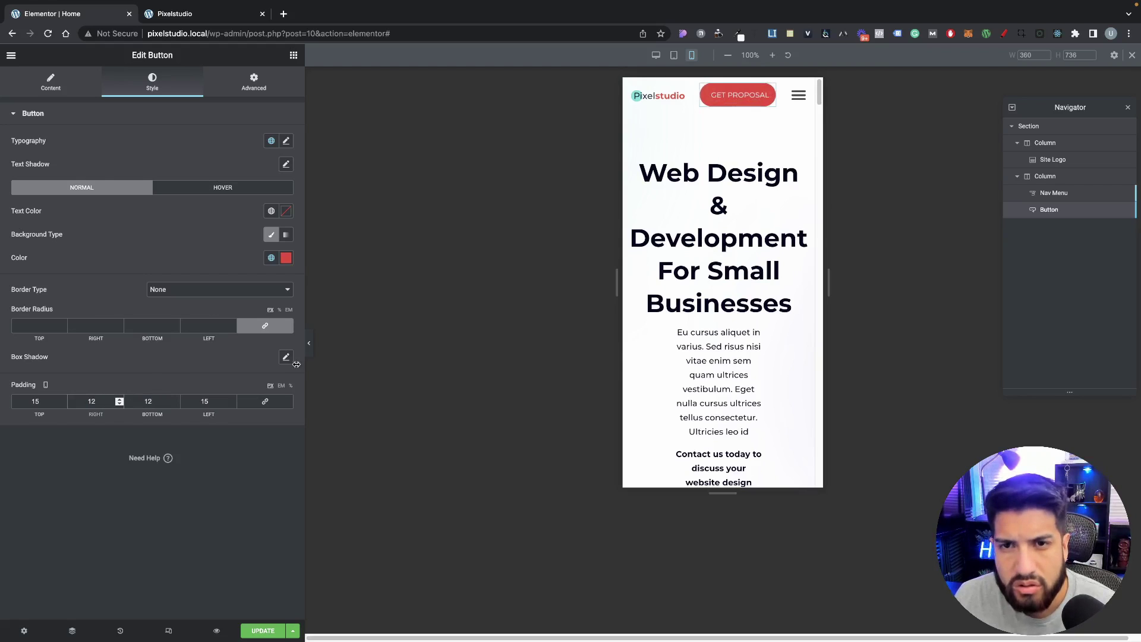
pyautogui.write('15')
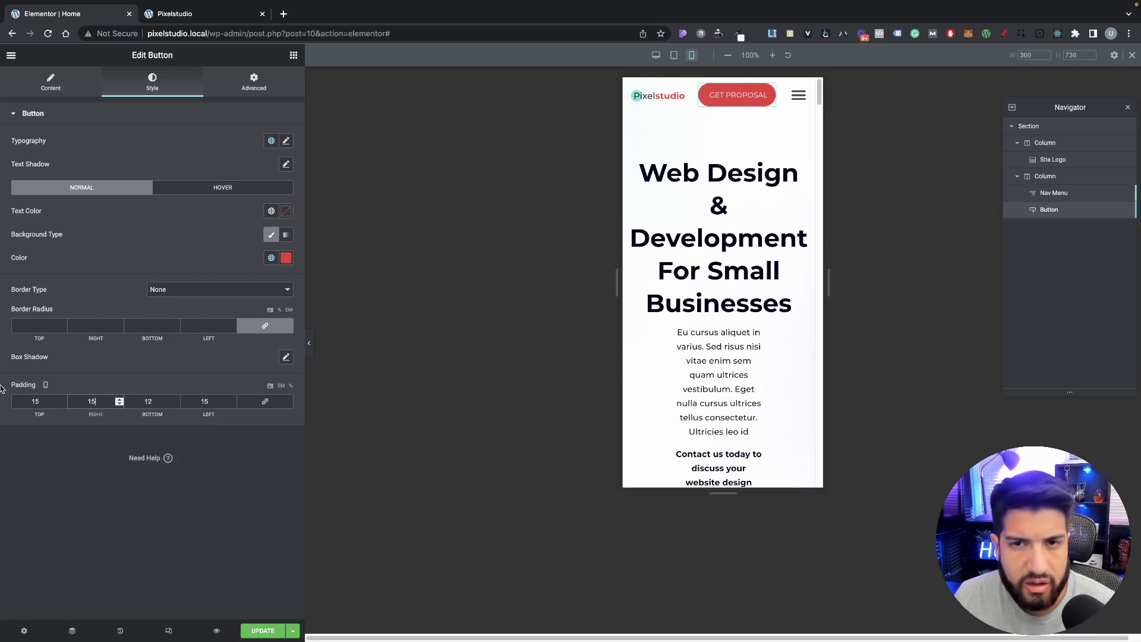
pyautogui.doubleClick(35, 399)
pyautogui.write('12')
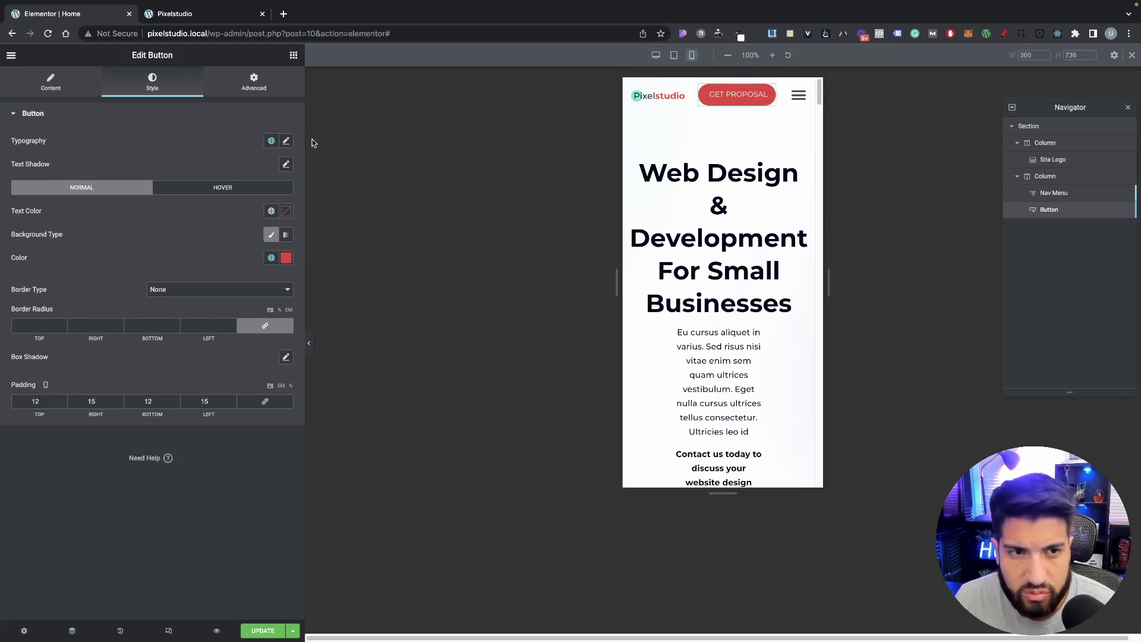
pyautogui.click(1045, 193)
# Step: Give the nav menu a 10 px left margin on mobile and save the page
pyautogui.click(275, 86)
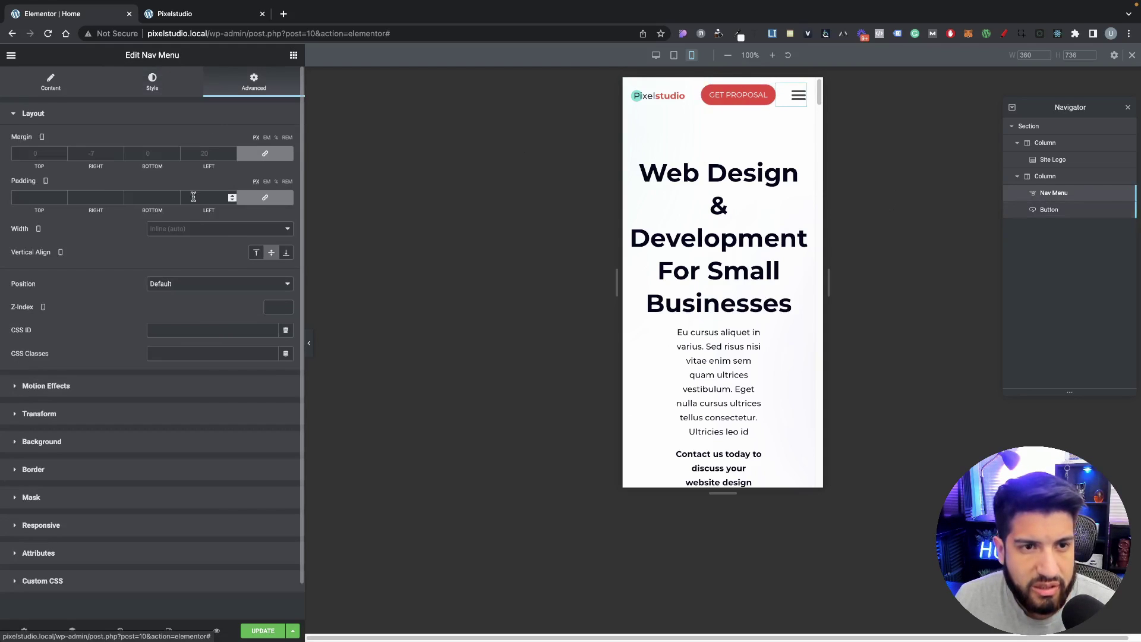
pyautogui.click(233, 153)
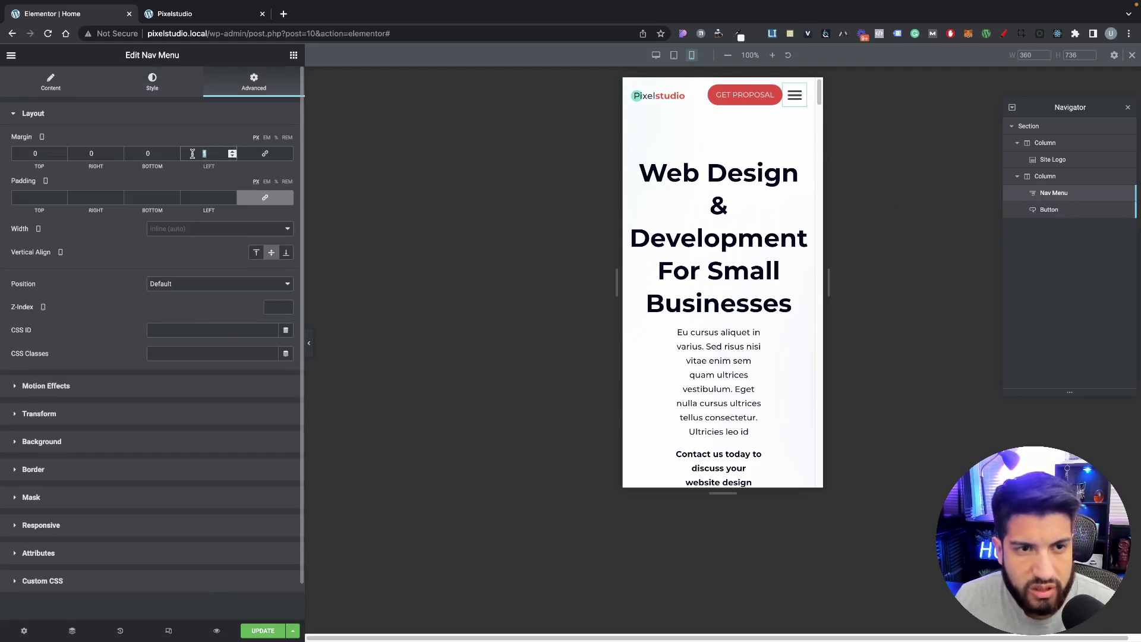
pyautogui.write('0')
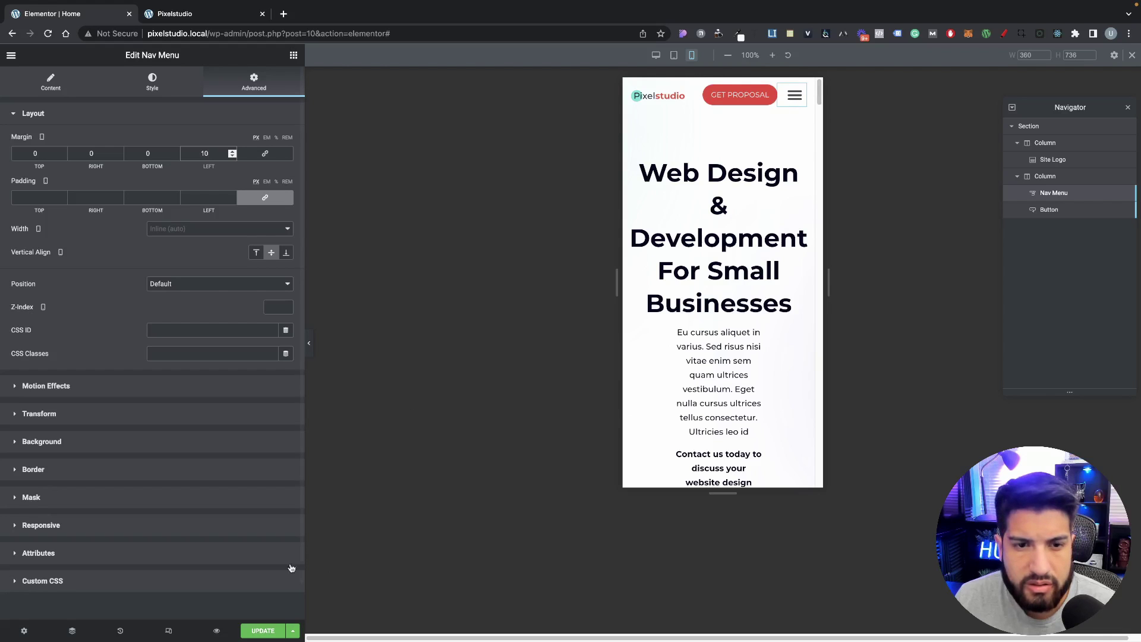
pyautogui.click(263, 631)
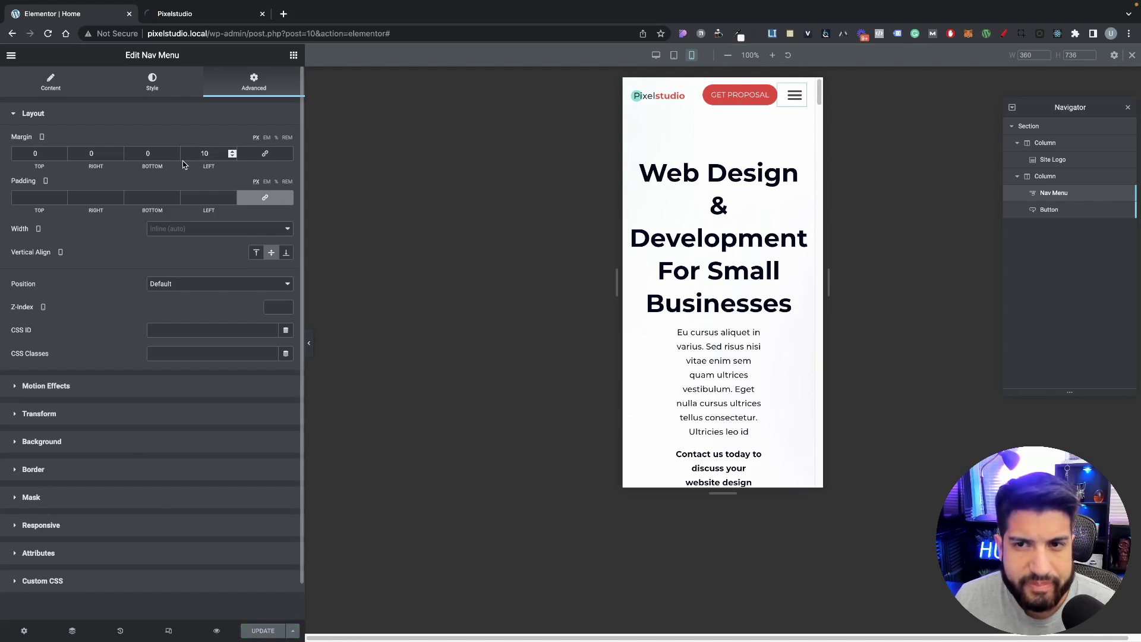
# Step: Check the header on the live site in DevTools at mobile width, then return to the editor
pyautogui.click(178, 13)
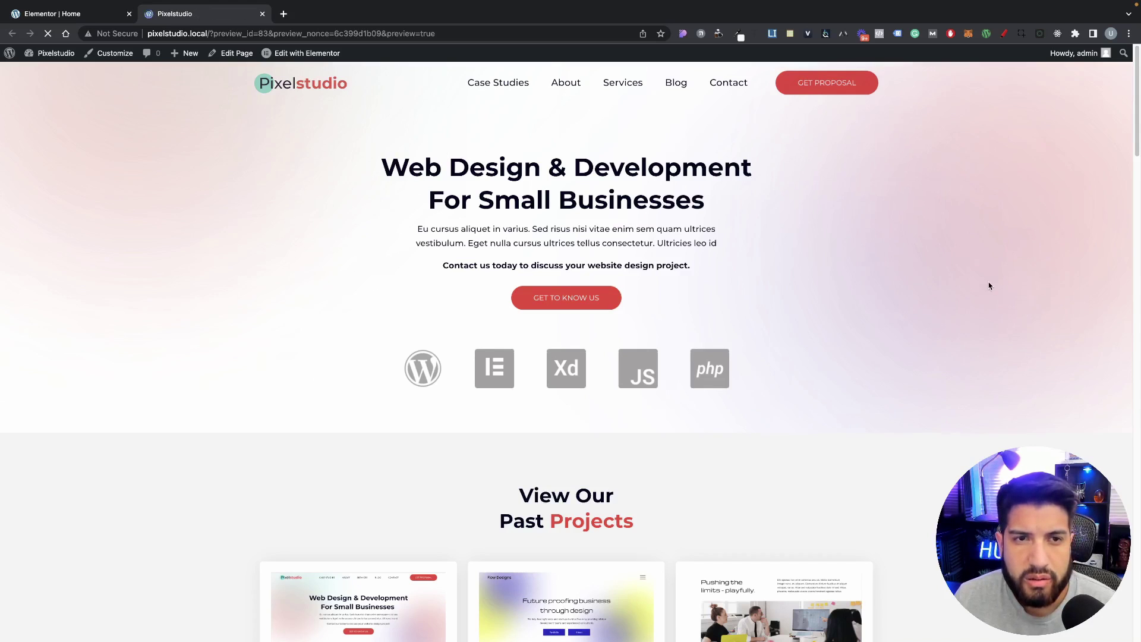
pyautogui.rightClick(872, 263)
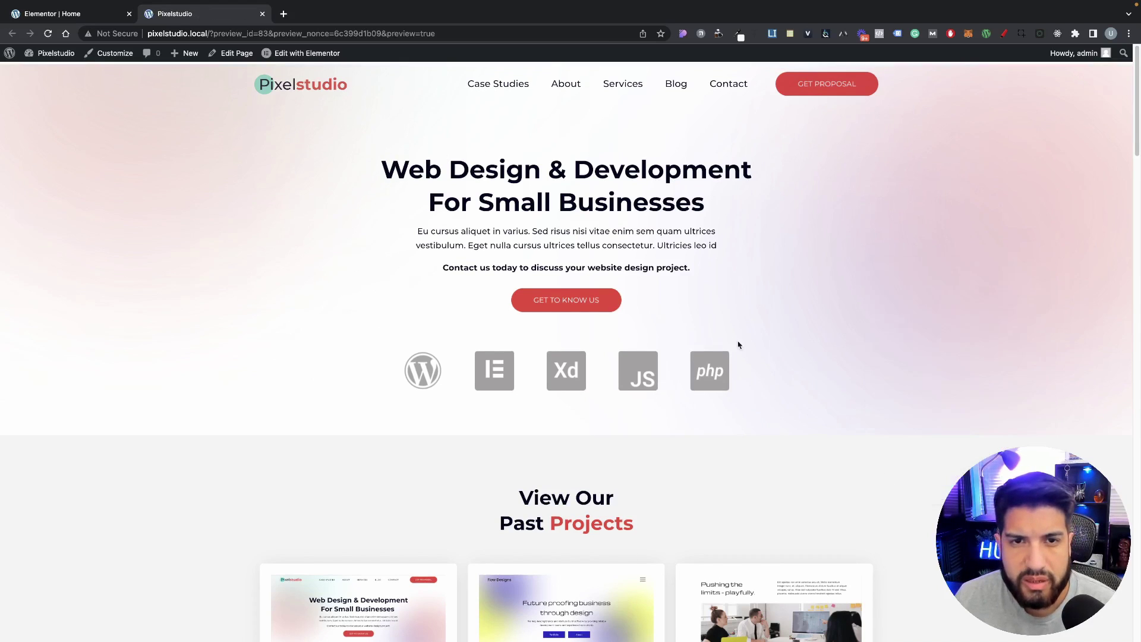
pyautogui.press('super+alt+i')
pyautogui.moveTo(979, 239); pyautogui.dragTo(689, 227)
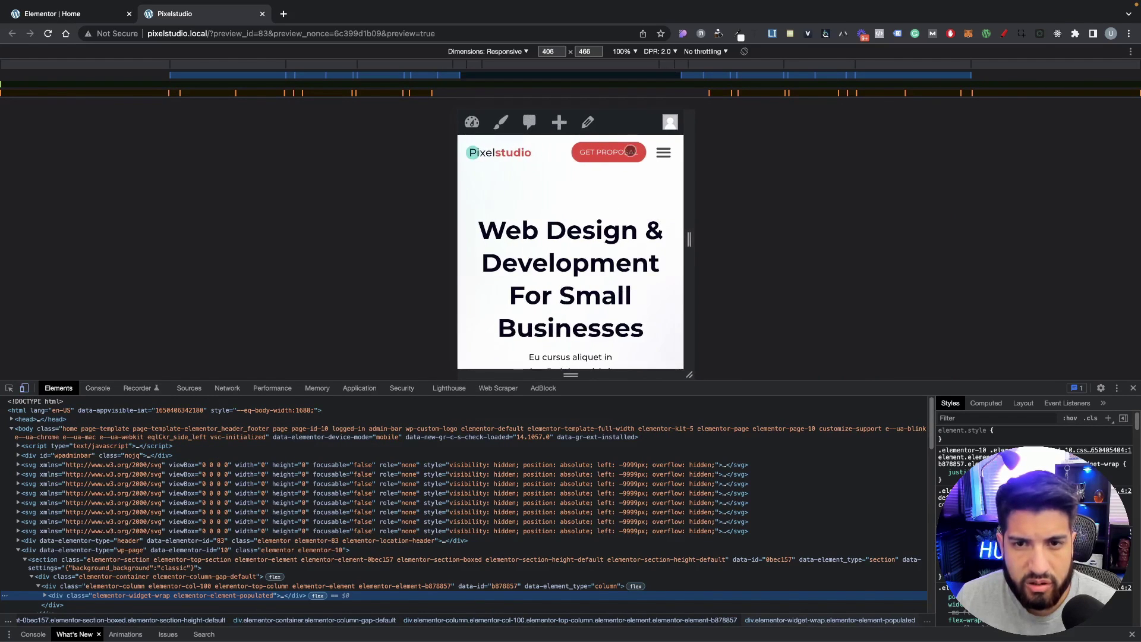
pyautogui.click(664, 155)
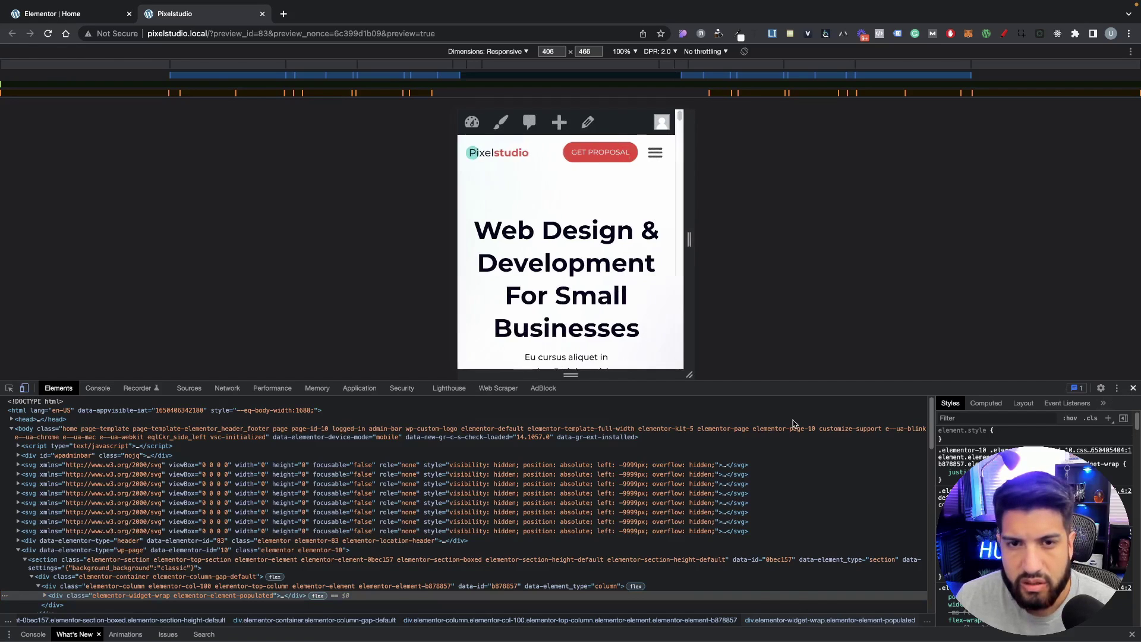
pyautogui.click(1132, 388)
pyautogui.click(69, 15)
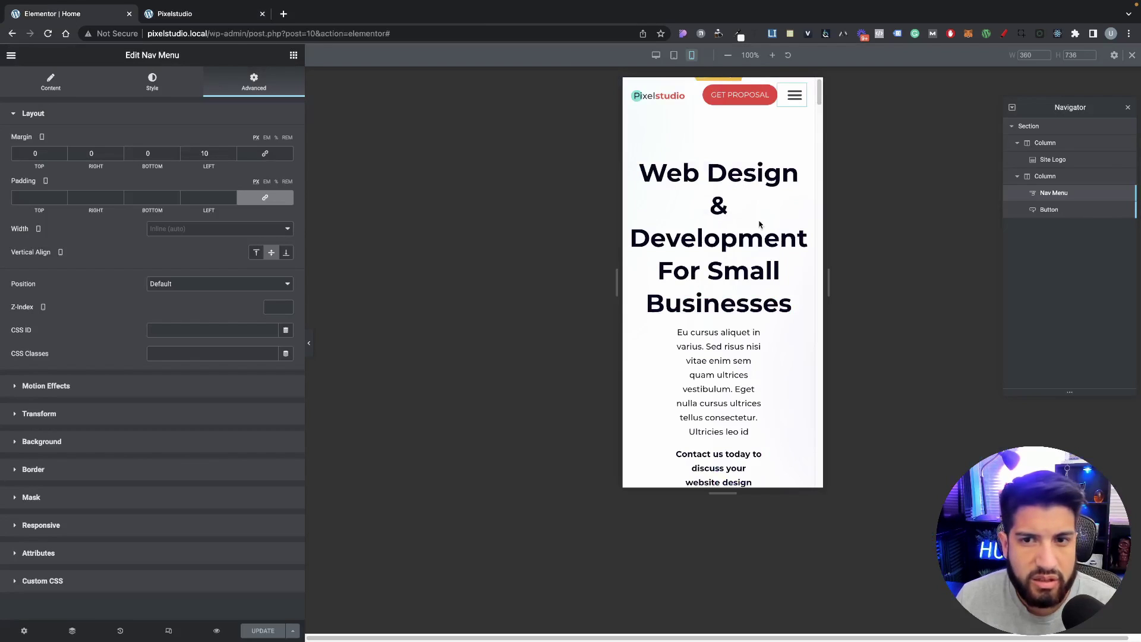
# Step: Back in desktop view, give the header section a z-index of 10 and save the page
pyautogui.click(169, 630)
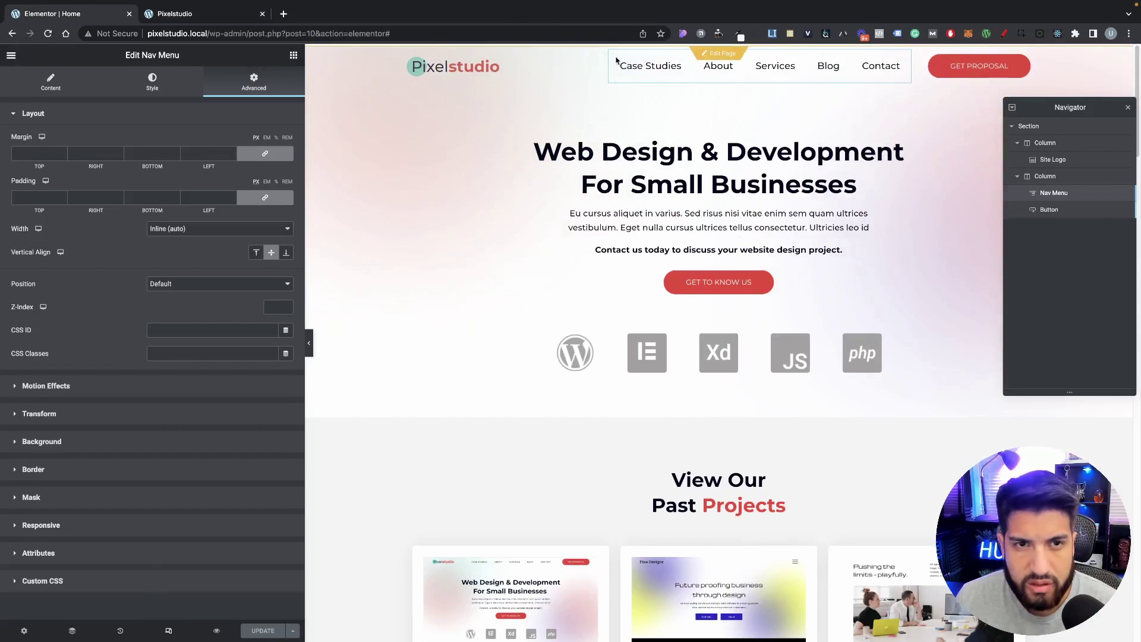
pyautogui.rightClick(335, 65)
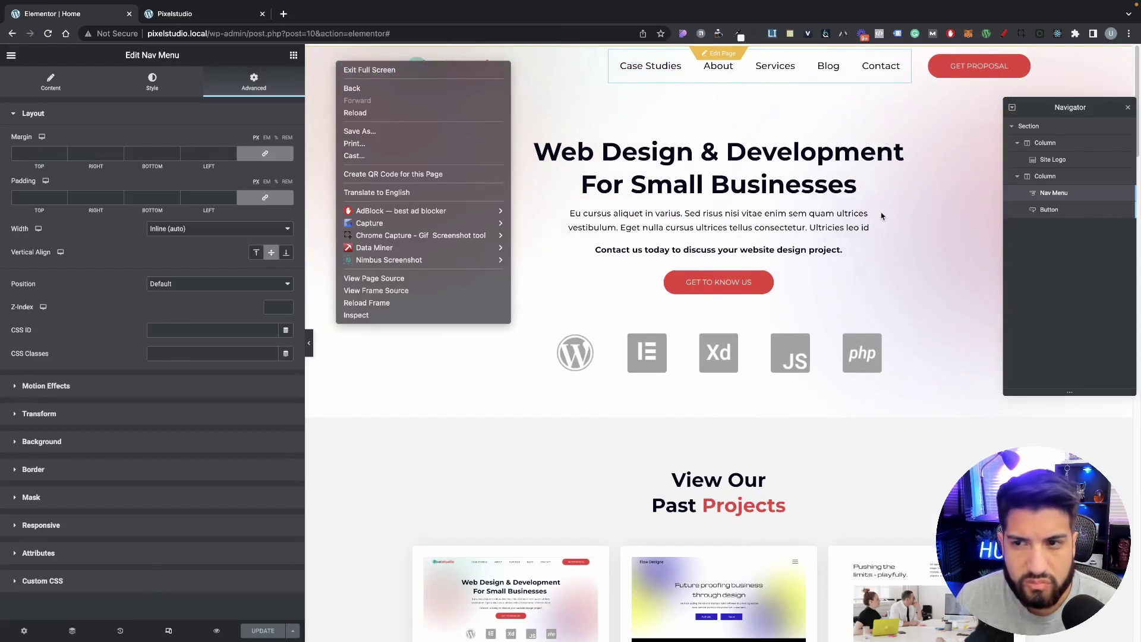
pyautogui.click(1008, 265)
pyautogui.click(1037, 130)
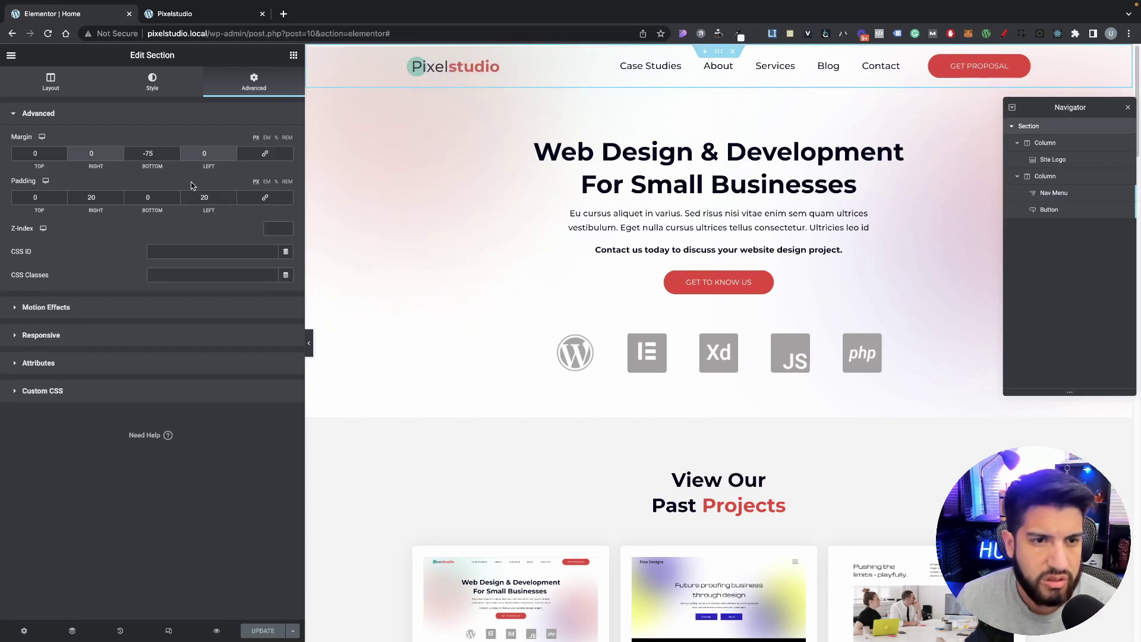
pyautogui.click(277, 228)
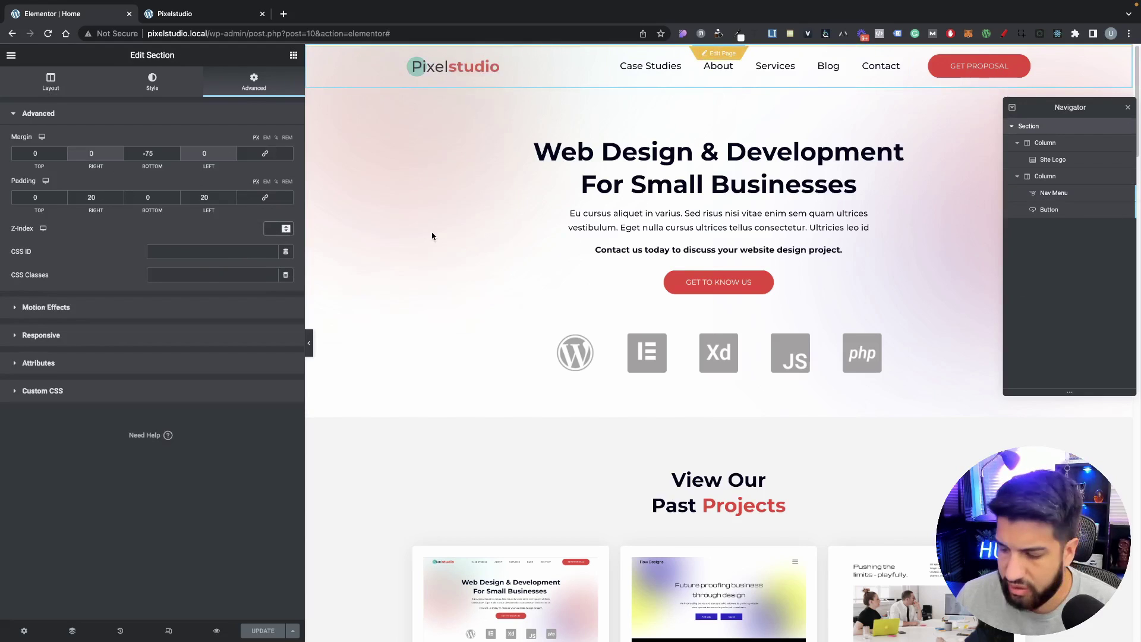
pyautogui.write('10')
pyautogui.click(258, 627)
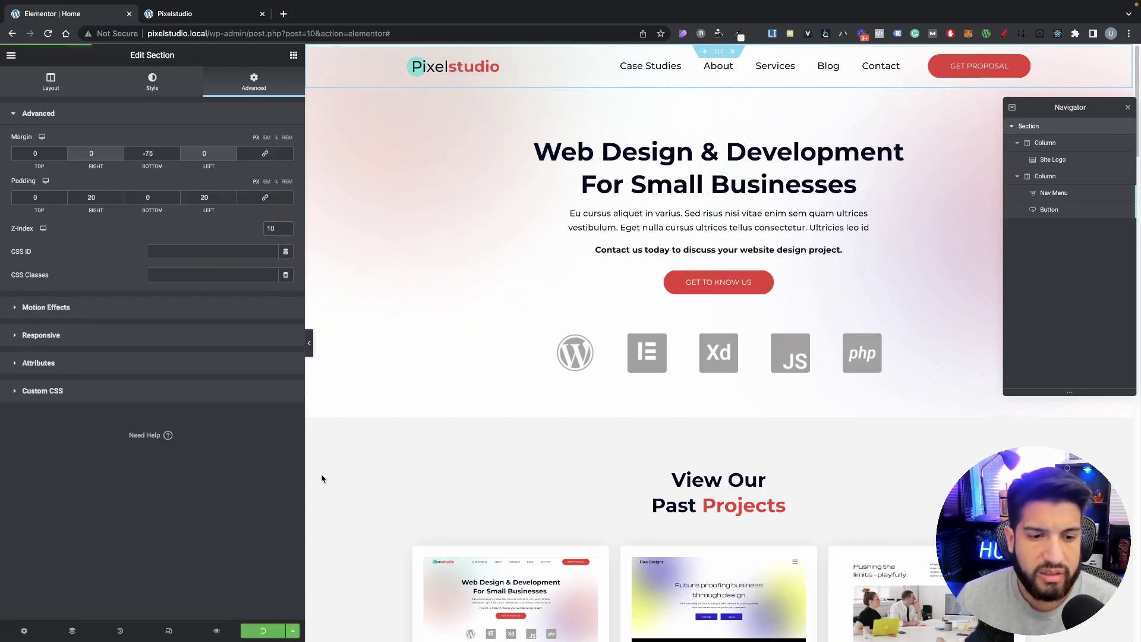
# Step: Open the live site and inspect it in developer tools for a mobile-sized view
pyautogui.click(196, 15)
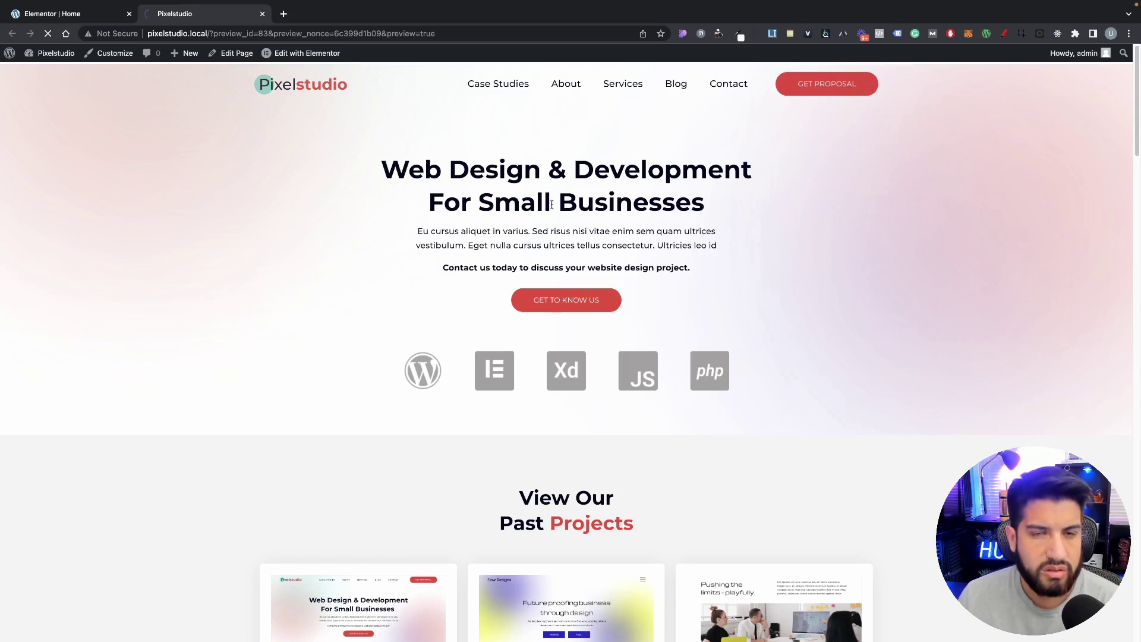
pyautogui.rightClick(400, 238)
pyautogui.click(433, 461)
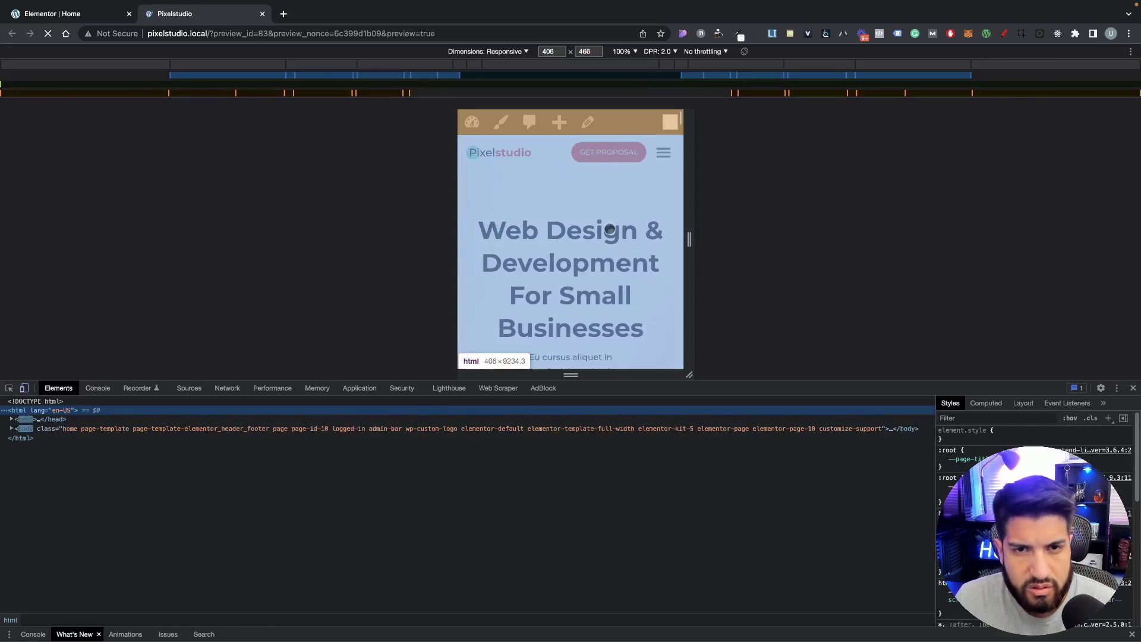
# Step: Toggle the mobile hamburger dropdown open and closed to verify it overlays the hero, then return to the editor
pyautogui.click(664, 153)
pyautogui.click(663, 152)
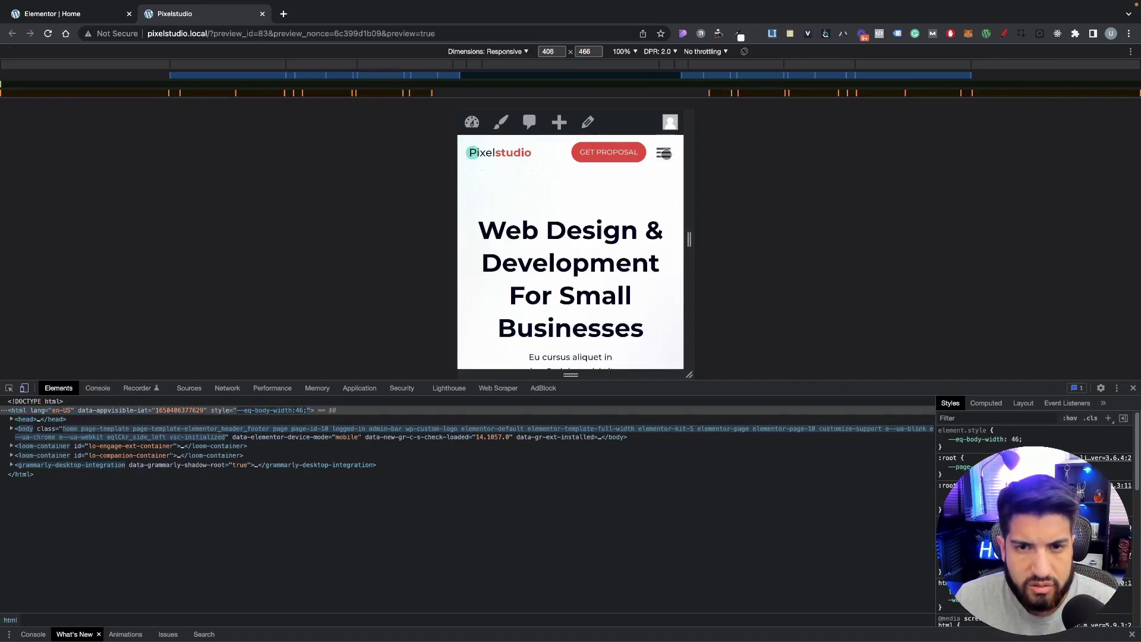
pyautogui.click(665, 153)
pyautogui.click(664, 153)
pyautogui.click(665, 154)
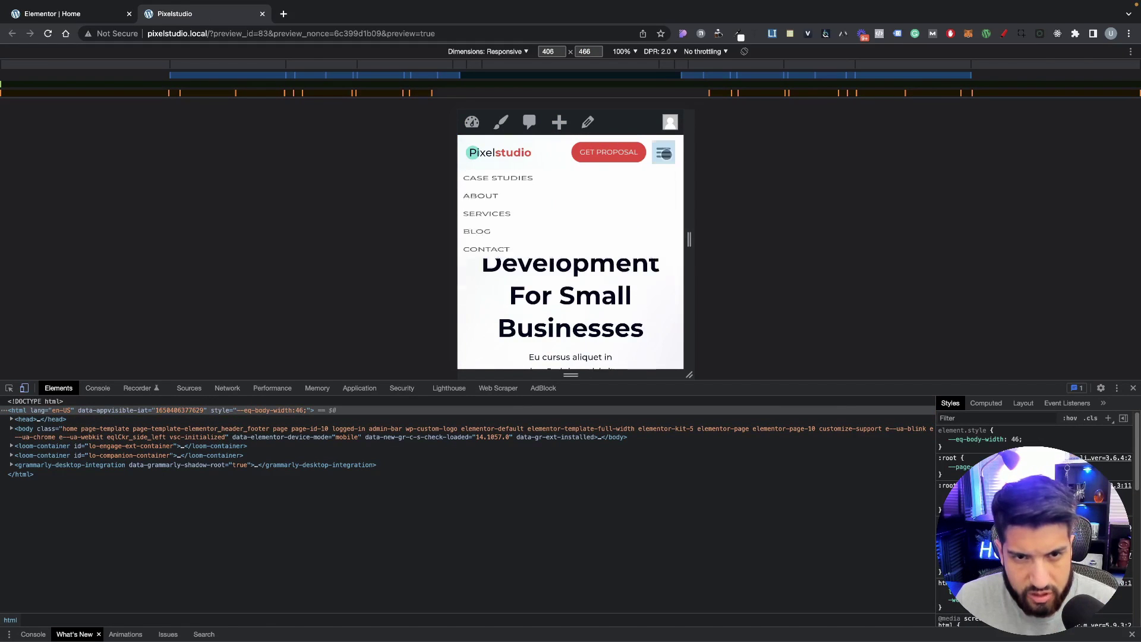
pyautogui.click(664, 153)
pyautogui.click(665, 153)
pyautogui.click(664, 154)
pyautogui.click(664, 153)
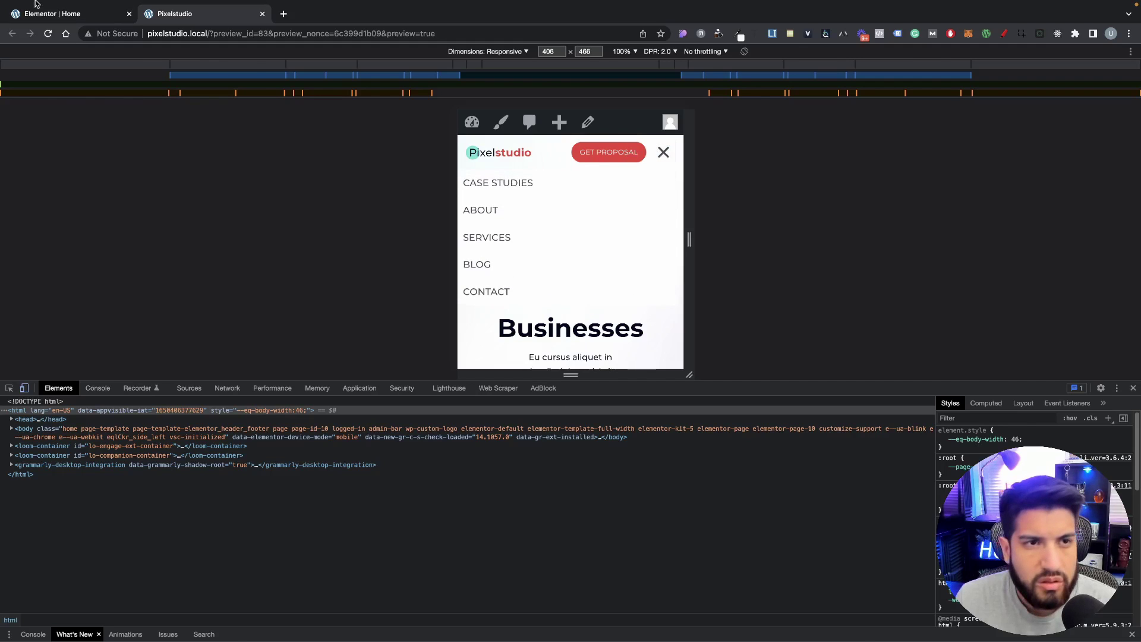
pyautogui.click(36, 5)
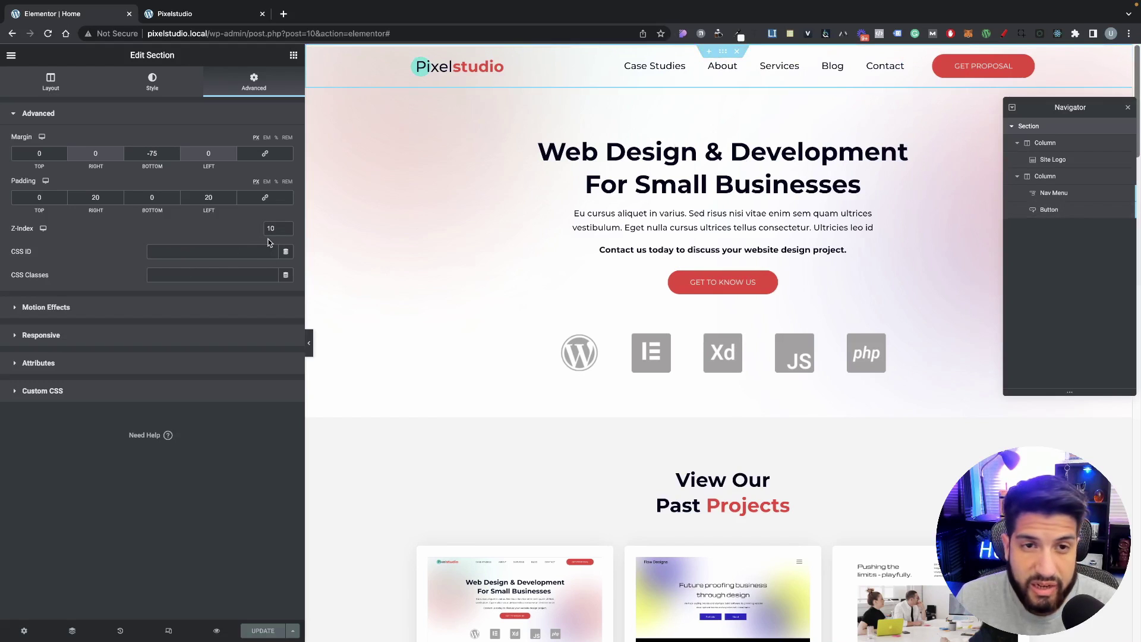
# Step: Switch to mobile responsive mode and open the Nav Menu's Style > Dropdown settings
pyautogui.scroll(-10, 728, 376)
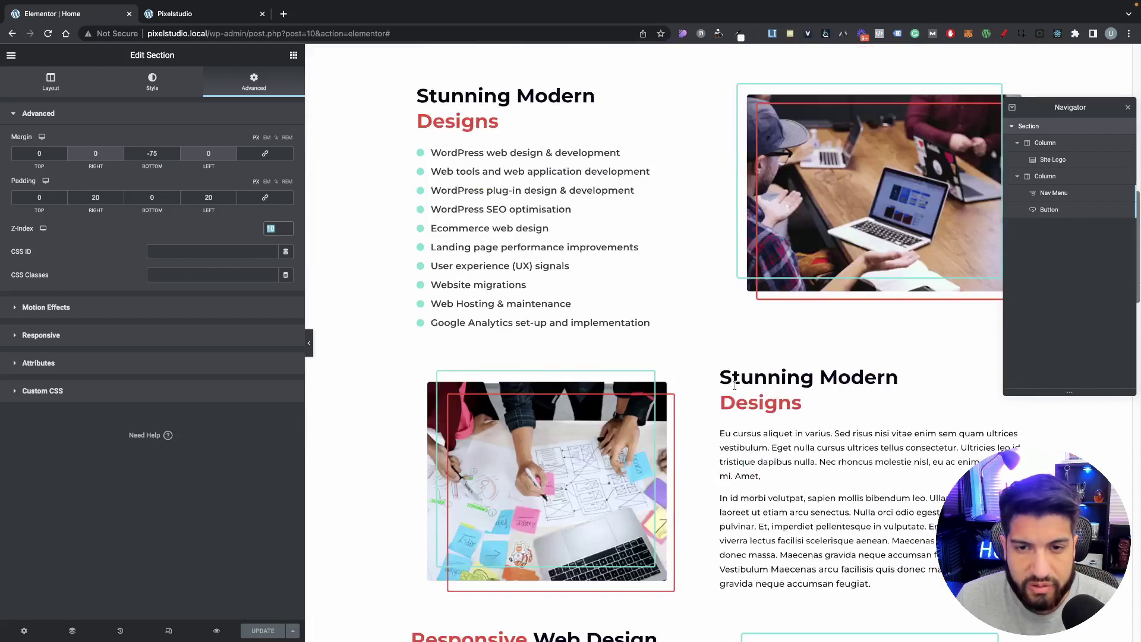
pyautogui.scroll(10, 728, 376)
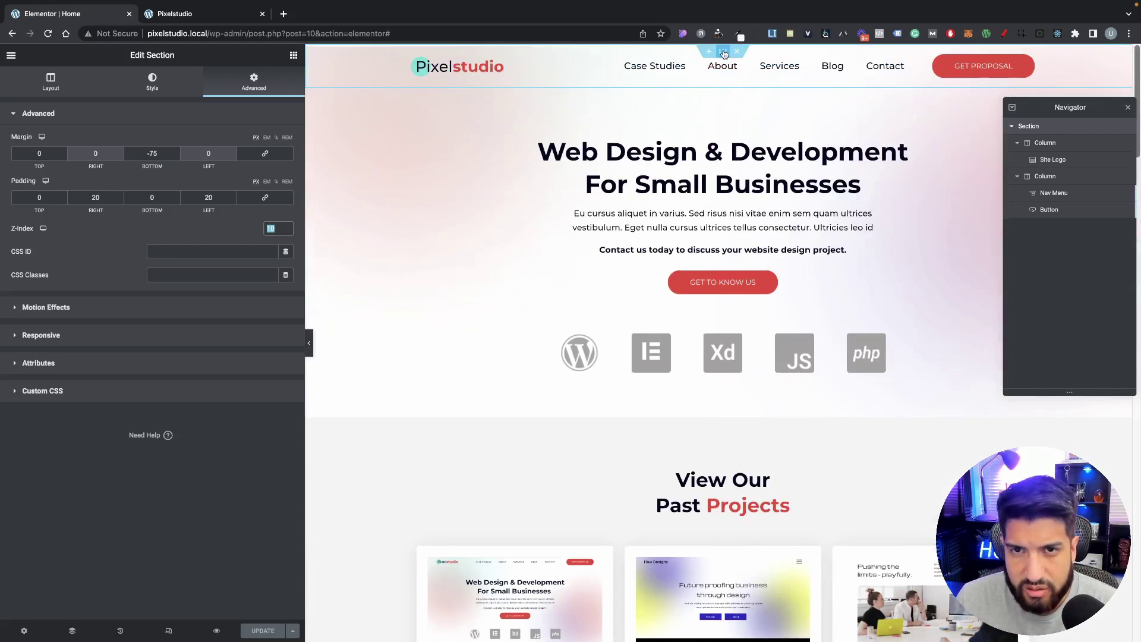
pyautogui.click(168, 631)
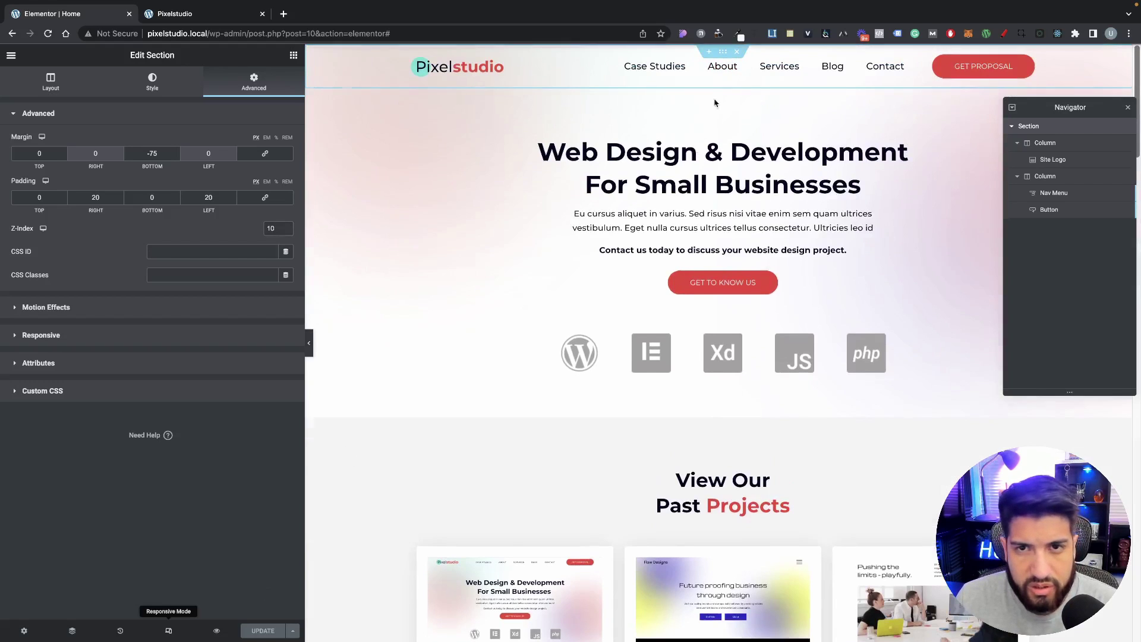
pyautogui.click(692, 55)
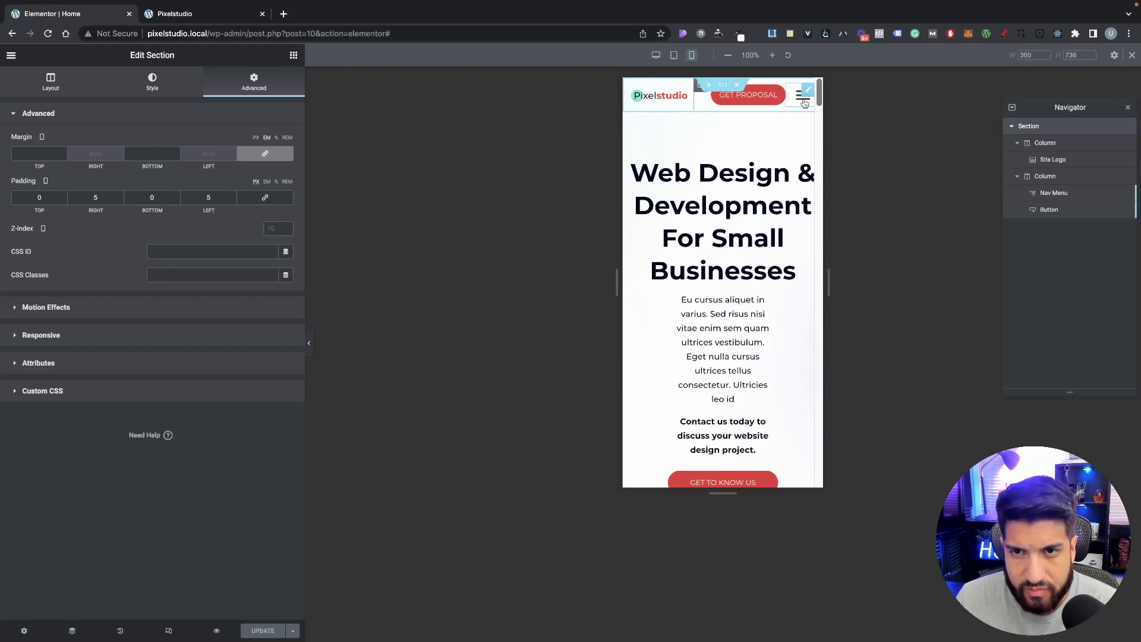
pyautogui.click(803, 100)
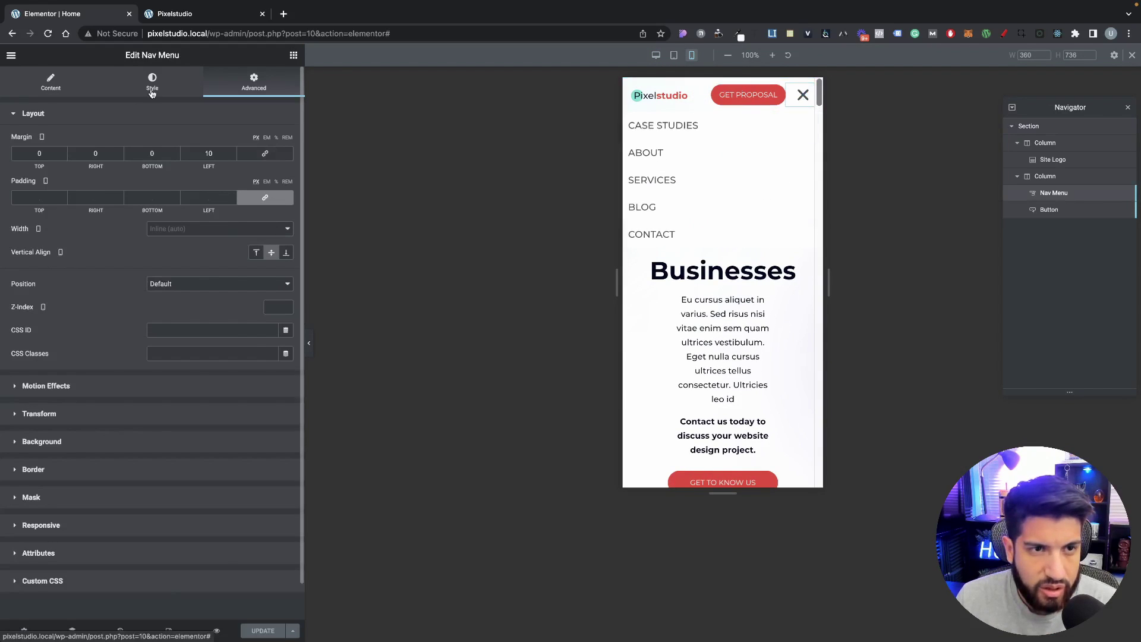
pyautogui.click(152, 83)
pyautogui.click(42, 362)
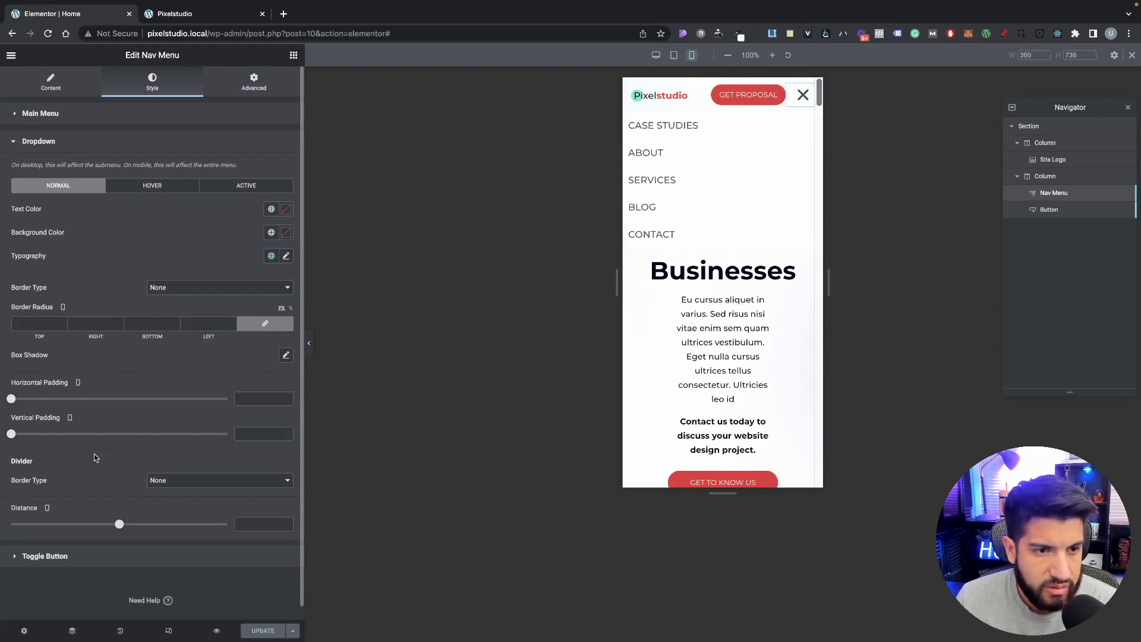
# Step: Set the dropdown text size to 13 with horizontal padding 30 and vertical padding 5
pyautogui.click(287, 256)
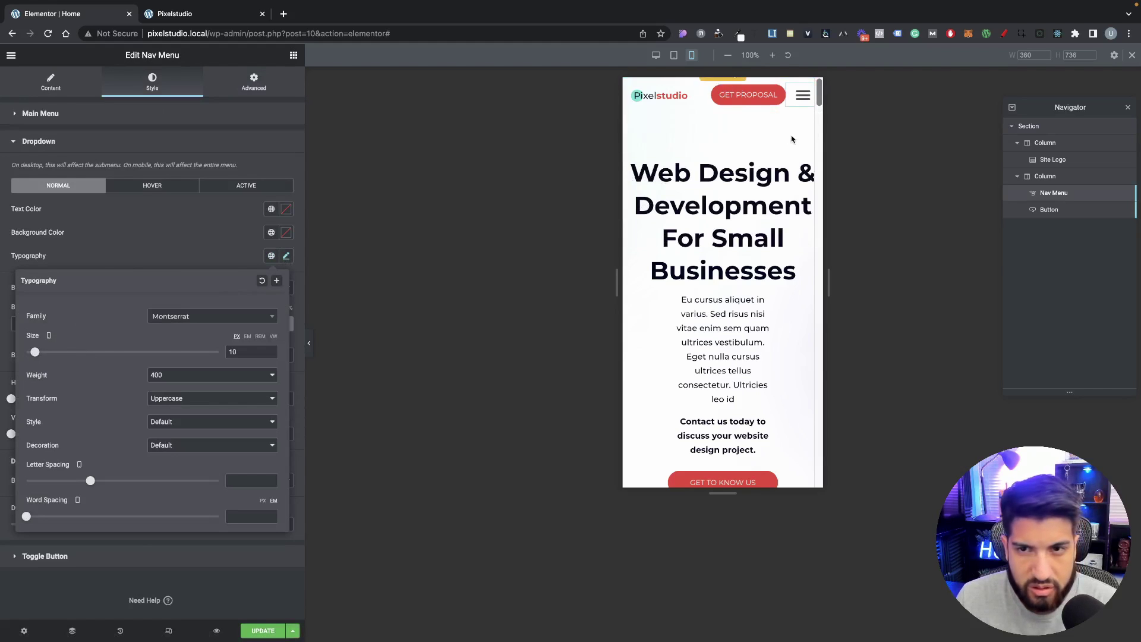
pyautogui.click(803, 98)
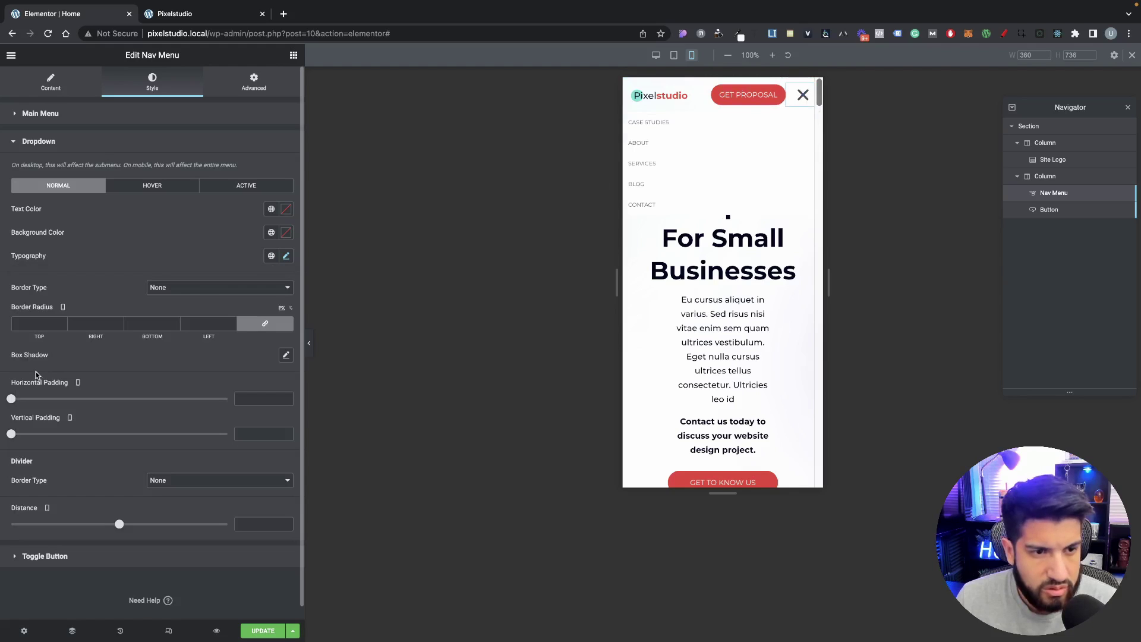
pyautogui.click(286, 256)
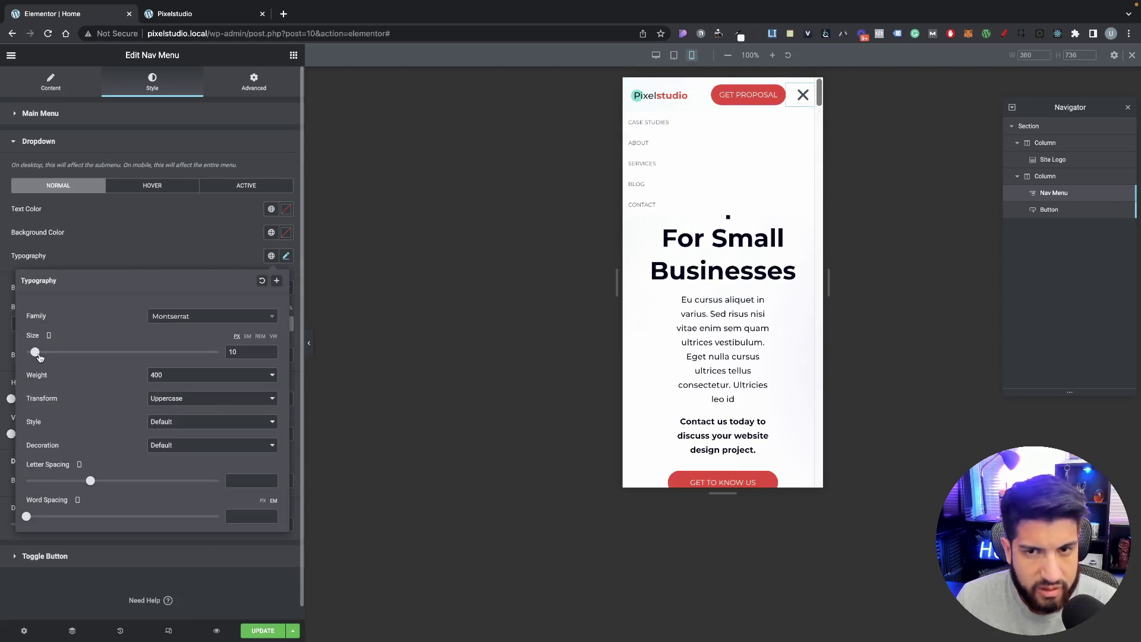
pyautogui.moveTo(39, 357); pyautogui.dragTo(43, 357)
pyautogui.click(119, 260)
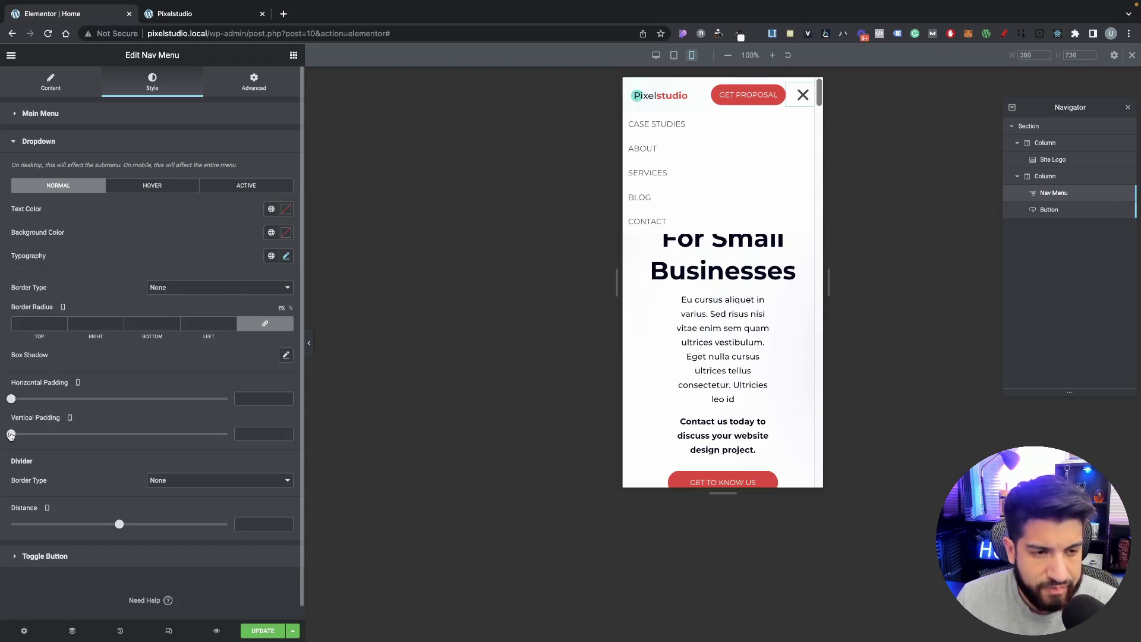
pyautogui.moveTo(13, 402); pyautogui.dragTo(79, 407)
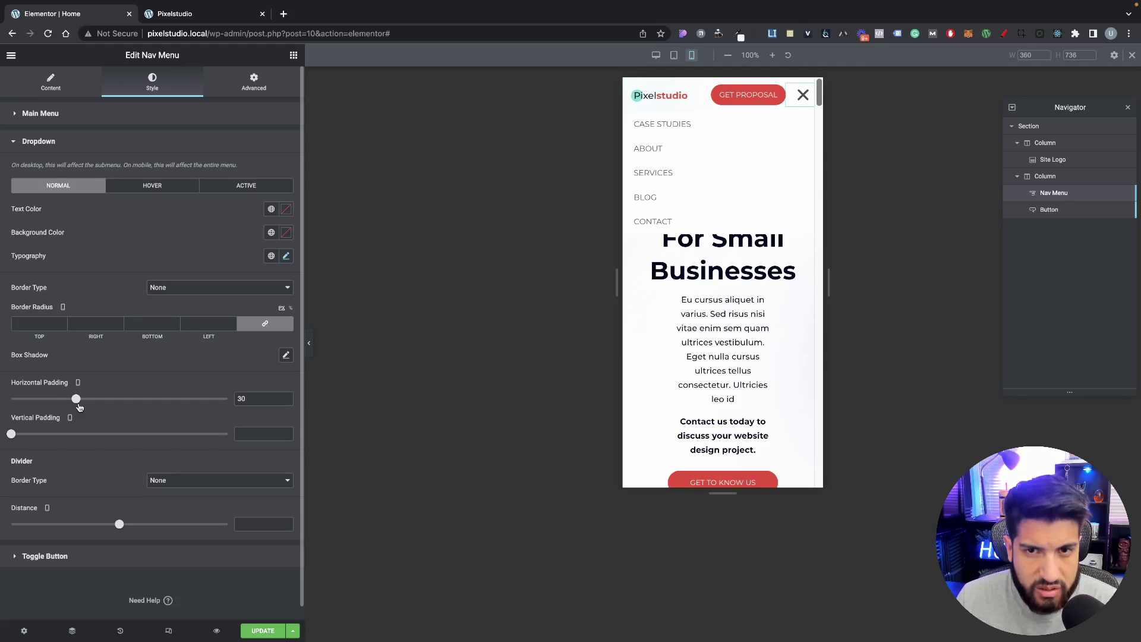
pyautogui.moveTo(12, 438); pyautogui.dragTo(33, 436)
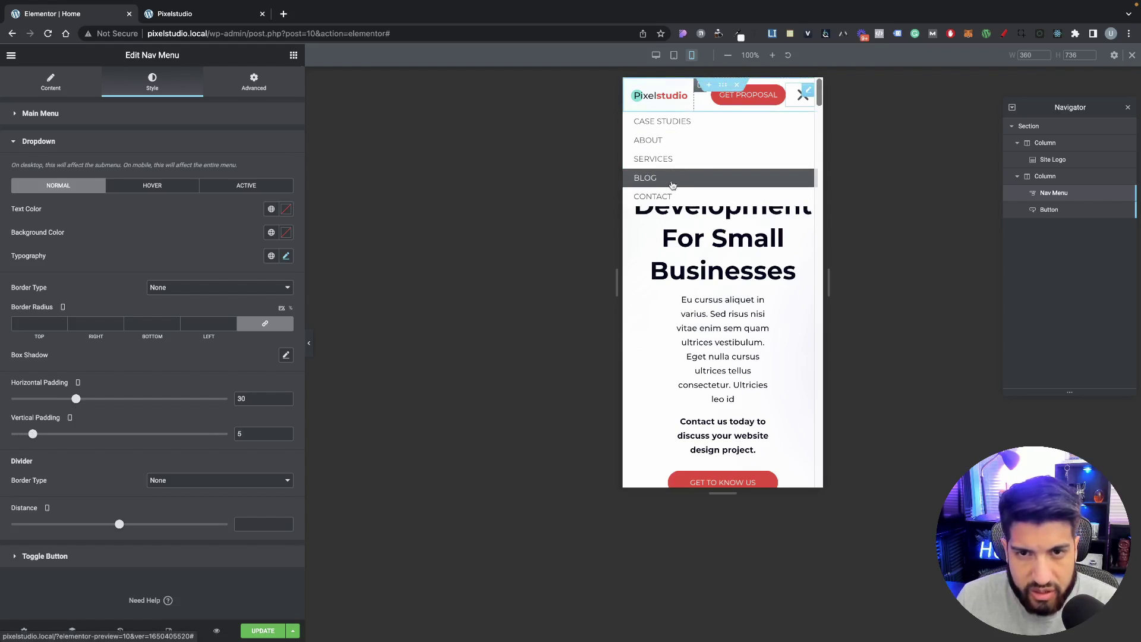
# Step: Give hovered dropdown items a red background, check the dropdown in the preview, and save
pyautogui.click(153, 184)
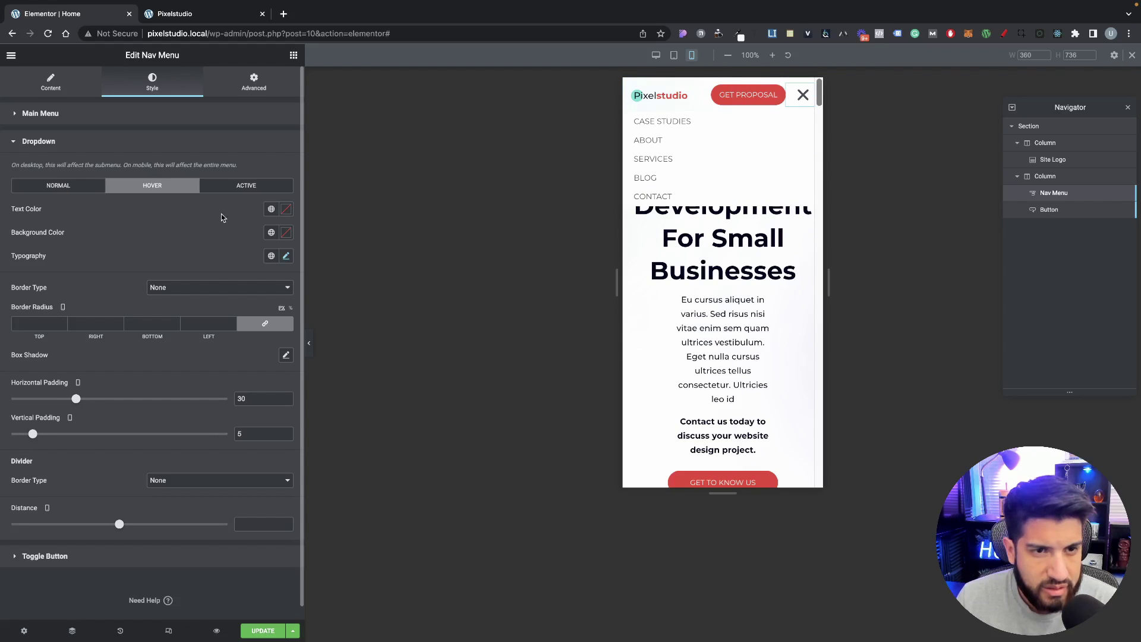
pyautogui.click(271, 232)
pyautogui.click(178, 338)
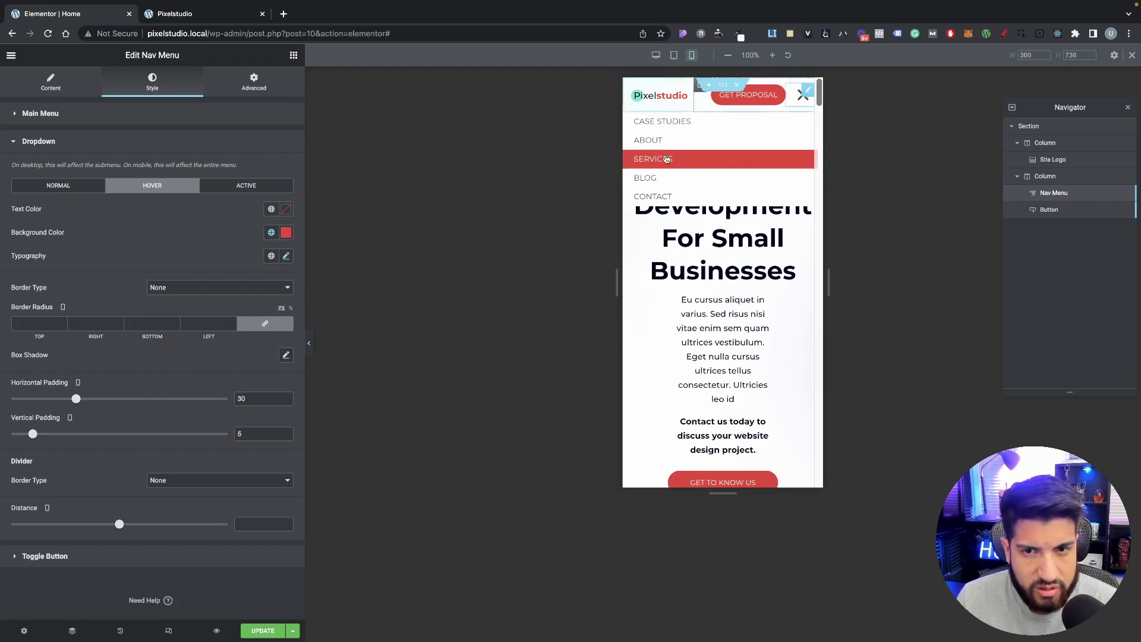
pyautogui.click(802, 100)
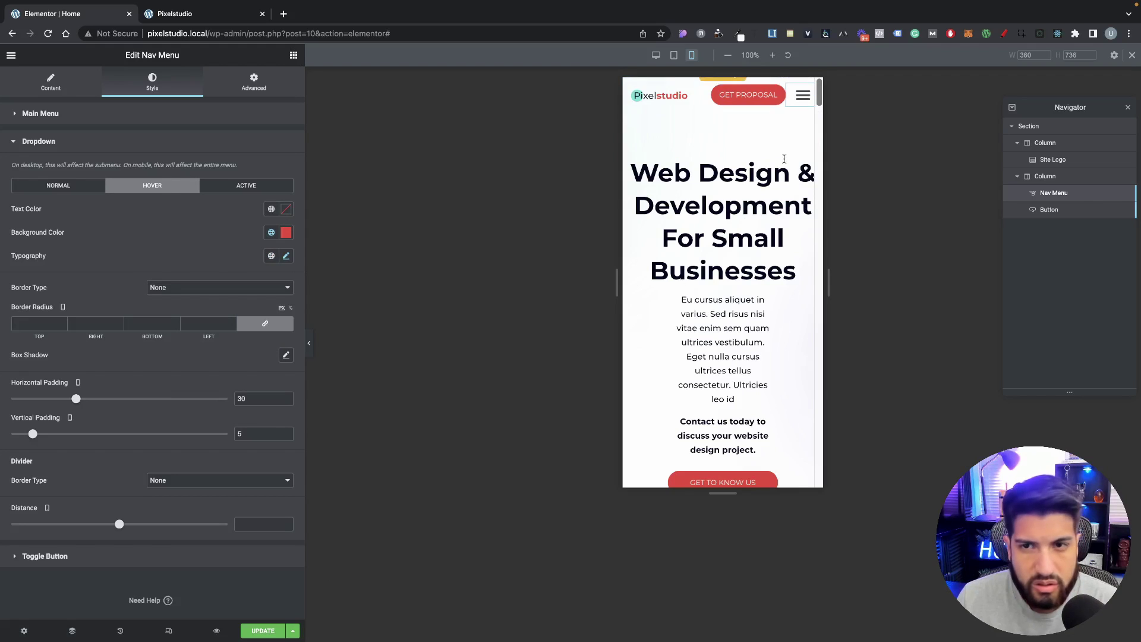
pyautogui.click(799, 105)
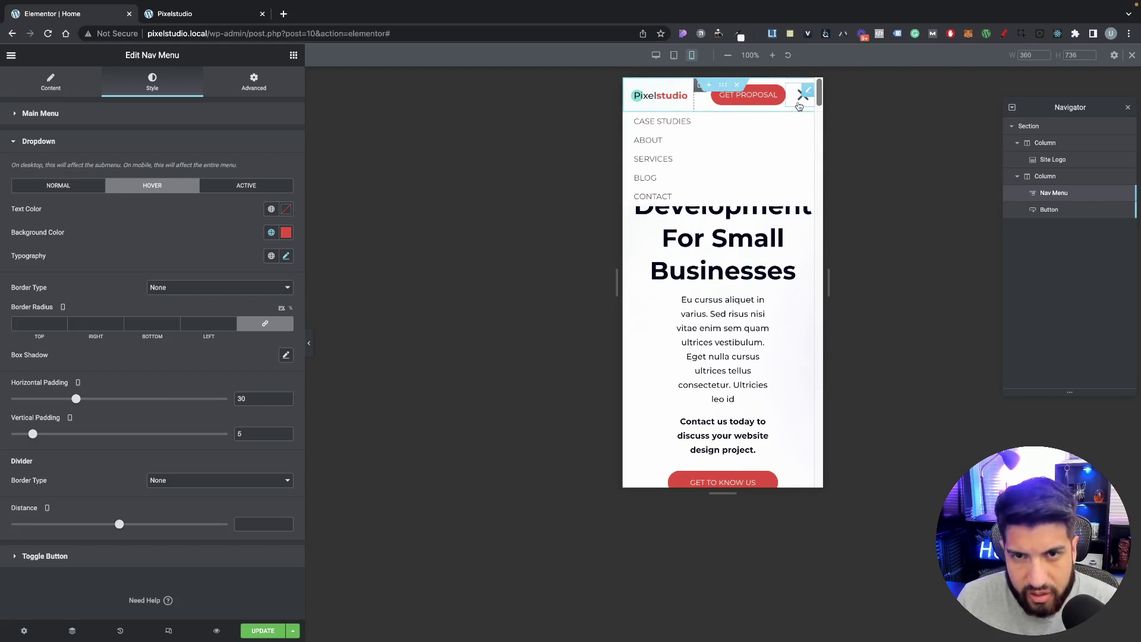
pyautogui.click(799, 105)
pyautogui.click(263, 631)
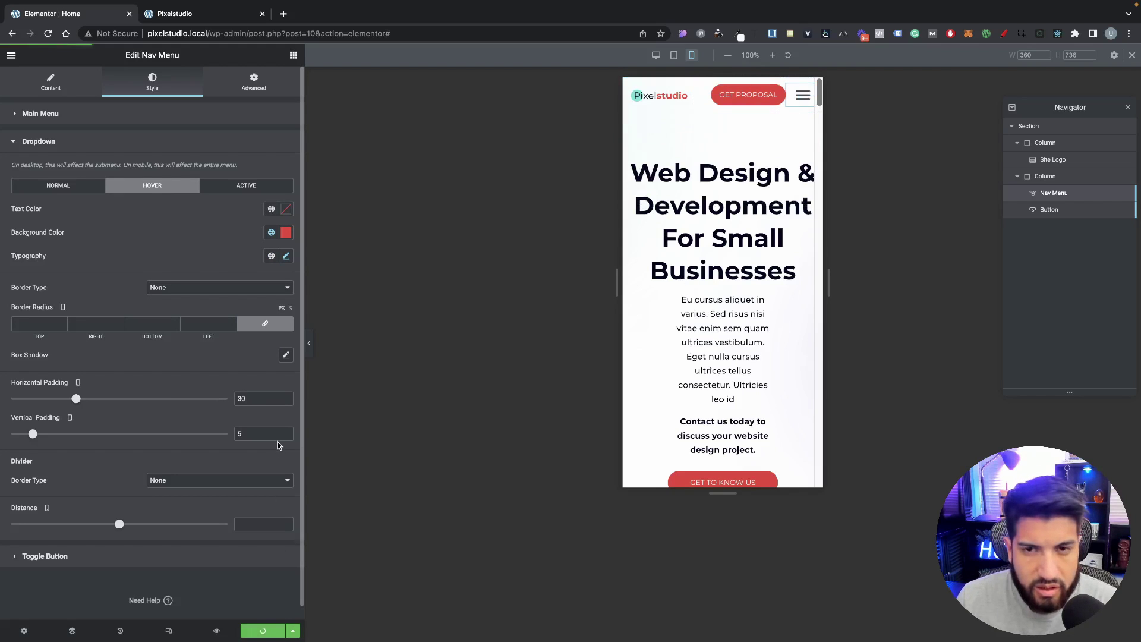
# Step: Close developer tools on the live page and review the desktop header
pyautogui.click(195, 14)
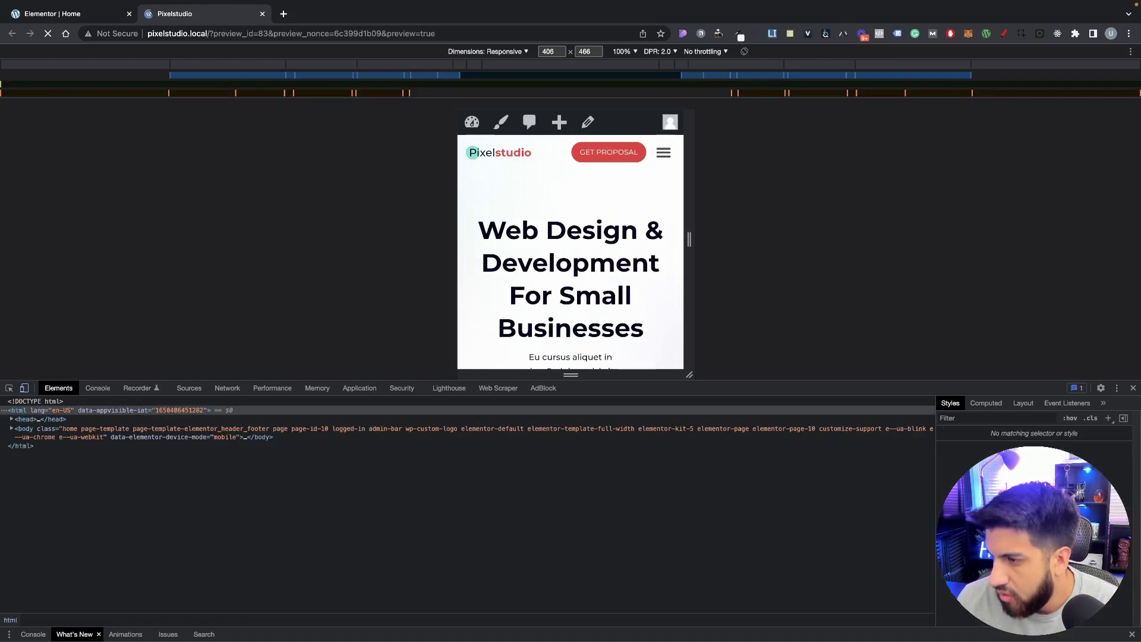
pyautogui.click(1132, 388)
pyautogui.scroll(-15, 474, 359)
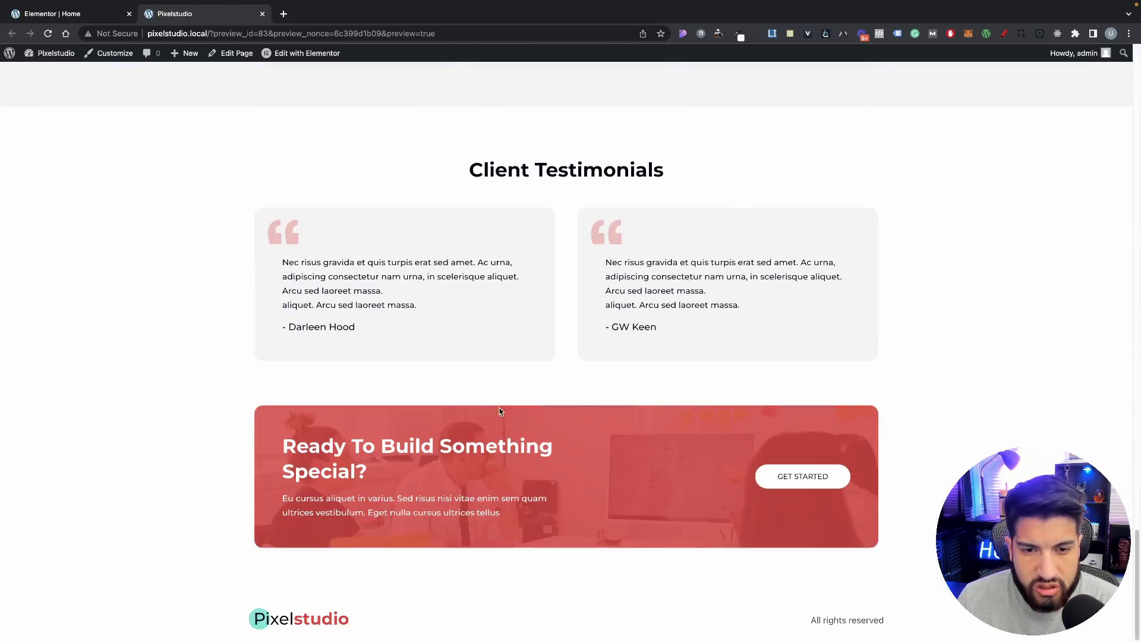
pyautogui.scroll(15, 227, 311)
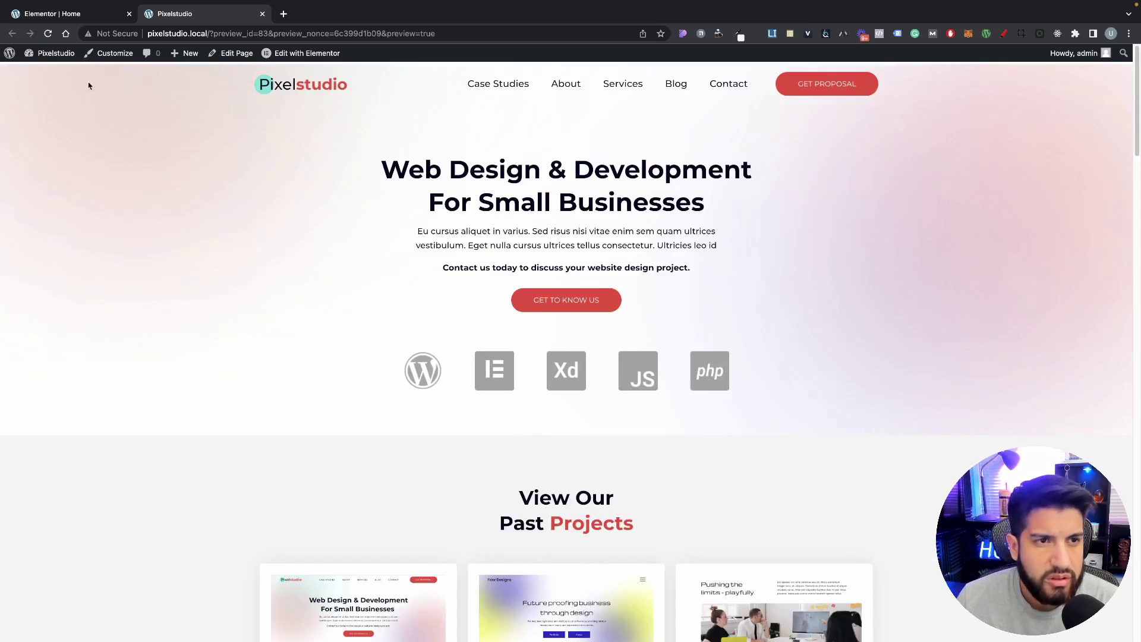
# Step: In desktop view, change the header section's bottom margin to -81, save, and exit to the dashboard
pyautogui.click(95, 13)
pyautogui.click(168, 633)
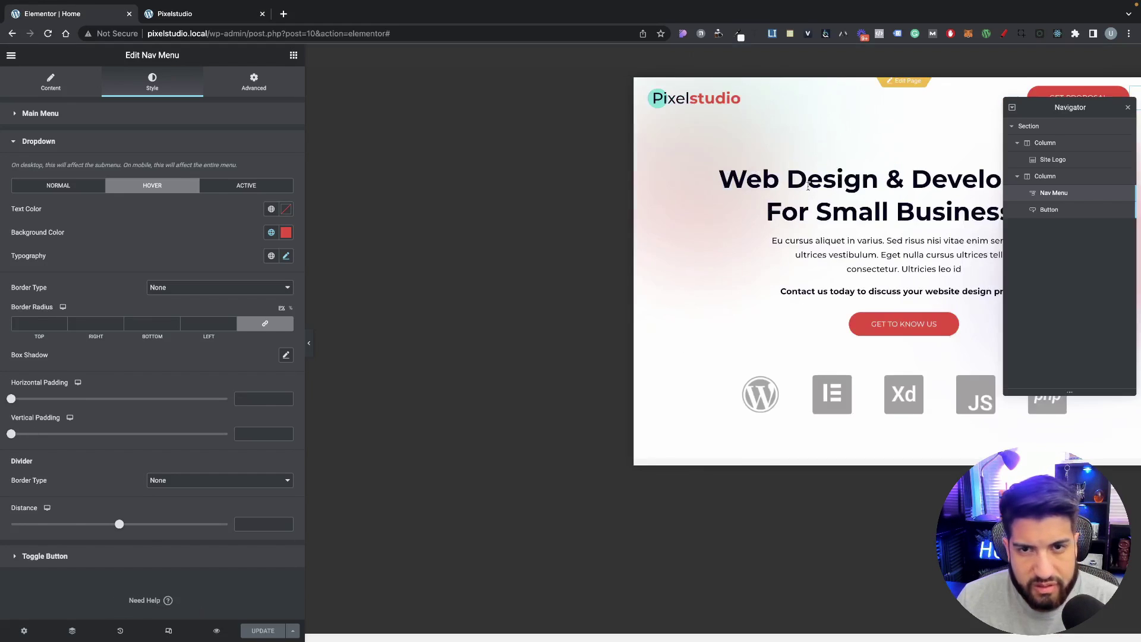
pyautogui.rightClick(356, 56)
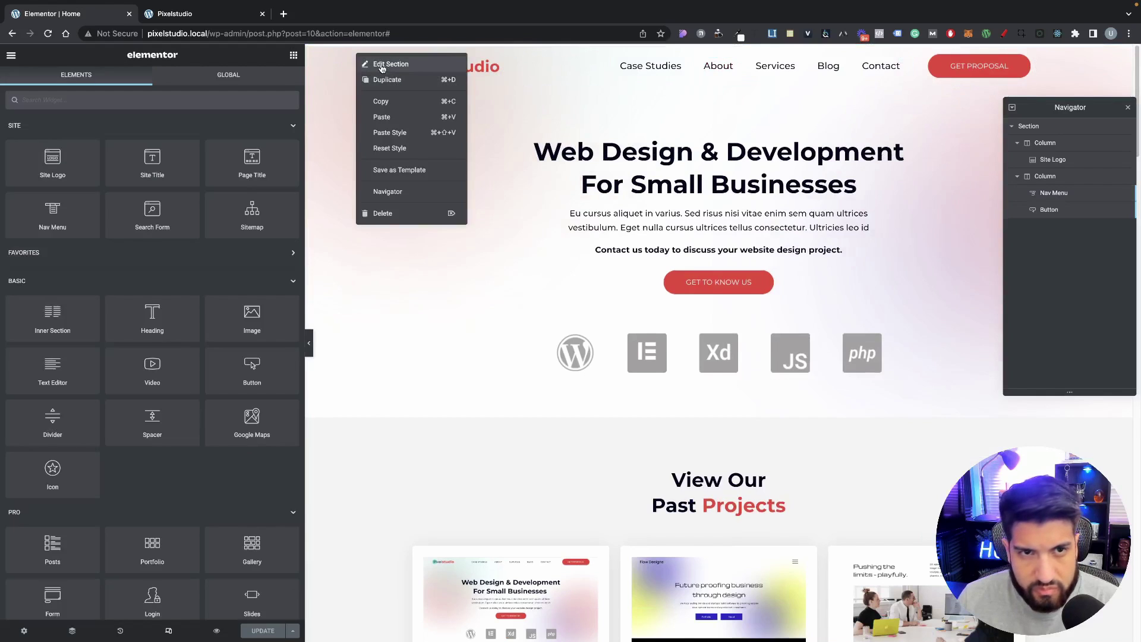
pyautogui.click(379, 67)
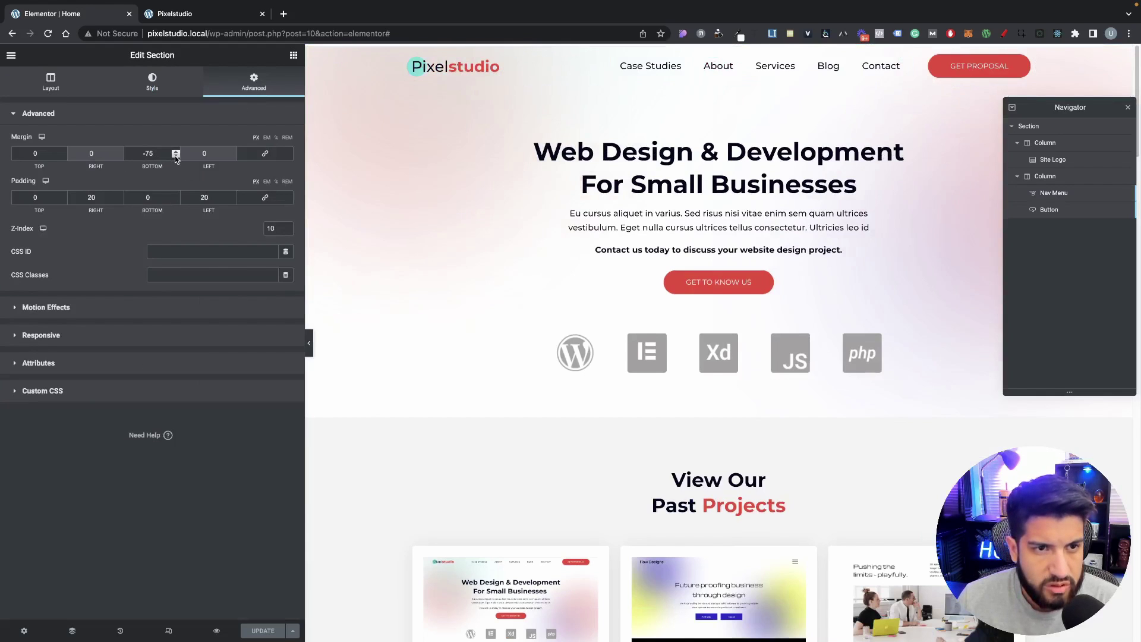
pyautogui.click(175, 157)
pyautogui.click(175, 156)
pyautogui.click(176, 156)
pyautogui.click(175, 156)
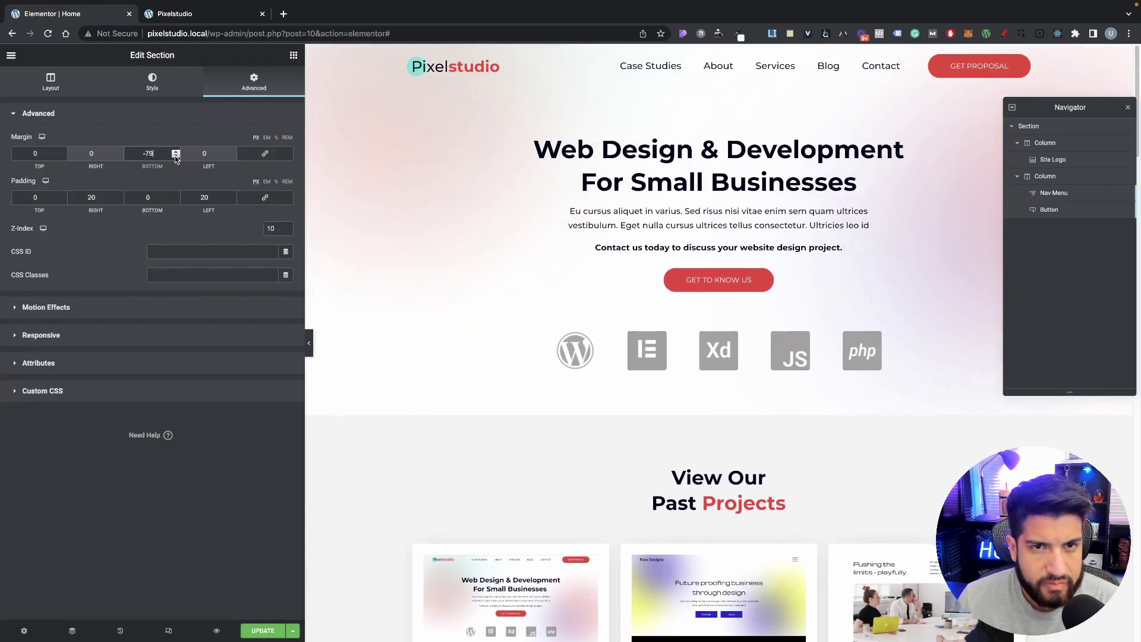
pyautogui.click(176, 156)
pyautogui.click(175, 157)
pyautogui.click(269, 629)
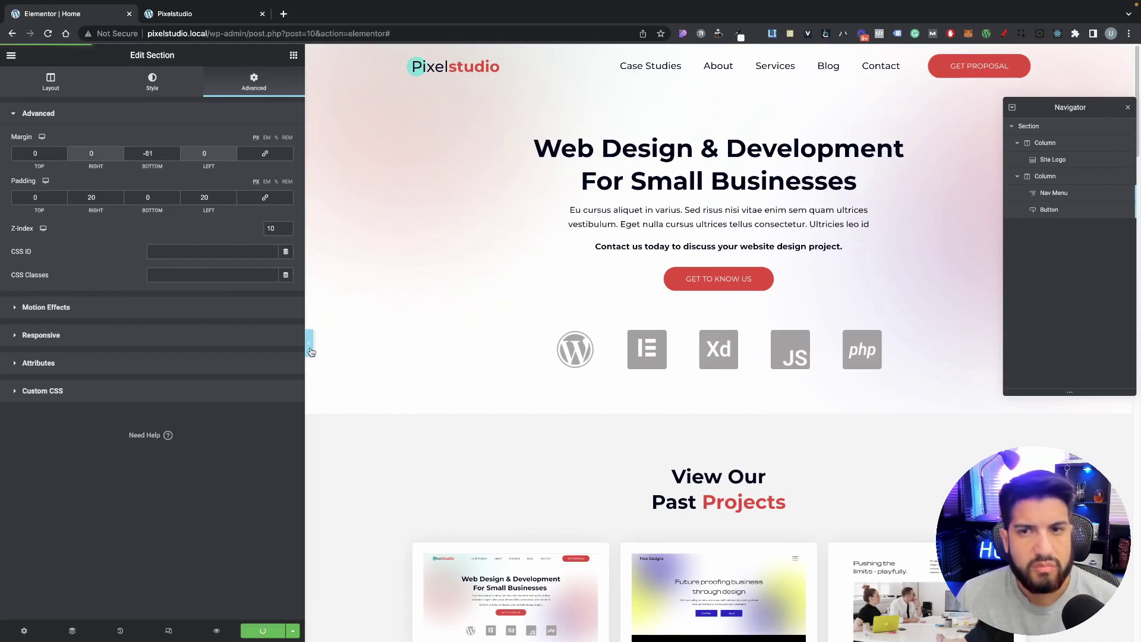
pyautogui.click(11, 55)
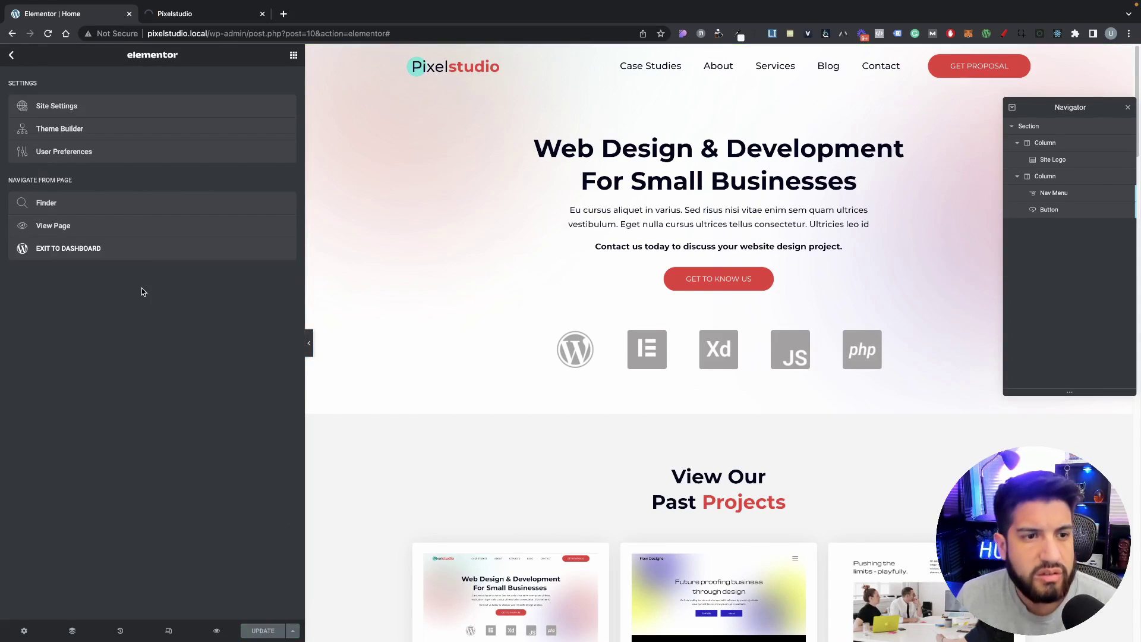
pyautogui.click(161, 256)
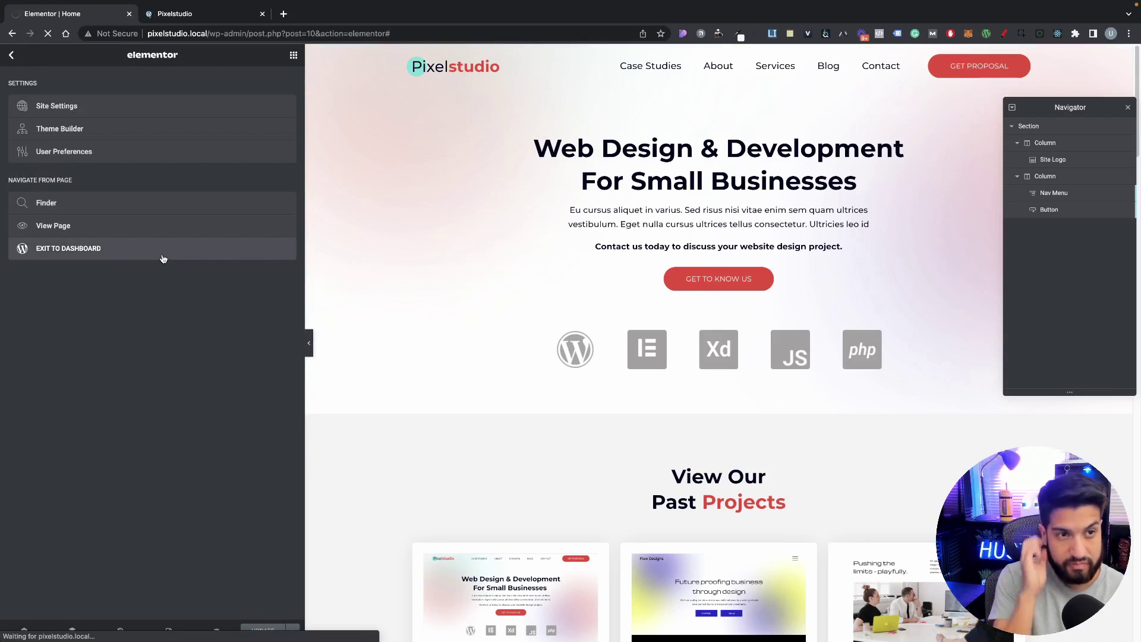
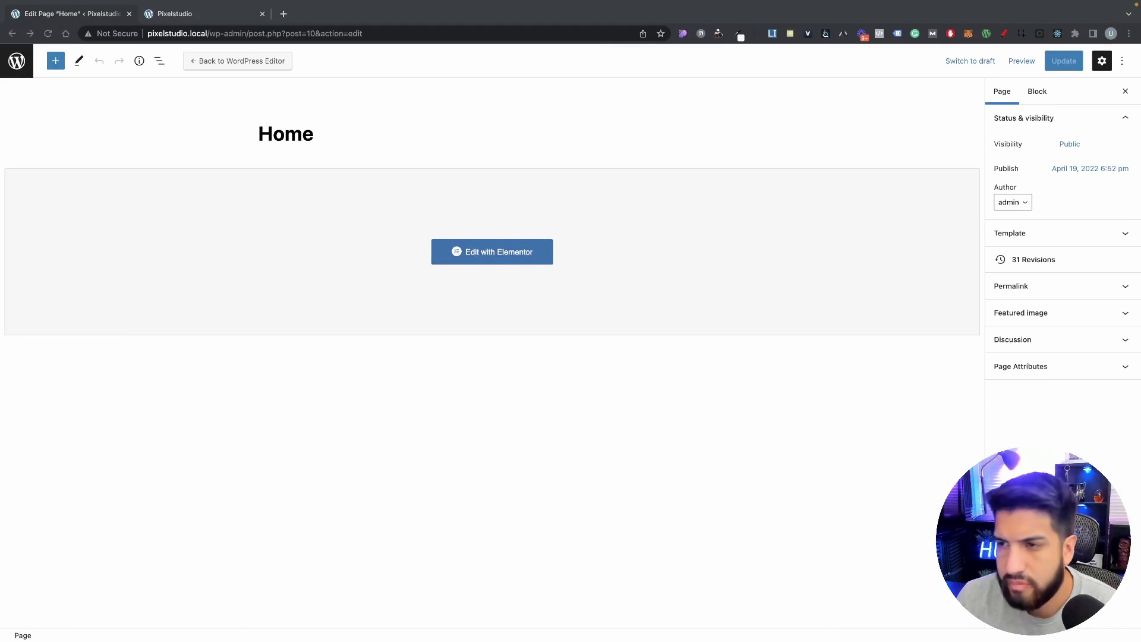
# Step: Exit the Home page editor to the Pages list, then go to Templates > Theme Builder
pyautogui.click(16, 61)
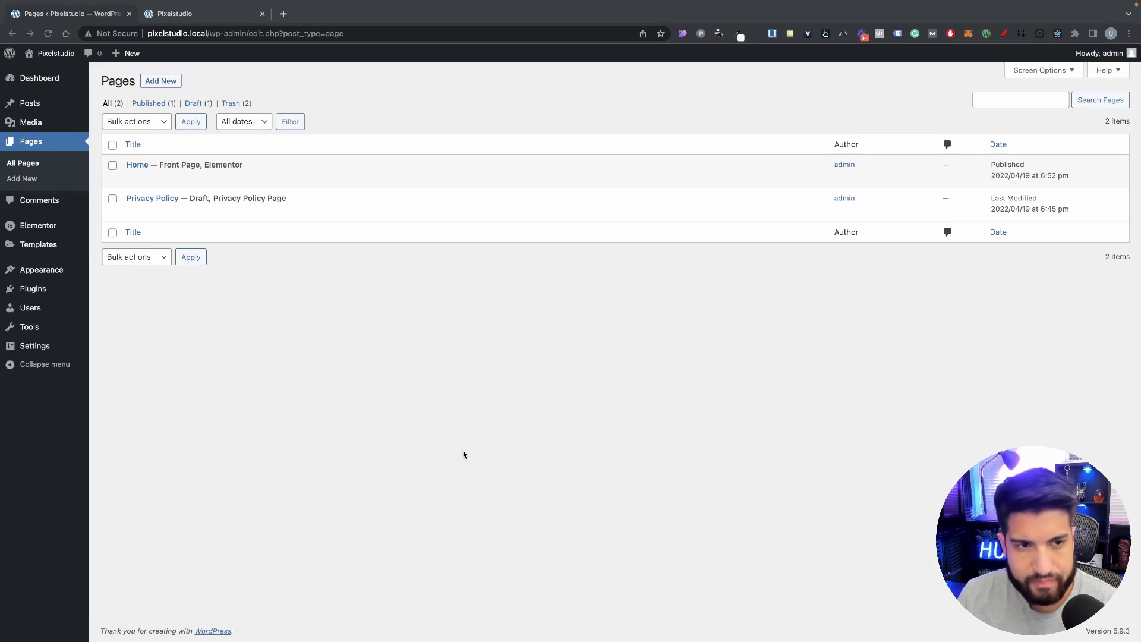
pyautogui.moveTo(42, 274)
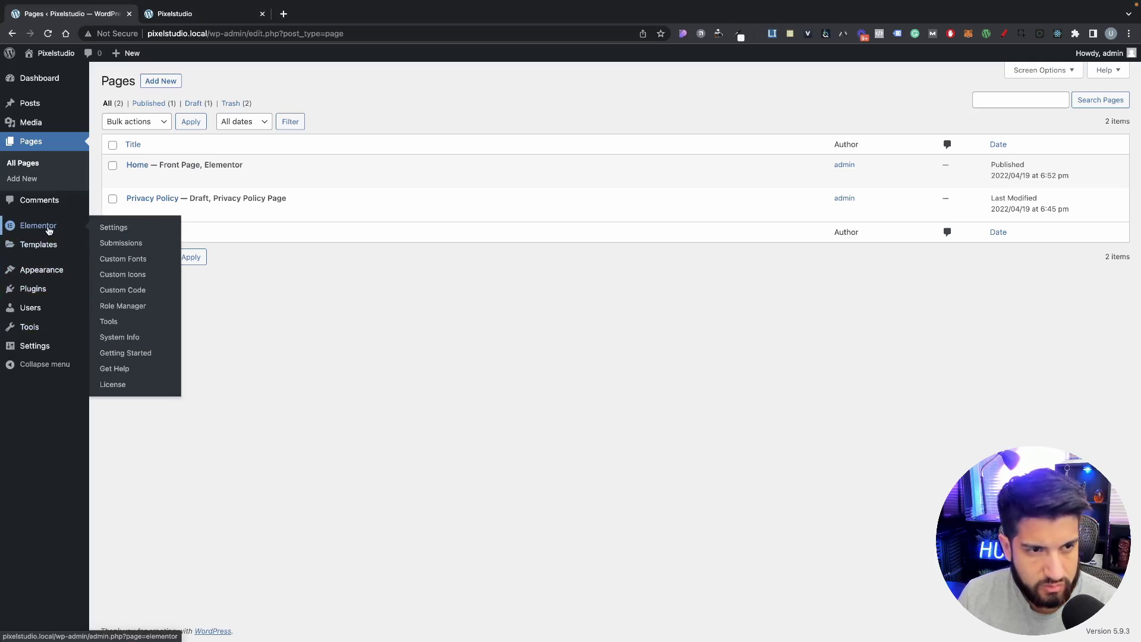
pyautogui.moveTo(45, 252)
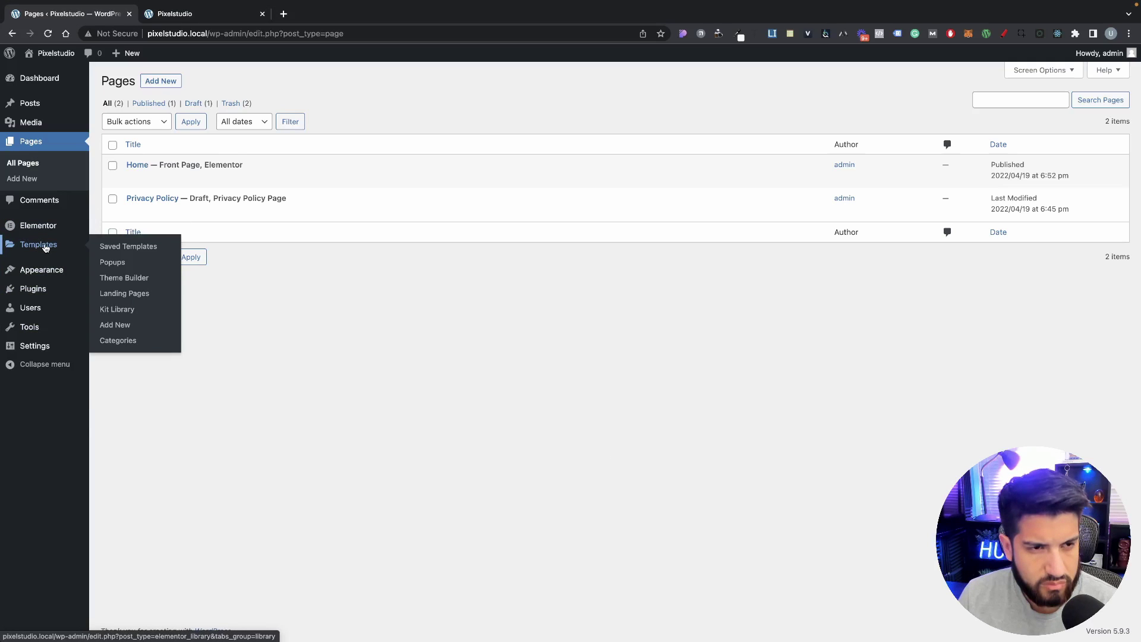
pyautogui.click(145, 278)
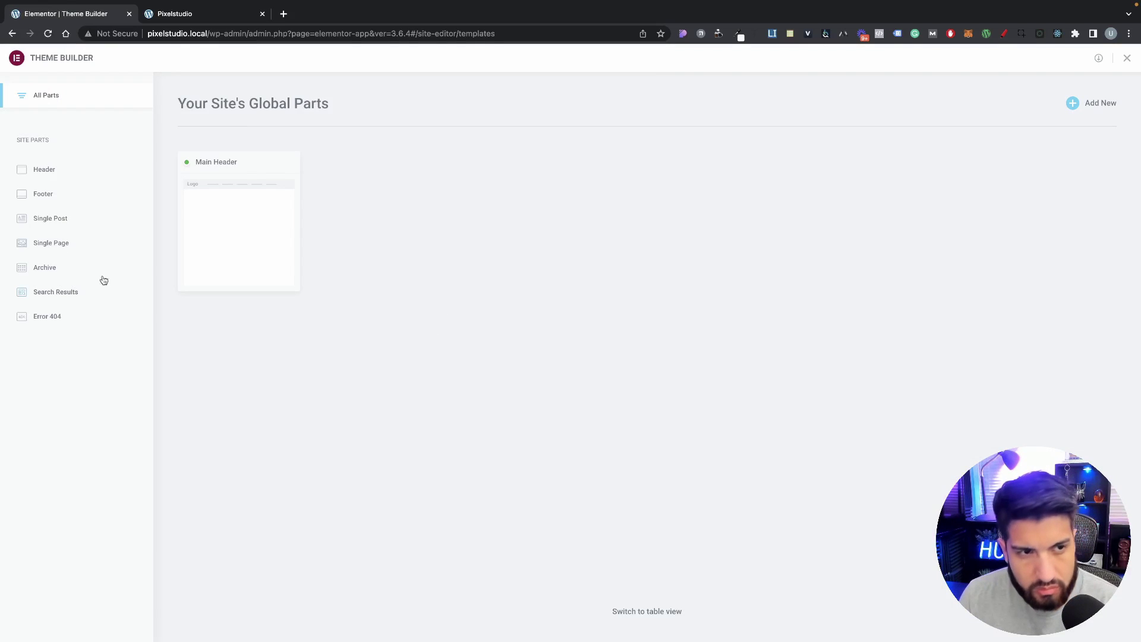
# Step: Create a new Footer template, dismiss the block library and review its settings
pyautogui.click(1086, 104)
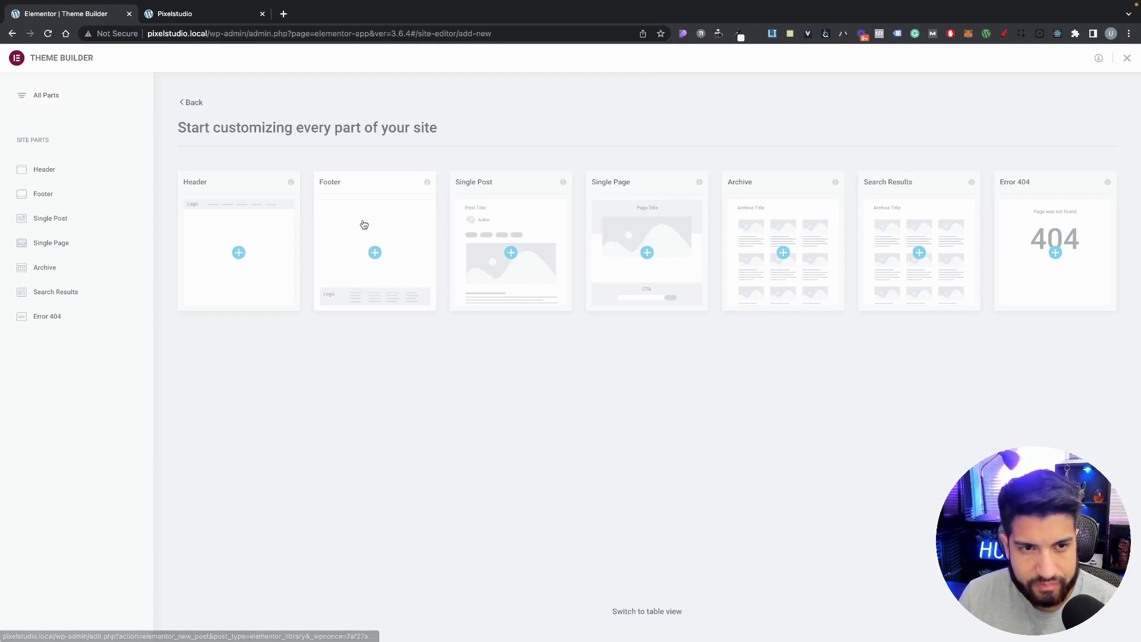
pyautogui.click(241, 246)
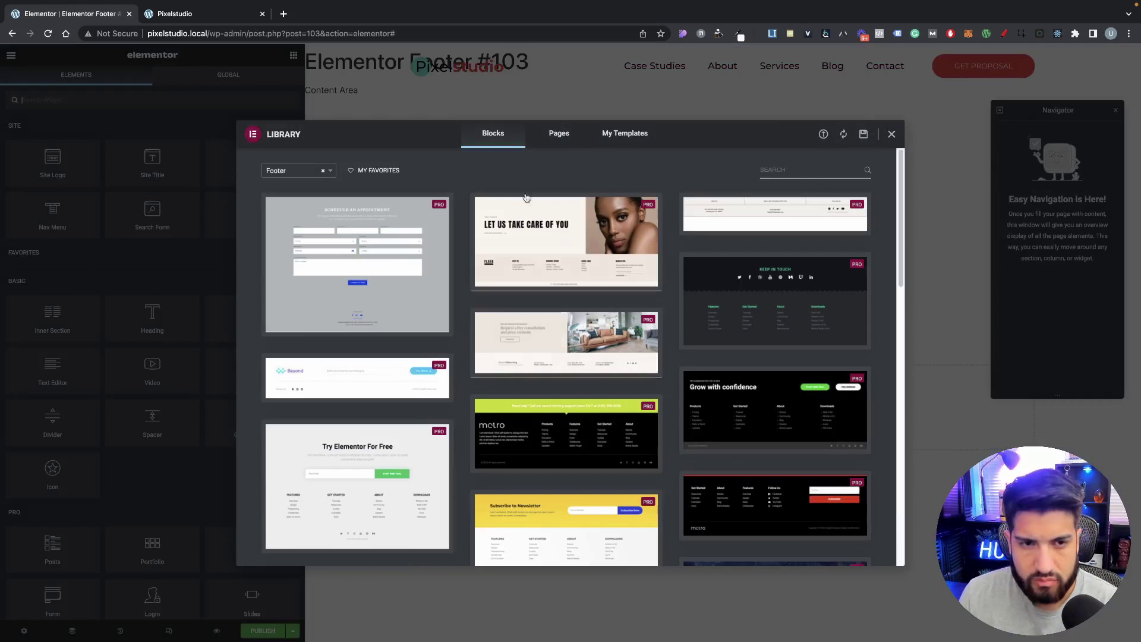
pyautogui.click(891, 134)
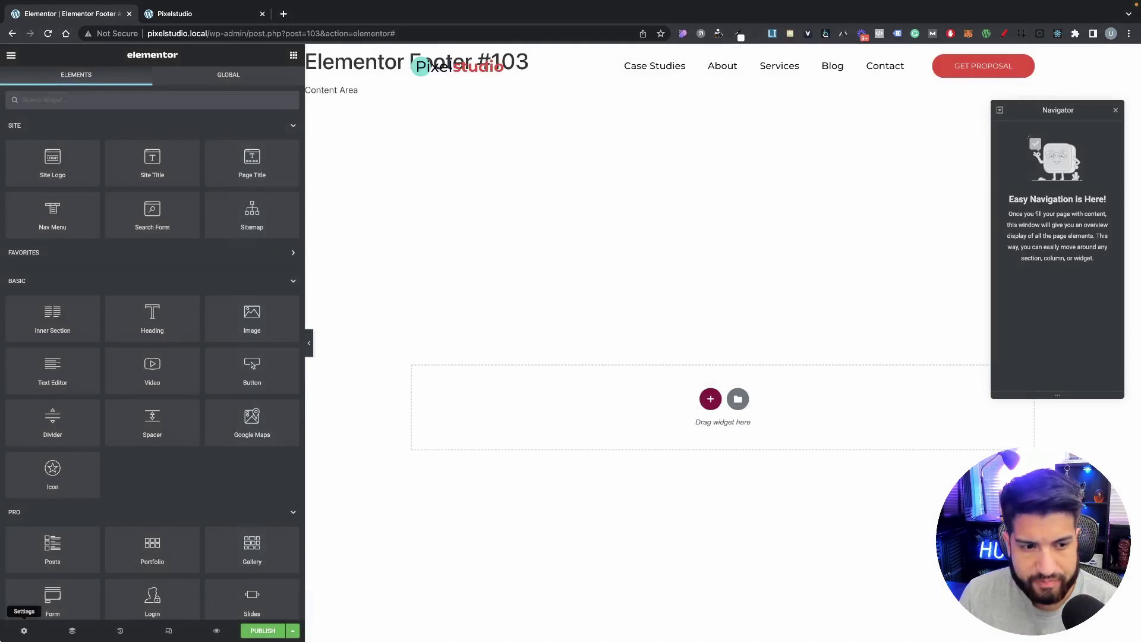
pyautogui.click(24, 630)
pyautogui.click(106, 228)
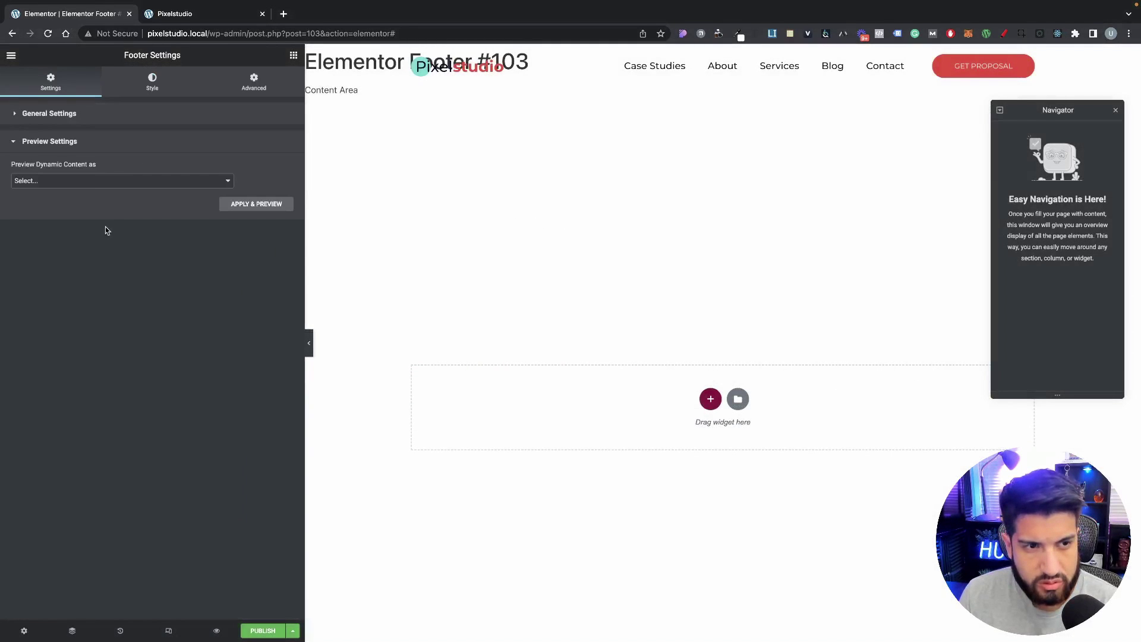
pyautogui.click(110, 116)
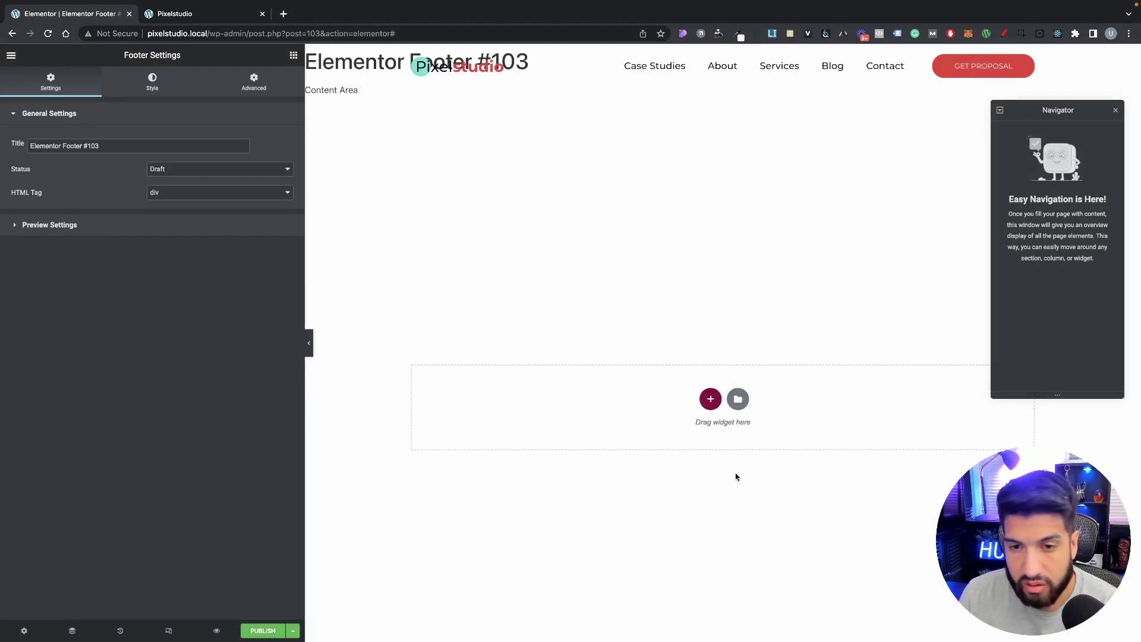
# Step: Insert a four-column section into the footer, replacing an accidental one-column section
pyautogui.click(710, 398)
pyautogui.click(572, 439)
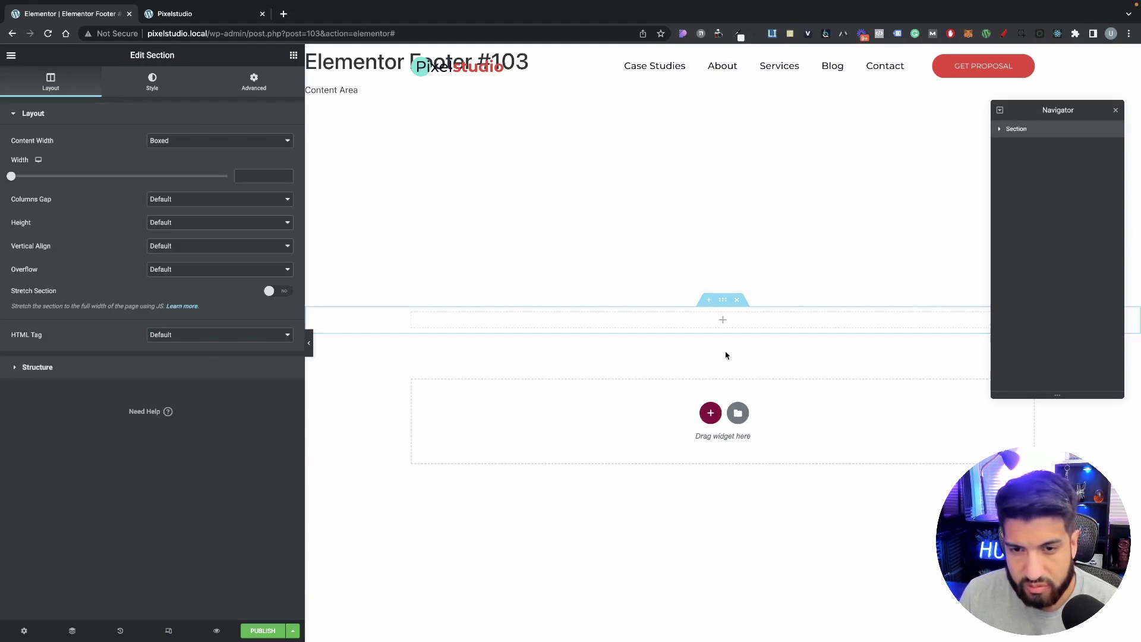
pyautogui.click(737, 299)
pyautogui.click(711, 399)
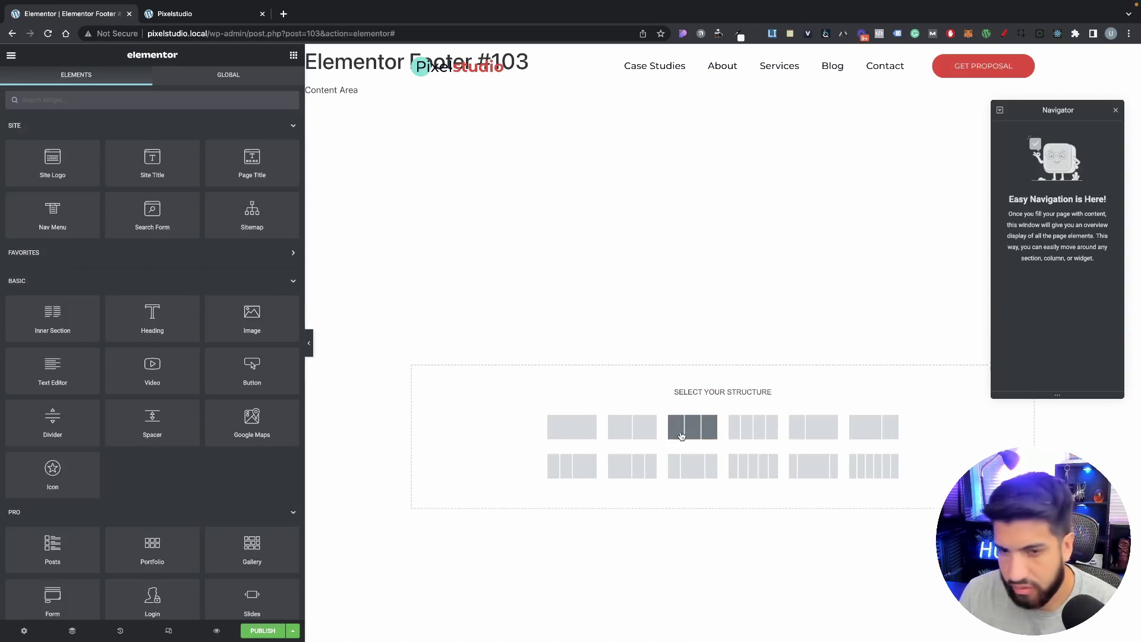
pyautogui.click(753, 426)
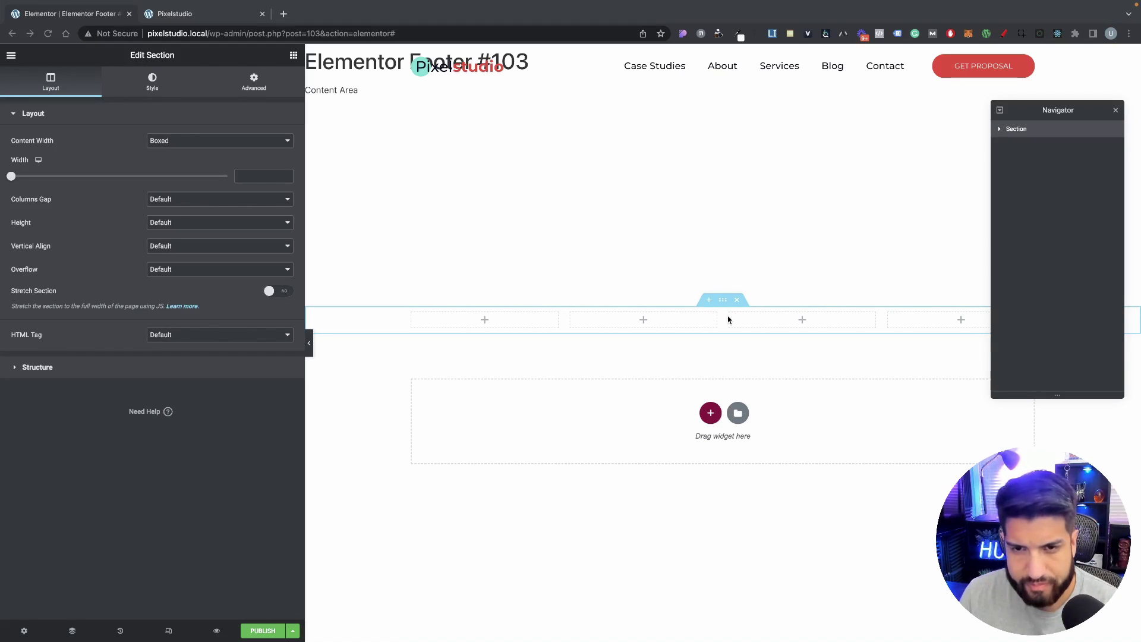
# Step: Give the section a classic 030720 navy background and save it as a global colour
pyautogui.click(148, 80)
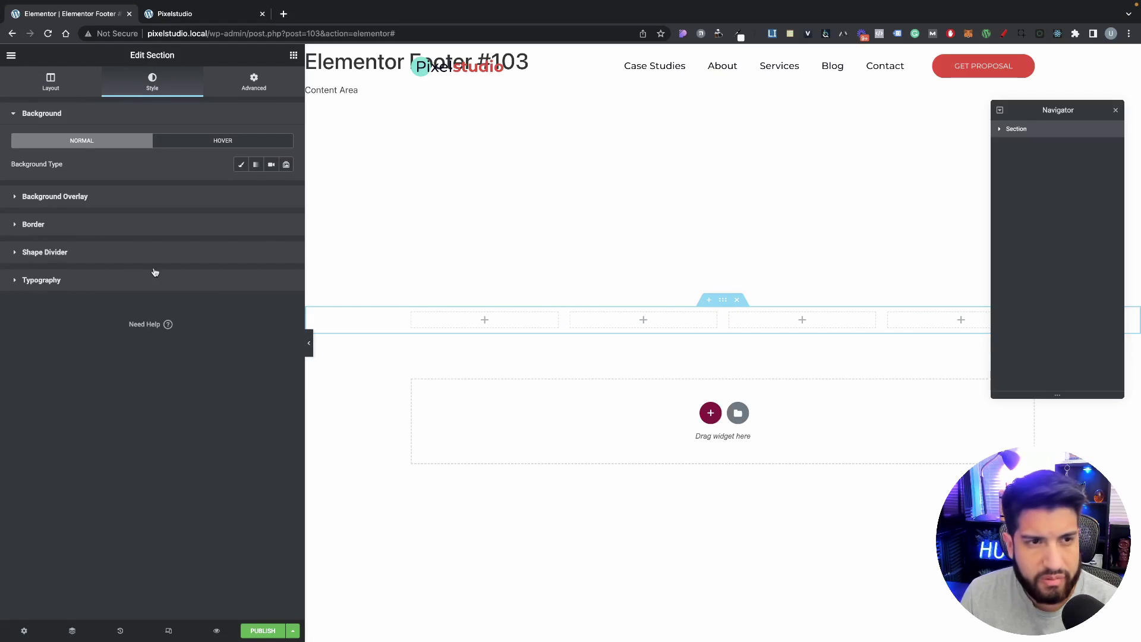
pyautogui.click(240, 164)
pyautogui.click(271, 187)
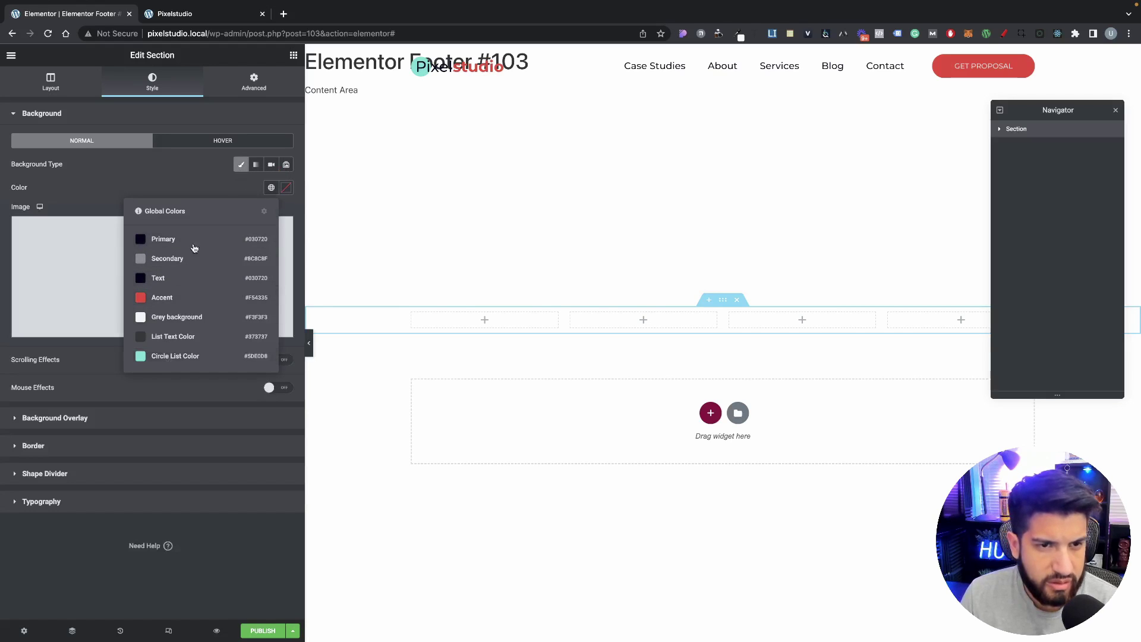
pyautogui.click(269, 193)
pyautogui.click(286, 187)
pyautogui.write('030720')
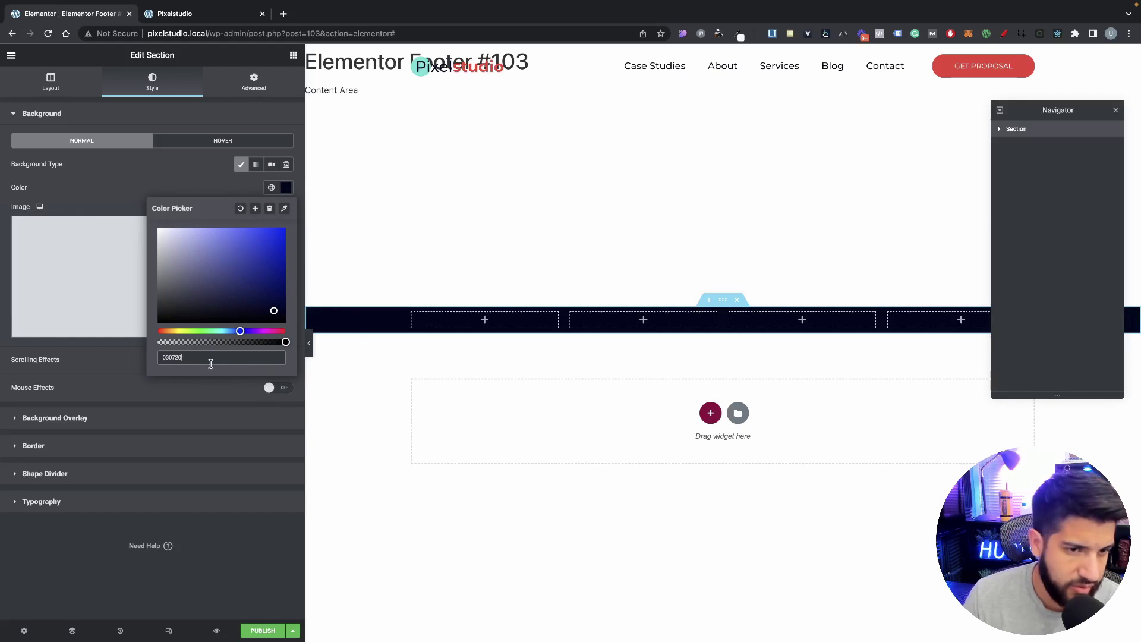
pyautogui.click(256, 210)
pyautogui.click(621, 392)
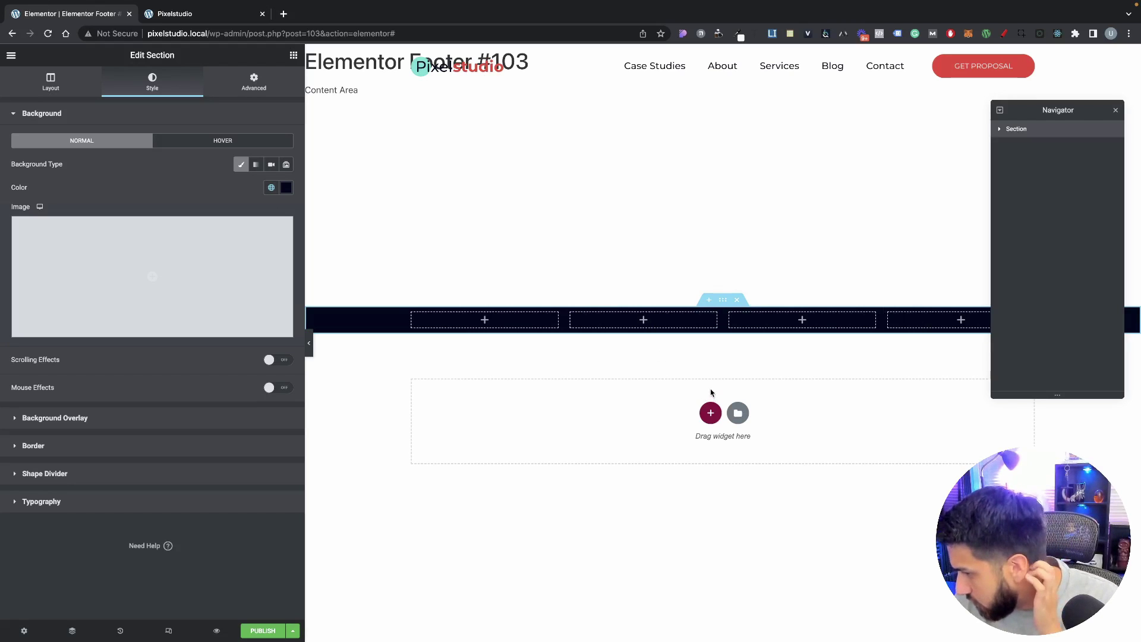
# Step: Try a Site Logo in the first column, delete it, then switch to the site's tab
pyautogui.click(294, 55)
pyautogui.moveTo(41, 177); pyautogui.dragTo(467, 325)
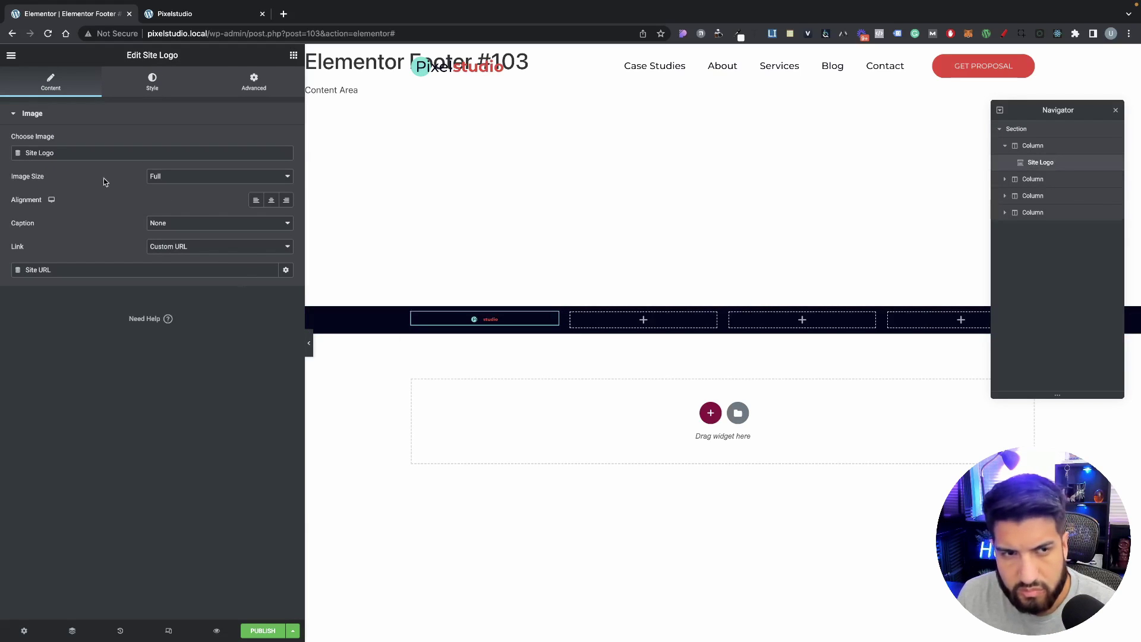
pyautogui.click(152, 85)
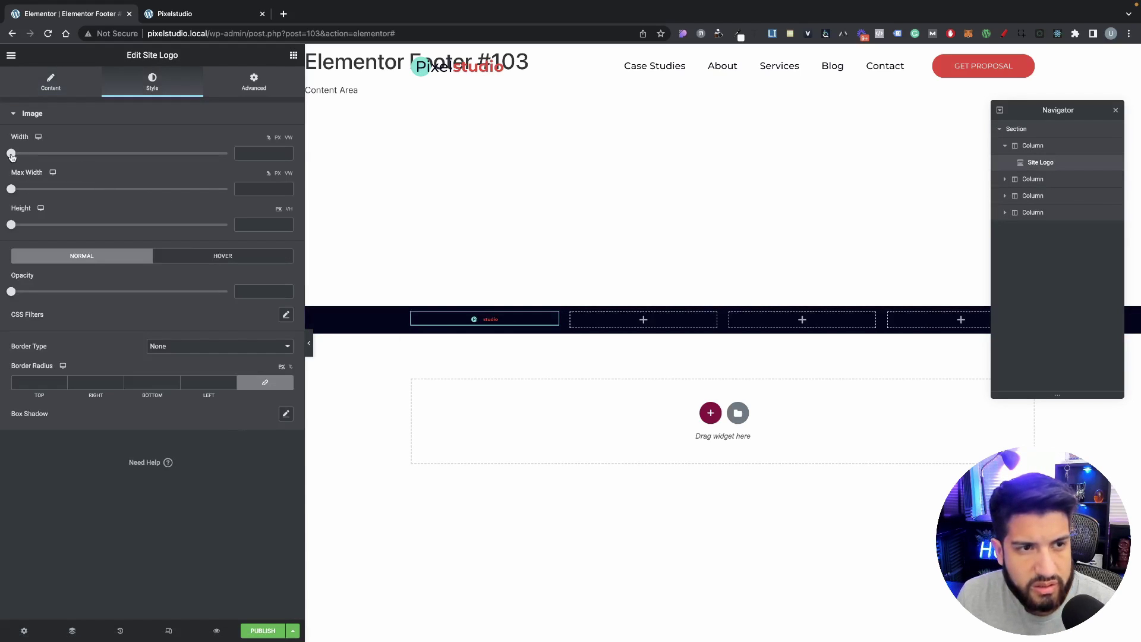
pyautogui.moveTo(12, 156); pyautogui.dragTo(294, 165)
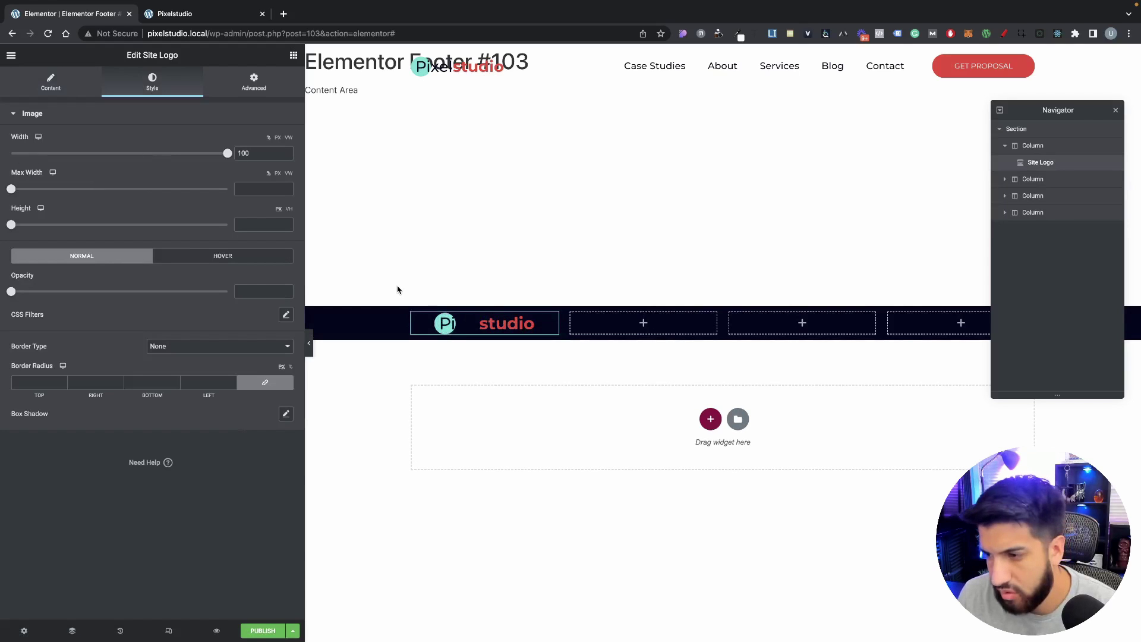
pyautogui.rightClick(472, 327)
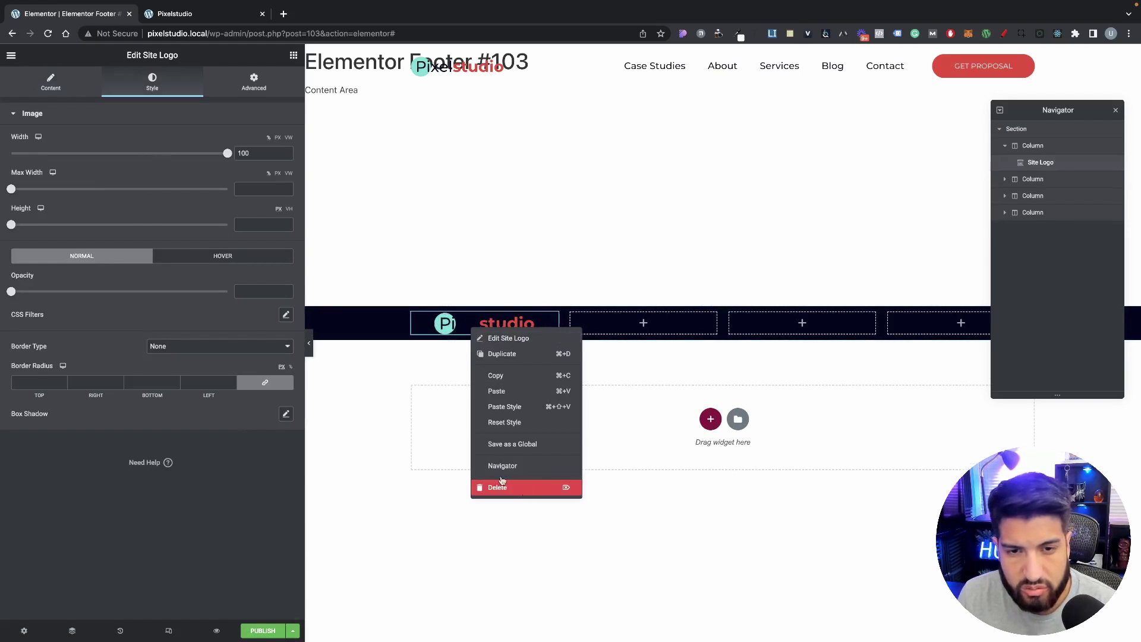
pyautogui.click(501, 485)
pyautogui.press('super+Tab')
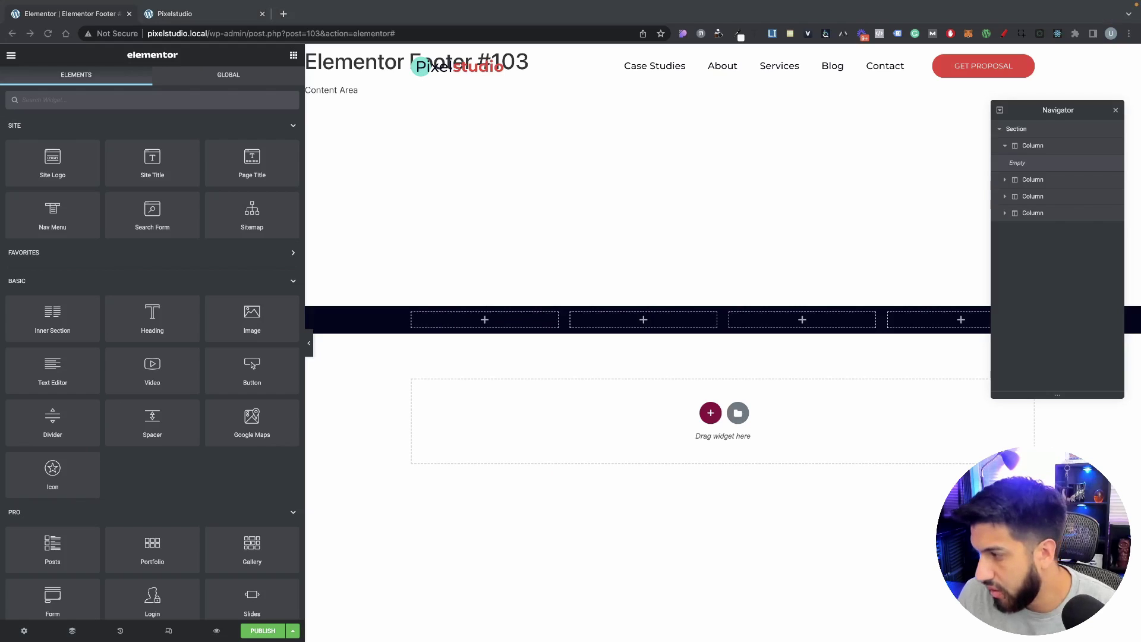
pyautogui.click(186, 15)
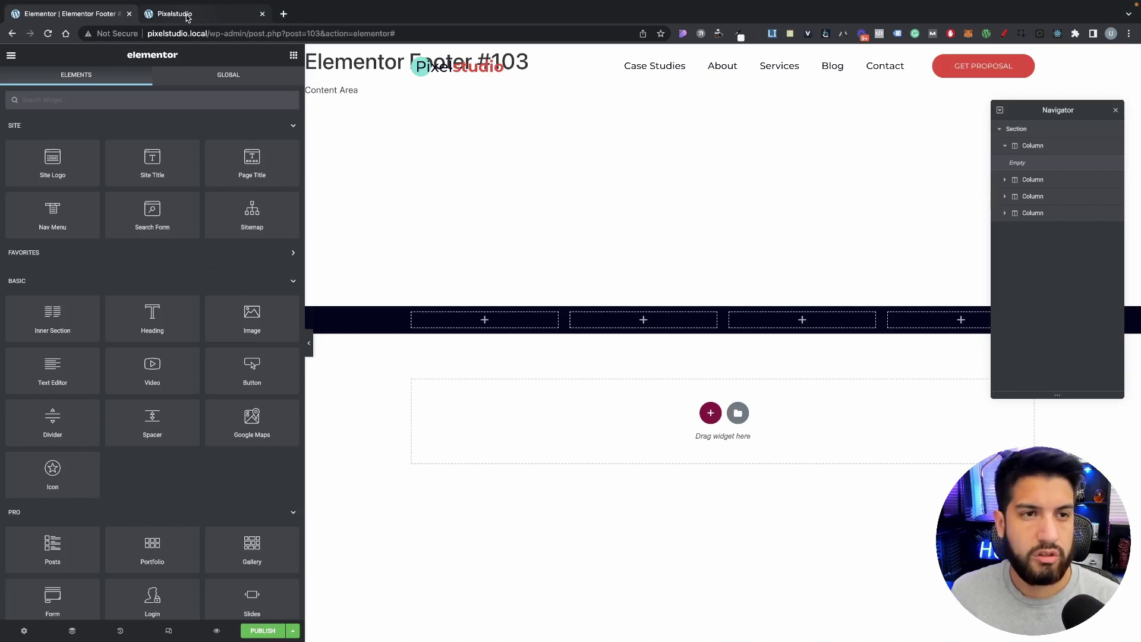
# Step: Upload Pixelstudio white.svg through Media > Add New, then return to the footer editor
pyautogui.moveTo(50, 53)
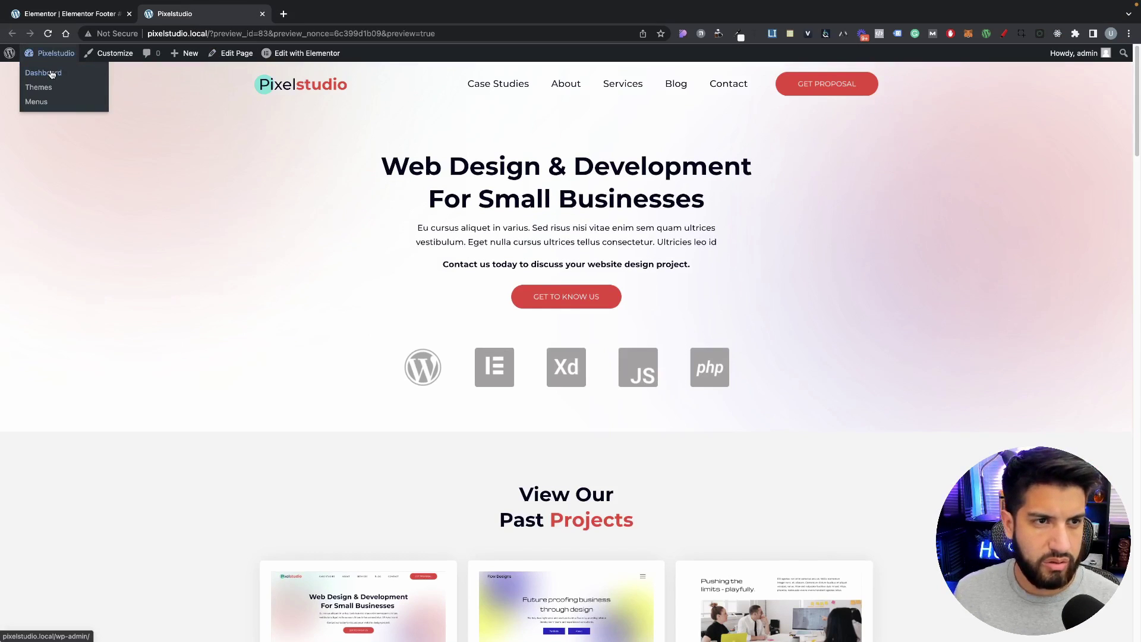
pyautogui.click(45, 73)
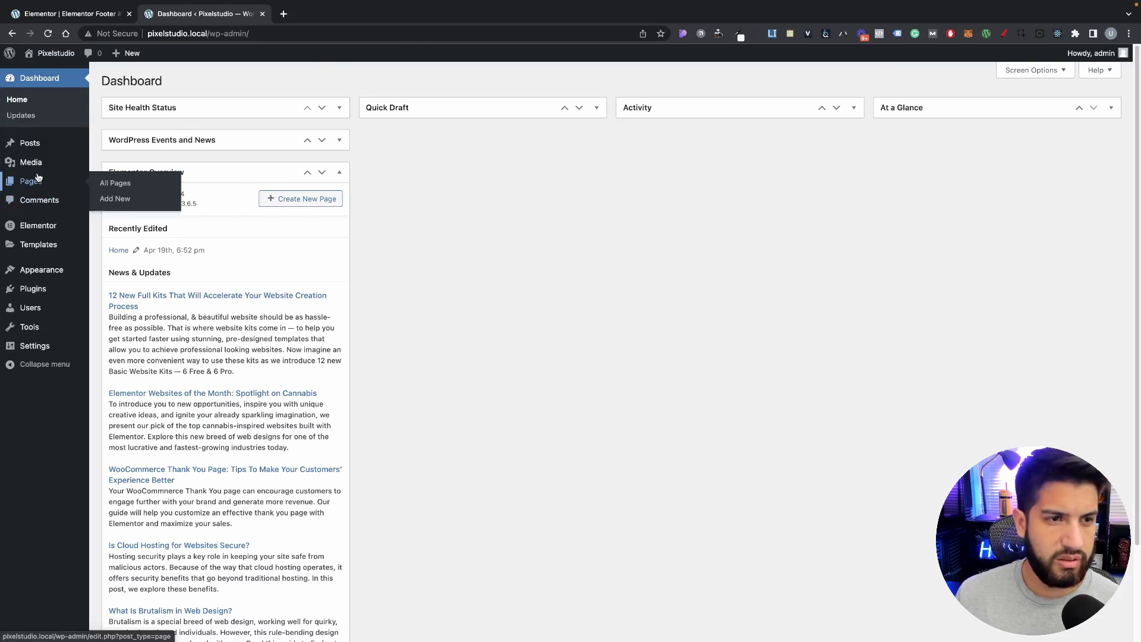
pyautogui.click(46, 161)
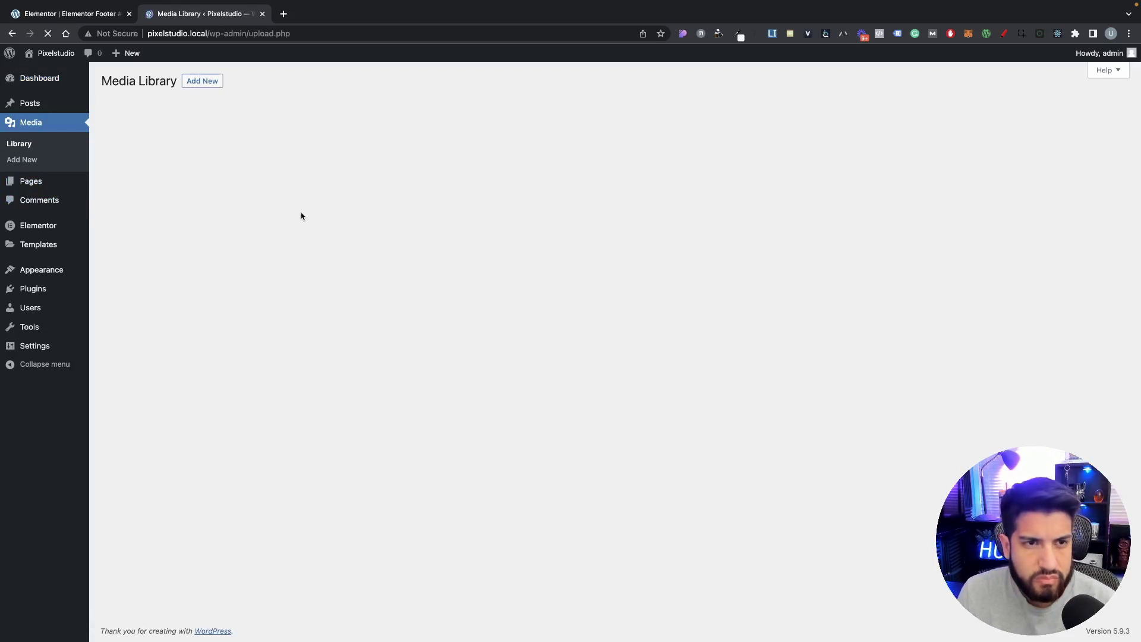
pyautogui.click(202, 81)
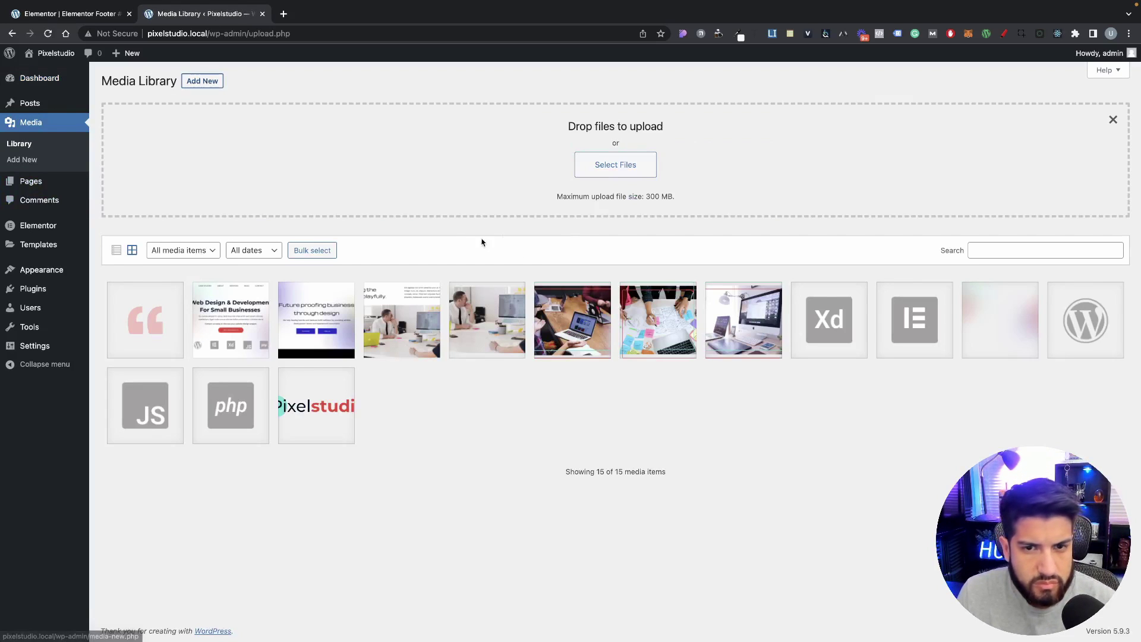
pyautogui.click(612, 169)
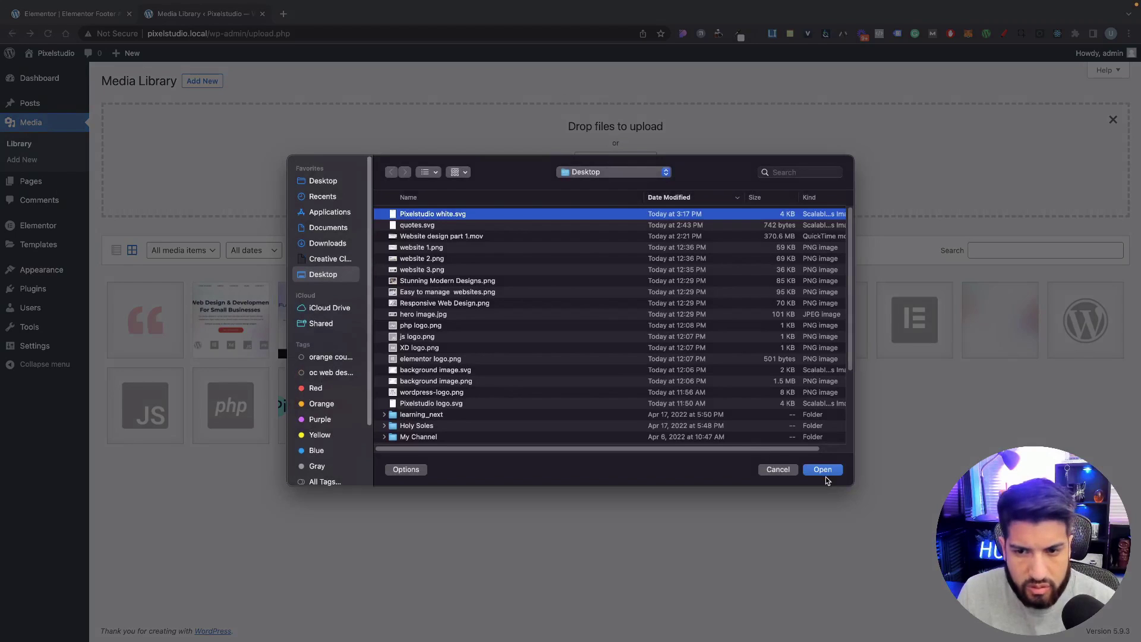
pyautogui.click(824, 472)
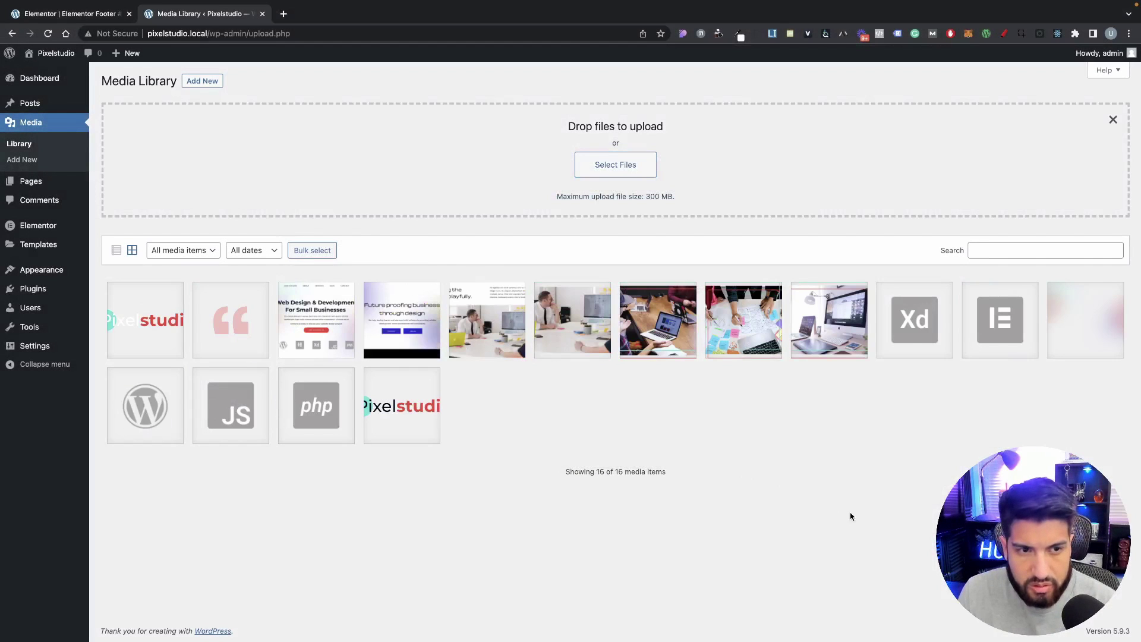
pyautogui.click(82, 8)
pyautogui.click(262, 630)
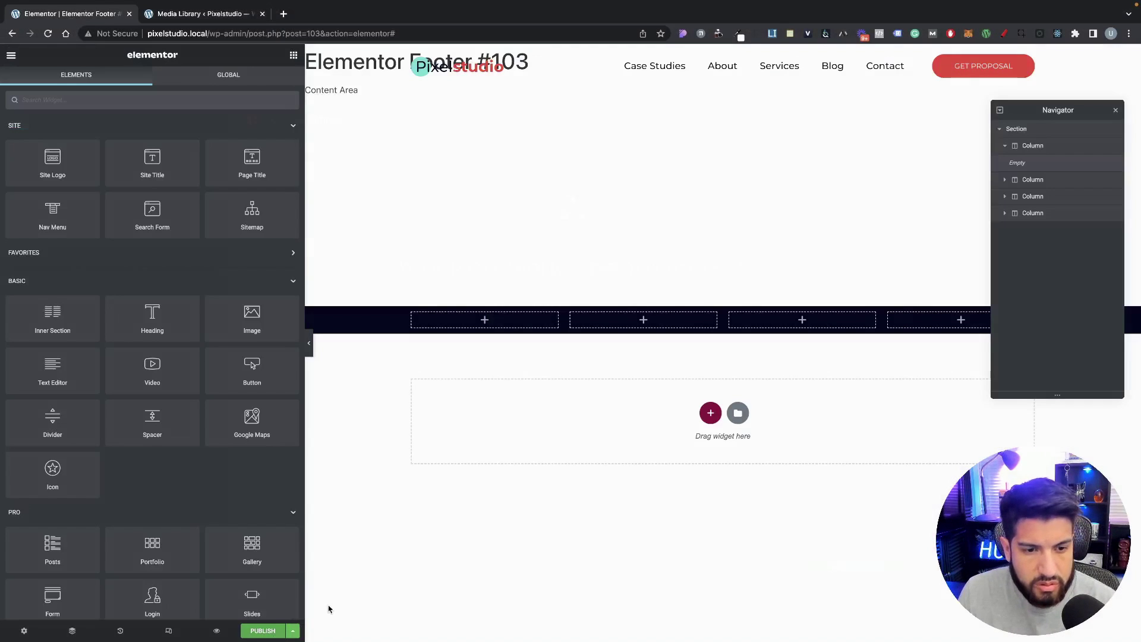
# Step: Publish the footer with an Include > Entire Site condition and reload the editor
pyautogui.click(606, 374)
pyautogui.click(853, 562)
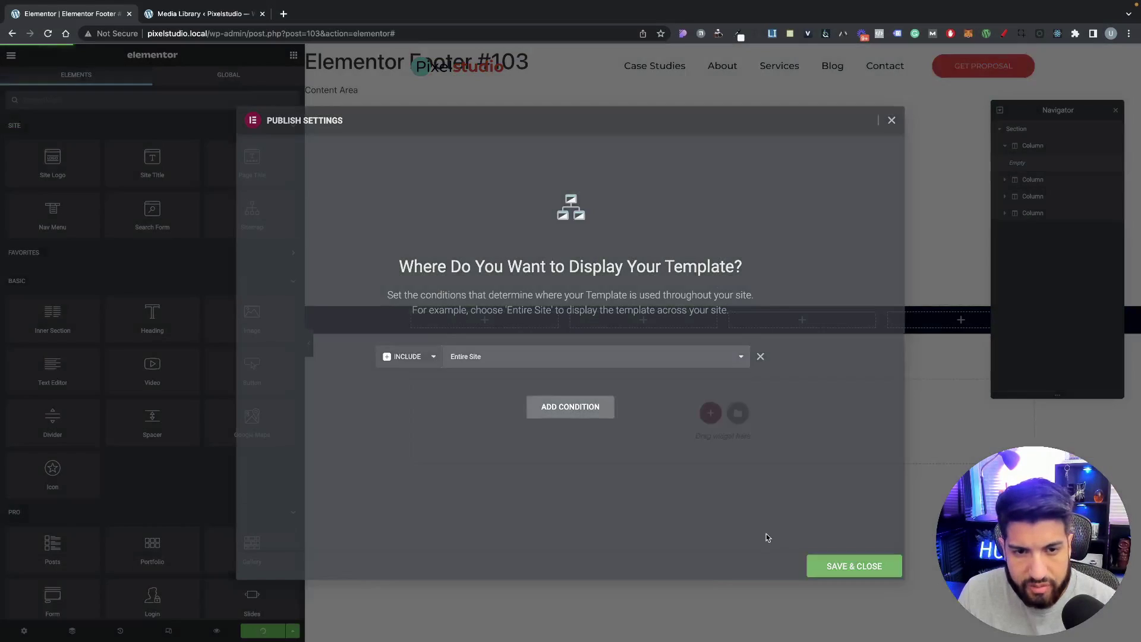
pyautogui.click(48, 33)
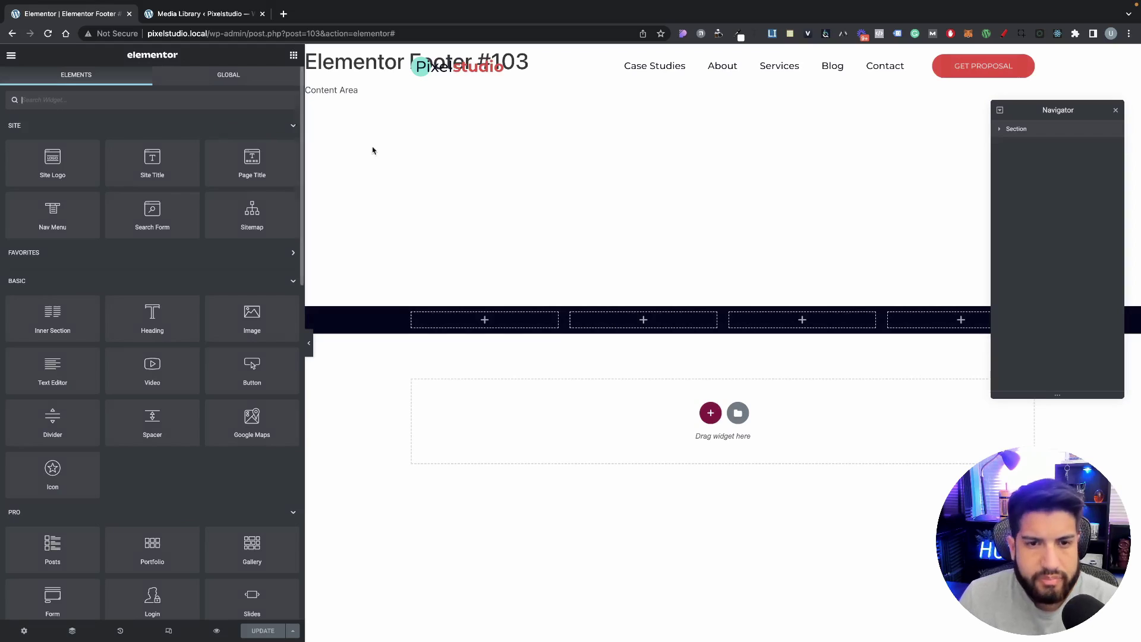
# Step: Set the footer section's padding to 80/20/80/0
pyautogui.click(723, 299)
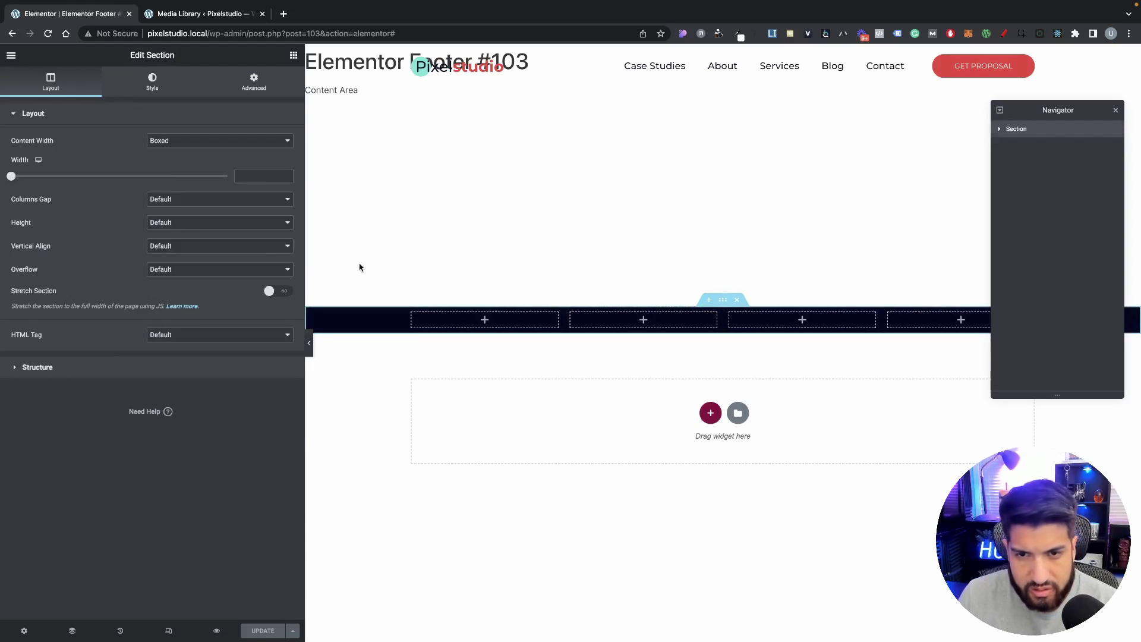
pyautogui.click(252, 89)
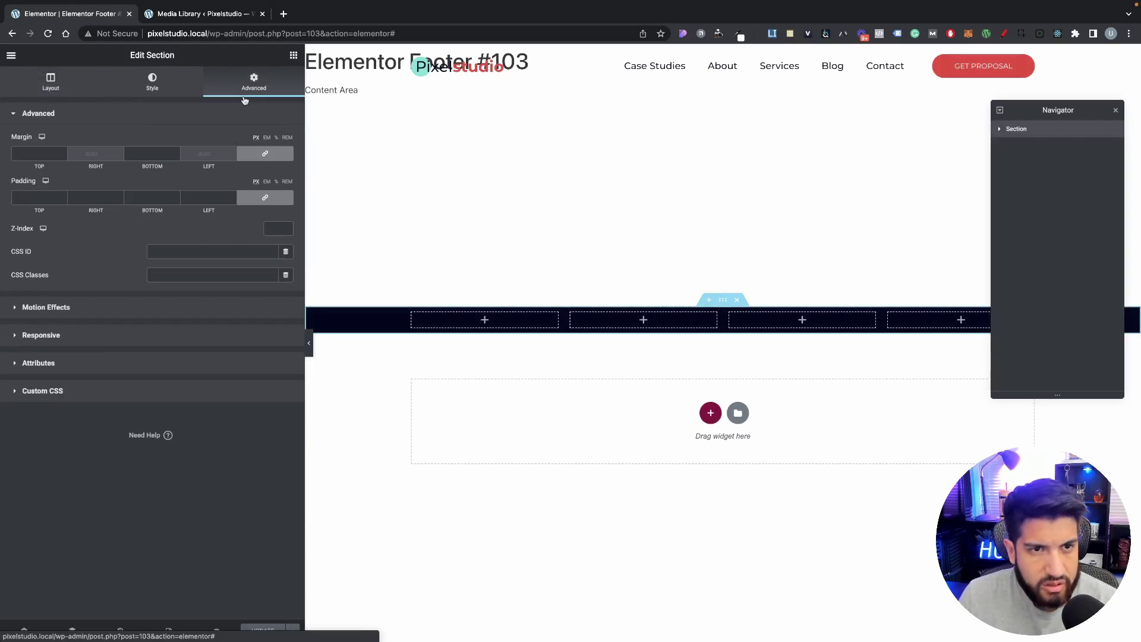
pyautogui.click(53, 198)
pyautogui.write('80')
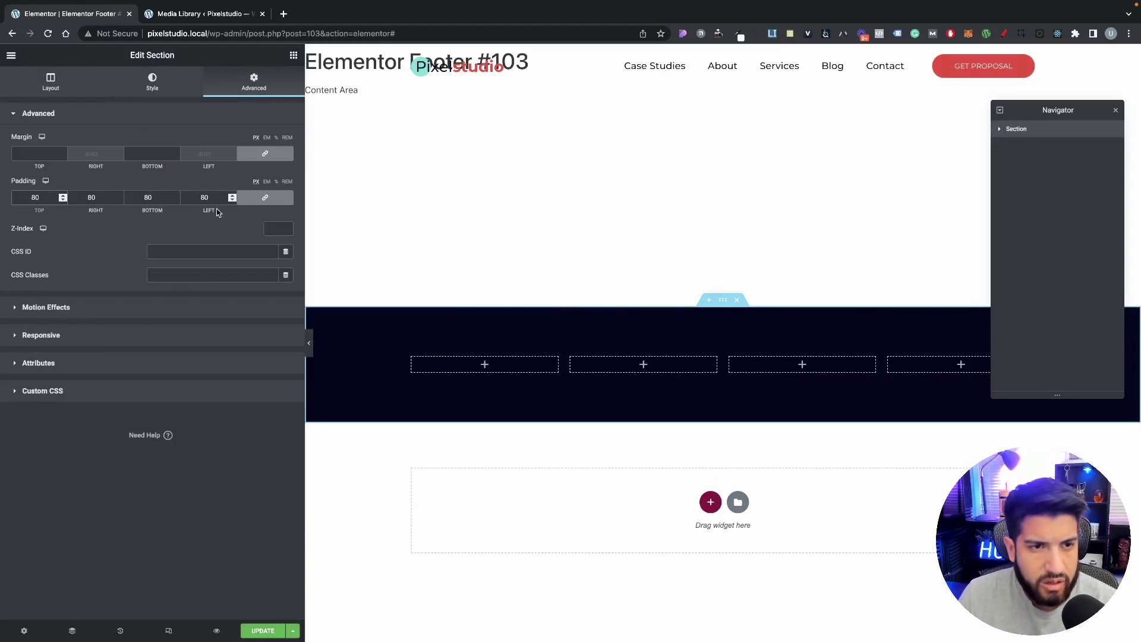
pyautogui.moveTo(162, 197); pyautogui.dragTo(111, 195)
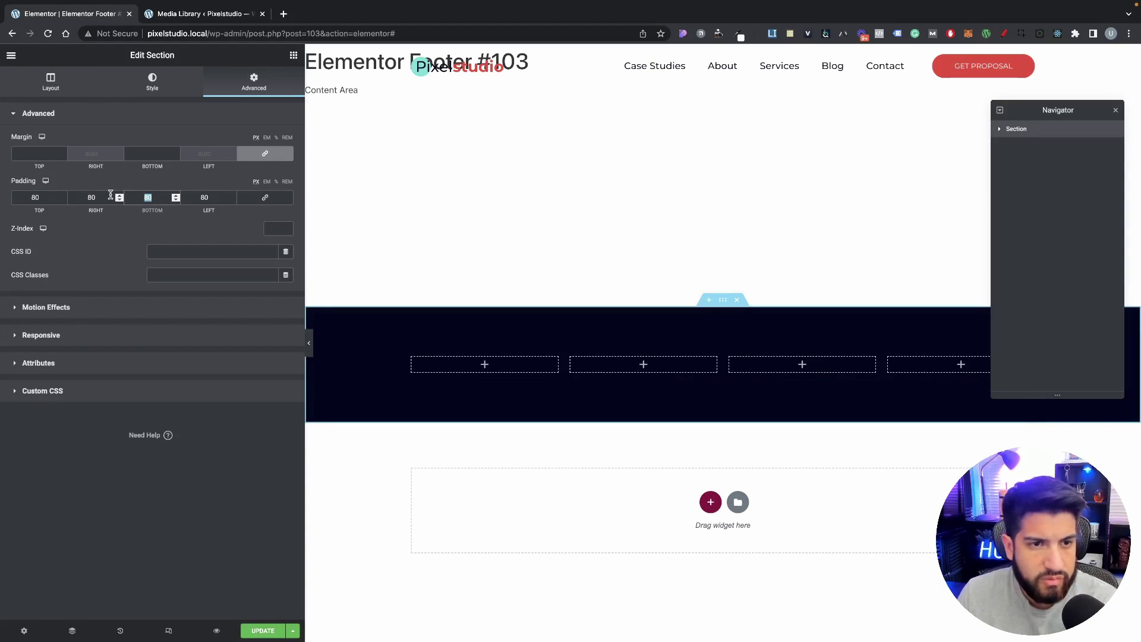
pyautogui.moveTo(219, 198); pyautogui.dragTo(83, 197)
pyautogui.write('0')
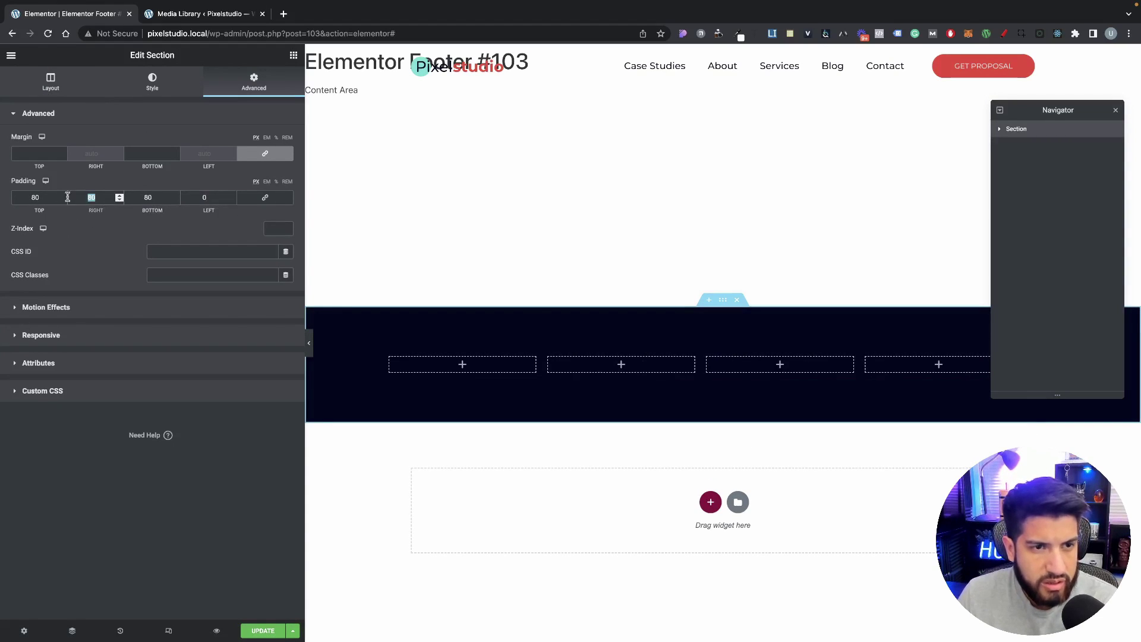
pyautogui.write('20')
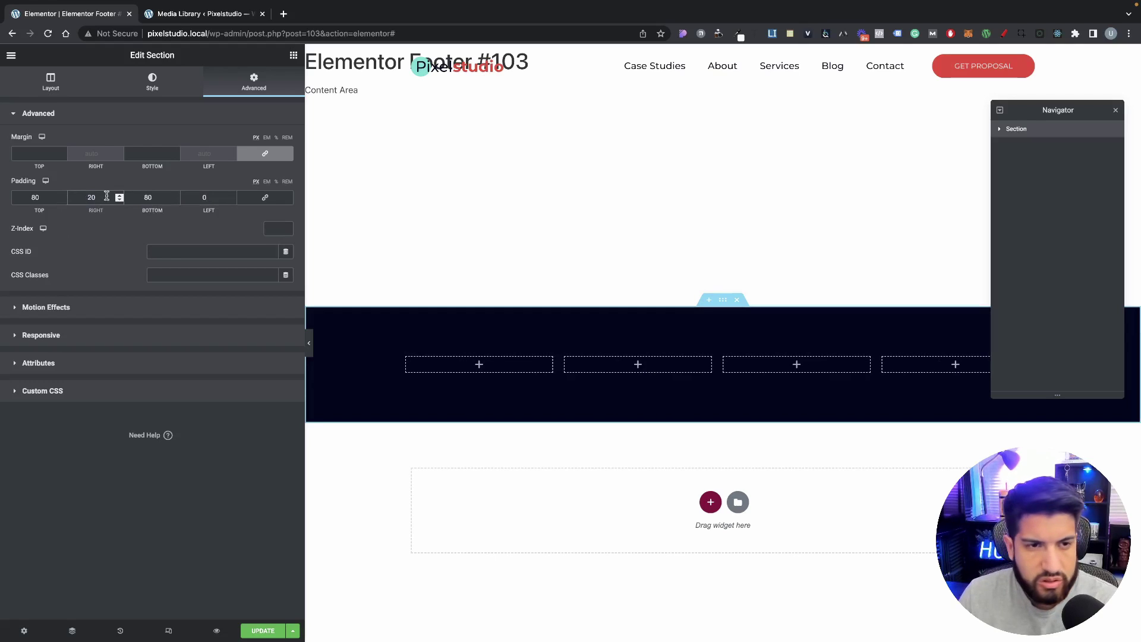
pyautogui.click(214, 198)
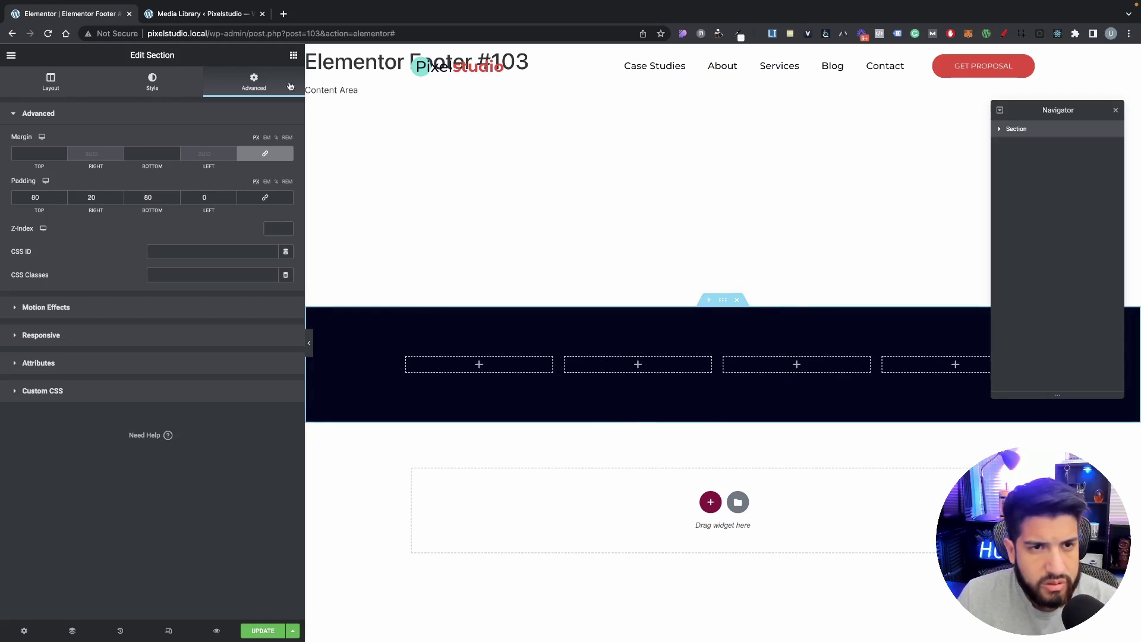
# Step: Replace a Site Logo widget with an Image showing the Pixelstudio white logo in column one
pyautogui.click(293, 55)
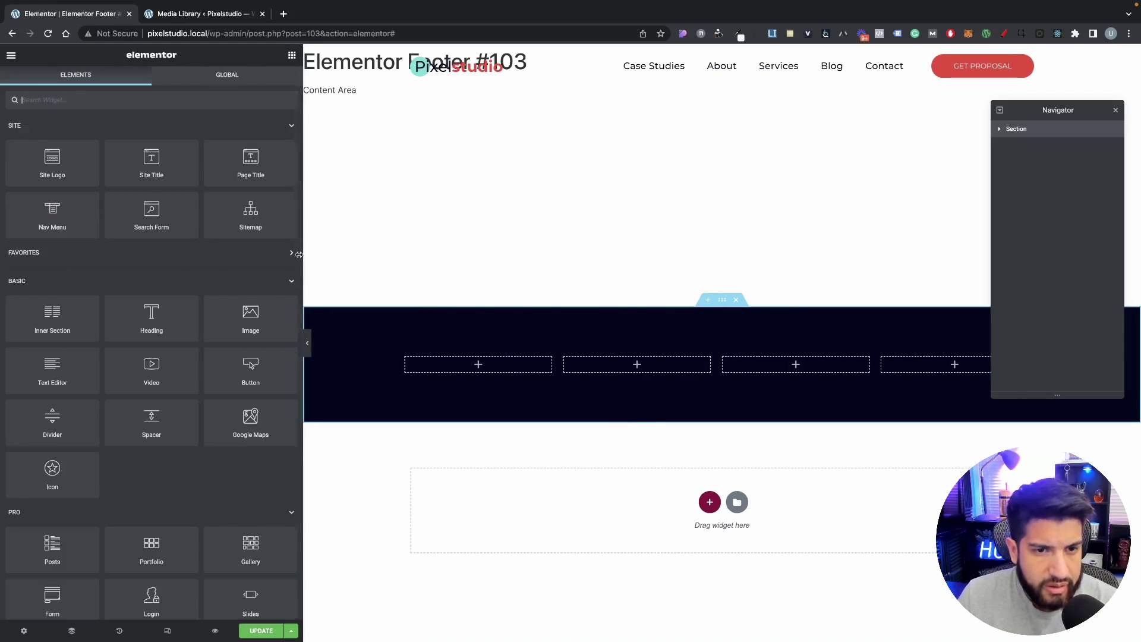
pyautogui.moveTo(122, 189); pyautogui.dragTo(478, 365)
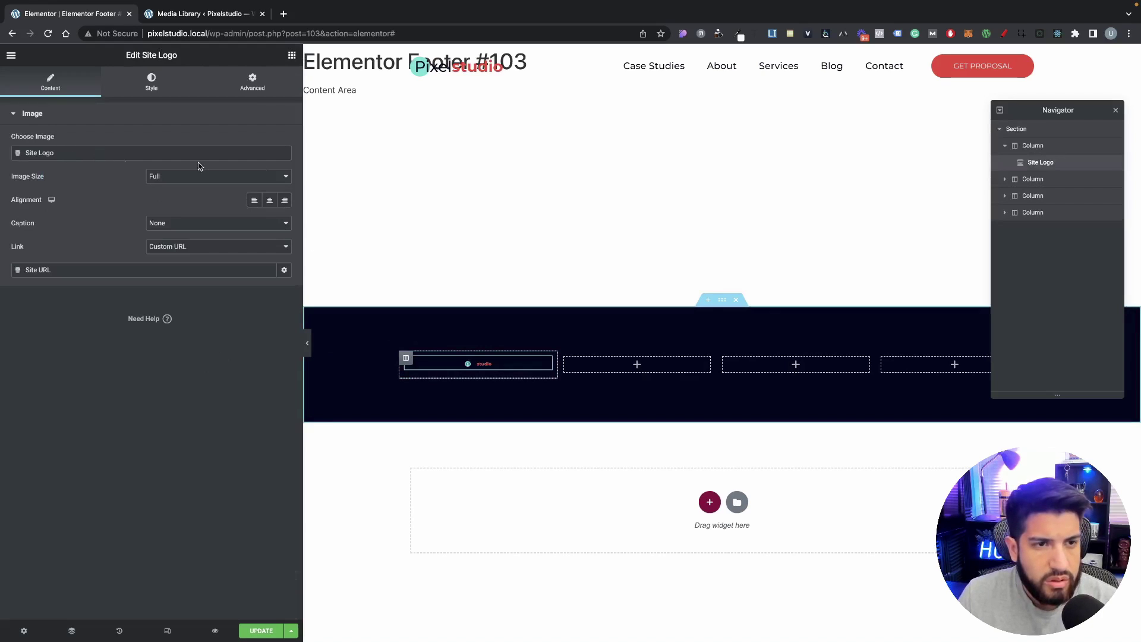
pyautogui.rightClick(472, 364)
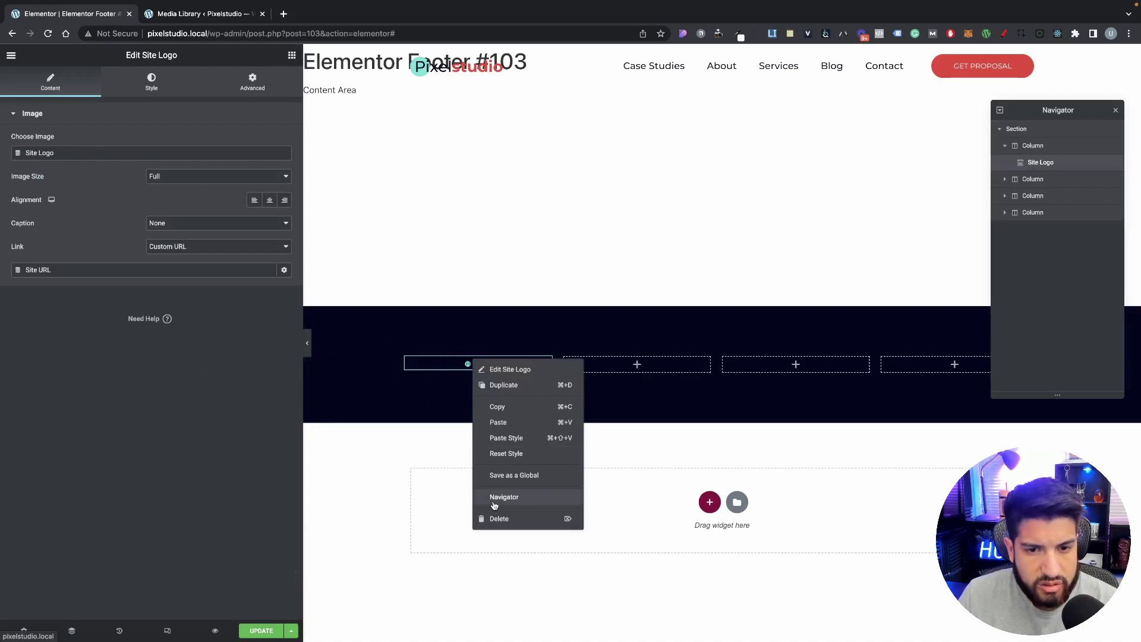
pyautogui.click(494, 517)
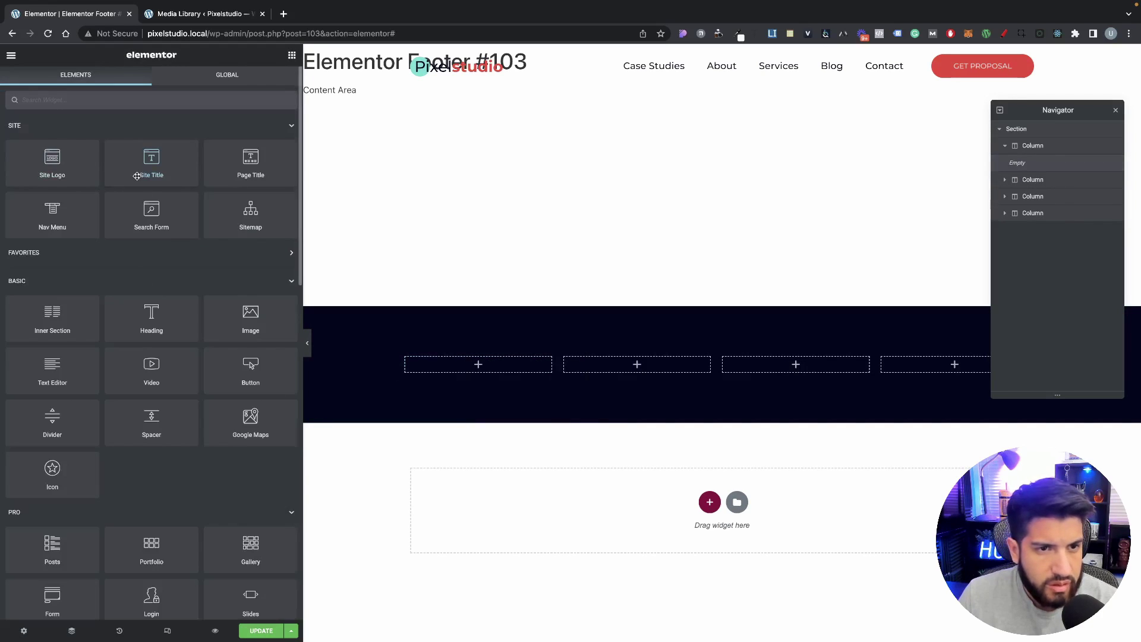
pyautogui.moveTo(247, 305); pyautogui.dragTo(477, 365)
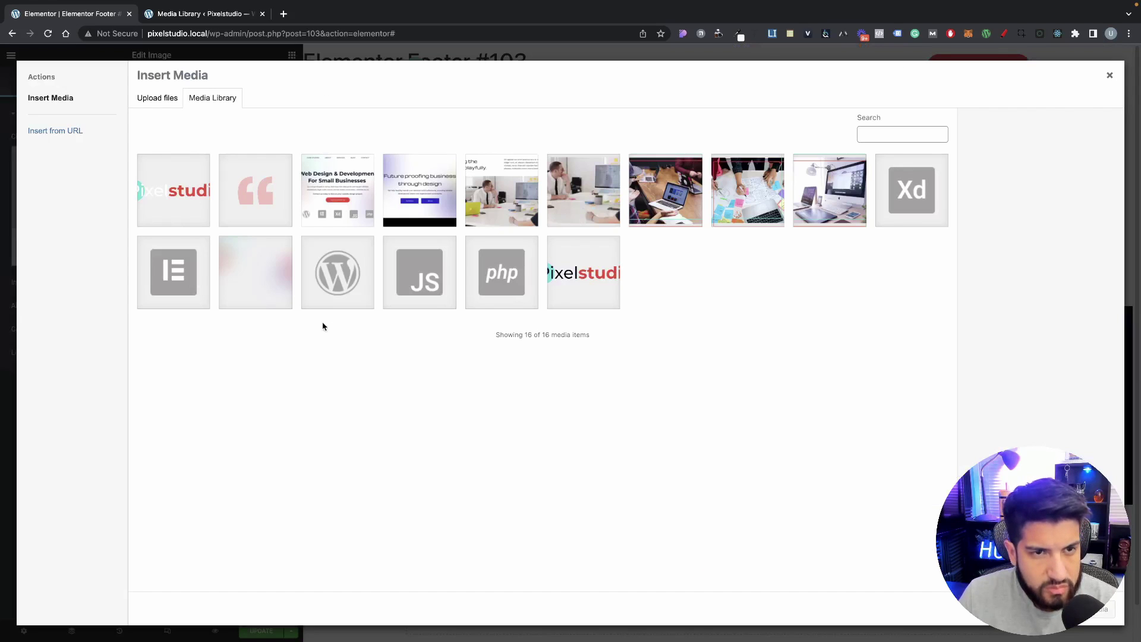
pyautogui.click(159, 201)
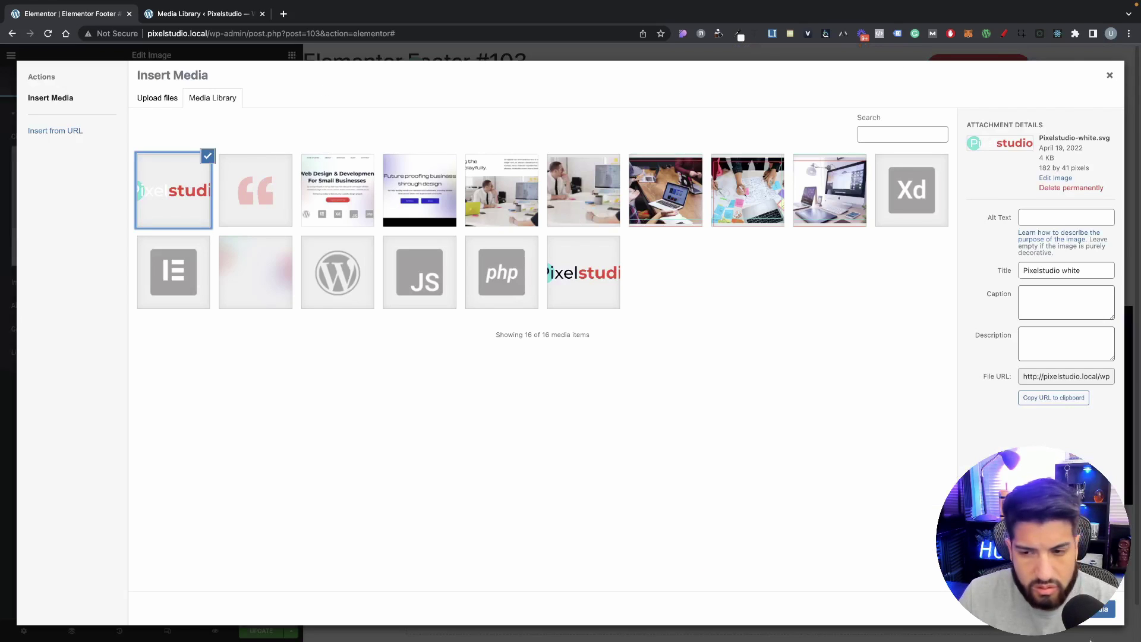
pyautogui.click(1096, 609)
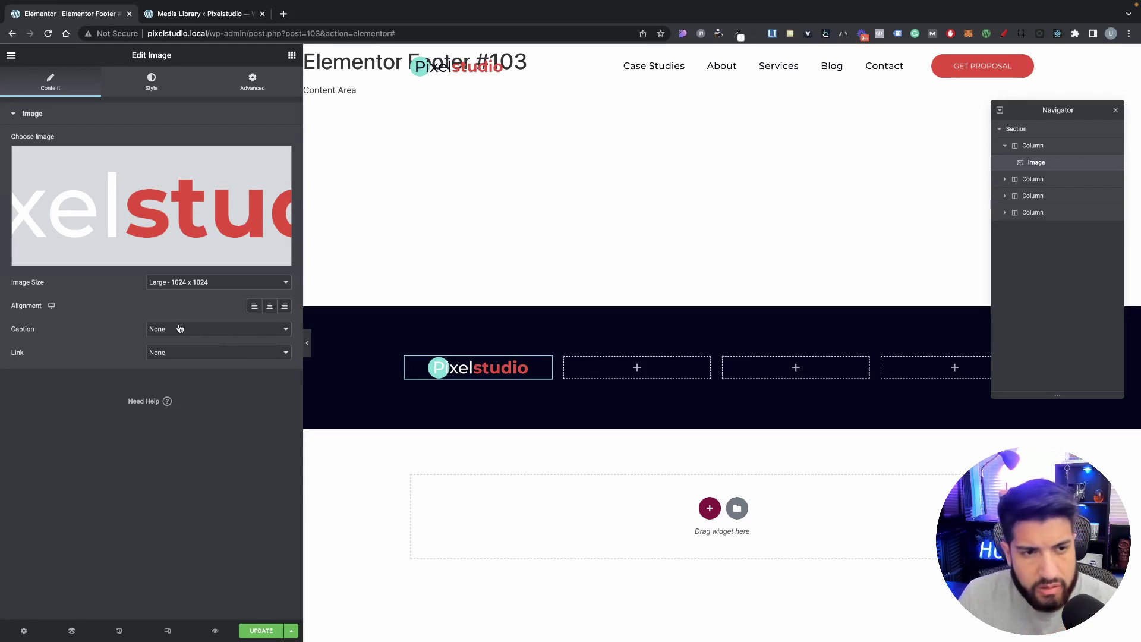
# Step: Link the logo to the Home page via Custom URL and set its width to 100
pyautogui.click(159, 359)
pyautogui.click(186, 377)
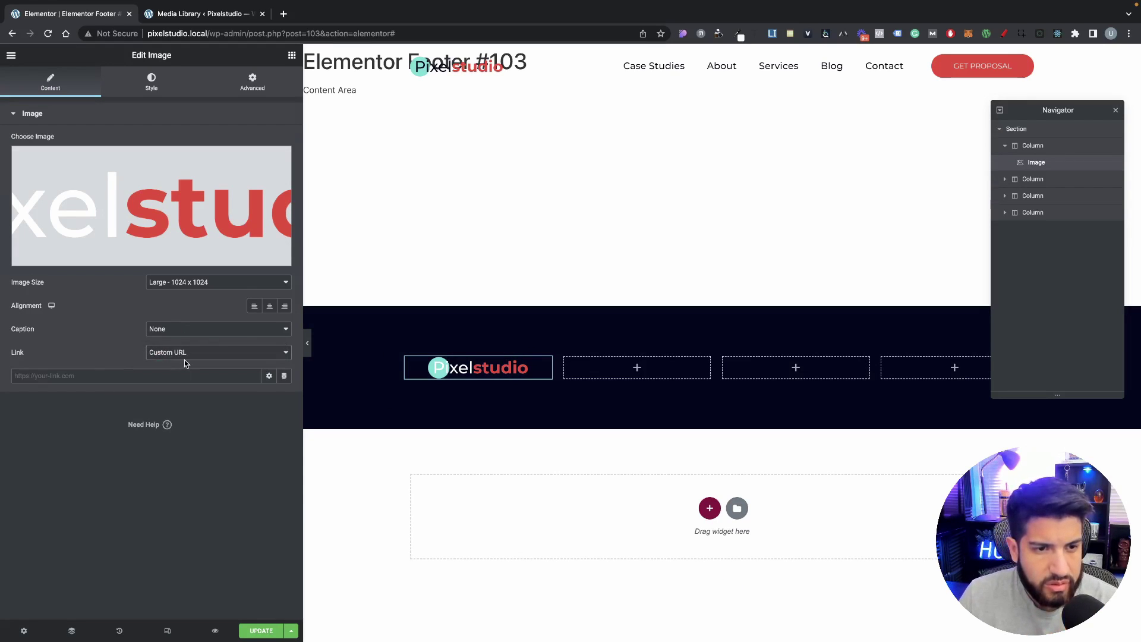
pyautogui.write('home')
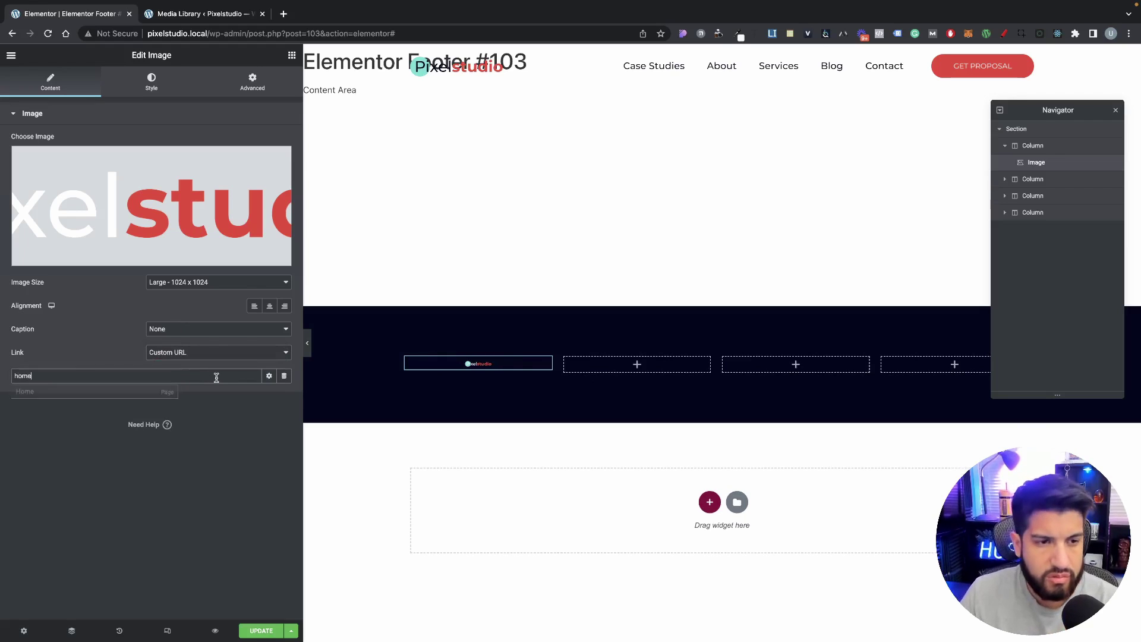
pyautogui.click(132, 399)
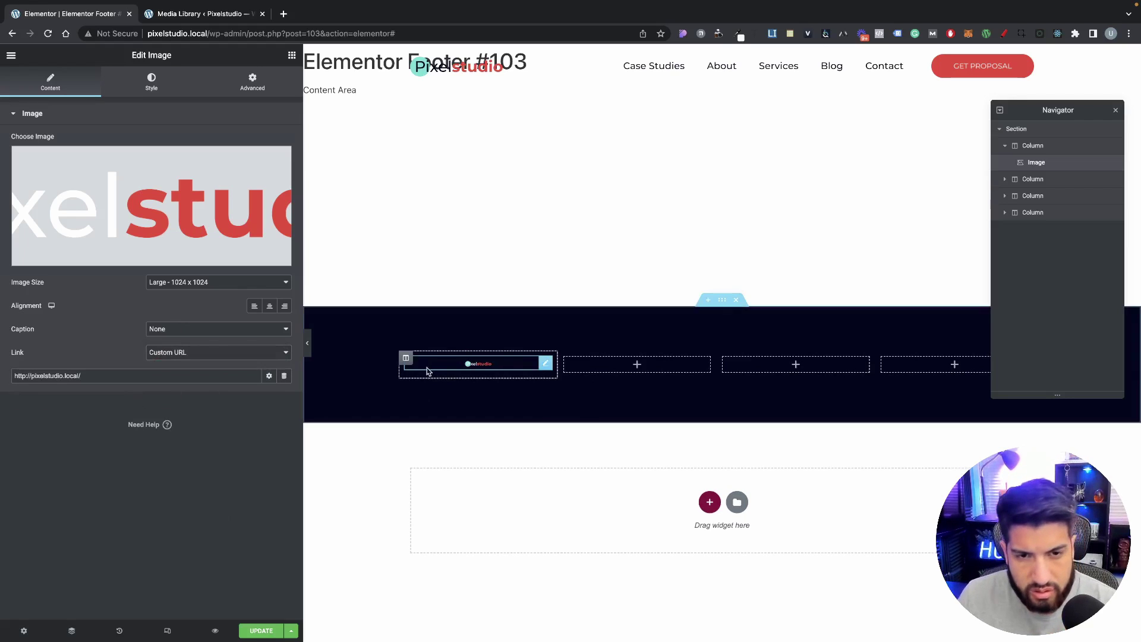
pyautogui.click(149, 98)
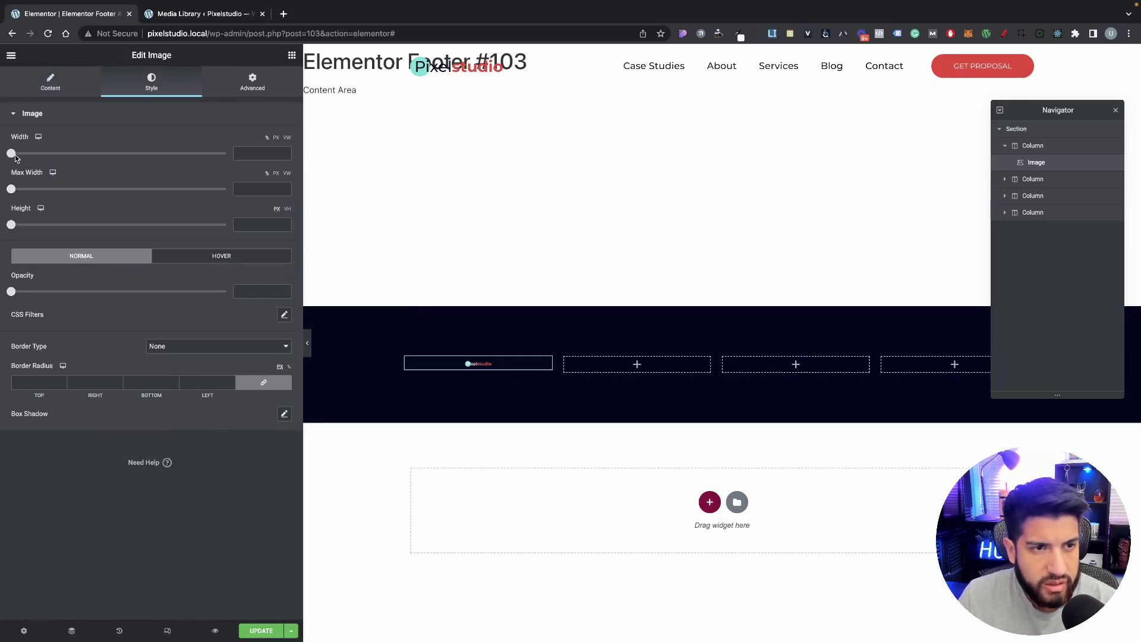
pyautogui.moveTo(12, 153); pyautogui.dragTo(284, 171)
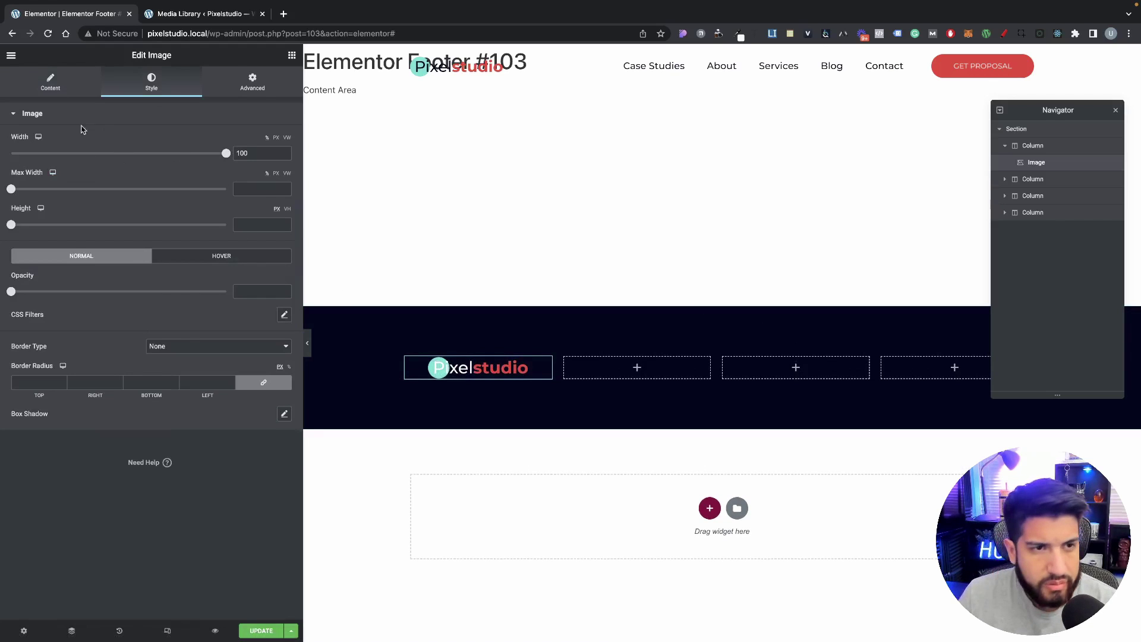
pyautogui.click(50, 82)
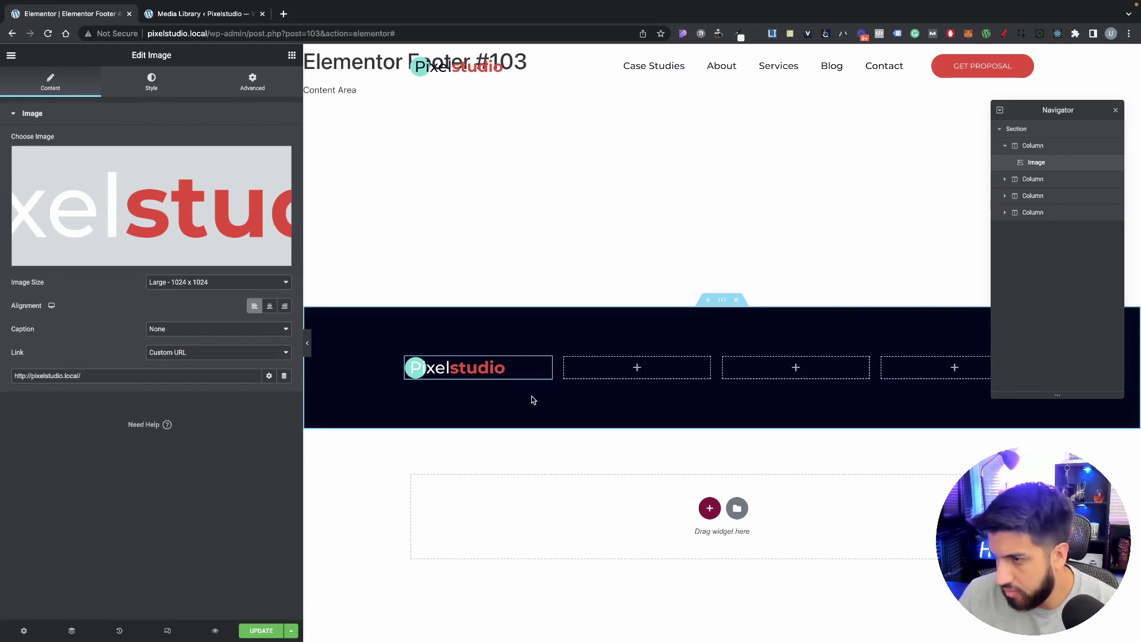
pyautogui.click(292, 55)
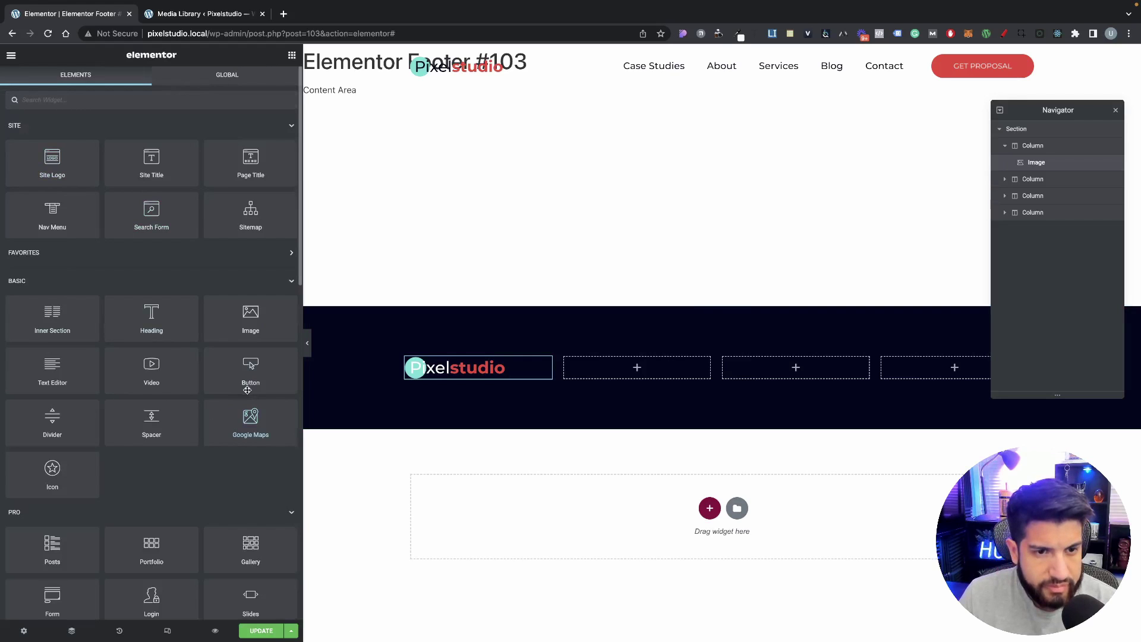
# Step: Add a near-white placeholder paragraph under the logo and widen the first column to about 28.9%
pyautogui.moveTo(57, 373); pyautogui.dragTo(493, 380)
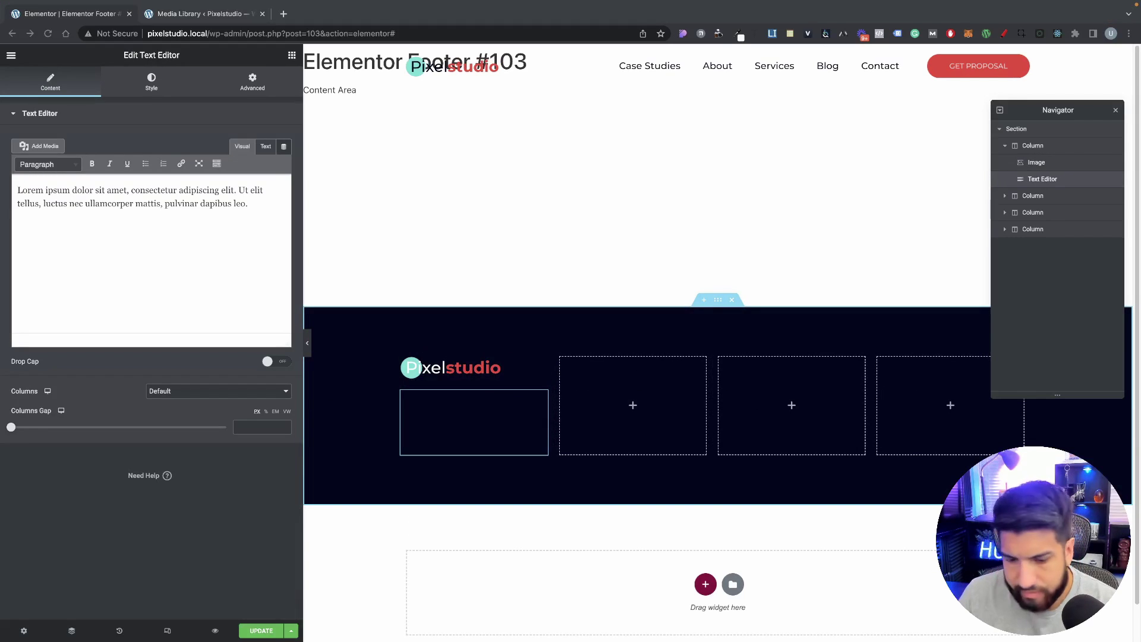
pyautogui.tripleClick(266, 214)
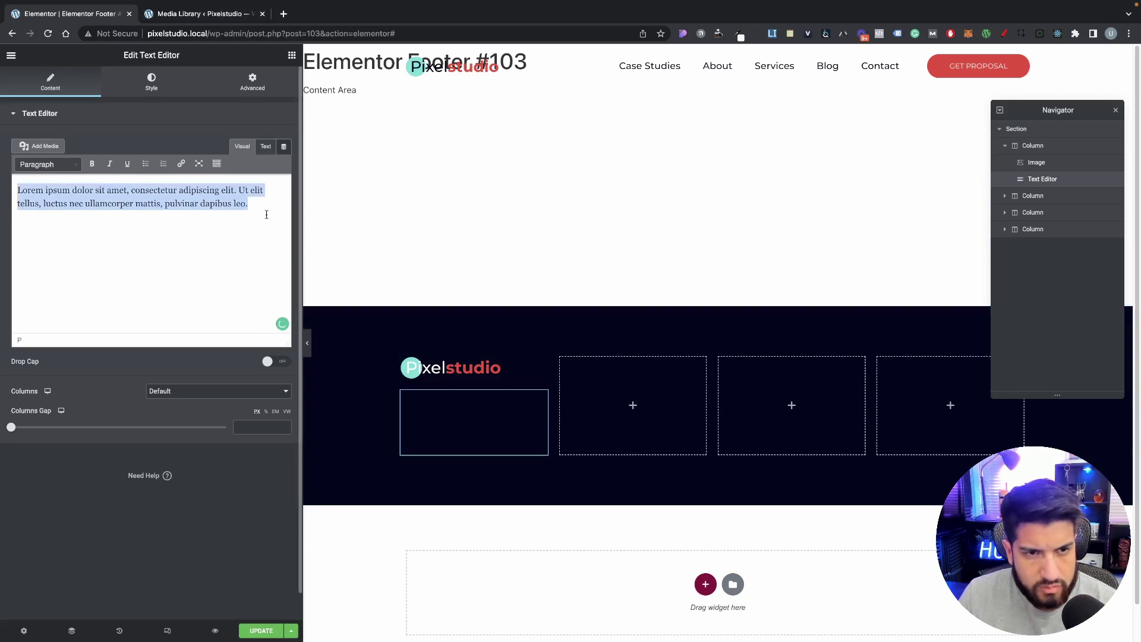
pyautogui.write('A Eu cursus aliquet in varius. Sed risus nisi vitae enim sem quam ultrices vestibulum. Eget nulla cursus ultrices tellus')
pyautogui.click(150, 81)
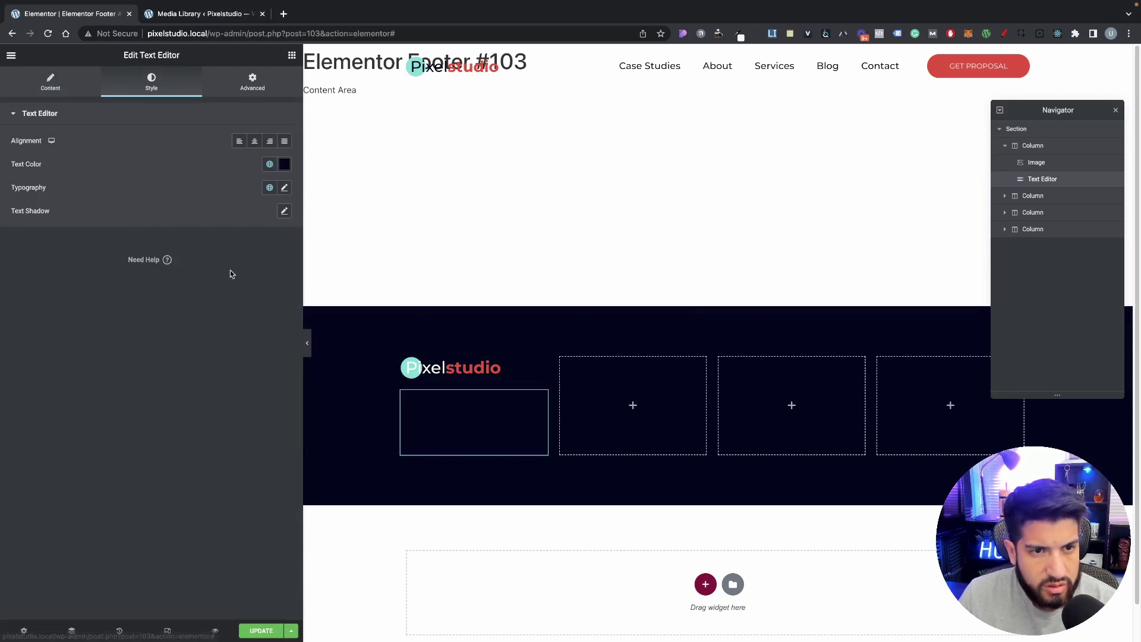
pyautogui.click(284, 164)
pyautogui.moveTo(151, 269); pyautogui.dragTo(4, 169)
pyautogui.click(173, 390)
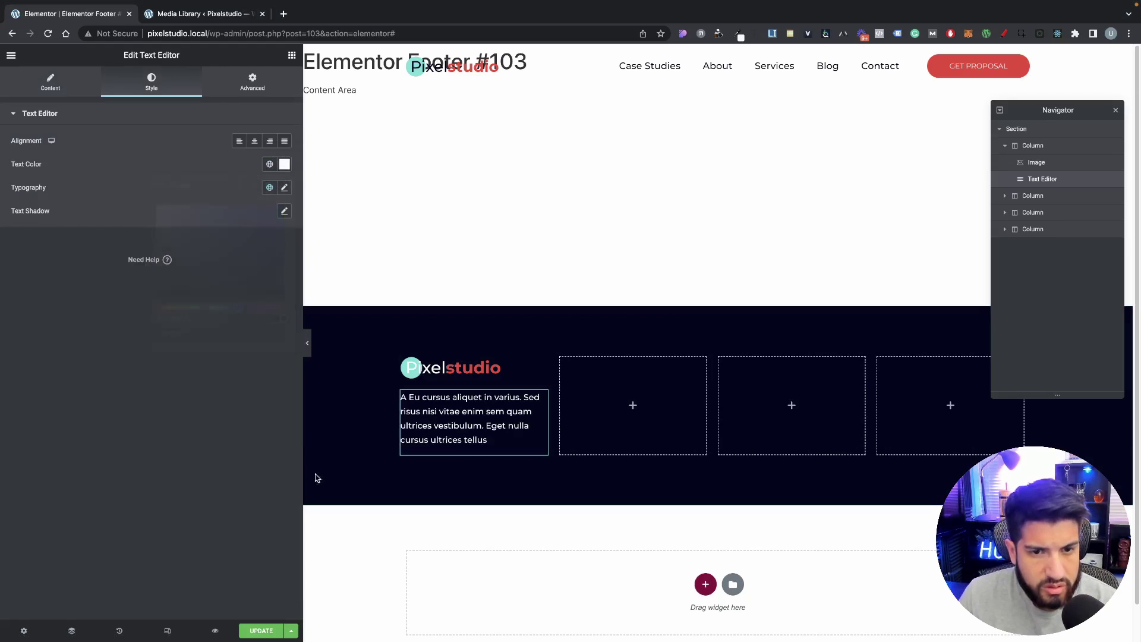
pyautogui.click(52, 95)
pyautogui.click(151, 83)
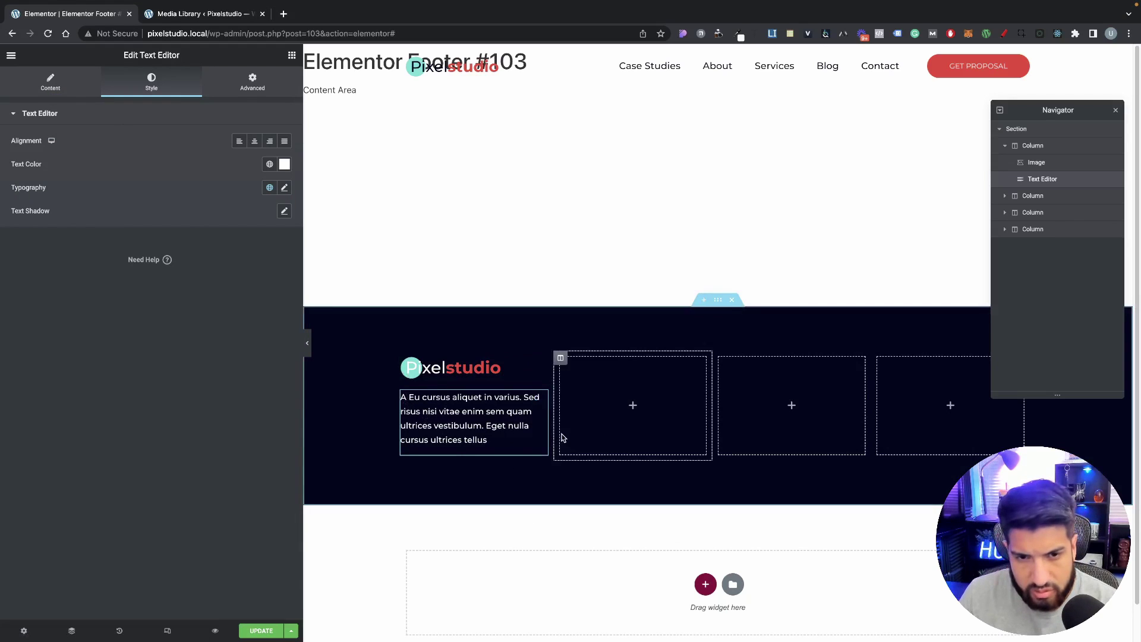
pyautogui.moveTo(558, 435); pyautogui.dragTo(582, 435)
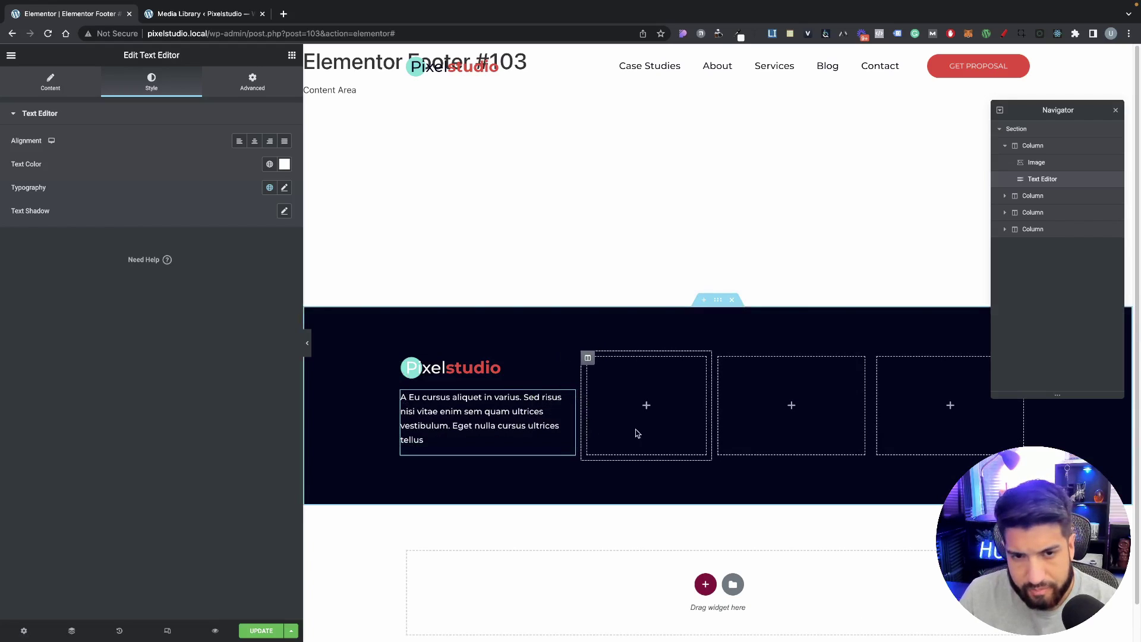
pyautogui.click(591, 399)
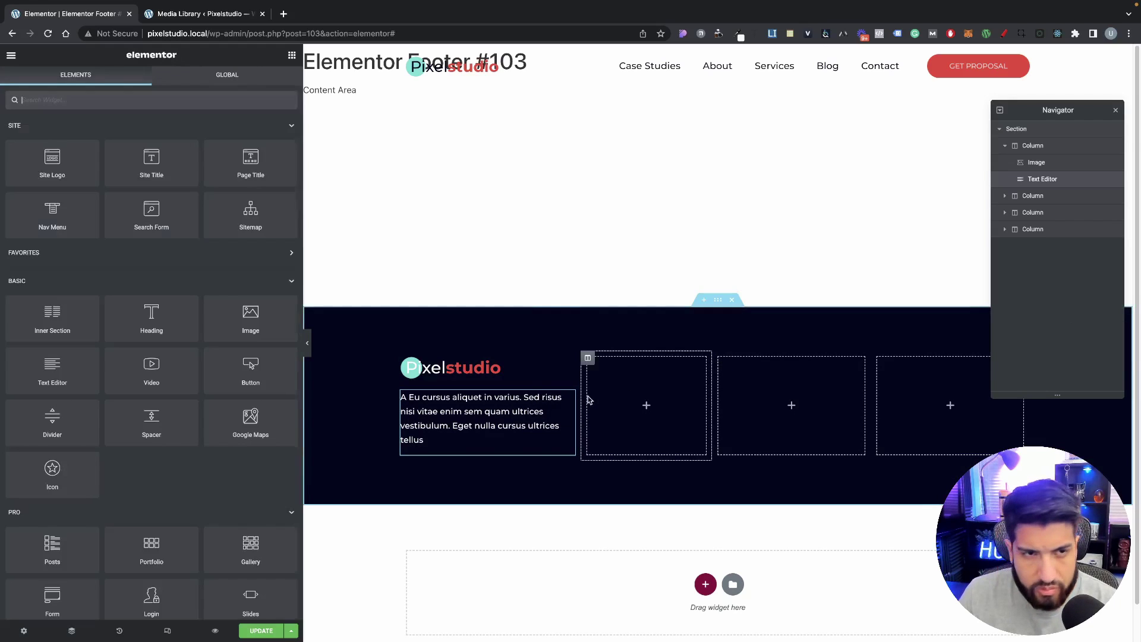
# Step: Place a Heading in the second footer column using the Text global font in white
pyautogui.moveTo(136, 328); pyautogui.dragTo(635, 404)
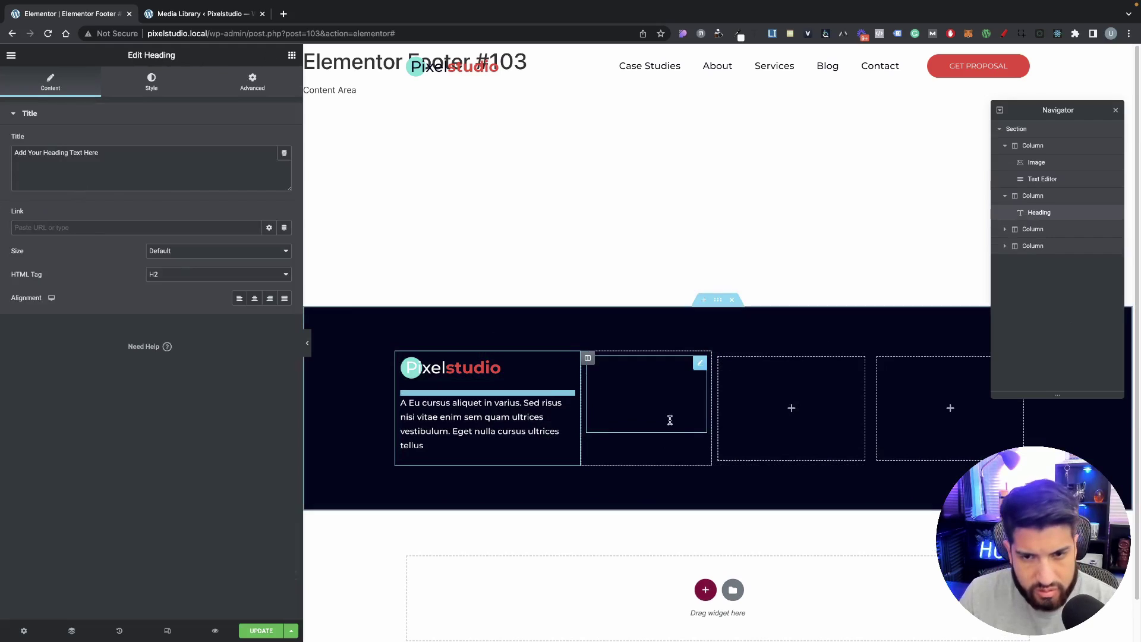
pyautogui.rightClick(699, 363)
pyautogui.click(644, 380)
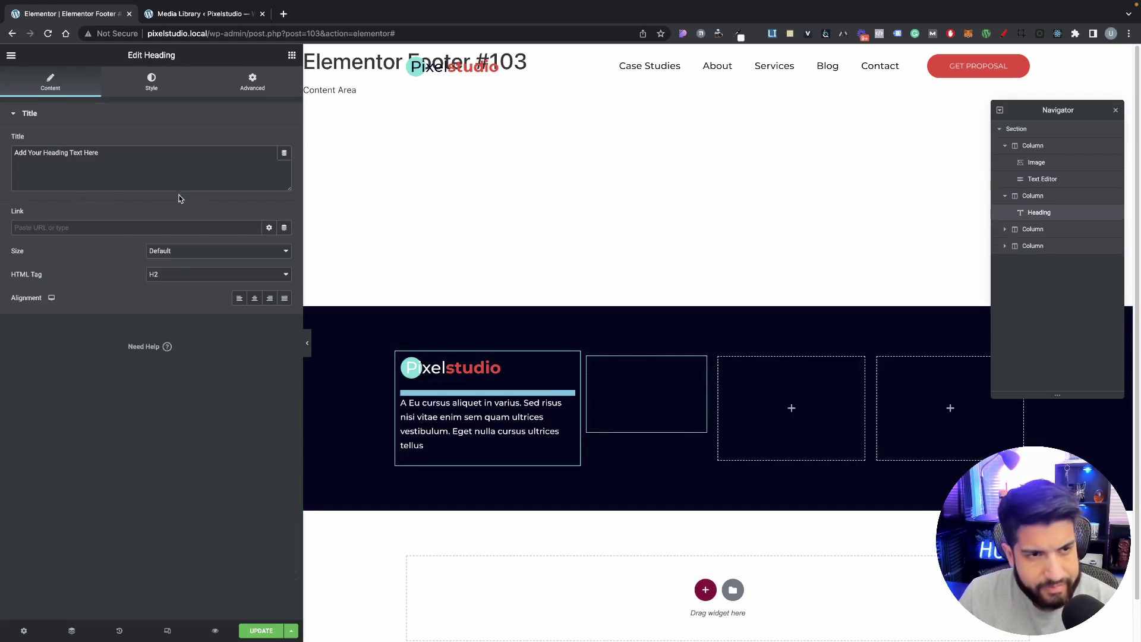
pyautogui.click(197, 185)
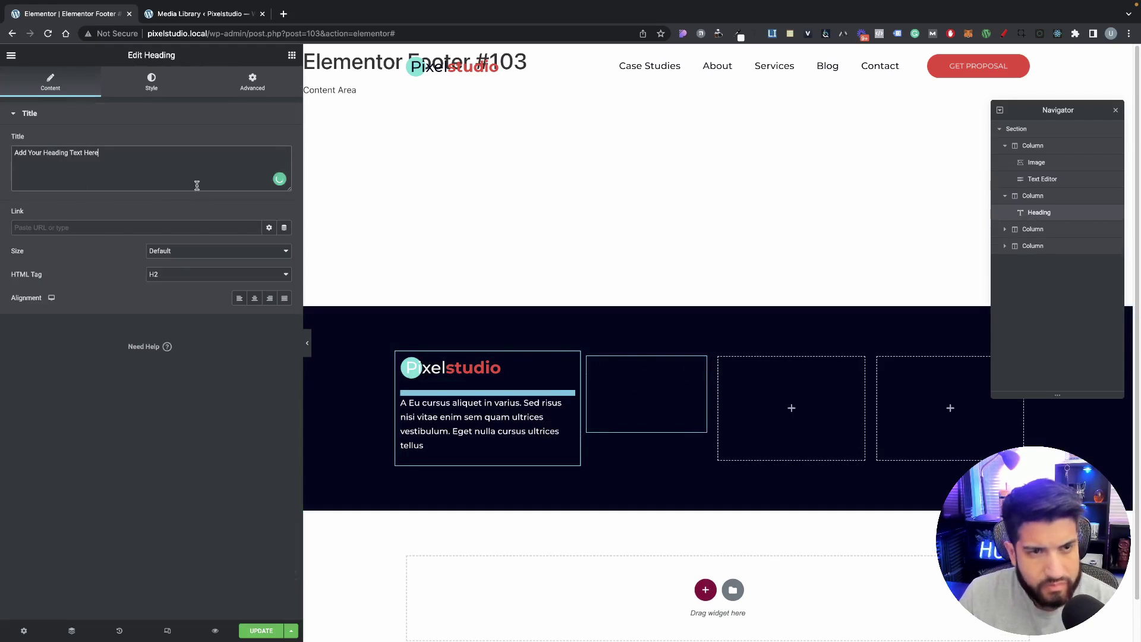
pyautogui.click(159, 85)
pyautogui.click(269, 164)
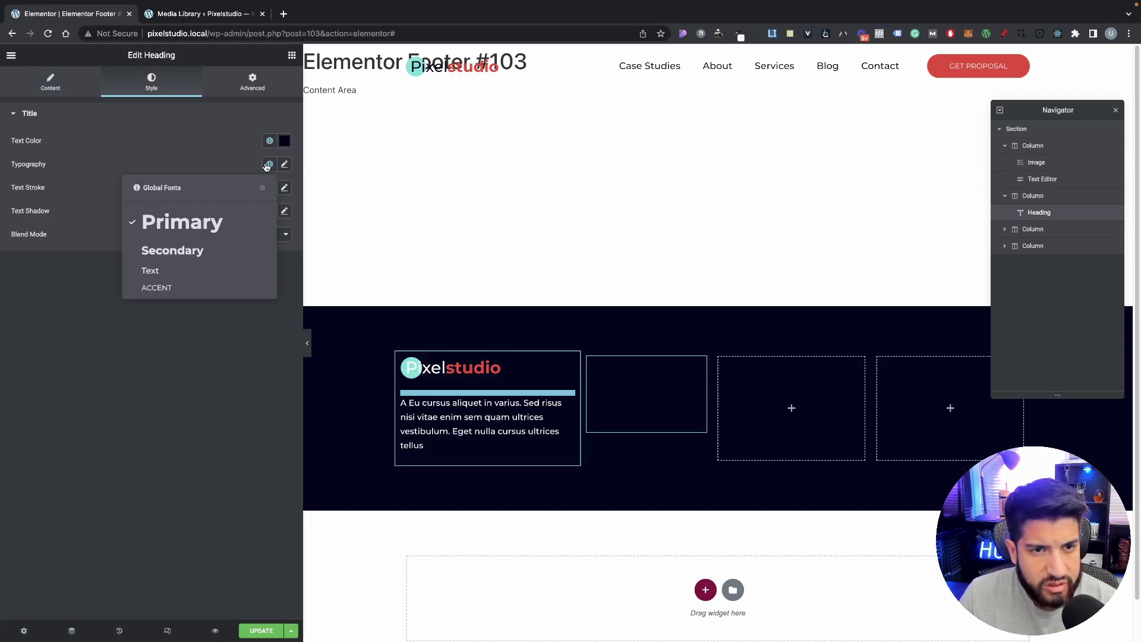
pyautogui.click(161, 273)
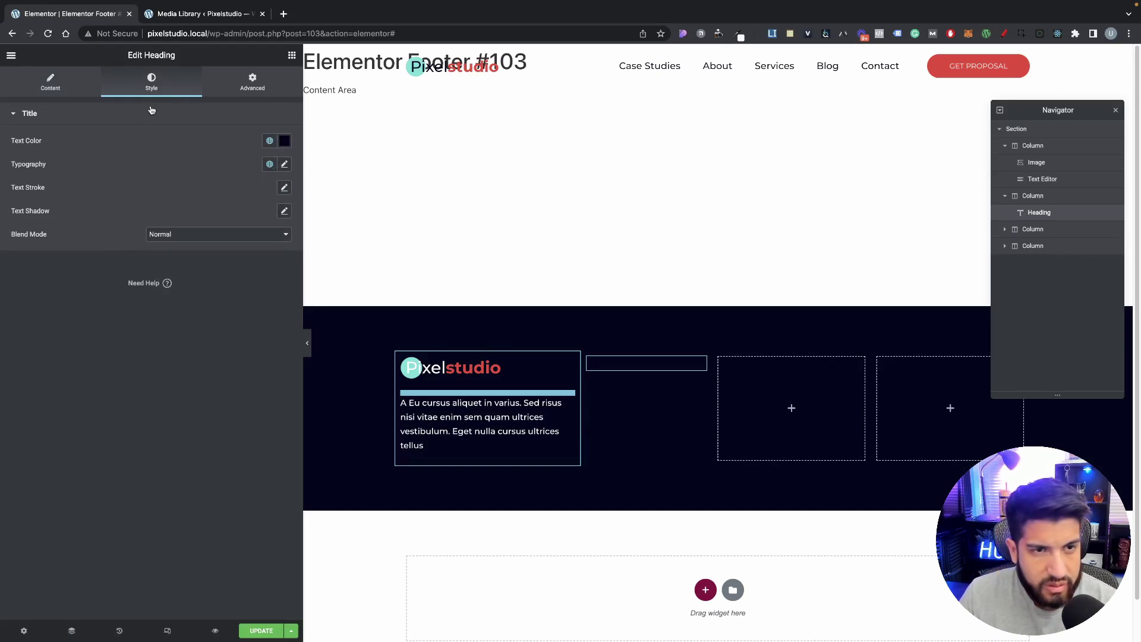
pyautogui.click(285, 140)
pyautogui.moveTo(204, 191); pyautogui.dragTo(112, 147)
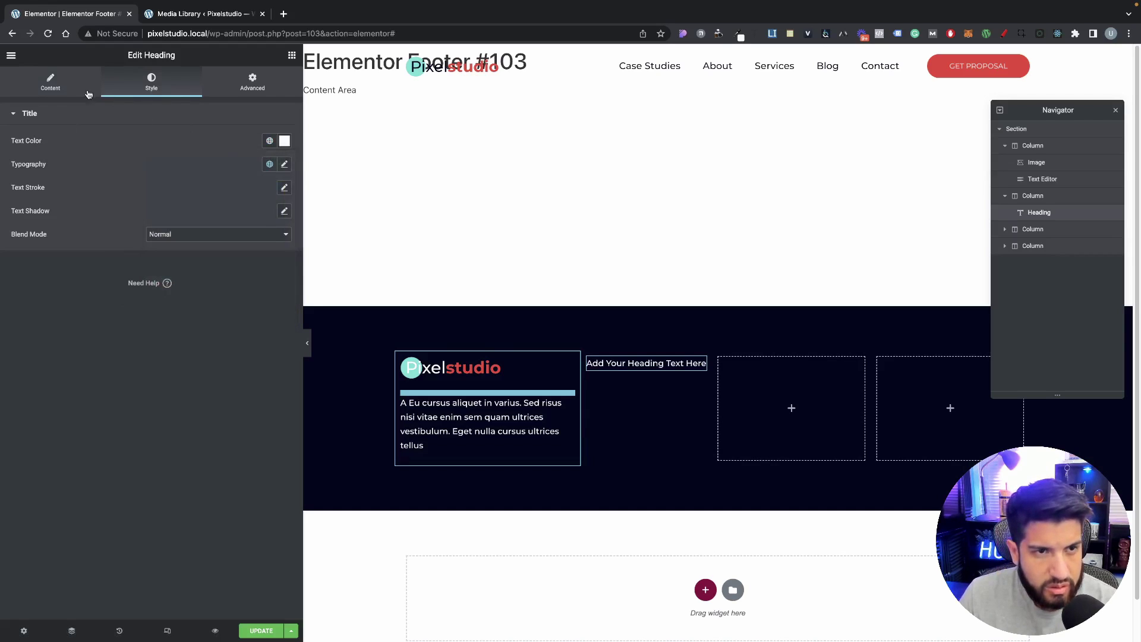
pyautogui.click(51, 84)
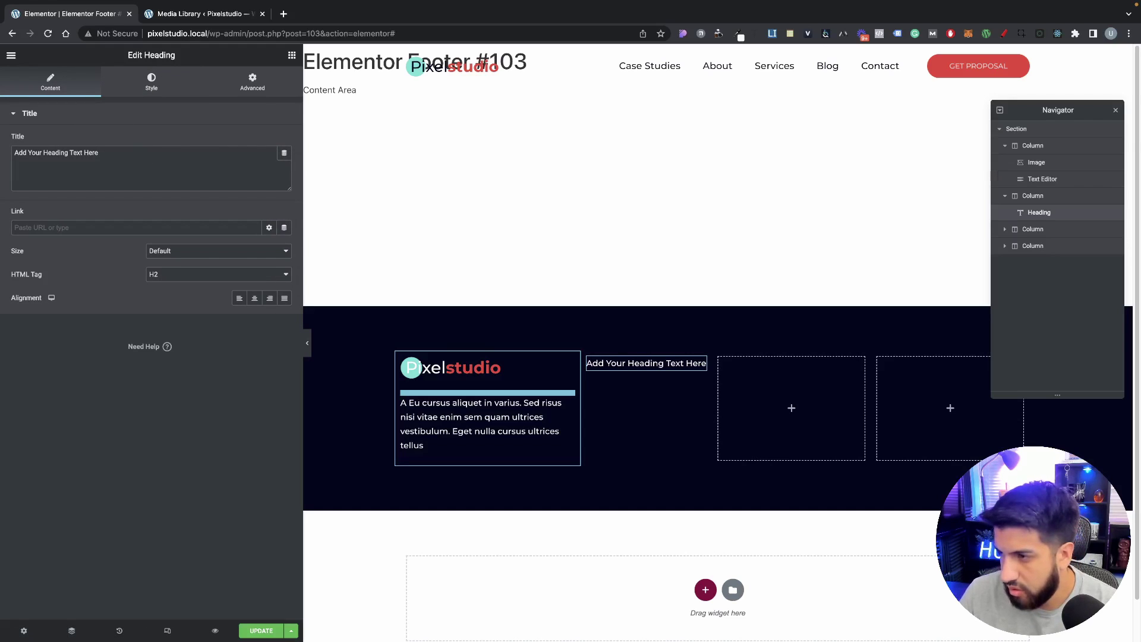
# Step: Retitle the heading 'Useful Links'
pyautogui.press('super+Tab')
pyautogui.click(143, 154)
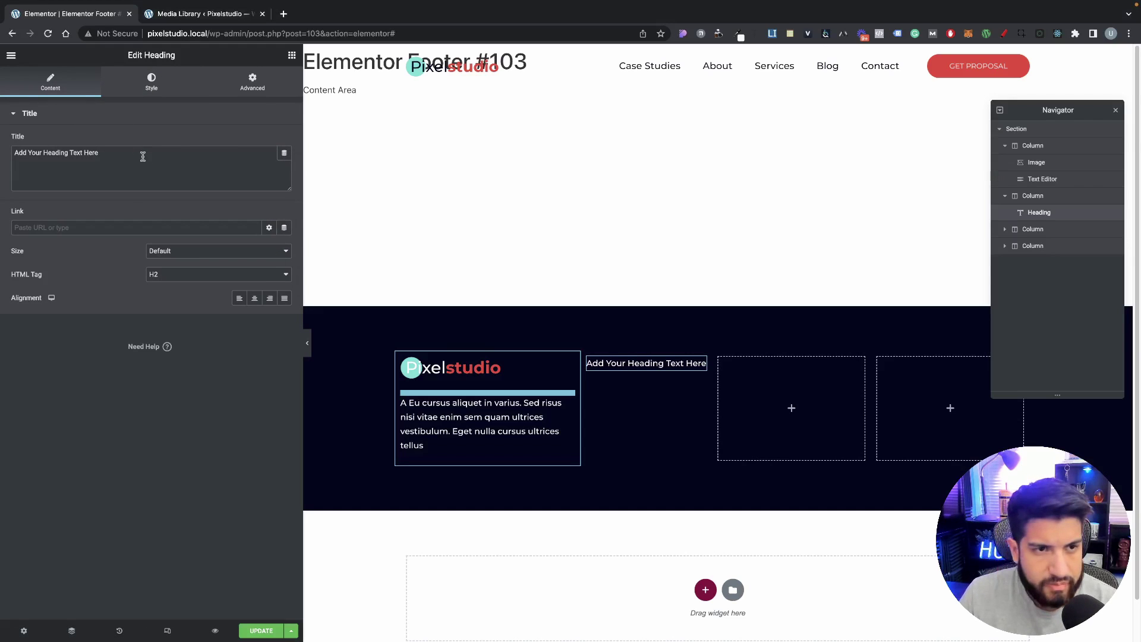
pyautogui.press('super+a')
pyautogui.write('Useful Links')
# Step: Style the heading in the red accent colour, uppercase, weight 700
pyautogui.click(136, 76)
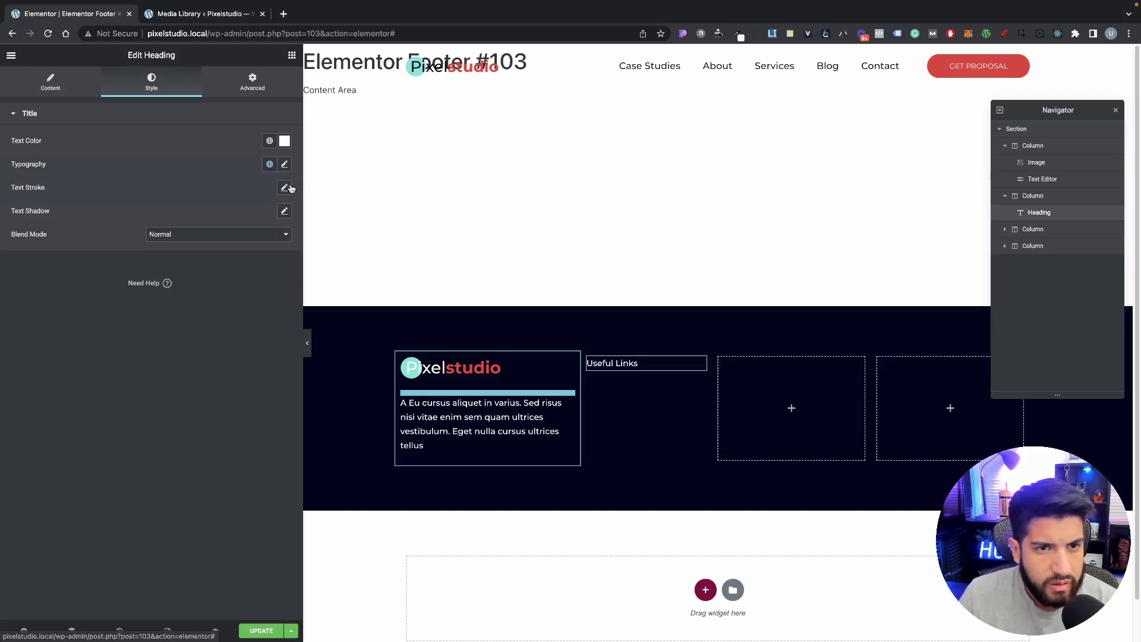
pyautogui.click(269, 141)
pyautogui.click(257, 256)
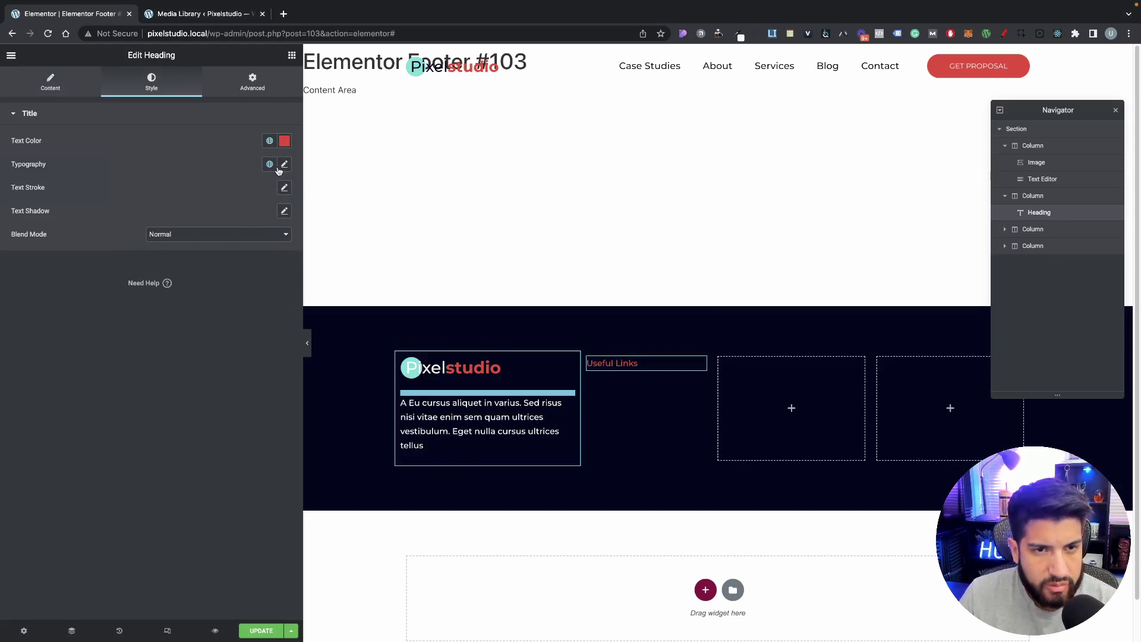
pyautogui.click(284, 166)
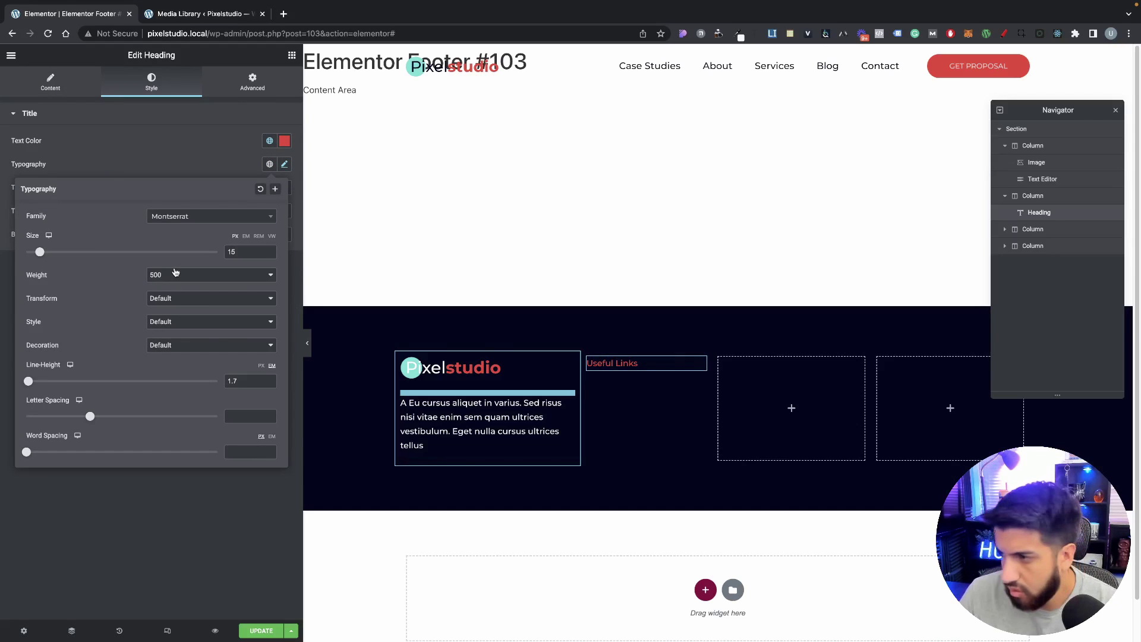
pyautogui.click(171, 305)
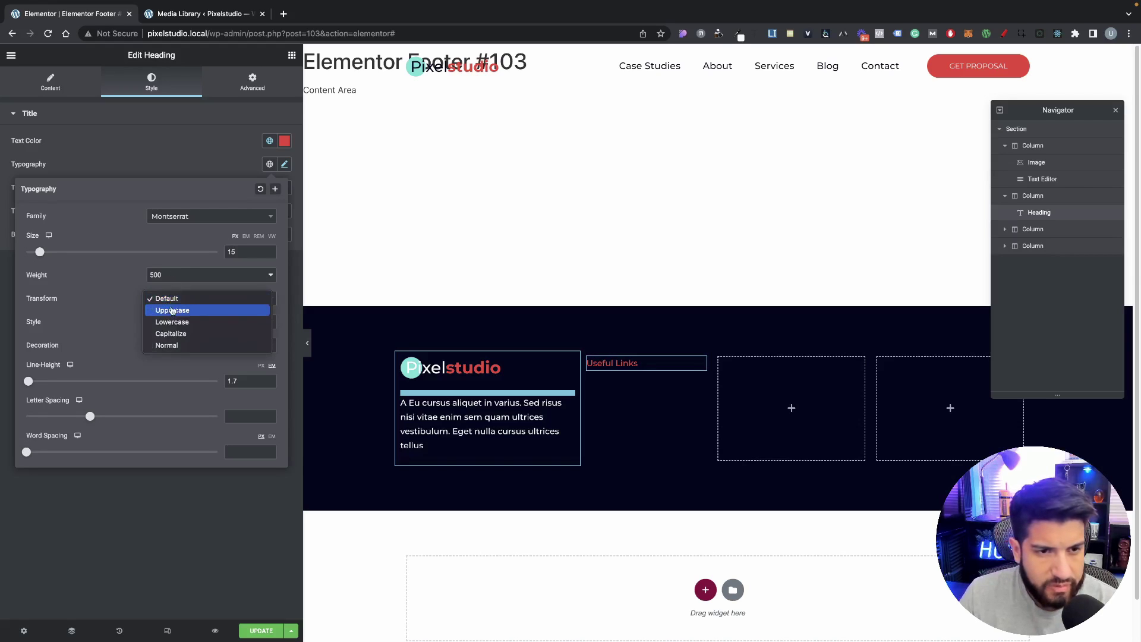
pyautogui.click(172, 313)
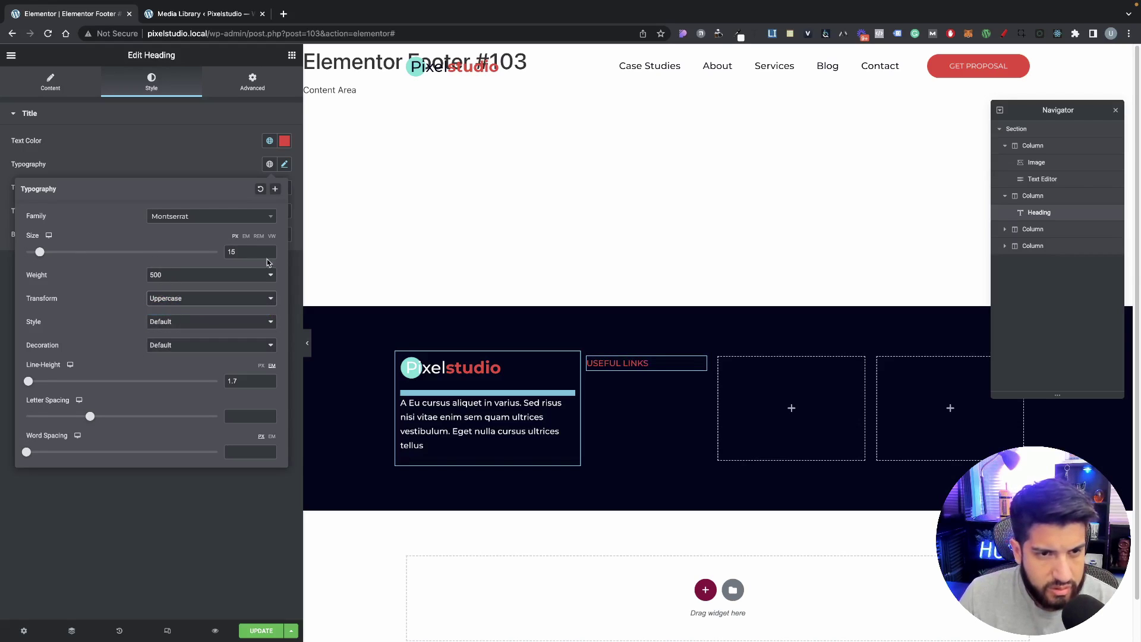
pyautogui.click(174, 279)
pyautogui.click(170, 297)
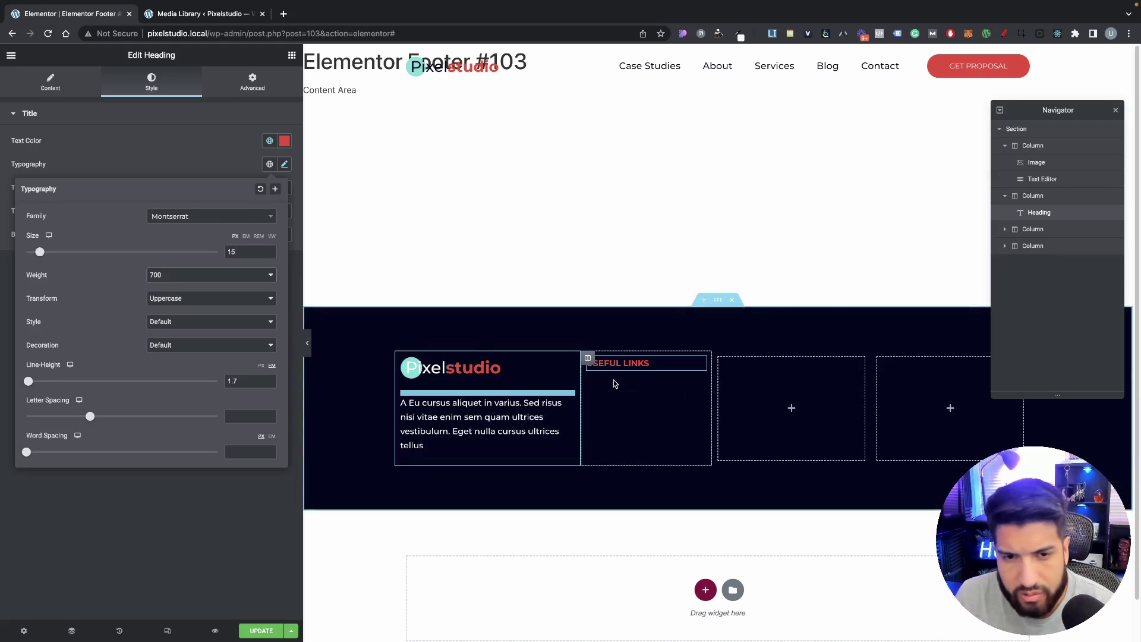
pyautogui.rightClick(637, 362)
pyautogui.click(604, 399)
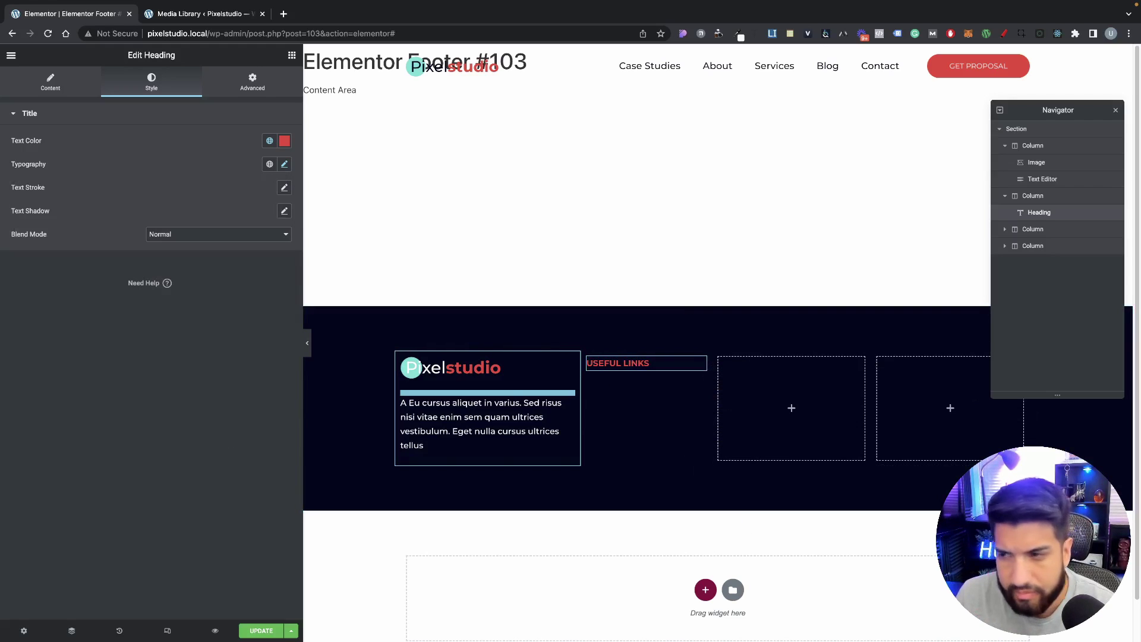
pyautogui.click(292, 56)
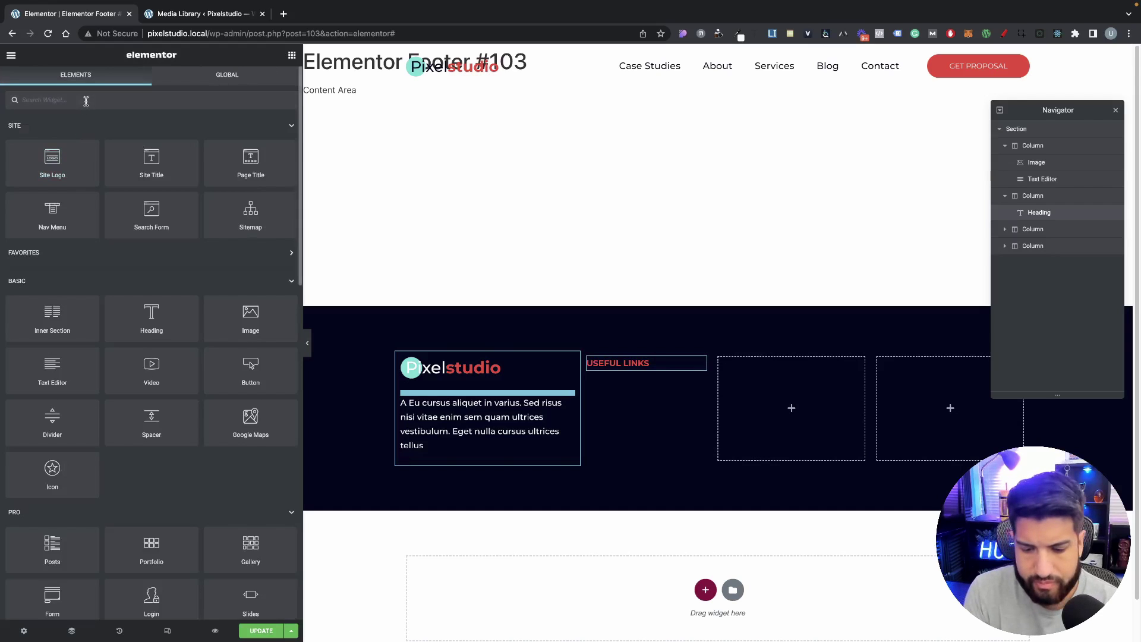
# Step: Add a Nav Menu under Useful Links with a vertical layout
pyautogui.write('nav')
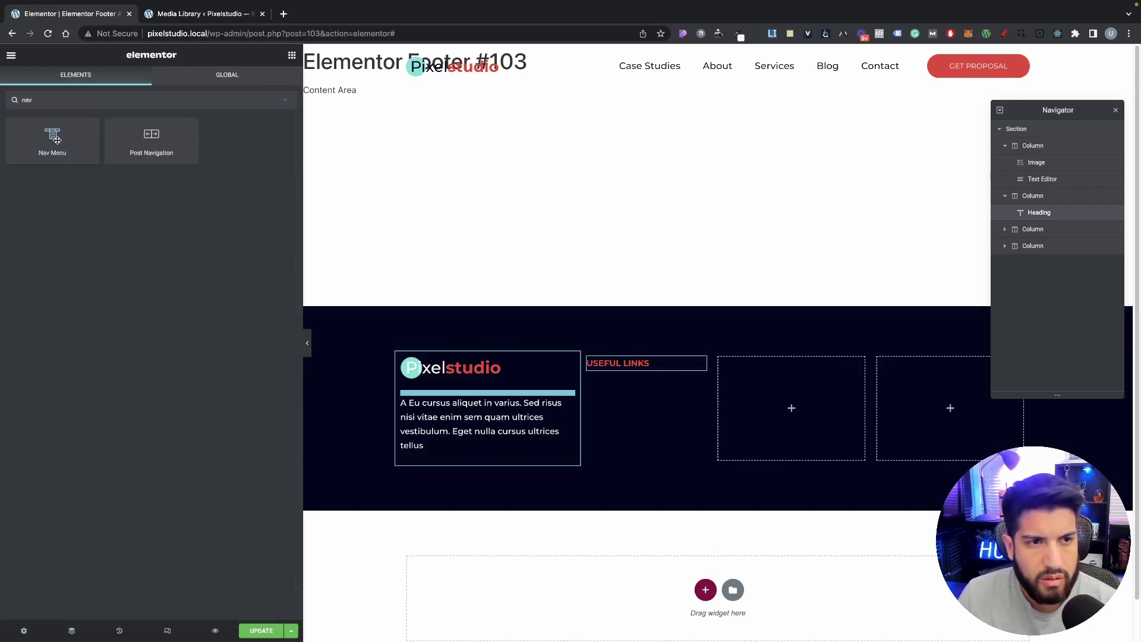
pyautogui.moveTo(57, 139); pyautogui.dragTo(648, 372)
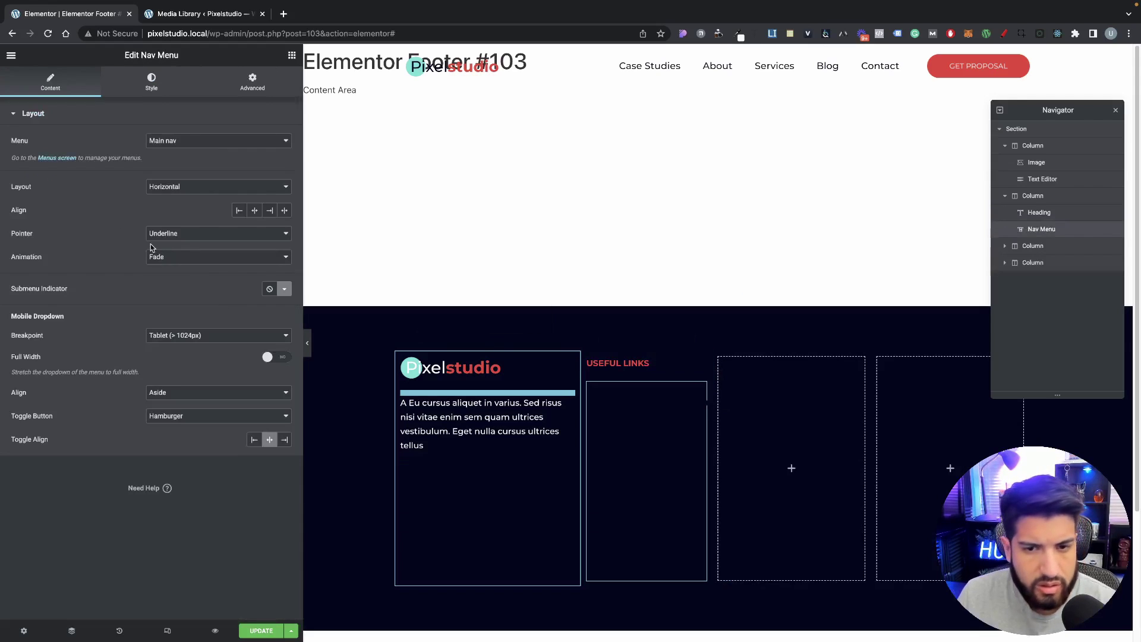
pyautogui.click(190, 189)
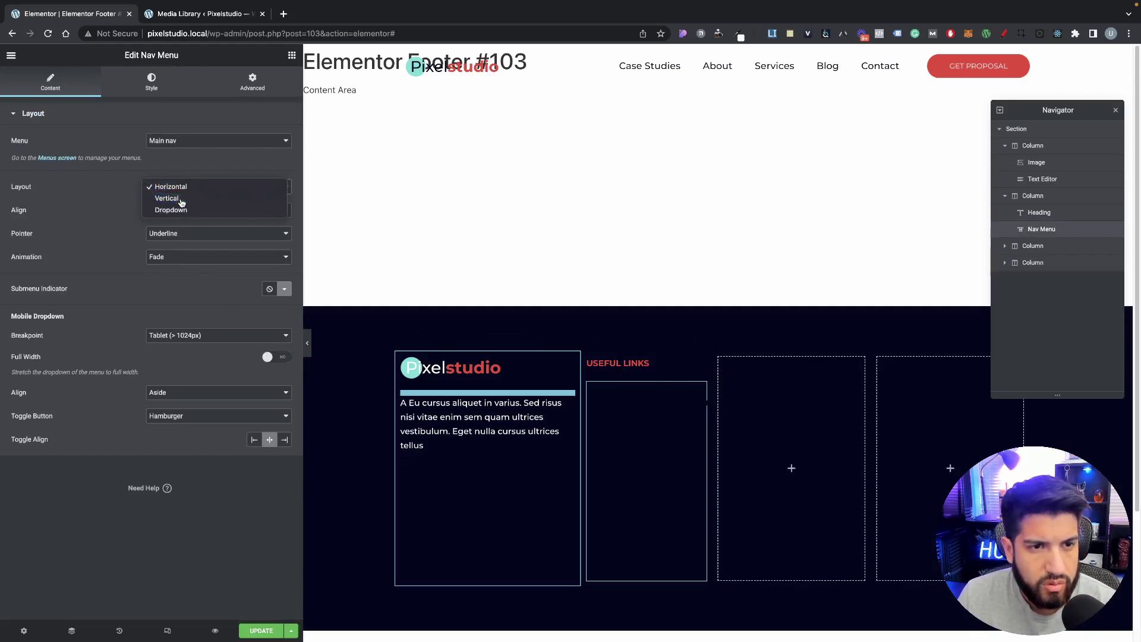
pyautogui.click(181, 197)
# Step: Give the menu links a global font, white text, tighter spacing and no side padding
pyautogui.click(151, 82)
pyautogui.click(269, 187)
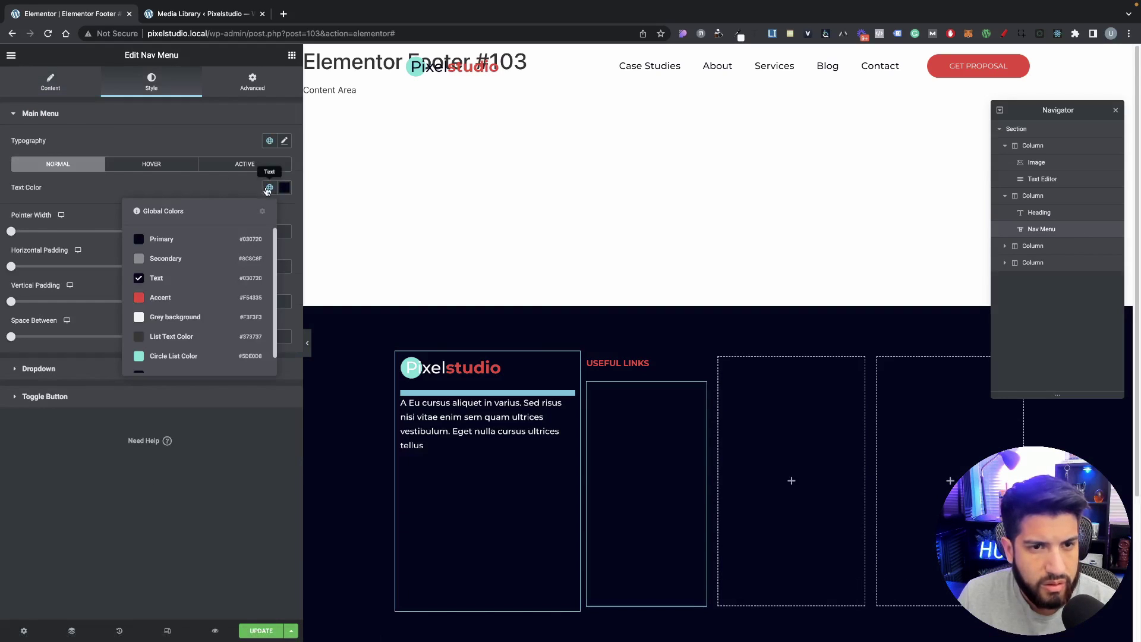
pyautogui.click(270, 140)
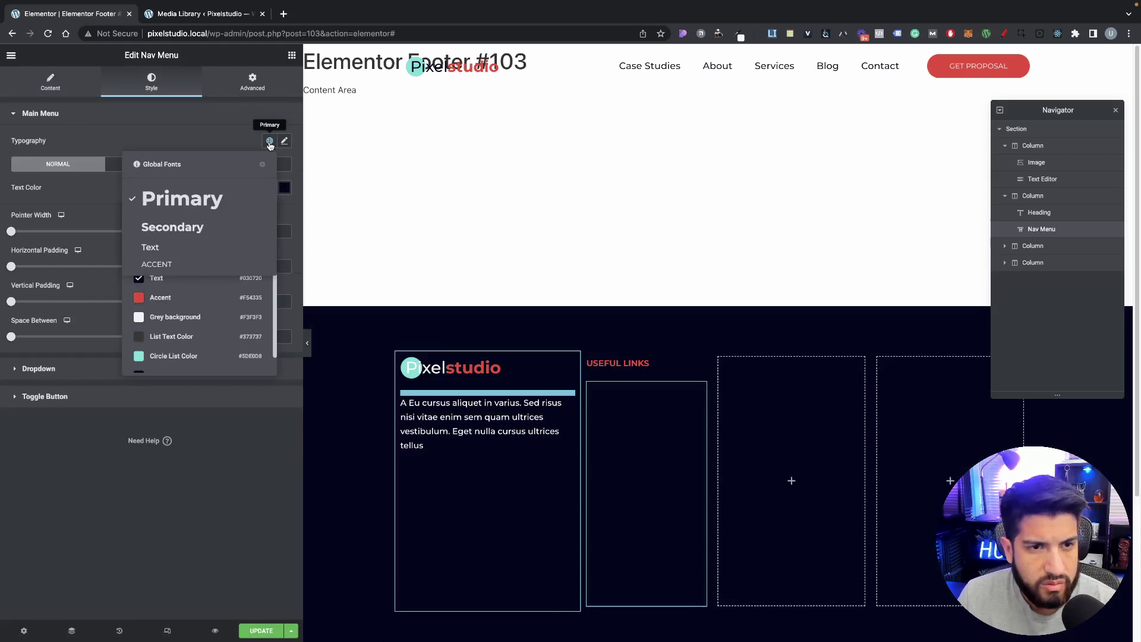
pyautogui.click(158, 261)
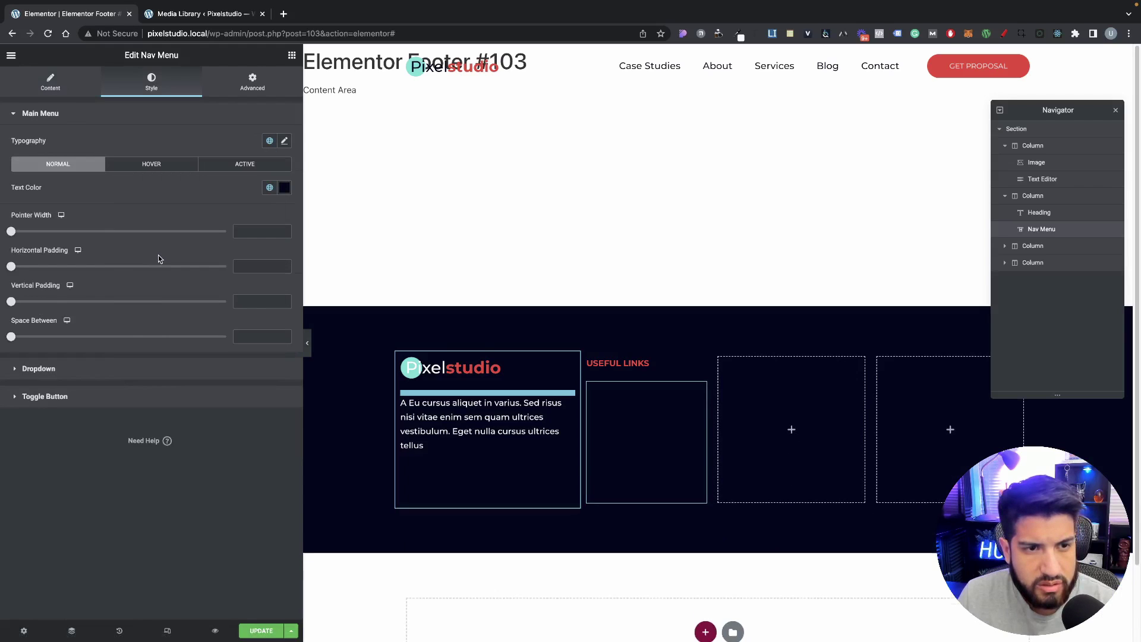
pyautogui.click(269, 140)
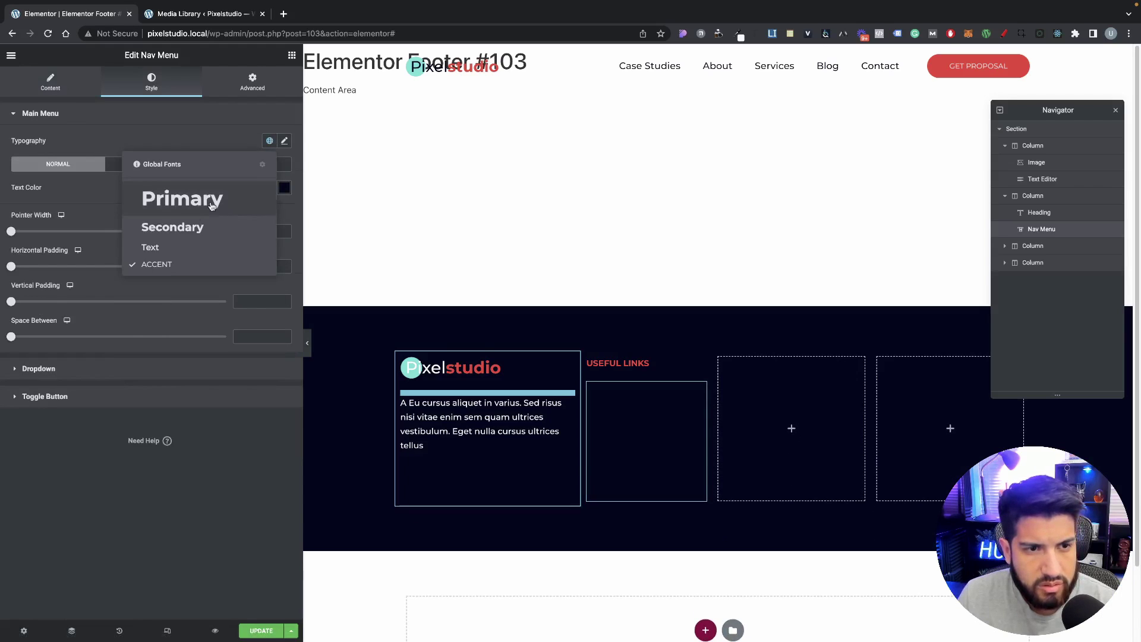
pyautogui.click(178, 245)
pyautogui.click(284, 188)
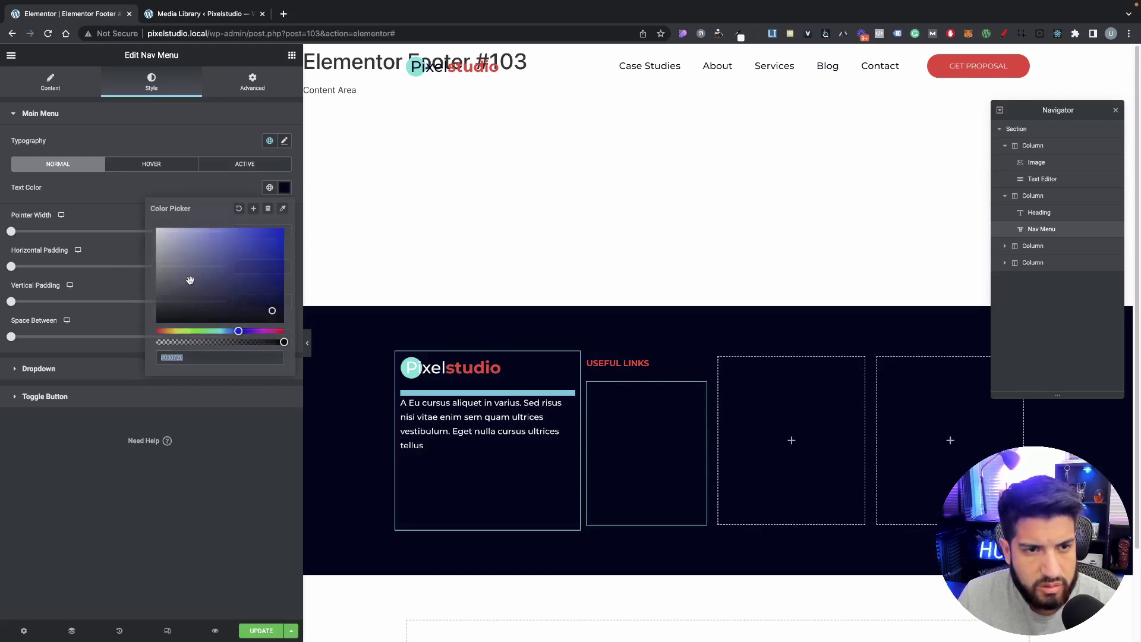
pyautogui.moveTo(191, 280); pyautogui.dragTo(127, 183)
pyautogui.click(127, 183)
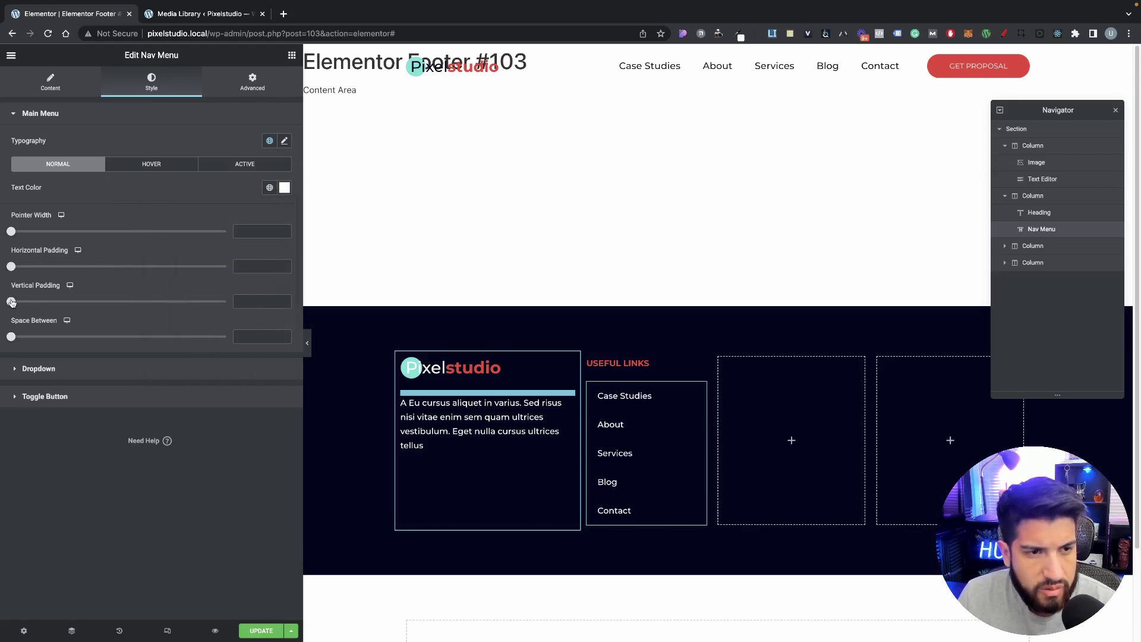
pyautogui.moveTo(12, 302); pyautogui.dragTo(25, 303)
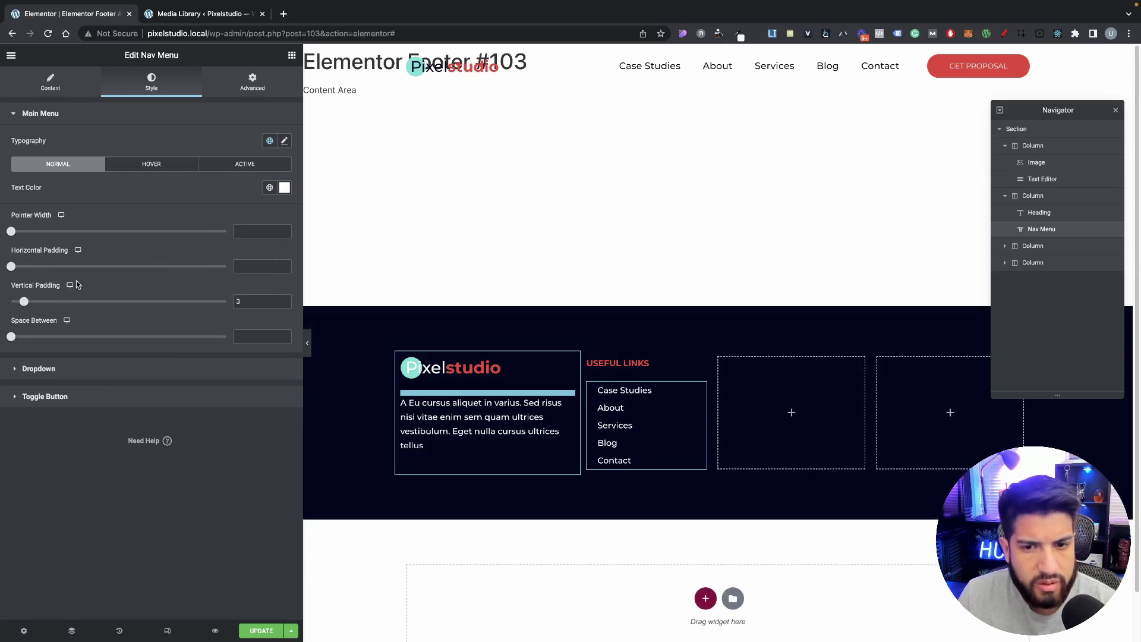
pyautogui.moveTo(11, 267)
pyautogui.mouseDown()
pyautogui.moveTo(41, 268)
pyautogui.moveTo(2, 278)
pyautogui.mouseUp()
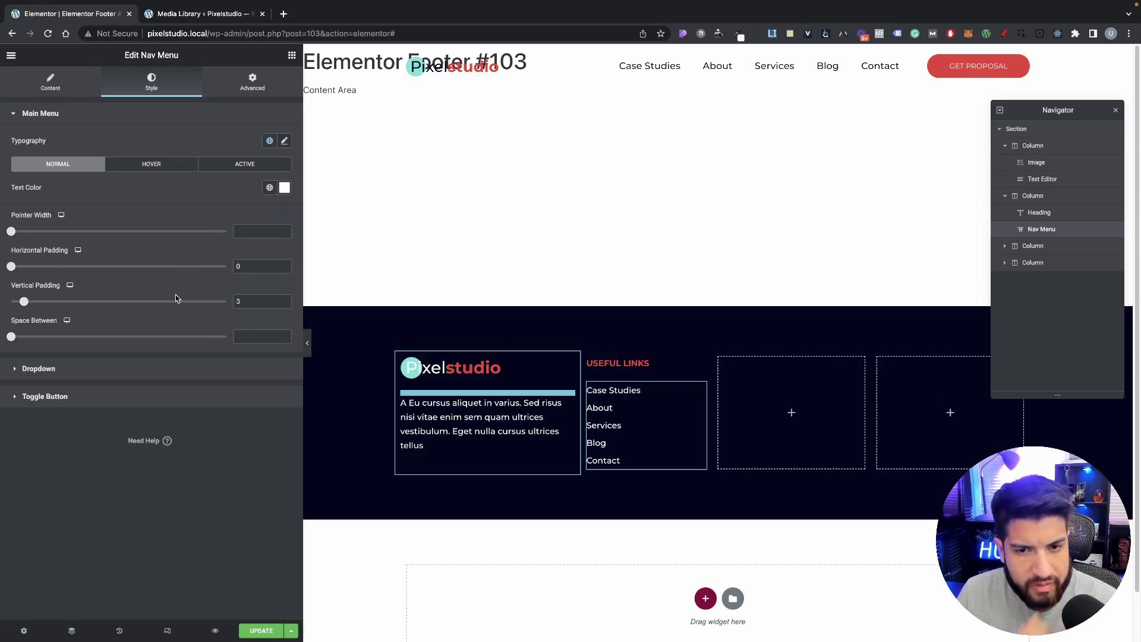
# Step: Try menu font weight 400, then settle on 500
pyautogui.click(284, 140)
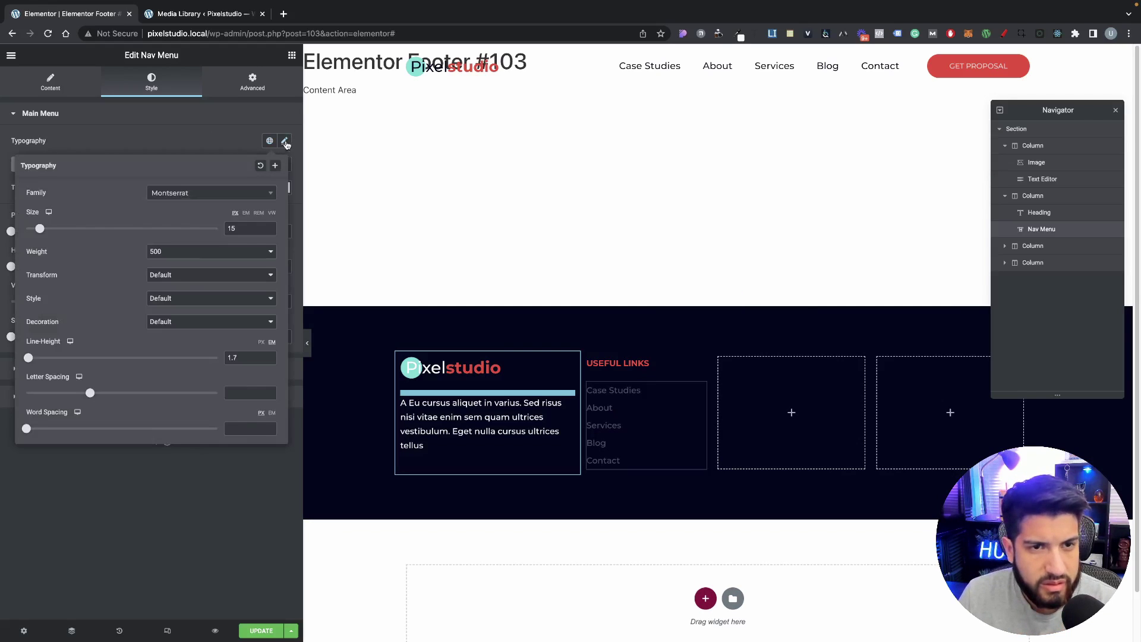
pyautogui.click(184, 255)
pyautogui.click(178, 241)
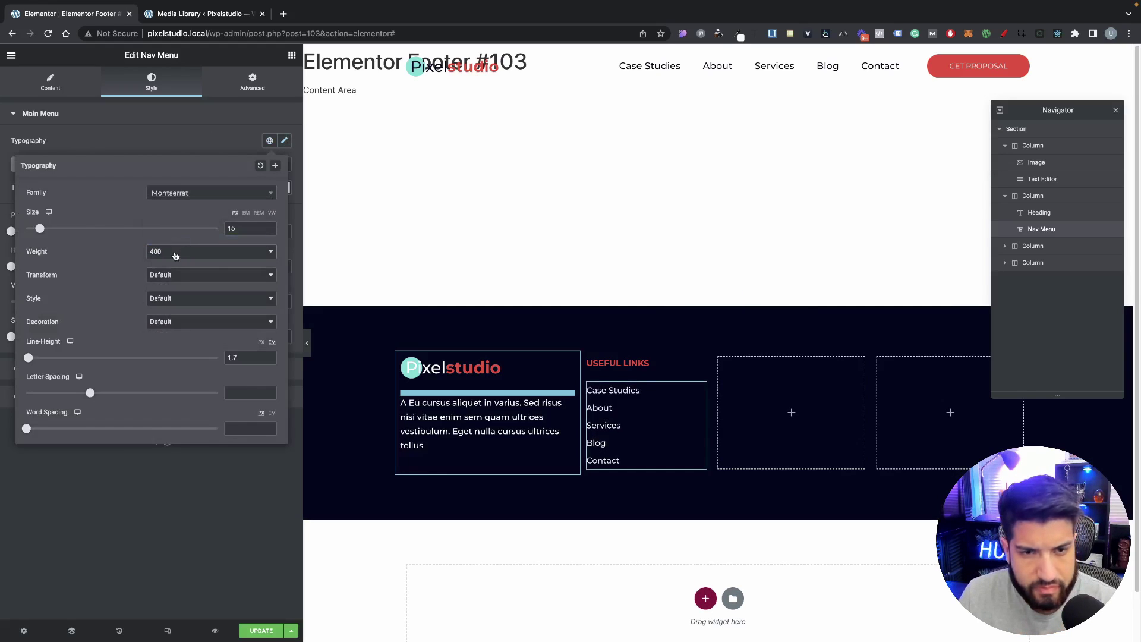
pyautogui.click(175, 255)
pyautogui.click(172, 263)
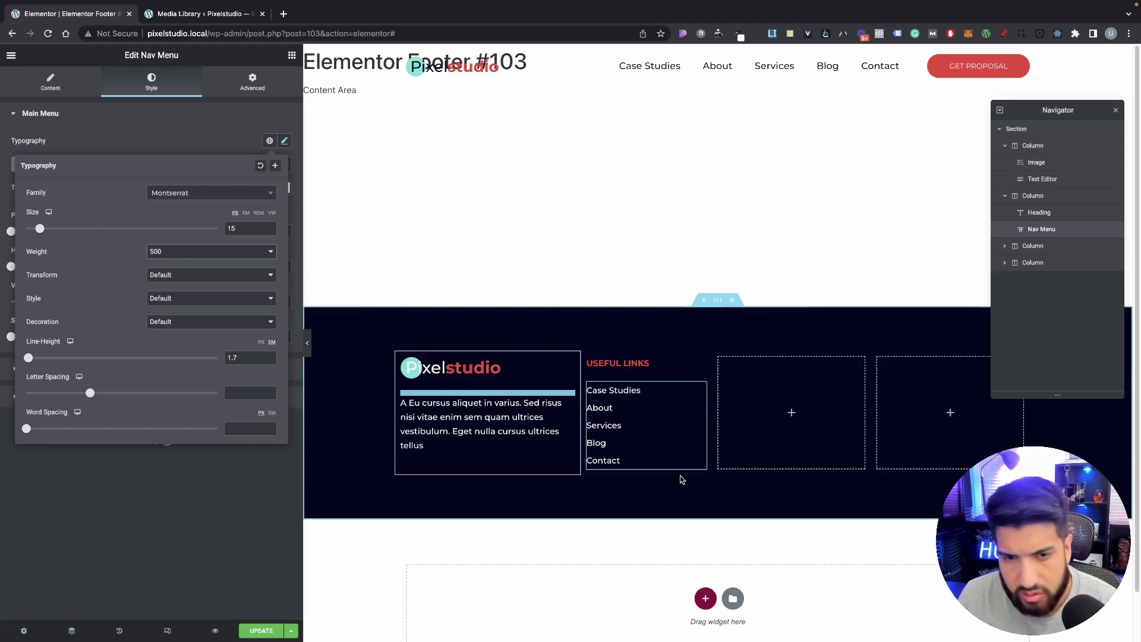
# Step: Set the menu's hover pointer and mobile dropdown breakpoint both to None
pyautogui.click(51, 82)
pyautogui.click(179, 240)
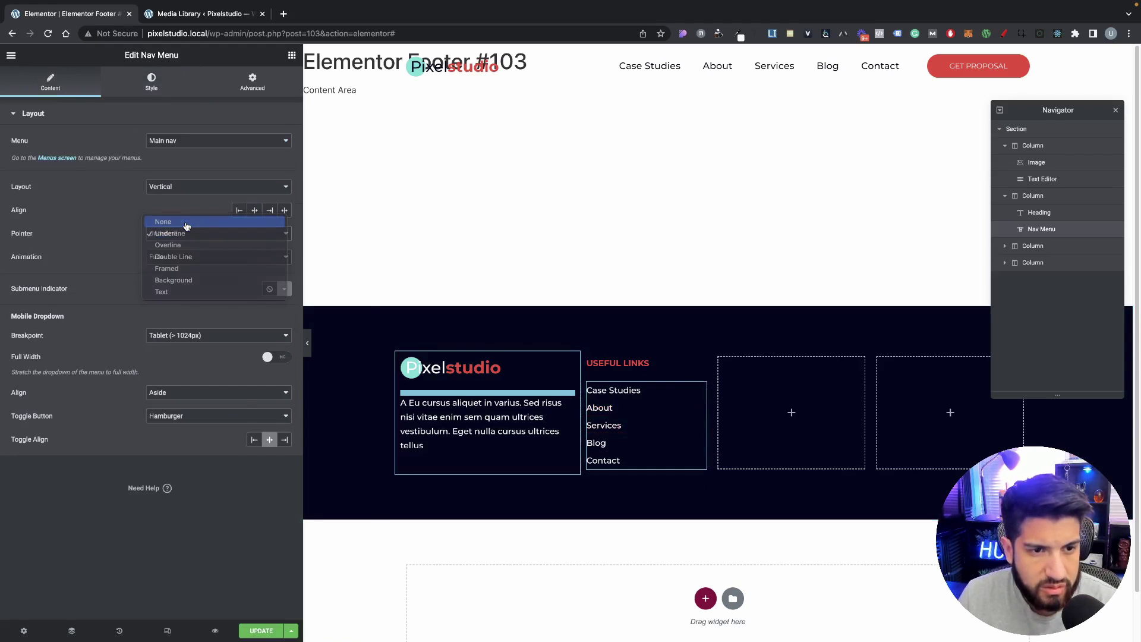
pyautogui.click(182, 221)
pyautogui.click(186, 313)
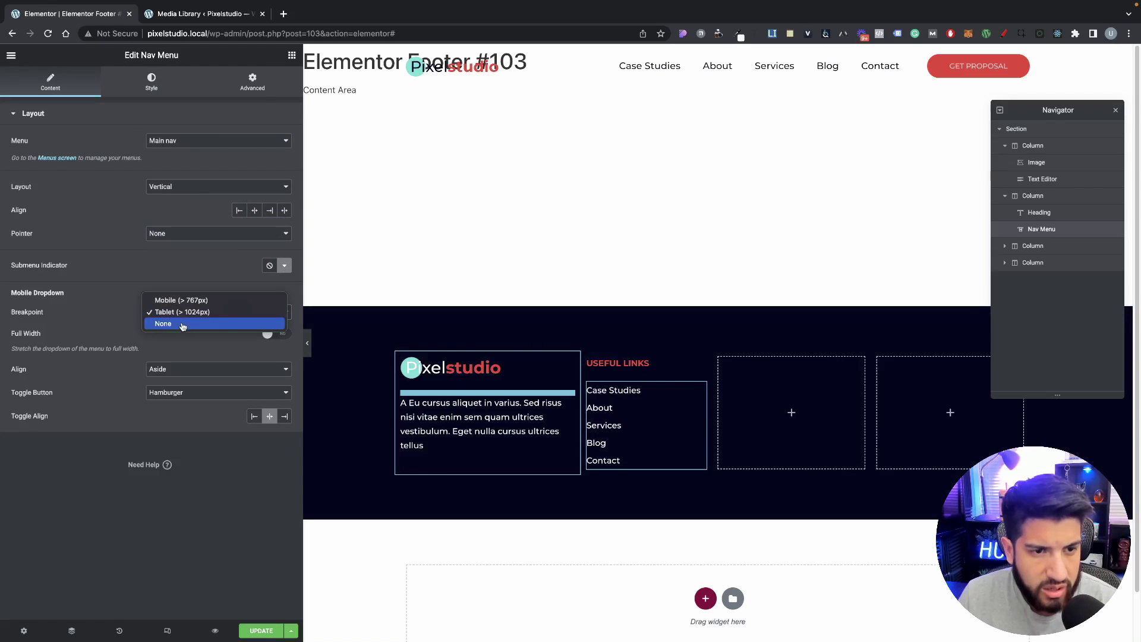
pyautogui.click(172, 324)
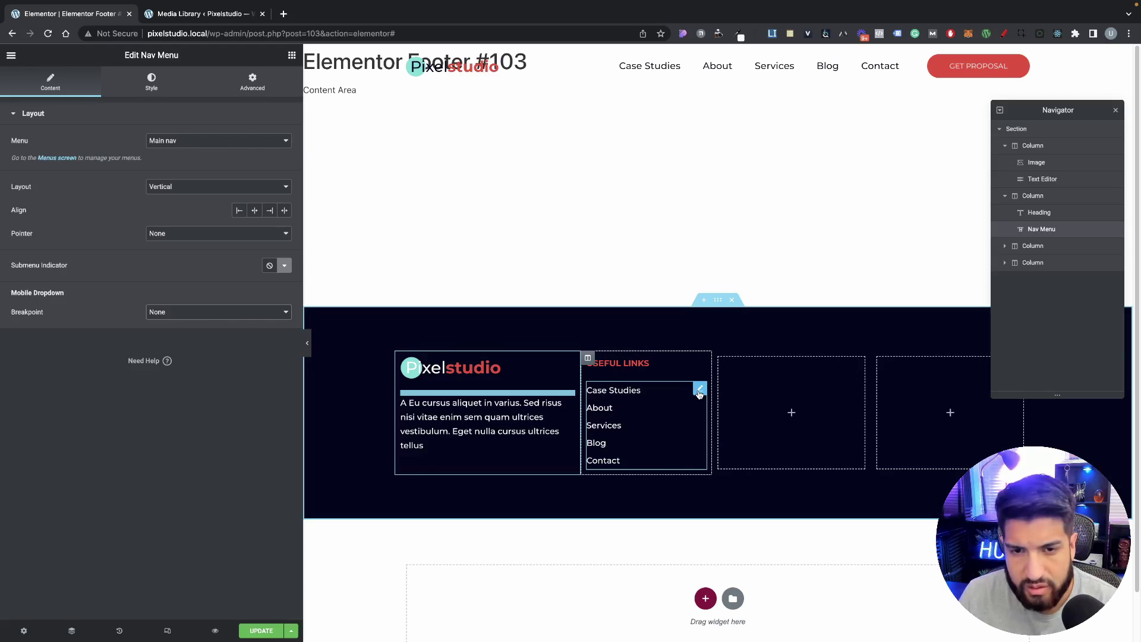
pyautogui.click(402, 359)
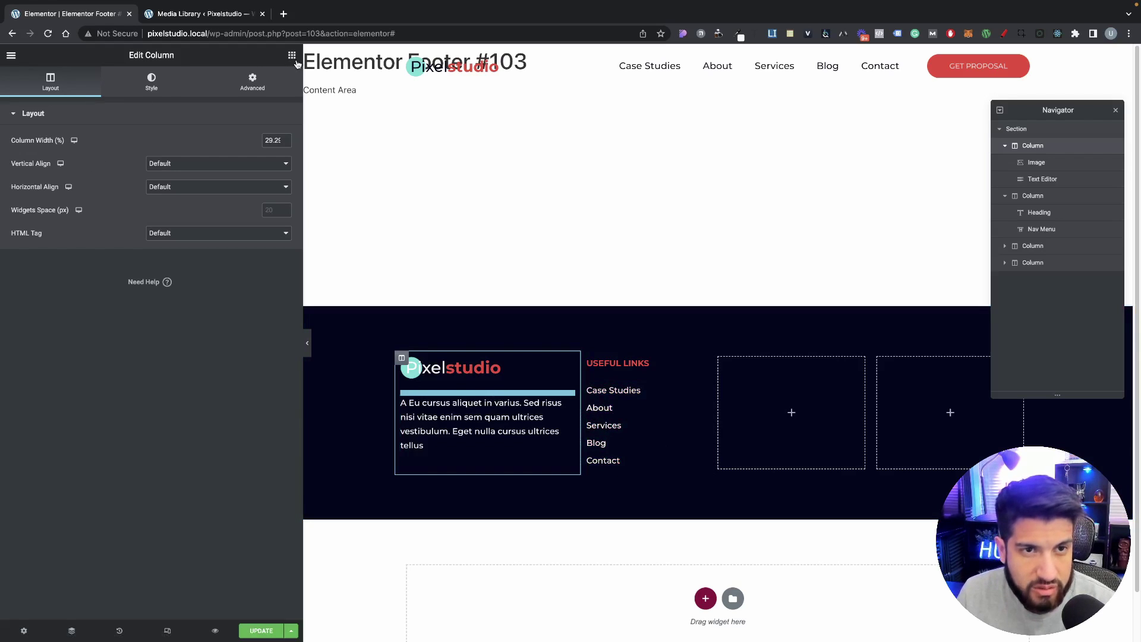
pyautogui.click(700, 388)
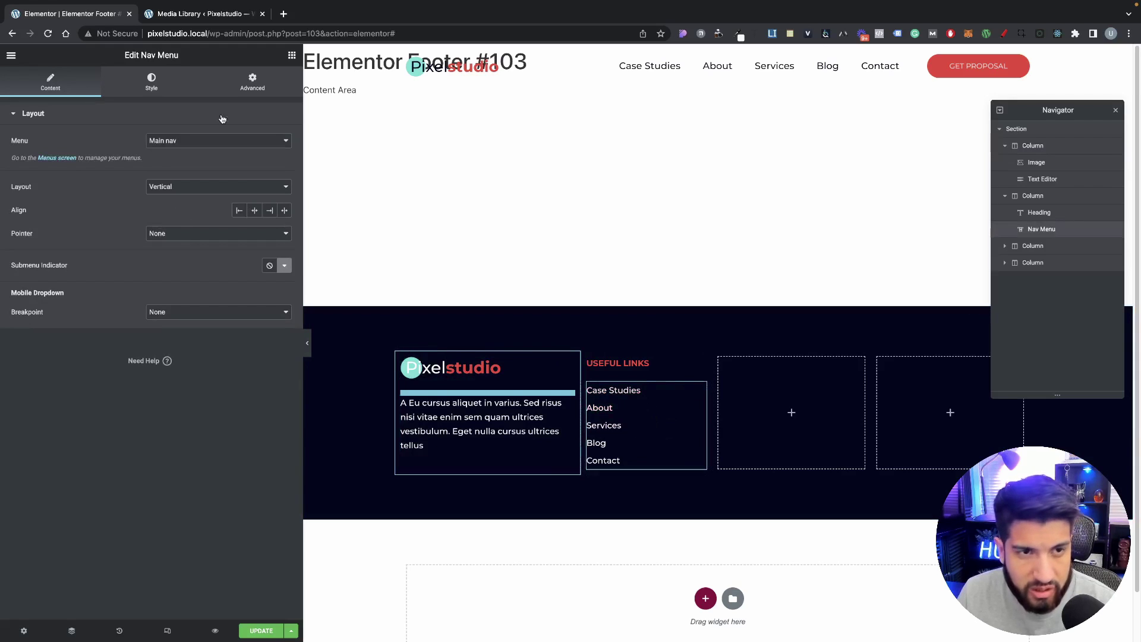
pyautogui.click(291, 55)
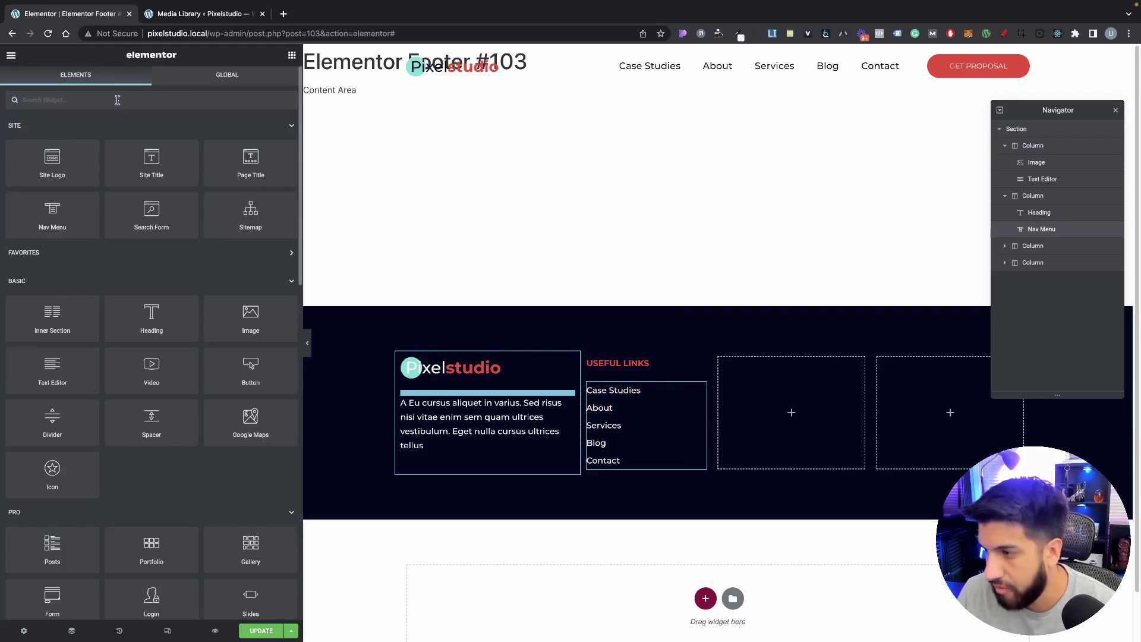
# Step: Add an Icon List widget to the empty third footer column
pyautogui.write('list')
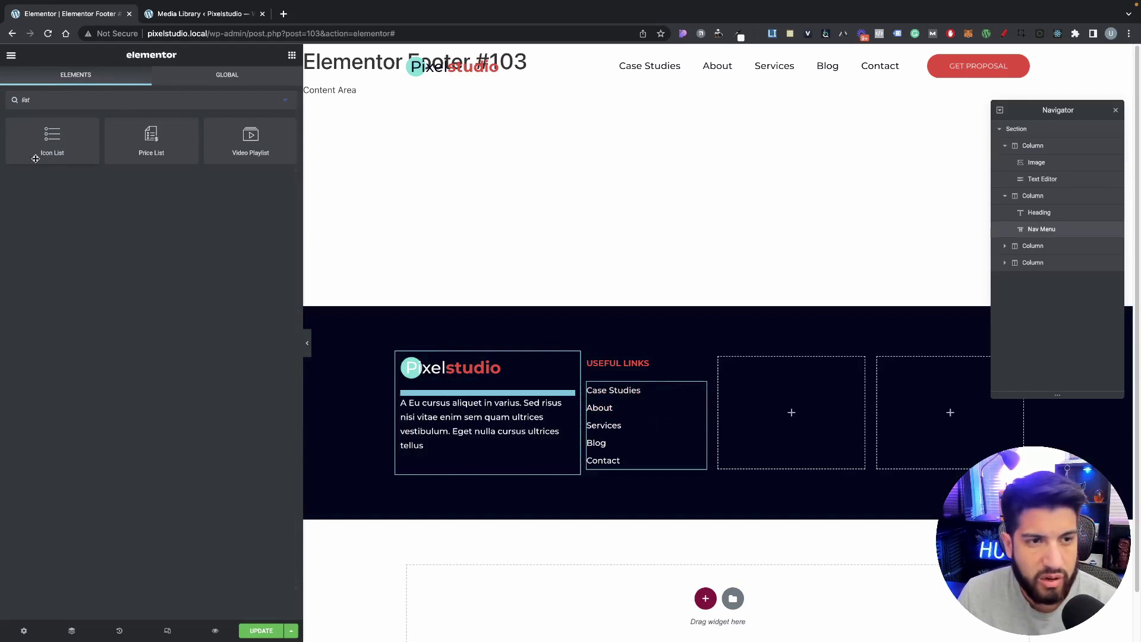
pyautogui.moveTo(35, 158); pyautogui.dragTo(772, 409)
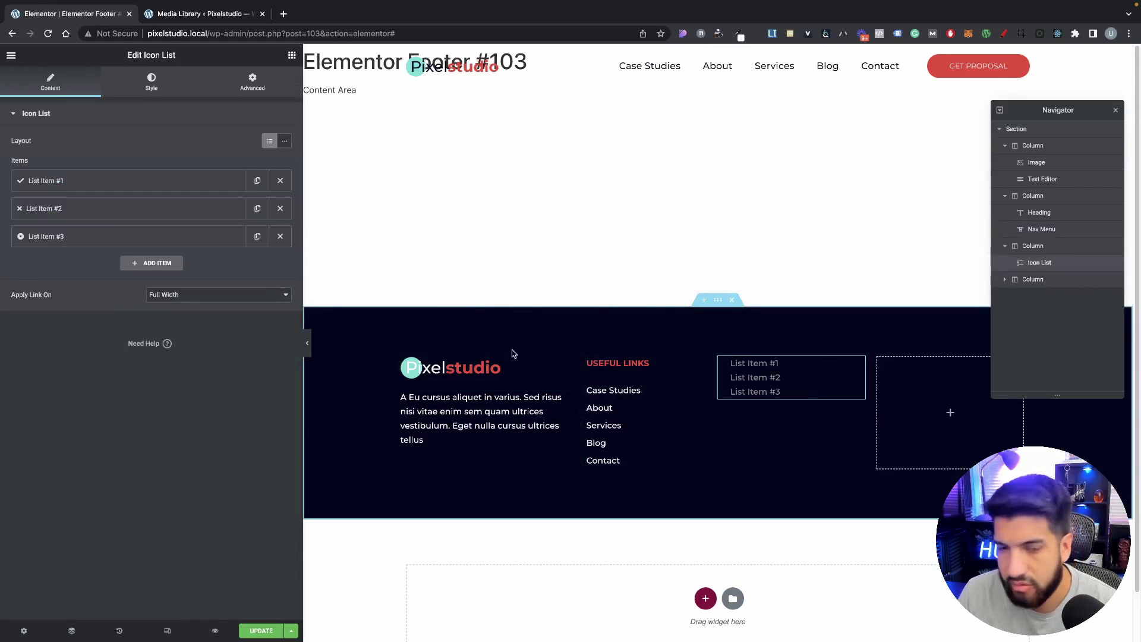
pyautogui.click(152, 82)
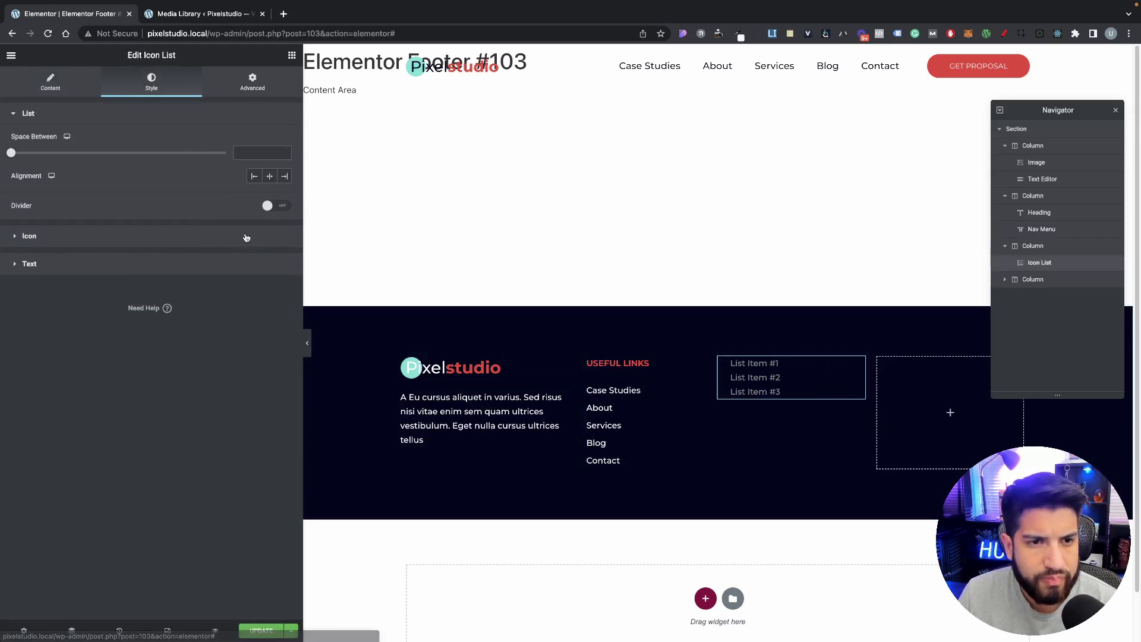
pyautogui.click(273, 230)
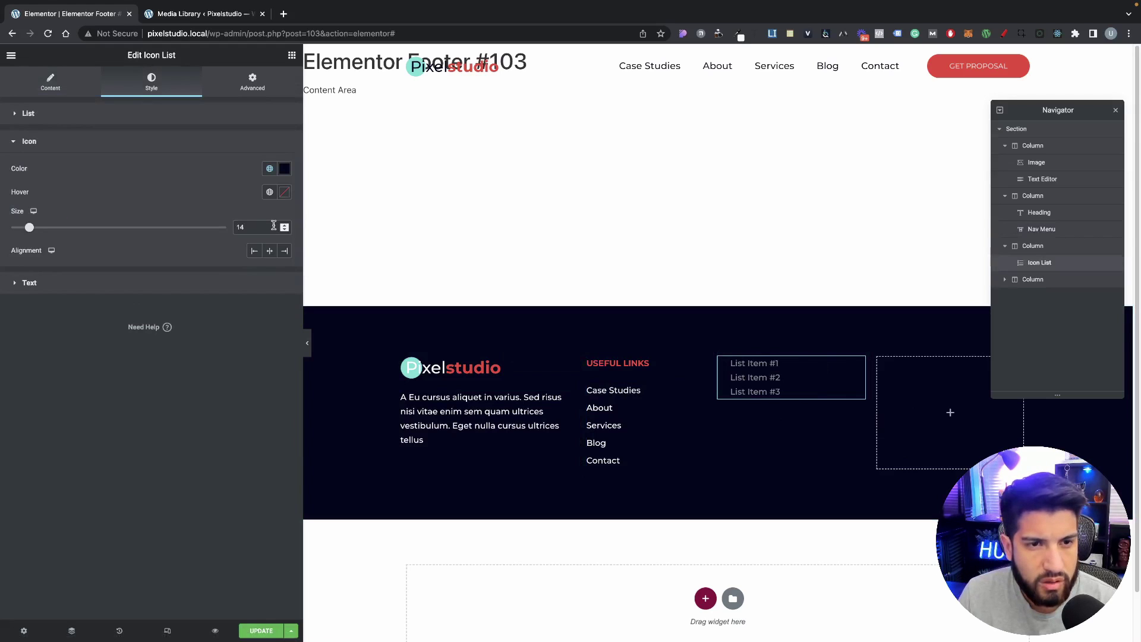
# Step: Remove List Item #1's check icon and delete List Items #2 and #3
pyautogui.click(38, 80)
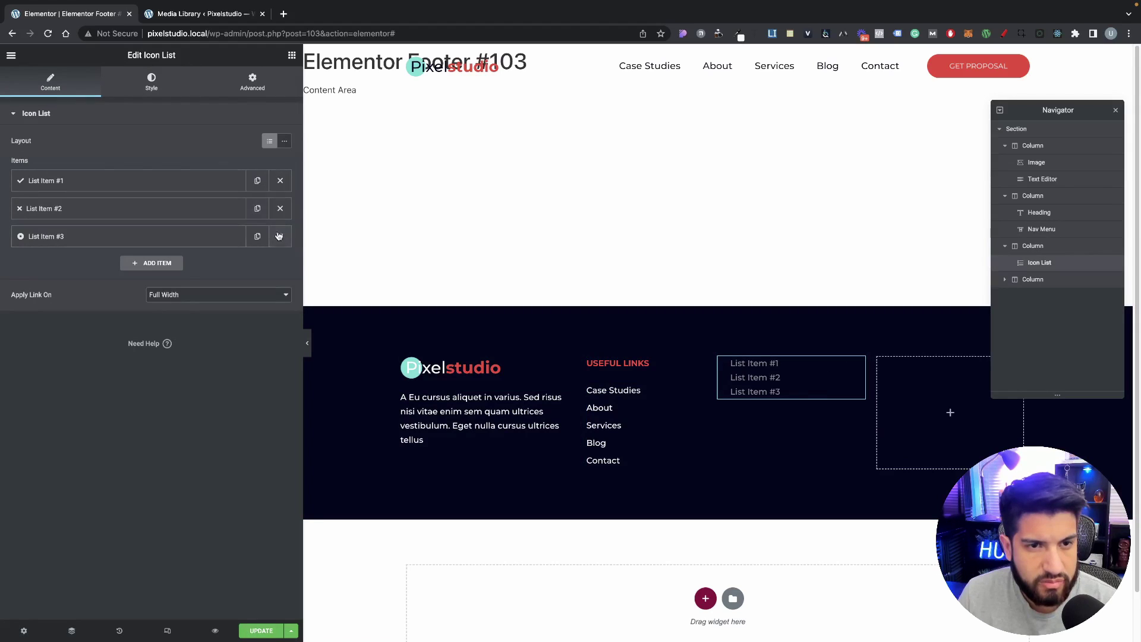
pyautogui.click(187, 180)
pyautogui.click(275, 248)
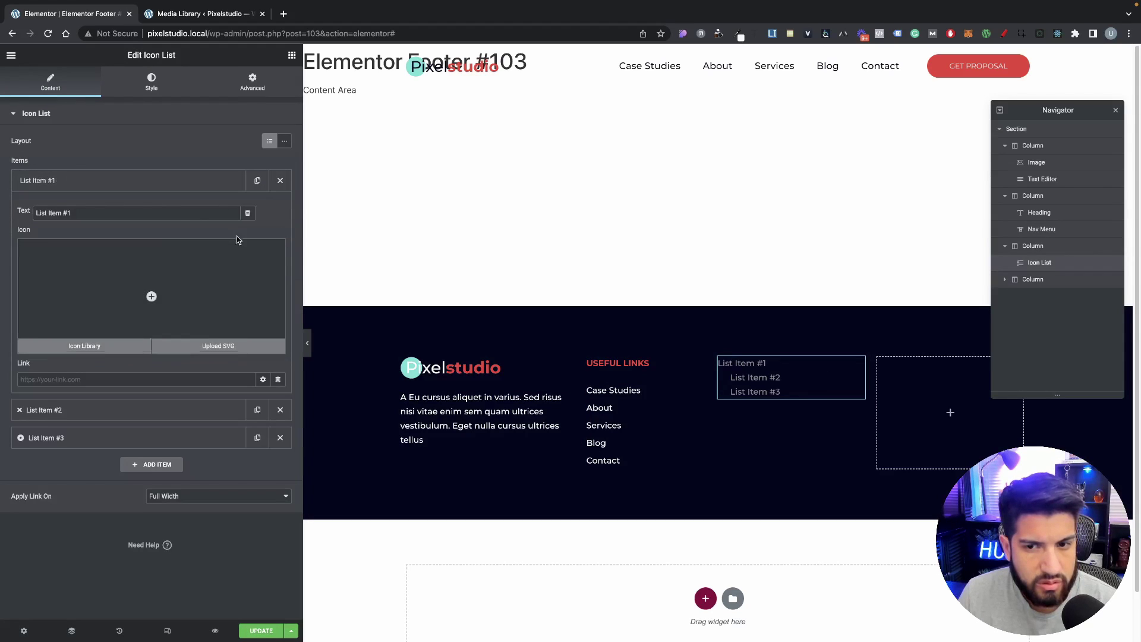
pyautogui.click(173, 180)
pyautogui.click(279, 208)
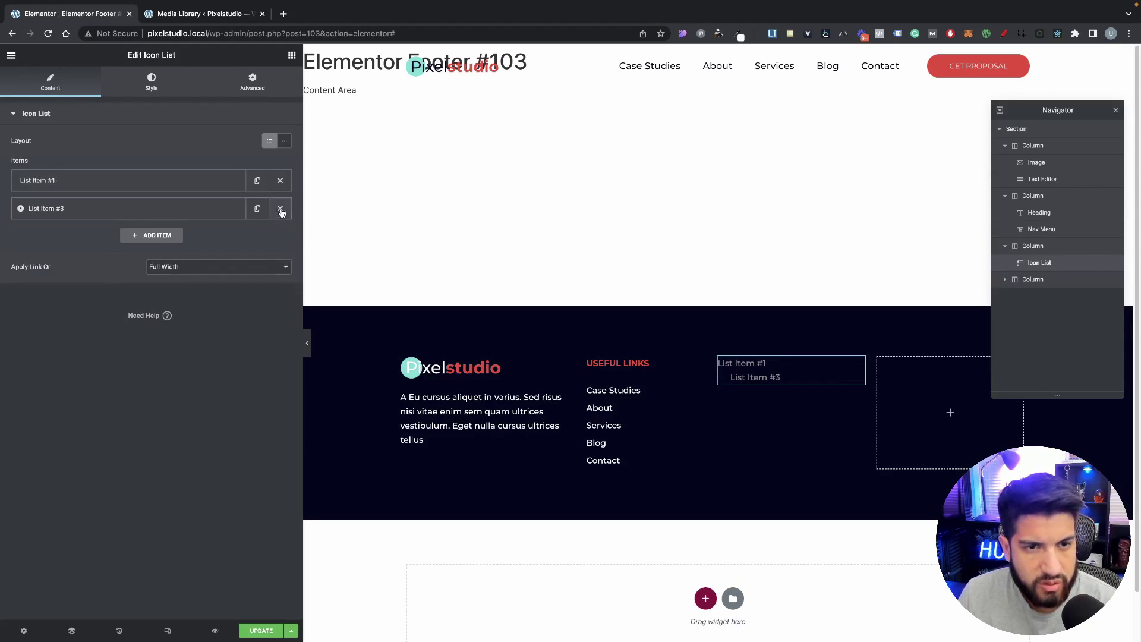
pyautogui.click(279, 208)
pyautogui.click(699, 390)
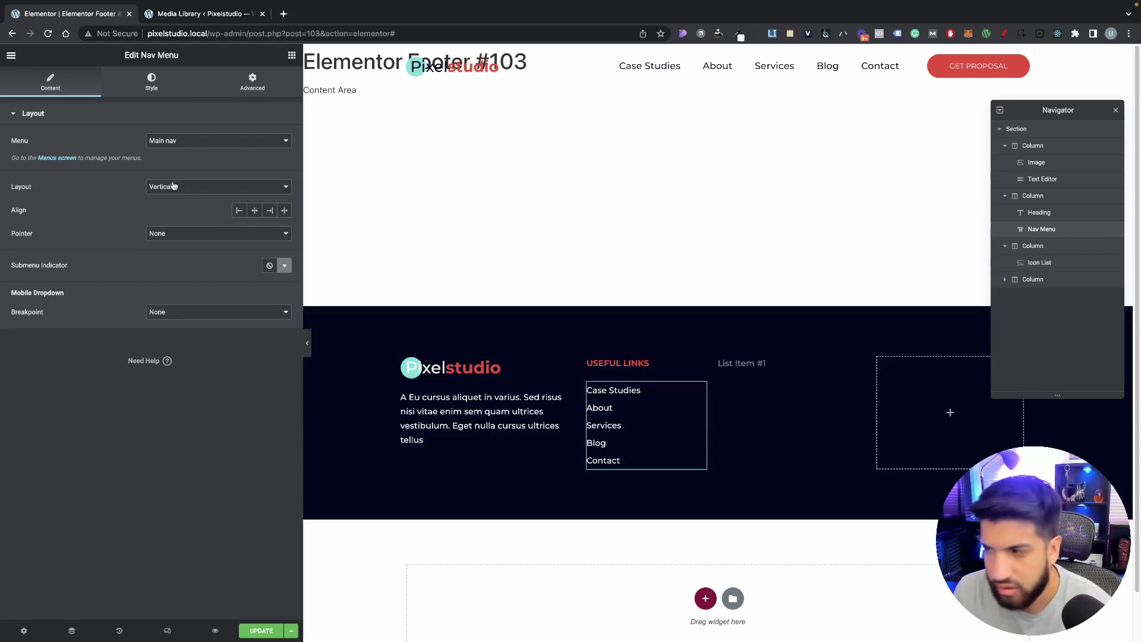
# Step: Set the link menu's margin unit to pixels and unlink the margin sides
pyautogui.click(253, 82)
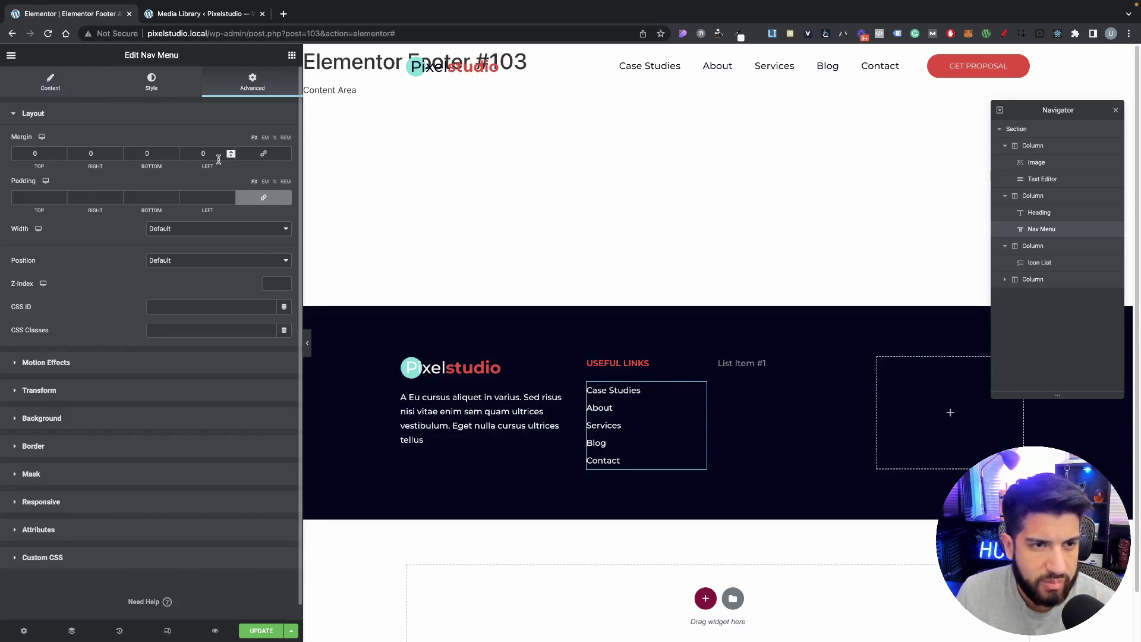
pyautogui.click(265, 138)
pyautogui.click(263, 197)
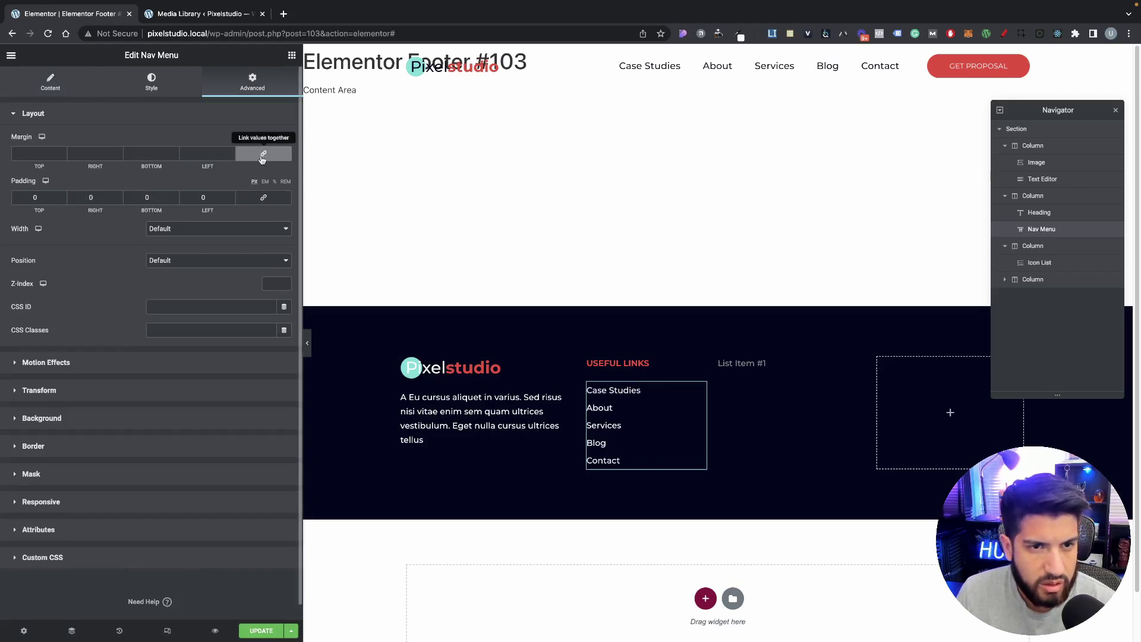
pyautogui.click(263, 198)
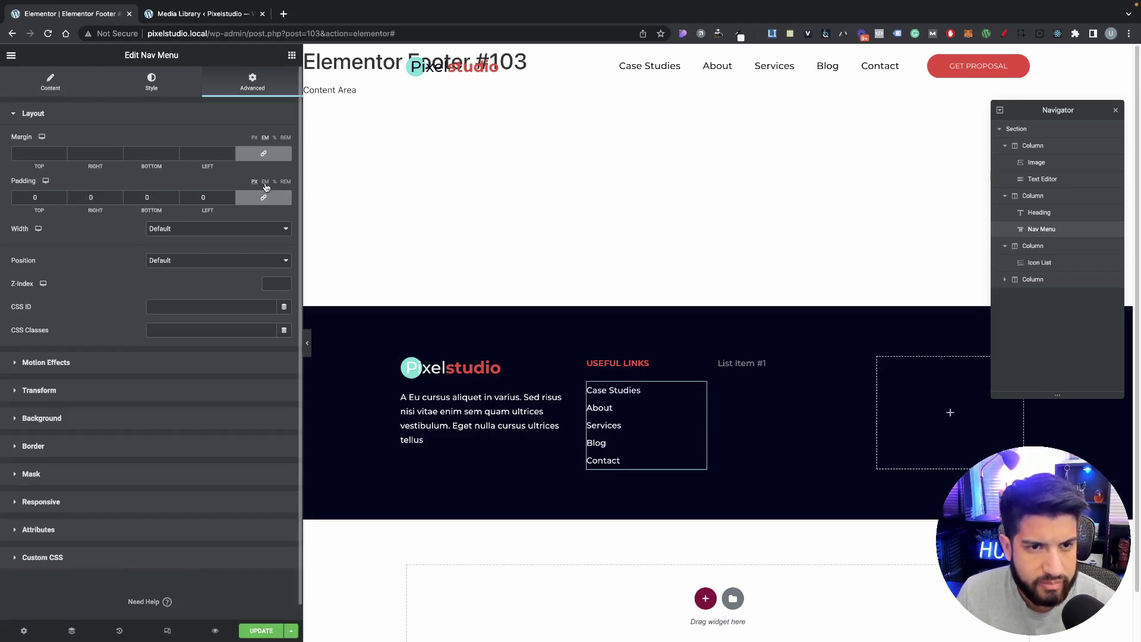
pyautogui.click(253, 138)
pyautogui.click(263, 153)
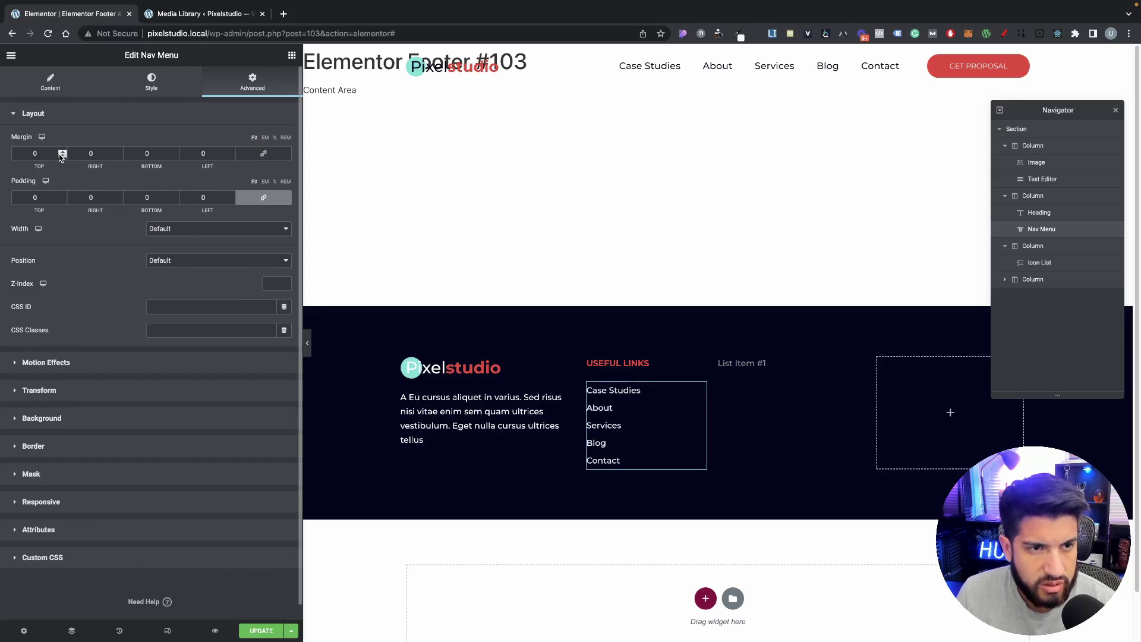
# Step: Lower the link menu's top margin to -10 px
pyautogui.click(60, 155)
pyautogui.click(60, 155)
pyautogui.click(60, 156)
pyautogui.click(60, 155)
pyautogui.click(60, 155)
pyautogui.click(60, 155)
pyautogui.click(60, 151)
pyautogui.click(60, 151)
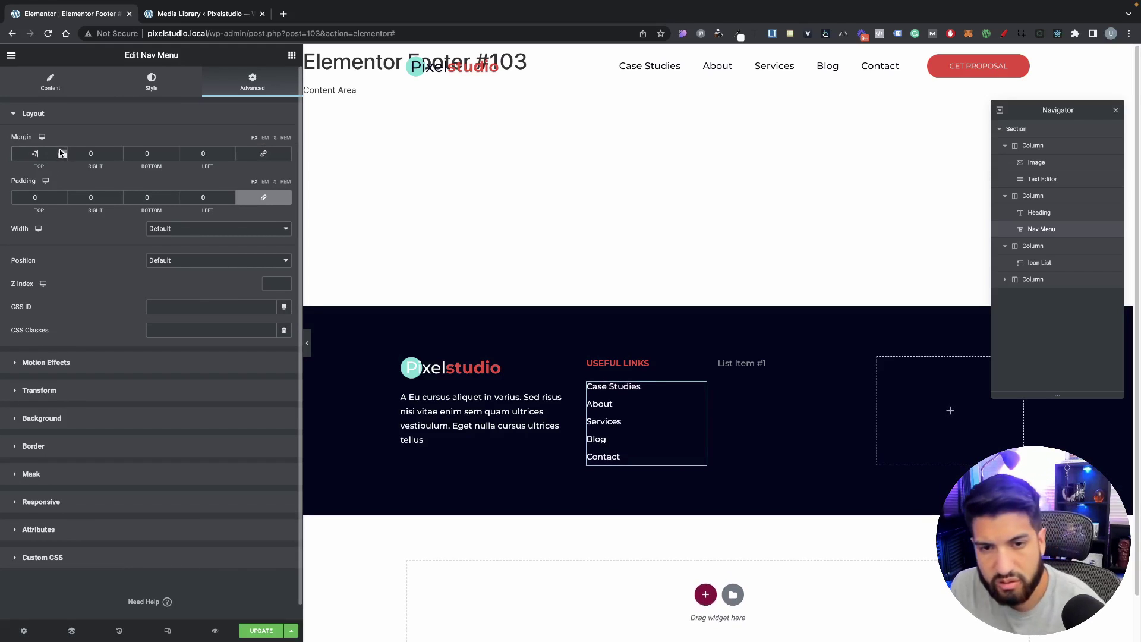
pyautogui.click(62, 156)
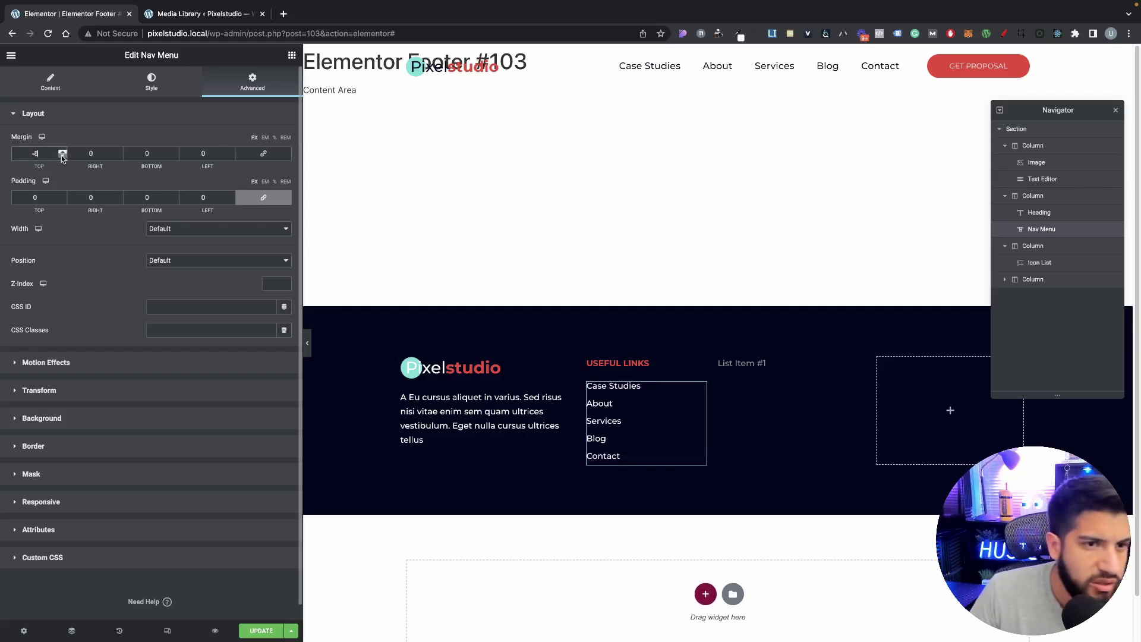
pyautogui.click(60, 156)
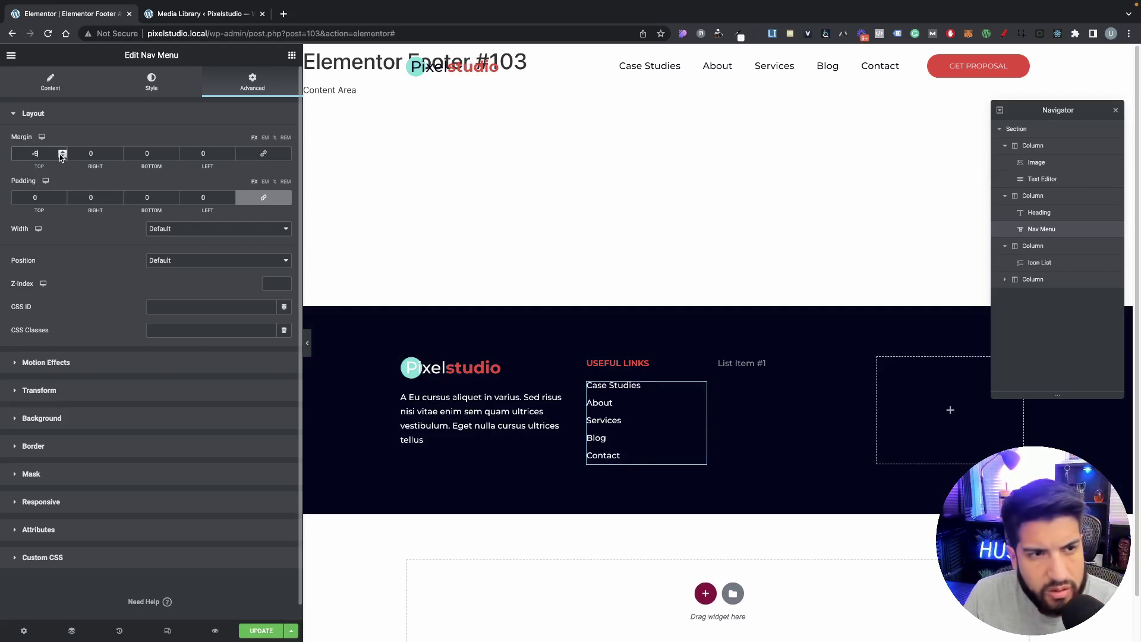
pyautogui.click(60, 156)
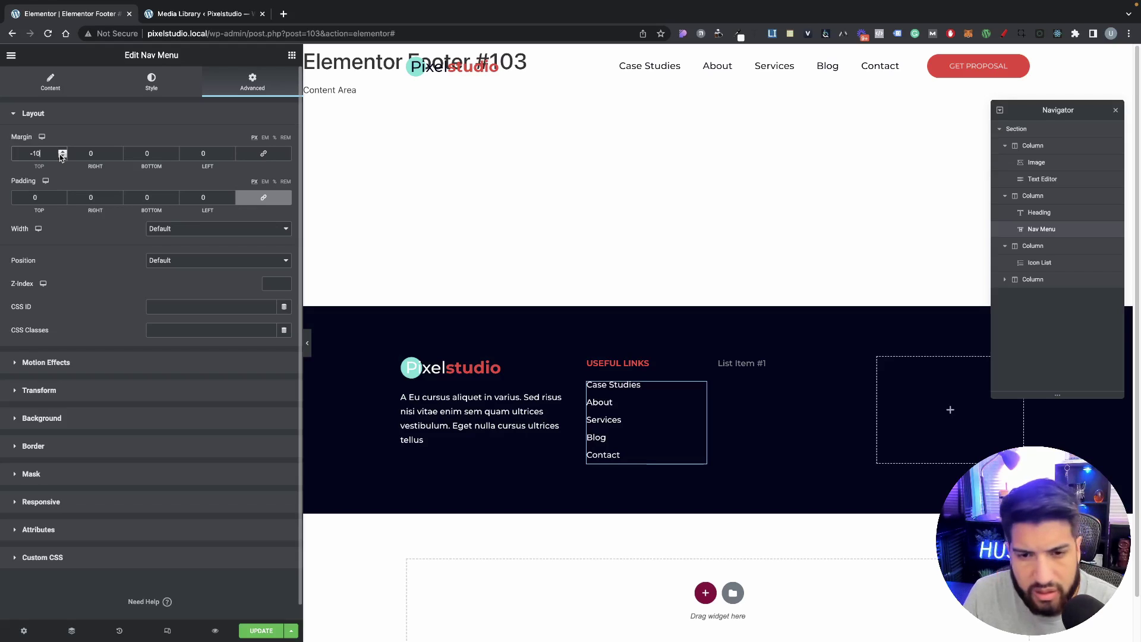
# Step: Lower the link menu's bottom margin to a negative value, targeting -8 px
pyautogui.click(175, 157)
pyautogui.click(175, 156)
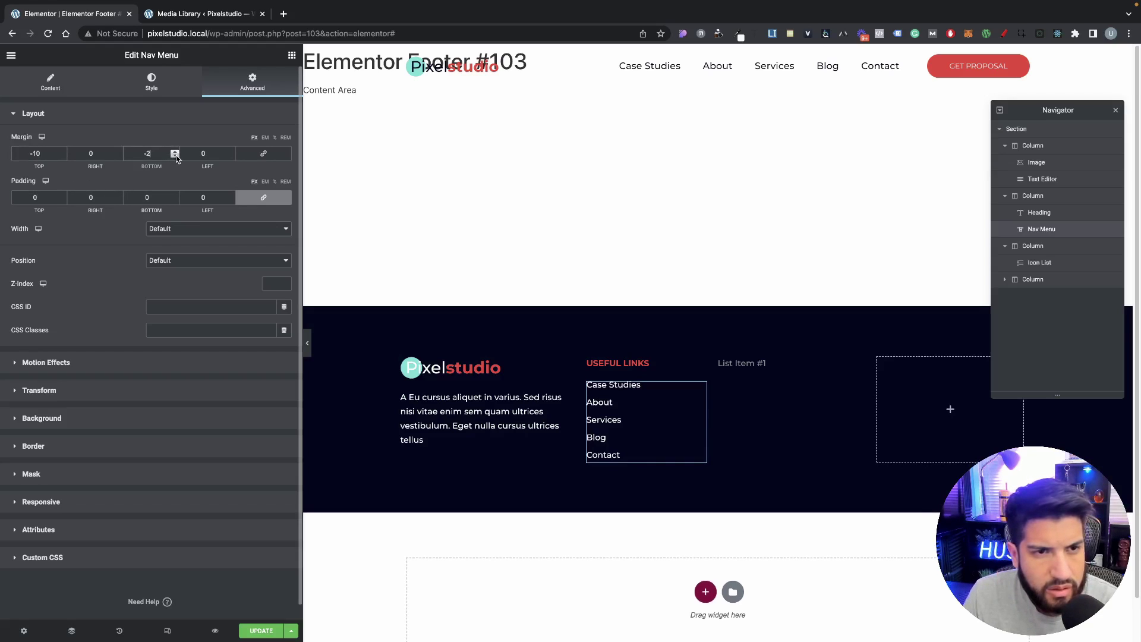
pyautogui.click(176, 156)
pyautogui.click(175, 156)
pyautogui.click(176, 157)
pyautogui.click(175, 156)
pyautogui.click(175, 156)
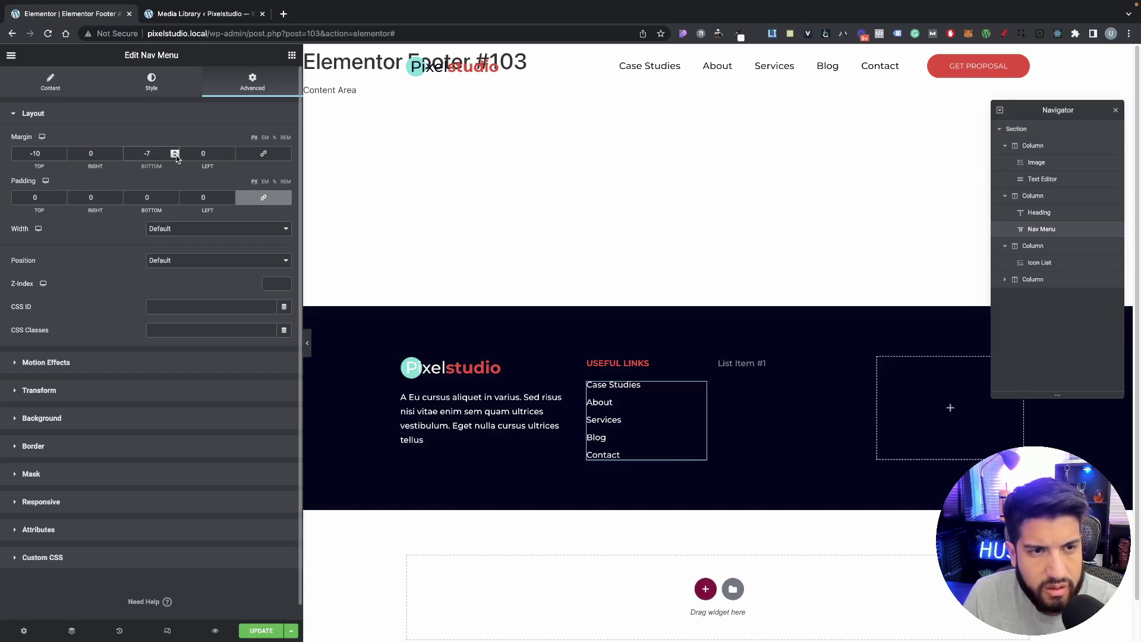
pyautogui.click(175, 156)
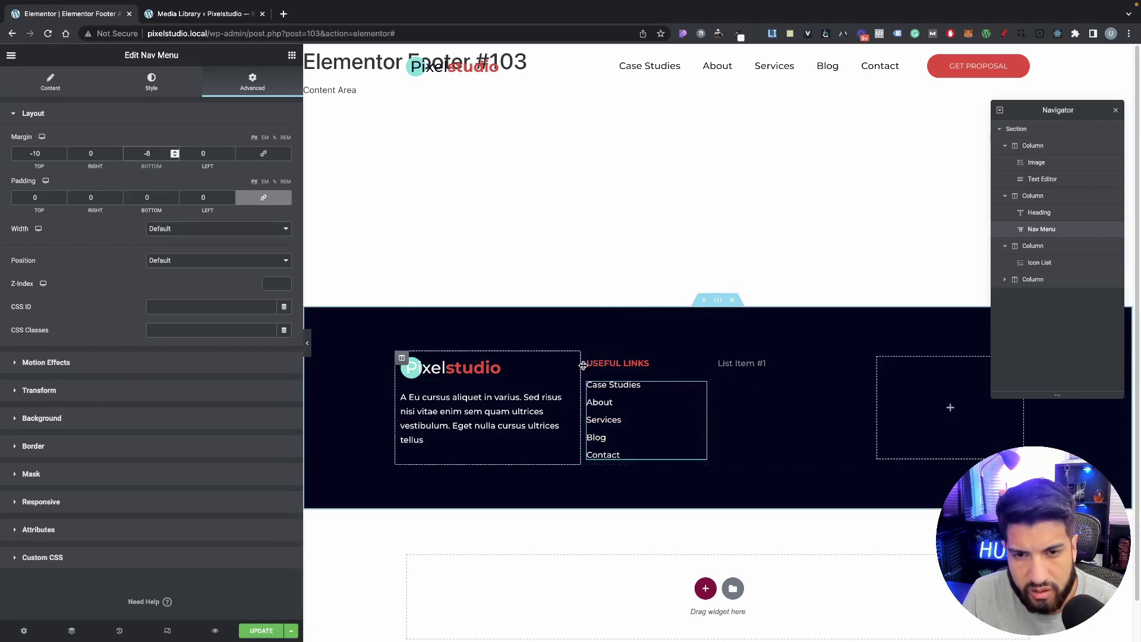
# Step: Paste the USEFUL LINKS heading into the third column and delete the placeholder list
pyautogui.rightClick(618, 365)
pyautogui.rightClick(761, 360)
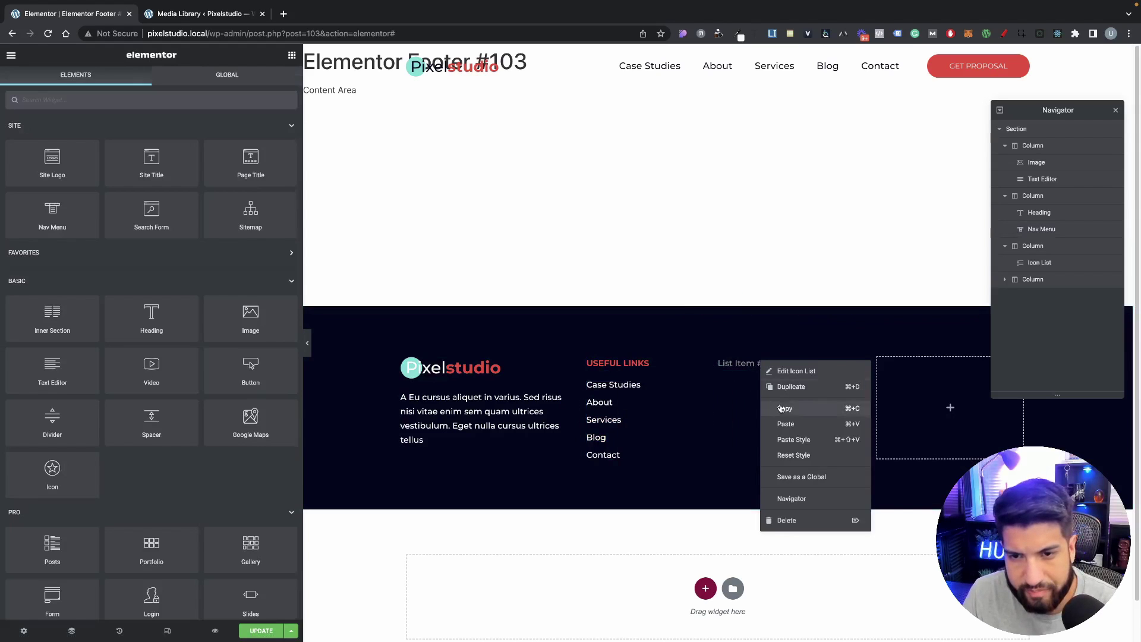
pyautogui.click(786, 423)
pyautogui.rightClick(763, 370)
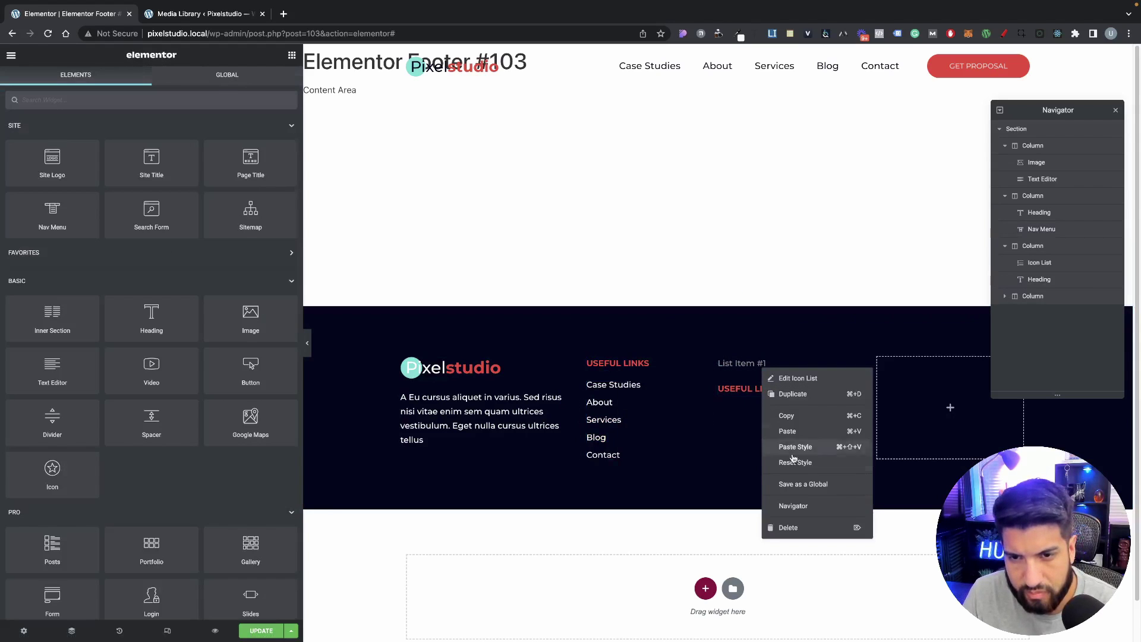
pyautogui.click(790, 528)
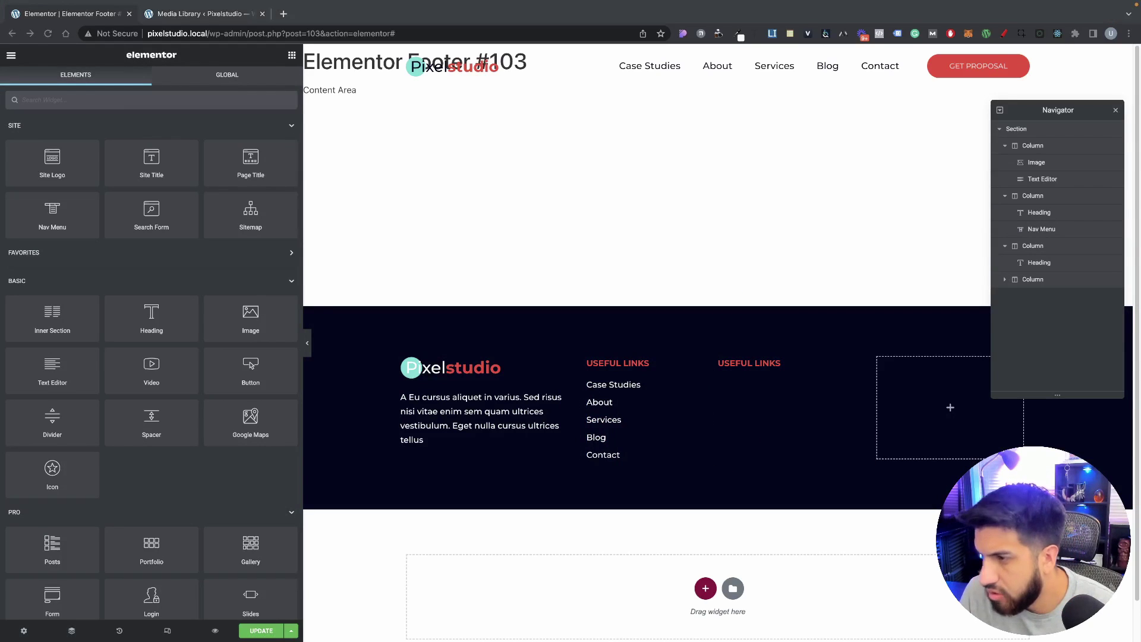
# Step: Rename the copied heading to 'Services'
pyautogui.click(731, 362)
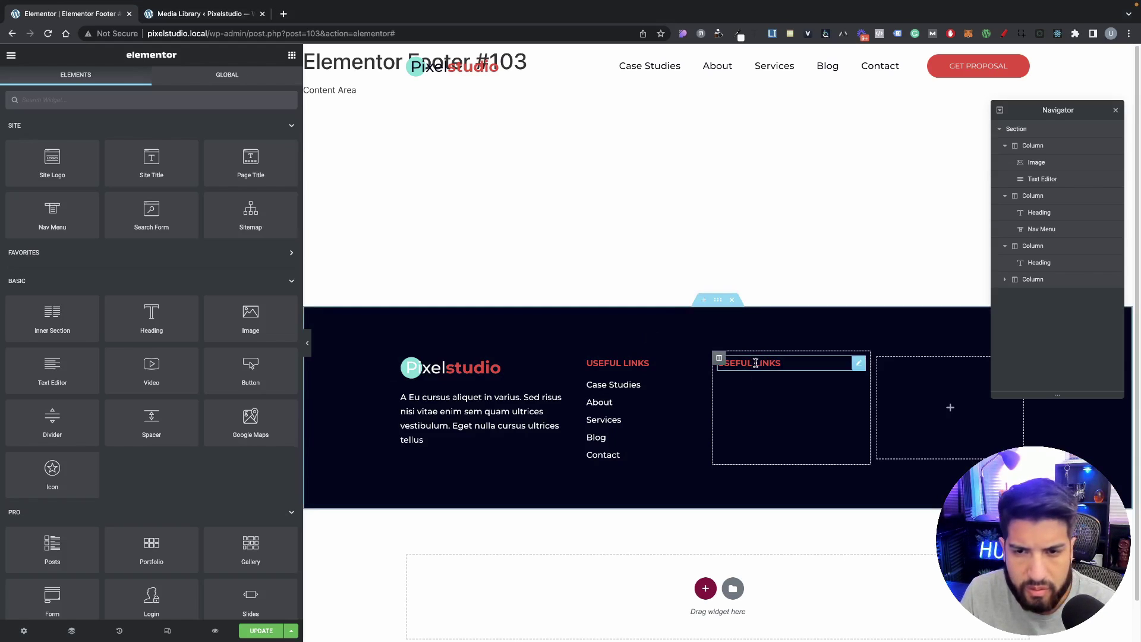
pyautogui.tripleClick(159, 161)
pyautogui.write('Services')
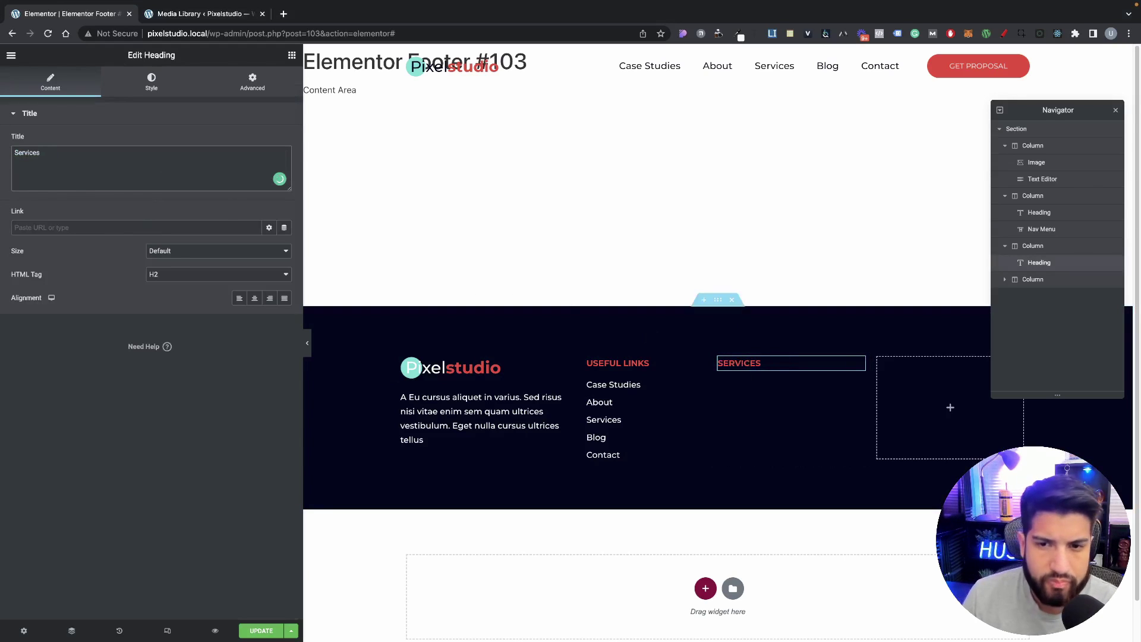
pyautogui.click(767, 379)
# Step: Add an Icon List under Services with a single icon-less 'SEO' item
pyautogui.click(291, 56)
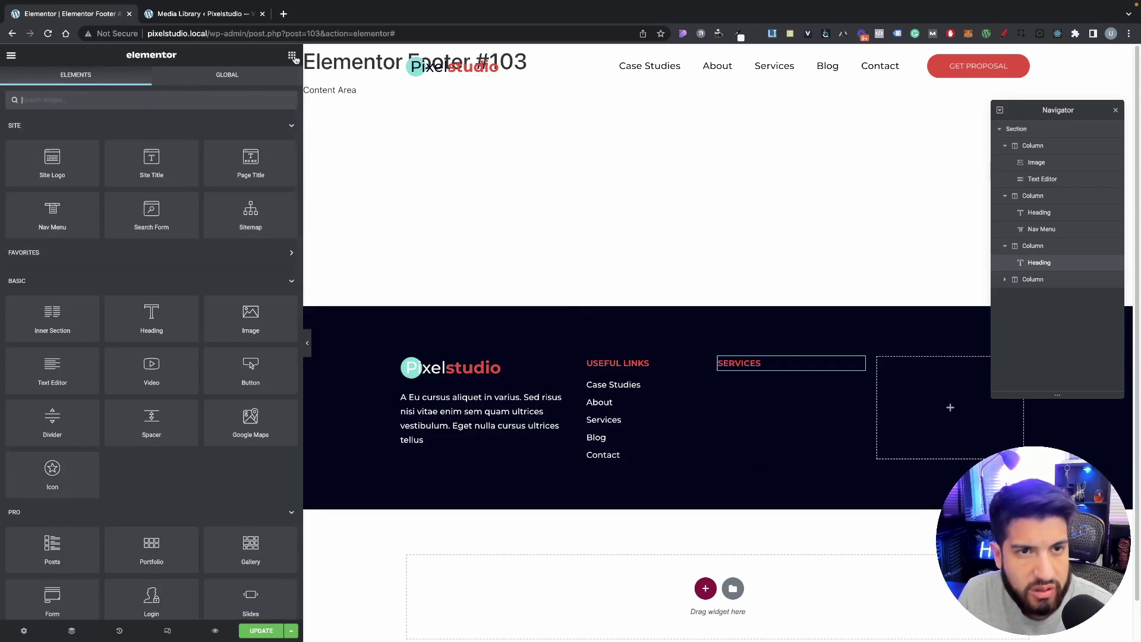
pyautogui.write('list')
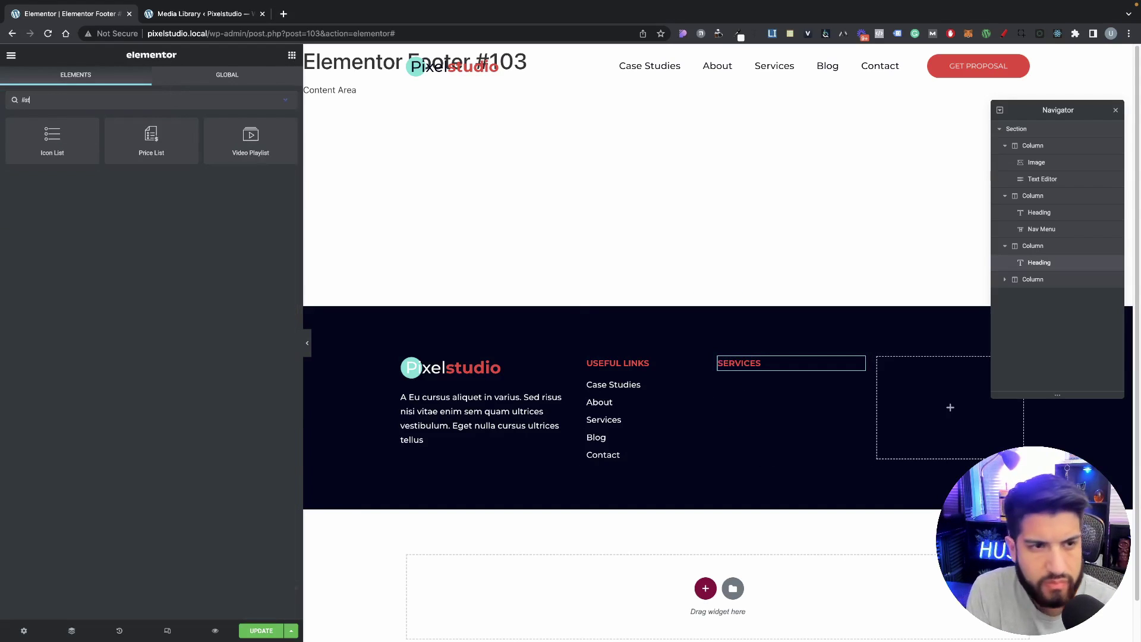
pyautogui.moveTo(56, 136); pyautogui.dragTo(757, 373)
pyautogui.click(280, 236)
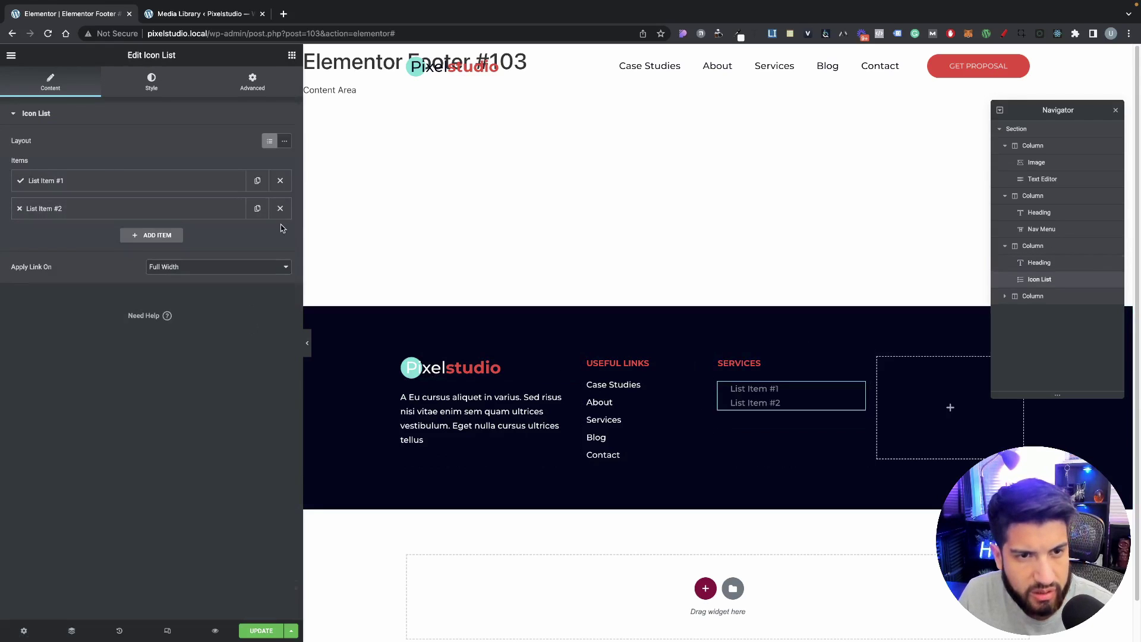
pyautogui.click(280, 208)
pyautogui.click(186, 181)
pyautogui.click(274, 252)
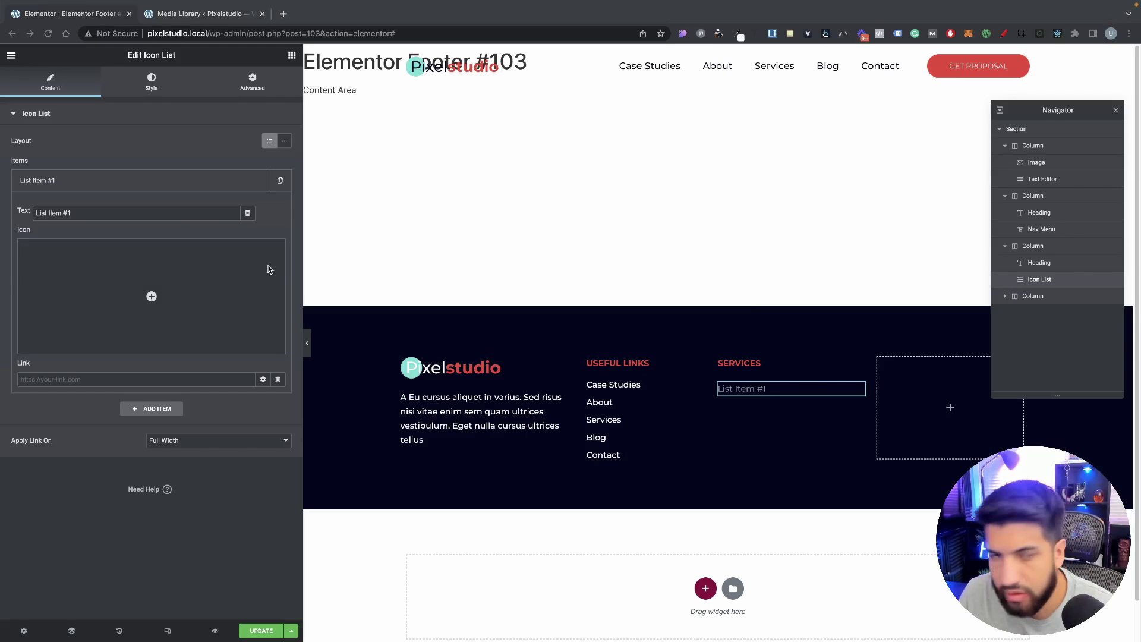
pyautogui.tripleClick(82, 212)
pyautogui.write('SEO')
# Step: Make the SEO list text white, then compare with the Useful Links menu's settings
pyautogui.moveTo(200, 268)
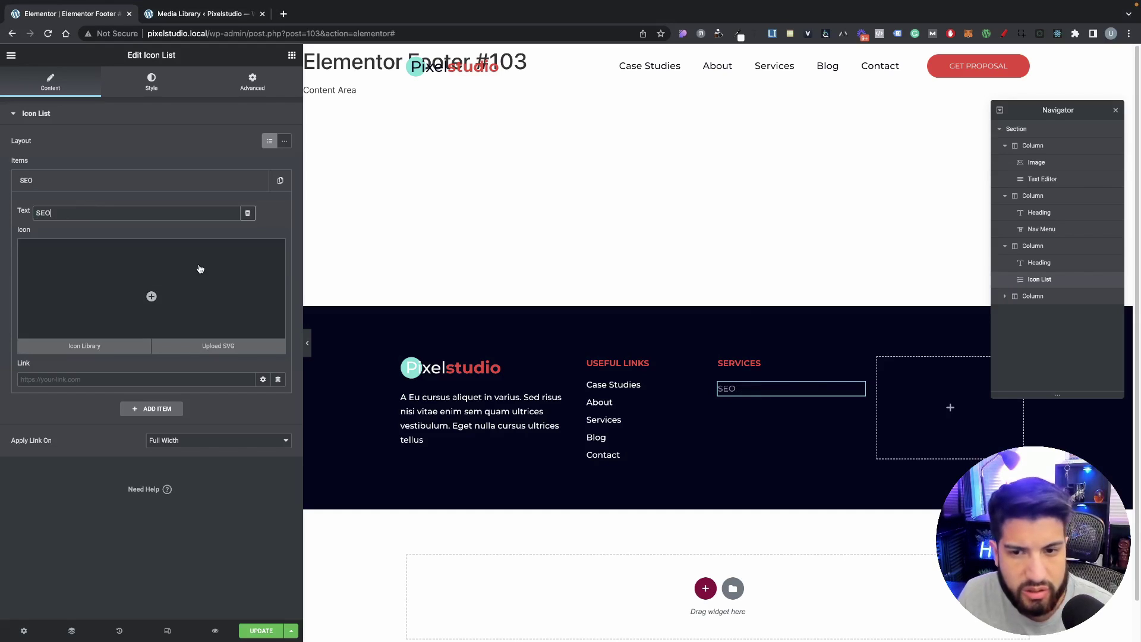
pyautogui.click(152, 82)
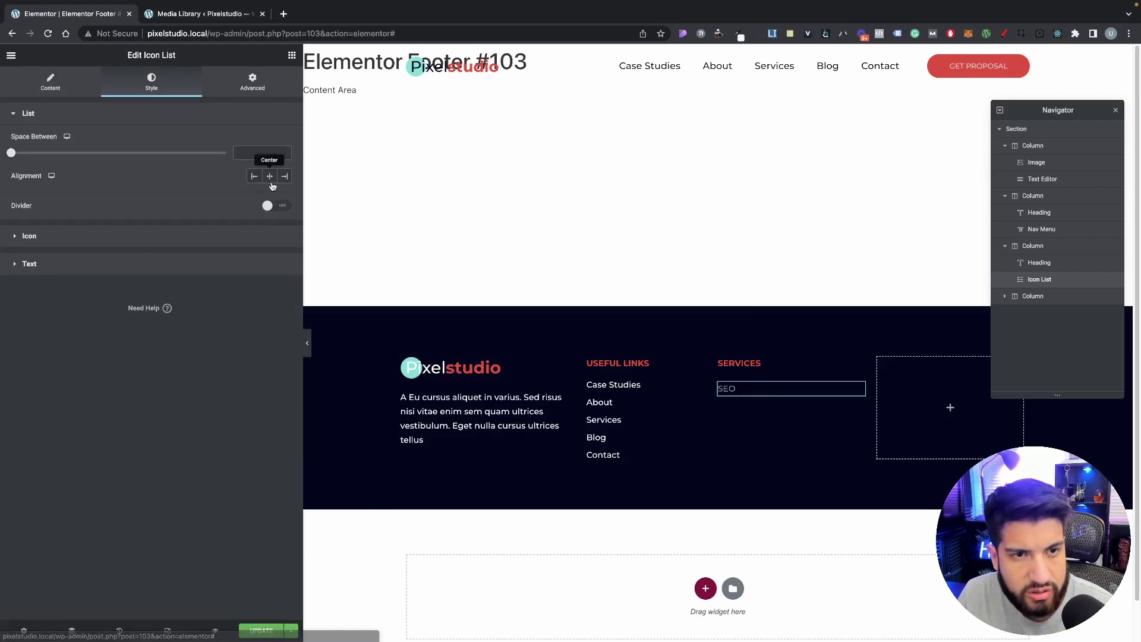
pyautogui.click(122, 235)
pyautogui.click(275, 281)
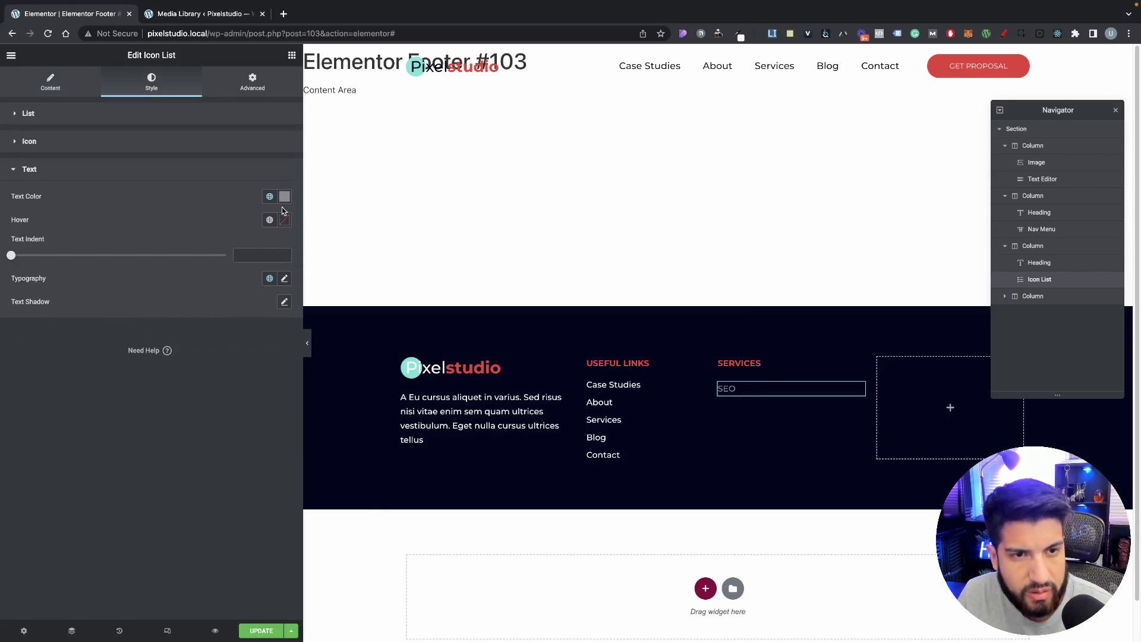
pyautogui.click(285, 196)
pyautogui.write('#FFFFFF')
pyautogui.click(123, 195)
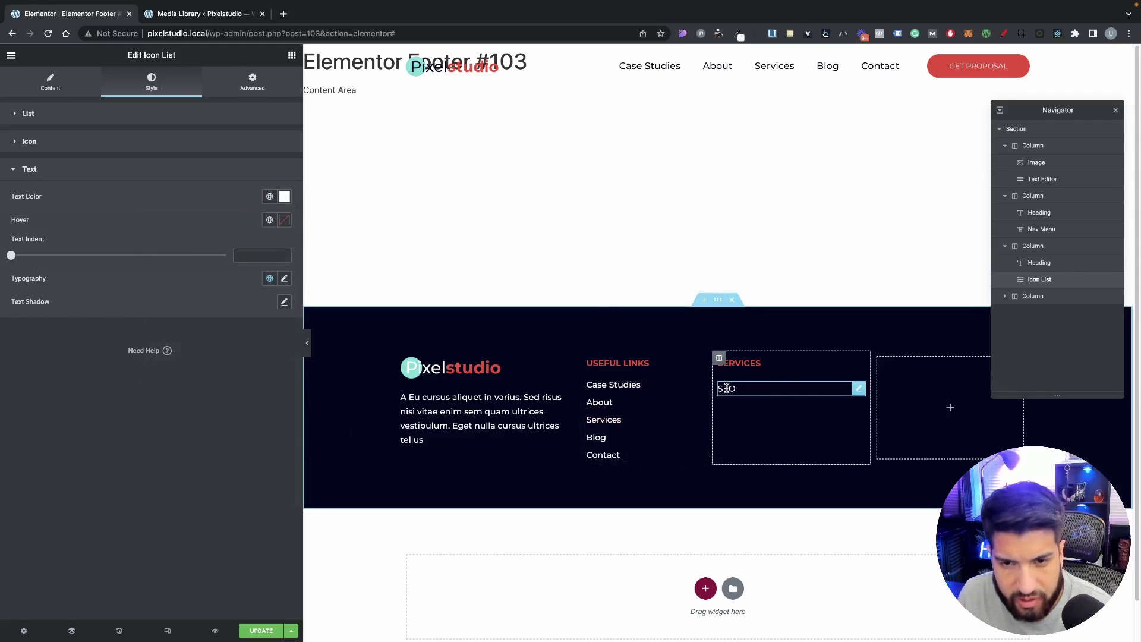
pyautogui.click(652, 407)
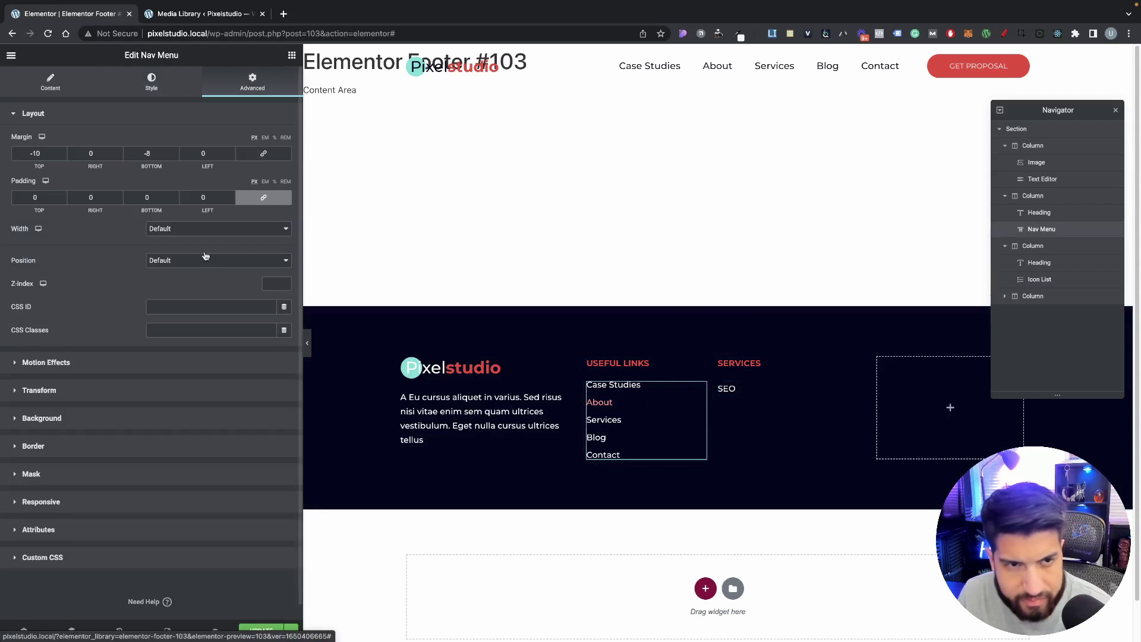
pyautogui.click(143, 110)
# Step: Compare the menu's and SEO list's fonts (Montserrat 15px, weight 500)
pyautogui.click(151, 89)
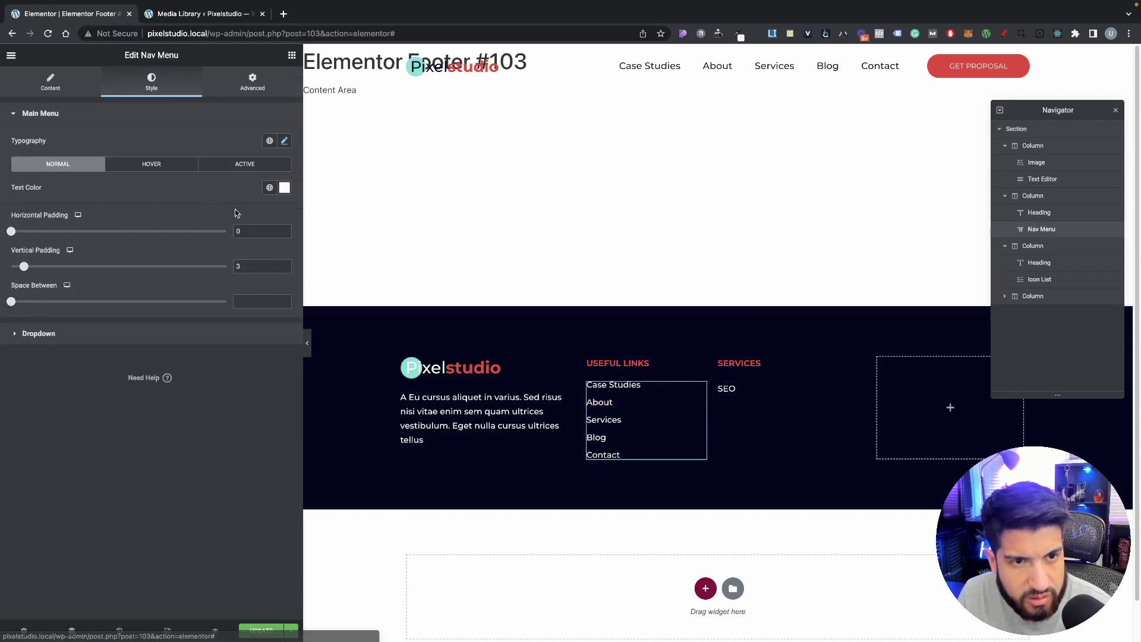
pyautogui.click(284, 141)
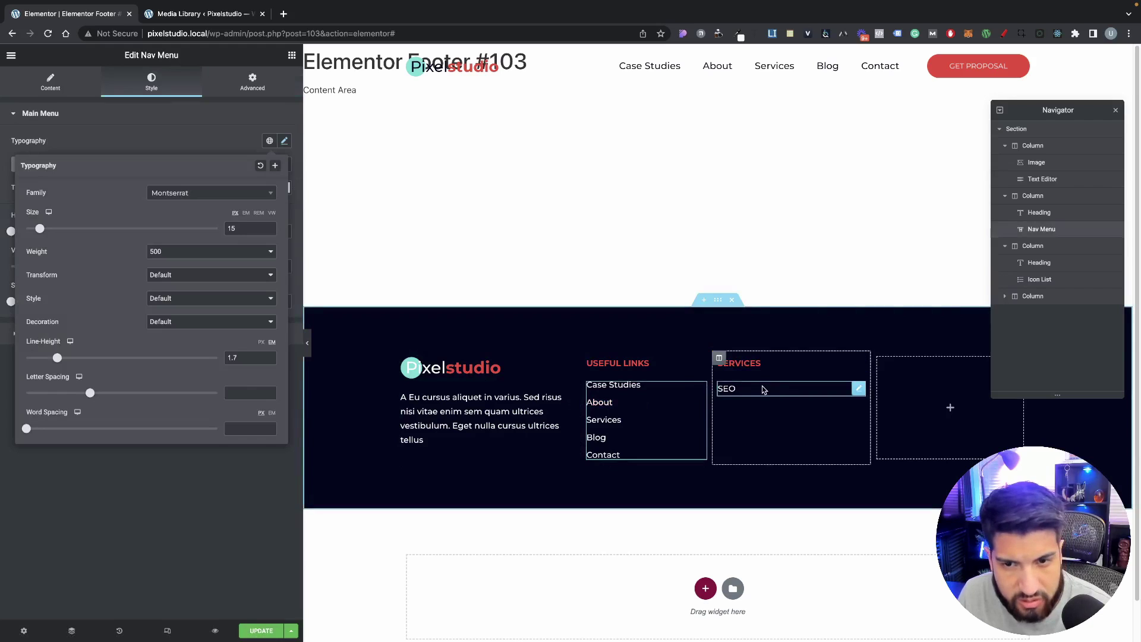
pyautogui.click(764, 389)
pyautogui.click(127, 235)
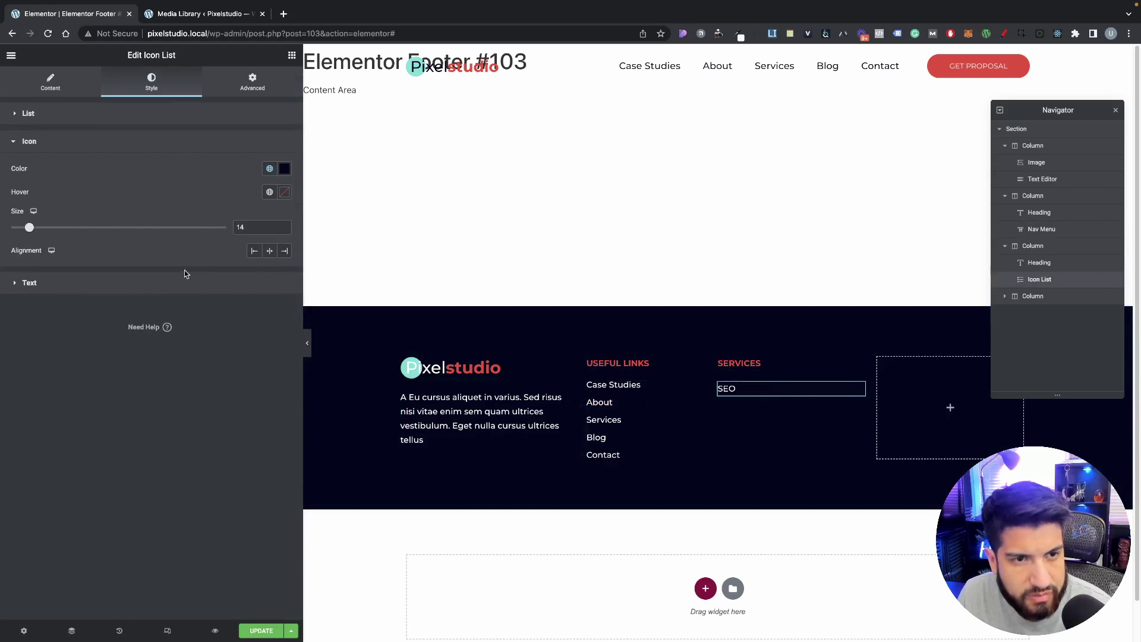
pyautogui.click(185, 277)
pyautogui.click(283, 280)
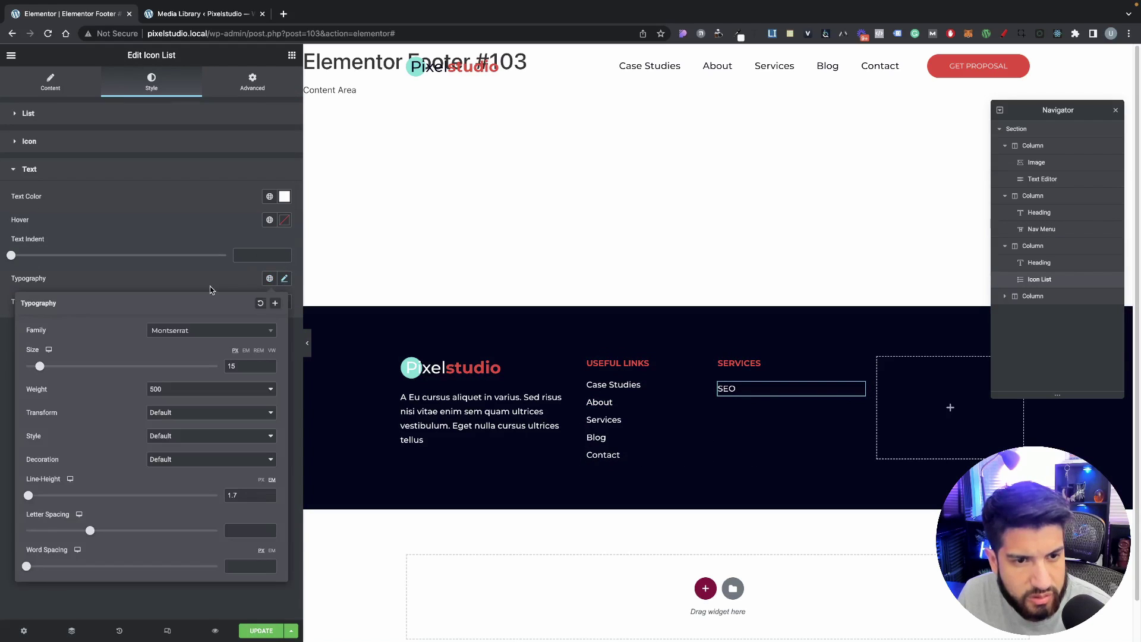
pyautogui.click(210, 288)
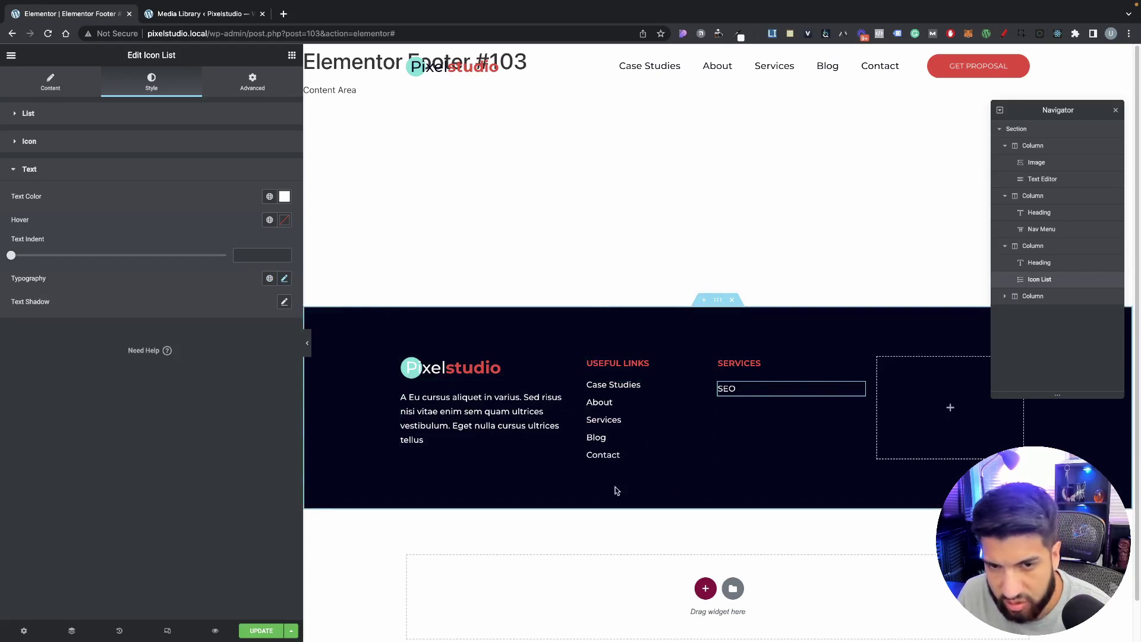
# Step: Widen the logo and description column, shifting Useful Links and Services right
pyautogui.moveTo(581, 423); pyautogui.dragTo(599, 428)
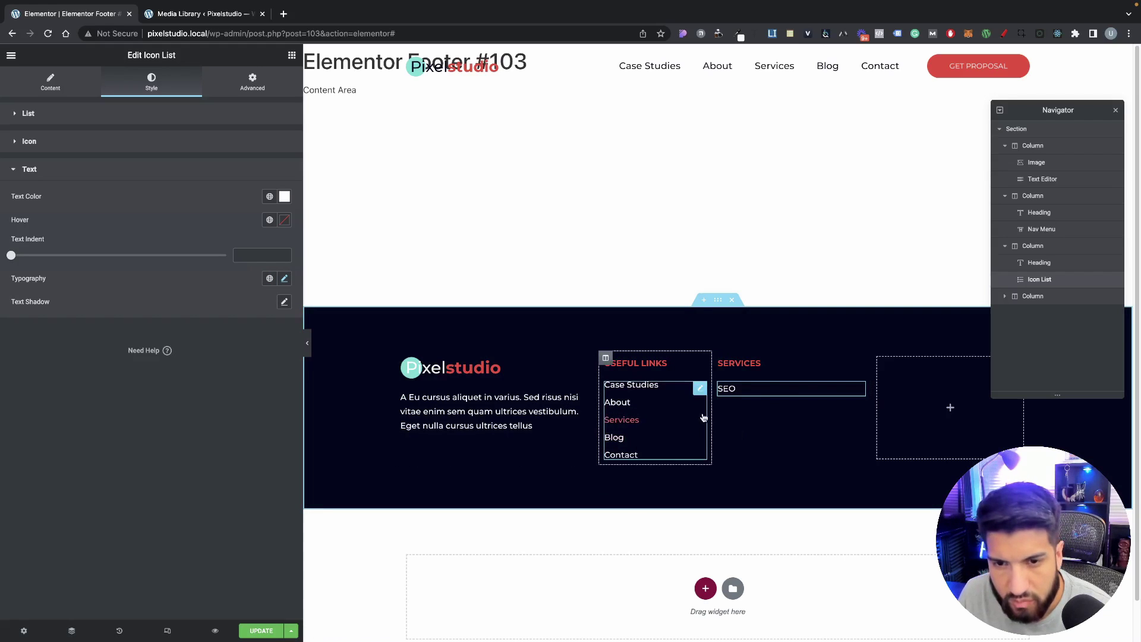
pyautogui.moveTo(712, 413); pyautogui.dragTo(766, 418)
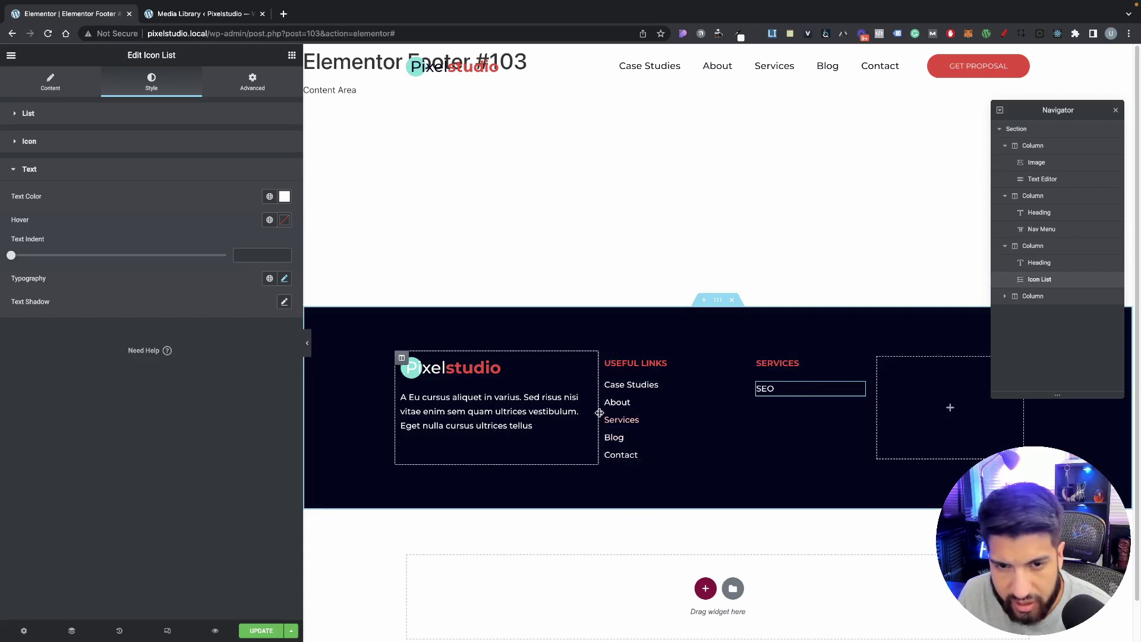
pyautogui.moveTo(598, 416); pyautogui.dragTo(620, 416)
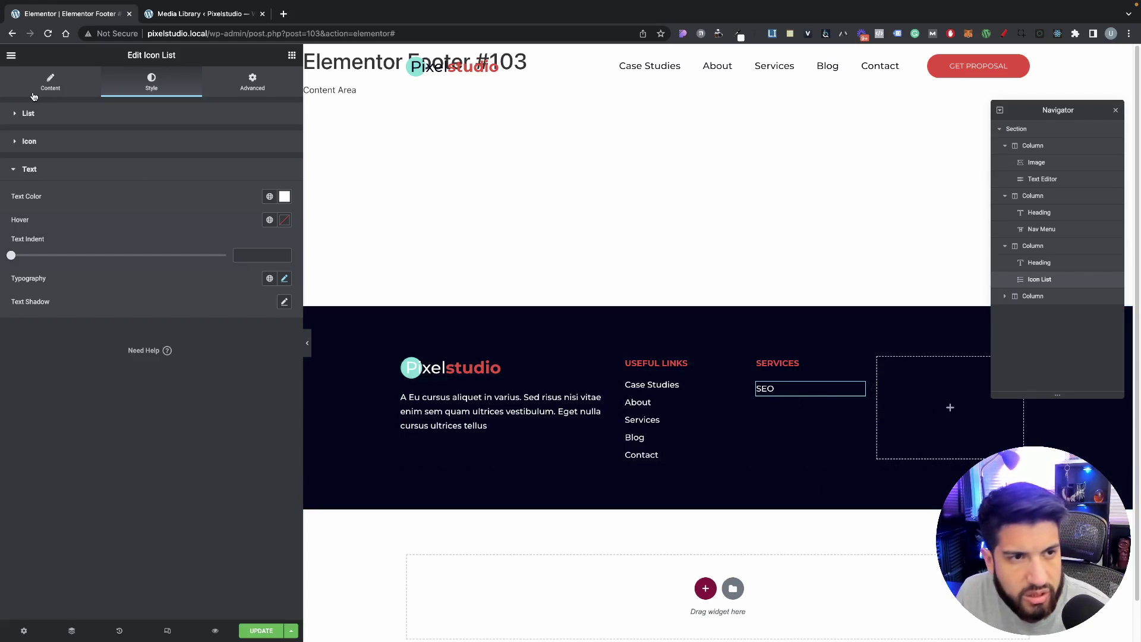
# Step: Duplicate the SEO list item into several extra entries
pyautogui.click(37, 88)
pyautogui.click(289, 190)
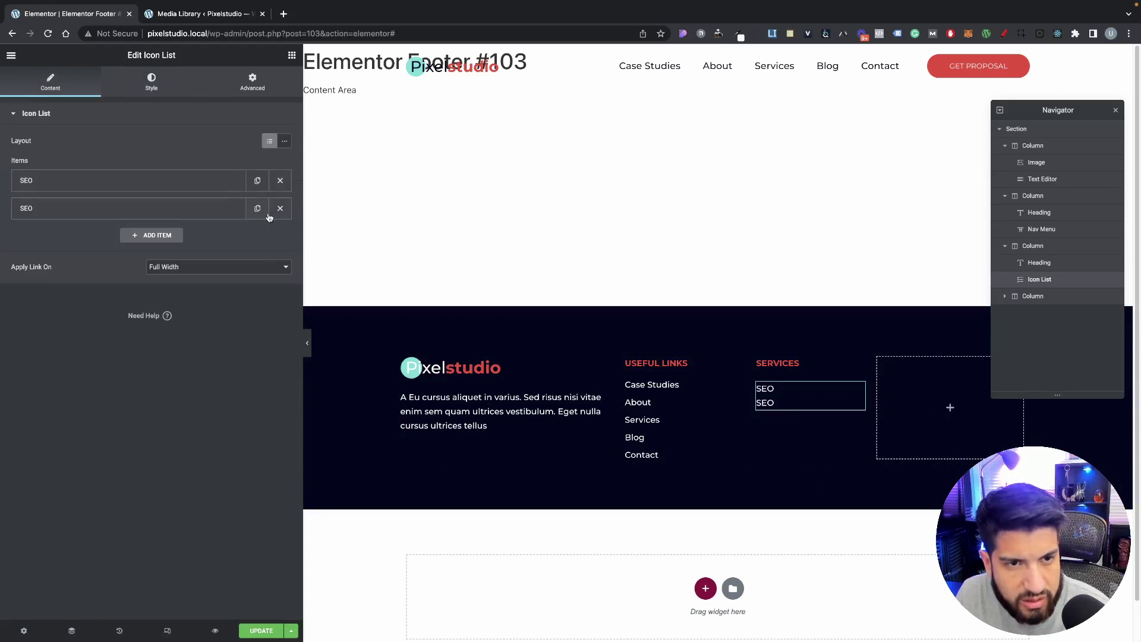
pyautogui.click(257, 209)
pyautogui.click(257, 236)
pyautogui.click(258, 264)
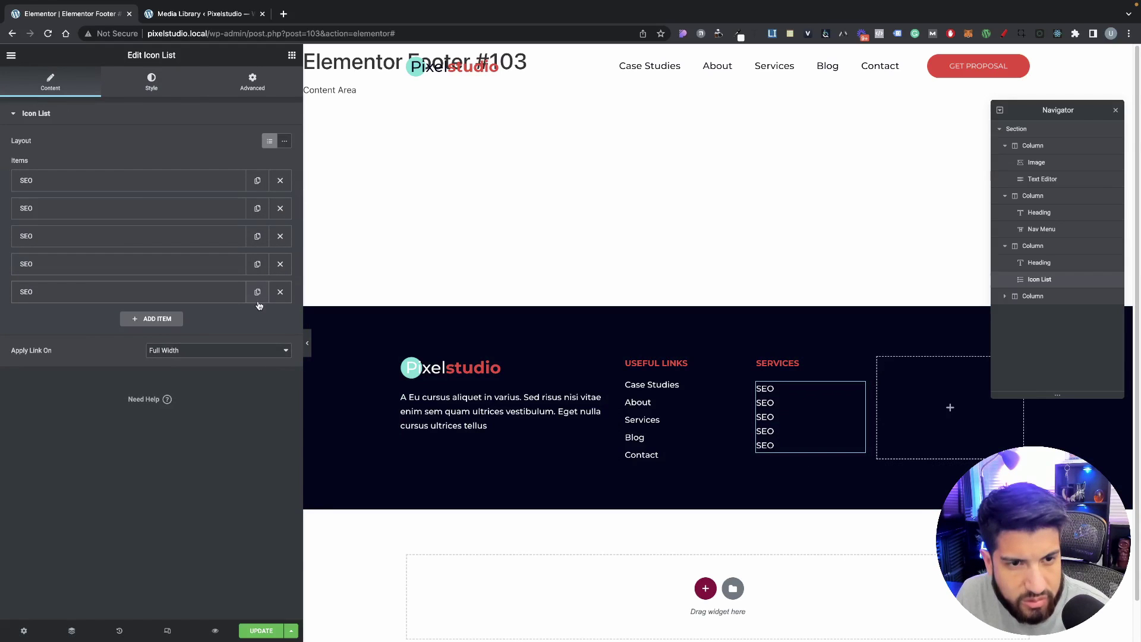
pyautogui.click(257, 292)
pyautogui.click(258, 320)
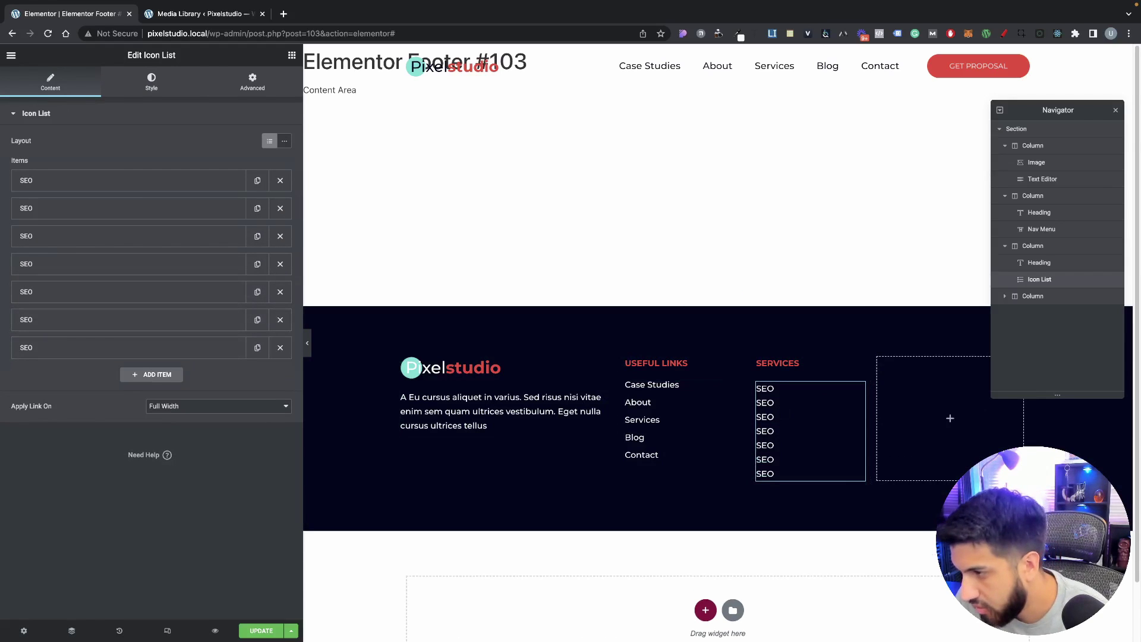
# Step: Rename the second and third items to 'Google Ads' and 'Facebook Ads'
pyautogui.click(52, 213)
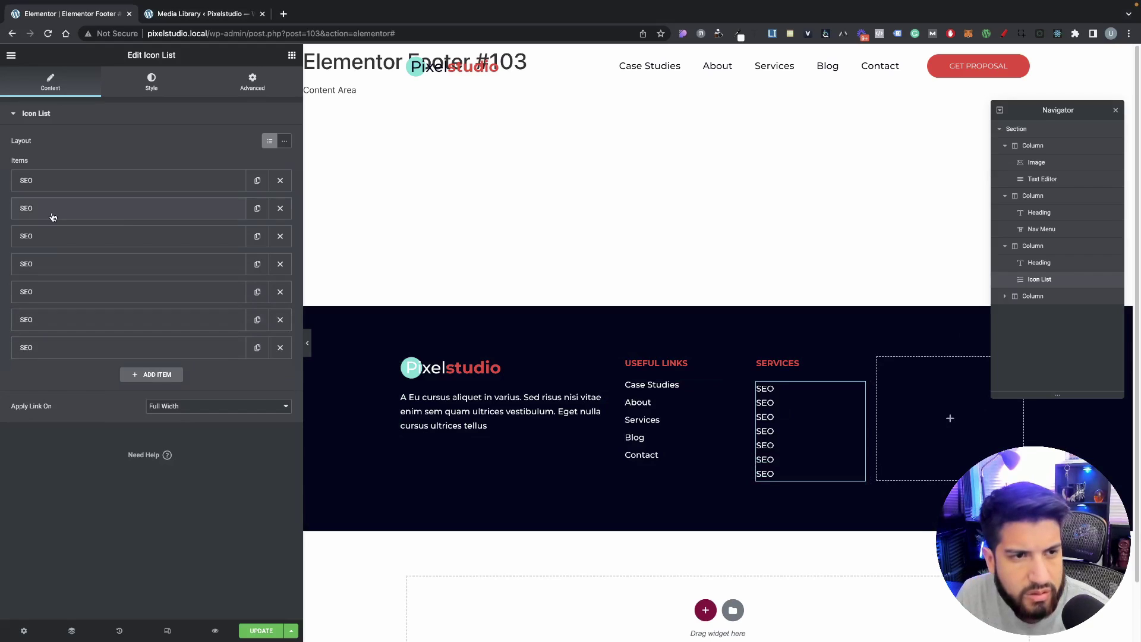
pyautogui.click(78, 240)
pyautogui.press('super+a')
pyautogui.write('Google Ads')
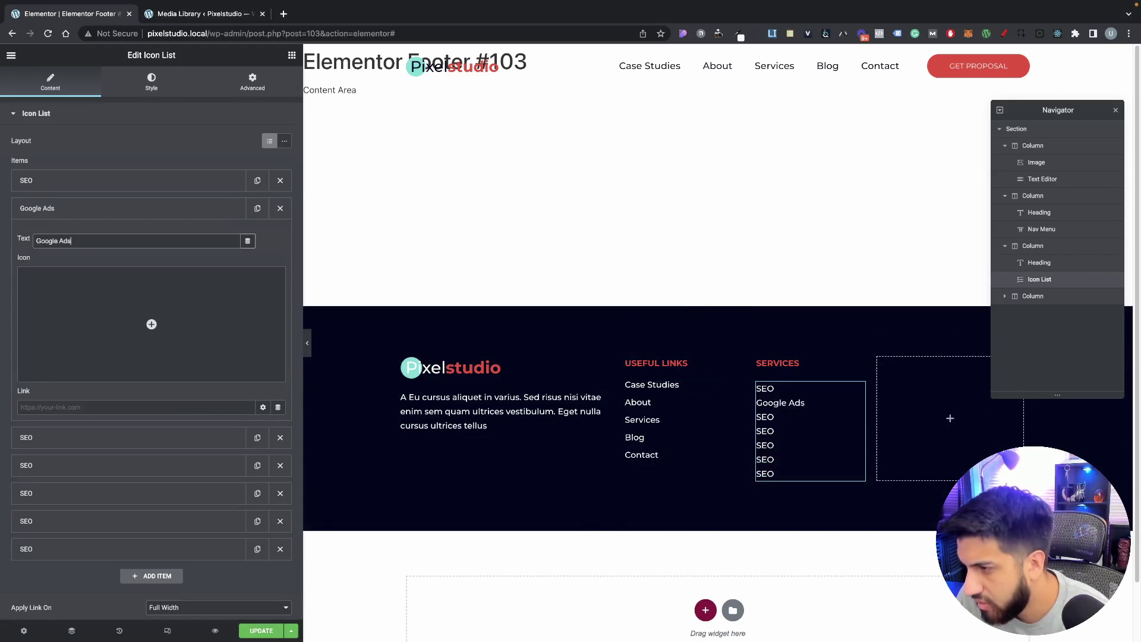
pyautogui.press('super+Tab')
pyautogui.click(58, 211)
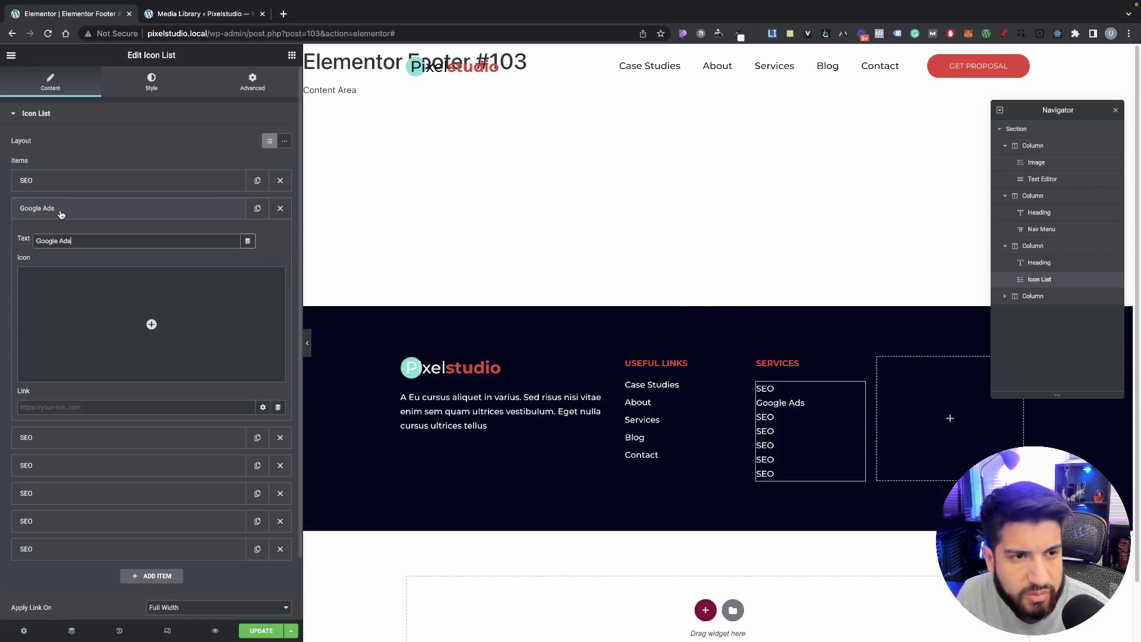
pyautogui.click(93, 237)
pyautogui.click(89, 267)
pyautogui.press('super+a')
pyautogui.write('Facebook Ads')
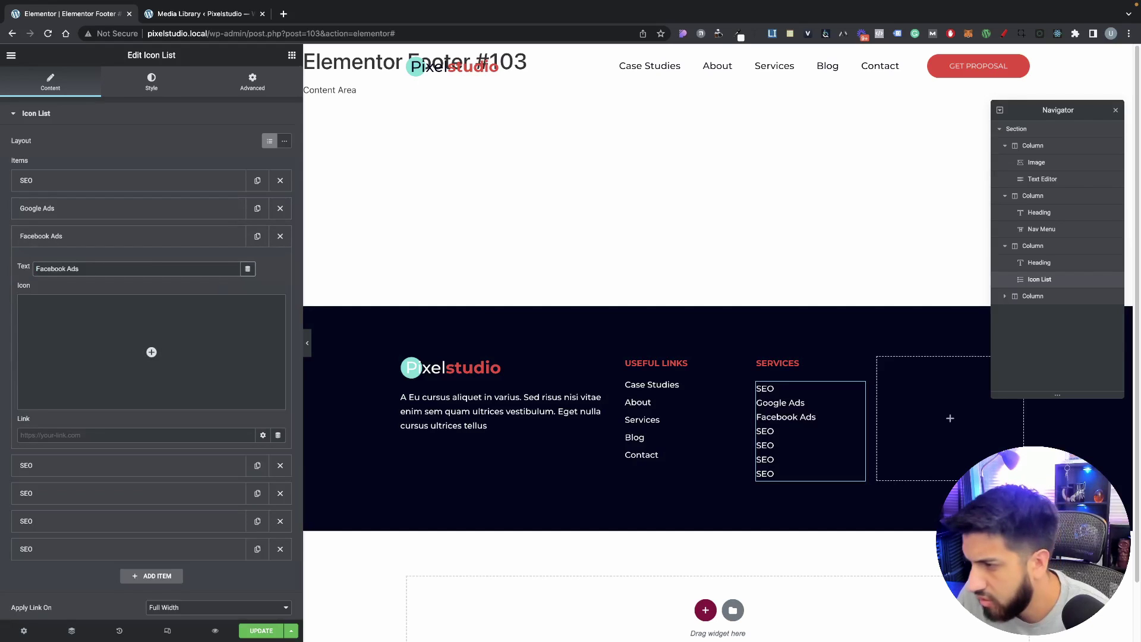
pyautogui.press('super+Tab')
pyautogui.press('super+Tab')
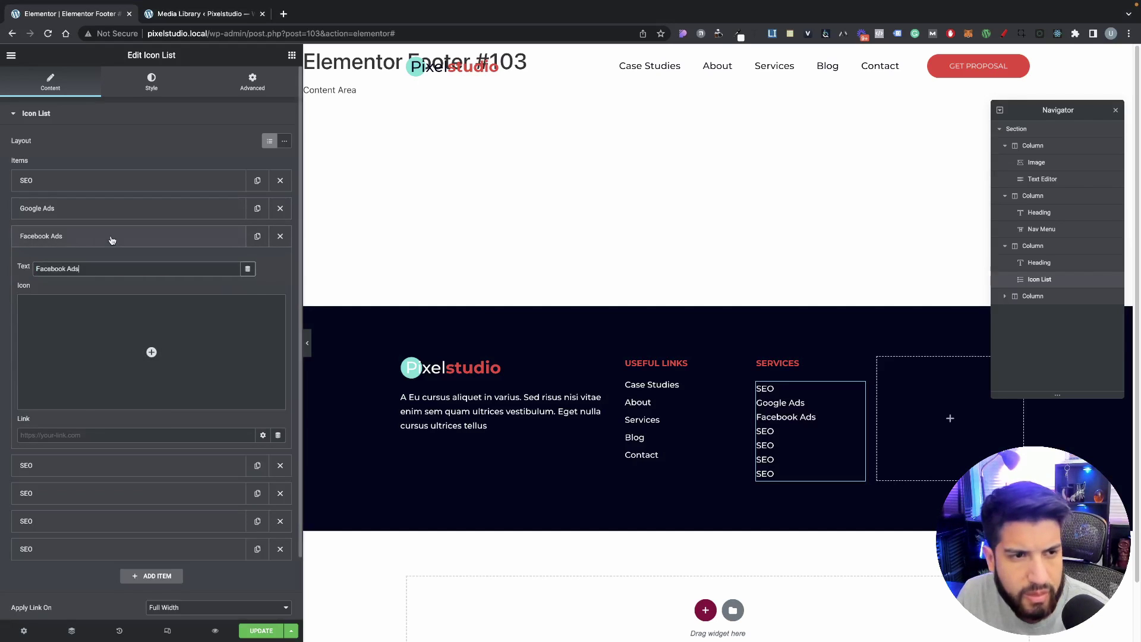
pyautogui.click(105, 240)
# Step: Rename the fourth and fifth items to 'Ecommerce' and 'Web Design', deleting leftover SEO items
pyautogui.click(103, 263)
pyautogui.click(93, 295)
pyautogui.press('super+a')
pyautogui.write('Ecommerce')
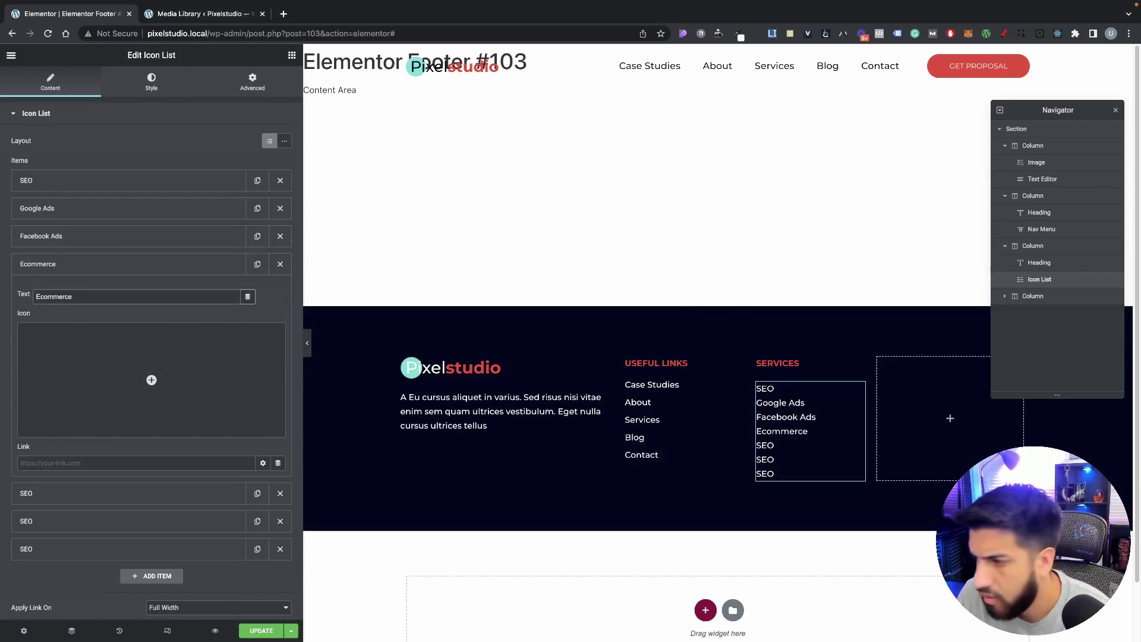
pyautogui.press('super+Tab')
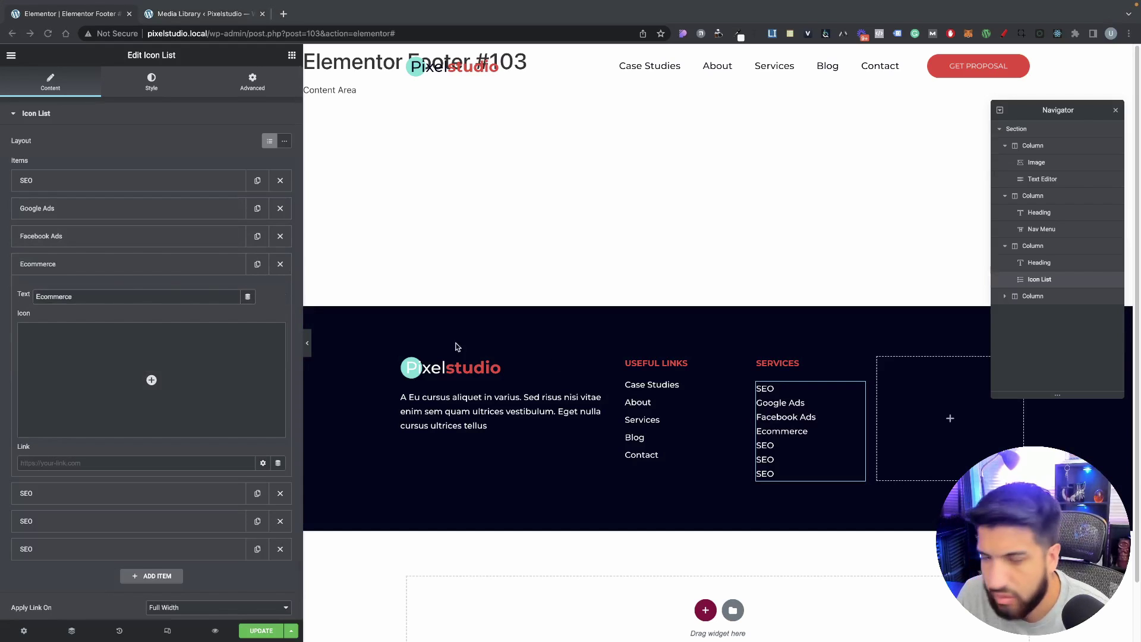
pyautogui.press('super+Tab')
pyautogui.click(107, 267)
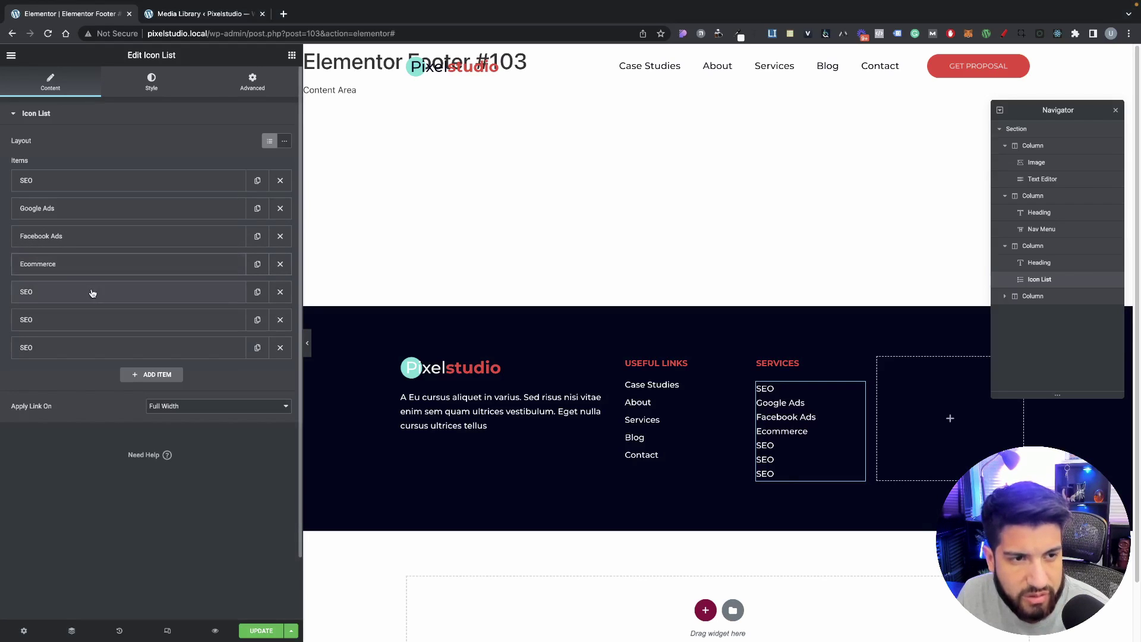
pyautogui.click(93, 293)
pyautogui.press('super+a')
pyautogui.write('Web Design')
pyautogui.click(83, 292)
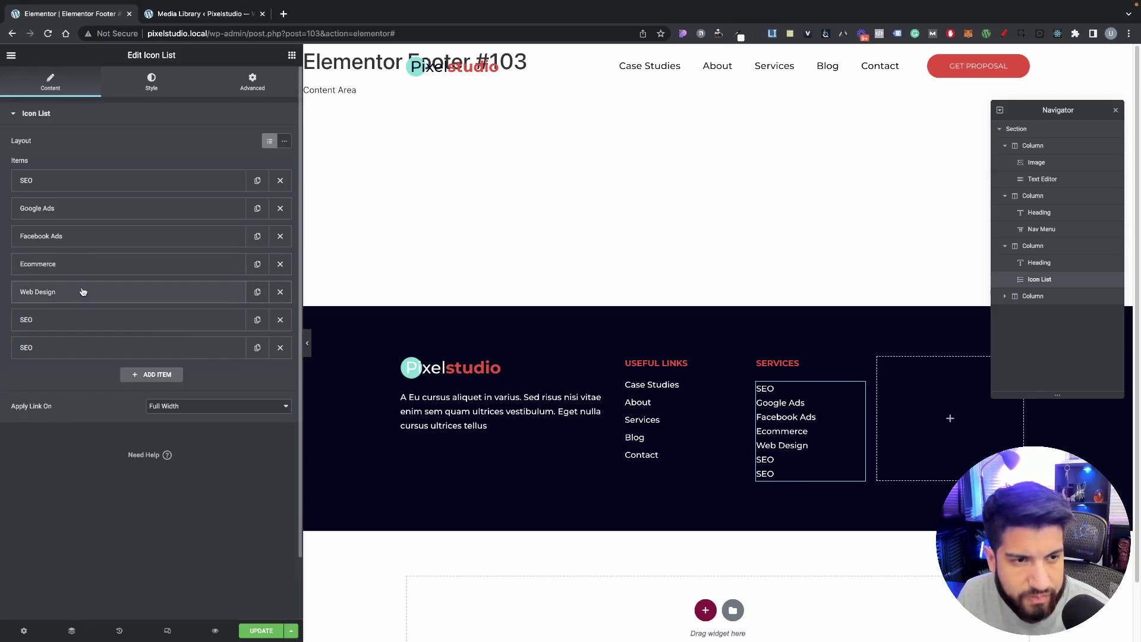
pyautogui.click(280, 348)
pyautogui.click(280, 319)
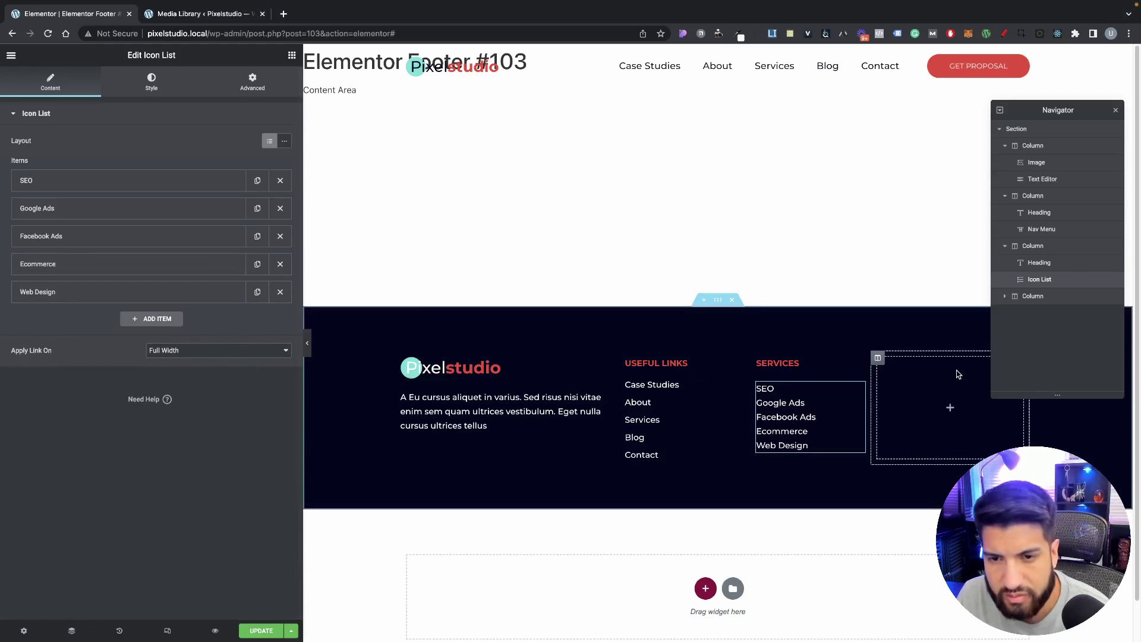
# Step: Give the Services list a 1.9 line height, keeping its text size at 15
pyautogui.click(152, 82)
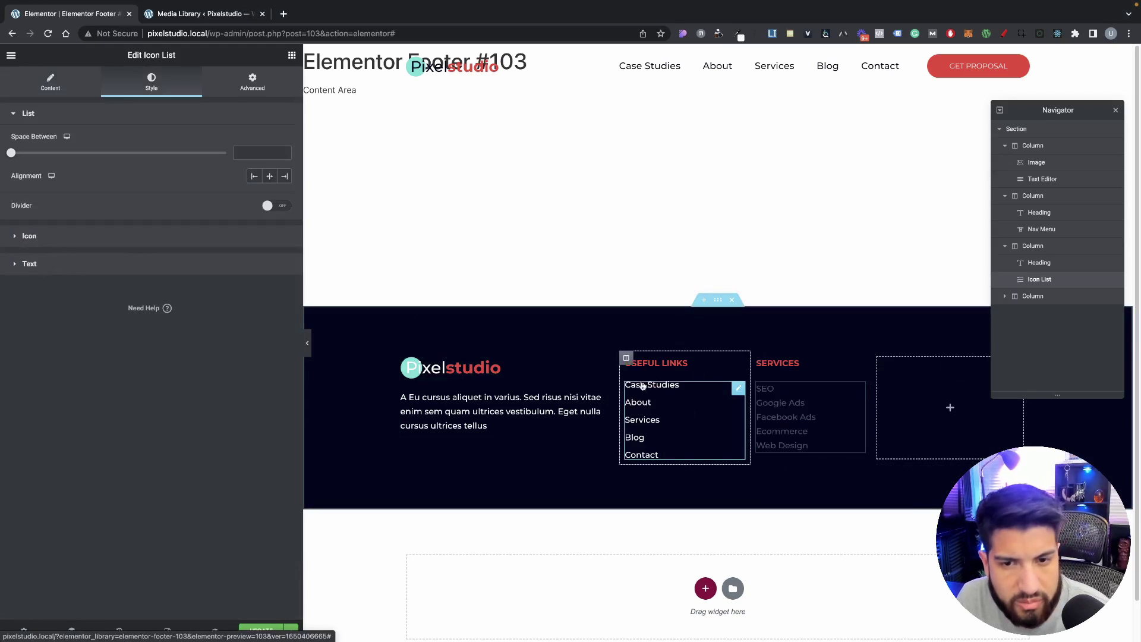
pyautogui.click(680, 408)
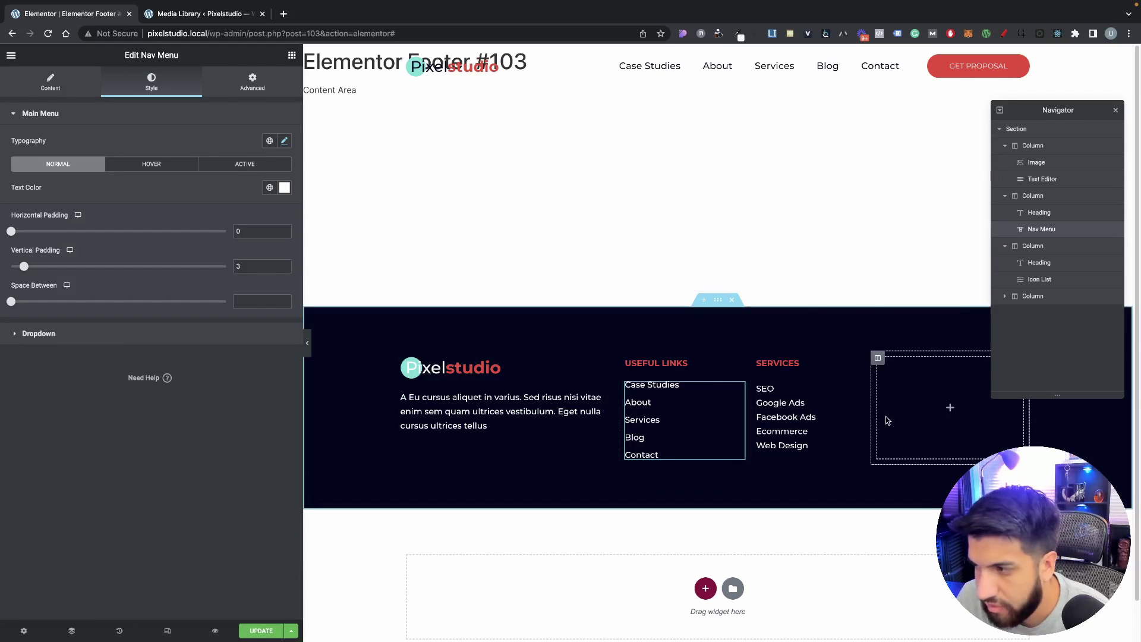
pyautogui.click(824, 403)
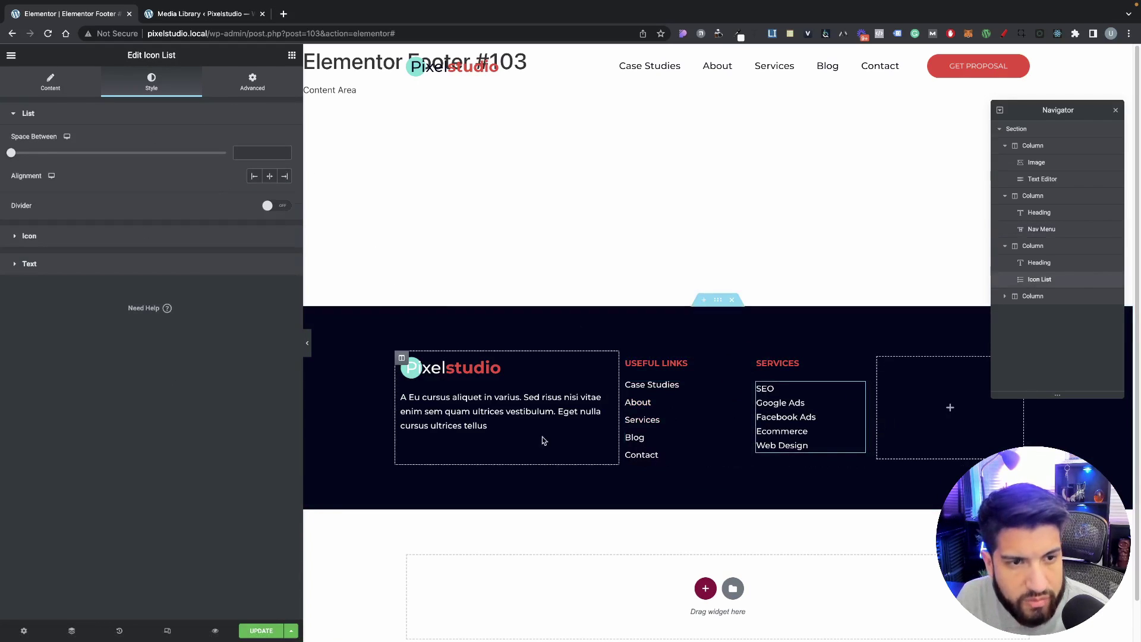
pyautogui.click(79, 266)
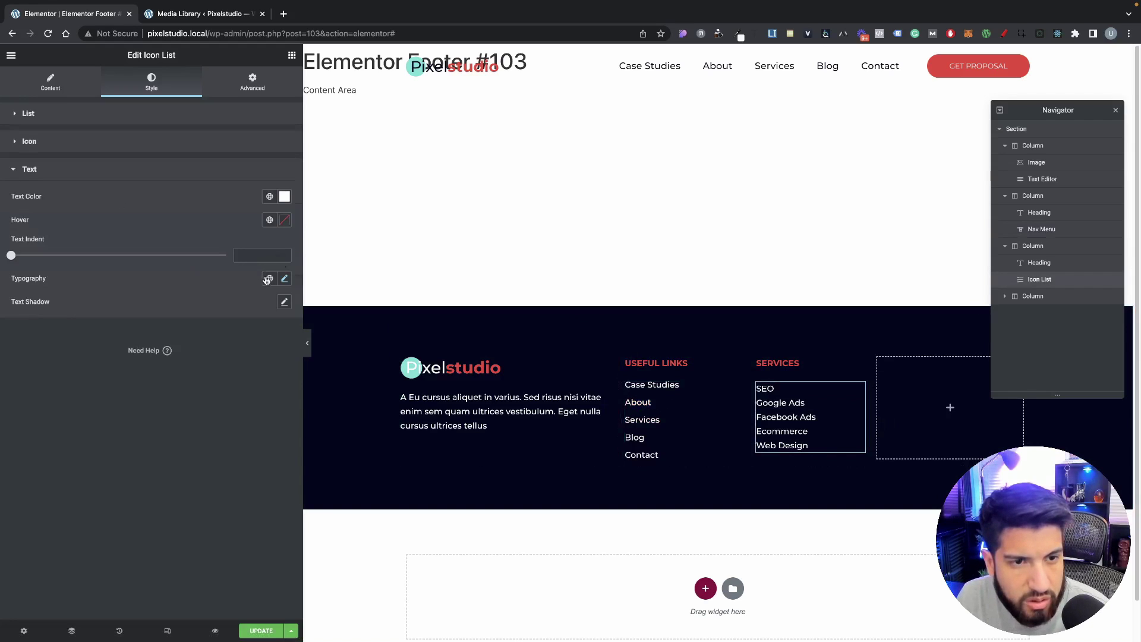
pyautogui.click(284, 278)
pyautogui.moveTo(45, 368); pyautogui.dragTo(43, 369)
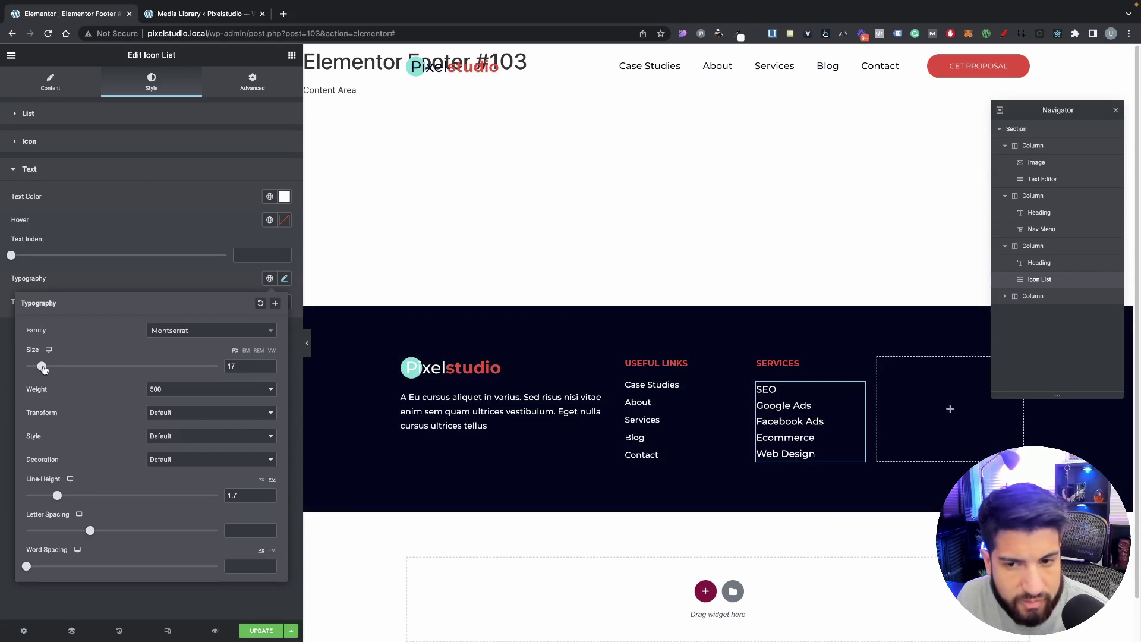
pyautogui.press('super+z')
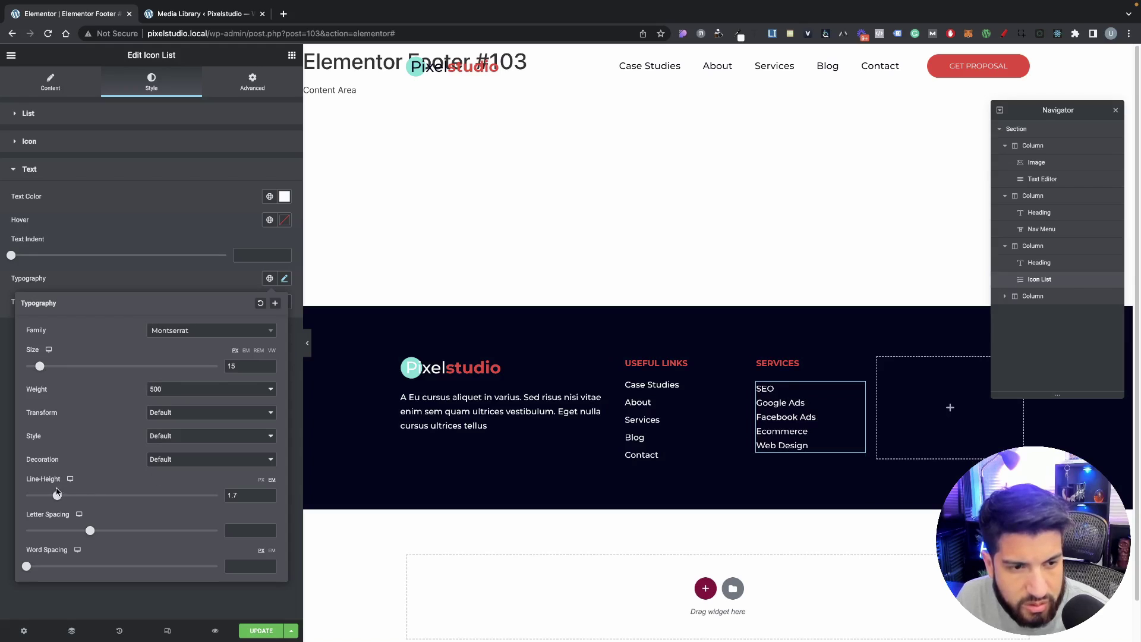
pyautogui.moveTo(57, 494); pyautogui.dragTo(61, 496)
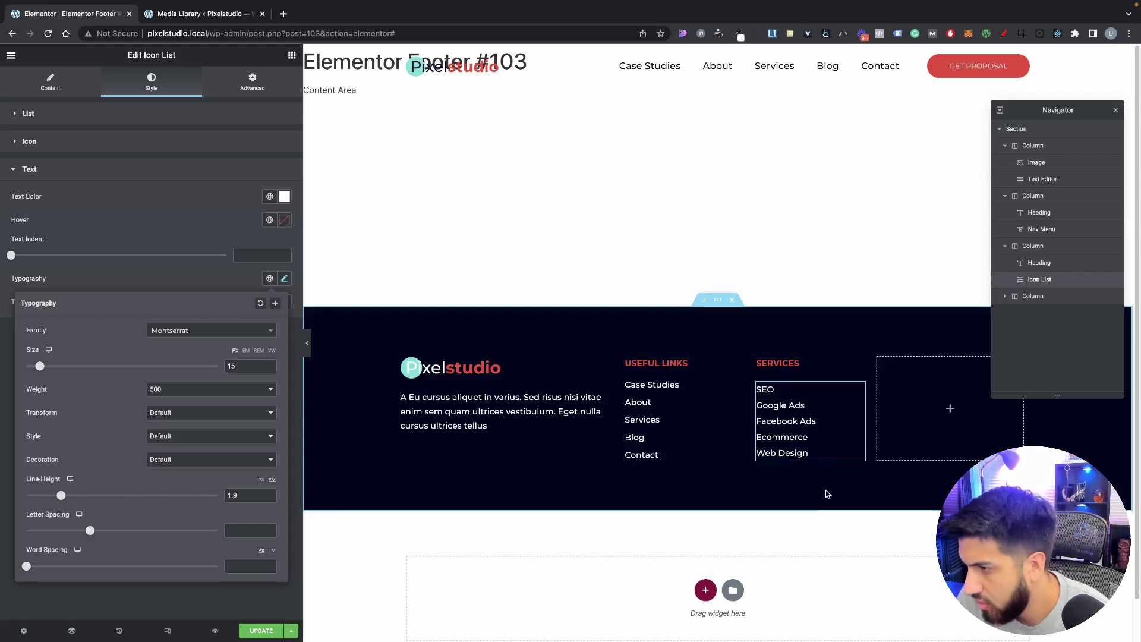
pyautogui.rightClick(765, 359)
# Step: Add a fourth footer column and paste the Services heading into it
pyautogui.click(788, 402)
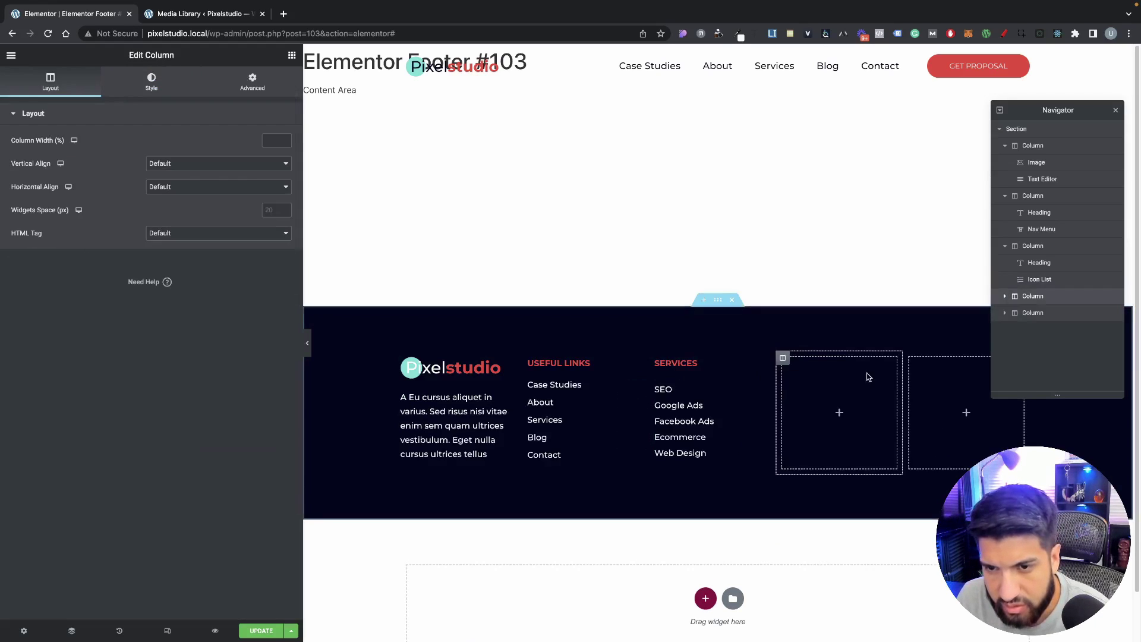
pyautogui.rightClick(783, 358)
pyautogui.click(799, 521)
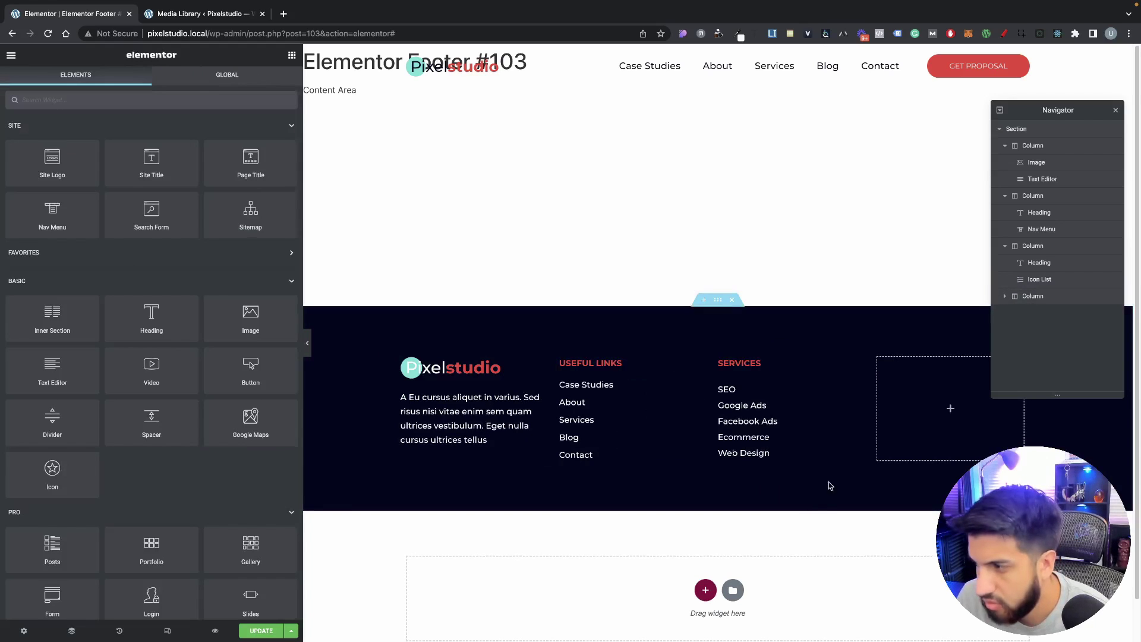
pyautogui.rightClick(770, 372)
pyautogui.rightClick(946, 409)
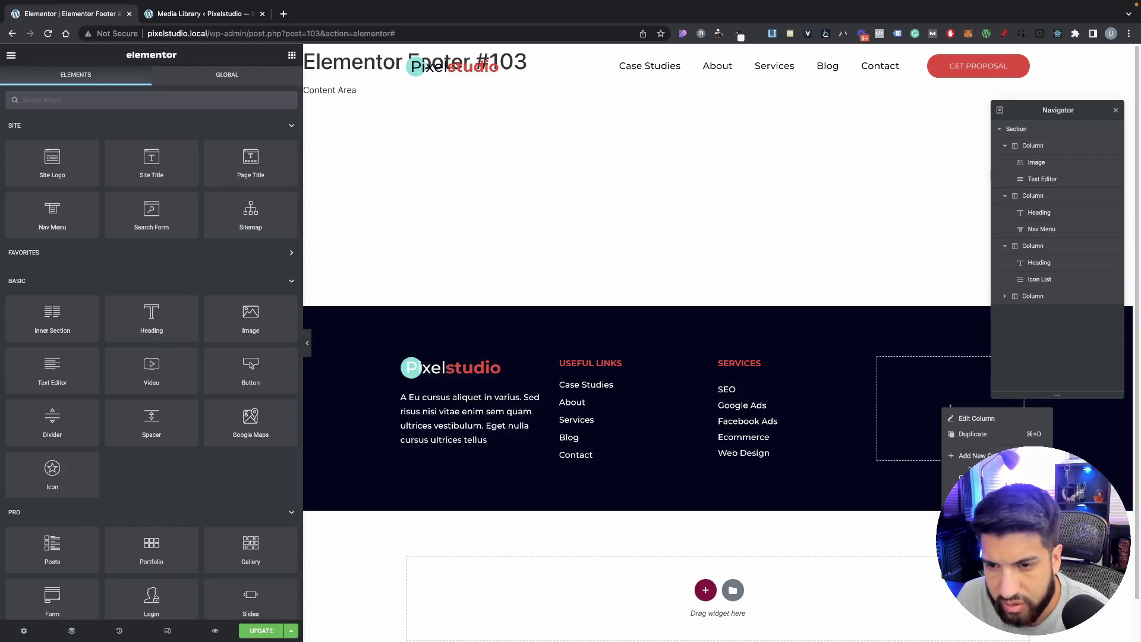
pyautogui.click(967, 493)
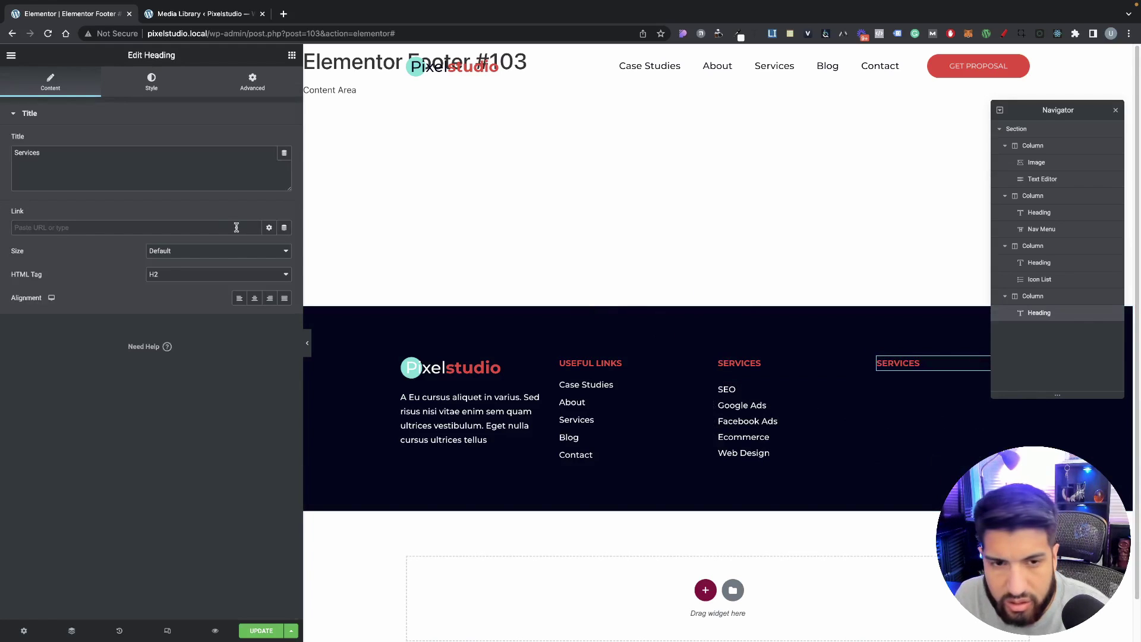
# Step: Drop an Icon List under the fourth column's heading and retitle the heading Contact
pyautogui.click(291, 55)
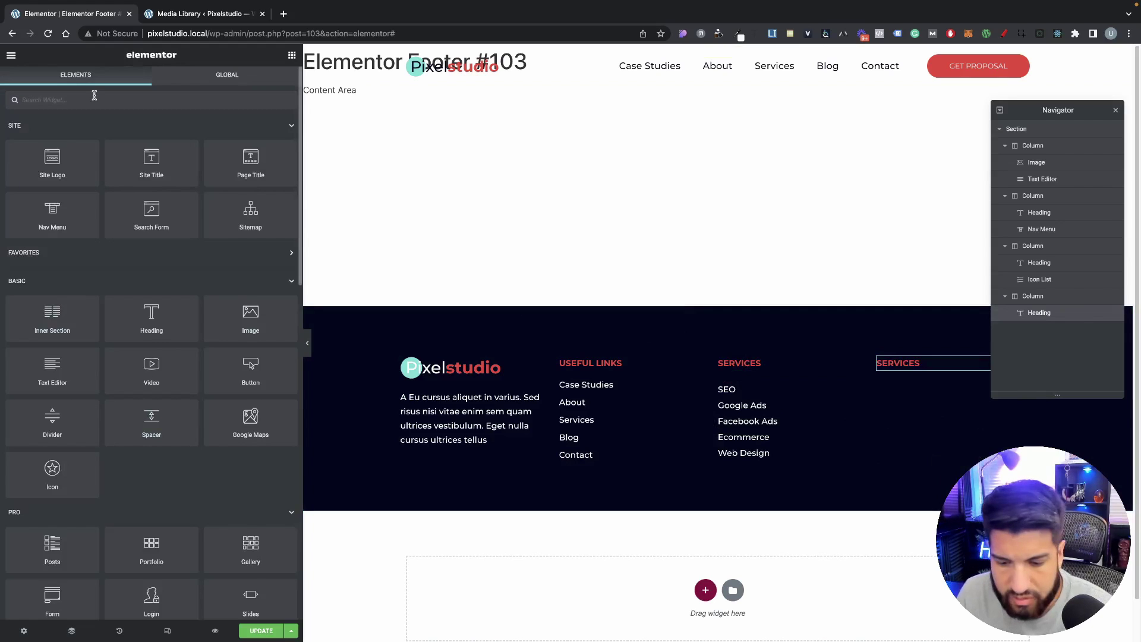
pyautogui.write('list')
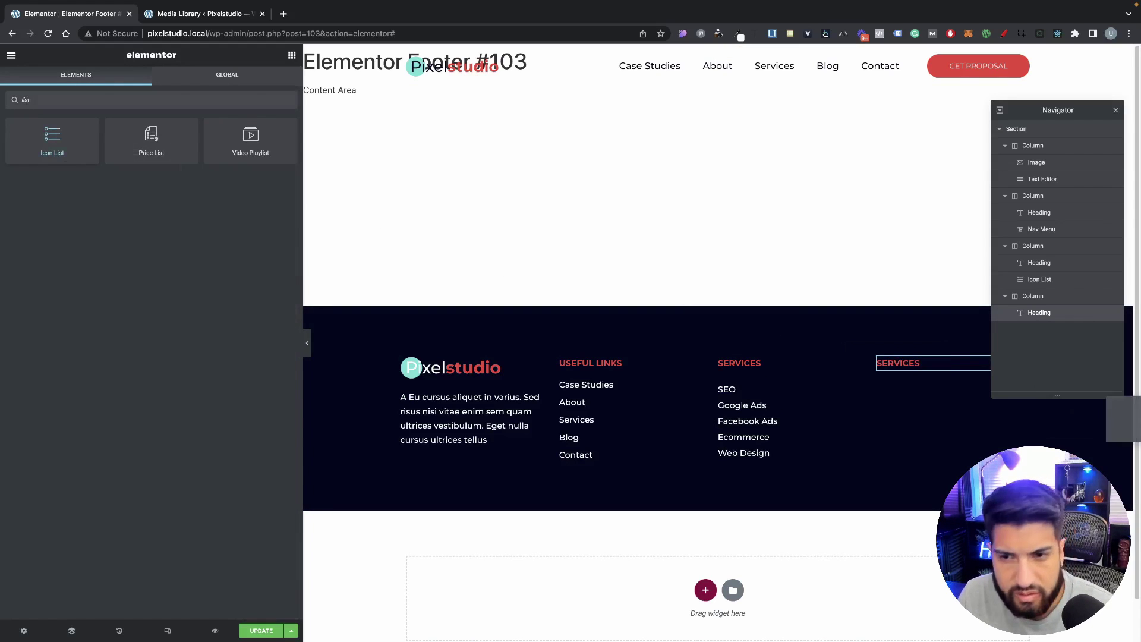
pyautogui.moveTo(9, 151); pyautogui.dragTo(910, 364)
pyautogui.click(909, 363)
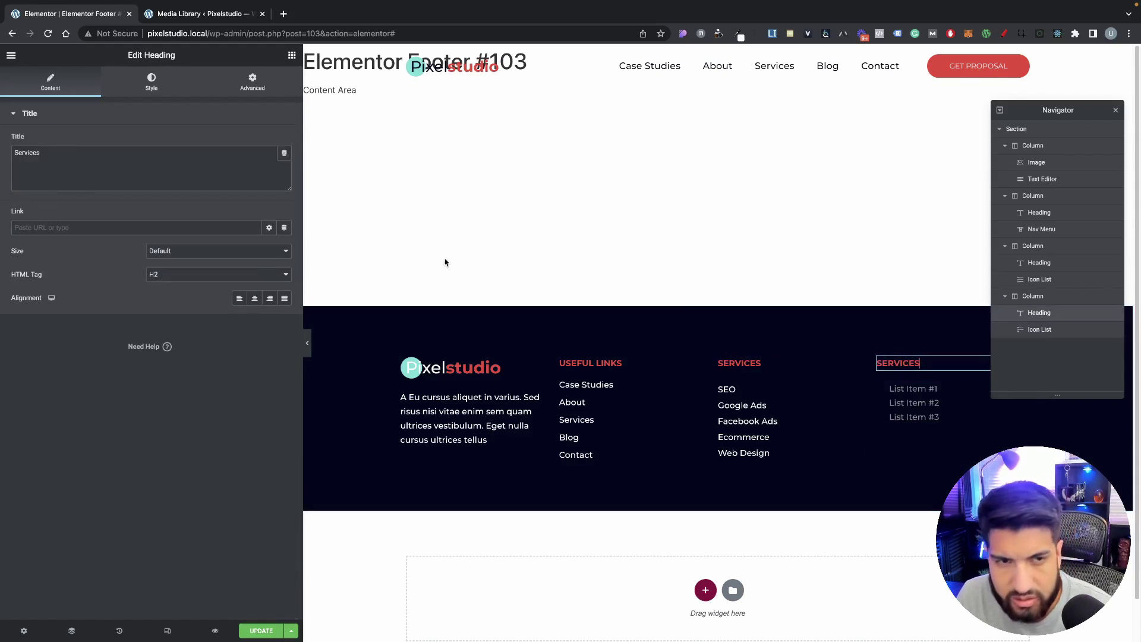
pyautogui.tripleClick(97, 161)
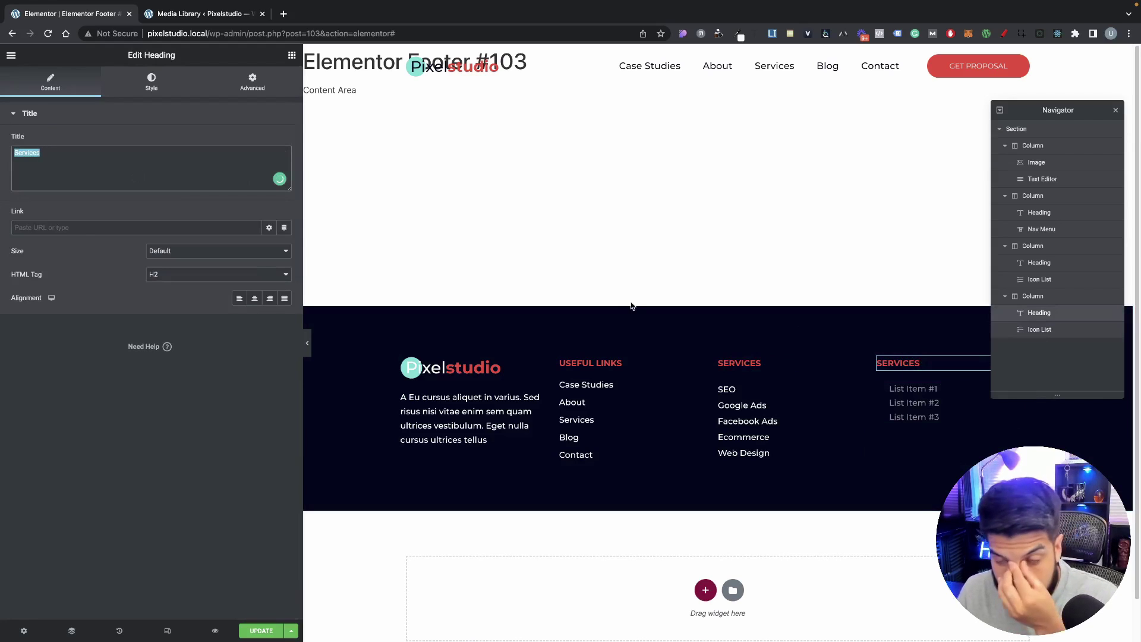
pyautogui.press('BackSpace')
pyautogui.write('Contact')
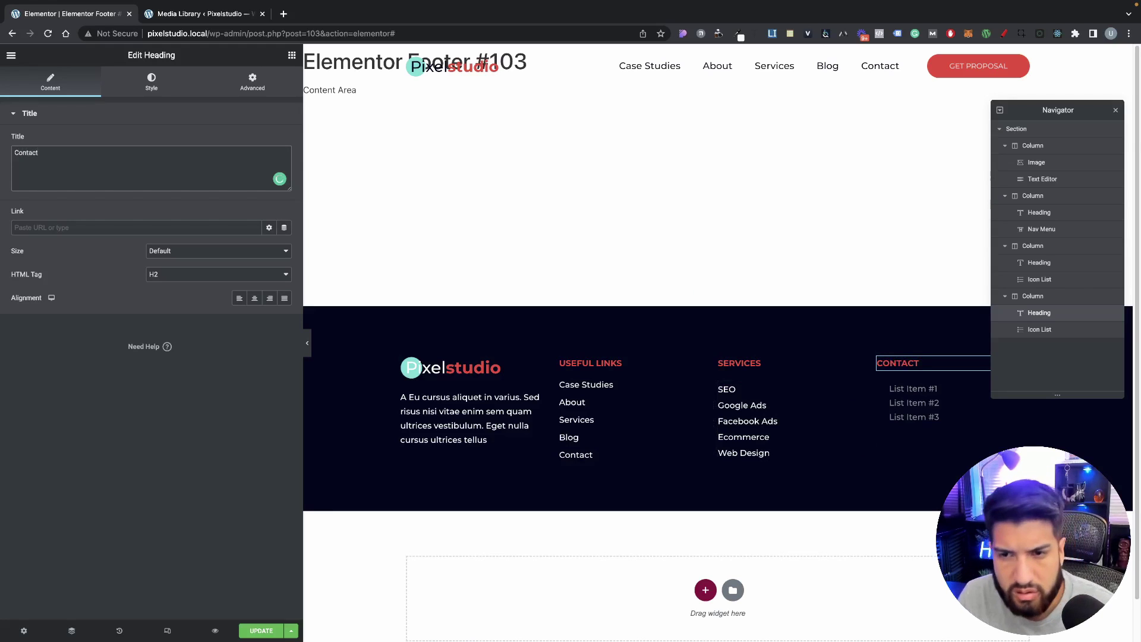
# Step: Unlink the Services list's margins and reduce its top margin to lift it
pyautogui.click(756, 399)
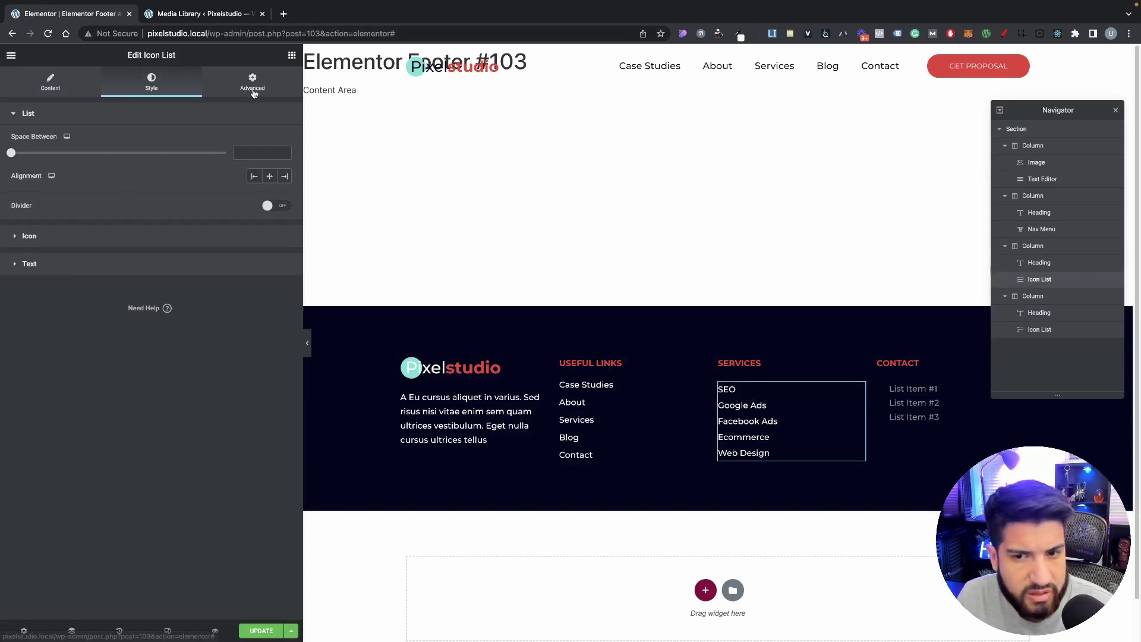
pyautogui.click(254, 92)
pyautogui.click(261, 154)
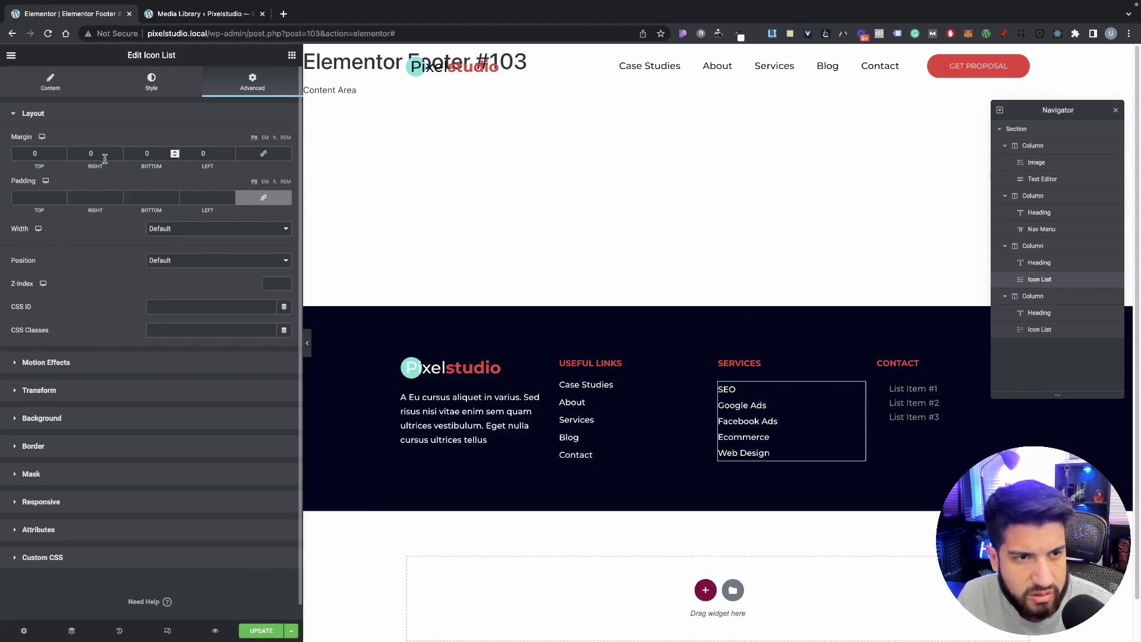
pyautogui.click(64, 156)
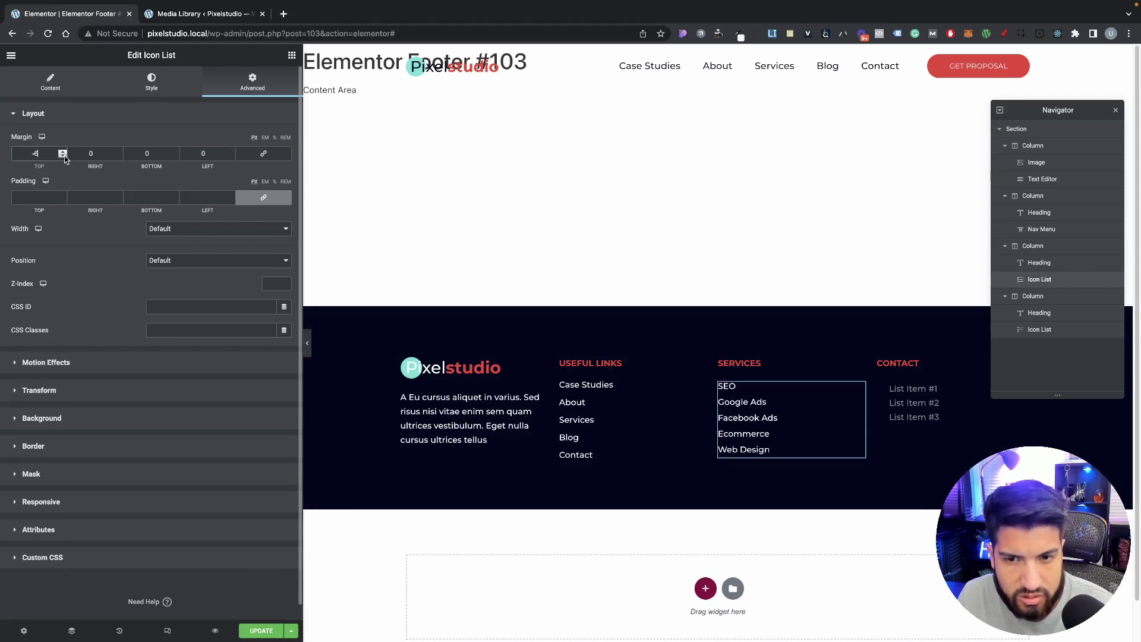
pyautogui.click(65, 156)
pyautogui.click(64, 157)
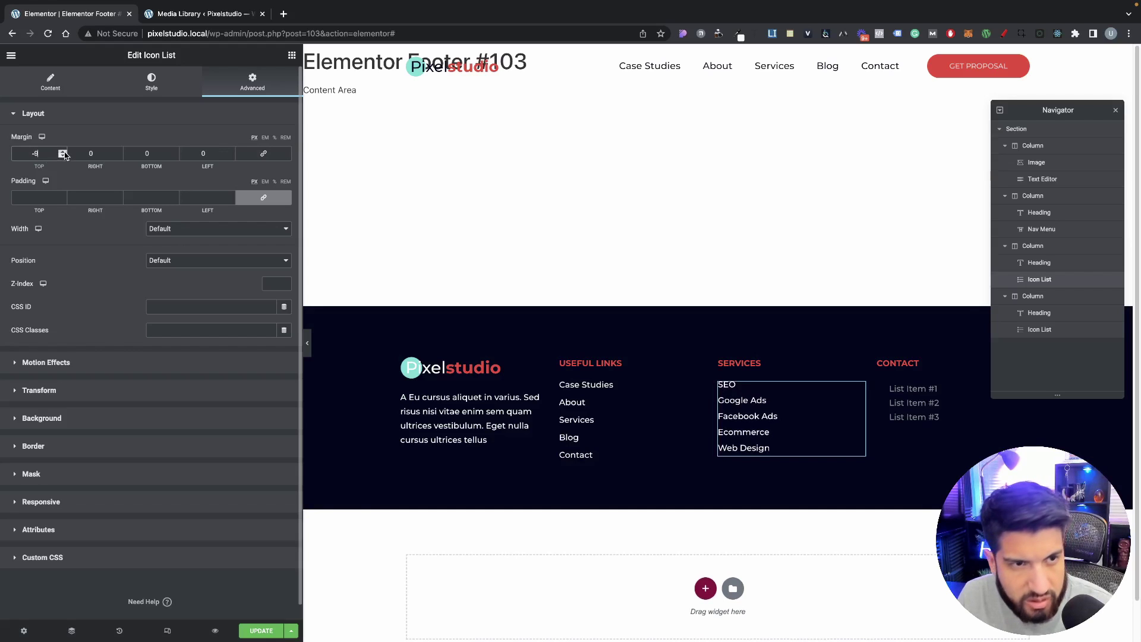
# Step: Colour the Contact list's icons with the Circle List Color global colour
pyautogui.click(924, 402)
pyautogui.click(152, 82)
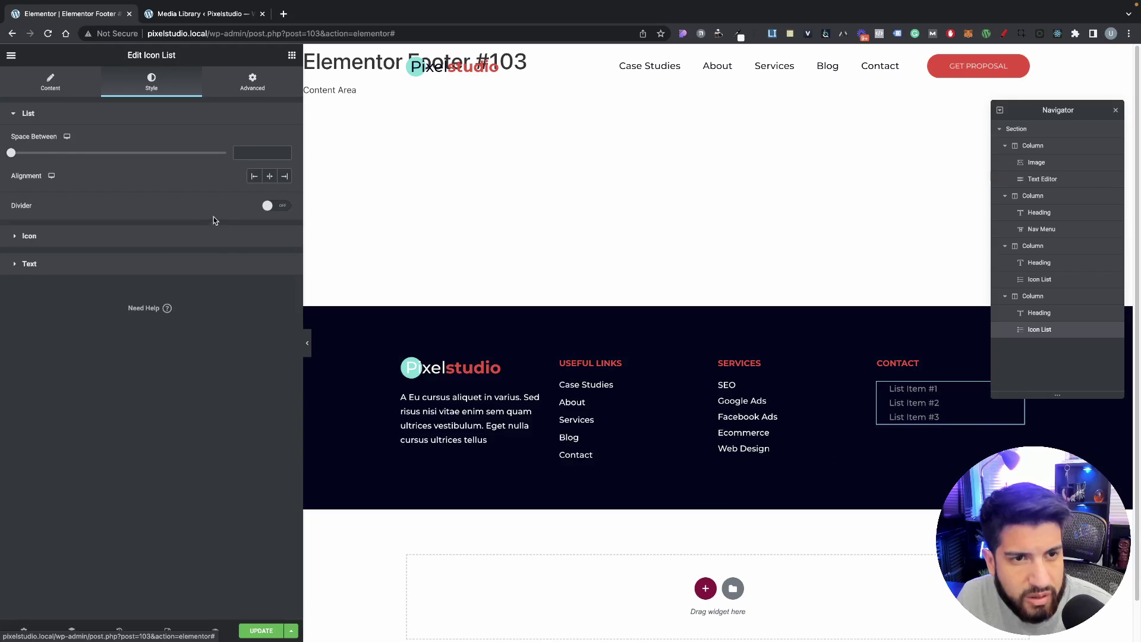
pyautogui.click(111, 243)
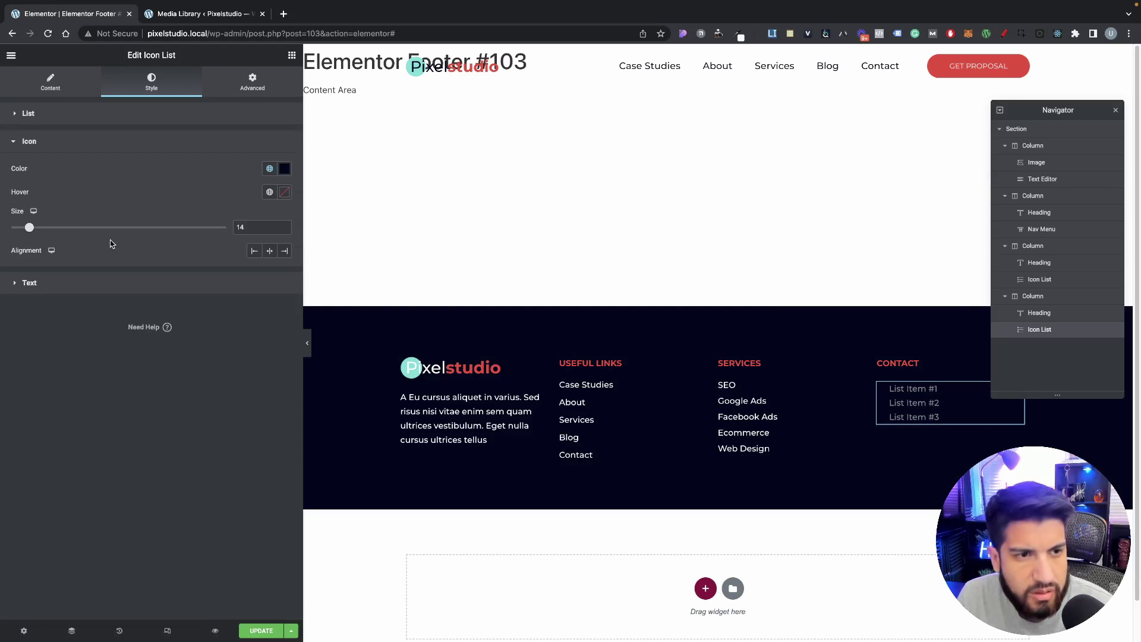
pyautogui.click(107, 284)
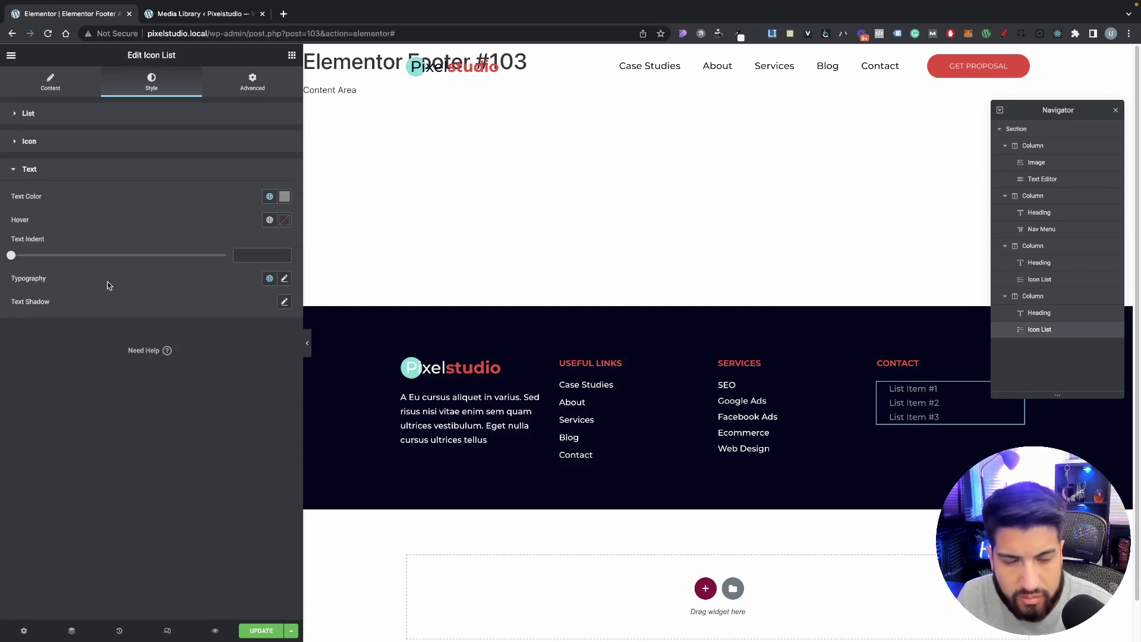
pyautogui.click(115, 148)
pyautogui.click(269, 168)
pyautogui.click(176, 337)
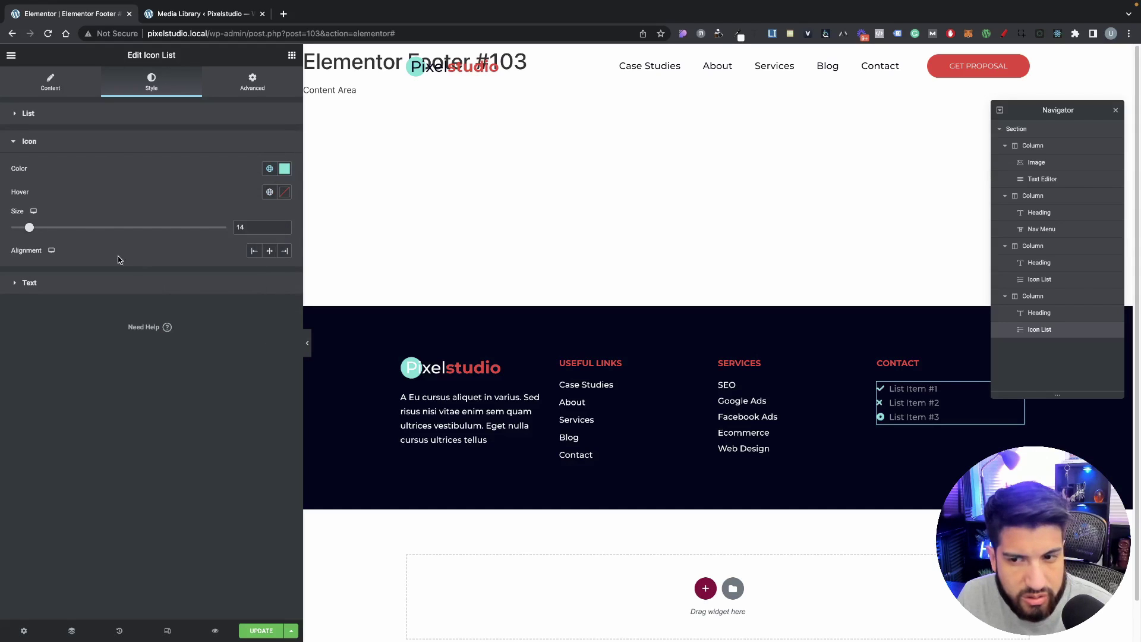
# Step: Delete Contact list items 2 and 3 and give item 1 the Circle icon
pyautogui.click(51, 82)
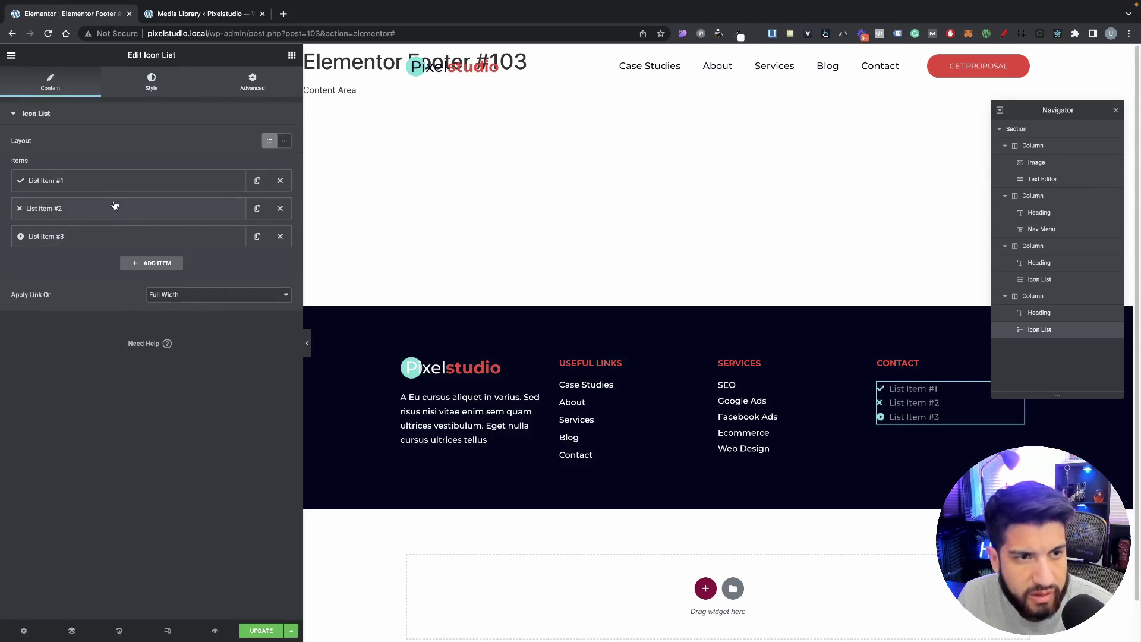
pyautogui.click(280, 236)
pyautogui.click(280, 208)
pyautogui.click(131, 180)
pyautogui.click(152, 295)
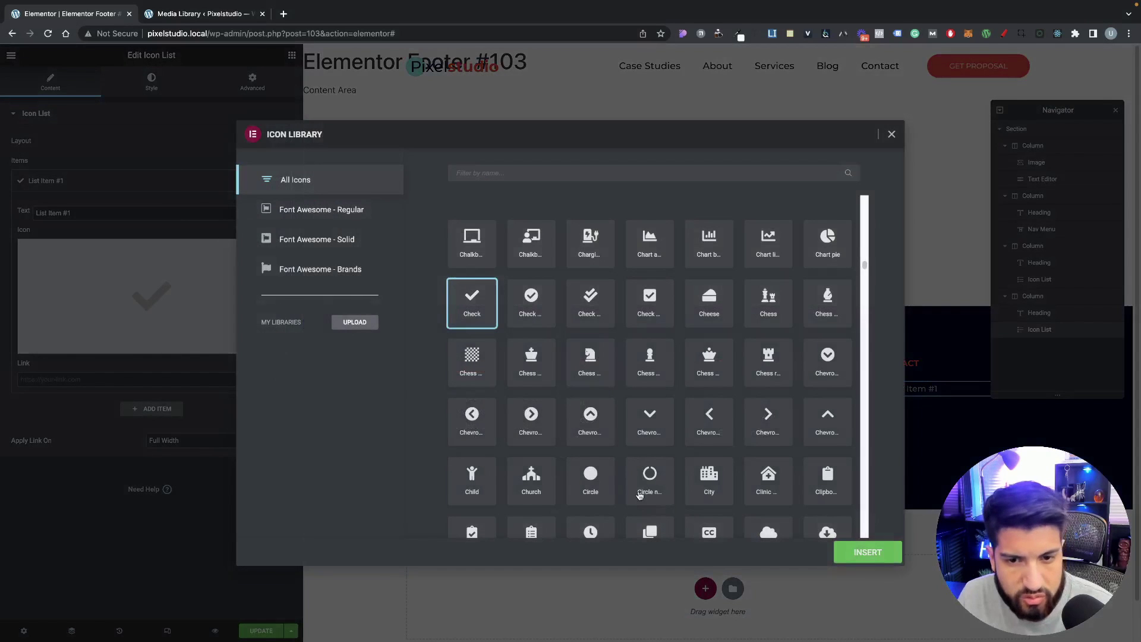
pyautogui.click(590, 475)
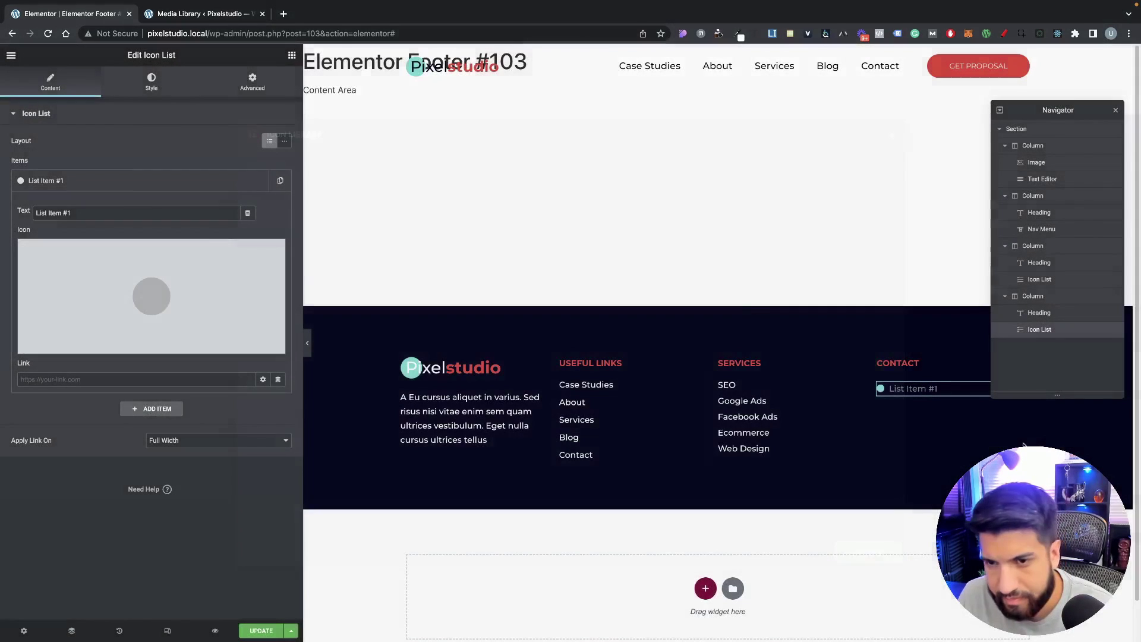
pyautogui.click(861, 550)
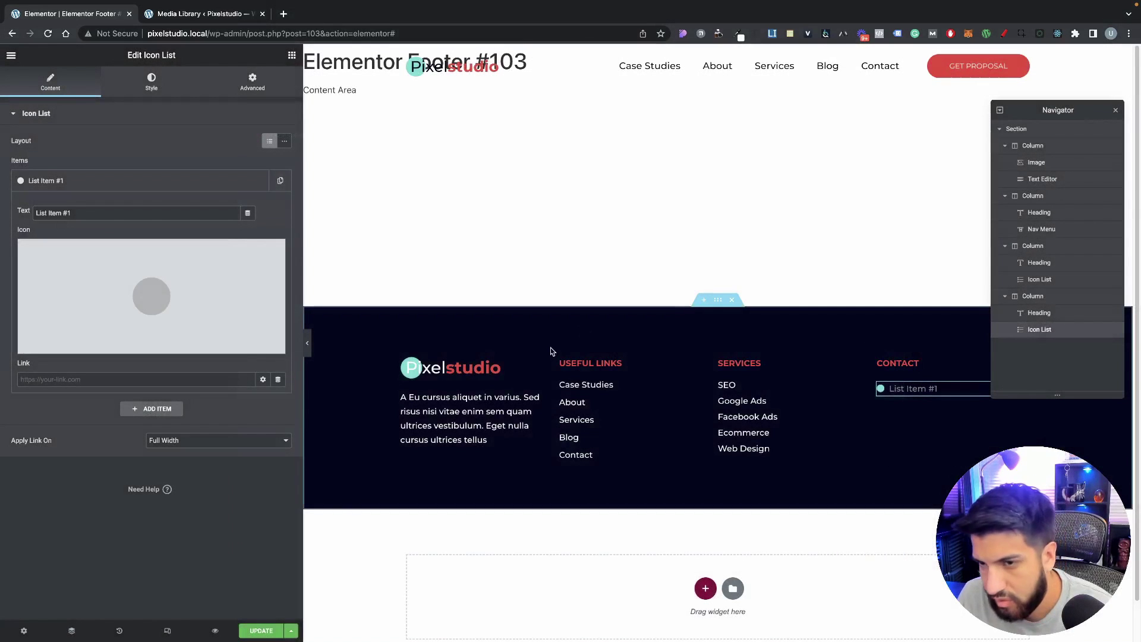
# Step: Change the Contact list's icon colour to white
pyautogui.click(149, 85)
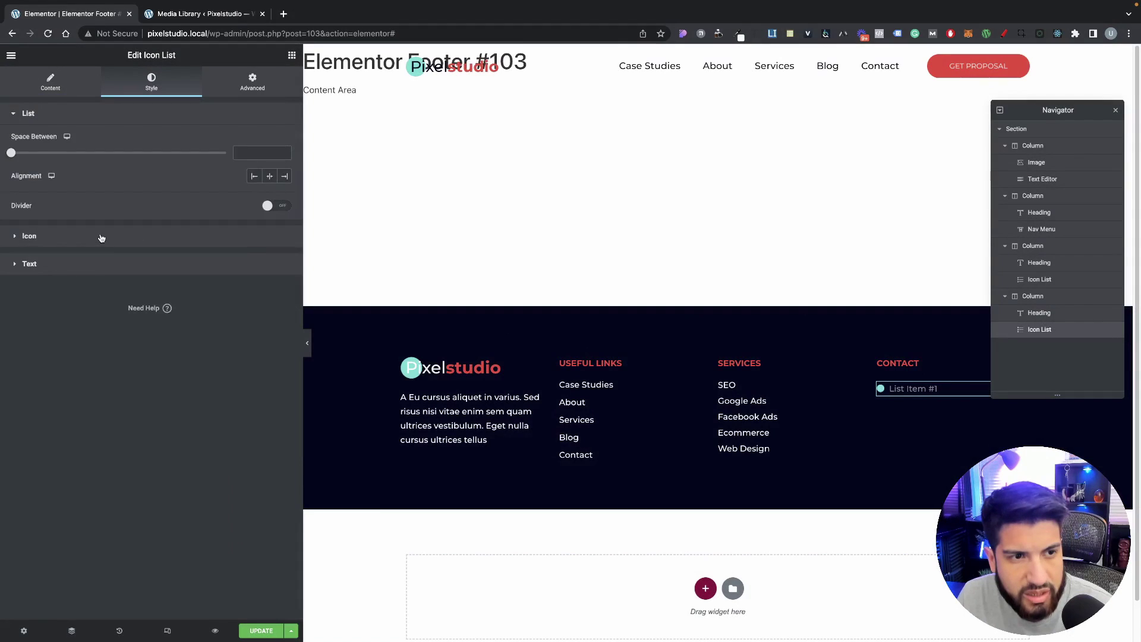
pyautogui.click(101, 238)
pyautogui.click(285, 169)
pyautogui.moveTo(196, 235); pyautogui.dragTo(82, 153)
pyautogui.click(133, 168)
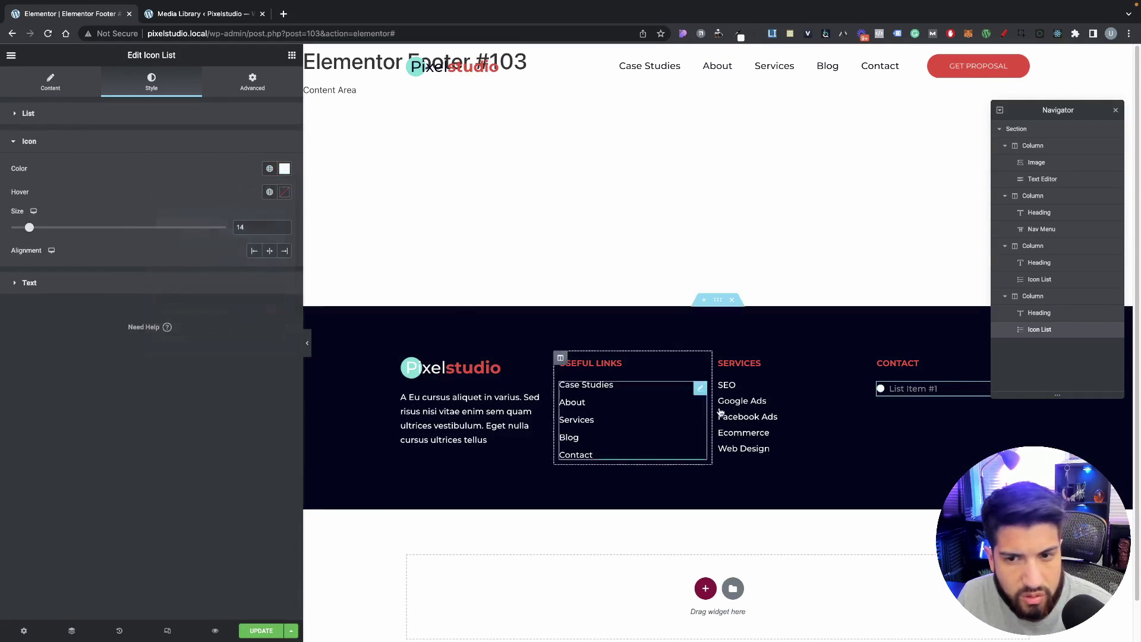
# Step: Copy the Services list's style and paste it onto the Contact list
pyautogui.rightClick(772, 416)
pyautogui.click(796, 463)
pyautogui.rightClick(889, 389)
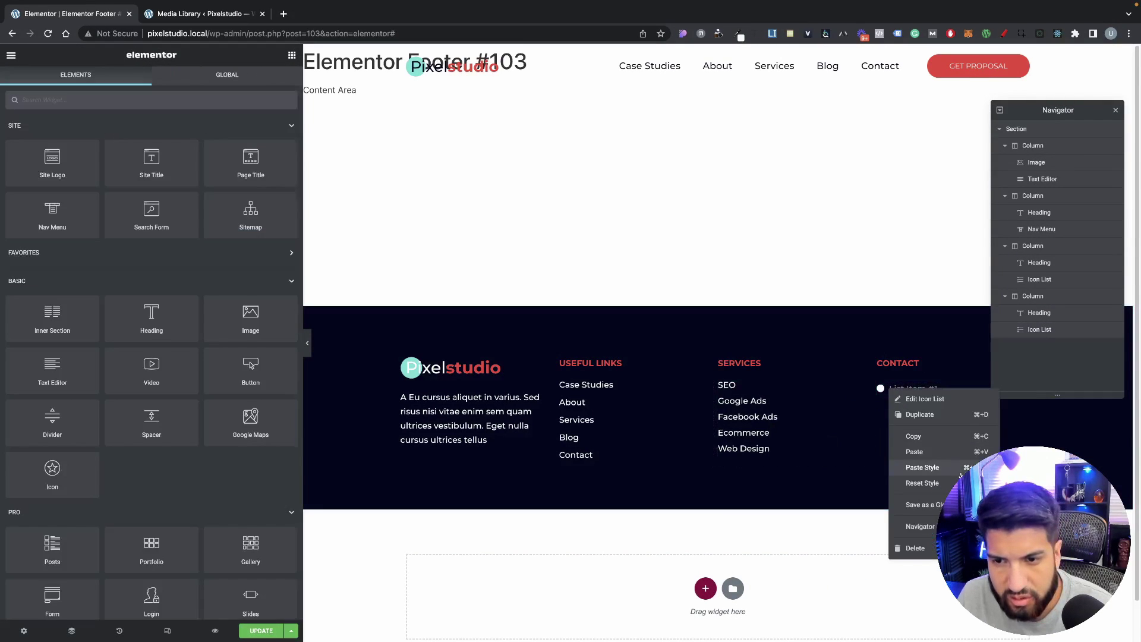
pyautogui.click(922, 467)
# Step: Set the Contact list's icon colour to the teal global colour
pyautogui.click(913, 385)
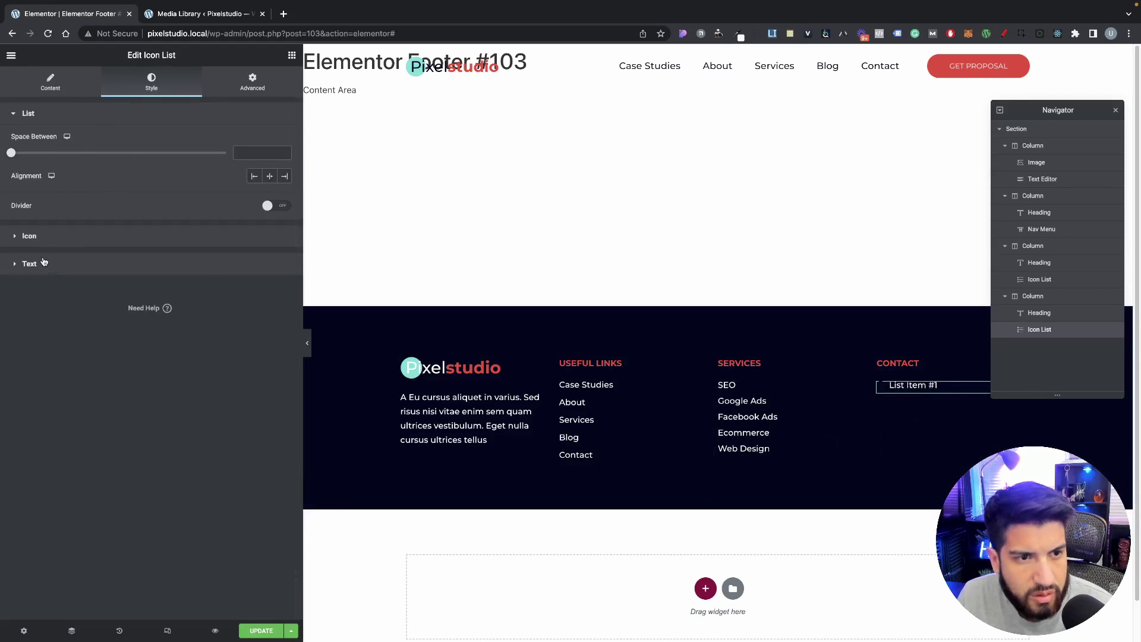
pyautogui.click(48, 237)
pyautogui.click(285, 169)
pyautogui.click(255, 190)
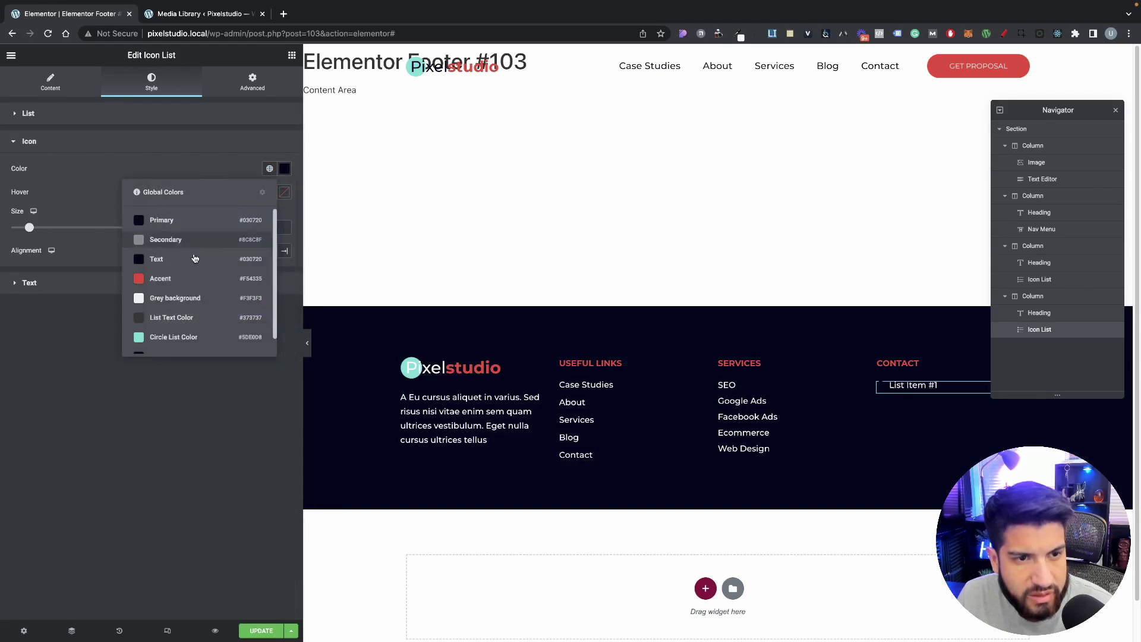
pyautogui.click(156, 345)
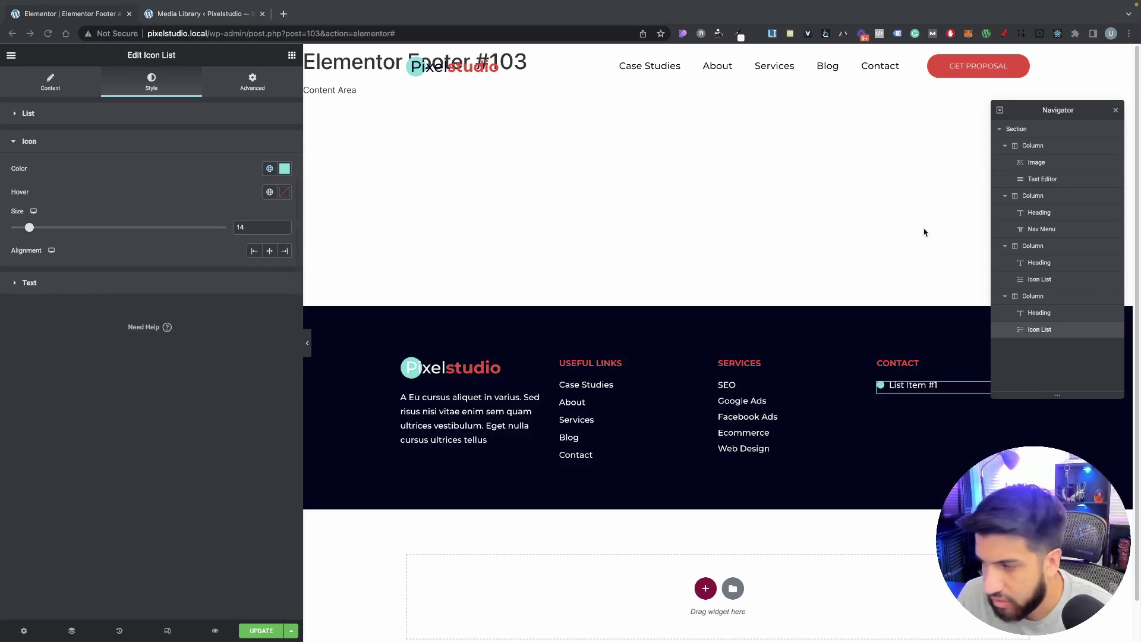
# Step: Replace the first Contact item's placeholder text with the phone number
pyautogui.click(51, 83)
pyautogui.click(161, 180)
pyautogui.tripleClick(186, 214)
pyautogui.hotkey('ctrl', 'v')
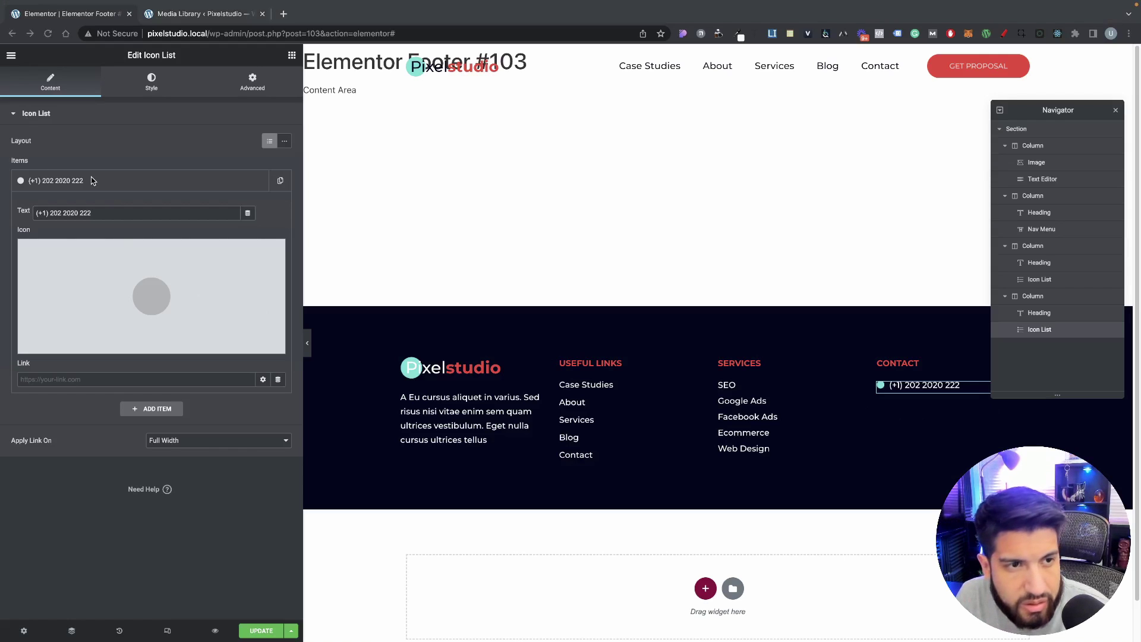
pyautogui.click(228, 188)
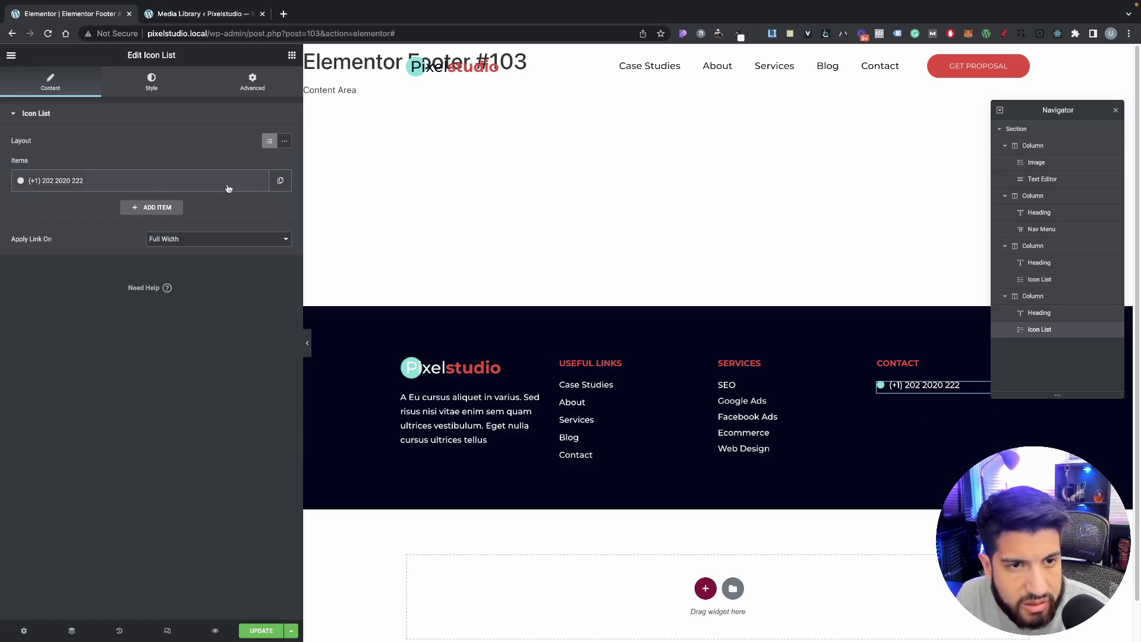
# Step: Duplicate the phone item and paste the street address into the copy
pyautogui.click(283, 181)
pyautogui.tripleClick(145, 240)
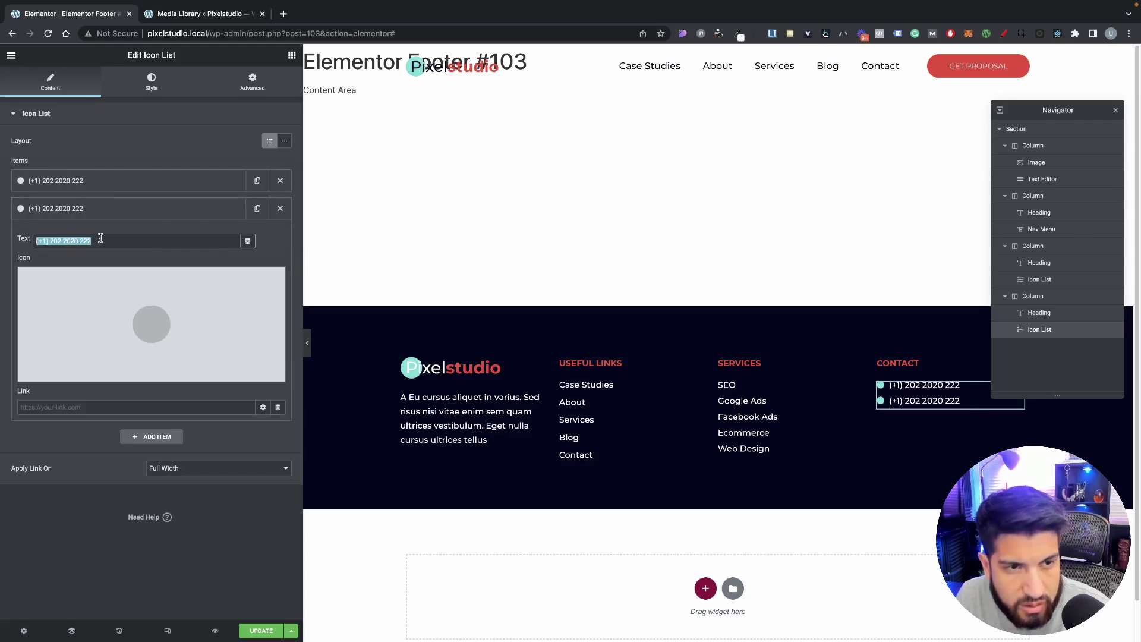
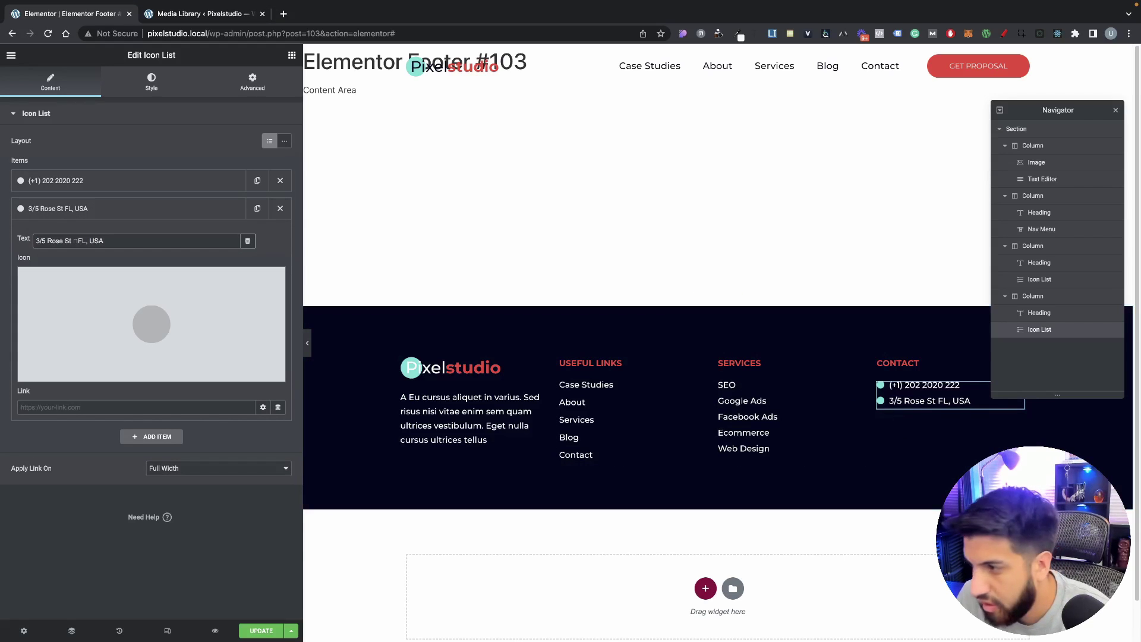
pyautogui.press('super+Tab')
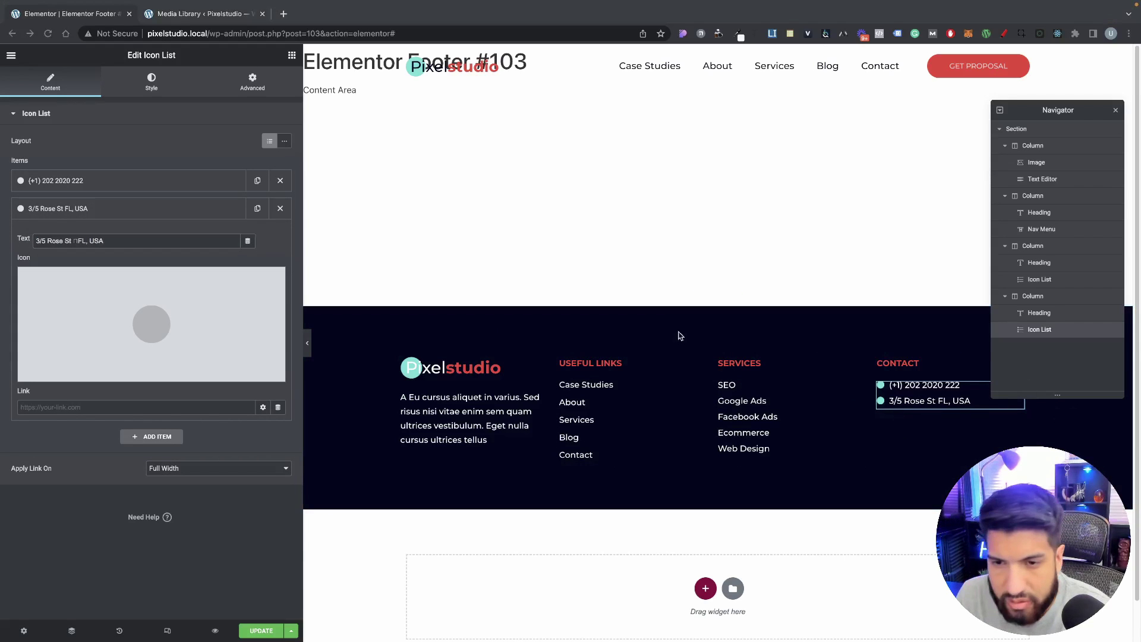
# Step: Duplicate the address item and replace the third item's text with the e-mail address
pyautogui.click(120, 209)
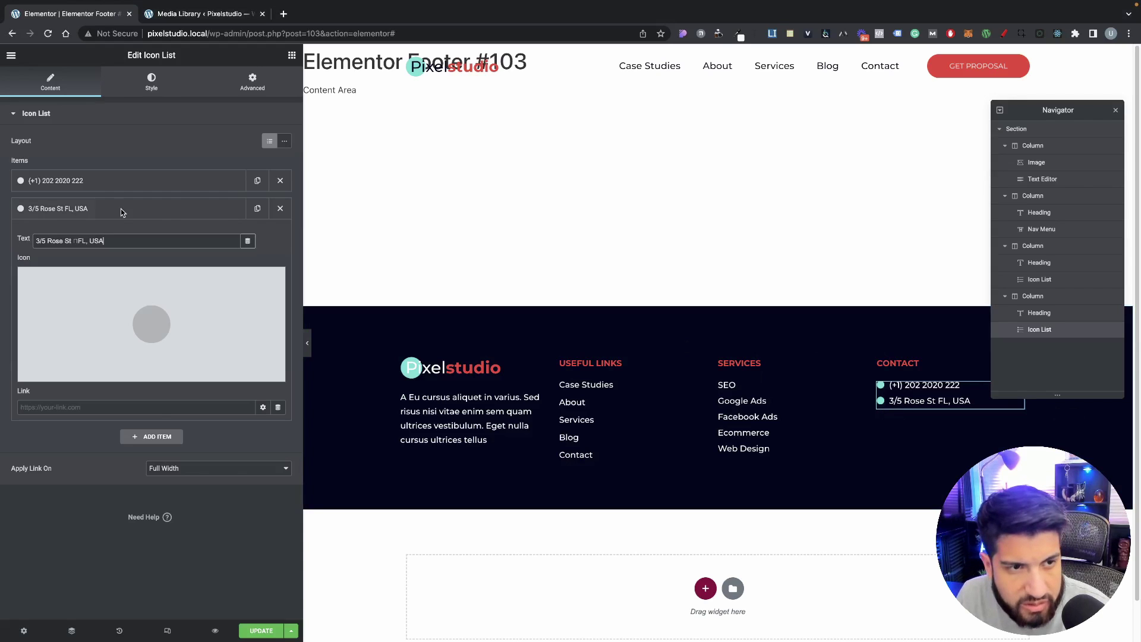
pyautogui.click(257, 208)
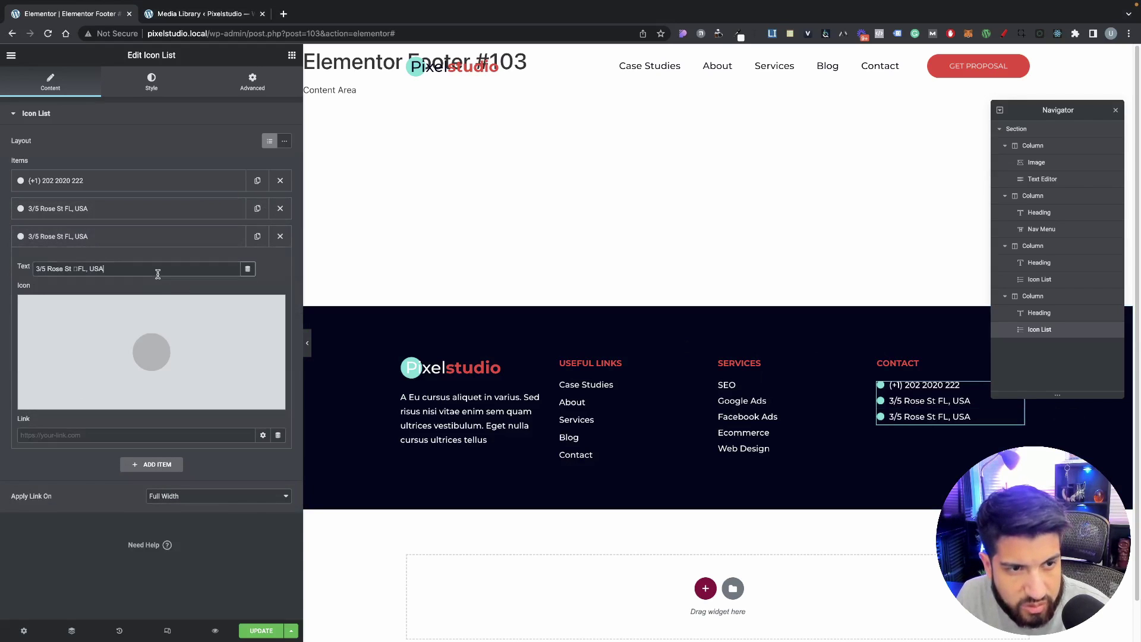
pyautogui.moveTo(113, 268); pyautogui.dragTo(35, 269)
pyautogui.press('super+v')
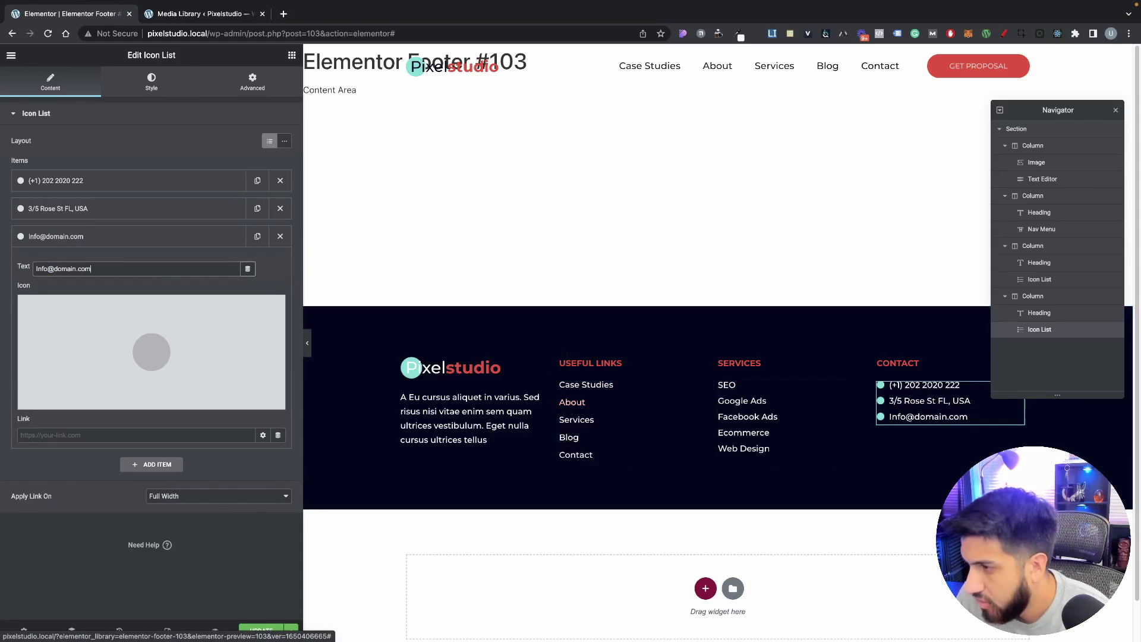
pyautogui.scroll(-1, 826, 442)
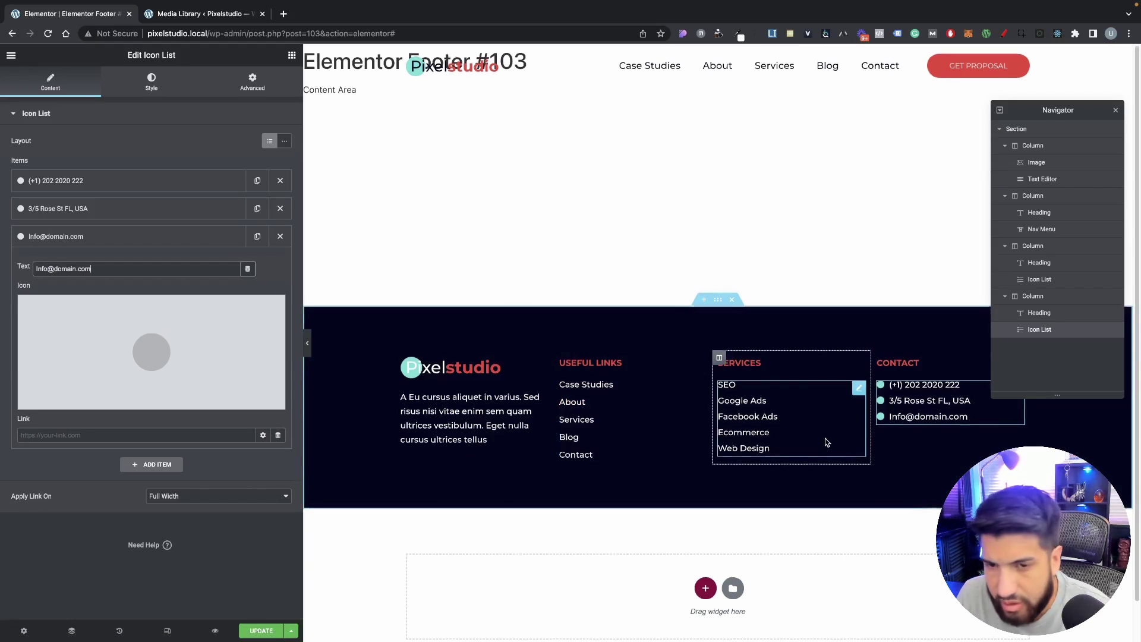
# Step: Add a Social Icons widget below the contact details and switch its colours to Custom
pyautogui.click(292, 56)
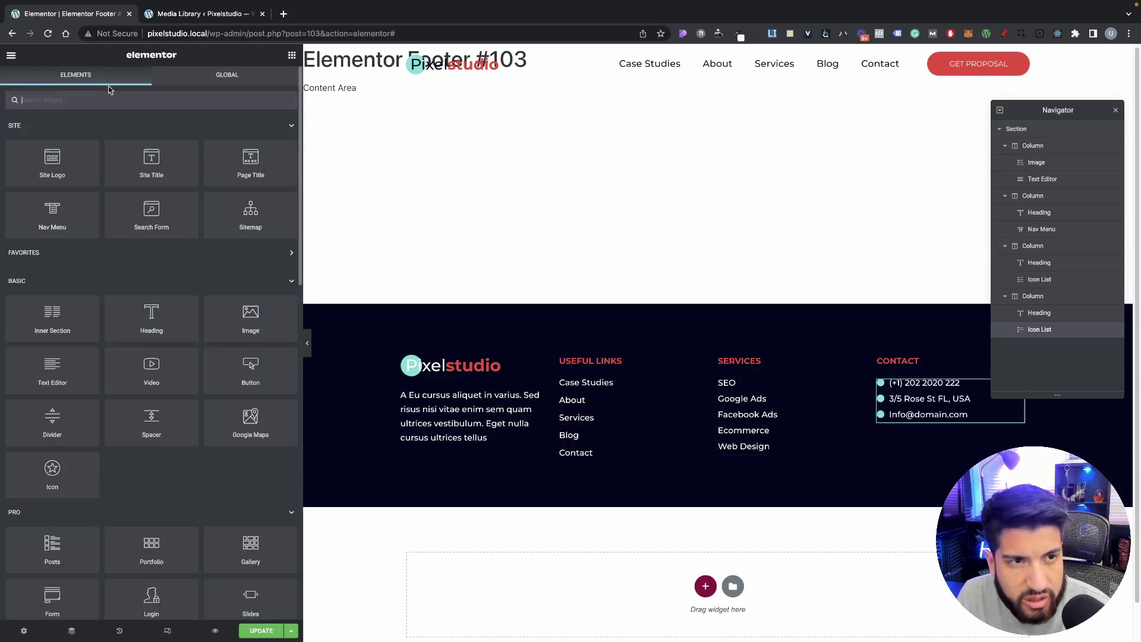
pyautogui.write('soc')
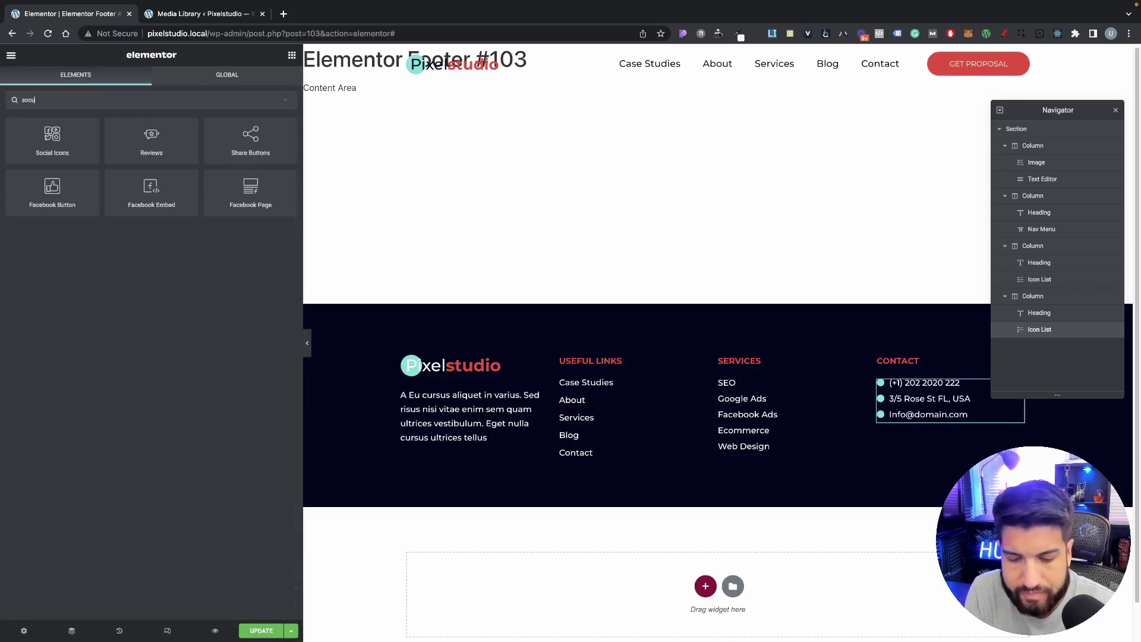
pyautogui.moveTo(17, 159); pyautogui.dragTo(930, 429)
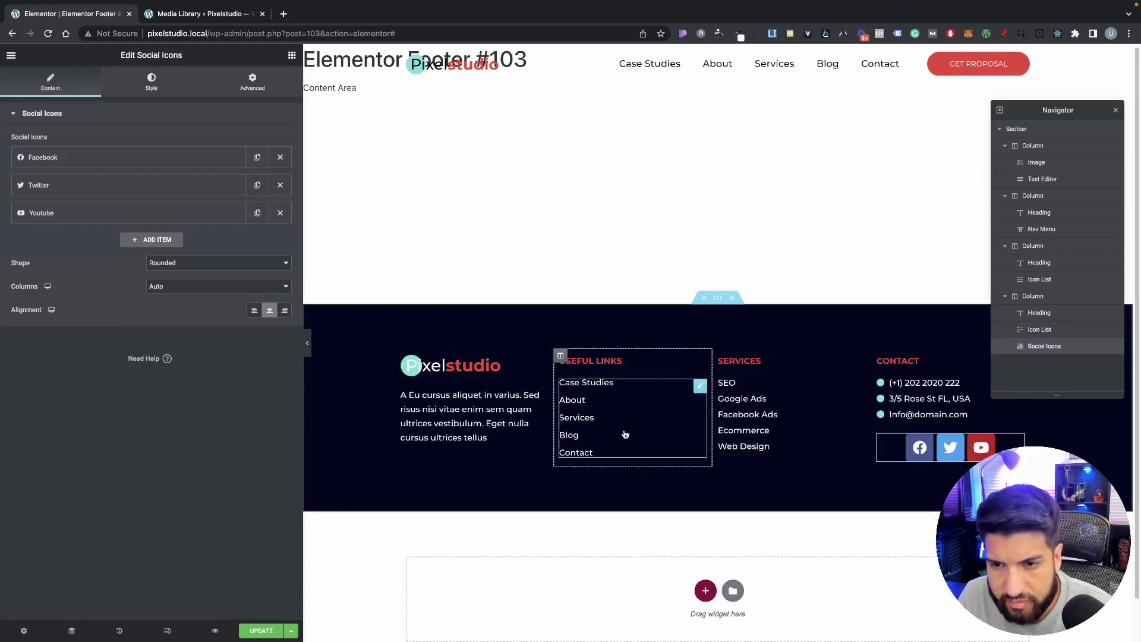
pyautogui.click(151, 83)
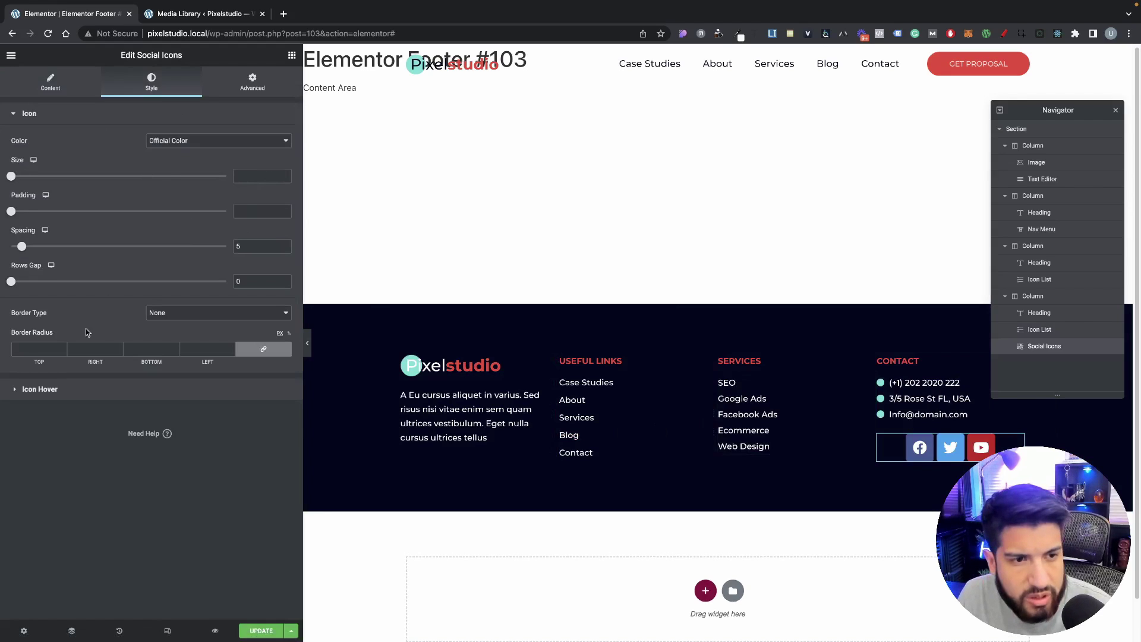
pyautogui.click(181, 142)
pyautogui.click(177, 154)
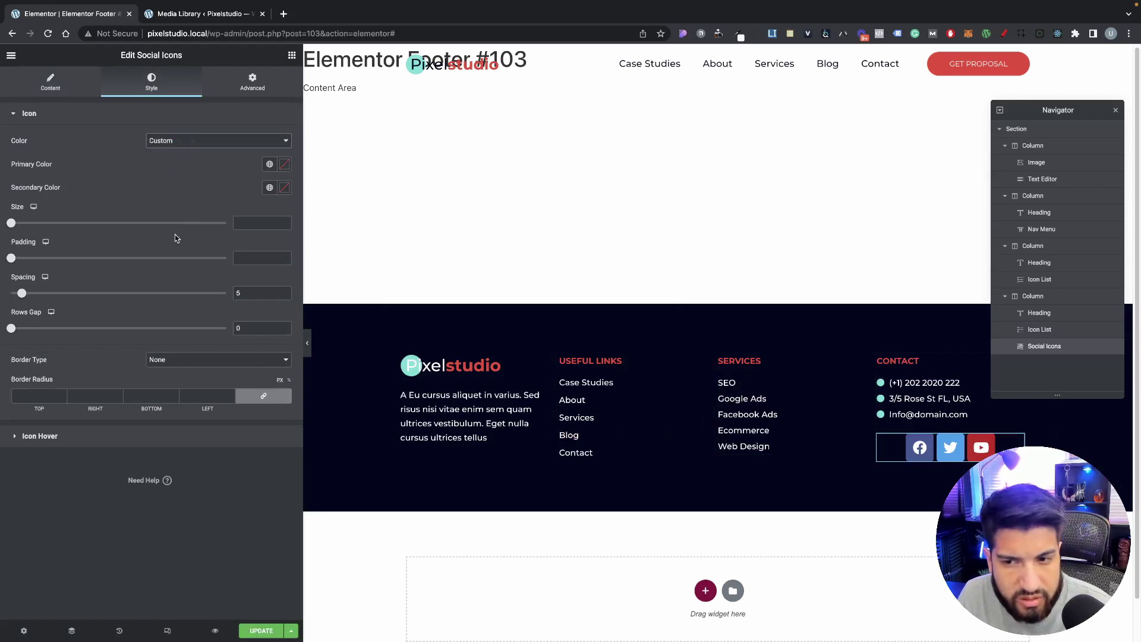
# Step: Make the social icons circular, red global colour, size 16
pyautogui.click(59, 86)
pyautogui.click(176, 269)
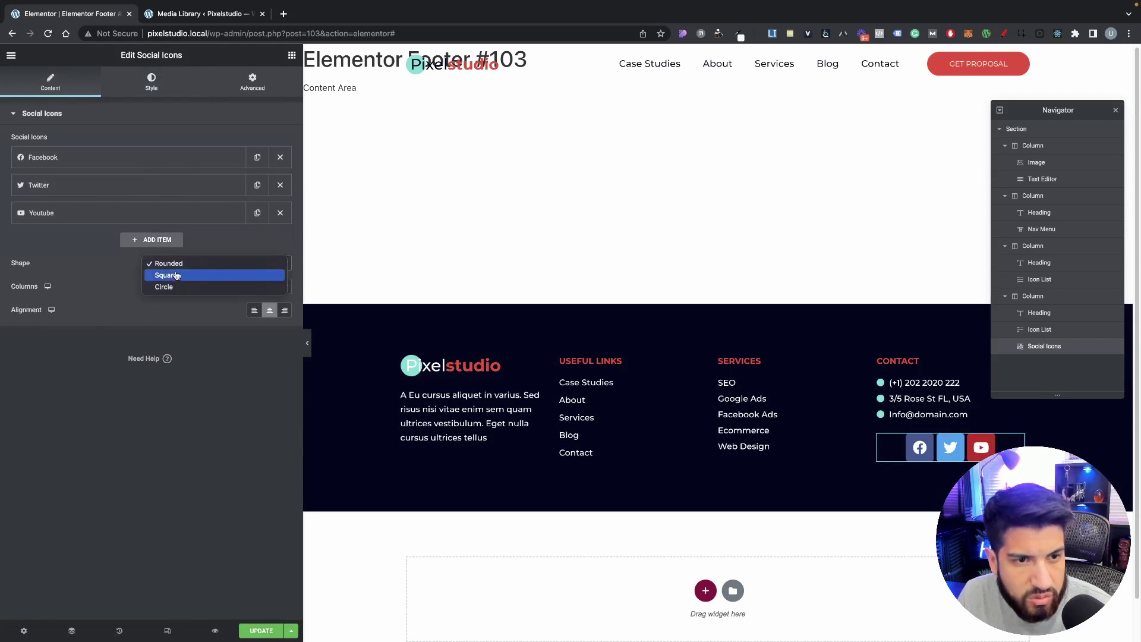
pyautogui.click(164, 286)
pyautogui.click(151, 82)
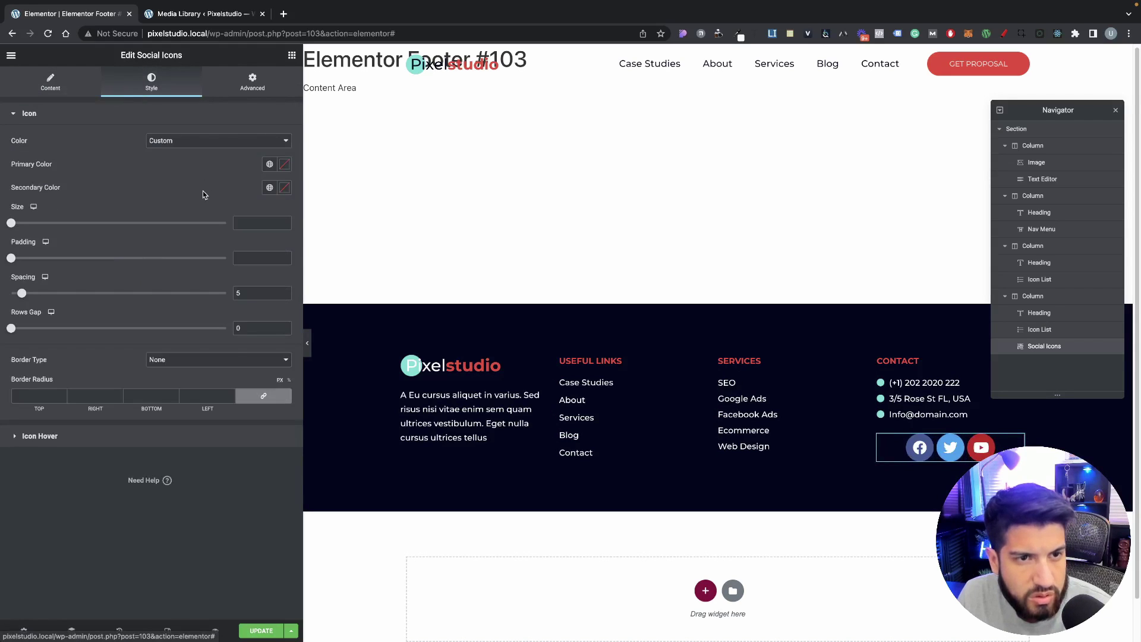
pyautogui.click(270, 164)
pyautogui.click(155, 278)
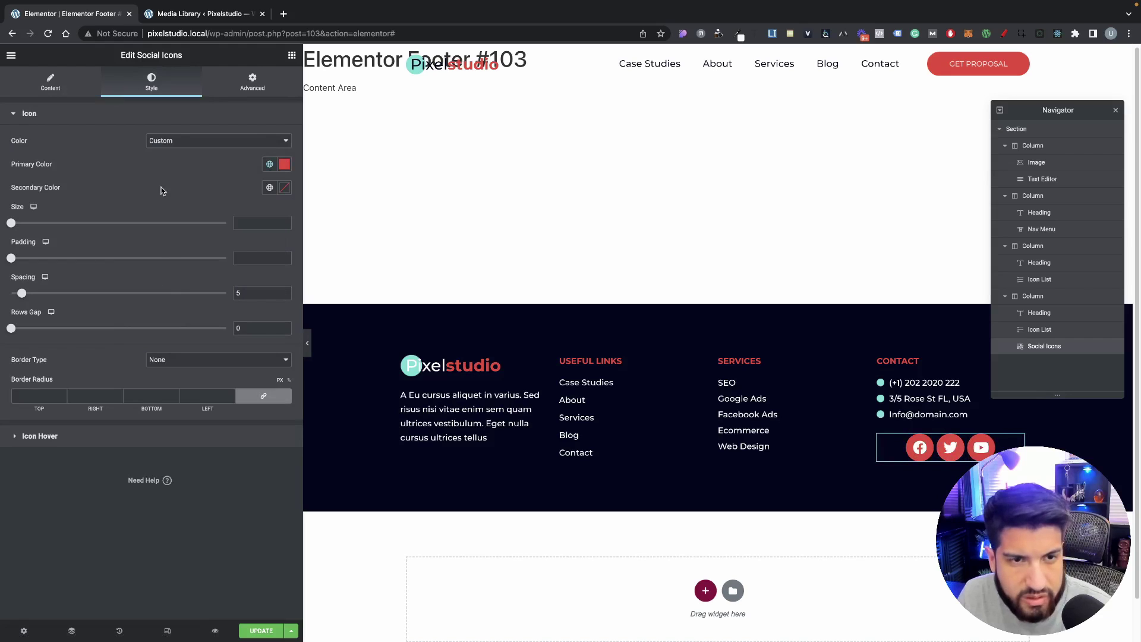
pyautogui.moveTo(10, 224); pyautogui.dragTo(17, 225)
# Step: Left-align the social icons and hide the panel to preview the footer
pyautogui.click(42, 91)
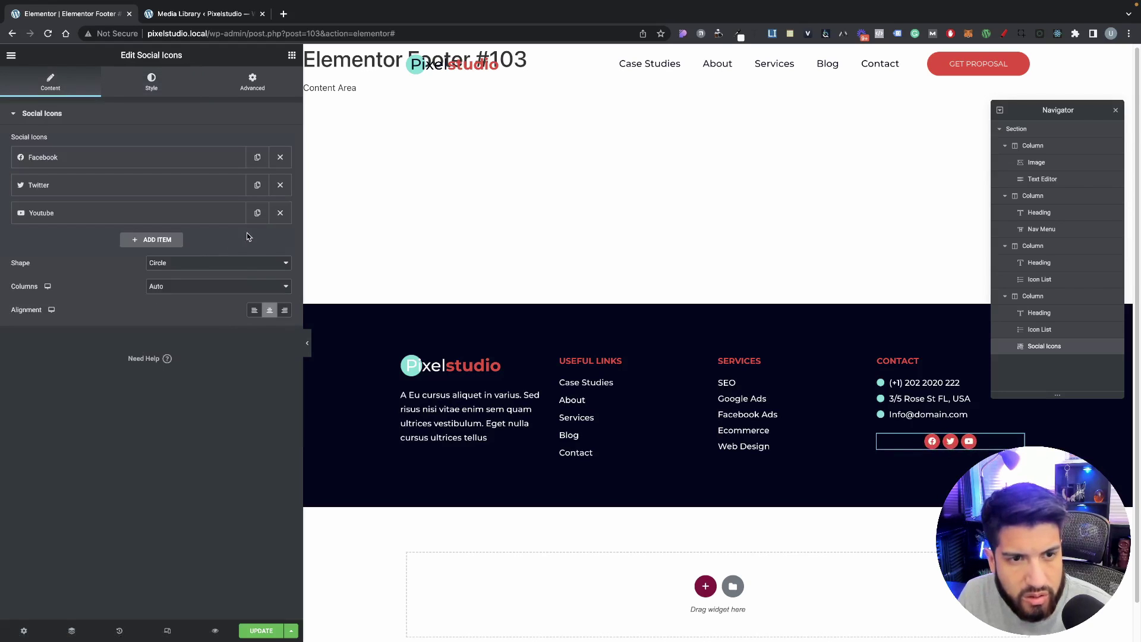
pyautogui.click(254, 311)
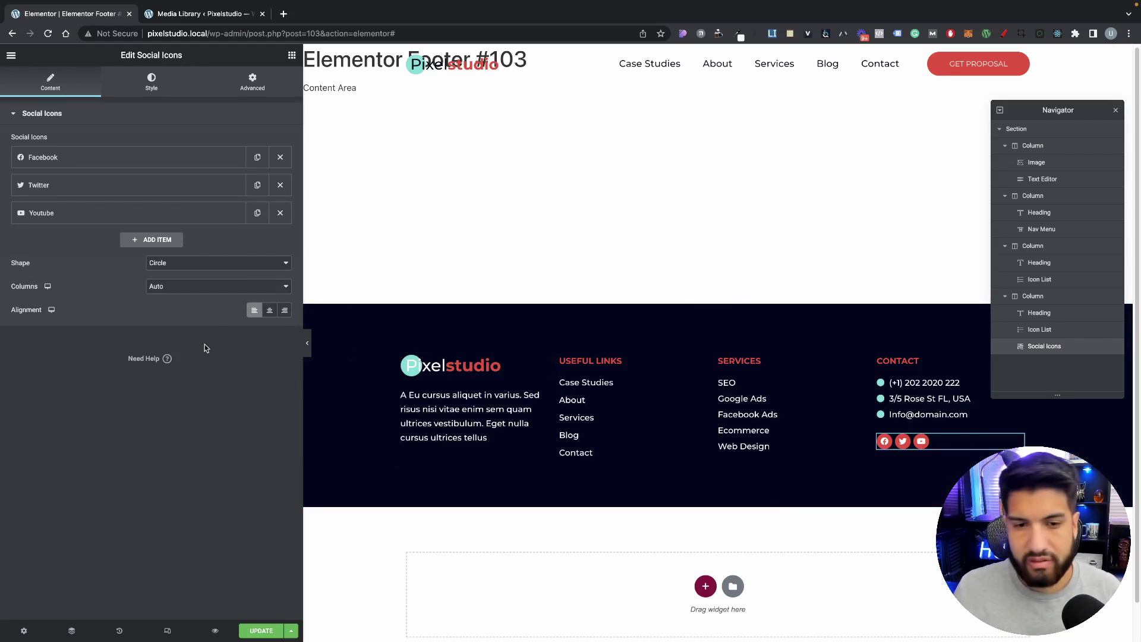
pyautogui.click(305, 354)
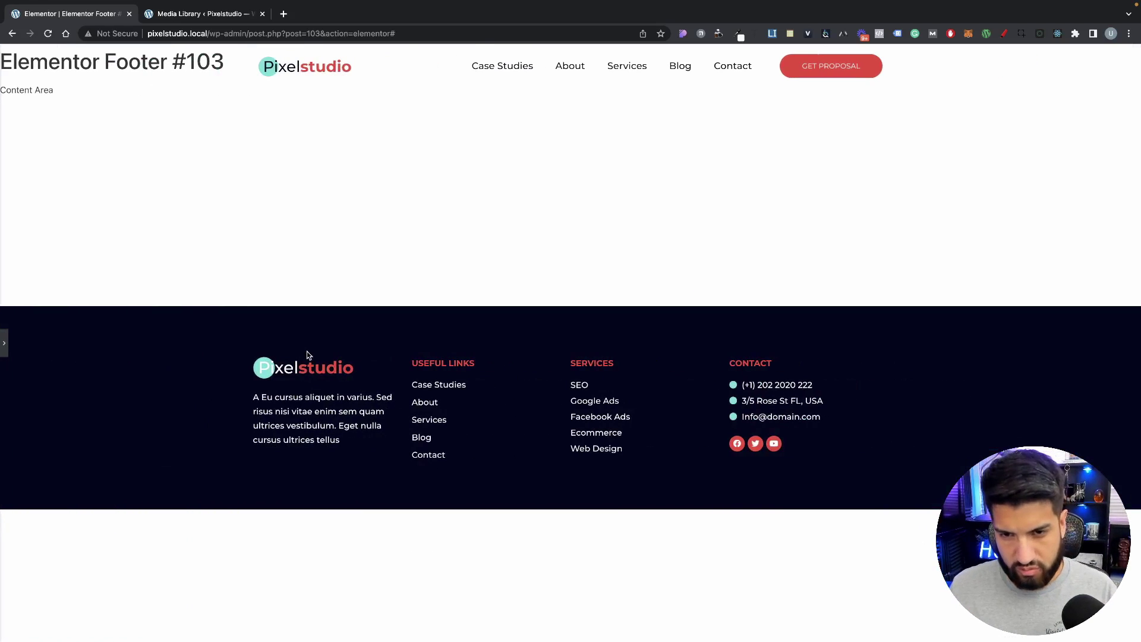
# Step: Pull the social icons up with a -4 top margin
pyautogui.click(4, 343)
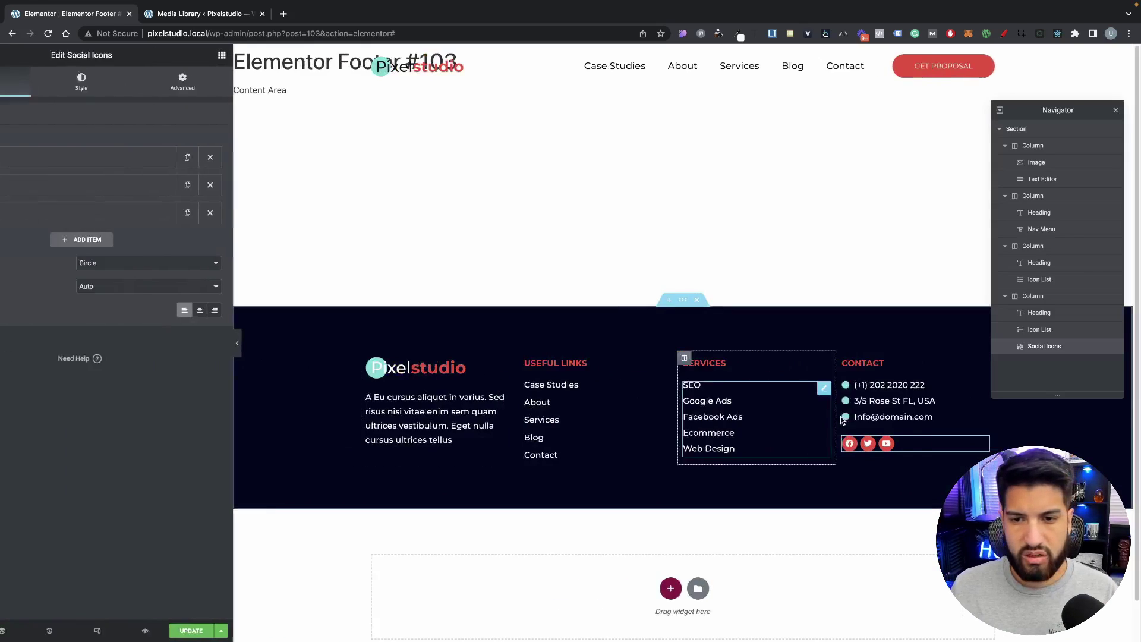
pyautogui.click(264, 154)
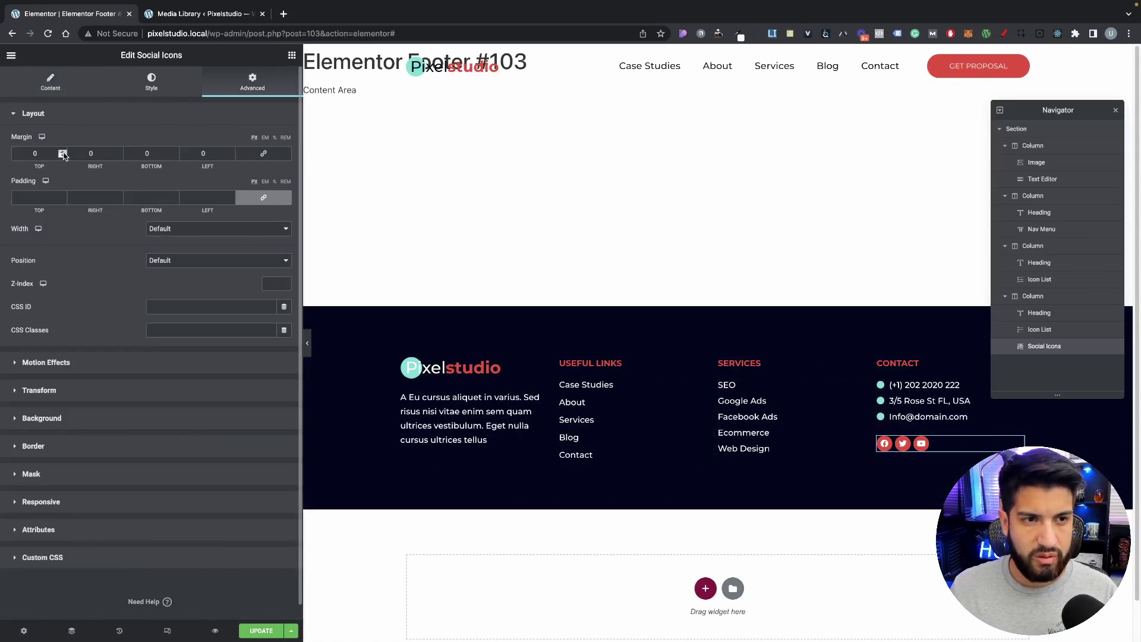
pyautogui.click(63, 157)
pyautogui.click(63, 156)
pyautogui.click(63, 156)
pyautogui.click(63, 157)
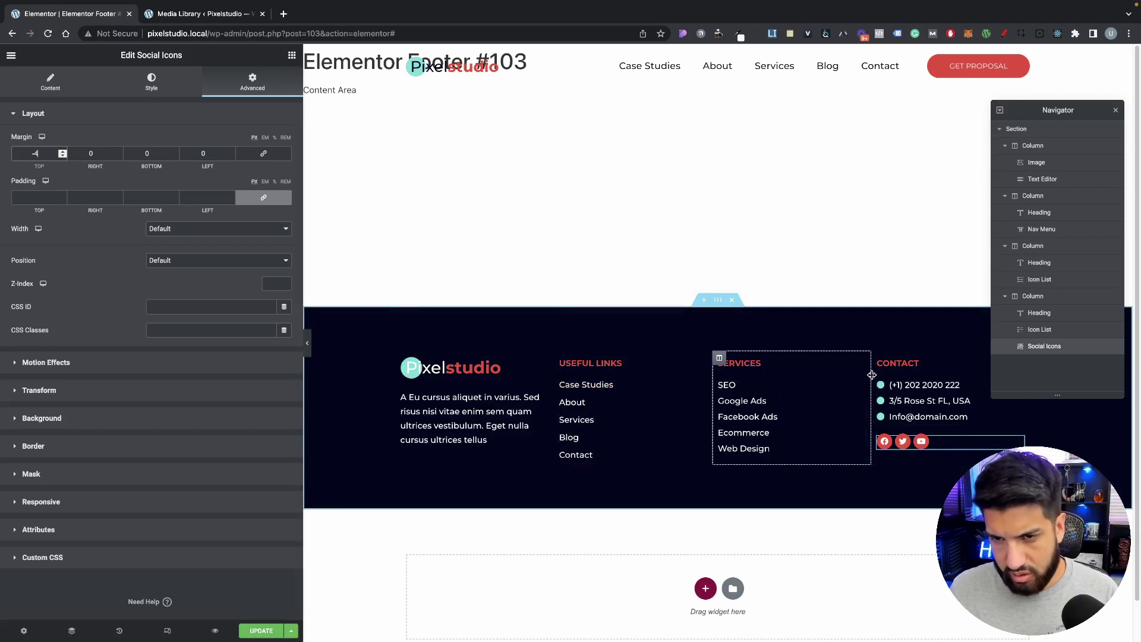
# Step: Resize the Useful Links, Services and Contact columns by dragging their dividers
pyautogui.moveTo(873, 375); pyautogui.dragTo(872, 376)
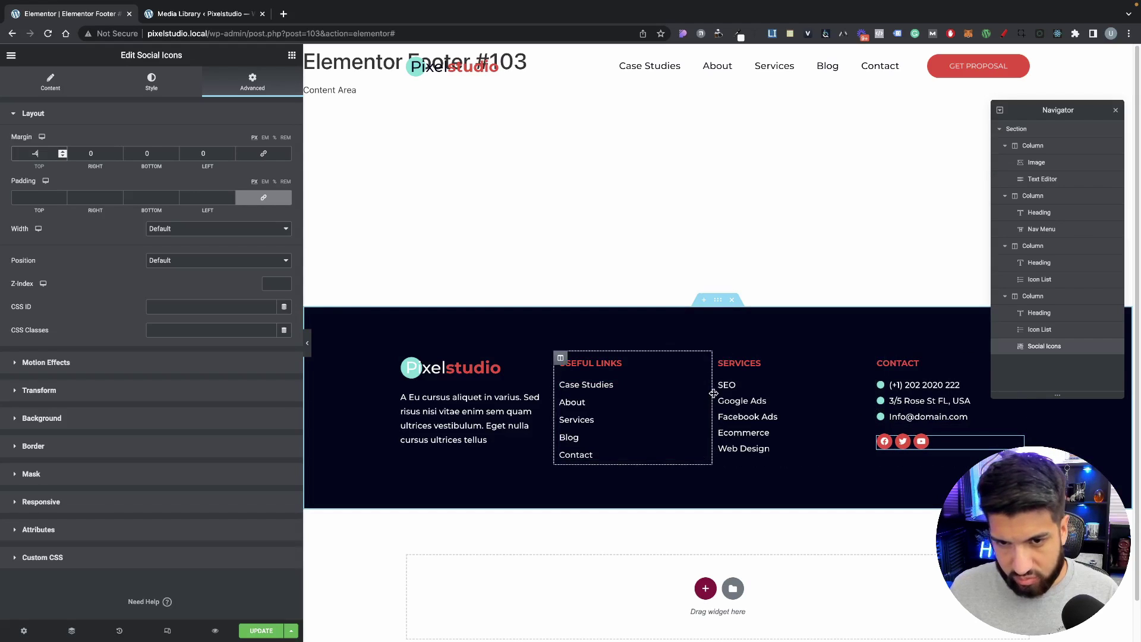
pyautogui.moveTo(715, 395); pyautogui.dragTo(714, 397)
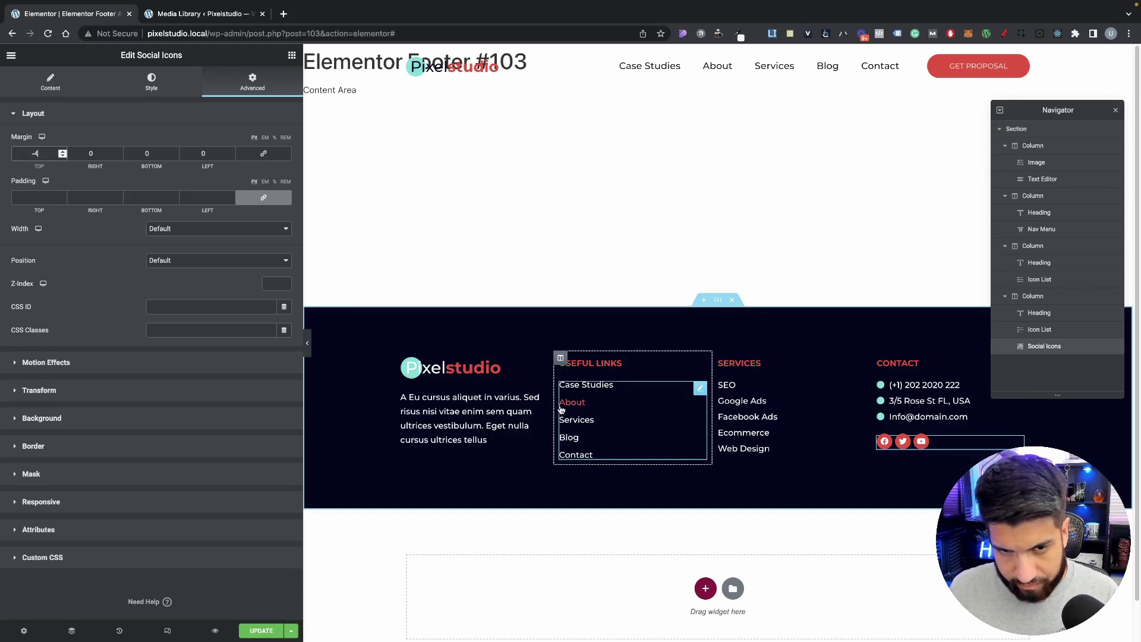
pyautogui.moveTo(553, 406); pyautogui.dragTo(582, 409)
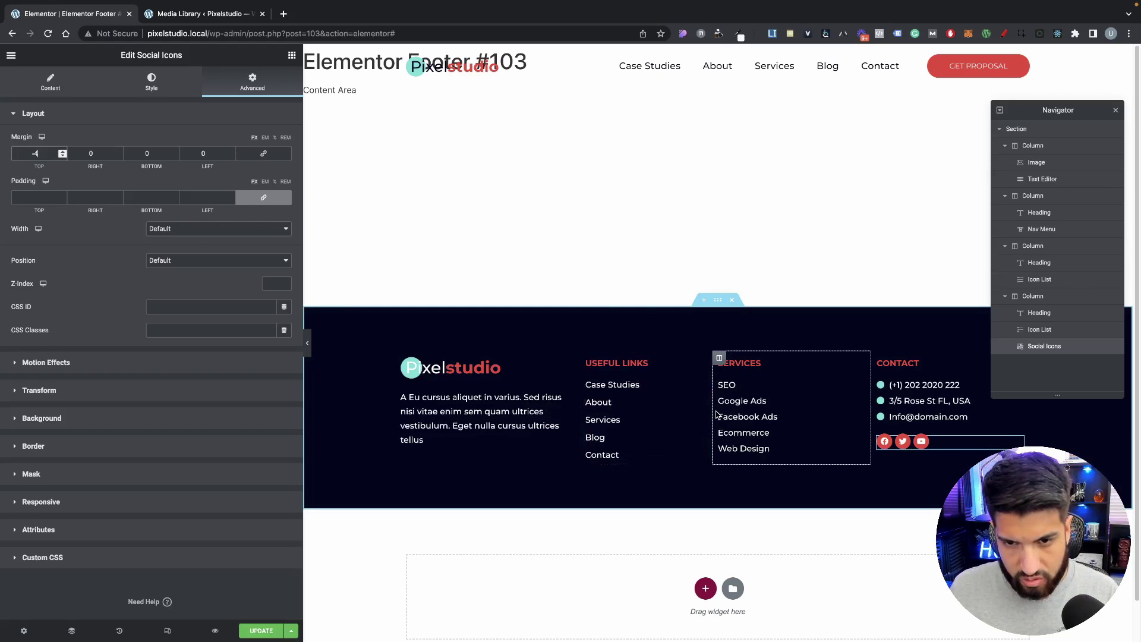
pyautogui.moveTo(713, 411)
pyautogui.mouseDown()
pyautogui.moveTo(739, 414)
pyautogui.moveTo(724, 414)
pyautogui.mouseUp()
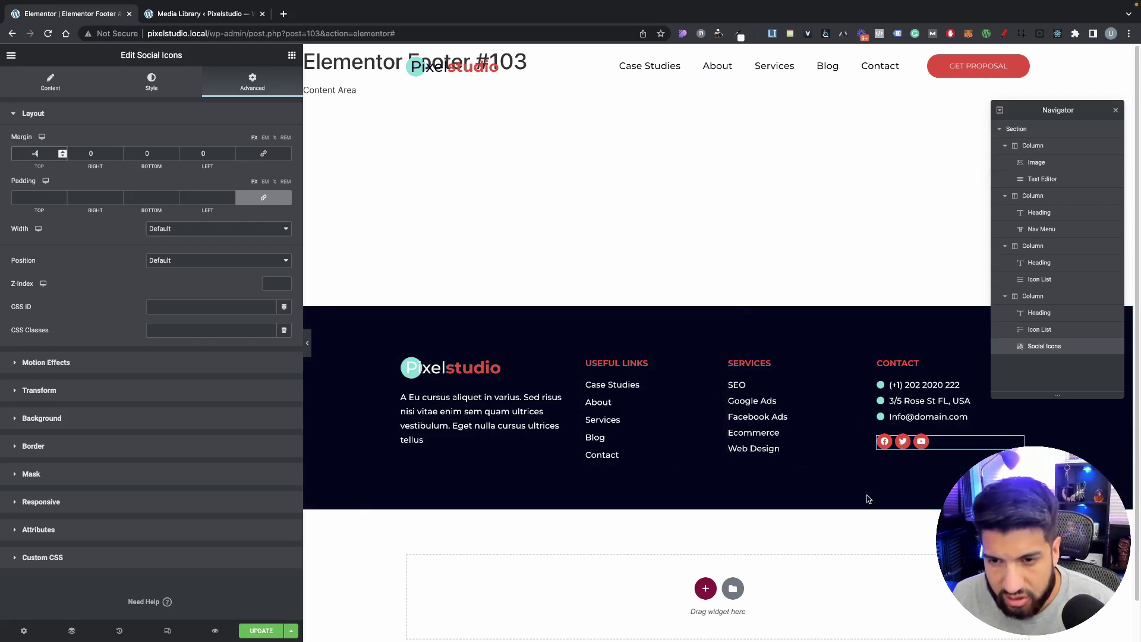
pyautogui.click(308, 345)
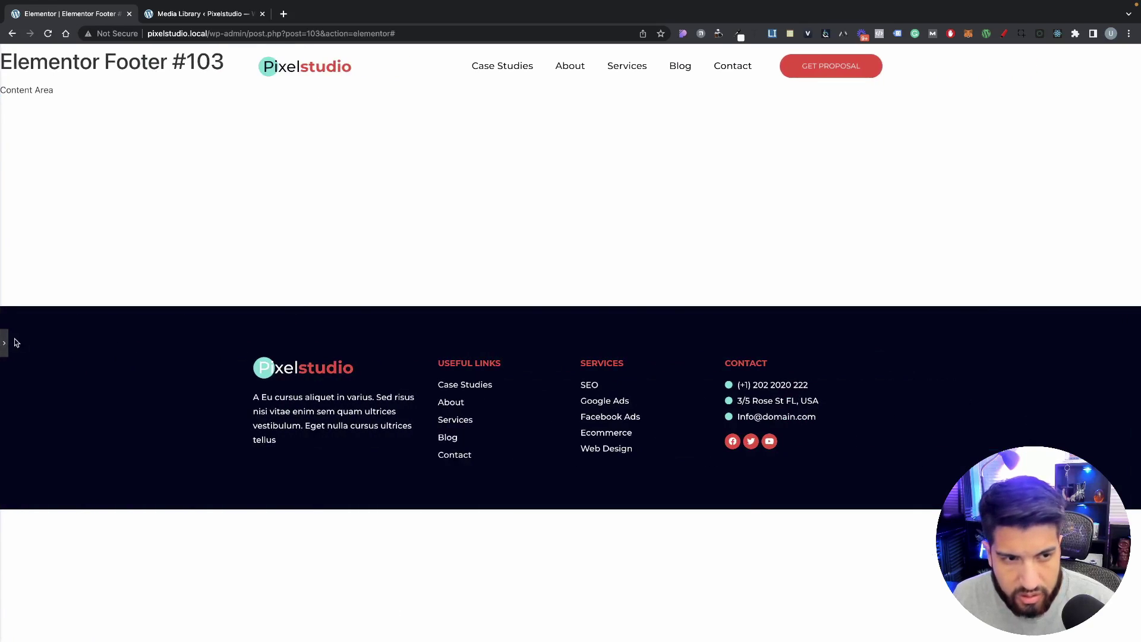
pyautogui.click(5, 343)
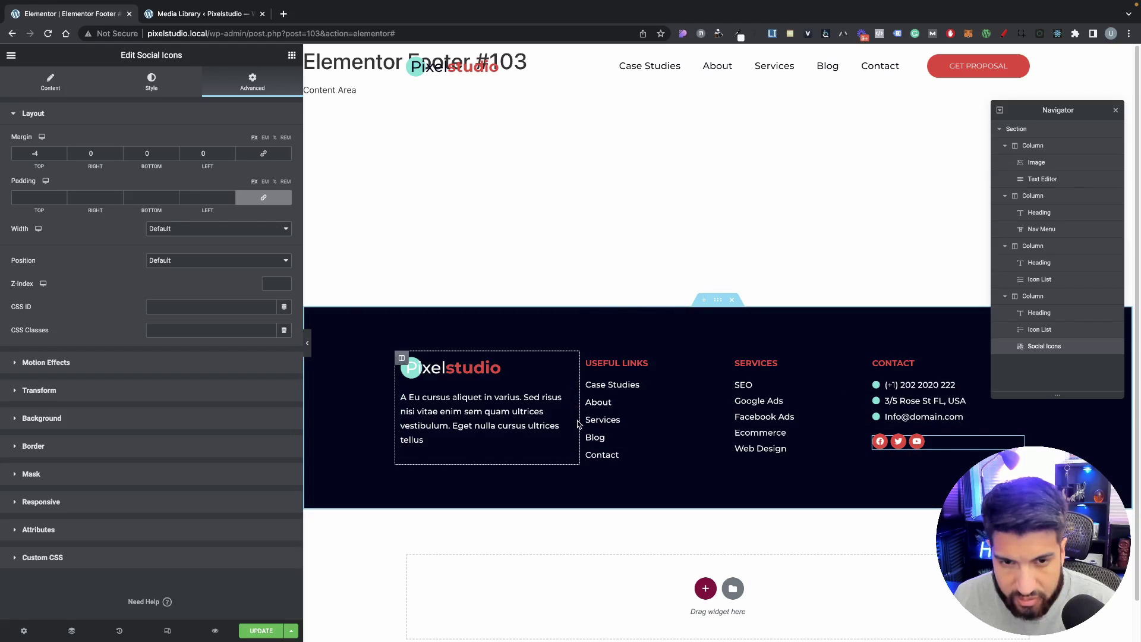
# Step: Widen the logo column and give it 80 px right padding
pyautogui.moveTo(578, 421); pyautogui.dragTo(590, 419)
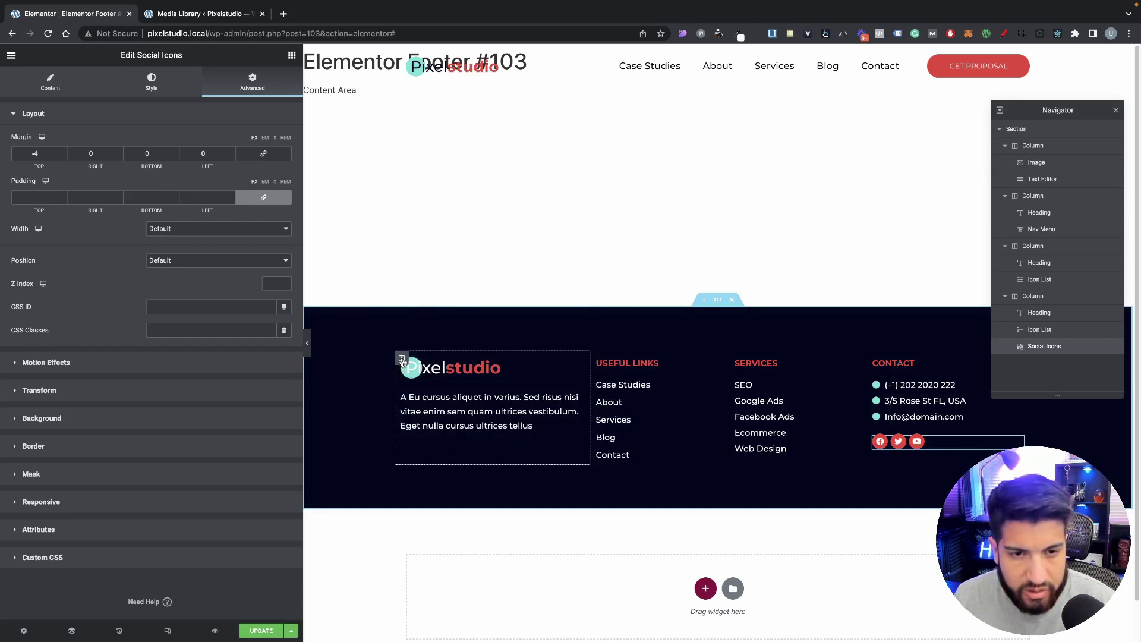
pyautogui.click(402, 359)
pyautogui.click(242, 89)
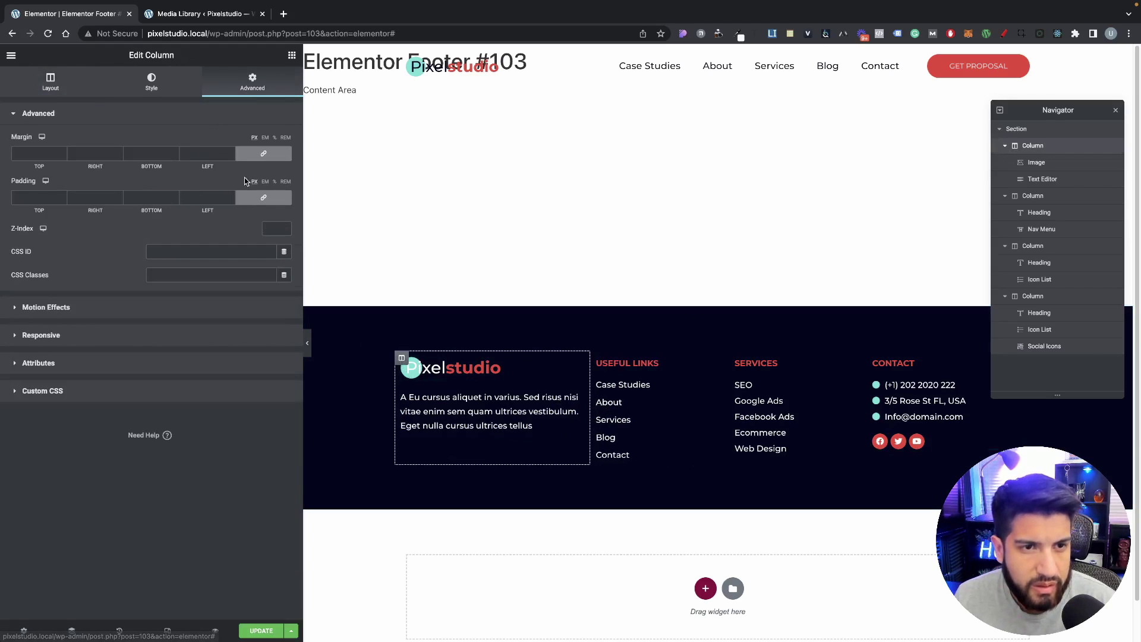
pyautogui.click(262, 154)
pyautogui.click(263, 153)
pyautogui.click(263, 197)
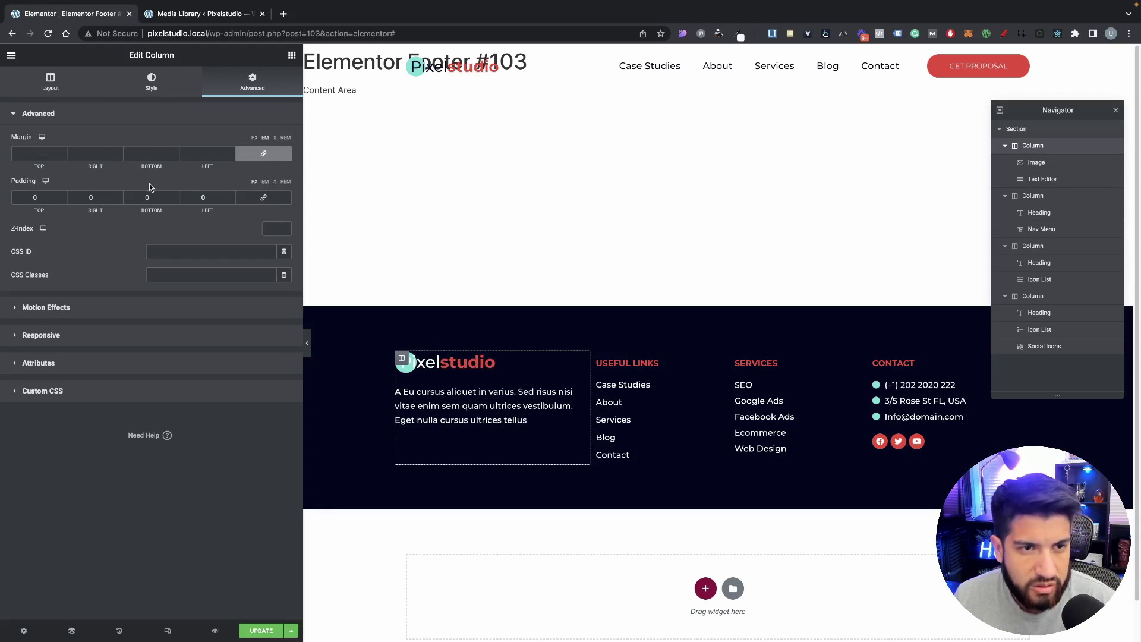
pyautogui.write('50')
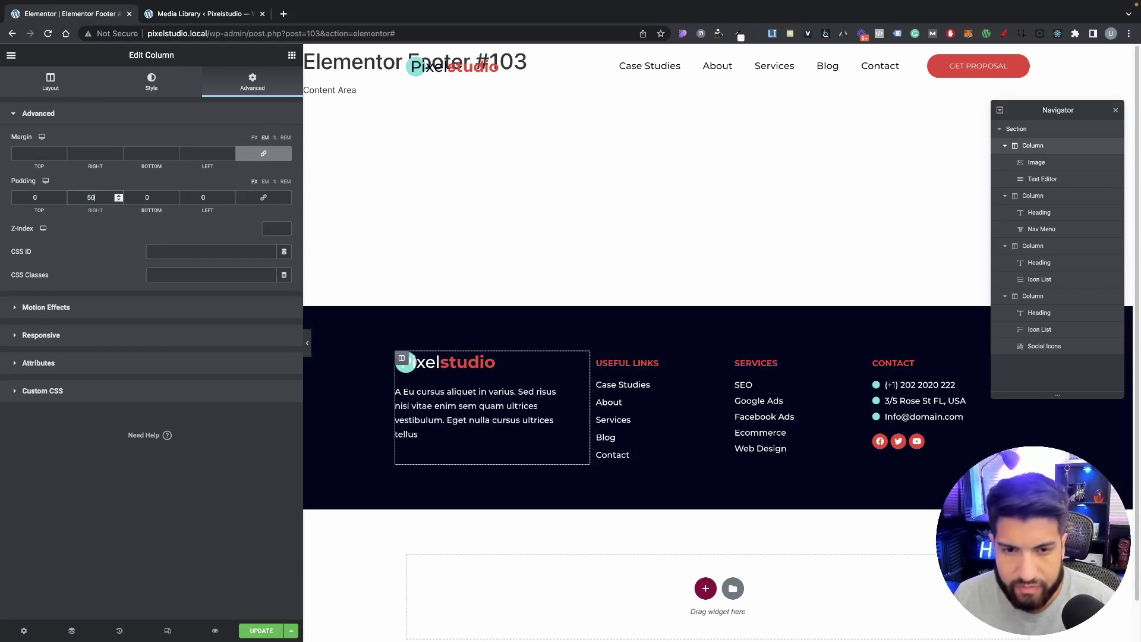
pyautogui.moveTo(110, 199); pyautogui.dragTo(36, 190)
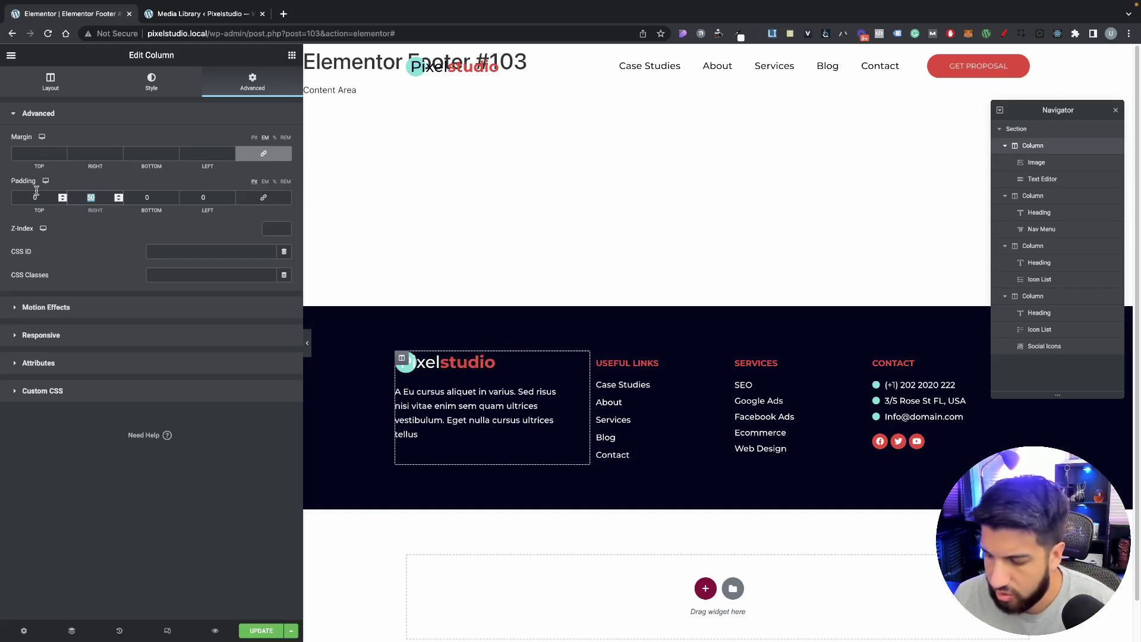
pyautogui.write('80')
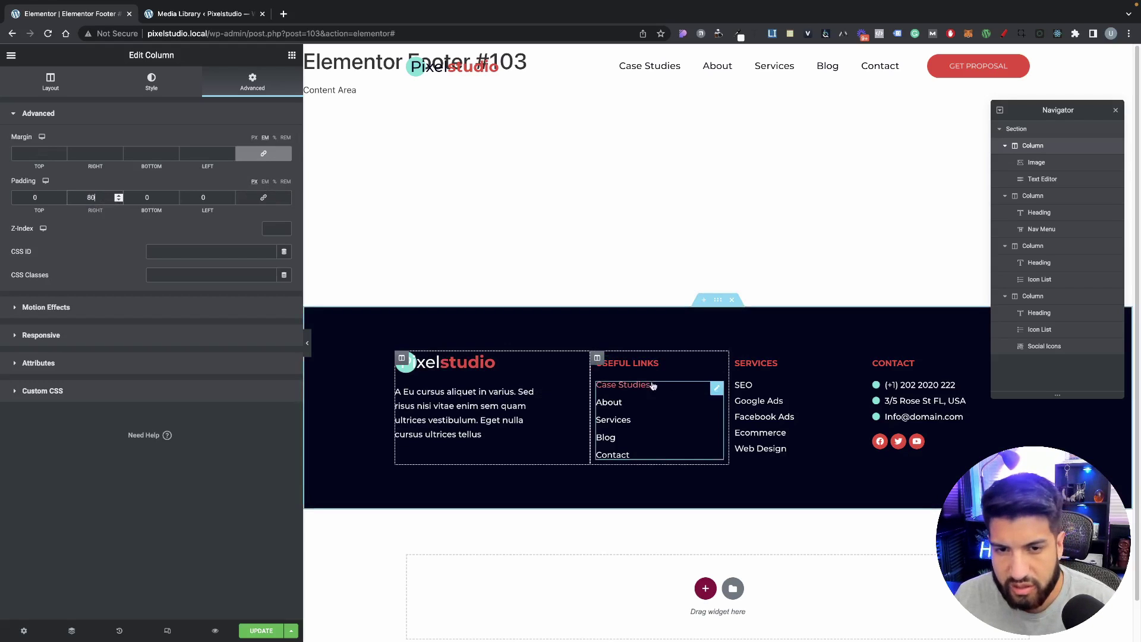
# Step: Narrow Contact and Services and widen the logo column to about 47.5%
pyautogui.moveTo(591, 390); pyautogui.dragTo(594, 390)
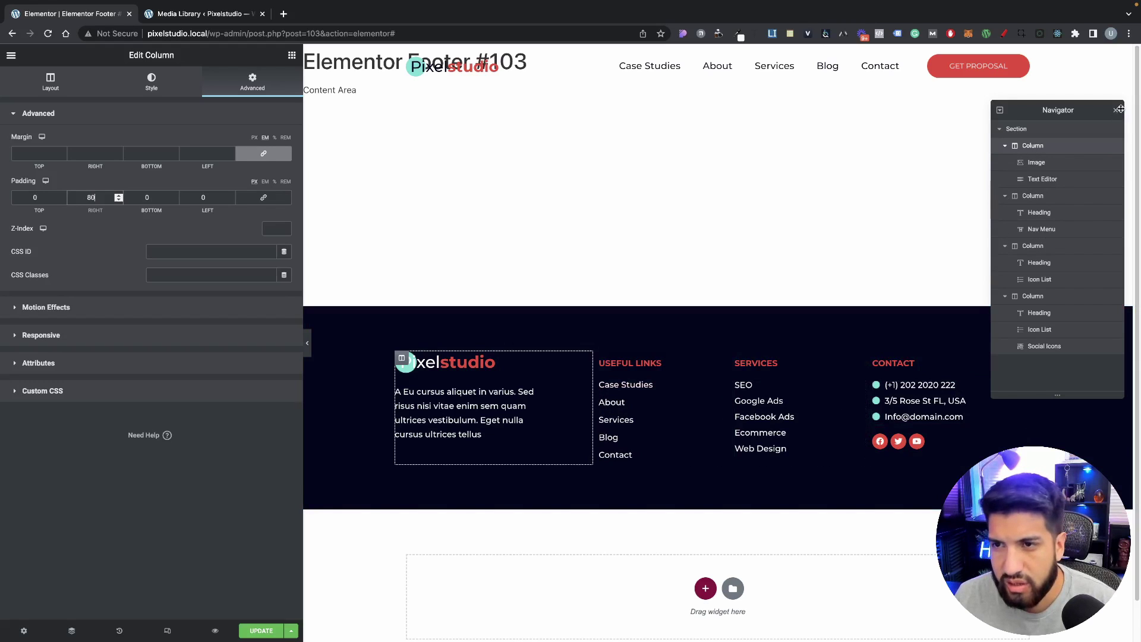
pyautogui.moveTo(1112, 108); pyautogui.dragTo(1120, 52)
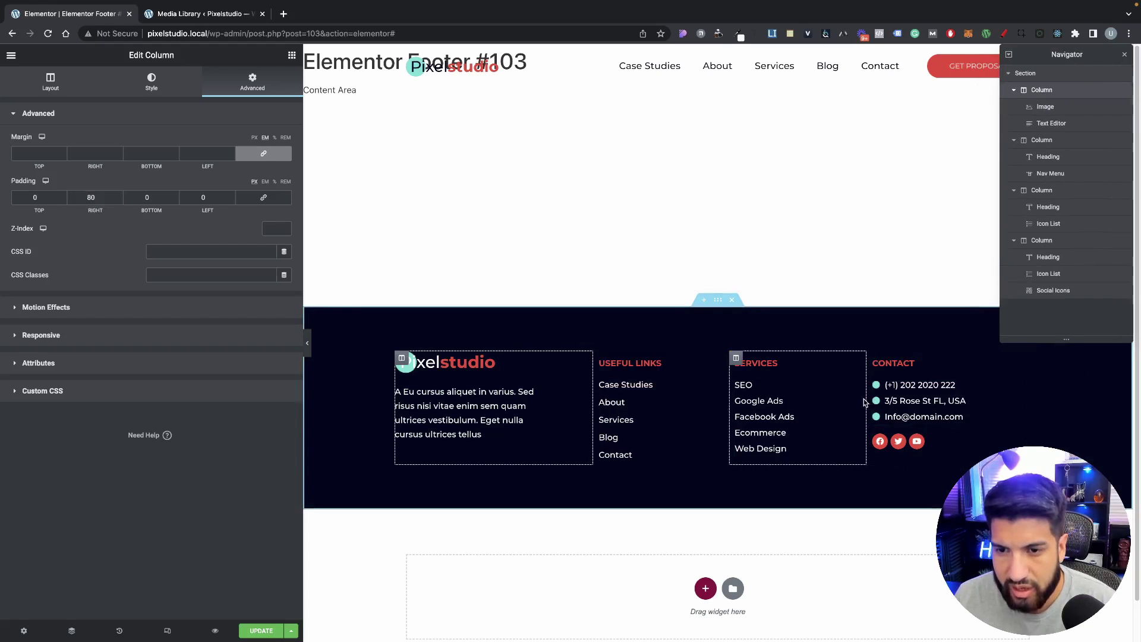
pyautogui.moveTo(867, 400); pyautogui.dragTo(918, 404)
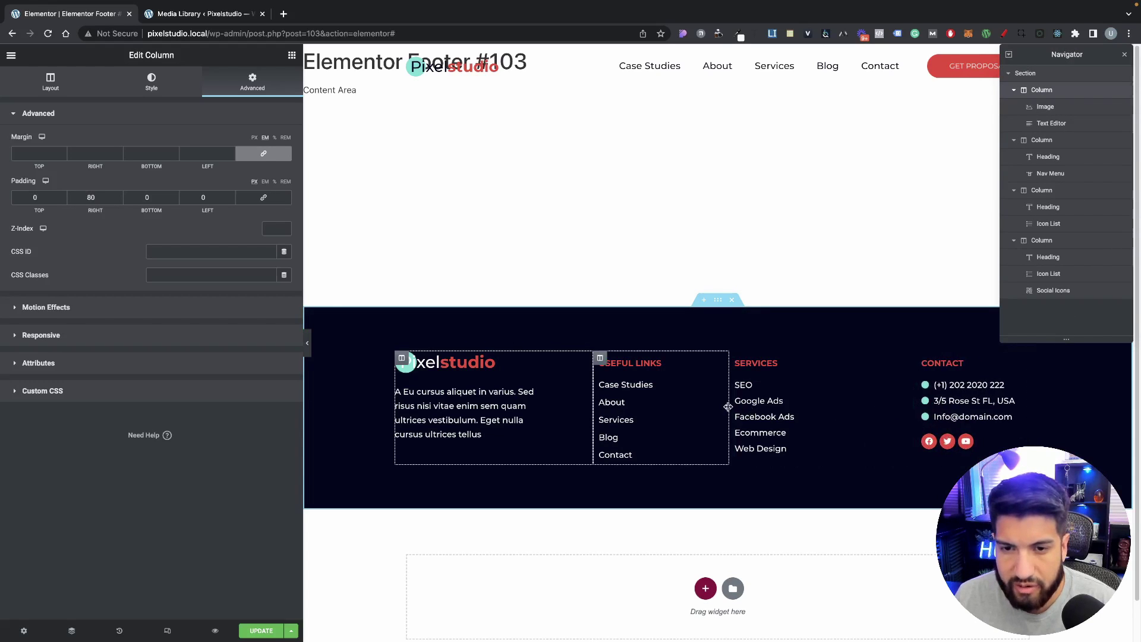
pyautogui.moveTo(730, 407); pyautogui.dragTo(797, 410)
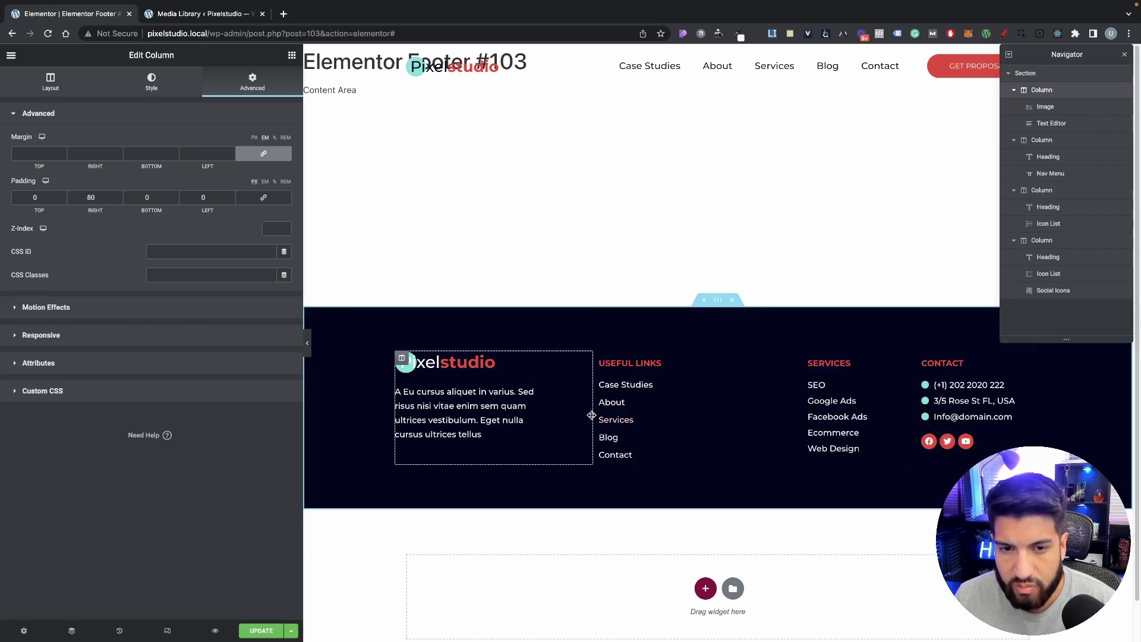
pyautogui.moveTo(592, 410); pyautogui.dragTo(668, 419)
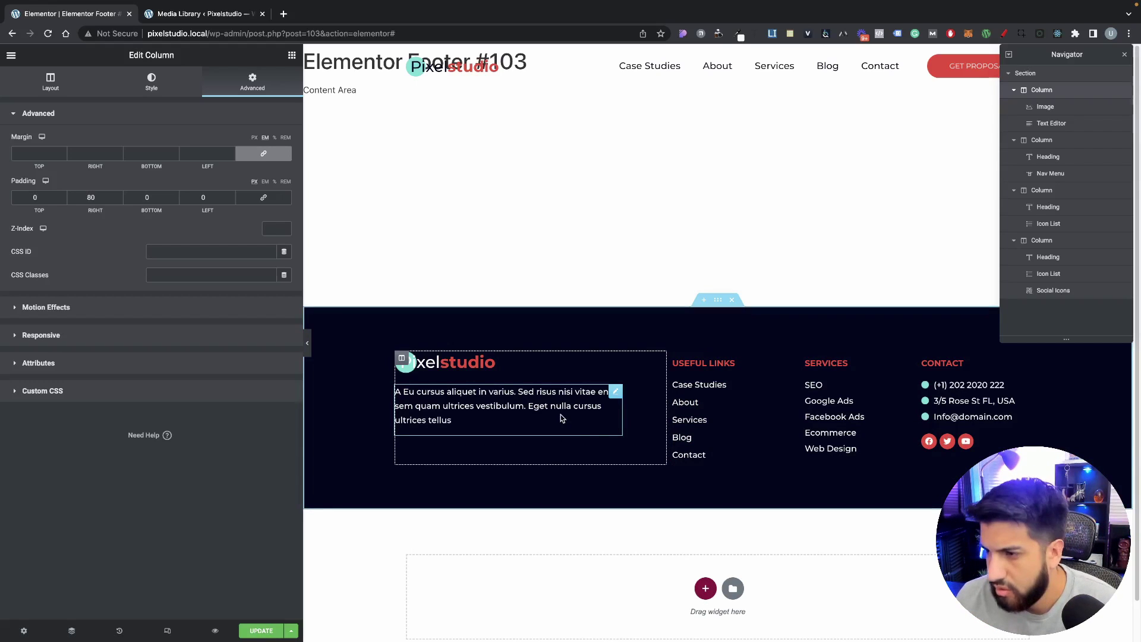
pyautogui.click(306, 343)
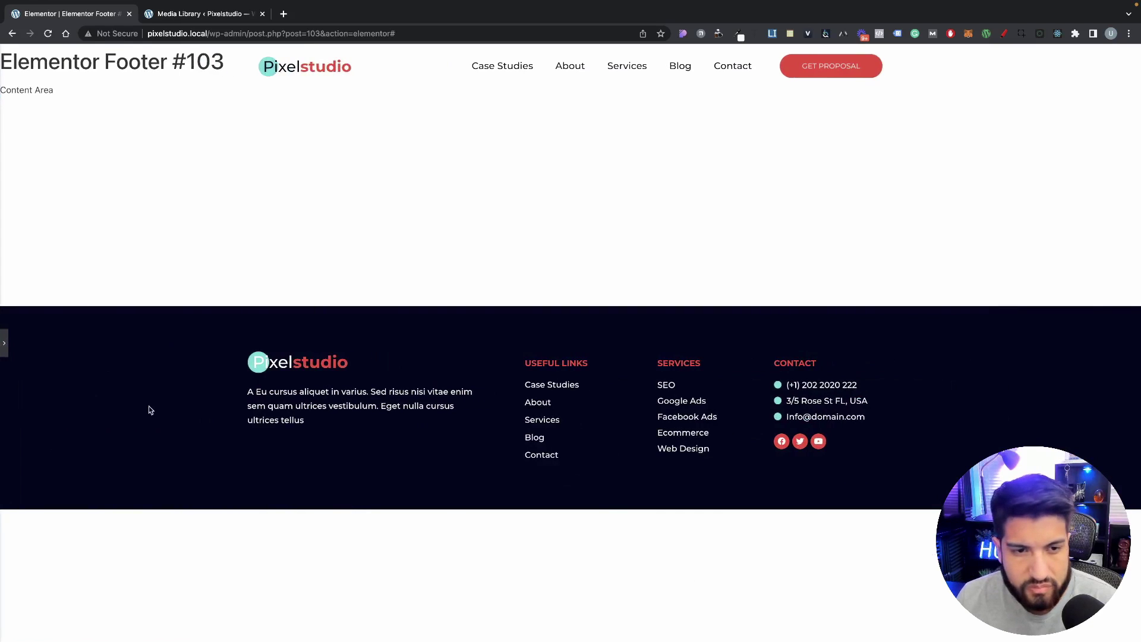
pyautogui.click(5, 343)
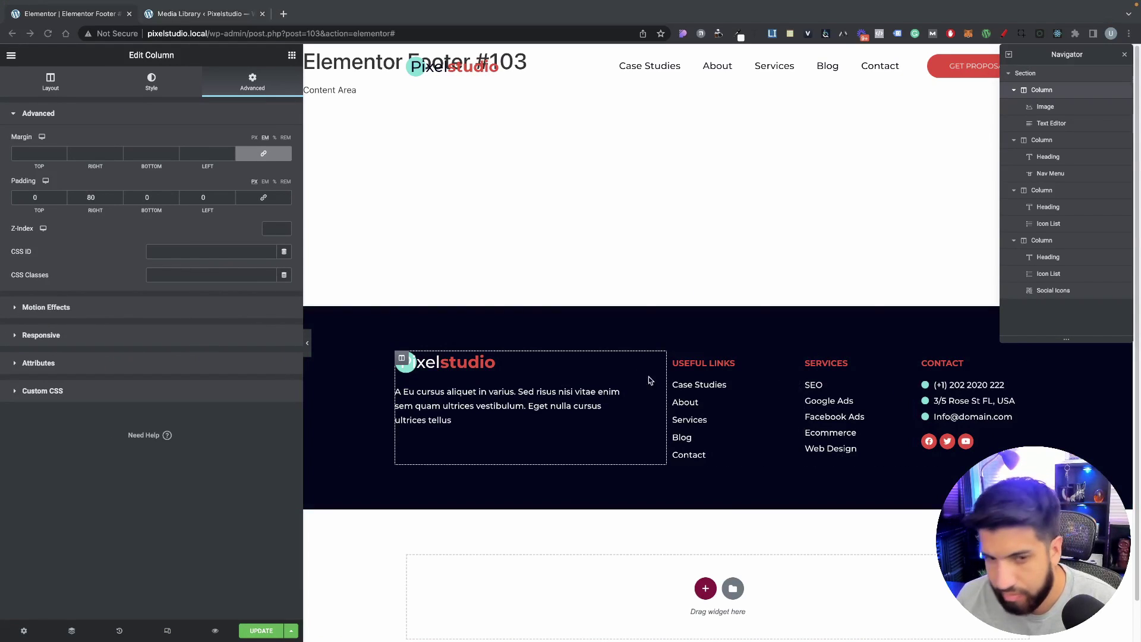
pyautogui.click(552, 277)
# Step: Add a one-column section below the footer with a Classic background in the global dark navy
pyautogui.click(289, 56)
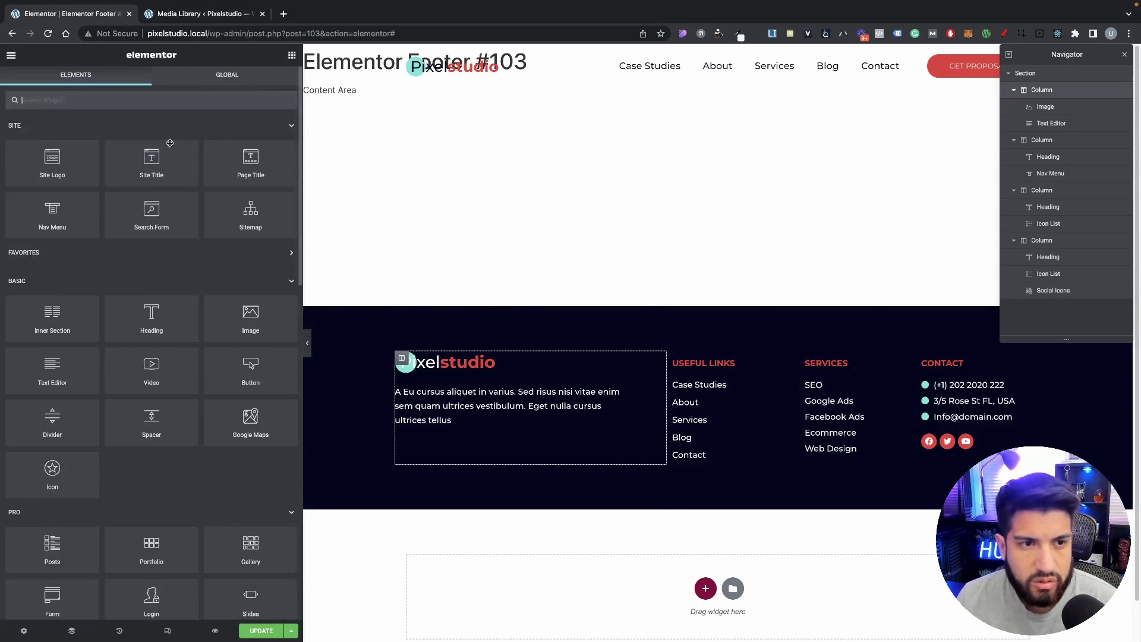
pyautogui.click(705, 589)
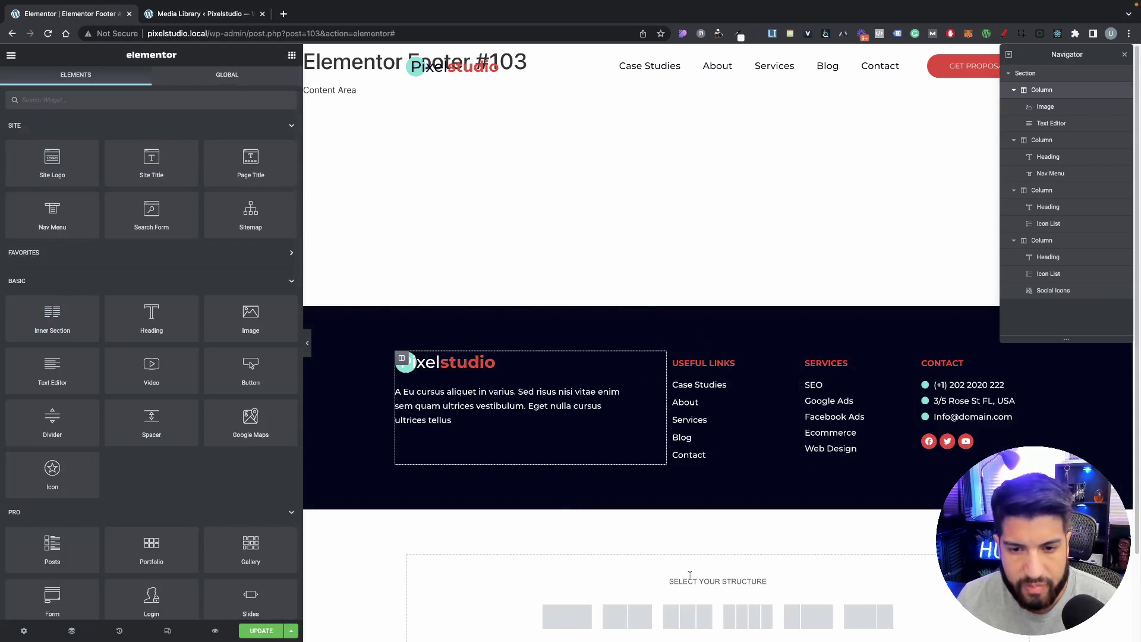
pyautogui.click(572, 613)
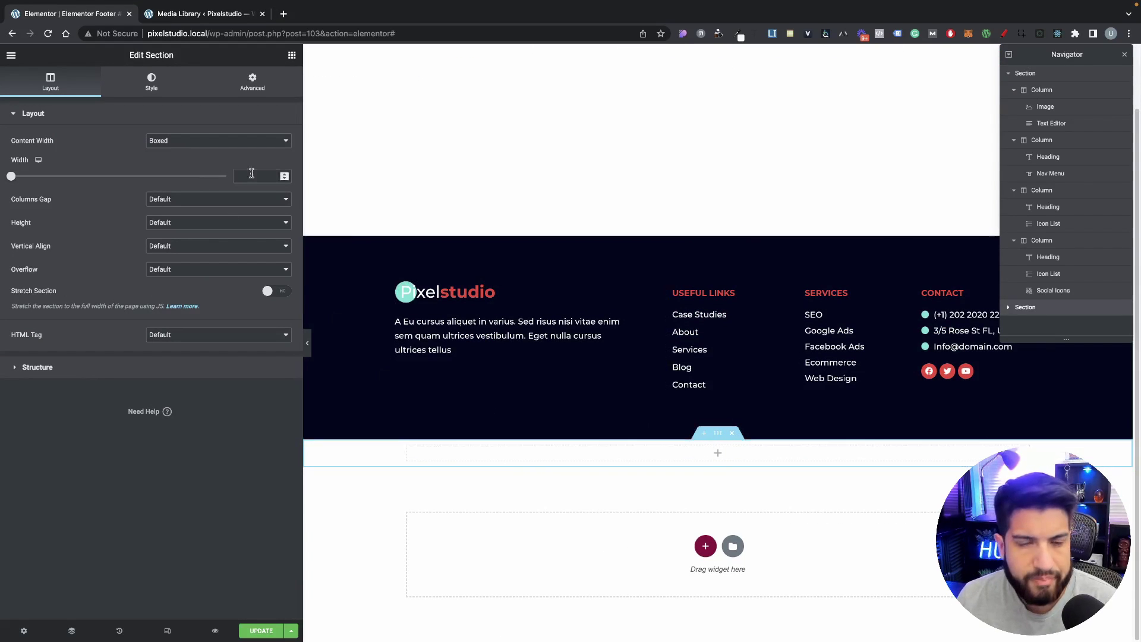
pyautogui.click(152, 82)
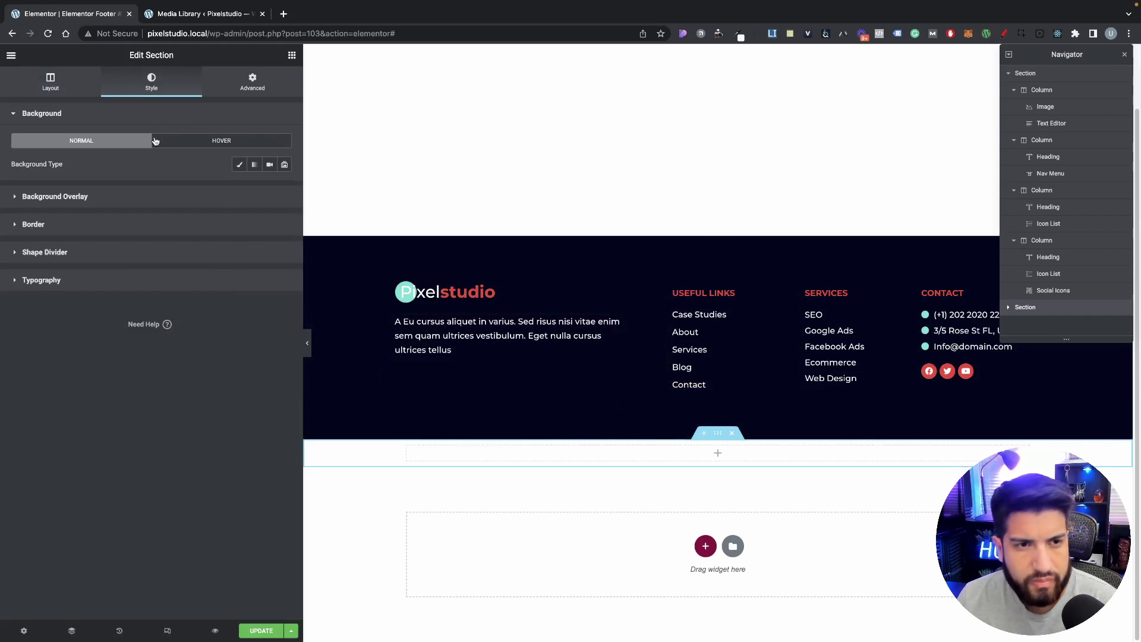
pyautogui.click(239, 164)
pyautogui.click(270, 187)
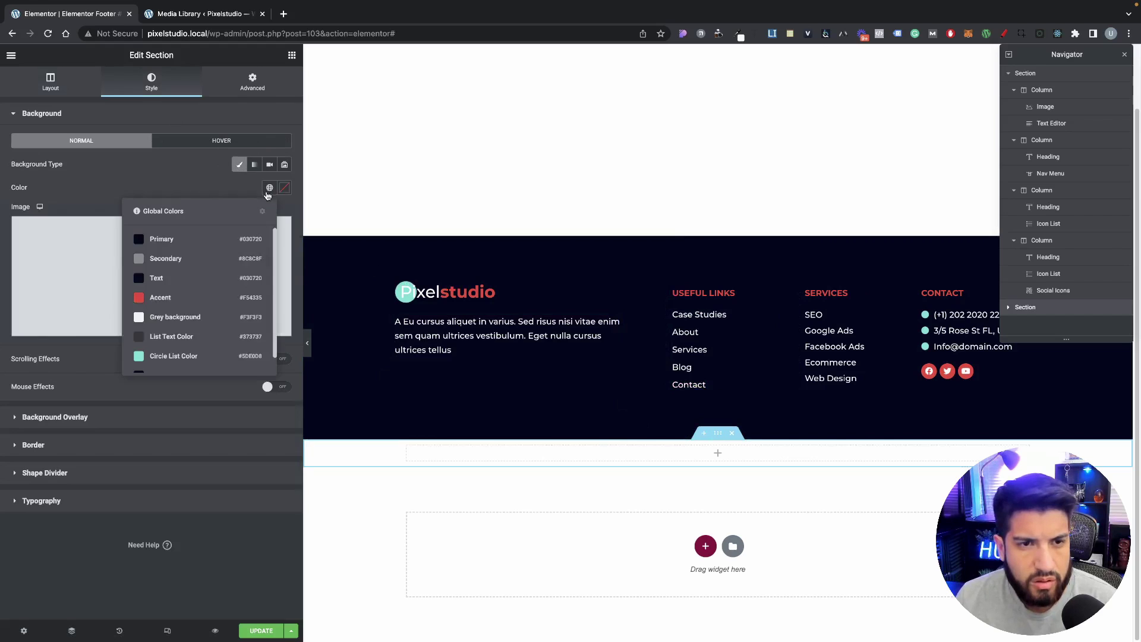
pyautogui.scroll(-1, 165, 356)
pyautogui.click(164, 361)
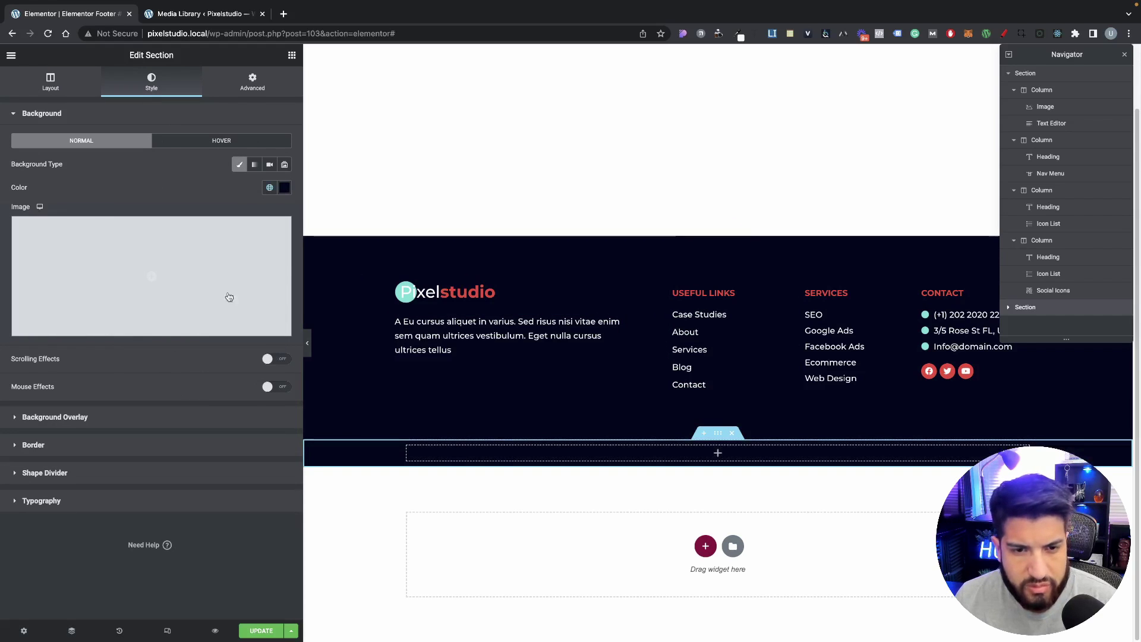
pyautogui.click(291, 57)
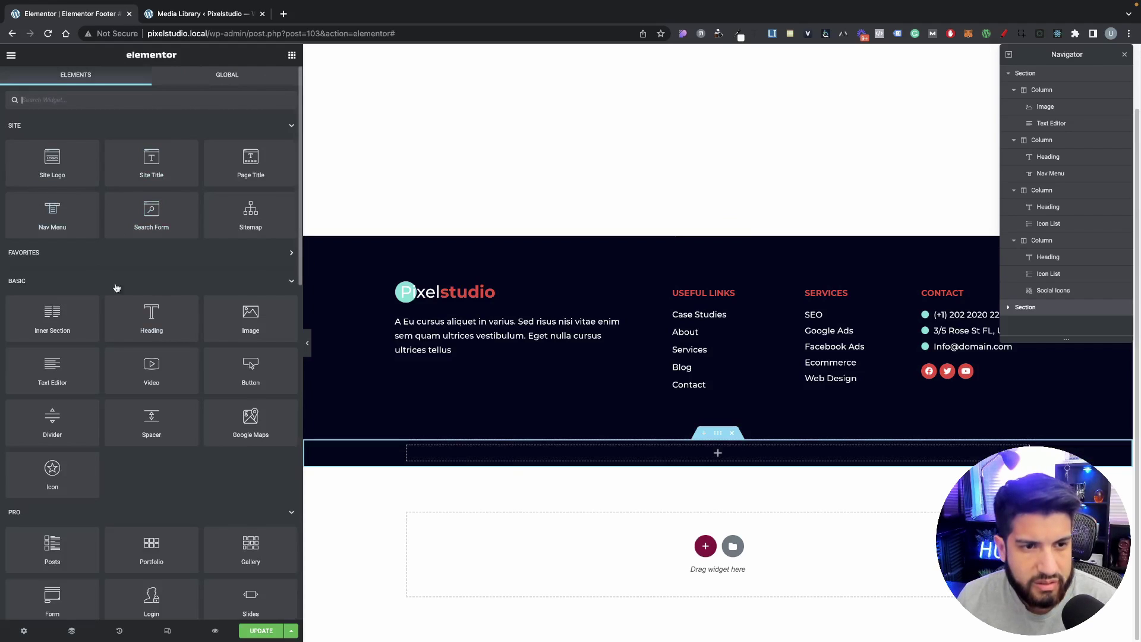
# Step: Add a heading to the new strip reading 'Copyright © 2022 Pixelstudio'
pyautogui.moveTo(152, 315); pyautogui.dragTo(535, 454)
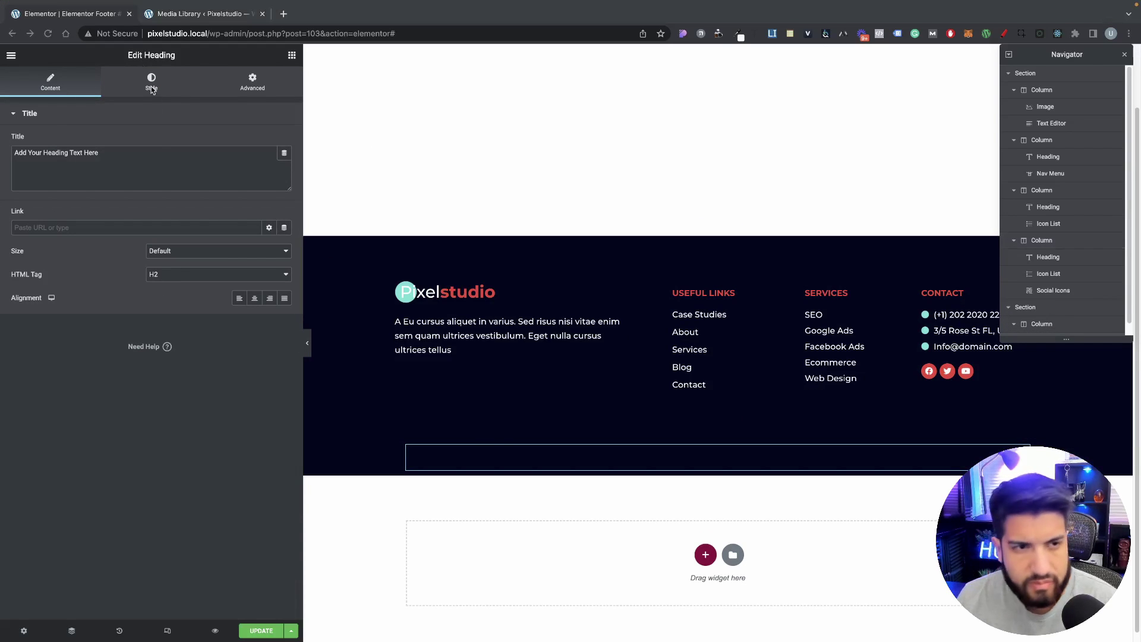
pyautogui.click(142, 163)
pyautogui.press('super+a')
pyautogui.write('Copyright © 2022 Pixelstudio')
# Step: Style the copyright heading white with global Text typography and Inline (auto) width
pyautogui.click(141, 95)
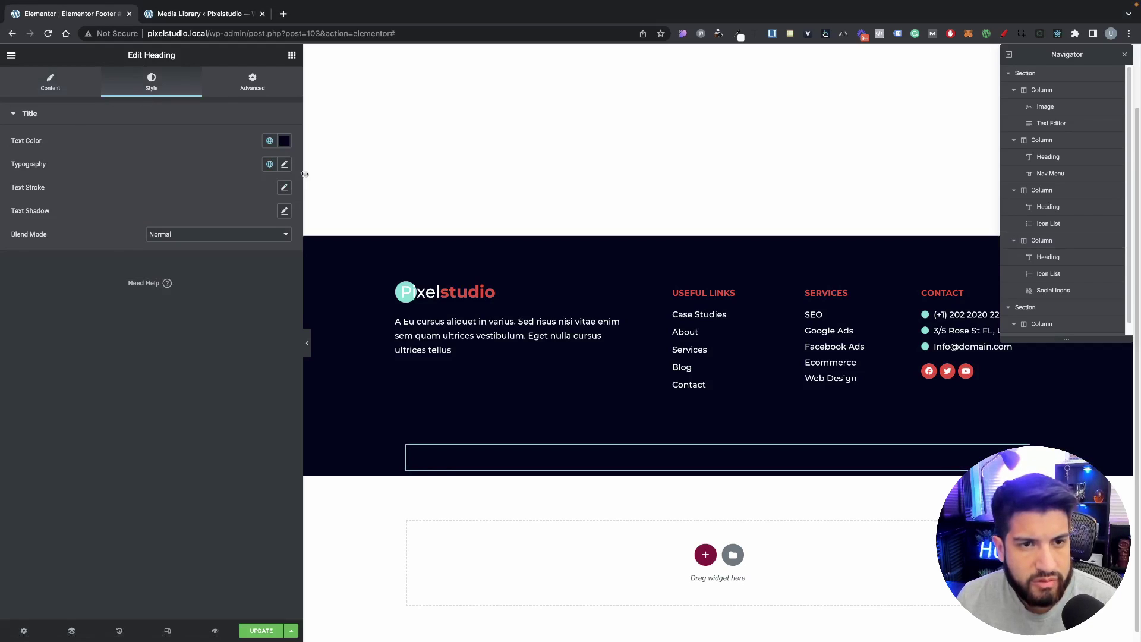
pyautogui.click(284, 142)
pyautogui.click(157, 183)
pyautogui.click(67, 111)
pyautogui.click(269, 164)
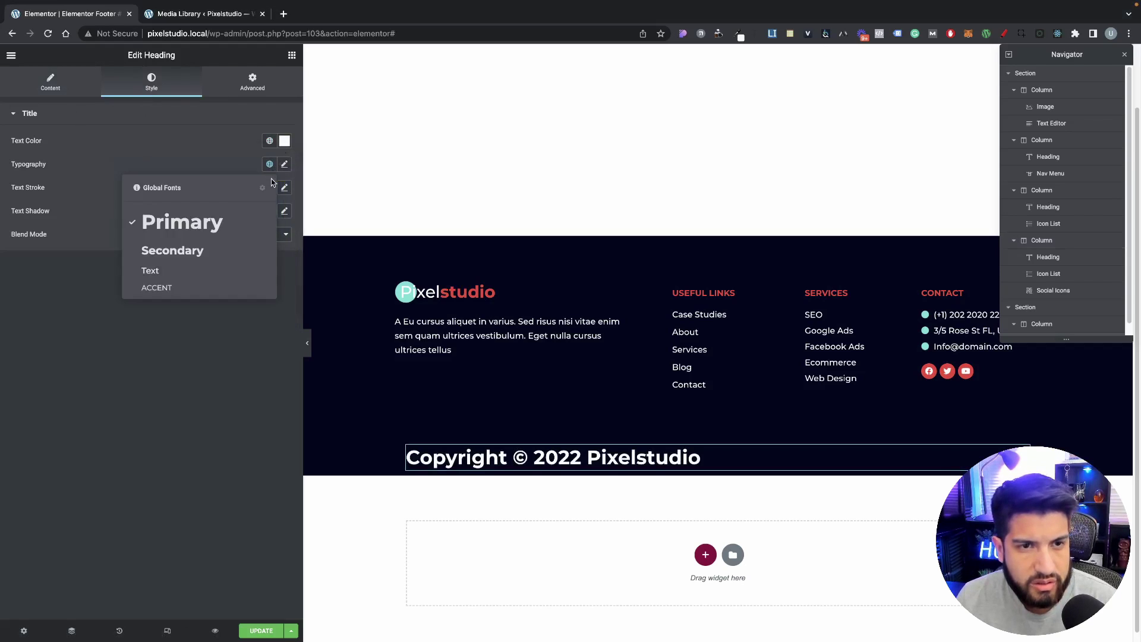
pyautogui.click(172, 269)
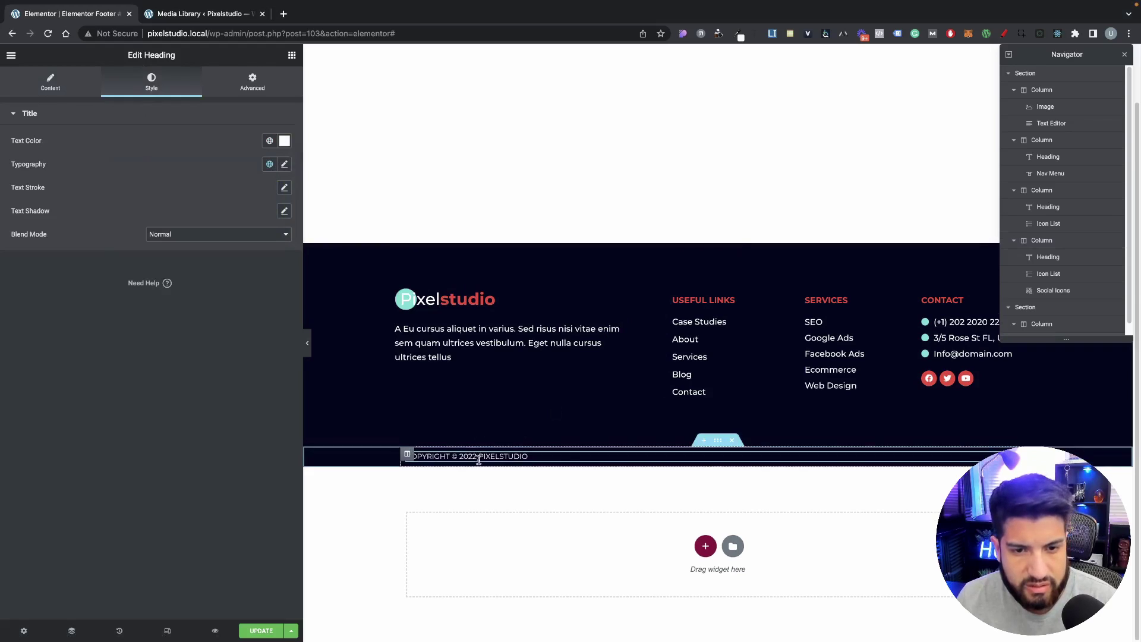
pyautogui.click(252, 82)
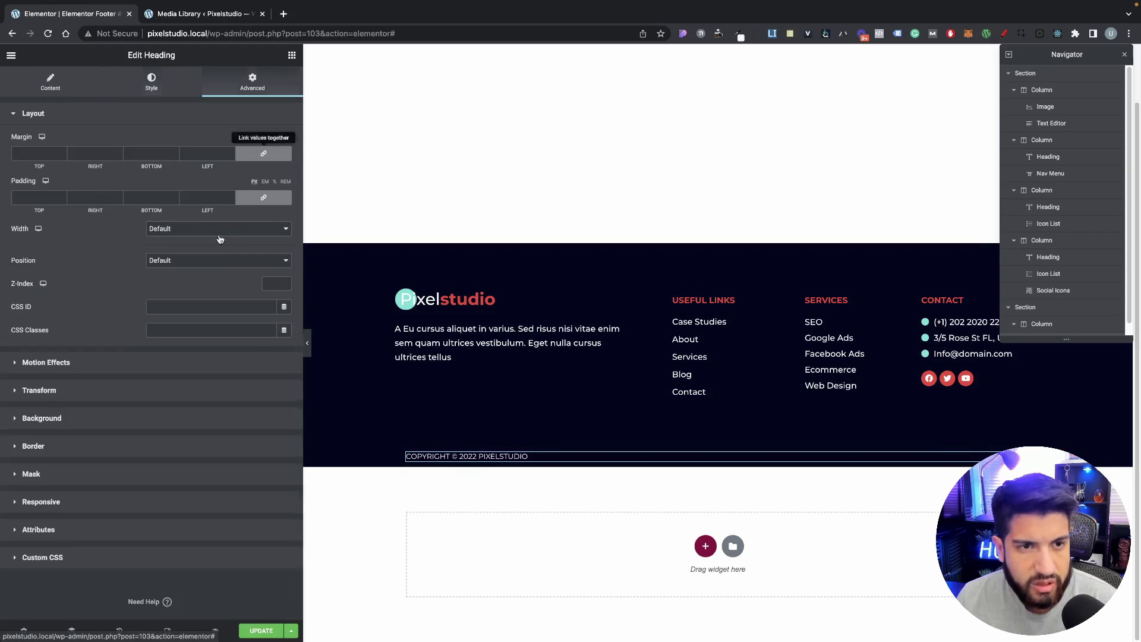
pyautogui.click(183, 233)
pyautogui.click(181, 255)
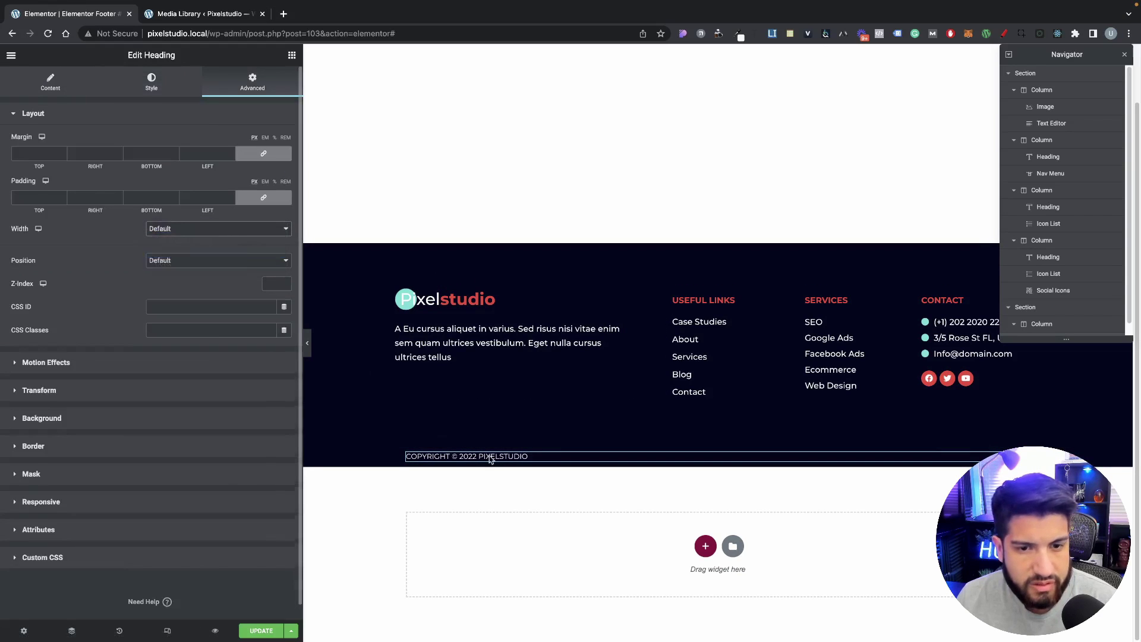
# Step: Set the strip column's horizontal alignment to Space Between
pyautogui.click(406, 454)
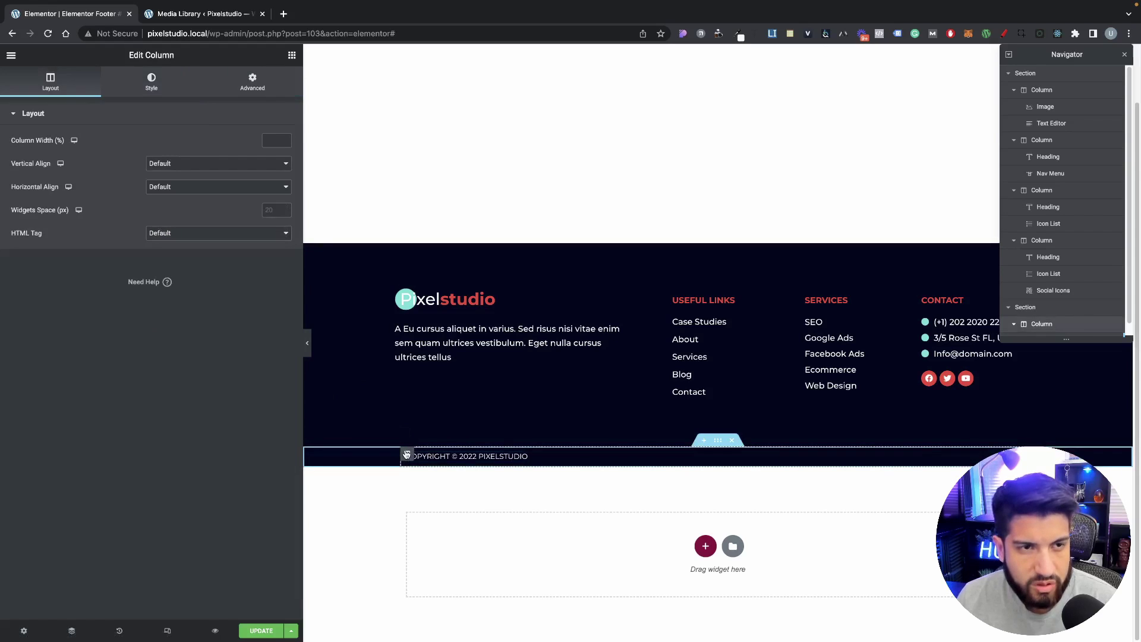
pyautogui.click(187, 165)
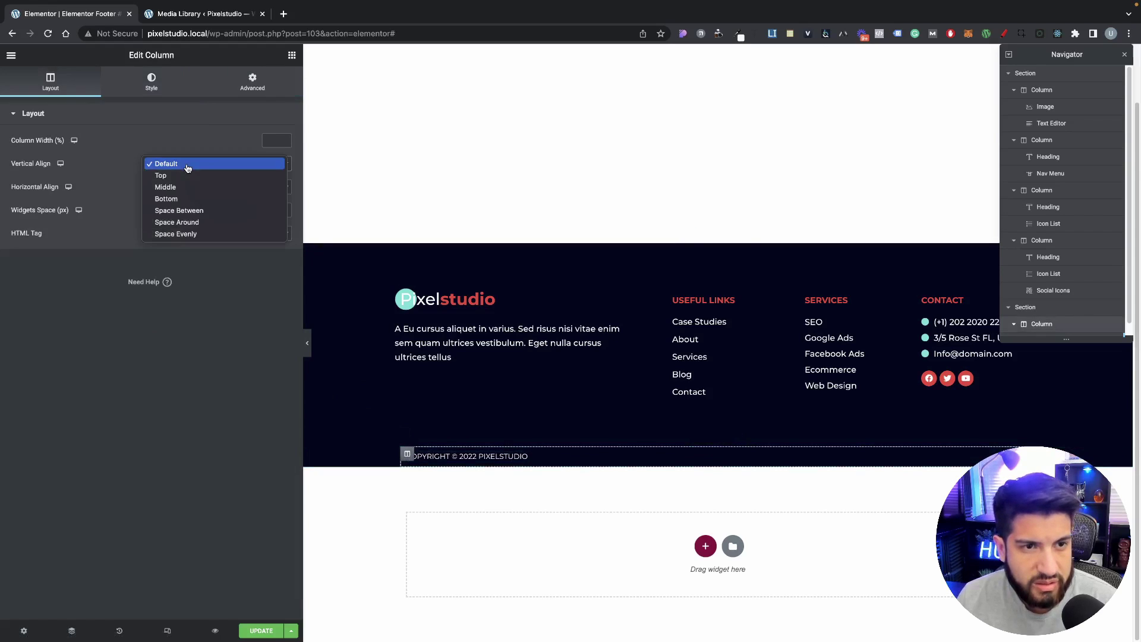
pyautogui.click(122, 178)
pyautogui.click(161, 189)
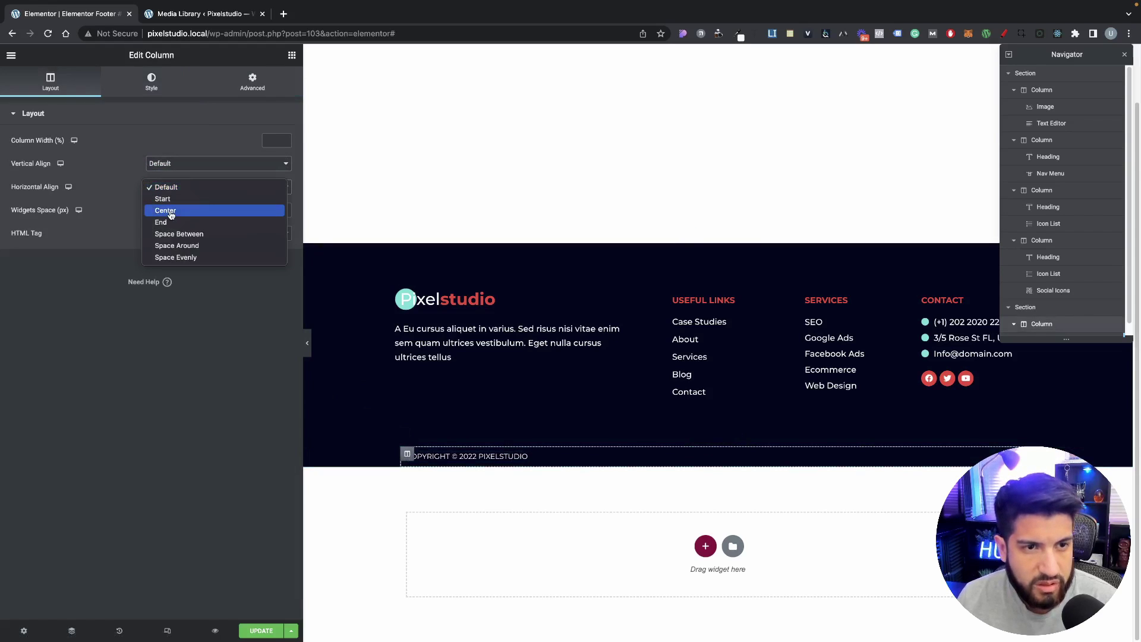
pyautogui.click(124, 203)
pyautogui.click(485, 455)
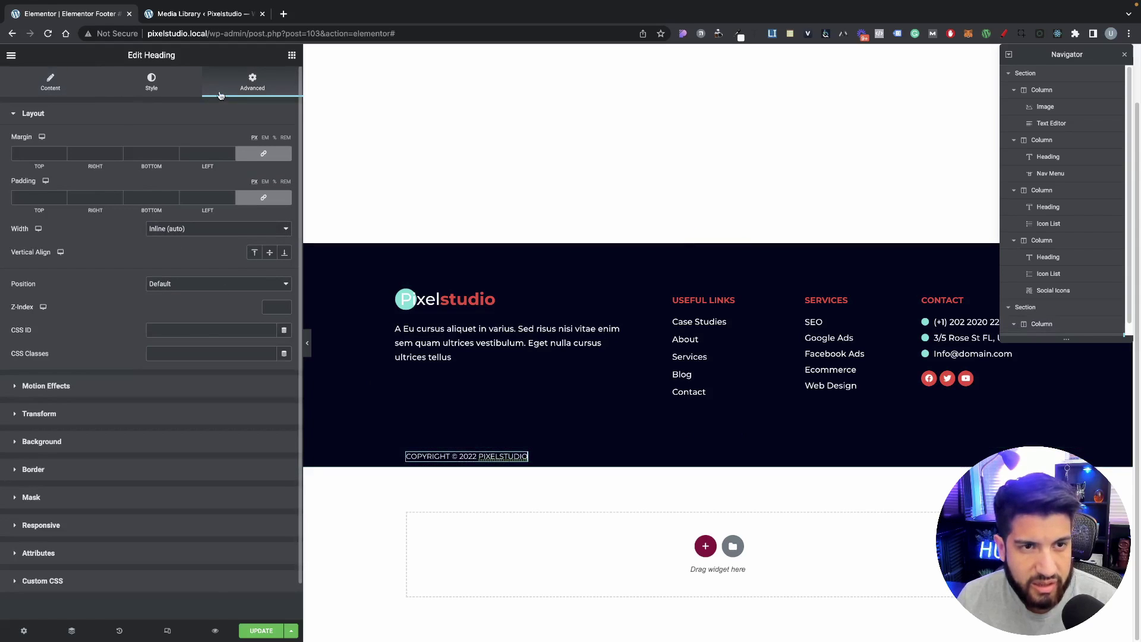
pyautogui.click(408, 453)
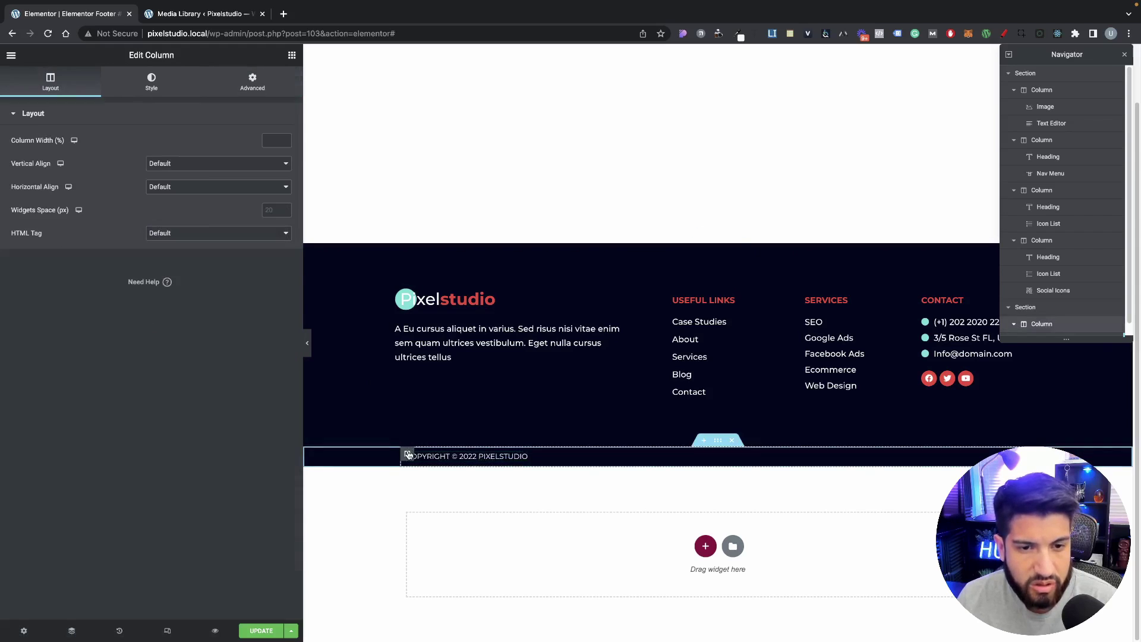
pyautogui.click(179, 189)
pyautogui.click(181, 234)
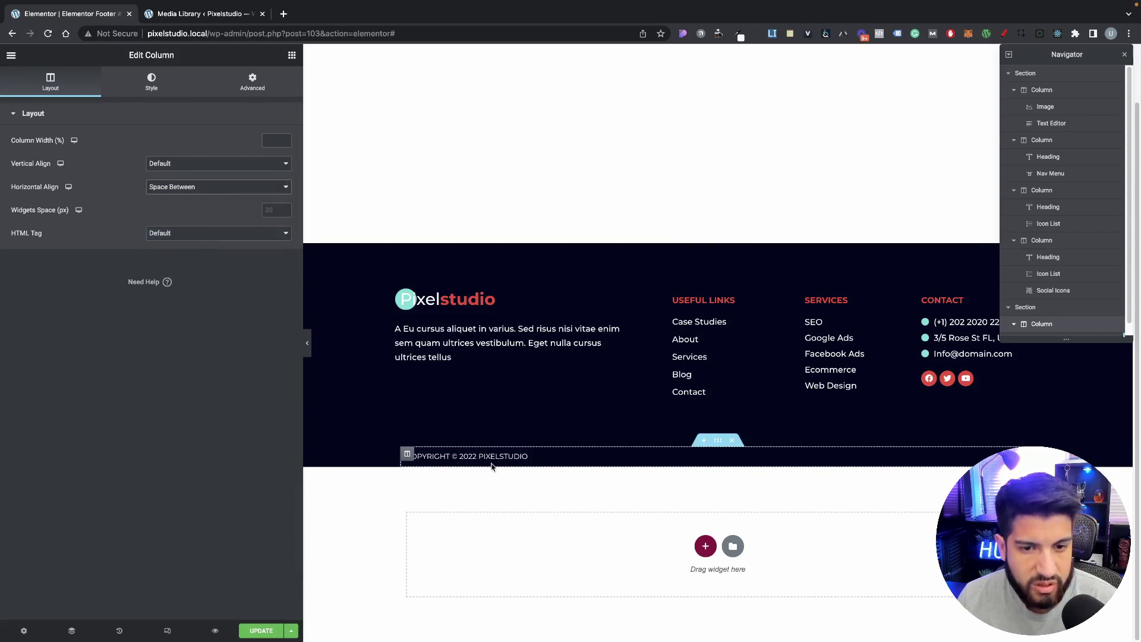
pyautogui.rightClick(492, 466)
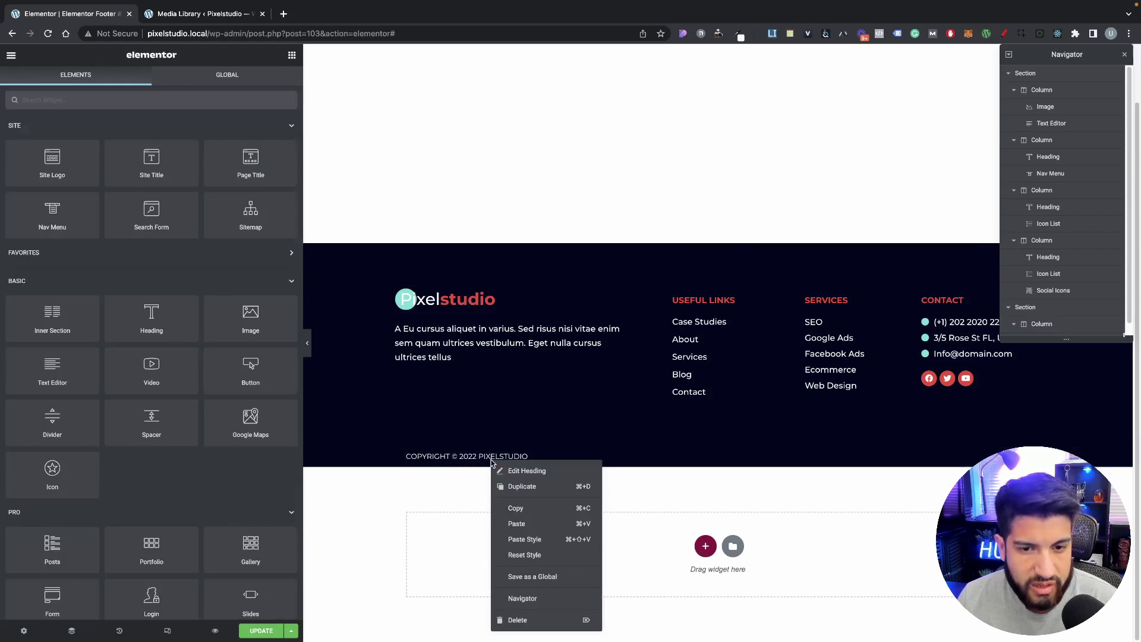
# Step: Paste the copied styling onto the copyright heading, size it to its text, and duplicate it
pyautogui.click(542, 538)
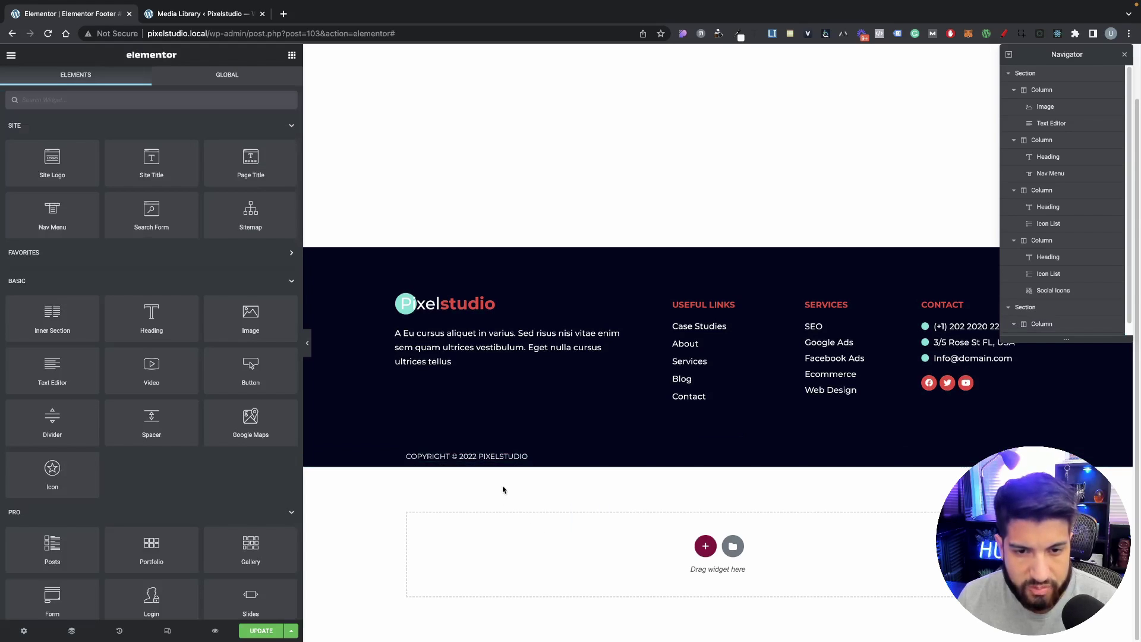
pyautogui.click(505, 454)
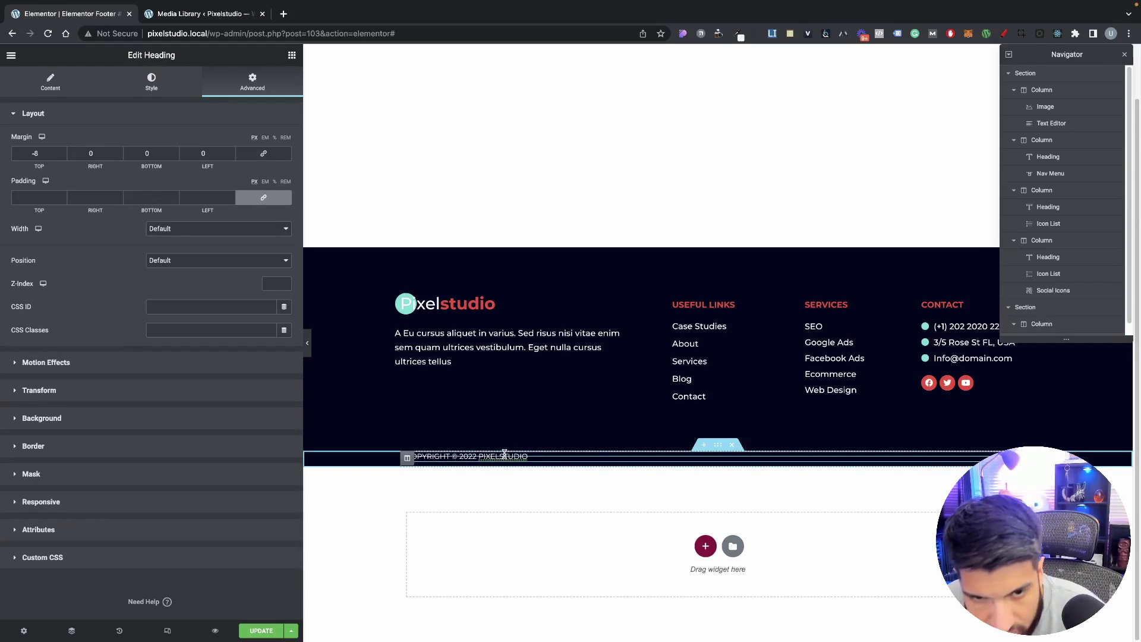
pyautogui.click(215, 232)
pyautogui.click(209, 252)
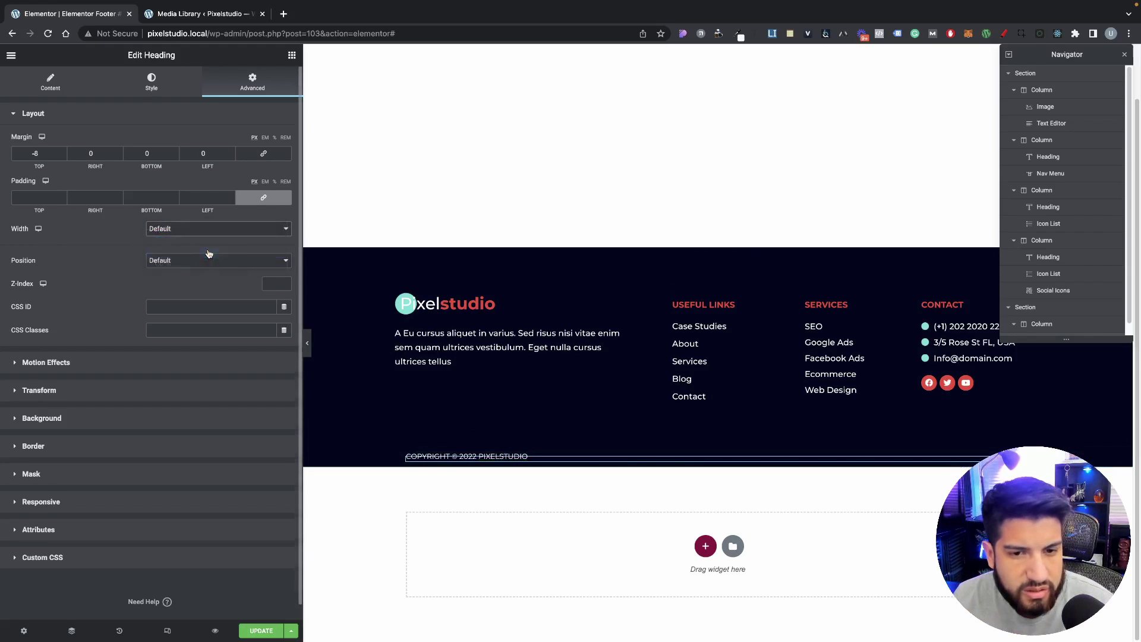
pyautogui.rightClick(476, 459)
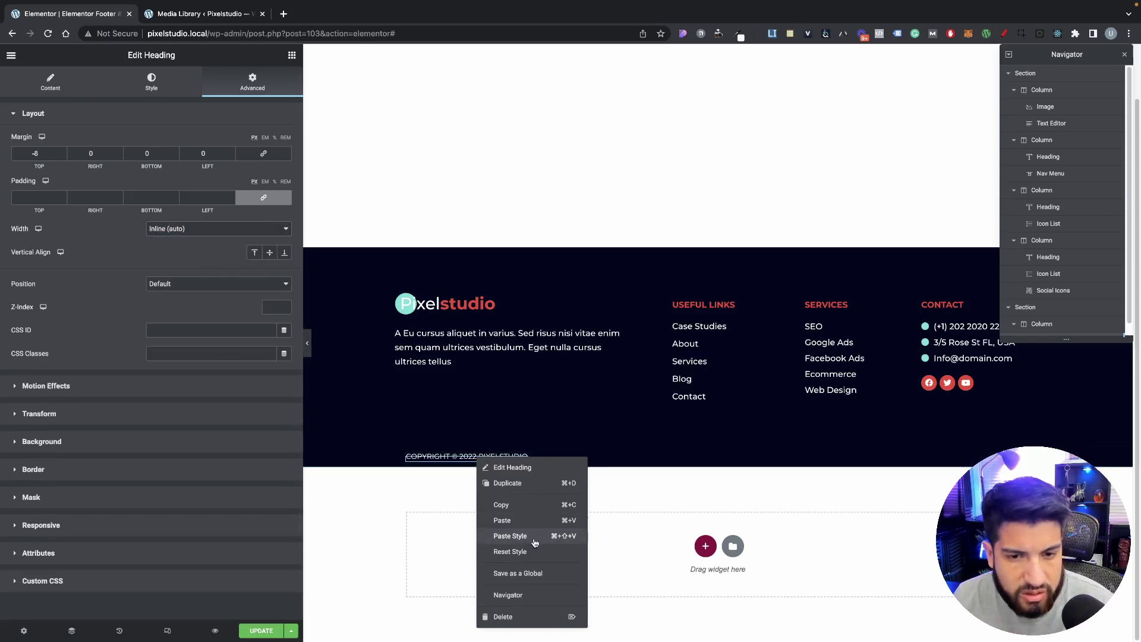
pyautogui.click(525, 487)
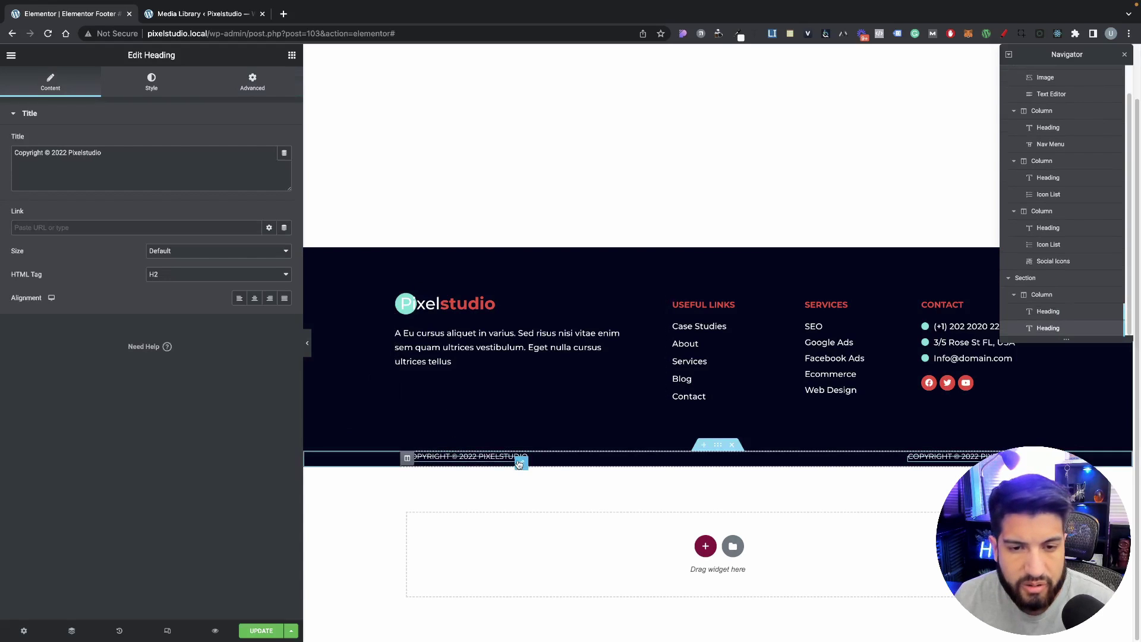
# Step: Reset the original left heading's top margin to 0 and copy it for the right-hand copy
pyautogui.click(520, 458)
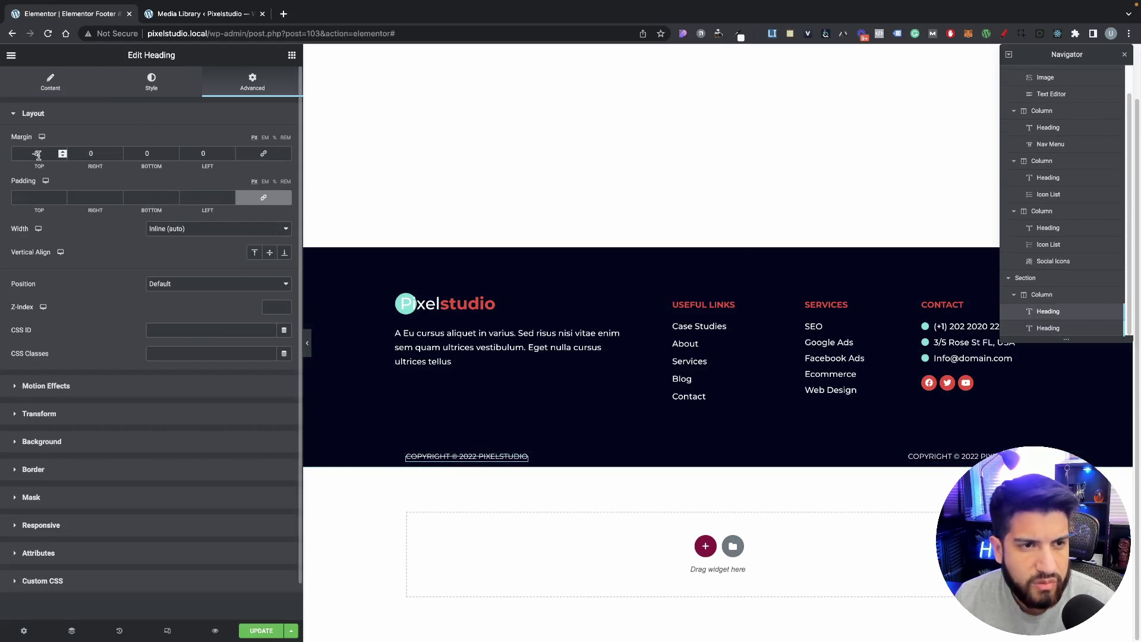
pyautogui.write('0')
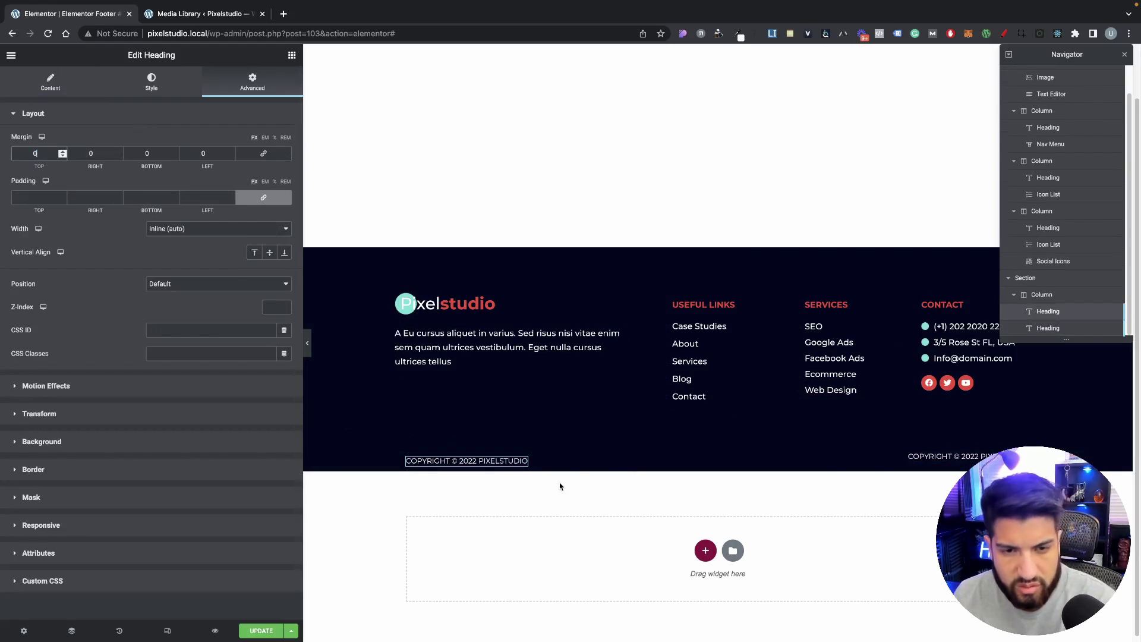
pyautogui.rightClick(521, 465)
pyautogui.click(543, 511)
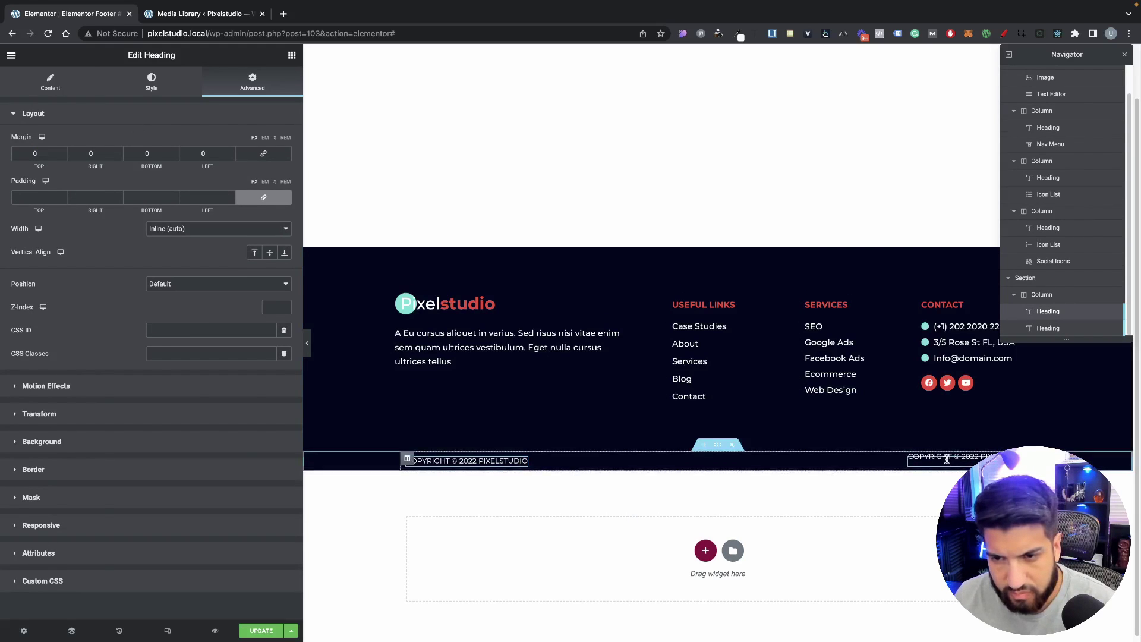
pyautogui.rightClick(947, 460)
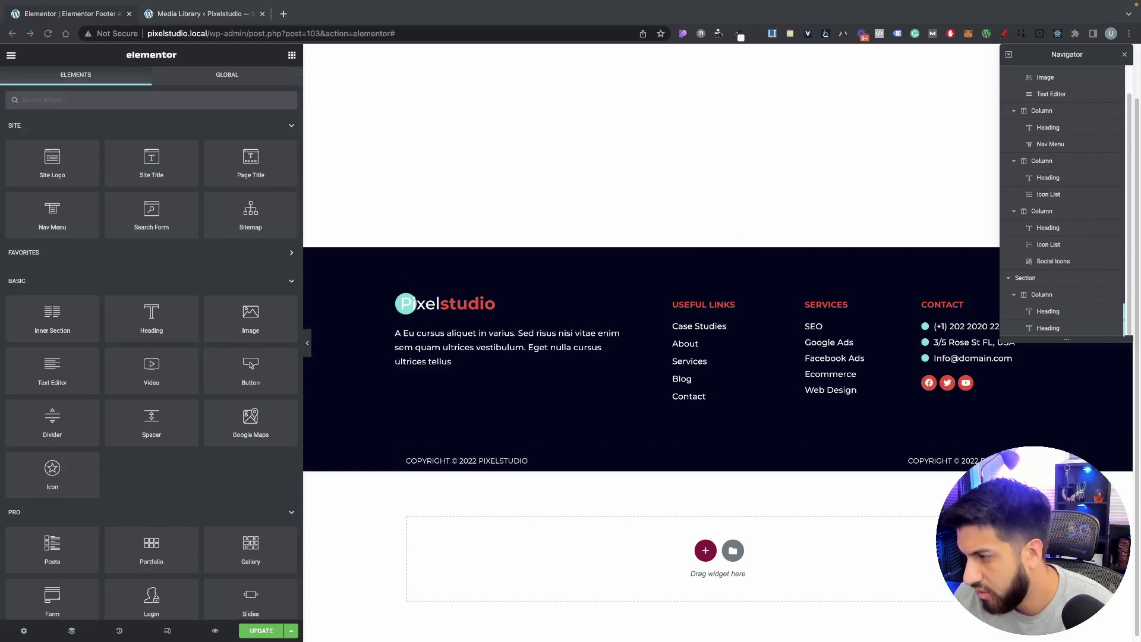
# Step: Replace the right heading's title with the 'Designed by' credit and the designer's website, then select the bottom strip
pyautogui.click(969, 454)
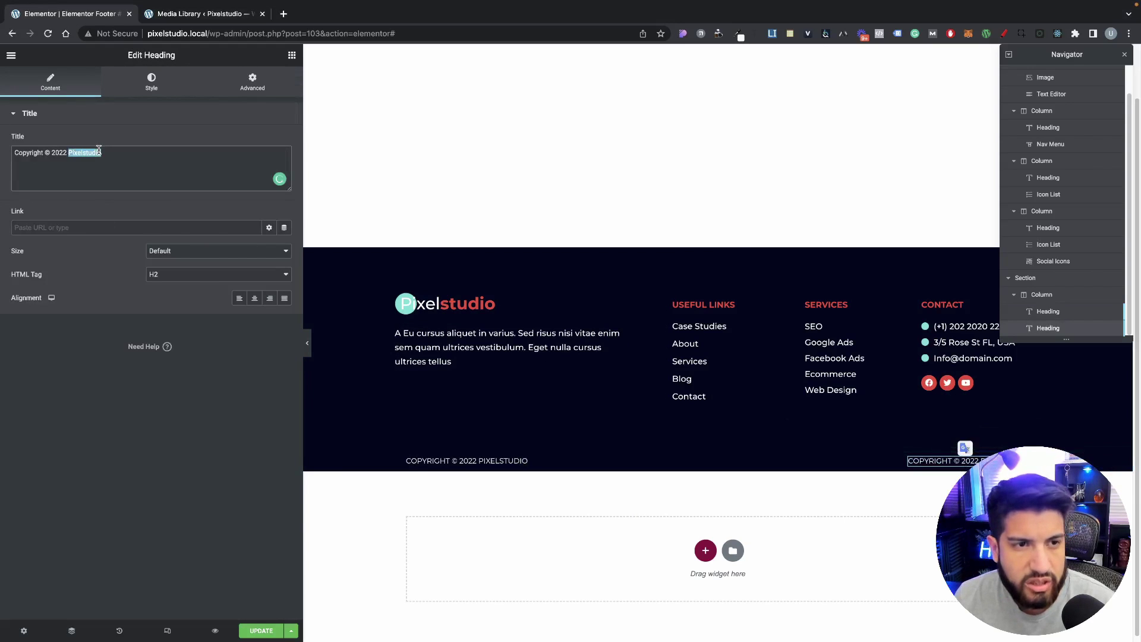
pyautogui.press('super+v')
pyautogui.tripleClick(123, 153)
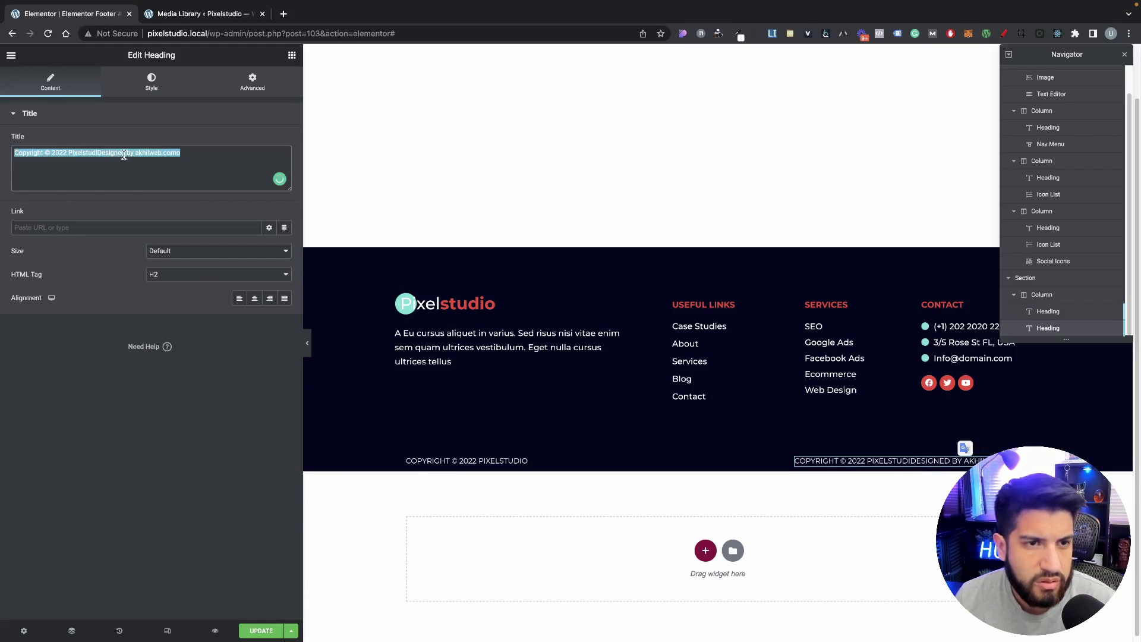
pyautogui.press('super+v')
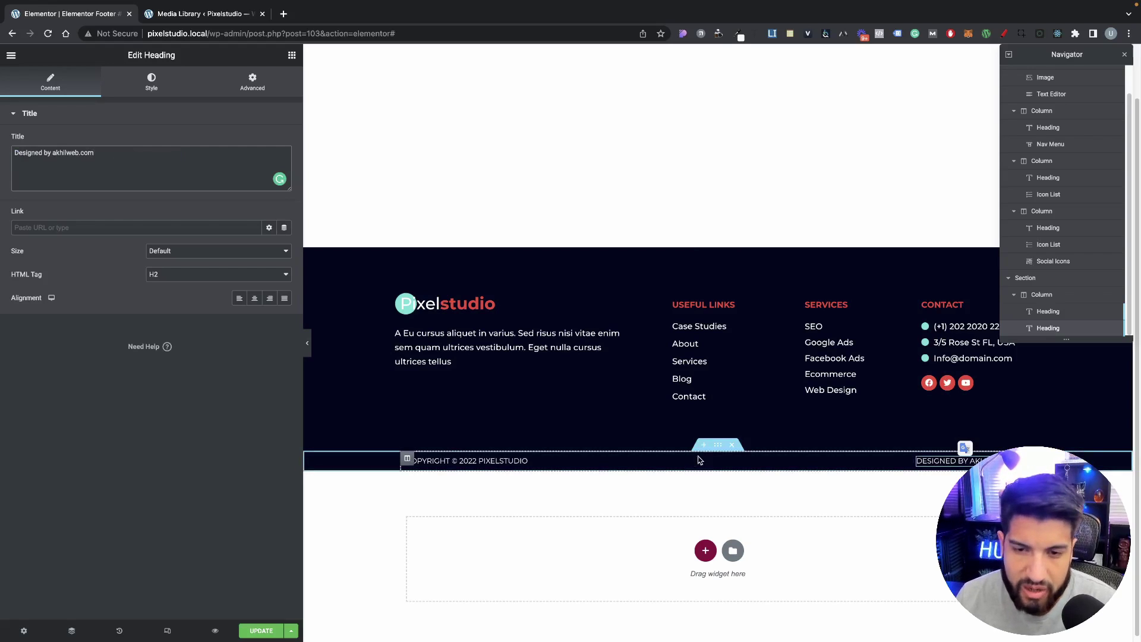
pyautogui.click(715, 450)
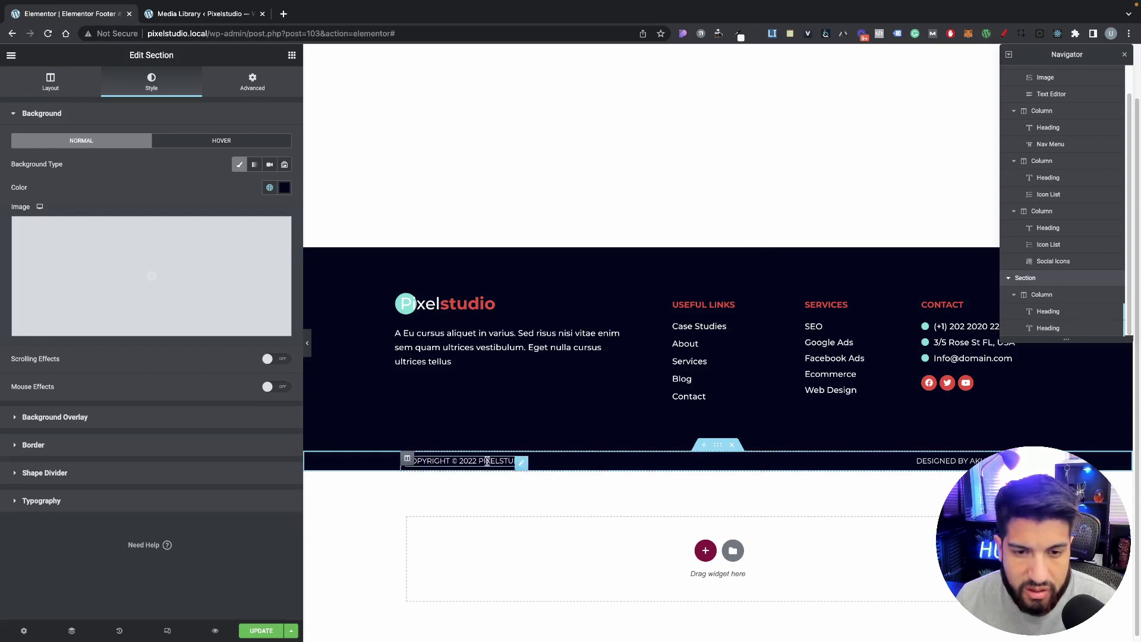
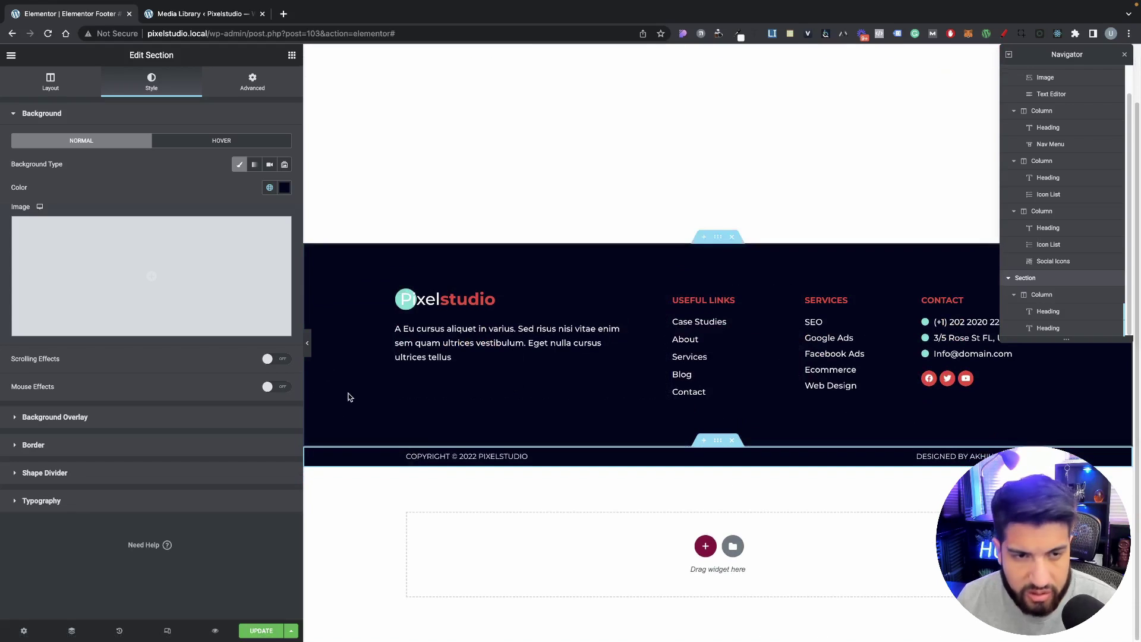
# Step: Give the copyright bar 20 px top and bottom padding
pyautogui.click(262, 83)
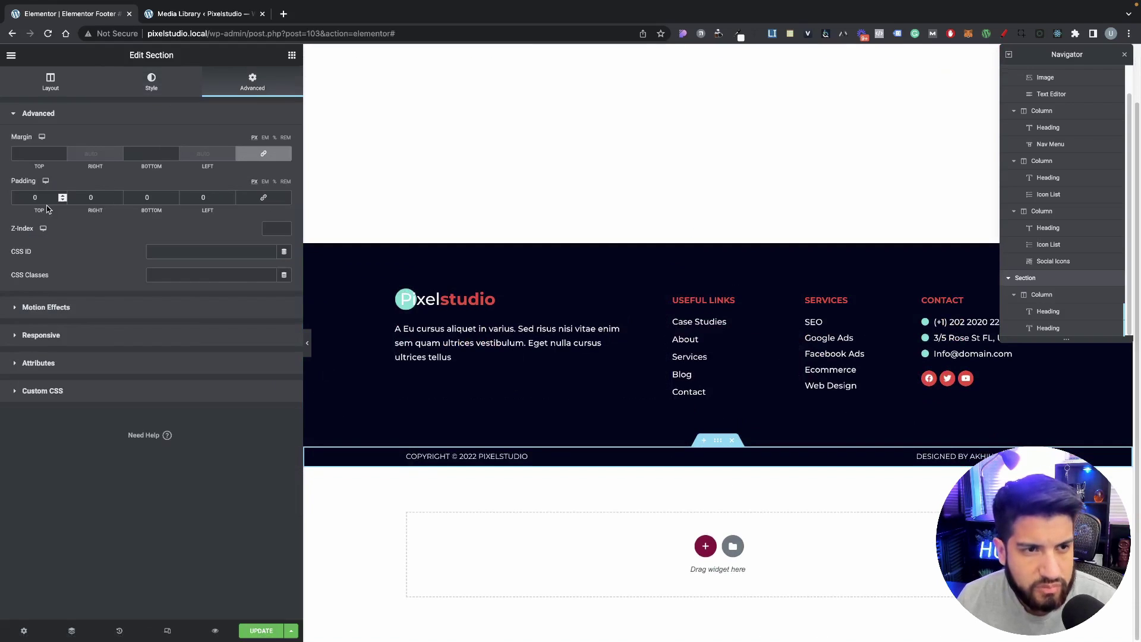
pyautogui.write('30')
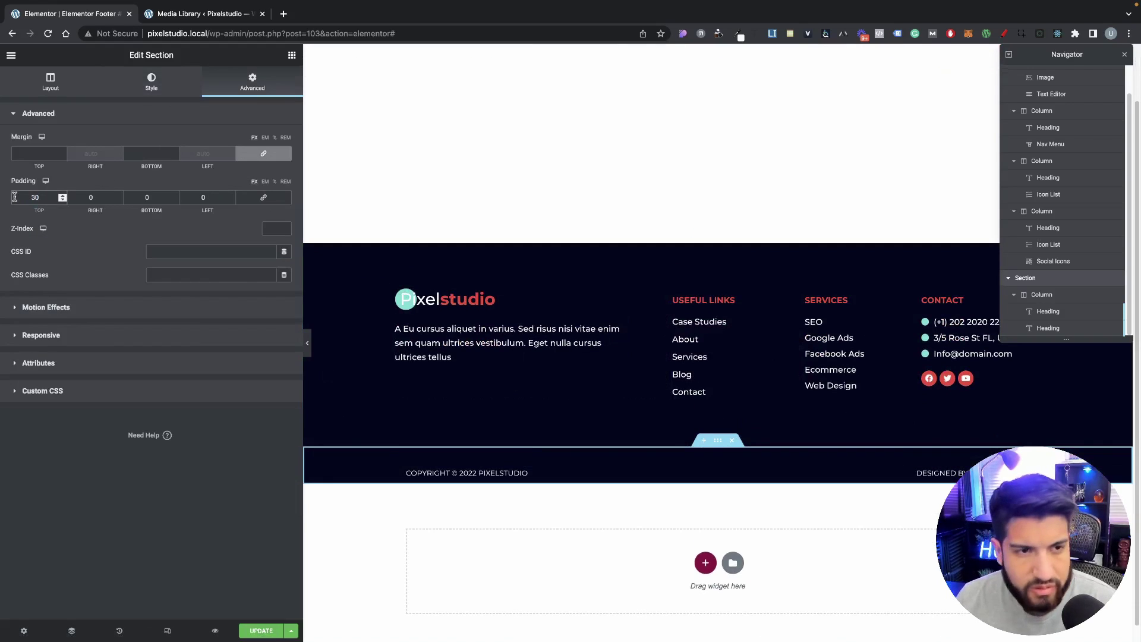
pyautogui.write('20')
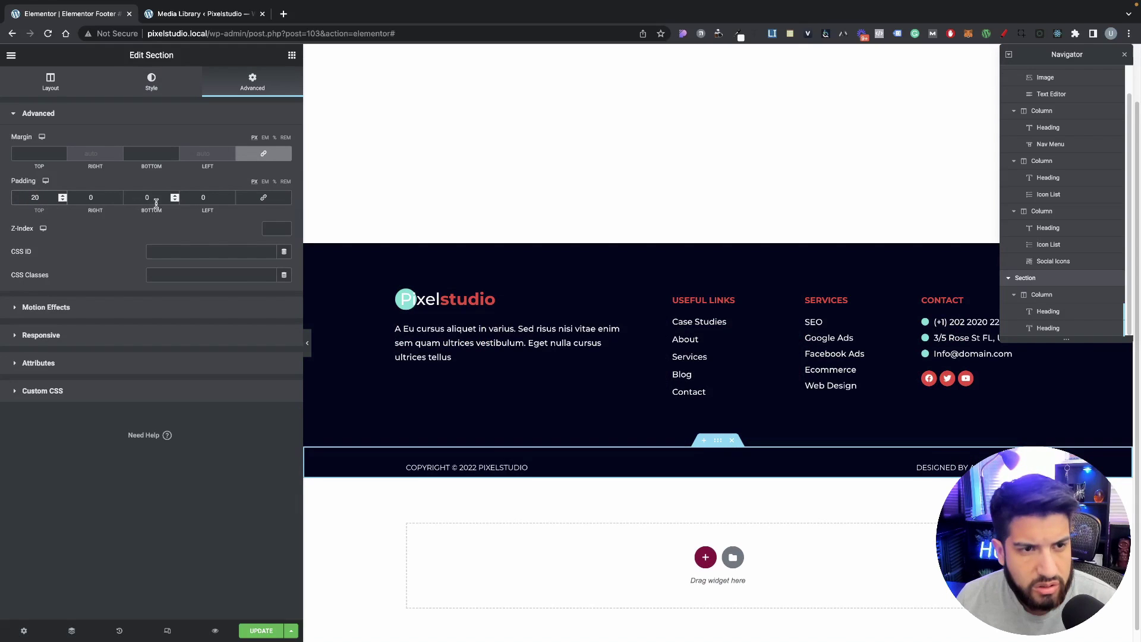
pyautogui.click(174, 202)
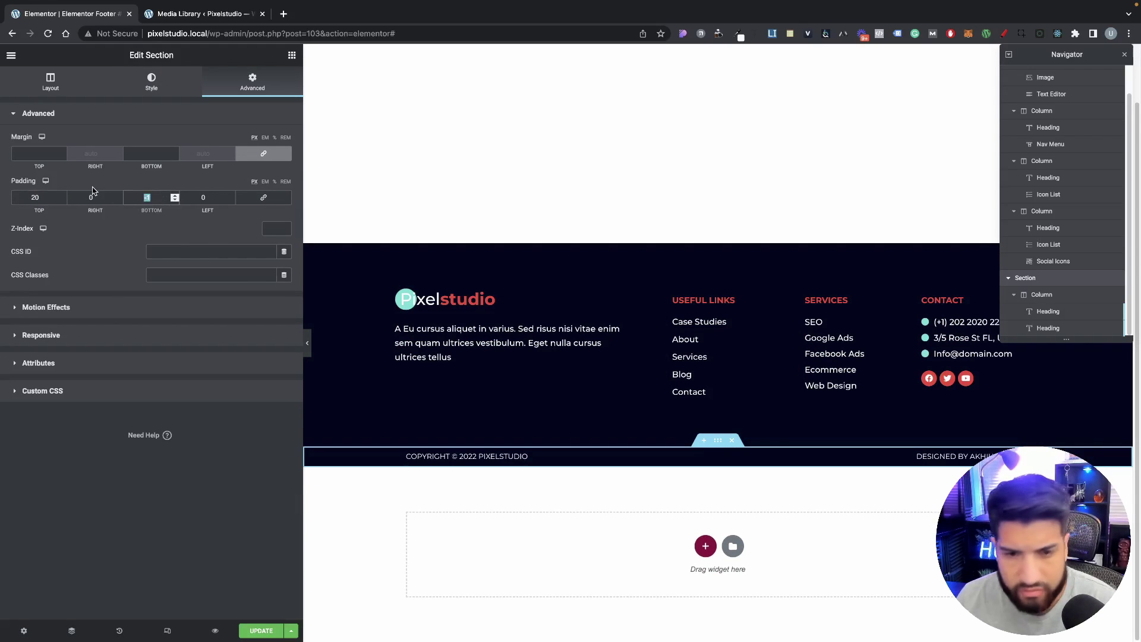
pyautogui.write('20')
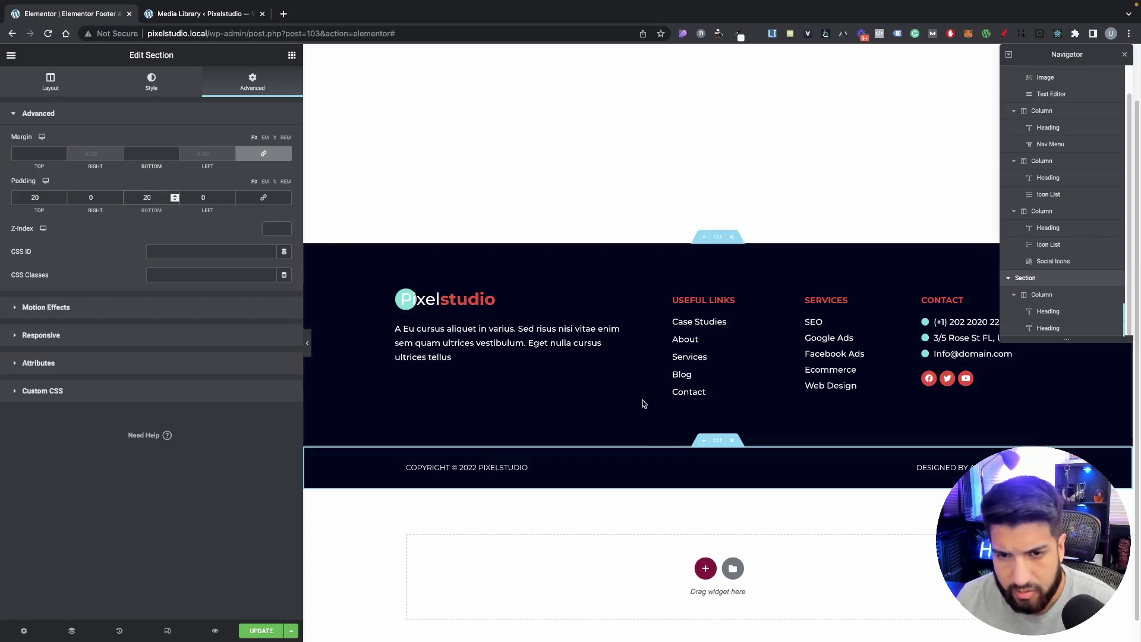
# Step: Cut the main footer section's bottom padding to 30 and preview without the editor
pyautogui.click(719, 242)
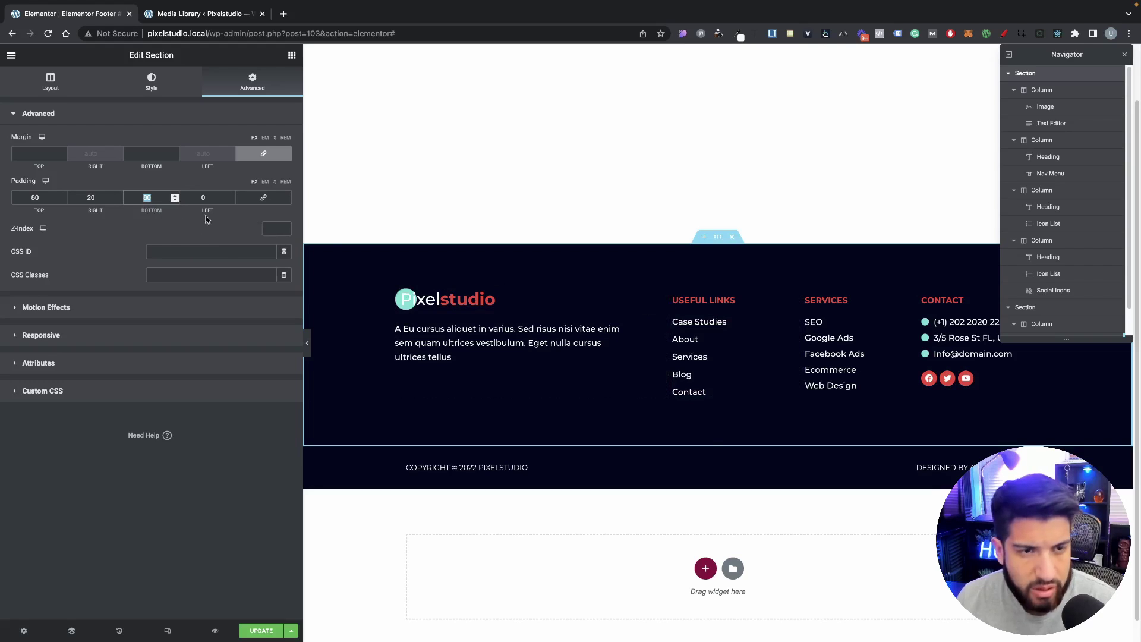
pyautogui.write('50')
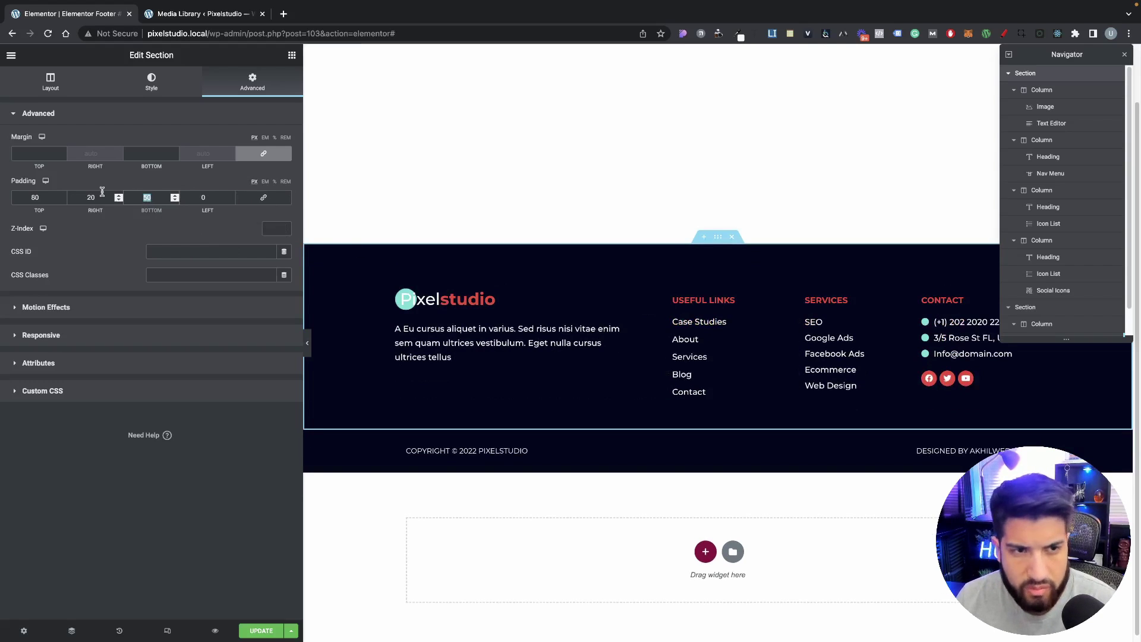
pyautogui.write('30')
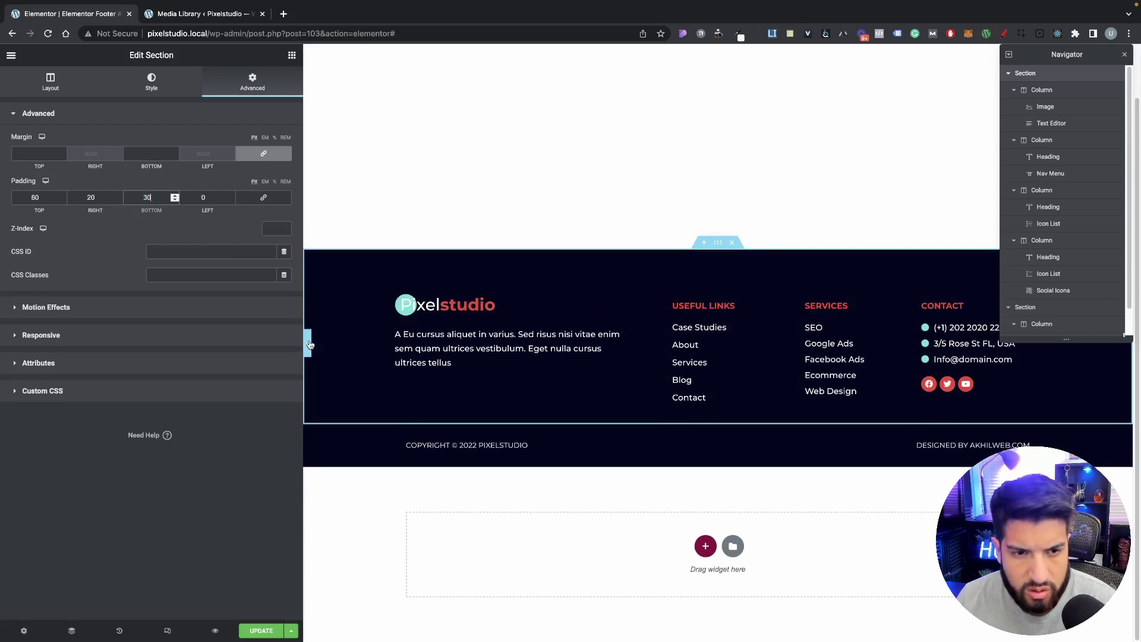
pyautogui.click(309, 343)
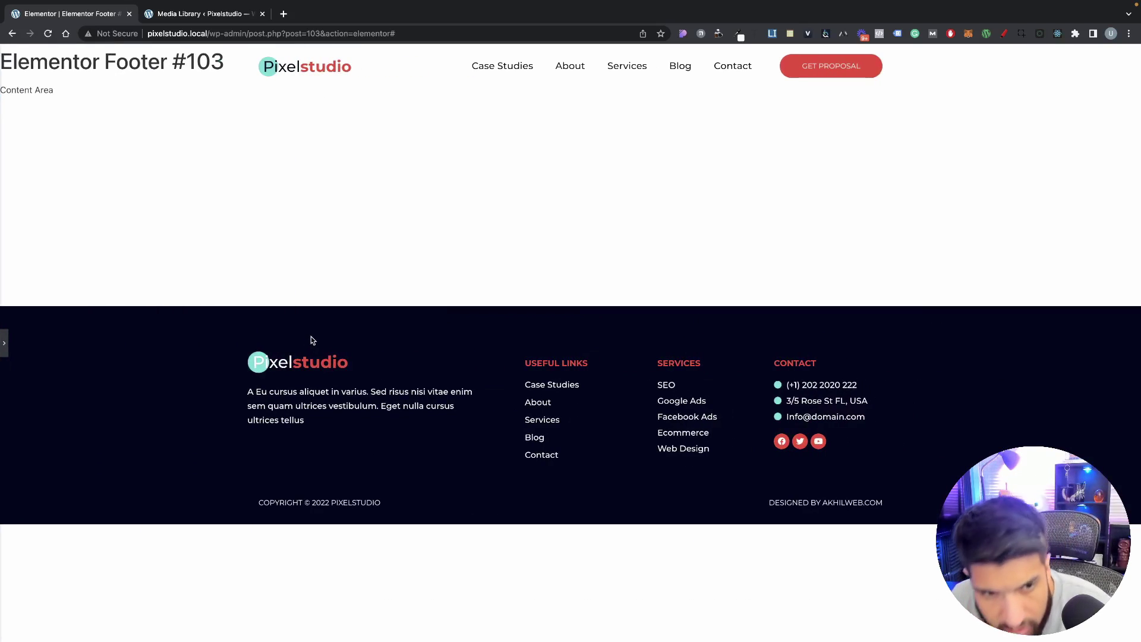
# Step: Back in the editor, give the main footer section 20 px left padding
pyautogui.click(5, 343)
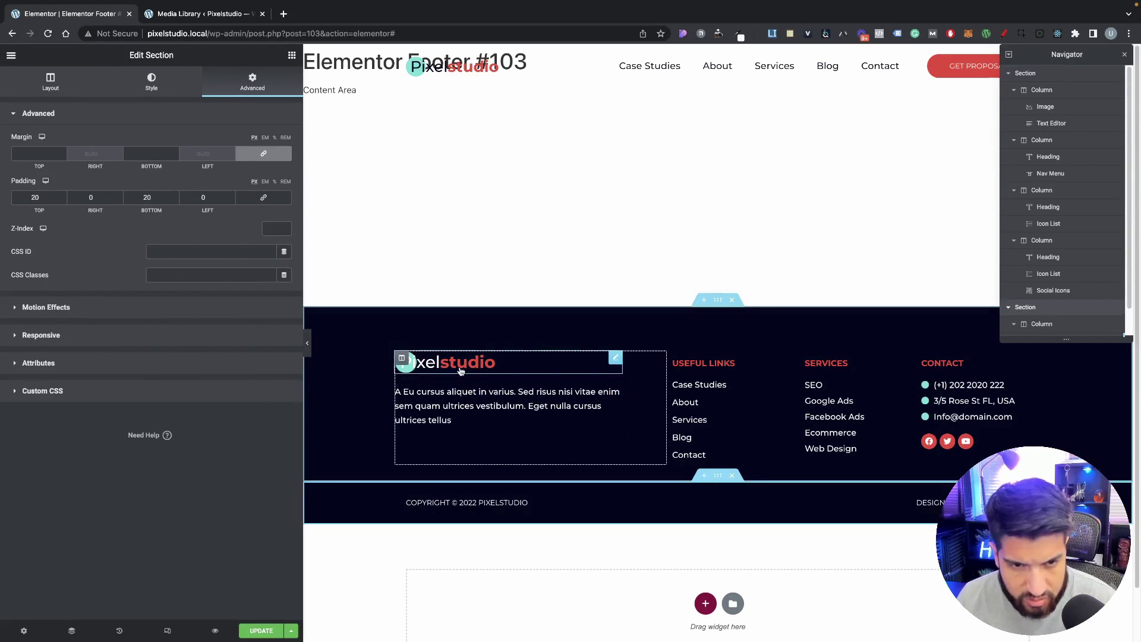
pyautogui.click(407, 488)
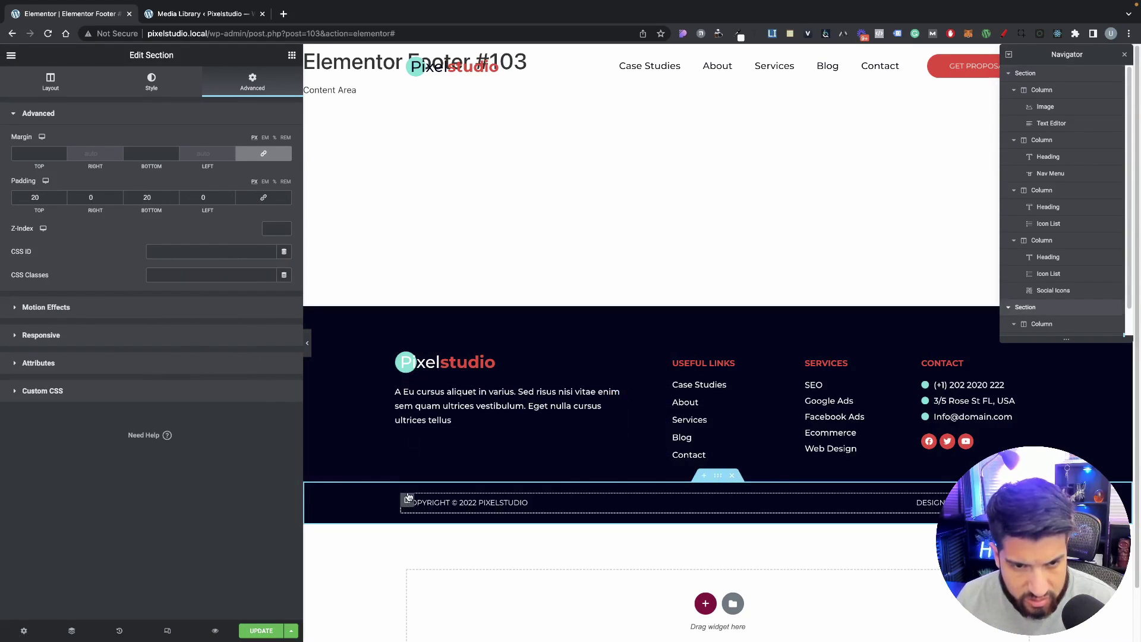
pyautogui.click(51, 82)
pyautogui.click(717, 304)
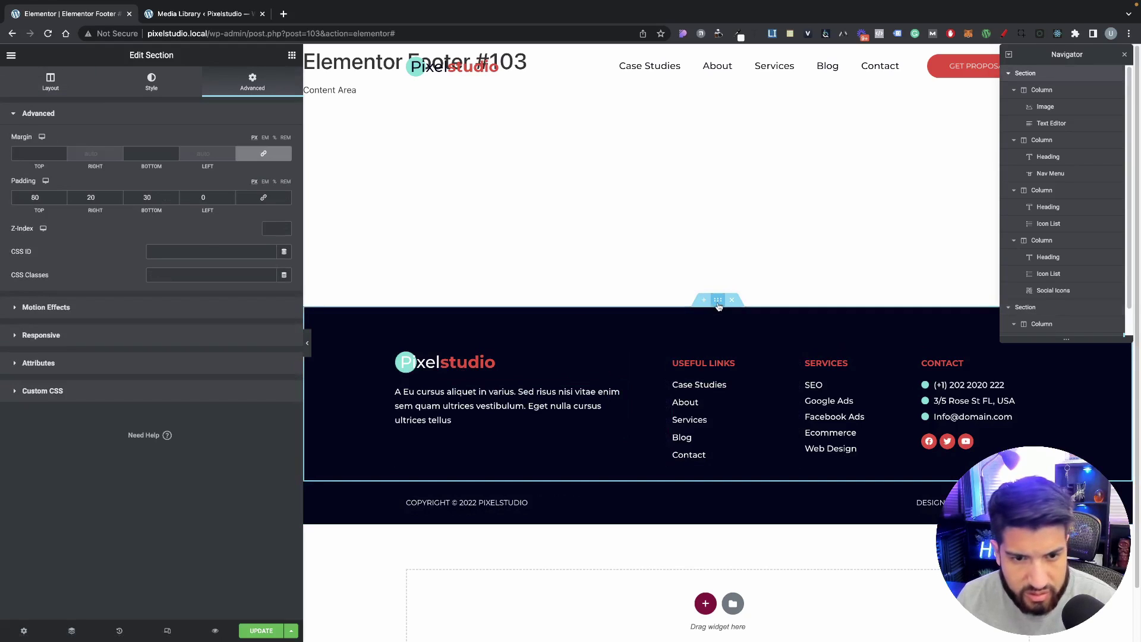
pyautogui.click(28, 90)
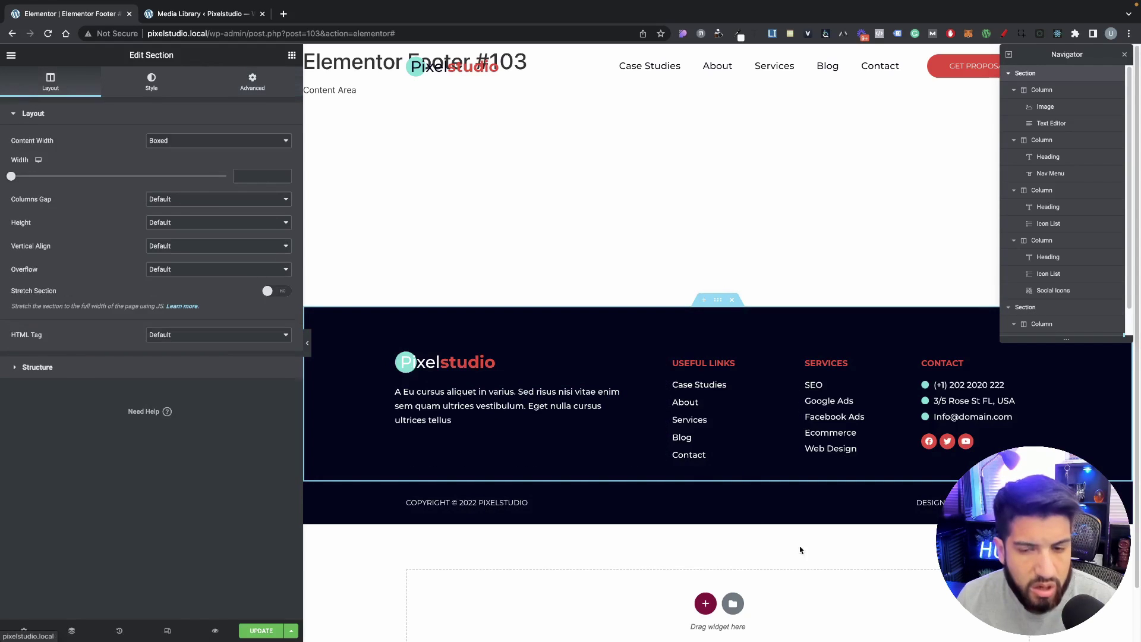
pyautogui.click(668, 494)
pyautogui.click(717, 321)
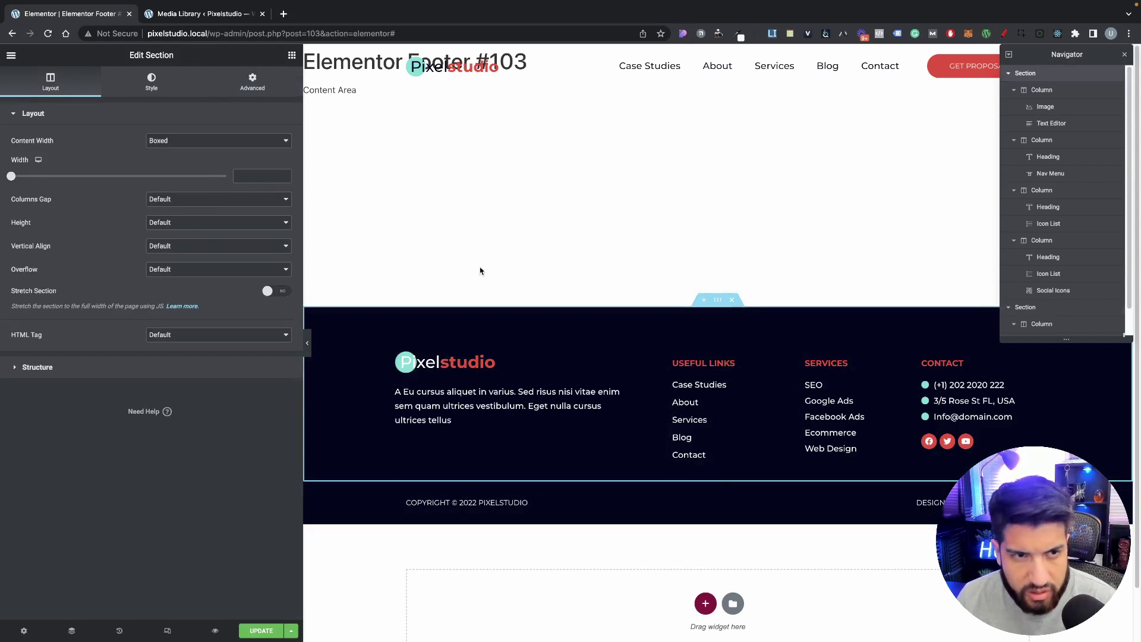
pyautogui.click(232, 89)
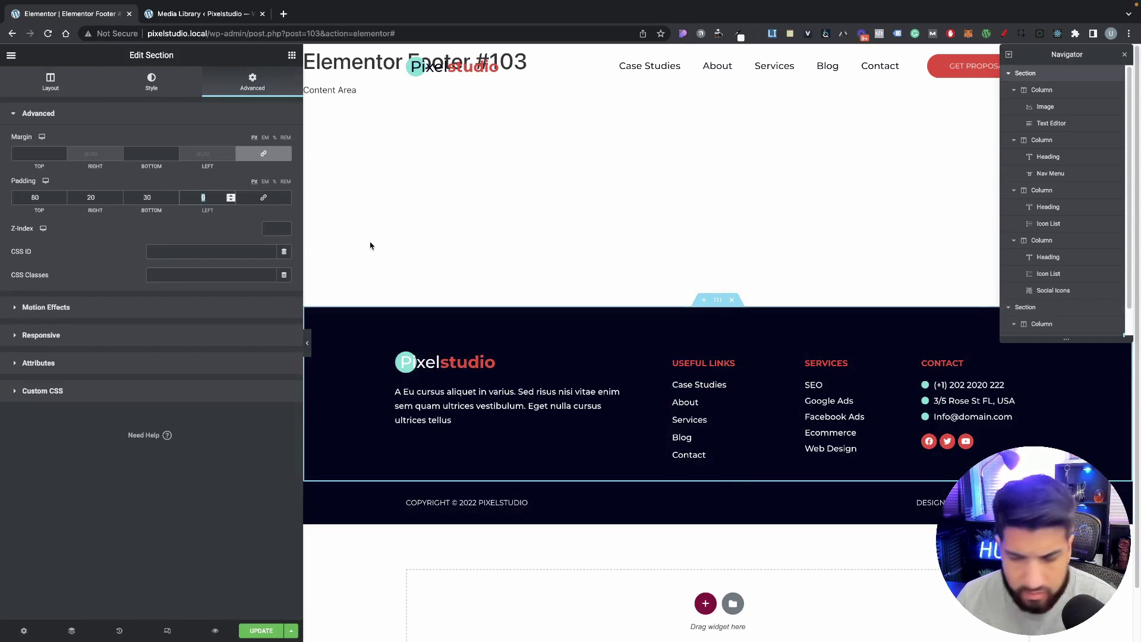
pyautogui.write('20')
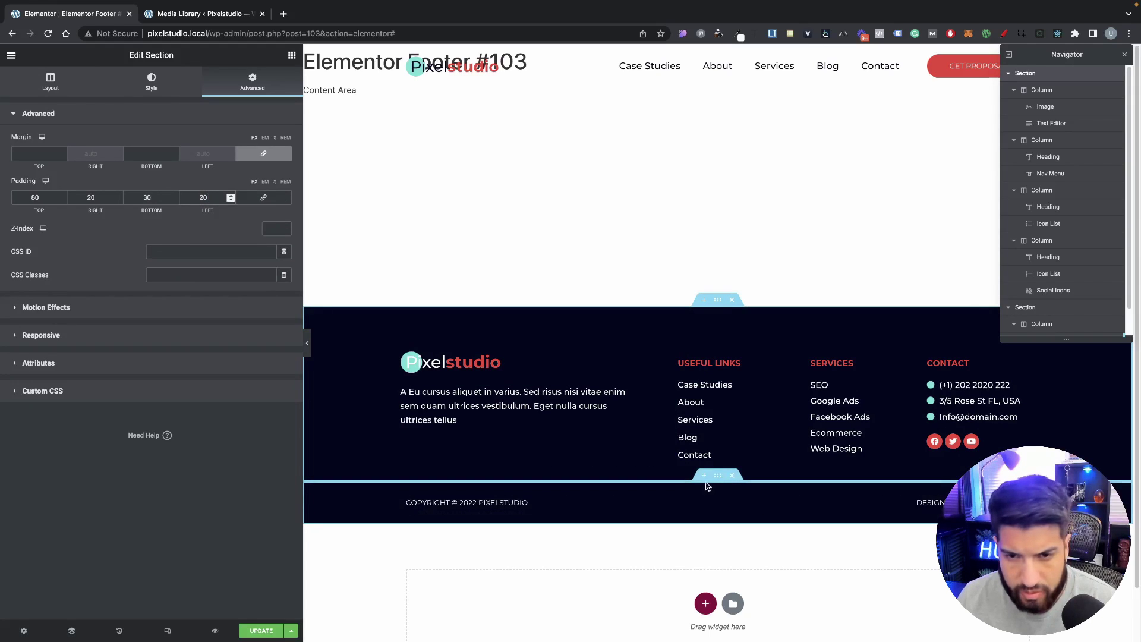
# Step: Pad the copyright bar 20 px on its left and right sides
pyautogui.click(717, 476)
pyautogui.click(252, 82)
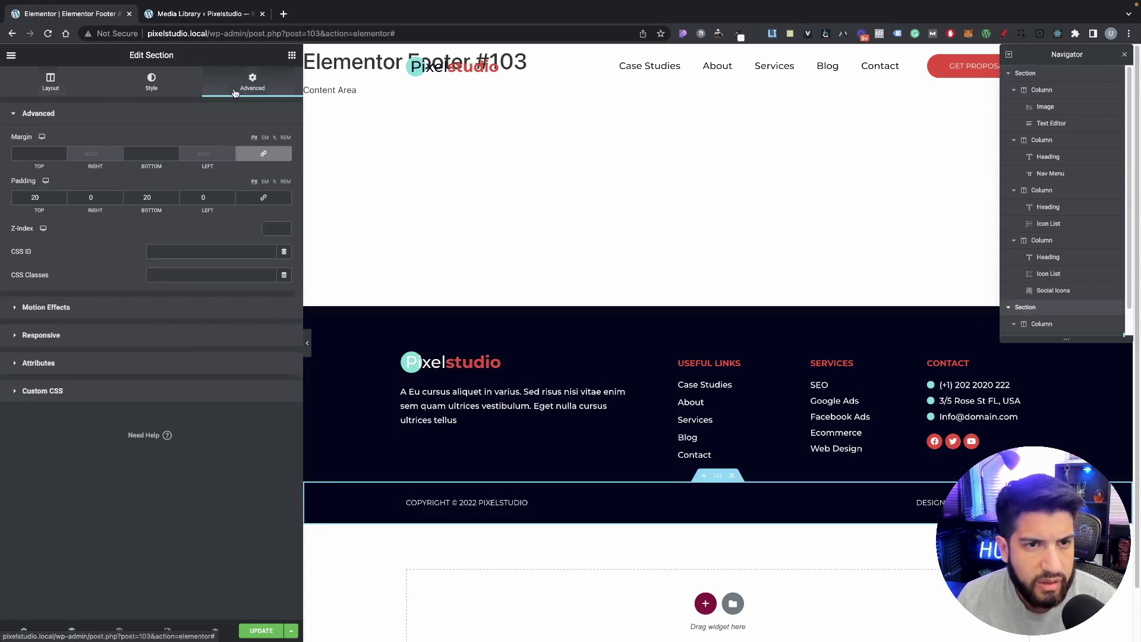
pyautogui.write('20')
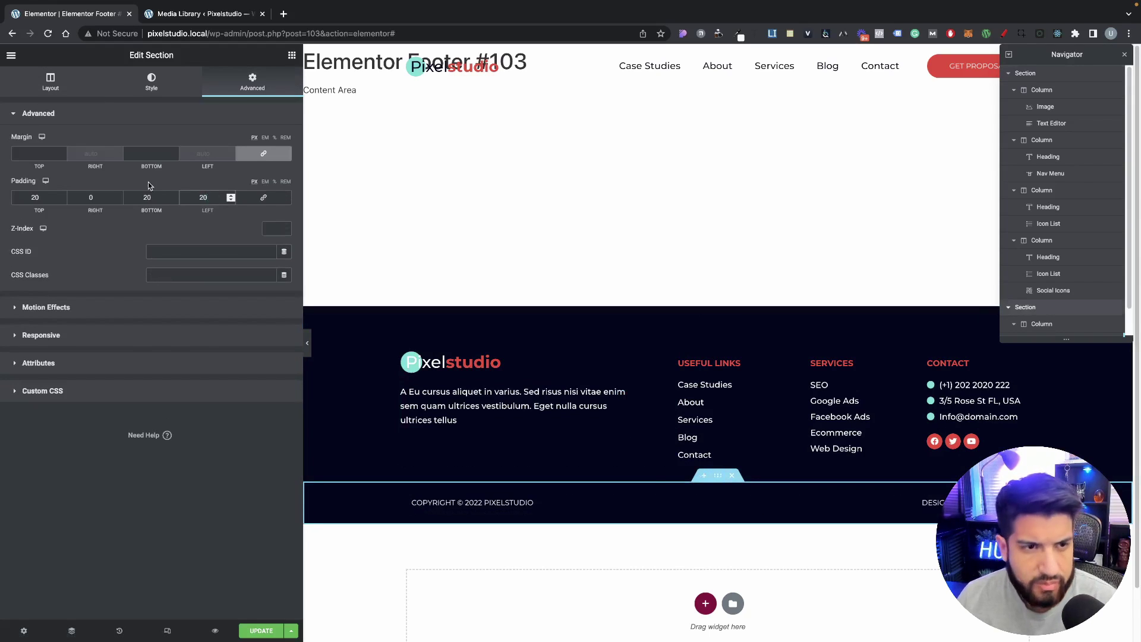
pyautogui.doubleClick(86, 196)
pyautogui.write('20')
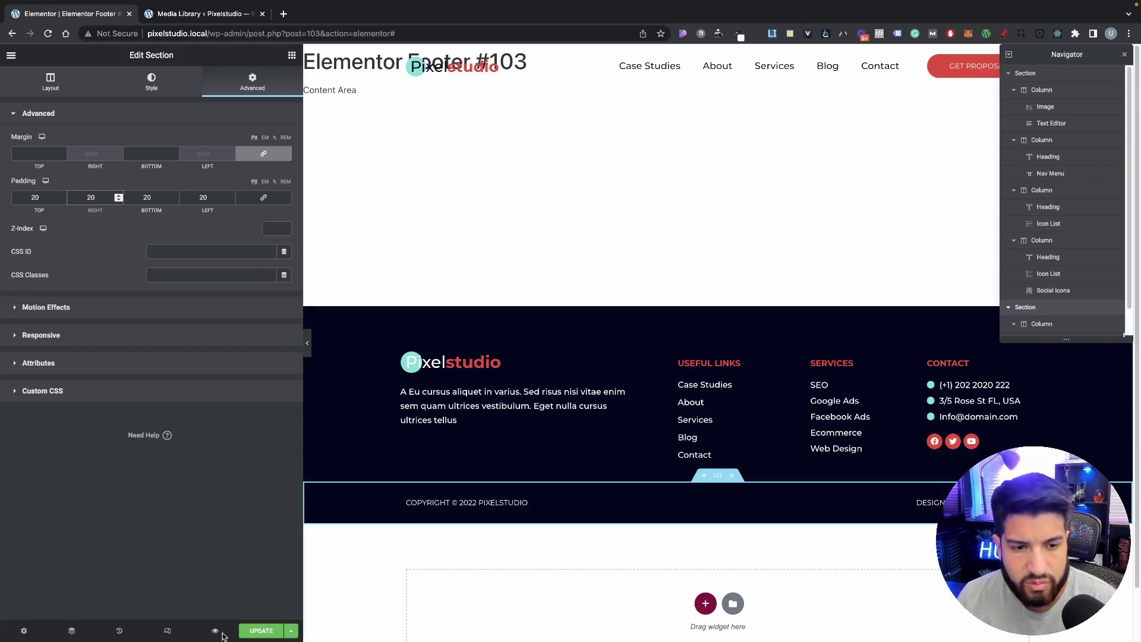
pyautogui.click(167, 630)
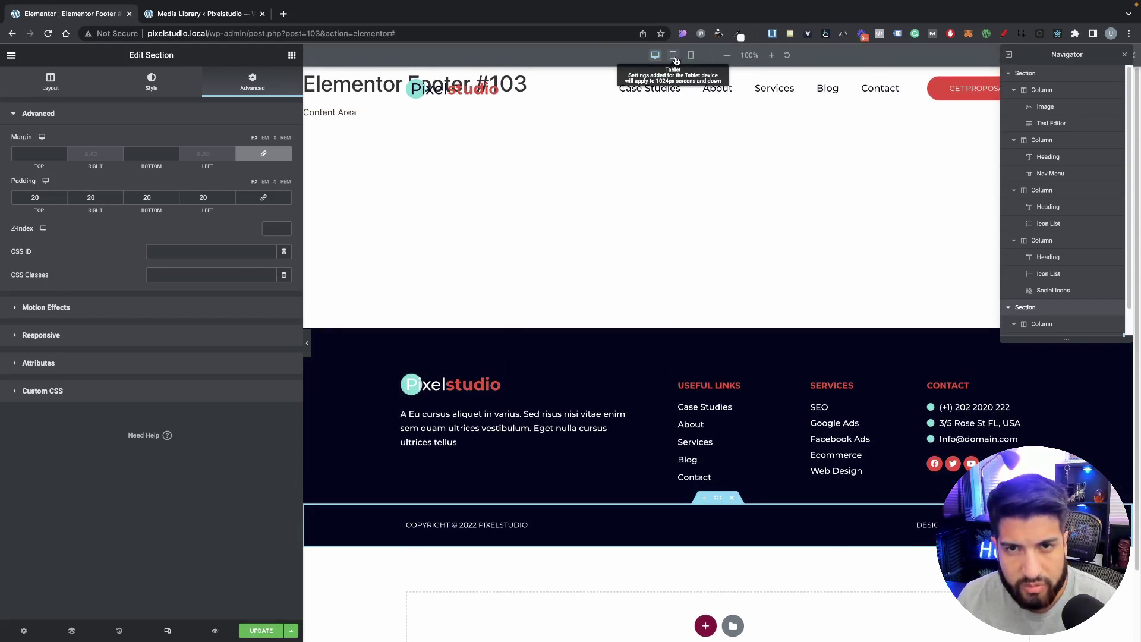
# Step: In the tablet preview, set the footer's logo column width to 30%
pyautogui.click(674, 56)
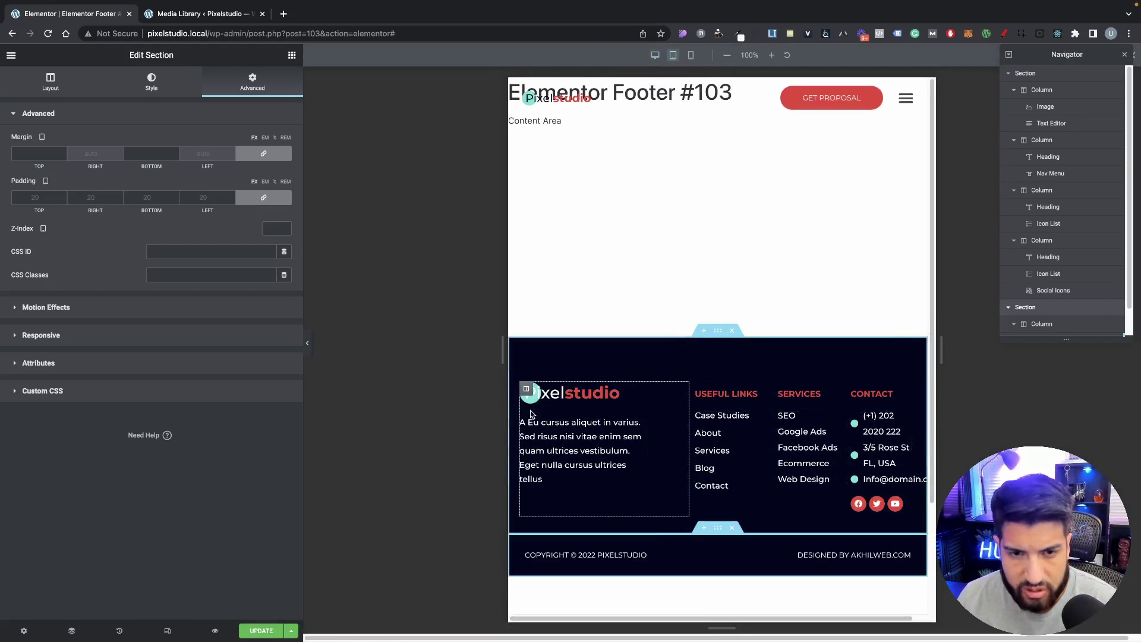
pyautogui.scroll(-1, 773, 401)
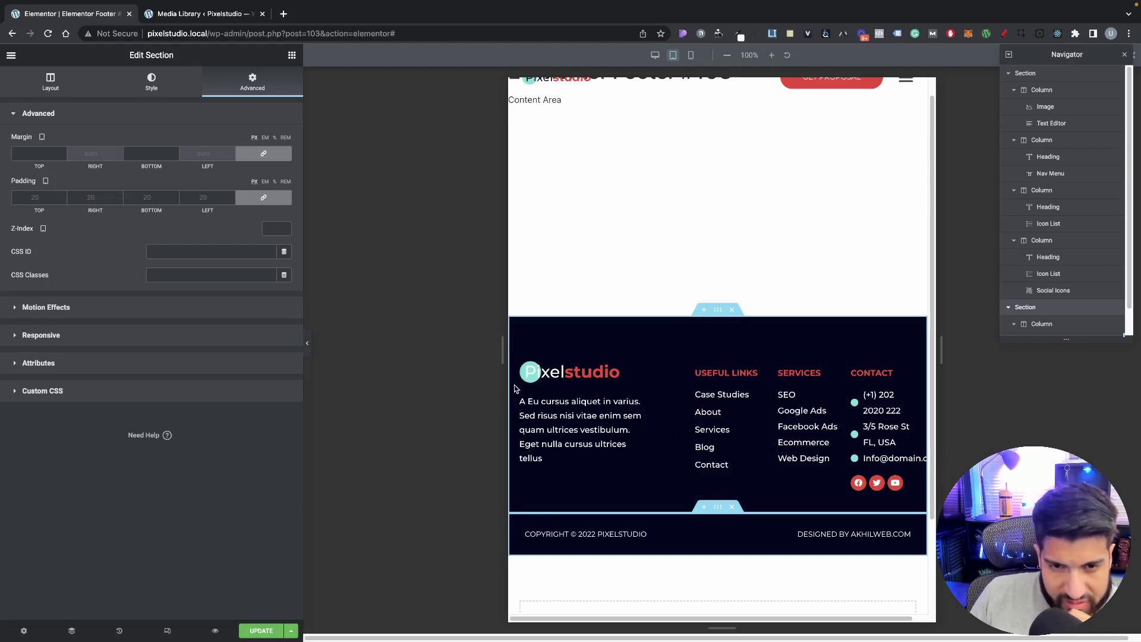
pyautogui.click(526, 369)
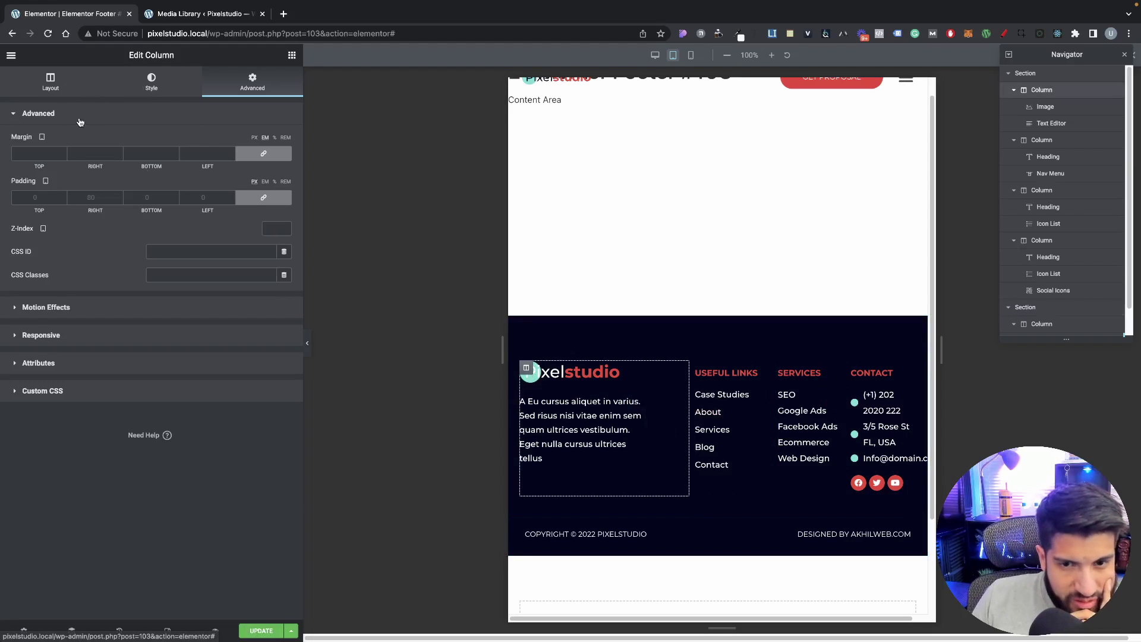
pyautogui.click(57, 89)
pyautogui.click(254, 81)
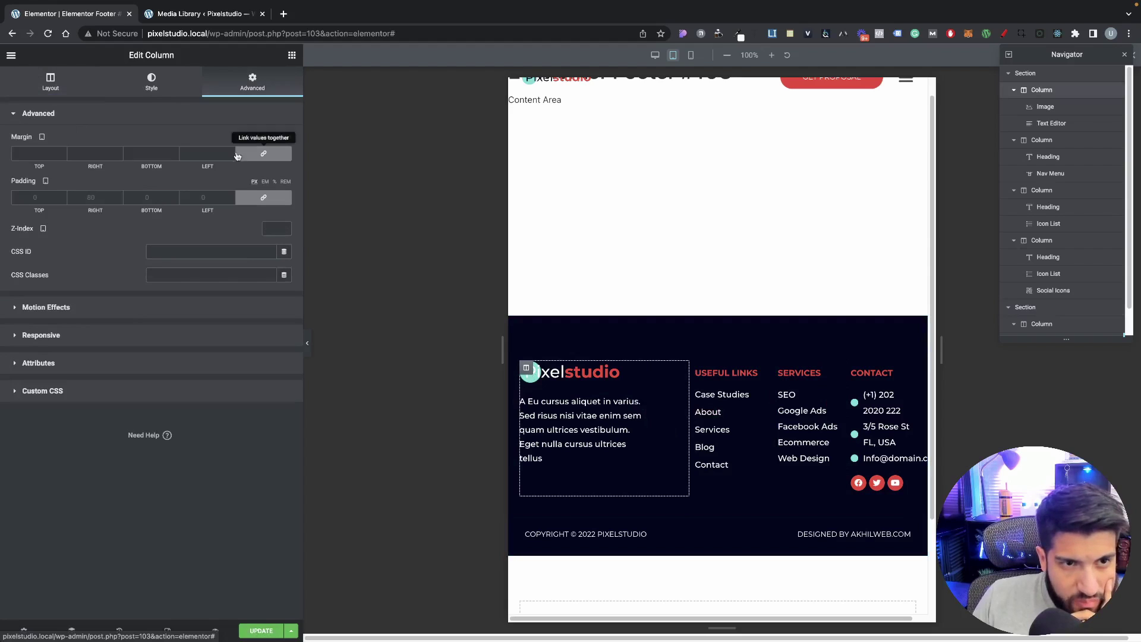
pyautogui.click(259, 199)
pyautogui.click(51, 94)
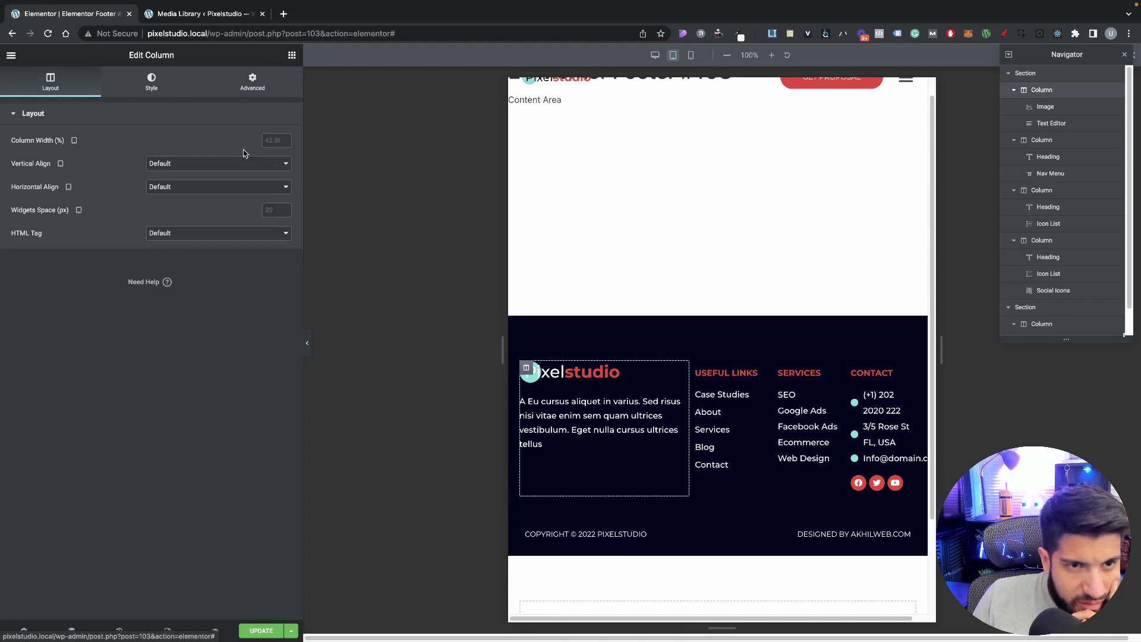
pyautogui.write('30')
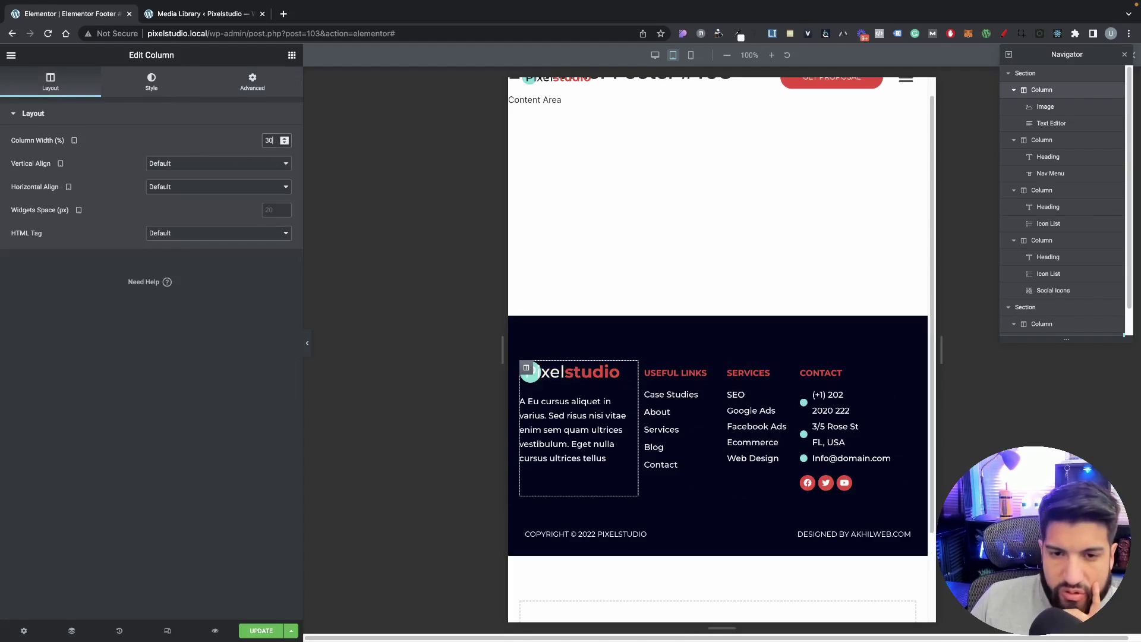
# Step: Set the Useful Links and Services footer columns to 22% width
pyautogui.click(645, 368)
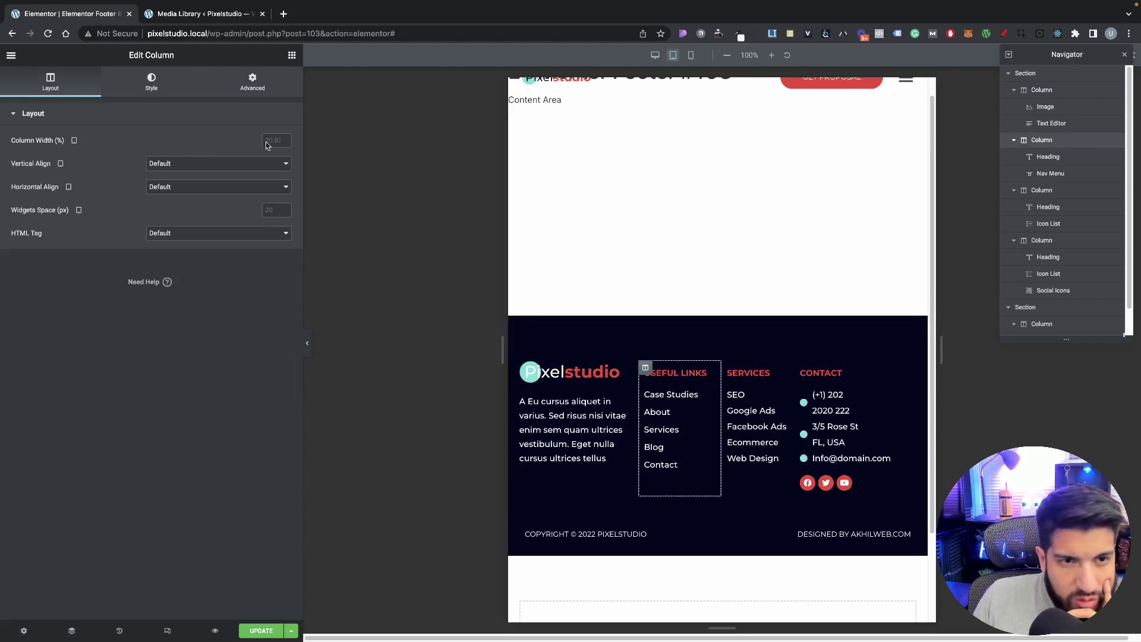
pyautogui.write('22')
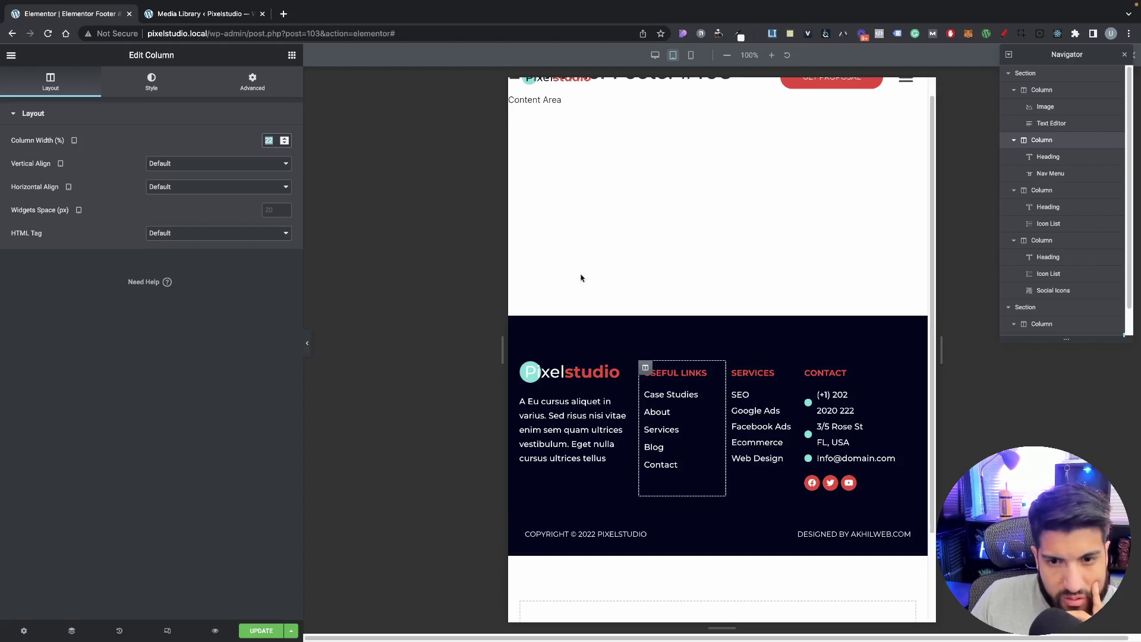
pyautogui.click(732, 367)
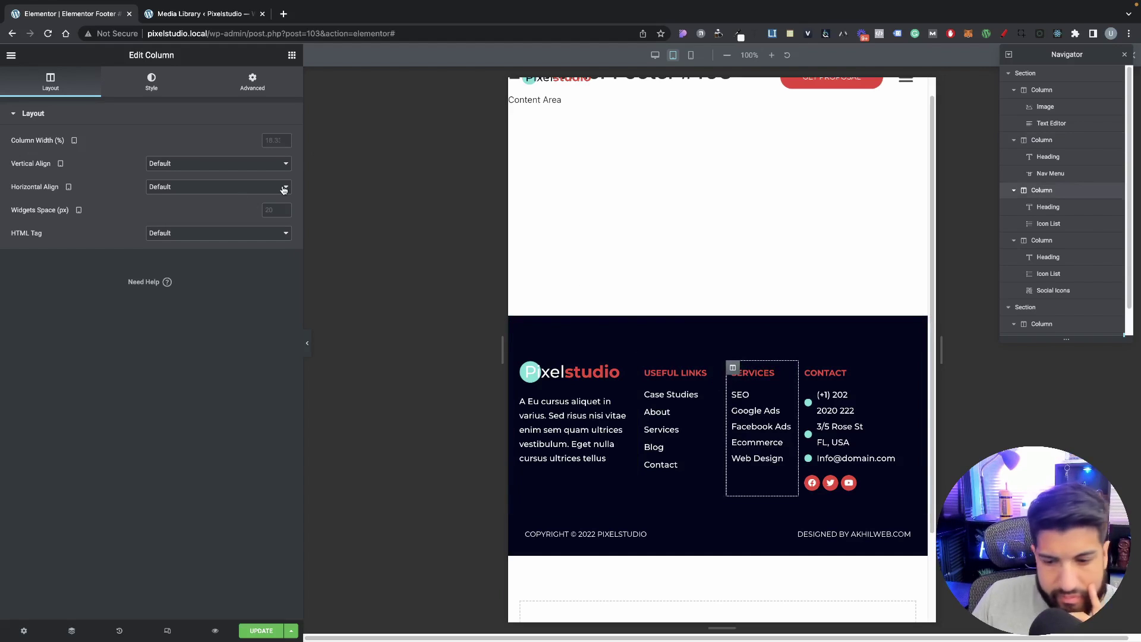
pyautogui.write('22')
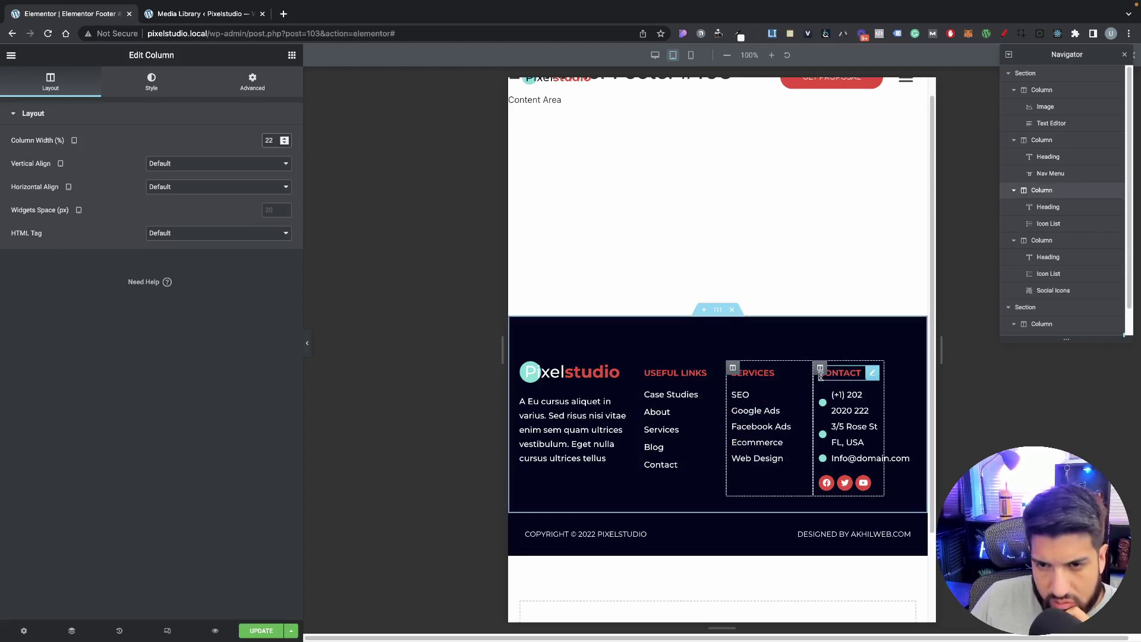
pyautogui.click(820, 367)
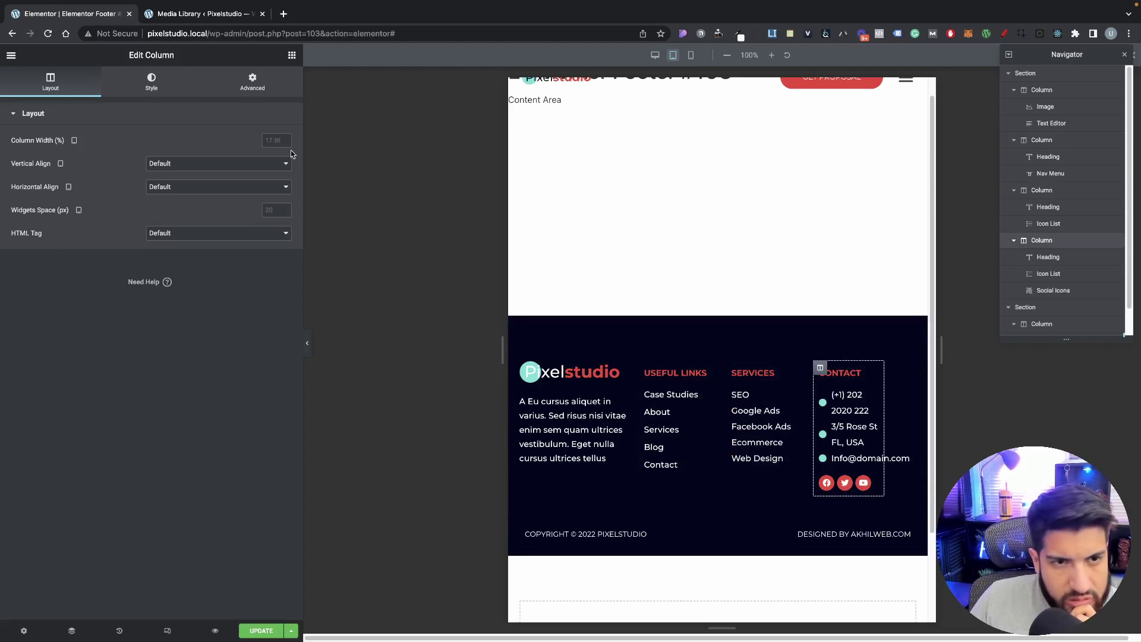
pyautogui.write('22')
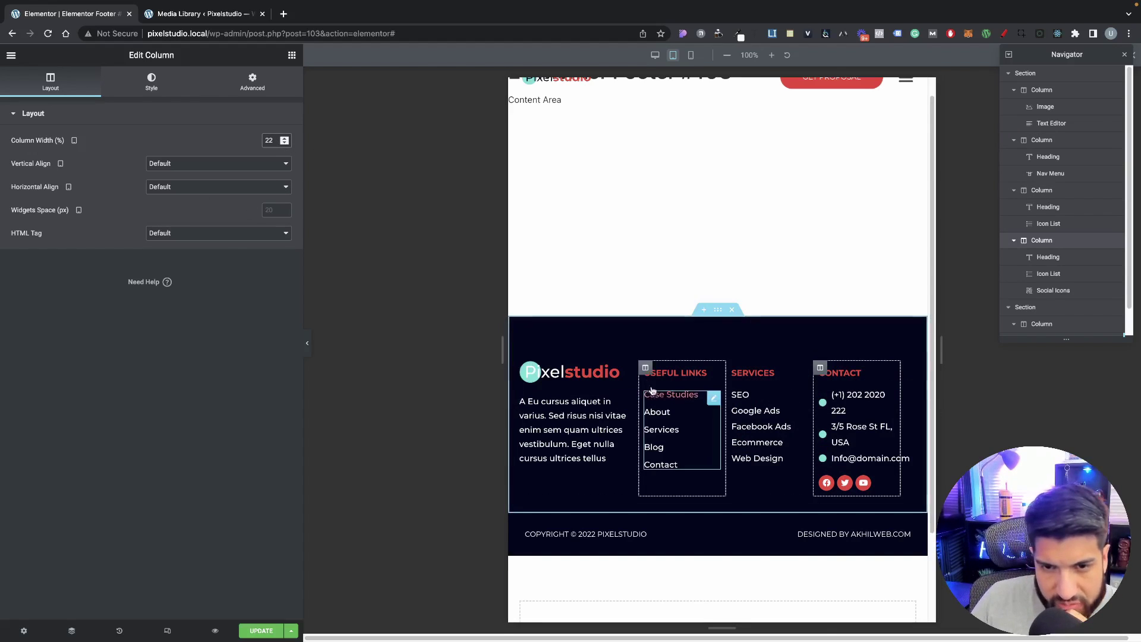
# Step: Raise the Contact column to 23% and widen the tablet canvas to test the footer
pyautogui.click(645, 367)
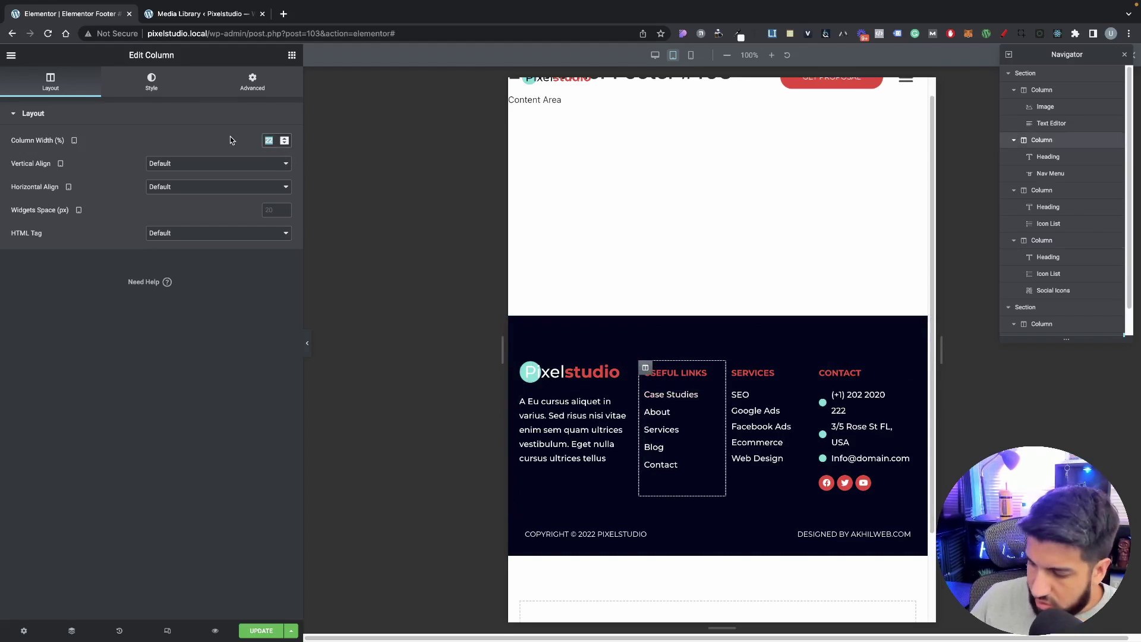
pyautogui.click(736, 368)
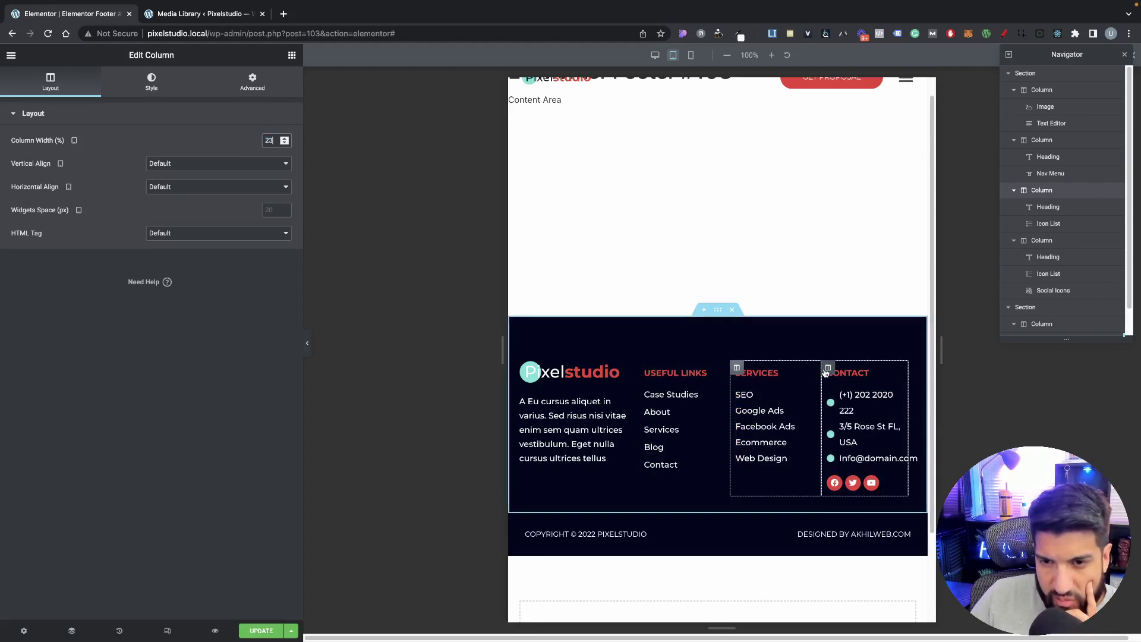
pyautogui.click(827, 368)
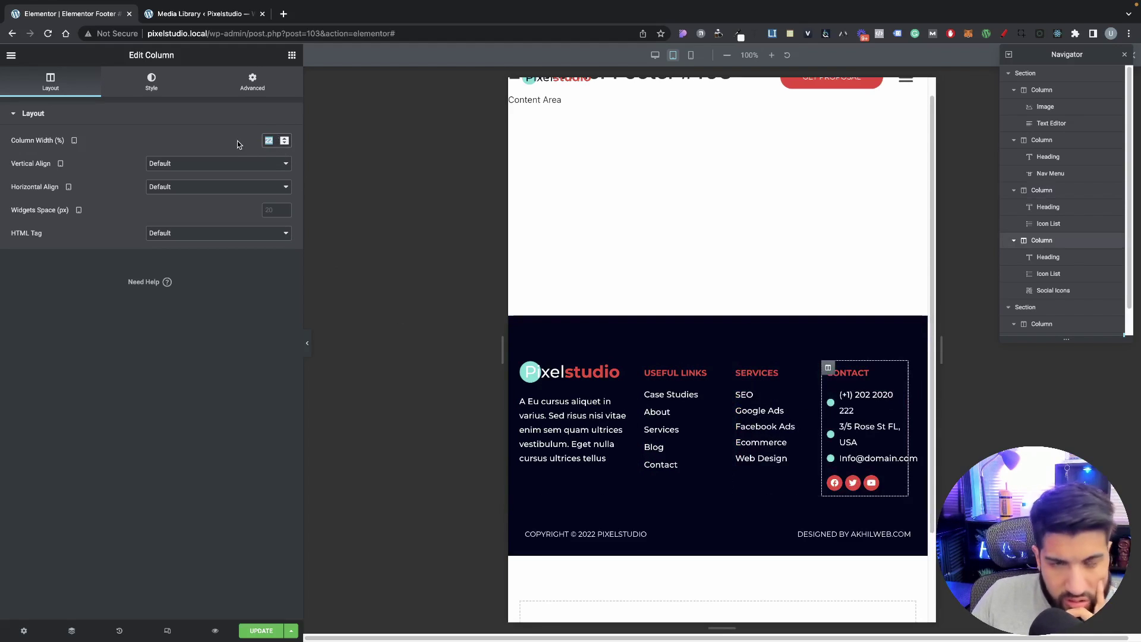
pyautogui.click(526, 368)
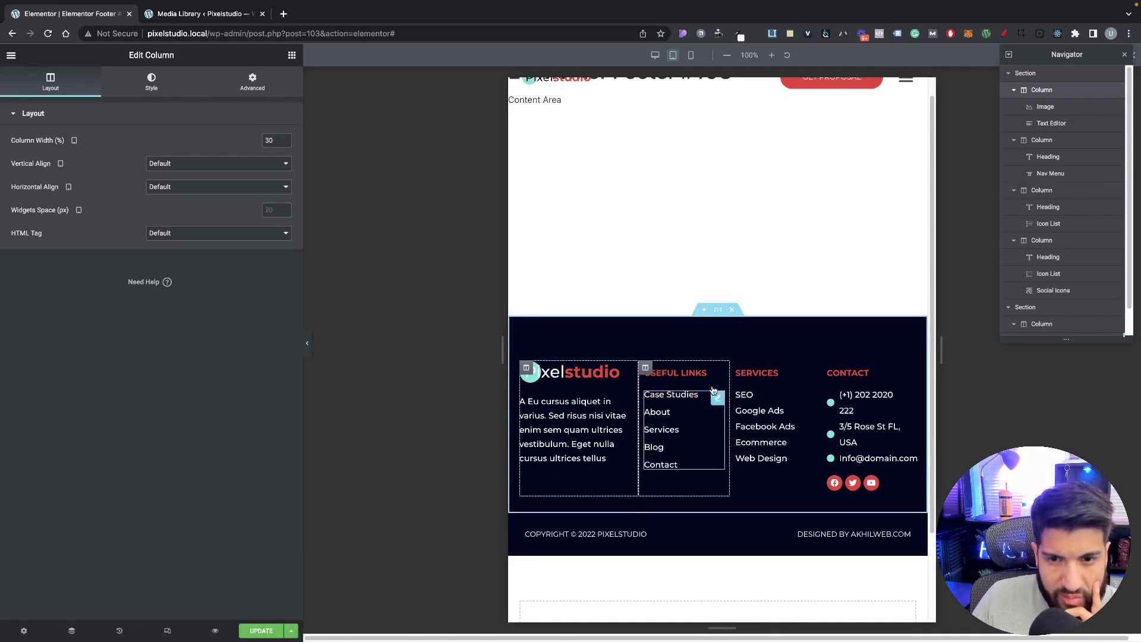
pyautogui.click(828, 368)
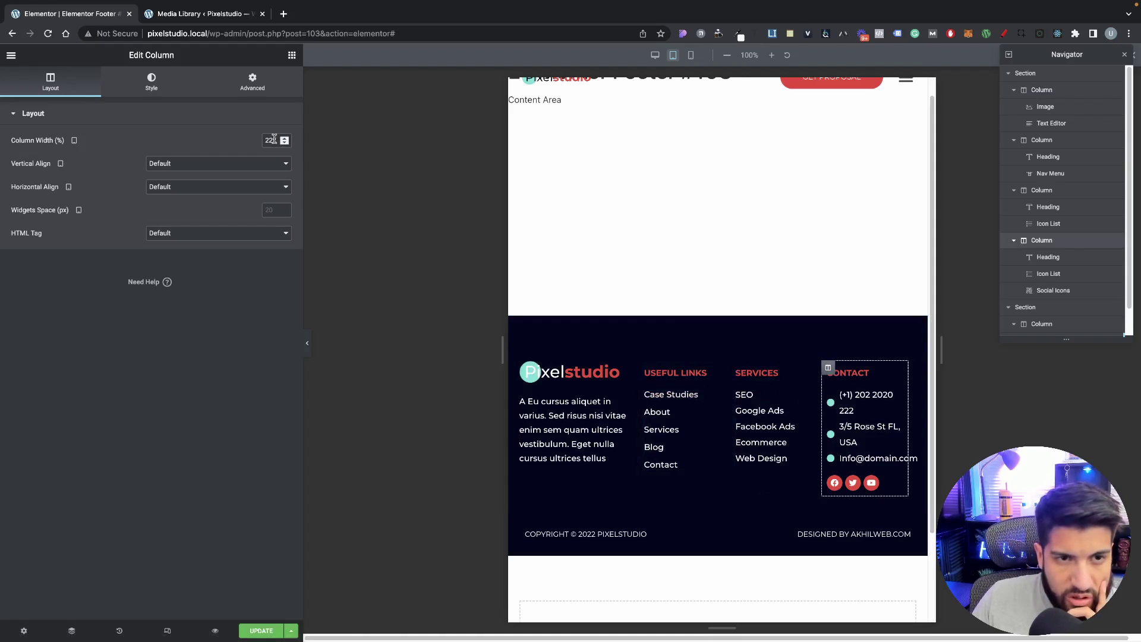
pyautogui.press('Up')
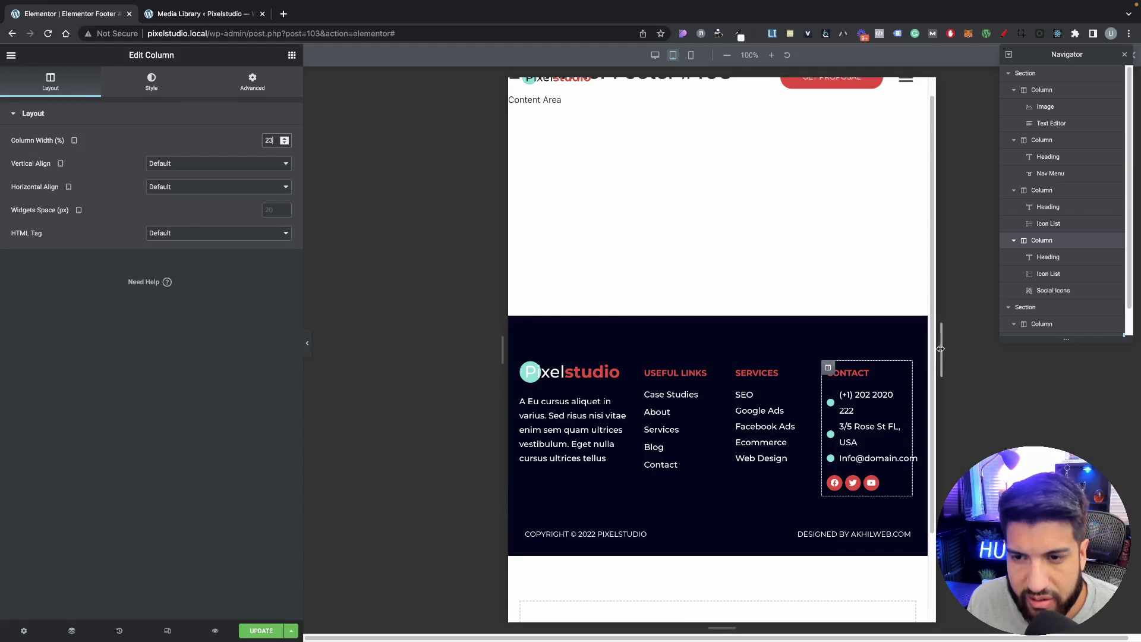
pyautogui.moveTo(941, 348); pyautogui.dragTo(870, 367)
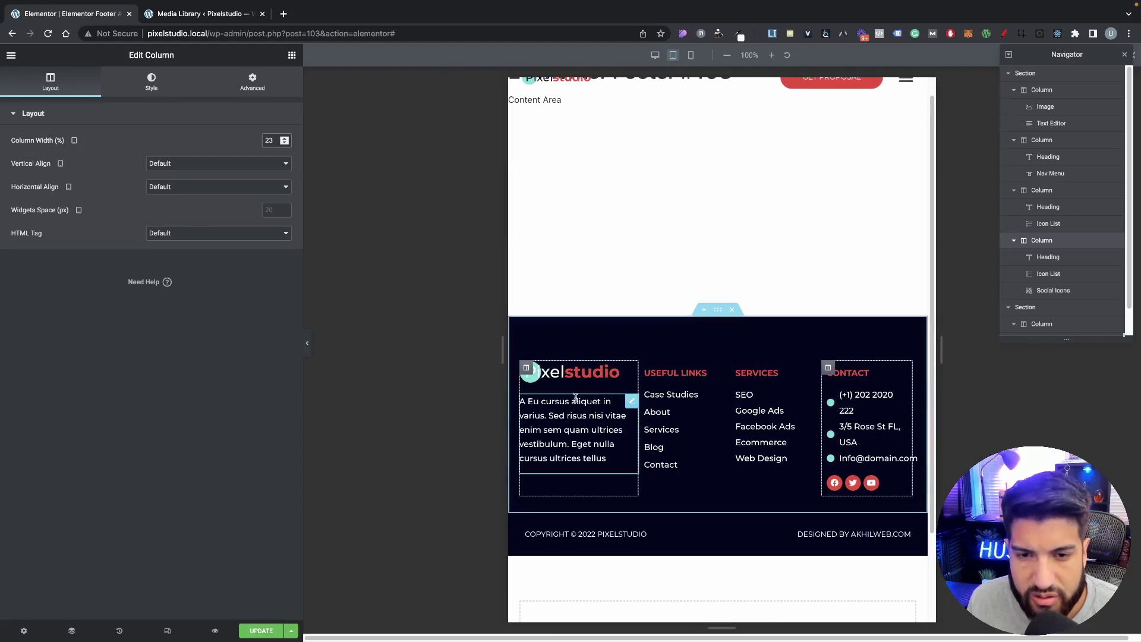
pyautogui.click(526, 367)
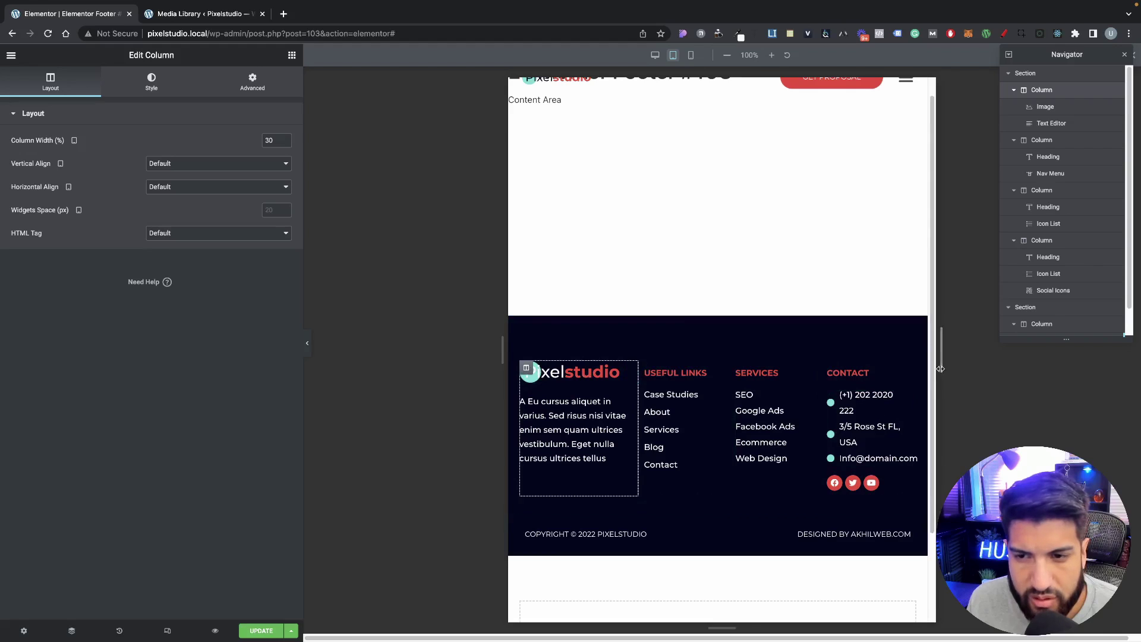
pyautogui.moveTo(942, 350); pyautogui.dragTo(1084, 463)
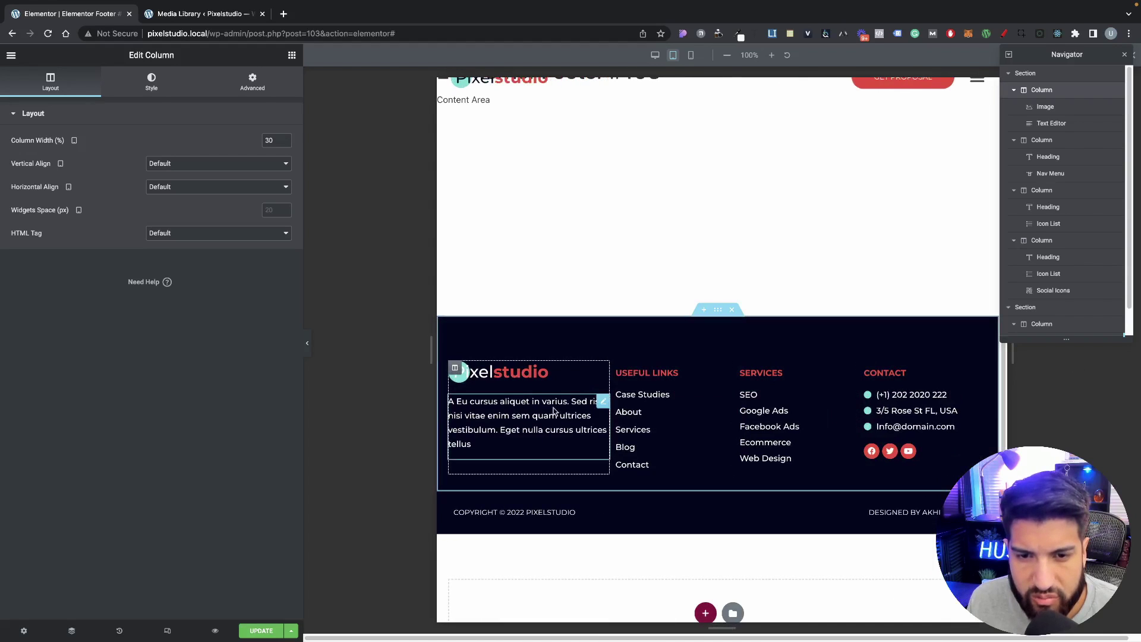
# Step: Give the logo column 15 px right padding and test the footer reflow at narrower widths
pyautogui.click(252, 85)
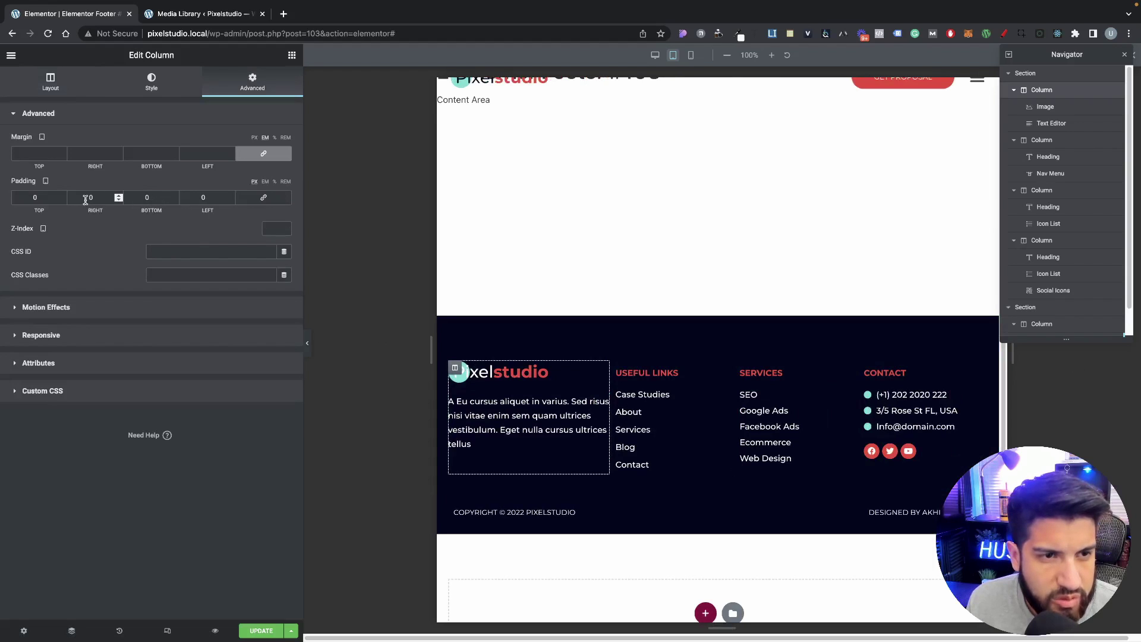
pyautogui.write('15')
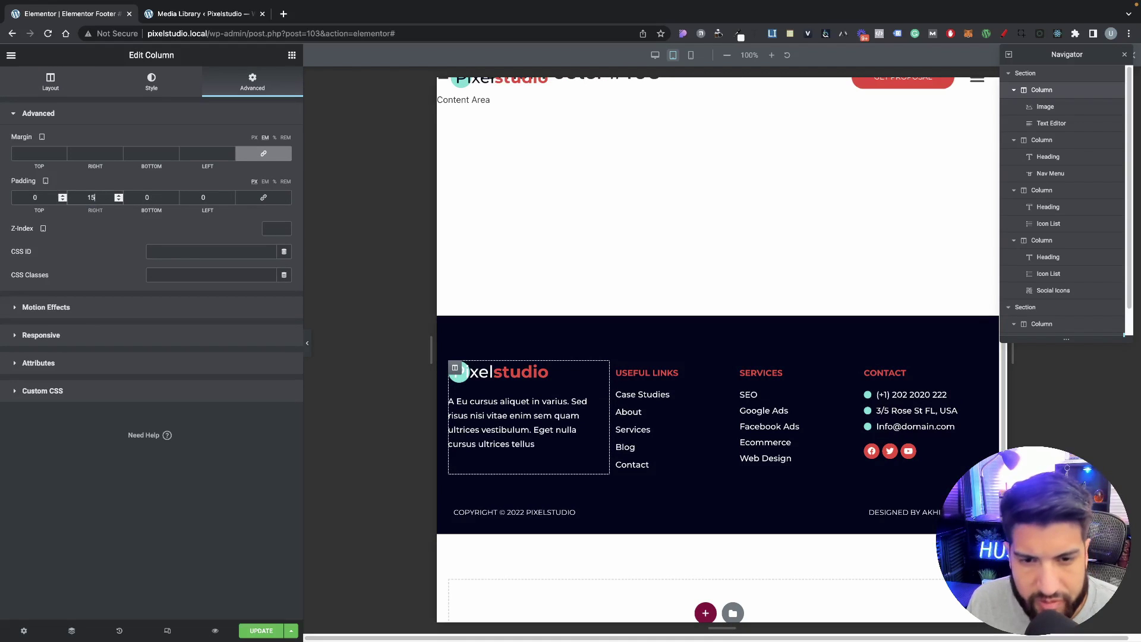
pyautogui.moveTo(1008, 354); pyautogui.dragTo(775, 338)
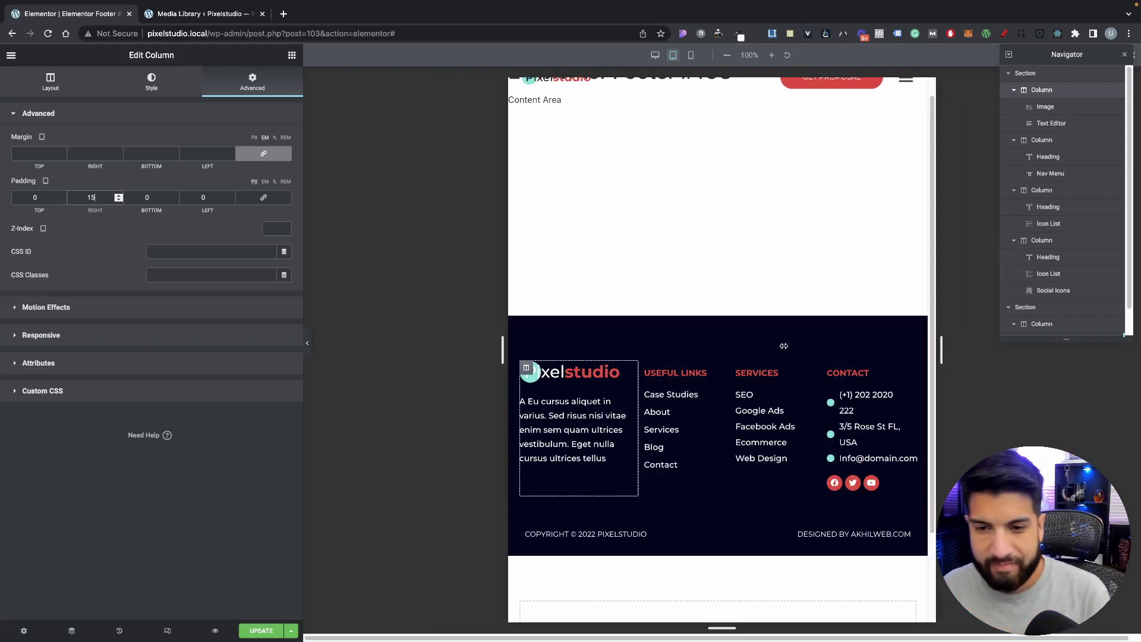
pyautogui.moveTo(828, 363); pyautogui.dragTo(660, 389)
# Step: Switch to the mobile preview, review the stacked footer columns, and select the footer section
pyautogui.click(691, 56)
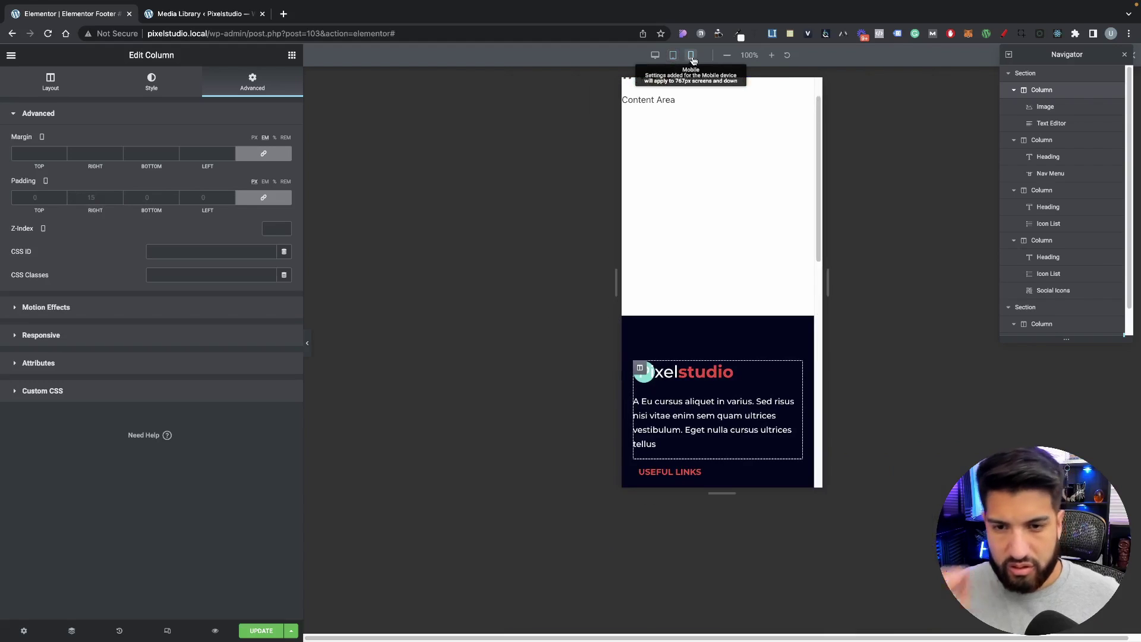
pyautogui.scroll(-10, 719, 344)
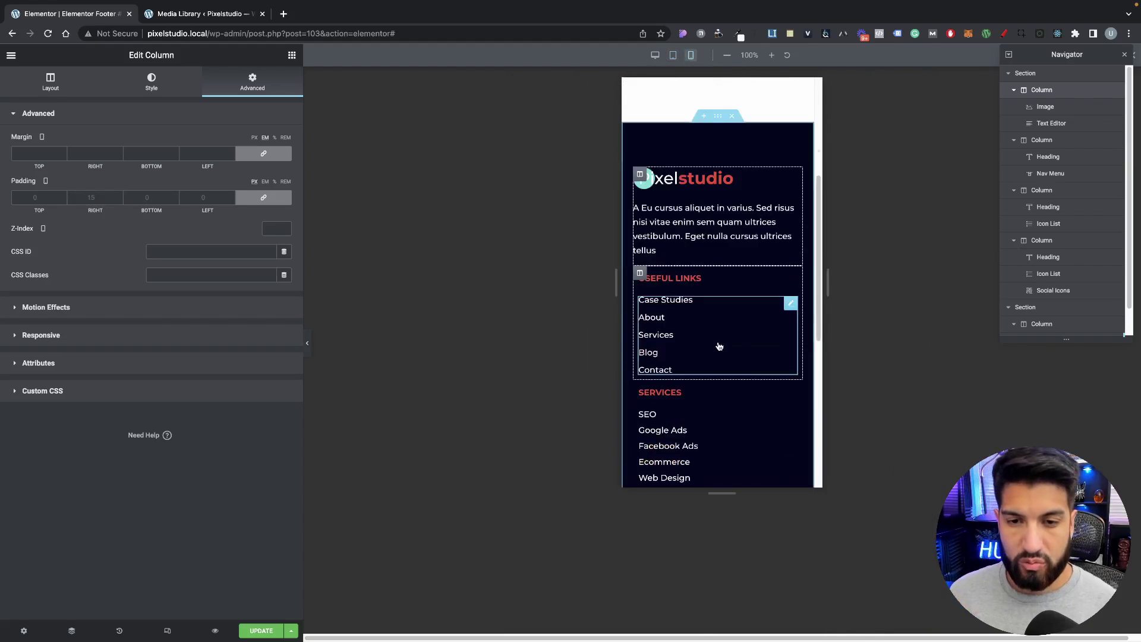
pyautogui.scroll(7, 732, 262)
pyautogui.scroll(4, 732, 261)
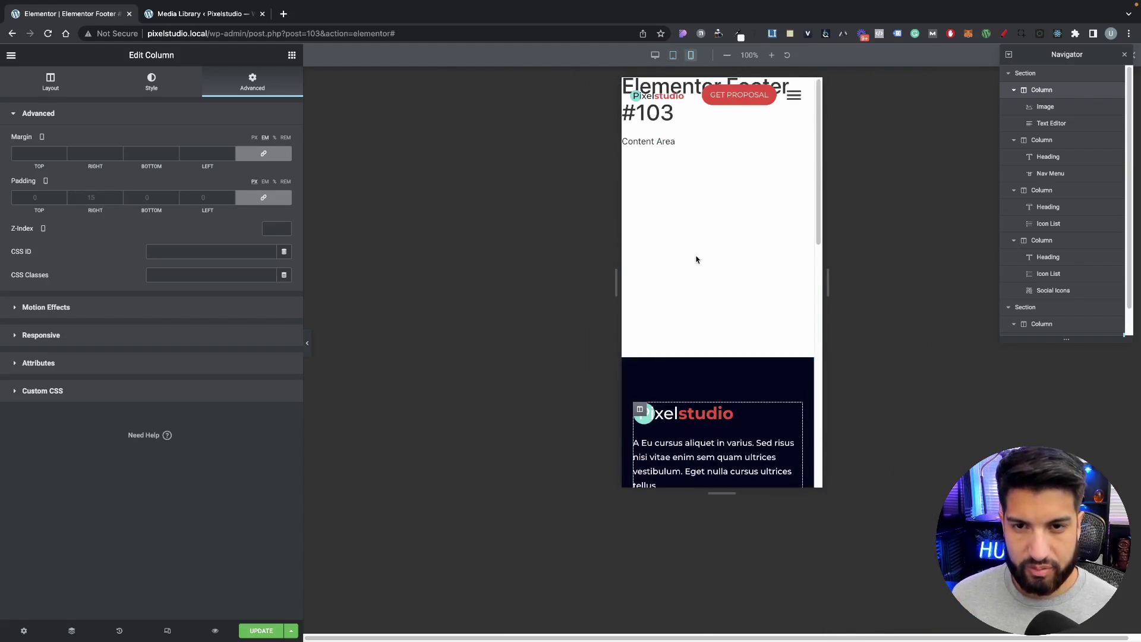
pyautogui.scroll(-6, 695, 258)
pyautogui.scroll(2, 695, 256)
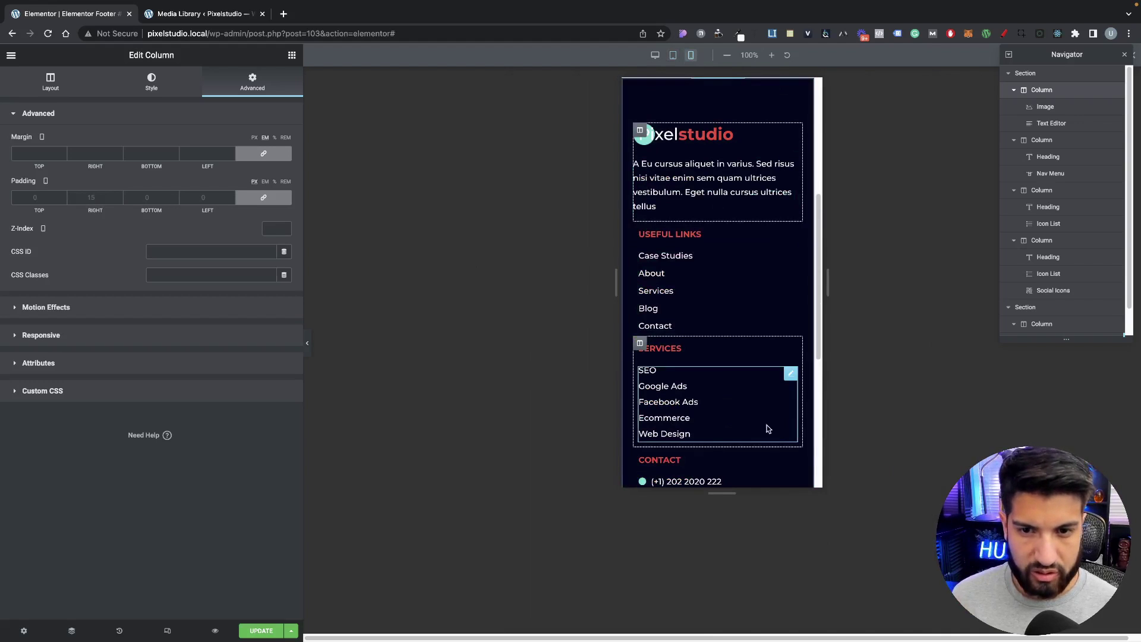
pyautogui.scroll(-5, 742, 392)
pyautogui.scroll(5, 757, 282)
pyautogui.scroll(2, 757, 282)
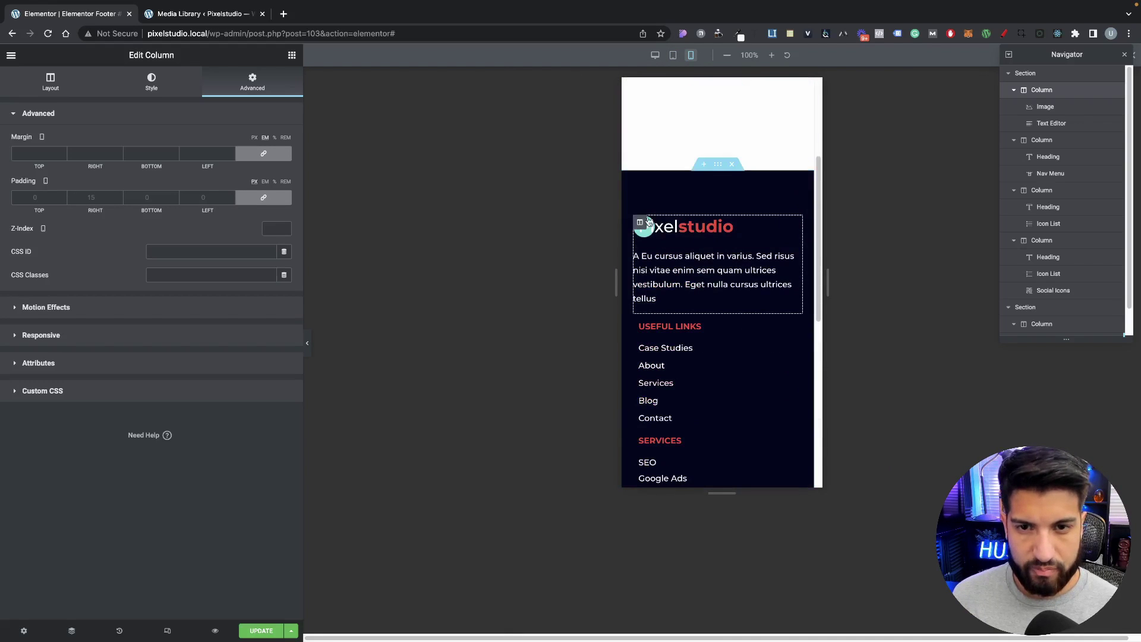
pyautogui.click(718, 164)
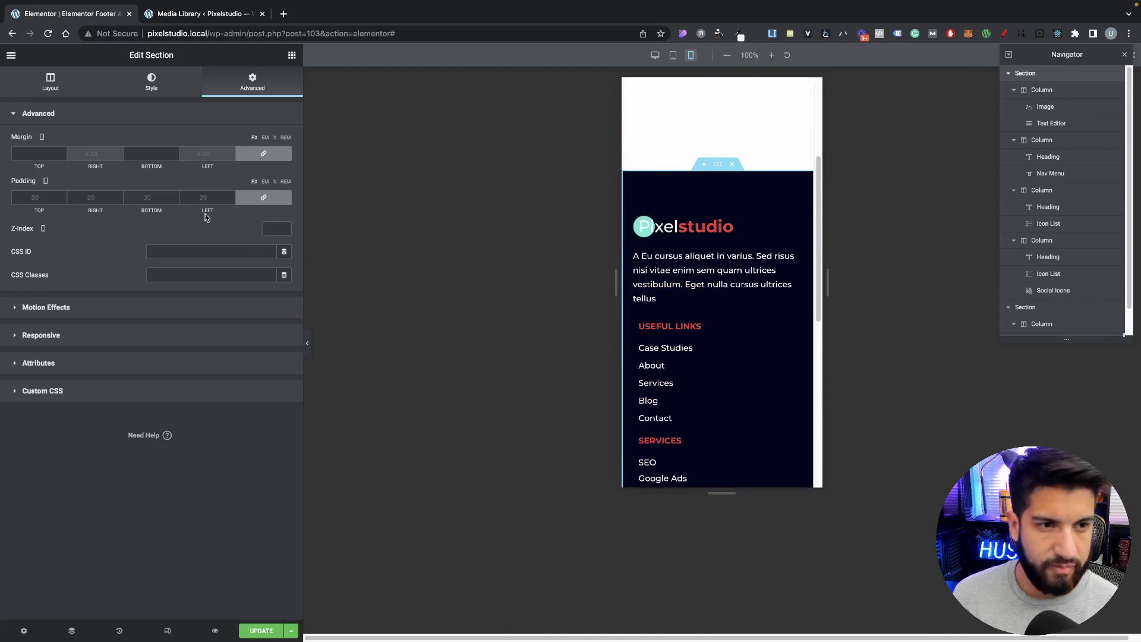
# Step: Unlink the footer section's mobile padding and set 50 top/bottom, 15 left/right
pyautogui.click(263, 198)
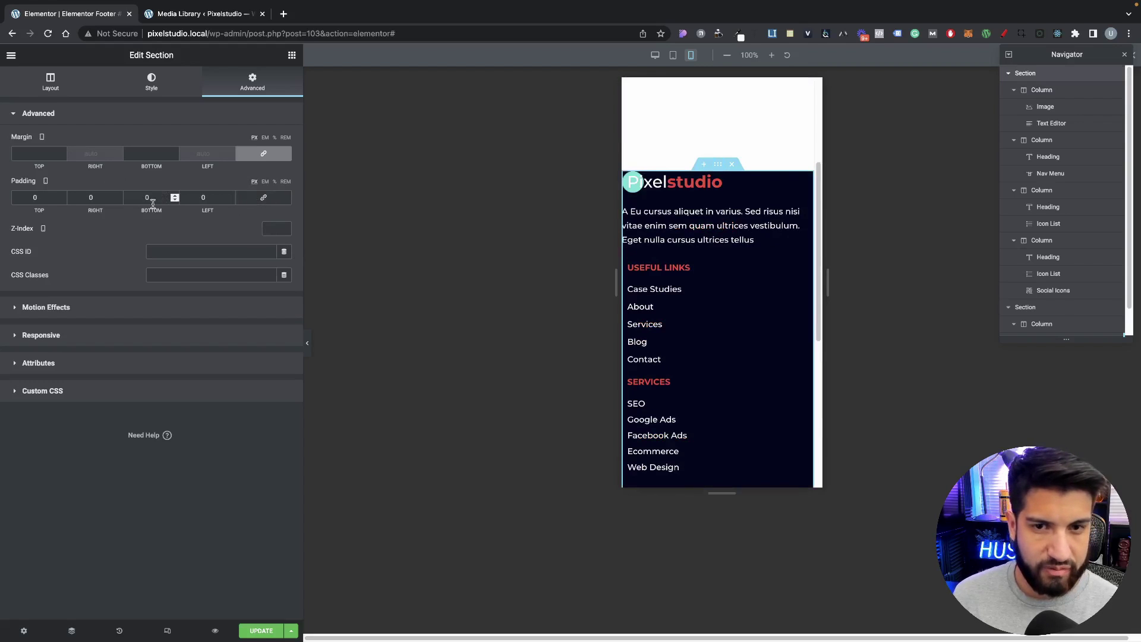
pyautogui.moveTo(41, 197); pyautogui.dragTo(3, 200)
pyautogui.write('50')
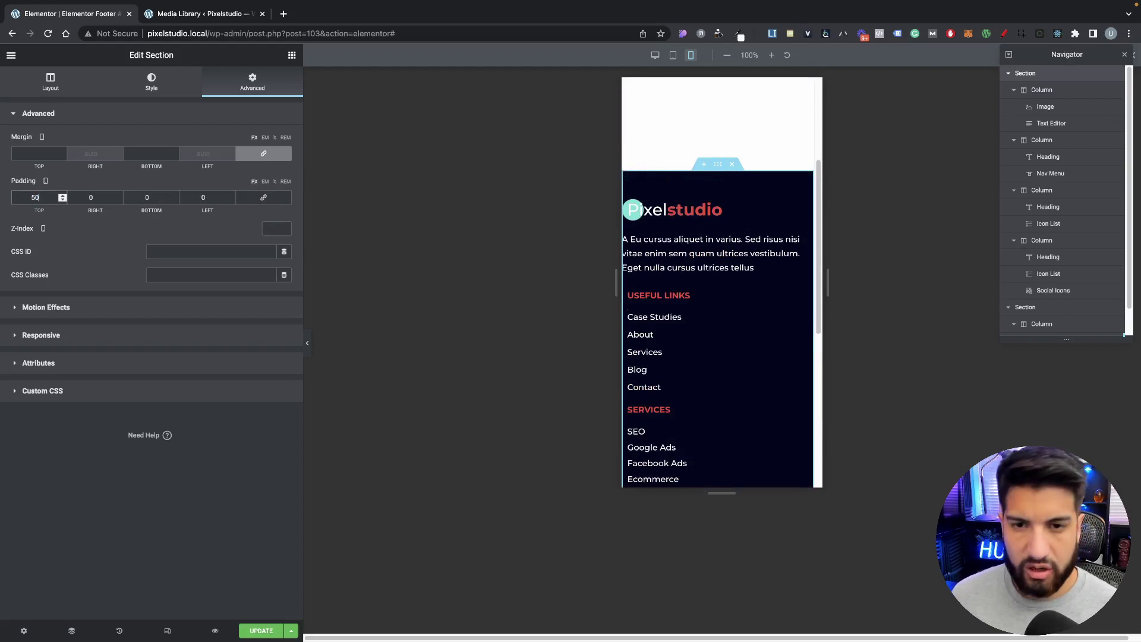
pyautogui.press('Tab')
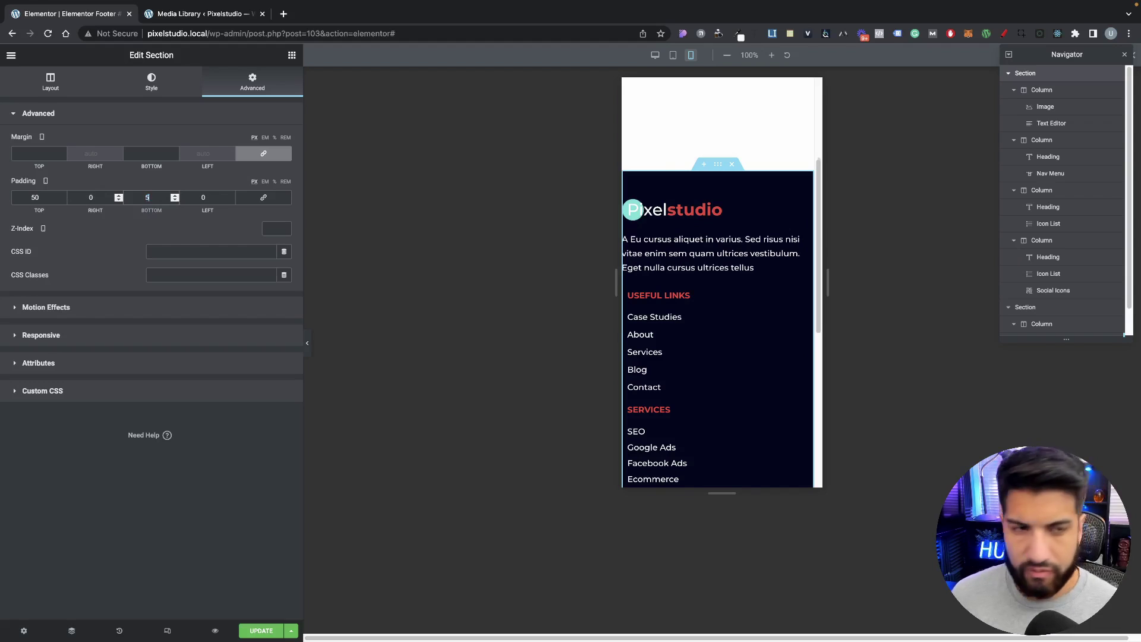
pyautogui.write('10')
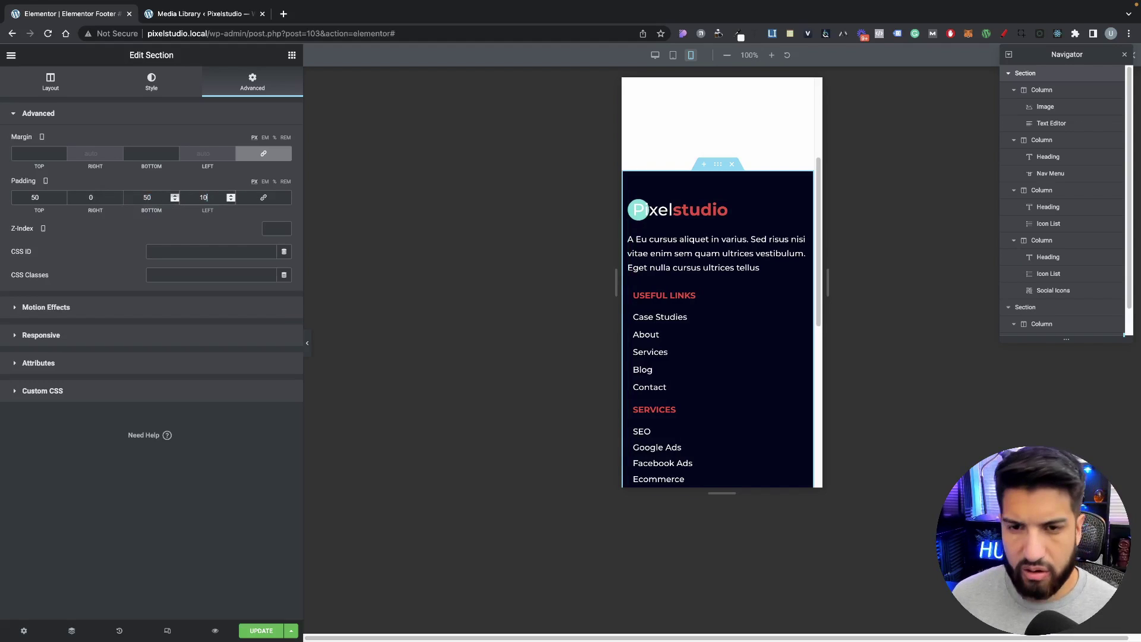
pyautogui.write('15')
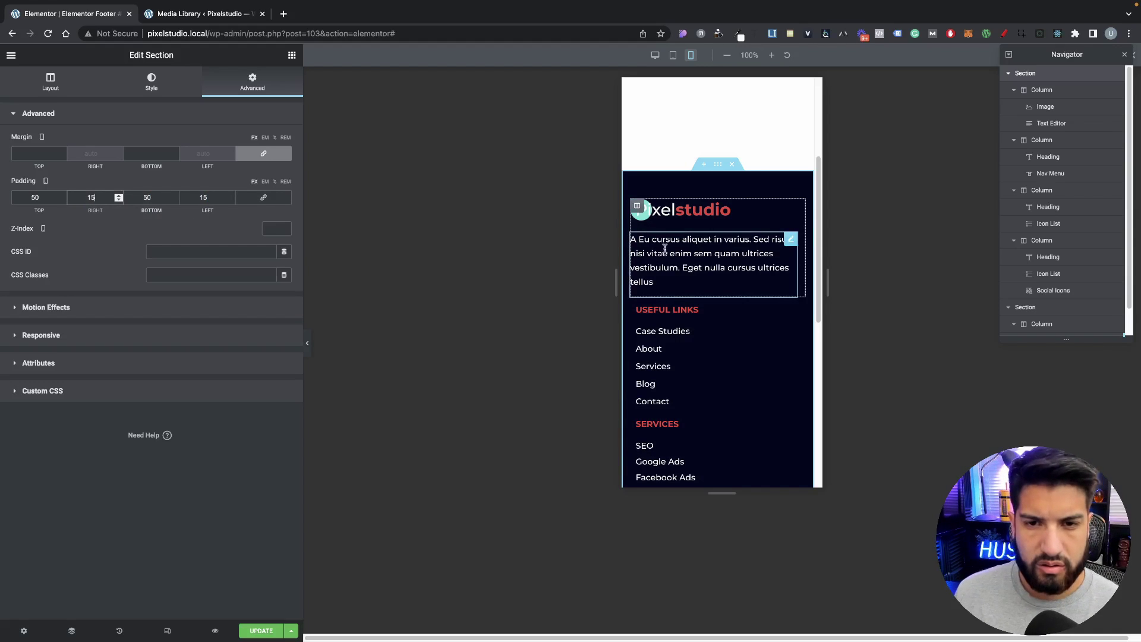
pyautogui.click(664, 270)
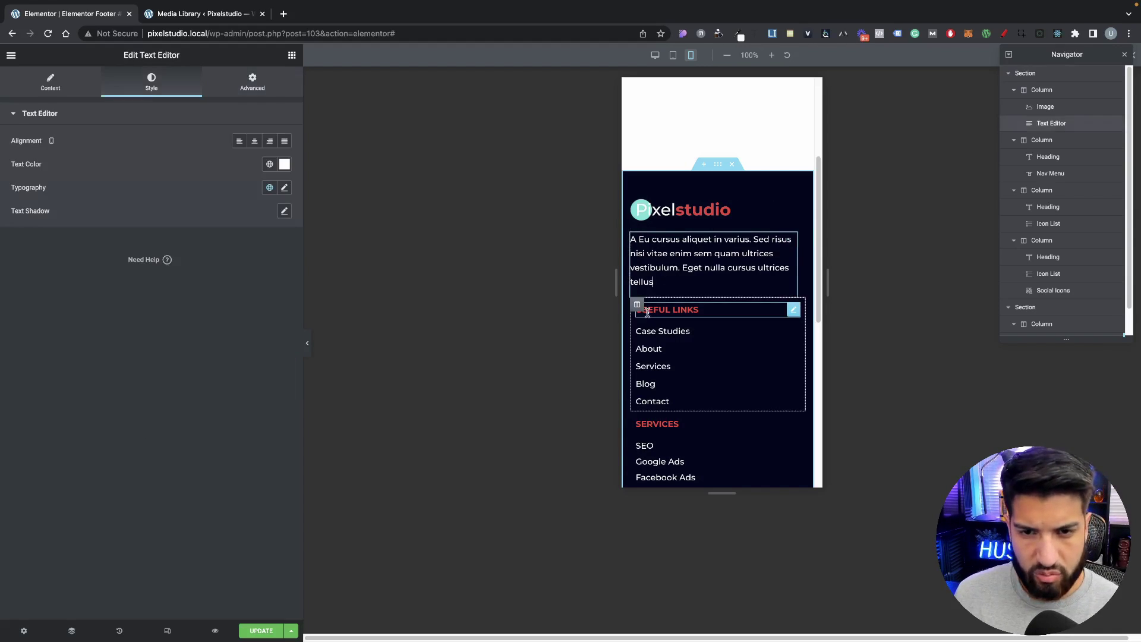
# Step: Unlink the Useful Links column's padding sides in the mobile view
pyautogui.click(637, 304)
pyautogui.click(271, 82)
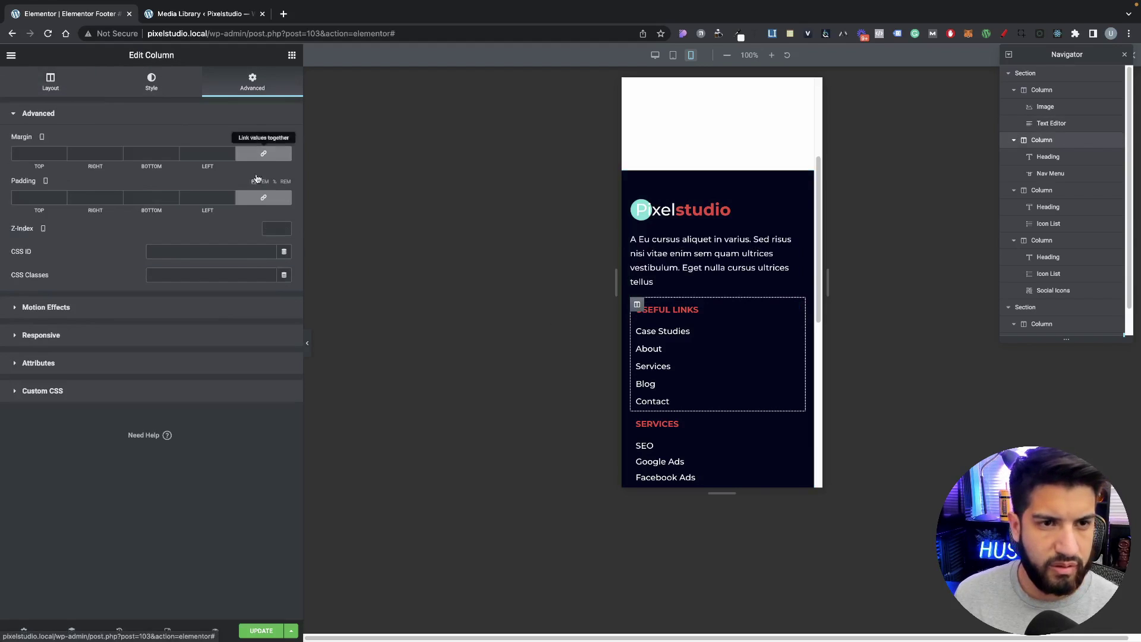
pyautogui.click(269, 159)
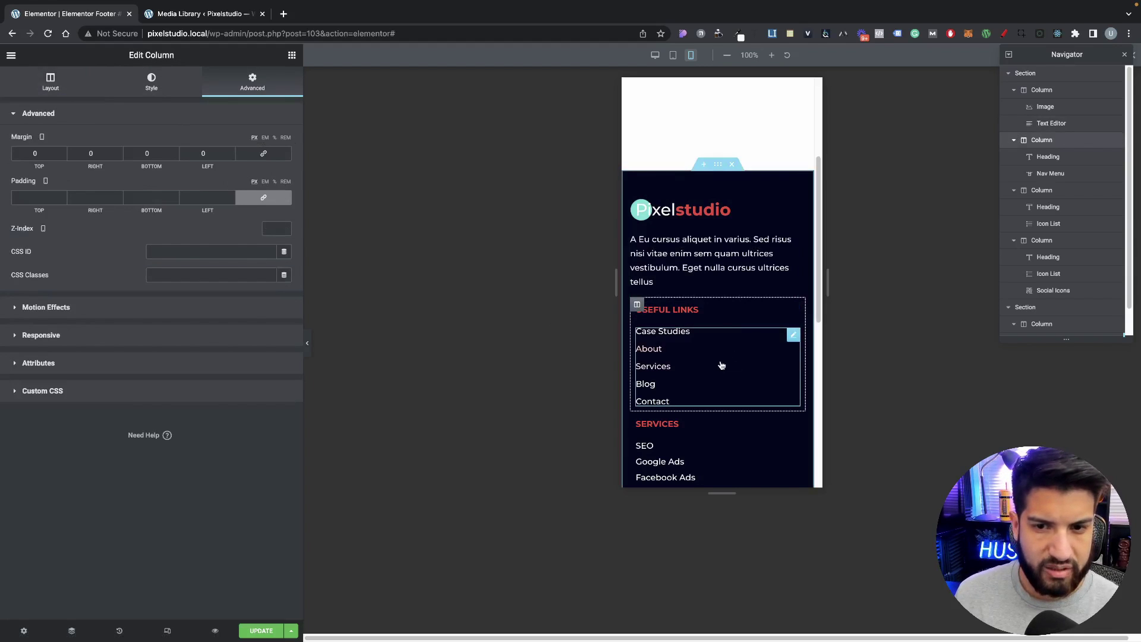
pyautogui.scroll(-1, 716, 356)
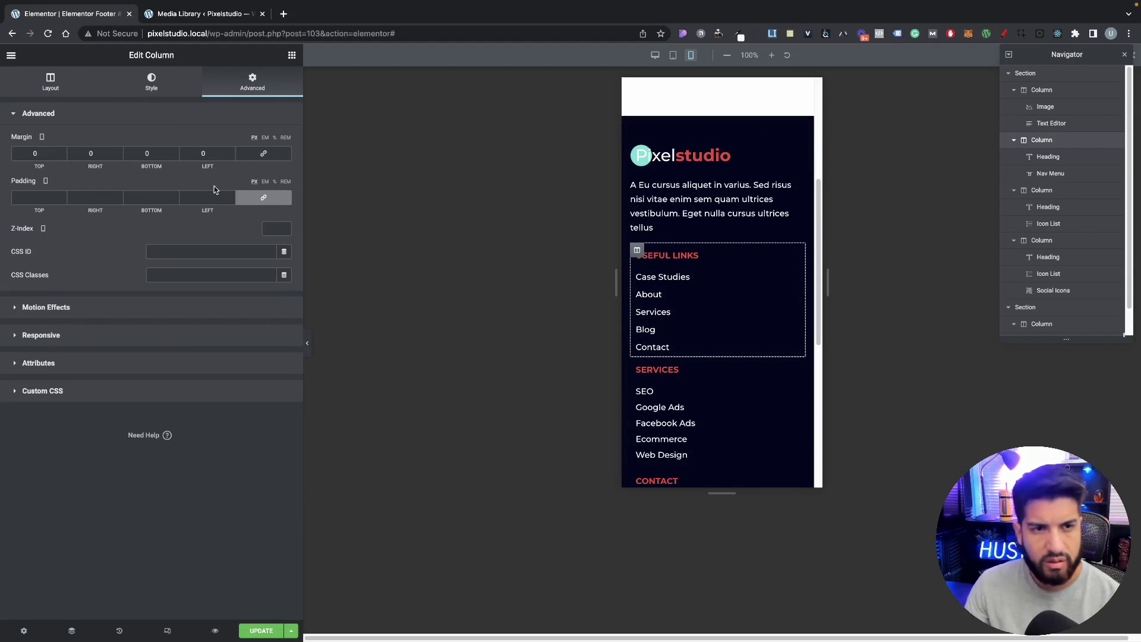
pyautogui.click(263, 153)
pyautogui.click(264, 197)
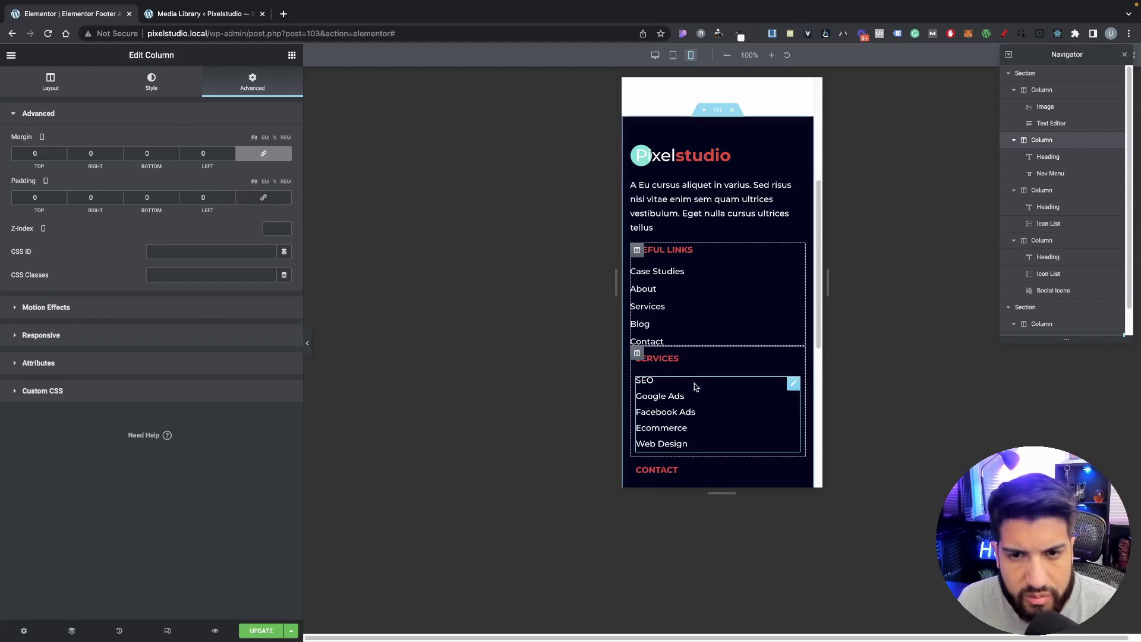
# Step: Give the Services column 20 px top padding with zero on the other sides
pyautogui.click(637, 353)
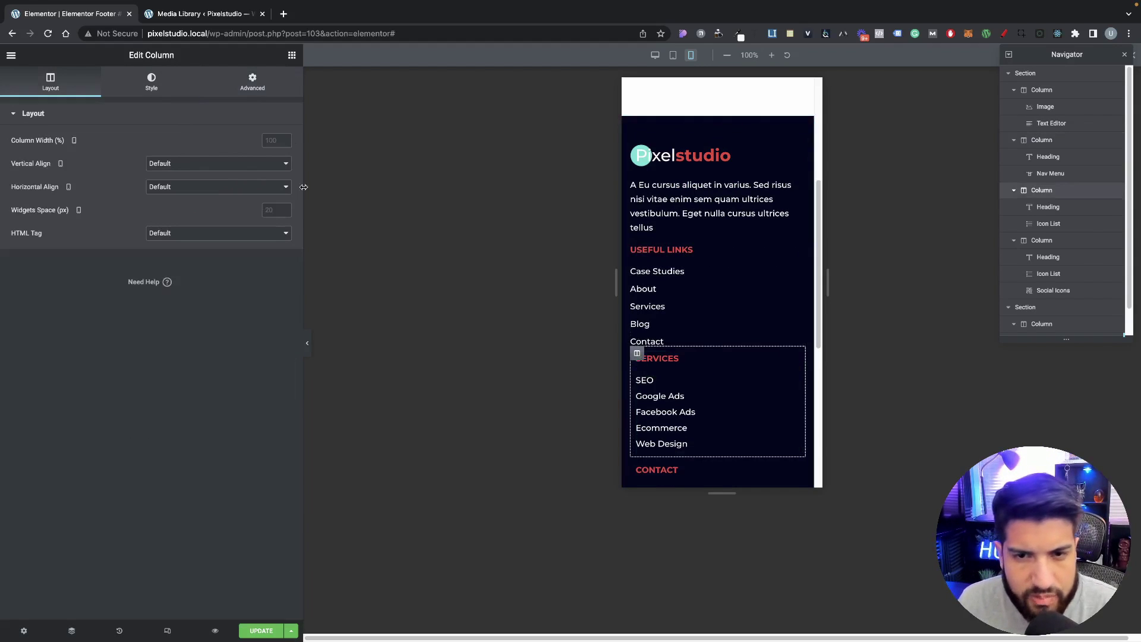
pyautogui.click(733, 308)
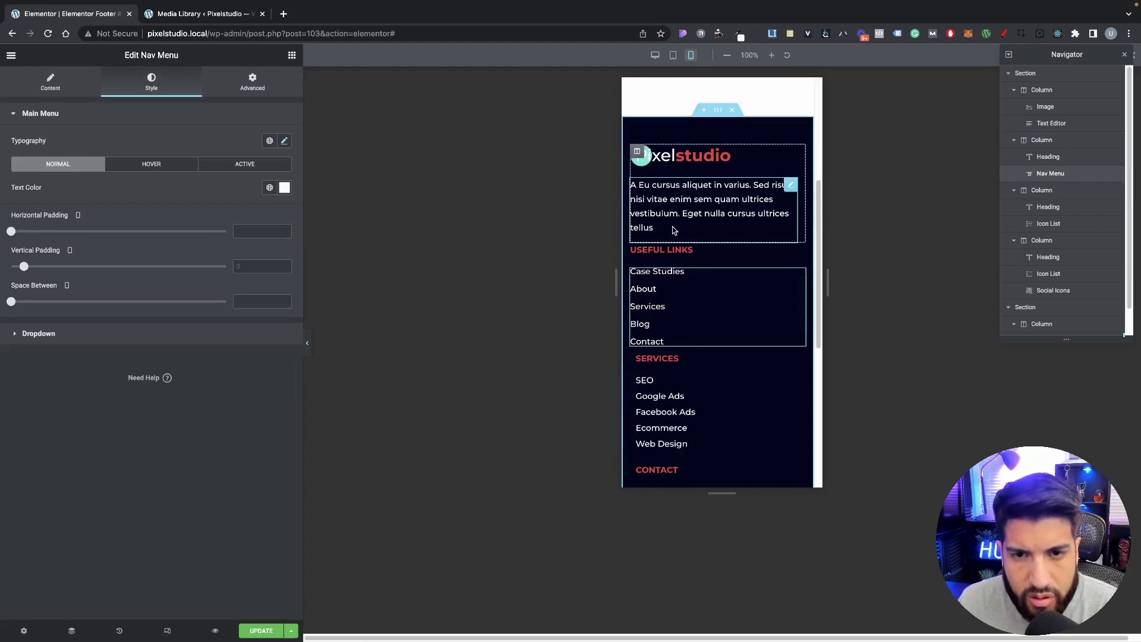
pyautogui.scroll(-2, 790, 238)
pyautogui.click(636, 267)
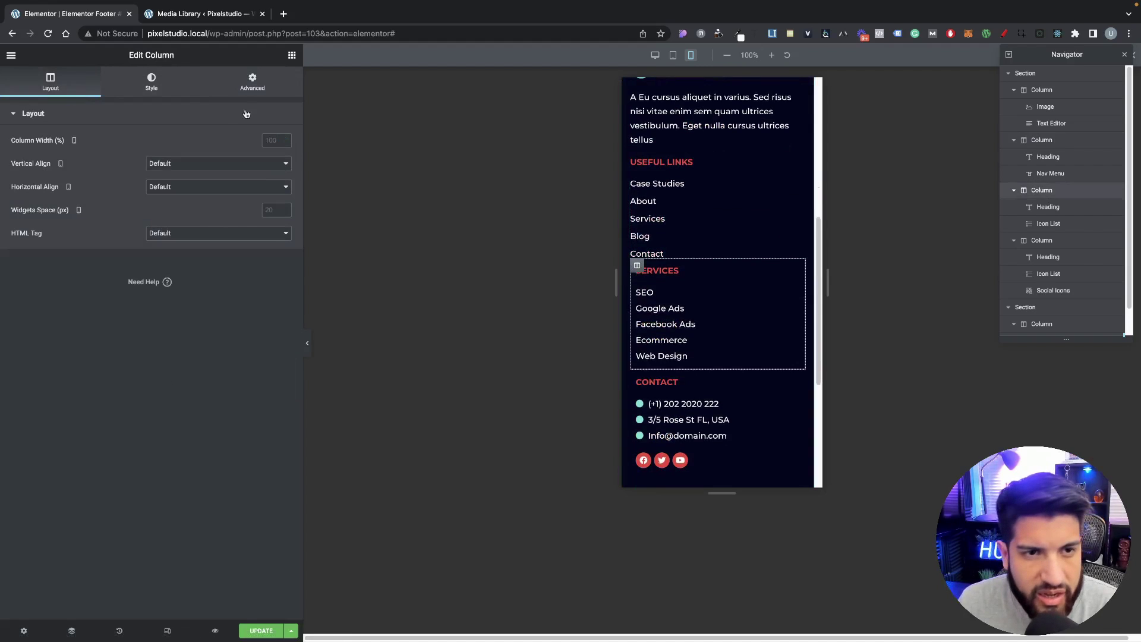
pyautogui.click(248, 86)
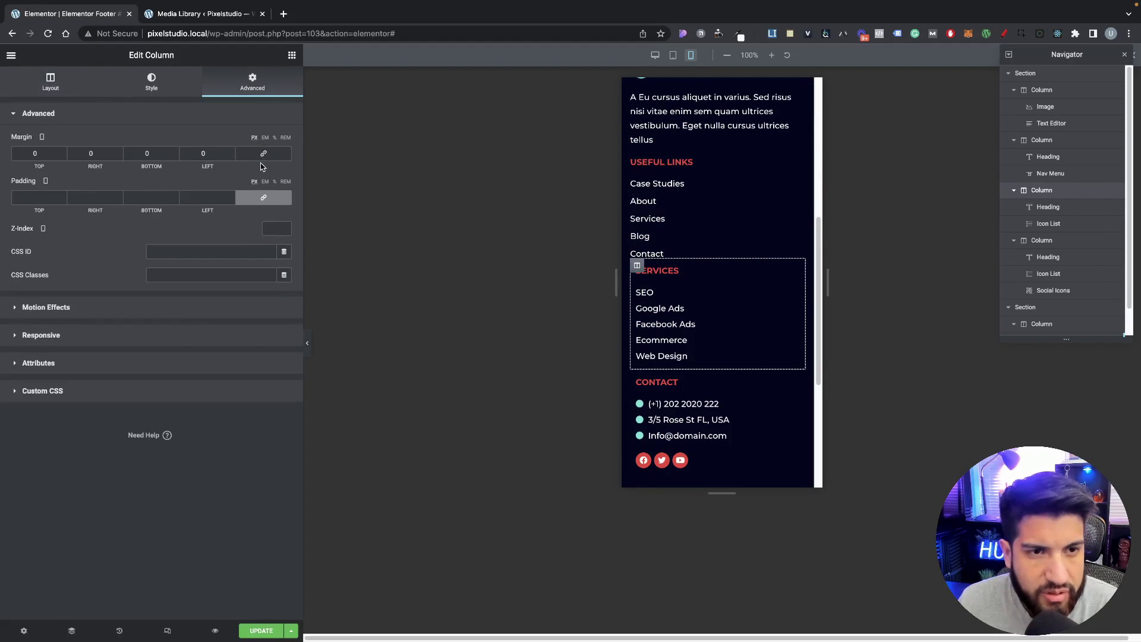
pyautogui.click(267, 138)
pyautogui.click(264, 155)
pyautogui.click(255, 199)
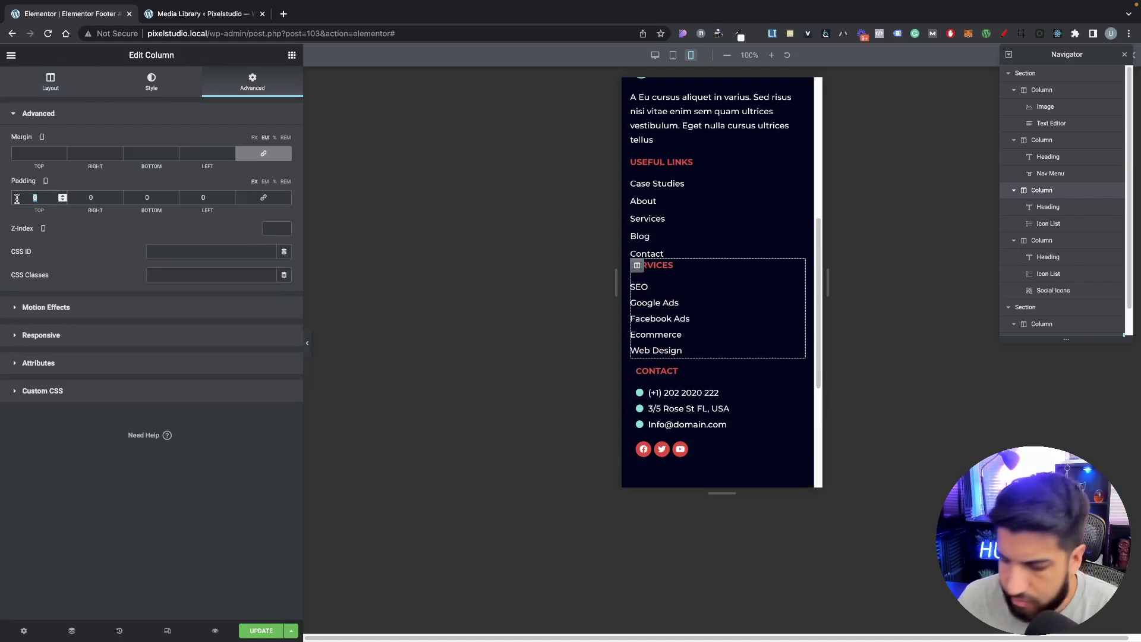
pyautogui.write('10')
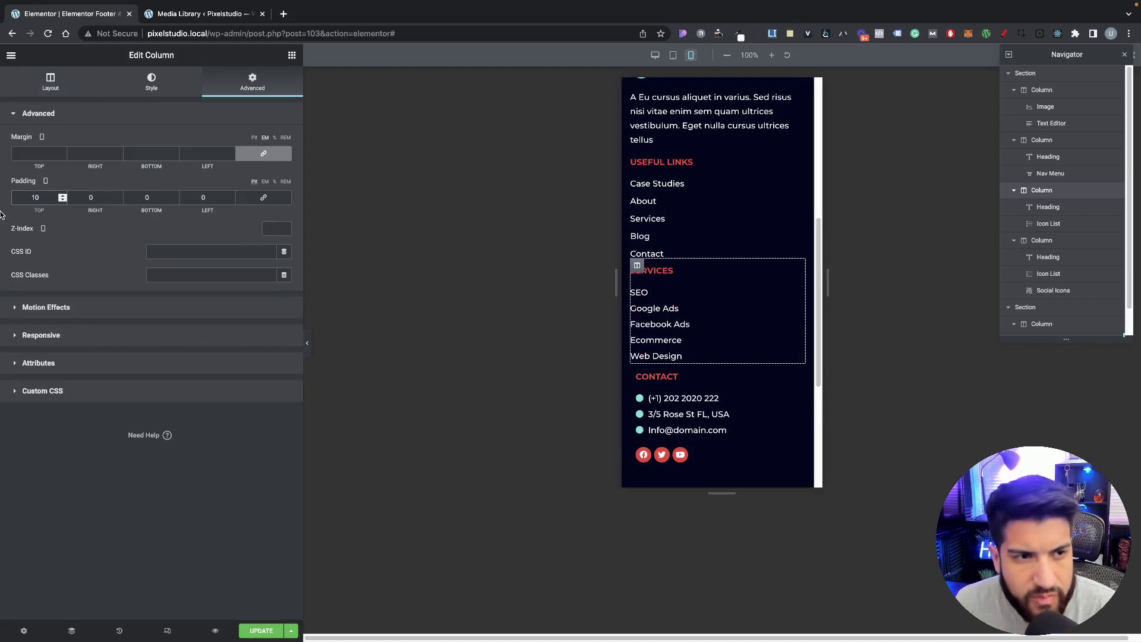
pyautogui.write('20')
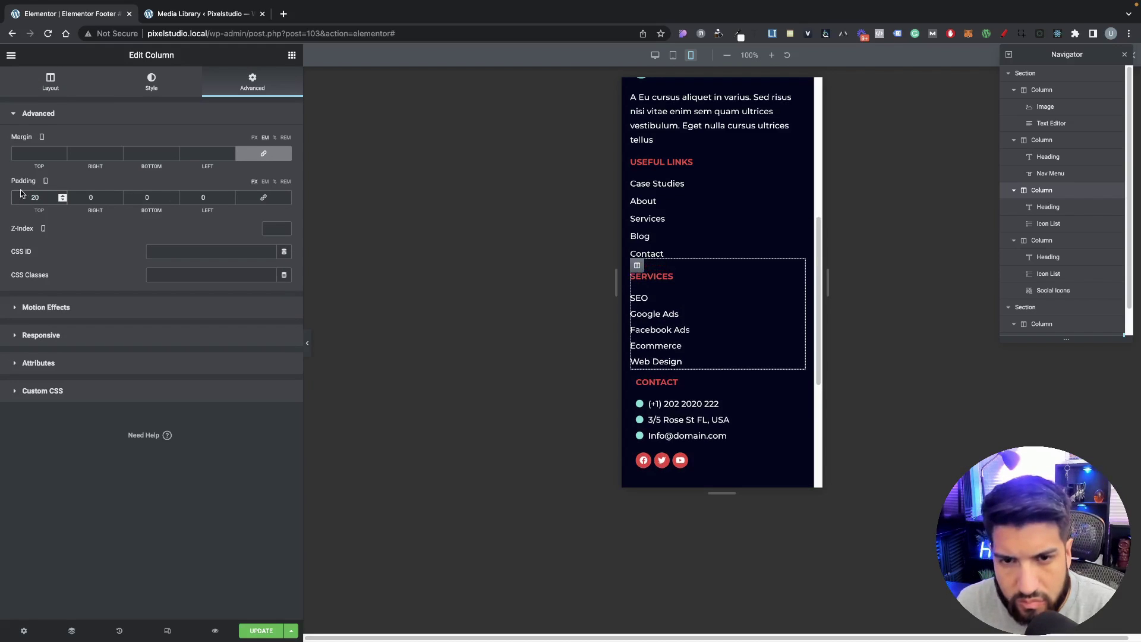
# Step: Set the Useful Links column's top padding to 5 and the Contact column's to 20
pyautogui.click(637, 162)
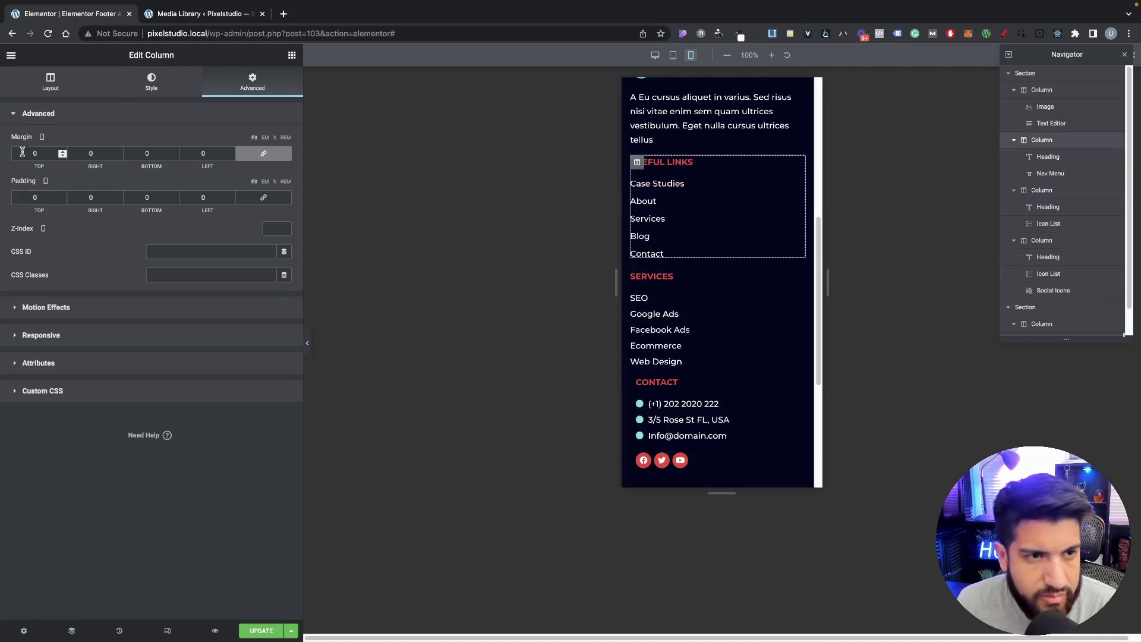
pyautogui.write('5')
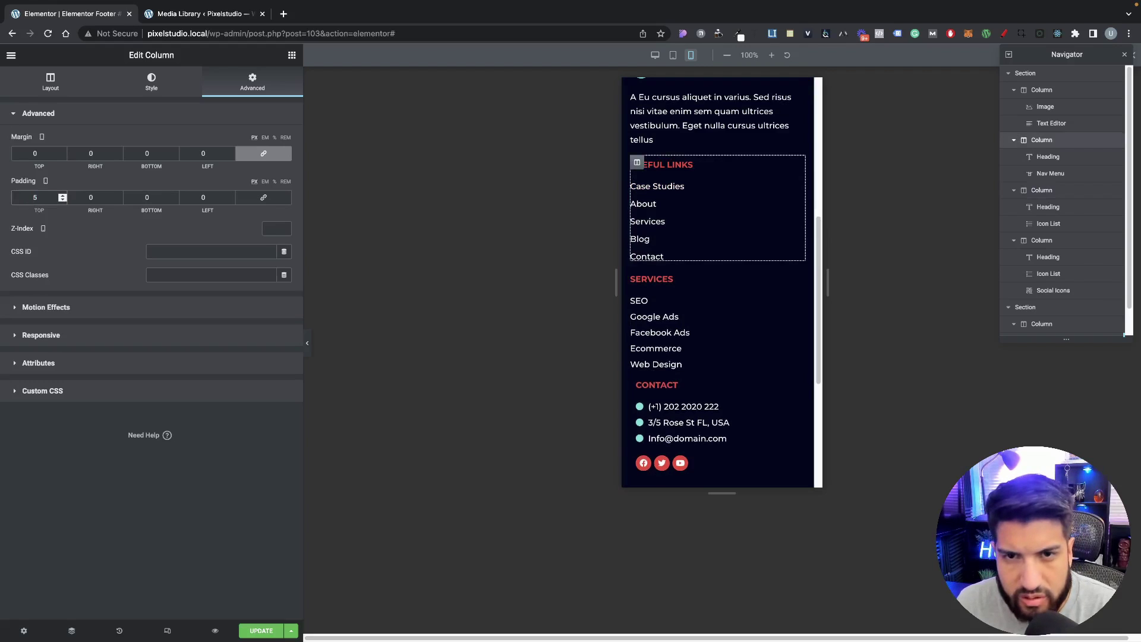
pyautogui.scroll(-1, 552, 417)
pyautogui.click(636, 359)
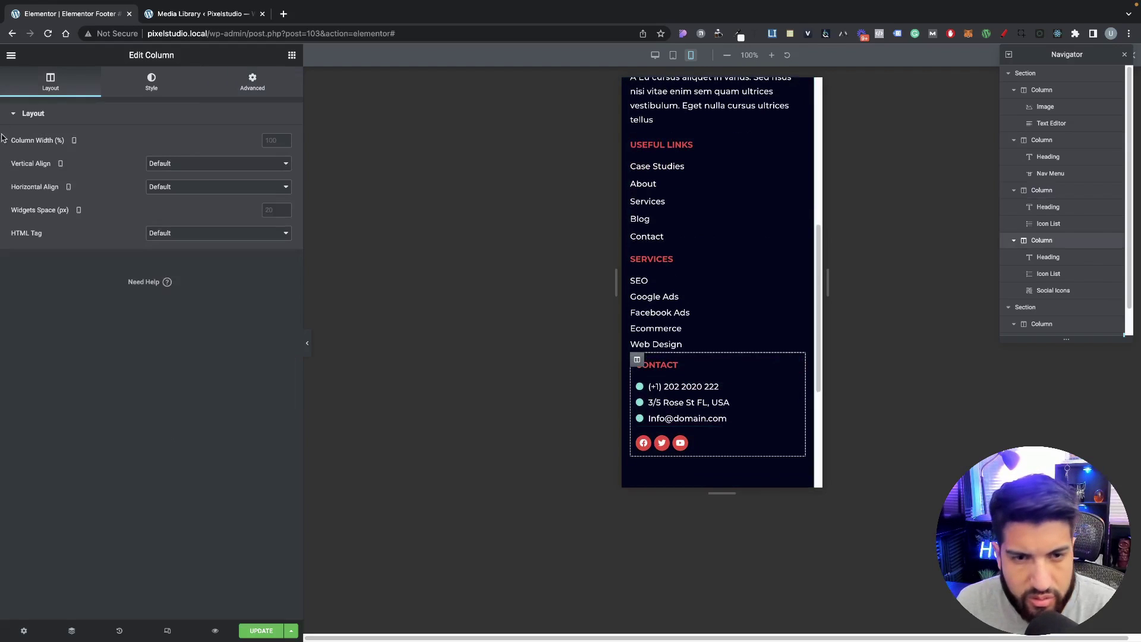
pyautogui.click(259, 93)
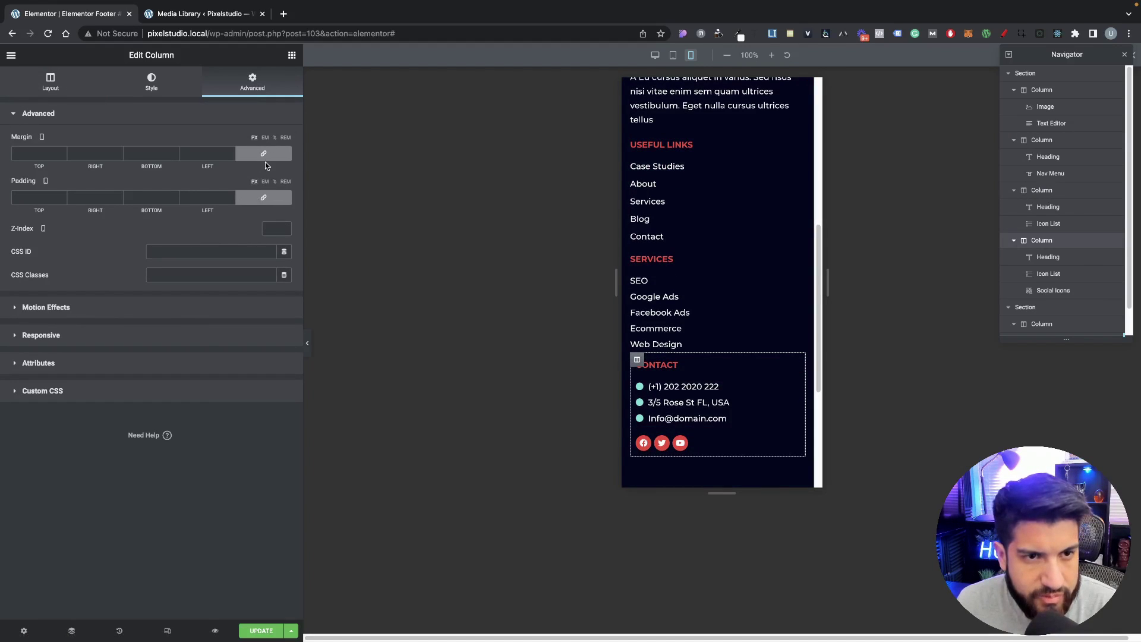
pyautogui.click(264, 197)
pyautogui.write('20')
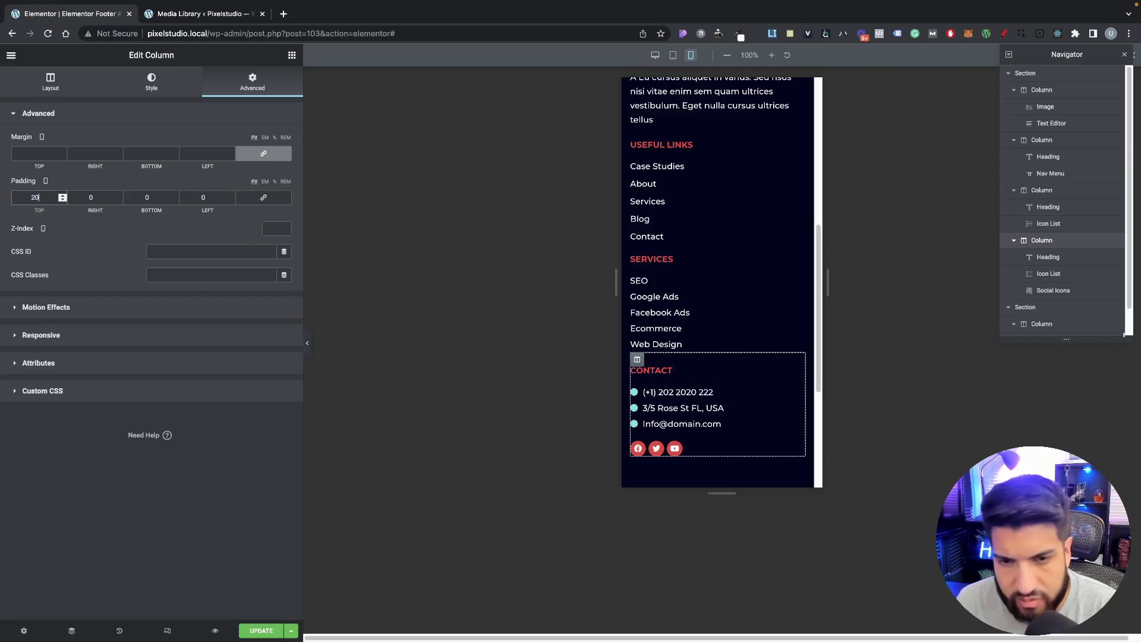
pyautogui.scroll(4, 683, 330)
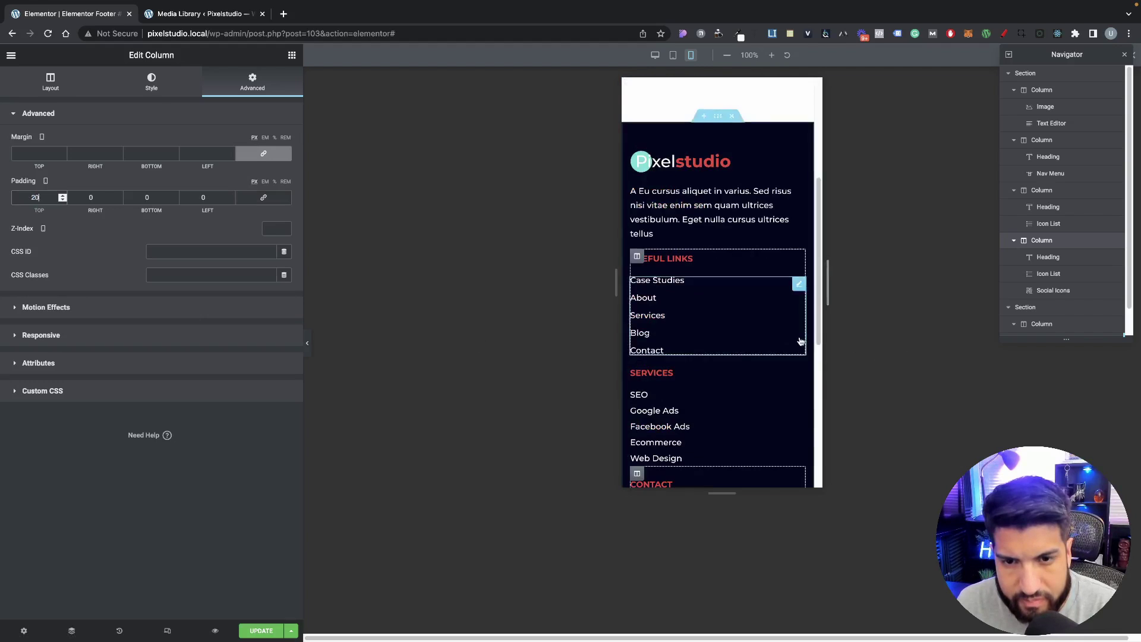
pyautogui.scroll(-2, 713, 297)
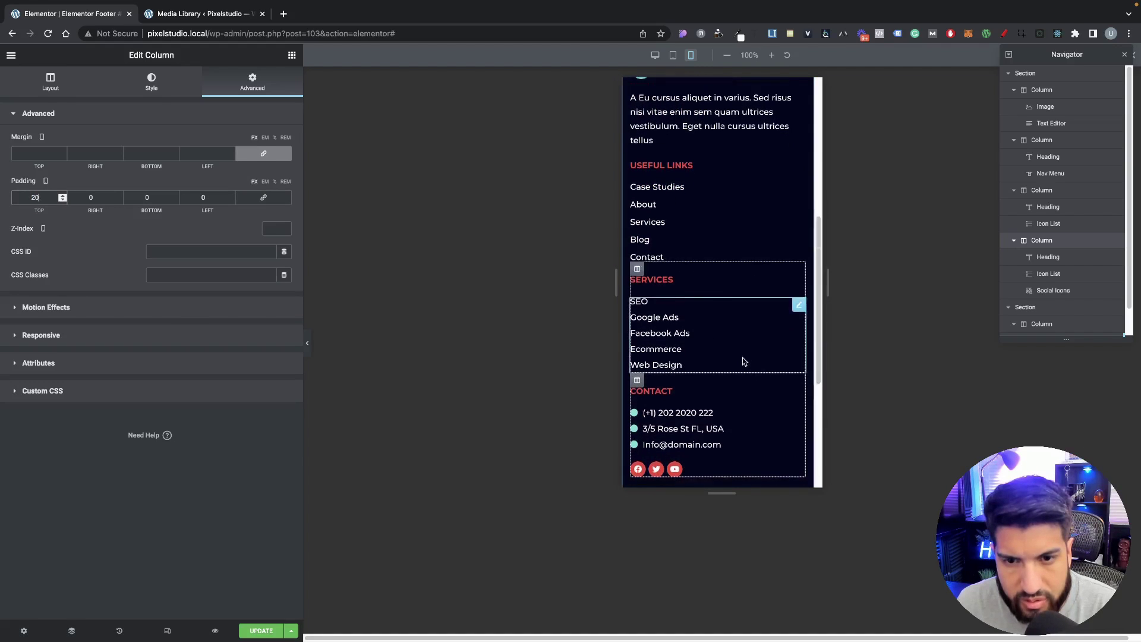
pyautogui.scroll(-3, 713, 333)
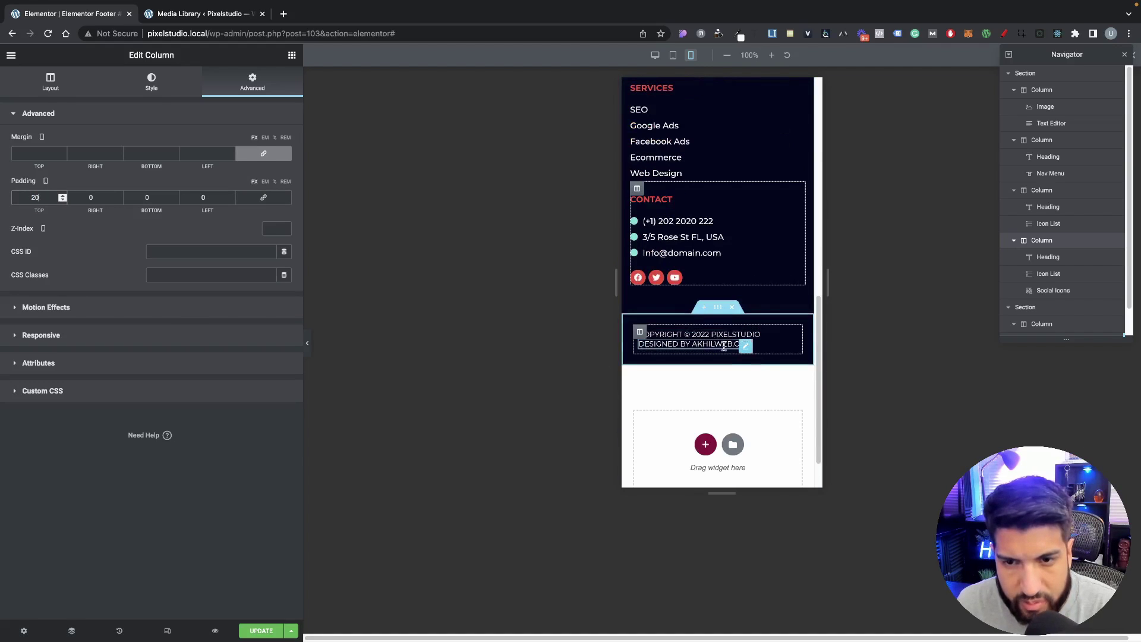
# Step: Unlink the copyright section's mobile padding and enter 15 for its side values
pyautogui.click(640, 331)
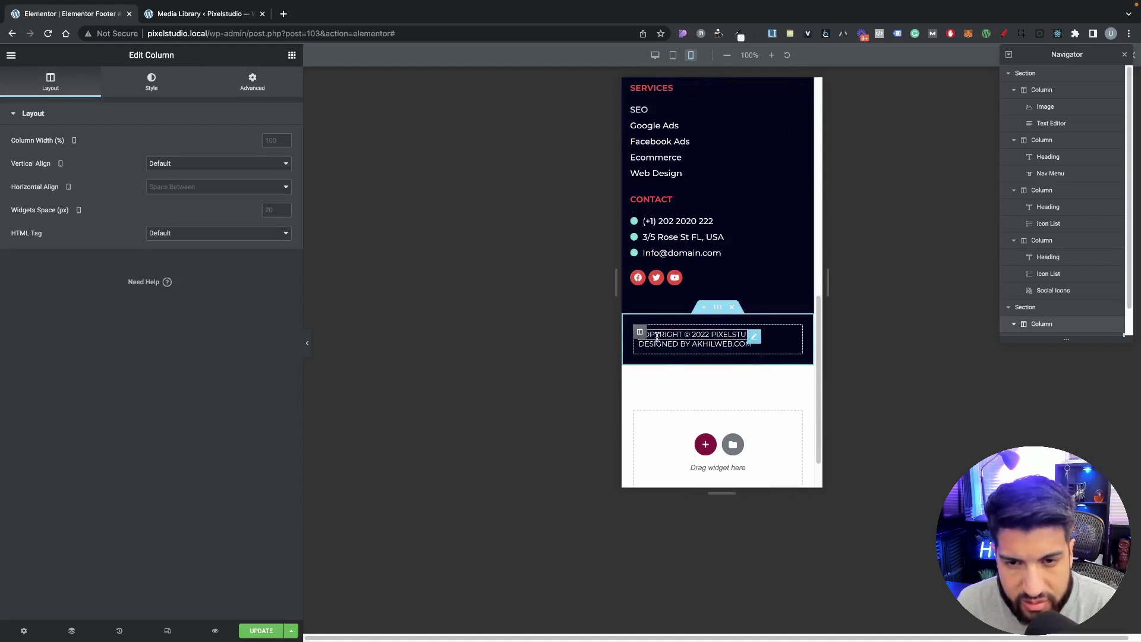
pyautogui.click(737, 337)
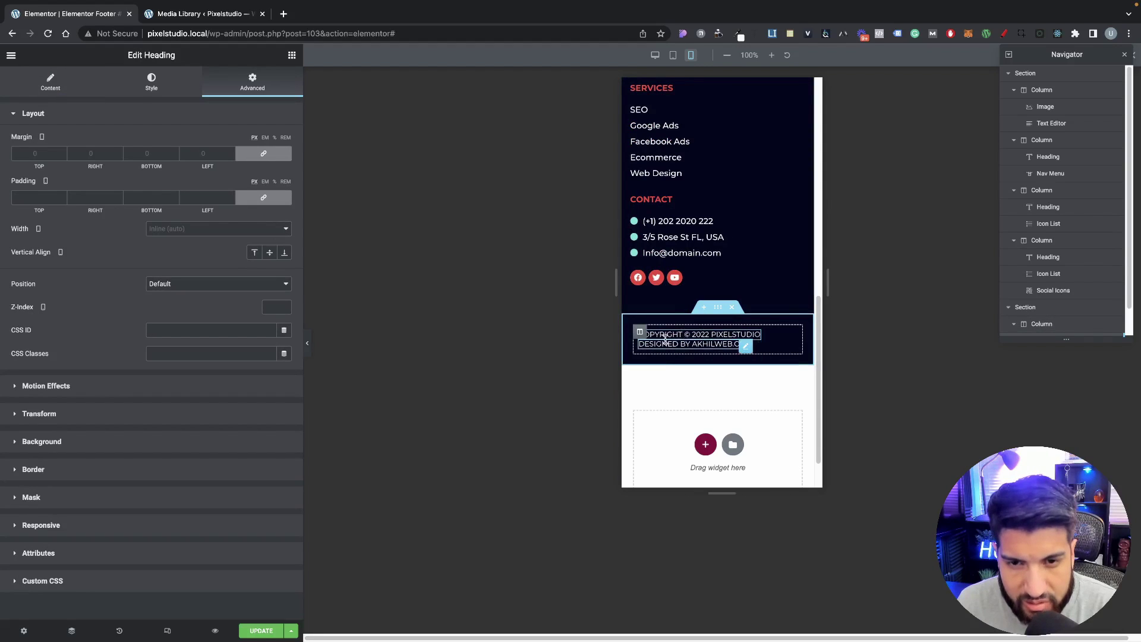
pyautogui.click(718, 306)
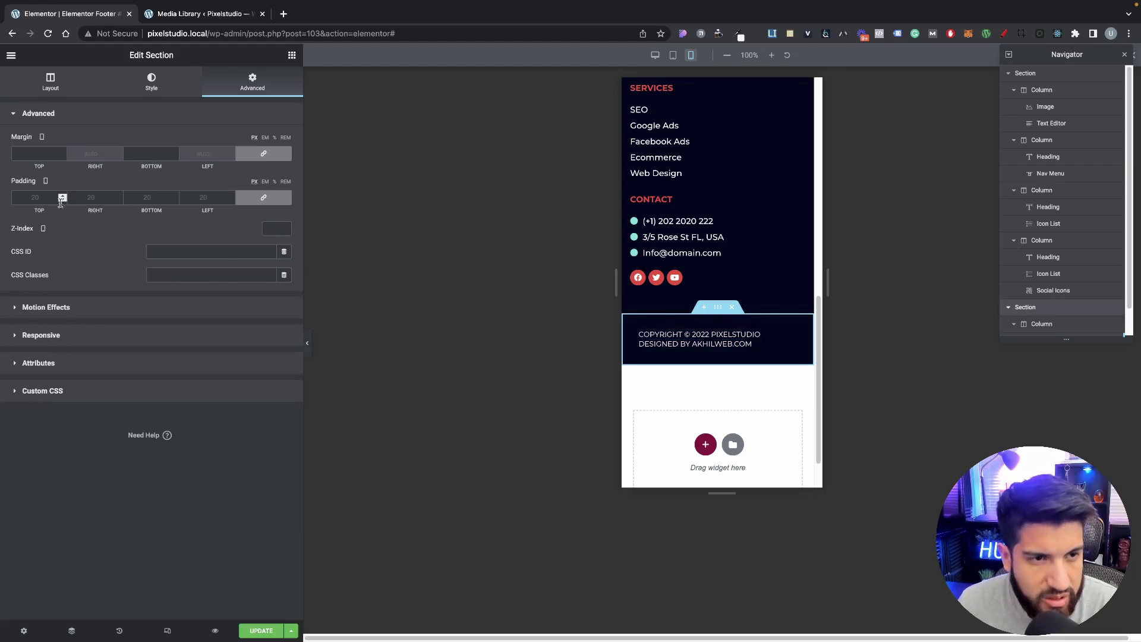
pyautogui.click(252, 202)
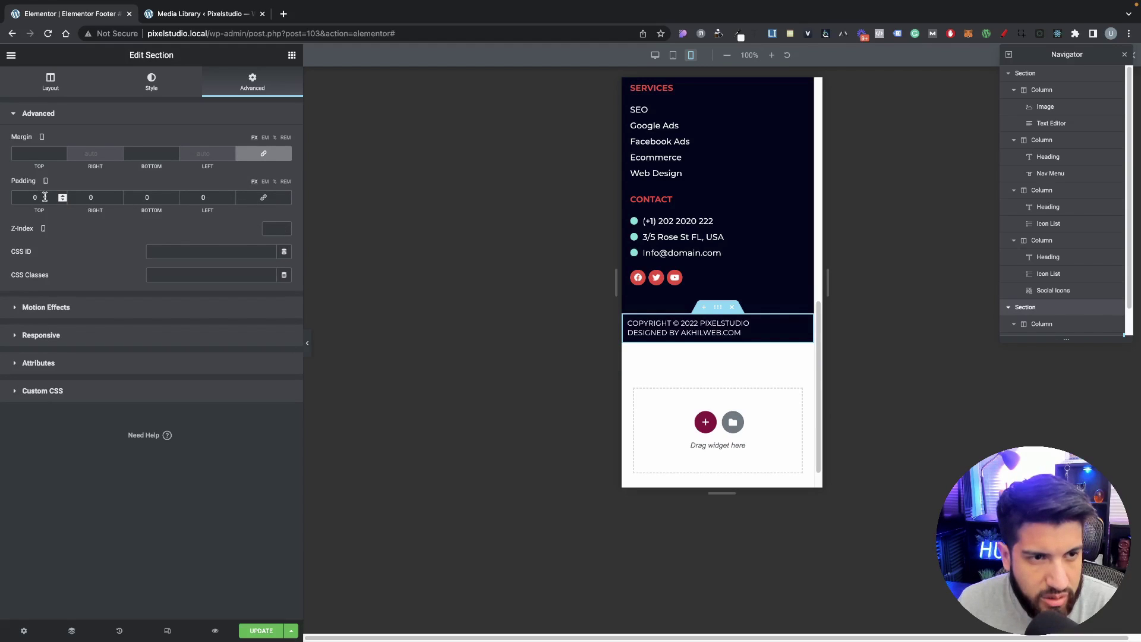
pyautogui.write('15')
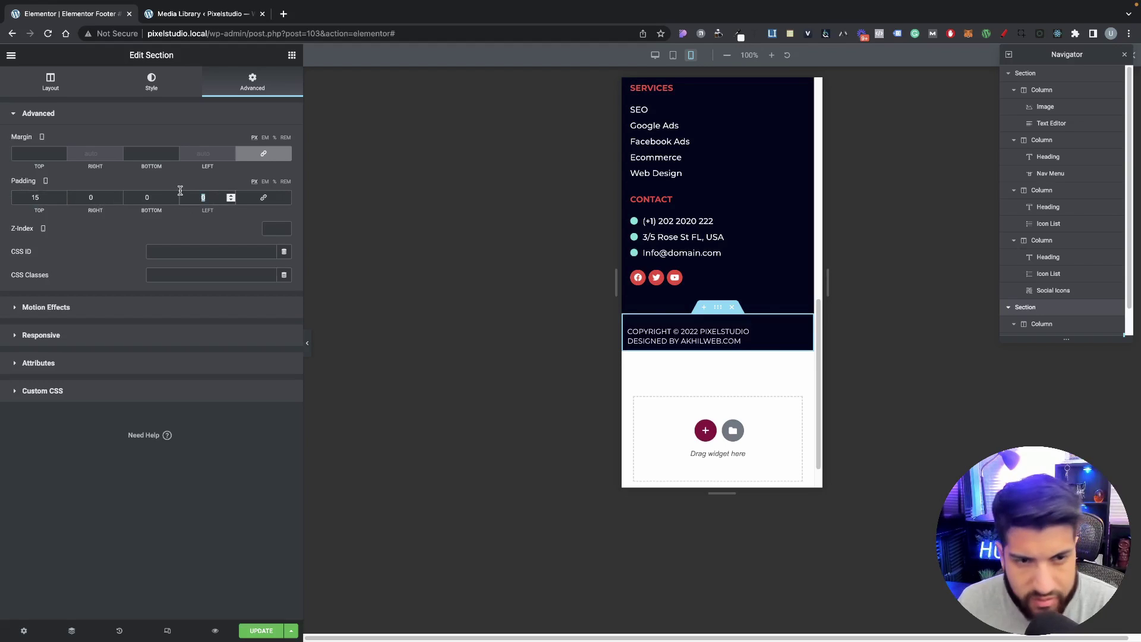
pyautogui.write('15')
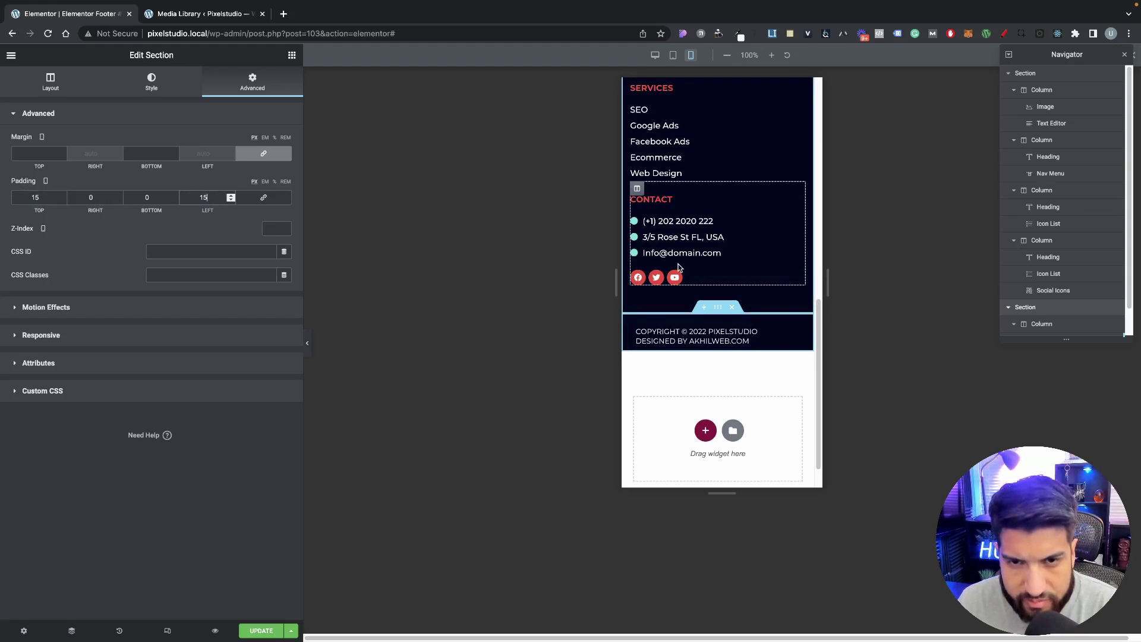
pyautogui.scroll(10, 720, 347)
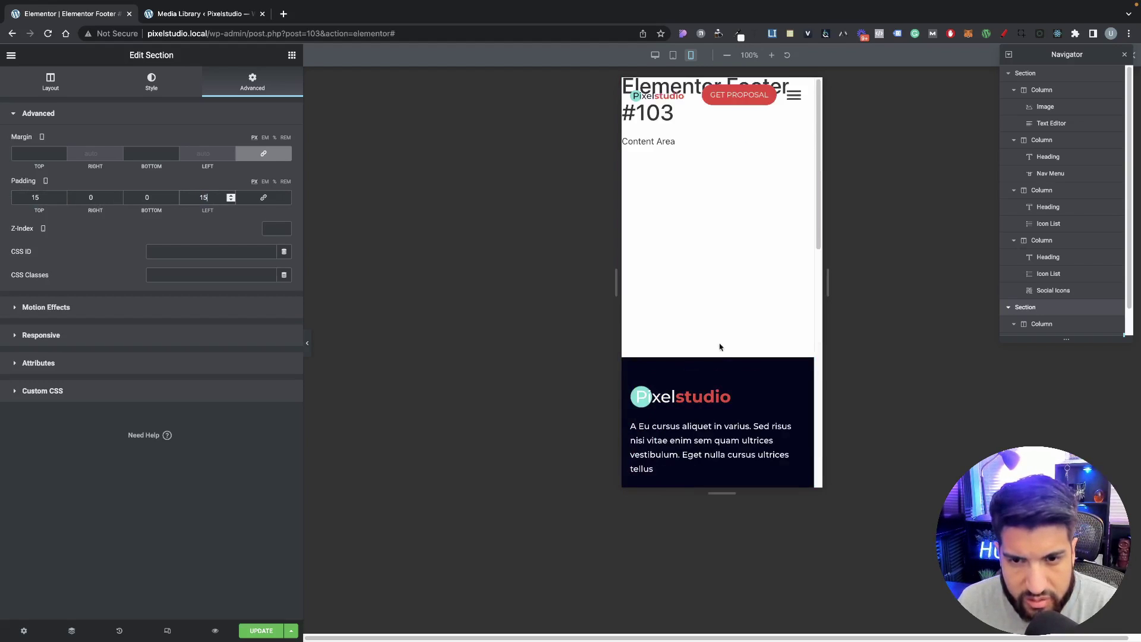
pyautogui.scroll(-2, 720, 347)
# Step: Zero the copyright column's padding and give the copyright section 30 px bottom padding
pyautogui.click(717, 251)
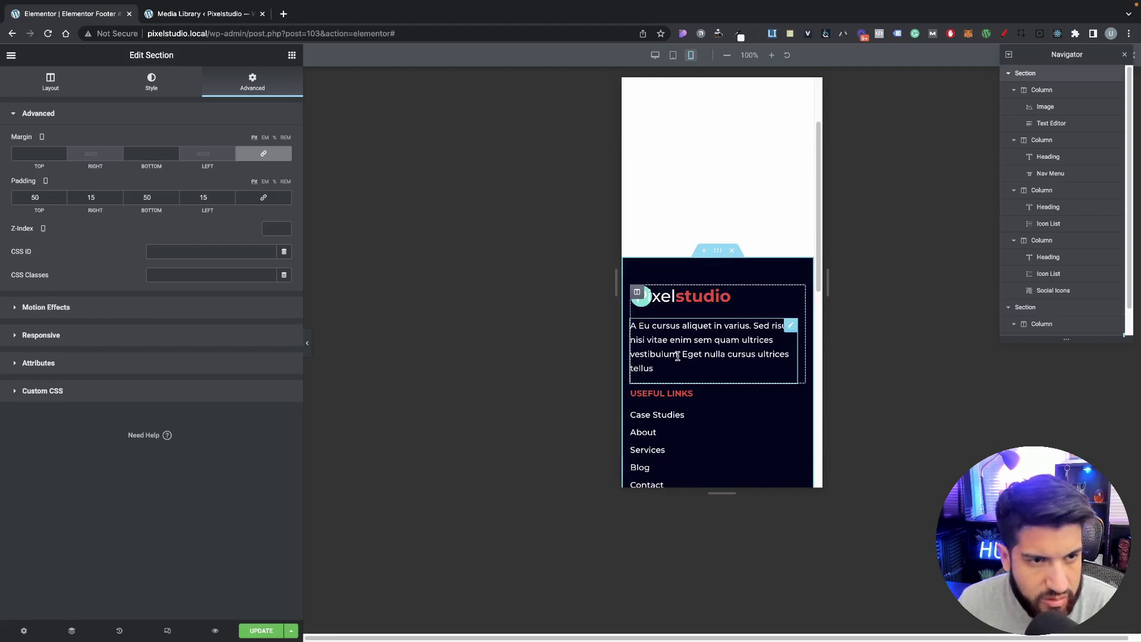
pyautogui.scroll(-5, 677, 356)
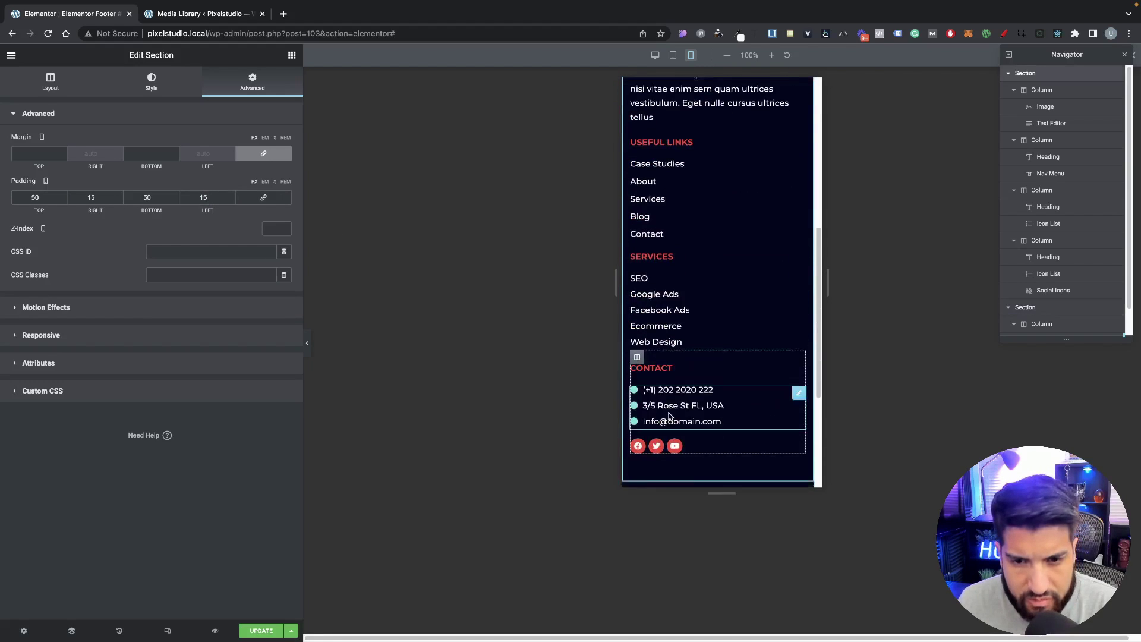
pyautogui.scroll(-2, 670, 415)
pyautogui.click(636, 405)
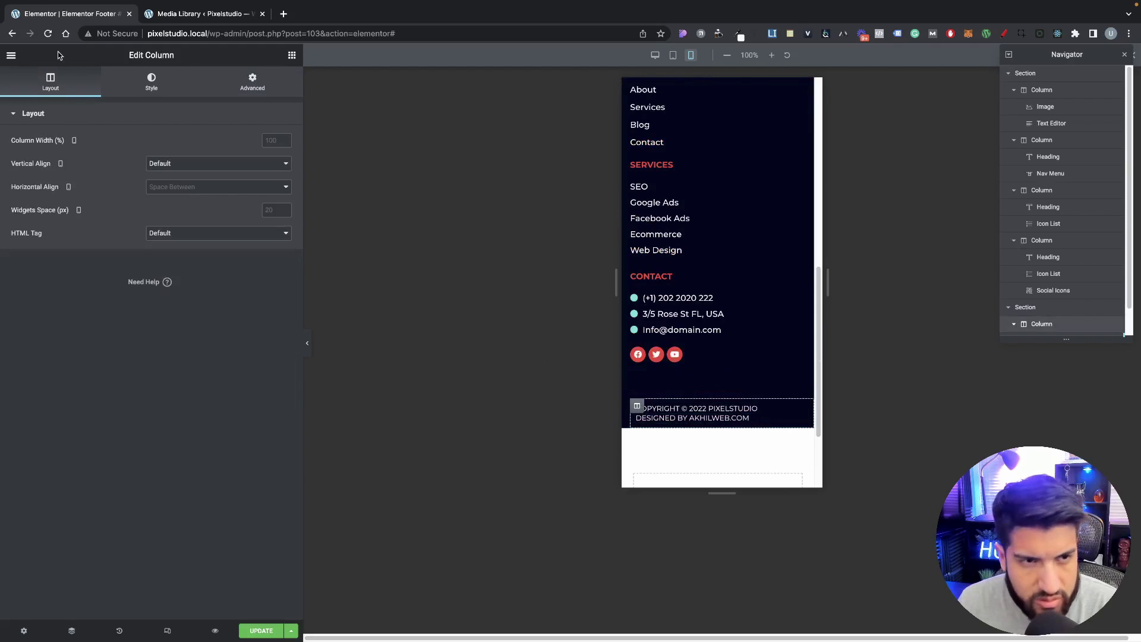
pyautogui.click(151, 80)
pyautogui.click(253, 82)
pyautogui.click(263, 198)
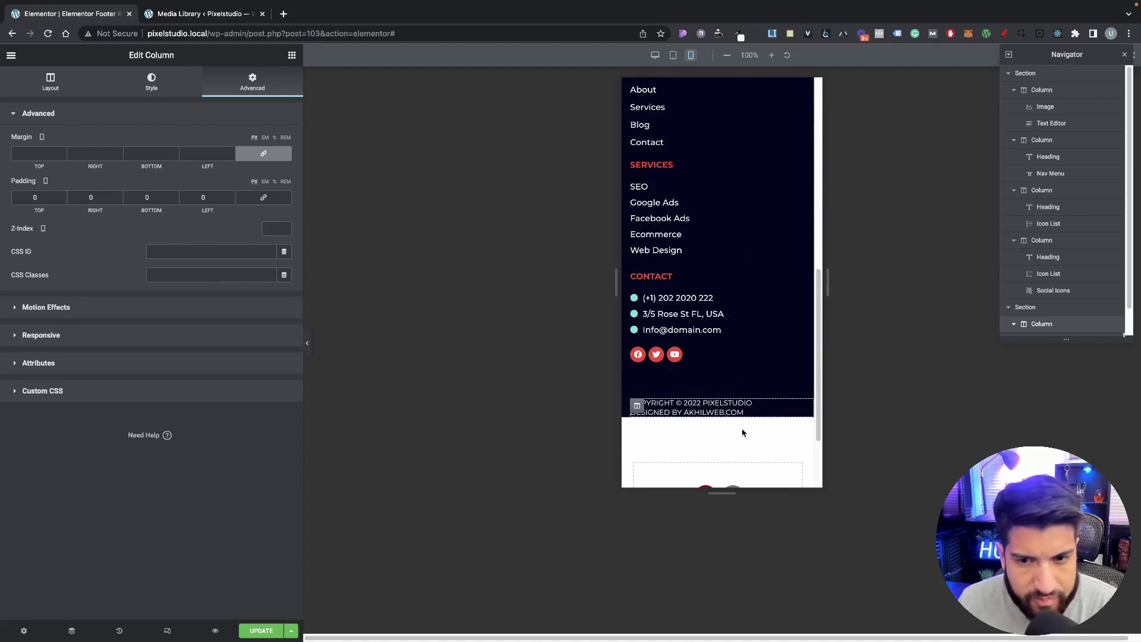
pyautogui.click(718, 383)
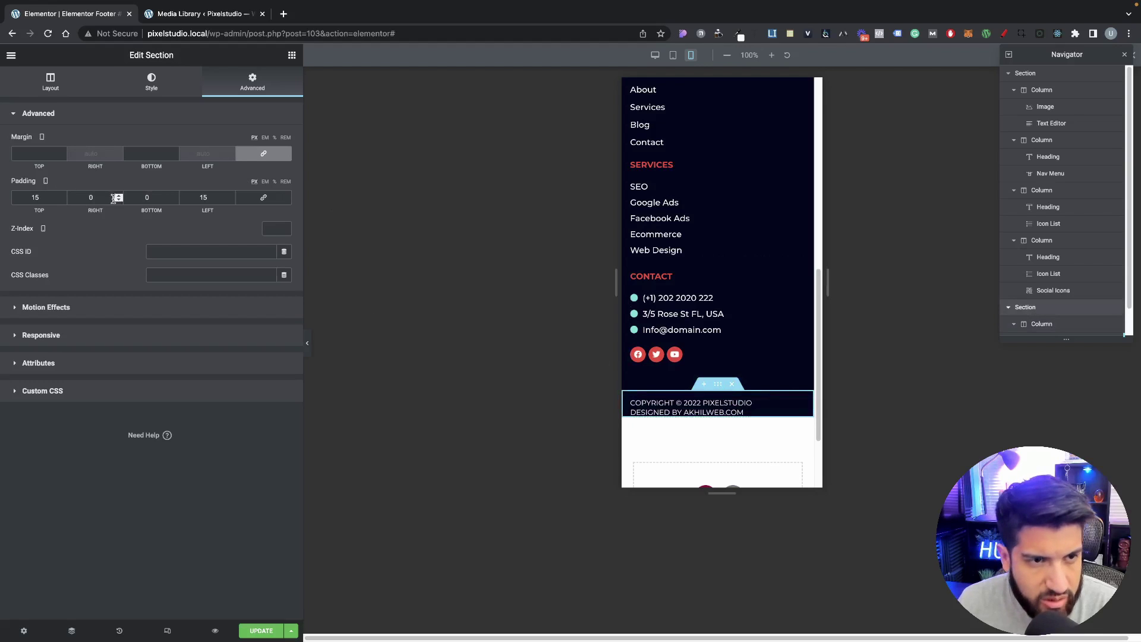
pyautogui.doubleClick(149, 200)
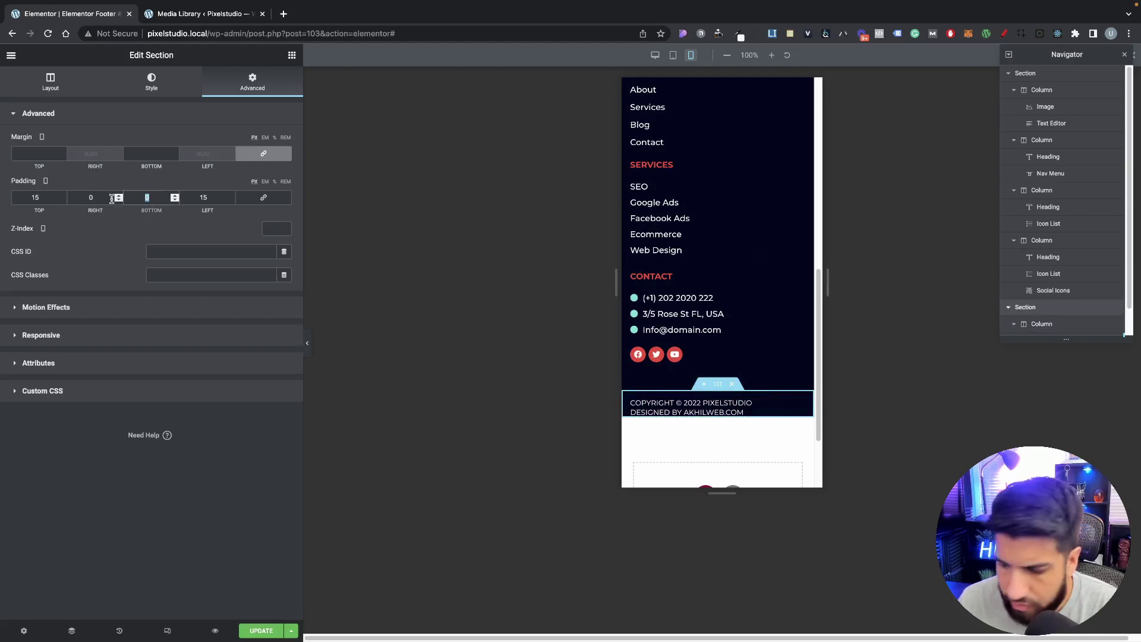
pyautogui.write('50')
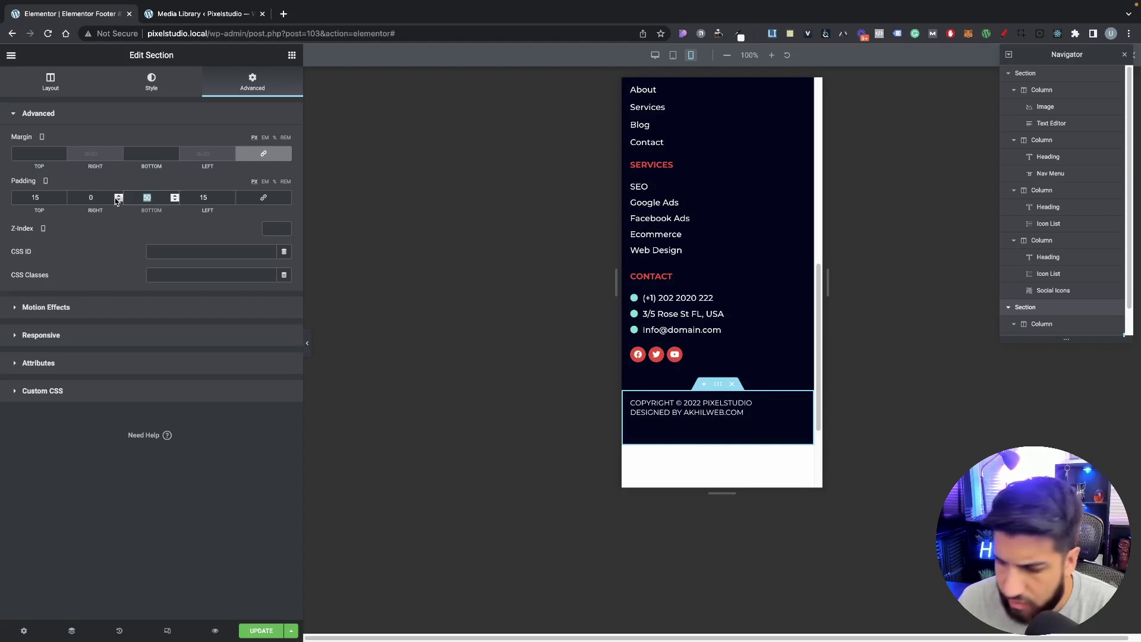
pyautogui.write('30')
pyautogui.scroll(4, 736, 451)
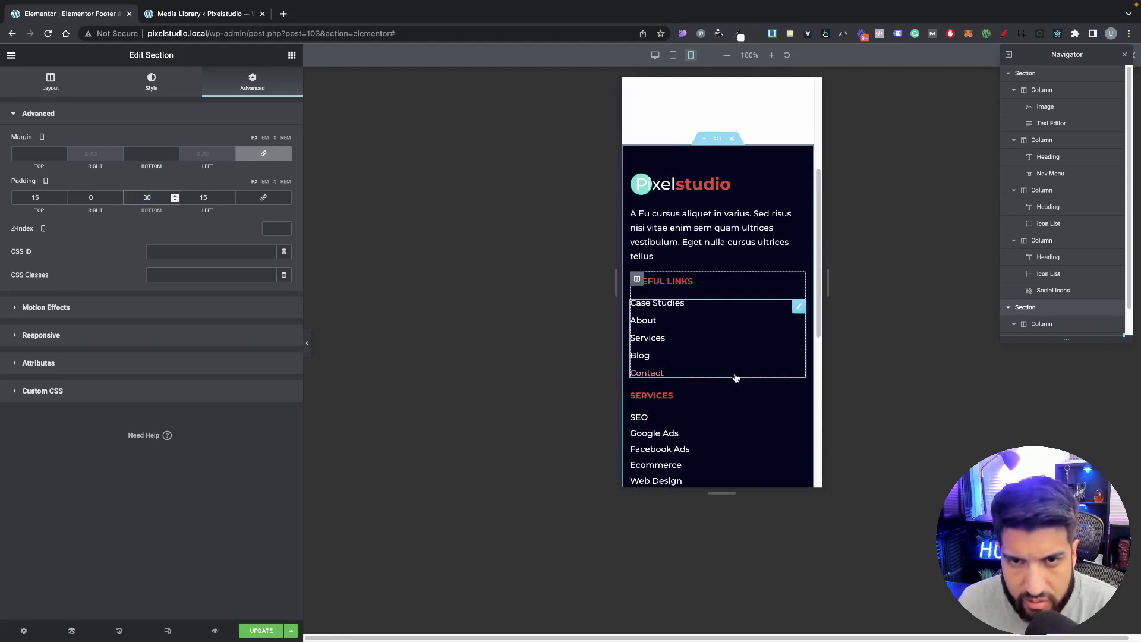
pyautogui.scroll(-4, 736, 376)
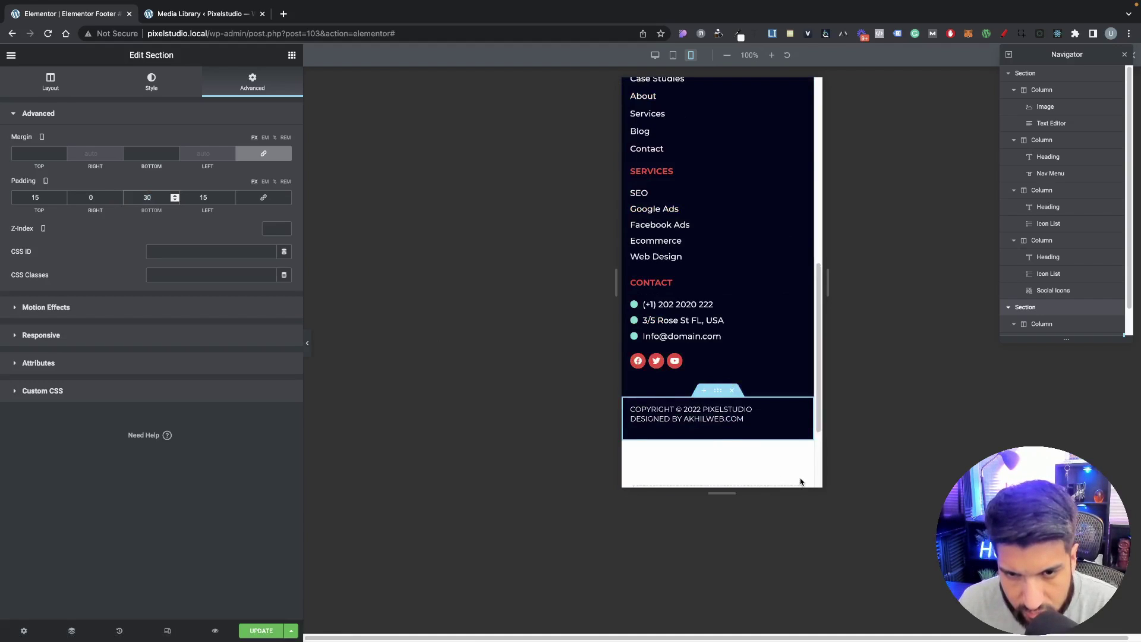
# Step: Give the 'Designed by' credit heading a 15 px top margin and preview without the editor
pyautogui.click(748, 409)
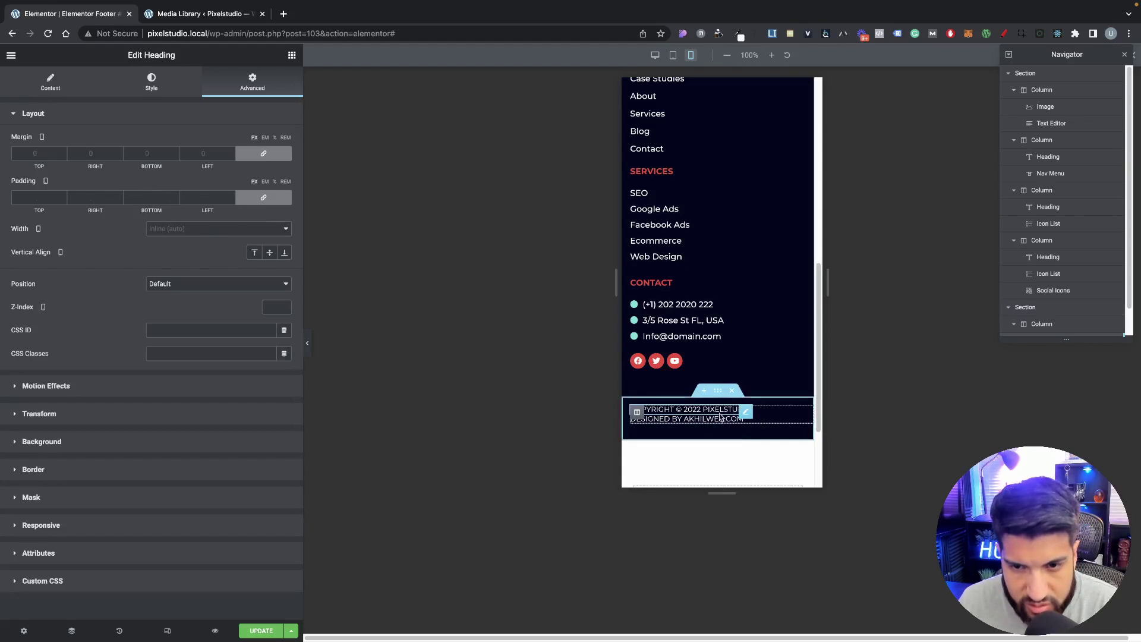
pyautogui.click(739, 419)
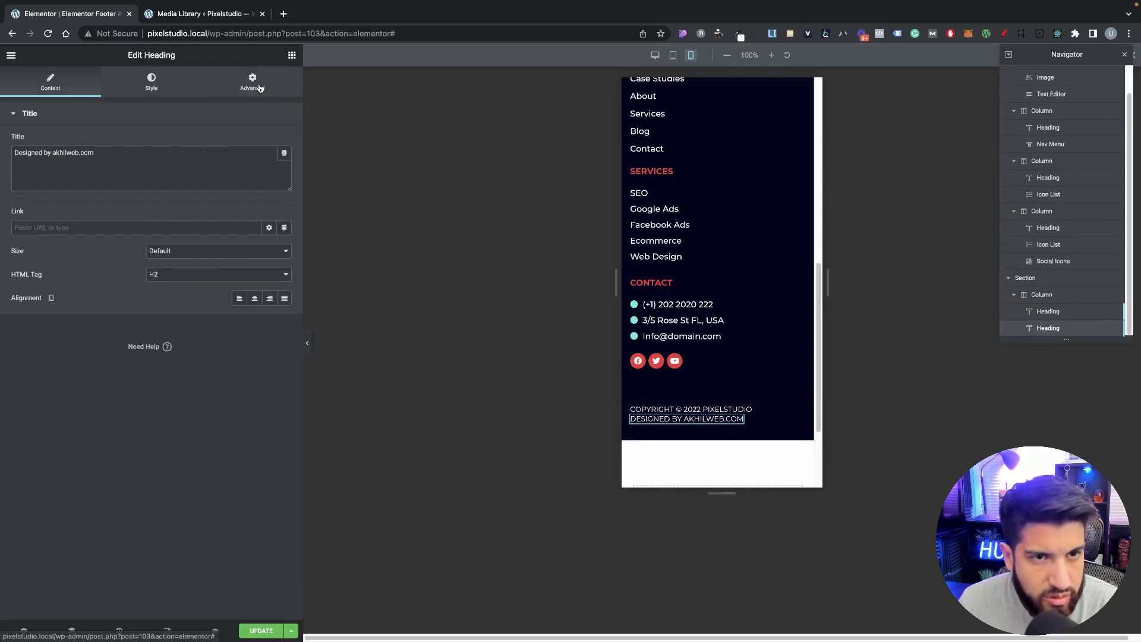
pyautogui.click(252, 82)
pyautogui.click(265, 156)
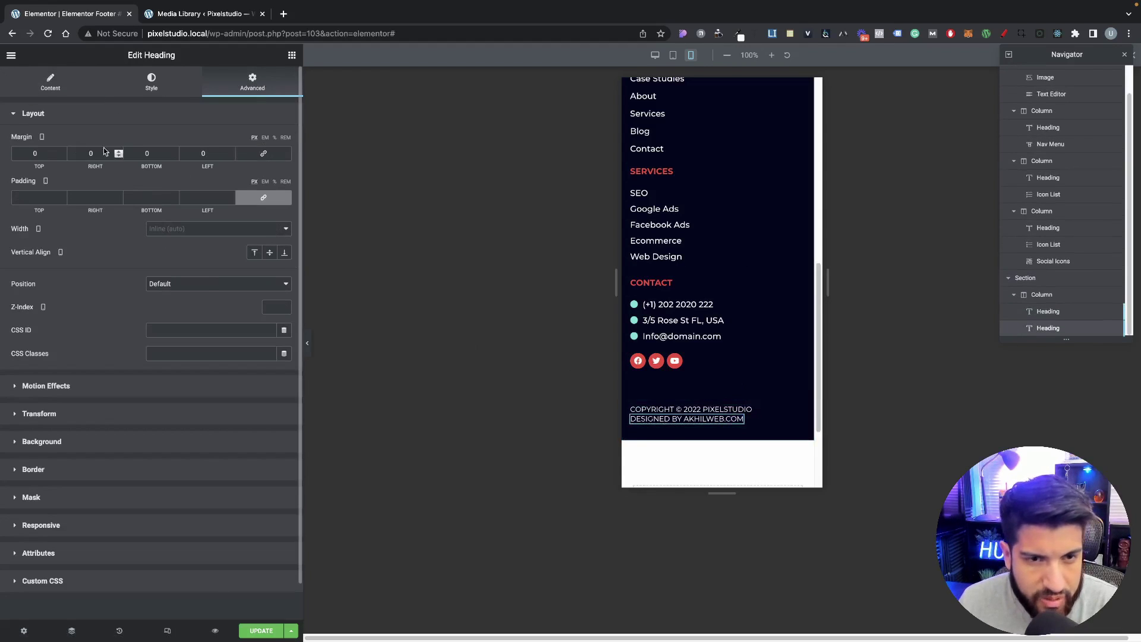
pyautogui.tripleClick(61, 152)
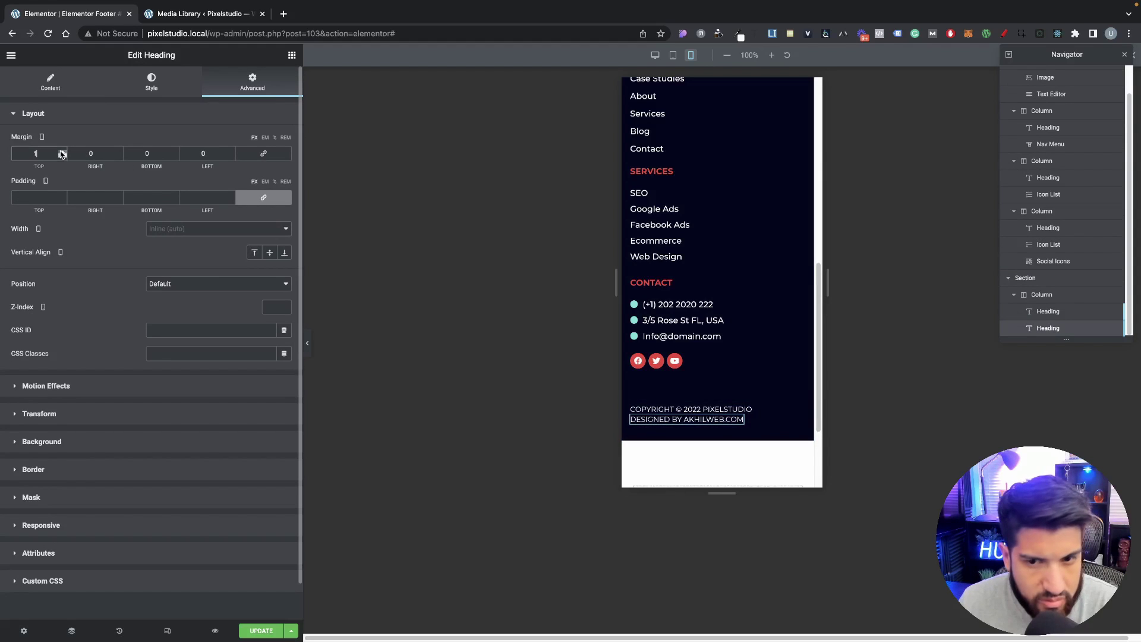
pyautogui.tripleClick(61, 152)
pyautogui.doubleClick(61, 152)
pyautogui.doubleClick(62, 152)
pyautogui.click(62, 152)
pyautogui.doubleClick(62, 152)
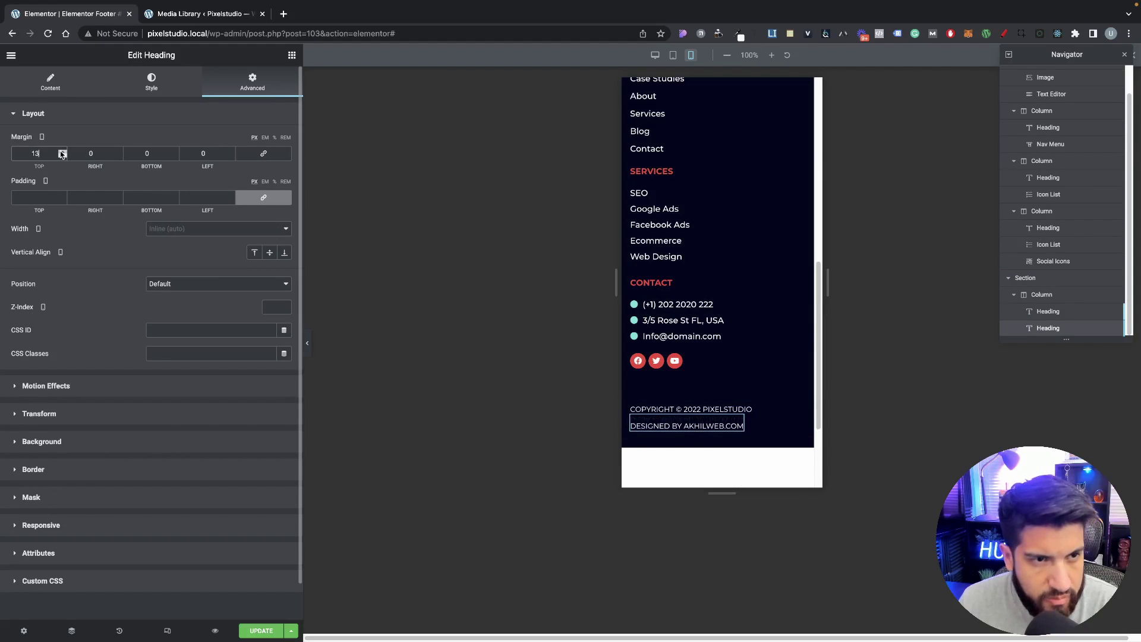
pyautogui.click(62, 152)
pyautogui.click(62, 152)
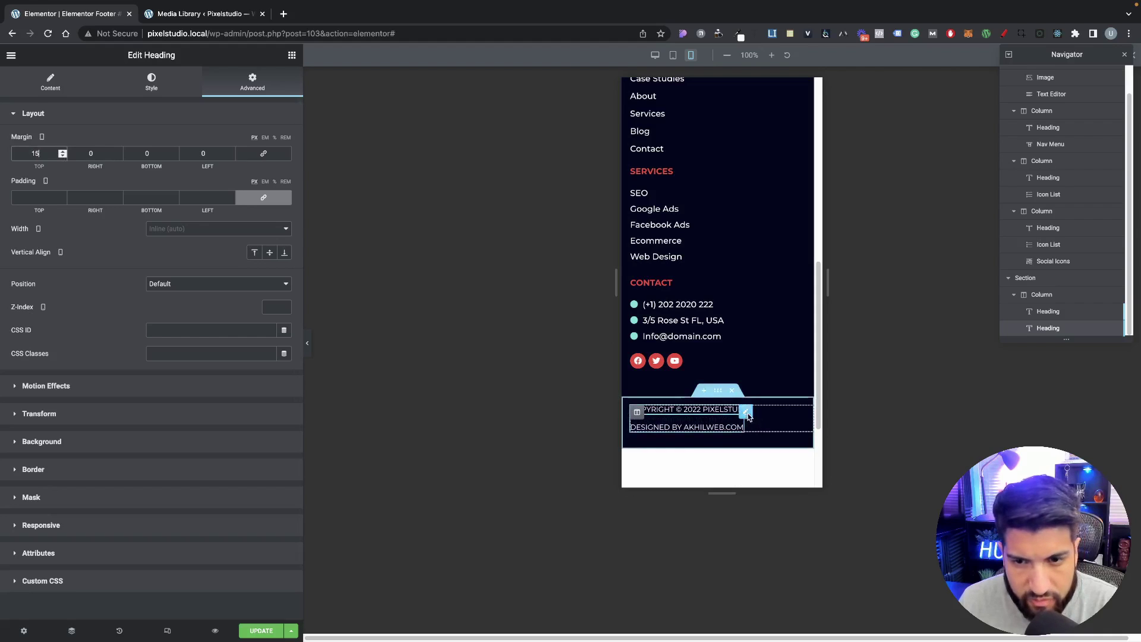
pyautogui.click(718, 412)
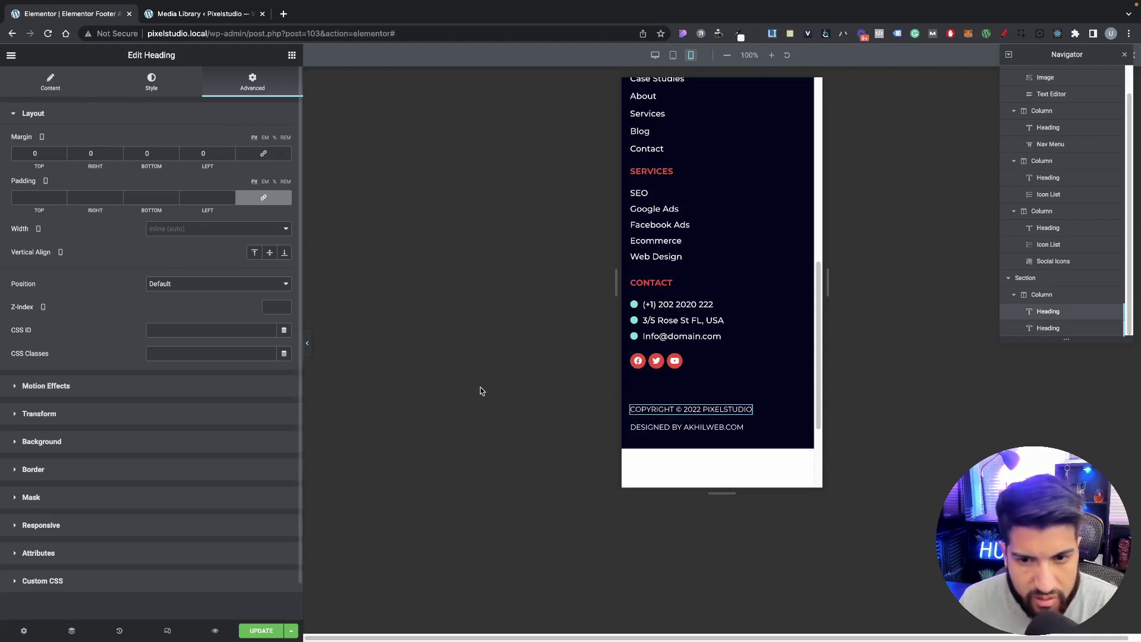
pyautogui.click(308, 343)
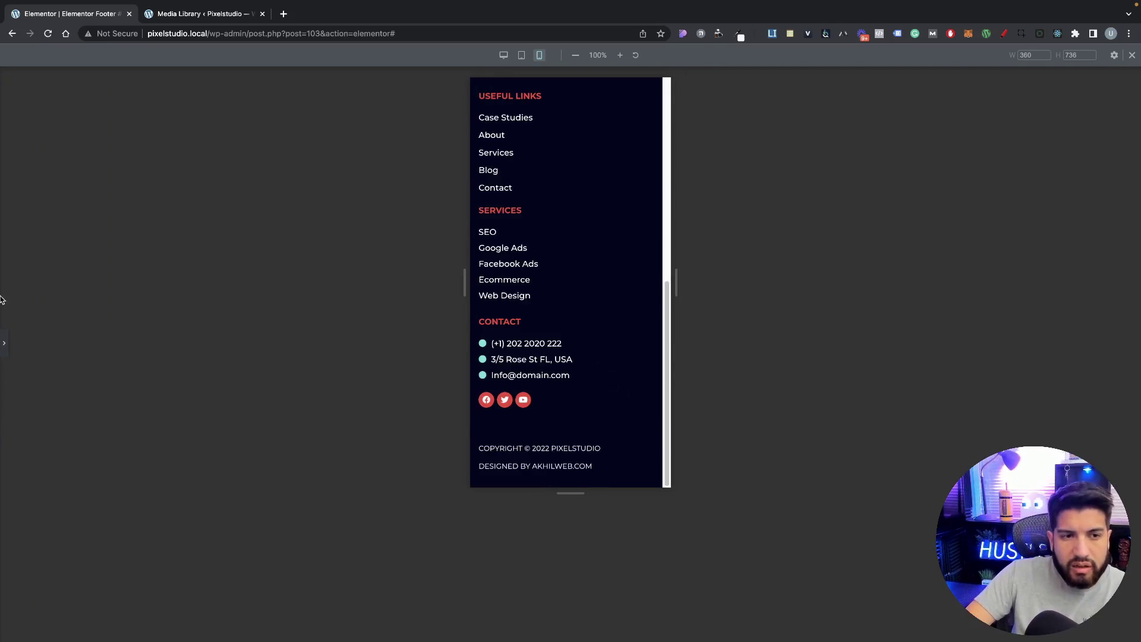
# Step: Select the whole main footer section and check it with the editor hidden
pyautogui.hotkey('ctrl', 'i')
pyautogui.click(4, 343)
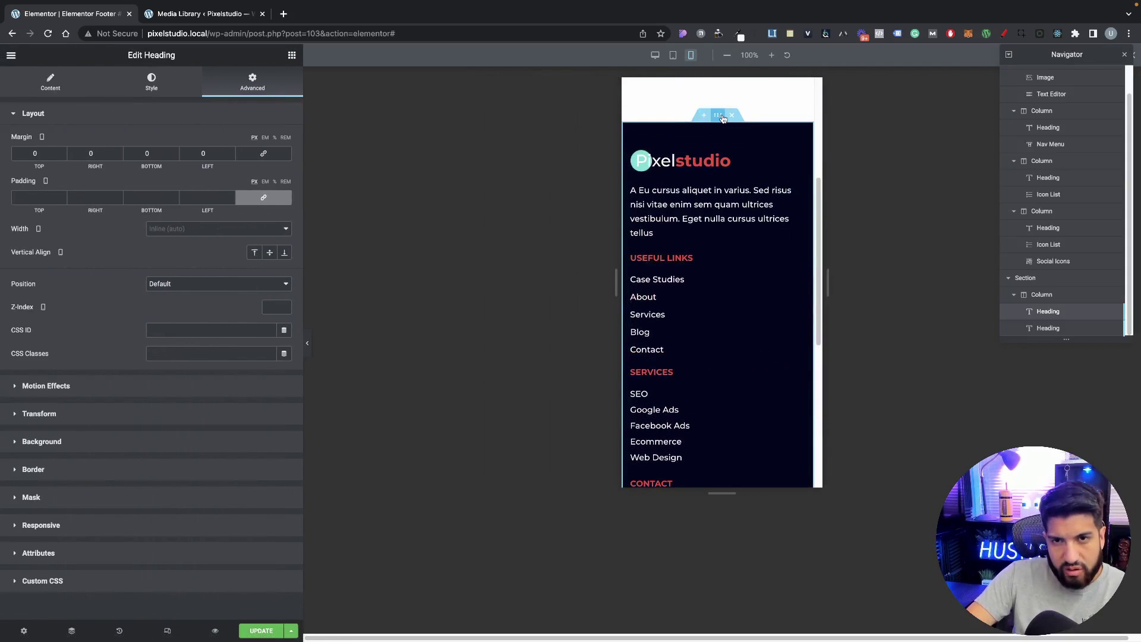
pyautogui.click(718, 116)
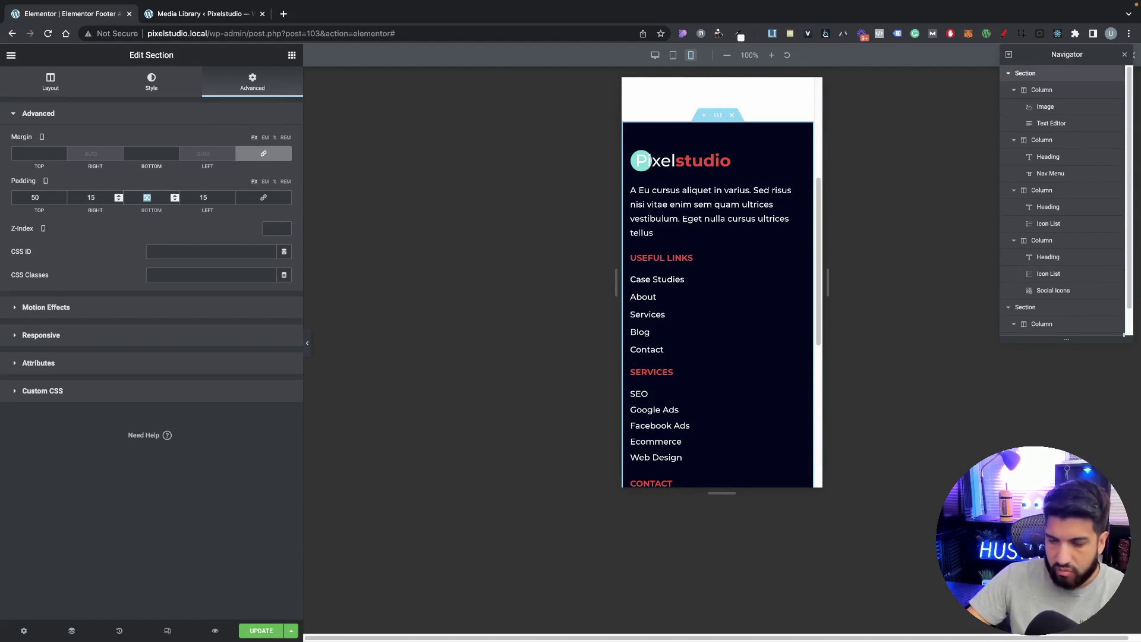
pyautogui.scroll(-3, 709, 320)
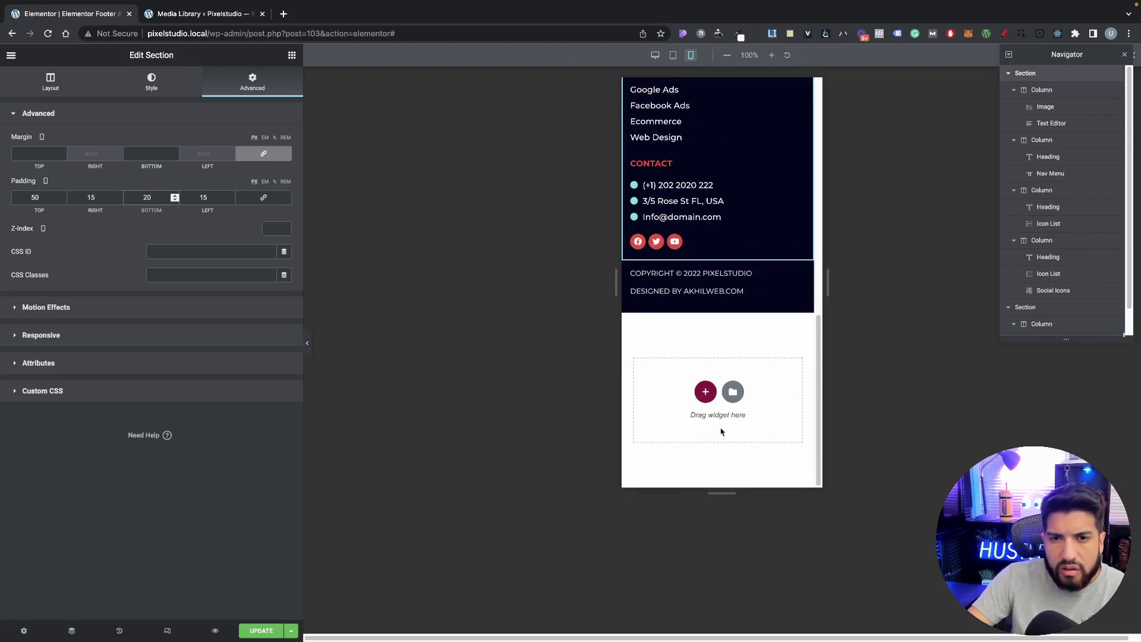
pyautogui.click(307, 343)
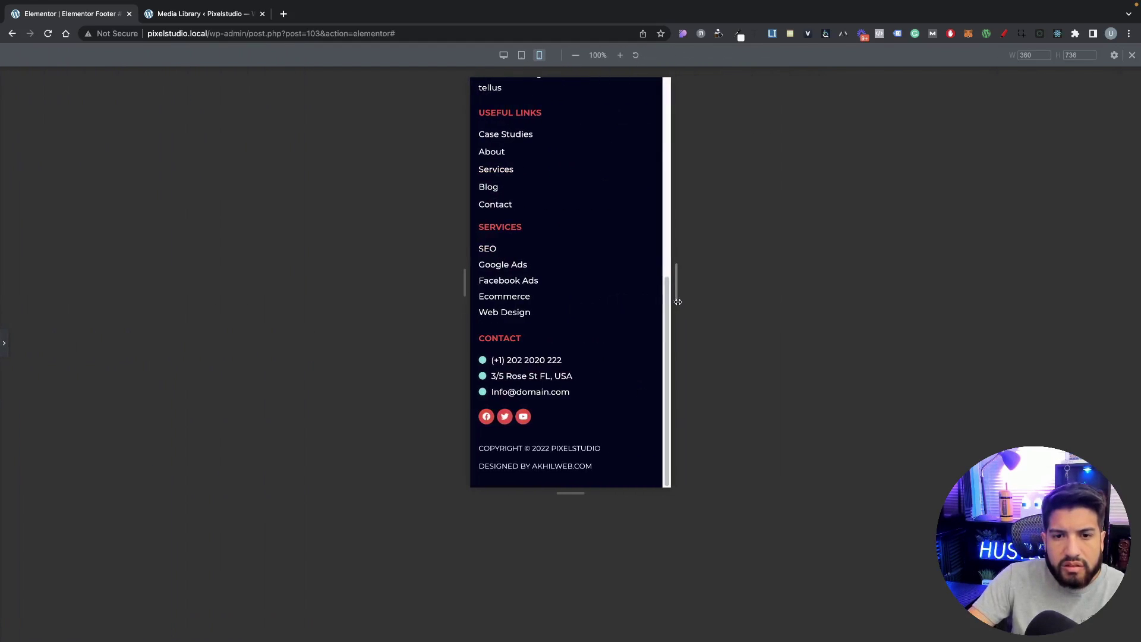
pyautogui.scroll(4, 568, 384)
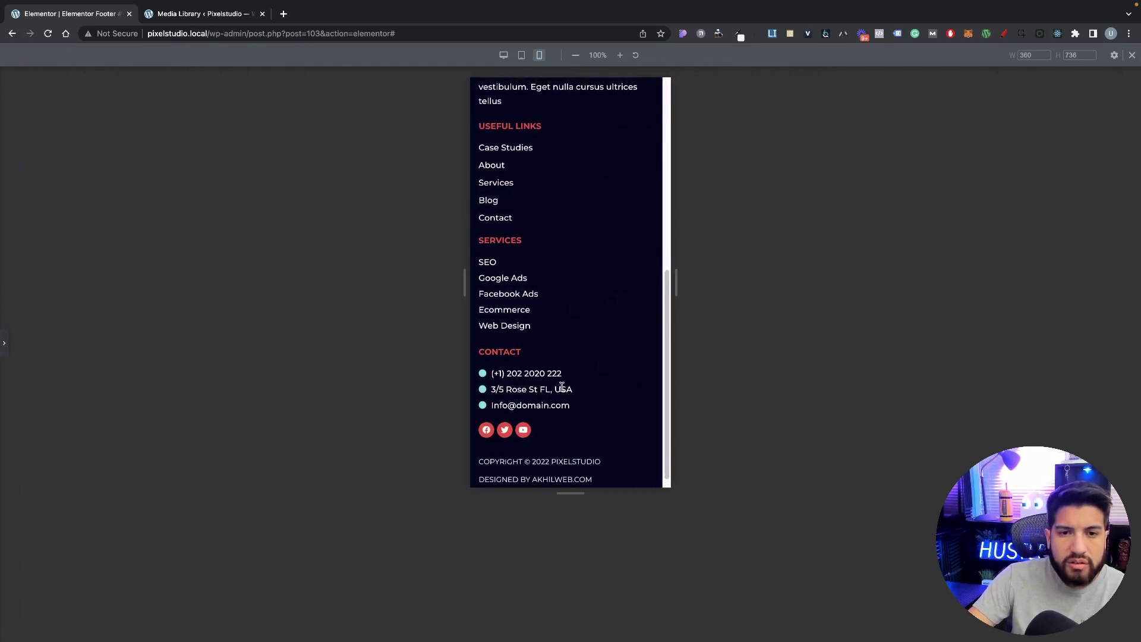
pyautogui.click(2, 352)
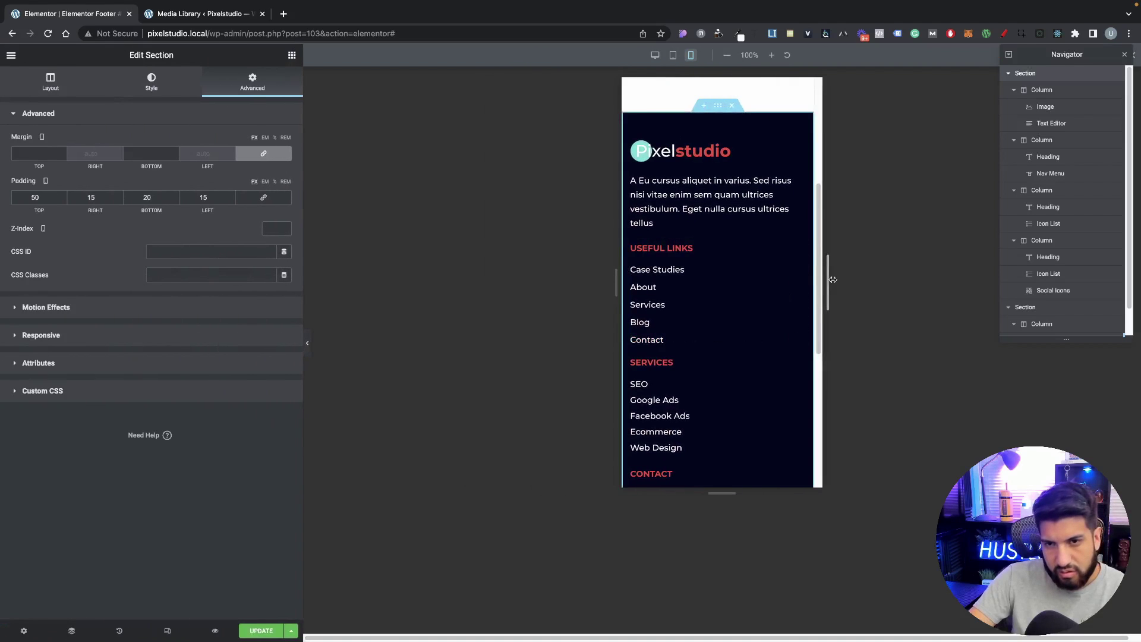
# Step: Test the footer at several preview widths, then open Preview Changes in a browser tab
pyautogui.moveTo(828, 280); pyautogui.dragTo(1128, 315)
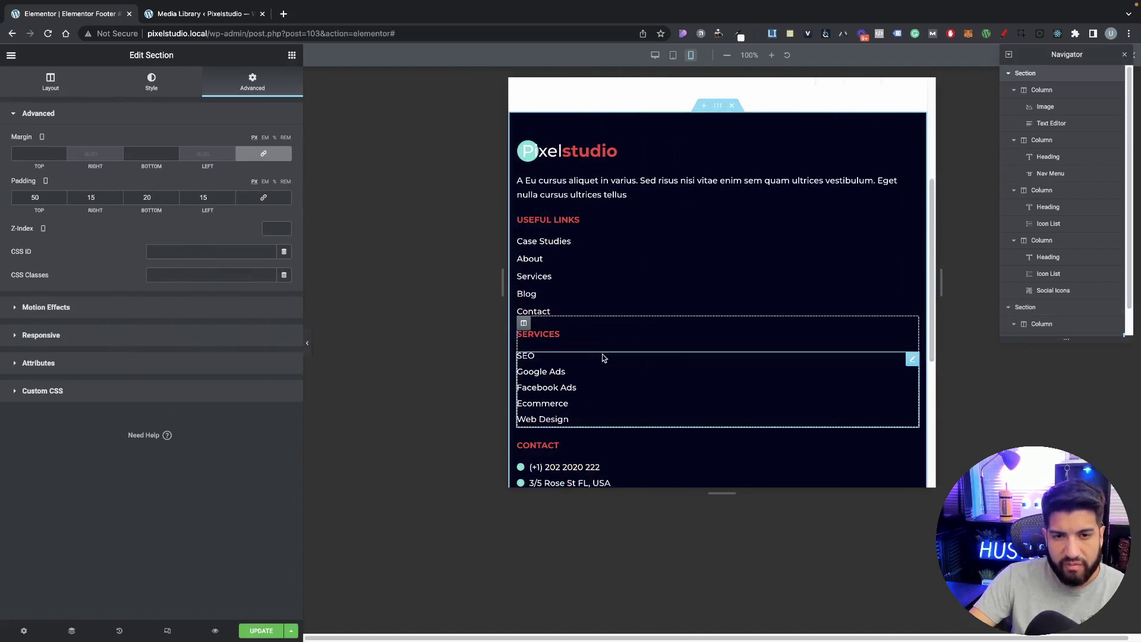
pyautogui.moveTo(947, 279)
pyautogui.mouseDown()
pyautogui.moveTo(801, 280)
pyautogui.moveTo(945, 279)
pyautogui.mouseUp()
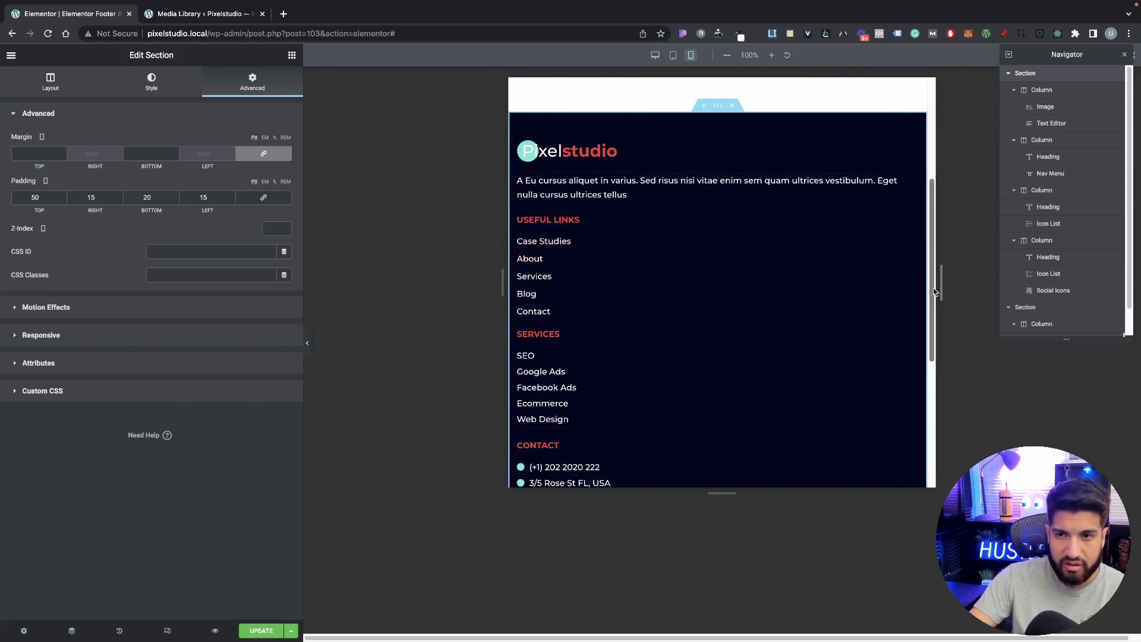
pyautogui.moveTo(924, 284); pyautogui.dragTo(838, 285)
pyautogui.scroll(-5, 722, 374)
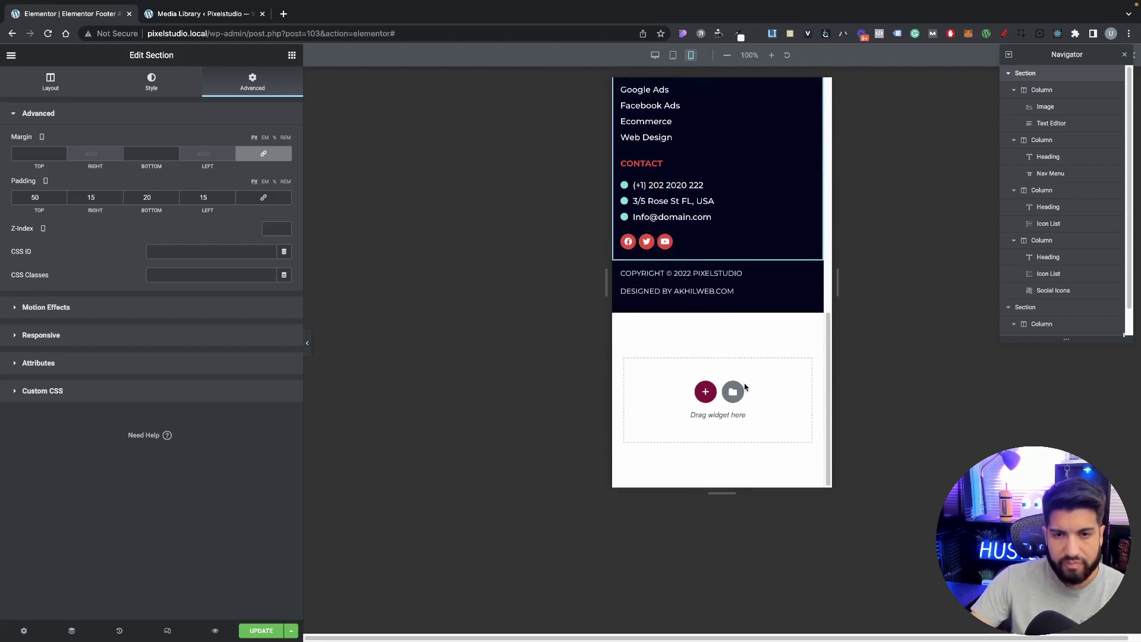
pyautogui.scroll(4, 737, 383)
pyautogui.scroll(5, 736, 384)
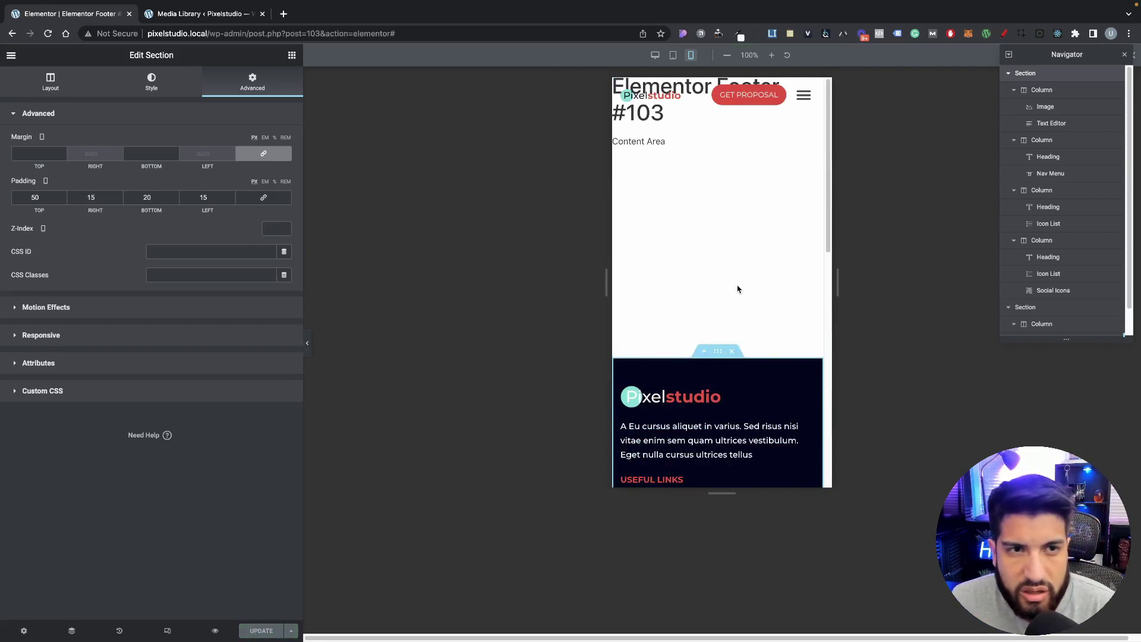
pyautogui.click(221, 629)
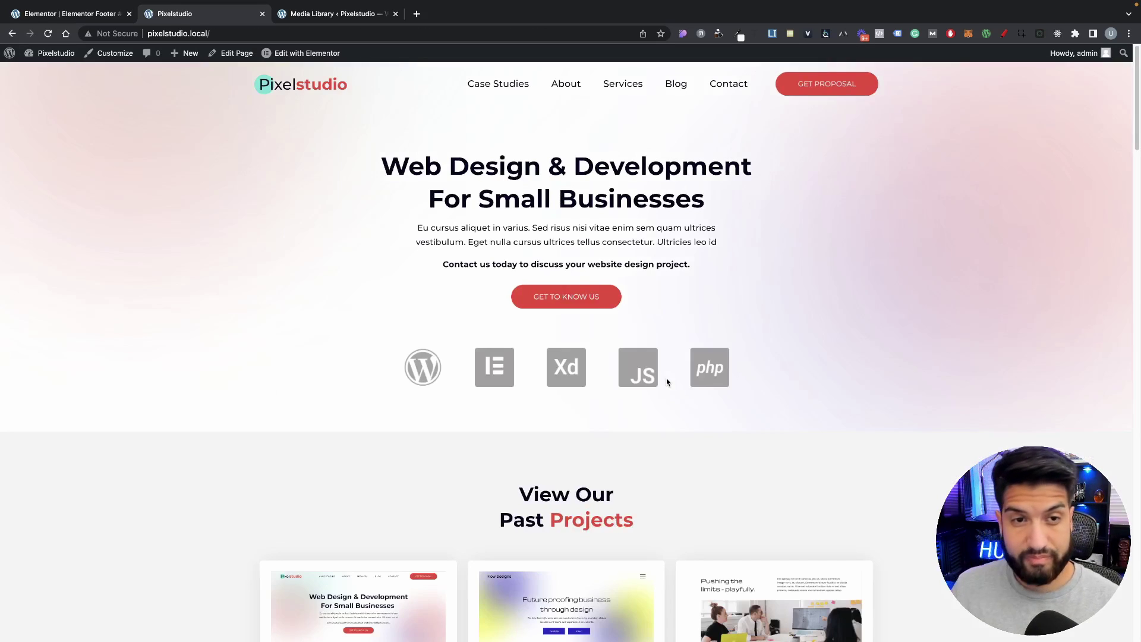
# Step: Scroll up and down the live Pixelstudio home page to review it, including the new footer
pyautogui.scroll(-10, 797, 357)
pyautogui.scroll(-7, 798, 355)
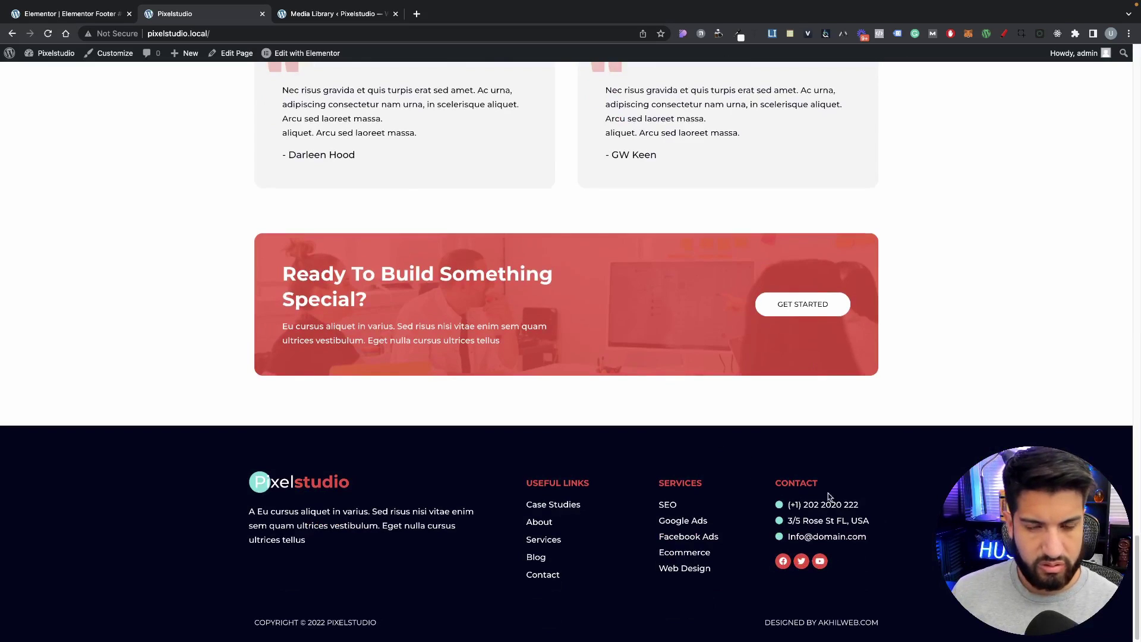
pyautogui.scroll(10, 741, 371)
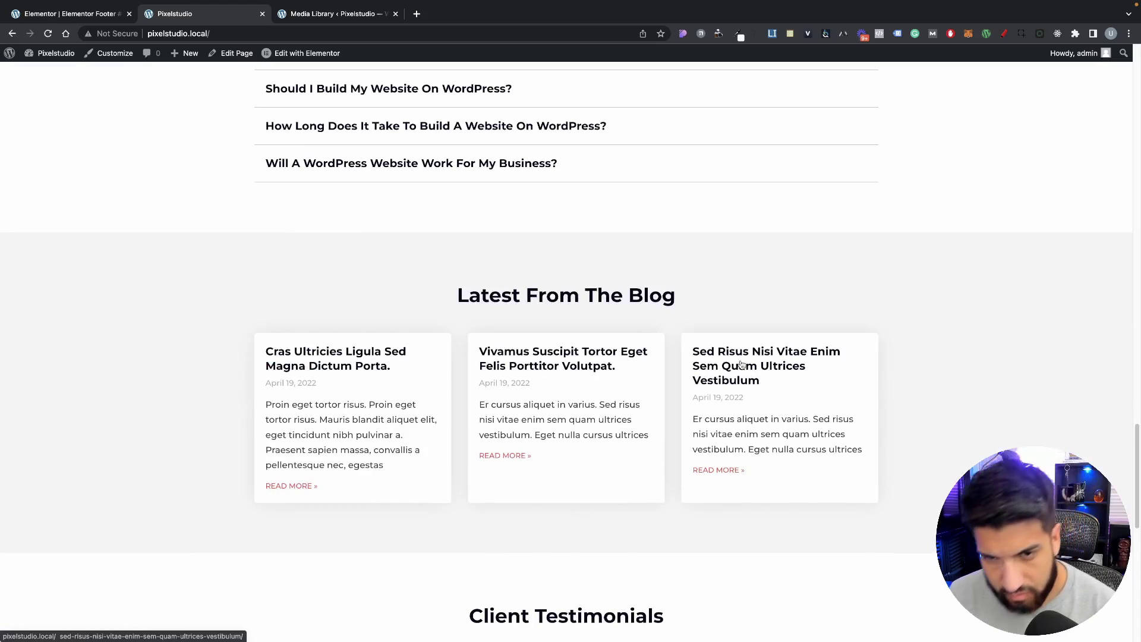
pyautogui.scroll(10, 741, 363)
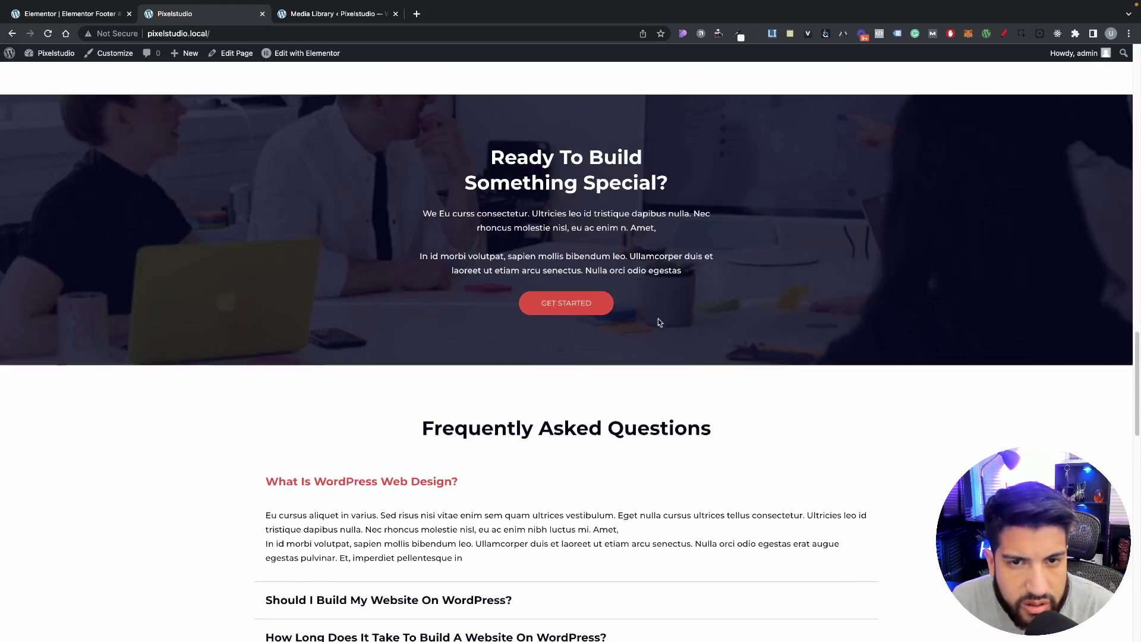
pyautogui.scroll(15, 656, 321)
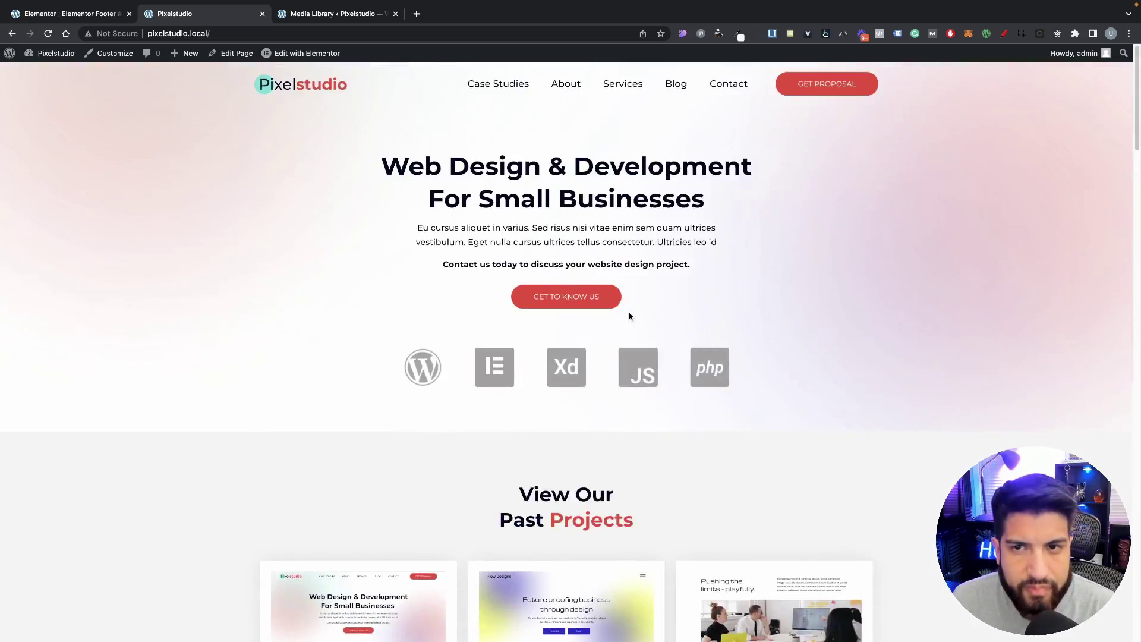
pyautogui.scroll(-20, 636, 324)
pyautogui.scroll(10, 639, 327)
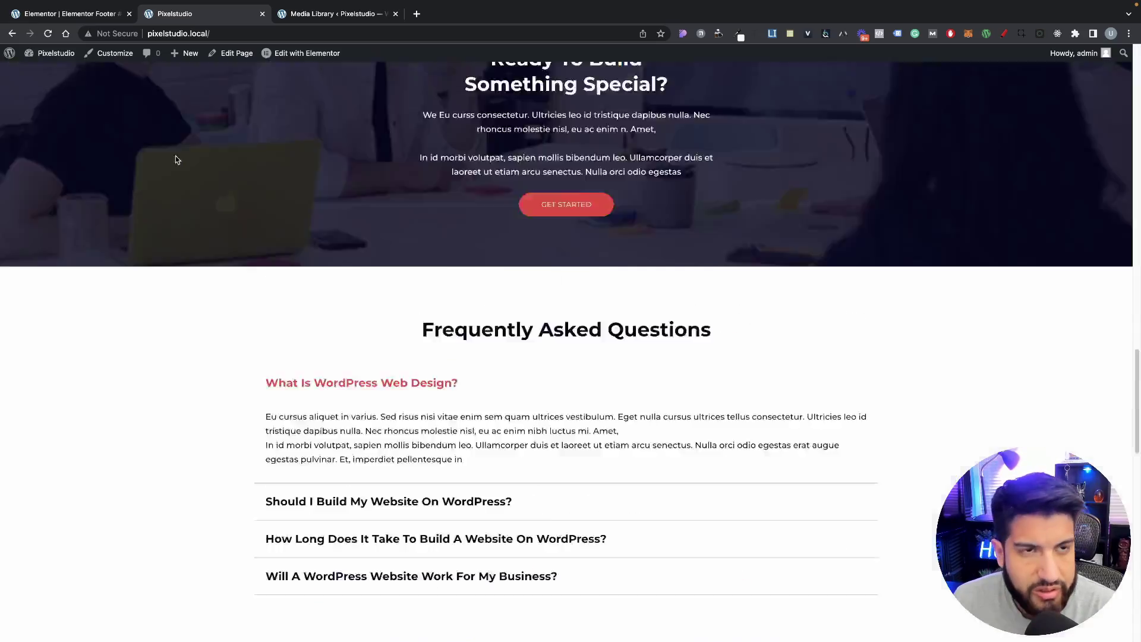
pyautogui.scroll(15, 176, 160)
pyautogui.moveTo(305, 57)
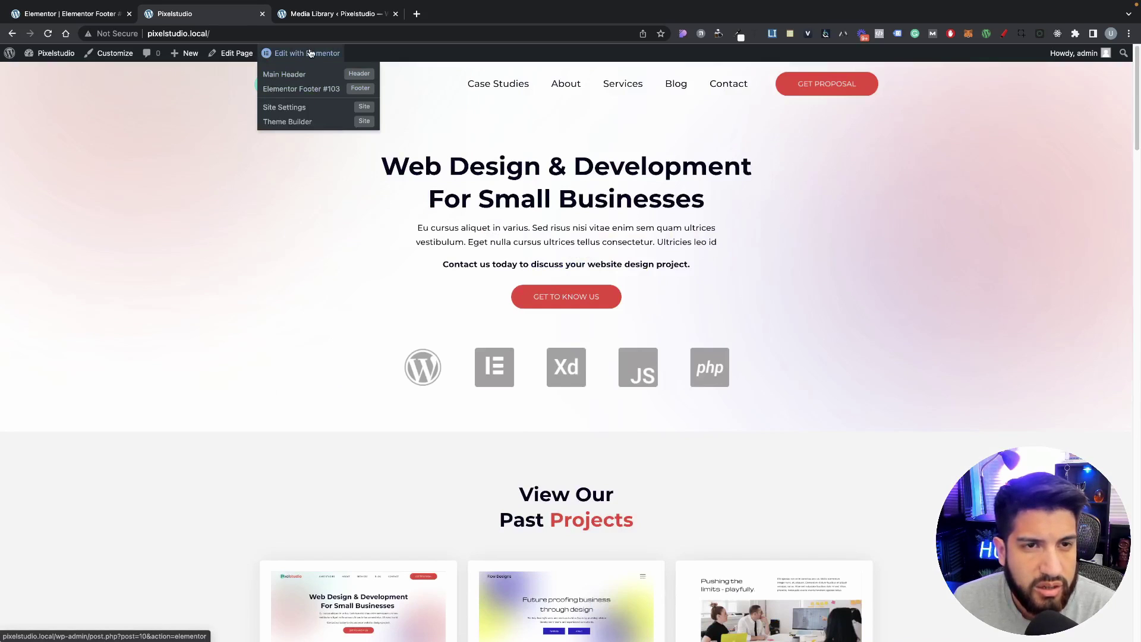
# Step: Close the footer-editing and media library tabs and switch the Home page preview to Tablet
pyautogui.click(129, 13)
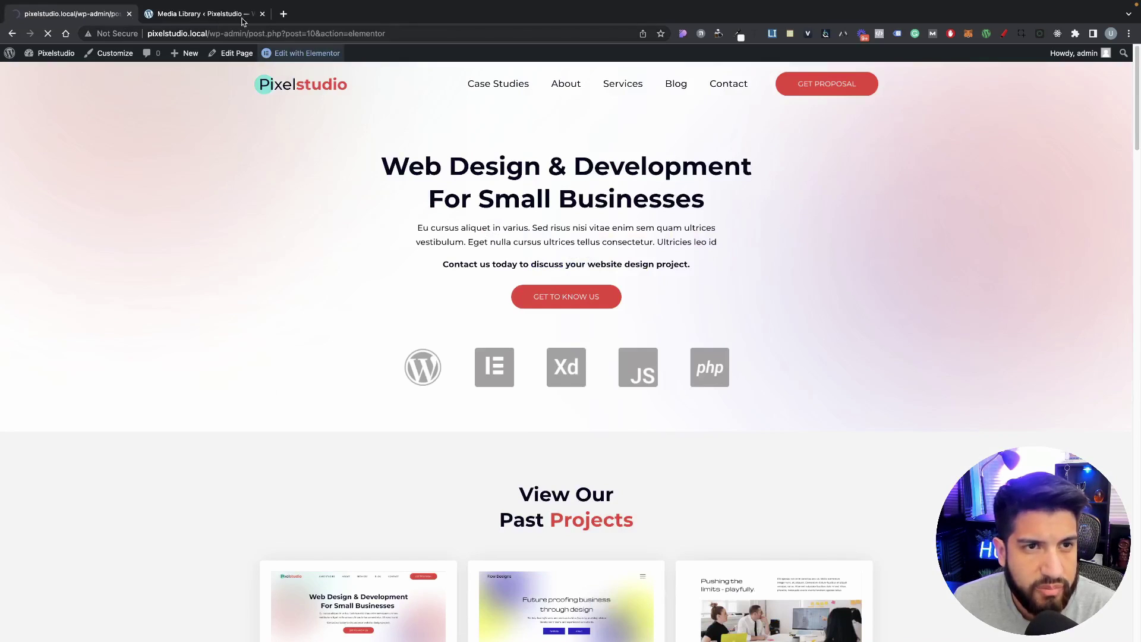
pyautogui.click(262, 14)
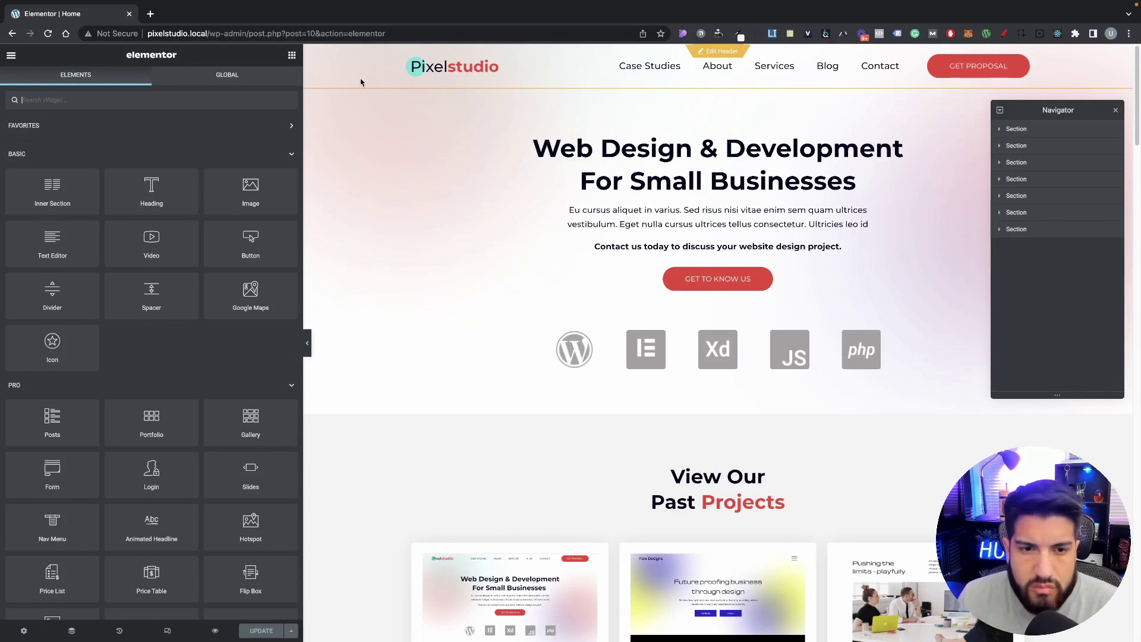
pyautogui.click(168, 629)
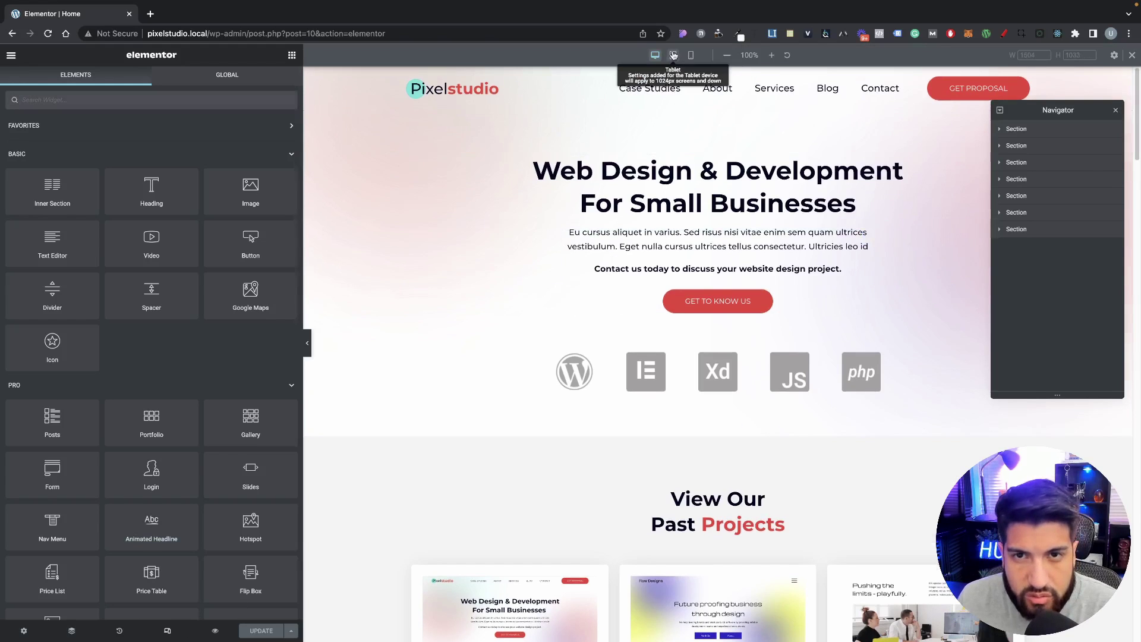
pyautogui.click(673, 55)
# Step: Set the hero heading's tablet typography size to 35 px
pyautogui.scroll(-10, 765, 369)
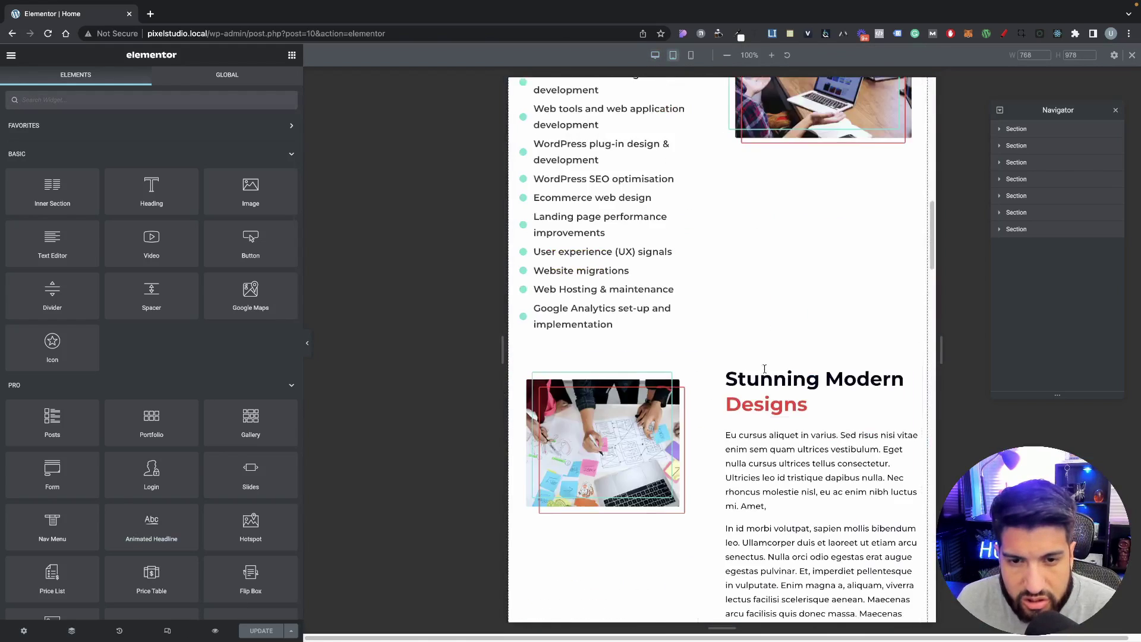
pyautogui.scroll(-15, 765, 368)
pyautogui.scroll(1, 761, 404)
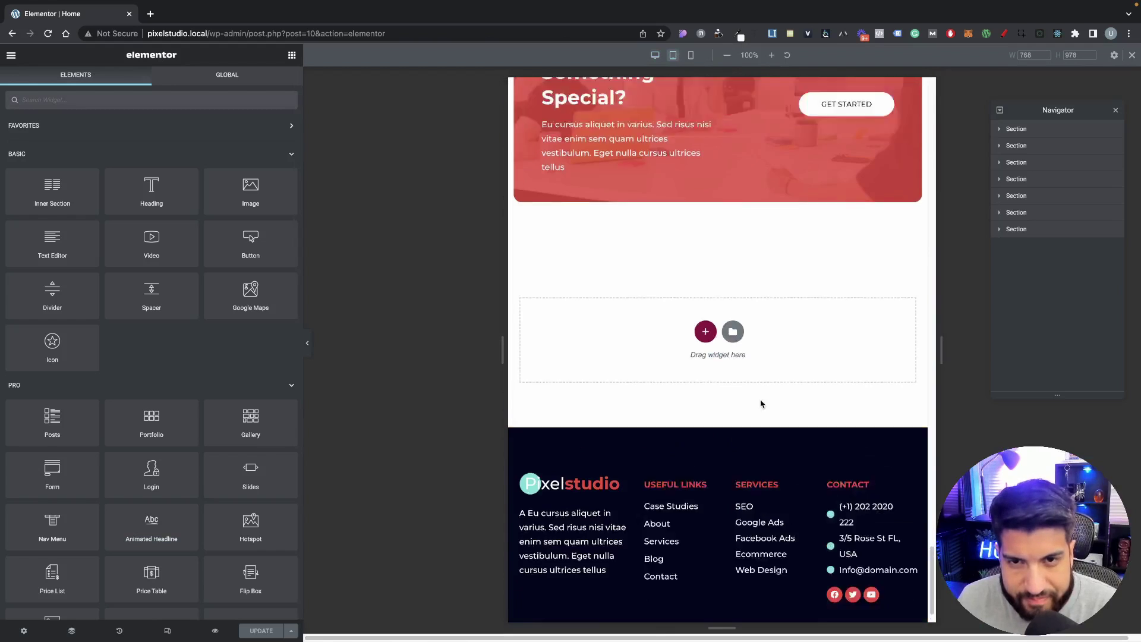
pyautogui.scroll(20, 761, 404)
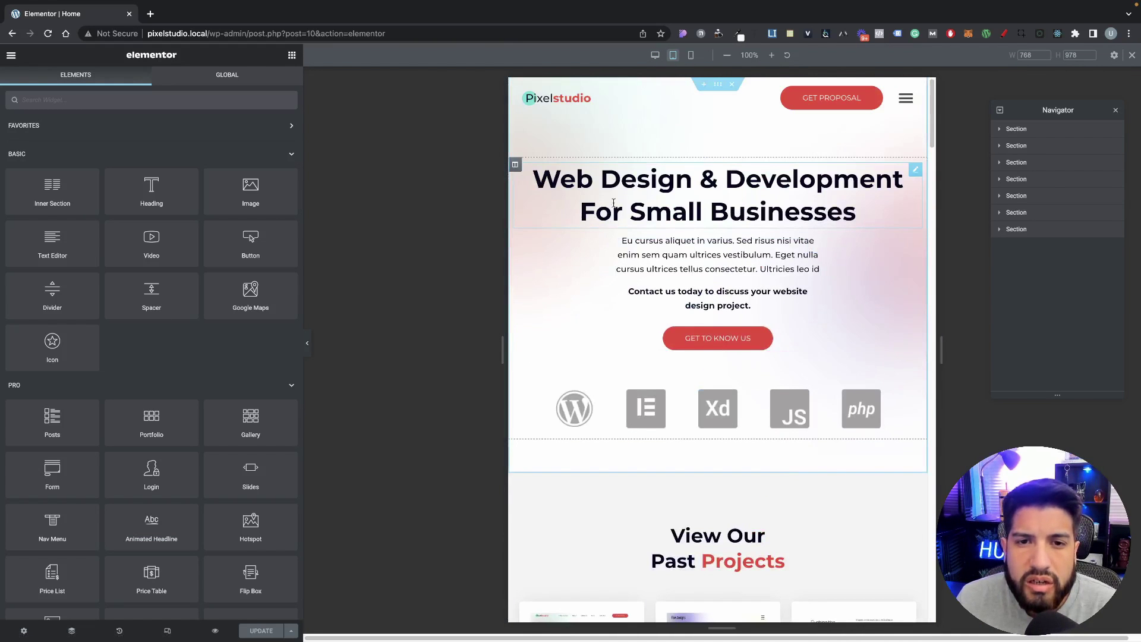
pyautogui.click(682, 219)
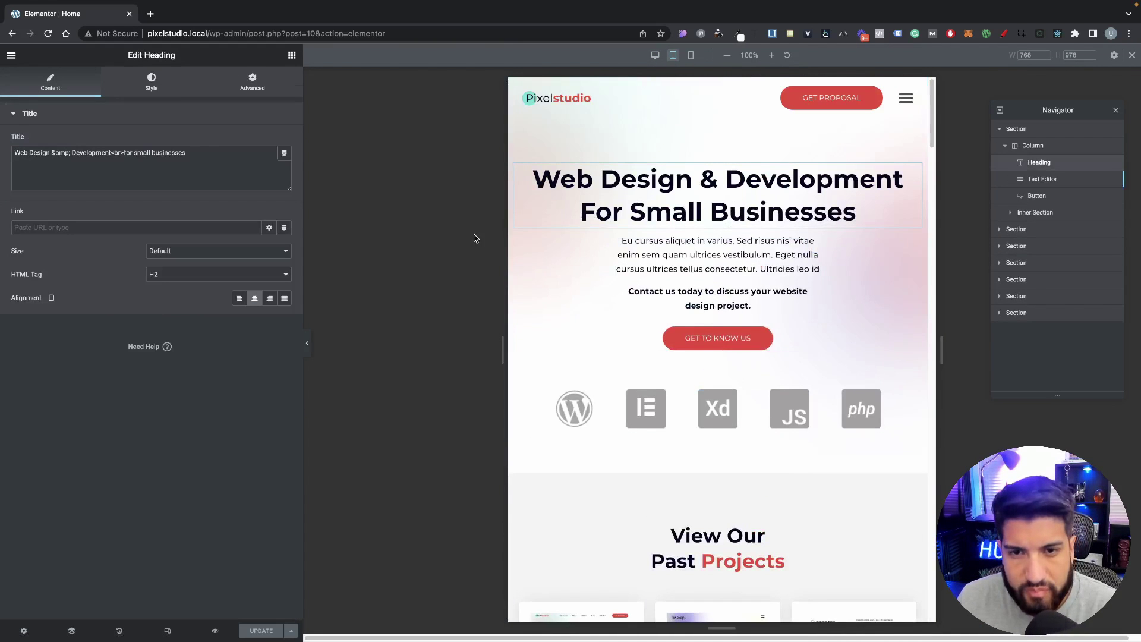
pyautogui.click(151, 84)
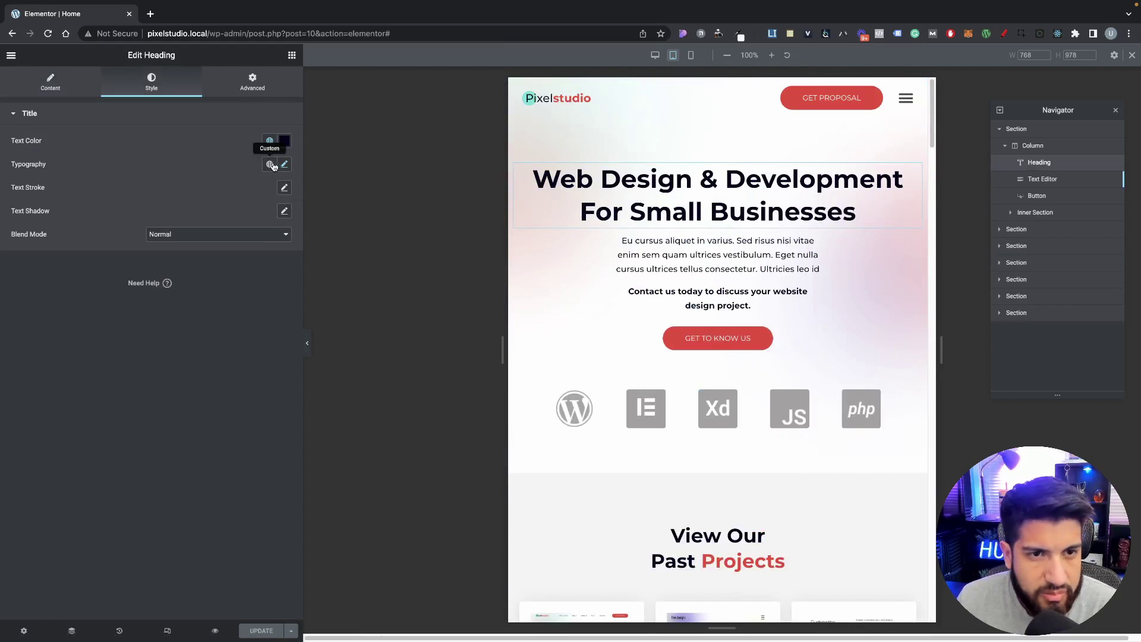
pyautogui.click(284, 164)
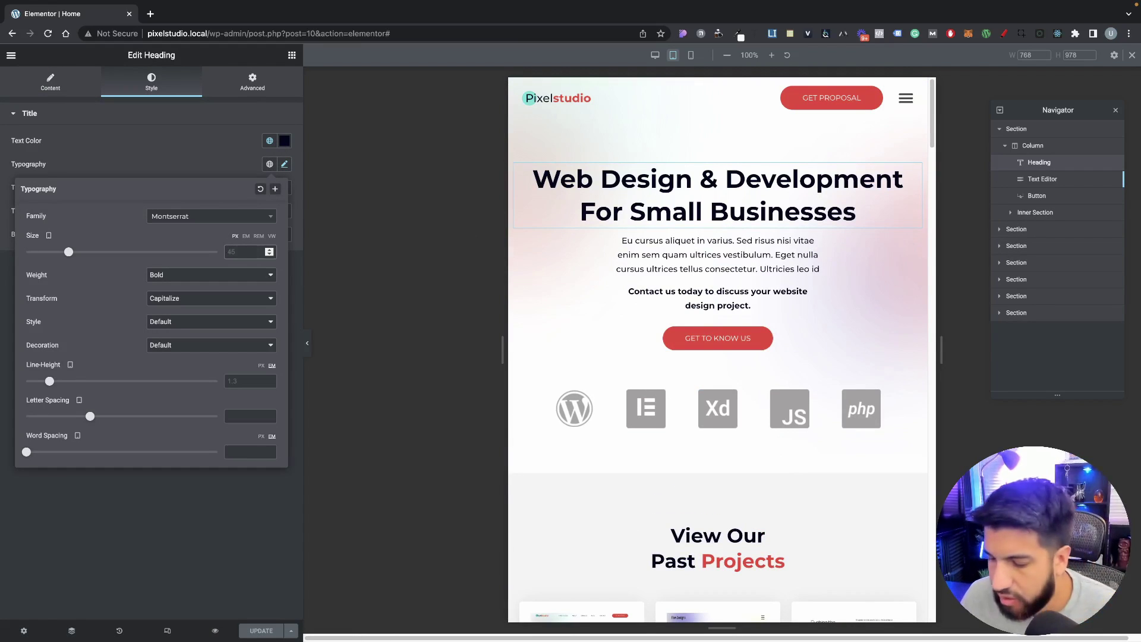
pyautogui.write('35')
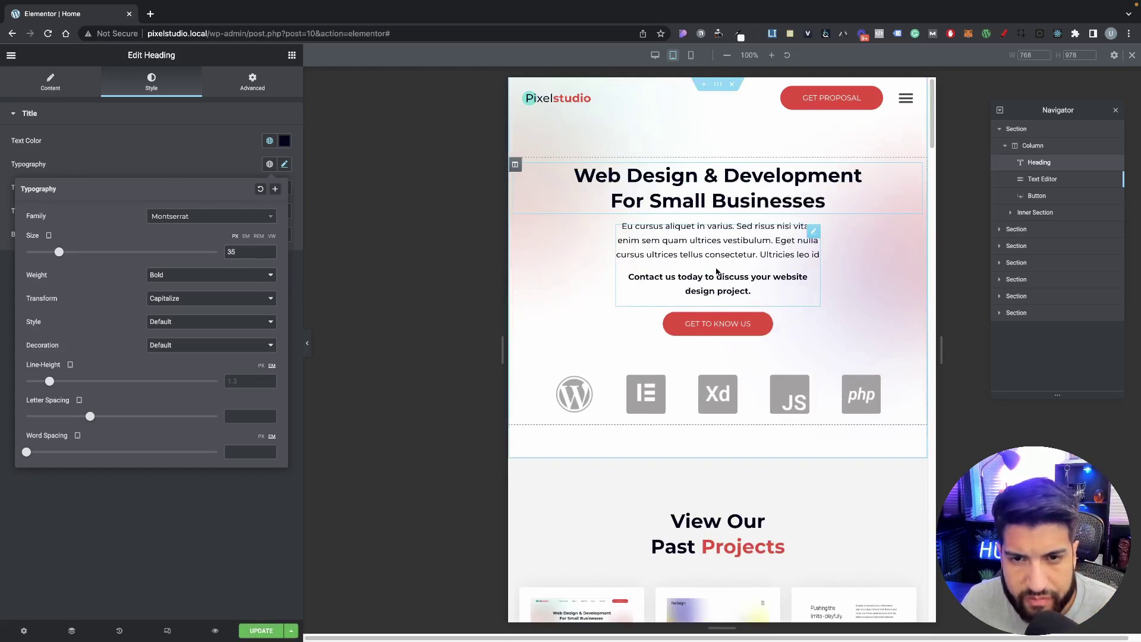
# Step: Give the intro paragraph below the hero heading a custom 80% width on tablet
pyautogui.click(737, 285)
pyautogui.click(209, 89)
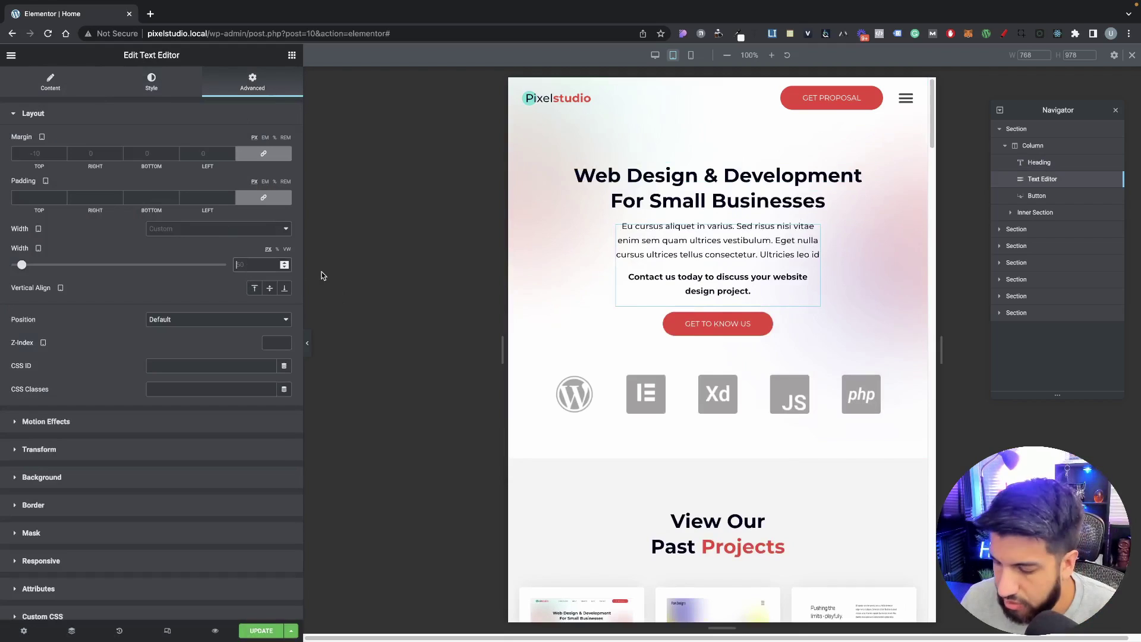
pyautogui.write('80')
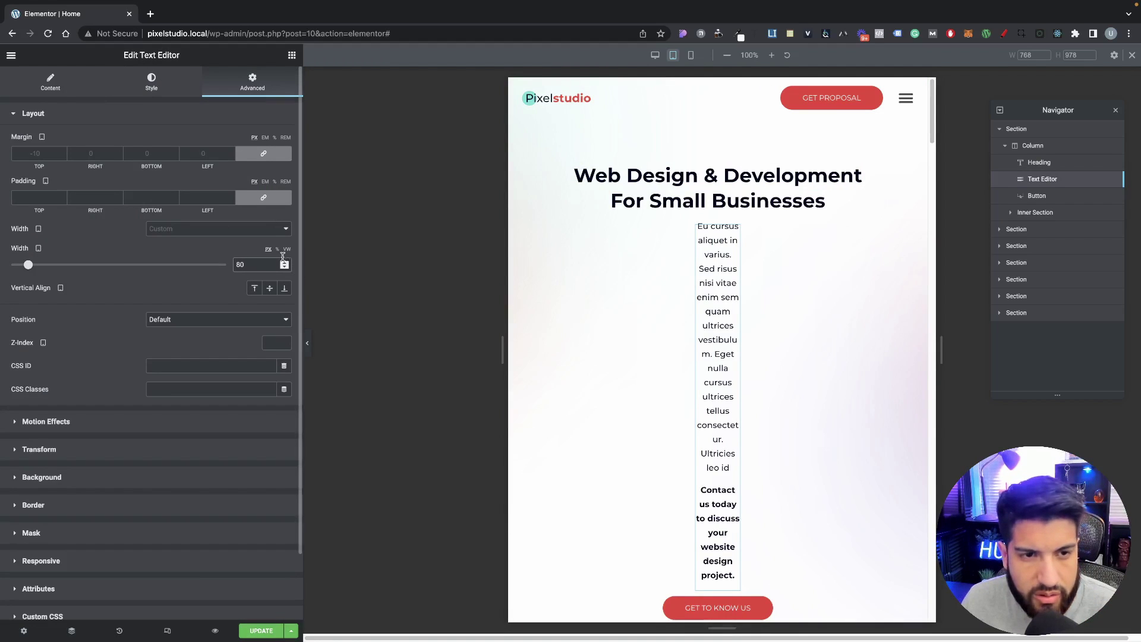
pyautogui.click(276, 250)
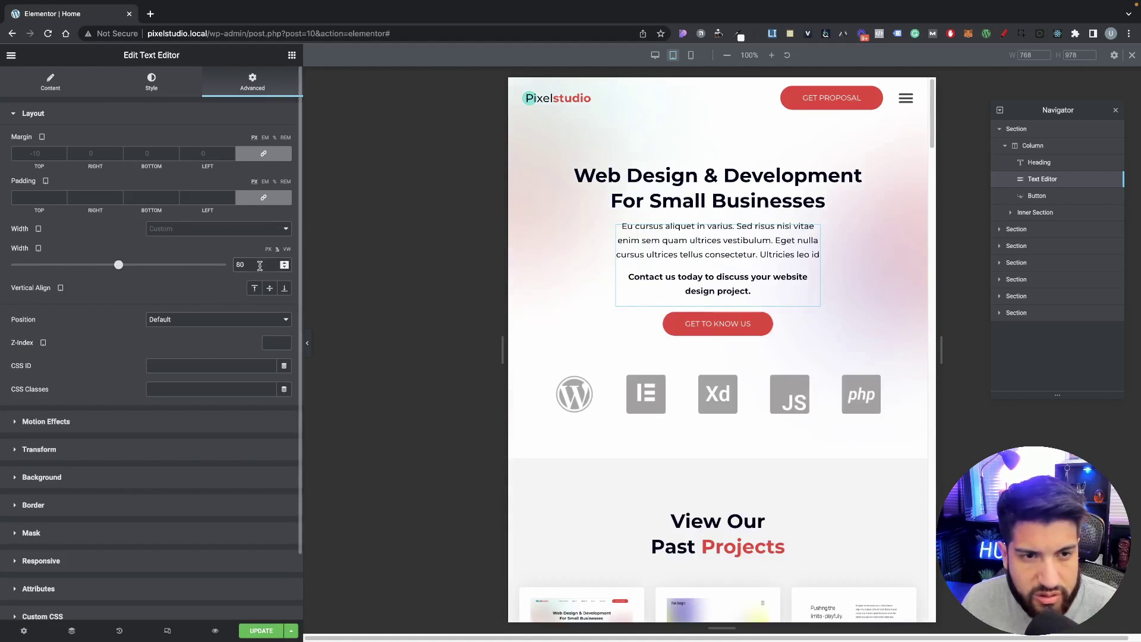
pyautogui.click(182, 265)
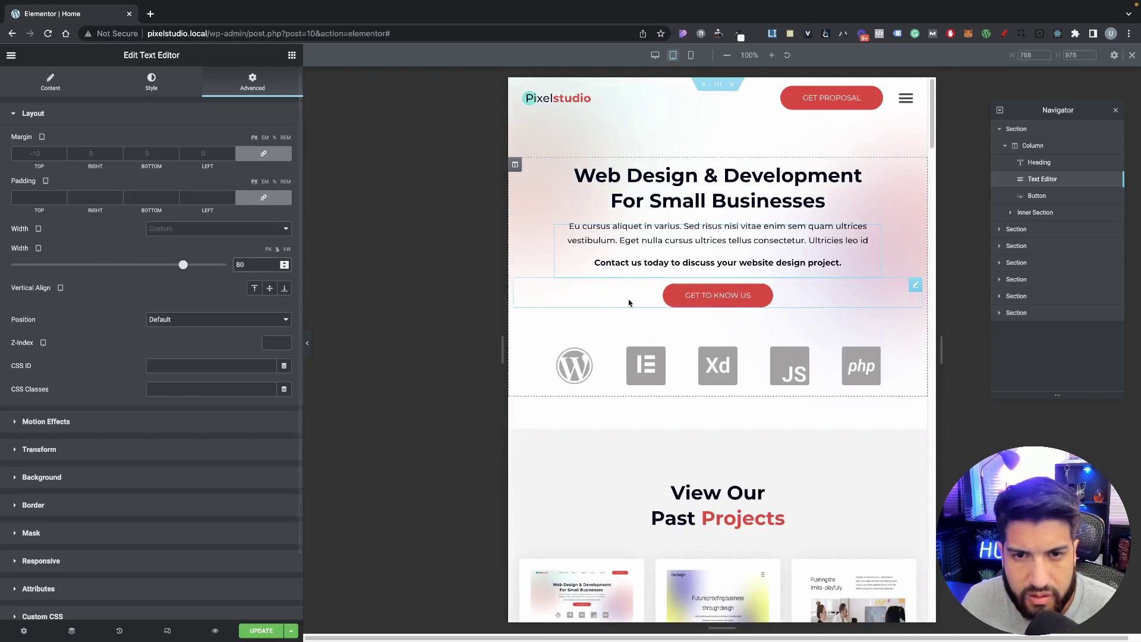
pyautogui.click(808, 289)
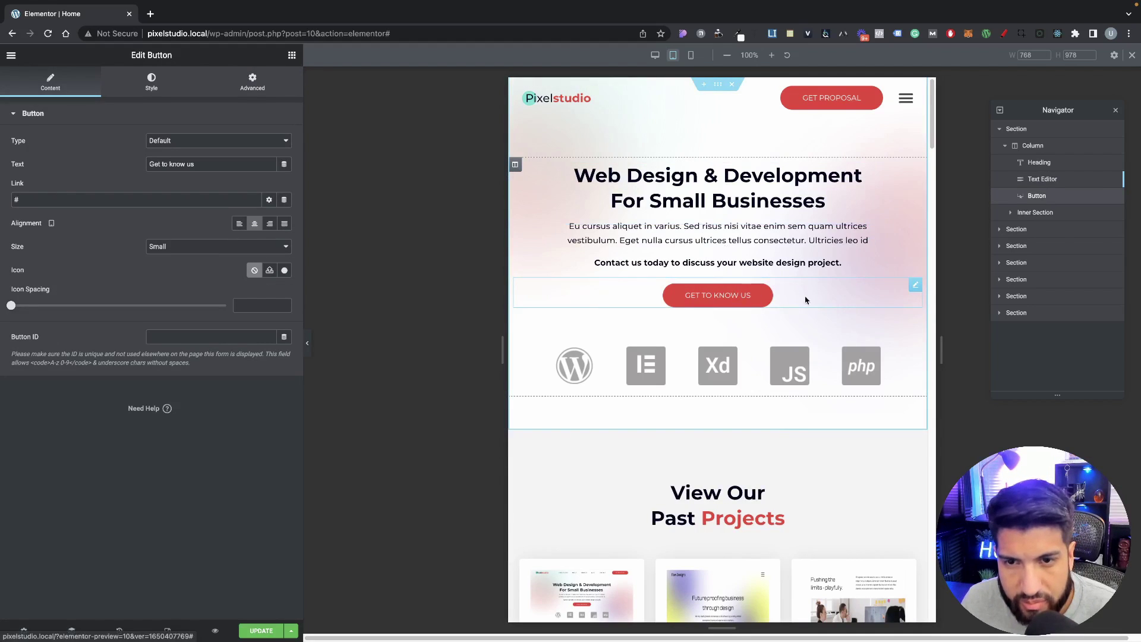
pyautogui.scroll(-1, 765, 282)
pyautogui.scroll(-3, 766, 283)
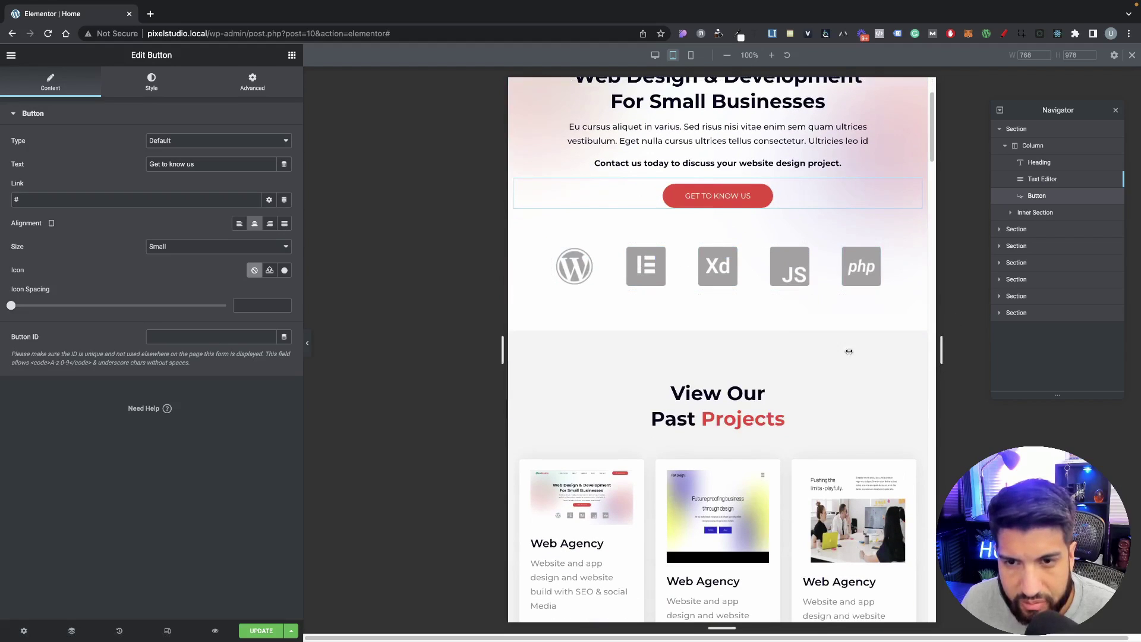
# Step: Set the View Our Past Projects heading's tablet typography size to 30 px
pyautogui.moveTo(849, 352); pyautogui.dragTo(707, 297)
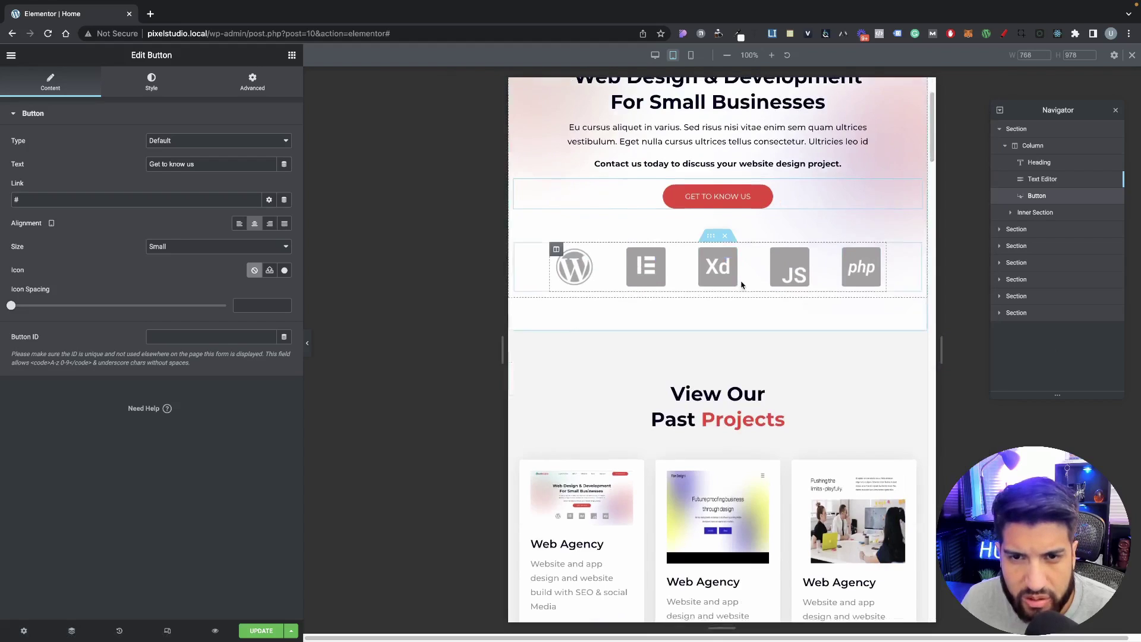
pyautogui.scroll(-5, 822, 303)
pyautogui.click(818, 311)
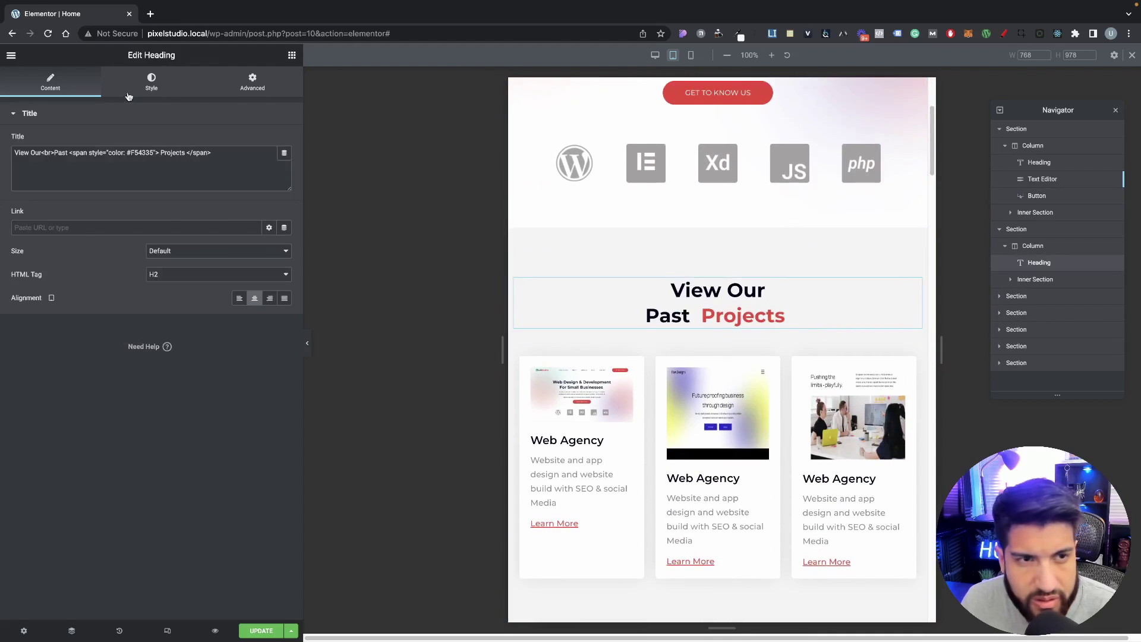
pyautogui.click(161, 83)
pyautogui.click(284, 164)
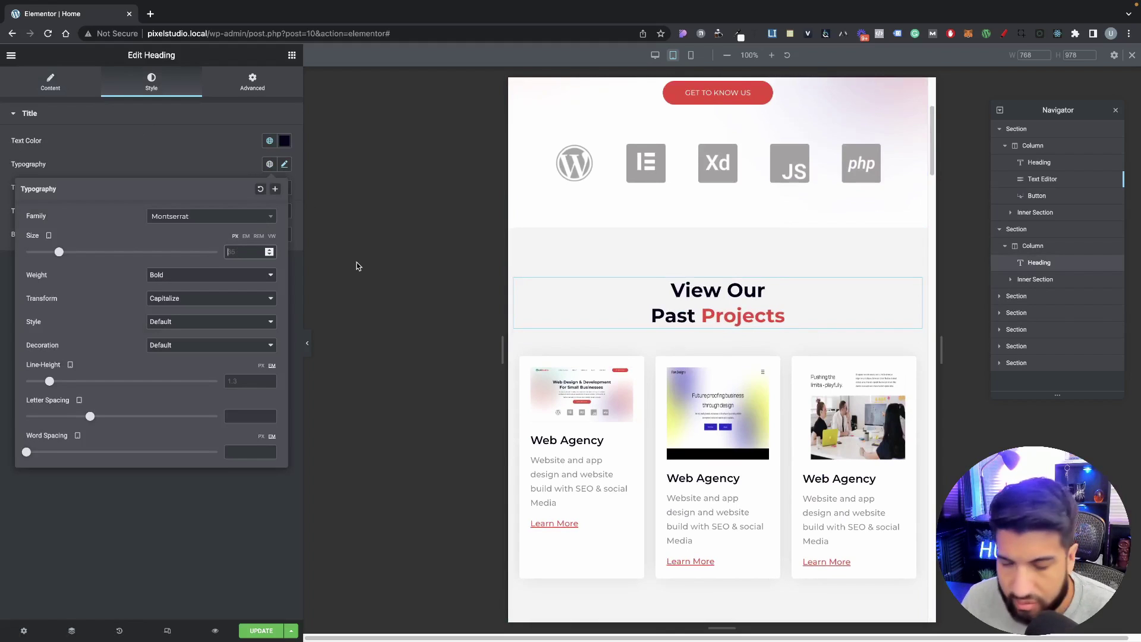
pyautogui.write('30')
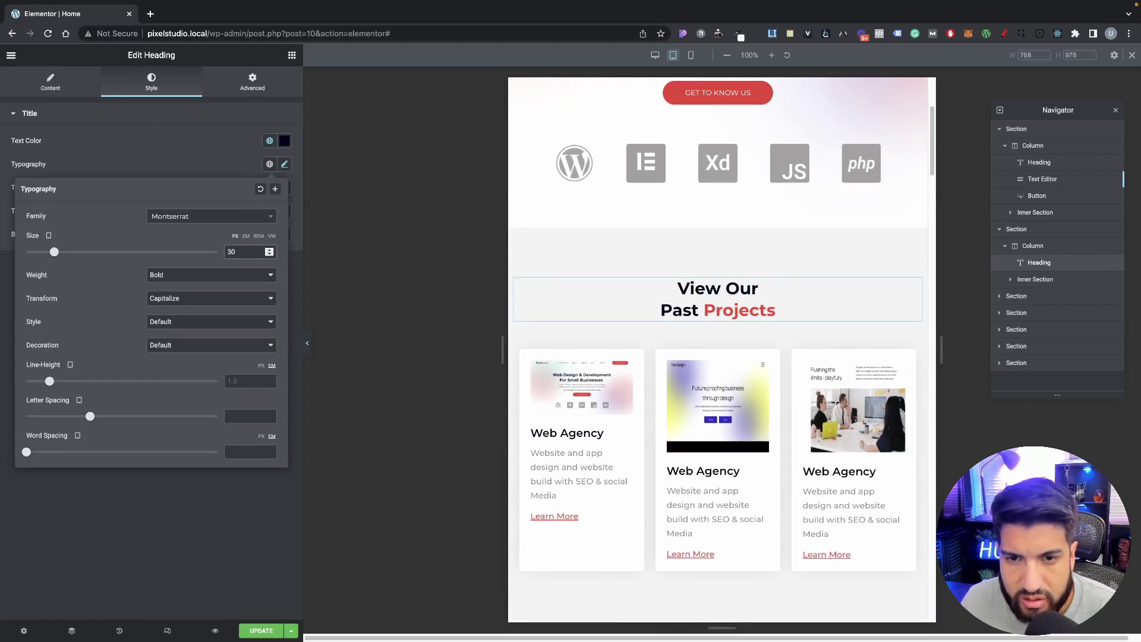
pyautogui.scroll(-3, 776, 364)
pyautogui.scroll(4, 776, 364)
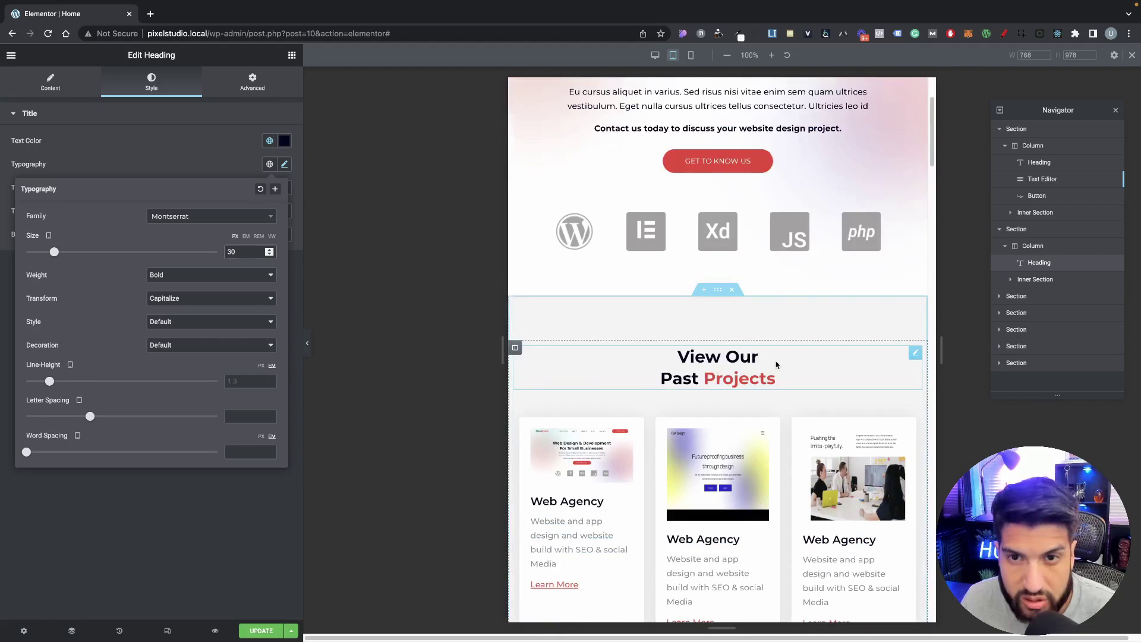
pyautogui.scroll(2, 777, 365)
pyautogui.scroll(-9, 801, 359)
pyautogui.scroll(1, 750, 334)
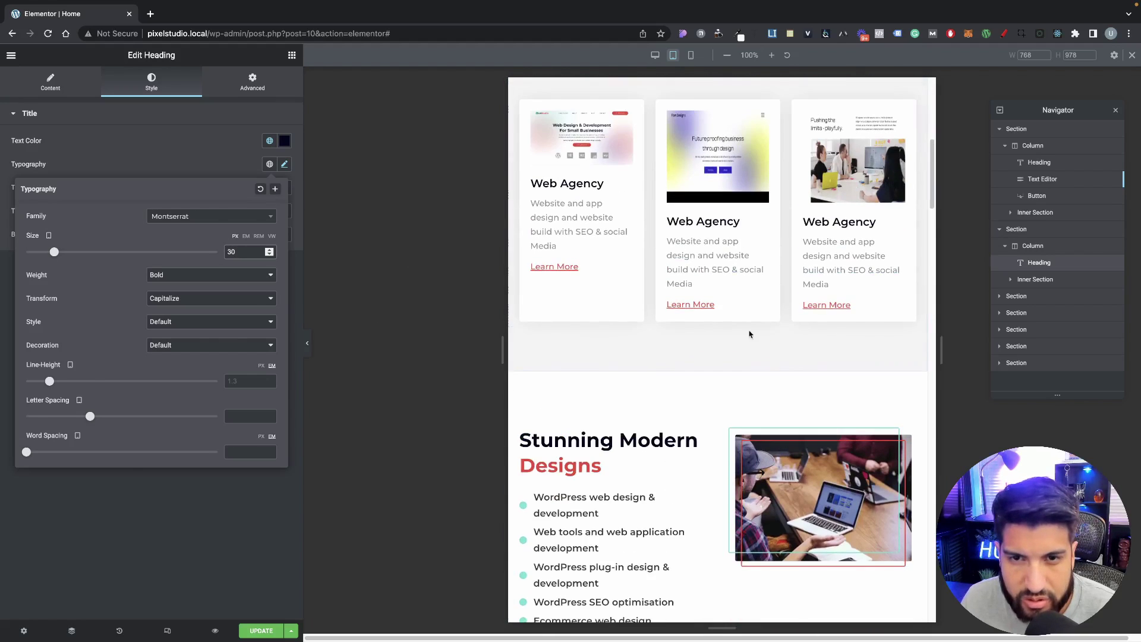
pyautogui.scroll(2, 750, 334)
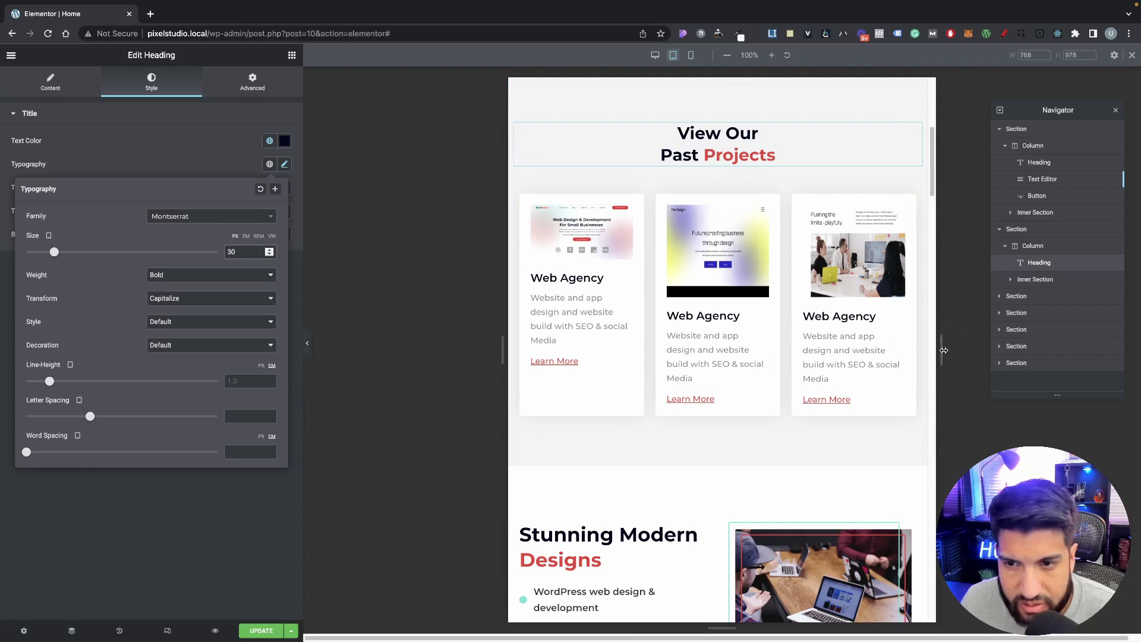
# Step: Resize the responsive preview wider and narrower to watch the cards reflow, returning to 768 px
pyautogui.moveTo(941, 350); pyautogui.dragTo(1011, 351)
pyautogui.moveTo(431, 351); pyautogui.dragTo(475, 357)
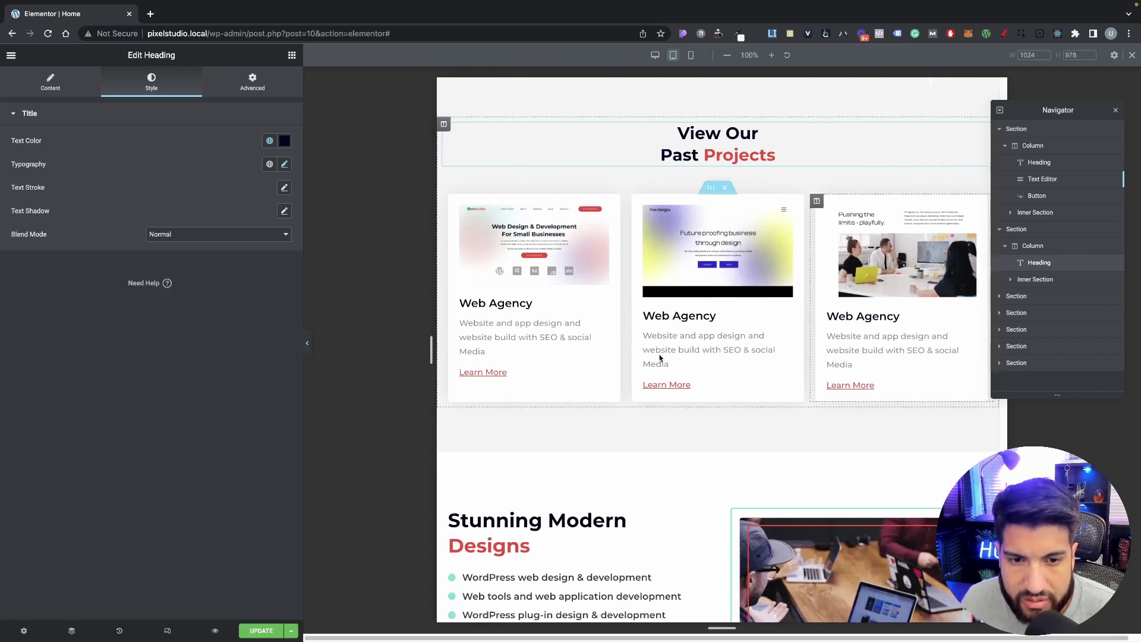
pyautogui.scroll(-5, 932, 415)
pyautogui.scroll(10, 933, 415)
pyautogui.scroll(-5, 983, 271)
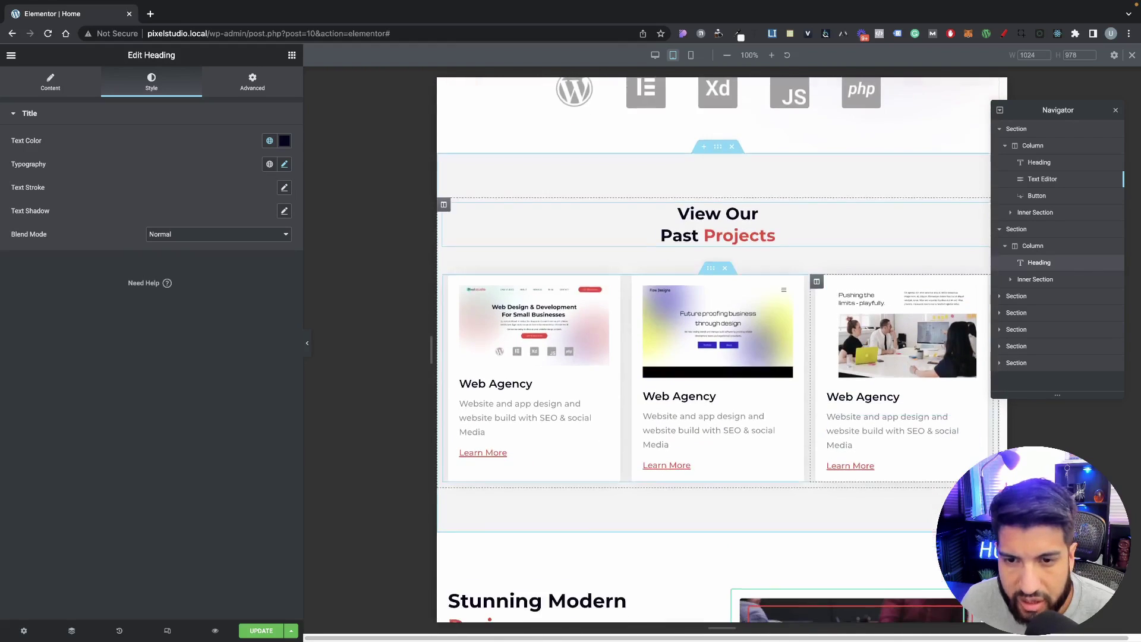
pyautogui.scroll(2, 984, 272)
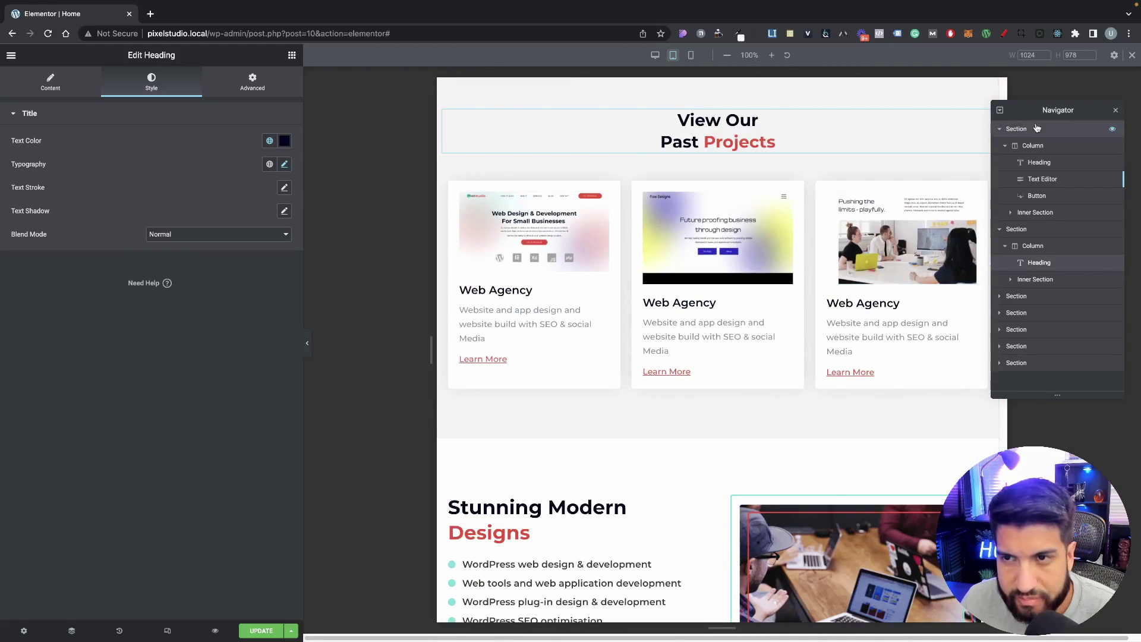
pyautogui.moveTo(1054, 110); pyautogui.dragTo(1011, 411)
pyautogui.moveTo(1015, 354); pyautogui.dragTo(1019, 205)
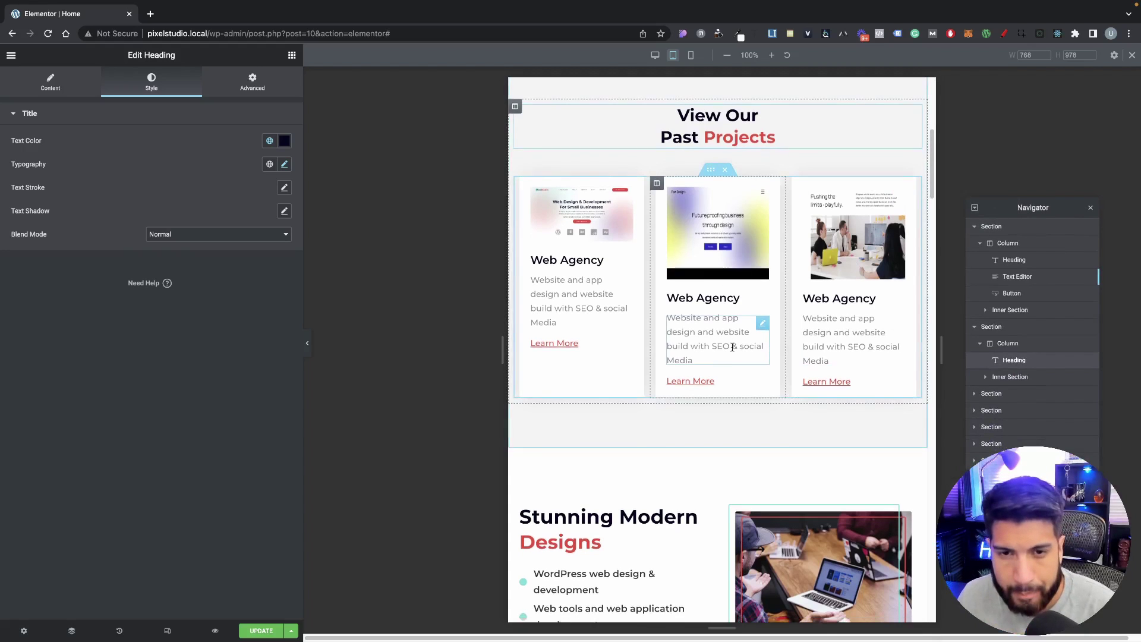
pyautogui.scroll(-1, 732, 351)
pyautogui.scroll(-5, 737, 333)
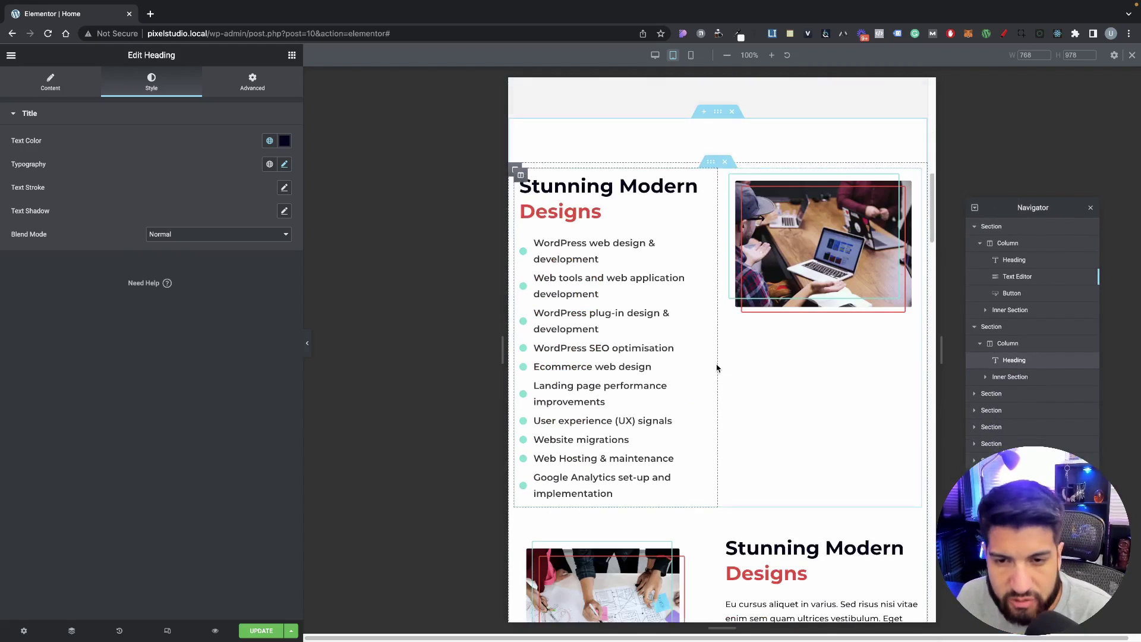
pyautogui.scroll(1, 689, 372)
pyautogui.scroll(-1, 699, 391)
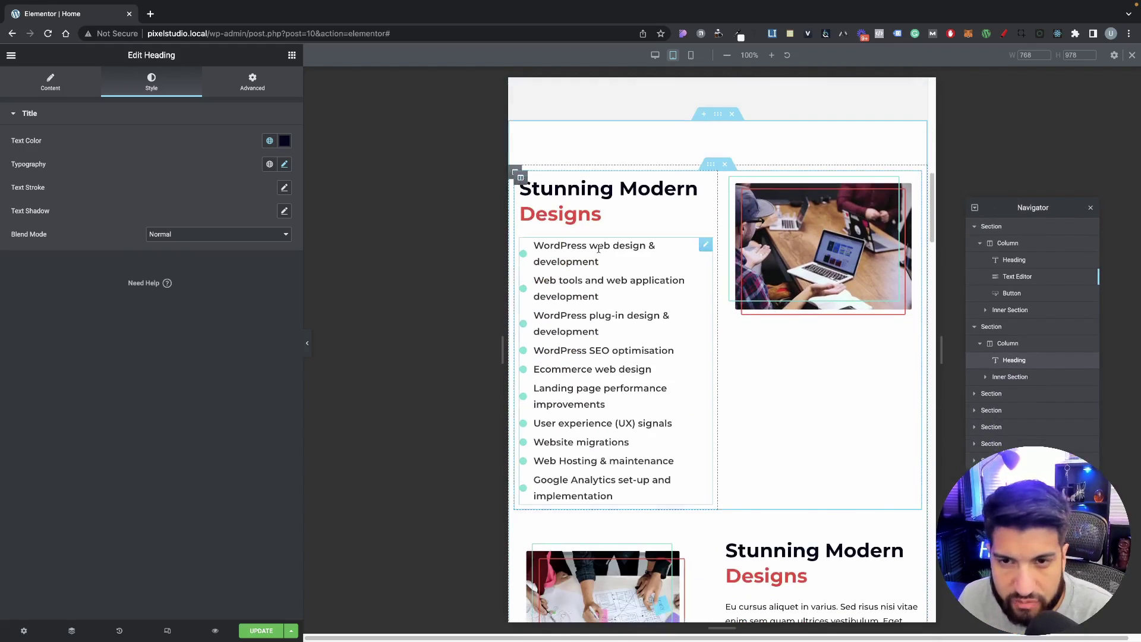
pyautogui.scroll(-1, 755, 382)
pyautogui.scroll(1, 738, 369)
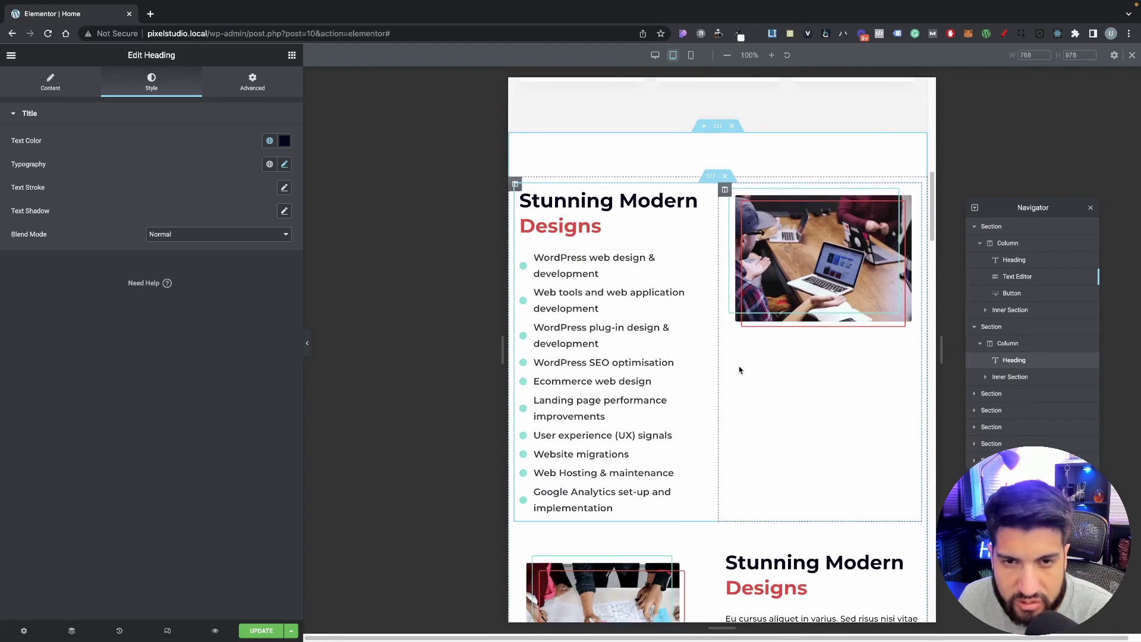
pyautogui.scroll(1, 731, 349)
pyautogui.scroll(-10, 713, 371)
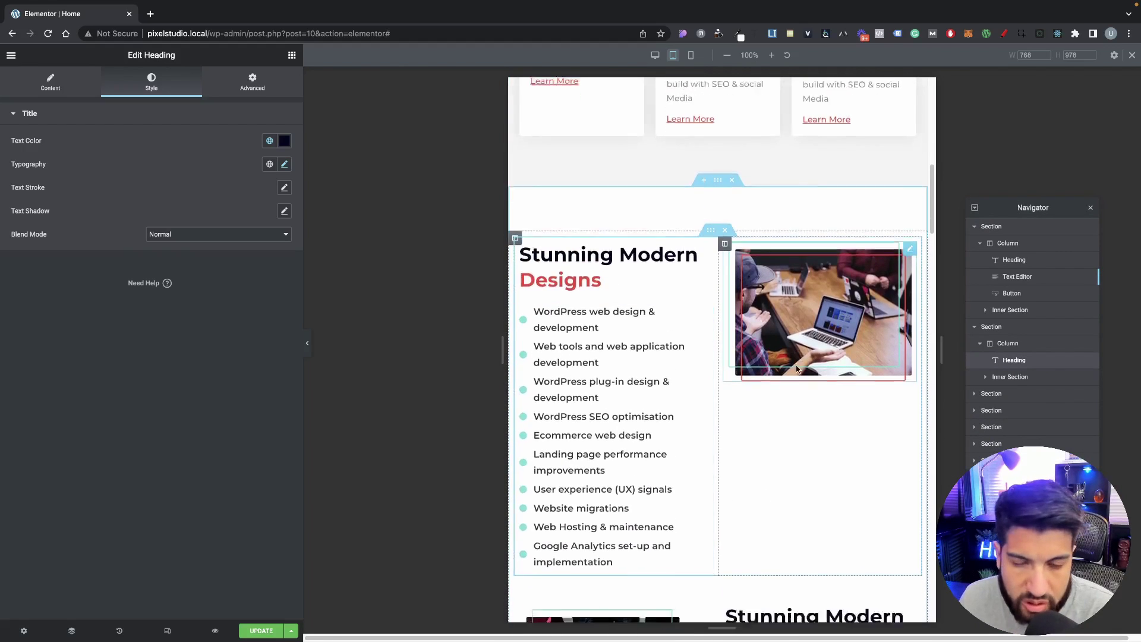
pyautogui.scroll(8, 800, 368)
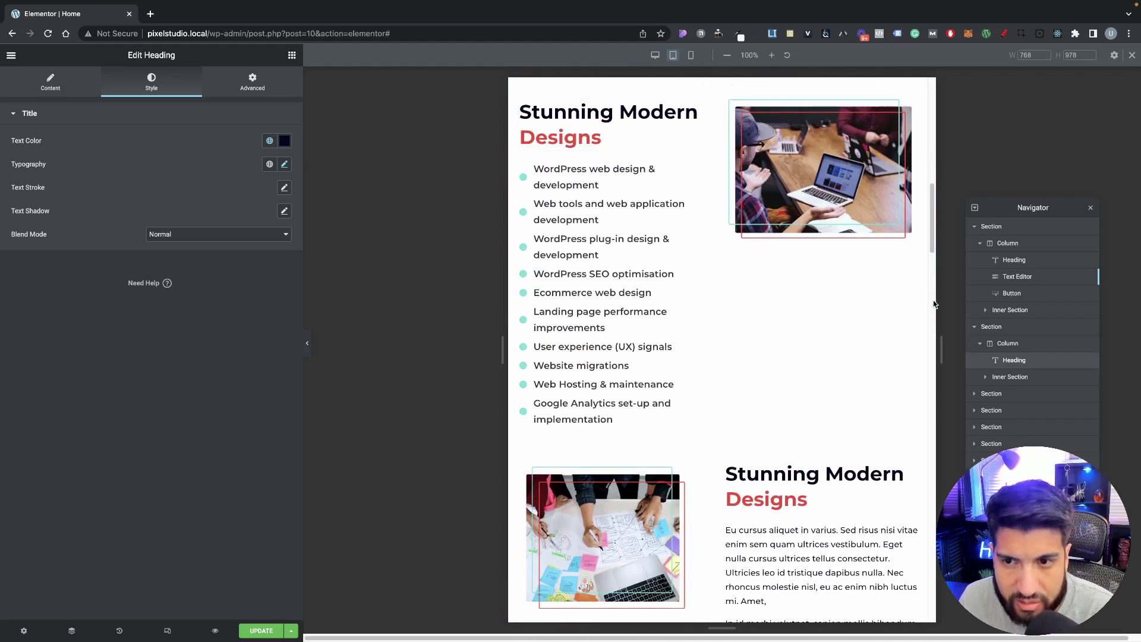
# Step: Widen the preview to 1024 px, then select the Responsive Web Design image column
pyautogui.moveTo(502, 349); pyautogui.dragTo(431, 349)
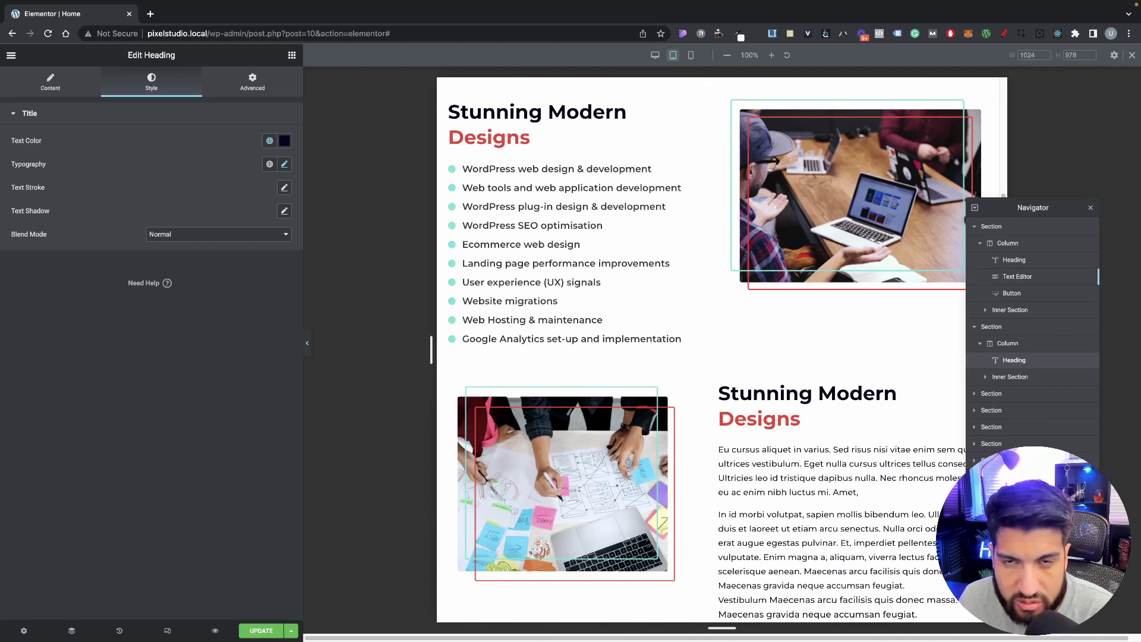
pyautogui.moveTo(848, 342); pyautogui.dragTo(772, 333)
pyautogui.scroll(8, 683, 305)
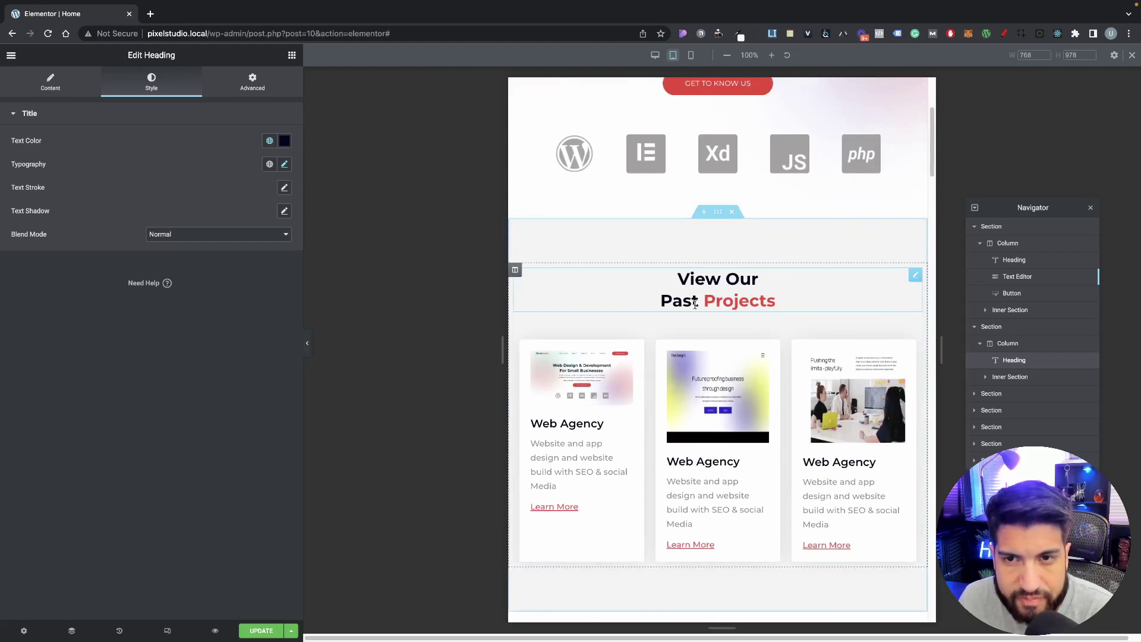
pyautogui.scroll(-5, 701, 309)
pyautogui.scroll(-3, 704, 308)
pyautogui.scroll(1, 772, 291)
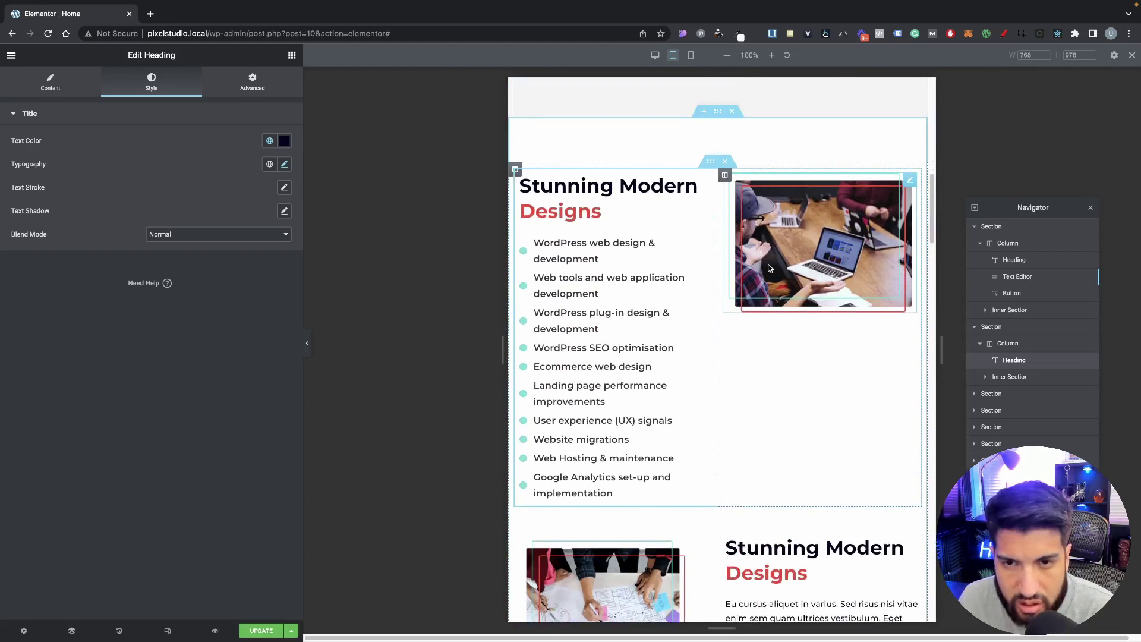
pyautogui.scroll(1, 773, 303)
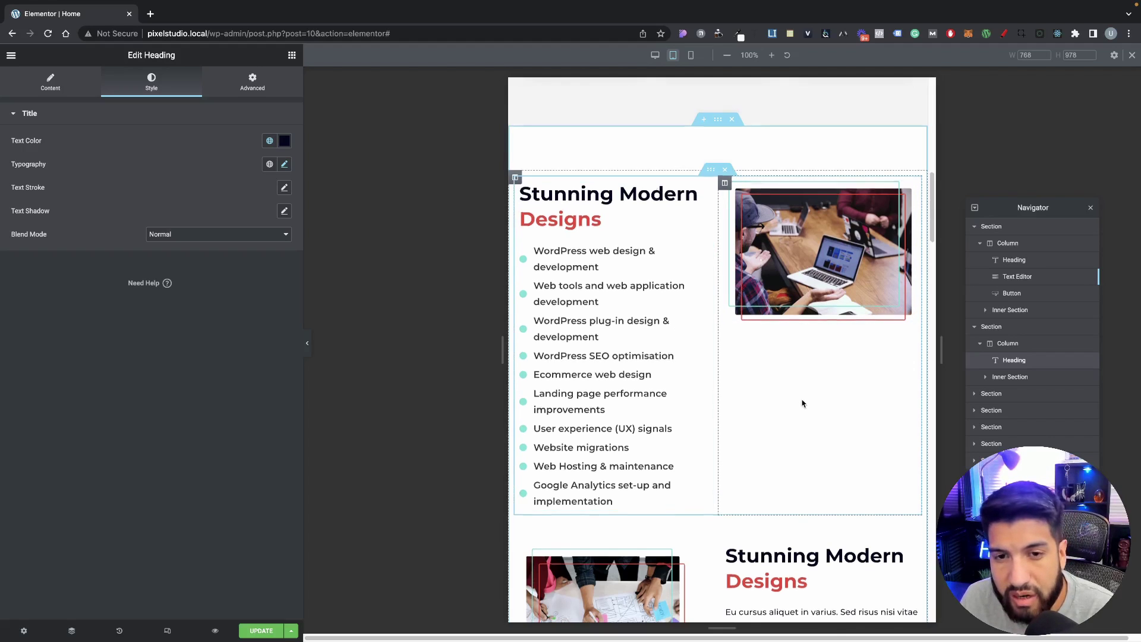
pyautogui.scroll(-2, 805, 402)
pyautogui.scroll(2, 729, 349)
pyautogui.scroll(-2, 811, 372)
pyautogui.scroll(2, 822, 373)
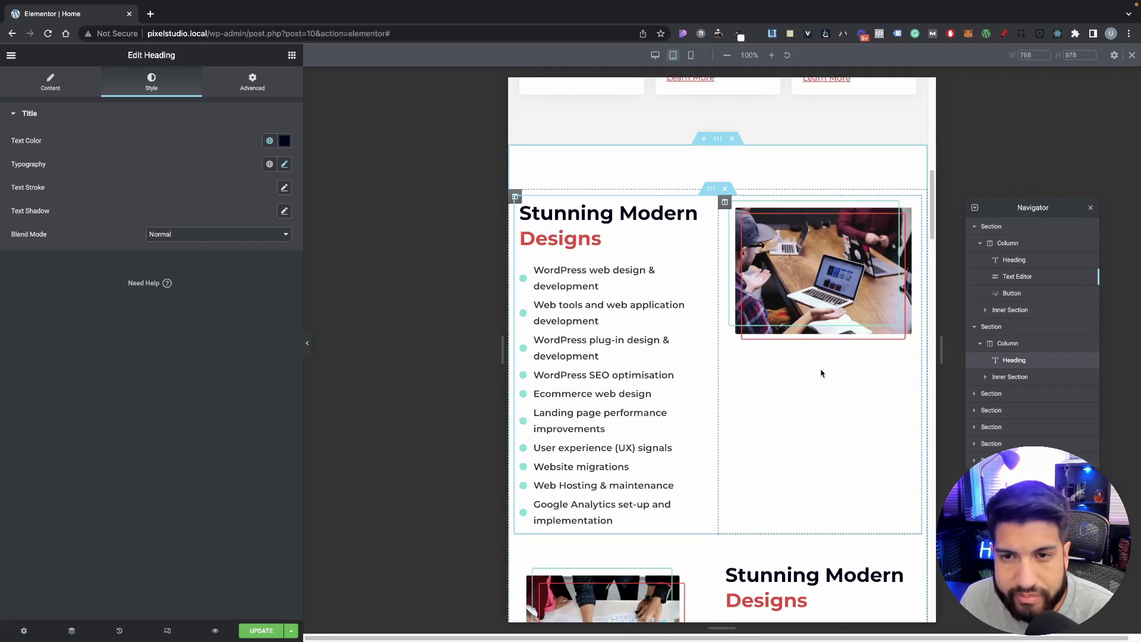
pyautogui.scroll(-10, 747, 294)
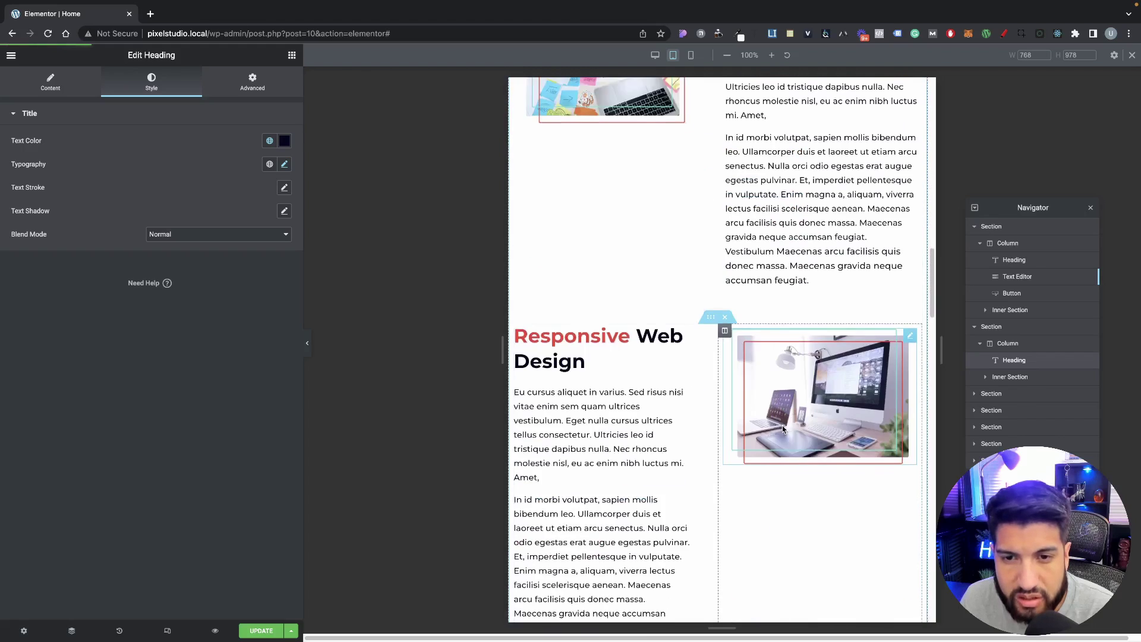
pyautogui.scroll(2, 758, 412)
pyautogui.scroll(-1, 810, 438)
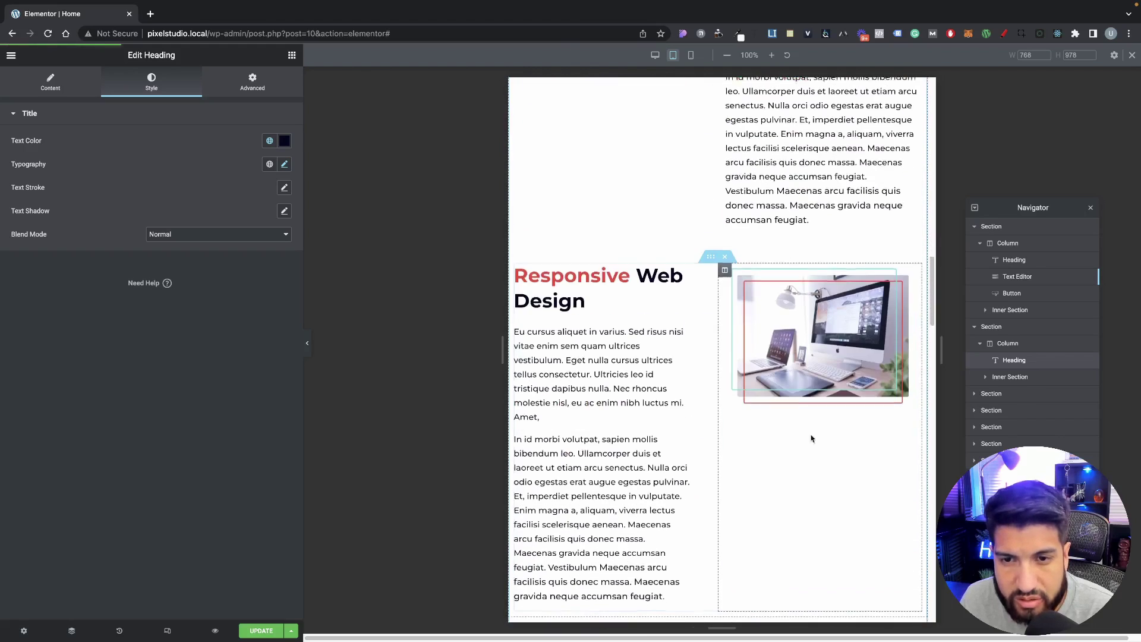
pyautogui.click(724, 270)
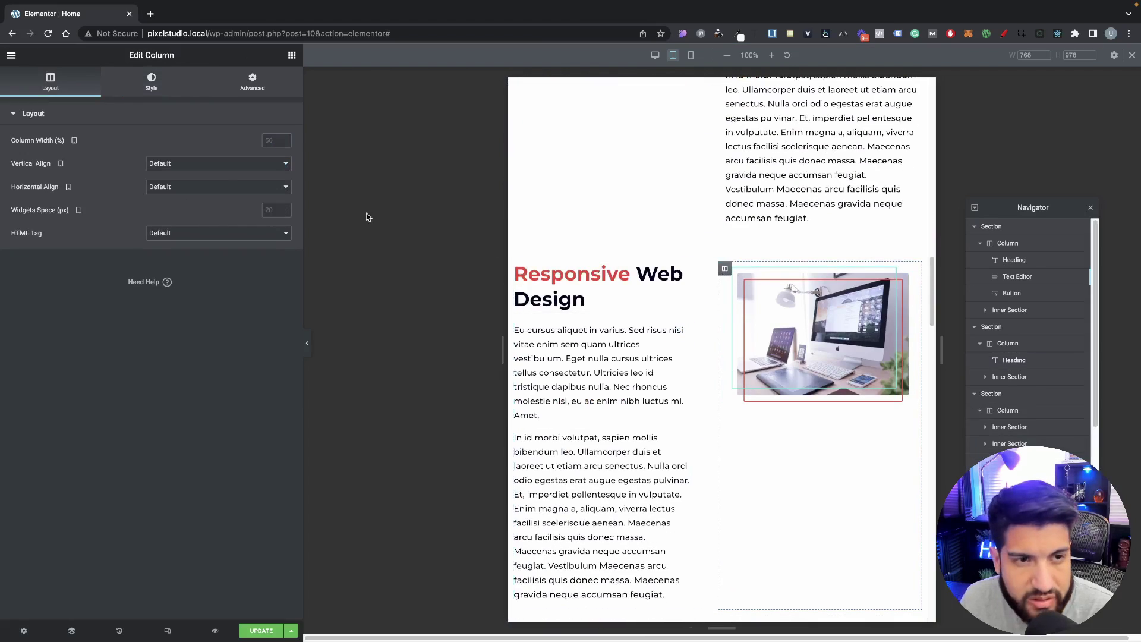
# Step: Make the Responsive Web Design image sticky to the top on tablet only, without desktop or mobile
pyautogui.click(258, 87)
pyautogui.click(753, 355)
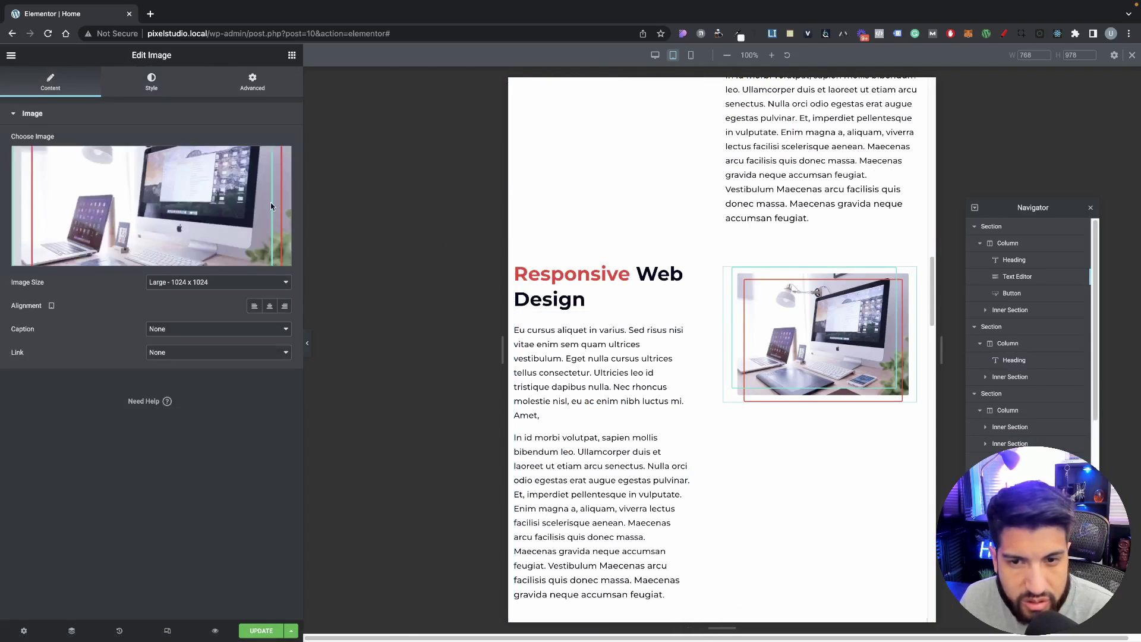
pyautogui.click(238, 86)
pyautogui.click(67, 364)
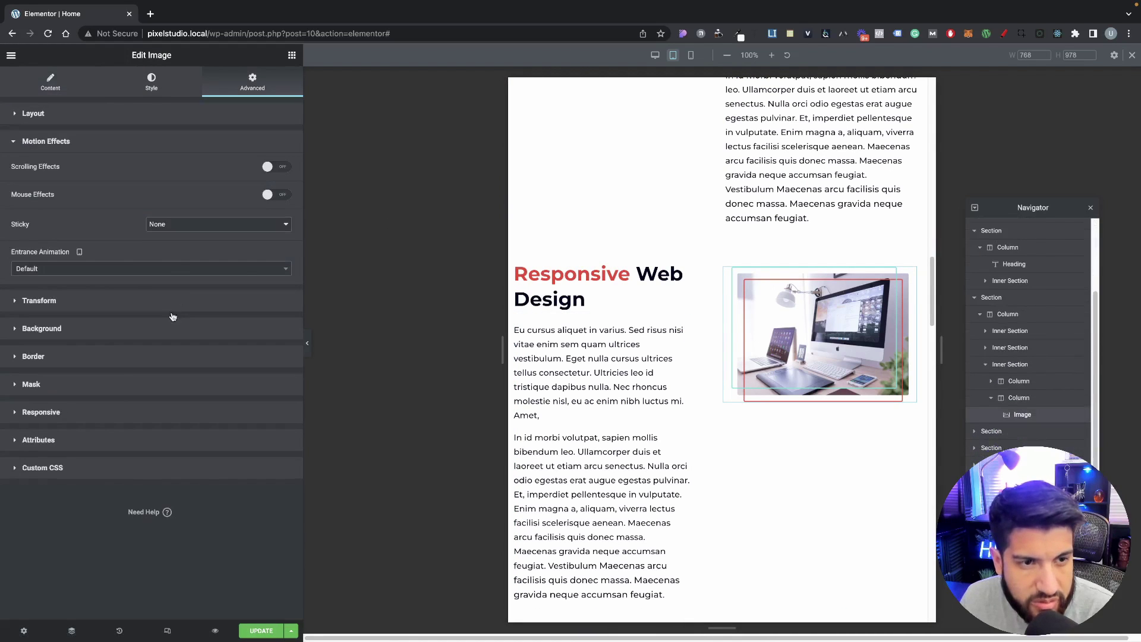
pyautogui.click(155, 226)
pyautogui.click(163, 238)
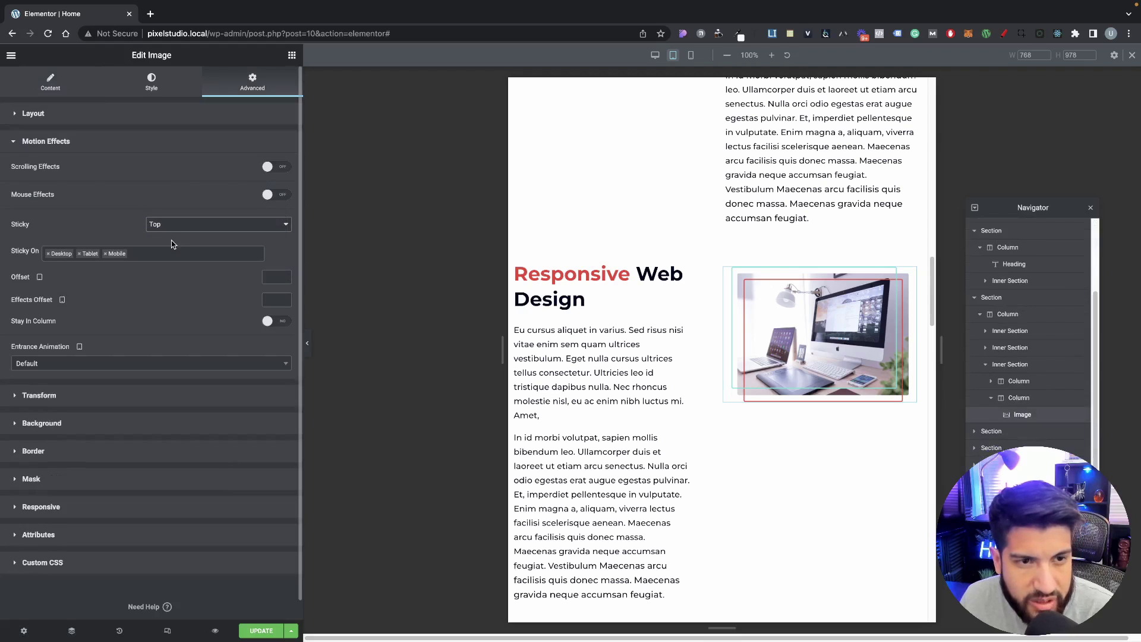
pyautogui.click(105, 253)
pyautogui.click(48, 253)
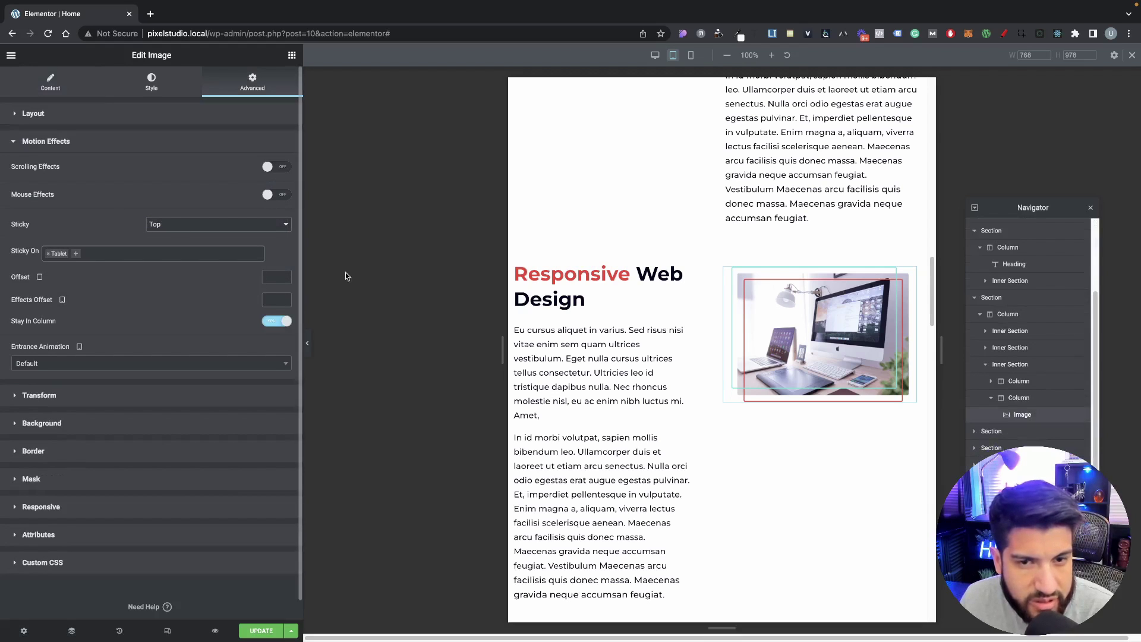
pyautogui.scroll(-5, 742, 408)
pyautogui.scroll(-4, 743, 409)
pyautogui.scroll(12, 566, 248)
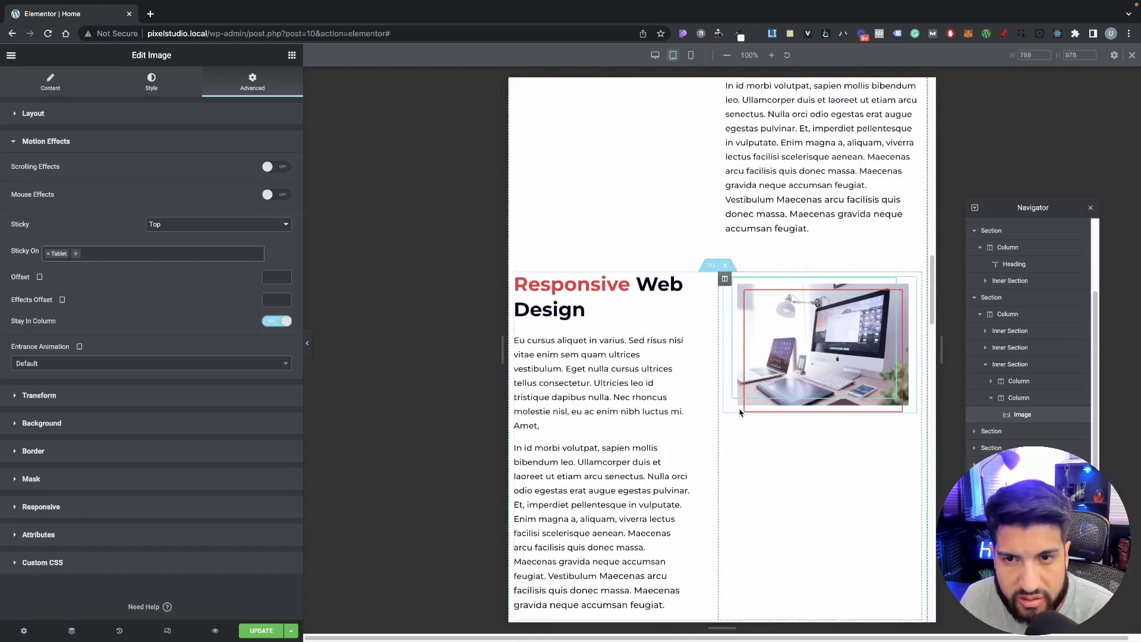
# Step: Make the sticky-notes image sticky to the top on tablet only, without desktop or mobile
pyautogui.click(574, 180)
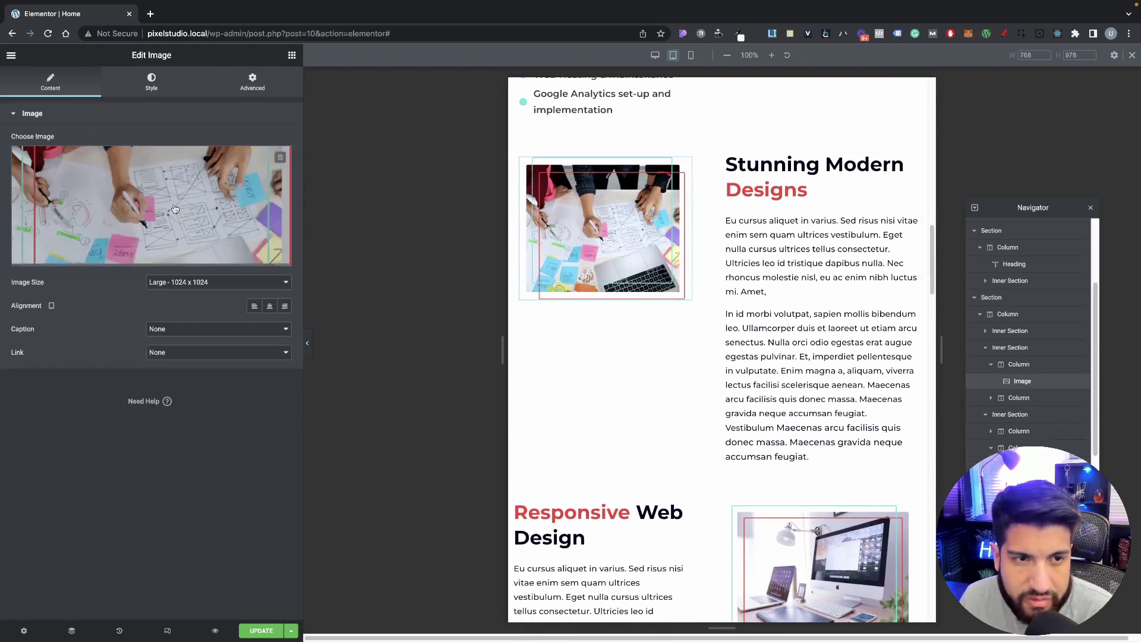
pyautogui.click(252, 82)
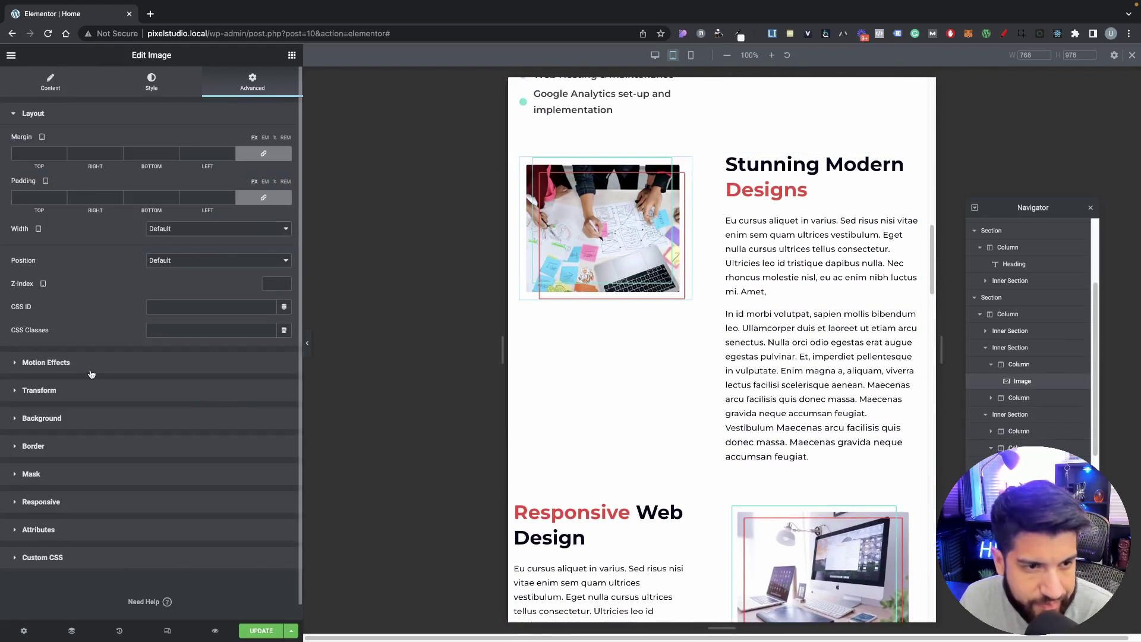
pyautogui.click(91, 363)
pyautogui.click(156, 226)
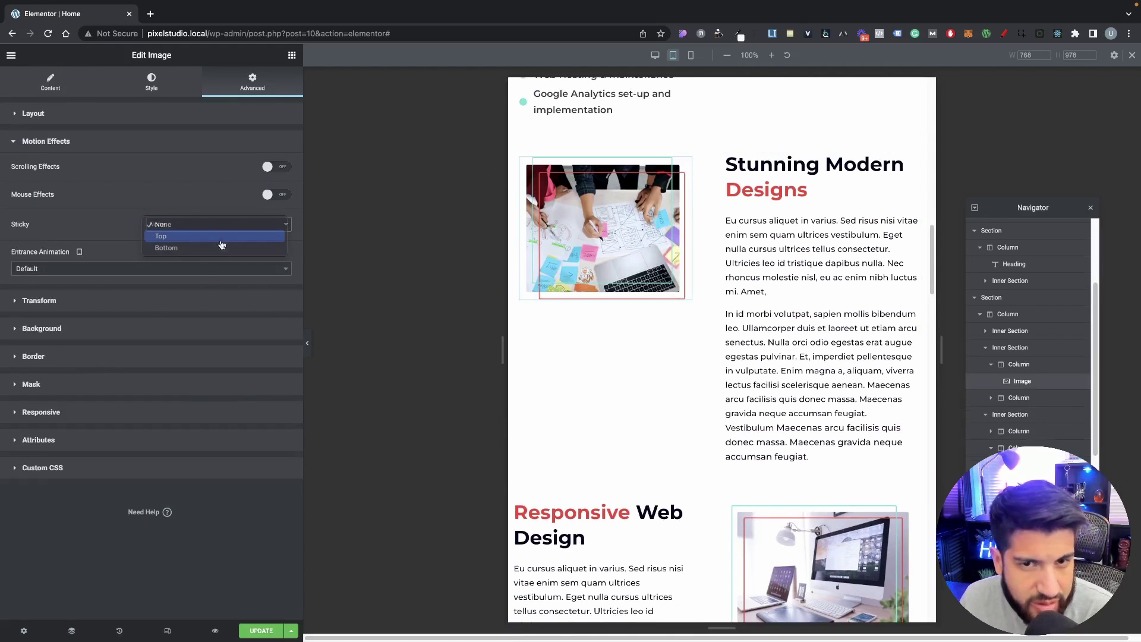
pyautogui.click(172, 236)
pyautogui.click(105, 255)
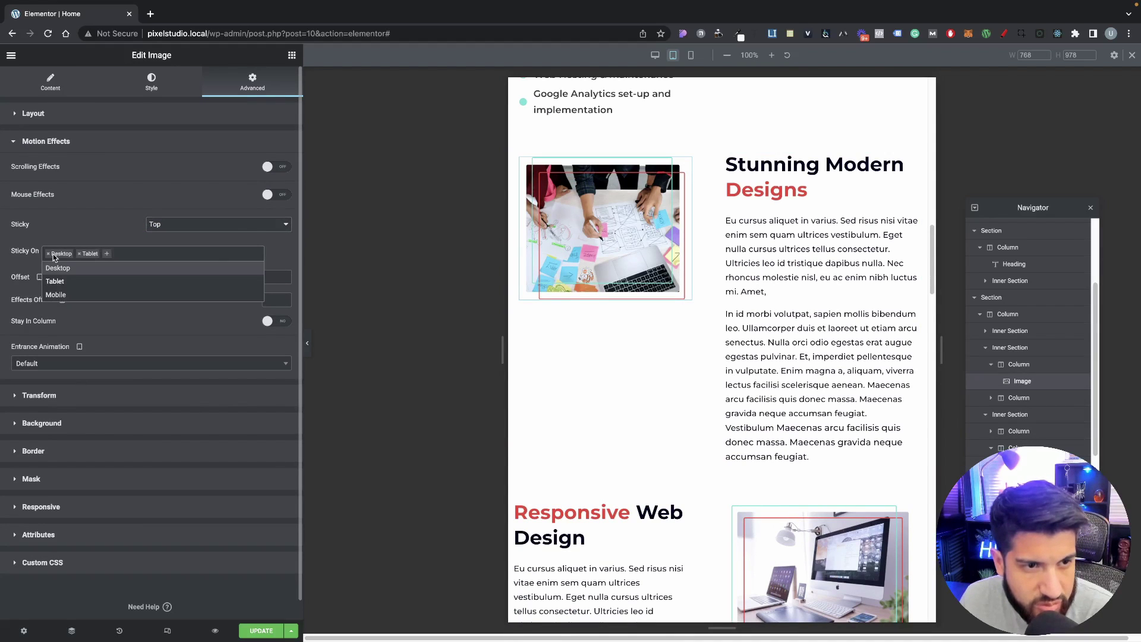
pyautogui.click(49, 254)
pyautogui.click(226, 320)
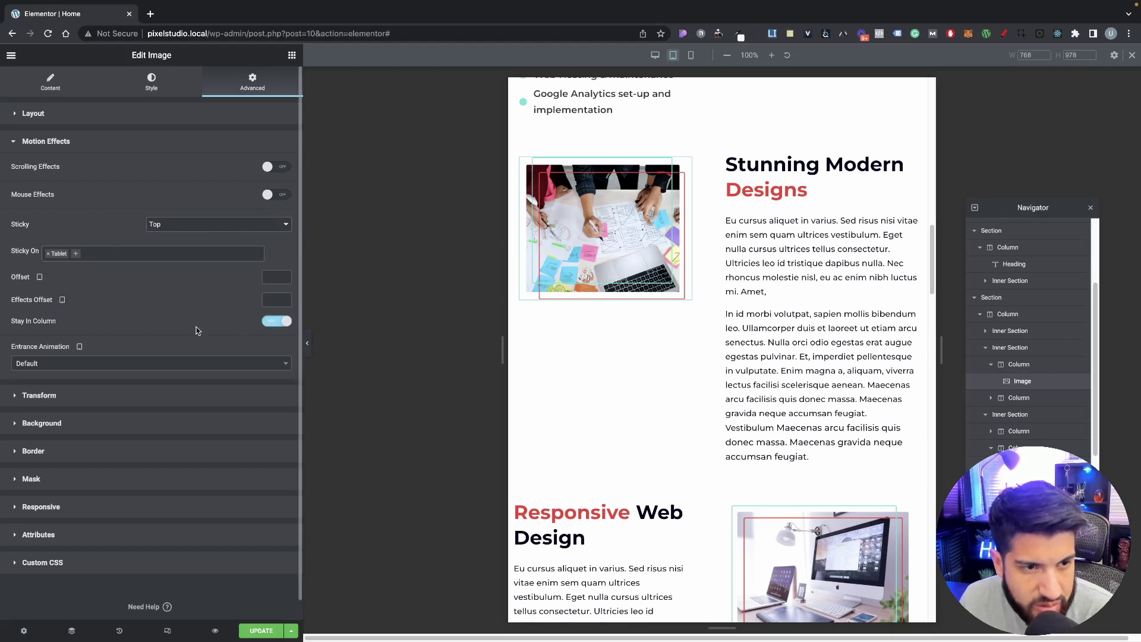
pyautogui.scroll(-4, 657, 344)
pyautogui.scroll(10, 687, 364)
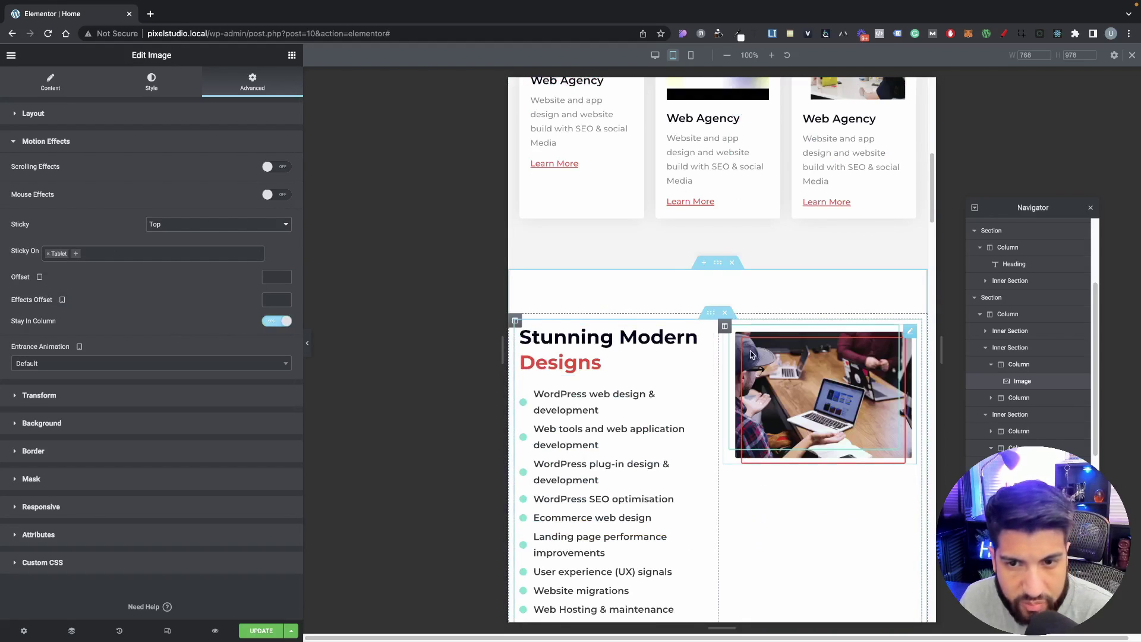
pyautogui.scroll(-3, 750, 351)
pyautogui.click(766, 204)
pyautogui.click(257, 90)
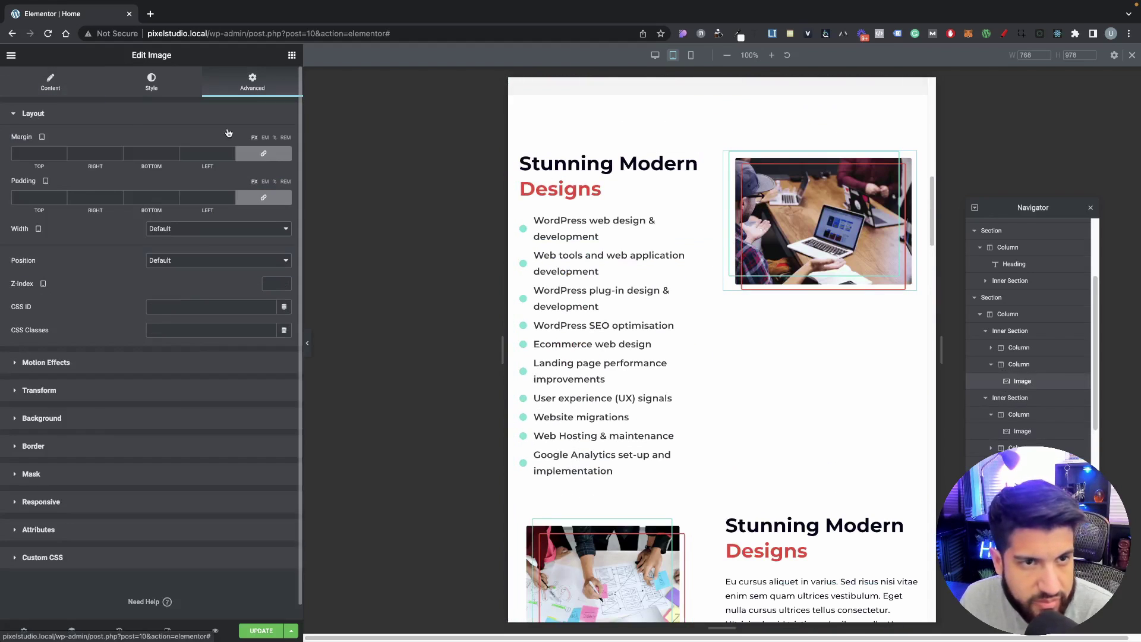
# Step: Make the laptop photo sticky to the top on tablet only, without desktop or mobile
pyautogui.click(58, 364)
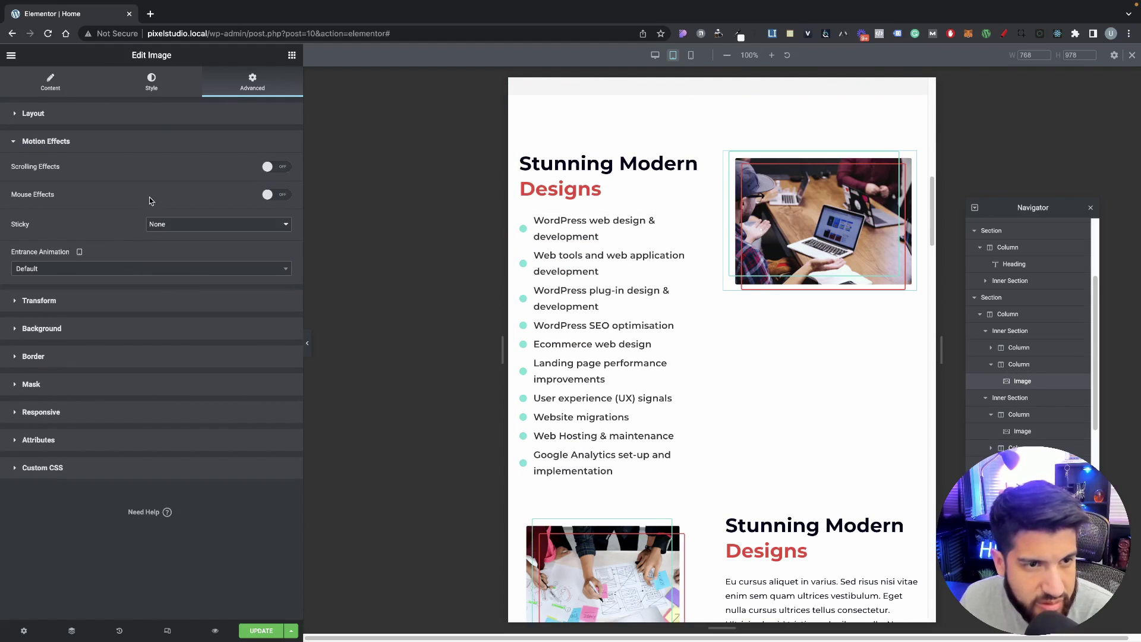
pyautogui.click(181, 224)
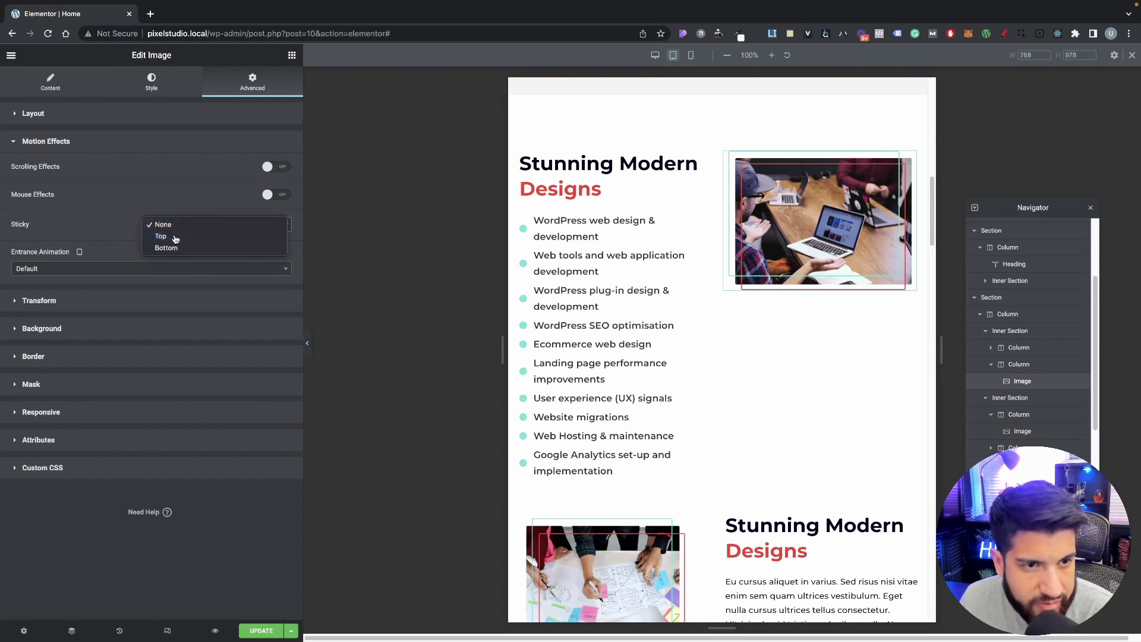
pyautogui.click(173, 237)
pyautogui.click(106, 254)
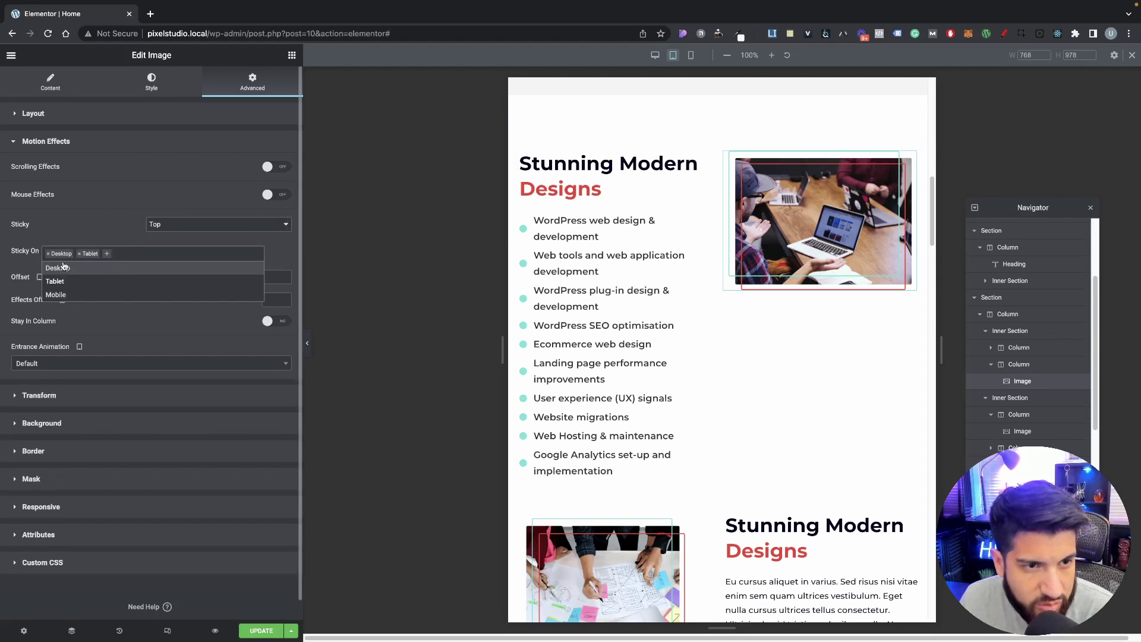
pyautogui.click(49, 254)
pyautogui.click(59, 233)
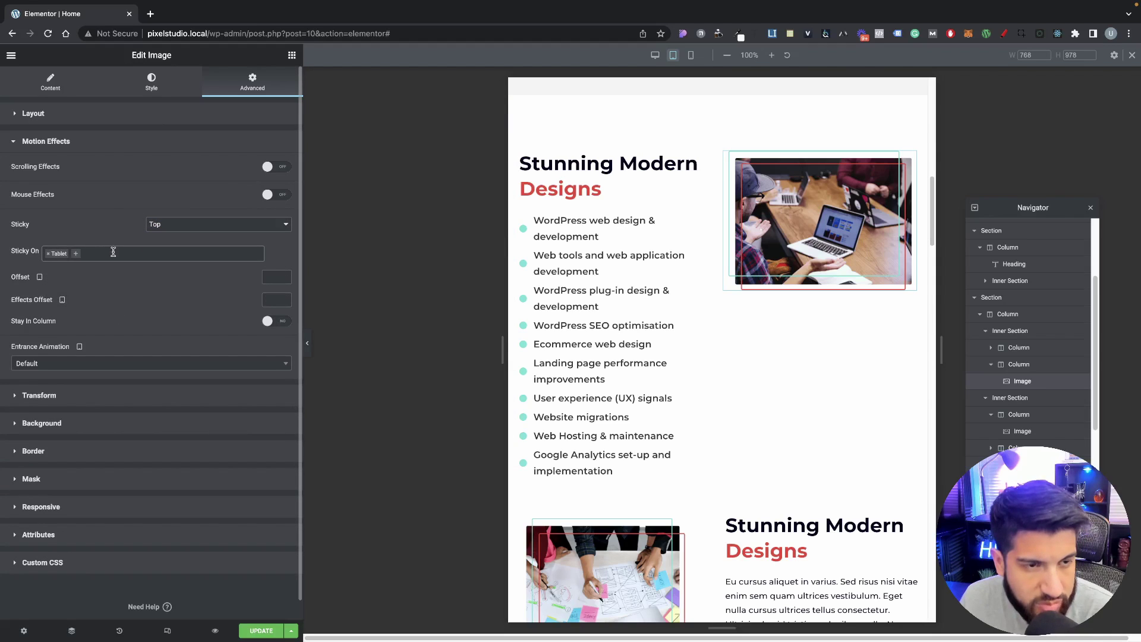
pyautogui.scroll(-7, 878, 331)
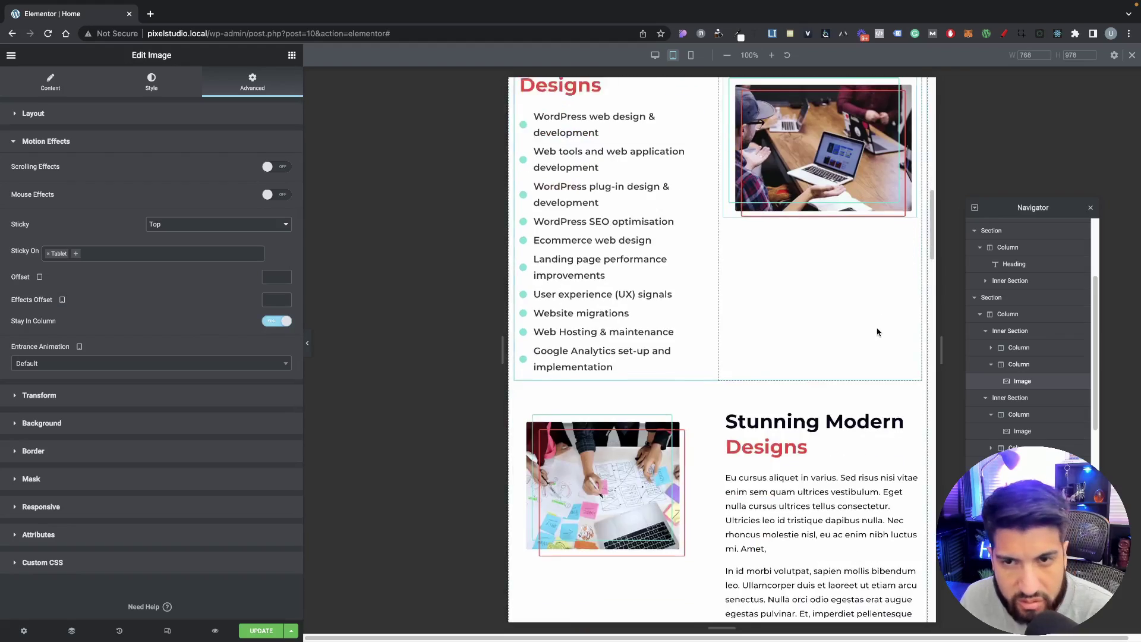
pyautogui.scroll(4, 875, 332)
pyautogui.scroll(3, 873, 332)
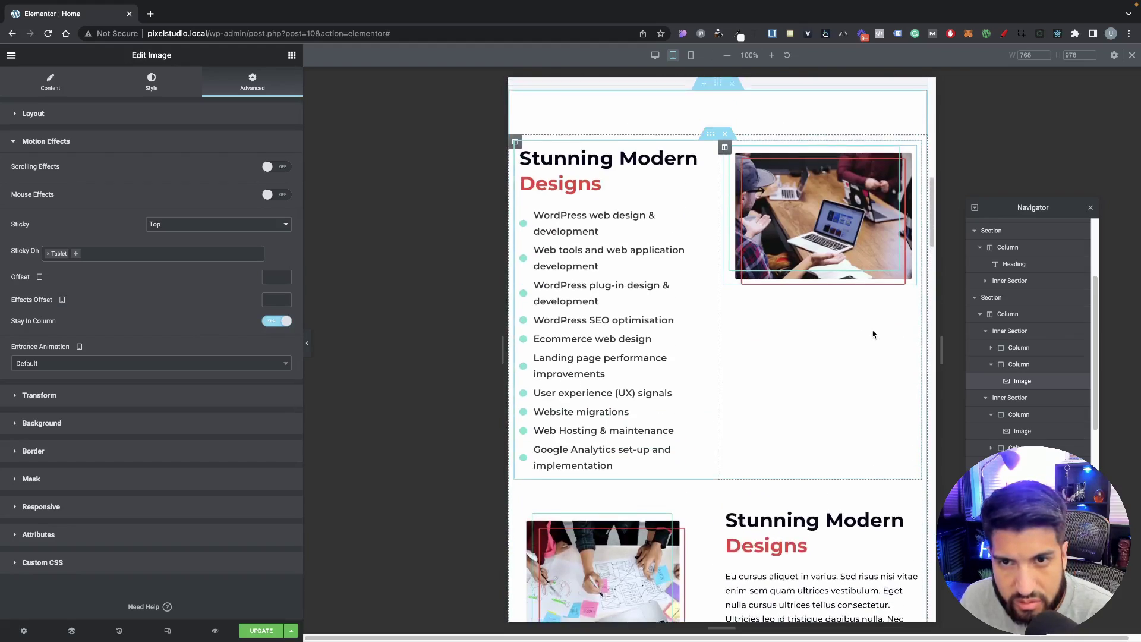
pyautogui.scroll(-6, 873, 332)
pyautogui.scroll(3, 809, 318)
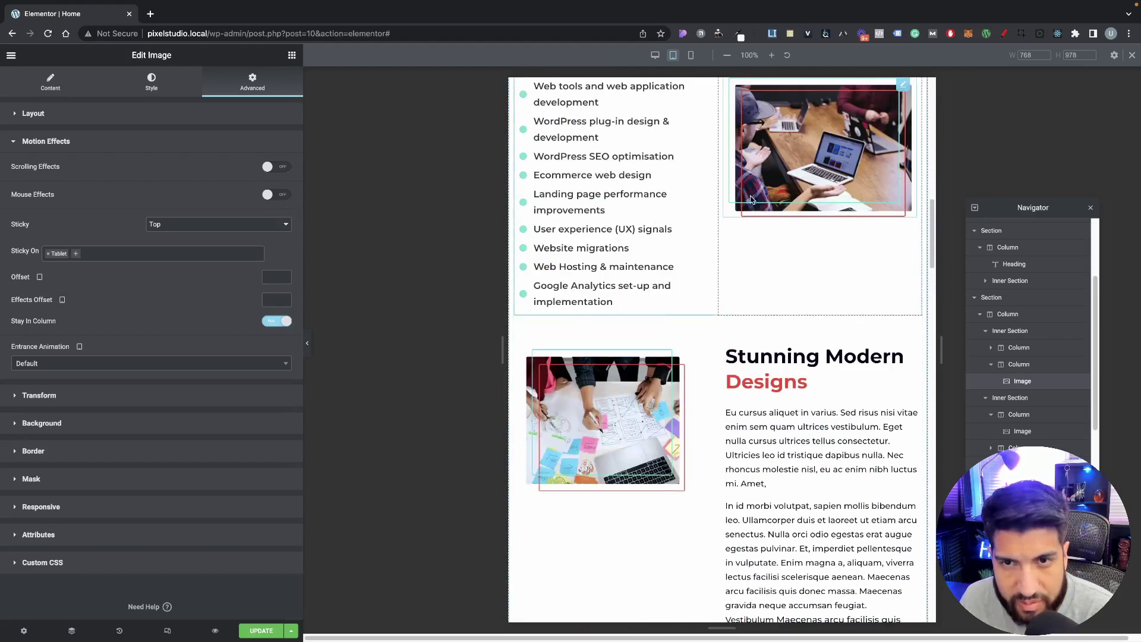
pyautogui.scroll(2, 751, 199)
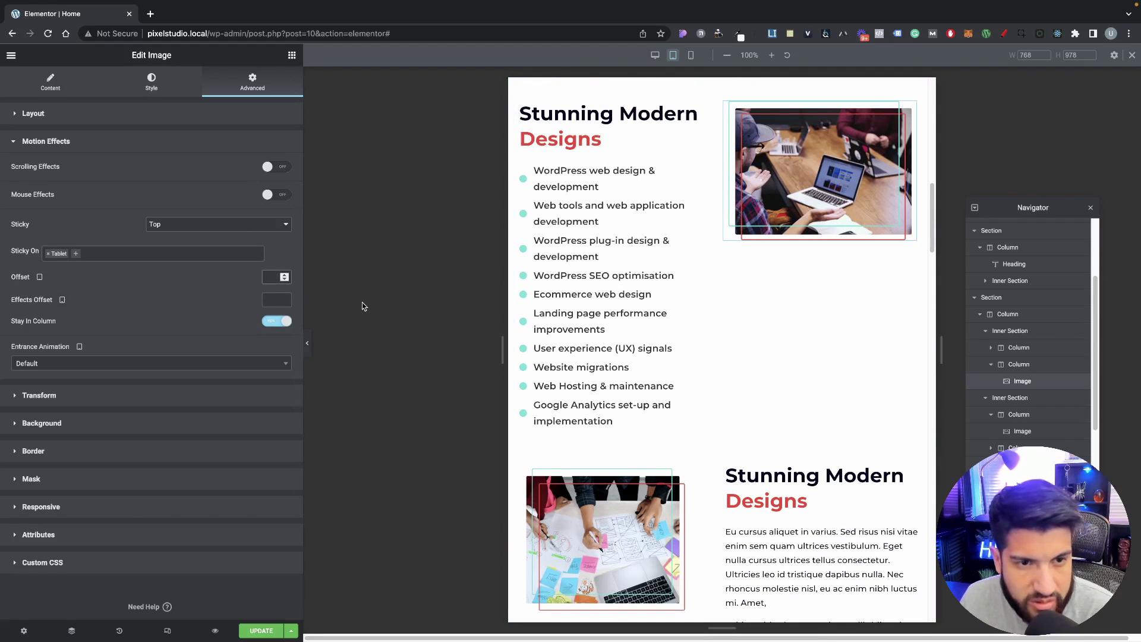
# Step: Try a sticky offset of 50, check it by scrolling, then set the offset back to 0
pyautogui.write('50')
pyautogui.scroll(-3, 690, 480)
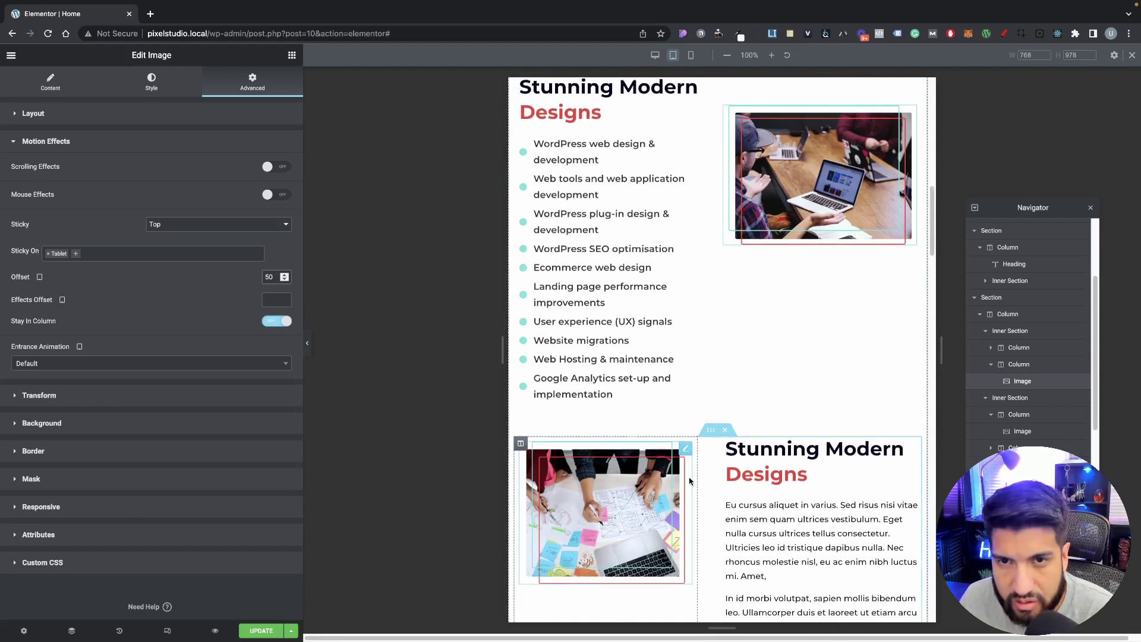
pyautogui.scroll(3, 690, 480)
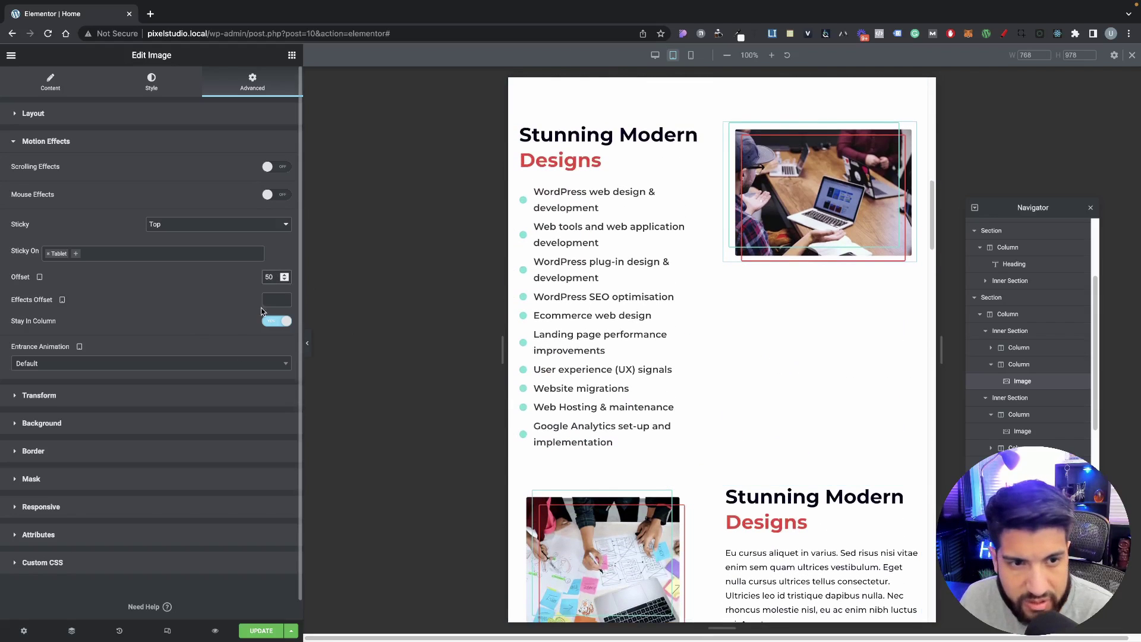
pyautogui.write('50')
pyautogui.scroll(-2, 1011, 361)
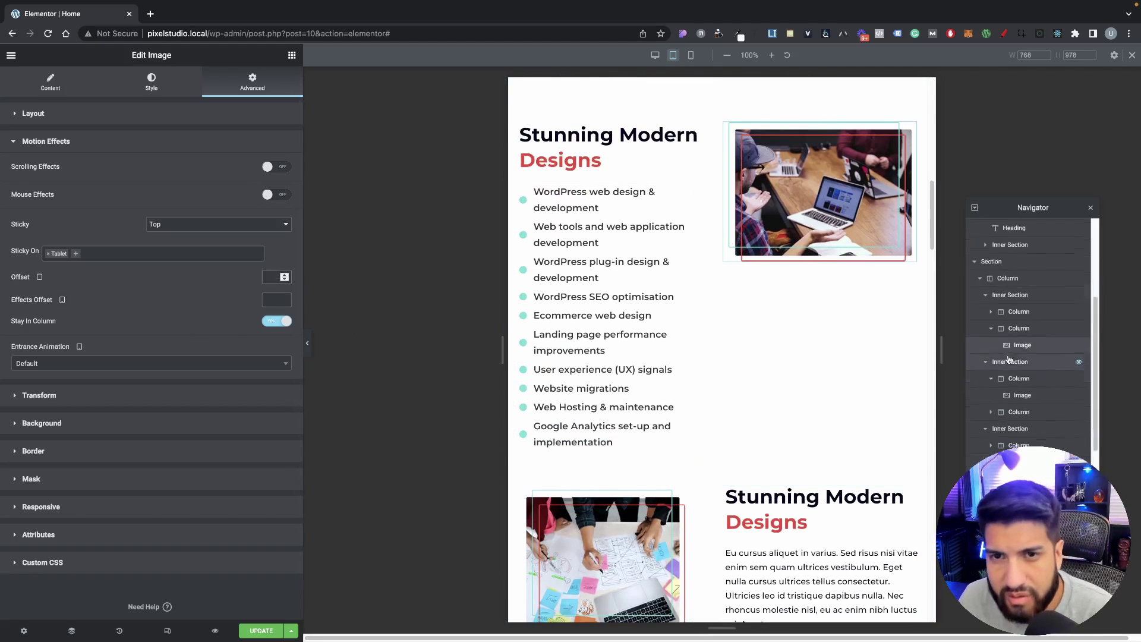
pyautogui.scroll(-3, 767, 311)
pyautogui.scroll(3, 767, 311)
pyautogui.scroll(-1, 767, 311)
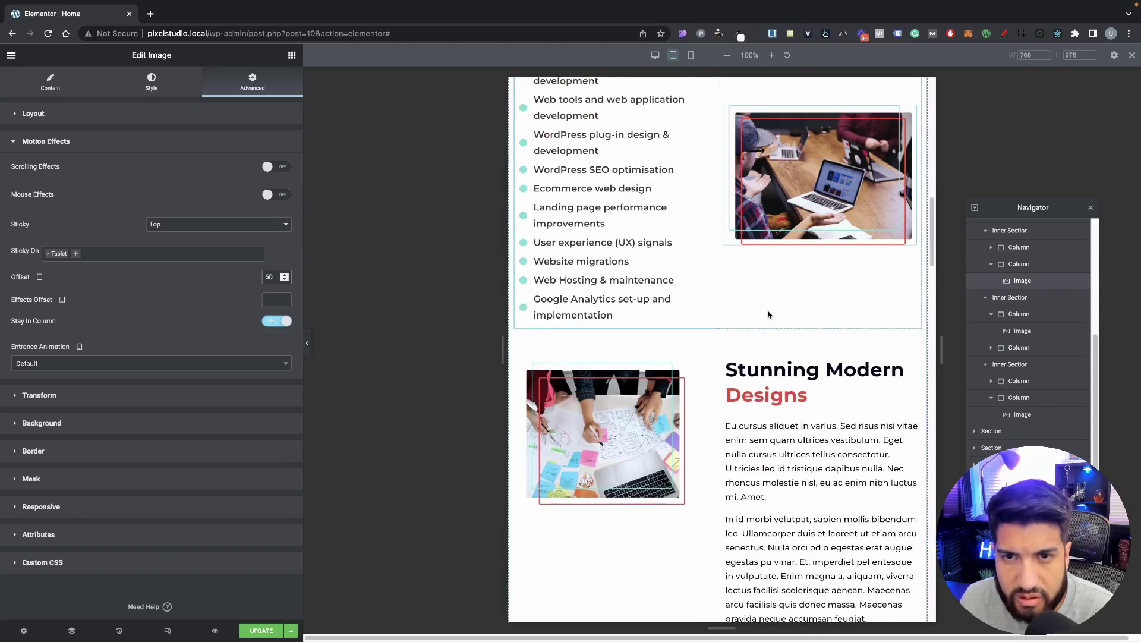
pyautogui.scroll(3, 767, 311)
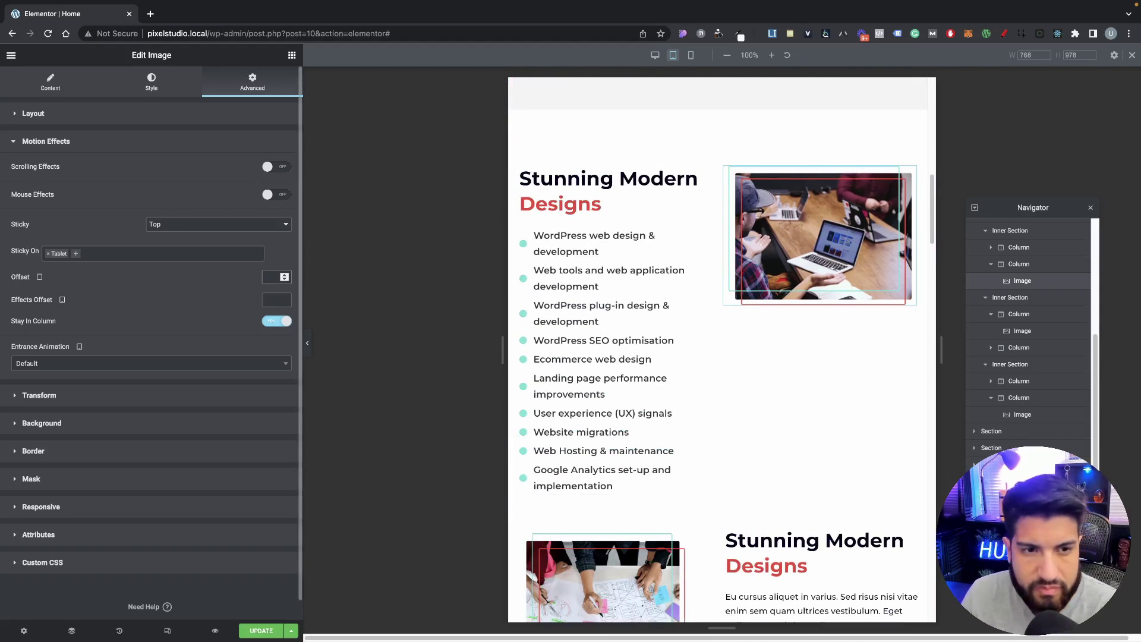
pyautogui.scroll(-3, 675, 481)
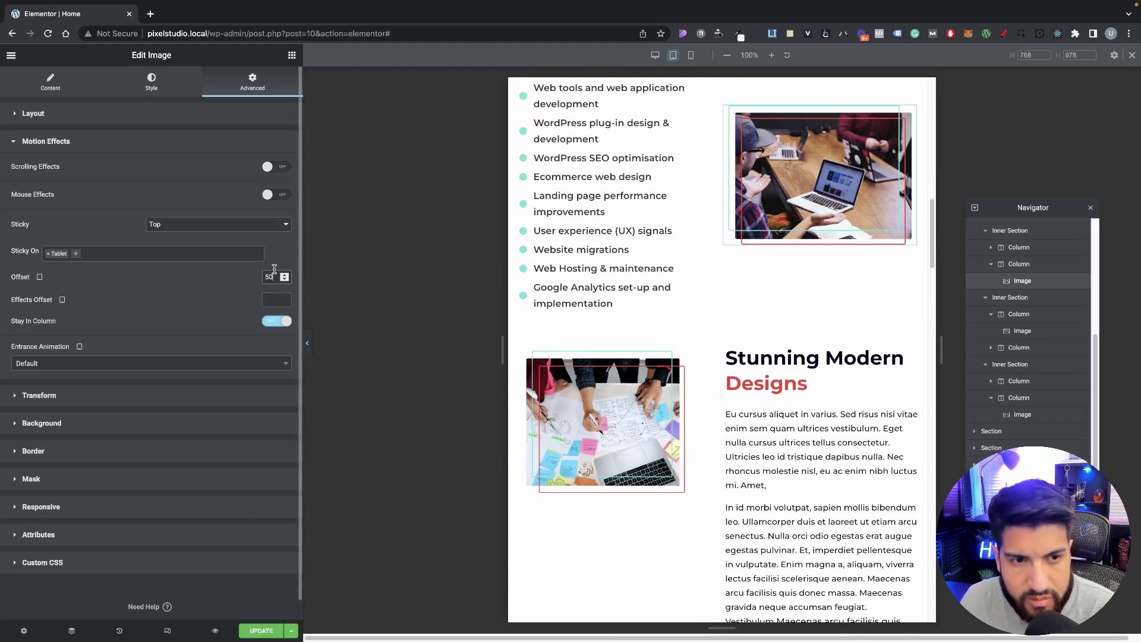
pyautogui.press('BackSpace')
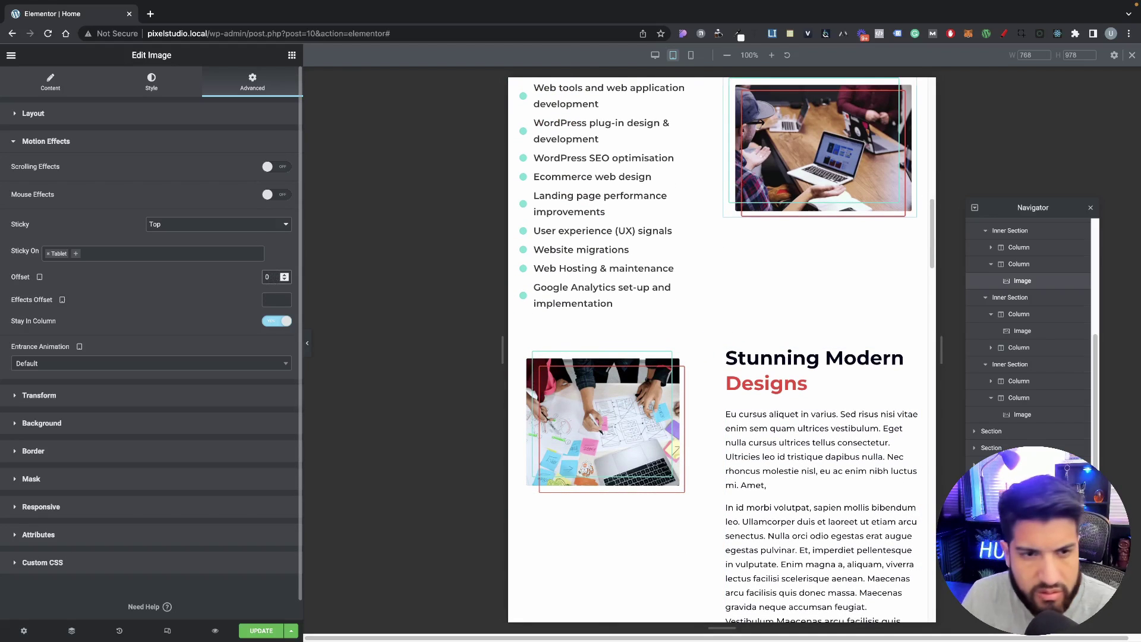
pyautogui.scroll(-8, 832, 279)
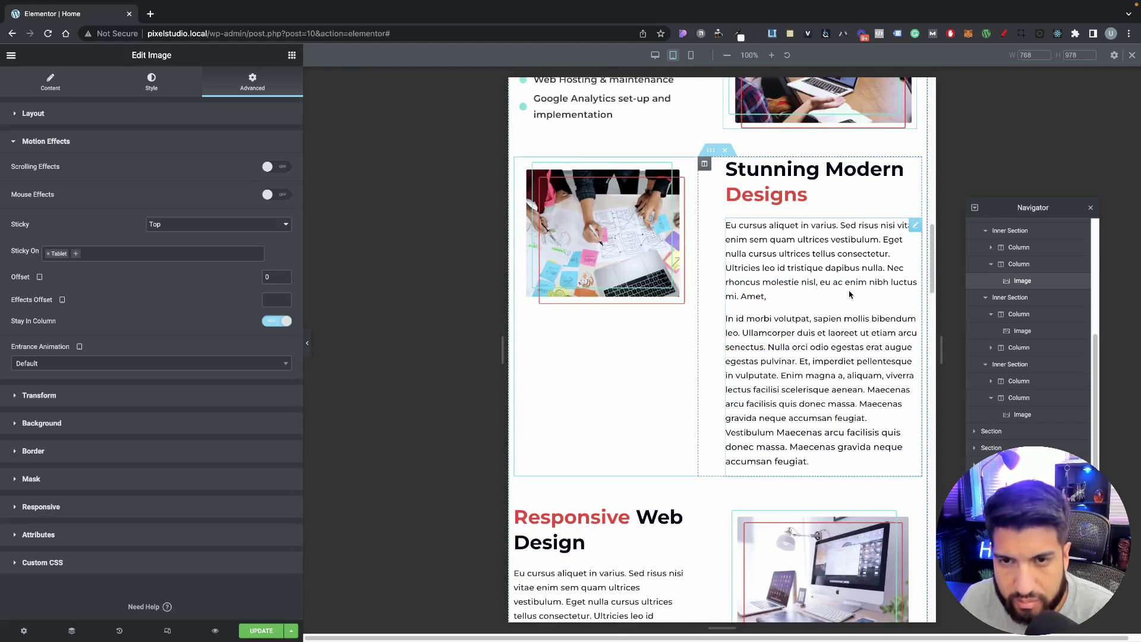
pyautogui.scroll(-7, 848, 296)
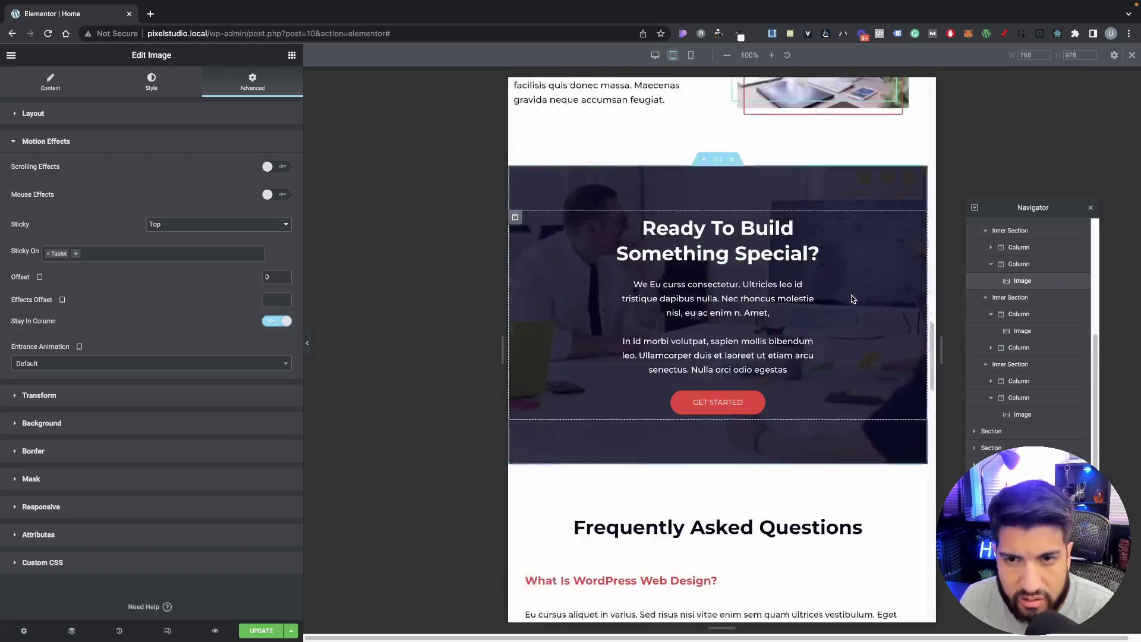
pyautogui.scroll(3, 851, 295)
pyautogui.scroll(15, 851, 299)
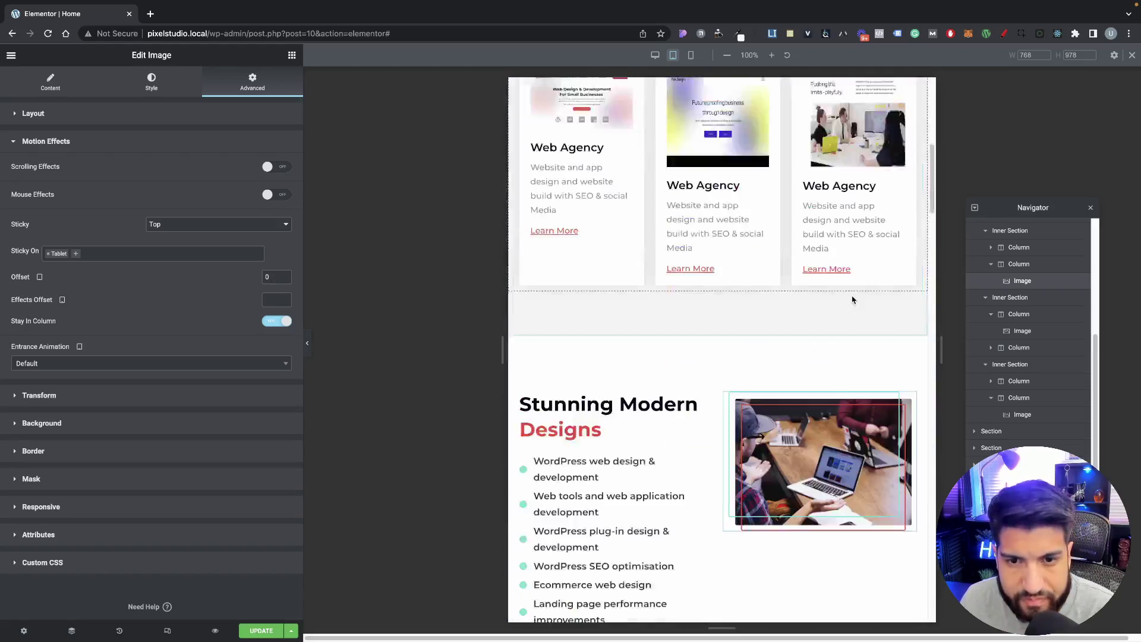
pyautogui.scroll(-5, 851, 297)
pyautogui.scroll(12, 851, 297)
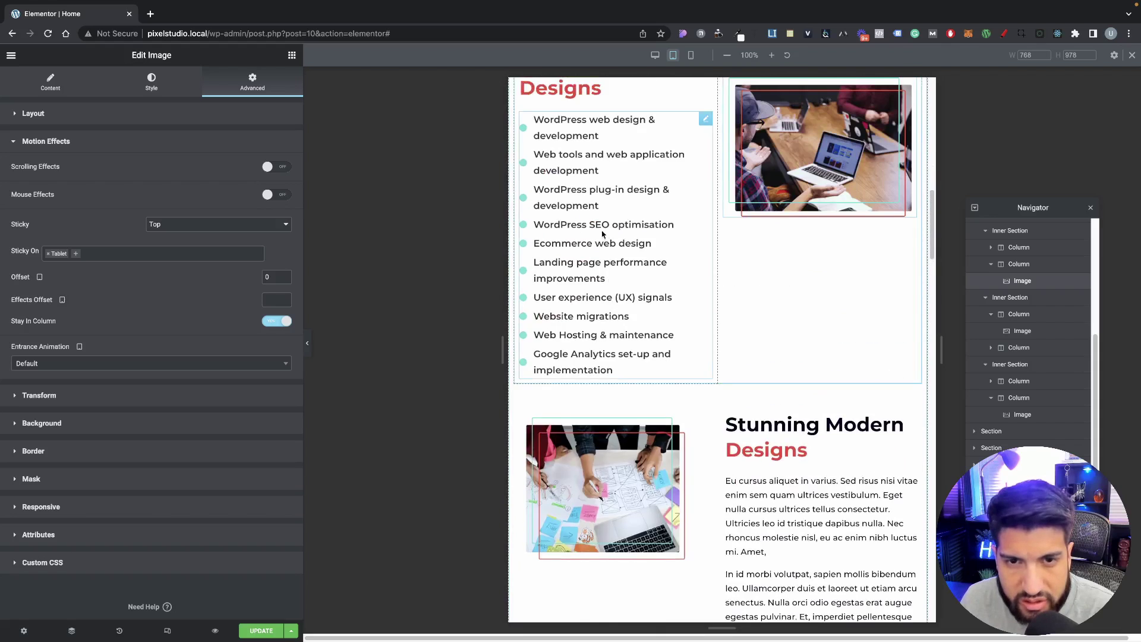
pyautogui.scroll(-3, 694, 261)
# Step: Set the first Stunning Modern Designs heading's typography size to 30 on tablet
pyautogui.click(606, 298)
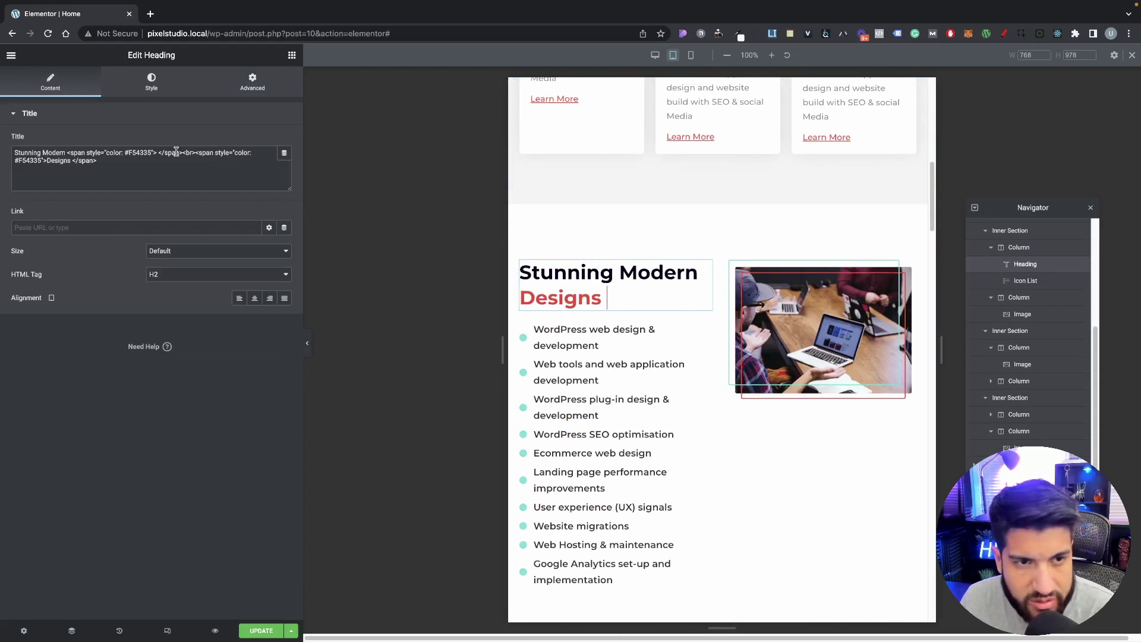
pyautogui.click(162, 84)
pyautogui.click(284, 165)
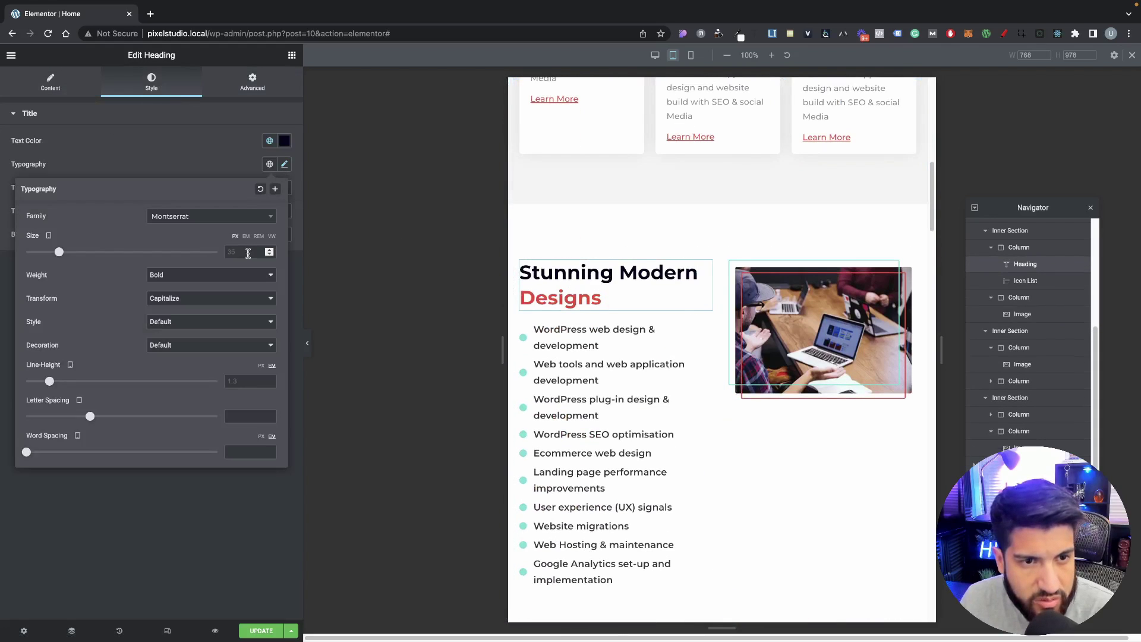
pyautogui.write('30')
pyautogui.scroll(-2, 790, 416)
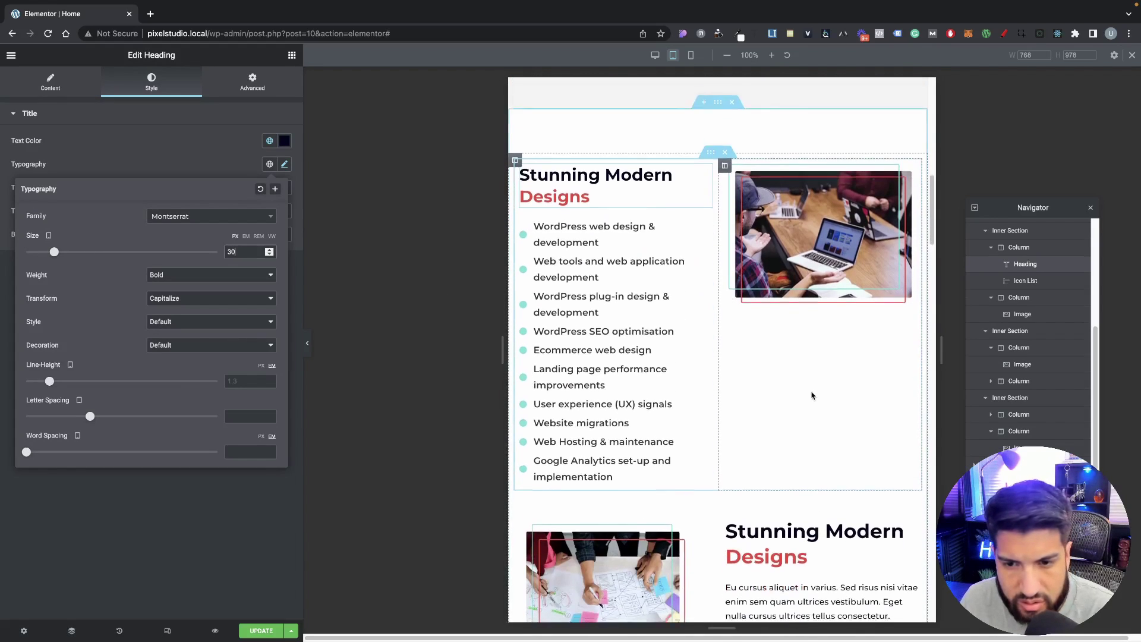
# Step: Copy the resized heading and paste its style onto the lower Stunning Modern Designs heading
pyautogui.click(770, 523)
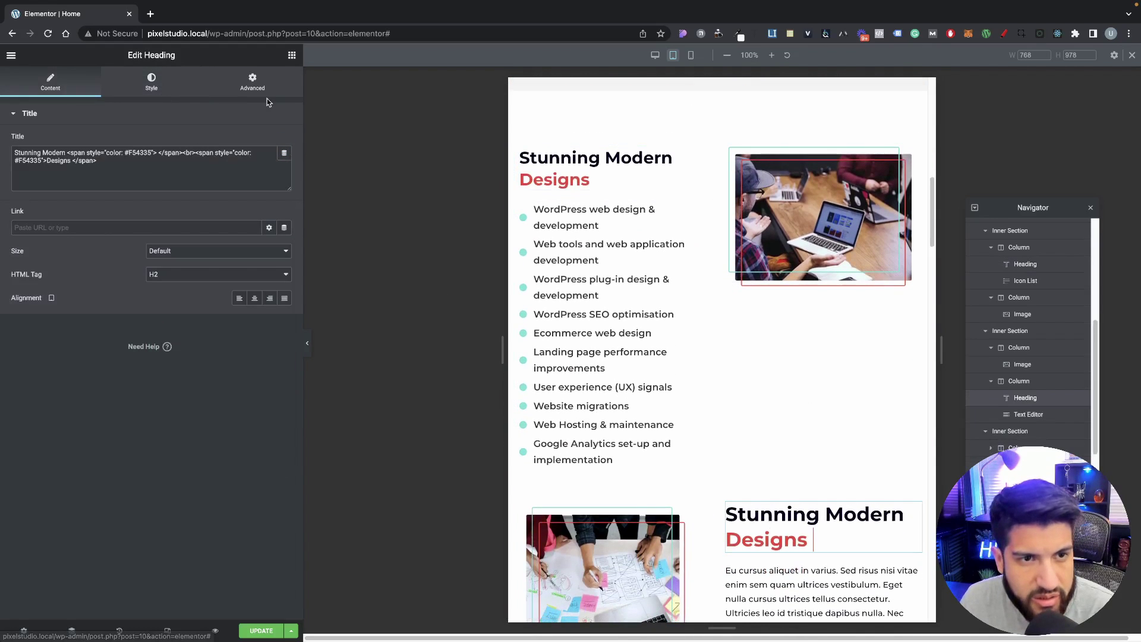
pyautogui.click(143, 88)
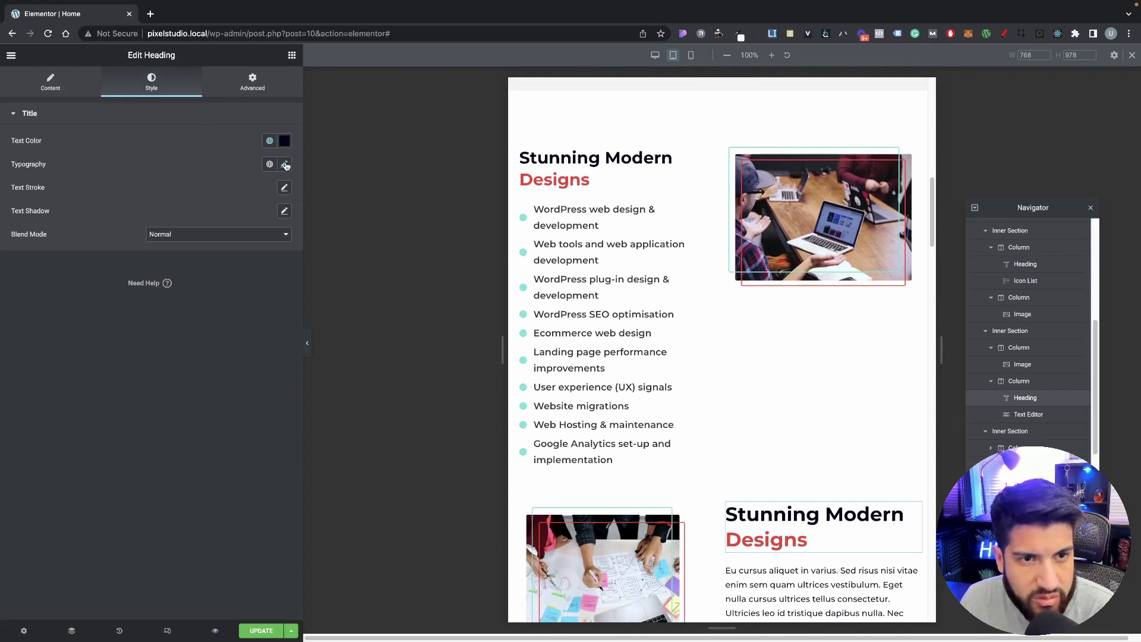
pyautogui.click(285, 165)
pyautogui.rightClick(582, 169)
pyautogui.click(617, 218)
pyautogui.scroll(-4, 713, 270)
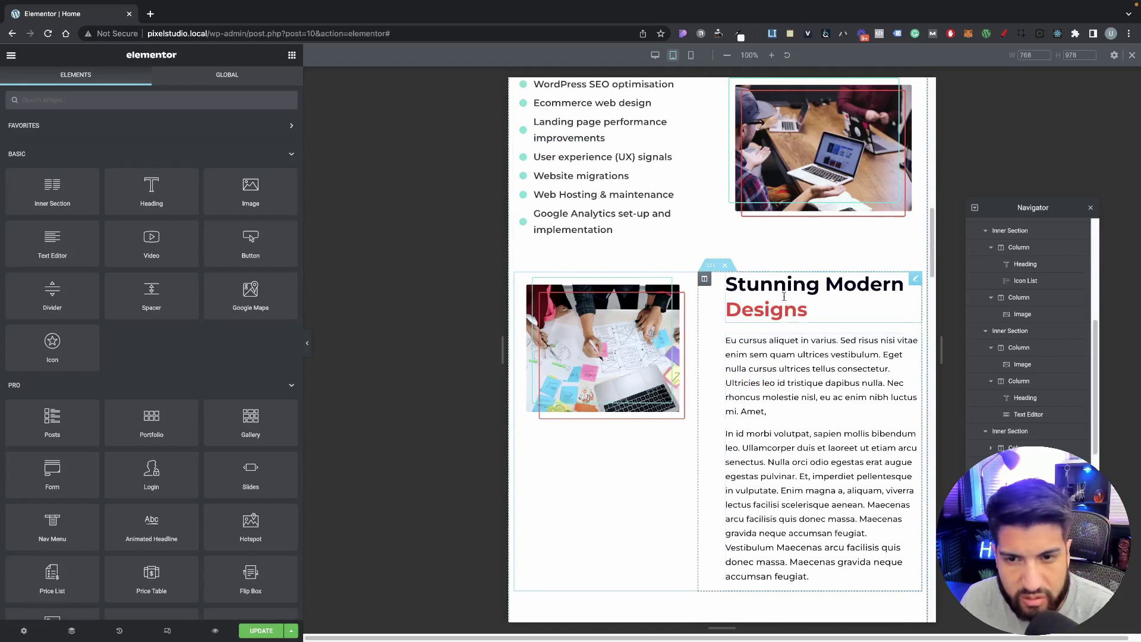
pyautogui.rightClick(783, 296)
pyautogui.click(816, 372)
# Step: Paste the copied style onto the Responsive Web Design heading, undoing an accidental element paste
pyautogui.scroll(-4, 713, 357)
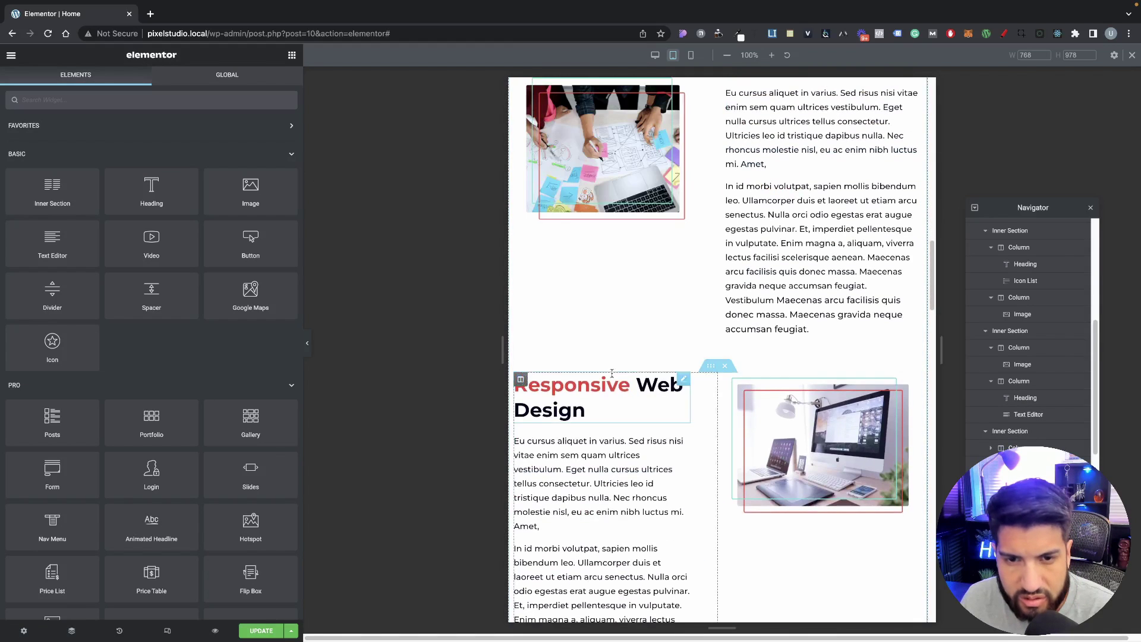
pyautogui.rightClick(612, 379)
pyautogui.click(656, 445)
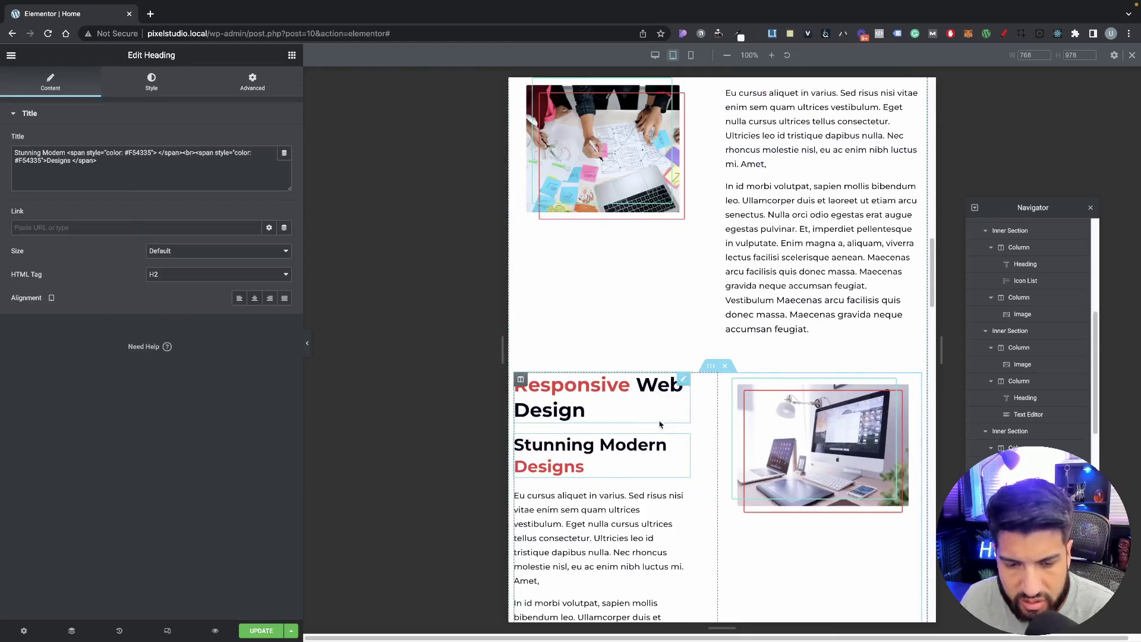
pyautogui.press('super+z')
pyautogui.rightClick(594, 404)
pyautogui.click(671, 485)
pyautogui.scroll(-4, 713, 443)
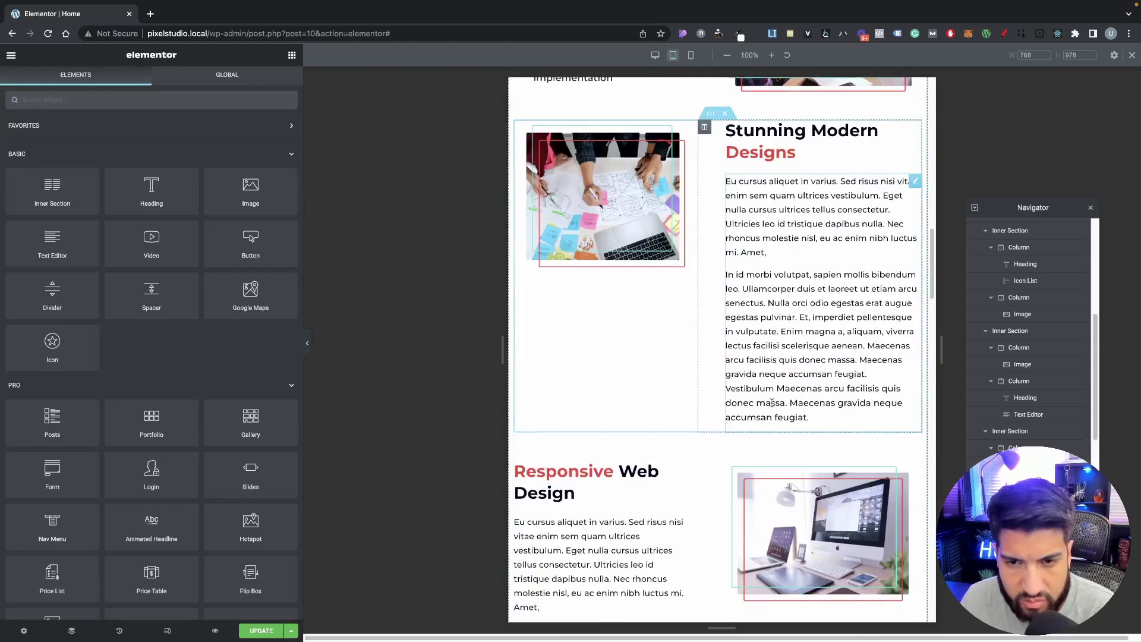
pyautogui.scroll(-4, 772, 402)
pyautogui.scroll(12, 719, 379)
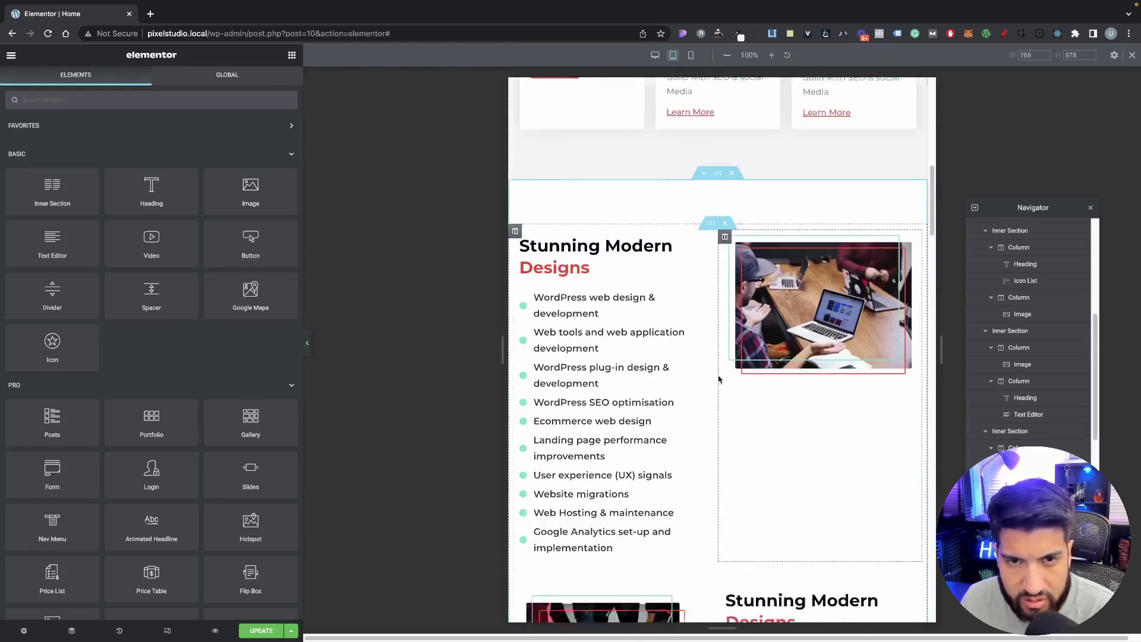
pyautogui.scroll(-18, 718, 379)
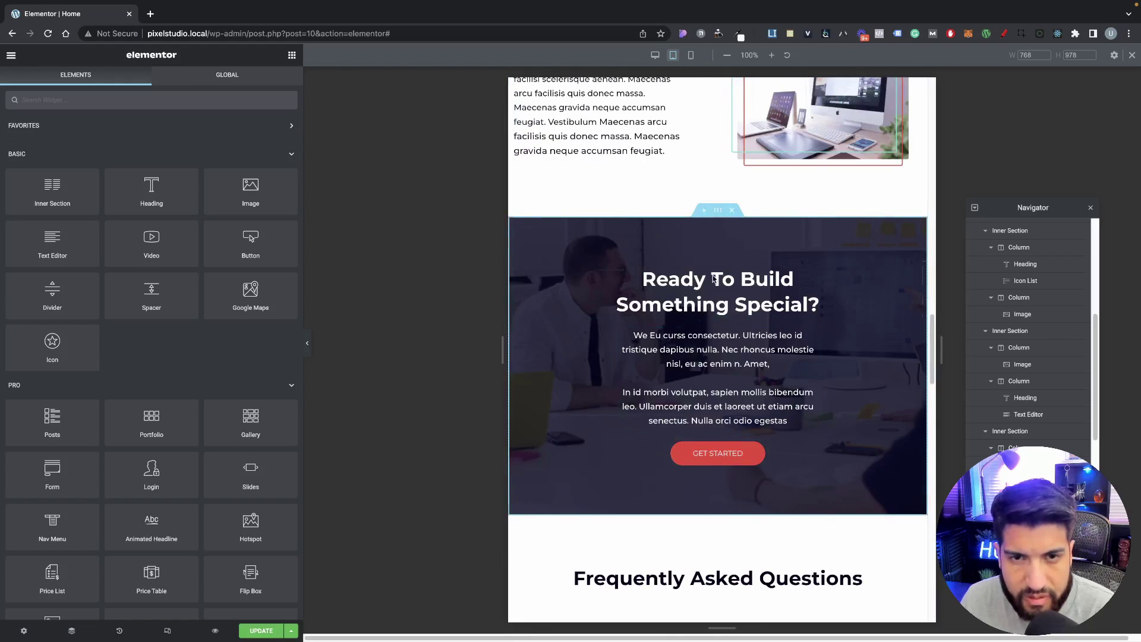
pyautogui.scroll(18, 714, 279)
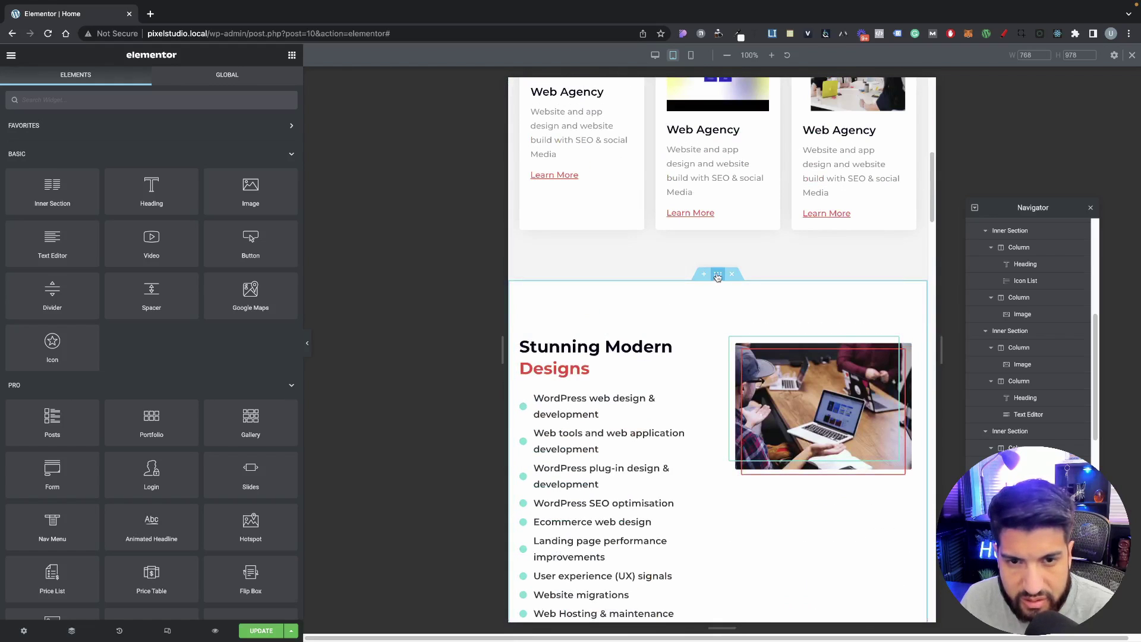
# Step: Give the Stunning Modern Designs section 50 px bottom padding on tablet, then return to desktop view
pyautogui.click(717, 275)
pyautogui.click(253, 81)
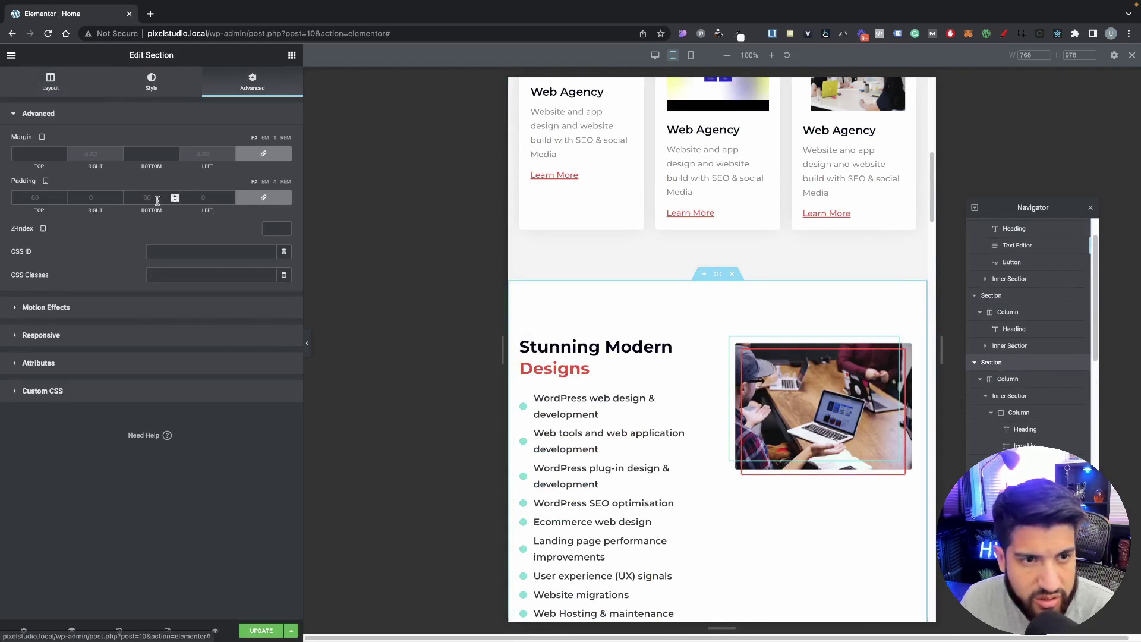
pyautogui.click(256, 202)
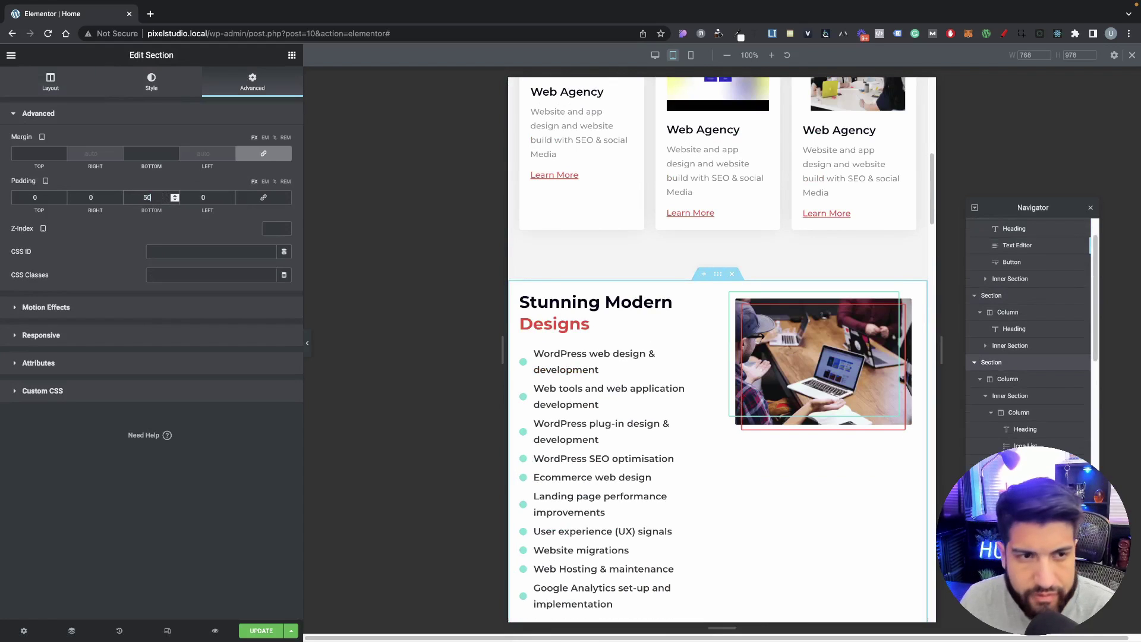
pyautogui.write('50')
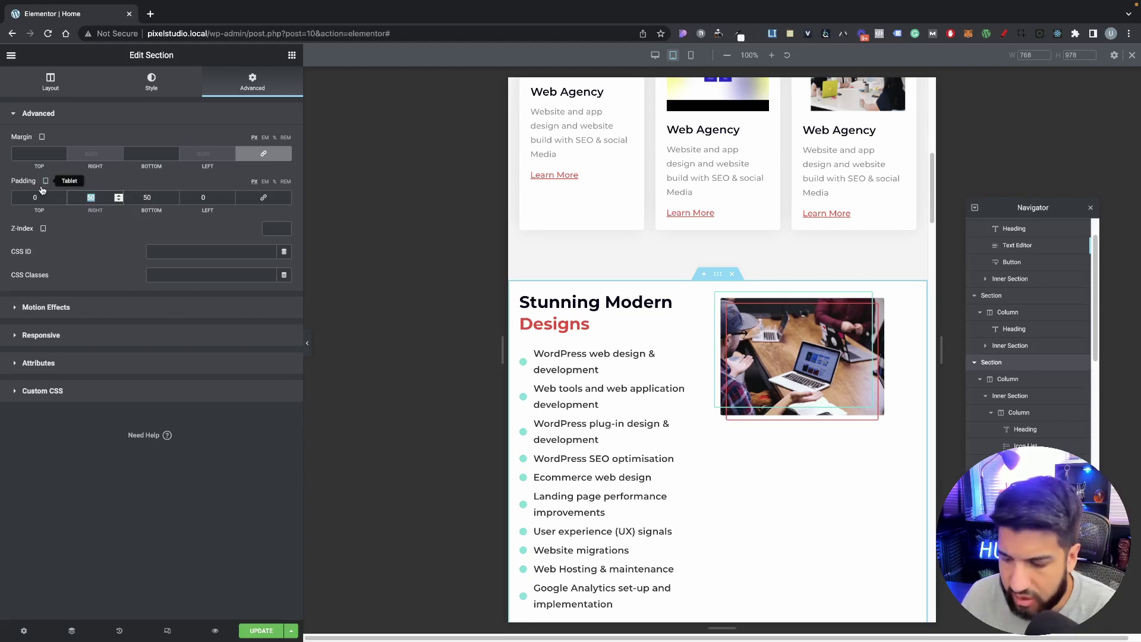
pyautogui.write('0')
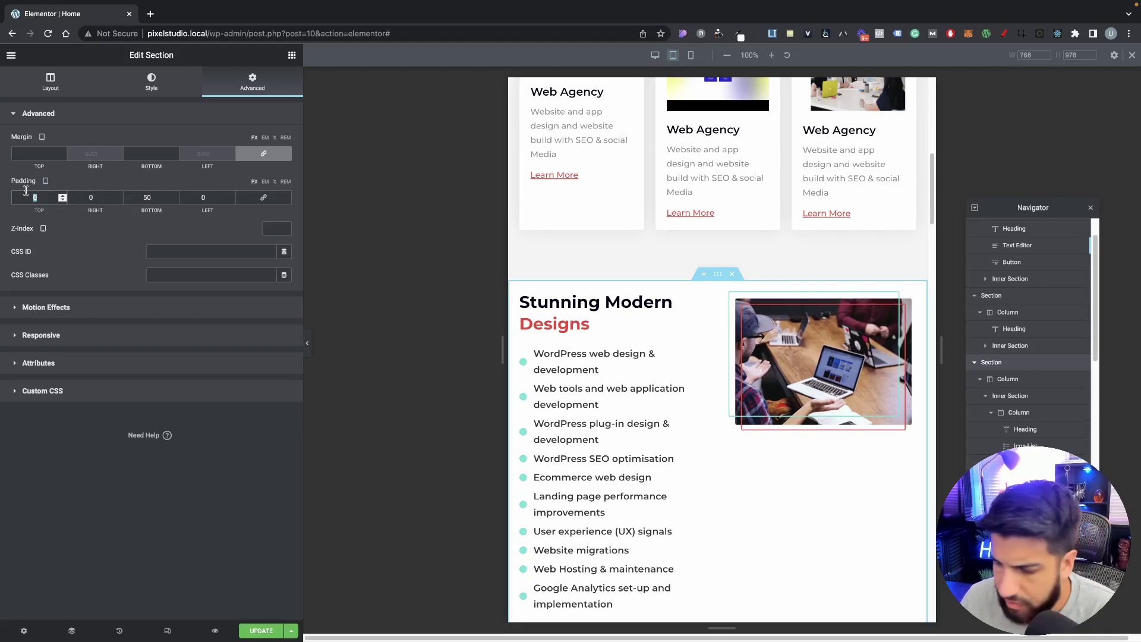
pyautogui.write('50')
pyautogui.click(170, 628)
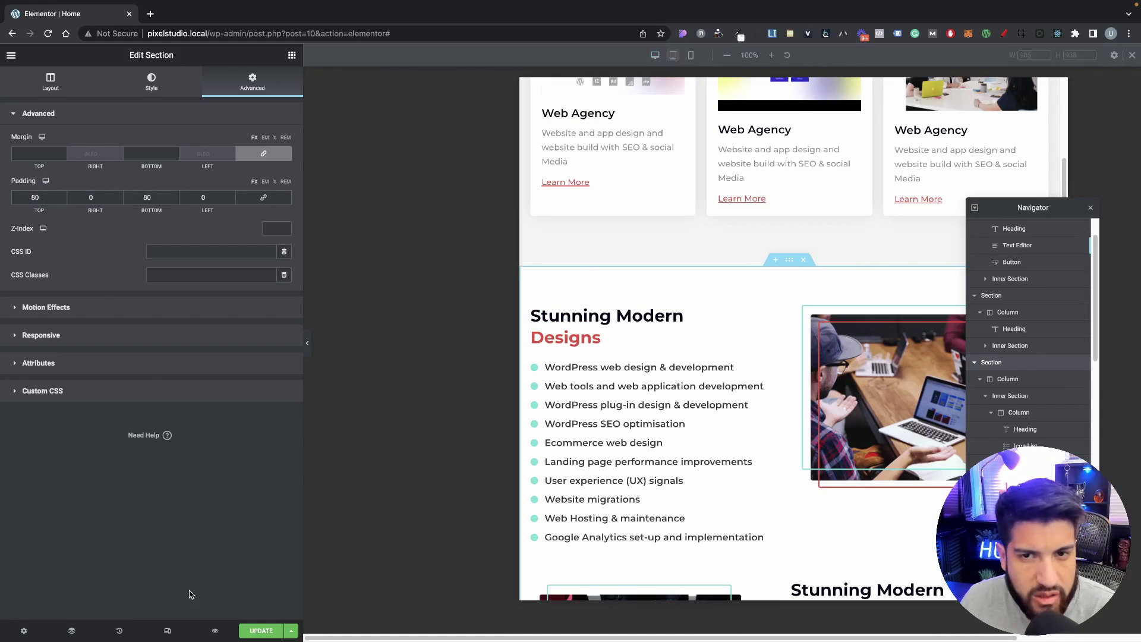
# Step: Set 20 px left and right padding on the hero and projects sections
pyautogui.scroll(10, 701, 446)
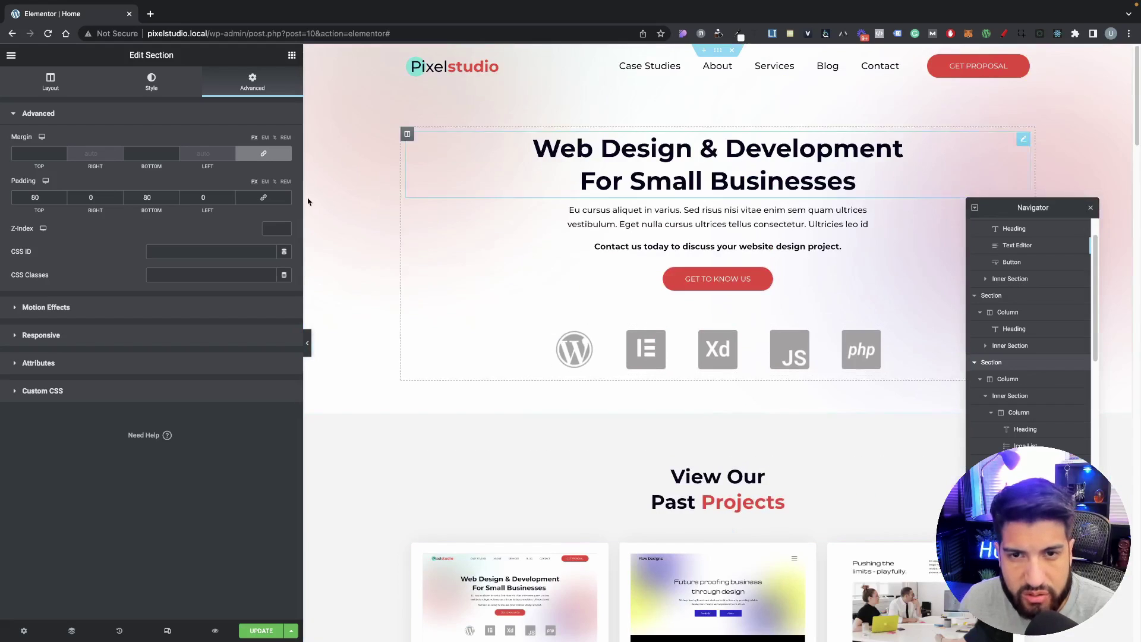
pyautogui.rightClick(378, 127)
pyautogui.click(390, 137)
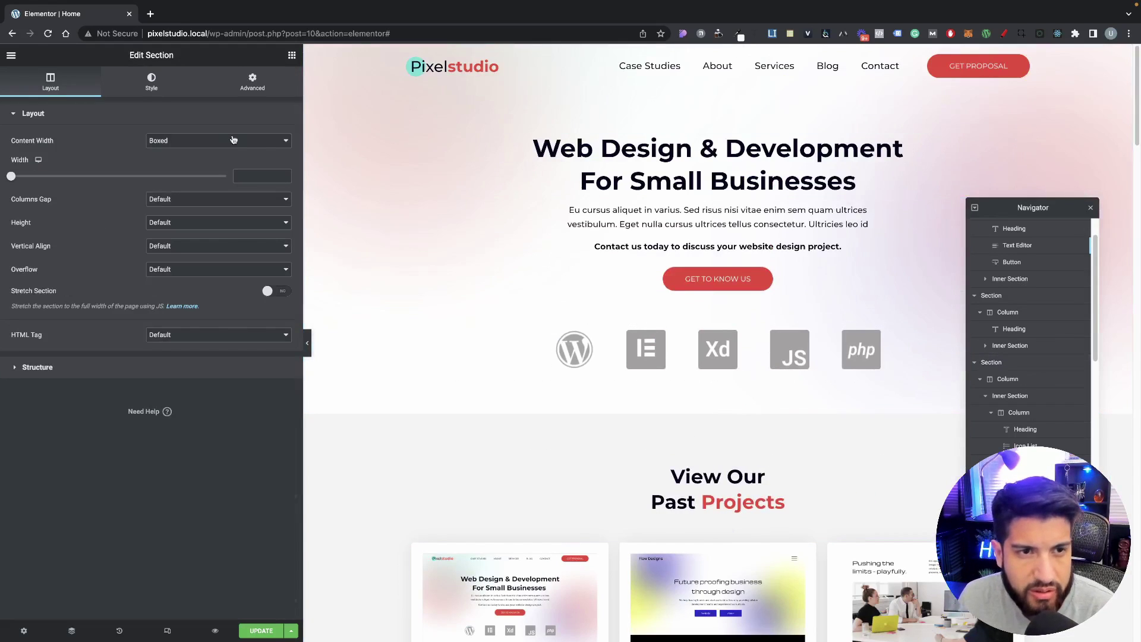
pyautogui.click(250, 83)
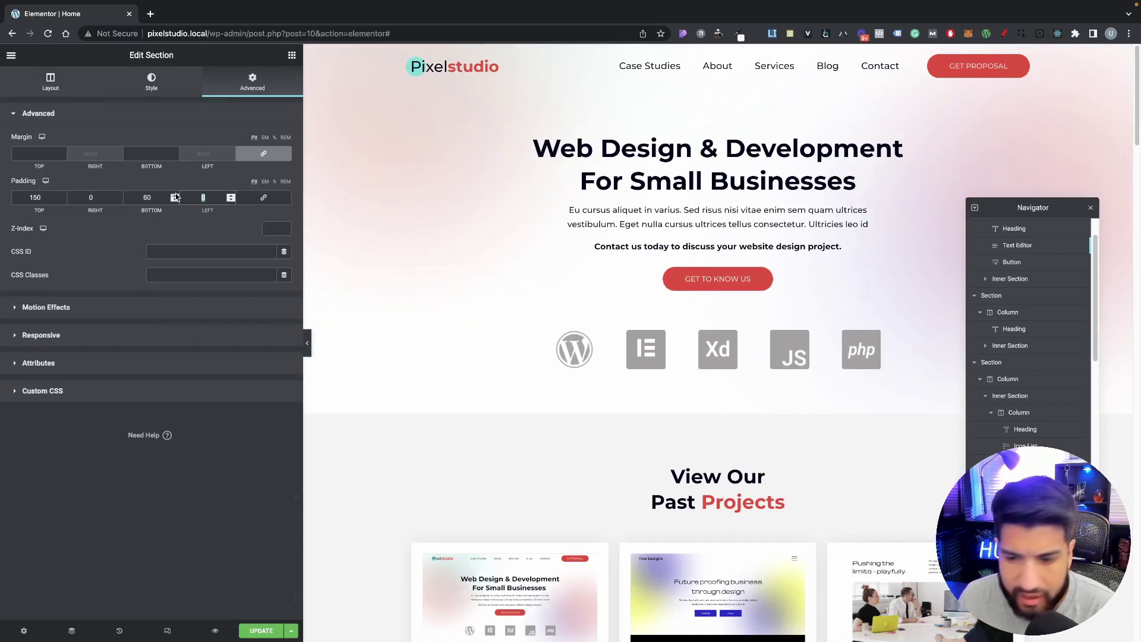
pyautogui.write('20')
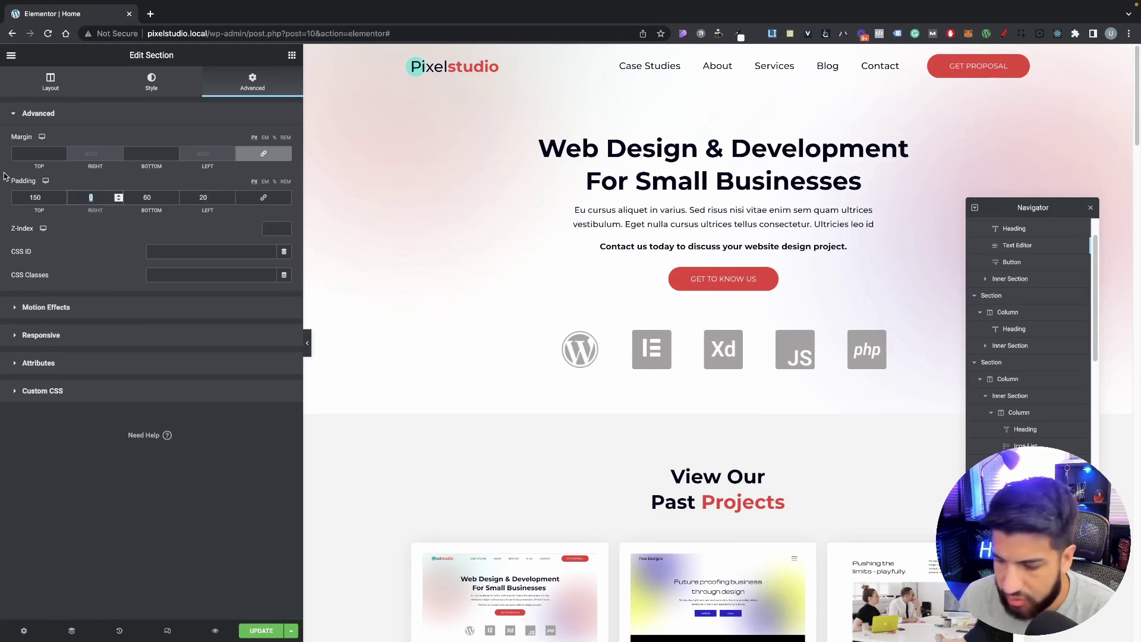
pyautogui.write('20')
pyautogui.scroll(-3, 482, 330)
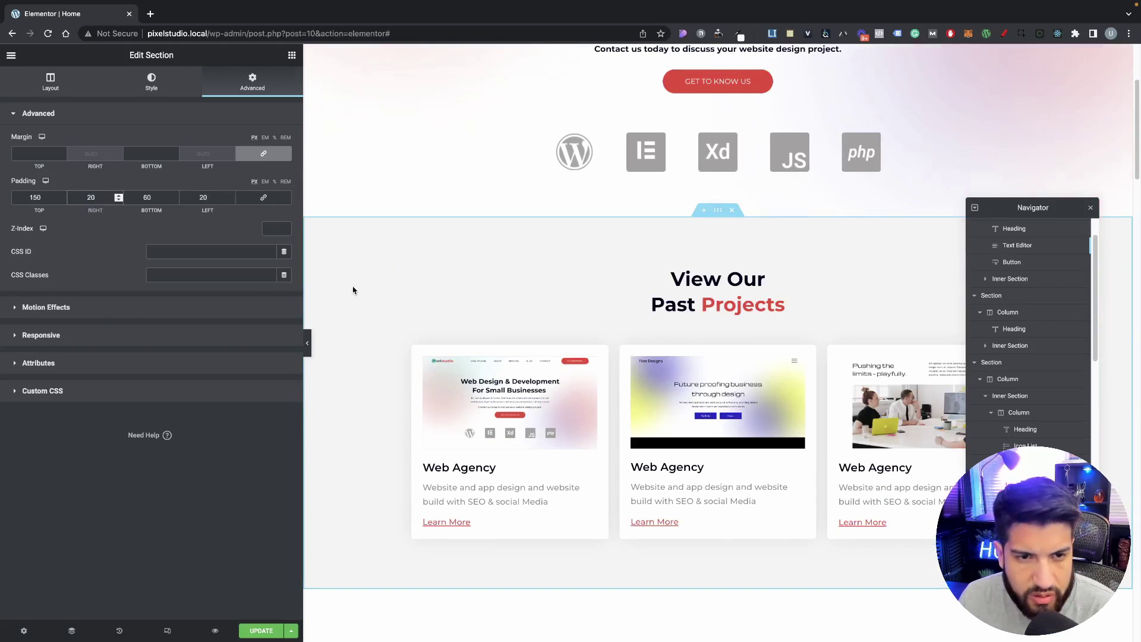
pyautogui.rightClick(353, 290)
pyautogui.click(372, 300)
pyautogui.click(252, 77)
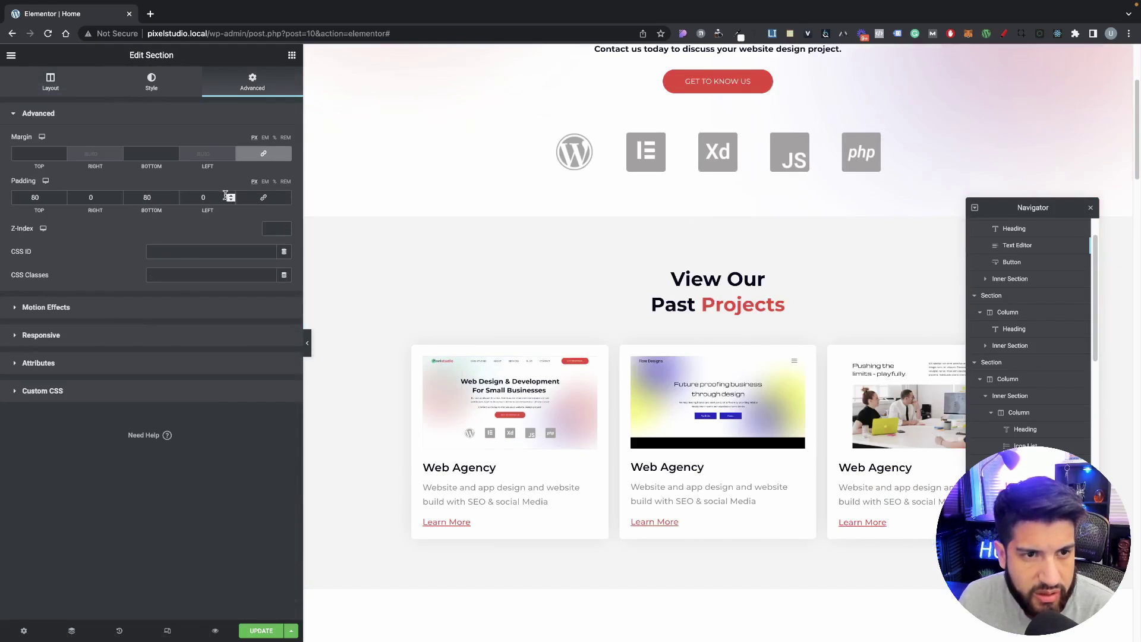
pyautogui.write('20')
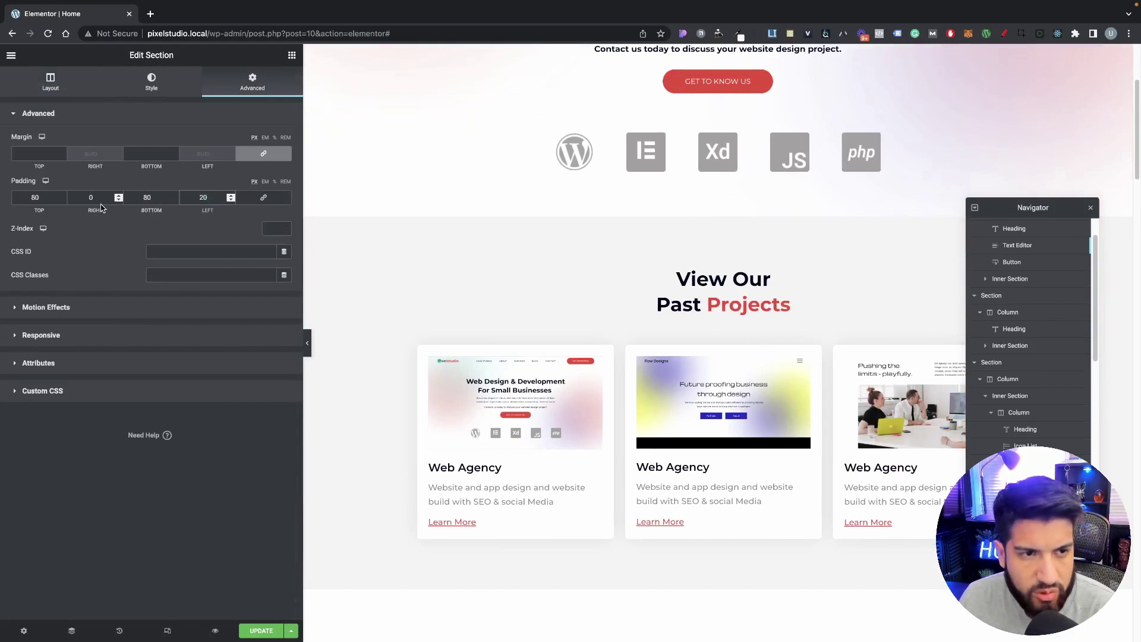
pyautogui.write('20')
# Step: Apply 20 px side padding to the next section, the Ready To Build section and the FAQ section
pyautogui.scroll(-8, 367, 250)
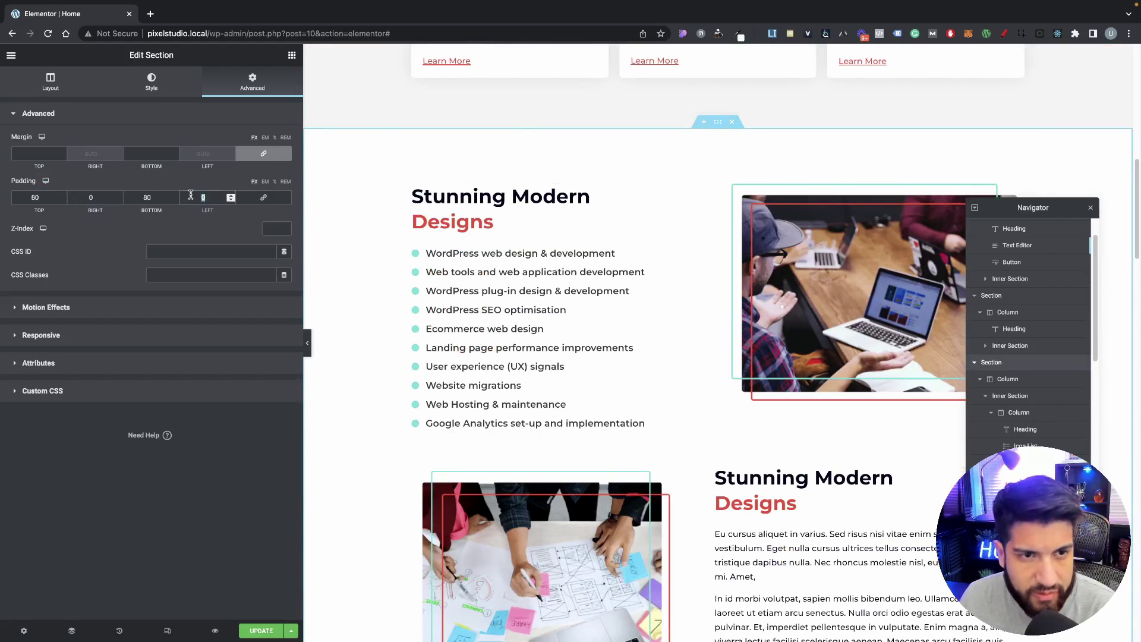
pyautogui.write('20')
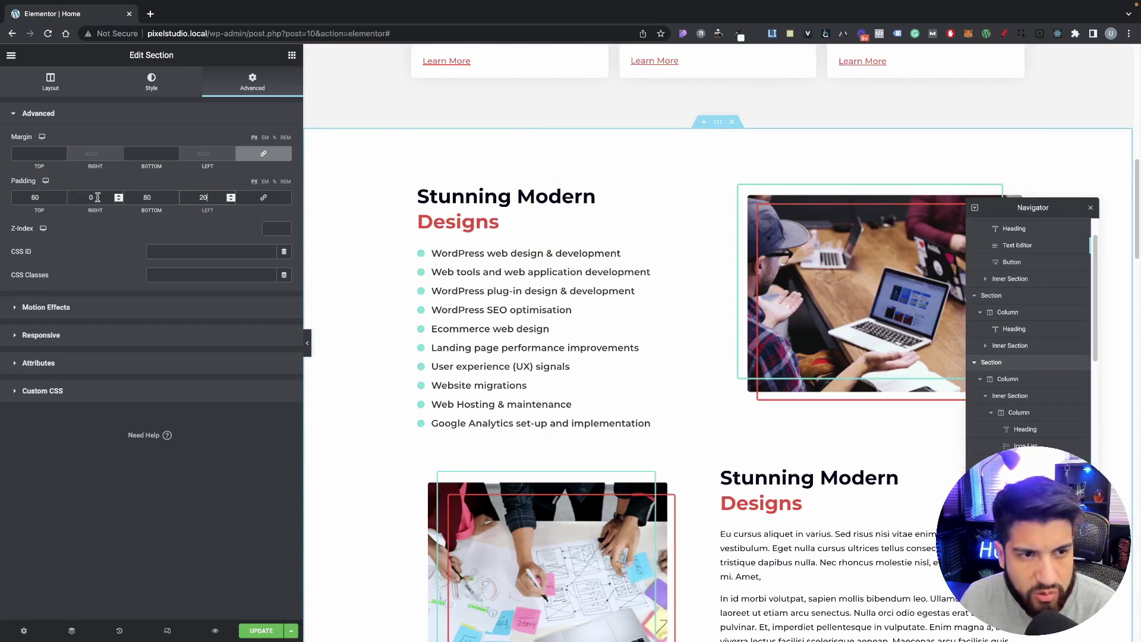
pyautogui.write('20')
pyautogui.scroll(-14, 707, 196)
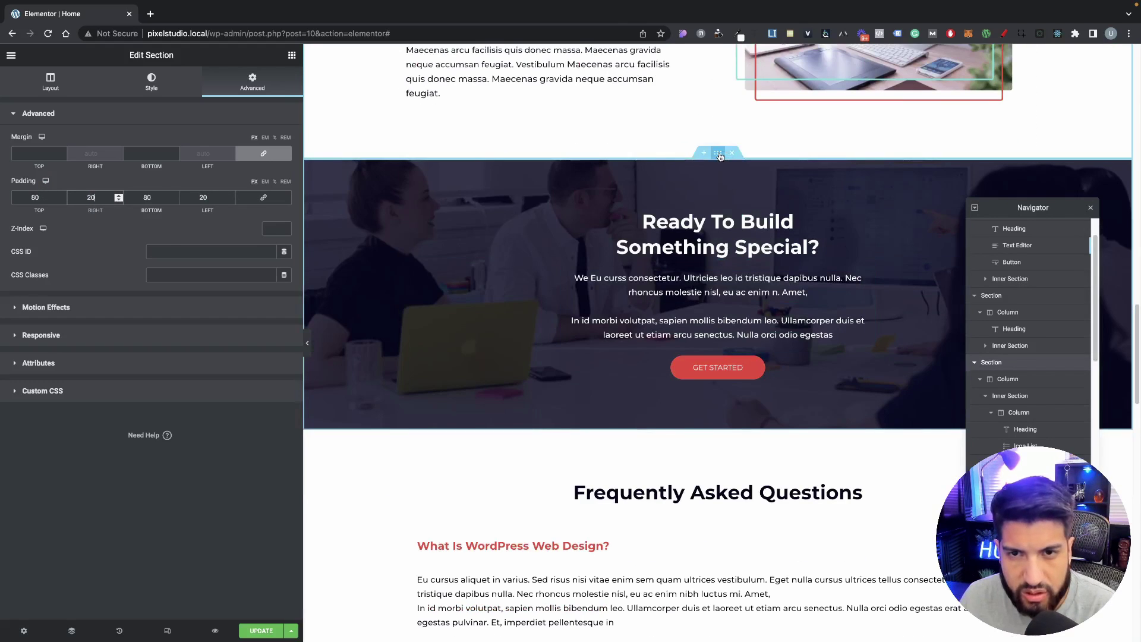
pyautogui.click(719, 155)
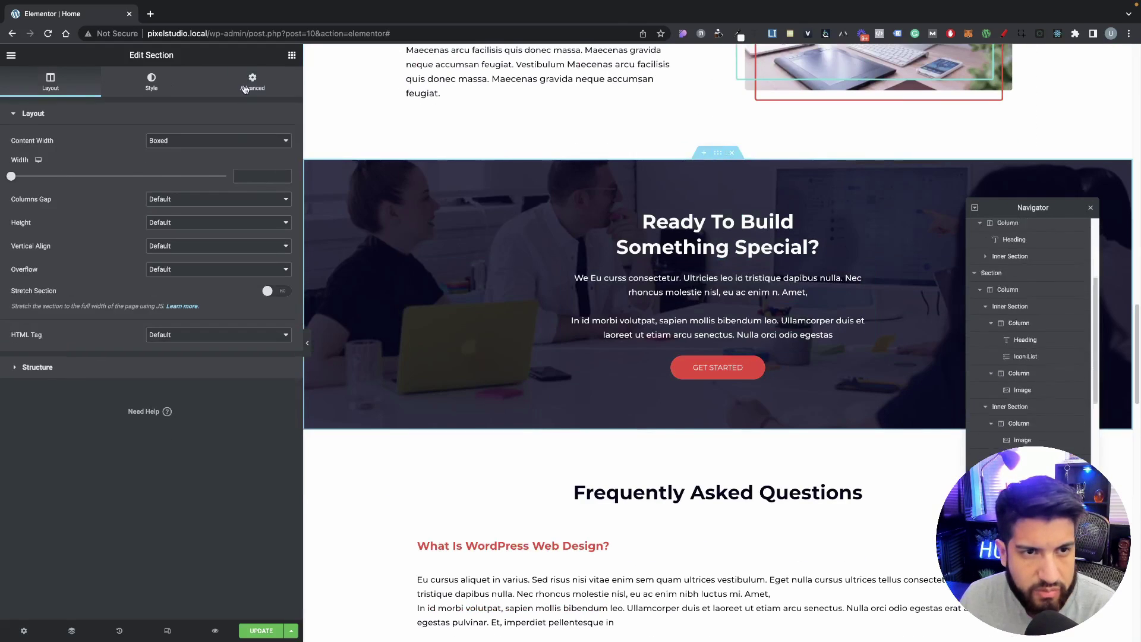
pyautogui.write('20')
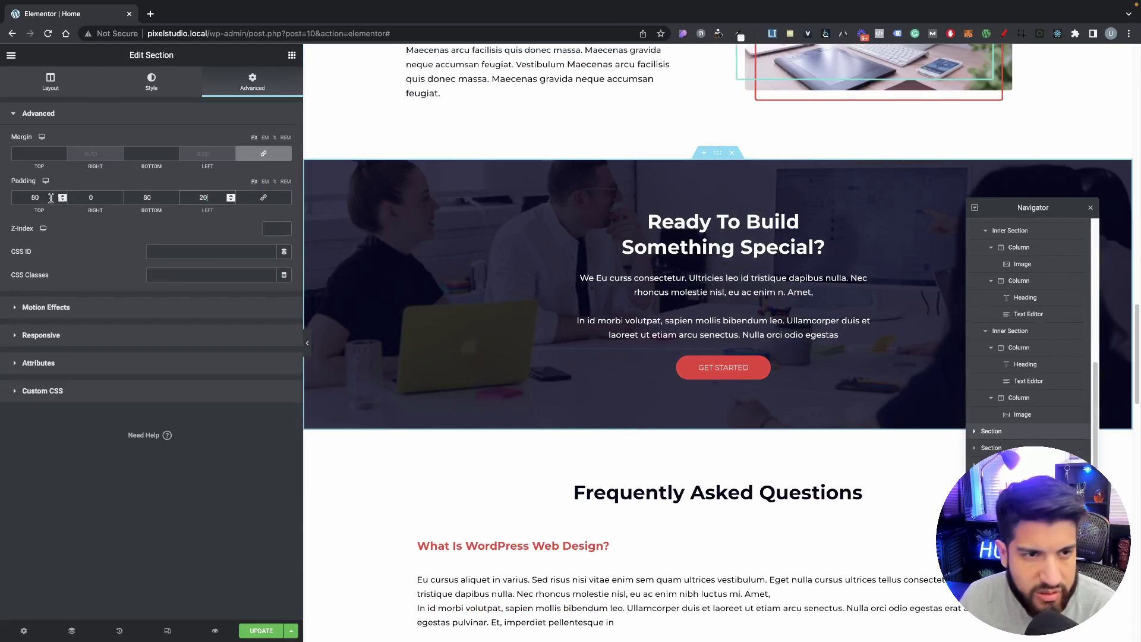
pyautogui.write('20')
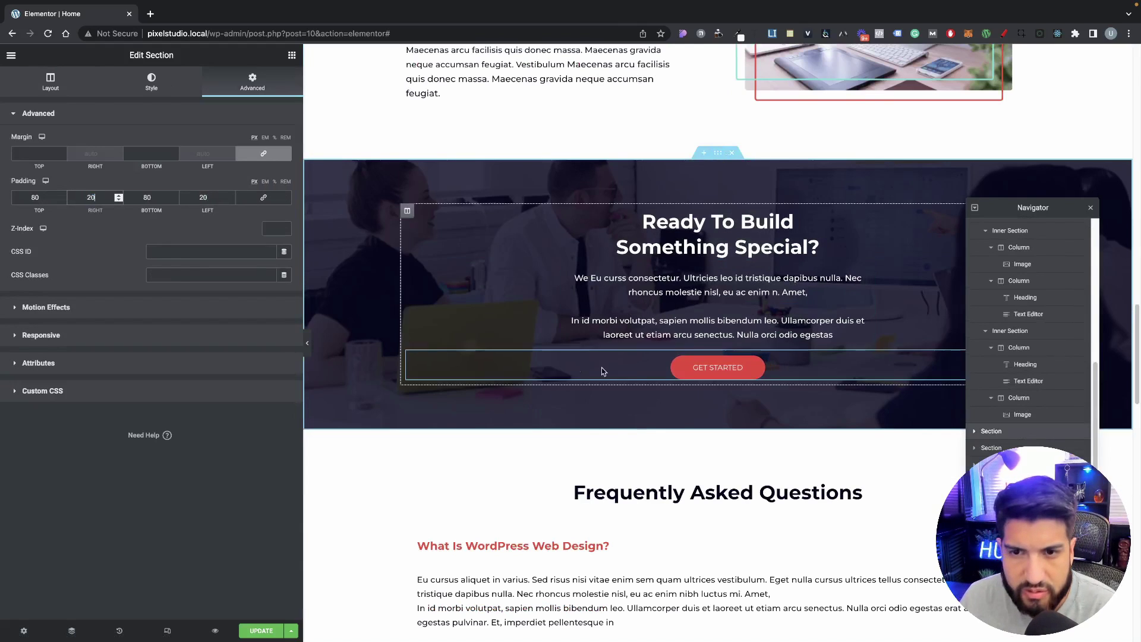
pyautogui.scroll(-4, 653, 368)
pyautogui.scroll(1, 695, 281)
pyautogui.click(717, 205)
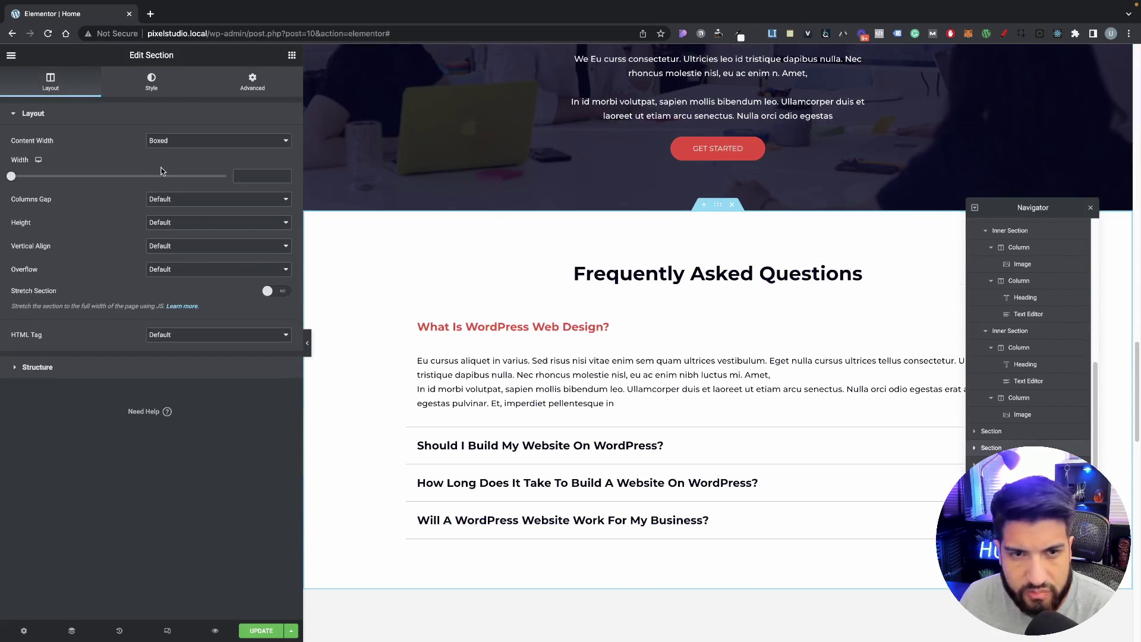
pyautogui.click(253, 81)
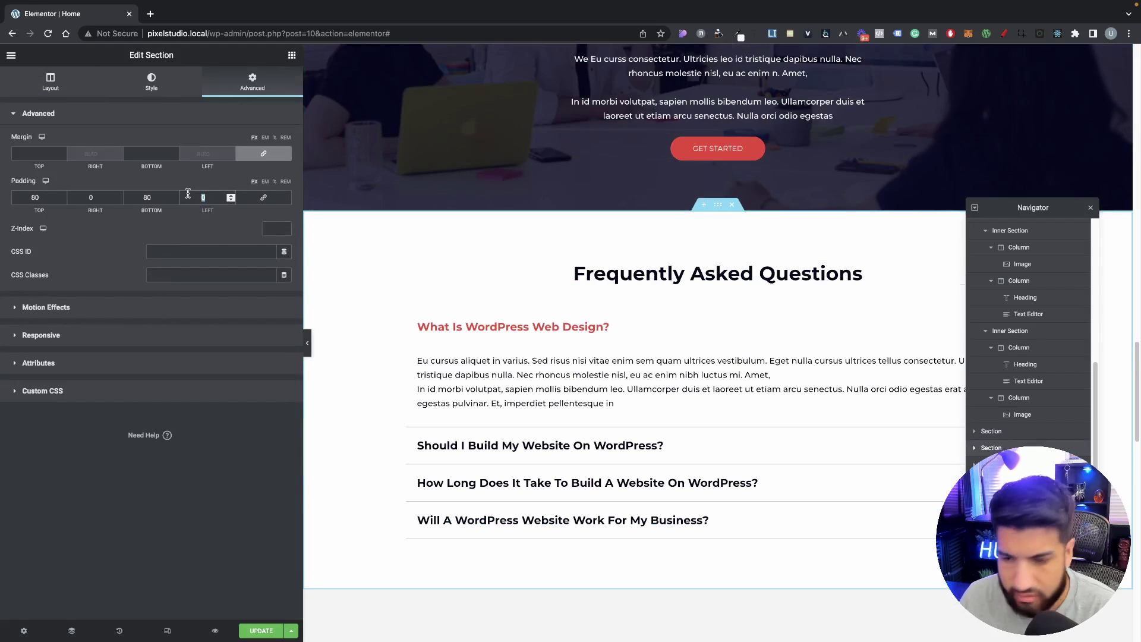
pyautogui.write('20')
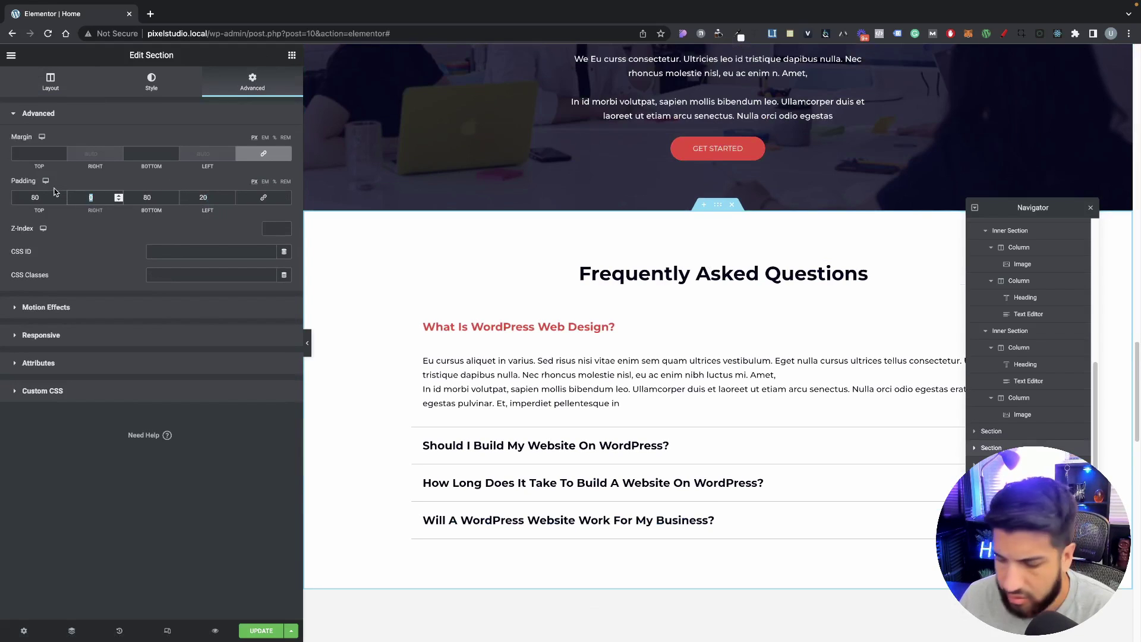
pyautogui.write('20')
# Step: Give Latest From The Blog and Client Testimonials 20 px side padding, then preview the page
pyautogui.scroll(-7, 517, 395)
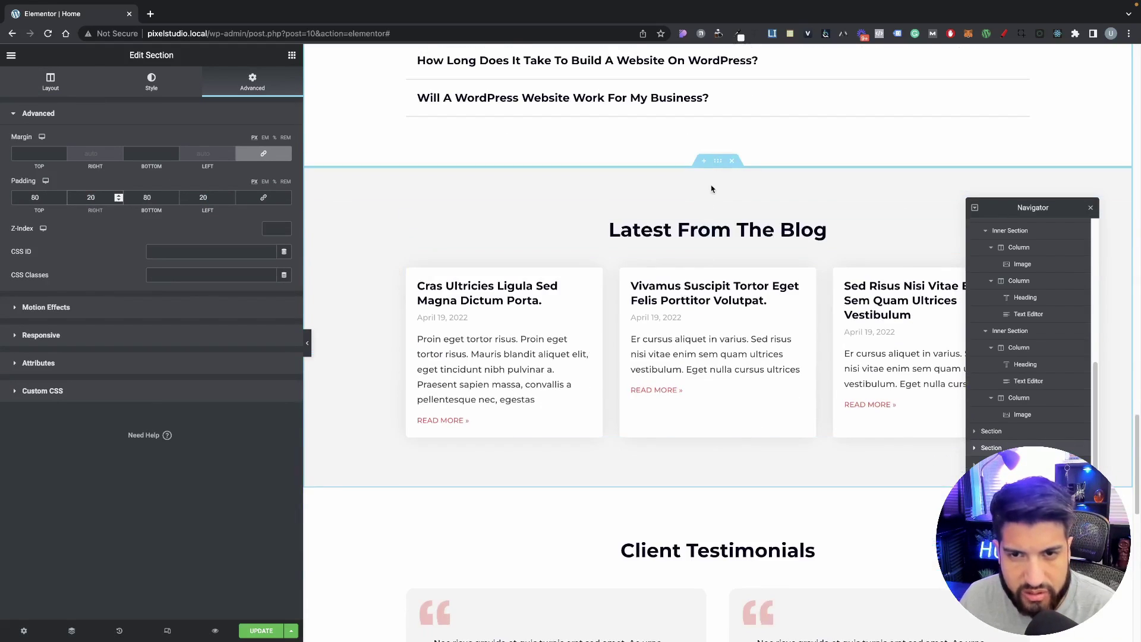
pyautogui.click(721, 162)
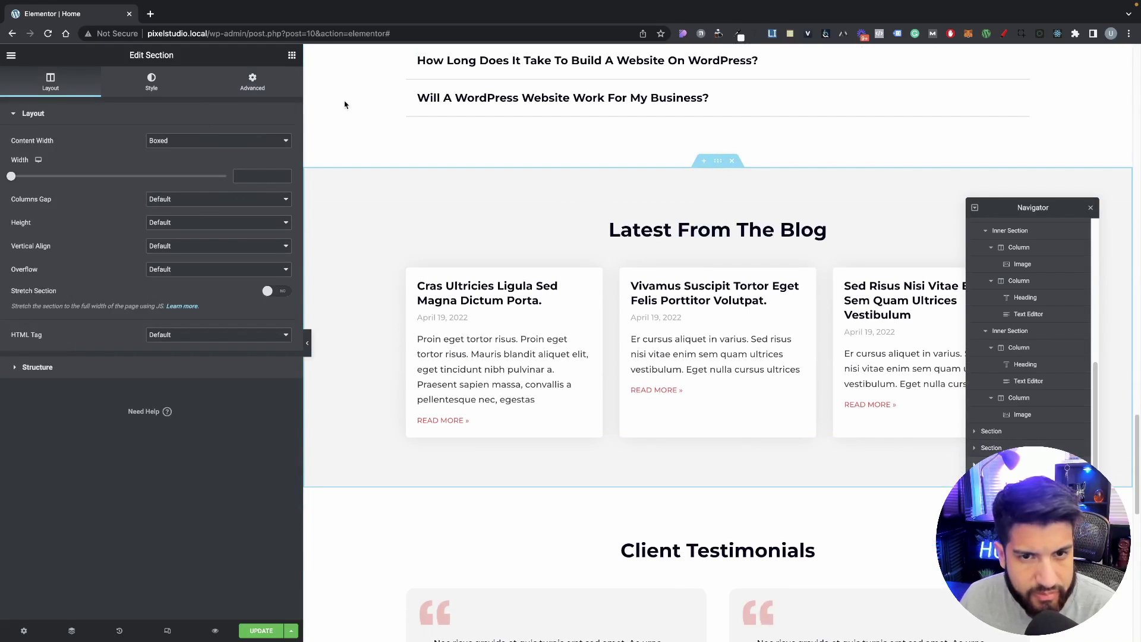
pyautogui.click(252, 83)
pyautogui.write('20')
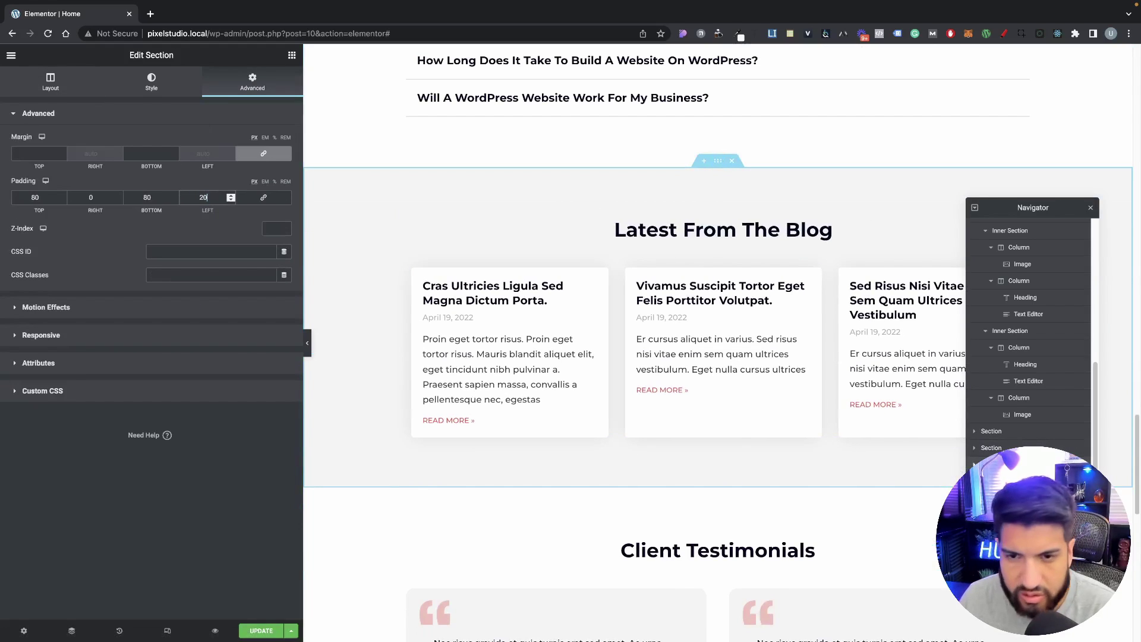
pyautogui.write('20')
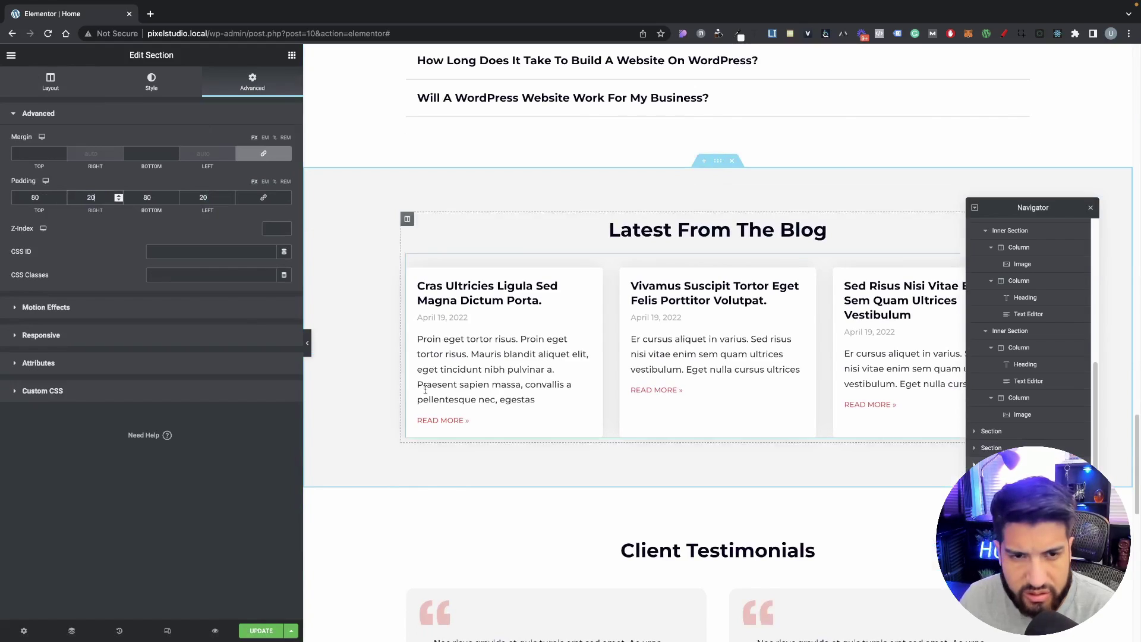
pyautogui.scroll(-5, 465, 415)
pyautogui.click(717, 133)
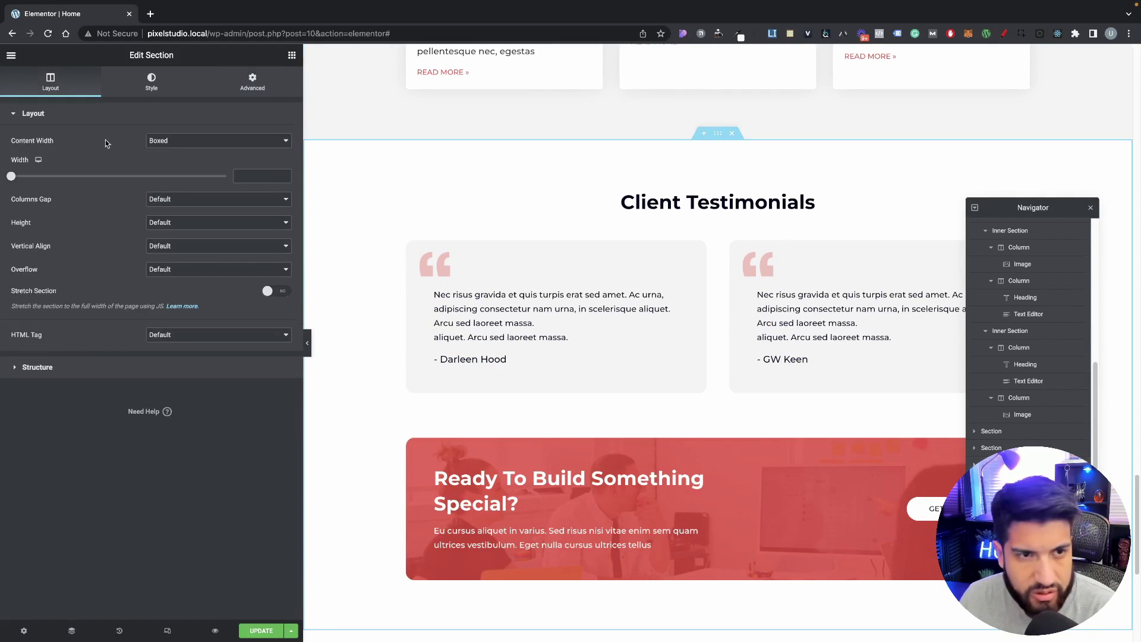
pyautogui.click(252, 83)
pyautogui.write('20')
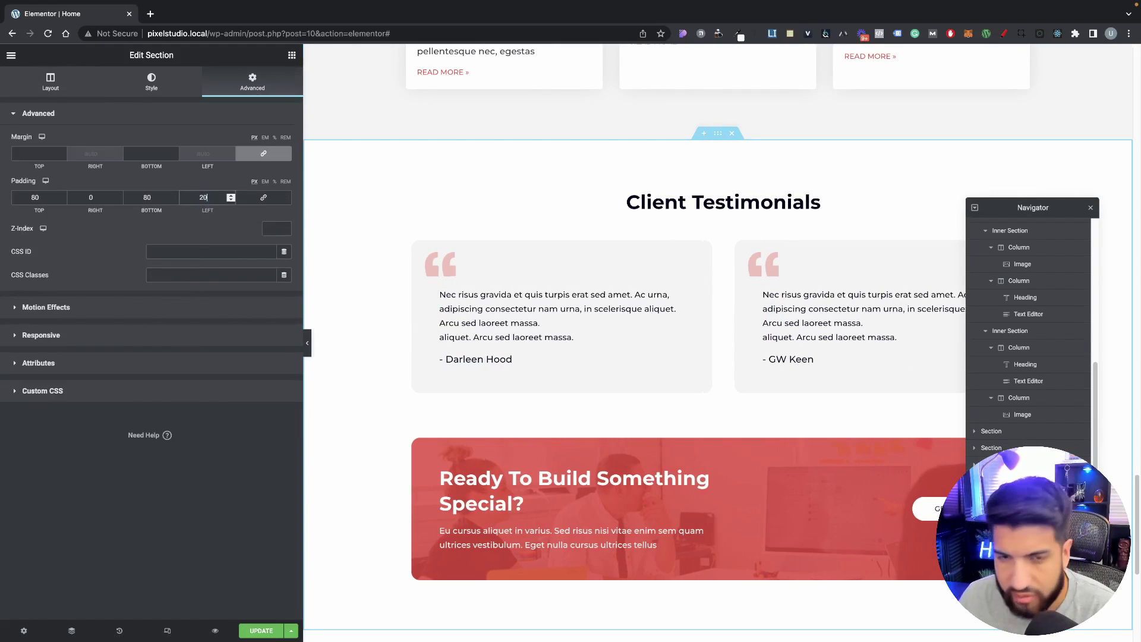
pyautogui.write('20')
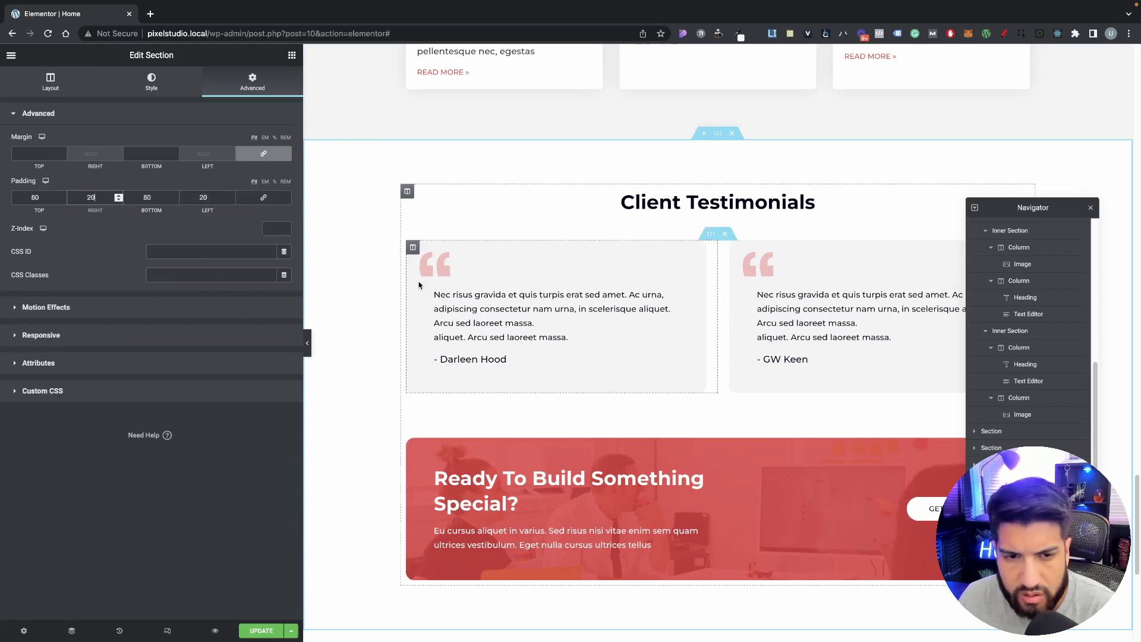
pyautogui.scroll(-6, 418, 283)
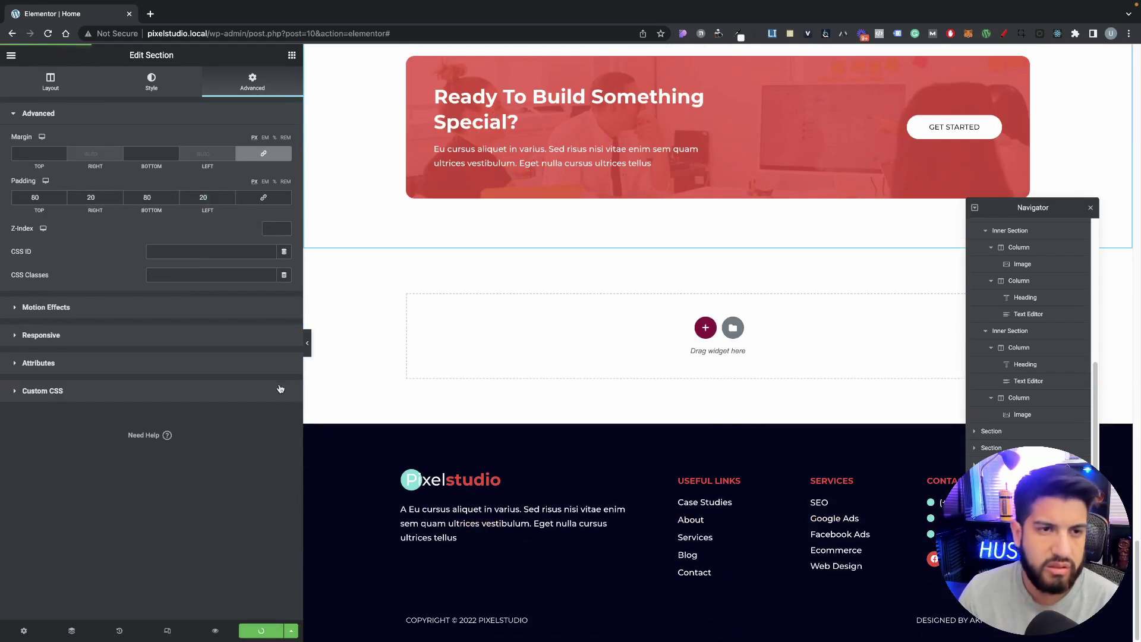
pyautogui.click(216, 631)
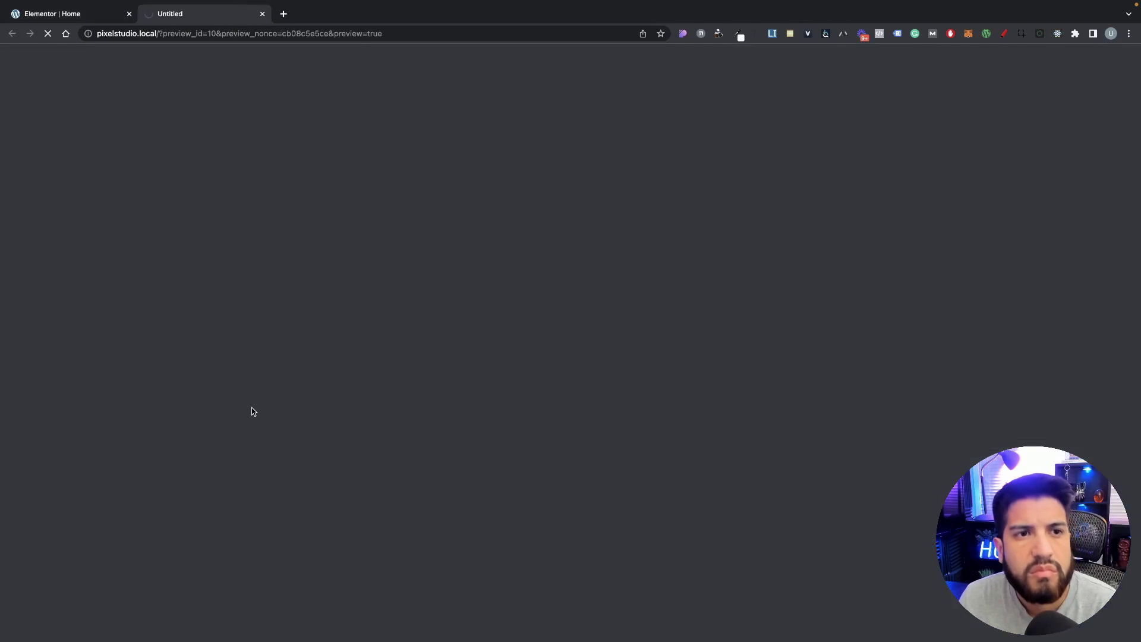
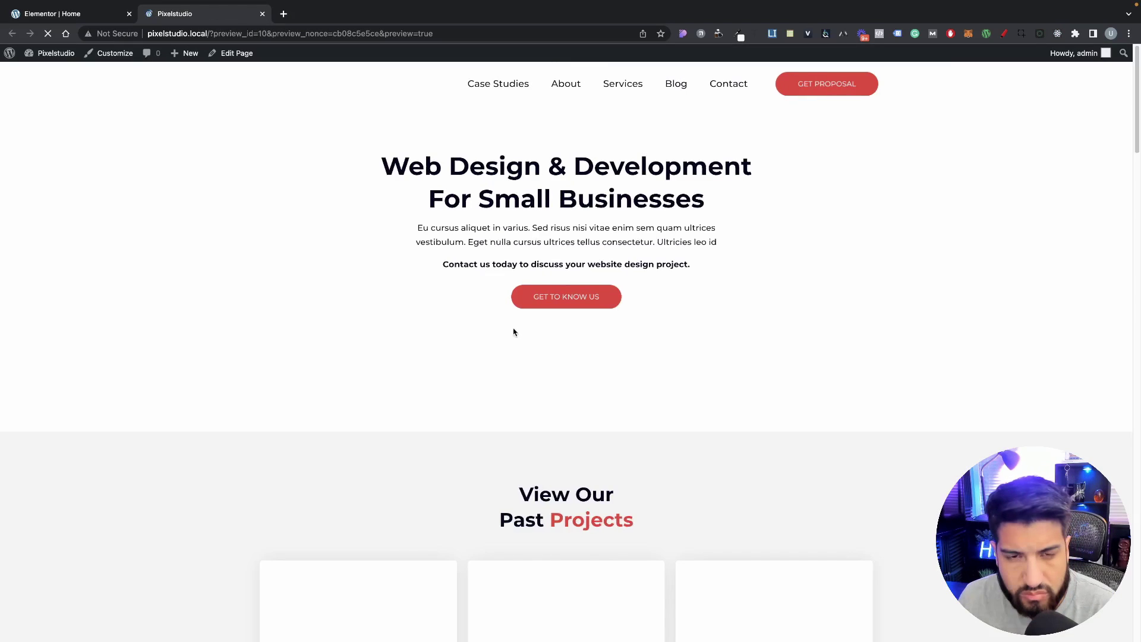
# Step: Open the preview in Chrome's responsive device view and resize the viewport to about 1050 px wide
pyautogui.rightClick(768, 333)
pyautogui.click(787, 562)
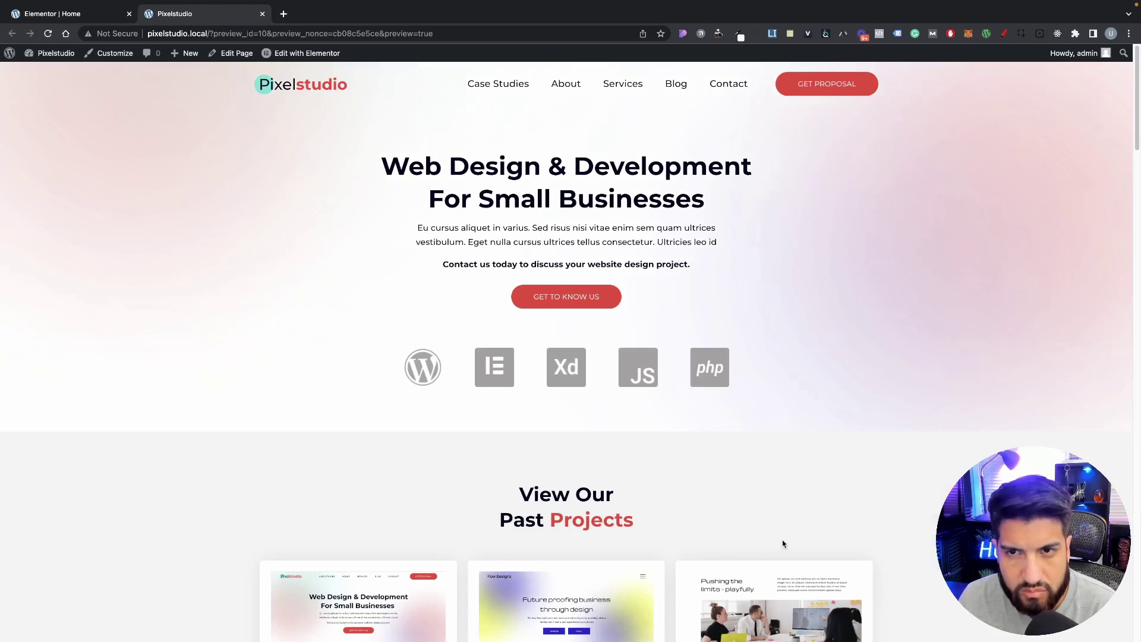
pyautogui.moveTo(692, 293); pyautogui.dragTo(970, 286)
pyautogui.moveTo(840, 589); pyautogui.dragTo(840, 602)
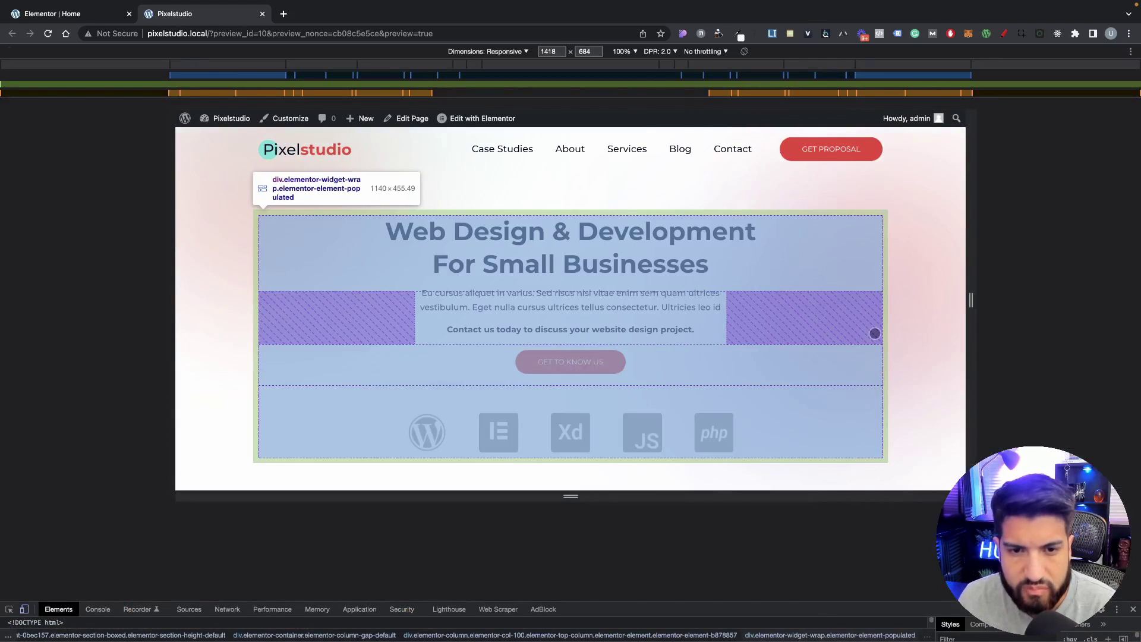
pyautogui.moveTo(840, 500); pyautogui.dragTo(839, 594)
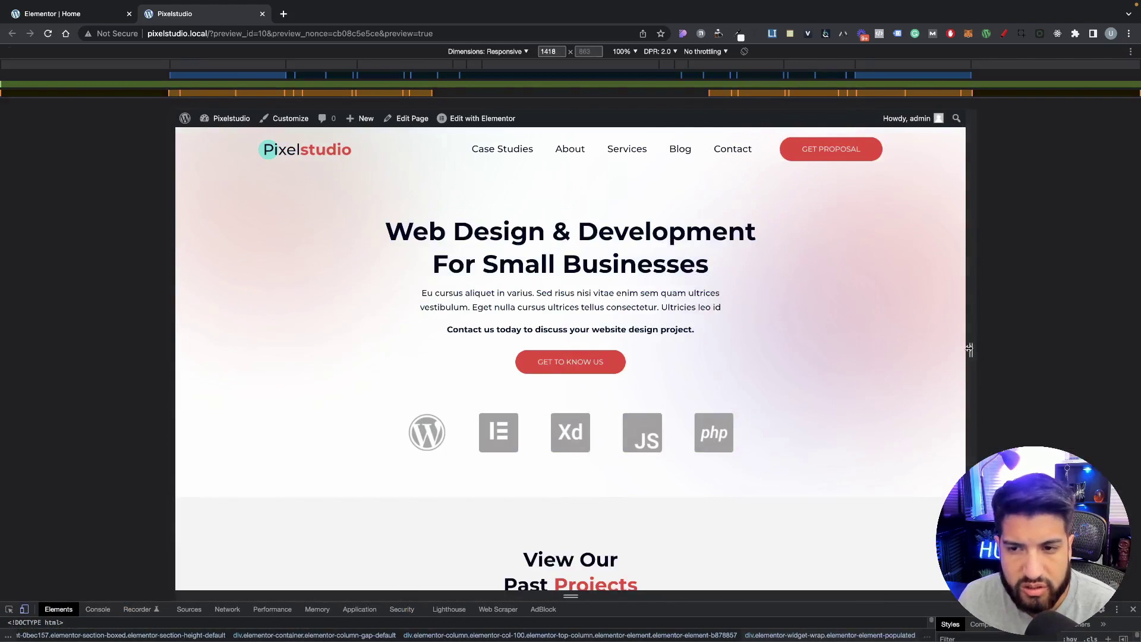
pyautogui.moveTo(970, 348); pyautogui.dragTo(868, 350)
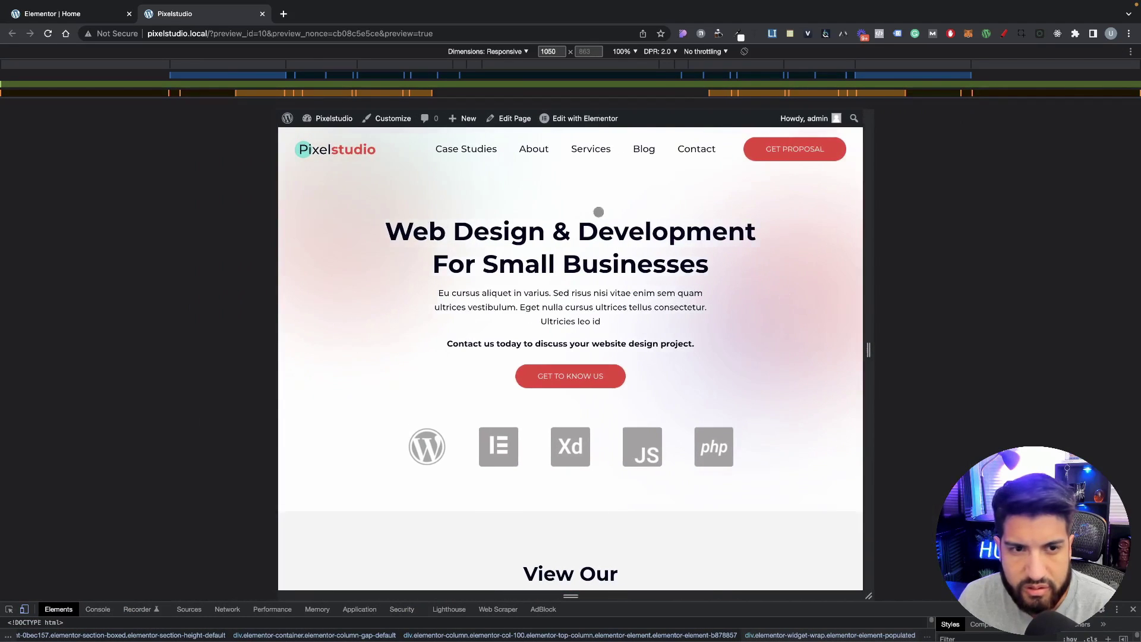
# Step: Narrow the viewport and scroll through the page to check card reflow, then restore desktop width
pyautogui.scroll(-5, 474, 377)
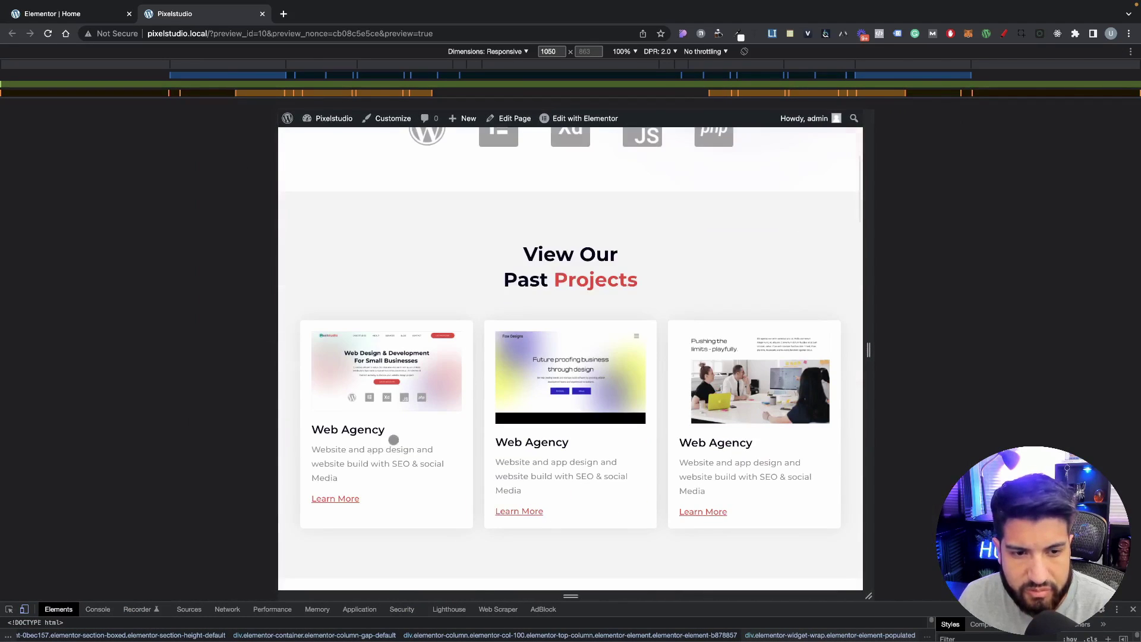
pyautogui.moveTo(863, 400); pyautogui.dragTo(851, 361)
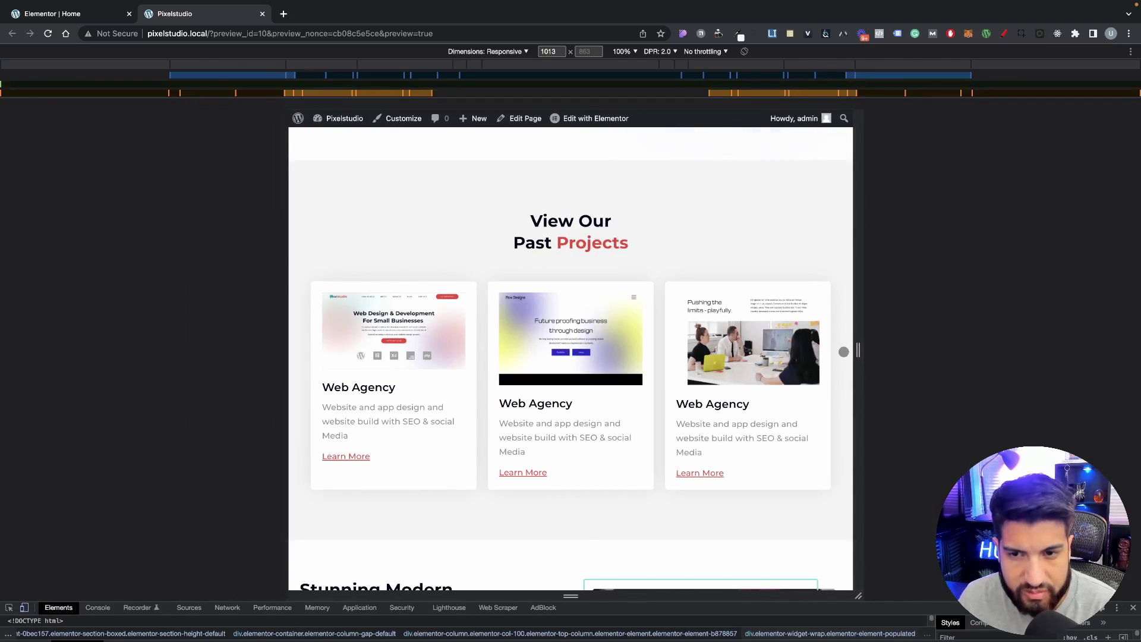
pyautogui.scroll(-5, 843, 351)
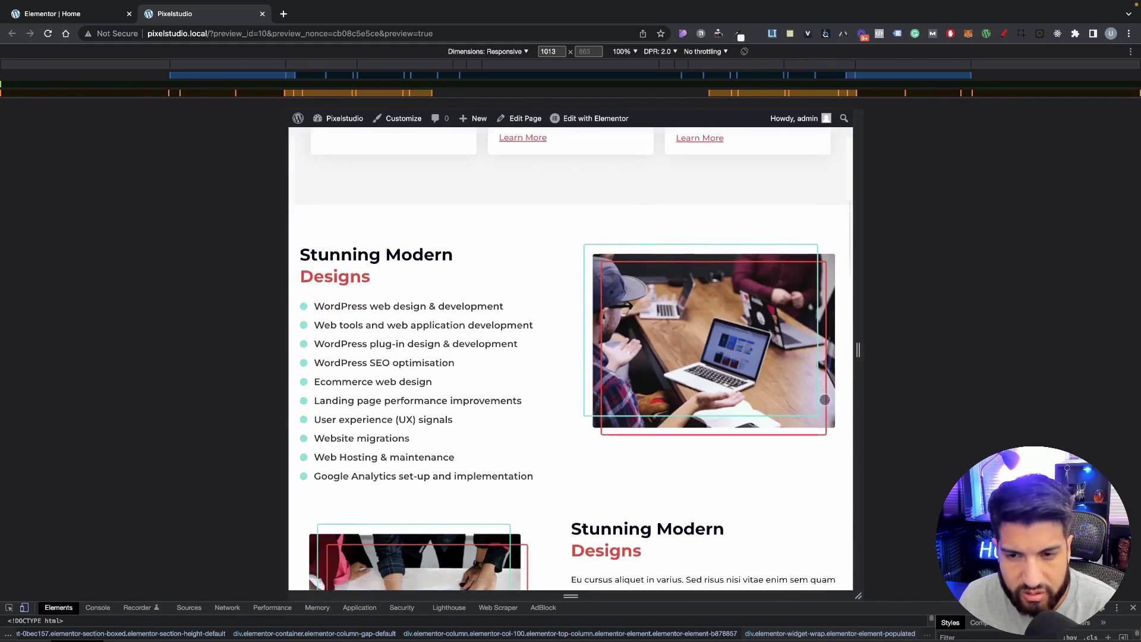
pyautogui.scroll(-10, 824, 400)
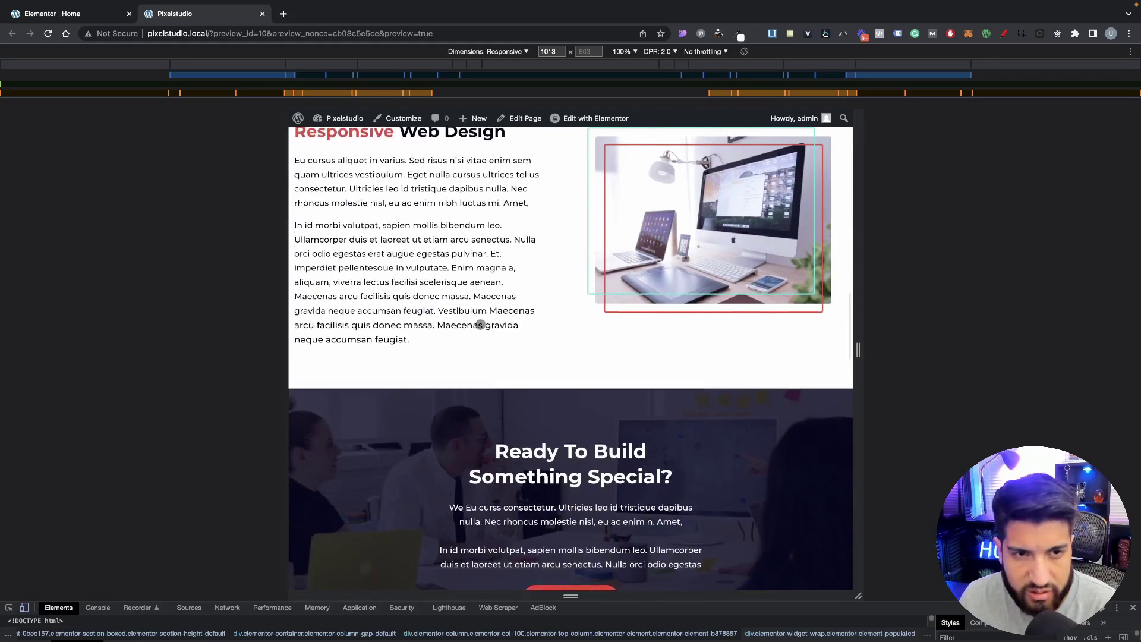
pyautogui.scroll(4, 480, 324)
pyautogui.scroll(-4, 520, 361)
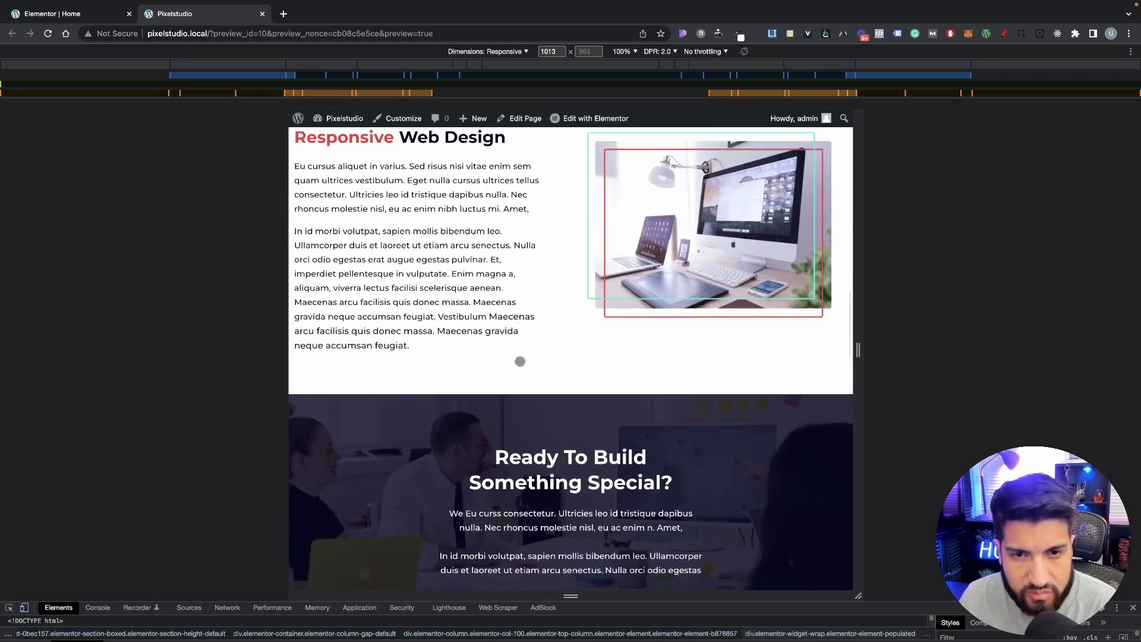
pyautogui.scroll(2, 305, 279)
pyautogui.scroll(-3, 837, 374)
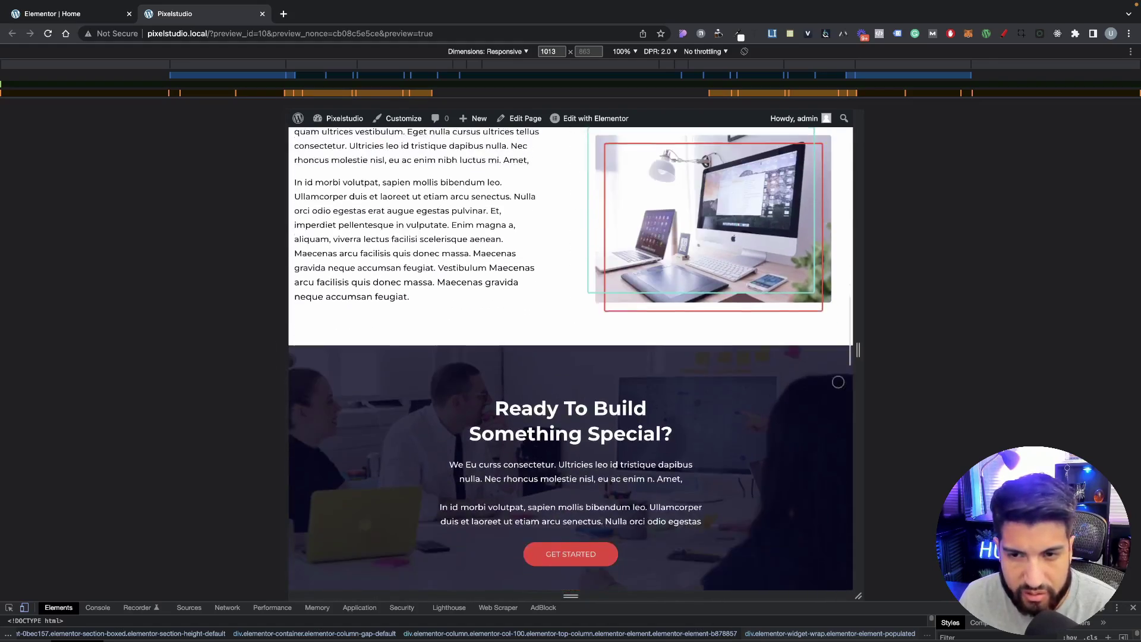
pyautogui.scroll(-20, 838, 382)
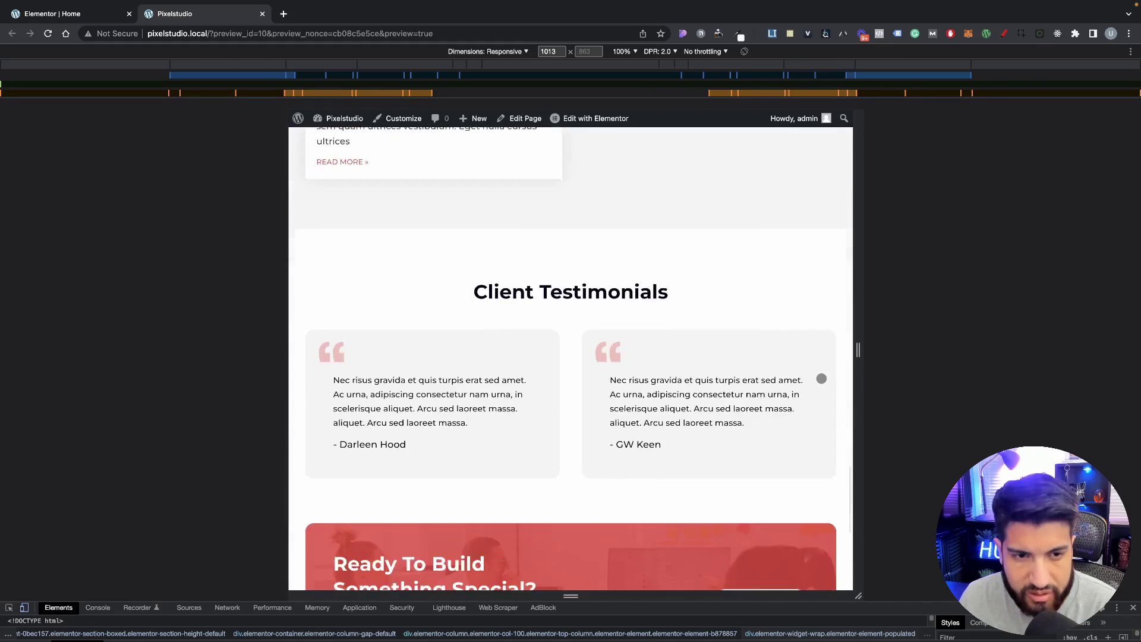
pyautogui.scroll(20, 820, 374)
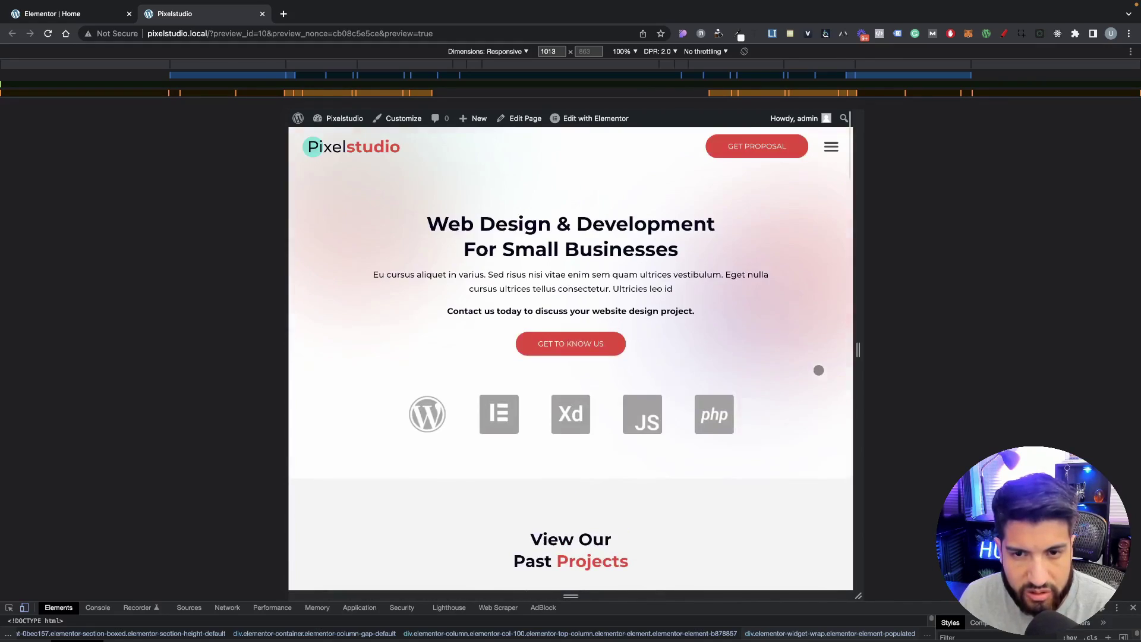
pyautogui.moveTo(866, 358); pyautogui.dragTo(1028, 357)
# Step: Return to the Elementor editor and switch it to Tablet responsive mode
pyautogui.click(1133, 608)
pyautogui.click(62, 9)
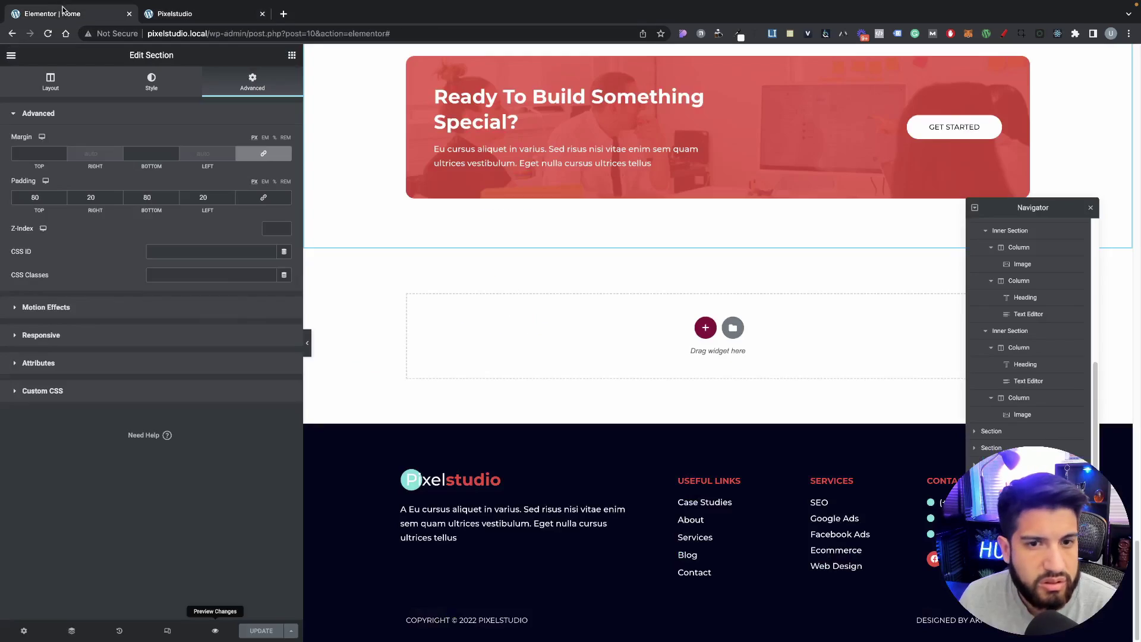
pyautogui.scroll(20, 492, 326)
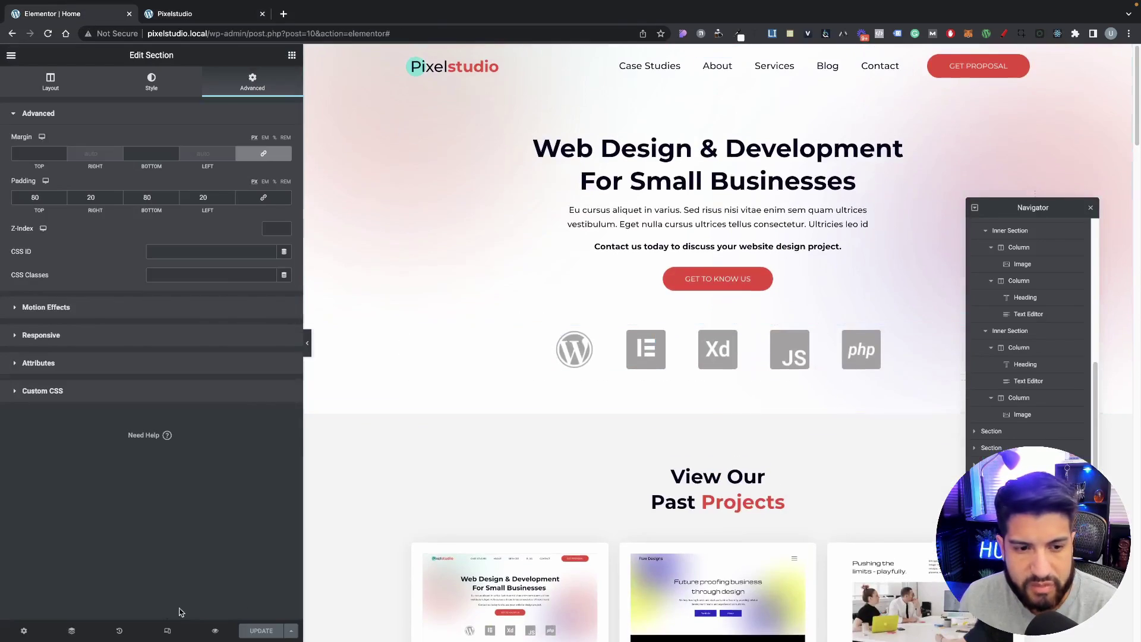
pyautogui.click(167, 631)
pyautogui.click(672, 54)
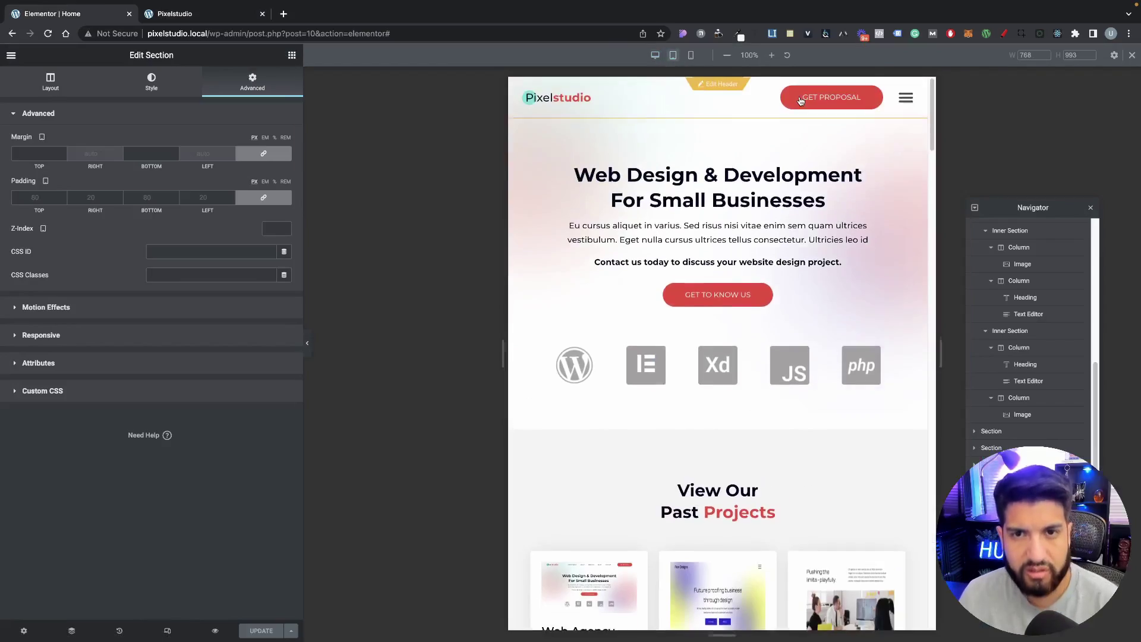
pyautogui.scroll(-6, 721, 153)
pyautogui.scroll(-10, 720, 153)
pyautogui.scroll(20, 688, 199)
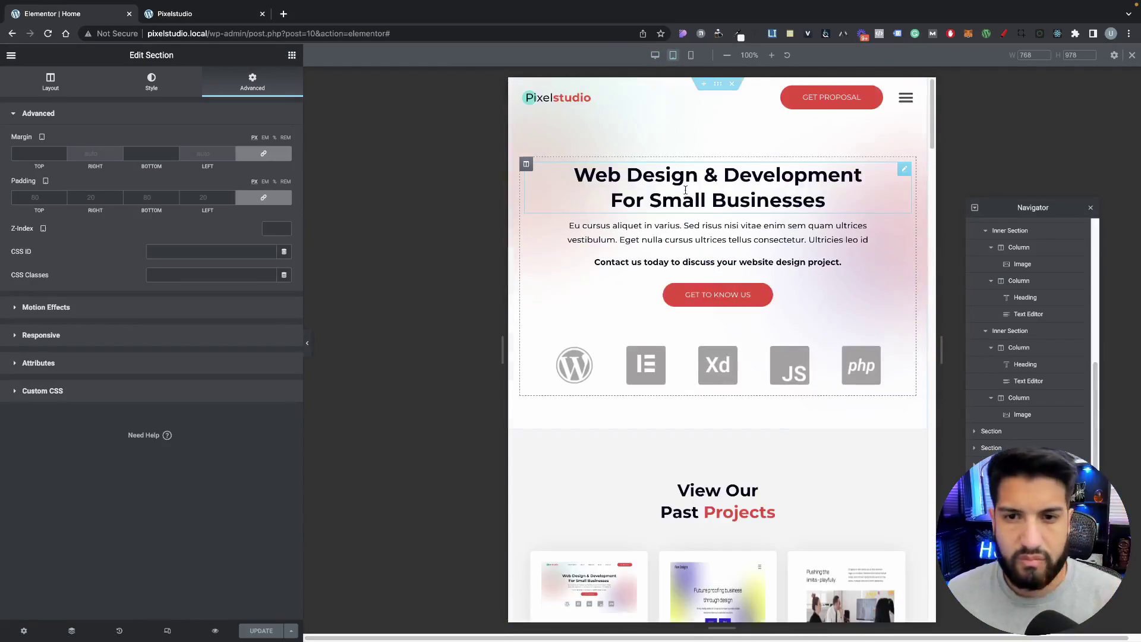
pyautogui.scroll(-10, 694, 190)
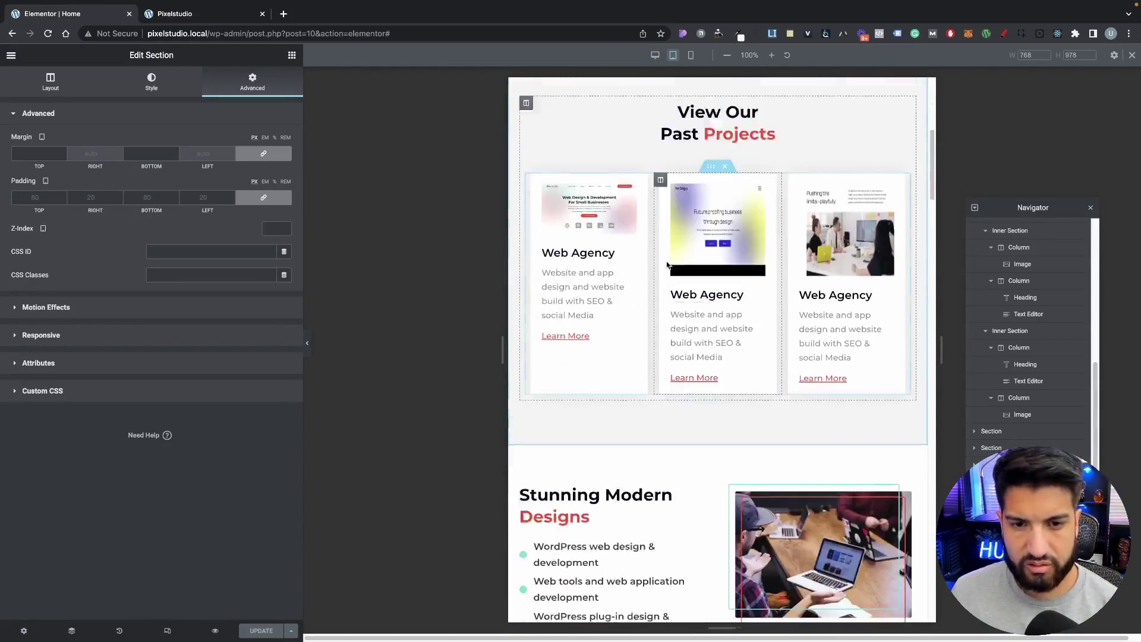
pyautogui.scroll(-15, 783, 289)
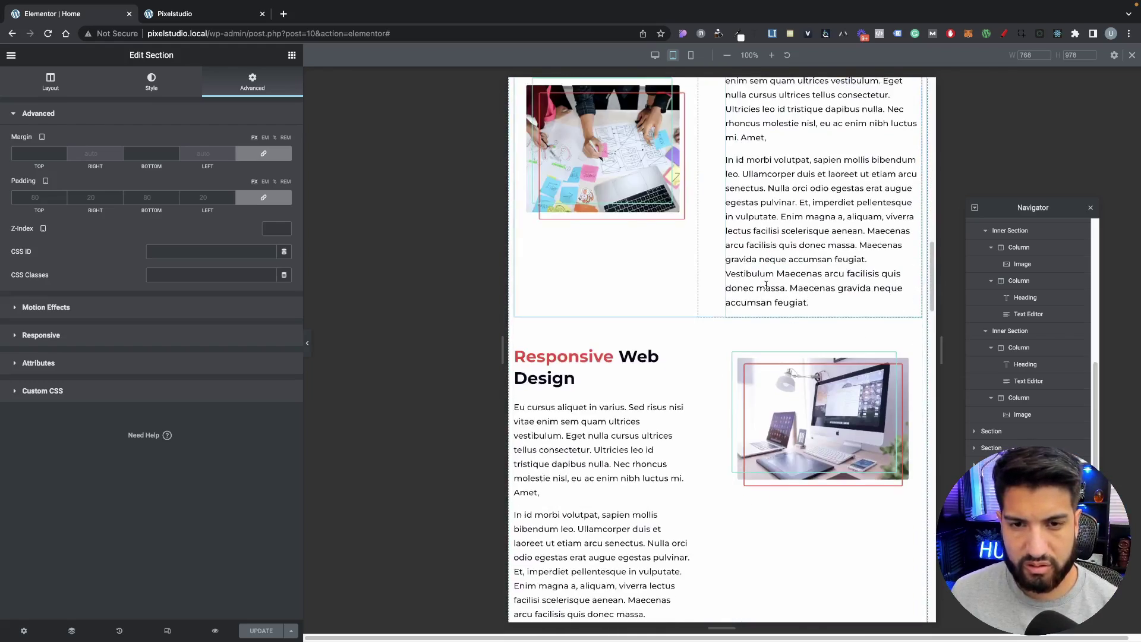
pyautogui.scroll(-8, 766, 289)
pyautogui.scroll(3, 746, 269)
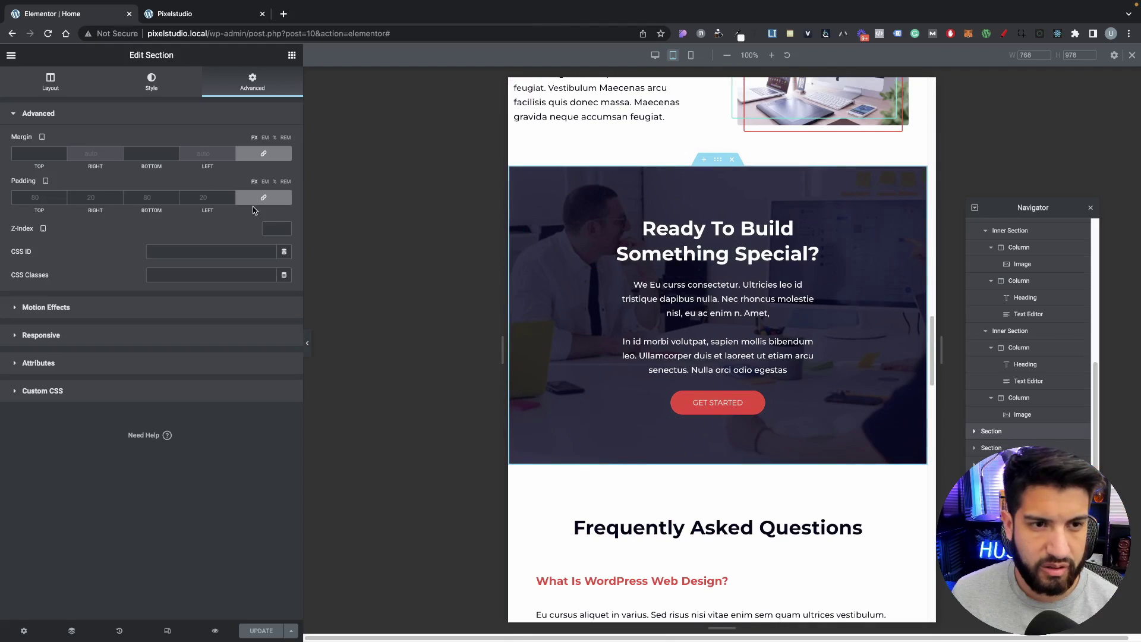
pyautogui.scroll(15, 719, 229)
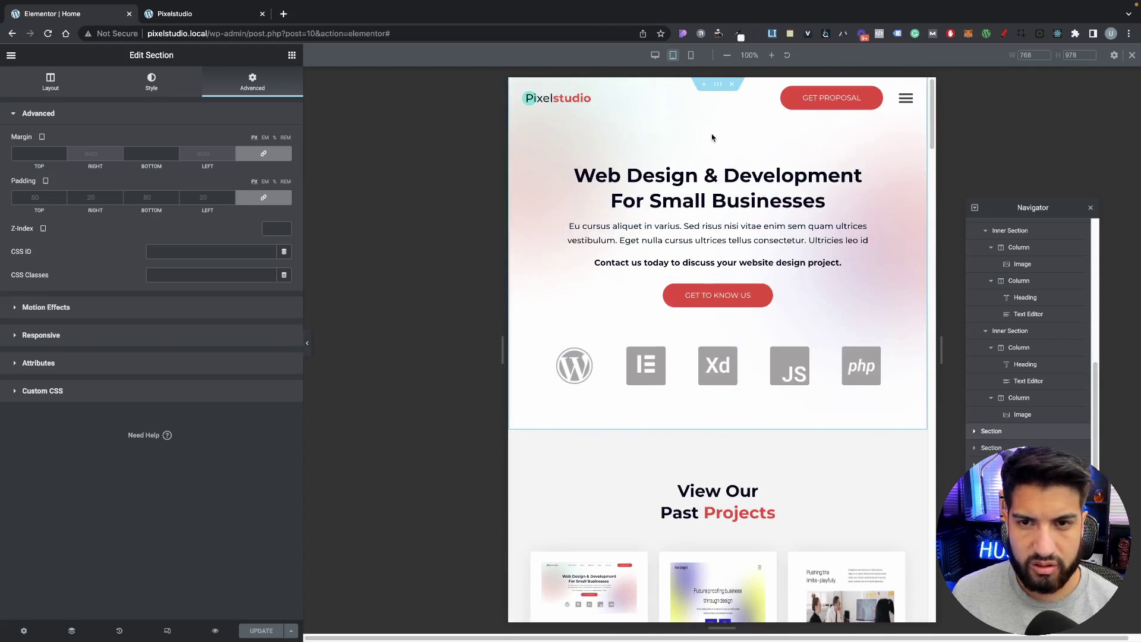
# Step: Give the hero section tablet padding of 100 px top and 50 px bottom
pyautogui.rightClick(596, 146)
pyautogui.click(606, 152)
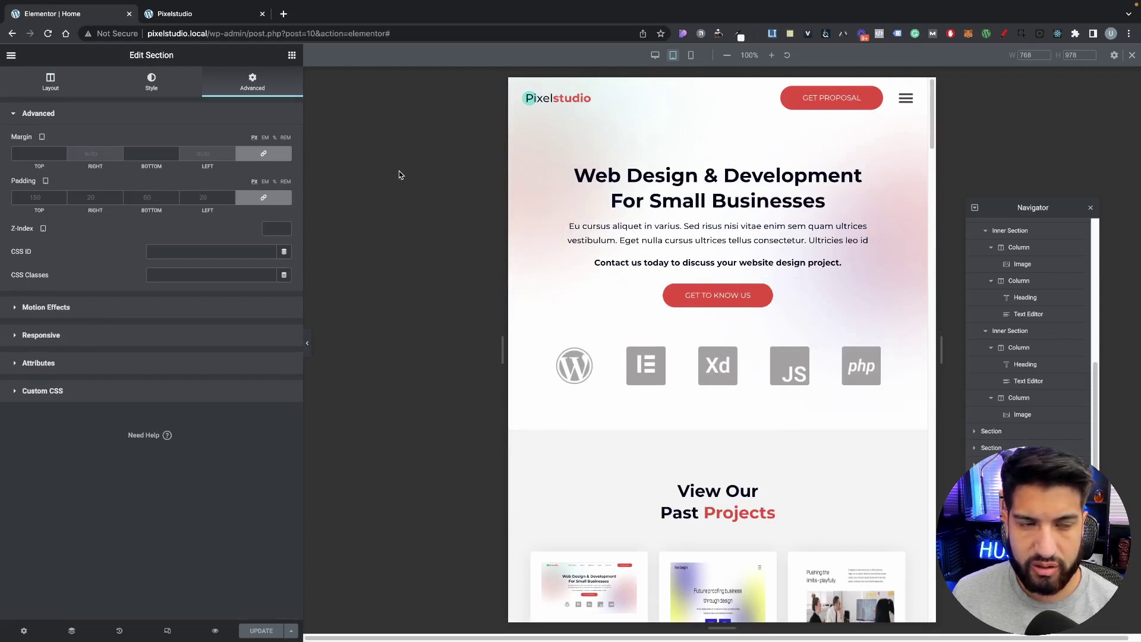
pyautogui.click(273, 205)
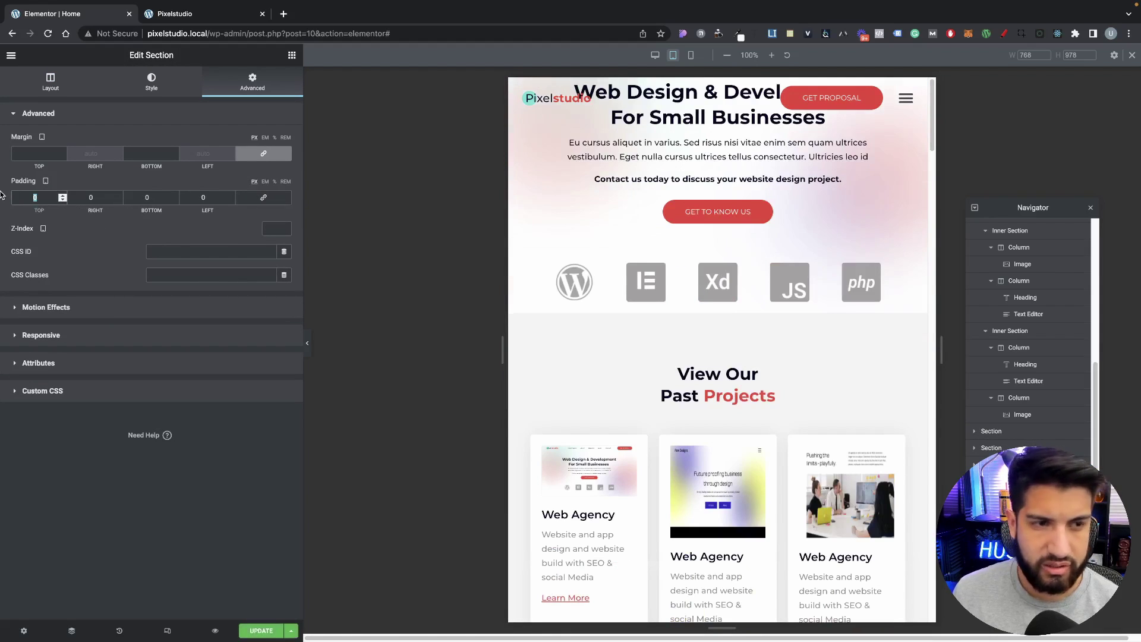
pyautogui.write('100')
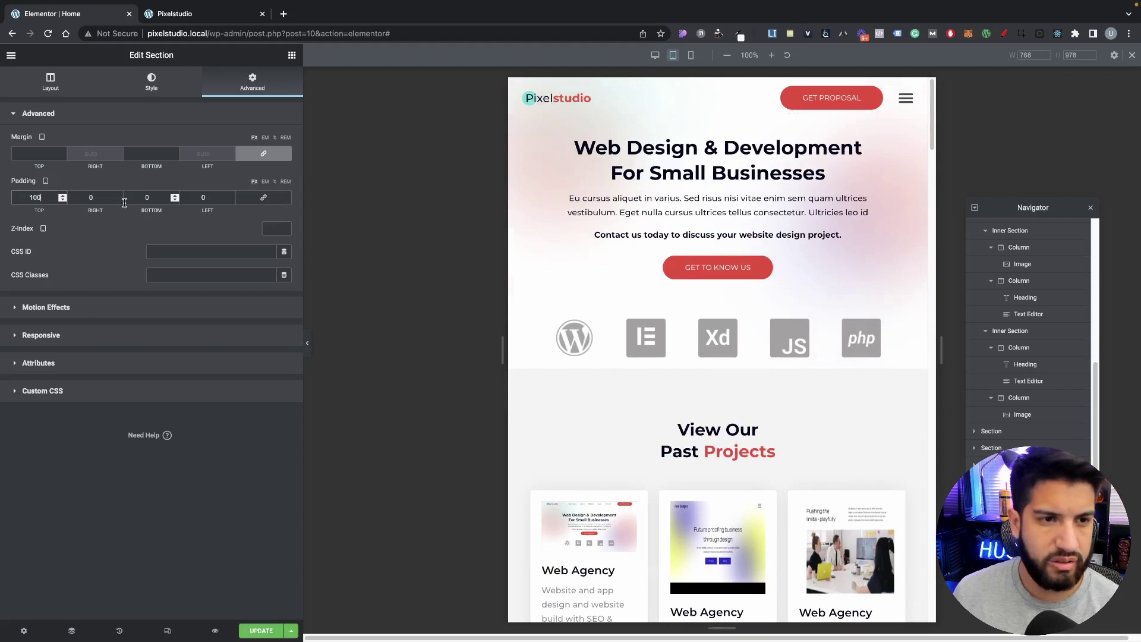
pyautogui.doubleClick(137, 197)
pyautogui.write('50')
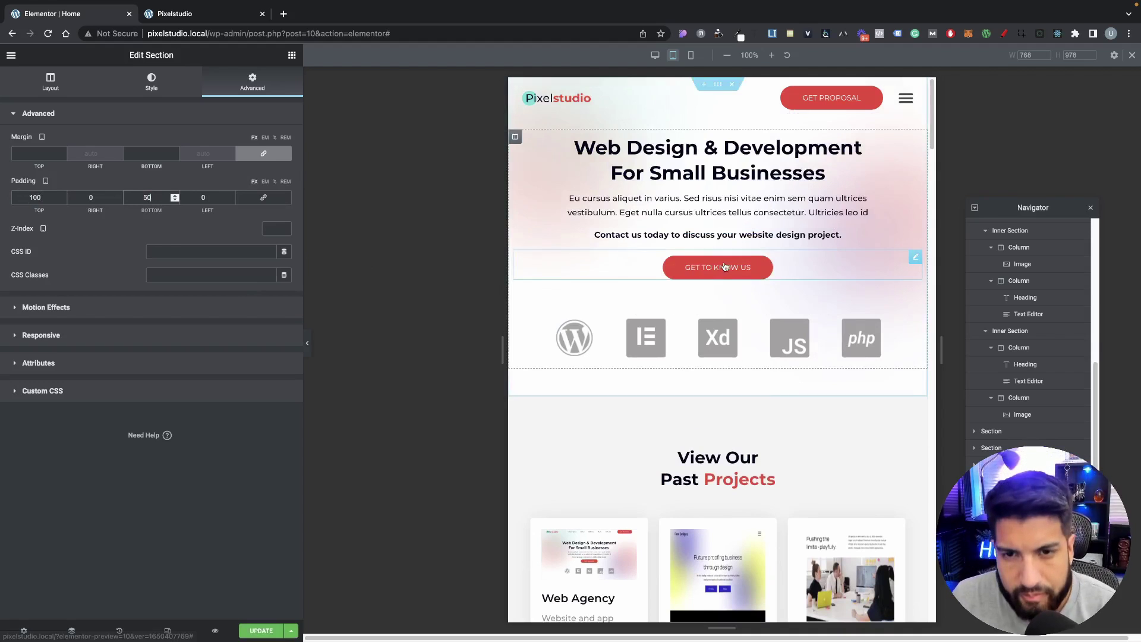
# Step: Set a 30 px top margin on the technology logo row
pyautogui.click(711, 307)
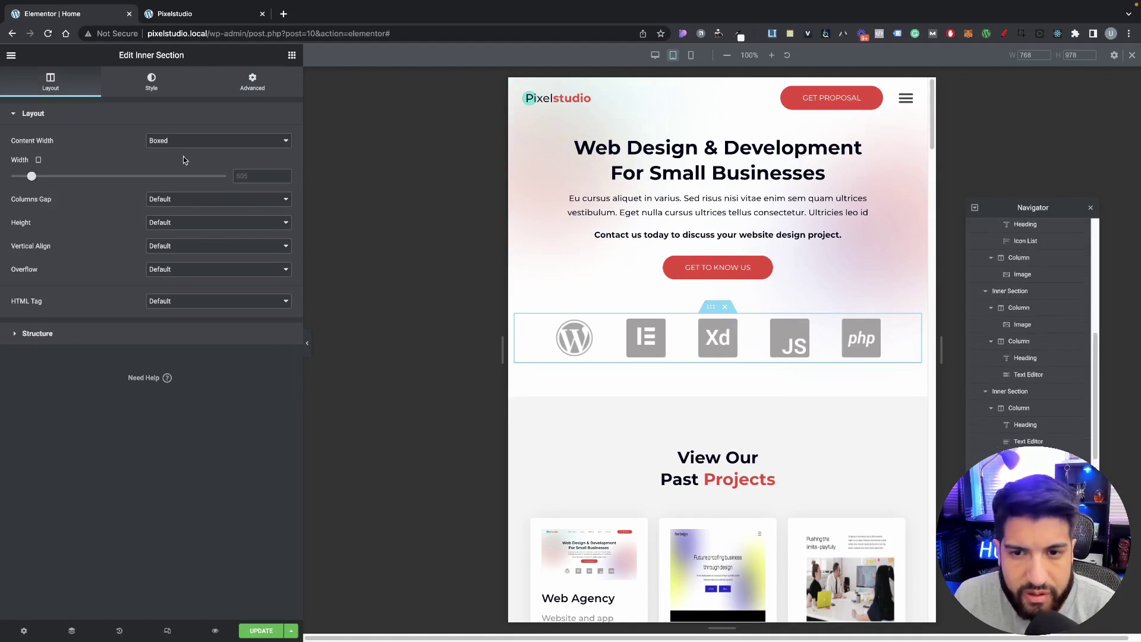
pyautogui.click(253, 82)
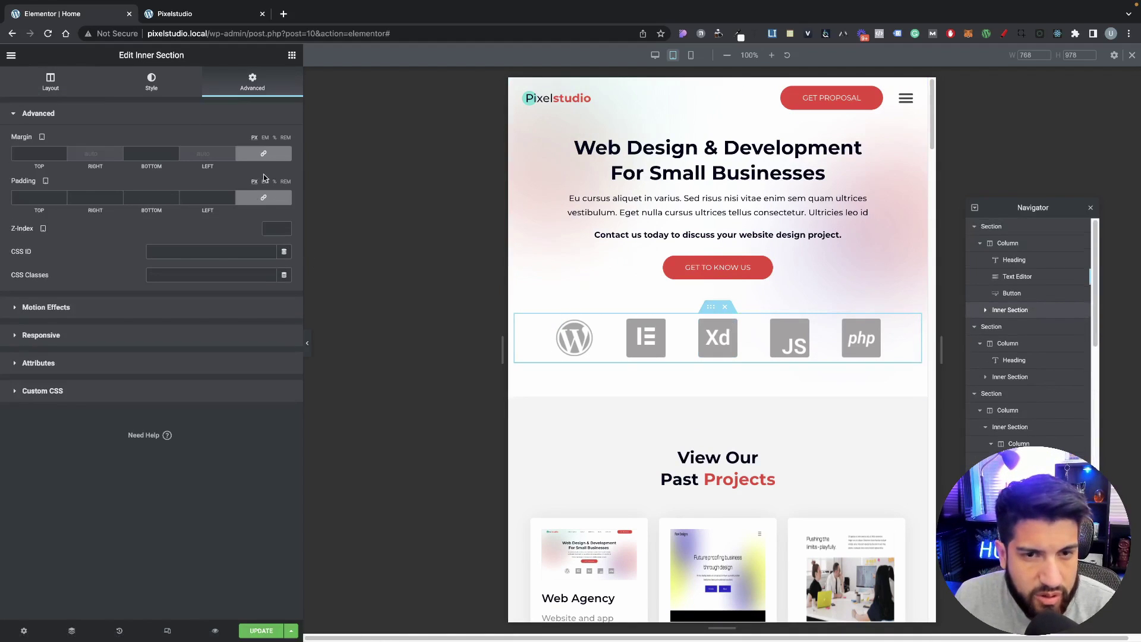
pyautogui.click(264, 153)
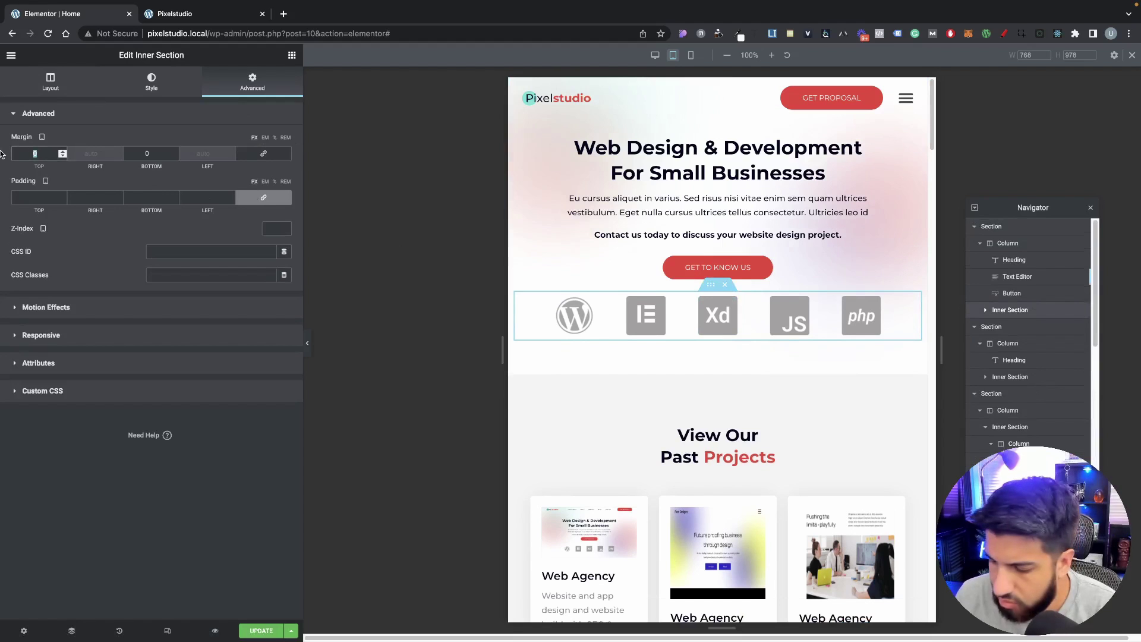
pyautogui.write('30')
# Step: Give the Stunning Modern Designs section 20 px left and right padding
pyautogui.scroll(-1, 707, 284)
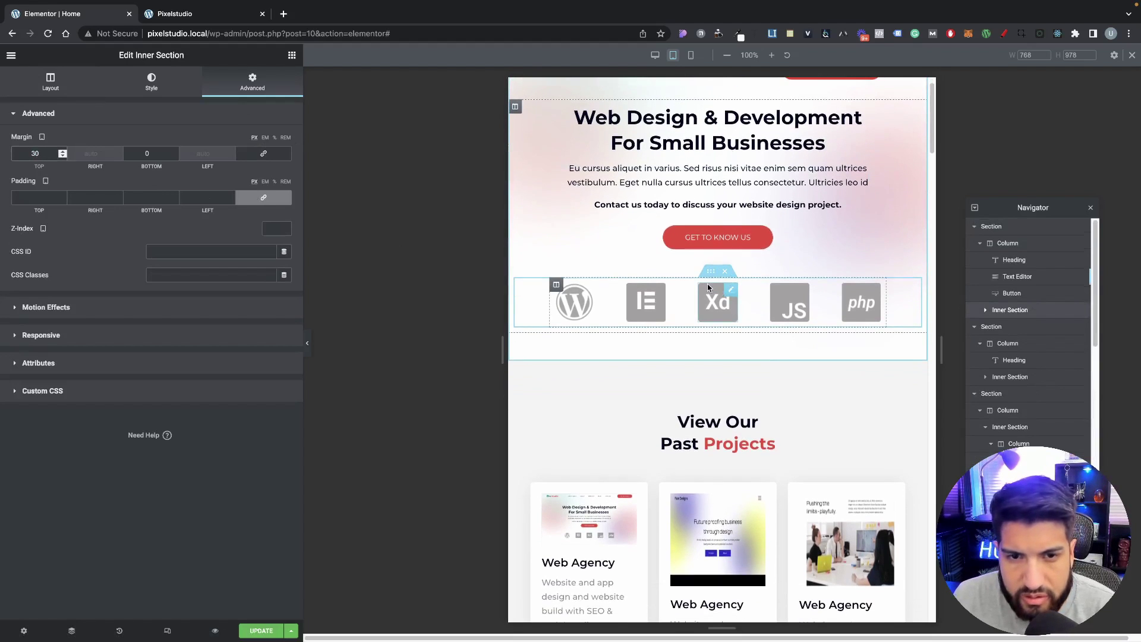
pyautogui.scroll(-15, 708, 284)
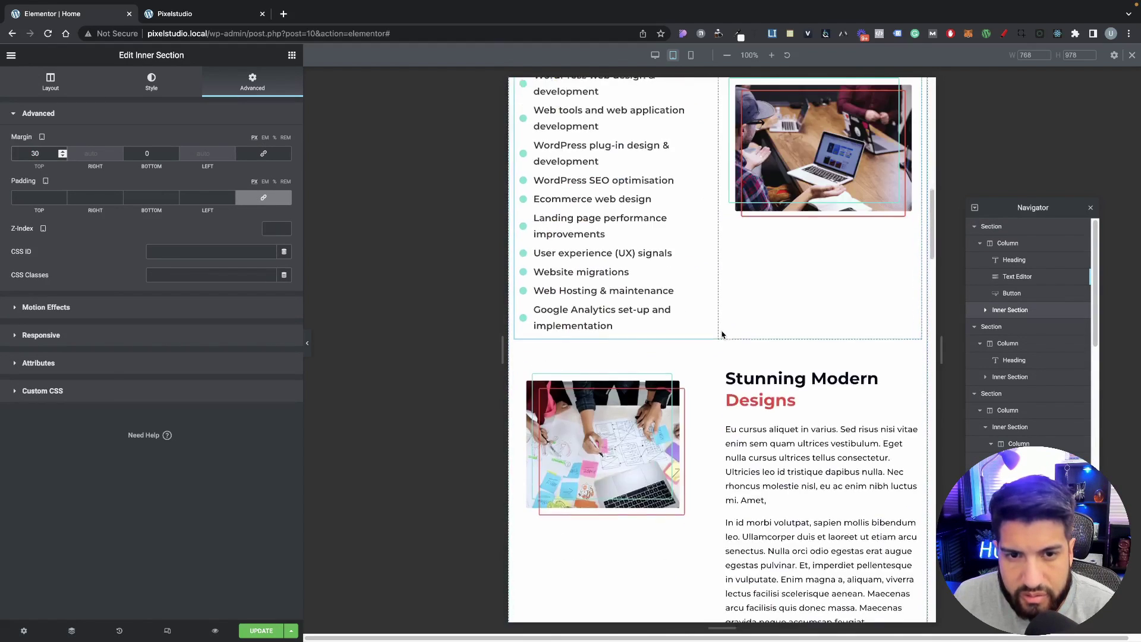
pyautogui.scroll(-6, 722, 333)
pyautogui.scroll(7, 721, 327)
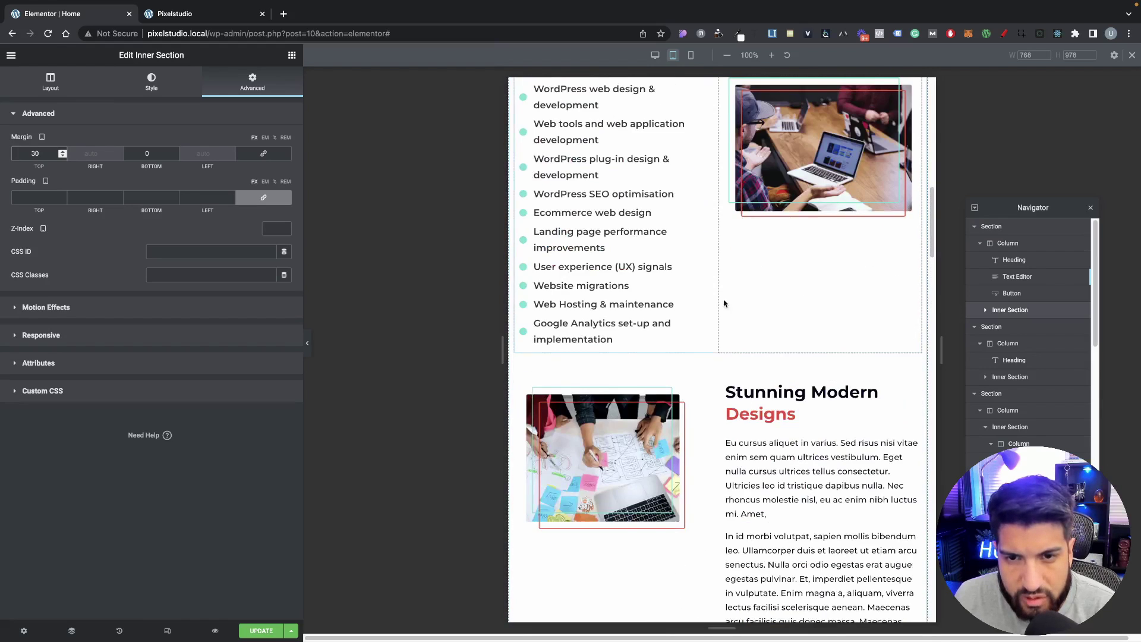
pyautogui.scroll(4, 724, 303)
pyautogui.click(717, 214)
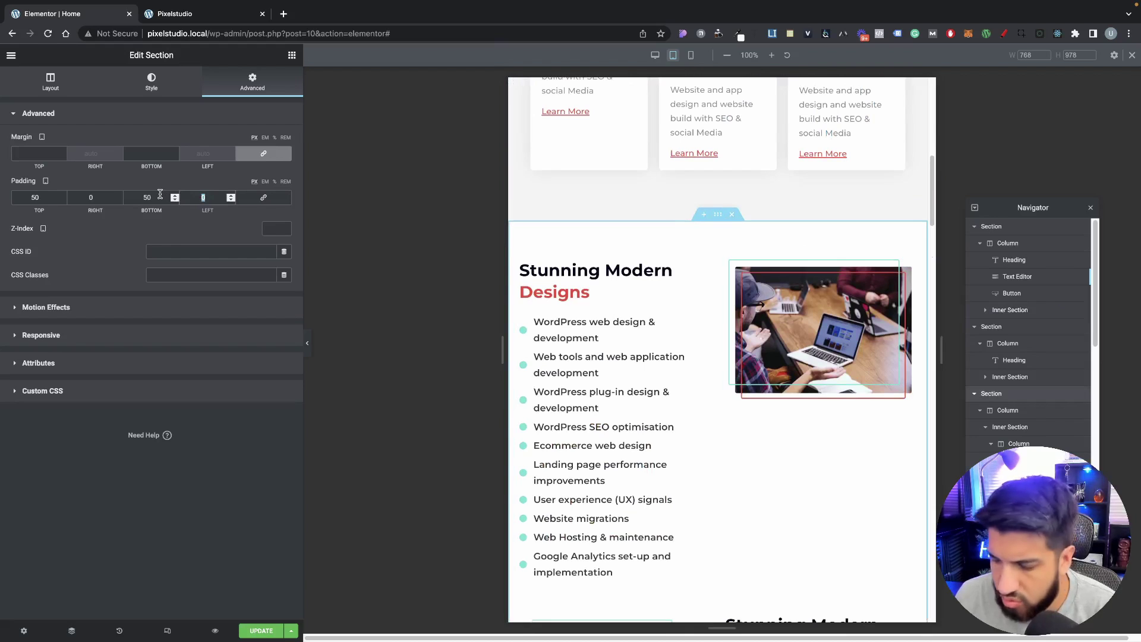
pyautogui.write('20')
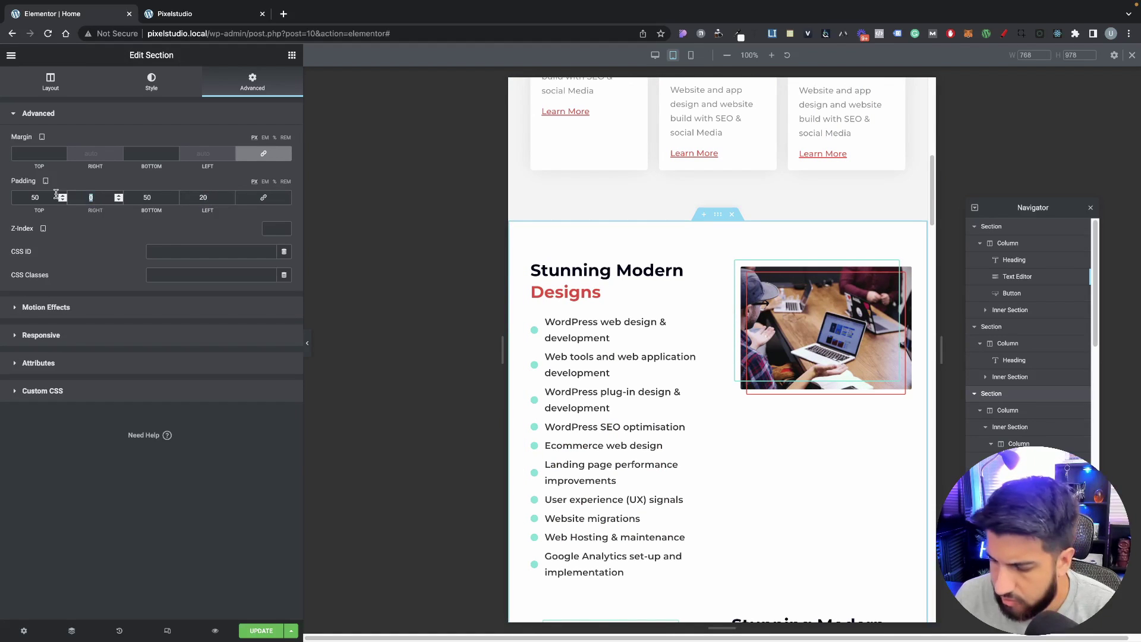
pyautogui.write('20')
# Step: Make the Ready To Build paragraph text 80% wide
pyautogui.scroll(-10, 710, 452)
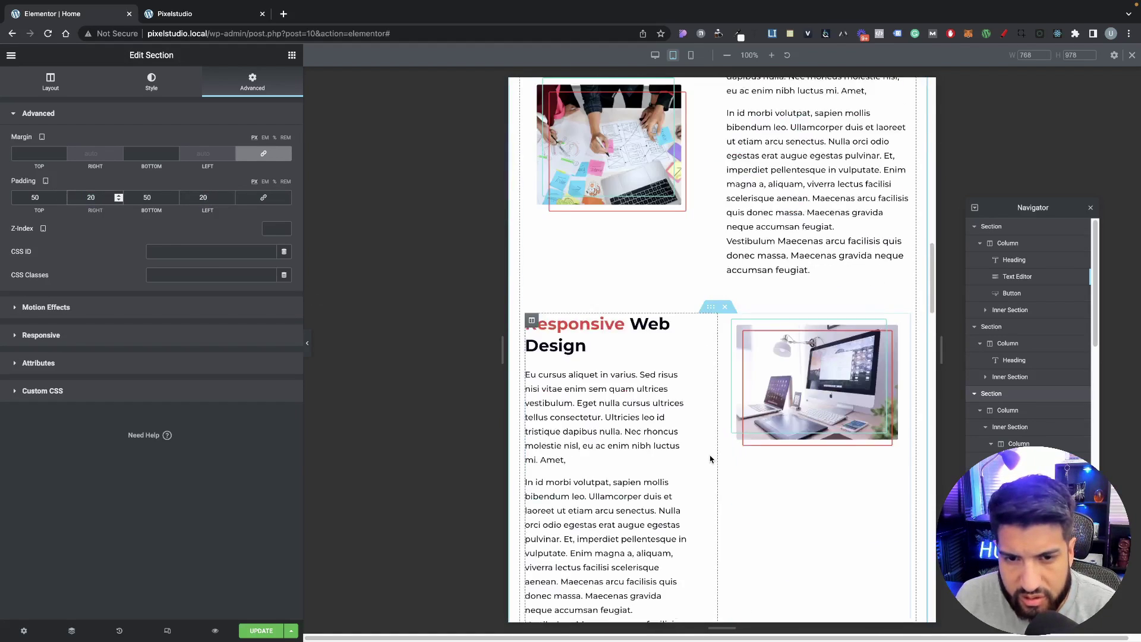
pyautogui.scroll(-15, 710, 459)
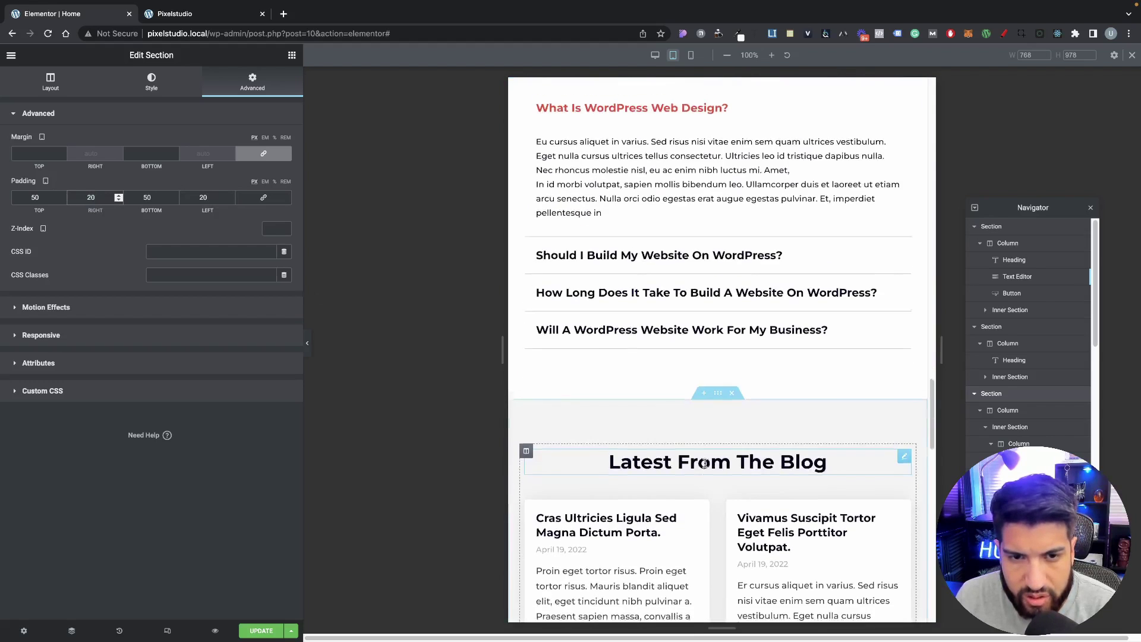
pyautogui.scroll(-15, 704, 464)
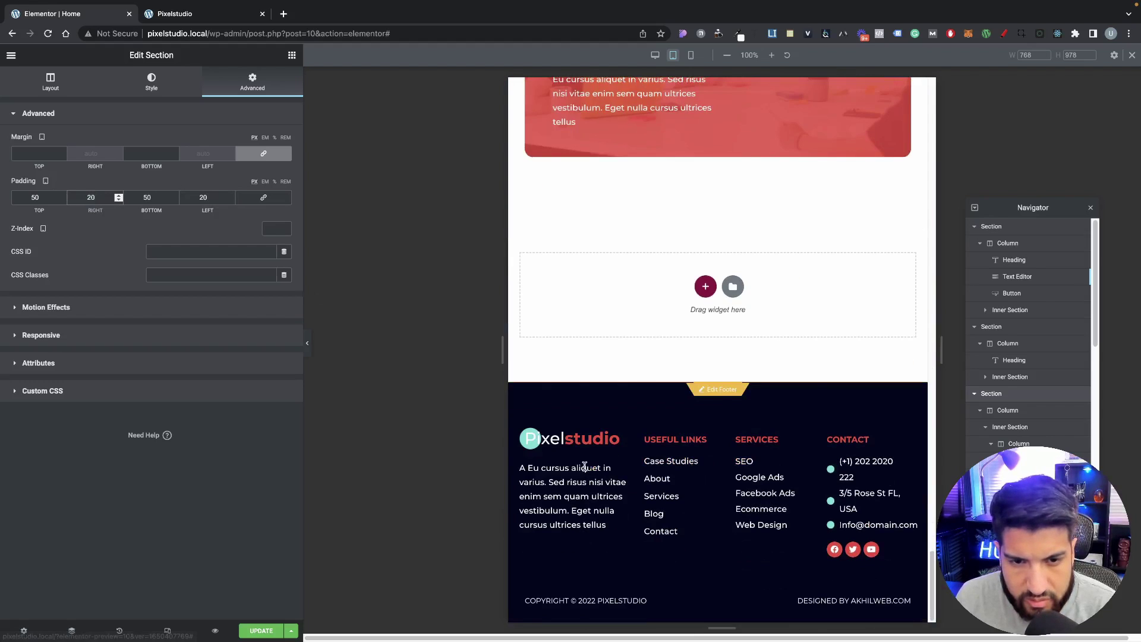
pyautogui.scroll(4, 585, 466)
pyautogui.scroll(-4, 713, 486)
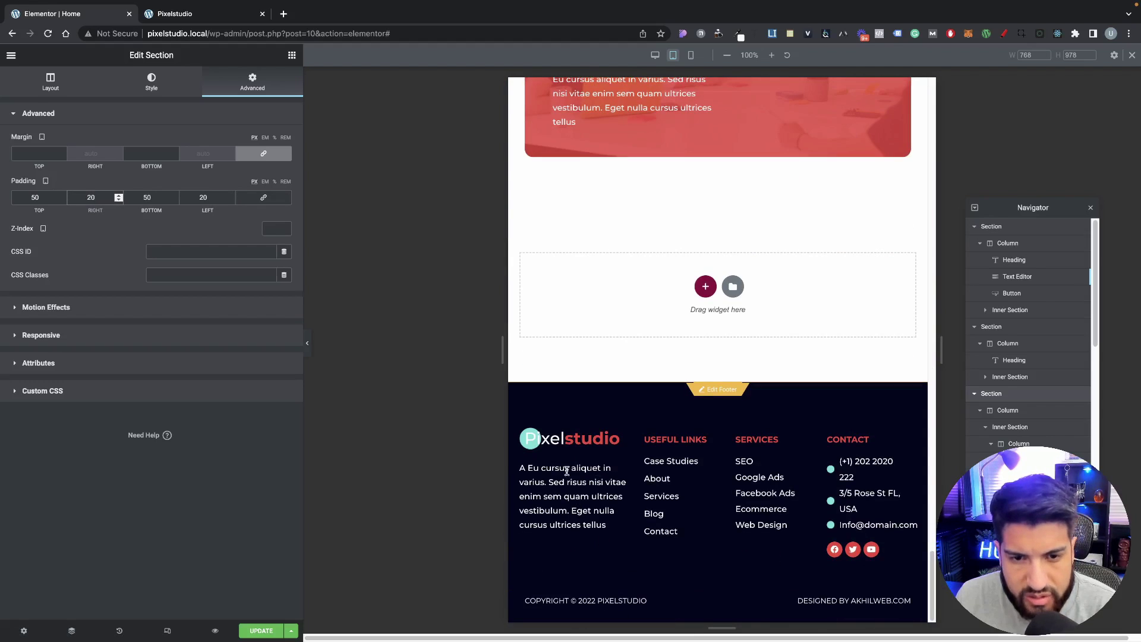
pyautogui.scroll(15, 552, 484)
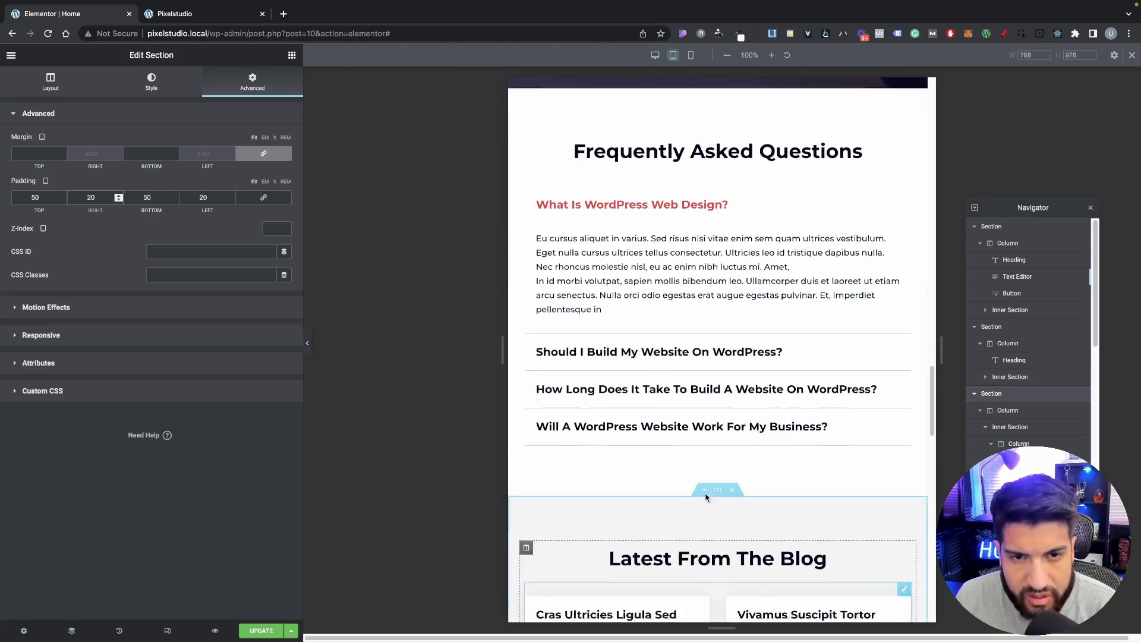
pyautogui.scroll(8, 704, 494)
pyautogui.scroll(-8, 703, 493)
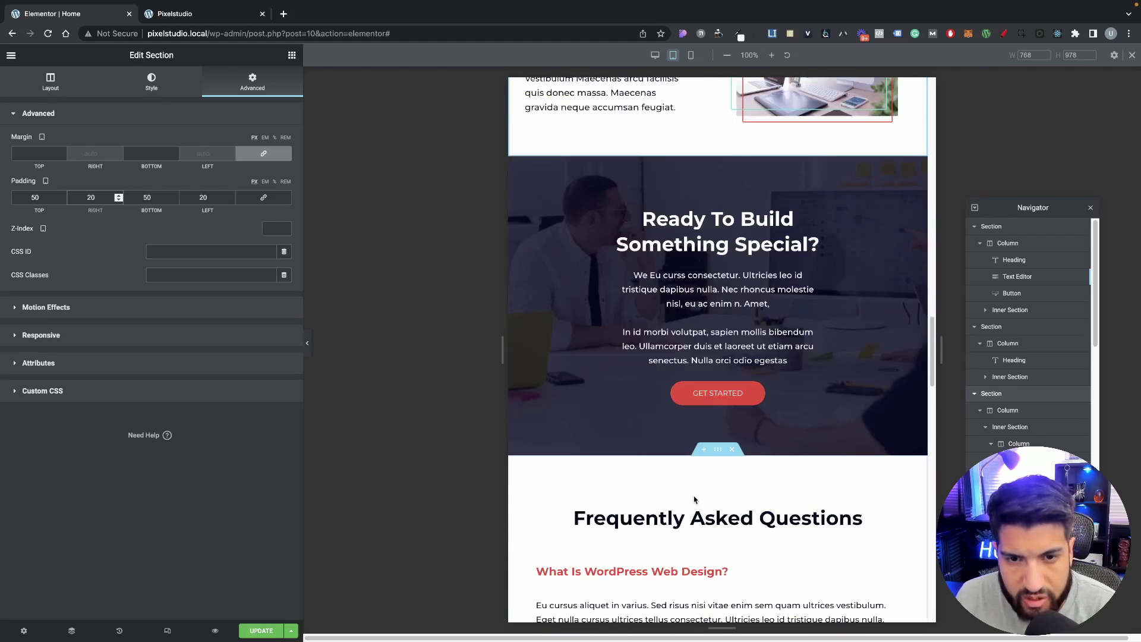
pyautogui.click(675, 297)
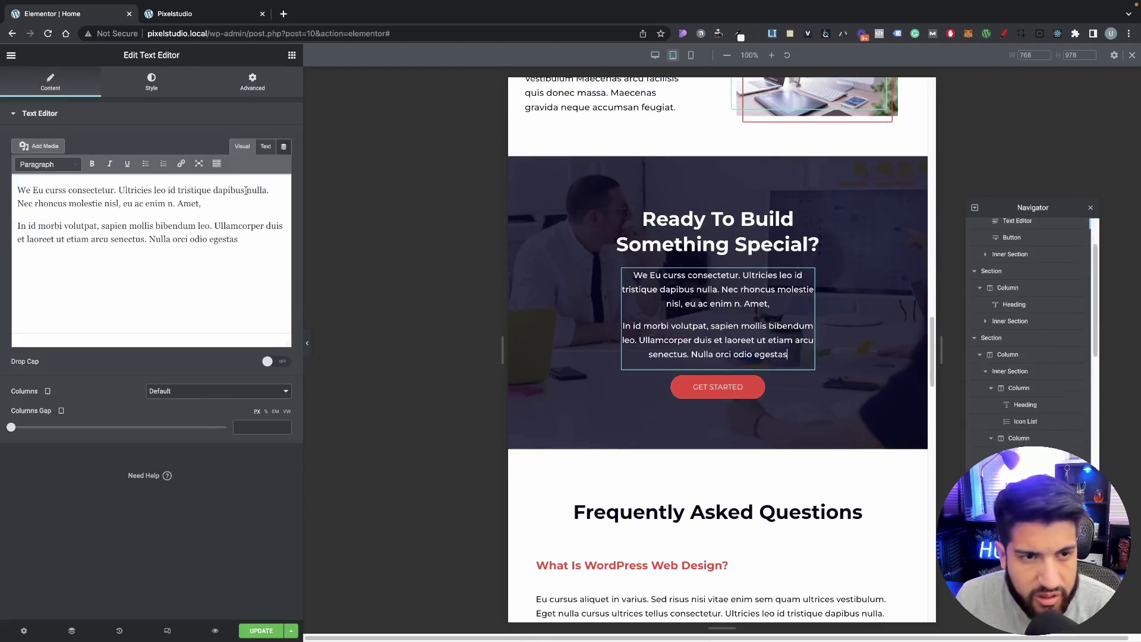
pyautogui.click(243, 90)
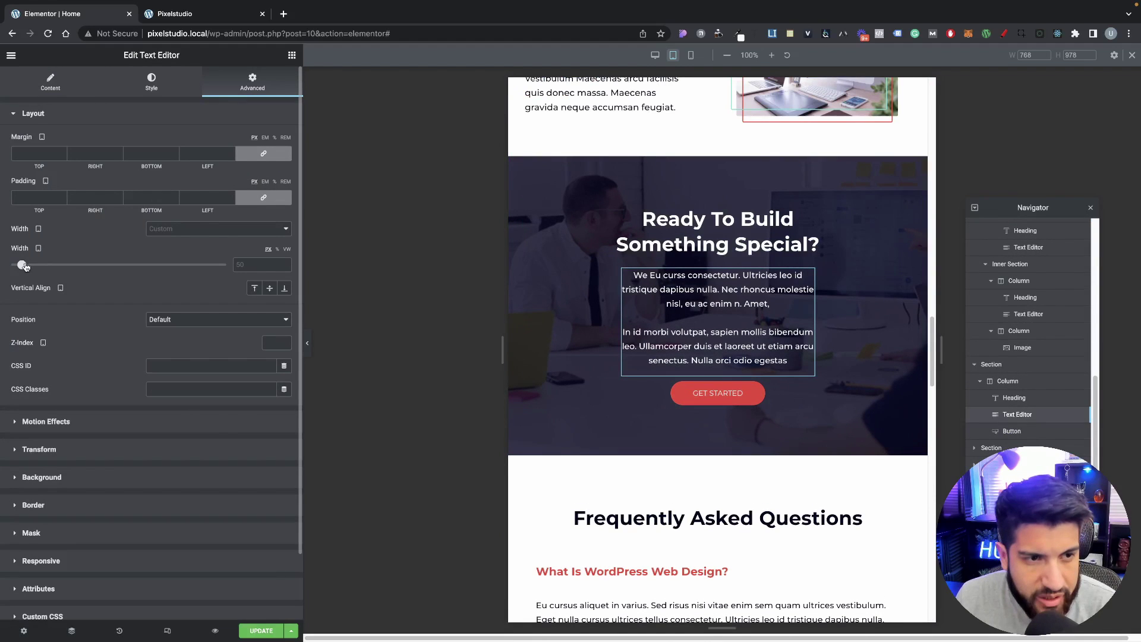
pyautogui.write('80')
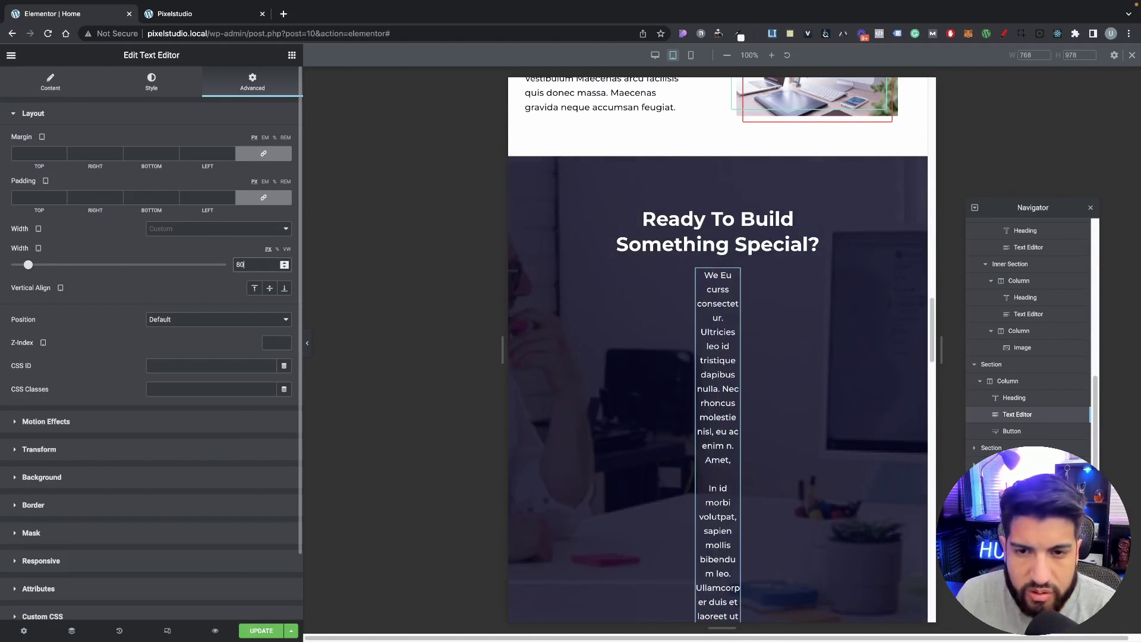
pyautogui.click(277, 250)
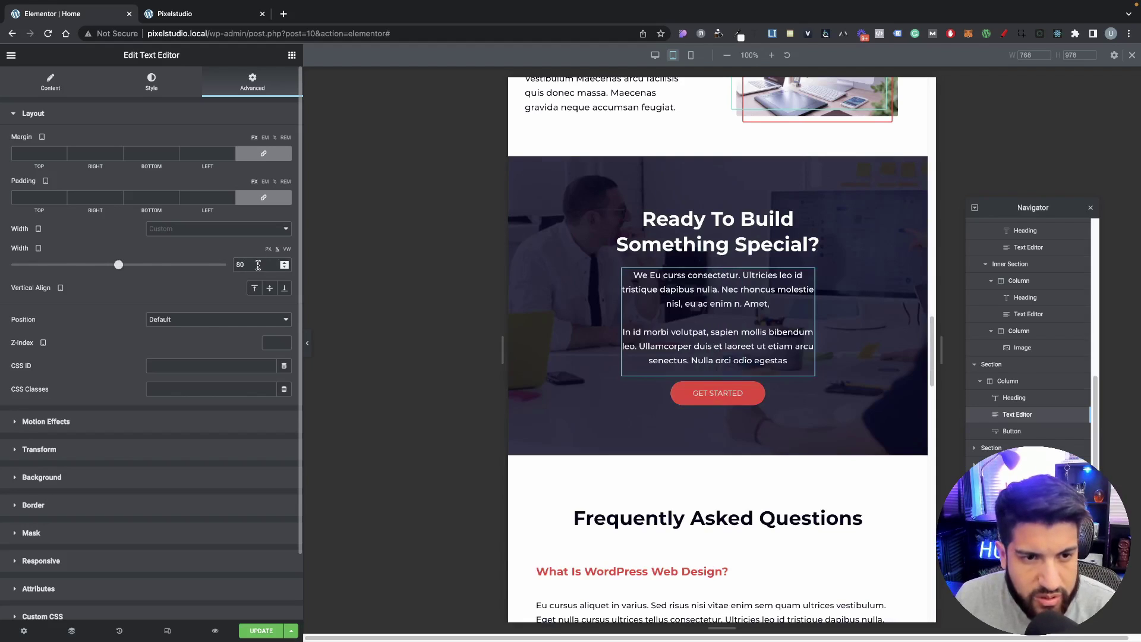
pyautogui.write('80')
# Step: Set the Ready To Build heading's typography size to 30 px
pyautogui.scroll(20, 761, 374)
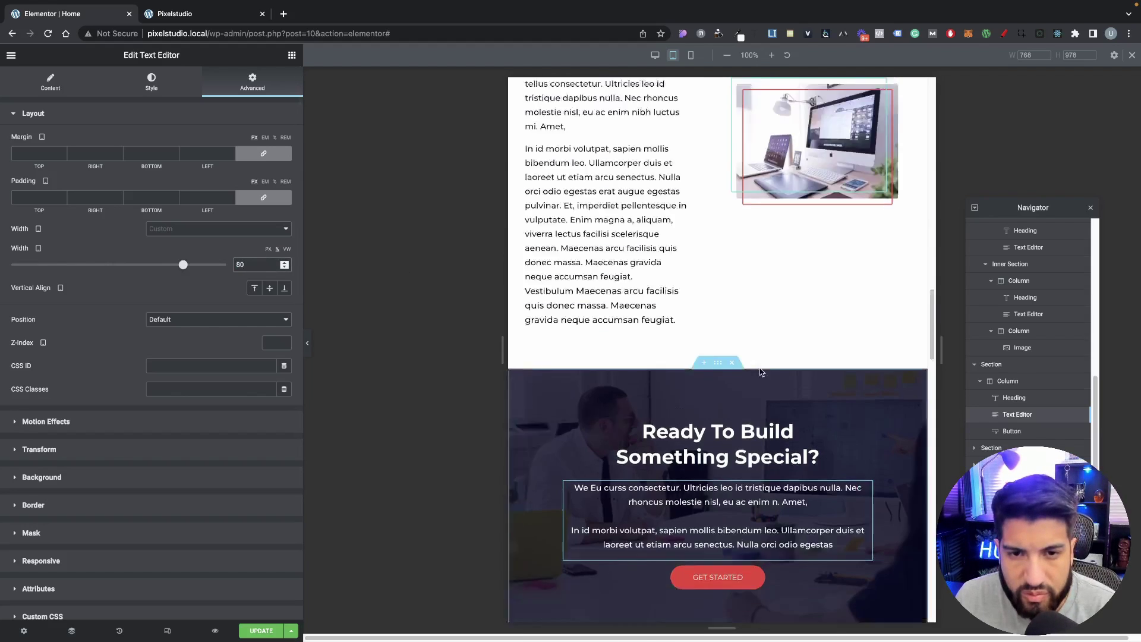
pyautogui.scroll(5, 698, 203)
pyautogui.scroll(-20, 691, 385)
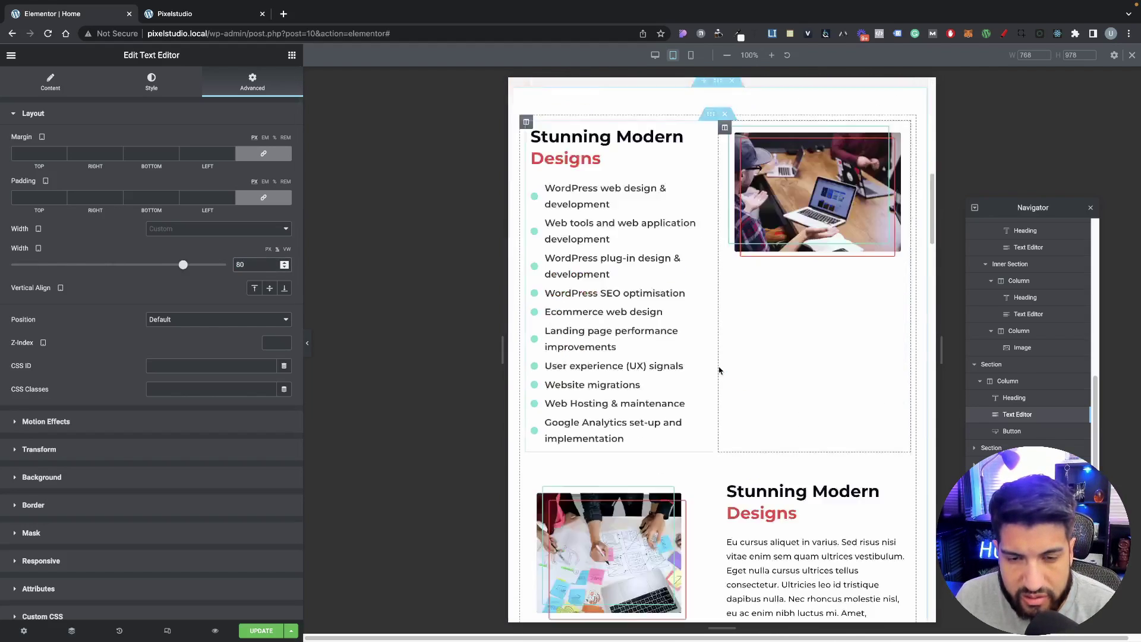
pyautogui.scroll(-8, 691, 385)
pyautogui.scroll(7, 691, 386)
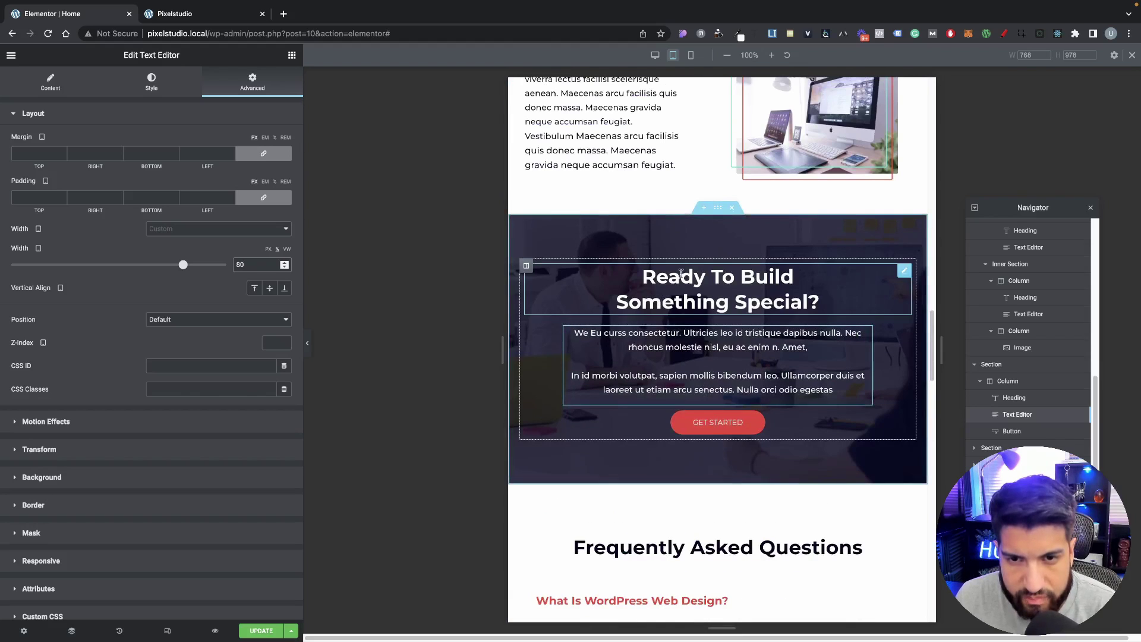
pyautogui.click(683, 285)
pyautogui.click(151, 82)
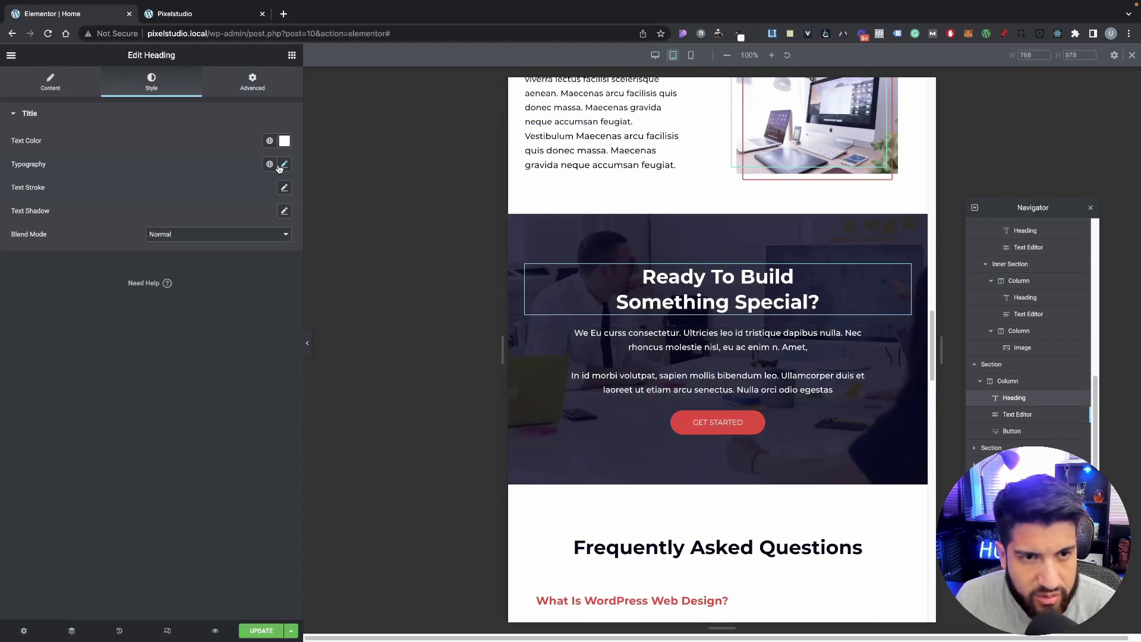
pyautogui.click(284, 164)
pyautogui.write('30')
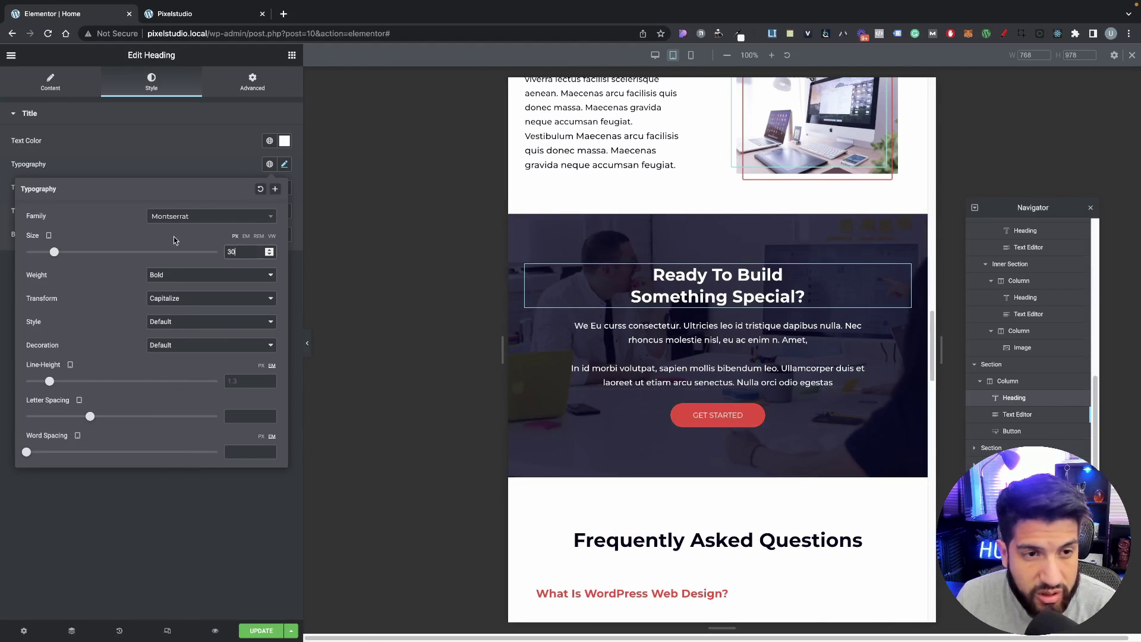
# Step: Set the Primary global font size to 30 in Site Settings' Global Fonts
pyautogui.click(168, 523)
pyautogui.scroll(-1, 687, 431)
pyautogui.scroll(2, 686, 431)
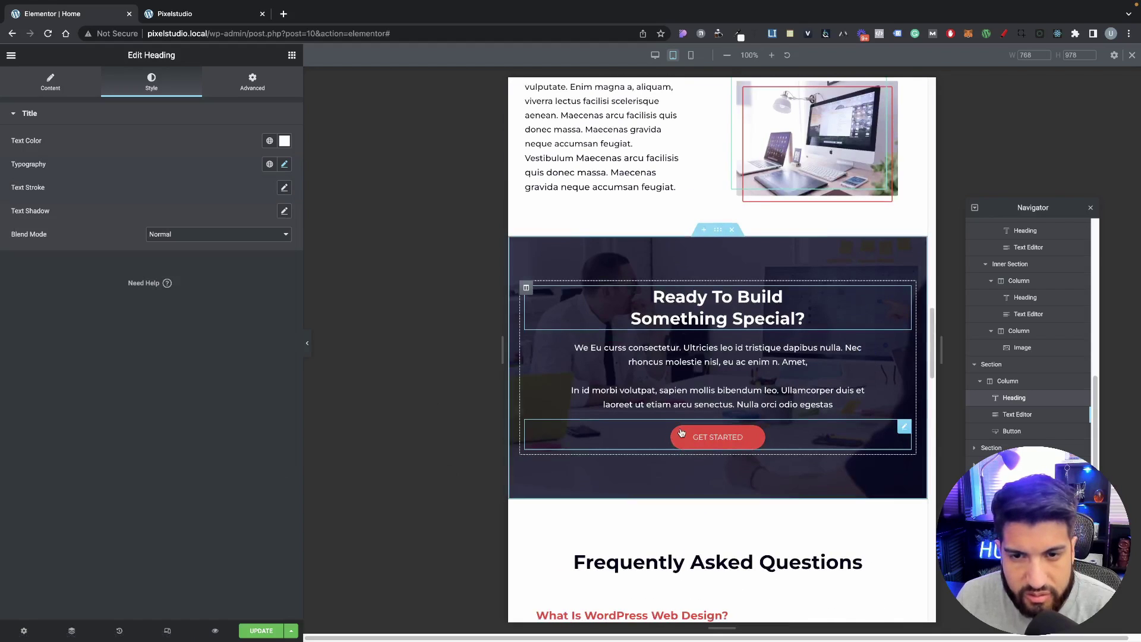
pyautogui.click(11, 55)
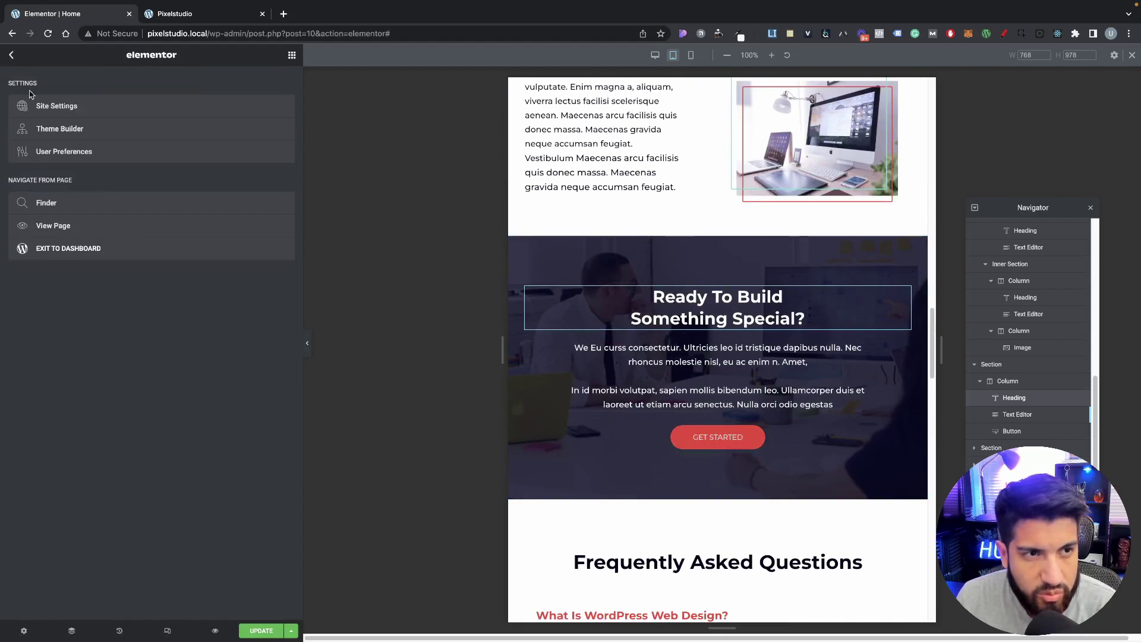
pyautogui.click(45, 111)
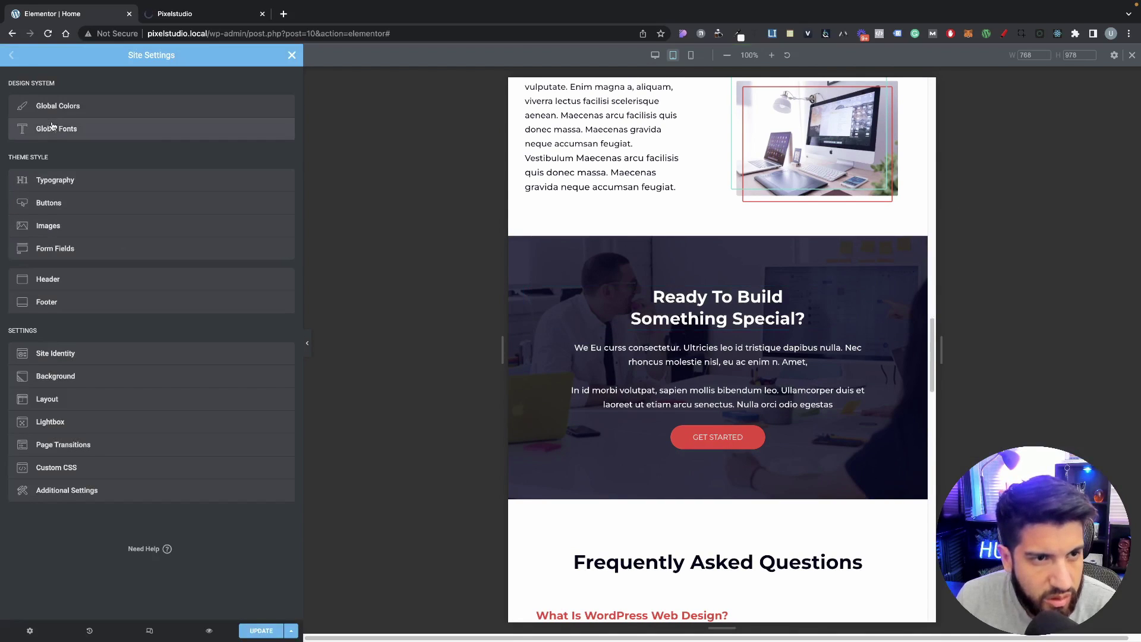
pyautogui.click(74, 138)
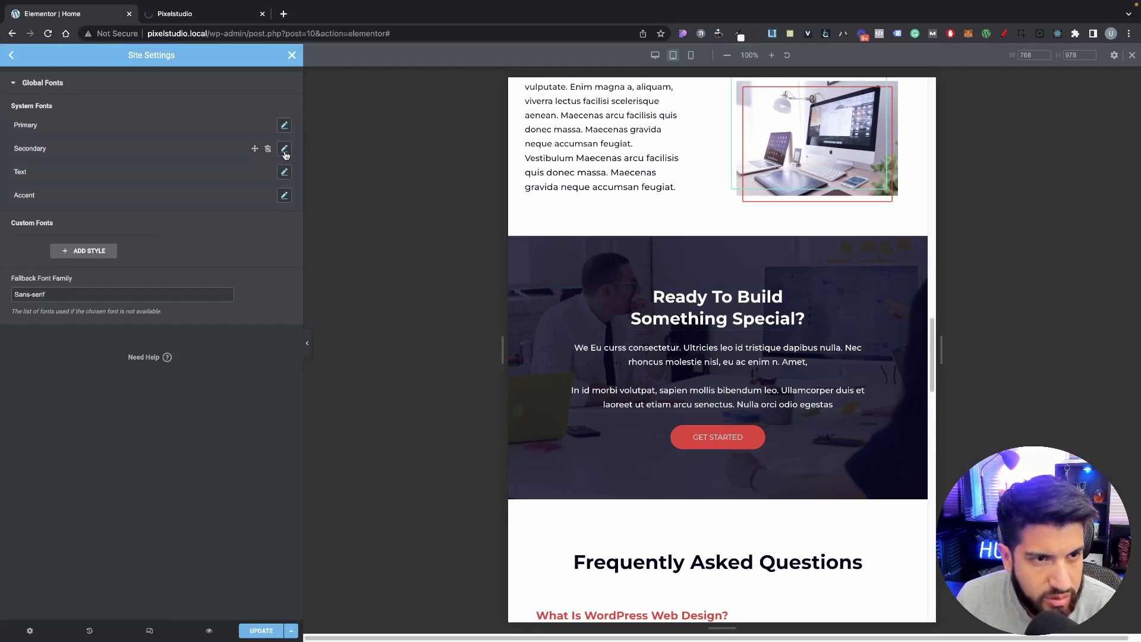
pyautogui.click(285, 126)
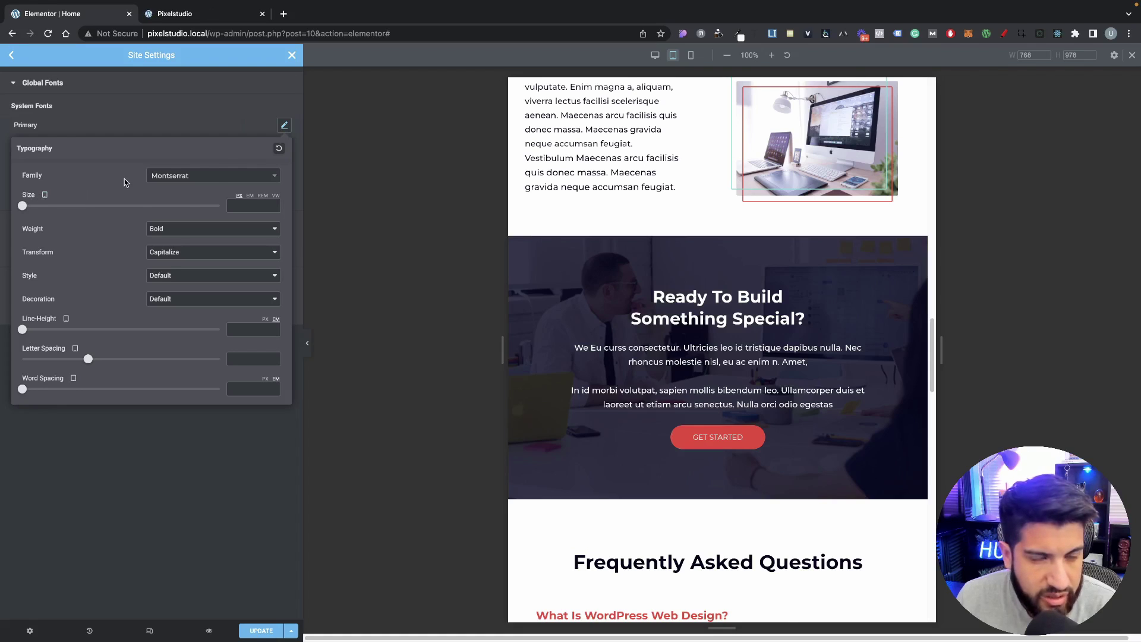
pyautogui.click(216, 128)
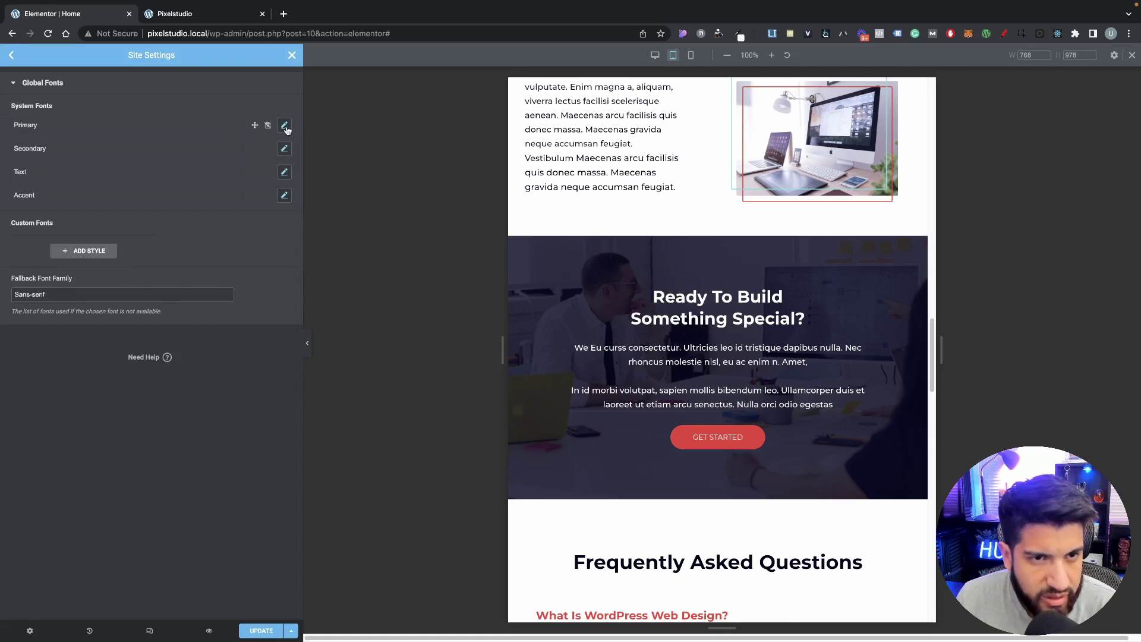
pyautogui.click(284, 127)
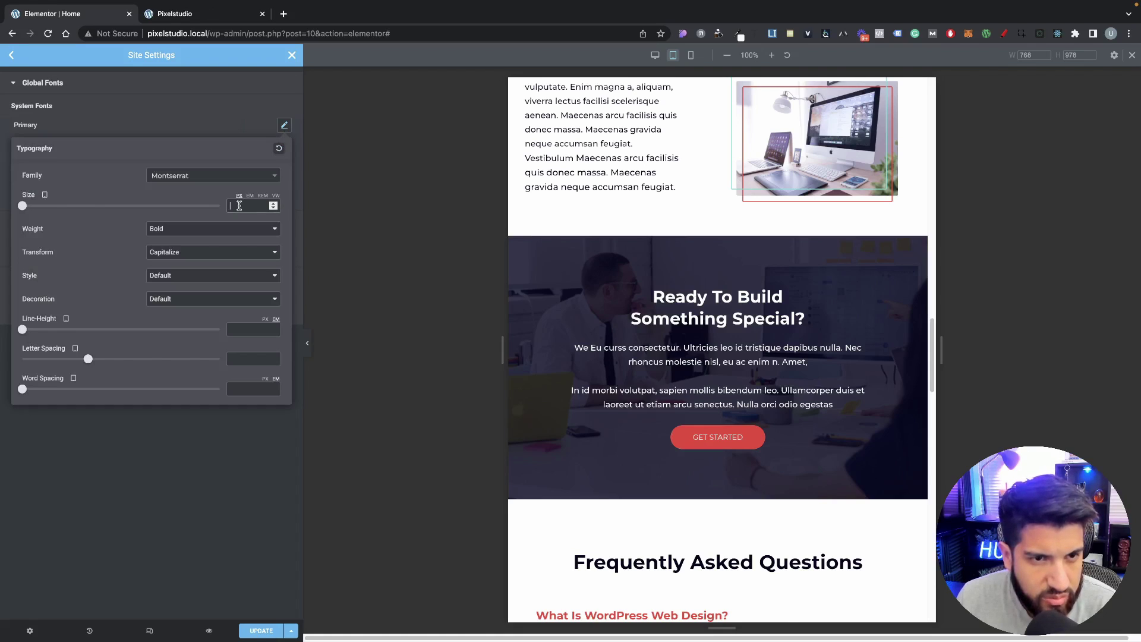
pyautogui.click(239, 206)
pyautogui.write('30')
# Step: Save the page changes with Update and close Site Settings
pyautogui.scroll(-7, 508, 329)
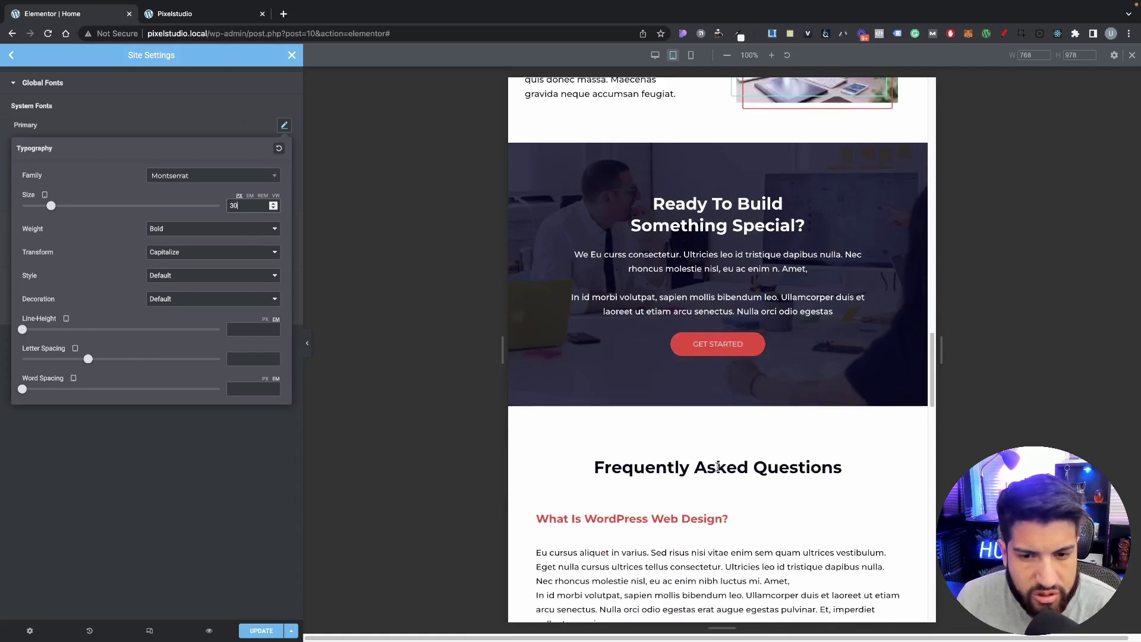
pyautogui.click(250, 510)
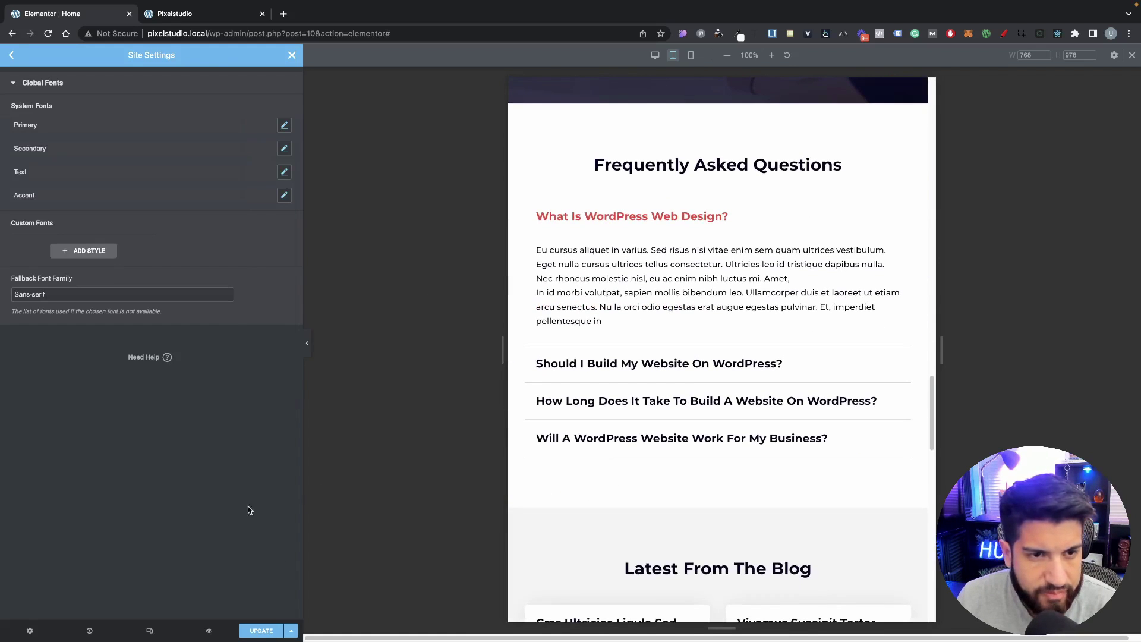
pyautogui.click(261, 631)
pyautogui.scroll(7, 721, 285)
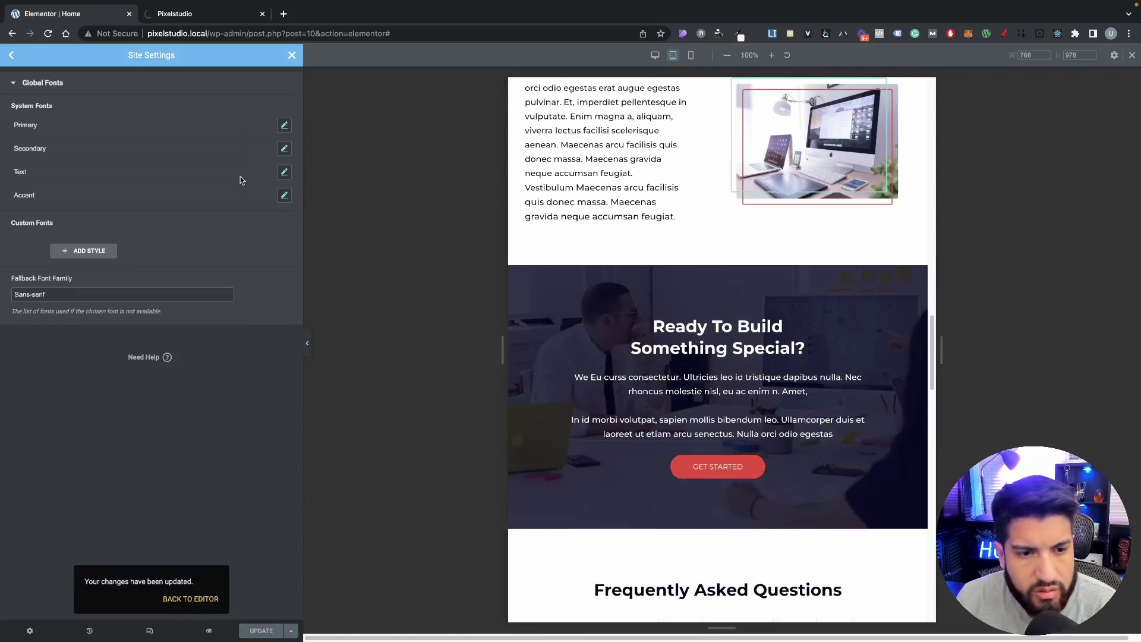
pyautogui.click(291, 57)
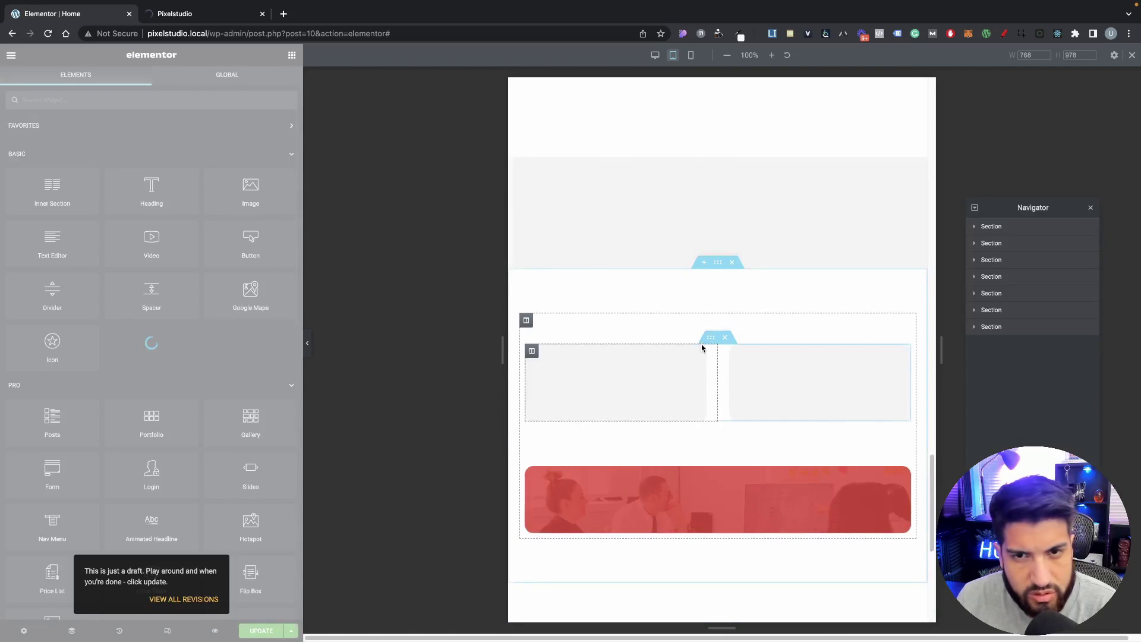
# Step: Clear the View Our Past Projects heading's custom 30 size and apply the Primary global font
pyautogui.scroll(15, 700, 349)
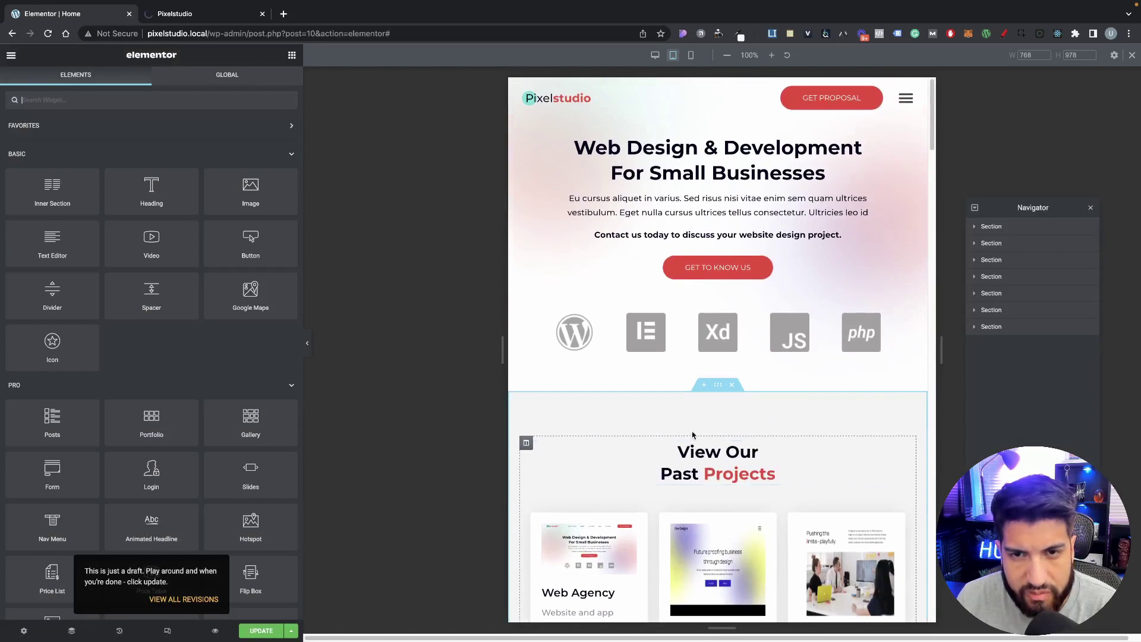
pyautogui.click(713, 471)
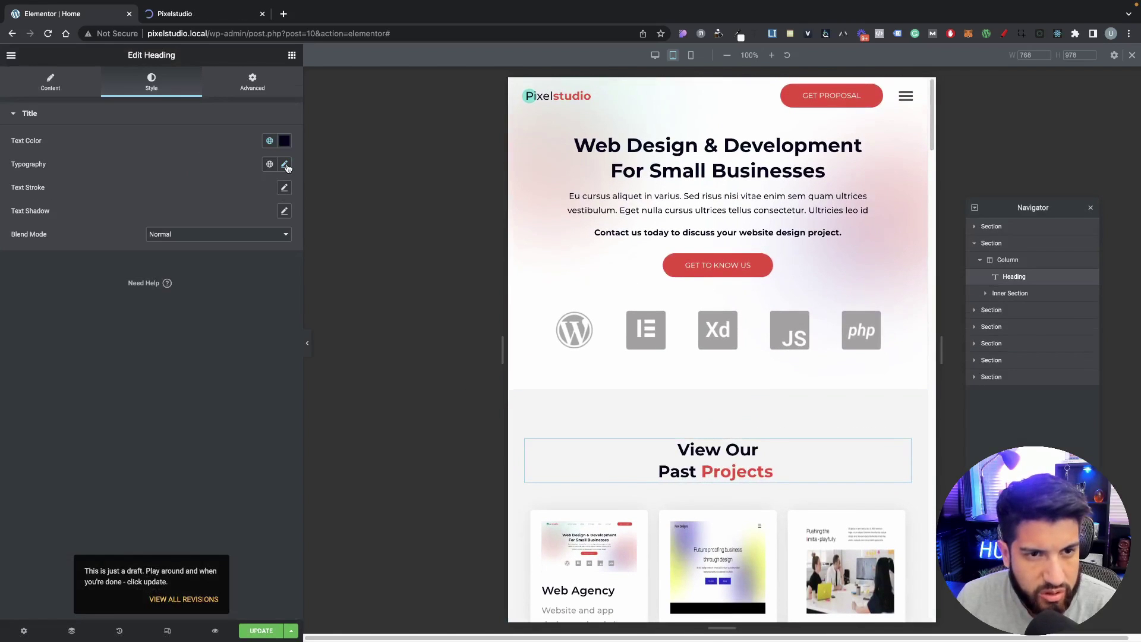
pyautogui.click(284, 164)
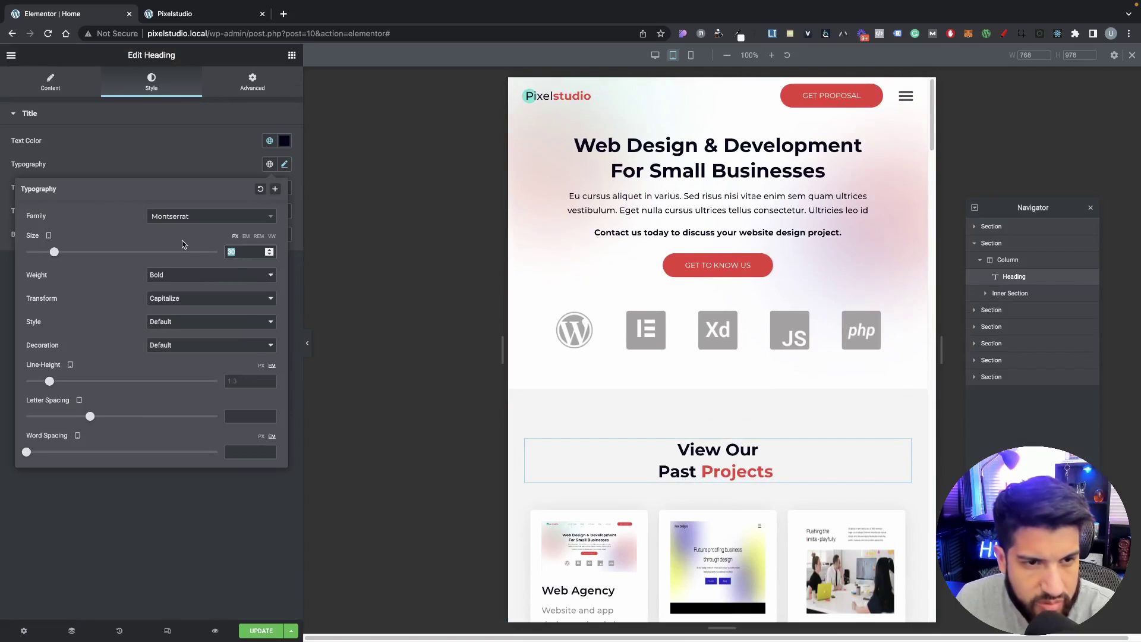
pyautogui.press('BackSpace')
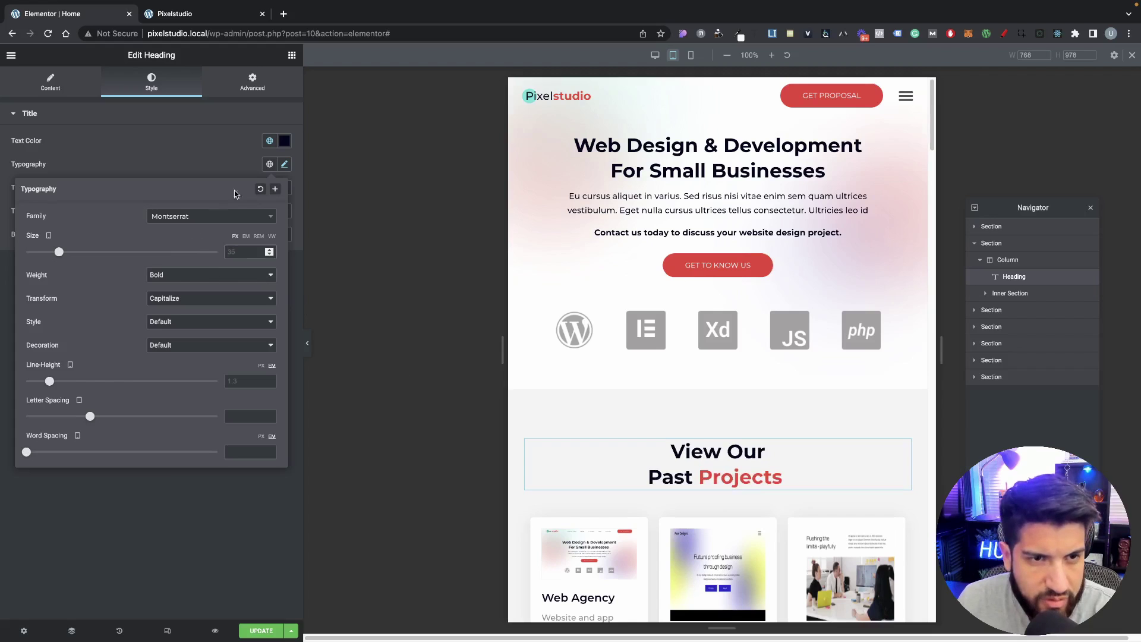
pyautogui.click(269, 164)
pyautogui.click(186, 252)
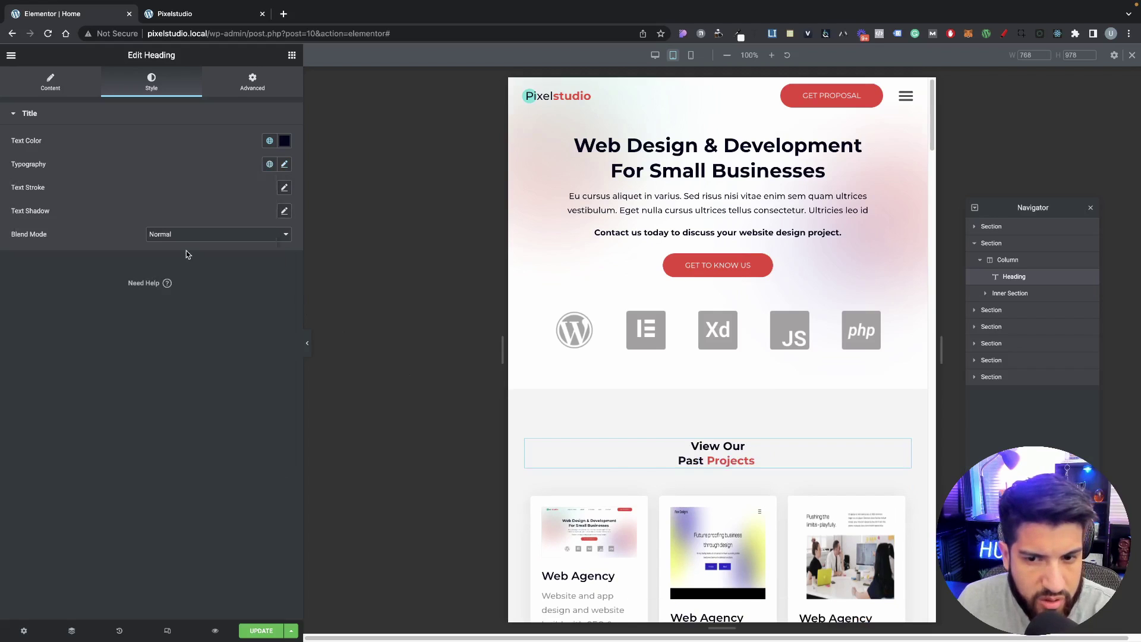
pyautogui.click(269, 164)
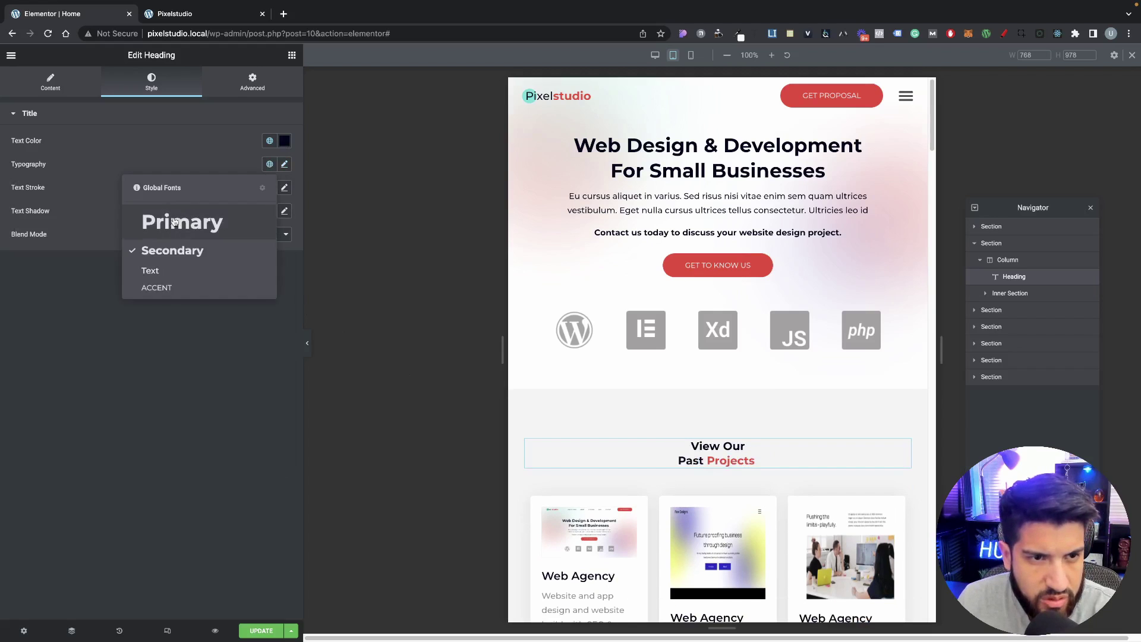
pyautogui.click(175, 222)
pyautogui.scroll(-10, 741, 428)
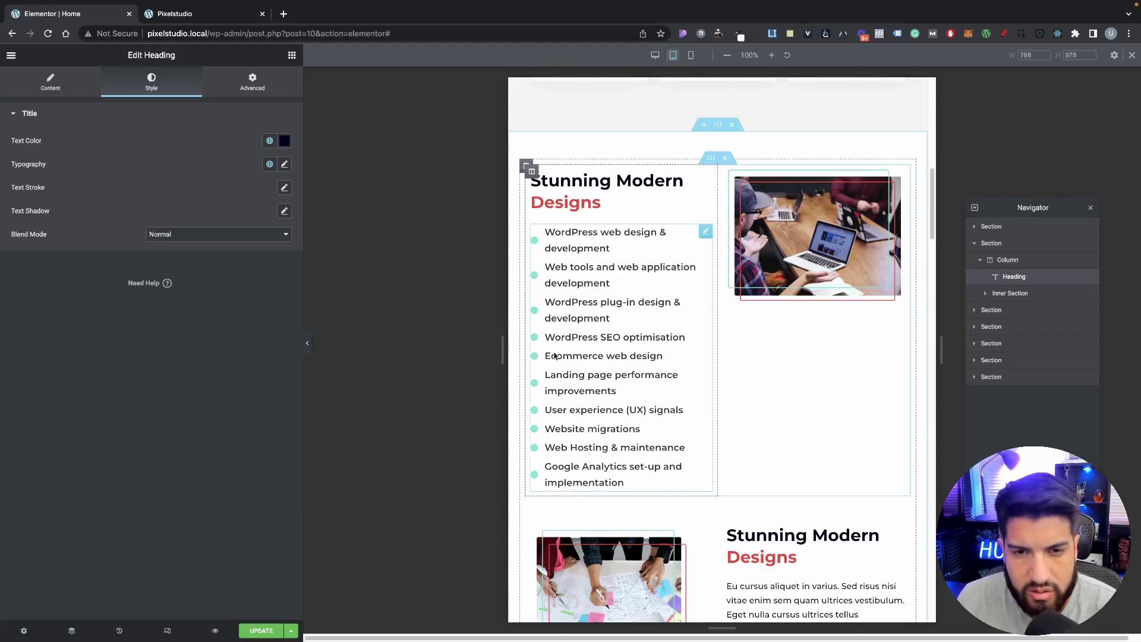
# Step: Apply the Primary global font to the Stunning Modern Designs headings
pyautogui.click(570, 191)
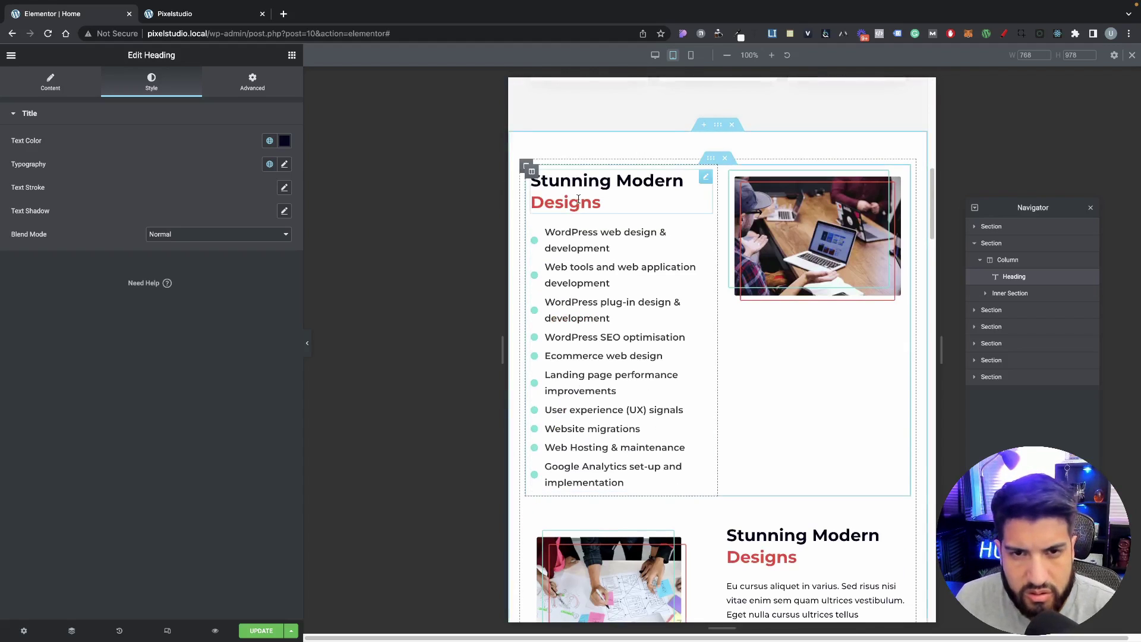
pyautogui.click(268, 163)
pyautogui.click(285, 164)
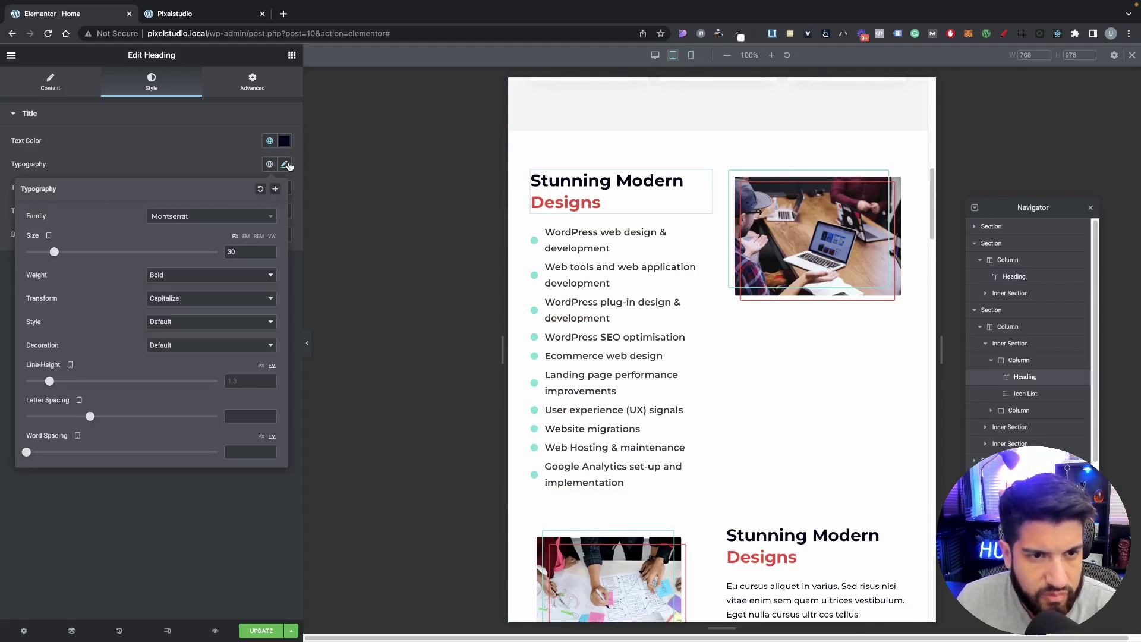
pyautogui.scroll(-4, 856, 386)
pyautogui.click(880, 332)
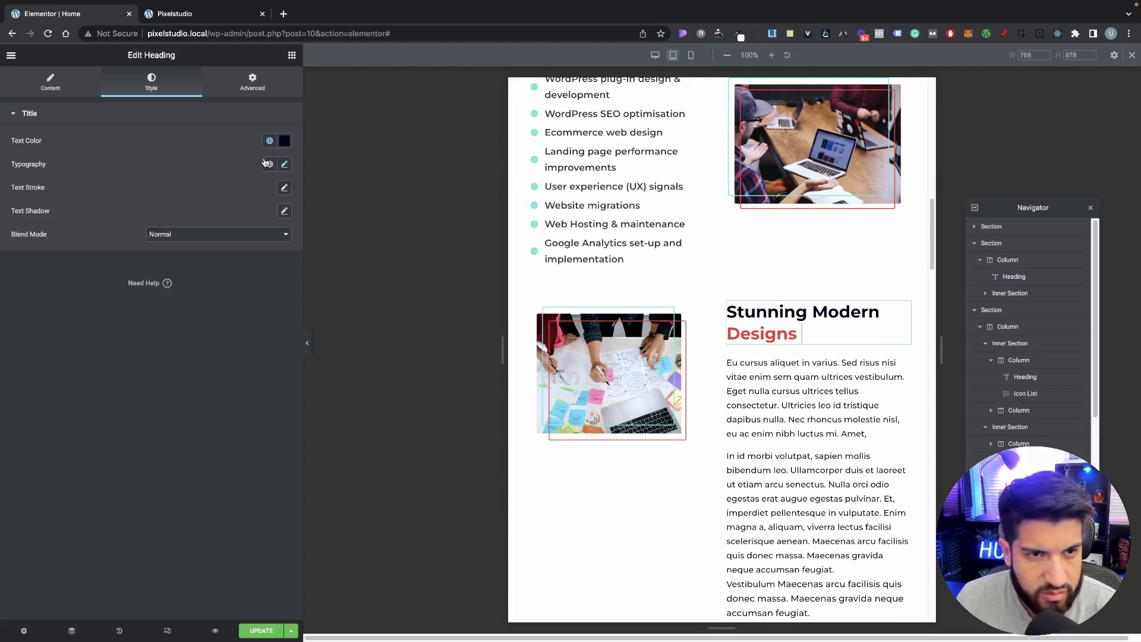
pyautogui.click(283, 164)
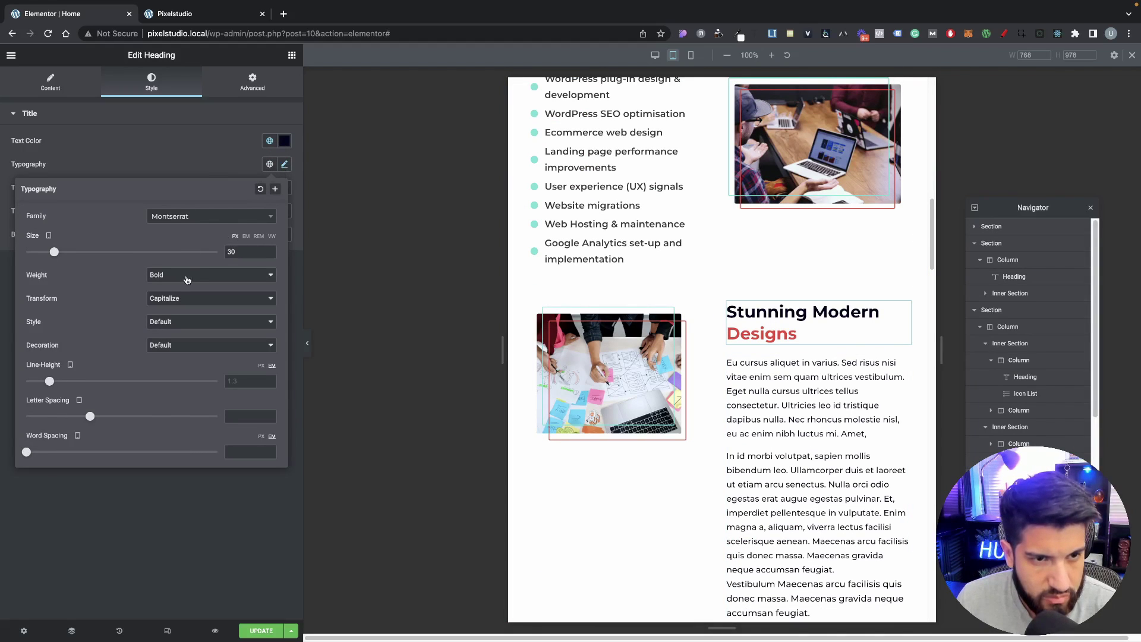
pyautogui.click(283, 169)
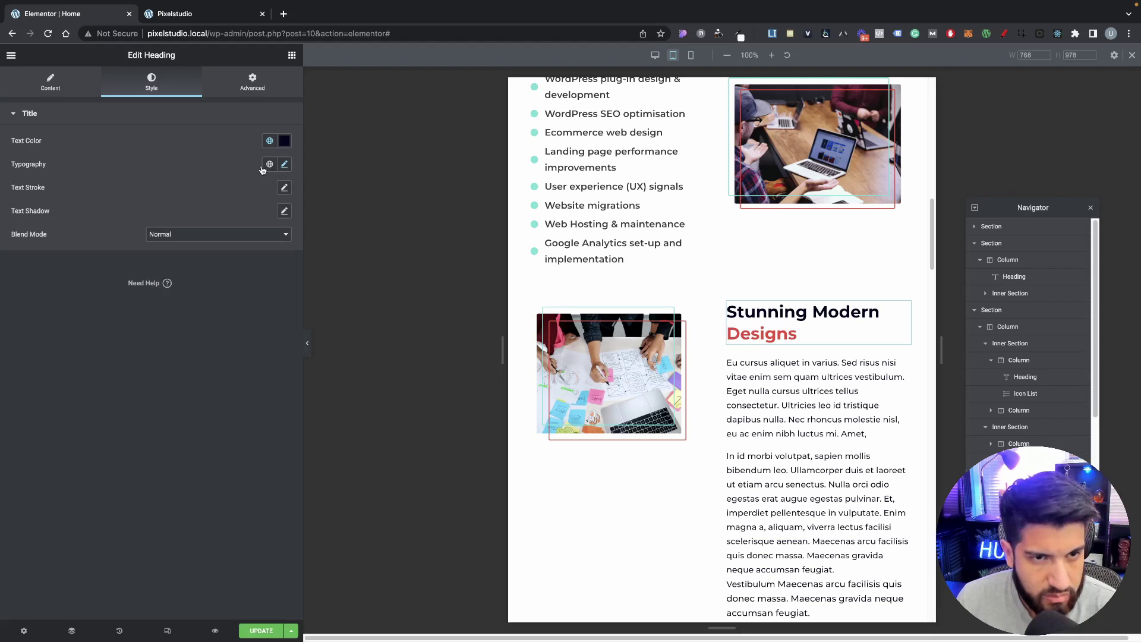
pyautogui.click(270, 164)
pyautogui.click(170, 249)
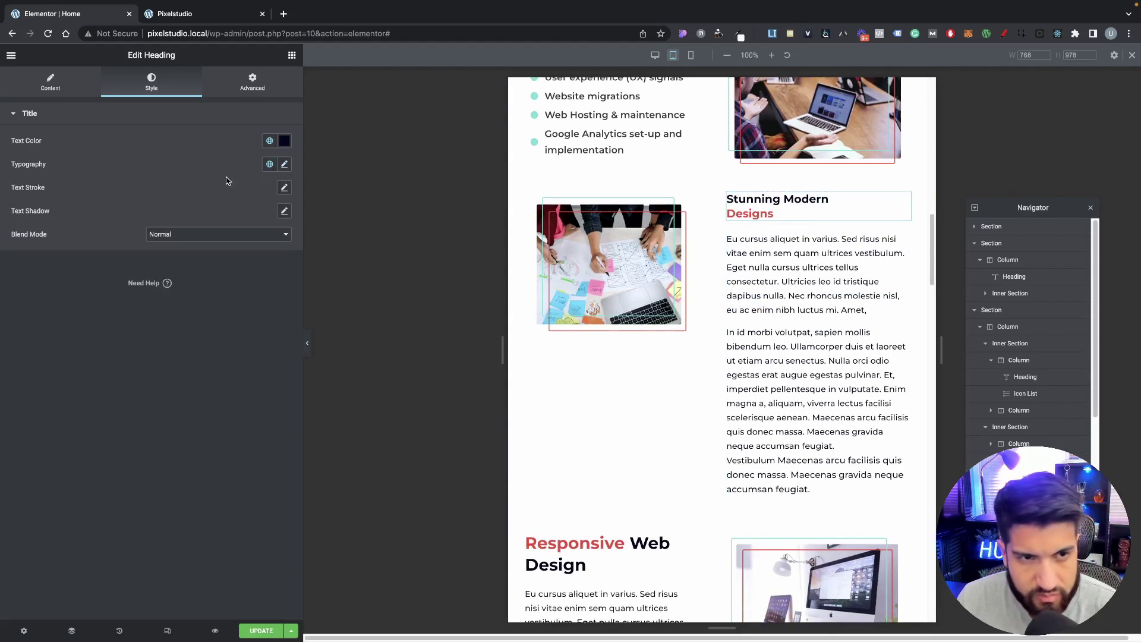
pyautogui.click(269, 164)
pyautogui.click(255, 216)
pyautogui.scroll(-4, 594, 386)
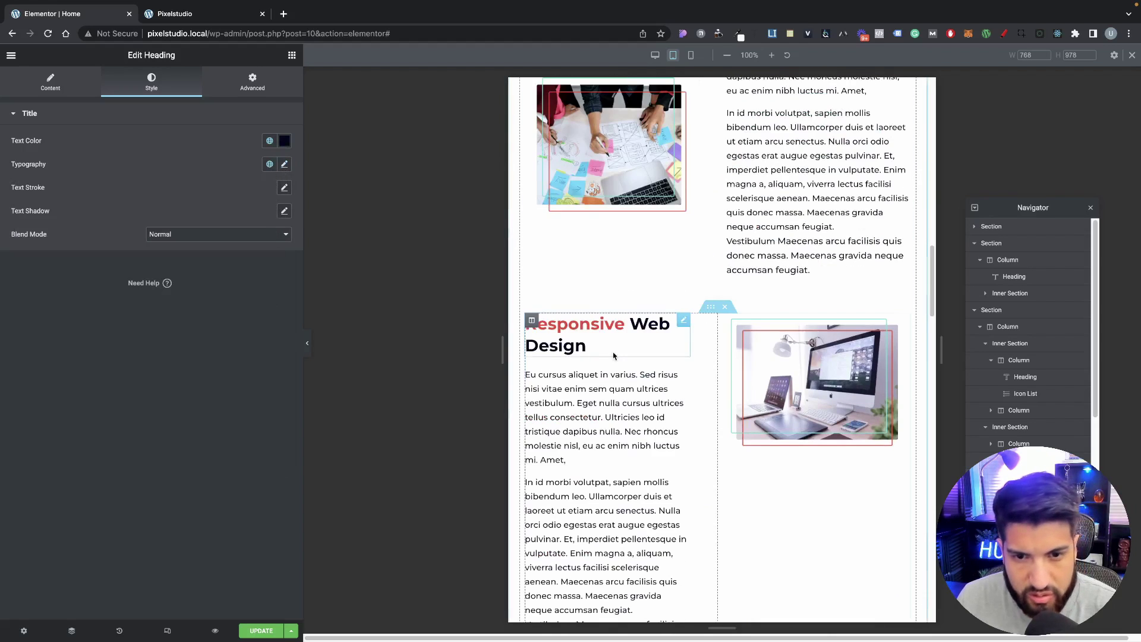
# Step: Apply Primary to the Responsive Web Design and Ready To Build headings
pyautogui.click(565, 326)
pyautogui.click(151, 81)
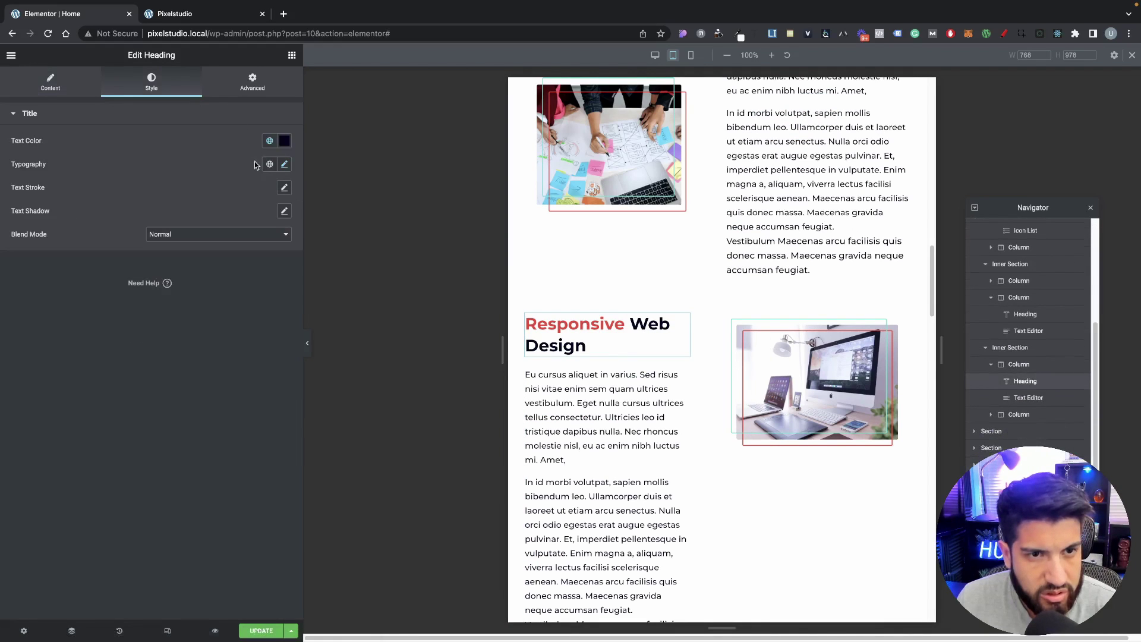
pyautogui.click(269, 164)
pyautogui.click(252, 221)
pyautogui.scroll(-8, 675, 333)
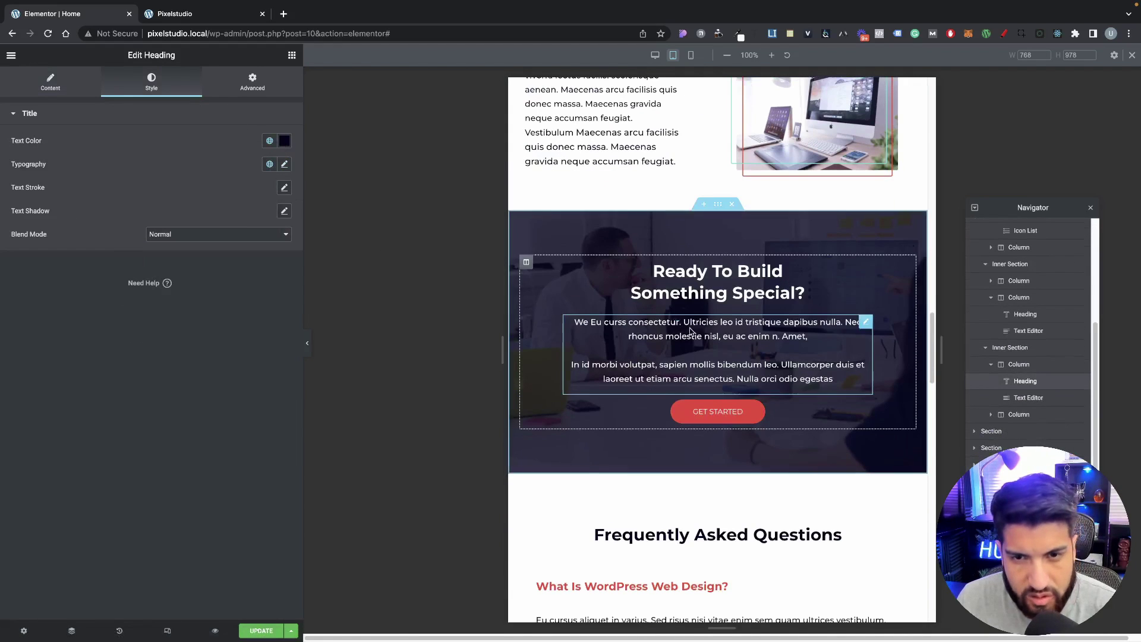
pyautogui.click(671, 291)
pyautogui.click(269, 164)
pyautogui.click(220, 221)
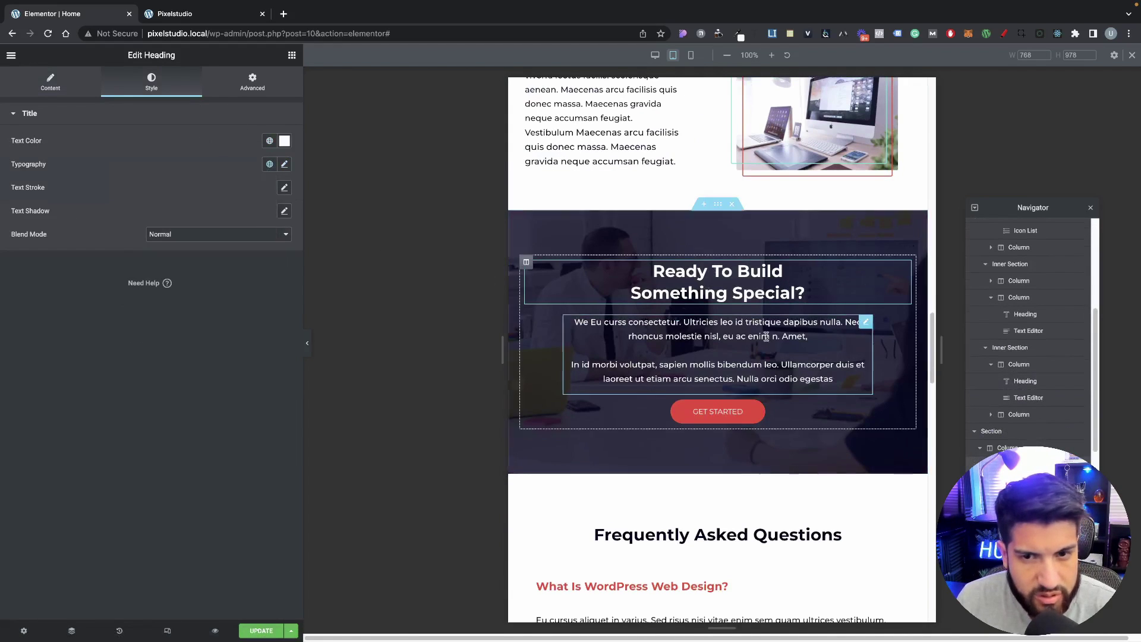
# Step: Scroll through the tablet-width page to review the updated heading sizes
pyautogui.scroll(-2, 664, 313)
pyautogui.scroll(-4, 663, 313)
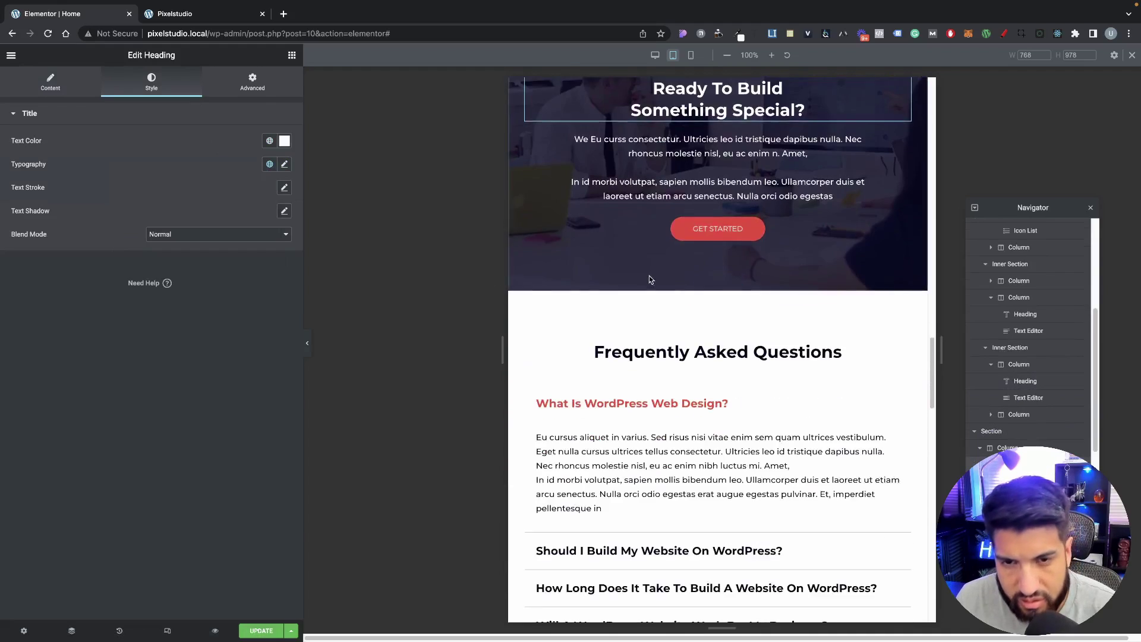
pyautogui.scroll(-7, 713, 297)
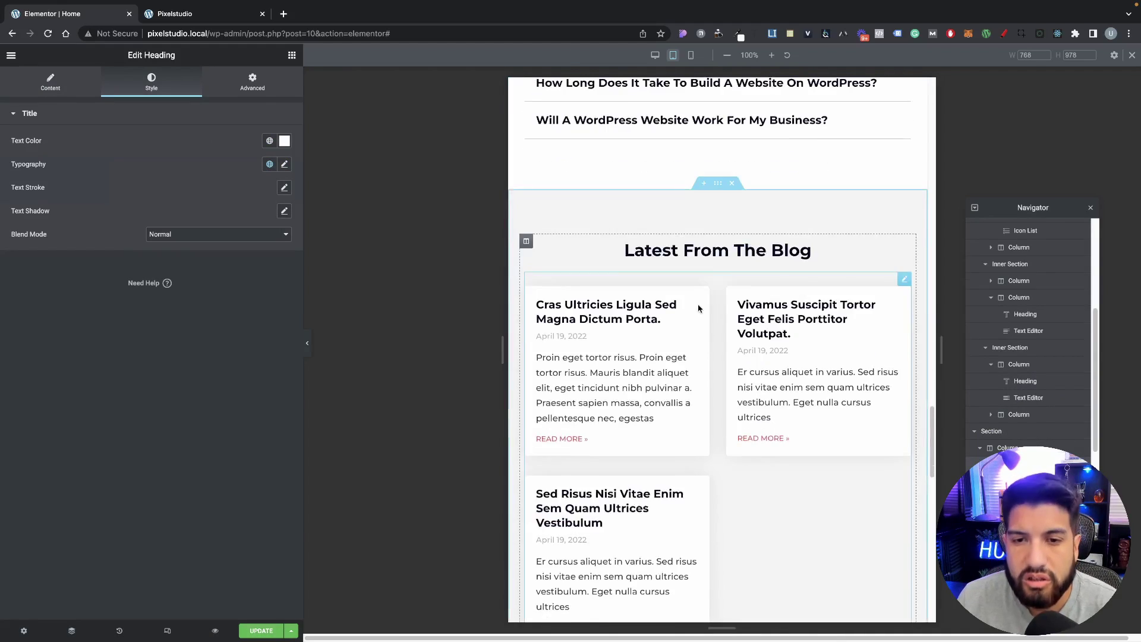
pyautogui.scroll(5, 710, 305)
pyautogui.scroll(4, 710, 305)
pyautogui.scroll(-2, 615, 336)
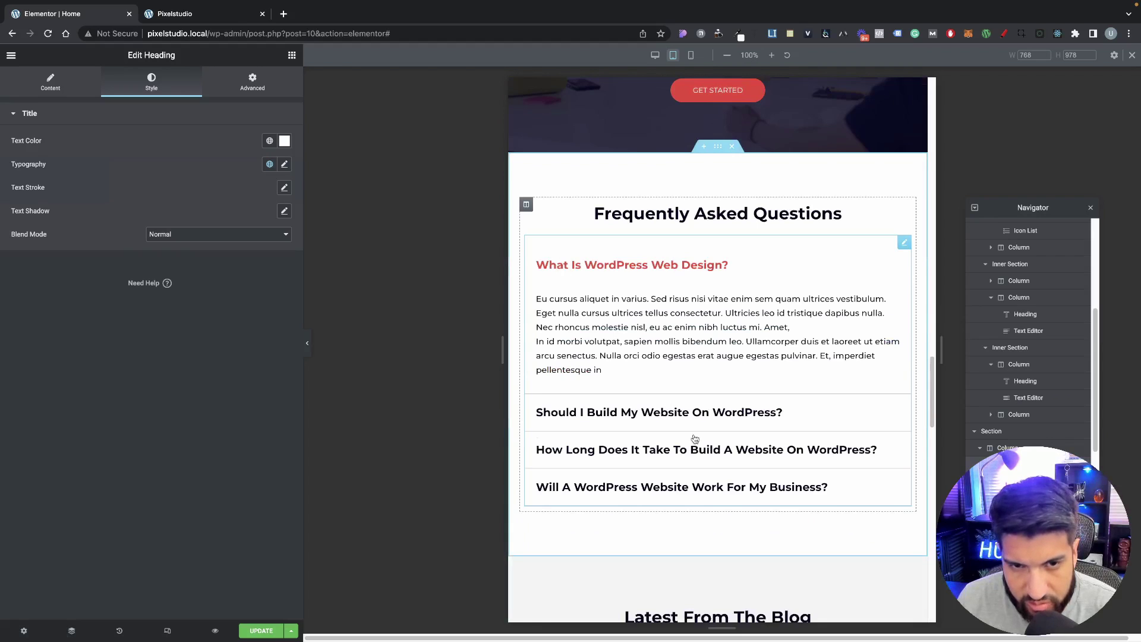
pyautogui.scroll(-2, 694, 438)
pyautogui.scroll(-2, 741, 384)
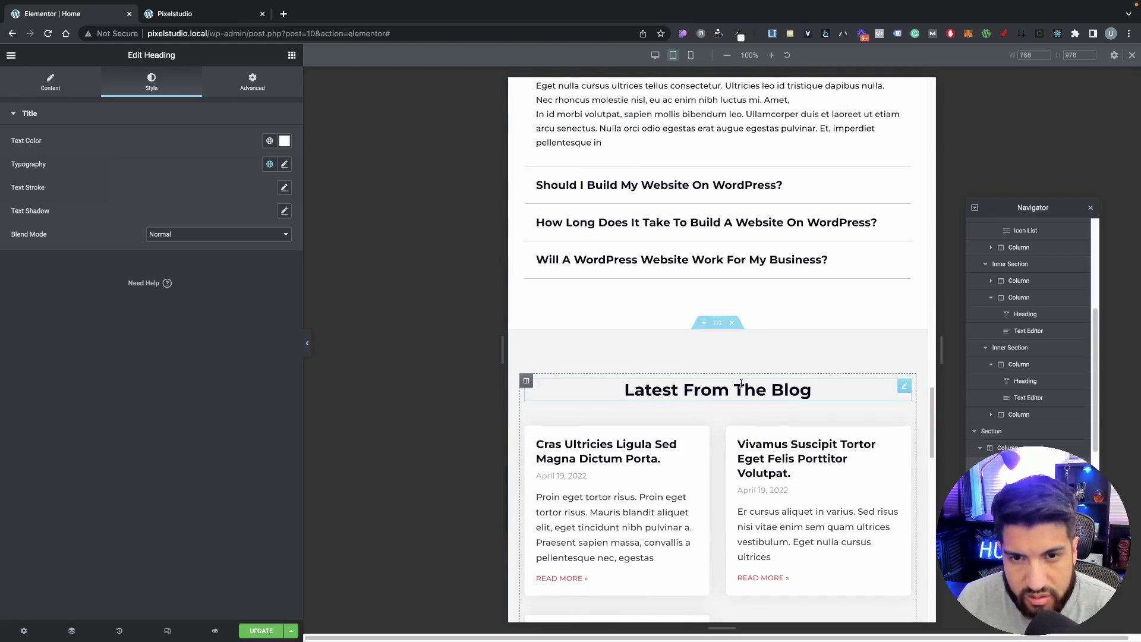
pyautogui.scroll(-2, 741, 384)
pyautogui.scroll(7, 626, 313)
pyautogui.scroll(-4, 660, 356)
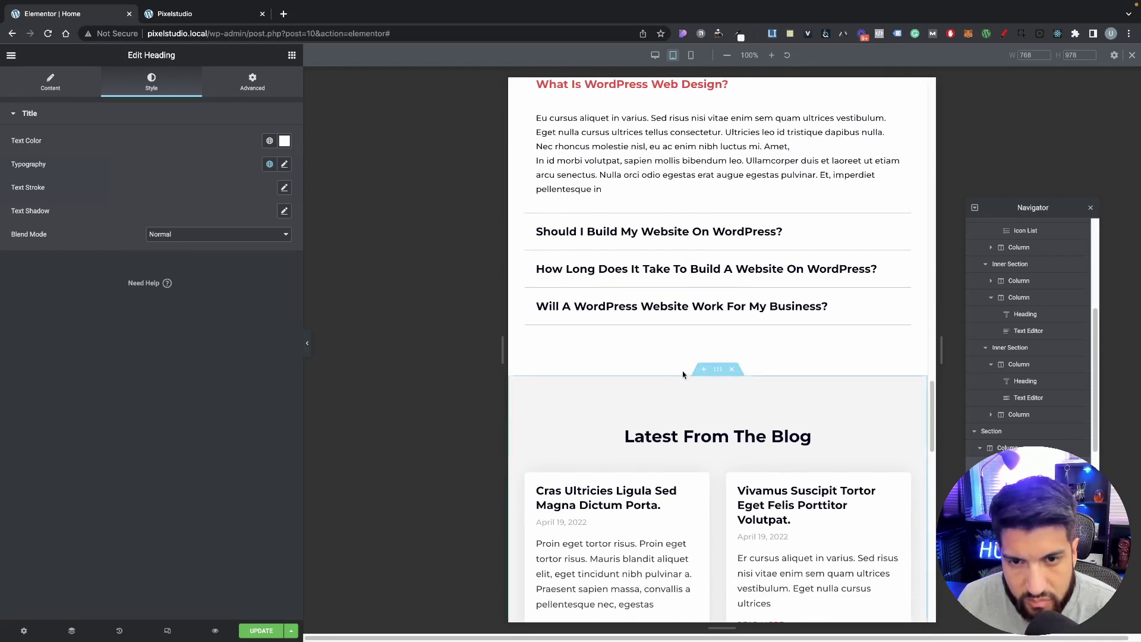
pyautogui.scroll(6, 683, 375)
# Step: Give the Frequently Asked Questions section unlinked tablet padding of 50 top/bottom and 20 sides
pyautogui.click(713, 379)
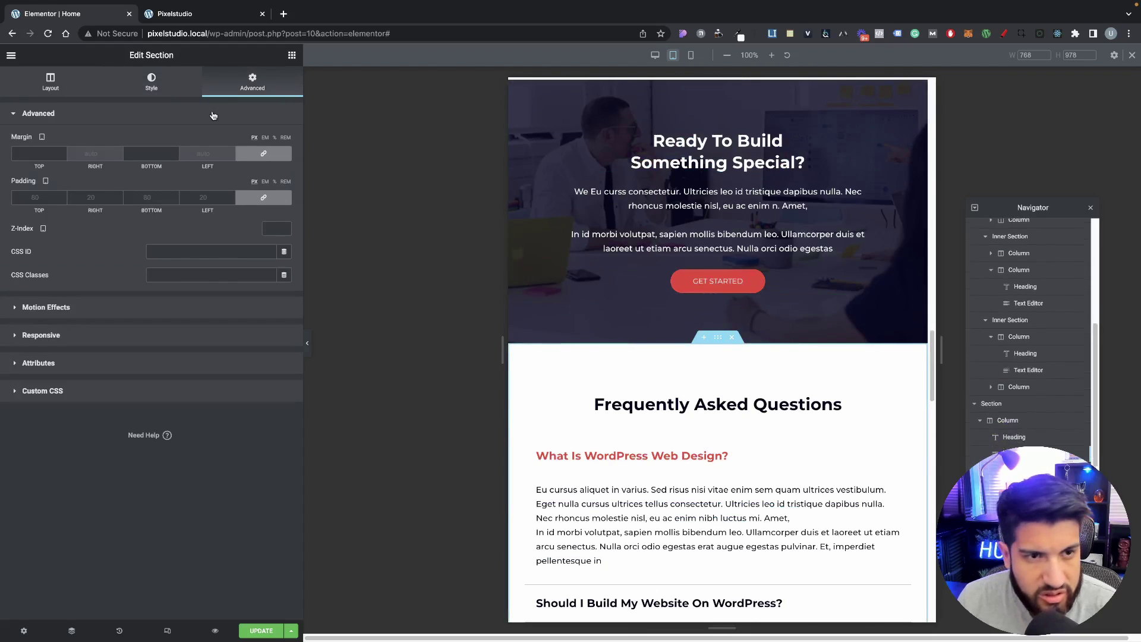
pyautogui.click(259, 197)
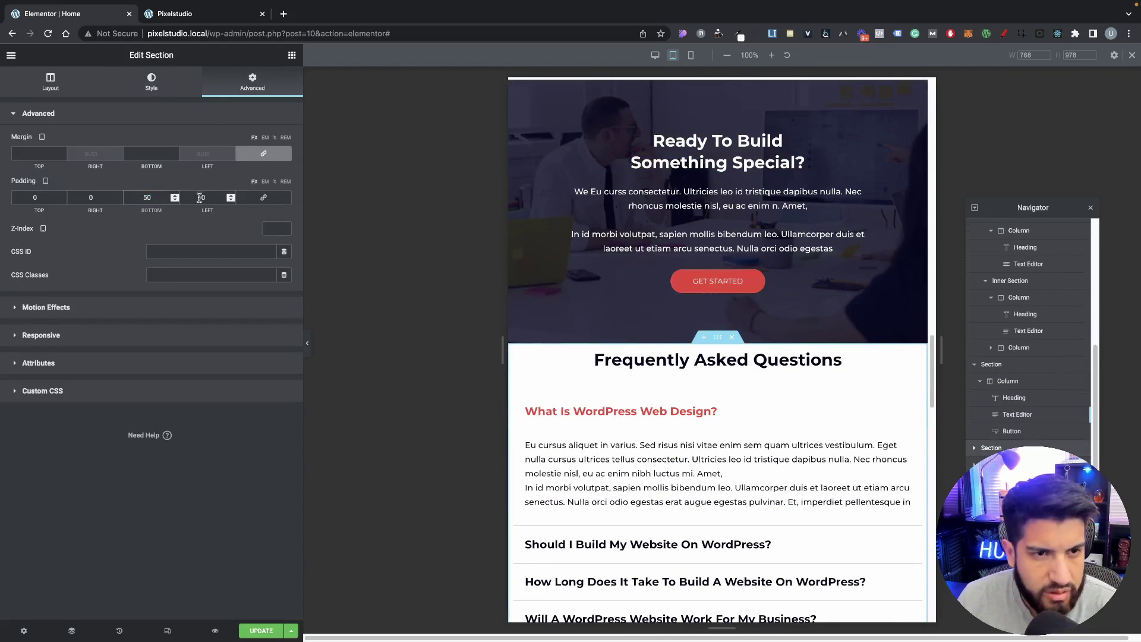
pyautogui.doubleClick(95, 198)
pyautogui.write('20')
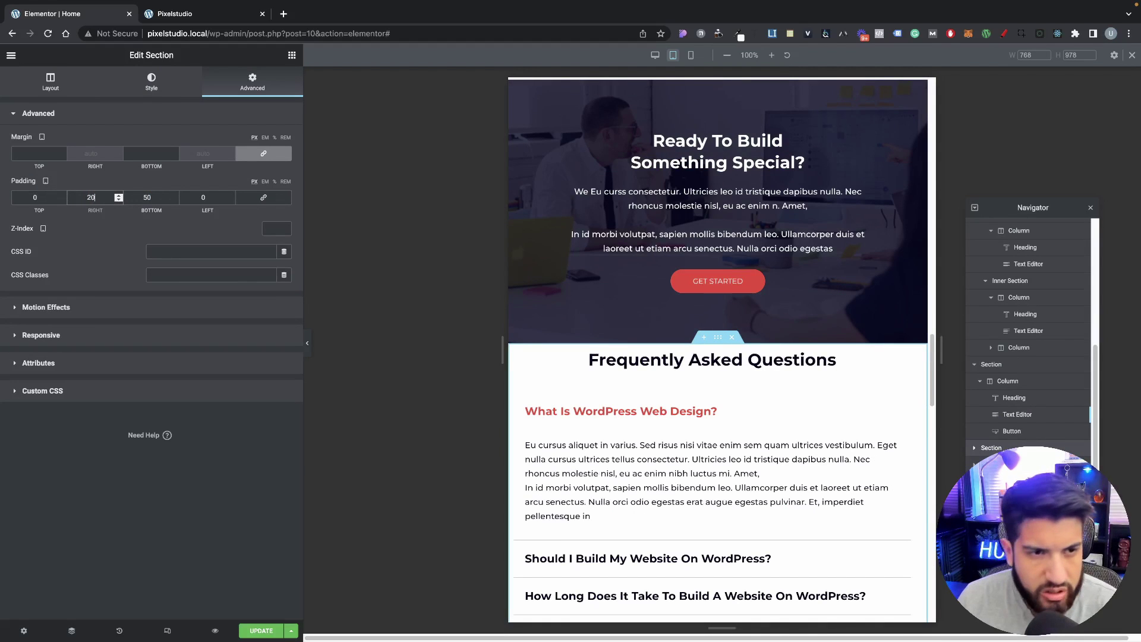
pyautogui.write('50')
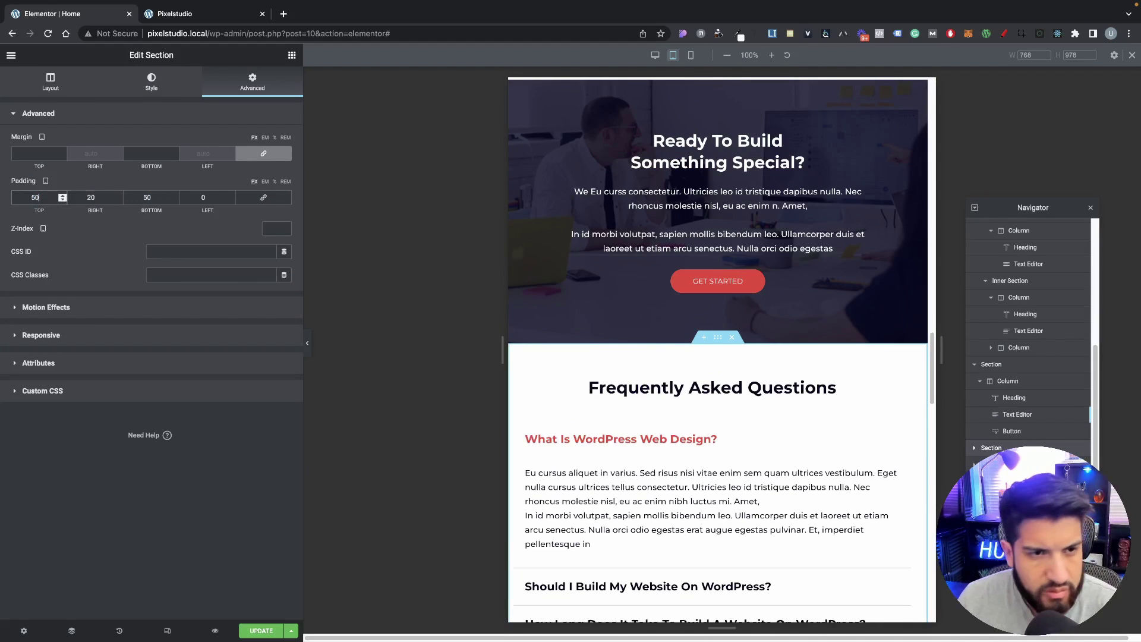
pyautogui.write('50')
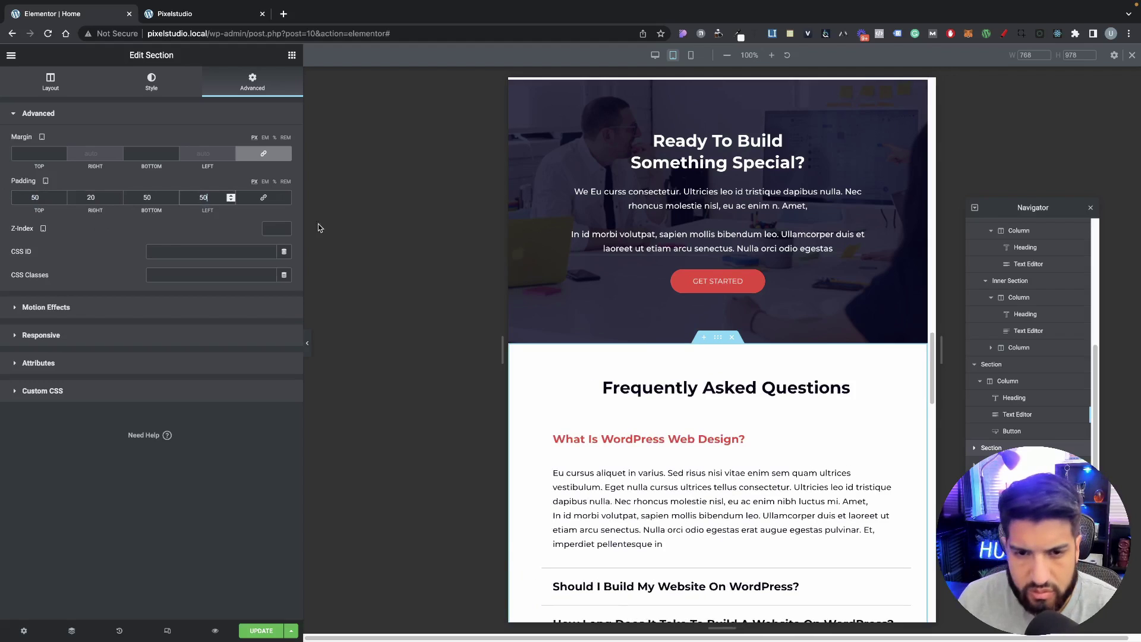
pyautogui.write('20')
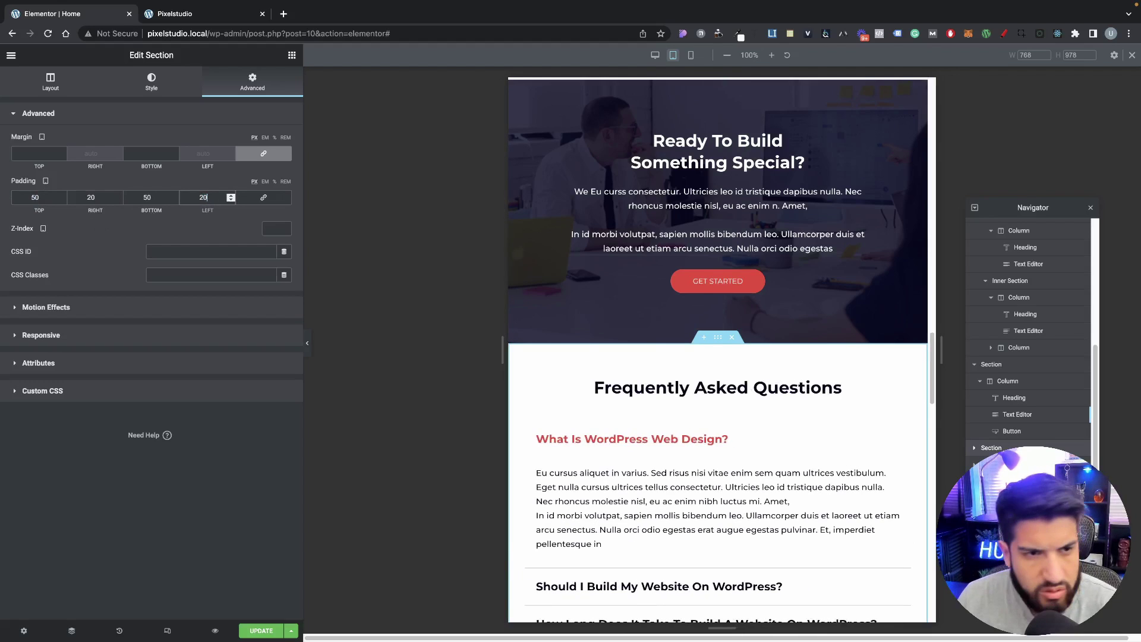
pyautogui.scroll(-7, 726, 323)
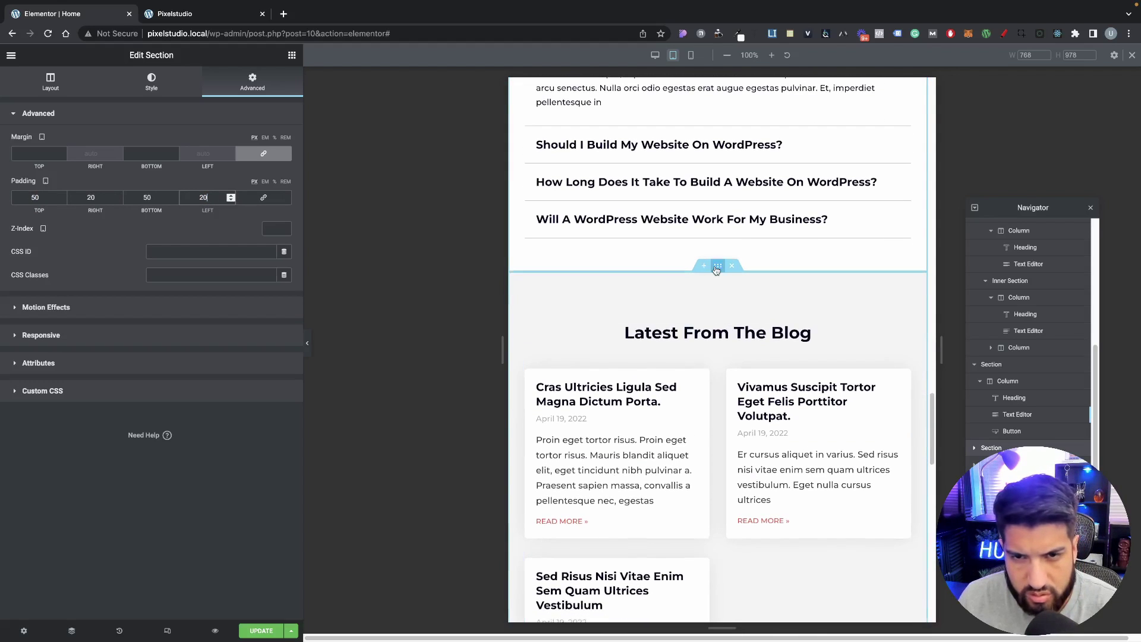
# Step: Set the Latest From The Blog section's tablet padding to 50 top/bottom and 20 sides
pyautogui.click(718, 266)
pyautogui.click(265, 200)
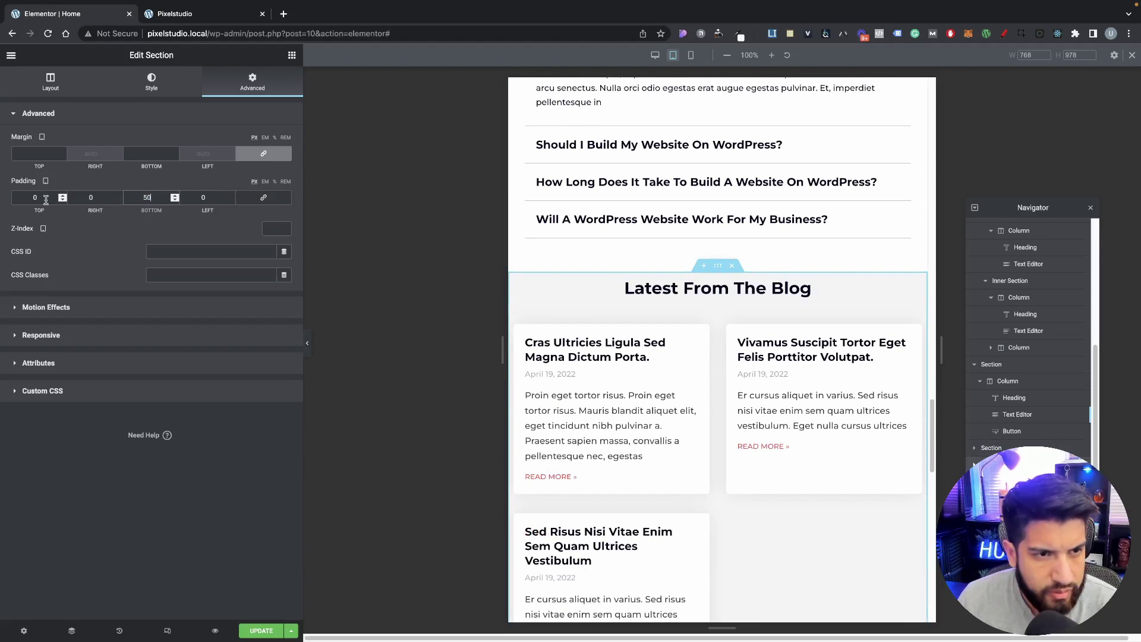
pyautogui.write('50')
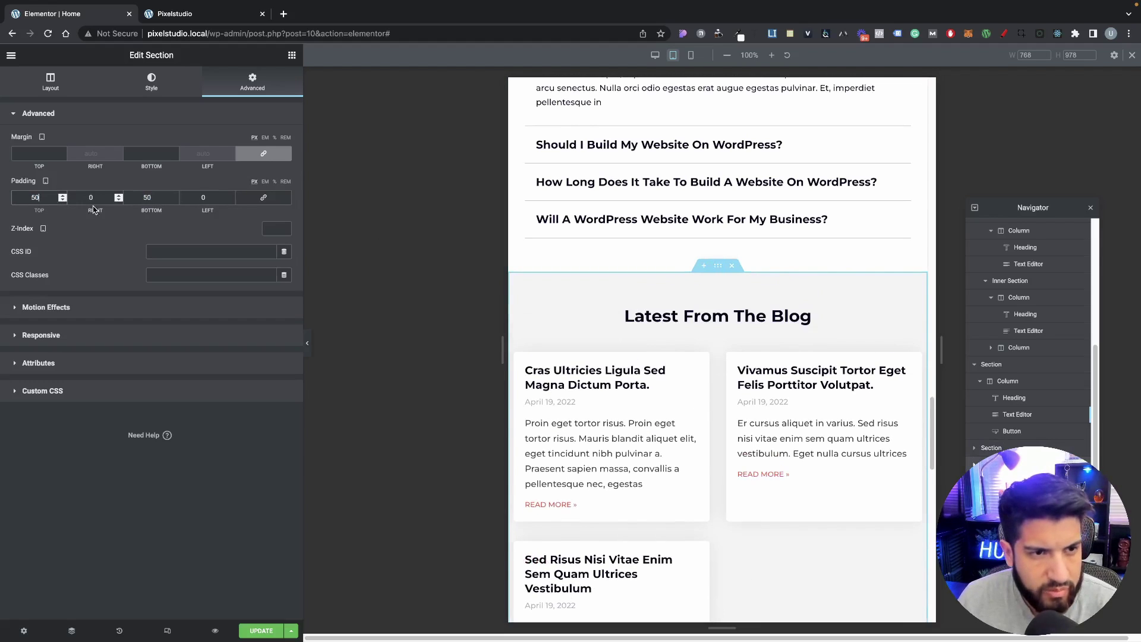
pyautogui.write('20')
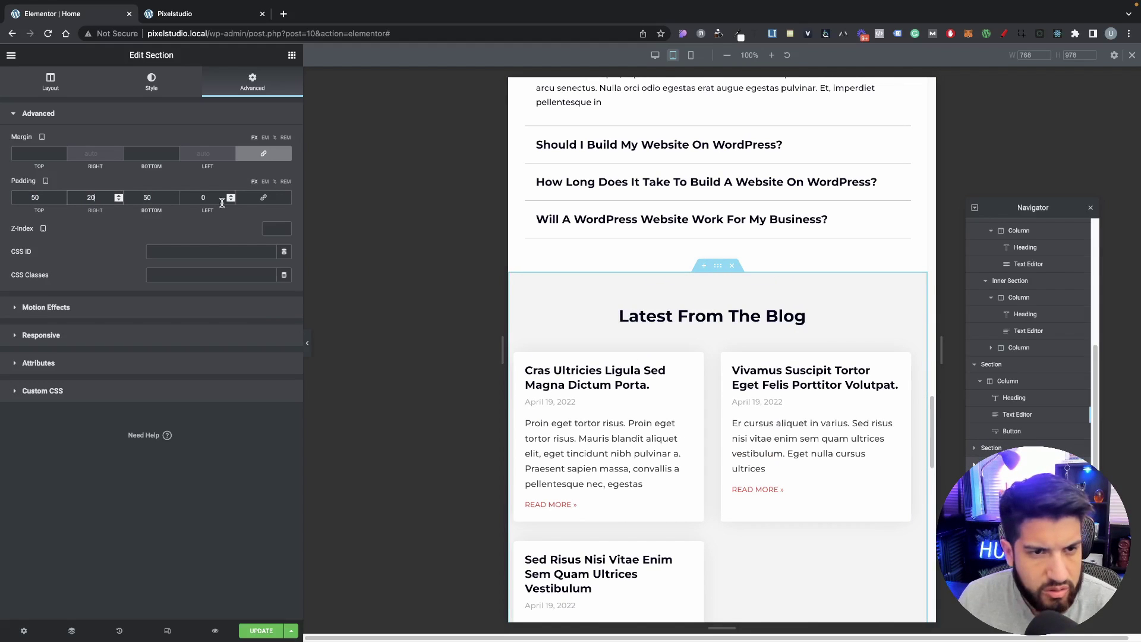
pyautogui.write('20')
pyautogui.scroll(-9, 710, 184)
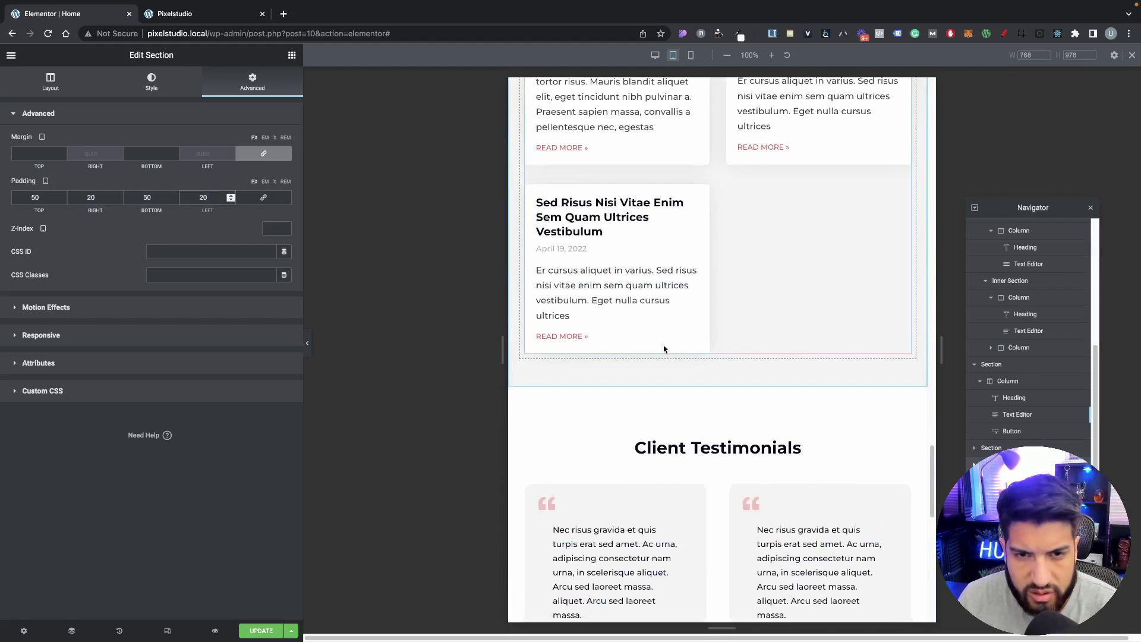
# Step: Set the Client Testimonials section's tablet padding to 50 top/bottom and 20 sides
pyautogui.click(695, 172)
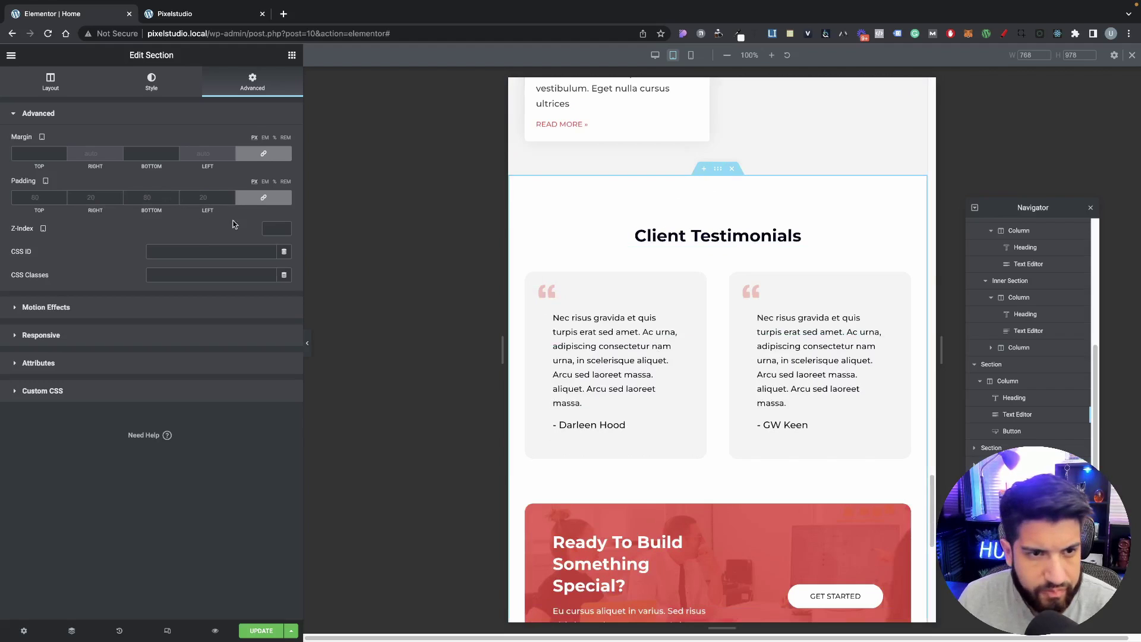
pyautogui.click(191, 196)
pyautogui.write('020')
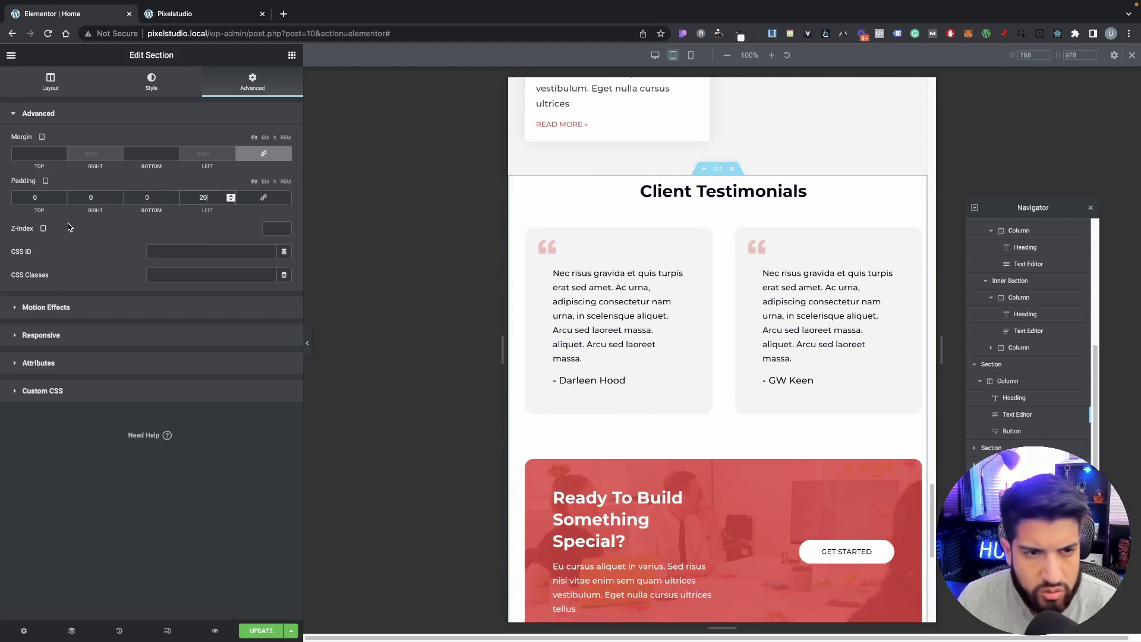
pyautogui.doubleClick(100, 202)
pyautogui.write('20')
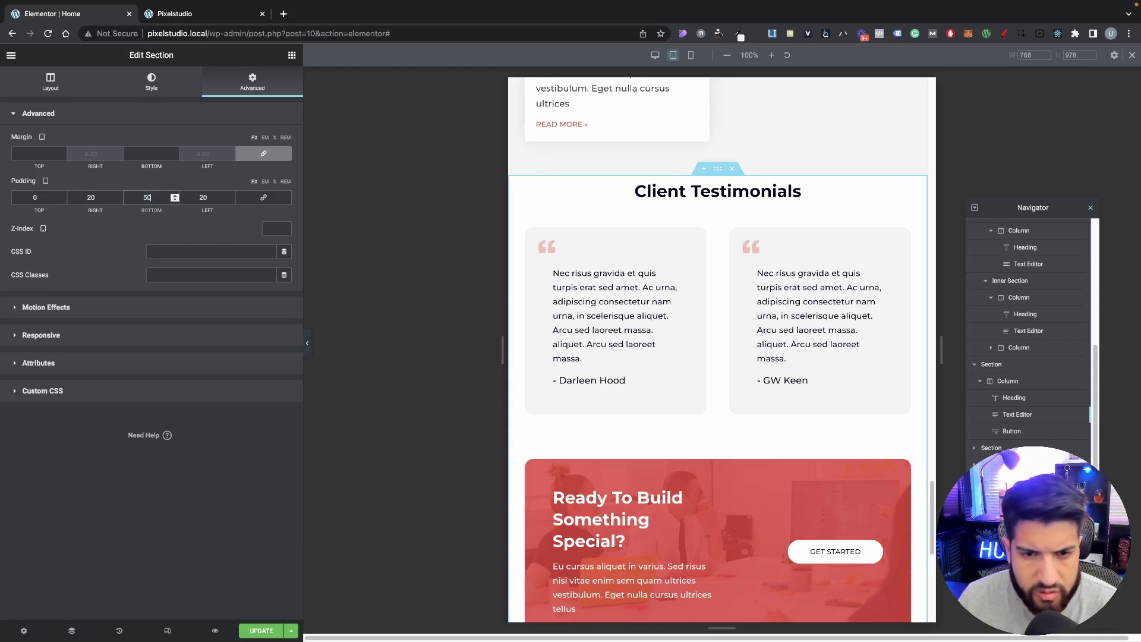
pyautogui.write('50')
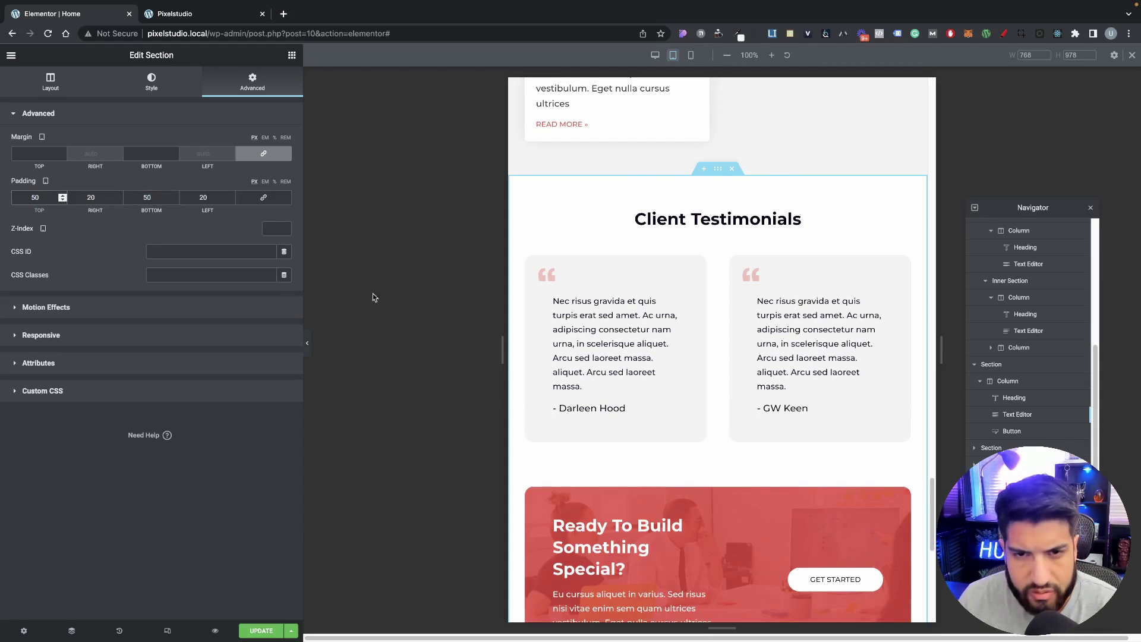
pyautogui.scroll(-5, 680, 369)
pyautogui.scroll(6, 771, 414)
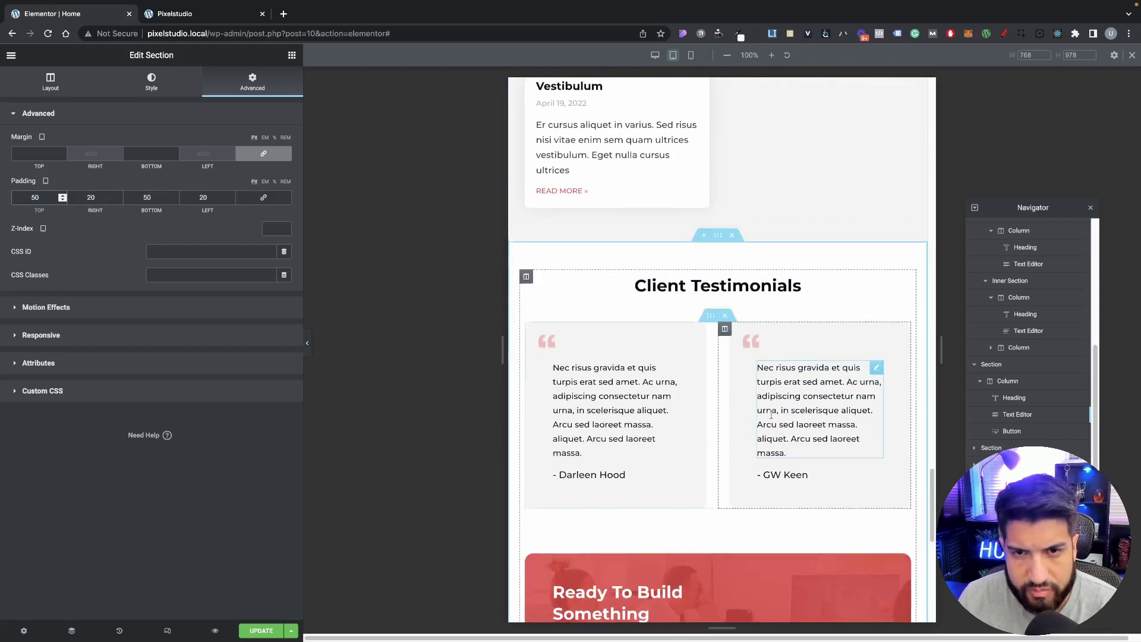
pyautogui.scroll(15, 767, 422)
pyautogui.scroll(-8, 742, 440)
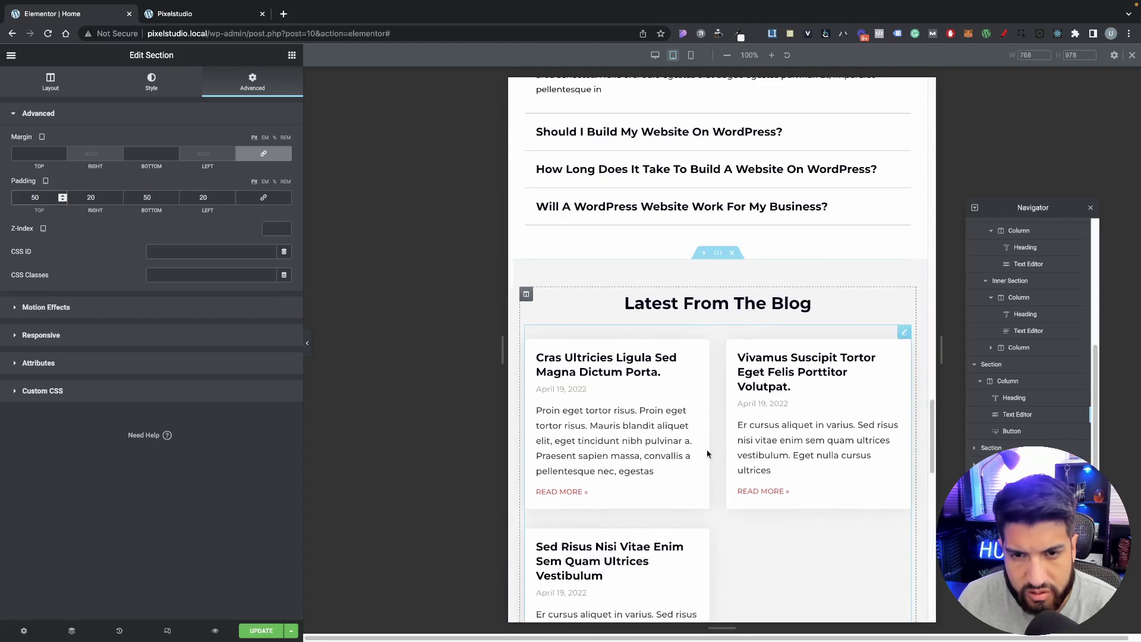
pyautogui.scroll(-2, 713, 376)
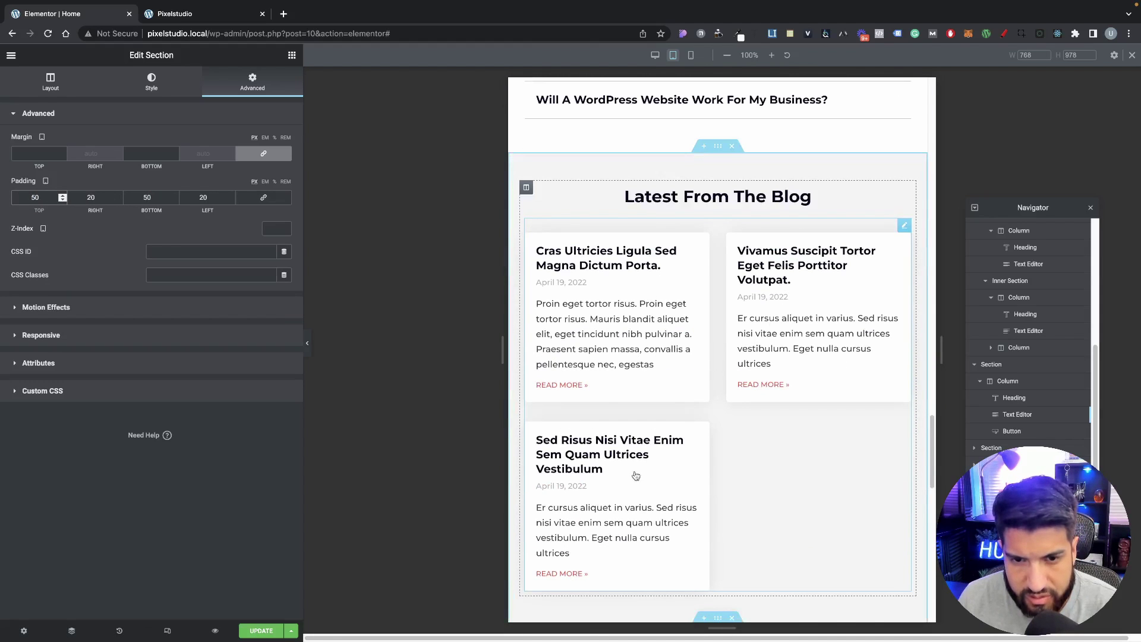
pyautogui.scroll(-8, 705, 256)
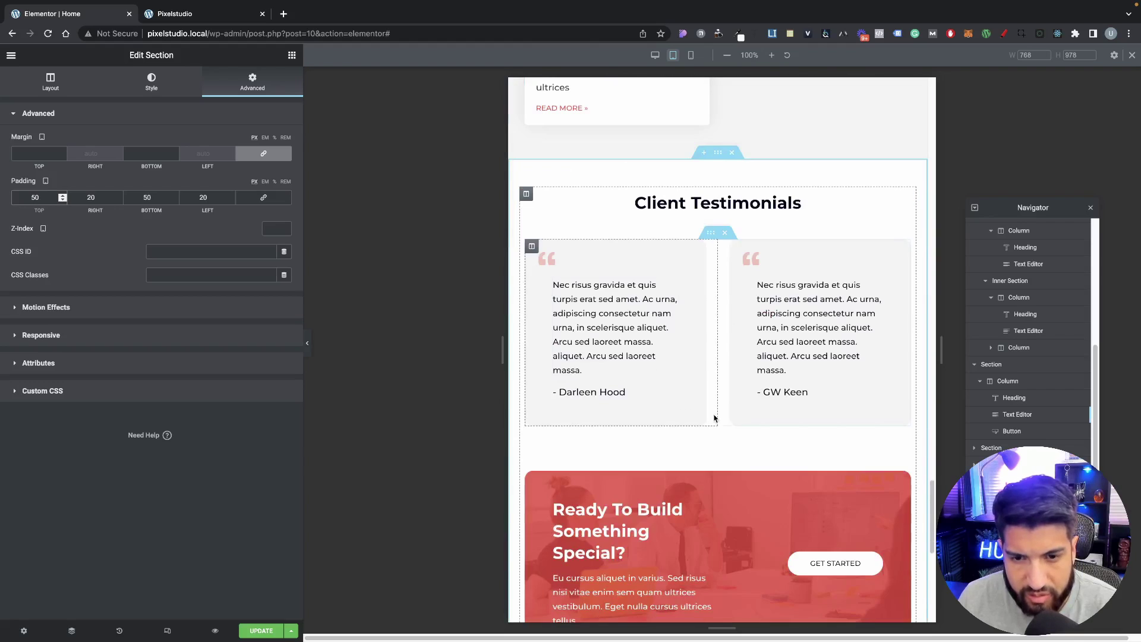
pyautogui.scroll(-2, 680, 377)
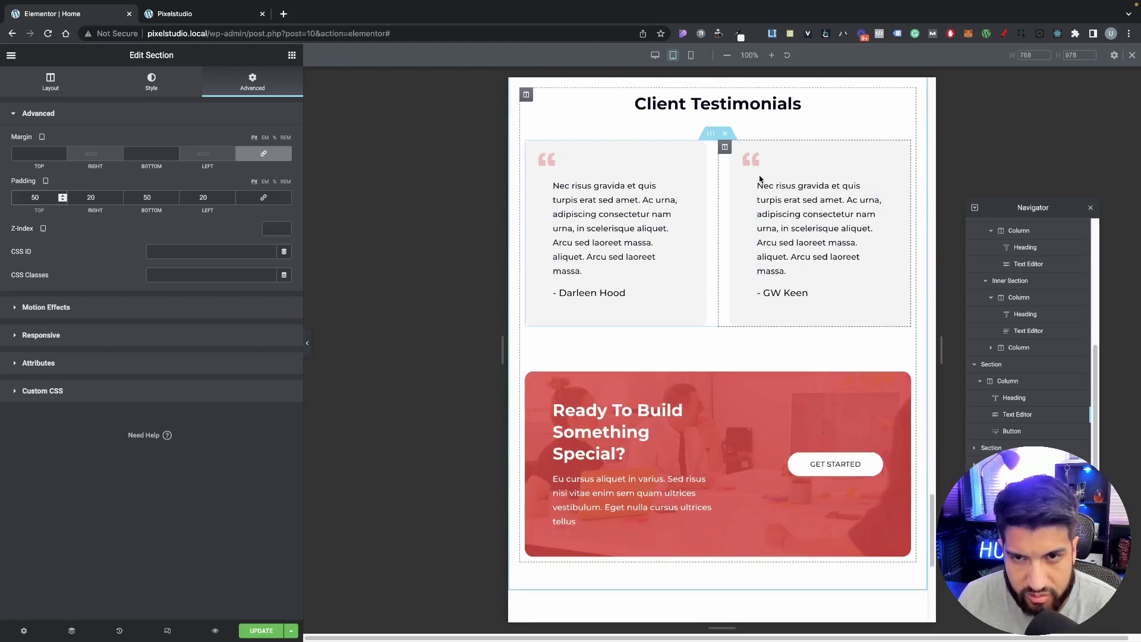
pyautogui.scroll(-2, 761, 369)
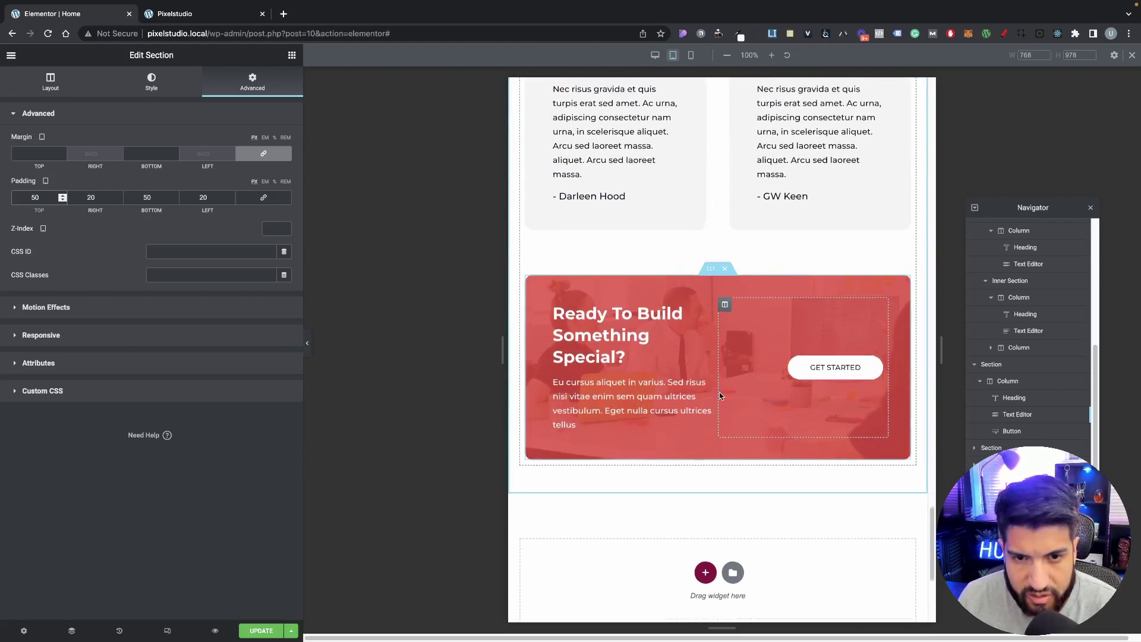
# Step: Make the call-to-action's GET STARTED button column 35% wide on tablet
pyautogui.click(666, 333)
pyautogui.click(151, 82)
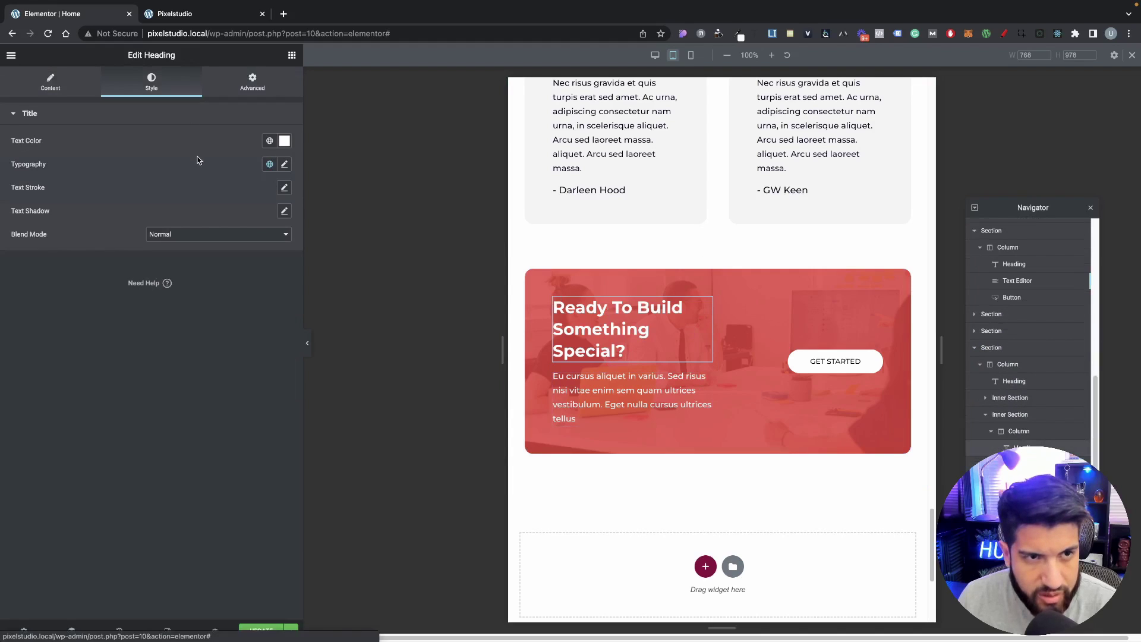
pyautogui.click(284, 164)
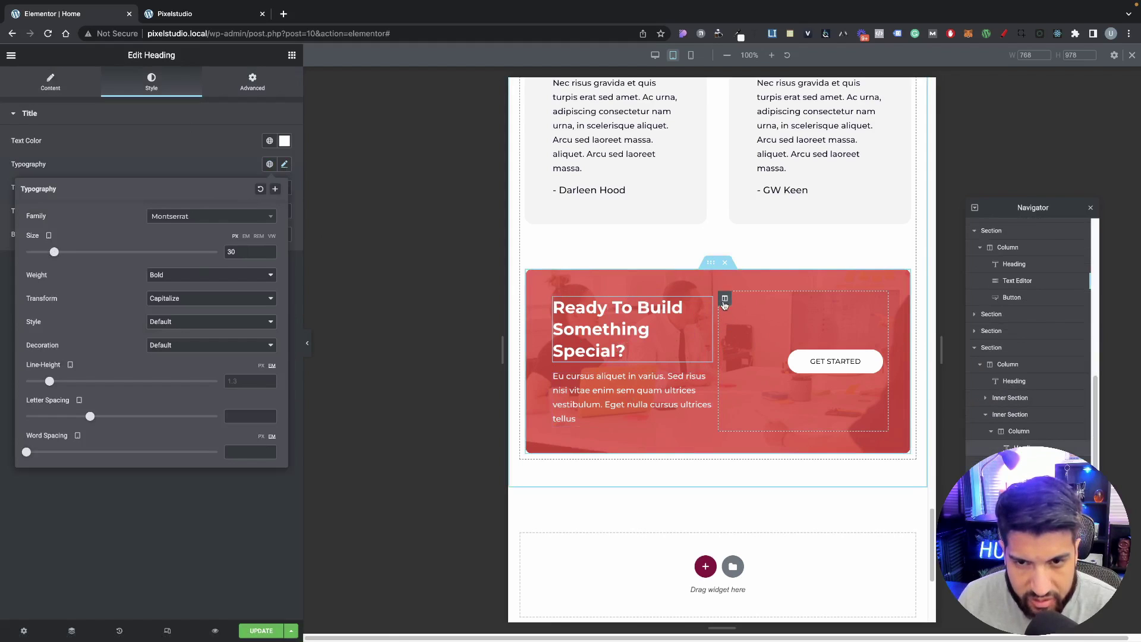
pyautogui.click(725, 298)
pyautogui.click(270, 141)
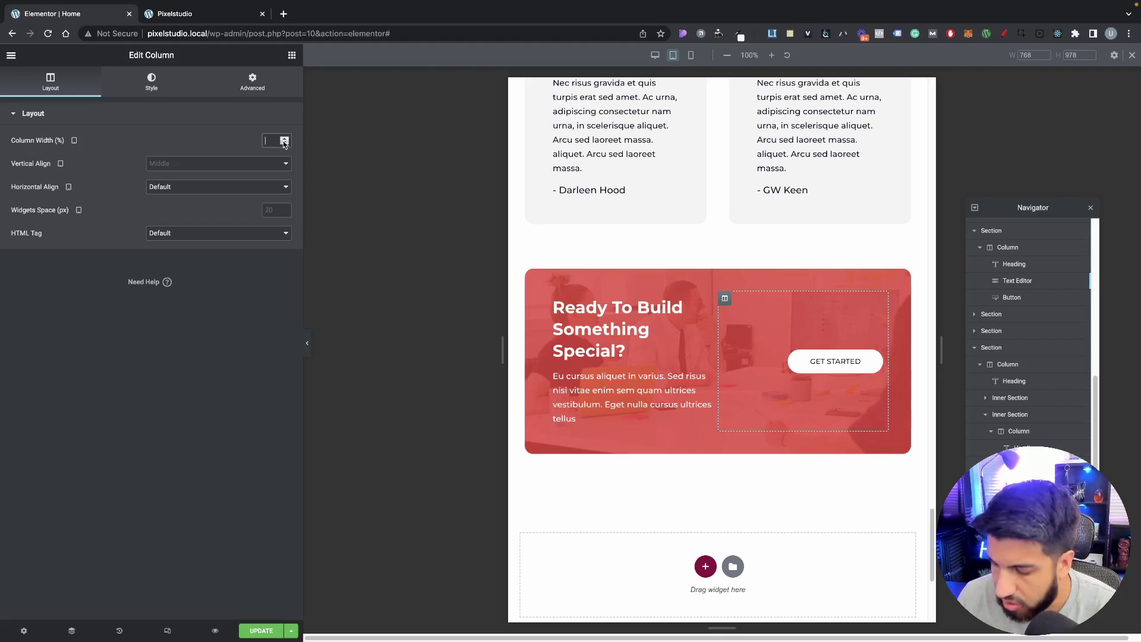
pyautogui.write('30')
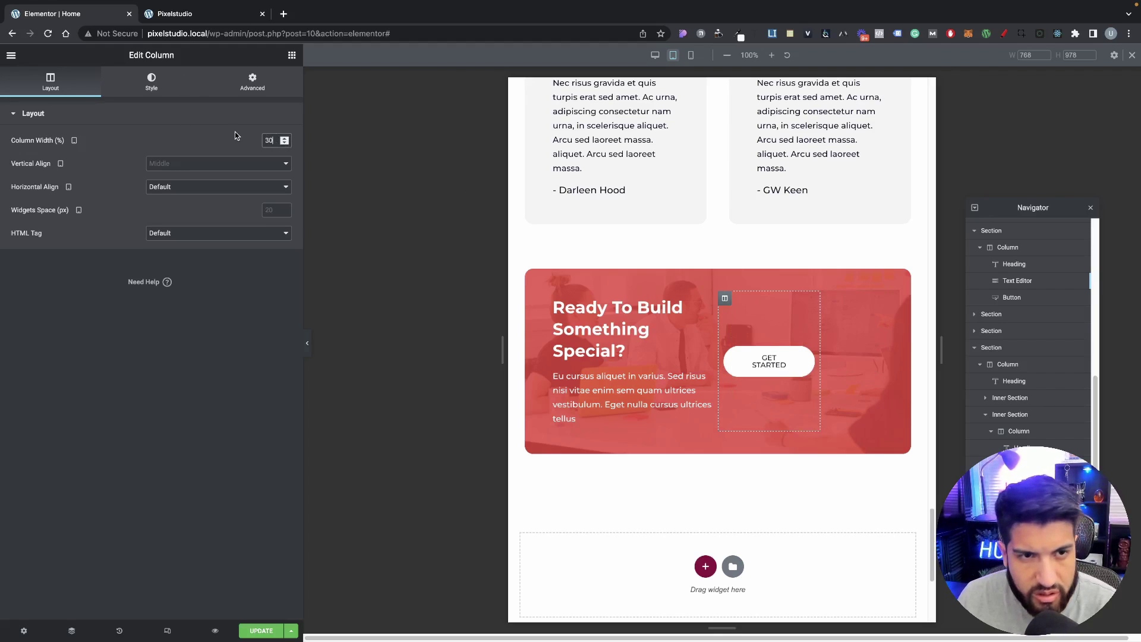
pyautogui.press('BackSpace')
pyautogui.write('5')
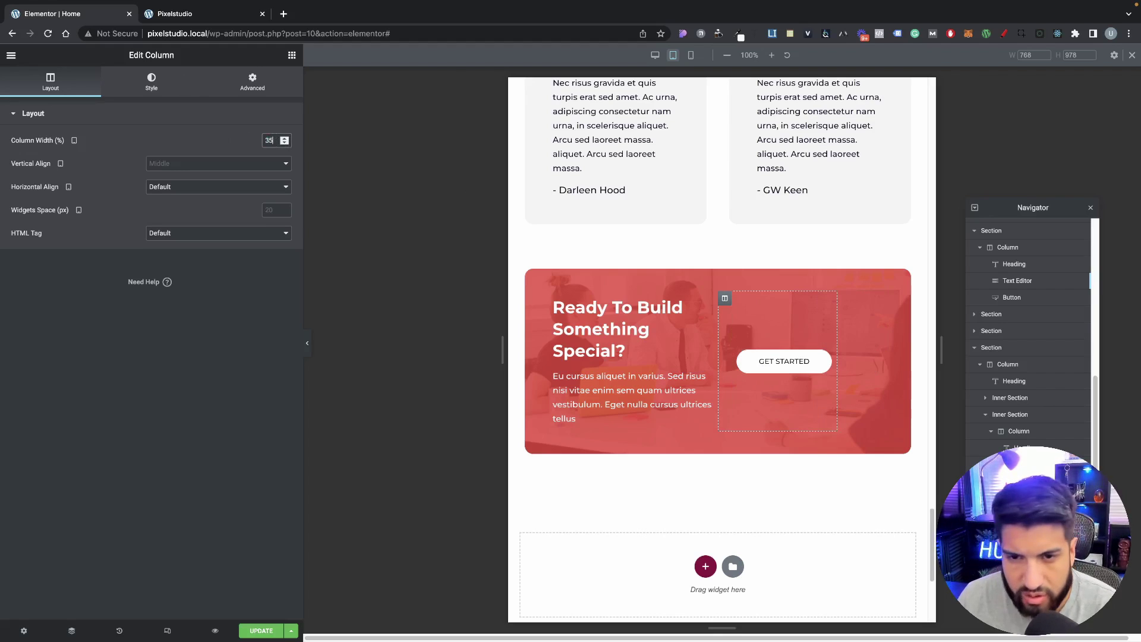
# Step: Set the call-to-action heading column's tablet width to 65%
pyautogui.click(704, 299)
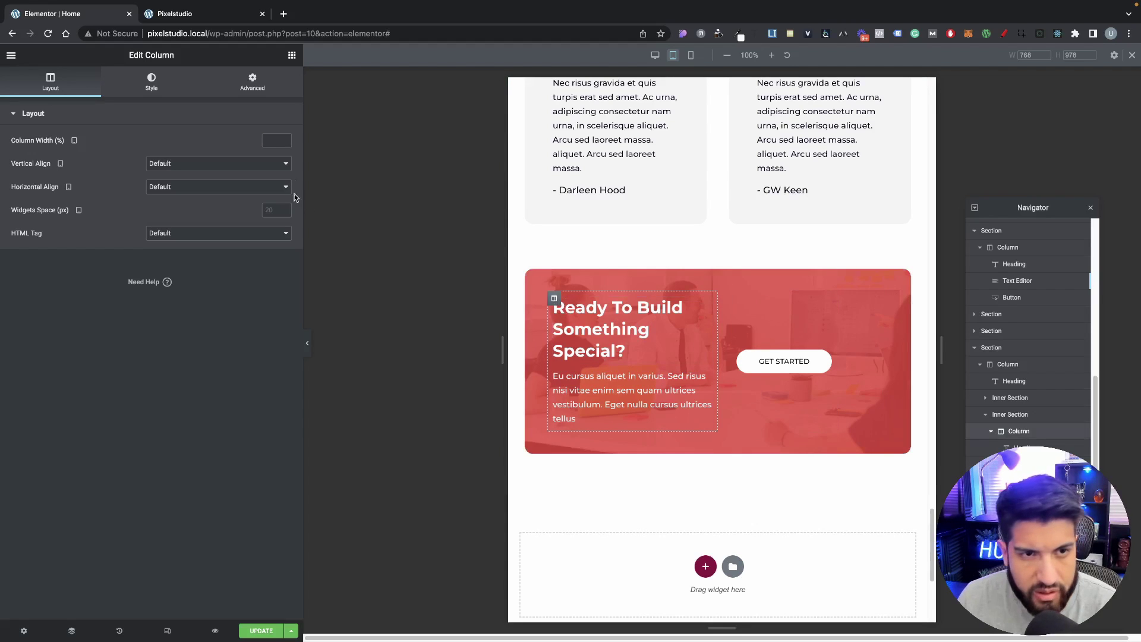
pyautogui.write('75')
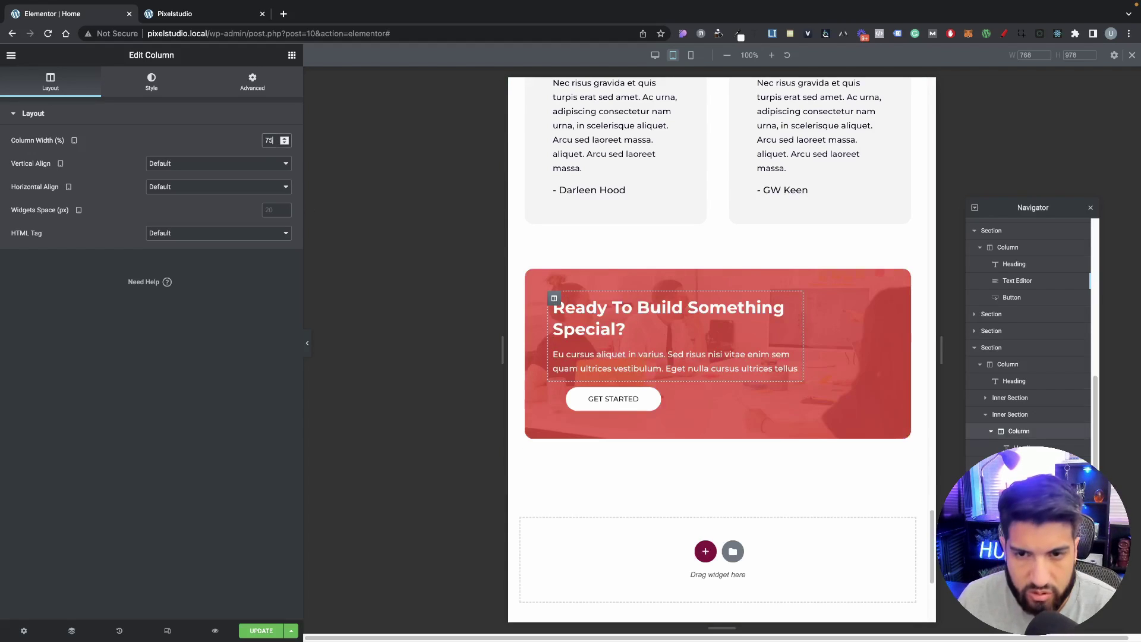
pyautogui.doubleClick(270, 140)
pyautogui.write('65')
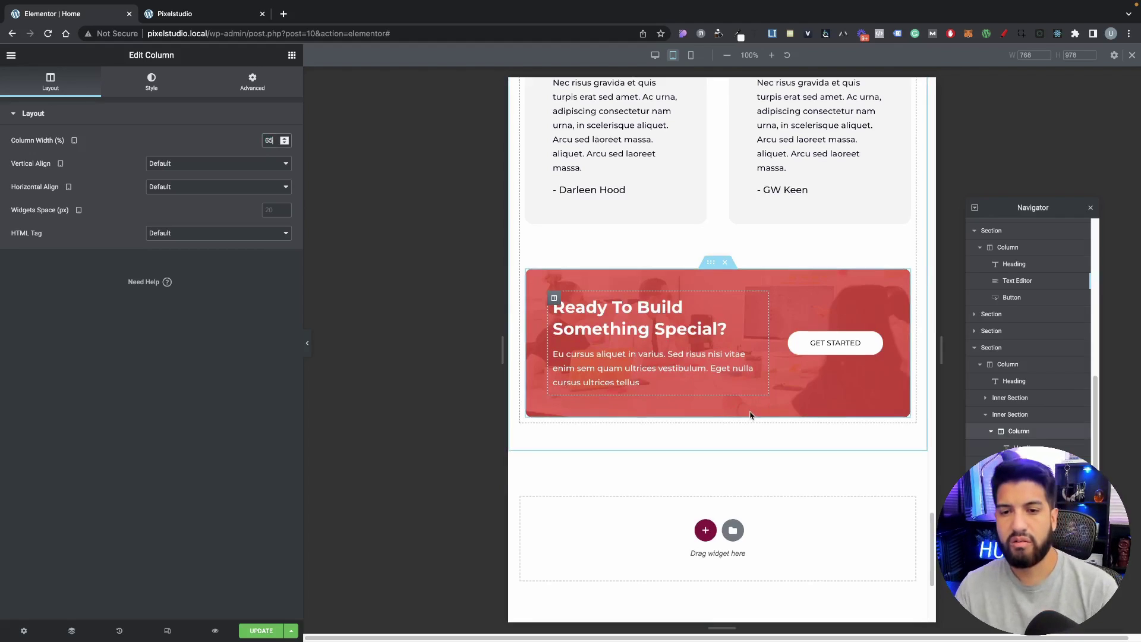
pyautogui.scroll(3, 767, 392)
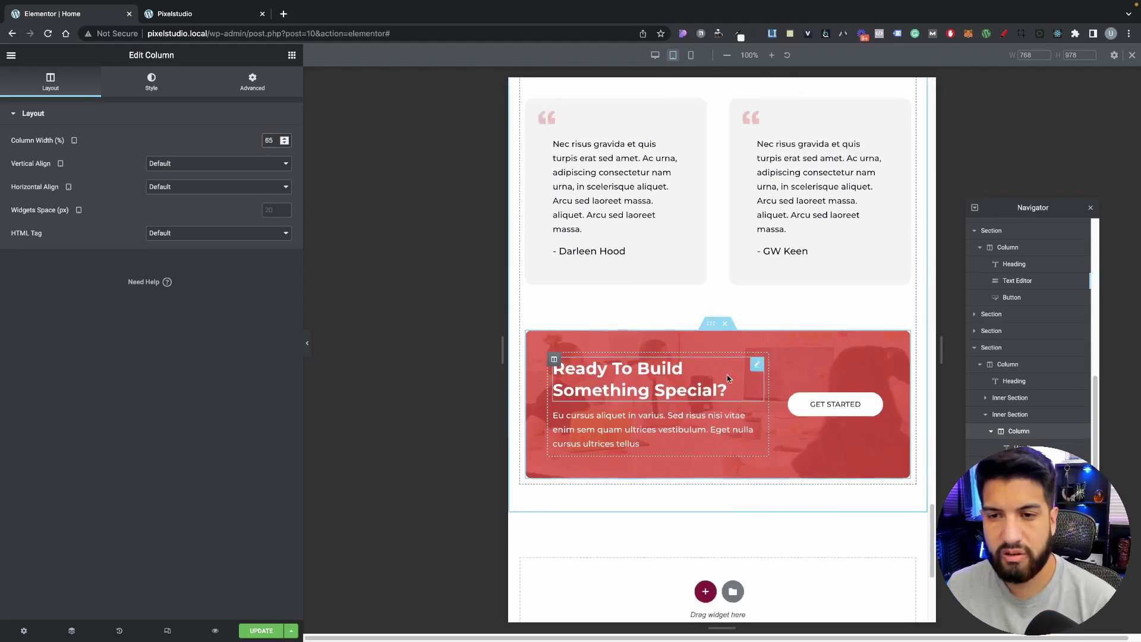
pyautogui.scroll(15, 731, 310)
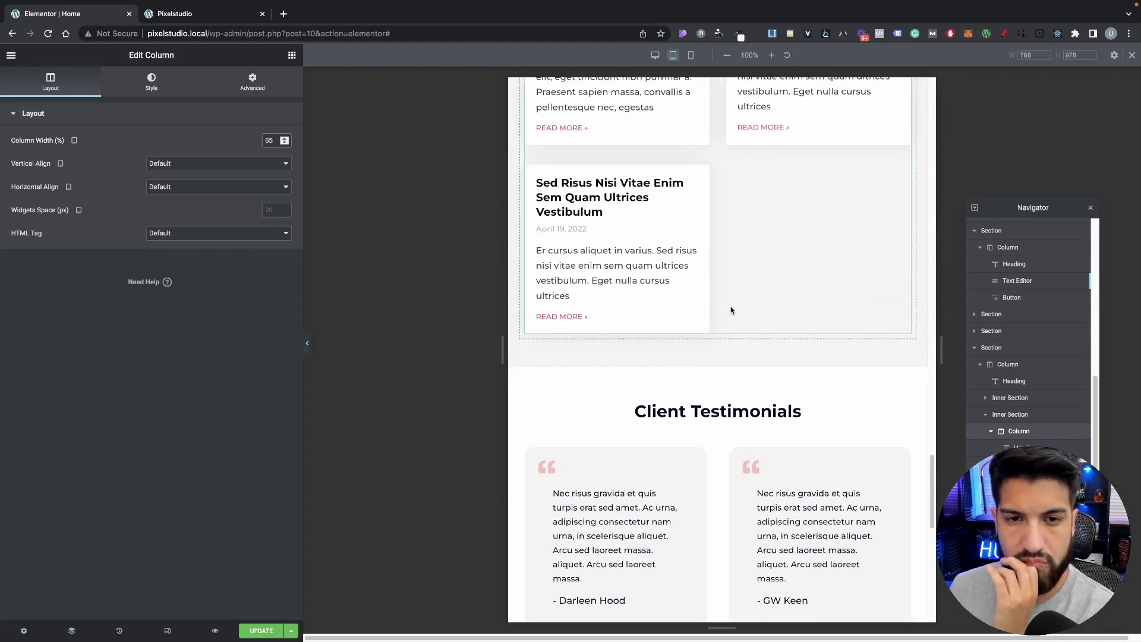
pyautogui.scroll(15, 731, 310)
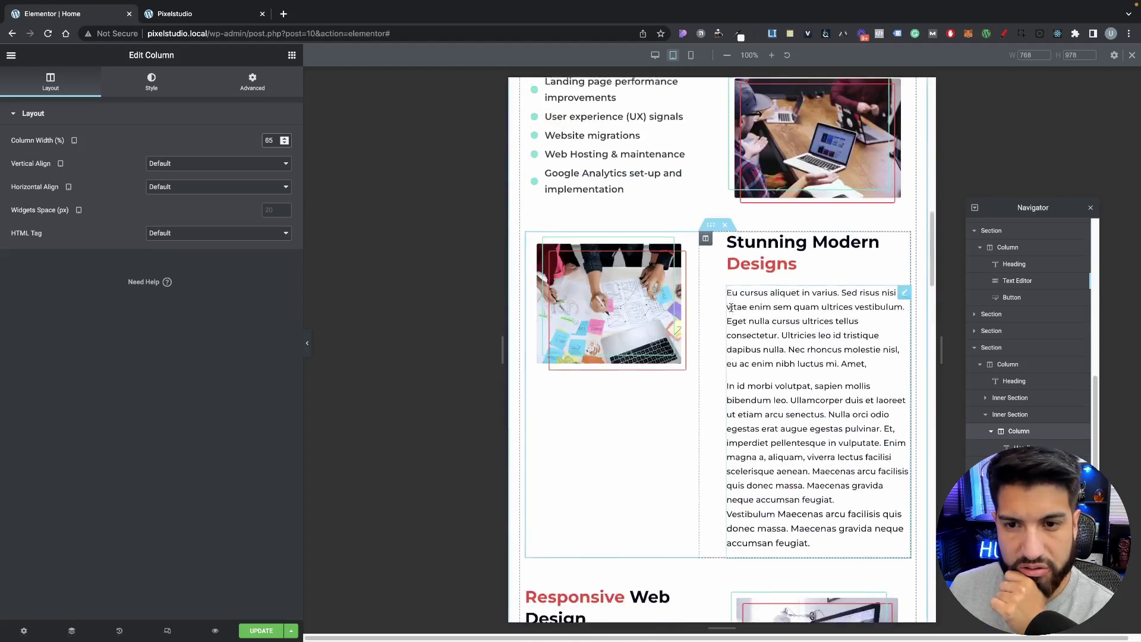
pyautogui.scroll(-3, 730, 308)
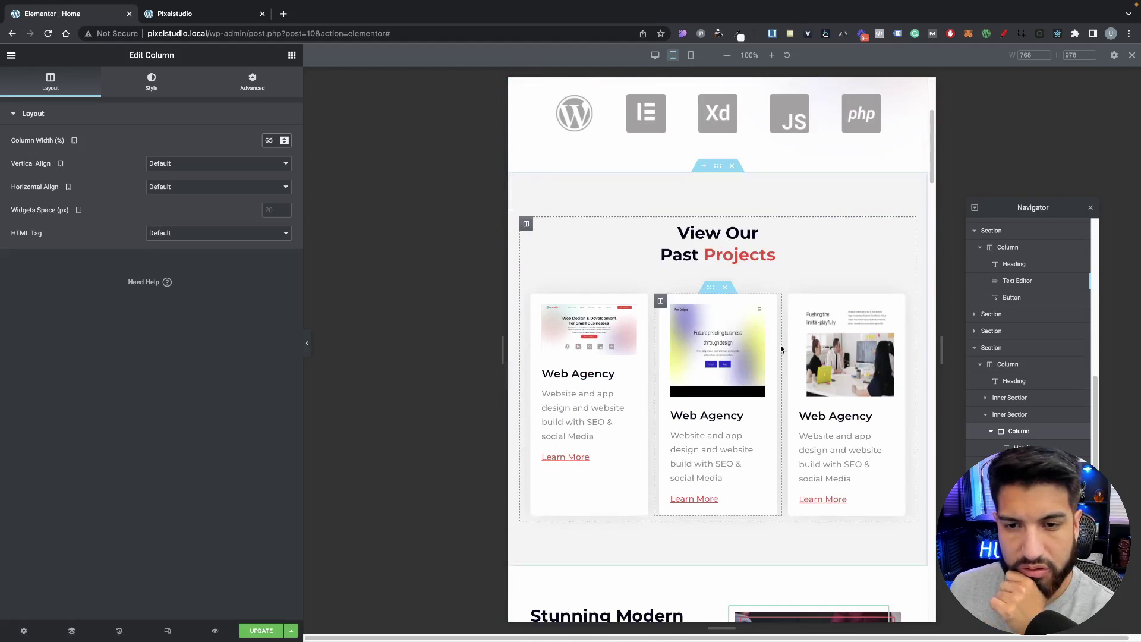
pyautogui.click(691, 55)
pyautogui.scroll(-10, 719, 303)
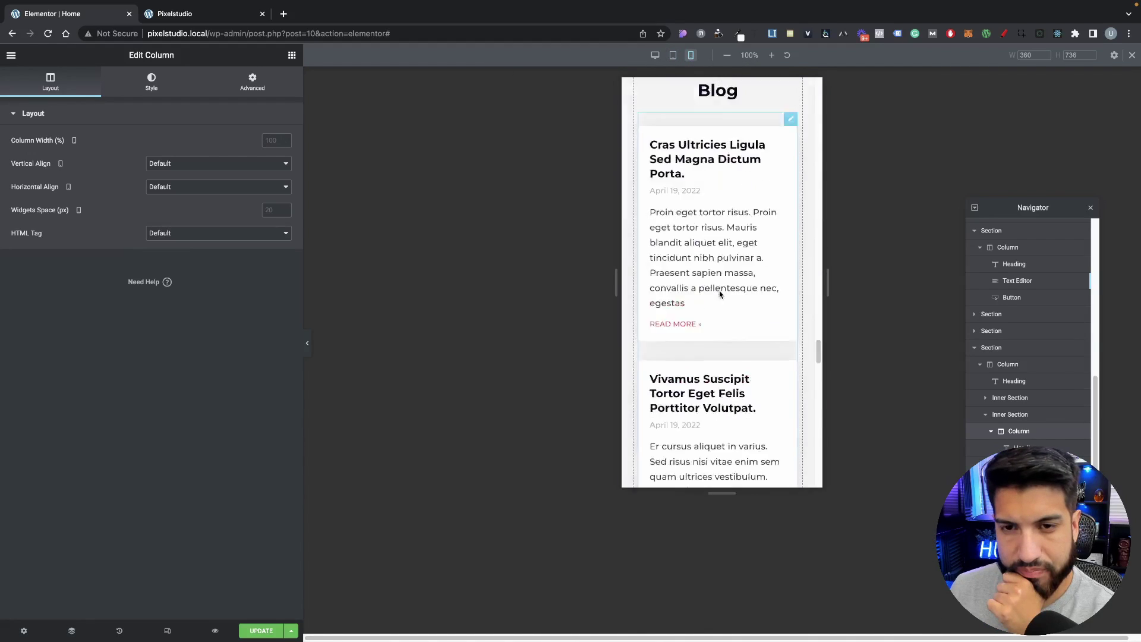
pyautogui.scroll(15, 719, 303)
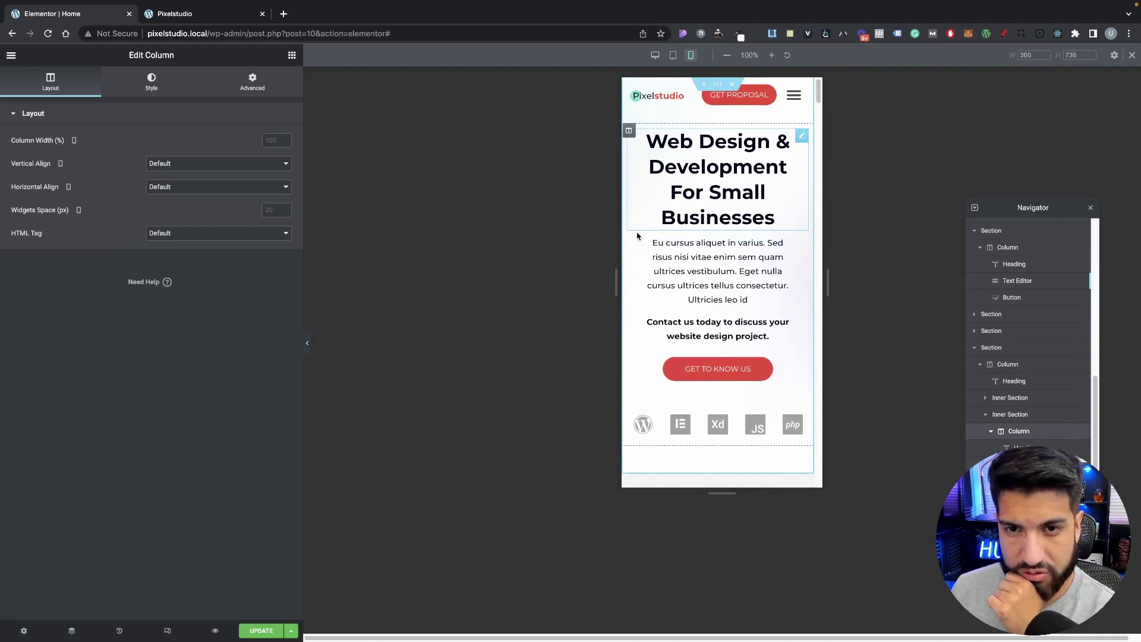
pyautogui.scroll(-2, 719, 380)
pyautogui.scroll(2, 719, 380)
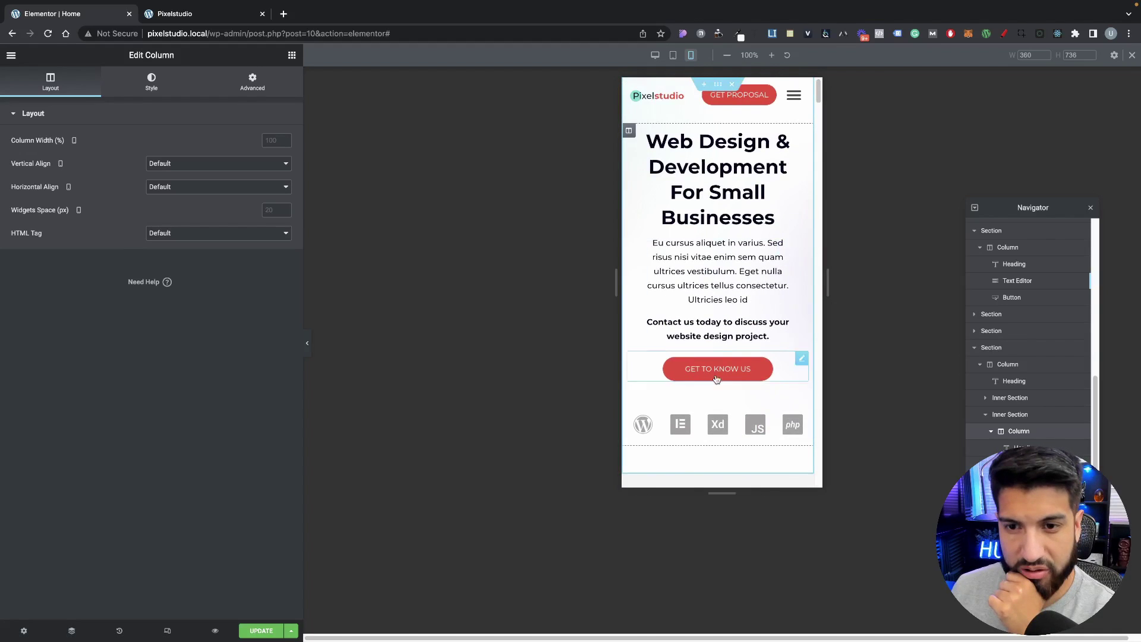
pyautogui.scroll(-3, 717, 379)
pyautogui.scroll(3, 717, 379)
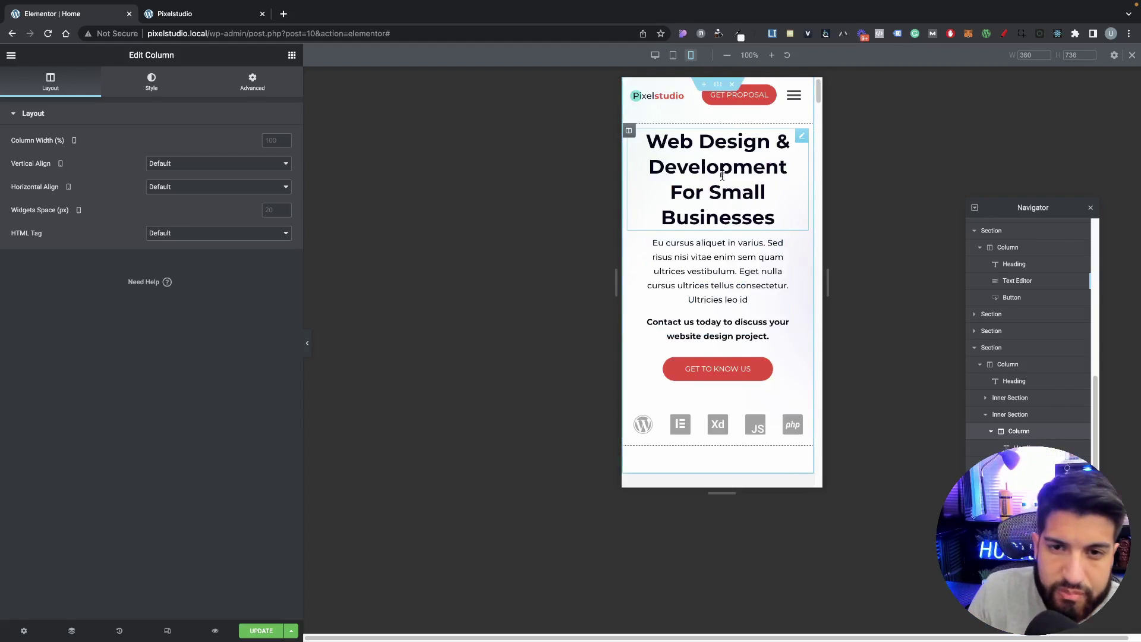
pyautogui.scroll(-3, 763, 219)
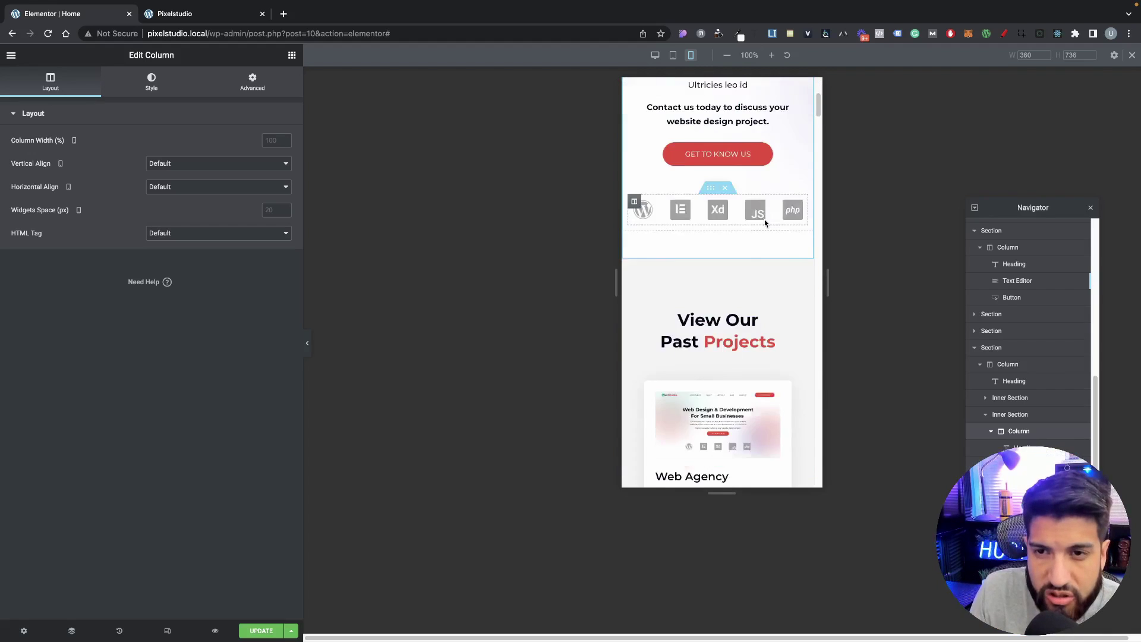
pyautogui.scroll(3, 764, 220)
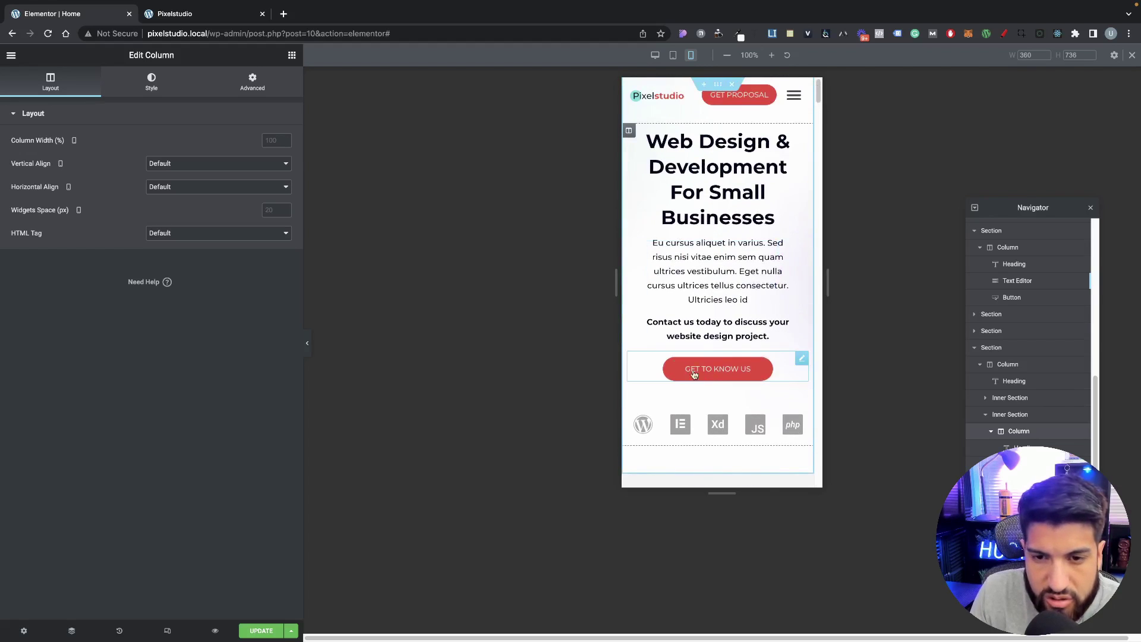
# Step: Set the hero heading's mobile font size to 25 px
pyautogui.click(707, 189)
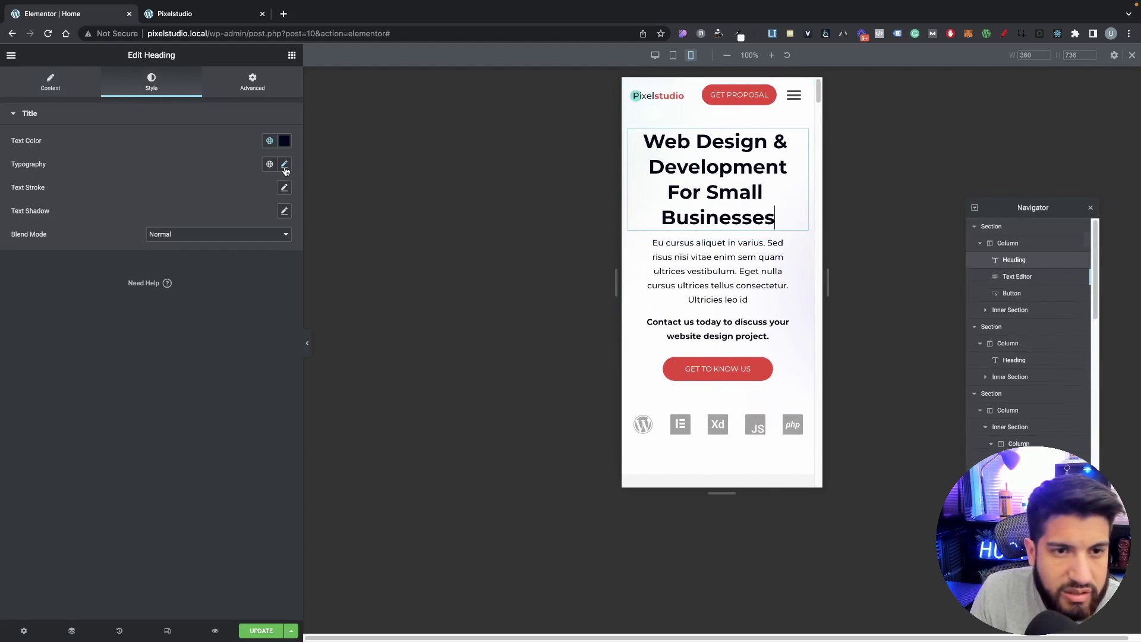
pyautogui.click(284, 165)
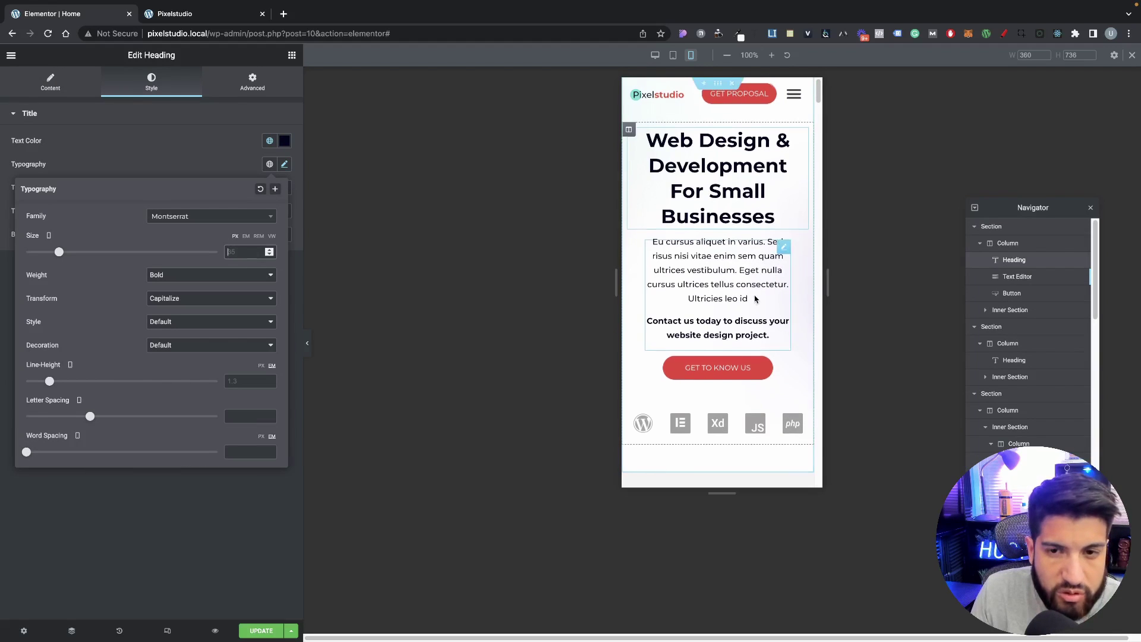
pyautogui.click(237, 255)
pyautogui.write('30')
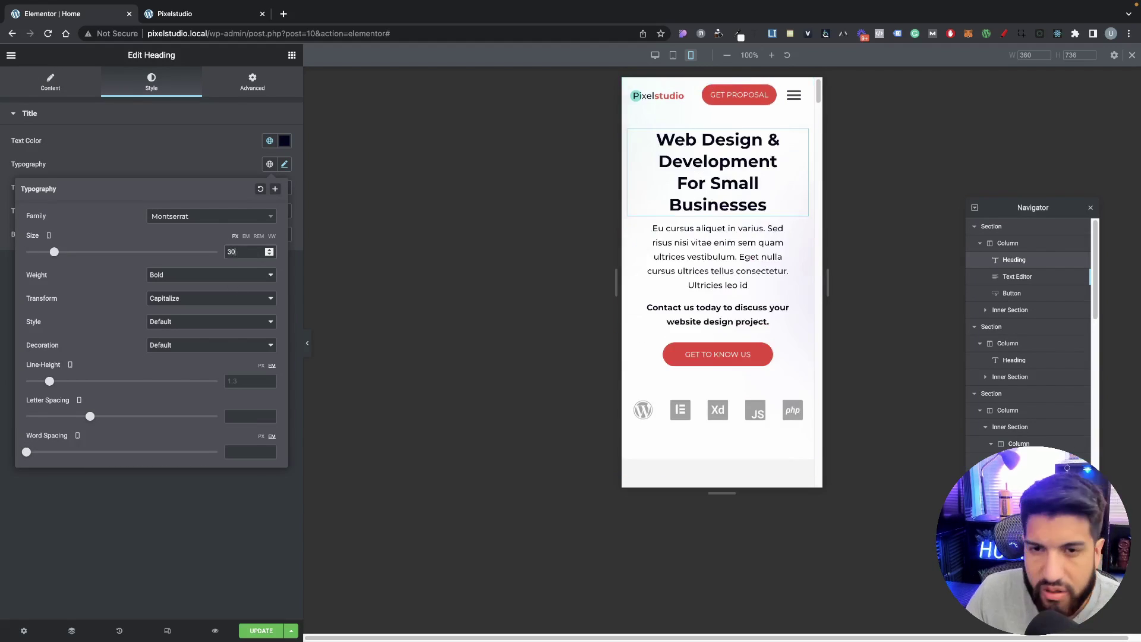
pyautogui.doubleClick(245, 253)
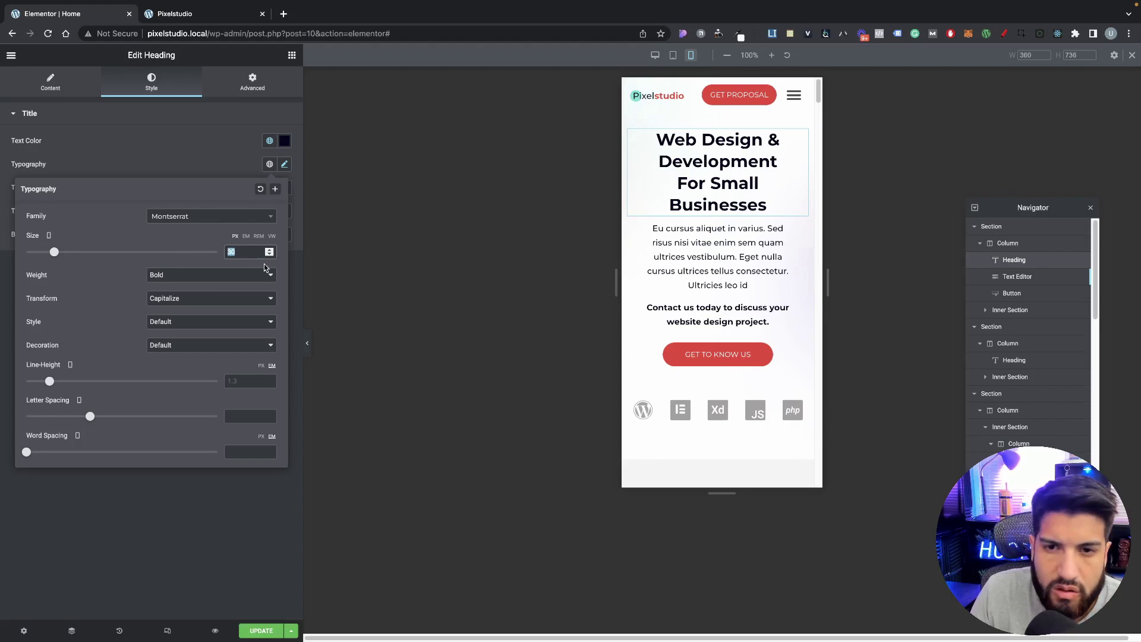
pyautogui.write('25')
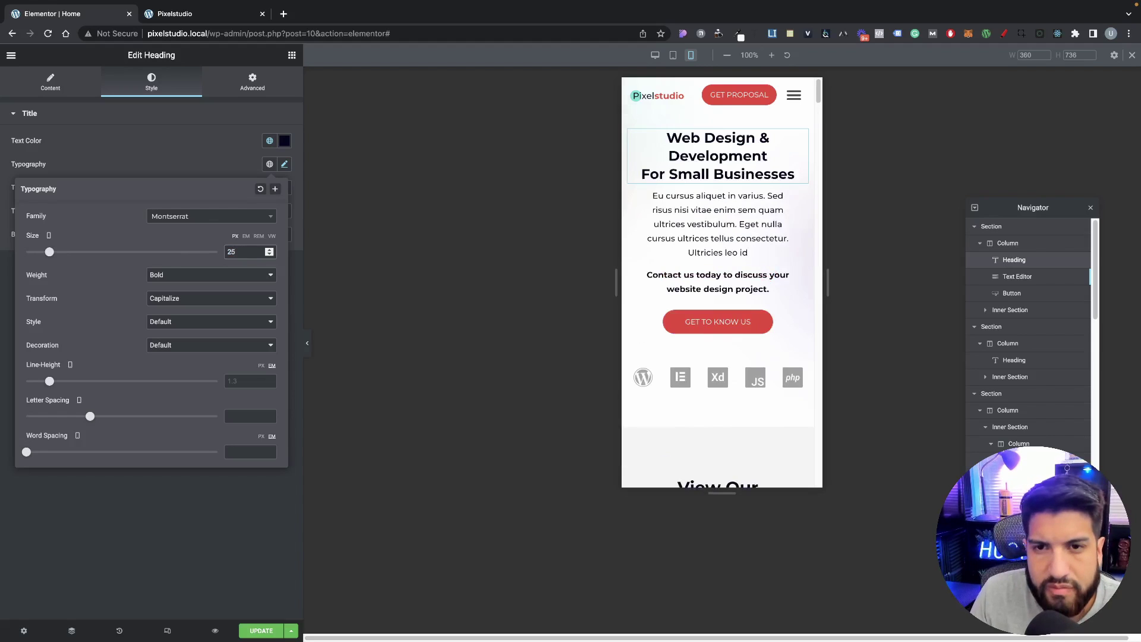
pyautogui.scroll(-3, 707, 327)
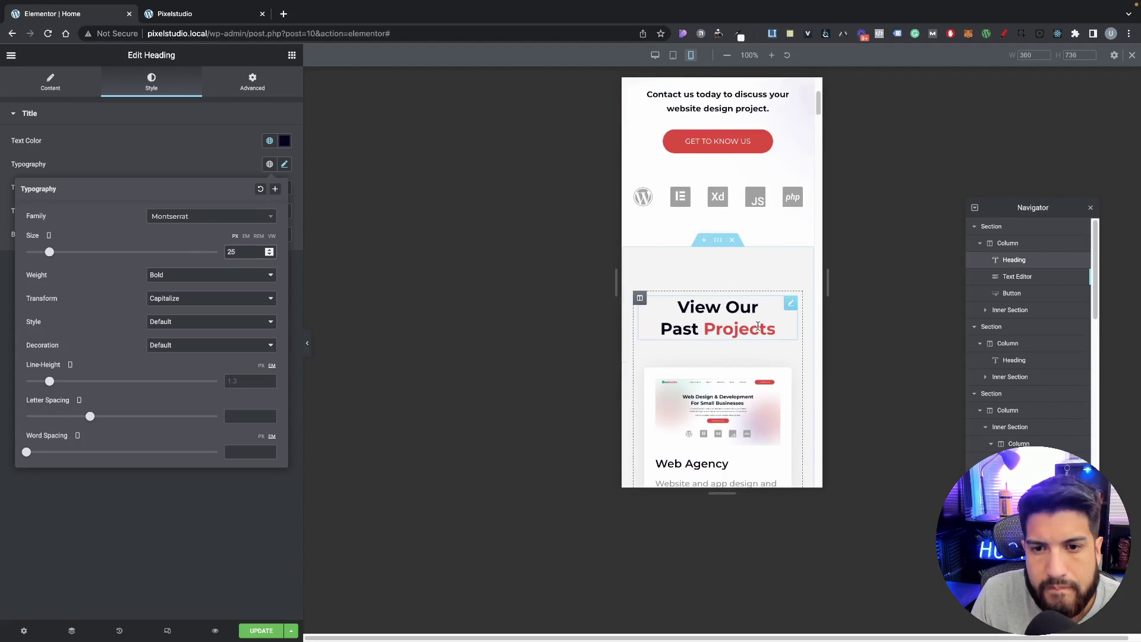
# Step: Set the View Our Past Projects heading's mobile size to 25 after testing 30 at narrower widths
pyautogui.click(758, 327)
pyautogui.click(284, 164)
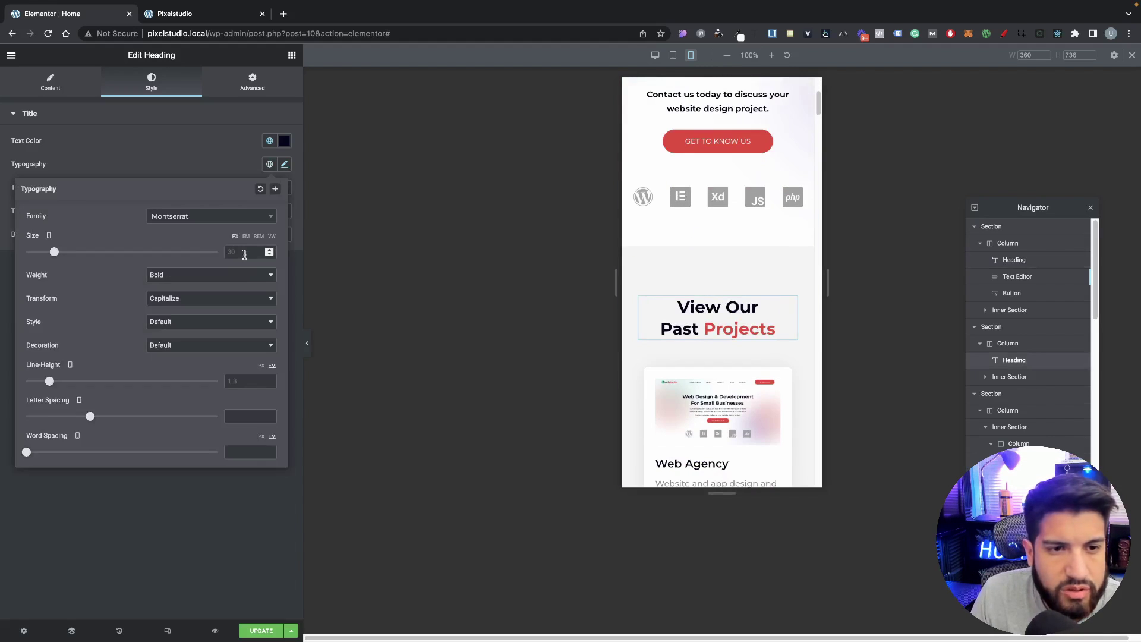
pyautogui.write('25')
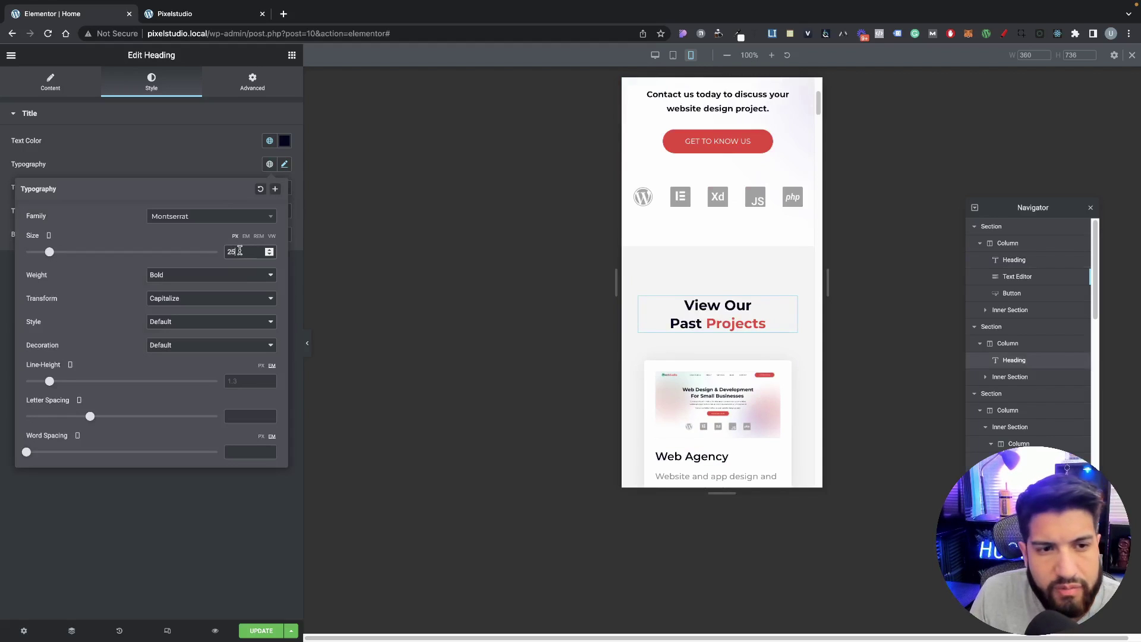
pyautogui.press('BackSpace')
pyautogui.press('BackSpace')
pyautogui.write('30')
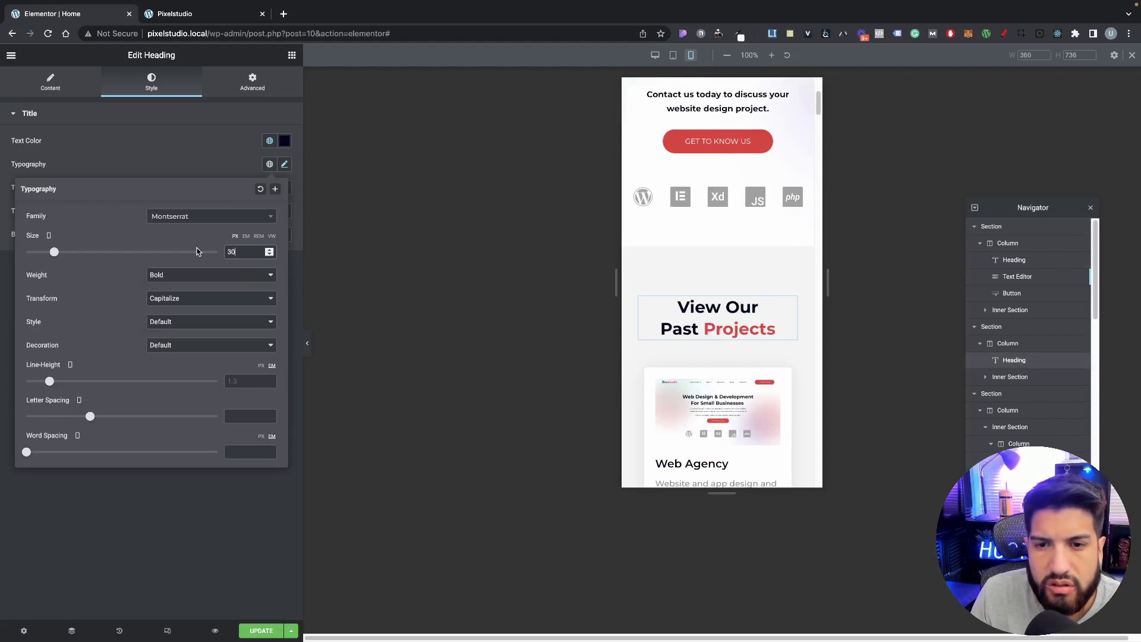
pyautogui.moveTo(829, 287); pyautogui.dragTo(203, 241)
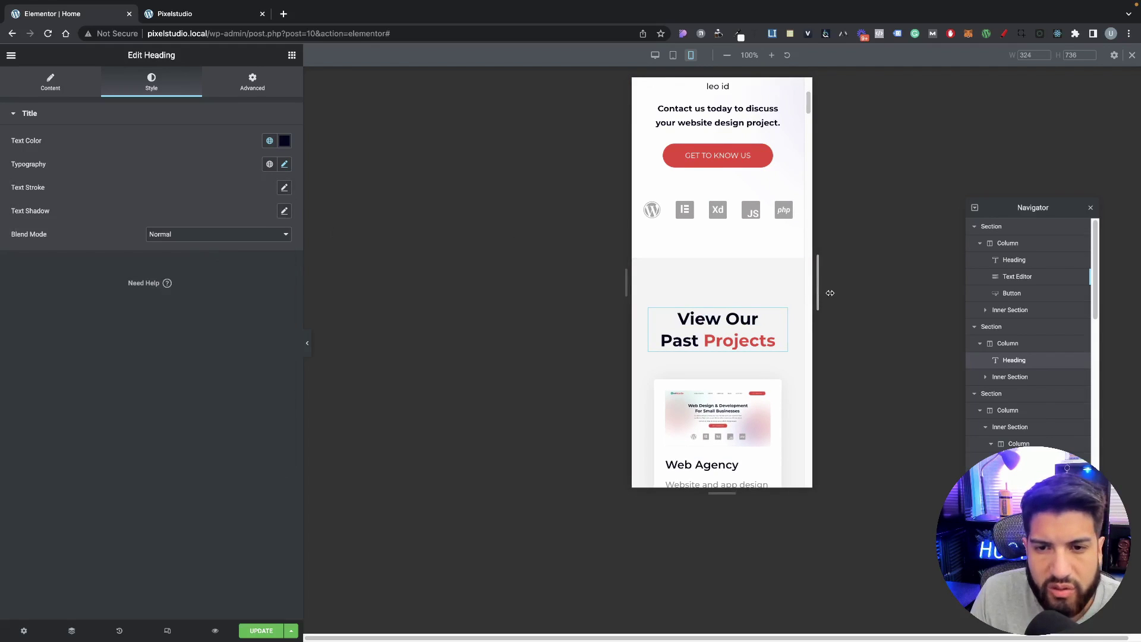
pyautogui.moveTo(830, 293); pyautogui.dragTo(833, 293)
pyautogui.click(284, 164)
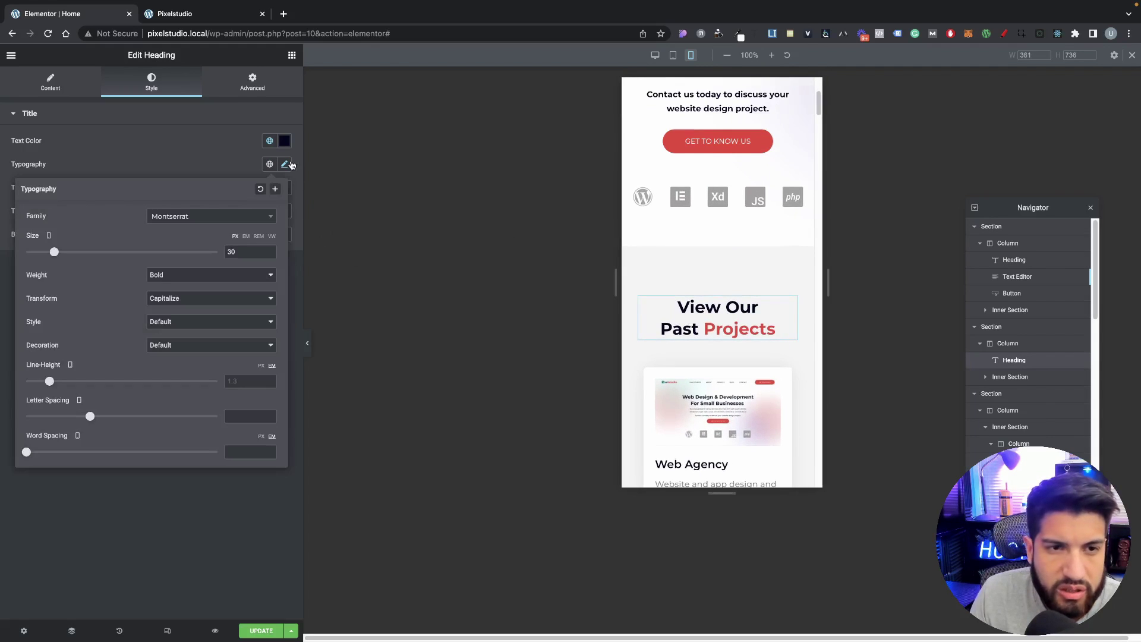
pyautogui.doubleClick(238, 253)
pyautogui.write('25')
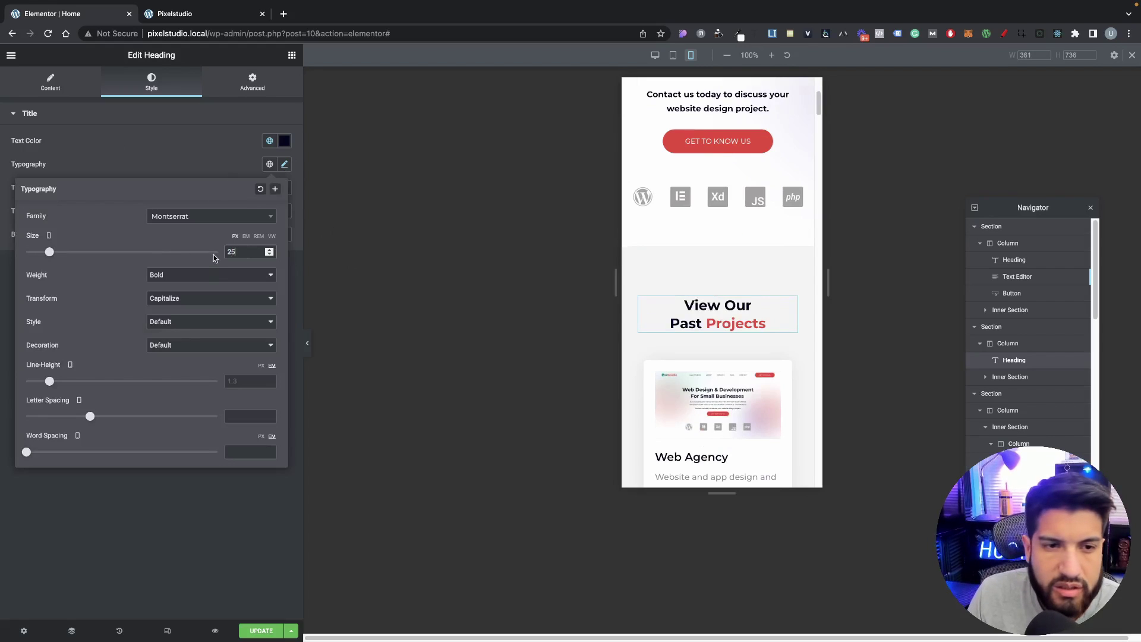
# Step: Apply the Primary global font to the View Our Past Projects heading
pyautogui.click(269, 141)
pyautogui.click(269, 140)
pyautogui.click(265, 164)
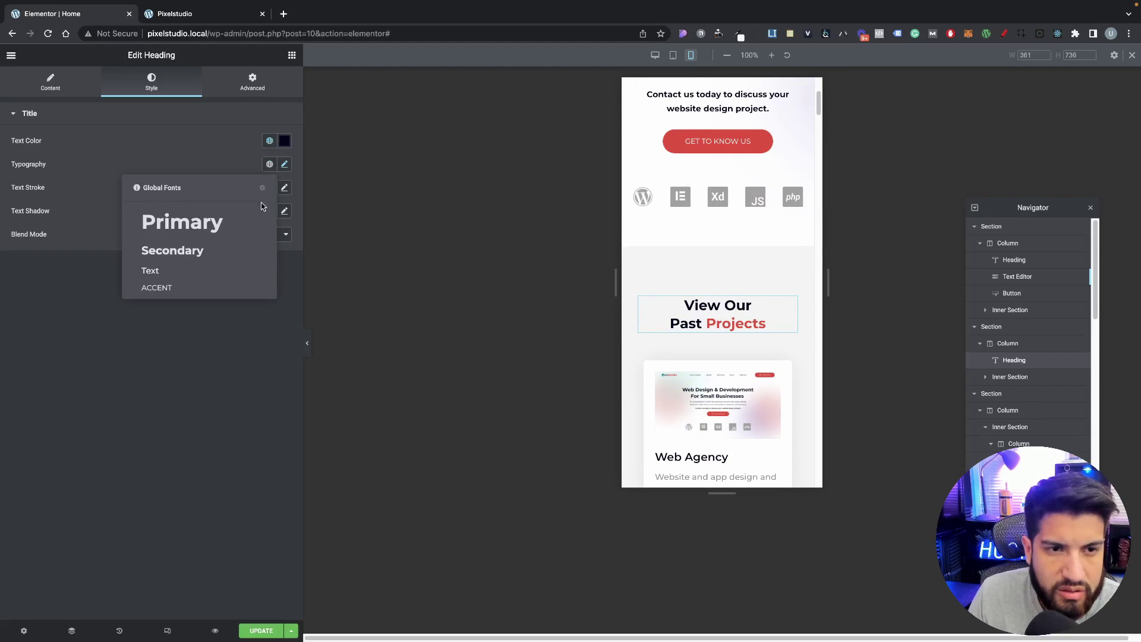
pyautogui.click(220, 225)
pyautogui.scroll(3, 657, 290)
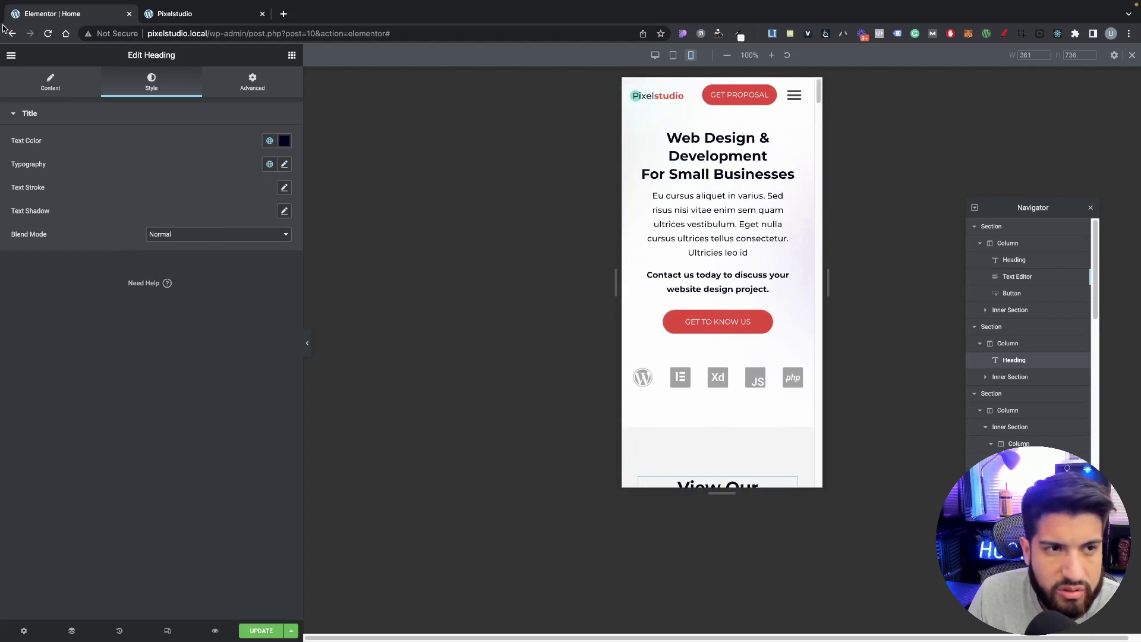
# Step: In Site Settings > Global Fonts, set the Primary font's mobile size to 25
pyautogui.click(11, 56)
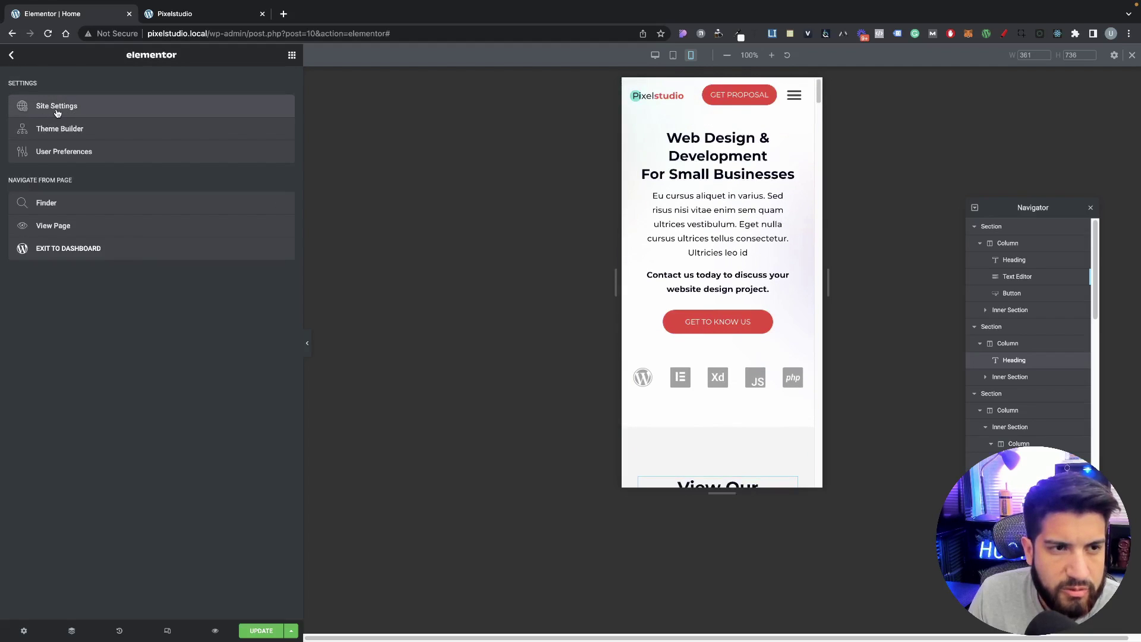
pyautogui.click(57, 107)
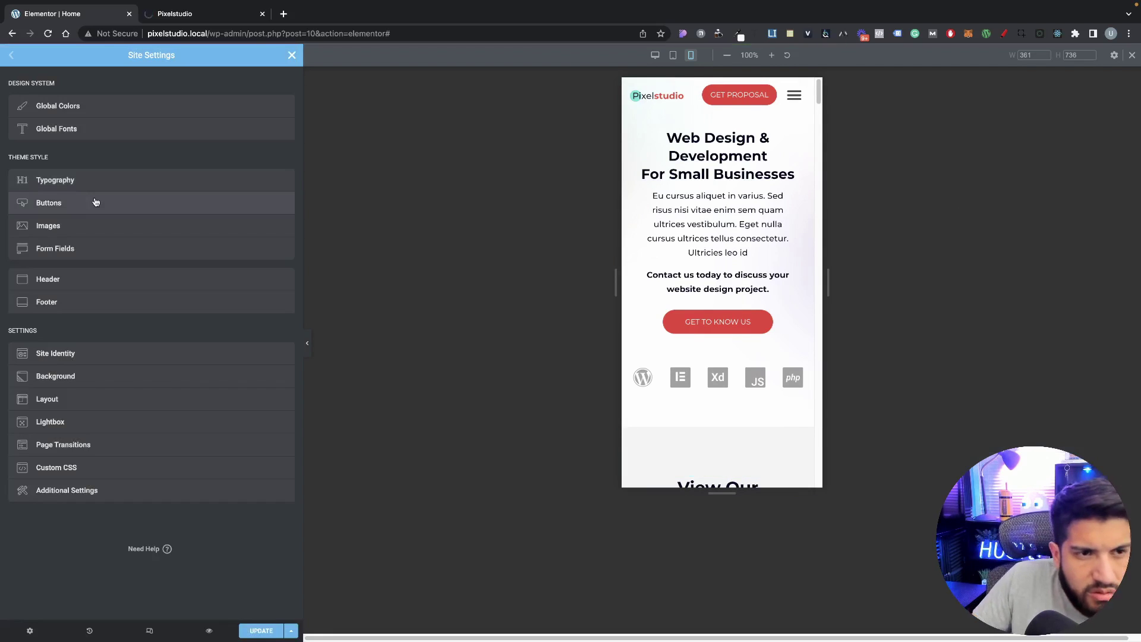
pyautogui.click(87, 131)
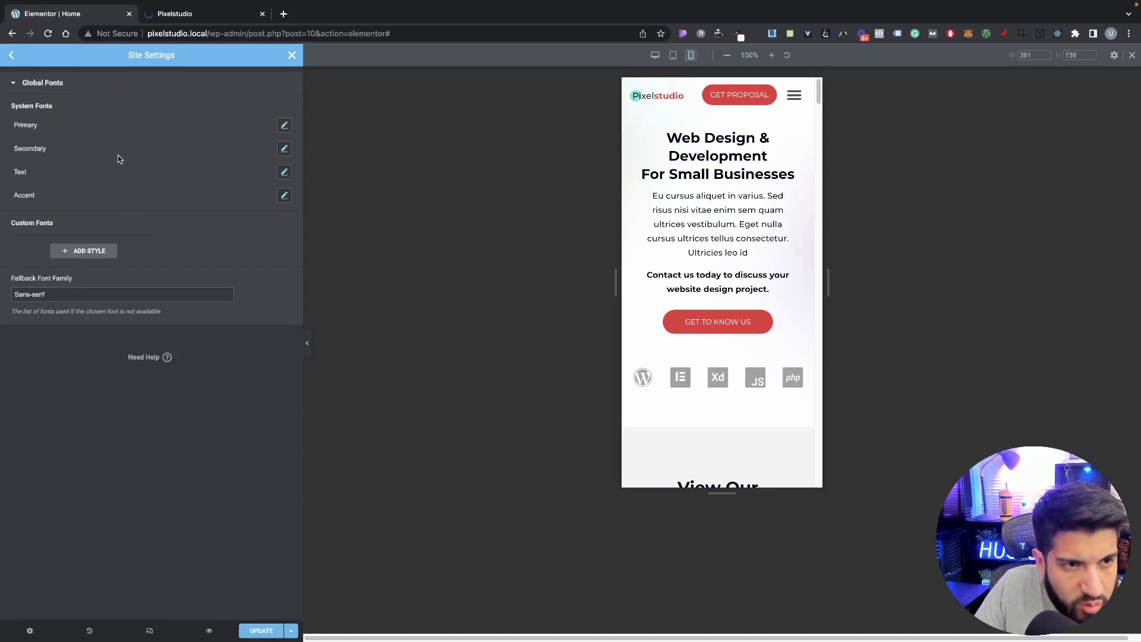
pyautogui.click(284, 124)
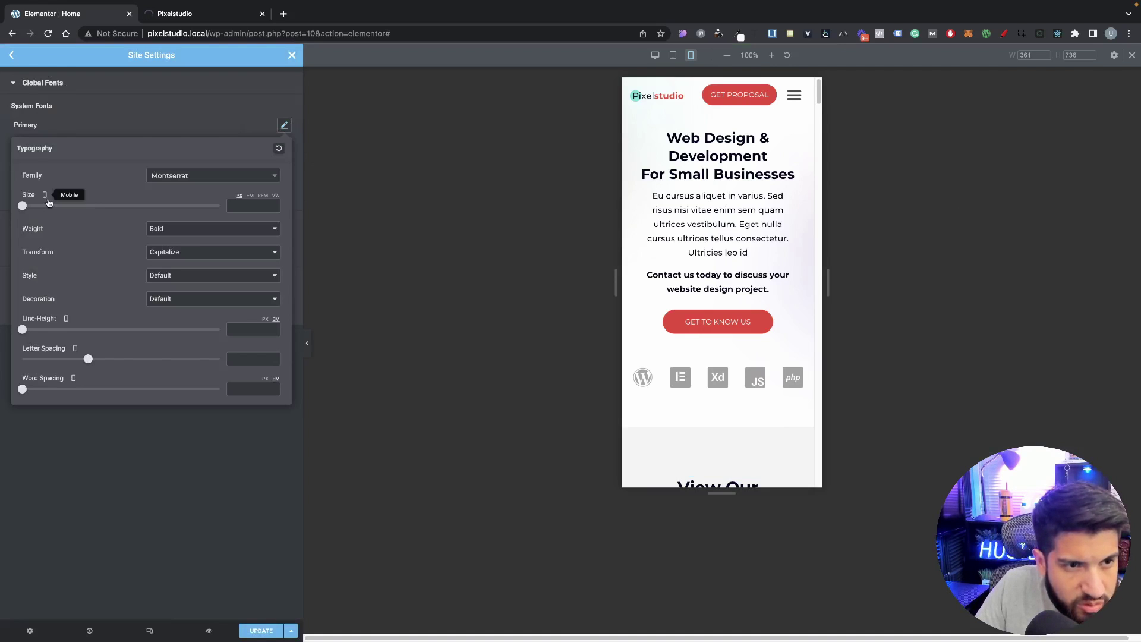
pyautogui.click(246, 208)
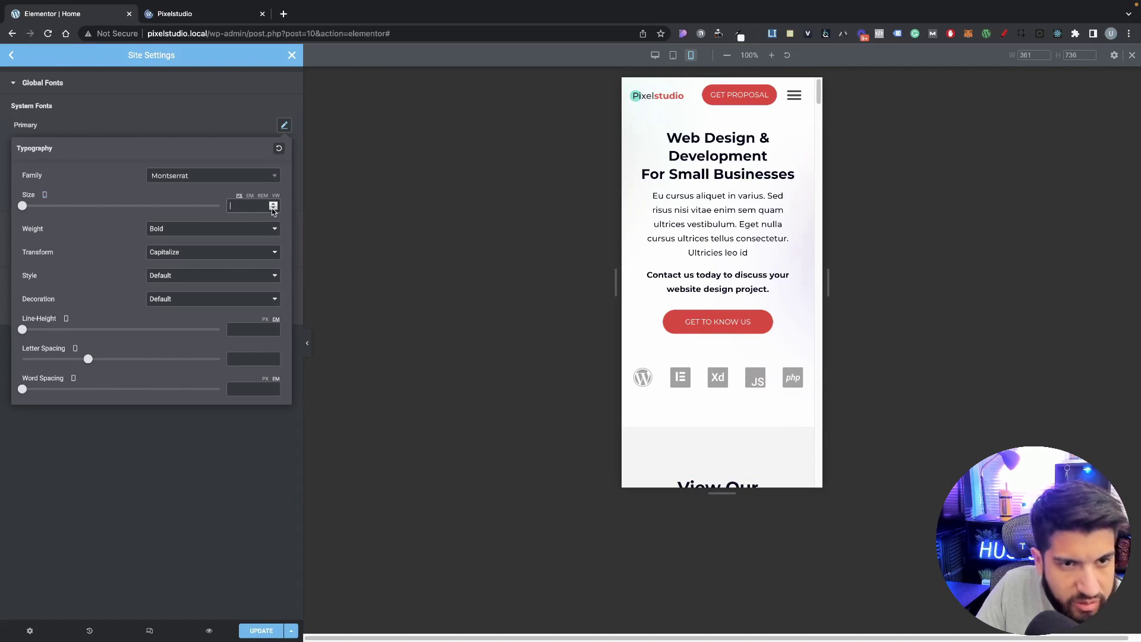
pyautogui.click(270, 209)
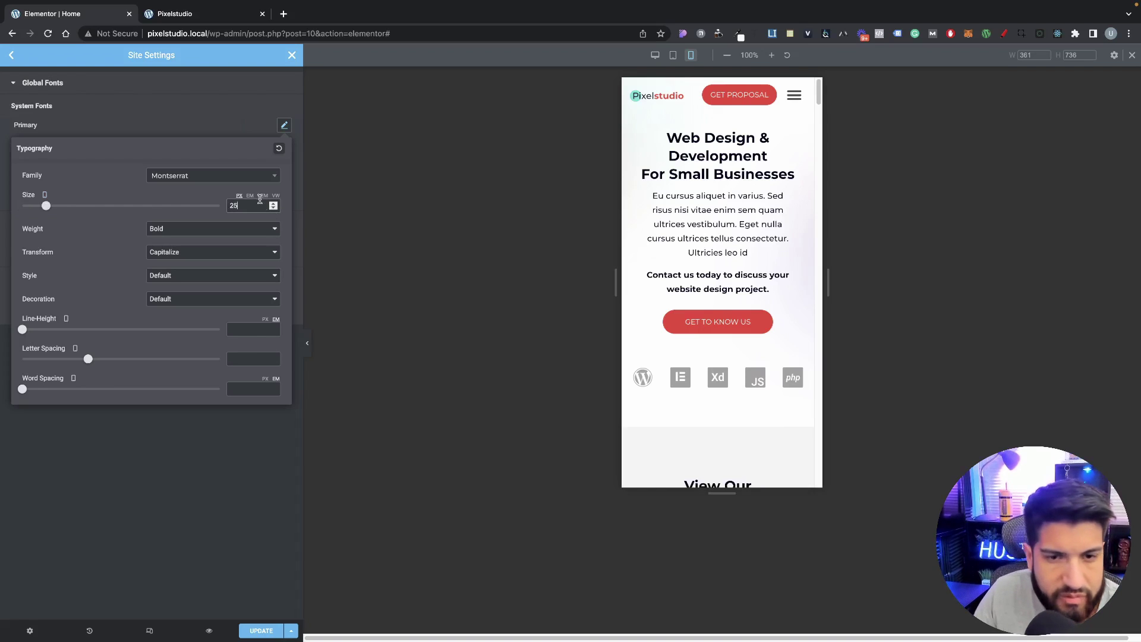
pyautogui.click(226, 116)
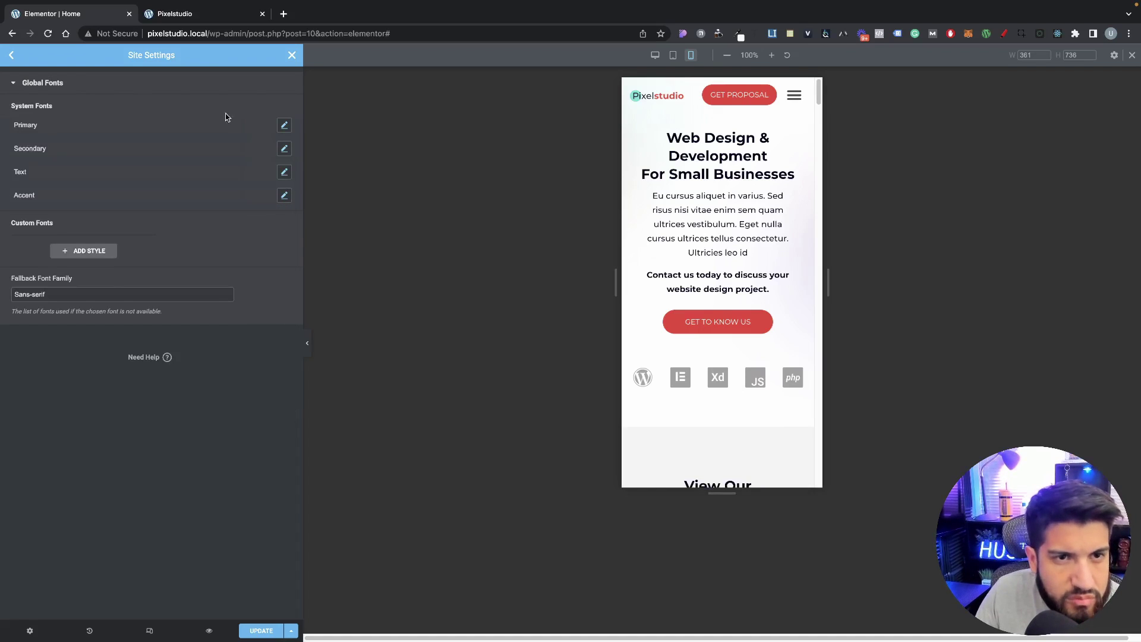
# Step: Save the site settings with Update and return to the page editor
pyautogui.click(264, 631)
pyautogui.scroll(-5, 654, 400)
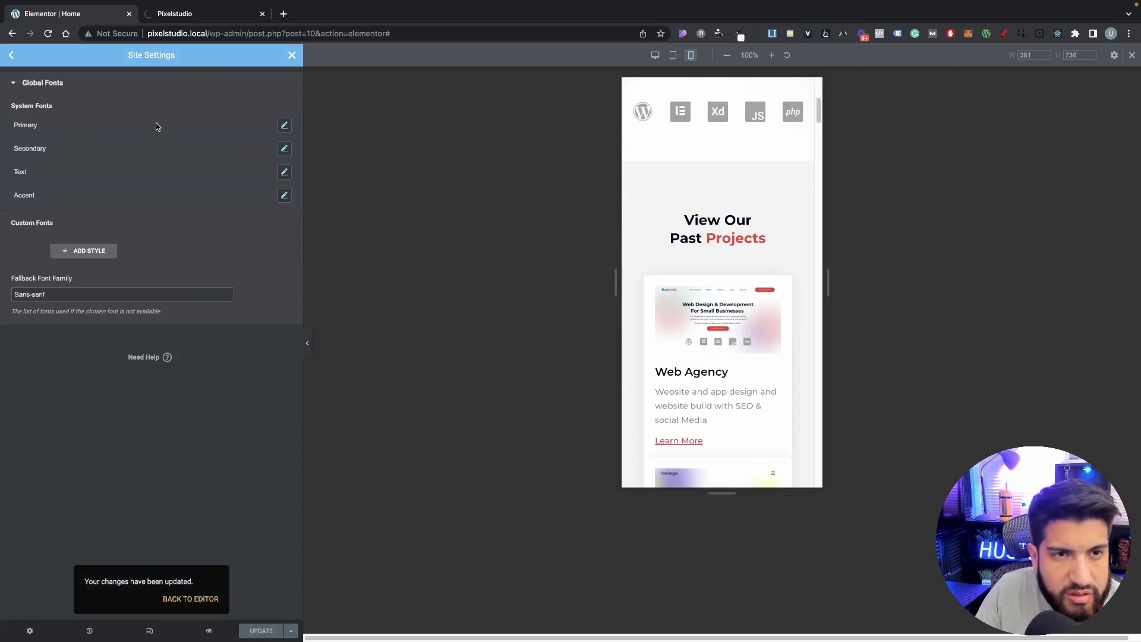
pyautogui.click(291, 55)
pyautogui.scroll(2, 741, 326)
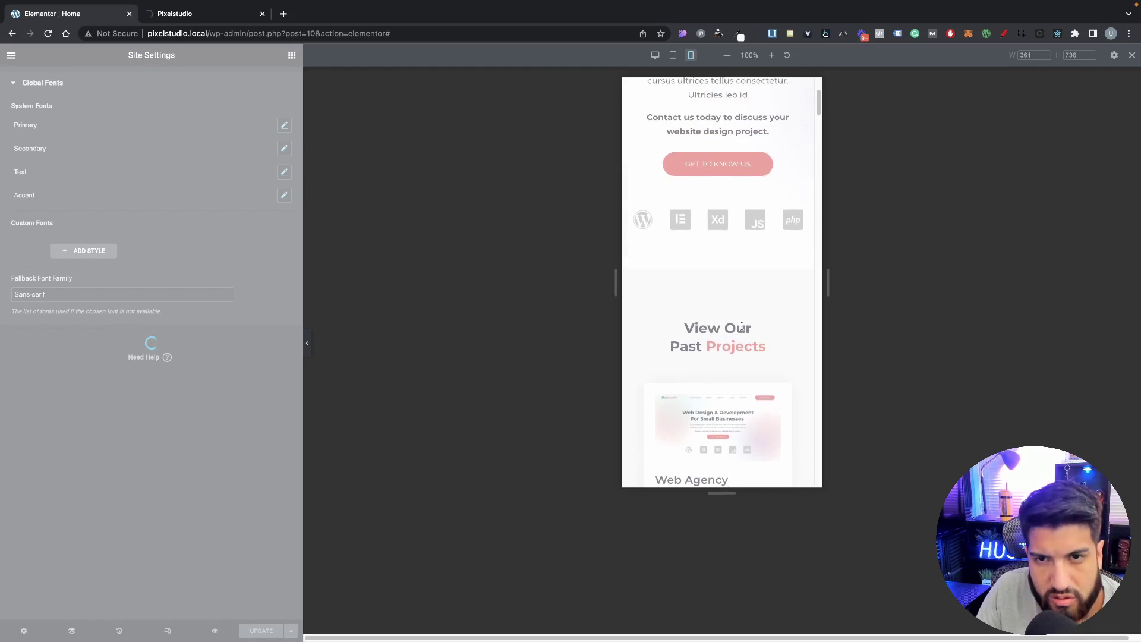
pyautogui.scroll(3, 741, 326)
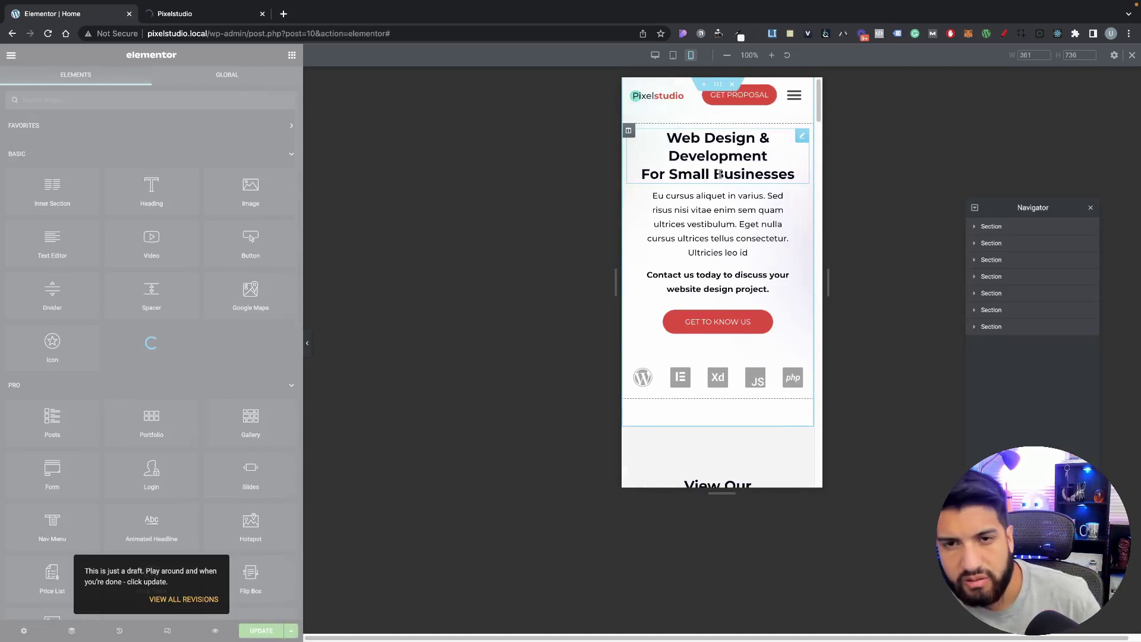
# Step: Give the hero paragraph a custom mobile width of 90 instead of 100
pyautogui.click(725, 173)
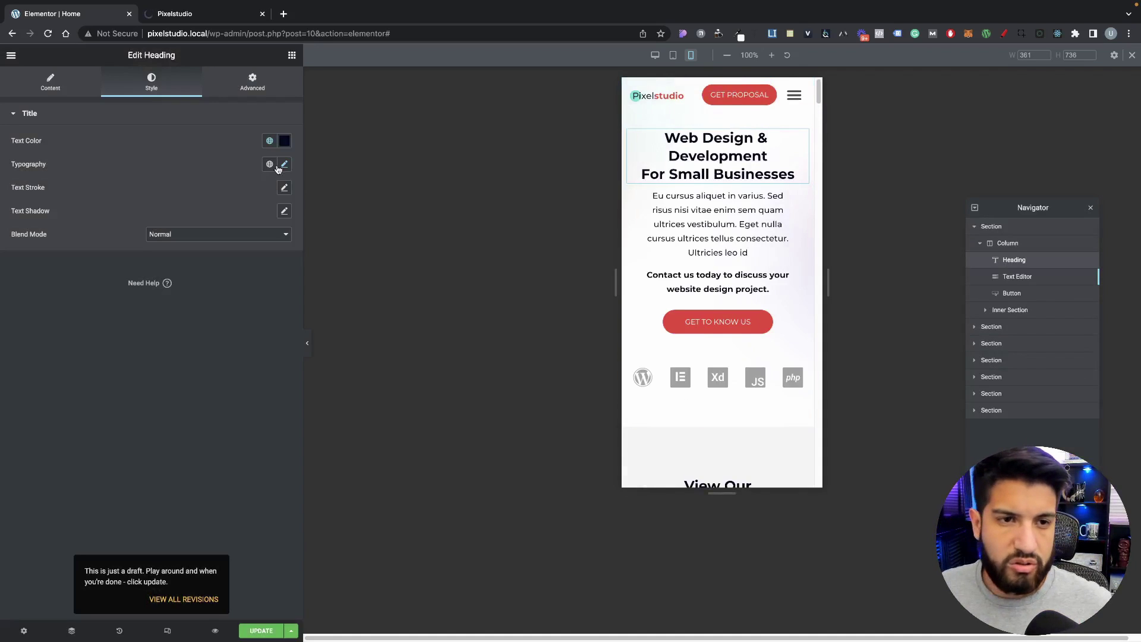
pyautogui.click(284, 164)
pyautogui.click(209, 172)
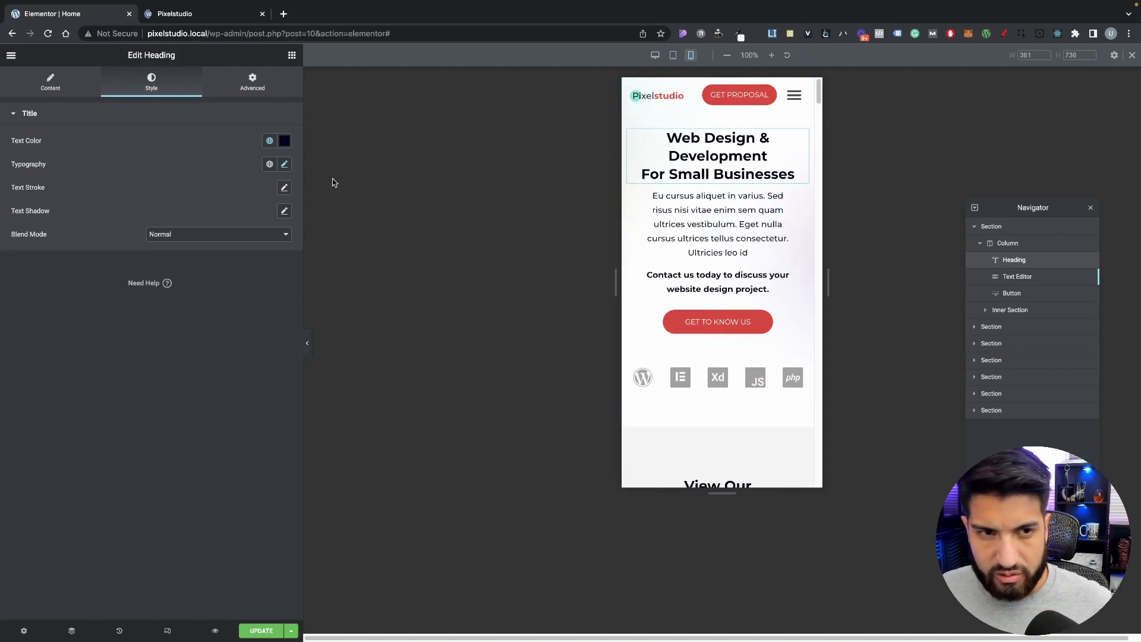
pyautogui.scroll(-1, 736, 191)
pyautogui.scroll(-1, 736, 191)
pyautogui.click(735, 191)
pyautogui.click(249, 83)
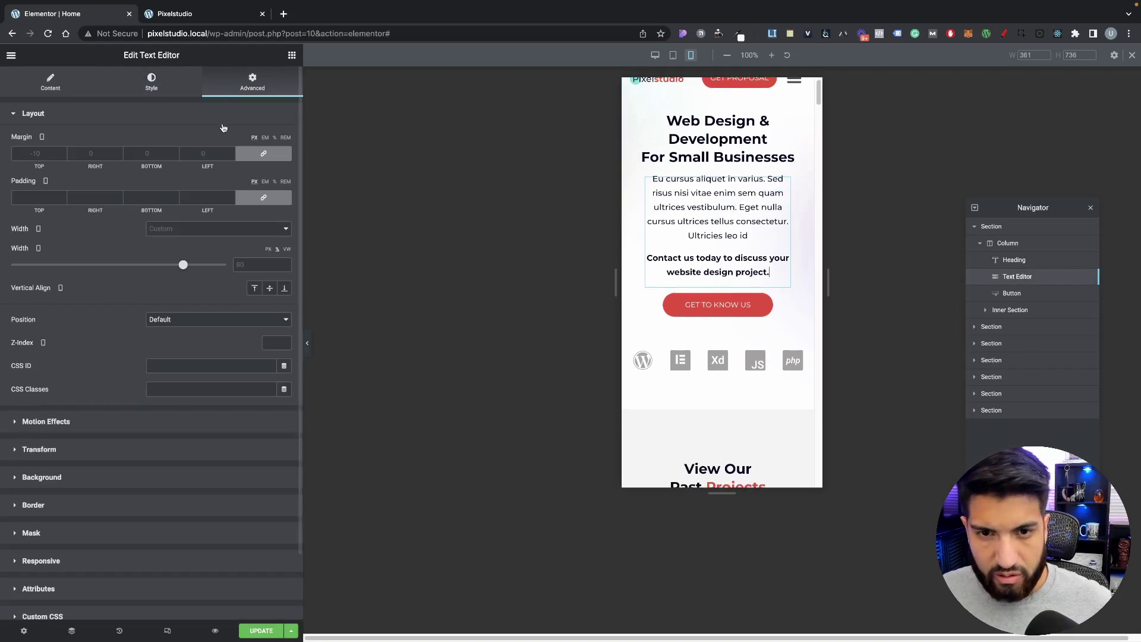
pyautogui.click(244, 264)
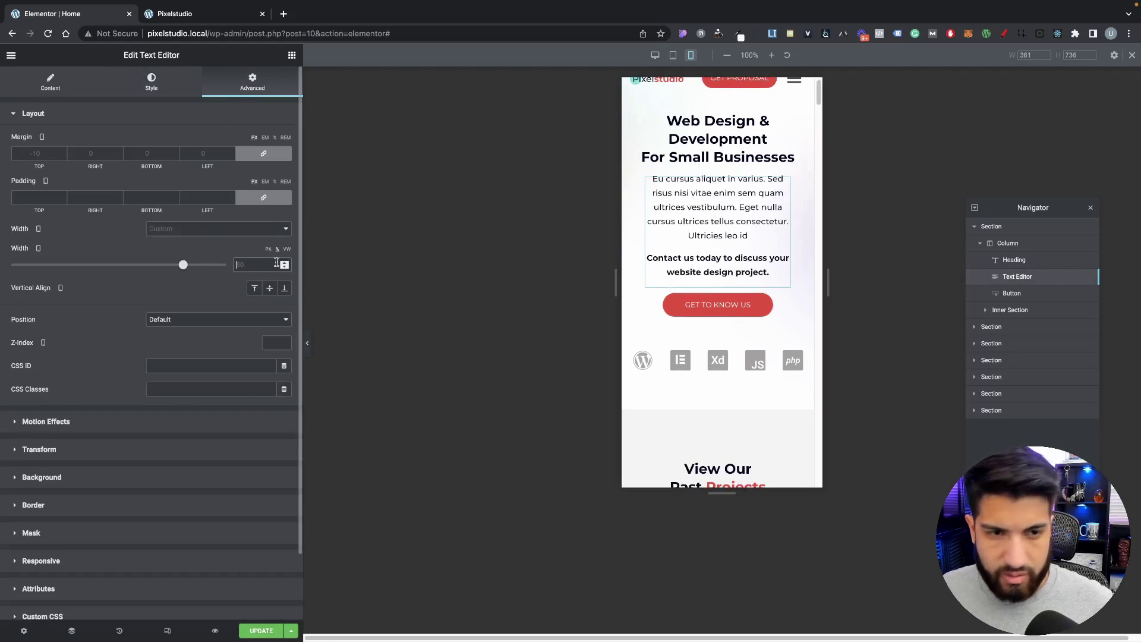
pyautogui.write('100')
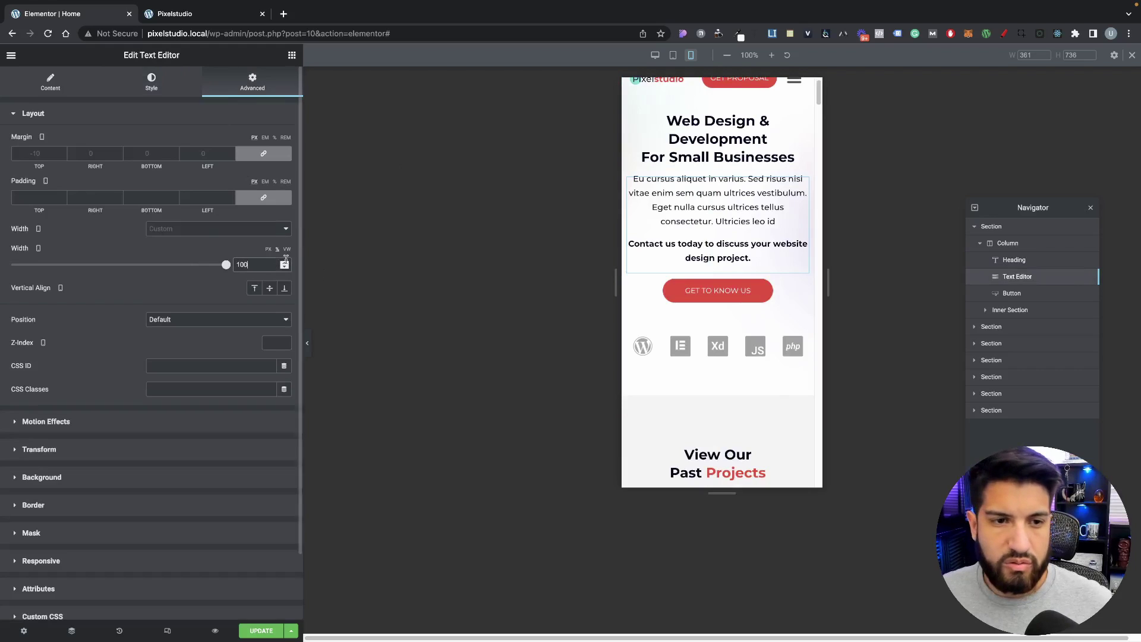
pyautogui.doubleClick(259, 265)
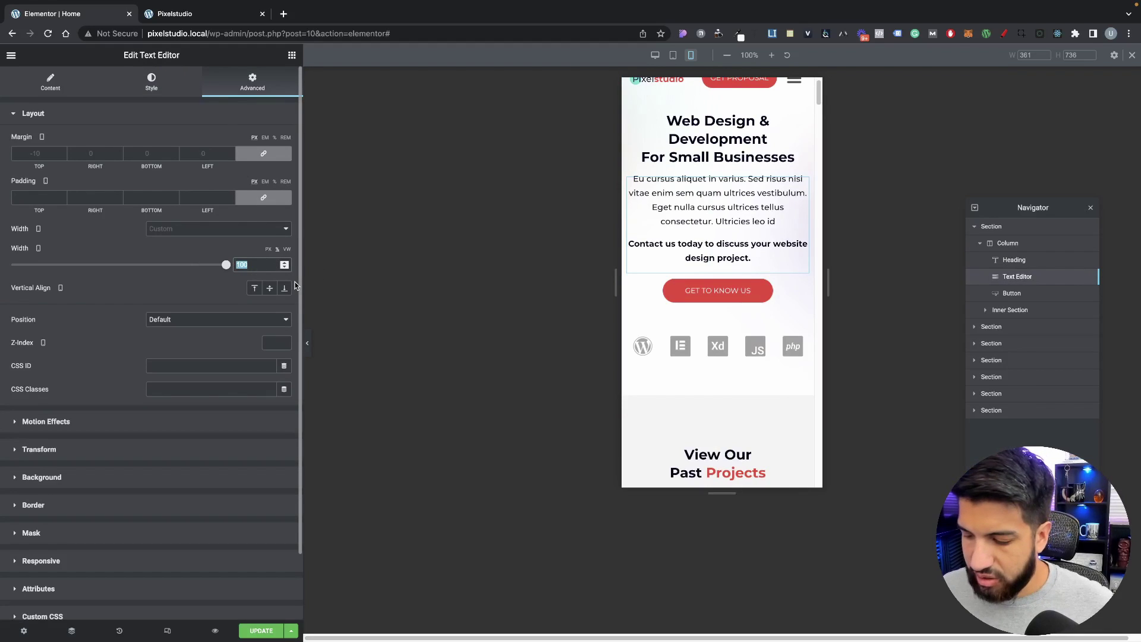
pyautogui.write('90')
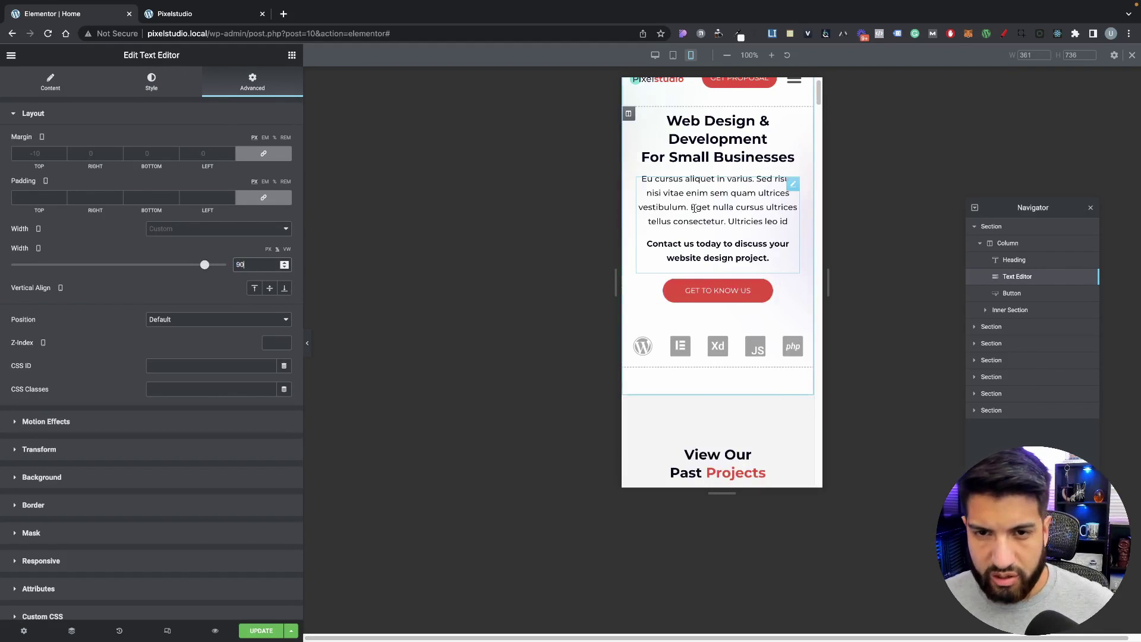
# Step: Hide and restore the editor panel to preview the narrower hero paragraph
pyautogui.scroll(1, 743, 208)
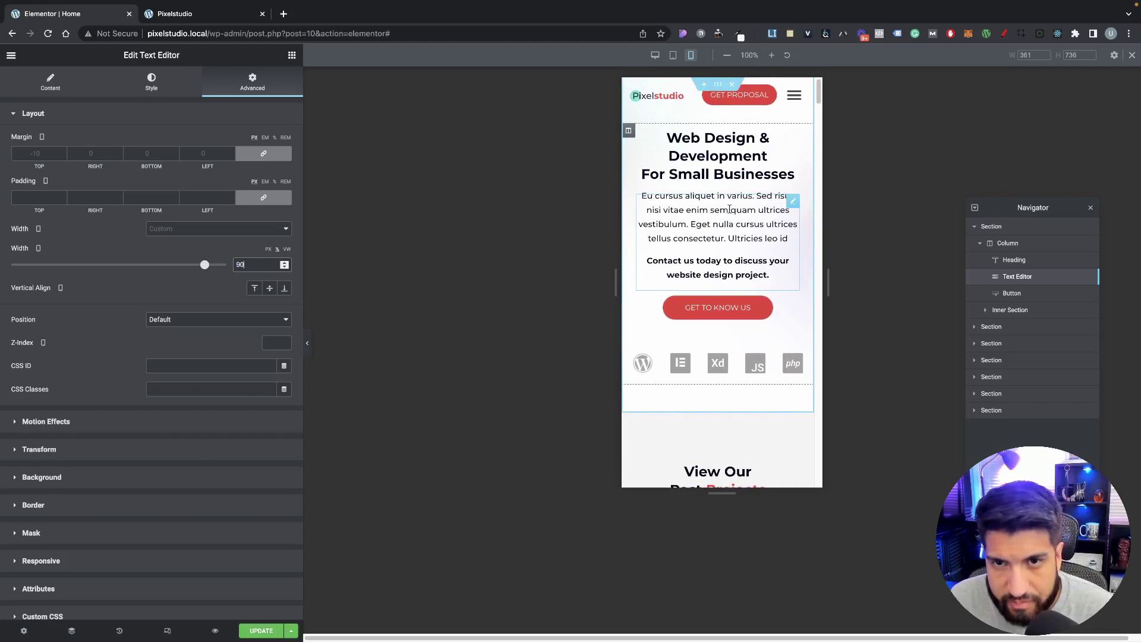
pyautogui.scroll(-1, 729, 209)
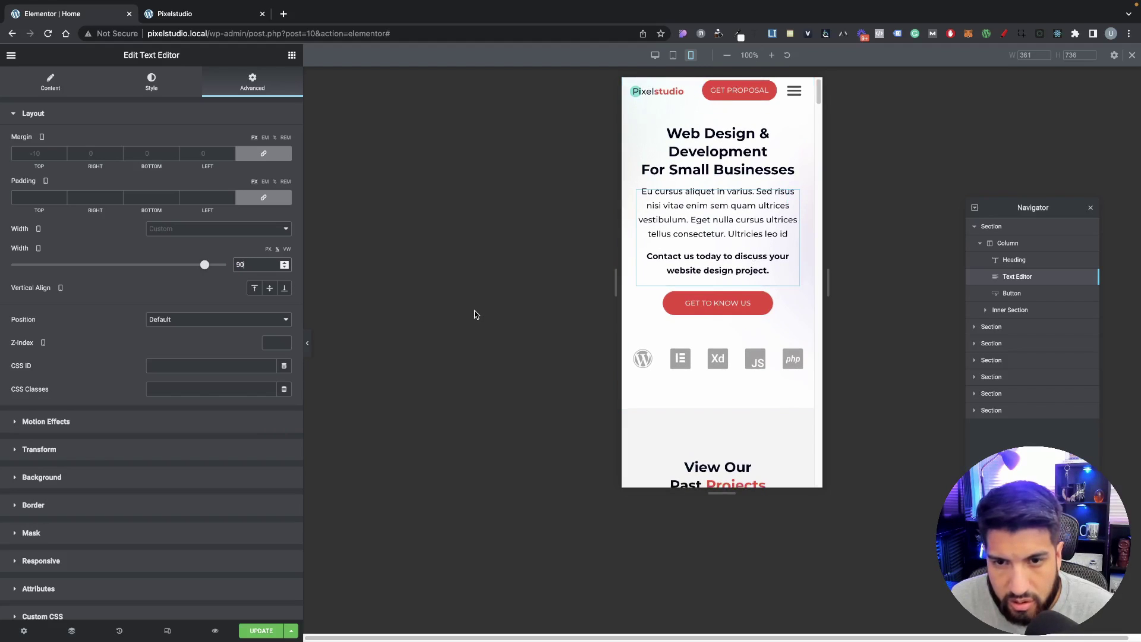
pyautogui.scroll(1, 697, 180)
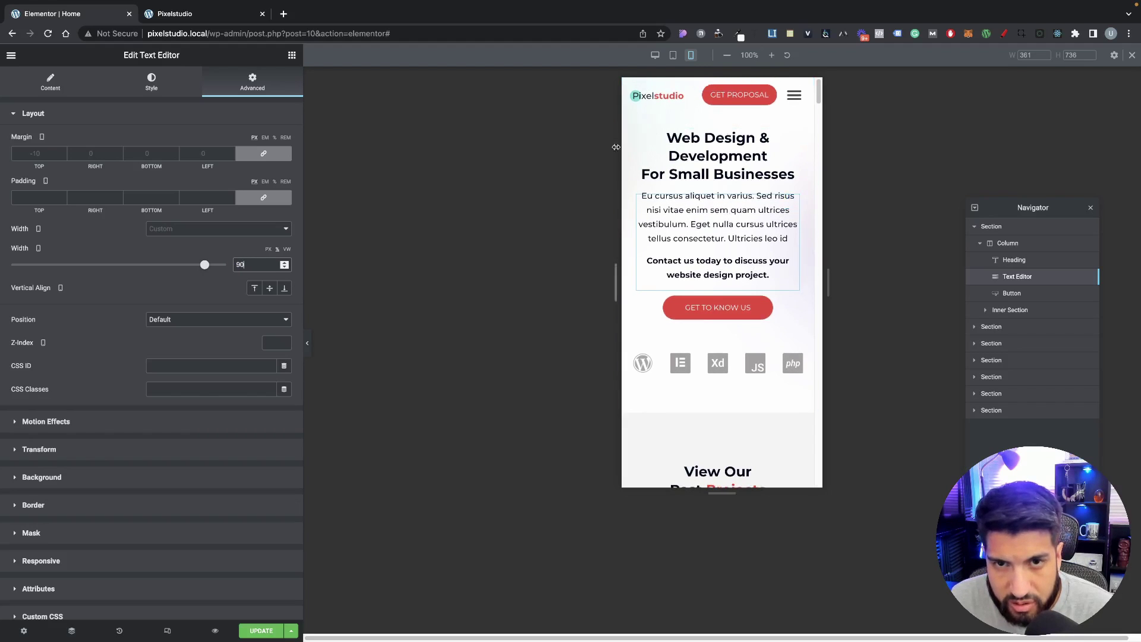
pyautogui.click(308, 343)
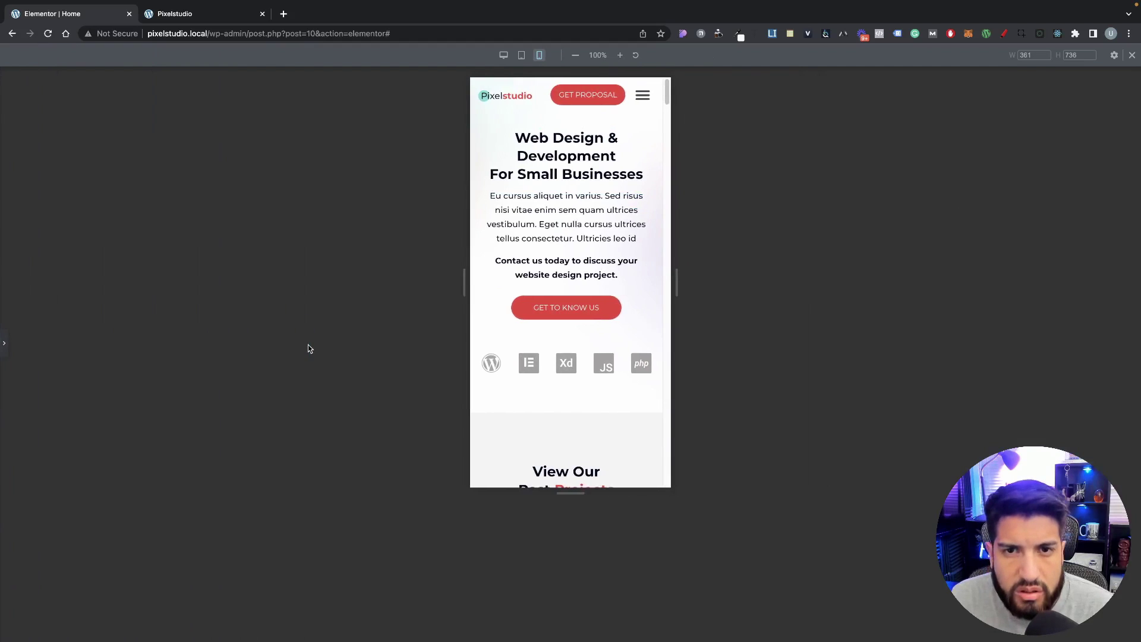
pyautogui.click(4, 343)
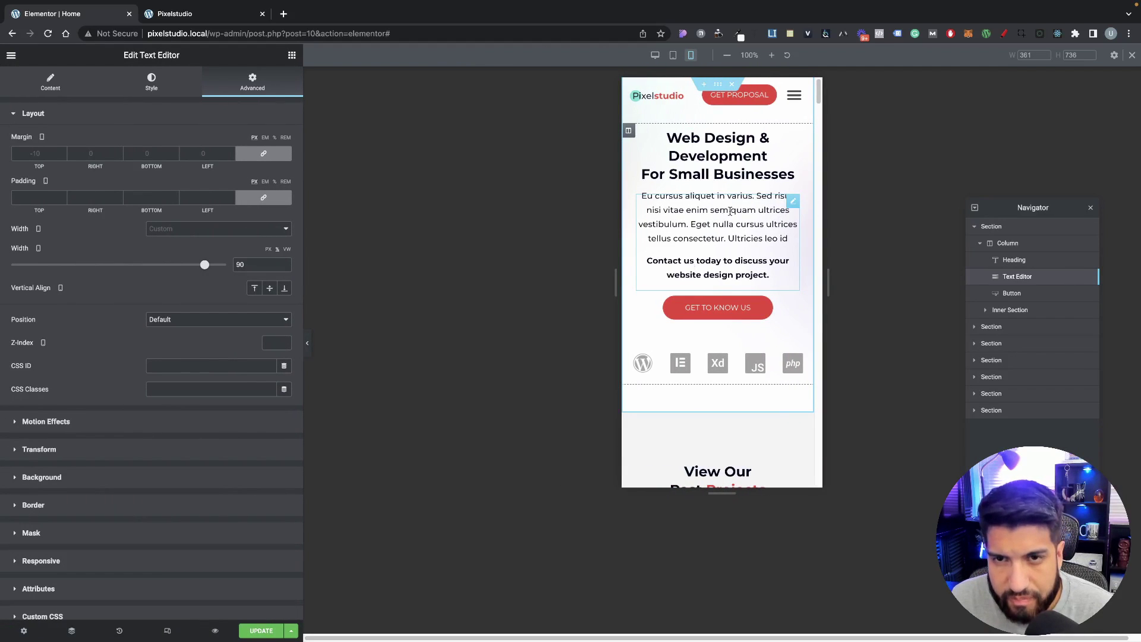
pyautogui.scroll(-1, 722, 279)
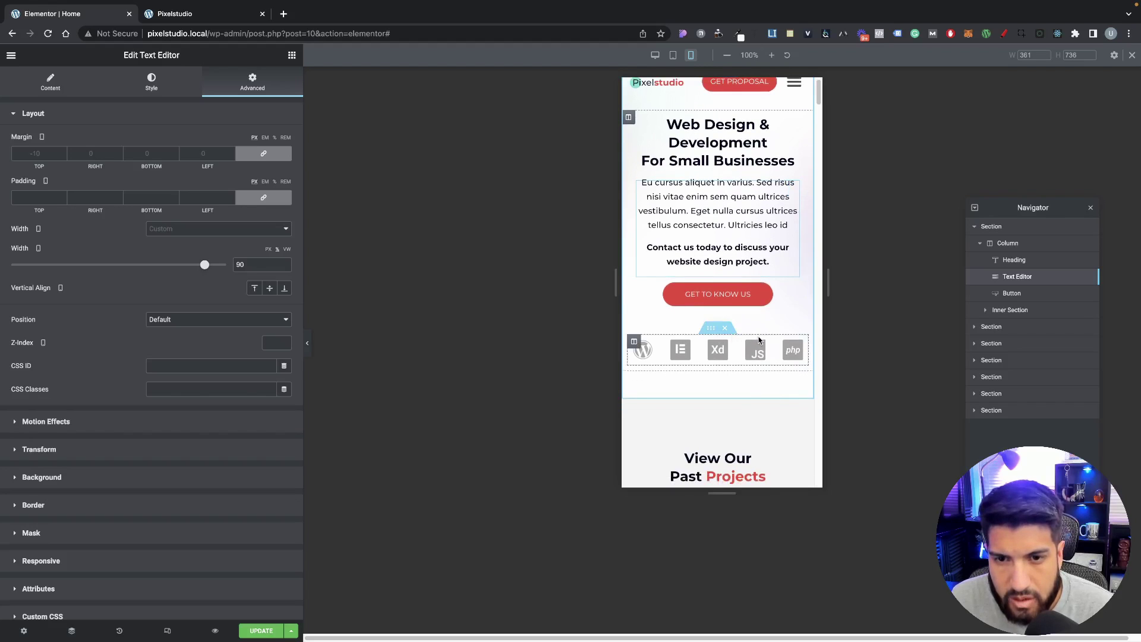
# Step: Give the technology icons row an unlinked 15 px top margin on mobile
pyautogui.click(713, 339)
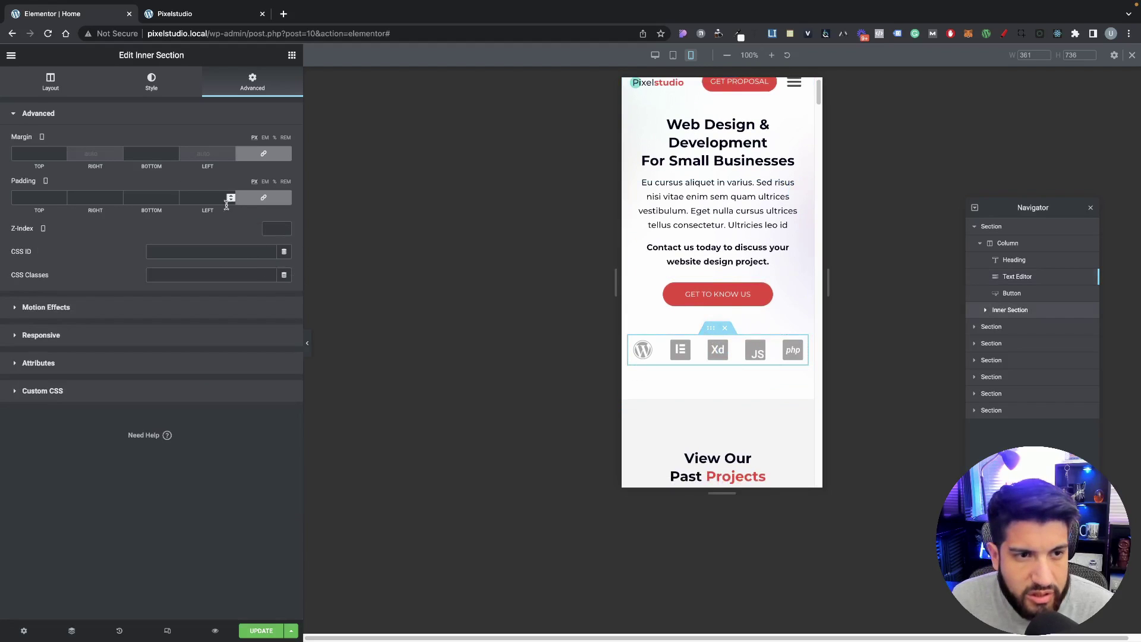
pyautogui.click(263, 153)
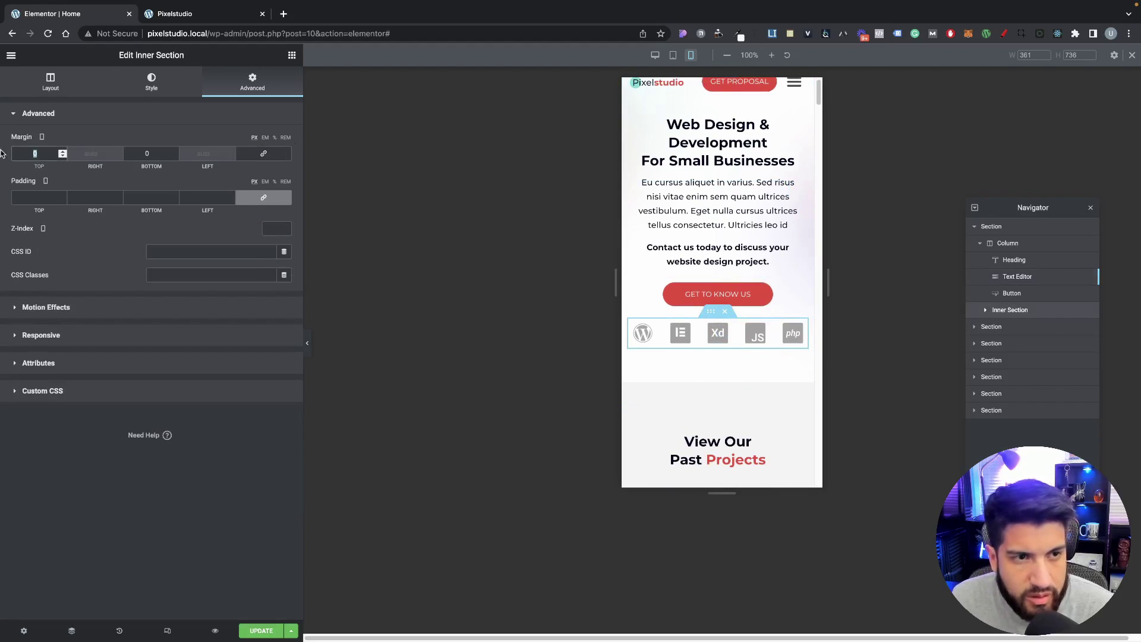
pyautogui.write('20')
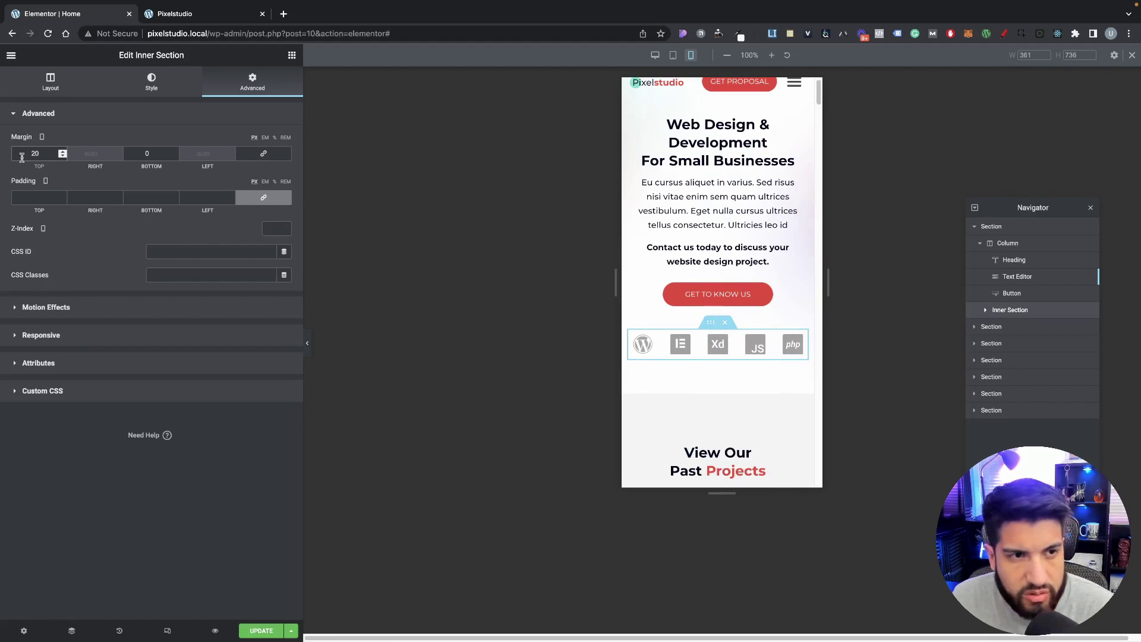
pyautogui.moveTo(41, 155); pyautogui.dragTo(14, 153)
pyautogui.write('15')
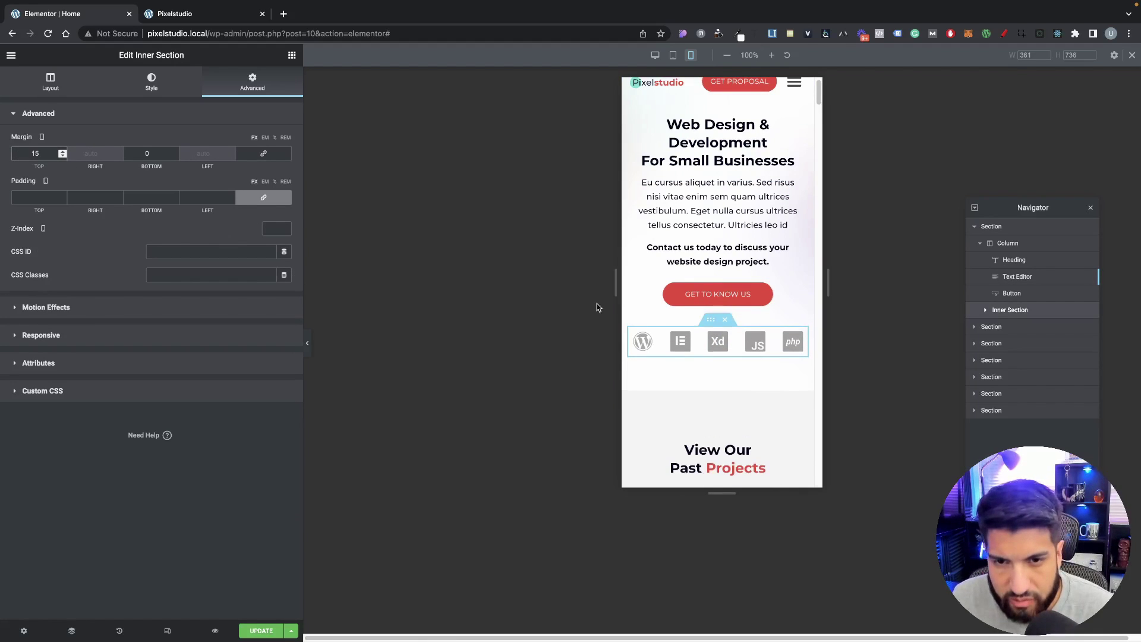
pyautogui.scroll(1, 708, 293)
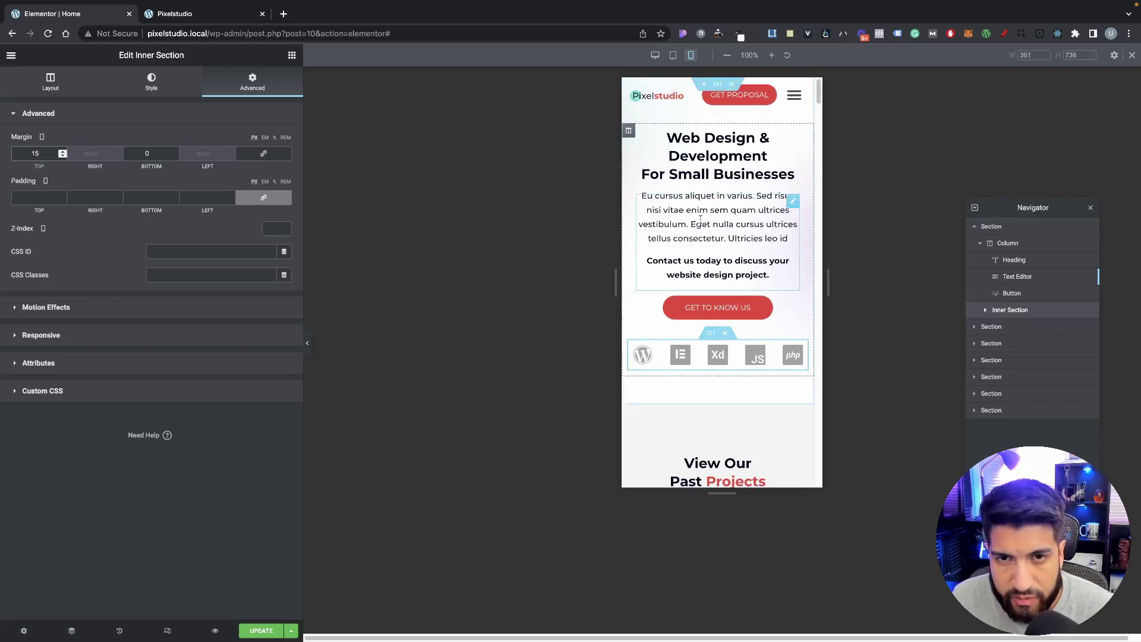
pyautogui.scroll(-2, 700, 220)
pyautogui.scroll(2, 693, 115)
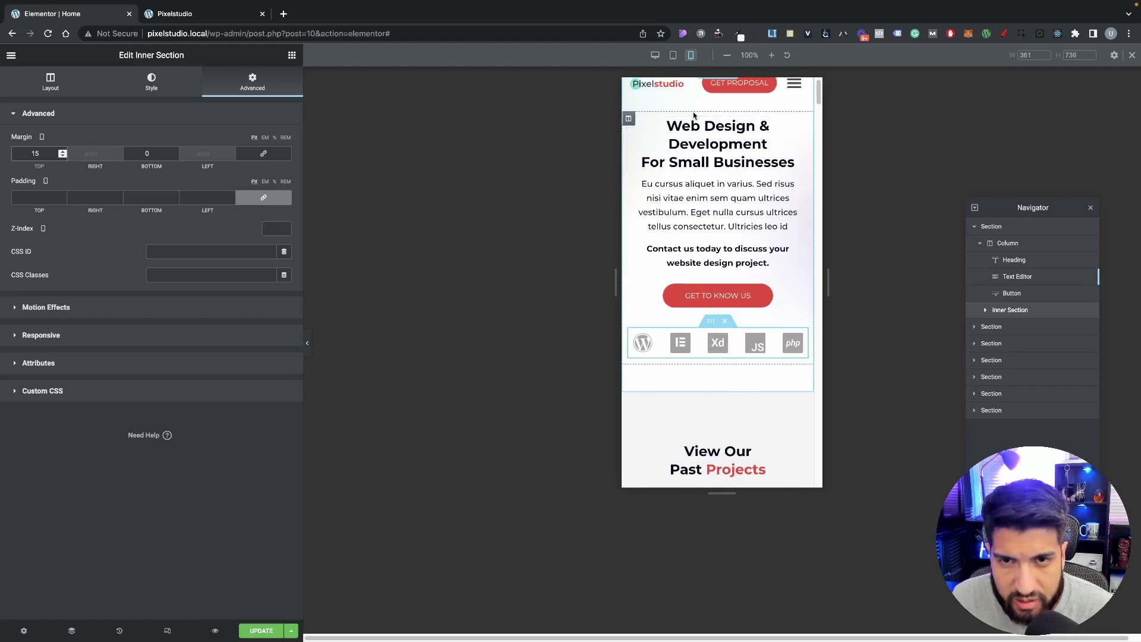
pyautogui.scroll(1, 694, 115)
# Step: Select the View Our Past Projects section to edit its settings
pyautogui.click(991, 227)
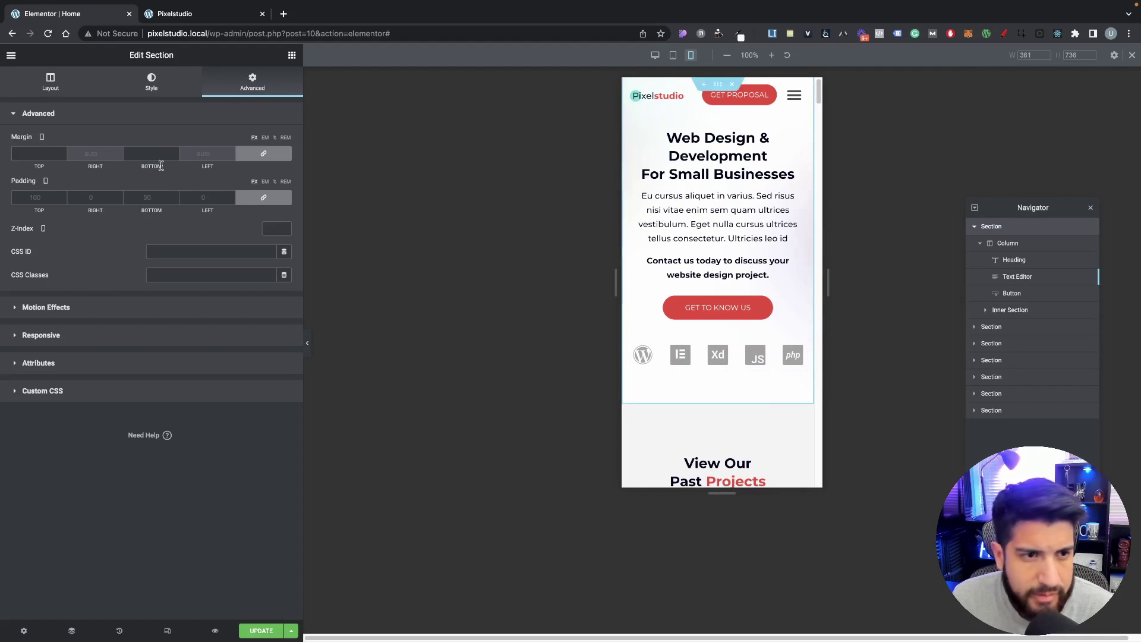
pyautogui.scroll(-2, 635, 360)
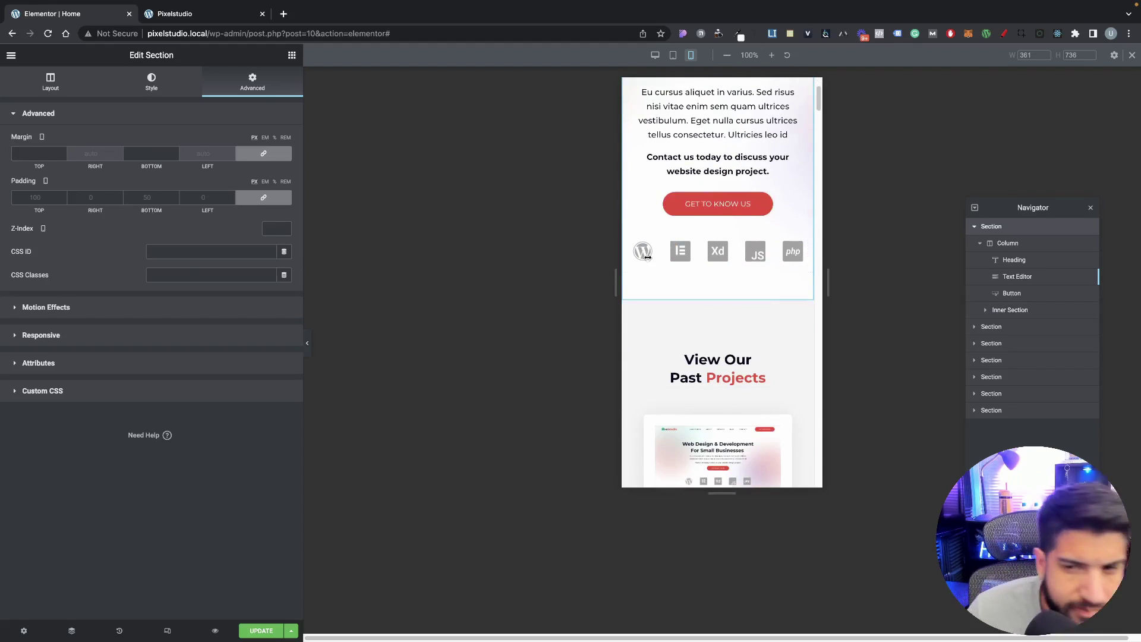
pyautogui.scroll(2, 745, 349)
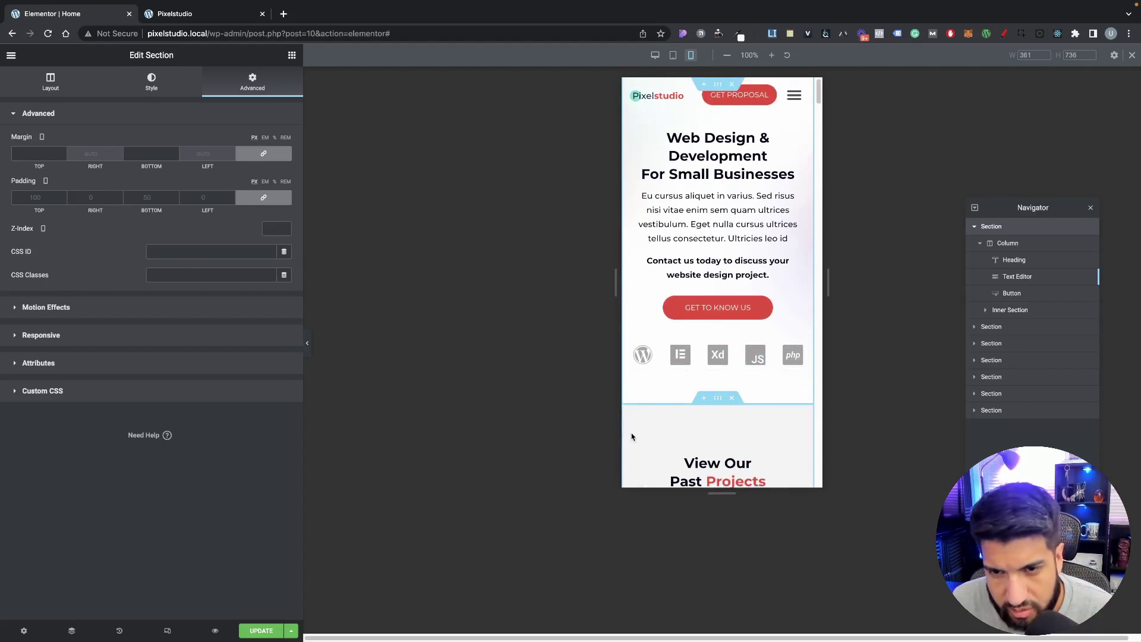
pyautogui.scroll(-1, 678, 373)
pyautogui.scroll(-2, 678, 373)
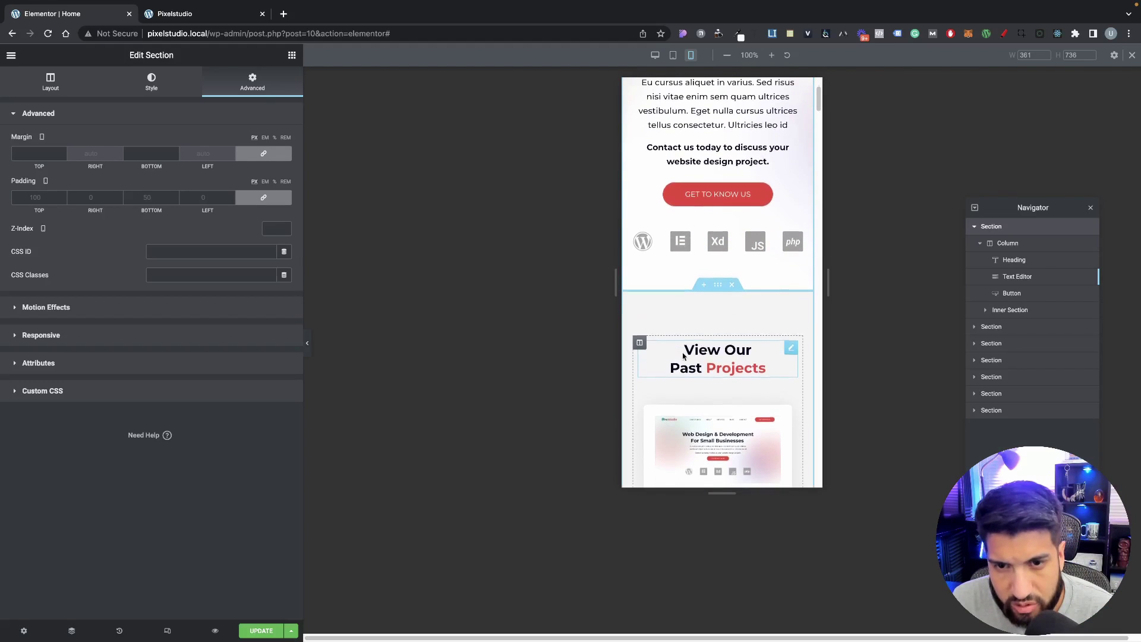
pyautogui.click(718, 287)
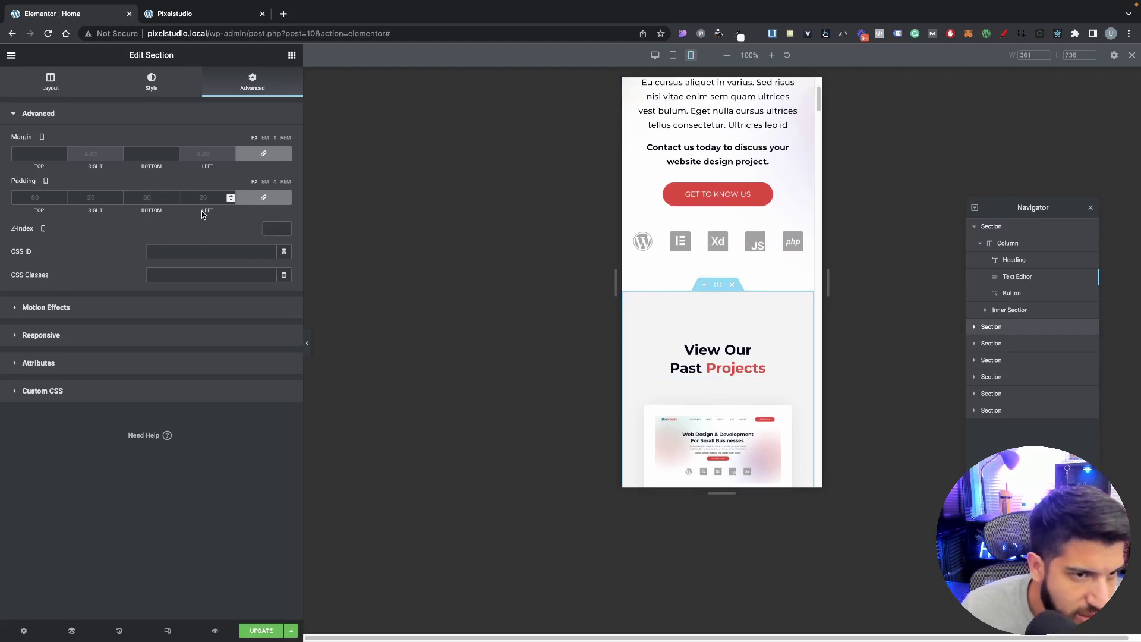
# Step: In tablet view, set the projects section's padding to 50 top/bottom and 20 sides
pyautogui.click(166, 629)
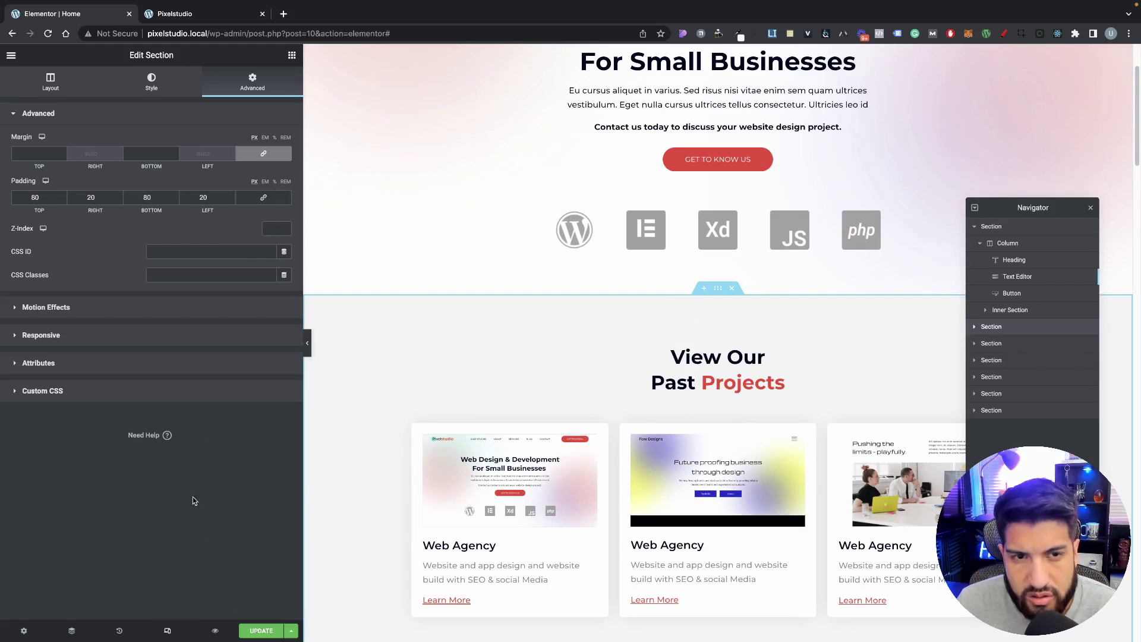
pyautogui.click(167, 631)
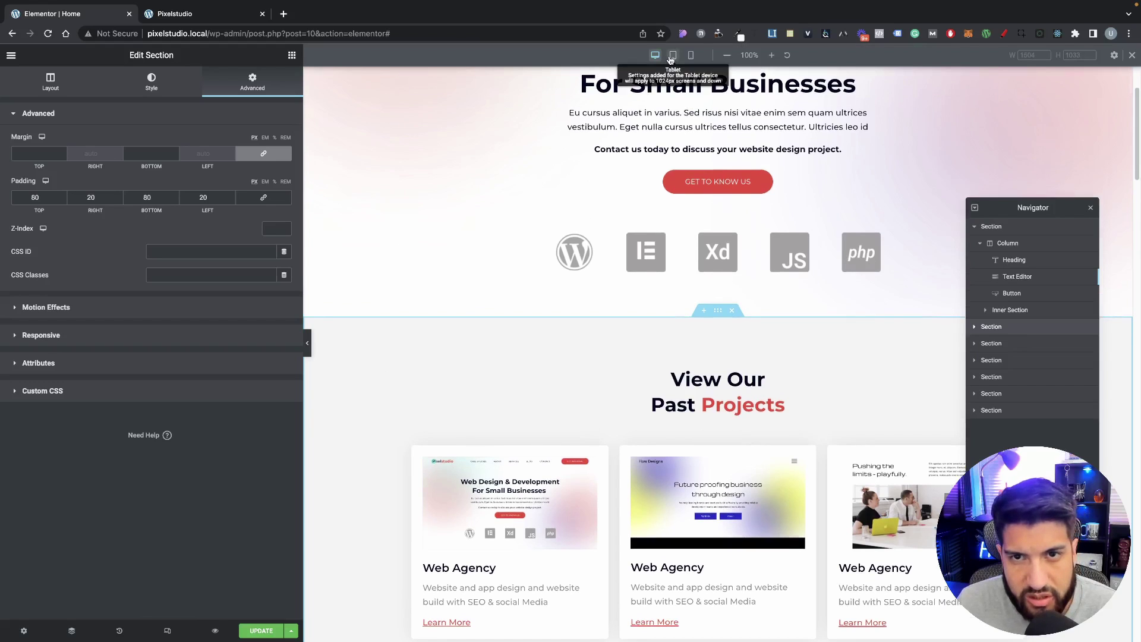
pyautogui.click(672, 55)
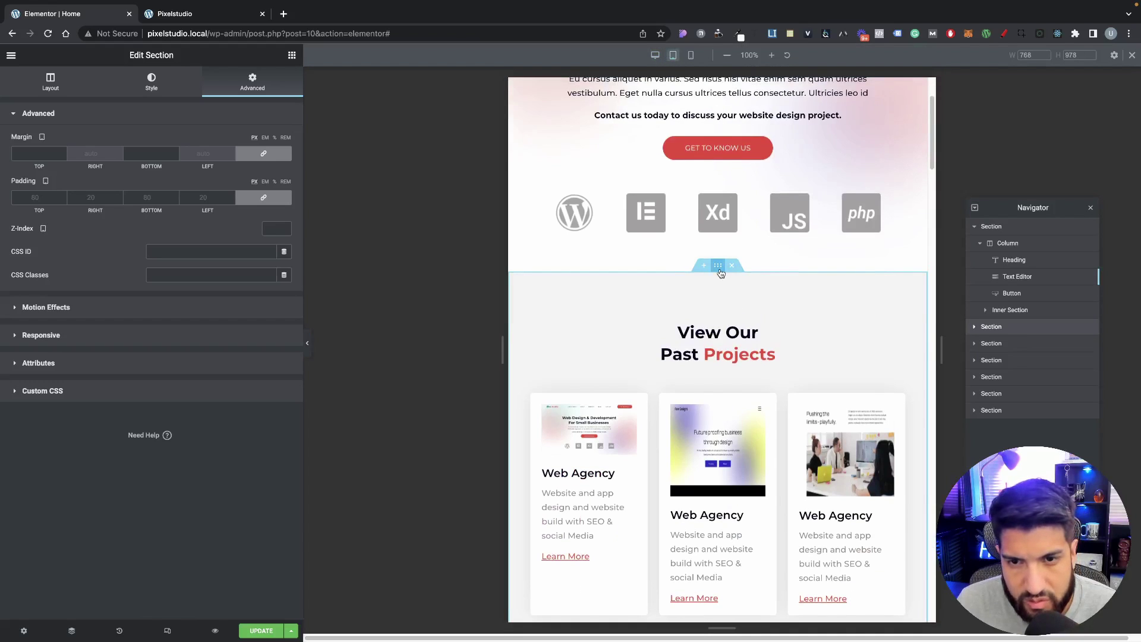
pyautogui.click(264, 199)
pyautogui.moveTo(213, 198); pyautogui.dragTo(16, 179)
pyautogui.write('20')
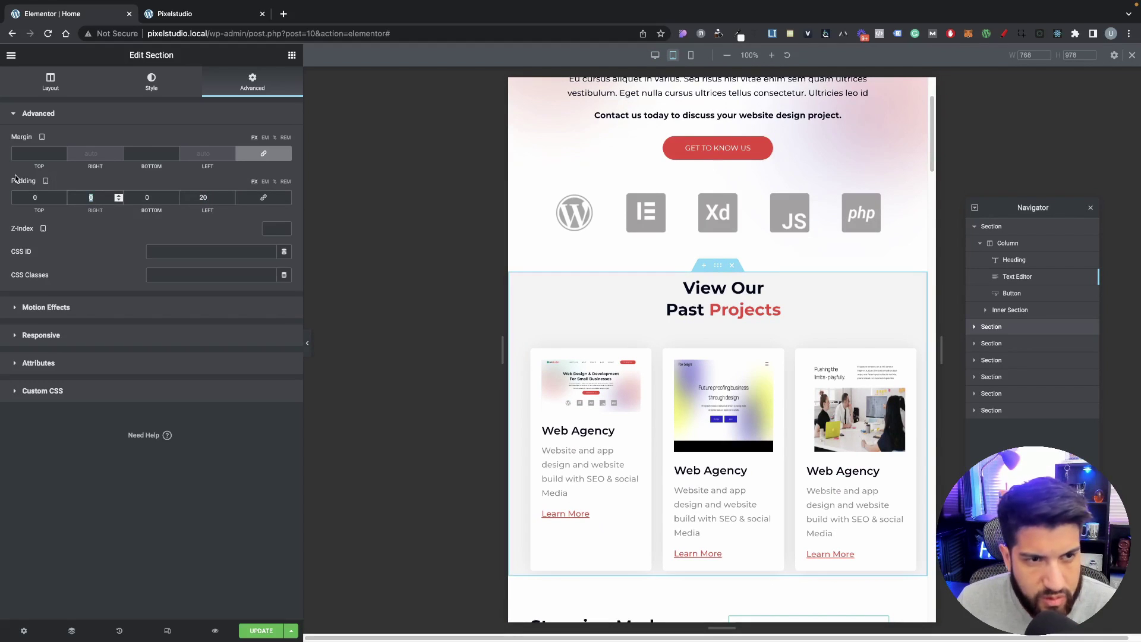
pyautogui.write('20')
pyautogui.click(151, 198)
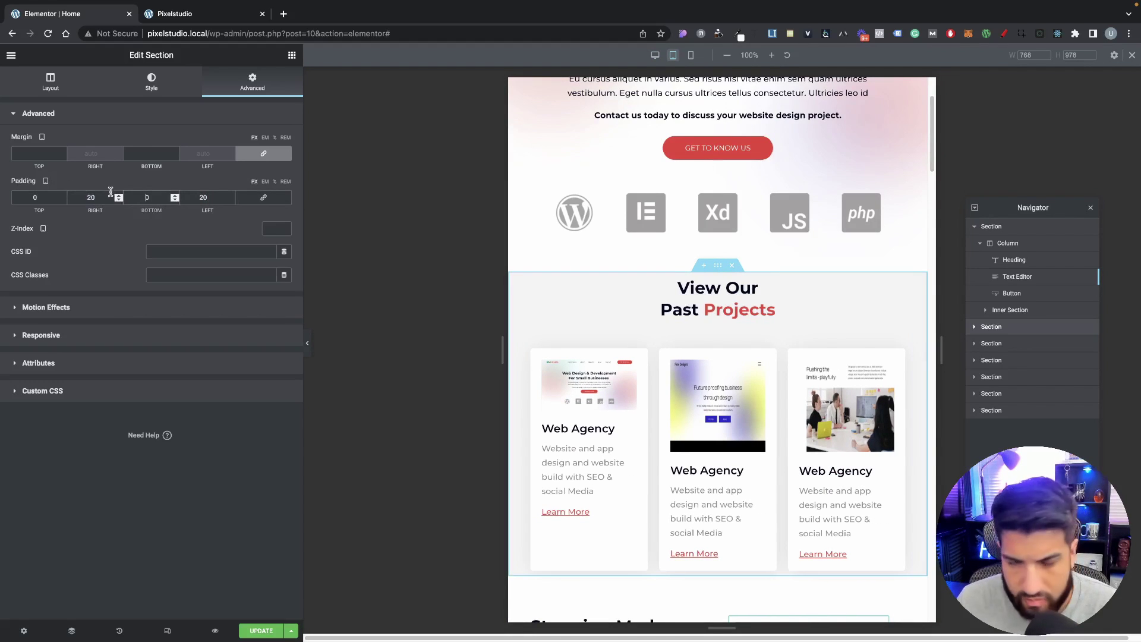
pyautogui.write('5')
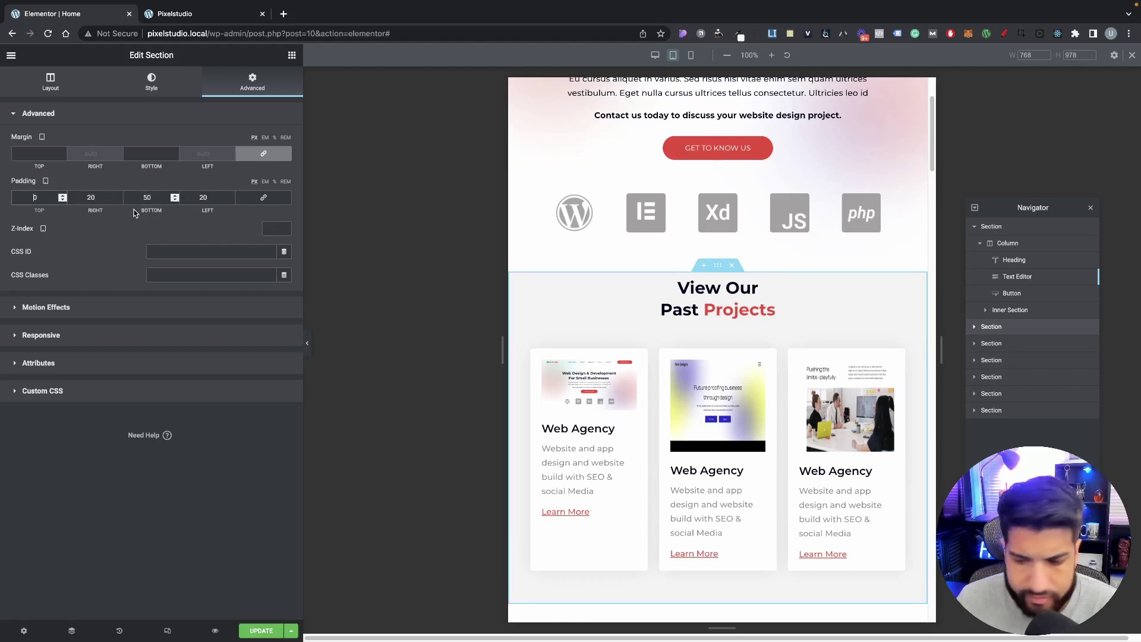
pyautogui.write('5')
pyautogui.scroll(-10, 707, 345)
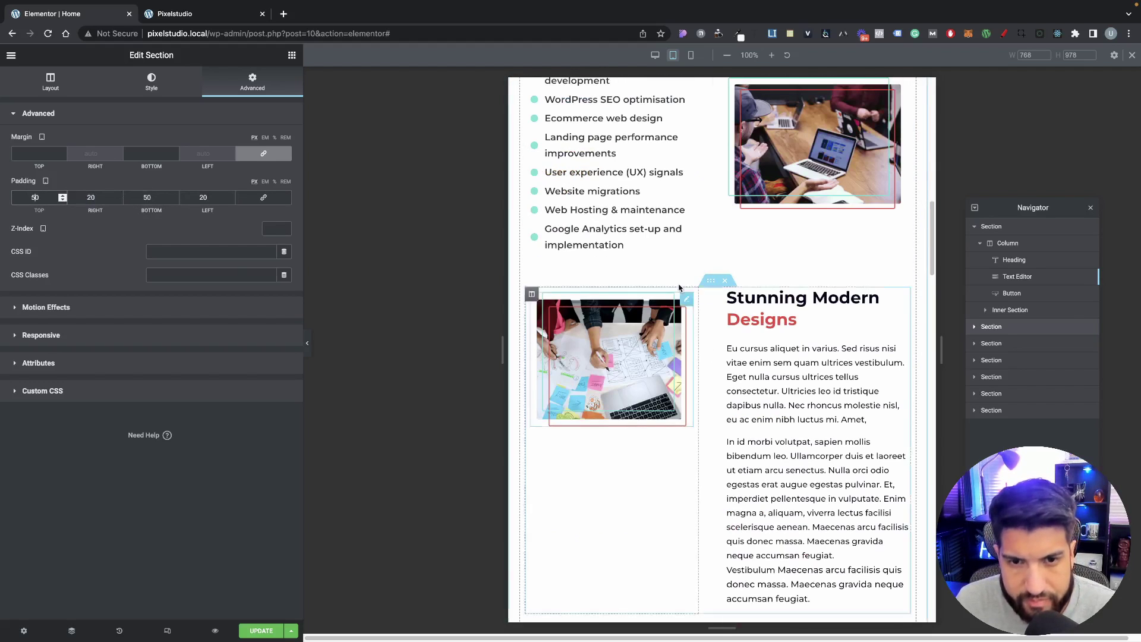
# Step: Preview the projects section at mobile size with its stacked project cards
pyautogui.click(691, 57)
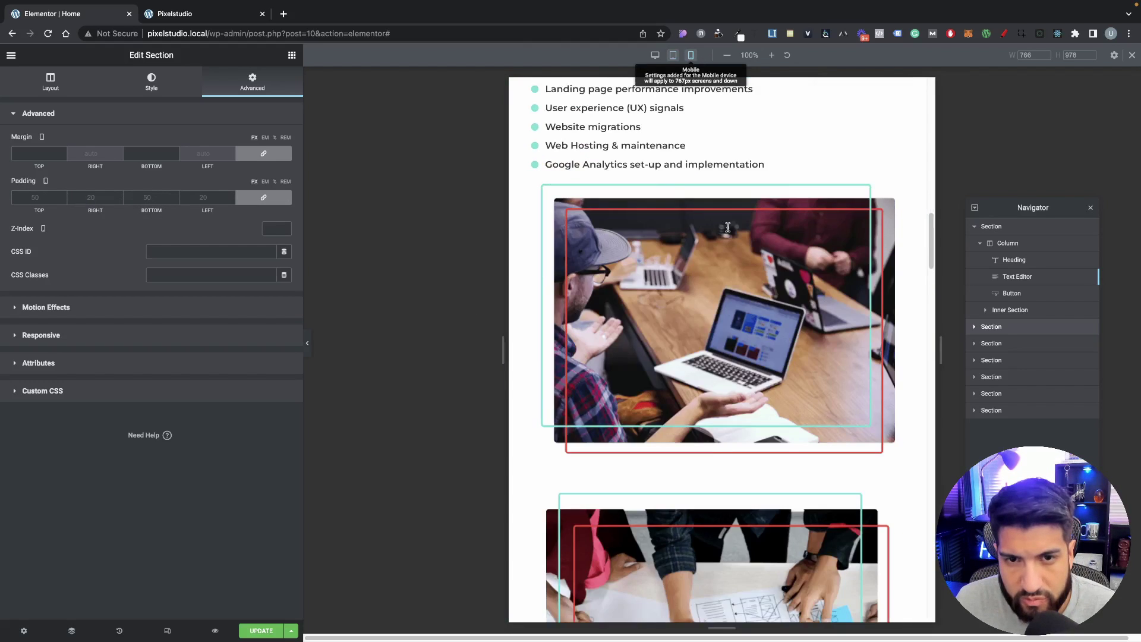
pyautogui.scroll(2, 729, 231)
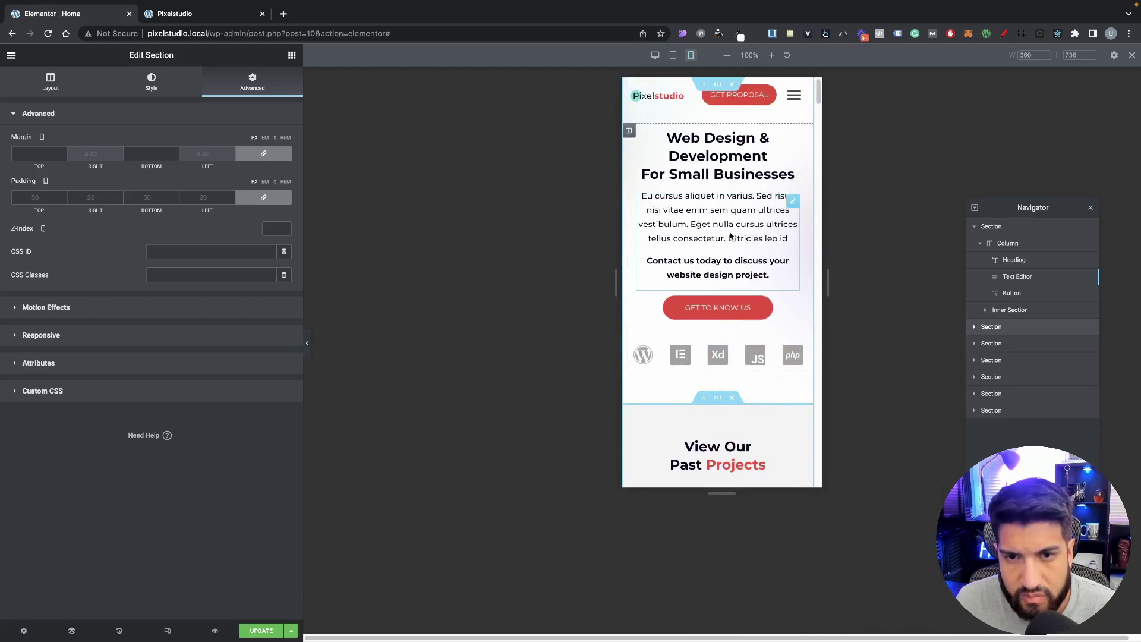
pyautogui.scroll(-4, 731, 236)
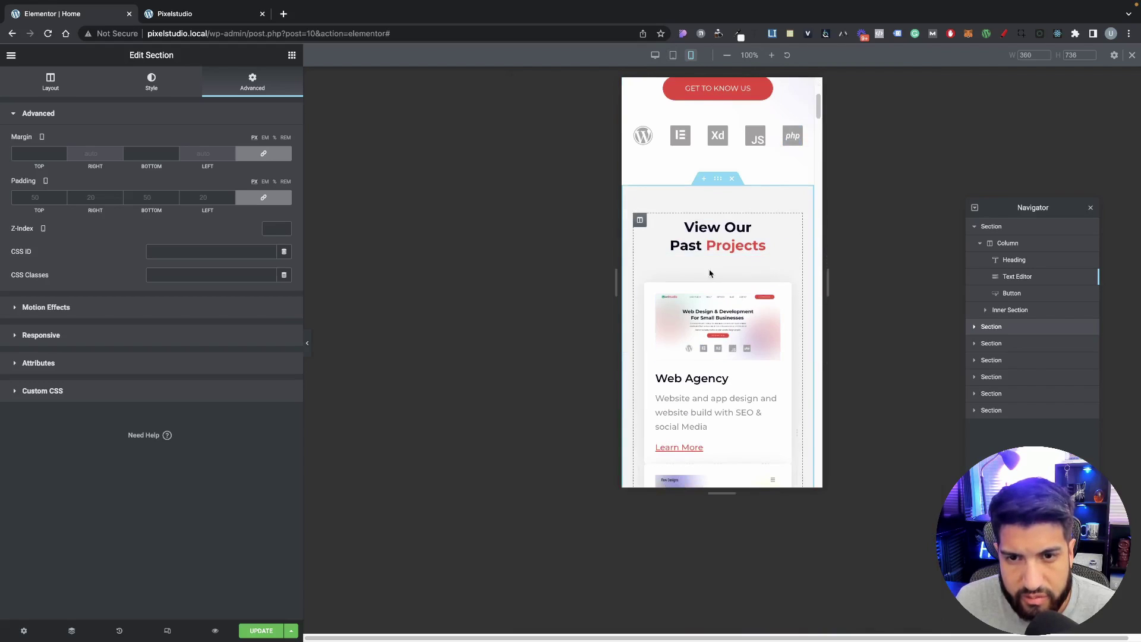
pyautogui.scroll(-2, 707, 295)
pyautogui.scroll(-1, 707, 296)
# Step: Unlink the middle project card column's mobile margins and begin editing the sides
pyautogui.click(646, 295)
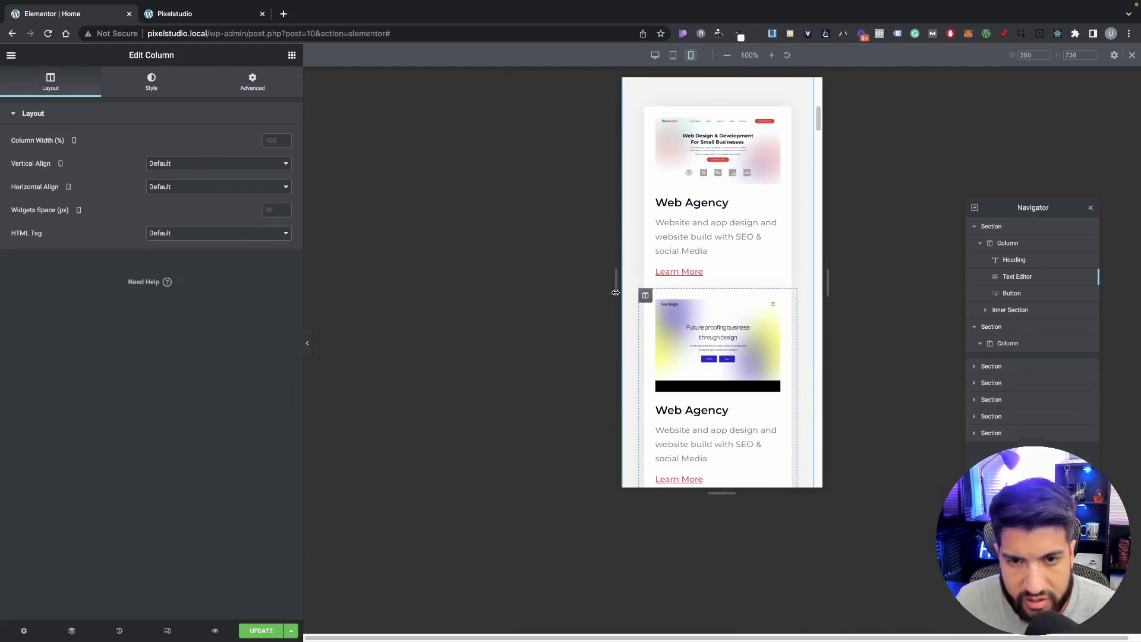
pyautogui.click(252, 82)
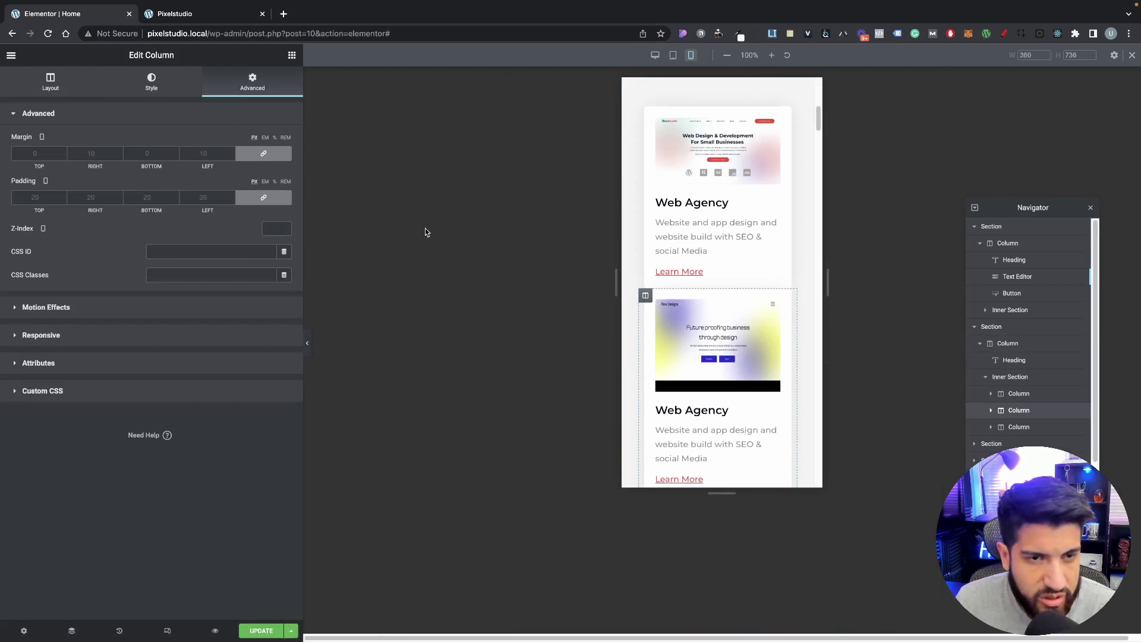
pyautogui.scroll(-1, 713, 297)
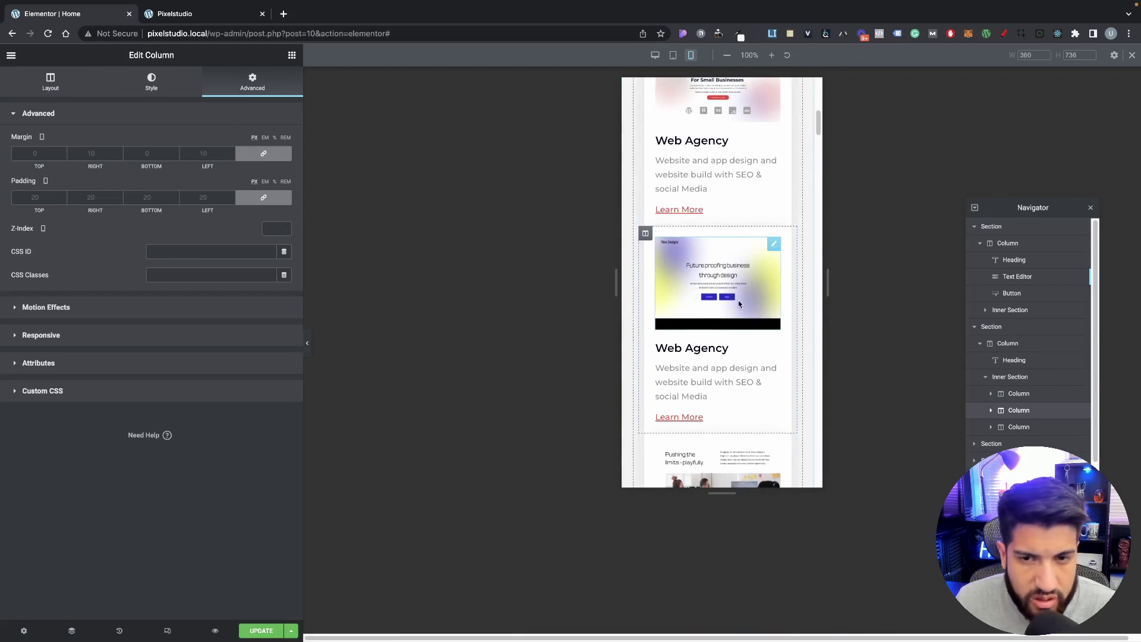
pyautogui.scroll(-1, 737, 299)
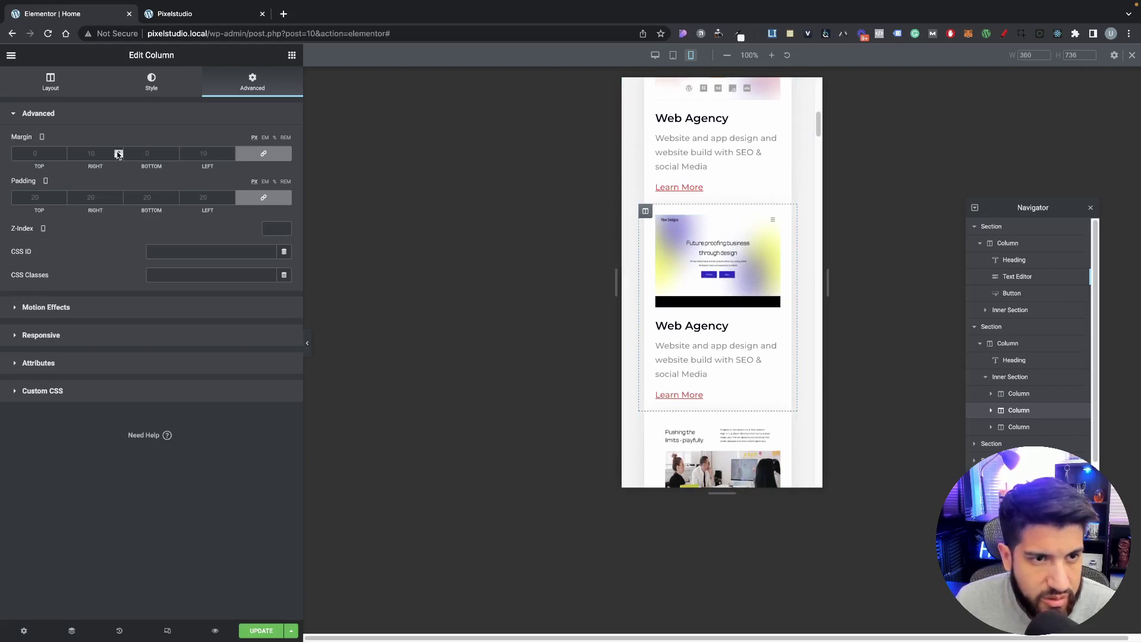
pyautogui.click(238, 155)
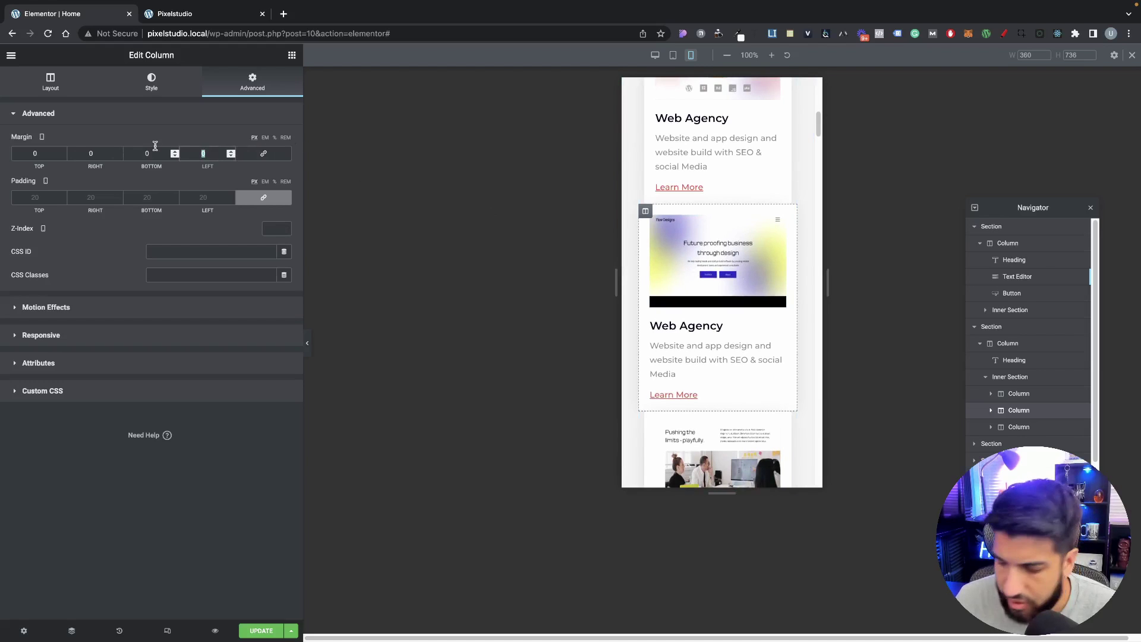
pyautogui.write('10')
pyautogui.doubleClick(92, 156)
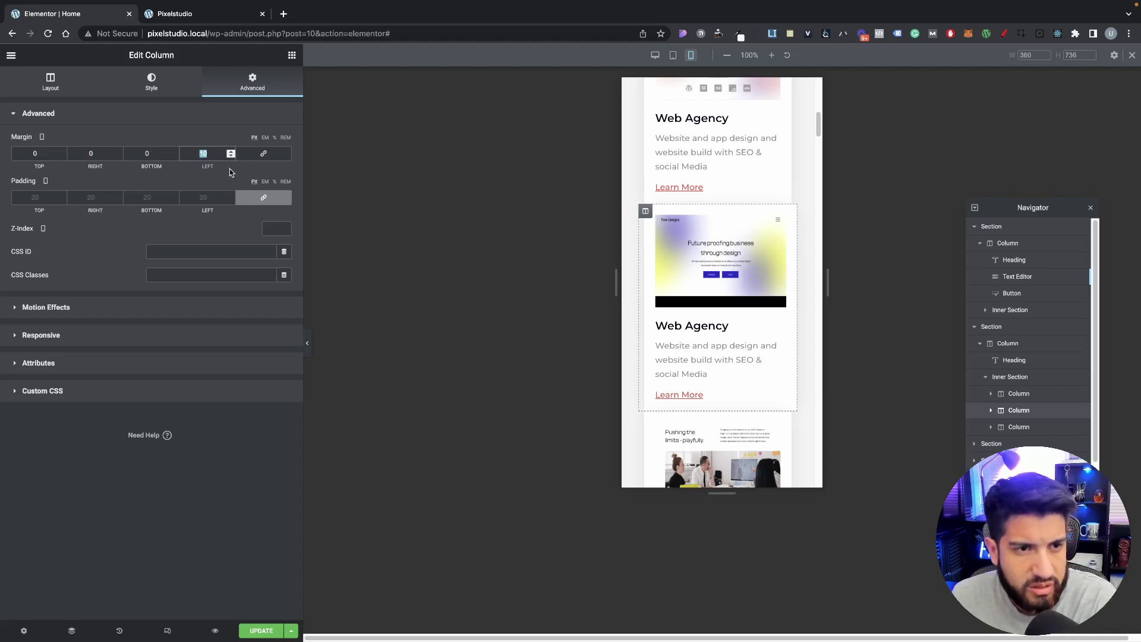
pyautogui.scroll(2, 679, 290)
# Step: Set the first and third project card columns' mobile margins to 0 on every side
pyautogui.click(645, 102)
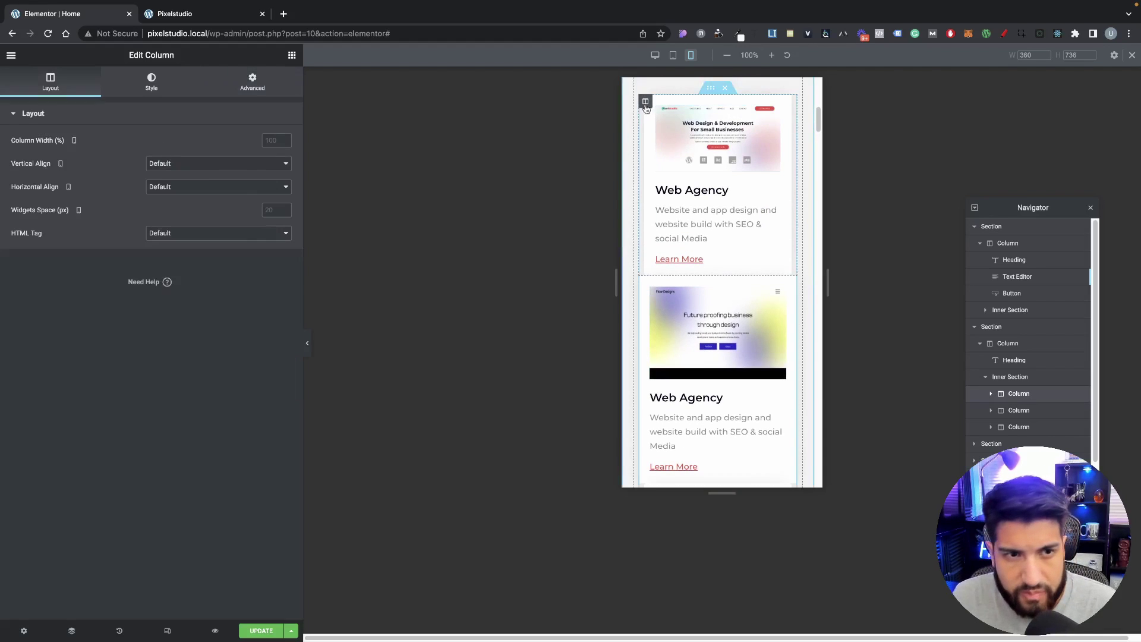
pyautogui.click(252, 82)
pyautogui.scroll(-2, 686, 315)
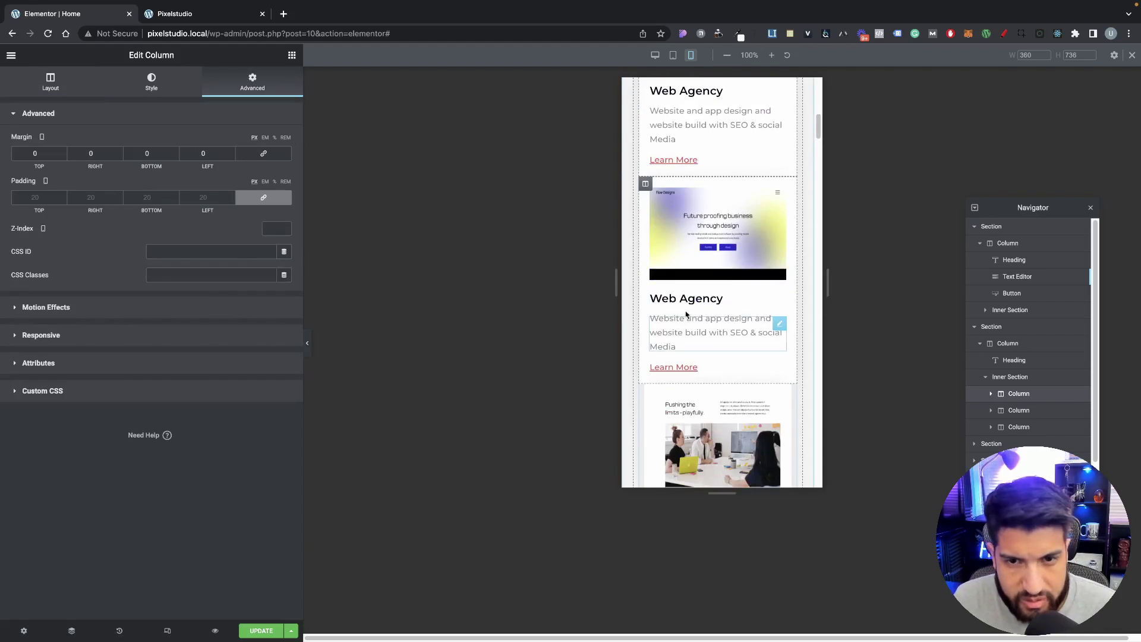
pyautogui.scroll(-2, 665, 321)
pyautogui.click(646, 299)
pyautogui.click(253, 82)
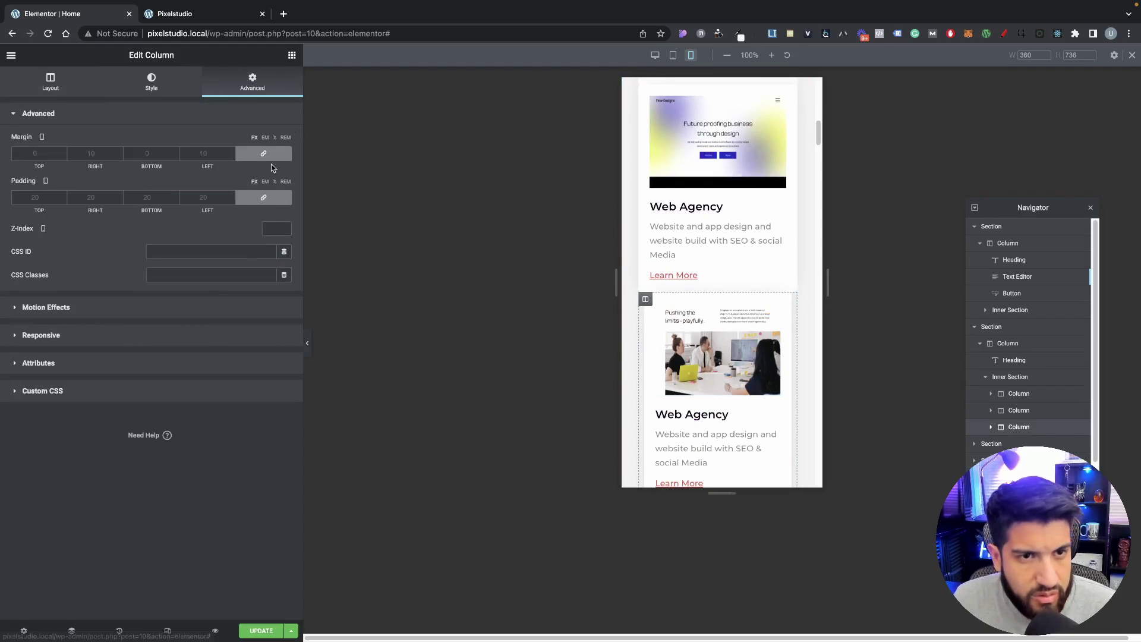
pyautogui.click(263, 153)
pyautogui.scroll(3, 695, 263)
pyautogui.scroll(-1, 637, 283)
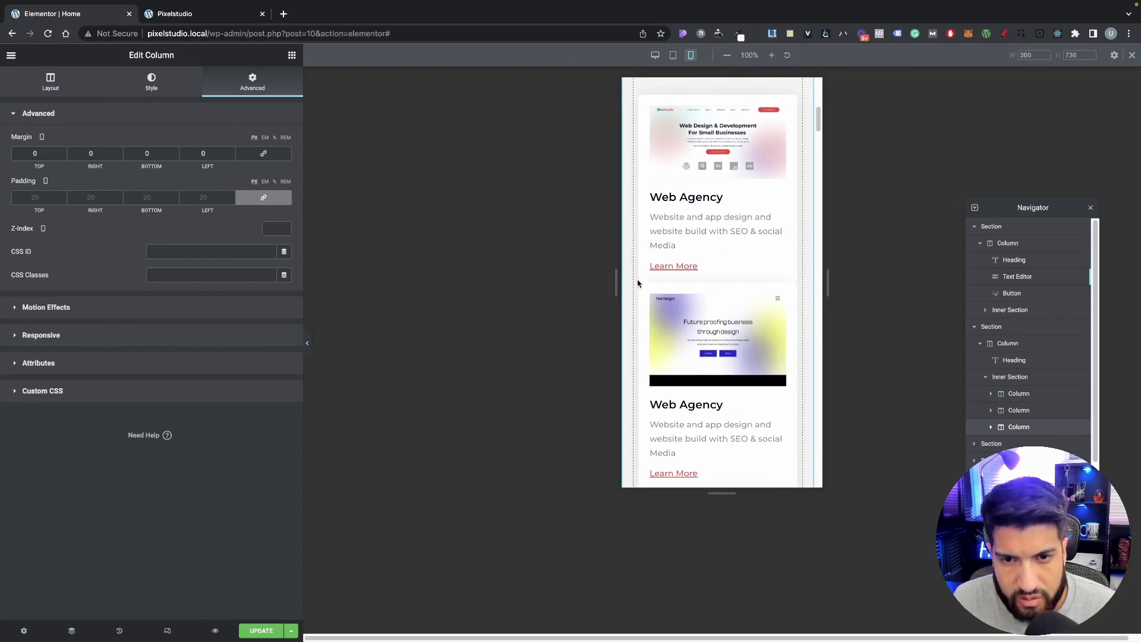
# Step: Give the middle project card column 20 px top and bottom margin on mobile
pyautogui.click(644, 289)
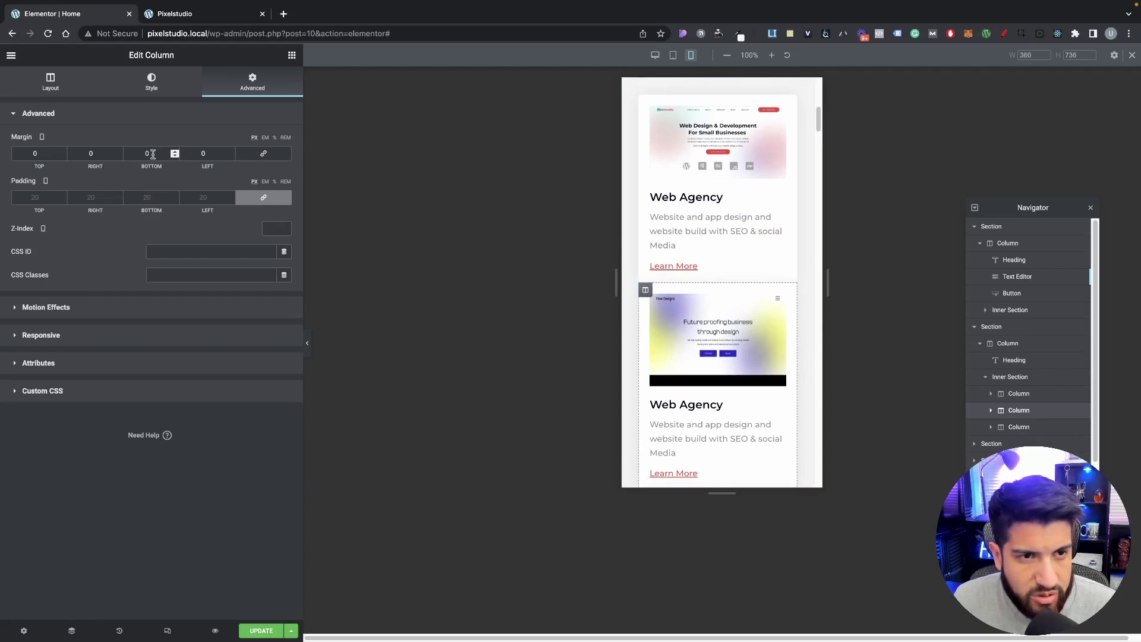
pyautogui.write('20')
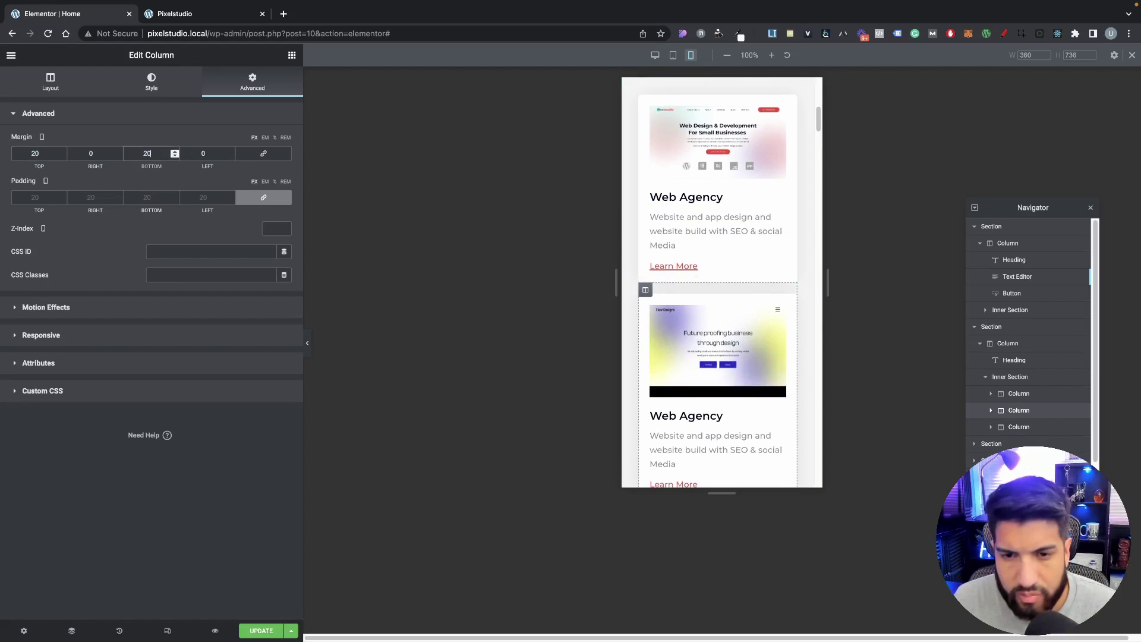
pyautogui.scroll(-7, 756, 364)
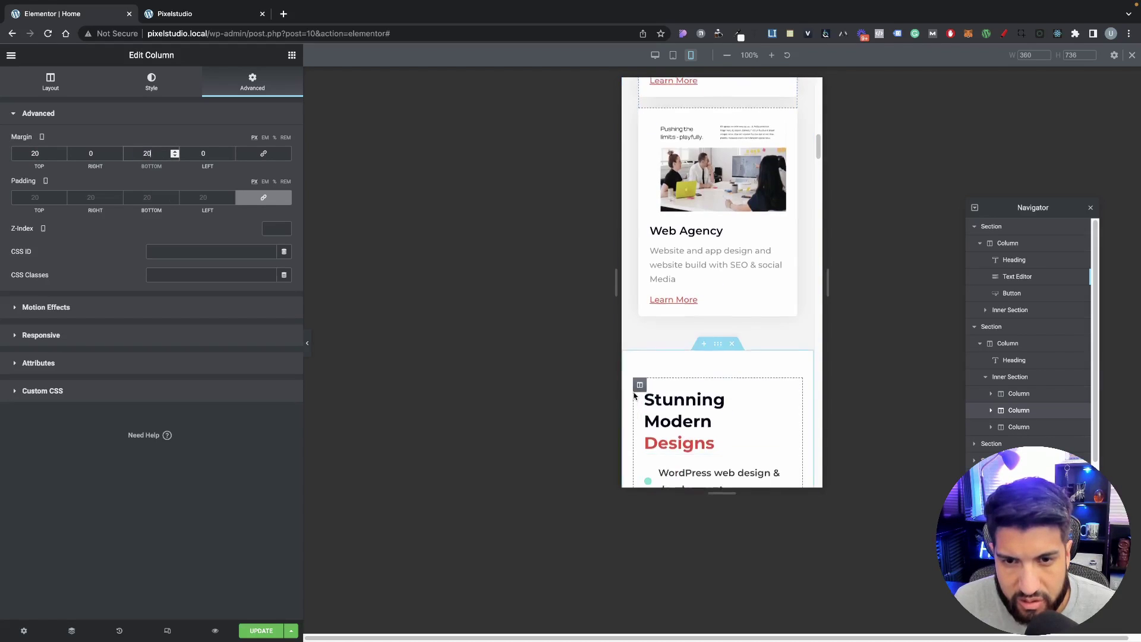
pyautogui.scroll(9, 635, 396)
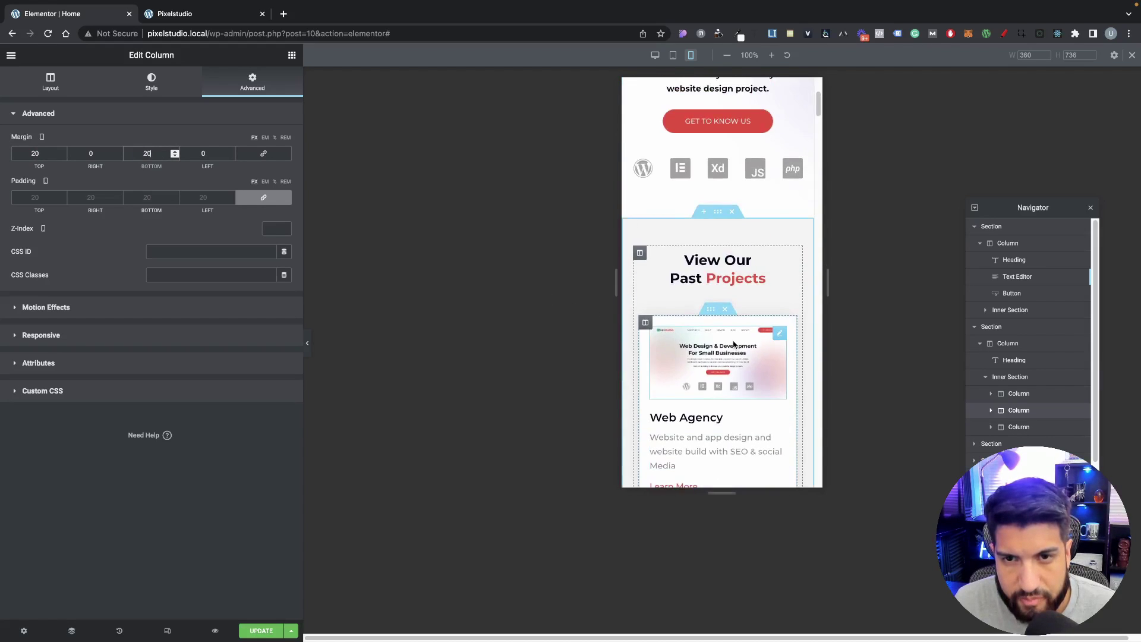
pyautogui.scroll(-4, 734, 344)
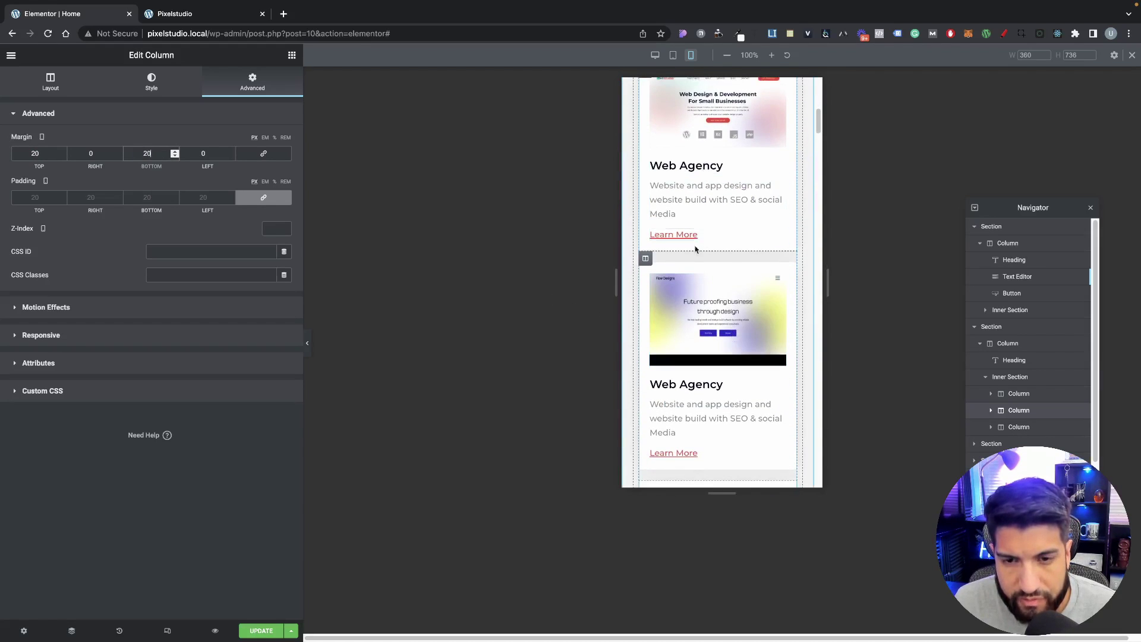
pyautogui.scroll(-1, 716, 333)
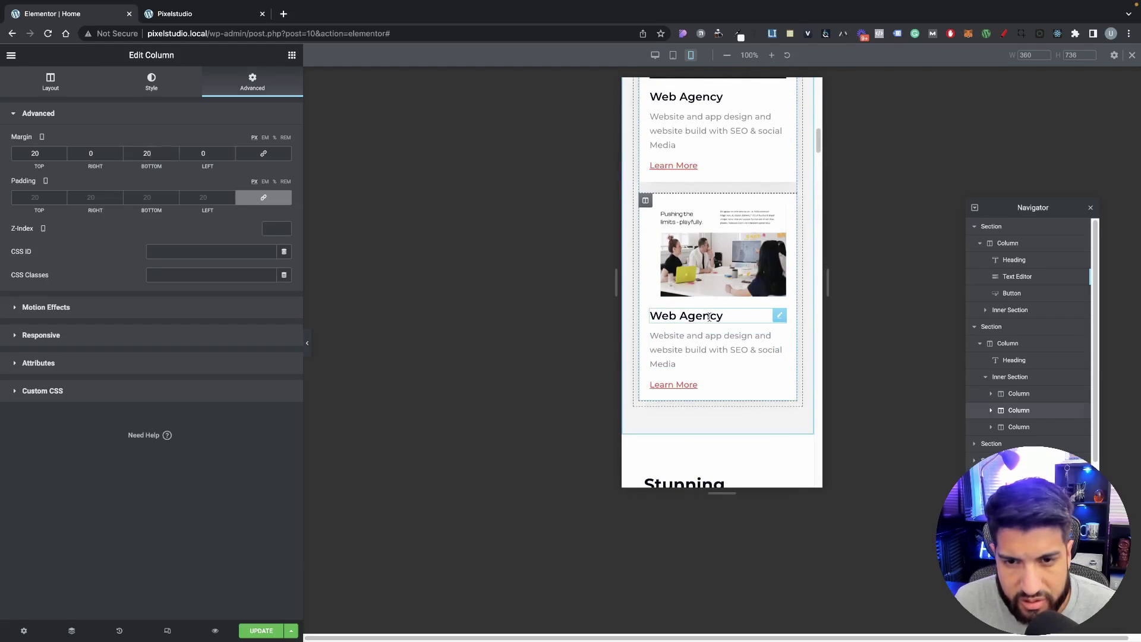
# Step: Inspect the third card's Web Agency heading typography and global font options
pyautogui.click(709, 317)
pyautogui.click(151, 82)
pyautogui.click(285, 164)
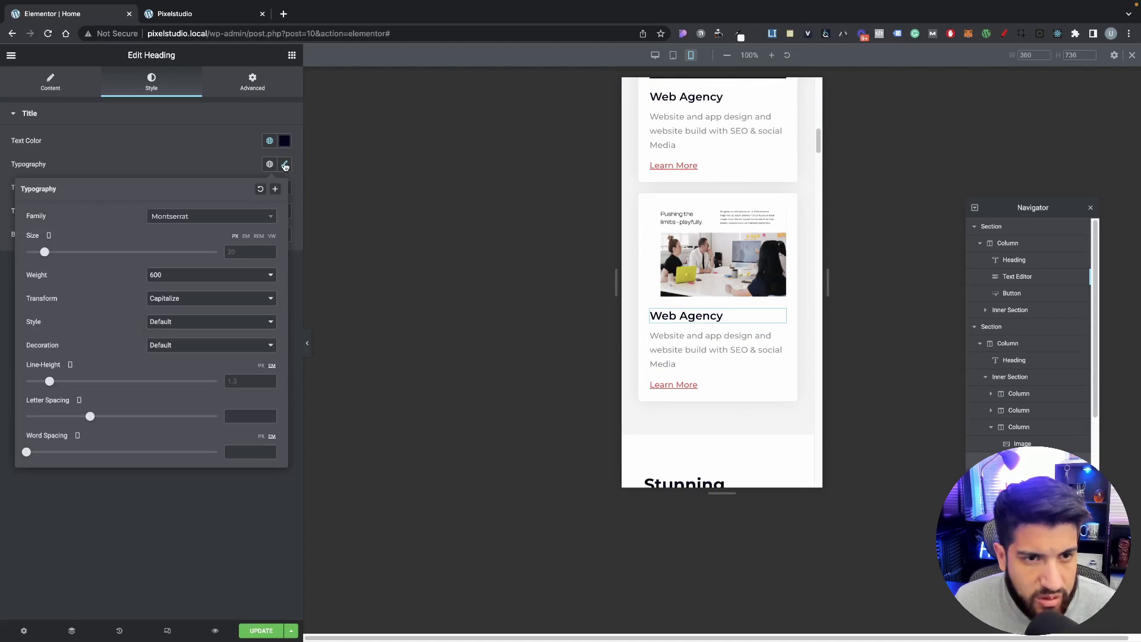
pyautogui.click(157, 149)
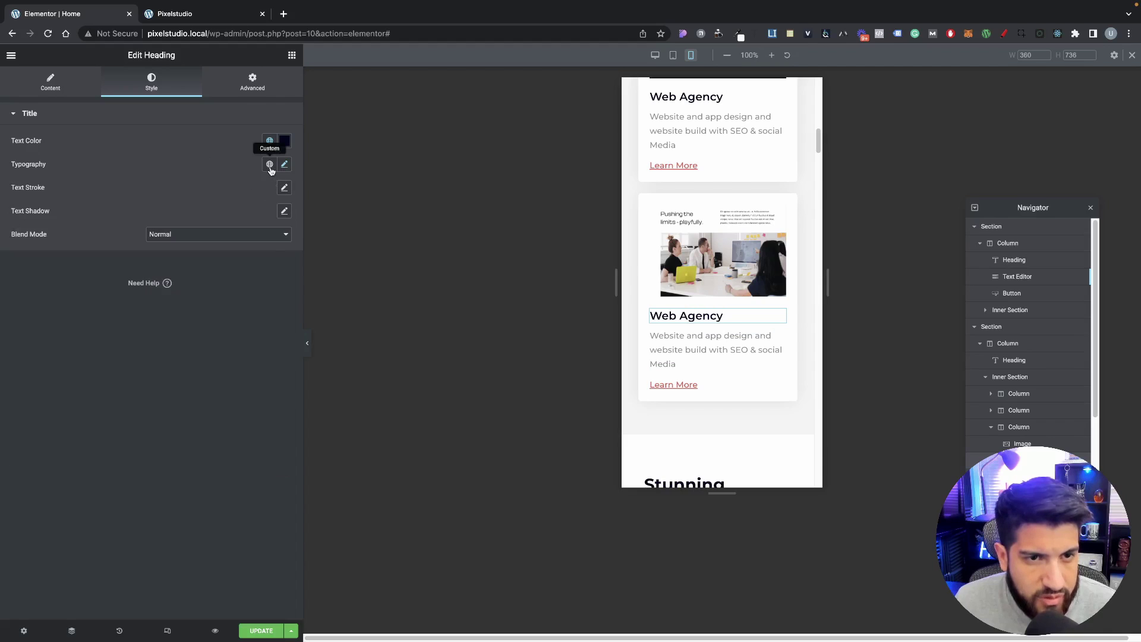
pyautogui.click(270, 164)
pyautogui.doubleClick(179, 157)
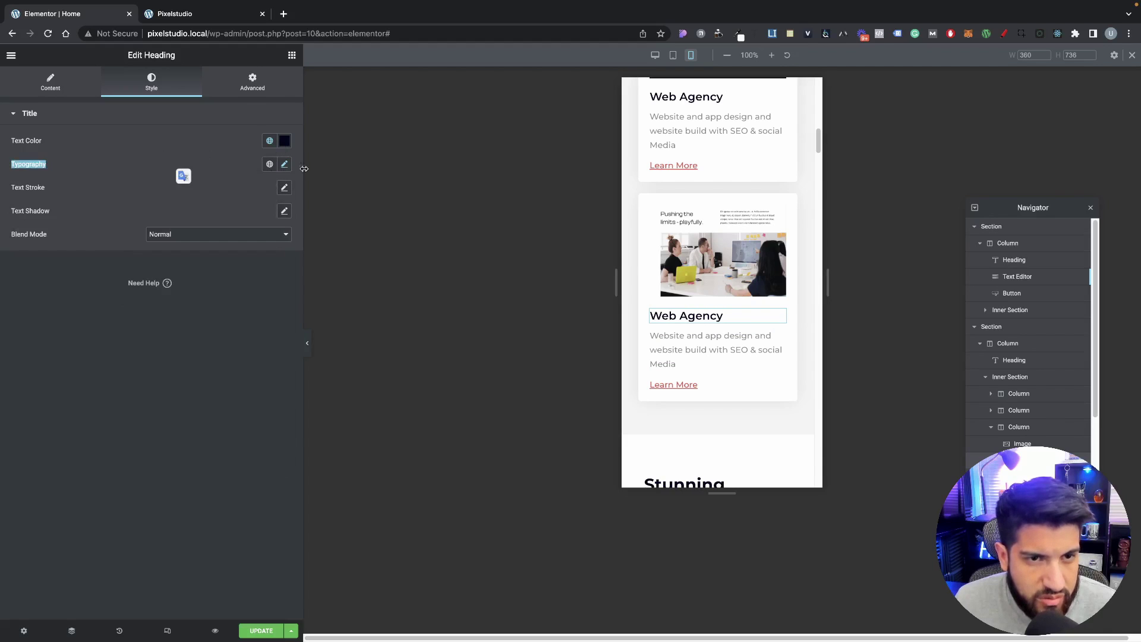
pyautogui.click(270, 165)
pyautogui.click(285, 164)
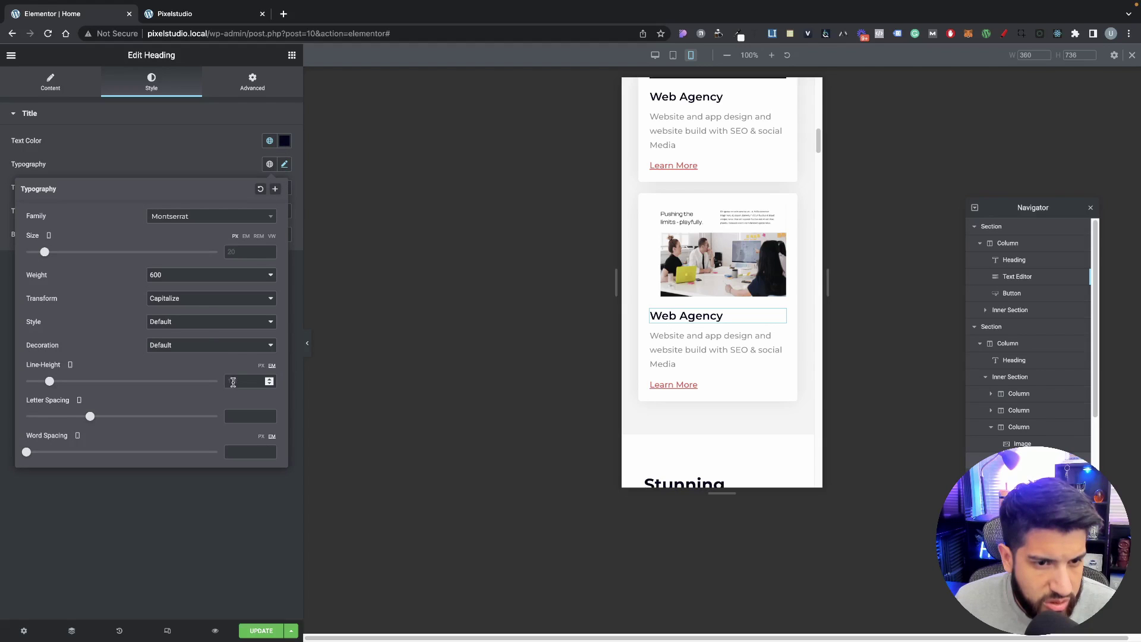
pyautogui.click(140, 161)
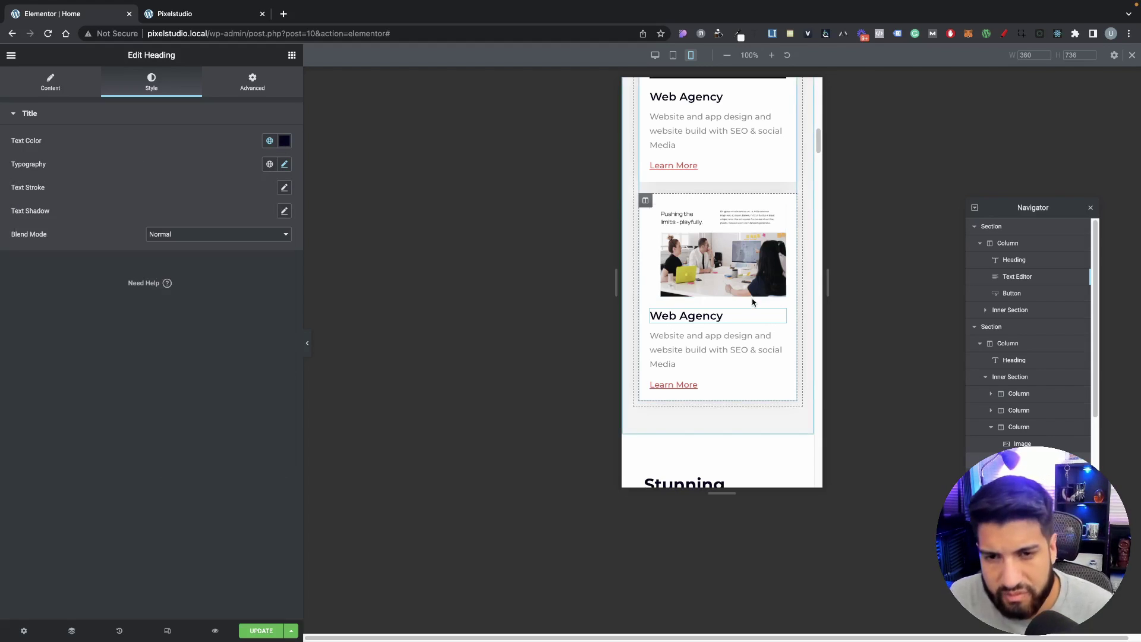
pyautogui.scroll(-1, 742, 305)
pyautogui.scroll(-2, 742, 305)
pyautogui.scroll(3, 741, 300)
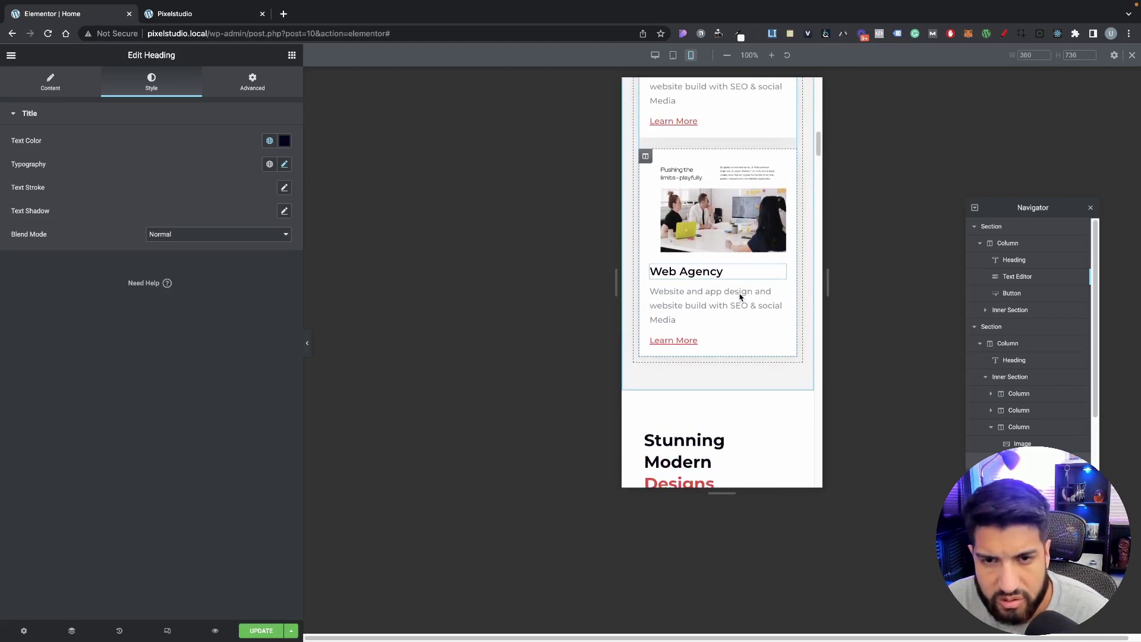
pyautogui.scroll(3, 741, 296)
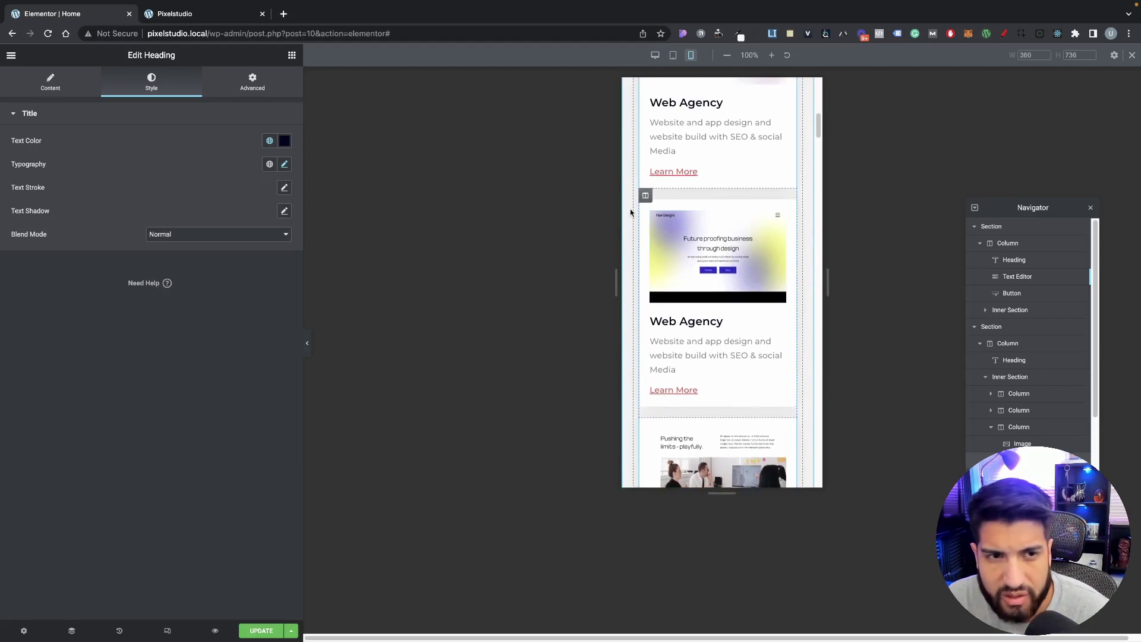
# Step: Set the first card's Web Agency heading font size to 16 px on mobile
pyautogui.click(657, 113)
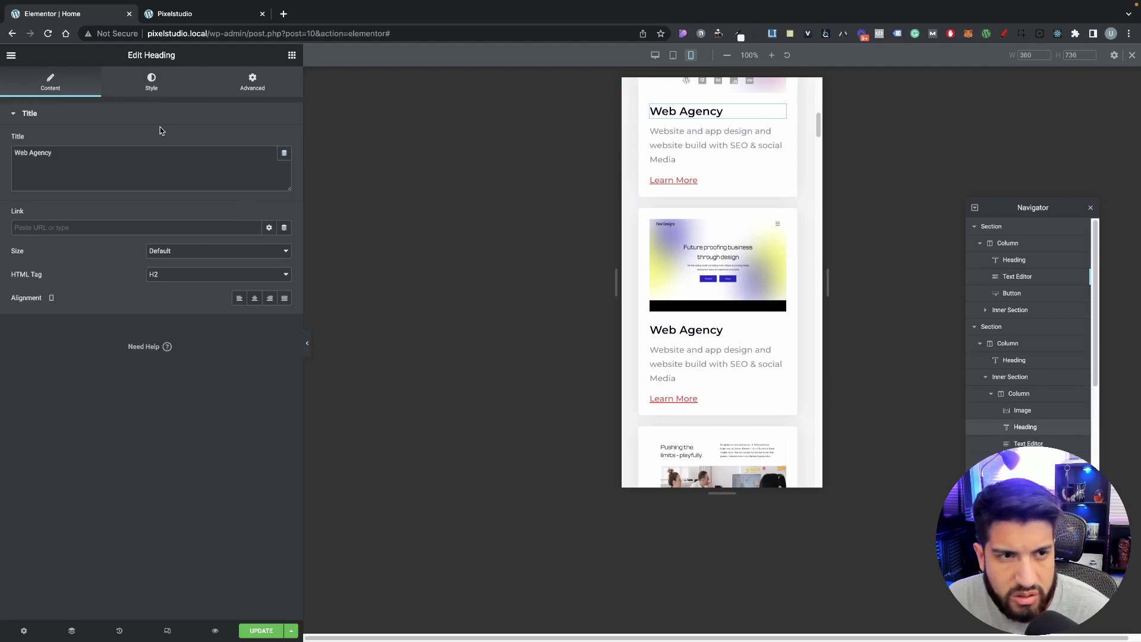
pyautogui.click(151, 82)
pyautogui.click(282, 165)
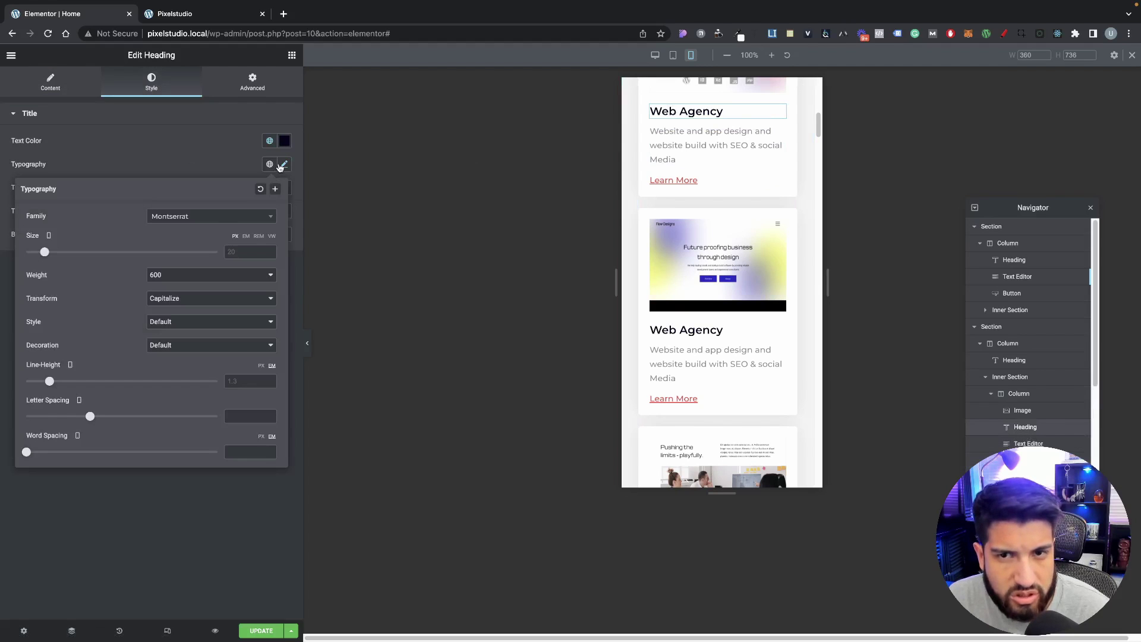
pyautogui.click(245, 252)
pyautogui.write('18')
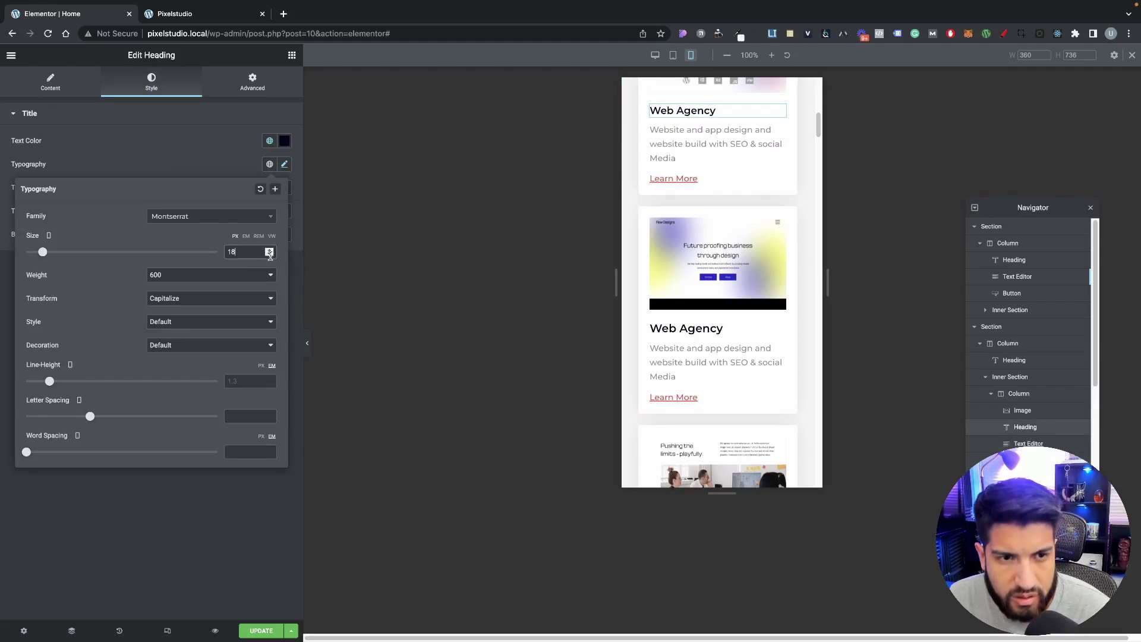
pyautogui.click(269, 254)
pyautogui.click(269, 254)
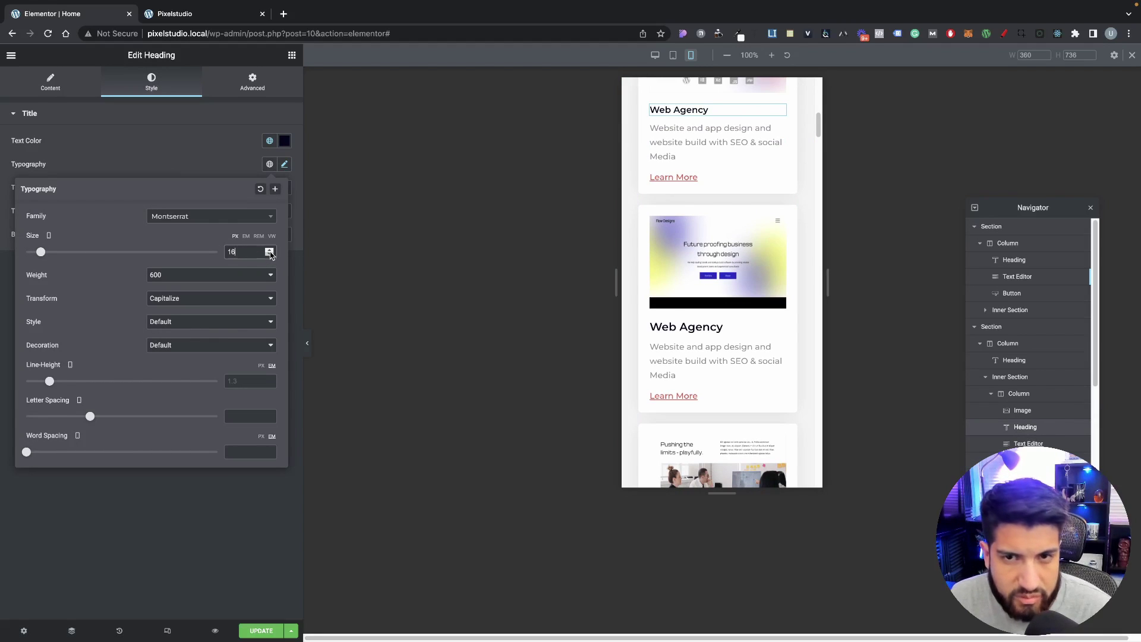
# Step: Copy the resized heading's style and paste it onto the second card's heading
pyautogui.rightClick(693, 112)
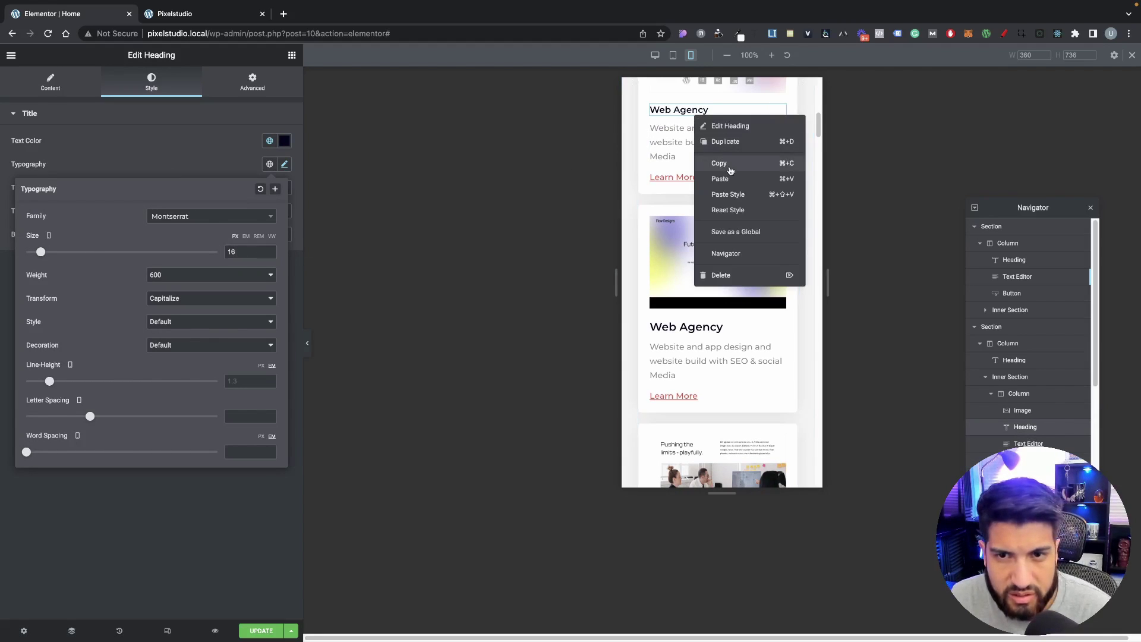
pyautogui.click(727, 164)
pyautogui.rightClick(714, 337)
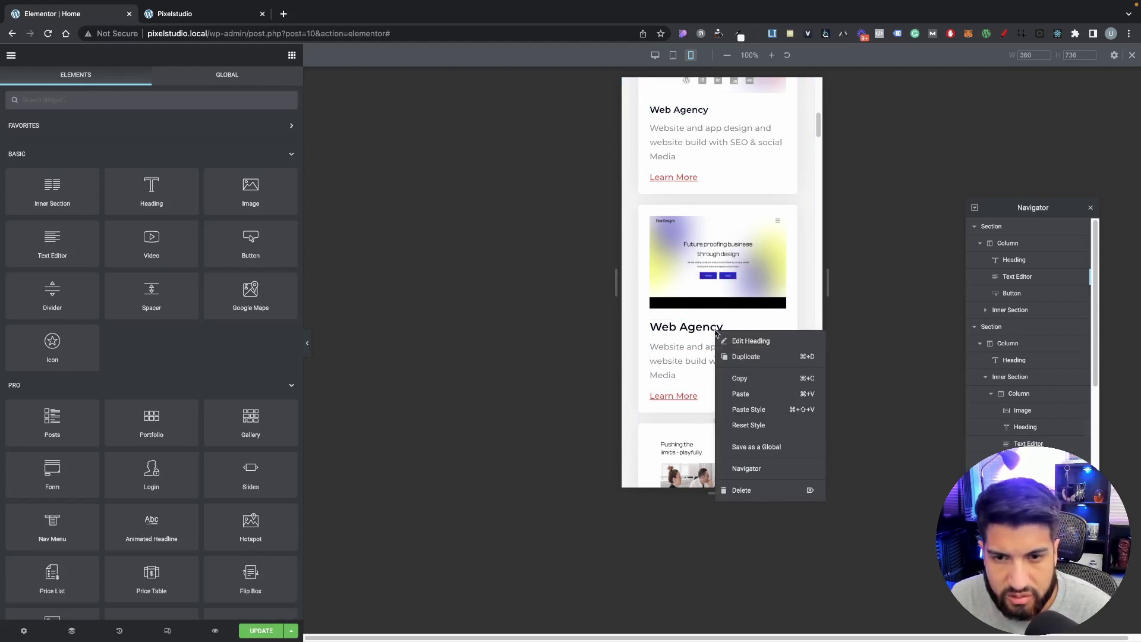
pyautogui.click(756, 409)
pyautogui.scroll(-3, 693, 303)
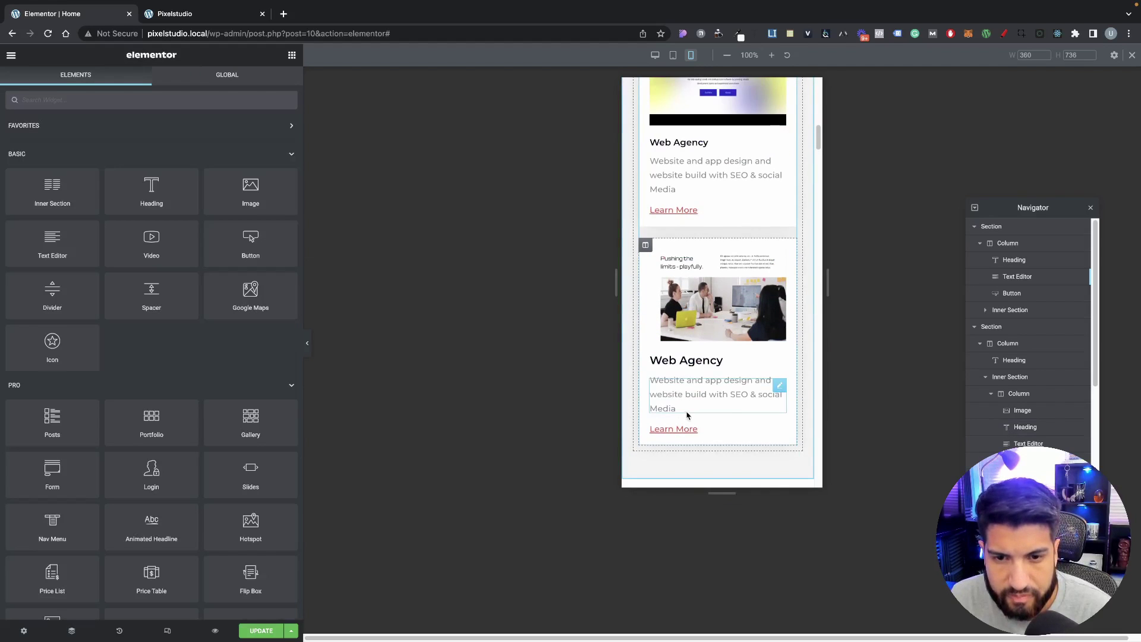
pyautogui.rightClick(692, 363)
# Step: Paste the heading style onto the third card and set its description to 13 px
pyautogui.click(725, 444)
pyautogui.click(690, 392)
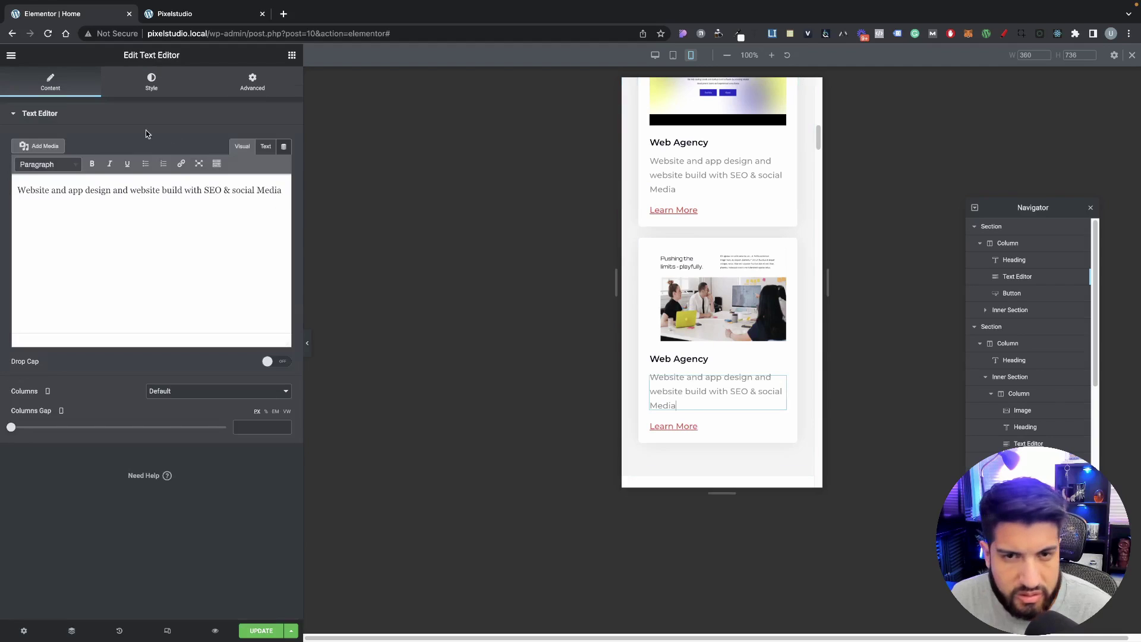
pyautogui.click(146, 84)
pyautogui.click(283, 187)
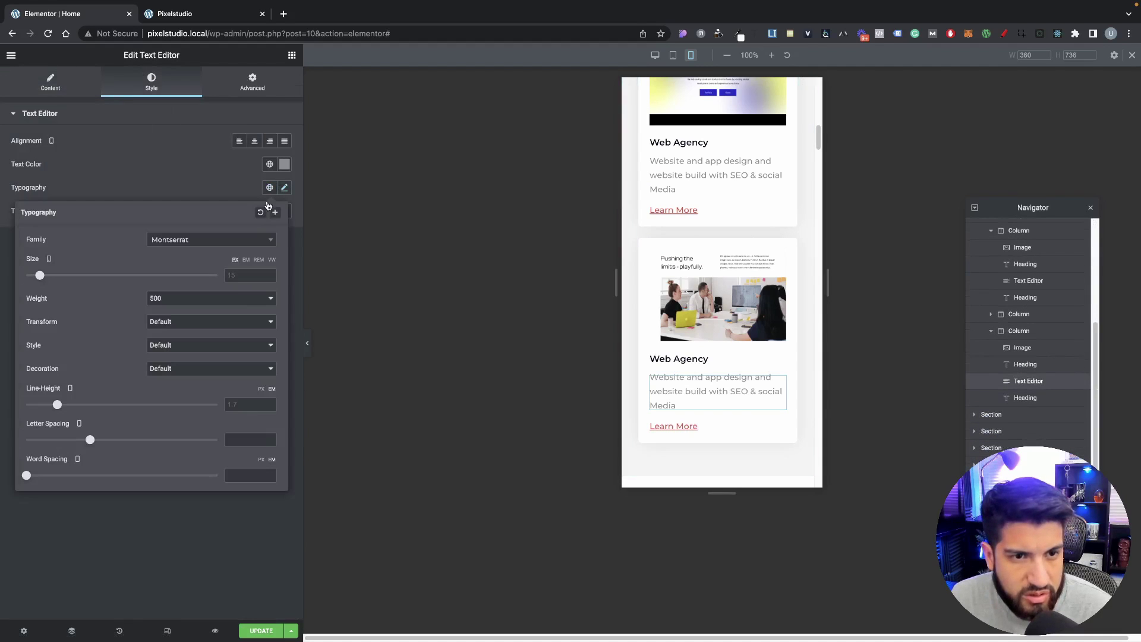
pyautogui.click(268, 274)
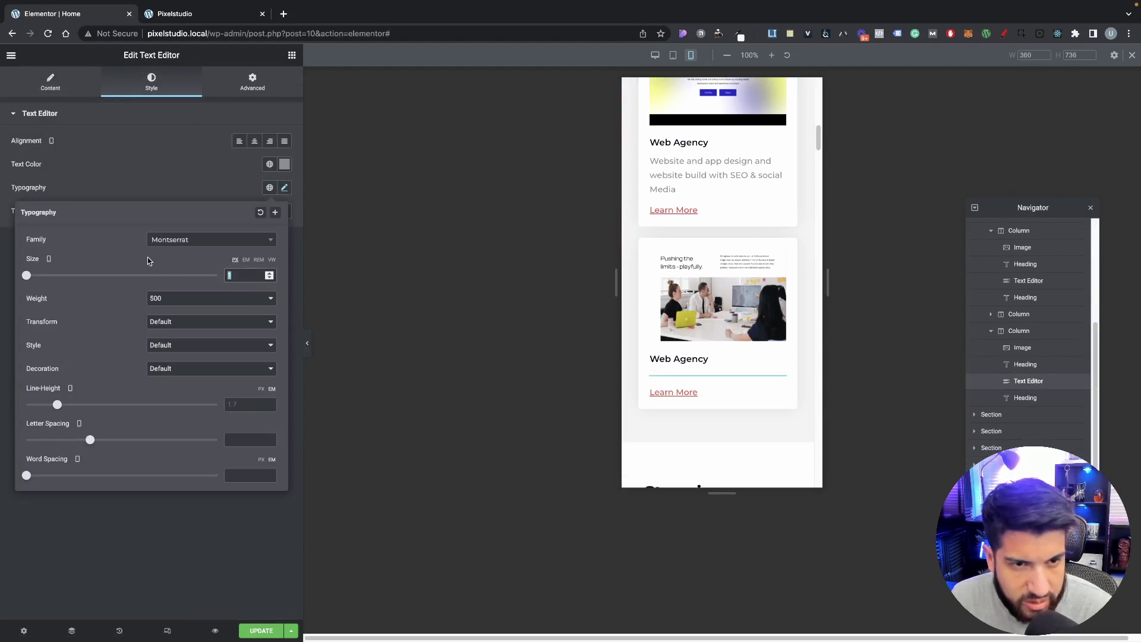
pyautogui.write('3')
# Step: Copy the 13 px description style and paste it onto the other cards' descriptions
pyautogui.rightClick(736, 386)
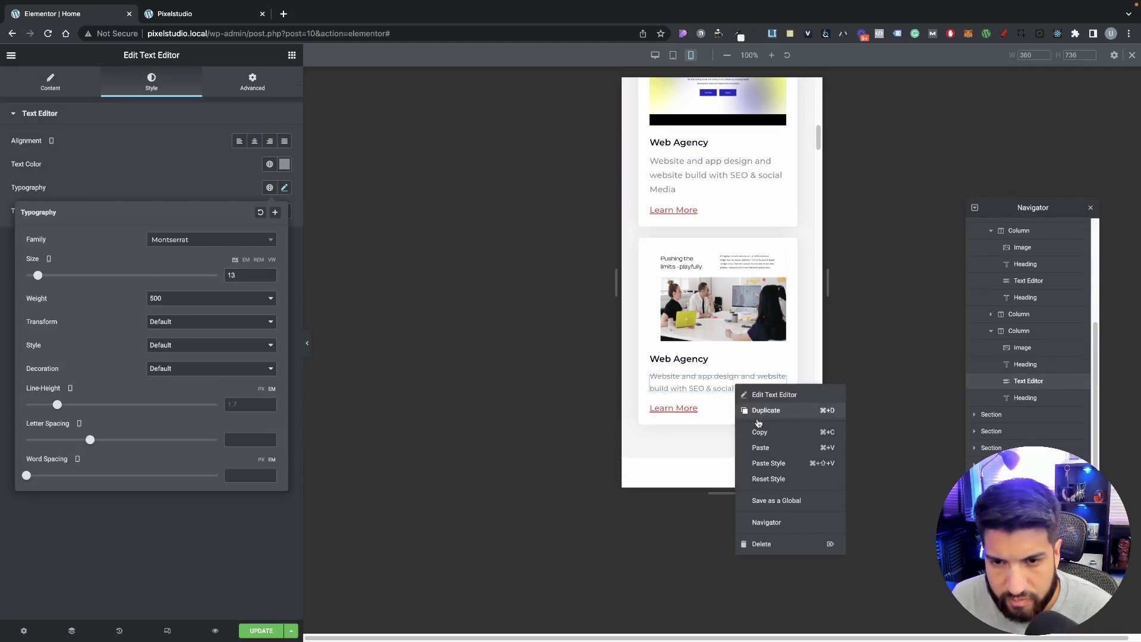
pyautogui.click(757, 431)
pyautogui.rightClick(711, 182)
pyautogui.click(746, 260)
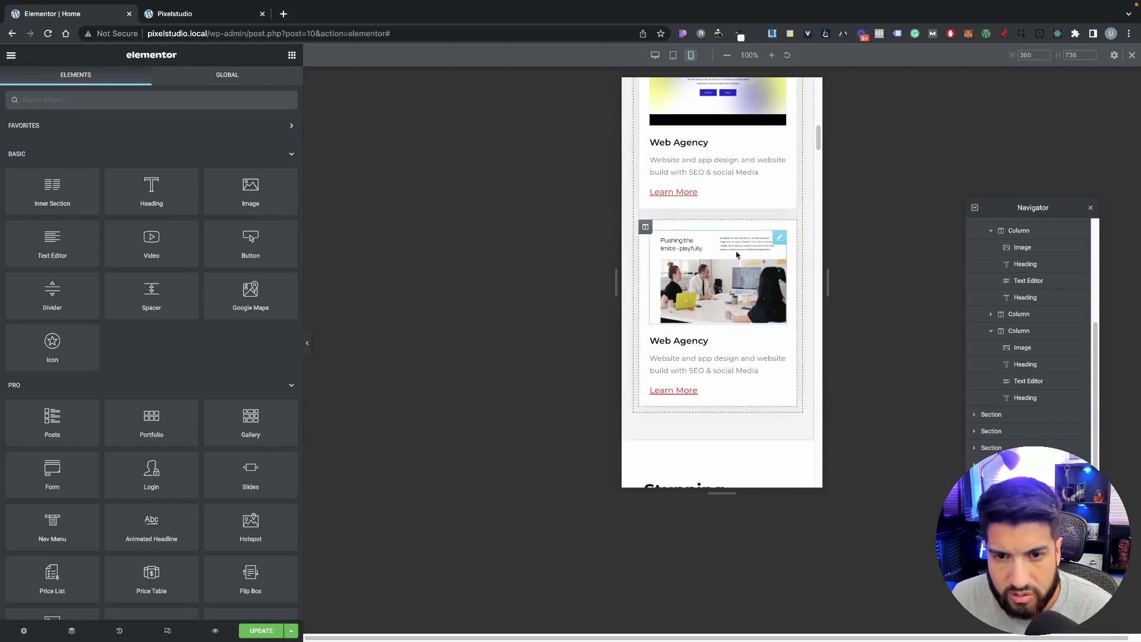
pyautogui.scroll(3, 726, 260)
pyautogui.rightClick(674, 153)
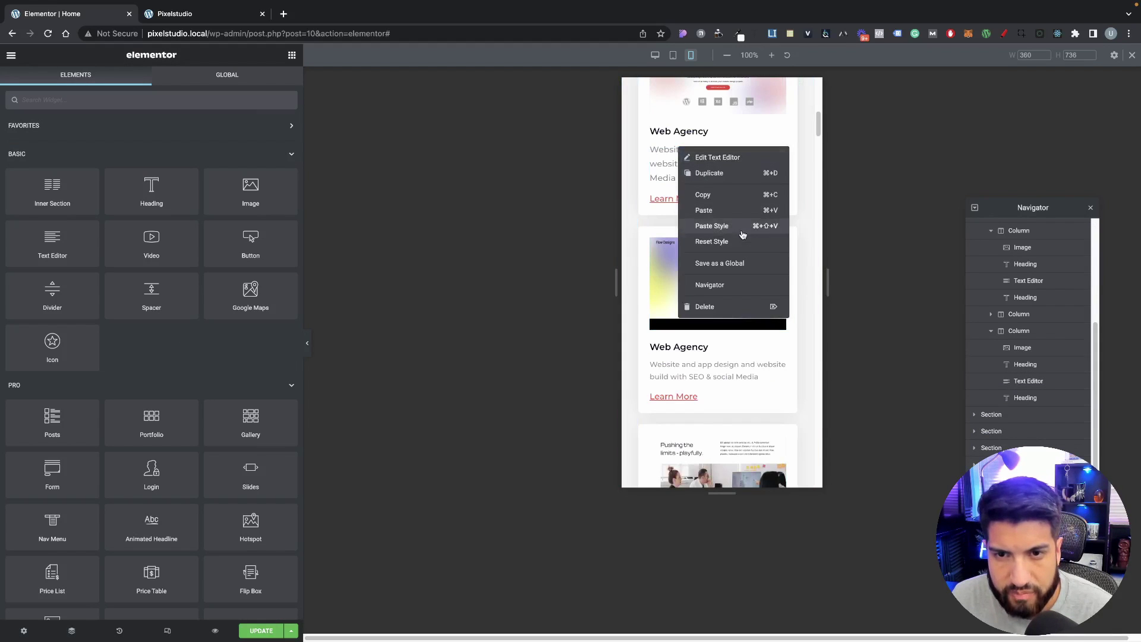
pyautogui.click(760, 226)
pyautogui.scroll(3, 736, 268)
pyautogui.scroll(-3, 775, 276)
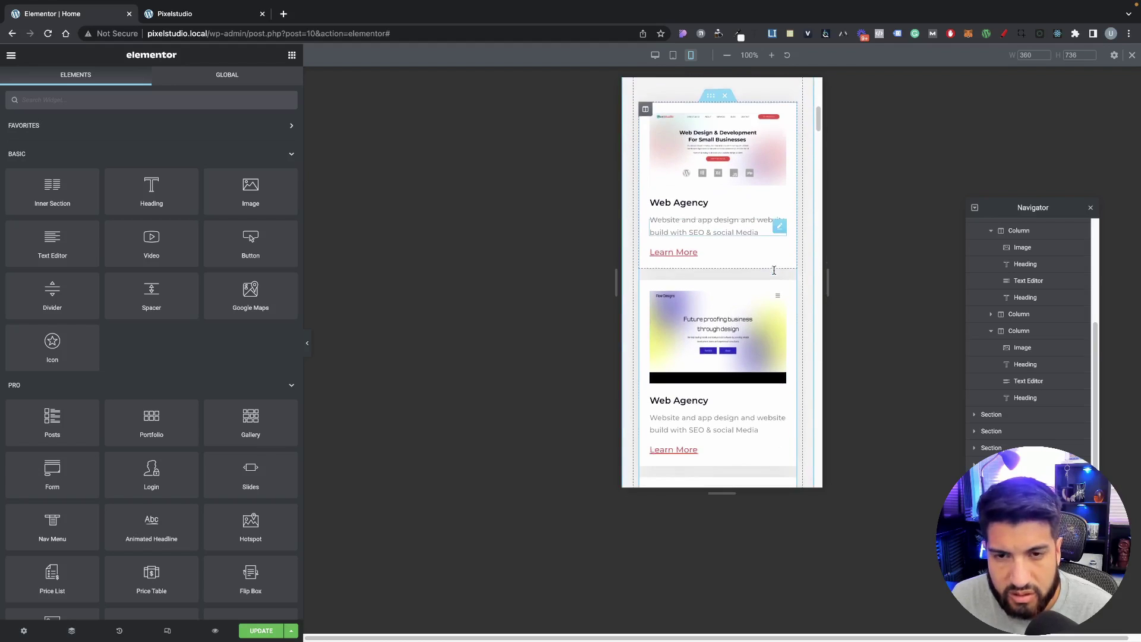
pyautogui.scroll(-4, 775, 276)
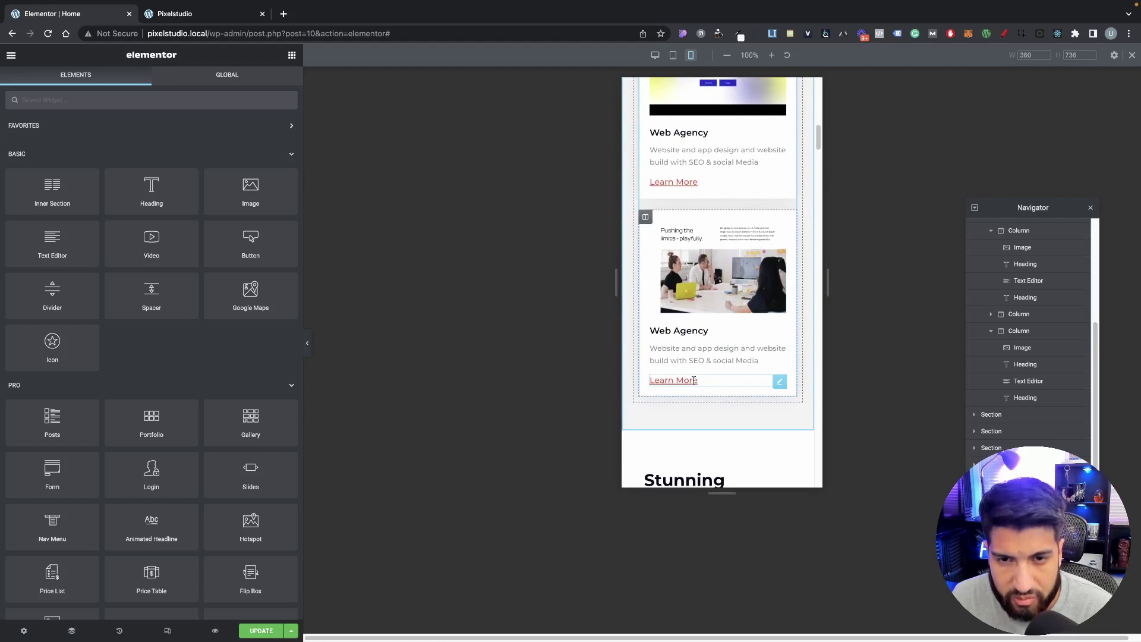
# Step: Set the card's Learn More link font size to 12 px on mobile
pyautogui.click(694, 381)
pyautogui.click(150, 84)
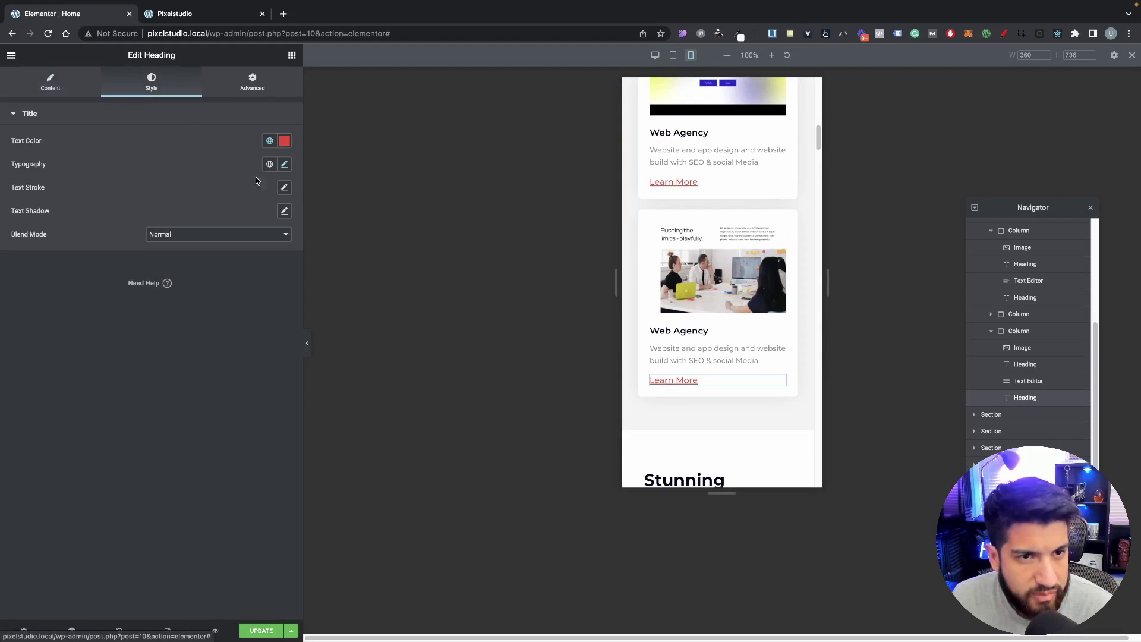
pyautogui.click(284, 164)
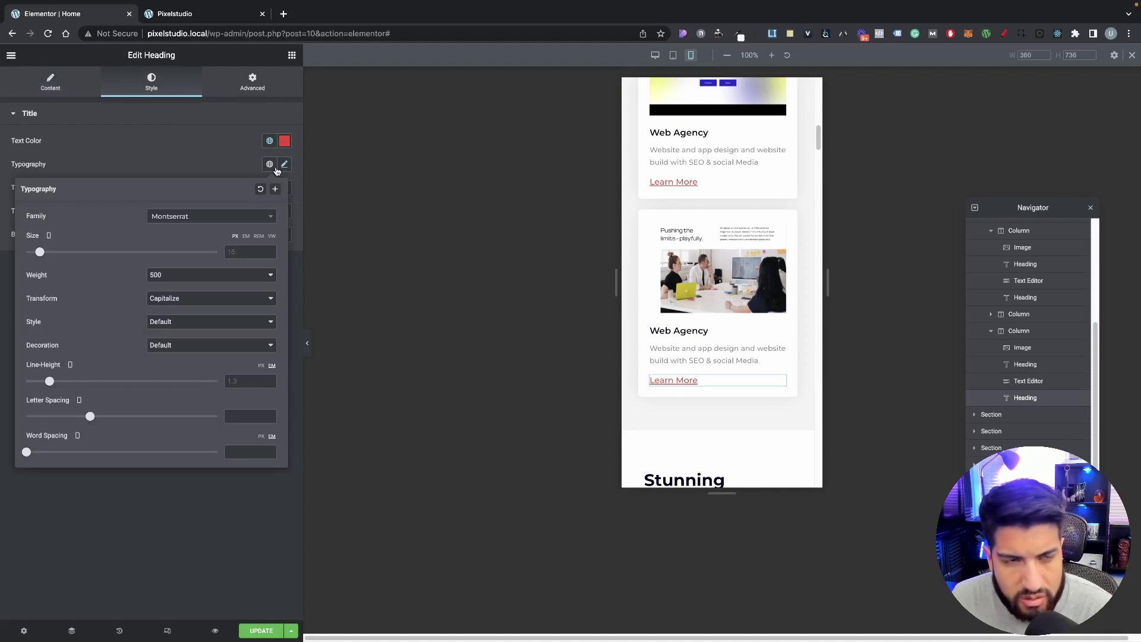
pyautogui.click(247, 252)
pyautogui.write('12')
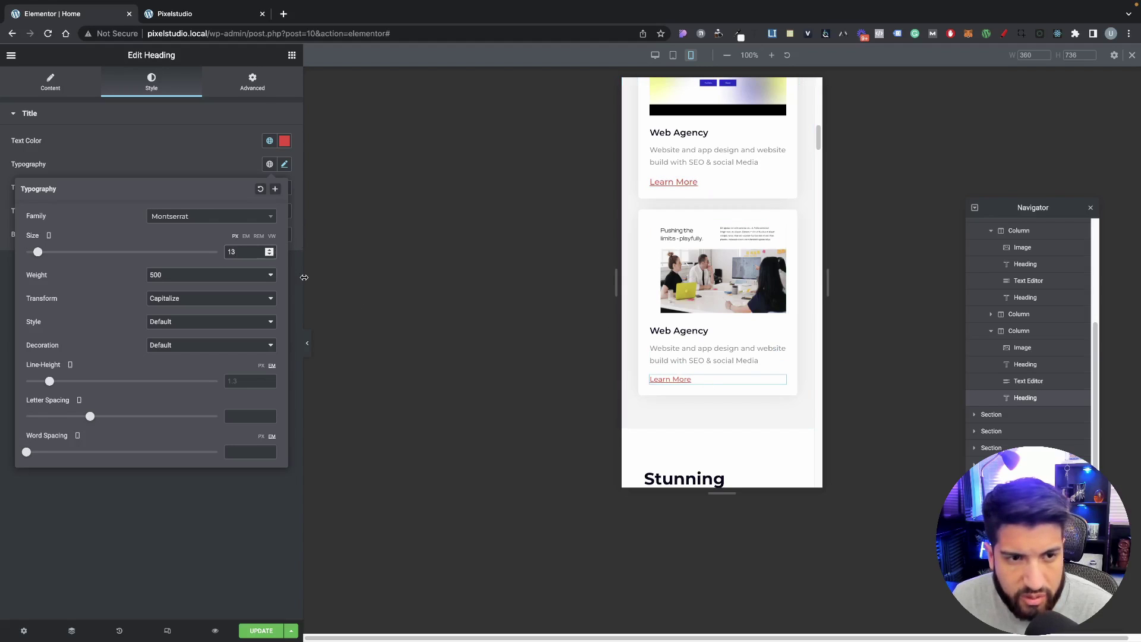
# Step: Copy the Learn More style and paste it onto the remaining Learn More links
pyautogui.rightClick(678, 381)
pyautogui.click(704, 428)
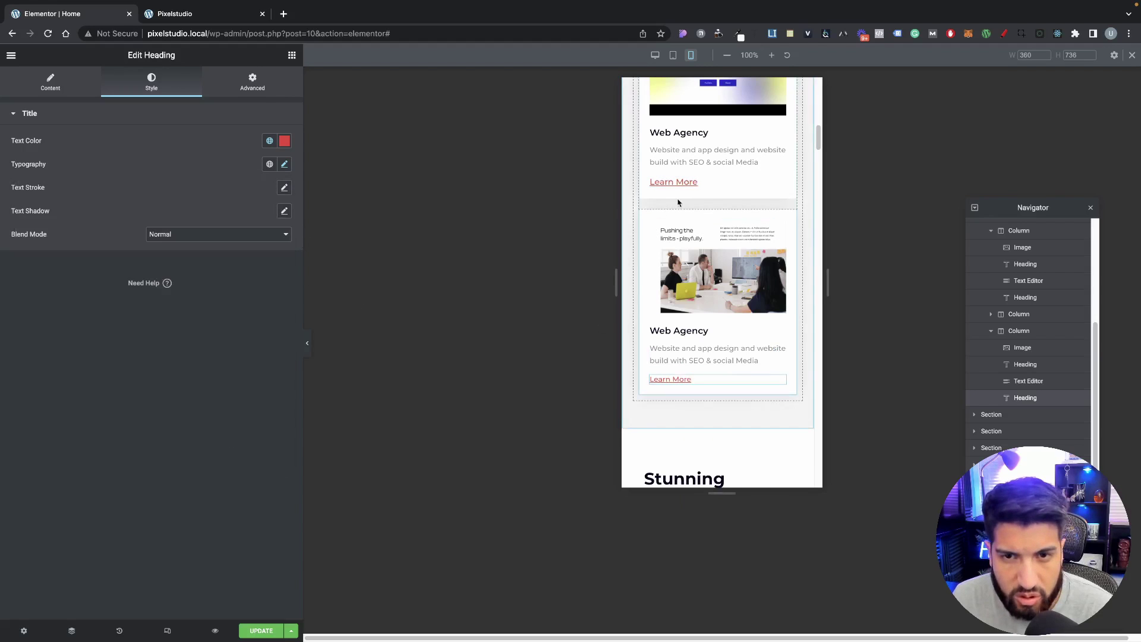
pyautogui.rightClick(688, 186)
pyautogui.click(729, 269)
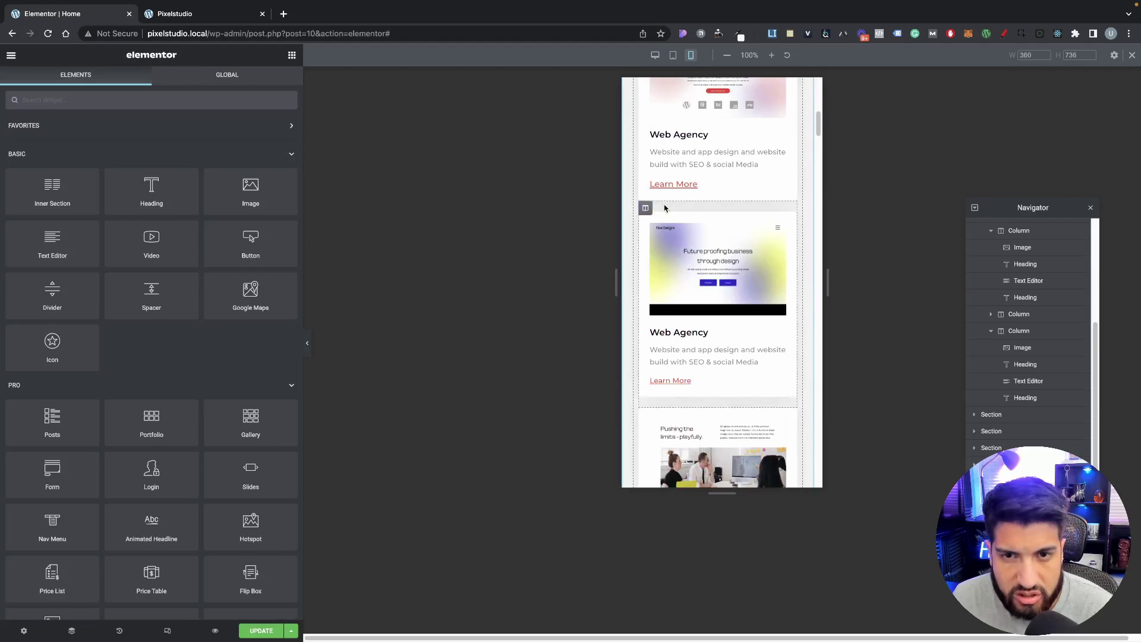
pyautogui.rightClick(688, 186)
pyautogui.click(730, 265)
# Step: Scroll up and down the mobile preview to review the page layout
pyautogui.scroll(5, 741, 232)
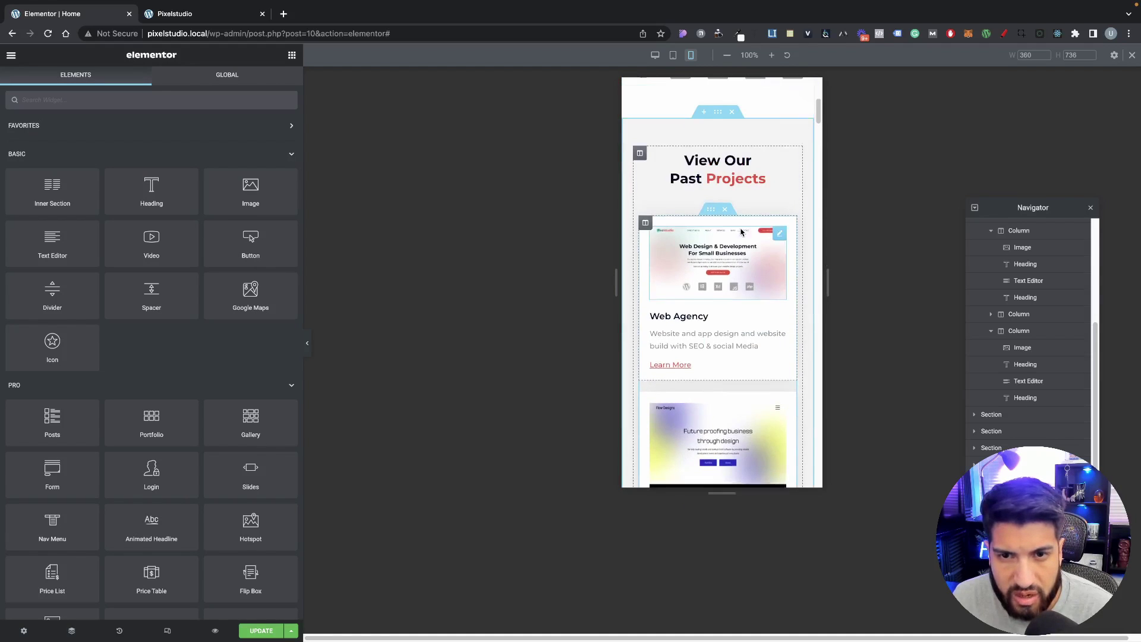
pyautogui.scroll(-10, 746, 241)
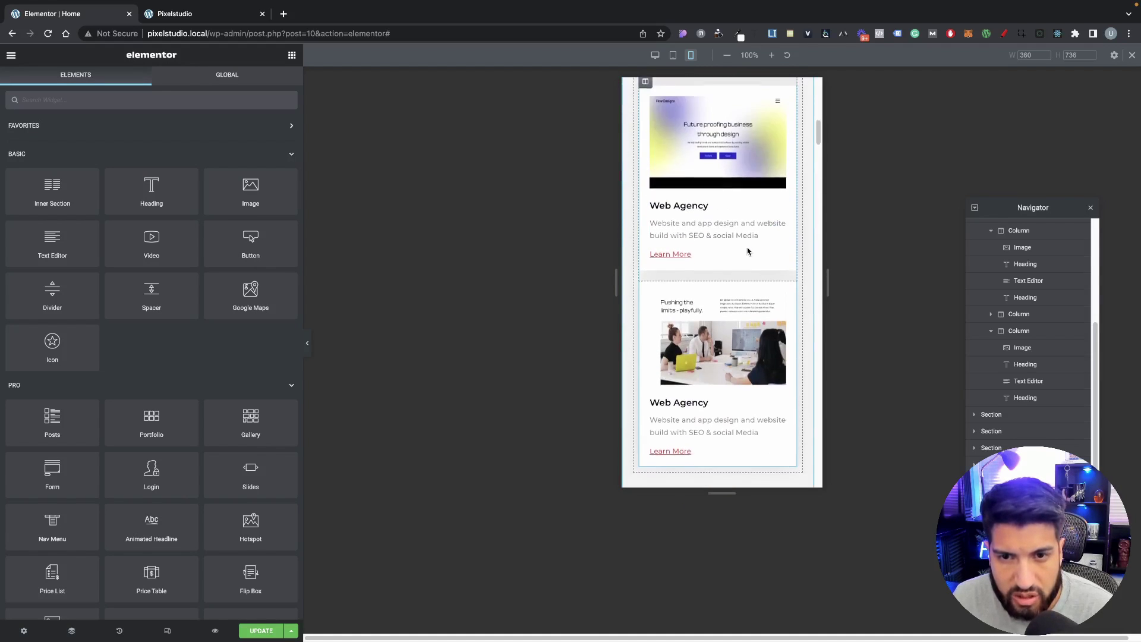
pyautogui.scroll(15, 750, 250)
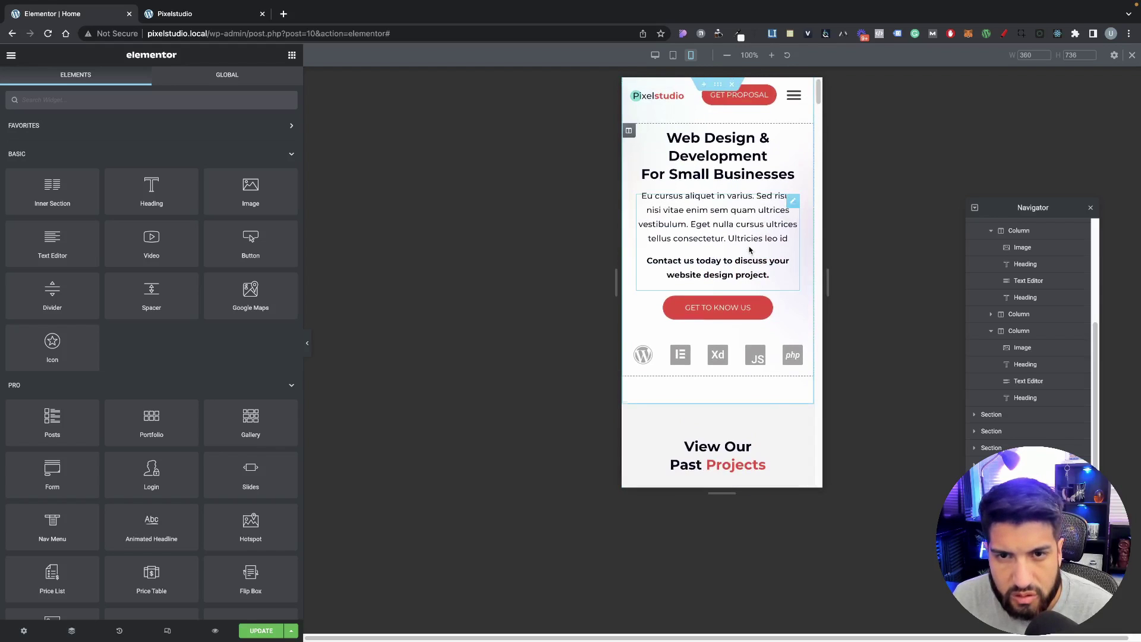
pyautogui.scroll(-4, 749, 250)
pyautogui.scroll(4, 750, 251)
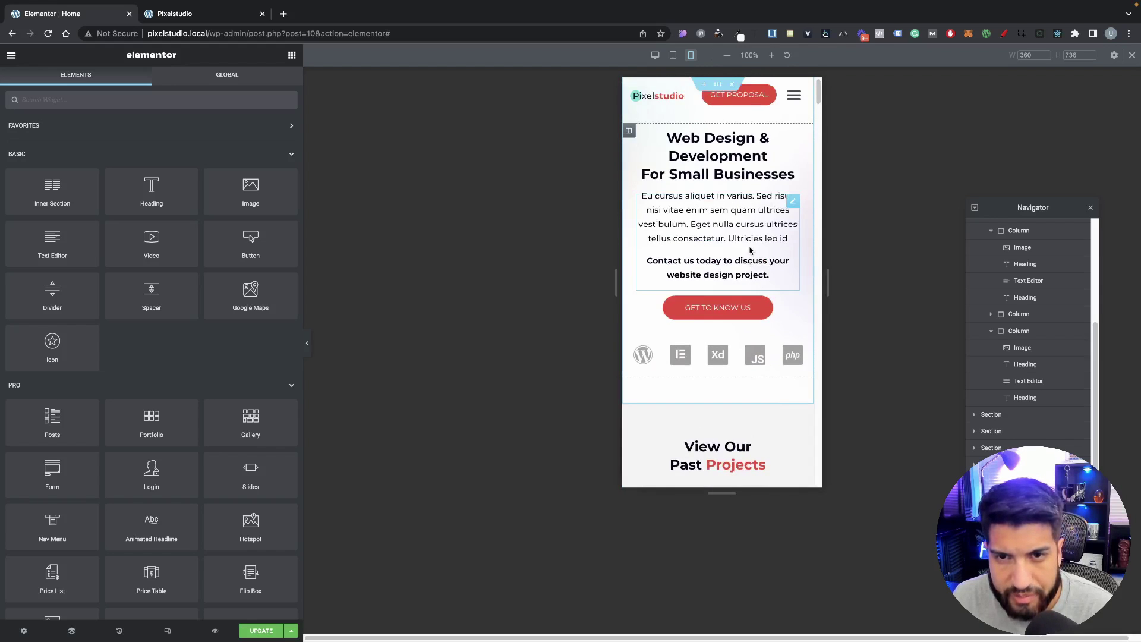
pyautogui.scroll(-3, 750, 250)
pyautogui.scroll(3, 752, 252)
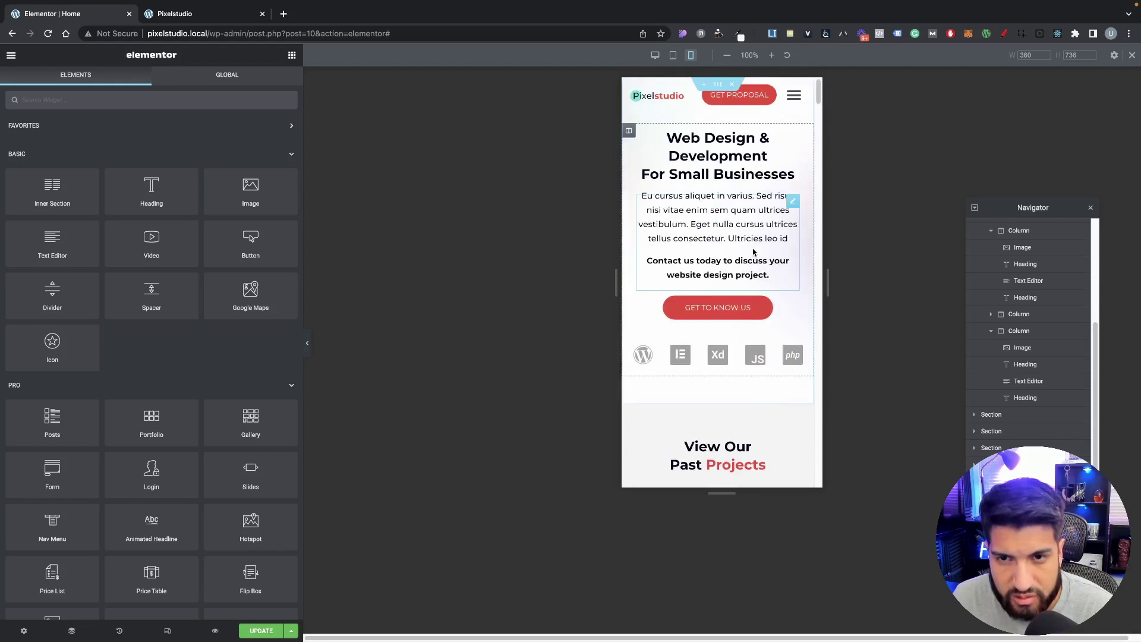
pyautogui.scroll(-3, 753, 252)
pyautogui.scroll(3, 751, 250)
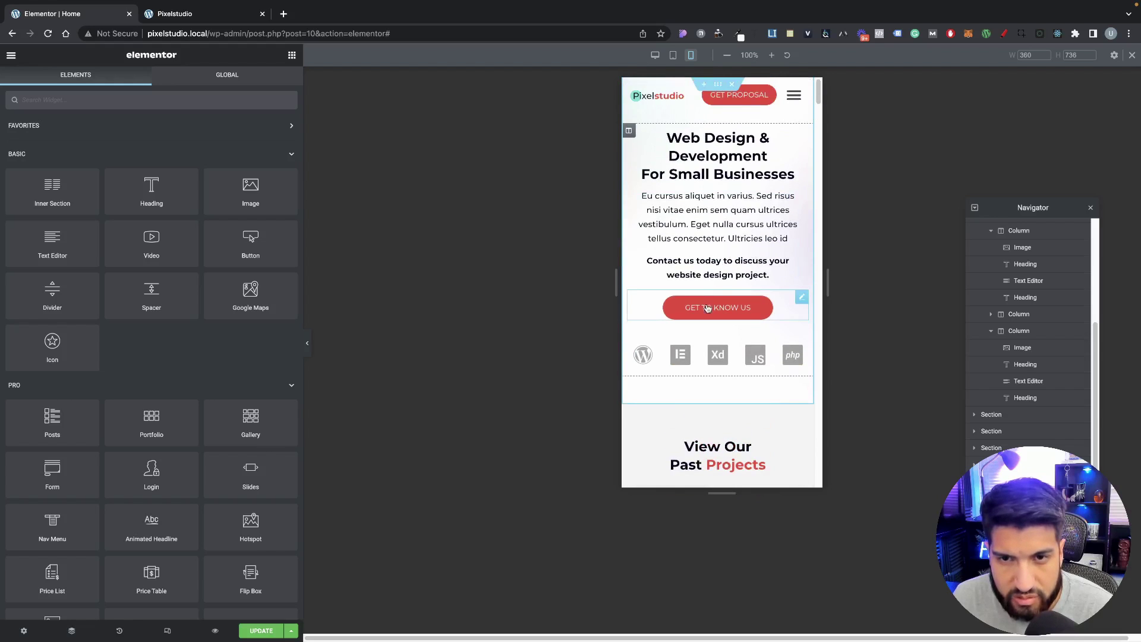
pyautogui.scroll(-5, 726, 172)
pyautogui.scroll(4, 730, 238)
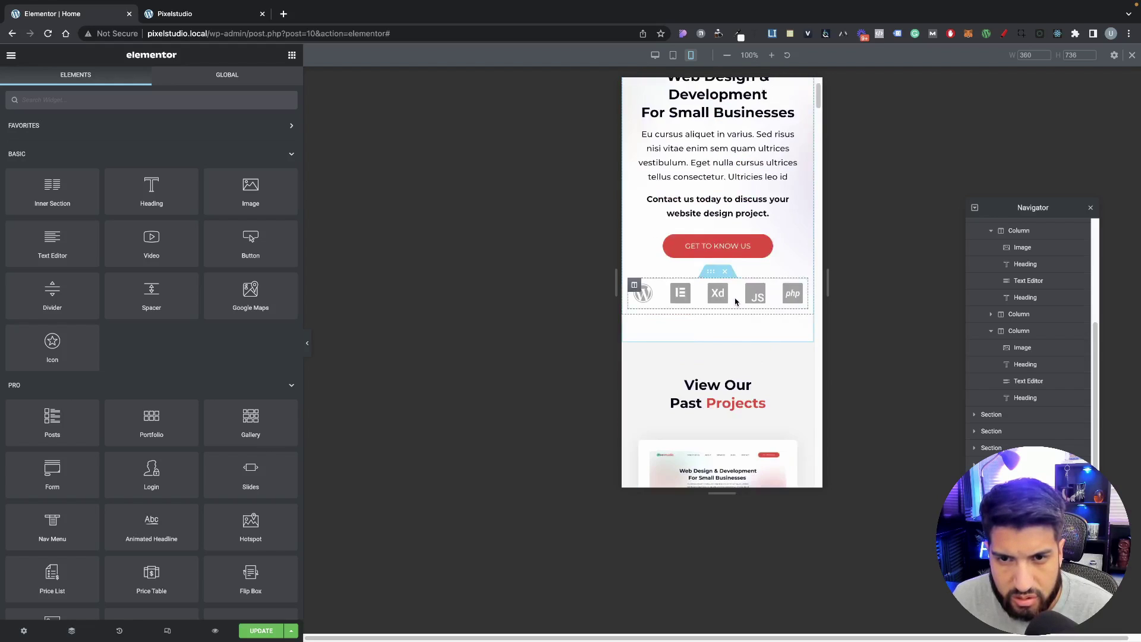
pyautogui.scroll(-4, 735, 302)
pyautogui.scroll(10, 735, 302)
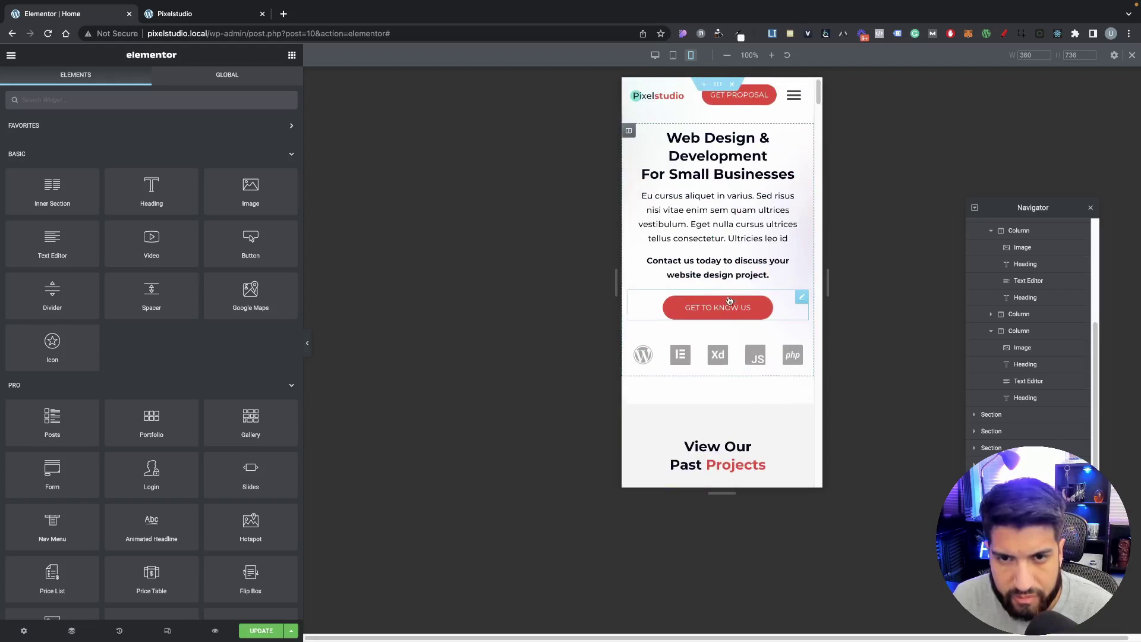
# Step: Check the hero paragraph's typography, then open Site Settings from the main menu
pyautogui.click(702, 237)
pyautogui.click(151, 82)
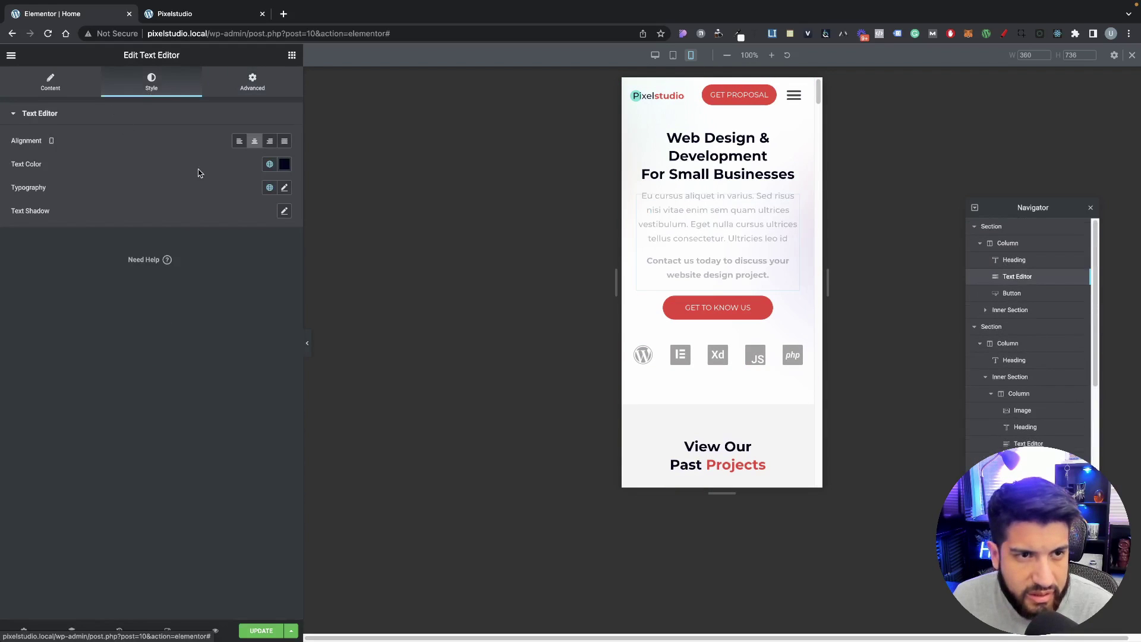
pyautogui.click(285, 188)
pyautogui.click(138, 170)
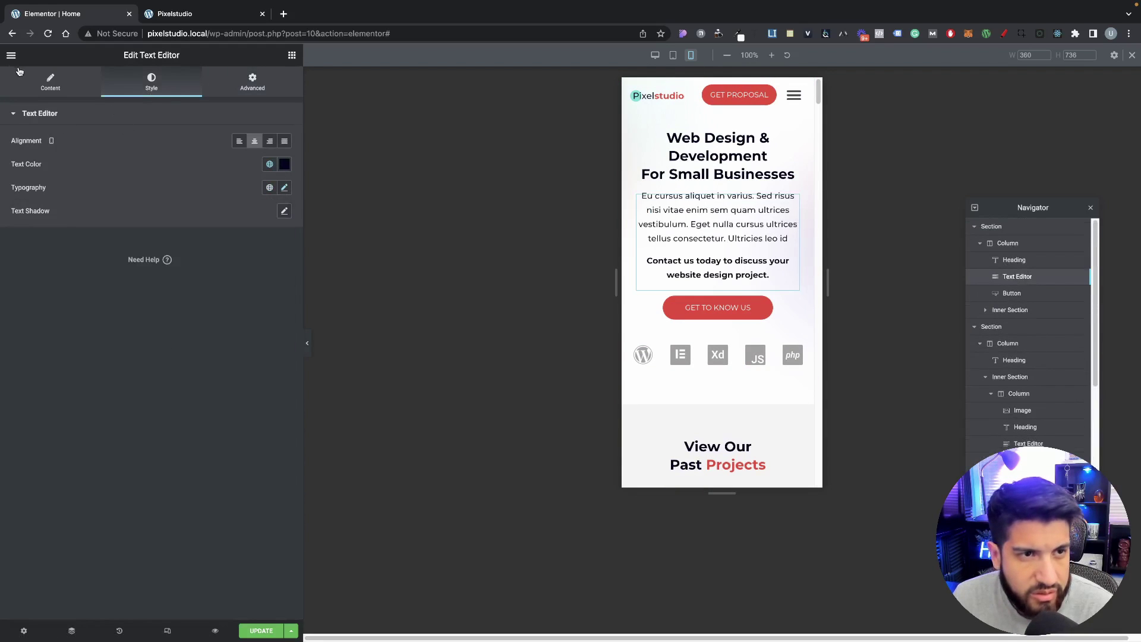
pyautogui.click(11, 54)
pyautogui.click(85, 108)
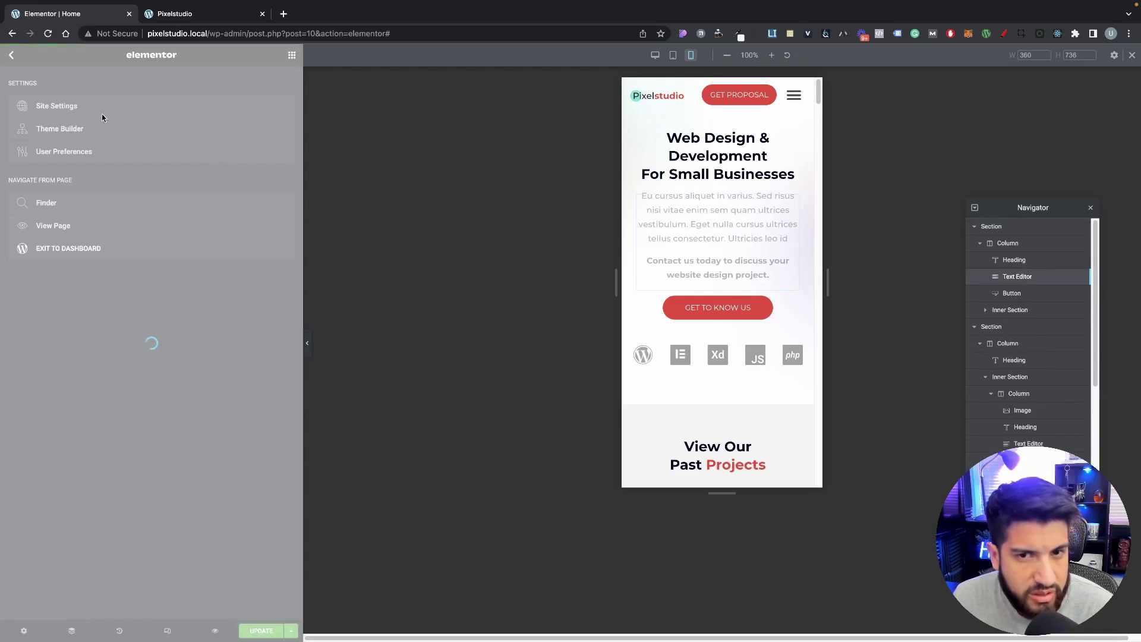
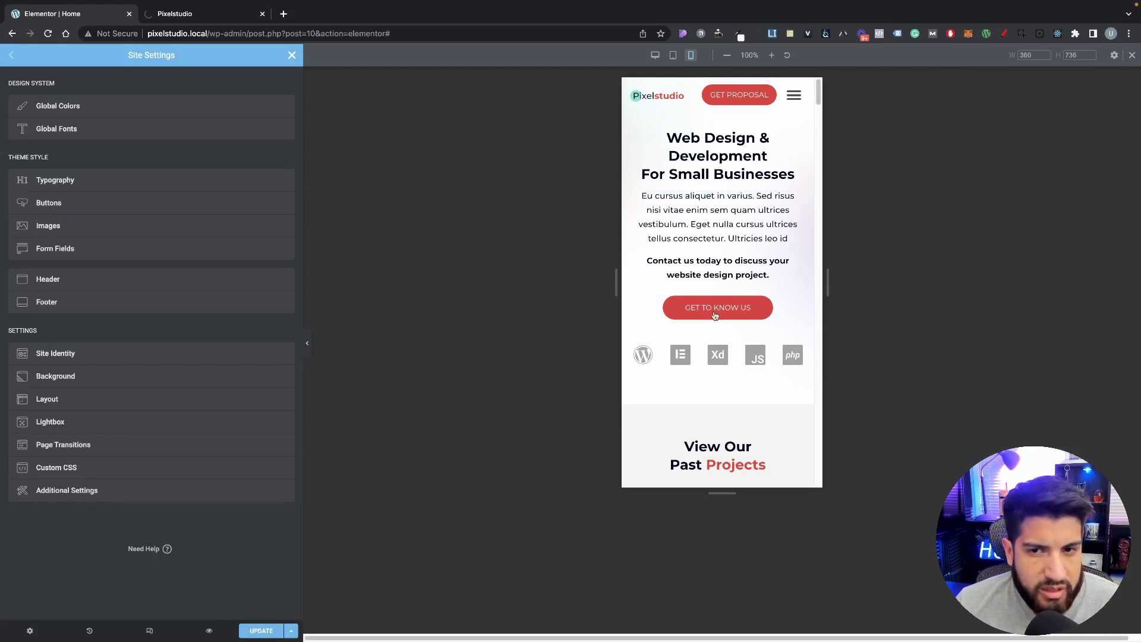
# Step: Compare 14 and 13 px for the global Text font, settle on 13 px, and update Site Settings
pyautogui.click(81, 127)
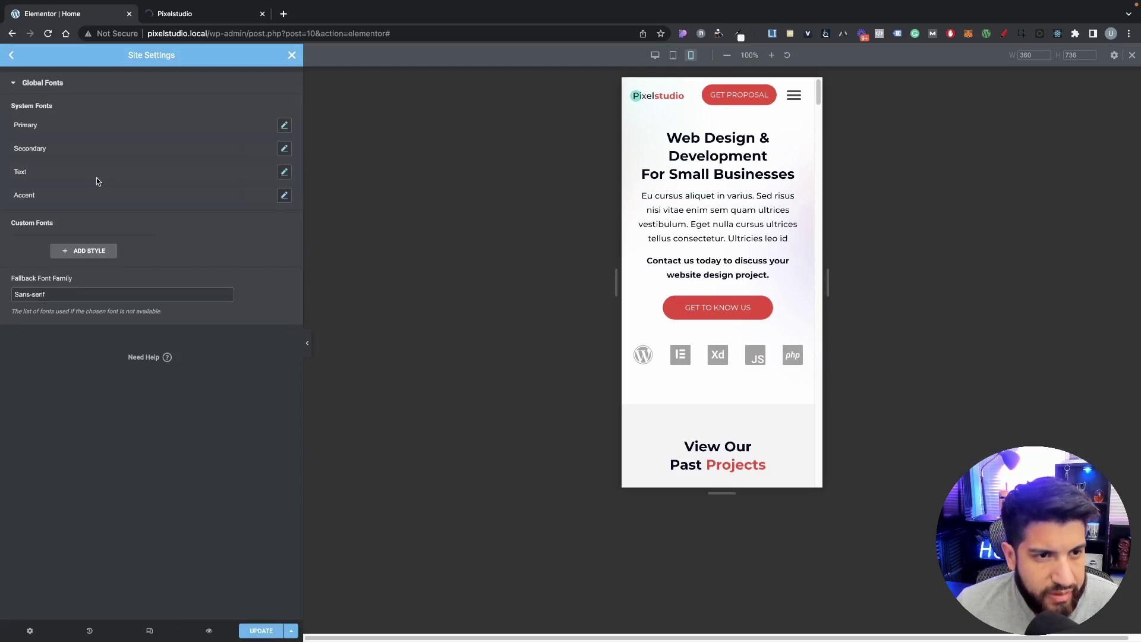
pyautogui.click(284, 173)
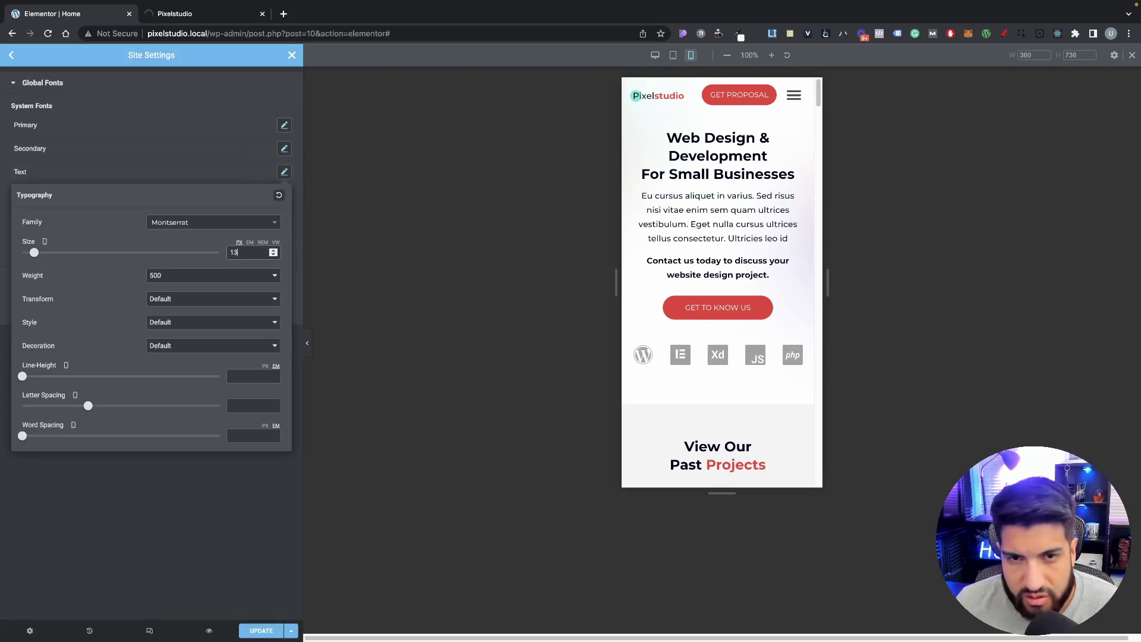
pyautogui.scroll(-20, 746, 338)
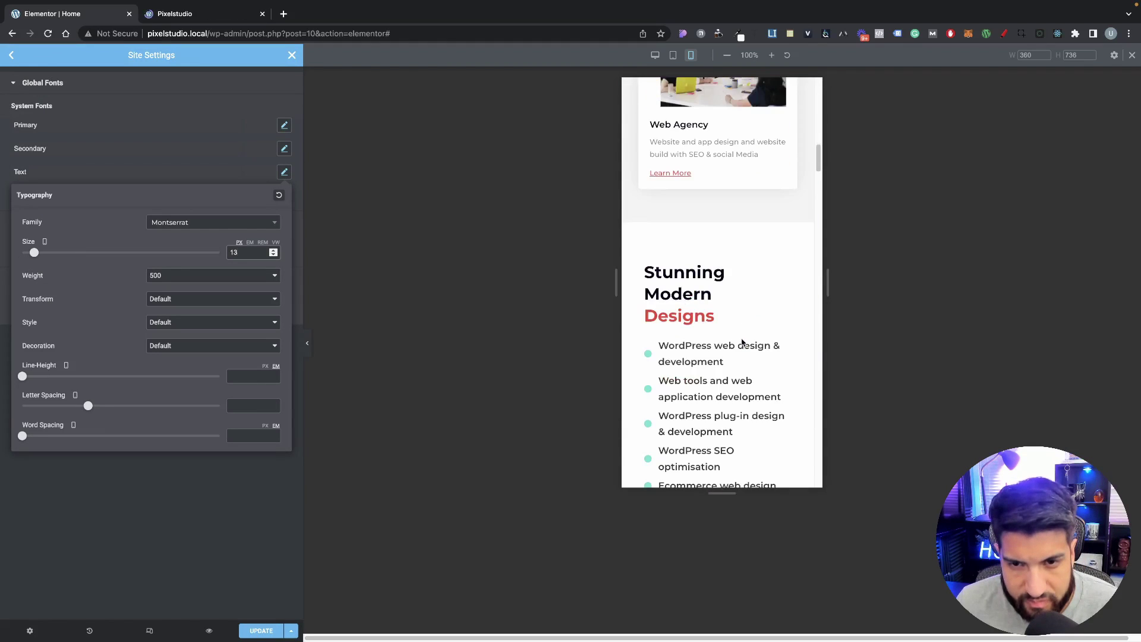
pyautogui.scroll(-15, 741, 343)
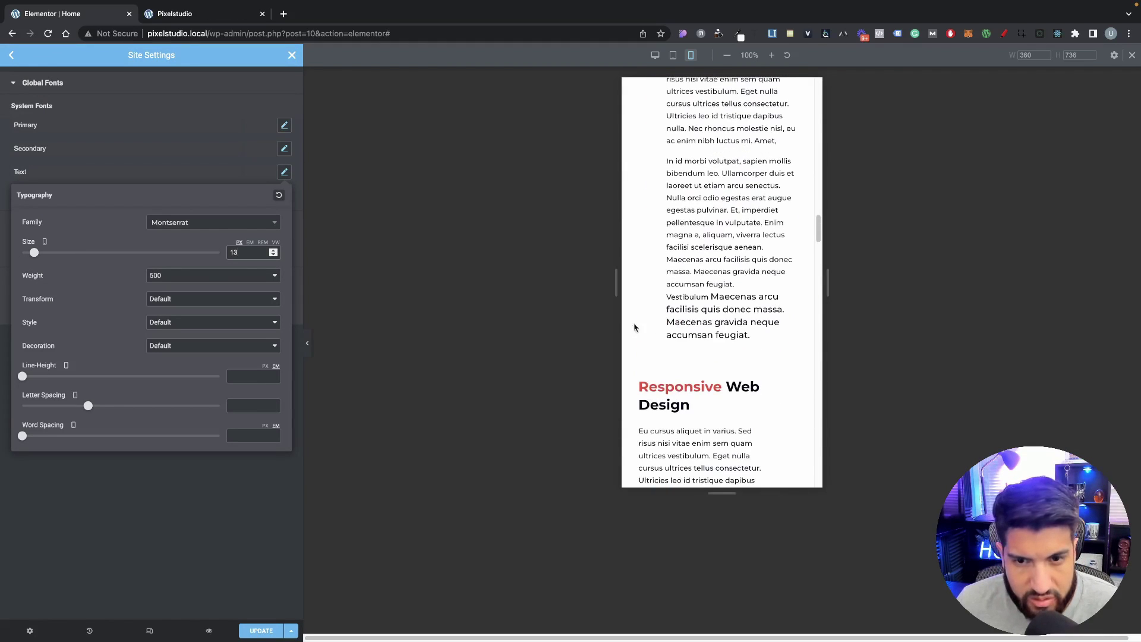
pyautogui.click(273, 250)
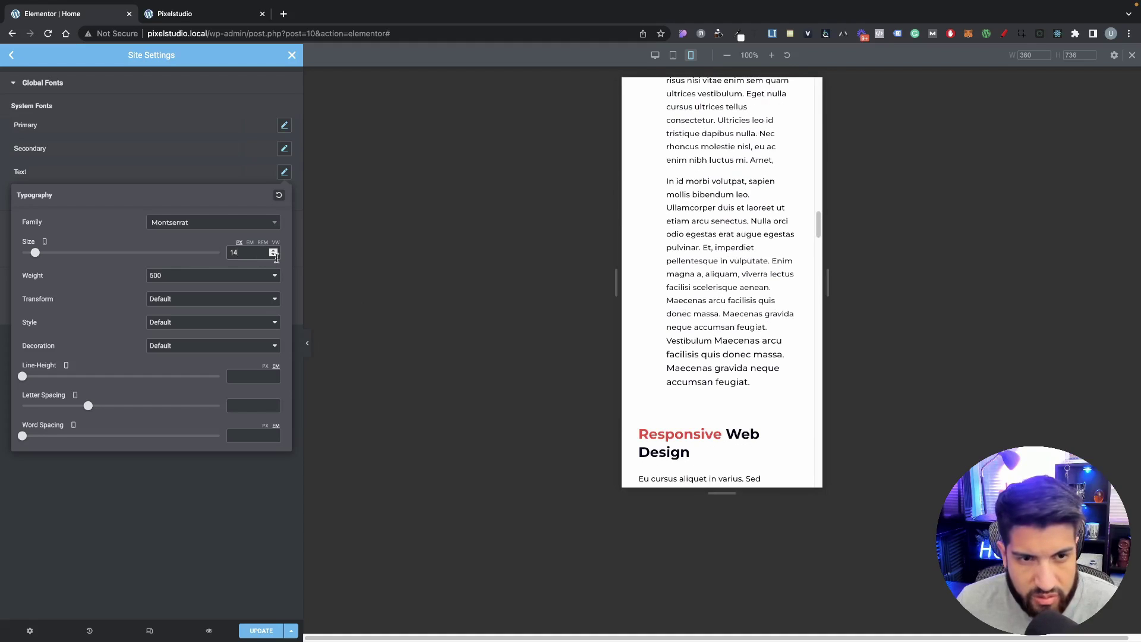
pyautogui.click(274, 255)
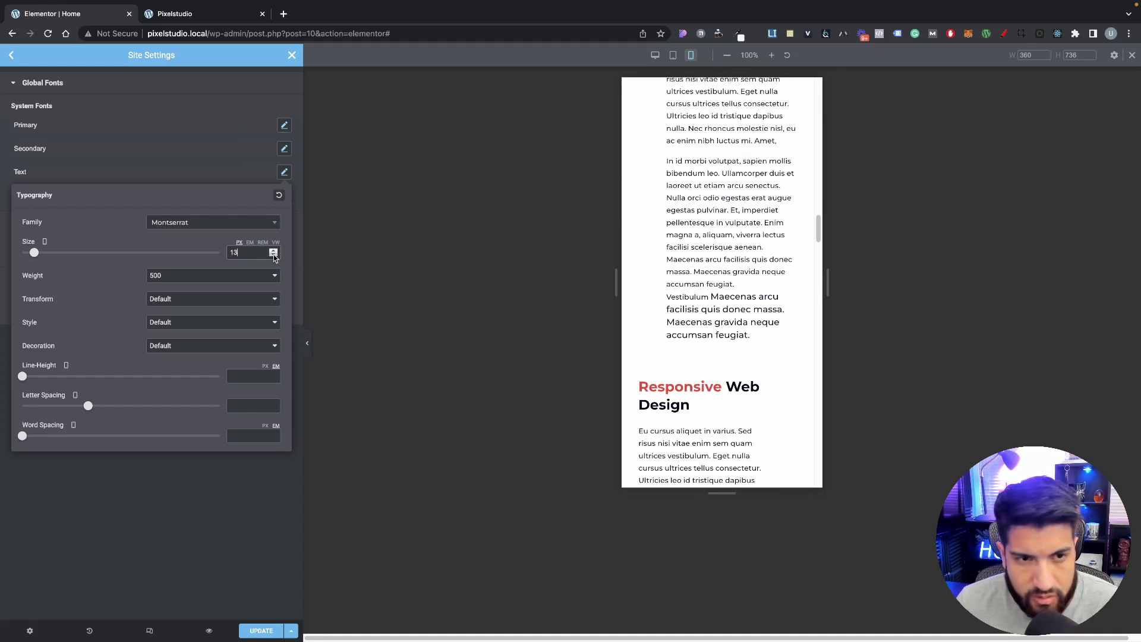
pyautogui.click(274, 251)
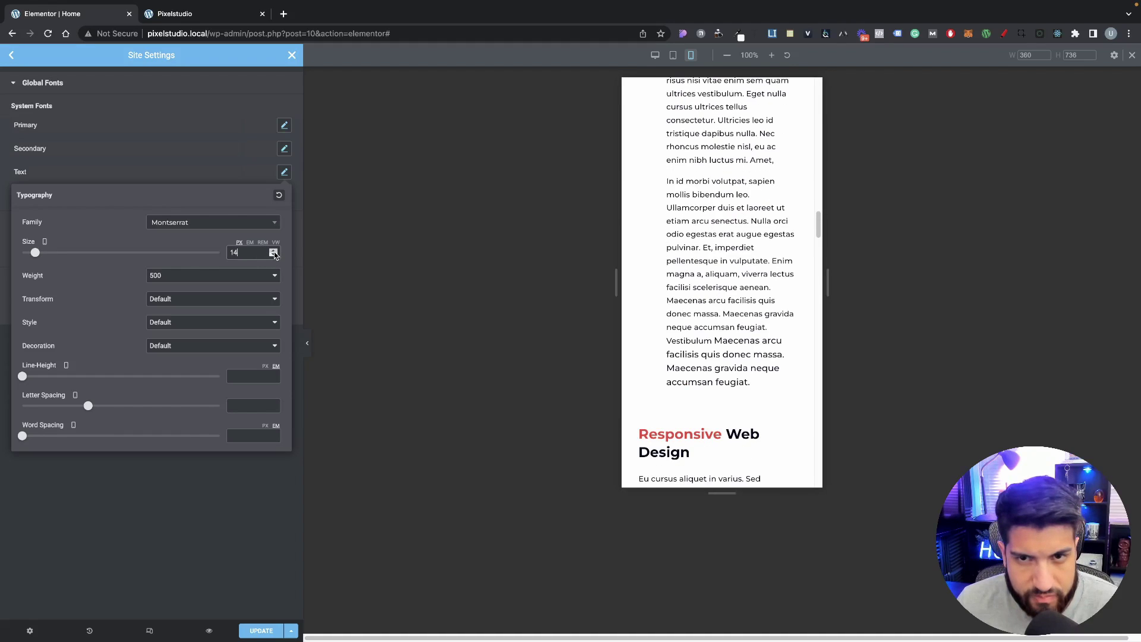
pyautogui.click(273, 255)
pyautogui.scroll(20, 739, 320)
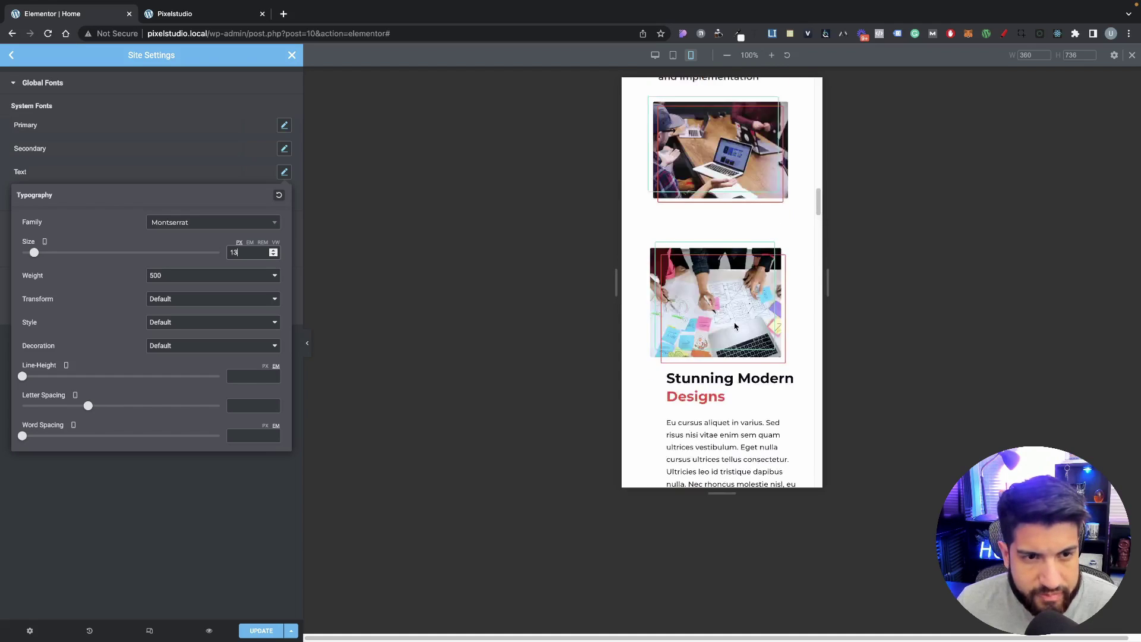
pyautogui.click(195, 167)
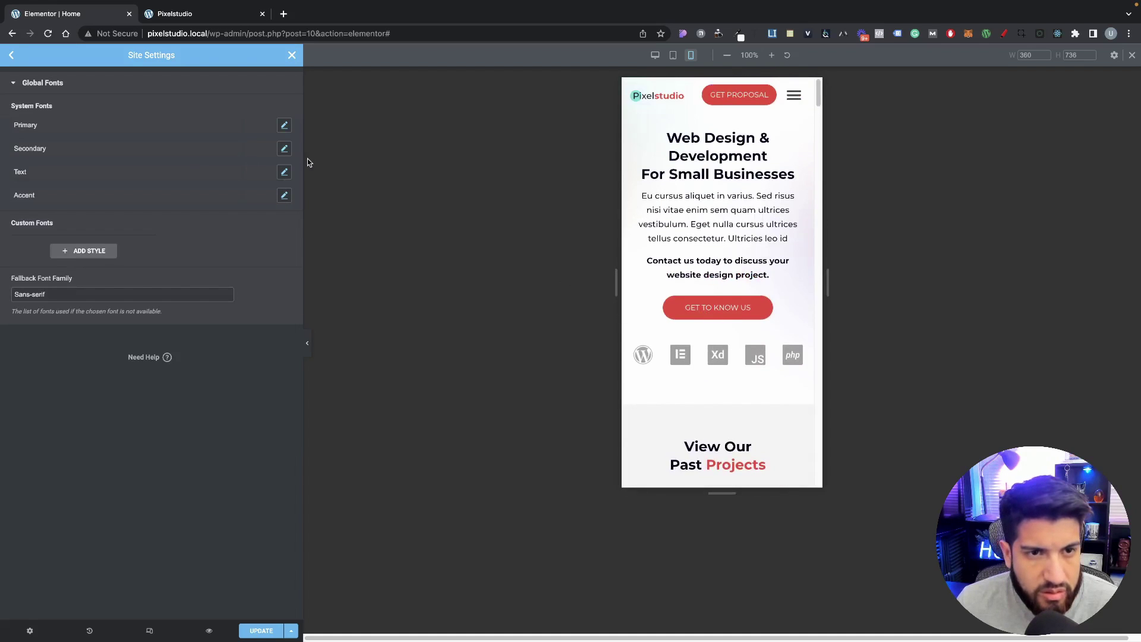
pyautogui.click(292, 54)
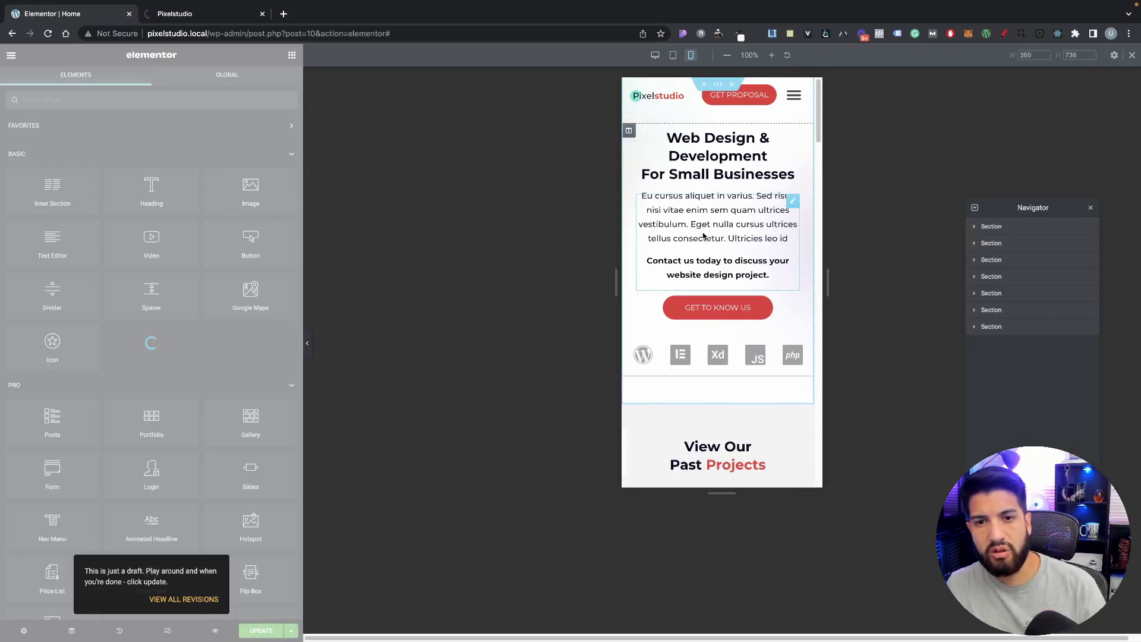
# Step: Set the hero paragraph's font size to 13 px
pyautogui.click(703, 234)
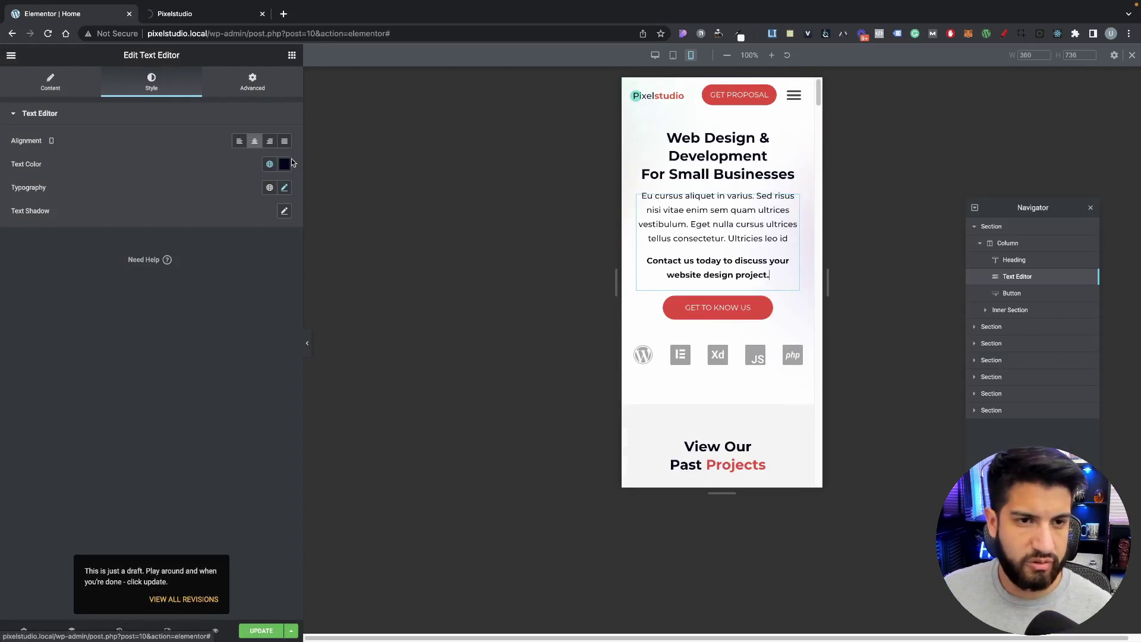
pyautogui.click(284, 187)
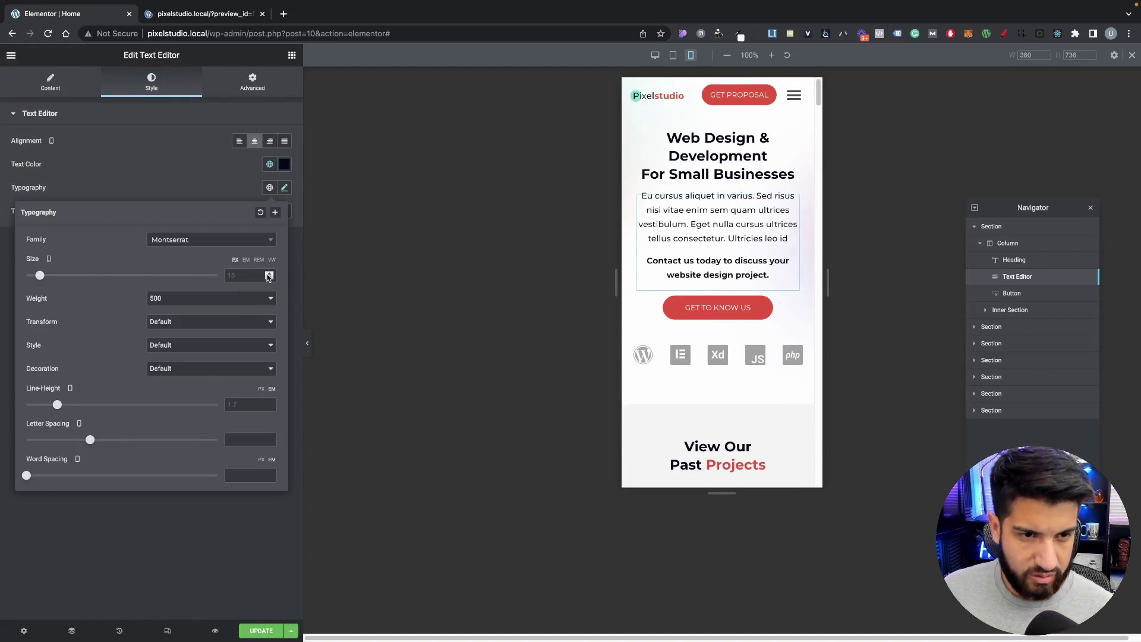
pyautogui.write('13')
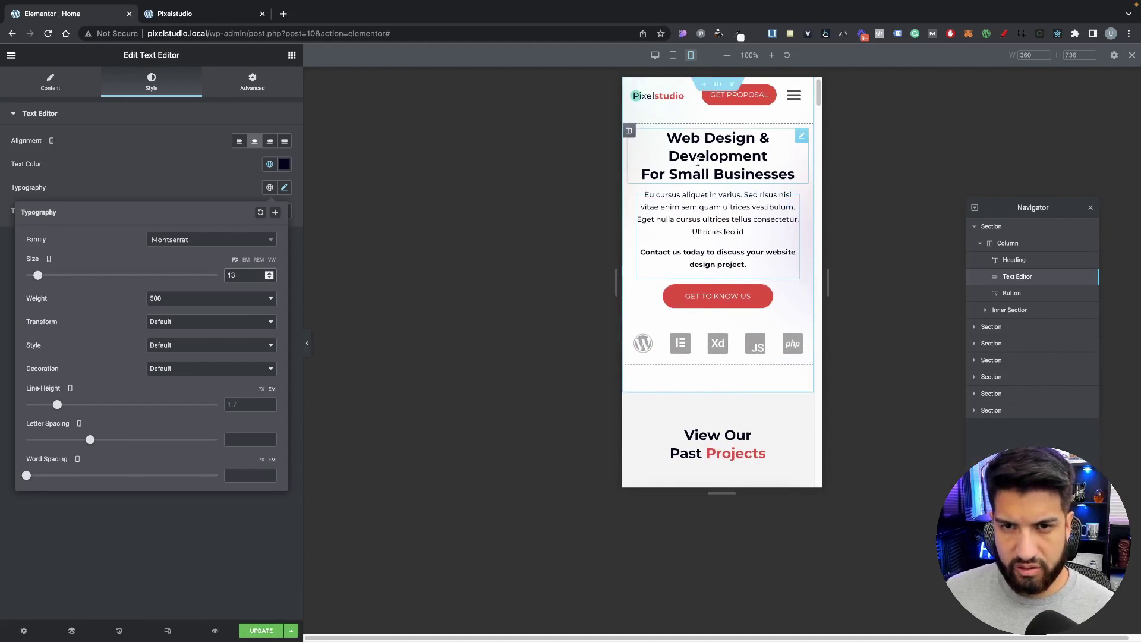
pyautogui.scroll(-6, 743, 333)
pyautogui.scroll(-4, 735, 375)
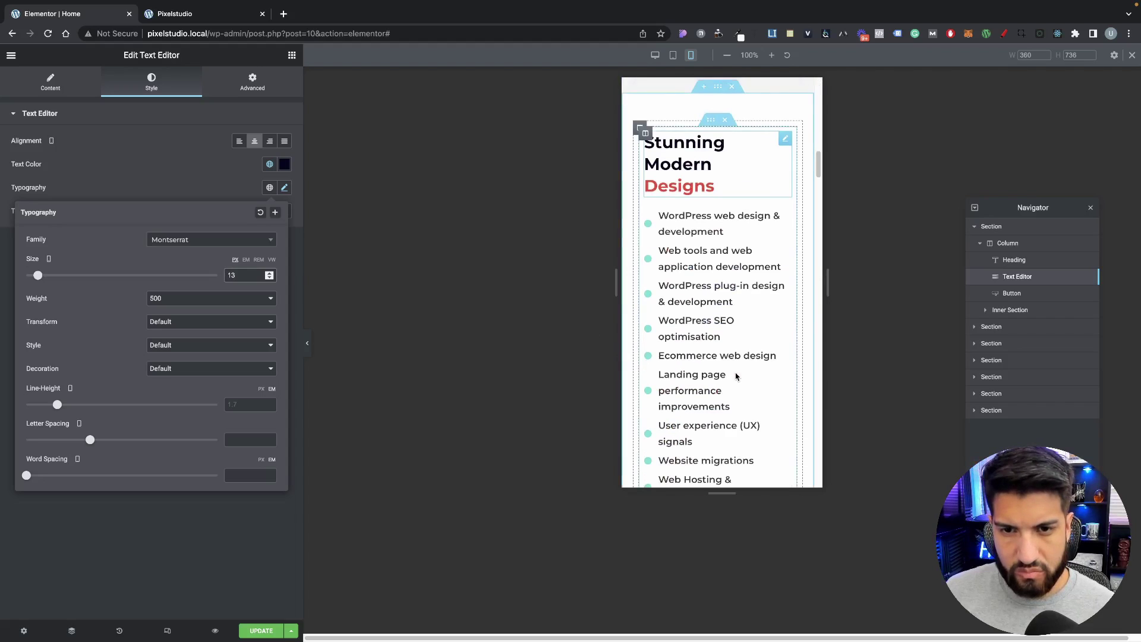
# Step: Center-align the Stunning Modern Designs heading
pyautogui.click(697, 169)
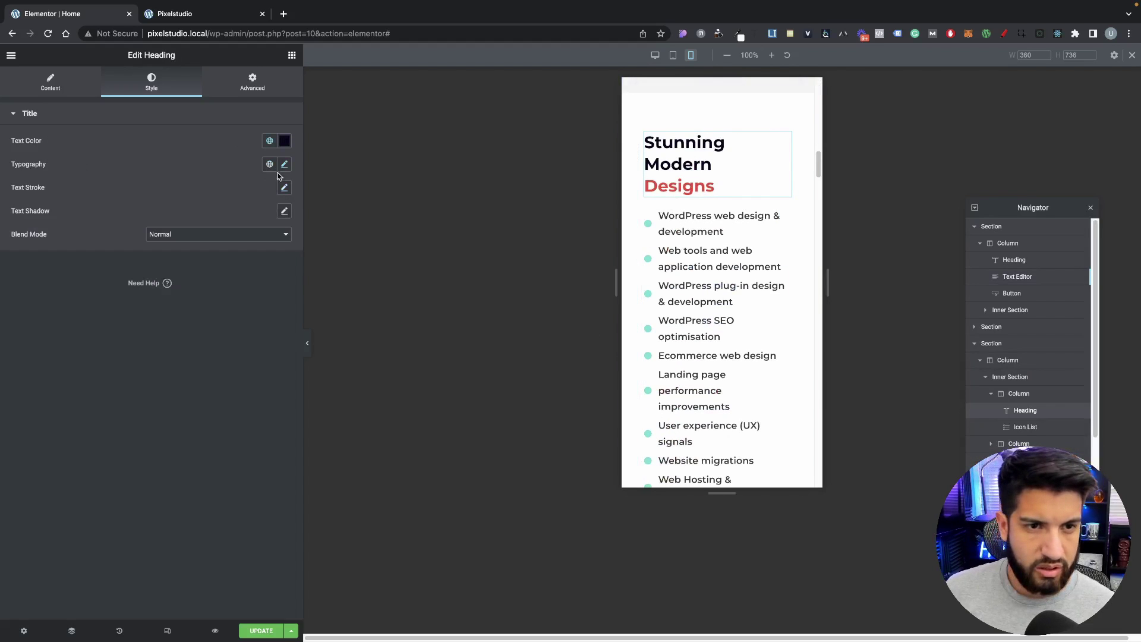
pyautogui.scroll(15, 733, 270)
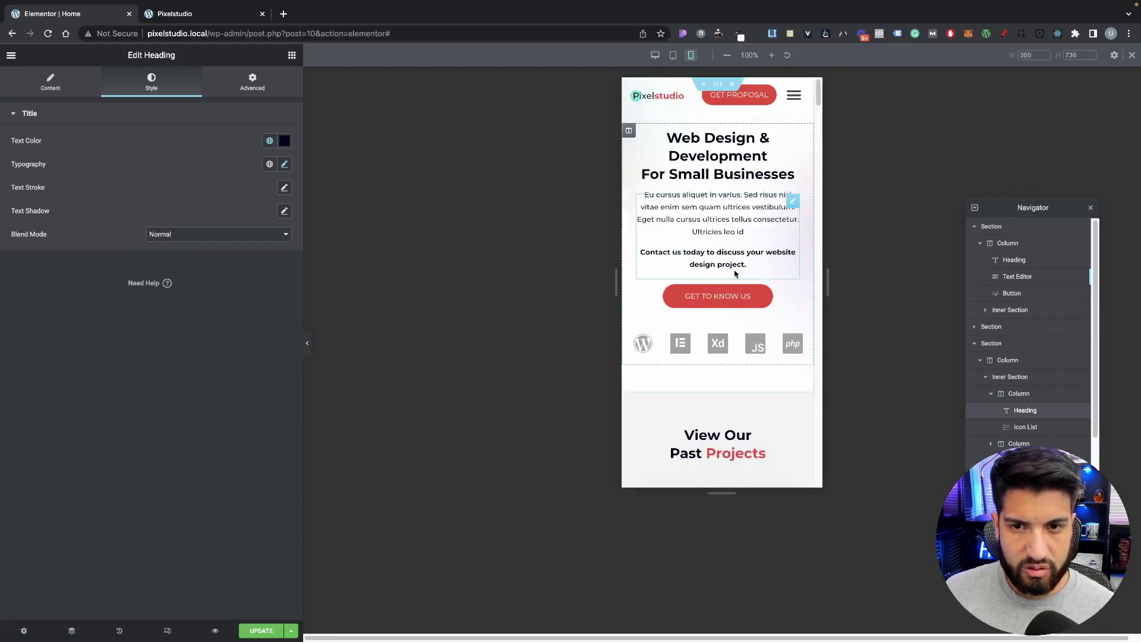
pyautogui.scroll(-13, 736, 275)
pyautogui.scroll(-1, 735, 283)
pyautogui.scroll(8, 736, 283)
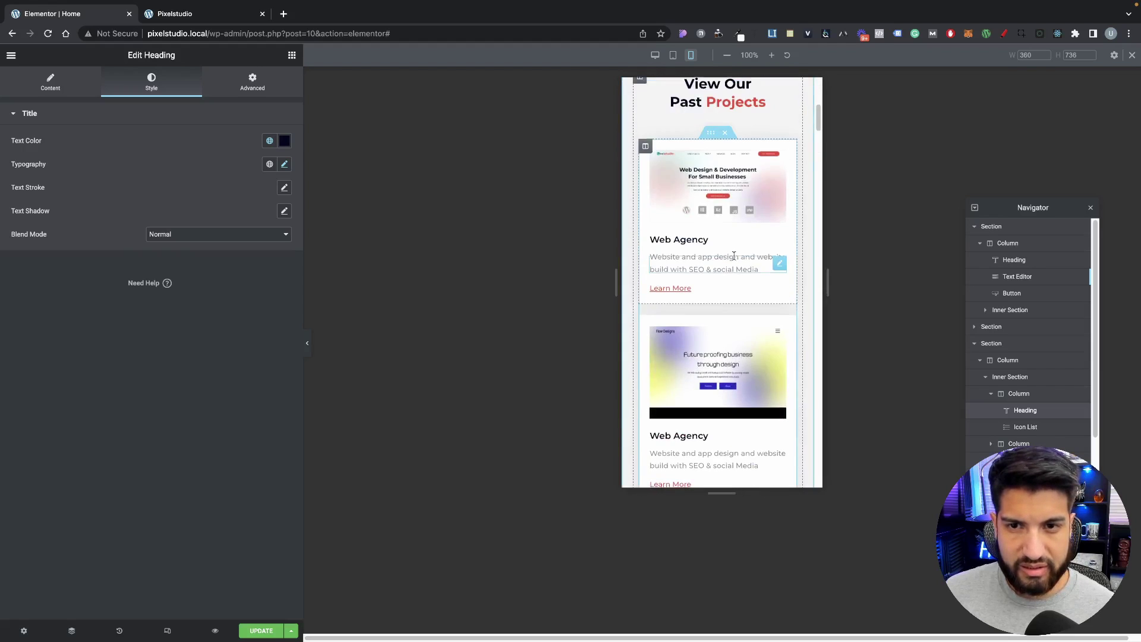
pyautogui.scroll(-12, 739, 280)
pyautogui.scroll(-7, 739, 280)
pyautogui.scroll(11, 737, 268)
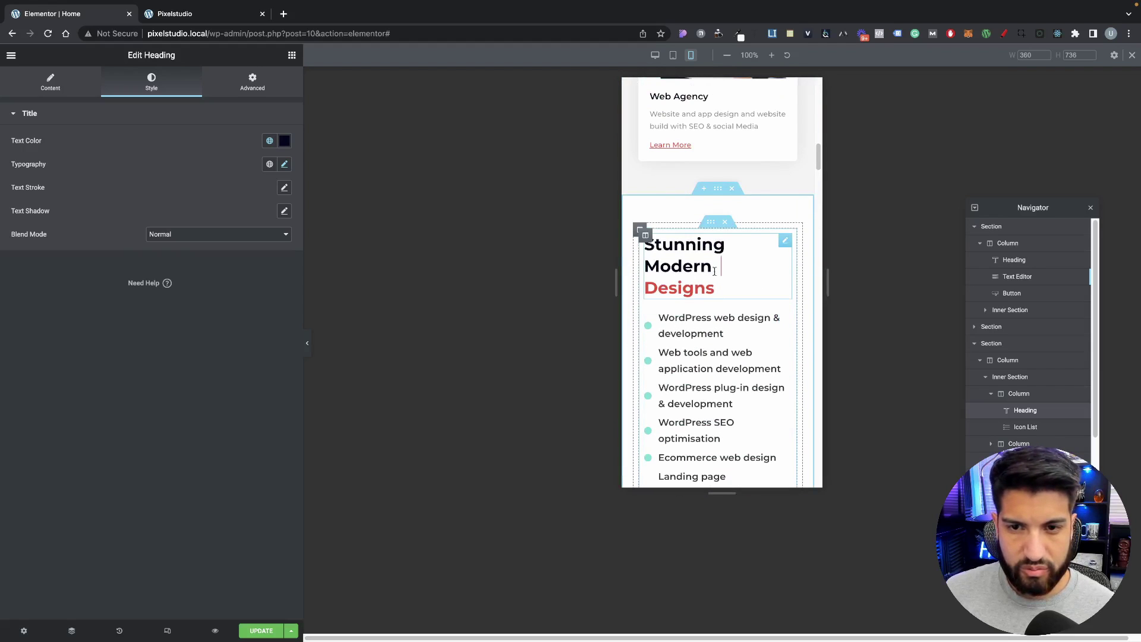
pyautogui.click(37, 81)
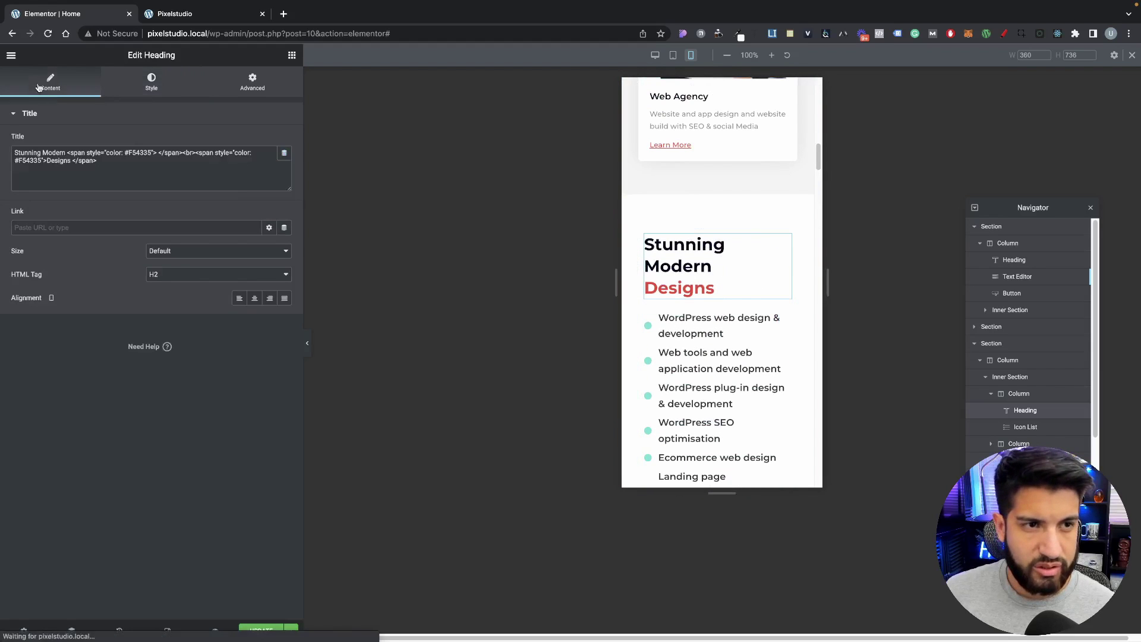
pyautogui.click(254, 298)
pyautogui.scroll(10, 681, 301)
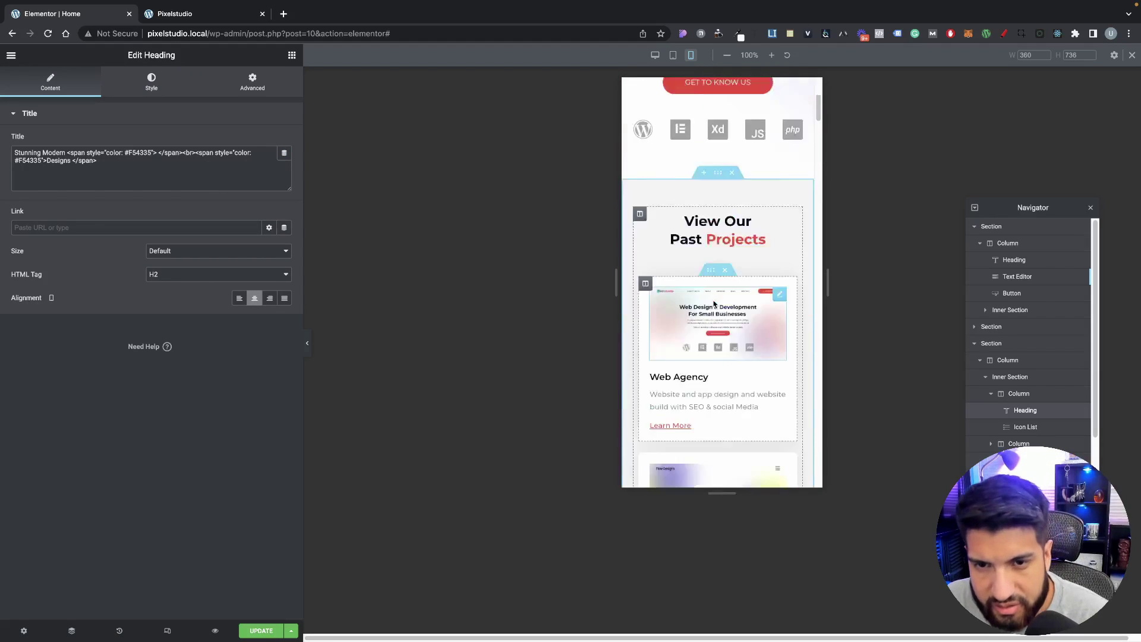
pyautogui.scroll(-10, 713, 303)
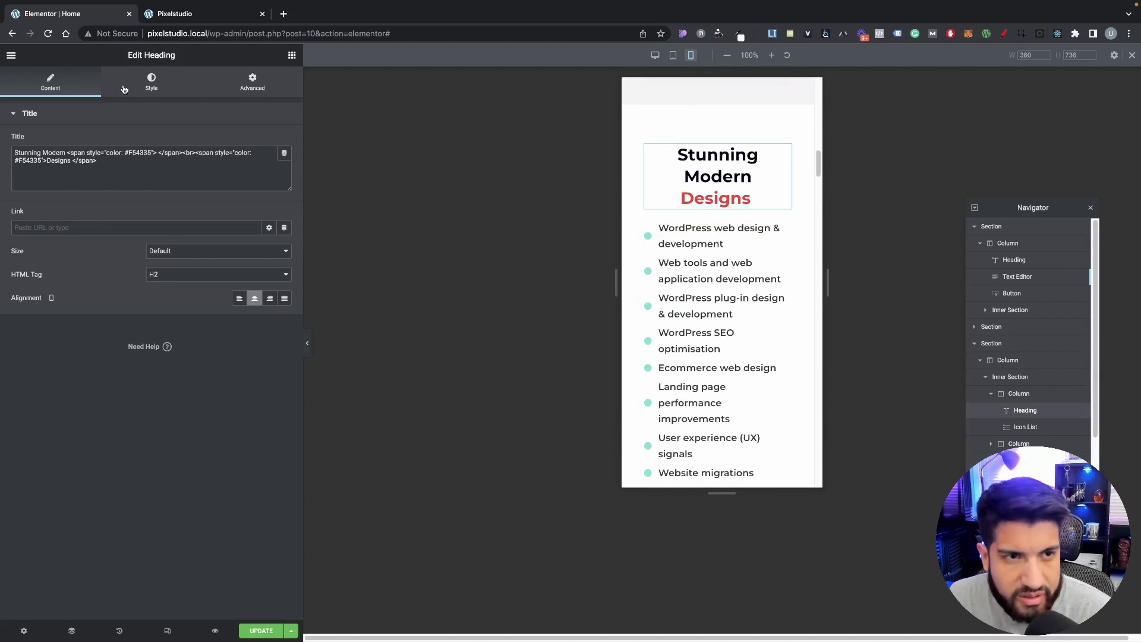
# Step: Try the heading at 26 px, then revert it to the default 30 px
pyautogui.click(152, 82)
pyautogui.click(284, 164)
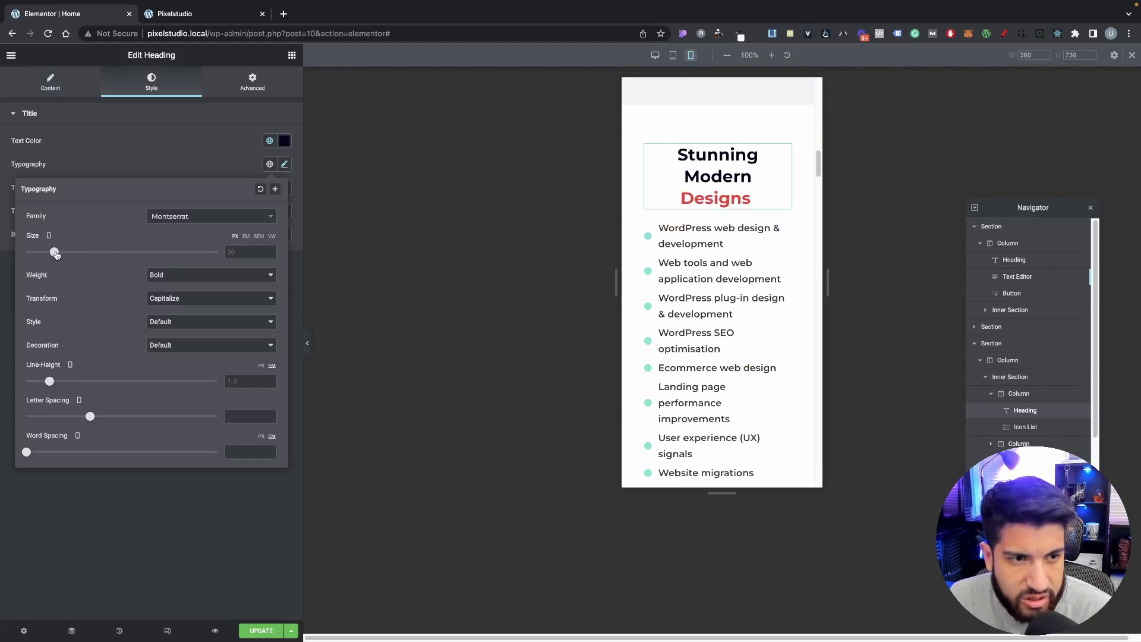
pyautogui.moveTo(55, 253); pyautogui.dragTo(51, 255)
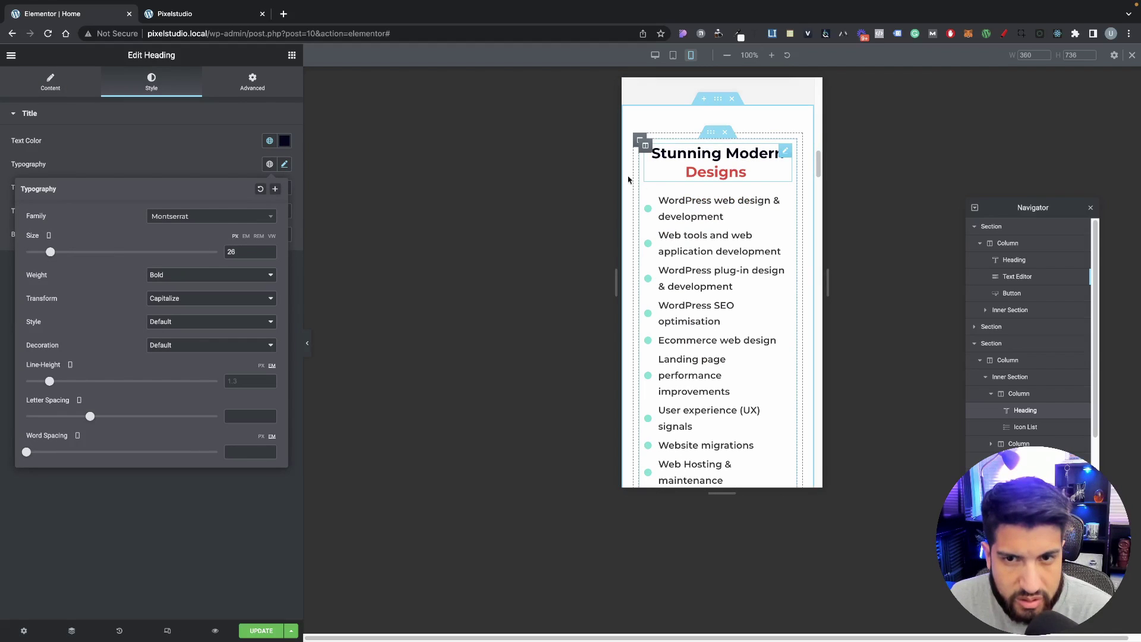
pyautogui.hotkey('ctrl', 'z')
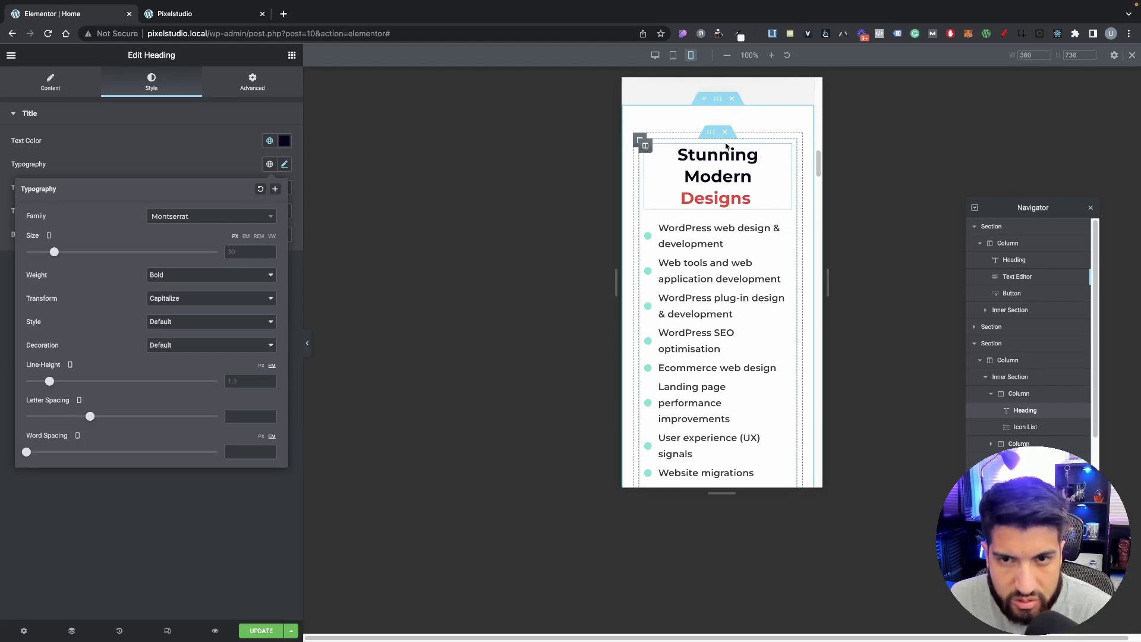
pyautogui.click(710, 137)
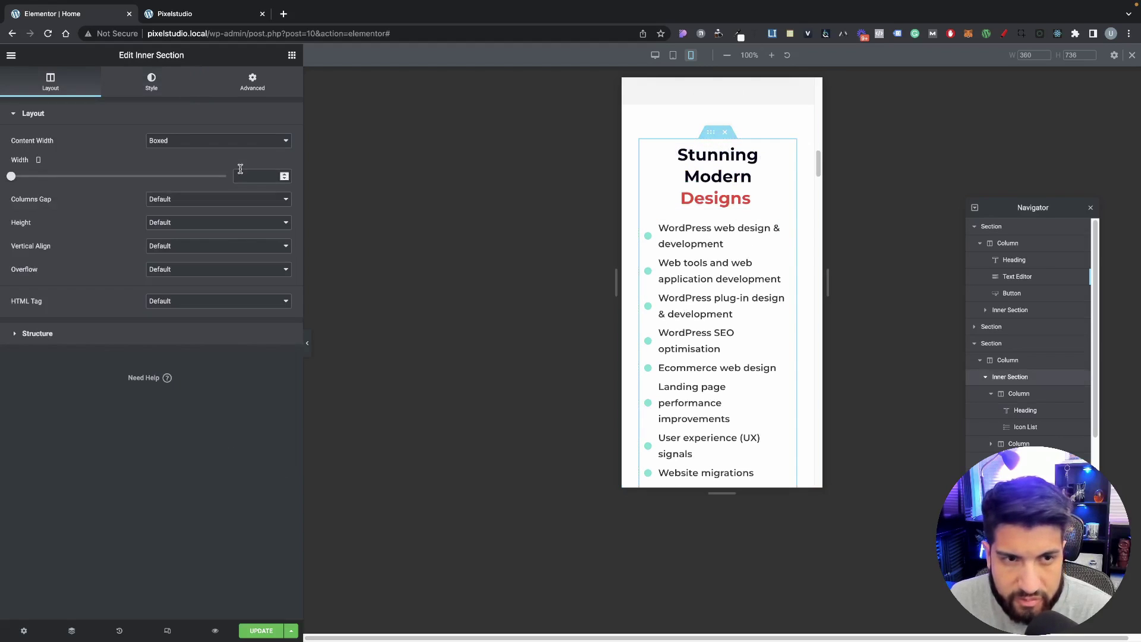
# Step: Inspect the inner section's height and the column's spacing settings, leaving them unchanged
pyautogui.click(173, 227)
pyautogui.click(140, 242)
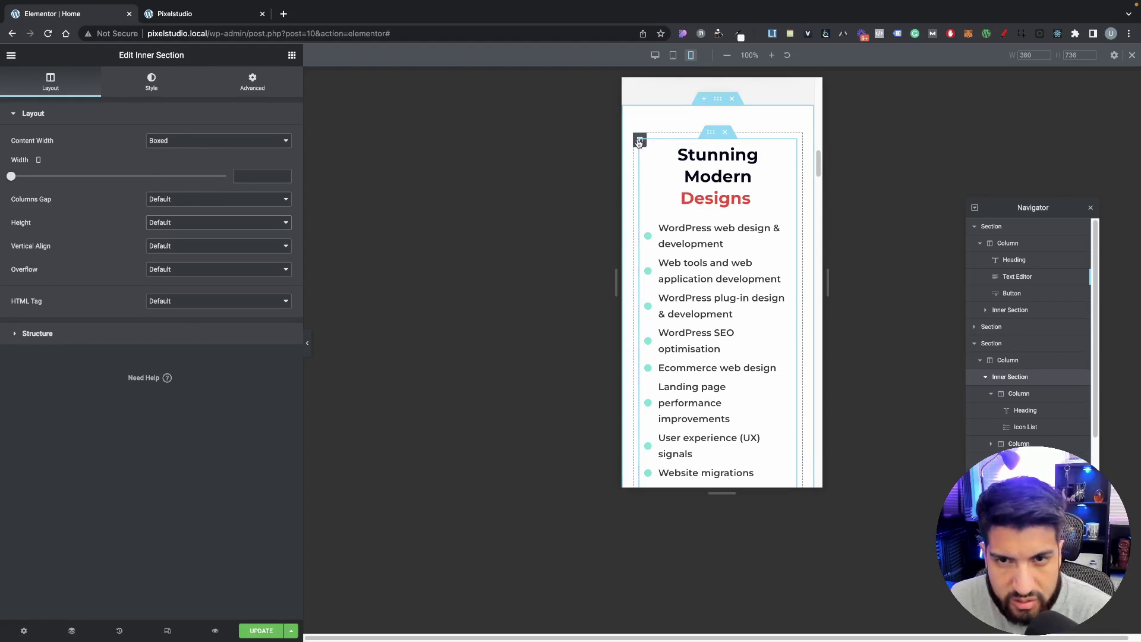
pyautogui.click(638, 141)
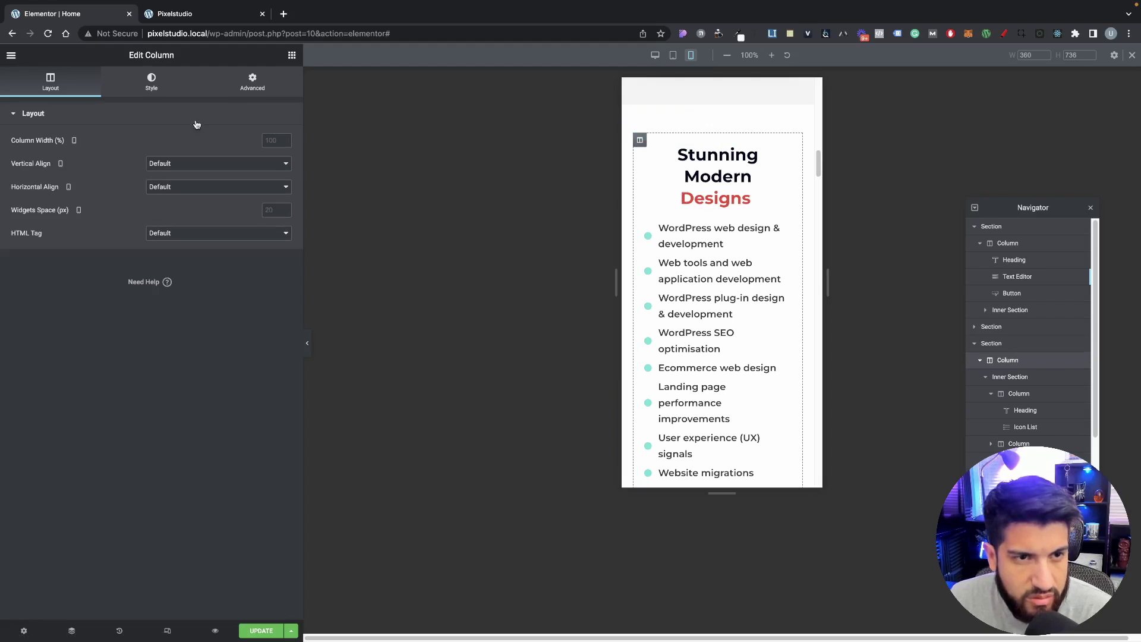
pyautogui.click(244, 85)
pyautogui.click(695, 188)
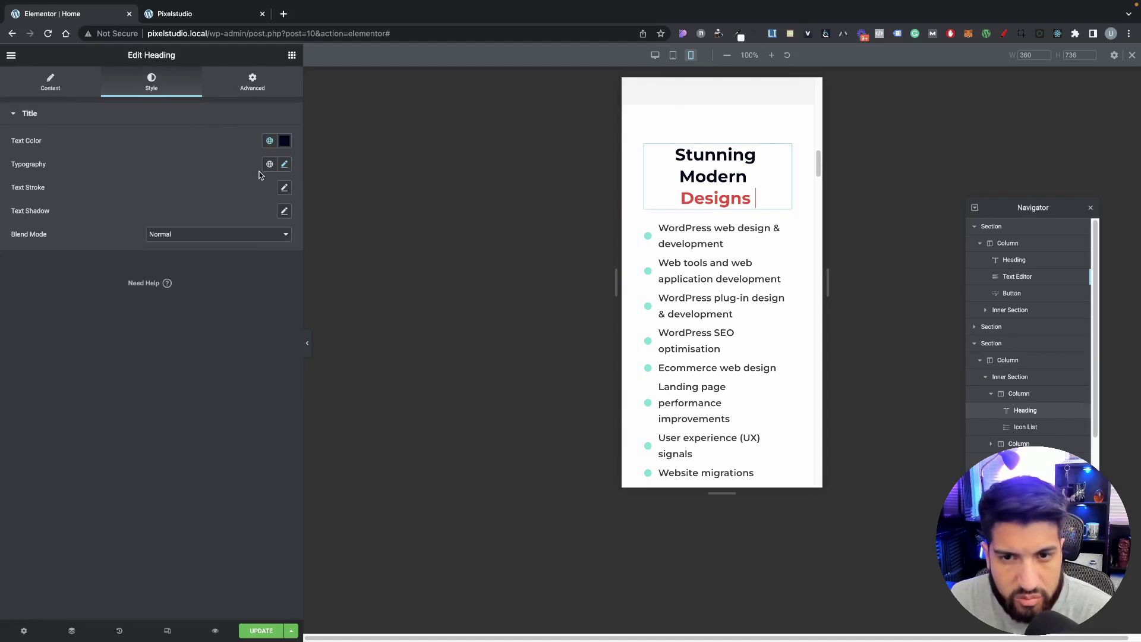
# Step: Unlink the section's mobile padding and enter 50 top and bottom, 10 left and right
pyautogui.click(718, 99)
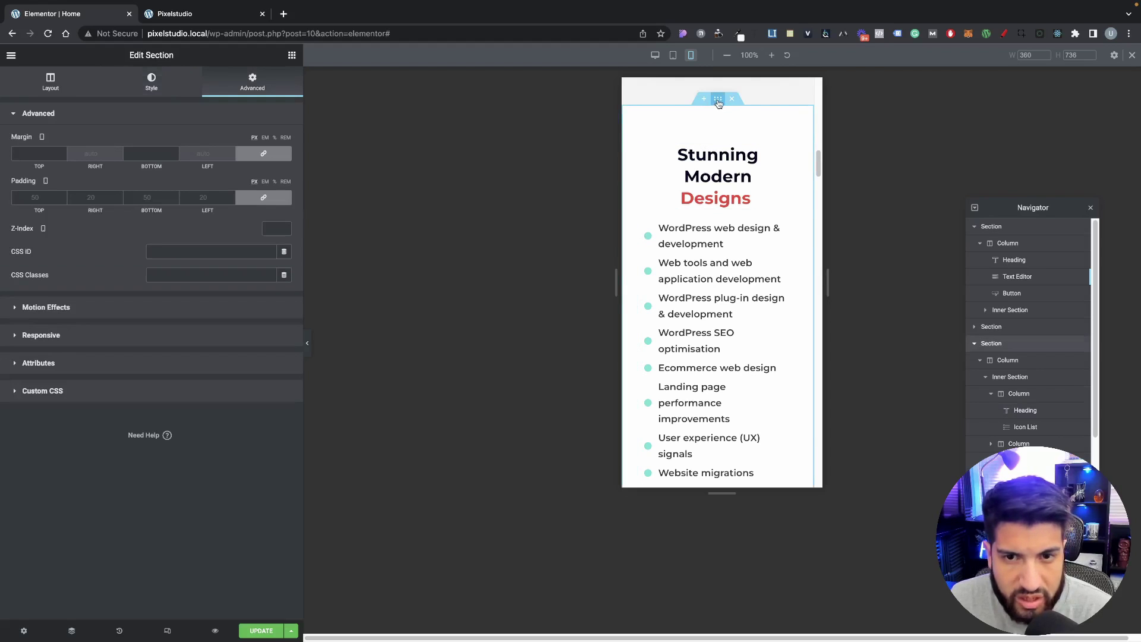
pyautogui.click(263, 197)
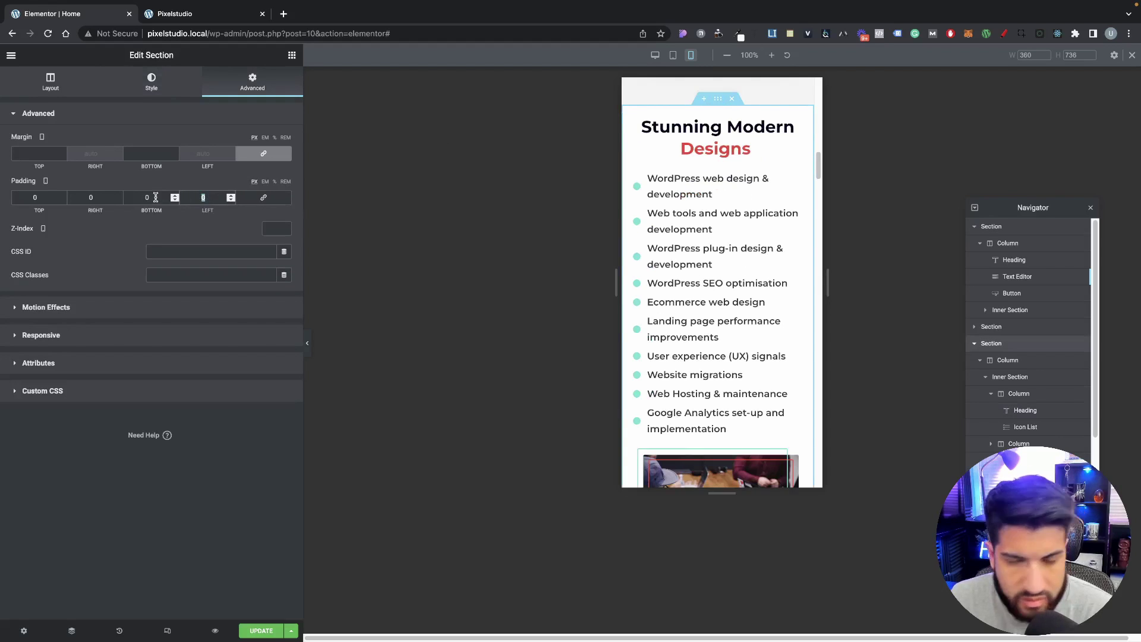
pyautogui.write('15')
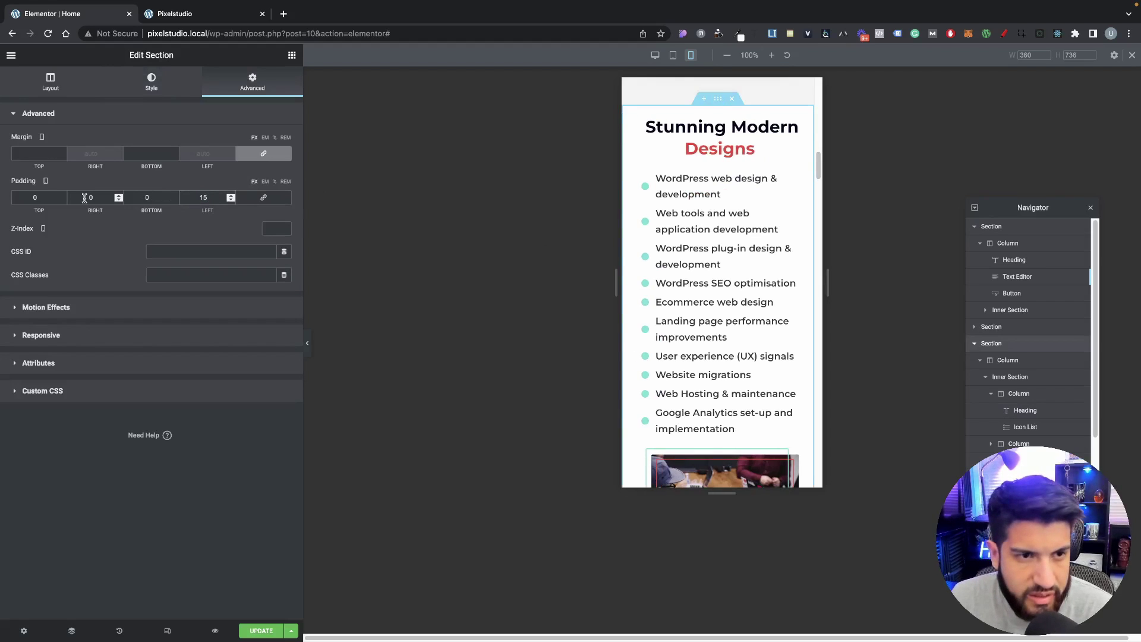
pyautogui.write('15')
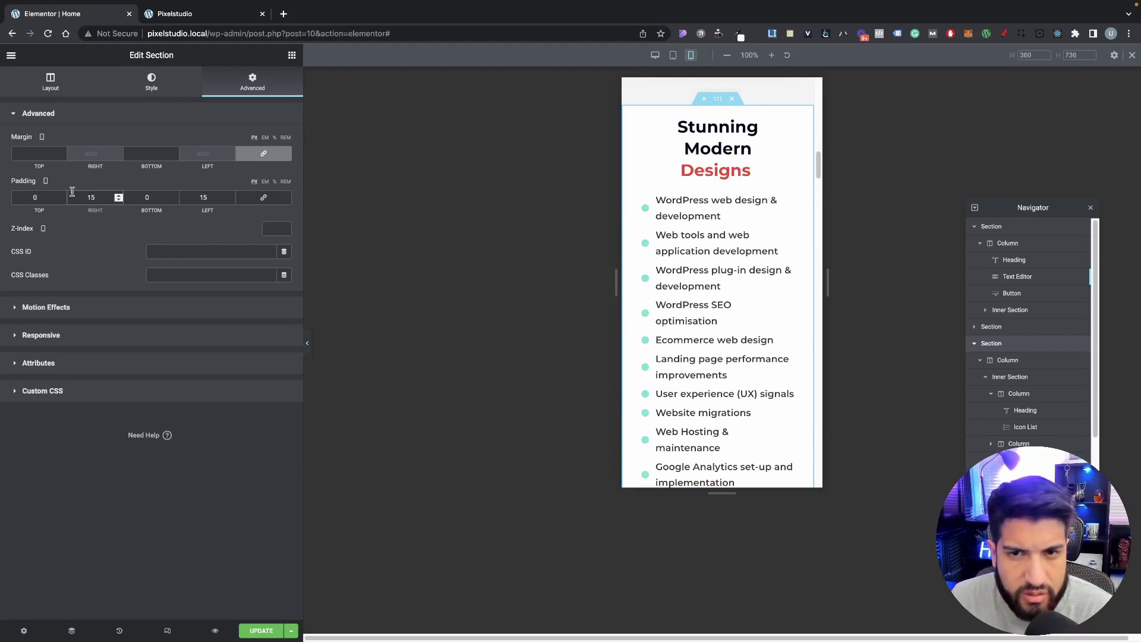
pyautogui.scroll(5, 713, 297)
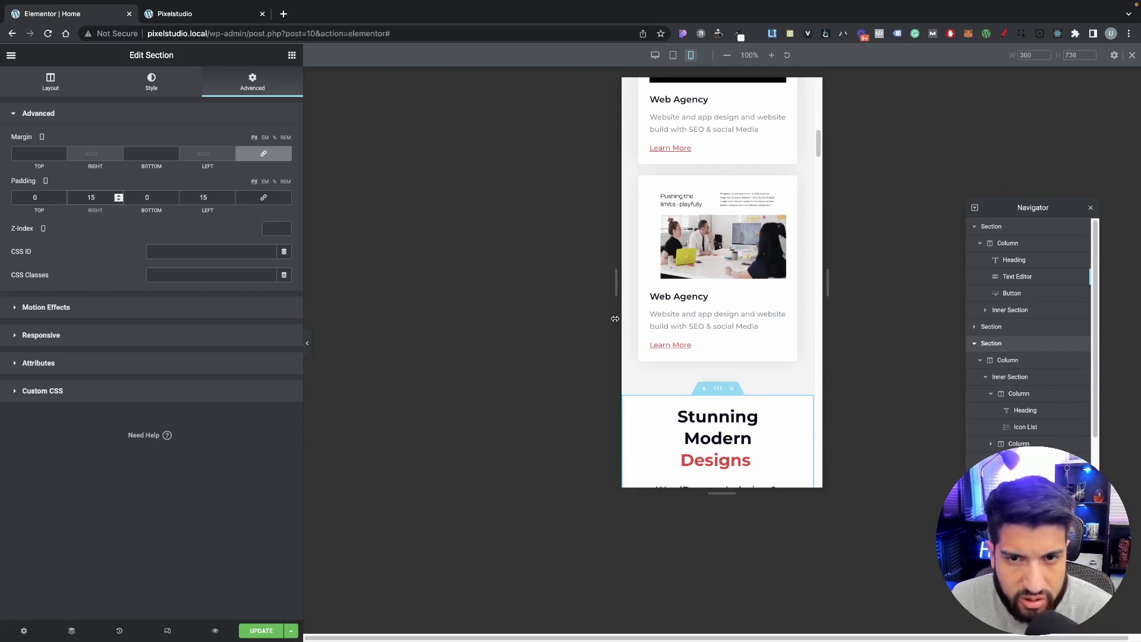
pyautogui.click(213, 200)
pyautogui.write('10')
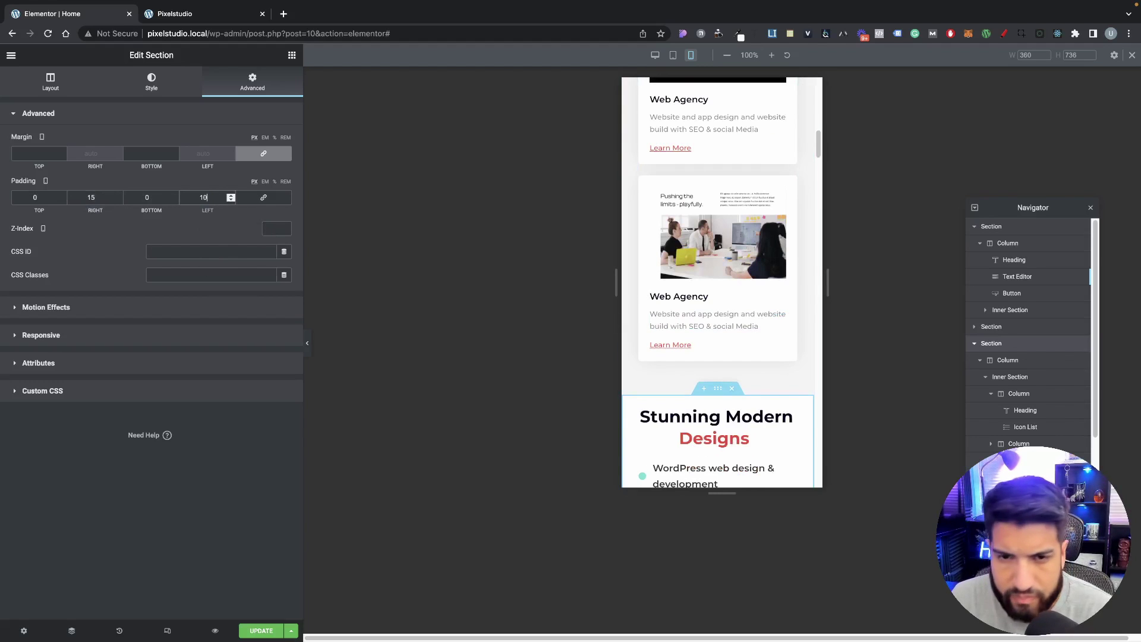
pyautogui.write('10')
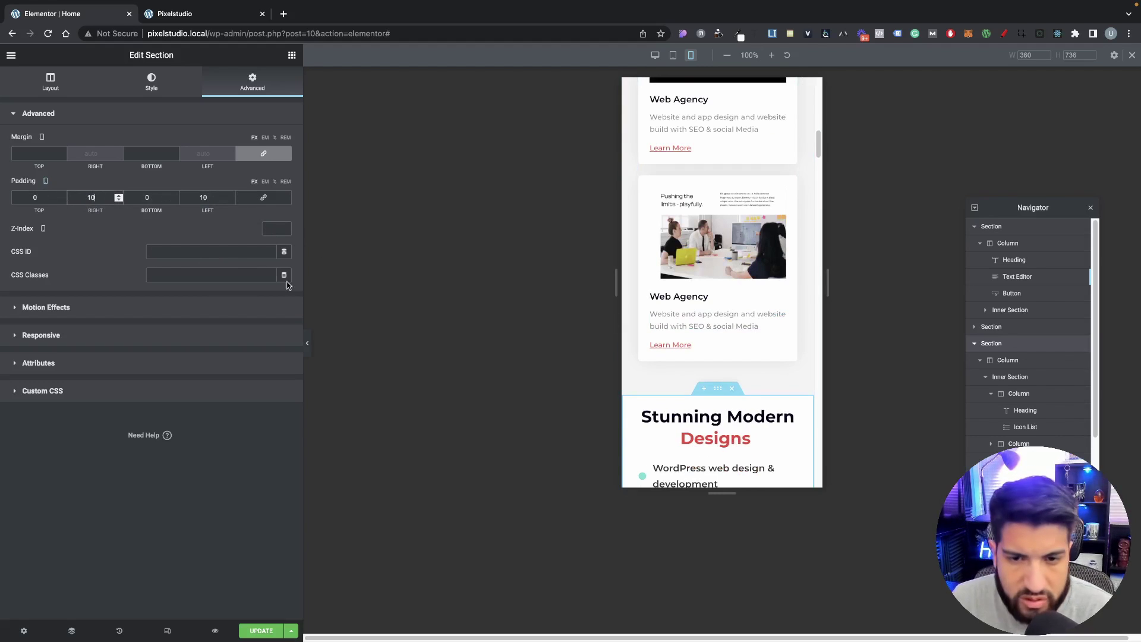
pyautogui.scroll(-3, 688, 389)
pyautogui.scroll(-1, 688, 391)
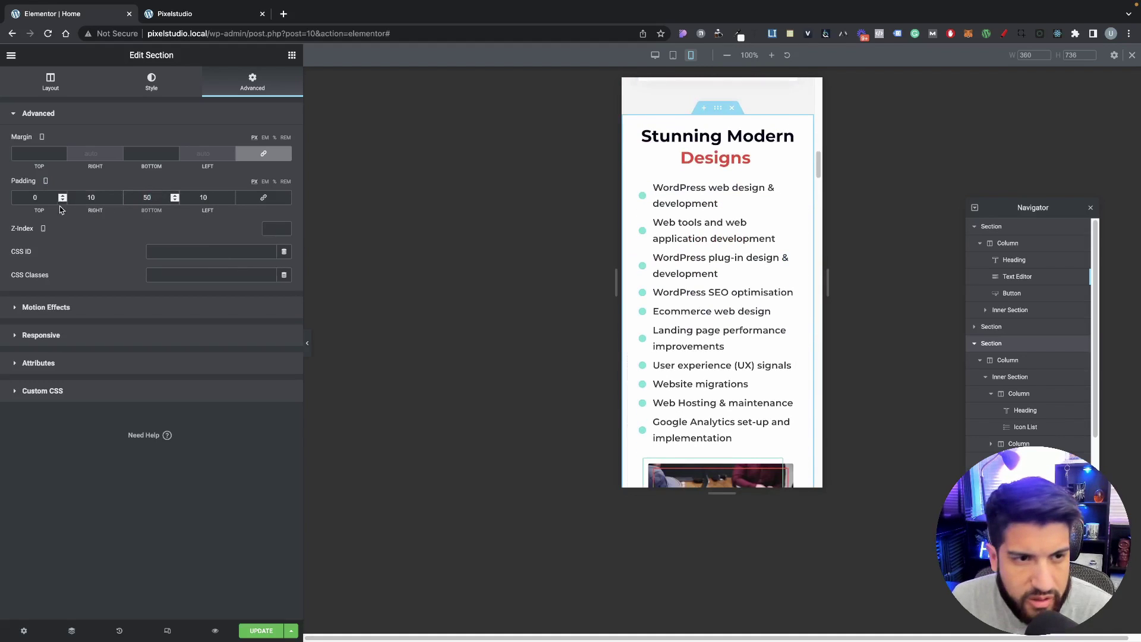
pyautogui.write('50')
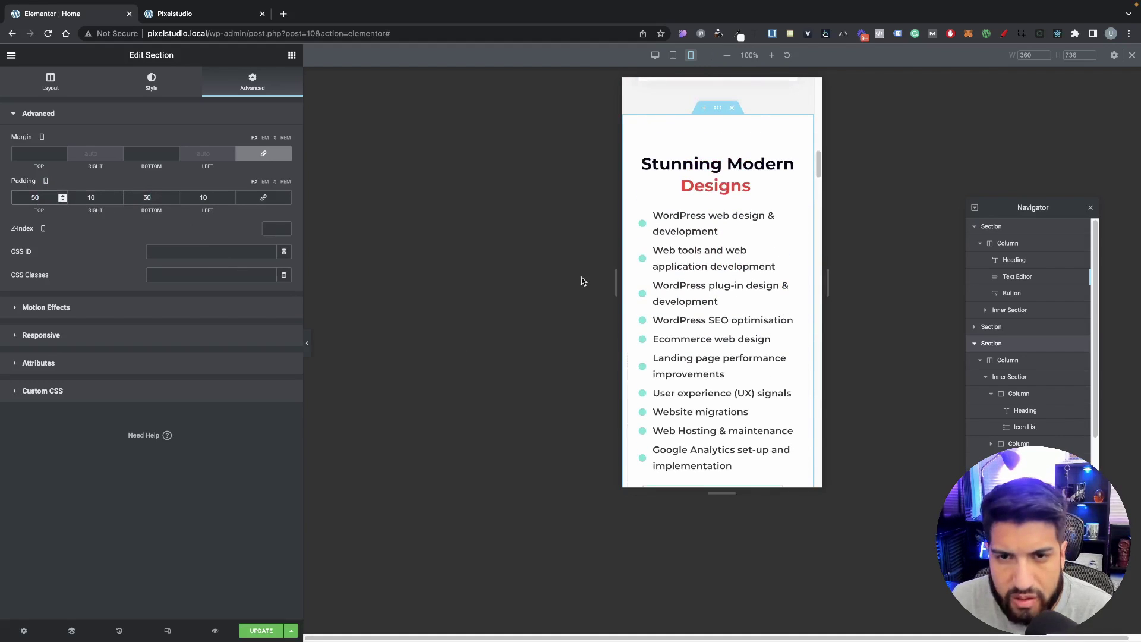
pyautogui.scroll(-5, 729, 303)
pyautogui.scroll(7, 732, 304)
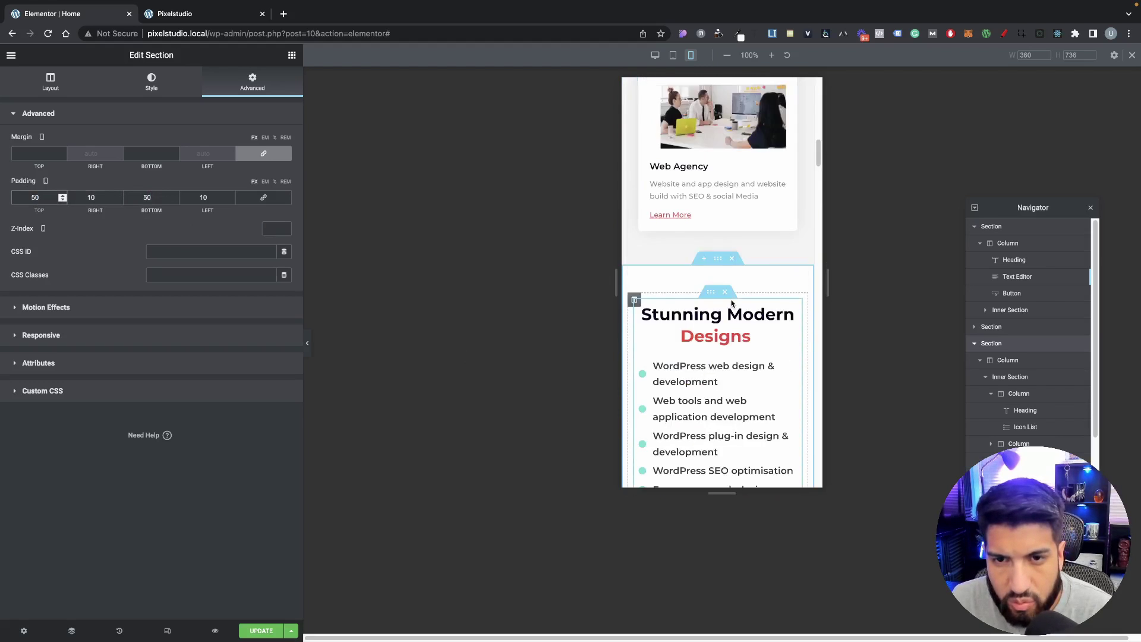
pyautogui.scroll(8, 732, 303)
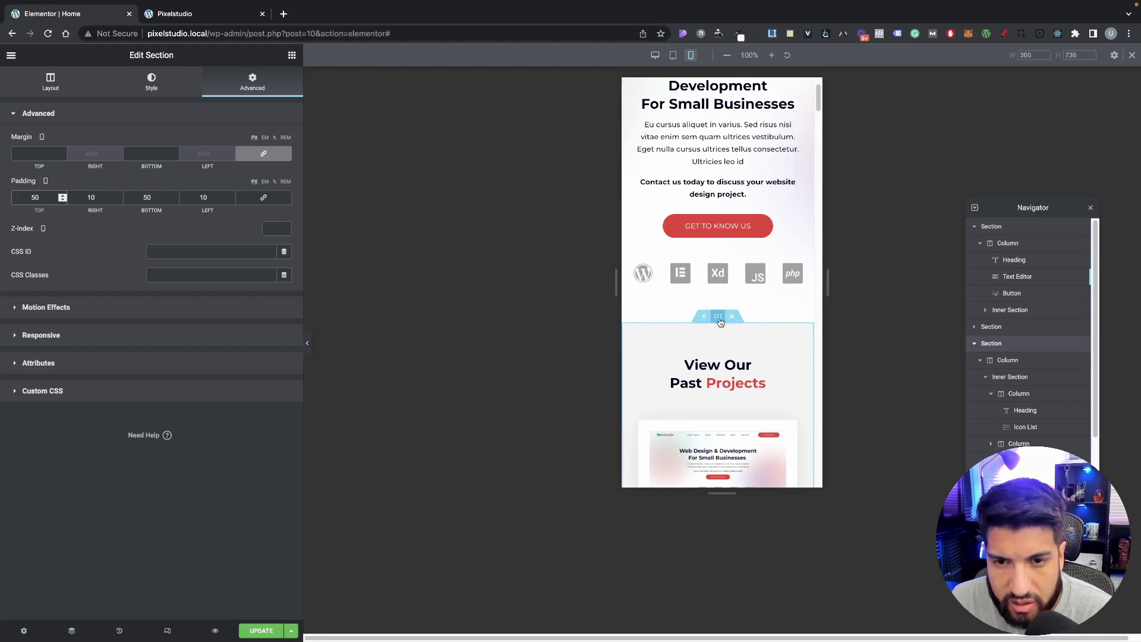
# Step: Unlink the View Our Past Projects section's padding, enter 50/10/50/10 px, and review the mobile preview
pyautogui.click(720, 322)
pyautogui.click(264, 198)
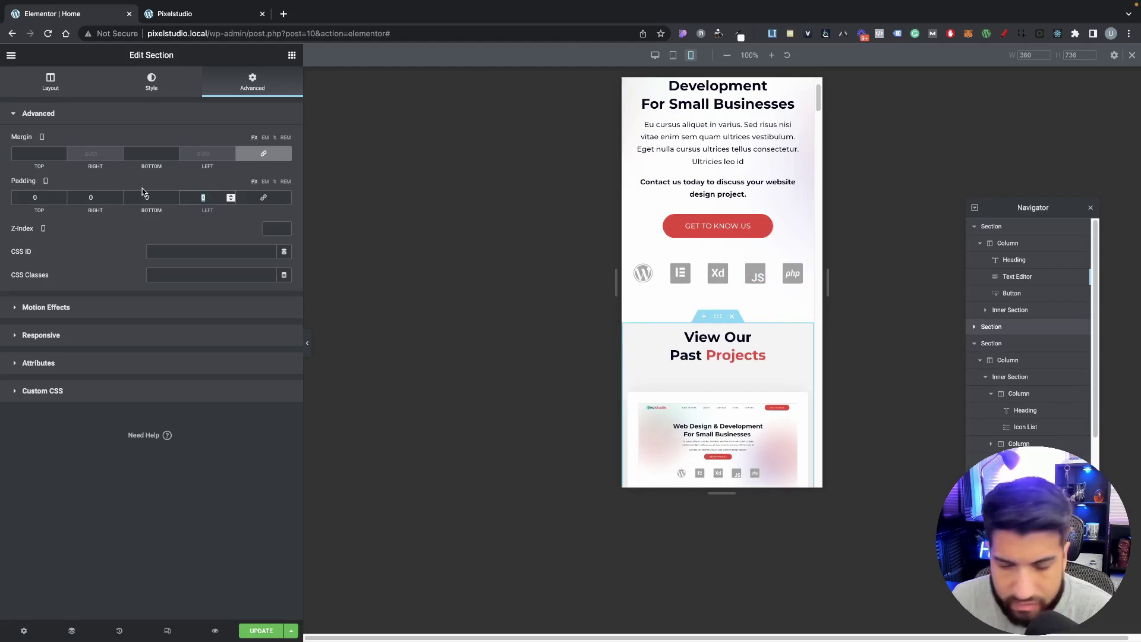
pyautogui.write('10')
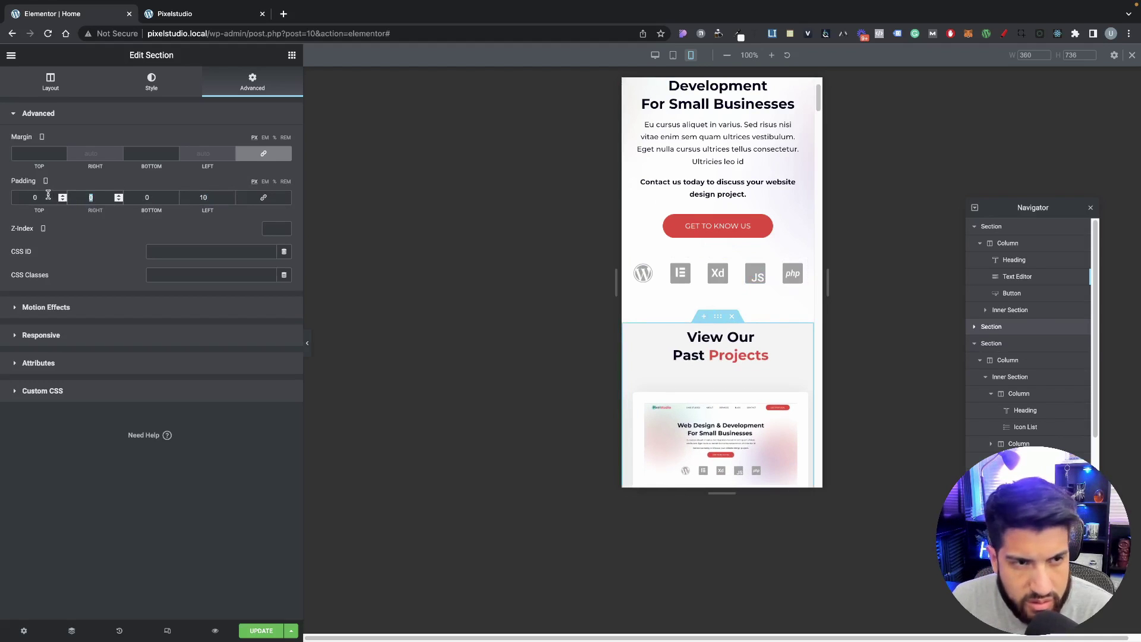
pyautogui.write('10')
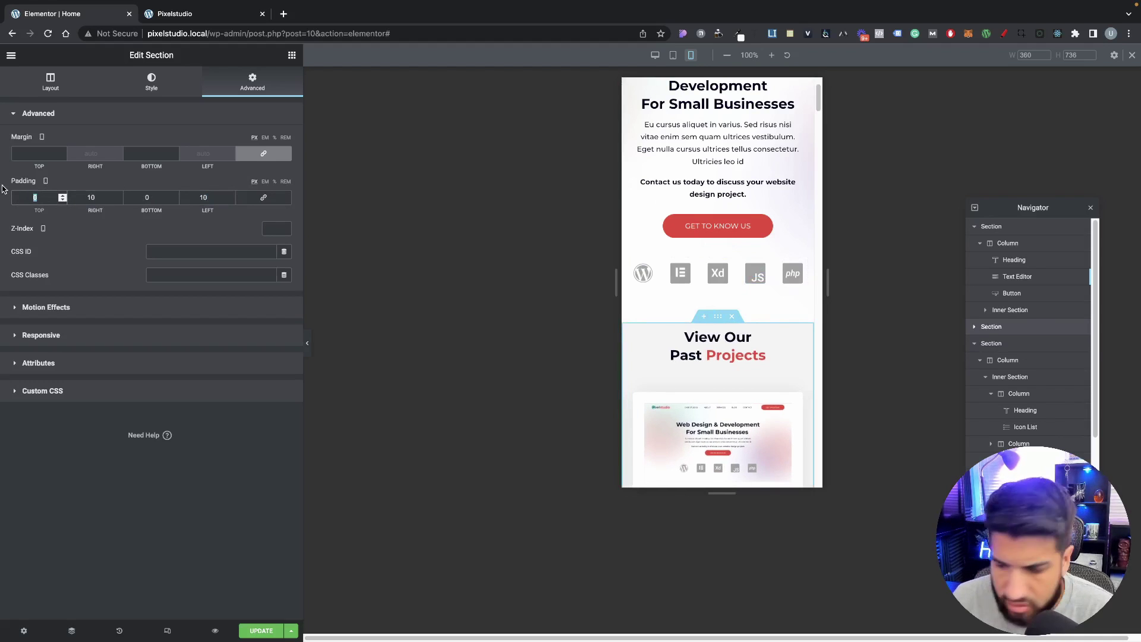
pyautogui.write('50')
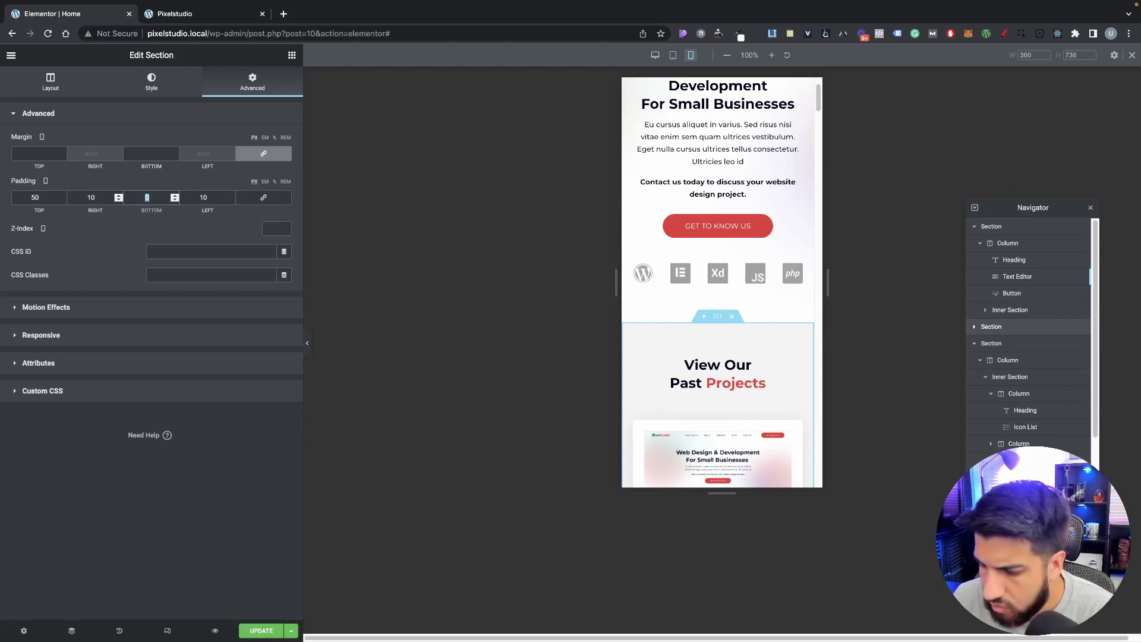
pyautogui.scroll(2, 631, 135)
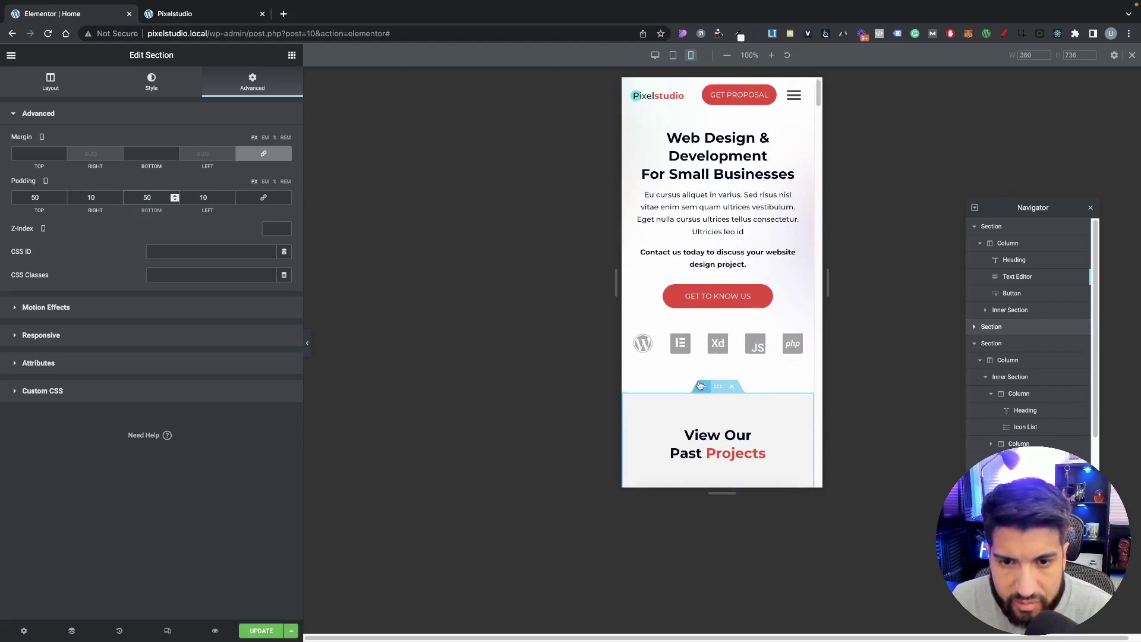
pyautogui.scroll(-2, 716, 283)
pyautogui.scroll(-10, 716, 282)
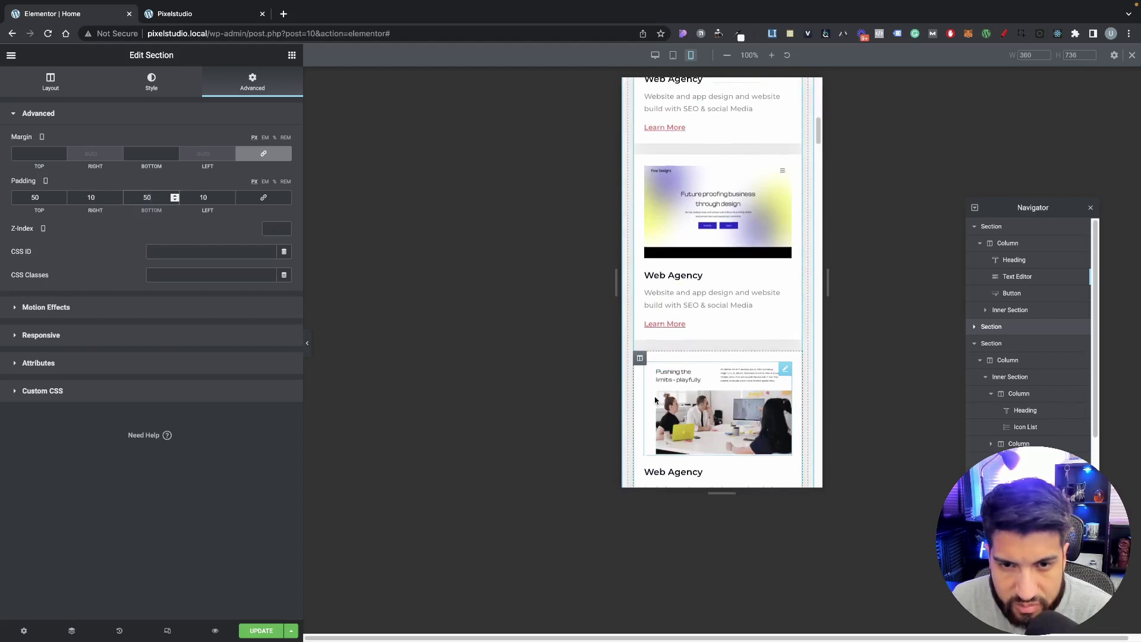
pyautogui.scroll(-4, 695, 374)
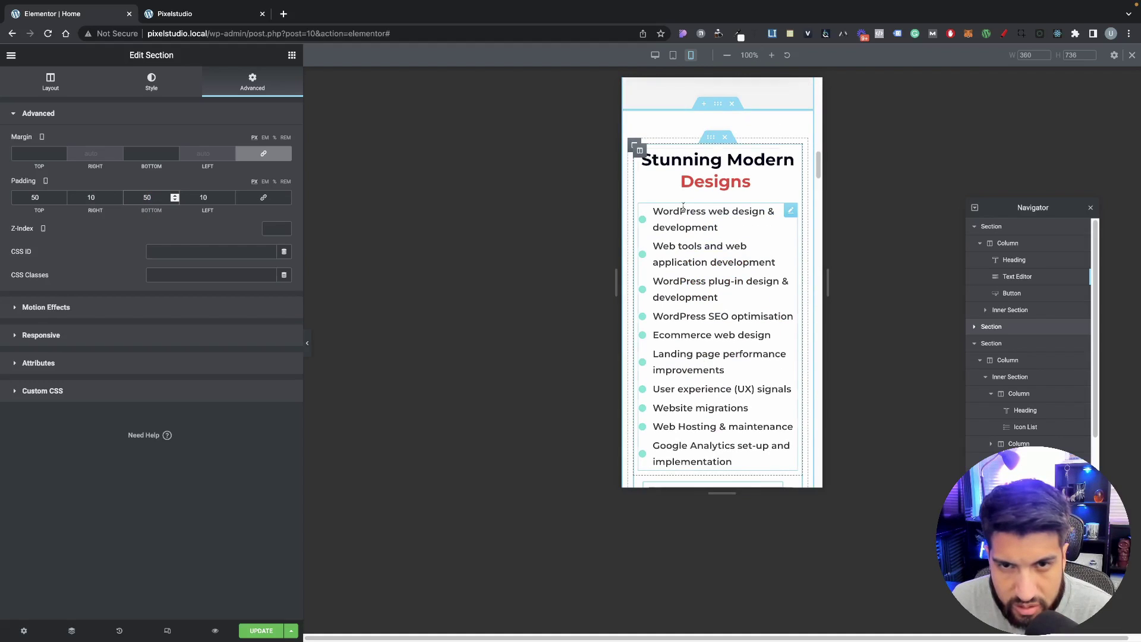
pyautogui.scroll(-5, 708, 358)
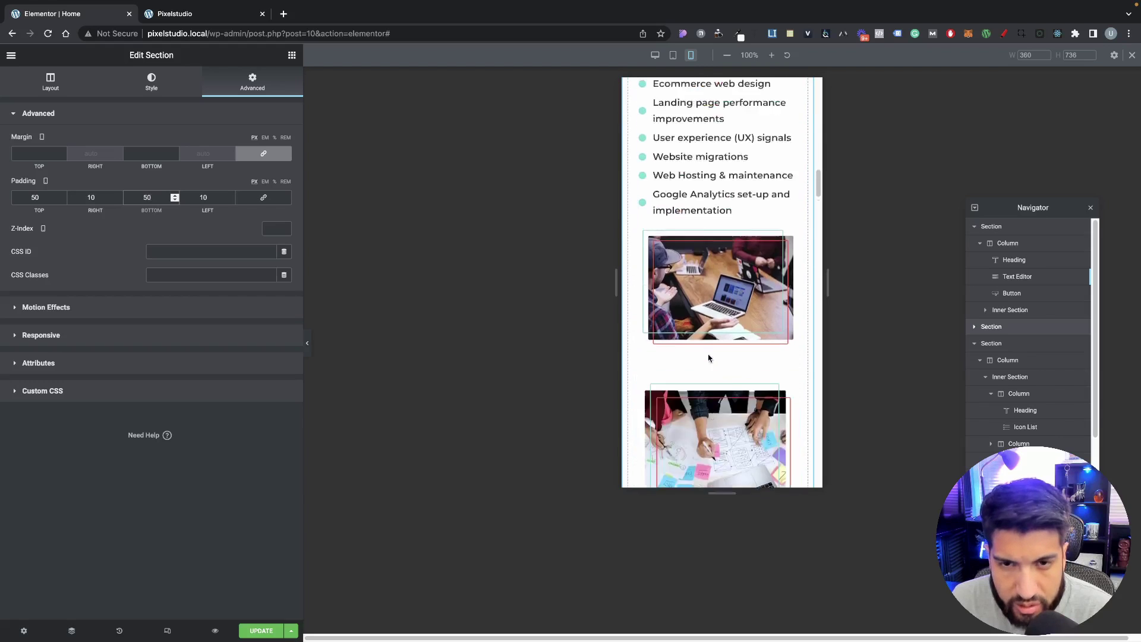
pyautogui.scroll(4, 708, 357)
pyautogui.scroll(-2, 708, 351)
pyautogui.scroll(3, 707, 339)
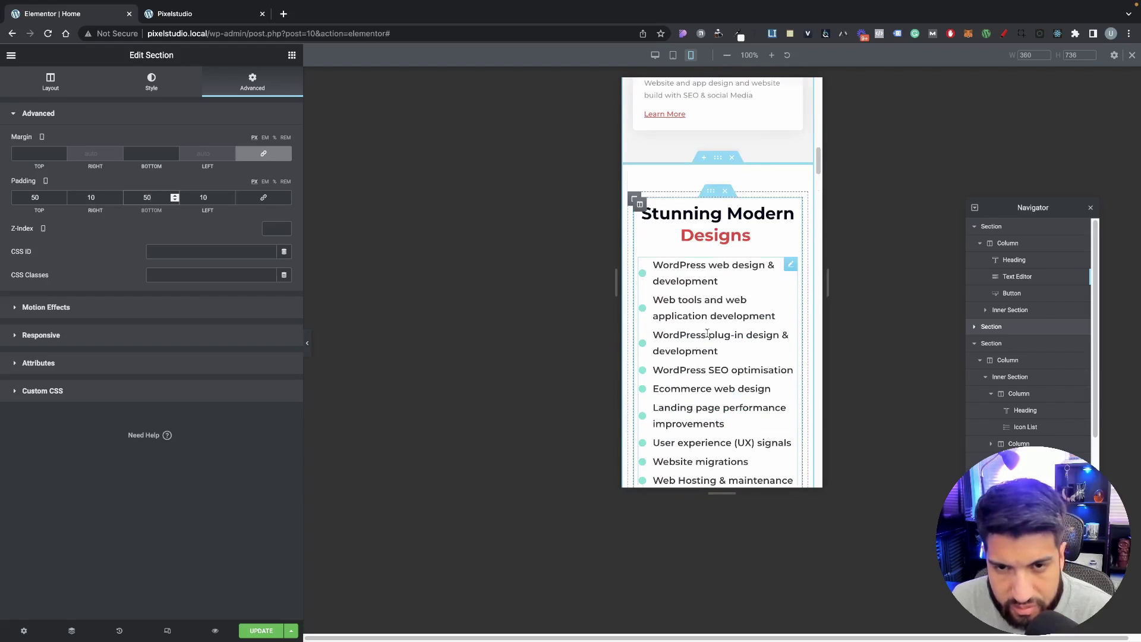
pyautogui.scroll(-5, 713, 336)
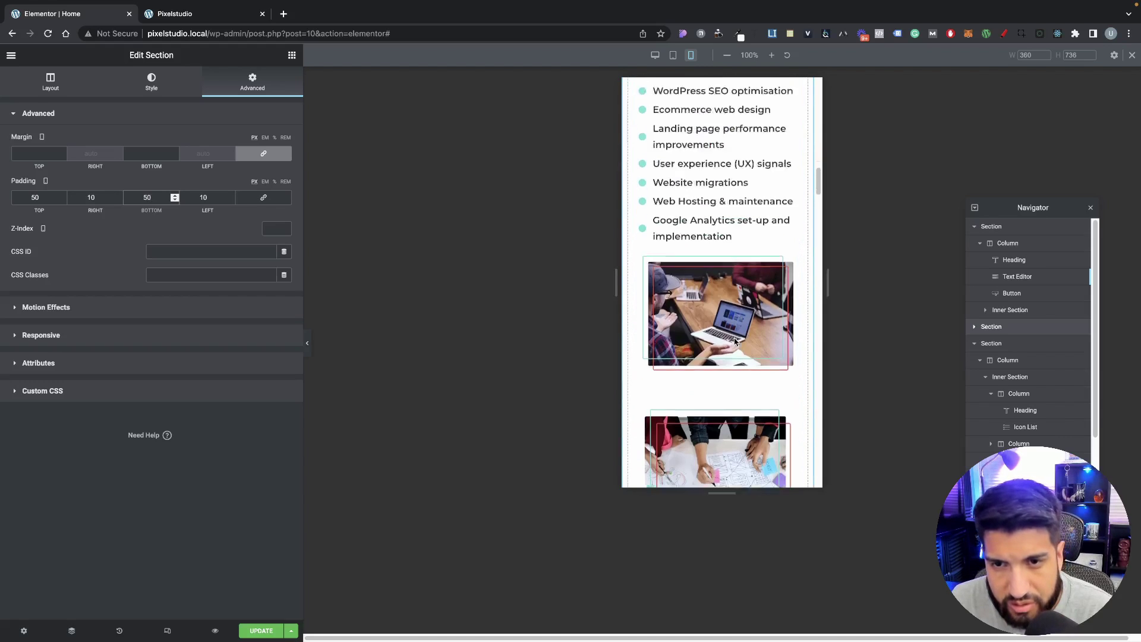
pyautogui.scroll(5, 735, 340)
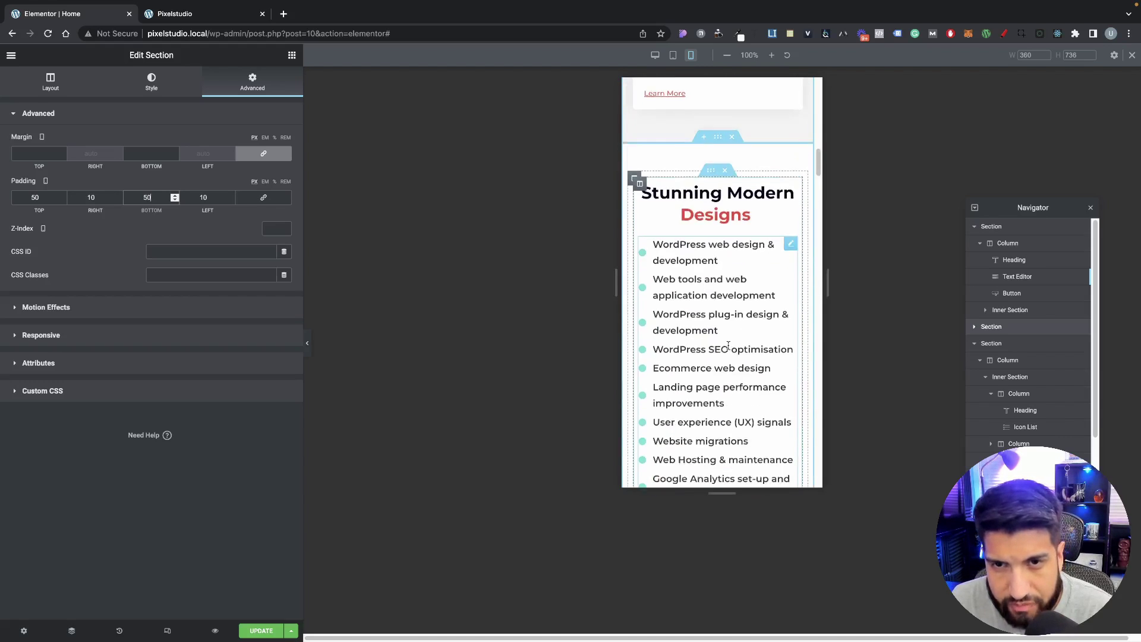
# Step: Turn on Reverse Columns (Mobile) for the inner section holding the list and images
pyautogui.click(716, 171)
pyautogui.scroll(-2, 742, 364)
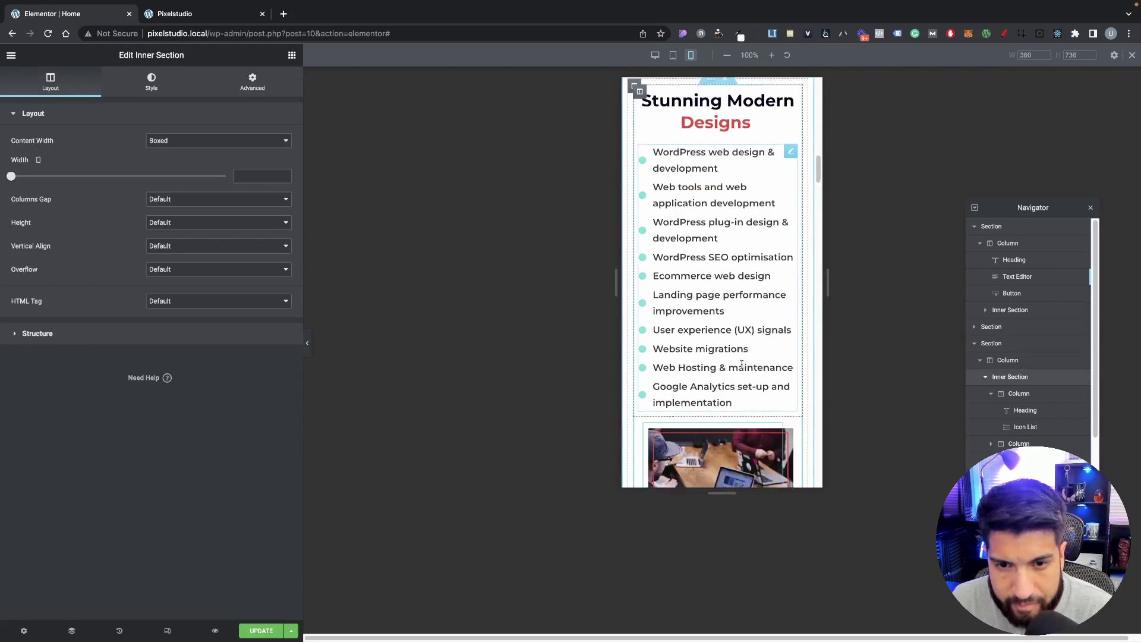
pyautogui.scroll(-4, 741, 365)
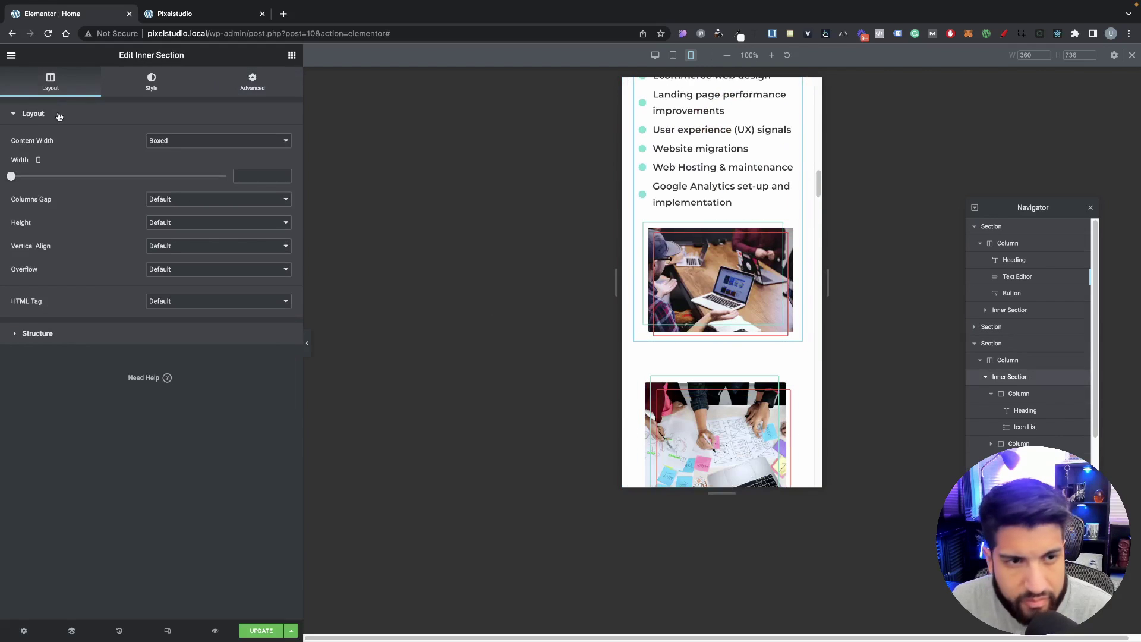
pyautogui.click(255, 89)
pyautogui.click(64, 338)
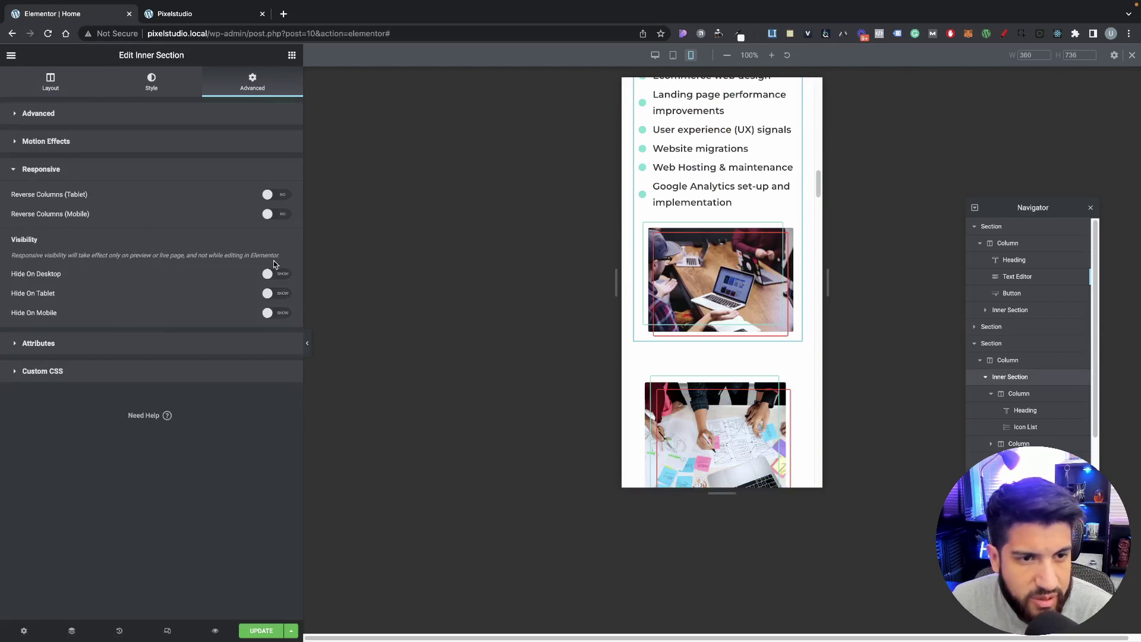
pyautogui.click(278, 214)
pyautogui.scroll(5, 778, 285)
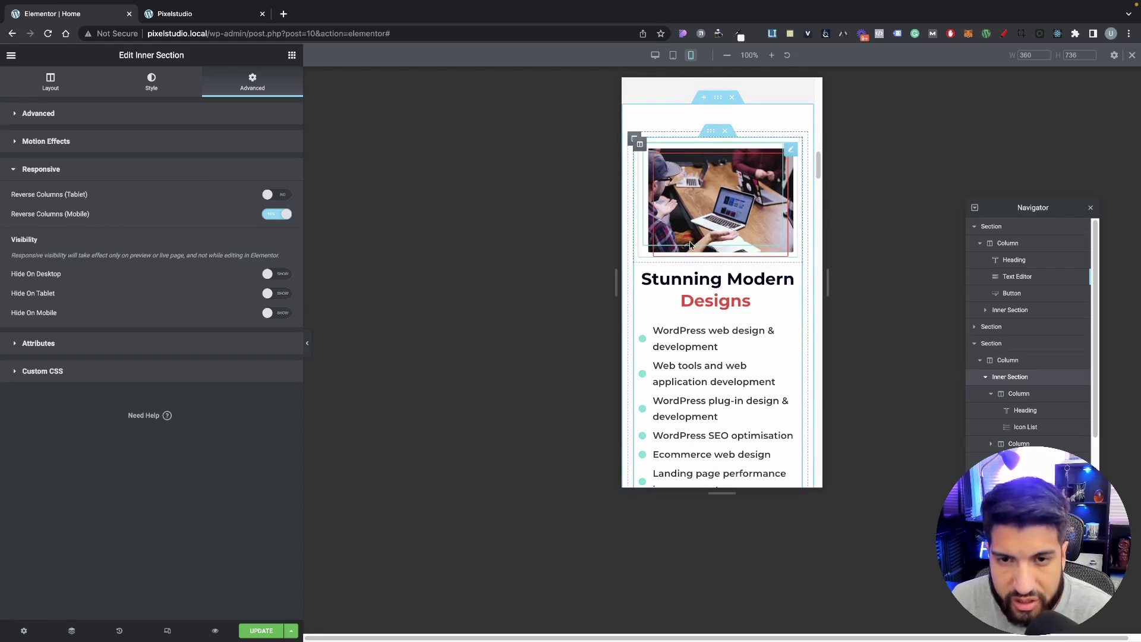
pyautogui.scroll(-1, 732, 339)
pyautogui.scroll(1, 730, 321)
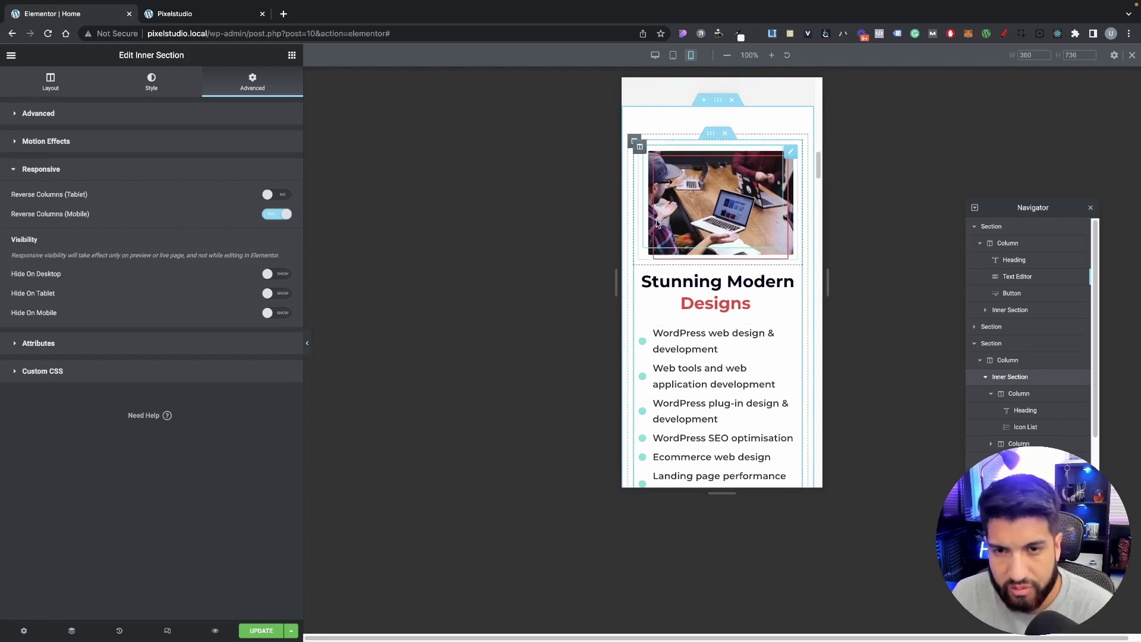
pyautogui.scroll(-1, 724, 297)
pyautogui.scroll(3, 725, 267)
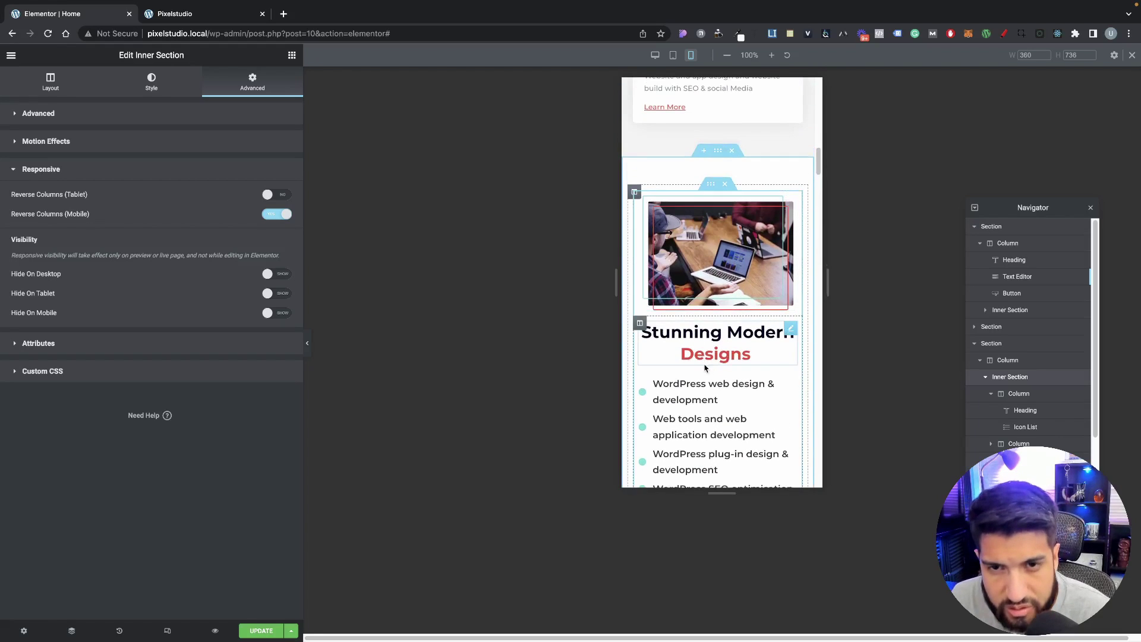
# Step: Reselect the outer Stunning Modern Designs section and review the mobile layout
pyautogui.click(718, 153)
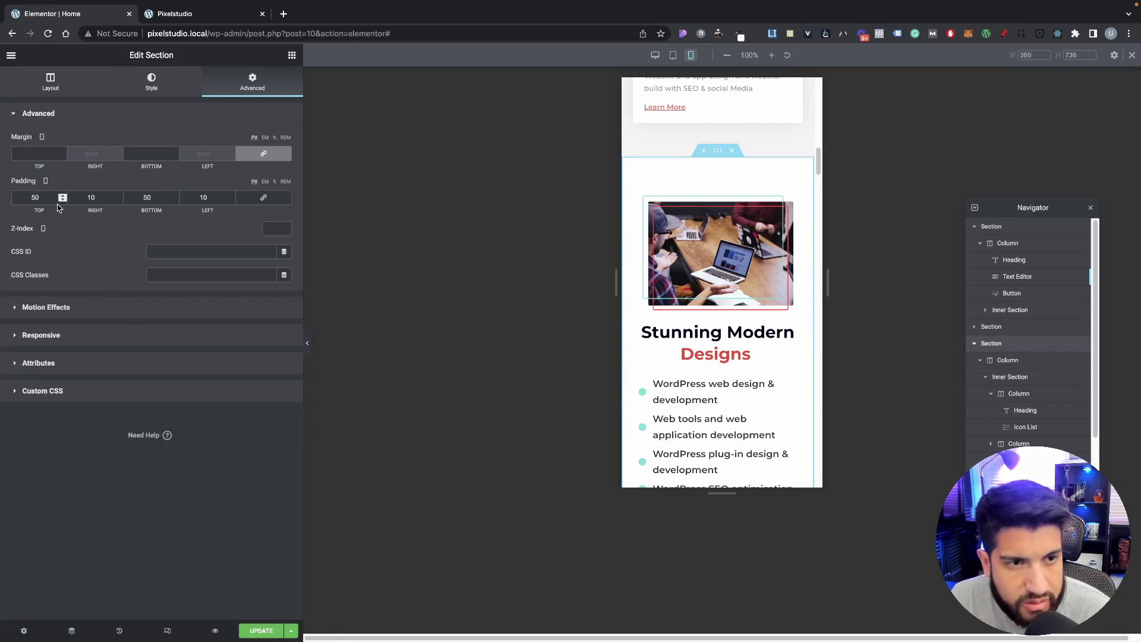
pyautogui.scroll(-2, 633, 172)
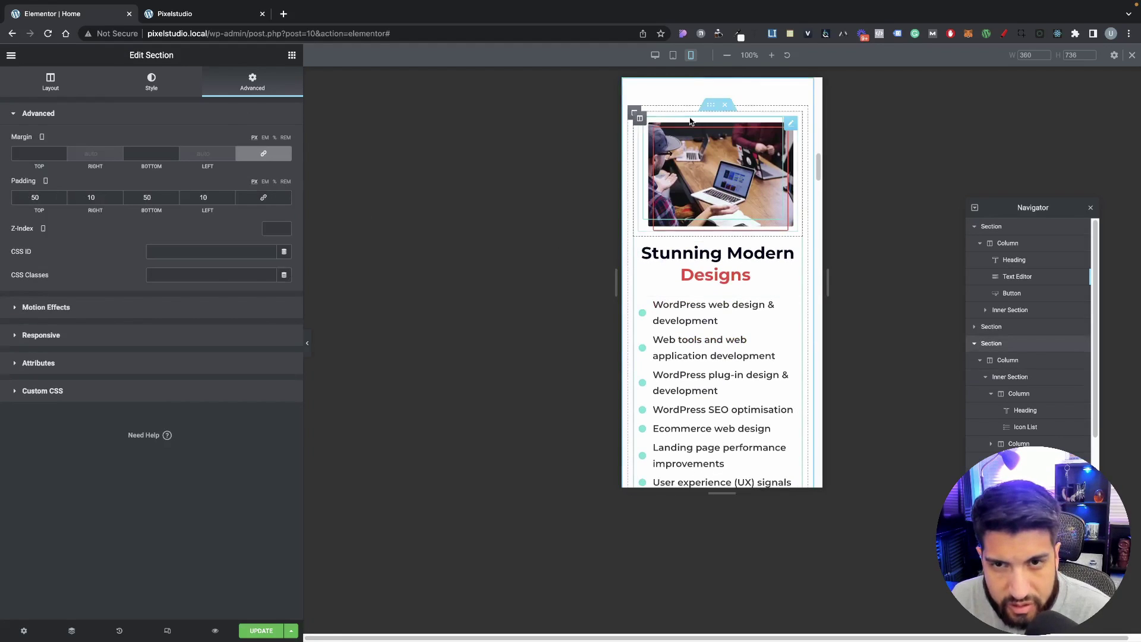
pyautogui.scroll(-4, 713, 291)
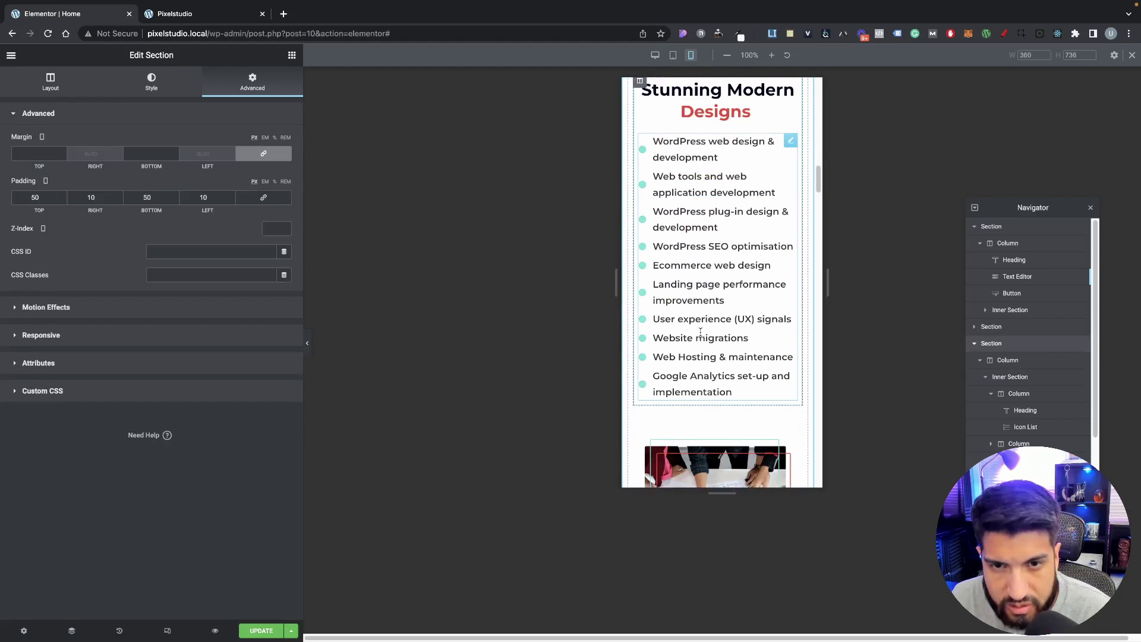
pyautogui.scroll(-6, 713, 297)
pyautogui.scroll(2, 730, 185)
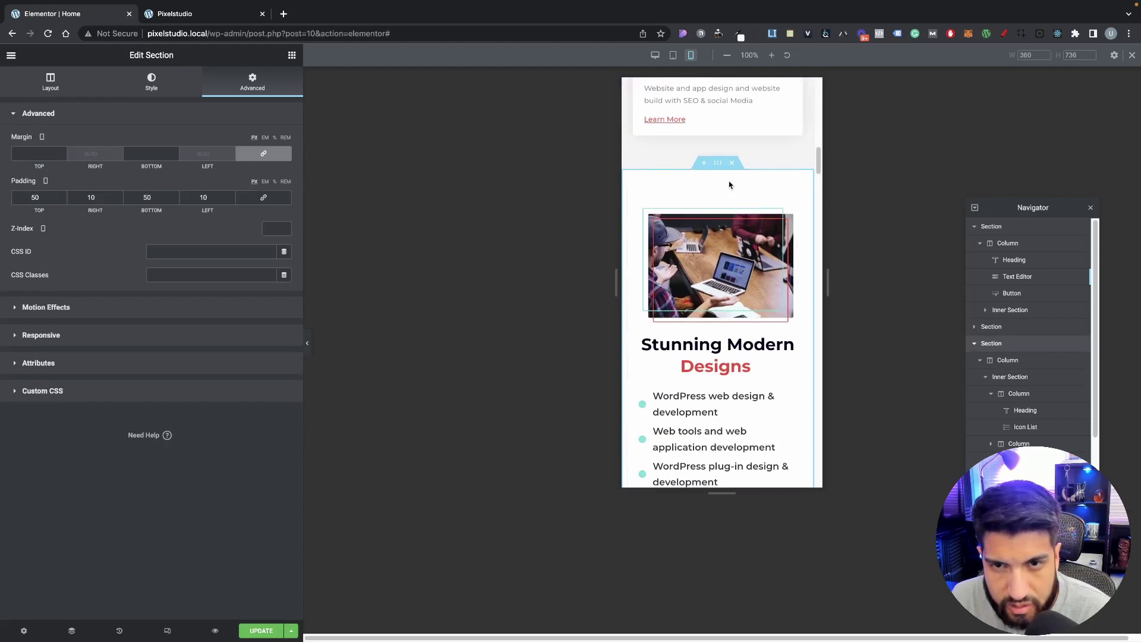
pyautogui.rightClick(709, 202)
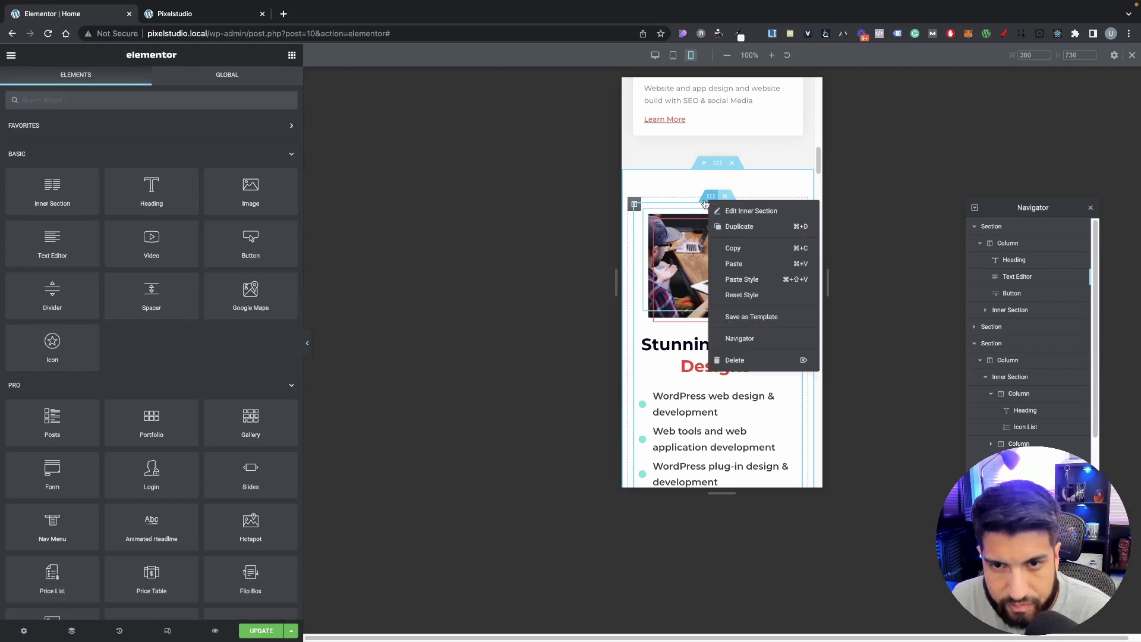
pyautogui.click(685, 184)
pyautogui.scroll(-6, 741, 325)
pyautogui.scroll(-2, 744, 325)
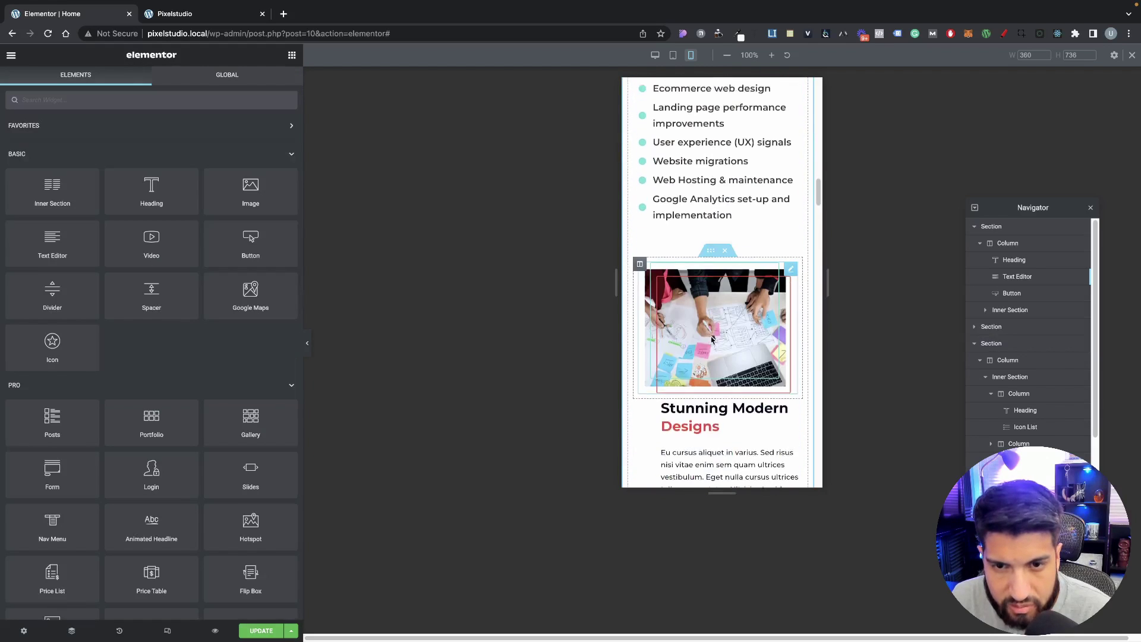
# Step: Toggle the lower inner section's Reverse Columns (Mobile) on, then back off
pyautogui.click(711, 244)
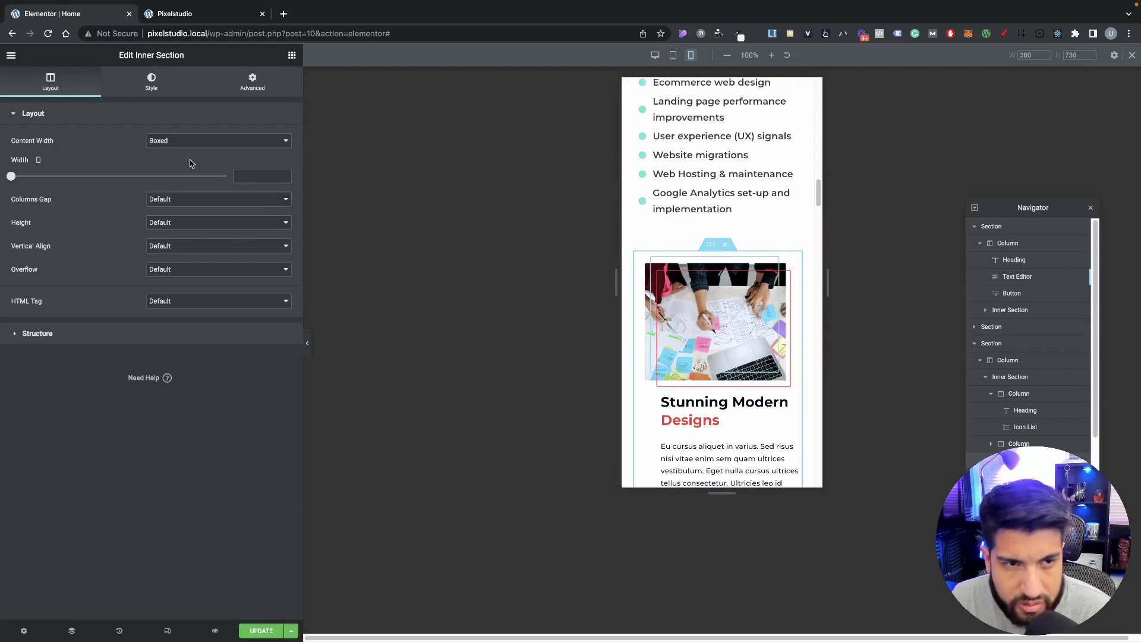
pyautogui.click(269, 88)
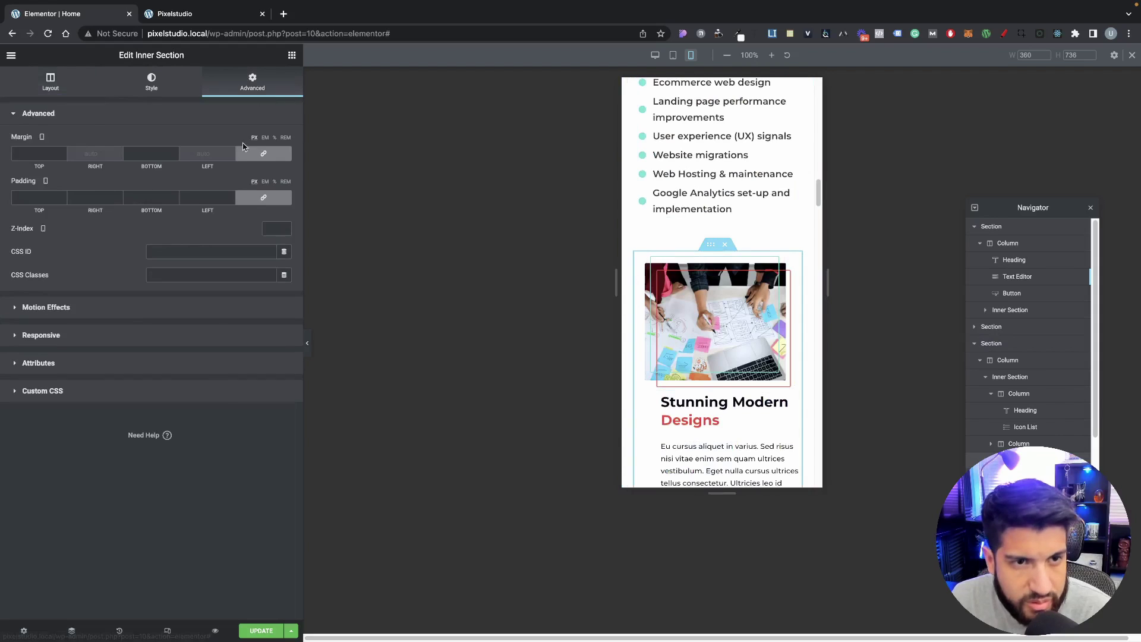
pyautogui.click(75, 332)
pyautogui.click(274, 218)
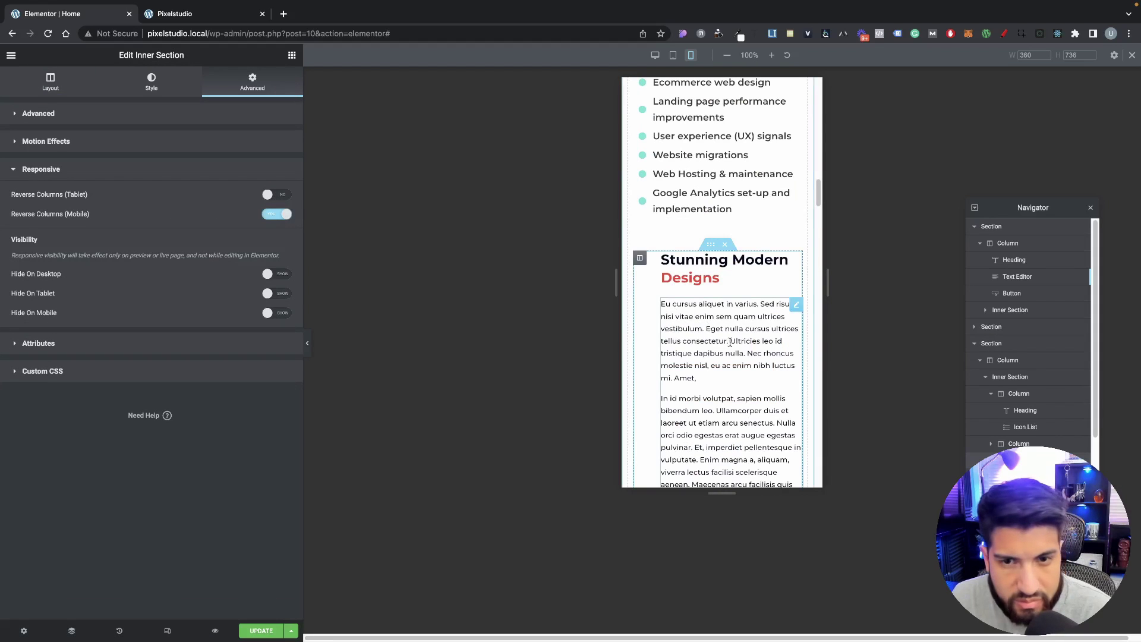
pyautogui.scroll(-2, 737, 346)
pyautogui.click(279, 216)
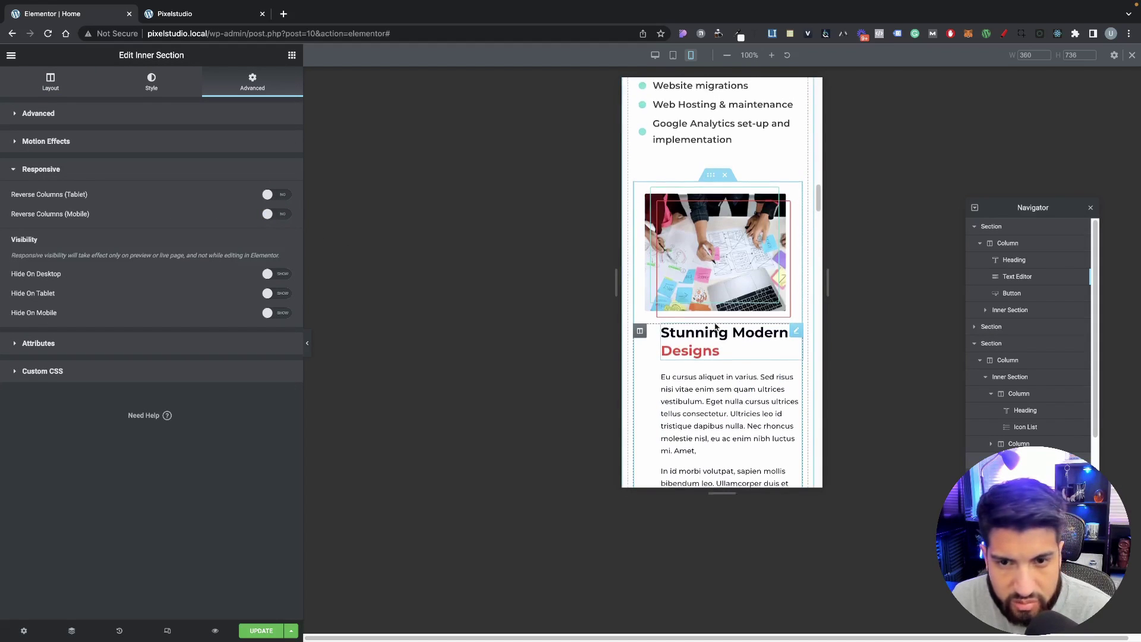
pyautogui.scroll(-2, 641, 265)
# Step: Reset the text column's mobile padding to 0 on all sides
pyautogui.click(640, 264)
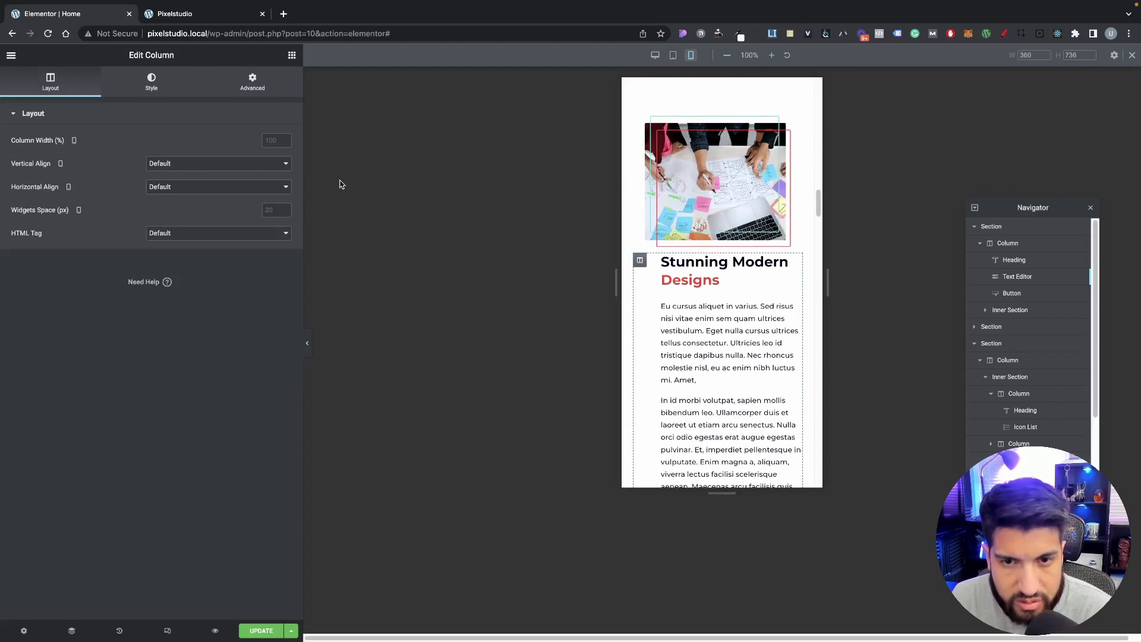
pyautogui.click(265, 95)
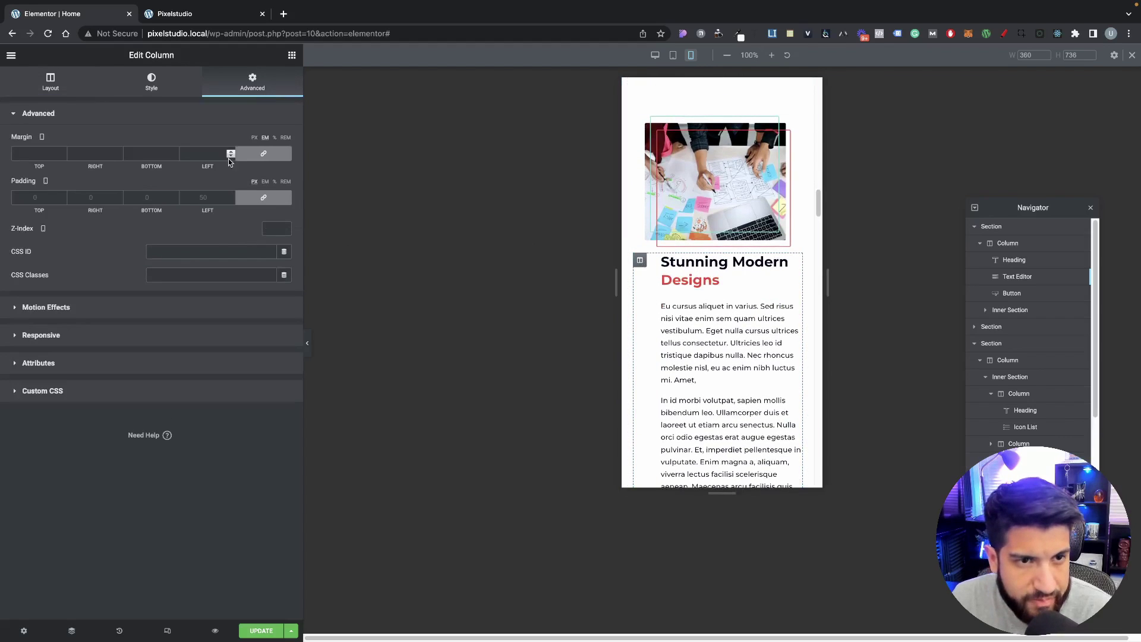
pyautogui.click(263, 197)
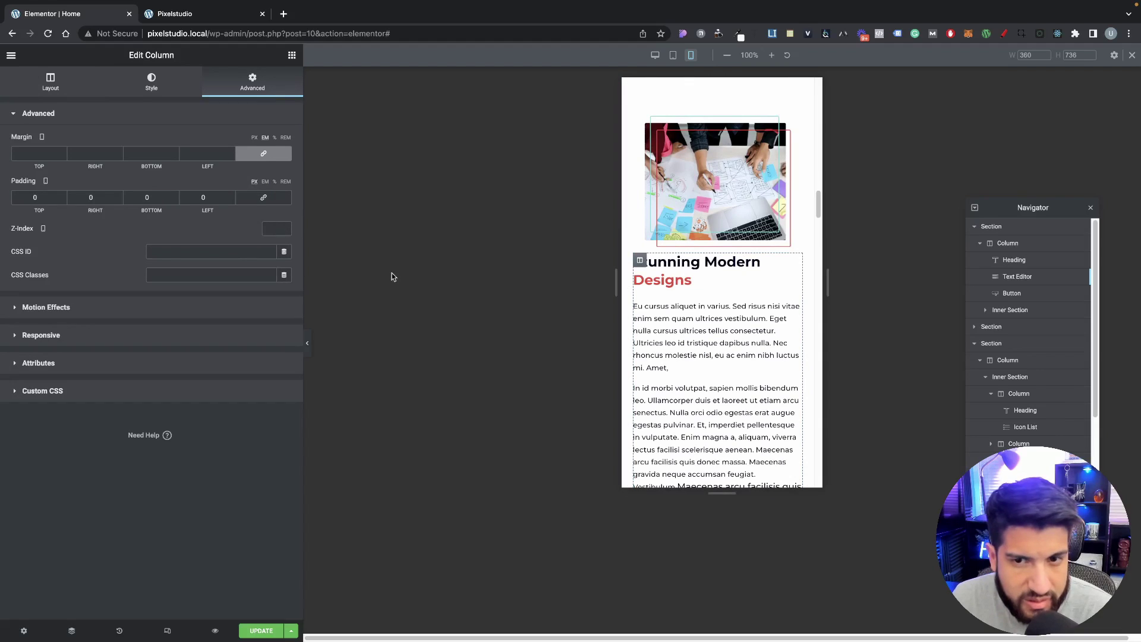
pyautogui.scroll(8, 670, 239)
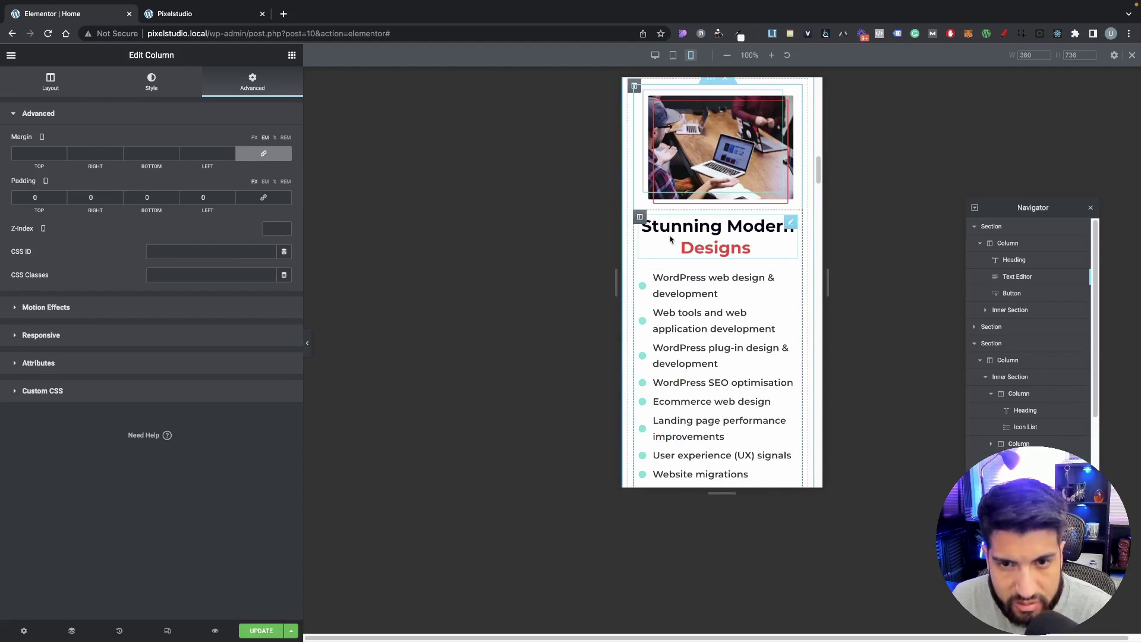
pyautogui.scroll(-1, 749, 294)
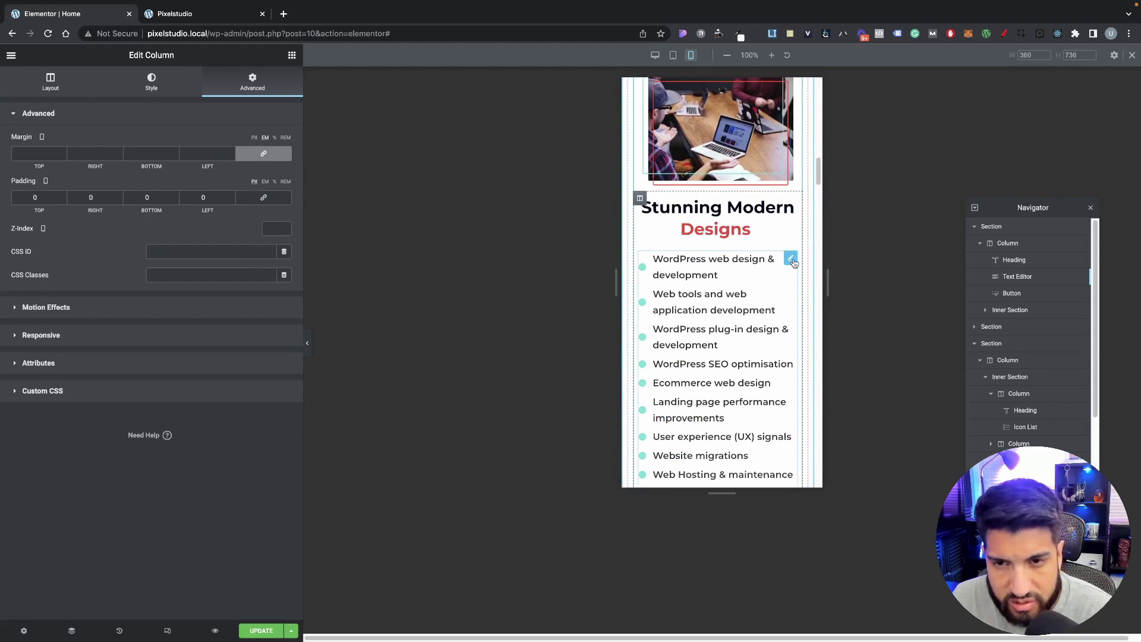
# Step: Set the service list's text size to 15 px
pyautogui.click(791, 259)
pyautogui.click(132, 82)
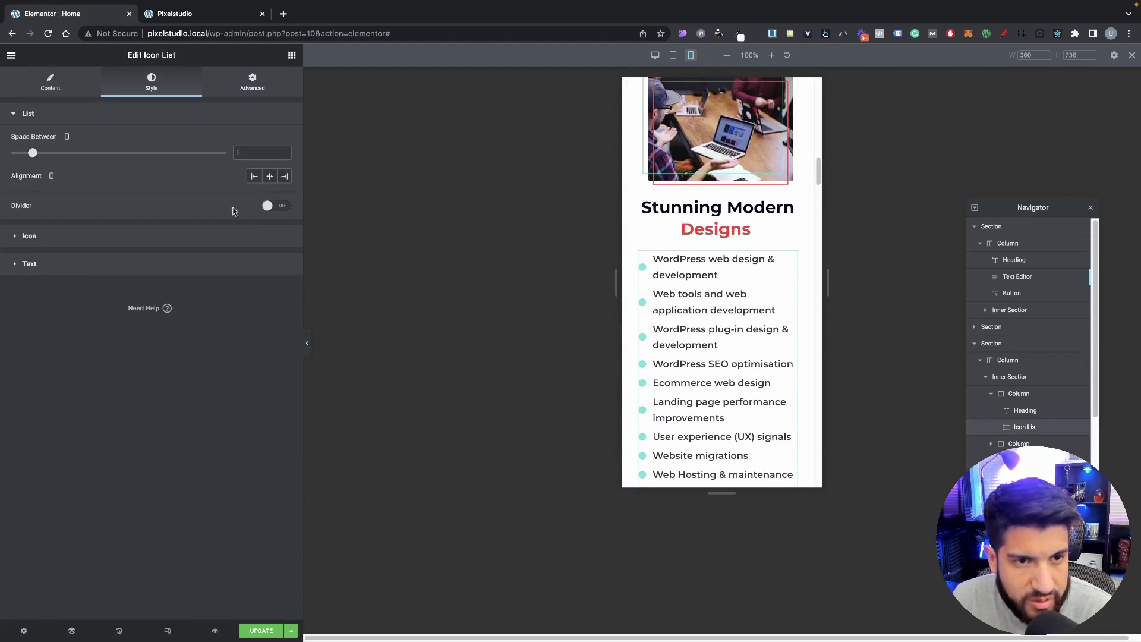
pyautogui.click(114, 264)
pyautogui.click(285, 278)
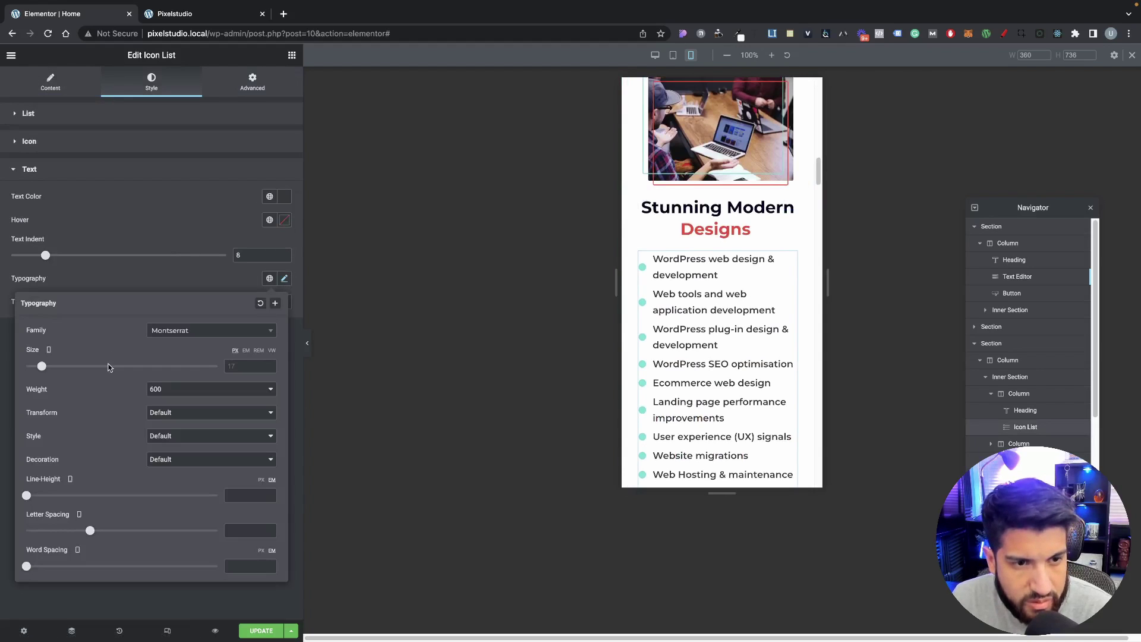
pyautogui.click(42, 368)
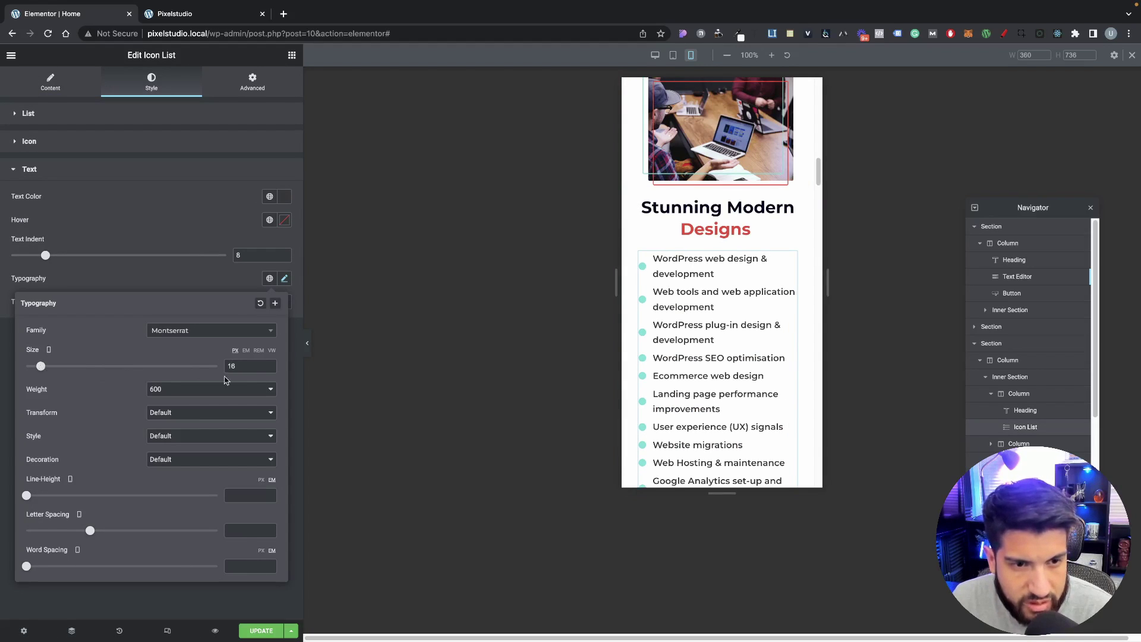
pyautogui.click(270, 369)
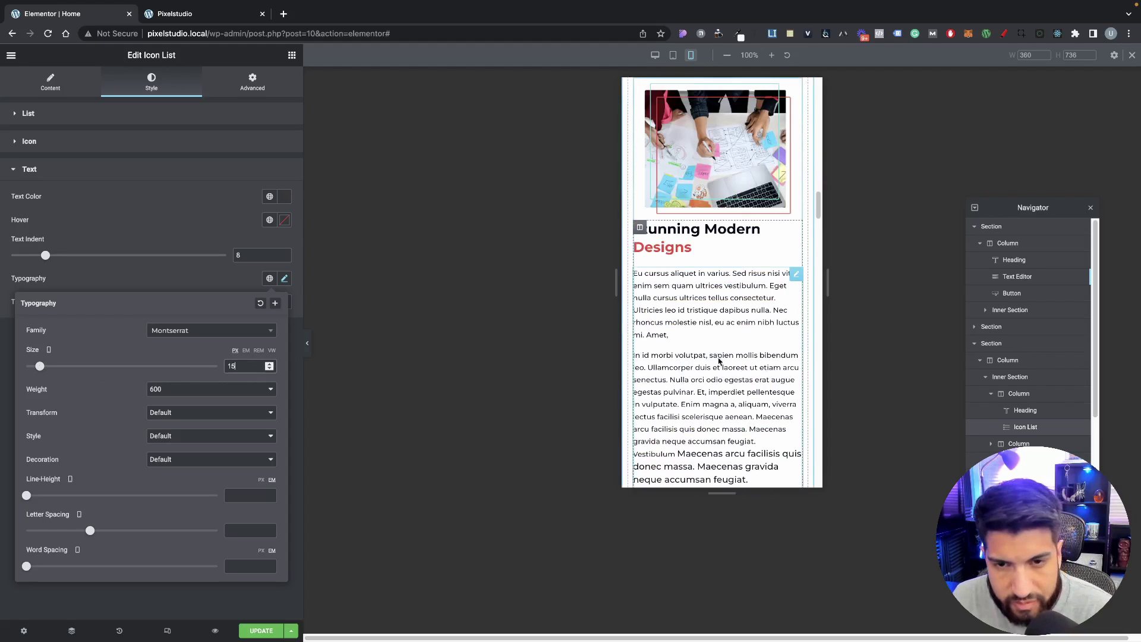
# Step: Place the cursor after 'Vestibulum' in the lower paragraph text block
pyautogui.click(699, 305)
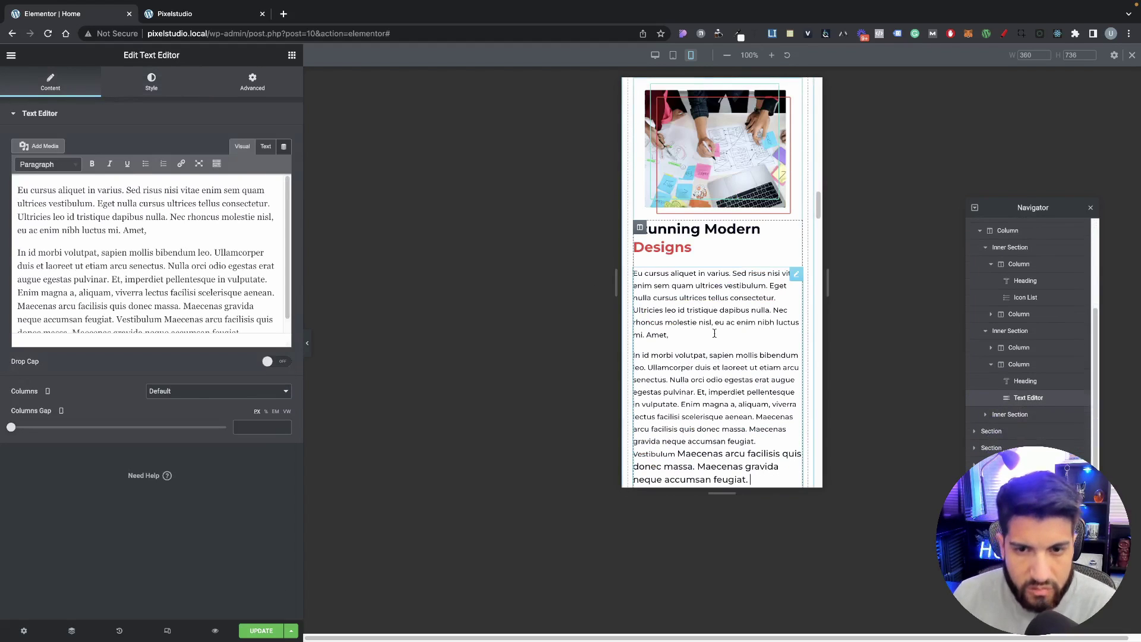
pyautogui.scroll(-2, 718, 319)
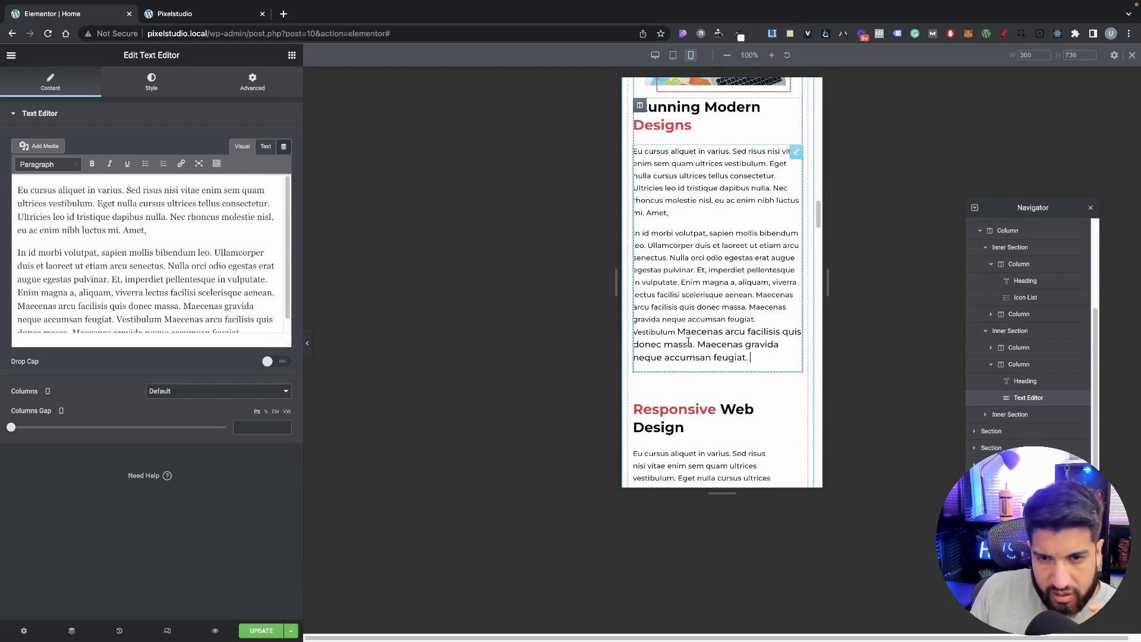
pyautogui.click(678, 333)
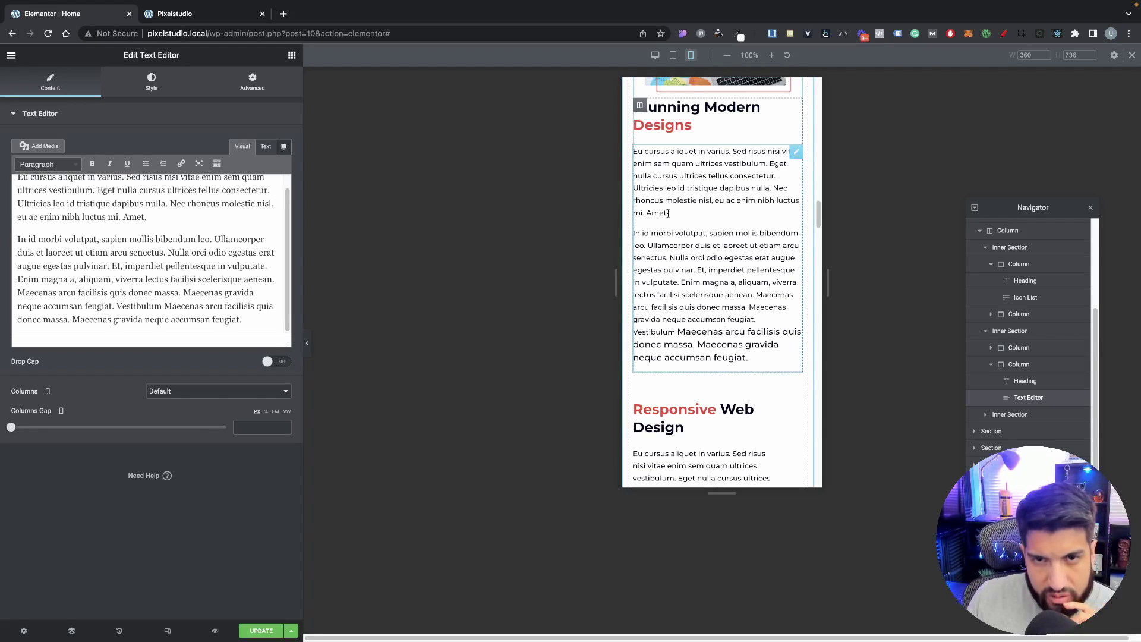
pyautogui.scroll(1, 687, 197)
# Step: Left-align the Stunning Modern Designs heading above the service list
pyautogui.click(677, 165)
pyautogui.scroll(8, 713, 254)
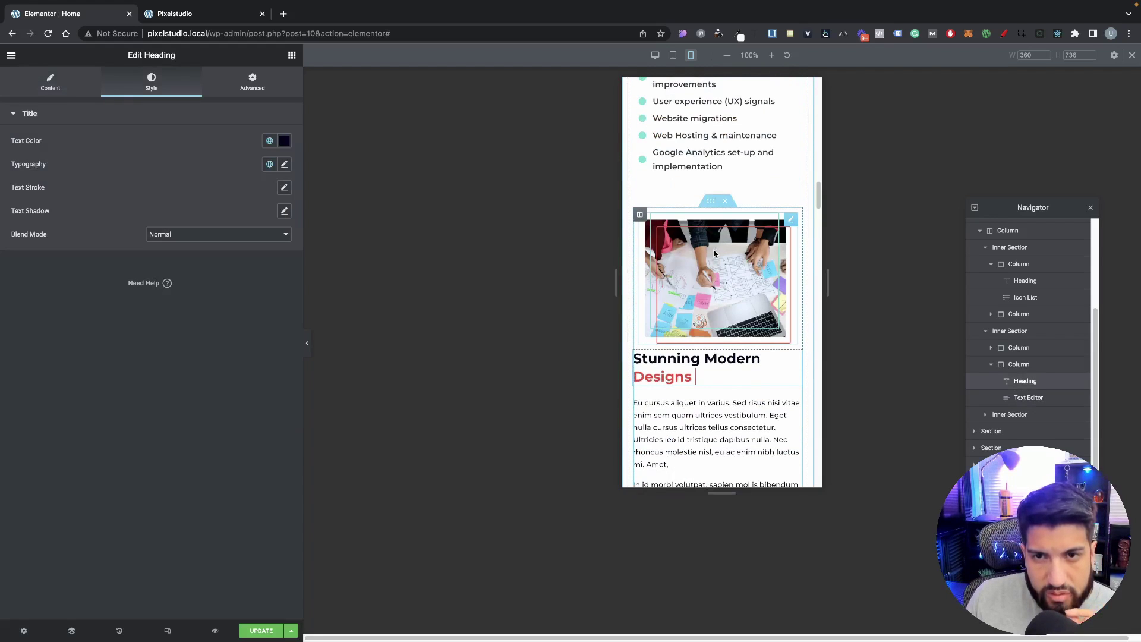
pyautogui.scroll(2, 712, 254)
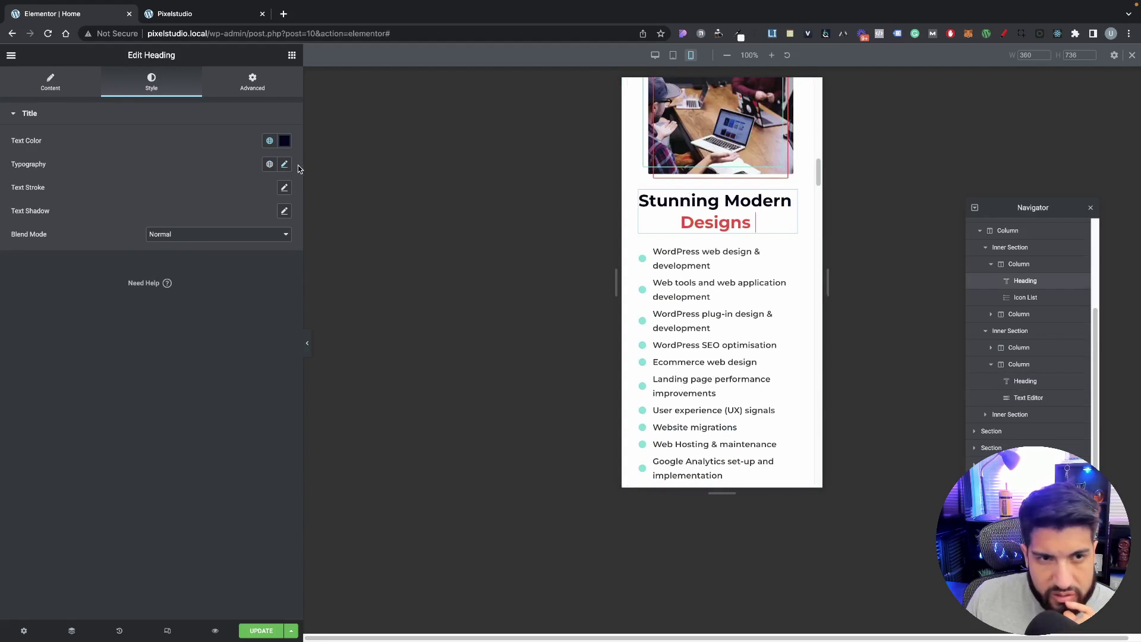
pyautogui.click(60, 90)
pyautogui.click(233, 301)
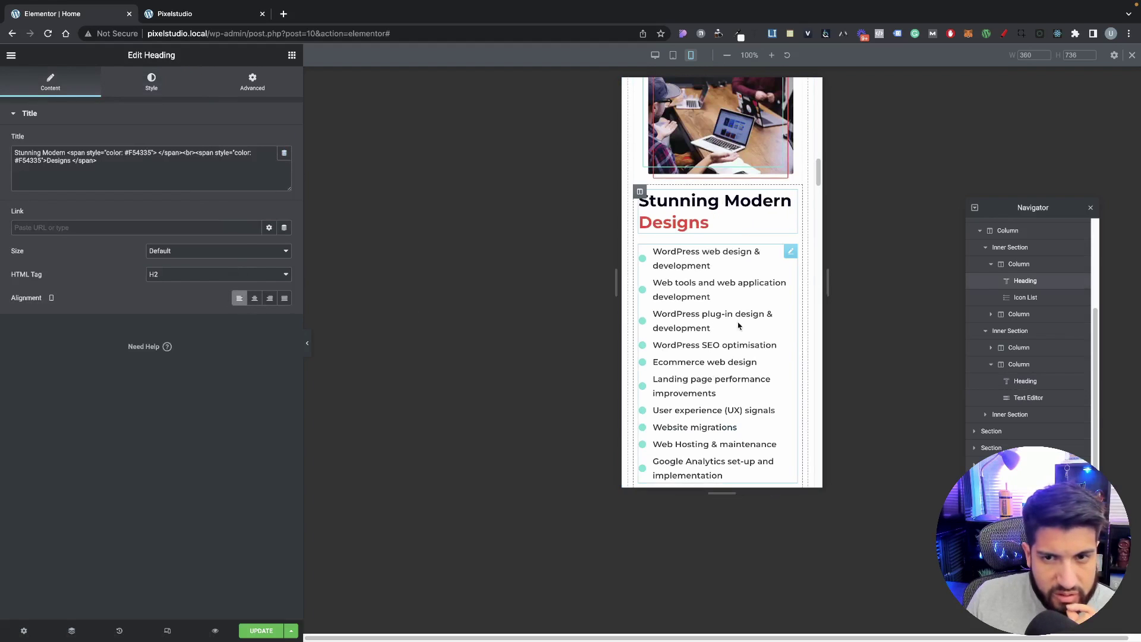
pyautogui.scroll(-2, 737, 324)
pyautogui.scroll(7, 713, 356)
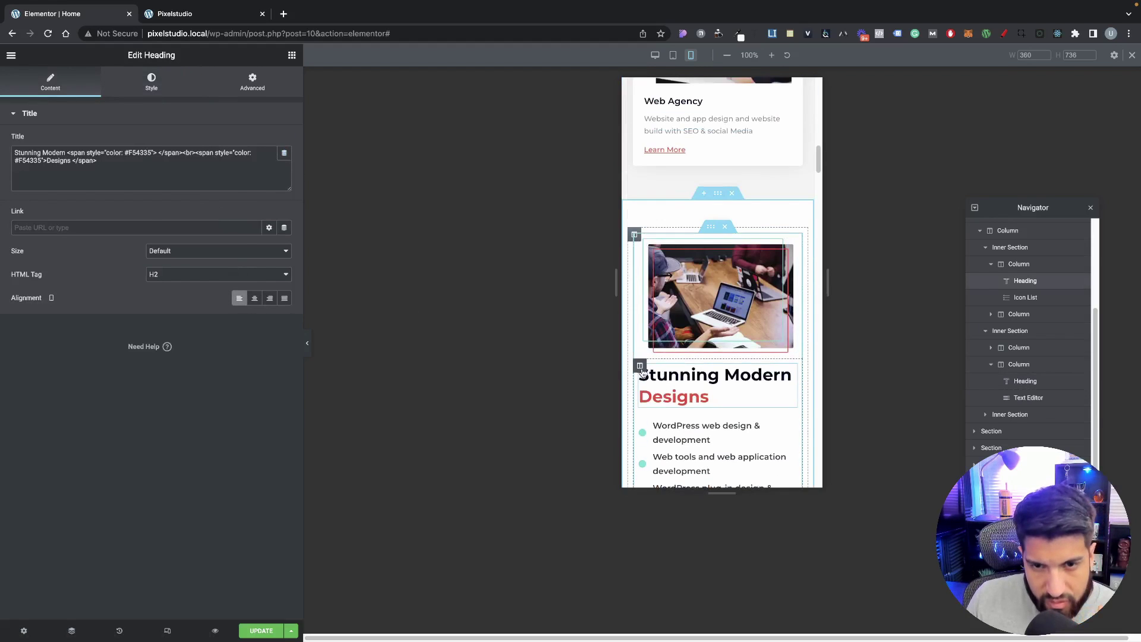
# Step: Unlink the heading column's mobile padding and set the top to 20
pyautogui.click(640, 366)
pyautogui.click(257, 90)
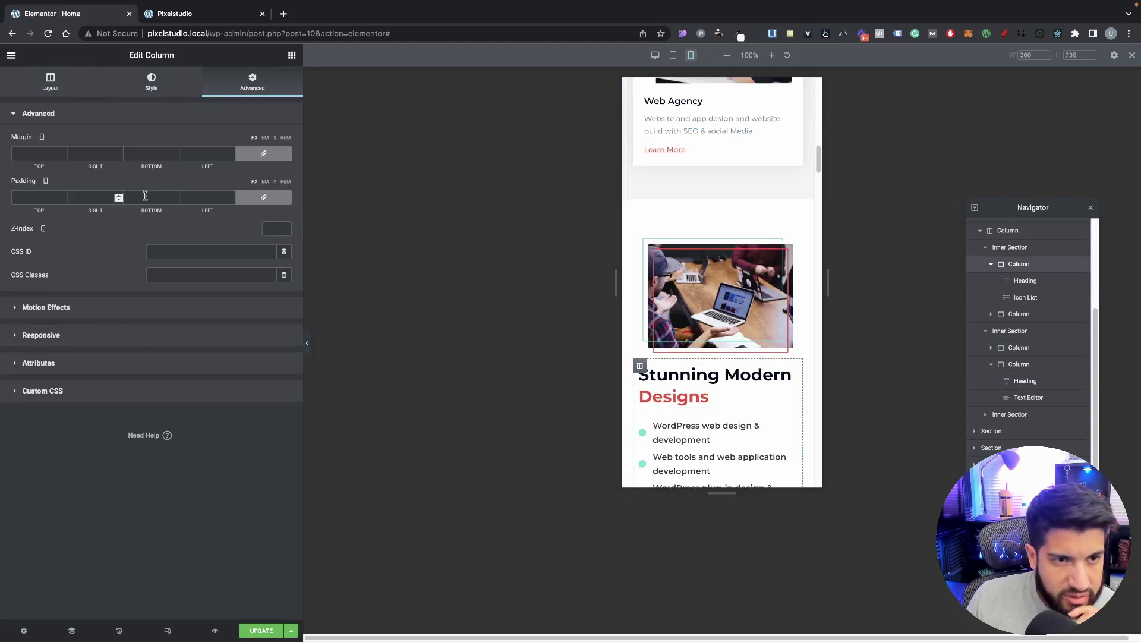
pyautogui.click(264, 197)
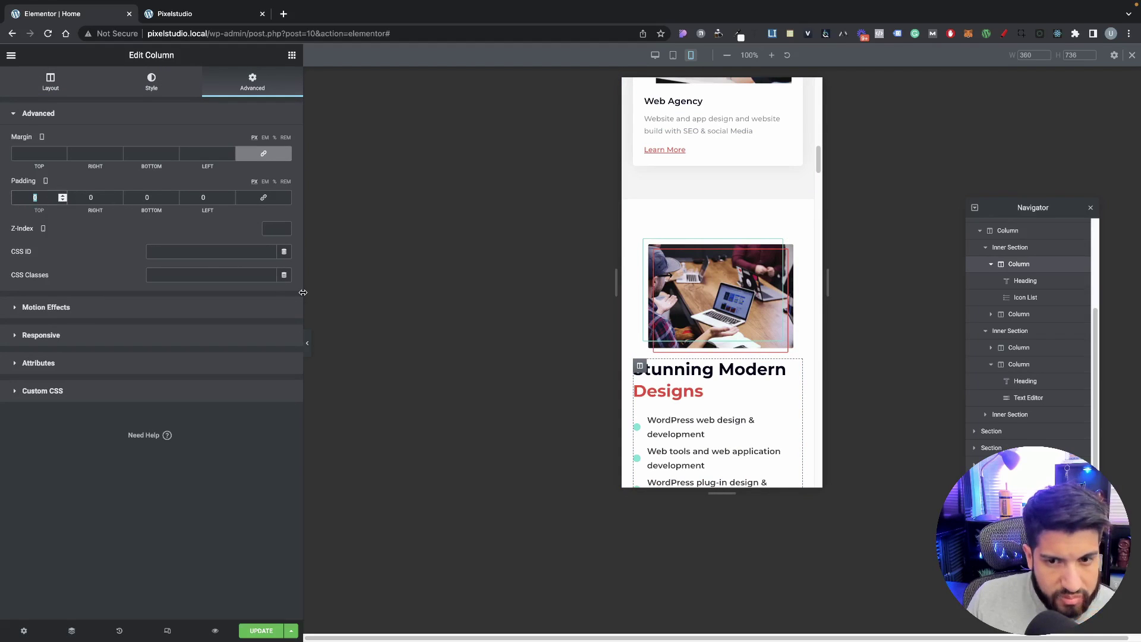
pyautogui.write('20')
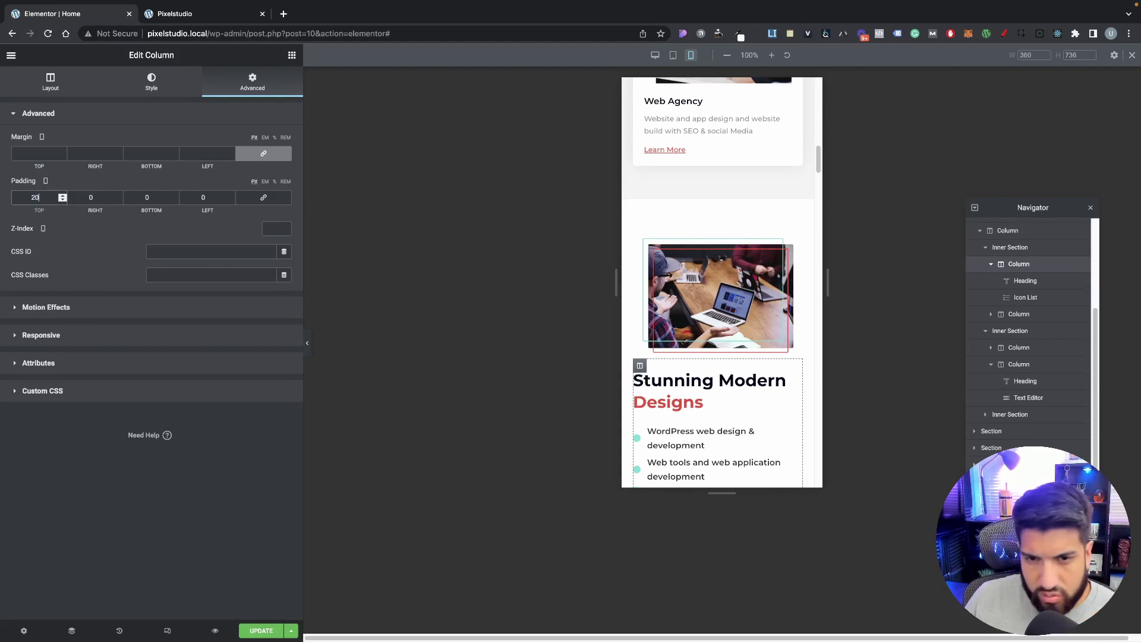
# Step: Stretch the laptop image to 100 width
pyautogui.click(307, 343)
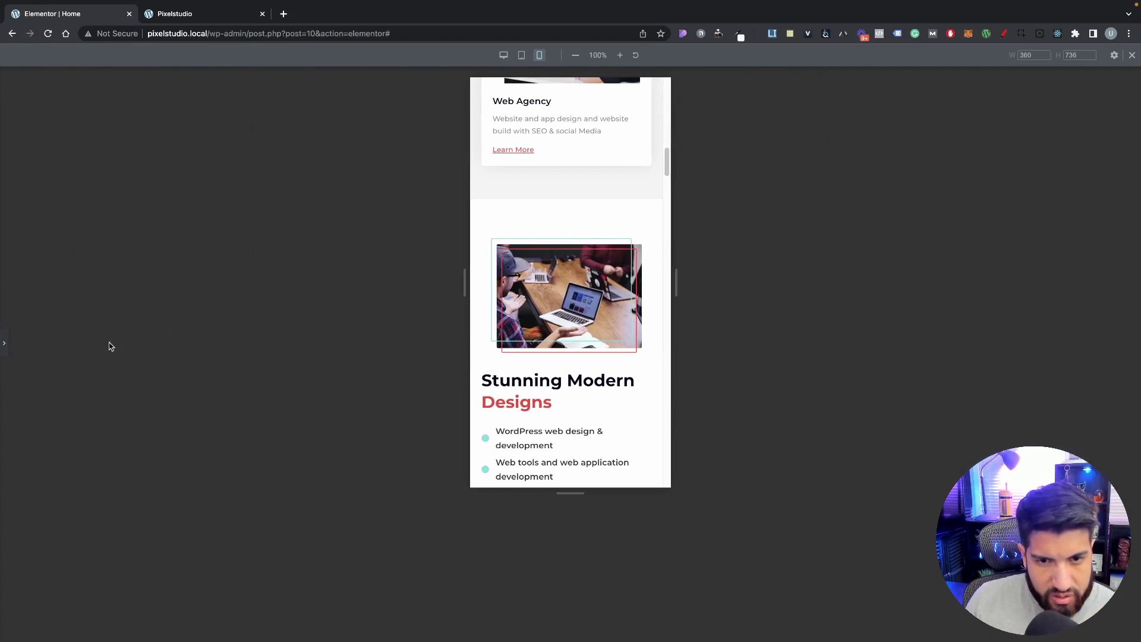
pyautogui.click(3, 345)
pyautogui.click(681, 297)
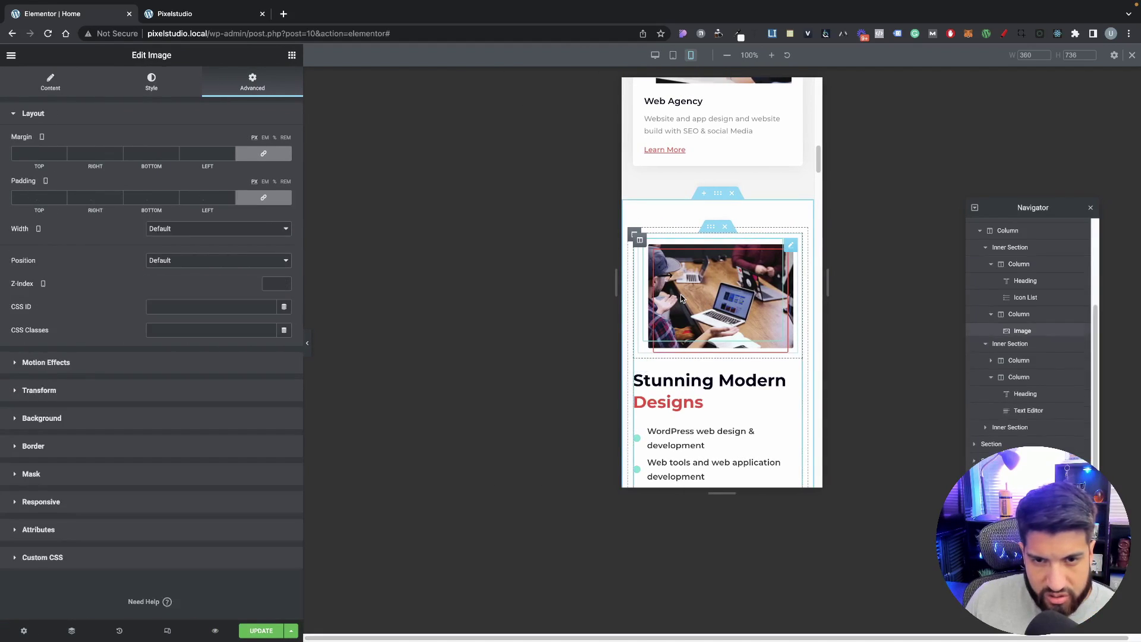
pyautogui.click(43, 89)
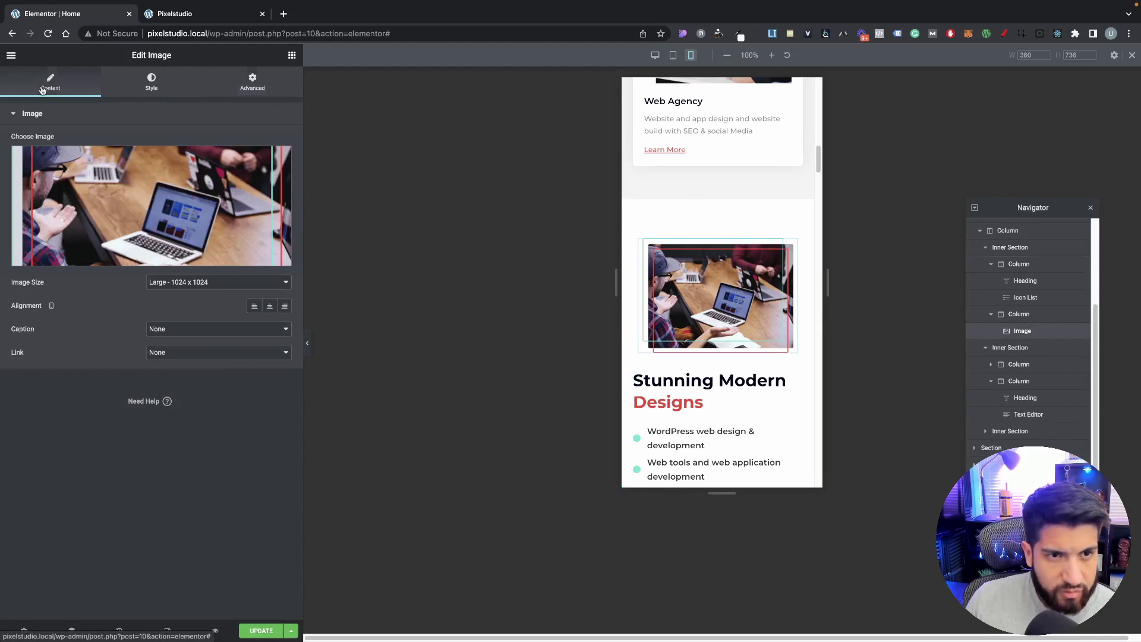
pyautogui.click(141, 83)
pyautogui.moveTo(214, 156); pyautogui.dragTo(309, 157)
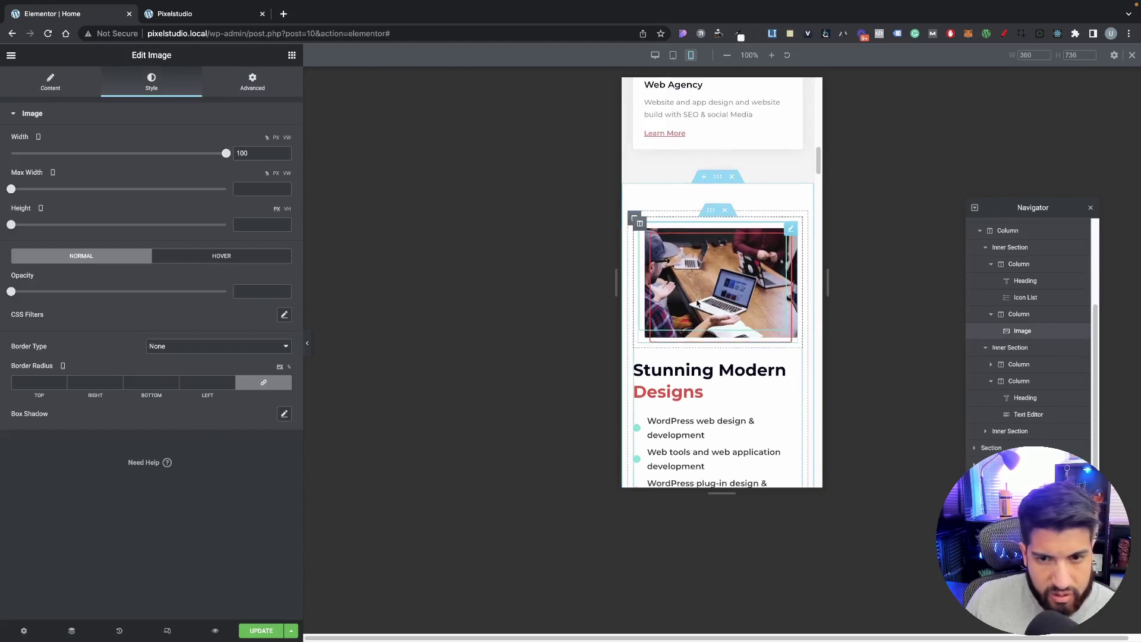
pyautogui.scroll(-6, 697, 303)
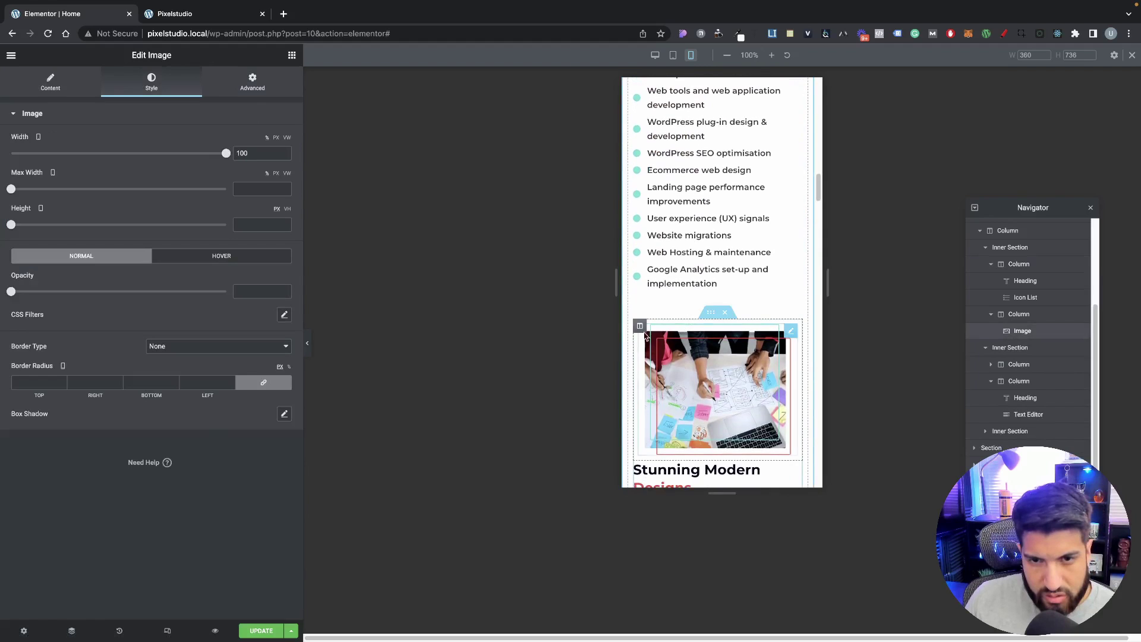
# Step: Adjust the width of the image above the Stunning Modern Designs heading
pyautogui.click(658, 339)
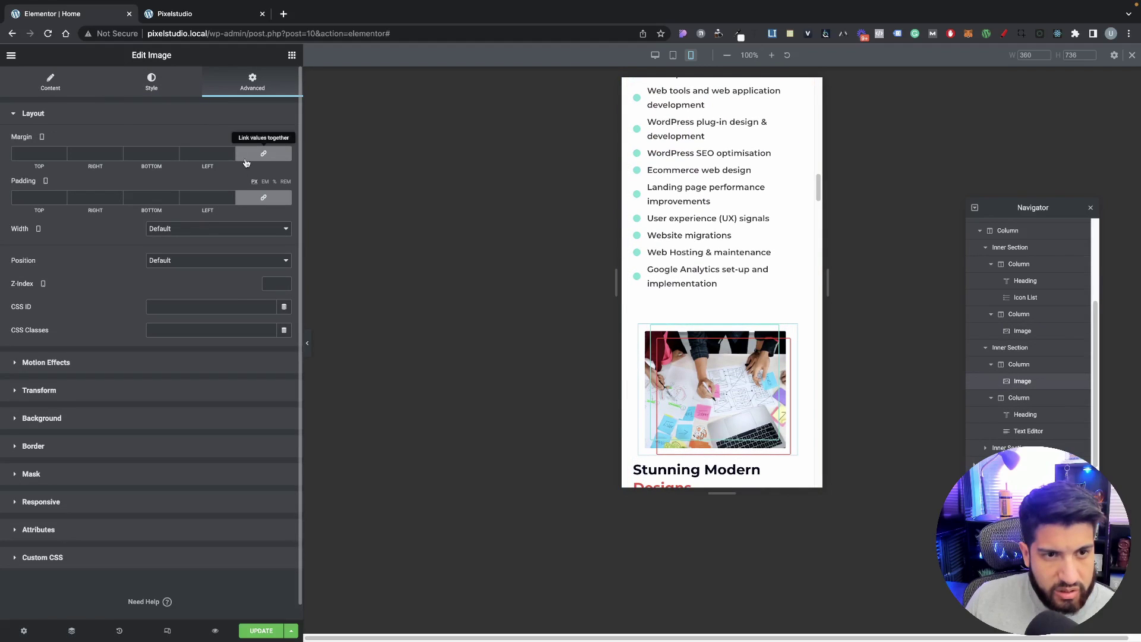
pyautogui.click(51, 82)
pyautogui.click(152, 82)
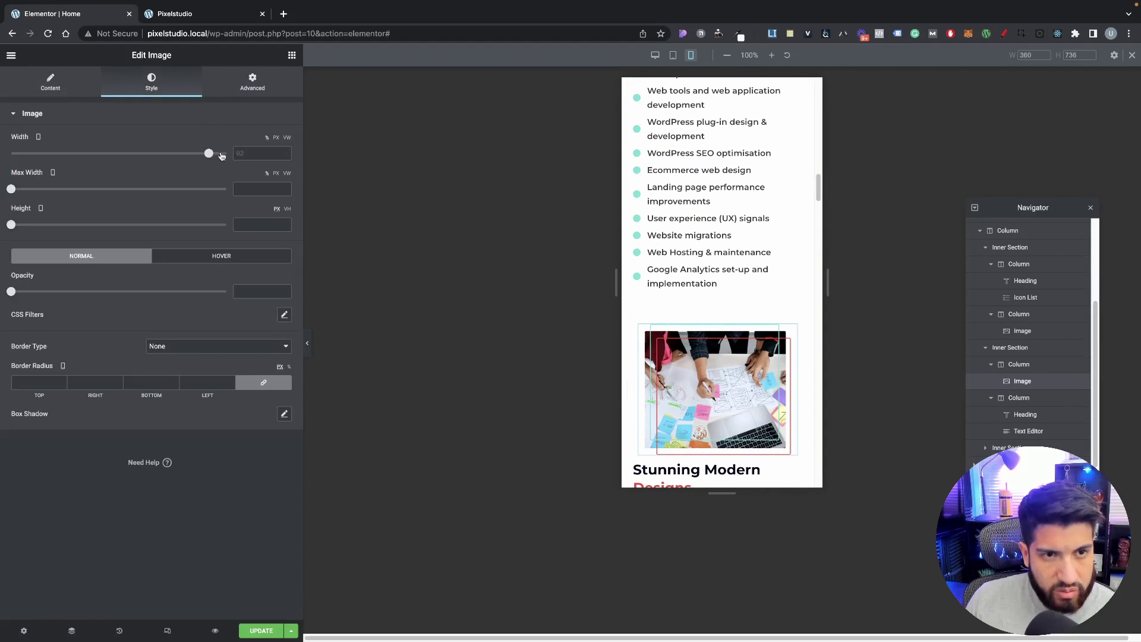
pyautogui.moveTo(221, 156); pyautogui.dragTo(227, 154)
pyautogui.scroll(-1, 699, 238)
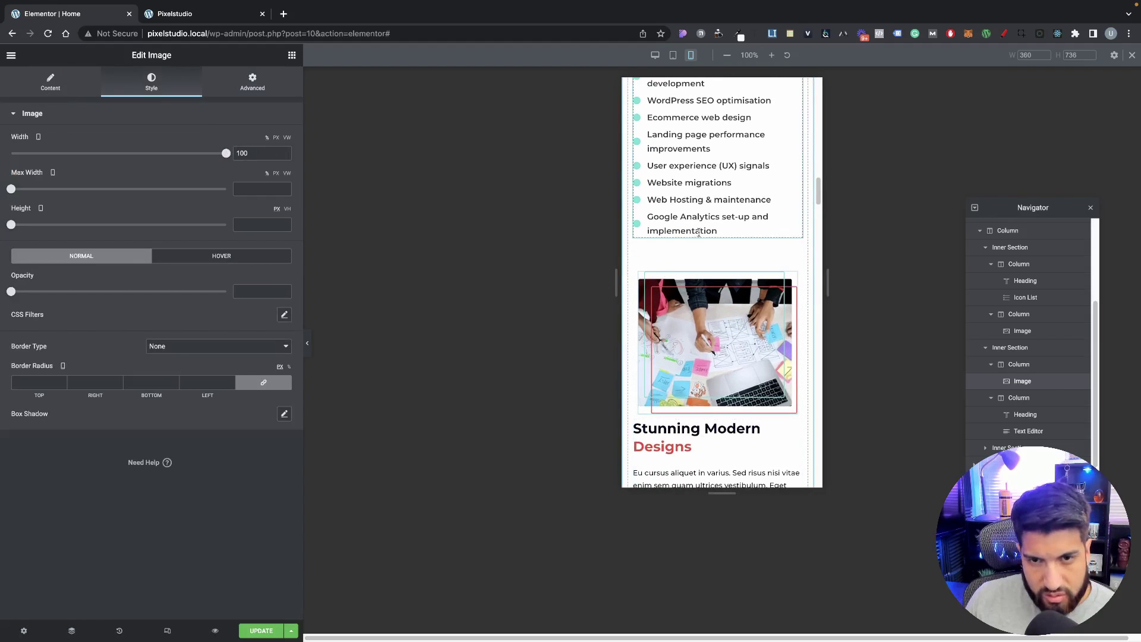
pyautogui.scroll(-2, 699, 232)
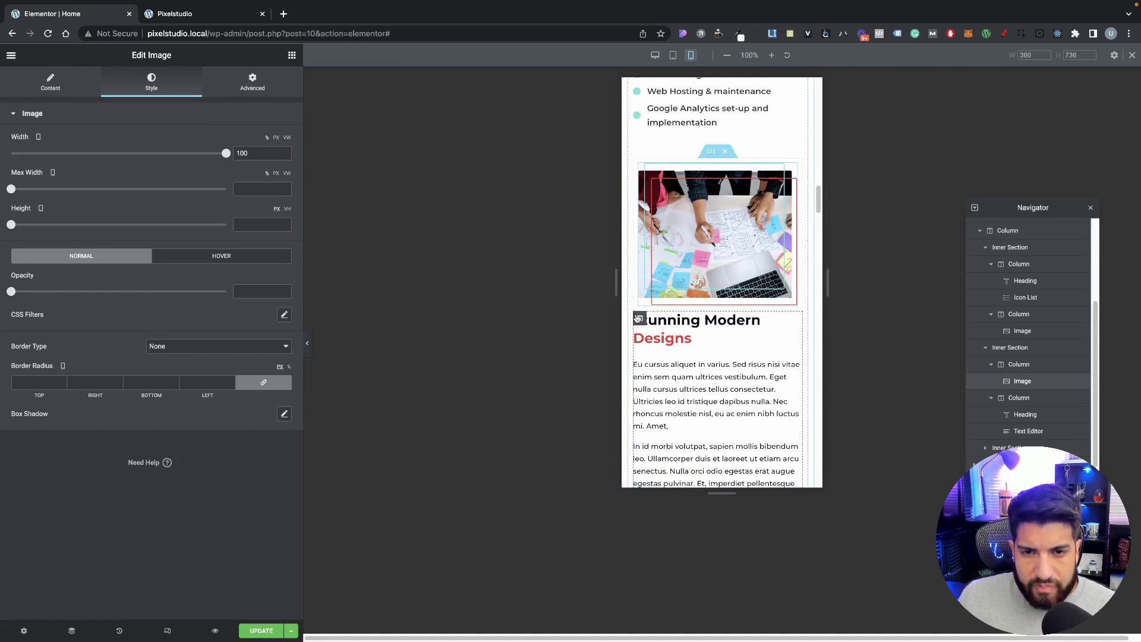
pyautogui.click(640, 318)
# Step: Unlink the column margin, switch it to px, and set the top margin to 20
pyautogui.click(255, 156)
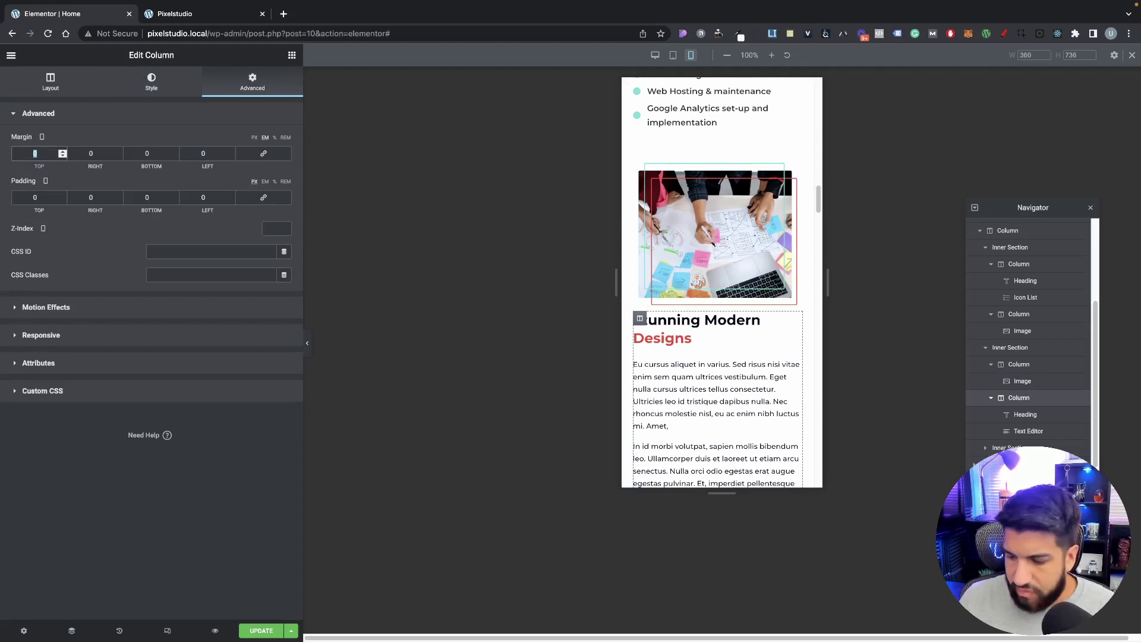
pyautogui.write('20')
pyautogui.click(254, 137)
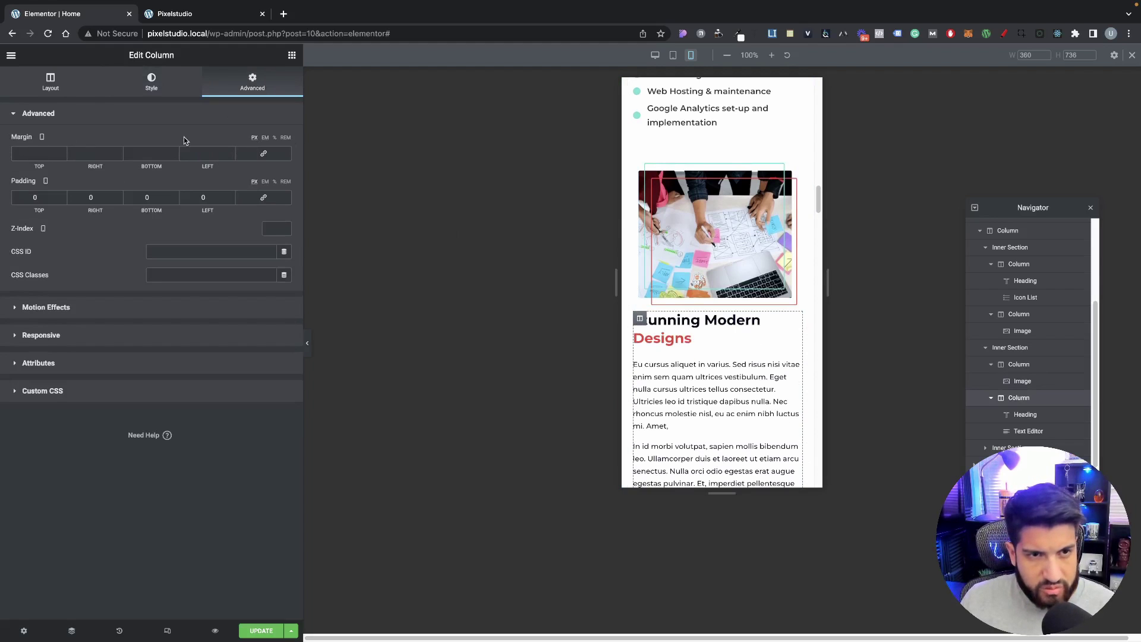
pyautogui.write('20')
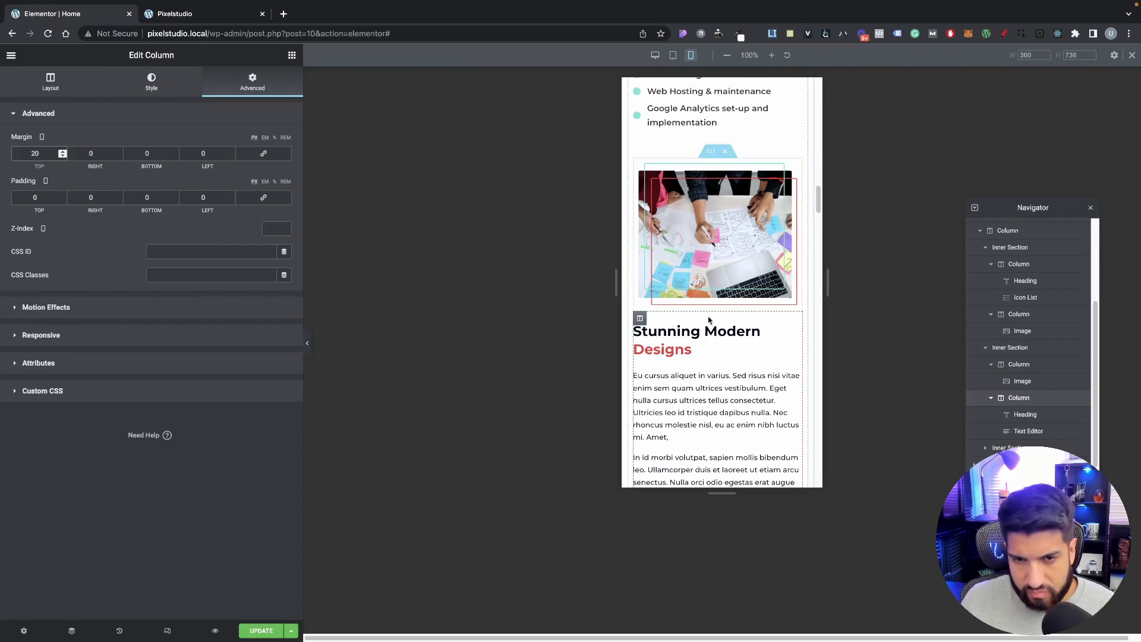
pyautogui.scroll(-2, 717, 334)
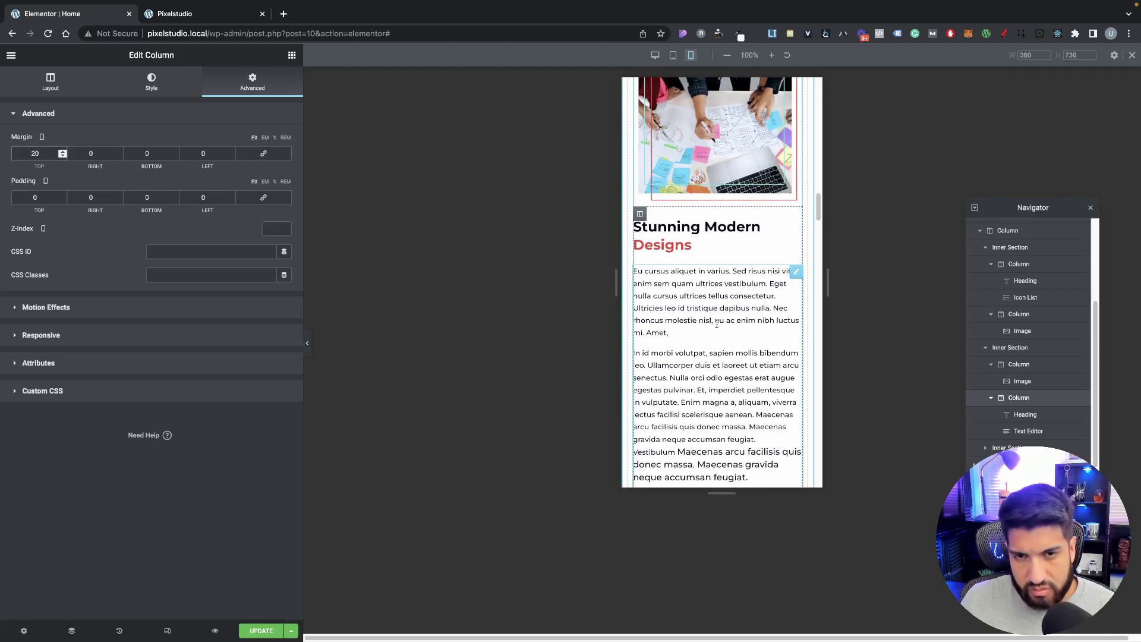
pyautogui.scroll(-3, 719, 327)
pyautogui.scroll(5, 723, 315)
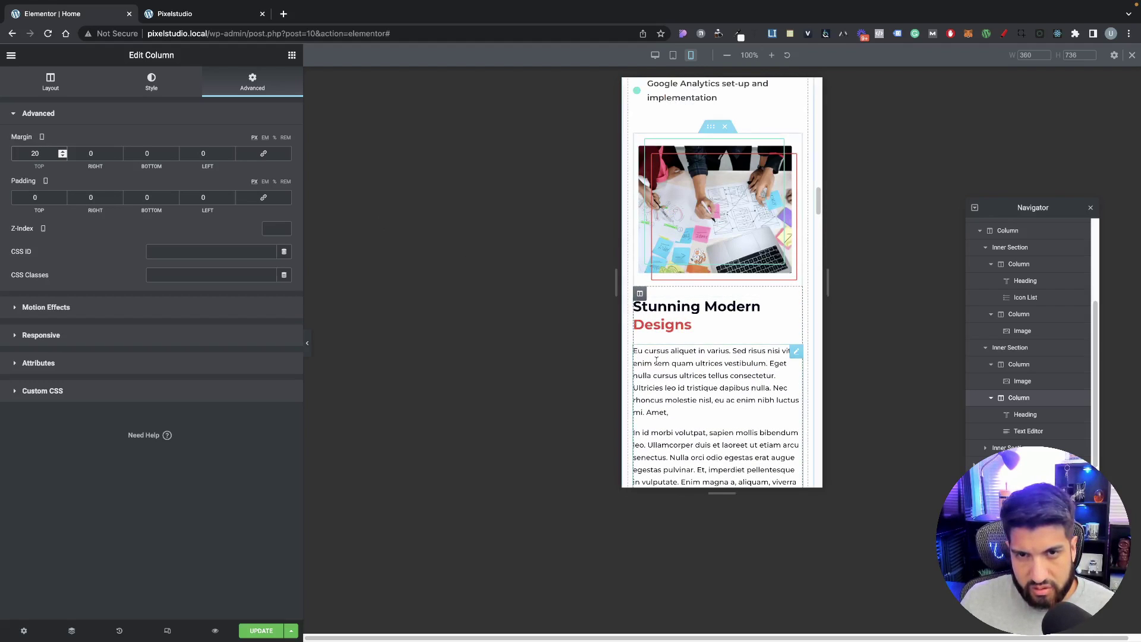
pyautogui.scroll(-3, 638, 368)
pyautogui.scroll(10, 688, 326)
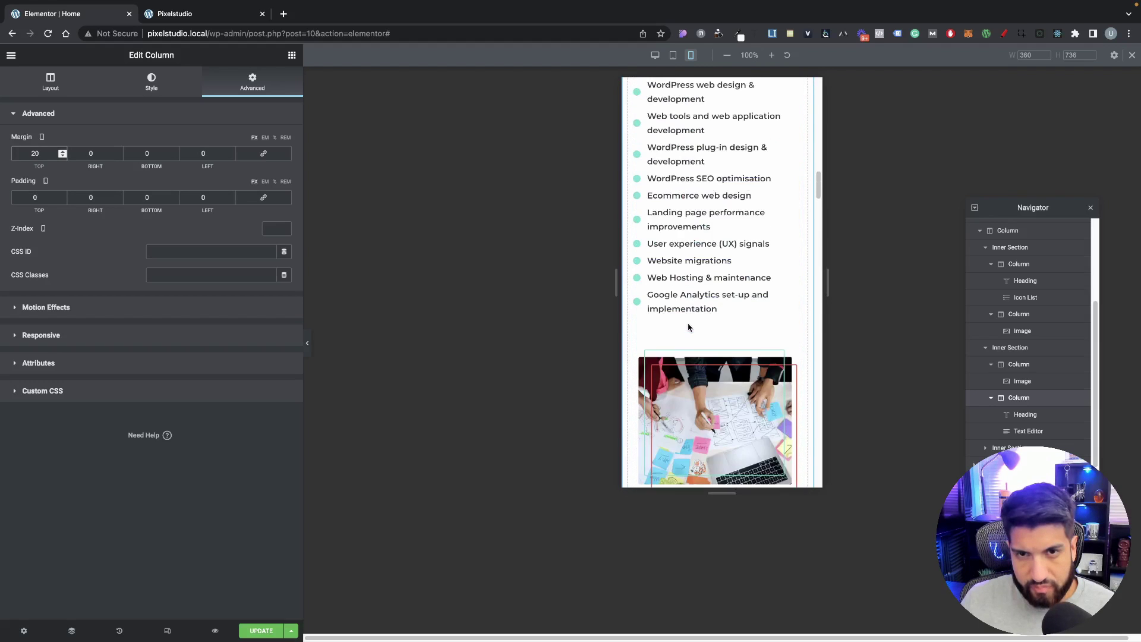
pyautogui.scroll(-10, 689, 326)
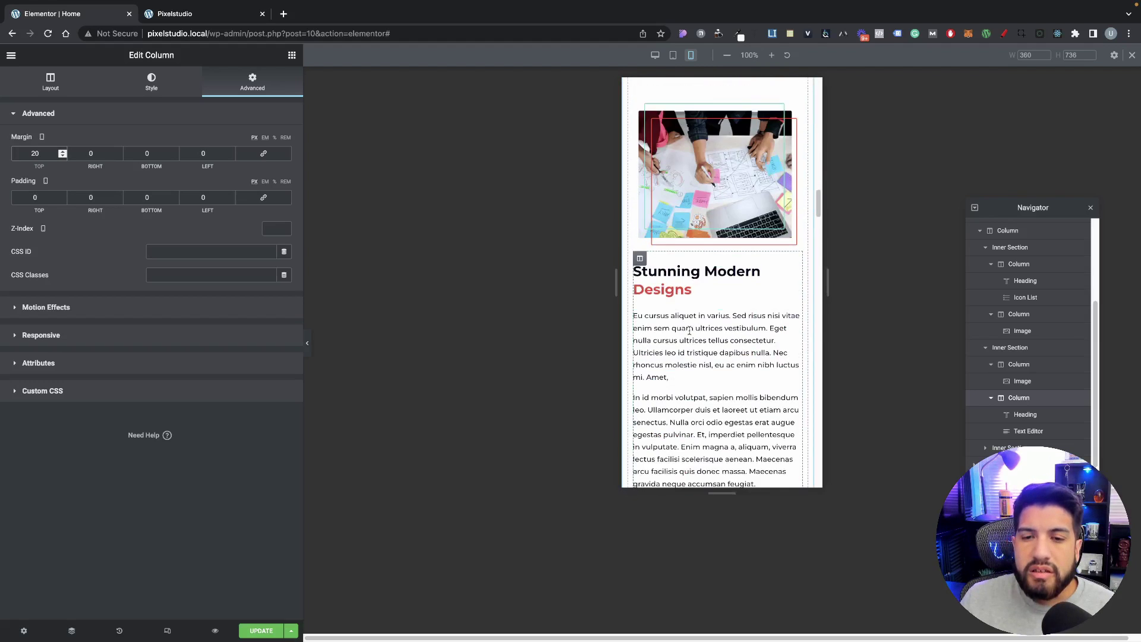
pyautogui.scroll(-3, 718, 329)
pyautogui.scroll(3, 719, 327)
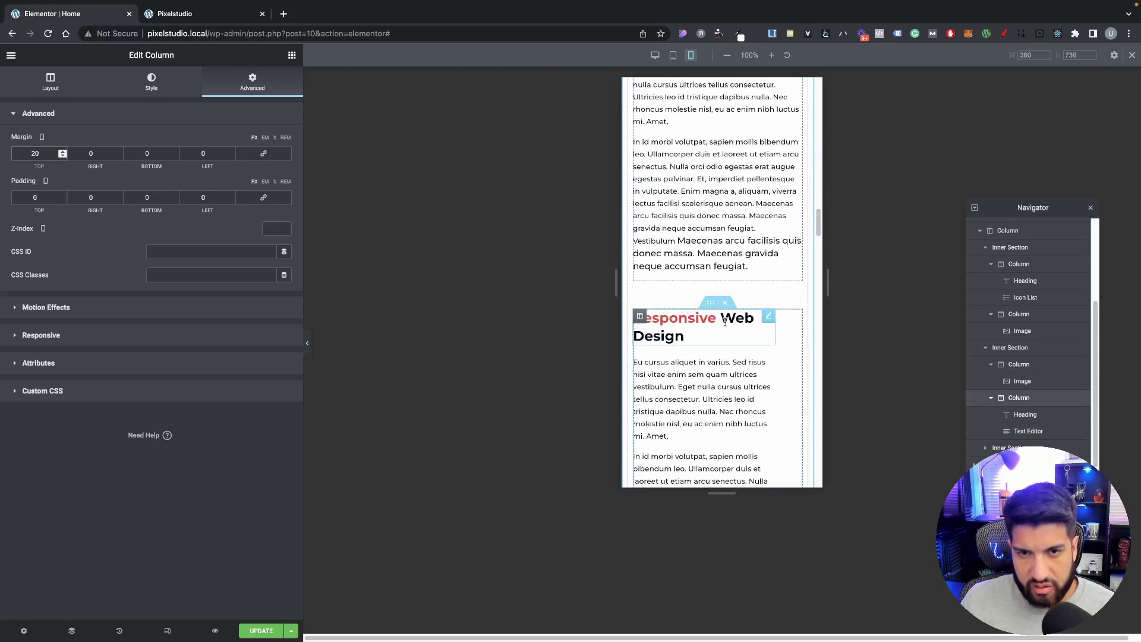
pyautogui.scroll(-2, 731, 301)
pyautogui.scroll(5, 731, 298)
pyautogui.scroll(-5, 730, 299)
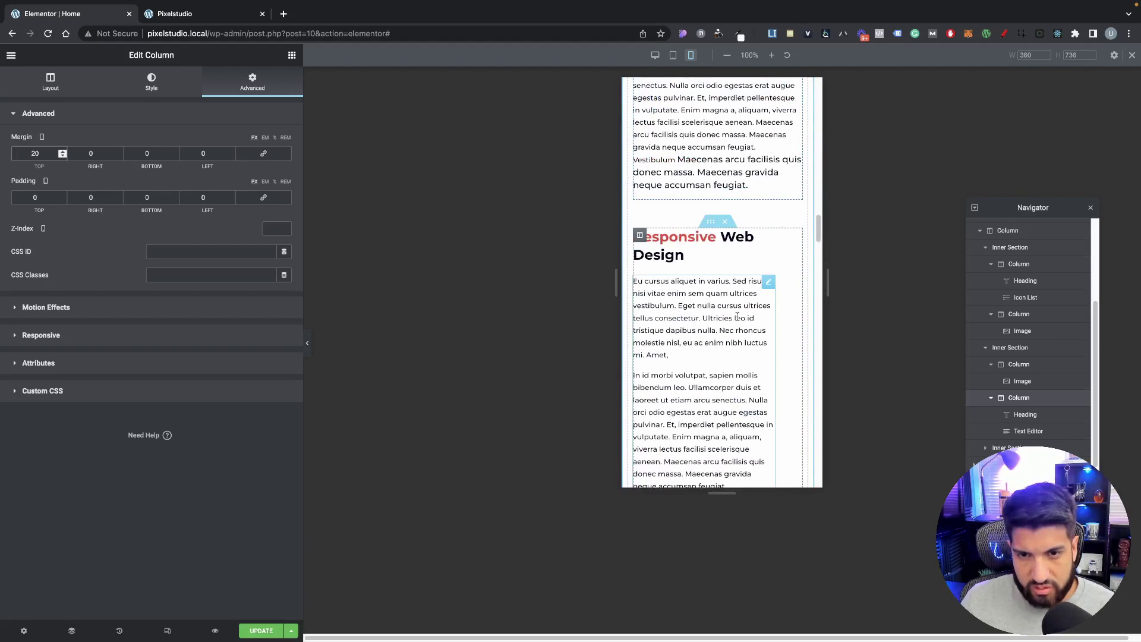
# Step: Select the text block above Responsive Web Design and inspect its larger-font closing sentence
pyautogui.click(727, 189)
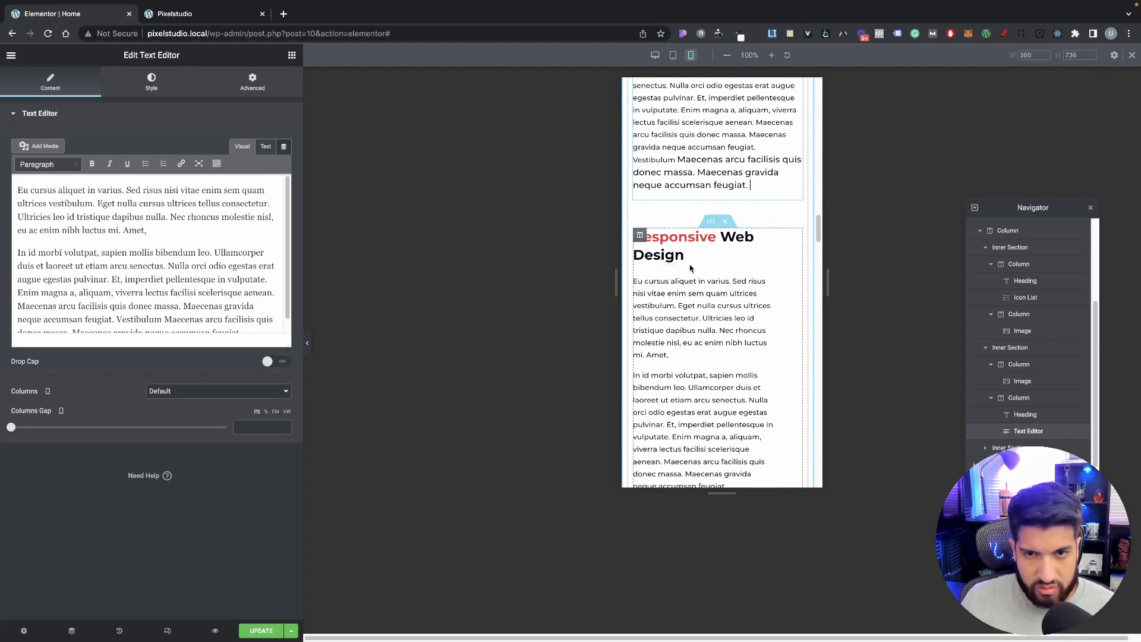
pyautogui.scroll(-2, 212, 265)
pyautogui.scroll(2, 215, 262)
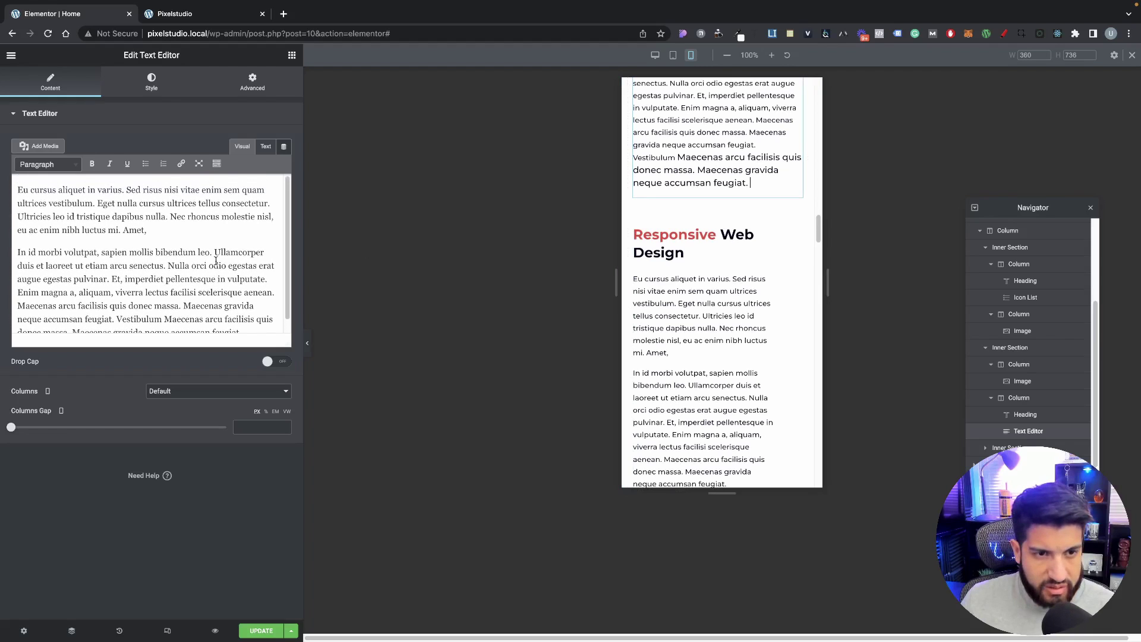
pyautogui.scroll(-2, 215, 262)
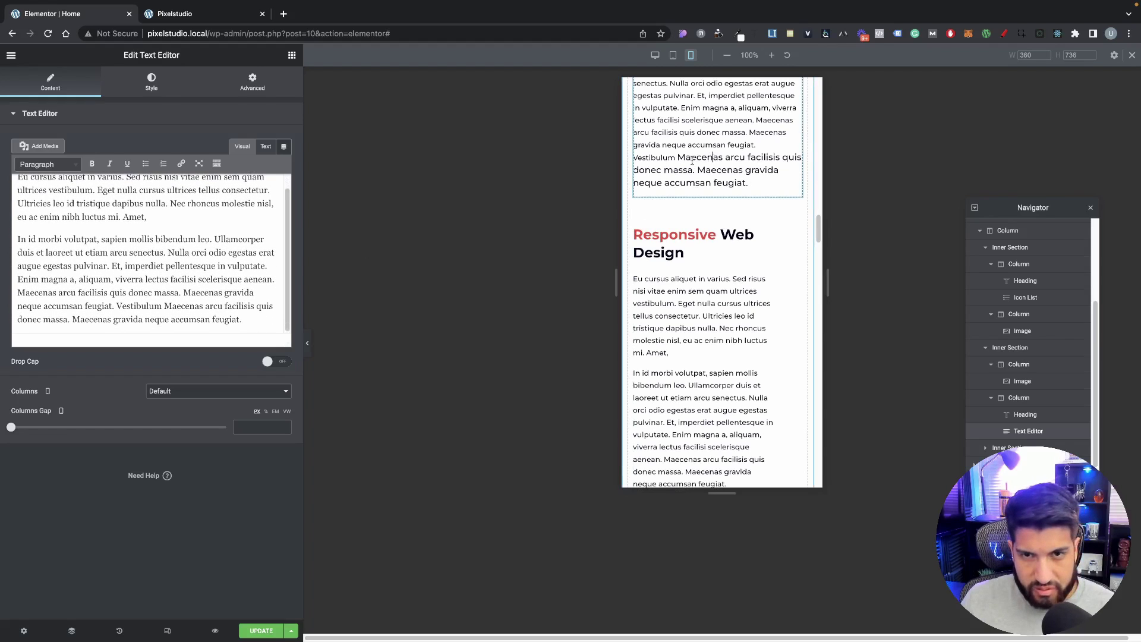
pyautogui.moveTo(678, 157); pyautogui.dragTo(750, 185)
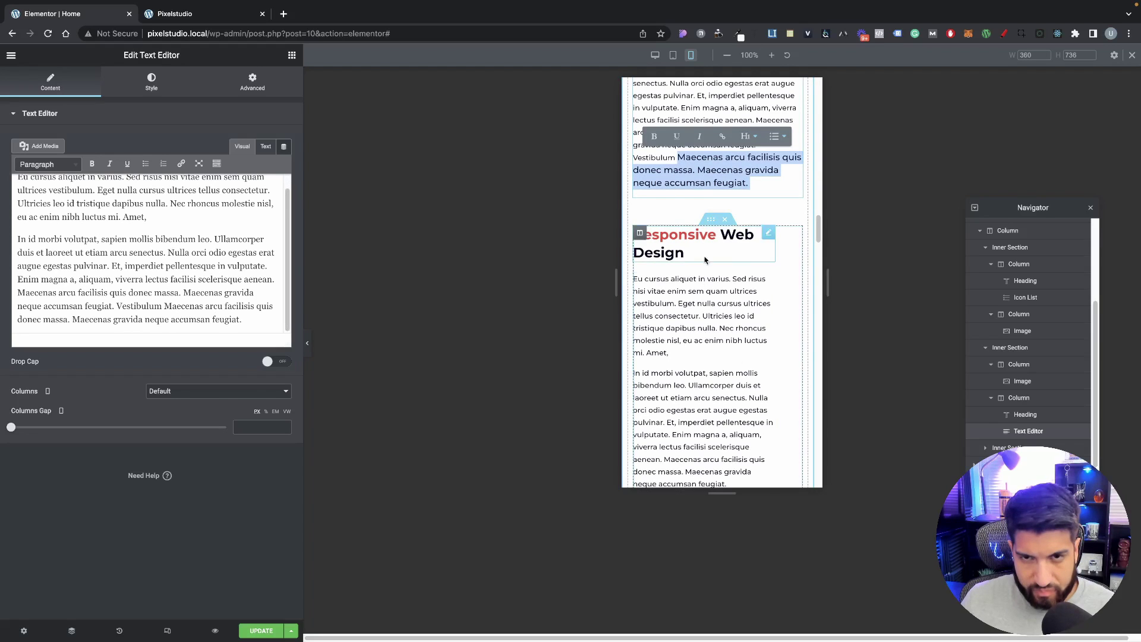
pyautogui.click(668, 207)
pyautogui.scroll(-1, 679, 287)
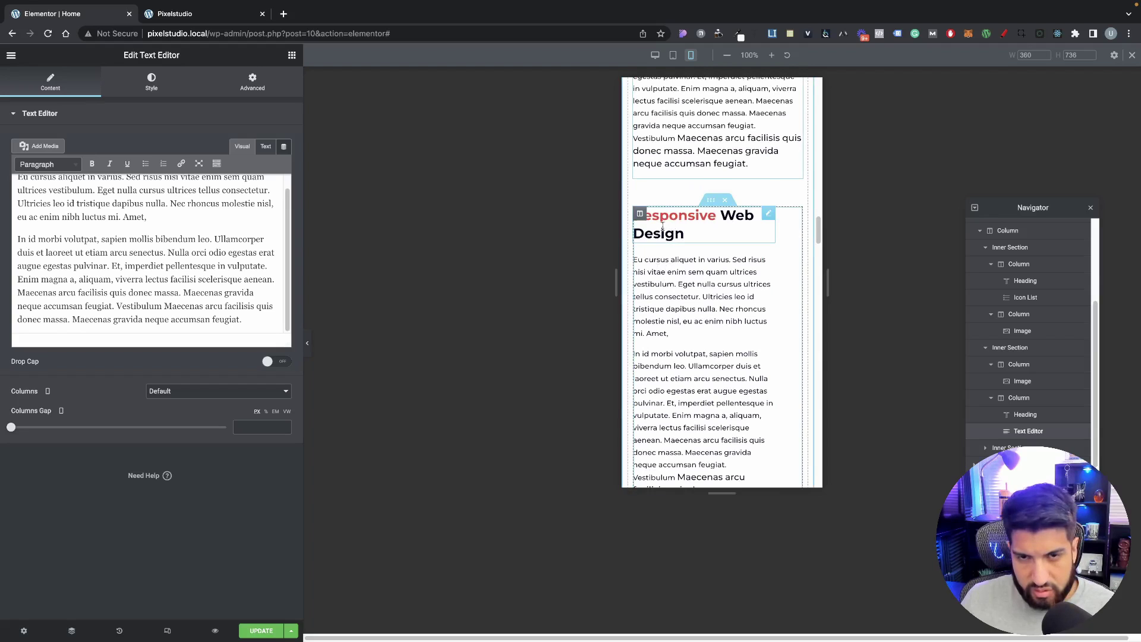
# Step: Unlink the Responsive Web Design text column's margin sides and view its responsive options
pyautogui.click(640, 215)
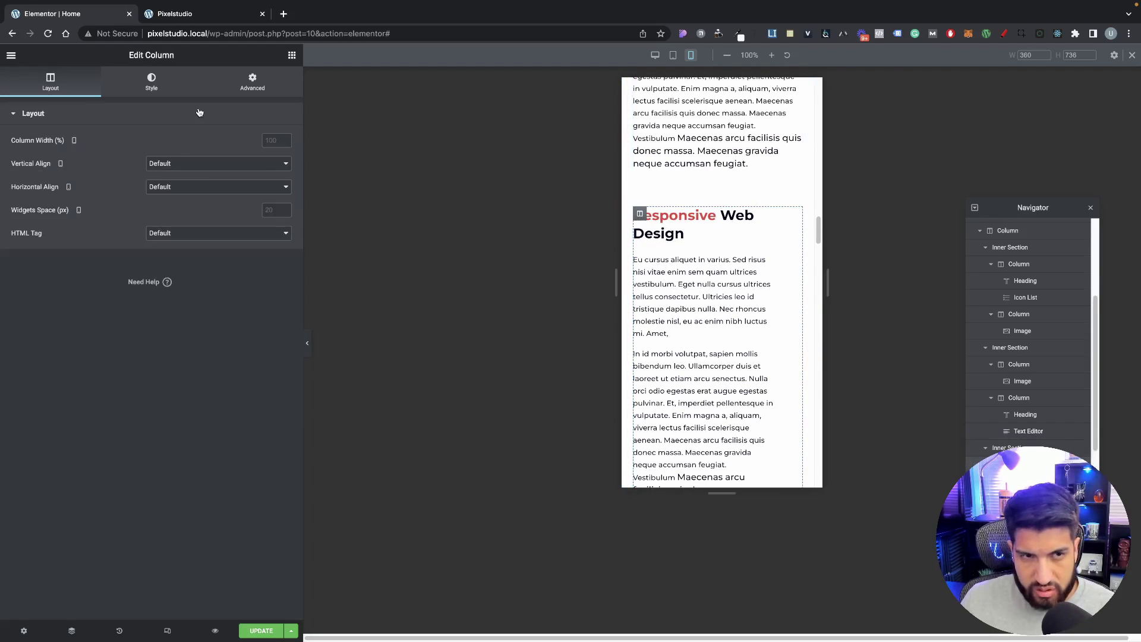
pyautogui.click(252, 82)
pyautogui.click(263, 154)
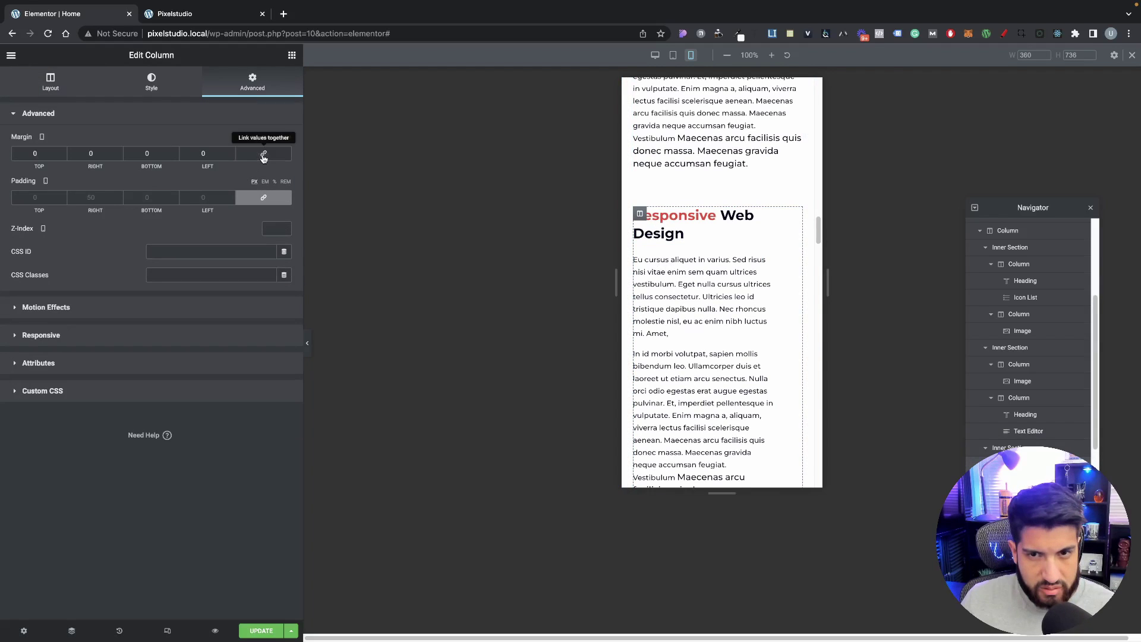
pyautogui.scroll(2, 743, 214)
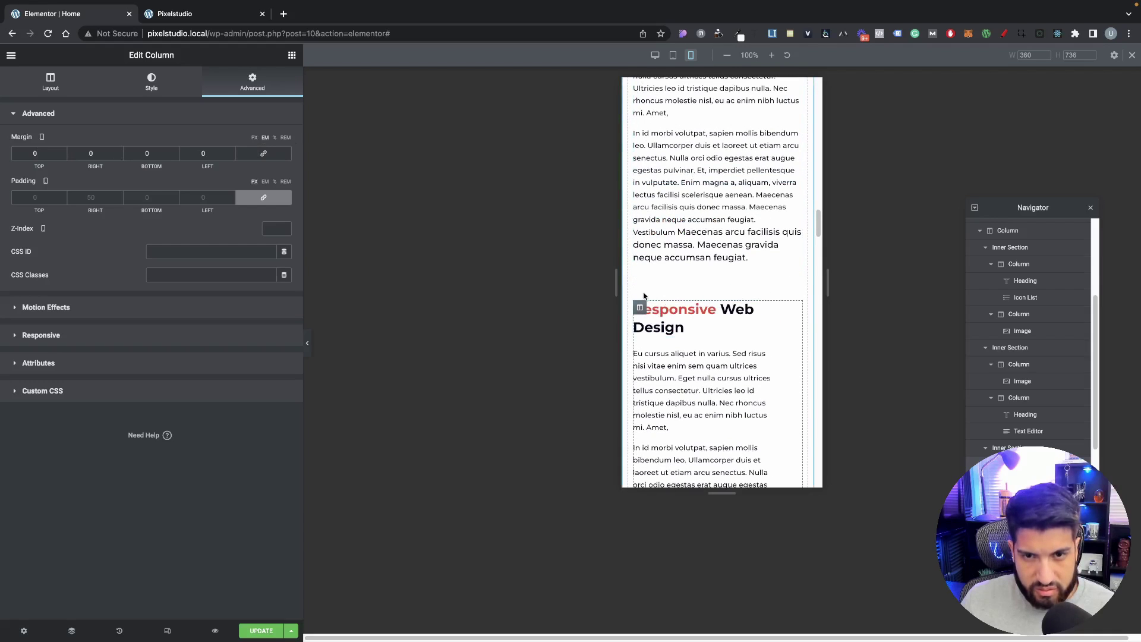
pyautogui.scroll(6, 651, 300)
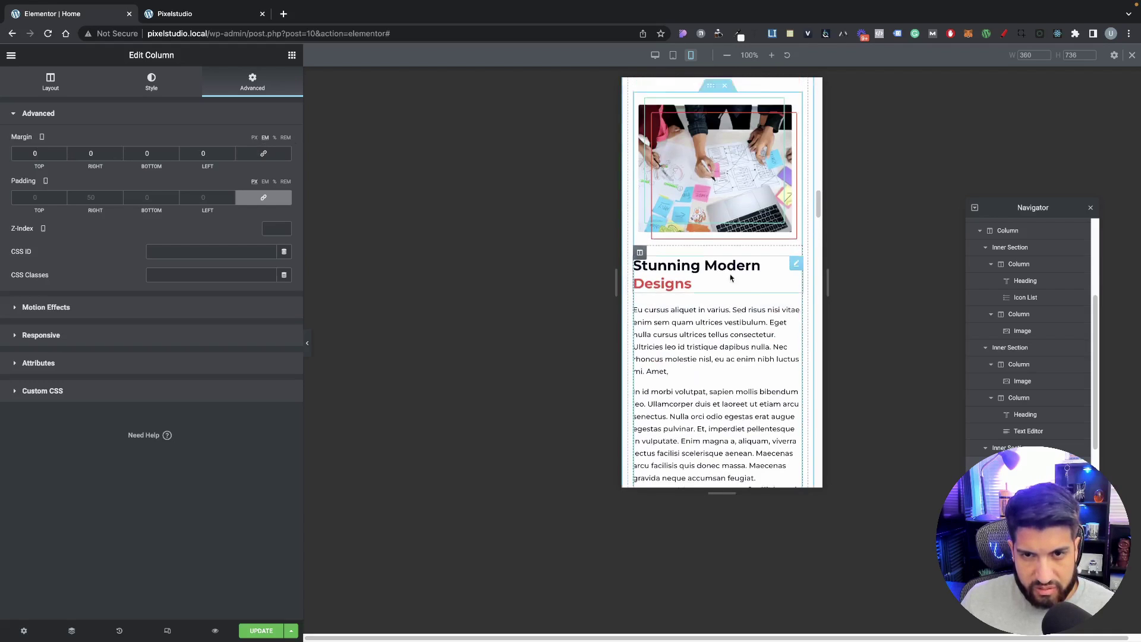
pyautogui.scroll(-7, 709, 336)
pyautogui.scroll(-2, 683, 286)
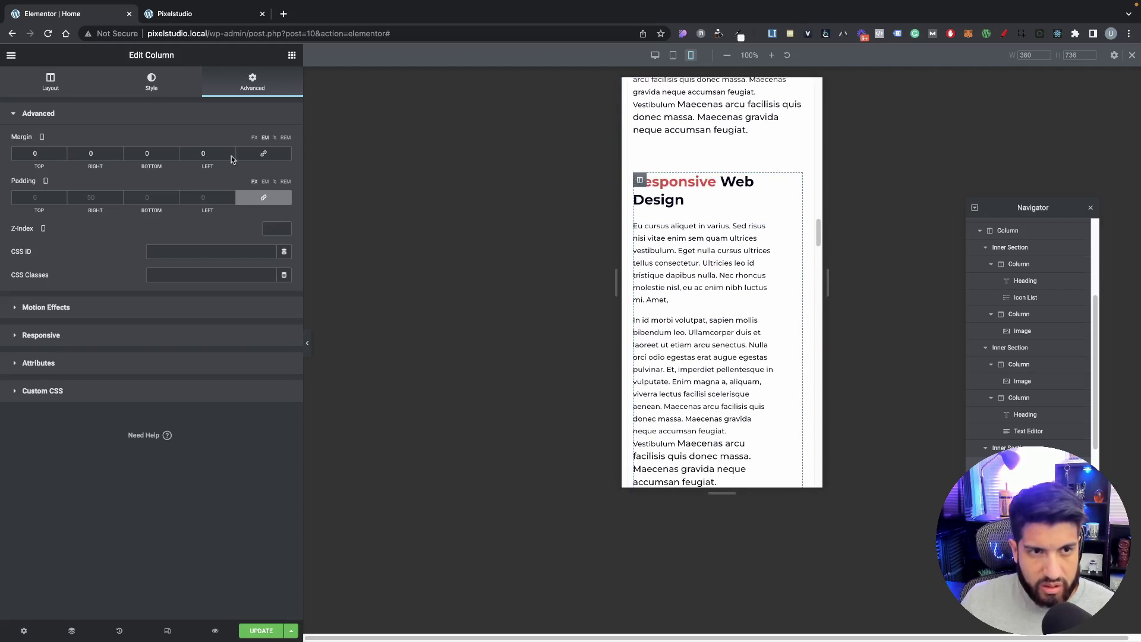
pyautogui.click(66, 336)
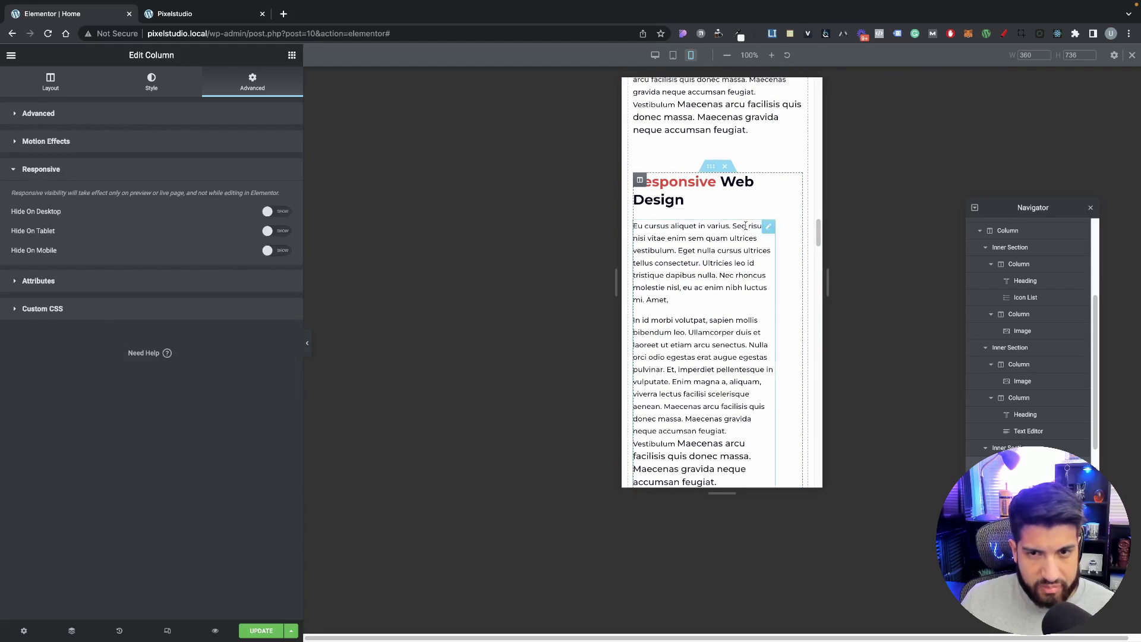
# Step: Turn on Reverse Columns (Mobile) for the Responsive Web Design inner section
pyautogui.click(711, 166)
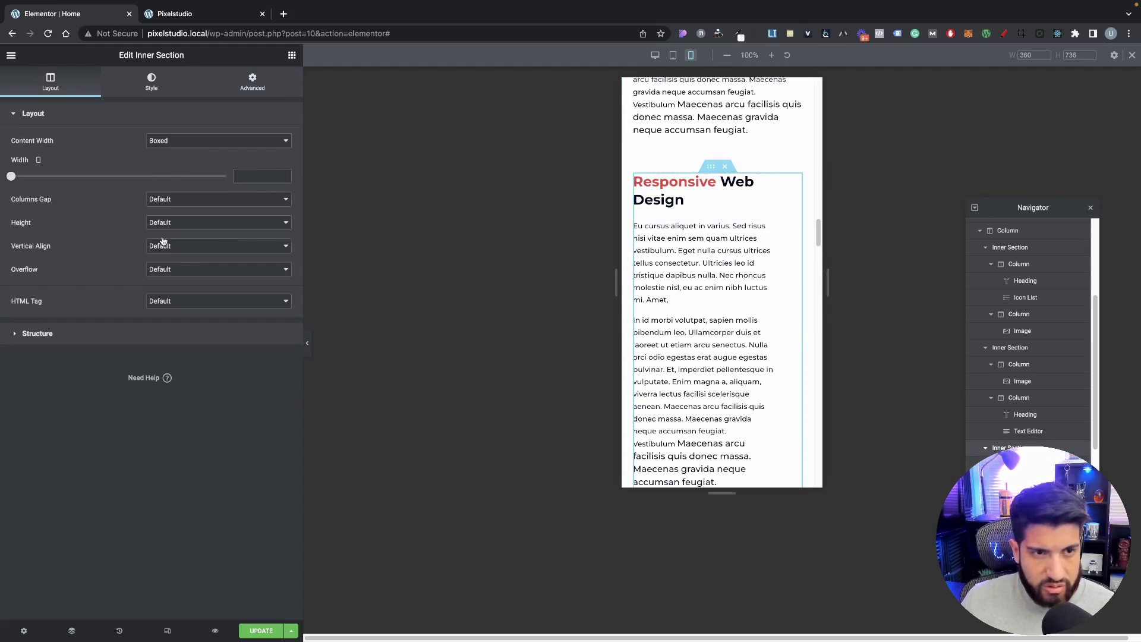
pyautogui.click(252, 82)
pyautogui.click(110, 313)
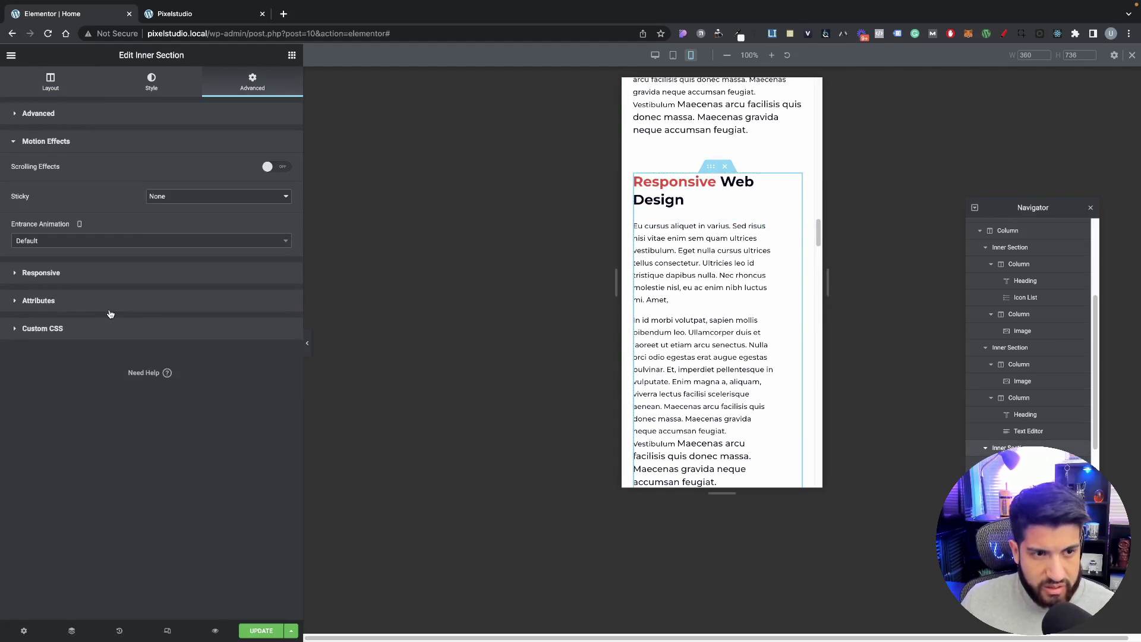
pyautogui.click(98, 271)
pyautogui.click(280, 215)
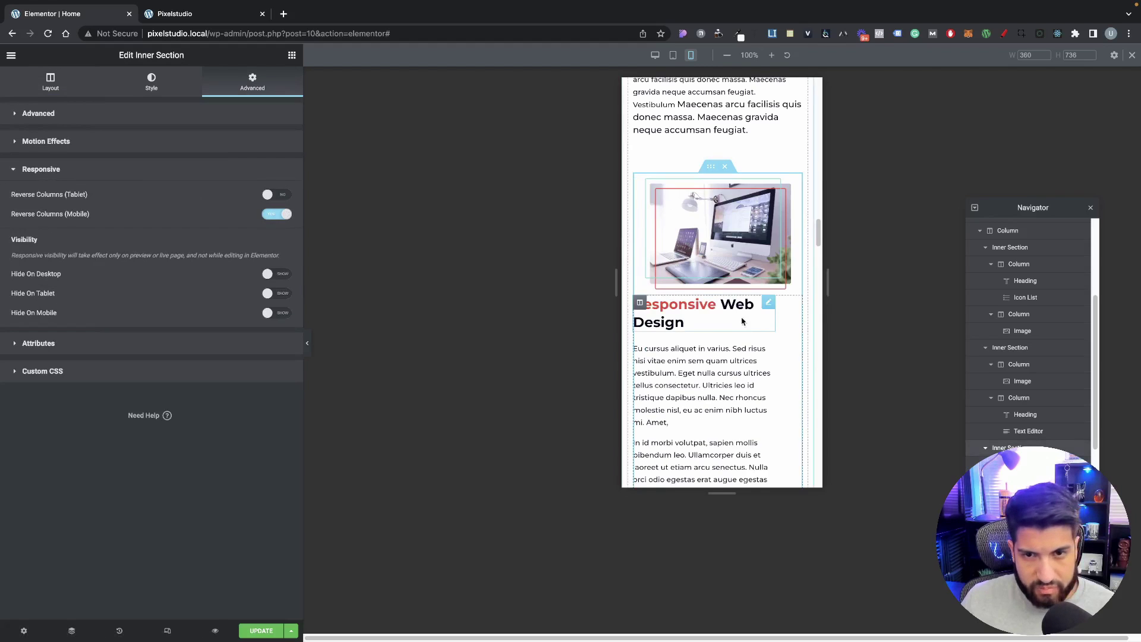
pyautogui.click(640, 284)
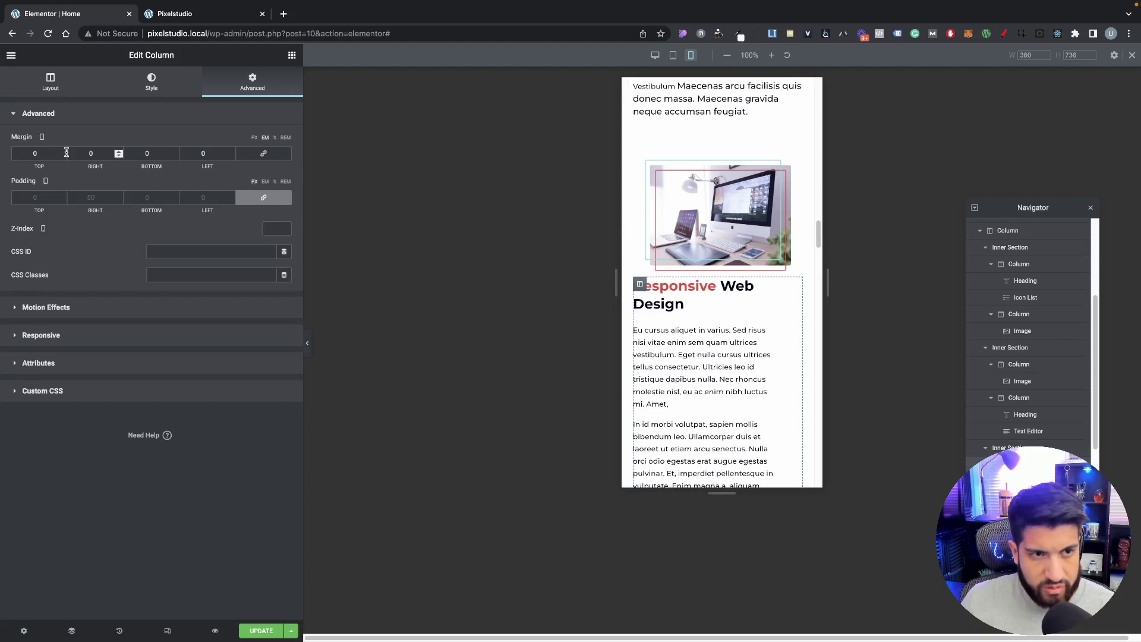
# Step: Set the column's mobile top margin to 20
pyautogui.write('20')
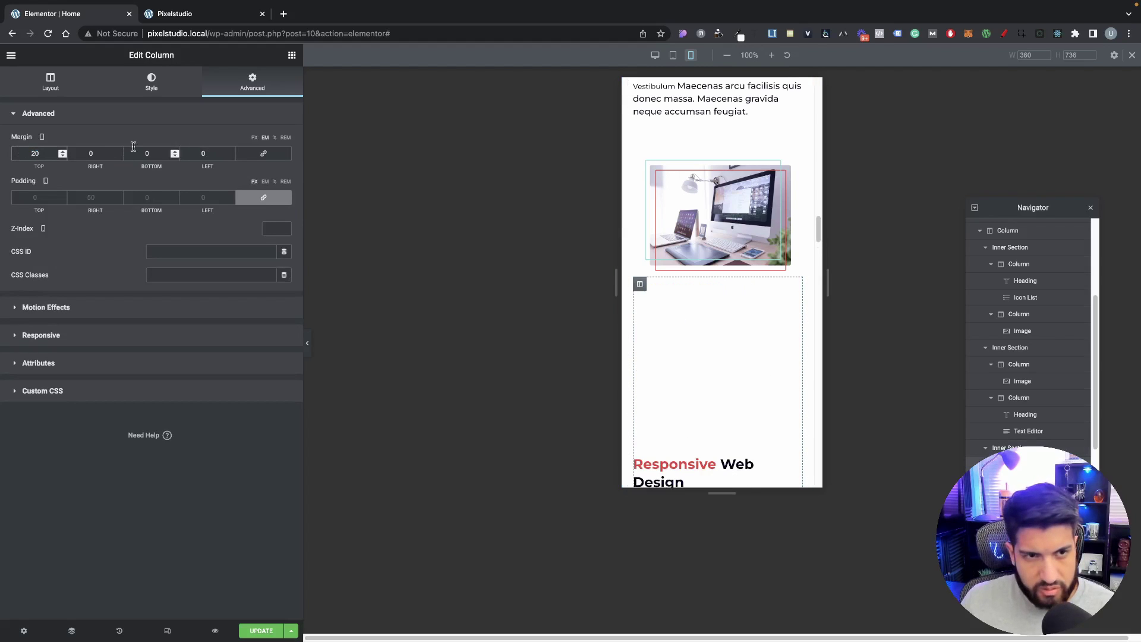
pyautogui.doubleClick(252, 138)
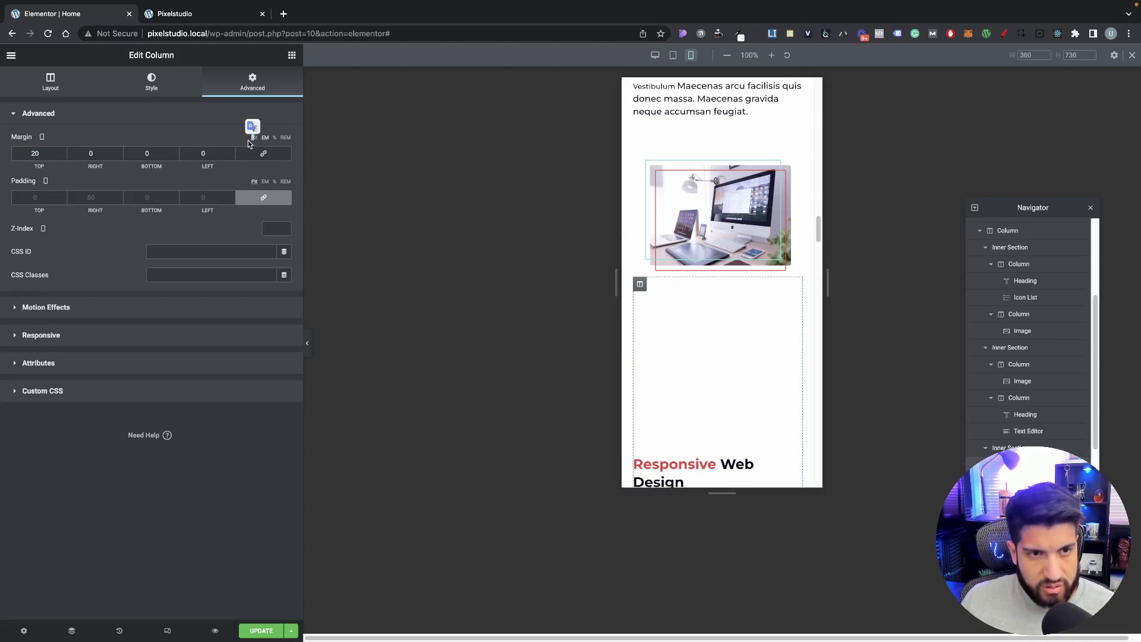
pyautogui.click(254, 138)
pyautogui.click(40, 154)
pyautogui.write('20')
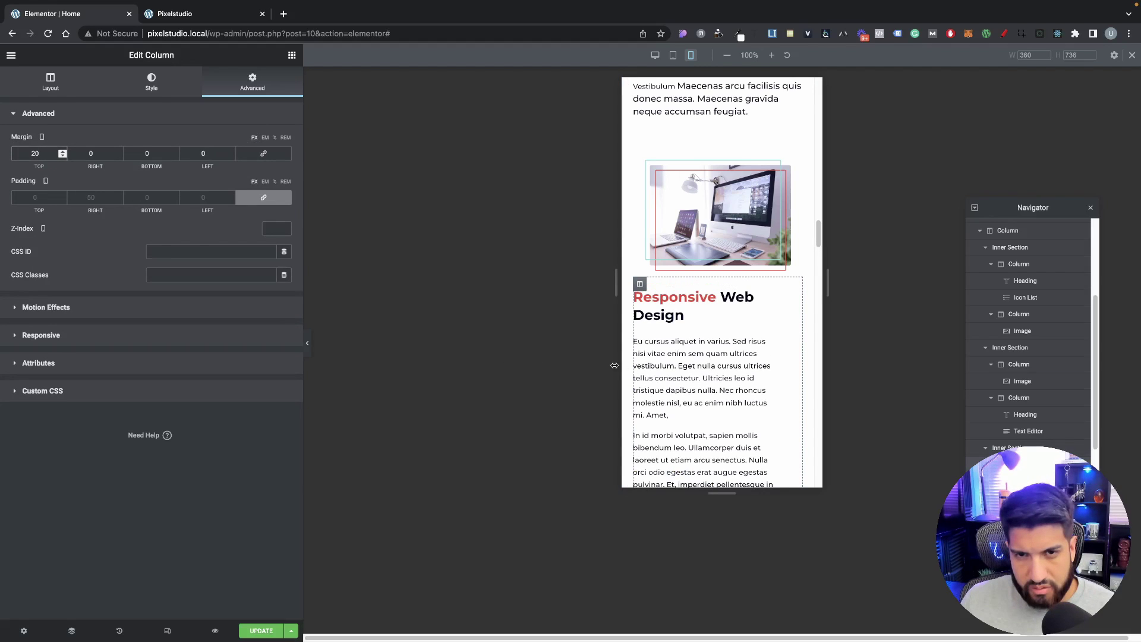
# Step: Stretch the Responsive Web Design image to 100% width
pyautogui.click(654, 225)
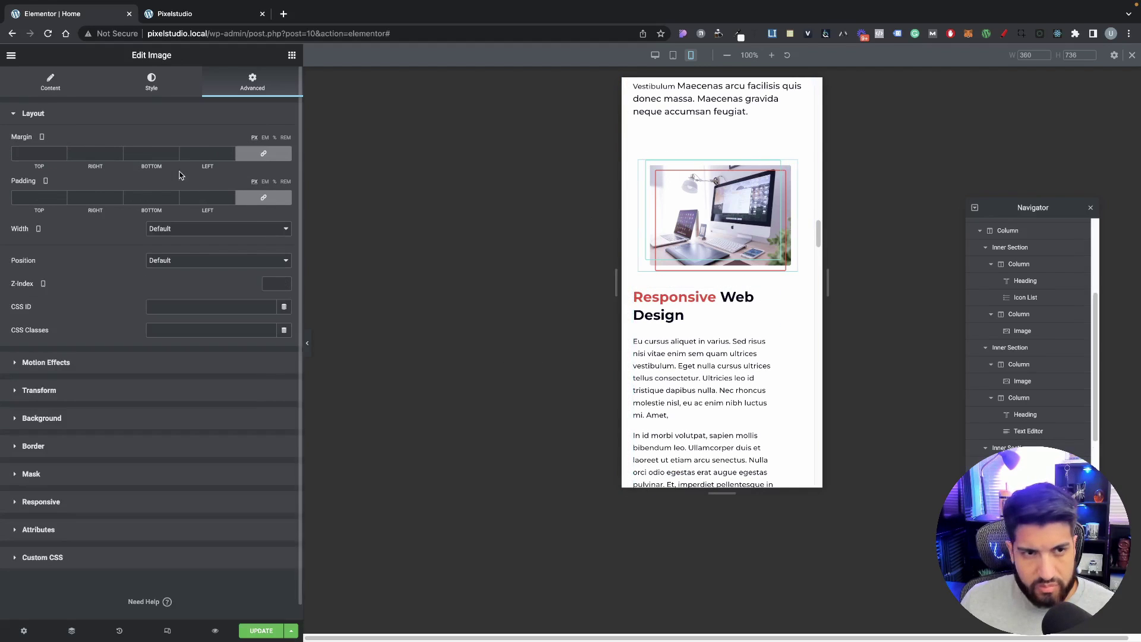
pyautogui.click(167, 79)
pyautogui.click(60, 82)
pyautogui.click(163, 91)
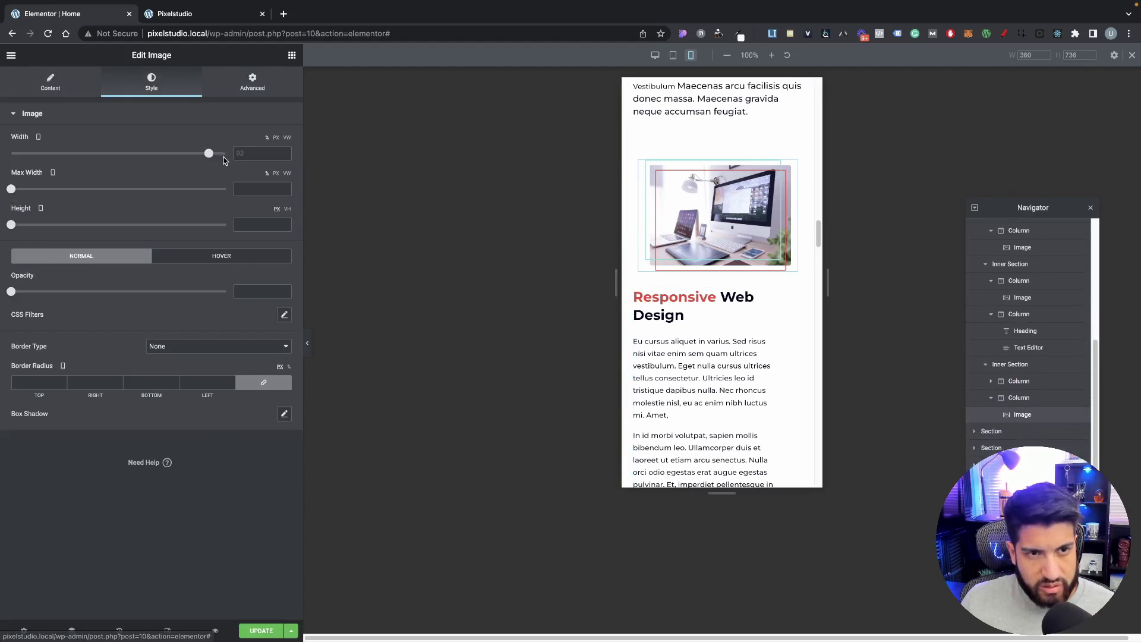
pyautogui.moveTo(212, 154); pyautogui.dragTo(235, 155)
pyautogui.scroll(-5, 648, 278)
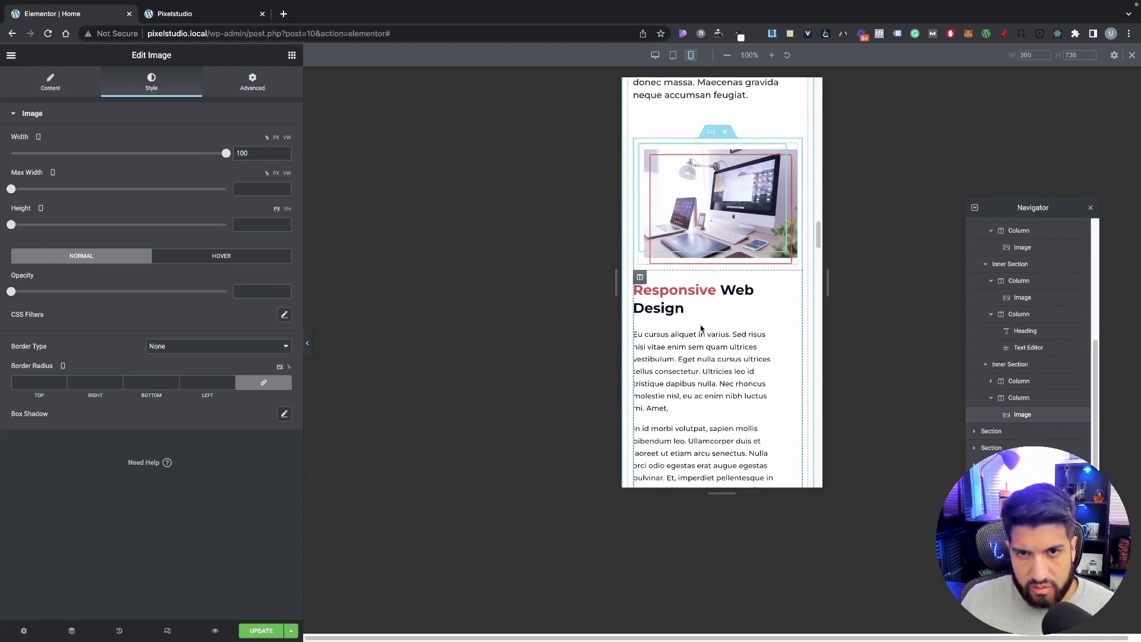
pyautogui.scroll(2, 737, 208)
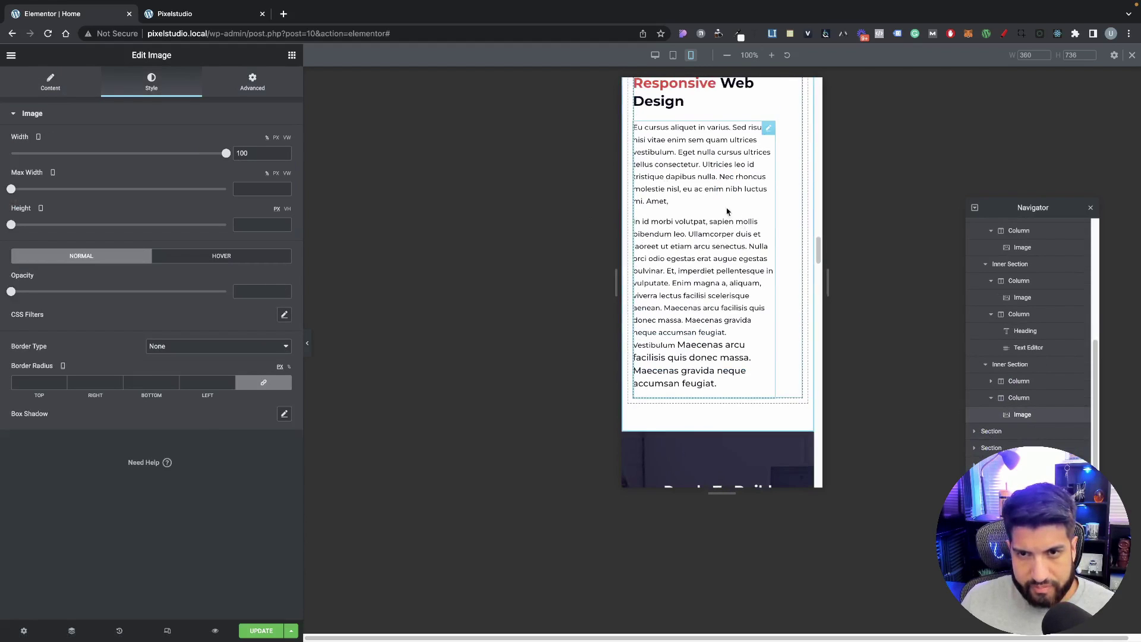
# Step: Reset the paragraph text widget's margin and padding to 0
pyautogui.click(768, 147)
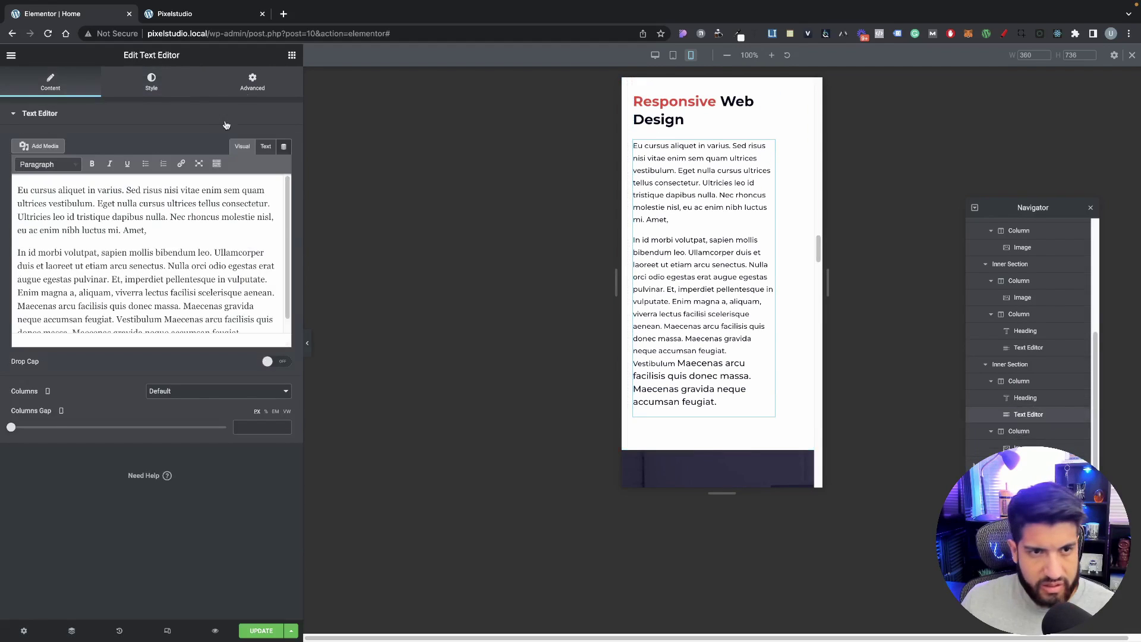
pyautogui.click(252, 82)
pyautogui.click(264, 153)
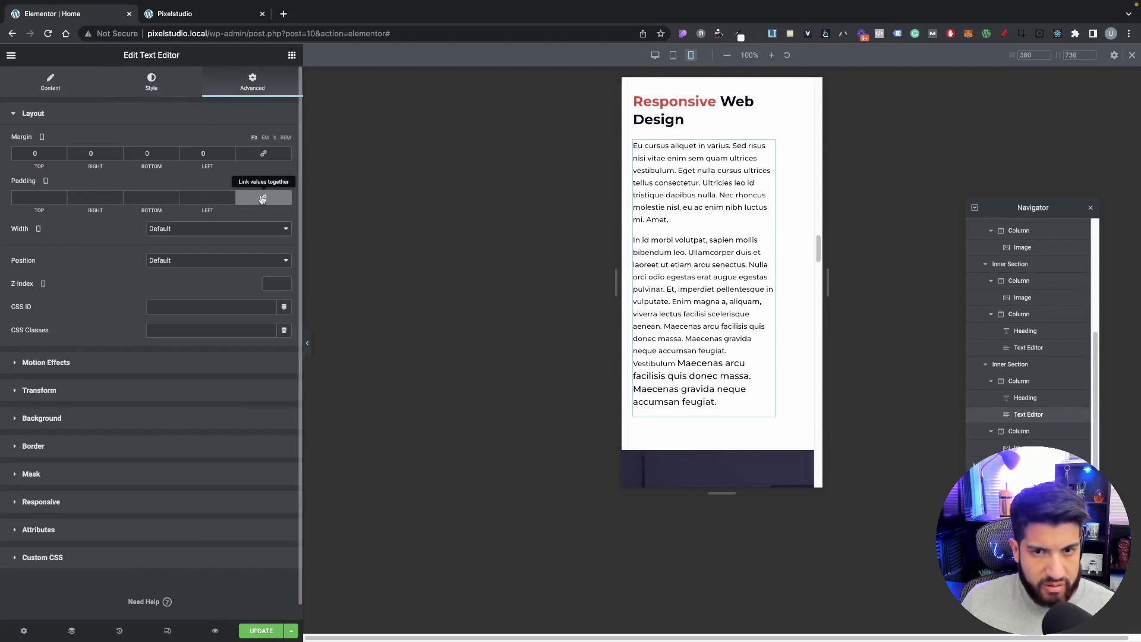
pyautogui.click(264, 197)
pyautogui.scroll(2, 748, 205)
# Step: Remove the padding from the column holding the heading and text
pyautogui.click(639, 174)
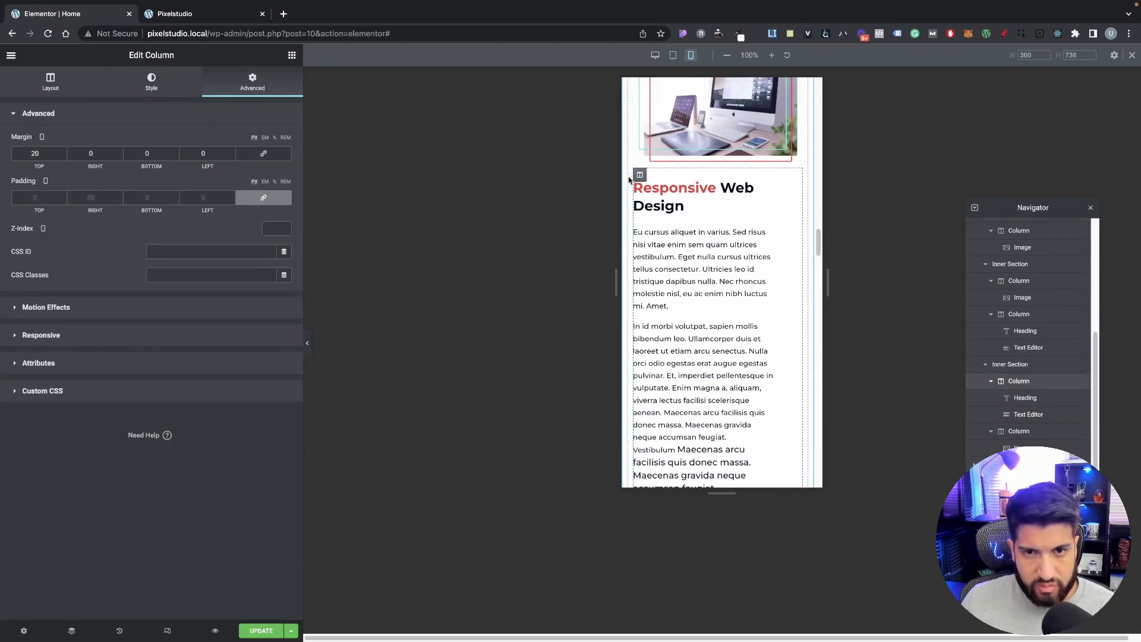
pyautogui.click(265, 198)
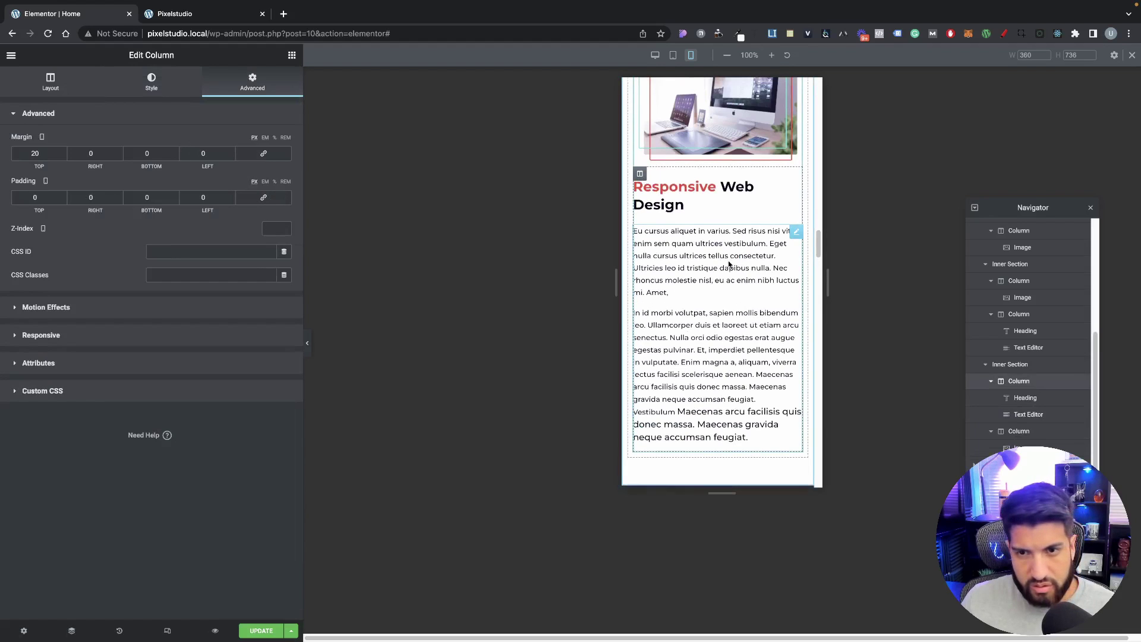
pyautogui.scroll(-15, 683, 368)
pyautogui.scroll(9, 706, 349)
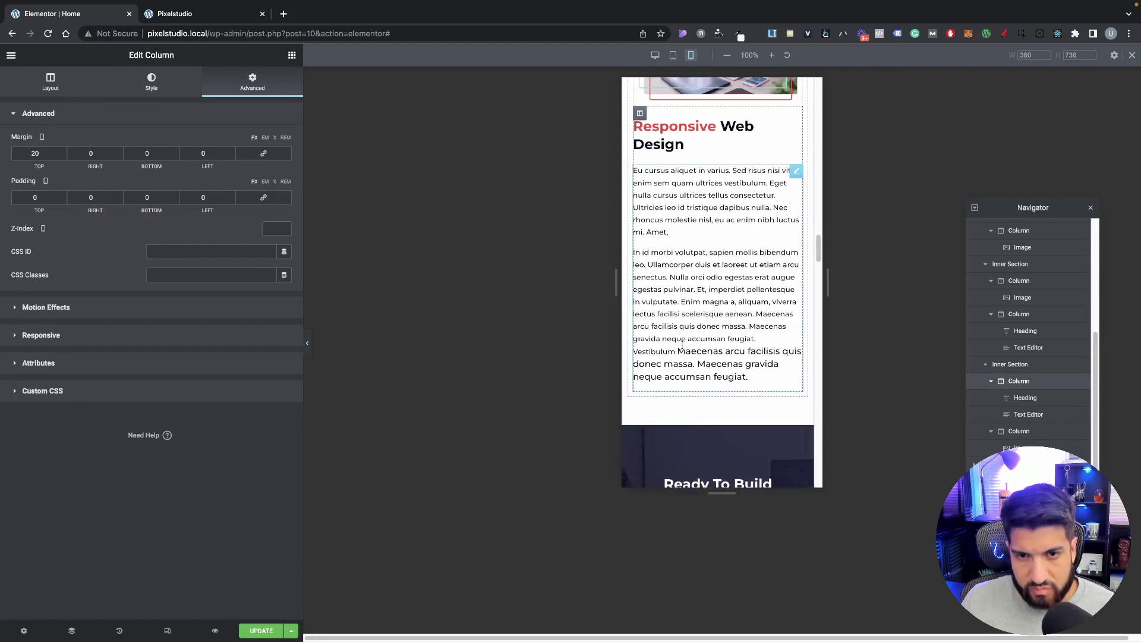
pyautogui.scroll(-3, 706, 349)
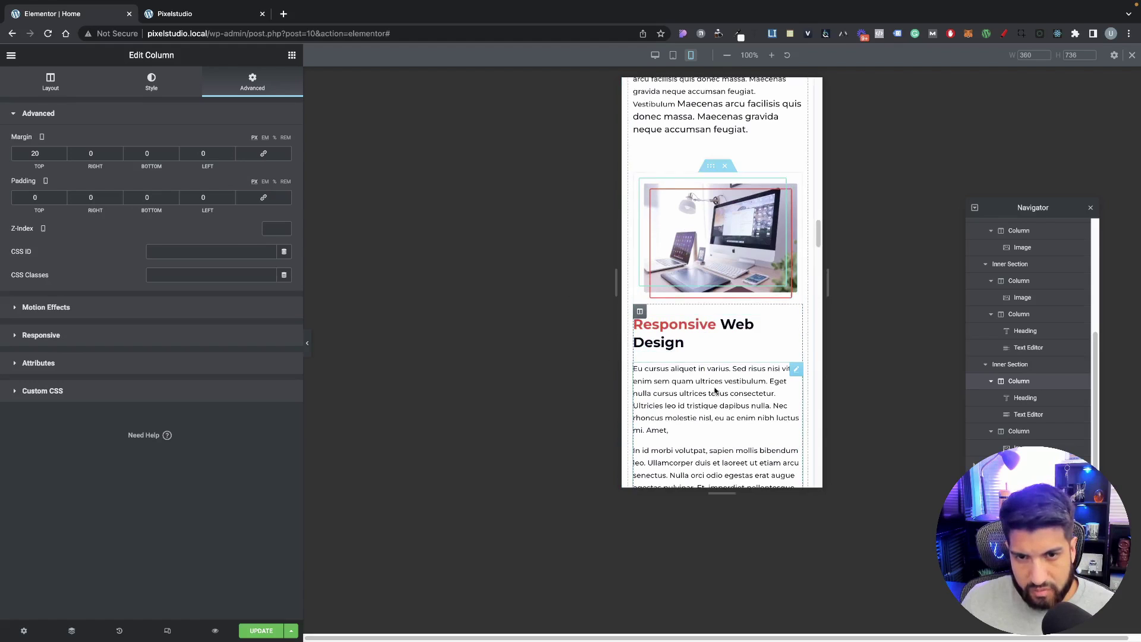
pyautogui.scroll(-2, 701, 376)
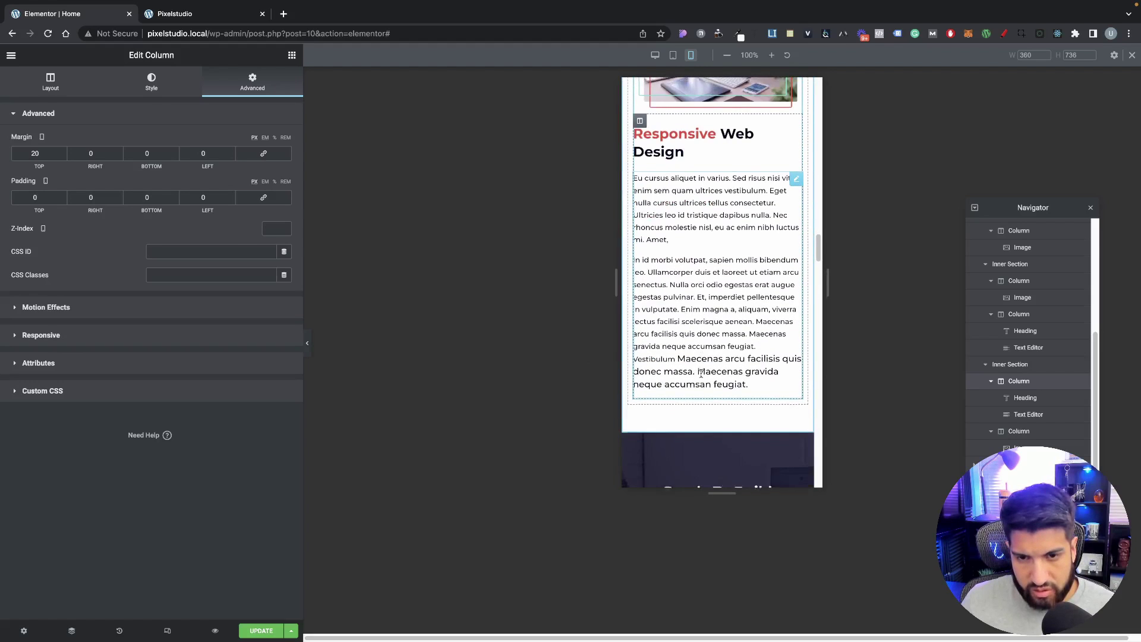
pyautogui.scroll(2, 684, 363)
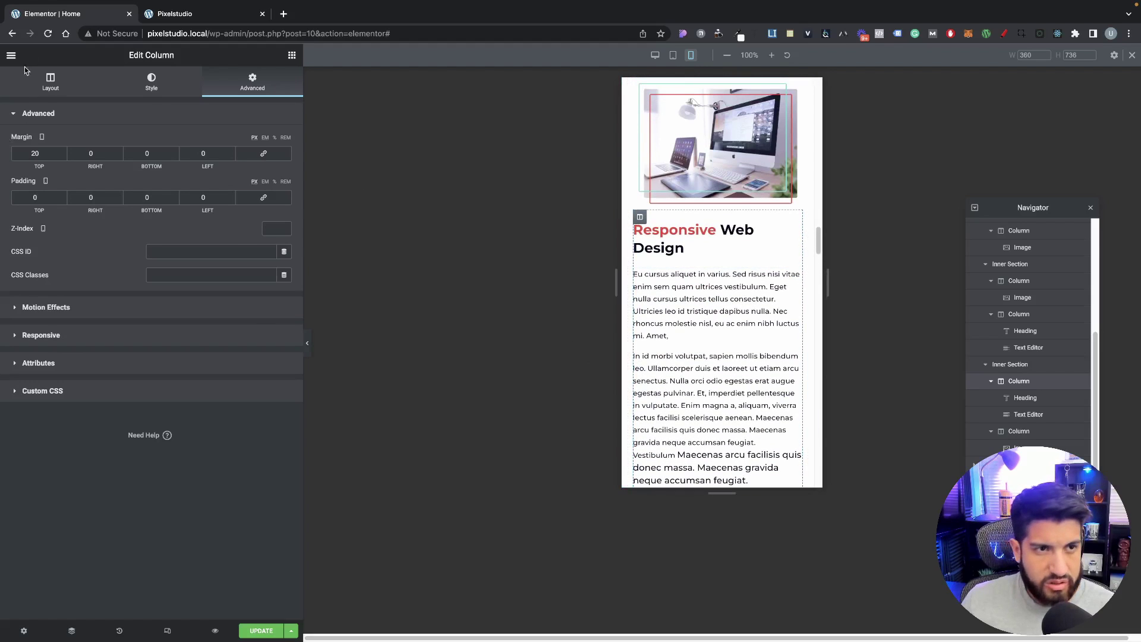
pyautogui.click(11, 54)
# Step: In Site Settings, set the global Text typography size to 15 px
pyautogui.click(59, 107)
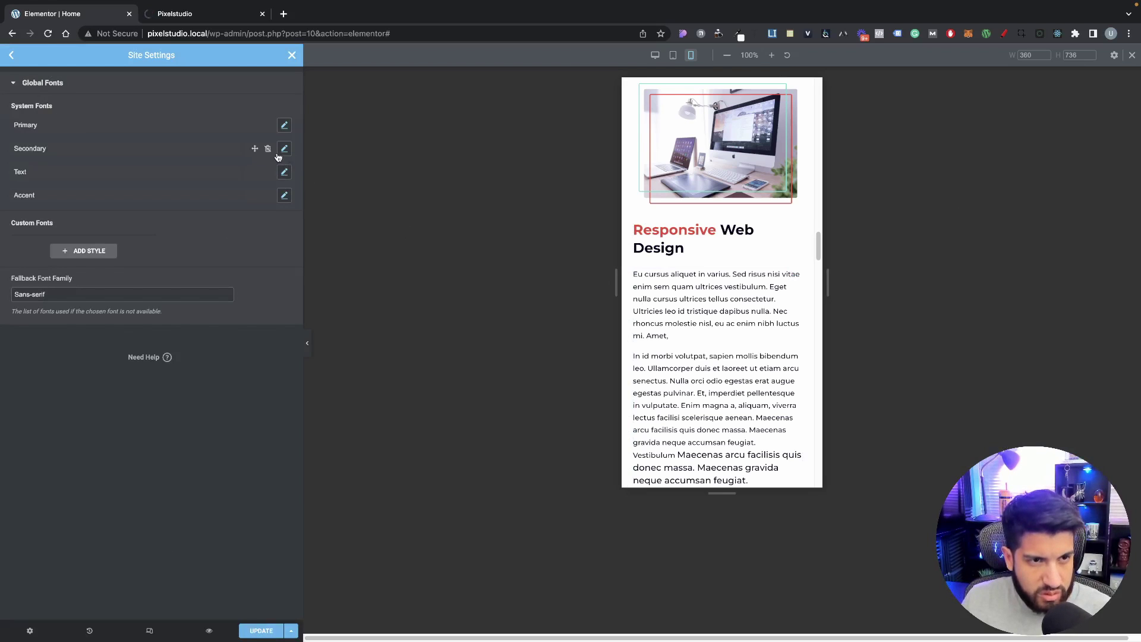
pyautogui.click(283, 173)
pyautogui.click(273, 250)
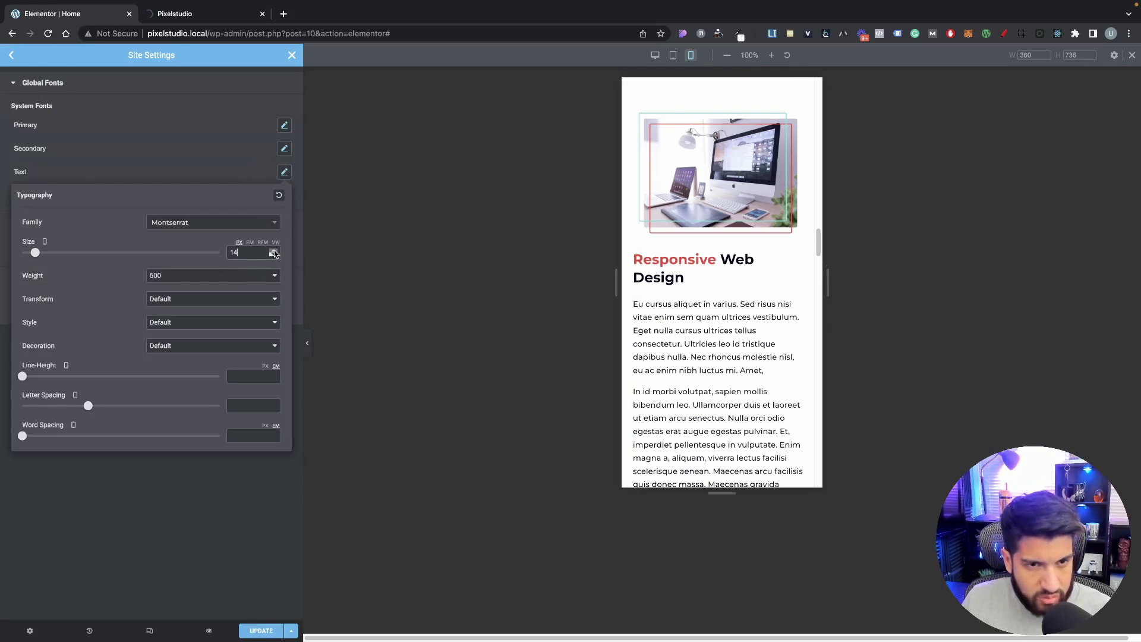
pyautogui.click(273, 251)
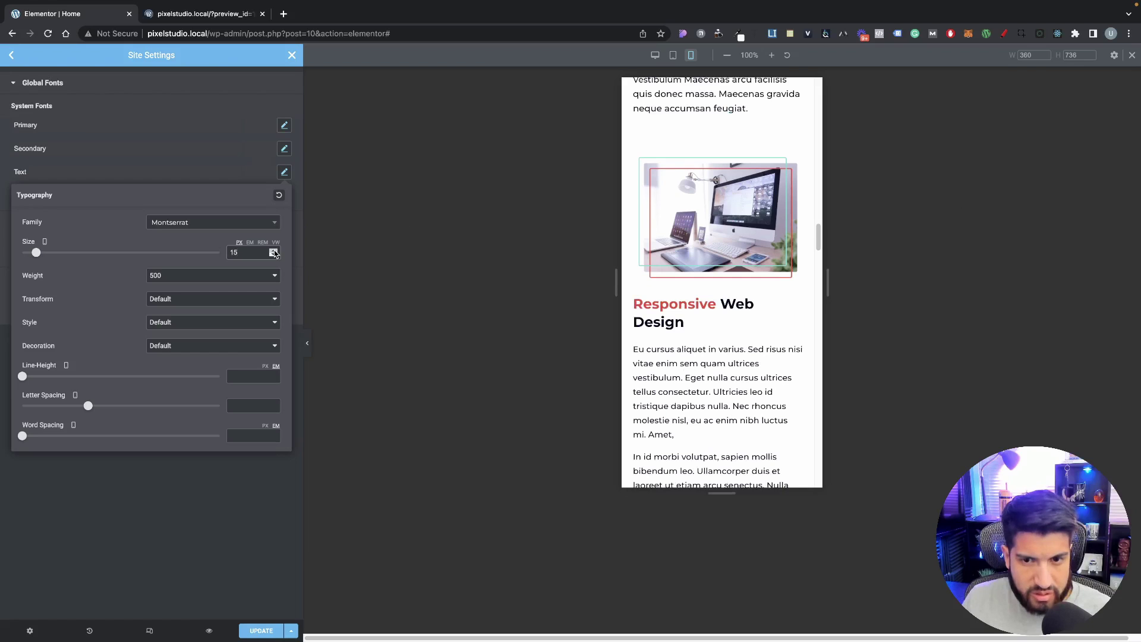
pyautogui.click(274, 255)
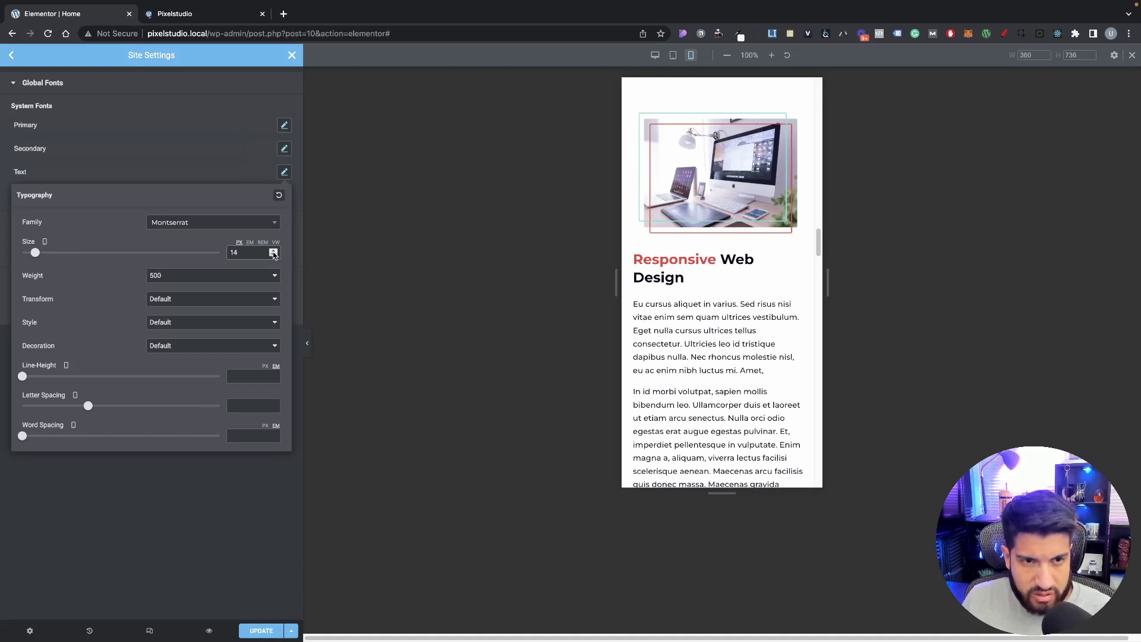
pyautogui.click(274, 252)
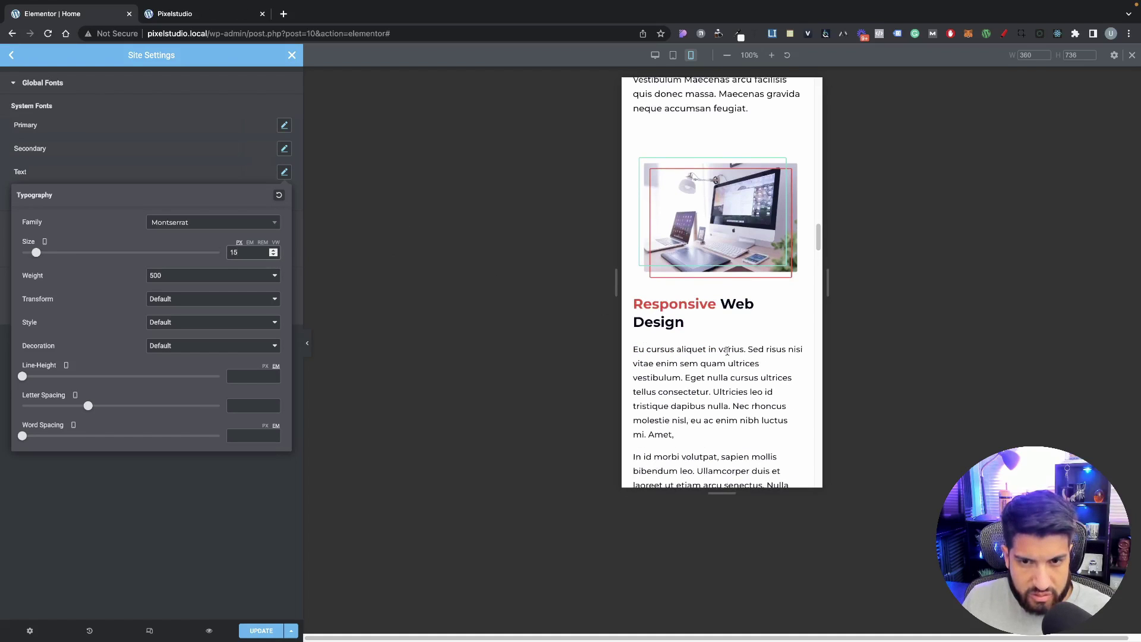
pyautogui.scroll(-5, 726, 351)
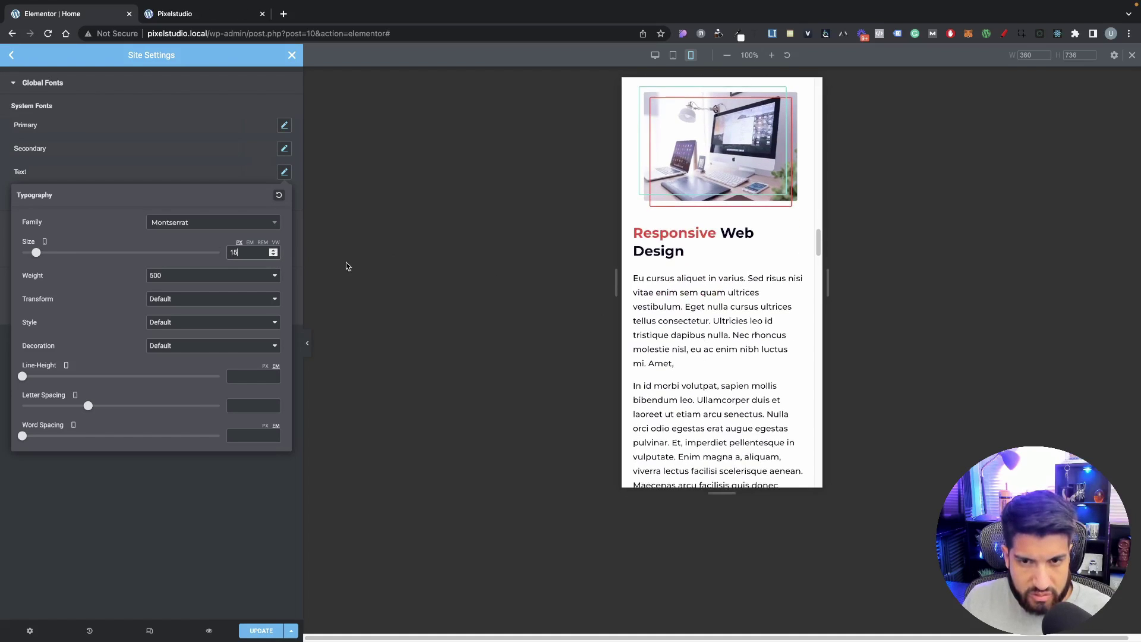
pyautogui.click(273, 255)
pyautogui.click(273, 251)
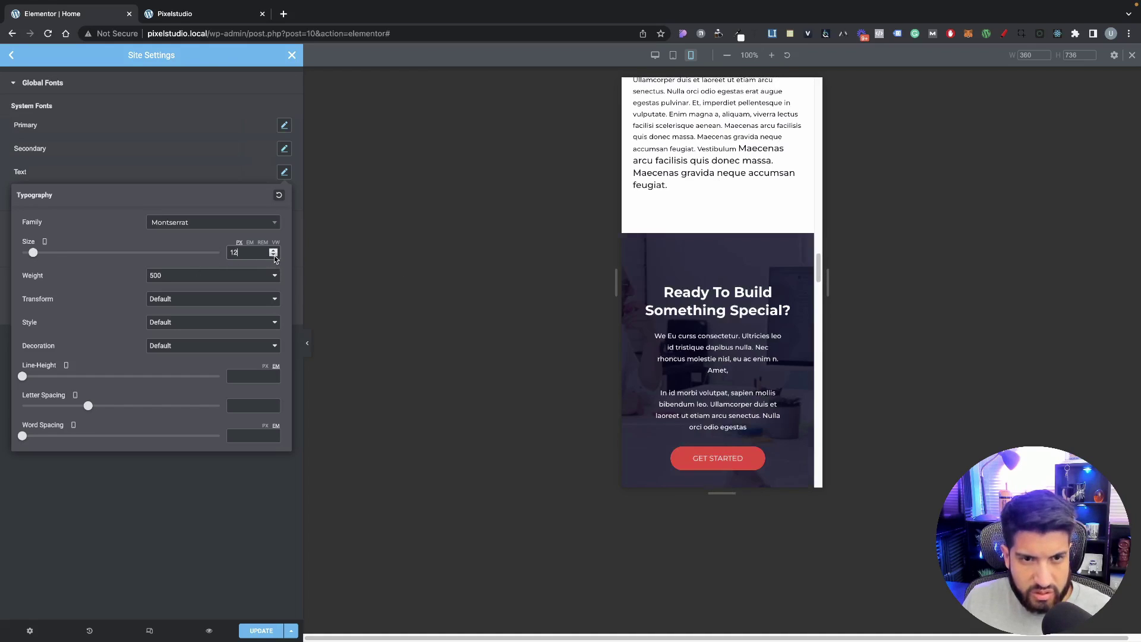
pyautogui.click(273, 255)
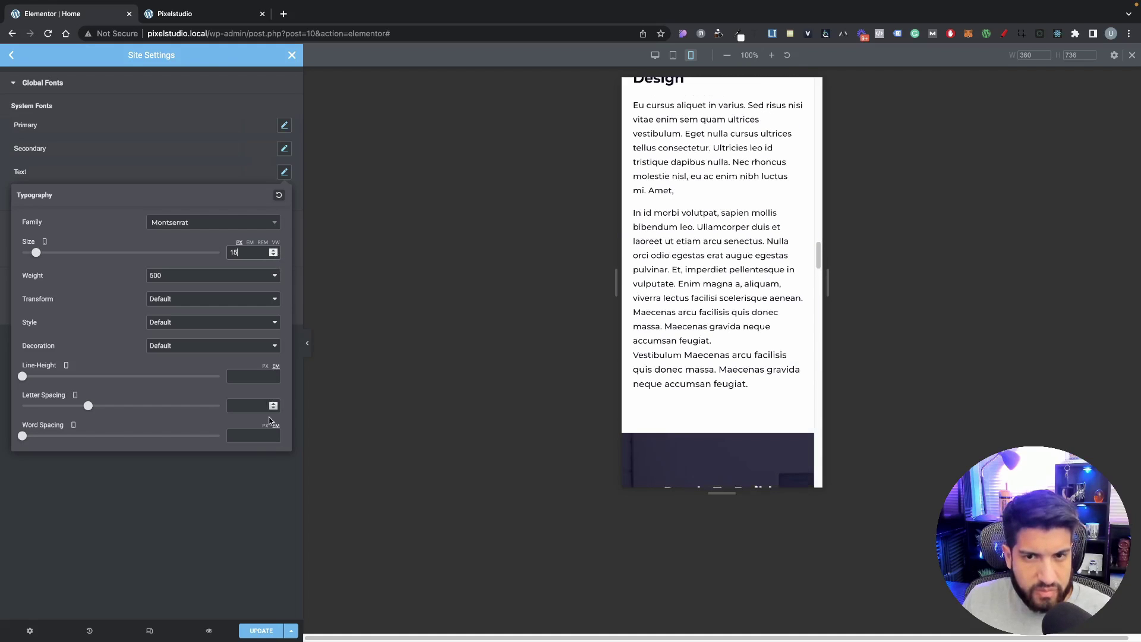
pyautogui.click(247, 513)
# Step: Review the site settings, then close them to return to the page
pyautogui.scroll(6, 732, 381)
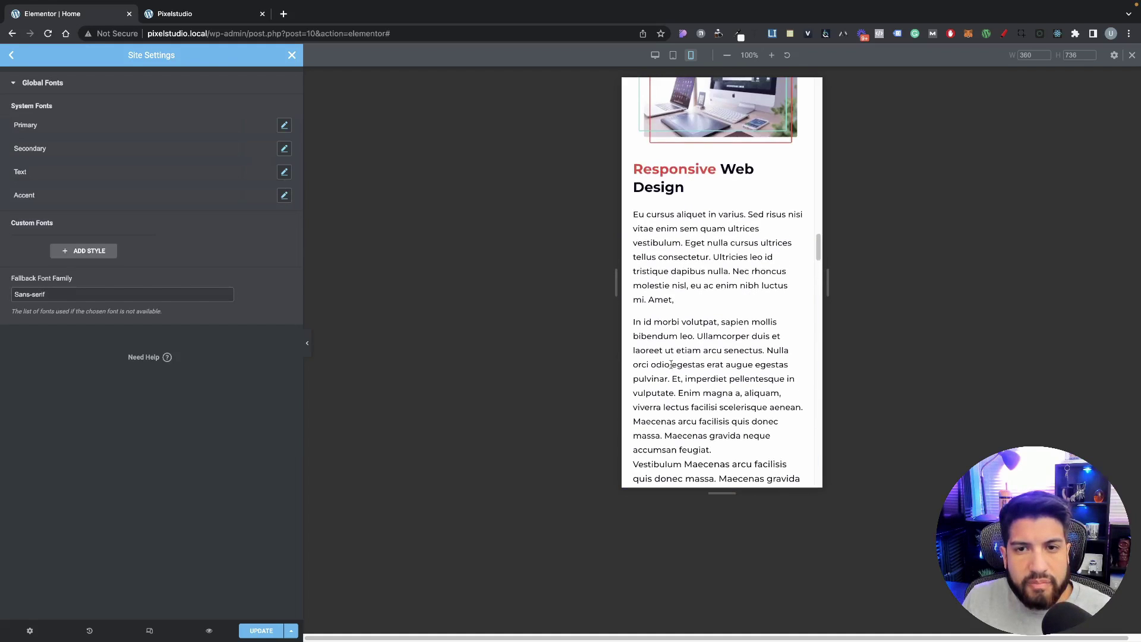
pyautogui.scroll(8, 730, 377)
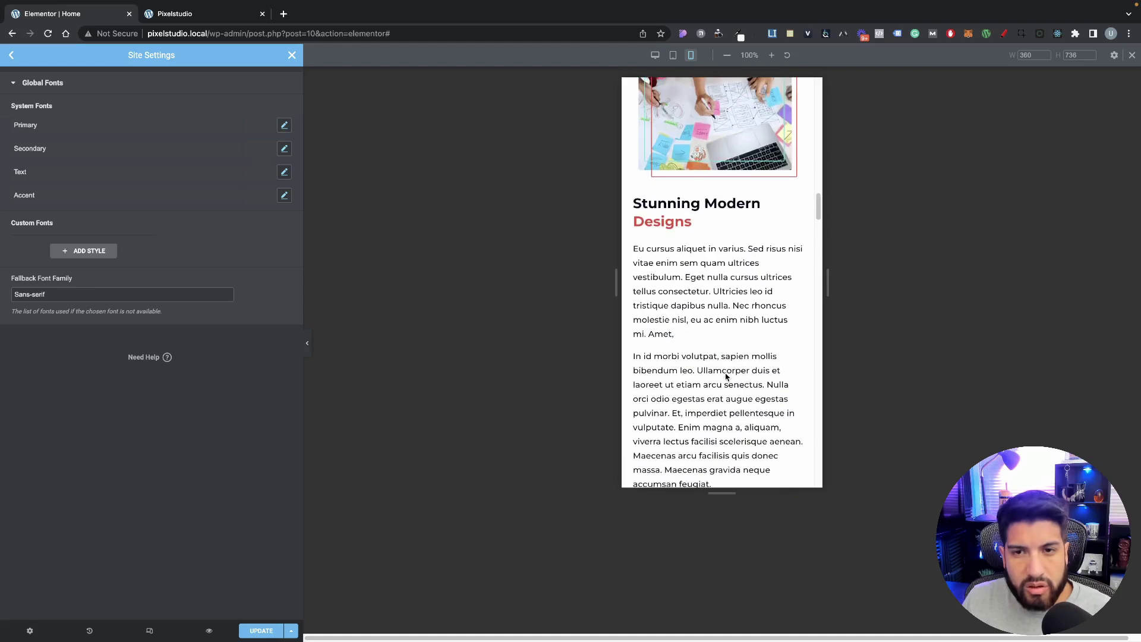
pyautogui.scroll(-6, 723, 374)
pyautogui.scroll(-10, 724, 374)
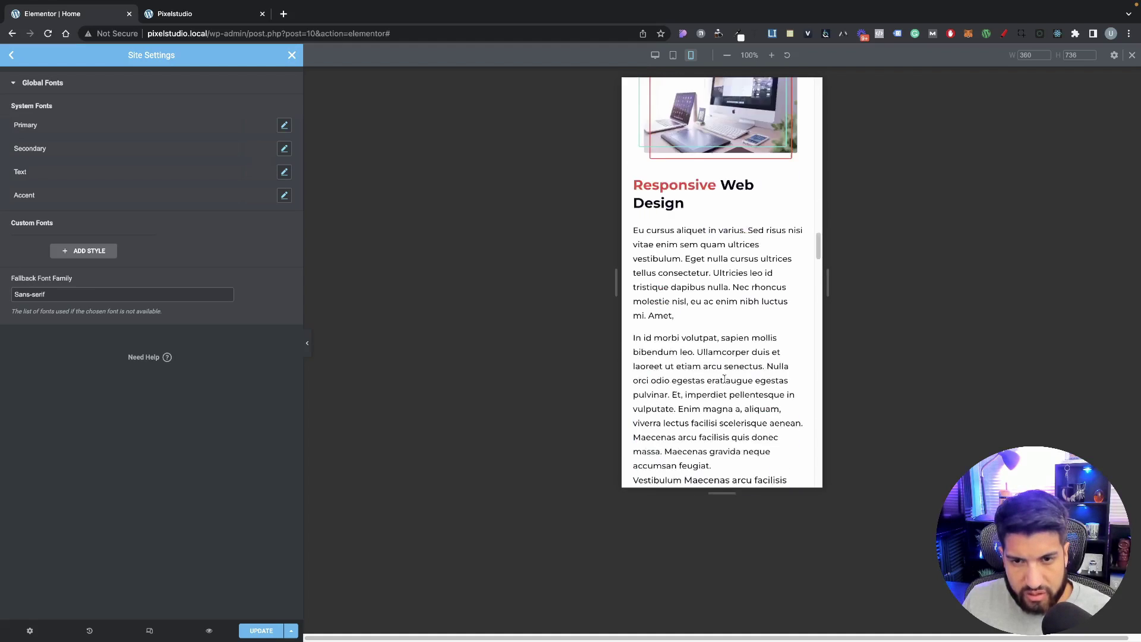
pyautogui.scroll(-2, 715, 342)
pyautogui.scroll(8, 707, 346)
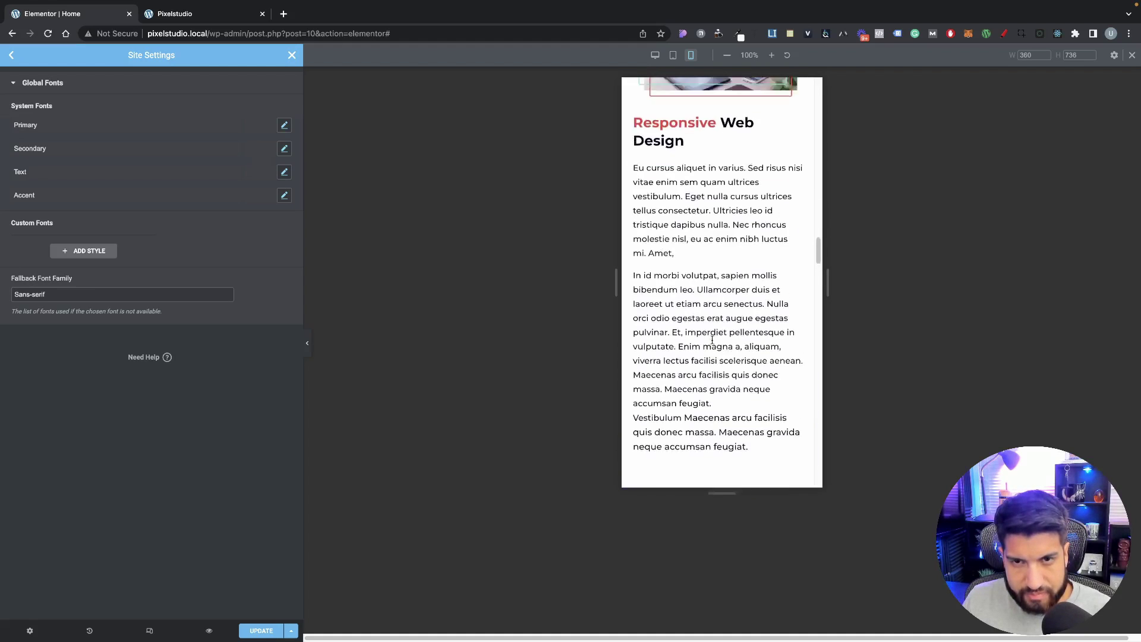
pyautogui.scroll(-5, 701, 351)
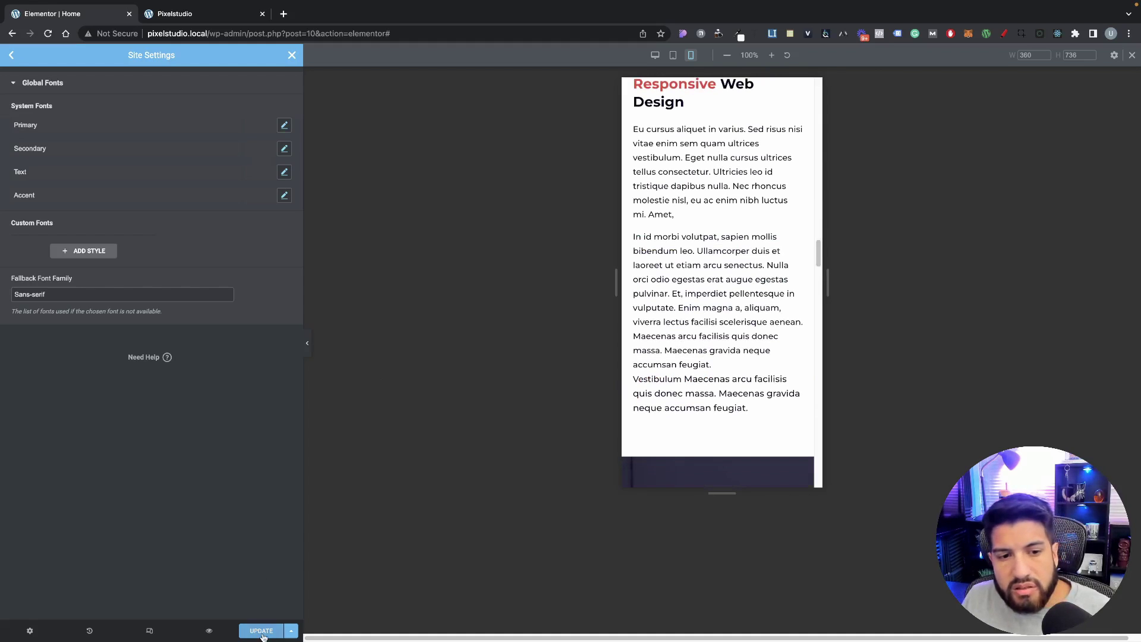
pyautogui.scroll(-2, 737, 333)
pyautogui.scroll(-2, 736, 329)
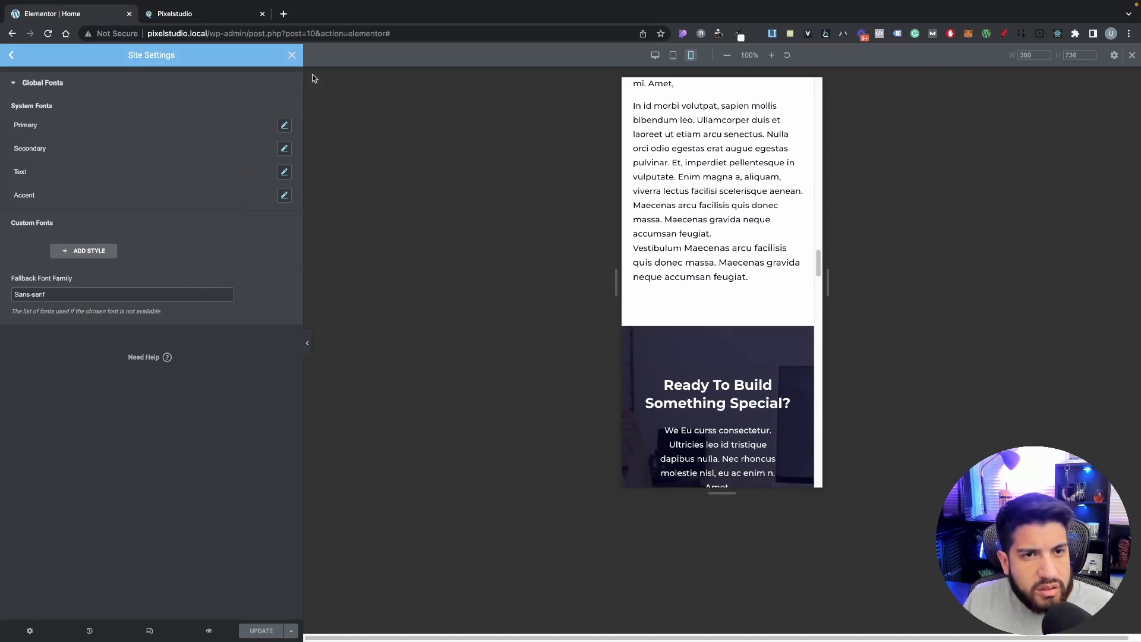
pyautogui.click(292, 55)
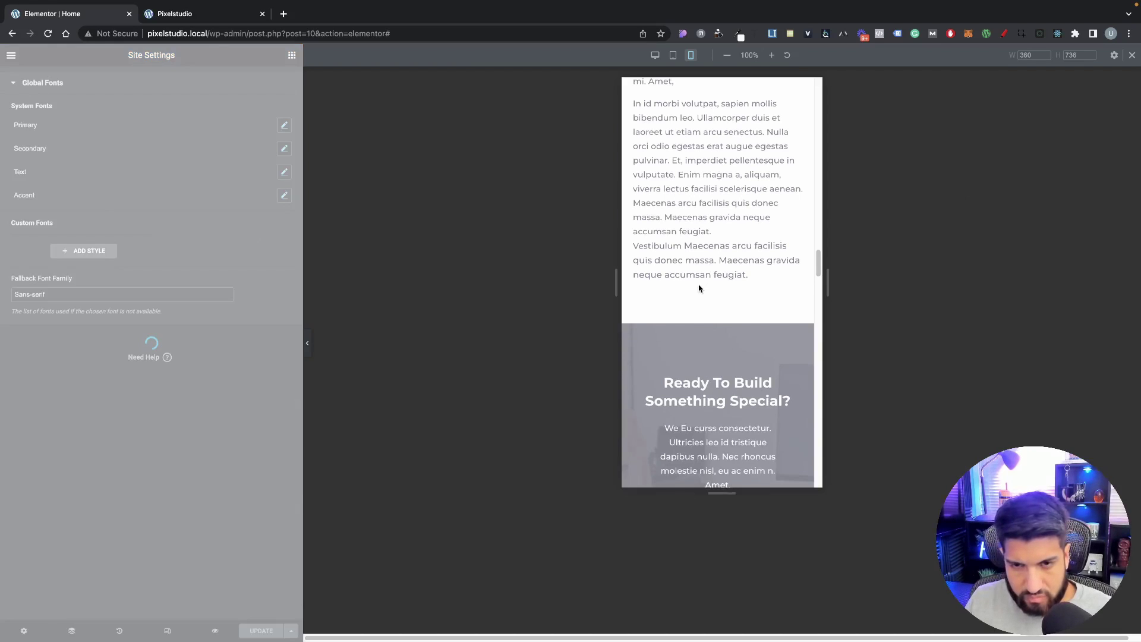
# Step: Set the Ready To Build section's padding to 50 top/bottom and 10 sides
pyautogui.scroll(15, 696, 290)
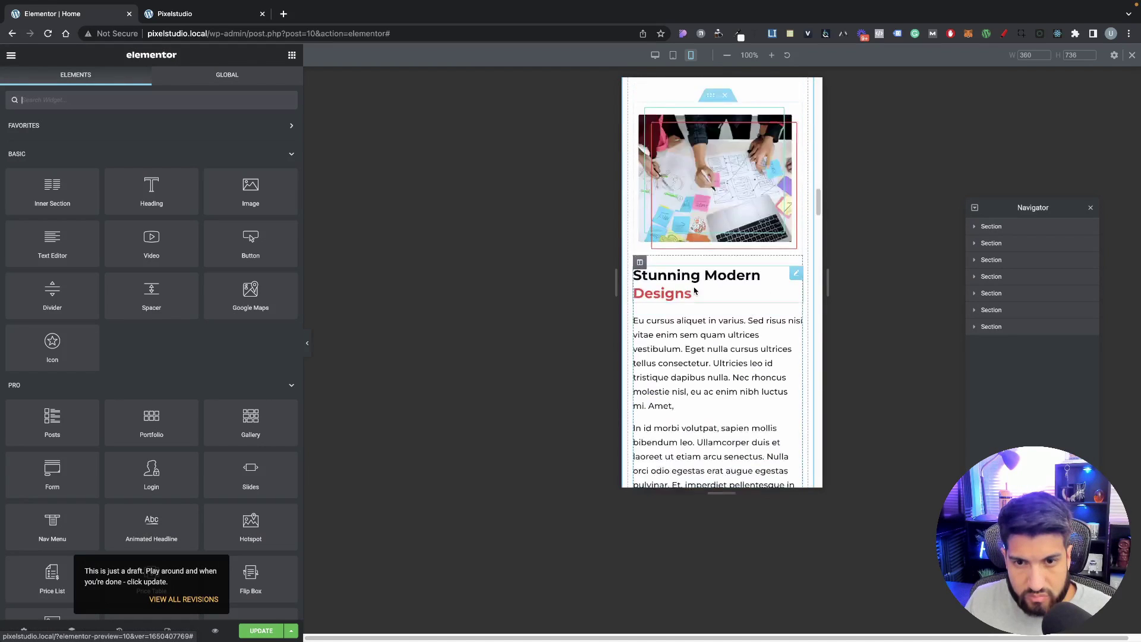
pyautogui.scroll(20, 695, 291)
pyautogui.scroll(-20, 696, 293)
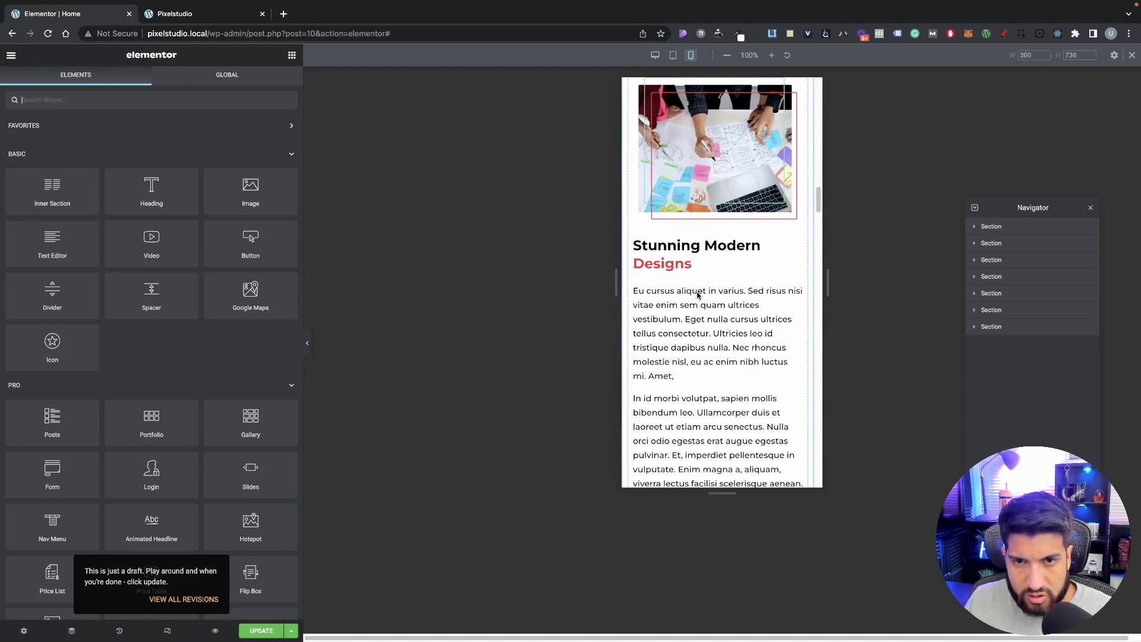
pyautogui.scroll(-10, 697, 294)
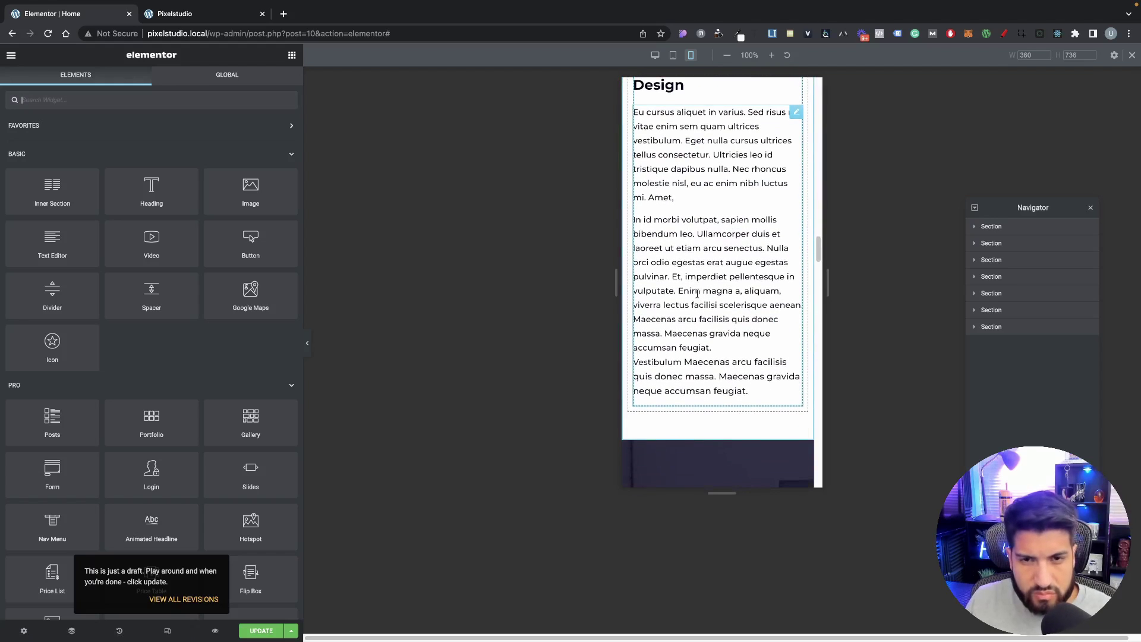
pyautogui.scroll(-4, 697, 294)
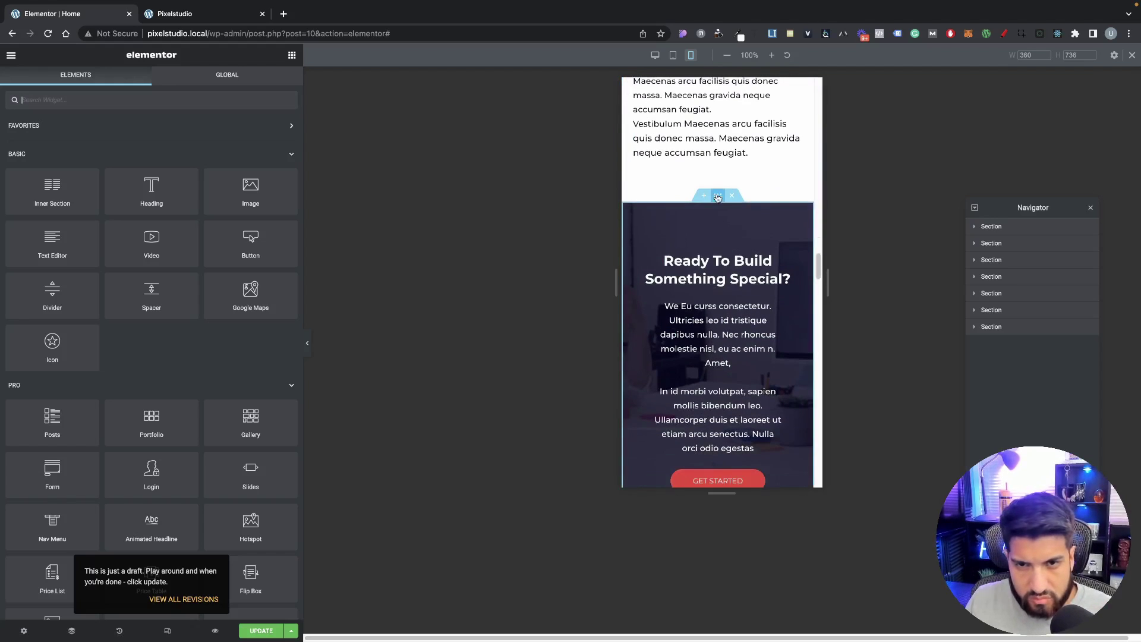
pyautogui.click(718, 194)
pyautogui.click(263, 197)
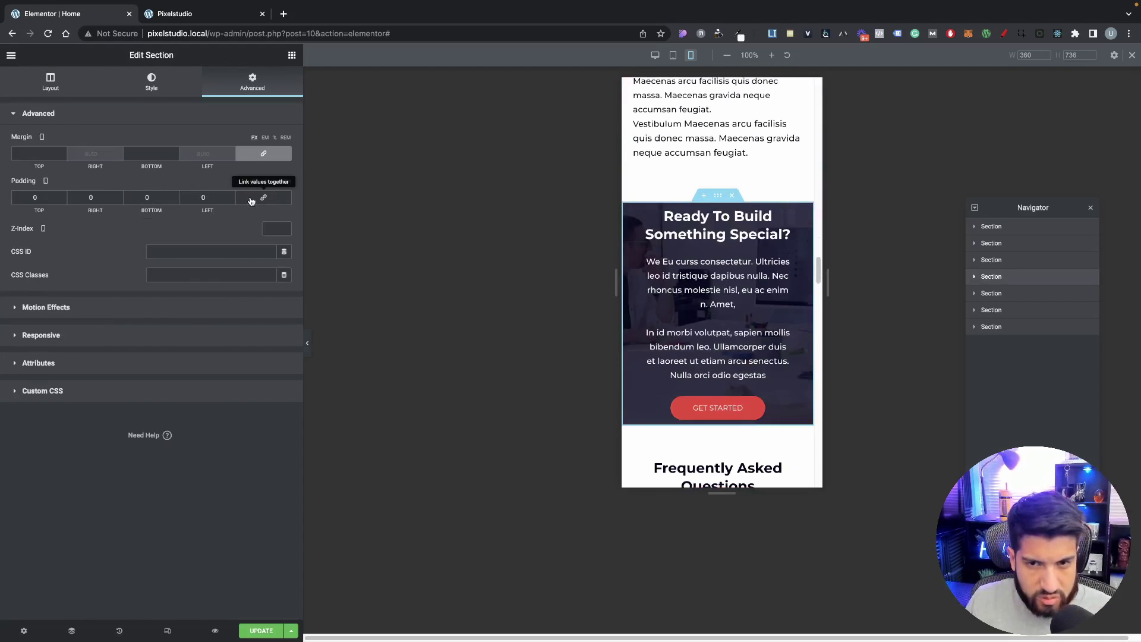
pyautogui.write('50')
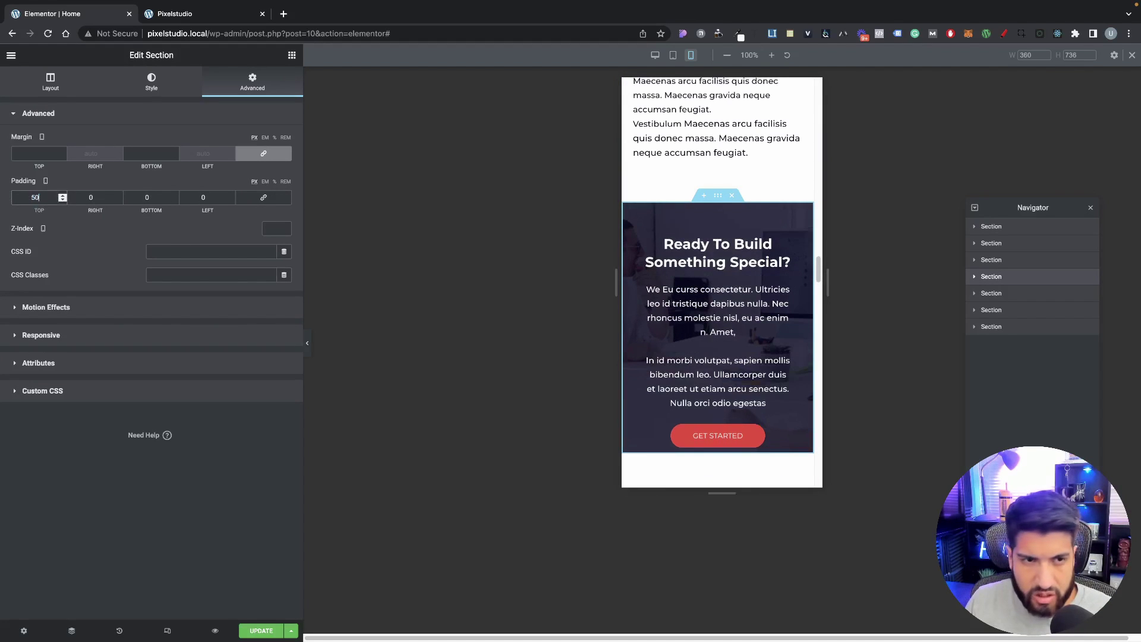
pyautogui.write('50')
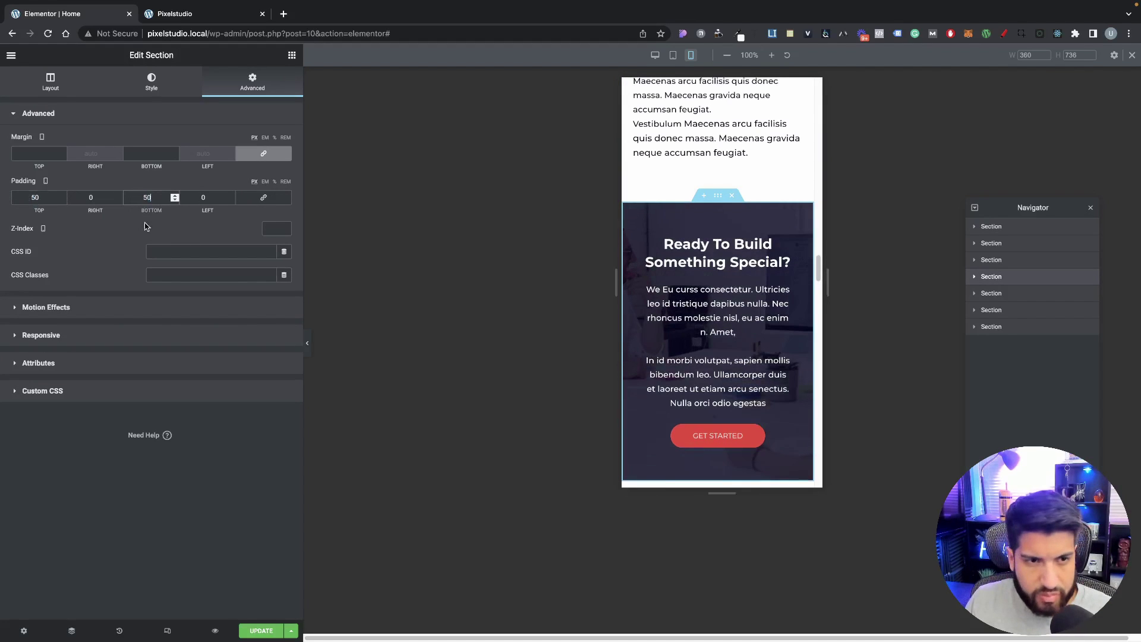
pyautogui.write('10')
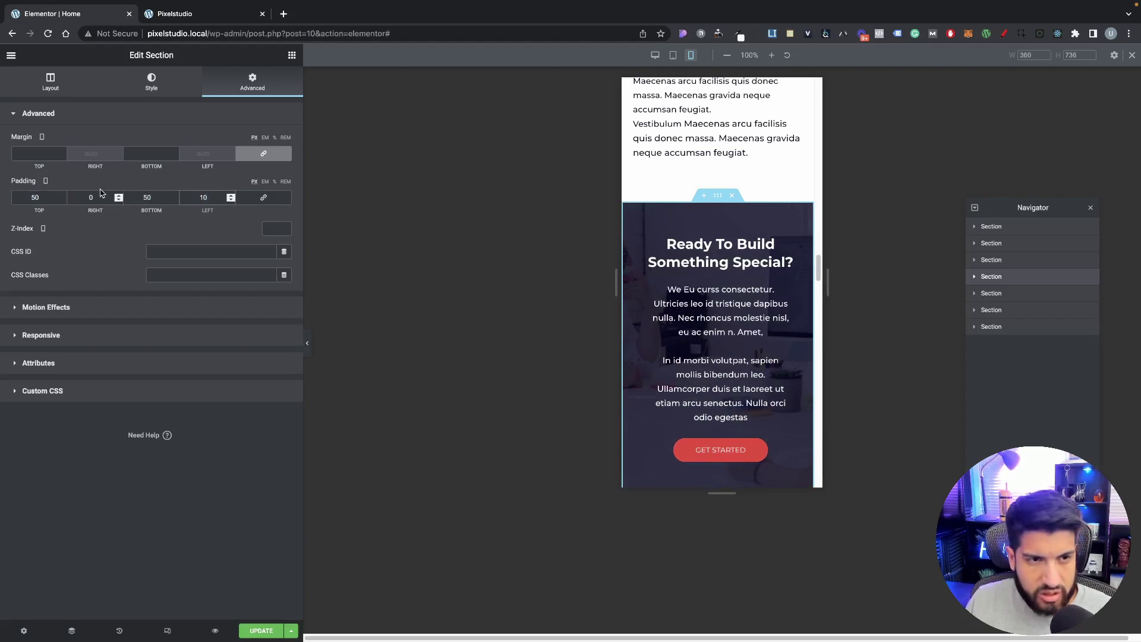
pyautogui.write('10')
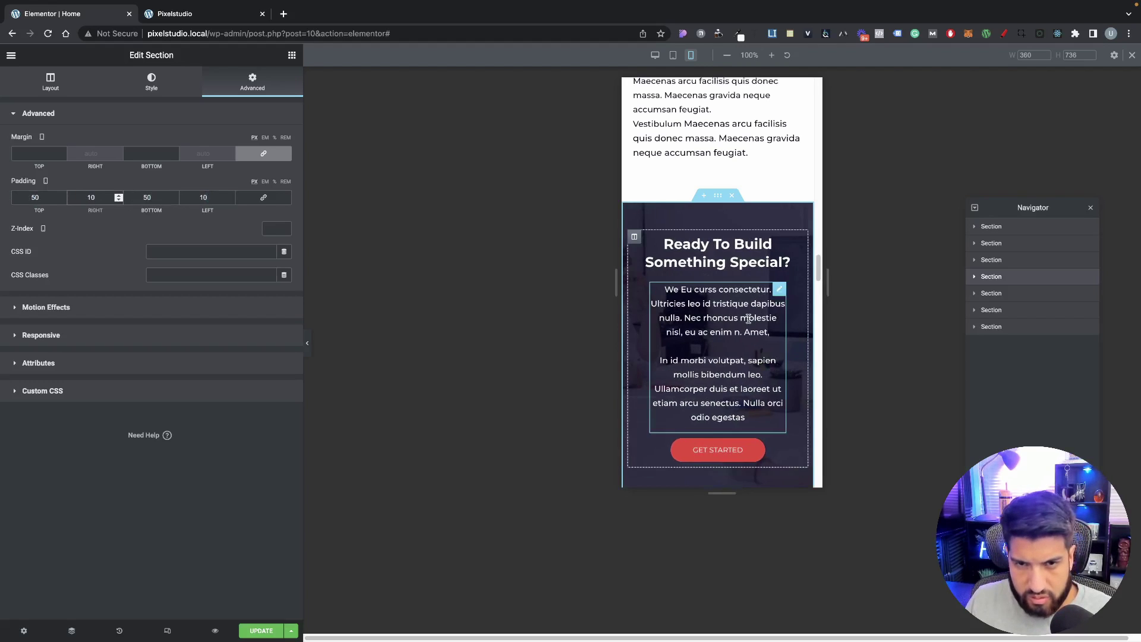
# Step: Widen the CTA paragraph text block to nearly 100% width
pyautogui.click(703, 329)
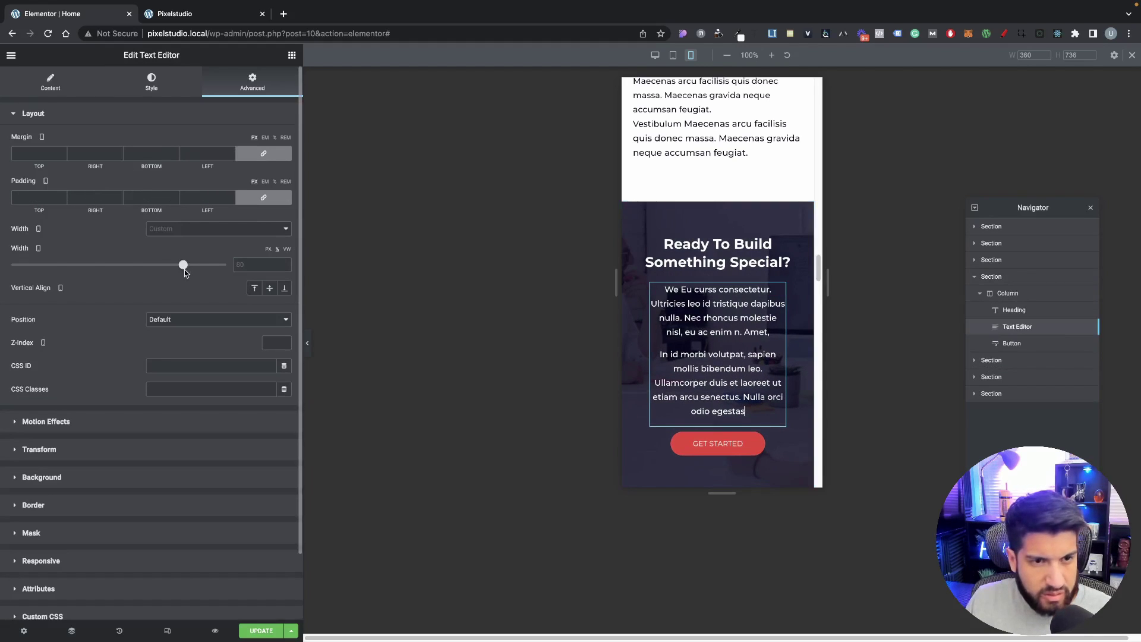
pyautogui.moveTo(184, 269); pyautogui.dragTo(244, 261)
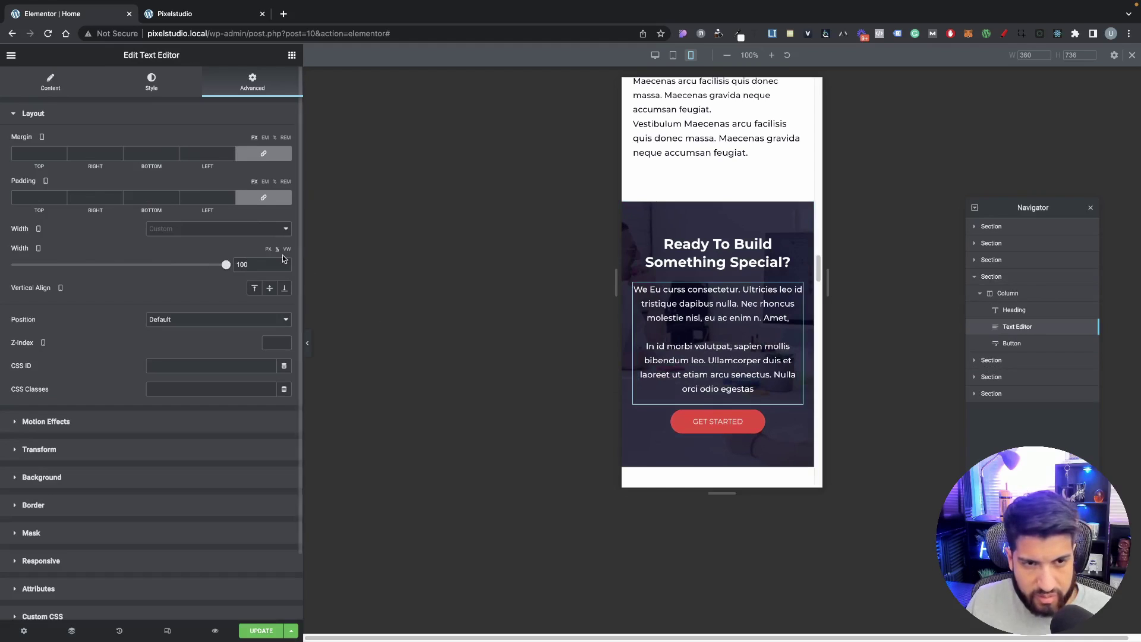
pyautogui.scroll(-1, 735, 372)
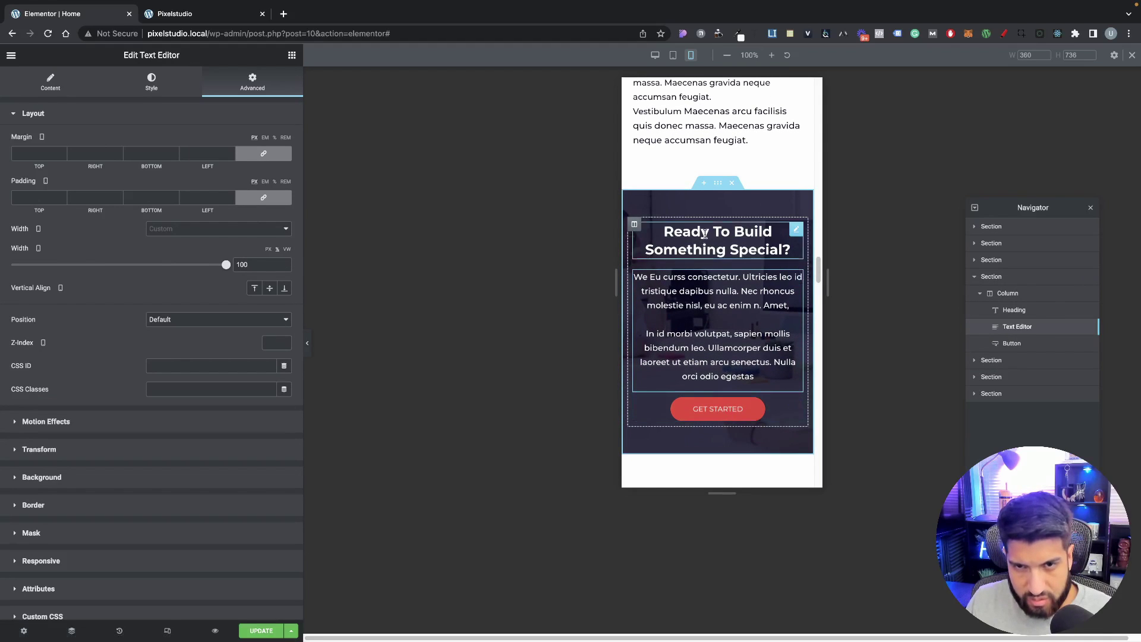
pyautogui.scroll(-3, 734, 380)
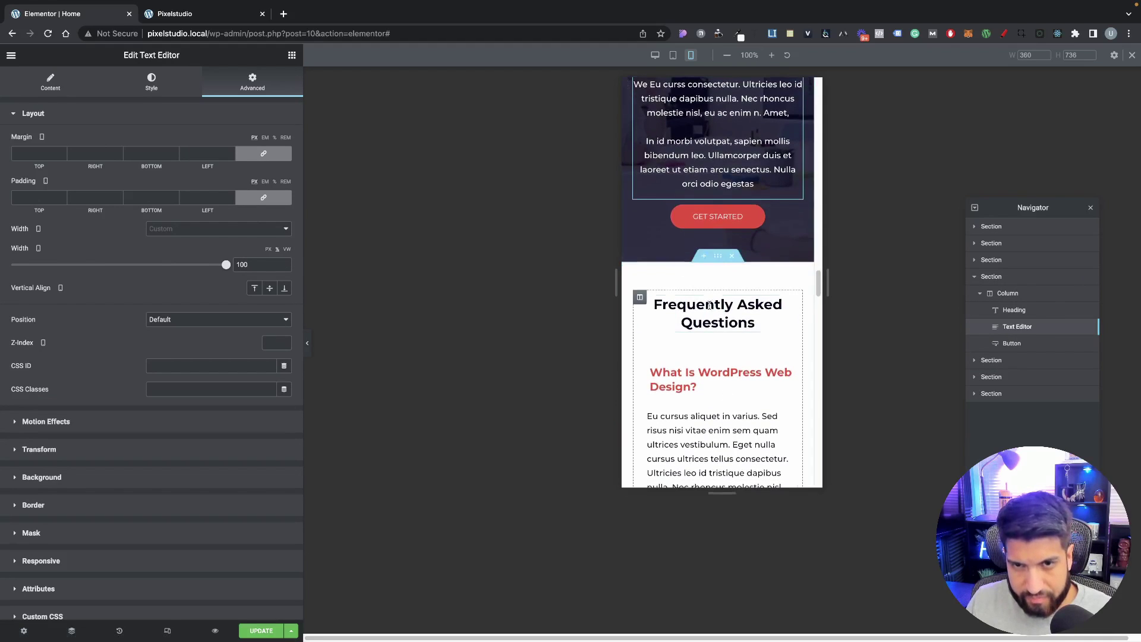
pyautogui.scroll(-1, 716, 249)
pyautogui.click(718, 245)
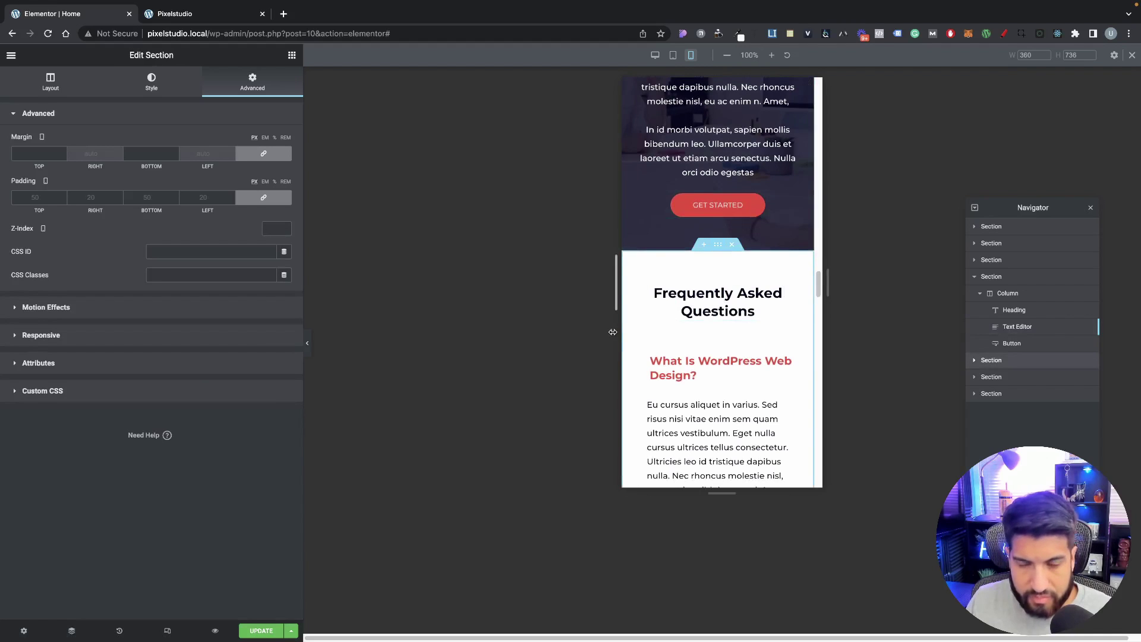
# Step: Reset the FAQ section's padding to 0 on all sides
pyautogui.scroll(-2, 688, 367)
pyautogui.scroll(6, 688, 369)
pyautogui.scroll(4, 688, 371)
pyautogui.scroll(-9, 692, 371)
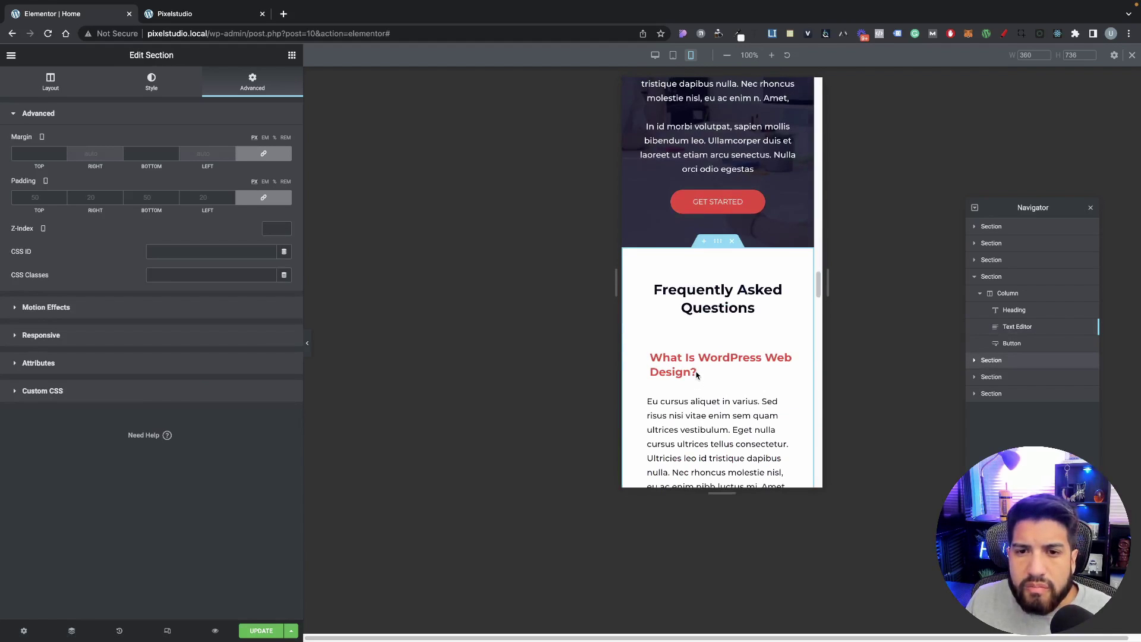
pyautogui.scroll(-8, 694, 372)
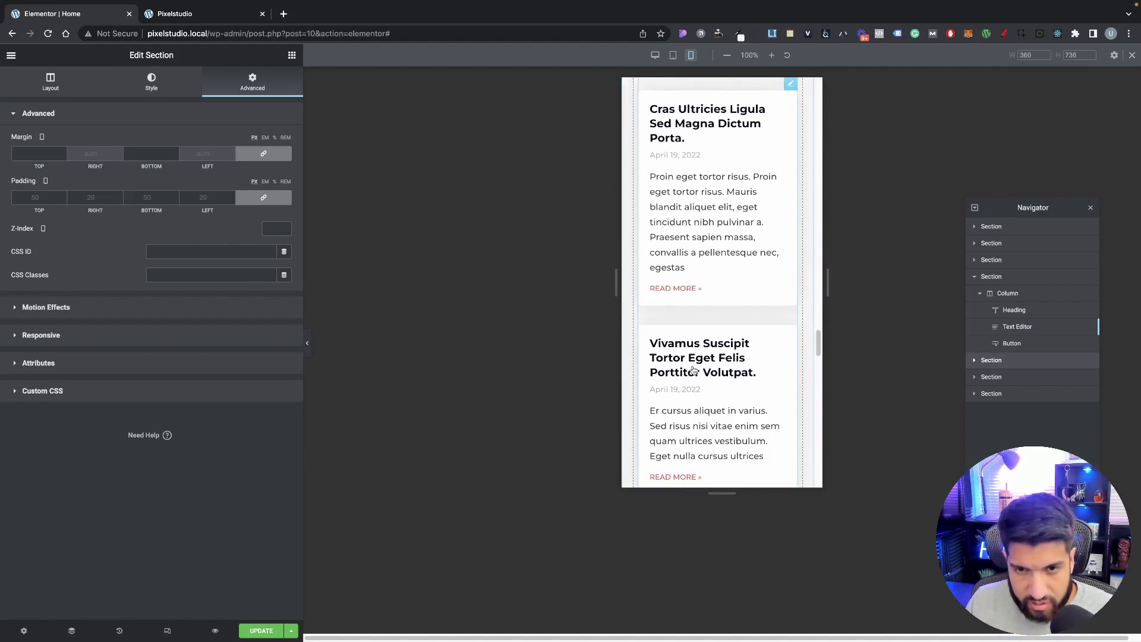
pyautogui.scroll(9, 701, 369)
pyautogui.scroll(-1, 706, 367)
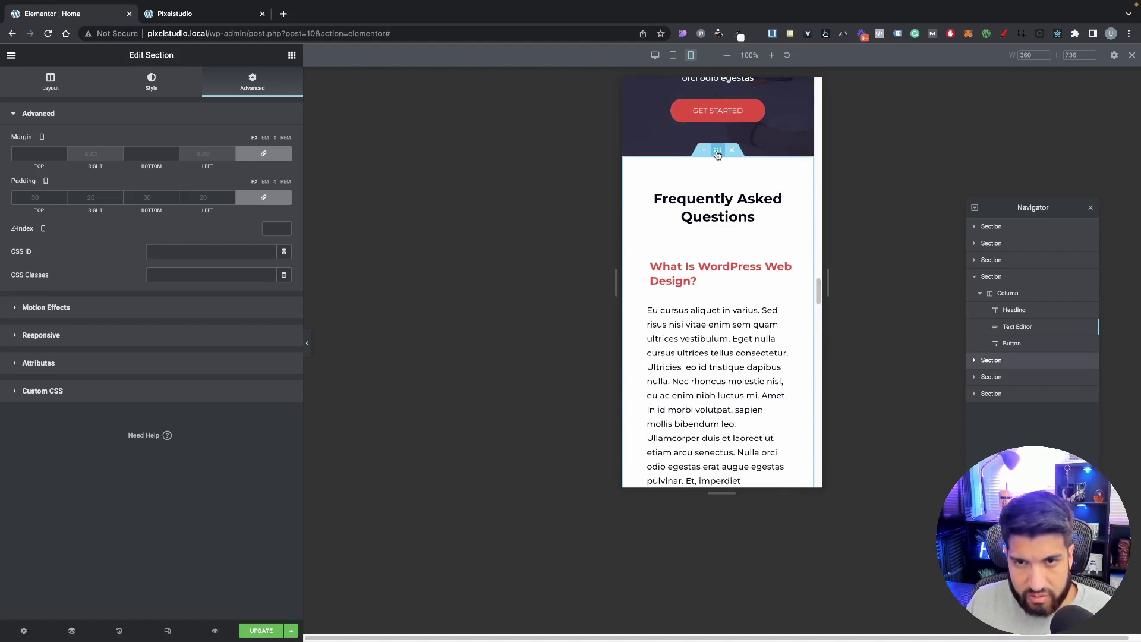
pyautogui.scroll(-1, 688, 287)
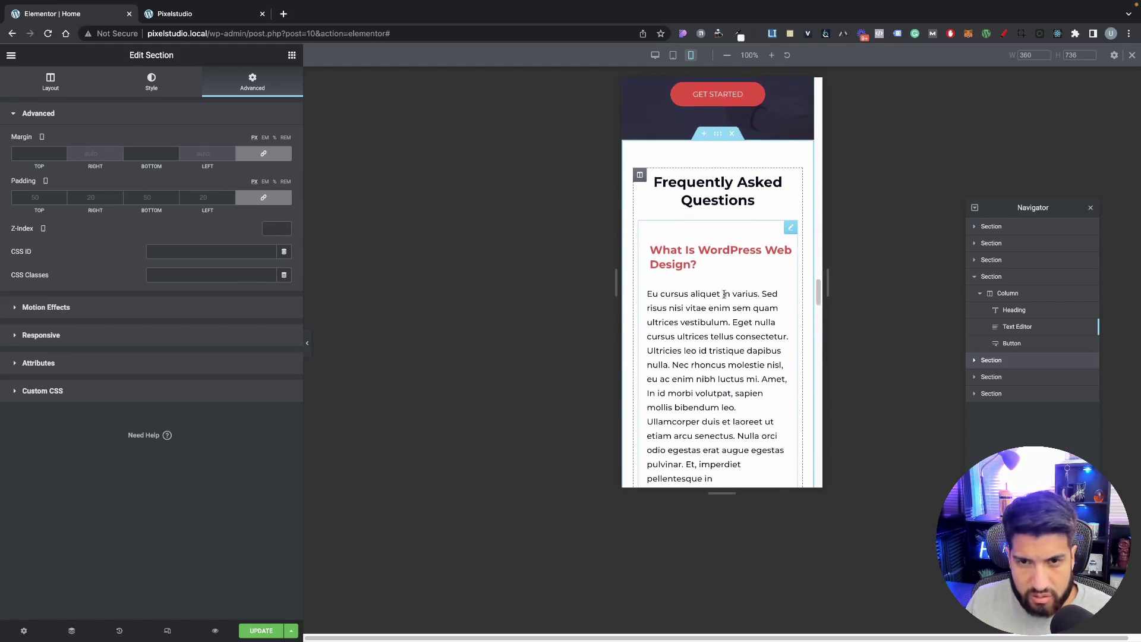
pyautogui.scroll(4, 720, 298)
pyautogui.scroll(-2, 720, 297)
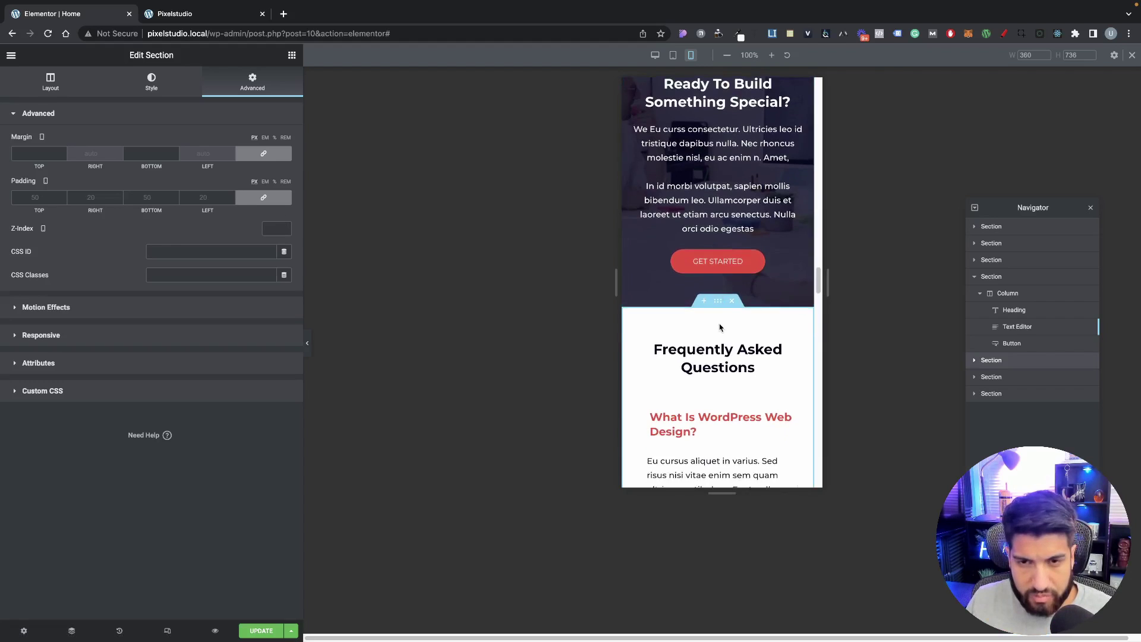
pyautogui.scroll(-3, 694, 322)
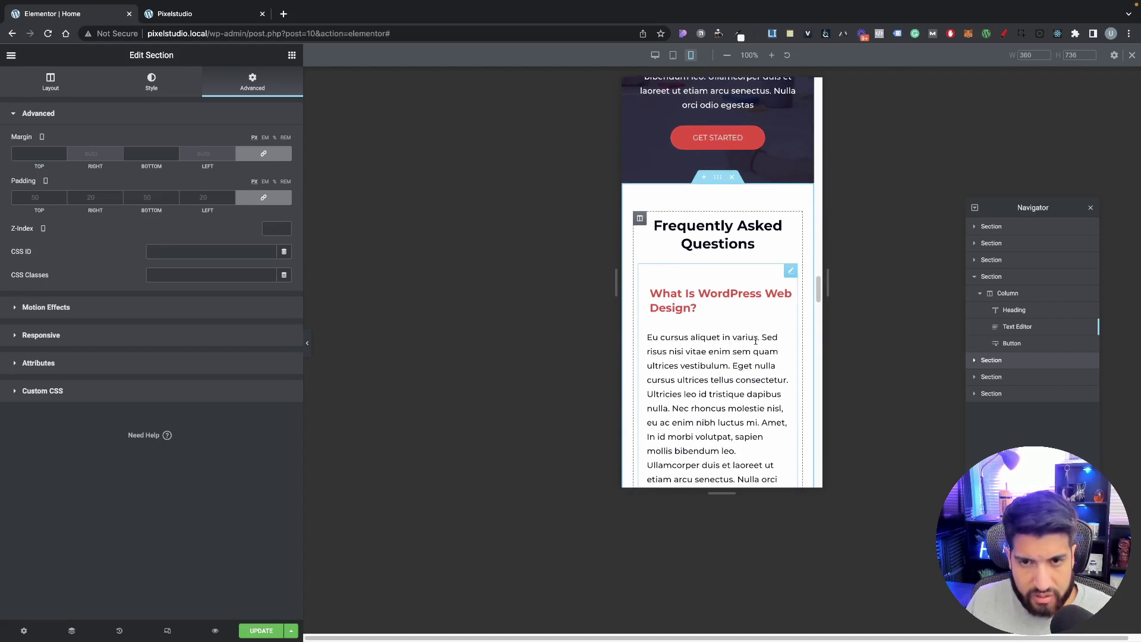
pyautogui.click(252, 202)
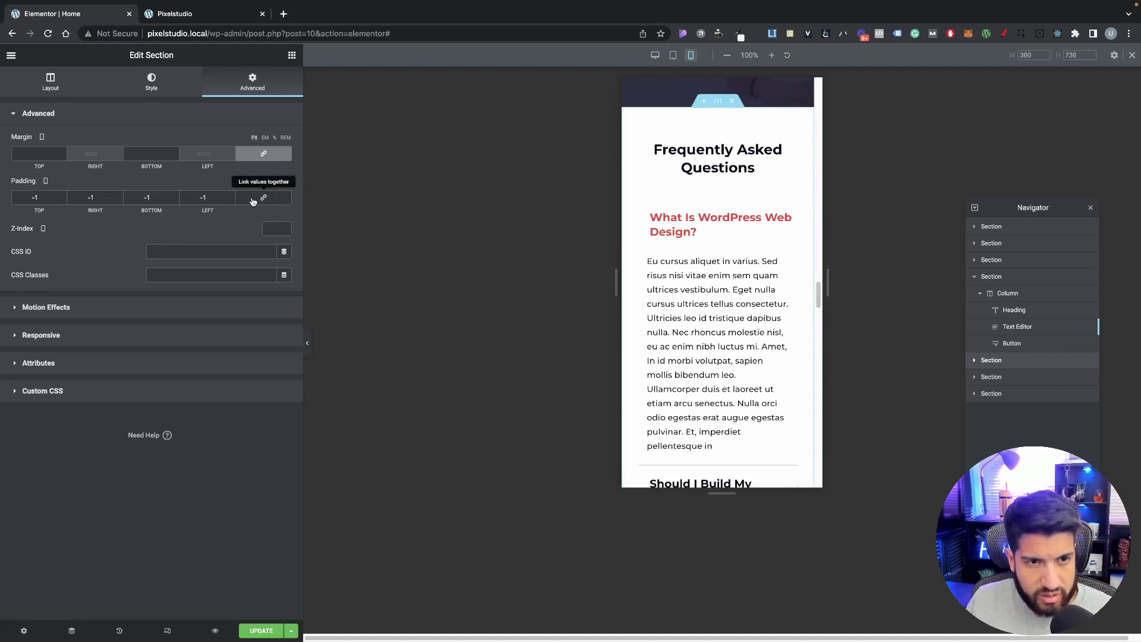
pyautogui.click(253, 202)
pyautogui.click(230, 200)
pyautogui.click(256, 202)
pyautogui.moveTo(209, 199); pyautogui.dragTo(173, 199)
pyautogui.click(257, 201)
pyautogui.write('0')
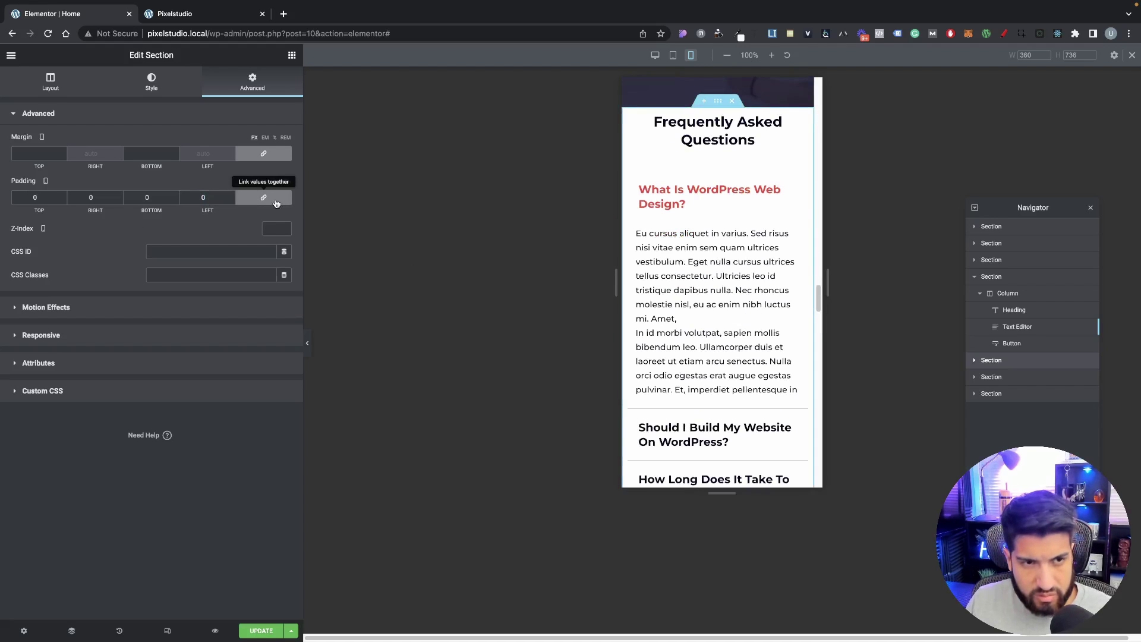
# Step: Unlink padding and enter 50 top and bottom, 10 right and left
pyautogui.click(276, 204)
pyautogui.write('50')
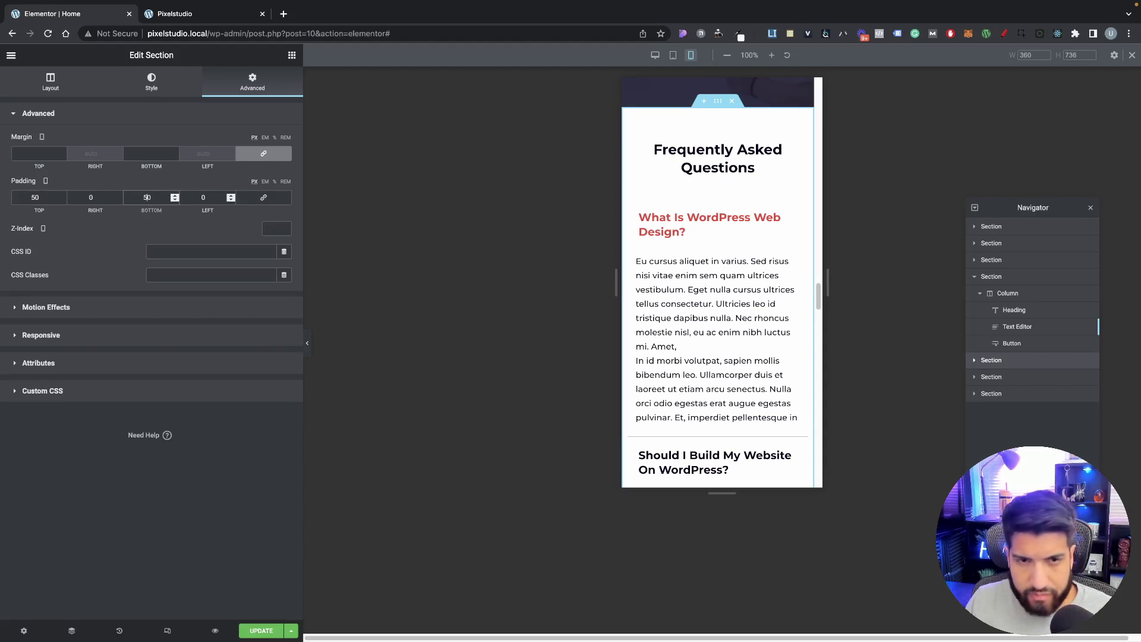
pyautogui.click(85, 198)
pyautogui.write('1')
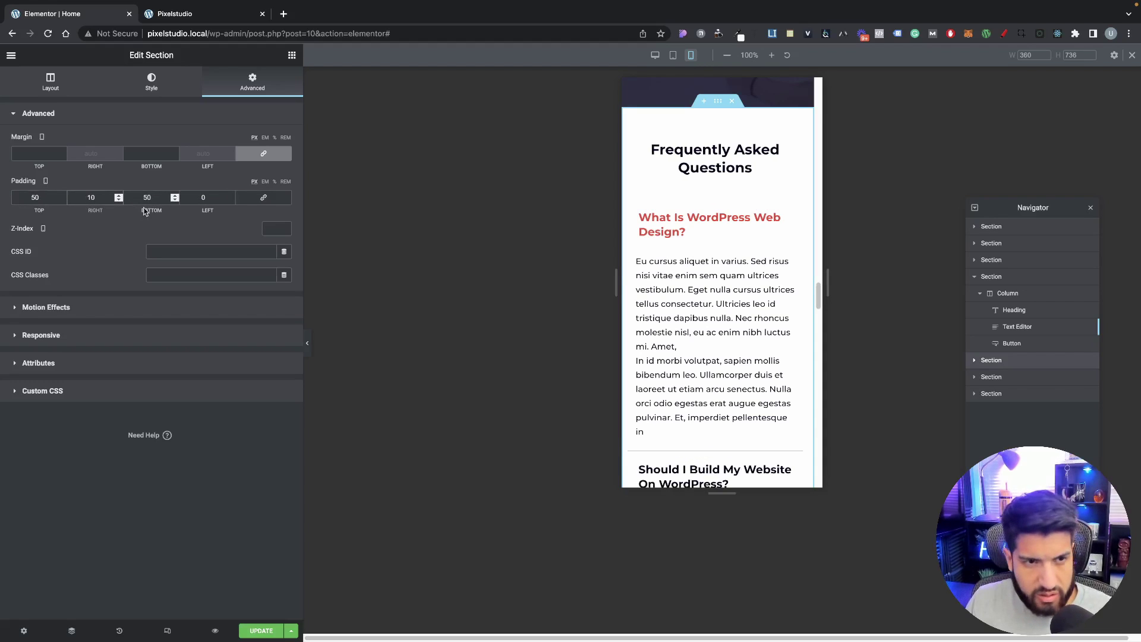
pyautogui.click(195, 199)
pyautogui.write('1')
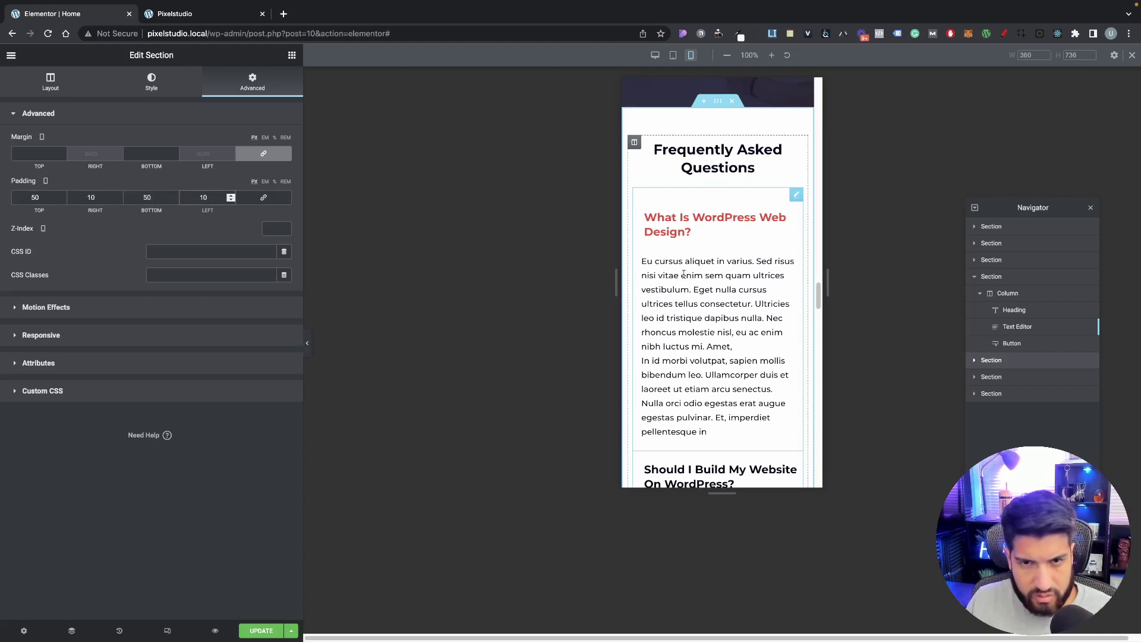
pyautogui.scroll(-2, 699, 303)
pyautogui.scroll(4, 699, 303)
pyautogui.scroll(-2, 698, 303)
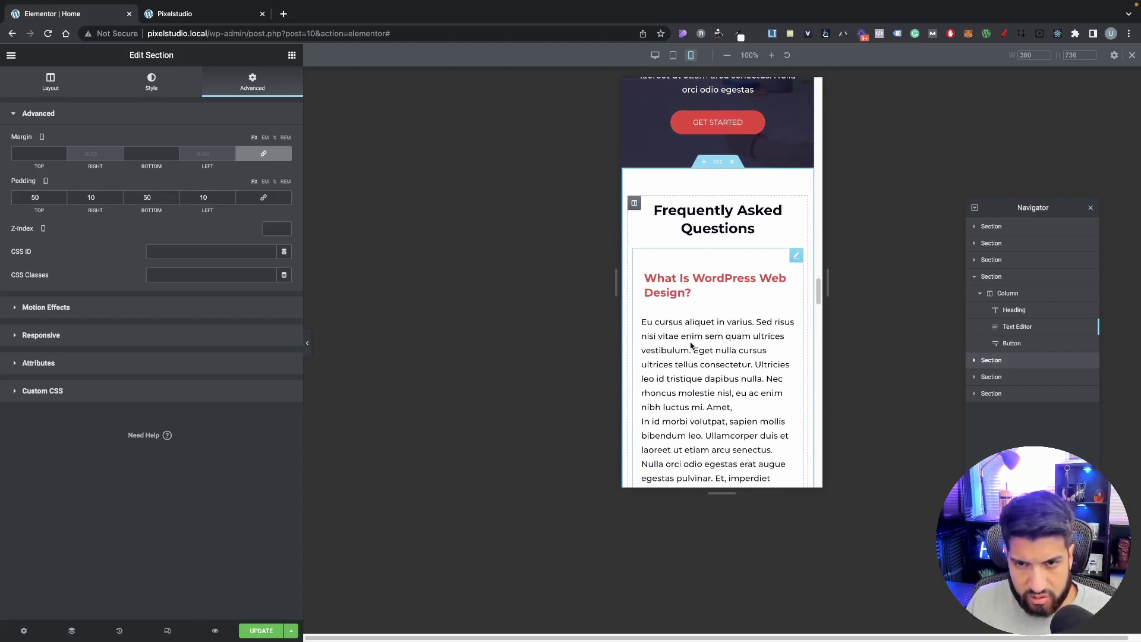
pyautogui.click(701, 297)
pyautogui.scroll(-1, 764, 348)
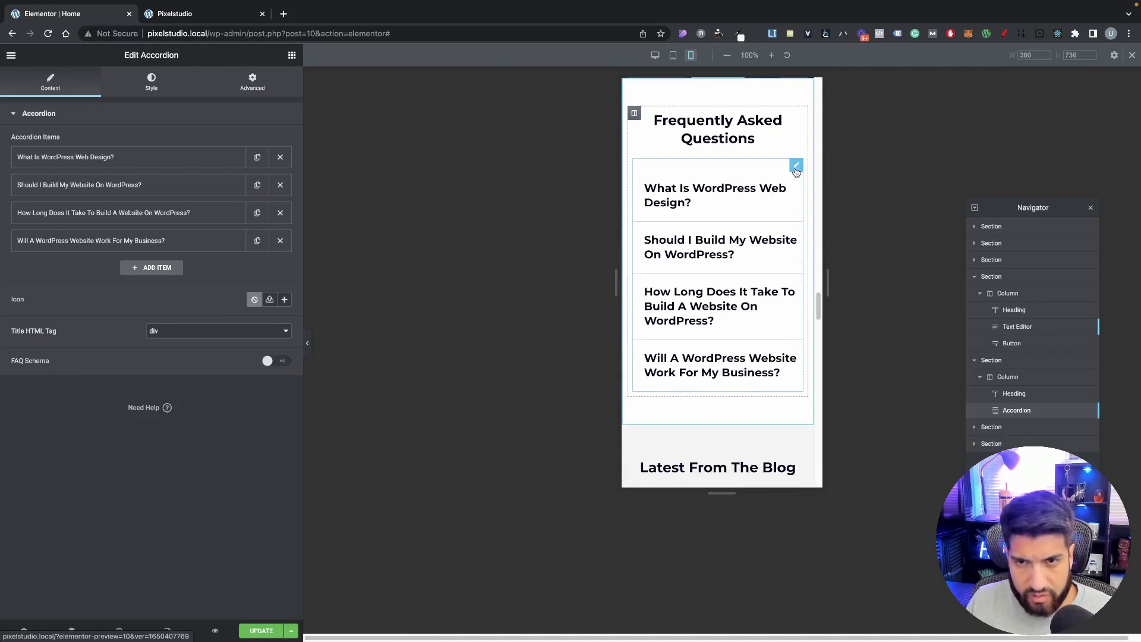
# Step: Check the Frequently Asked Questions heading's typography settings
pyautogui.click(753, 139)
pyautogui.click(139, 93)
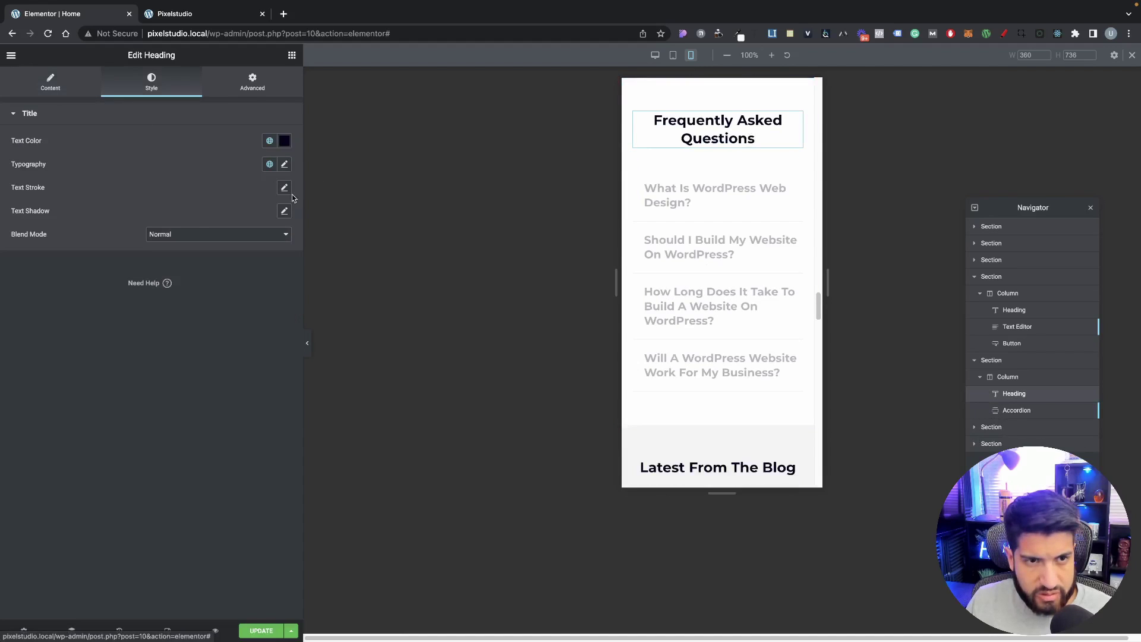
pyautogui.click(284, 164)
pyautogui.click(562, 234)
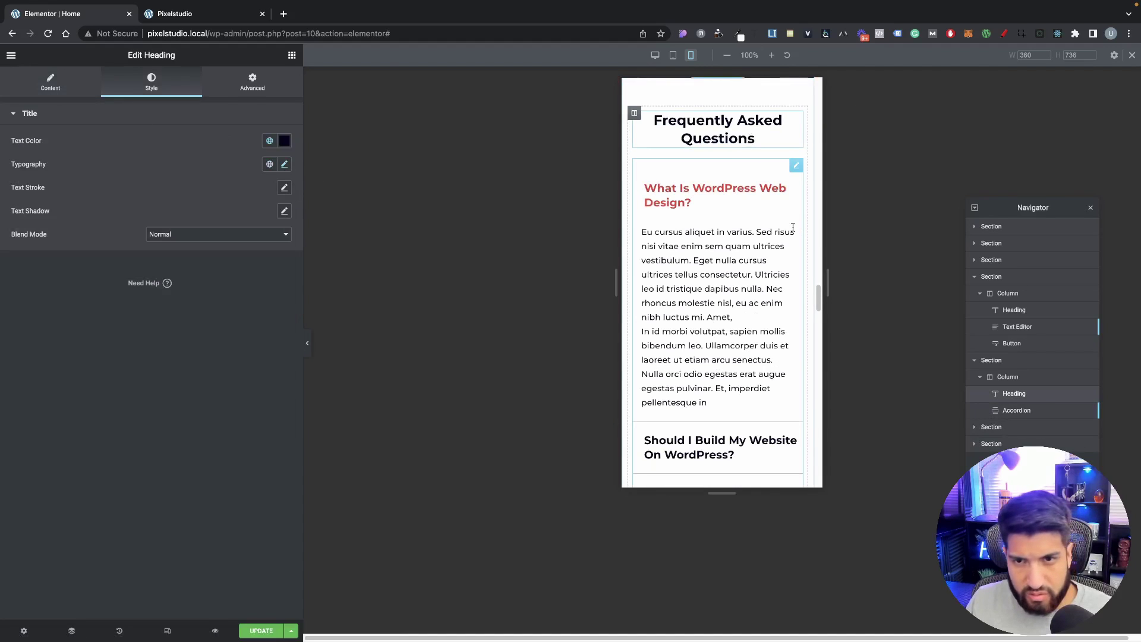
# Step: Shrink the FAQ accordion title font size to 17 px on mobile
pyautogui.click(796, 164)
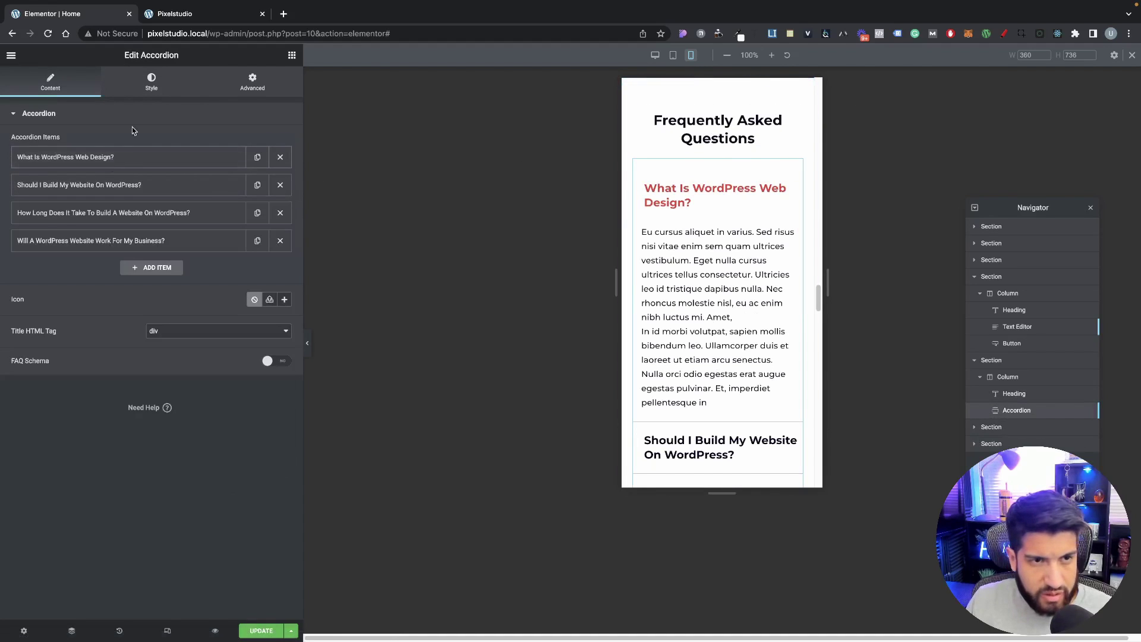
pyautogui.click(148, 86)
pyautogui.click(32, 214)
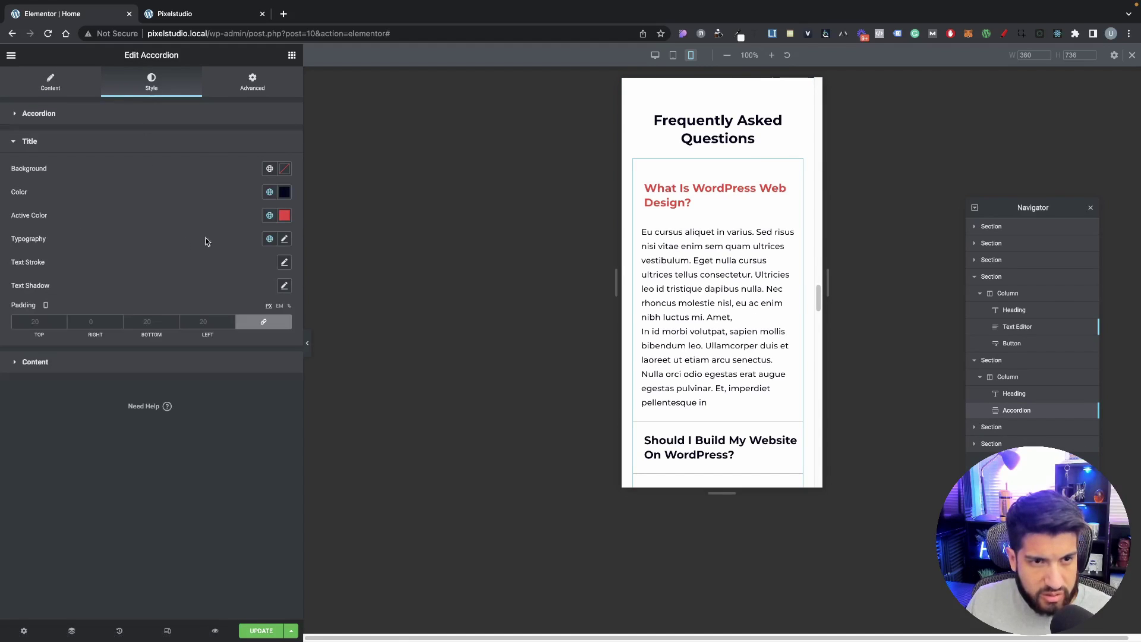
pyautogui.click(284, 238)
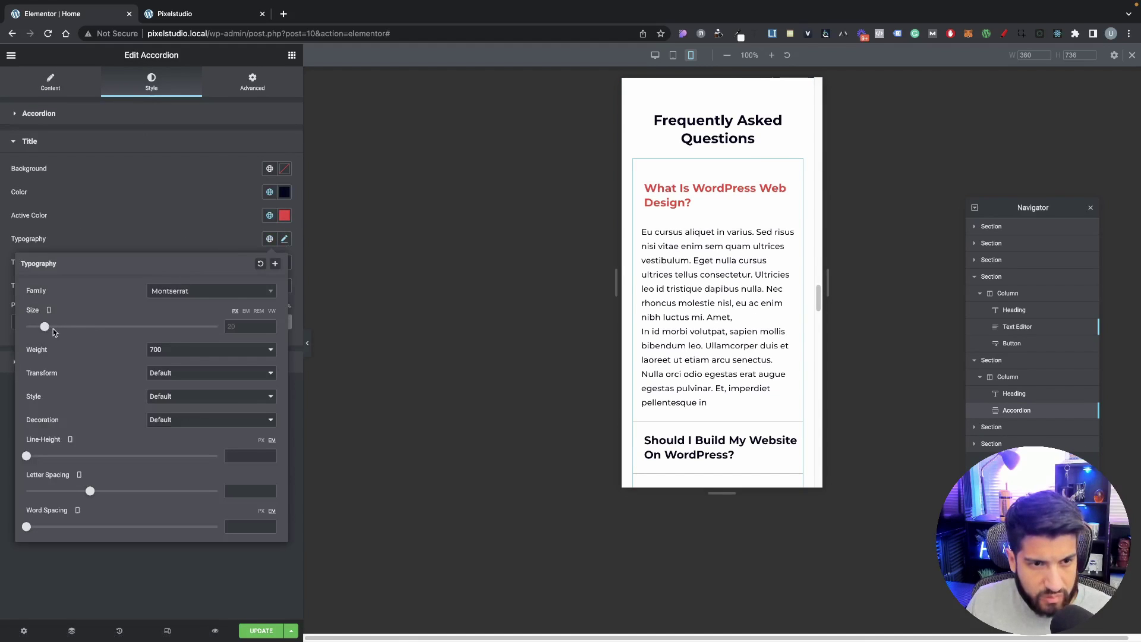
pyautogui.moveTo(44, 331); pyautogui.dragTo(41, 331)
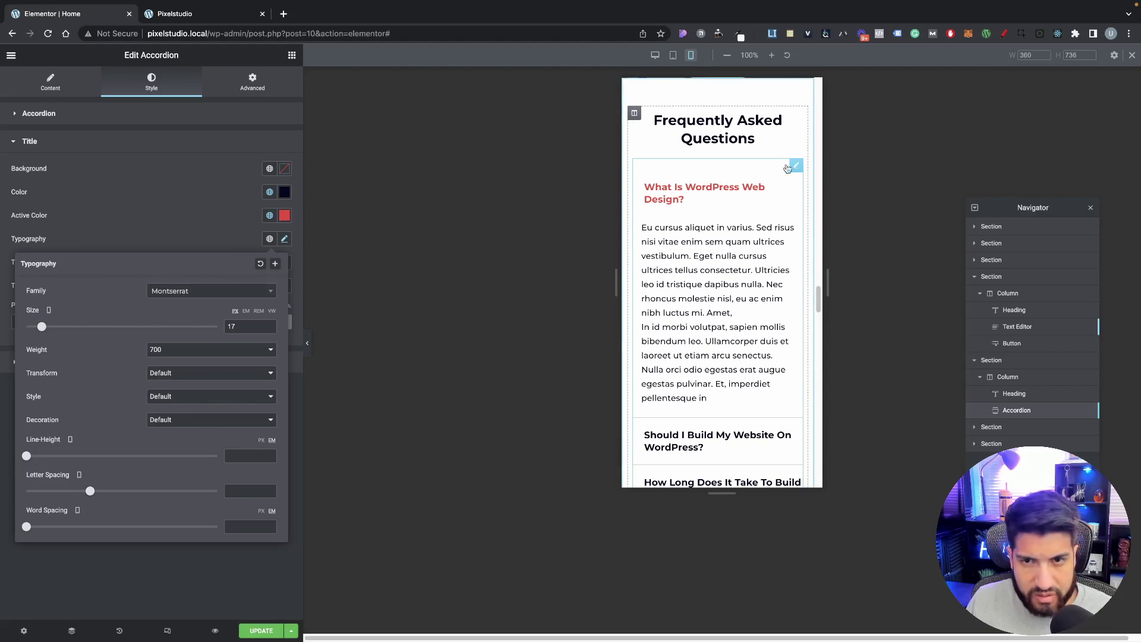
pyautogui.click(260, 85)
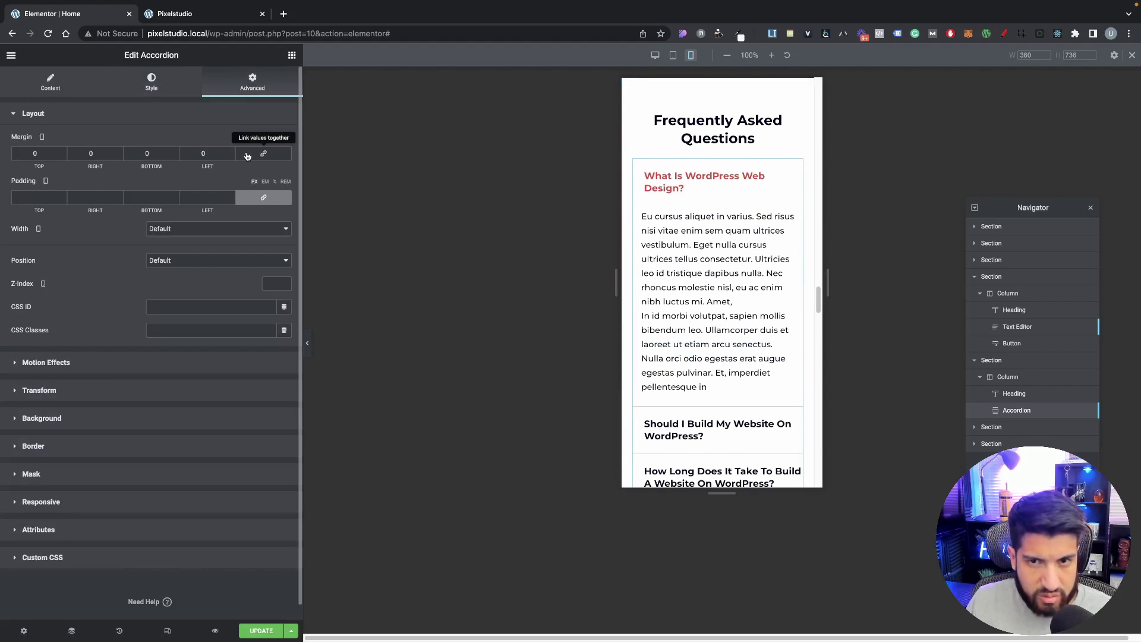
pyautogui.scroll(-5, 739, 245)
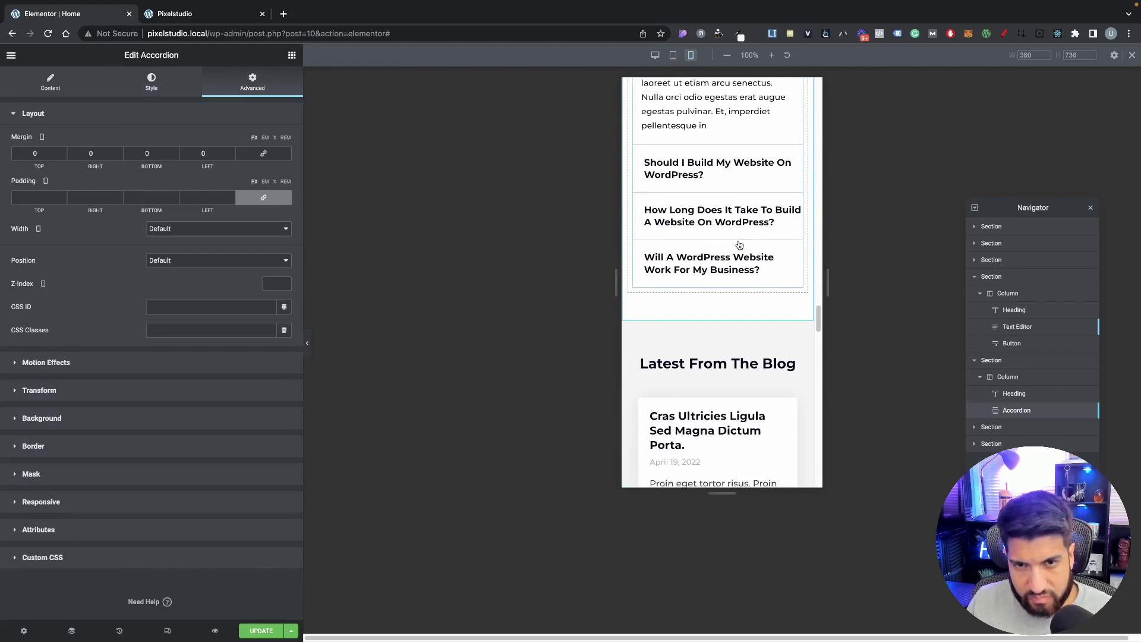
pyautogui.scroll(3, 739, 245)
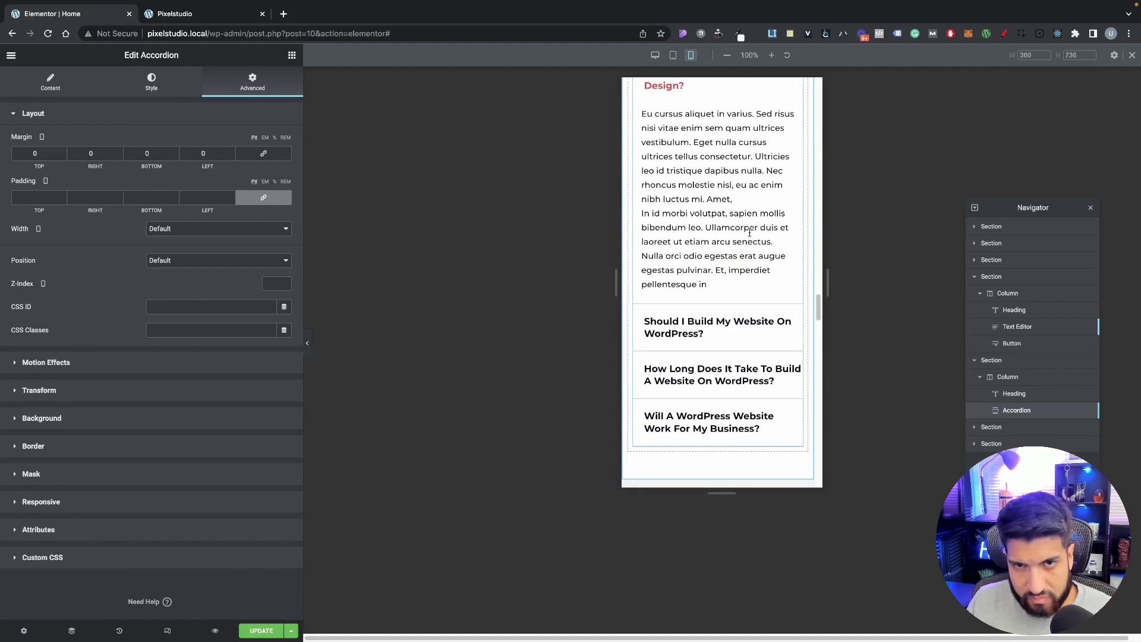
pyautogui.scroll(-5, 749, 232)
# Step: Give the Latest From The Blog section unlinked mobile padding of 50 top/bottom and 10 left/right
pyautogui.click(717, 165)
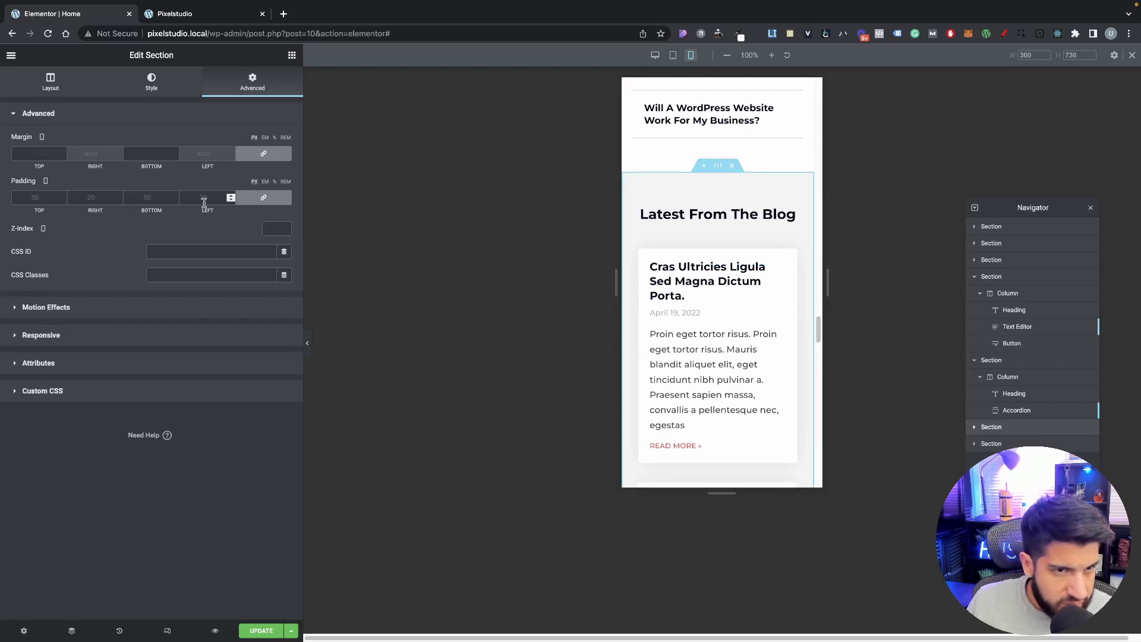
pyautogui.click(263, 197)
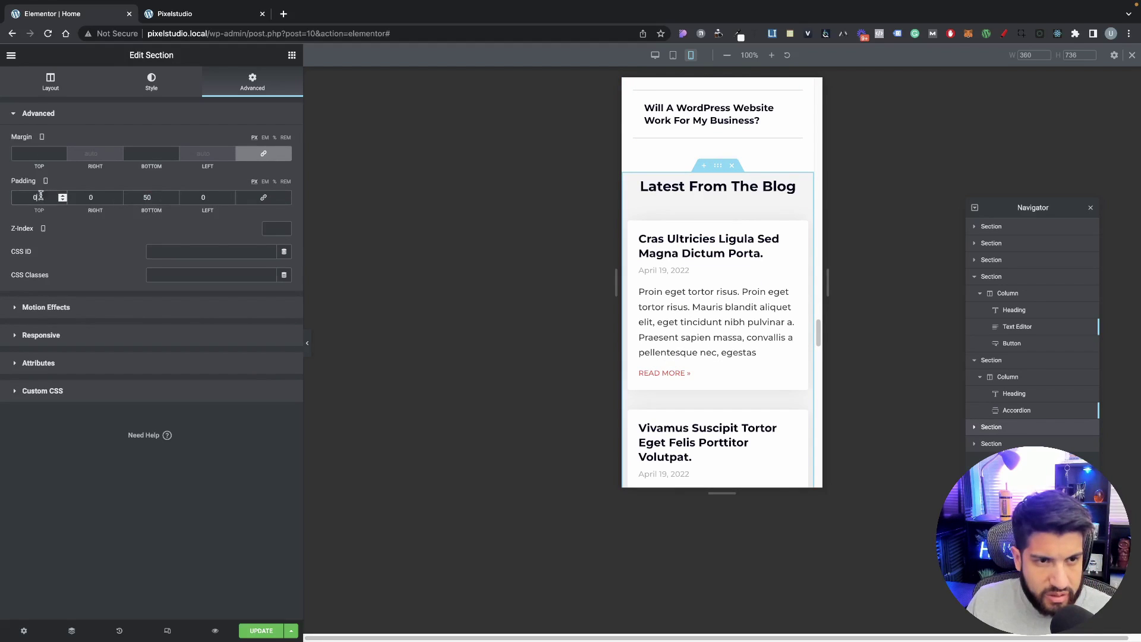
pyautogui.write('50')
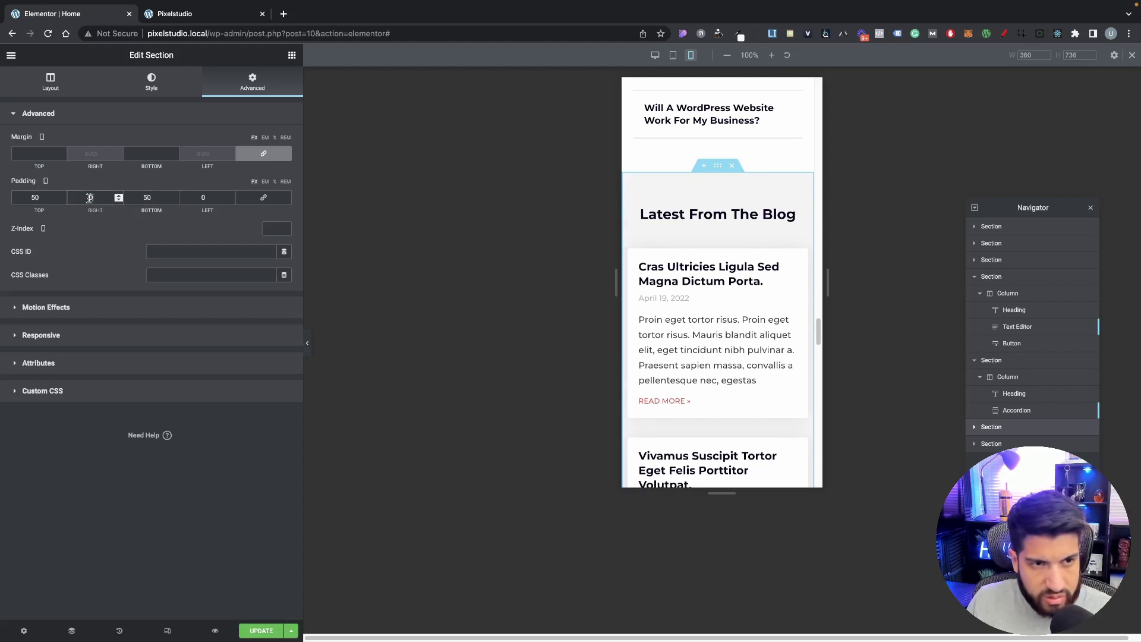
pyautogui.write('10')
pyautogui.click(205, 197)
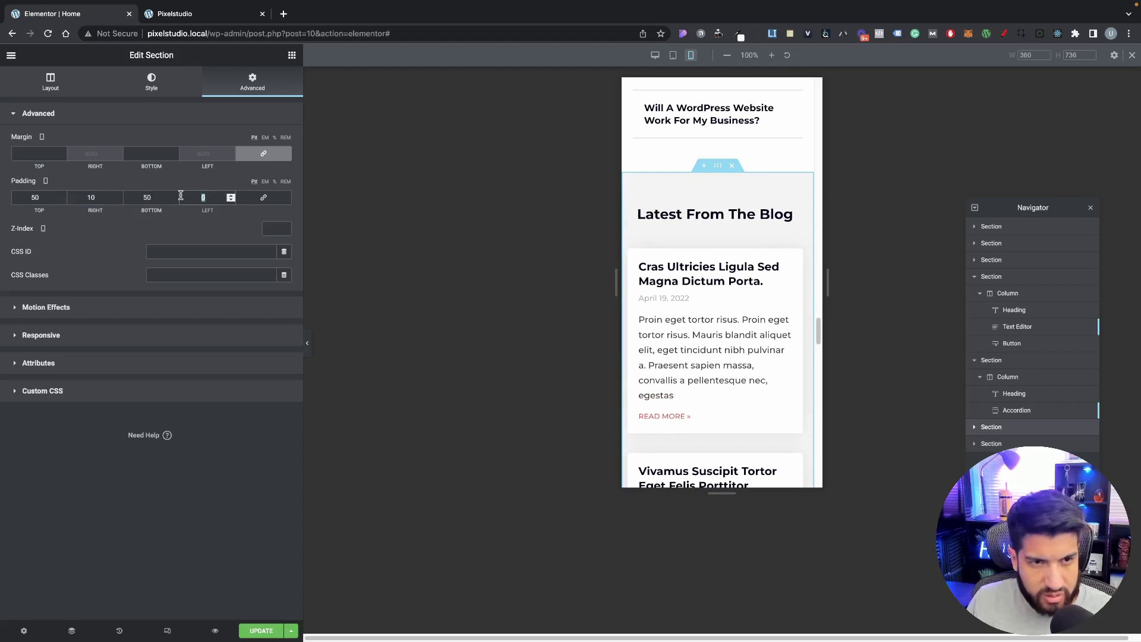
pyautogui.write('10')
pyautogui.scroll(-3, 723, 277)
pyautogui.scroll(-5, 724, 277)
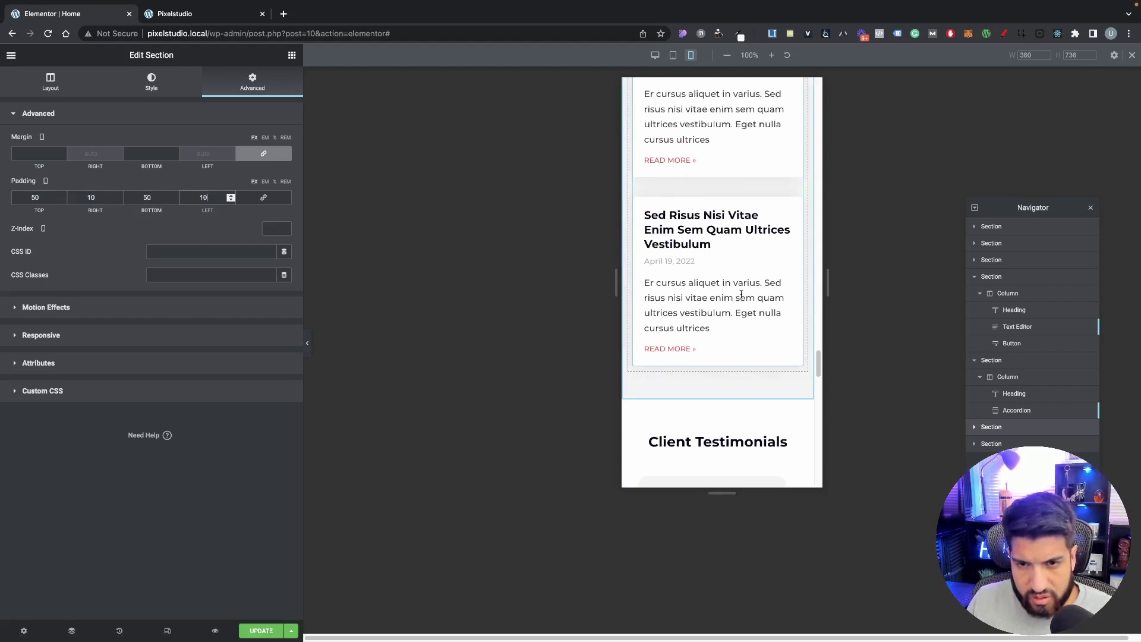
pyautogui.scroll(3, 720, 225)
pyautogui.scroll(5, 721, 225)
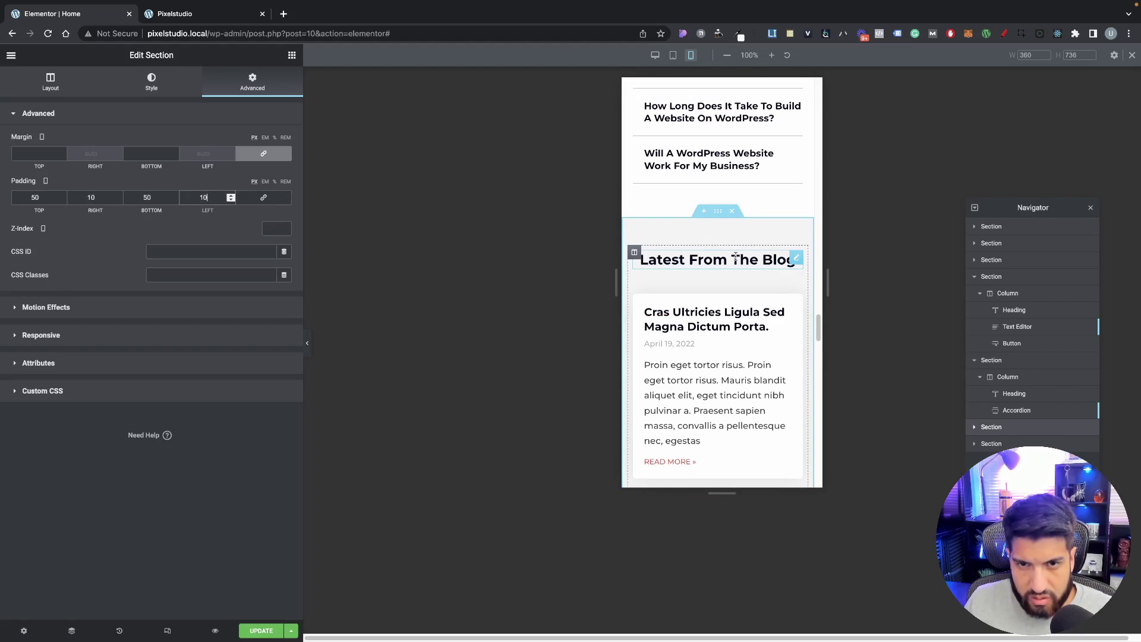
pyautogui.scroll(-3, 772, 179)
pyautogui.scroll(2, 788, 178)
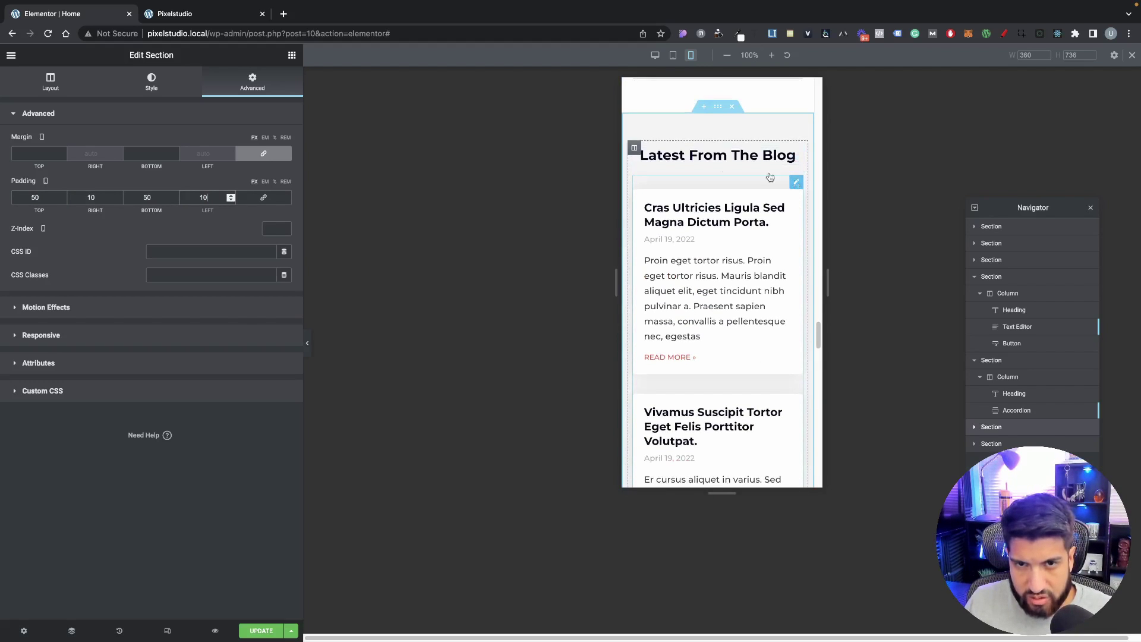
# Step: Set the Posts widget's title typography size to 17 px on mobile
pyautogui.click(795, 181)
pyautogui.click(152, 81)
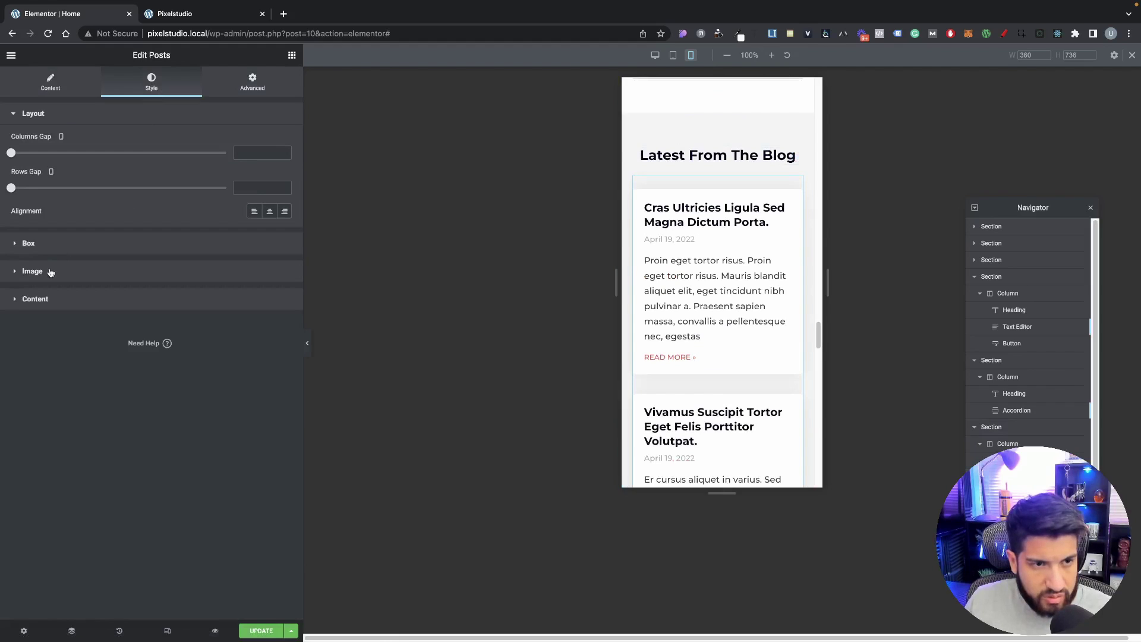
pyautogui.click(113, 298)
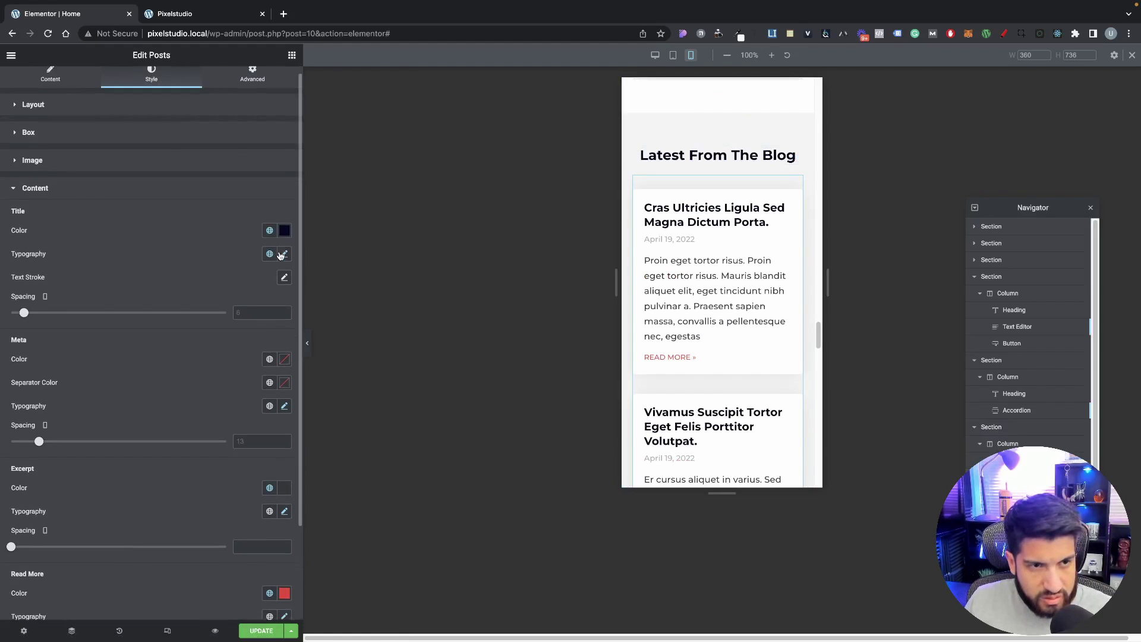
pyautogui.click(285, 254)
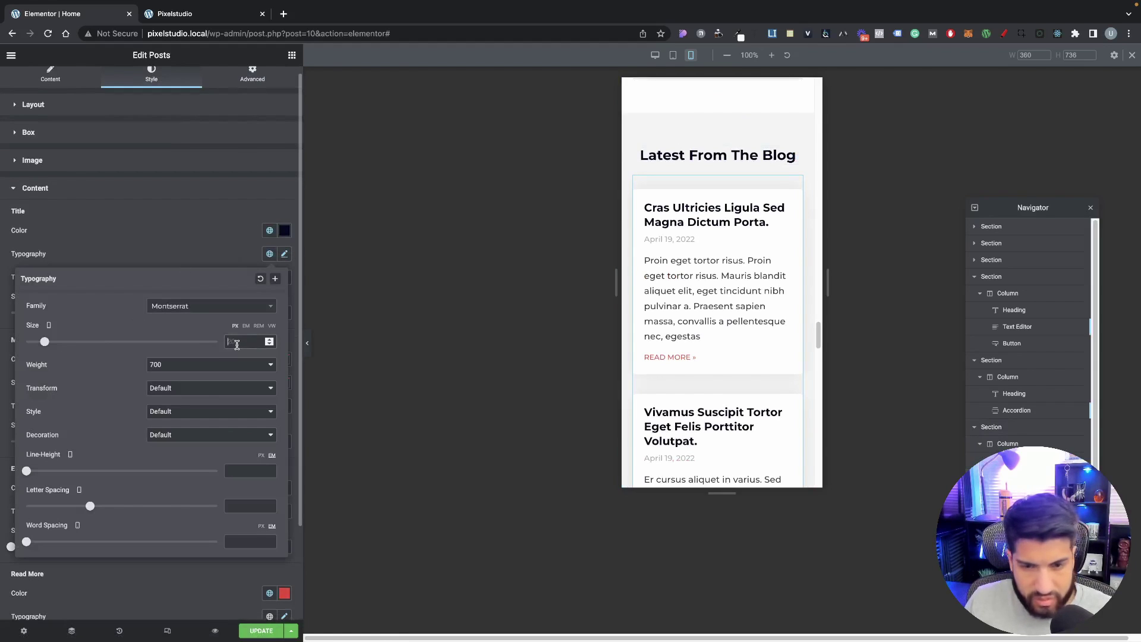
pyautogui.write('17')
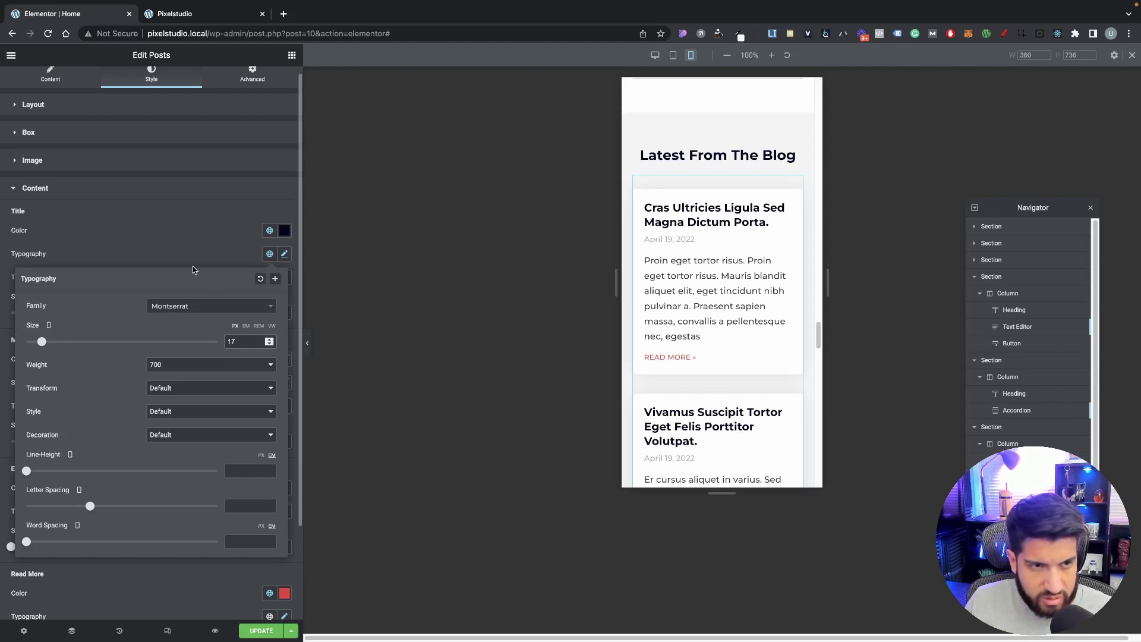
pyautogui.click(185, 244)
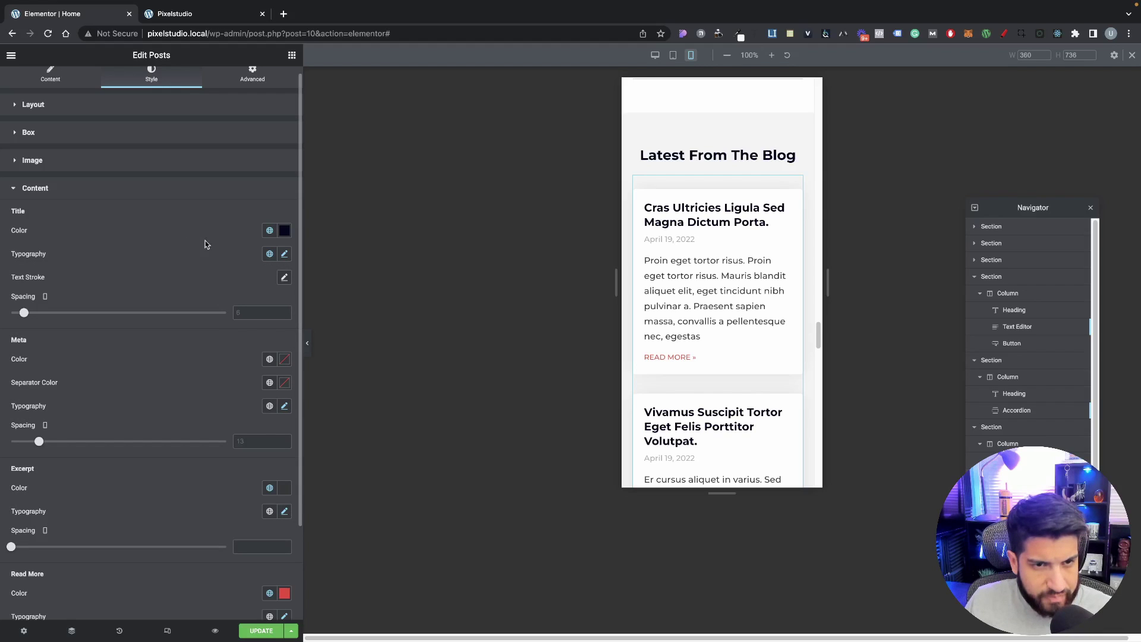
# Step: Recheck the post title typography to confirm the 17 px size, then review the blog grid
pyautogui.scroll(-1, 232, 245)
pyautogui.scroll(2, 168, 185)
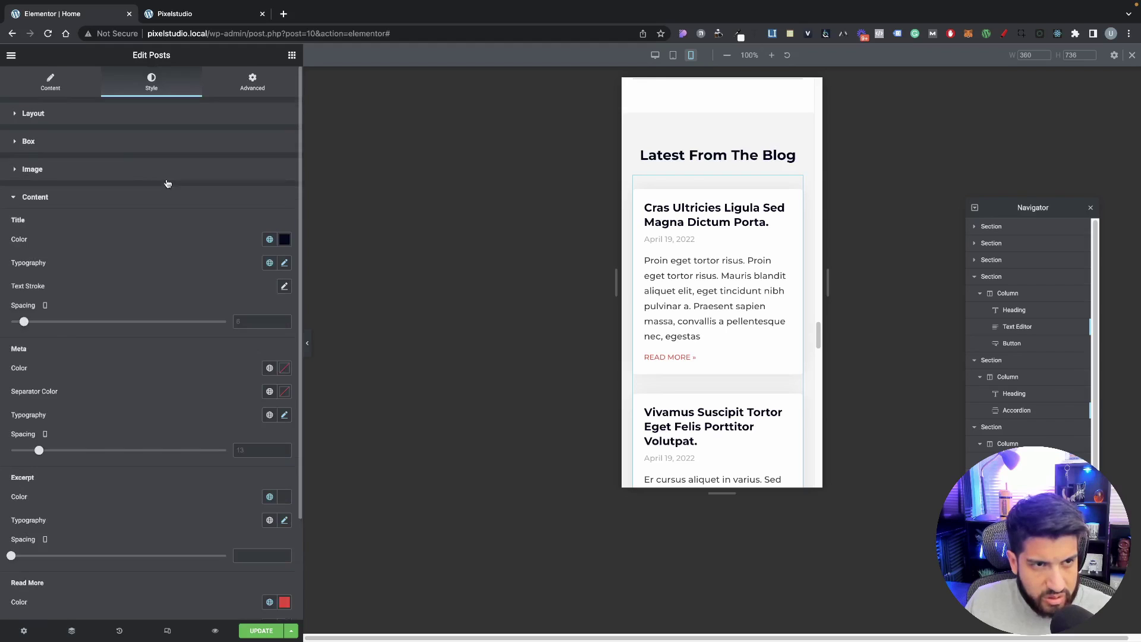
pyautogui.click(118, 142)
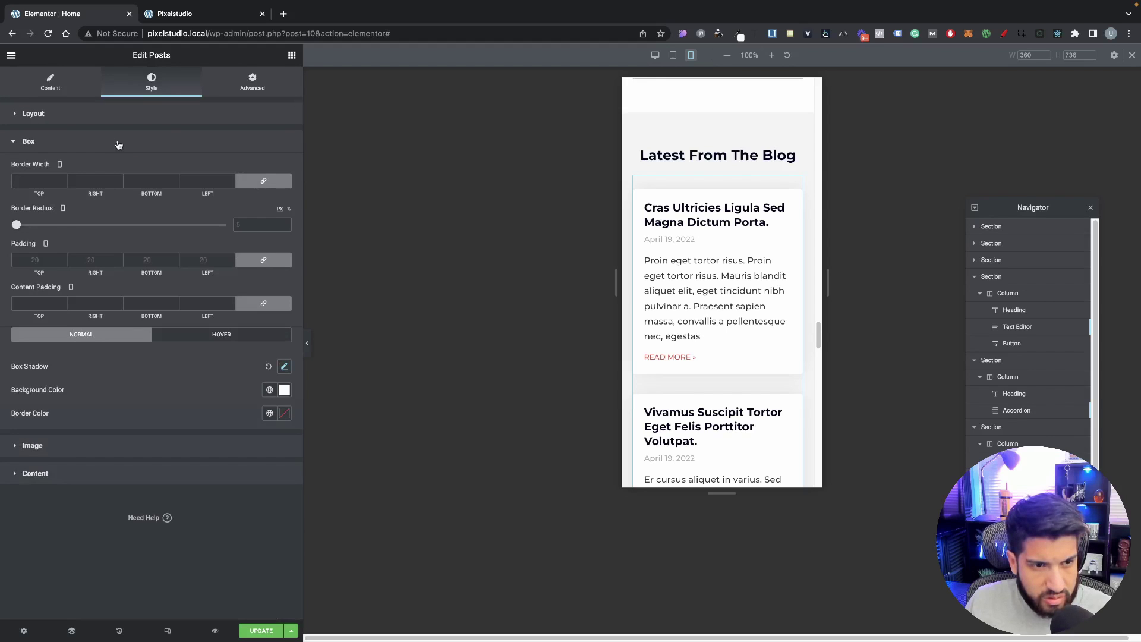
pyautogui.click(68, 473)
pyautogui.scroll(-1, 194, 288)
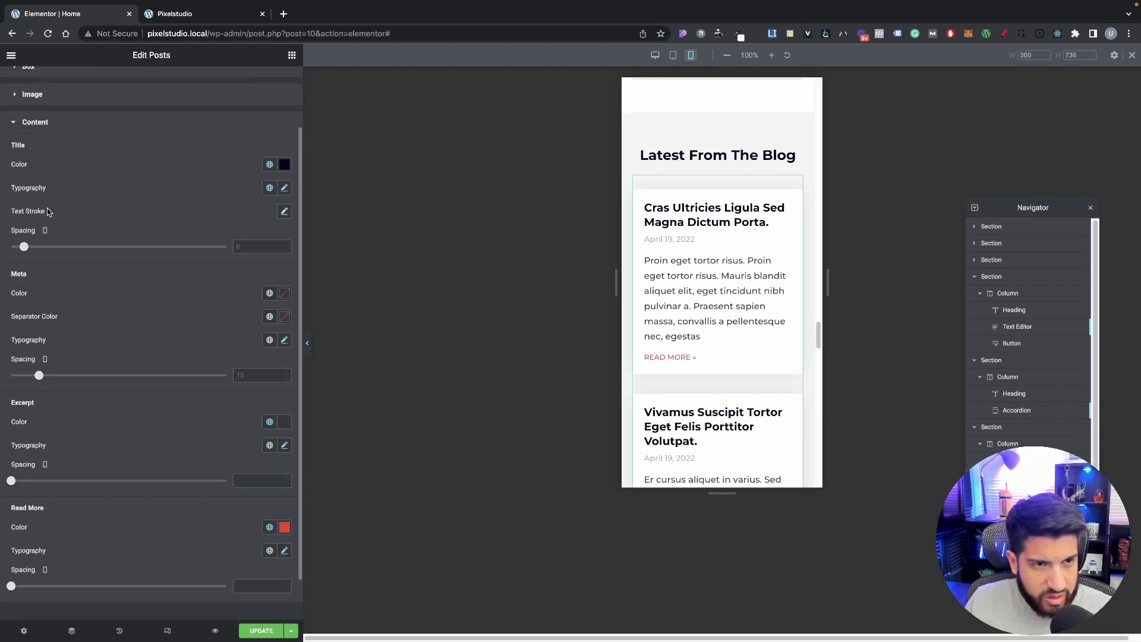
pyautogui.click(284, 189)
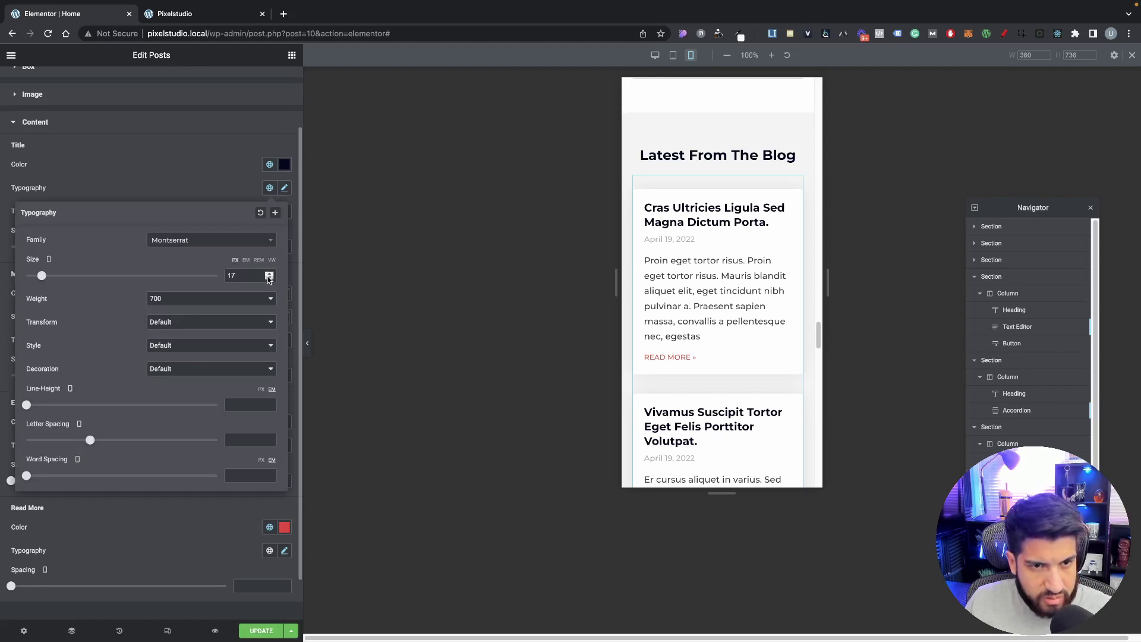
pyautogui.click(191, 178)
pyautogui.scroll(-1, 680, 309)
pyautogui.scroll(-5, 680, 309)
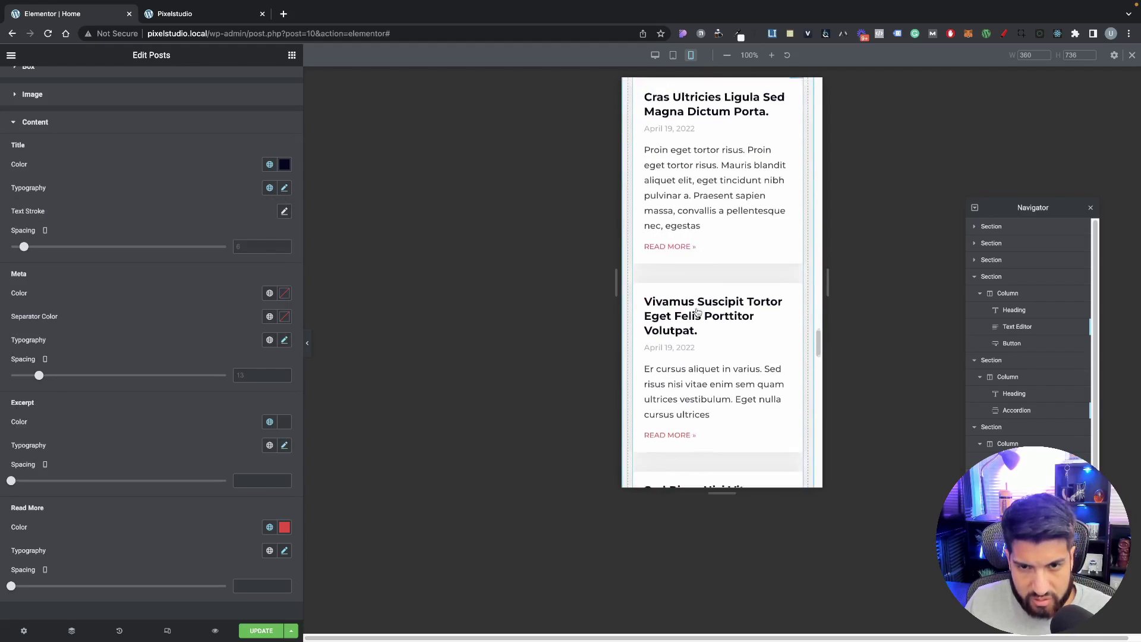
pyautogui.scroll(-5, 719, 297)
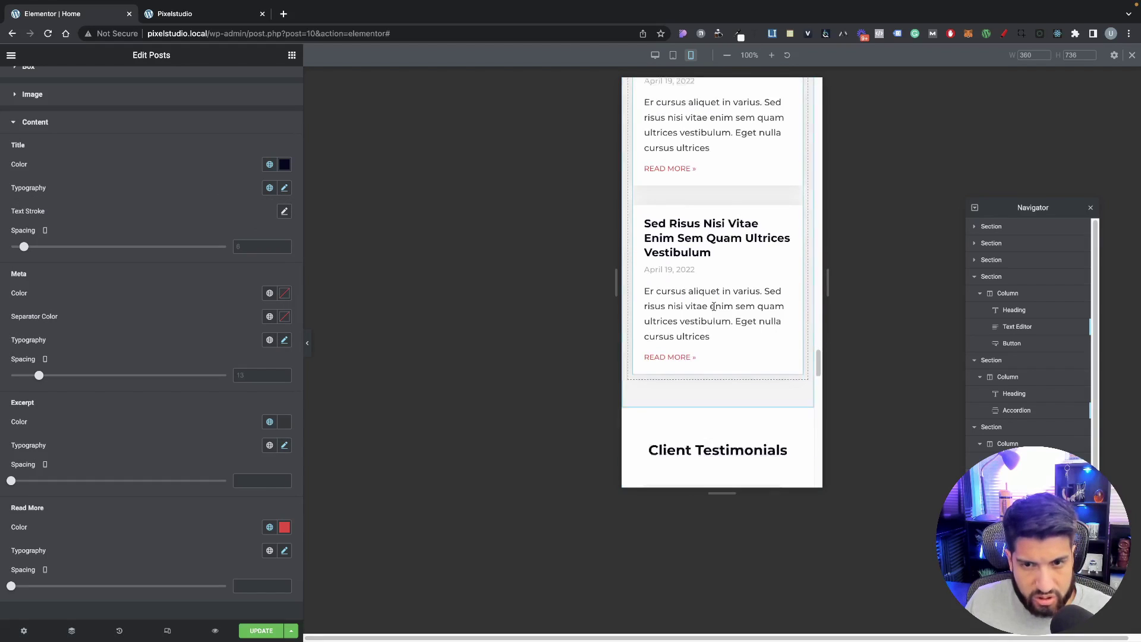
pyautogui.scroll(-2, 724, 321)
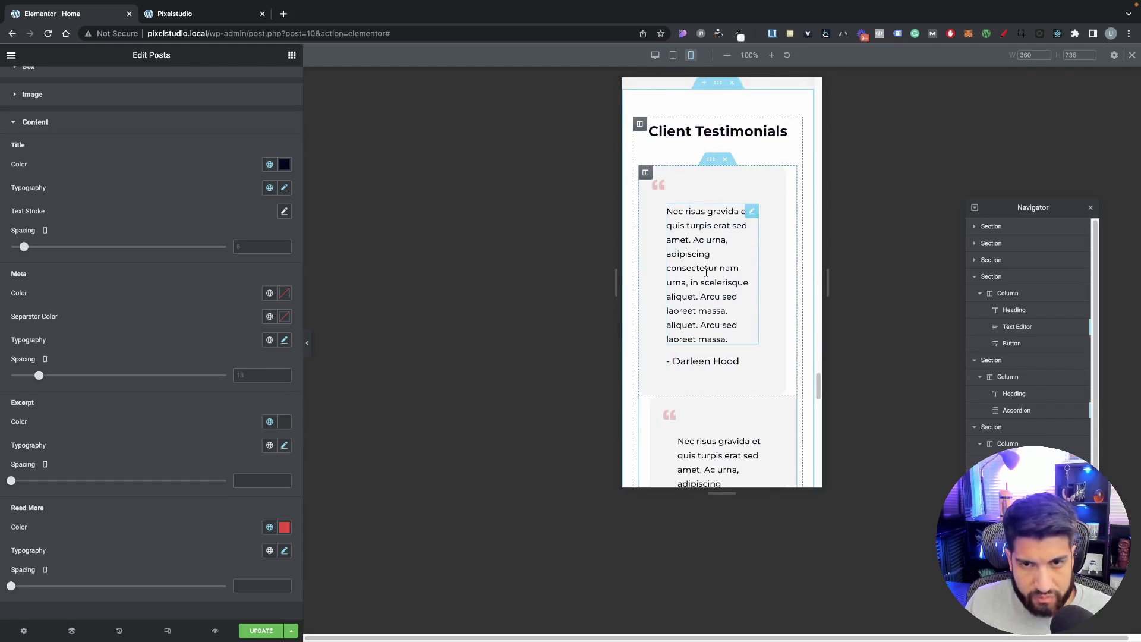
pyautogui.scroll(2, 707, 268)
pyautogui.scroll(-1, 678, 219)
pyautogui.scroll(1, 686, 204)
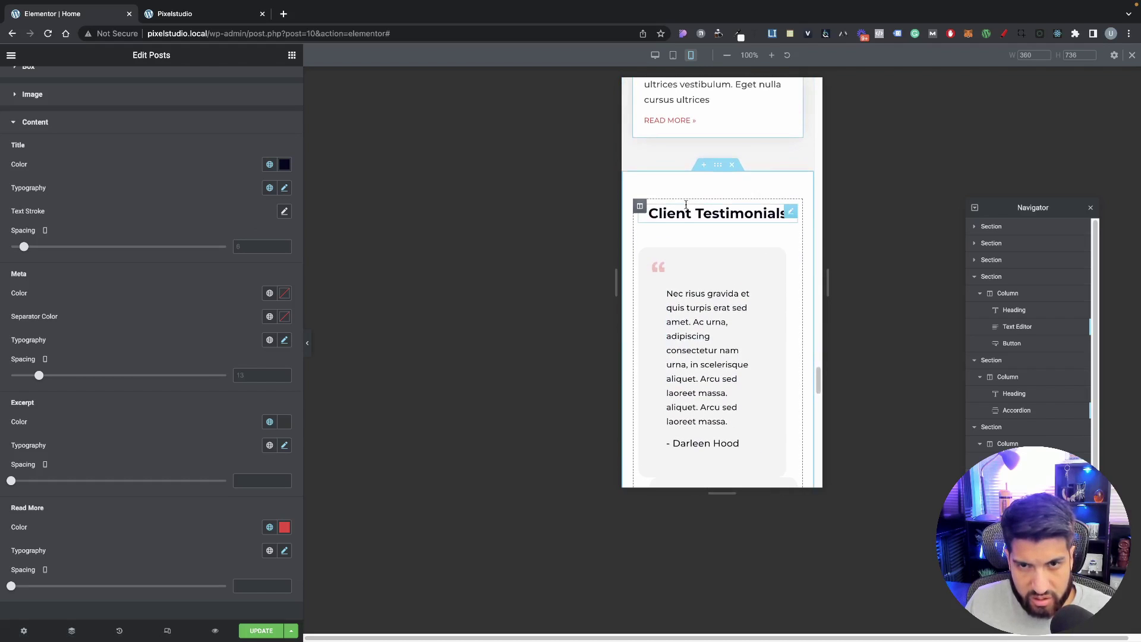
pyautogui.click(718, 165)
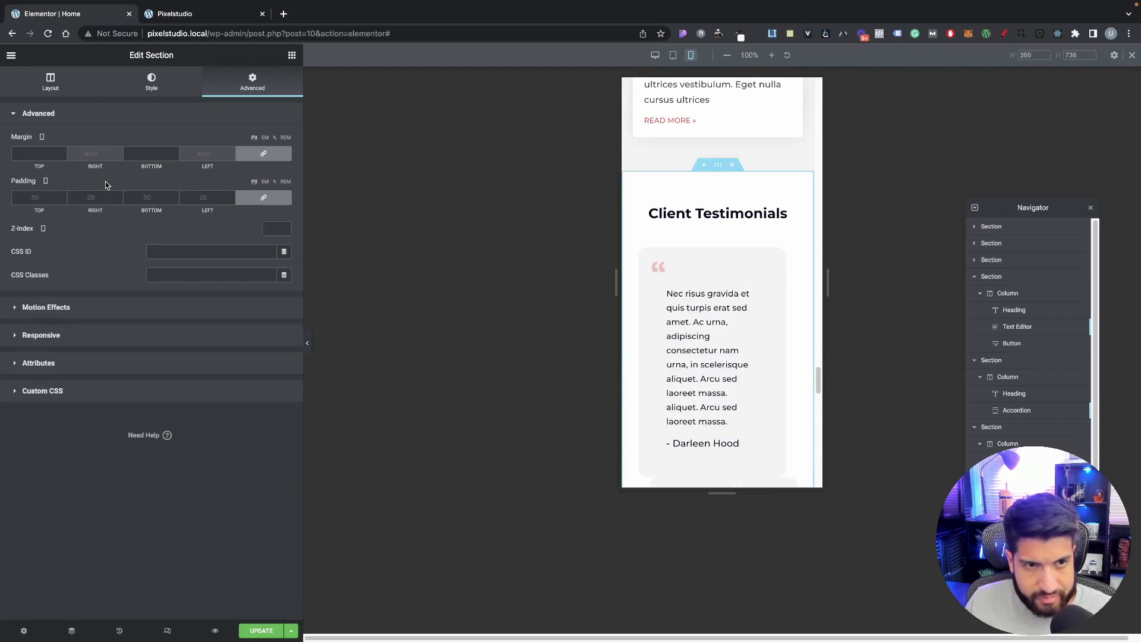
pyautogui.click(263, 197)
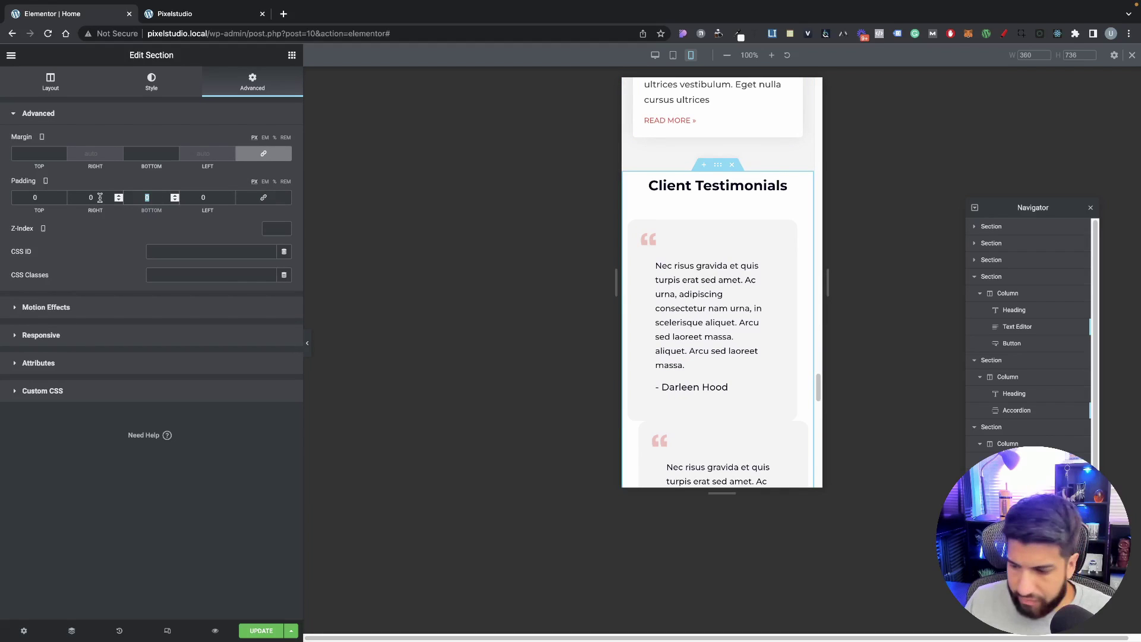
pyautogui.moveTo(51, 197); pyautogui.dragTo(2, 196)
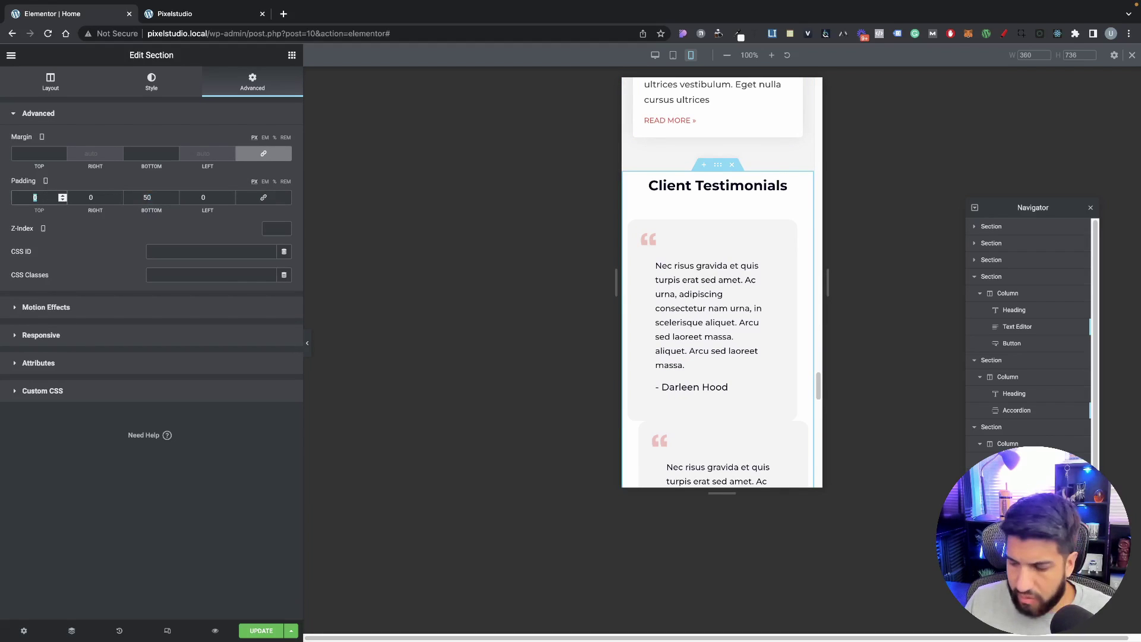
pyautogui.write('50')
pyautogui.write('1')
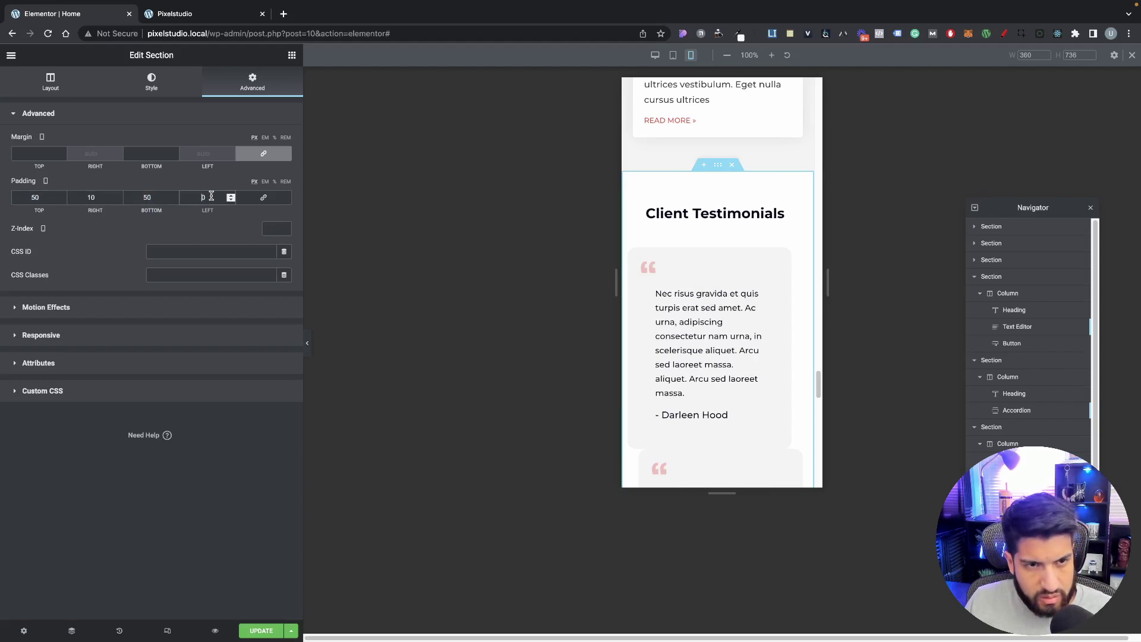
pyautogui.write('1')
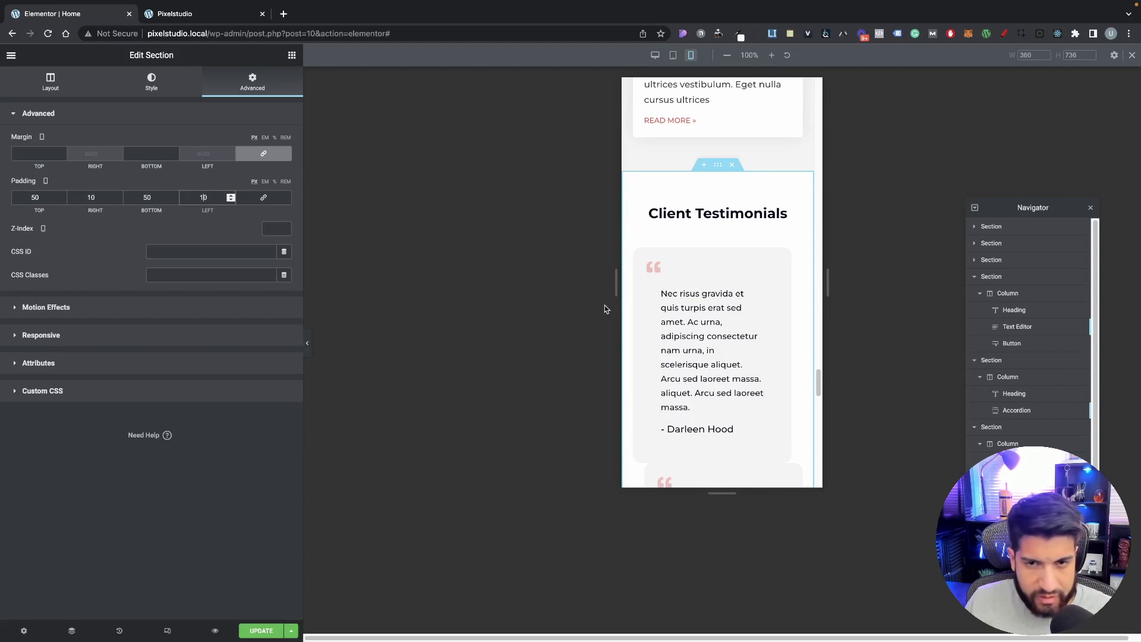
pyautogui.scroll(-2, 692, 251)
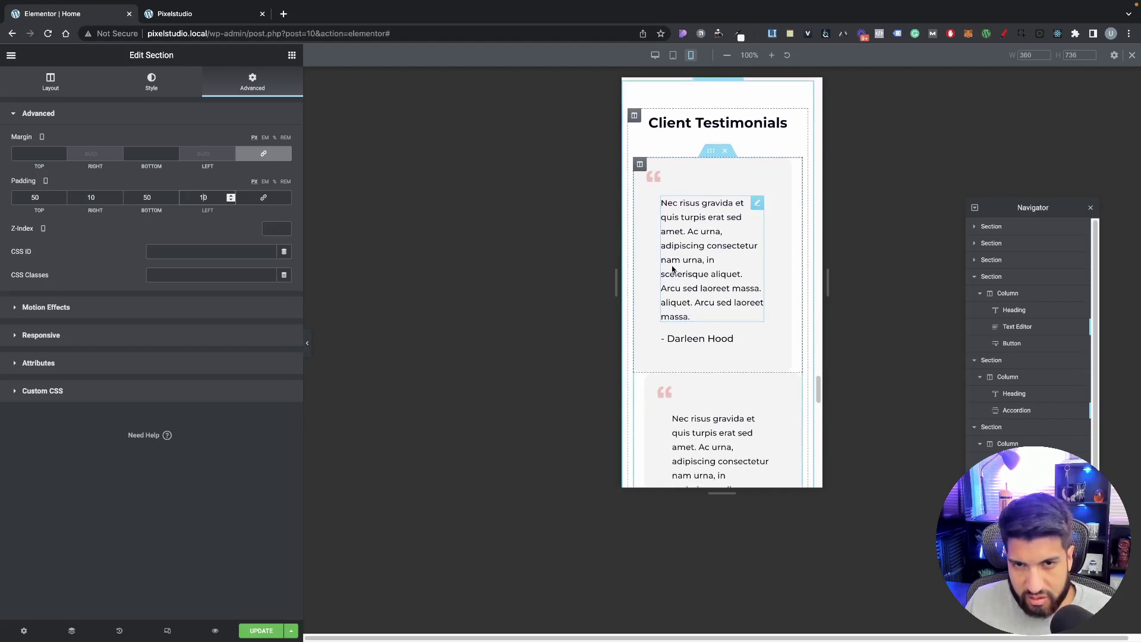
pyautogui.scroll(2, 693, 251)
pyautogui.scroll(-1, 693, 251)
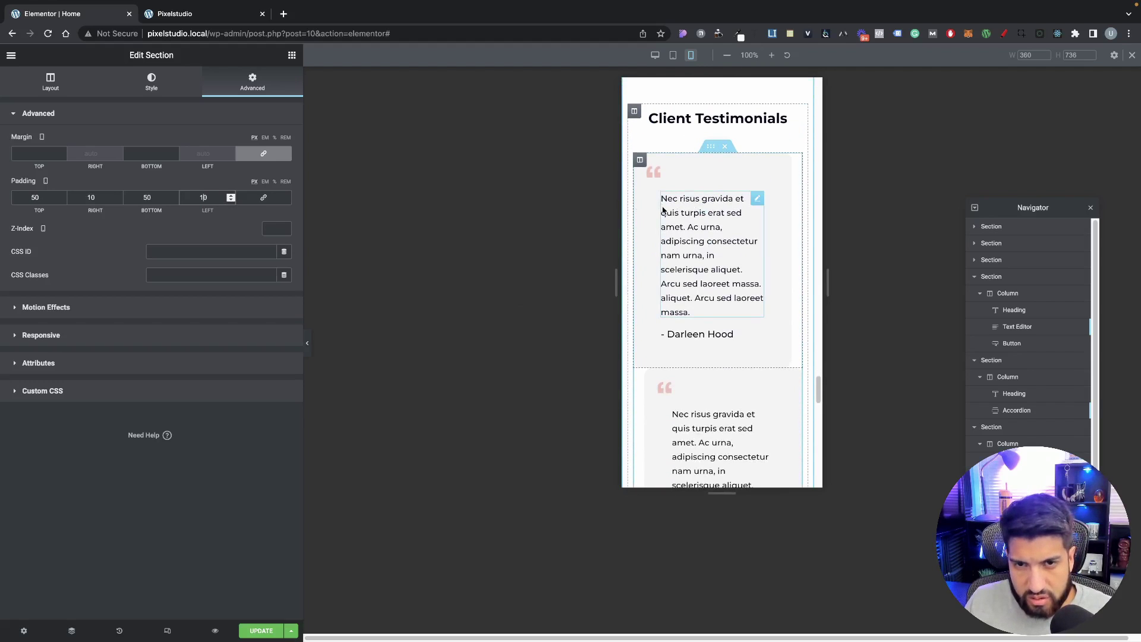
# Step: Reduce the first testimonial column's linked mobile padding from 50 to 25 px on every side
pyautogui.click(691, 227)
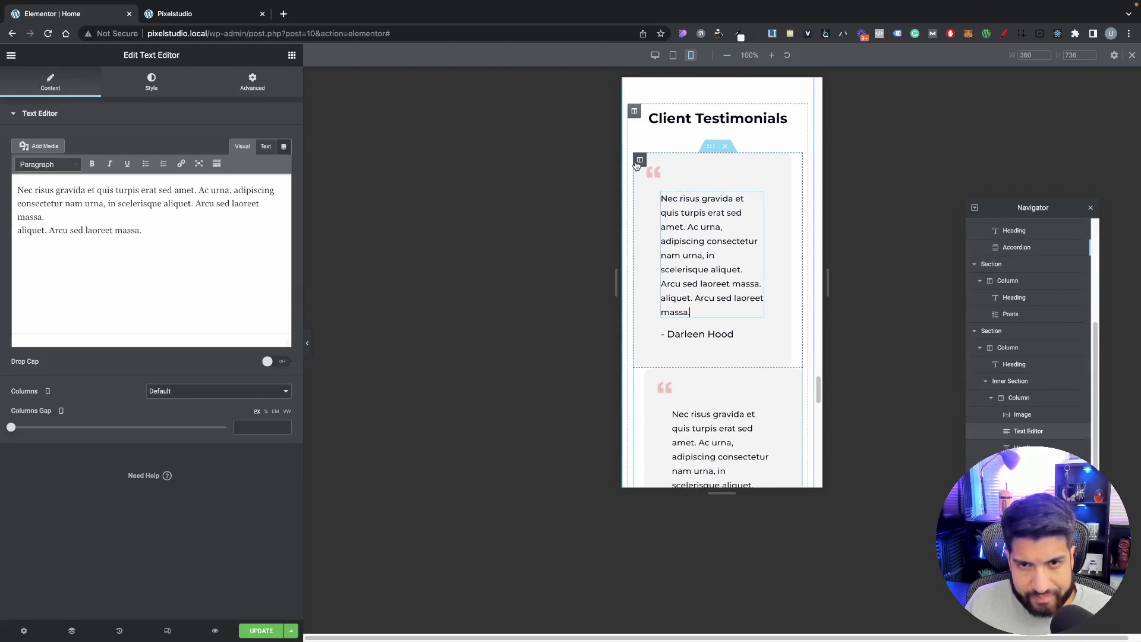
pyautogui.click(639, 160)
pyautogui.click(252, 82)
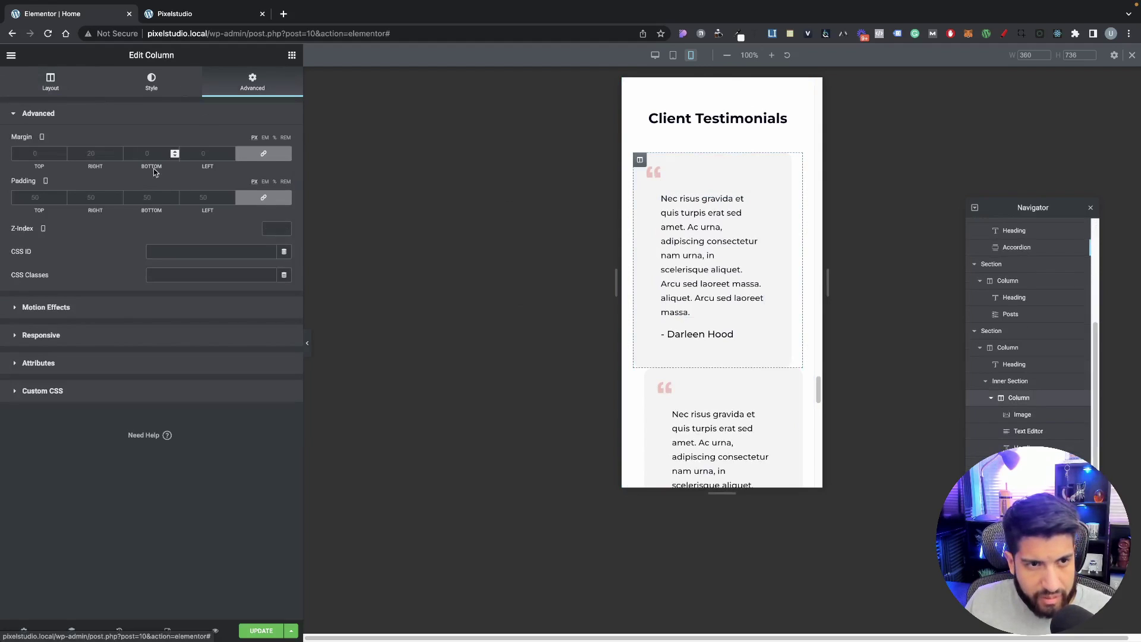
pyautogui.click(230, 198)
pyautogui.write('1')
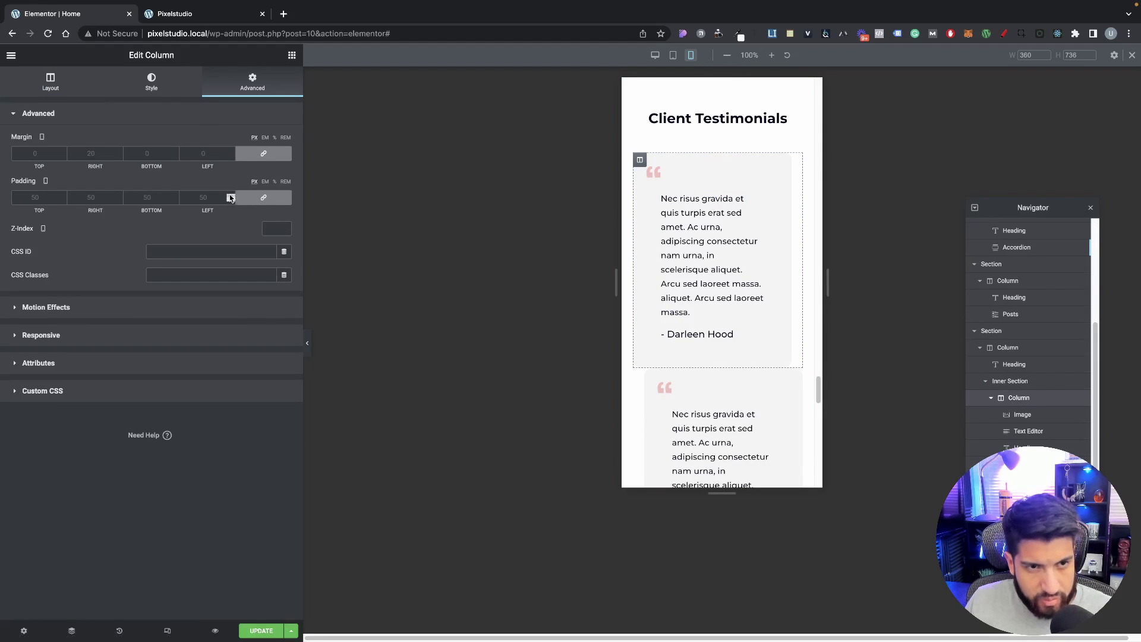
pyautogui.write('8')
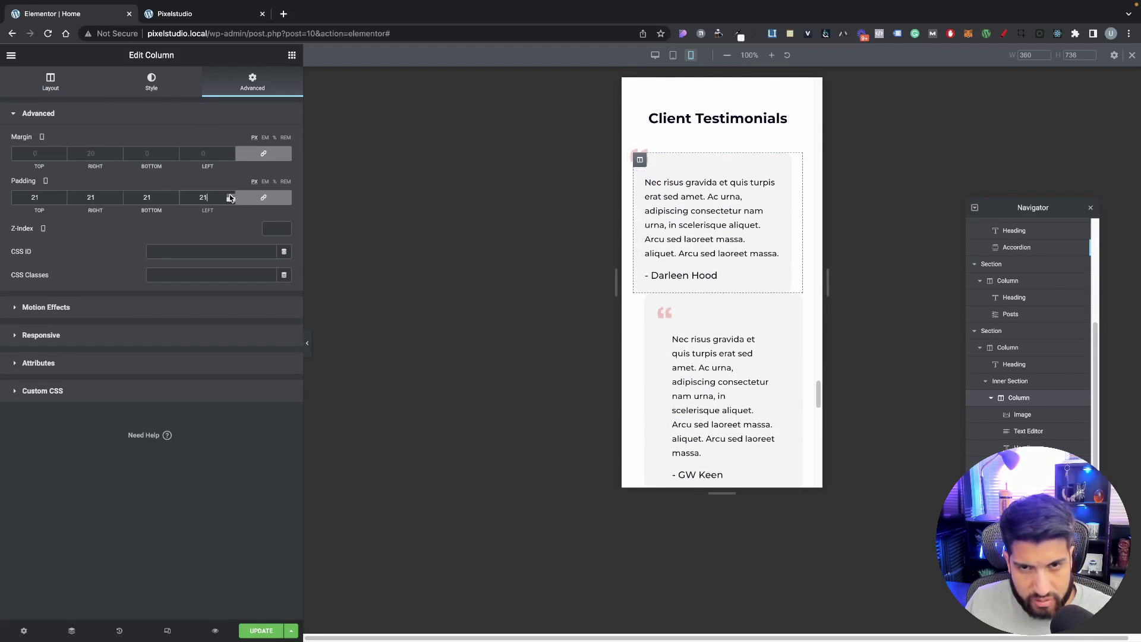
pyautogui.click(230, 195)
pyautogui.click(230, 200)
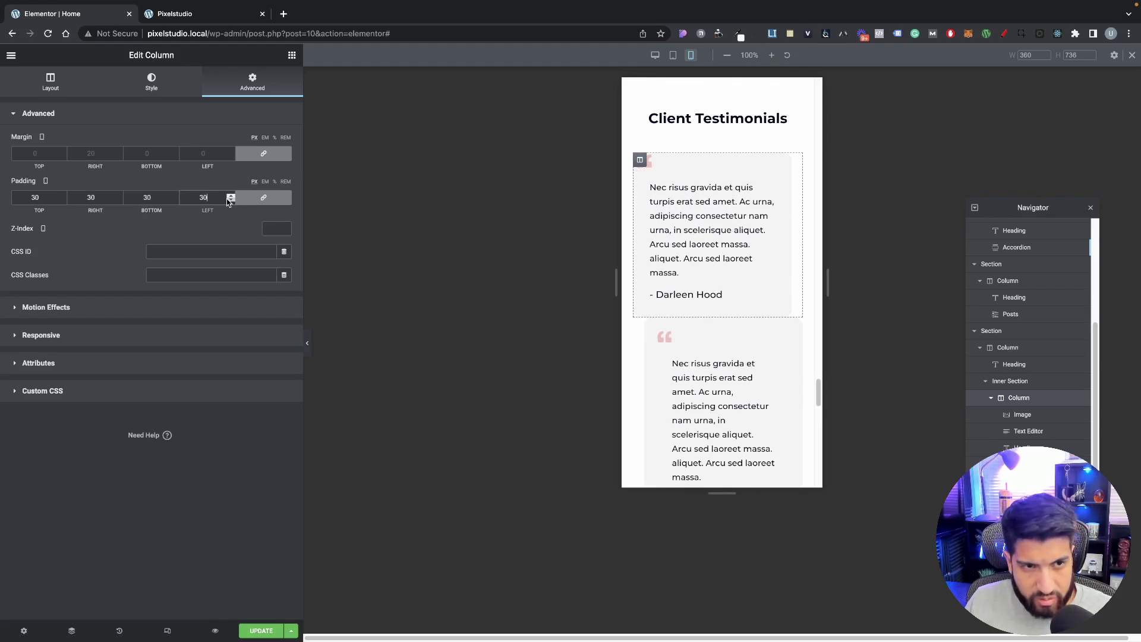
pyautogui.click(230, 200)
pyautogui.click(231, 201)
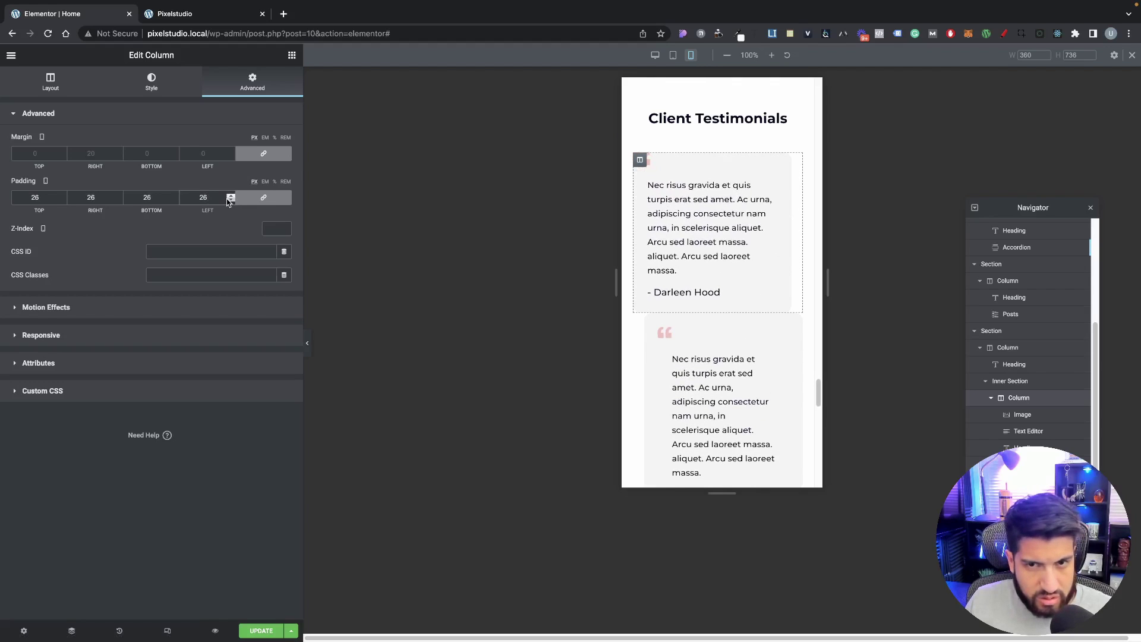
pyautogui.click(229, 195)
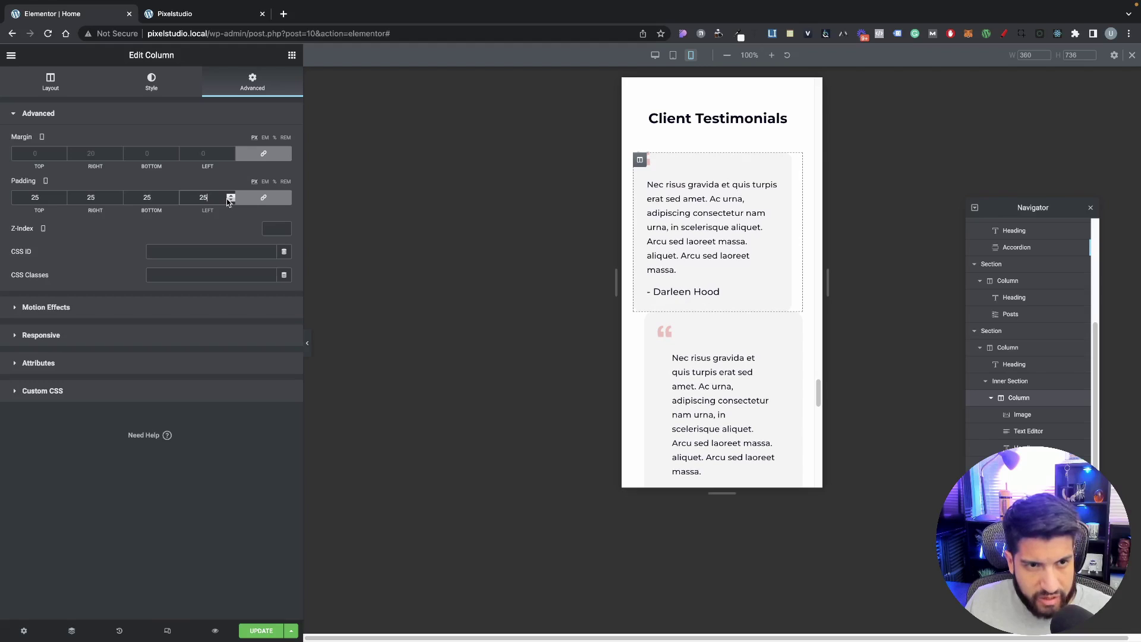
pyautogui.click(767, 169)
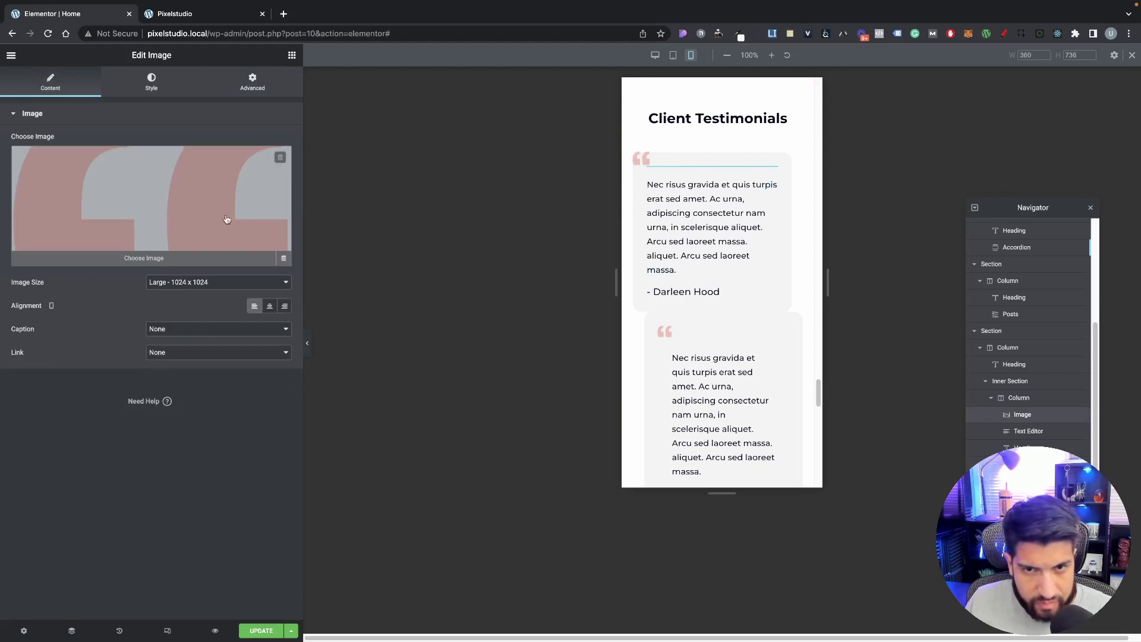
# Step: Give the first quote image unlinked mobile margins of -5 top, 0 right, -8 bottom, -13 left
pyautogui.click(250, 81)
pyautogui.click(248, 153)
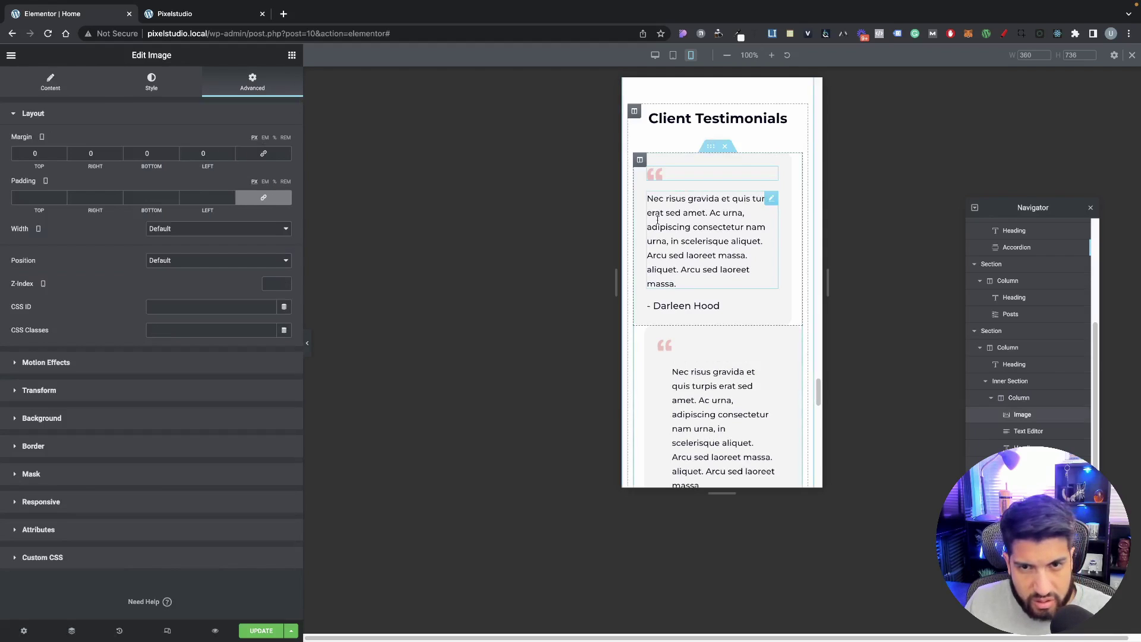
pyautogui.click(231, 158)
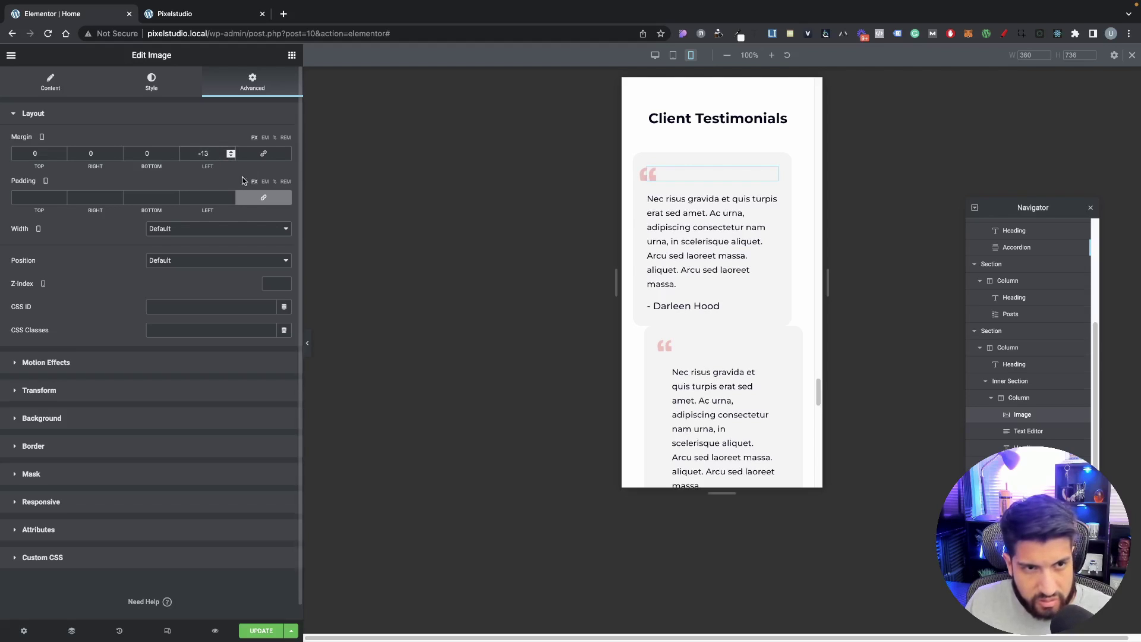
pyautogui.click(175, 157)
pyautogui.click(175, 157)
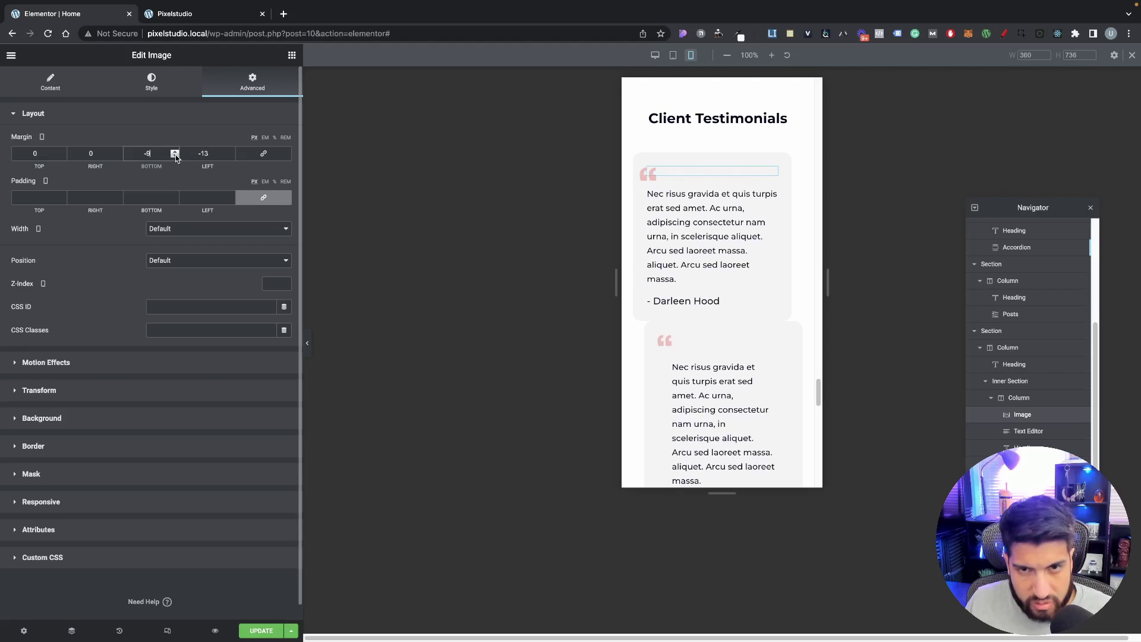
pyautogui.click(63, 157)
pyautogui.click(63, 157)
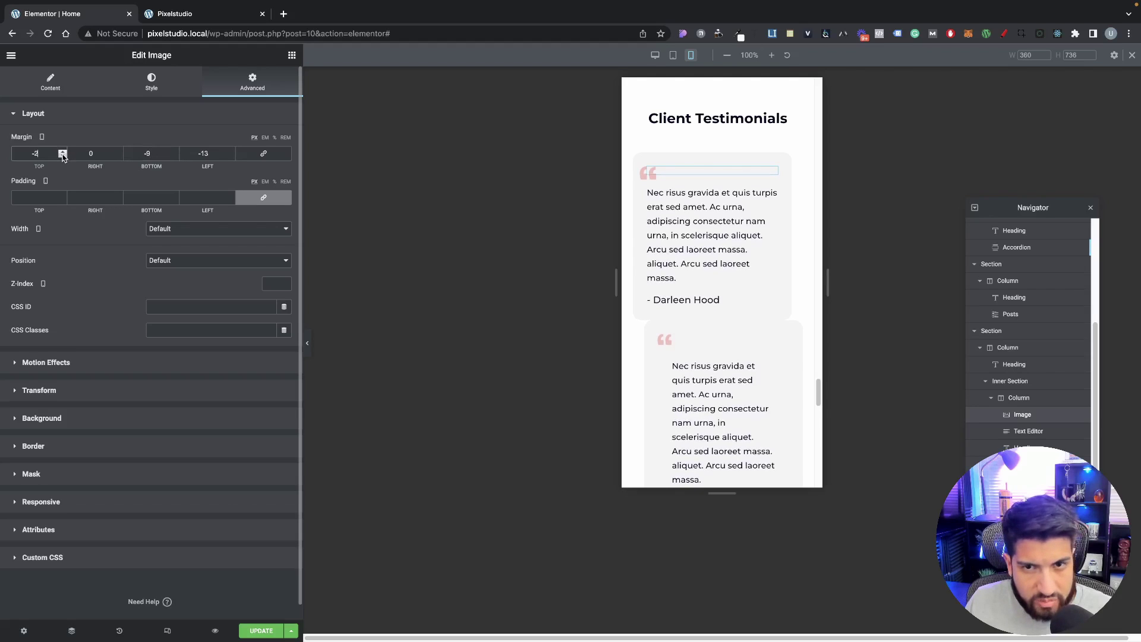
pyautogui.click(62, 157)
pyautogui.click(62, 157)
pyautogui.click(63, 157)
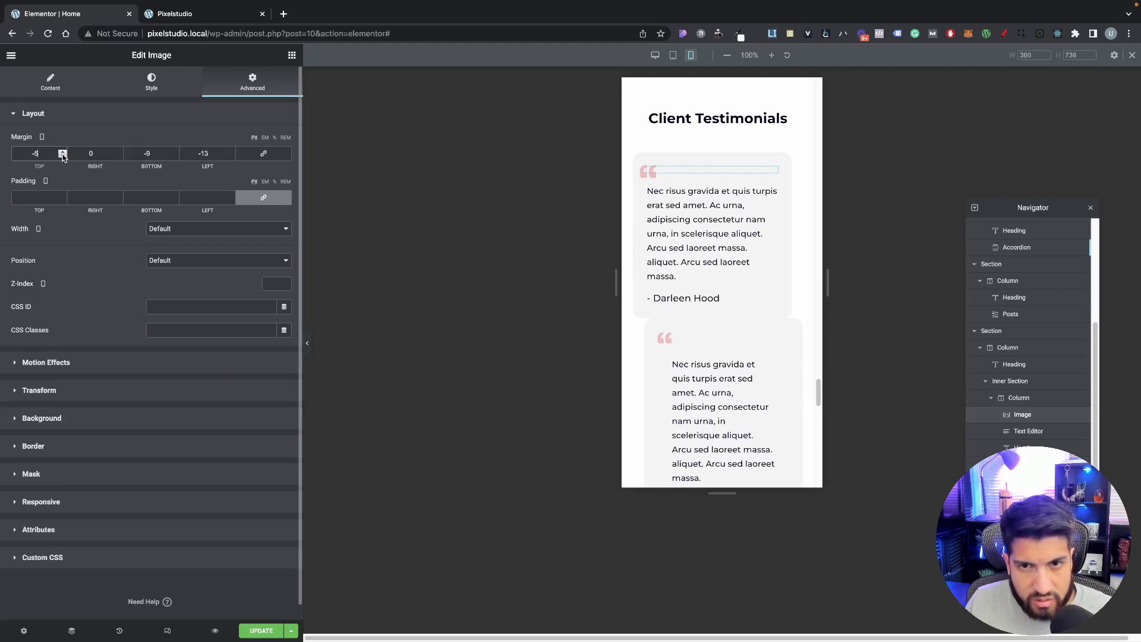
# Step: Set the first reviewer name heading's font size to 15 px
pyautogui.click(685, 300)
pyautogui.click(151, 82)
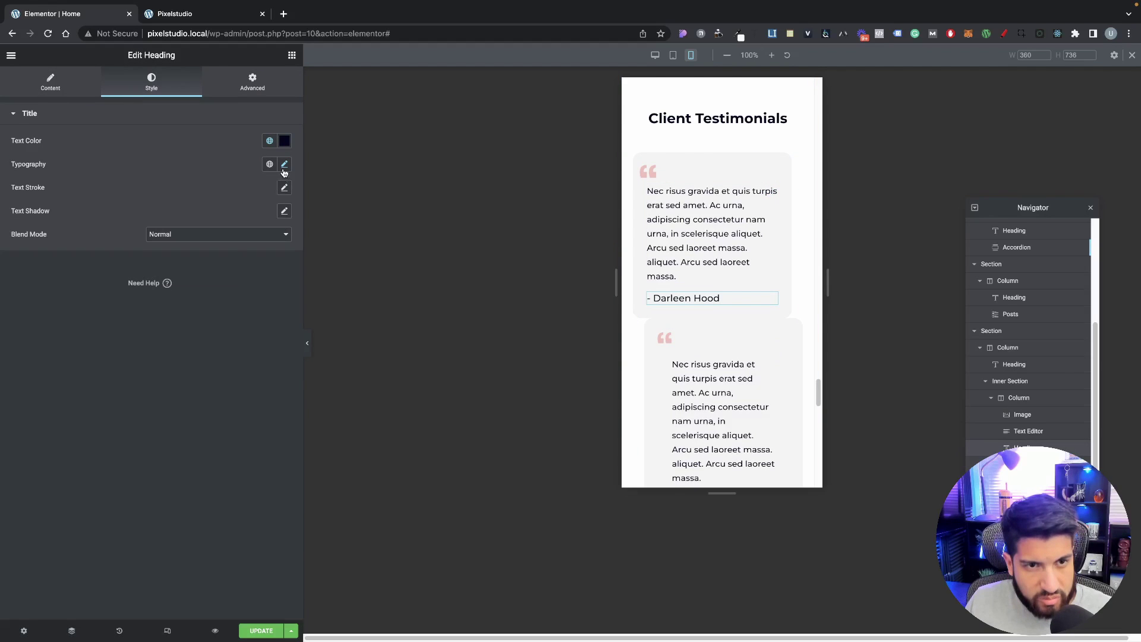
pyautogui.click(284, 166)
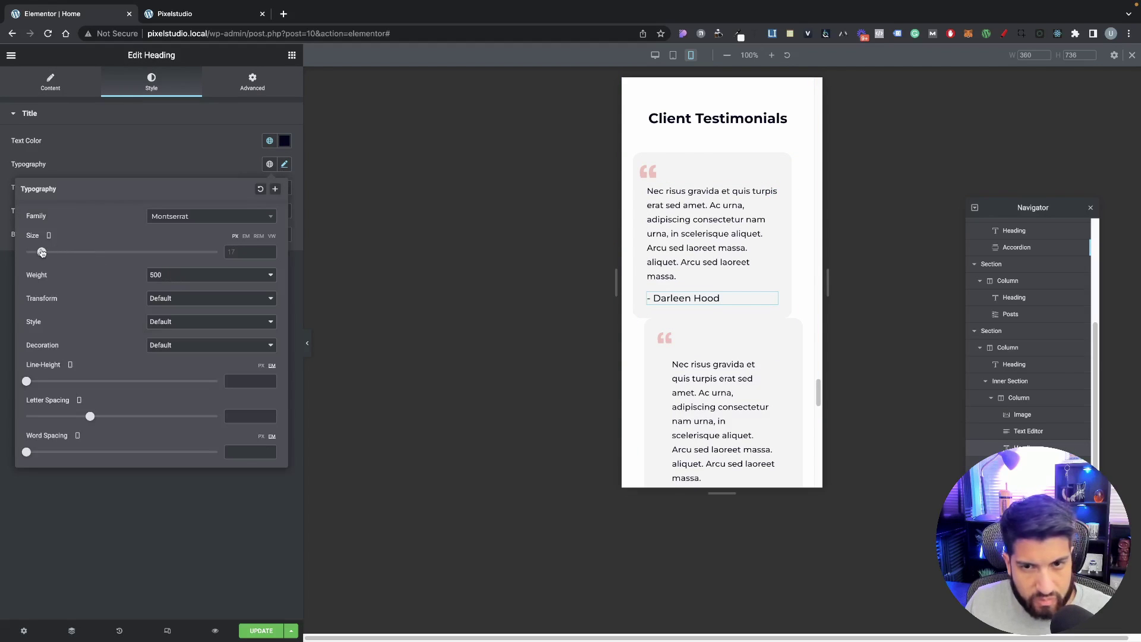
pyautogui.moveTo(42, 253); pyautogui.dragTo(40, 252)
pyautogui.click(676, 275)
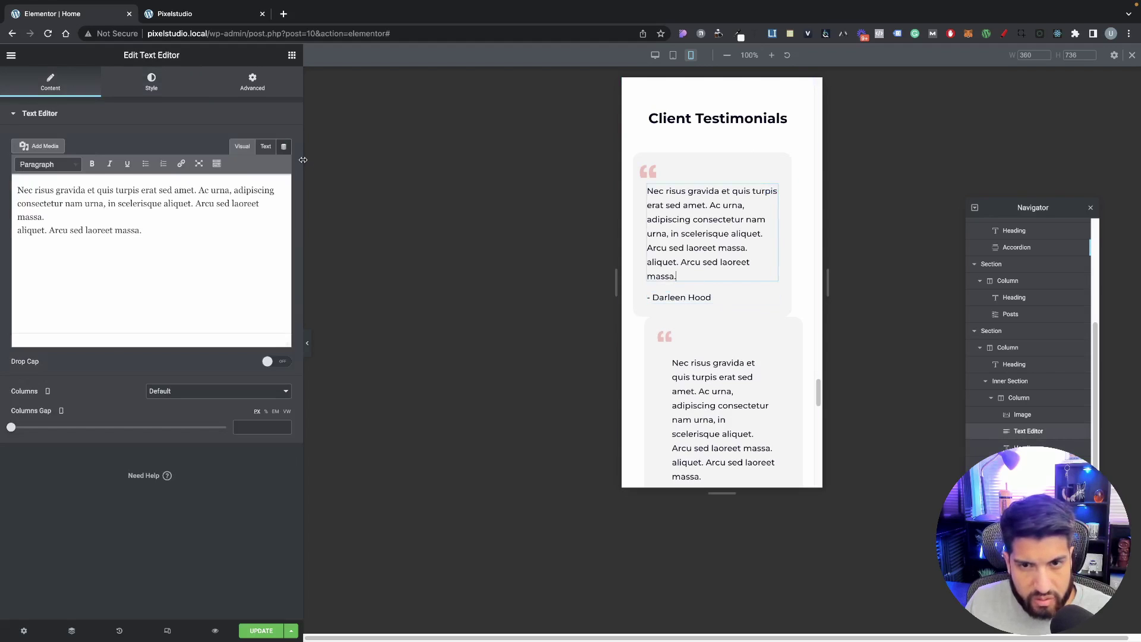
pyautogui.scroll(-1, 721, 323)
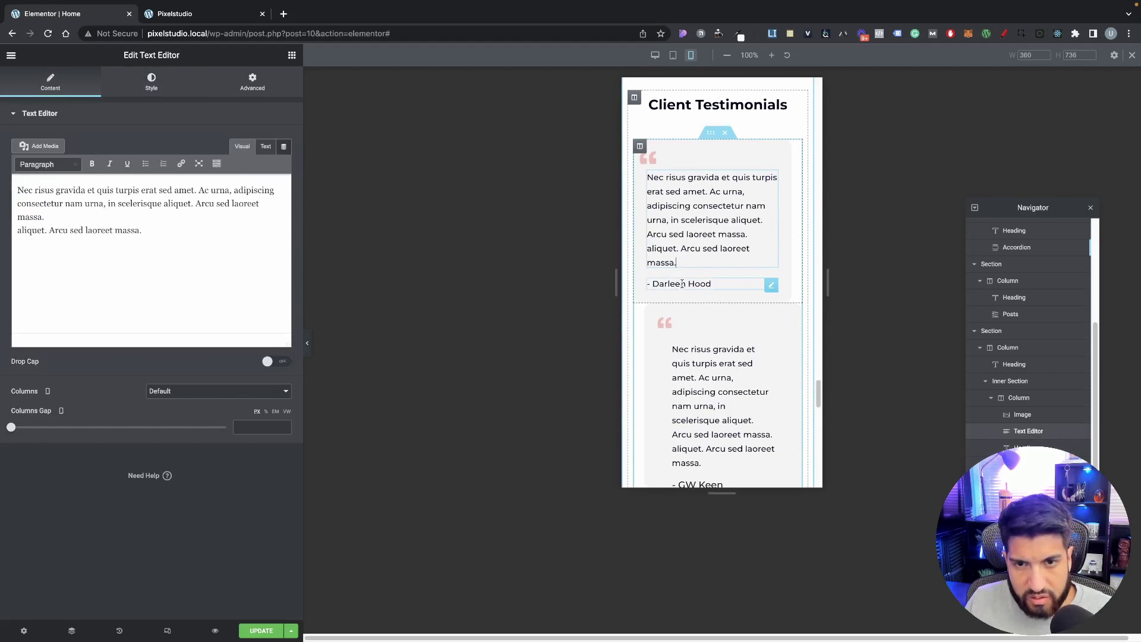
# Step: Copy the first reviewer name's style and paste it onto the second reviewer name
pyautogui.rightClick(684, 284)
pyautogui.click(706, 332)
pyautogui.scroll(-3, 703, 358)
pyautogui.rightClick(699, 301)
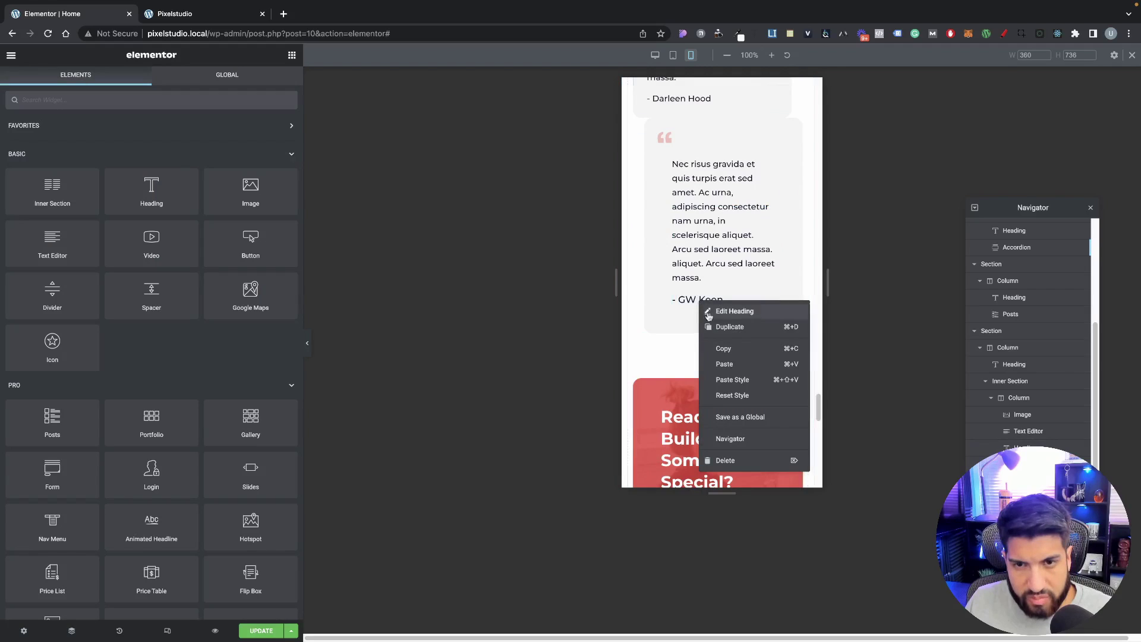
pyautogui.click(740, 379)
pyautogui.scroll(3, 639, 159)
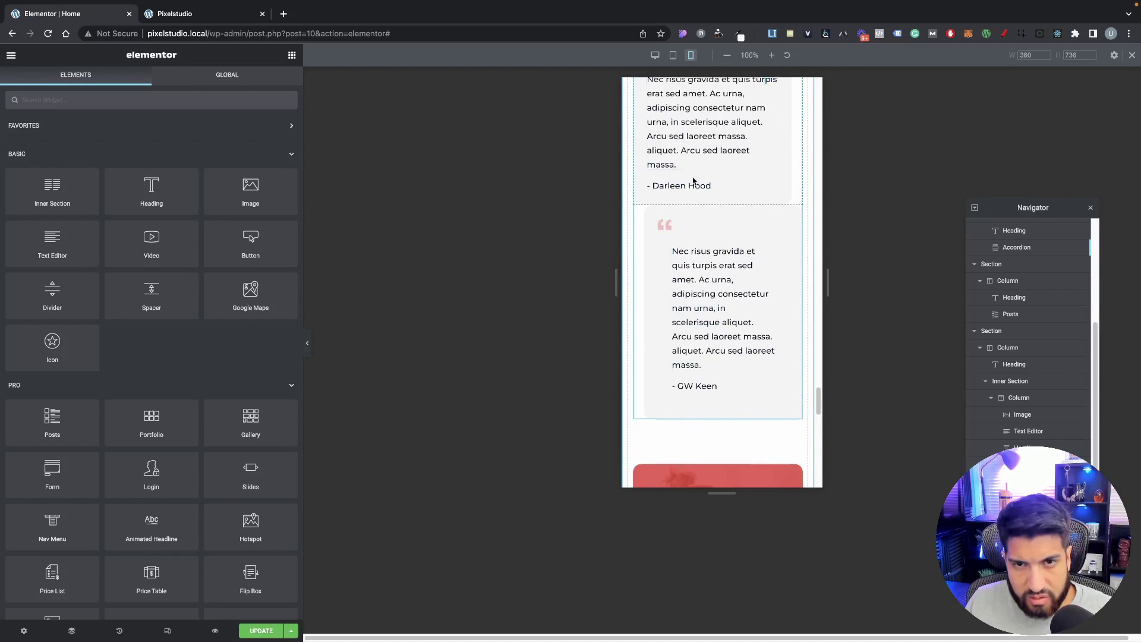
# Step: Reset the first testimonial column's margins to 0 and paste its style onto the second column
pyautogui.rightClick(643, 162)
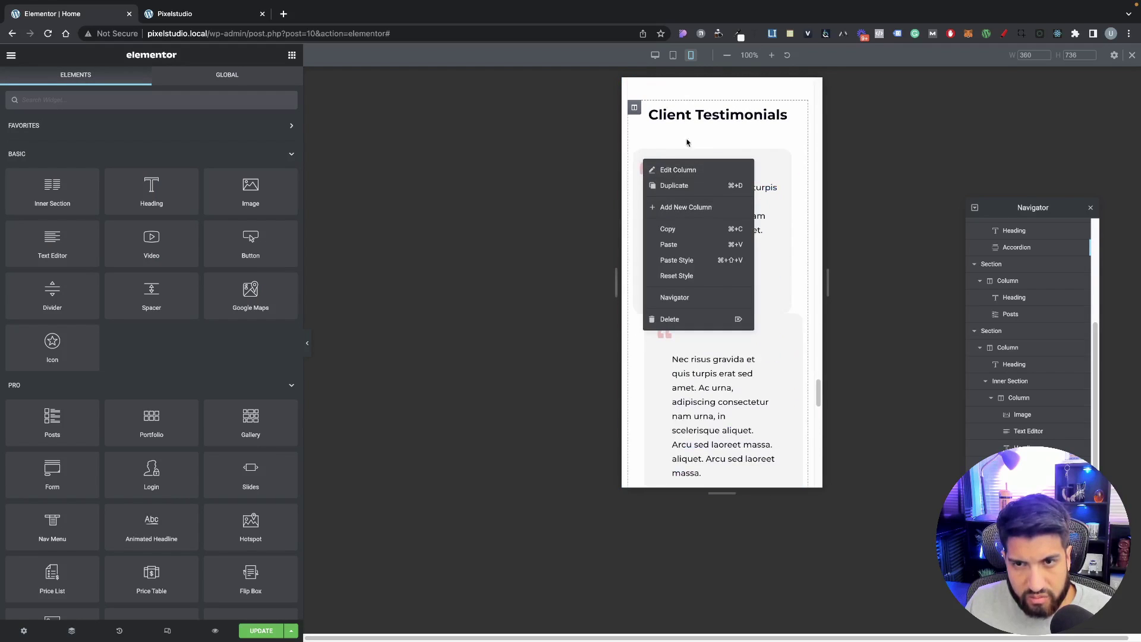
pyautogui.click(702, 153)
pyautogui.click(640, 157)
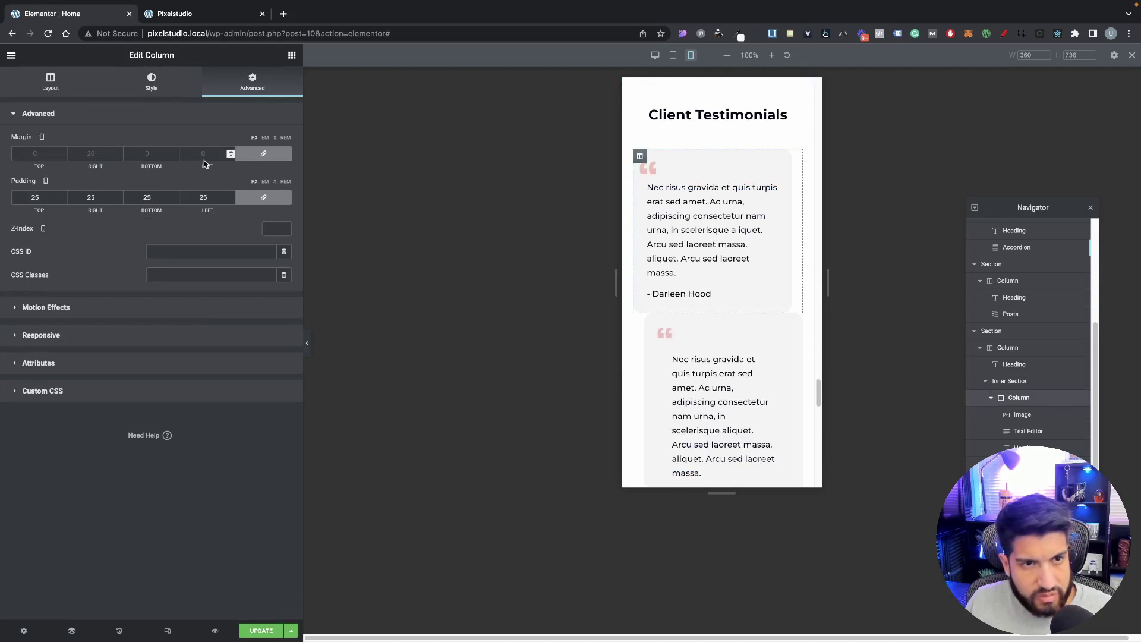
pyautogui.click(263, 153)
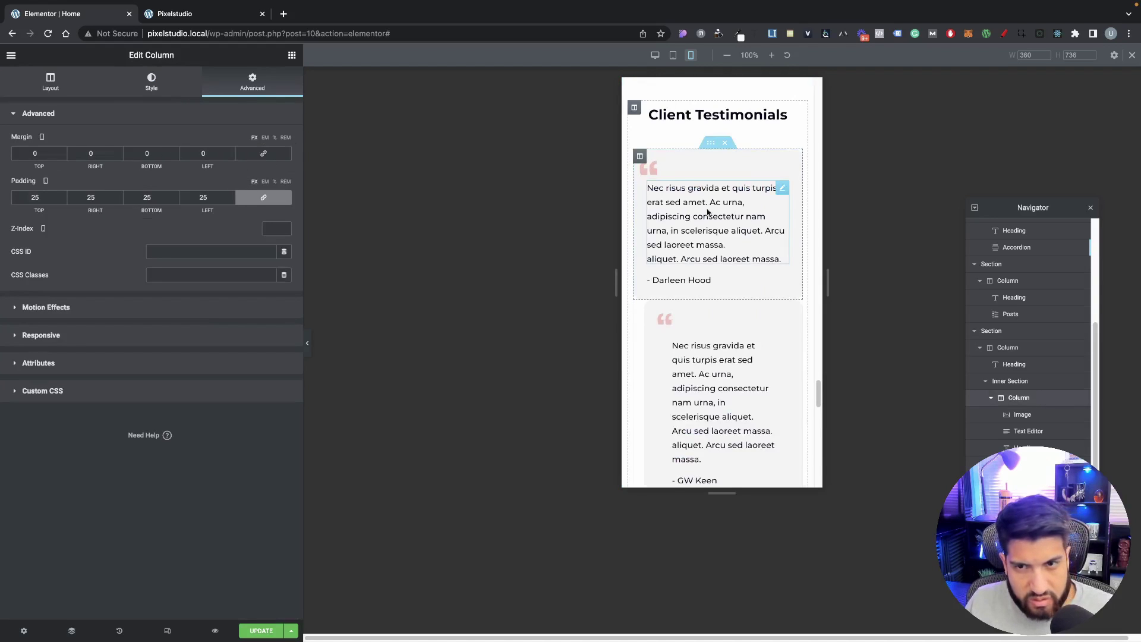
pyautogui.rightClick(644, 164)
pyautogui.click(663, 227)
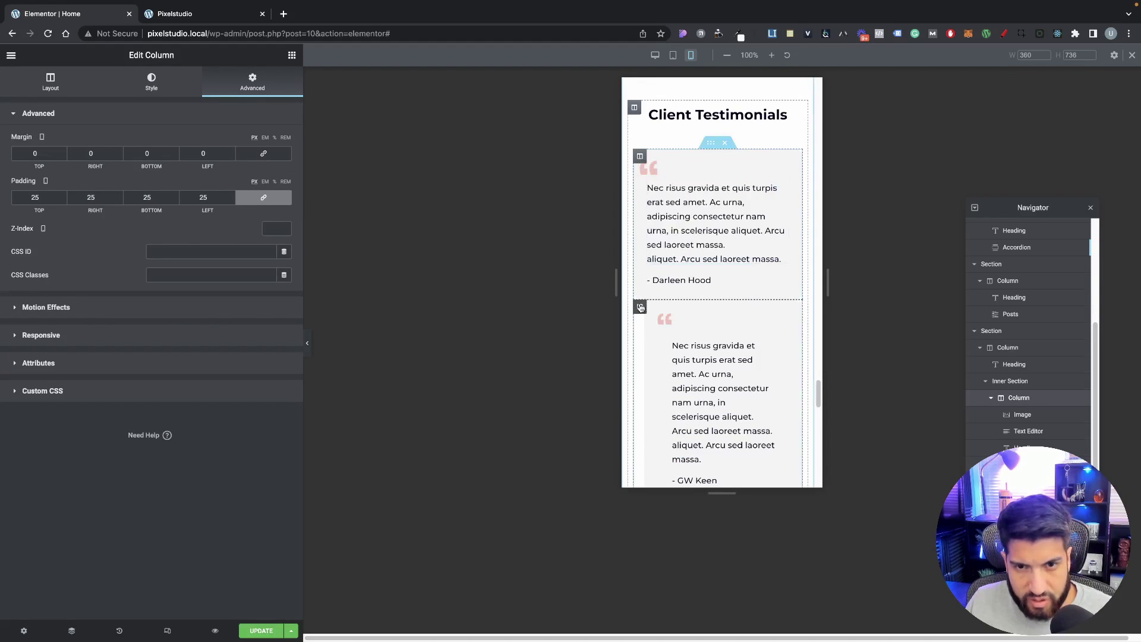
pyautogui.rightClick(639, 307)
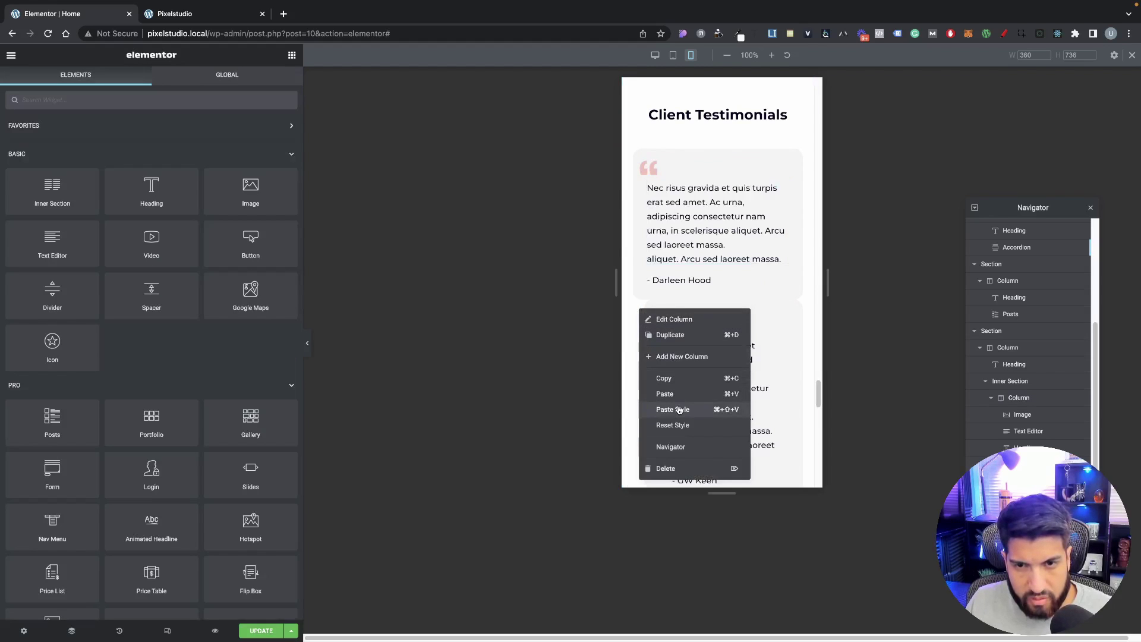
pyautogui.click(673, 410)
# Step: Copy the first quote image's style onto the second card's quote image
pyautogui.click(643, 307)
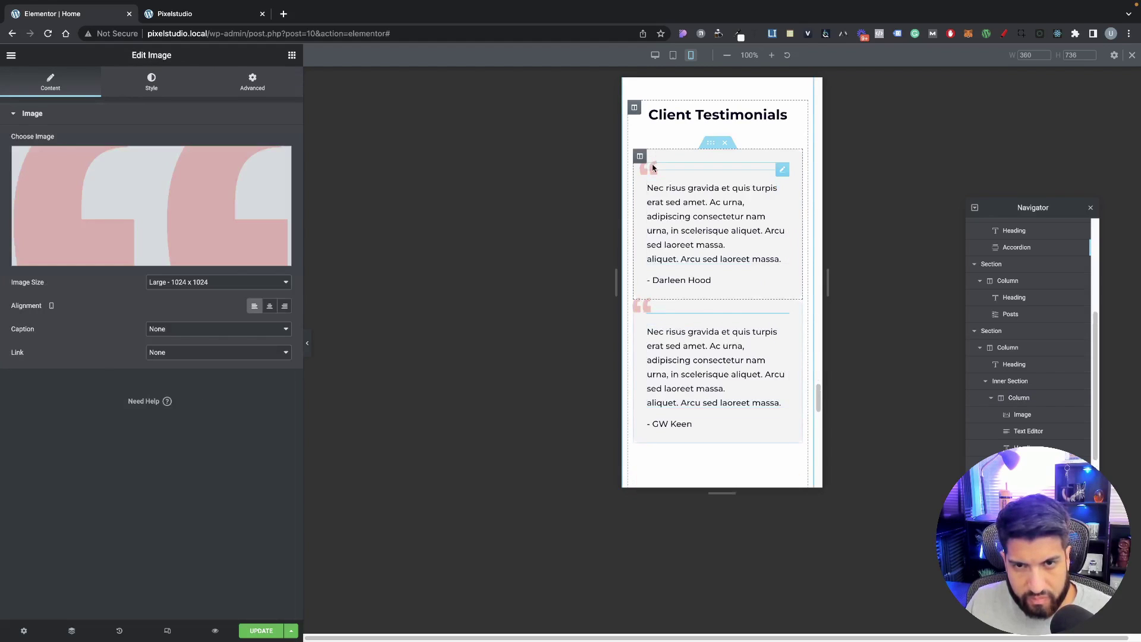
pyautogui.rightClick(651, 171)
pyautogui.click(675, 215)
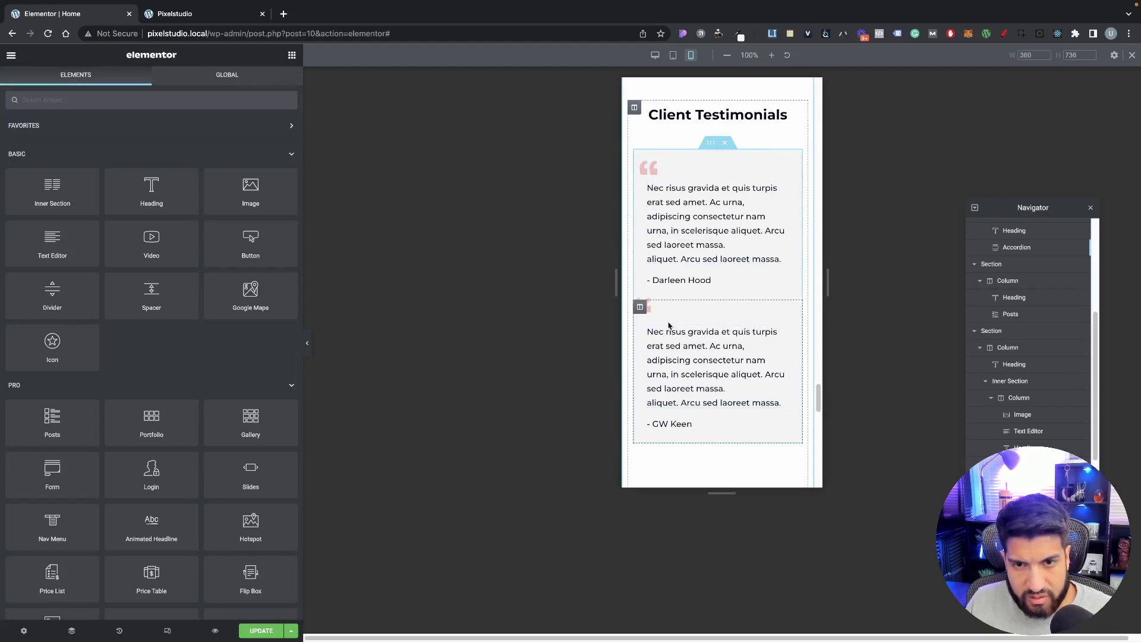
pyautogui.rightClick(658, 314)
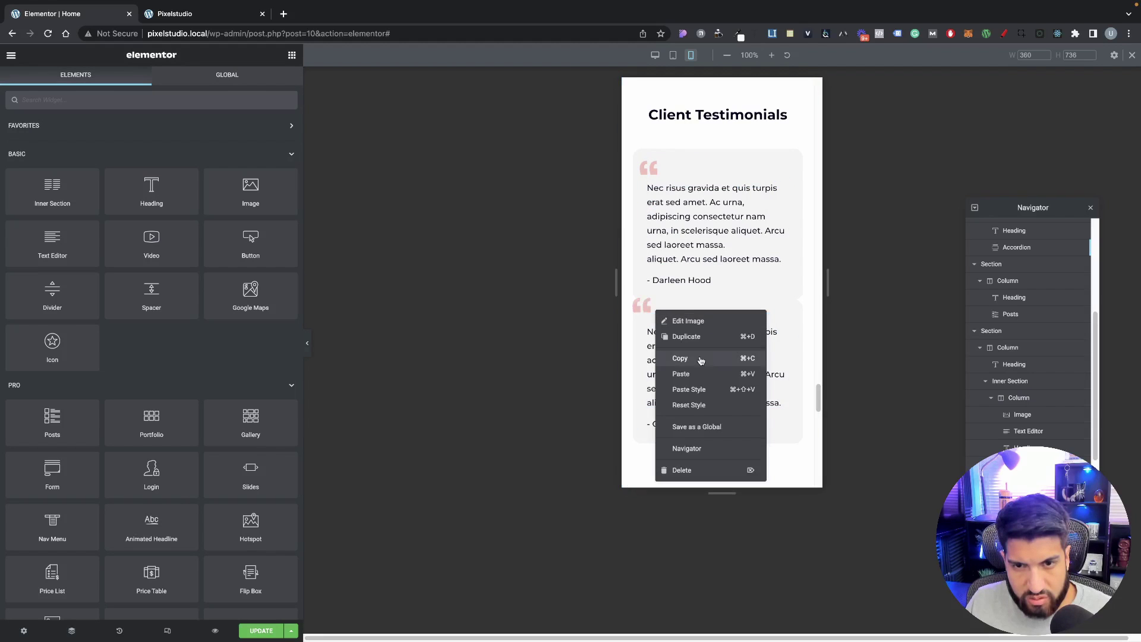
pyautogui.click(703, 387)
# Step: Set the second testimonial column's mobile top margin to 20 px
pyautogui.click(639, 307)
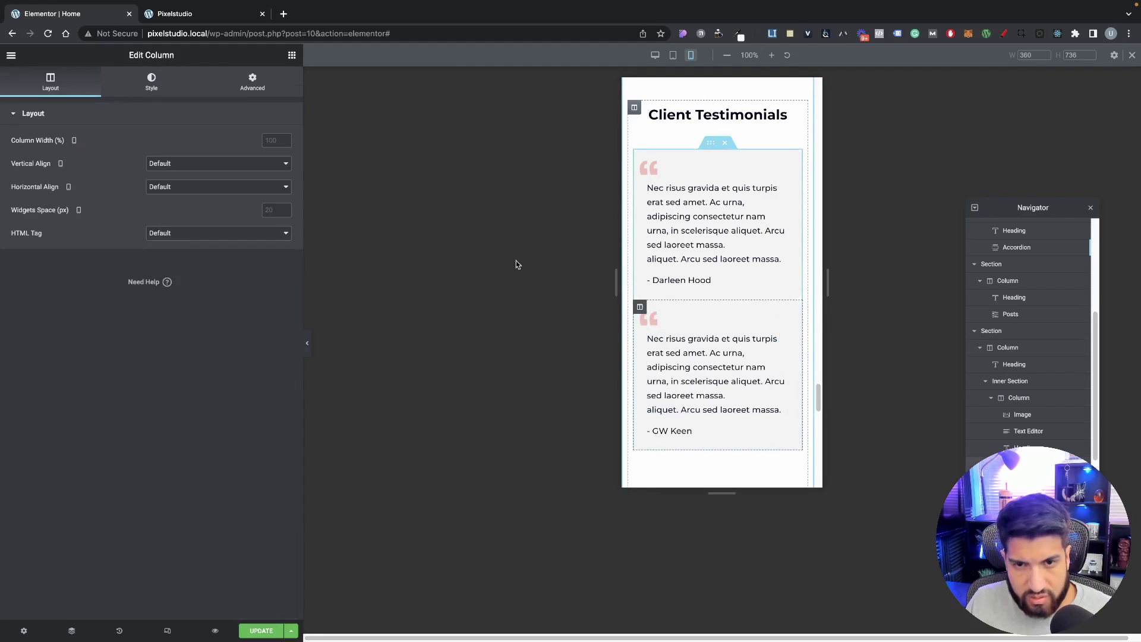
pyautogui.click(241, 88)
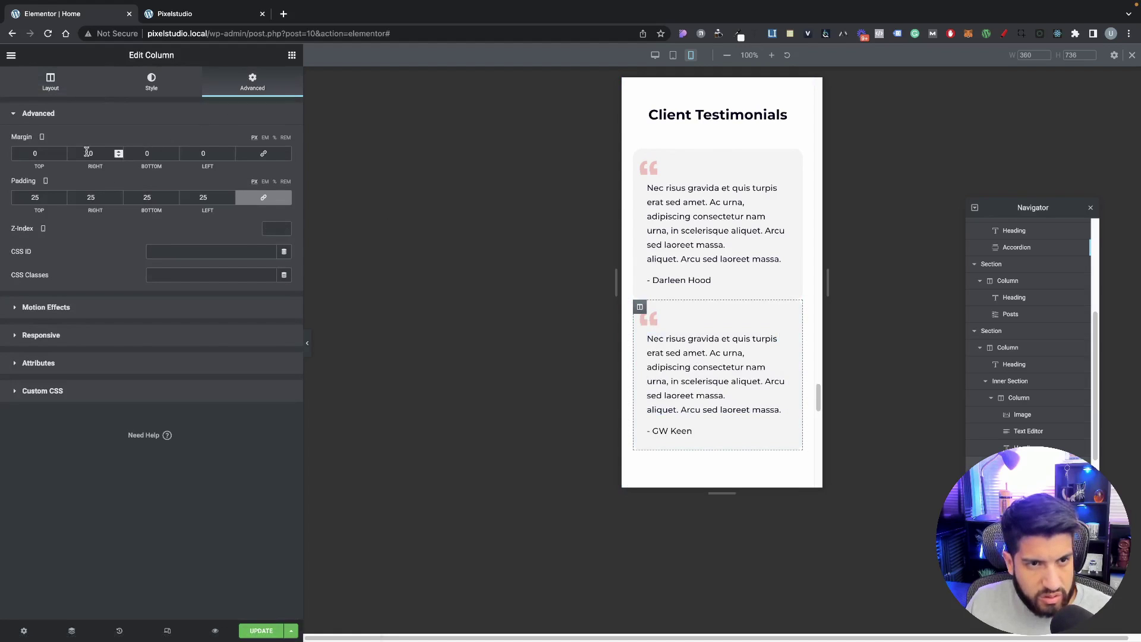
pyautogui.write('20')
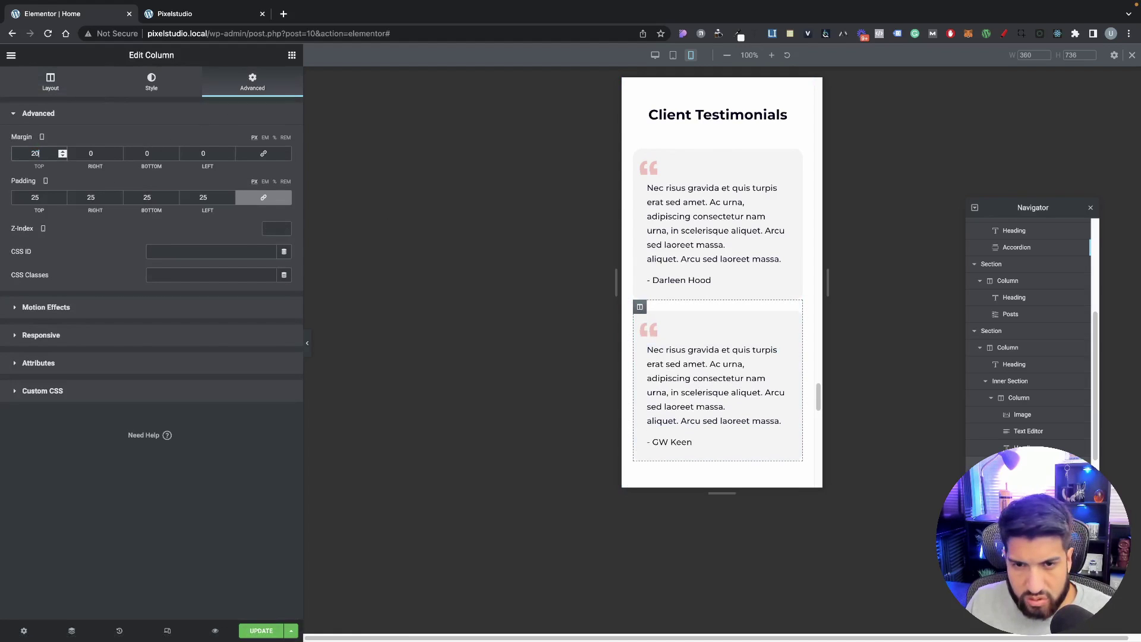
pyautogui.scroll(-3, 732, 312)
pyautogui.scroll(4, 764, 380)
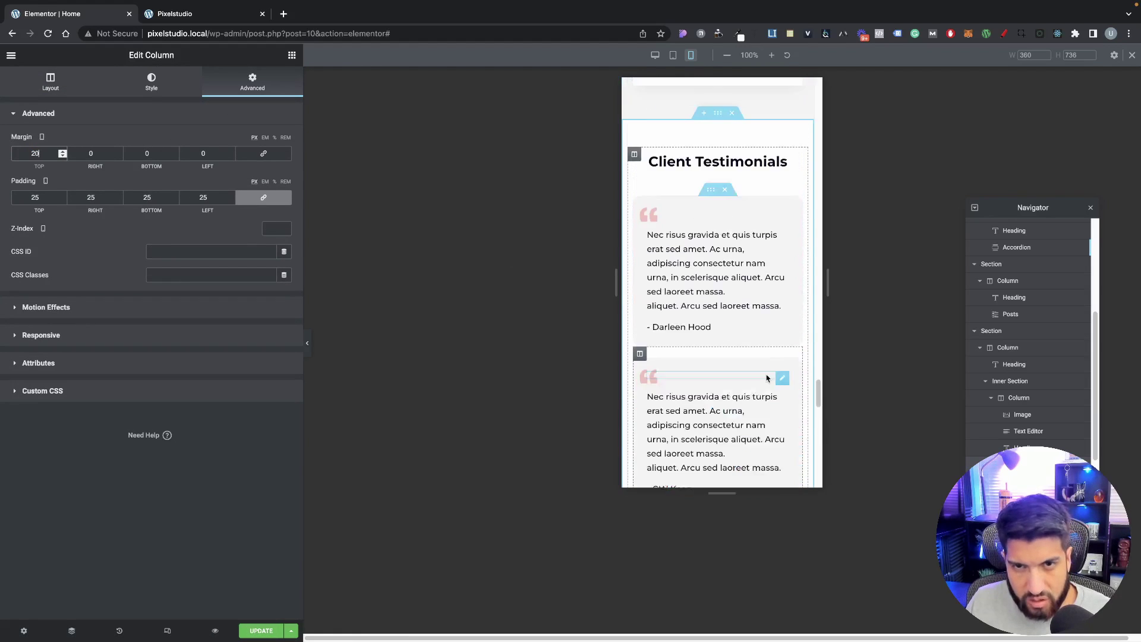
pyautogui.scroll(-3, 769, 361)
pyautogui.scroll(-3, 770, 360)
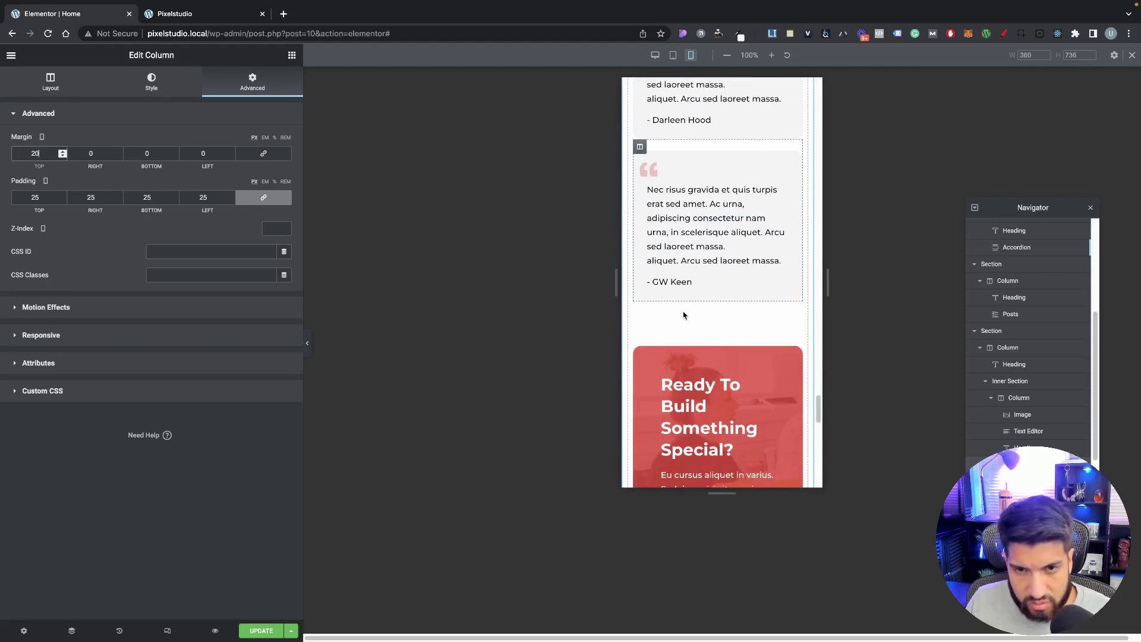
# Step: Give the red Ready To Build inner section an unlinked 50 px top margin on mobile
pyautogui.click(710, 343)
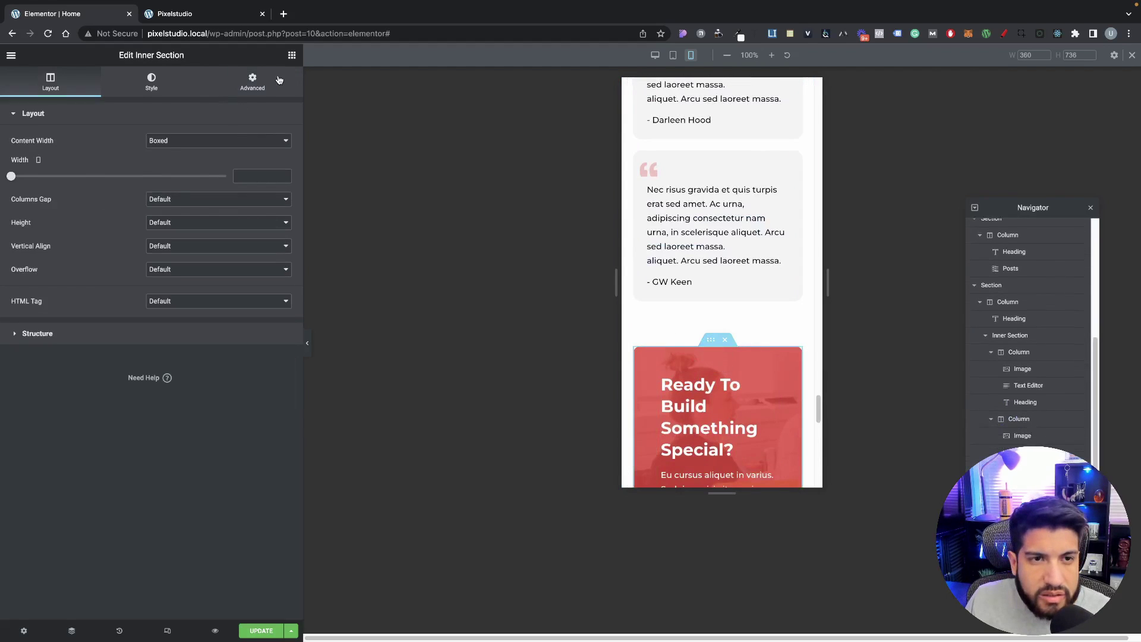
pyautogui.click(252, 82)
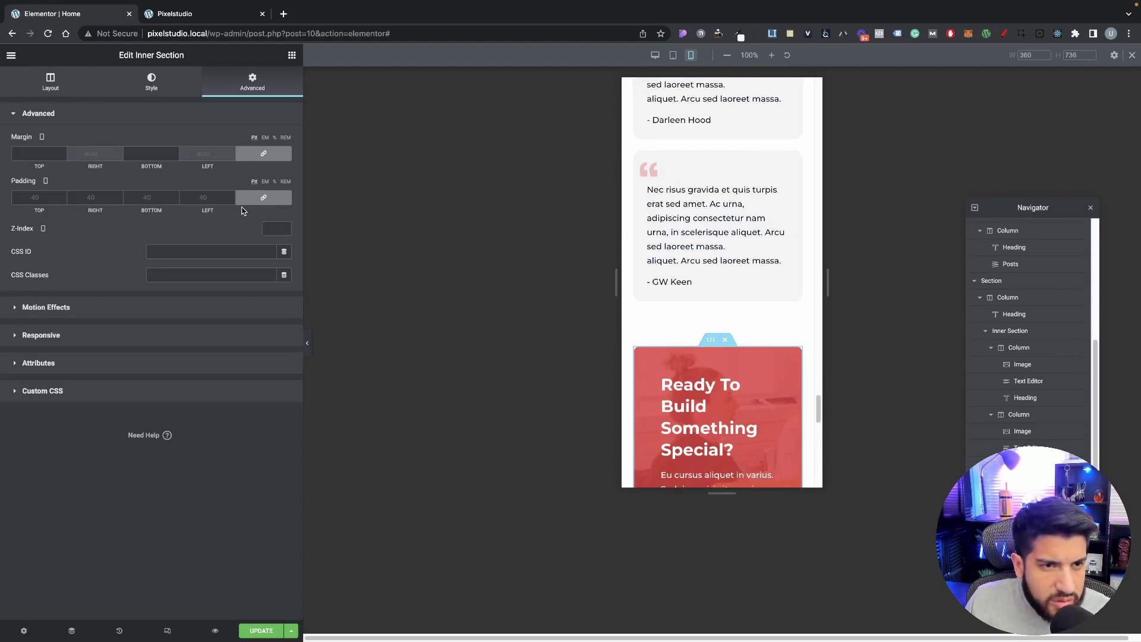
pyautogui.scroll(-3, 702, 296)
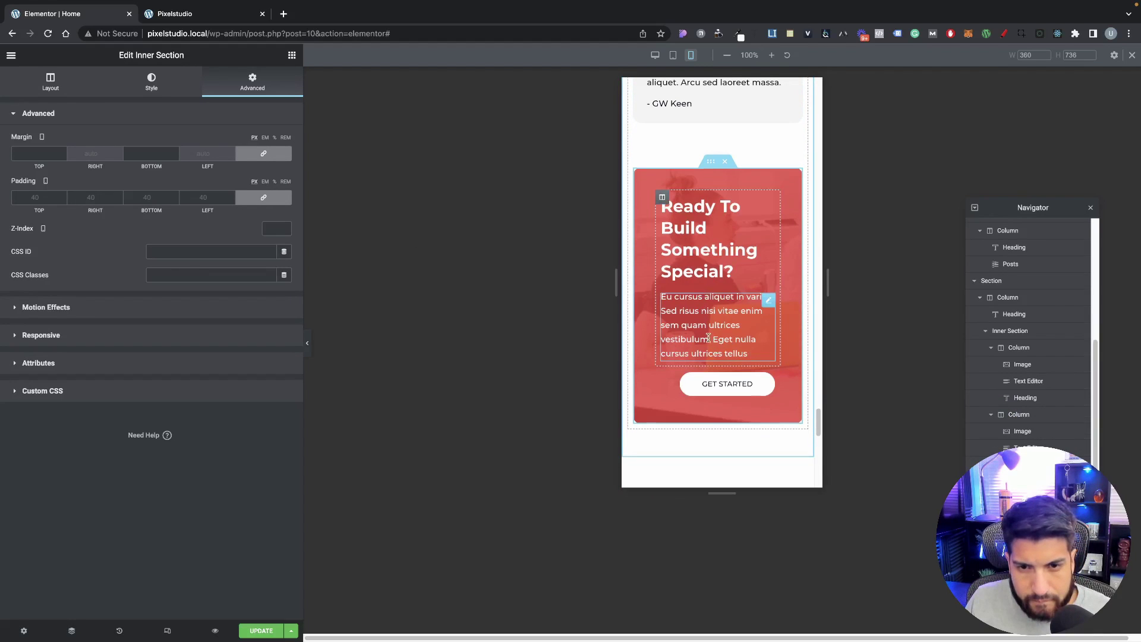
pyautogui.scroll(2, 701, 297)
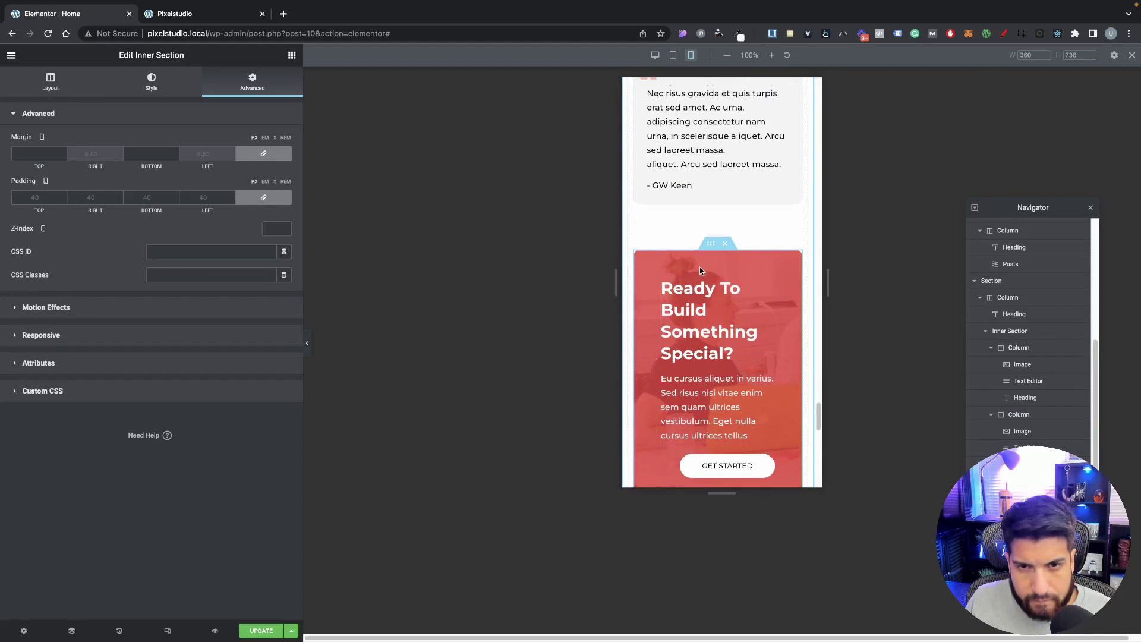
pyautogui.click(263, 153)
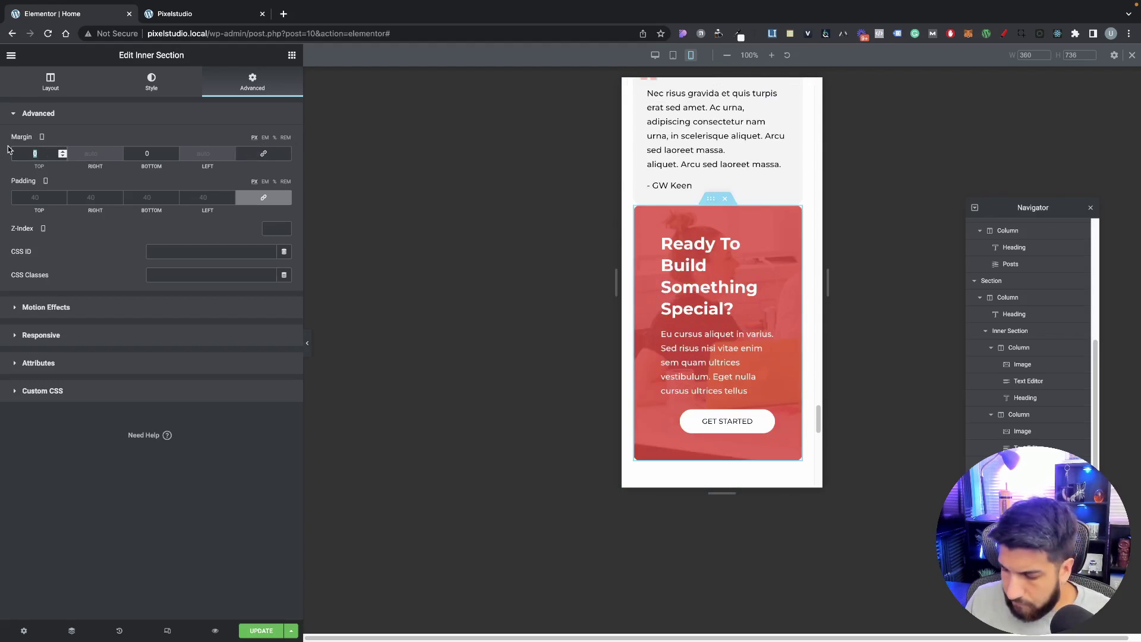
pyautogui.write('30')
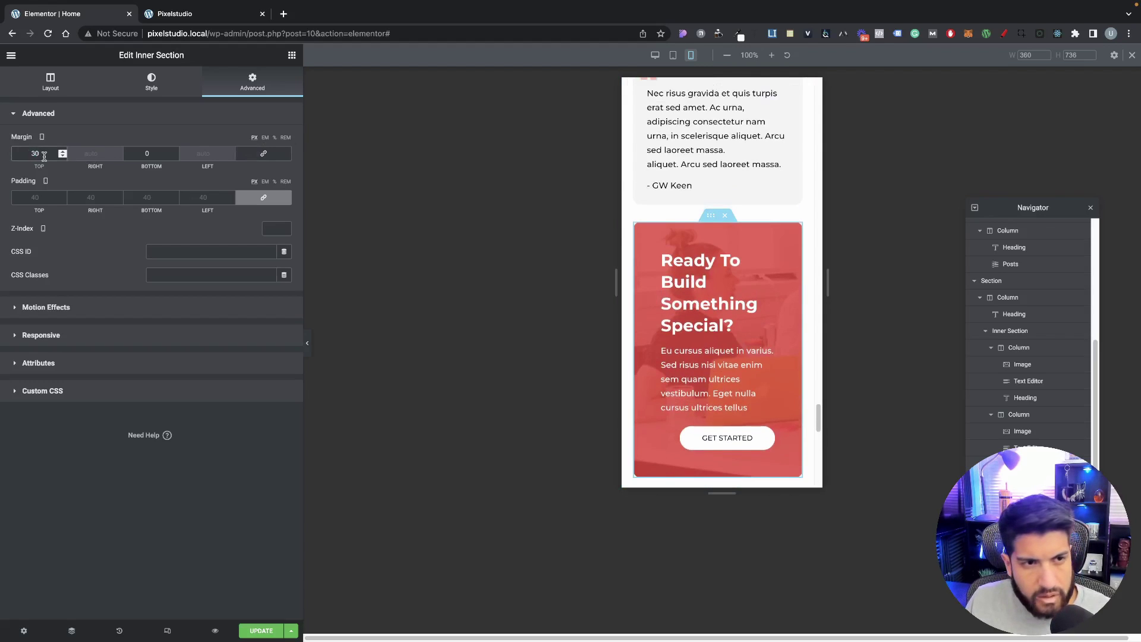
pyautogui.write('50')
pyautogui.scroll(-3, 762, 370)
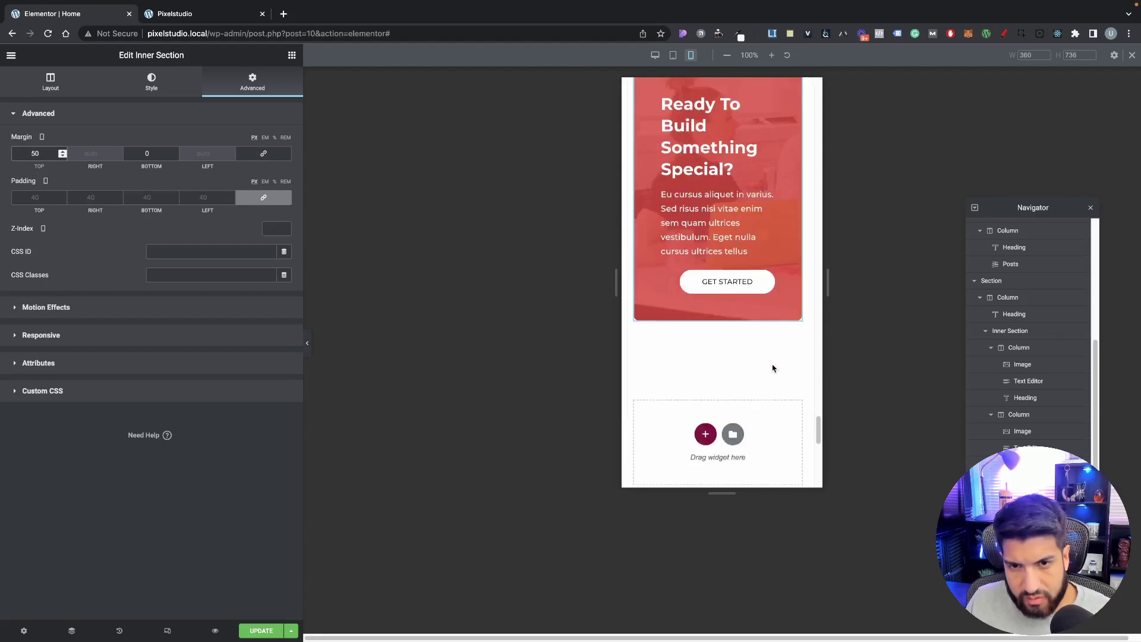
pyautogui.scroll(5, 762, 370)
pyautogui.scroll(-1, 764, 360)
# Step: Set the banner's linked mobile padding to 15 px on all four sides
pyautogui.click(764, 359)
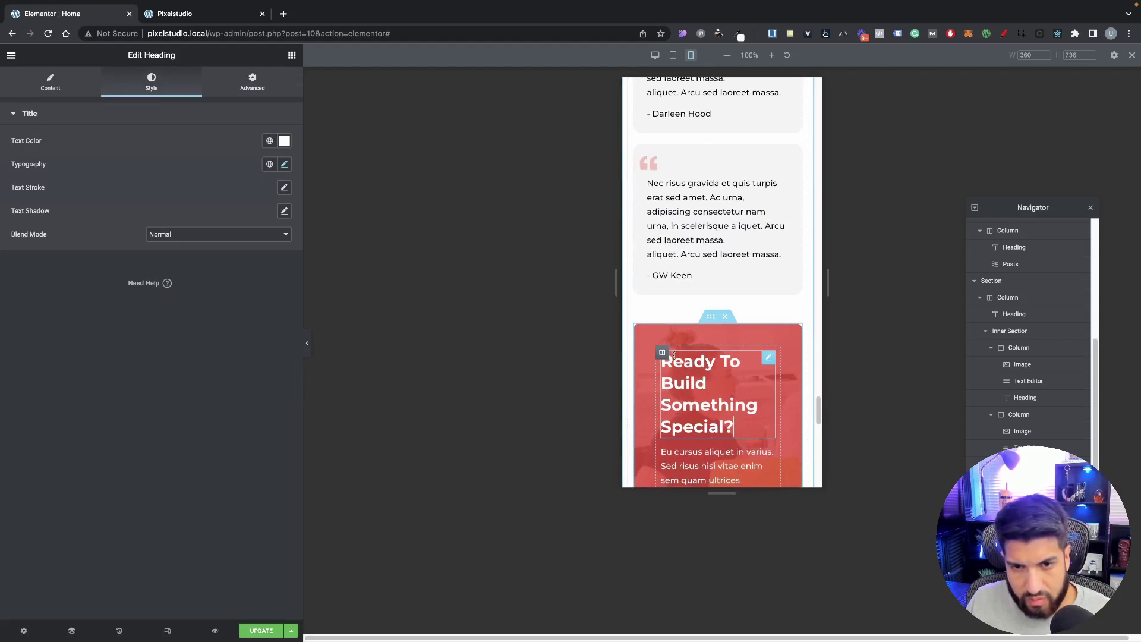
pyautogui.click(713, 321)
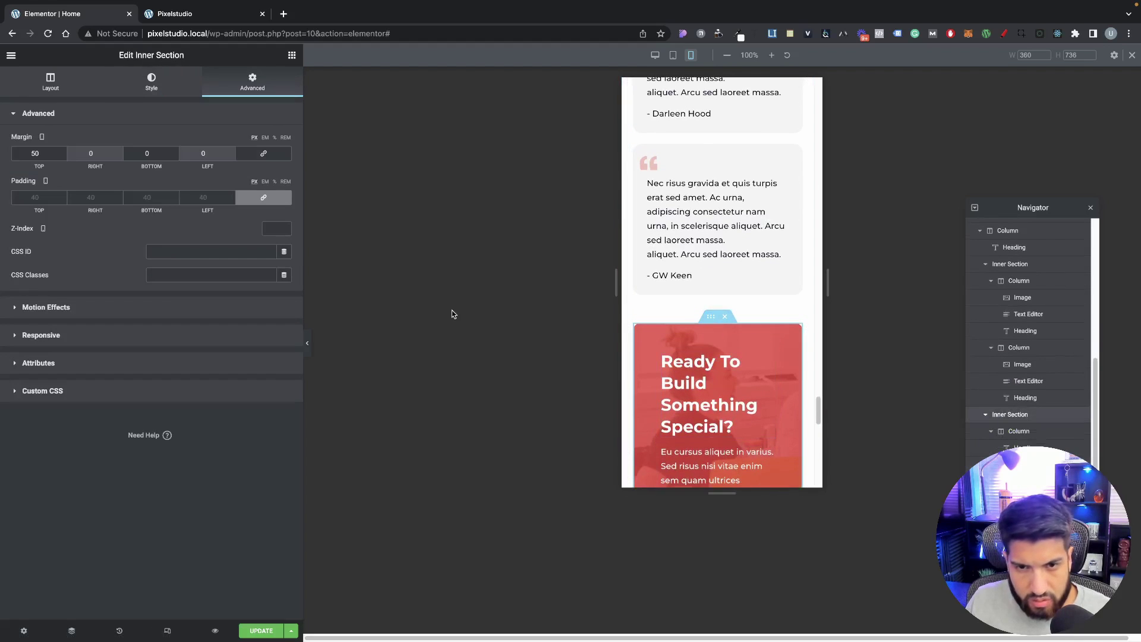
pyautogui.click(268, 198)
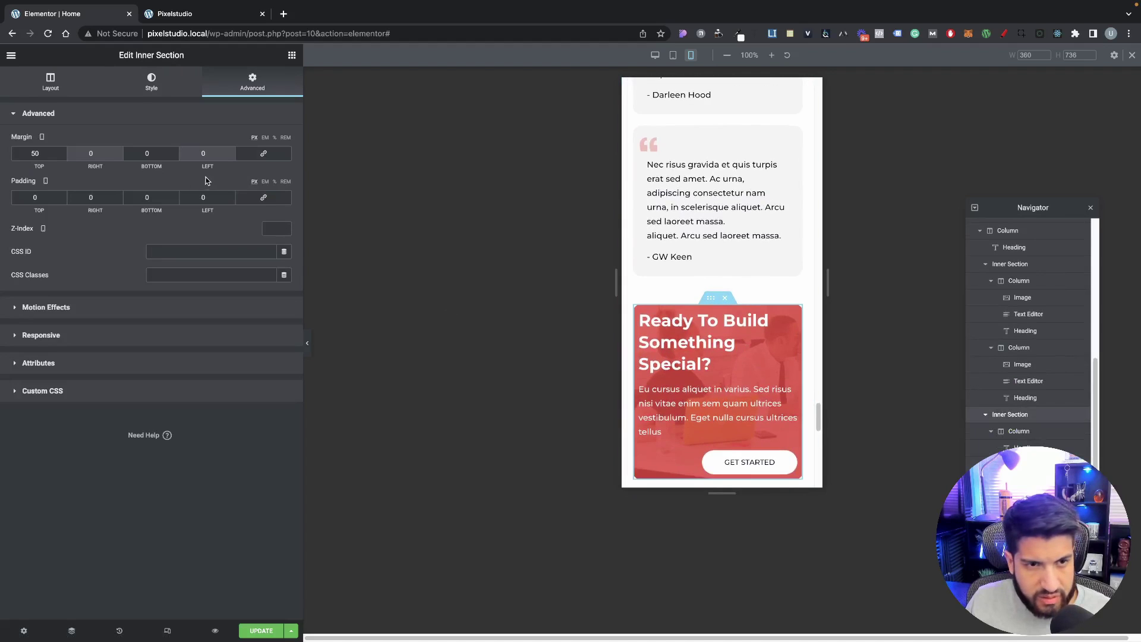
pyautogui.click(231, 197)
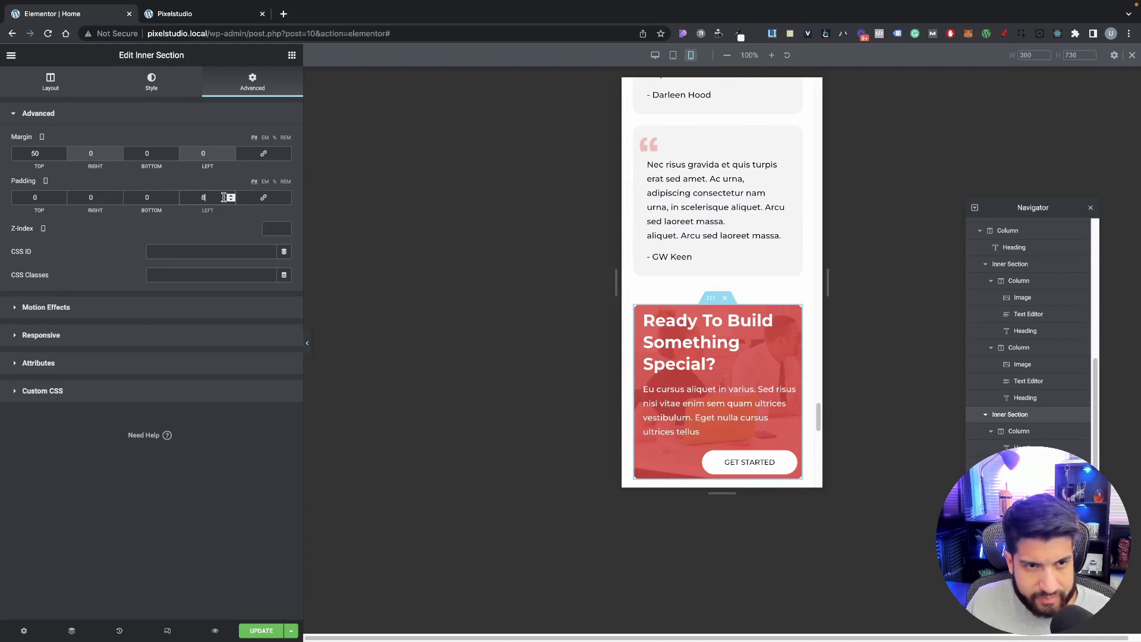
pyautogui.click(262, 199)
pyautogui.click(230, 197)
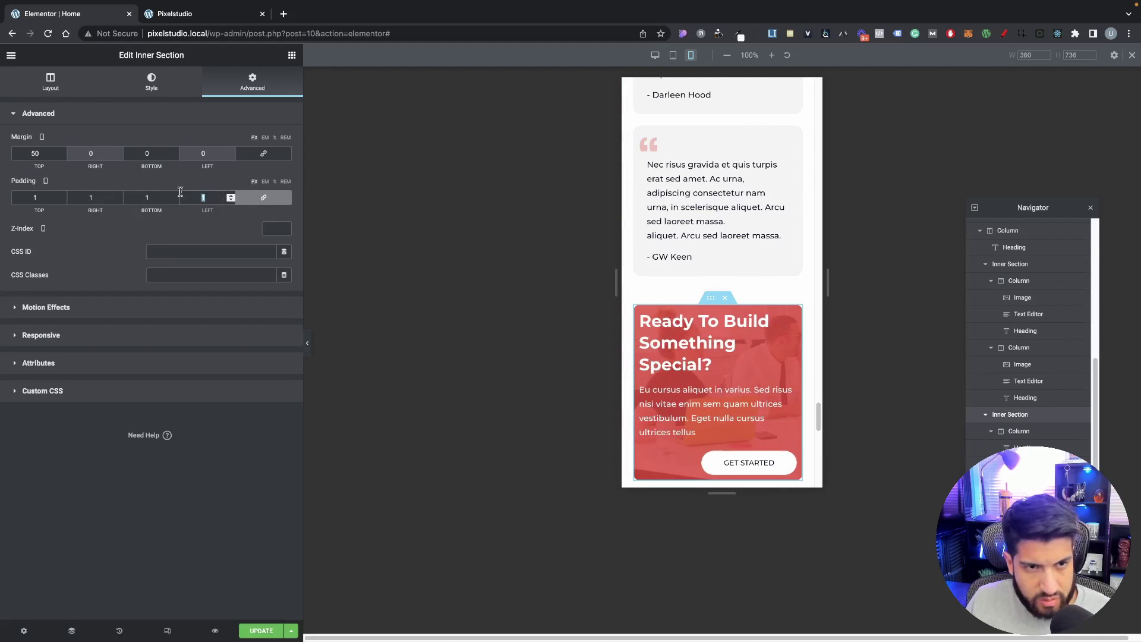
pyautogui.write('20')
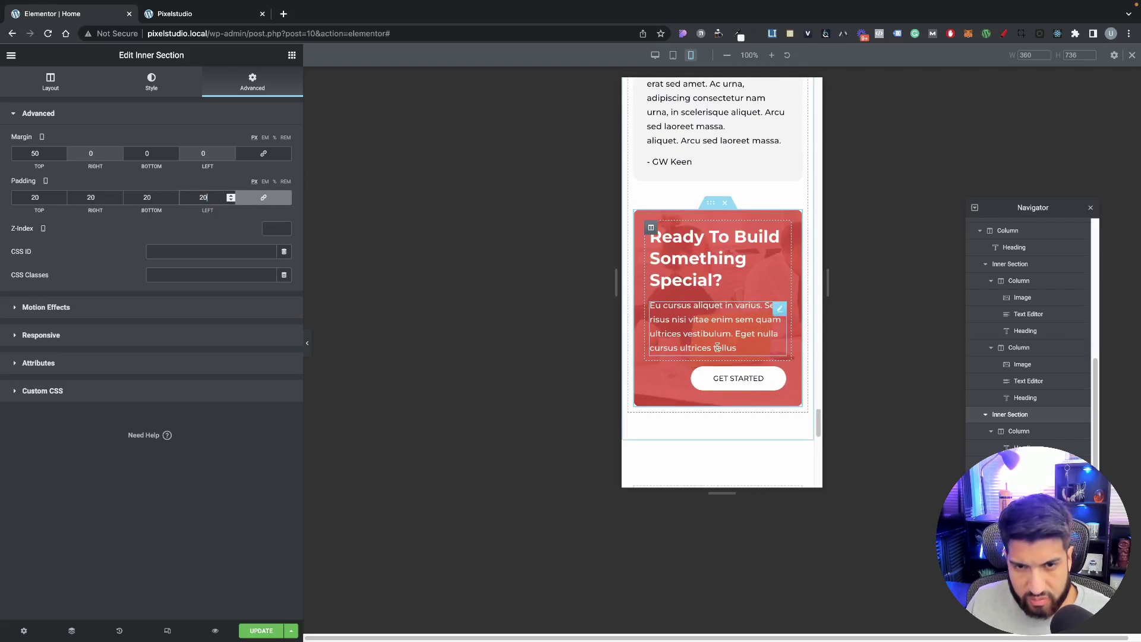
pyautogui.moveTo(214, 200); pyautogui.dragTo(158, 190)
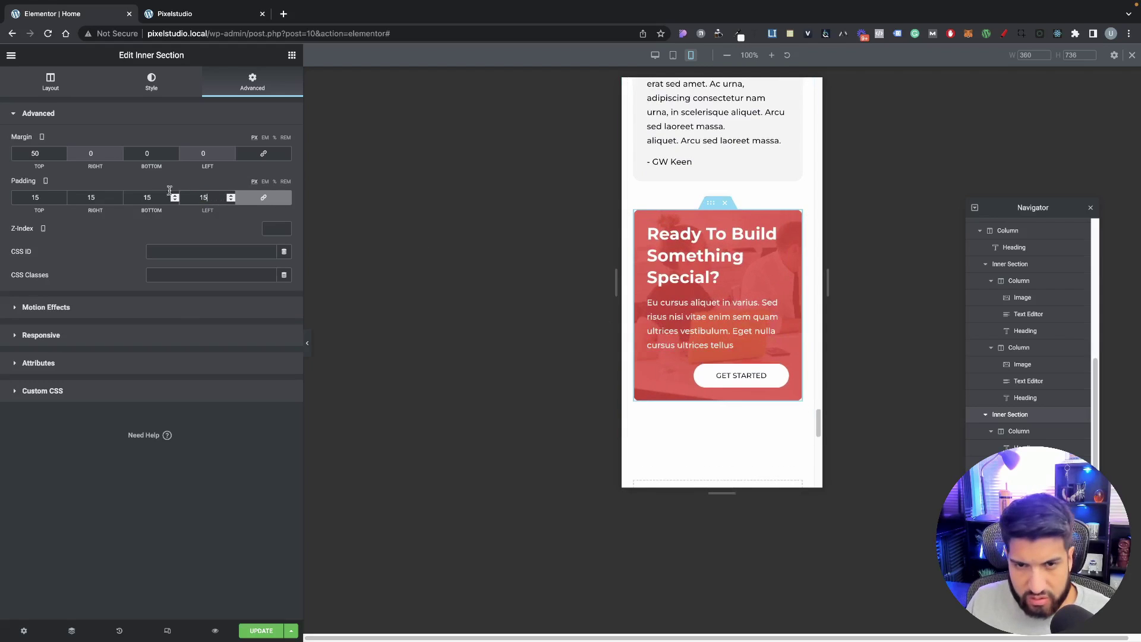
pyautogui.click(735, 285)
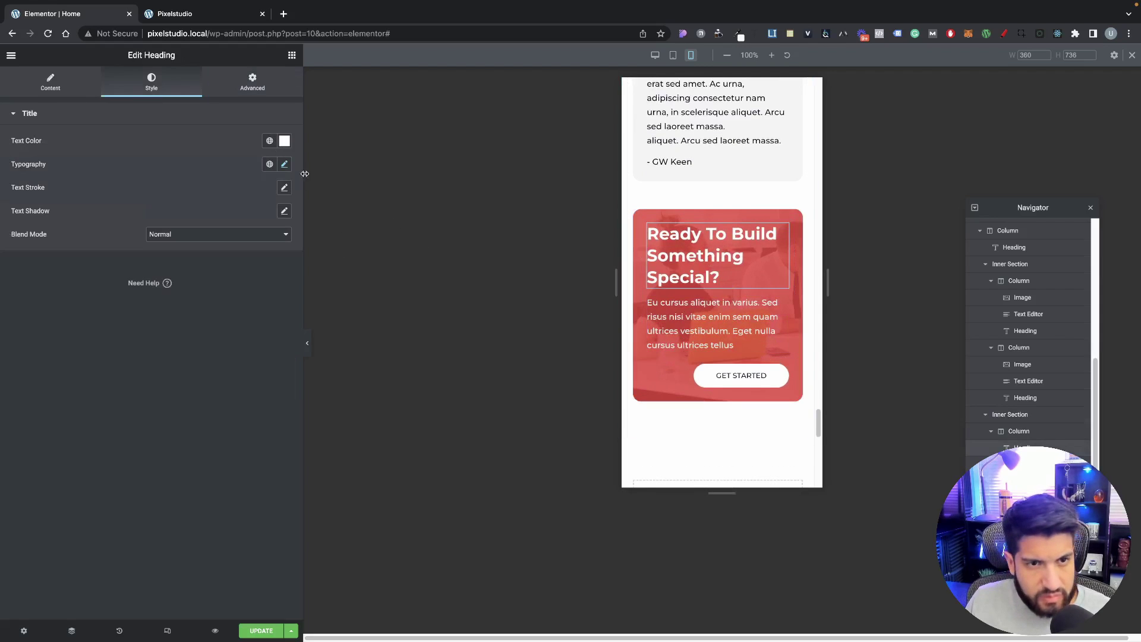
# Step: Set the CTA heading to 25 px and centre the GET STARTED button on mobile
pyautogui.click(284, 164)
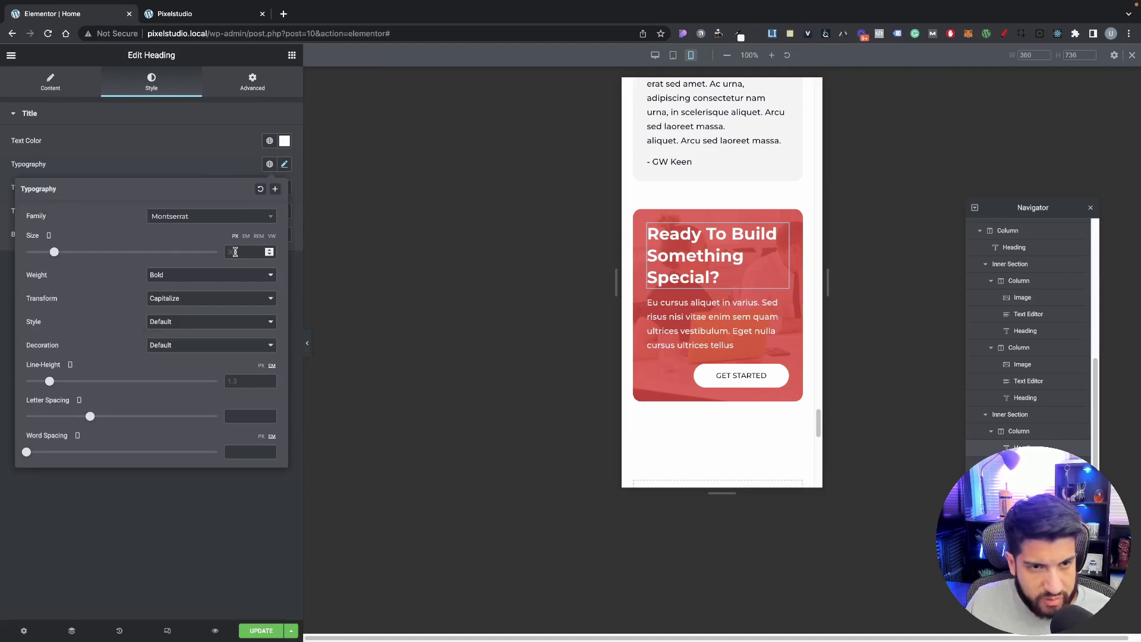
pyautogui.write('25')
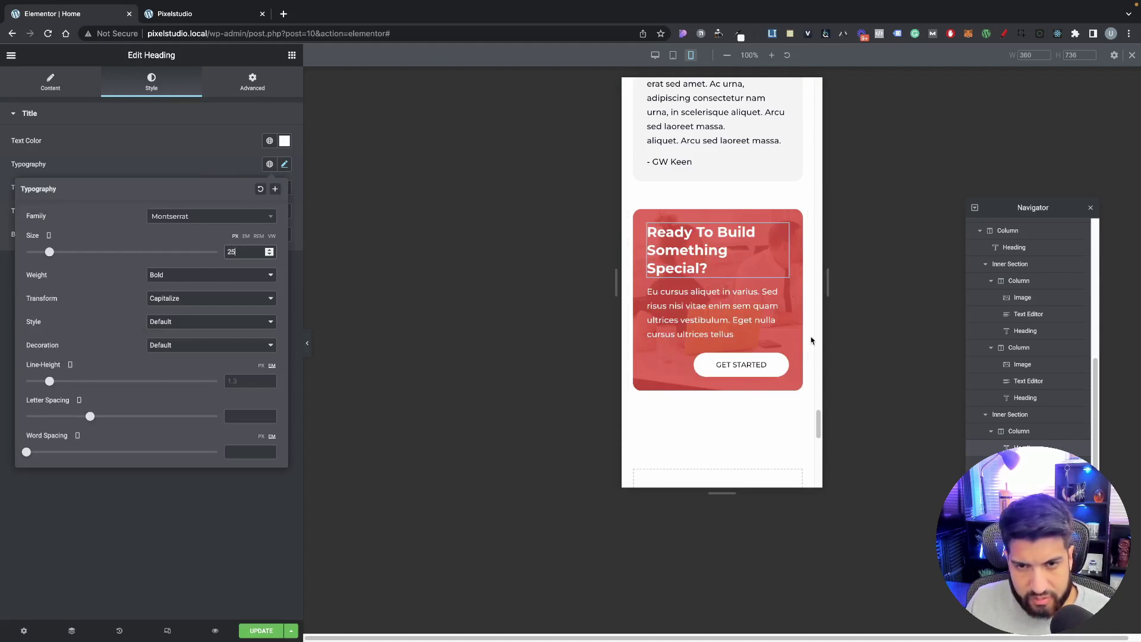
pyautogui.click(677, 369)
pyautogui.click(255, 223)
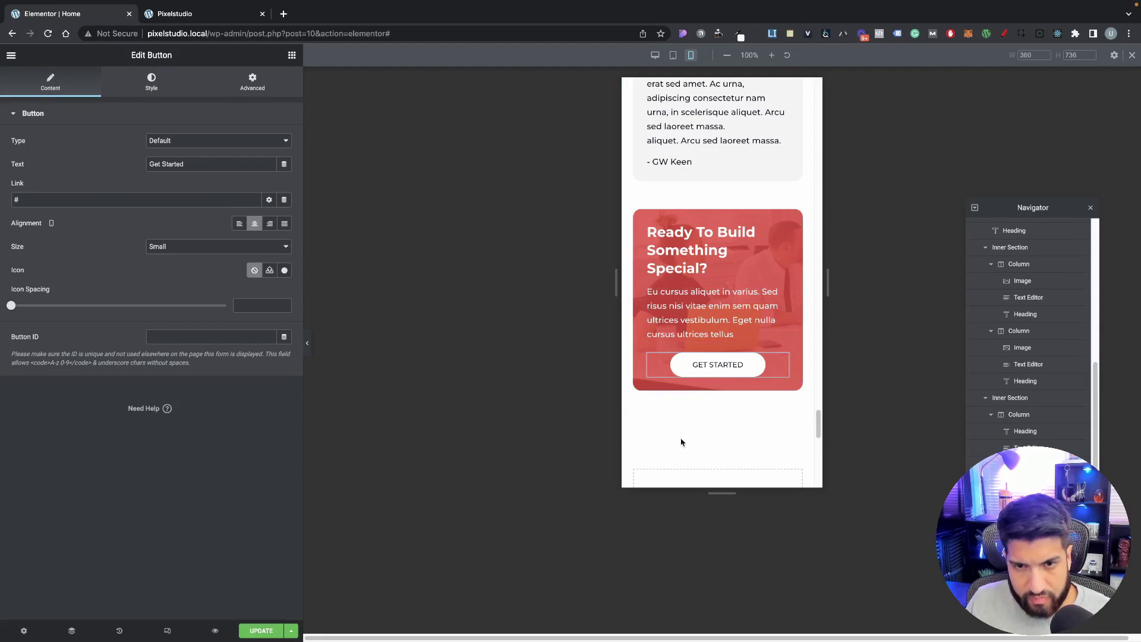
# Step: Save the page with UPDATE and switch to the Pixelstudio preview tab
pyautogui.scroll(-2, 713, 428)
pyautogui.scroll(4, 733, 418)
pyautogui.scroll(-8, 733, 418)
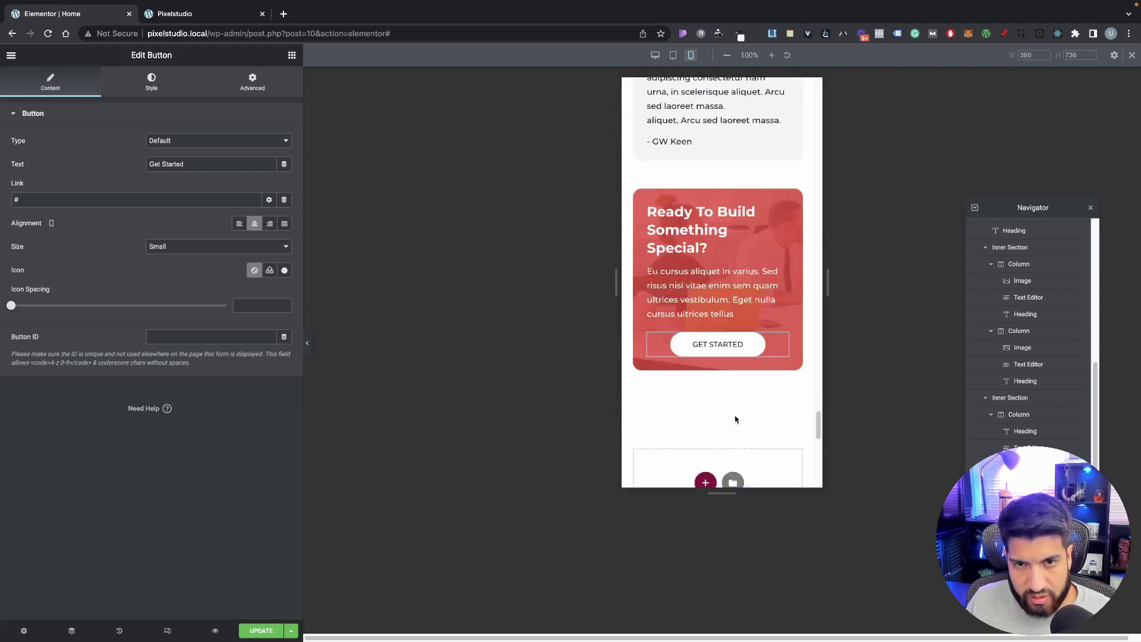
pyautogui.scroll(-5, 732, 421)
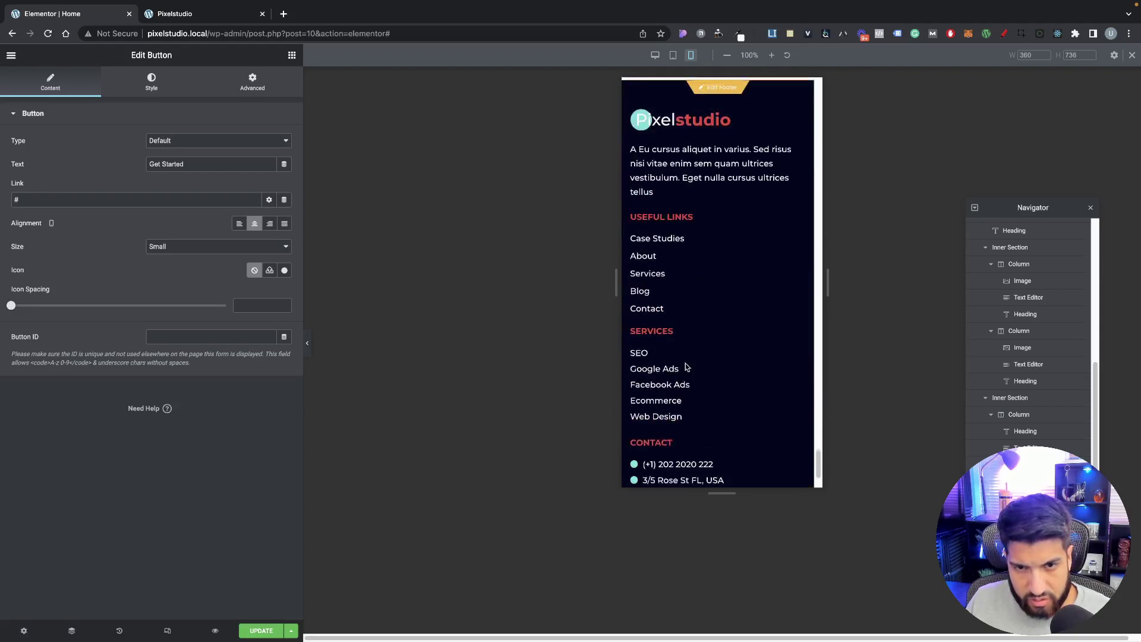
pyautogui.scroll(15, 686, 372)
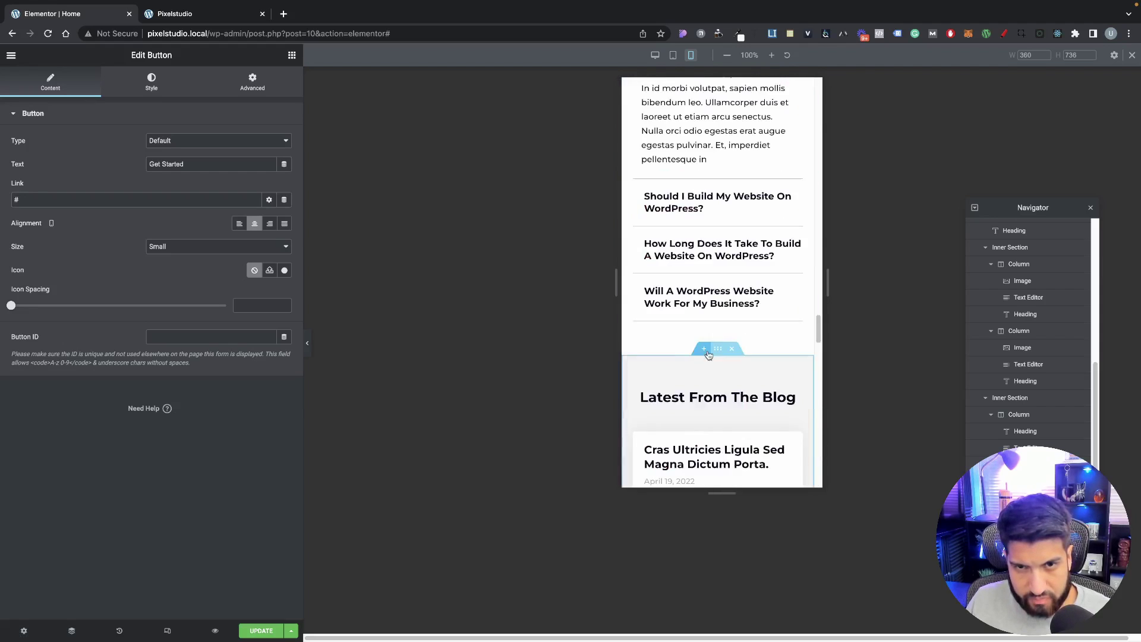
pyautogui.click(264, 630)
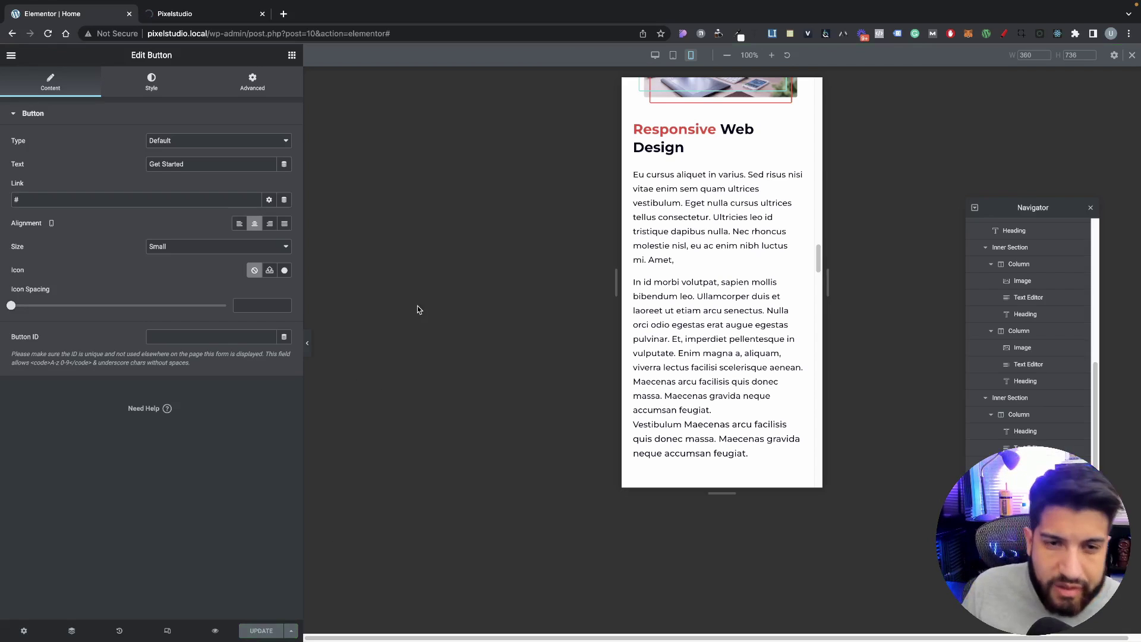
pyautogui.click(197, 18)
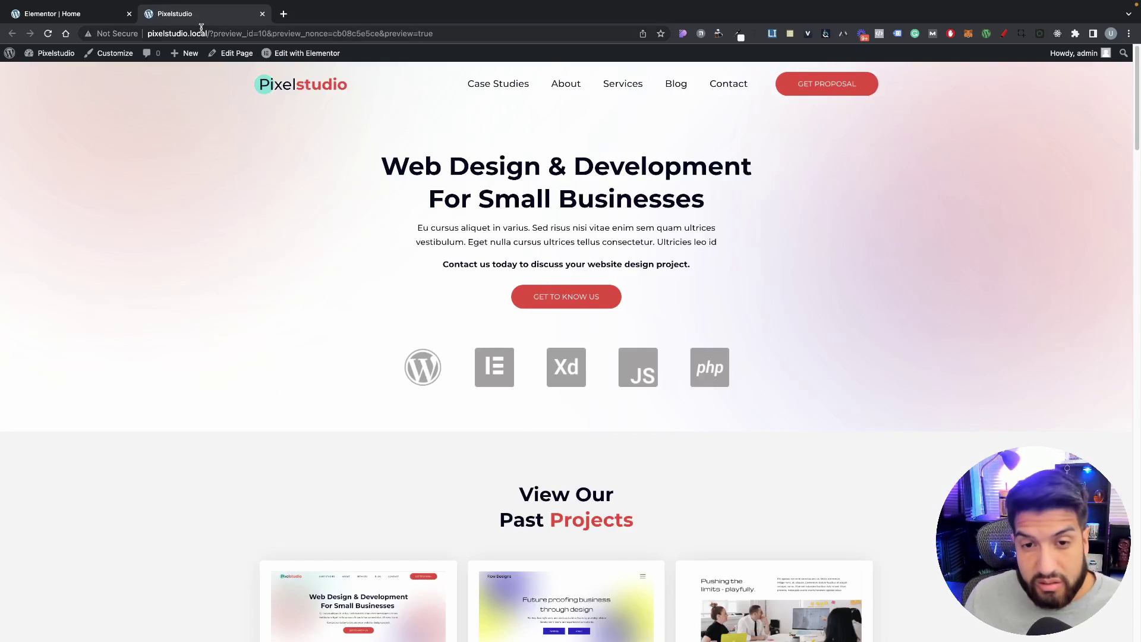
# Step: Scroll through the saved Pixelstudio home page at desktop width, then bring up its context menu
pyautogui.scroll(-20, 405, 296)
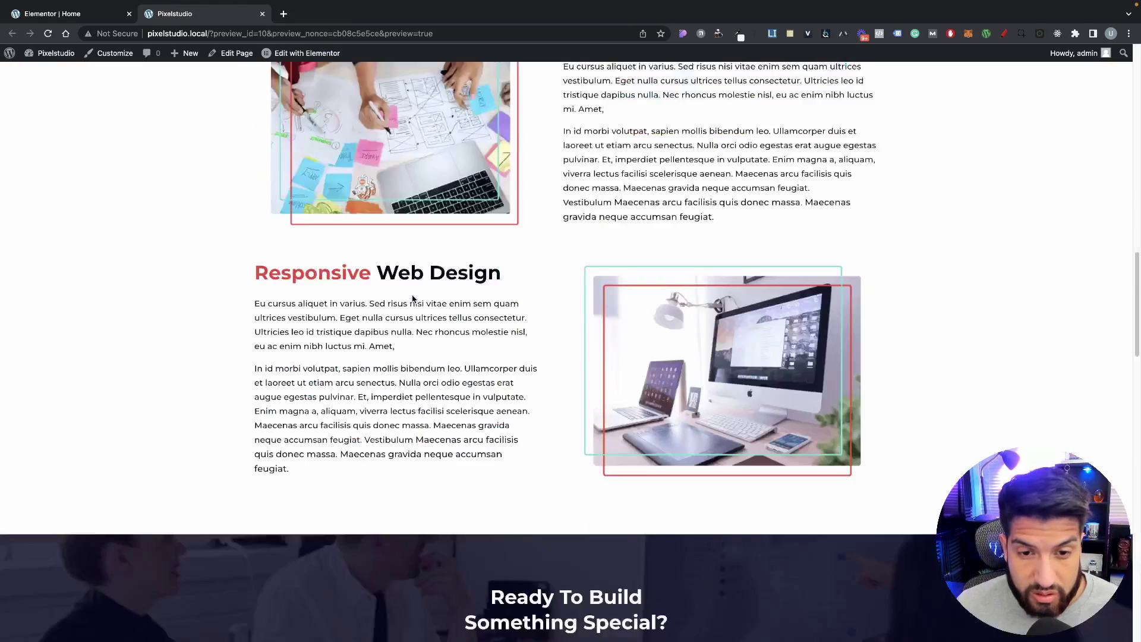
pyautogui.scroll(-15, 420, 299)
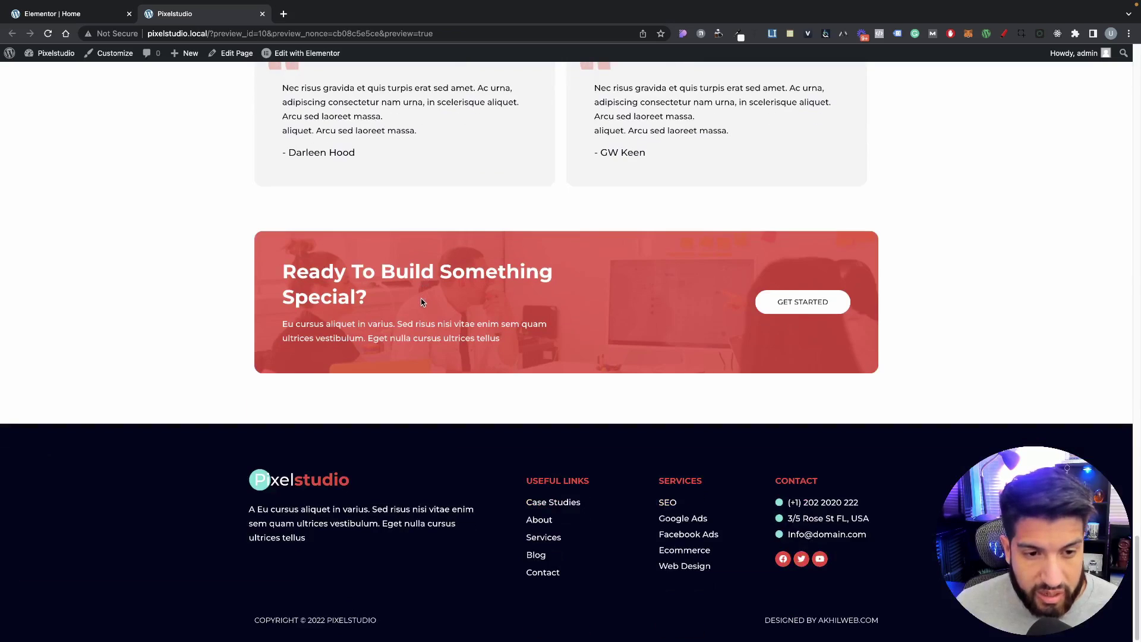
pyautogui.scroll(2, 421, 303)
pyautogui.scroll(-2, 422, 304)
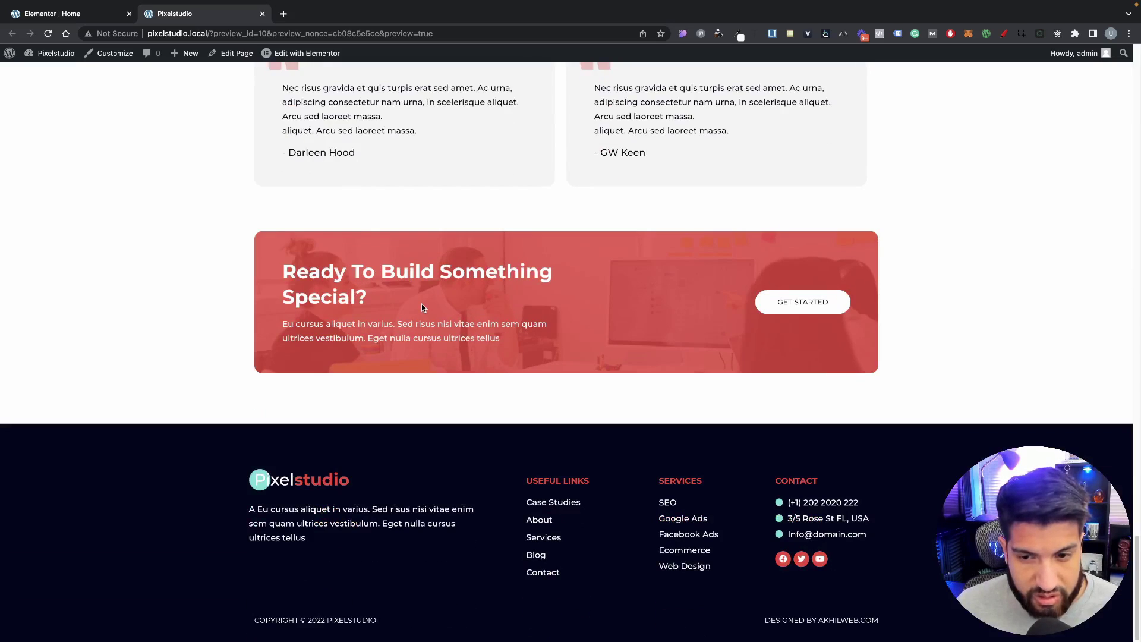
pyautogui.scroll(2, 422, 307)
pyautogui.scroll(15, 422, 309)
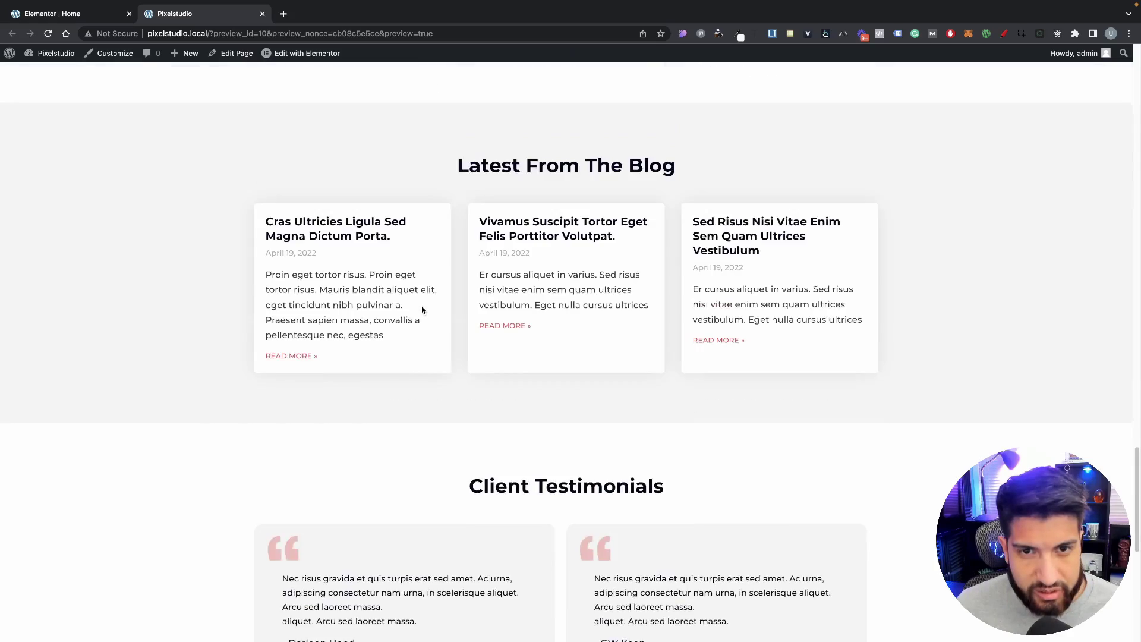
pyautogui.scroll(15, 423, 309)
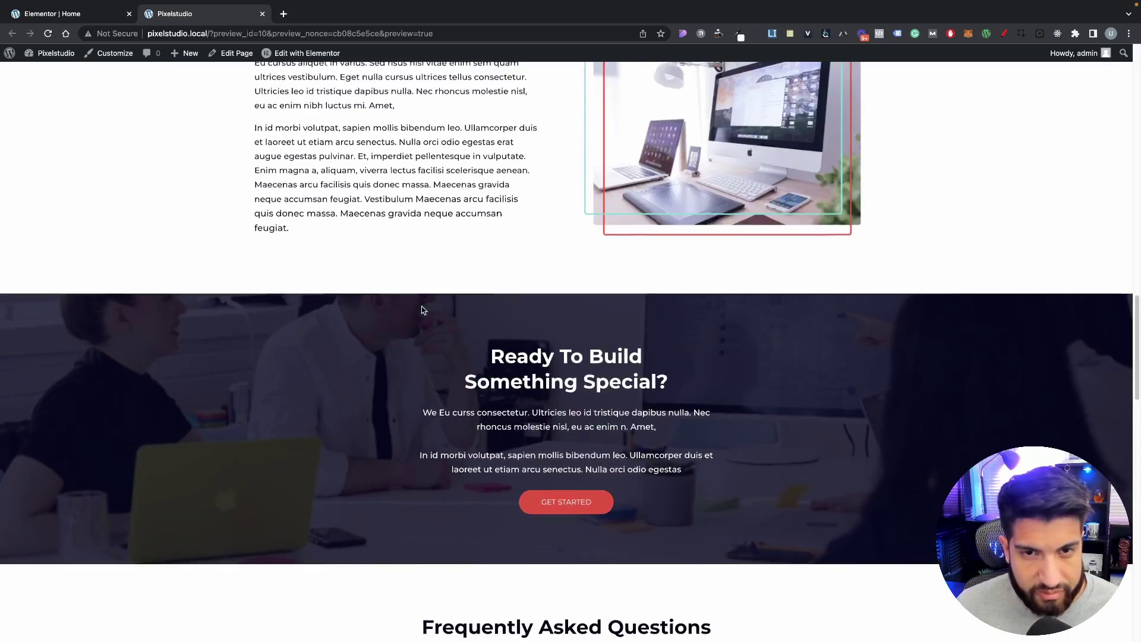
pyautogui.scroll(10, 421, 307)
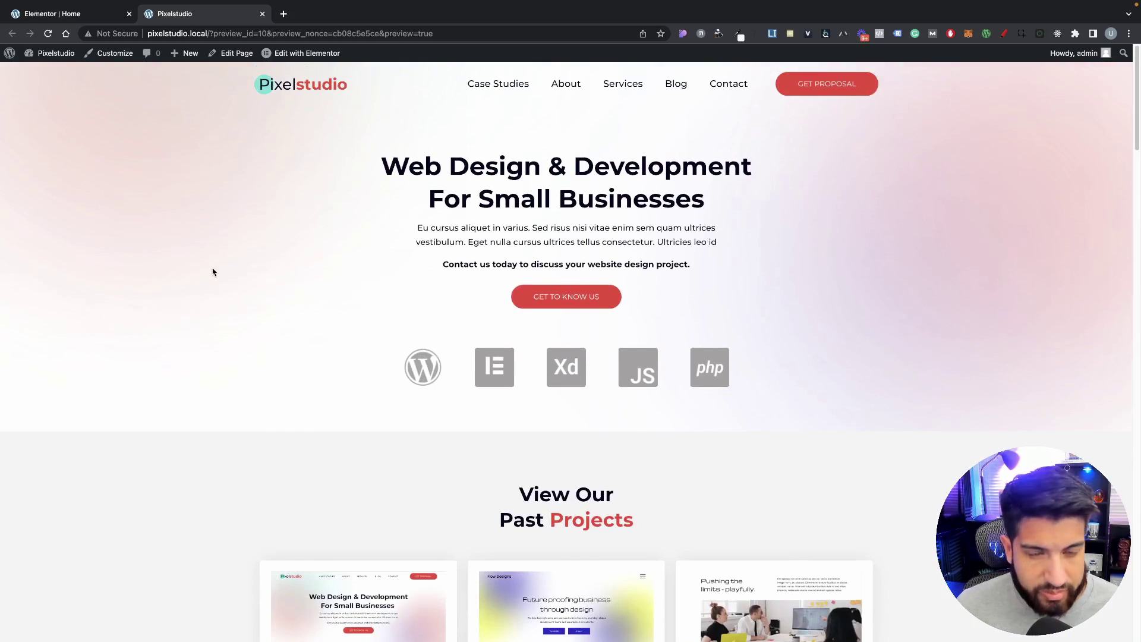
pyautogui.scroll(-3, 269, 252)
pyautogui.scroll(3, 276, 252)
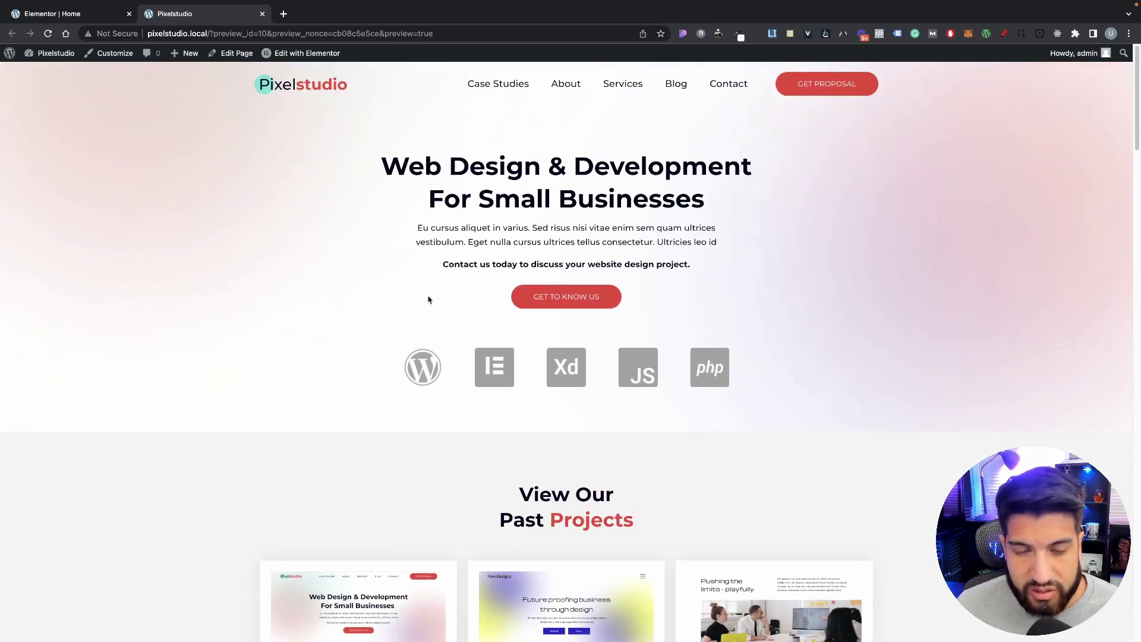
pyautogui.scroll(-20, 868, 356)
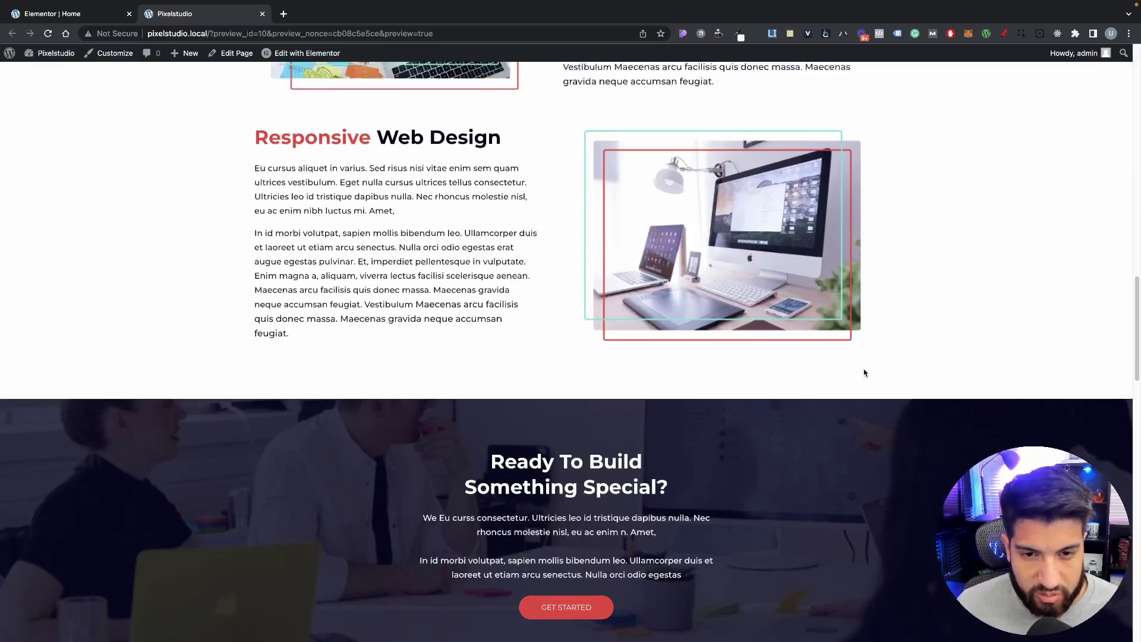
pyautogui.scroll(20, 864, 376)
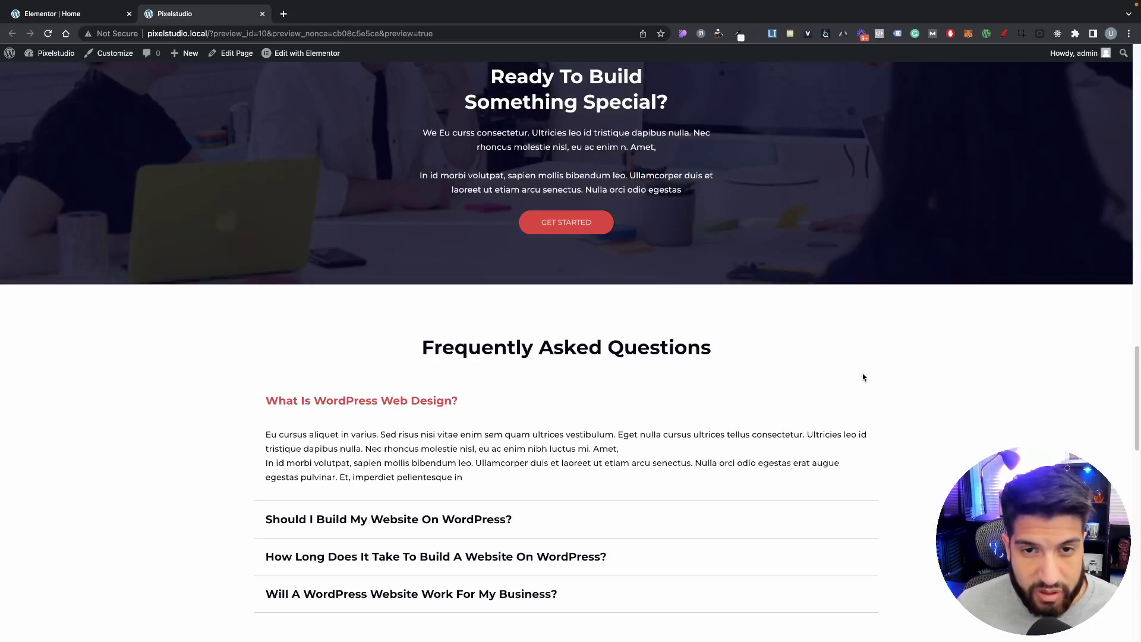
pyautogui.scroll(15, 864, 376)
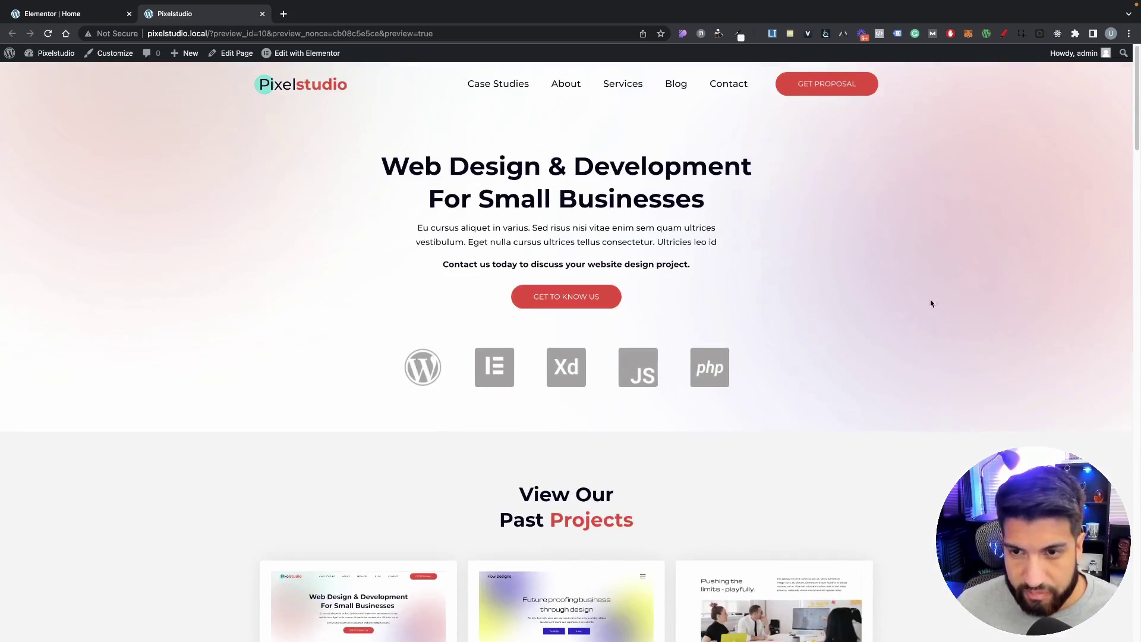
pyautogui.rightClick(947, 293)
# Step: Turn on DevTools responsive mode and narrow the page preview to an 815 px tablet width
pyautogui.click(975, 520)
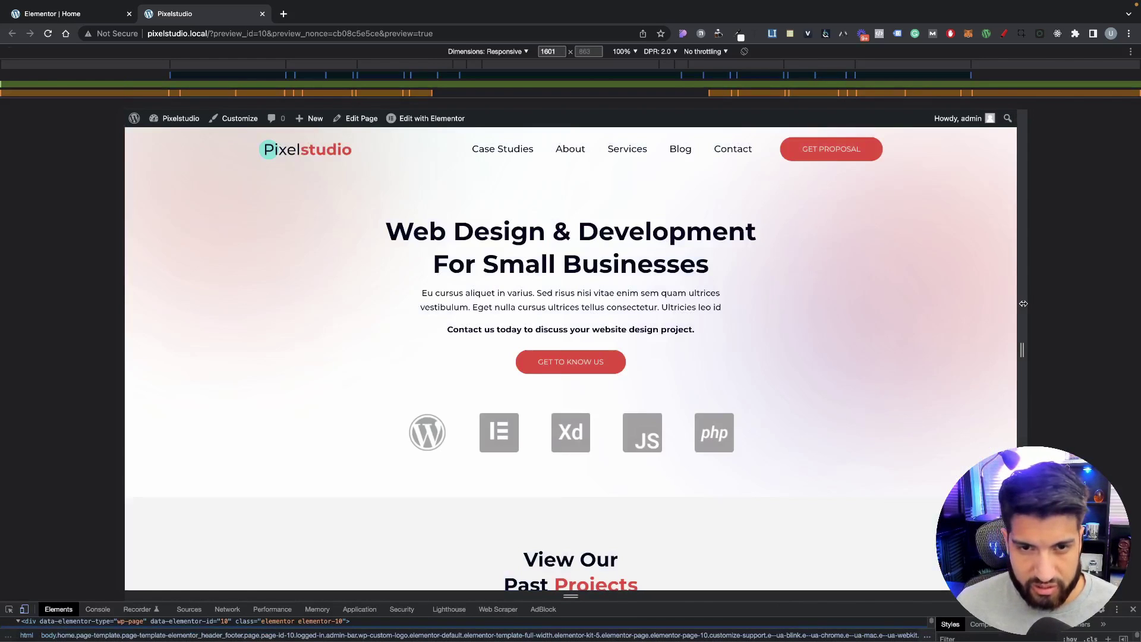
pyautogui.moveTo(1023, 304); pyautogui.dragTo(875, 299)
pyautogui.scroll(-20, 719, 337)
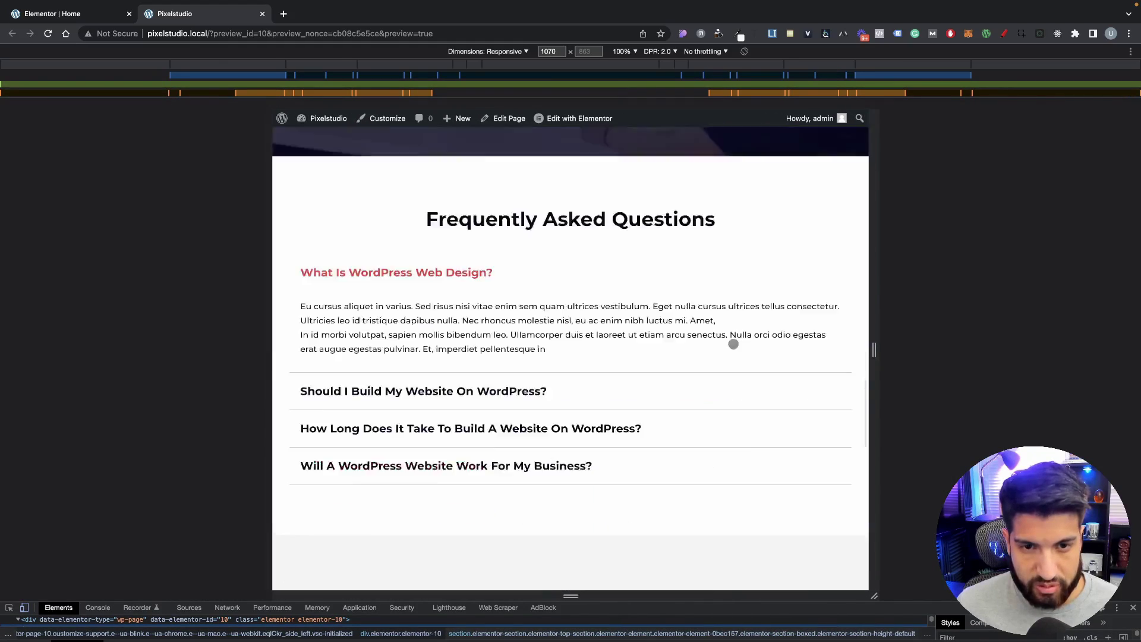
pyautogui.scroll(8, 729, 346)
pyautogui.scroll(20, 730, 346)
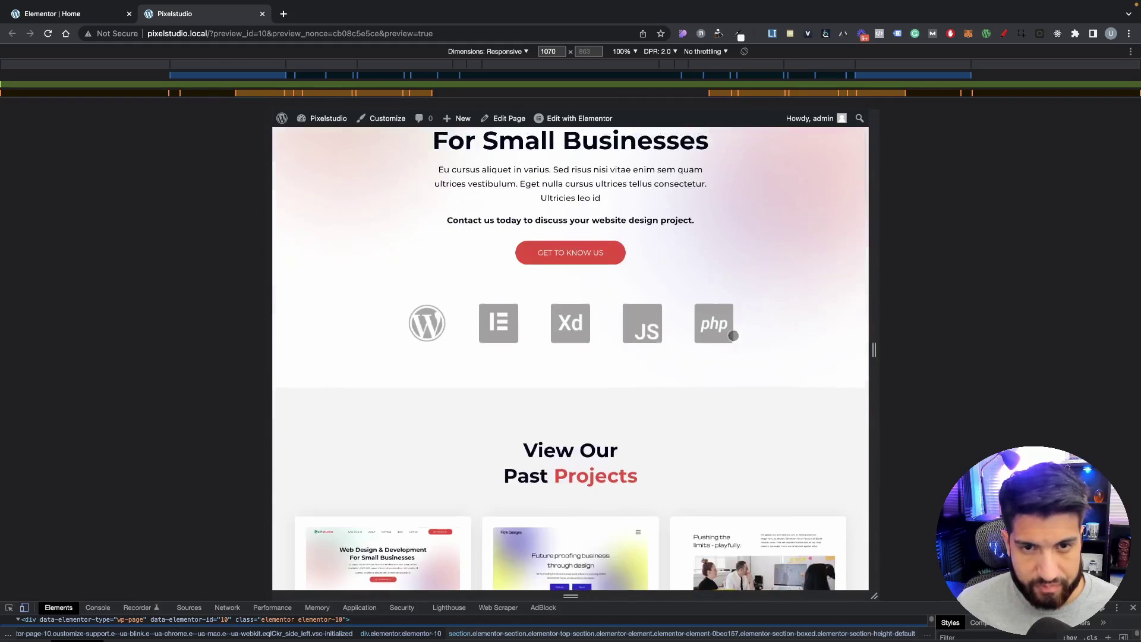
pyautogui.moveTo(871, 304); pyautogui.dragTo(800, 313)
# Step: Scroll through the 815 px tablet layout to check the stacked sections
pyautogui.scroll(-8, 685, 342)
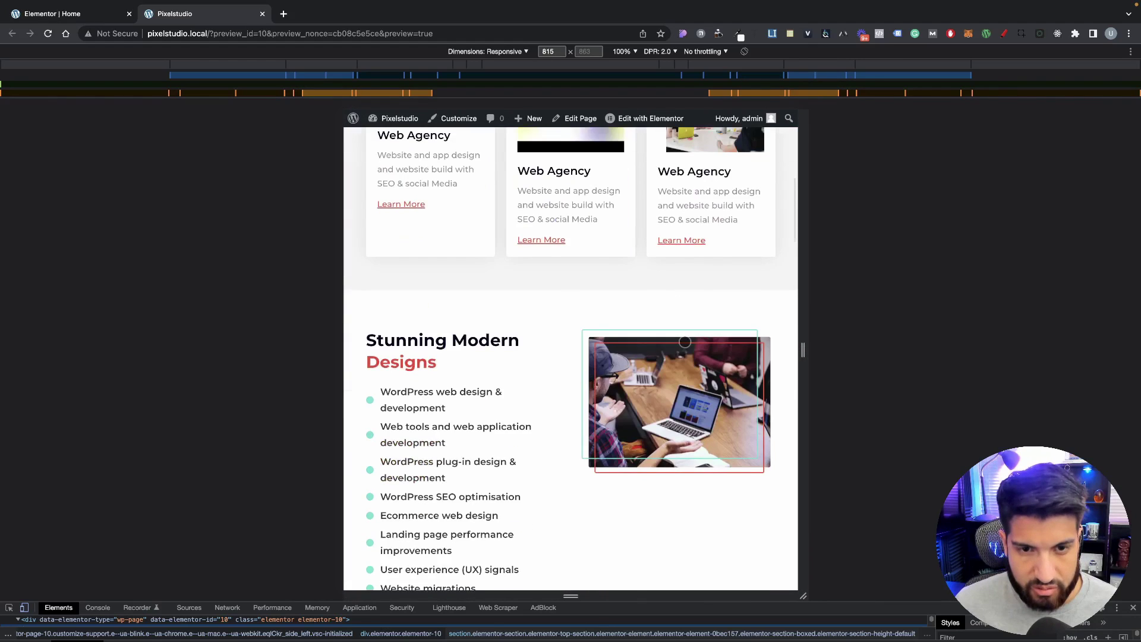
pyautogui.scroll(8, 684, 340)
pyautogui.scroll(-2, 686, 342)
pyautogui.scroll(-5, 686, 342)
pyautogui.scroll(7, 685, 341)
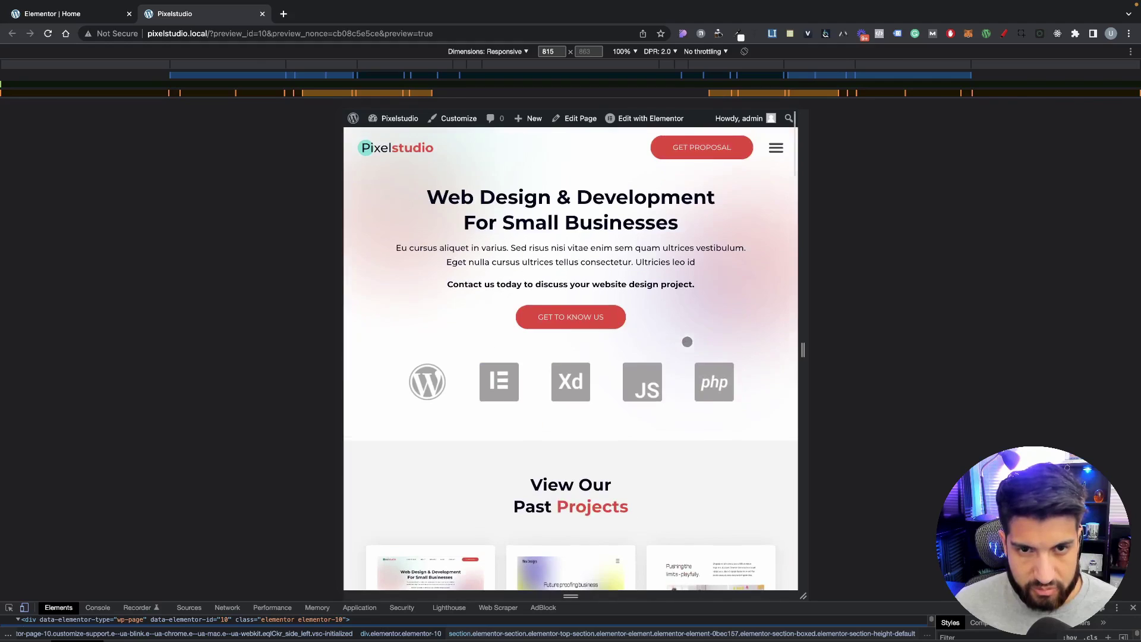
pyautogui.scroll(-12, 670, 387)
pyautogui.scroll(4, 671, 388)
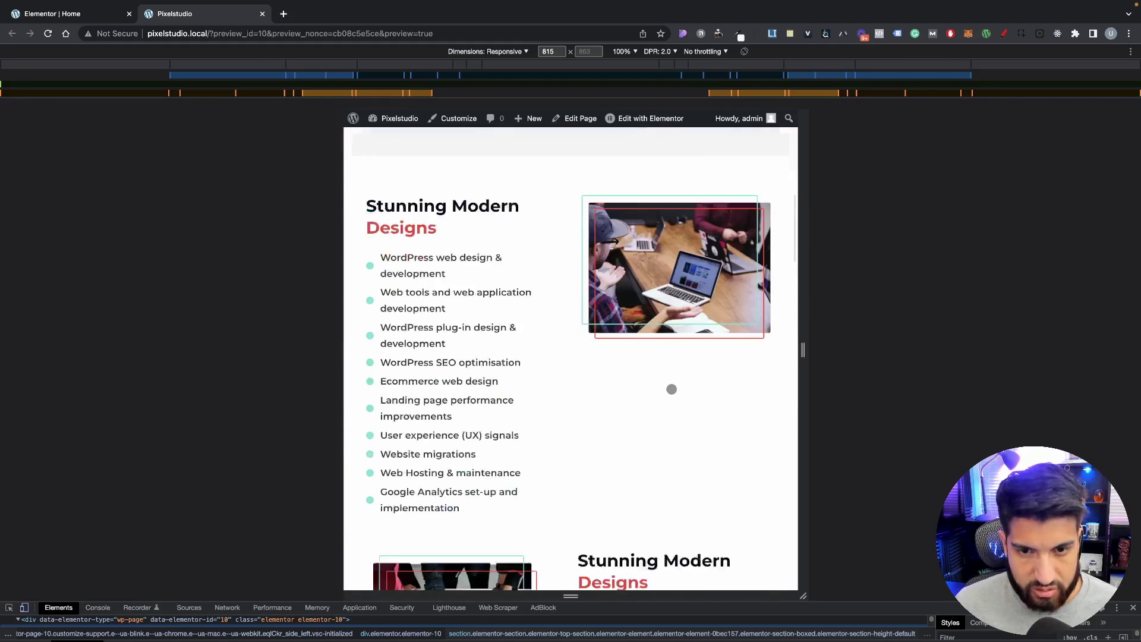
pyautogui.scroll(-10, 671, 389)
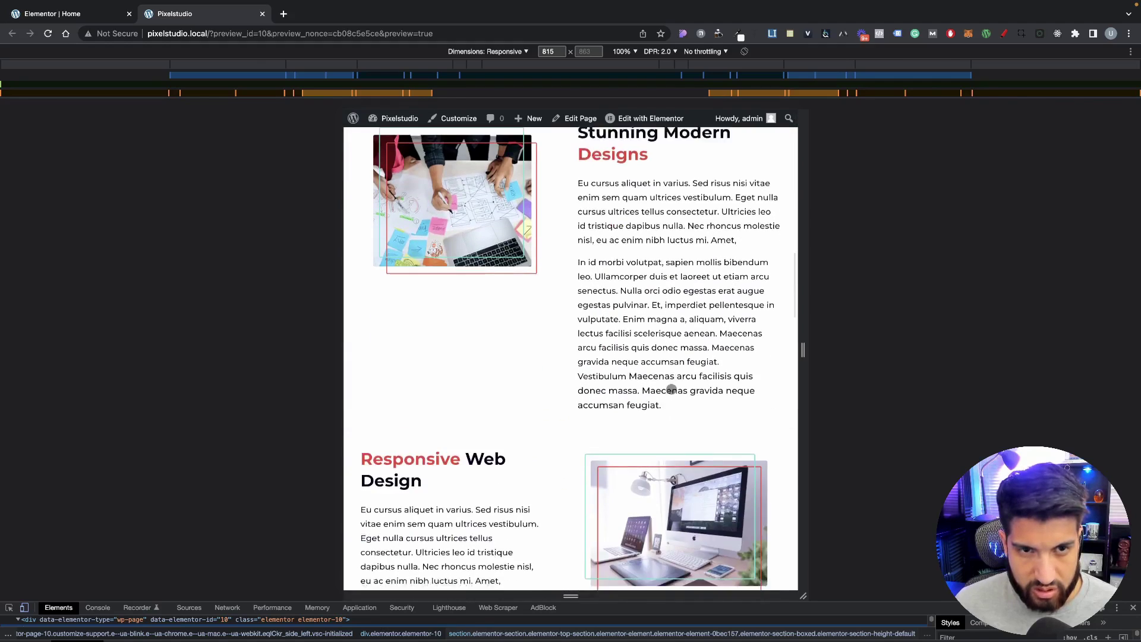
pyautogui.scroll(-7, 671, 390)
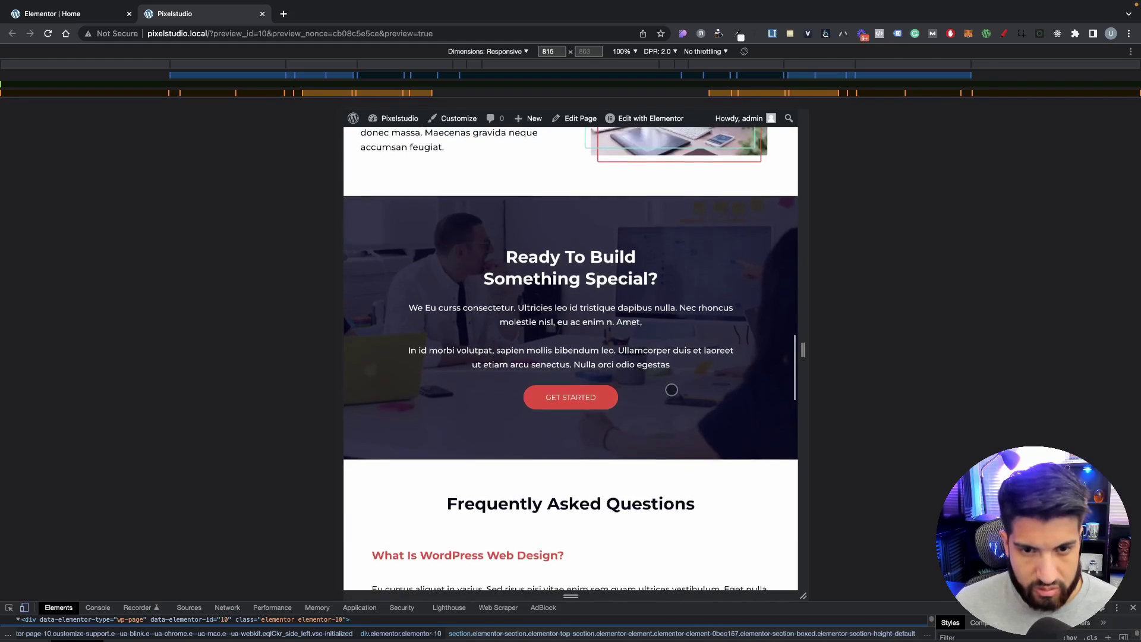
pyautogui.scroll(-4, 671, 390)
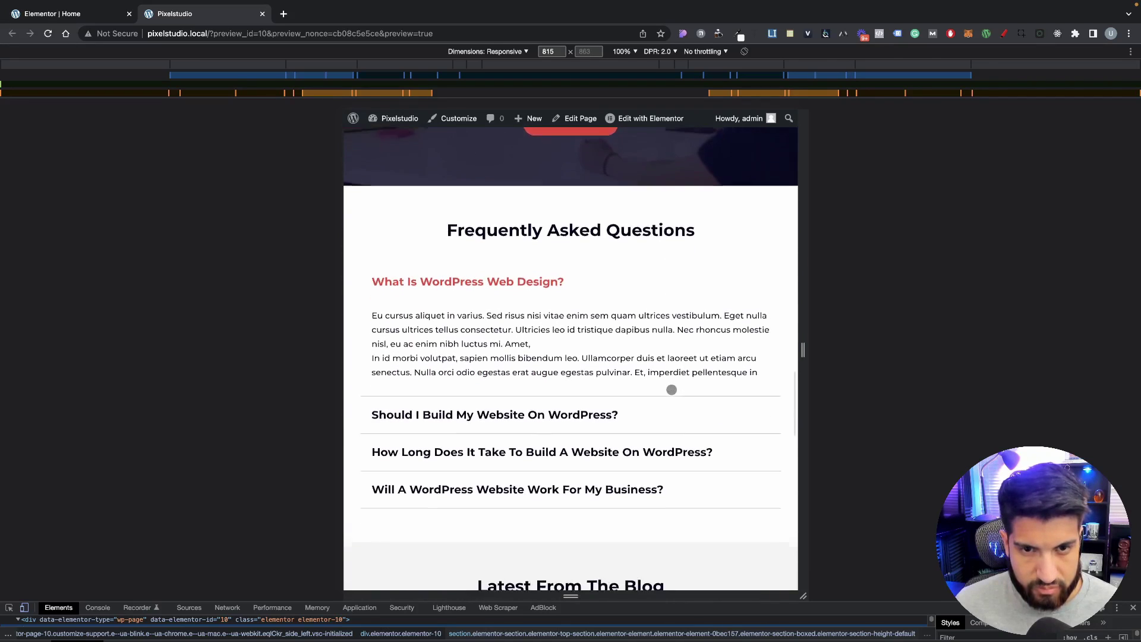
# Step: Expand the 'Should I Build My Website On WordPress?' FAQ answer and review the page bottom
pyautogui.click(556, 391)
pyautogui.scroll(-5, 465, 403)
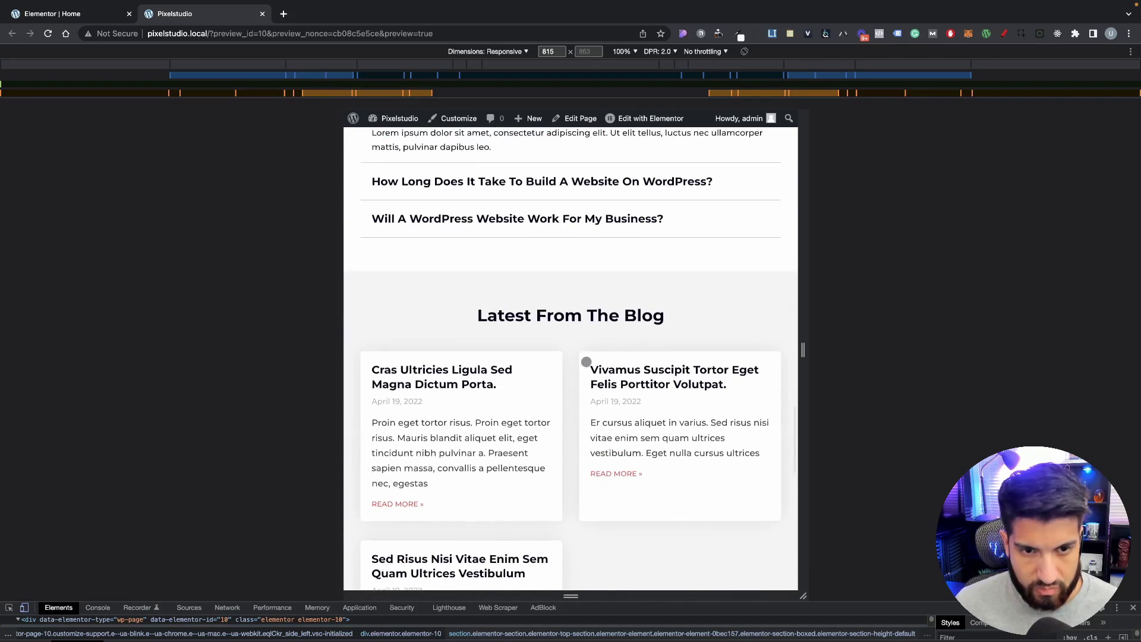
pyautogui.scroll(-10, 465, 404)
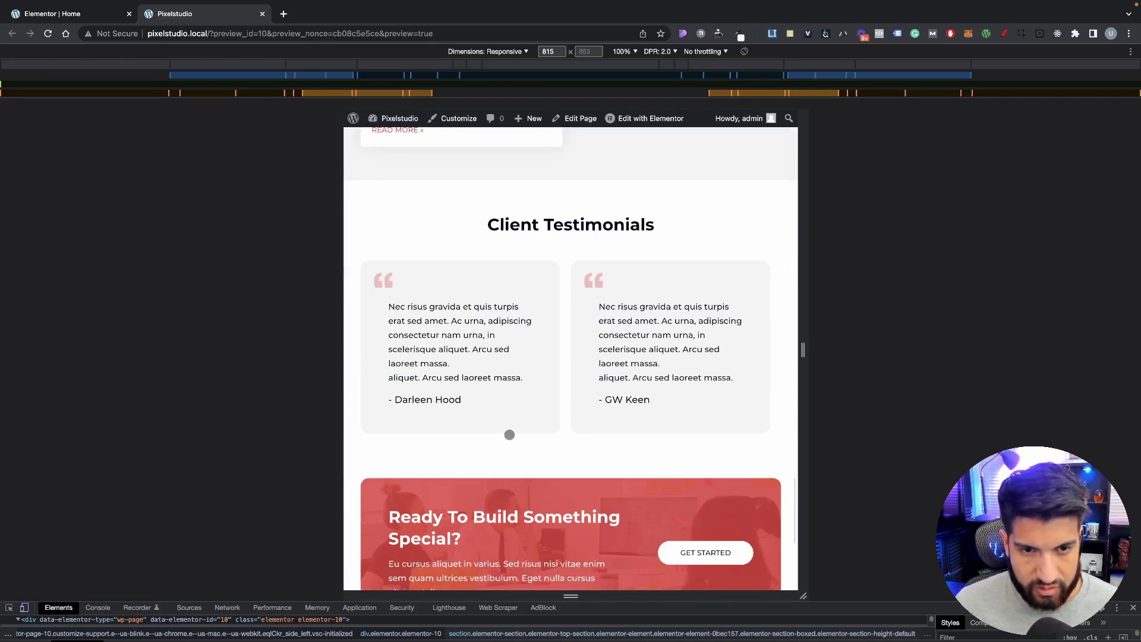
pyautogui.scroll(-5, 604, 441)
pyautogui.scroll(15, 609, 434)
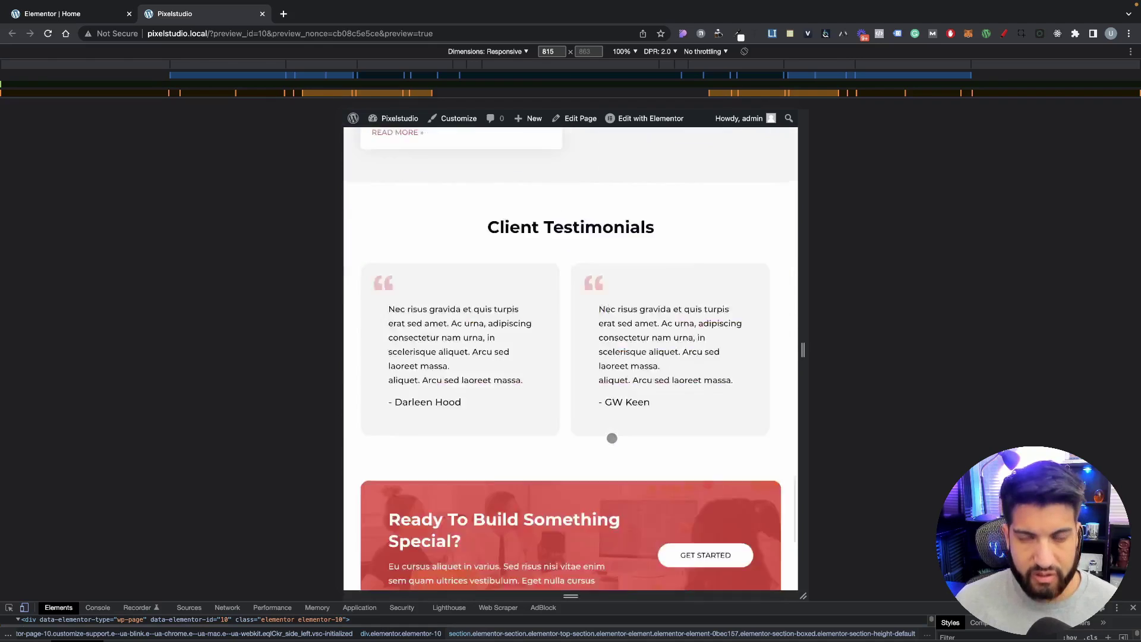
pyautogui.scroll(15, 612, 428)
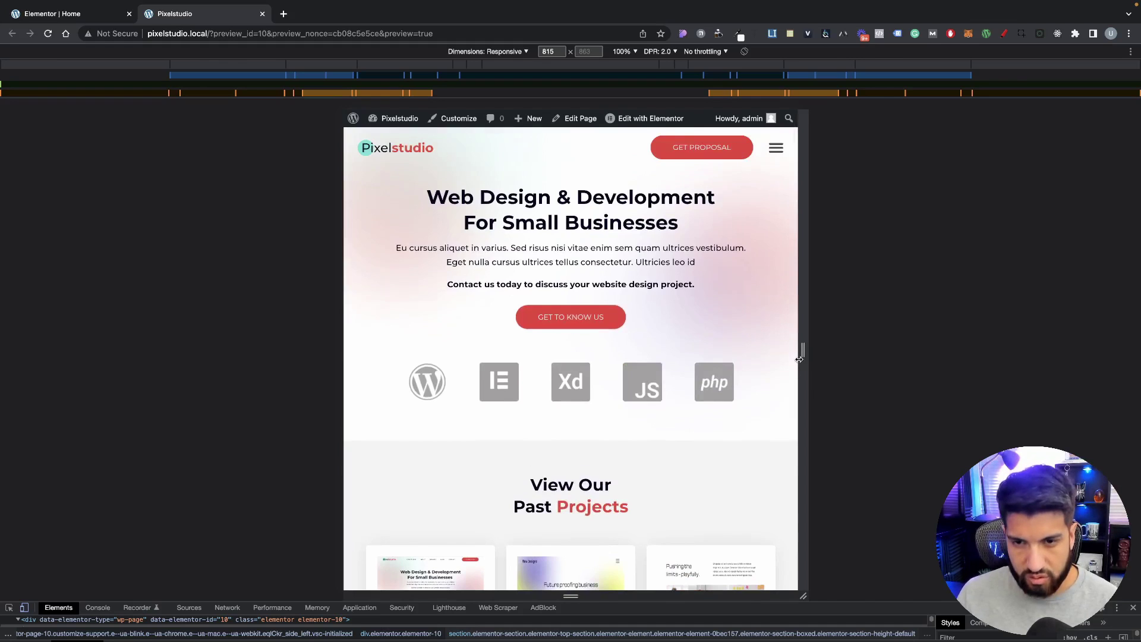
# Step: Shrink the preview to a 341 px mobile width and scroll down the page
pyautogui.moveTo(799, 359); pyautogui.dragTo(668, 351)
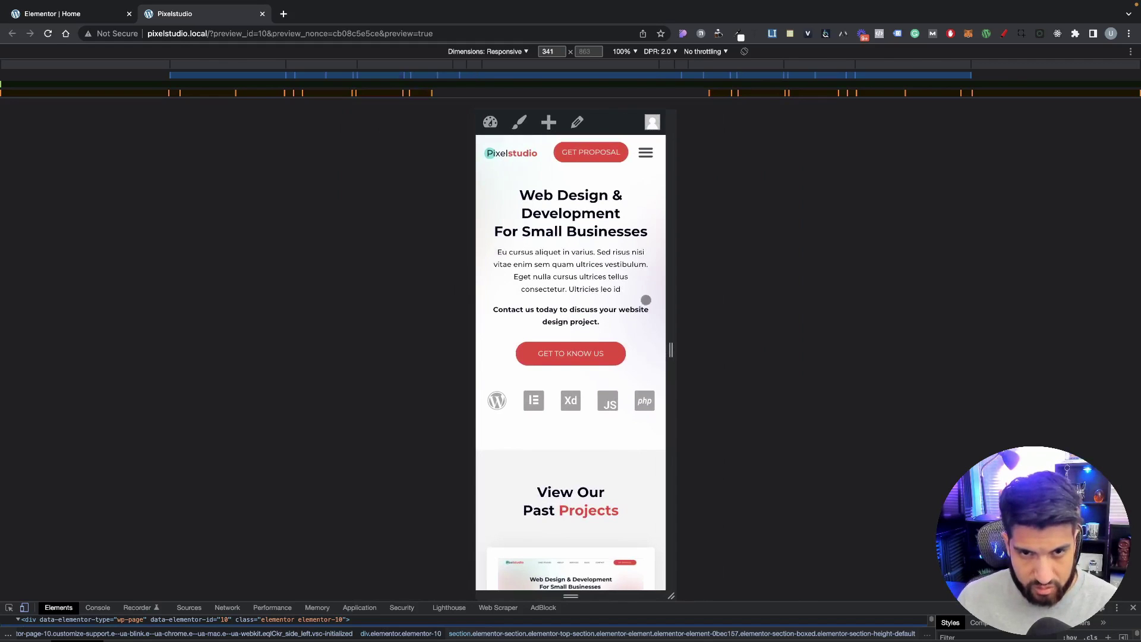
pyautogui.scroll(-7, 600, 291)
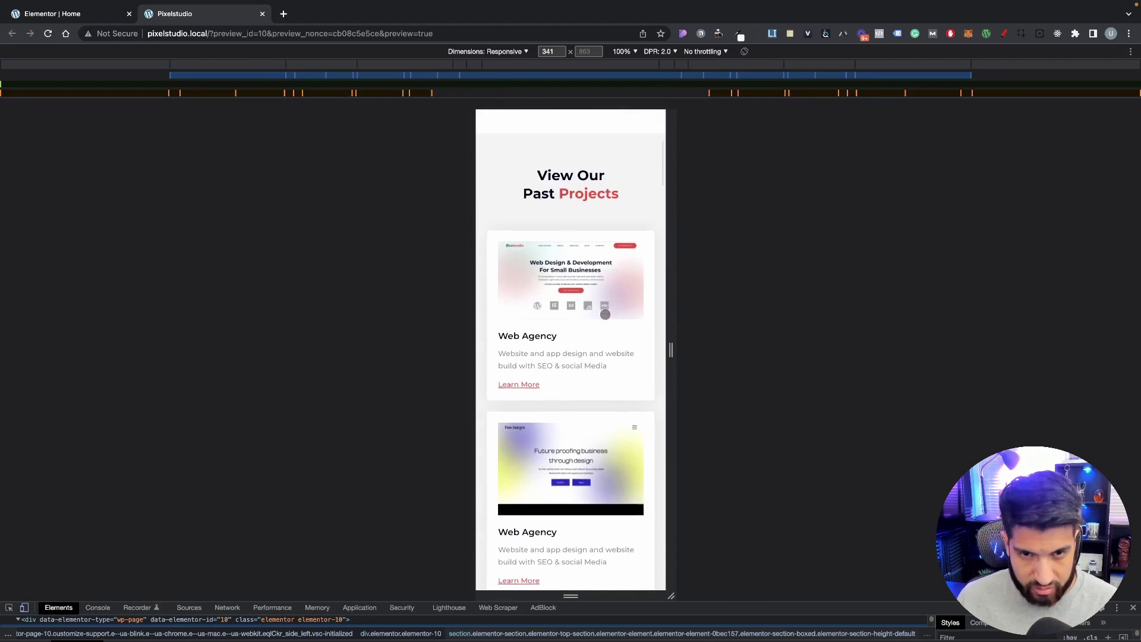
pyautogui.scroll(-12, 605, 315)
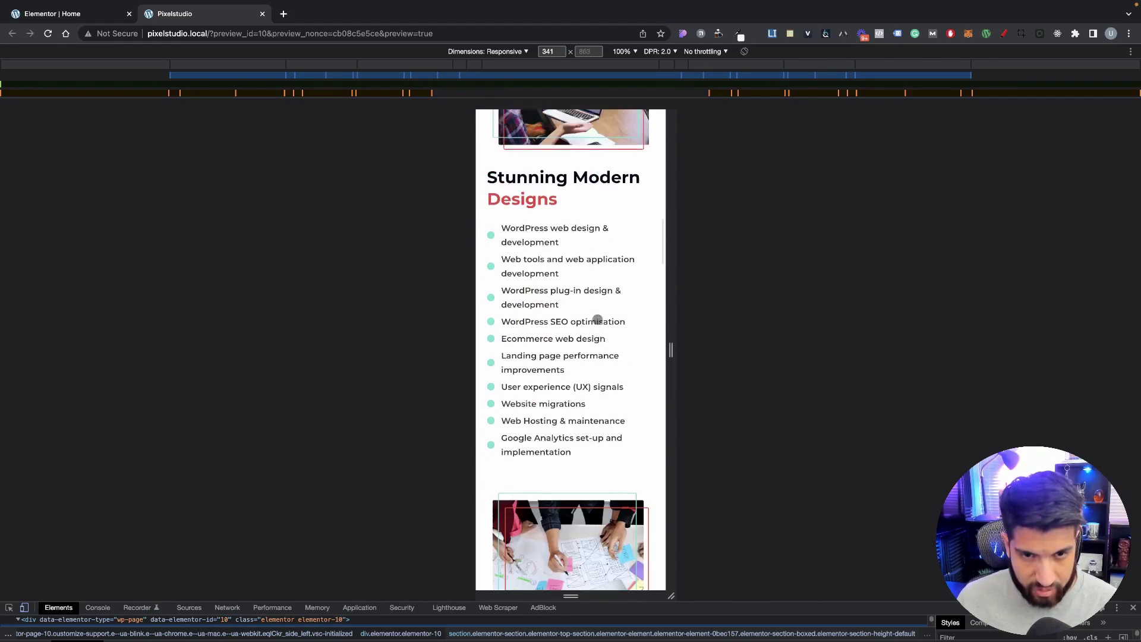
pyautogui.scroll(-12, 596, 325)
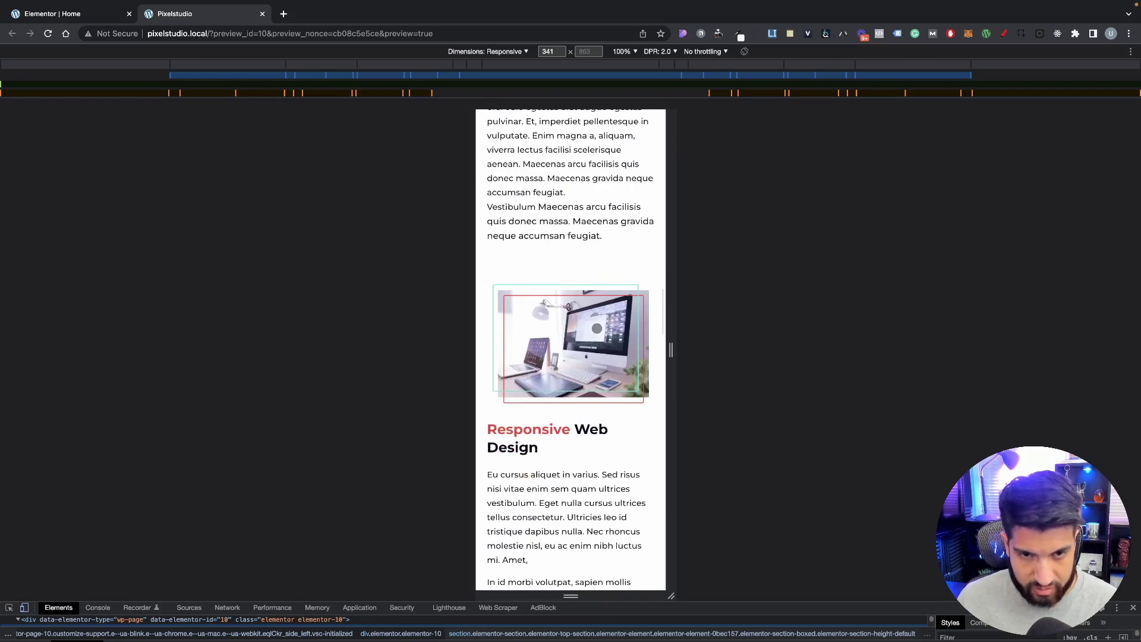
pyautogui.scroll(-15, 597, 329)
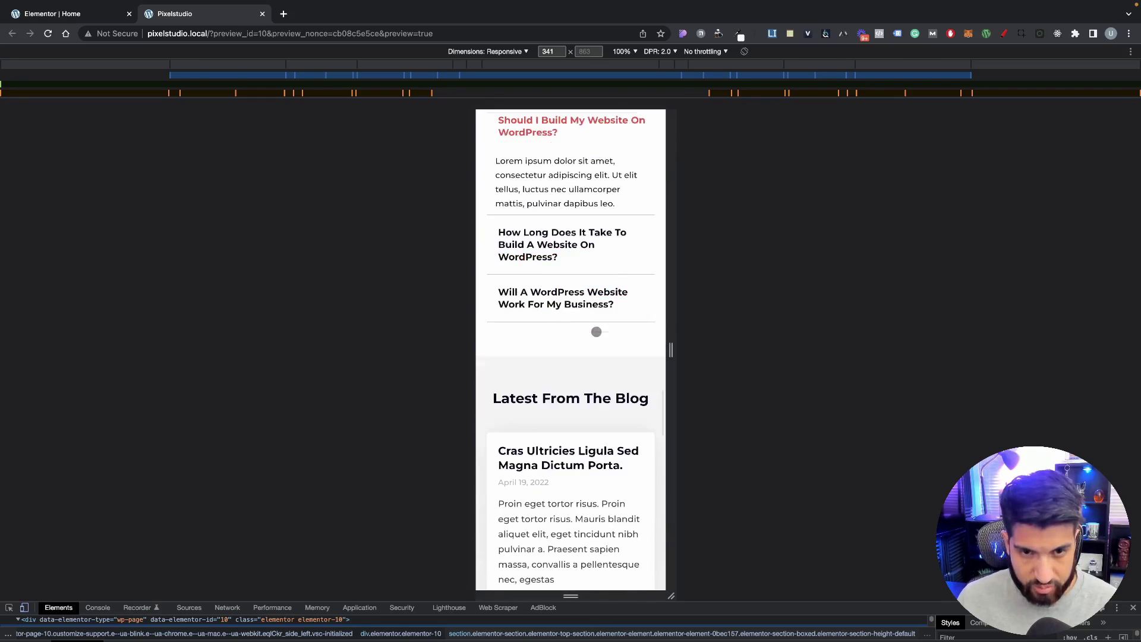
pyautogui.scroll(-15, 596, 331)
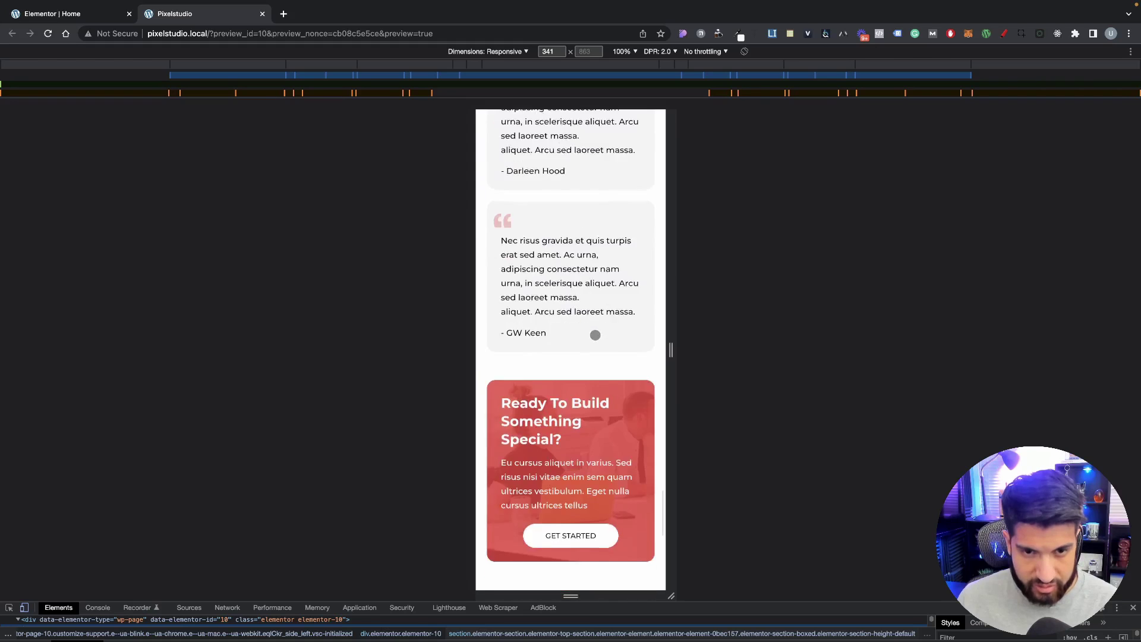
pyautogui.scroll(-3, 594, 335)
# Step: Scroll back up, then close DevTools to return to the full desktop view
pyautogui.scroll(15, 595, 334)
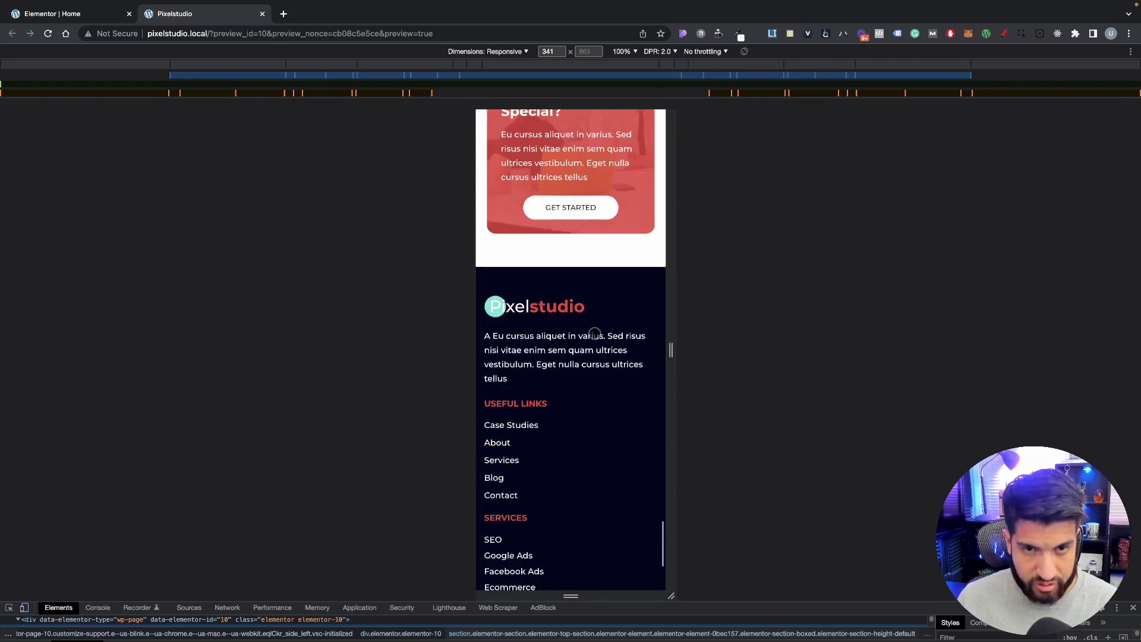
pyautogui.scroll(20, 595, 335)
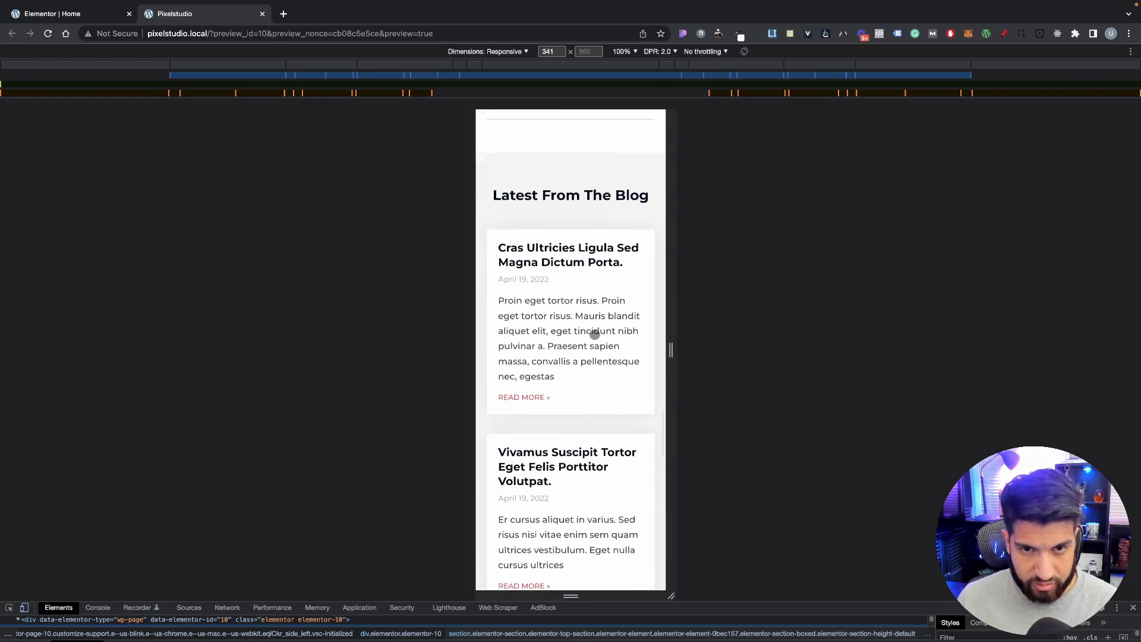
pyautogui.scroll(20, 595, 334)
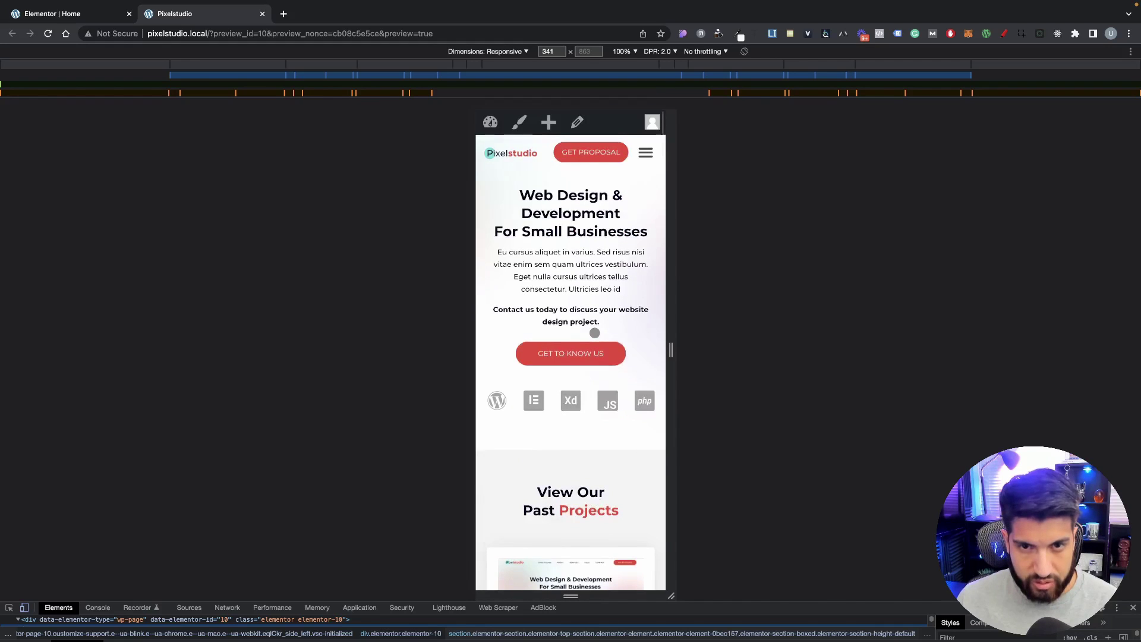
pyautogui.click(1132, 608)
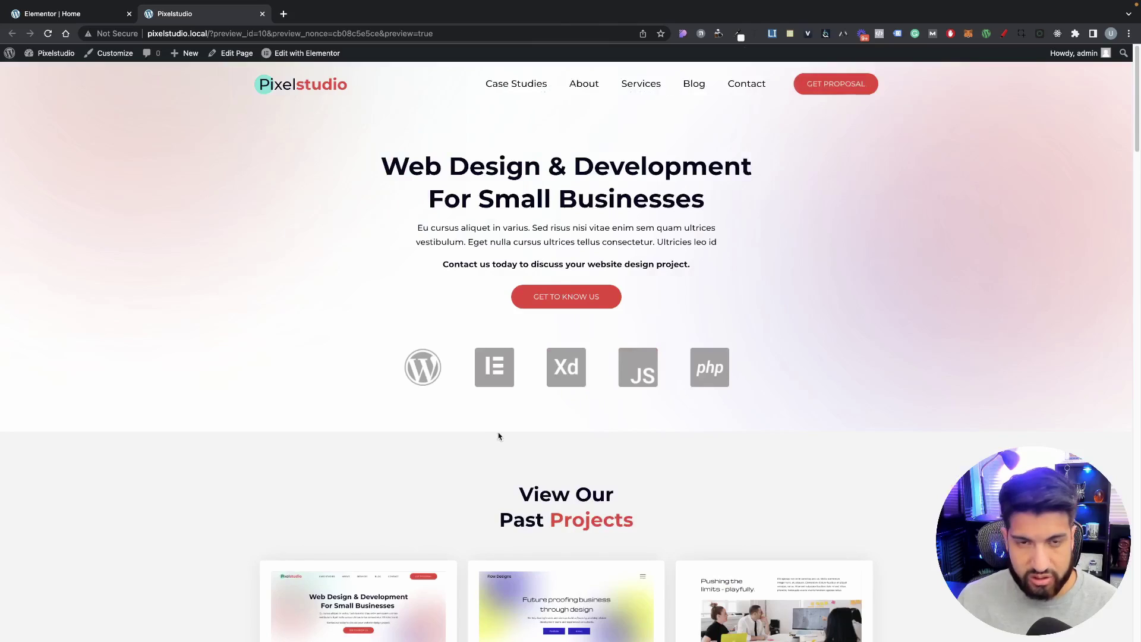
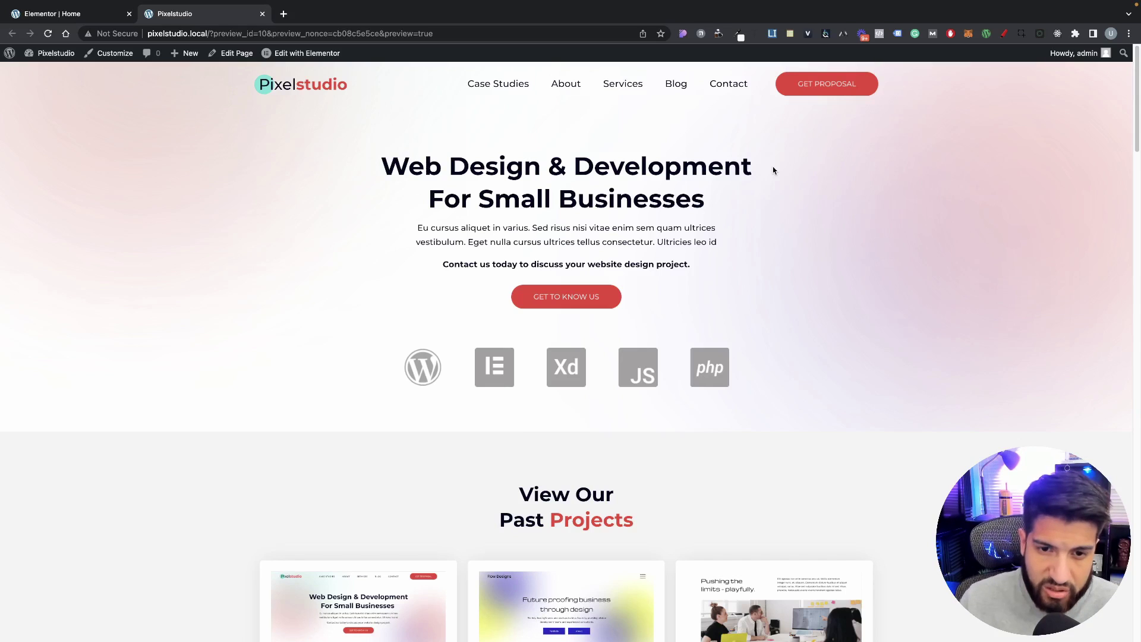
pyautogui.scroll(-8, 878, 295)
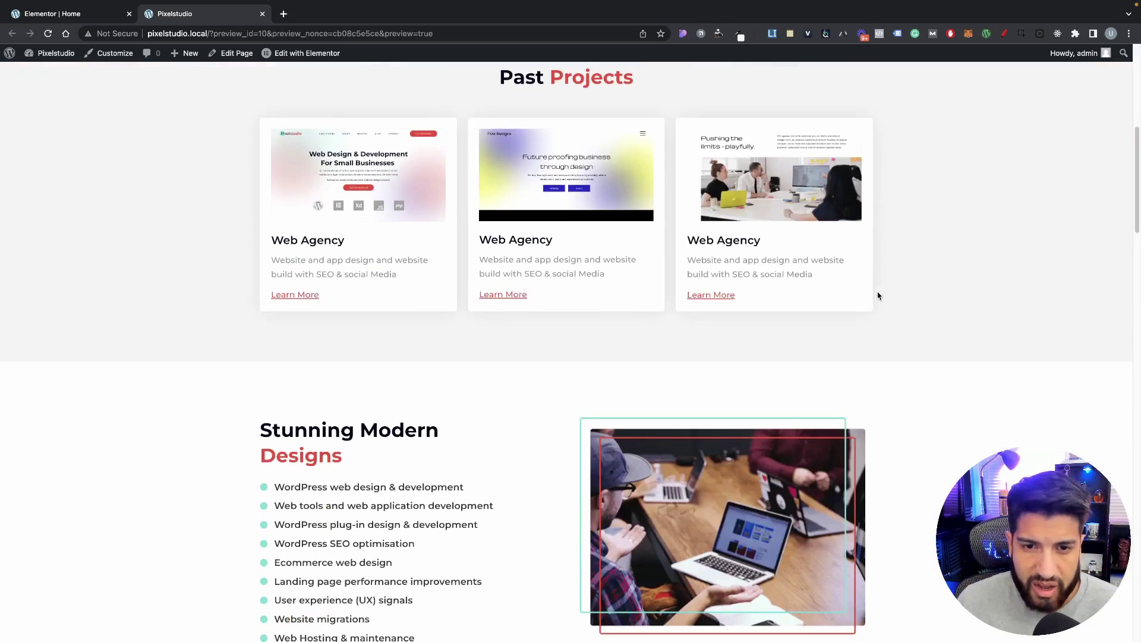
pyautogui.scroll(-20, 880, 296)
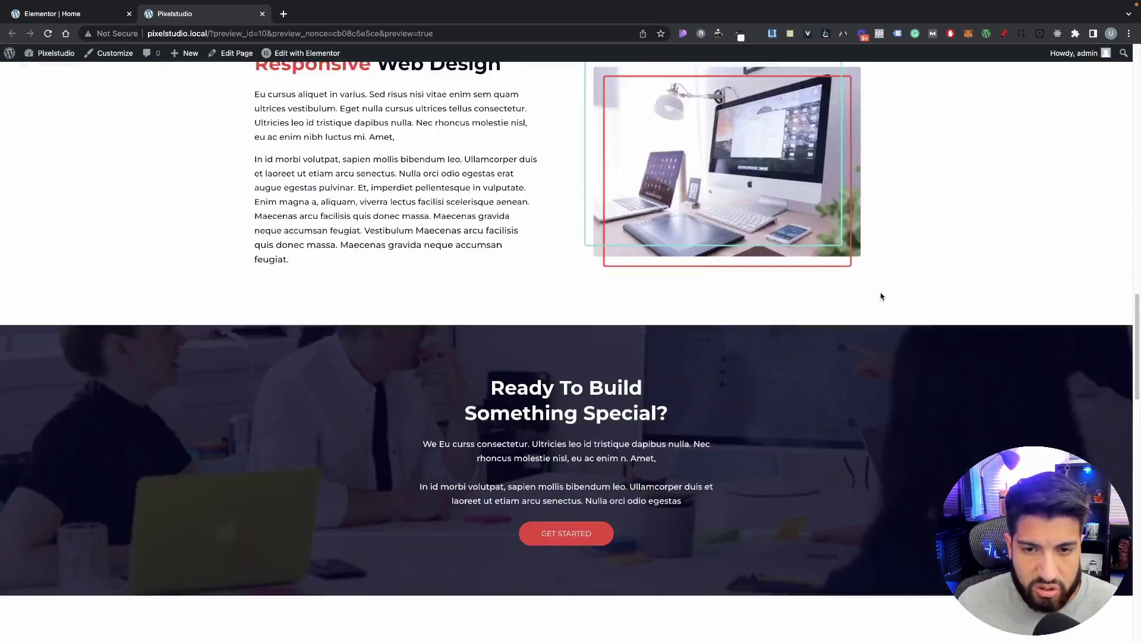
pyautogui.scroll(-5, 881, 296)
pyautogui.scroll(20, 885, 294)
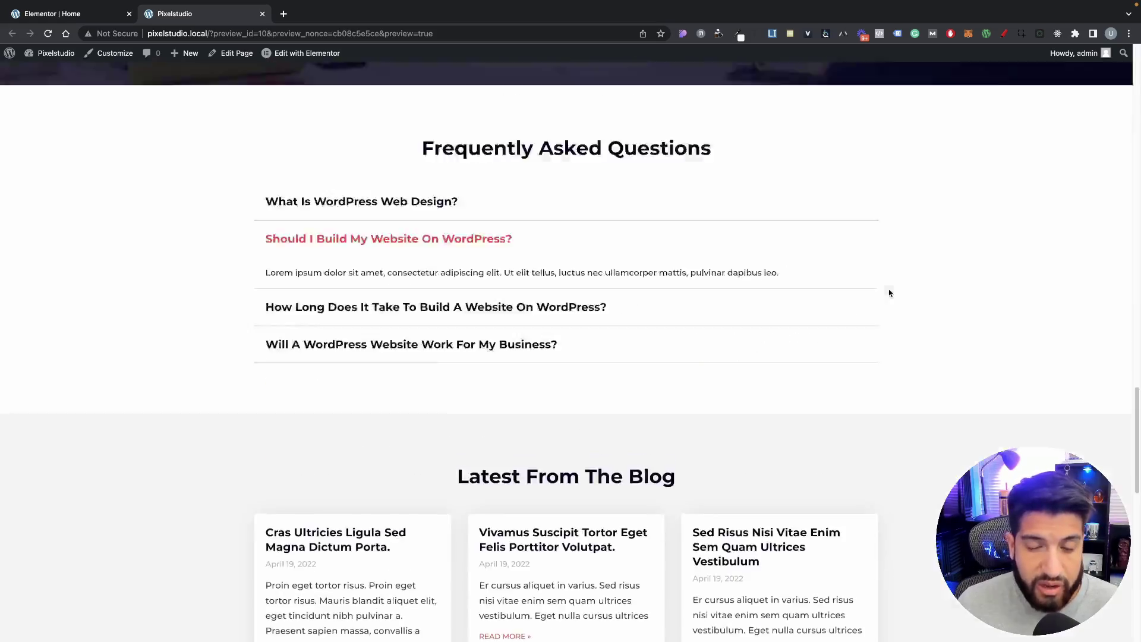
pyautogui.scroll(12, 891, 291)
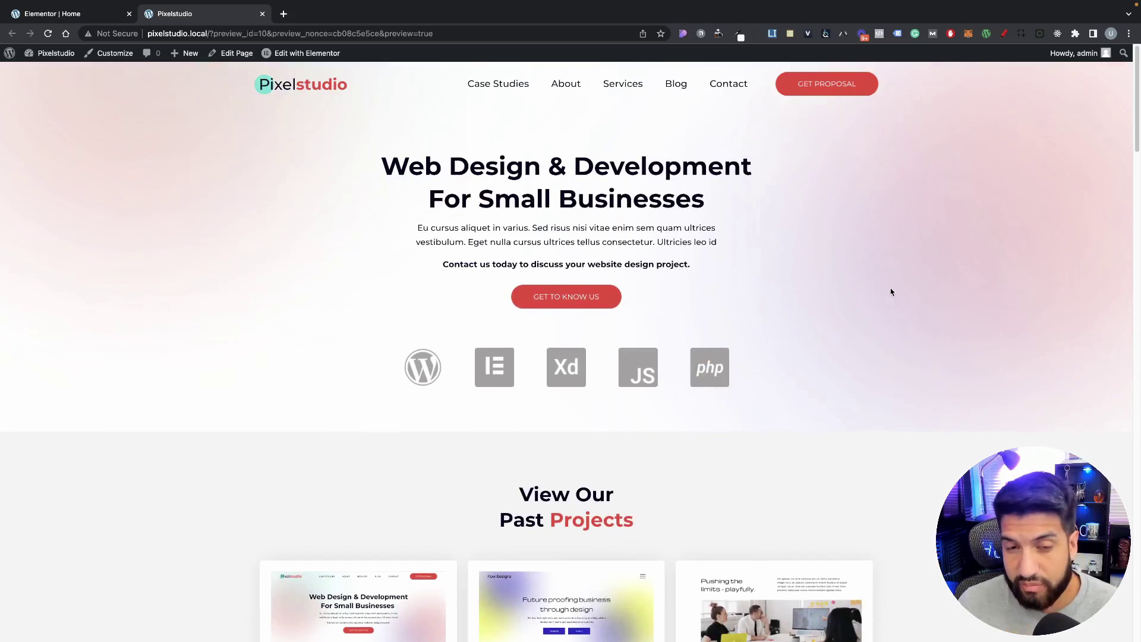